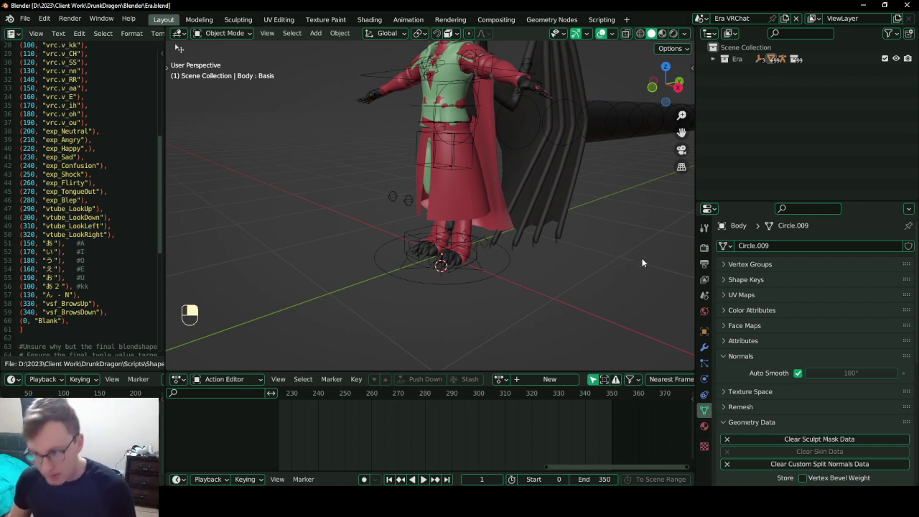
Step: Select the avatar's Body mesh and show its modifier stack with the rig armature modifier
middle_click_drag(494, 206, 511, 179)
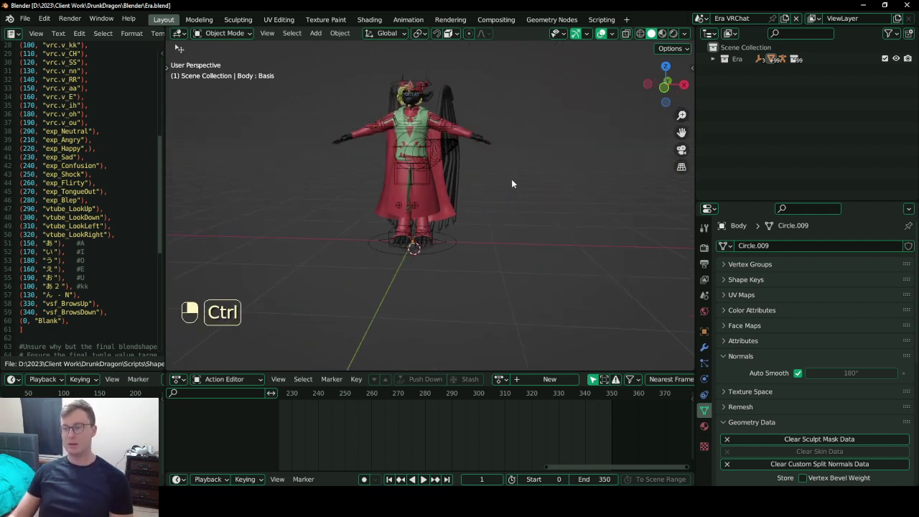
key("ctrl+s")
scroll(448, 231, "up", 3)
scroll(428, 228, "up", 1)
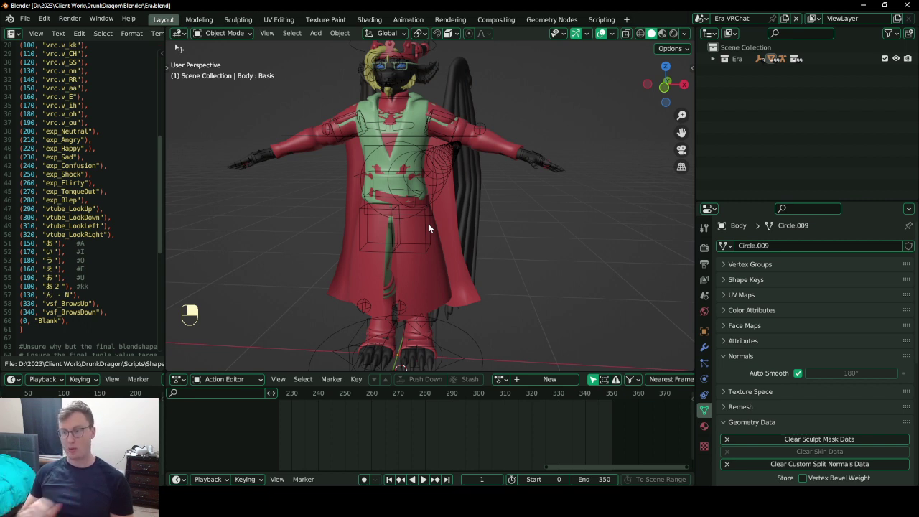
left_click(427, 227)
scroll(441, 271, "down", 2)
middle_click_drag(441, 271, 524, 263)
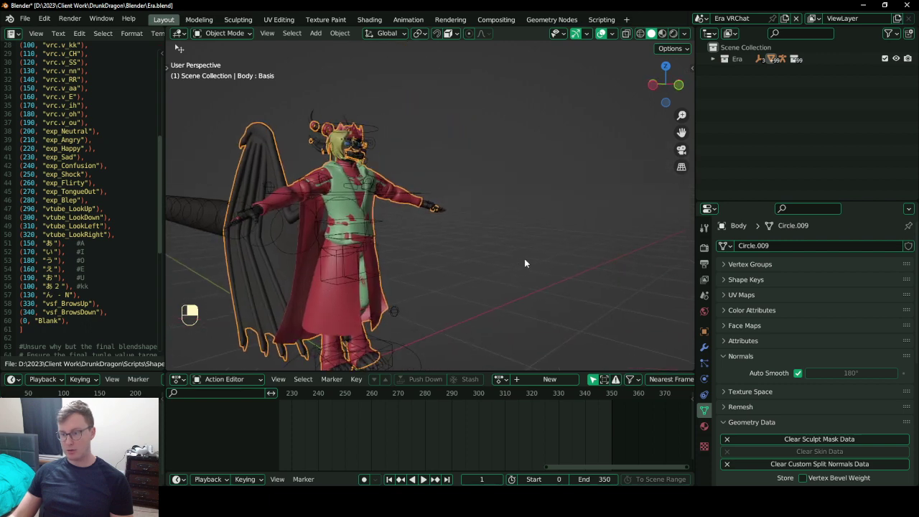
left_click(704, 347)
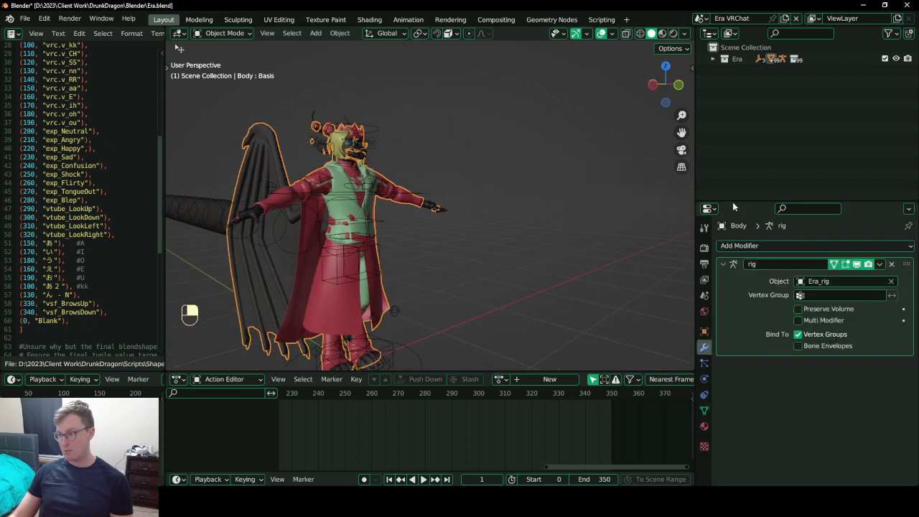
Step: Add a Mask modifier below the rig modifier on the Body
left_click_drag(732, 201, 739, 126)
left_click(742, 171)
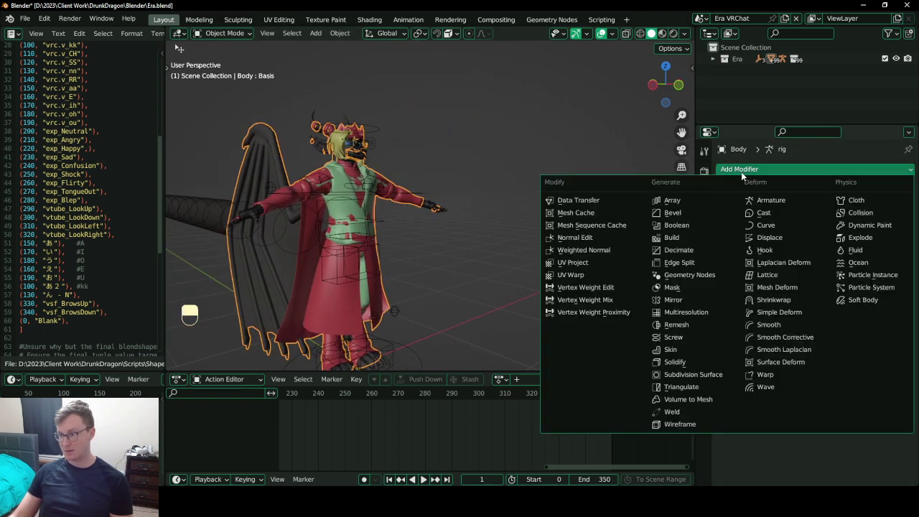
left_click(675, 287)
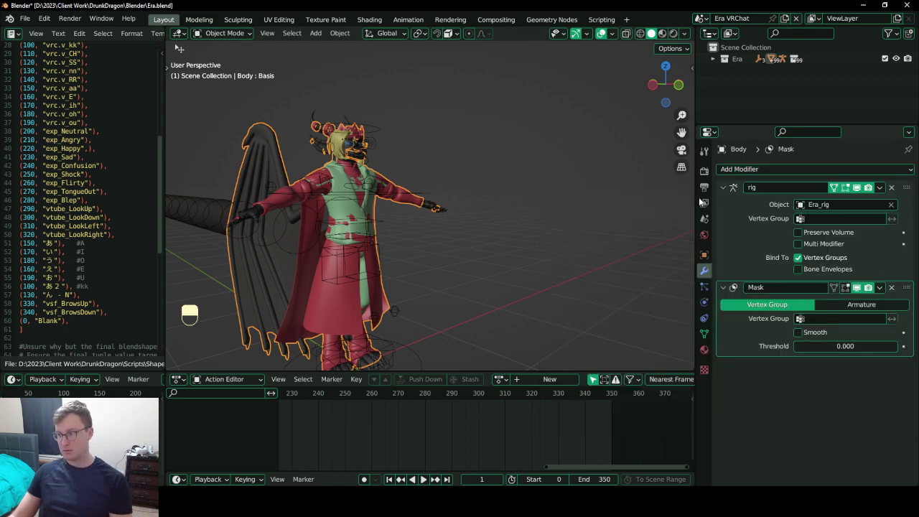
Step: Switch to the front view, save the file, and start changing the script panel's editor type
key("KP_1")
scroll(431, 243, "down", 2)
key("ctrl+s")
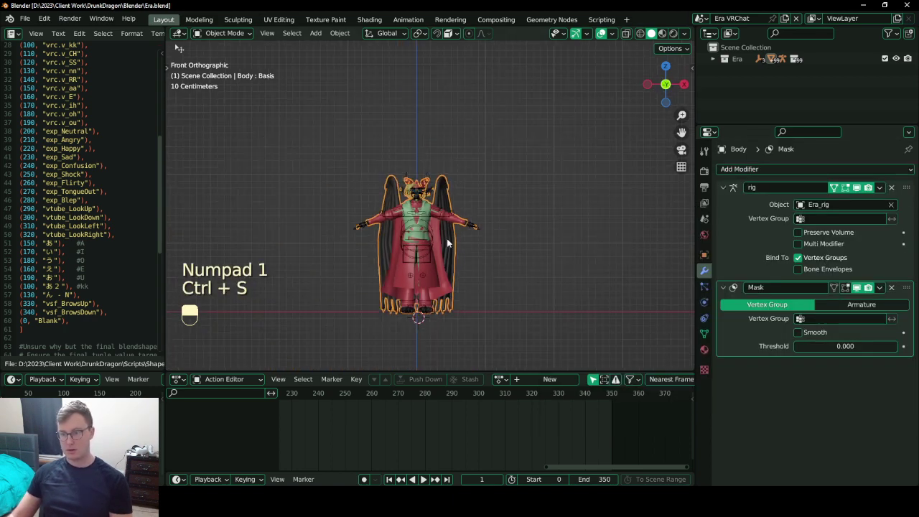
scroll(468, 230, "up", 3)
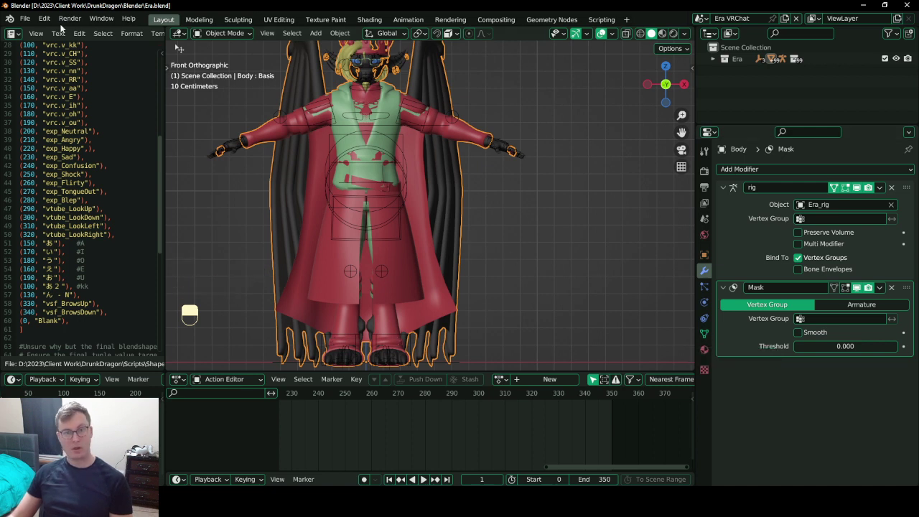
left_click(11, 33)
Step: Turn the script panel into a widened Image Editor, then test-move the body and cancel
left_click(65, 92)
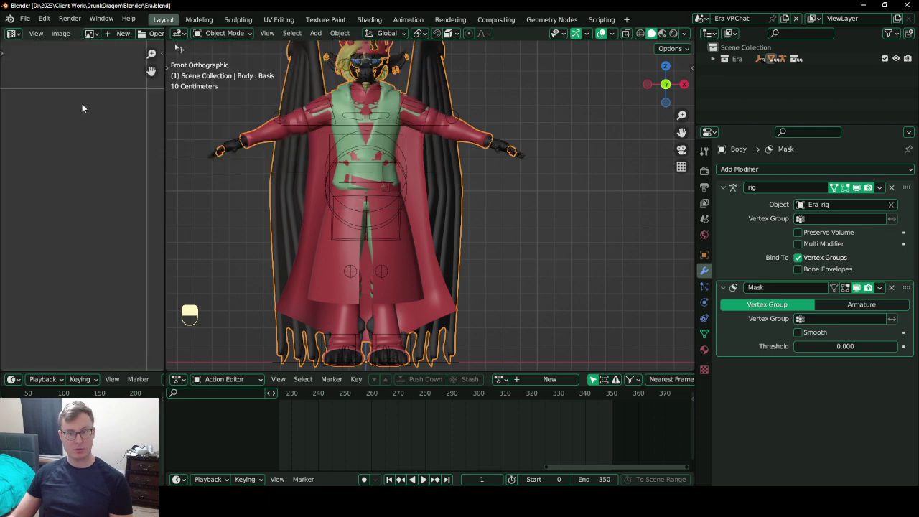
left_click_drag(165, 142, 280, 142)
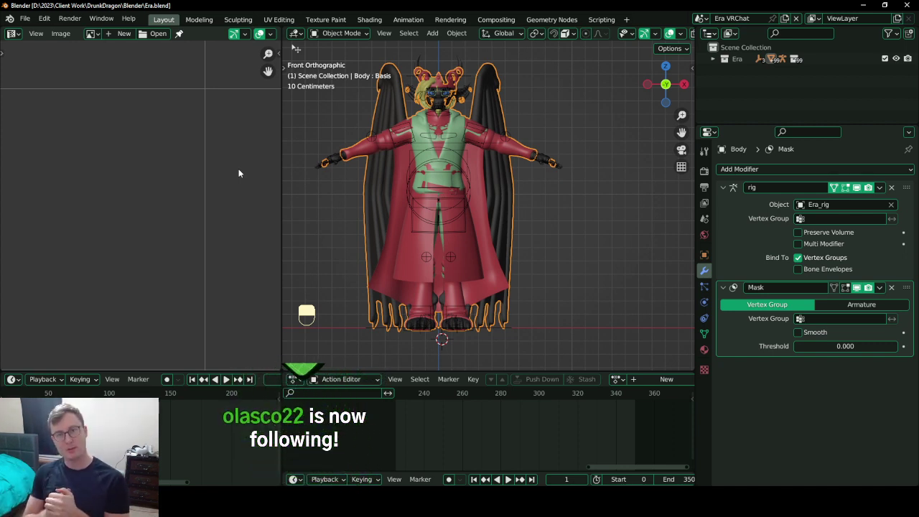
middle_click_drag(362, 228, 469, 218)
key("g")
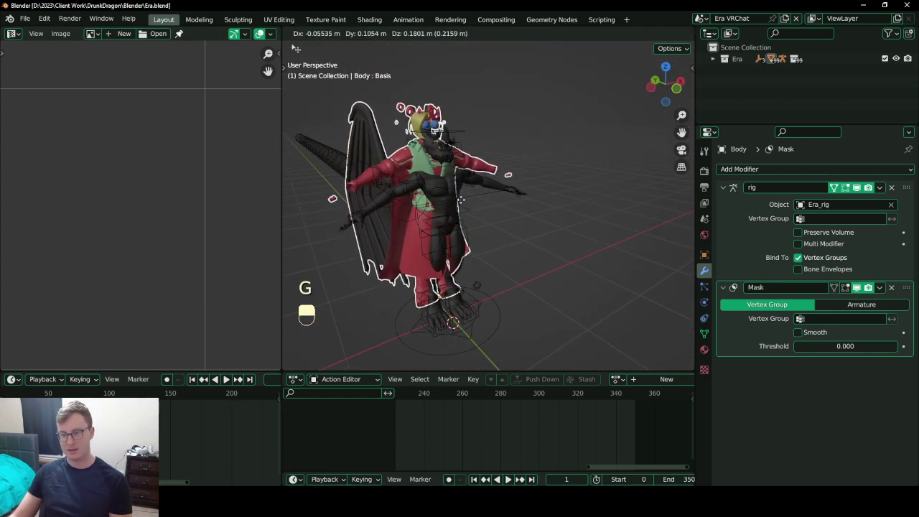
right_click(431, 208)
middle_click_drag(402, 215, 376, 219)
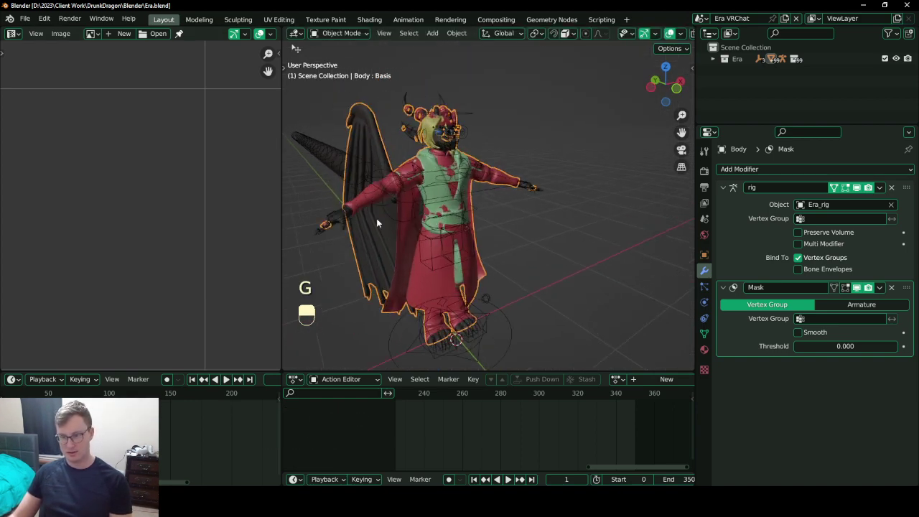
Step: Expand the Era collection in the Outliner and move the body mesh to a new spot
left_click(712, 59)
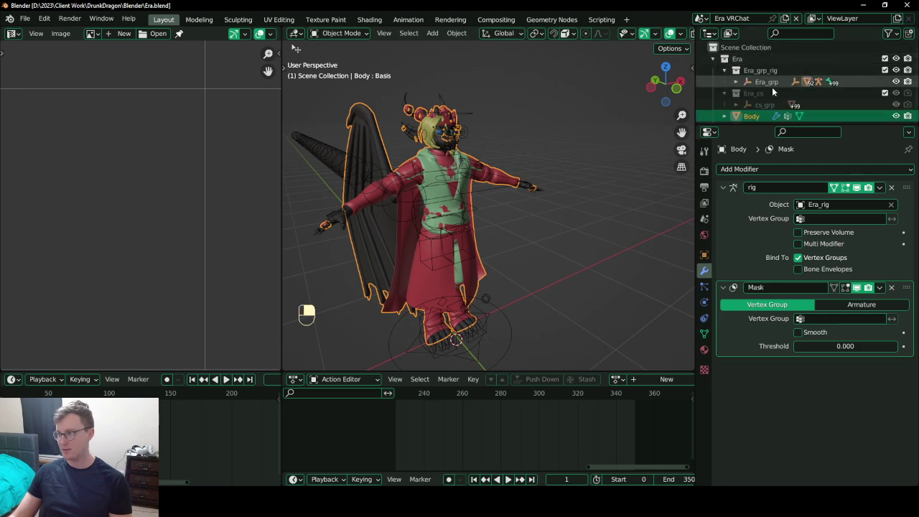
key("g")
right_click(392, 198)
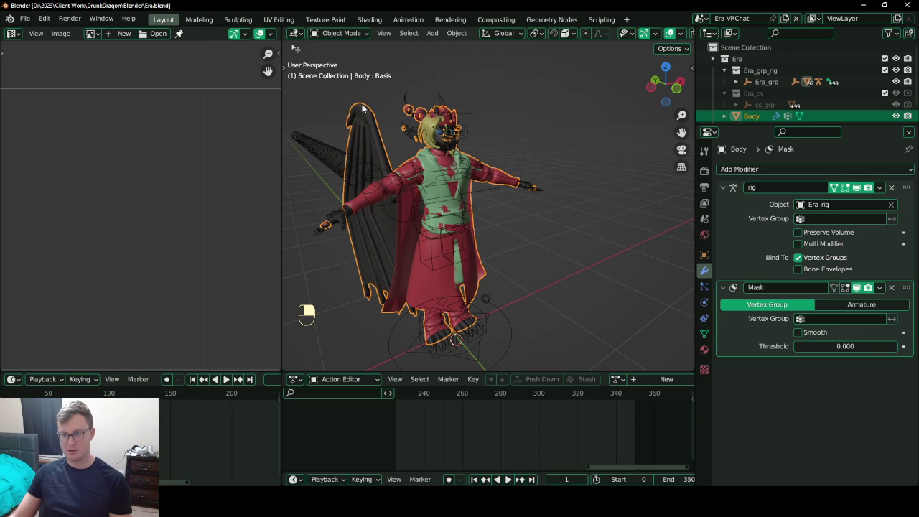
key("g")
left_click(420, 162)
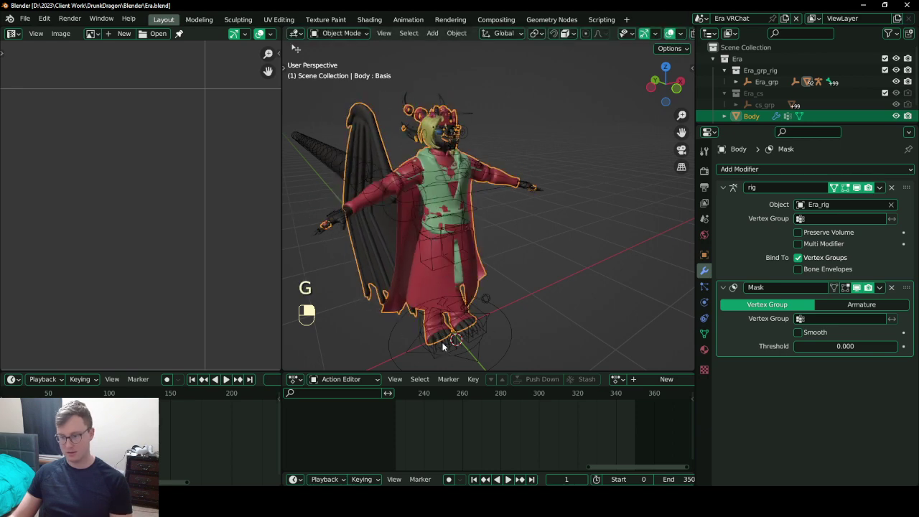
Step: Join the Body.001 mesh into the Body object and save
left_click(524, 191)
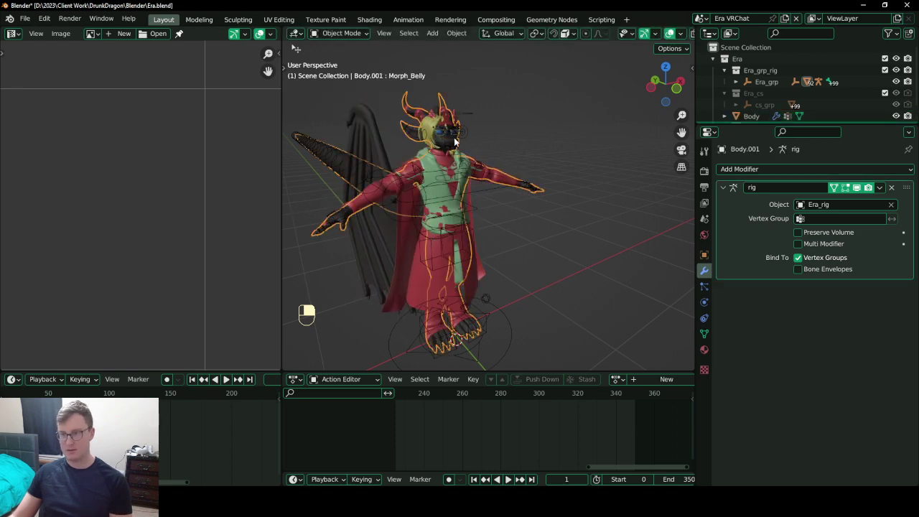
left_click(377, 137, "shift")
key("ctrl+j")
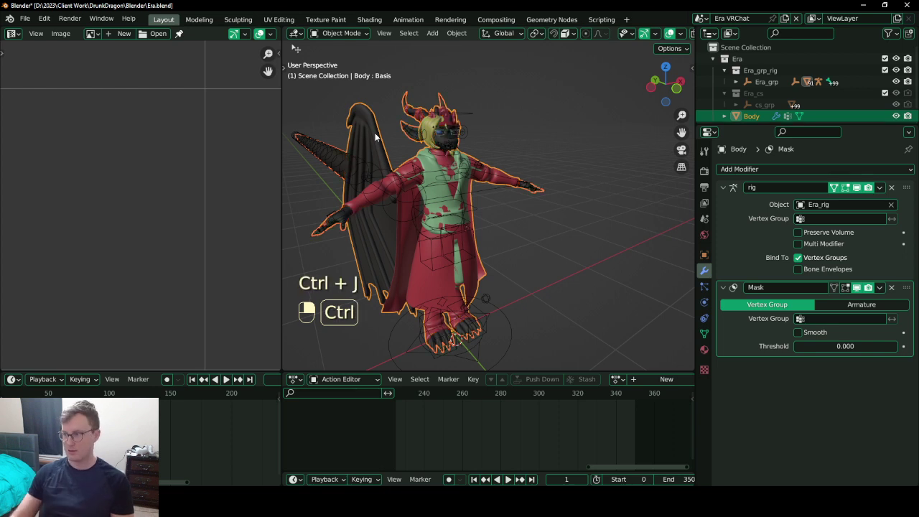
key("ctrl+s")
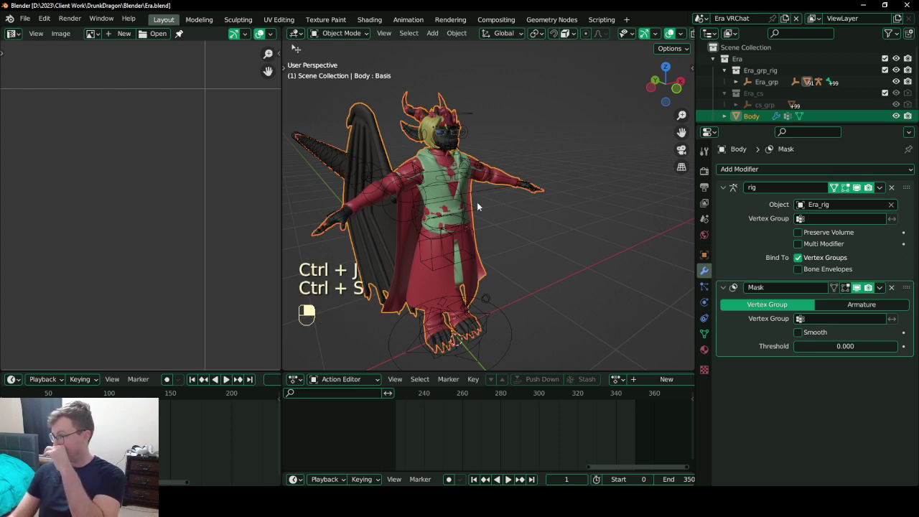
Step: Frame the character from the front, deselect the body, and save the file again
mouse_move(505, 208)
middle_mouse_down()
mouse_move(514, 218)
mouse_move(495, 200)
middle_mouse_up()
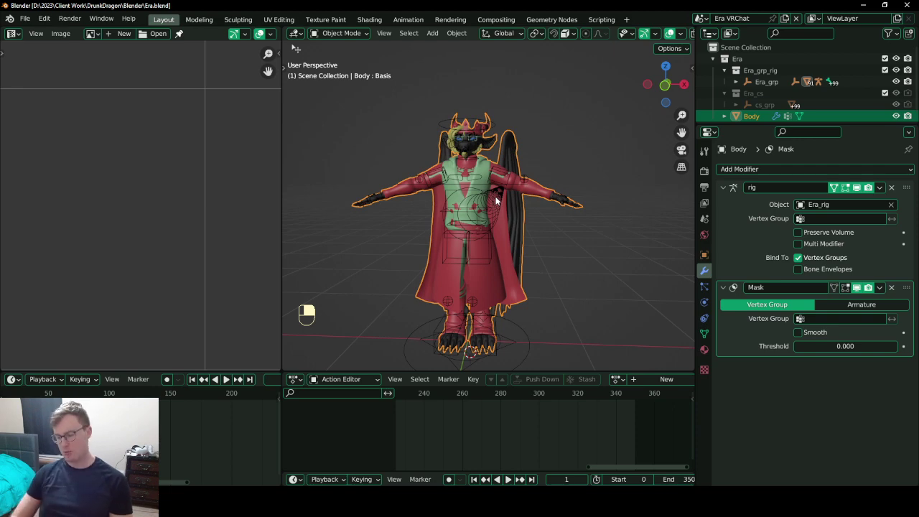
key("KP_1")
scroll(495, 196, "down", 3)
key("ctrl+s")
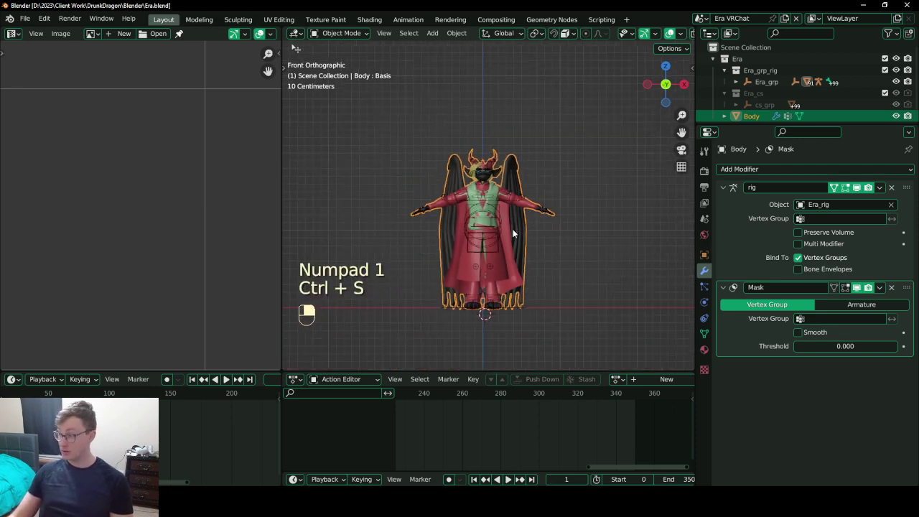
scroll(513, 233, "up", 3)
middle_click_drag(517, 256, 515, 227, "shift")
key("ctrl+s")
left_click(557, 191)
key("ctrl+s")
key("ctrl+s")
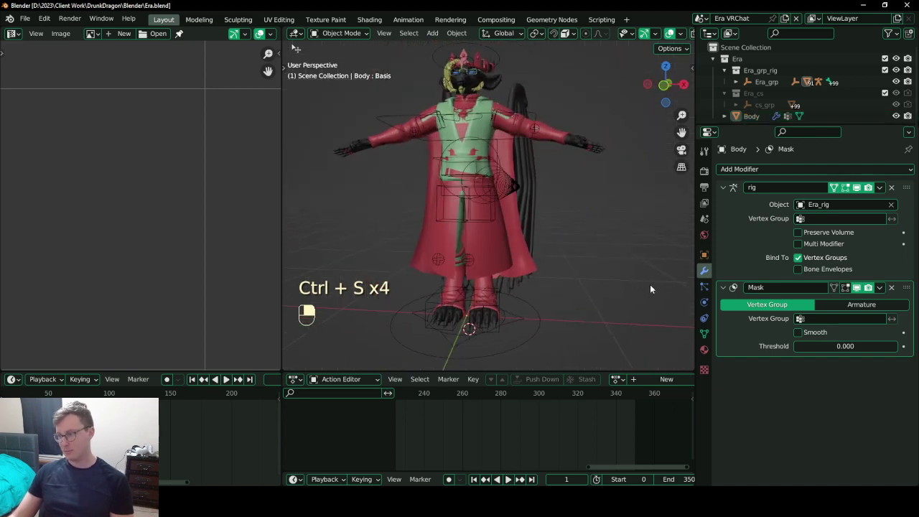
Step: Show the body's mesh data with Normals, Geometry Data and Mesh Data Transfer collapsed and Vertex Groups expanded
left_click(704, 333)
left_click(740, 278)
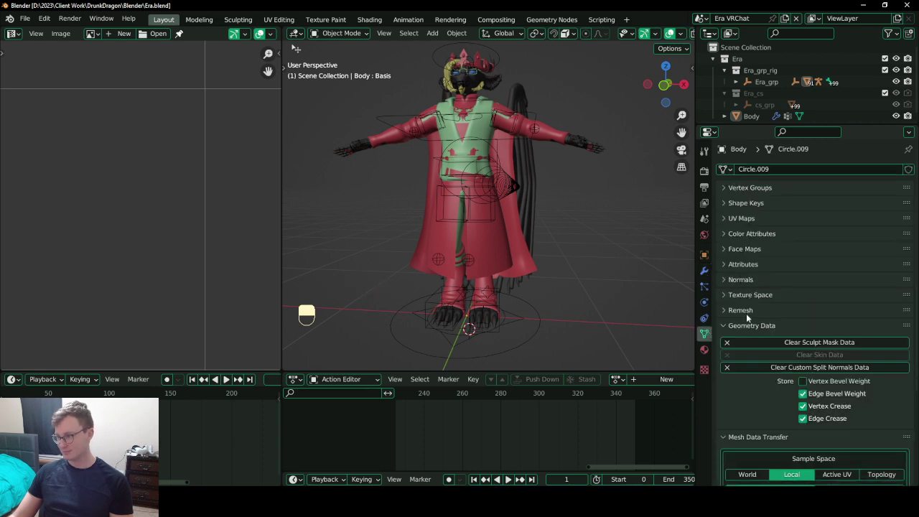
left_click(747, 325)
left_click(750, 342)
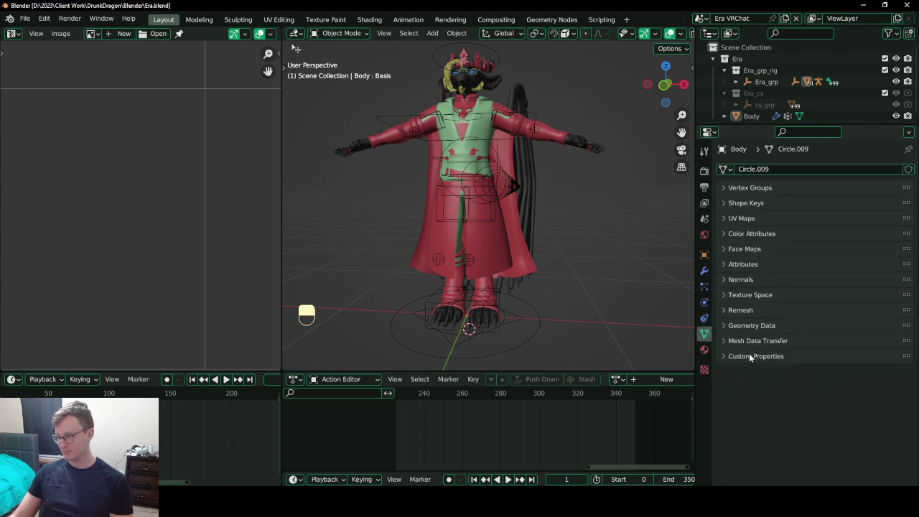
left_click(746, 188)
scroll(797, 329, "down", 8)
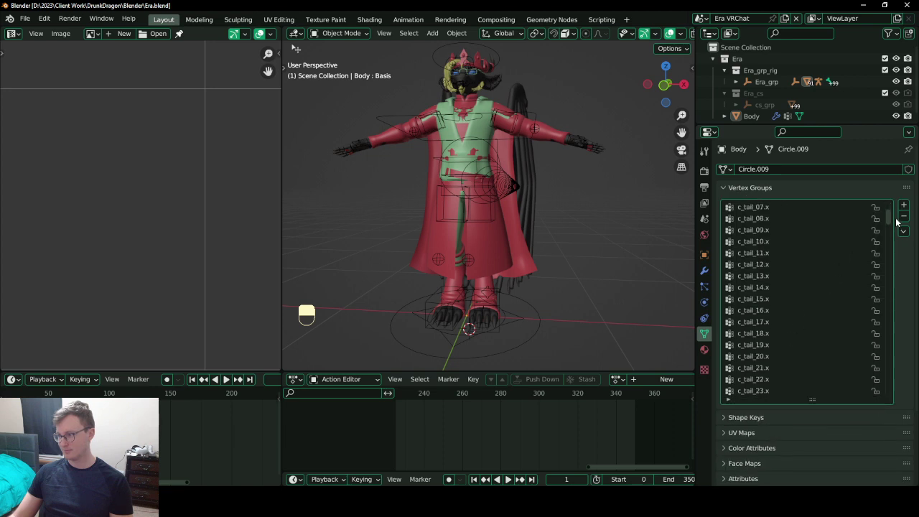
left_click_drag(896, 223, 887, 395)
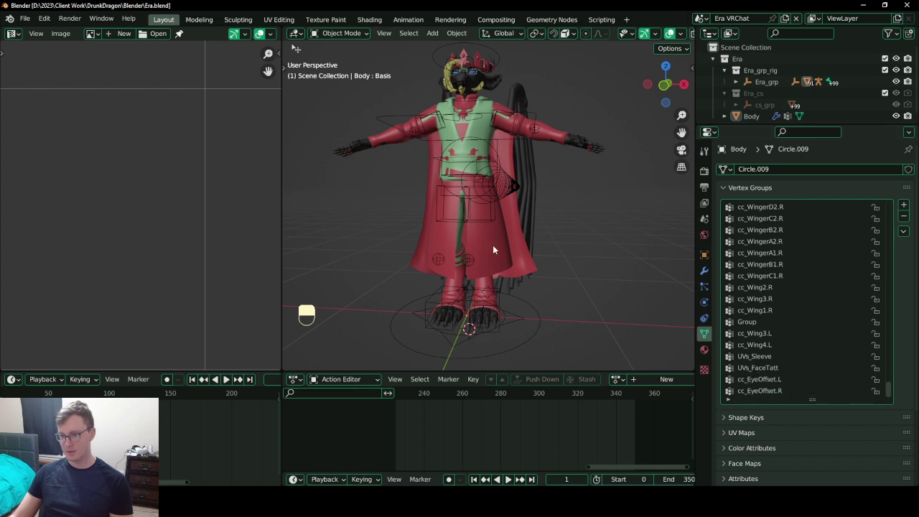
Step: Add a vertex group named Mask_Royal, save, and enter Edit Mode on the body
left_click(904, 206)
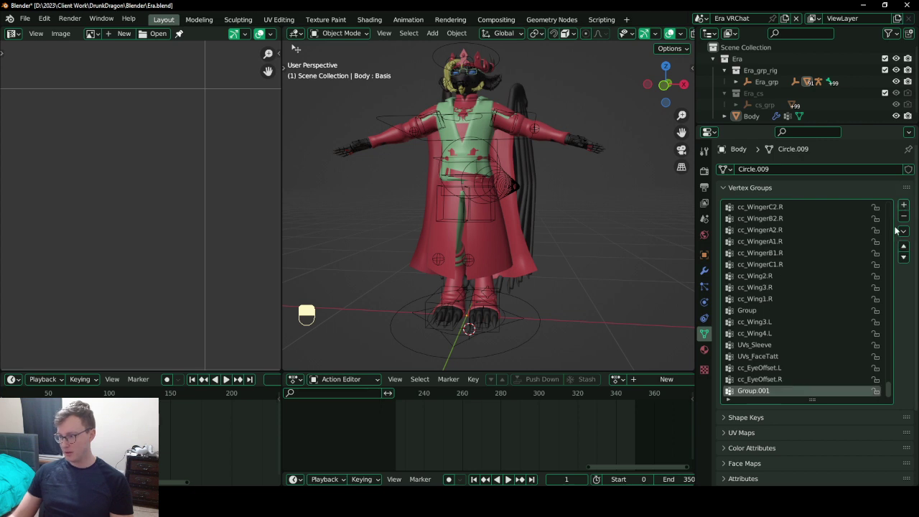
double_click(769, 390)
type("Mask")
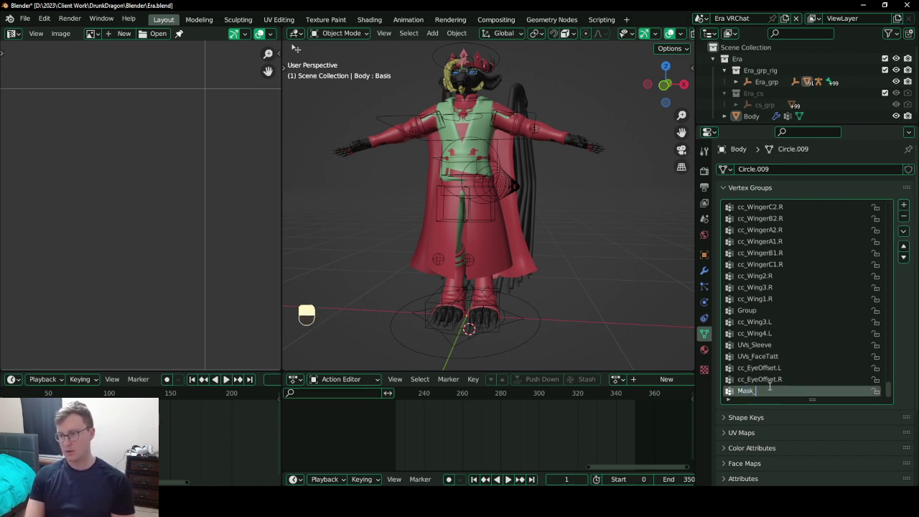
type("_Royal")
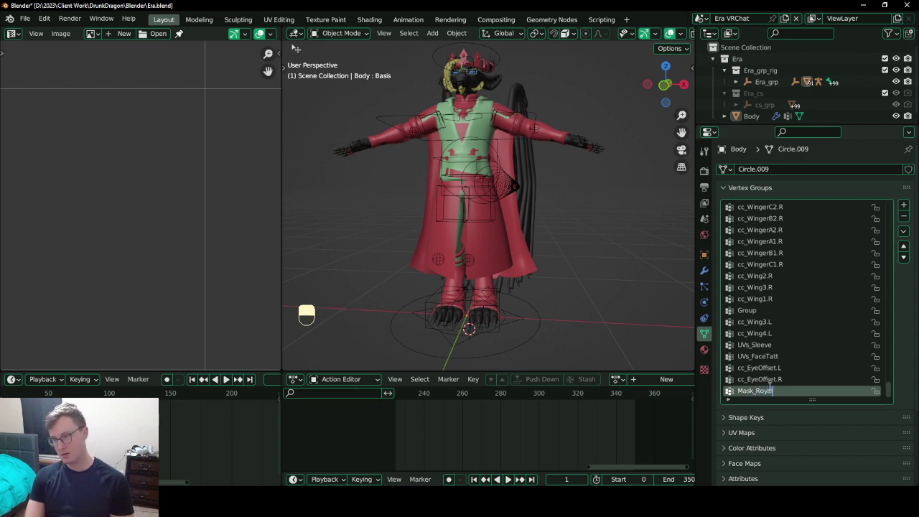
key("Return")
key("ctrl+s")
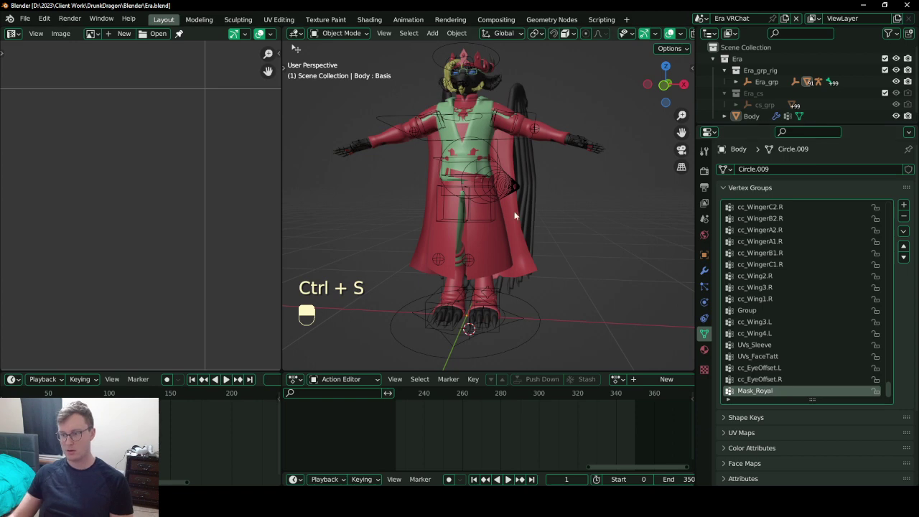
left_click(524, 254)
key("Tab")
Step: Deselect all and select the faces that use the Era Royal Clothing material
middle_click_drag(545, 240, 566, 236)
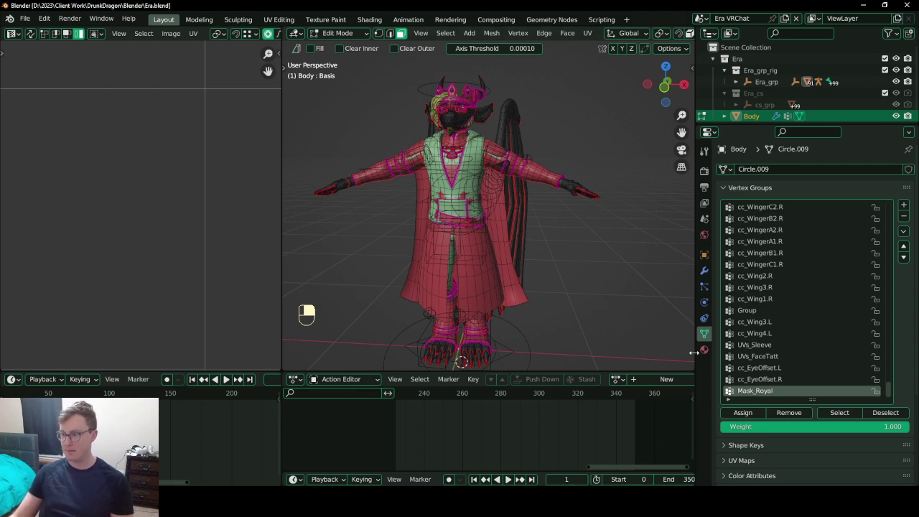
key("alt+a")
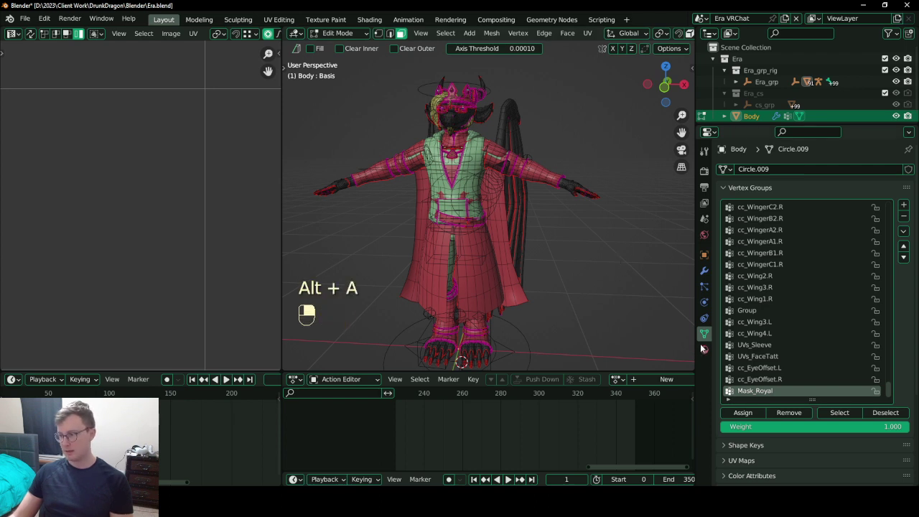
left_click(703, 349)
left_click(758, 218)
left_click(813, 300)
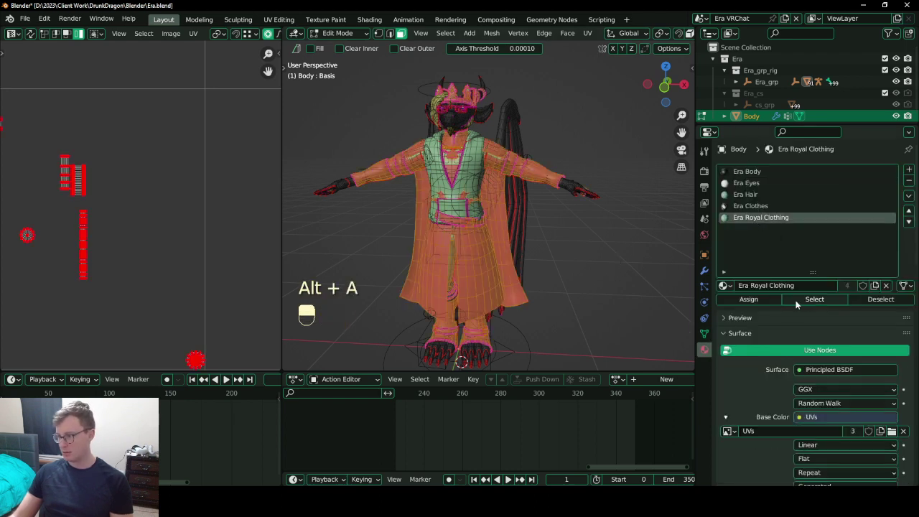
Step: Set the Mask modifier's vertex group to Mask_Royal, return to Object Mode, and save
left_click(703, 271)
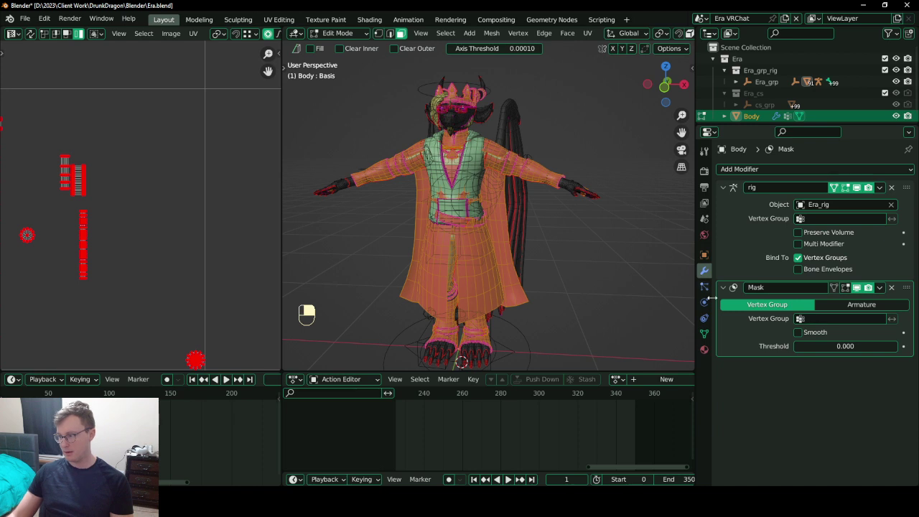
left_click(704, 334)
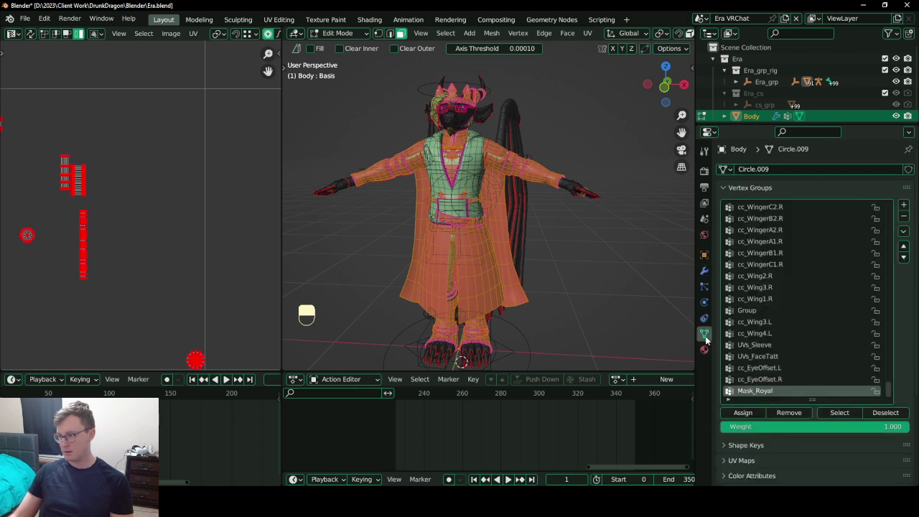
left_click(704, 273)
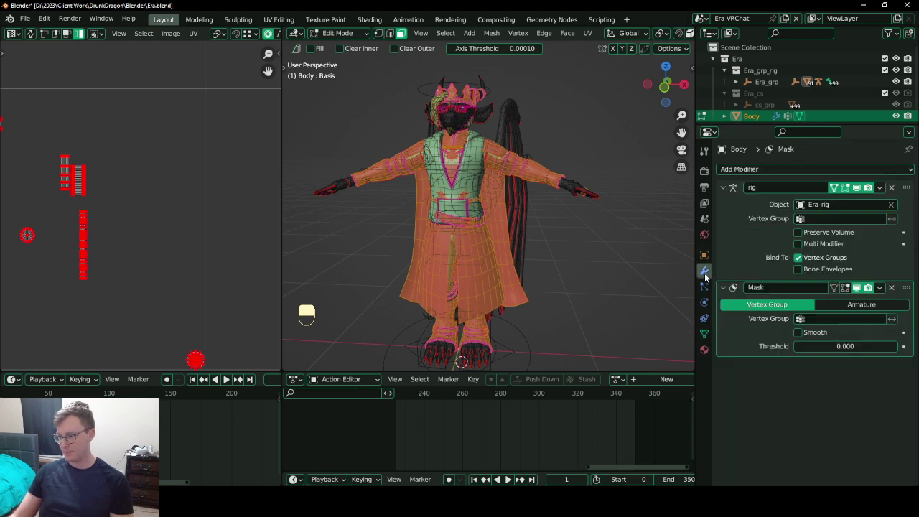
left_click(843, 319)
type("royal")
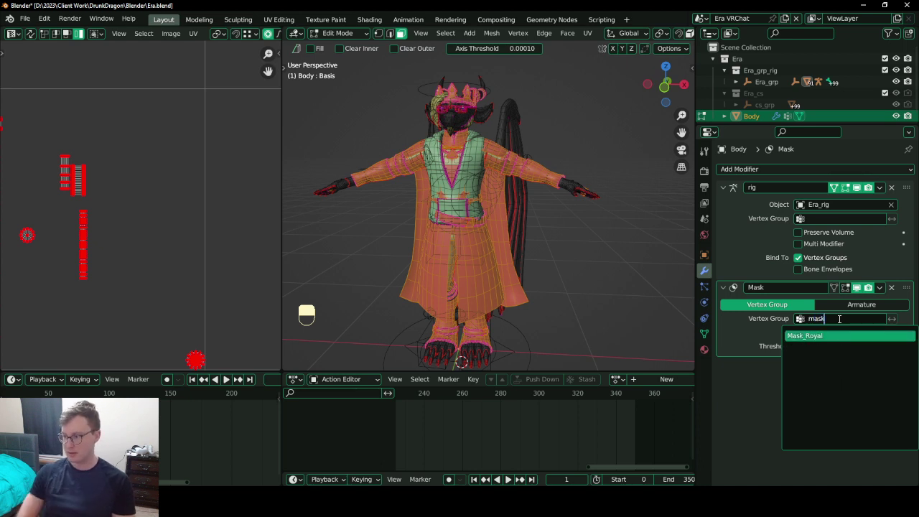
key("Return")
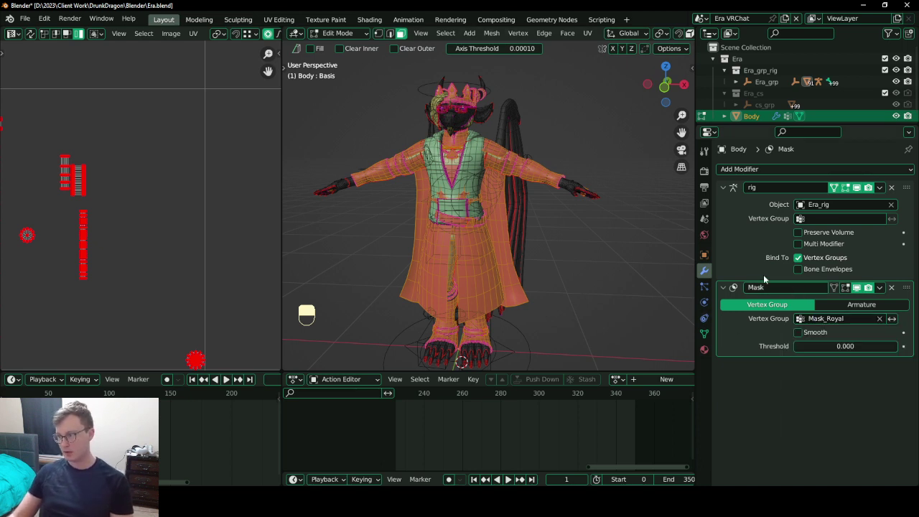
key("Tab")
key("ctrl+s")
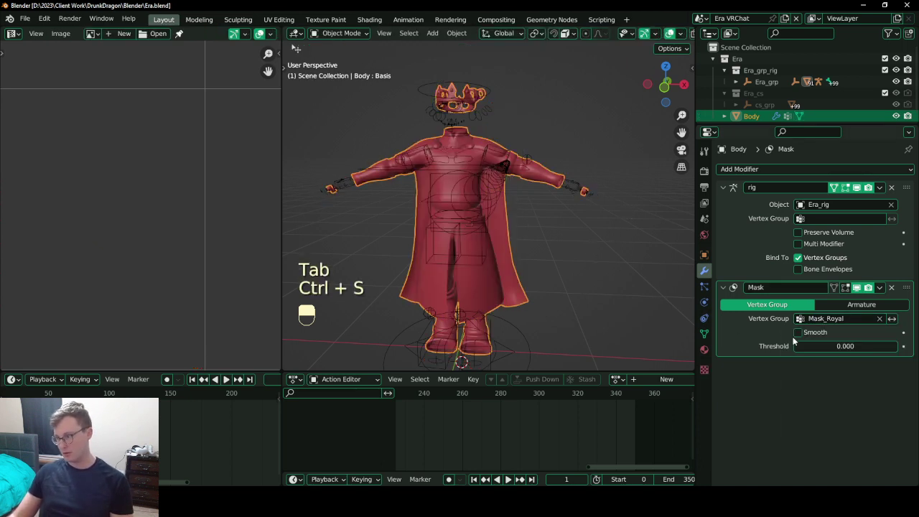
Step: Invert the Mask_Royal mask to hide the royal clothing area, then save
left_click(891, 318)
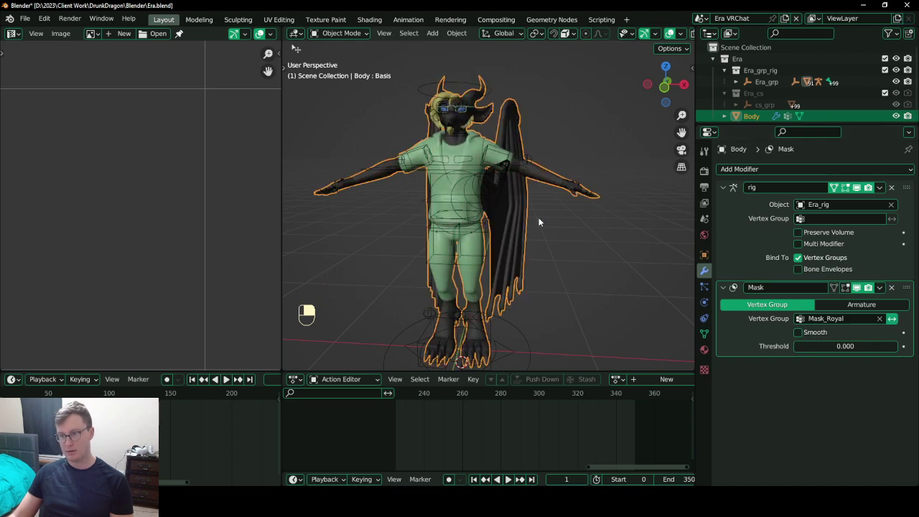
mouse_move(538, 219)
middle_mouse_down()
mouse_move(601, 227)
mouse_move(525, 227)
mouse_move(562, 216)
mouse_move(534, 219)
middle_mouse_up()
key("ctrl+s")
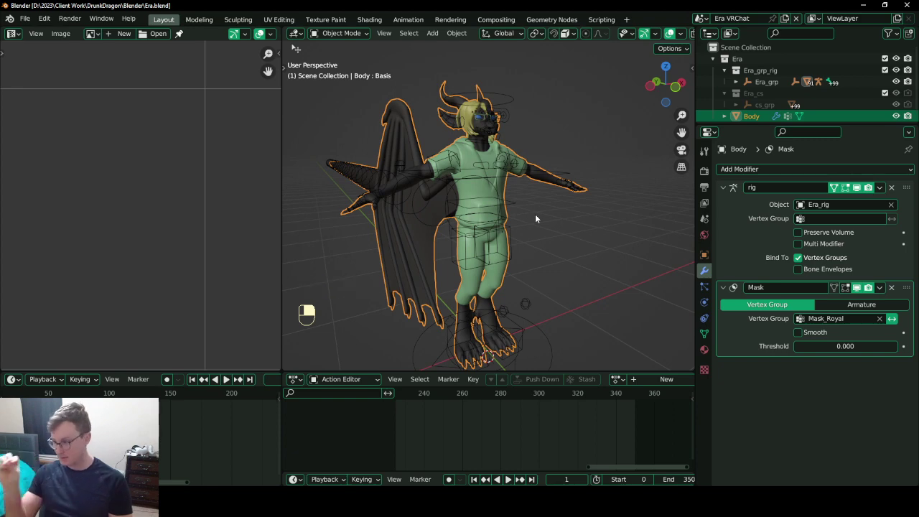
Step: Collapse the rig modifier and add a second Mask modifier to the Body
middle_click_drag(526, 208, 381, 152)
key("ctrl+s")
middle_click_drag(523, 259, 485, 347)
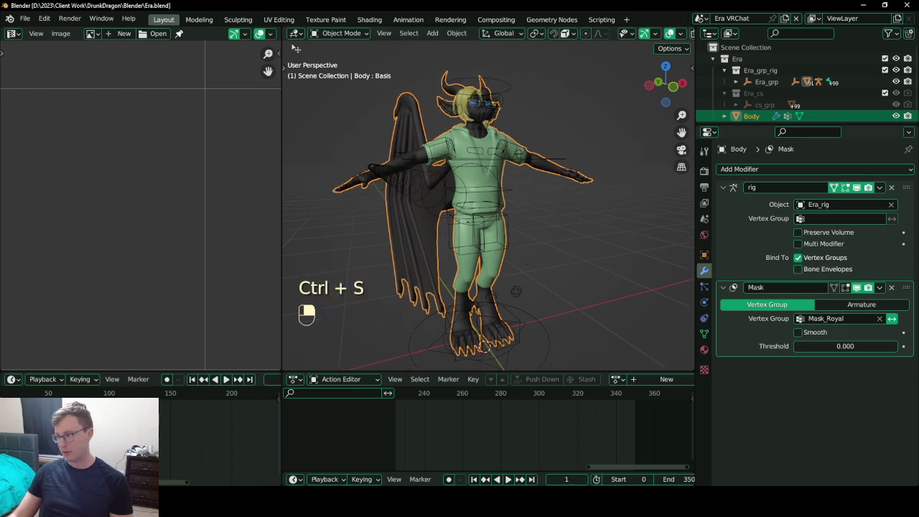
left_click(724, 186)
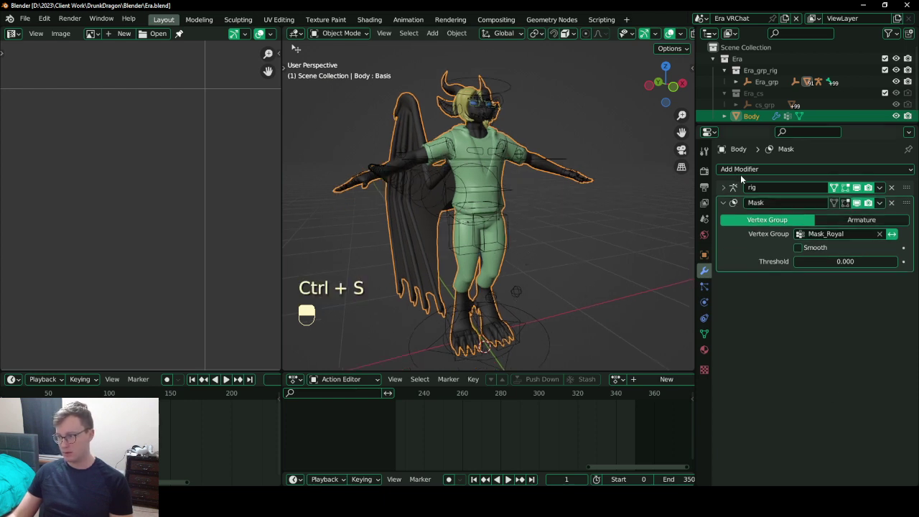
left_click(740, 170)
left_click(675, 287)
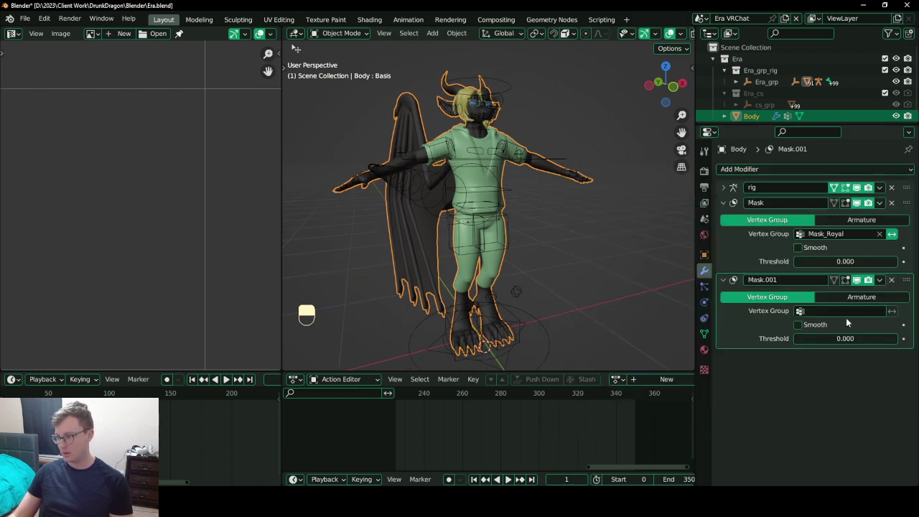
Step: Rename the two Mask modifiers 'Mask - Royal' and 'Mask - Casual' and save
left_click(787, 204)
left_click(787, 204)
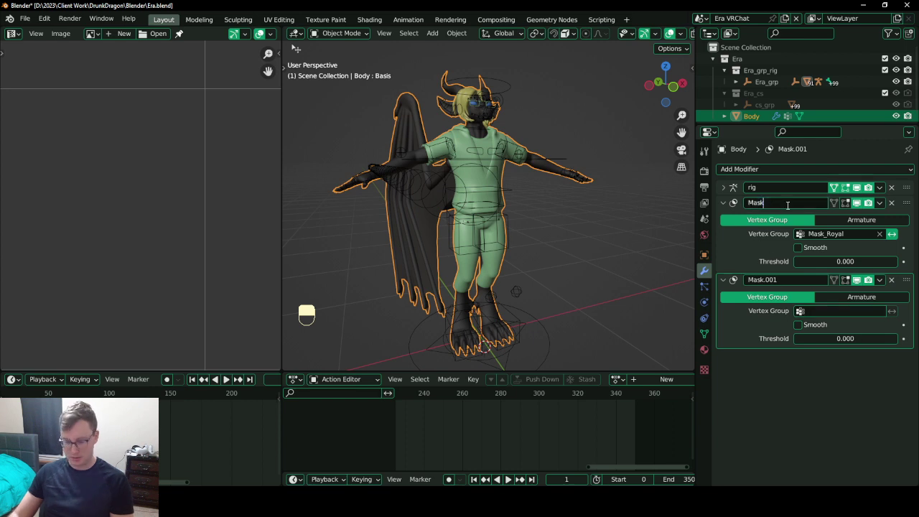
type("- Royal")
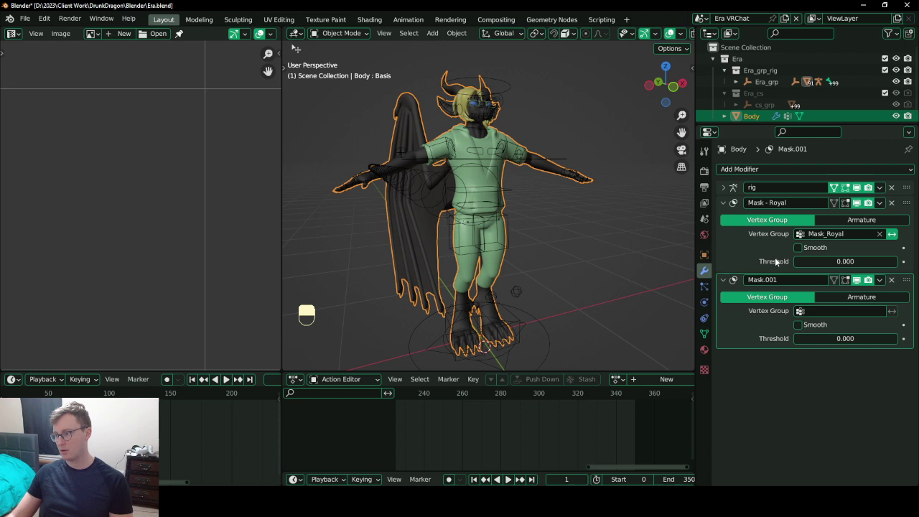
left_click(781, 279)
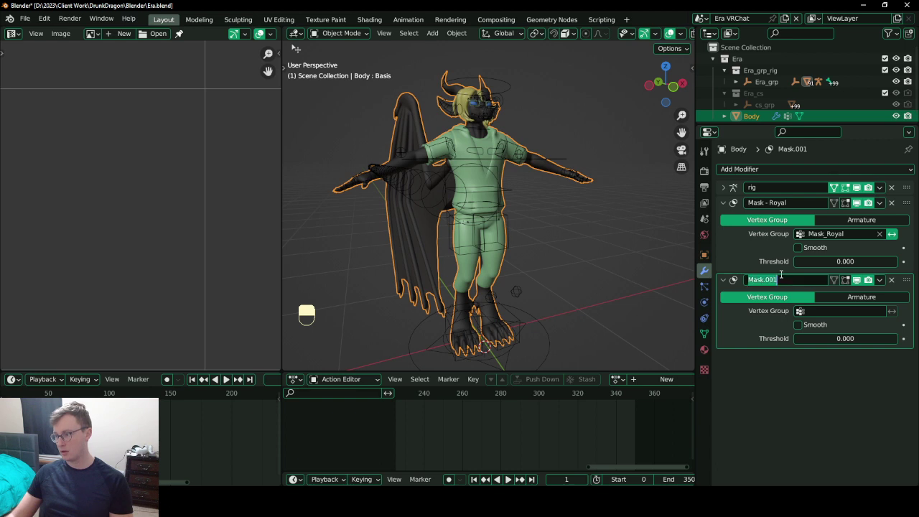
type("Mask")
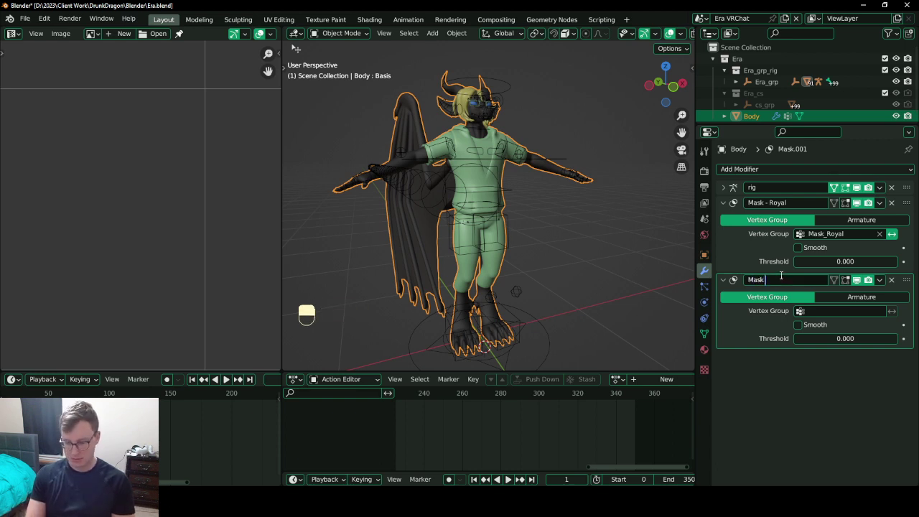
type(" - Casual")
key("Return")
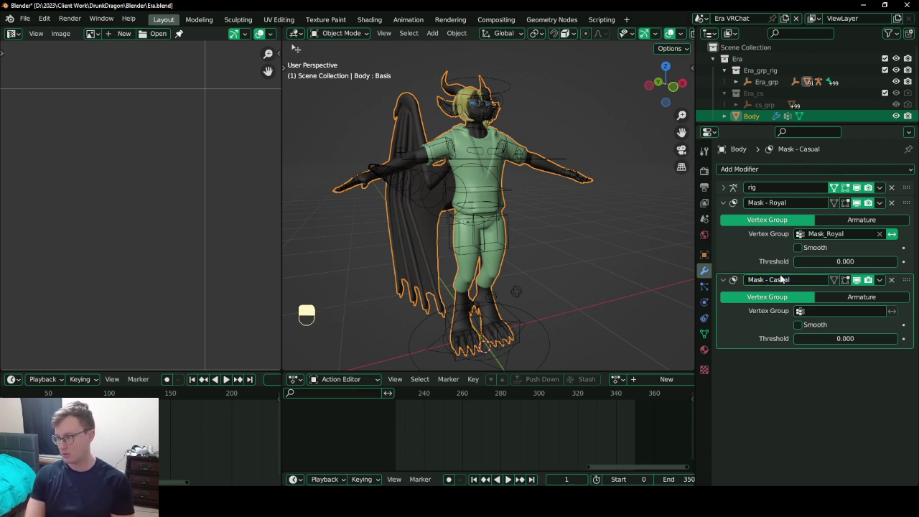
key("ctrl+s")
Step: Add a vertex group renamed from Group.001 to Mask_Casual, save, and switch the Body to Edit Mode
left_click(704, 333)
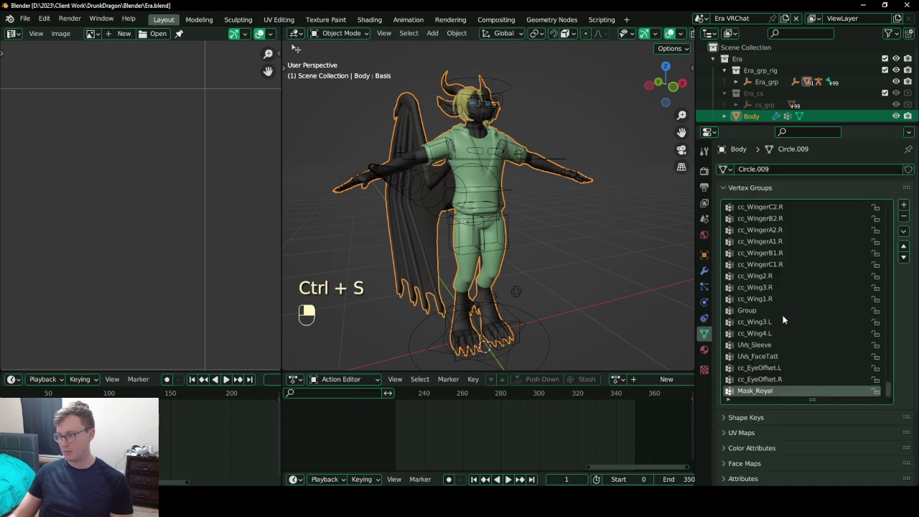
left_click(902, 205)
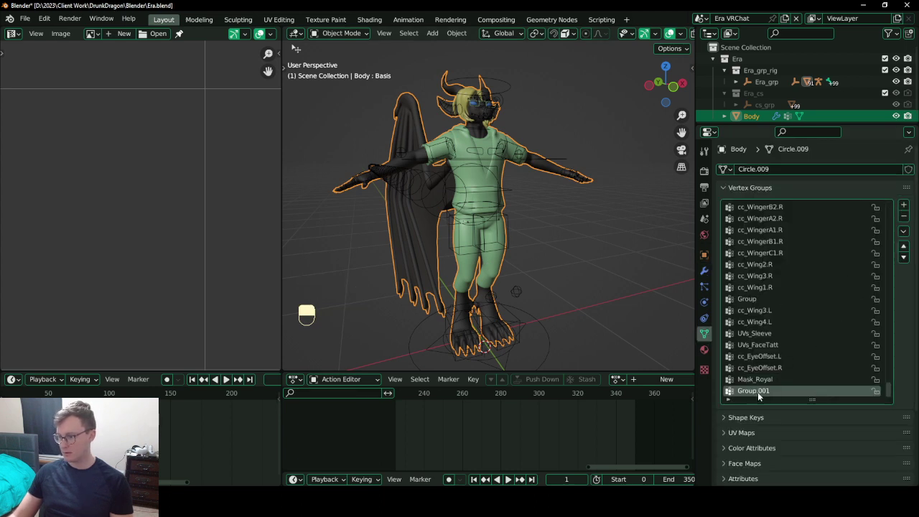
double_click(752, 391)
type("Mask")
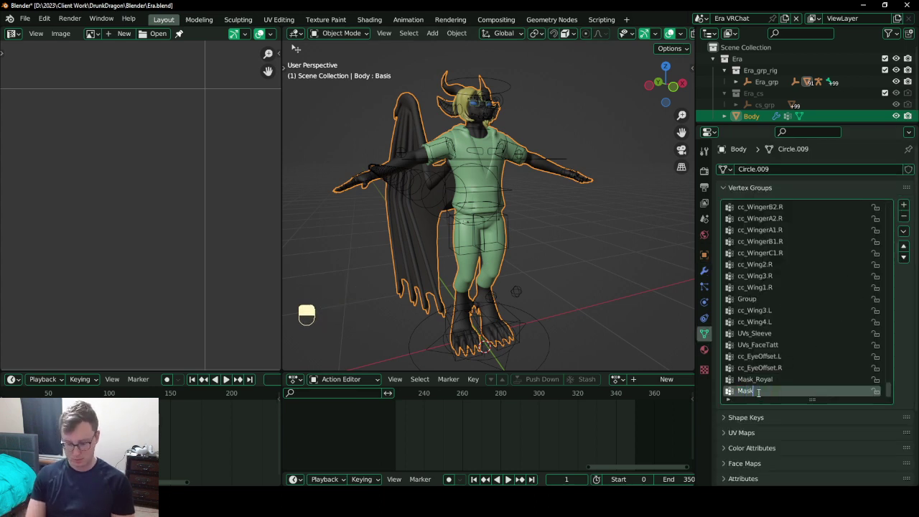
type("_Casual")
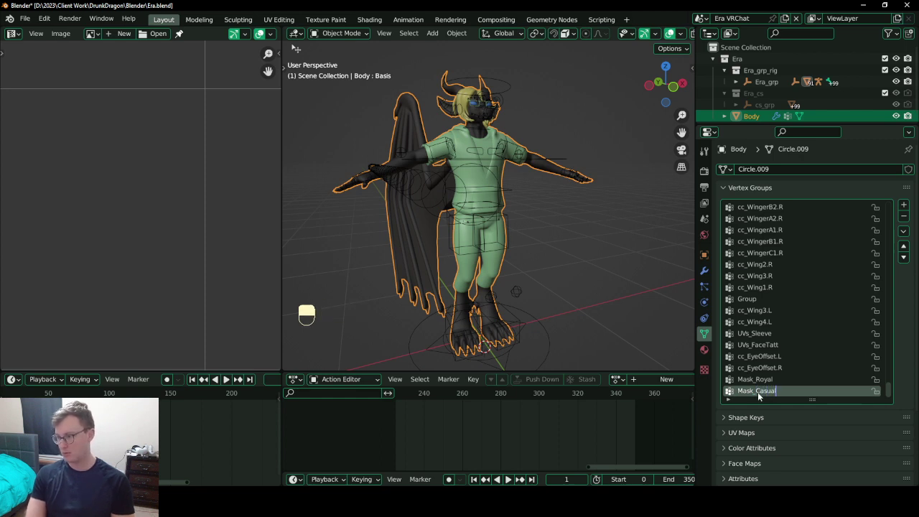
key("Return")
key("ctrl+s")
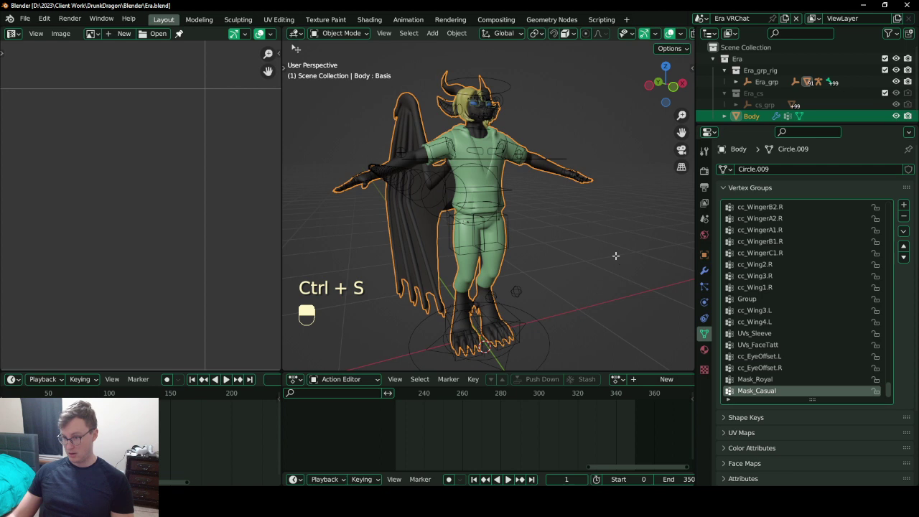
key("Tab")
Step: Deselect all and select every face that uses the Era Clothes material
key("alt+a")
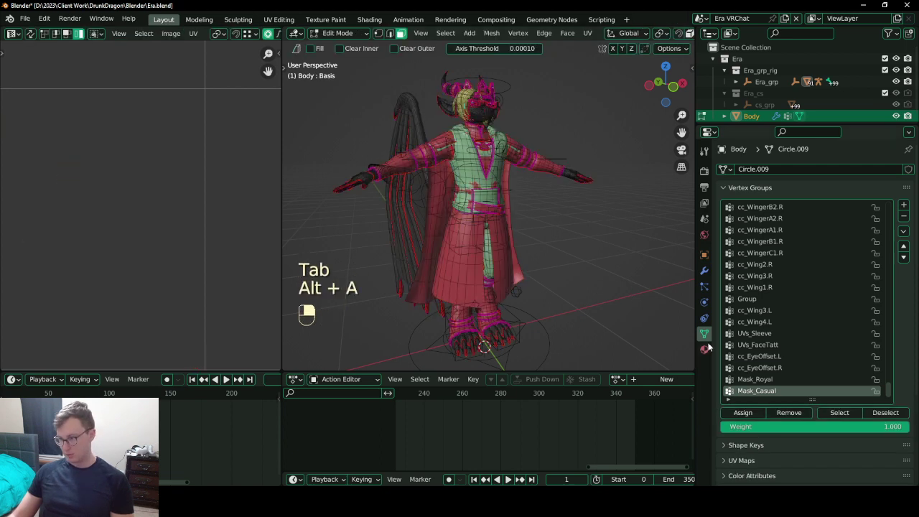
left_click(704, 349)
left_click(763, 206)
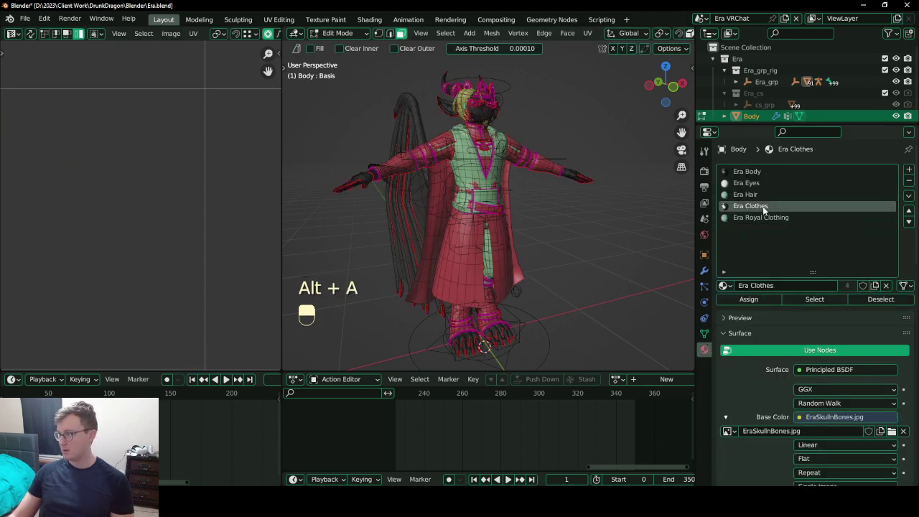
mouse_move(566, 226)
middle_mouse_down()
mouse_move(549, 203)
mouse_move(493, 237)
mouse_move(459, 239)
mouse_move(567, 233)
middle_mouse_up()
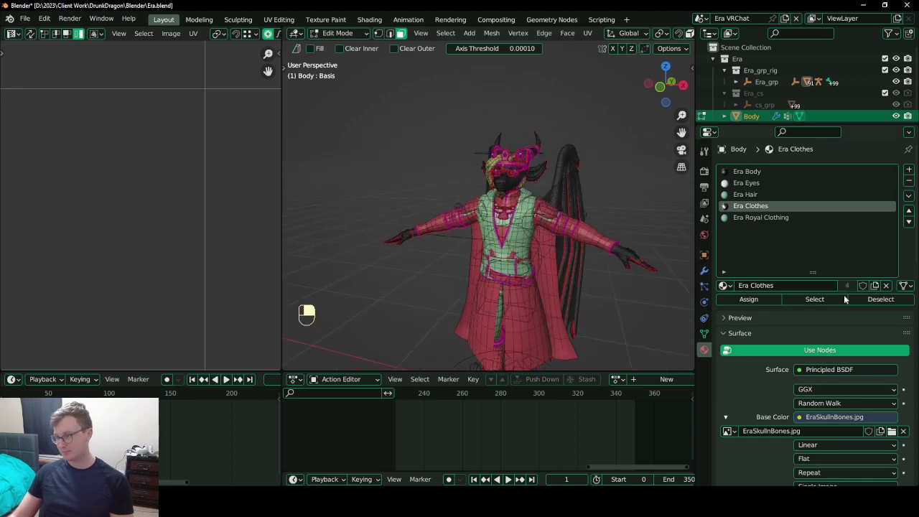
left_click(805, 301)
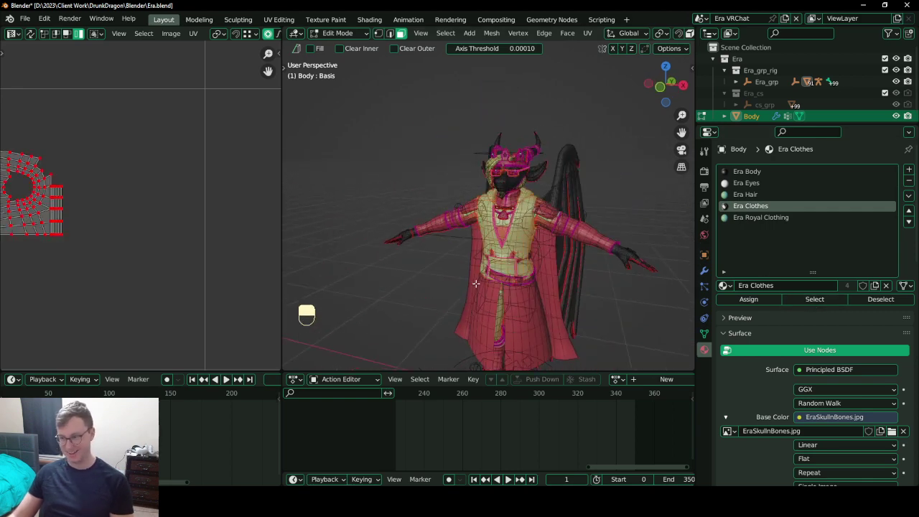
middle_click_drag(475, 283, 668, 312)
Step: Assign the selected faces to Mask_Casual, return to Object Mode, and save
left_click(703, 335)
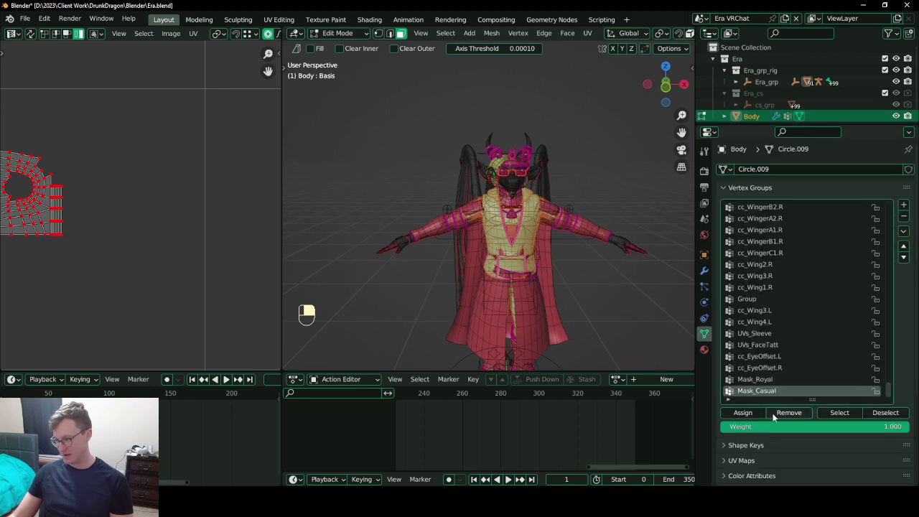
left_click(742, 413)
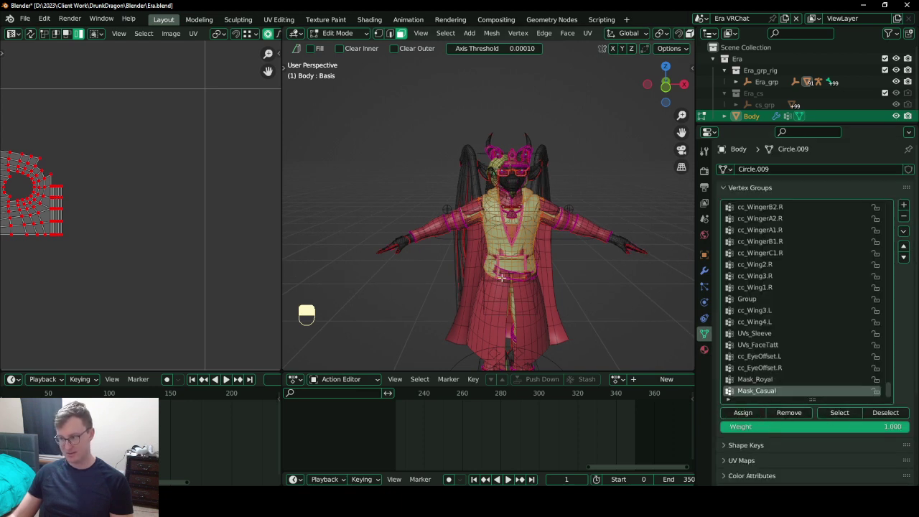
middle_click_drag(506, 278, 526, 241)
key("Tab")
key("ctrl+s")
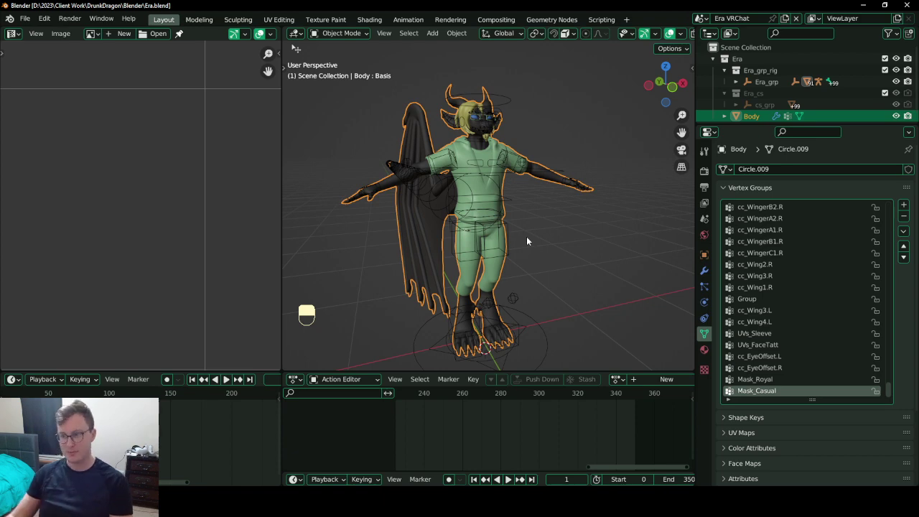
Step: Assign the Mask_Casual vertex group to the Body's Mask - Casual modifier
middle_click_drag(553, 239, 495, 220)
key("ctrl+s")
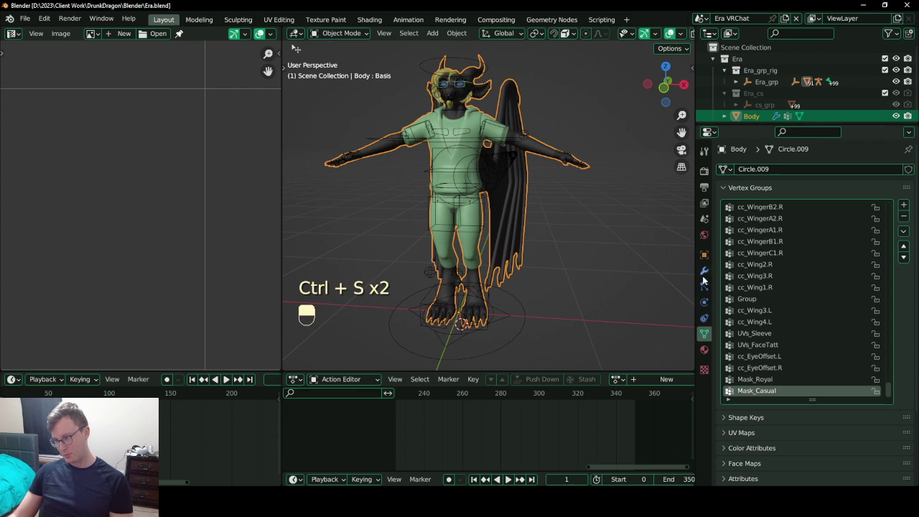
left_click(704, 271)
left_click(828, 310)
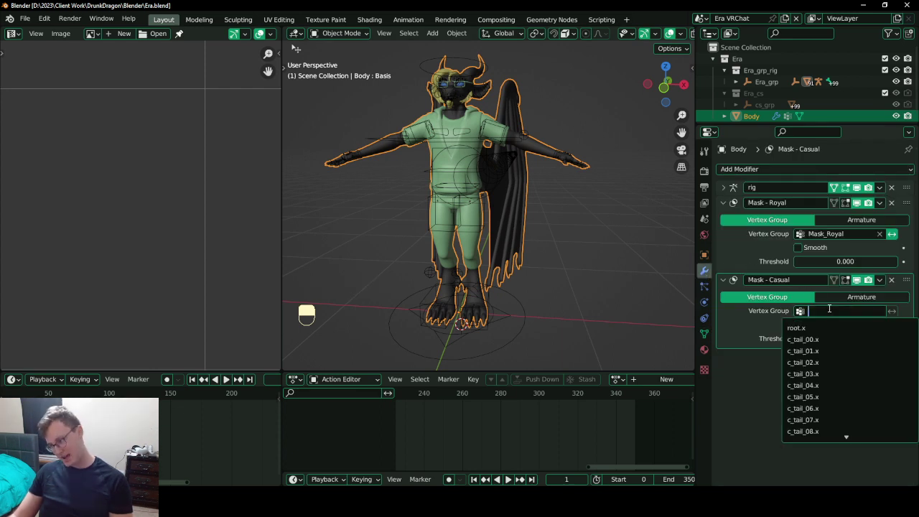
type("mawsk")
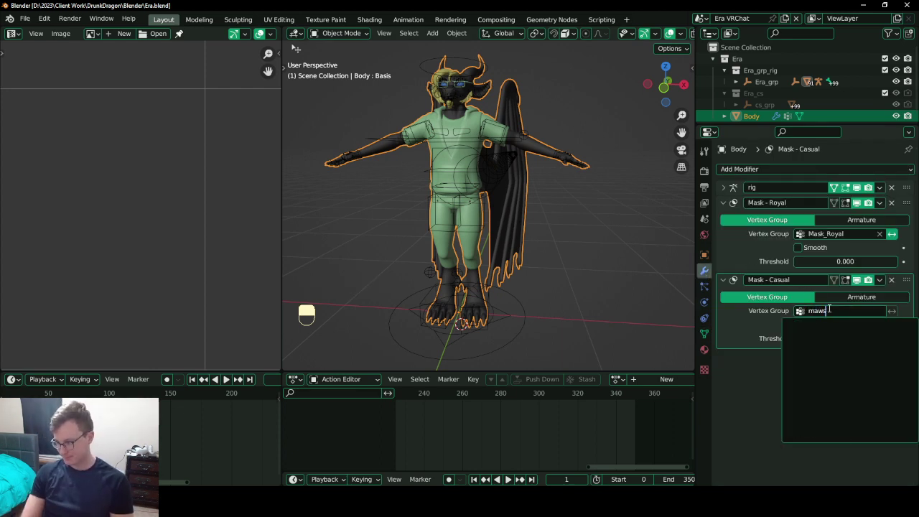
key("BackSpace")
key("BackSpace")
key("Down")
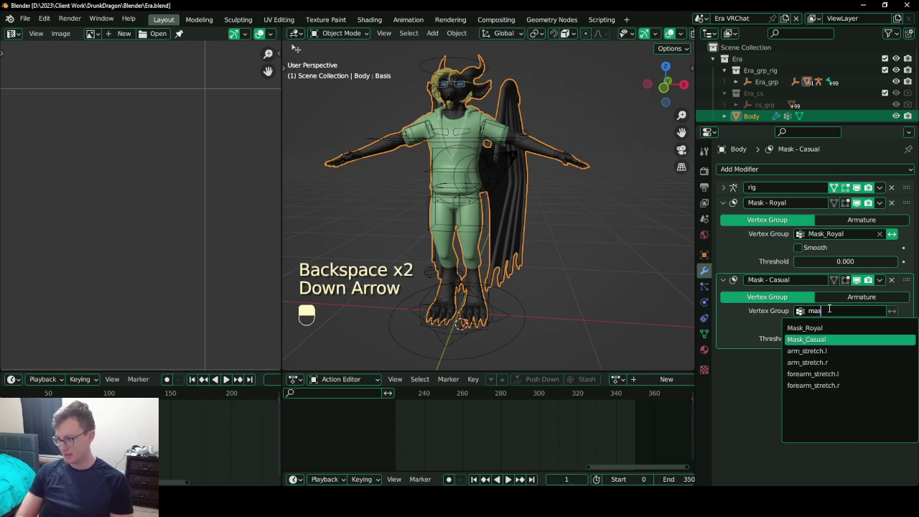
key("Return")
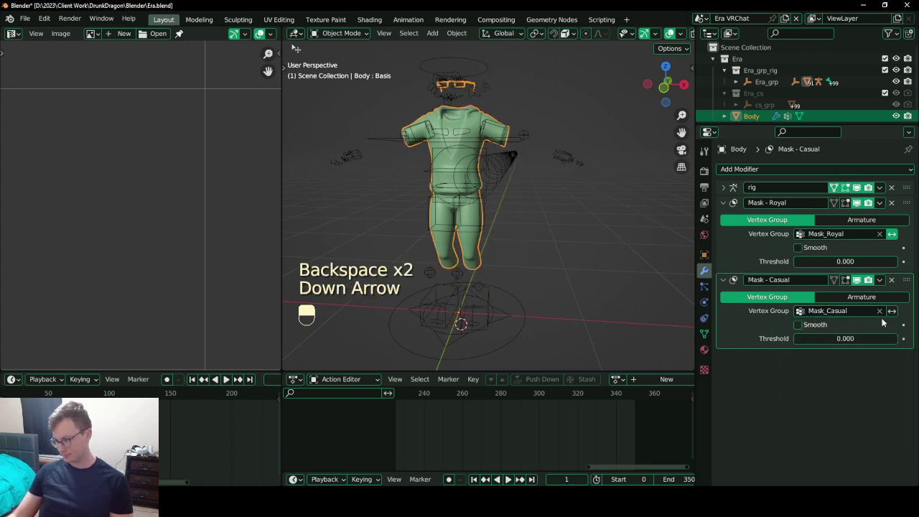
Step: Invert the Mask - Casual mask, deselect the body, and save the file
left_click(891, 311)
left_click(572, 226)
middle_click_drag(572, 226, 427, 199)
key("ctrl+s")
key("ctrl+s")
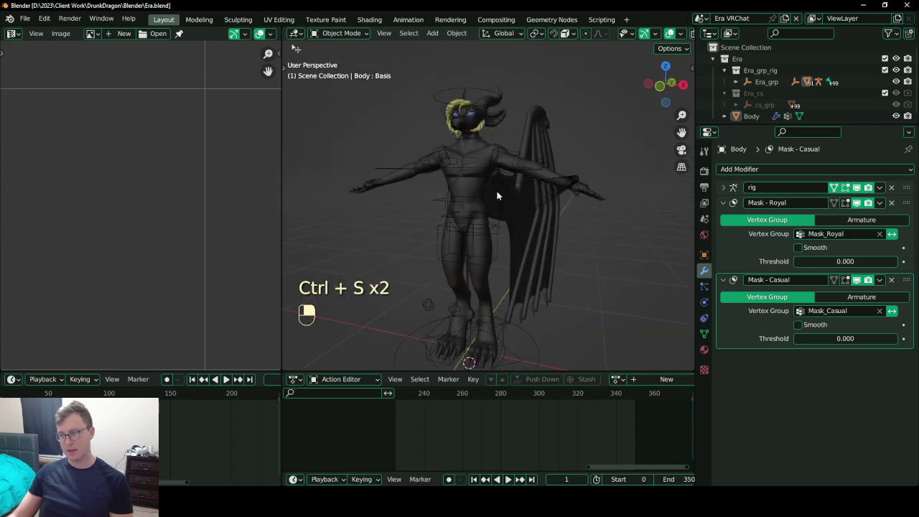
Step: Orbit the masked body through side, front, three-quarter and close torso views, saving along the way
middle_click_drag(498, 195, 425, 230)
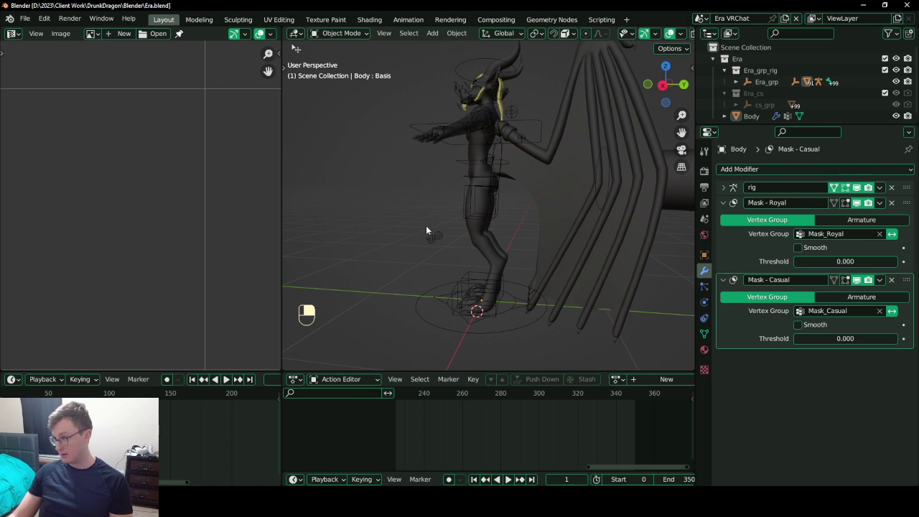
middle_click_drag(426, 229, 528, 258)
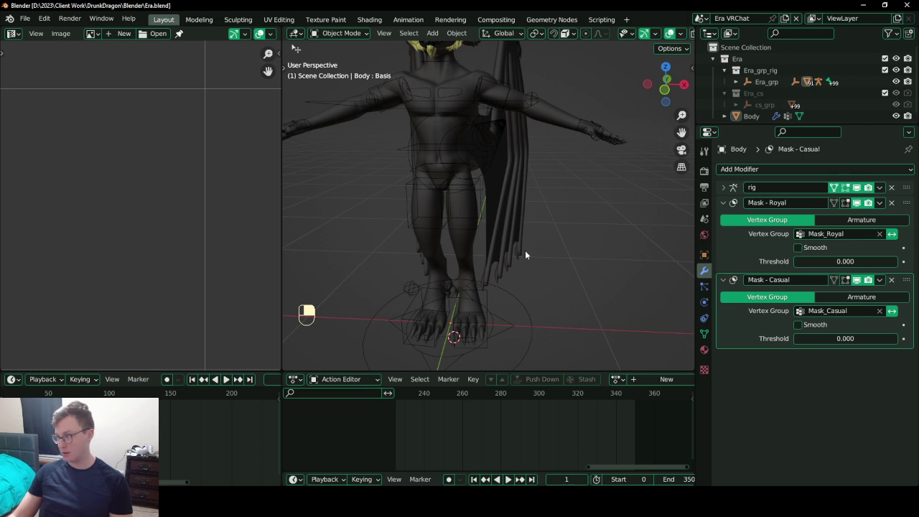
middle_click_drag(529, 249, 507, 274)
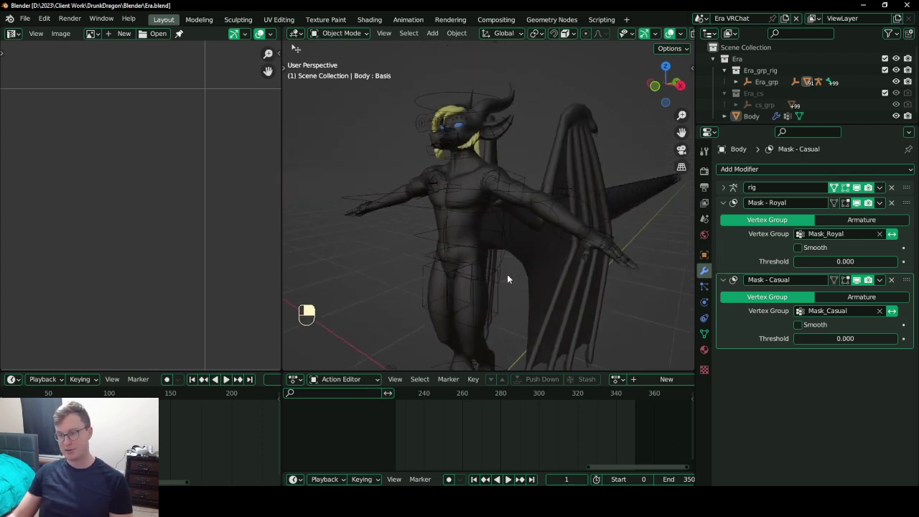
key("ctrl+s")
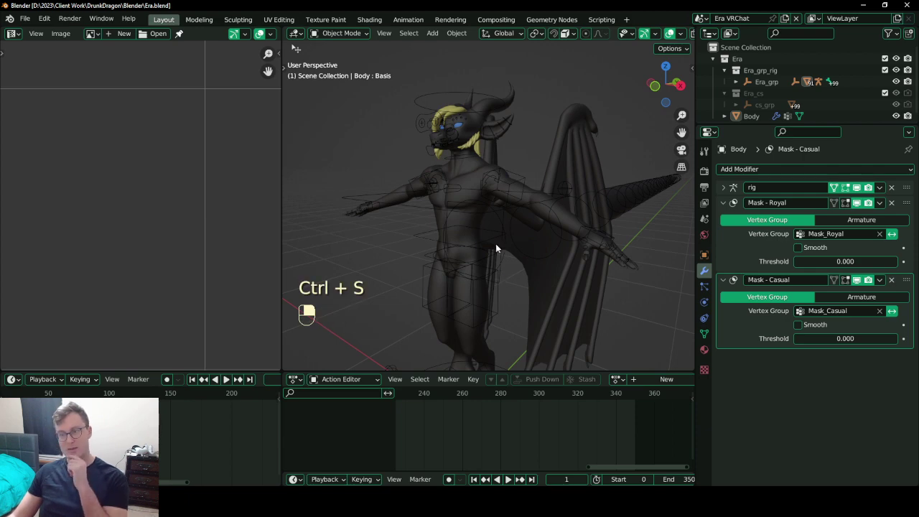
middle_click_drag(485, 227, 574, 183)
scroll(492, 201, "up", 3)
key("ctrl+s")
Step: Test Mask - Royal and Mask - Casual by toggling their viewport display, then save
left_click(723, 203)
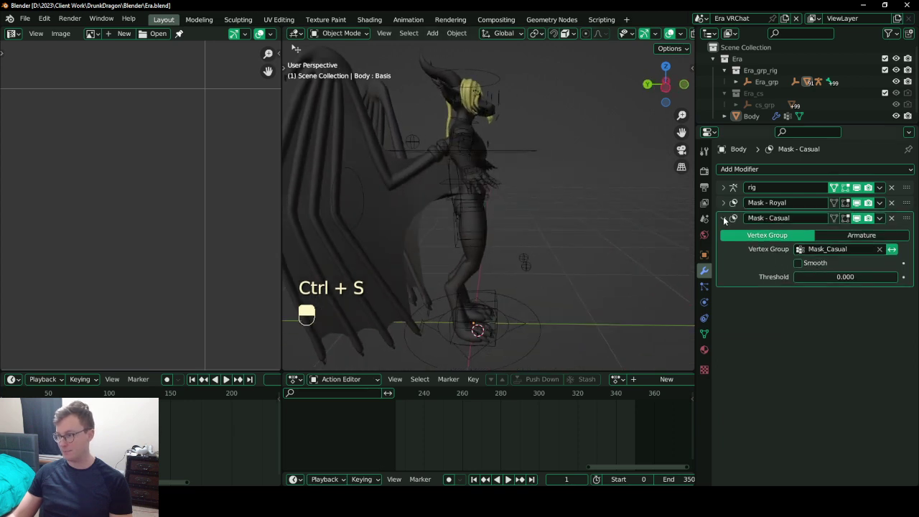
left_click(724, 217)
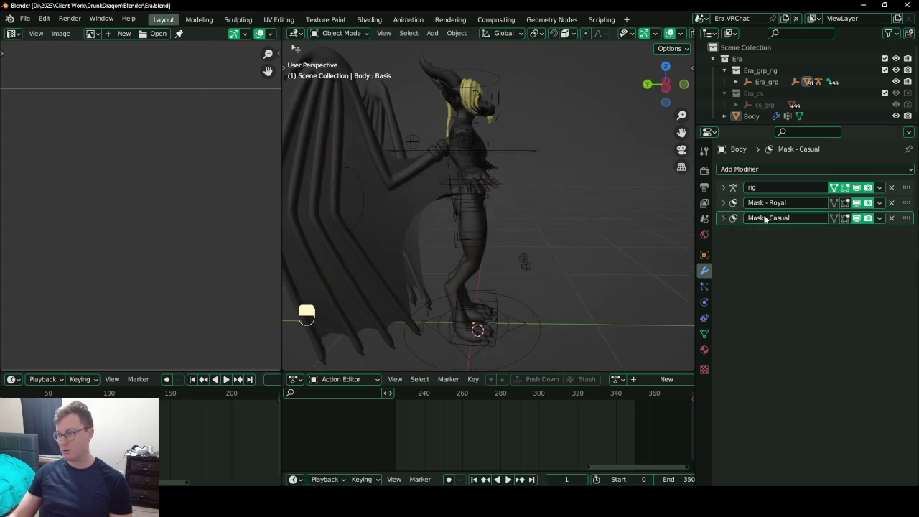
left_click(724, 202)
left_click(857, 202)
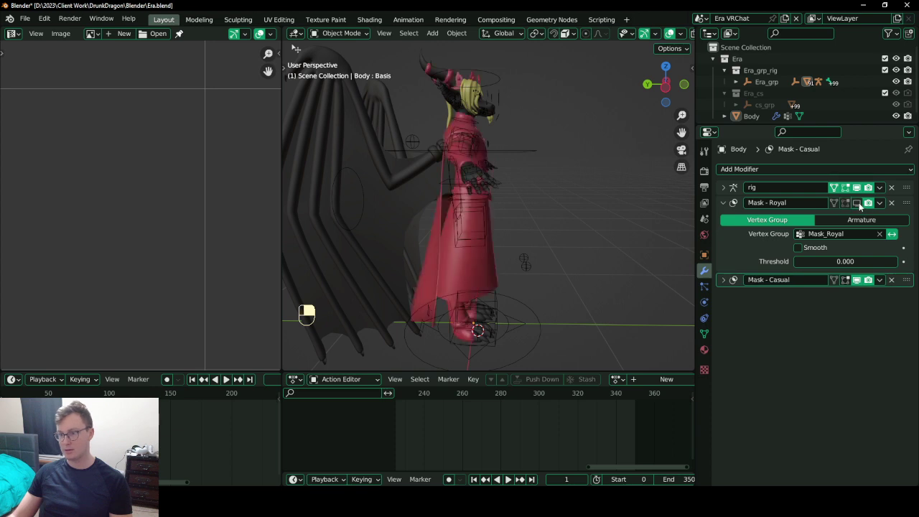
left_click(857, 202)
left_click(857, 202)
middle_click_drag(567, 202, 391, 185)
left_click(858, 203)
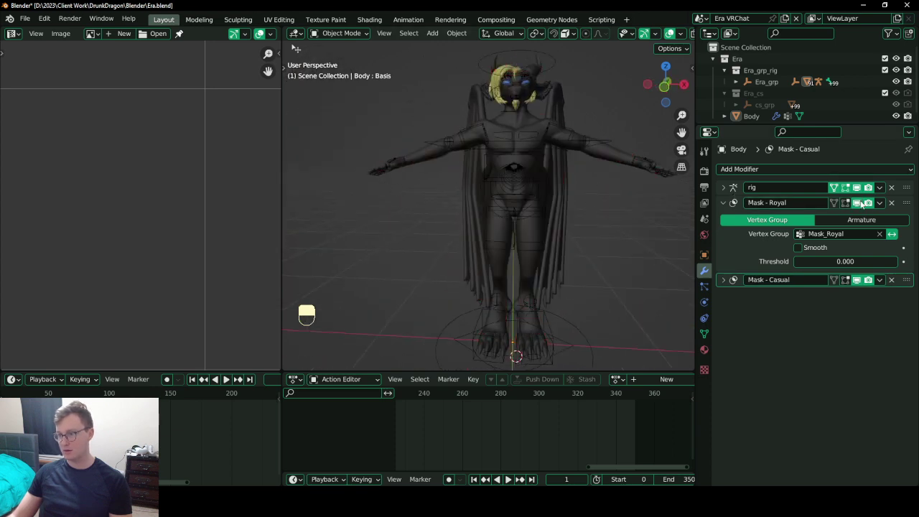
left_click(855, 280)
left_click(855, 280)
middle_click_drag(393, 212, 544, 226)
key("ctrl+s")
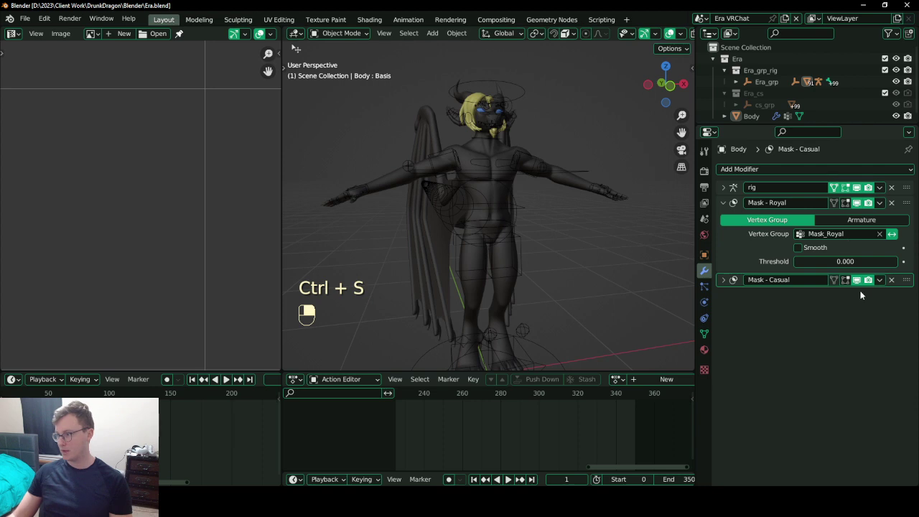
Step: Collapse both modifier panels, turn off Mask - Casual in the viewport, and select the Body
left_click(723, 203)
left_click(723, 217)
left_click(724, 218)
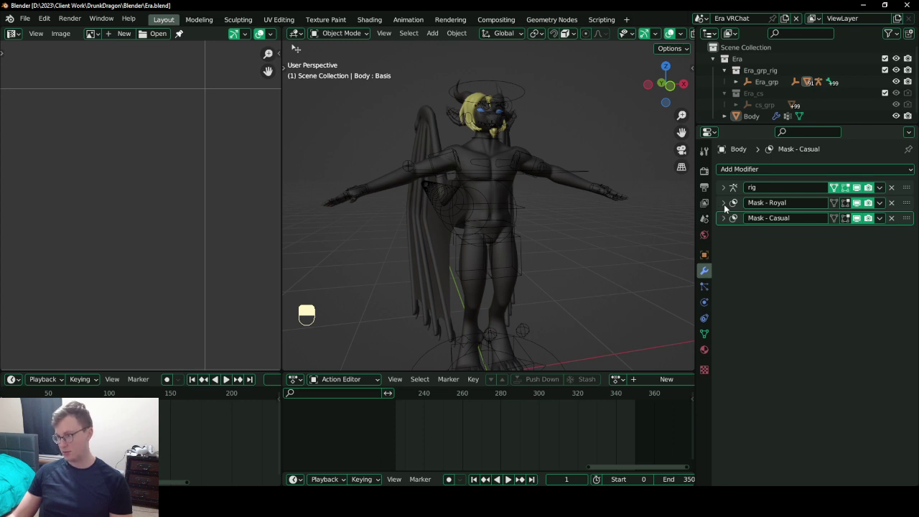
left_click(723, 203)
left_click(723, 203)
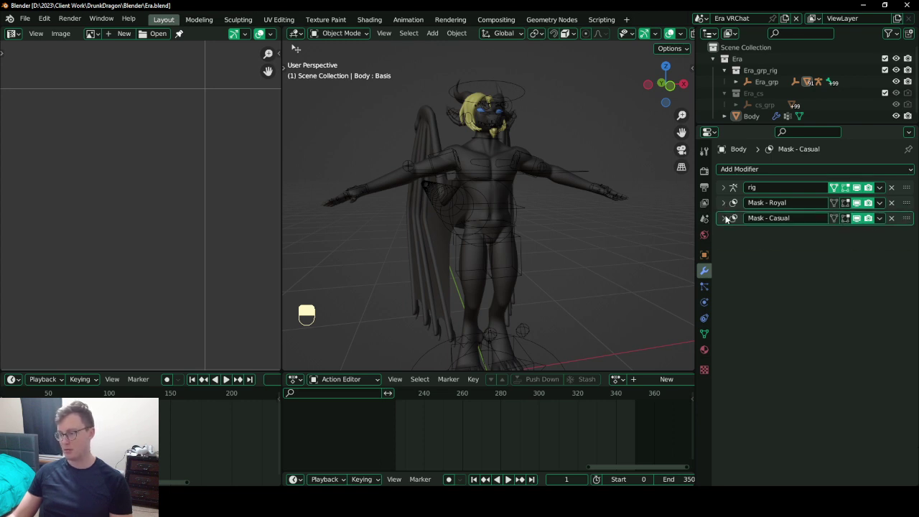
left_click(857, 218)
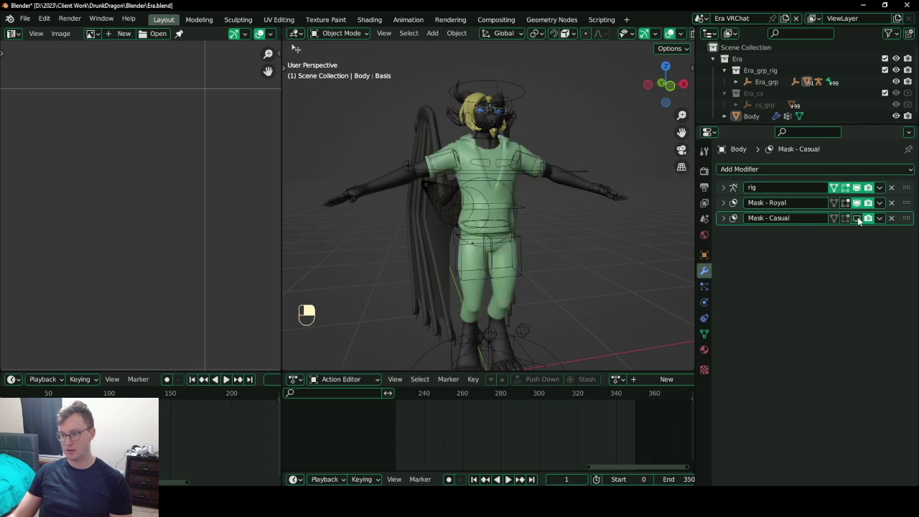
left_click(389, 180)
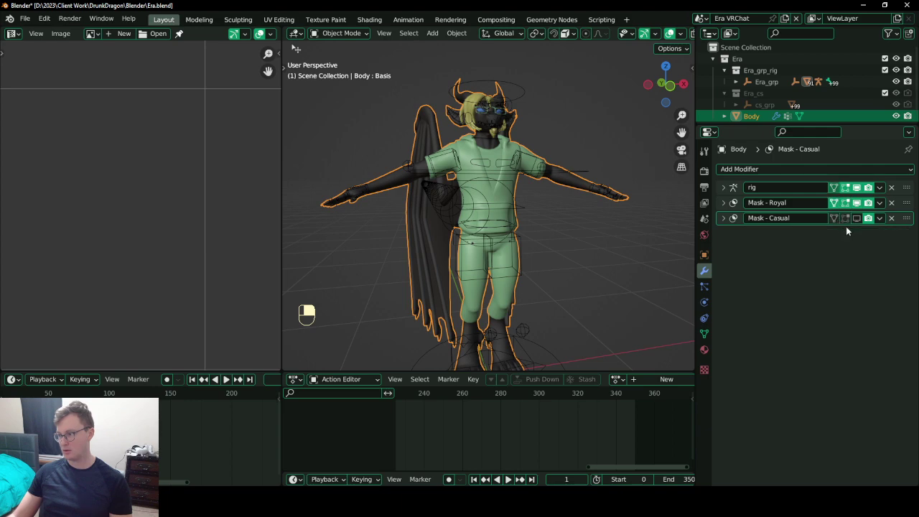
Step: In Edit Mode with a right-side X-ray view, box-select faces on the thigh
key("Tab")
middle_click_drag(521, 232, 568, 223)
scroll(483, 214, "up", 3)
scroll(568, 223, "down", 2)
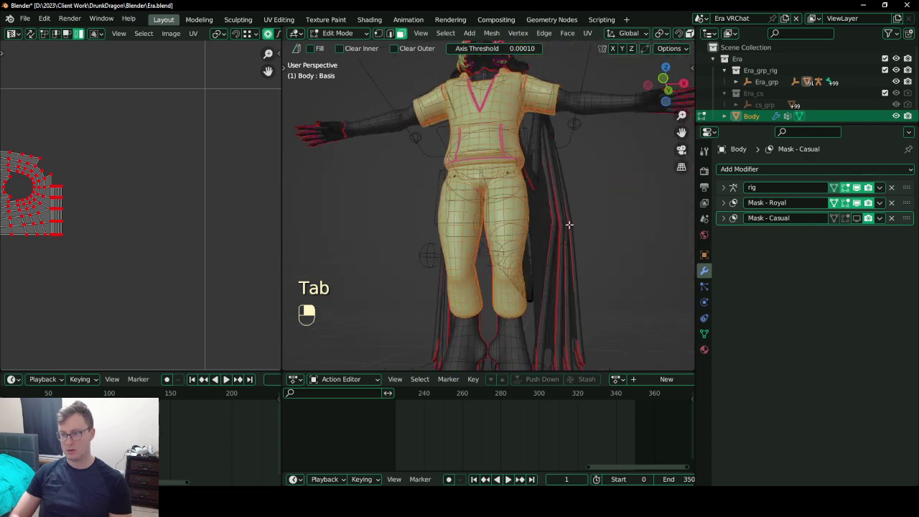
key("KP_3")
key("z")
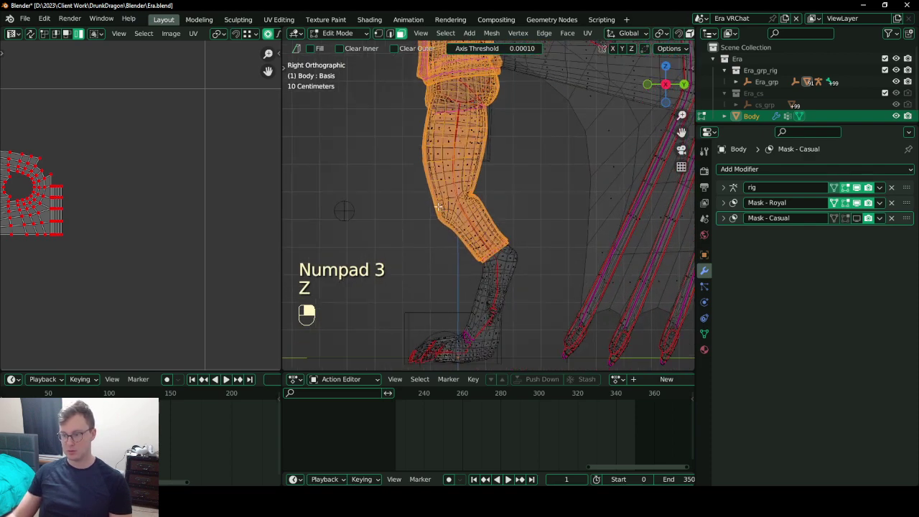
scroll(463, 224, "up", 3)
left_click(465, 214)
key("b")
left_click_drag(403, 155, 473, 236)
Step: Circle-select a band of faces around the knee and extend it up the thigh
key("w")
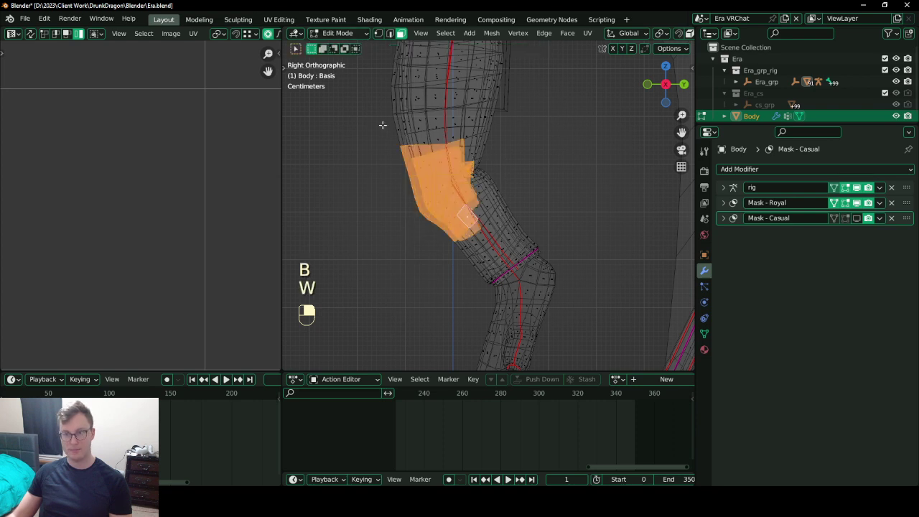
key("w")
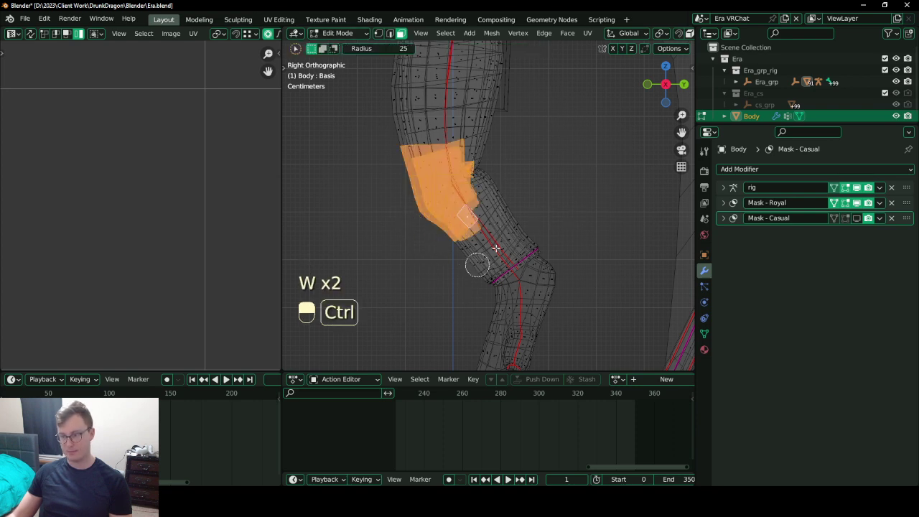
mouse_move(537, 215)
left_mouse_down()
mouse_move(465, 275)
mouse_move(552, 218)
mouse_move(505, 248)
left_mouse_up()
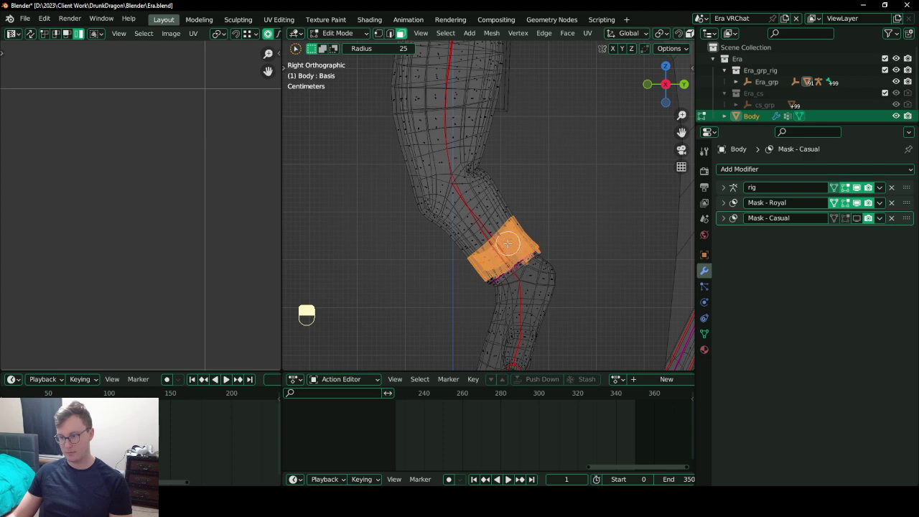
key("ctrl+z")
mouse_move(530, 218)
left_mouse_down("shift")
mouse_move(509, 204)
mouse_move(471, 243)
left_mouse_up("shift")
scroll(485, 201, "down", 3)
scroll(479, 193, "up", 1)
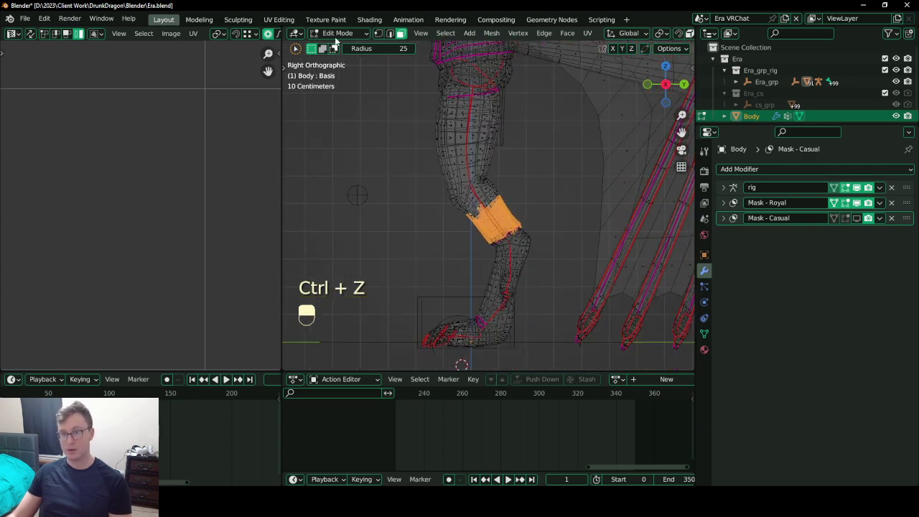
mouse_move(479, 190)
left_mouse_down("shift")
mouse_move(483, 199)
mouse_move(473, 132)
mouse_move(460, 176)
mouse_move(474, 199)
left_mouse_up("shift")
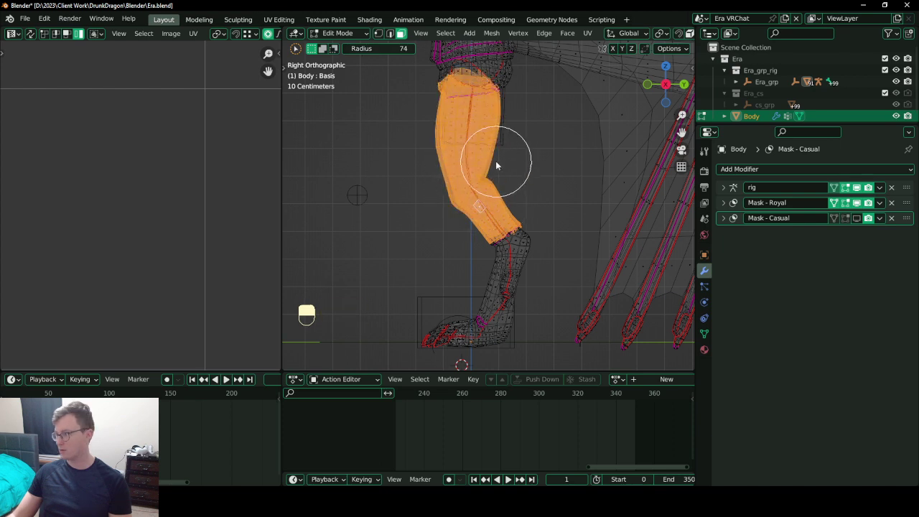
Step: Extend the trouser selection over the hip, then inspect it from the front view
scroll(488, 205, "up", 4, "shift")
scroll(475, 214, "up", 2, "shift")
mouse_move(455, 241)
left_mouse_down("shift")
mouse_move(447, 200)
mouse_move(475, 204)
mouse_move(470, 178)
mouse_move(442, 178)
left_mouse_up("shift")
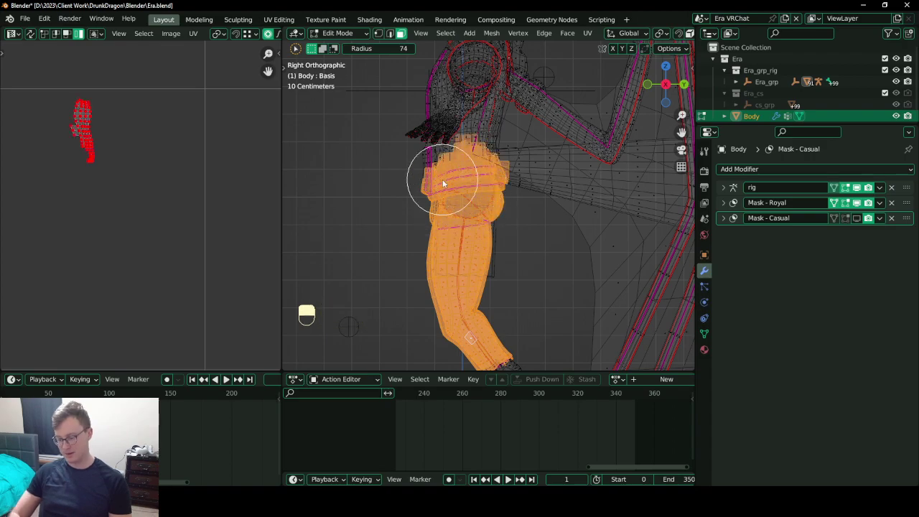
key("KP_1")
middle_click_drag(460, 162, 539, 230)
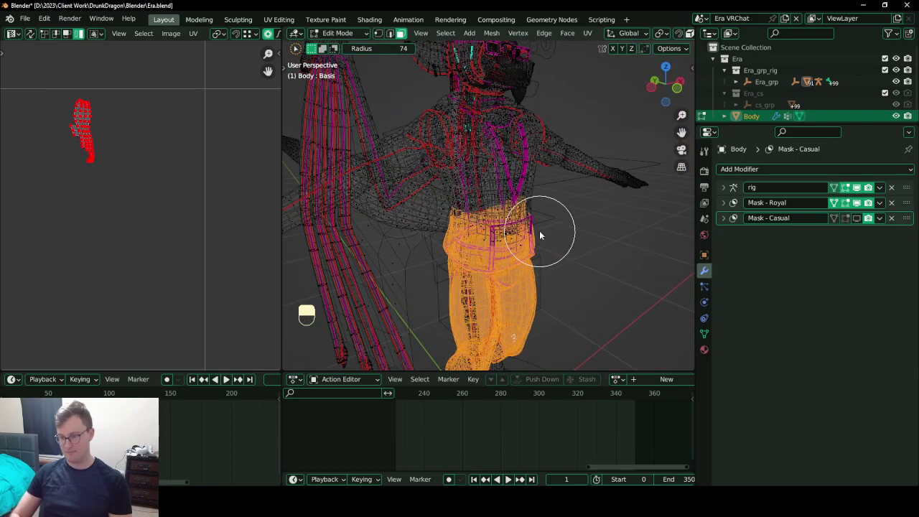
key("ctrl+Tab")
middle_click_drag(305, 258, 432, 216)
Step: In solid shading, select the linked wing parts, hide them, then undo the hide
key("Tab")
key("z")
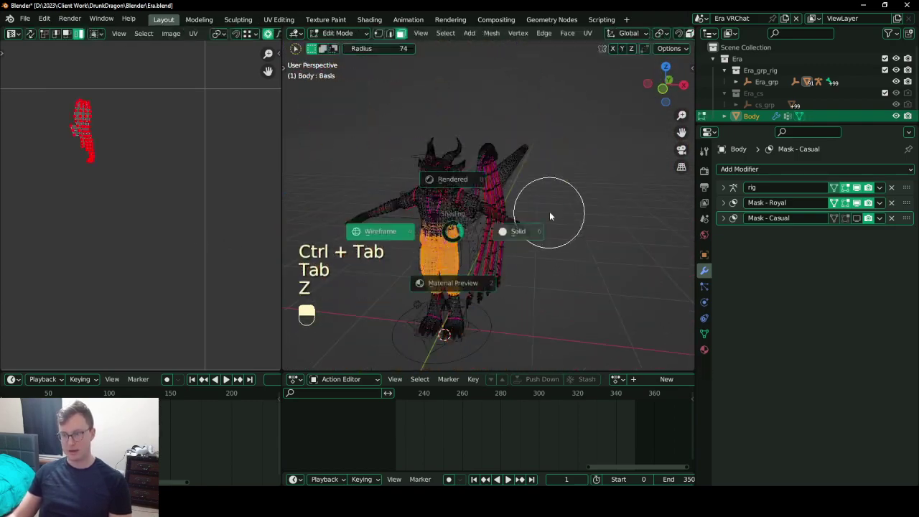
left_click(549, 211)
middle_click_drag(549, 211, 519, 211)
scroll(525, 195, "down", 2)
key("l")
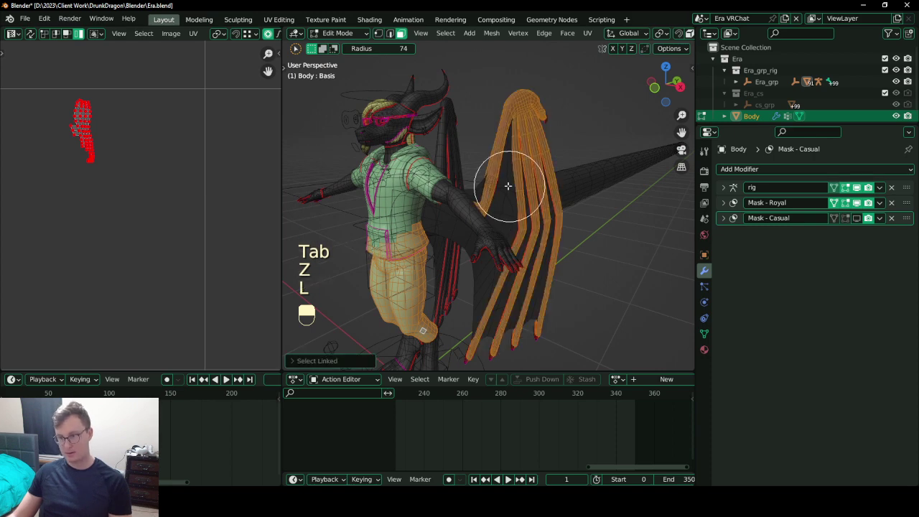
key("l")
key("l")
key("l")
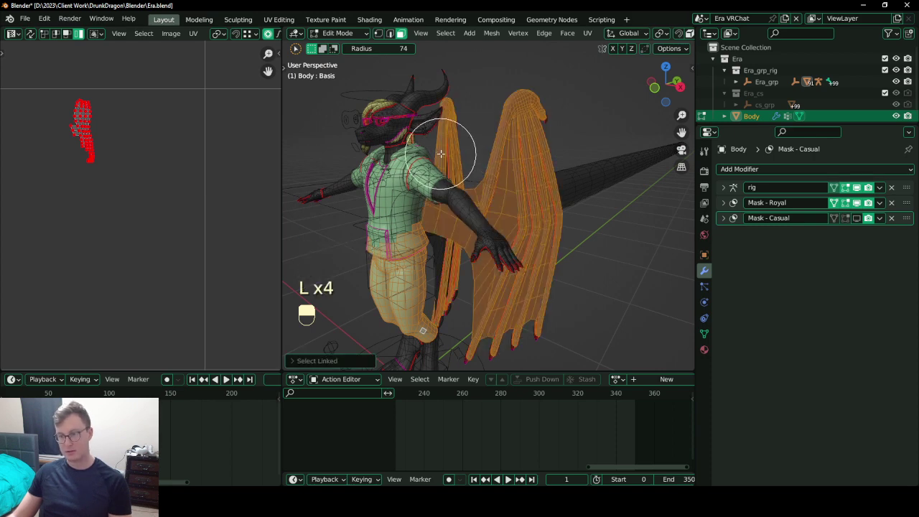
middle_click_drag(521, 170, 498, 214)
key("l")
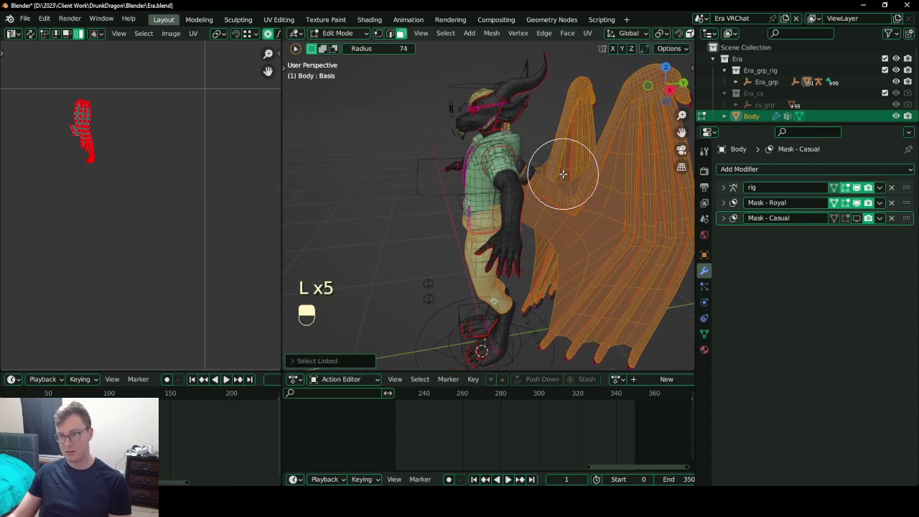
key("h")
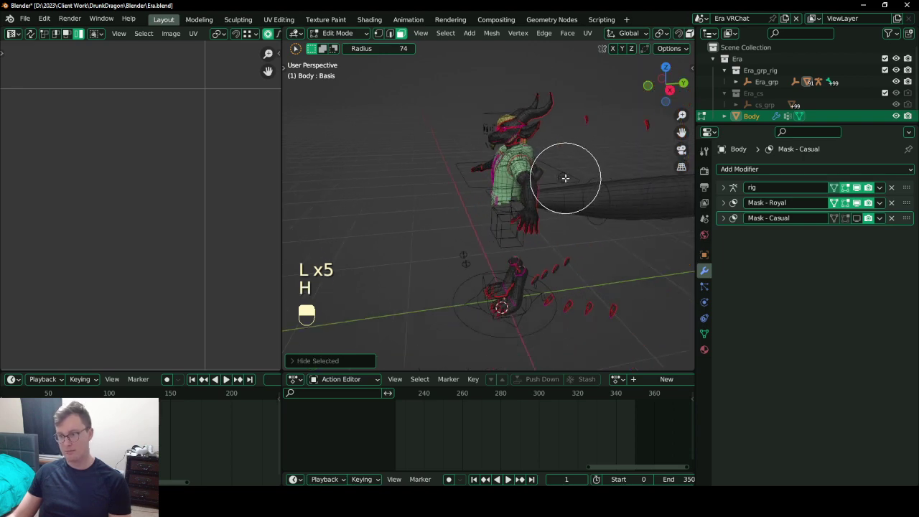
key("ctrl+z")
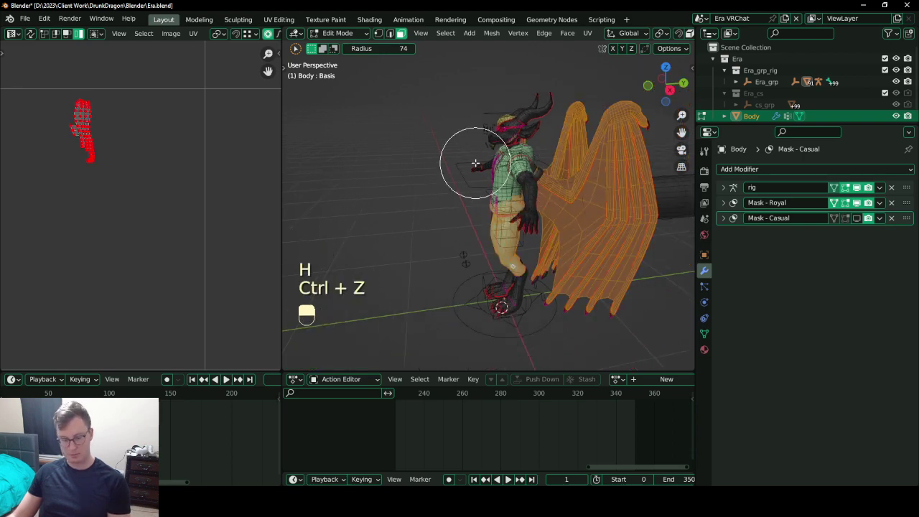
Step: Clear the selection, reselect the linked wings, hide them, and undo the hide again
key("alt+a")
key("l")
key("l")
key("l")
key("l")
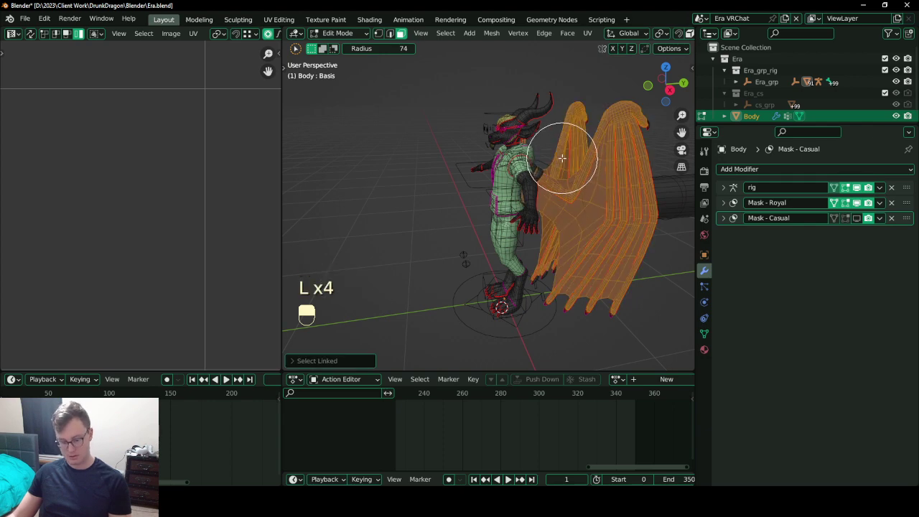
key("h")
middle_click_drag(564, 157, 551, 289)
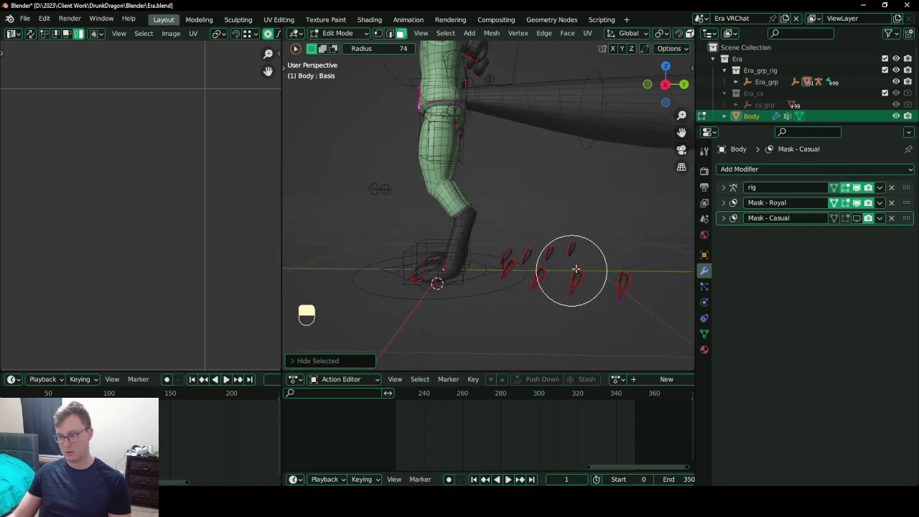
key("ctrl+z")
mouse_move(573, 266)
middle_mouse_down()
mouse_move(437, 194)
mouse_move(507, 172)
mouse_move(502, 180)
middle_mouse_up()
Step: Return the Body to Object Mode and view the whole character from the front
key("ctrl+Tab")
left_click(425, 192)
middle_click_drag(426, 192, 494, 152)
scroll(494, 152, "down", 4)
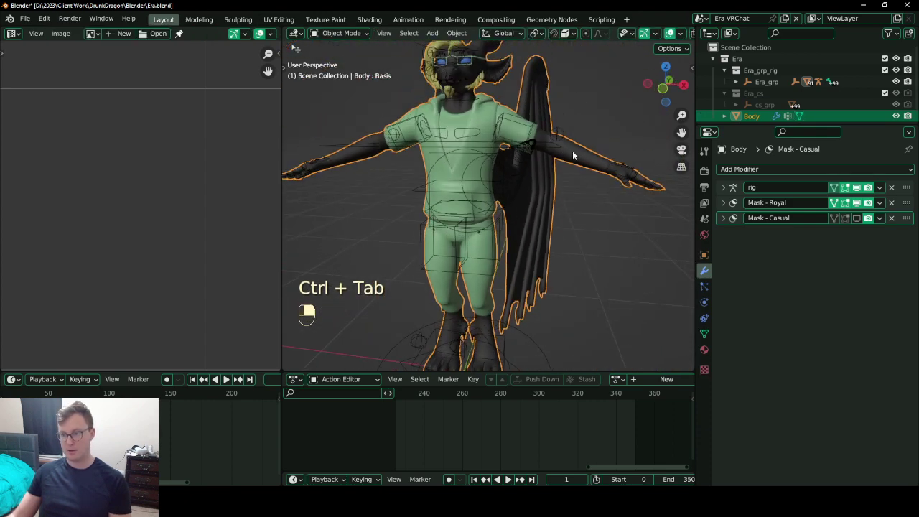
Step: In Edit Mode with a front wireframe view, paint-select the chest vertices, then undo it
key("Tab")
middle_click_drag(572, 154, 513, 168)
key("KP_1")
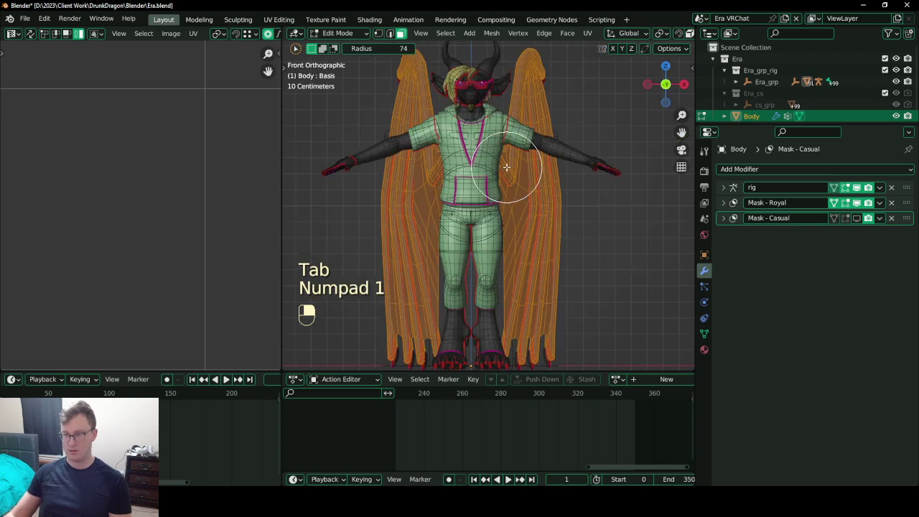
key("z")
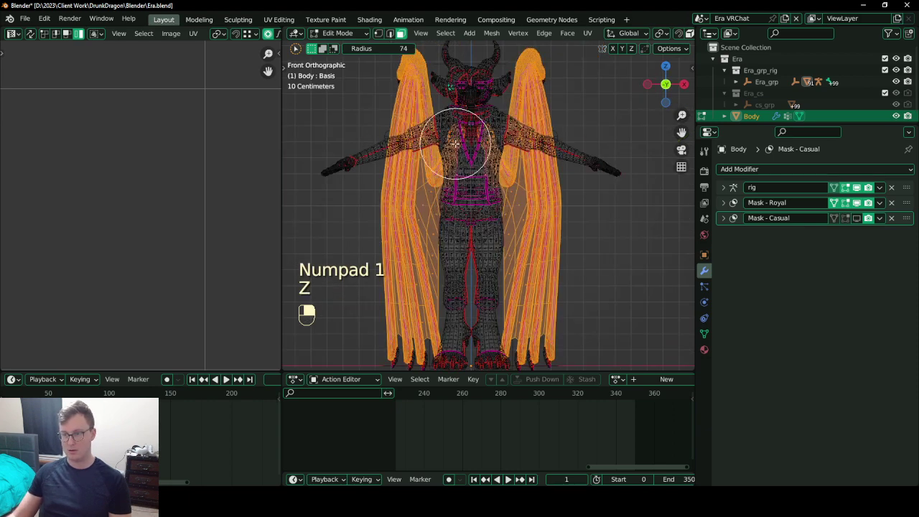
key("alt+a")
mouse_move(451, 140)
left_mouse_down()
mouse_move(439, 139)
mouse_move(495, 141)
mouse_move(470, 192)
mouse_move(457, 264)
mouse_move(496, 262)
mouse_move(484, 267)
left_mouse_up()
key("ctrl+z")
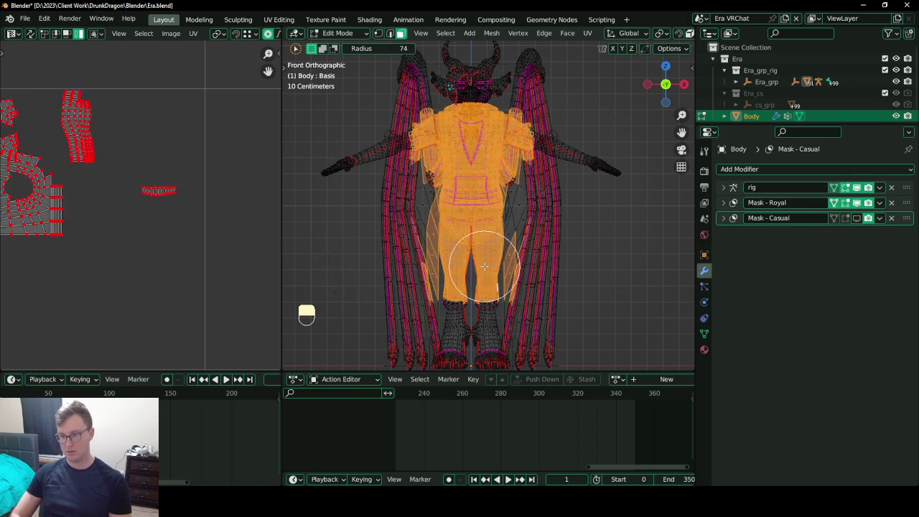
scroll(484, 266, "up", 3)
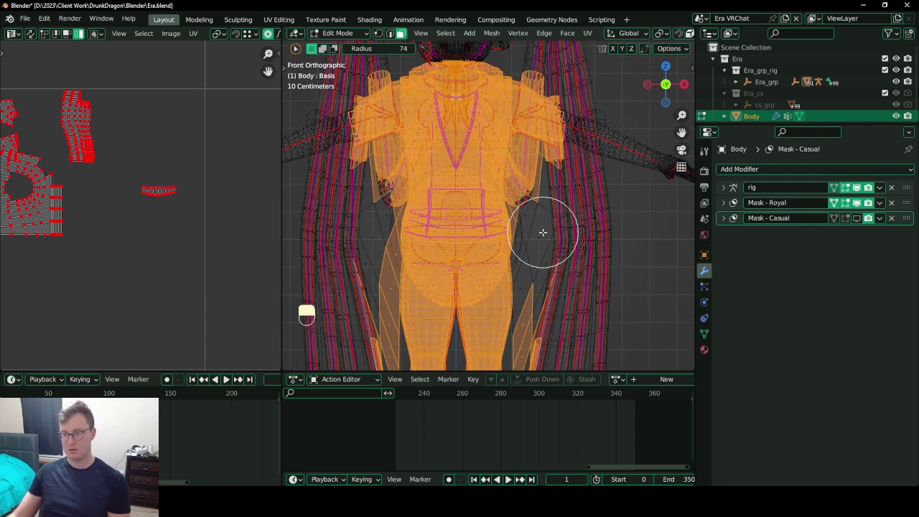
Step: Switch briefly to Object Mode, then return to Edit Mode in solid shading
key("ctrl+Tab")
left_click(404, 226)
scroll(509, 211, "down", 4)
key("z")
mouse_move(508, 211)
middle_mouse_down()
mouse_move(483, 240)
mouse_move(523, 242)
middle_mouse_up()
key("Tab")
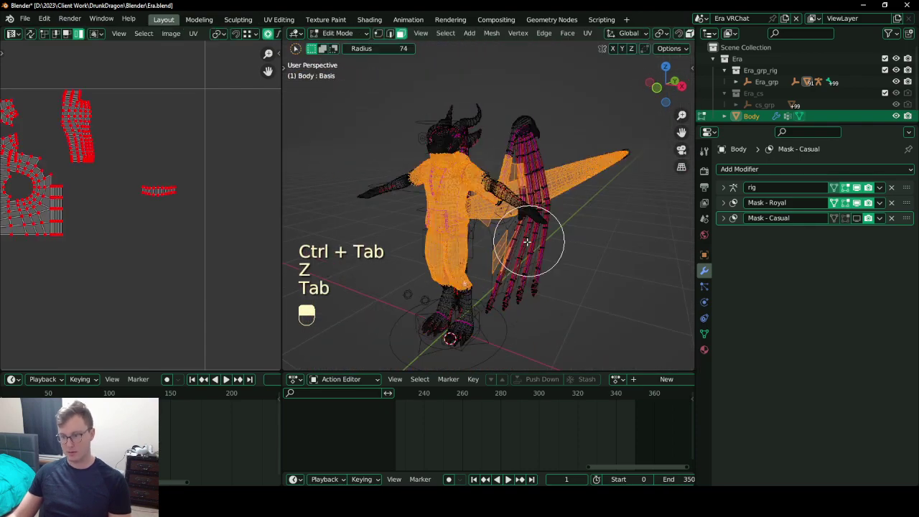
key("q")
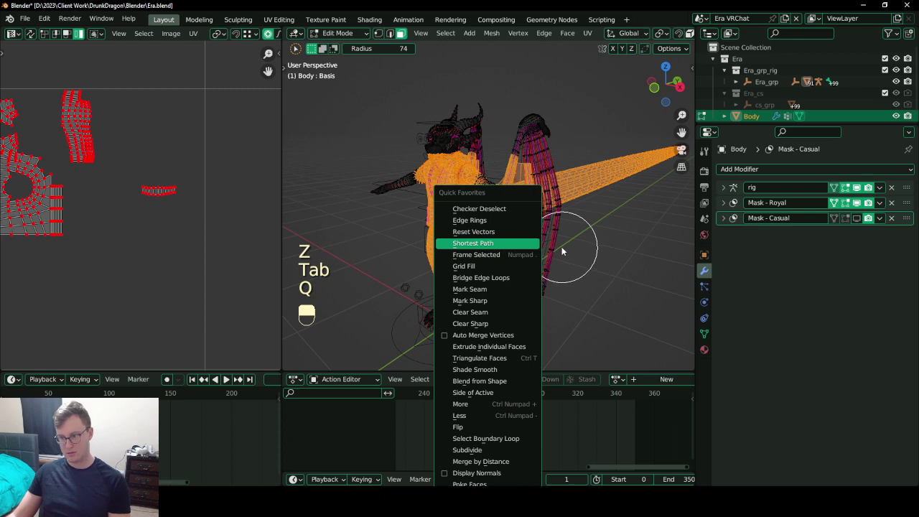
key("z")
left_click(559, 240)
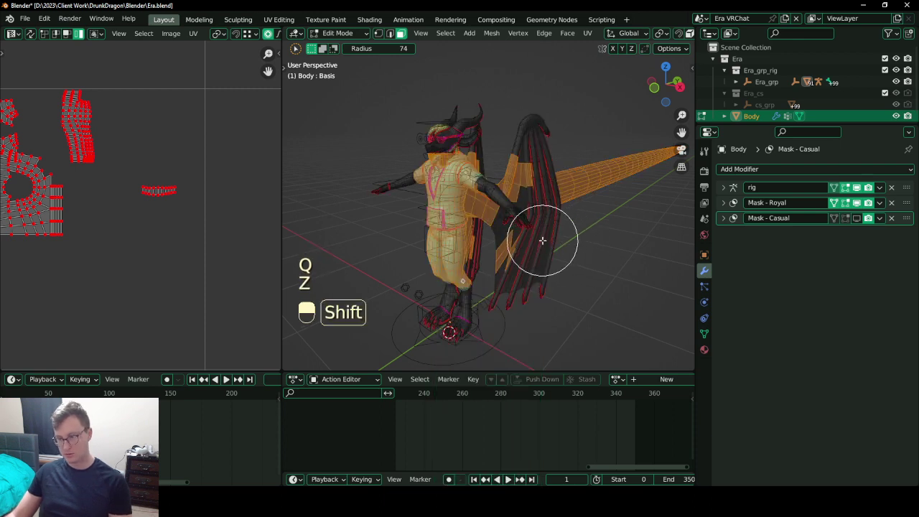
Step: Deselect the linked wing parts and pieces near the arm, keeping the shirt and trousers selected
key("shift+l")
key("shift+l")
key("shift+l")
key("shift+l")
key("shift+l")
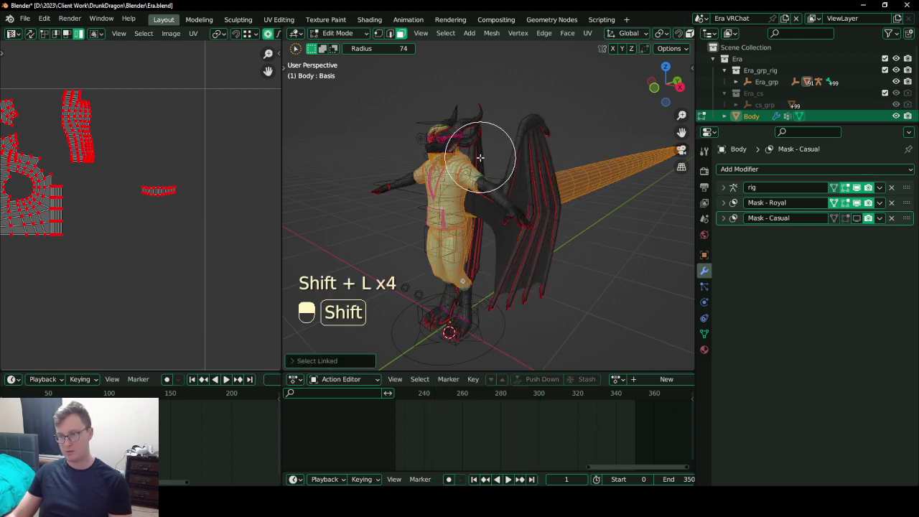
middle_click_drag(485, 148, 558, 150)
key("shift+l")
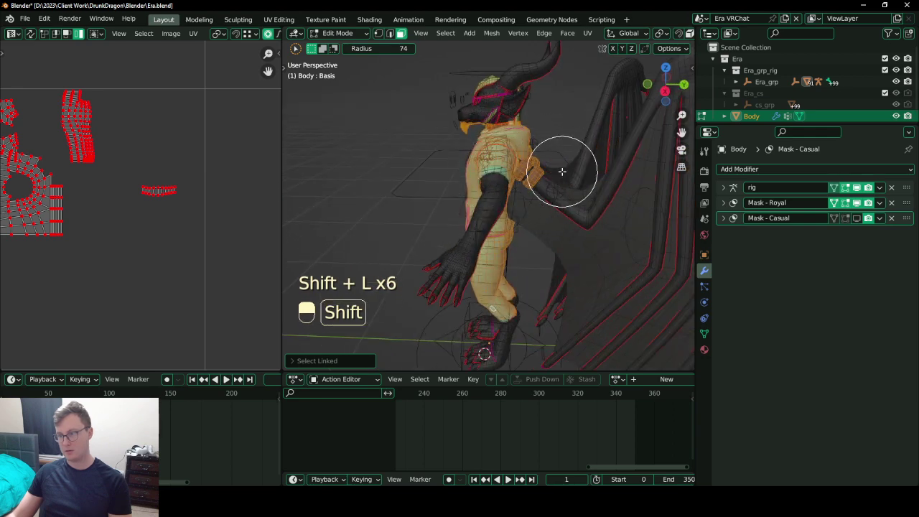
key("shift+l")
key("shift+l")
key("shift+l")
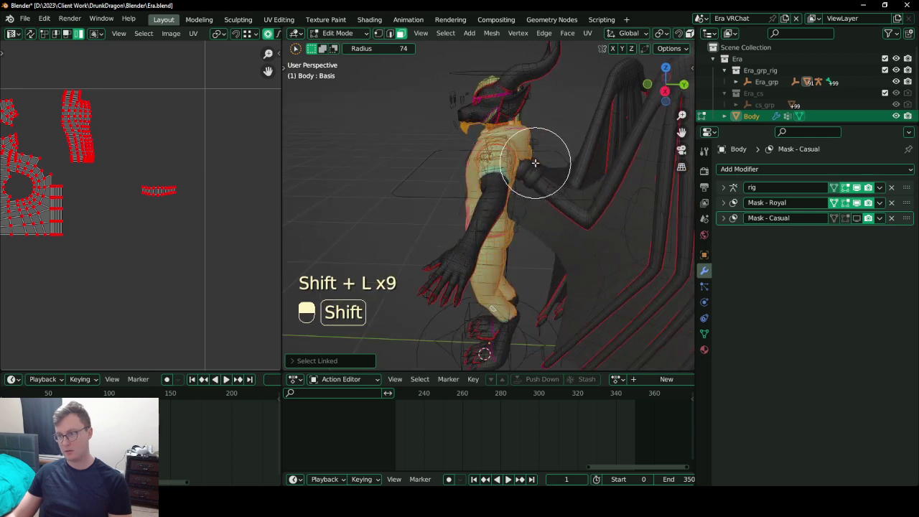
middle_click_drag(537, 162, 498, 162)
Step: Deselect the Era Clothes material faces and the linked pieces at the neck
left_click(704, 349)
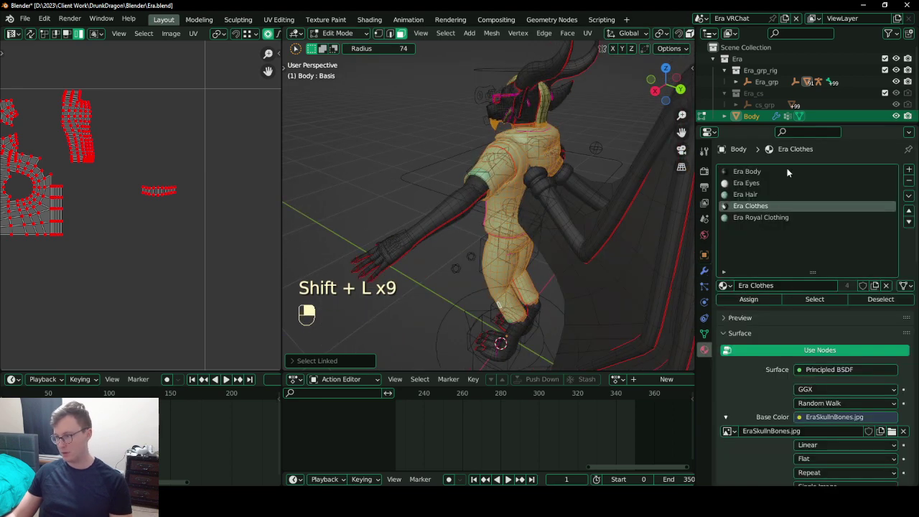
left_click(880, 299)
middle_click_drag(549, 185, 504, 208)
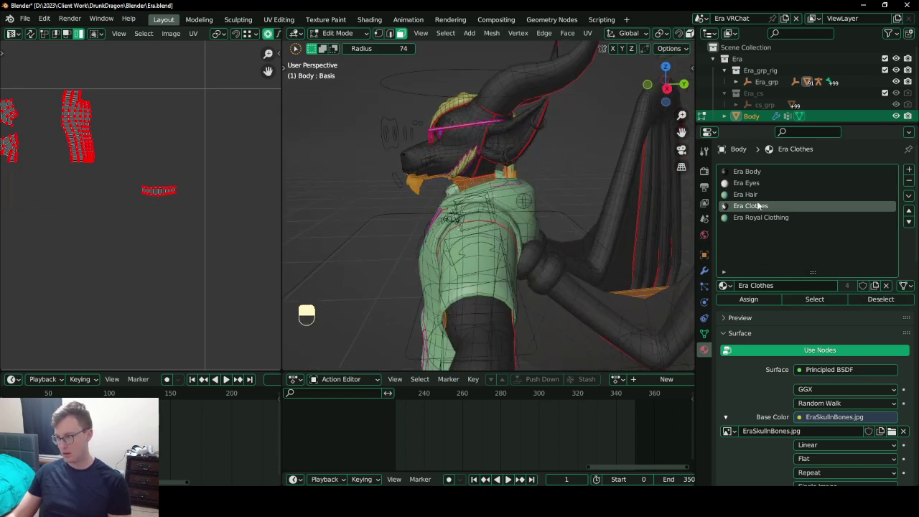
left_click(746, 194)
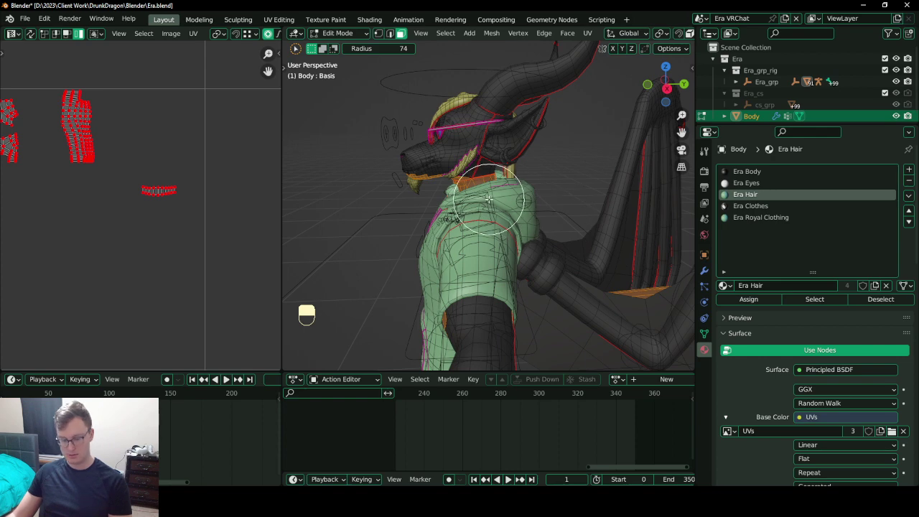
key("shift+l")
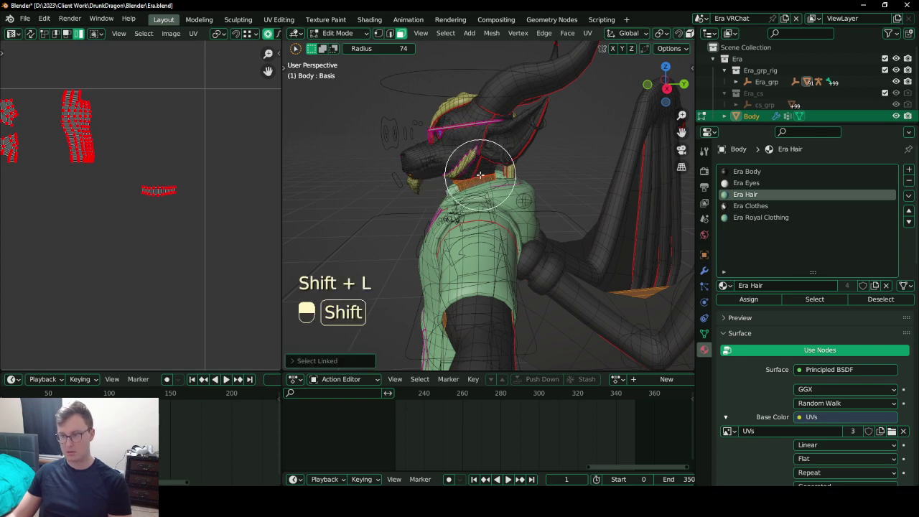
key("shift+l")
middle_click_drag(462, 165, 543, 199)
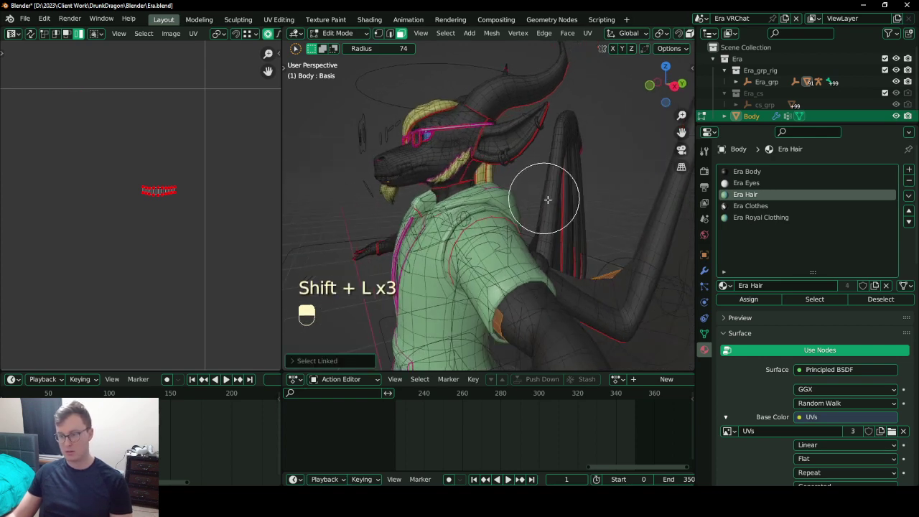
key("ctrl+z")
Step: In wireframe side view, deselect the faces around the mouth and the right side of the neck
key("z")
middle_click_drag(489, 191, 492, 191)
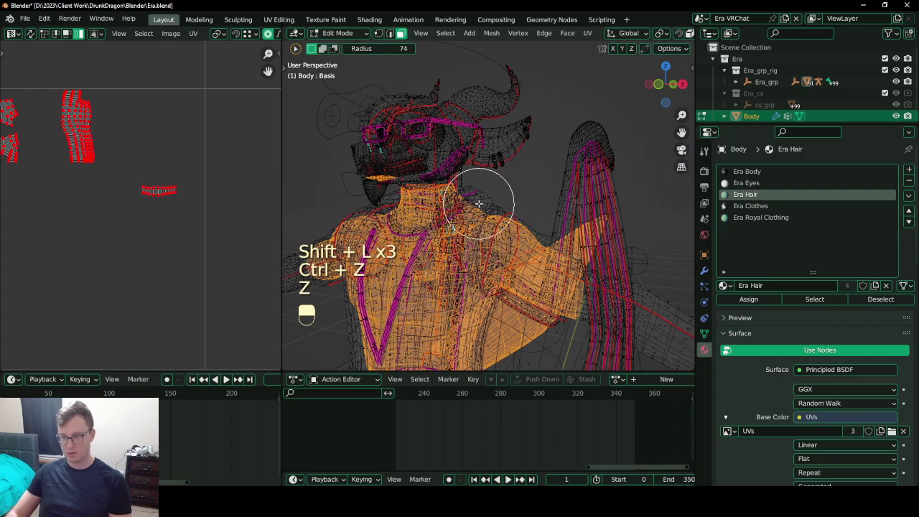
key("KP_1")
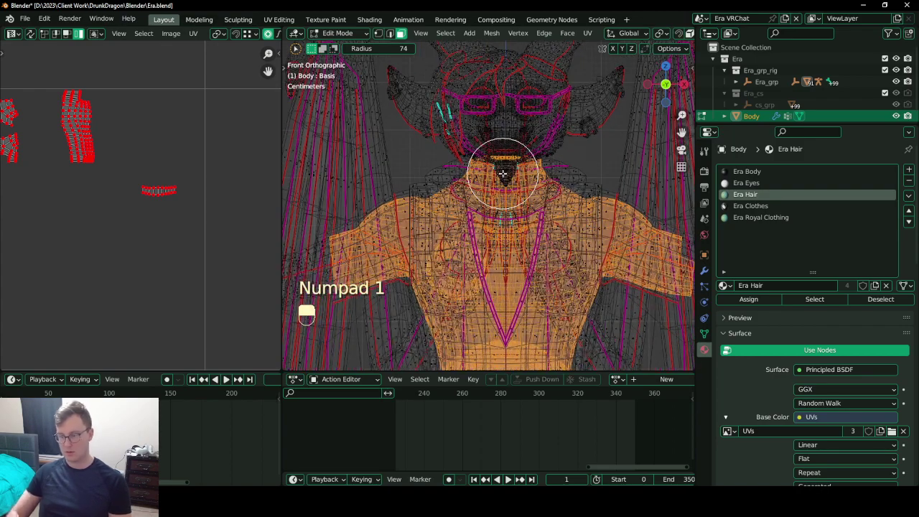
key("KP_3")
scroll(487, 159, "up", 3)
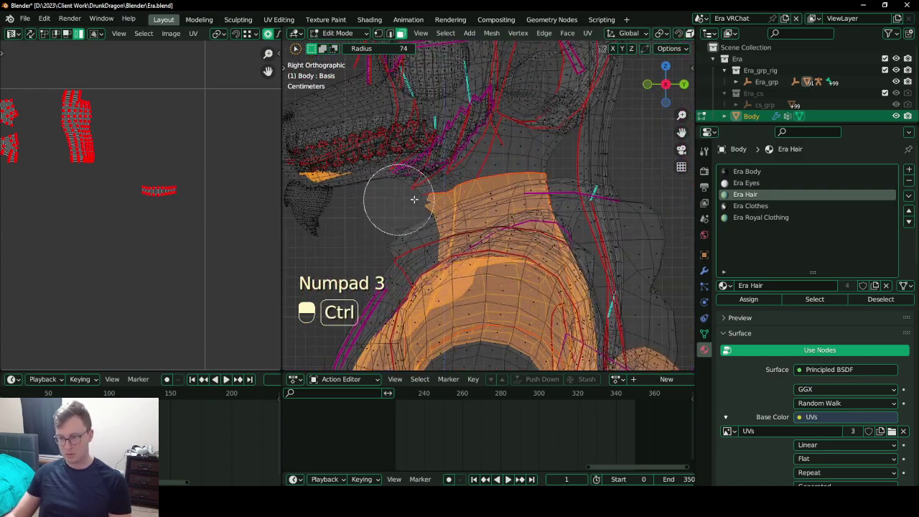
left_click_drag(372, 163, 308, 174, "ctrl")
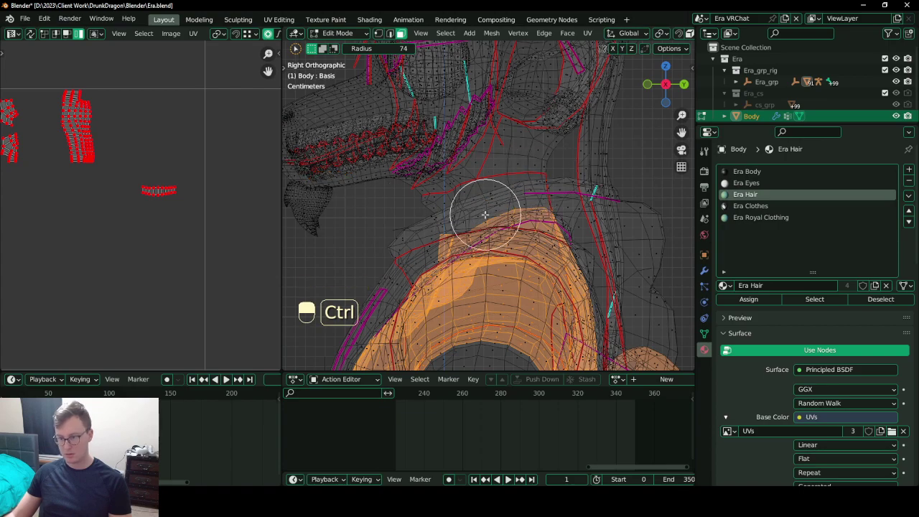
mouse_move(406, 230)
middle_mouse_down()
mouse_move(424, 225)
mouse_move(492, 242)
mouse_move(606, 233)
middle_mouse_up()
key("z")
mouse_move(606, 234)
left_mouse_down("ctrl")
mouse_move(589, 215)
mouse_move(565, 247)
left_mouse_up("ctrl")
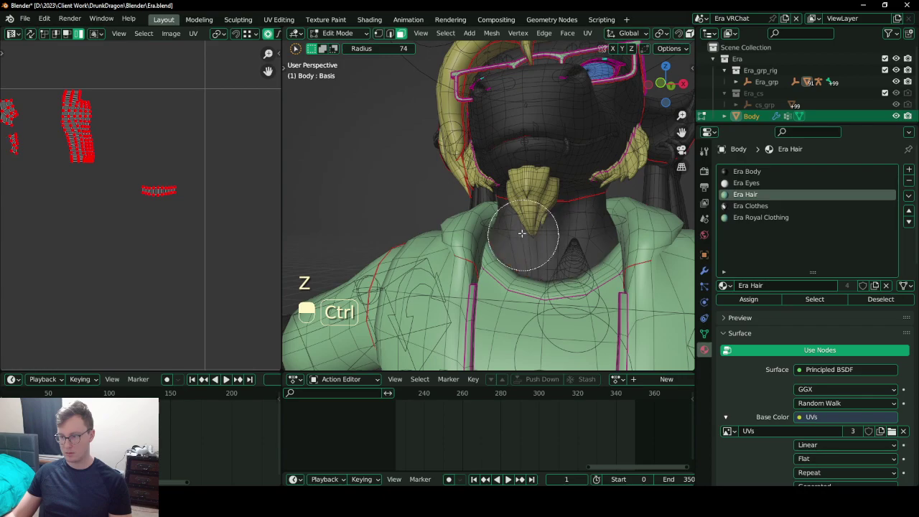
mouse_move(522, 233)
middle_mouse_down()
mouse_move(590, 277)
mouse_move(557, 236)
mouse_move(553, 251)
mouse_move(606, 232)
mouse_move(549, 266)
mouse_move(556, 245)
mouse_move(566, 246)
middle_mouse_up()
Step: From the front view, deselect the outer shoulder area and the left end of the sleeve
key("KP_3")
key("z")
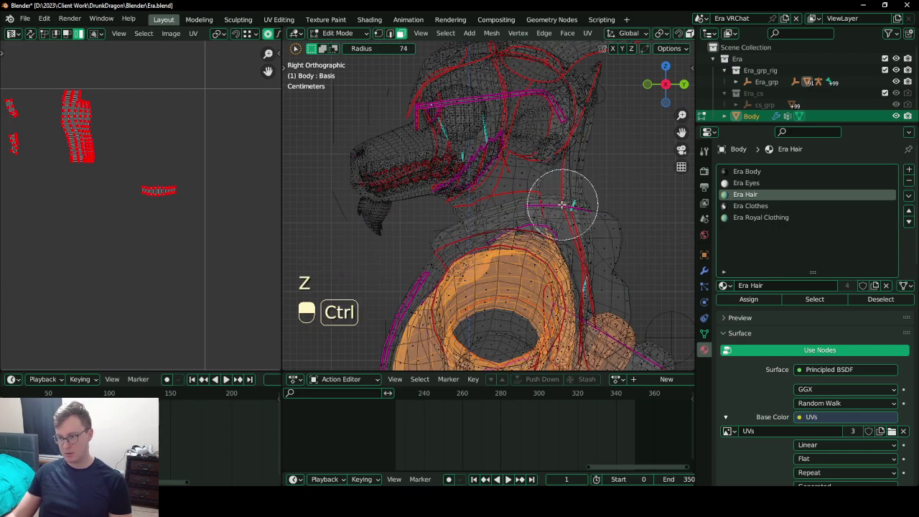
middle_click_drag(561, 209, 433, 164)
key("KP_1")
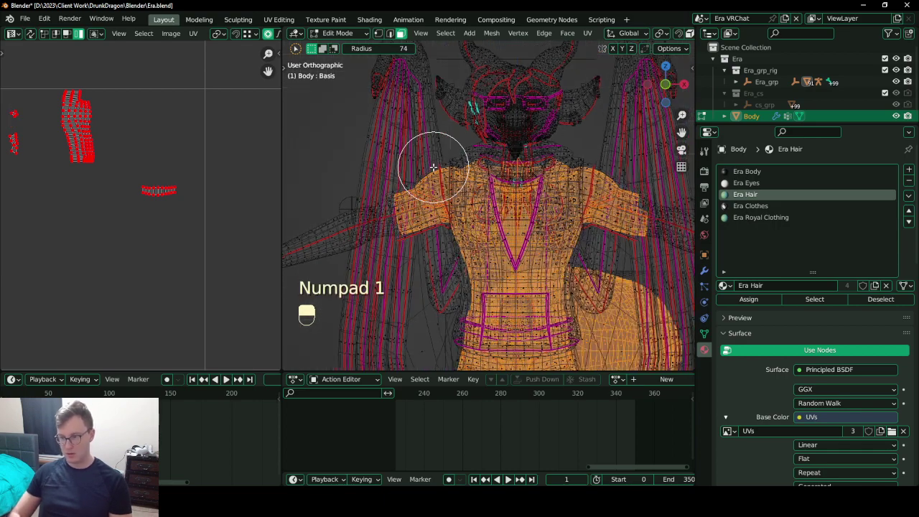
scroll(519, 209, "up", 8)
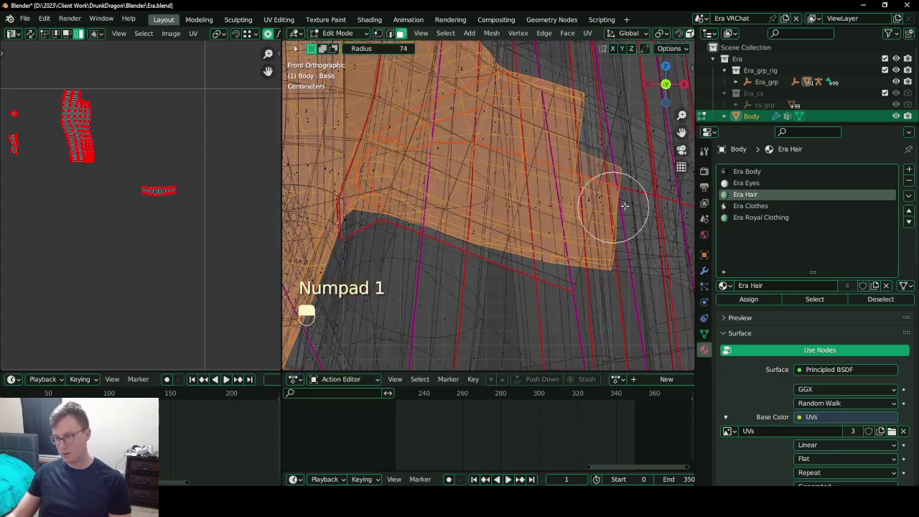
mouse_move(532, 130)
left_mouse_down("ctrl")
mouse_move(502, 277)
mouse_move(505, 93)
mouse_move(455, 226)
mouse_move(457, 193)
left_mouse_up("ctrl")
scroll(459, 198, "down", 6)
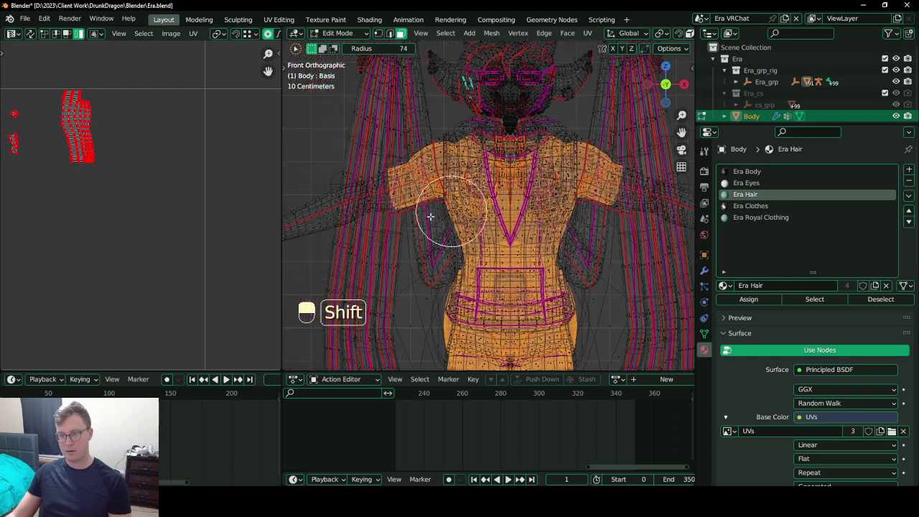
scroll(431, 211, "up", 6)
mouse_move(344, 133)
left_mouse_down("ctrl")
mouse_move(382, 216)
mouse_move(366, 110)
mouse_move(391, 167)
left_mouse_up("ctrl")
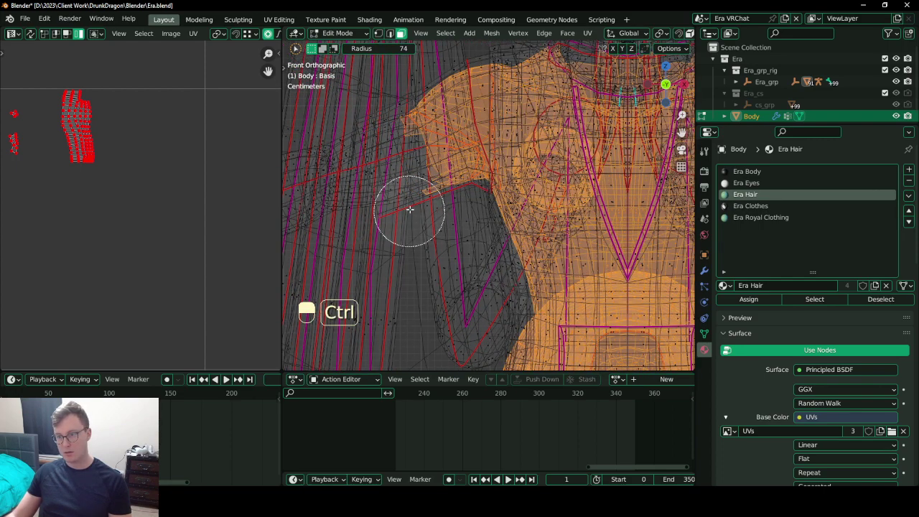
scroll(409, 209, "up", 3)
scroll(431, 165, "up", 5, "shift")
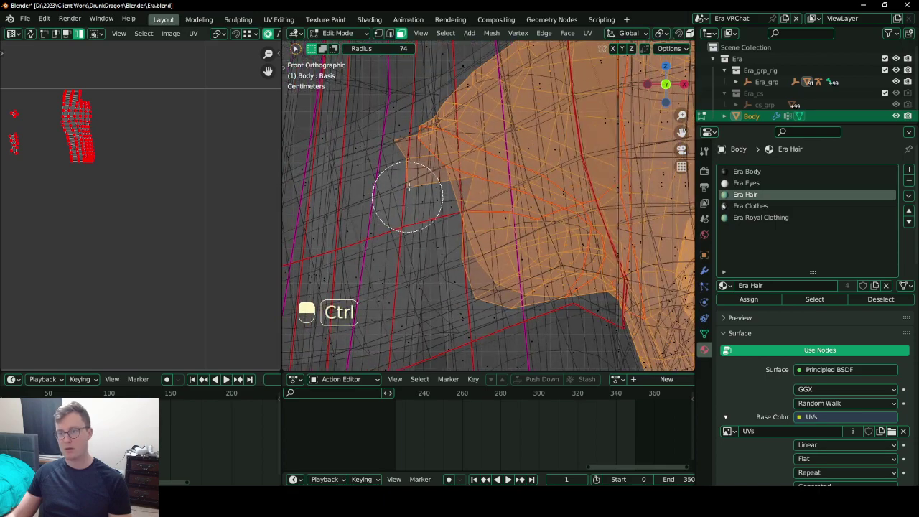
scroll(394, 155, "down", 5)
Step: Undo the last few selection changes on the torso
middle_click_drag(502, 194, 404, 195, "shift")
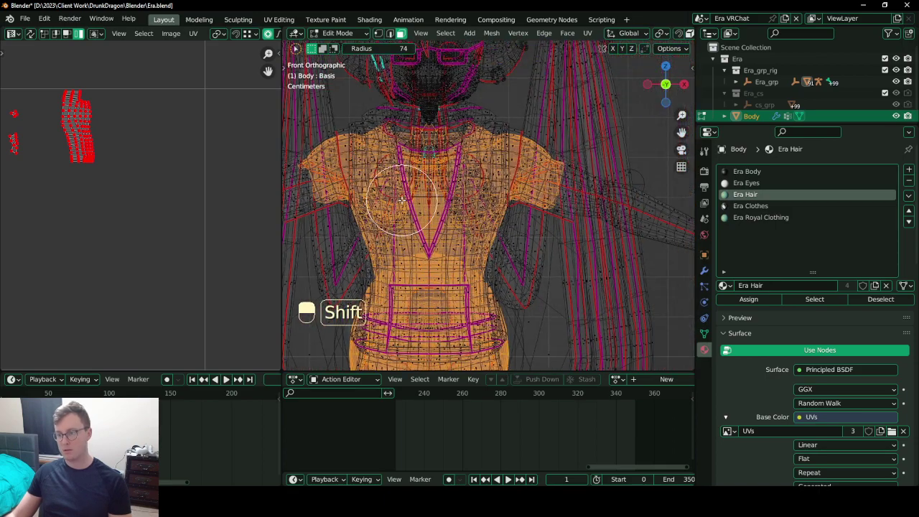
scroll(388, 204, "up", 2, "shift")
scroll(423, 214, "up", 3)
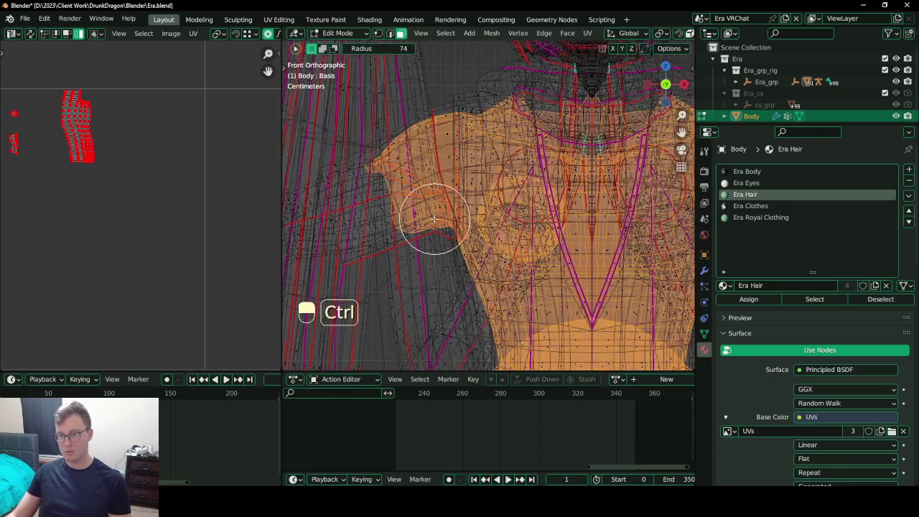
key("ctrl+z")
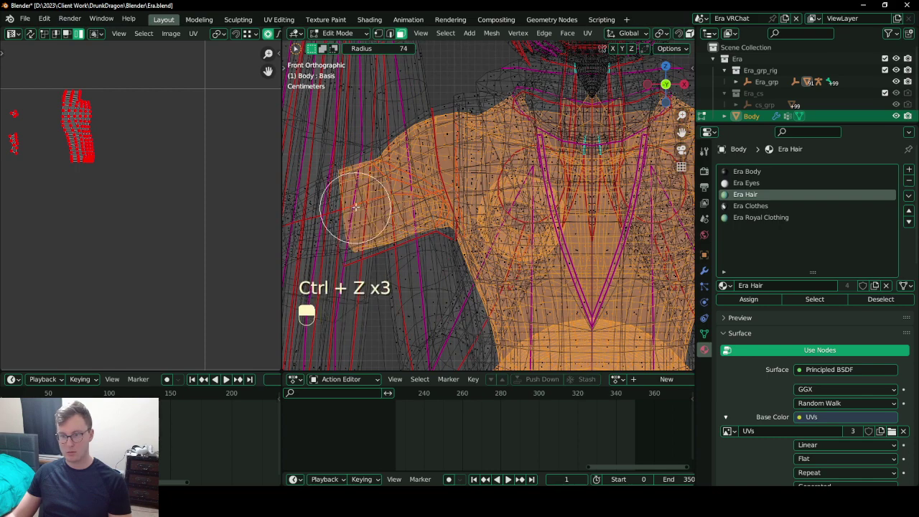
scroll(366, 206, "up", 3)
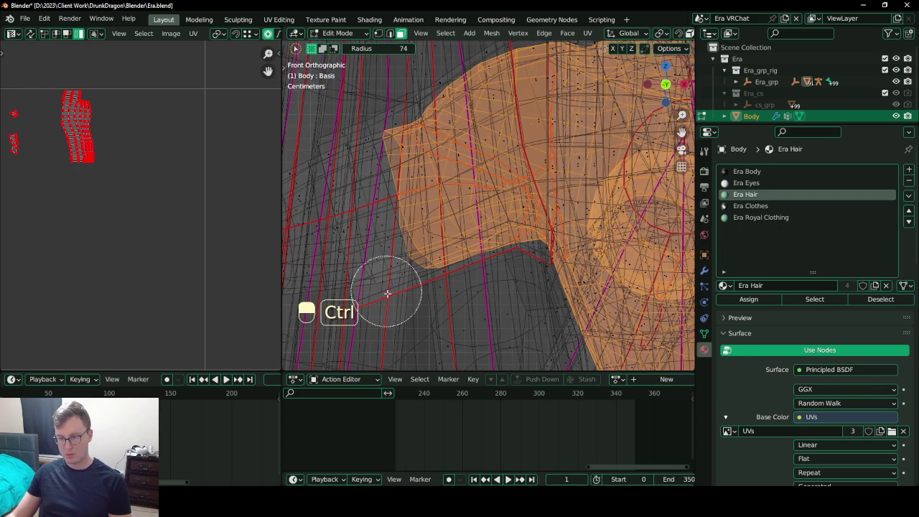
scroll(467, 208, "down", 4)
scroll(440, 236, "down", 4, "shift")
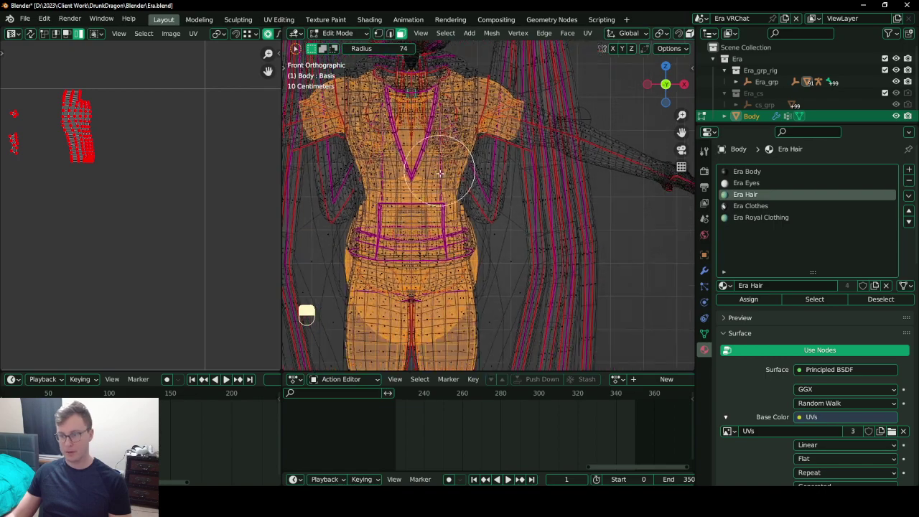
scroll(440, 172, "down", 4)
Step: Deselect the linked hair strip and the arm faces below the sleeve, checked from the right view
middle_click_drag(467, 194, 529, 214)
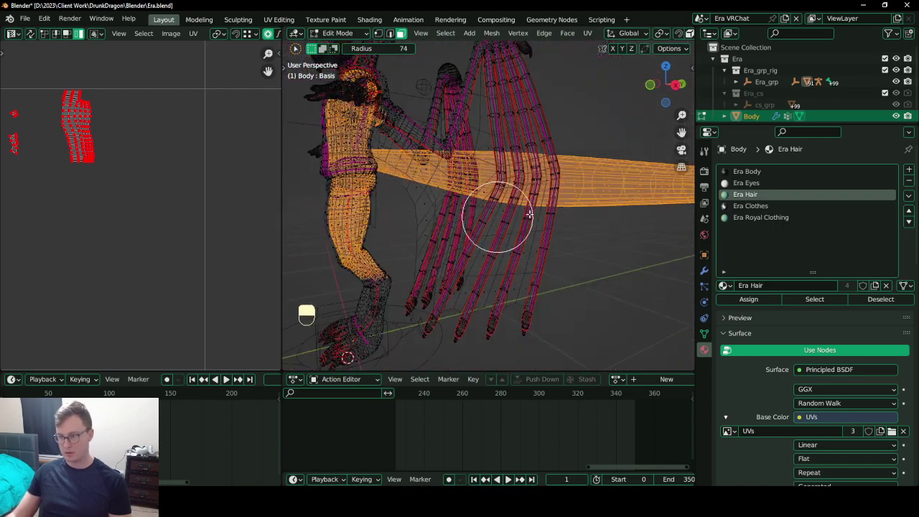
key("shift+l")
middle_click_drag(581, 180, 519, 184)
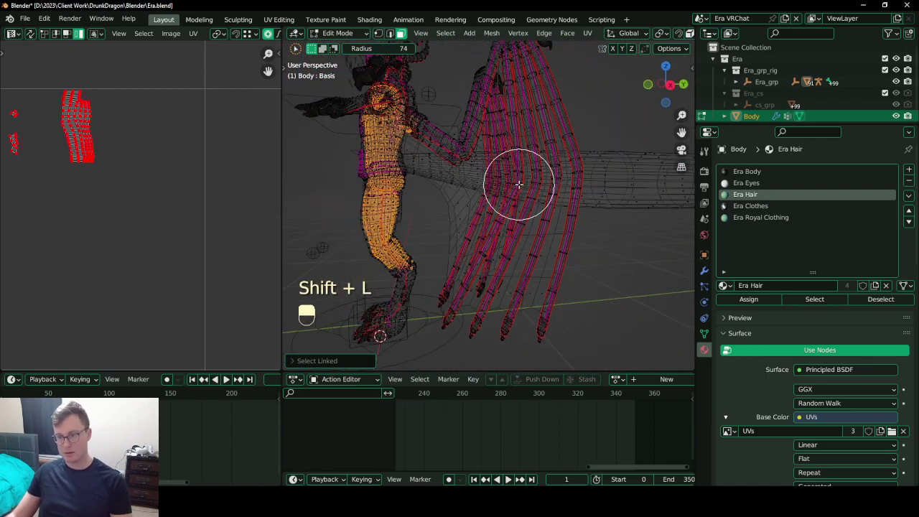
key("KP_3")
scroll(487, 208, "up", 4)
scroll(438, 241, "down", 3, "shift")
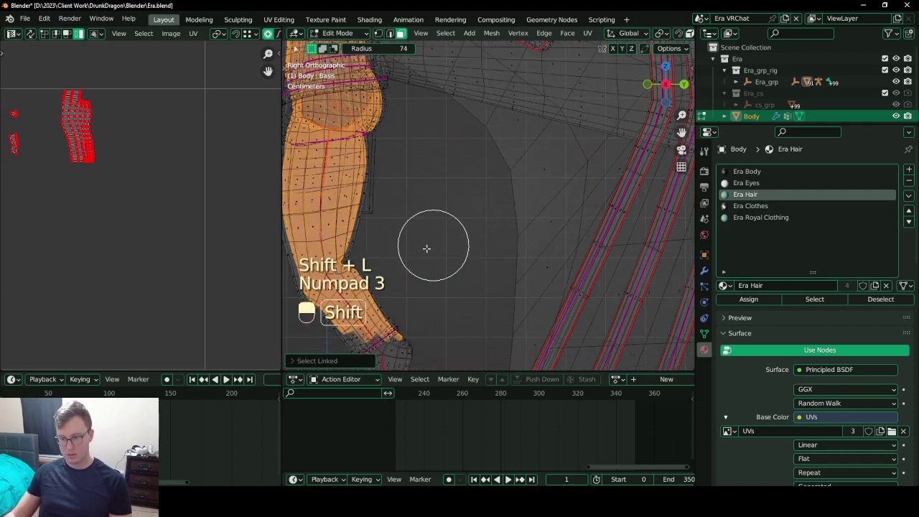
scroll(426, 249, "up", 3)
scroll(525, 209, "down", 2, "shift")
scroll(521, 168, "down", 2)
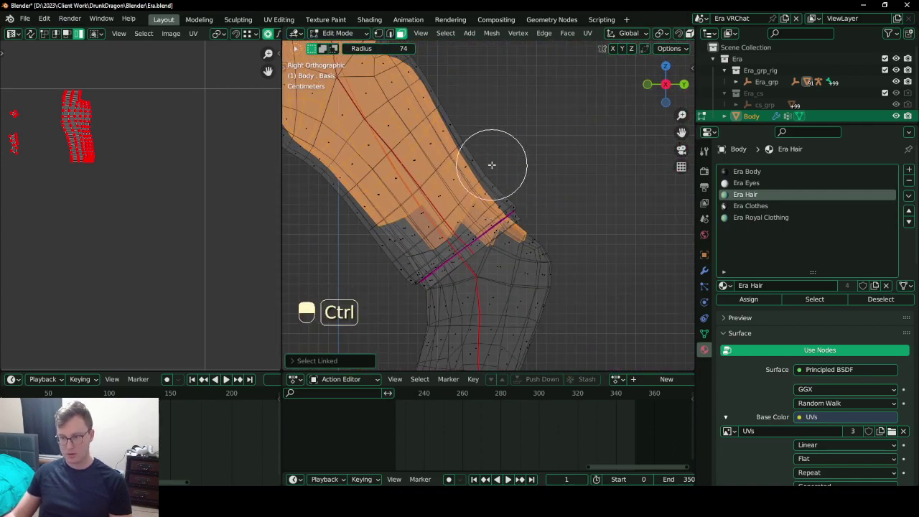
mouse_move(492, 164)
left_mouse_down("ctrl")
mouse_move(440, 225)
mouse_move(533, 236)
left_mouse_up("ctrl")
scroll(478, 215, "down", 3)
mouse_move(478, 215)
middle_mouse_down()
mouse_move(590, 188)
mouse_move(521, 191)
mouse_move(567, 251)
middle_mouse_up()
scroll(539, 209, "down", 6)
Step: Add a new Body vertex group named Mask_Body_Casual, then return to Object Mode
left_click(704, 334)
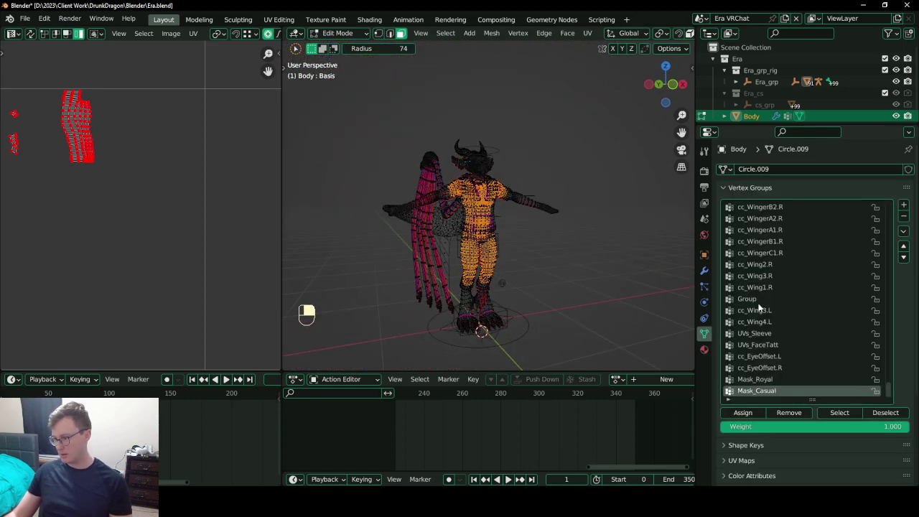
left_click(903, 205)
double_click(753, 391)
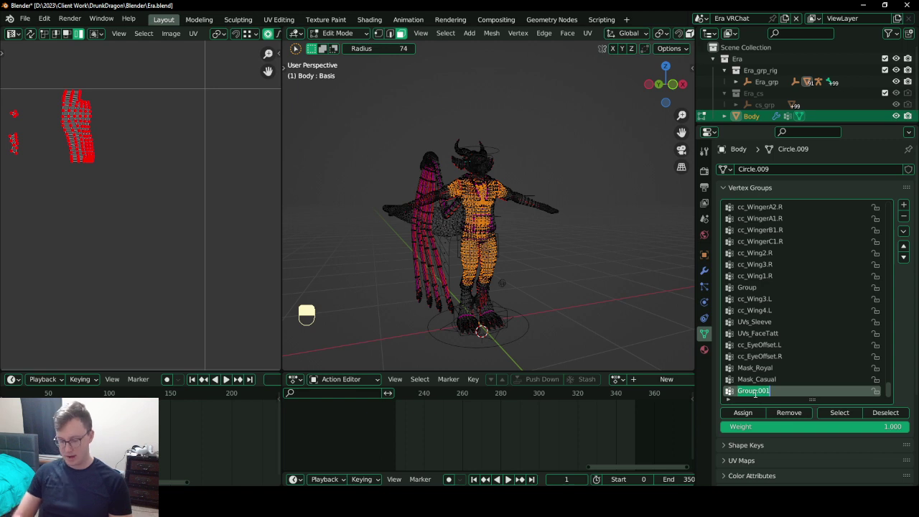
type("Mask")
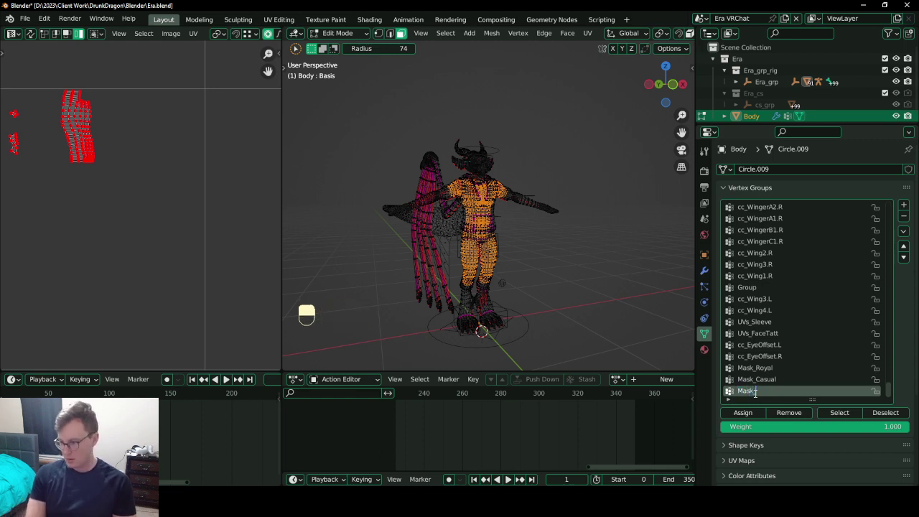
type("_Body_Casual")
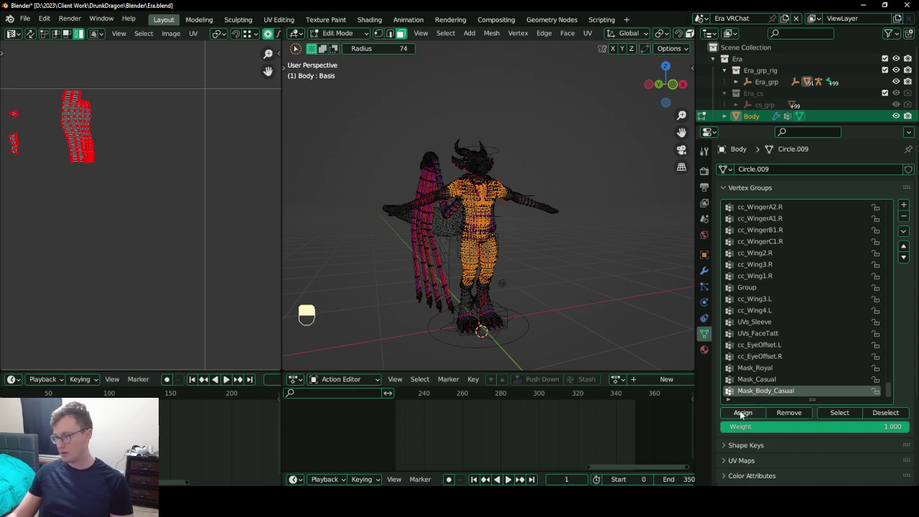
key("Tab")
key("ctrl+Tab")
Step: Save the file and switch the Mask - Casual modifier on in the viewport
key("z")
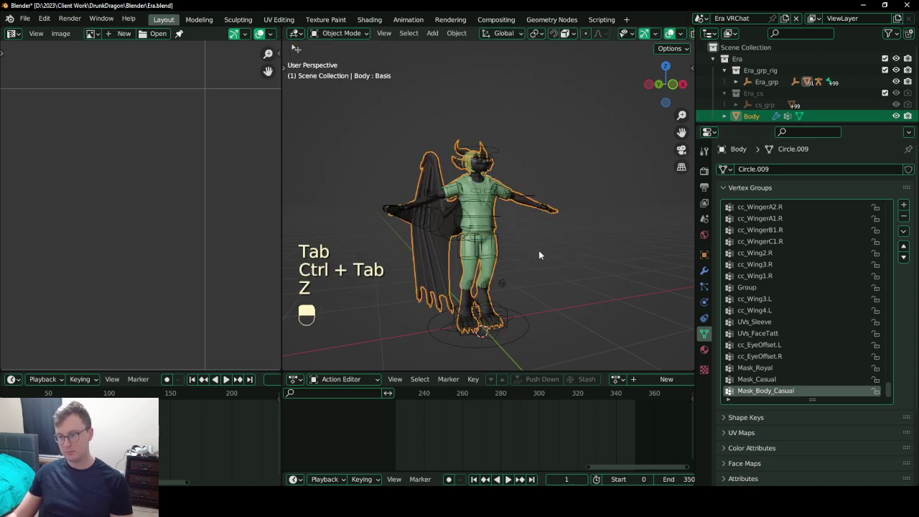
key("ctrl+s")
left_click(704, 270)
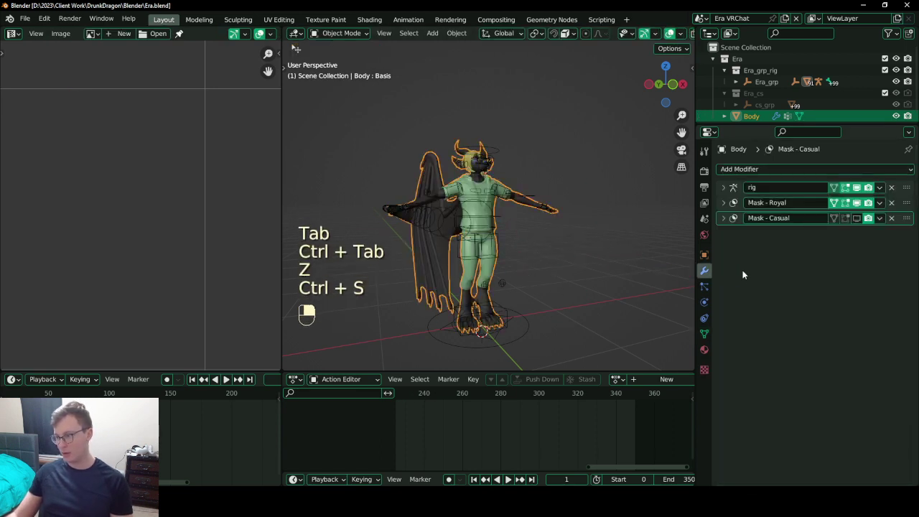
left_click(856, 218)
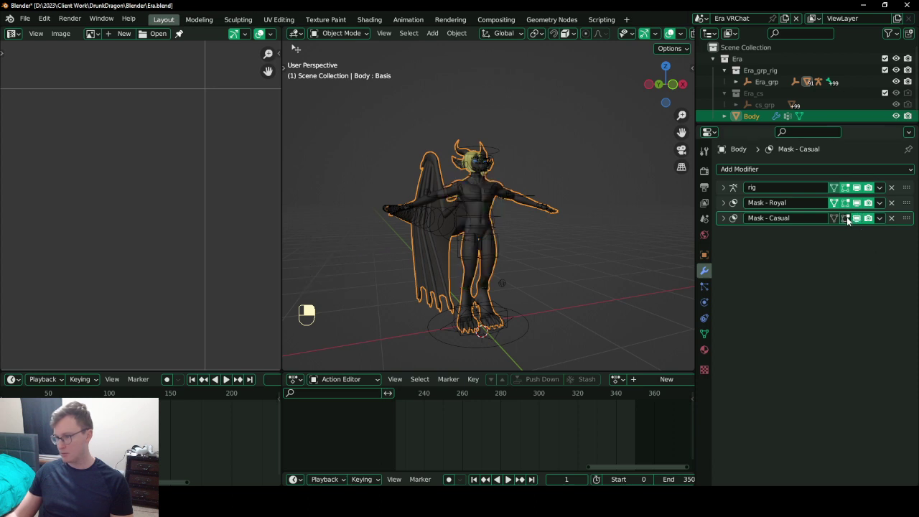
Step: Duplicate Mask - Casual as 'Mask - Body - Casual', save, and toggle Mask - Royal to compare
left_click(877, 218)
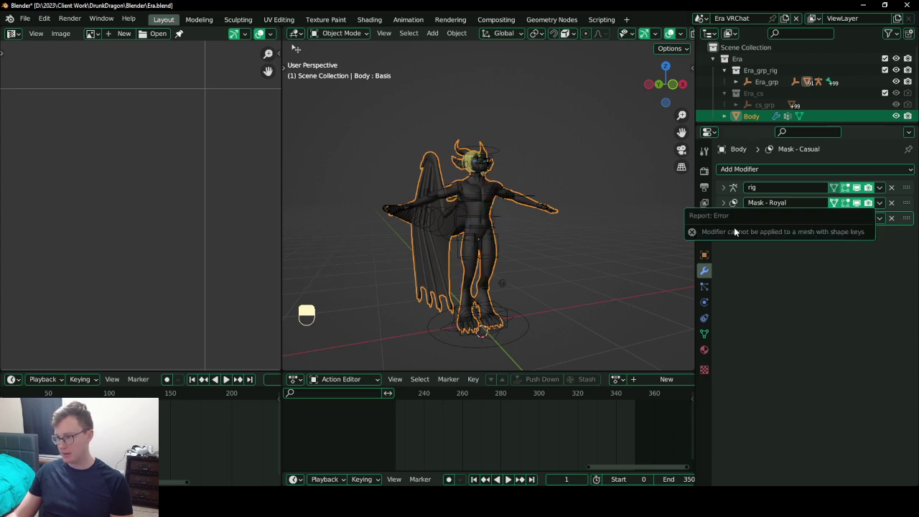
left_click(877, 218)
left_click(854, 244)
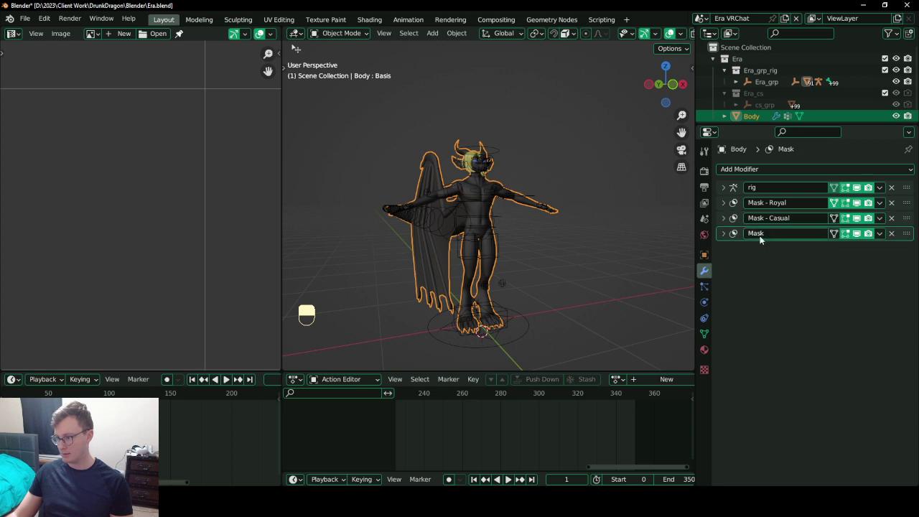
left_click(774, 233)
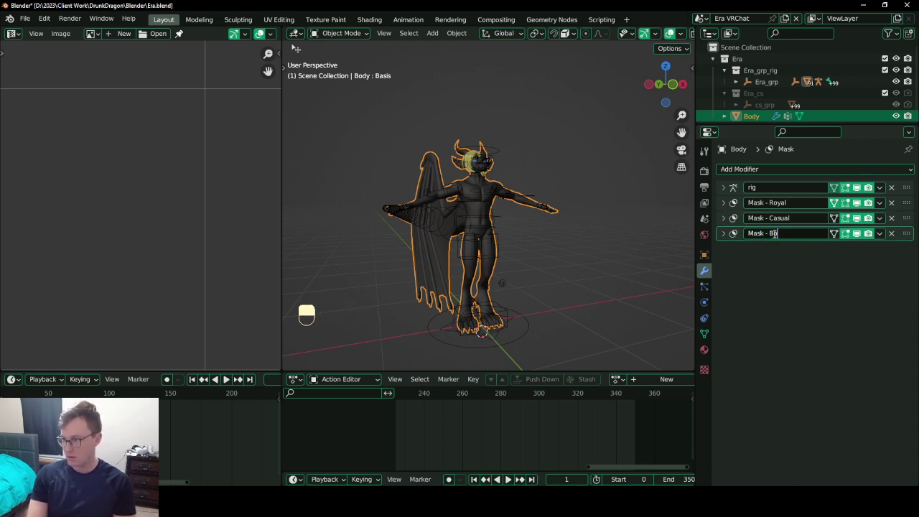
type("- Body -")
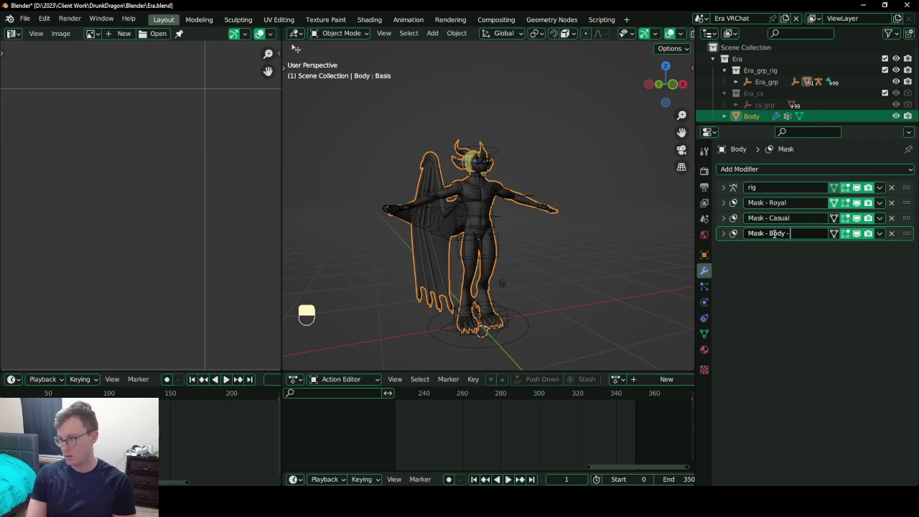
type(" Casual")
key("Return")
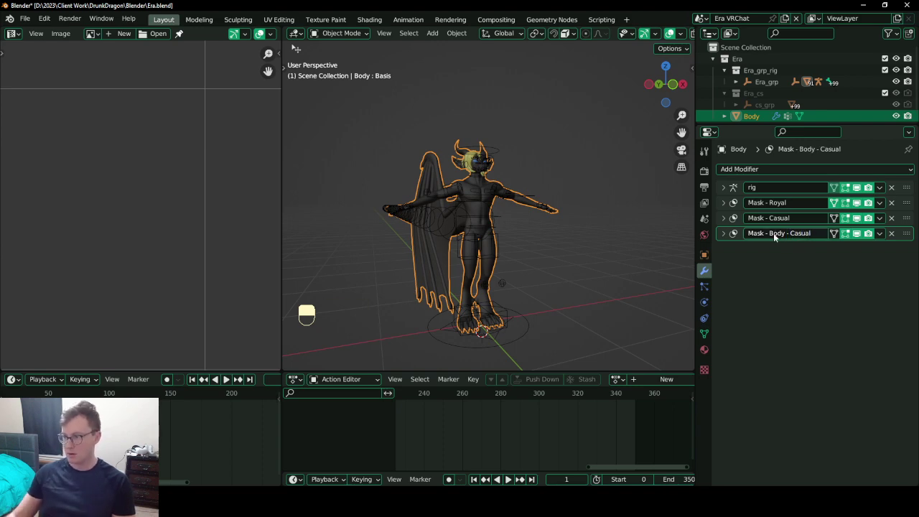
scroll(531, 231, "up", 5)
key("ctrl+s")
scroll(557, 180, "down", 3)
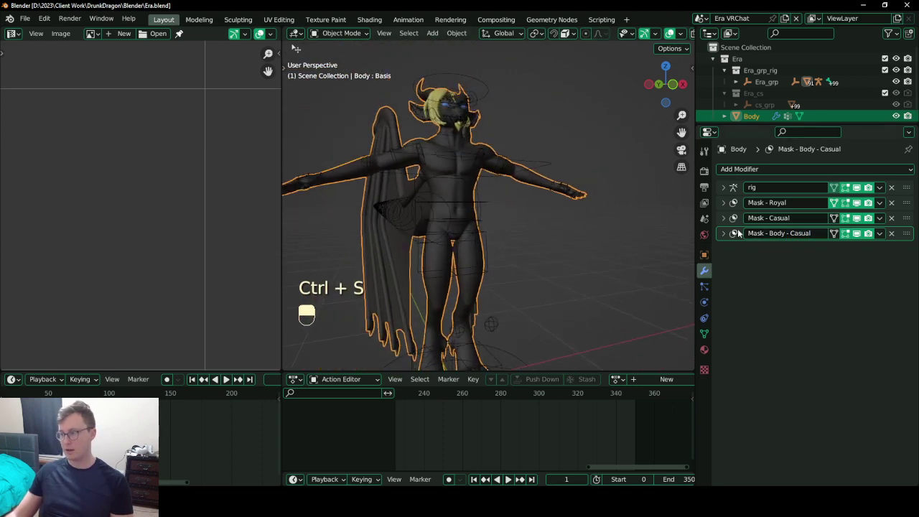
left_click(856, 203)
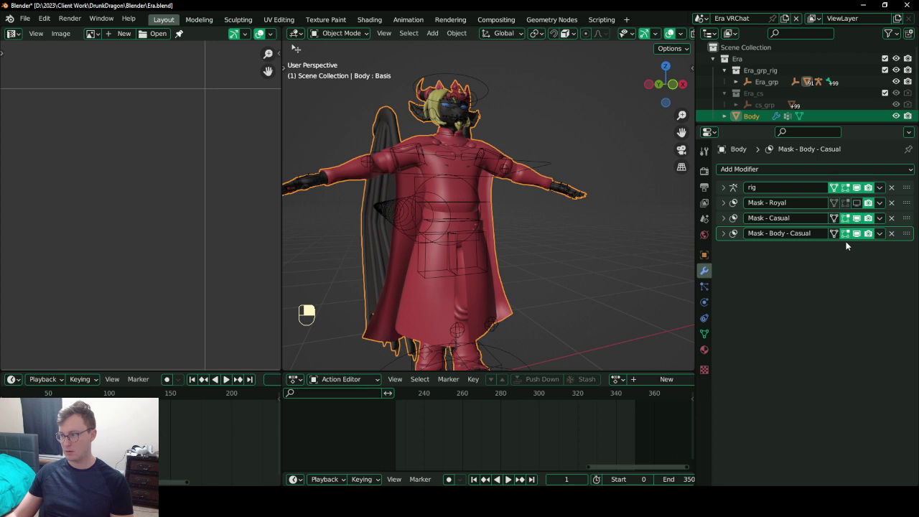
left_click(856, 203)
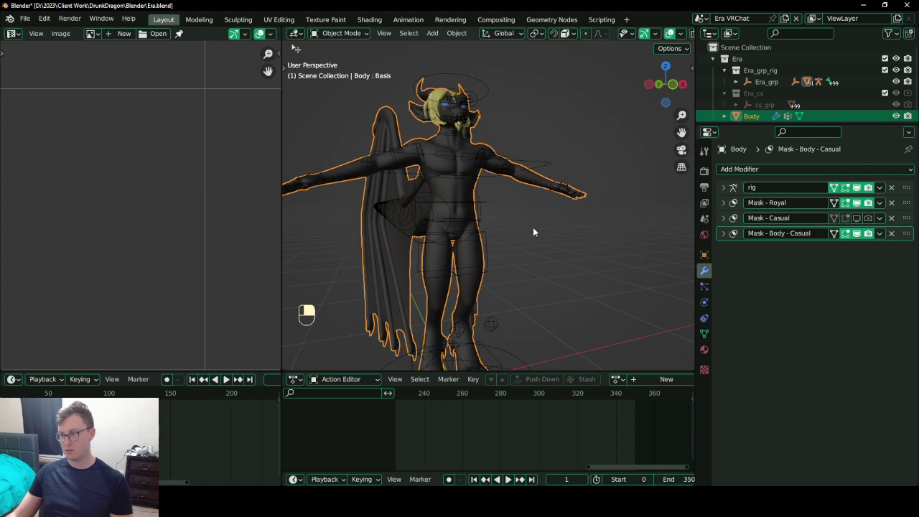
Step: Reveal all hidden parts of the body mesh, return to Object Mode and save
key("Tab")
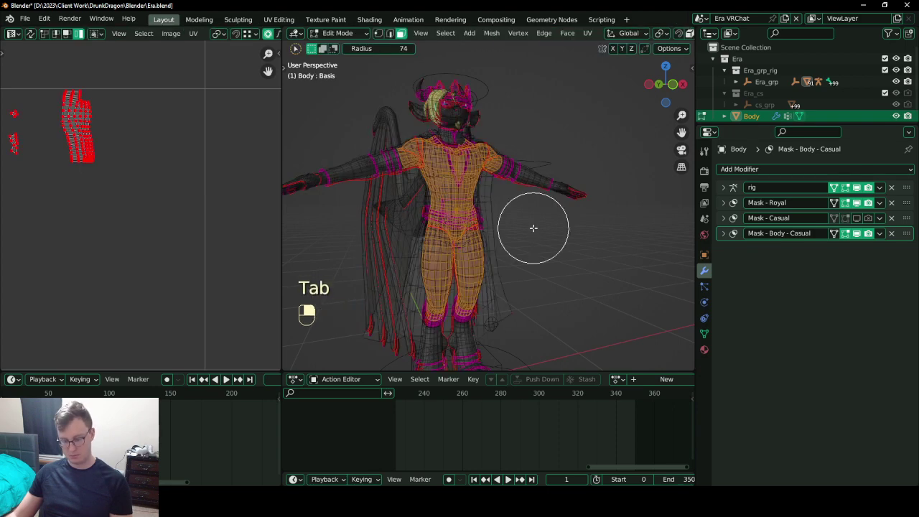
key("a")
key("alt+h")
key("ctrl+Tab")
left_click(532, 231)
key("ctrl+s")
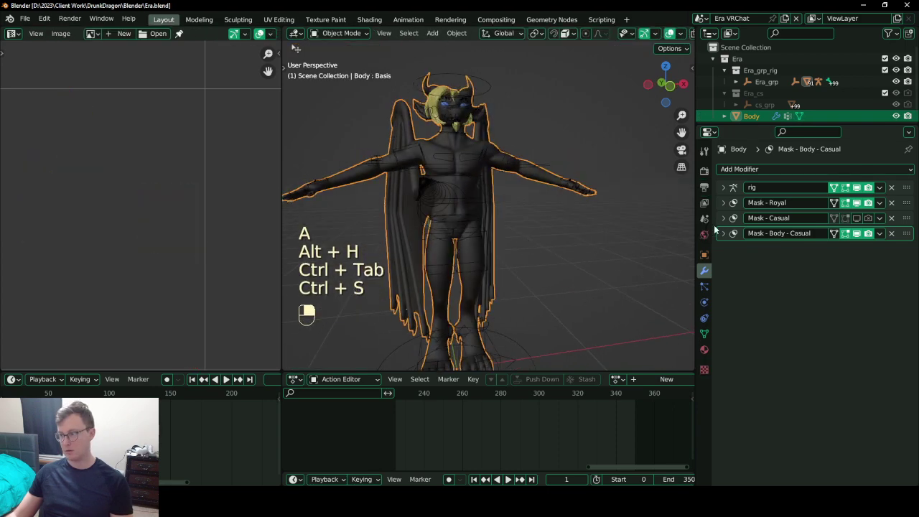
Step: Set the Mask - Body - Casual modifier's vertex group to Mask_Body_Casual
left_click(722, 233)
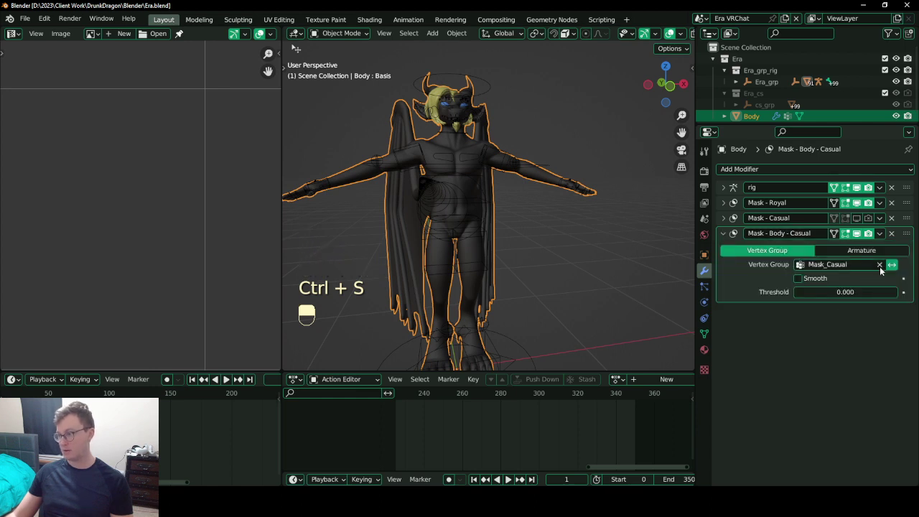
left_click(882, 265)
left_click(859, 264)
type("mask")
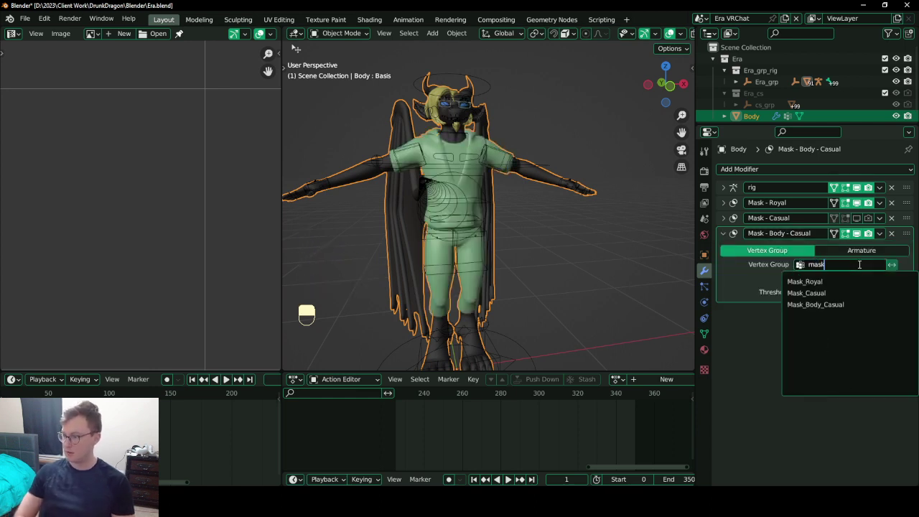
key("Down")
key("Down")
key("Return")
Step: Tune the mask threshold to 0.862, checking the cut in wireframe, and save
scroll(506, 138, "up", 4)
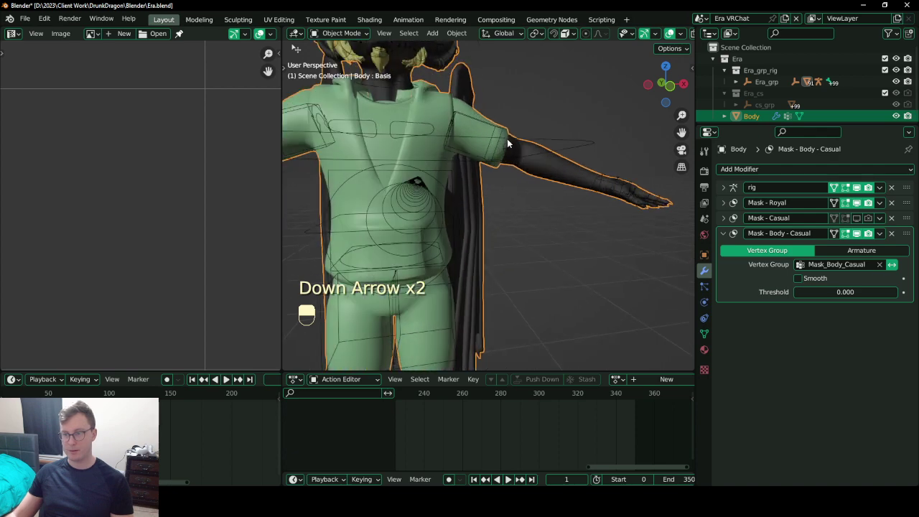
middle_click_drag(506, 139, 502, 252)
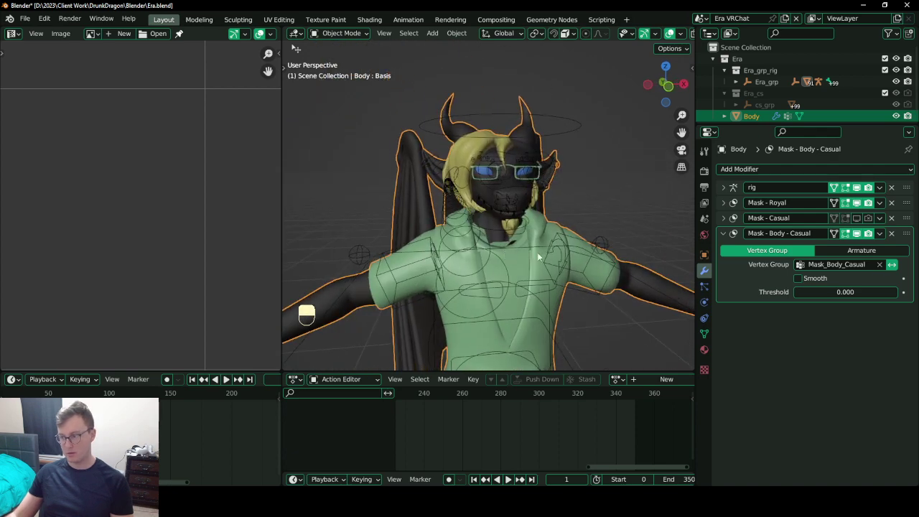
left_click_drag(838, 292, 897, 292)
scroll(474, 222, "down", 3)
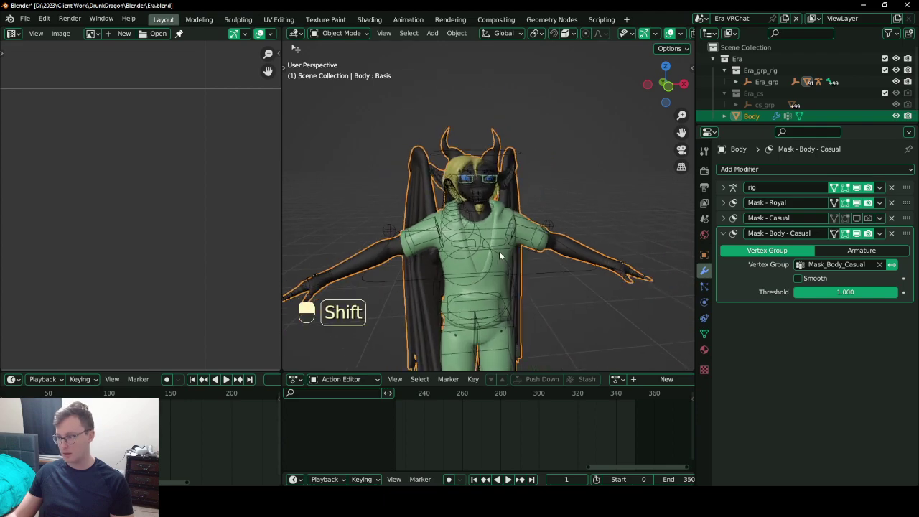
mouse_move(498, 251)
middle_mouse_down()
mouse_move(521, 215)
mouse_move(495, 208)
mouse_move(466, 225)
middle_mouse_up()
key("shift+z")
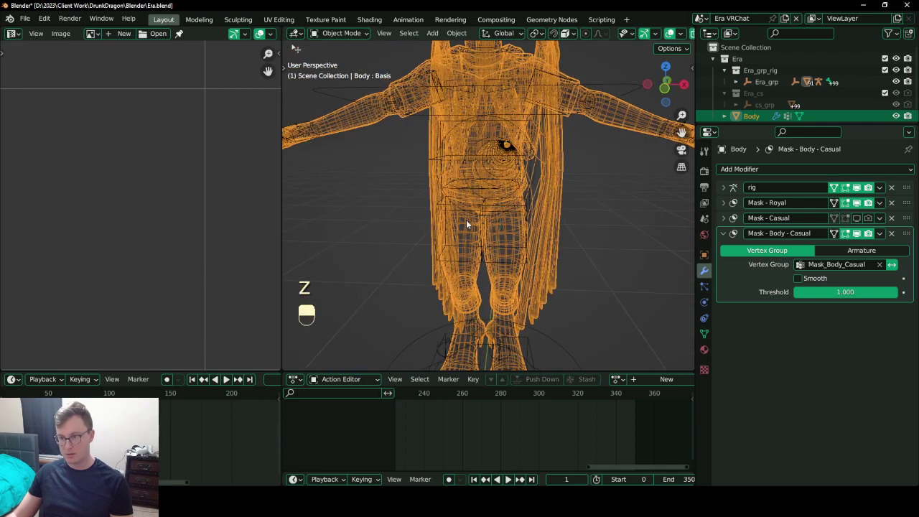
mouse_move(884, 294)
left_mouse_down()
mouse_move(854, 292)
mouse_move(897, 292)
left_mouse_up()
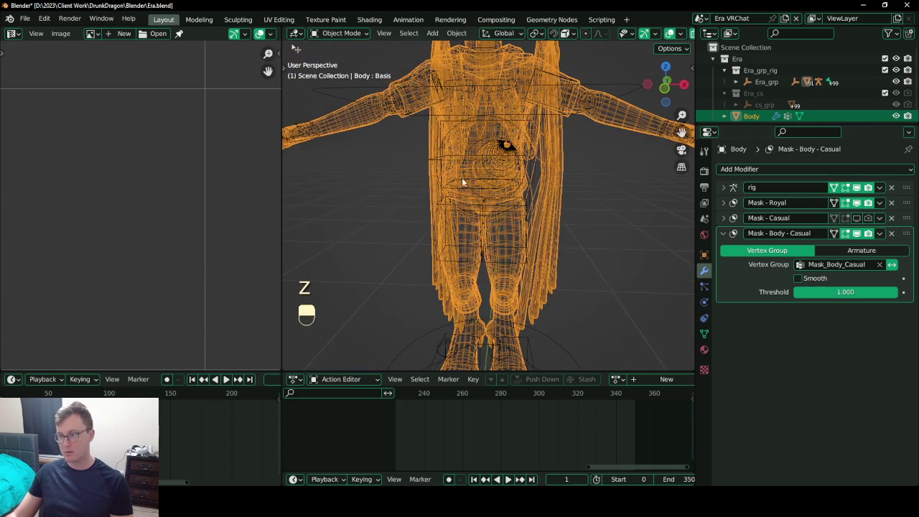
middle_click_drag(462, 183, 669, 223)
key("shift+z")
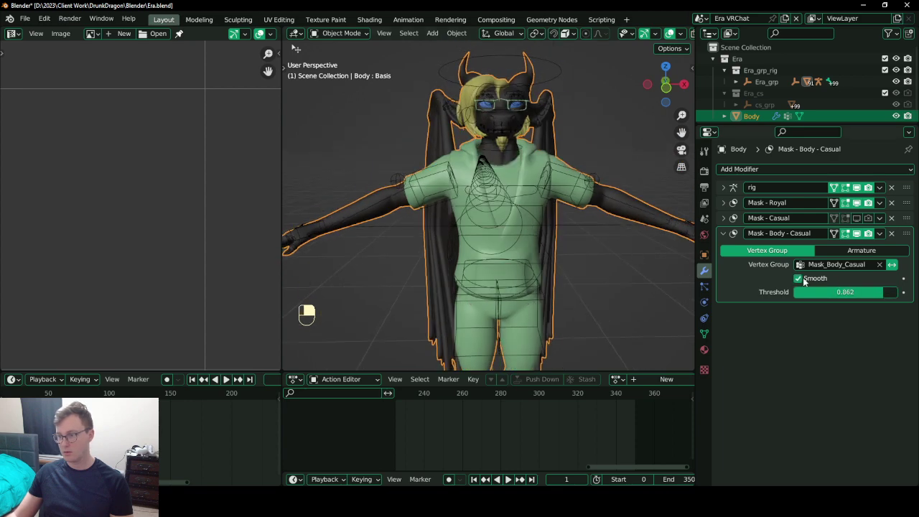
scroll(625, 265, "up", 5)
middle_click_drag(625, 265, 530, 216, "shift")
key("ctrl+s")
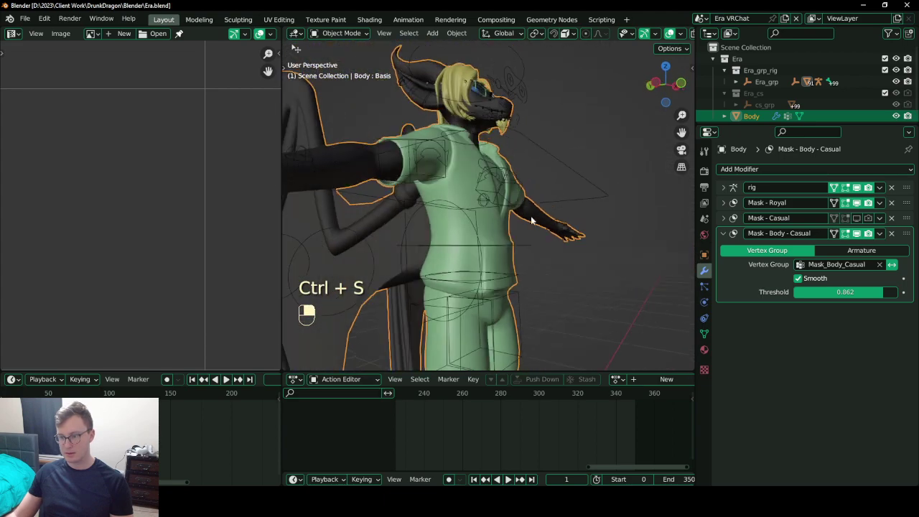
Step: Select the body vertices outside Mask_Body_Casual, grow that selection, and return to Object Mode
key("z")
key("z")
key("Tab")
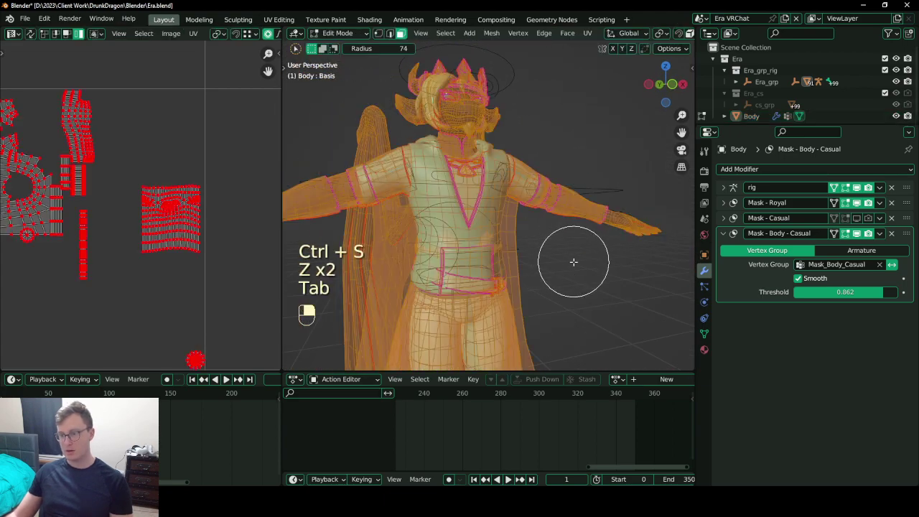
key("z")
key("alt+a")
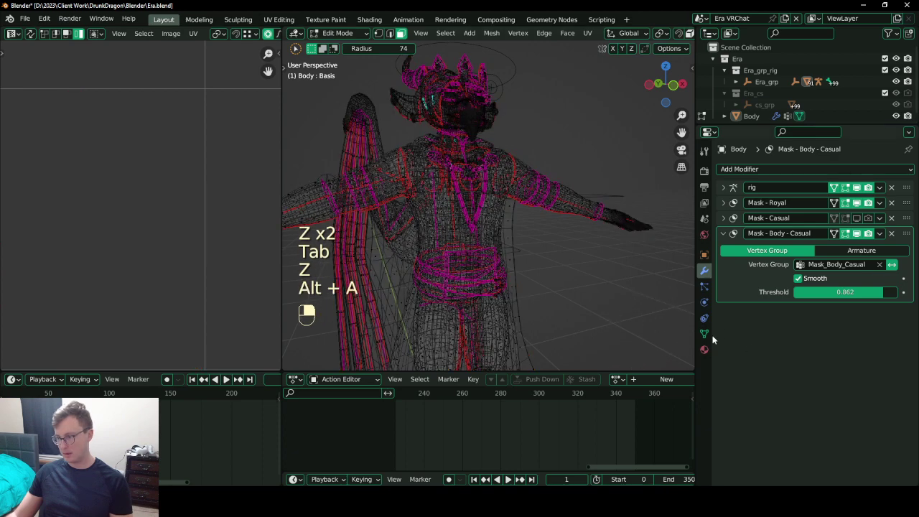
left_click(705, 335)
left_click(824, 412)
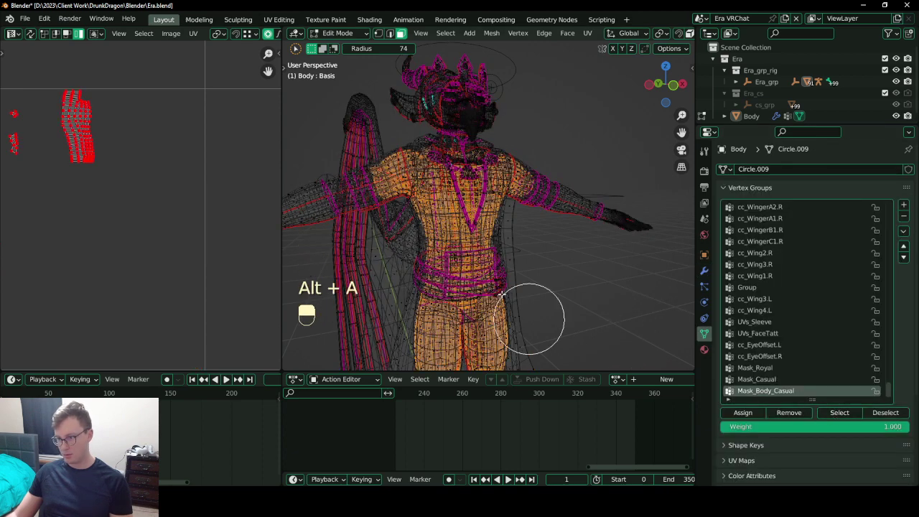
key("ctrl+i")
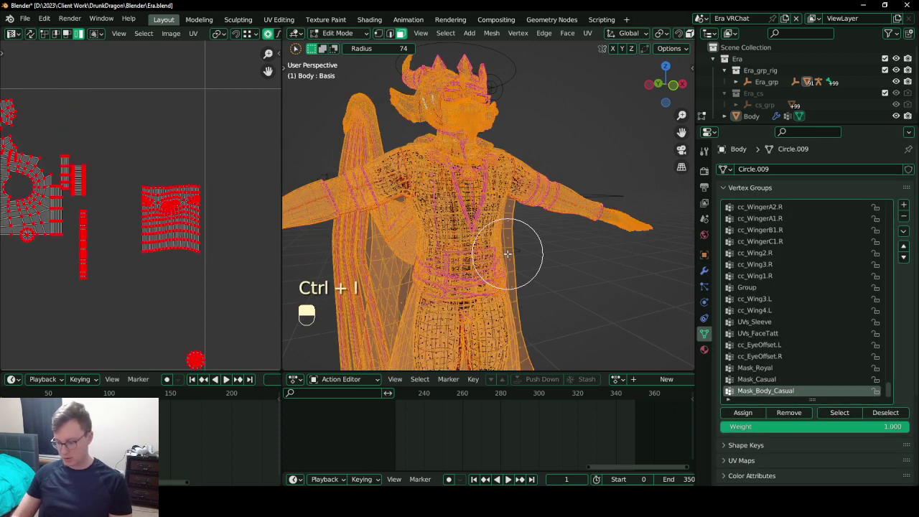
key("ctrl+KP_Add")
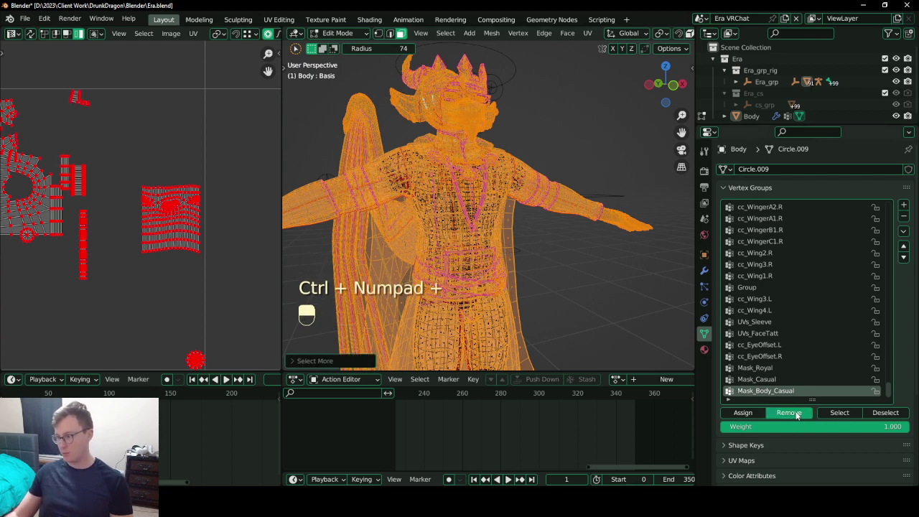
key("ctrl+Tab")
Step: Inspect the shaded body in its green casual outfit, save, and collapse the Era collection
key("z")
scroll(499, 255, "up", 5)
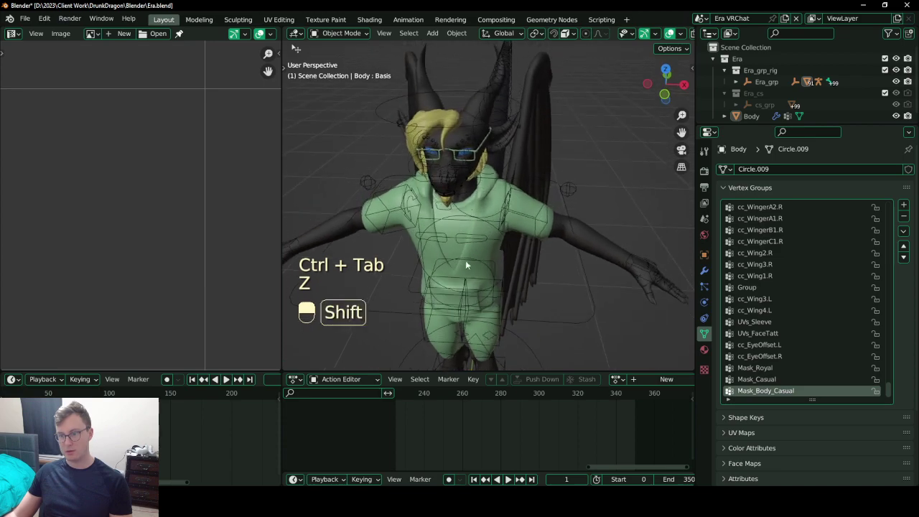
mouse_move(483, 234)
middle_mouse_down()
mouse_move(417, 236)
mouse_move(538, 181)
mouse_move(646, 183)
mouse_move(496, 177)
mouse_move(453, 192)
mouse_move(481, 234)
middle_mouse_up()
scroll(416, 240, "down", 3)
scroll(497, 177, "down", 4)
key("ctrl+s")
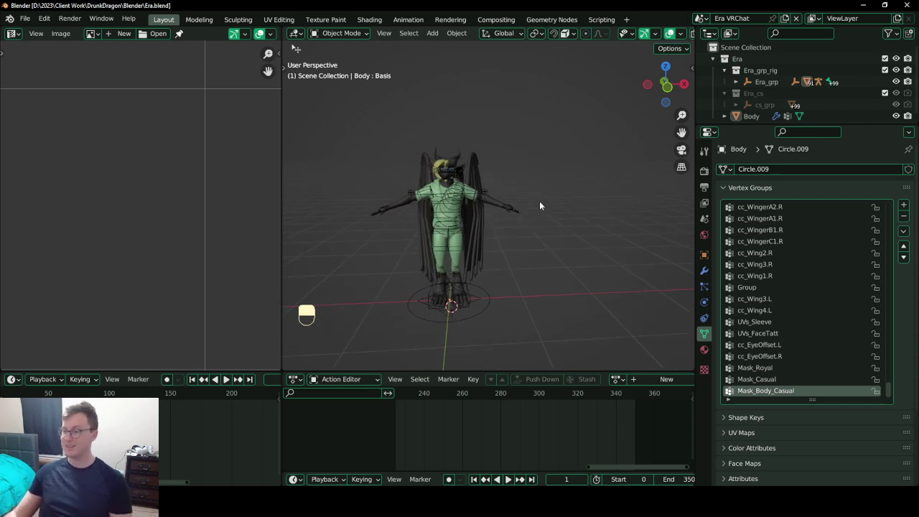
middle_click_drag(539, 205, 591, 193)
scroll(538, 201, "up", 3)
key("ctrl+s")
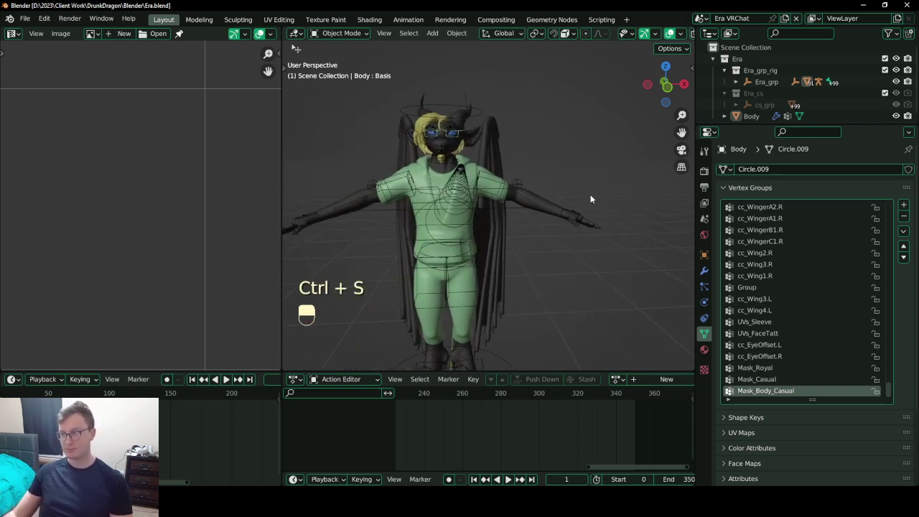
left_click(712, 59)
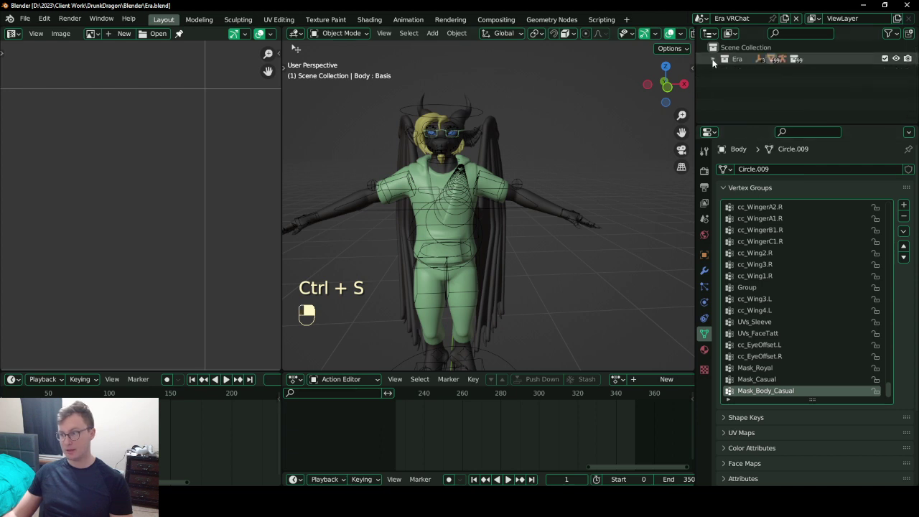
Step: Turn off Mask - Body - Casual and Mask - Royal, turn on Mask - Casual, and save
left_click(703, 270)
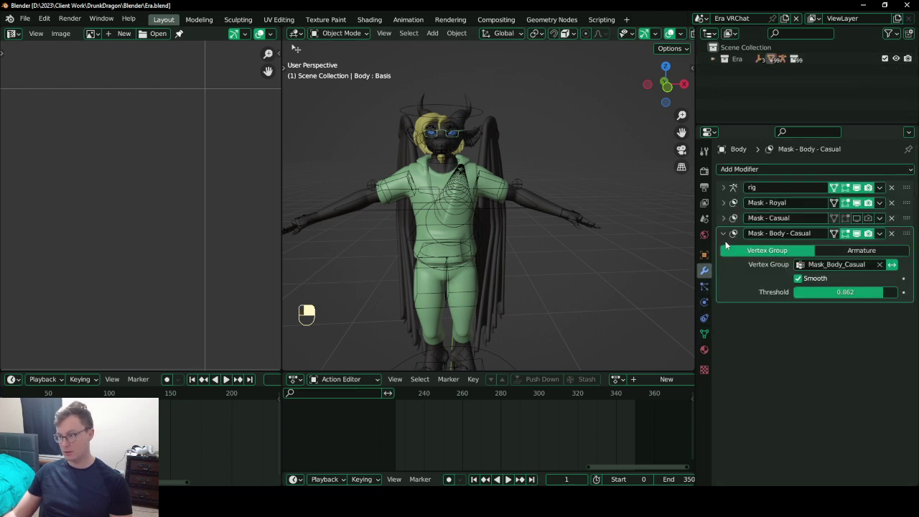
left_click(723, 235)
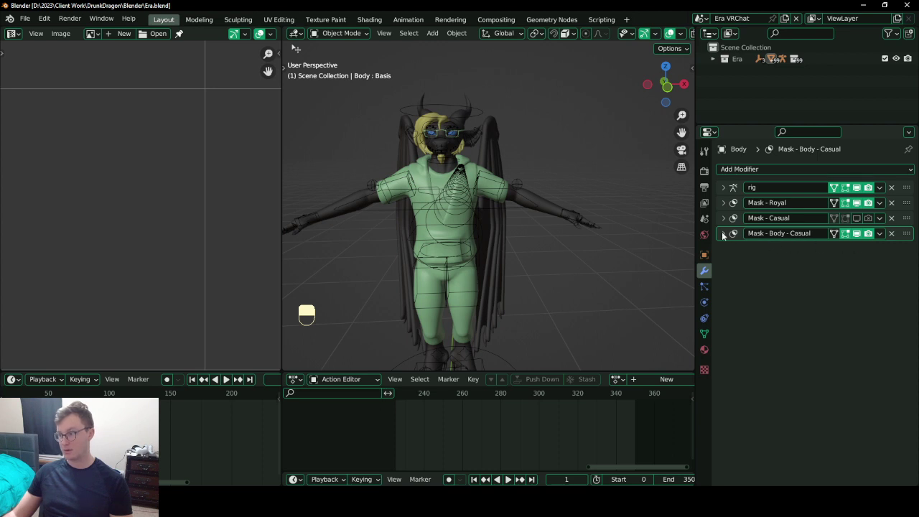
left_click(854, 234)
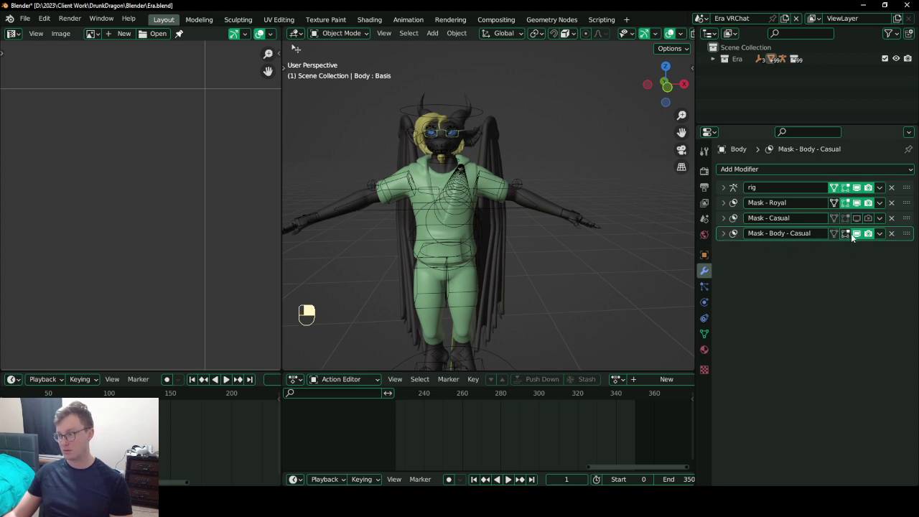
left_click(855, 203)
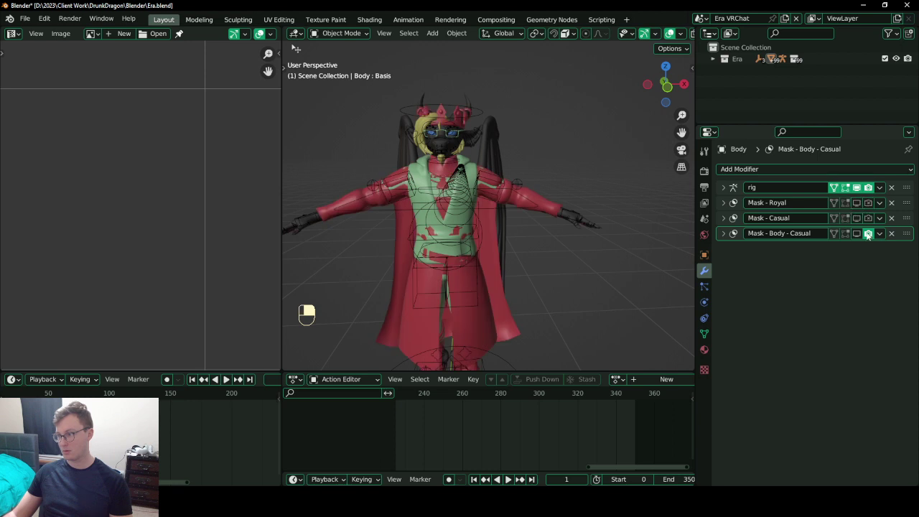
key("ctrl+s")
key("KP_1")
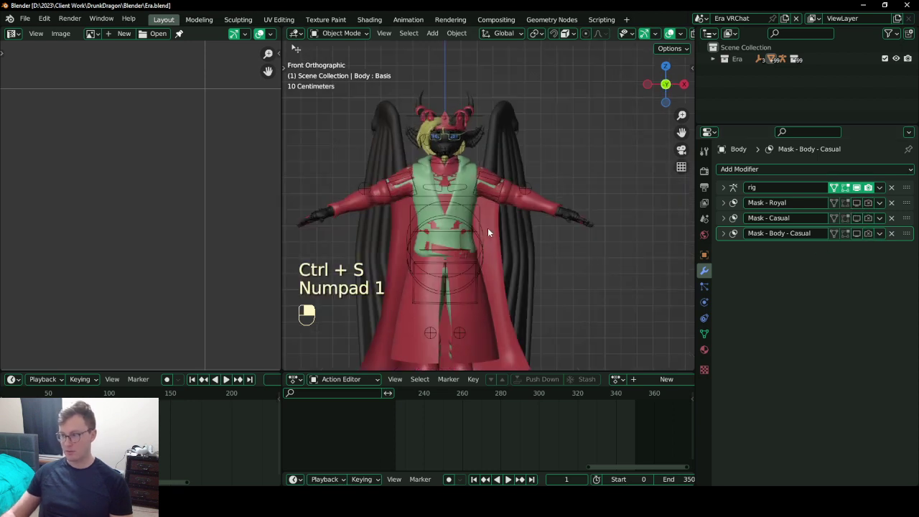
left_click(855, 218)
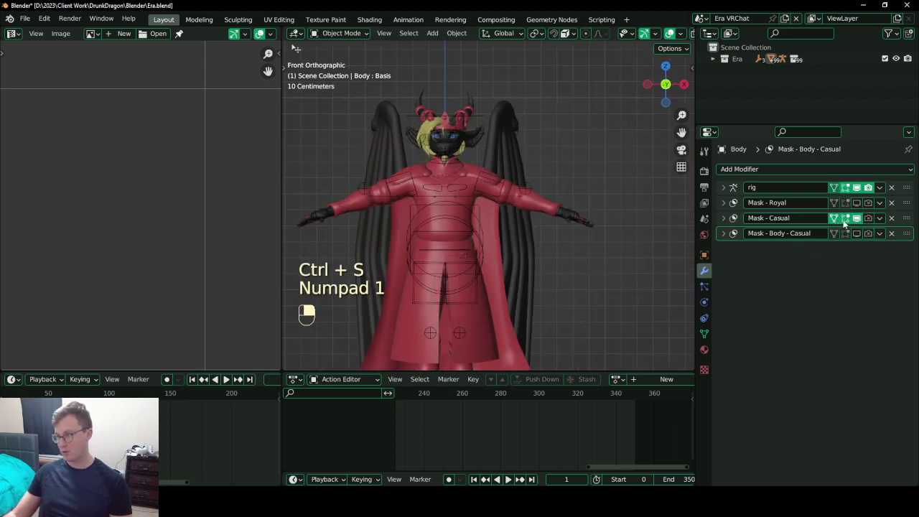
scroll(515, 245, "up", 2)
key("ctrl+s")
middle_click_drag(541, 208, 495, 231, "shift")
key("ctrl+s")
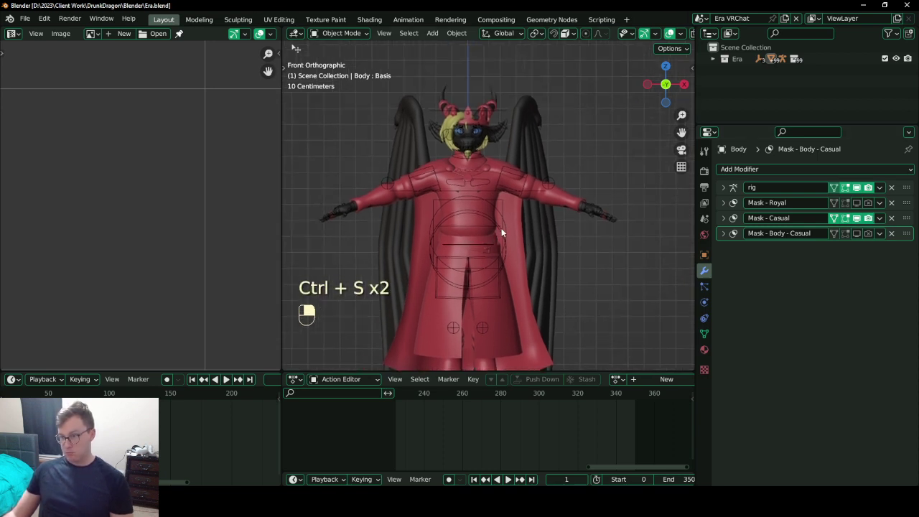
Step: Inspect the rig, reselect the Body mesh, save, and list its vertex groups
left_click(463, 214)
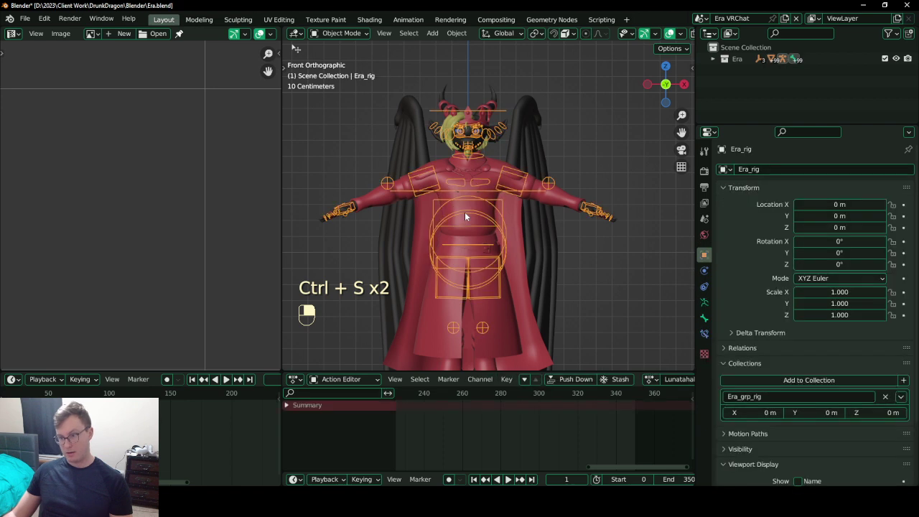
left_click(612, 265)
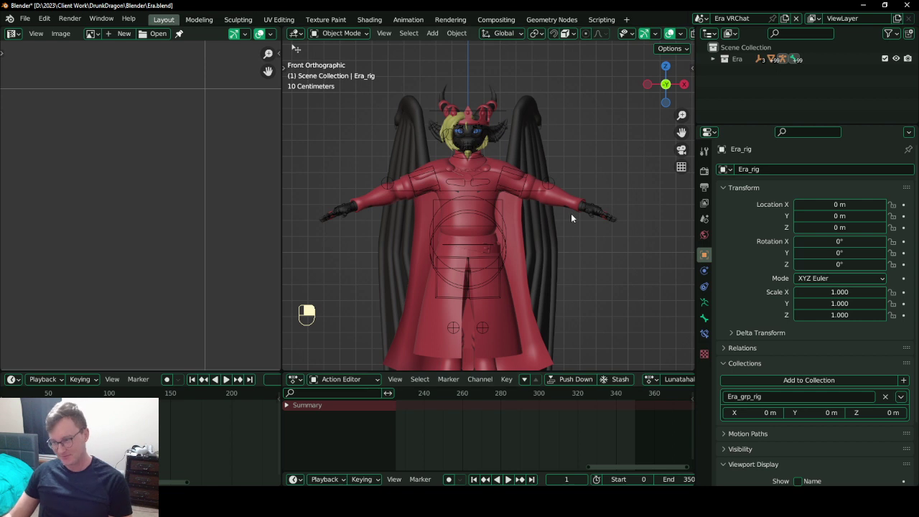
left_click(596, 223)
key("ctrl+s")
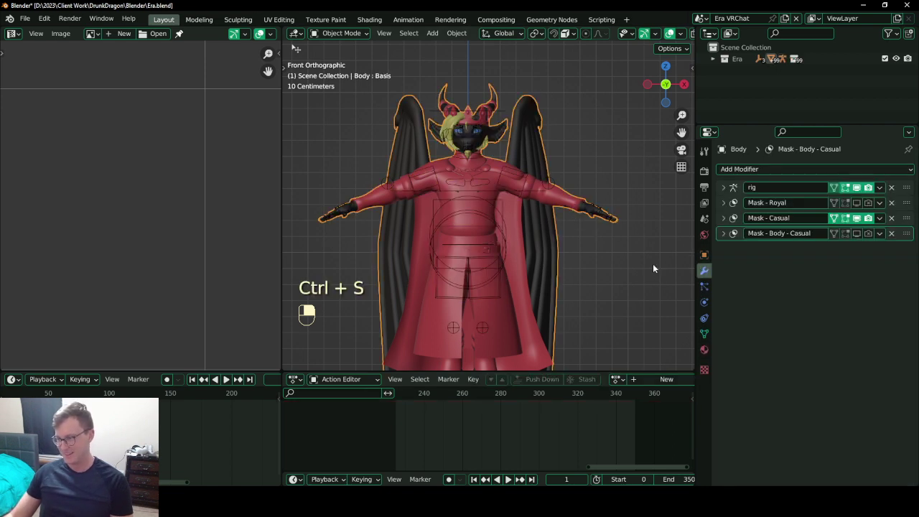
left_click(703, 335)
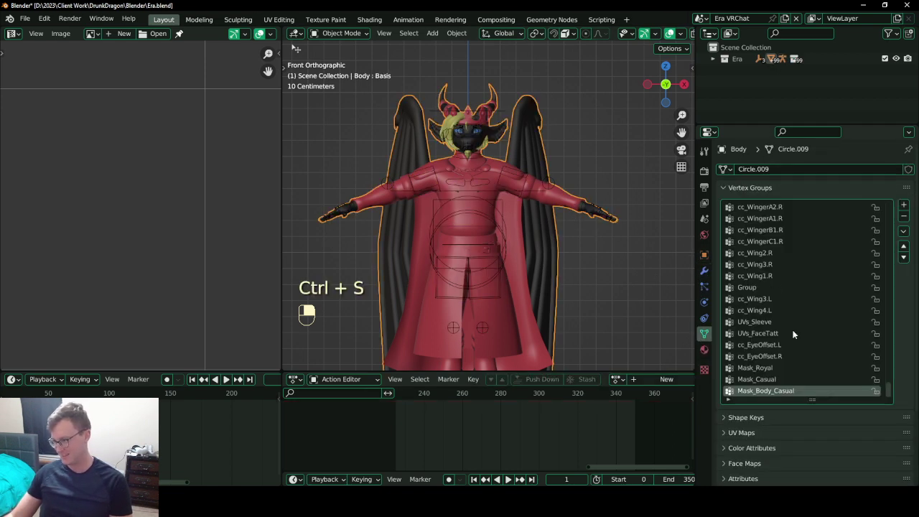
key("Tab")
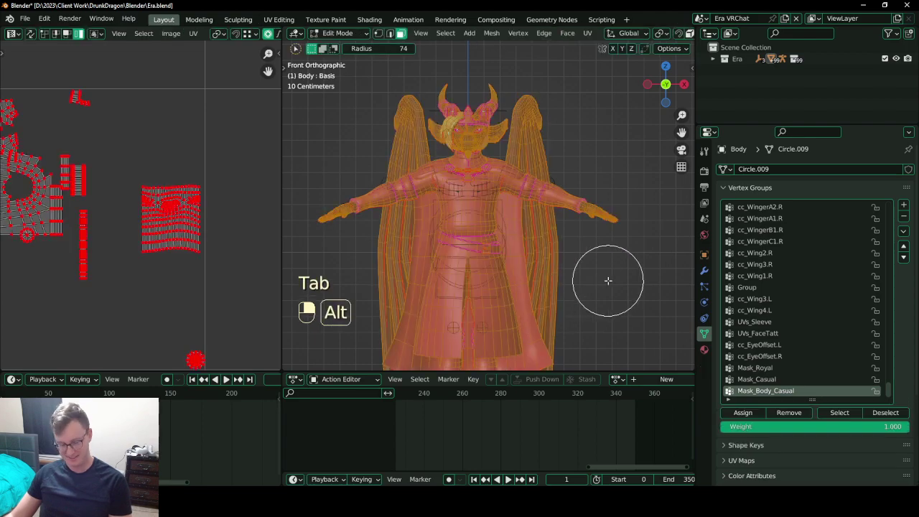
key("alt+a")
key("z")
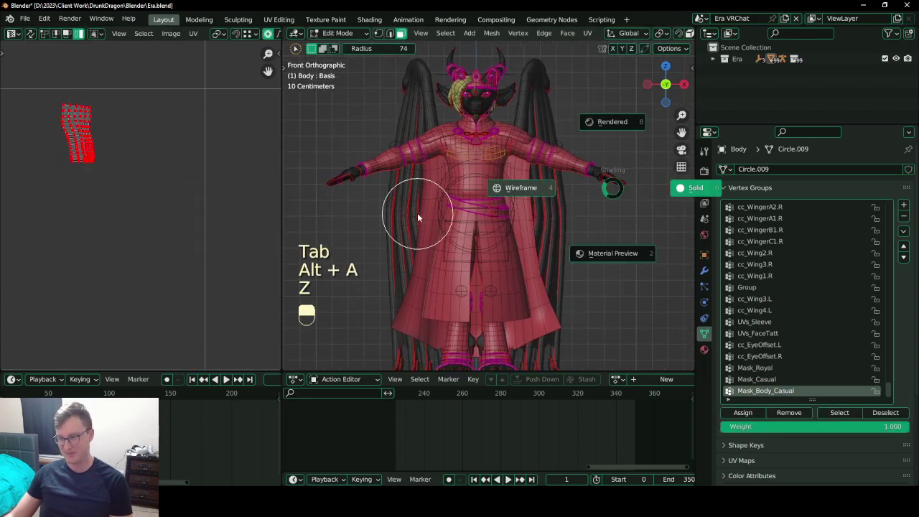
scroll(440, 226, "up", 4)
scroll(496, 186, "down", 2)
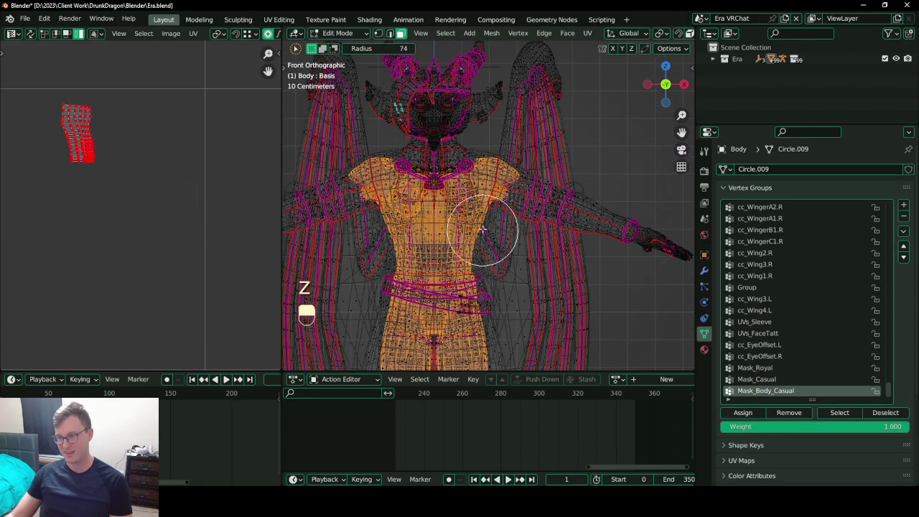
scroll(492, 221, "up", 2)
scroll(509, 222, "down", 2)
middle_click_drag(509, 222, 492, 223, "shift")
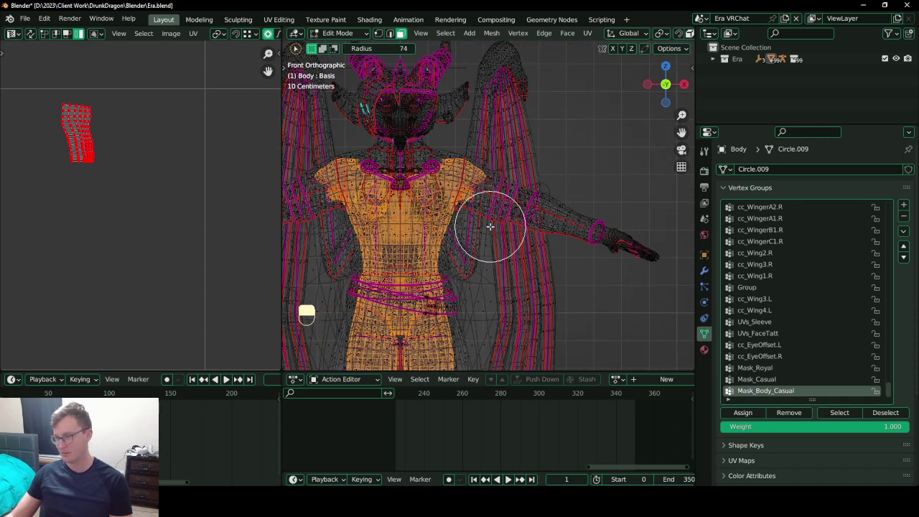
scroll(492, 225, "up", 2)
left_click_drag(462, 189, 588, 219, "shift")
mouse_move(588, 219)
middle_mouse_down()
mouse_move(584, 237)
mouse_move(467, 312)
mouse_move(493, 306)
middle_mouse_up()
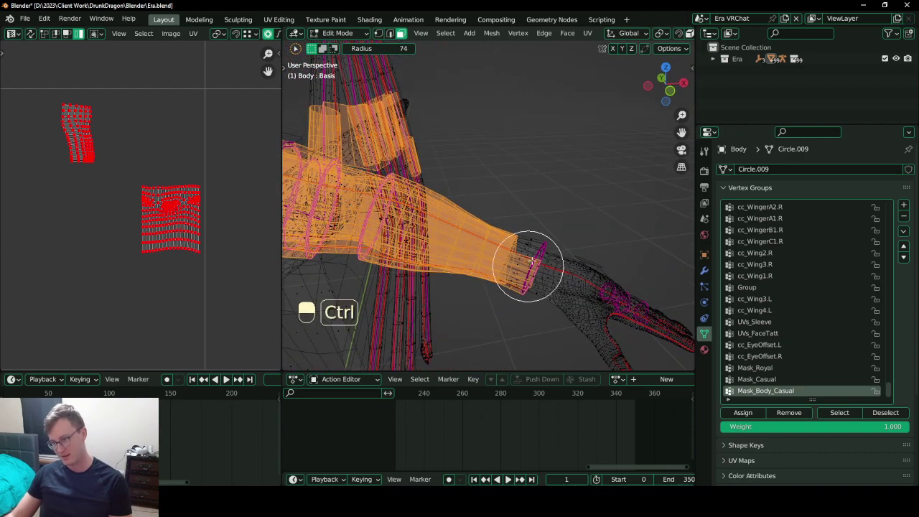
middle_click_drag(543, 287, 481, 277)
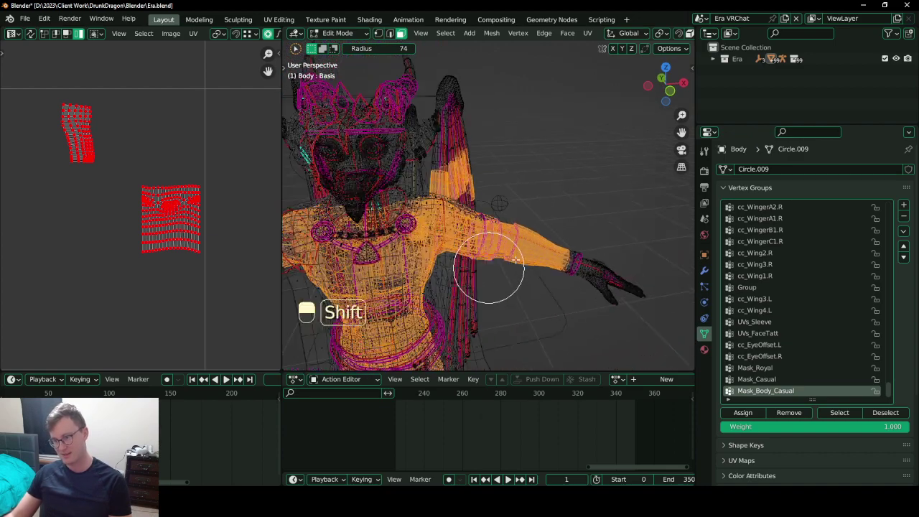
middle_click_drag(400, 222, 449, 209, "shift")
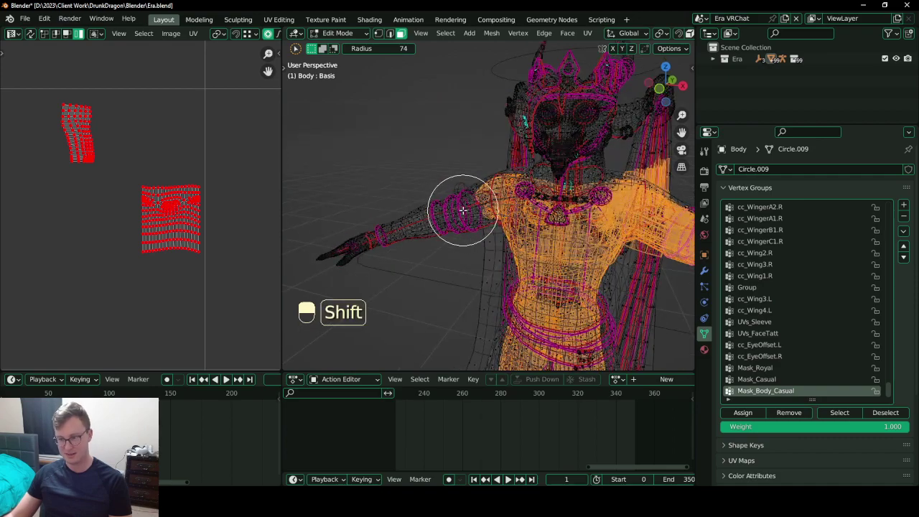
scroll(431, 221, "up", 3)
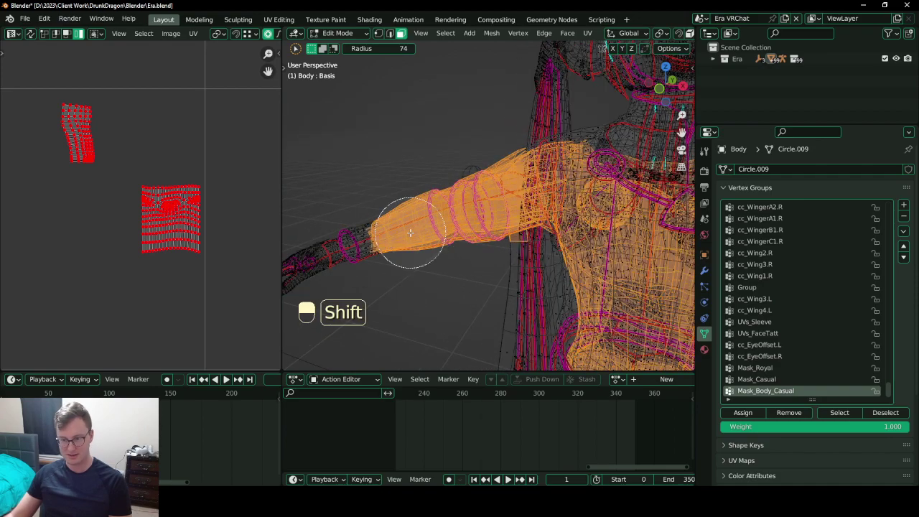
middle_click_drag(410, 233, 474, 248)
scroll(470, 247, "down", 3)
key("KP_3")
scroll(428, 158, "up", 4)
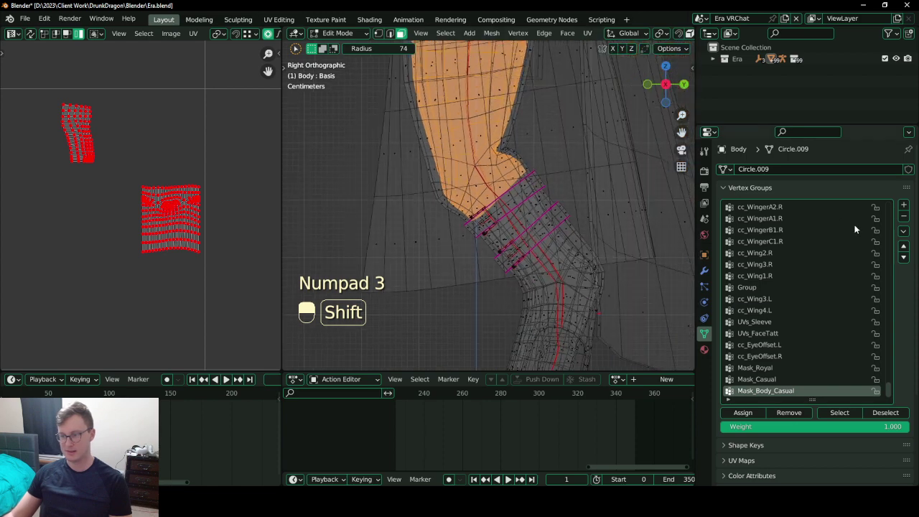
scroll(481, 245, "down", 3)
middle_click_drag(467, 211, 418, 178, "shift")
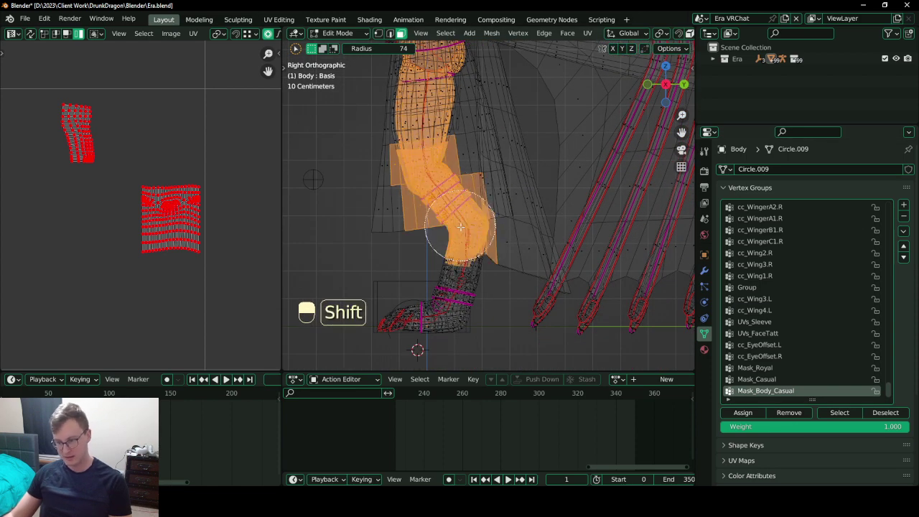
scroll(467, 251, "up", 3)
middle_click_drag(470, 268, 406, 207, "shift")
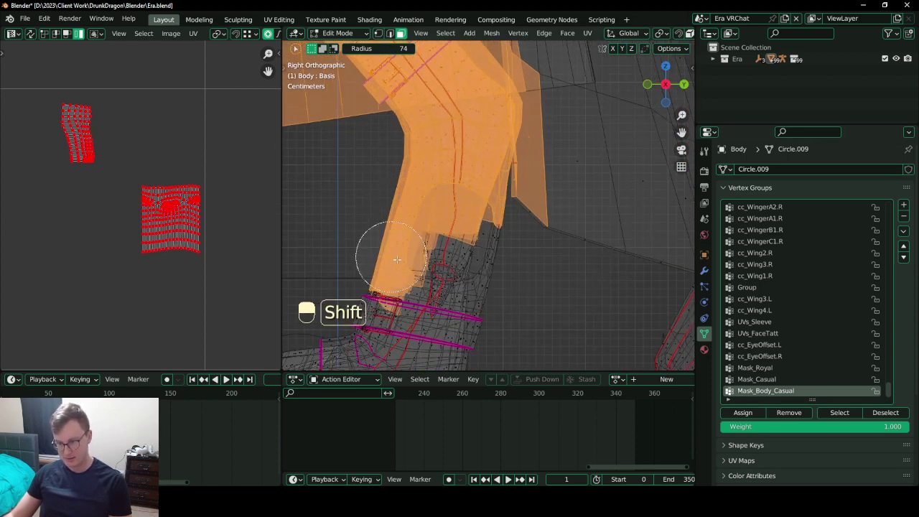
scroll(490, 191, "down", 3)
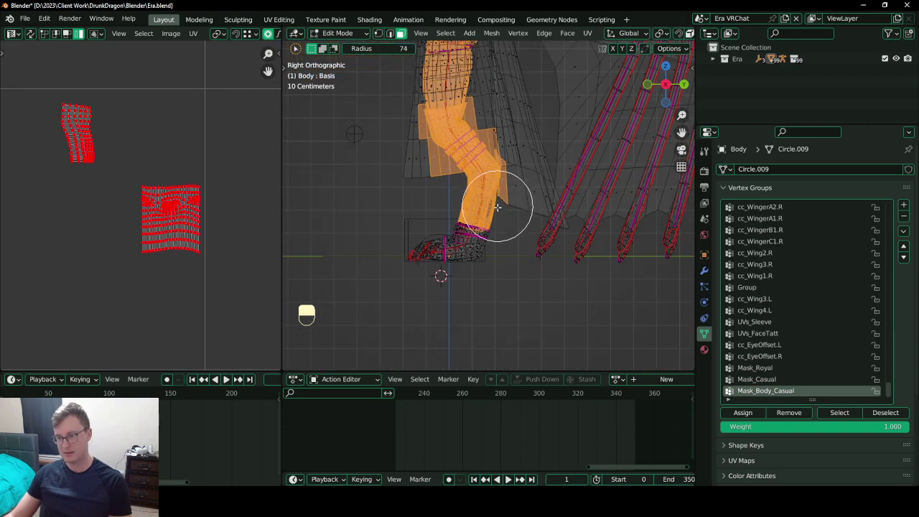
scroll(467, 216, "up", 5)
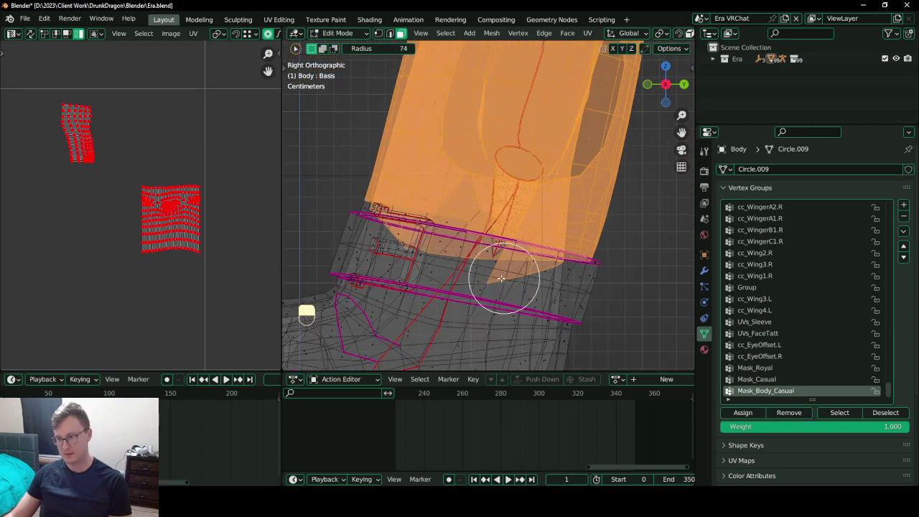
middle_click_drag(501, 278, 504, 285)
key("KP_3")
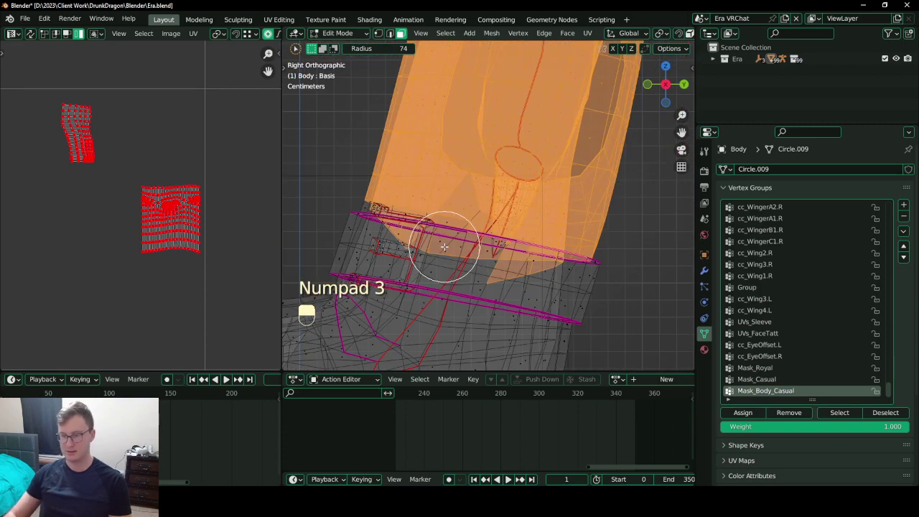
mouse_move(443, 246)
middle_mouse_down()
mouse_move(475, 256)
mouse_move(529, 252)
mouse_move(495, 256)
mouse_move(452, 241)
middle_mouse_up()
key("KP_Decimal")
mouse_move(528, 215)
middle_mouse_down()
mouse_move(441, 282)
mouse_move(430, 237)
mouse_move(447, 227)
mouse_move(447, 195)
mouse_move(441, 223)
mouse_move(471, 263)
mouse_move(452, 207)
mouse_move(410, 184)
mouse_move(388, 242)
mouse_move(471, 211)
mouse_move(484, 224)
mouse_move(560, 242)
mouse_move(524, 206)
mouse_move(496, 237)
middle_mouse_up()
key("z")
Step: Deselect all faces that use the Era Royal Clothing material
left_click(704, 350)
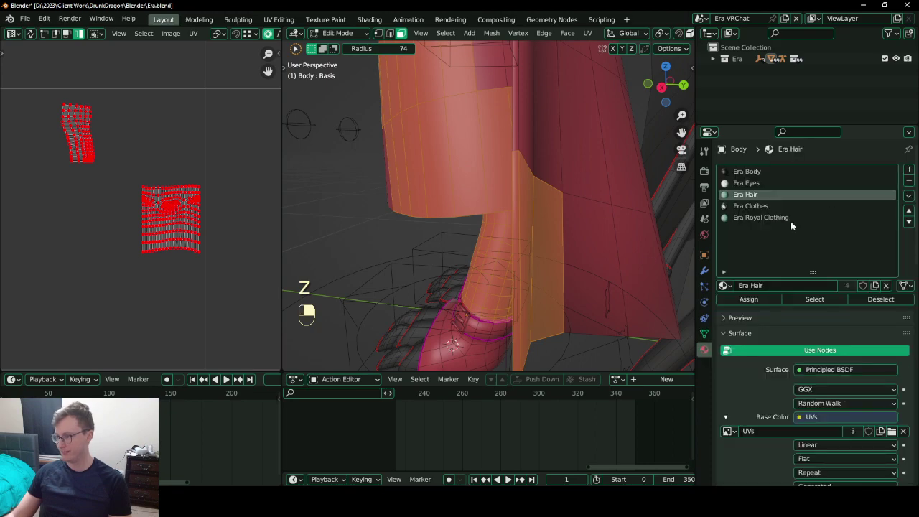
left_click(760, 216)
left_click(862, 300)
Step: Deselect the stray wing and bracelet pieces with Shift+L so only body skin stays selected
middle_click_drag(553, 266, 465, 212)
key("z")
scroll(471, 244, "down", 6)
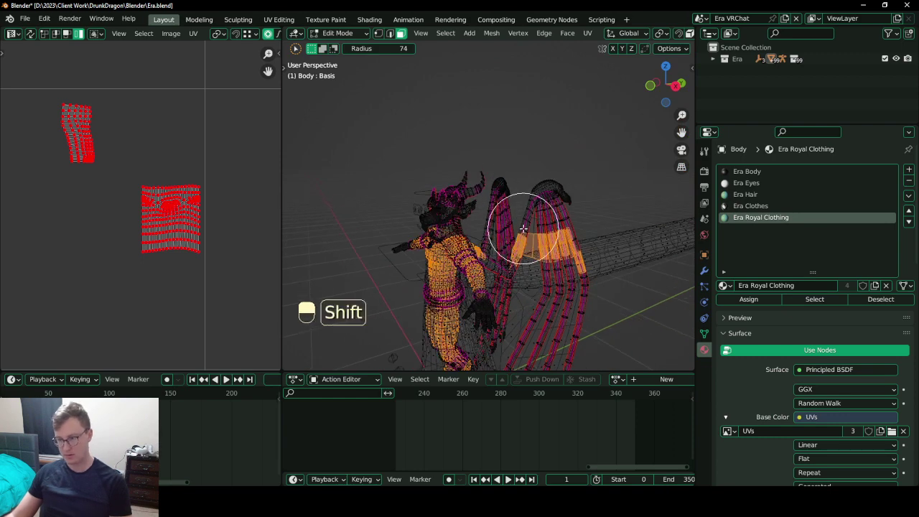
key("shift+l")
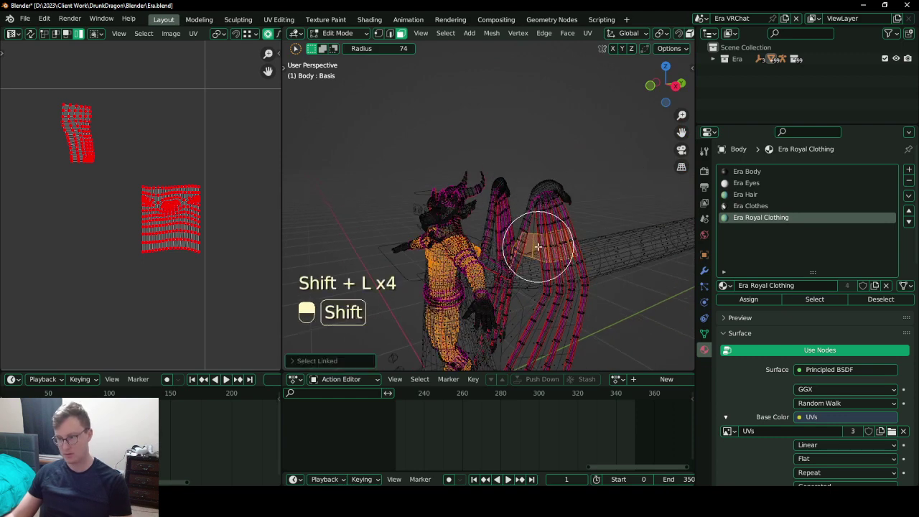
middle_click_drag(542, 246, 519, 249)
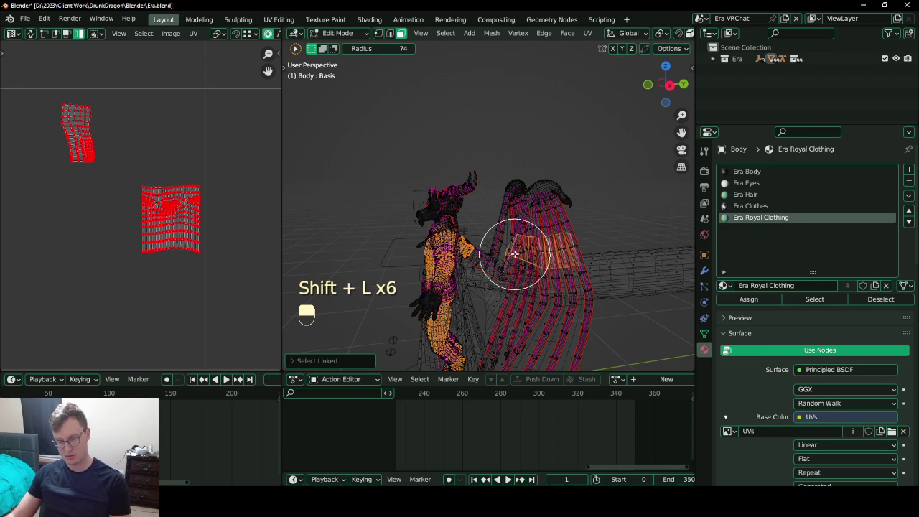
key("z")
key("shift+l")
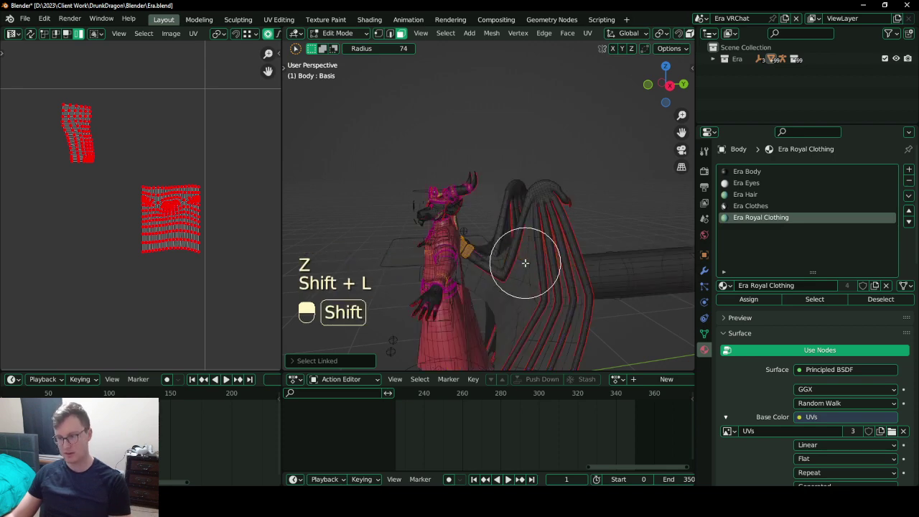
scroll(473, 253, "up", 4)
scroll(388, 228, "up", 3)
key("shift+l")
key("shift+l")
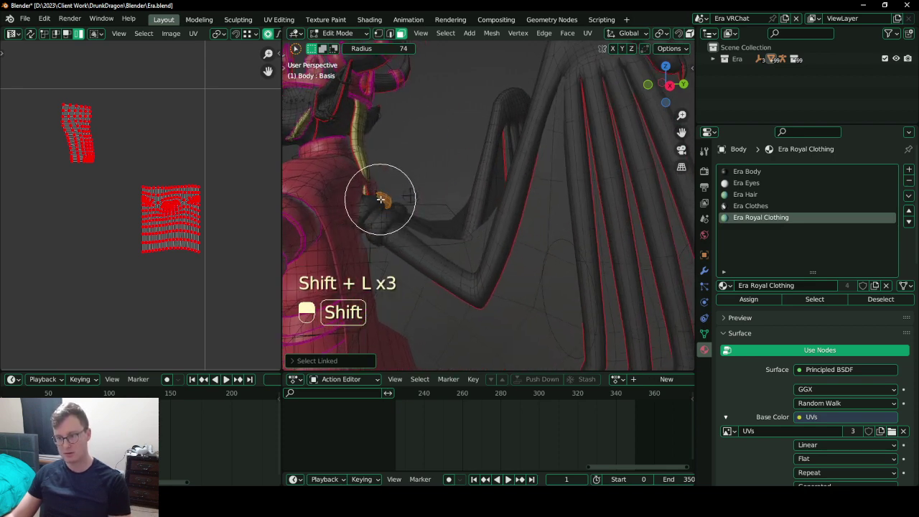
key("shift+l")
Step: Inspect the selection over the arm, shoulder, neck and hips in solid and wireframe shading
middle_click_drag(442, 213, 441, 232)
scroll(440, 233, "down", 5)
key("z")
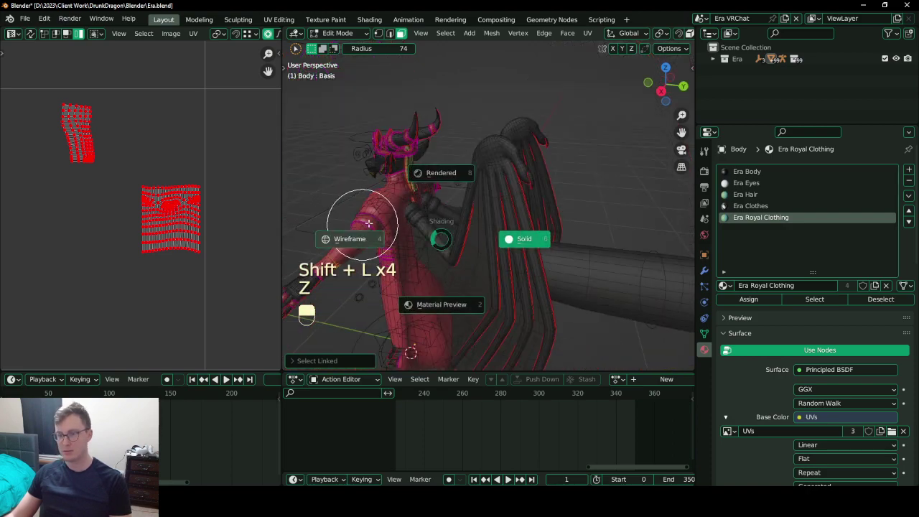
key("z")
middle_click_drag(603, 270, 493, 275)
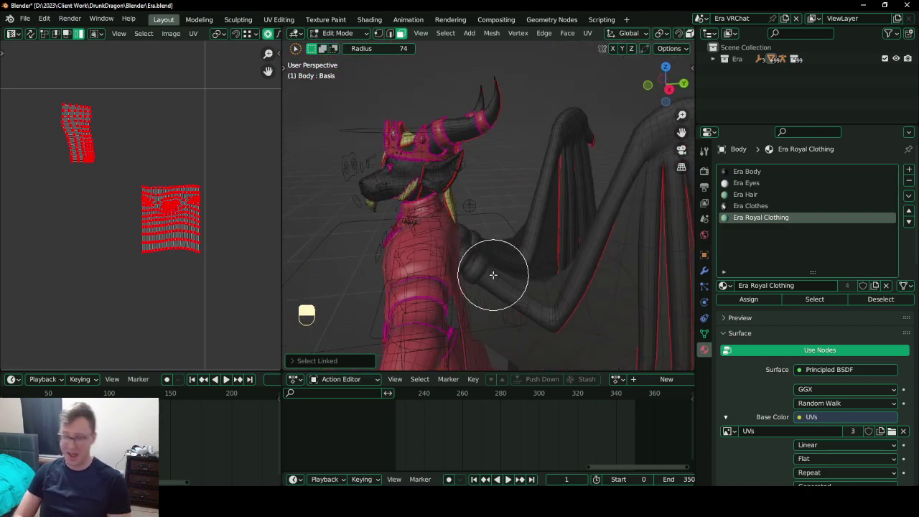
key("KP_3")
middle_click_drag(517, 232, 533, 169, "shift")
key("z")
left_click(395, 185)
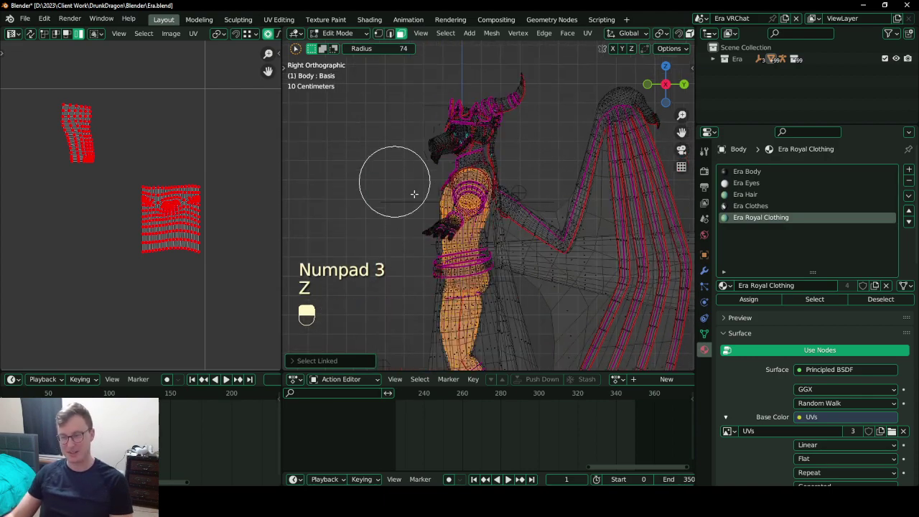
mouse_move(395, 185)
middle_mouse_down("shift")
mouse_move(455, 156)
mouse_move(463, 122)
middle_mouse_up("shift")
scroll(524, 244, "up", 8)
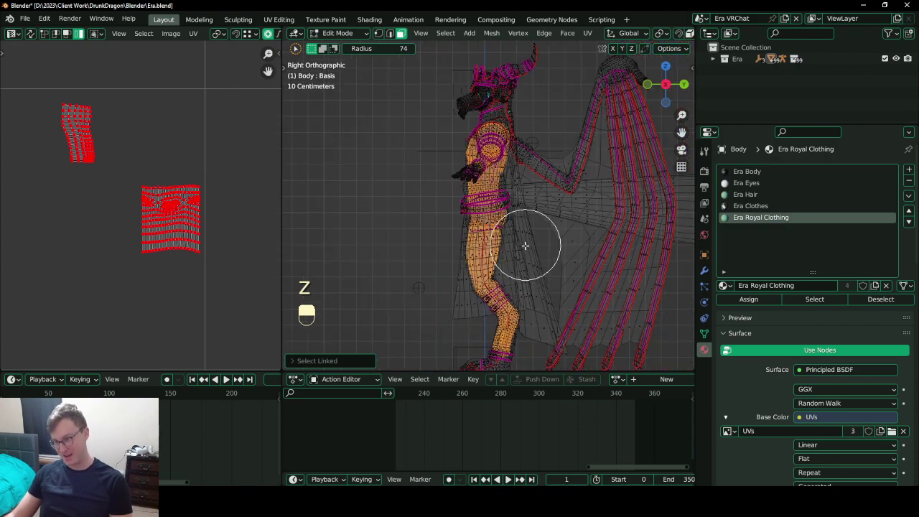
mouse_move(543, 223)
middle_mouse_down("shift")
mouse_move(530, 212)
mouse_move(608, 249)
mouse_move(494, 179)
mouse_move(511, 176)
middle_mouse_up("shift")
scroll(529, 213, "down", 8)
key("z")
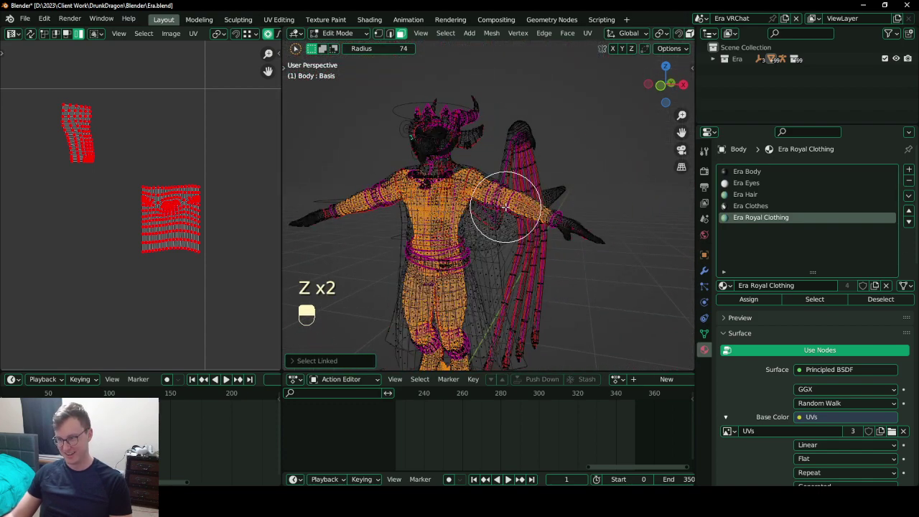
scroll(505, 206, "up", 5)
middle_click_drag(527, 215, 478, 242, "shift")
scroll(533, 231, "up", 3)
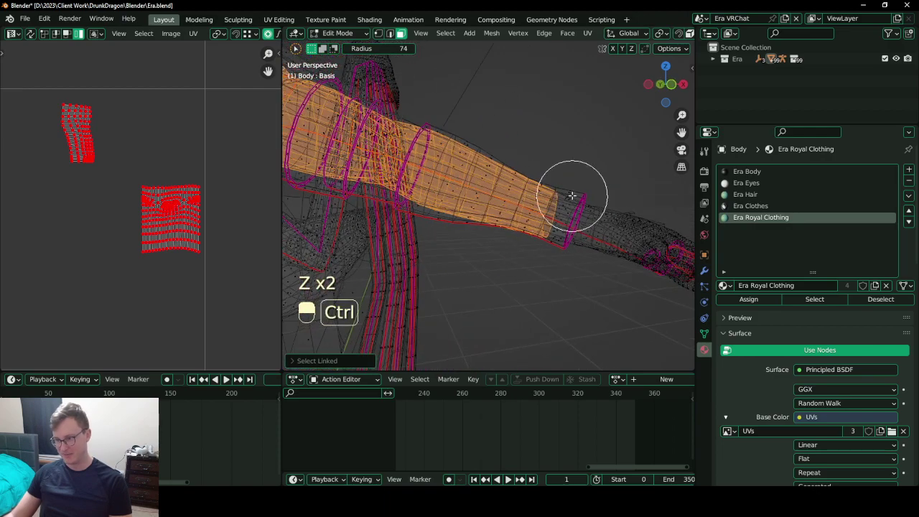
middle_click_drag(561, 228, 349, 117, "ctrl")
scroll(402, 233, "up", 3)
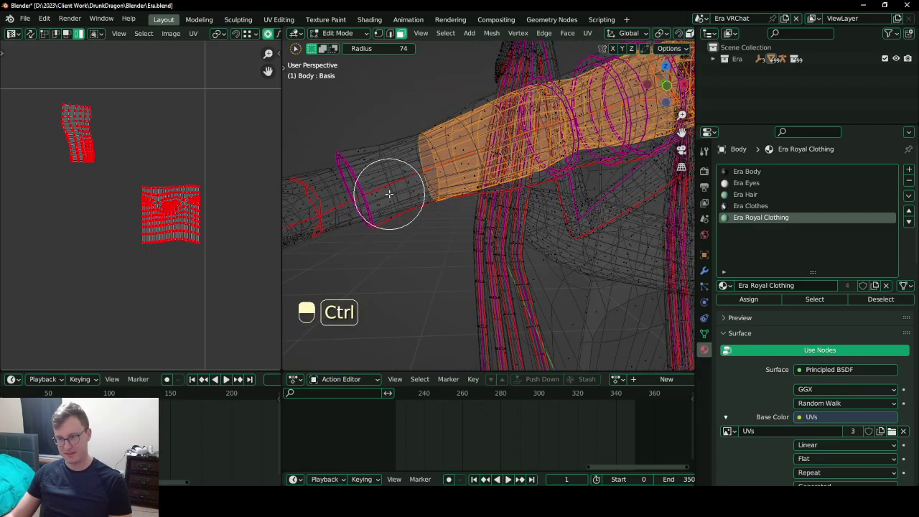
middle_click_drag(388, 193, 404, 242, "ctrl")
scroll(465, 194, "up", 3)
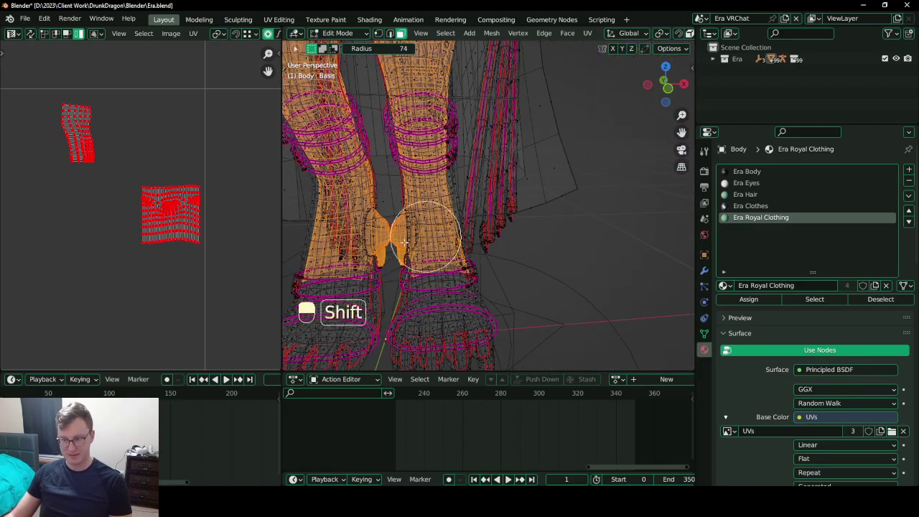
scroll(404, 242, "up", 3)
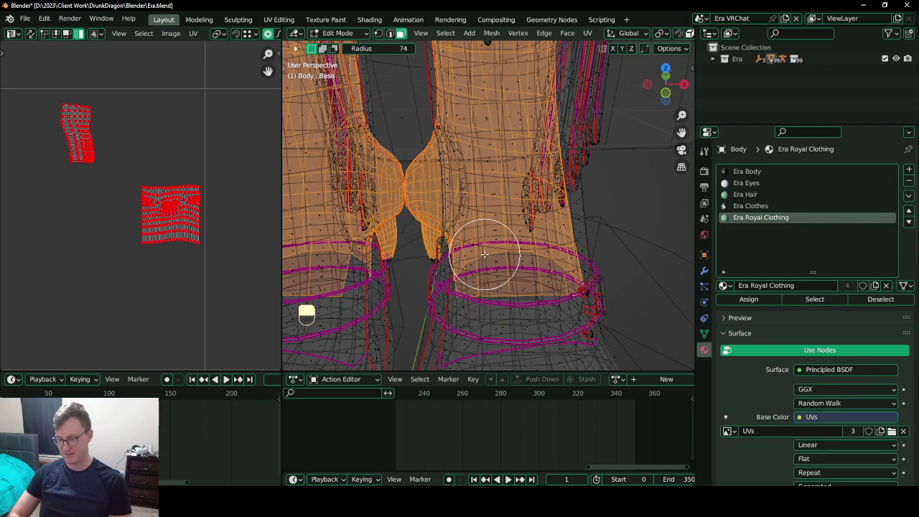
Step: Check the legs and boots from the right side, then switch to vertex select mode
key("KP_3")
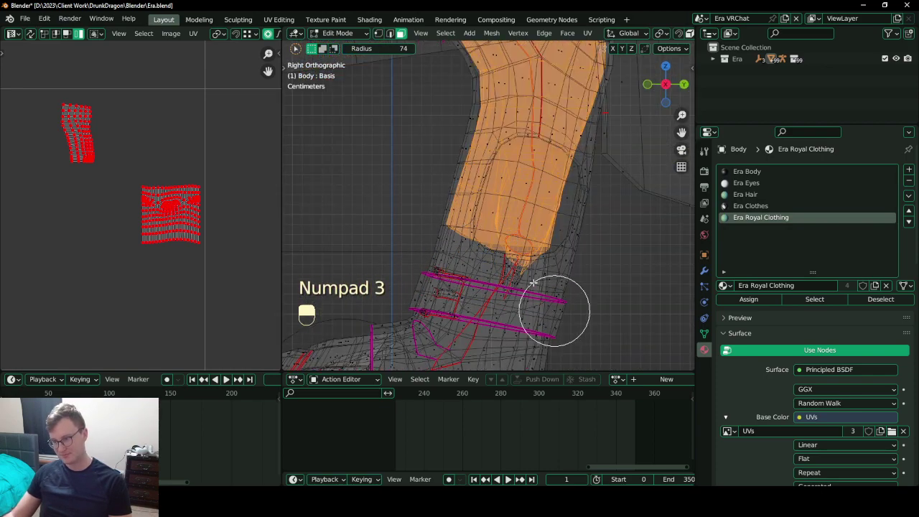
middle_click_drag(553, 308, 534, 274)
key("z")
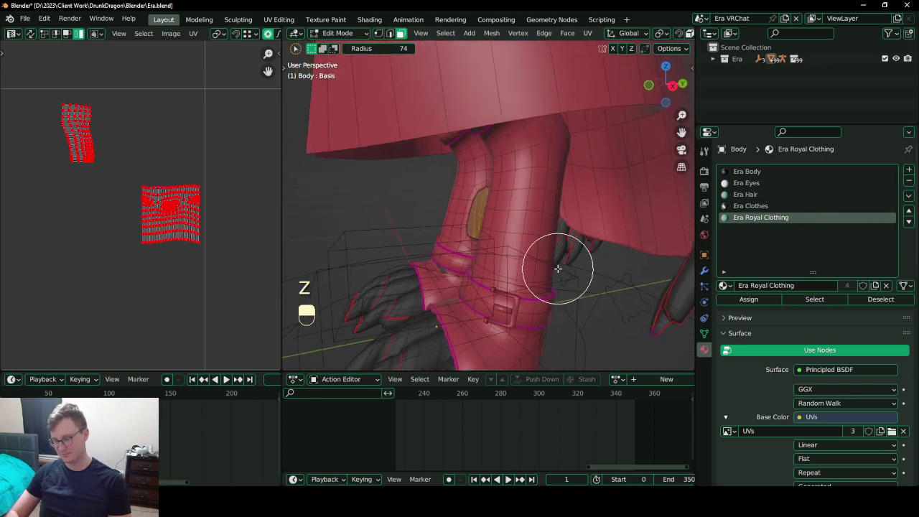
key("KP_3")
key("z")
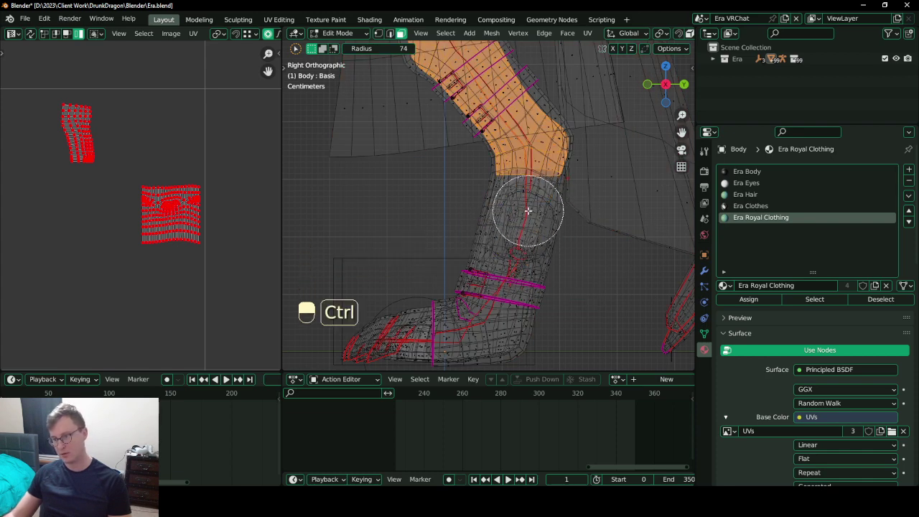
mouse_move(424, 152)
middle_mouse_down()
mouse_move(517, 182)
mouse_move(498, 205)
mouse_move(560, 180)
mouse_move(515, 168)
mouse_move(418, 227)
mouse_move(447, 265)
mouse_move(452, 212)
middle_mouse_up()
key("z")
scroll(504, 175, "up", 3)
key("ctrl+z")
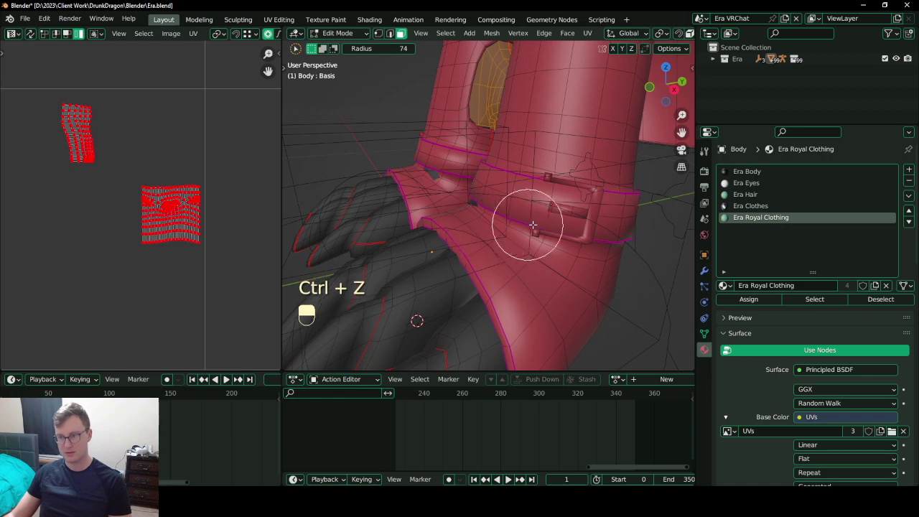
key("z")
key("z")
mouse_move(591, 238)
middle_mouse_down()
mouse_move(545, 250)
mouse_move(572, 238)
mouse_move(435, 185)
mouse_move(150, 4)
middle_mouse_up()
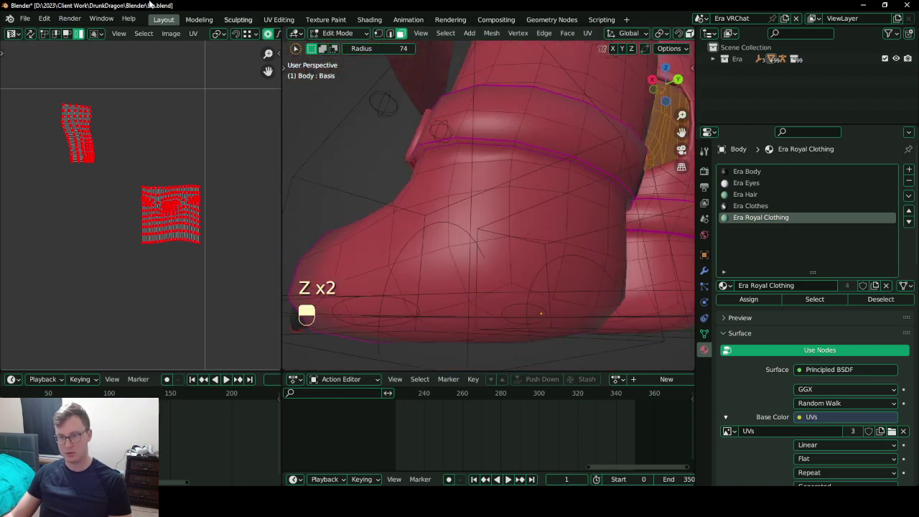
left_click(377, 34)
Step: Select the edge loop around the boot in see-through shading
key("z")
scroll(494, 256, "up", 8)
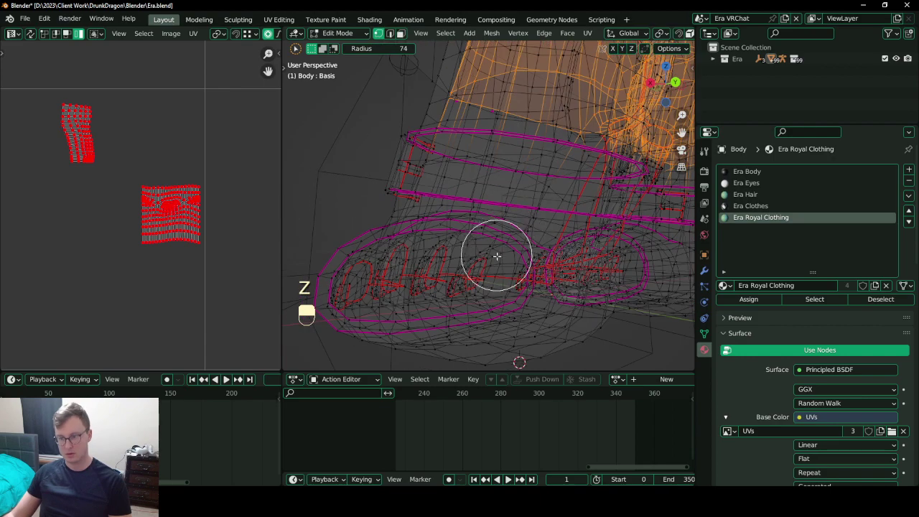
key("z")
middle_click_drag(582, 251, 533, 225)
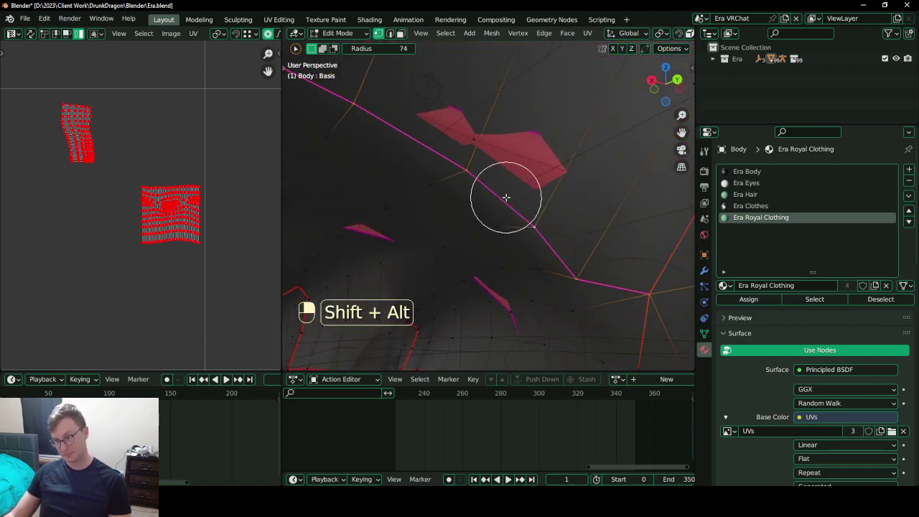
middle_click_drag(505, 197, 522, 259)
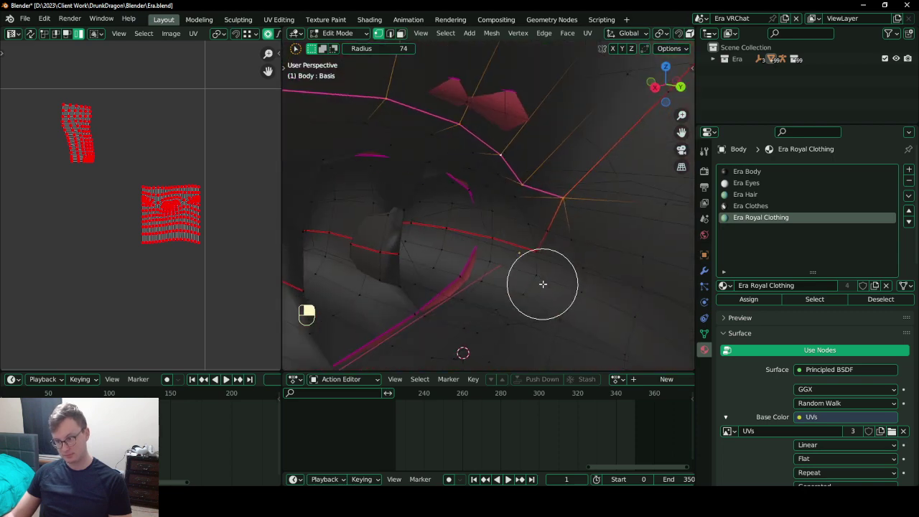
left_click(506, 187, "alt+shift")
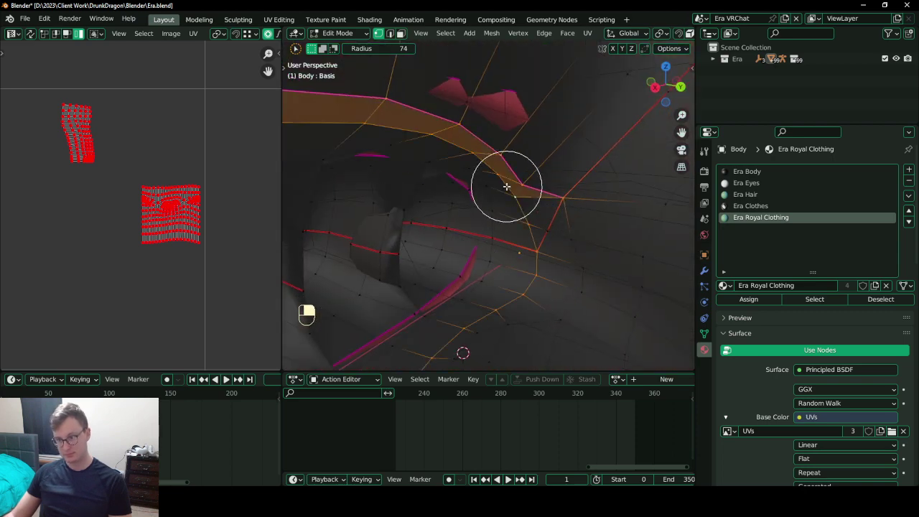
middle_click_drag(506, 187, 446, 255)
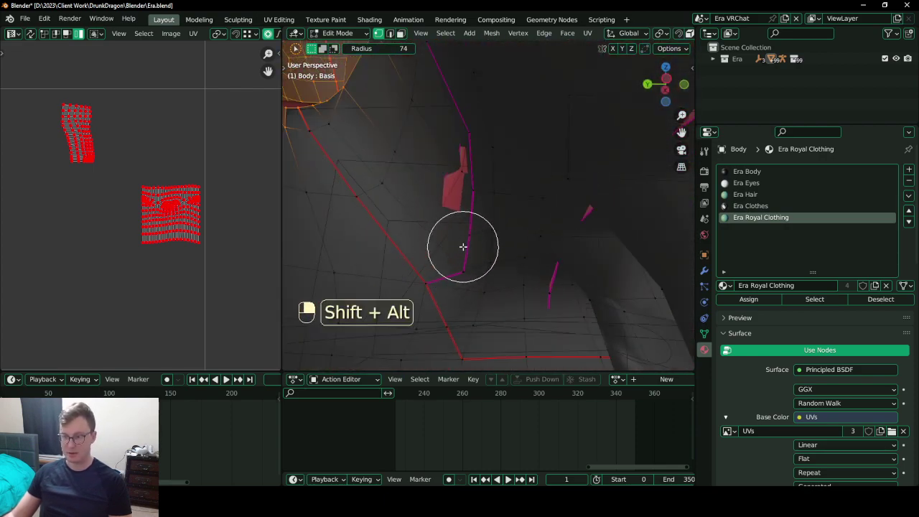
middle_click_drag(514, 221, 553, 270)
Step: From the right-side X-ray view, add boot edges, undo the toe pick, and clear the selection
key("z")
key("z")
key("KP_3")
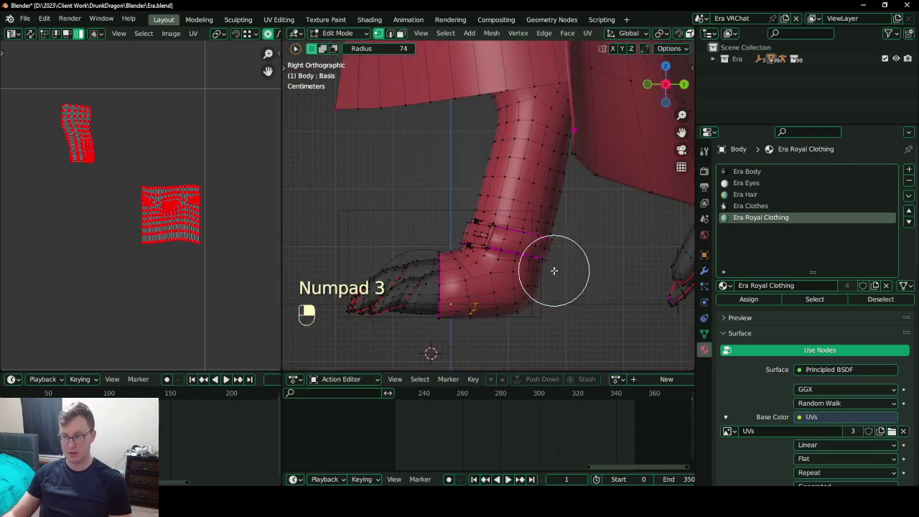
key("z")
left_click_drag(476, 245, 455, 267, "shift")
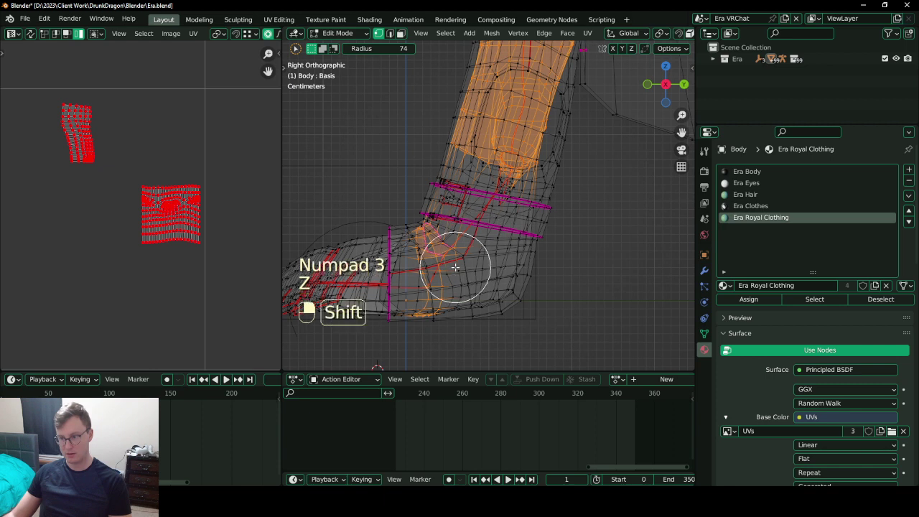
left_click_drag(487, 303, 471, 295, "shift")
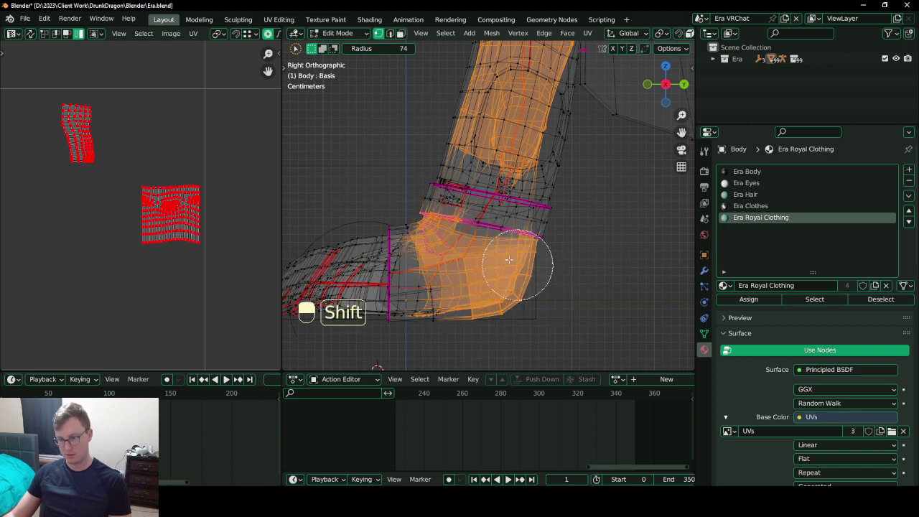
mouse_move(449, 233)
left_mouse_down("shift")
mouse_move(547, 254)
mouse_move(535, 252)
mouse_move(437, 337)
mouse_move(407, 283)
mouse_move(354, 230)
mouse_move(377, 247)
left_mouse_up("shift")
key("ctrl+z")
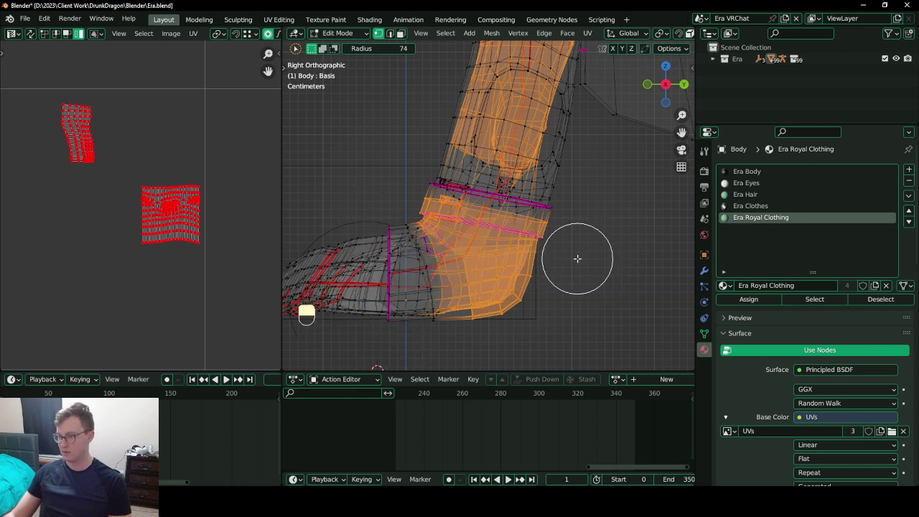
left_click(881, 298)
scroll(579, 219, "down", 3)
Step: Create a Mask_Body_Royal vertex group on the body and return to Object Mode
key("z")
middle_click_drag(580, 220, 502, 273)
left_click(704, 334)
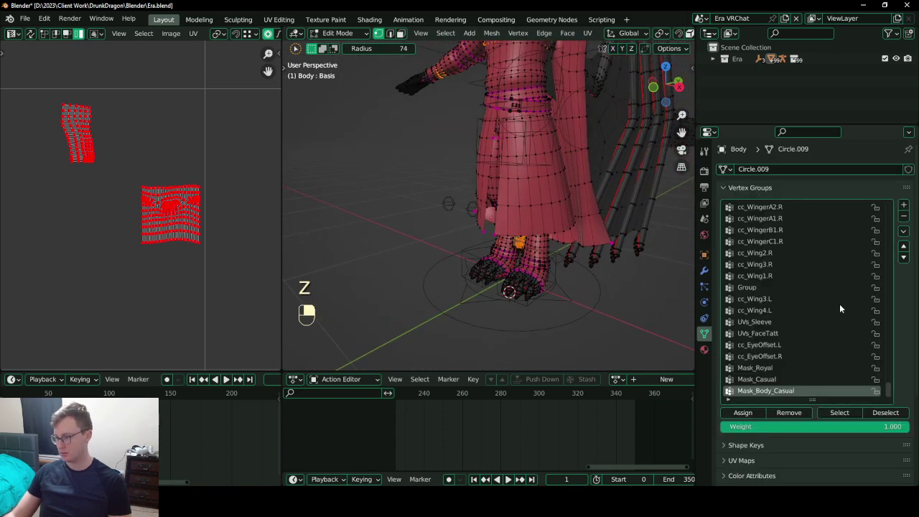
left_click(901, 206)
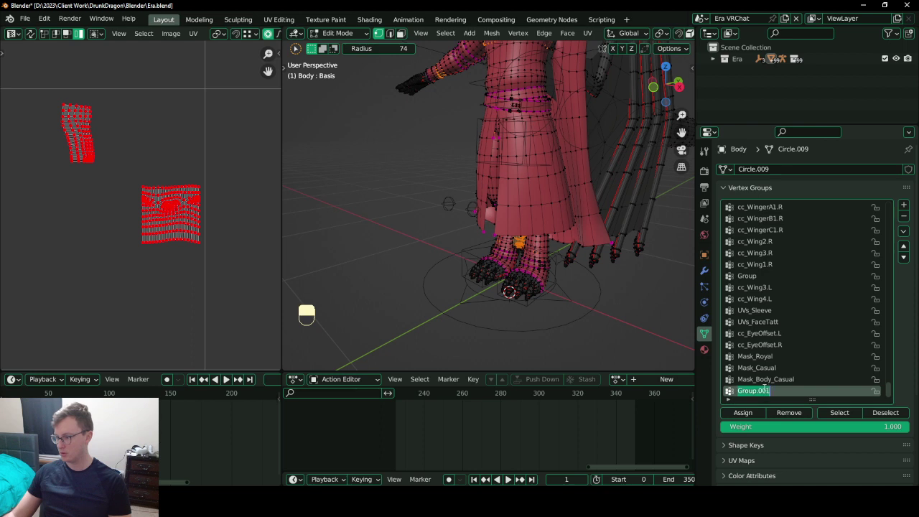
type("Mask")
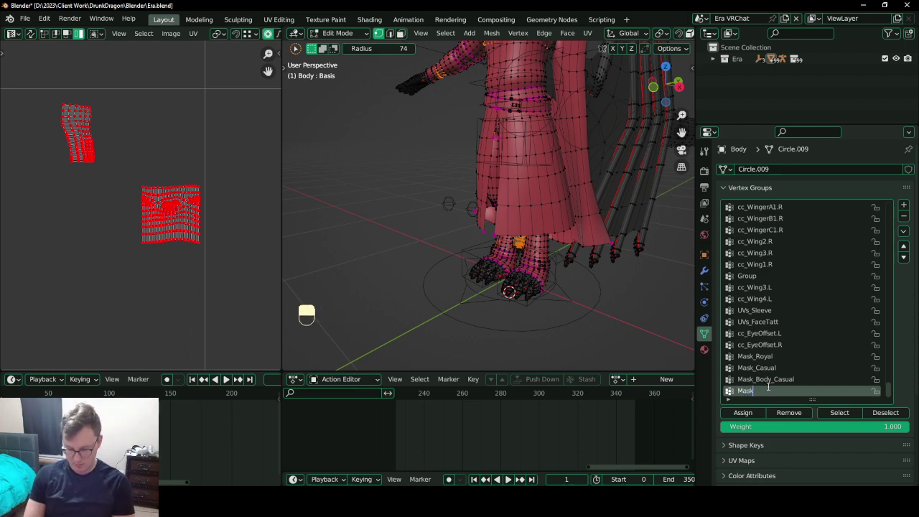
type("_Body_Royal")
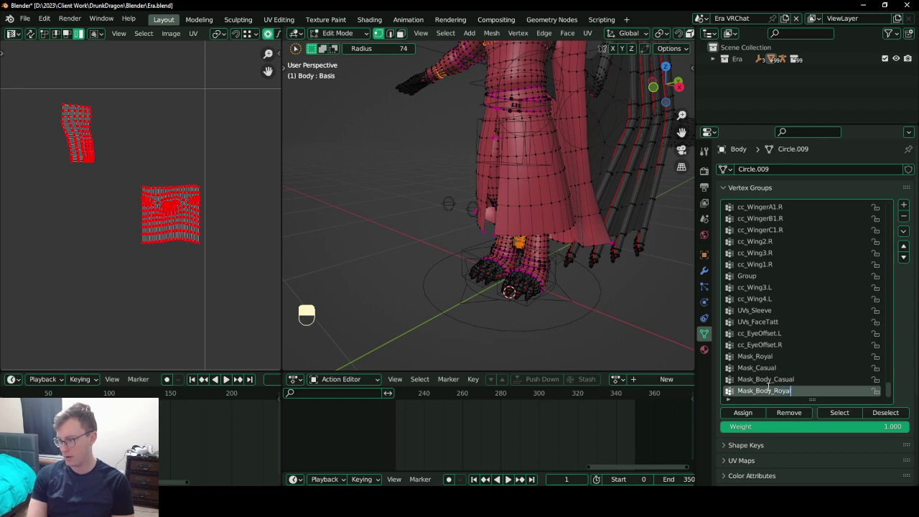
key("Return")
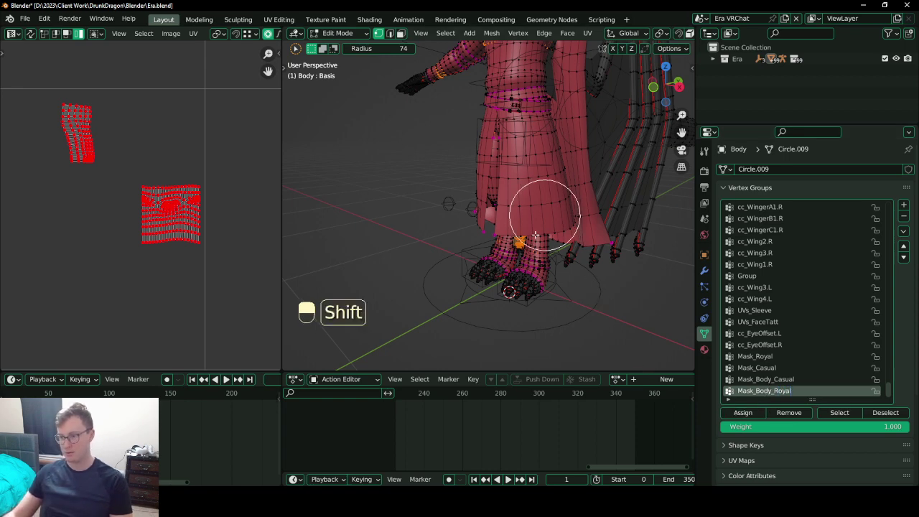
key("ctrl+Tab")
left_click(379, 277)
Step: Duplicate the Mask - Body - Casual modifier, rename the copy 'Mask- Body - Royal', and save
key("z")
key("ctrl+s")
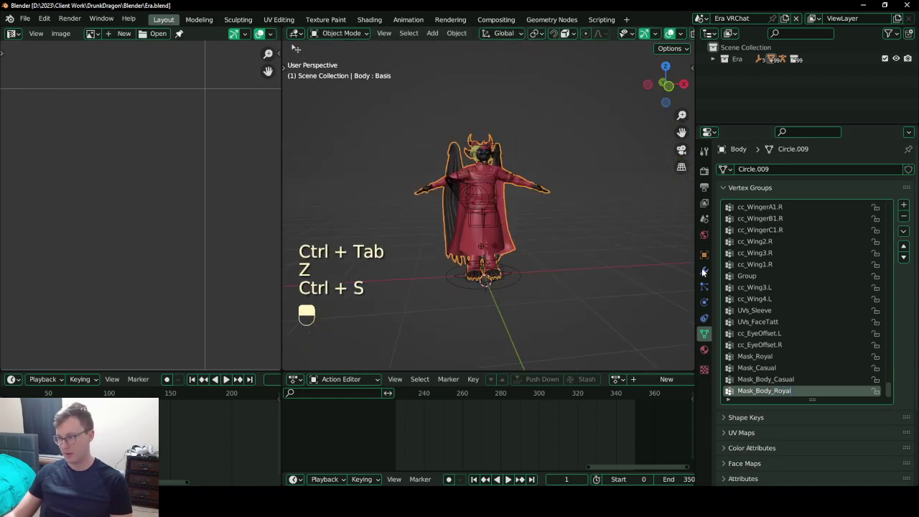
left_click(703, 270)
left_click(879, 233)
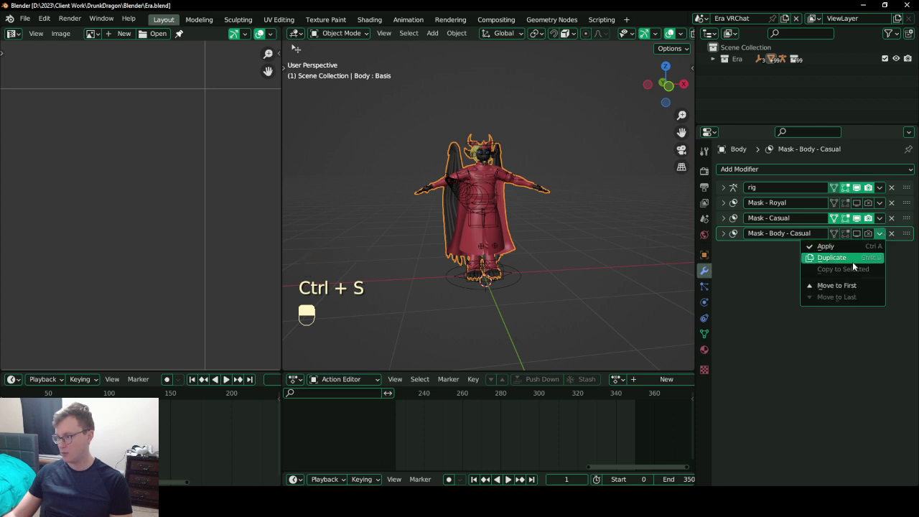
left_click(849, 259)
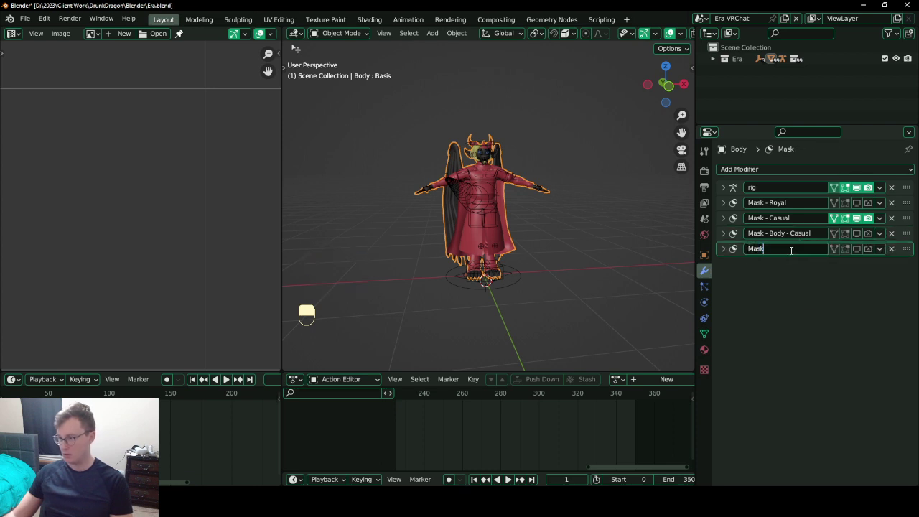
type("- Body")
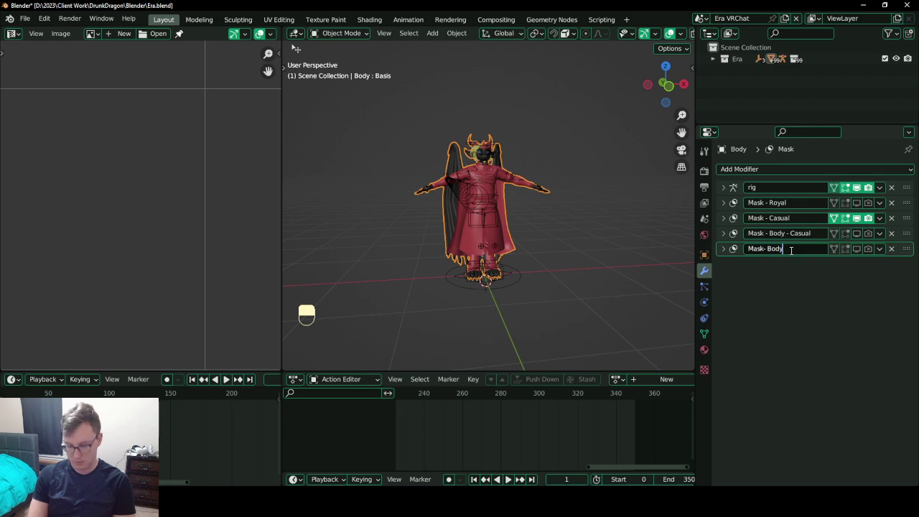
type(" - Royal")
key("Return")
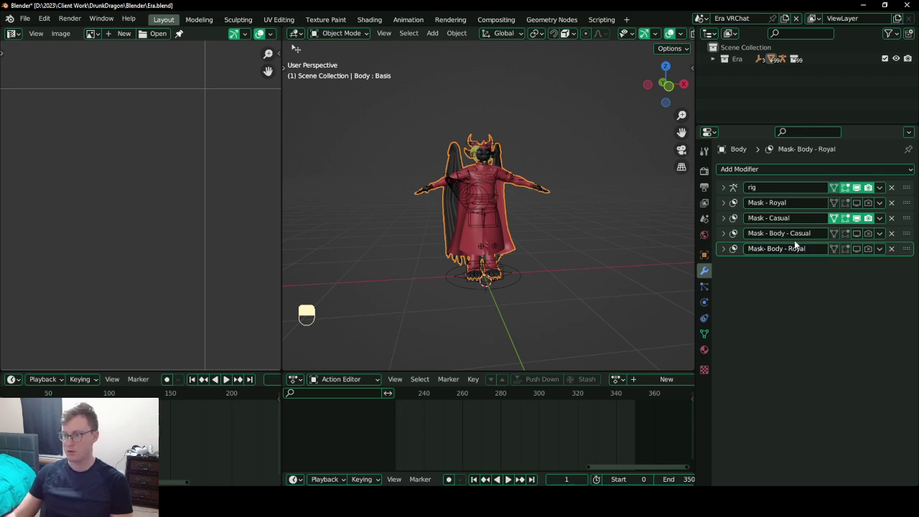
scroll(396, 140, "up", 5)
key("ctrl+s")
scroll(507, 182, "down", 2)
Step: Save, then enable Mask- Body - Royal and disable Mask - Body - Casual in the viewport
middle_click_drag(507, 182, 526, 199)
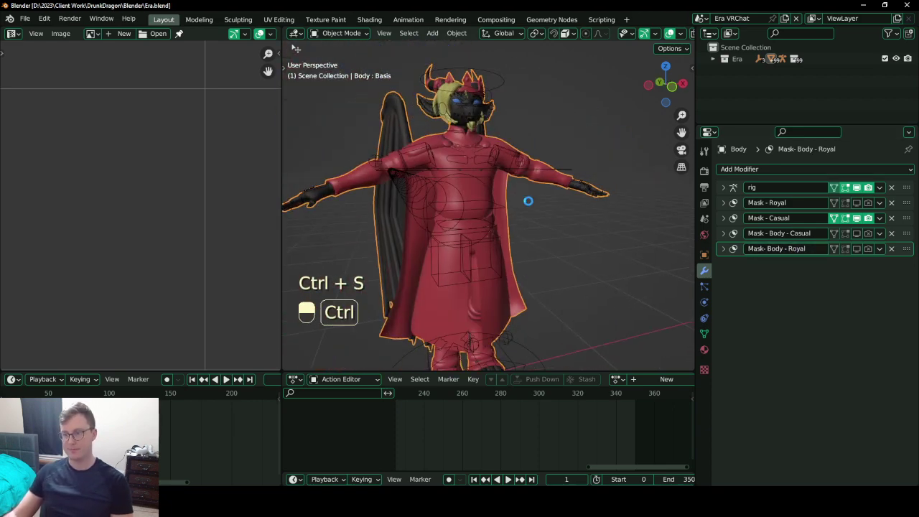
key("ctrl+s")
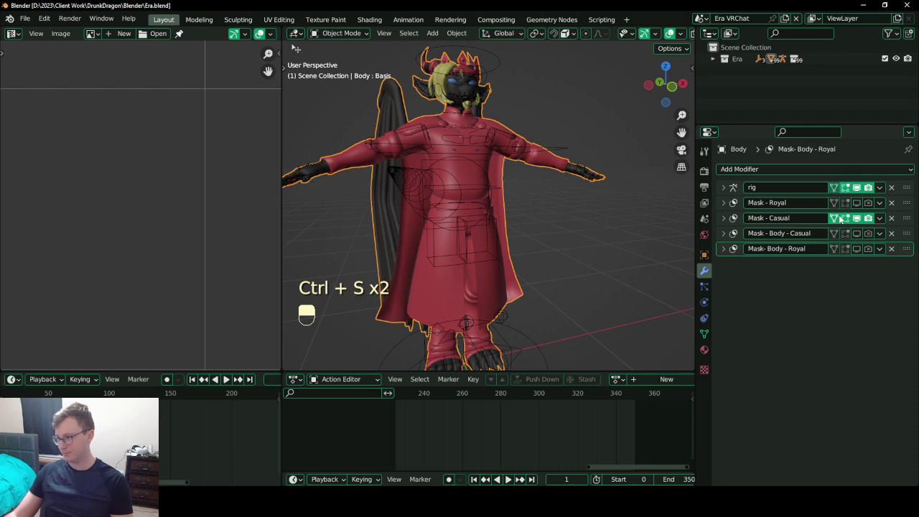
left_click_drag(841, 219, 867, 218)
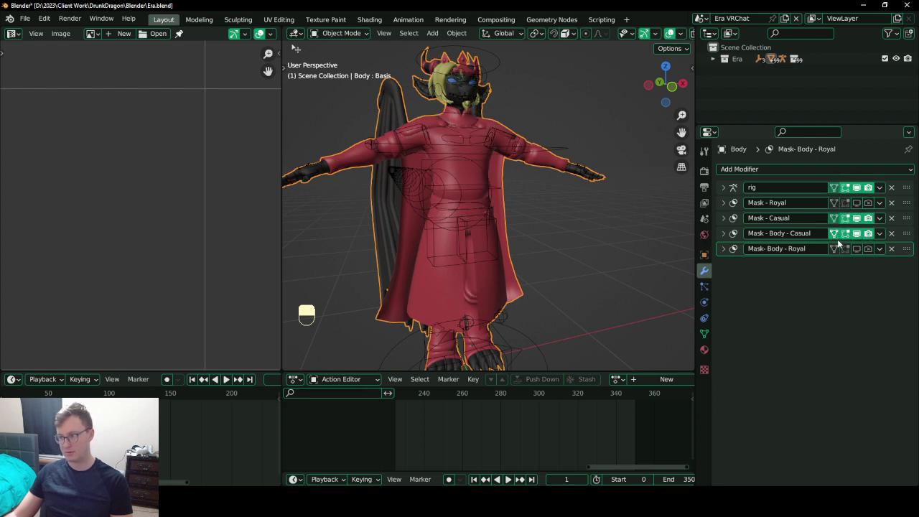
left_click_drag(836, 236, 871, 237)
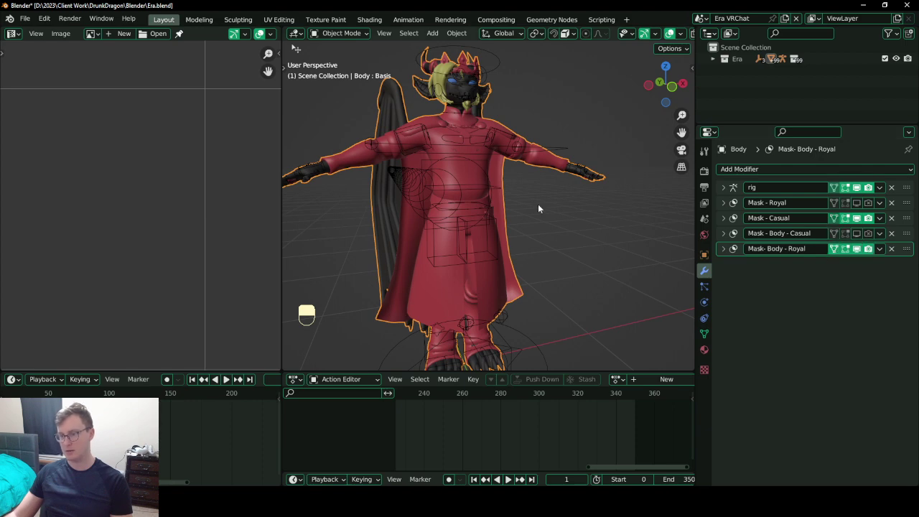
Step: Check the royal mask result in wireframe and solid views, then frame the outstretched arm
mouse_move(538, 208)
middle_mouse_down()
mouse_move(537, 222)
mouse_move(524, 205)
mouse_move(545, 202)
middle_mouse_up()
key("z")
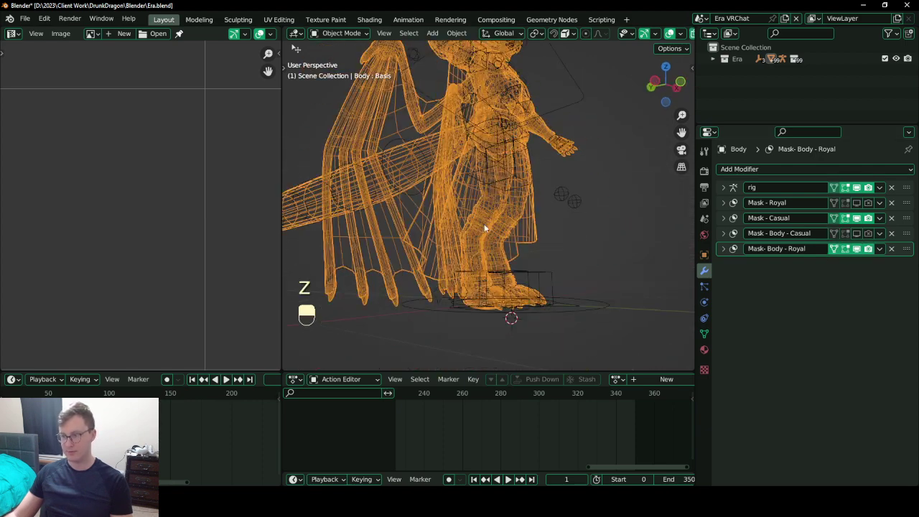
middle_click_drag(484, 228, 545, 229)
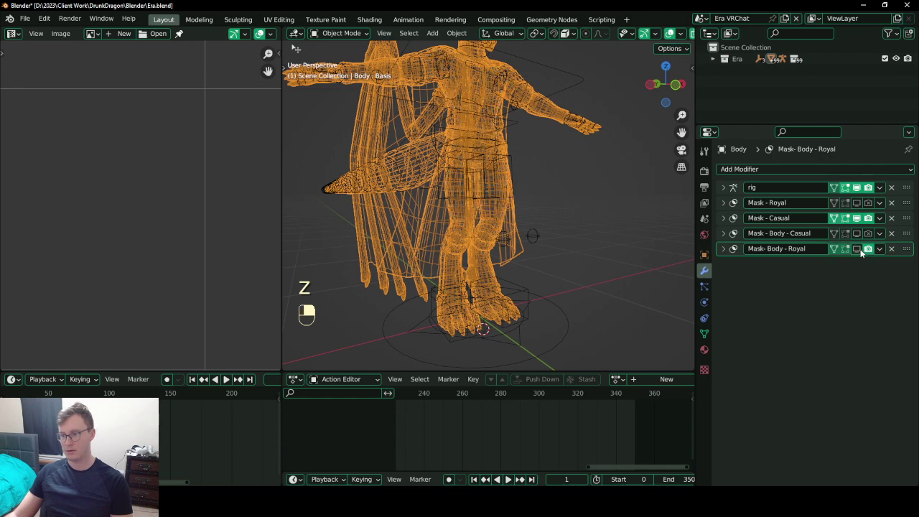
key("shift+z")
mouse_move(500, 191)
middle_mouse_down()
mouse_move(517, 189)
mouse_move(521, 223)
mouse_move(590, 225)
mouse_move(656, 206)
mouse_move(615, 204)
mouse_move(644, 144)
mouse_move(526, 235)
middle_mouse_up()
scroll(526, 235, "up", 4)
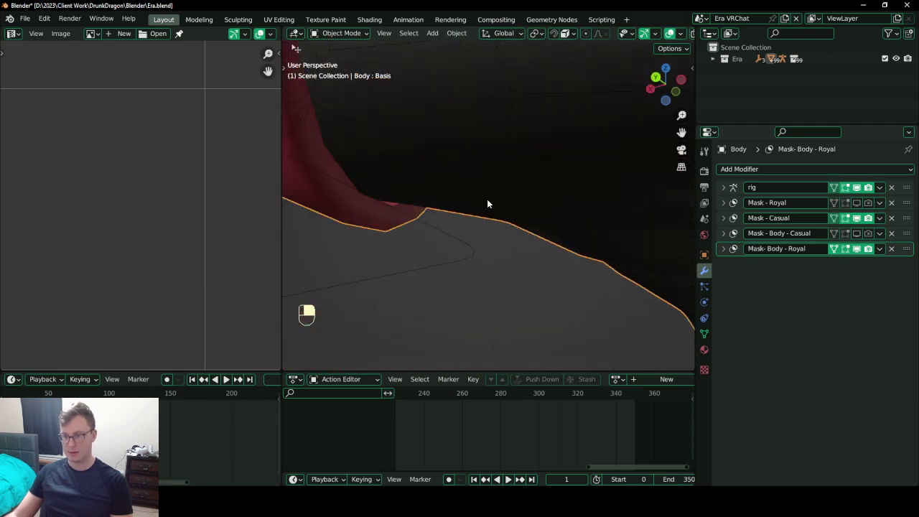
scroll(487, 199, "down", 3)
middle_click_drag(487, 199, 511, 215, "shift")
Step: In Edit Mode with see-through wireframe, zoom to the forearm and select its edge loop
key("Tab")
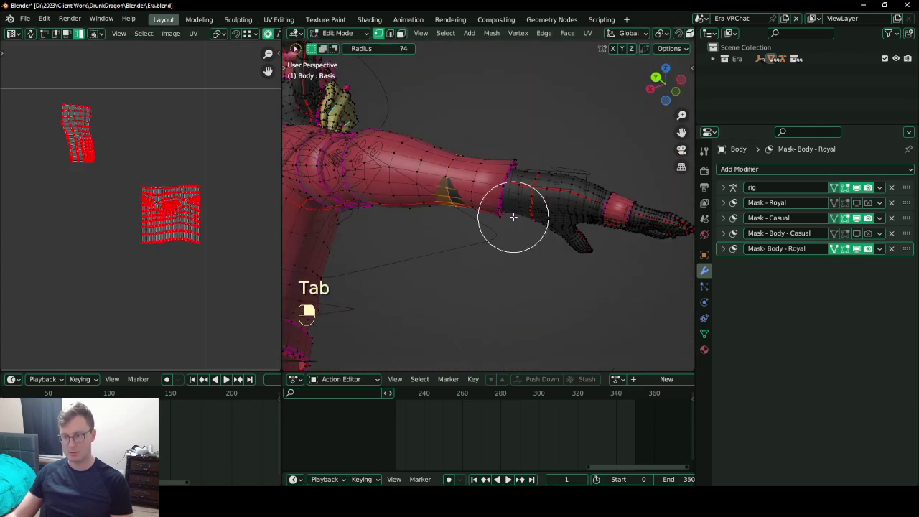
key("z")
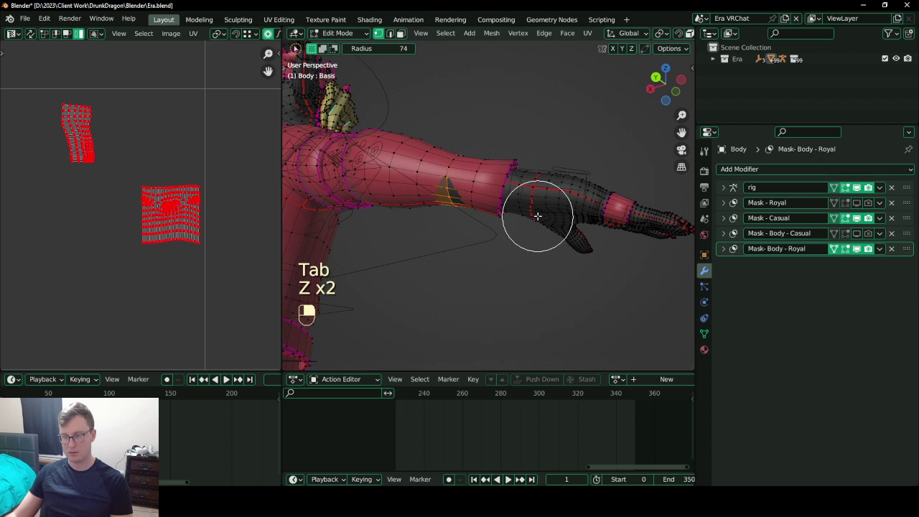
scroll(528, 219, "up", 4)
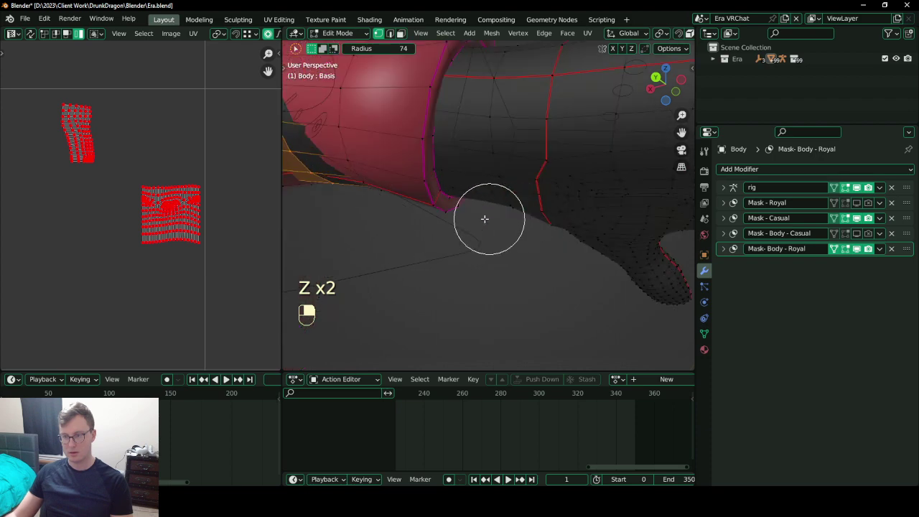
scroll(481, 225, "down", 4, "shift")
middle_click_drag(478, 232, 529, 246)
key("Tab")
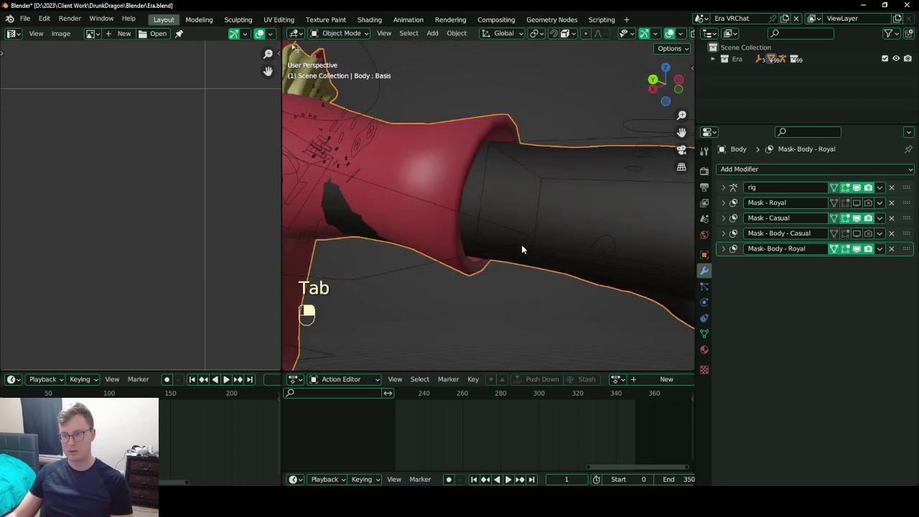
key("Tab")
key("z")
key("Tab")
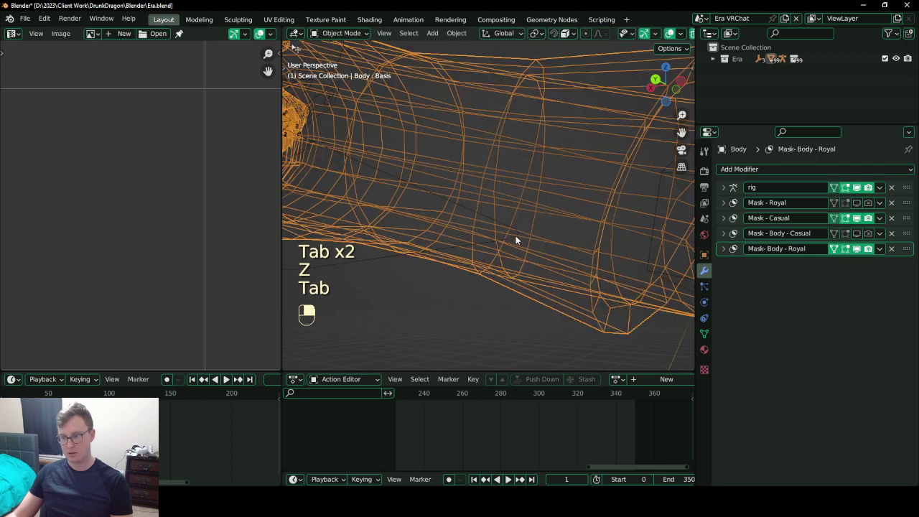
key("Tab")
key("w")
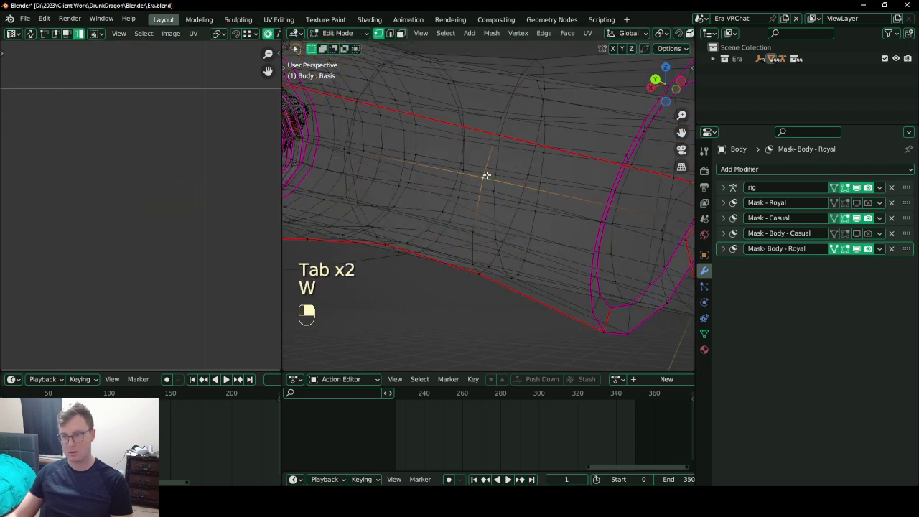
left_click(485, 175, "alt+shift")
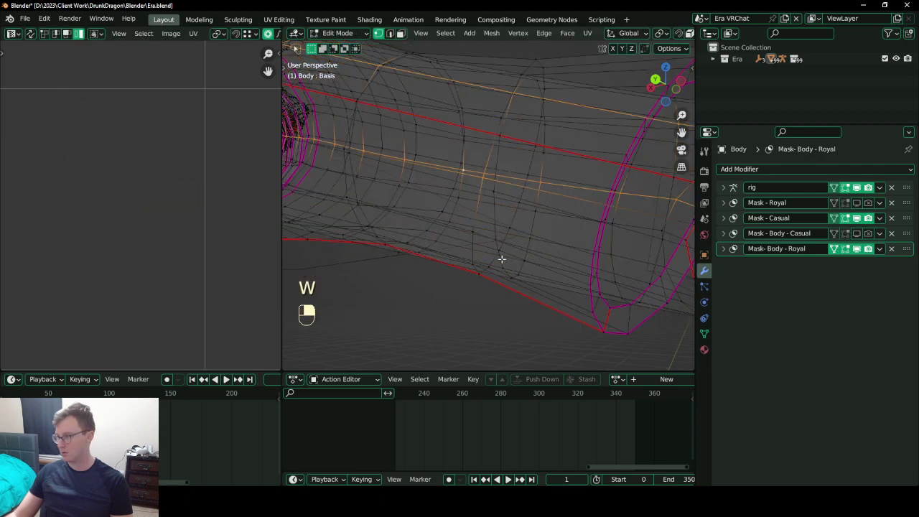
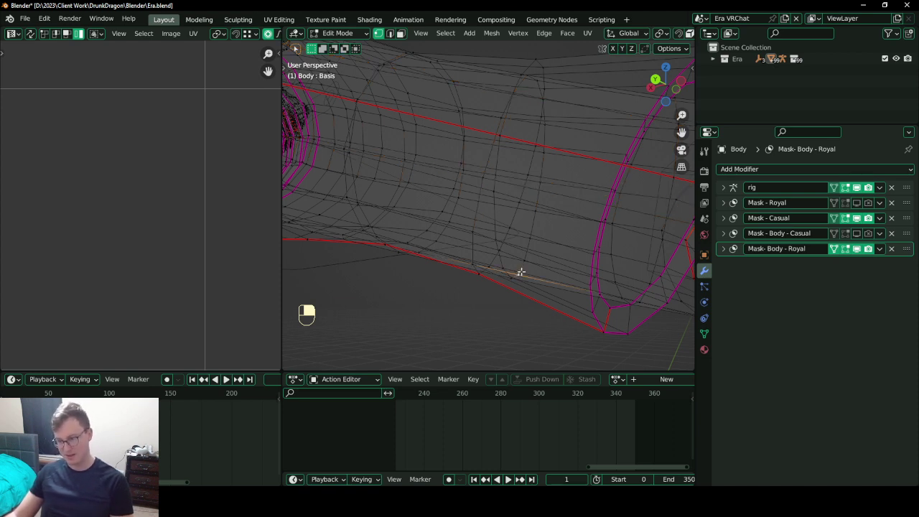
Step: Select edge loops along the lower and upper arm of the Body mesh in solid shading
left_click(519, 271, "alt+shift")
left_click(535, 195, "alt+shift")
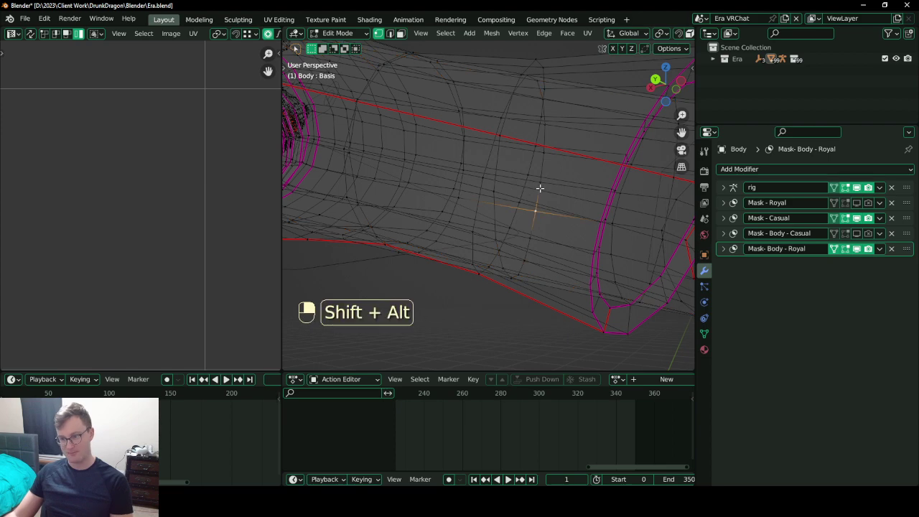
scroll(502, 220, "down", 4)
key("z")
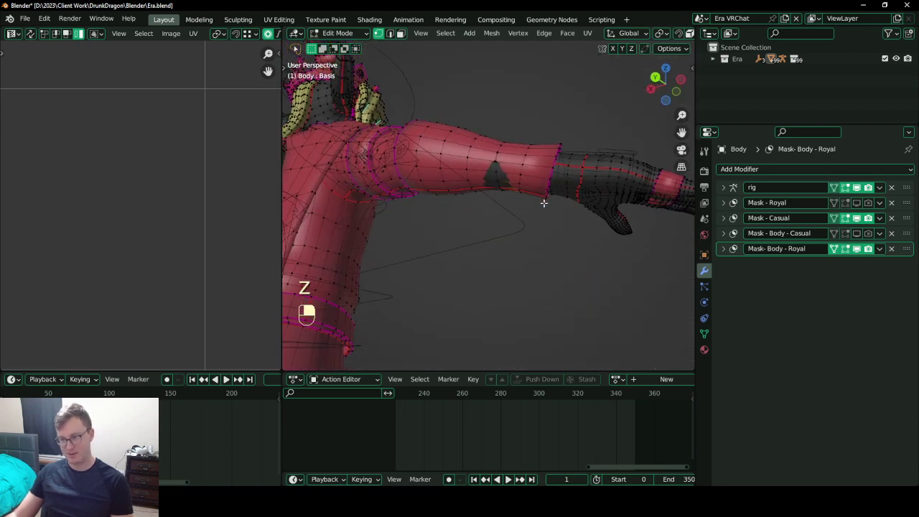
scroll(514, 194, "up", 5)
left_click(481, 163, "alt+shift")
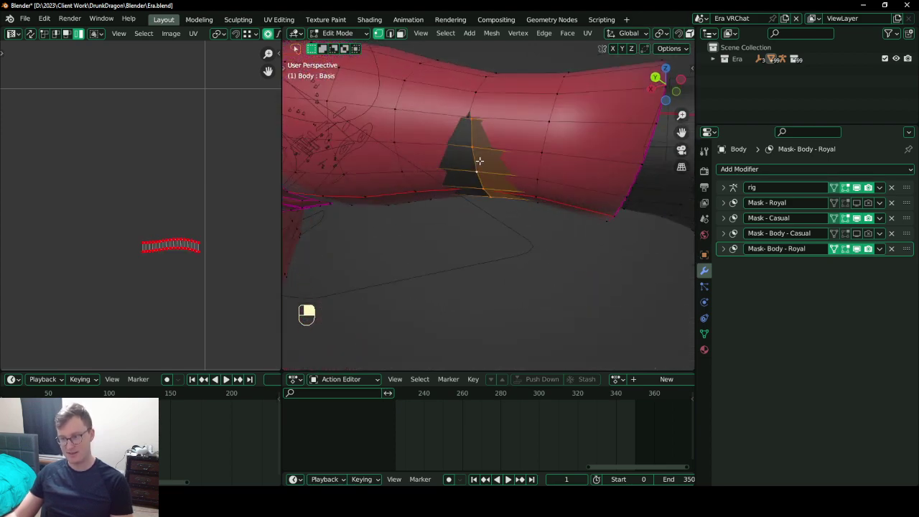
scroll(519, 215, "down", 5)
middle_click_drag(519, 216, 443, 213)
scroll(443, 212, "up", 5)
middle_click_drag(505, 227, 459, 244, "shift")
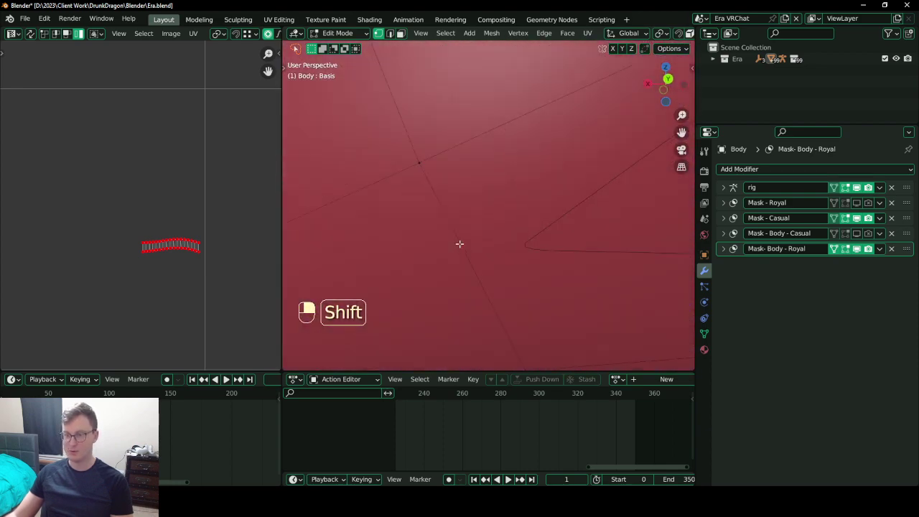
scroll(460, 244, "down", 4)
Step: Select the forearm edge loop, check it in X-ray, and return to Object Mode showing vertex groups
left_click(416, 246, "alt+shift")
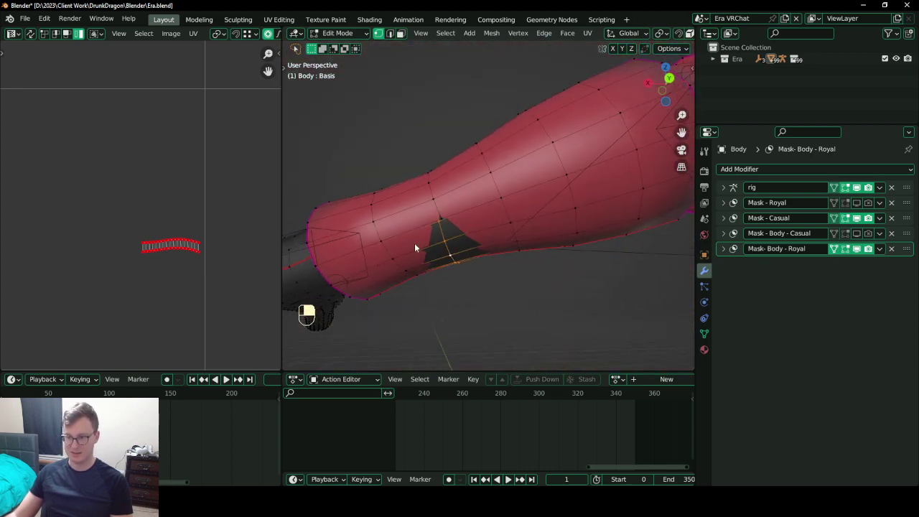
key("alt+z")
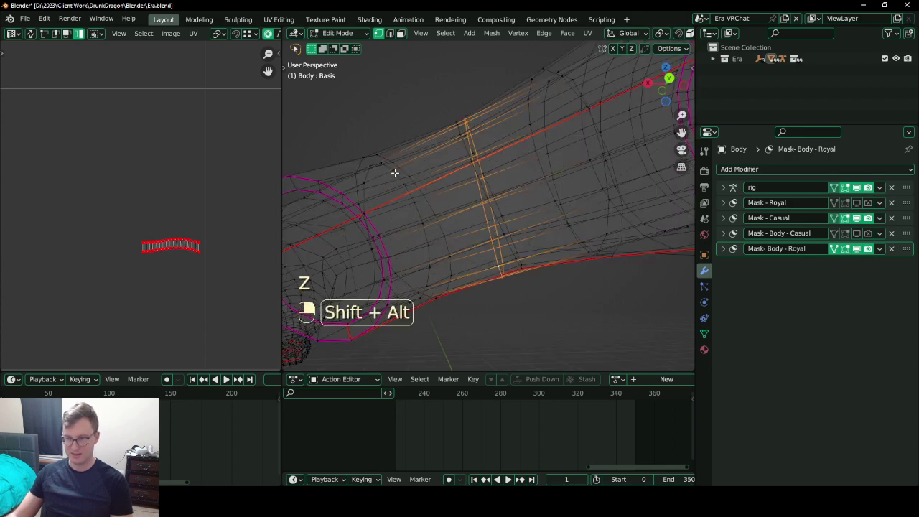
key("alt+z")
scroll(549, 275, "down", 5)
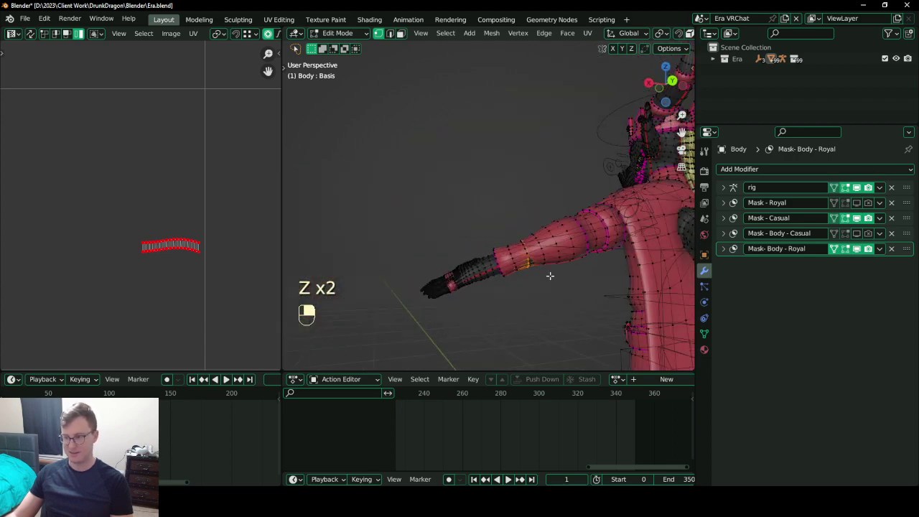
left_click(704, 335)
key("Tab")
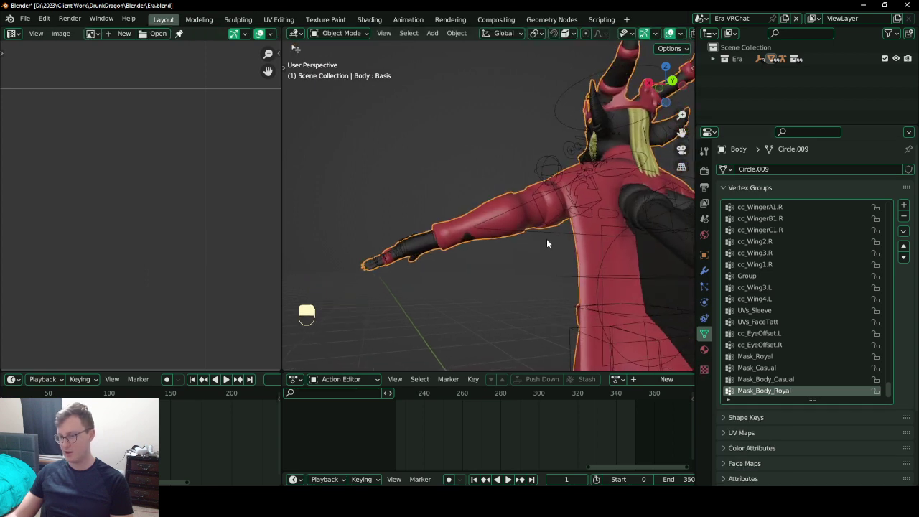
Step: Undo the last two selection changes and expand the Mask- Body - Royal modifier in Object Mode
key("ctrl+z")
key("ctrl+z")
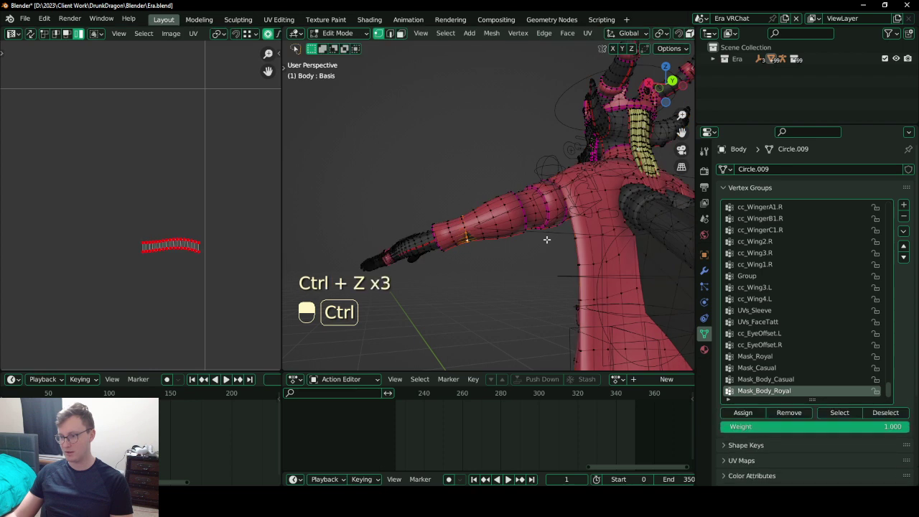
key("ctrl+z")
key("Tab")
left_click(703, 270)
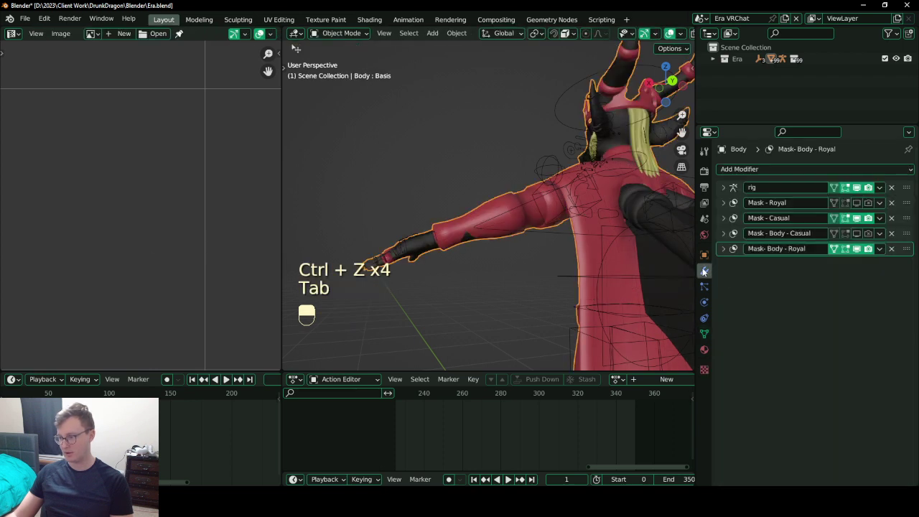
left_click(725, 248)
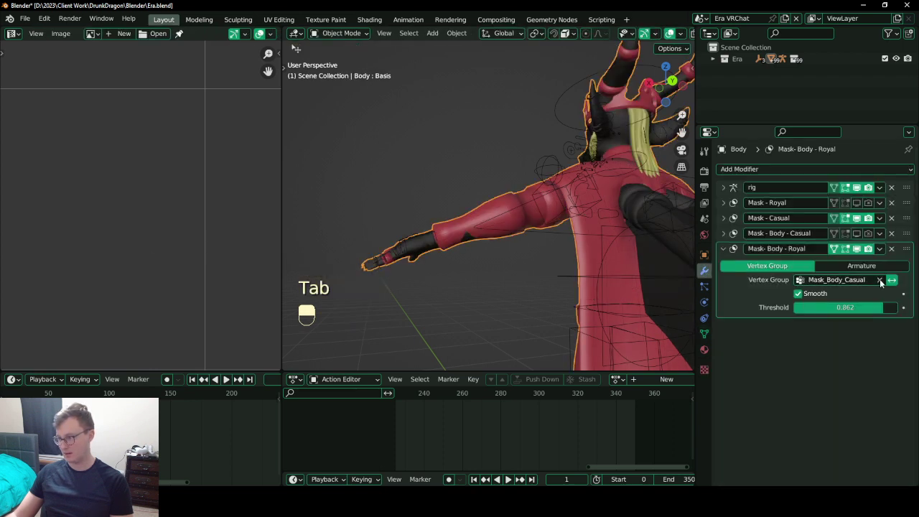
Step: Set the Mask- Body - Royal modifier's vertex group to Mask_Body_Royal
left_click(847, 280)
type("mask")
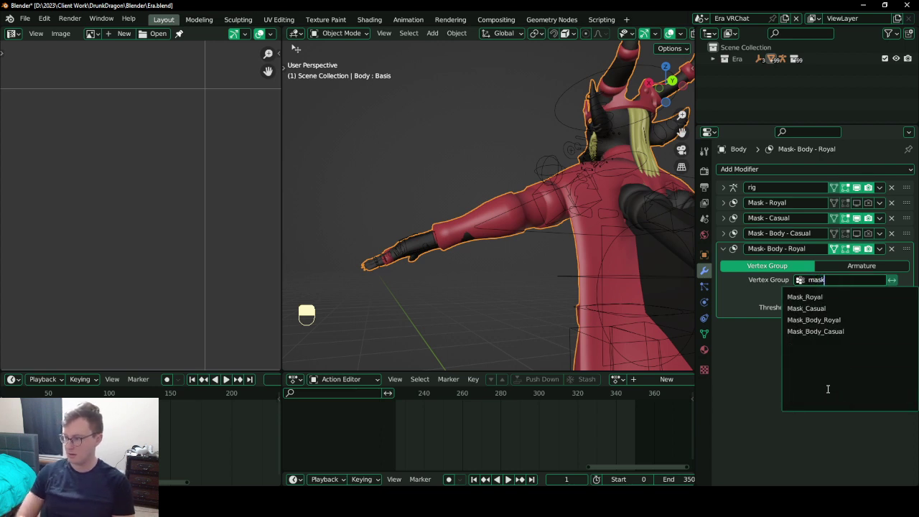
key("Down")
key("Down")
key("Up")
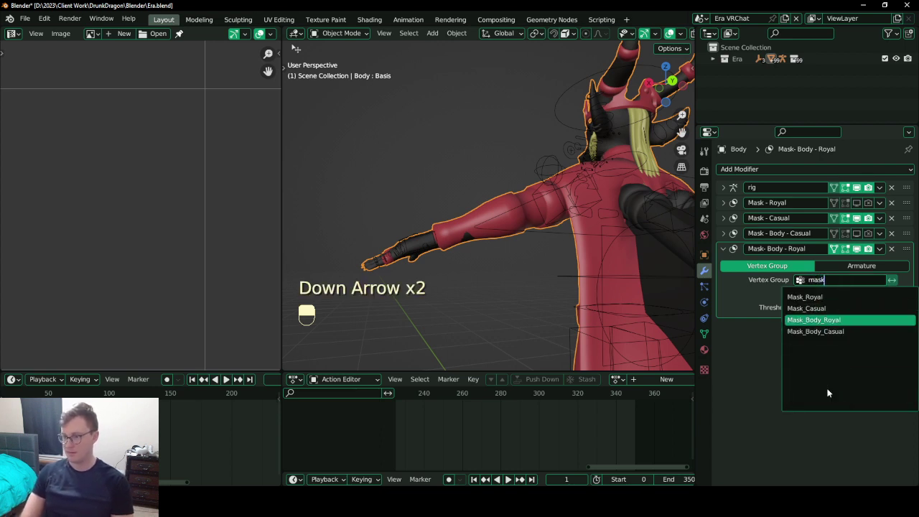
key("Return")
scroll(529, 229, "up", 2)
Step: Reselect the Body mesh and enter Edit Mode on it
left_click(521, 238)
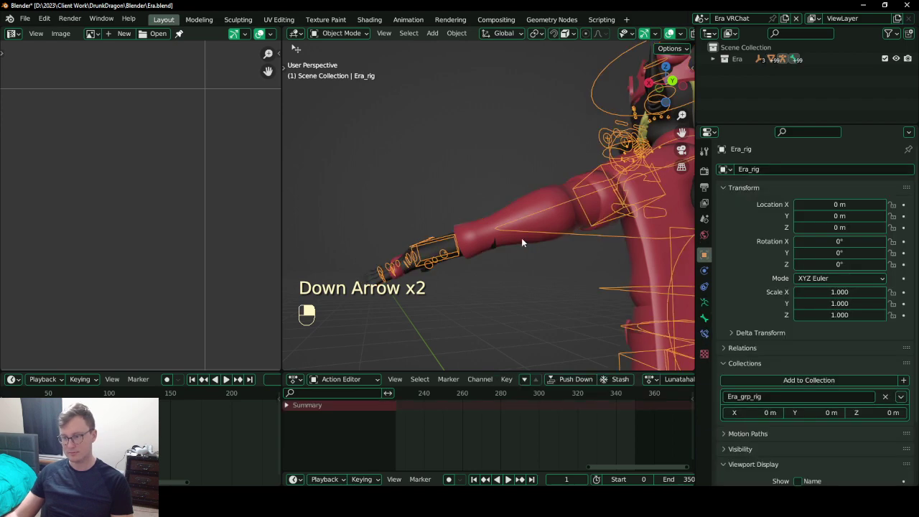
left_click(506, 251)
key("Tab")
scroll(503, 255, "up", 3)
left_click(485, 214)
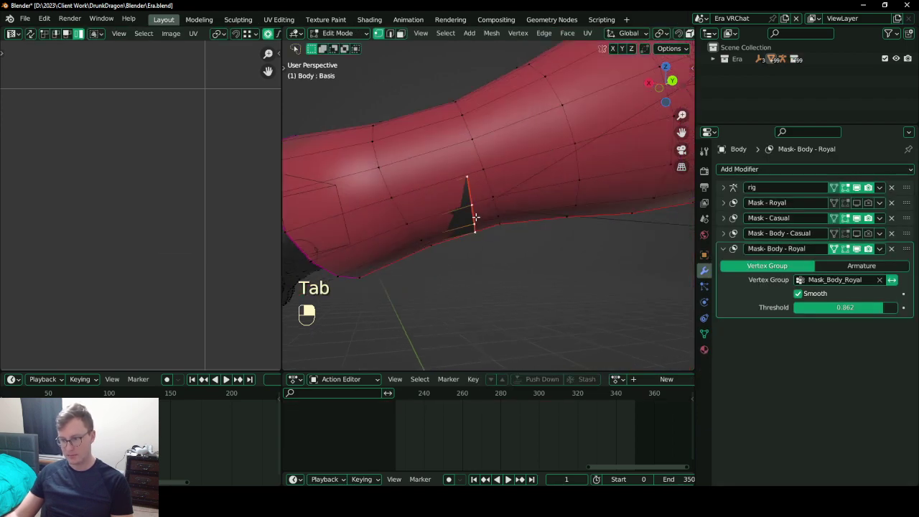
scroll(483, 216, "down", 3)
scroll(483, 219, "up", 5)
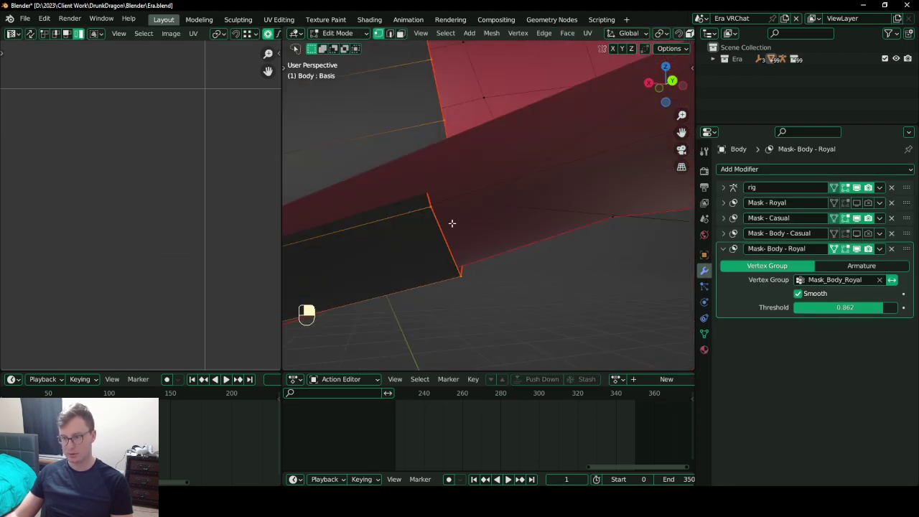
scroll(445, 224, "down", 6)
scroll(530, 270, "up", 2)
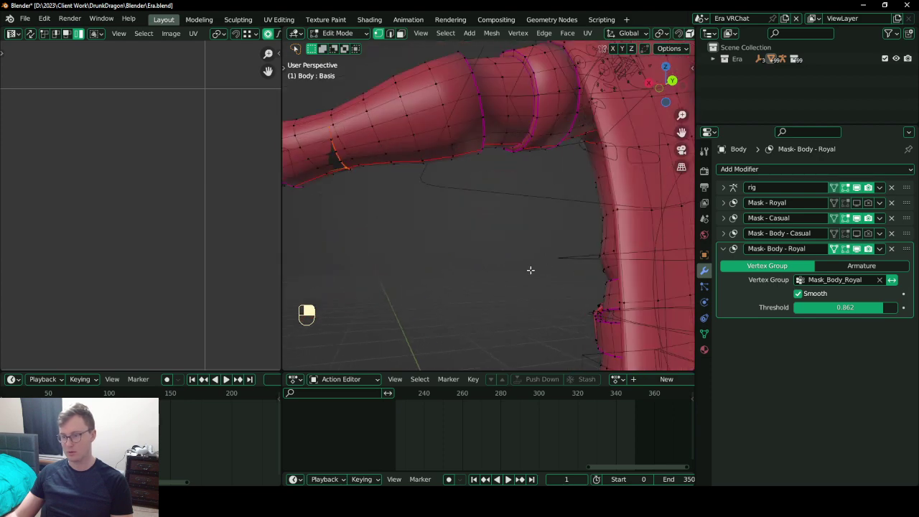
key("ctrl+z")
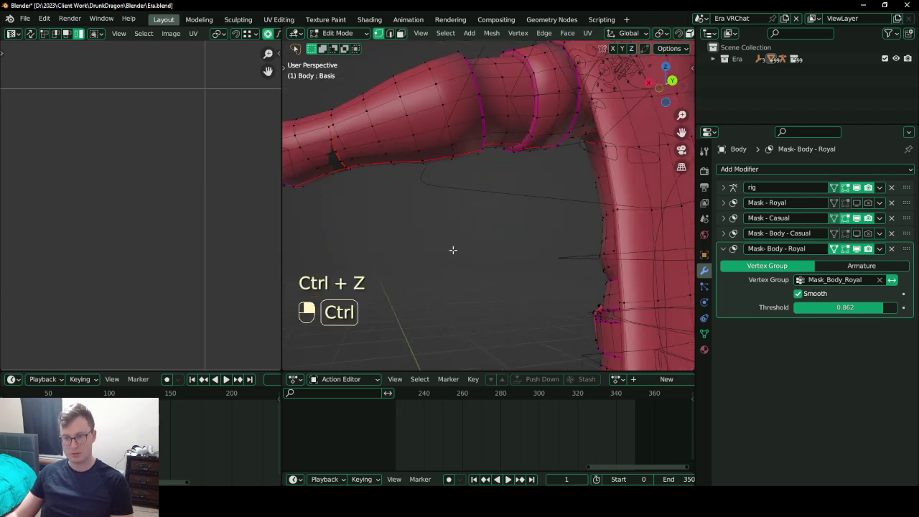
key("ctrl+z")
key("ctrl+z")
key("ctrl+z")
key("ctrl+z")
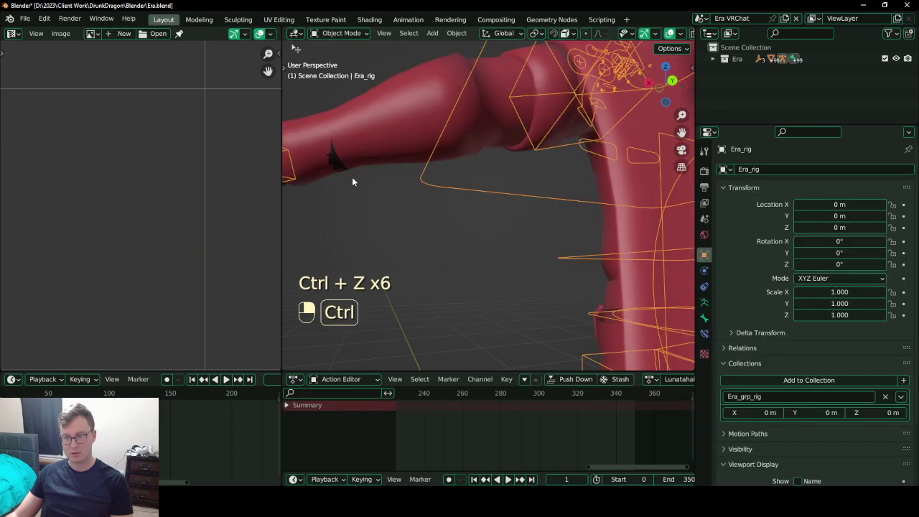
left_click(411, 190)
key("Tab")
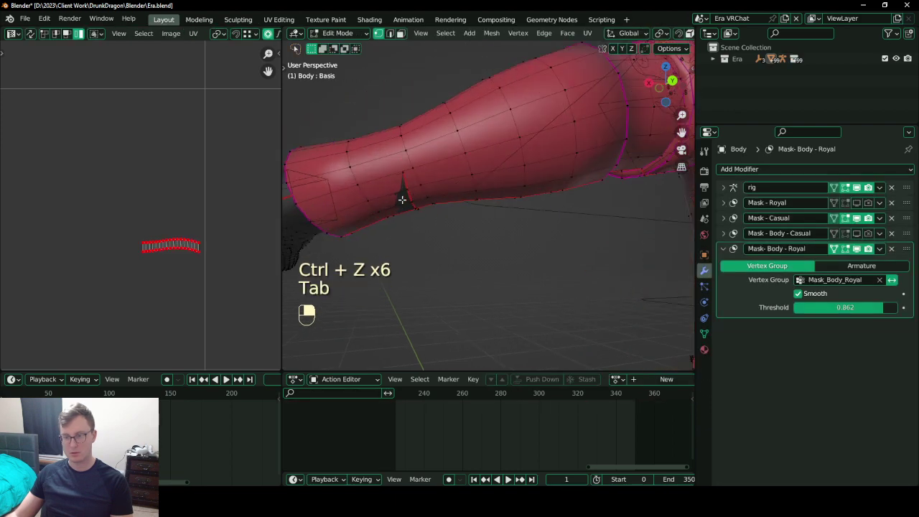
left_click(402, 199)
left_click(404, 198, "alt+shift")
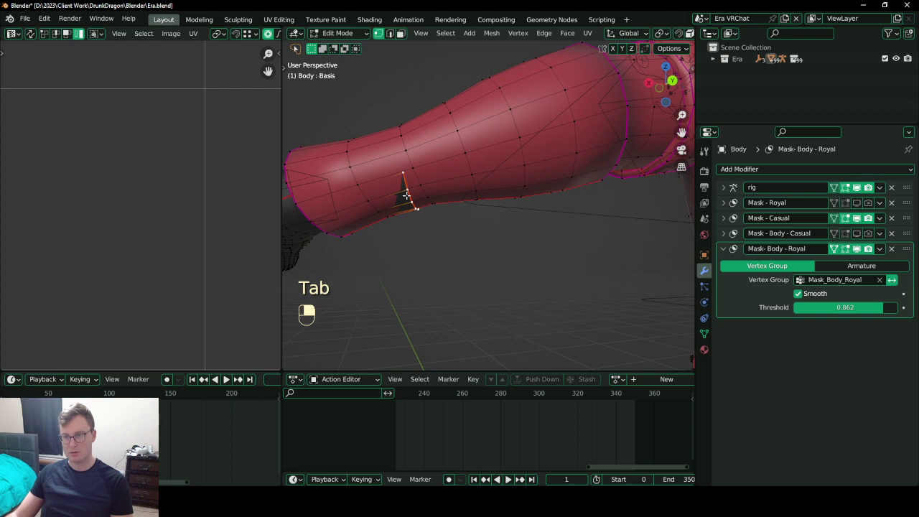
key("w")
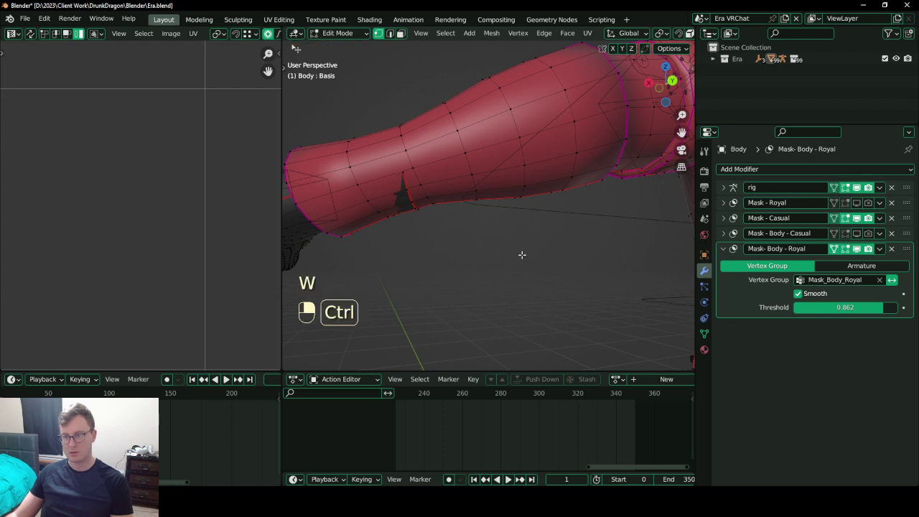
key("ctrl+z")
key("ctrl+z")
key("ctrl+z")
key("ctrl+z")
key("ctrl+z")
key("ctrl+z")
key("ctrl+z")
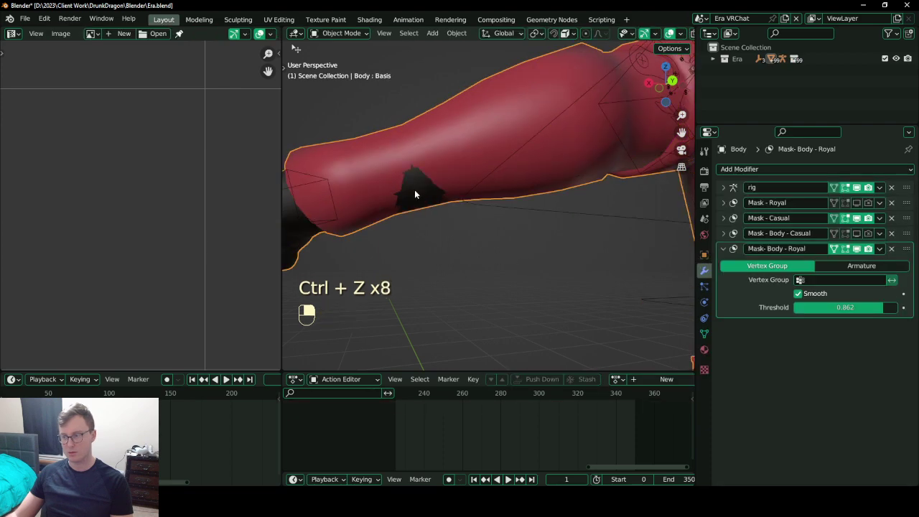
left_click(852, 279)
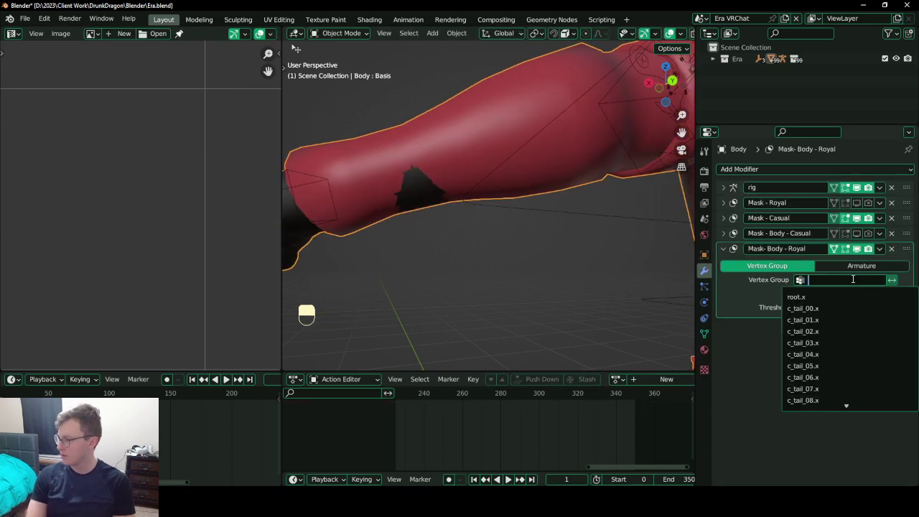
type("mask")
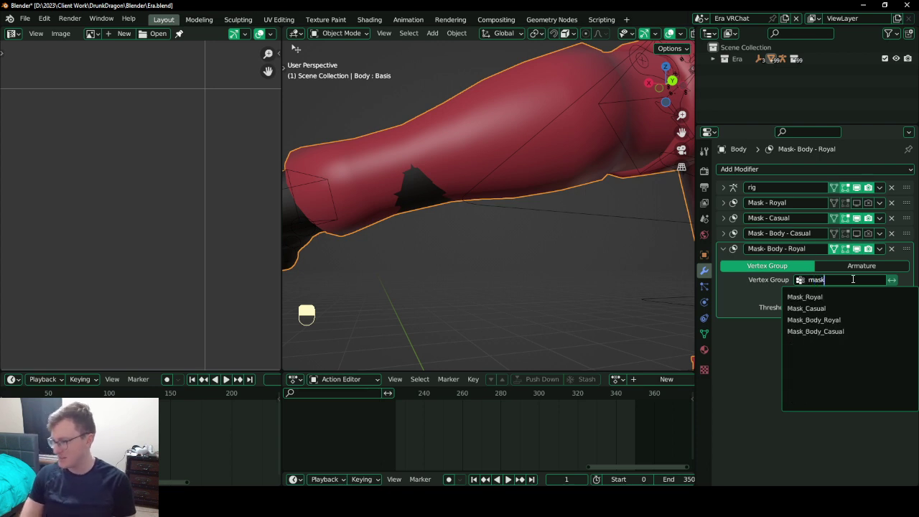
key("Down")
key("Down")
key("Return")
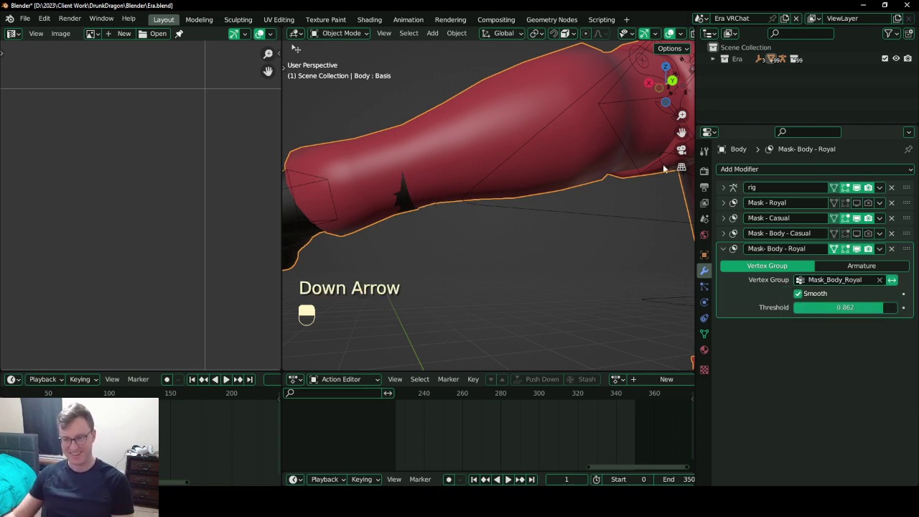
key("Tab")
left_click(406, 194)
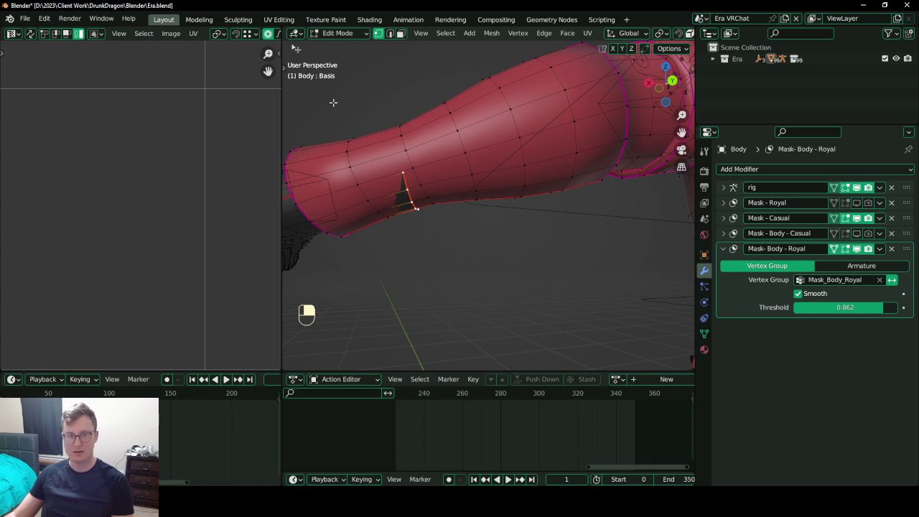
Step: Save the blend file and return to Edit Mode on the Body mesh
key("t")
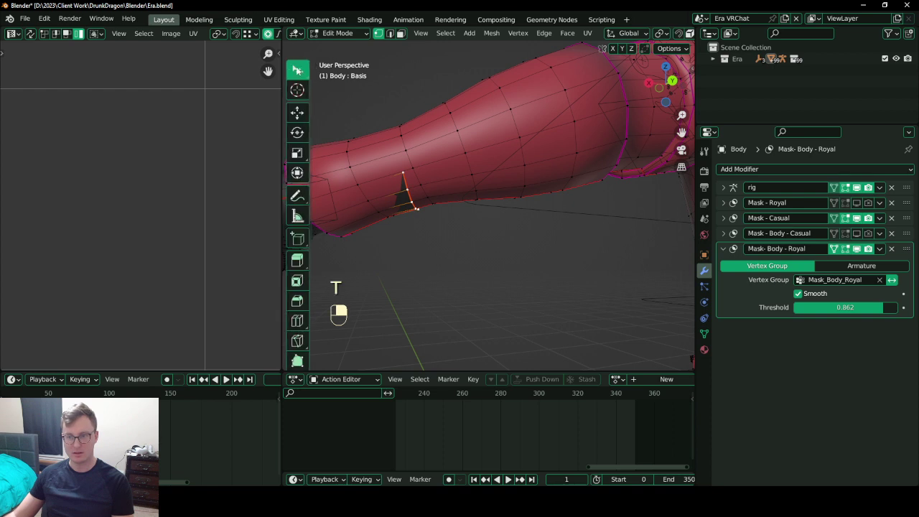
left_click(297, 69)
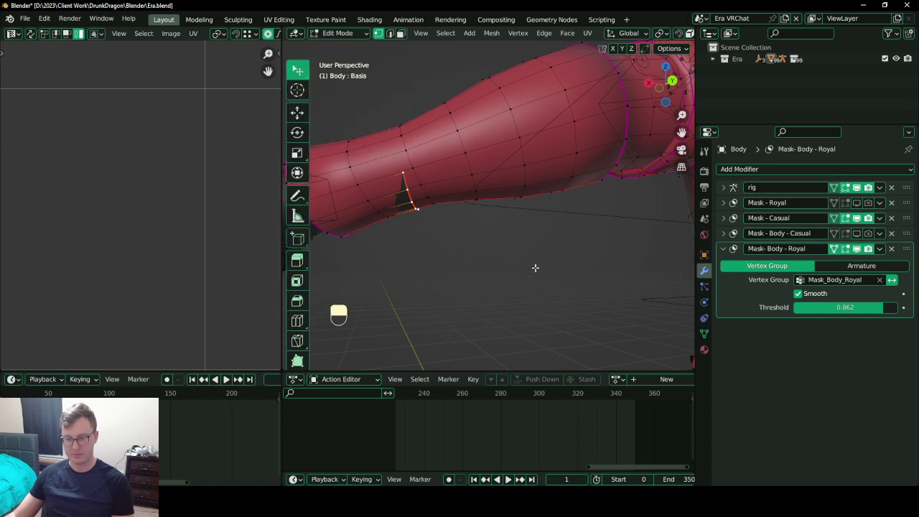
key("Tab")
key("ctrl+s")
key("Tab")
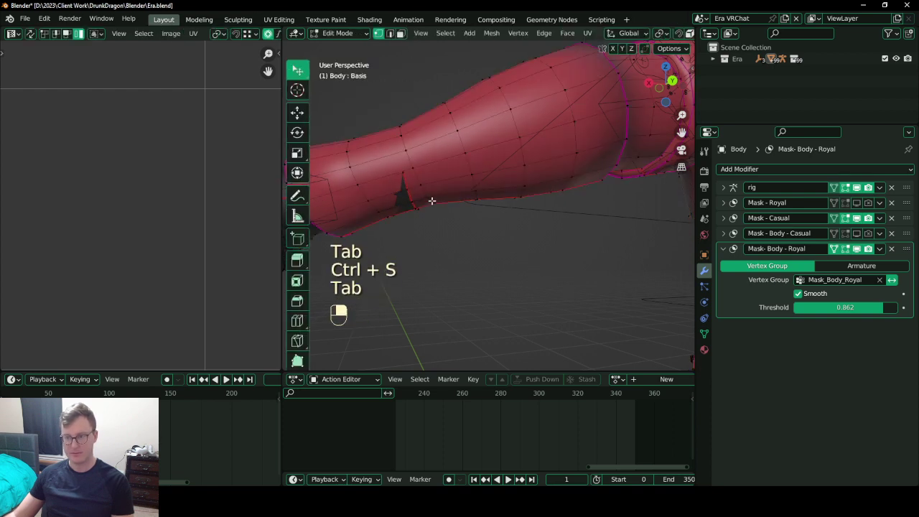
Step: Switch to wireframe, view the torso front, and toggle the Mask- Body - Royal modifier's display buttons
key("z")
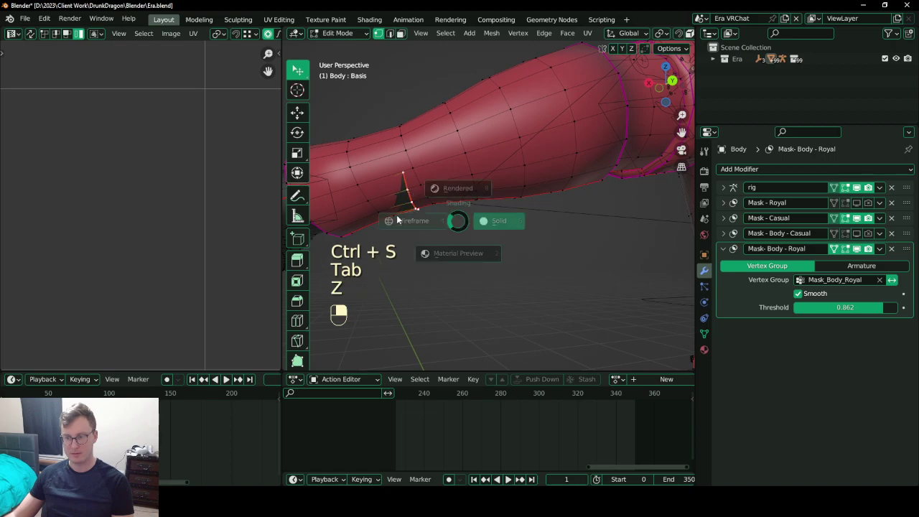
left_click(409, 220)
scroll(402, 215, "down", 5)
middle_click_drag(631, 223, 526, 224, "shift")
scroll(534, 237, "up", 5)
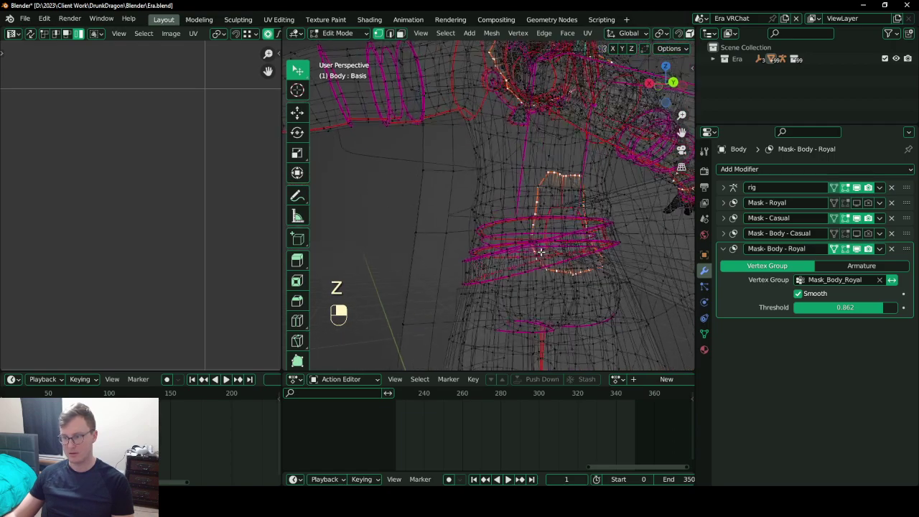
middle_click_drag(543, 256, 508, 325)
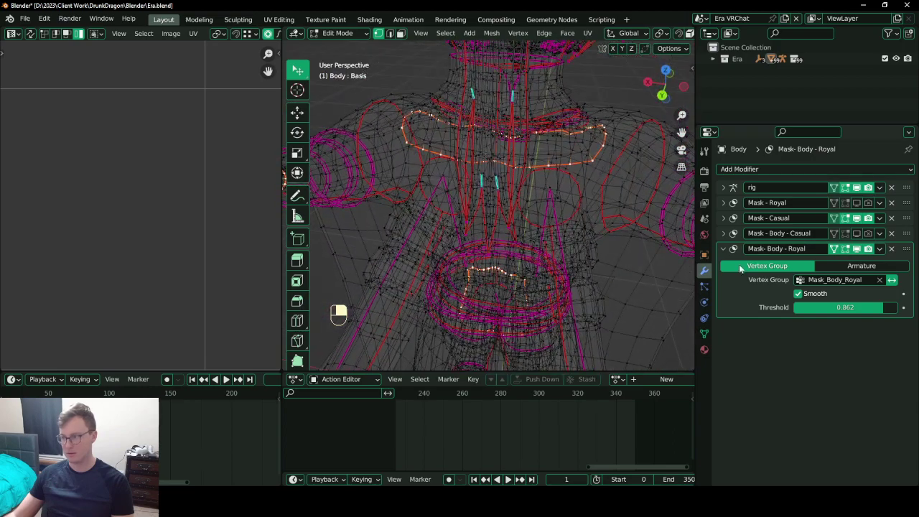
left_click(844, 249)
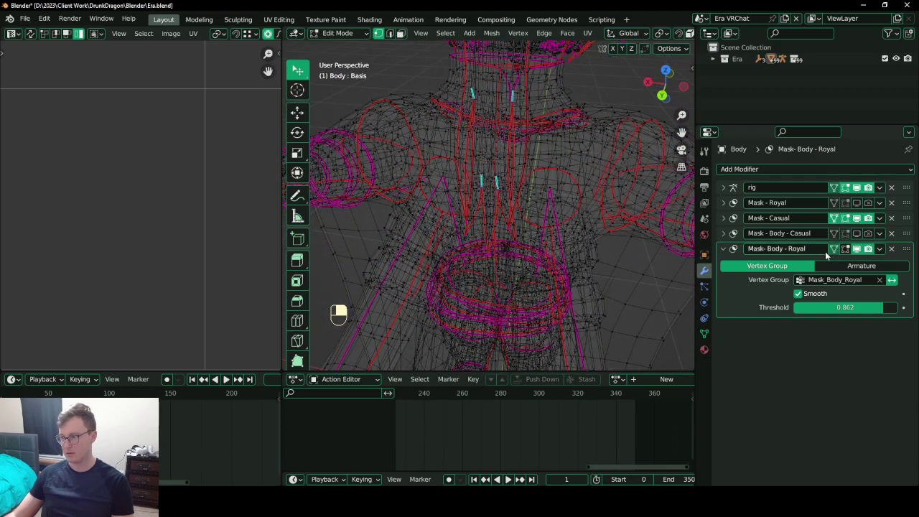
left_click(856, 248)
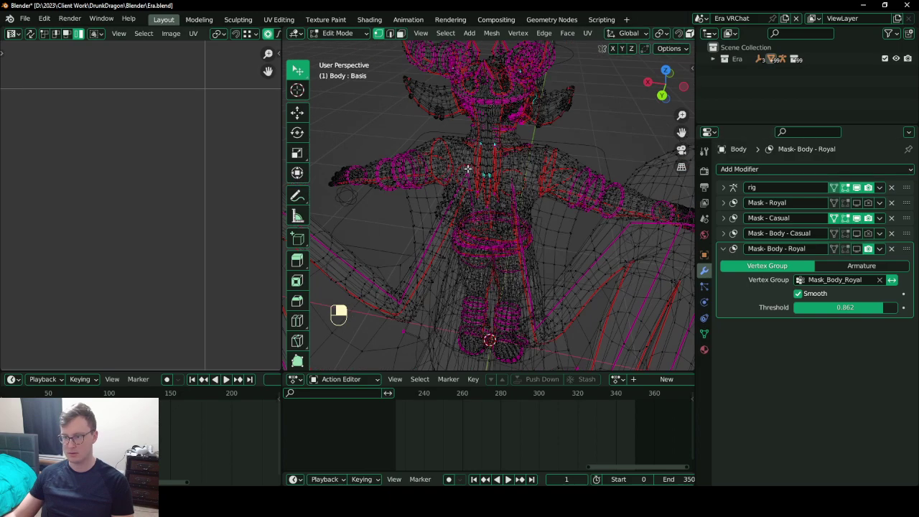
Step: Select the upper-arm edge loop where the body pokes through, checking it in solid and wireframe
mouse_move(549, 219)
middle_mouse_down()
mouse_move(526, 205)
mouse_move(466, 201)
mouse_move(486, 208)
mouse_move(516, 193)
mouse_move(461, 192)
middle_mouse_up()
key("z")
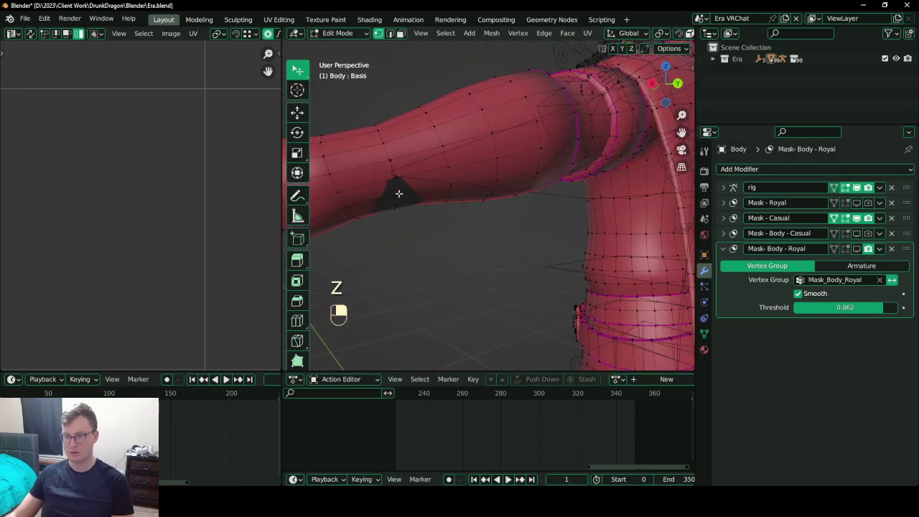
left_click(397, 193, "alt+shift")
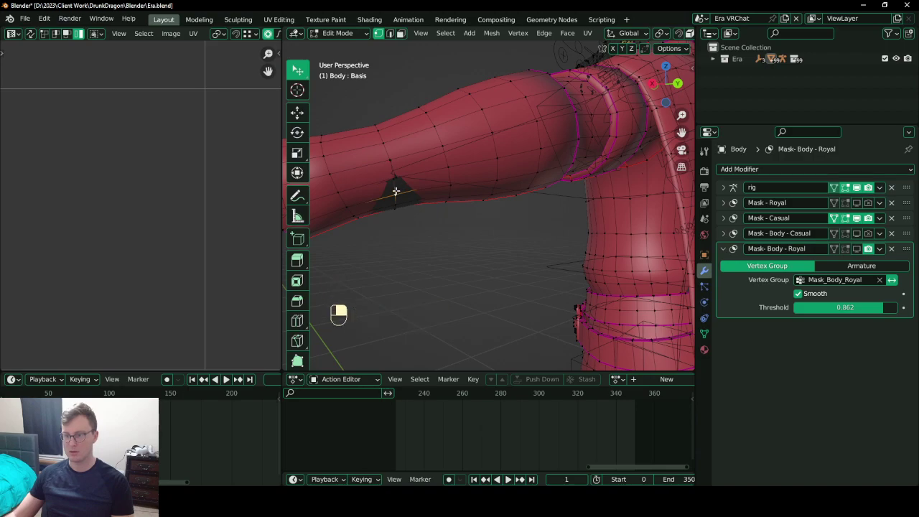
left_click(395, 191, "alt+shift")
key("z")
mouse_move(488, 194)
middle_mouse_down("shift")
mouse_move(452, 245)
mouse_move(447, 215)
mouse_move(416, 213)
mouse_move(448, 219)
middle_mouse_up("shift")
key("z")
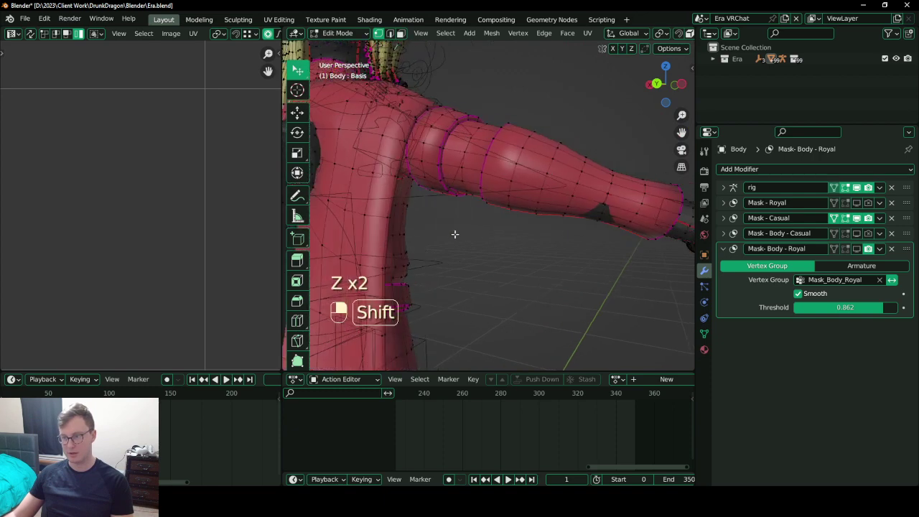
scroll(470, 215, "up", 4)
left_click(538, 203, "alt+shift")
key("z")
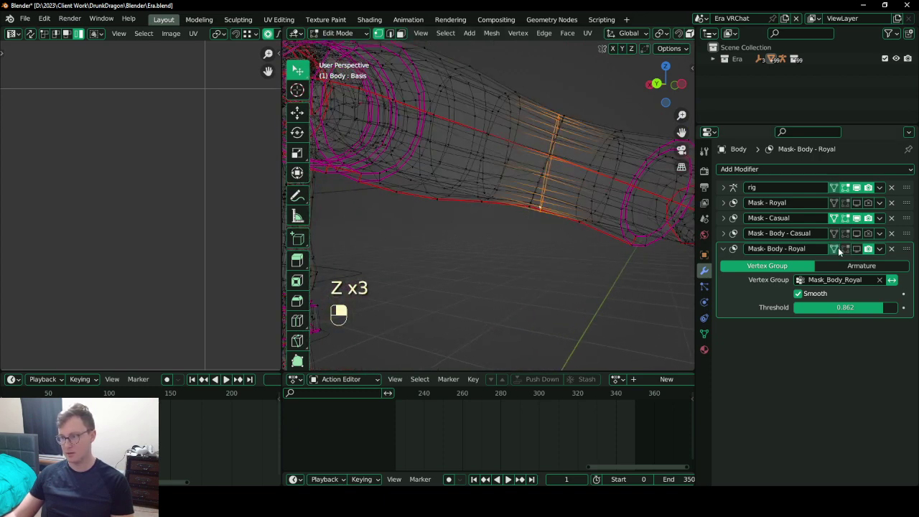
Step: Assign the selected arm loop to Mask_Body_Royal, return to Object Mode, and save
left_click(704, 333)
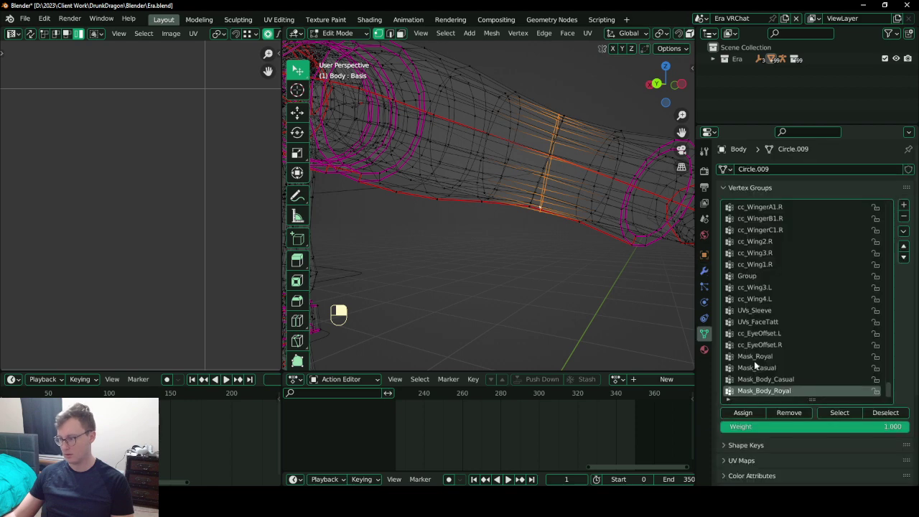
left_click(746, 412)
key("Tab")
key("z")
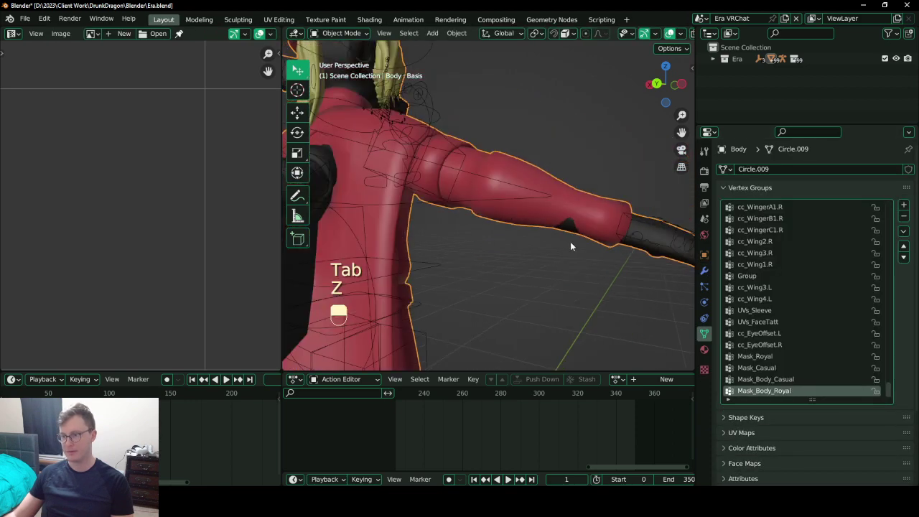
key("ctrl+s")
Step: Turn off the invert option for Mask_Body_Royal on the Mask- Body - Royal modifier
left_click(704, 270)
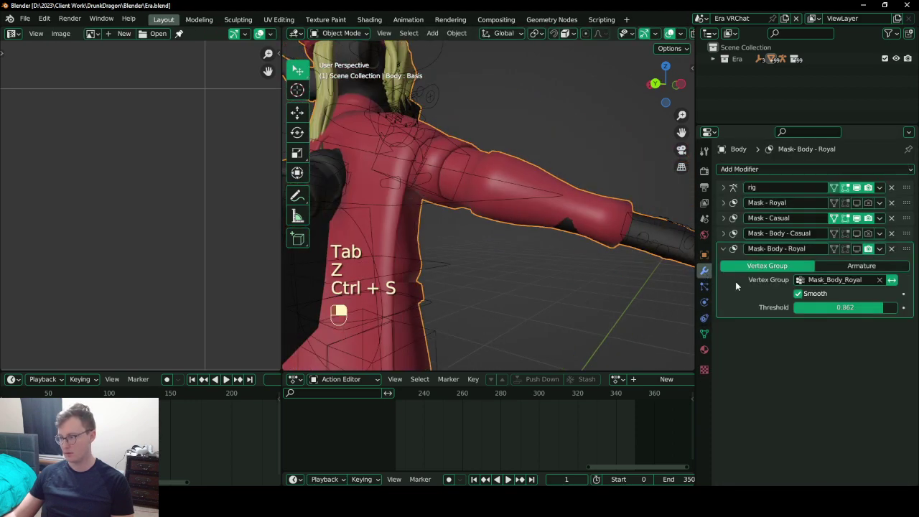
left_click(891, 281)
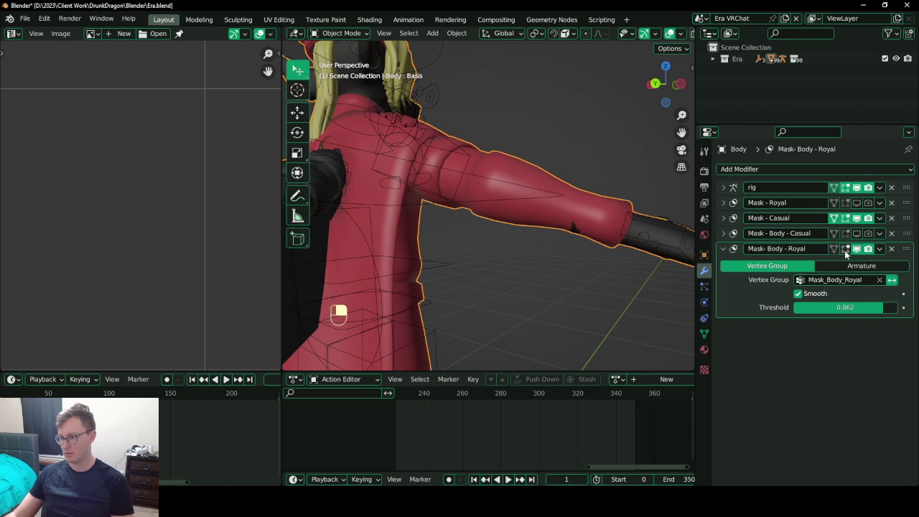
mouse_move(563, 235)
middle_mouse_down("shift")
mouse_move(547, 236)
mouse_move(551, 224)
middle_mouse_up("shift")
Step: Grow the arm selection by one ring in wireframe and assign the wider band to Mask_Body_Royal
key("Tab")
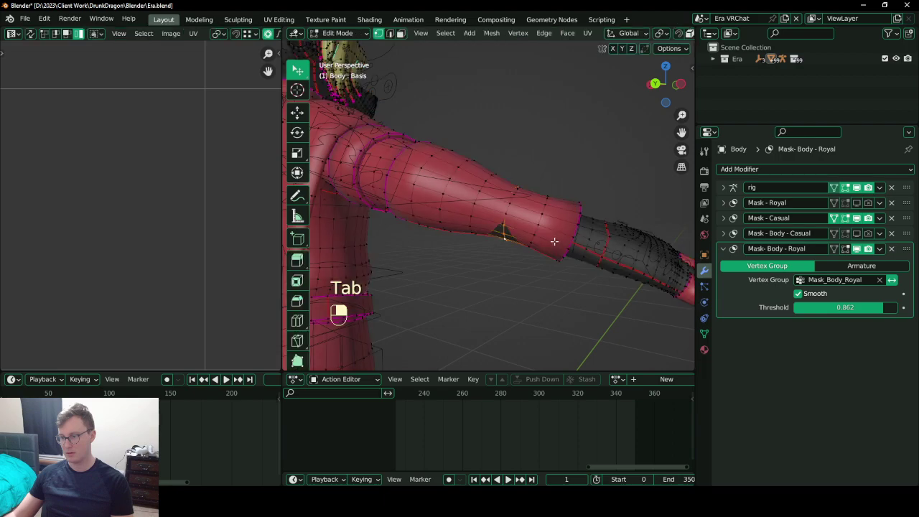
key("z")
left_click(493, 243)
key("ctrl+KP_Add")
scroll(493, 215, "down", 3)
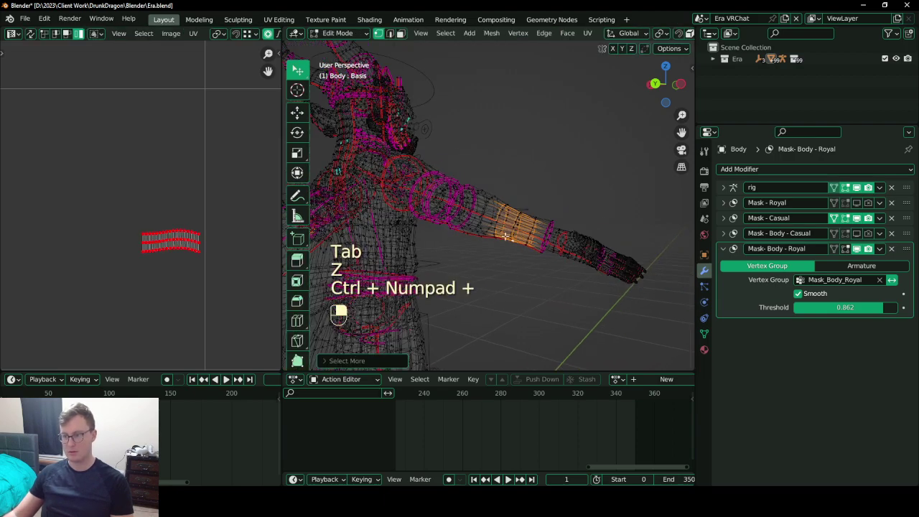
mouse_move(546, 237)
middle_mouse_down("shift")
mouse_move(606, 222)
mouse_move(545, 237)
middle_mouse_up("shift")
scroll(545, 237, "down", 3)
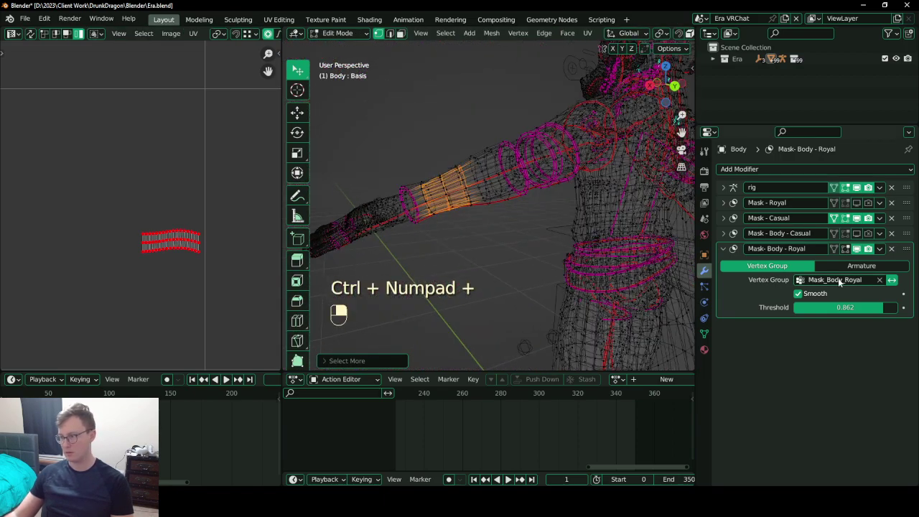
left_click(704, 333)
left_click(742, 413)
Step: Return to Object Mode in solid shading, check the masked arm, and save the file
key("Tab")
key("z")
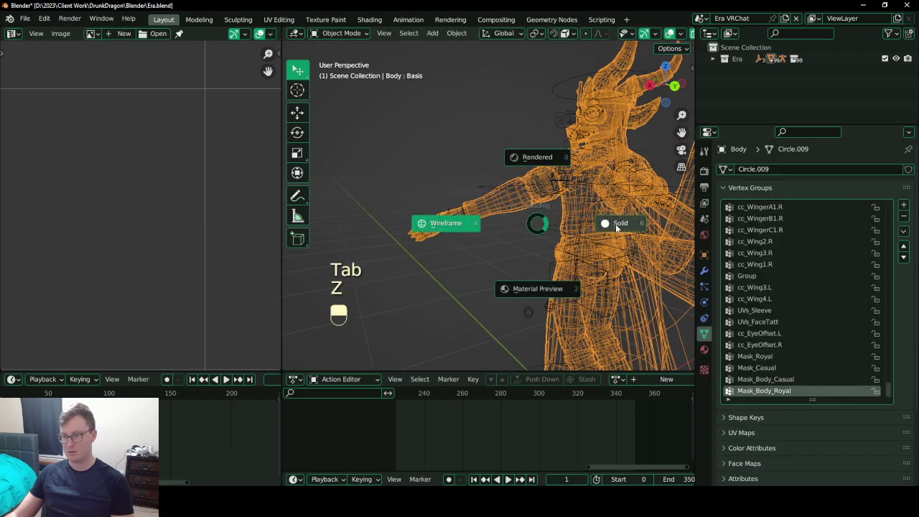
left_click(615, 223)
mouse_move(593, 239)
middle_mouse_down()
mouse_move(504, 221)
mouse_move(494, 253)
mouse_move(529, 228)
mouse_move(538, 199)
mouse_move(593, 204)
mouse_move(459, 232)
mouse_move(527, 232)
mouse_move(467, 254)
mouse_move(503, 202)
mouse_move(427, 239)
middle_mouse_up()
key("ctrl+s")
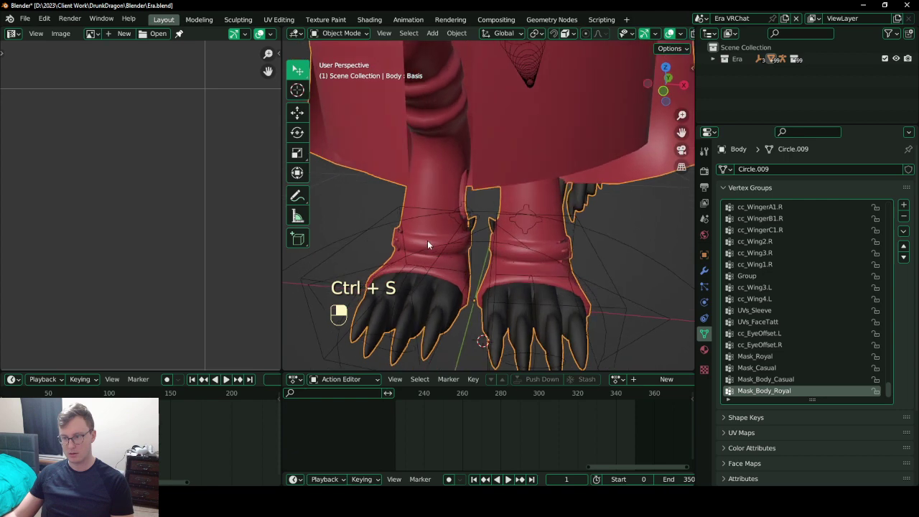
Step: Select and frame the inner-thigh vertices of the Body mesh, growing the selection
key("Tab")
scroll(501, 245, "up", 5)
scroll(502, 245, "up", 3)
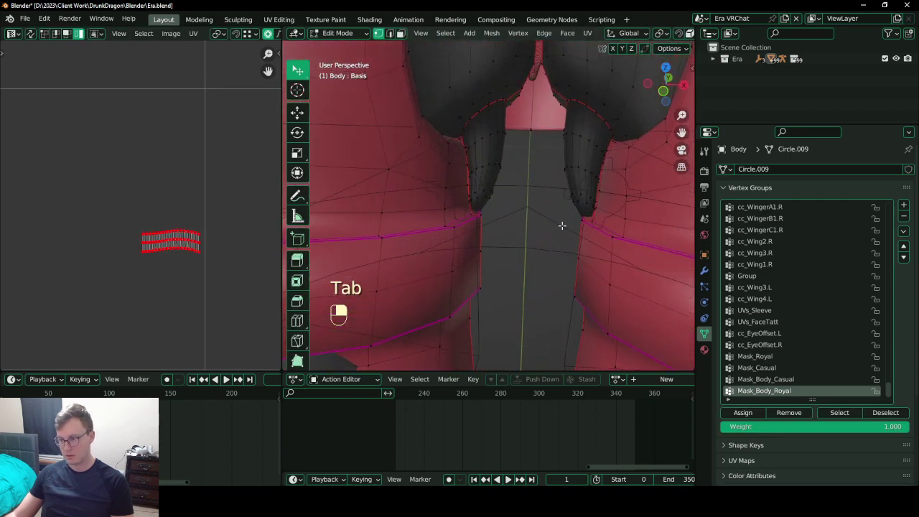
left_click(577, 217)
key("KP_Decimal")
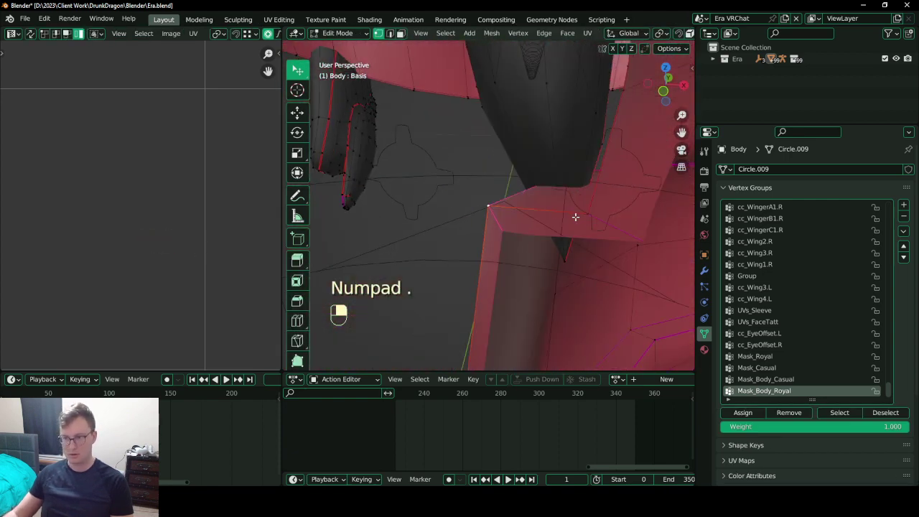
mouse_move(568, 263)
middle_mouse_down("shift")
mouse_move(446, 218)
mouse_move(531, 261)
mouse_move(484, 318)
middle_mouse_up("shift")
key("z")
key("z")
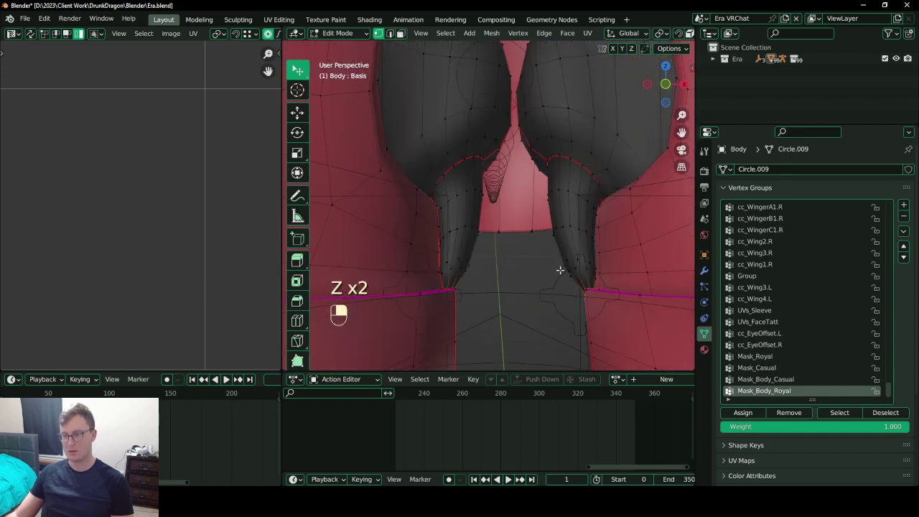
key("ctrl+KP_Add")
key("ctrl+KP_Add")
key("ctrl+KP_Add")
key("ctrl+KP_Add")
key("ctrl+KP_Add")
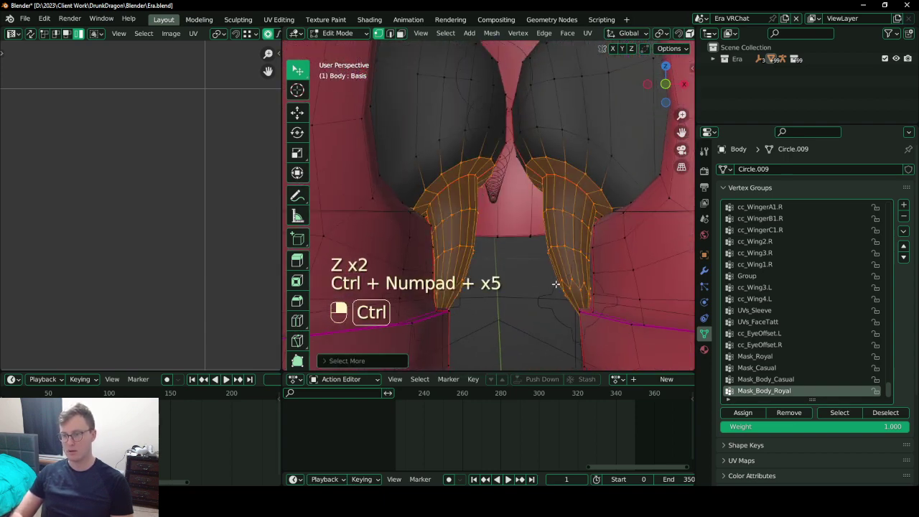
scroll(555, 284, "down", 3)
scroll(557, 281, "down", 2, "shift")
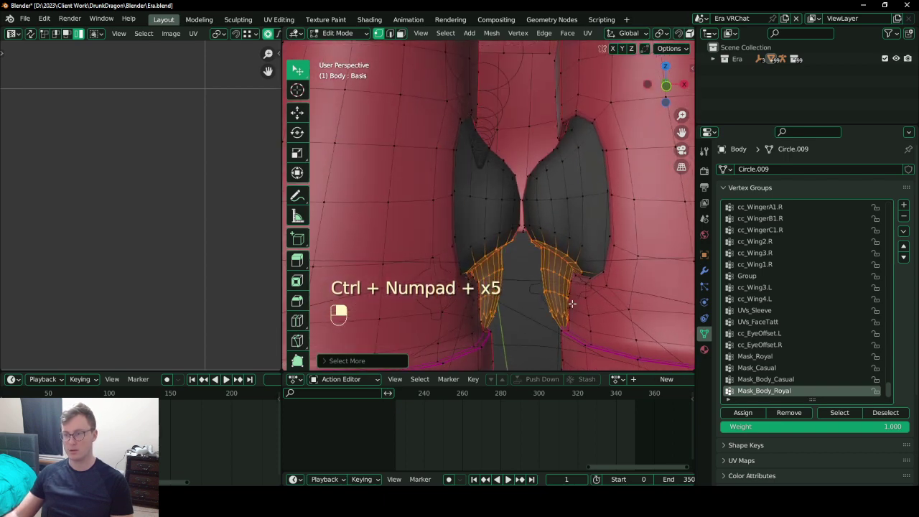
middle_click_drag(567, 293, 571, 304)
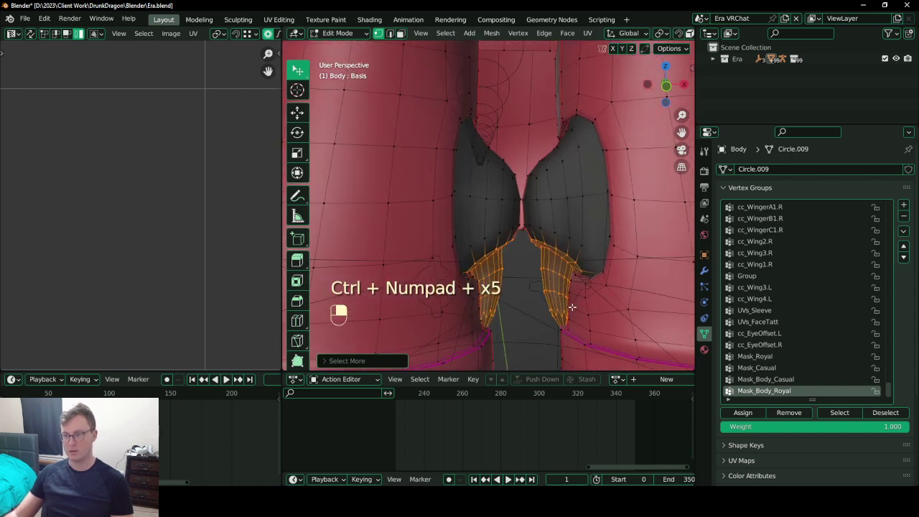
Step: Select a vertical loop on the left leg, grow it two rings across both legs, and assign it
left_click(501, 215, "alt+shift")
key("ctrl+z")
key("ctrl+z")
key("ctrl+z")
key("ctrl+z")
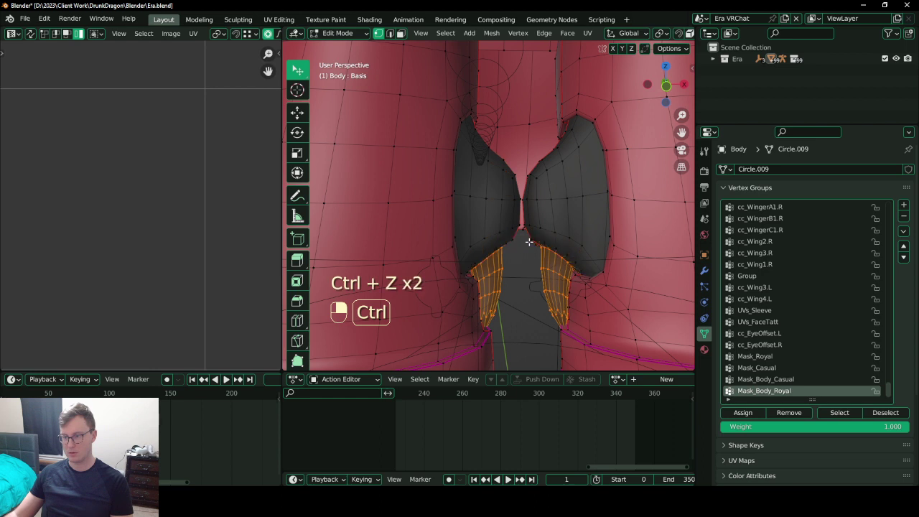
left_click(507, 225, "alt+shift")
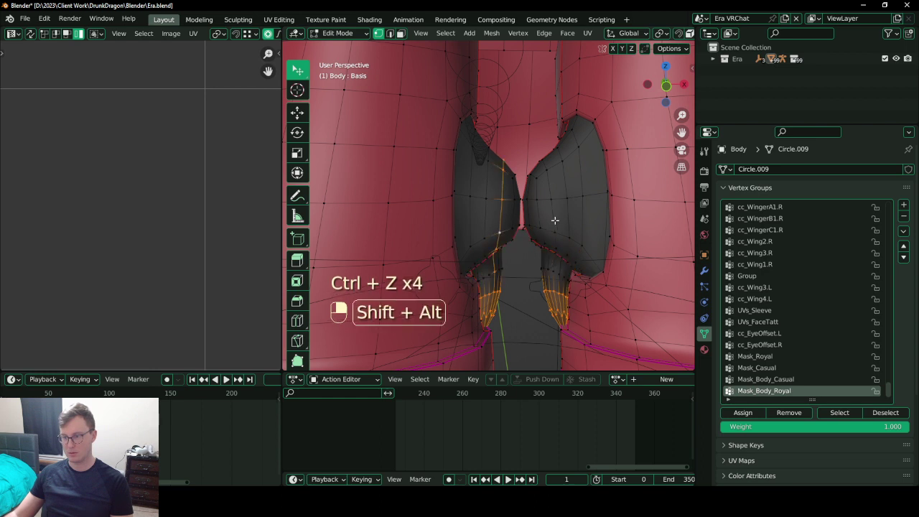
key("ctrl+KP_Add")
key("ctrl+KP_Add")
key("ctrl+KP_Add")
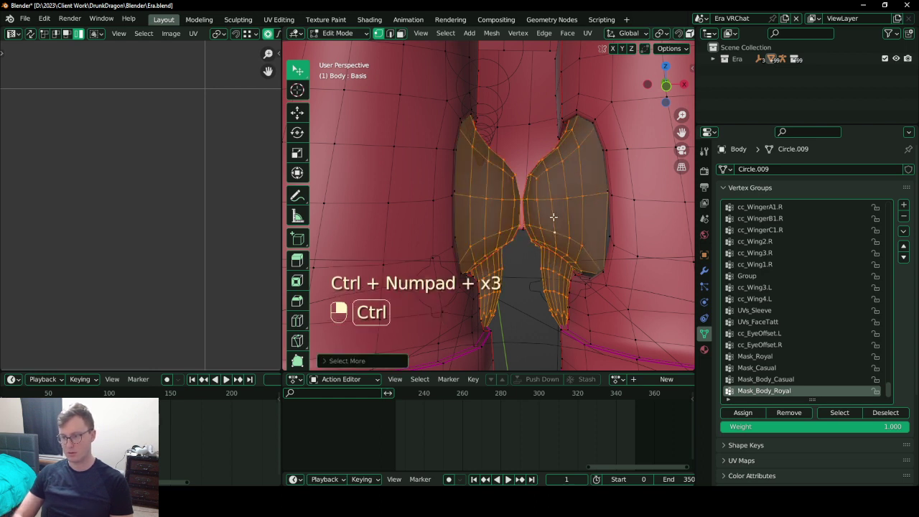
key("ctrl+KP_Add")
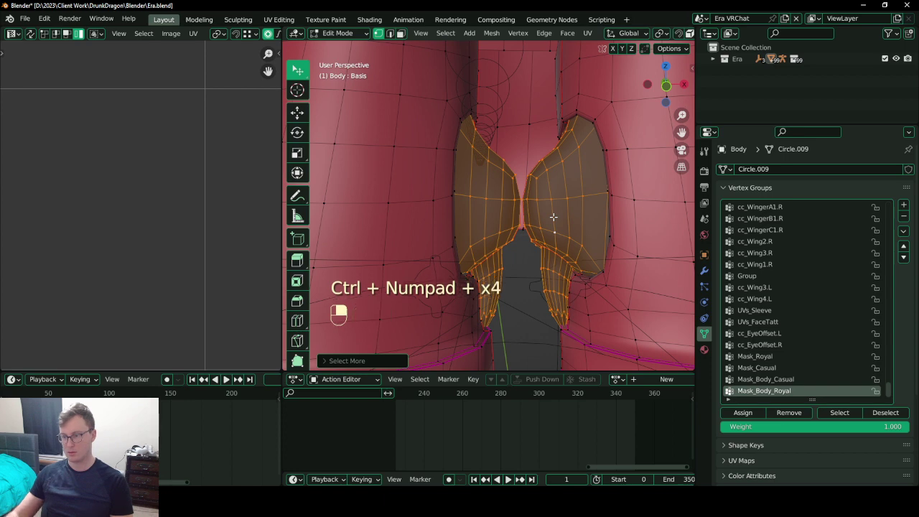
left_click(789, 413)
Step: Grow the leg selection one more ring, remove it from Mask_Body_Royal, then save in Object Mode
key("Tab")
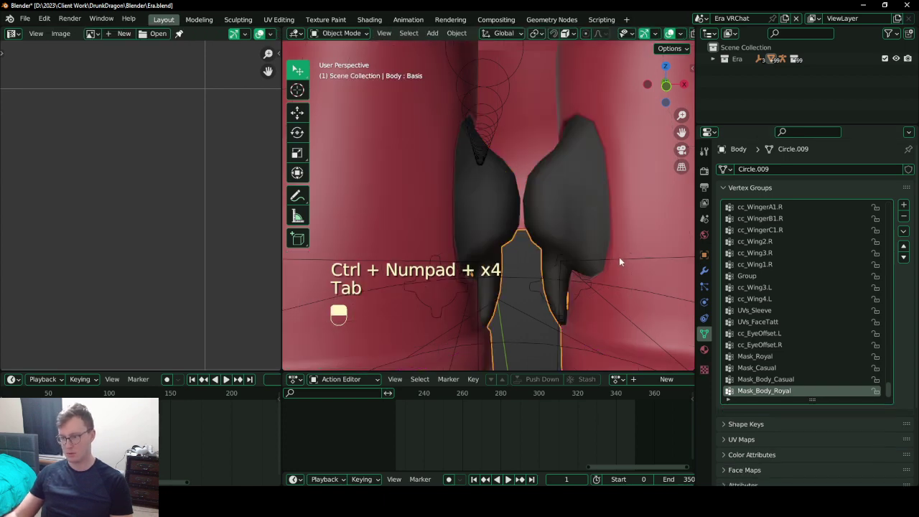
middle_click_drag(619, 257, 557, 252)
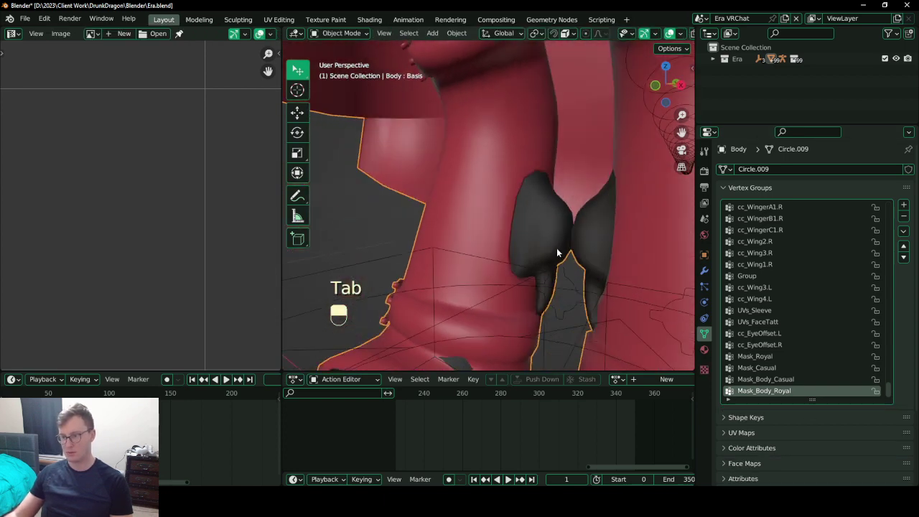
key("Tab")
key("ctrl+KP_Add")
key("Tab")
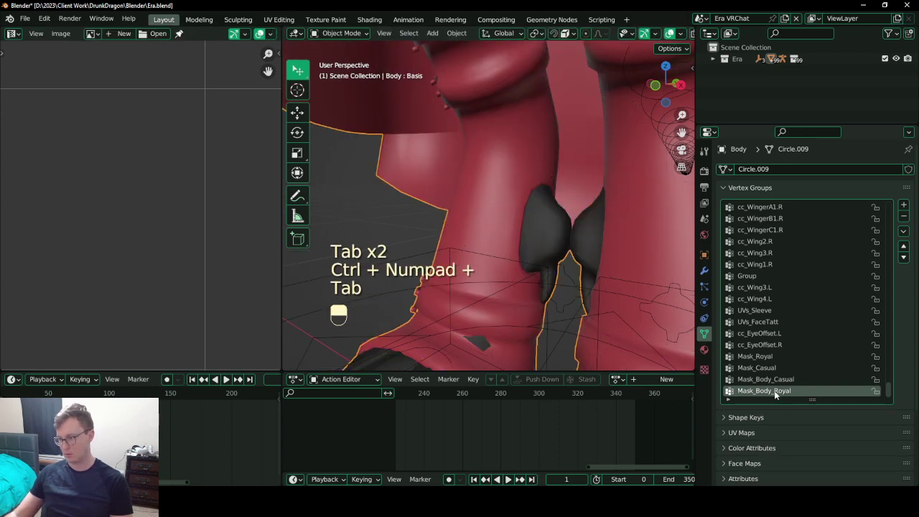
key("Tab")
left_click(785, 413)
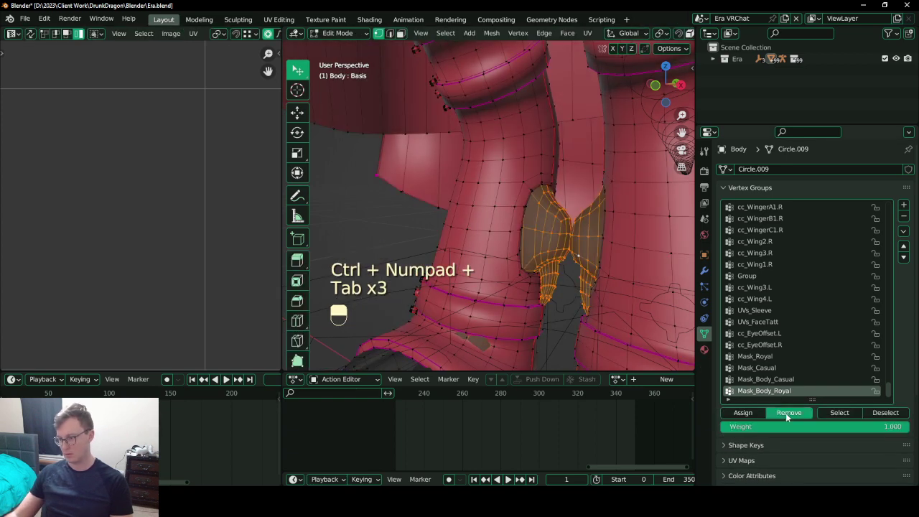
key("Tab")
scroll(492, 189, "down", 3)
scroll(492, 194, "down", 3)
key("ctrl+s")
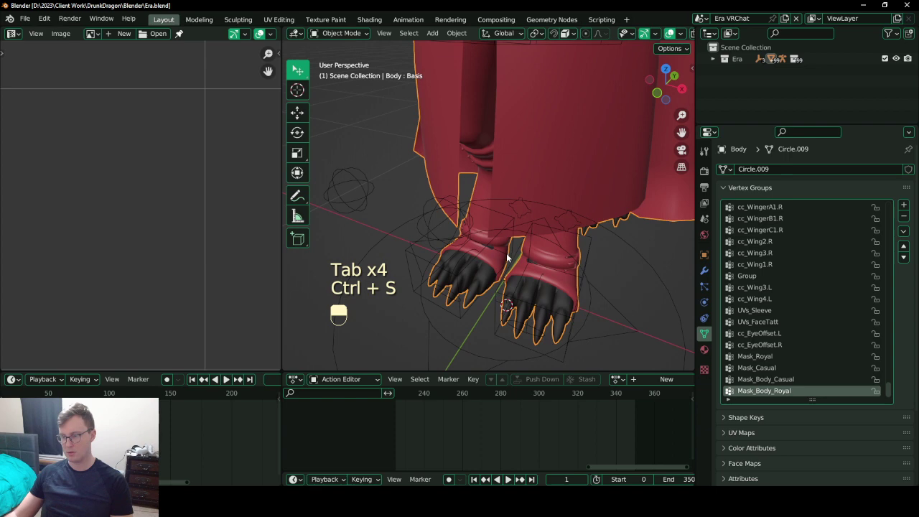
Step: Review the Body's modifier stack and vertex groups around the feet in Edit Mode
left_click(704, 271)
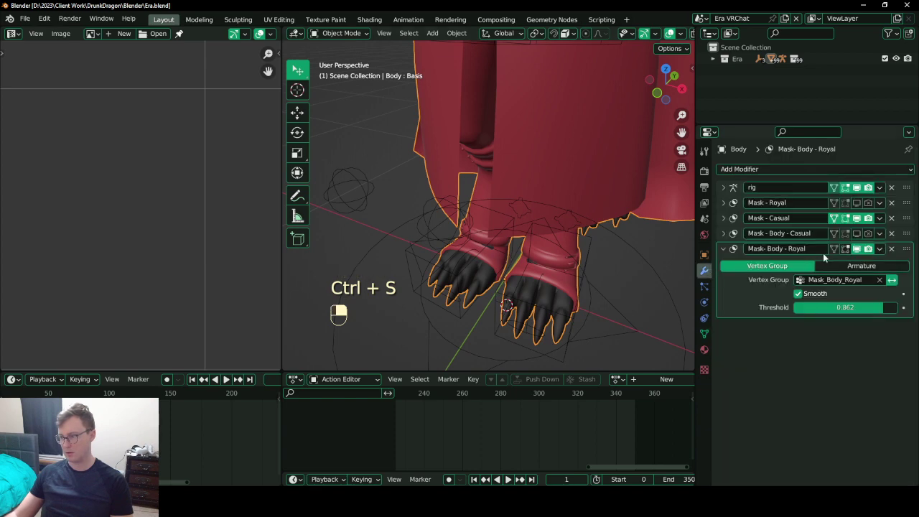
middle_click_drag(457, 254, 514, 263)
key("Tab")
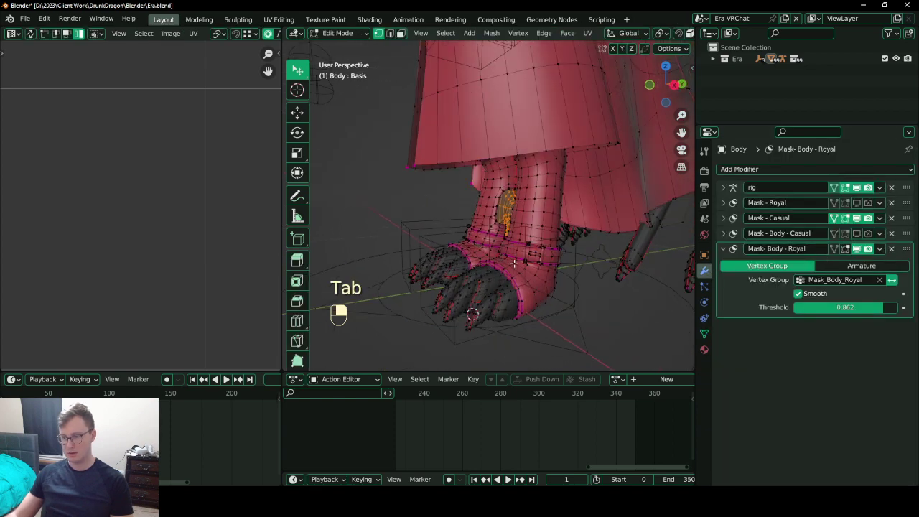
scroll(514, 263, "up", 5)
left_click(704, 334)
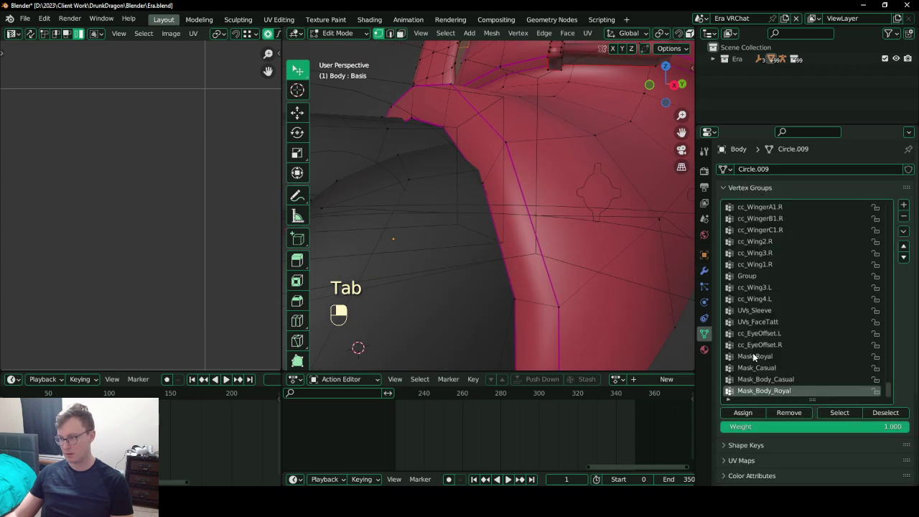
scroll(503, 215, "down", 5)
middle_click_drag(502, 215, 643, 245, "shift")
Step: Return to Object Mode and save the blend file
key("Tab")
key("ctrl+s")
scroll(515, 207, "down", 3)
scroll(522, 202, "up", 2)
key("ctrl+s")
Step: Check the Body's mask modifiers on the whole avatar in wireframe, then solid shading
left_click(704, 271)
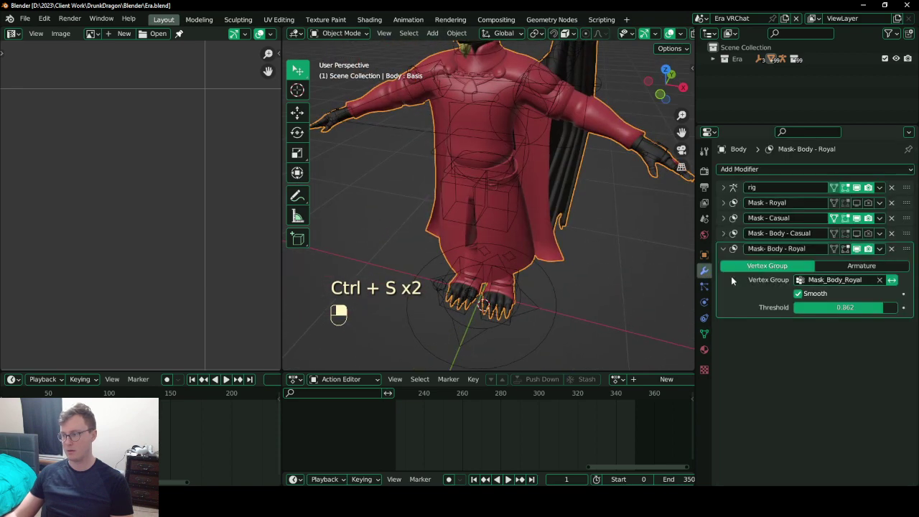
key("z")
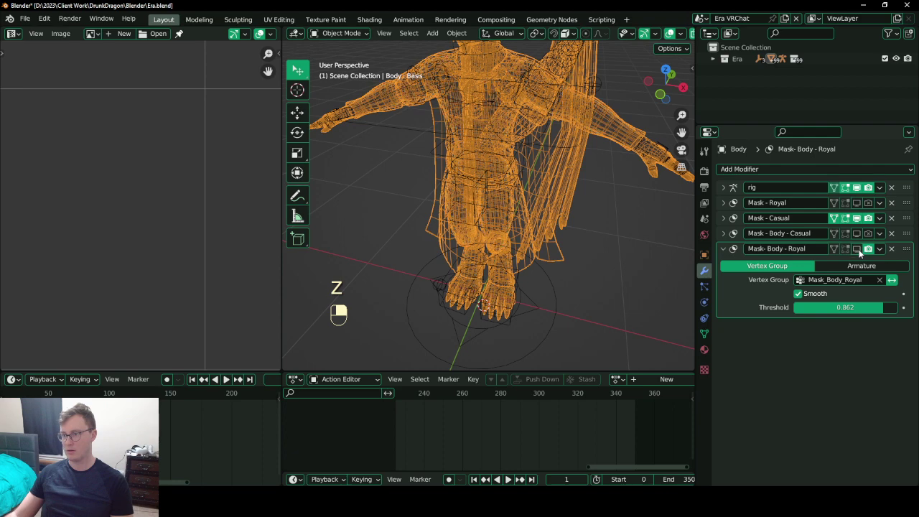
key("z")
left_click(624, 241)
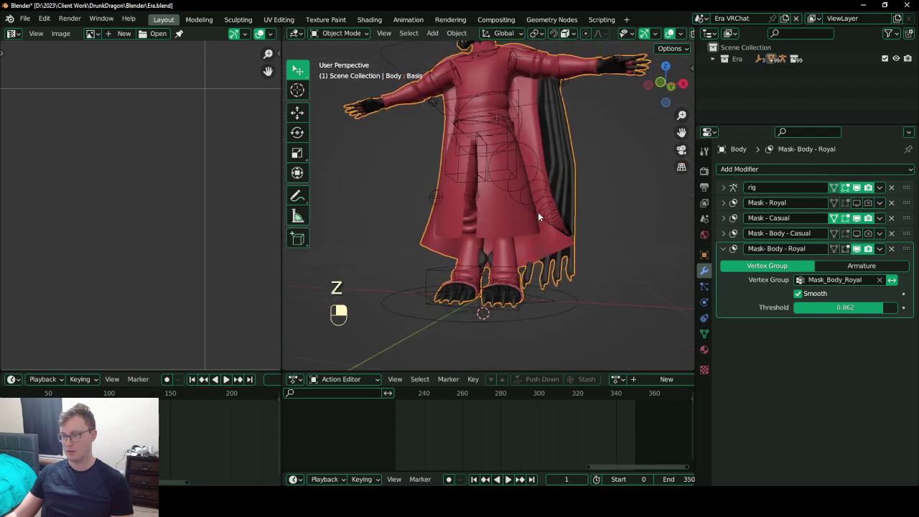
scroll(537, 211, "up", 8)
Step: Enter Edit Mode on the Body mesh and frame the foot in right side view
key("Tab")
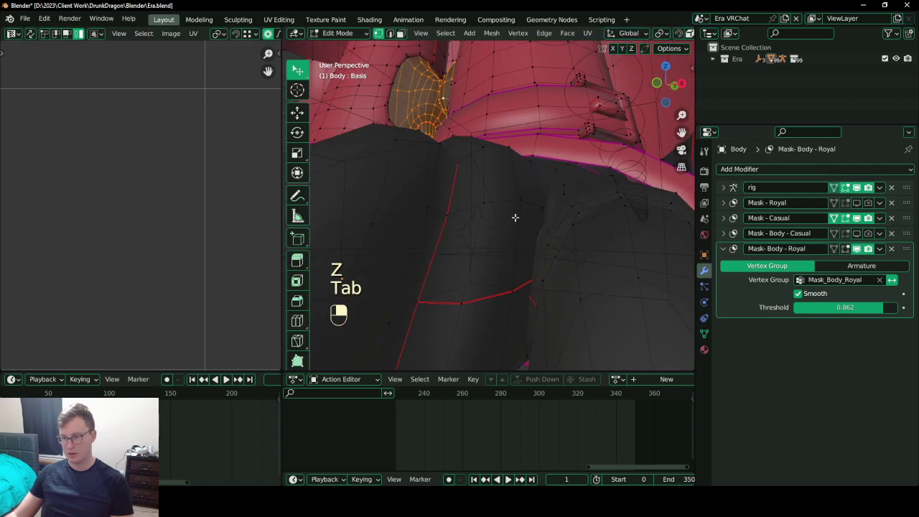
scroll(512, 221, "down", 6)
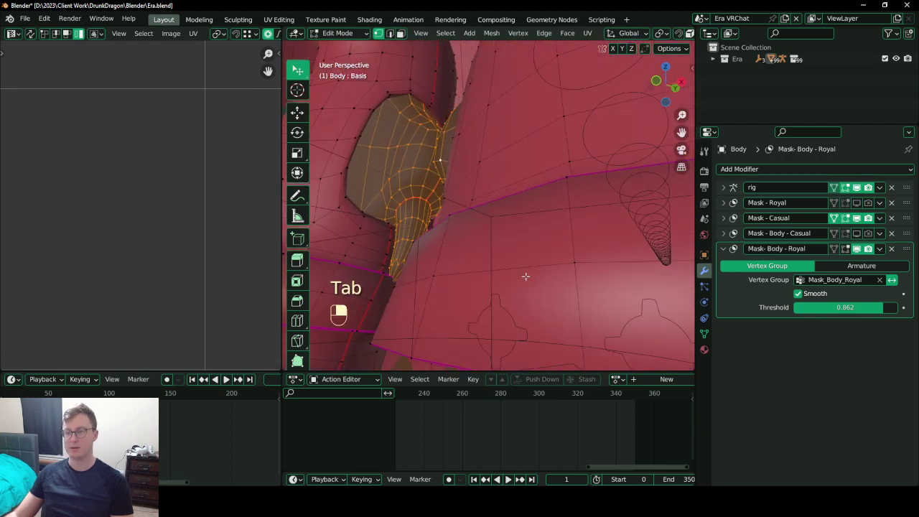
middle_click_drag(521, 266, 516, 333)
key("KP_Decimal")
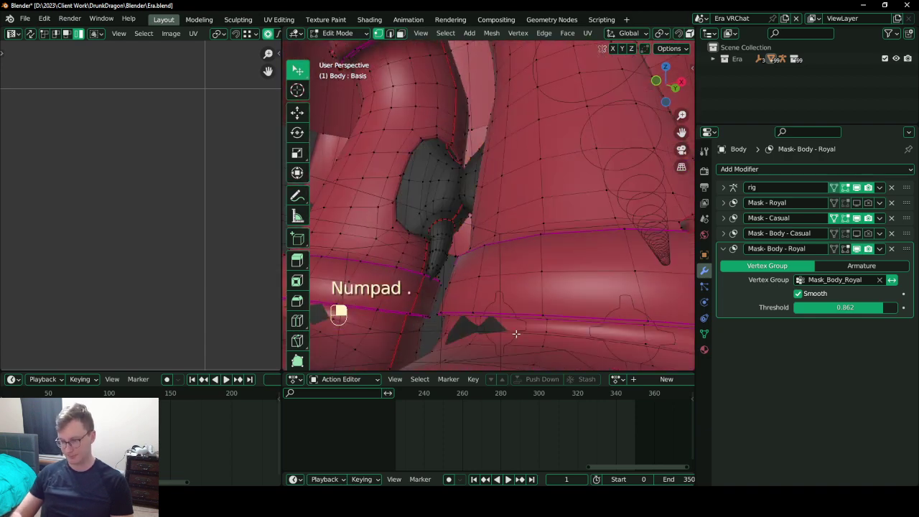
key("KP_3")
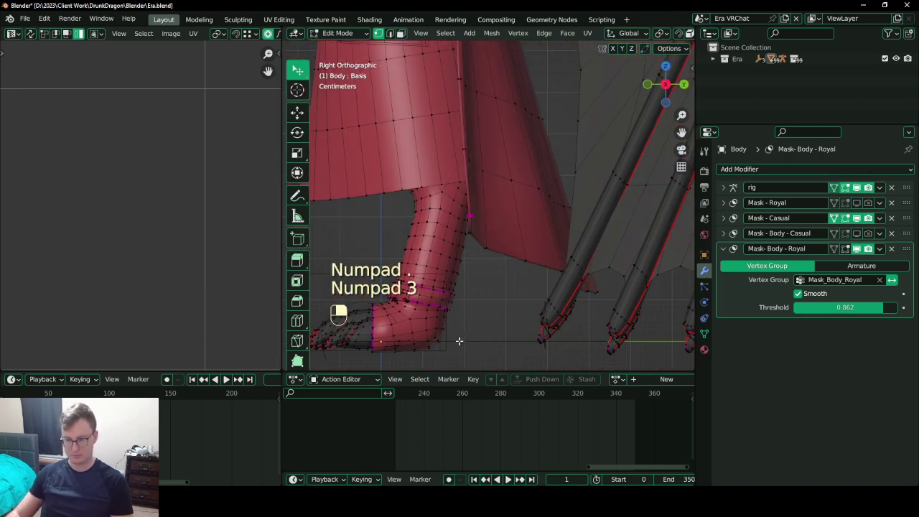
middle_click_drag(459, 340, 466, 283, "shift")
scroll(475, 226, "up", 3)
key("shift+w")
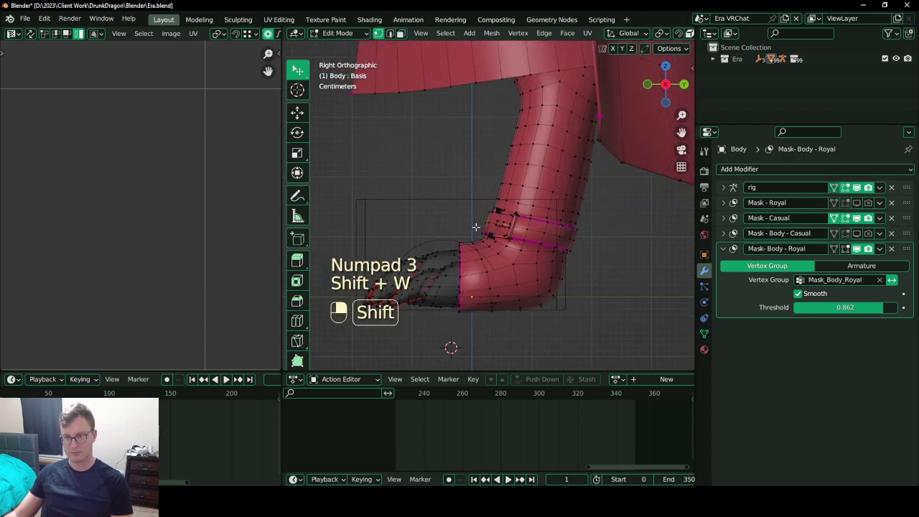
key("shift+w")
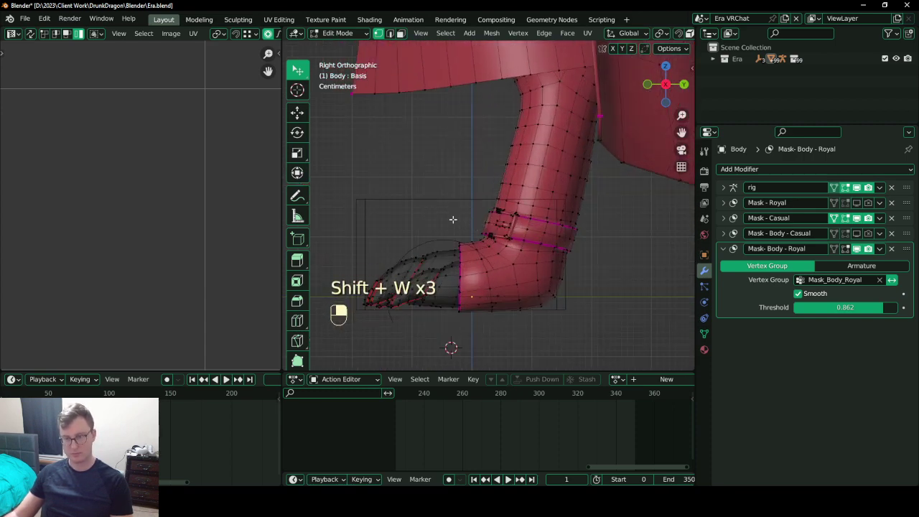
left_click(296, 71)
key("Escape")
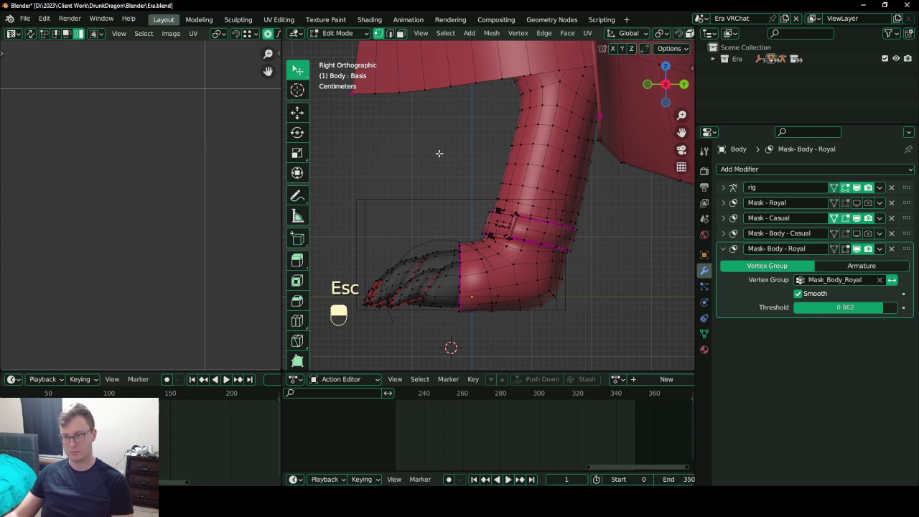
key("q")
key("Escape")
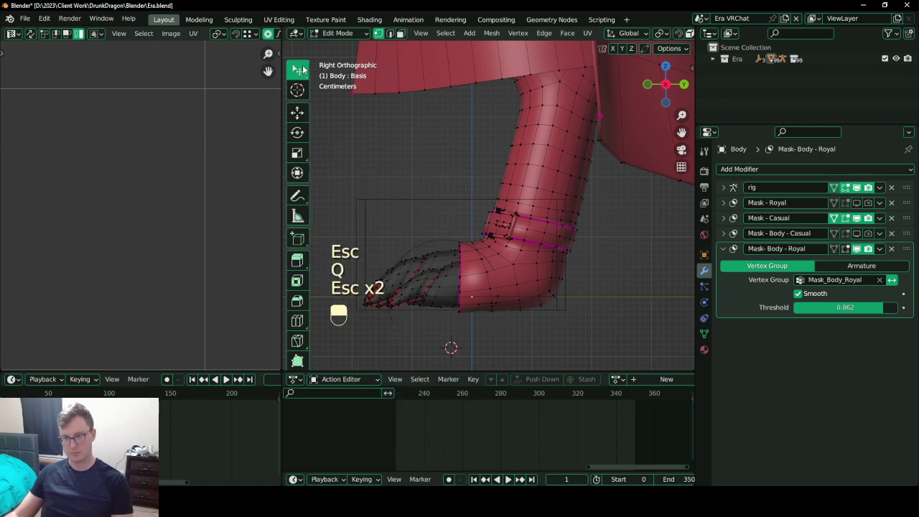
Step: Circle-select the ankle vertices in X-ray wireframe, trimming extras, then return to solid shading
left_click_drag(302, 70, 345, 119)
scroll(503, 237, "up", 2)
key("z")
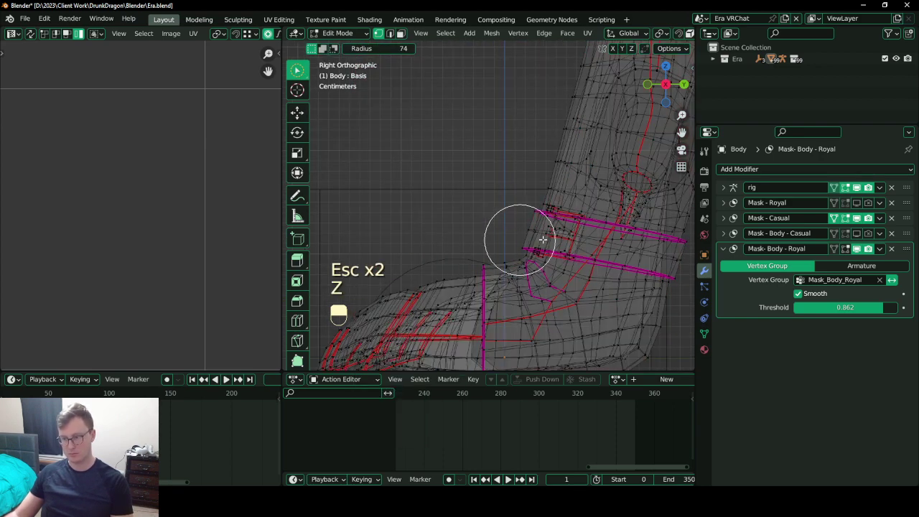
middle_click_drag(543, 239, 508, 185, "shift")
scroll(509, 184, "up", 2)
left_click_drag(476, 240, 479, 242)
scroll(519, 242, "down", 1)
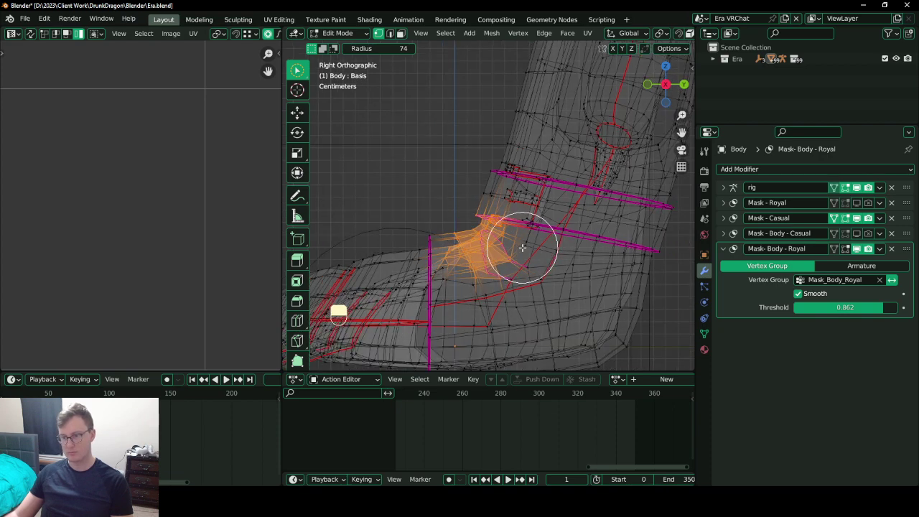
mouse_move(420, 263)
middle_mouse_down()
mouse_move(548, 256)
mouse_move(521, 257)
mouse_move(457, 213)
mouse_move(468, 213)
middle_mouse_up()
key("shift+z")
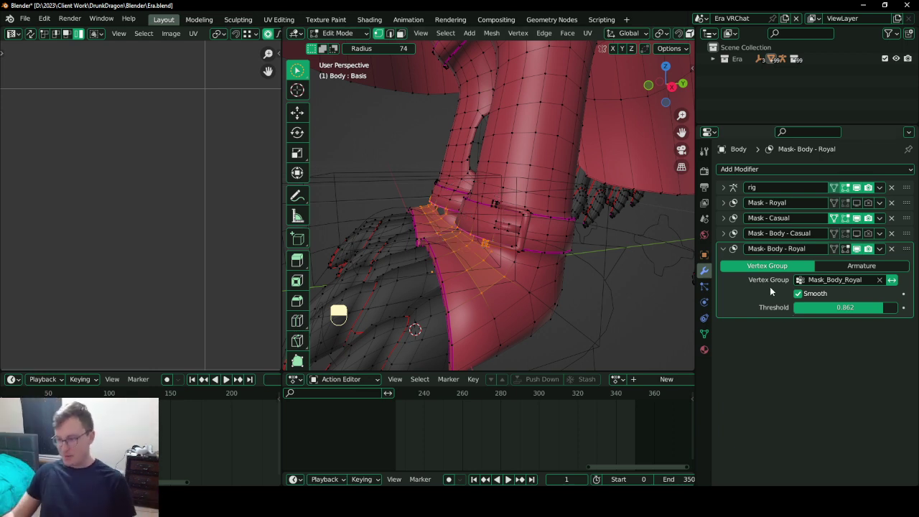
Step: Remove the Era Royal Clothing material faces from the ankle selection
left_click(704, 350)
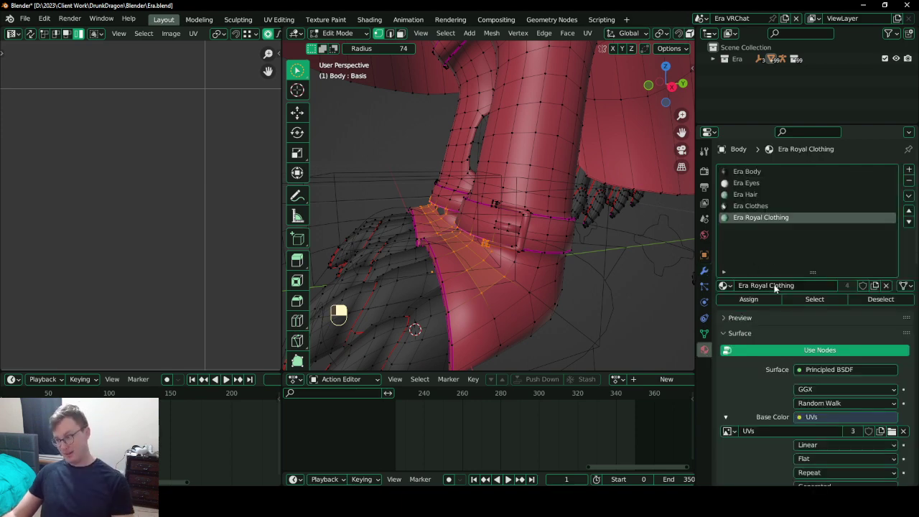
left_click(871, 302)
left_click(704, 333)
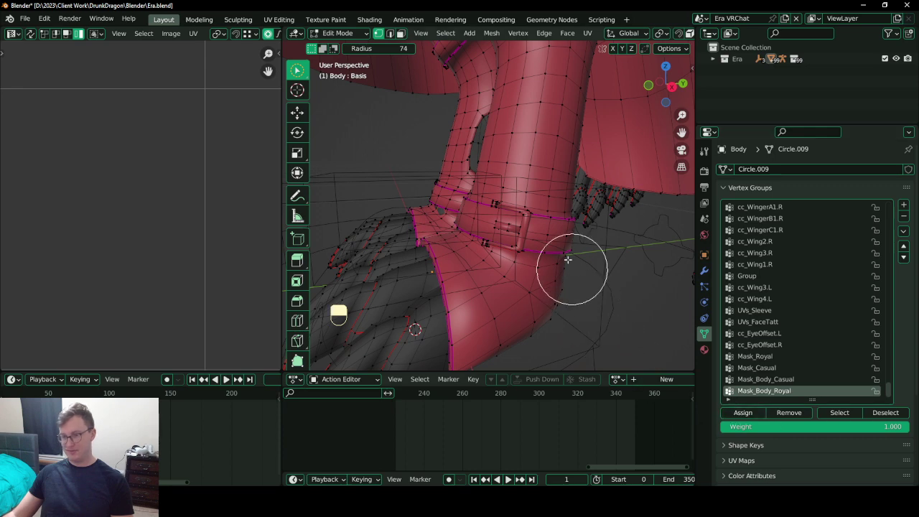
Step: Return to Object Mode and save Era.blend
key("Tab")
scroll(552, 248, "down", 3)
mouse_move(552, 249)
middle_mouse_down()
mouse_move(600, 281)
mouse_move(518, 198)
mouse_move(557, 242)
middle_mouse_up()
key("ctrl+s")
scroll(601, 286, "up", 3)
scroll(557, 243, "up", 2)
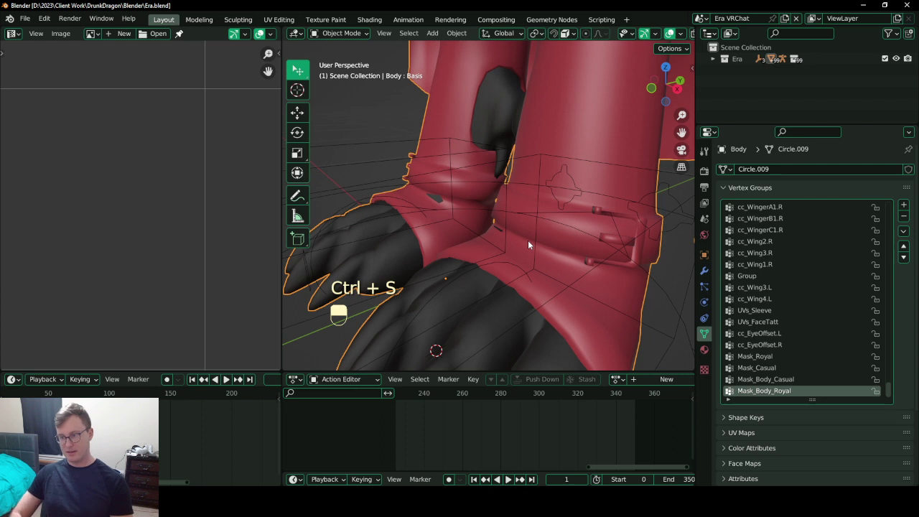
Step: In right side wireframe view, circle-select a large patch of lower-leg and foot vertices
key("KP_Decimal")
key("KP_Decimal")
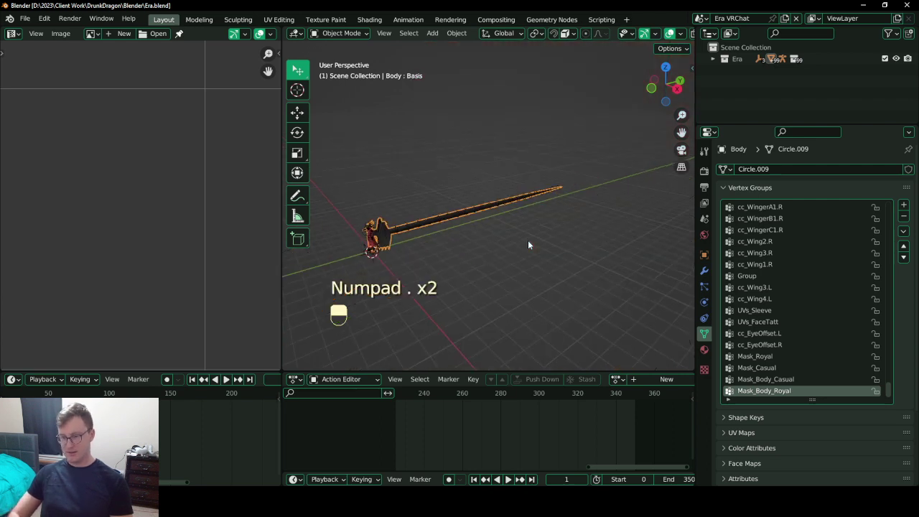
key("KP_3")
key("Tab")
key("KP_Decimal")
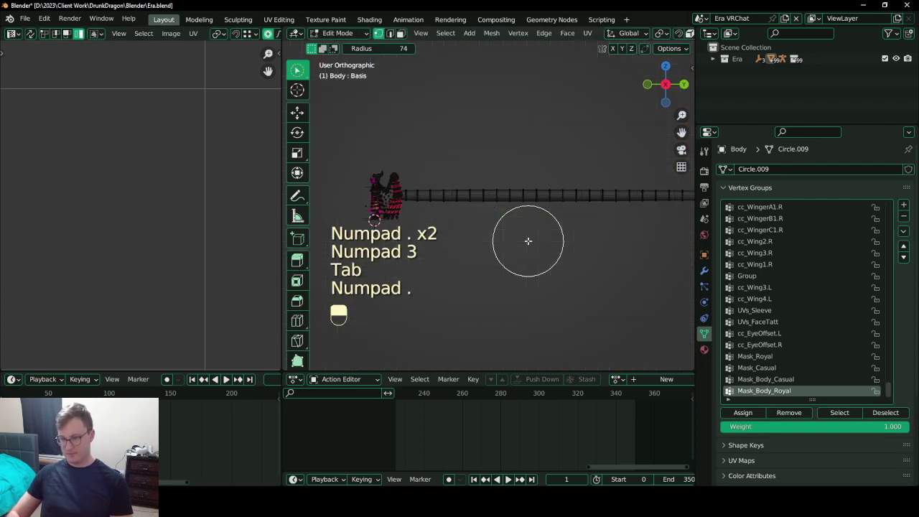
key("z")
scroll(505, 216, "up", 2)
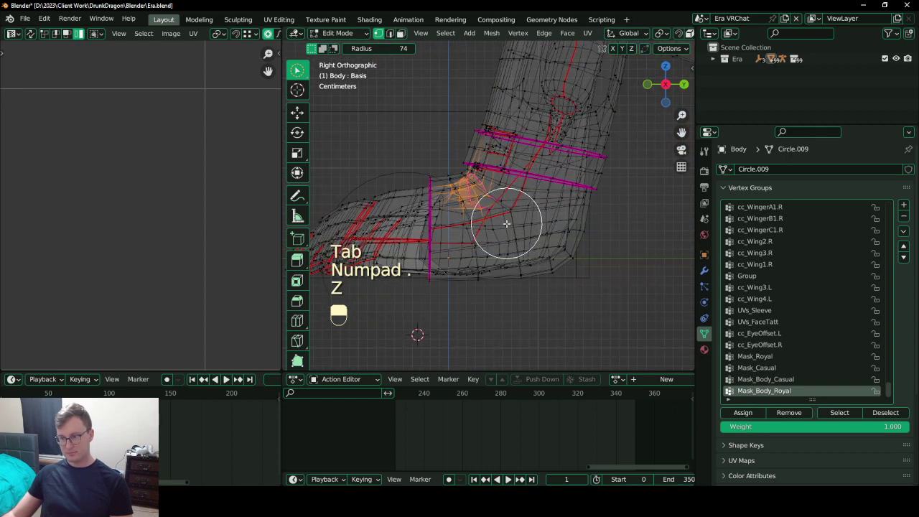
mouse_move(500, 207)
left_mouse_down()
mouse_move(498, 249)
mouse_move(475, 179)
mouse_move(550, 259)
mouse_move(530, 201)
mouse_move(492, 177)
mouse_move(586, 208)
mouse_move(571, 240)
mouse_move(424, 240)
mouse_move(404, 181)
mouse_move(437, 314)
left_mouse_up()
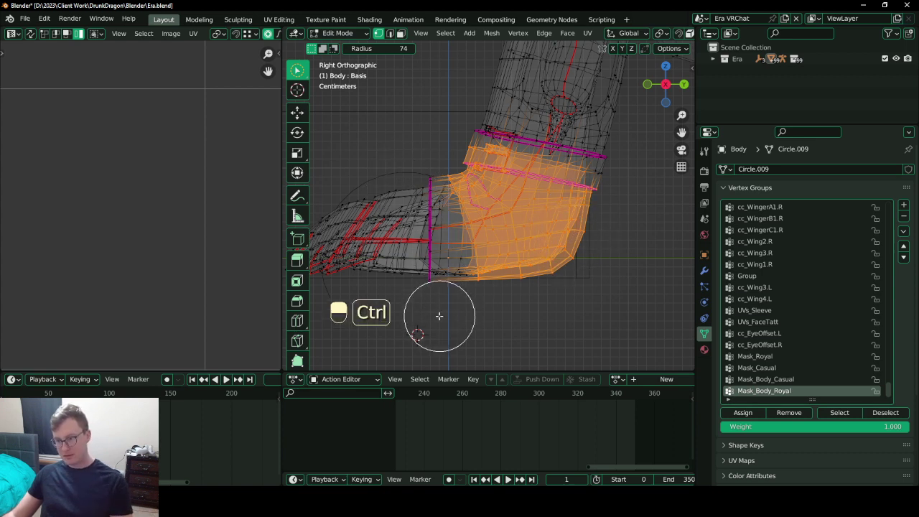
Step: Deselect the Era Royal Clothing faces and go back to Object Mode
left_click(704, 351)
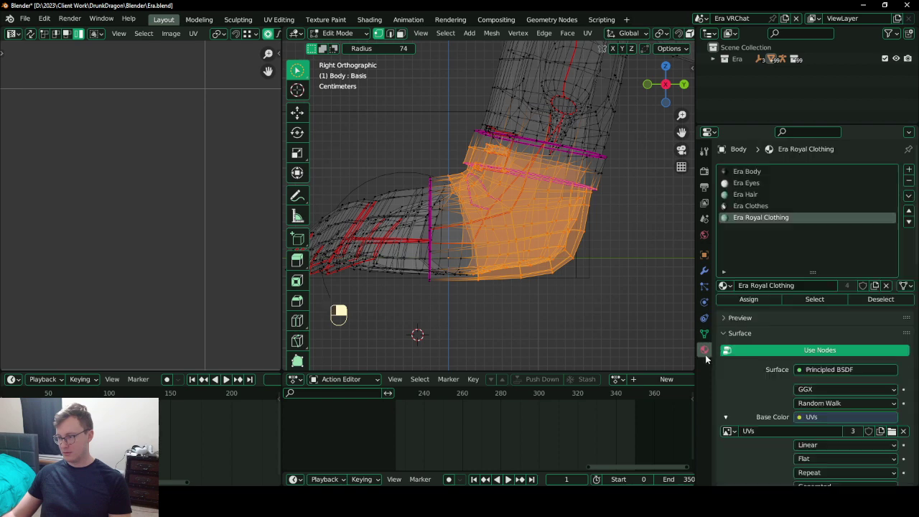
left_click(880, 298)
left_click(704, 333)
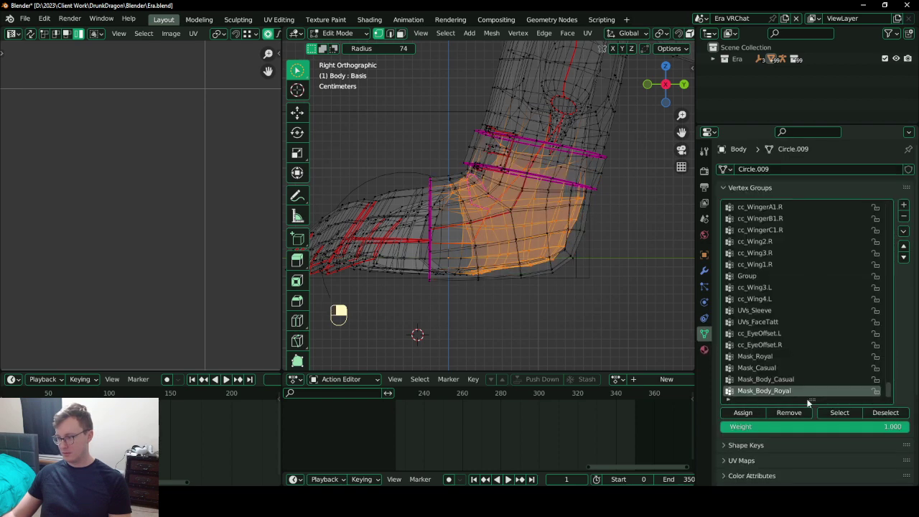
key("ctrl+Tab")
Step: Switch to solid shading, view the feet in perspective, and save the file
key("z")
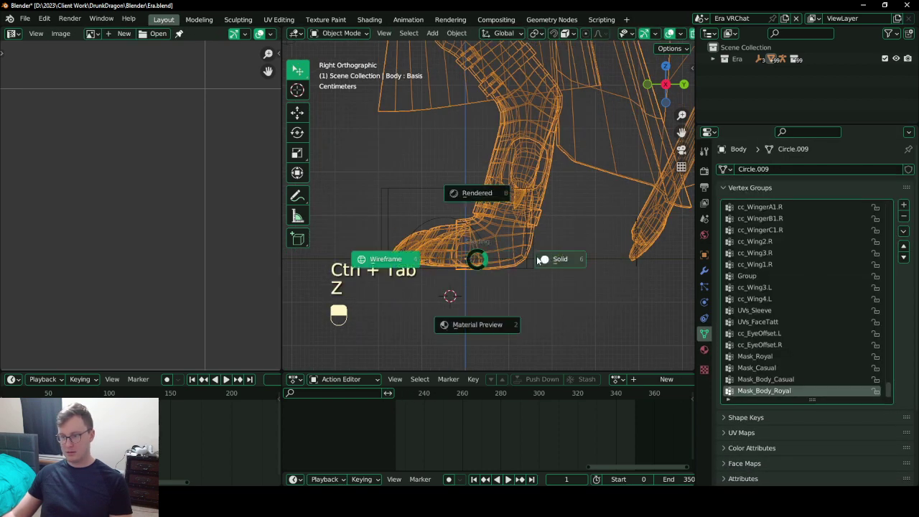
left_click(560, 261)
mouse_move(560, 260)
middle_mouse_down()
mouse_move(464, 302)
mouse_move(559, 281)
mouse_move(470, 247)
mouse_move(527, 282)
mouse_move(490, 299)
mouse_move(414, 198)
mouse_move(496, 206)
middle_mouse_up()
key("ctrl+s")
scroll(558, 285, "down", 2)
scroll(561, 278, "up", 5)
scroll(518, 251, "up", 4)
middle_click_drag(537, 228, 560, 245)
scroll(560, 246, "up", 1)
Step: Adjust the Body's mask modifier threshold and save
left_click(704, 270)
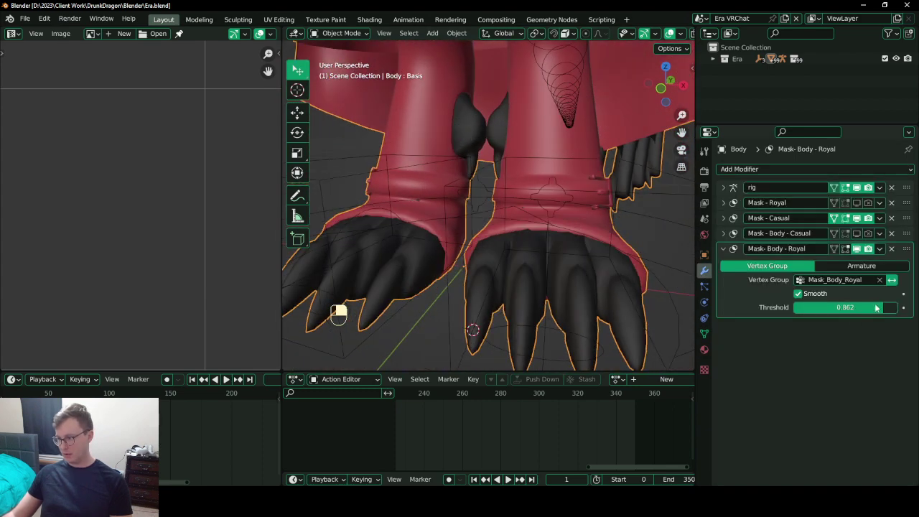
left_click_drag(876, 307, 894, 307)
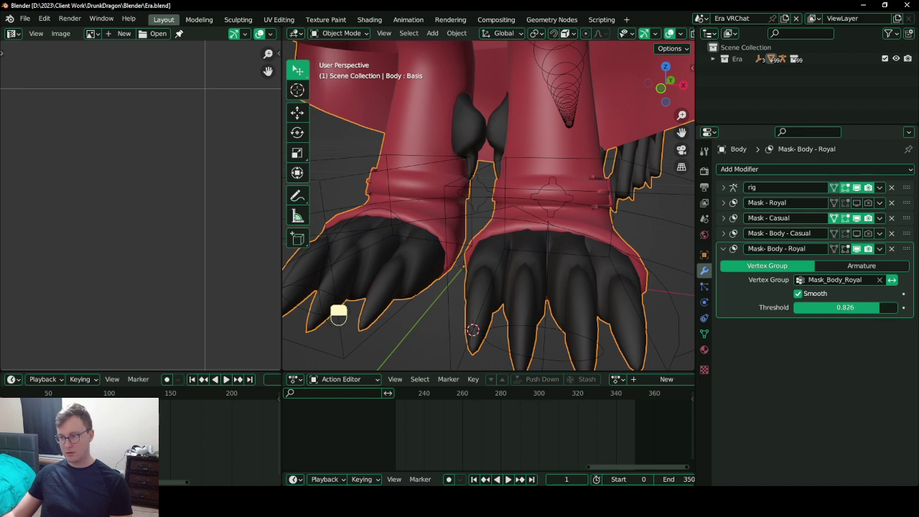
scroll(496, 267, "down", 2)
middle_click_drag(496, 266, 532, 234, "shift")
key("ctrl+s")
Step: Inspect the arm and hand, then save the file again
scroll(534, 171, "down", 3)
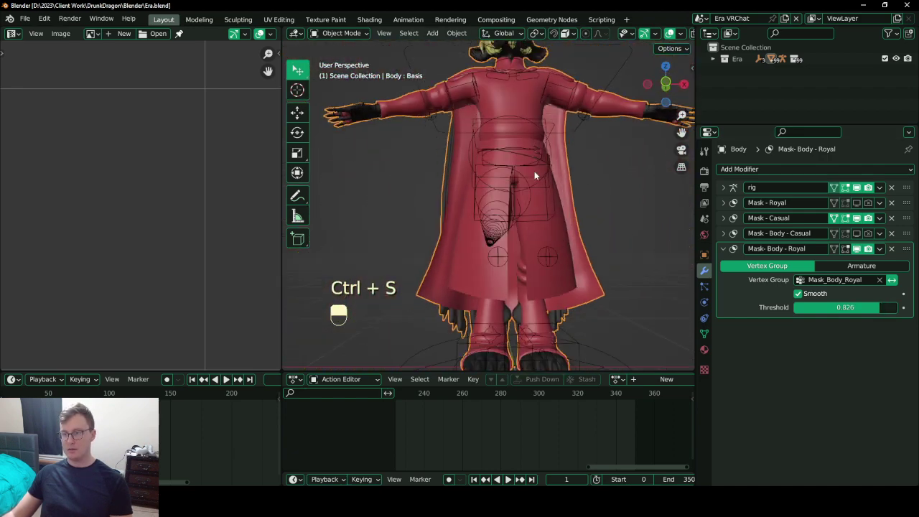
middle_click_drag(534, 171, 584, 222, "shift")
scroll(616, 236, "up", 3)
key("ctrl+s")
Step: Face the character in Material Preview shading and save Era.blend
key("ctrl+Tab")
scroll(512, 200, "down", 4)
scroll(566, 225, "up", 4)
scroll(545, 216, "down", 3)
middle_click_drag(524, 208, 544, 219)
key("z")
left_click(539, 312)
key("ctrl+s")
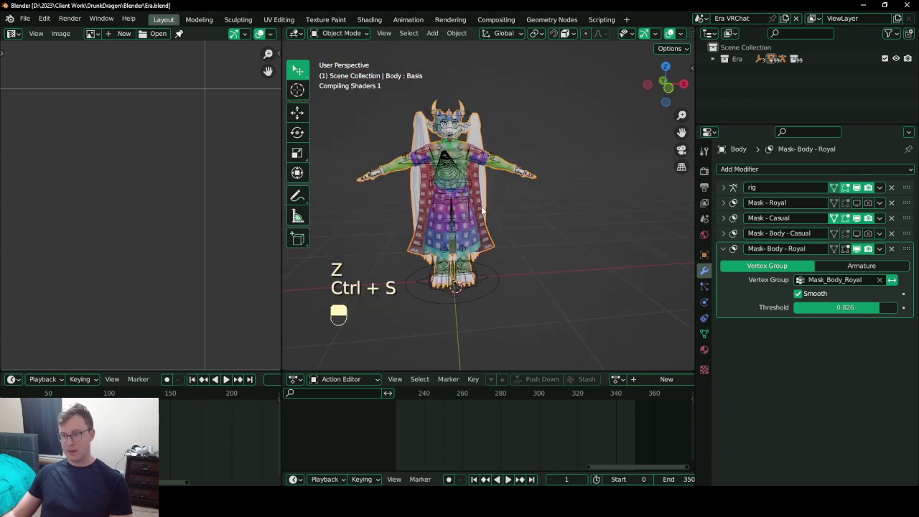
key("ctrl+s")
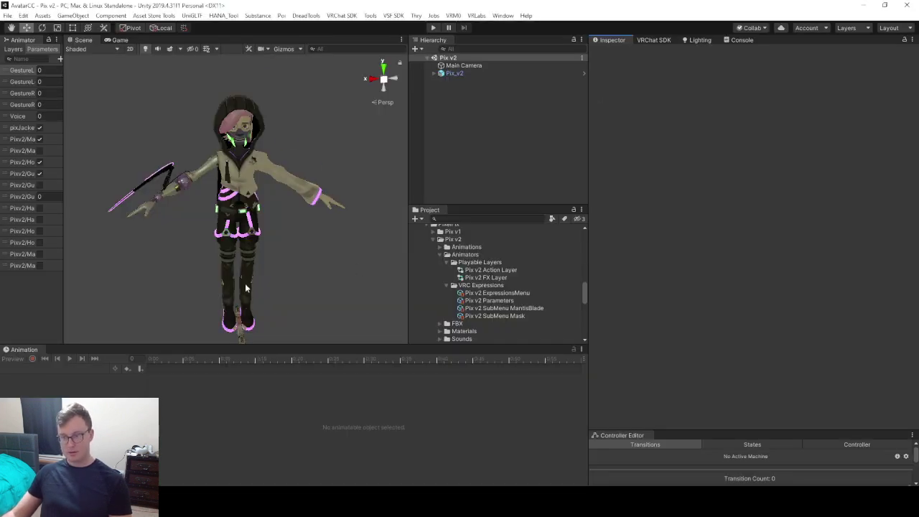
Step: Enlarge the scene and Project panels, collapse Animators, and open Pix v2 Materials
left_click_drag(420, 344, 420, 426)
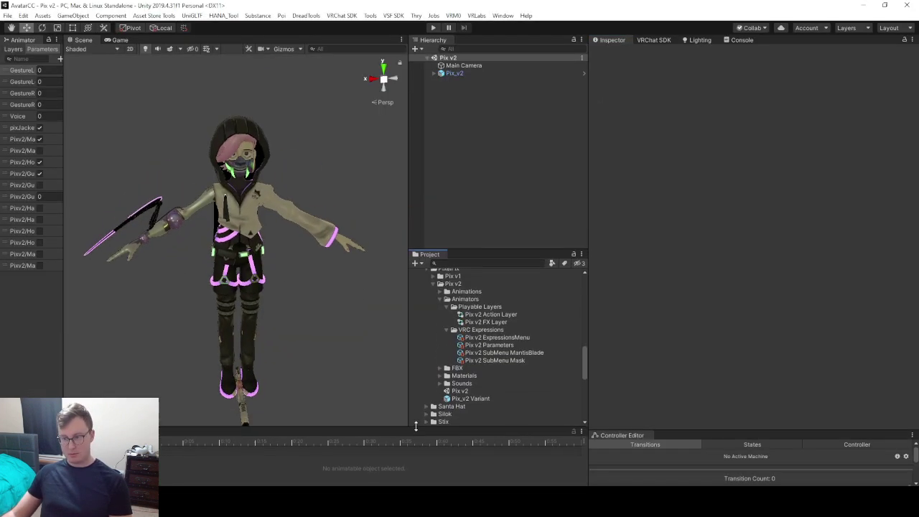
left_click(445, 308)
left_click(441, 301)
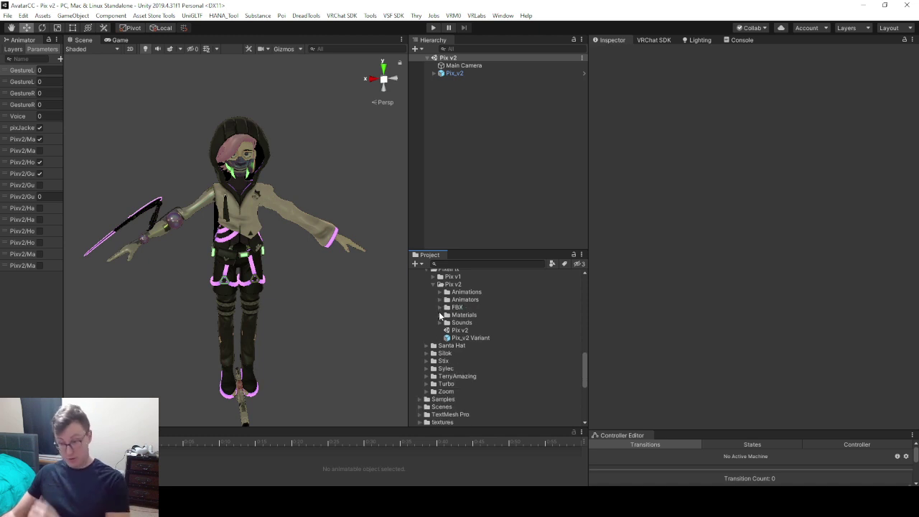
left_click(437, 315)
left_click(438, 315)
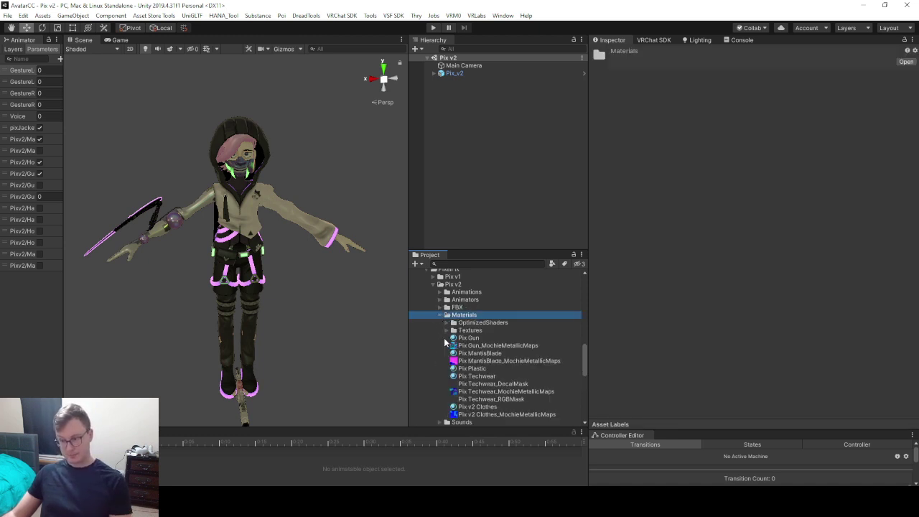
scroll(516, 311, "down", 2)
scroll(510, 322, "up", 1)
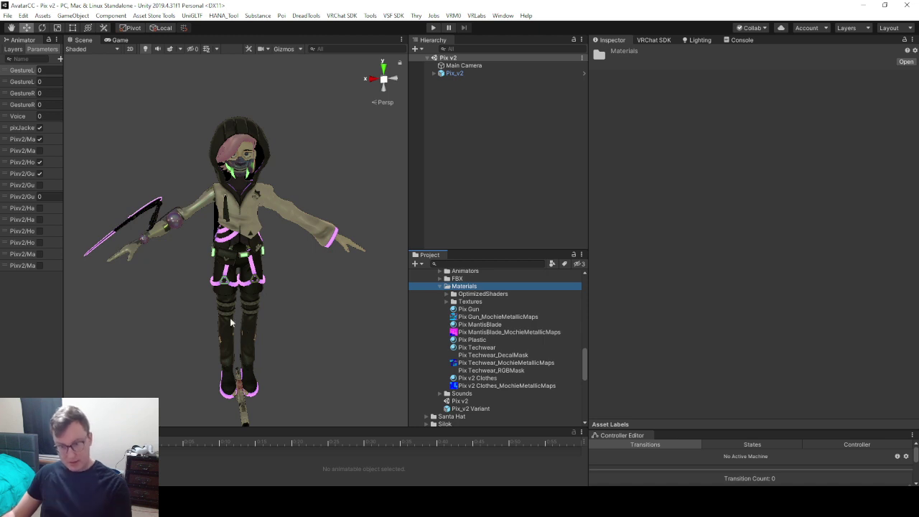
left_click_drag(230, 317, 159, 259, "alt")
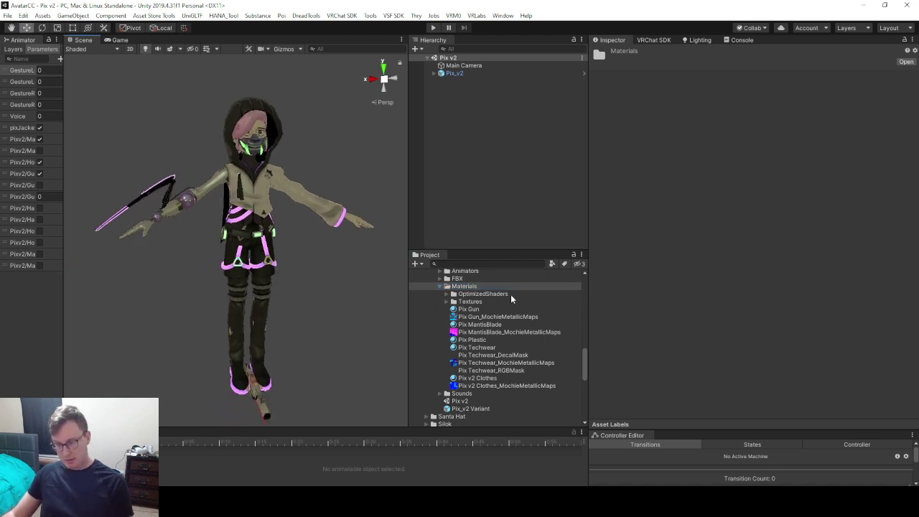
scroll(509, 322, "up", 2)
Step: Expand PixelFix > Pix v1 > Materials and select the Pix Body material
left_click(439, 344)
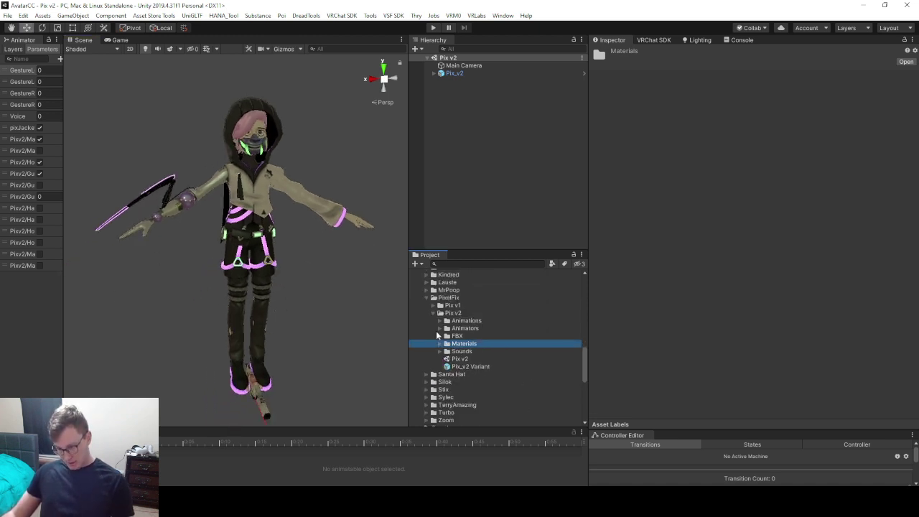
left_click(433, 306)
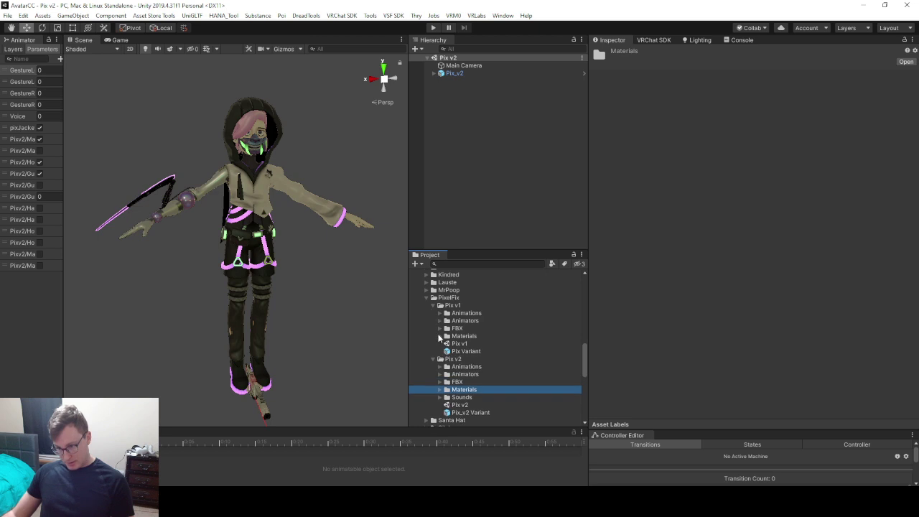
scroll(445, 344, "down", 3)
left_click(439, 303)
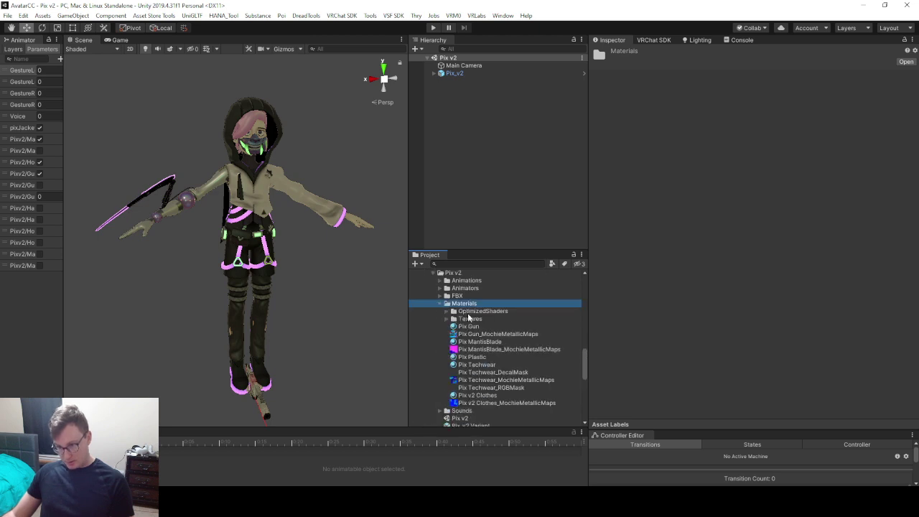
scroll(532, 369, "up", 3)
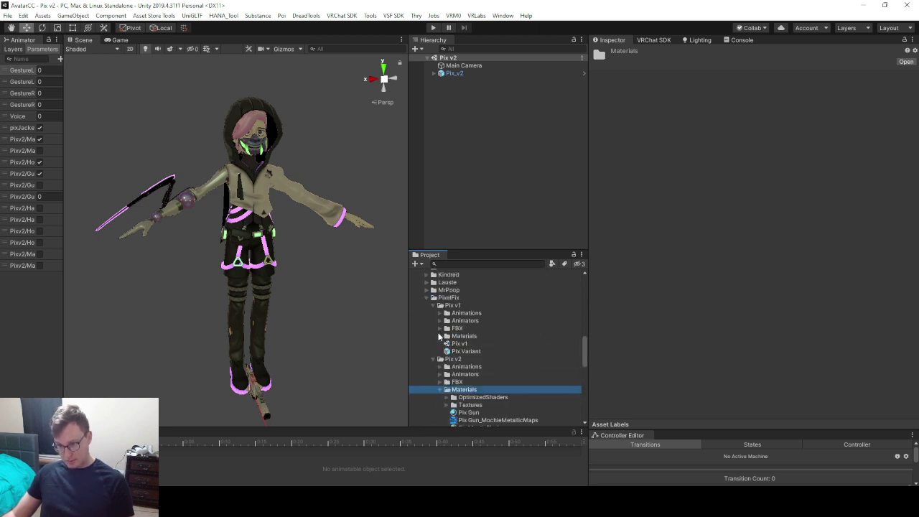
left_click(439, 336)
left_click(446, 351)
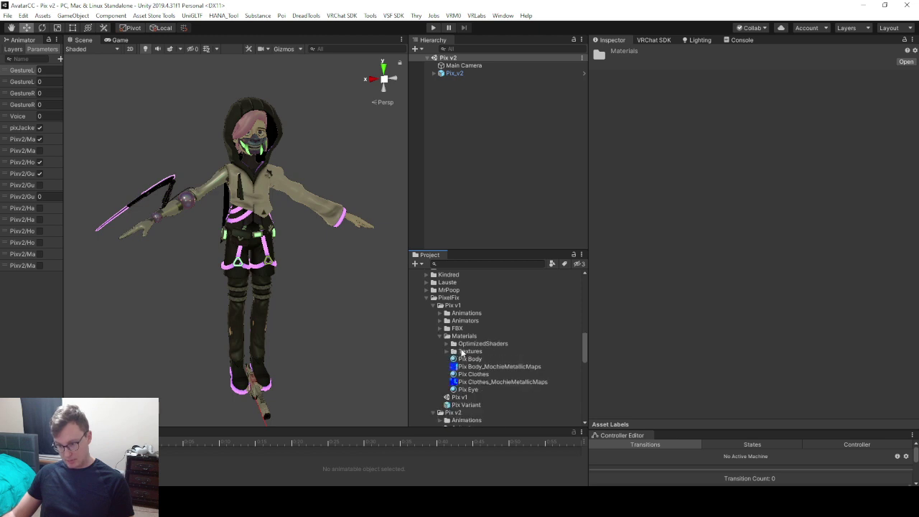
scroll(473, 345, "down", 1)
left_click(471, 330)
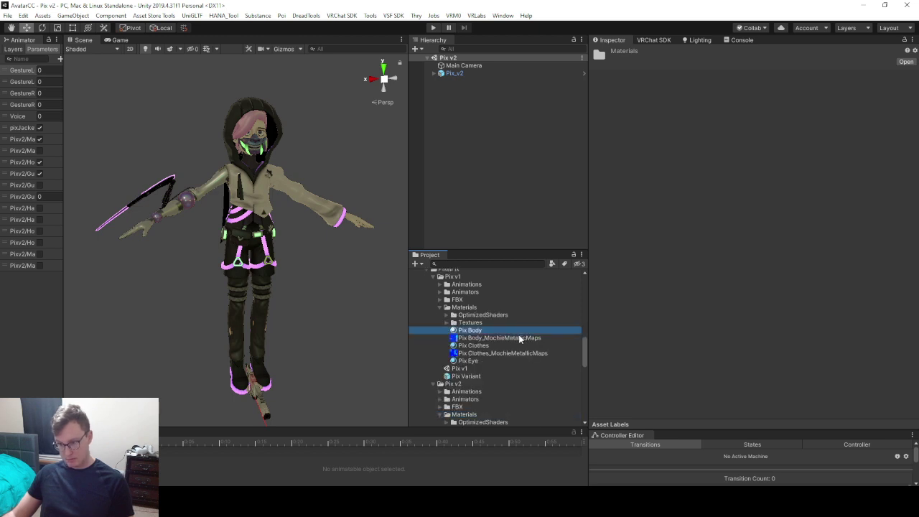
Step: Duplicate Pix Body and move the copy into Pix v2's Materials folder
key("ctrl+d")
scroll(495, 361, "down", 1)
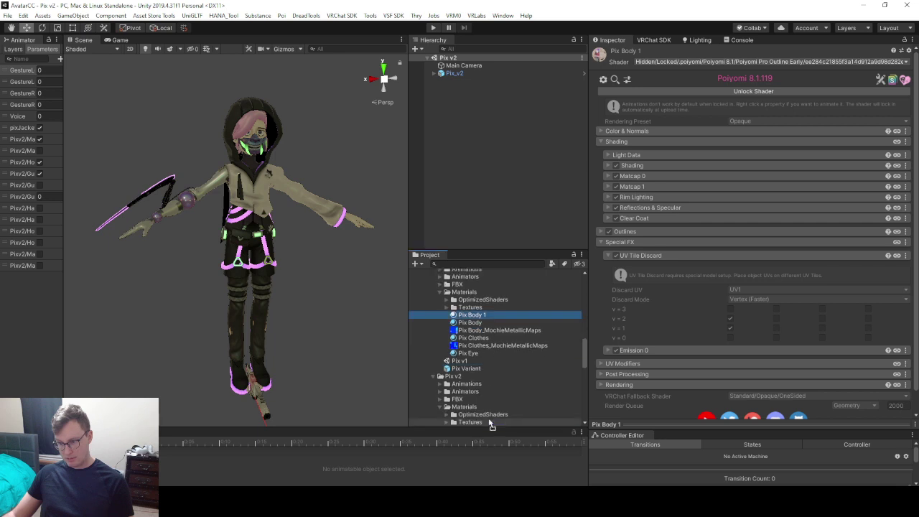
scroll(457, 425, "down", 1)
left_click_drag(463, 397, 495, 391)
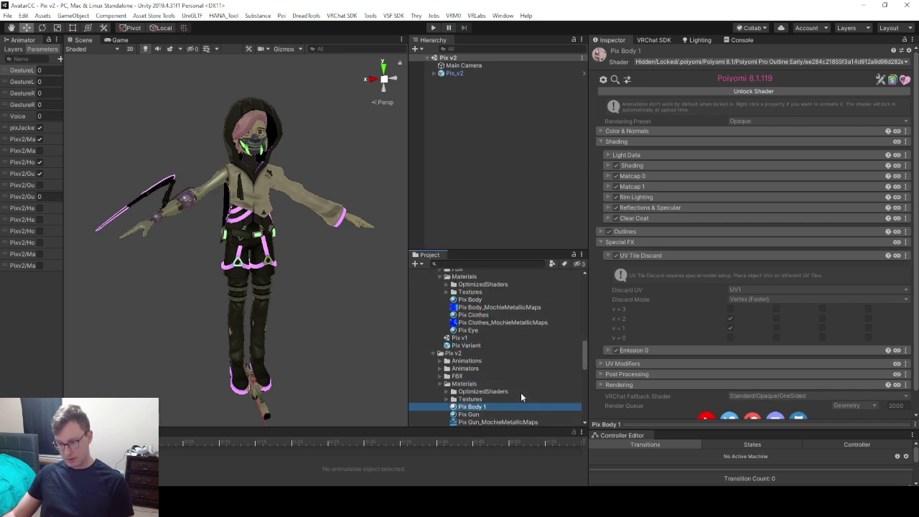
Step: Rename the copied material to 'Pix v2 Body'
left_click(472, 408)
key("End")
key("BackSpace")
key("BackSpace")
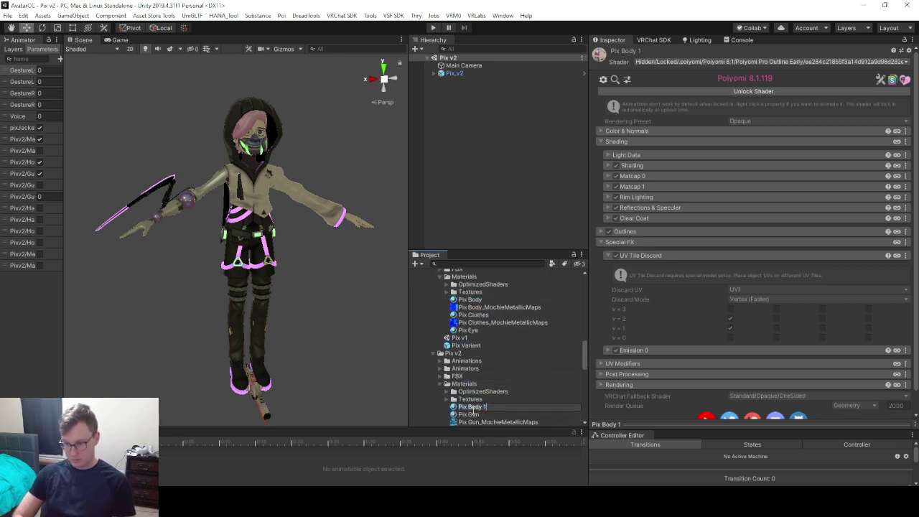
key("ctrl+Left")
type("v2")
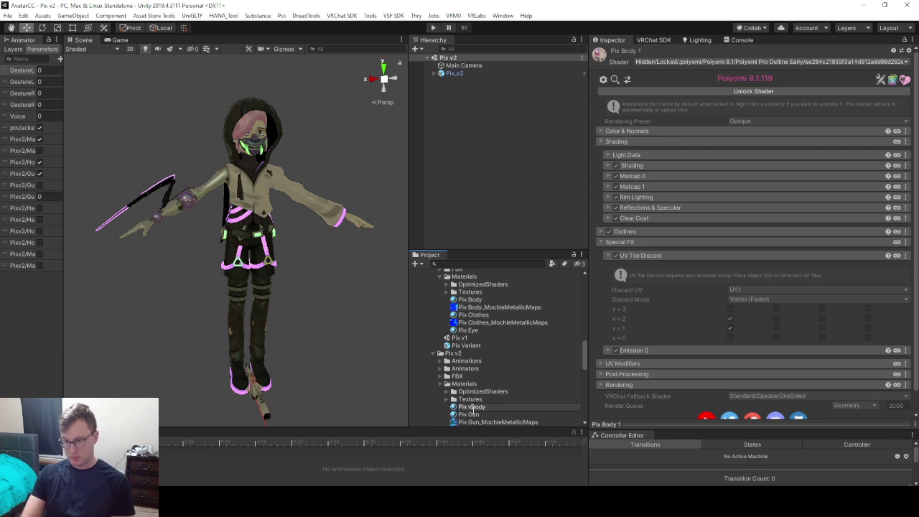
key("Return")
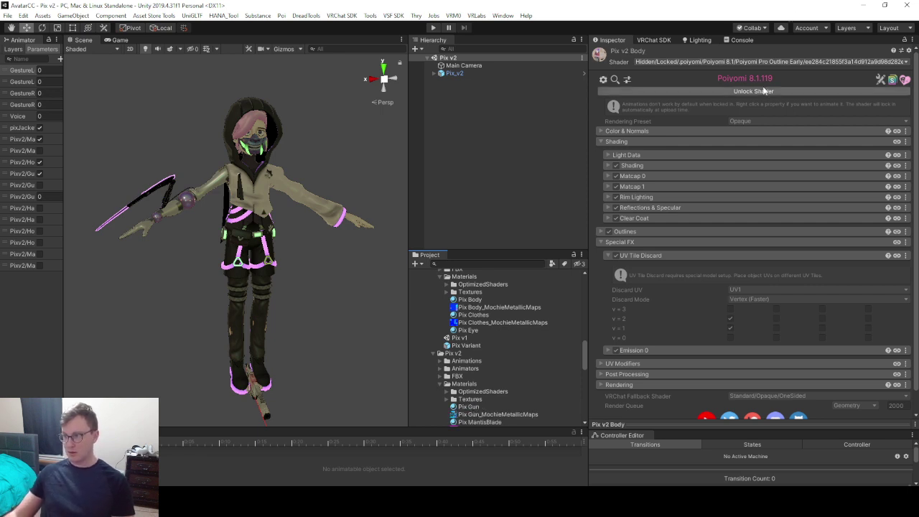
Step: Unlock the Pix v2 Body material's Poiyomi shader
left_click(760, 91)
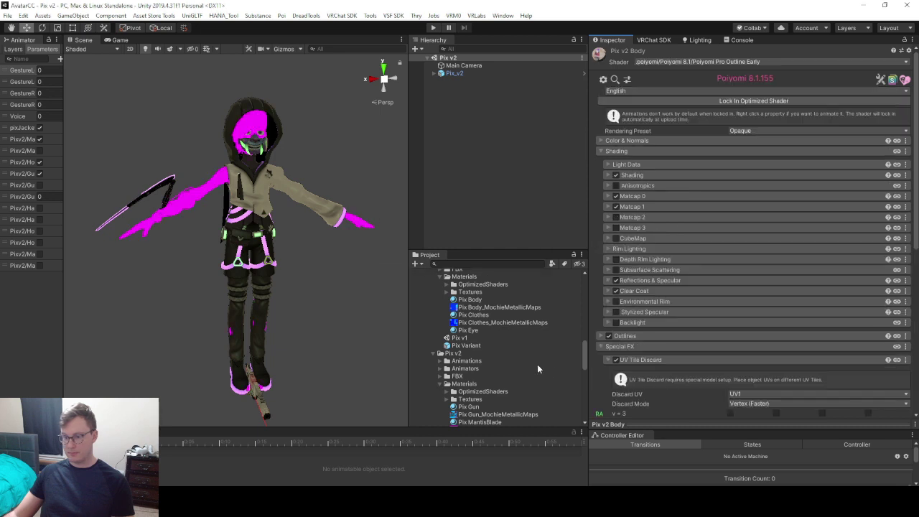
scroll(666, 292, "down", 6)
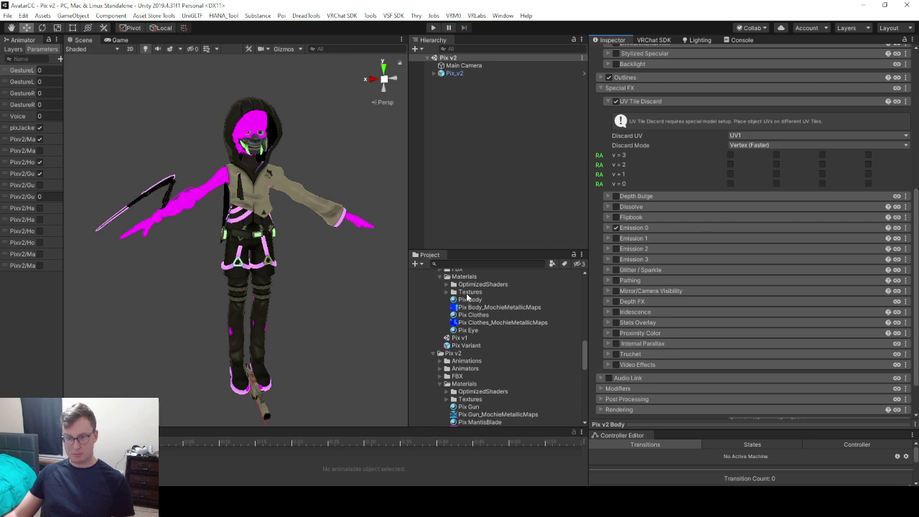
scroll(636, 225, "up", 6)
Step: Expand Color & Normals and locate the main texture in the project
left_click(603, 140)
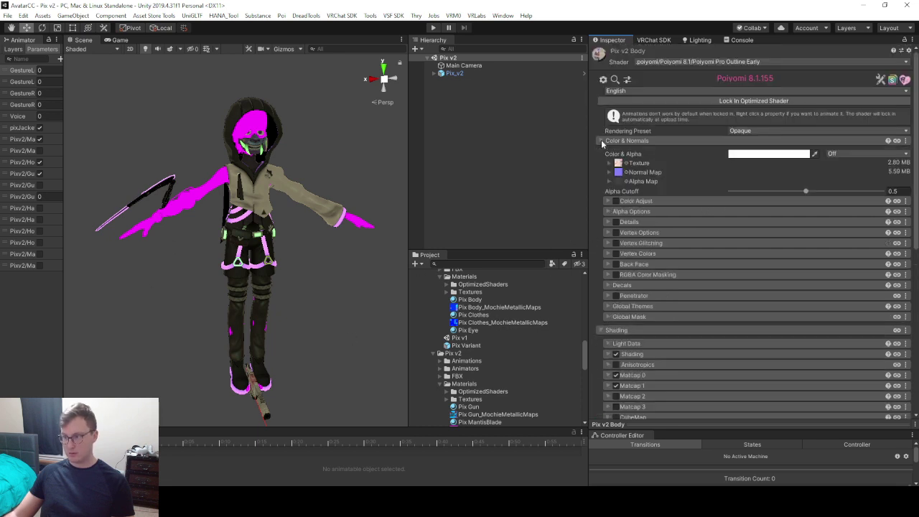
left_click(620, 164)
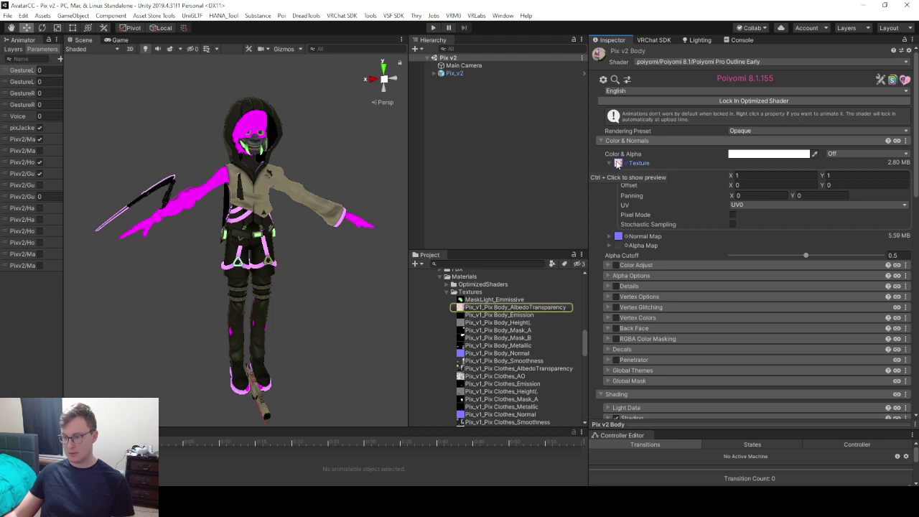
left_click(447, 293)
scroll(498, 335, "down", 5)
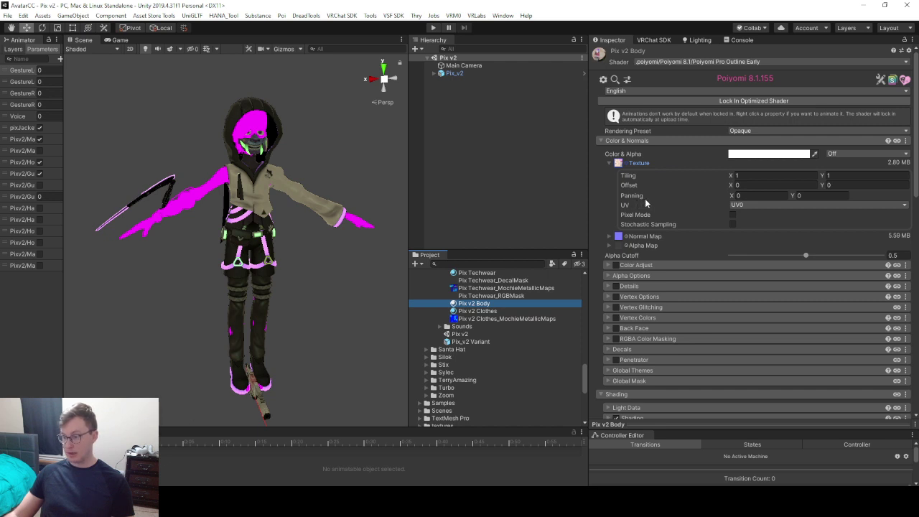
scroll(637, 208, "down", 15)
scroll(642, 213, "up", 5)
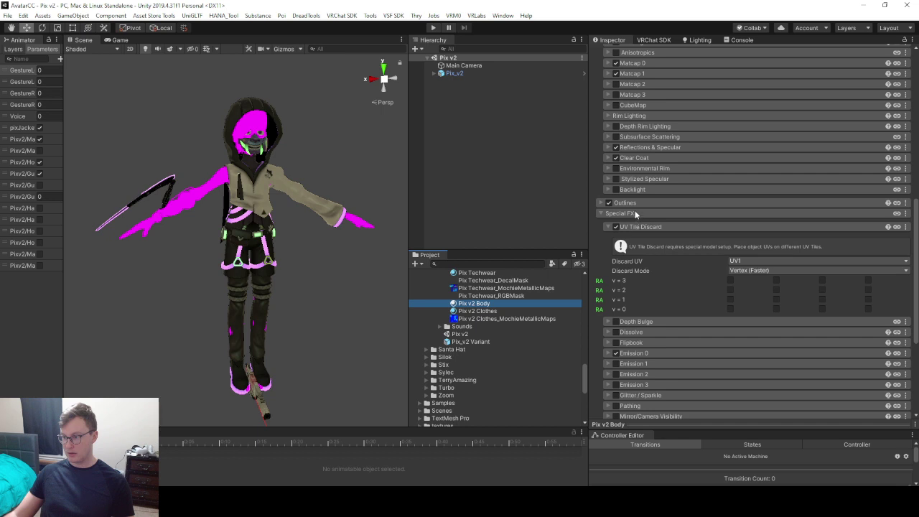
Step: Under Reflections & Specular > Maps, confirm merging the metallic maps into one texture
left_click(641, 147)
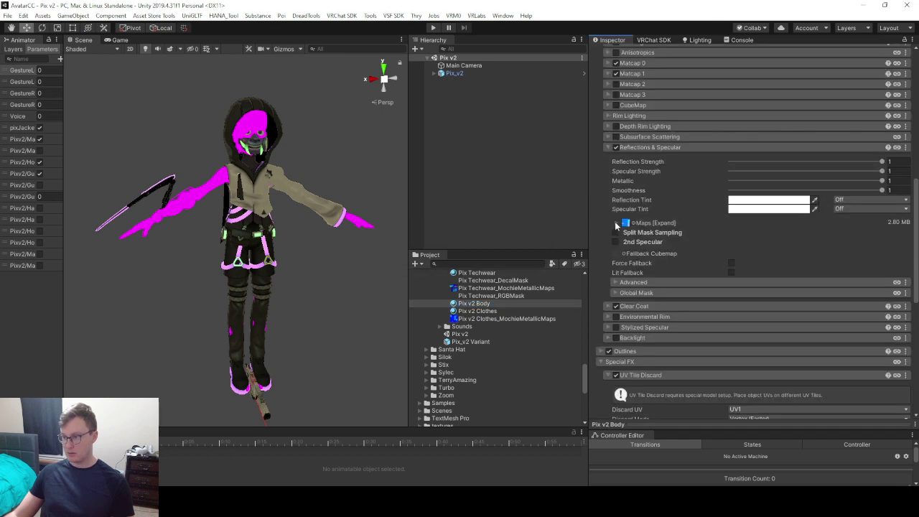
left_click(615, 224)
left_click(646, 273)
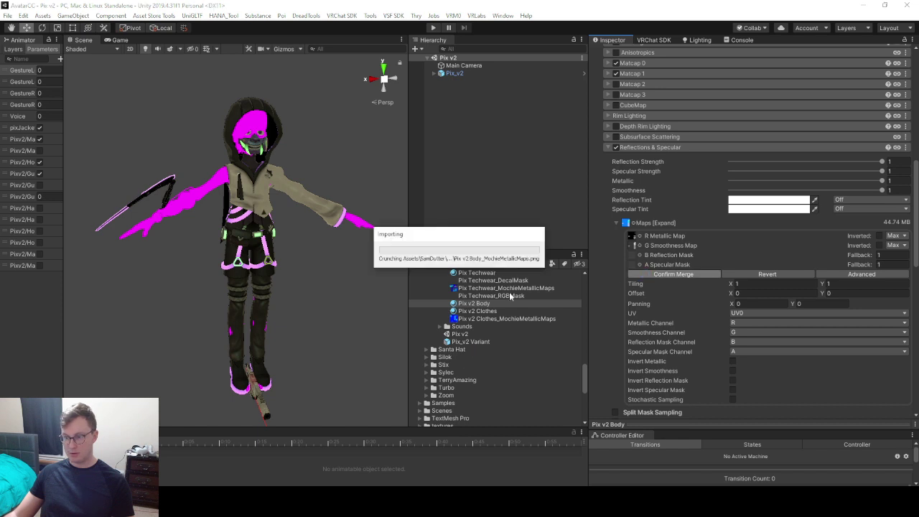
left_click(616, 223)
left_click(649, 148)
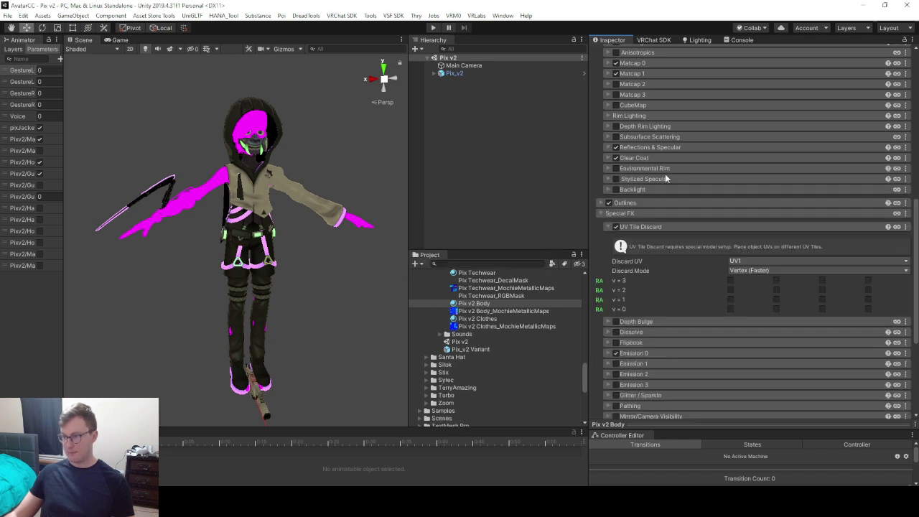
Step: Collapse UV Tile Discard and lock in the optimized shader
left_click(644, 227)
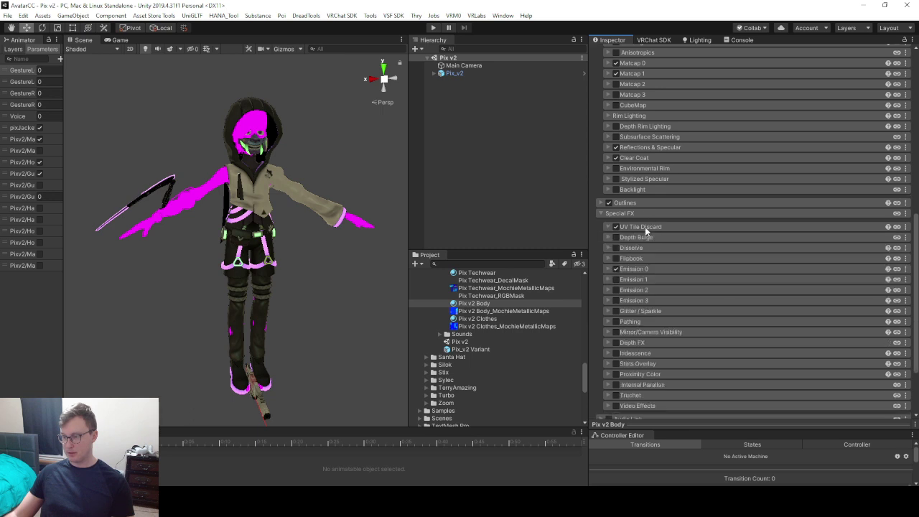
scroll(655, 284, "down", 3)
scroll(655, 285, "up", 10)
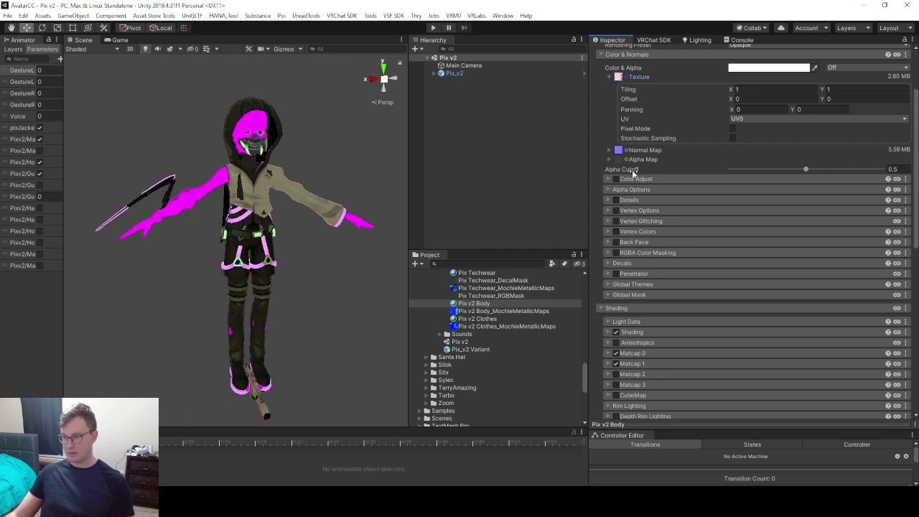
scroll(633, 174, "up", 3)
left_click(727, 101)
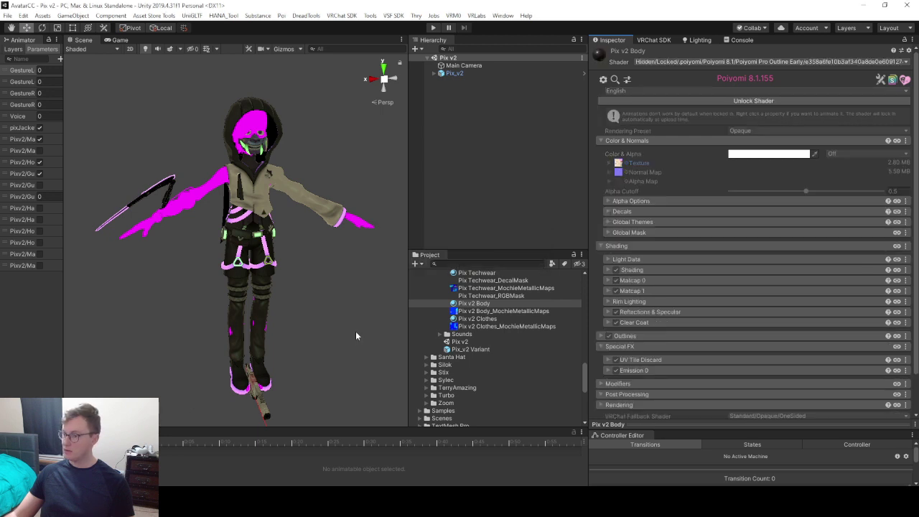
Step: Unlock the shader, rename Pix v2 Body to 'Pix Body', and view its metallic maps texture
left_click(770, 100)
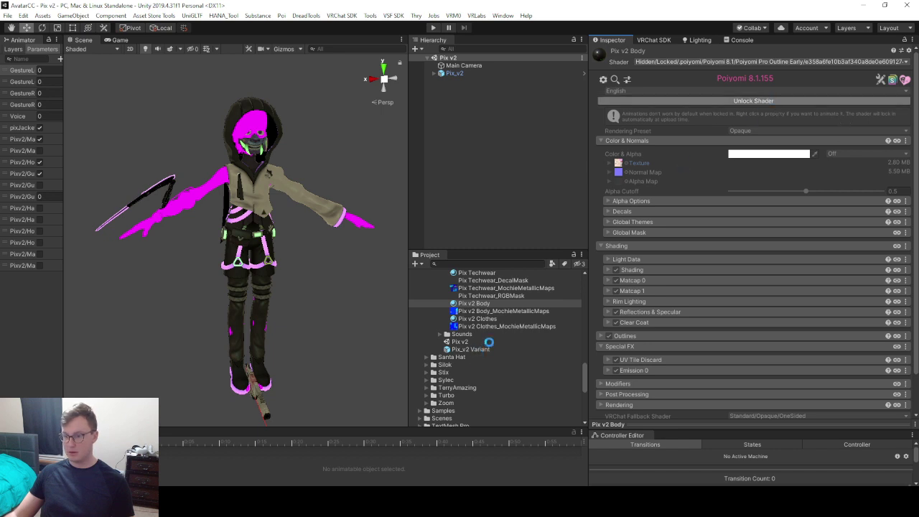
left_click(477, 305)
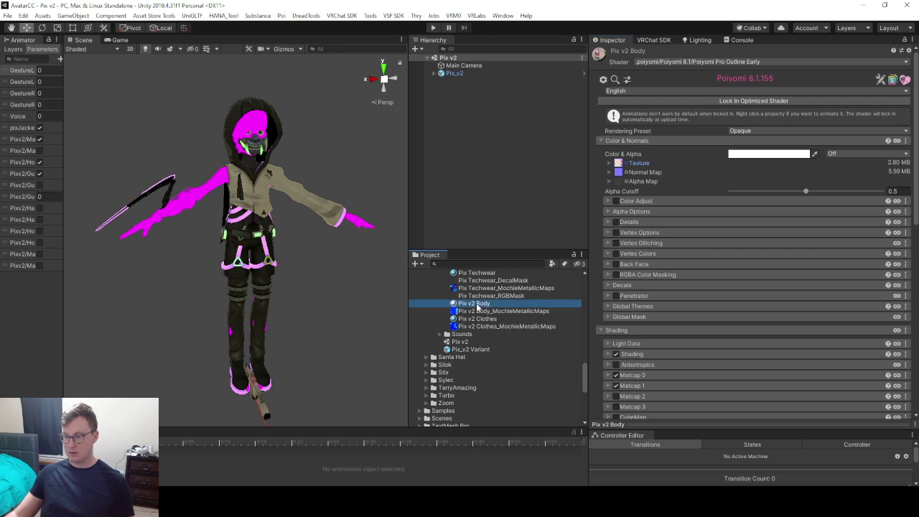
left_click(478, 305)
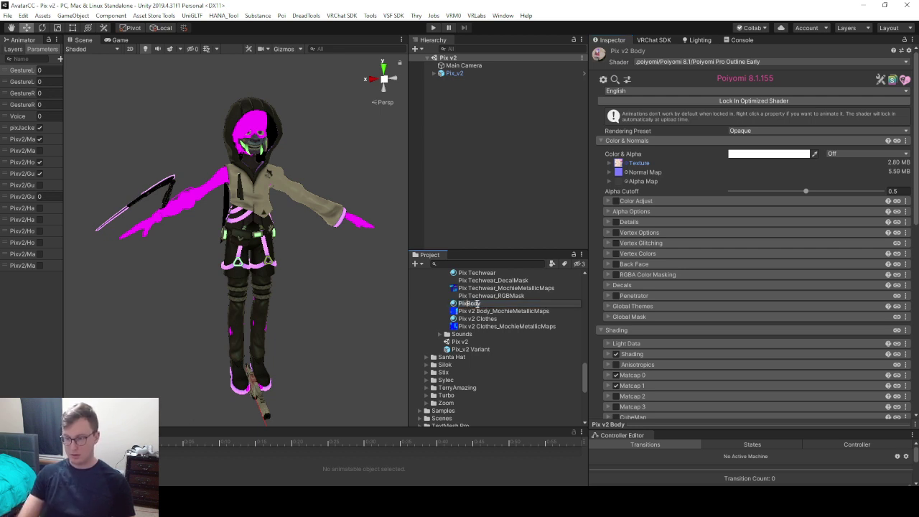
key("Return")
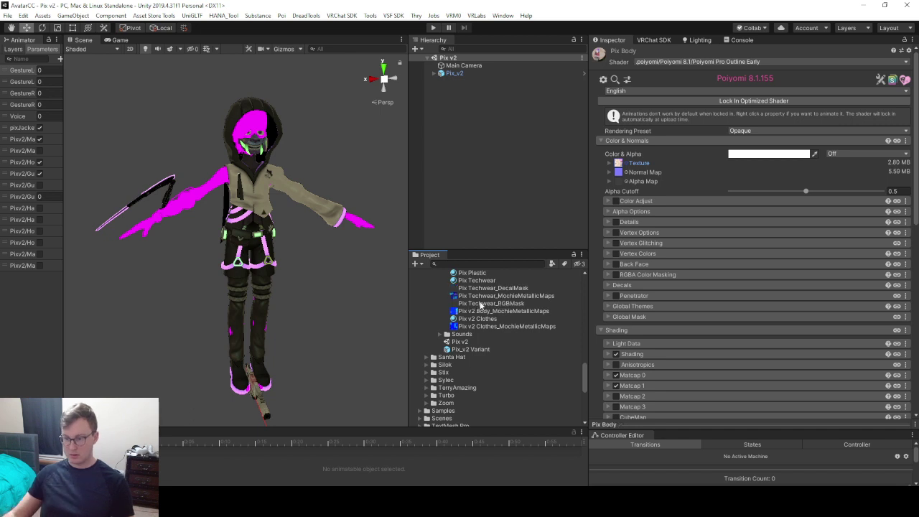
scroll(489, 324, "up", 2)
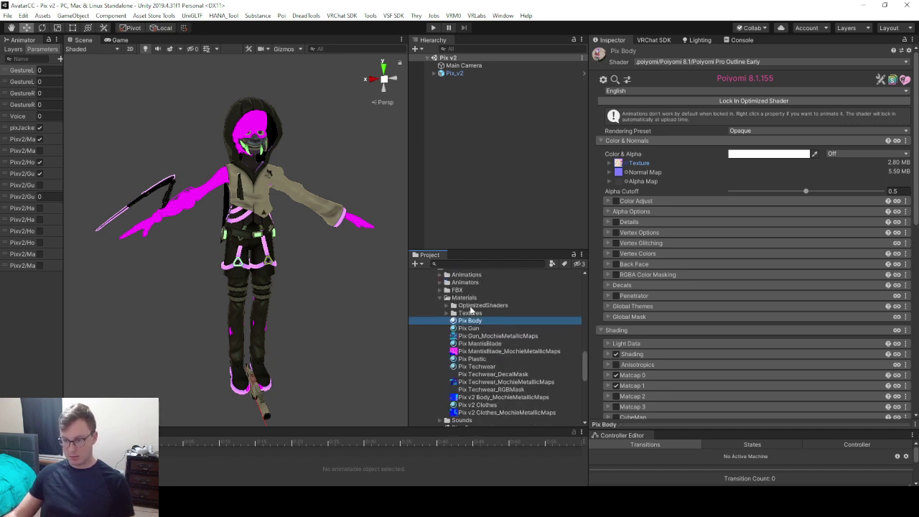
scroll(485, 321, "down", 3)
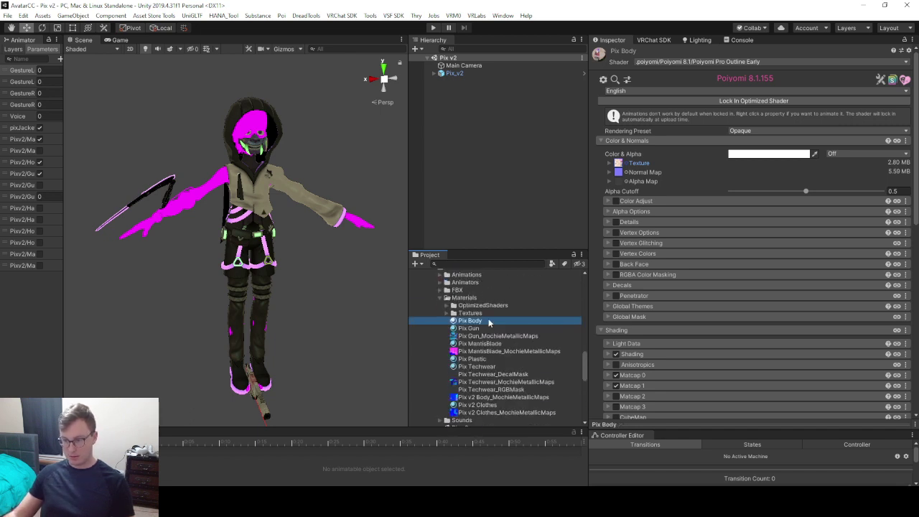
left_click(488, 397)
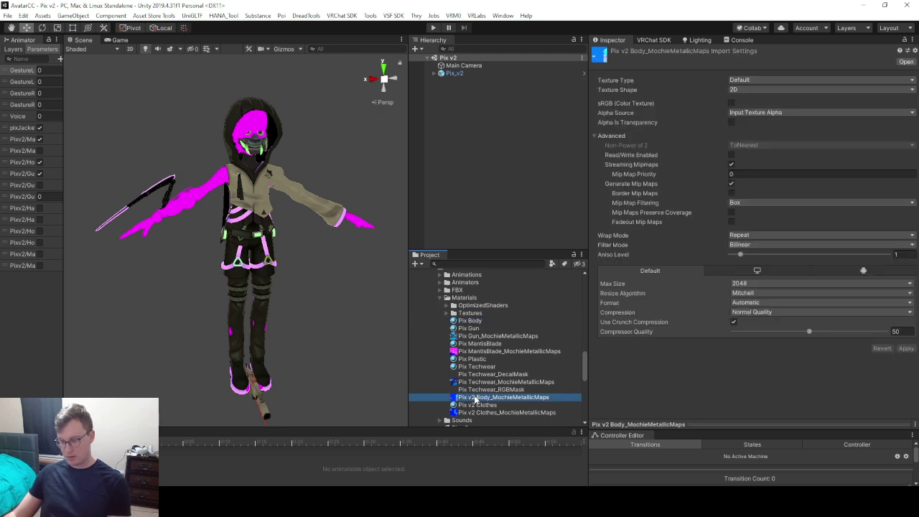
Step: Dismiss the import settings prompt and open Pix Body's Reflections & Specular Maps
left_click(485, 280)
left_click(470, 321)
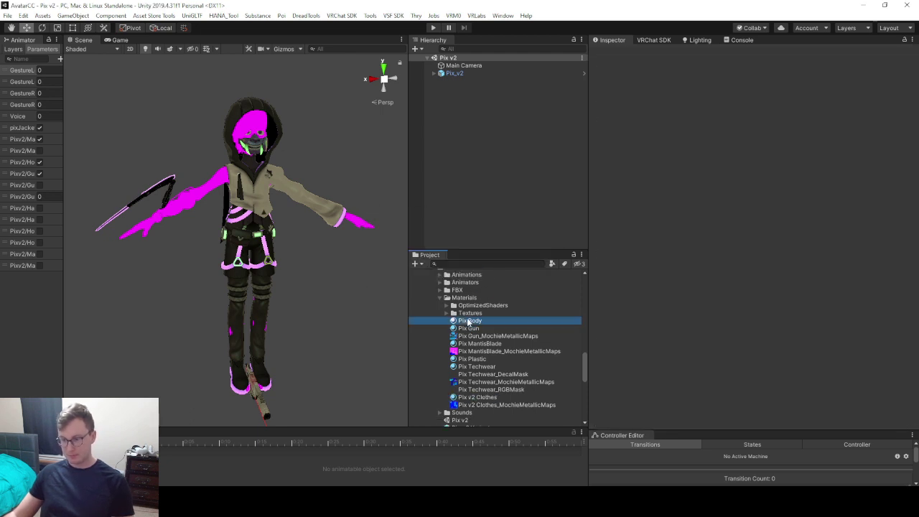
scroll(668, 296, "down", 5)
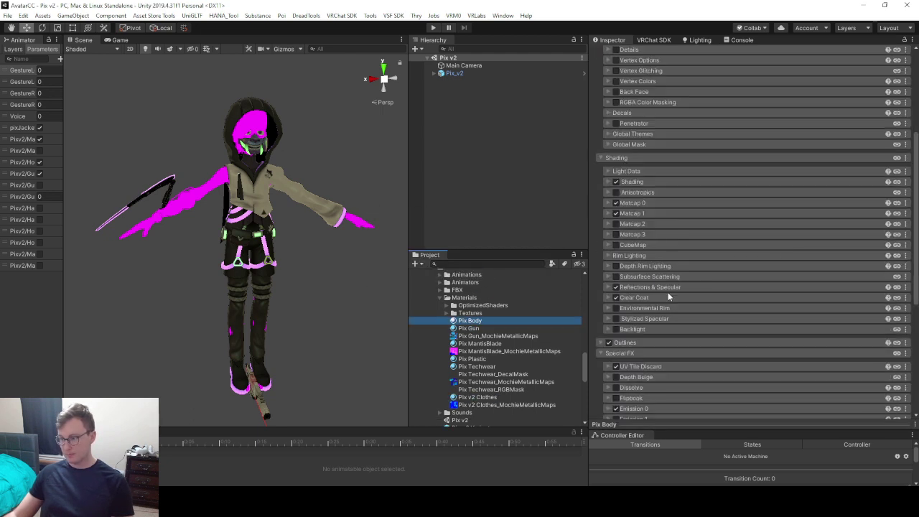
left_click(607, 286)
scroll(611, 273, "down", 3)
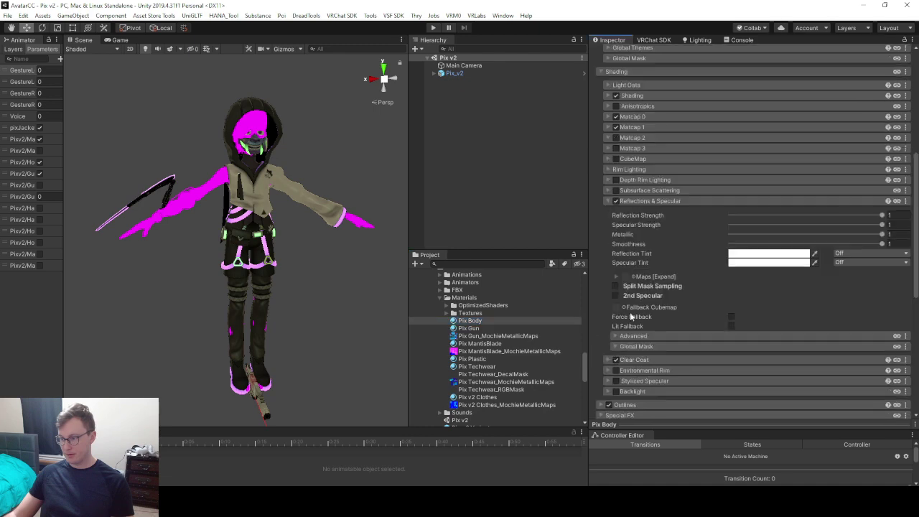
left_click(615, 276)
scroll(687, 224, "up", 10)
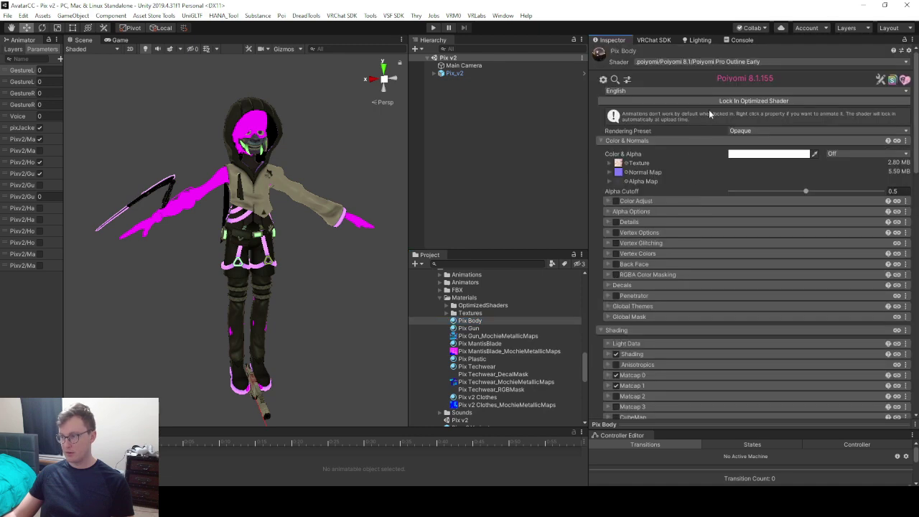
scroll(709, 109, "down", 10)
scroll(668, 203, "up", 2)
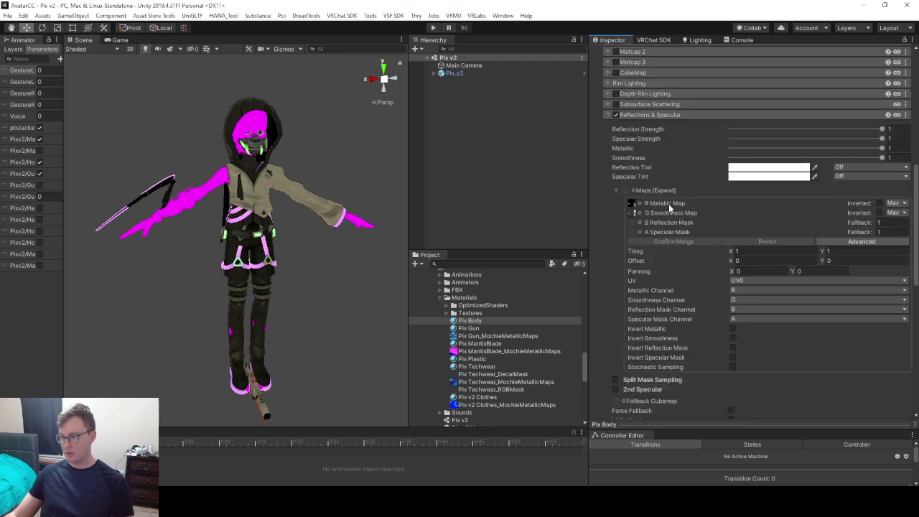
Step: Assign a body texture to the R Metallic Map slot, then select Pix v1's Pix Body
left_click(628, 191)
left_click(628, 191)
left_click(630, 204)
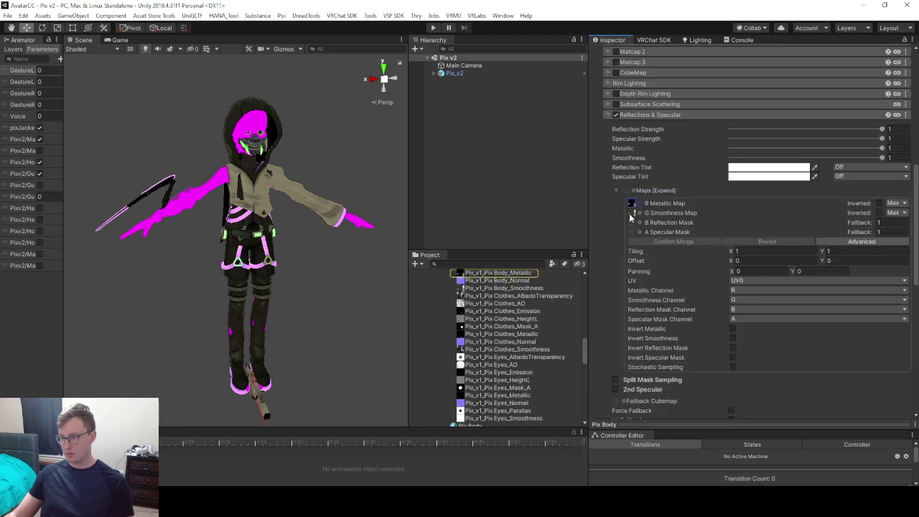
left_click(630, 214)
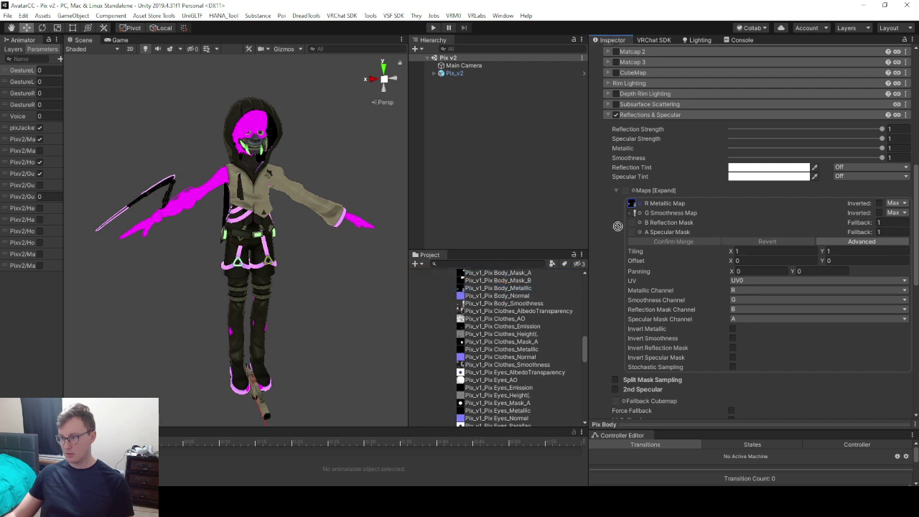
left_click_drag(626, 206, 631, 204)
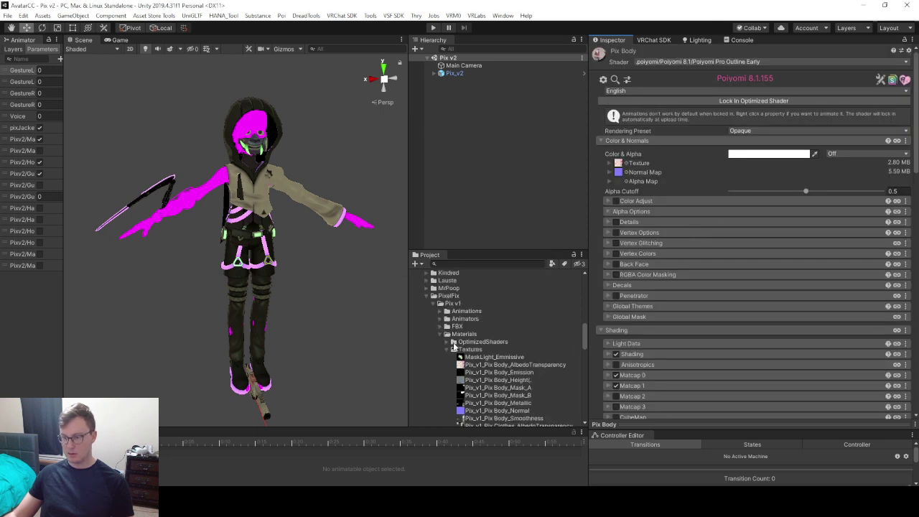
scroll(523, 323, "up", 2)
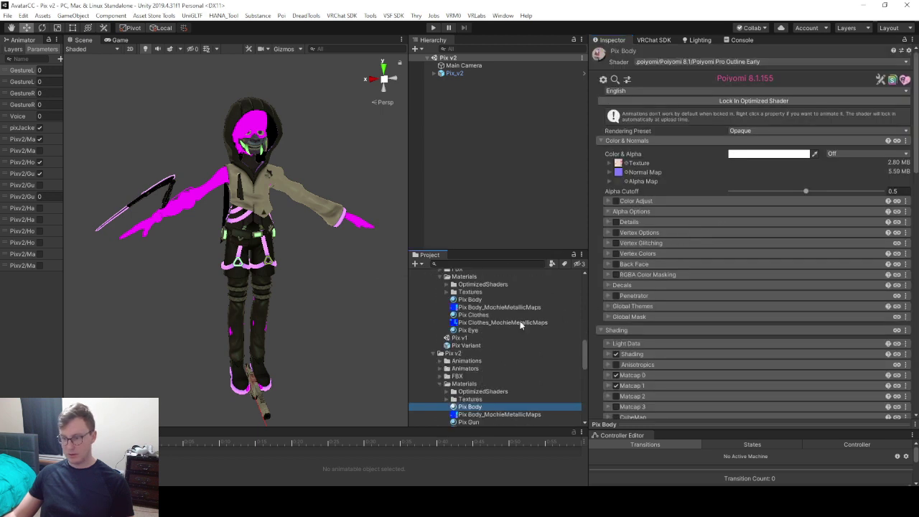
left_click(467, 301)
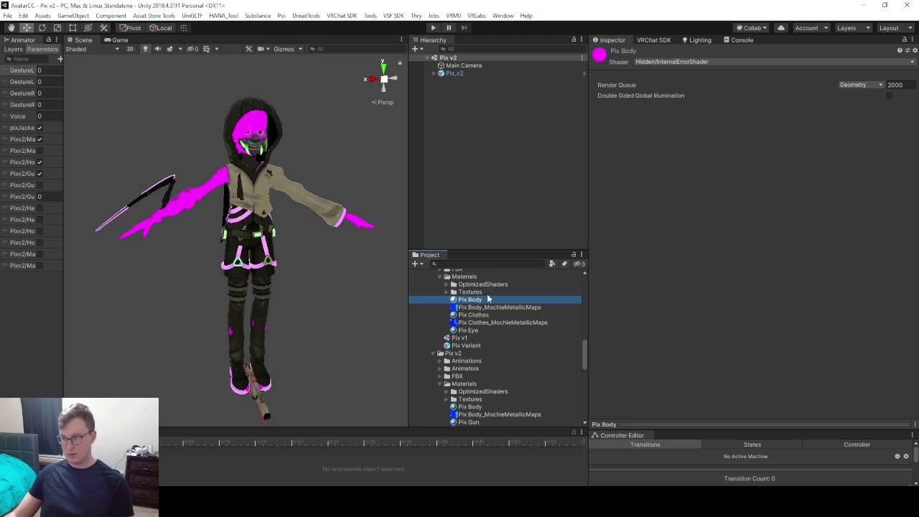
Step: Switch Pix v1's Pix Body material to the Poiyomi 8.1 Pro Outline Early shader
left_click(474, 314)
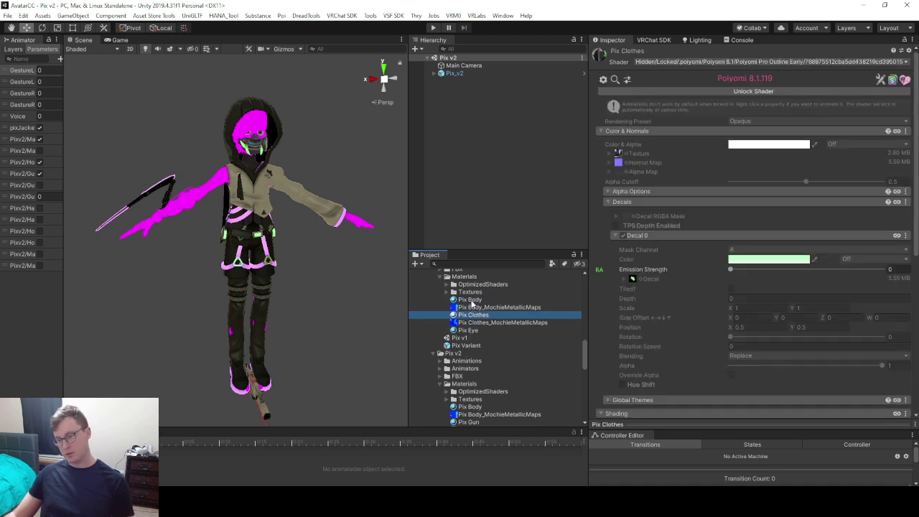
left_click(472, 300)
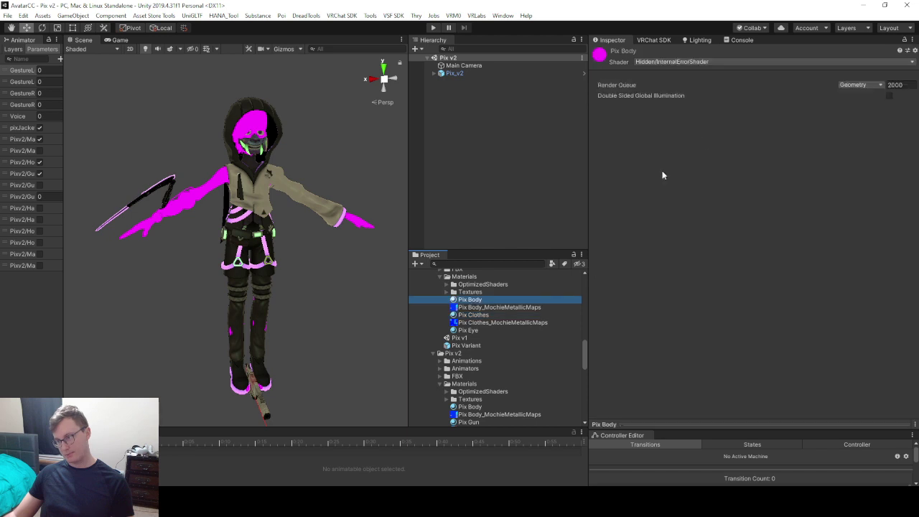
left_click(722, 65)
left_click(652, 102)
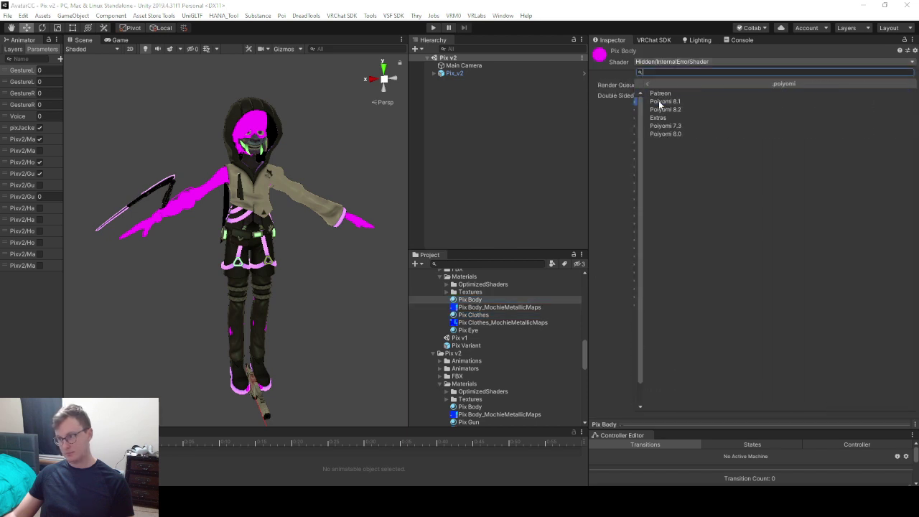
left_click(663, 101)
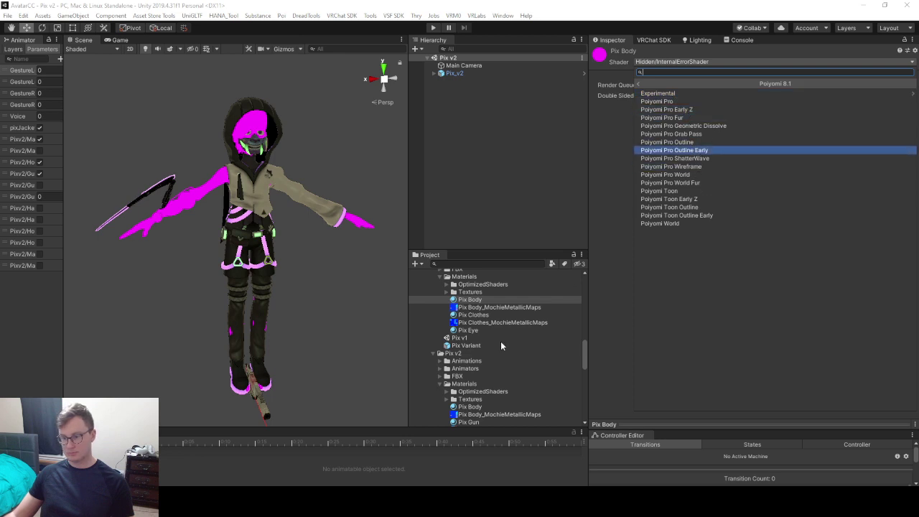
key("Return")
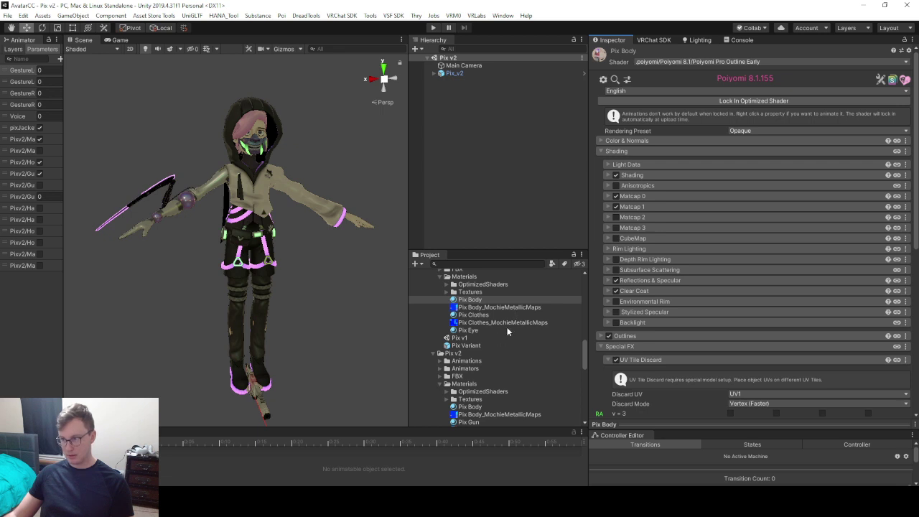
scroll(507, 326, "down", 2)
Step: On Pix v2's Pix Body, set UV Tile Discard UV to UV0 and lock in the optimized shader
left_click(461, 380)
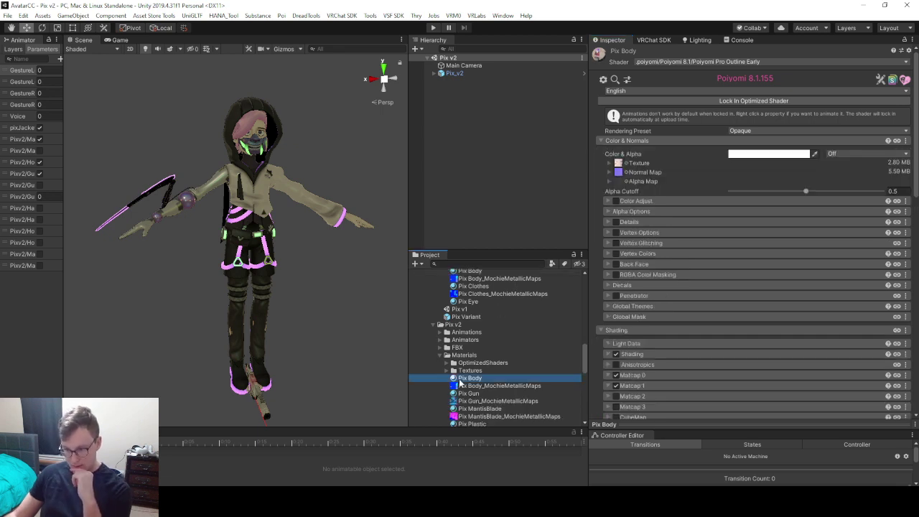
left_click(703, 101)
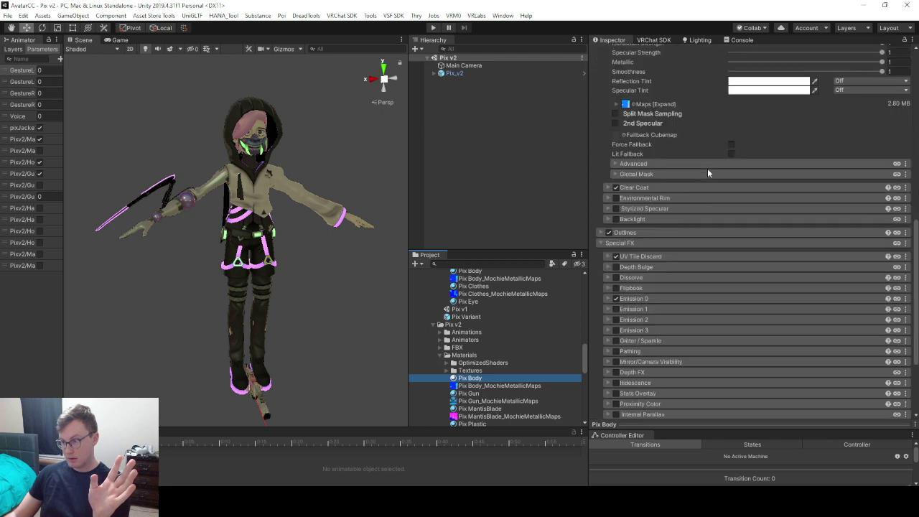
left_click(635, 139)
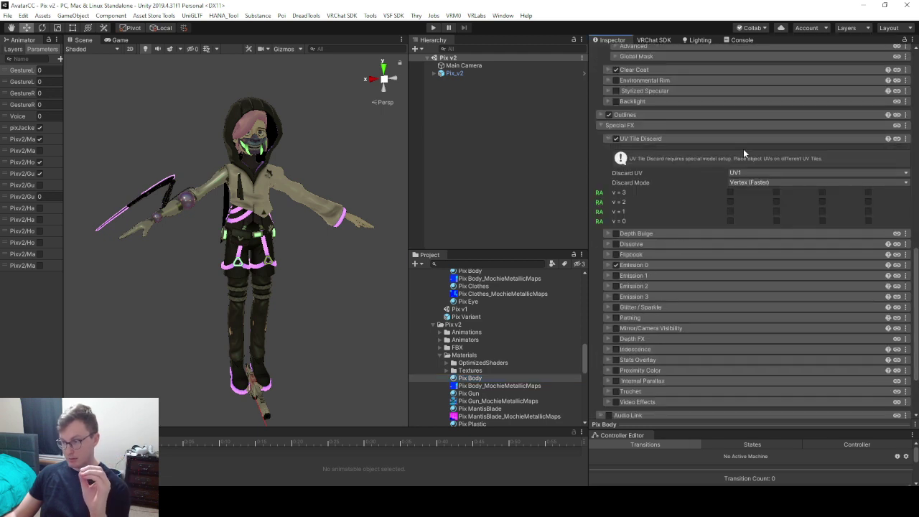
left_click(745, 172)
left_click(747, 179)
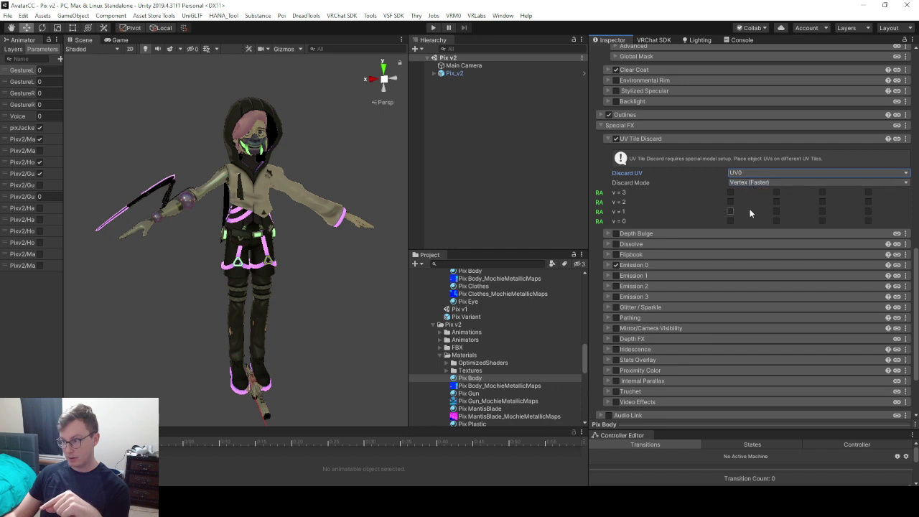
scroll(748, 228, "up", 15)
left_click(721, 103)
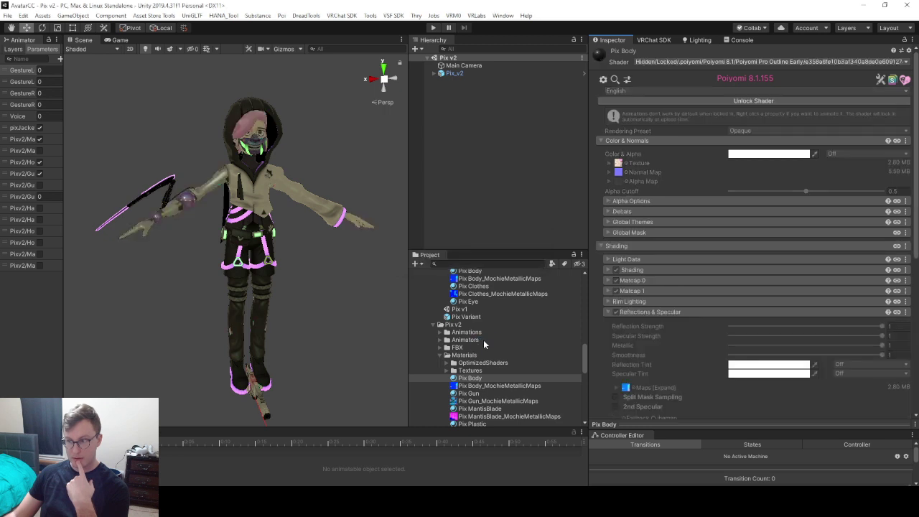
scroll(637, 273, "down", 8)
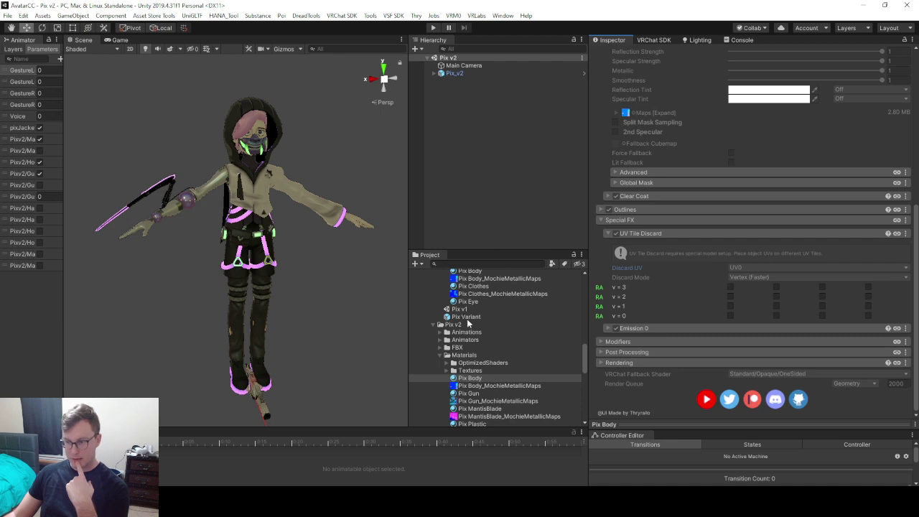
scroll(457, 329, "up", 3)
Step: Remap the Pix model's body material slot to Pix Body and apply the import settings
left_click(440, 297)
left_click(454, 306)
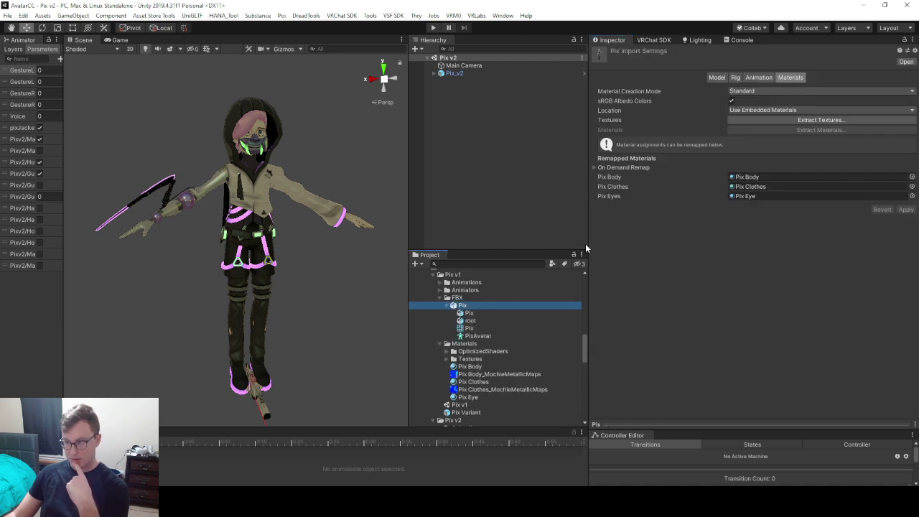
scroll(464, 333, "down", 7)
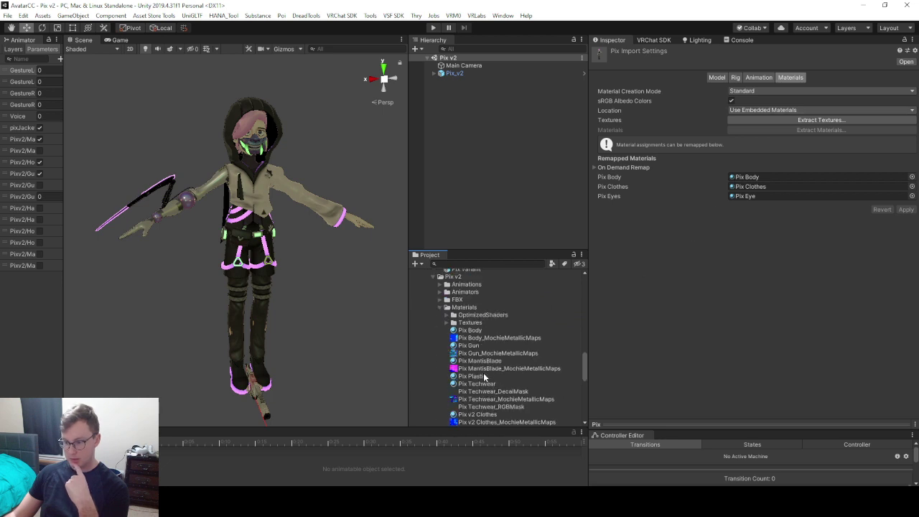
left_click_drag(464, 334, 744, 178)
left_click(903, 209)
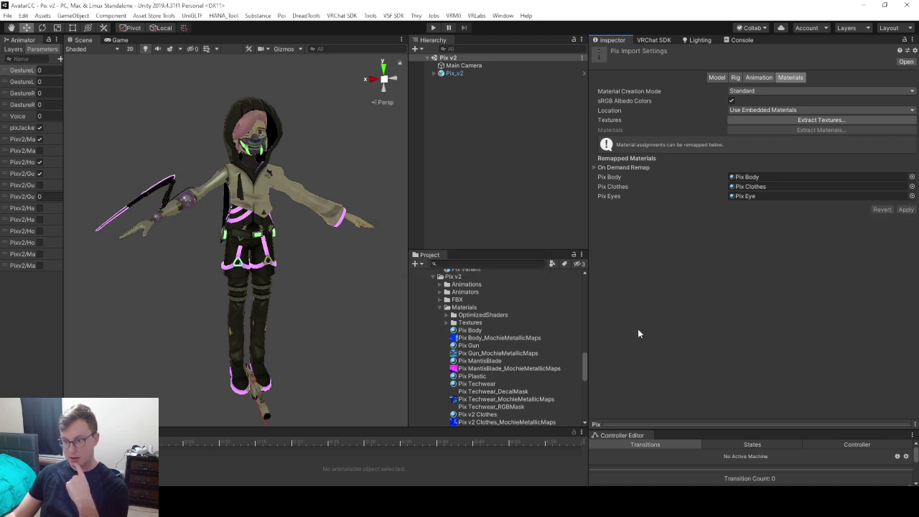
Step: Tick the v = 1 tile under Special FX > UV Tile Discard on Pix Body
left_click(472, 332)
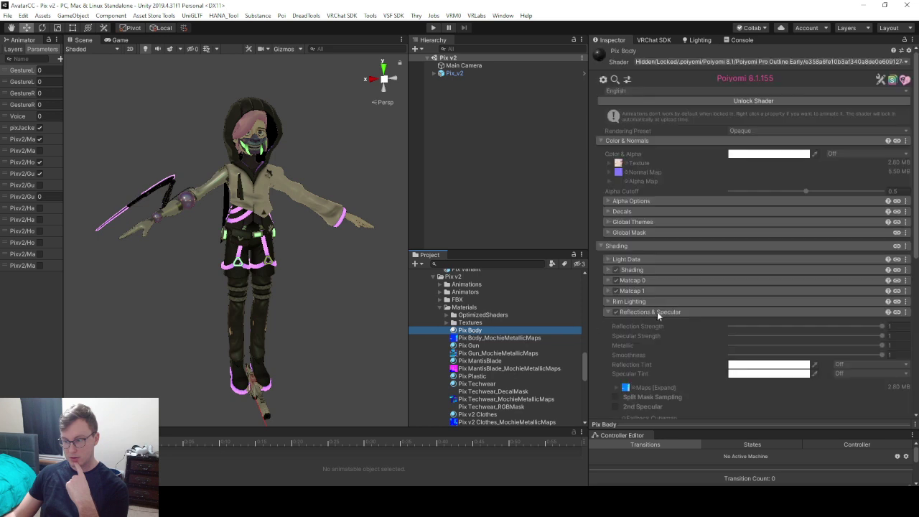
scroll(660, 316, "down", 10)
left_click(729, 316)
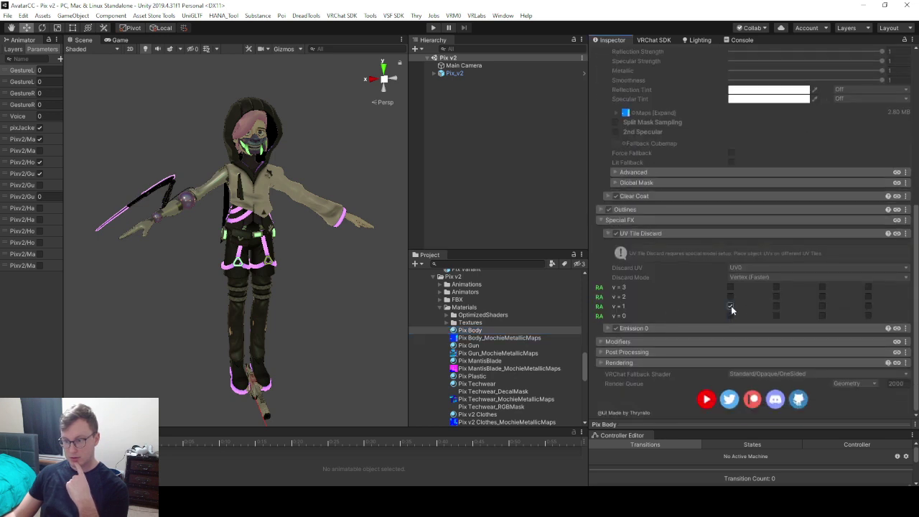
left_click(730, 306)
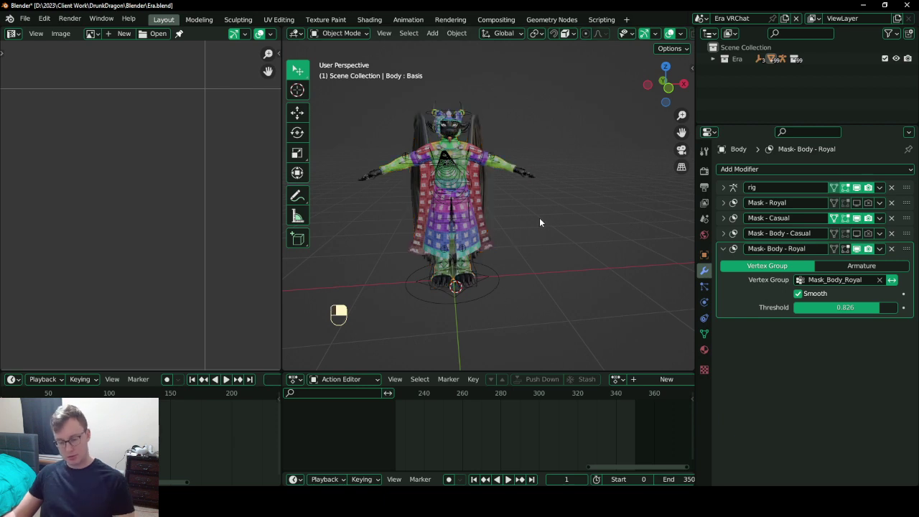
Step: Save the current Blender file and open Pix_v2.blend from the recent files list
left_click(539, 217, "ctrl")
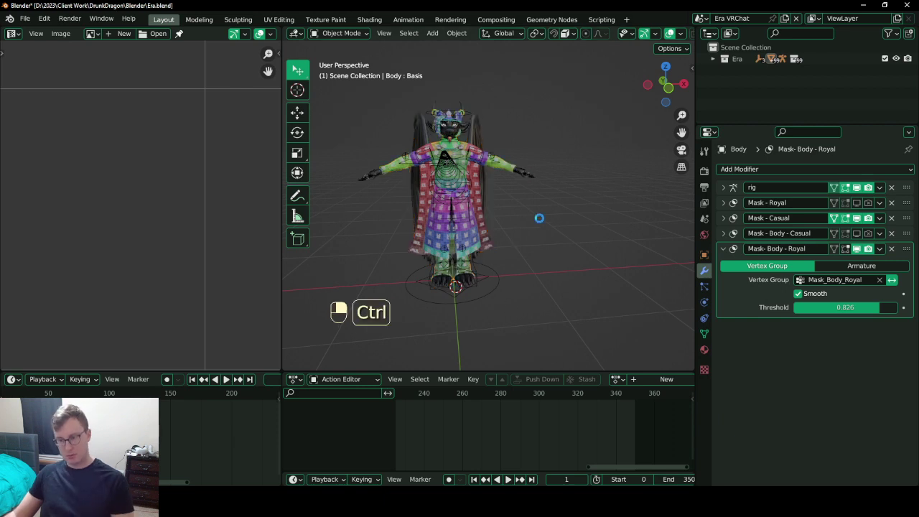
key("ctrl+s")
left_click(24, 18)
mouse_move(72, 54)
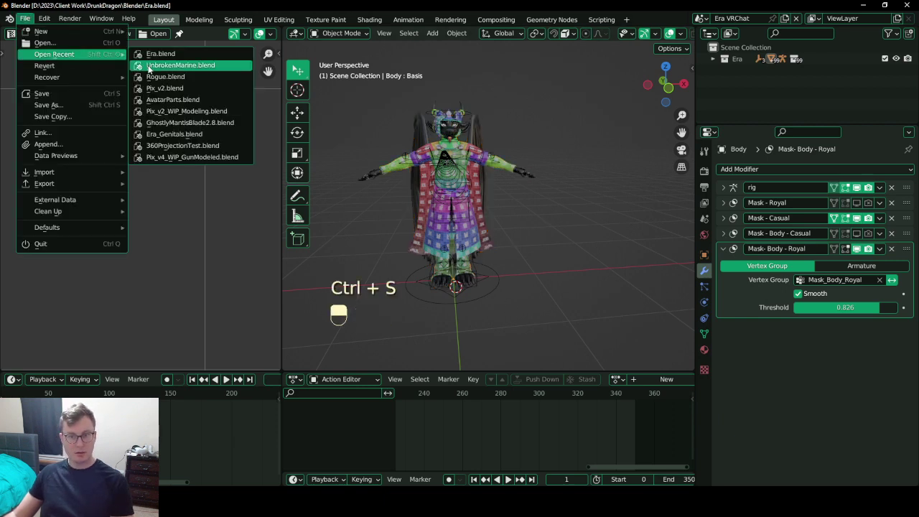
left_click(165, 87)
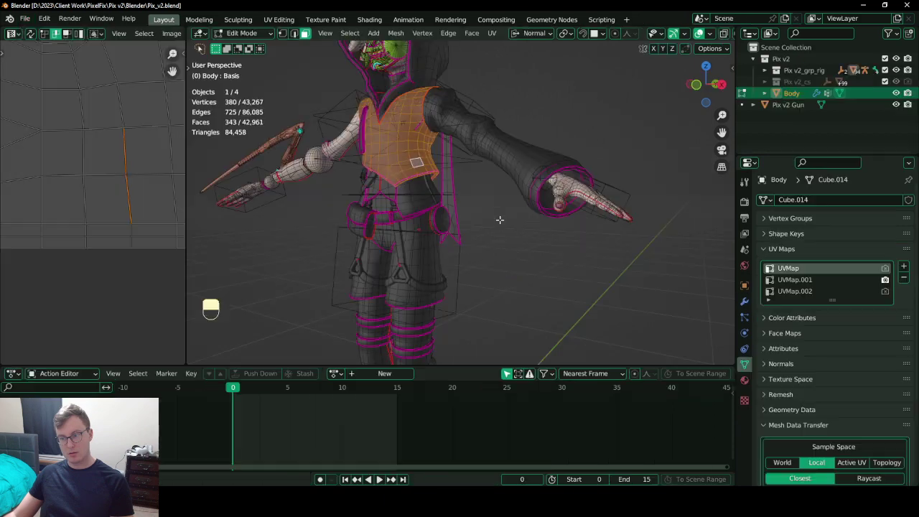
Step: Save Pix_v2 and, in Edit Mode, select all faces assigned to the Pix Body material
key("Tab")
key("ctrl+s")
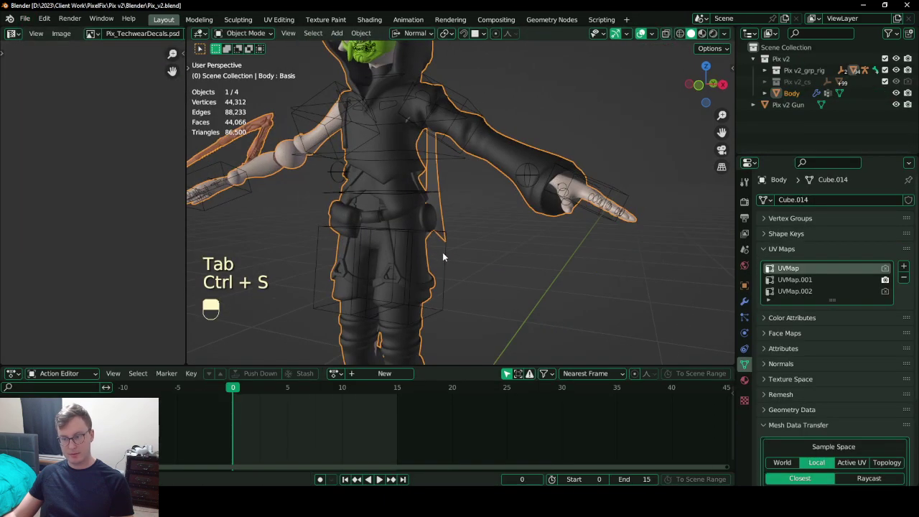
key("Tab")
key("Tab")
key("Tab")
key("a")
scroll(242, 228, "down", 4)
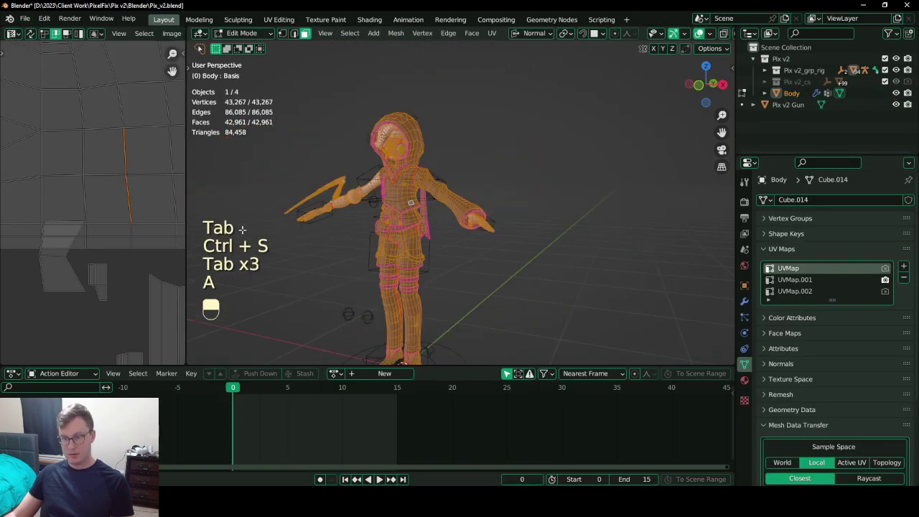
key("alt+a")
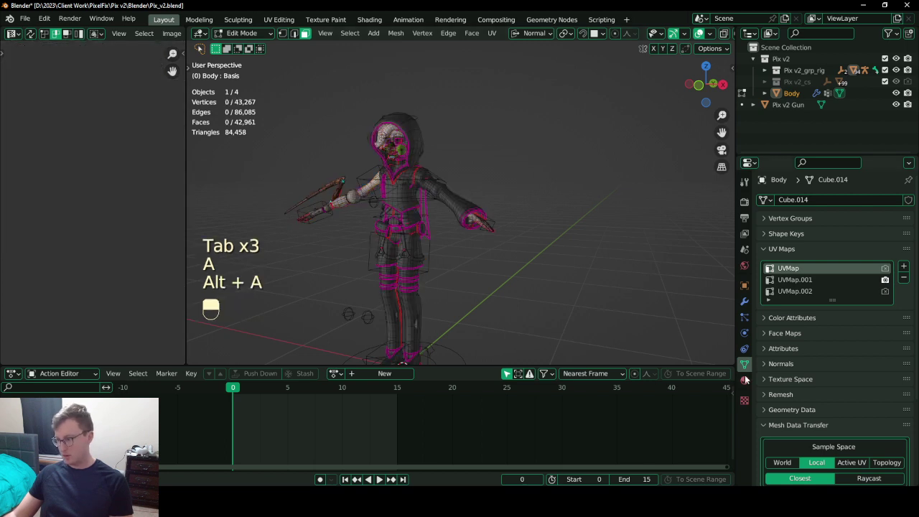
left_click(744, 380)
left_click(786, 202)
left_click(834, 283)
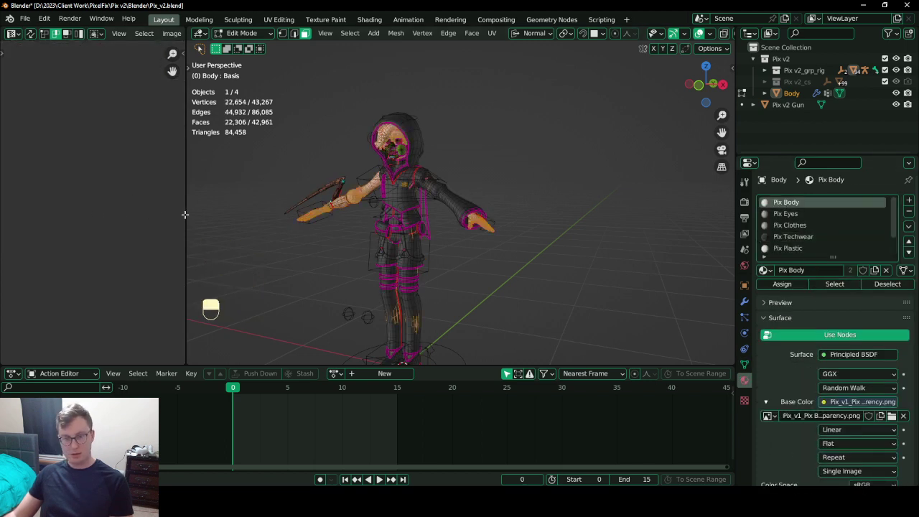
Step: Make UVMap the render UV map for the body mesh, then leave Edit Mode and save
scroll(229, 226, "down", 10)
key("Tab")
key("Tab")
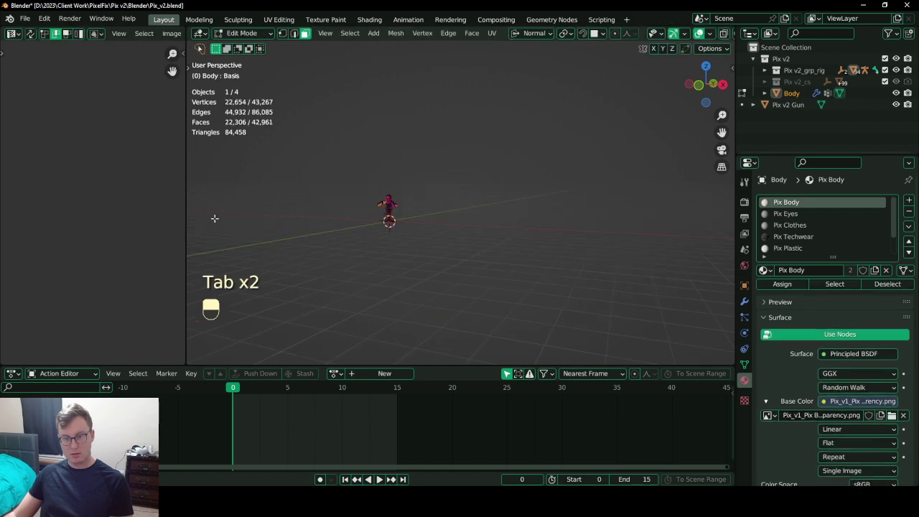
left_click_drag(186, 215, 322, 219)
scroll(70, 201, "up", 8)
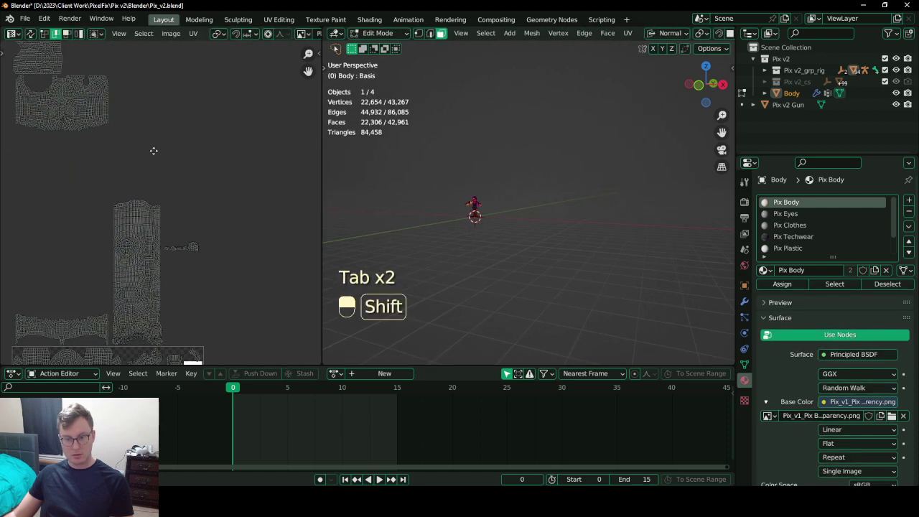
middle_click_drag(144, 139, 171, 200, "shift")
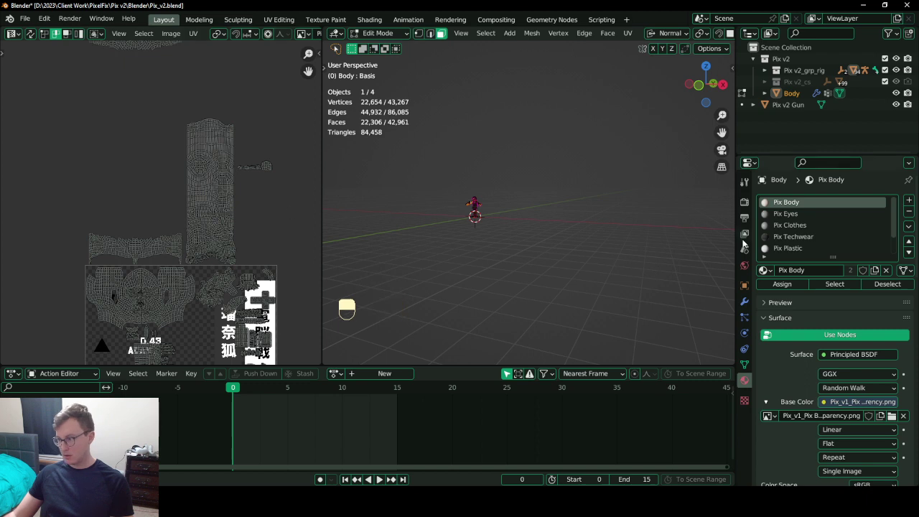
left_click(744, 365)
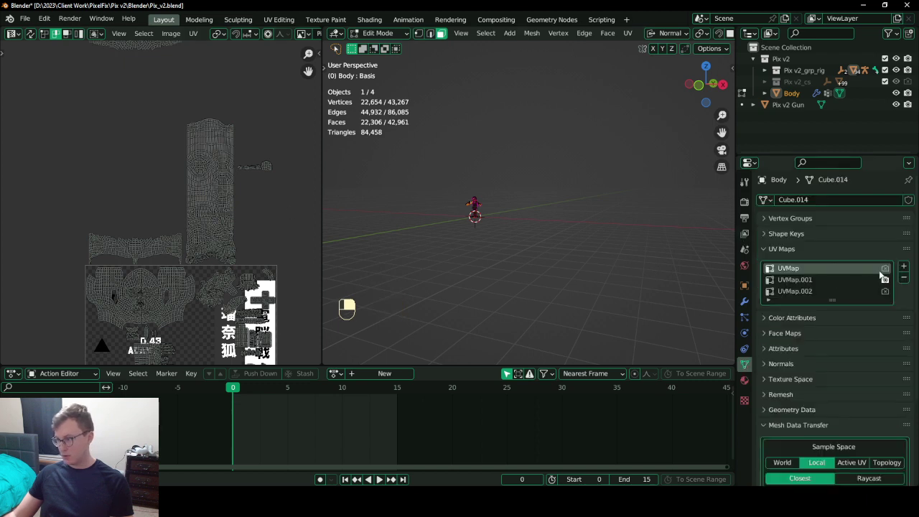
left_click(884, 267)
middle_click_drag(209, 218, 161, 193, "shift")
key("Tab")
key("ctrl+s")
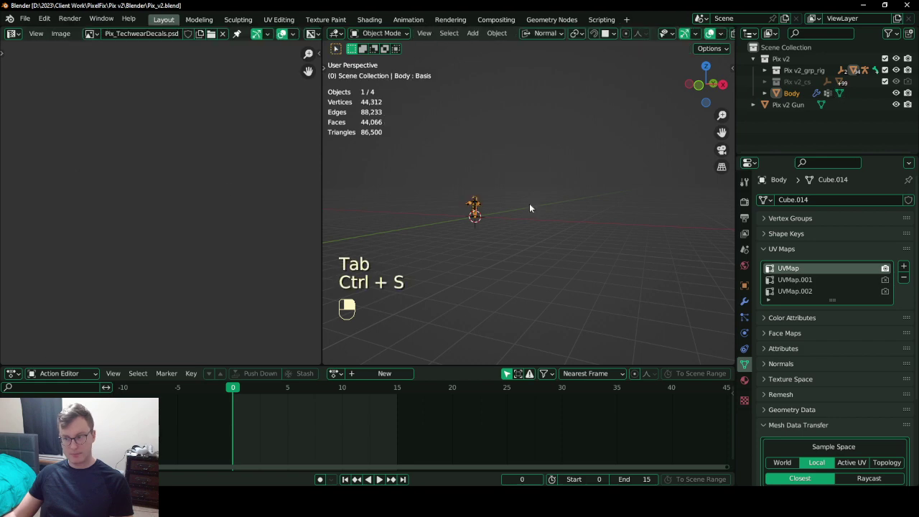
key("alt+Tab")
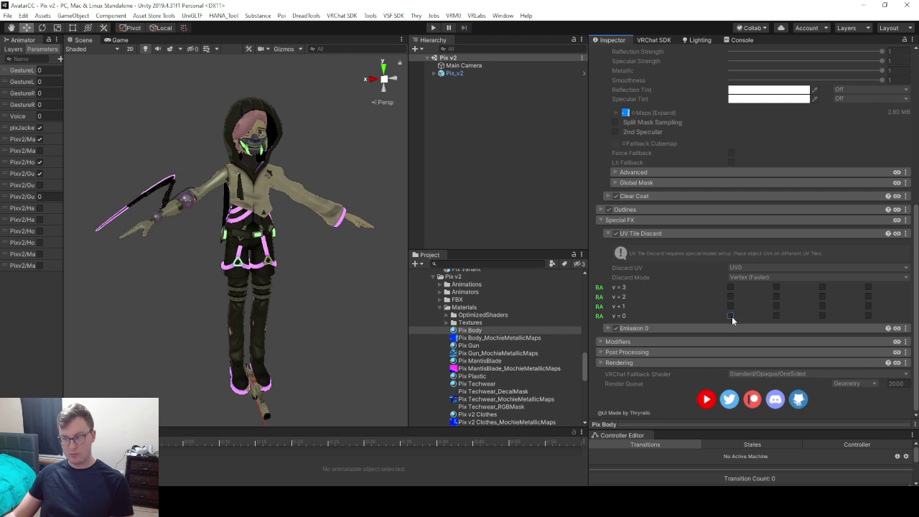
Step: Select Pix_v2's Body and toggle the v = 0 tile discard on and off to compare
scroll(708, 291, "up", 8)
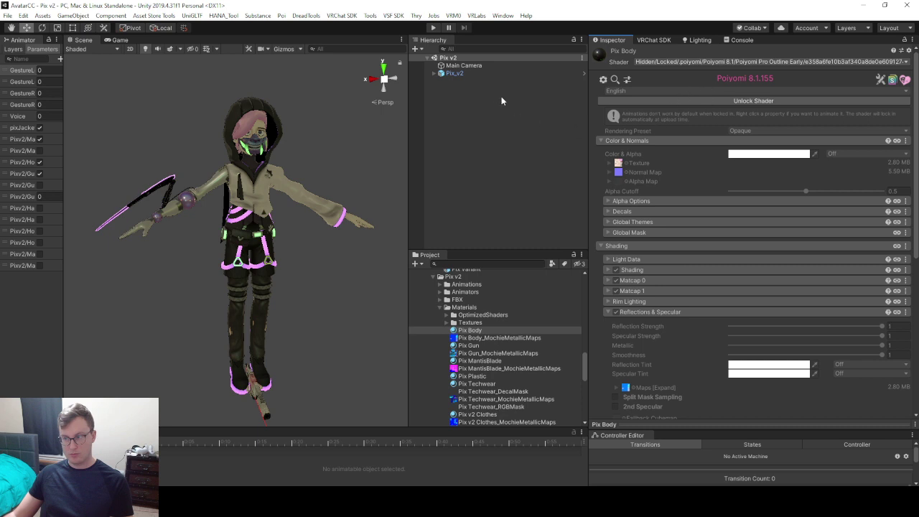
left_click(468, 74)
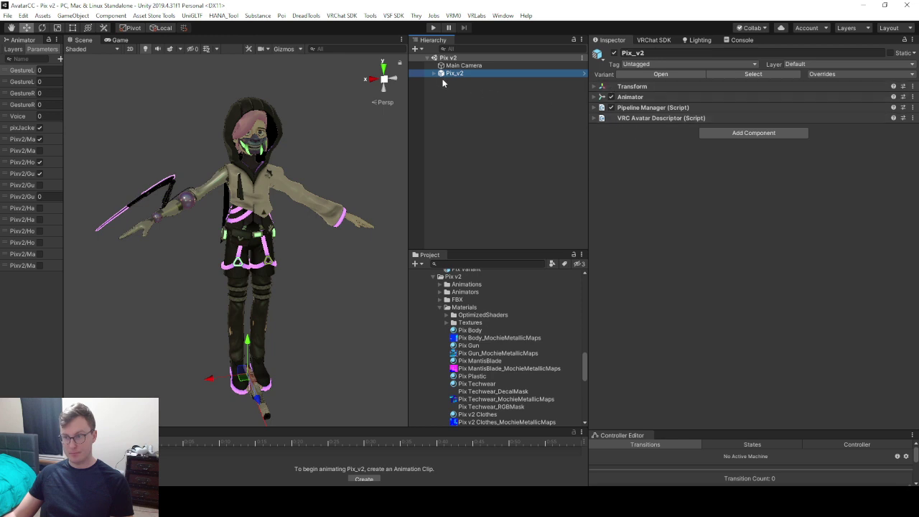
left_click(440, 74)
left_click(453, 81)
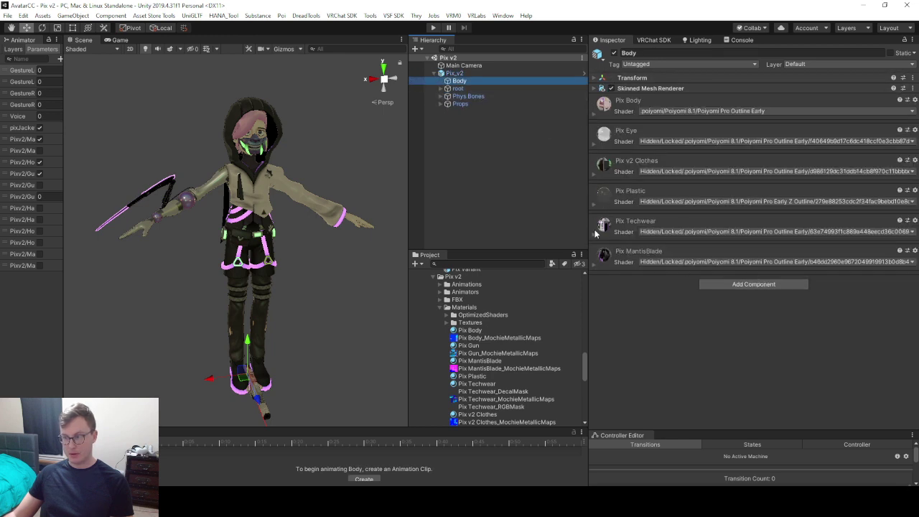
left_click(597, 115)
scroll(646, 266, "down", 10)
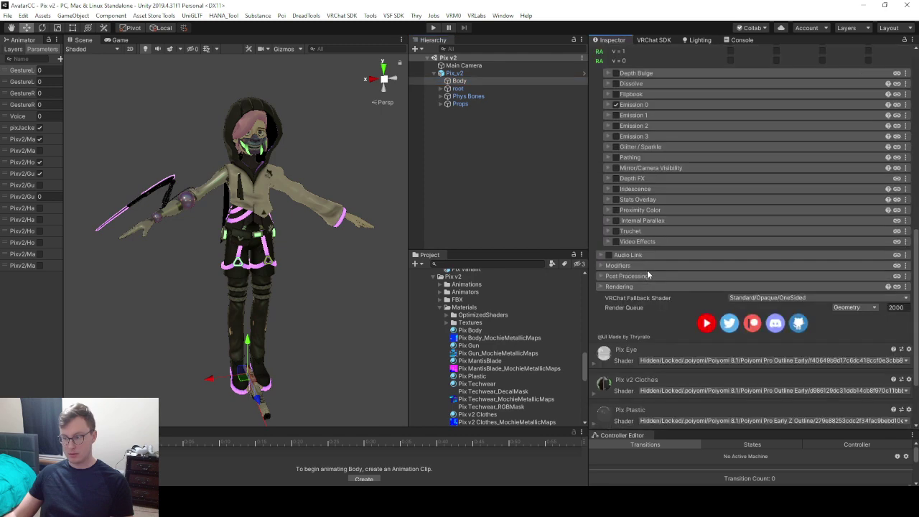
scroll(726, 228, "up", 3)
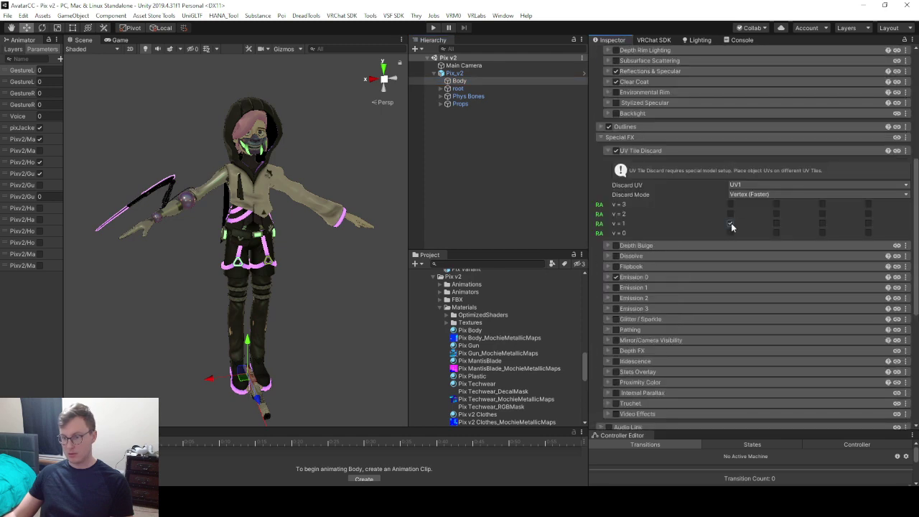
left_click(730, 233)
left_click(731, 233)
left_click(730, 233)
left_click(730, 234)
left_click(731, 234)
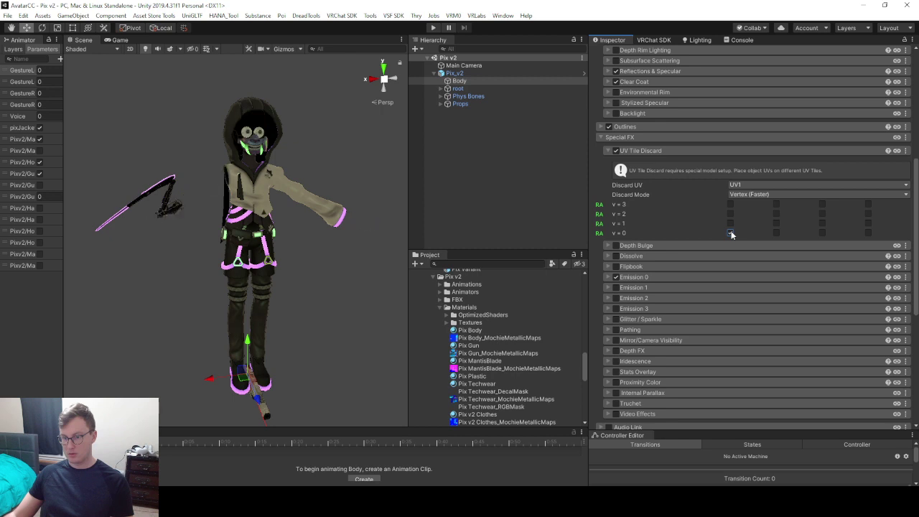
left_click(730, 233)
Step: Untick the v = 1 and v = 2 discard tiles and set Discard UV to UV0
left_click(730, 223)
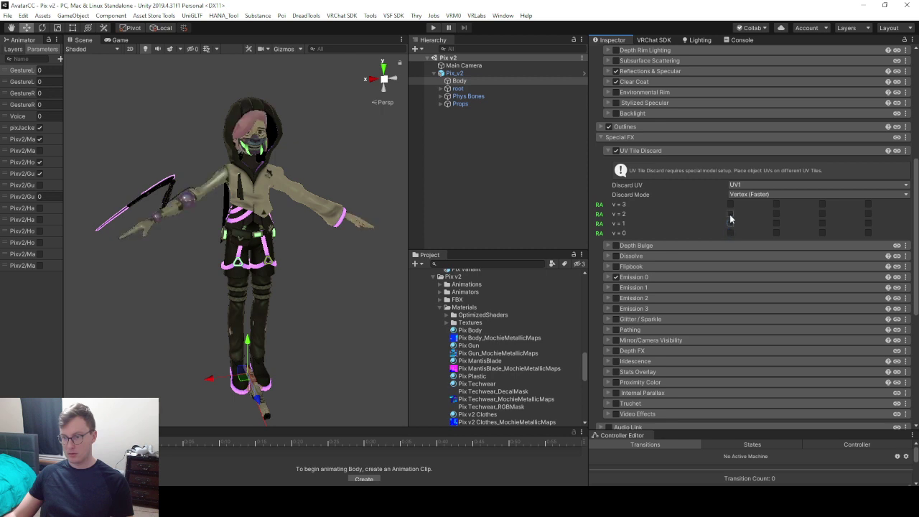
left_click(730, 214)
left_click(738, 186)
left_click(746, 195)
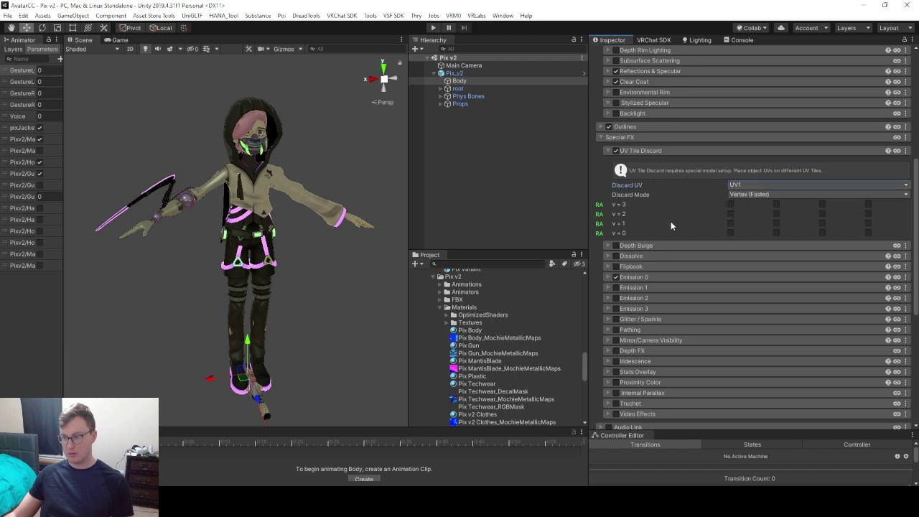
scroll(715, 213, "up", 5)
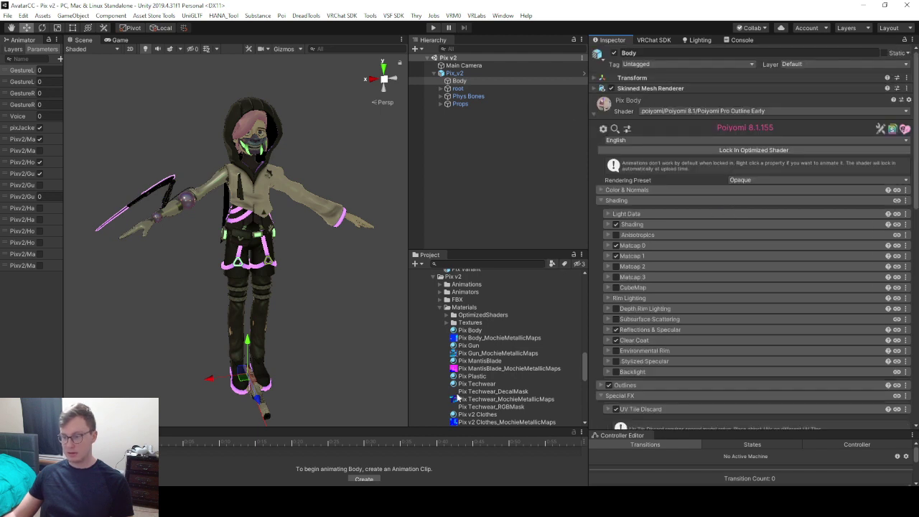
left_click(478, 330)
Step: Apply all pending overrides to the Pix_v2 avatar prefab
scroll(492, 320, "up", 2)
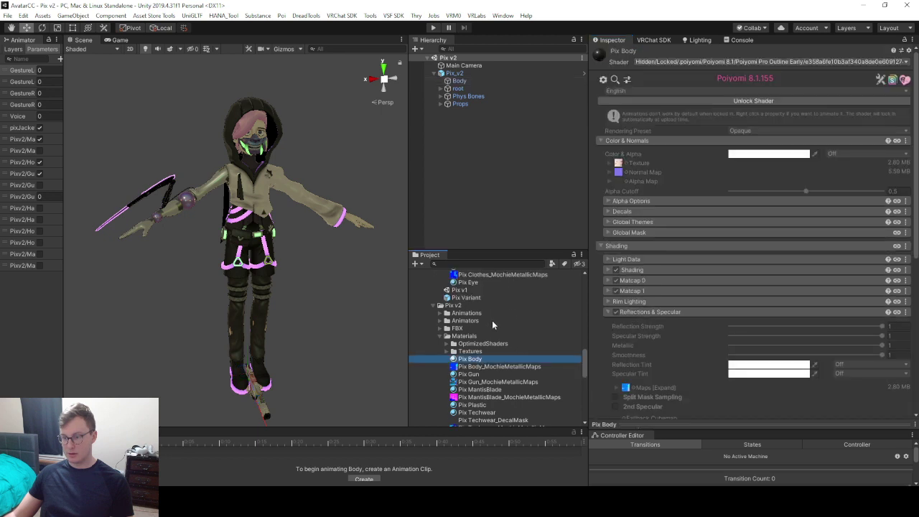
left_click(466, 73)
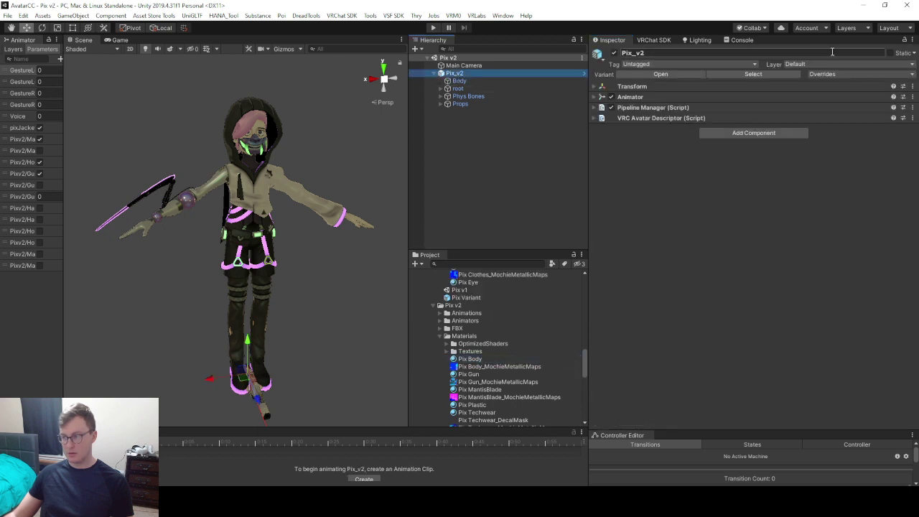
left_click(869, 74)
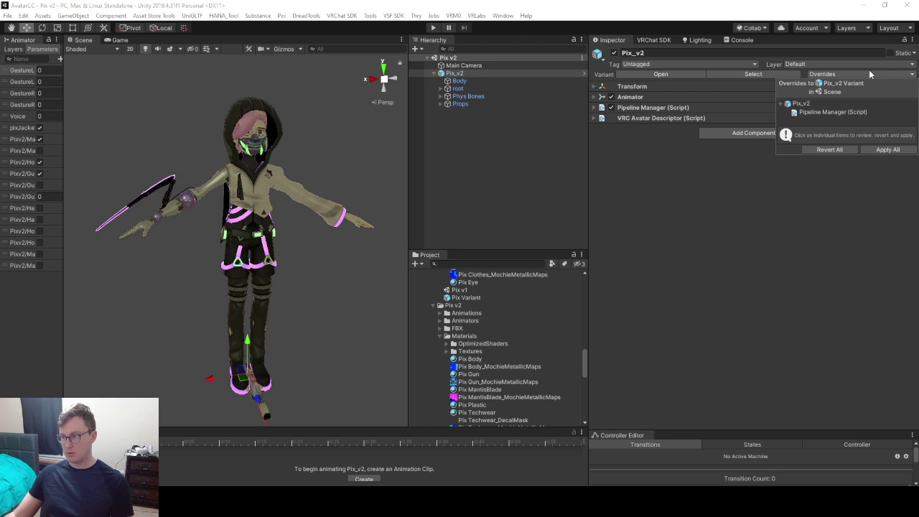
left_click(888, 149)
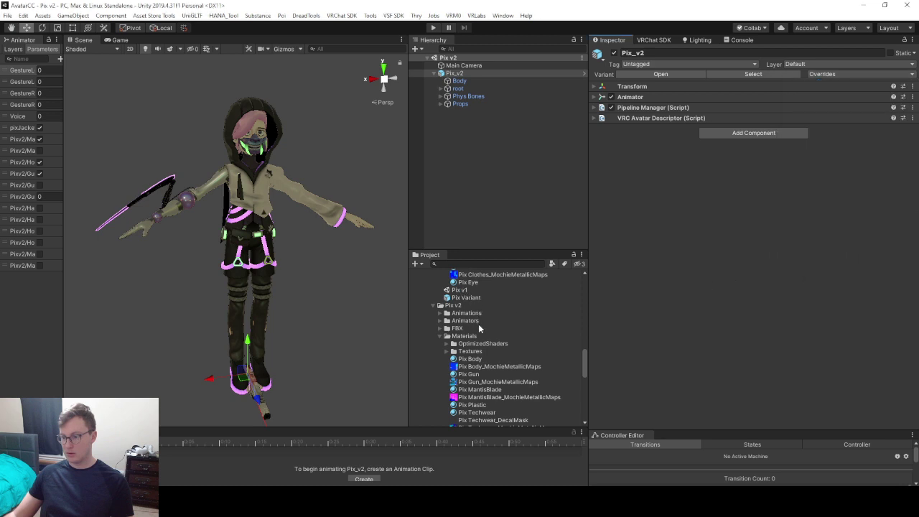
scroll(482, 329, "down", 2)
scroll(485, 328, "up", 4)
scroll(484, 324, "up", 3)
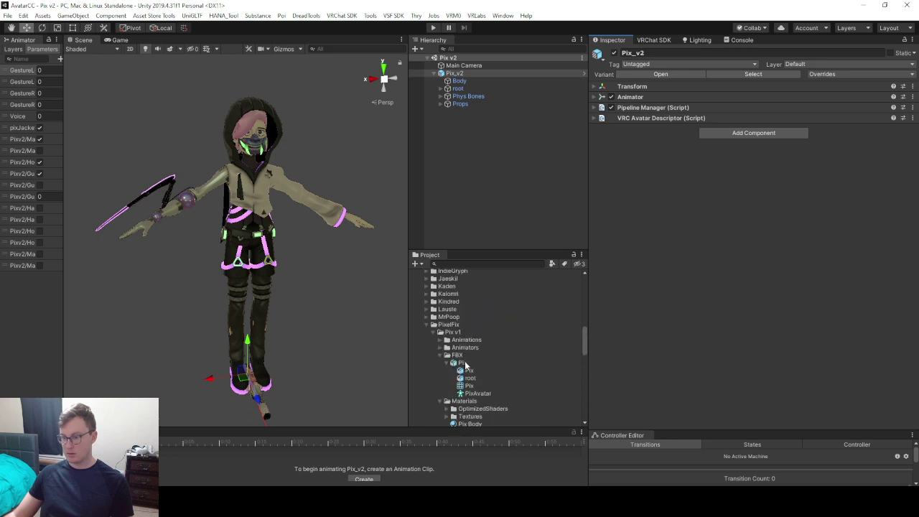
Step: Review the Pix model's Pix Body material remap and apply its import settings
left_click(467, 363)
left_click(753, 176)
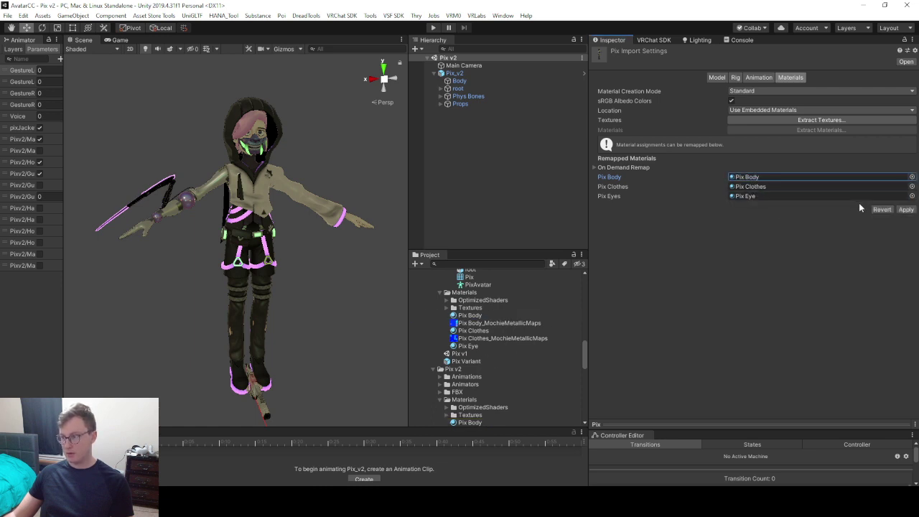
left_click(905, 209)
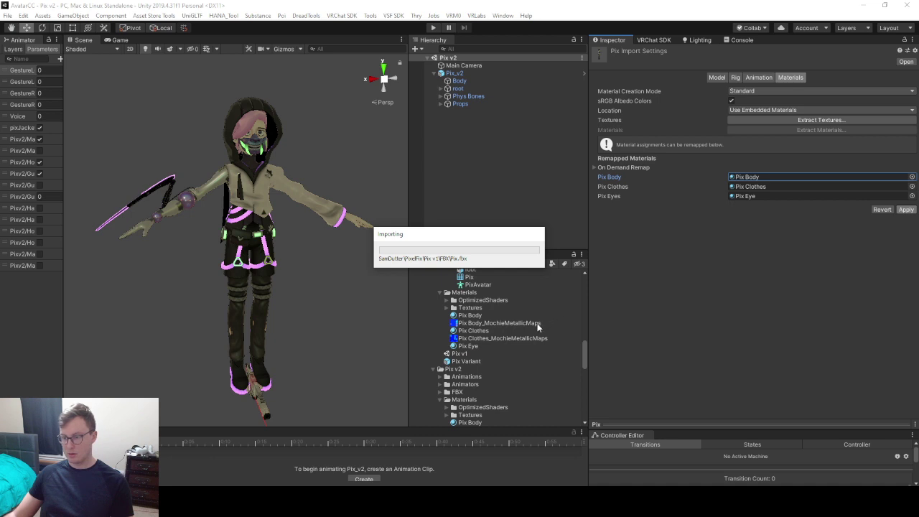
Step: Assign the Pix Body material to the Pix_v2 model's Pix Body slot and reimport it
left_click(441, 391)
scroll(500, 342, "down", 3)
left_click(468, 342)
scroll(533, 313, "down", 2)
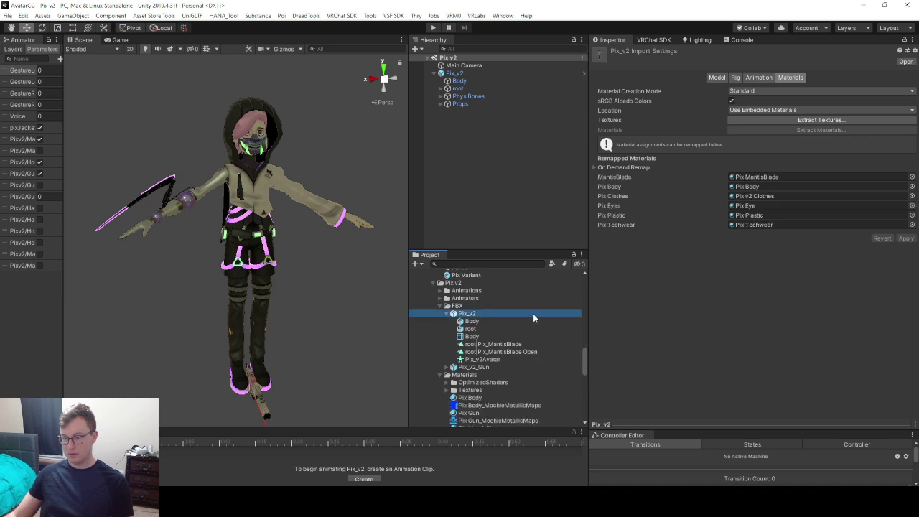
left_click_drag(465, 399, 753, 190)
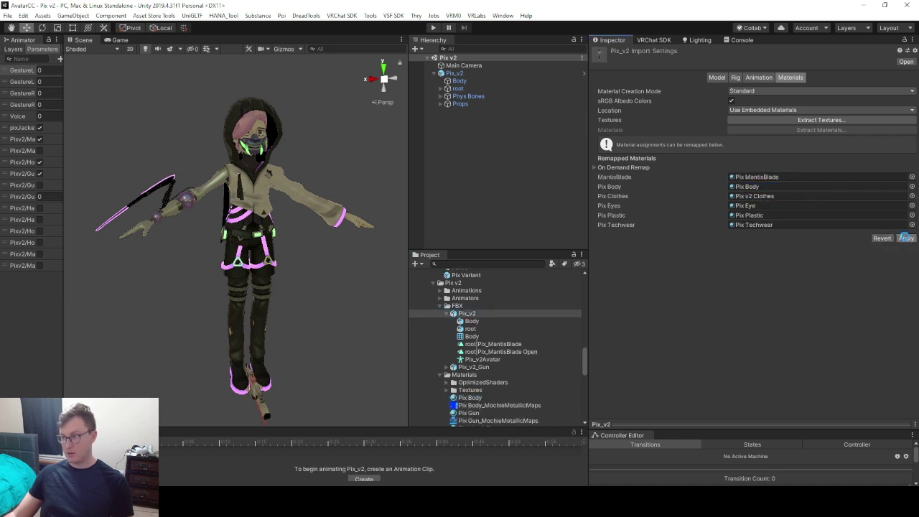
left_click(905, 238)
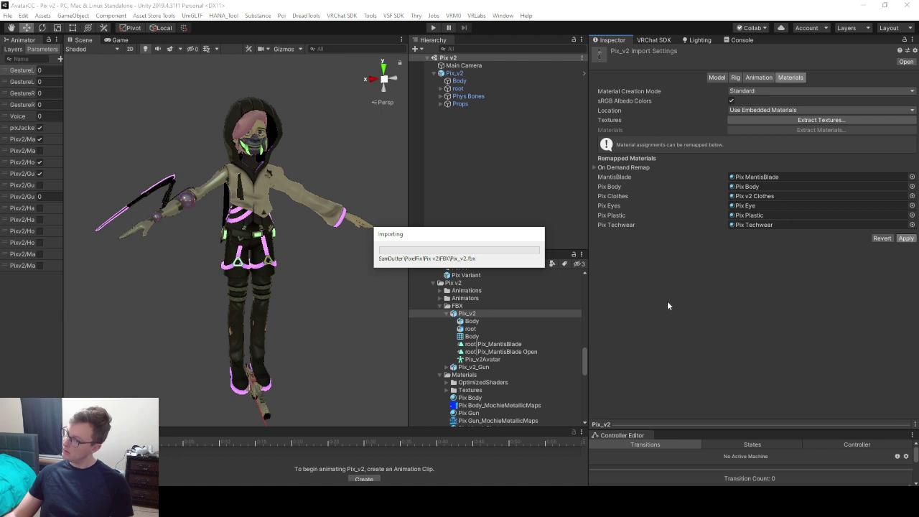
left_click(447, 314)
left_click(470, 351)
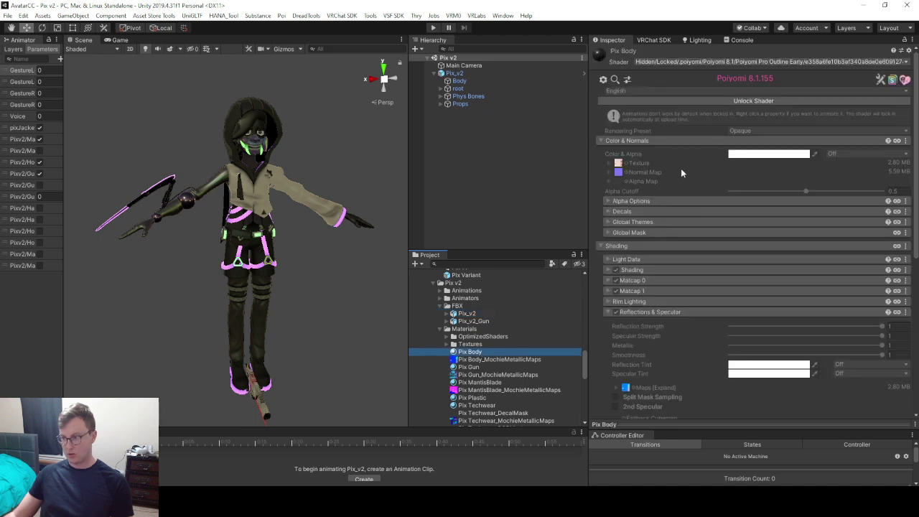
Step: Merge the Pix Body metallic maps and unlock the Poiyomi shader
scroll(680, 168, "down", 4)
left_click(617, 302)
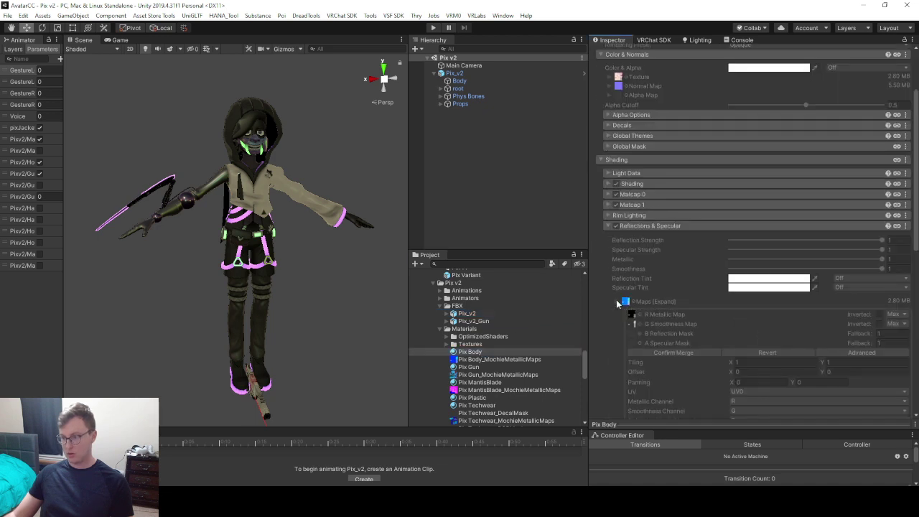
left_click(655, 351)
left_click(743, 104)
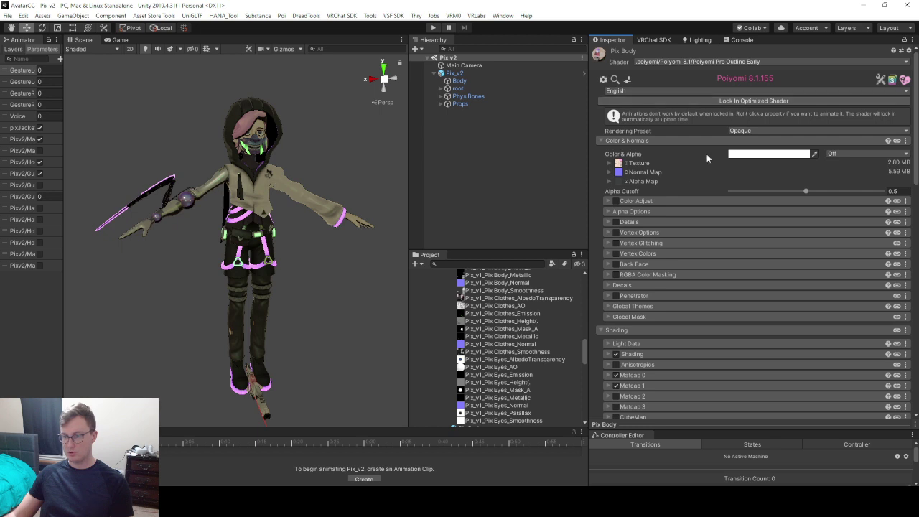
Step: Check the Reflections & Specular settings and keep the lighting type at Skin
scroll(685, 198, "down", 5)
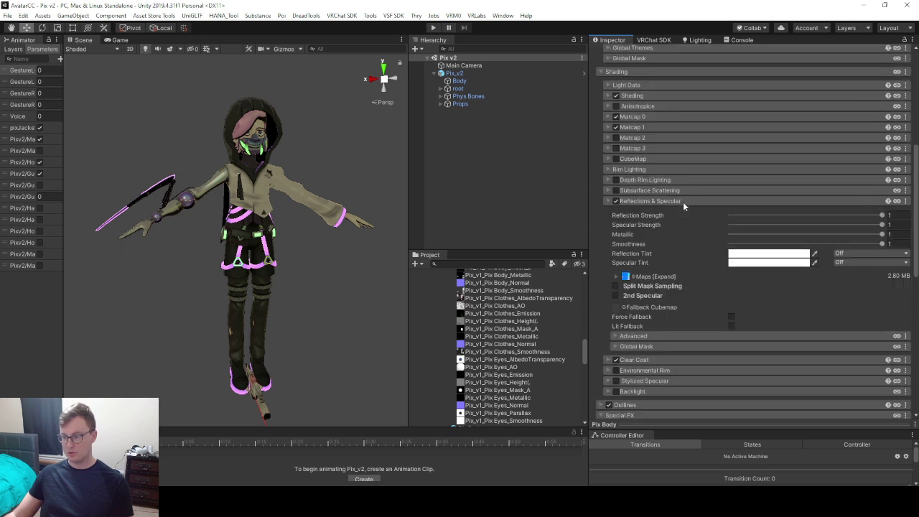
left_click(616, 201)
scroll(681, 196, "up", 5)
left_click(636, 268)
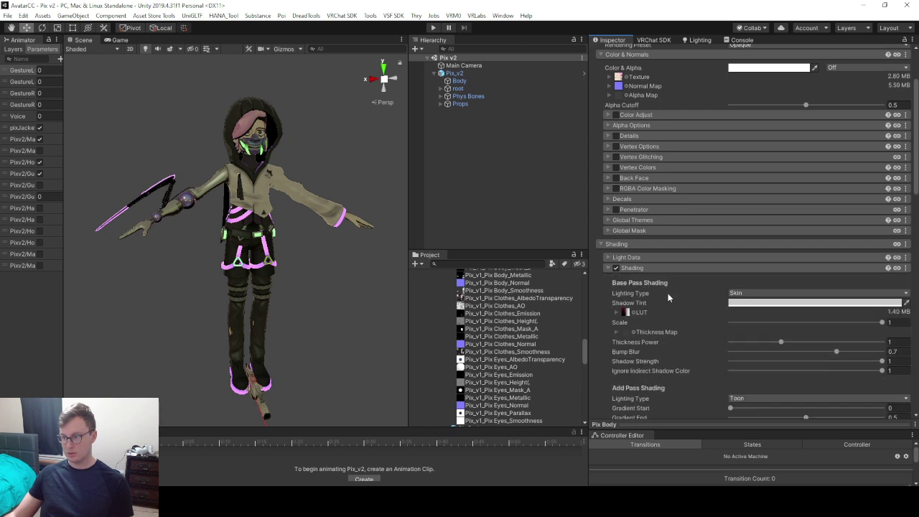
left_click(735, 292)
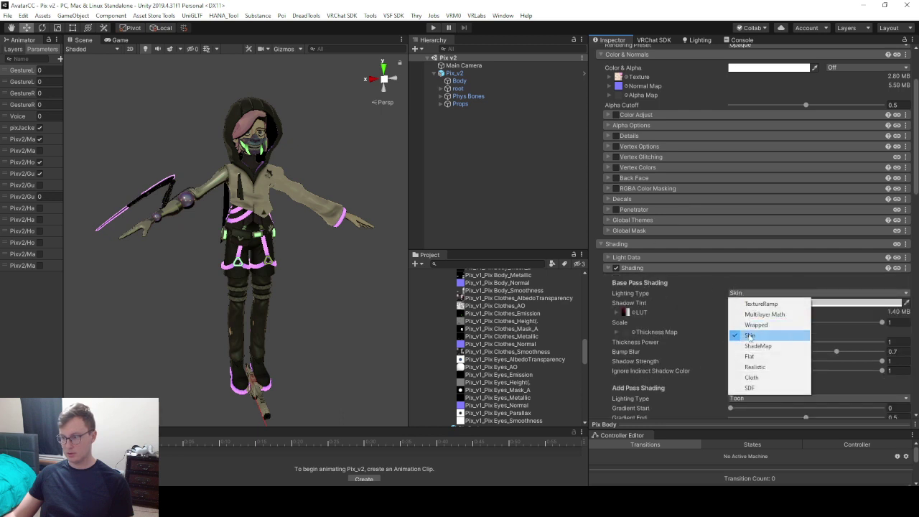
left_click(749, 332)
left_click(645, 270)
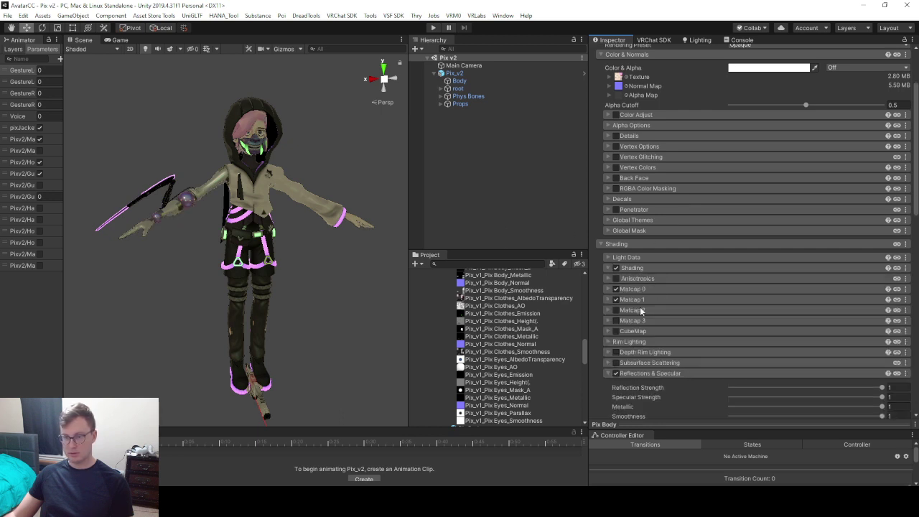
Step: Locate the merged metallic map and briefly toggle the v = 0 tile discard to test
scroll(642, 300, "down", 5)
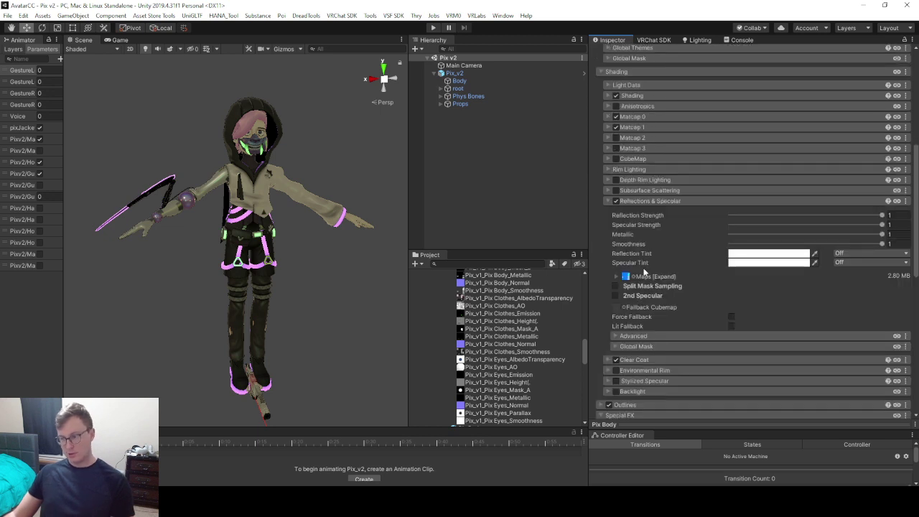
left_click(619, 276)
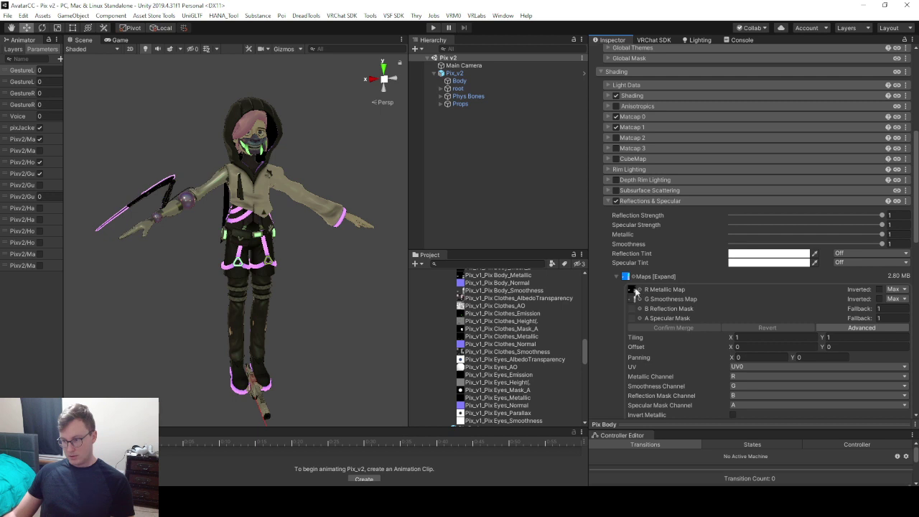
left_click(627, 277)
scroll(688, 277, "down", 10)
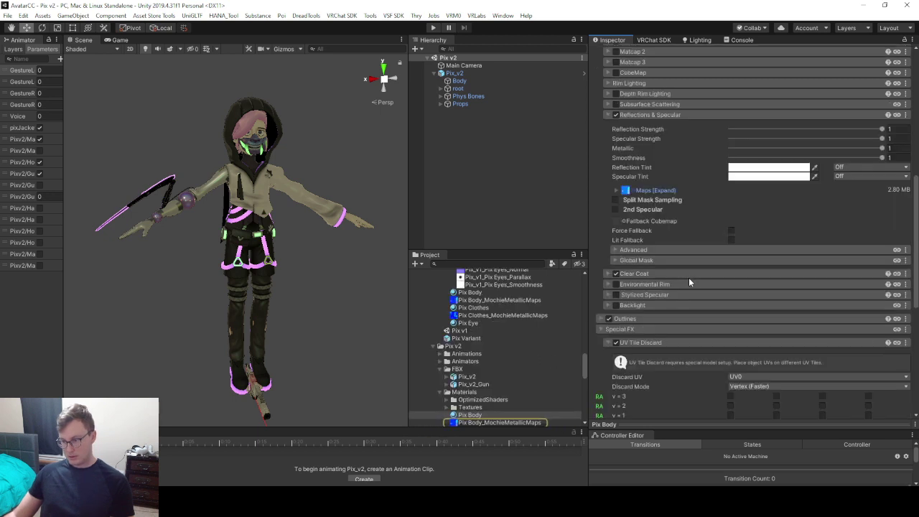
left_click(730, 166)
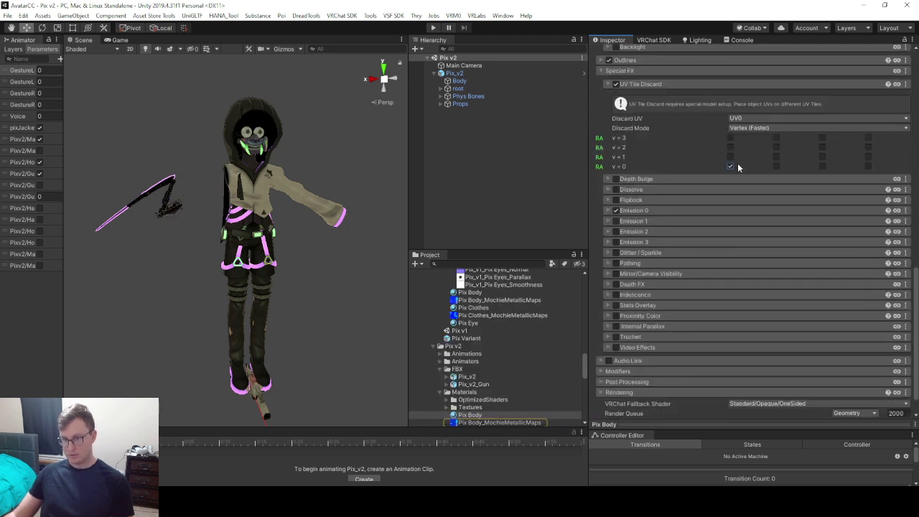
left_click(730, 166)
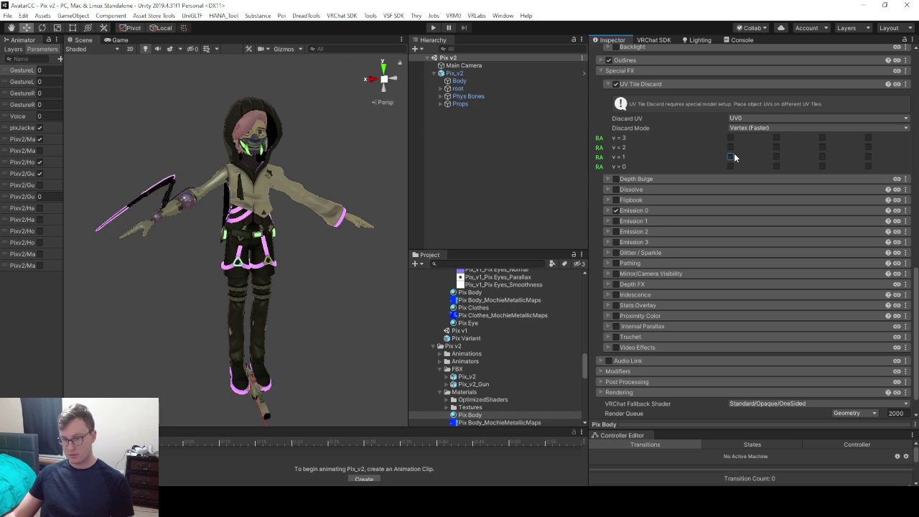
Step: Lock in the optimized shader for Pix Body again
scroll(706, 206, "up", 5)
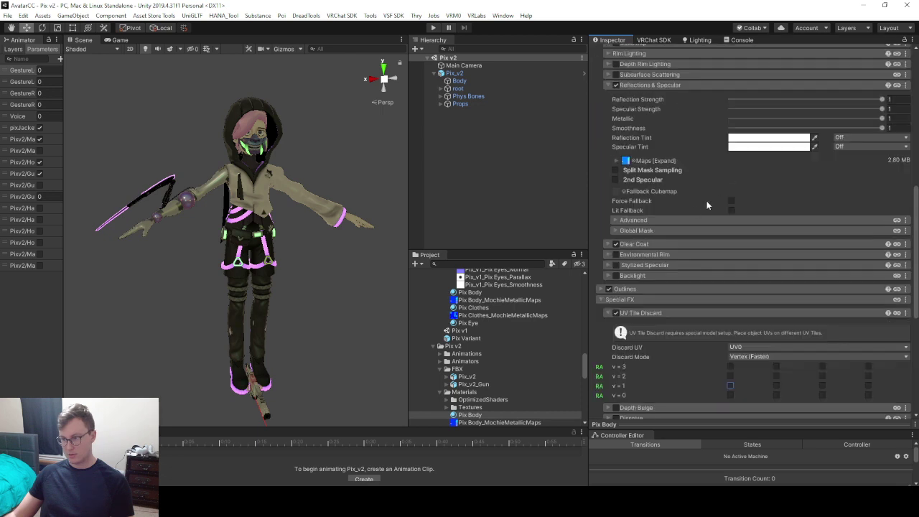
left_click(648, 85)
scroll(762, 180, "up", 10)
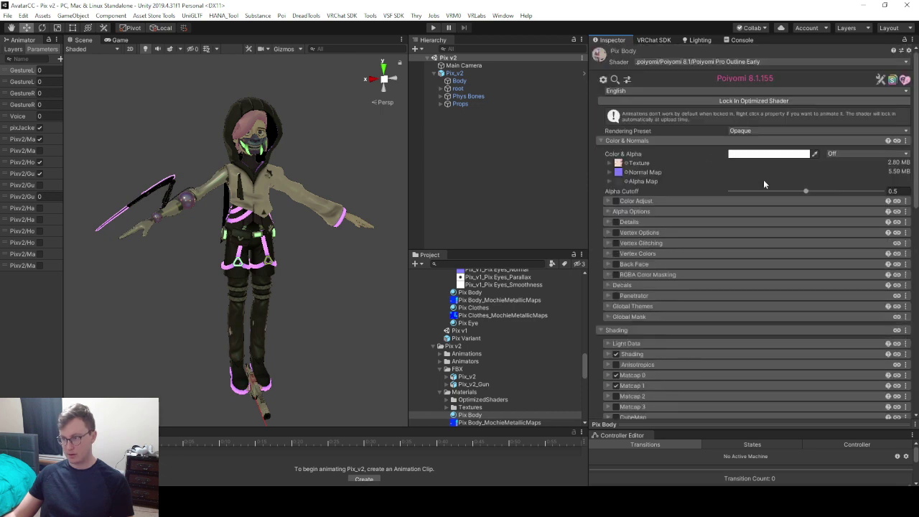
left_click(728, 103)
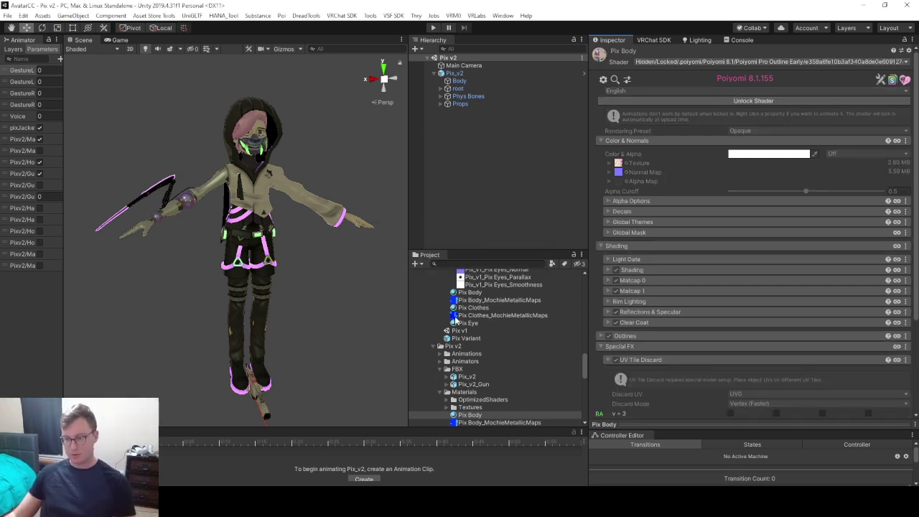
Step: Collapse the Pix v1 folders and Inspector sections and reselect Pix v2's Pix Body material
scroll(455, 320, "up", 8)
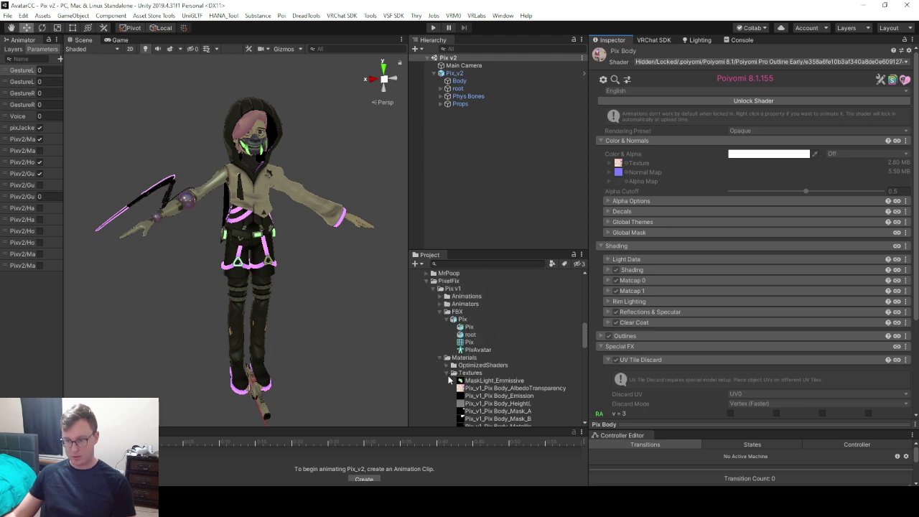
left_click(446, 373)
left_click(440, 312)
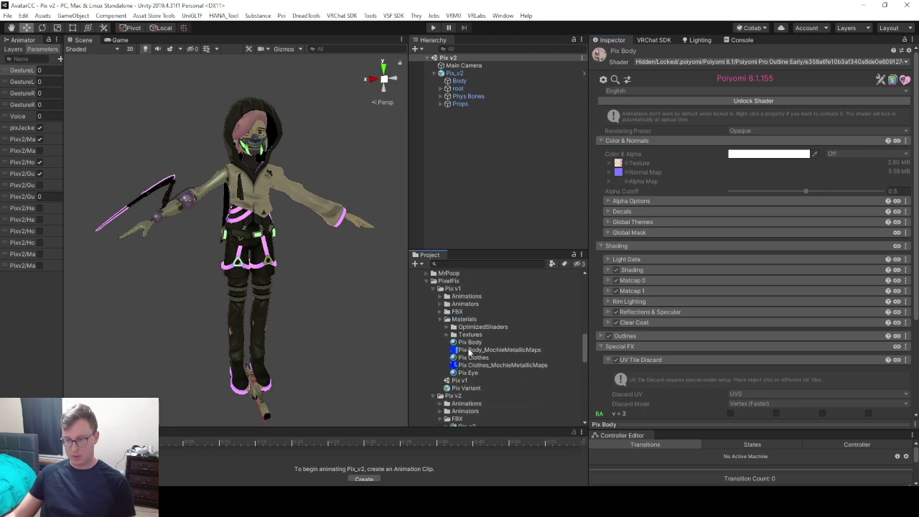
left_click(447, 319)
left_click(474, 411)
scroll(498, 347, "down", 2)
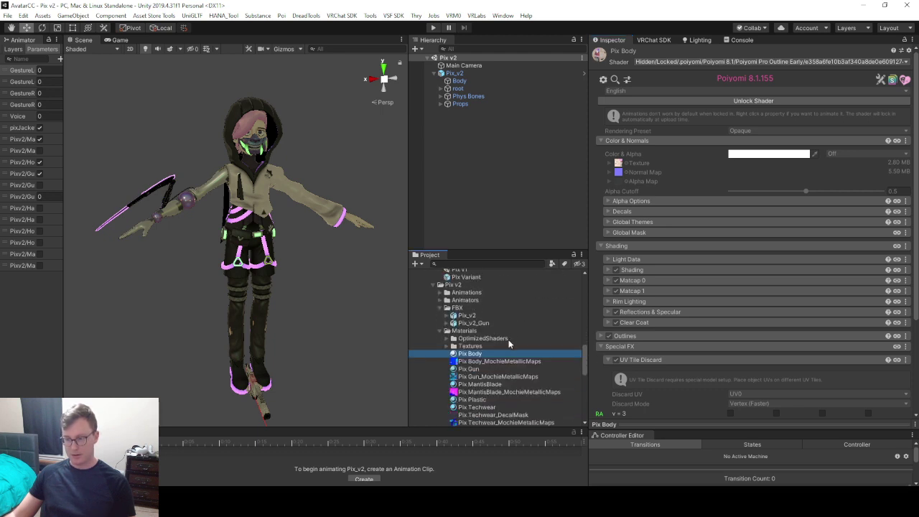
left_click(636, 142)
left_click(635, 151)
left_click(634, 171)
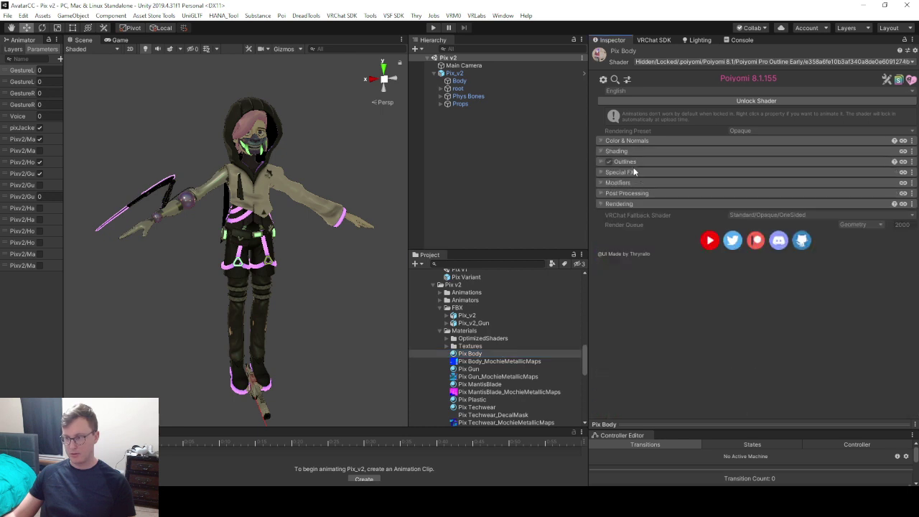
left_click(476, 340)
left_click(474, 322)
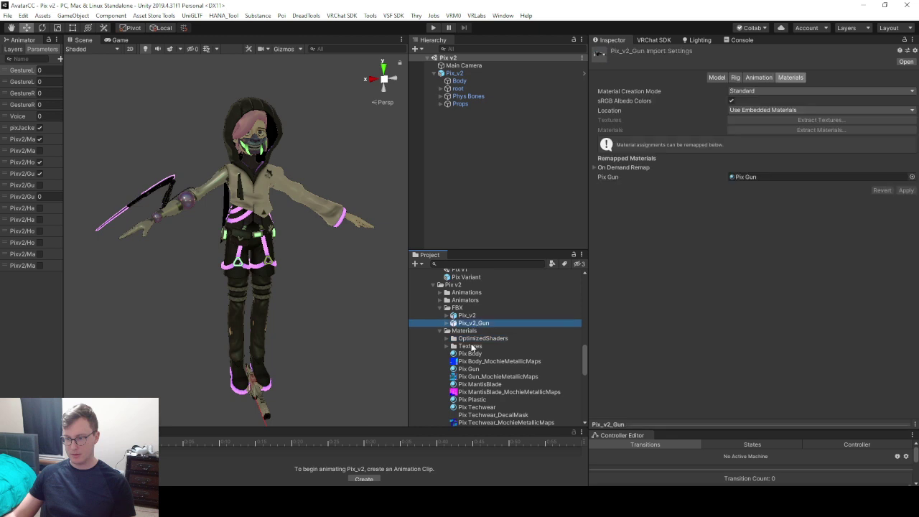
left_click(470, 354)
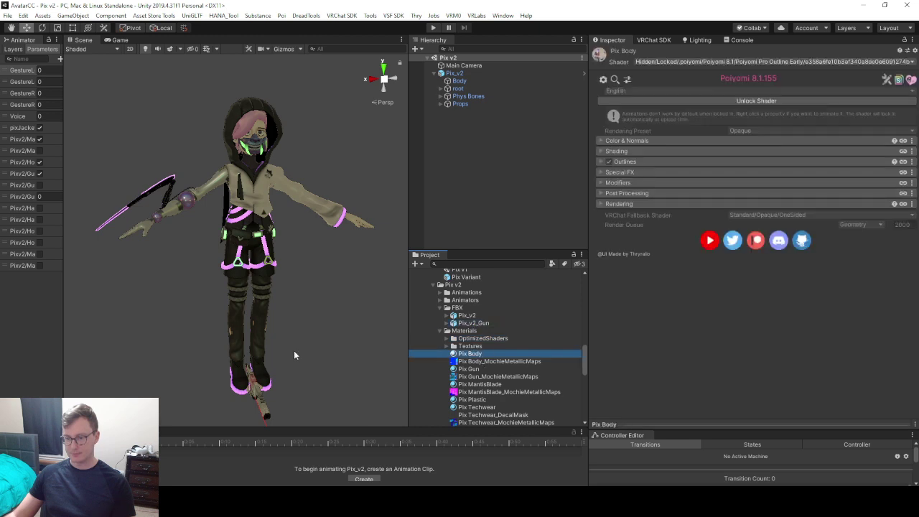
Step: Discard UV tile v = 1 on Pix Body and orbit the avatar to check the hidden body
left_click(654, 173)
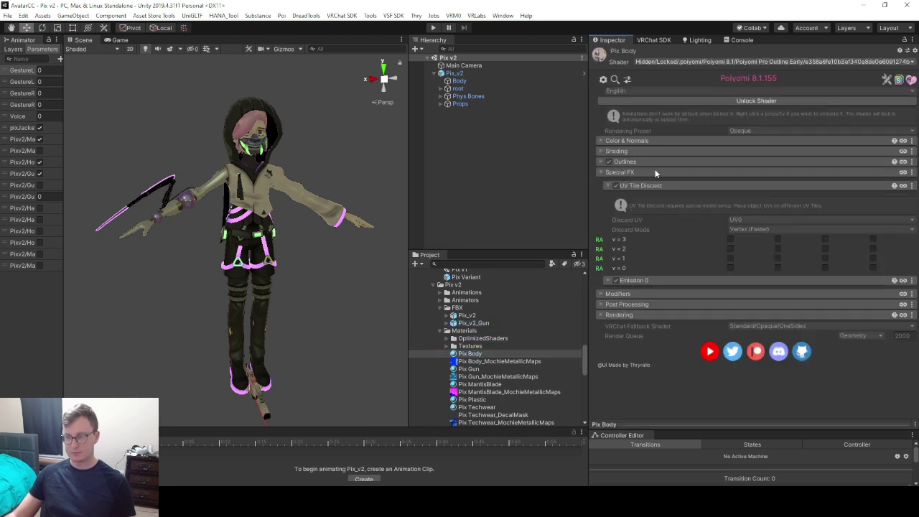
left_click(729, 259)
scroll(343, 223, "up", 3)
left_click_drag(343, 223, 360, 247, "alt")
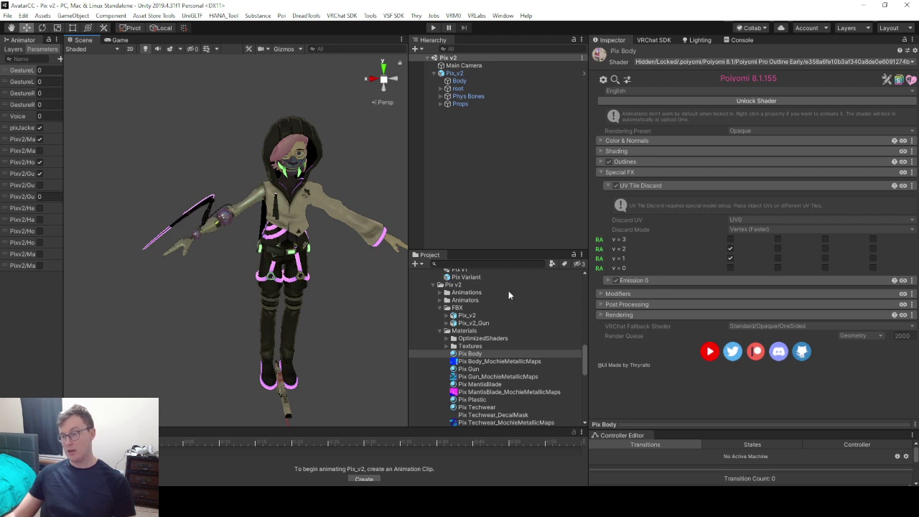
scroll(460, 331, "up", 2)
Step: Add the Pix v2 FX Layer from the Animators folder to the Pix_v2 avatar
left_click(453, 331)
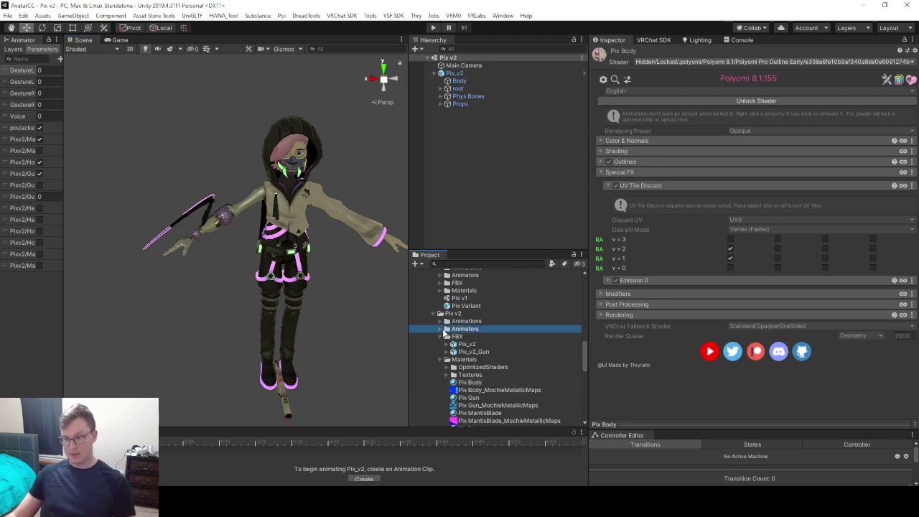
left_click(441, 332)
left_click_drag(483, 349, 460, 74)
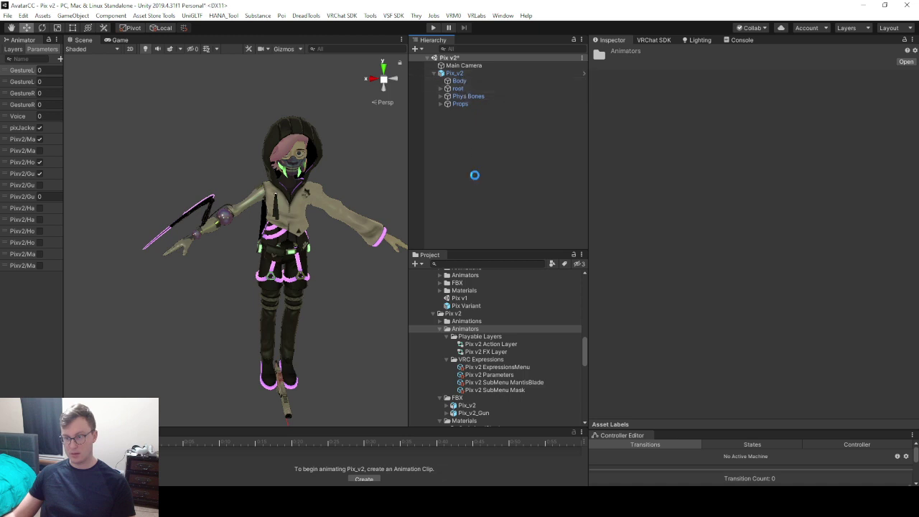
Step: Enter Play mode and frame the avatar in the Scene view, orbiting to see its legs
key("ctrl+p")
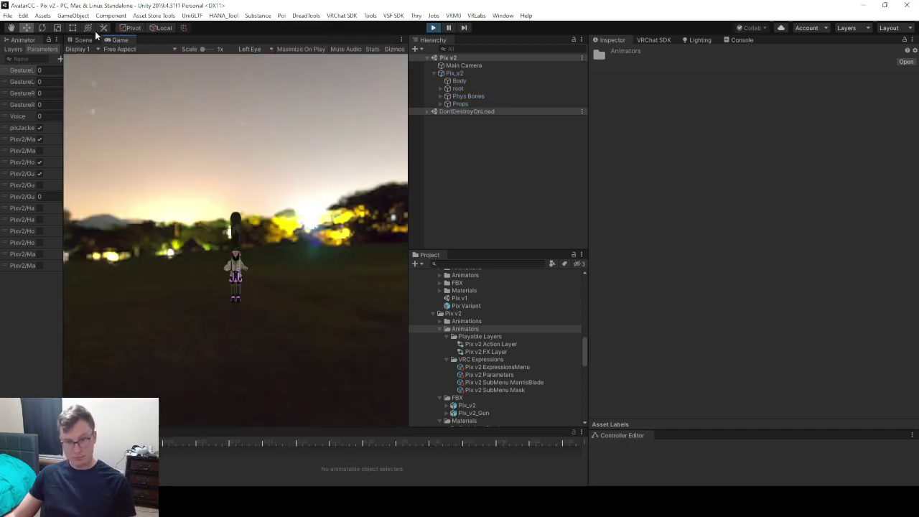
left_click(82, 39)
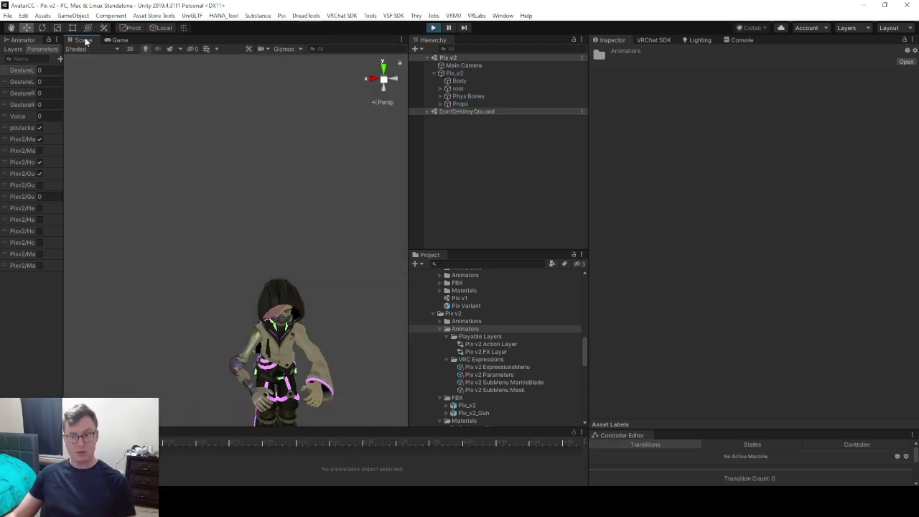
middle_click_drag(291, 275, 276, 65)
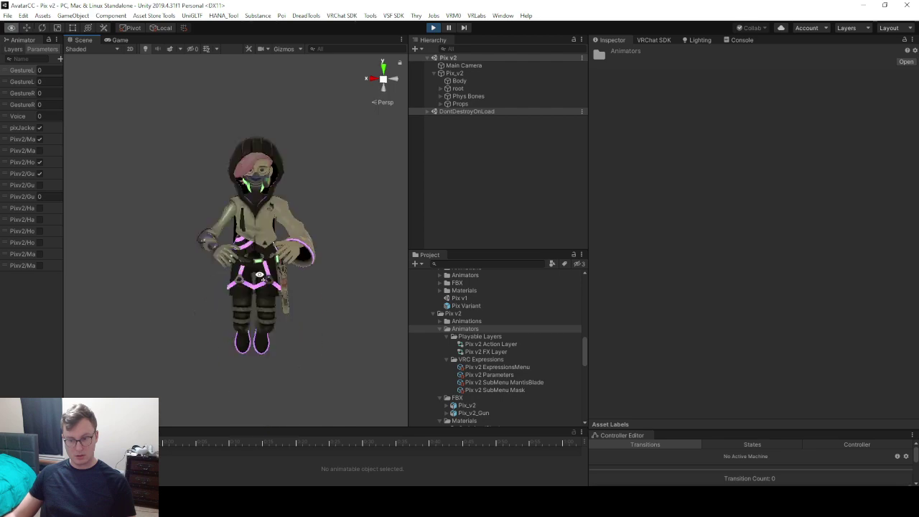
scroll(276, 64, "up", 5)
left_click_drag(309, 215, 168, 265, "alt")
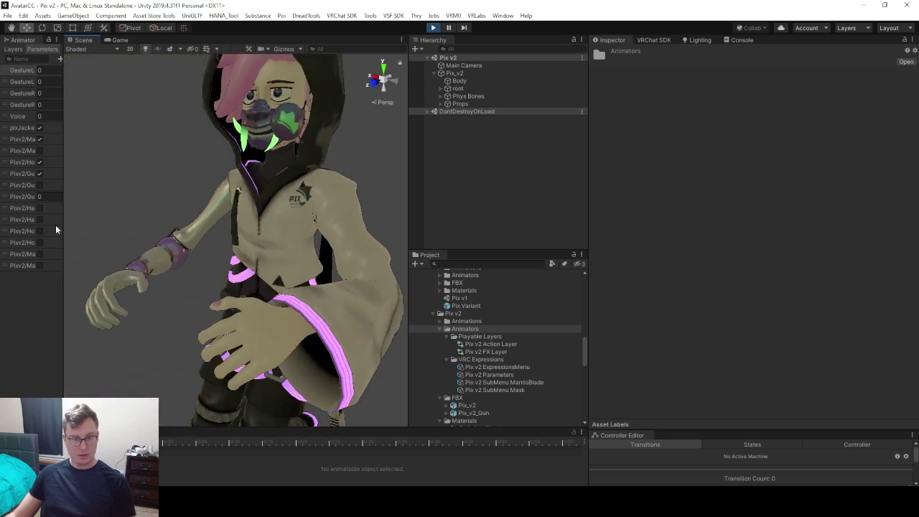
Step: Toggle pixJacket off and on repeatedly to confirm the jacket hides, then list the animator layers
left_click_drag(63, 234, 186, 229)
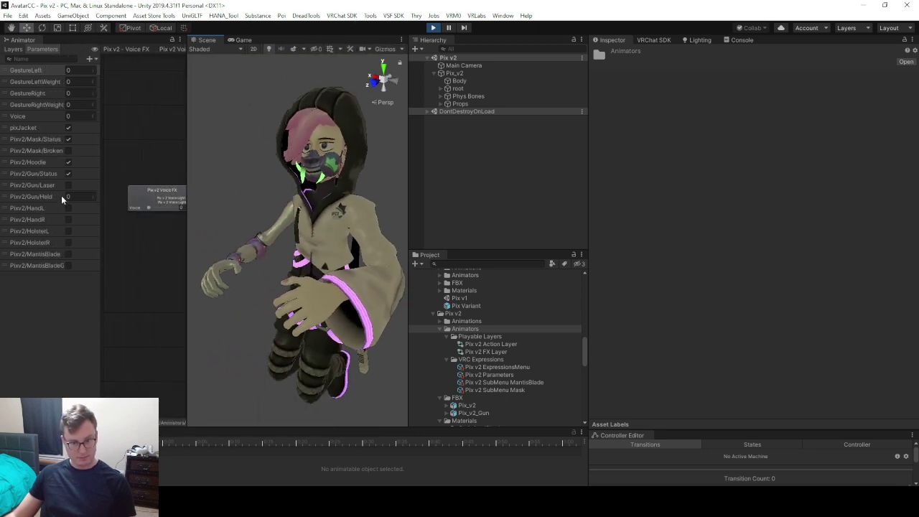
left_click(68, 128)
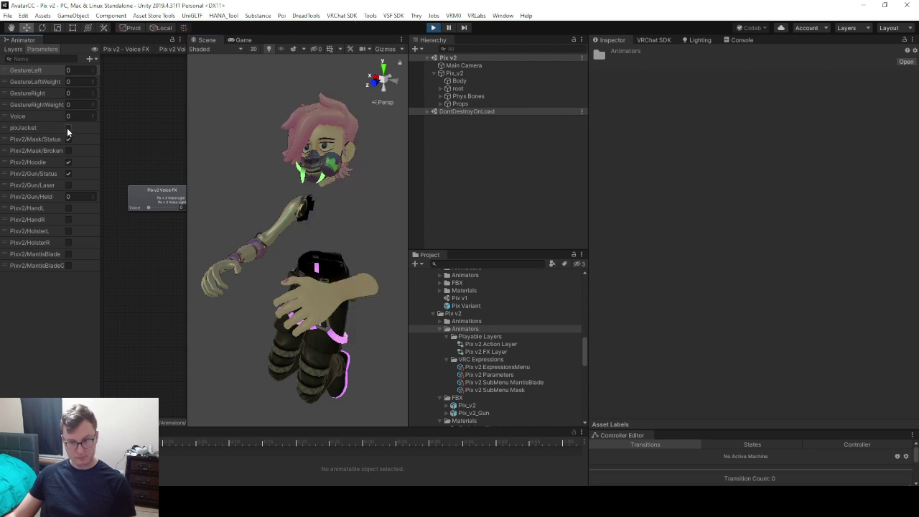
left_click(68, 127)
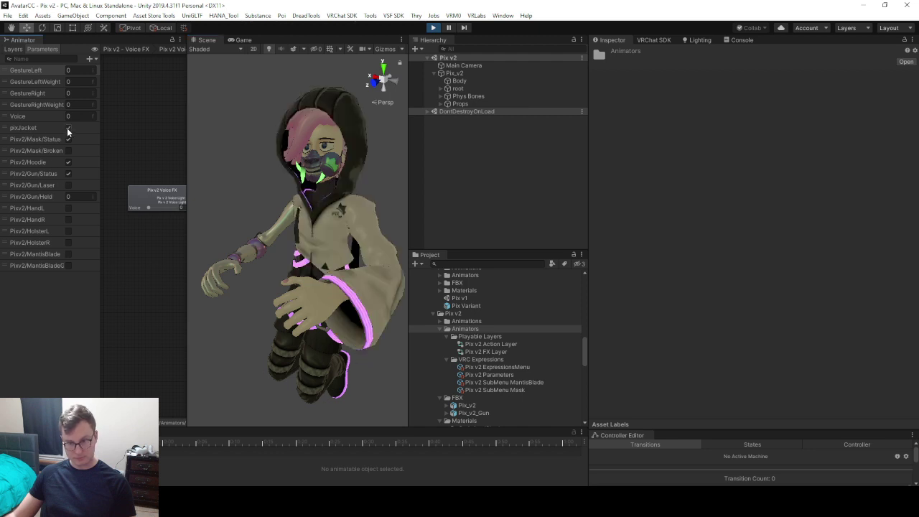
left_click(68, 128)
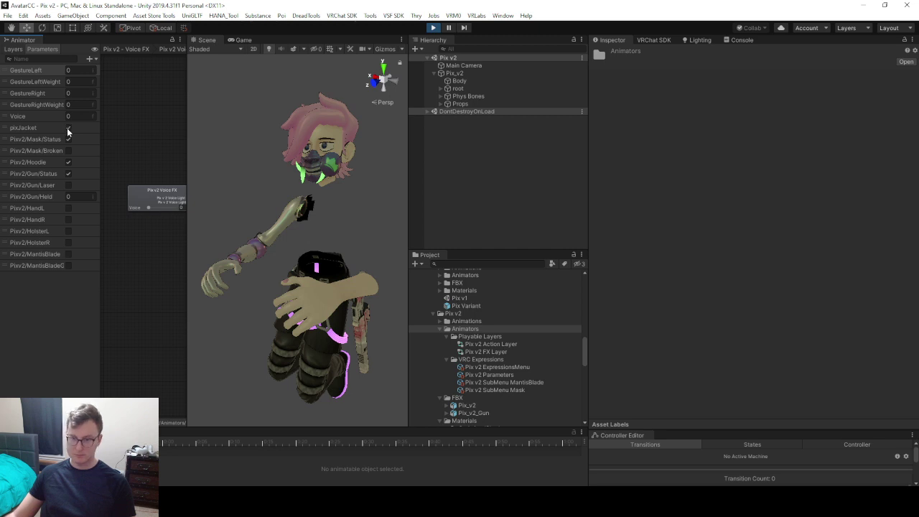
left_click(68, 127)
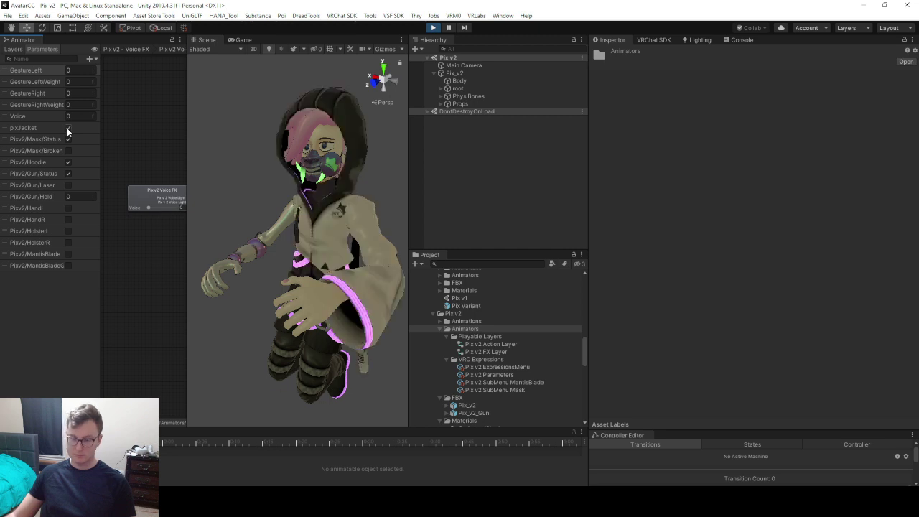
left_click(69, 128)
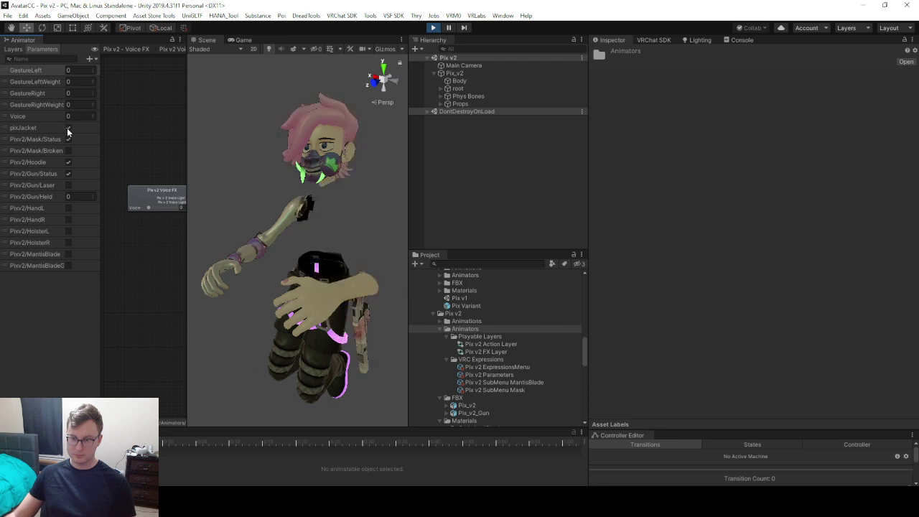
left_click(68, 127)
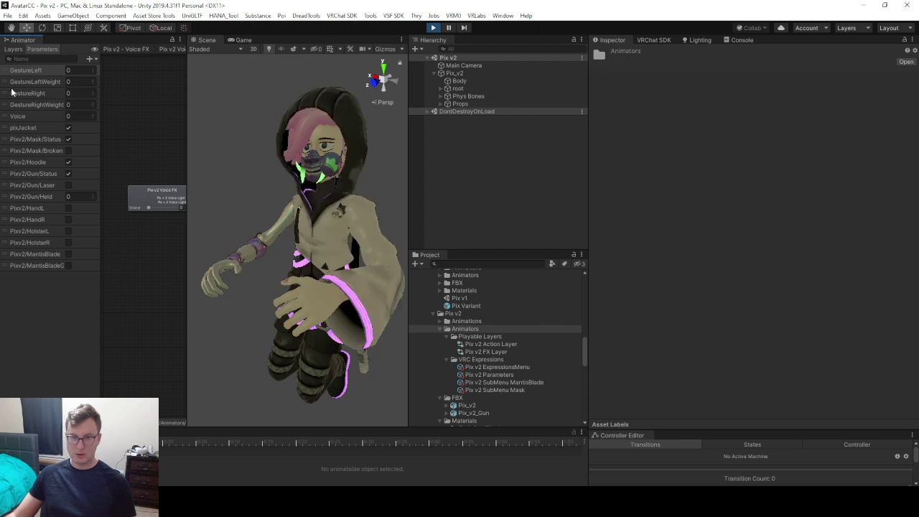
left_click(12, 50)
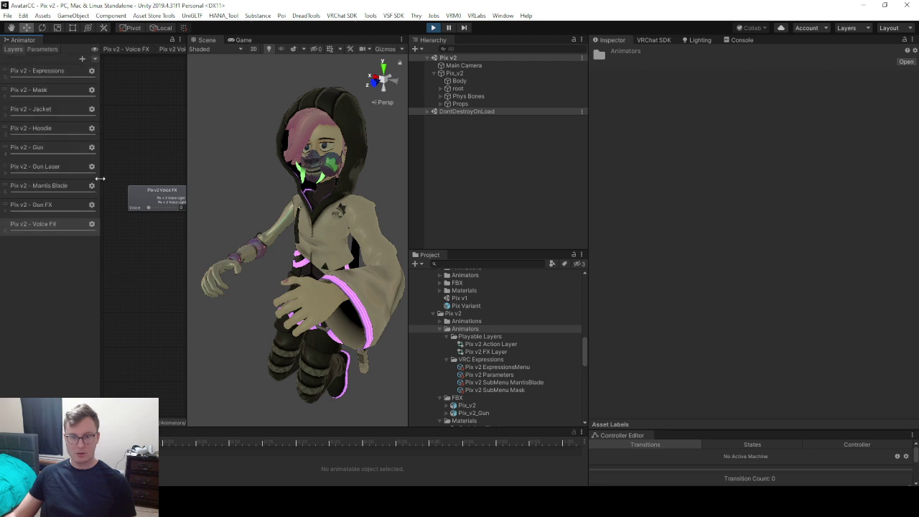
Step: Inspect the Pix v2 - Jacket layer's ON/OFF states and their pixJacket transitions
left_click(41, 108)
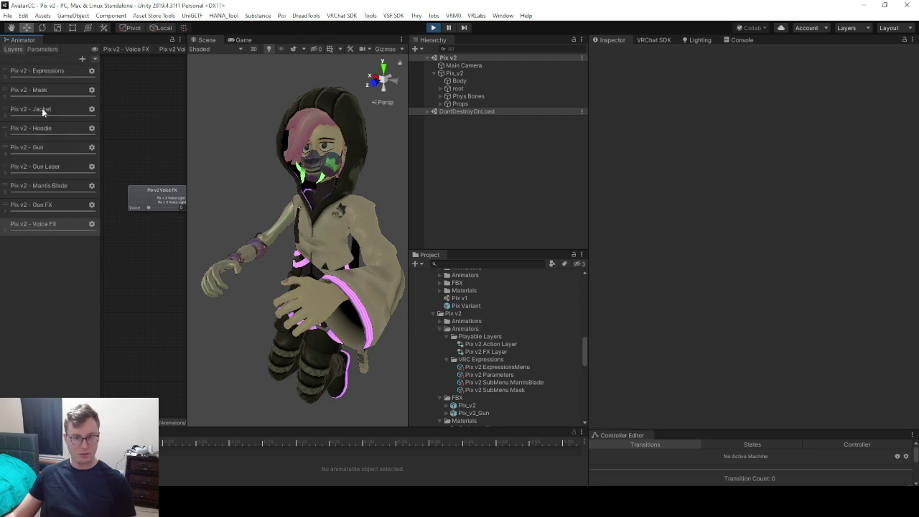
scroll(180, 237, "up", 4)
left_click(179, 239)
left_click(131, 236)
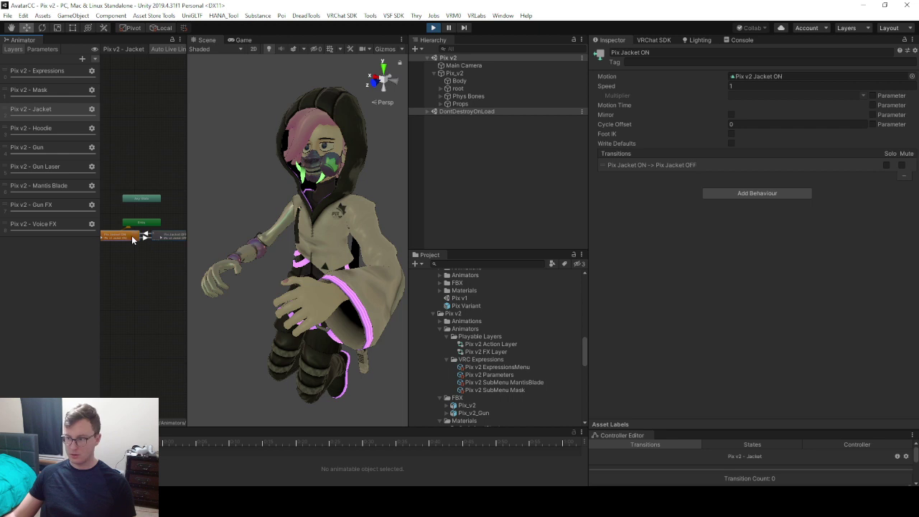
scroll(131, 235, "up", 3)
left_click(141, 216)
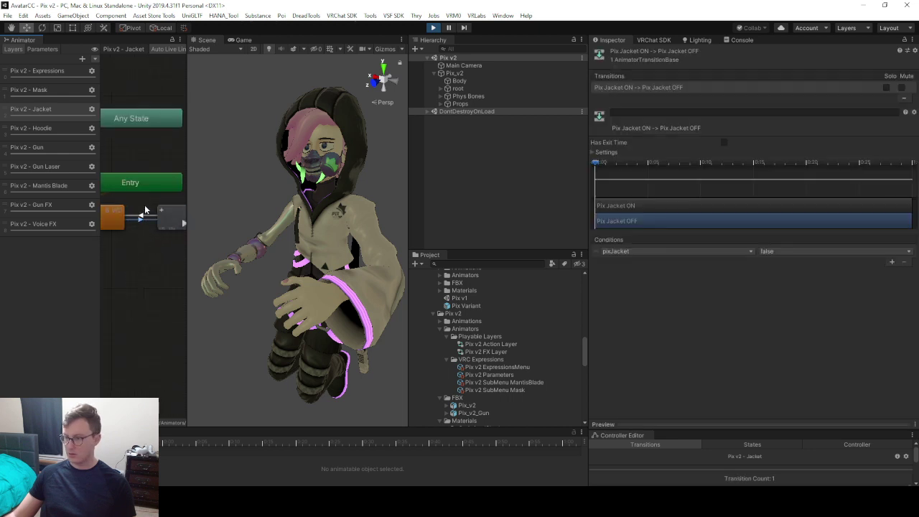
left_click(148, 213)
left_click(140, 216)
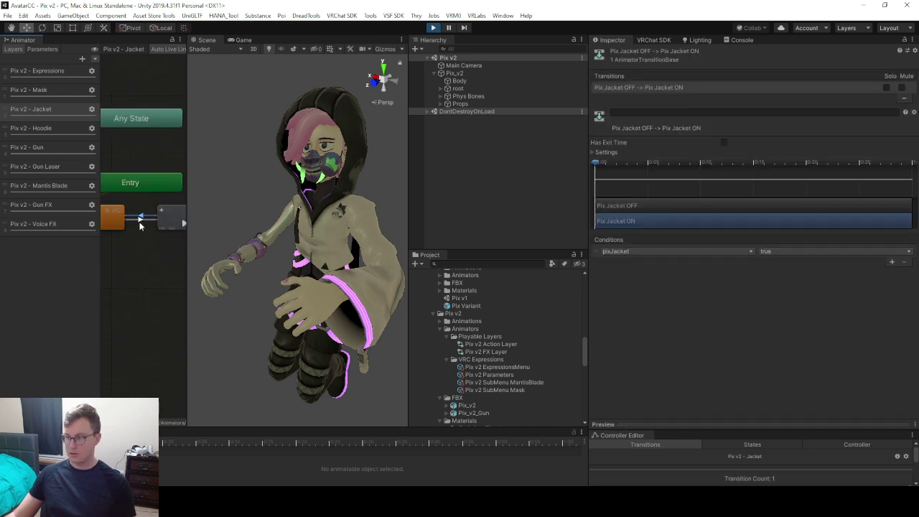
left_click(120, 228)
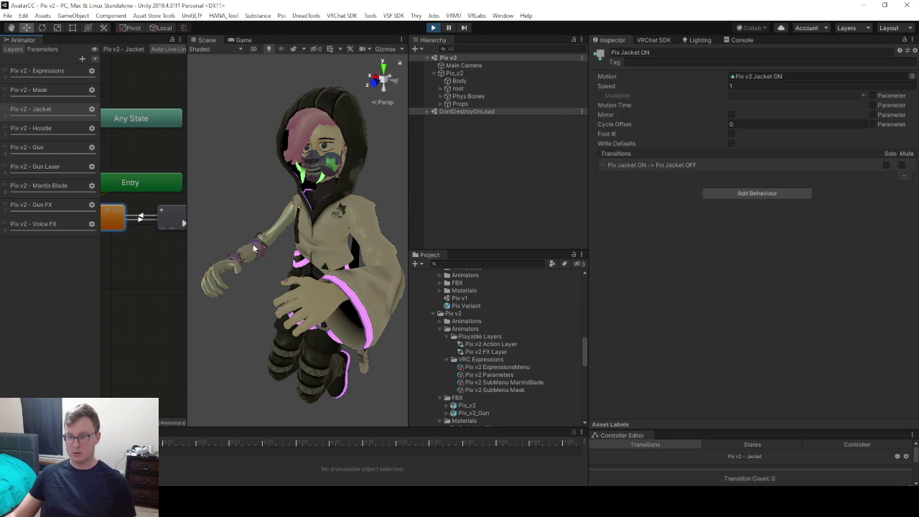
Step: Locate the Pix v2 Jacket ON clip and open it in the Animation window (Ctrl+6)
left_click(743, 76)
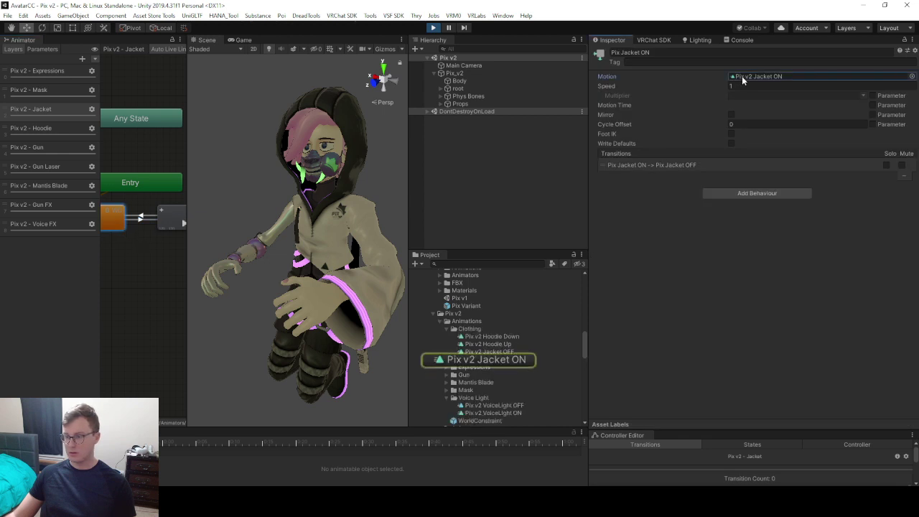
left_click(498, 360)
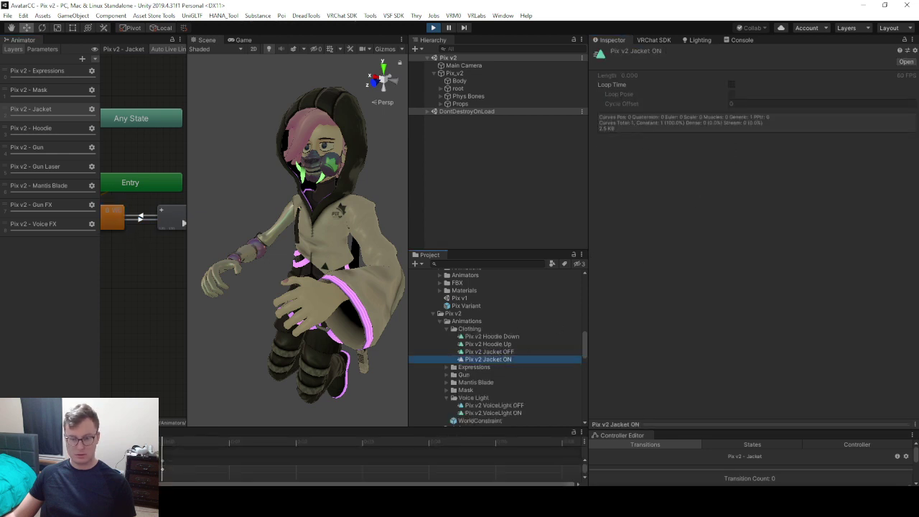
key("ctrl+6")
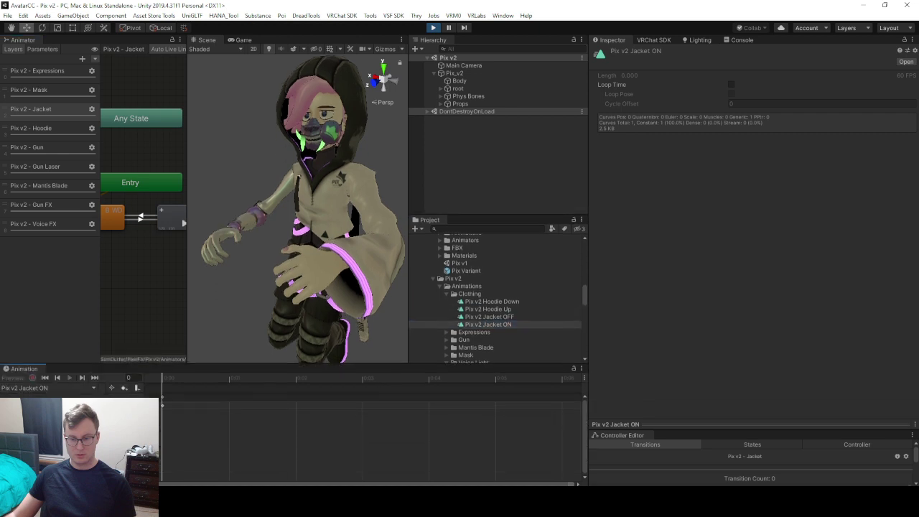
left_click_drag(161, 427, 219, 427)
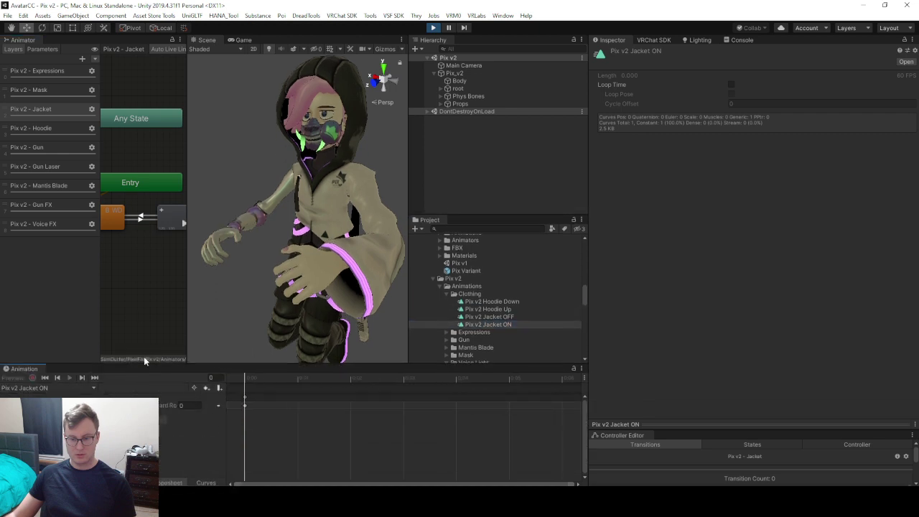
left_click_drag(145, 363, 158, 359)
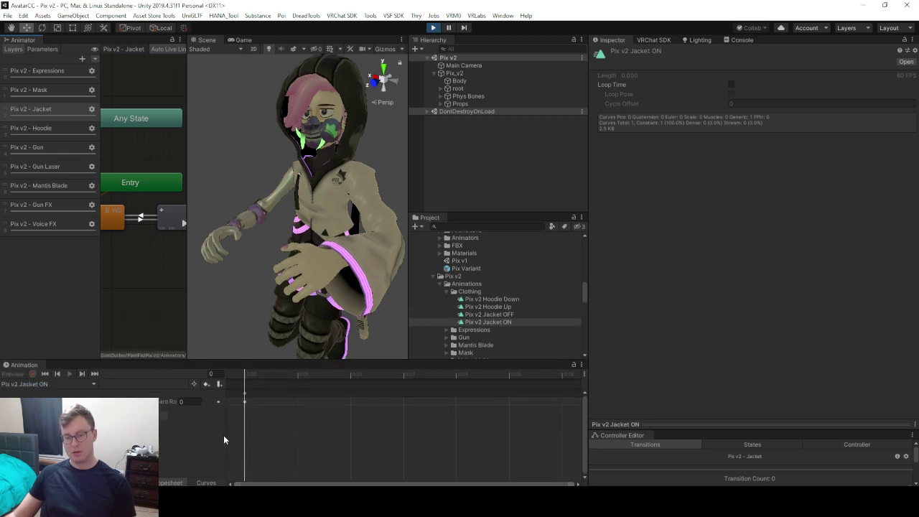
left_click_drag(226, 435, 294, 429)
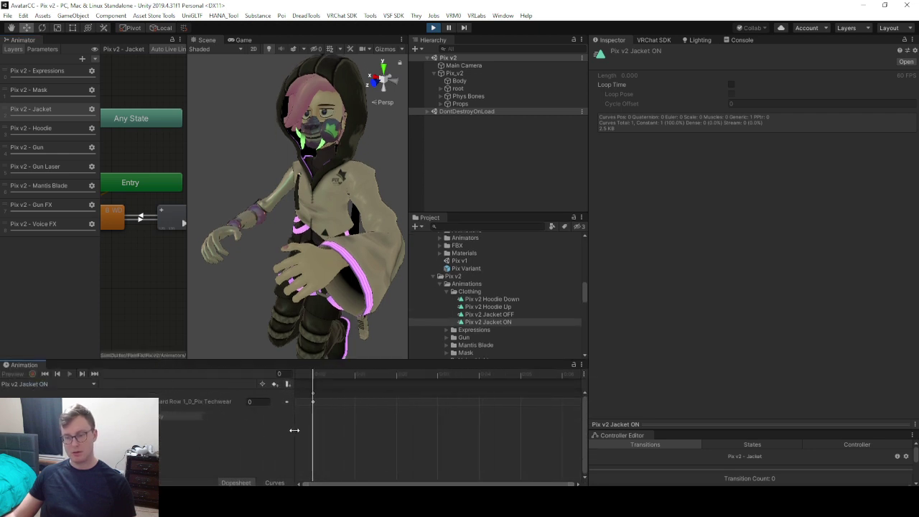
Step: Compare the Jacket OFF and ON clips, exit Play mode and target the Pix_v2 avatar's clips
left_click(503, 314)
left_click(501, 322)
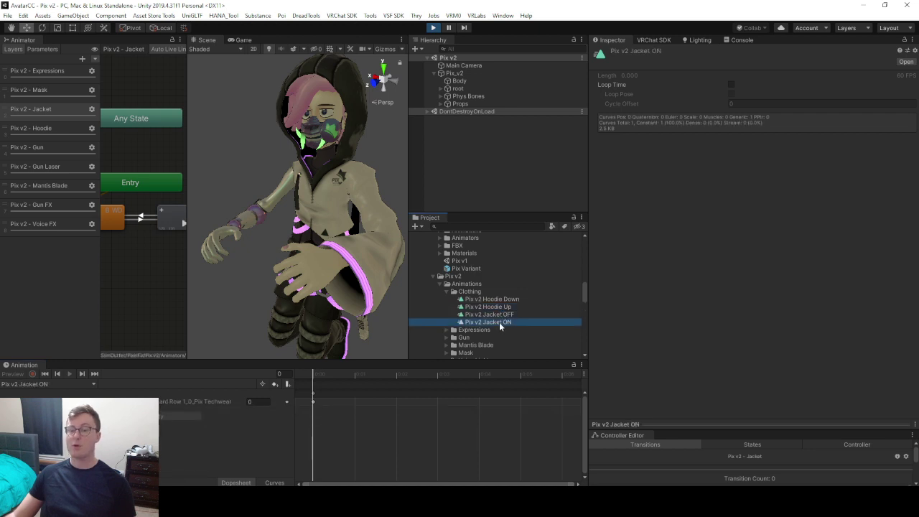
left_click(498, 314)
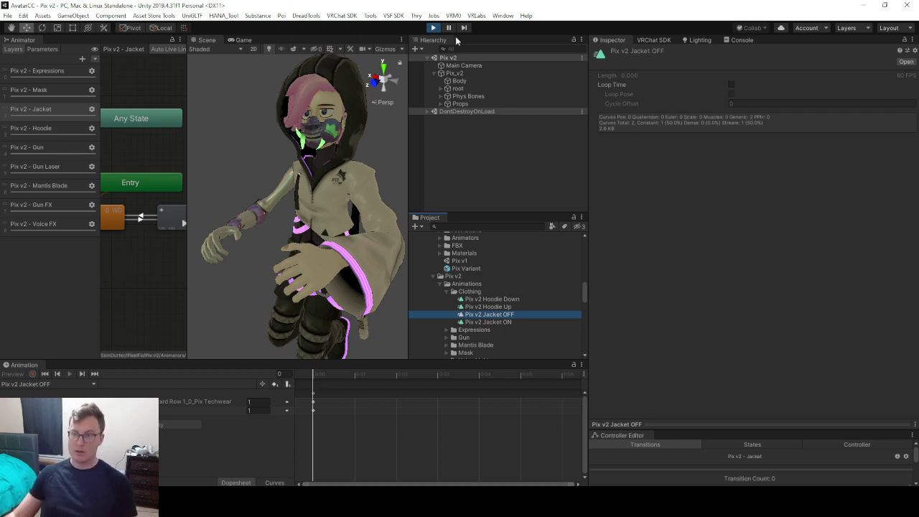
left_click(433, 28)
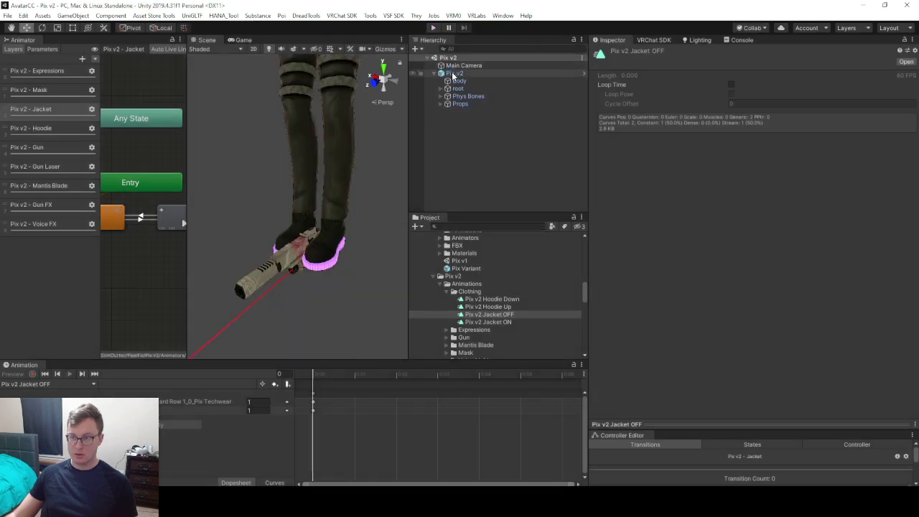
left_click(452, 73)
left_click(50, 384)
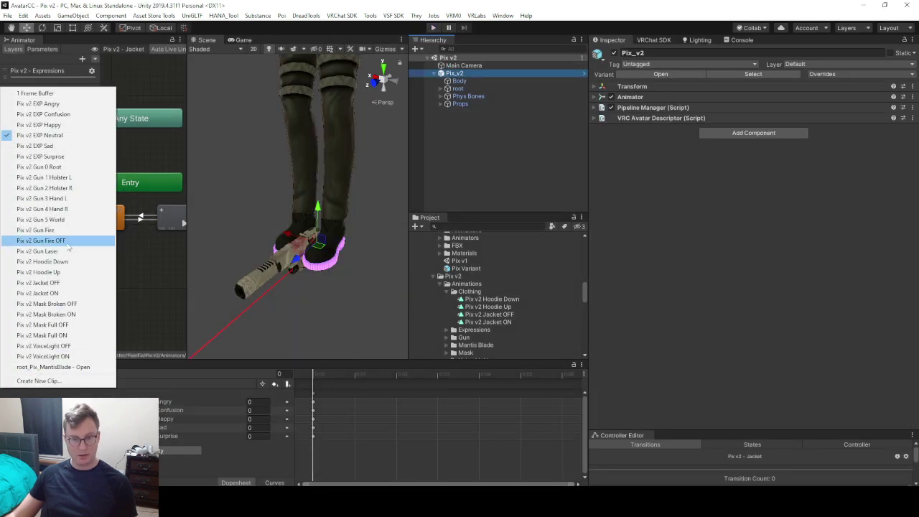
Step: Record Pix Body's UV Tile Discard row 2_0 key at 1 in the Pix v2 Jacket ON clip
left_click(49, 294)
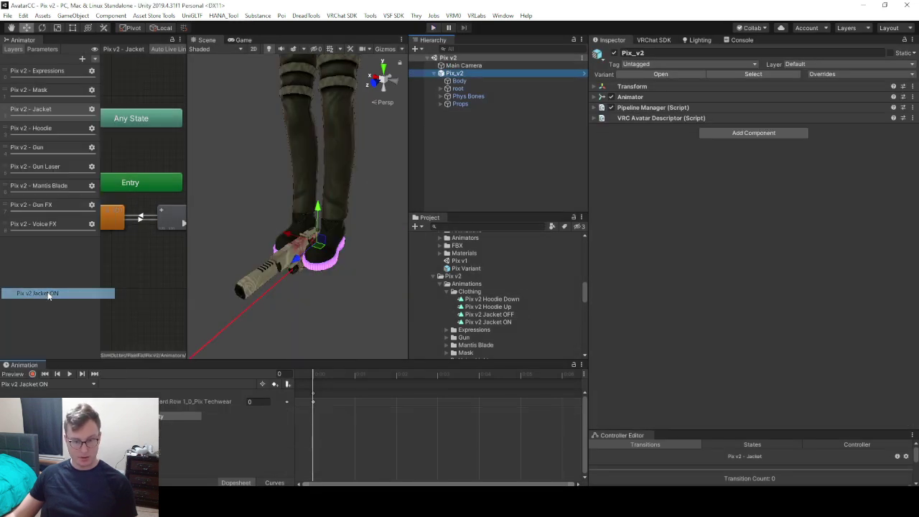
left_click(462, 84)
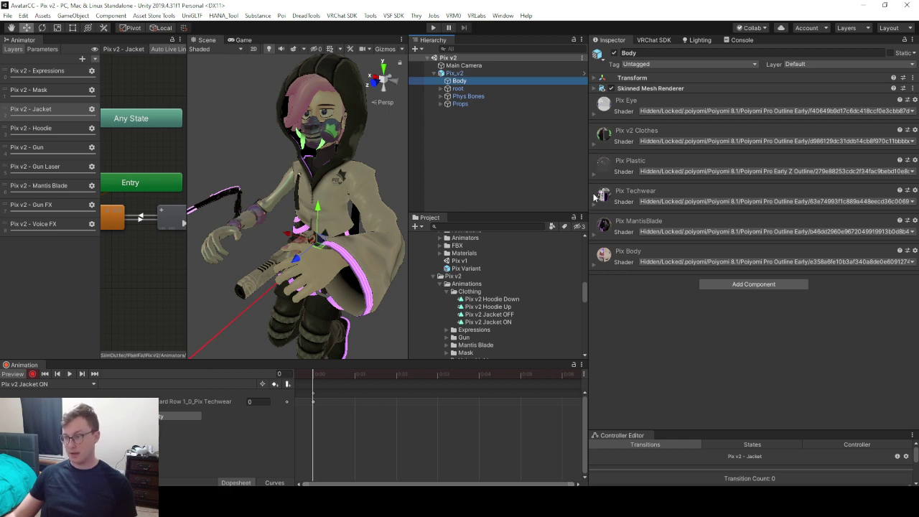
left_click(596, 264)
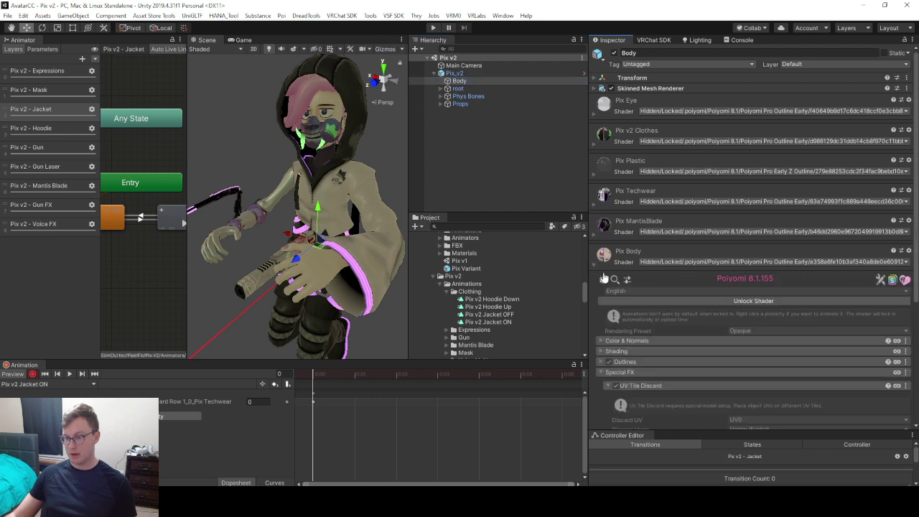
scroll(655, 333, "down", 5)
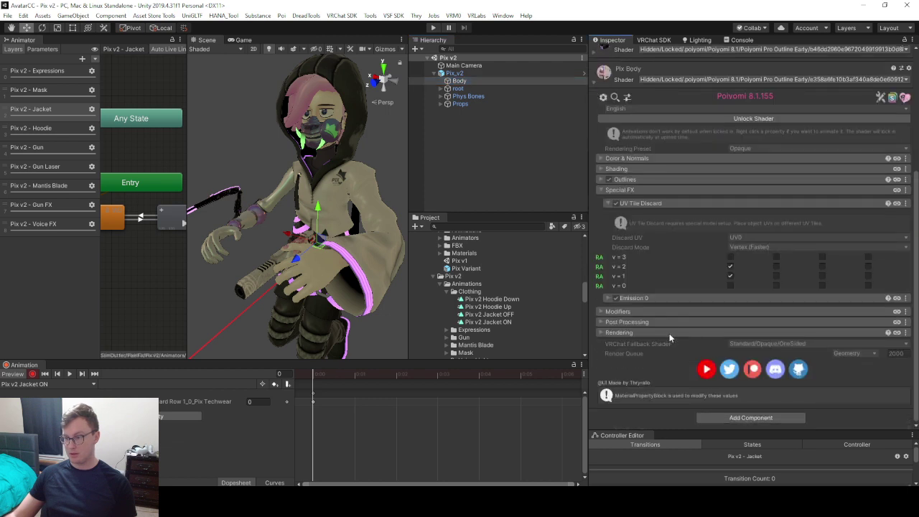
left_click(730, 267)
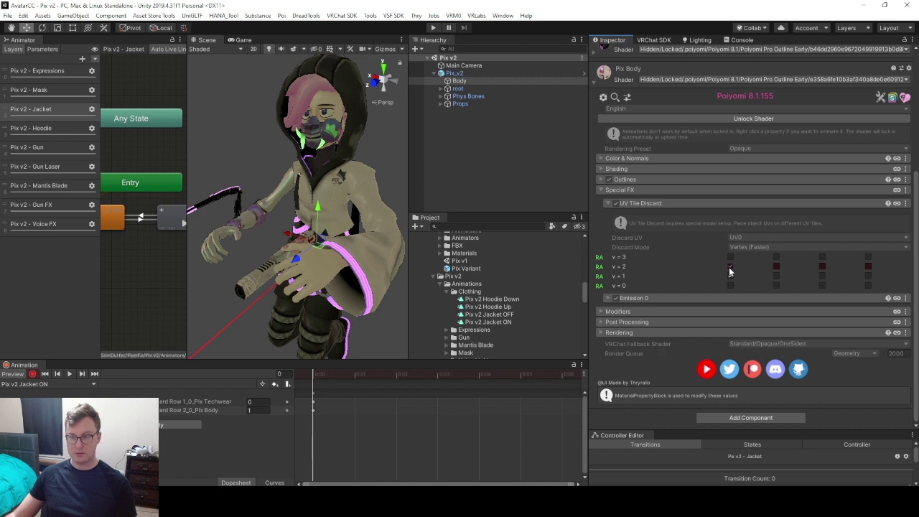
right_click_drag(220, 161, 288, 180)
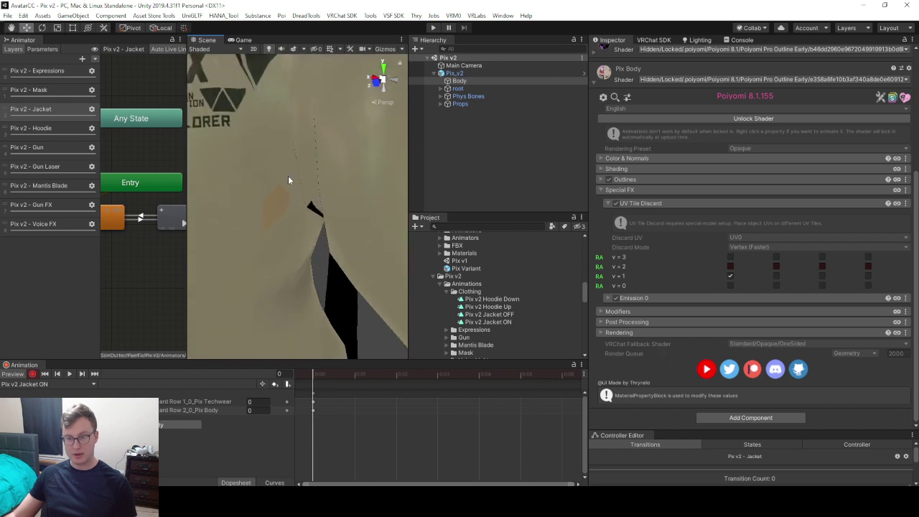
left_click(729, 267)
right_click_drag(213, 226, 210, 225)
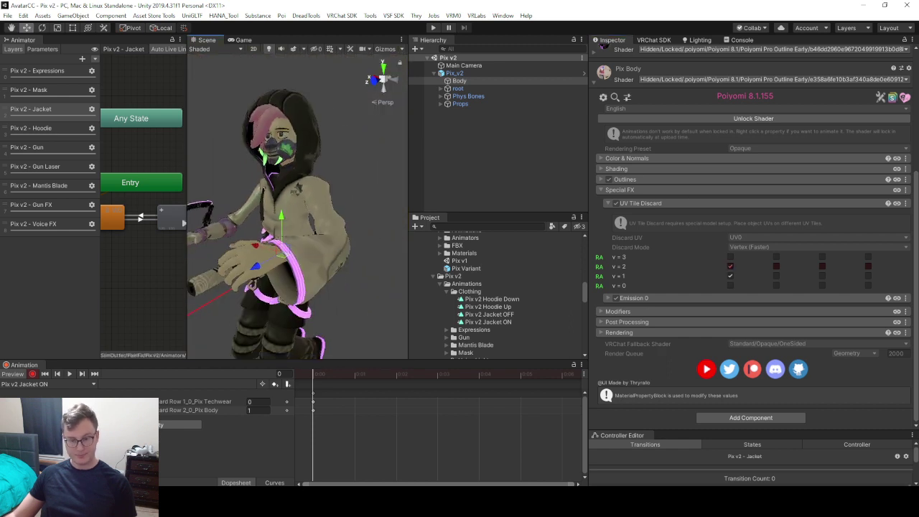
Step: Stop recording, paste the row 2_0 discard property into the Jacket OFF clip and set it to 0
left_click(32, 374)
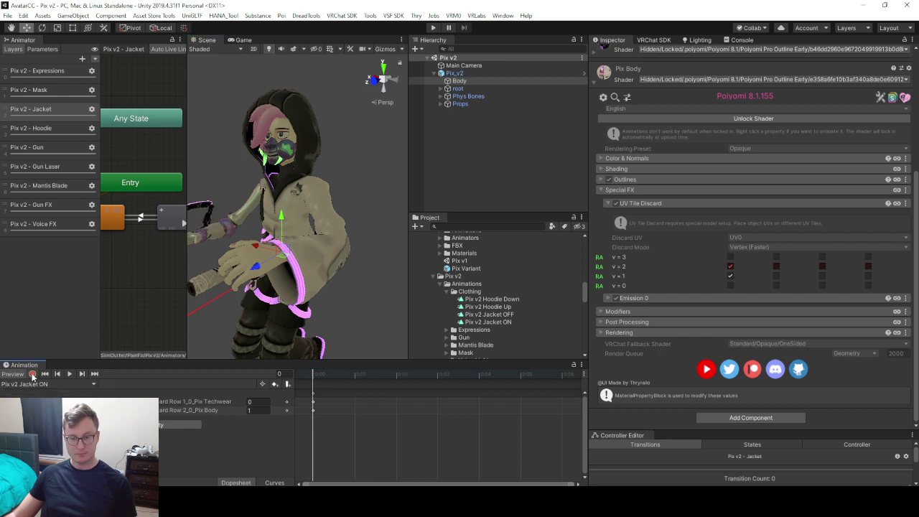
left_click(201, 410)
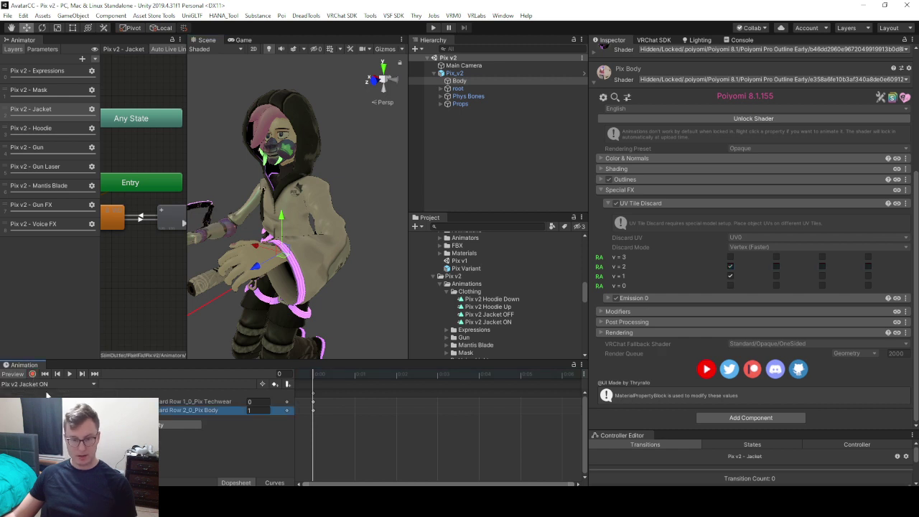
left_click(493, 316)
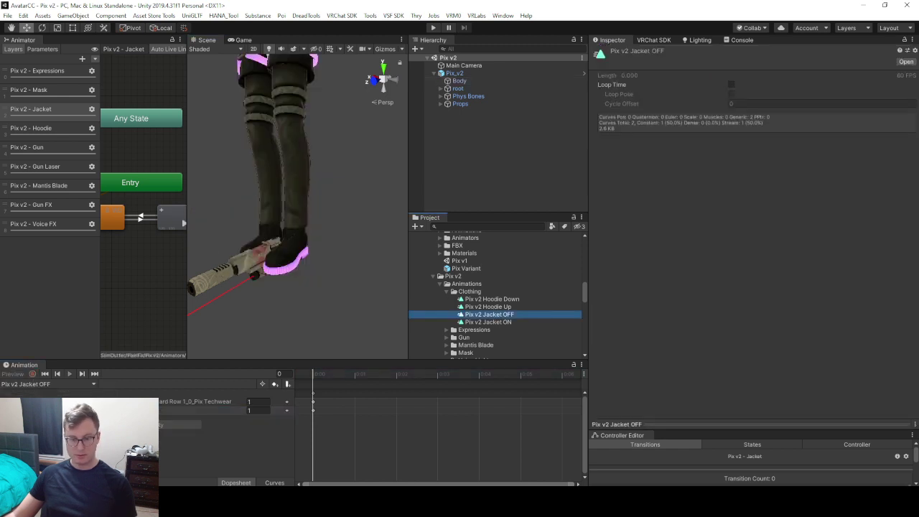
left_click(239, 423)
key("ctrl+v")
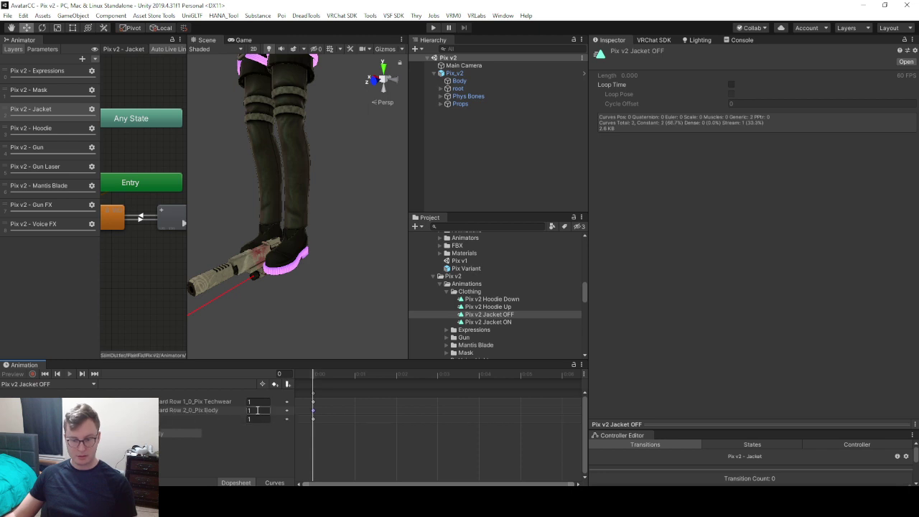
type("0")
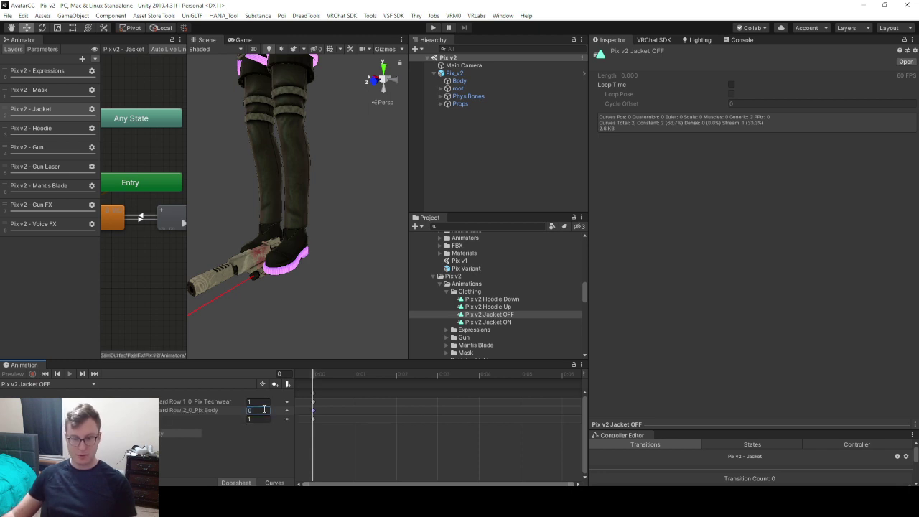
Step: Enter Play mode with the Scene view and the Animator's Parameters list showing
left_click(434, 28)
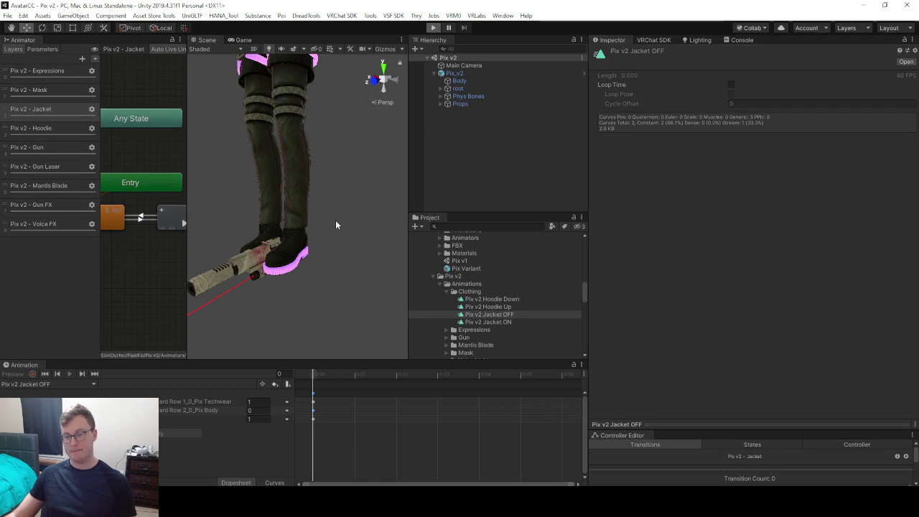
left_click(204, 40)
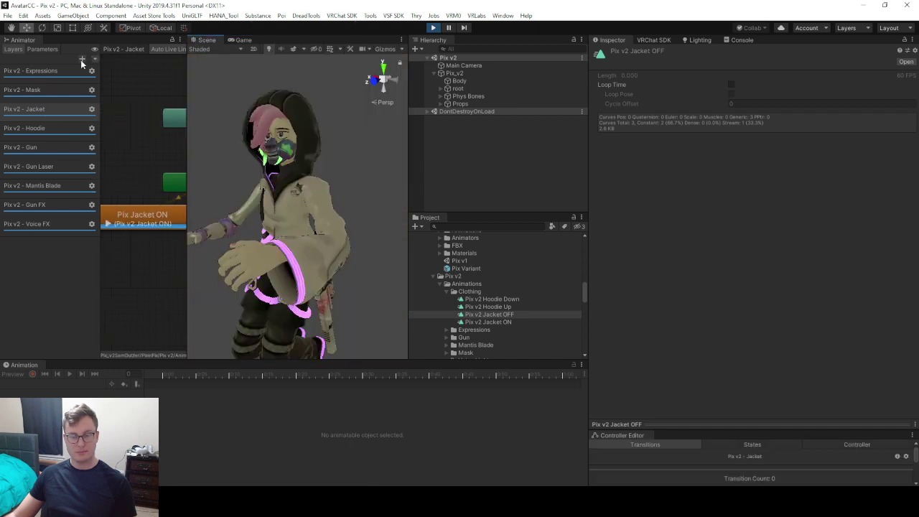
left_click(33, 49)
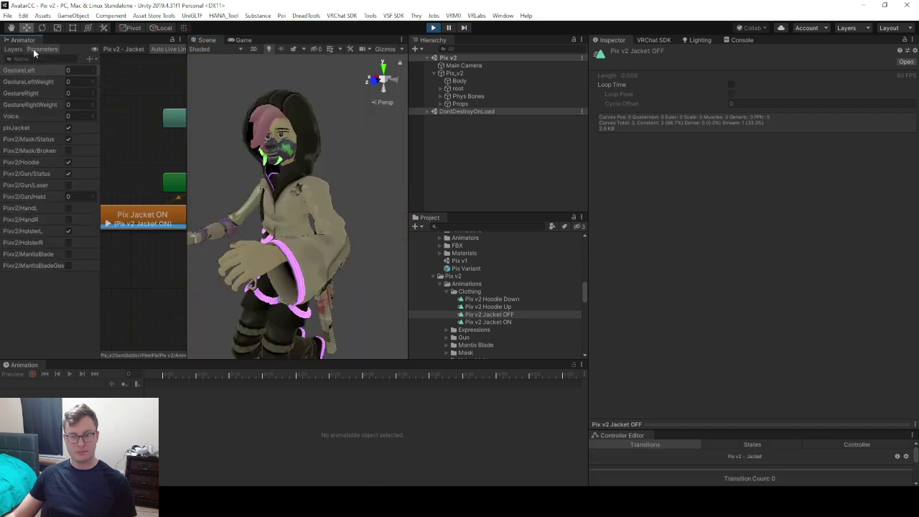
Step: Toggle pixJacket off and on repeatedly, ending on, to verify the jacket disappears and returns
left_click(68, 129)
left_click(67, 129)
left_click(68, 129)
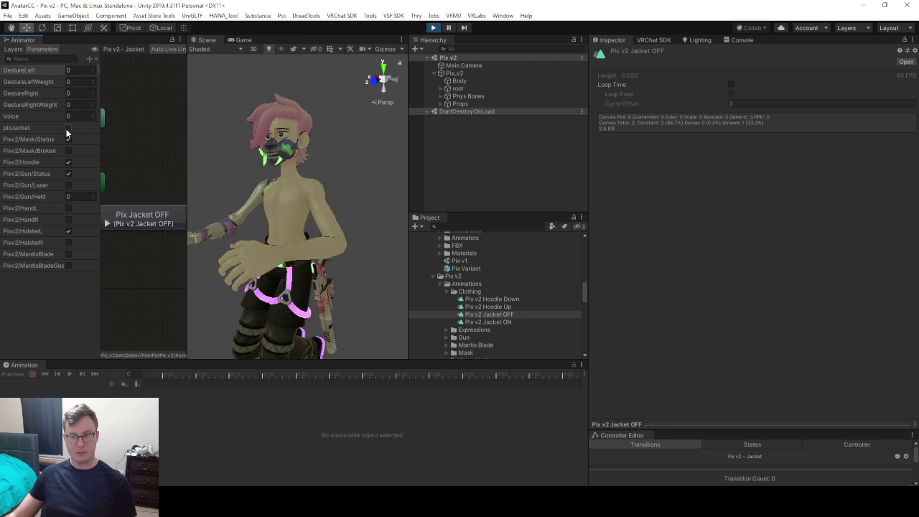
left_click(68, 129)
left_click(67, 129)
left_click(68, 129)
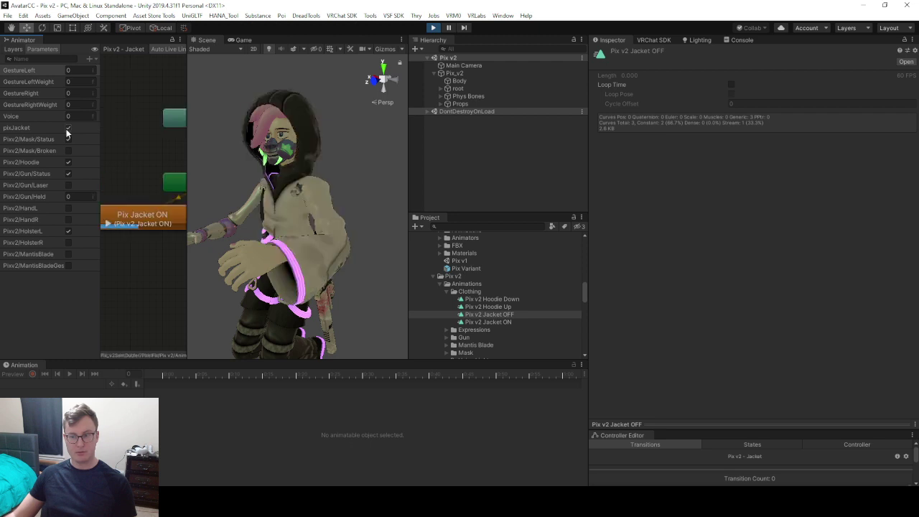
left_click(67, 129)
left_click(67, 129)
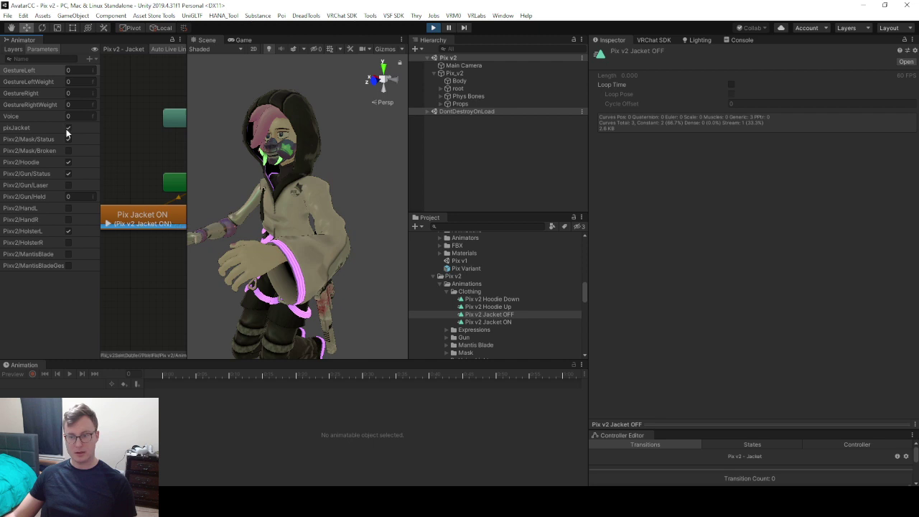
left_click(68, 129)
left_click(68, 129)
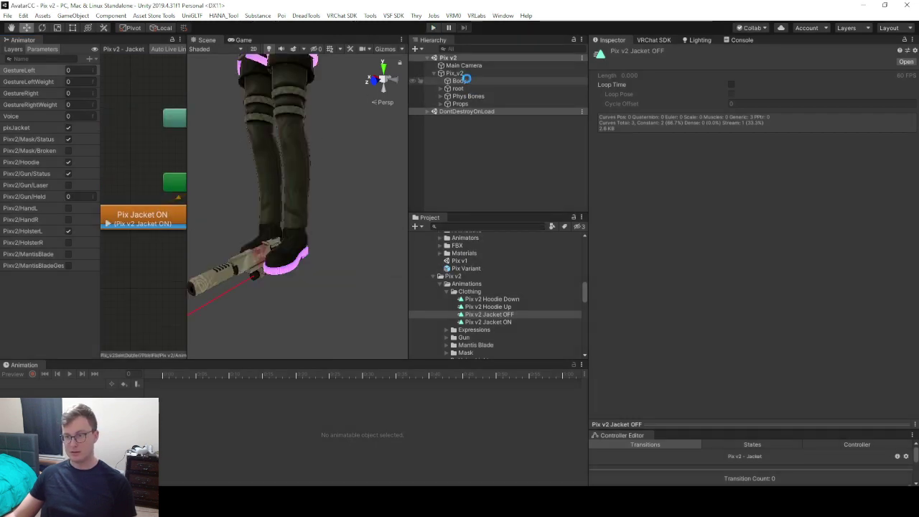
Step: Clear the Pix v2 FX Layer controller from Pix_v2's Animator component, leaving it None
left_click(454, 73)
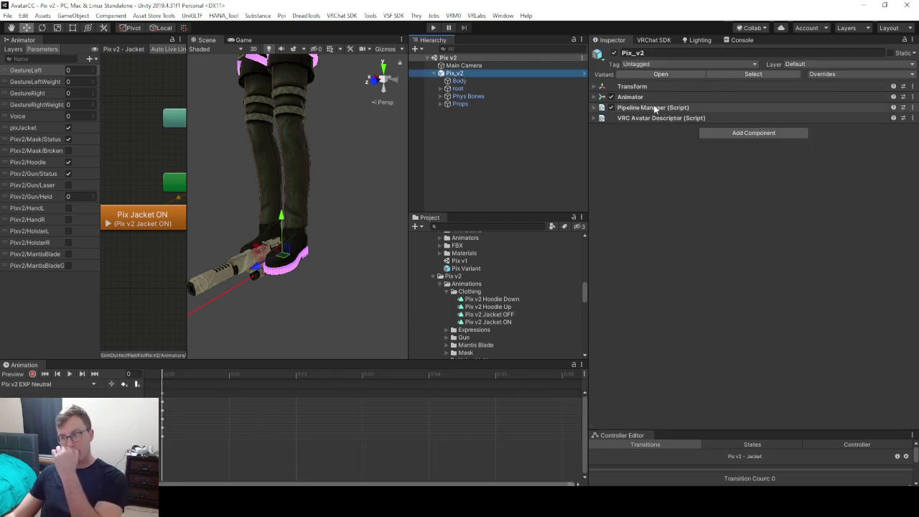
left_click(653, 96)
left_click(771, 109)
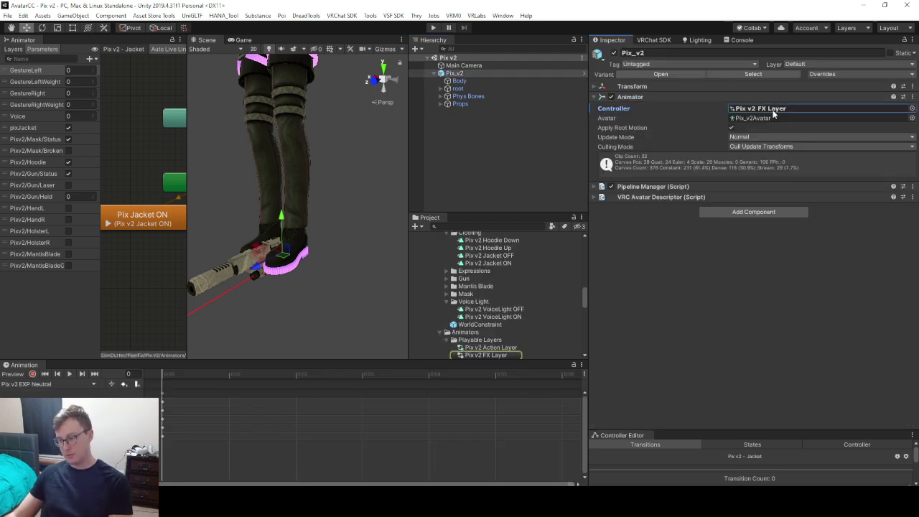
key("Delete")
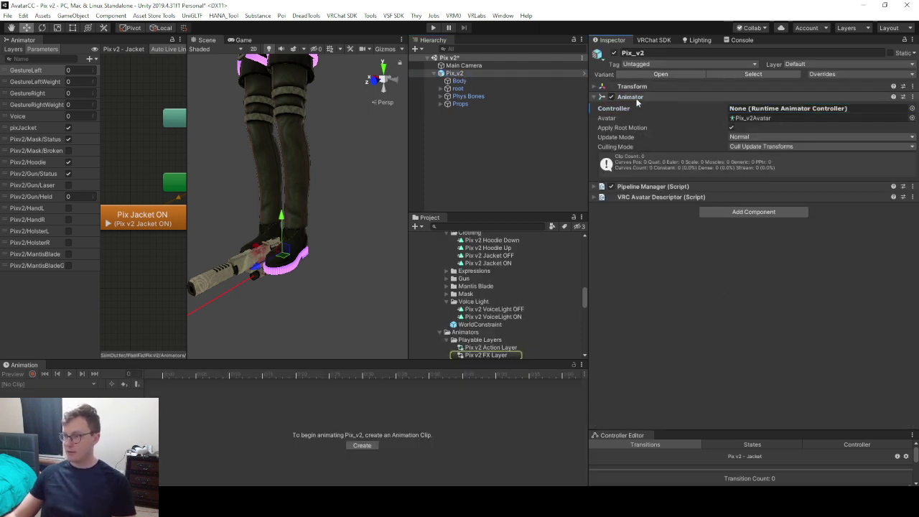
left_click(634, 98)
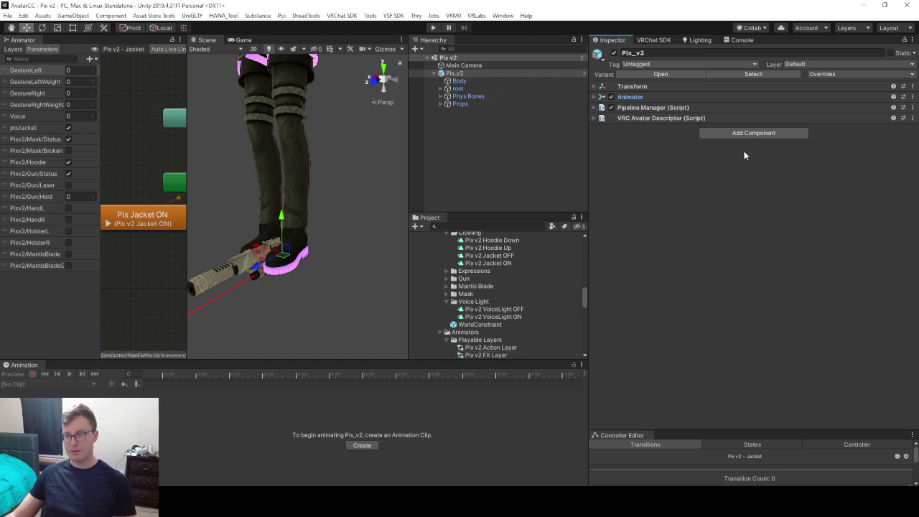
Step: Apply all overrides to the Pix_v2 Variant prefab
left_click(909, 75)
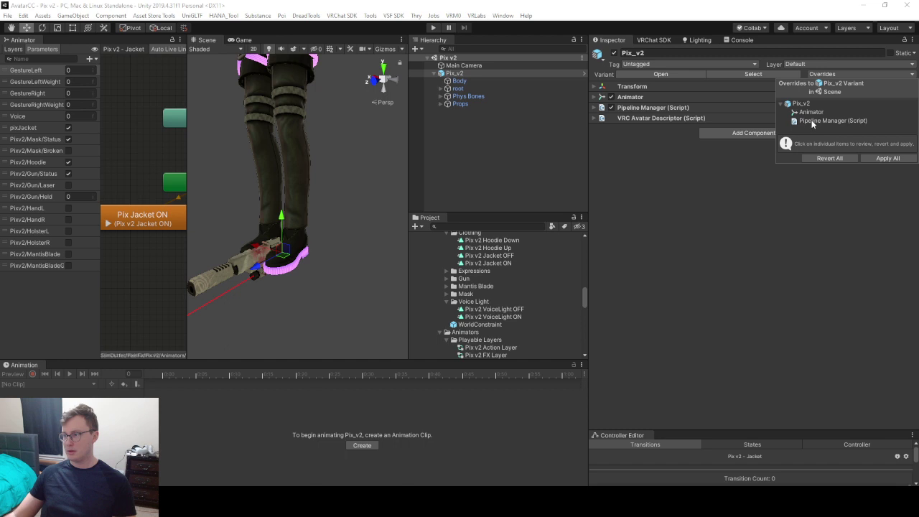
left_click(886, 158)
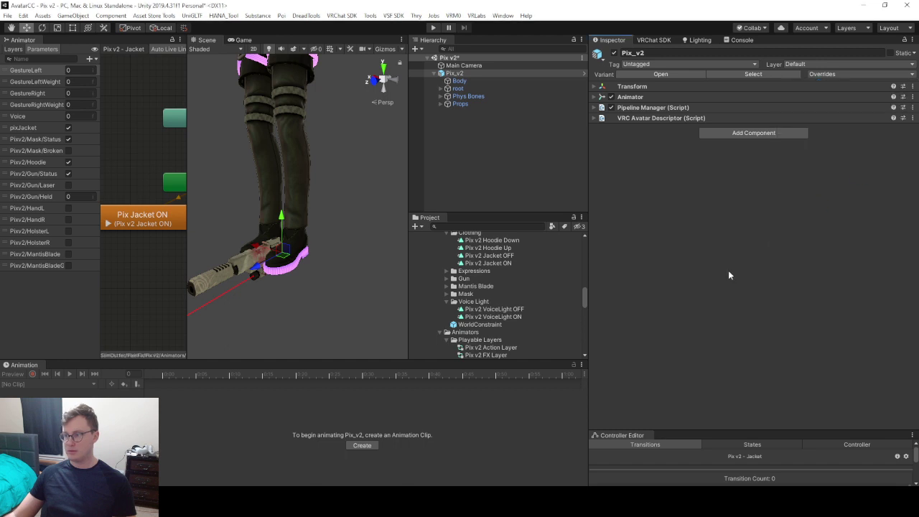
left_click(646, 107)
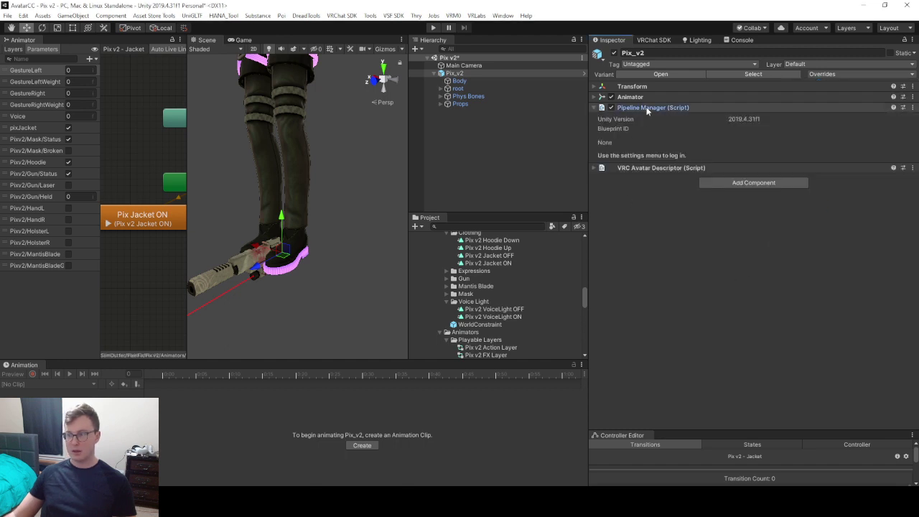
Step: Collapse Pipeline Manager and the Clothing, Voice Light, Playable Layers, VRC Expressions and Materials folders
left_click(647, 107)
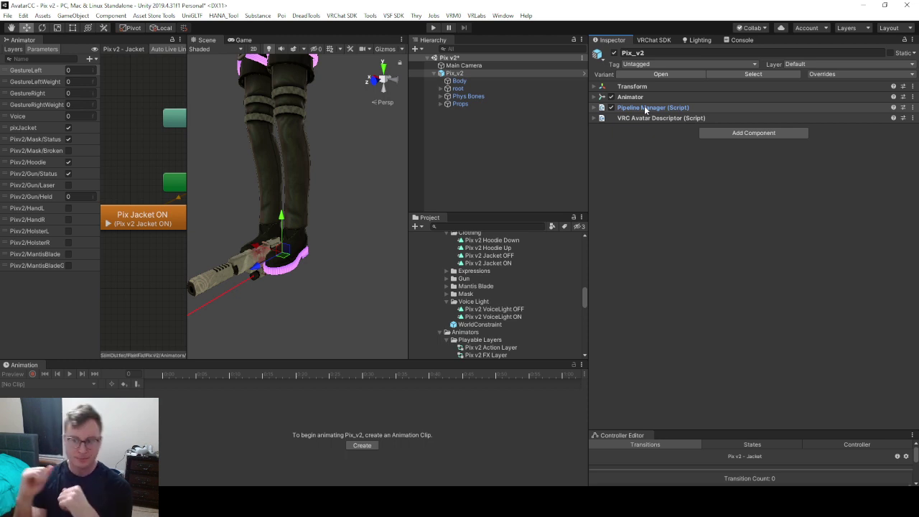
scroll(526, 299, "up", 2)
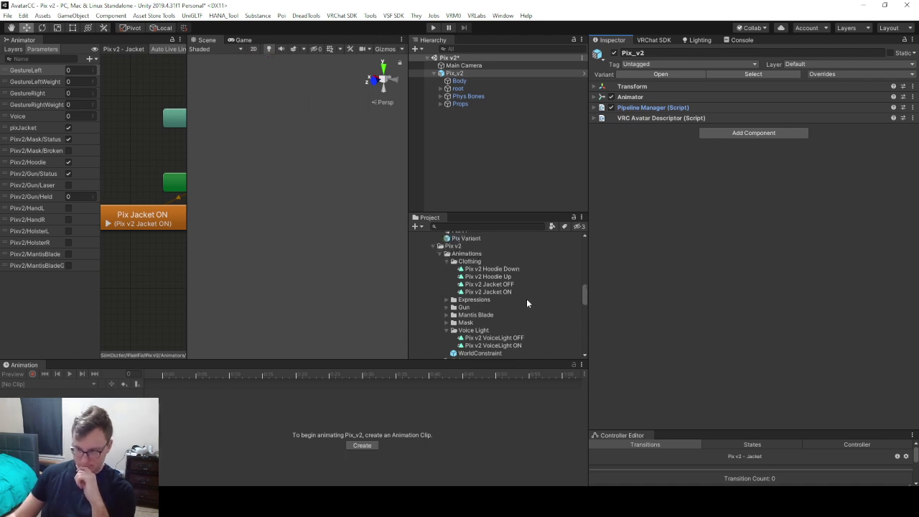
left_click(447, 262)
scroll(466, 275, "up", 2)
scroll(465, 277, "down", 2)
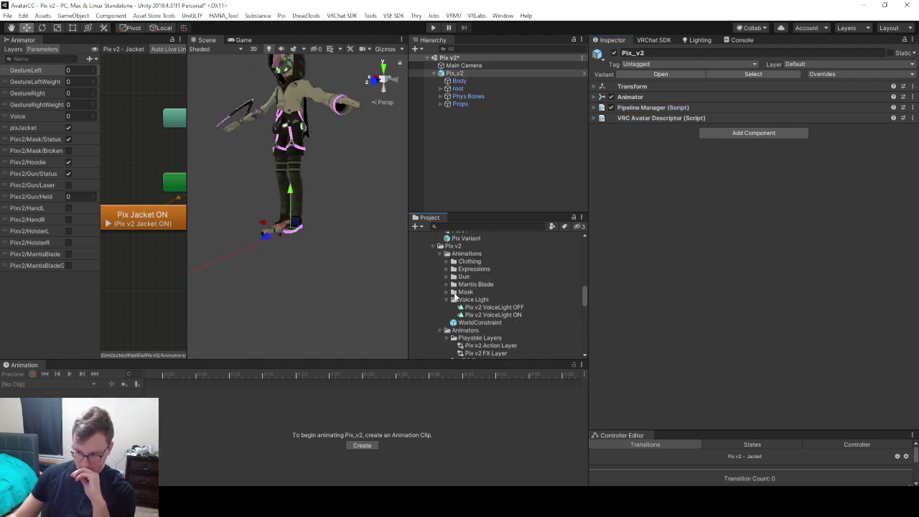
left_click(447, 299)
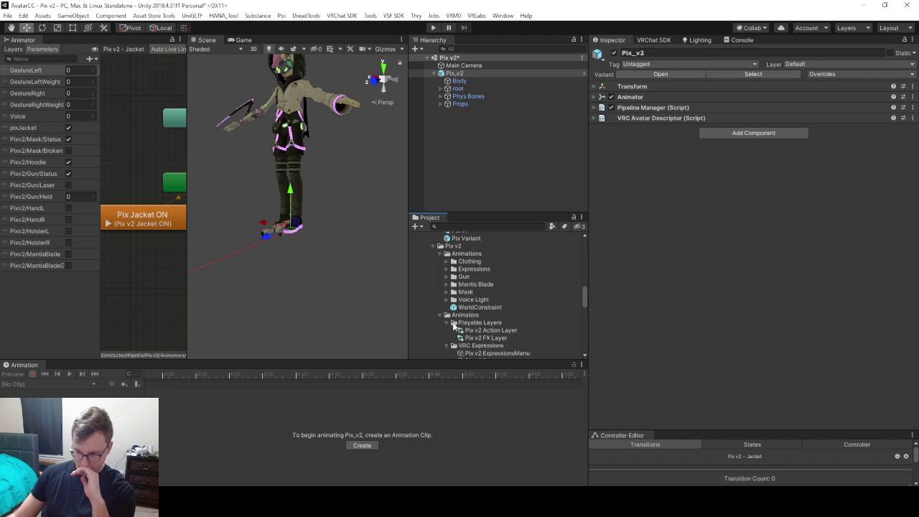
left_click(446, 322)
left_click(447, 330)
scroll(489, 298, "down", 4)
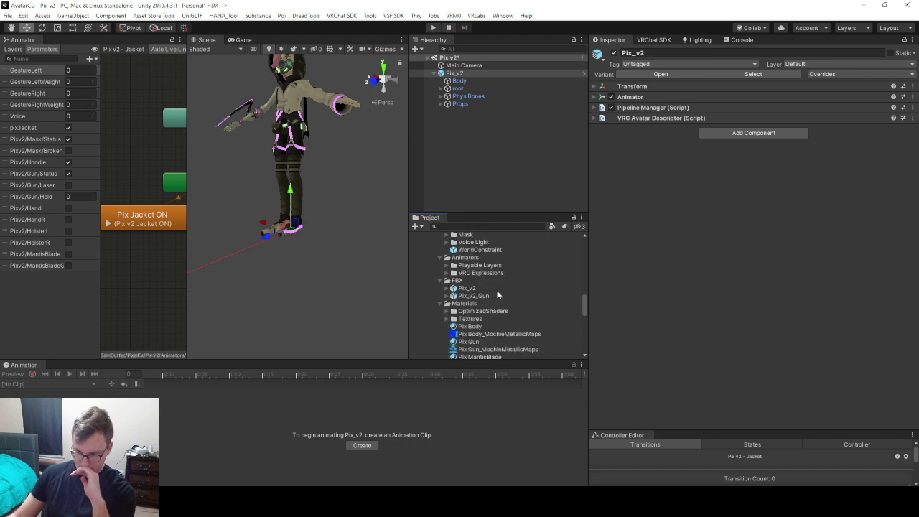
left_click(440, 305)
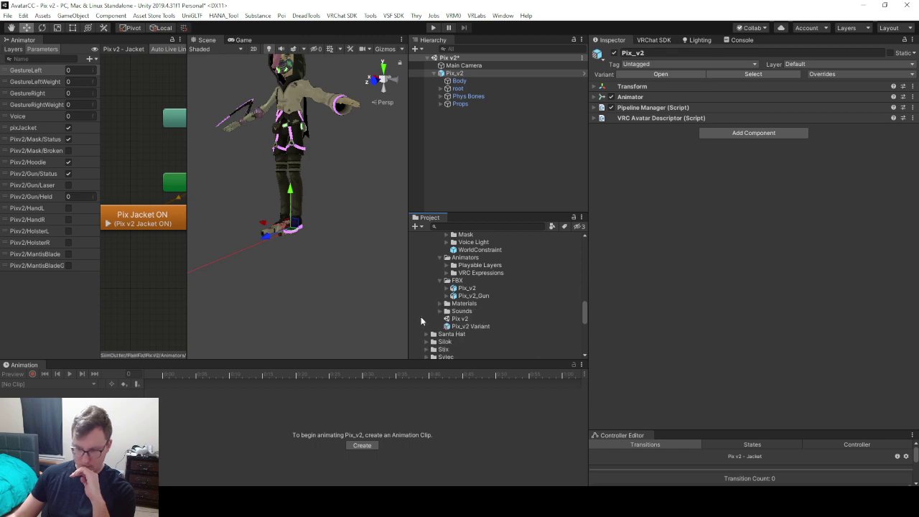
Step: Open Pix_v2_TuskFixed from 2023 > Client Work > PixelFix > Pix > Unity Packages to import it
key("super+e")
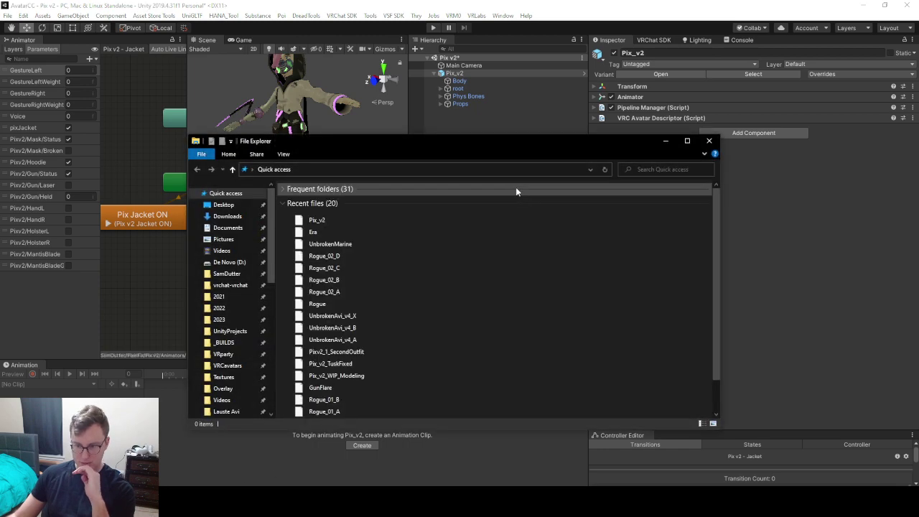
left_click(235, 320)
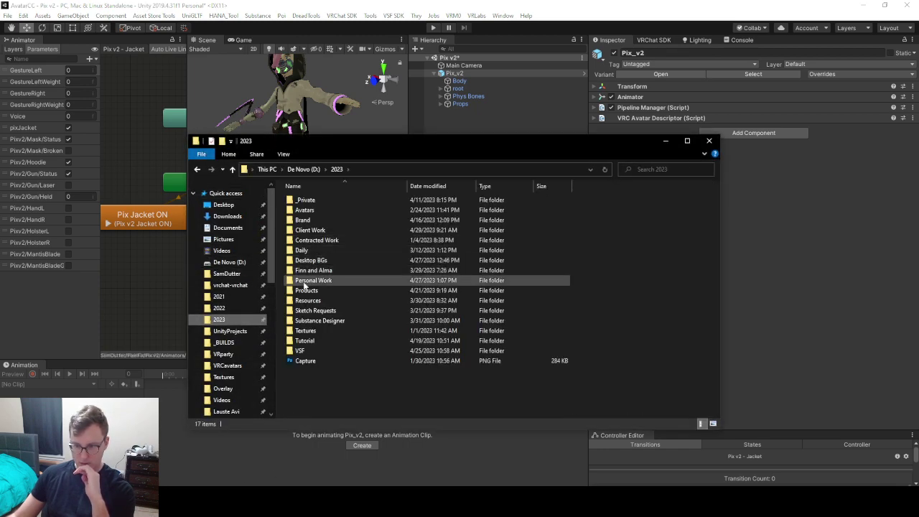
double_click(308, 232)
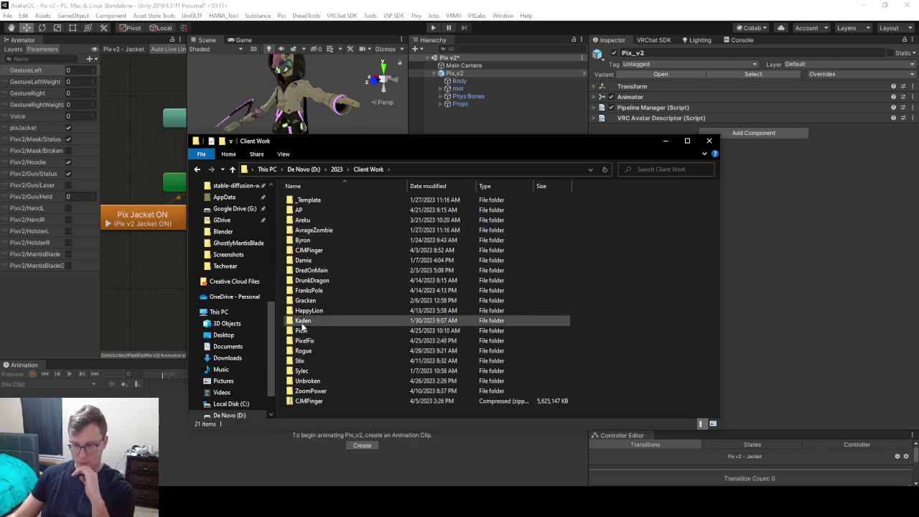
double_click(312, 340)
double_click(298, 200)
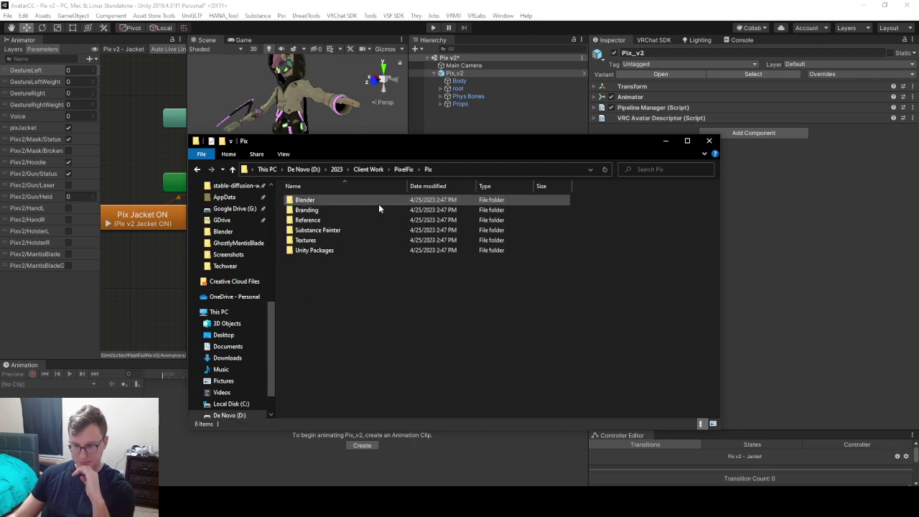
double_click(309, 251)
double_click(323, 210)
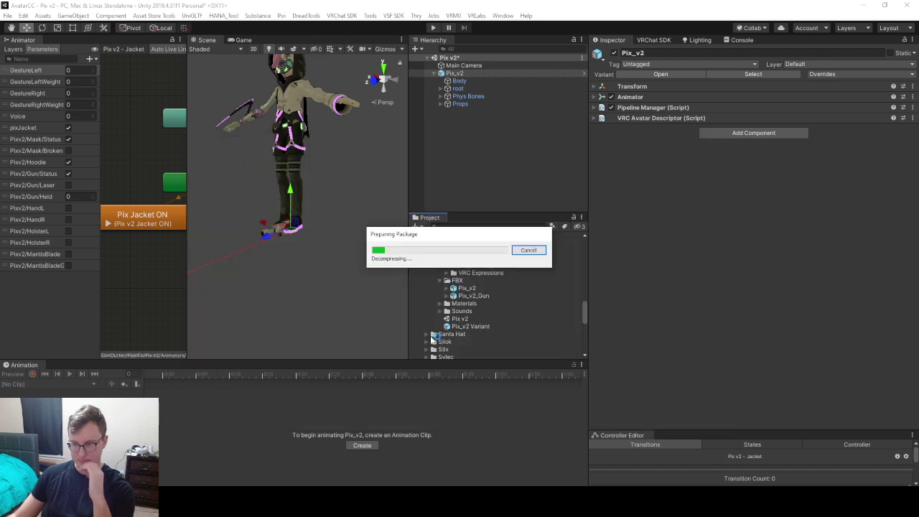
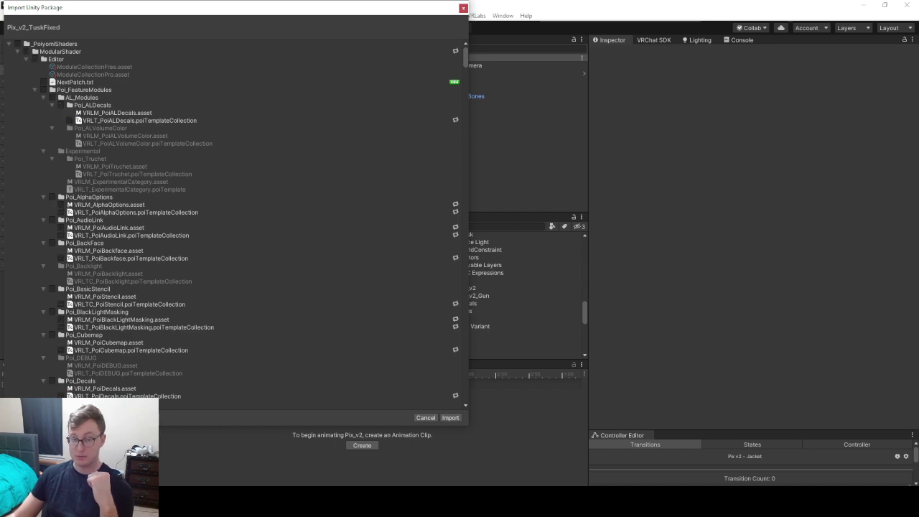
Step: Collapse the _PoiyomiShaders and Laydown folders and expand Pix v1 > Animations in the package list
scroll(34, 172, "down", 15)
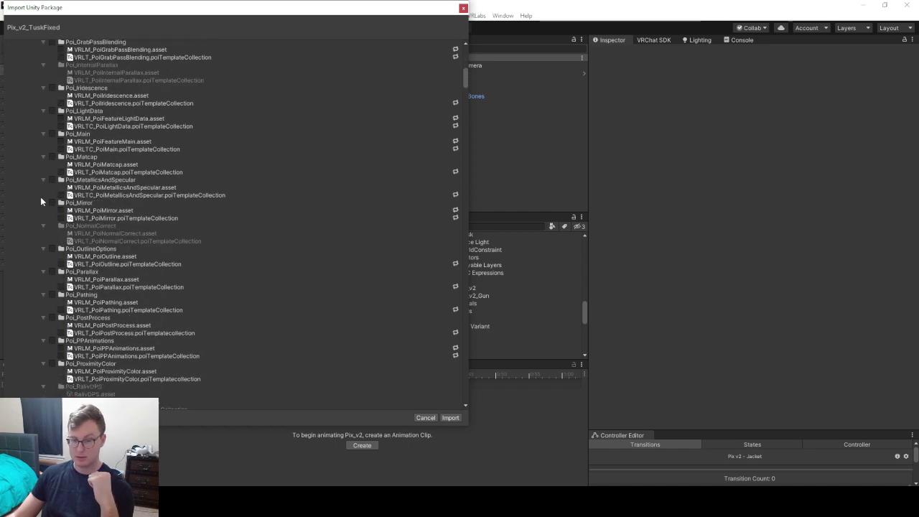
scroll(43, 205, "down", 10)
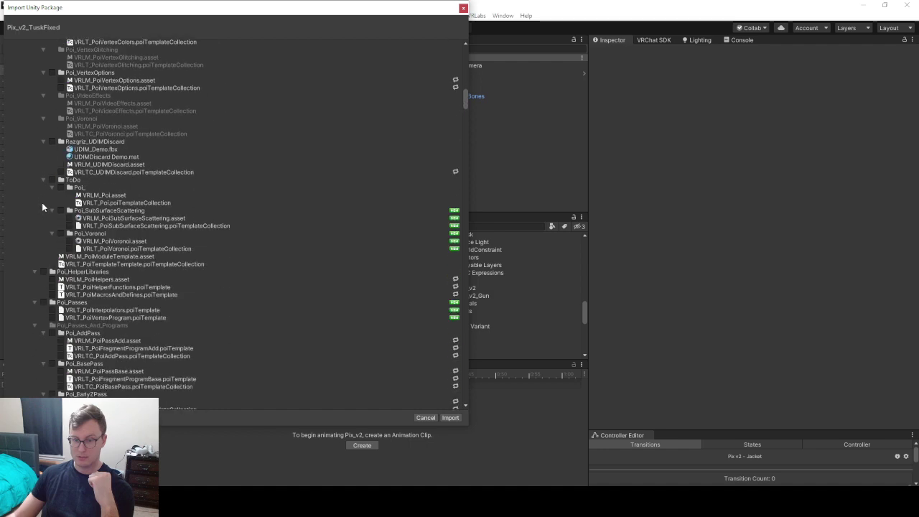
scroll(42, 206, "down", 8)
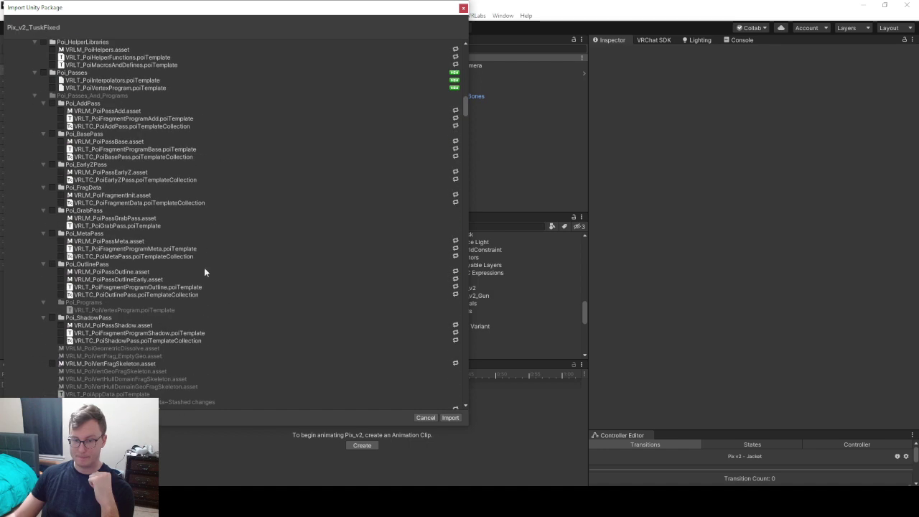
left_click_drag(463, 103, 465, 54)
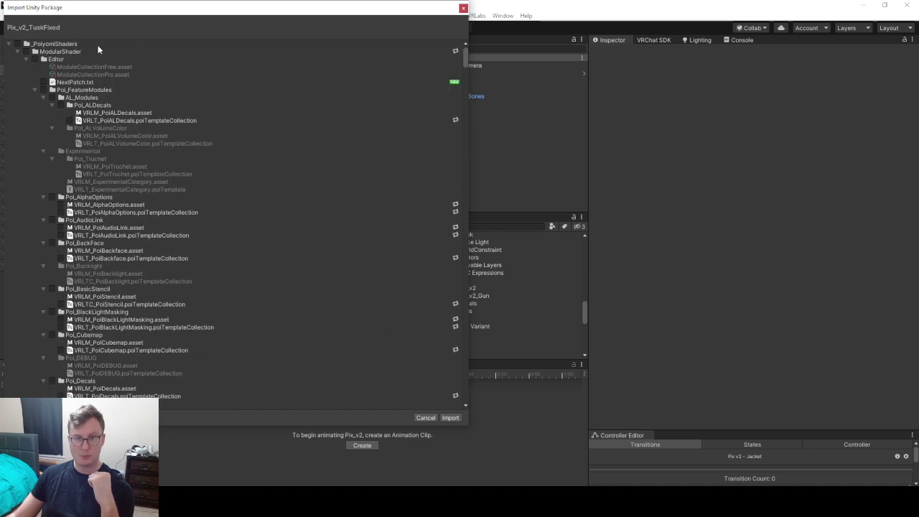
left_click(7, 44)
left_click(8, 52)
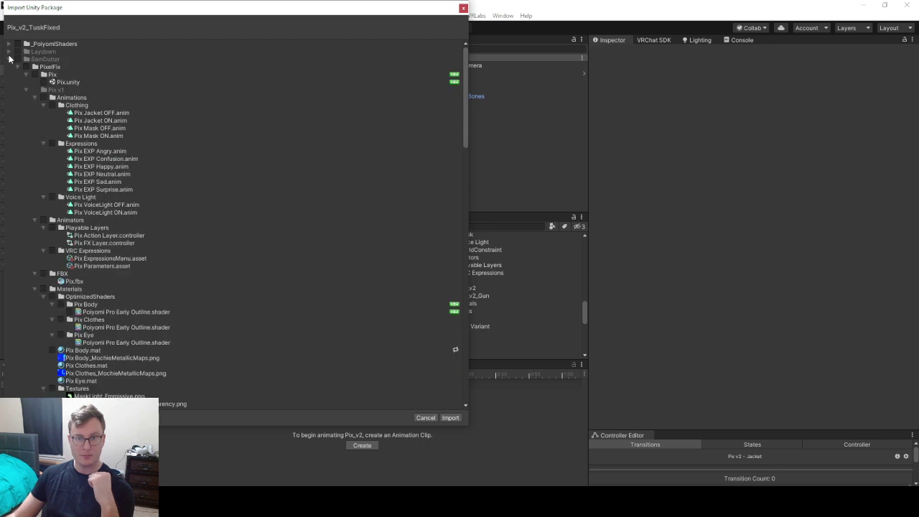
left_click(27, 90)
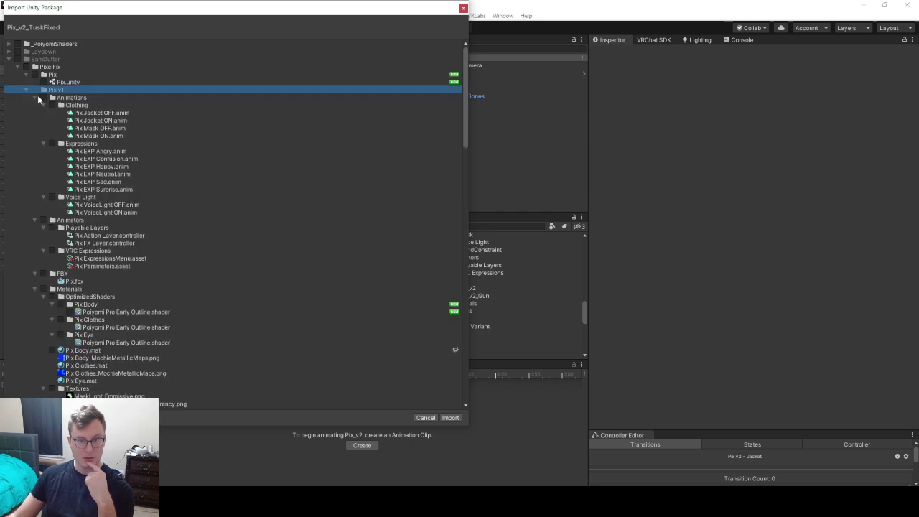
left_click(37, 98)
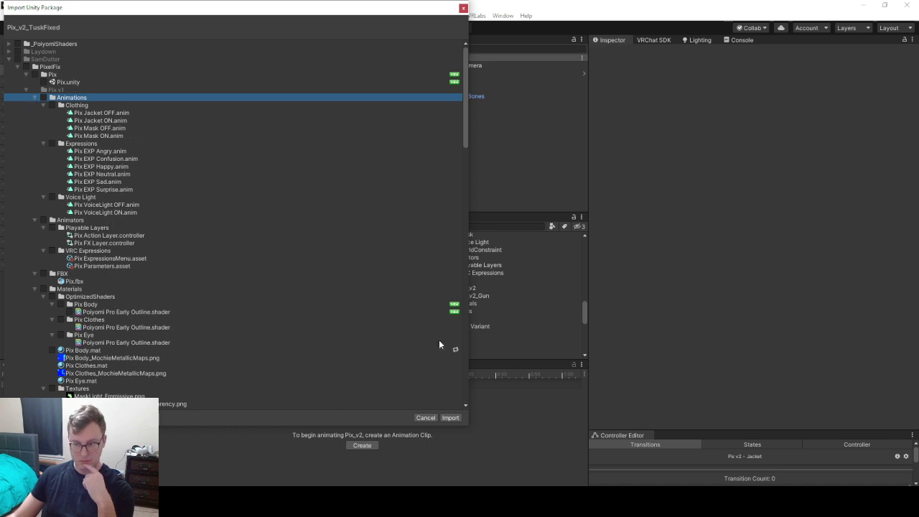
Step: Tick Pix Body.mat and the Pix Body shader folder, then import the Pix_v2_TuskFixed package
left_click(52, 350)
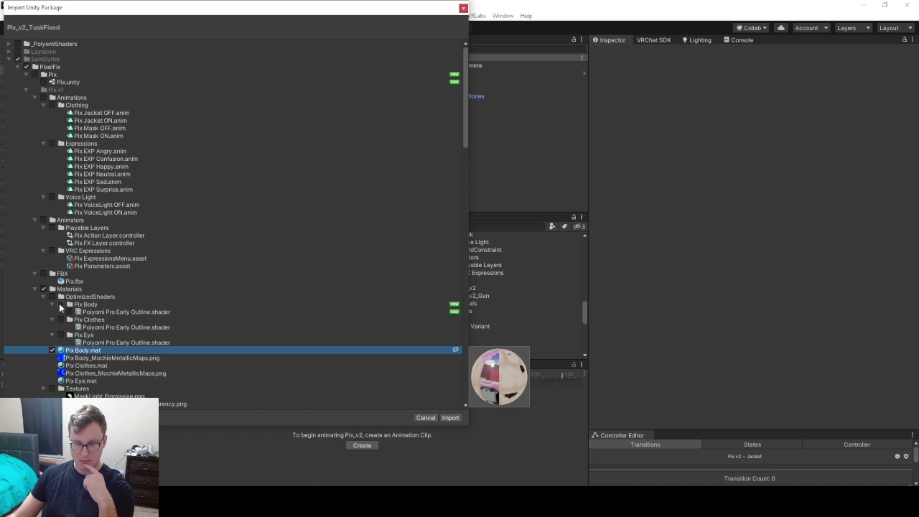
left_click(60, 305)
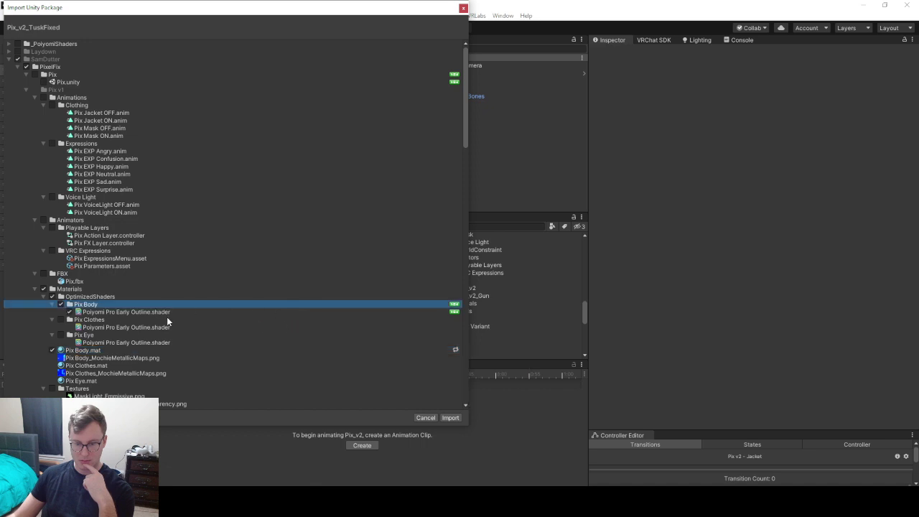
scroll(228, 270, "down", 5)
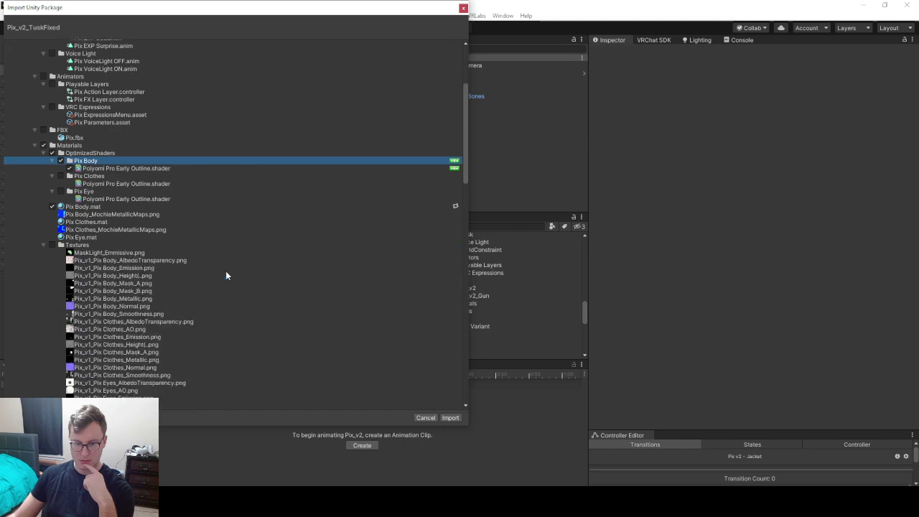
scroll(226, 272, "down", 15)
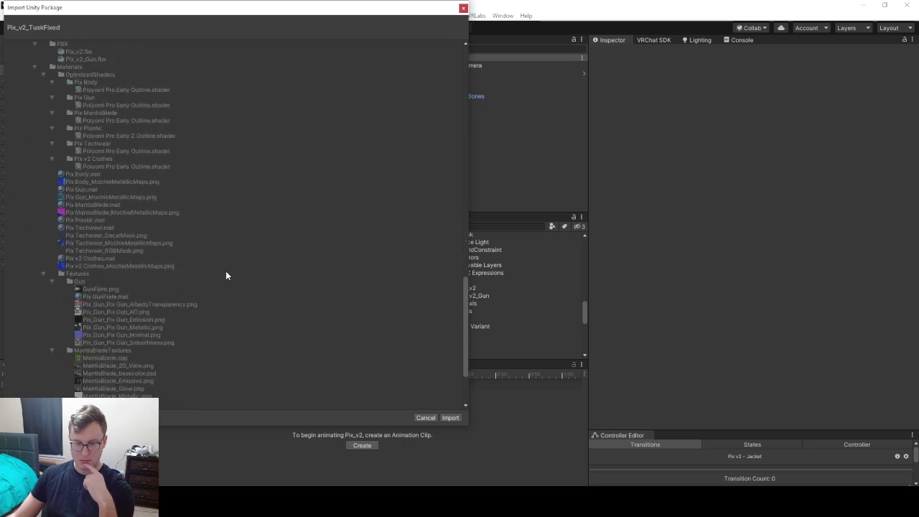
scroll(225, 270, "up", 5)
scroll(228, 265, "up", 10)
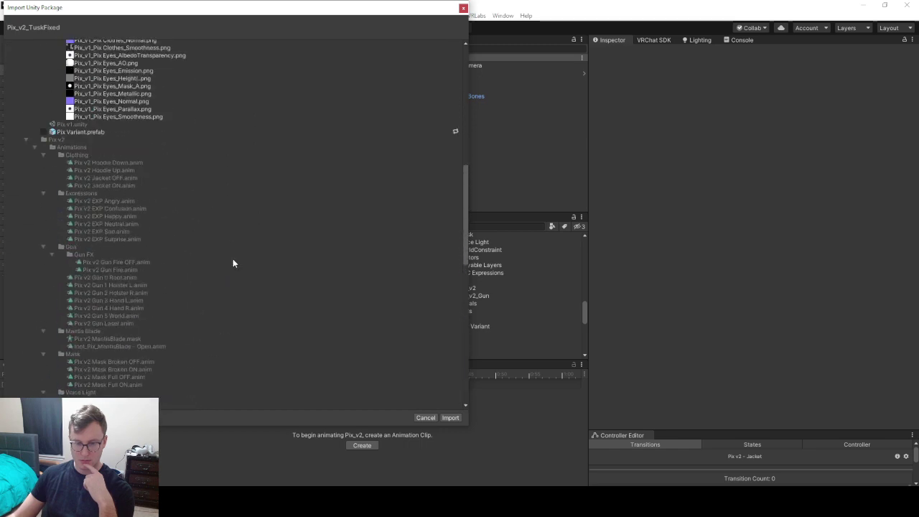
scroll(232, 263, "up", 10)
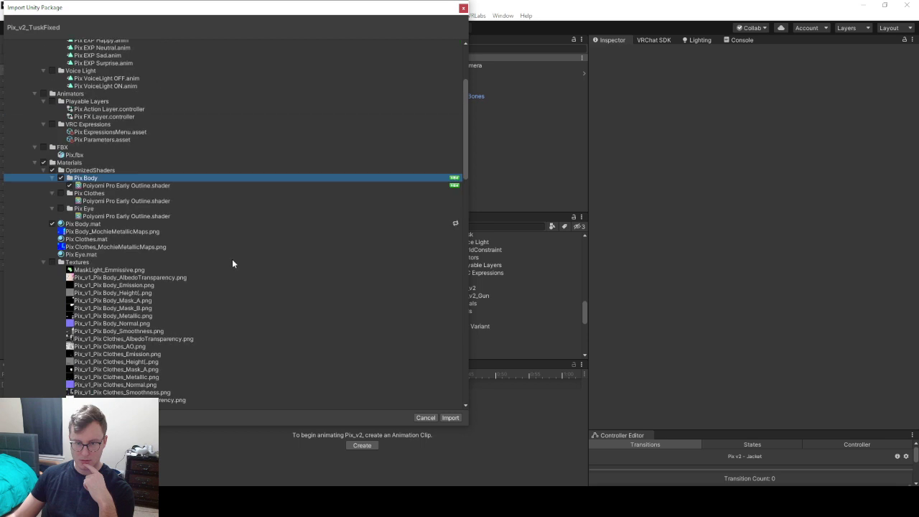
scroll(232, 263, "up", 5)
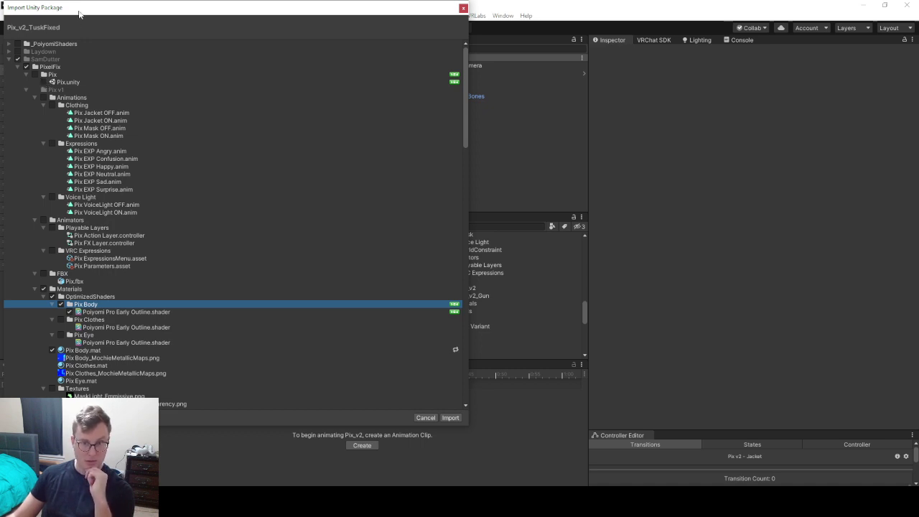
mouse_move(78, 12)
left_mouse_down()
mouse_move(94, 74)
mouse_move(67, 31)
mouse_move(72, 19)
left_mouse_up()
scroll(106, 202, "down", 15)
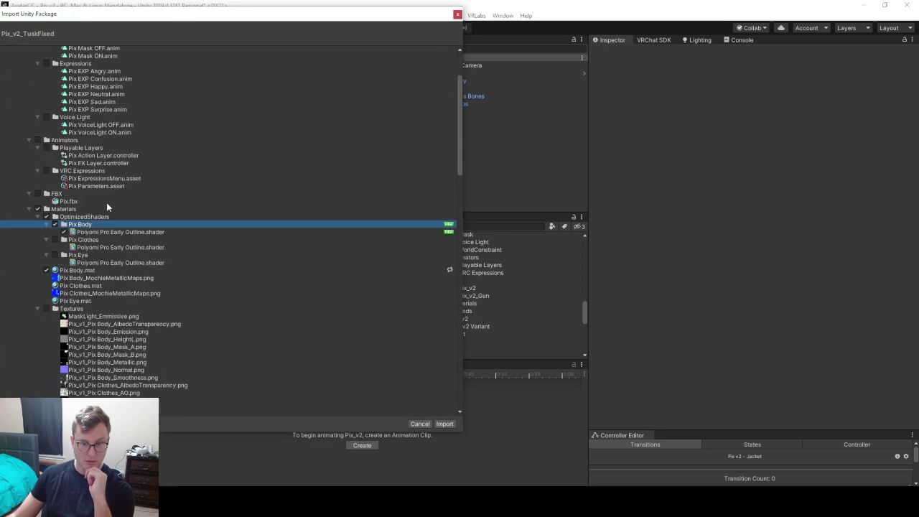
scroll(139, 217, "down", 15)
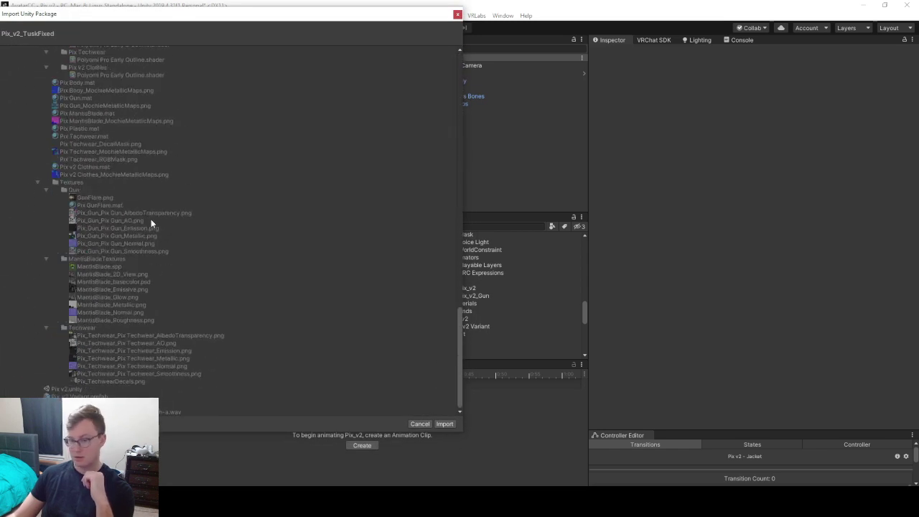
left_click(445, 424)
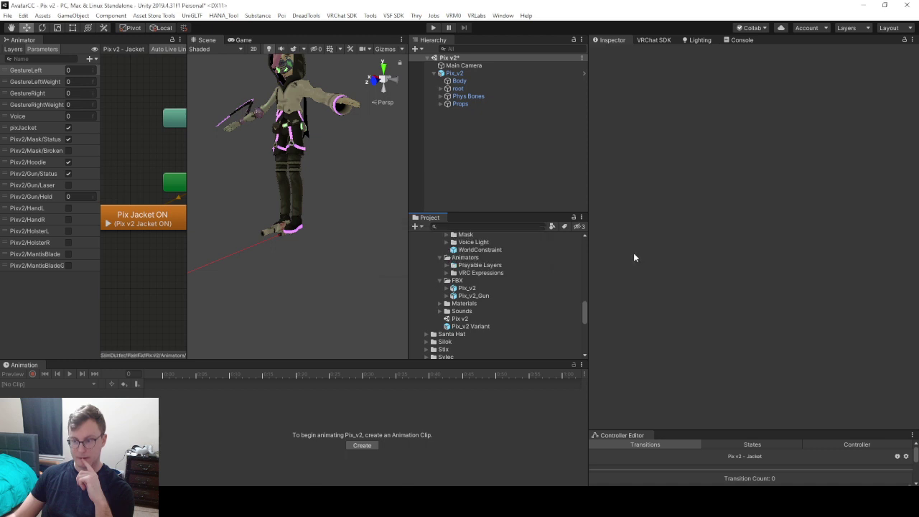
Step: Collapse Pix v1, then open Pix v2 > Animators > Playable Layers and select Pix v2 FX Layer
scroll(529, 263, "up", 4)
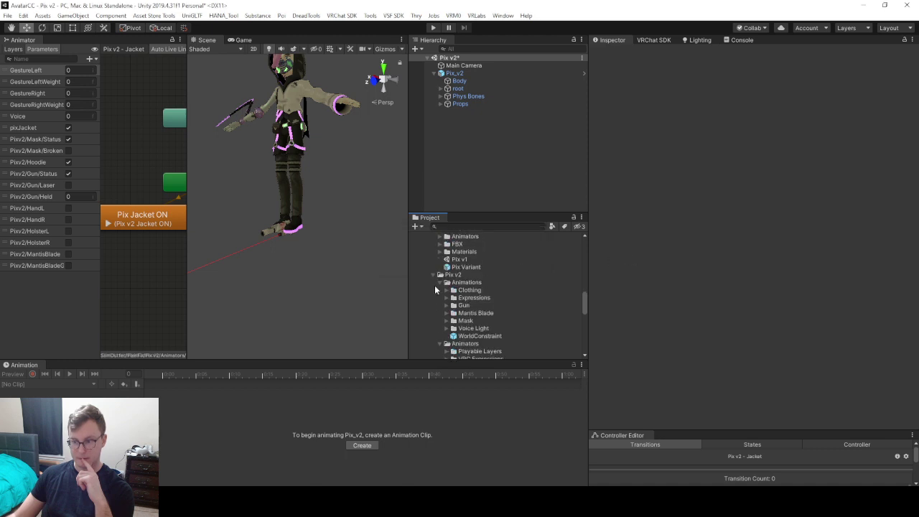
left_click(436, 285)
left_click(438, 290)
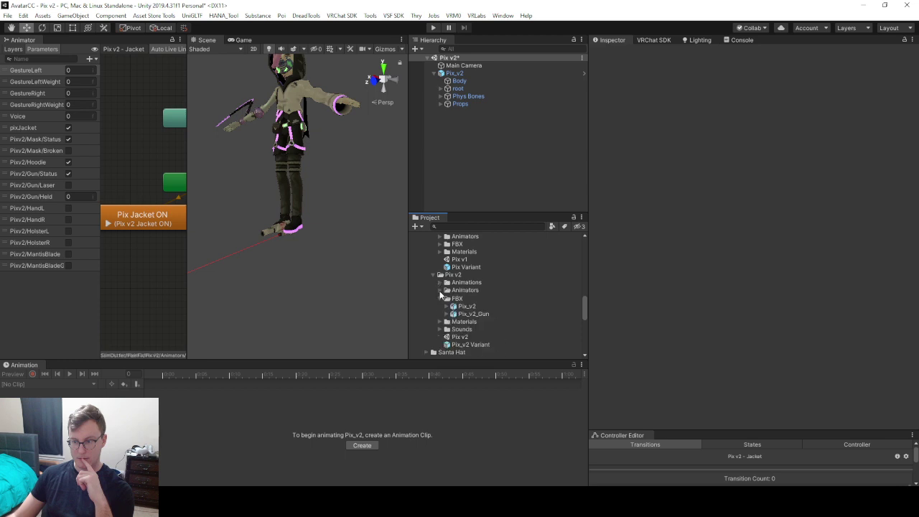
scroll(443, 292, "up", 3)
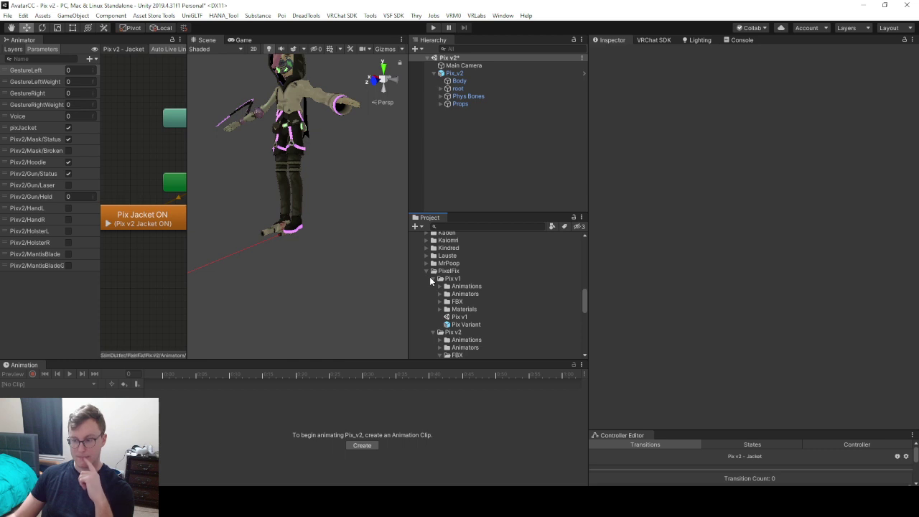
left_click(433, 279)
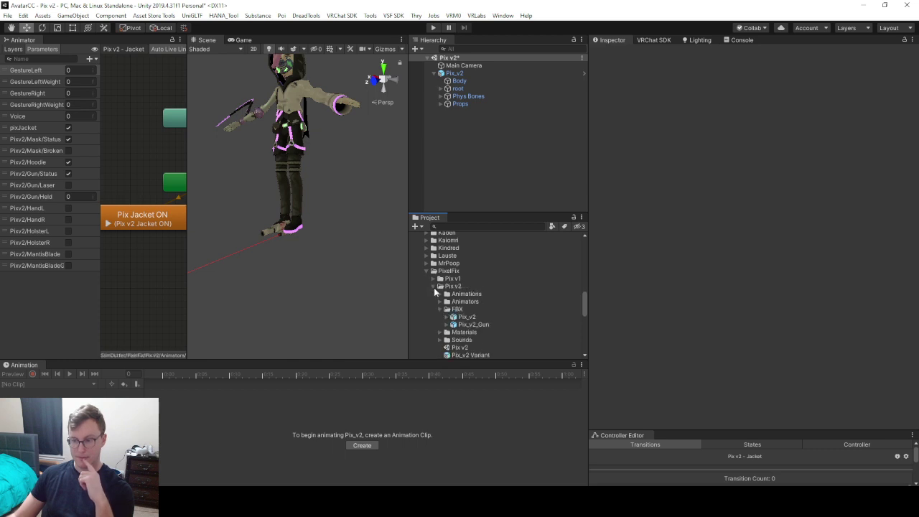
left_click(434, 287)
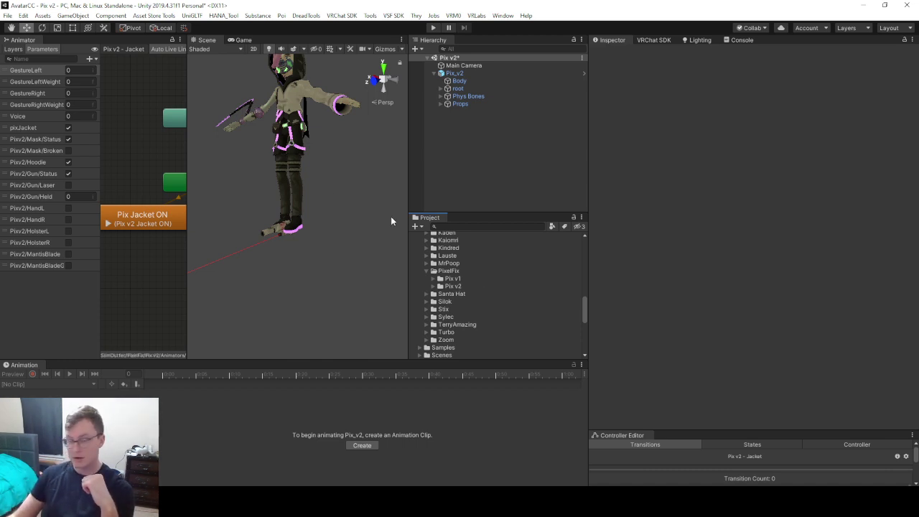
left_click(433, 286)
left_click(440, 245)
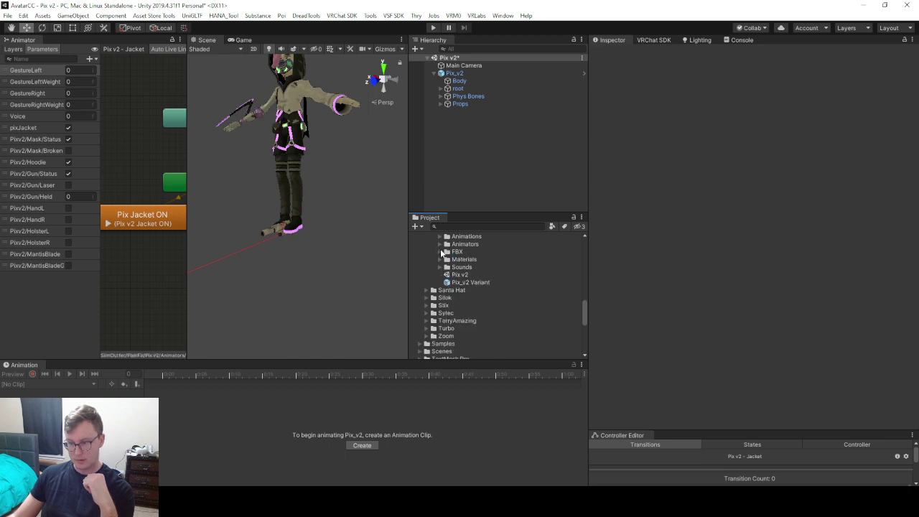
left_click(446, 252)
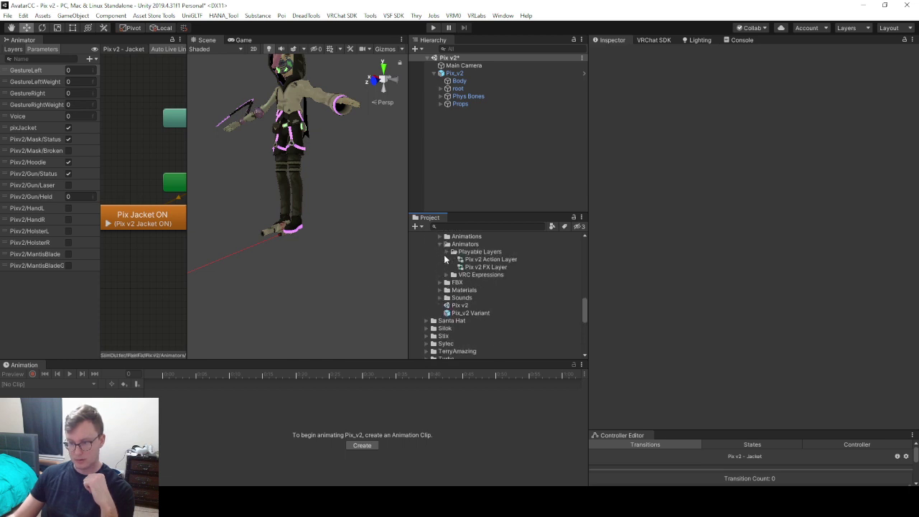
left_click(481, 267)
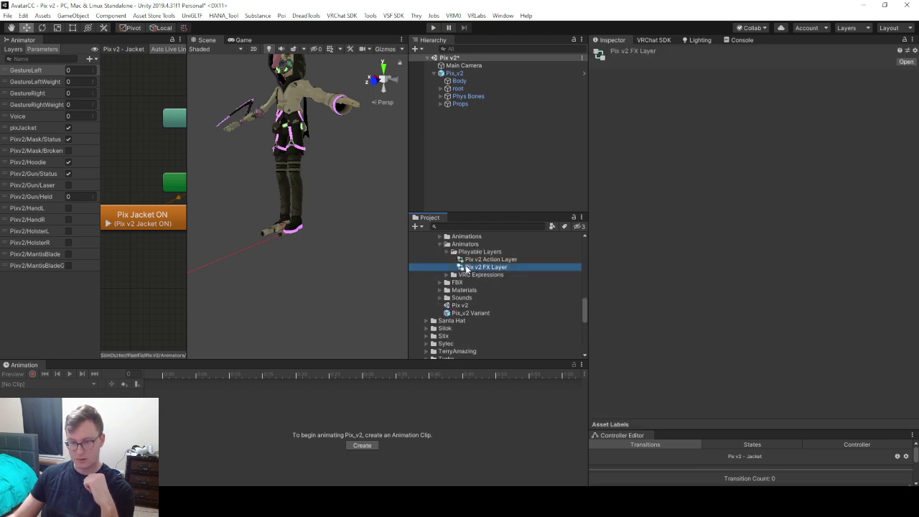
Step: Open the Pix v2 - Expressions layer and select its Any State→Surprise transition (GestureRight Equals 3)
left_click(14, 50)
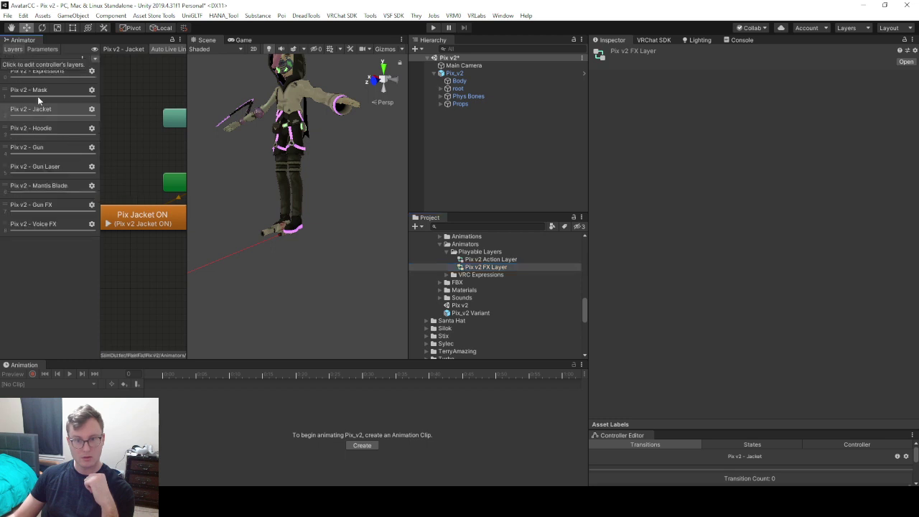
left_click(41, 71)
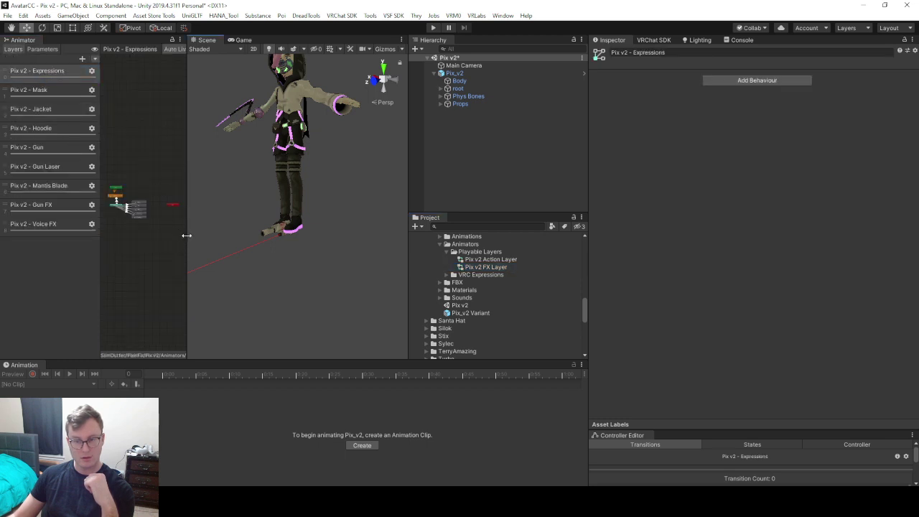
scroll(154, 228, "up", 8)
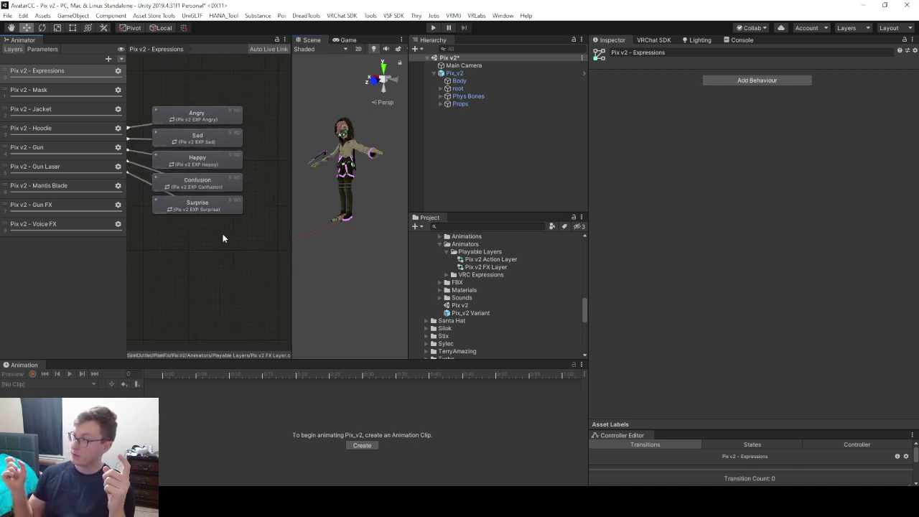
key("a")
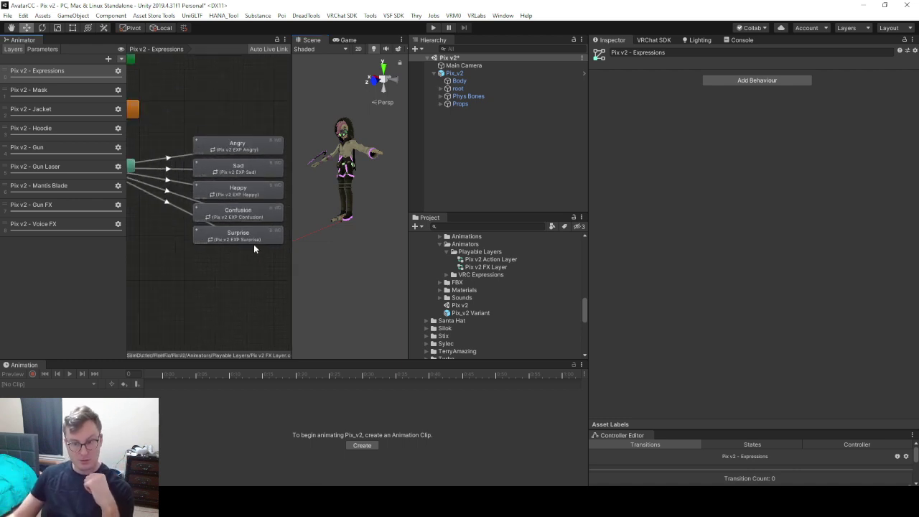
left_click(174, 210)
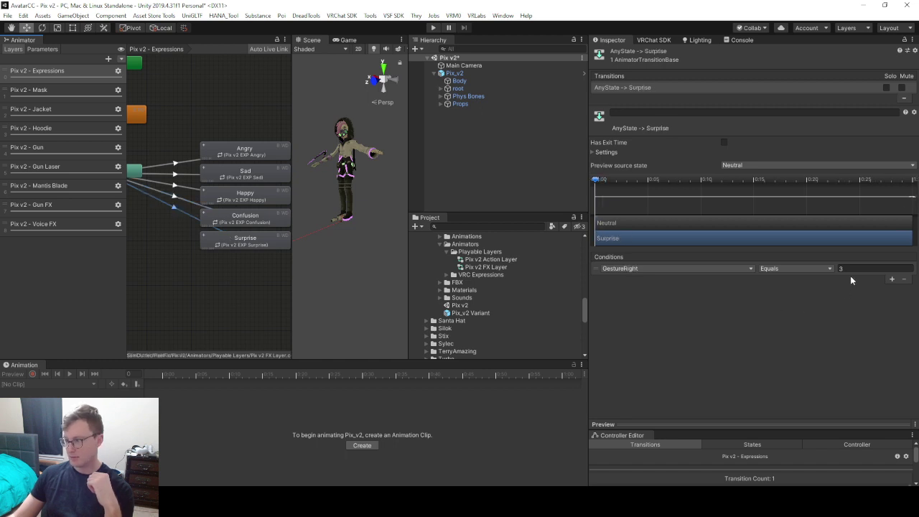
Step: Set the Any State→Confusion transition's gesture condition value to 5
left_click(190, 241)
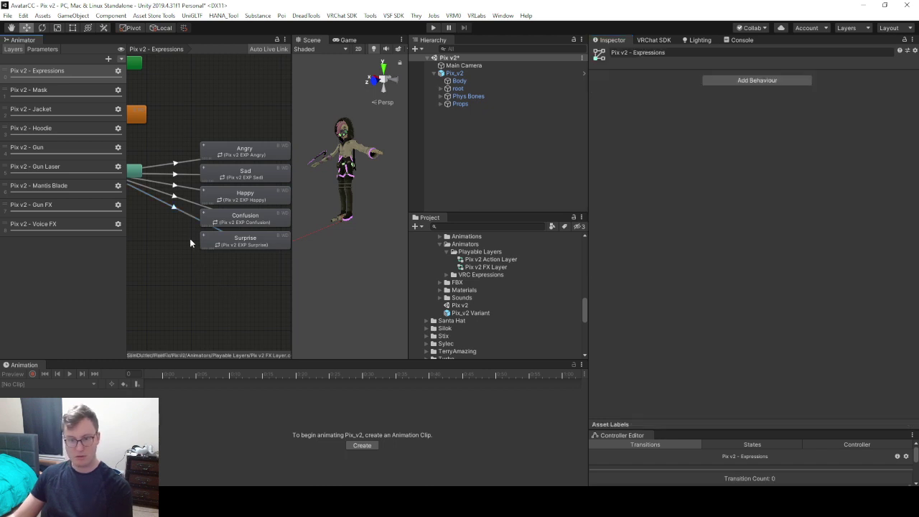
left_click(173, 196)
left_click(875, 268)
type("5")
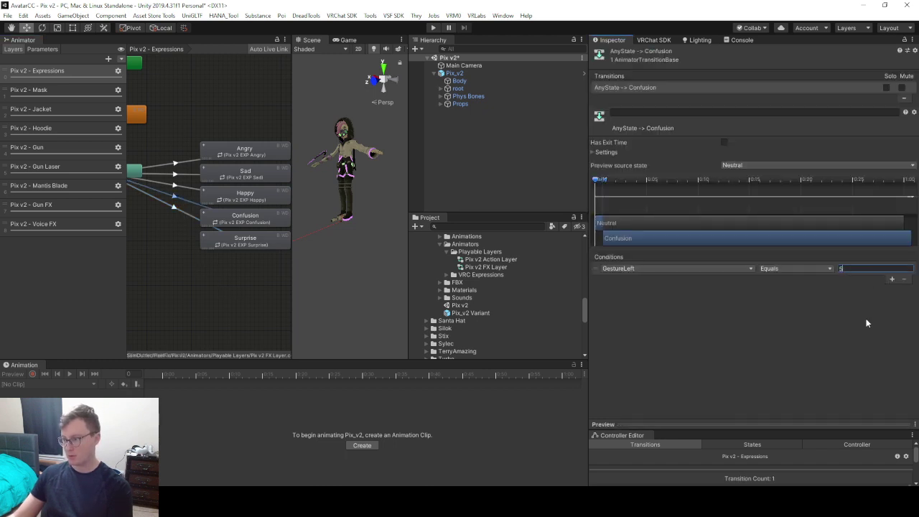
left_click(216, 294)
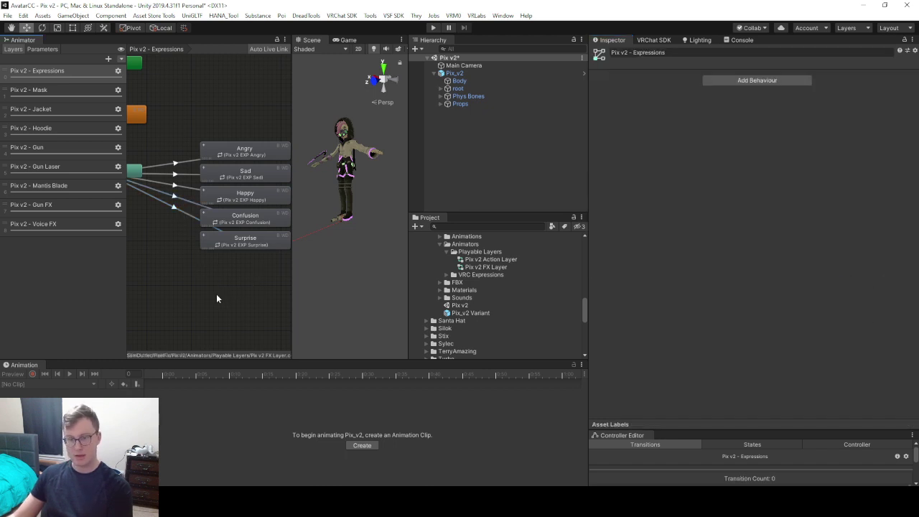
Step: Review the Happy, Sad and Angry transitions, then collapse the Animators folder in Project
left_click(175, 190)
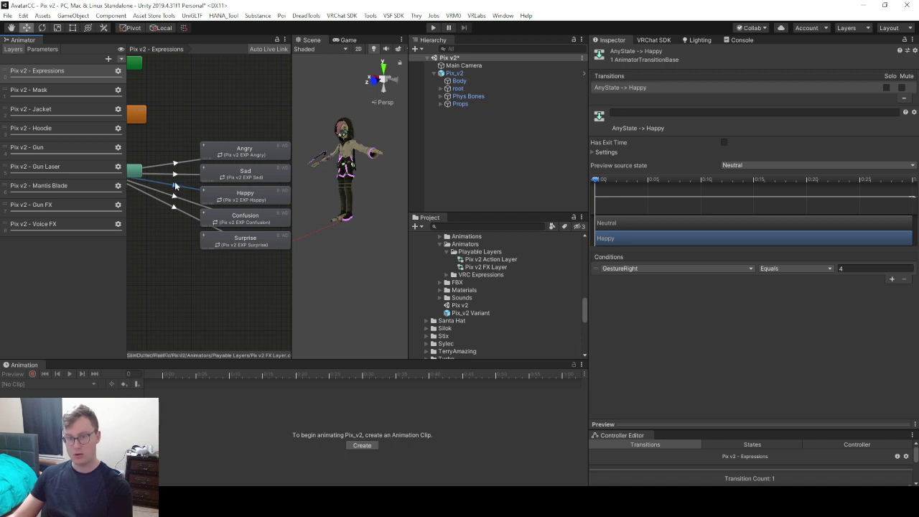
left_click(176, 177)
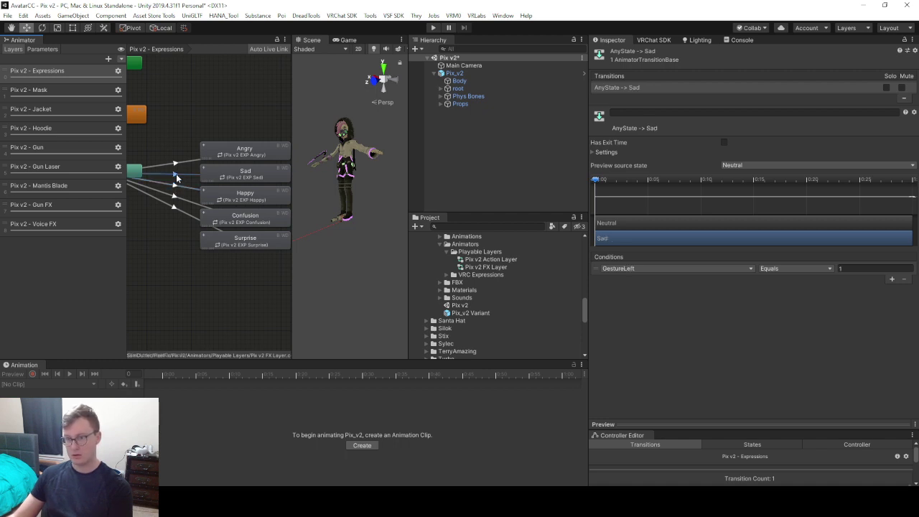
left_click(175, 164)
left_click(170, 253)
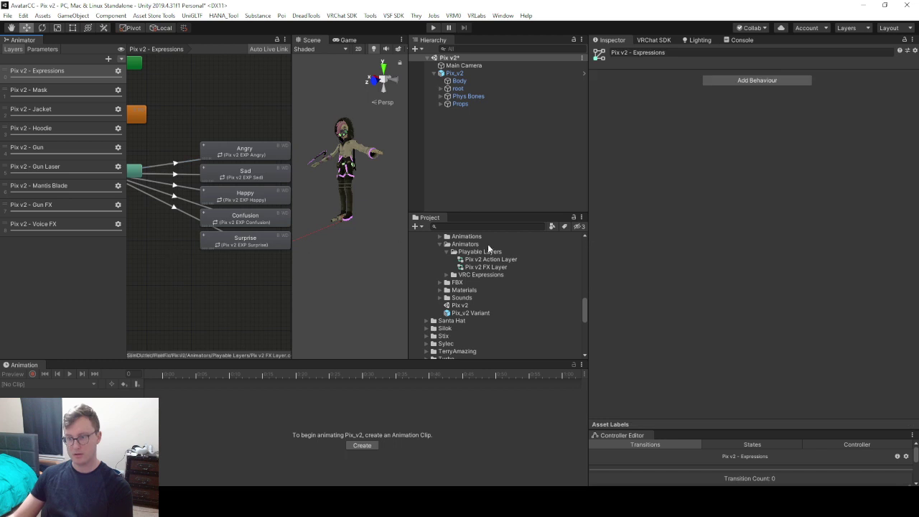
left_click(441, 244)
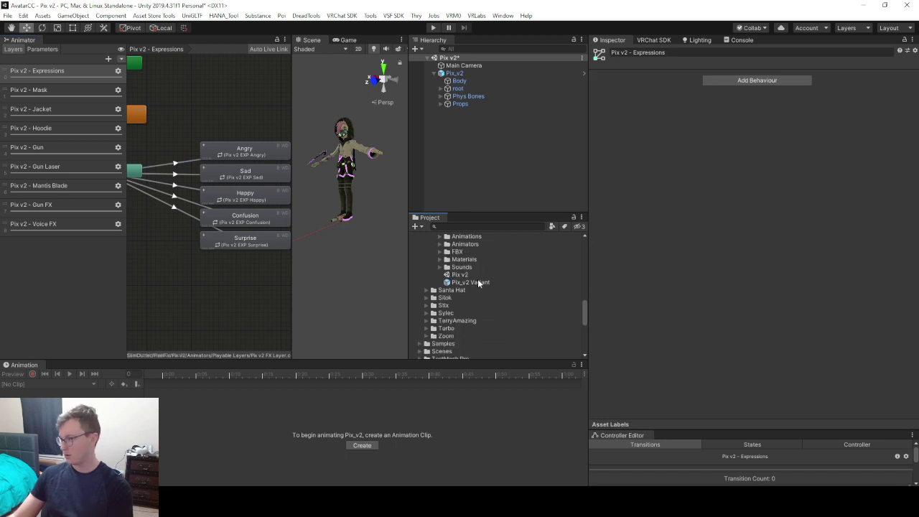
scroll(482, 284, "down", 4)
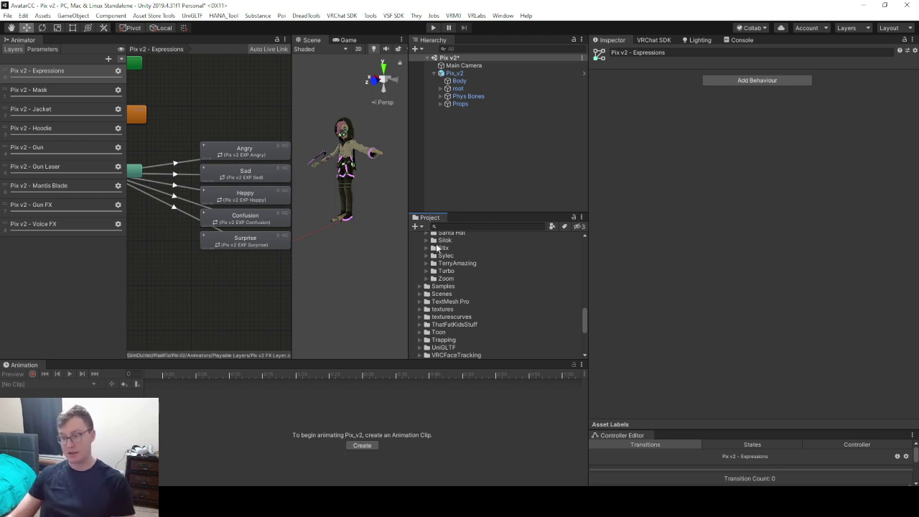
Step: Enlarge the Project list and inspect Any State, Surprise, Confusion and Happy in the Expressions graph
mouse_move(461, 213)
left_mouse_down()
mouse_move(457, 182)
mouse_move(457, 195)
left_mouse_up()
scroll(488, 260, "up", 10)
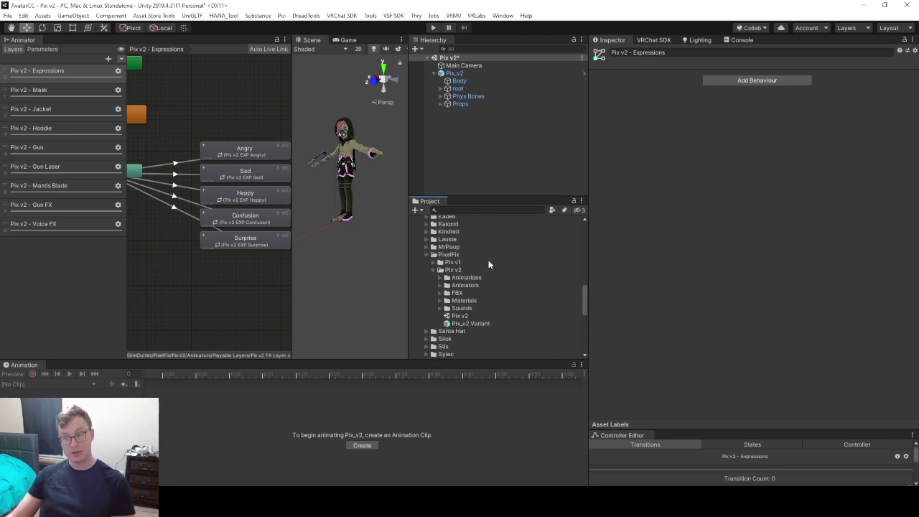
scroll(496, 275, "down", 10)
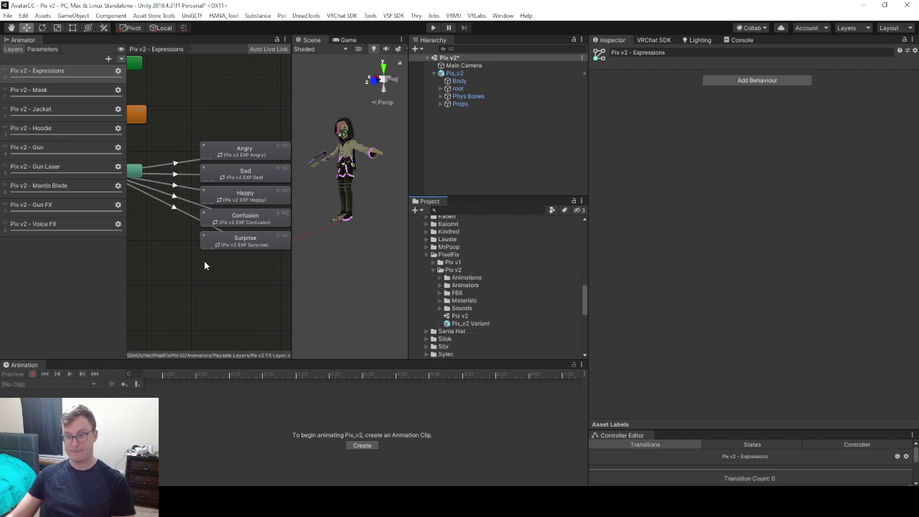
key("a")
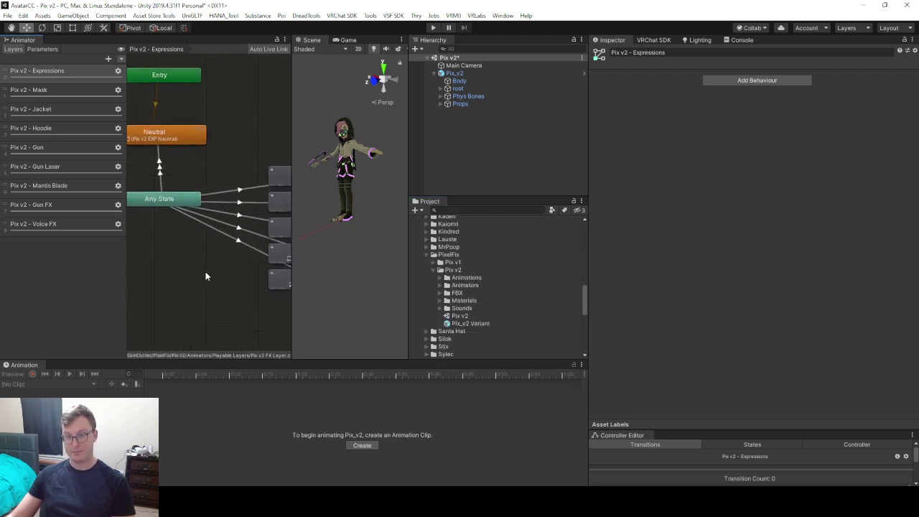
left_click(160, 199)
middle_click_drag(216, 270, 168, 286)
left_click(200, 270)
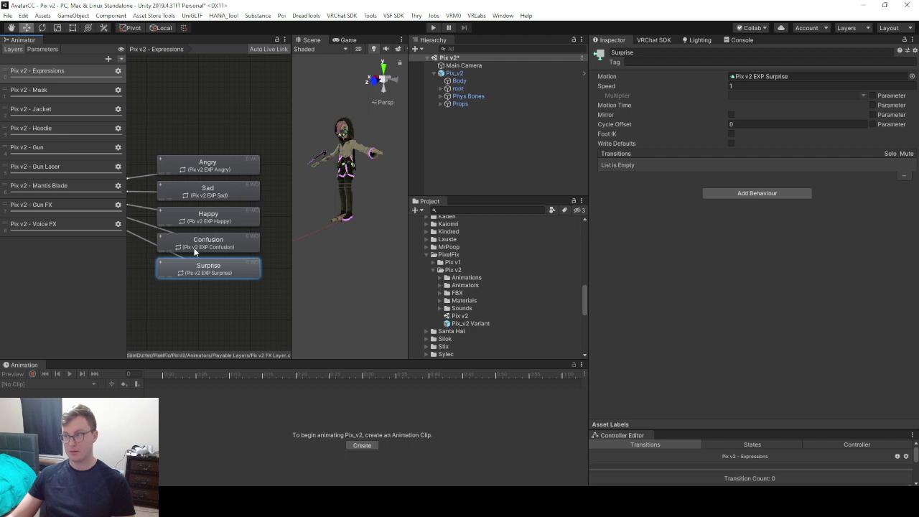
left_click(195, 251)
left_click(205, 215)
middle_click_drag(227, 275, 259, 269)
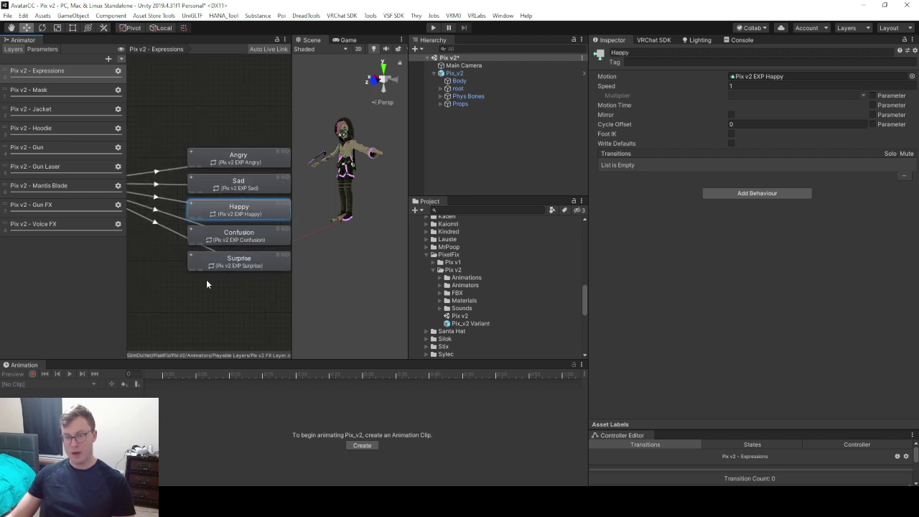
Step: Open the Gun layer and select Pix Gun 3 Hand L, which drives Pixv2/Gun/Held to 1
left_click(47, 148)
middle_click_drag(189, 259, 212, 256)
scroll(237, 263, "up", 2)
left_click(219, 234)
scroll(233, 274, "up", 1)
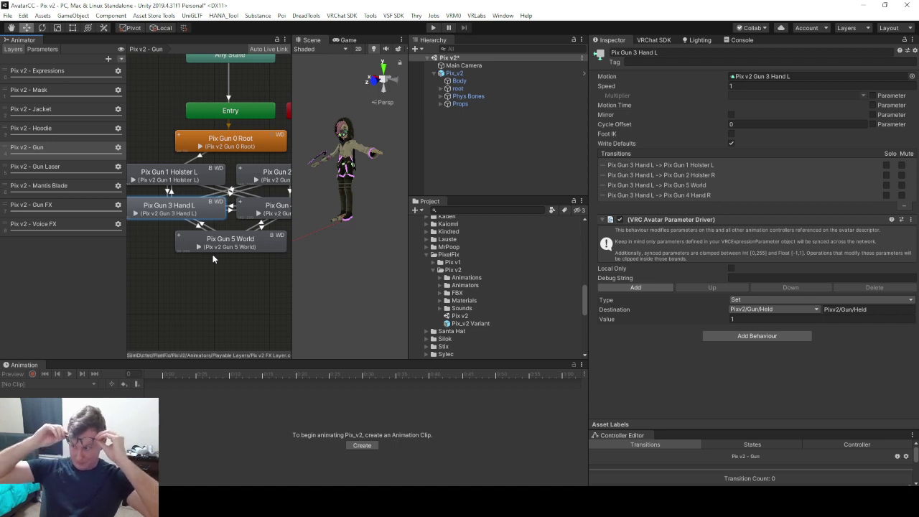
Step: In the Gun FX layer, inspect Held On, Held Off→Held On, and Idle→Held Off (Held Equals 0)
left_click(24, 206)
left_click(161, 246)
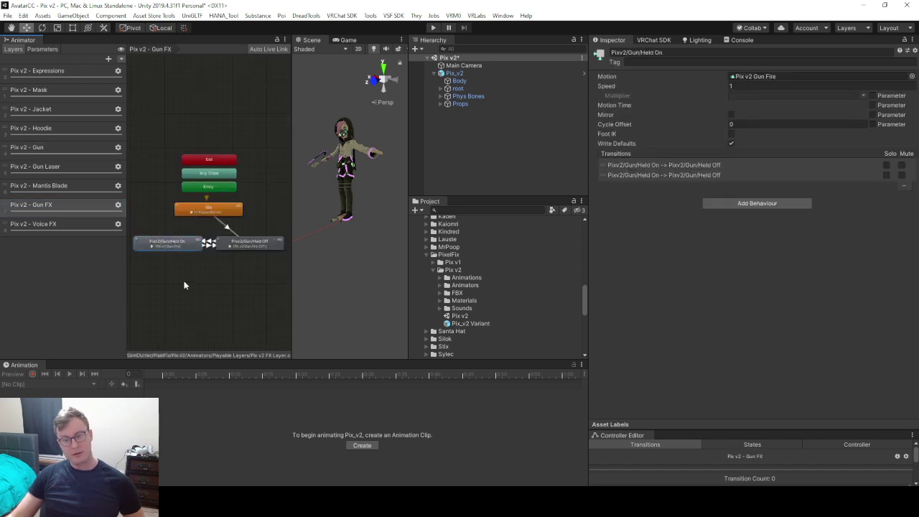
scroll(188, 279, "up", 5)
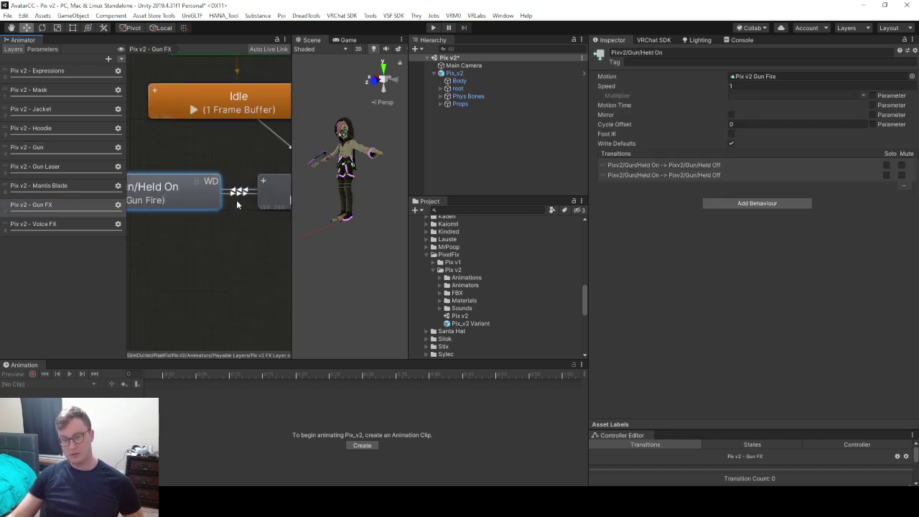
left_click(239, 193)
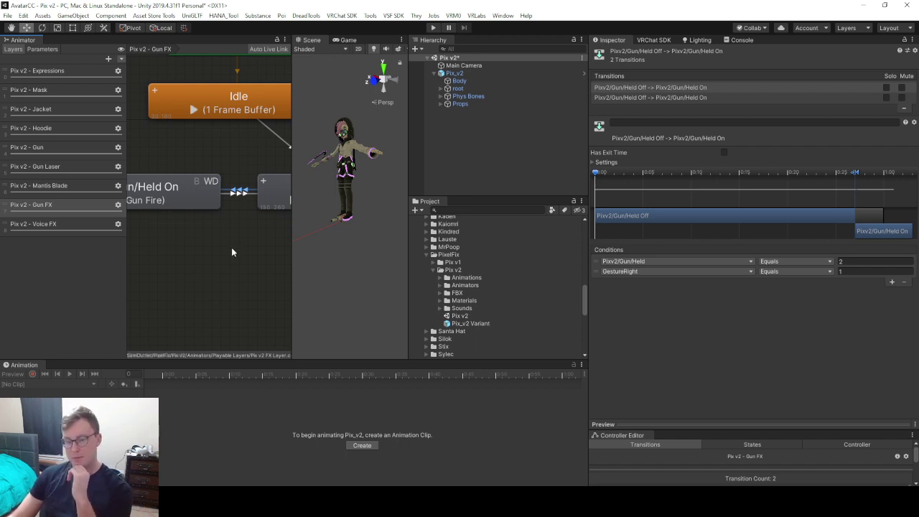
key("f")
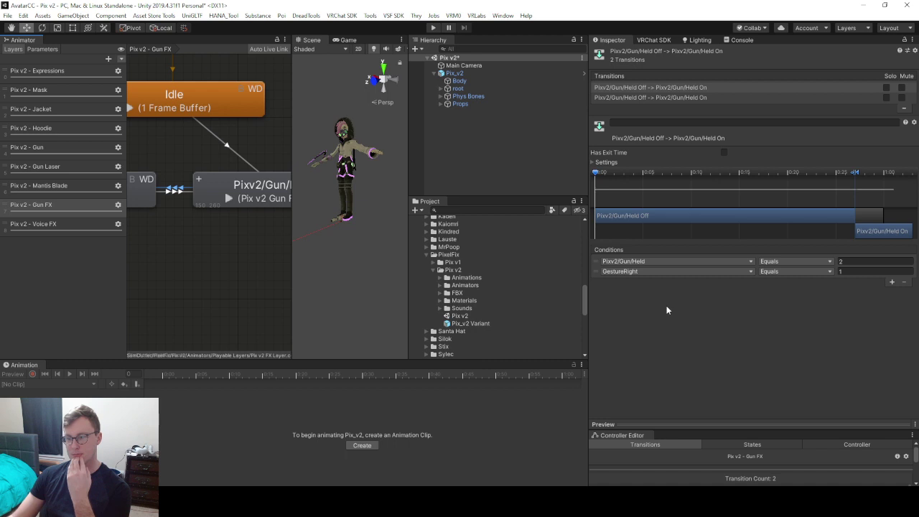
left_click(245, 165)
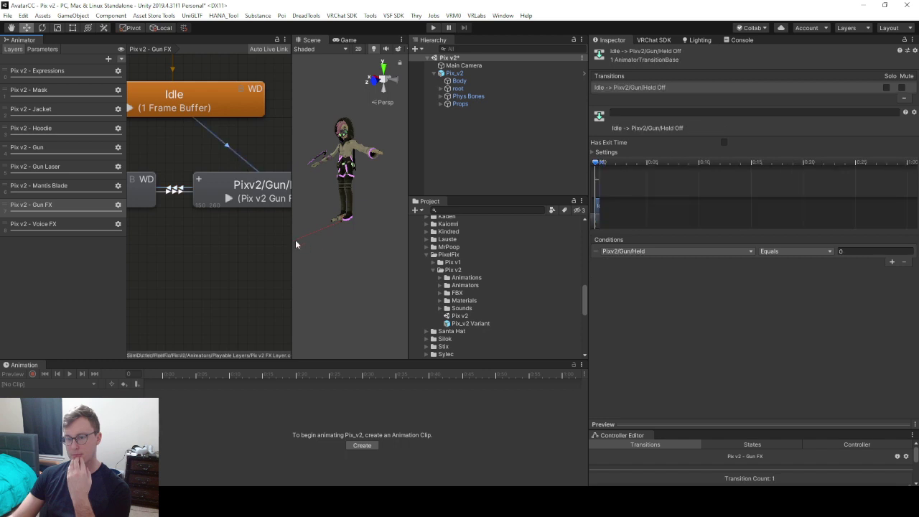
left_click_drag(294, 241, 379, 242)
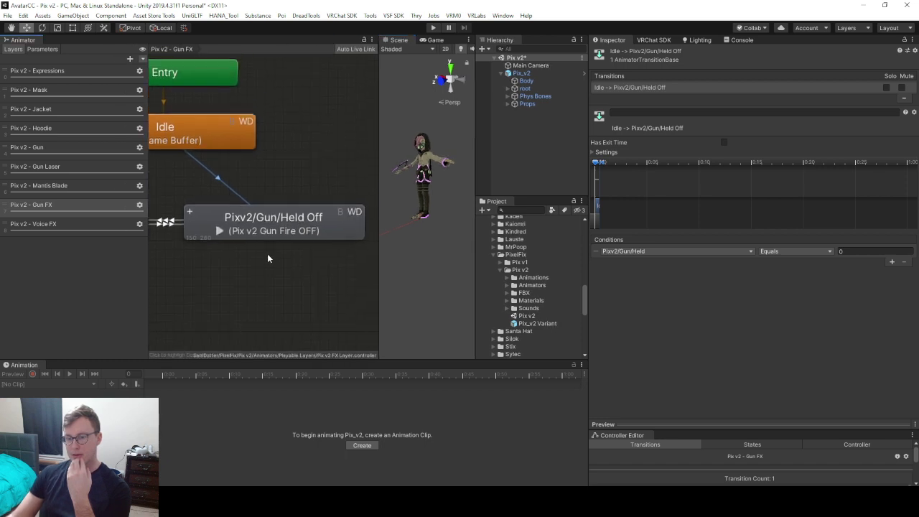
Step: Make a transition from Pixv2/Gun/Held Off to Idle, then select the Idle→Held Off link
left_click(267, 215)
right_click(267, 216)
left_click(286, 206)
right_click(287, 217)
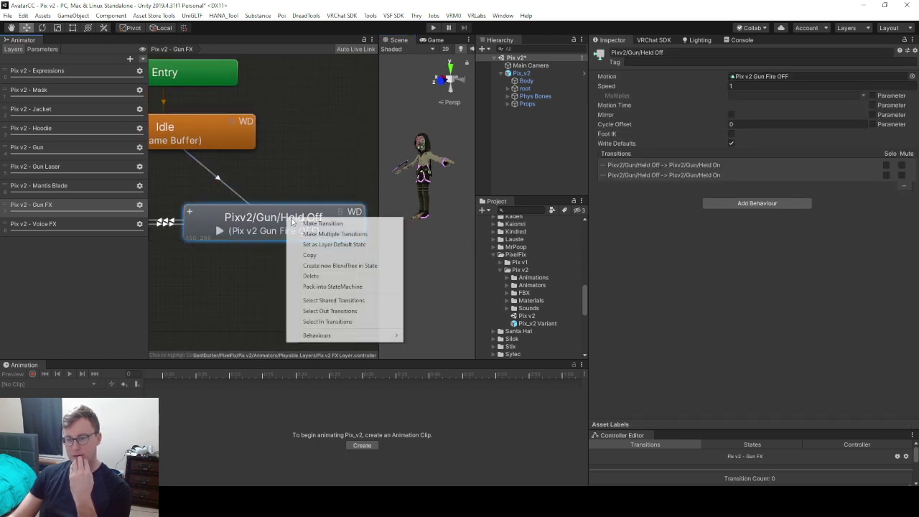
left_click(295, 223)
left_click(198, 113)
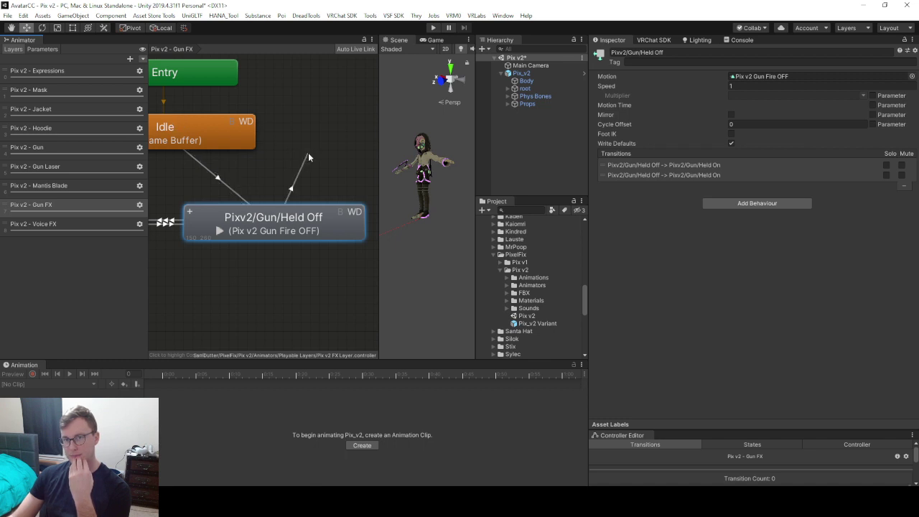
left_click(209, 143)
middle_click_drag(221, 217, 244, 225)
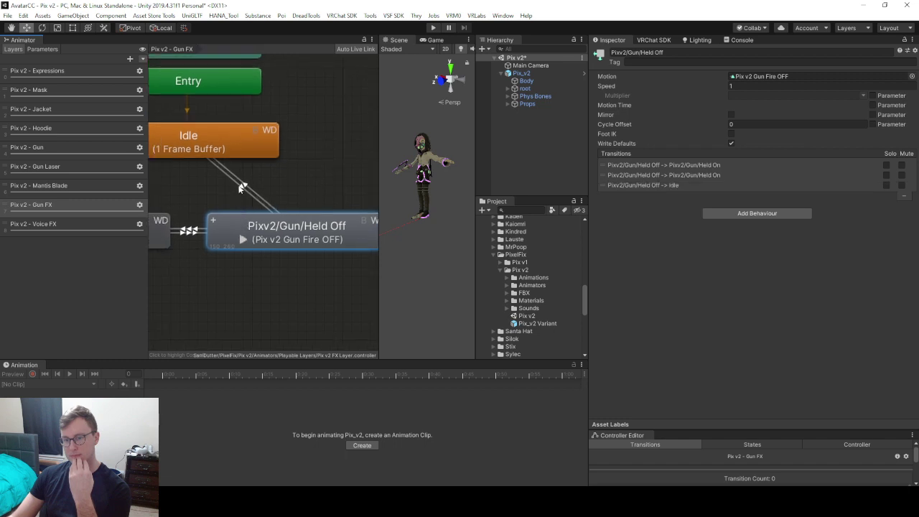
left_click(239, 186)
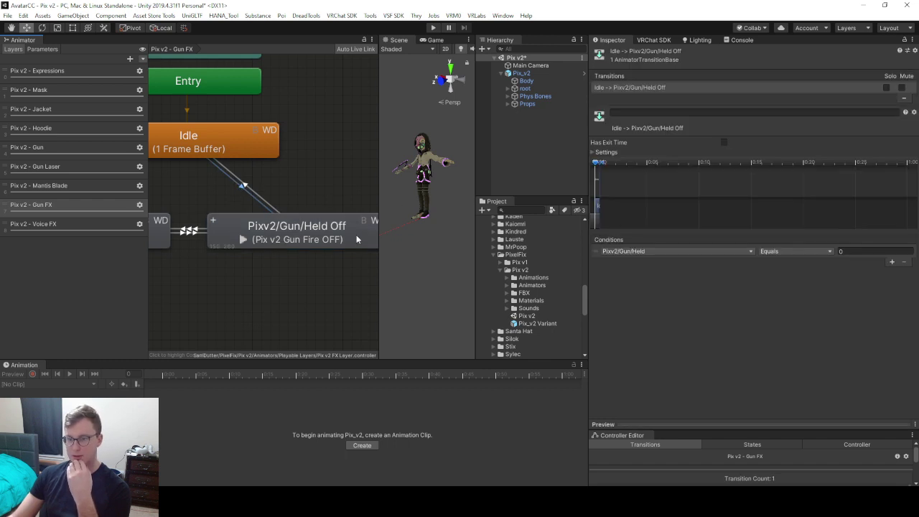
Step: Add a Pixv2/Gun/Held Equals 0 condition to the Held Off→Idle transition
left_click(245, 186)
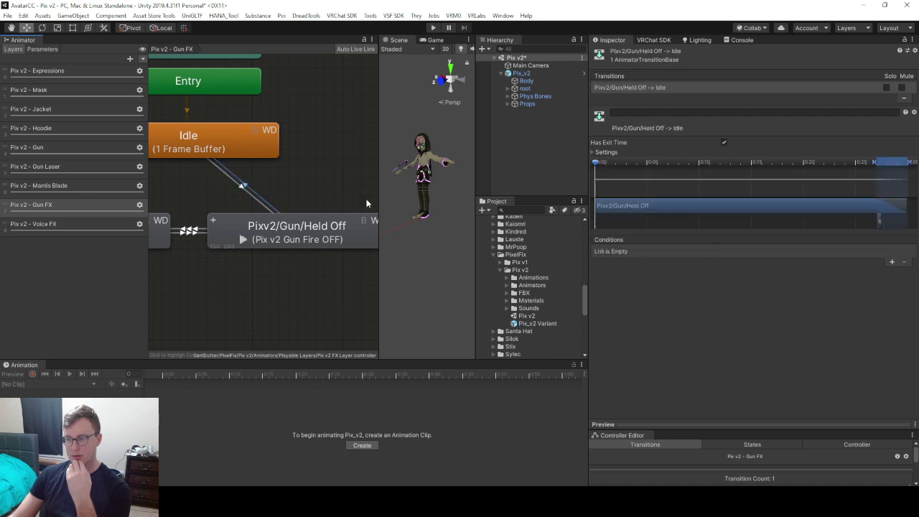
left_click(891, 261)
left_click(636, 251)
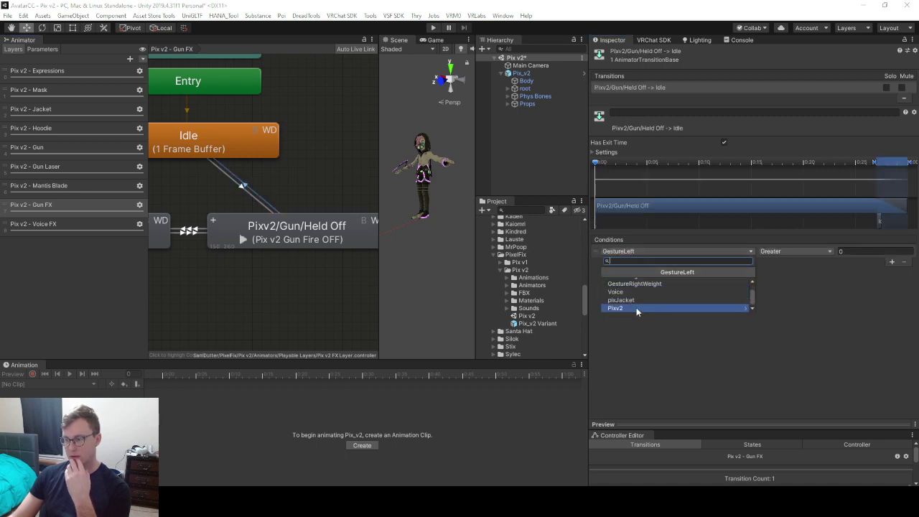
left_click(636, 307)
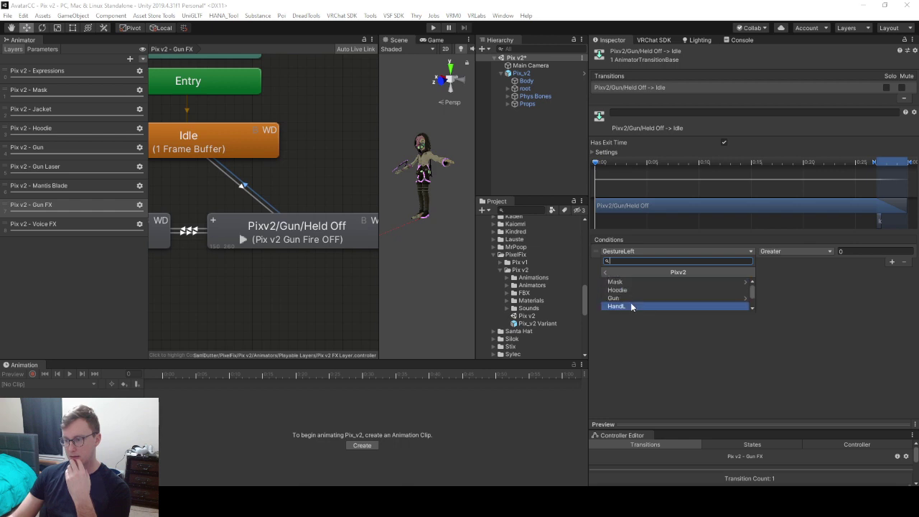
left_click(628, 298)
left_click(630, 297)
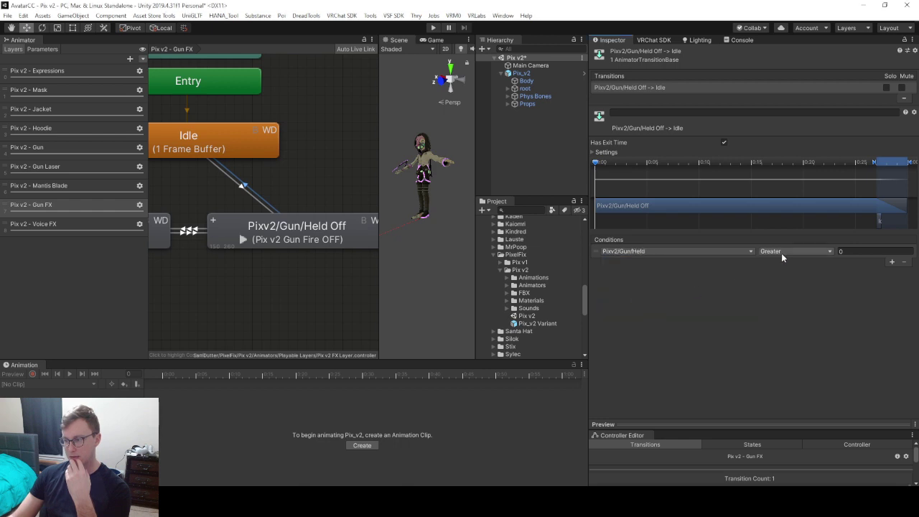
left_click(780, 252)
left_click(785, 282)
Step: Change the Idle→Held Off condition to Pixv2/Gun/Held Greater than 0
left_click(245, 190)
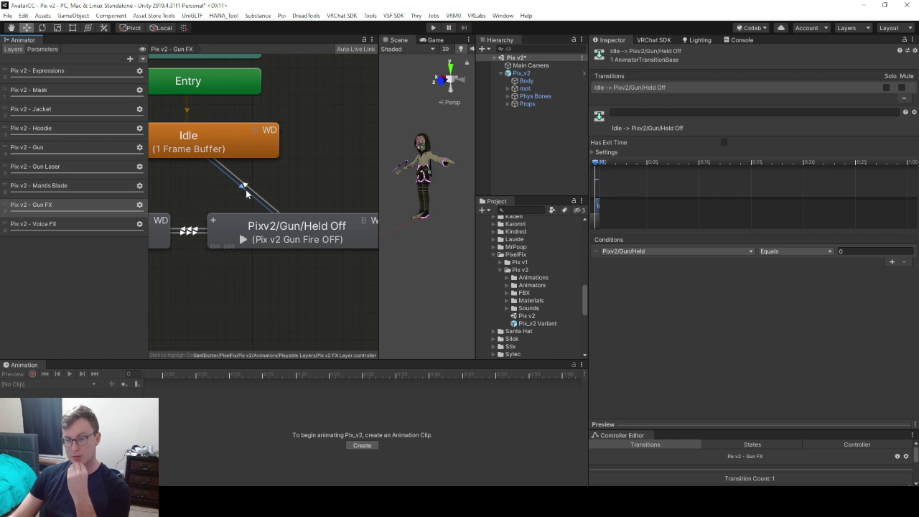
left_click(823, 258)
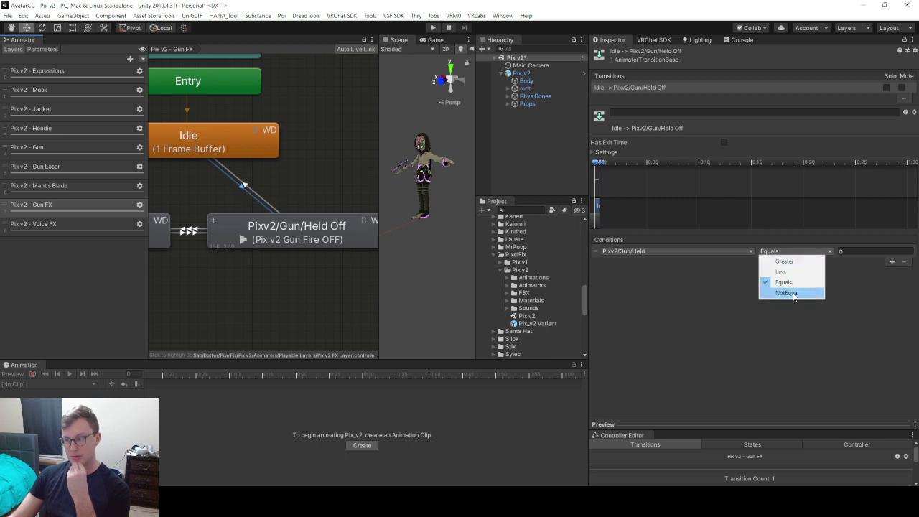
left_click(789, 295)
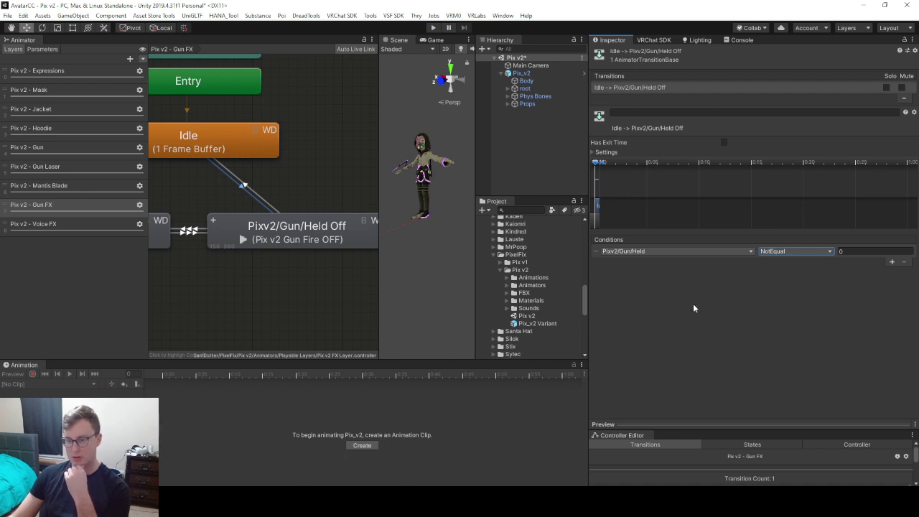
left_click(805, 251)
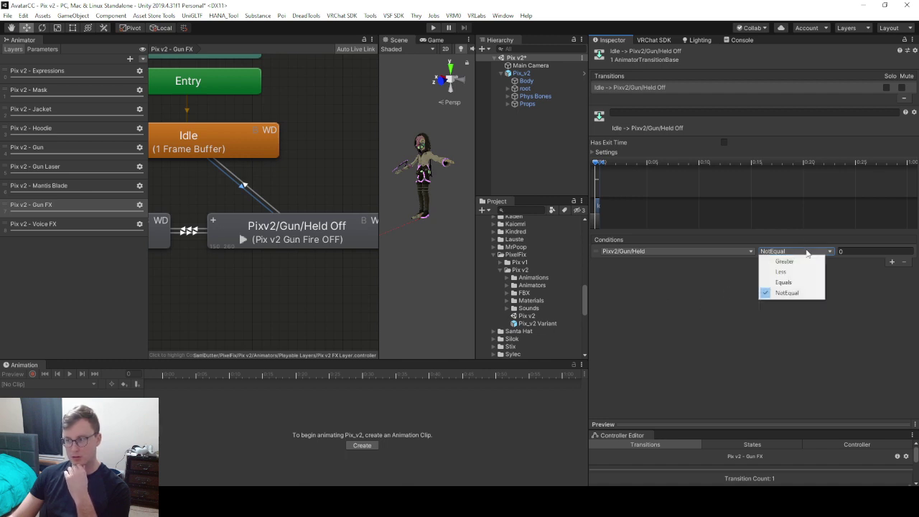
left_click(787, 281)
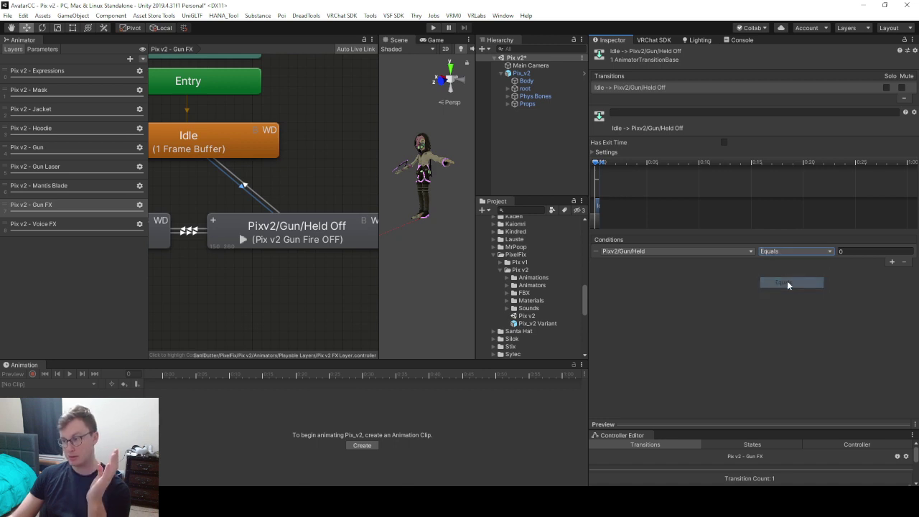
left_click(783, 251)
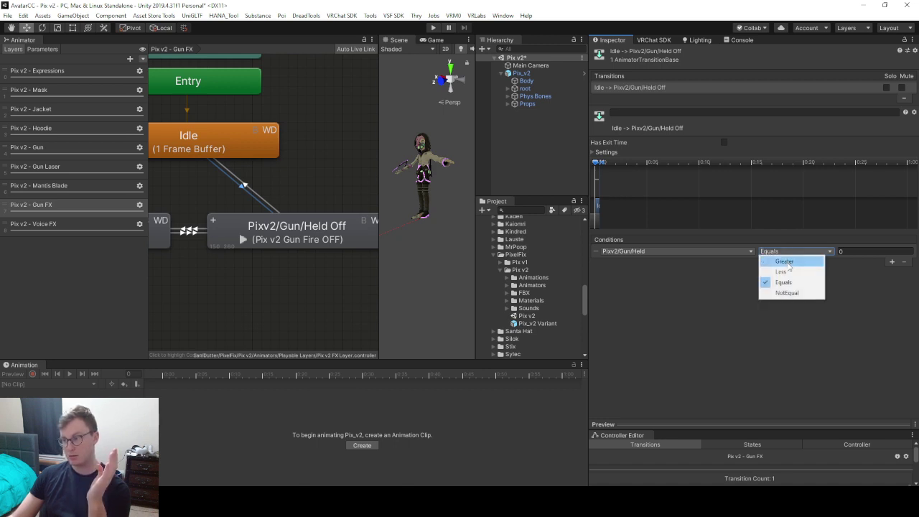
left_click(786, 263)
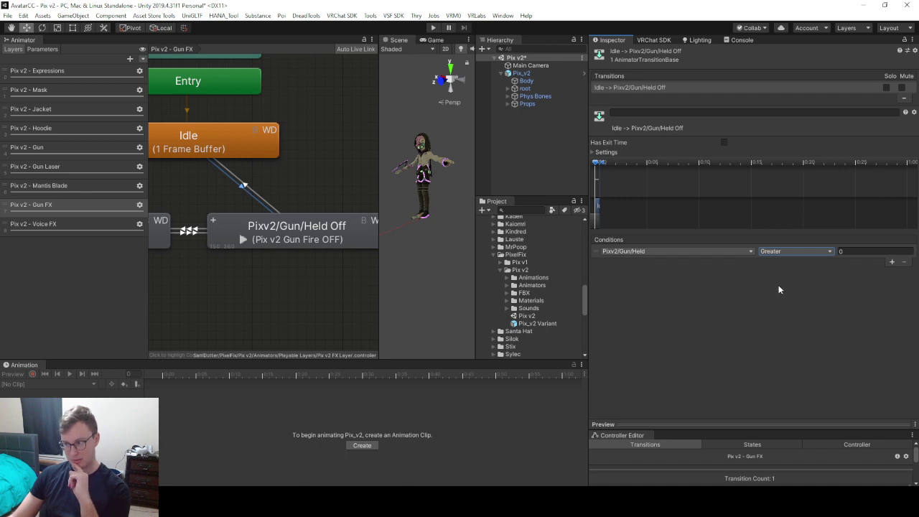
left_click(253, 189)
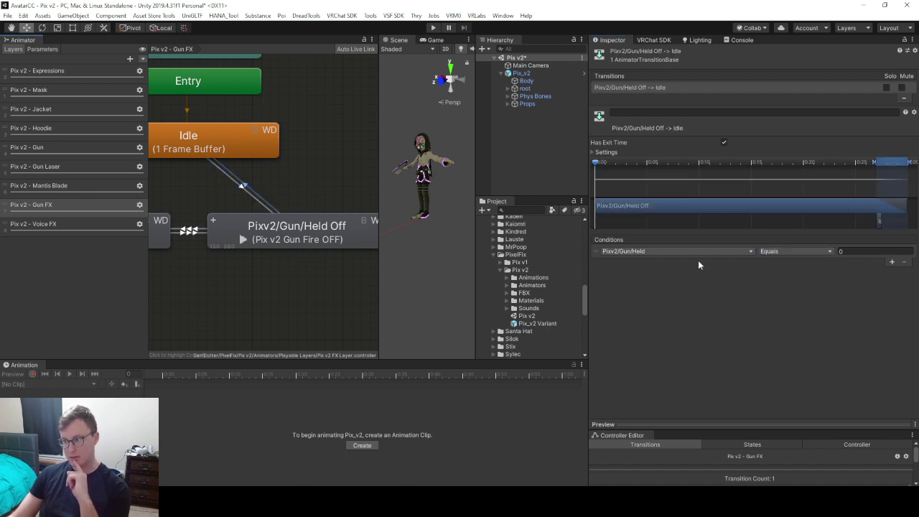
middle_click_drag(257, 169, 260, 137)
Step: Enable Has Exit Time (0.9) on the Idle→Held Off transition
left_click(261, 137)
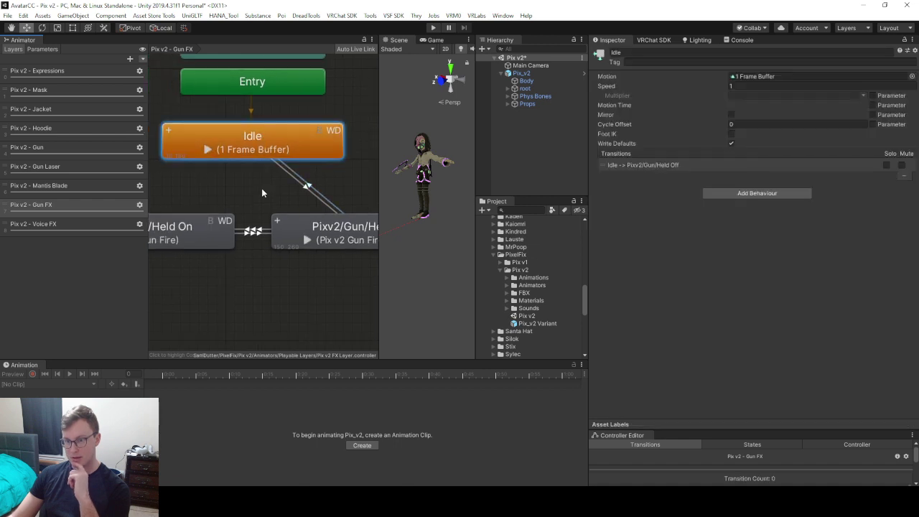
middle_click_drag(261, 188, 249, 141)
middle_click_drag(217, 115, 234, 119)
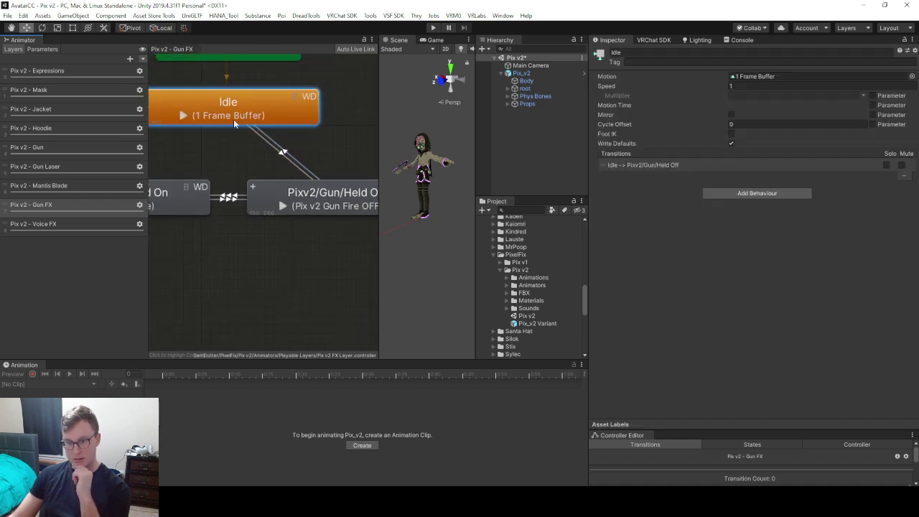
left_click(277, 155)
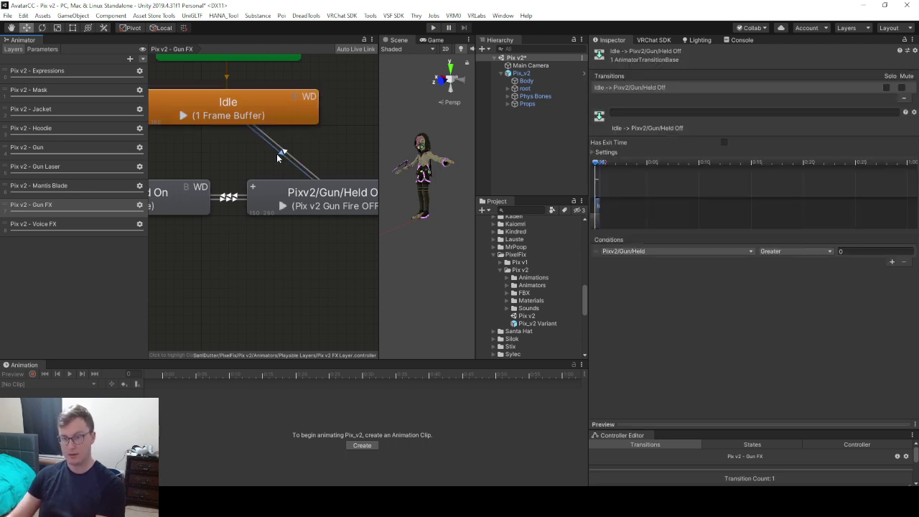
left_click(231, 197)
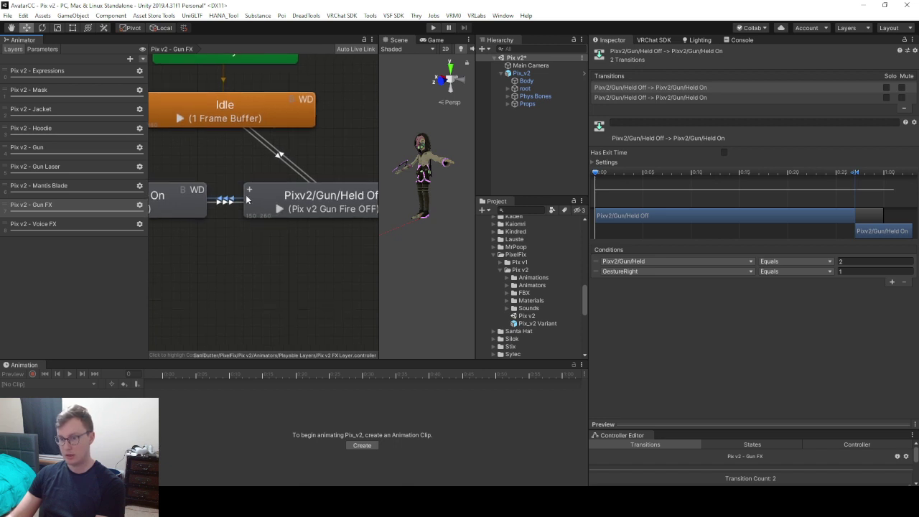
mouse_move(273, 164)
middle_mouse_down()
mouse_move(366, 162)
mouse_move(263, 161)
middle_mouse_up()
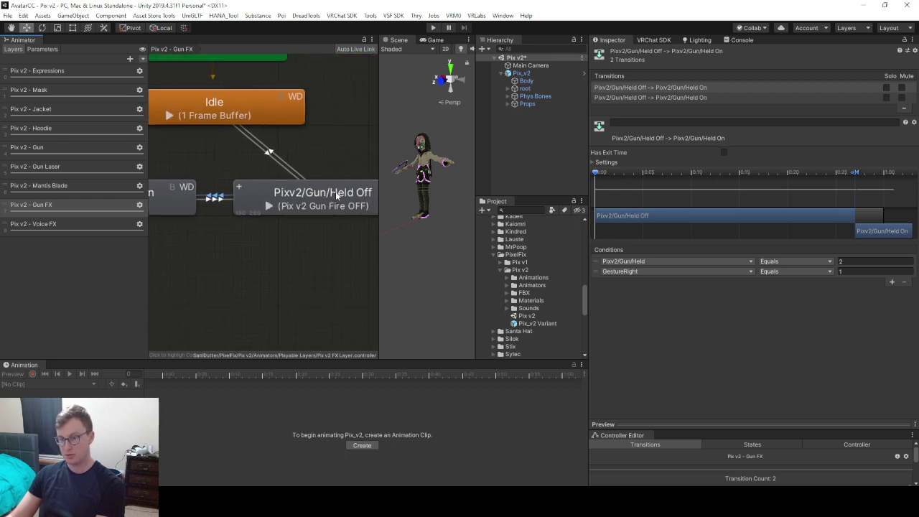
left_click(263, 152)
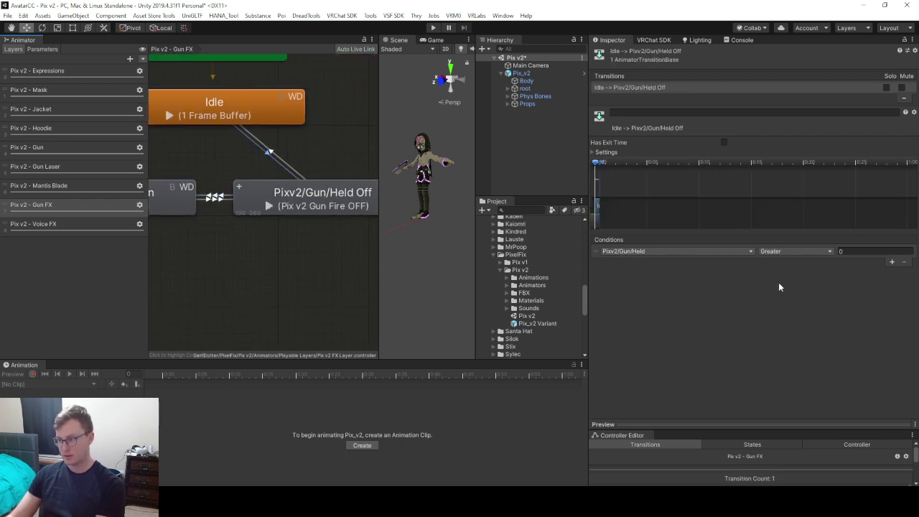
left_click(607, 154)
left_click(724, 142)
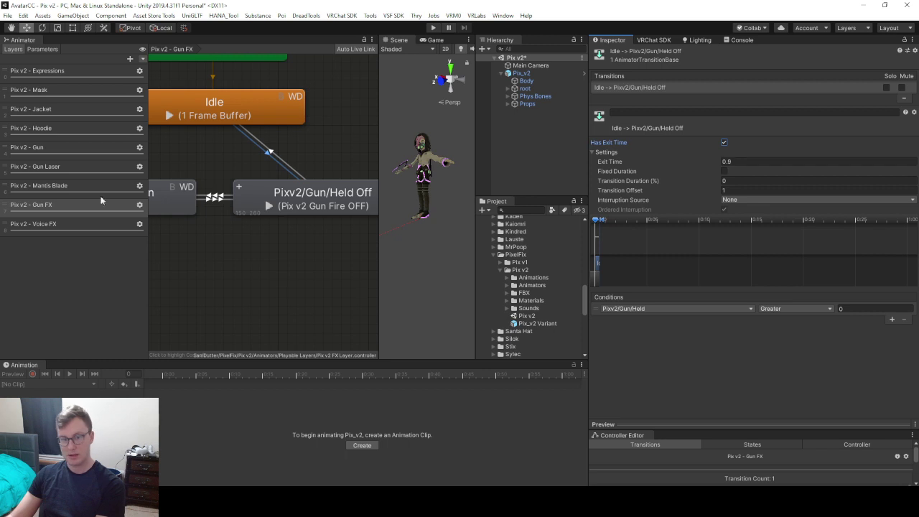
Step: Open the Pix v2 - Gun layer and select the Holster L→Hand L transition
left_click(52, 147)
scroll(226, 253, "up", 4)
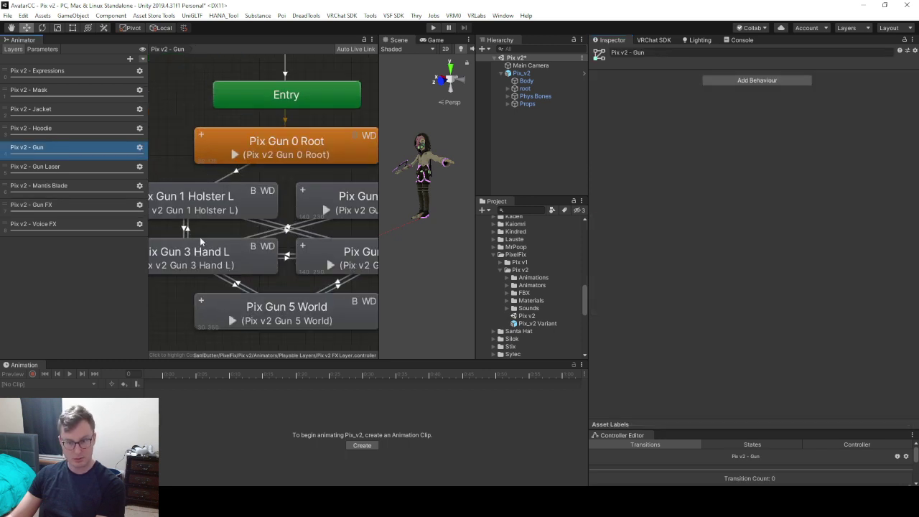
left_click(183, 229)
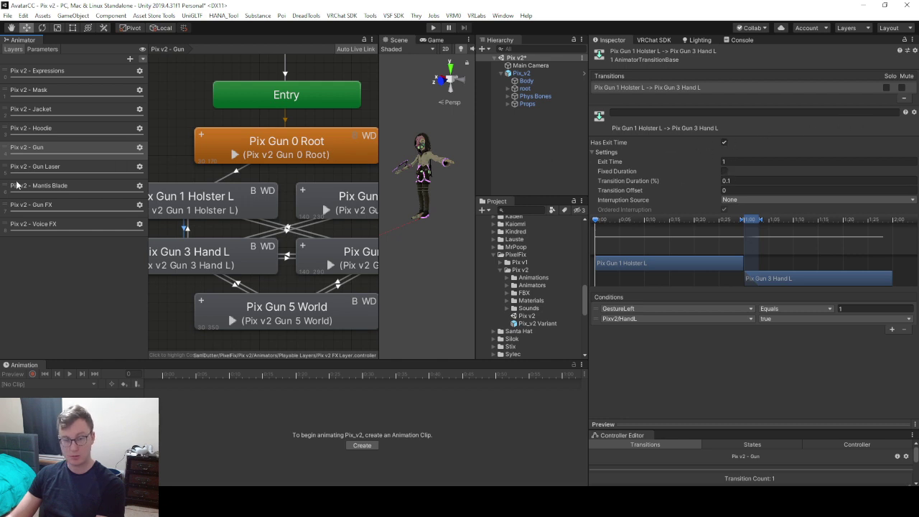
left_click(56, 223)
left_click(59, 205)
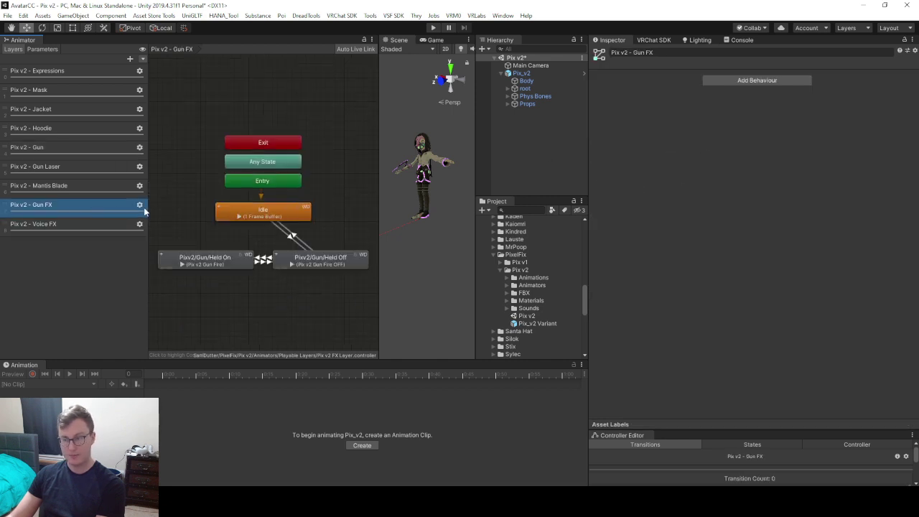
left_click(322, 259)
left_click(294, 241)
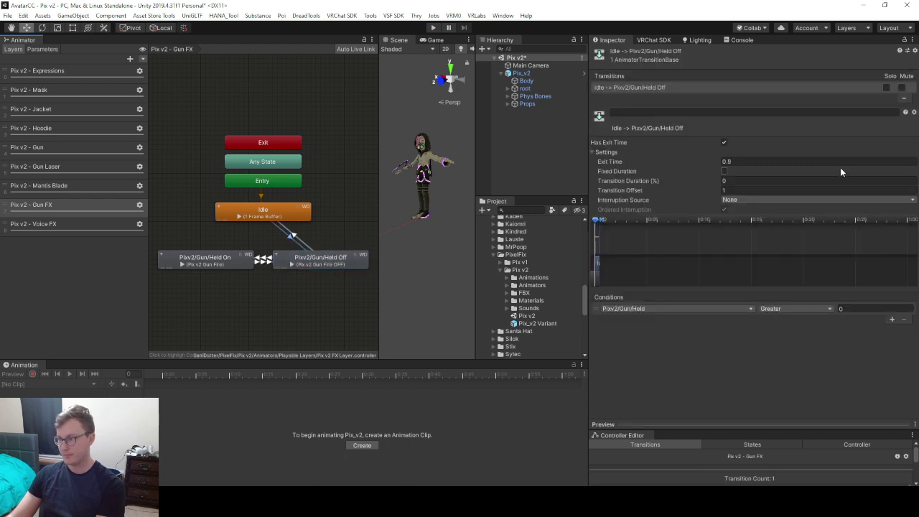
left_click(754, 161)
type("1")
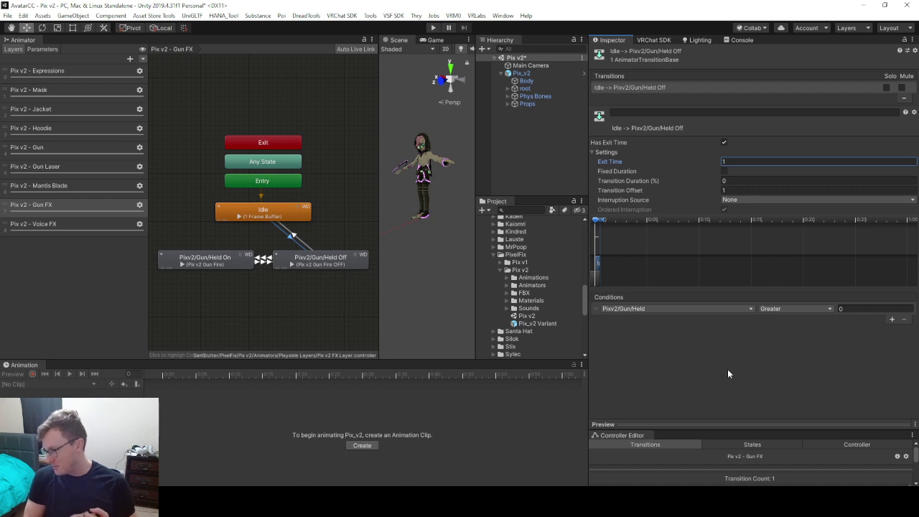
left_click(311, 309)
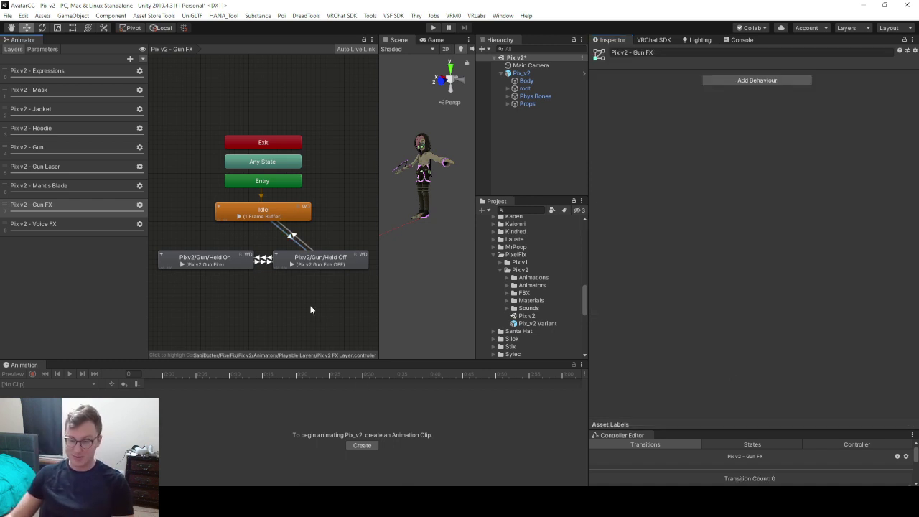
key("ctrl+s")
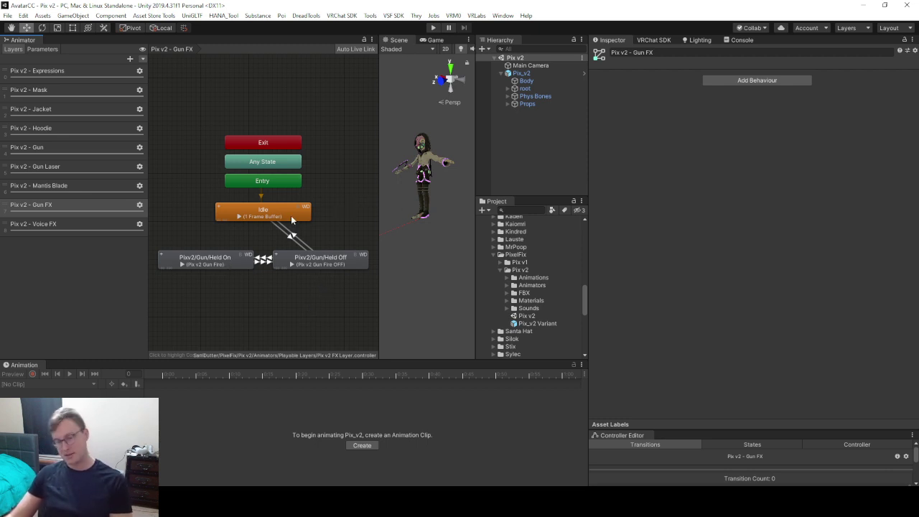
left_click(41, 226)
left_click(44, 207)
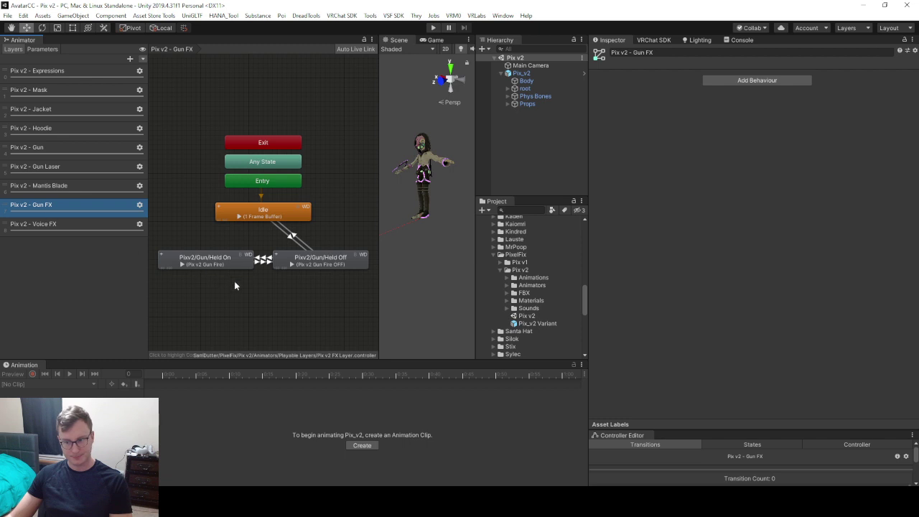
Step: Sign in to the VRChat SDK with the account username and password, then restore the Unity window
left_click(620, 113)
left_click(661, 39)
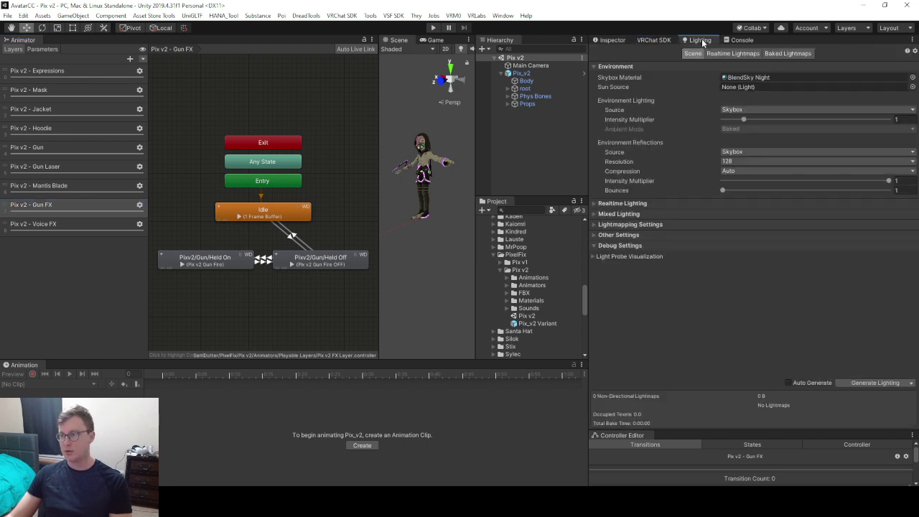
left_click(764, 142)
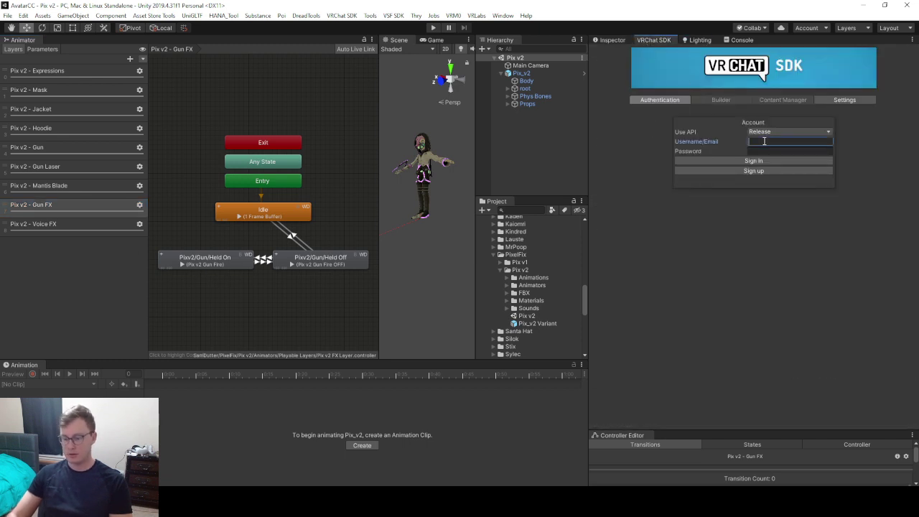
key("Tab")
type("*******")
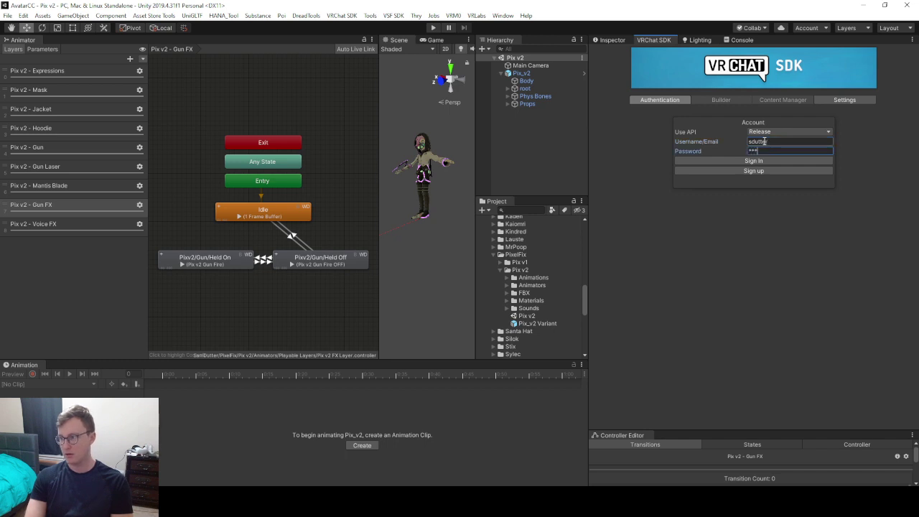
type("*******")
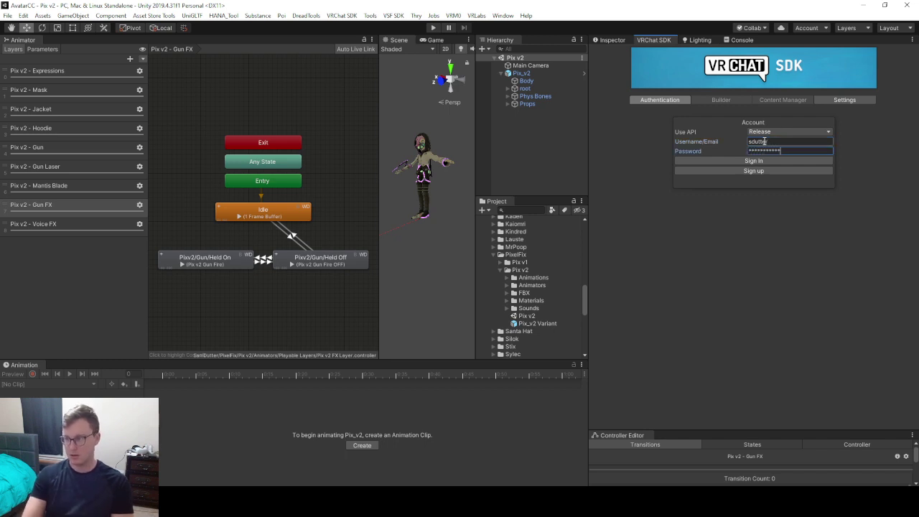
left_click(767, 161)
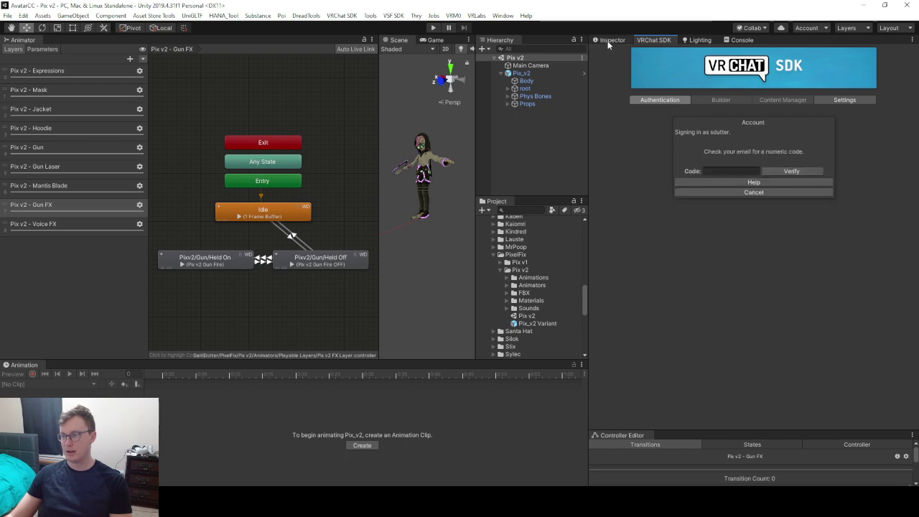
double_click(700, 9)
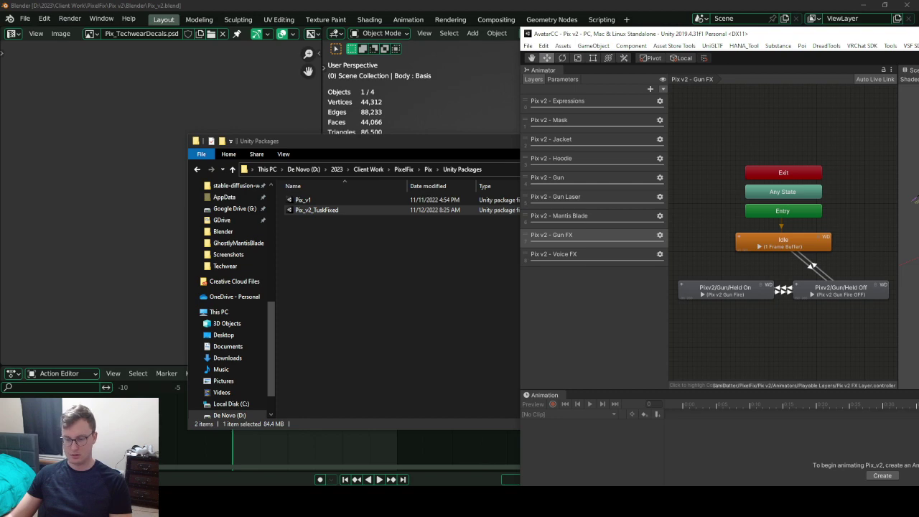
Step: Get the verification code from the browser, then restore the Unity editor to full screen
key("alt+Tab")
key("super+Down")
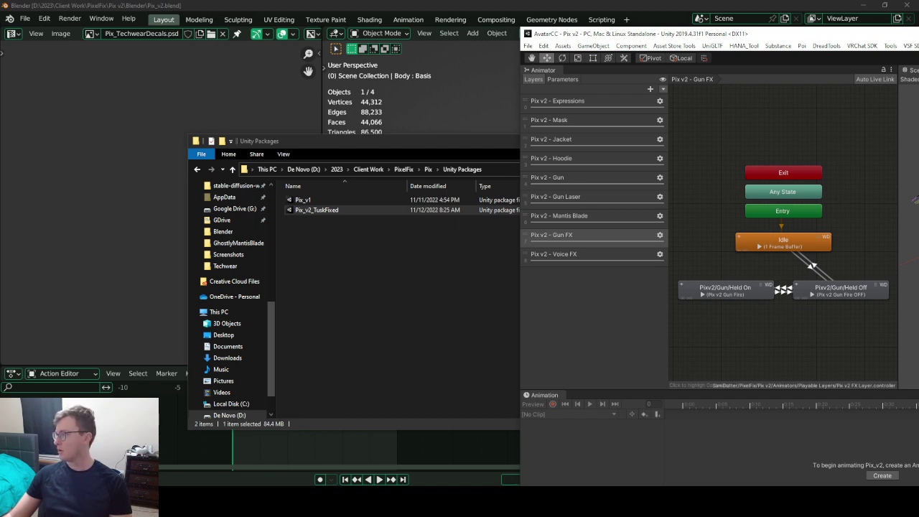
key("super+Up")
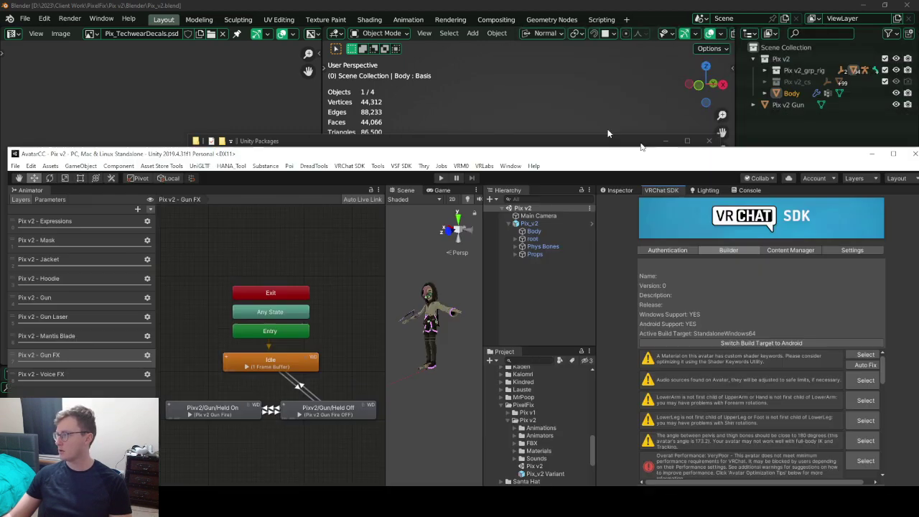
Step: Select Pix_v2 and detach its current blueprint ID in the Pipeline Manager
left_click(521, 74)
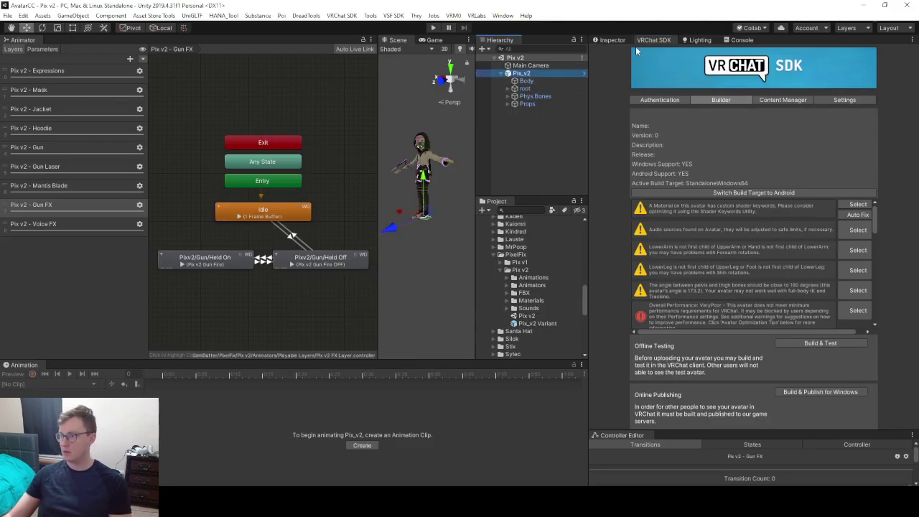
left_click(612, 40)
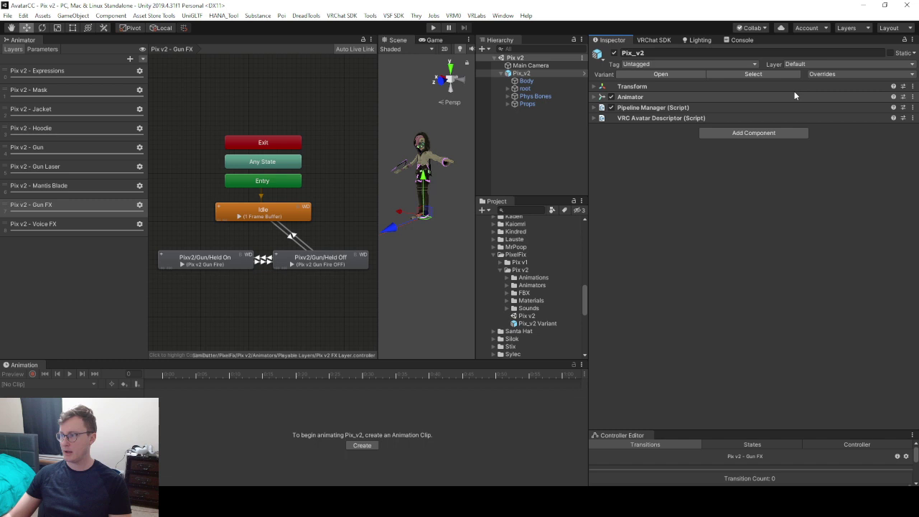
left_click(847, 76)
left_click(517, 75)
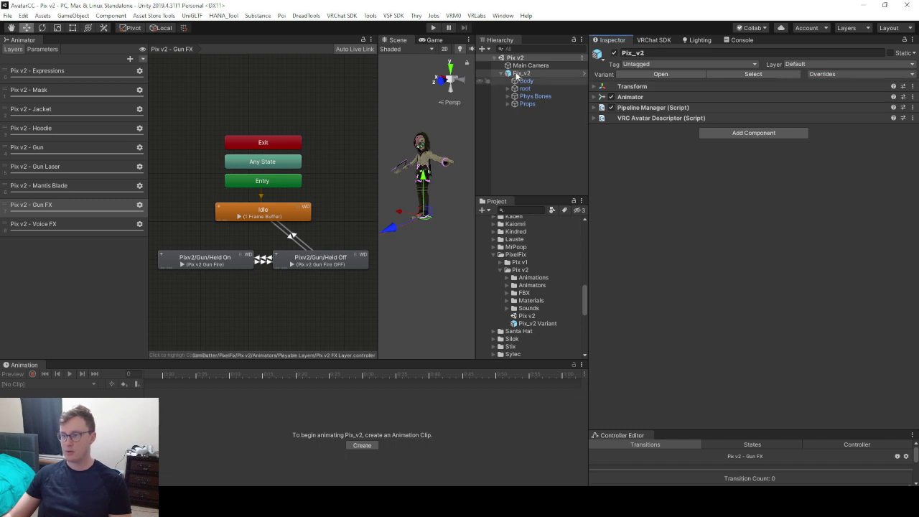
left_click(664, 107)
left_click(739, 157)
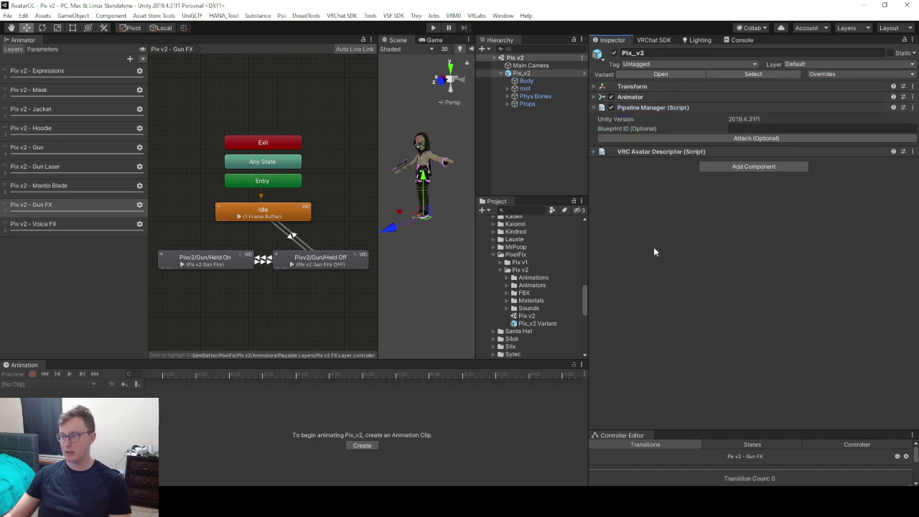
Step: Copy Pix v2's ID from the Content Manager search 'pix', paste it as Blueprint ID, and attach
left_click(666, 39)
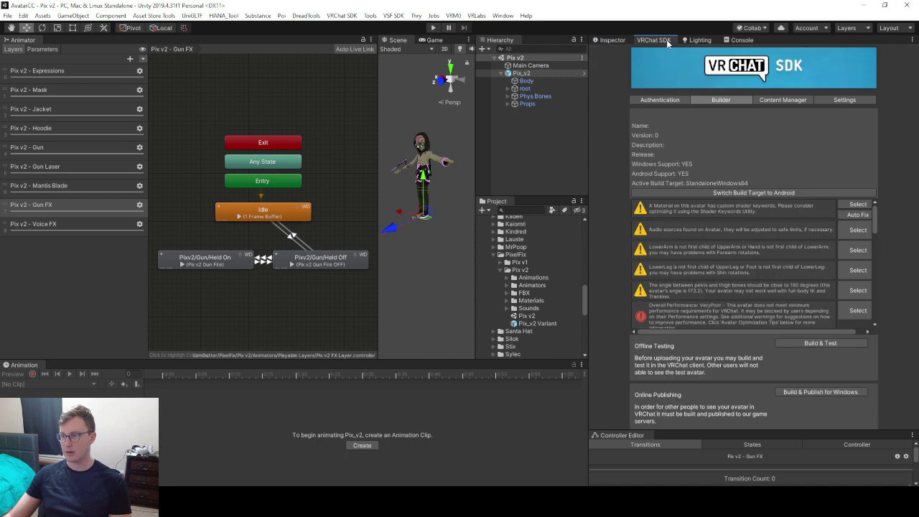
left_click(782, 99)
type("pix")
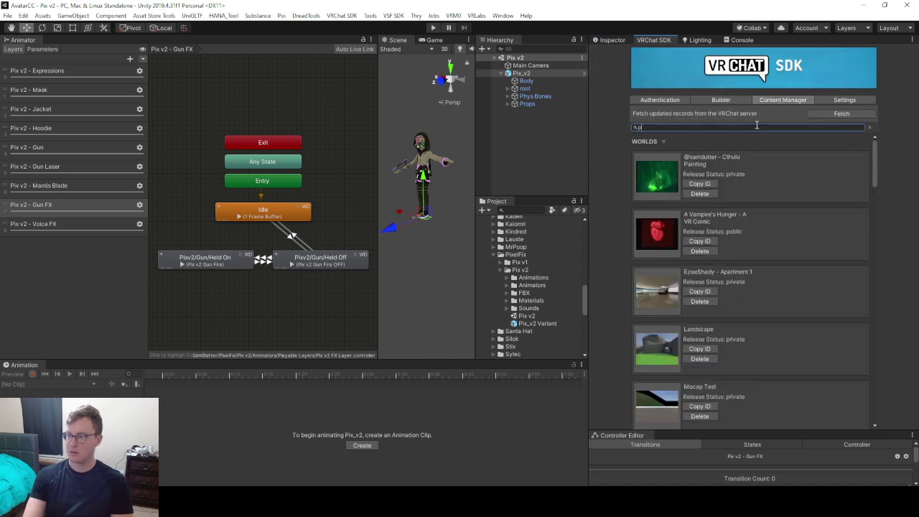
left_click(702, 261)
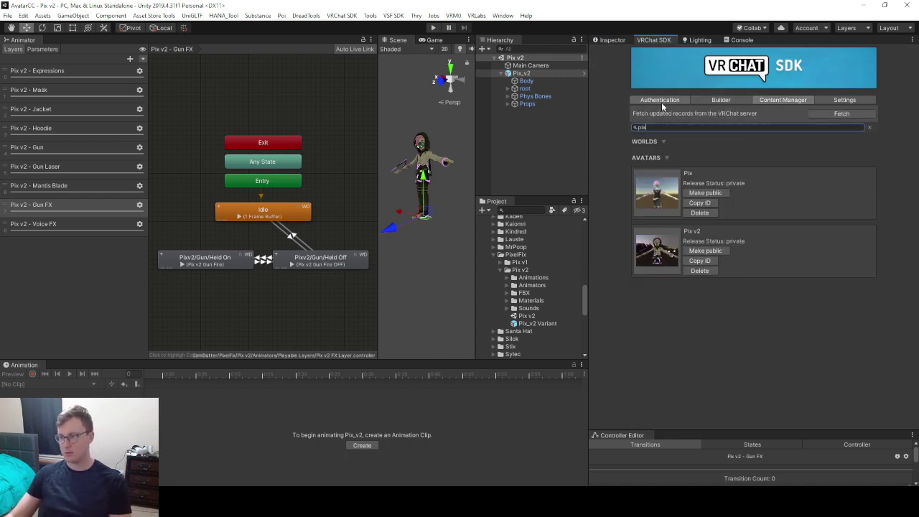
left_click(661, 101)
left_click(612, 40)
left_click(747, 128)
key("ctrl+v")
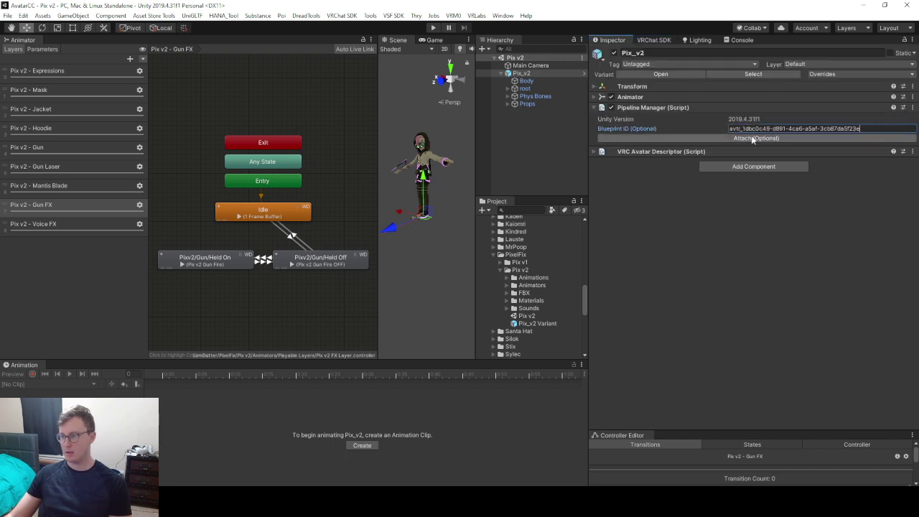
left_click(755, 138)
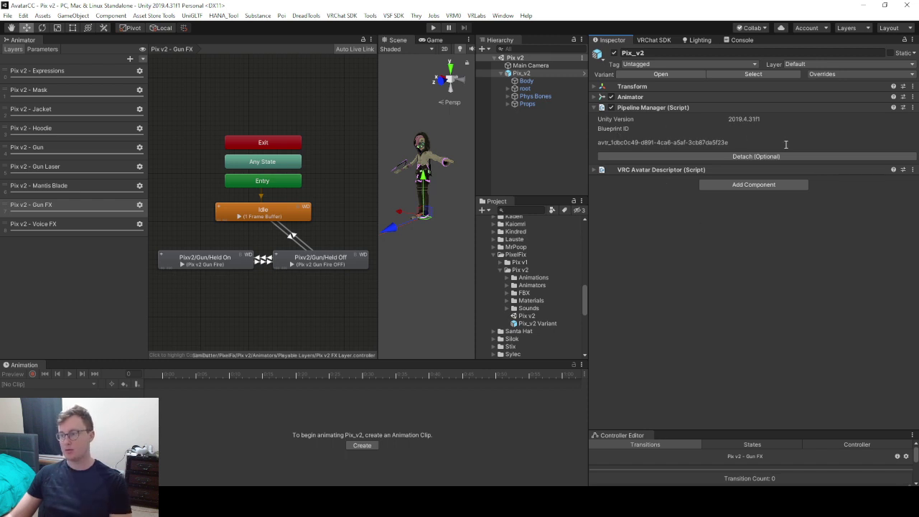
Step: Review the VRChat SDK builder's avatar validation warnings and performance stats
left_click(653, 39)
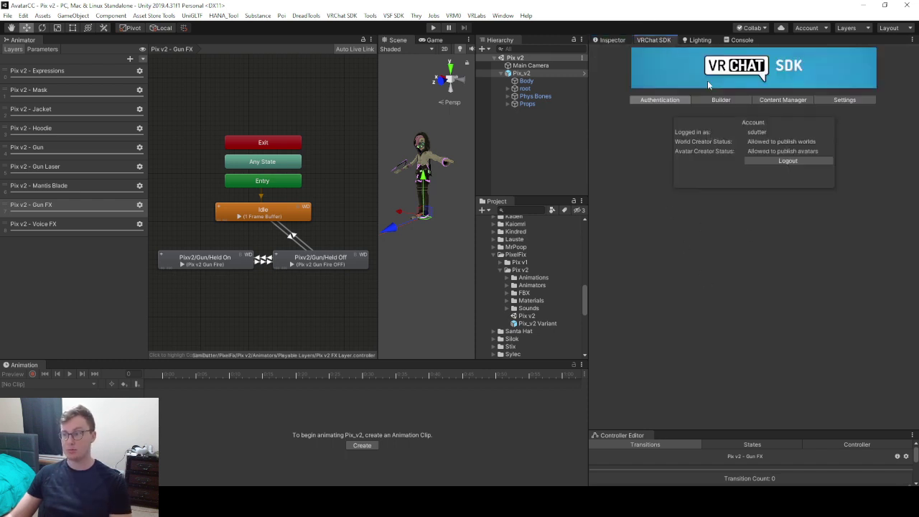
left_click(721, 101)
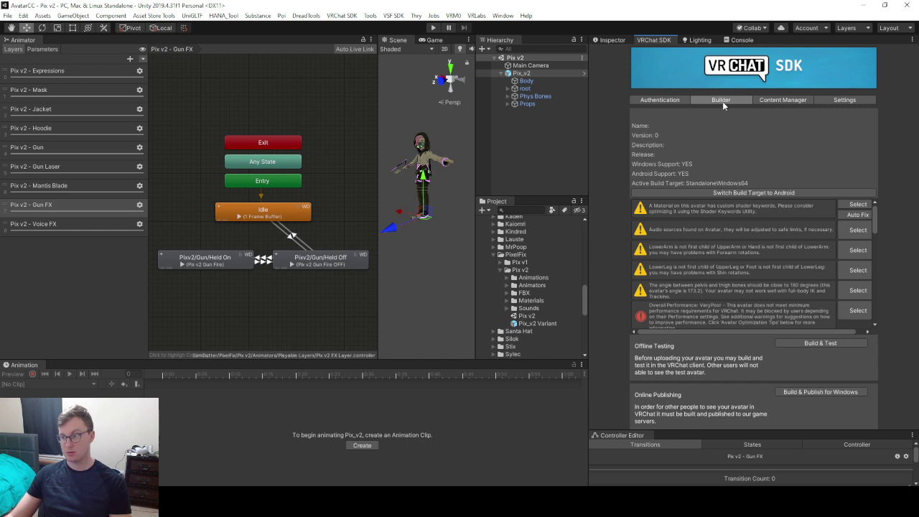
left_click(771, 101)
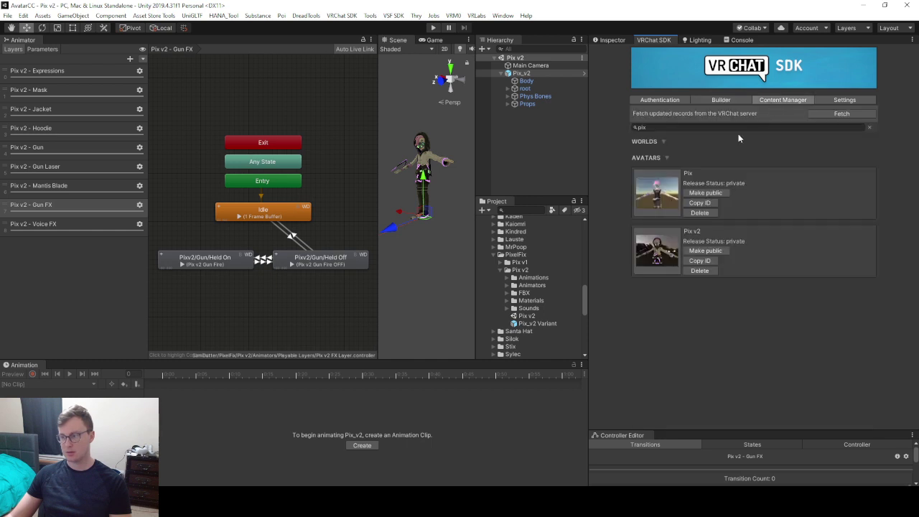
left_click(705, 103)
scroll(757, 231, "down", 6)
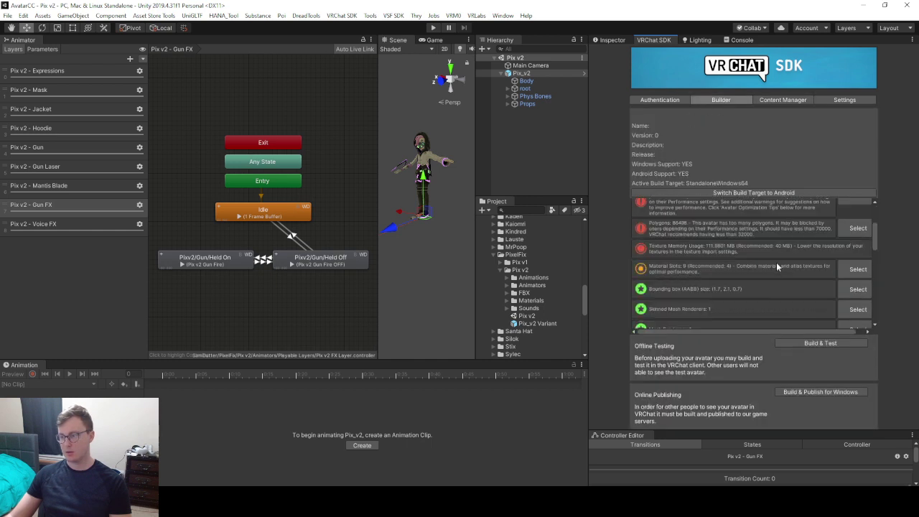
scroll(778, 253, "down", 5)
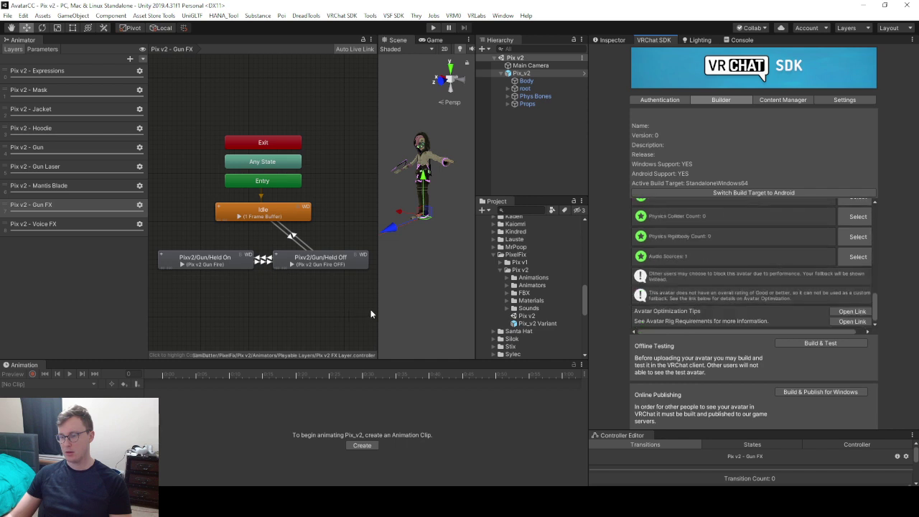
Step: Widen the Scene view beside the Animator and inspect Pix_v2's Animator component
left_click_drag(376, 308, 263, 308)
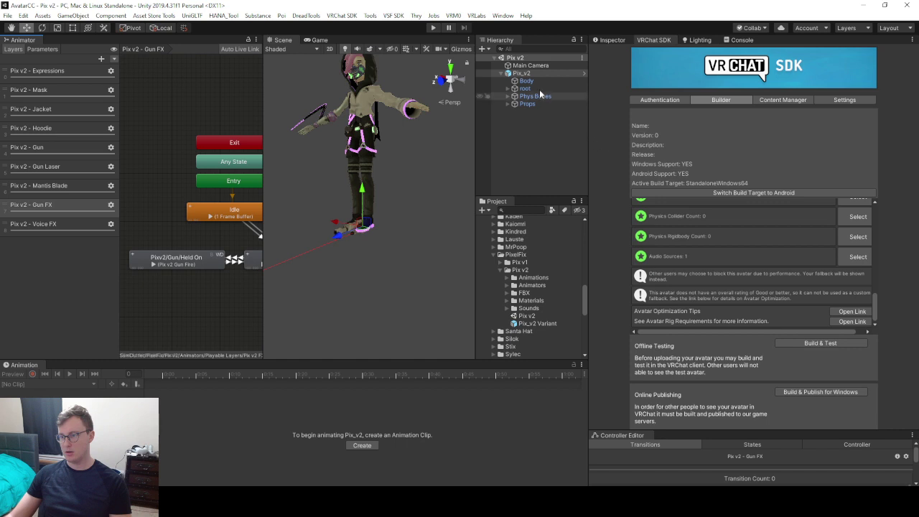
left_click(612, 39)
left_click(674, 95)
left_click(675, 96)
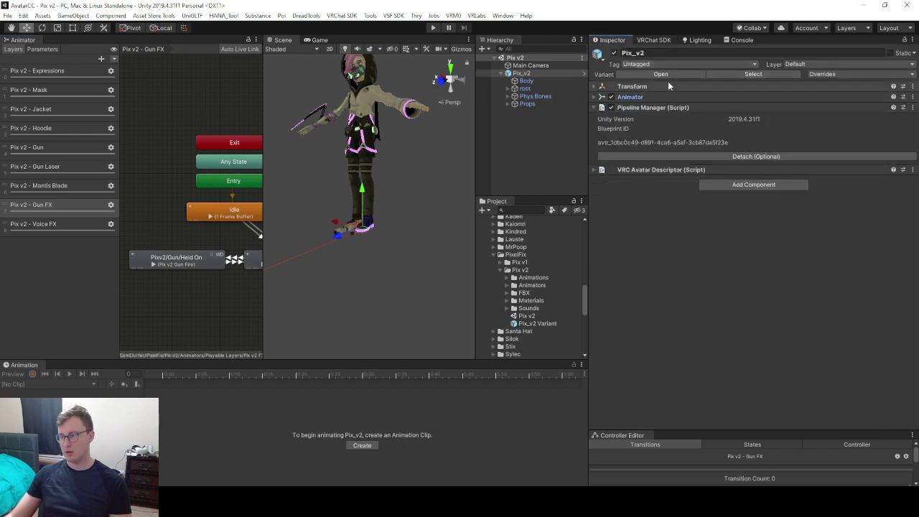
Step: Build and publish Pix v2 for Windows, reaching the private Update Avatar form
left_click(653, 40)
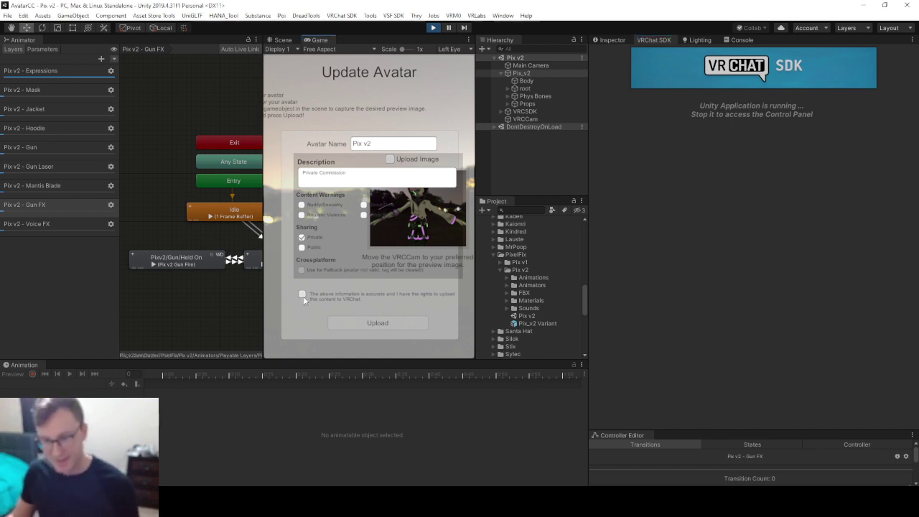
Step: Confirm upload rights, upload the Pix v2 update, and dismiss the Update Complete notice
left_click(301, 294)
left_click(378, 322)
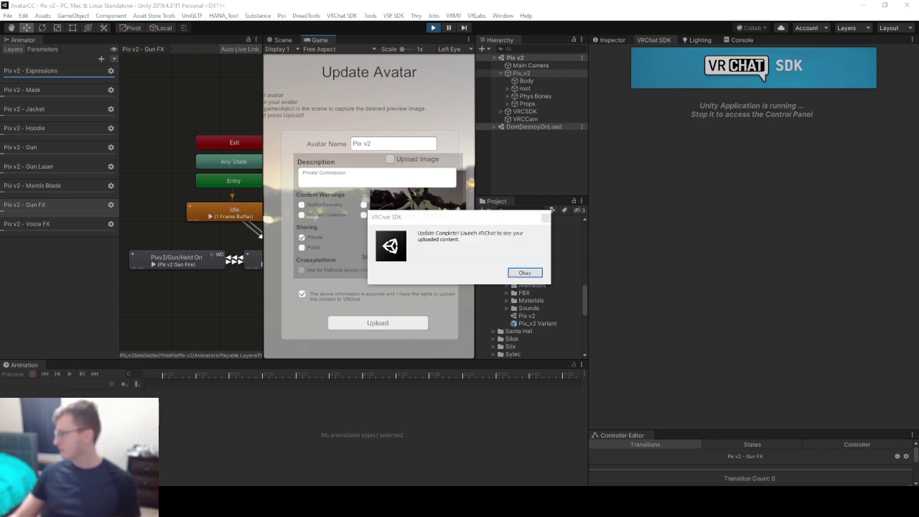
left_click(524, 273)
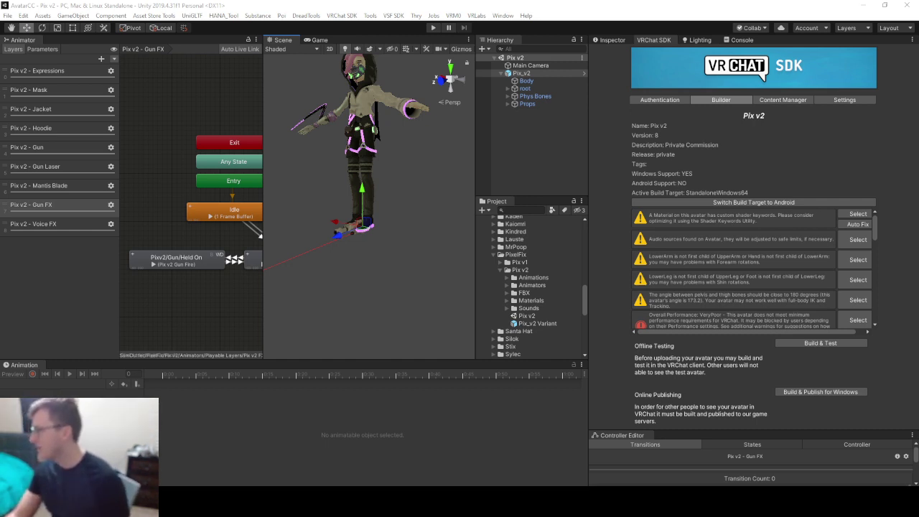
Step: Deselect Pix_v2 by clicking empty space in the Scene view
left_click(393, 254)
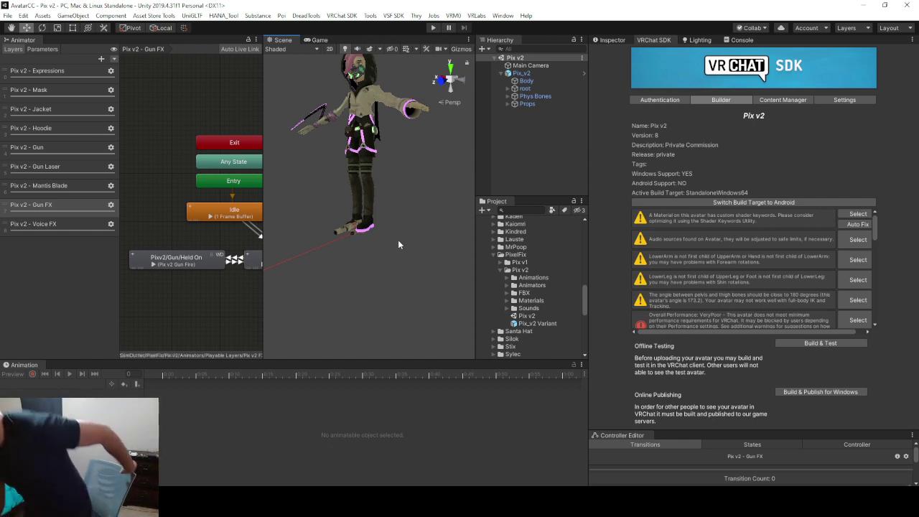
key("super")
type("vi")
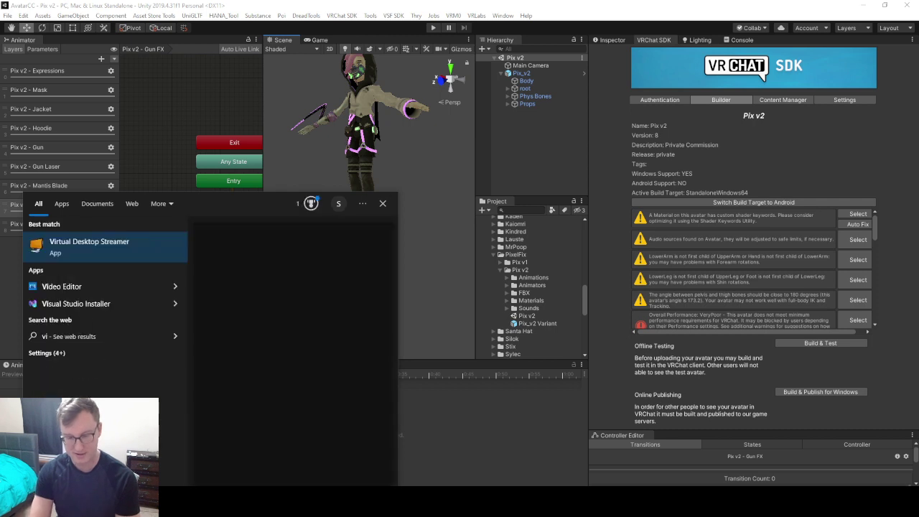
type("r")
key("Return")
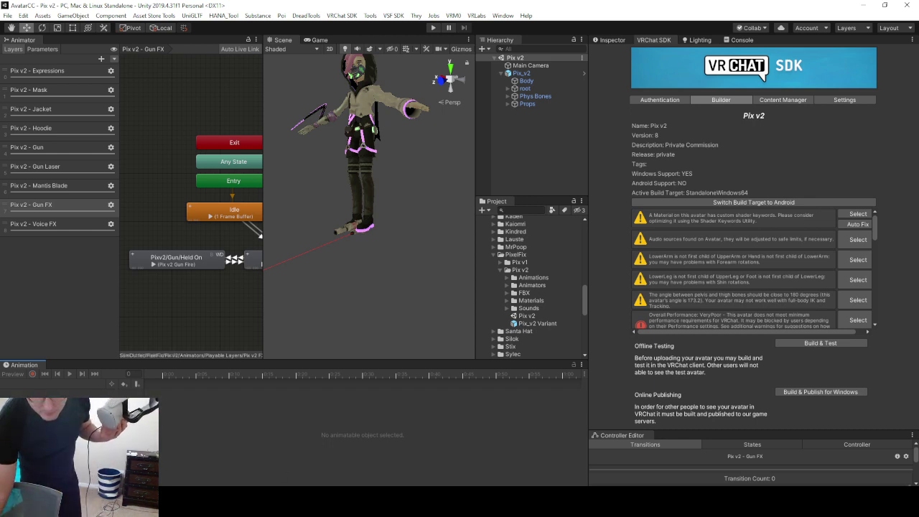
Step: Launch Virtual Desktop Streamer from Windows search by typing 'v'
key("super")
type("v")
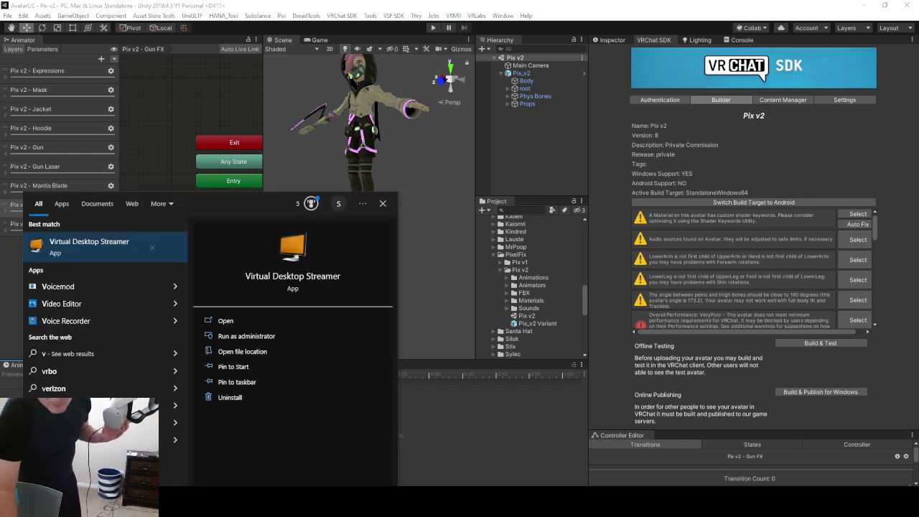
key("Return")
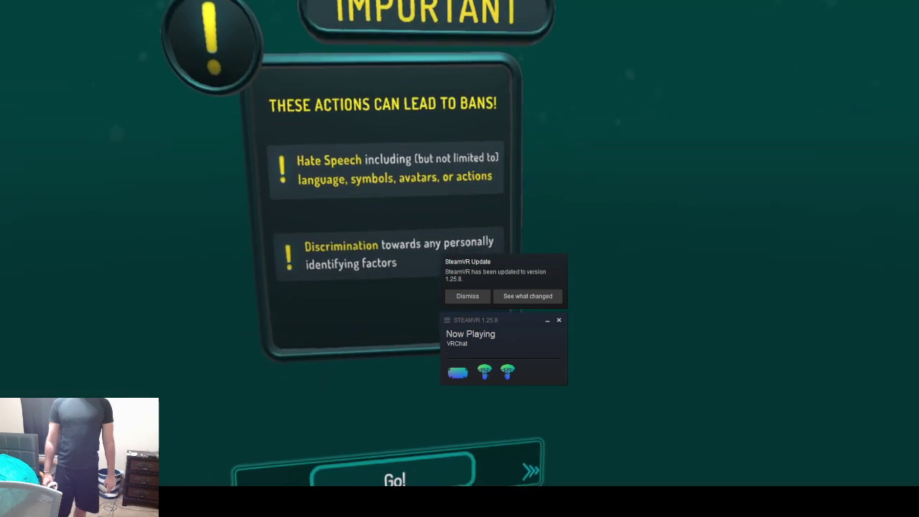
Step: Accept VRChat's rules screen with Go! and dismiss the SteamVR update notice
left_click(463, 393)
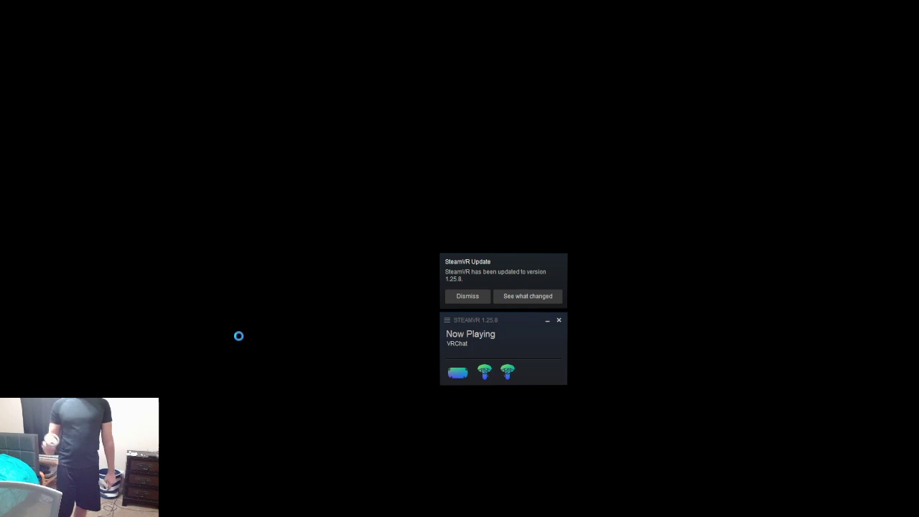
left_click(473, 296)
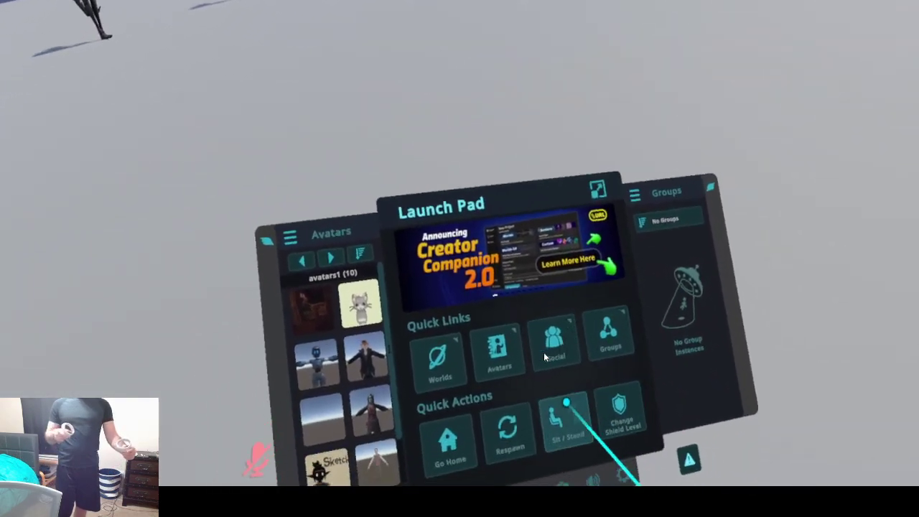
Step: Change into the Pix v2 avatar from the Launch Pad's Avatars menu
left_click(497, 352)
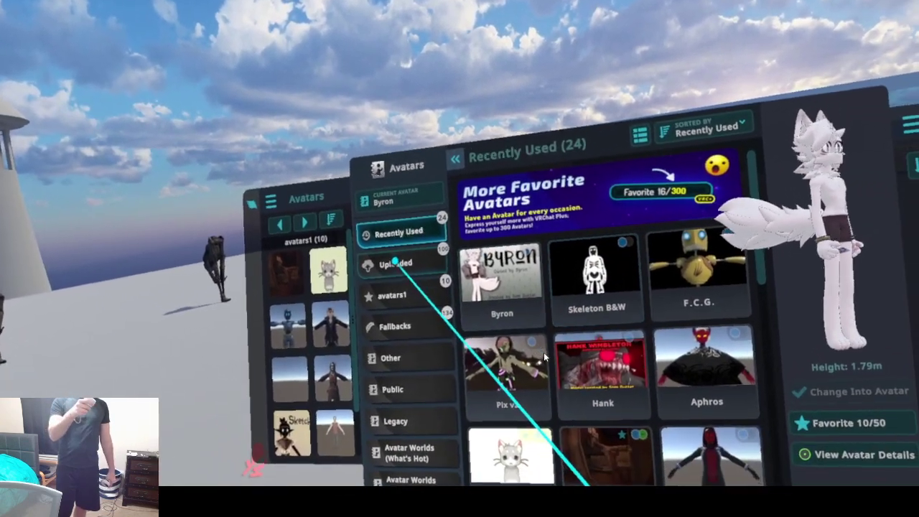
left_click(506, 366)
left_click(853, 391)
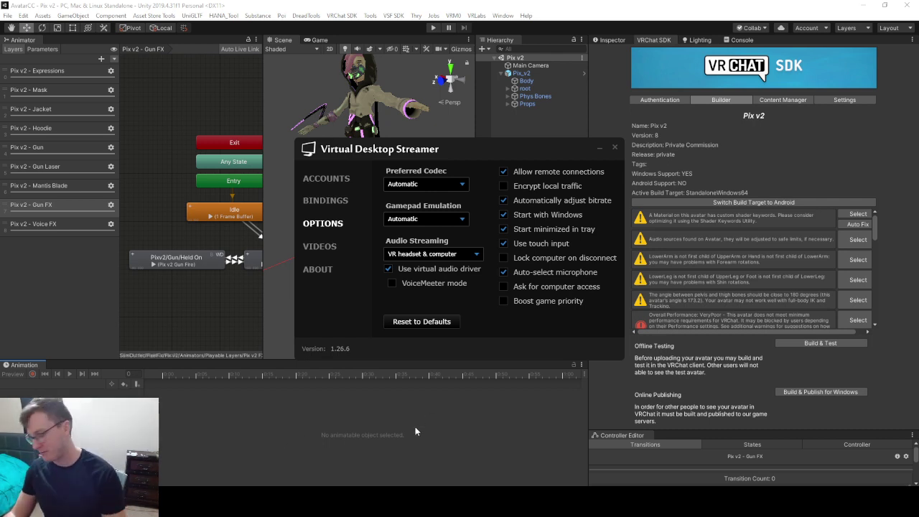
Step: Refocus Unity and widen the Animator to show Gun FX's Idle, Held On and Held Off states
left_click(275, 227)
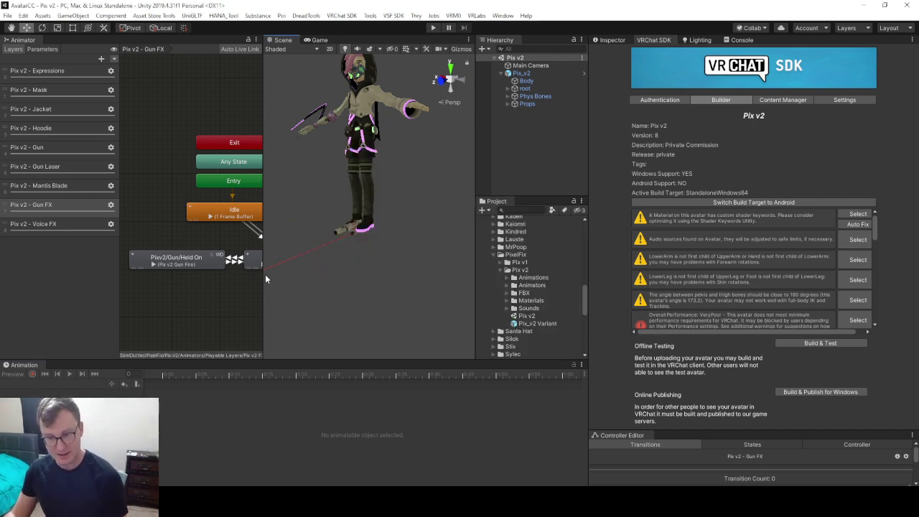
left_click_drag(263, 276, 41, 277)
left_click_drag(228, 226, 297, 254, "alt")
scroll(210, 201, "up", 5)
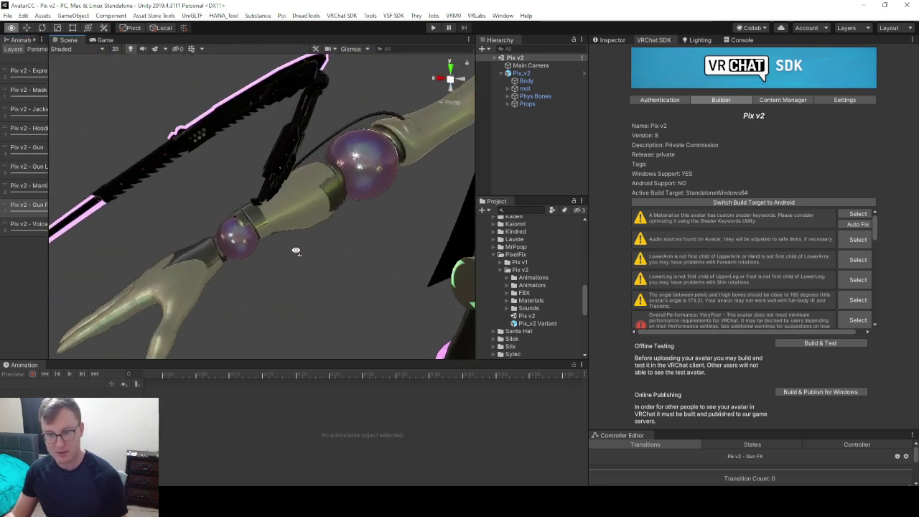
scroll(275, 232, "up", 3)
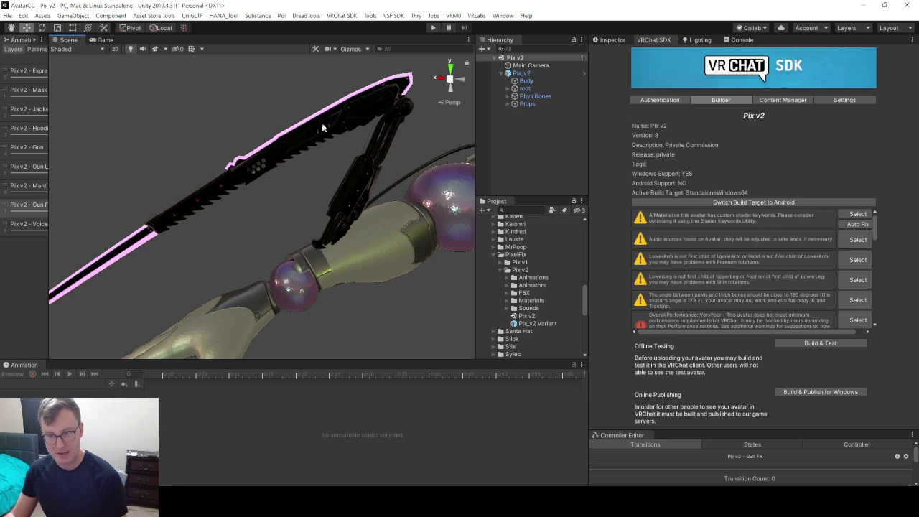
scroll(292, 280, "down", 6)
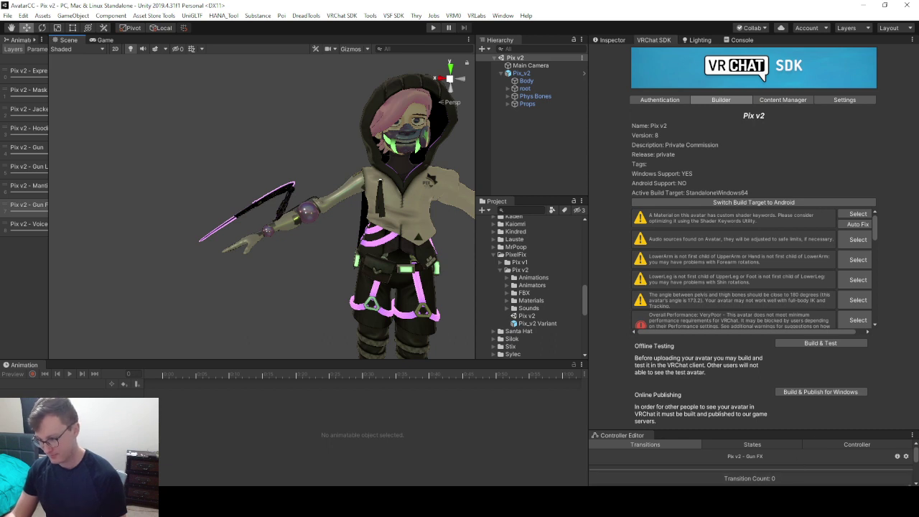
mouse_move(642, 503)
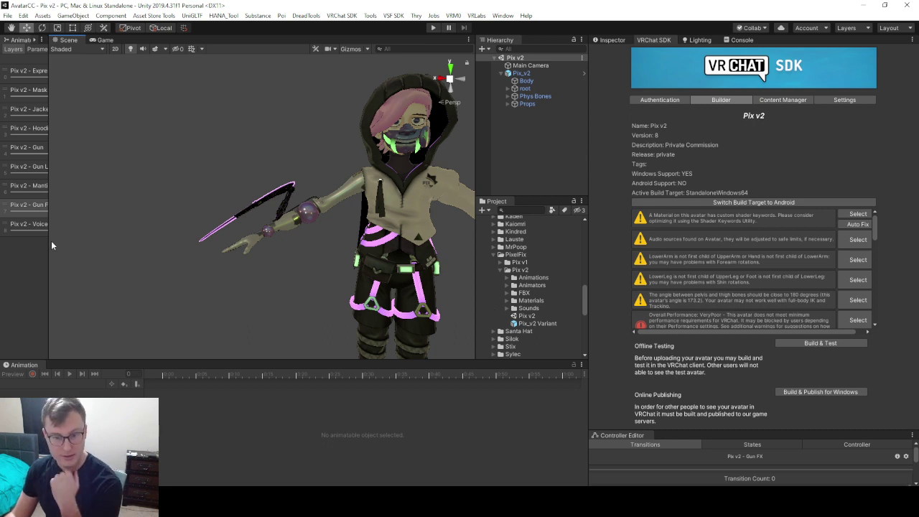
left_click_drag(49, 241, 459, 292)
Step: Rearrange the Gun FX states and delete the Idle to Held Off transition
middle_click_drag(295, 269, 279, 249)
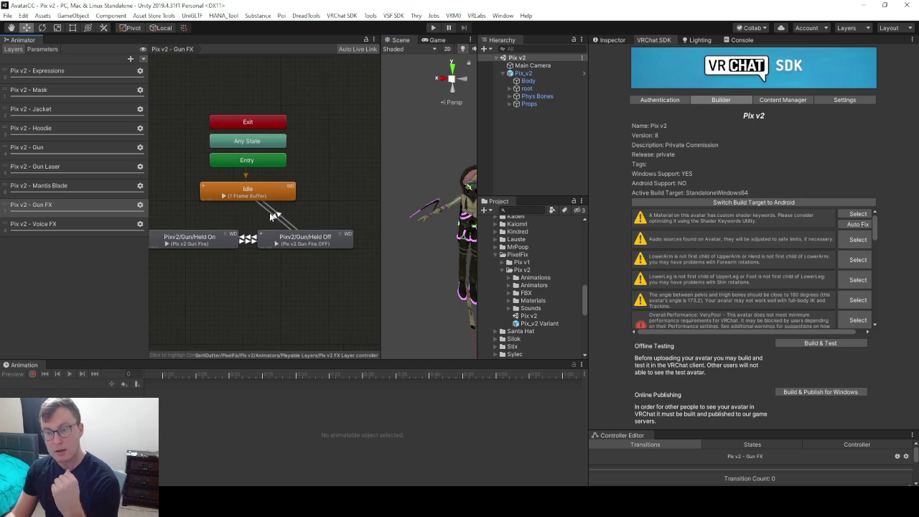
left_click(275, 199)
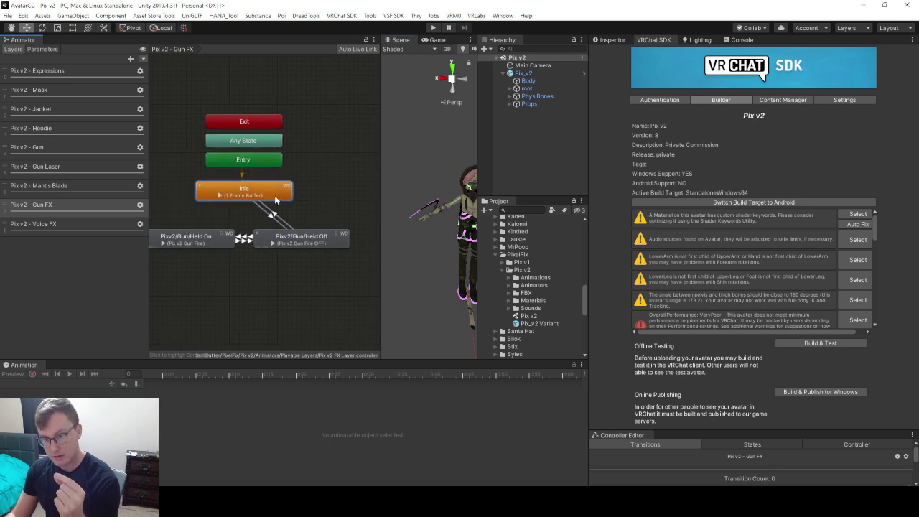
left_click(274, 219)
left_click(610, 40)
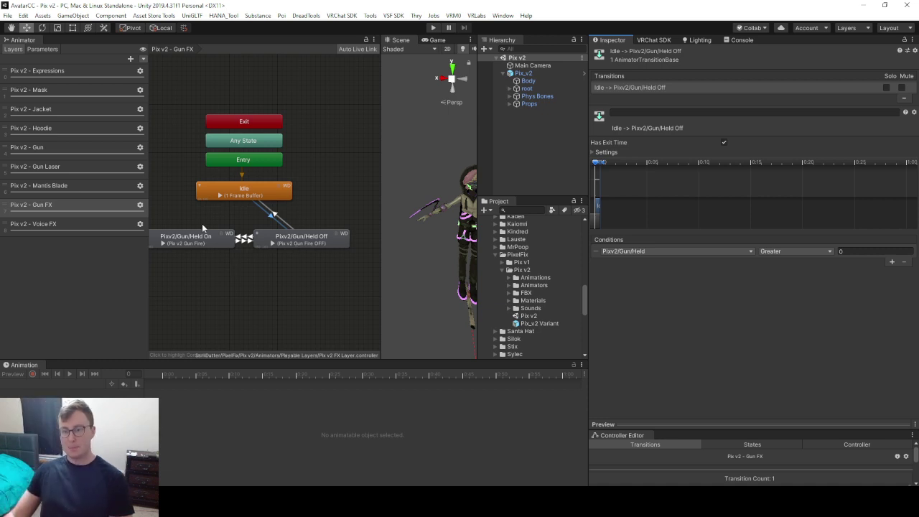
left_click_drag(277, 196, 276, 192)
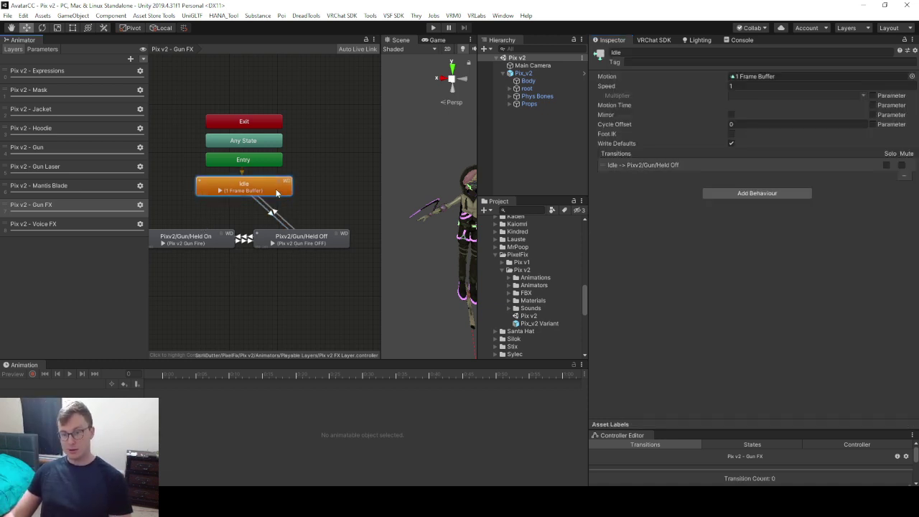
left_click_drag(284, 260, 210, 239)
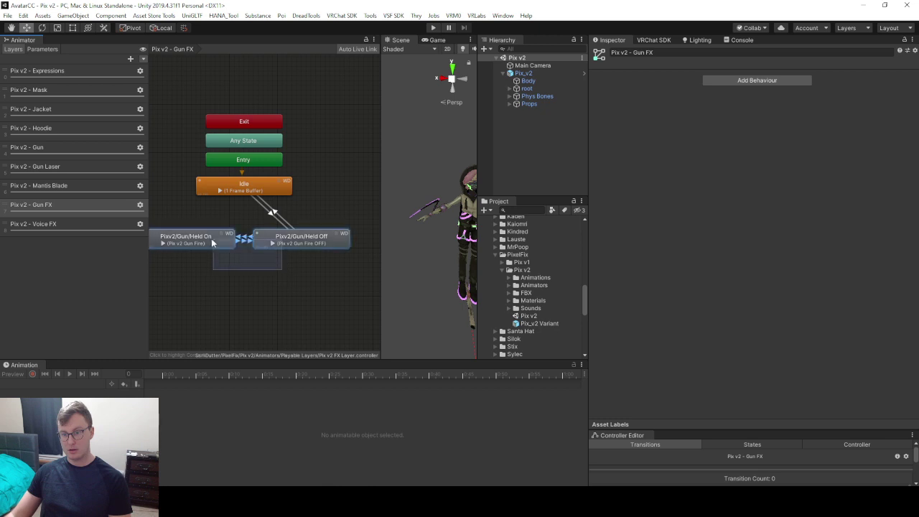
left_click_drag(269, 242, 271, 256)
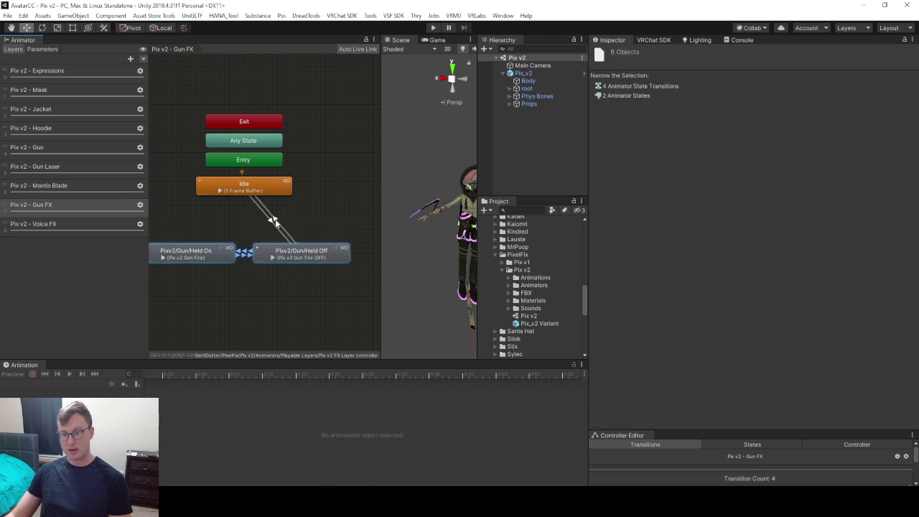
left_click(272, 221)
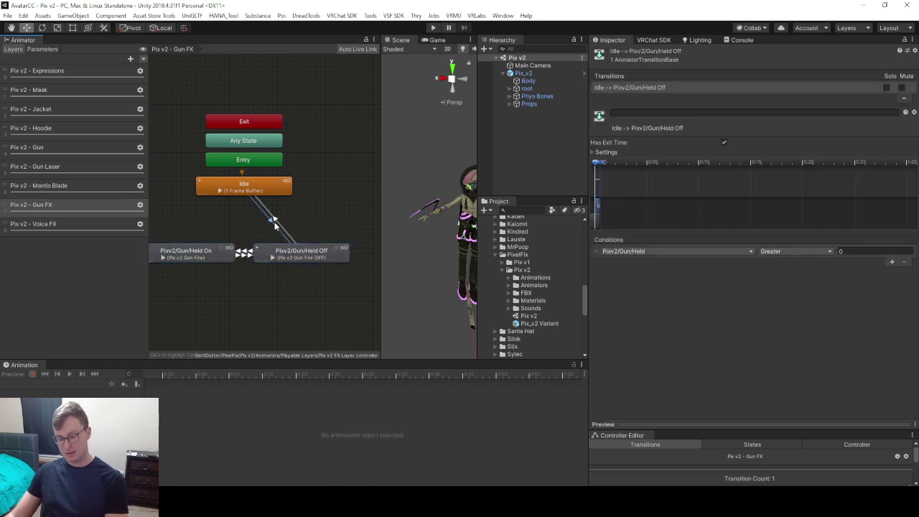
key("Delete")
Step: Duplicate Idle as Idle 0 and place it beneath Idle, shifting Held On/Held Off lower
right_click(246, 218)
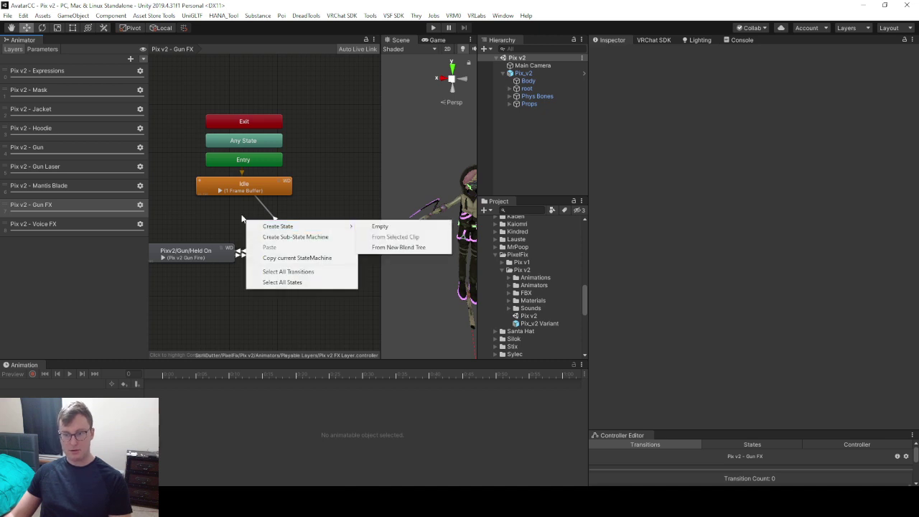
left_click(250, 202)
left_click(248, 188)
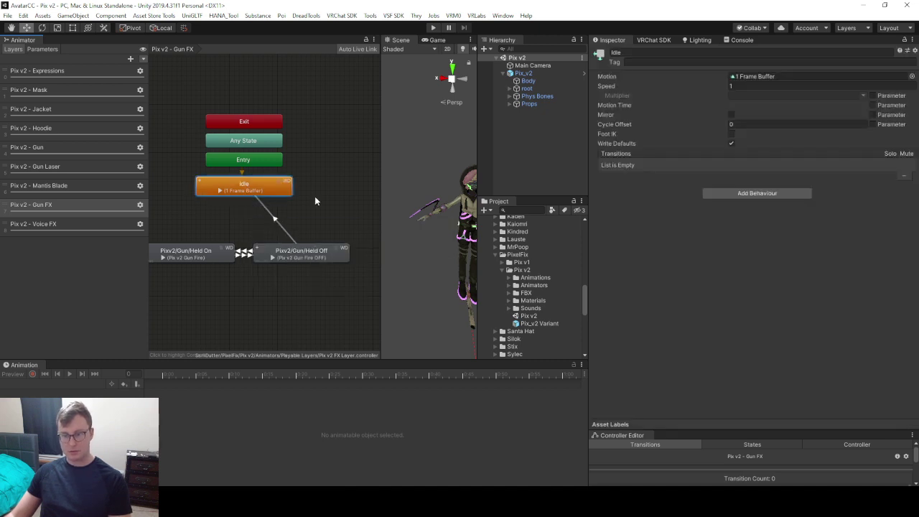
key("ctrl+d")
left_click_drag(236, 117, 224, 225)
left_click_drag(266, 263, 284, 266)
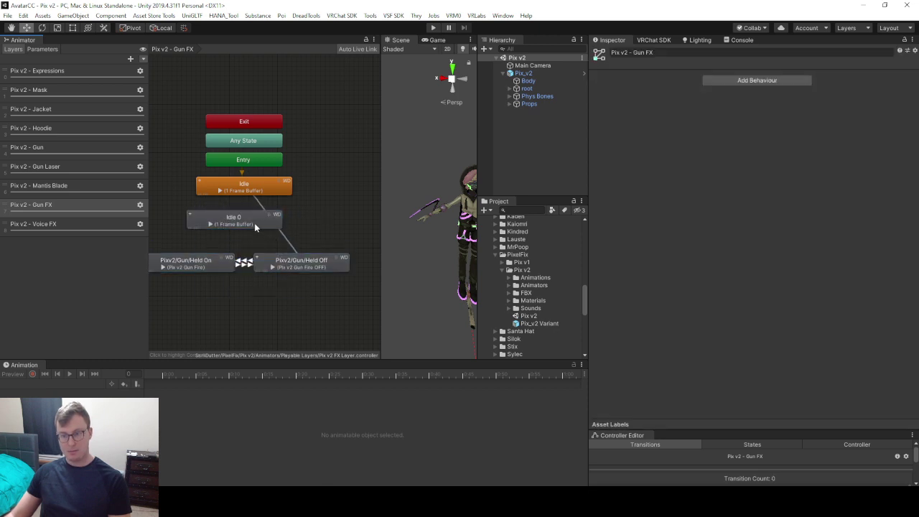
left_click_drag(254, 222, 229, 224)
Step: Create an Idle→Idle 0 transition without exit time, conditioned on Pixv2/Gun/Held Greater 0
right_click(241, 188)
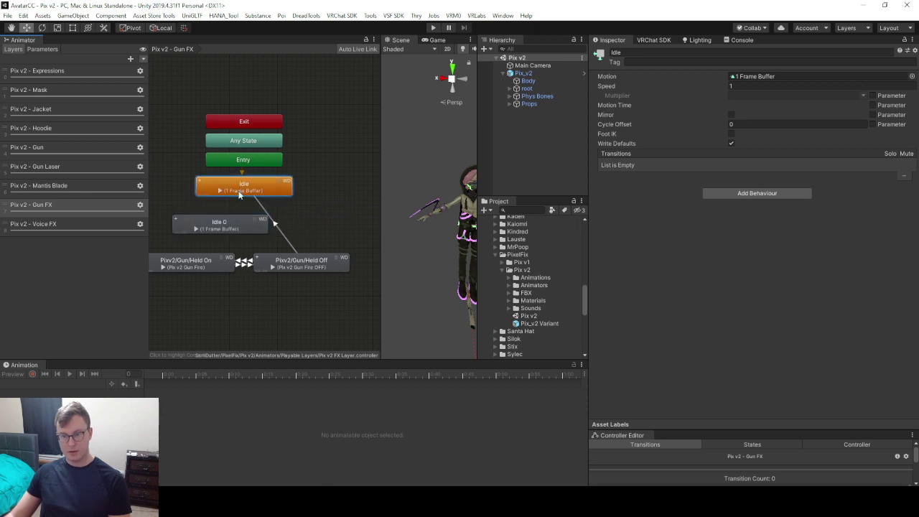
left_click(259, 195)
left_click(224, 226)
left_click(232, 204)
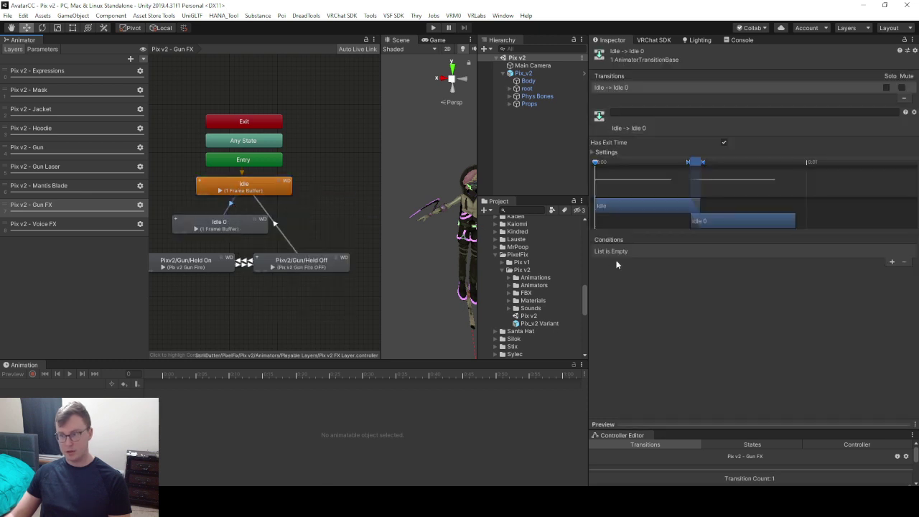
left_click(724, 142)
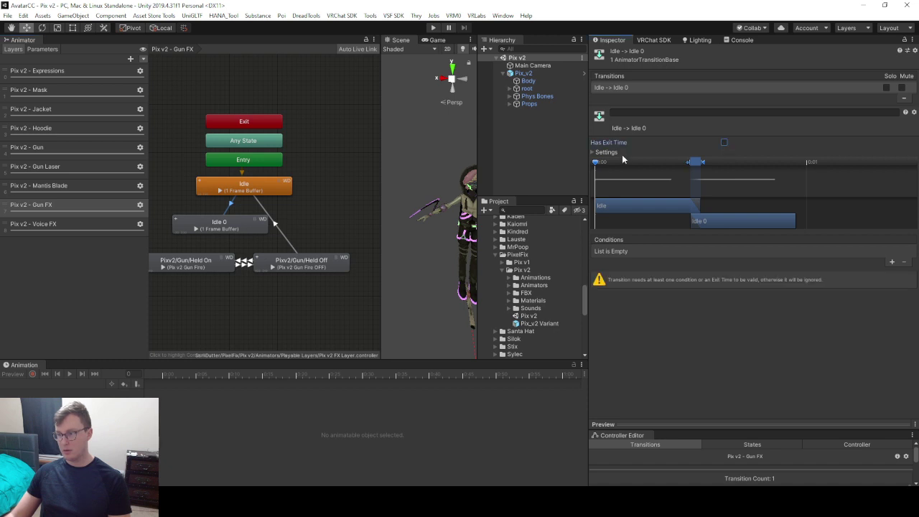
left_click(615, 153)
left_click(616, 153)
left_click(891, 262)
left_click(646, 251)
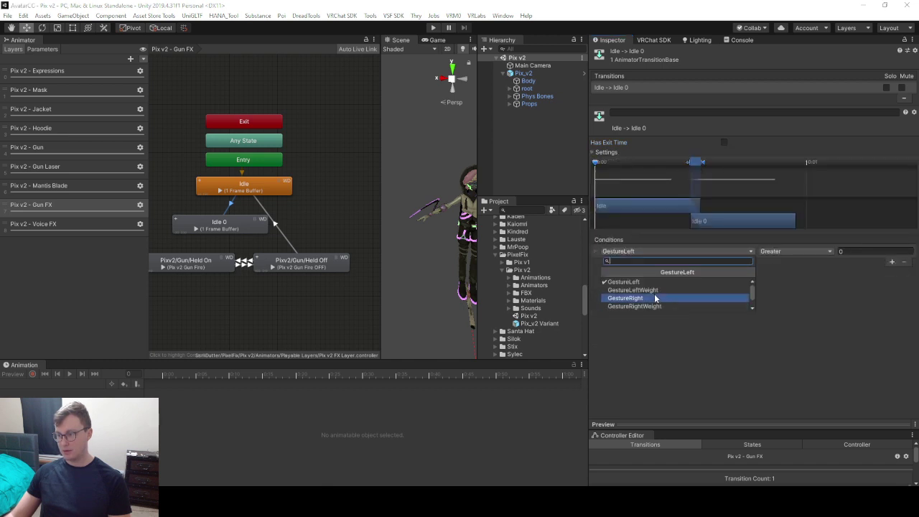
left_click(635, 307)
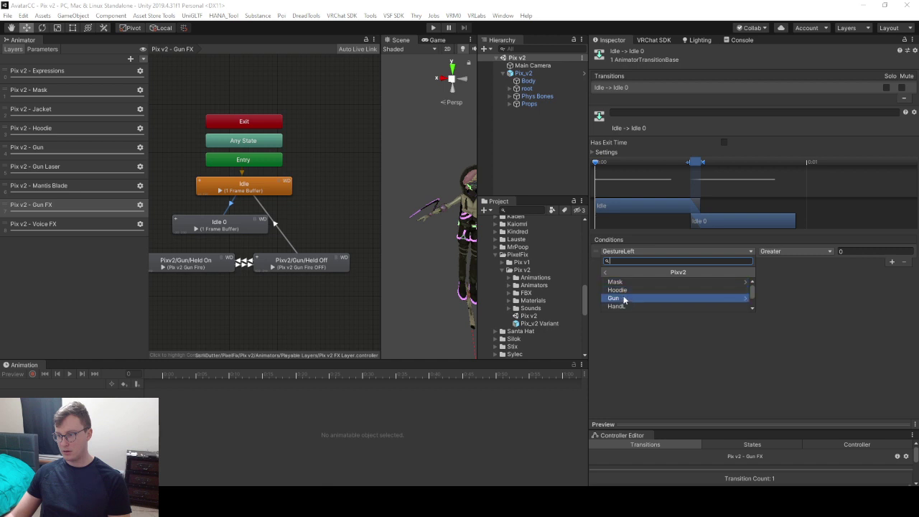
left_click(624, 297)
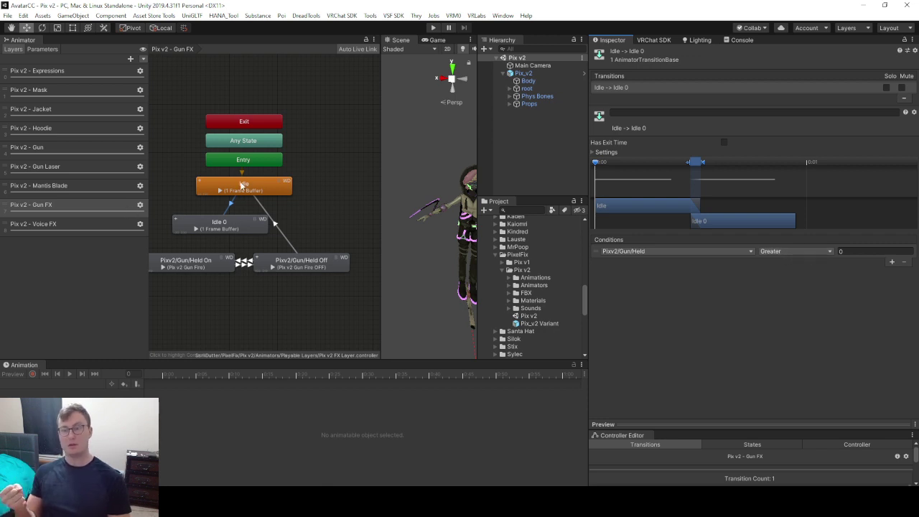
Step: Add an Idle 0 to Pixv2/Gun/Held Off transition with a GestureLeft condition
left_click(238, 225)
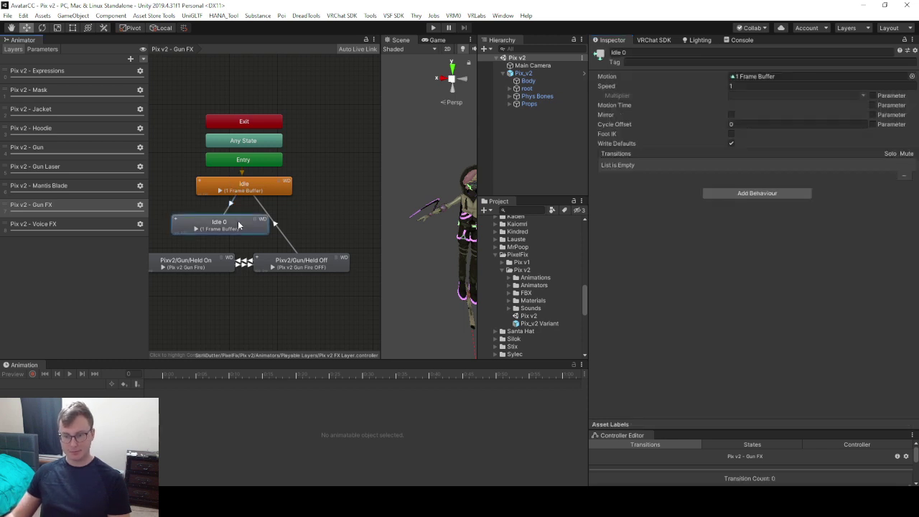
right_click(250, 228)
left_click(250, 227)
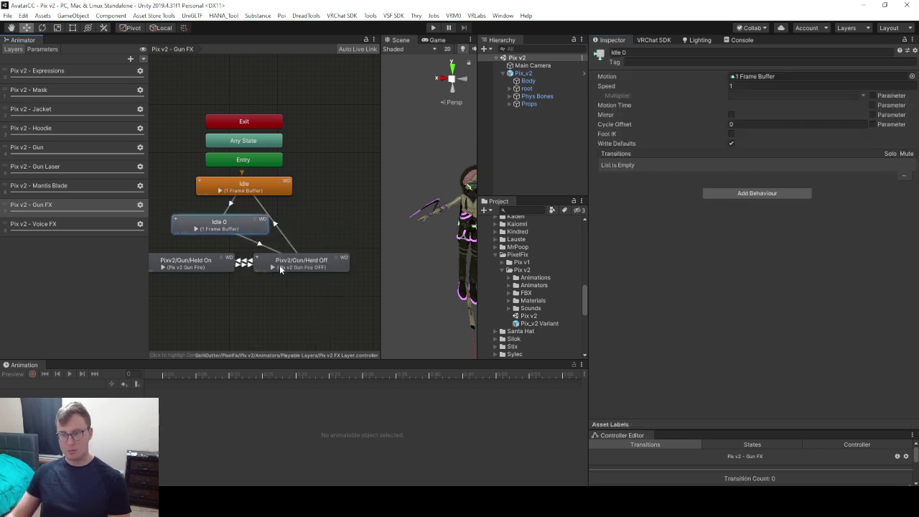
left_click(279, 265)
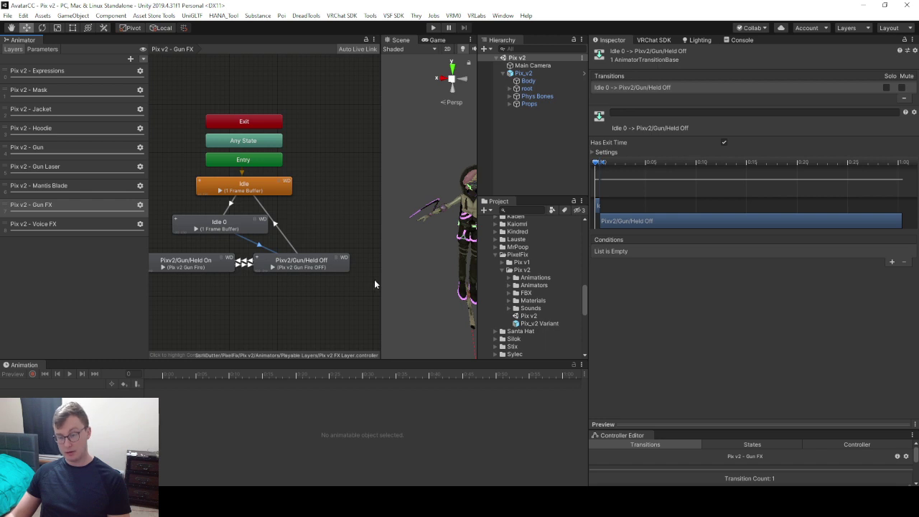
left_click(892, 261)
left_click(680, 254)
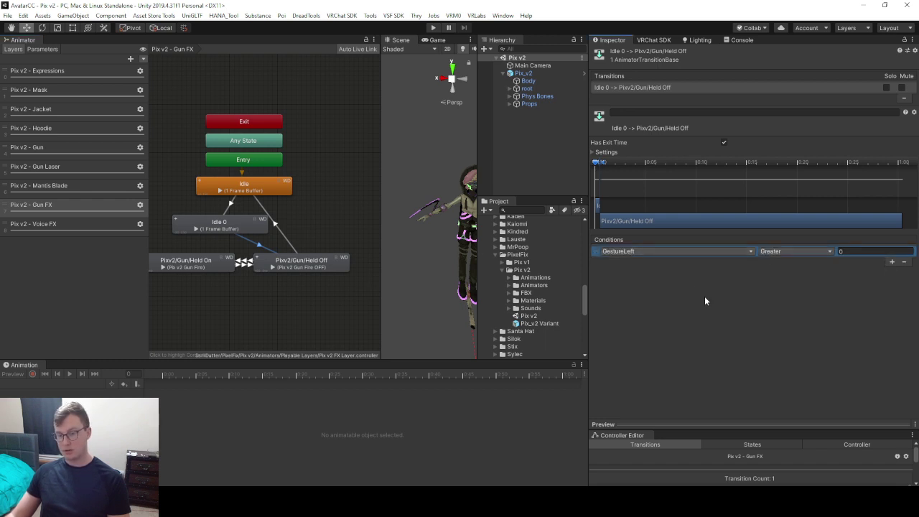
left_click(278, 308)
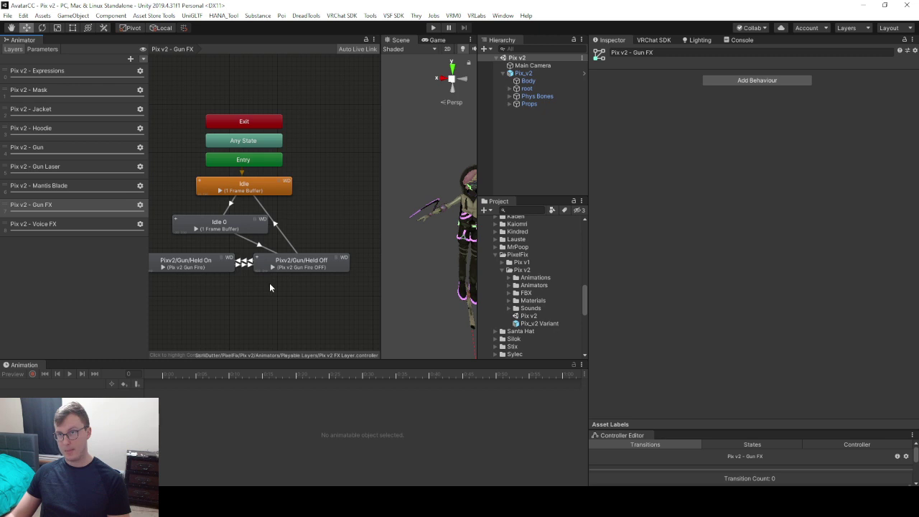
Step: Add a GestureLeft Equals 1 condition to the Idle to Idle 0 transition
left_click(233, 206)
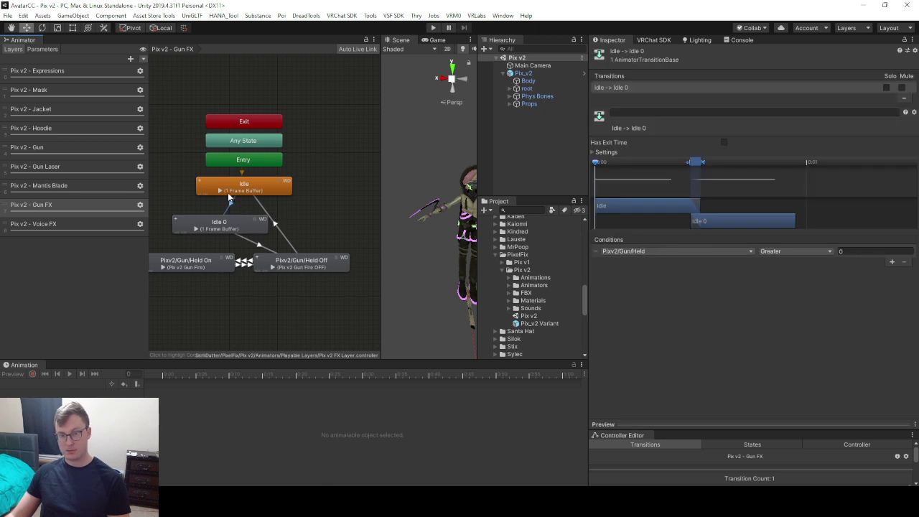
right_click(238, 190)
left_click(252, 199)
left_click(229, 226)
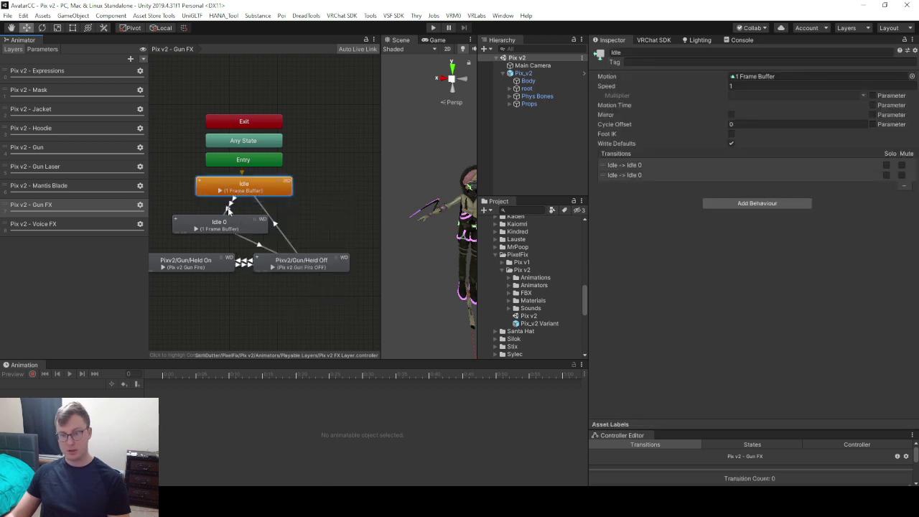
left_click(229, 208)
left_click(254, 209)
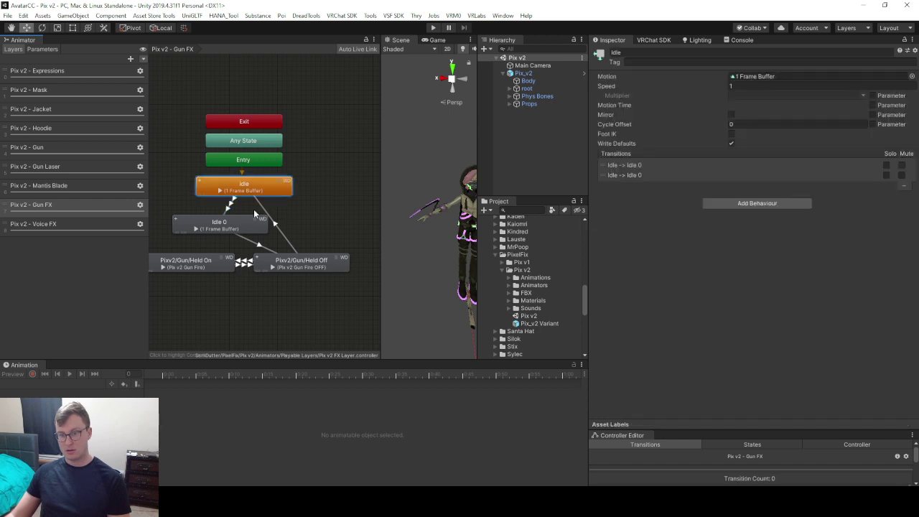
left_click(231, 208)
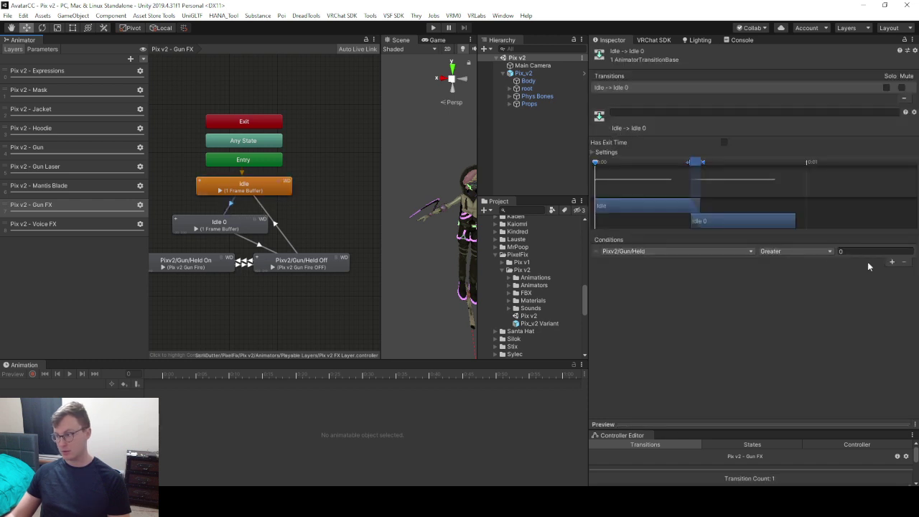
left_click(891, 262)
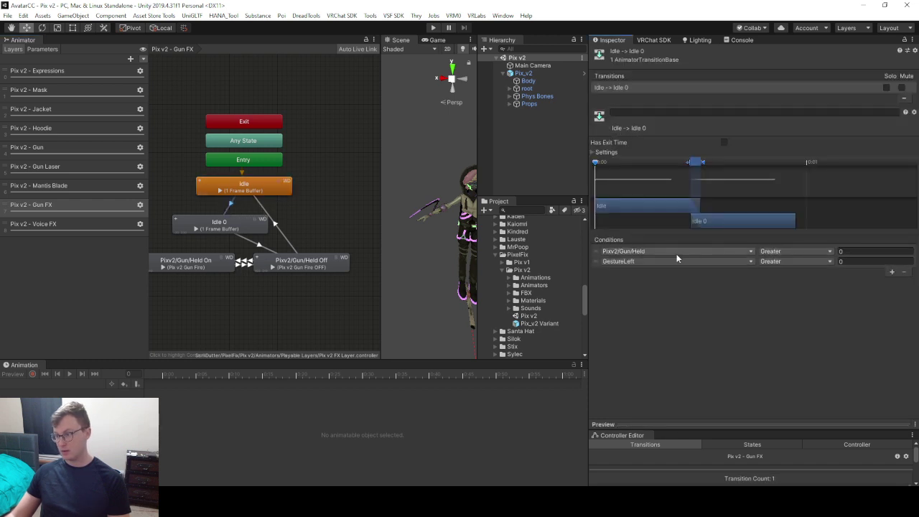
left_click(796, 262)
left_click(790, 293)
left_click(846, 262)
type("1")
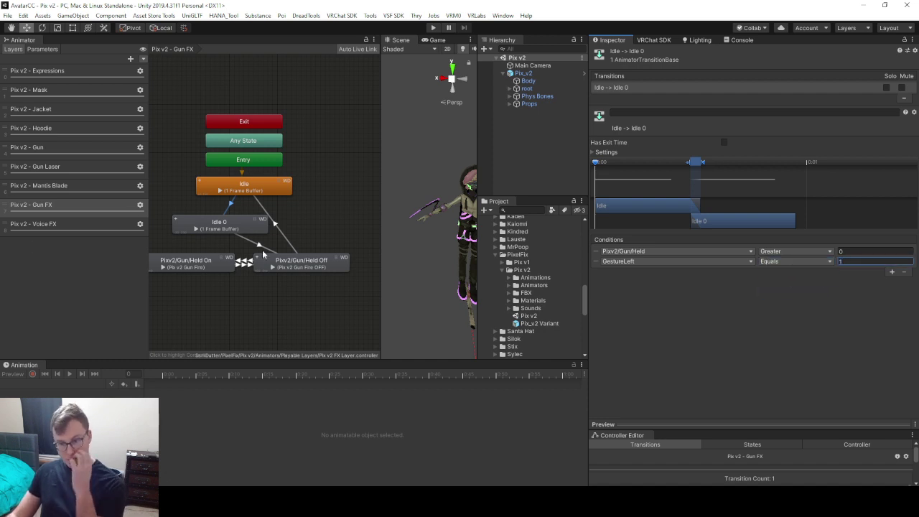
Step: Start renaming the Idle 0 state, entering 'Left Hand B'
left_click(216, 224)
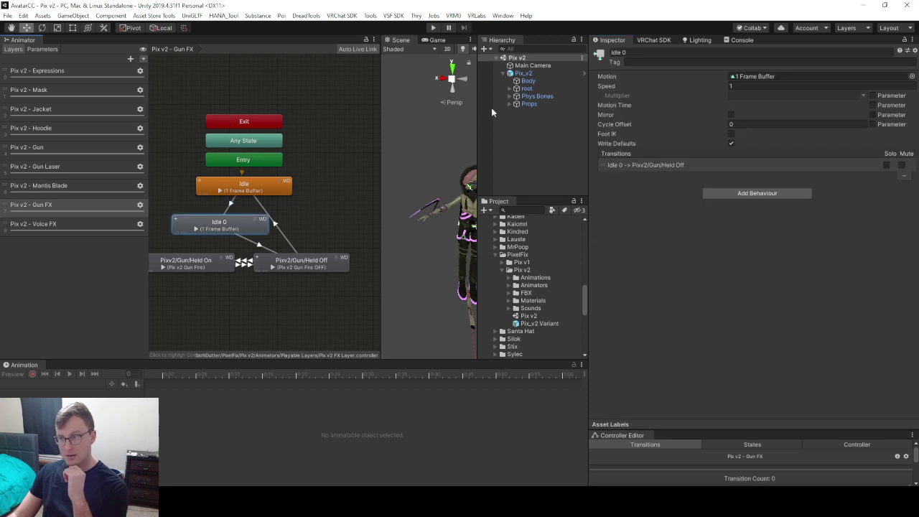
left_click(633, 52)
type("L")
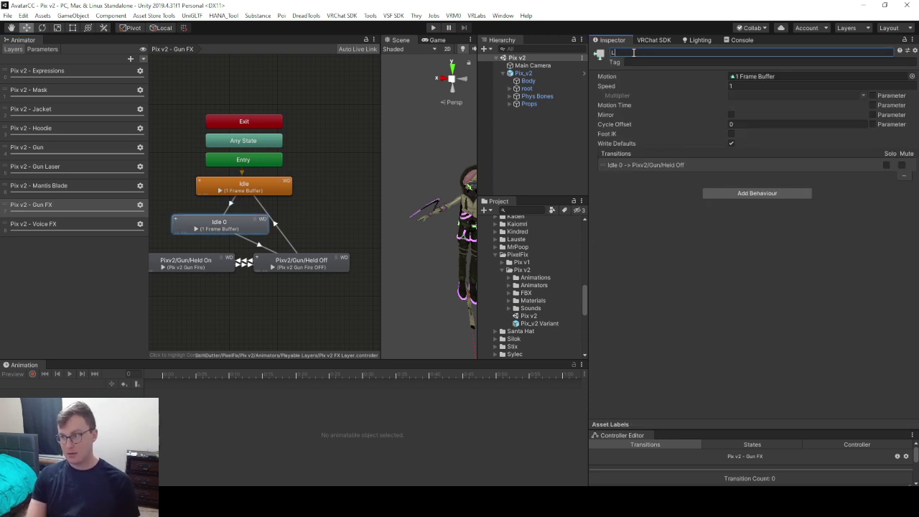
type("eft Hand Bu")
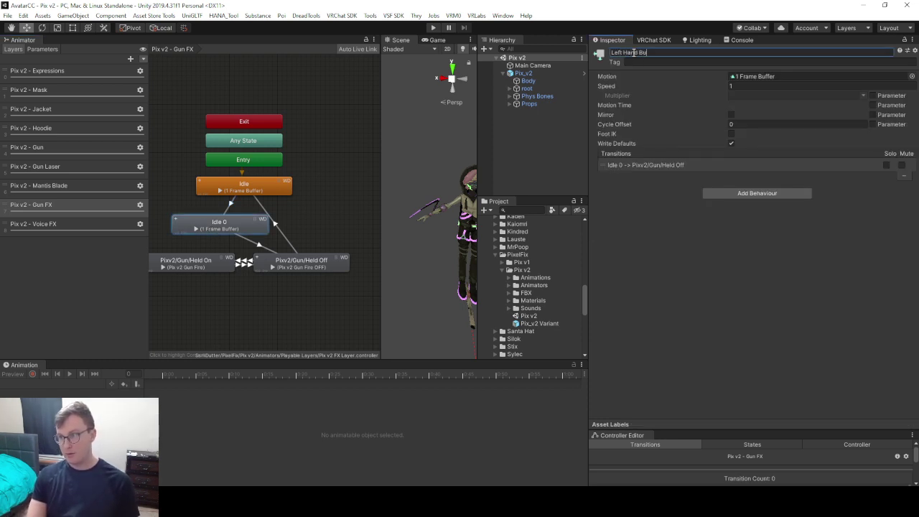
Step: Correct the state's name to 'Buffer Left'
key("BackSpace")
key("BackSpace")
key("BackSpace")
key("BackSpace")
key("BackSpace")
key("BackSpace")
key("BackSpace")
type("Buffer Left")
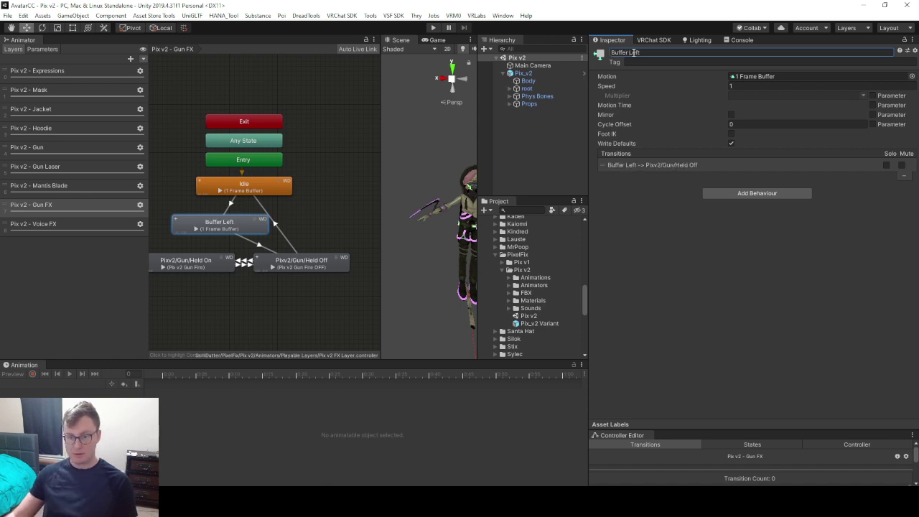
left_click(231, 205)
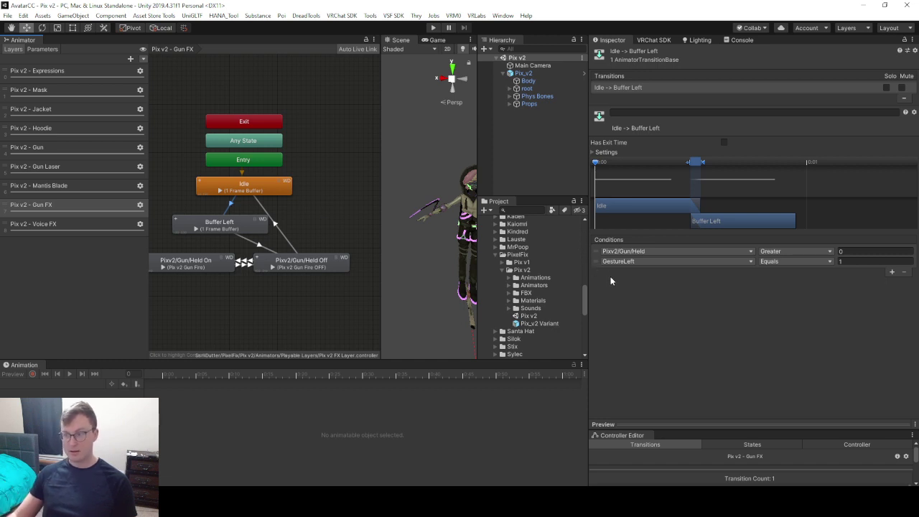
Step: Set the Buffer Left to Held Off condition to GestureLeft NotEqual 1
left_click(260, 245)
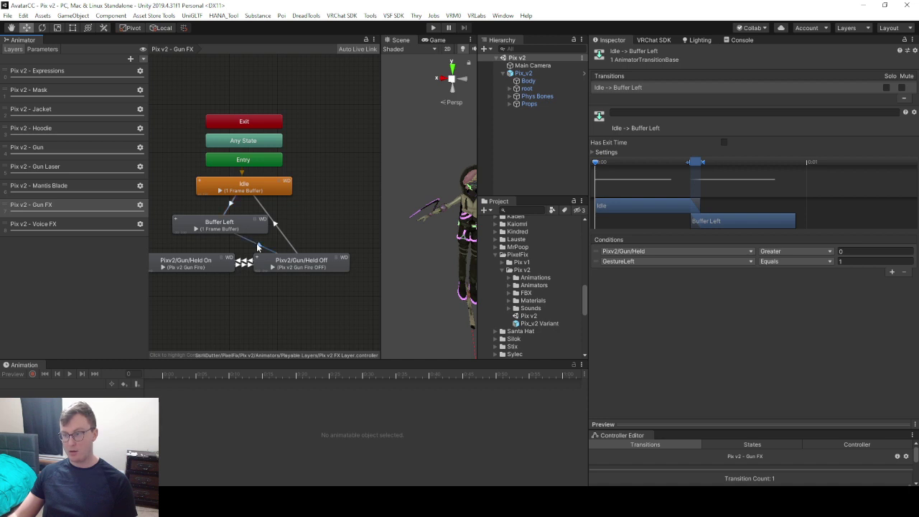
left_click(779, 252)
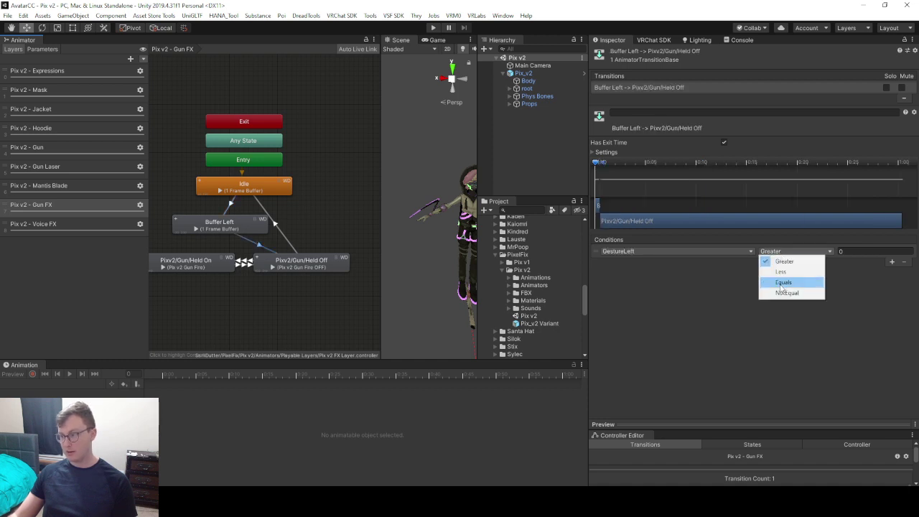
left_click(786, 291)
left_click(844, 253)
type("1")
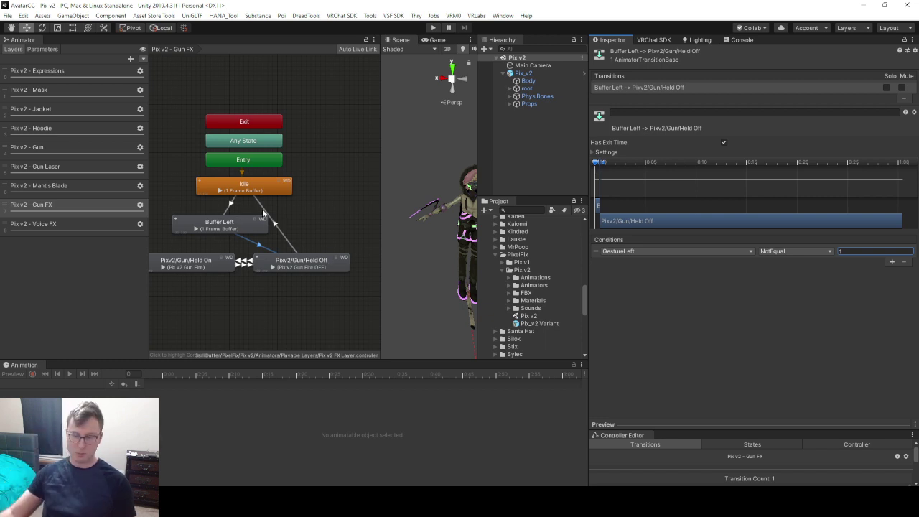
left_click(229, 225)
Step: Duplicate Buffer Left as Buffer Left 0 to its right and connect Idle to it
key("ctrl+d")
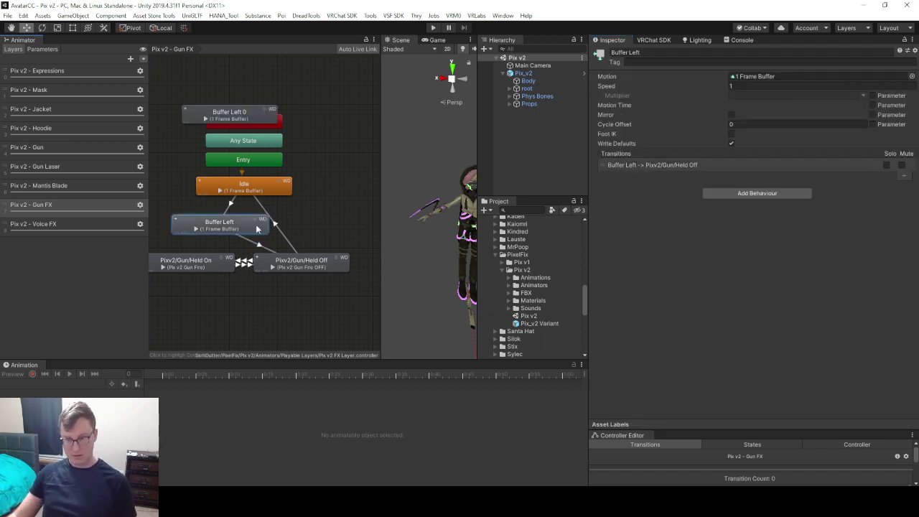
left_click_drag(213, 116, 322, 226)
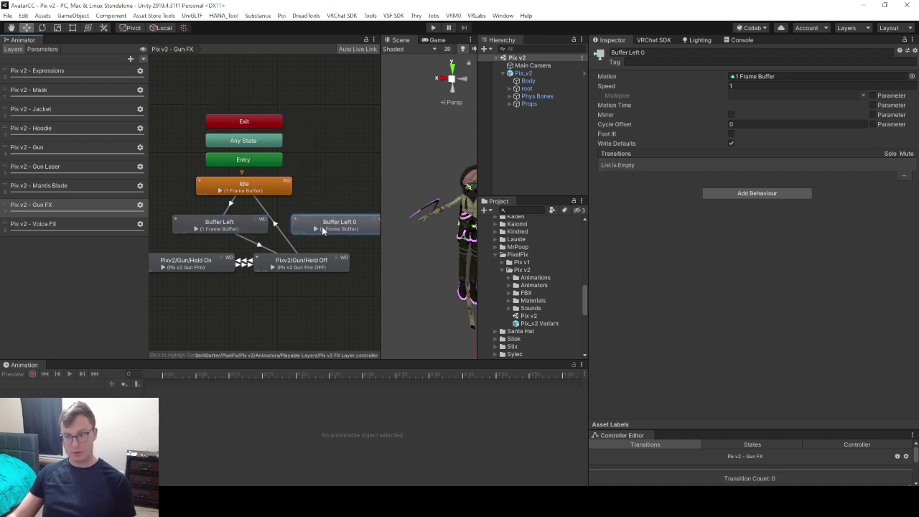
right_click(281, 186)
left_click(303, 190)
left_click(325, 227)
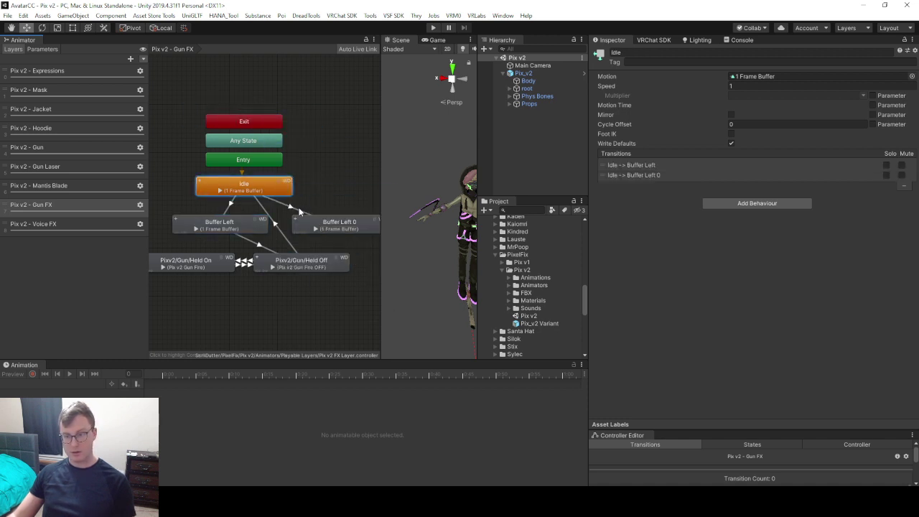
Step: Give Idle→Buffer Left 0 no exit time and conditions GestureRight Equals 1 and Pixv2/Gun/Held
left_click(724, 143)
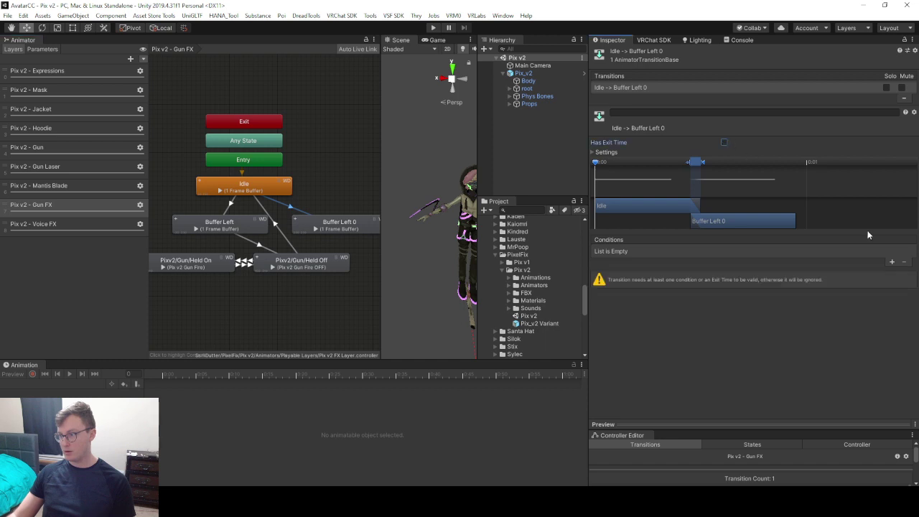
left_click(891, 263)
left_click(690, 252)
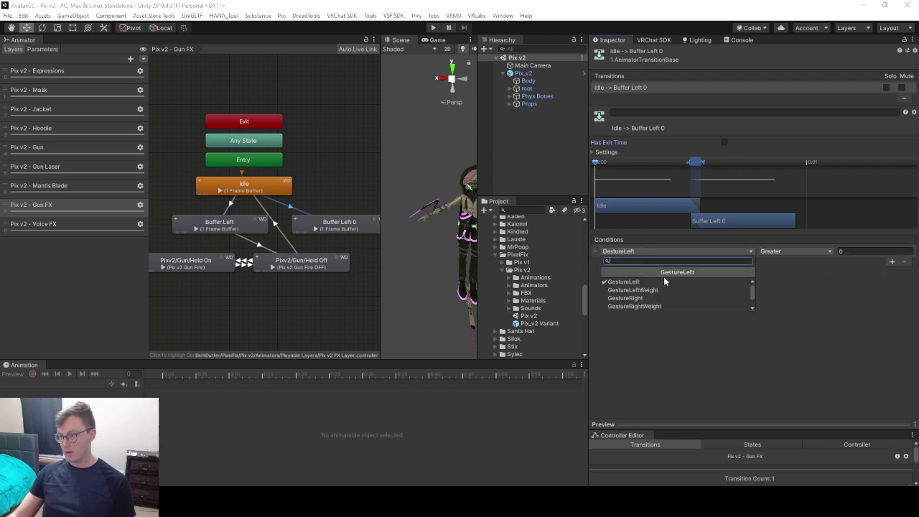
left_click(650, 298)
left_click(777, 250)
left_click(778, 281)
left_click(851, 251)
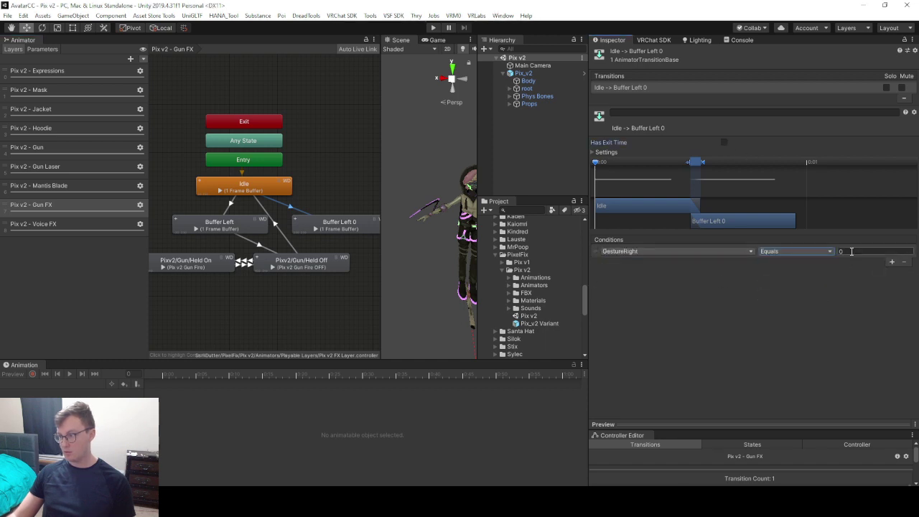
type("1")
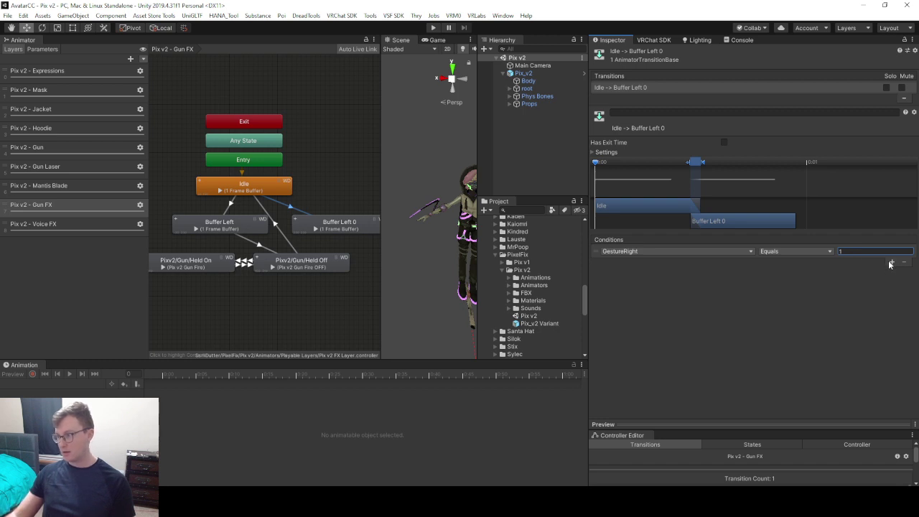
left_click(891, 263)
left_click(642, 263)
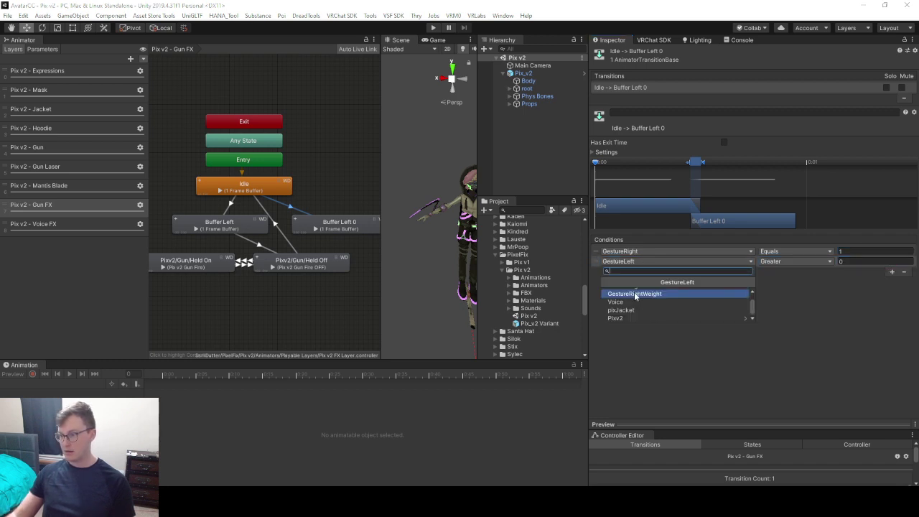
left_click(620, 320)
left_click(617, 306)
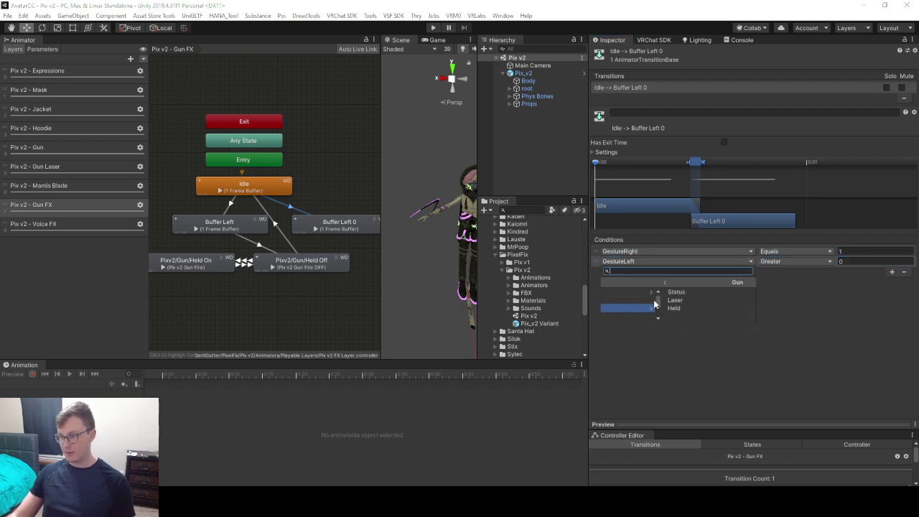
left_click(617, 308)
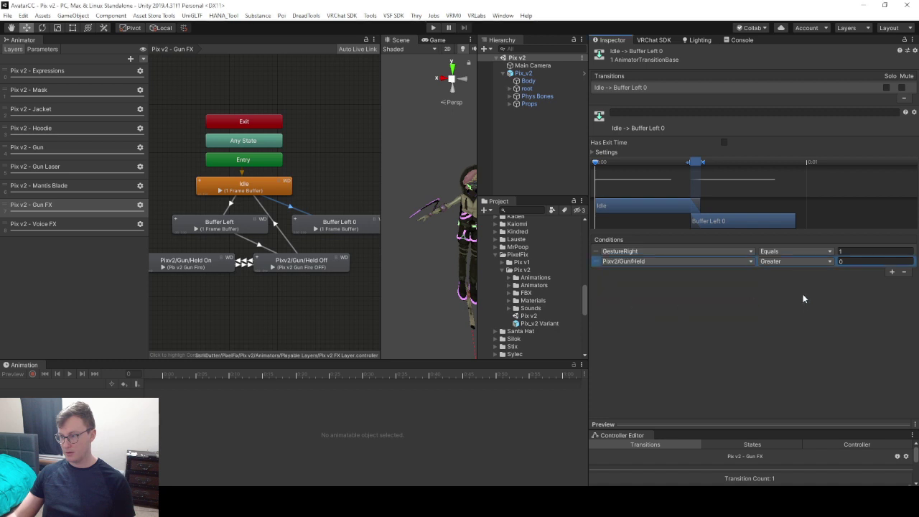
Step: Add a Buffer Left 0→Held Off transition without exit time on GestureRight NotEqual 1
right_click(330, 225)
left_click(366, 231)
left_click(302, 261)
left_click(321, 240)
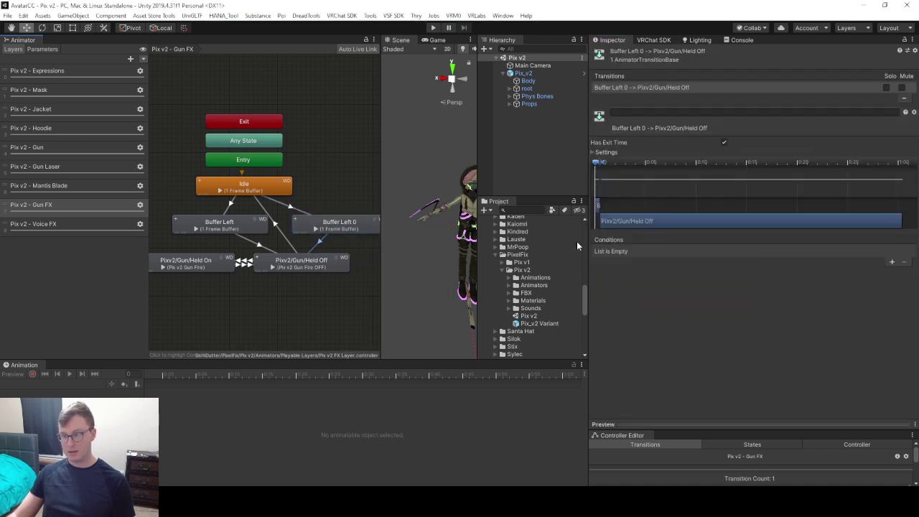
left_click(891, 262)
left_click(672, 251)
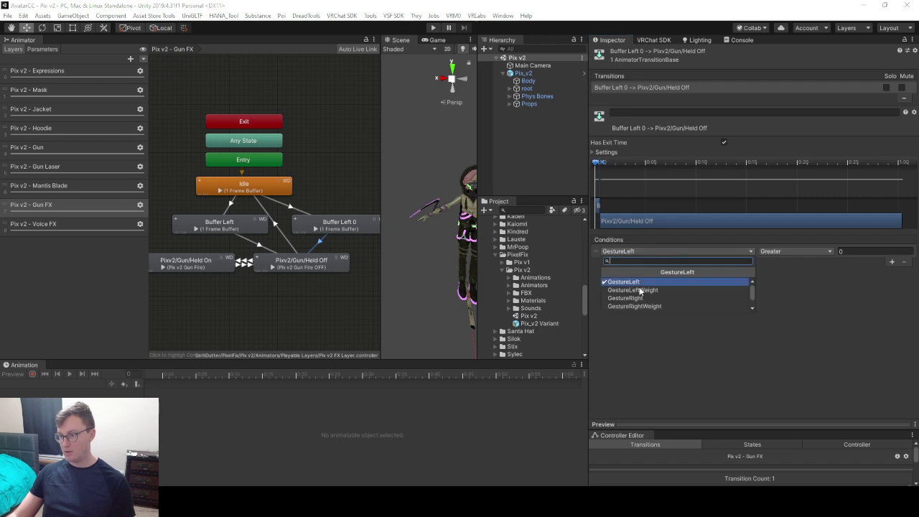
left_click(638, 299)
left_click(796, 250)
left_click(789, 291)
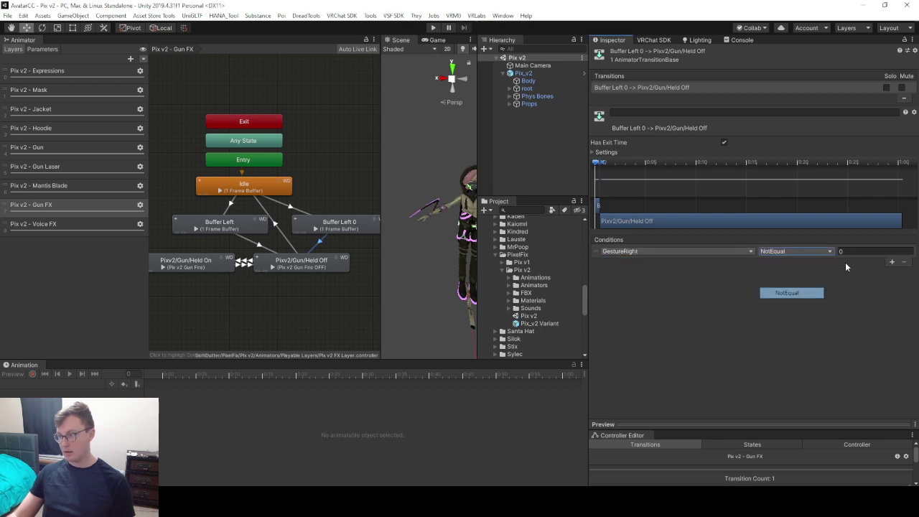
left_click(848, 251)
type("1")
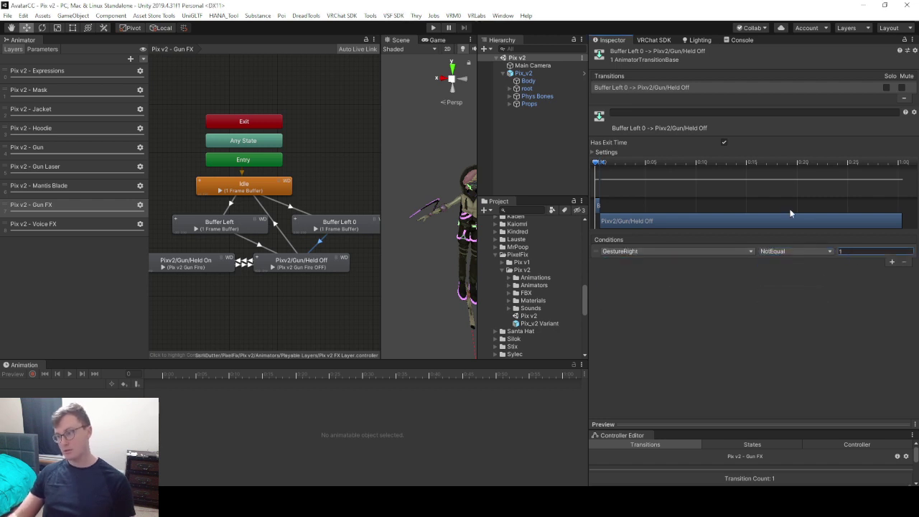
left_click(724, 143)
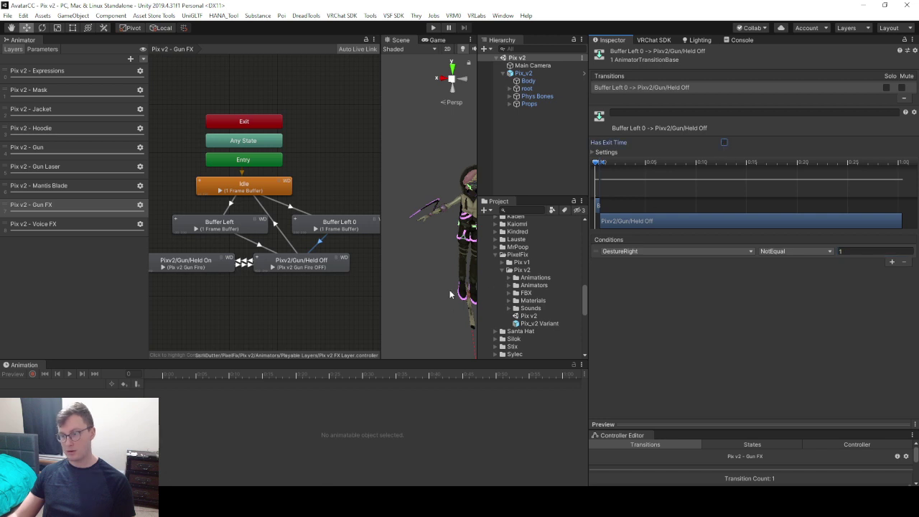
left_click(262, 248)
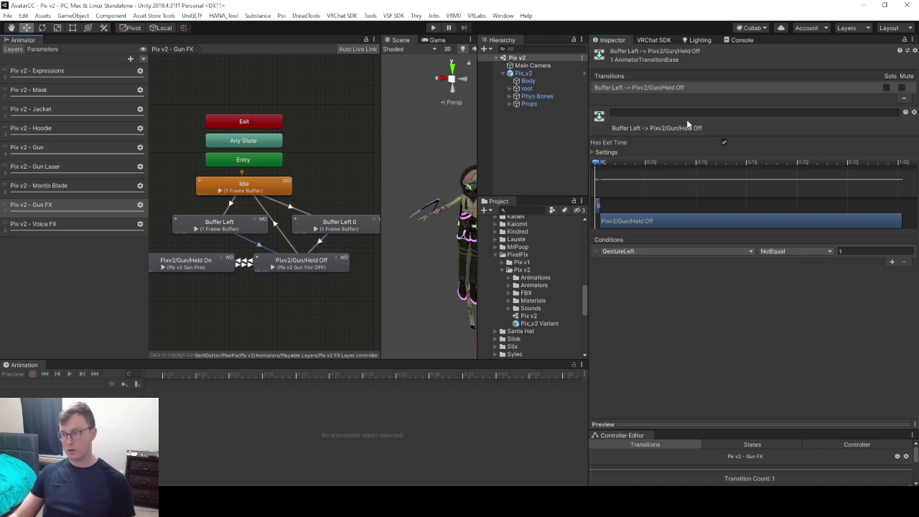
Step: Review the buffer transitions and move Pixv2/Gun/Held to the top of Idle→Buffer Left 0's conditions
left_click(229, 202)
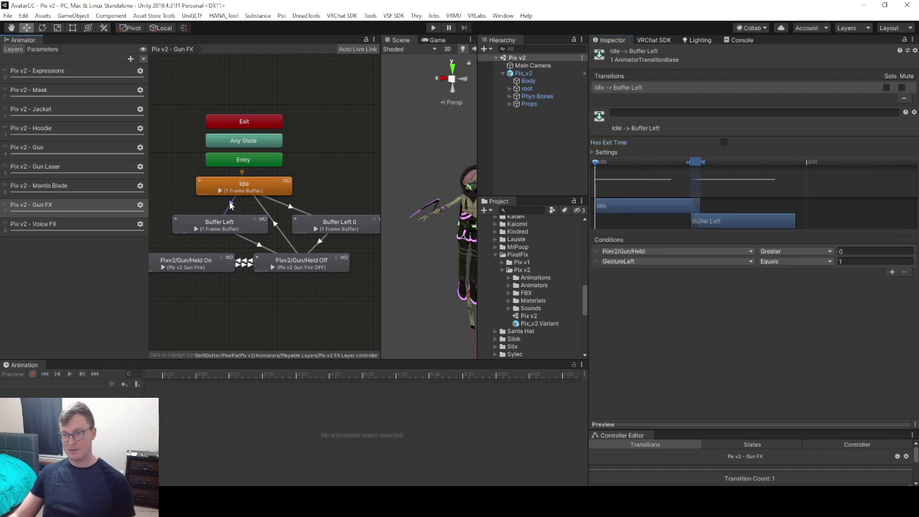
left_click(291, 205)
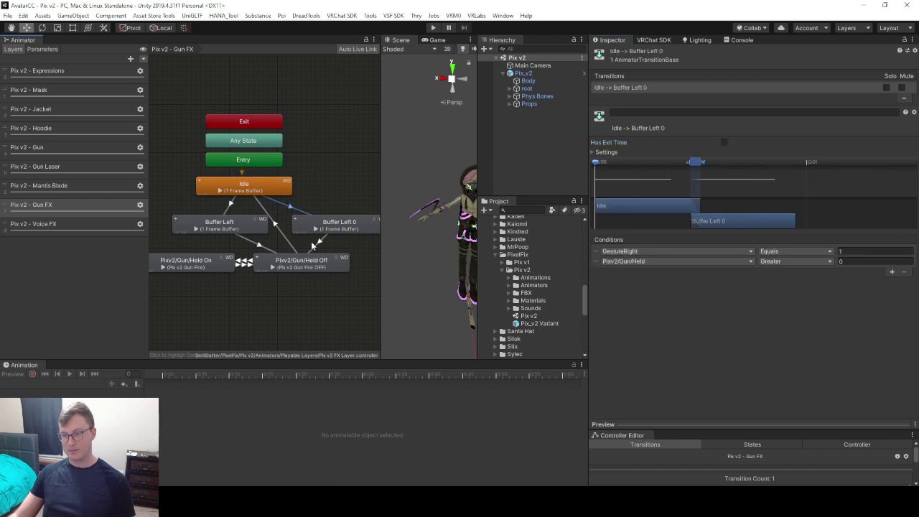
left_click(314, 246)
left_click(232, 226)
left_click(279, 238)
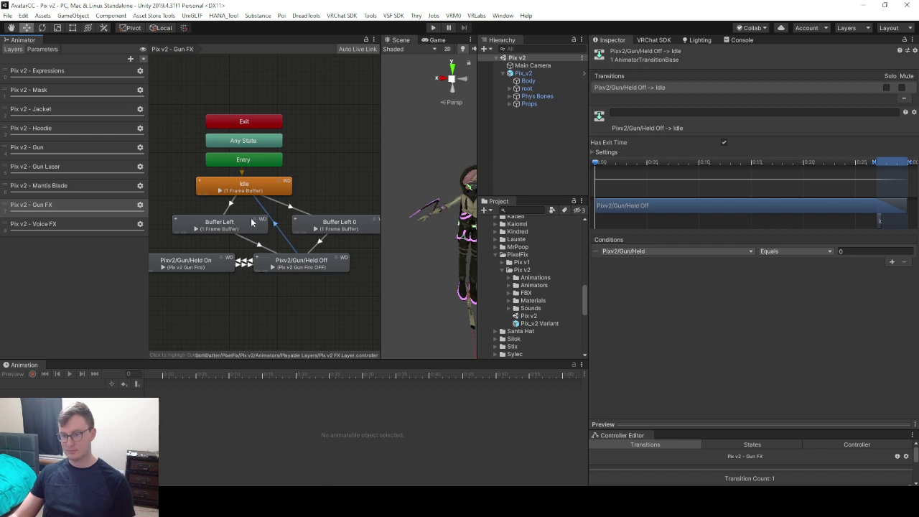
left_click(231, 207)
left_click(309, 207)
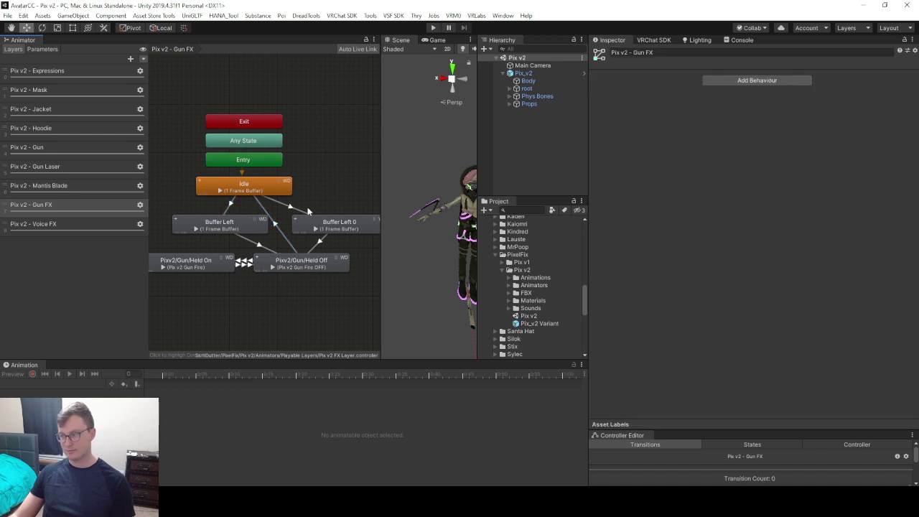
left_click(302, 210)
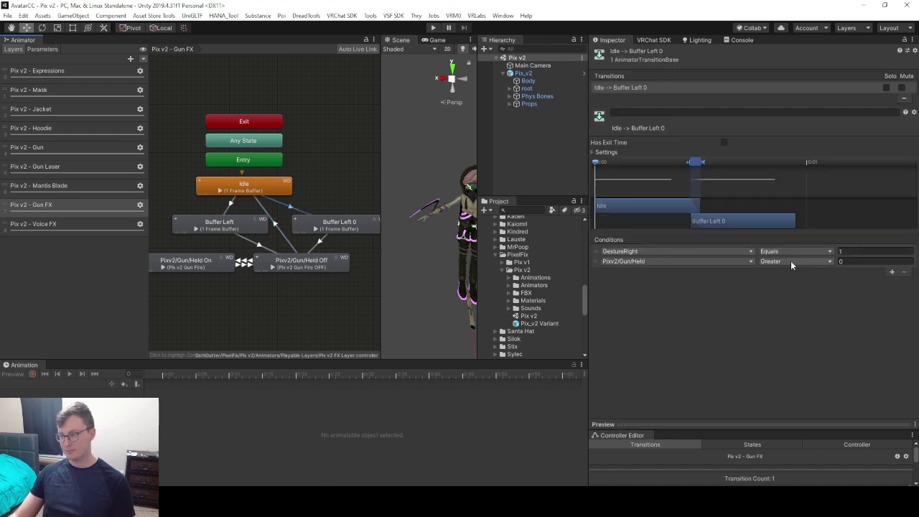
left_click_drag(602, 261, 599, 250)
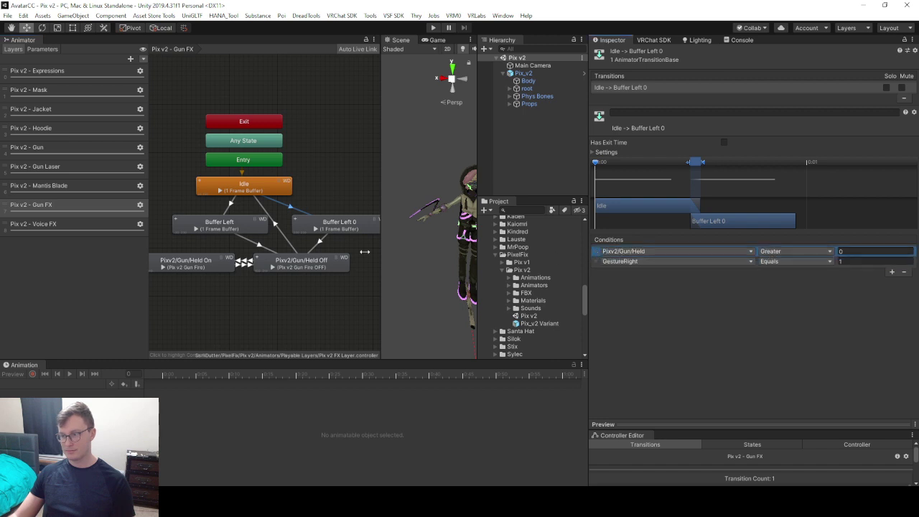
Step: Recheck the buffer transitions and bring up the VRChat SDK builder
left_click(230, 206)
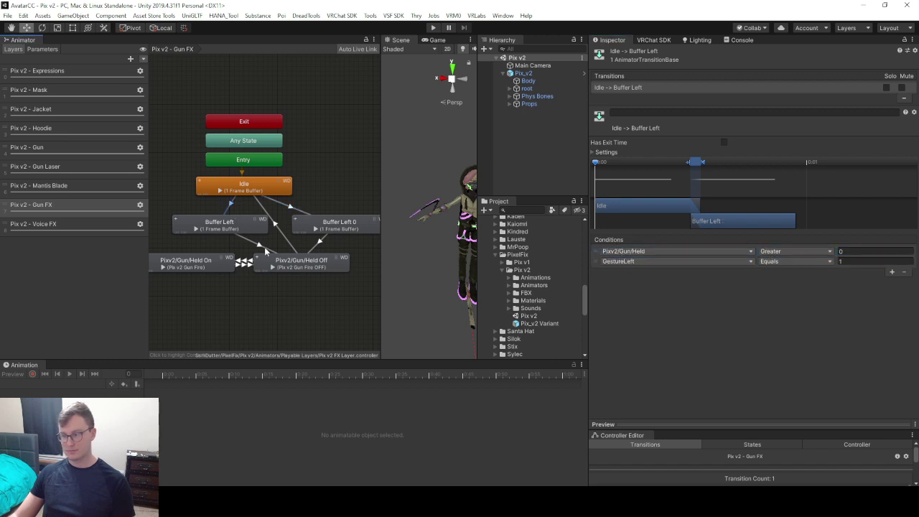
left_click(288, 207)
left_click(332, 243)
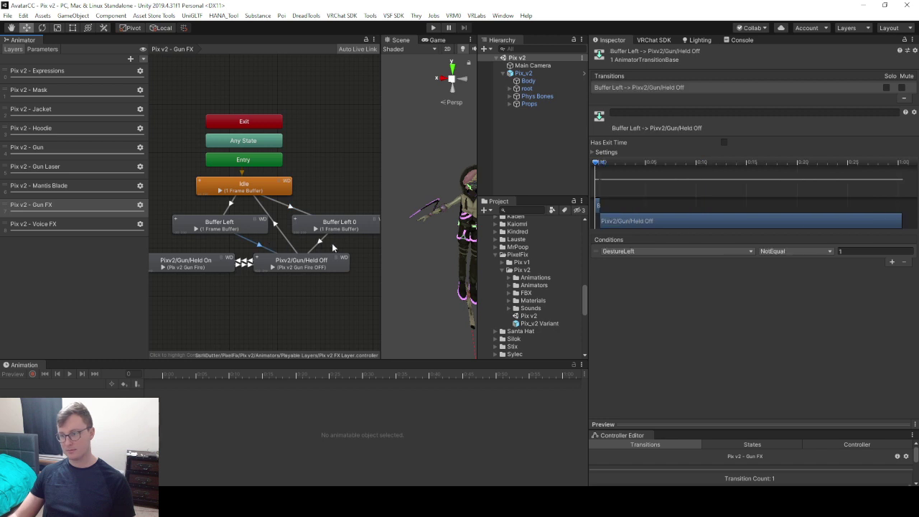
left_click(332, 243)
left_click(666, 41)
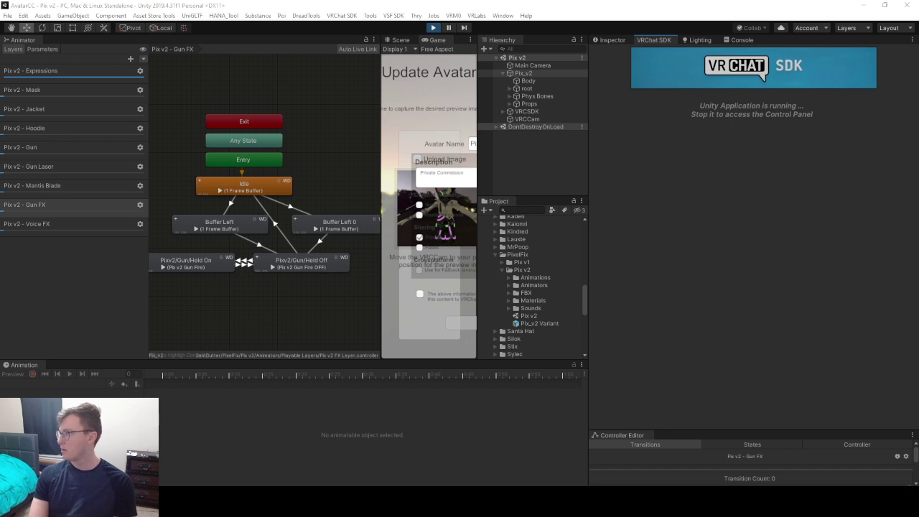
Step: Accept the content rights agreement and upload the revised Pix v2 avatar
left_click(420, 293)
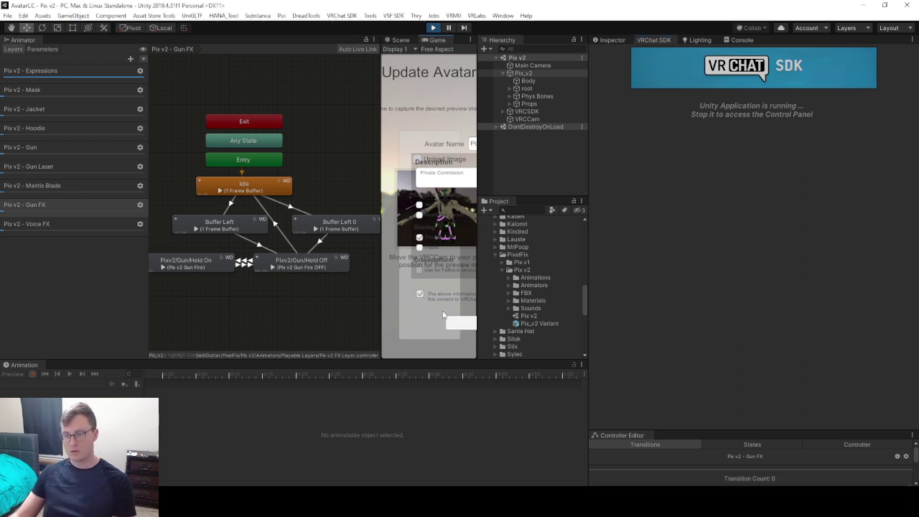
left_click(458, 323)
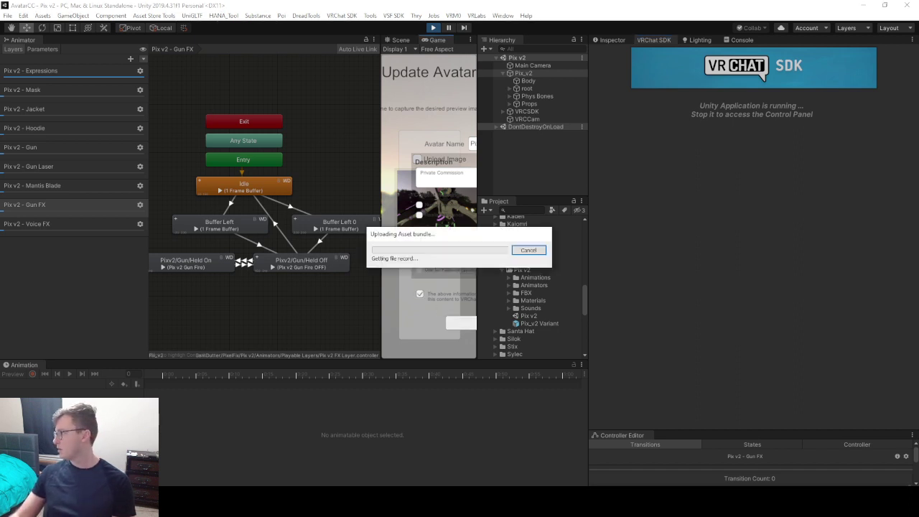
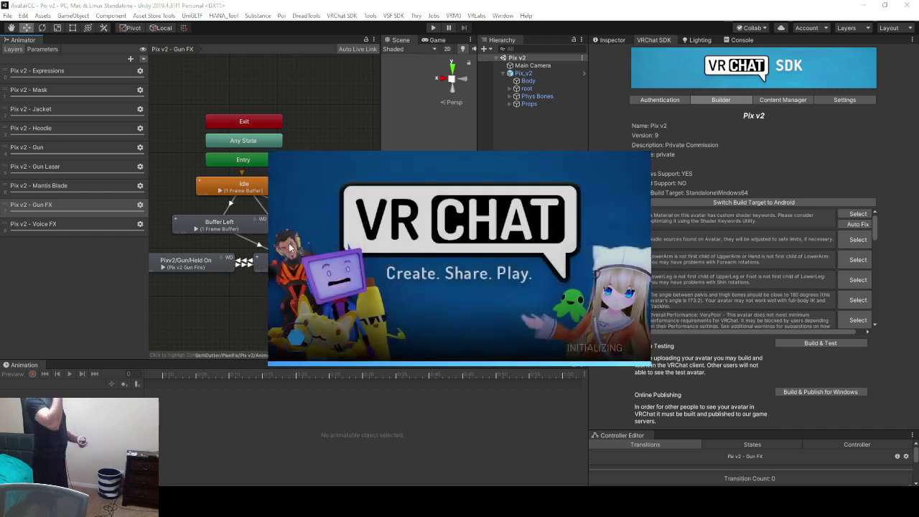
Step: Launch VRChat for a test session and wait for the Initializing splash screen to finish
key("super+s")
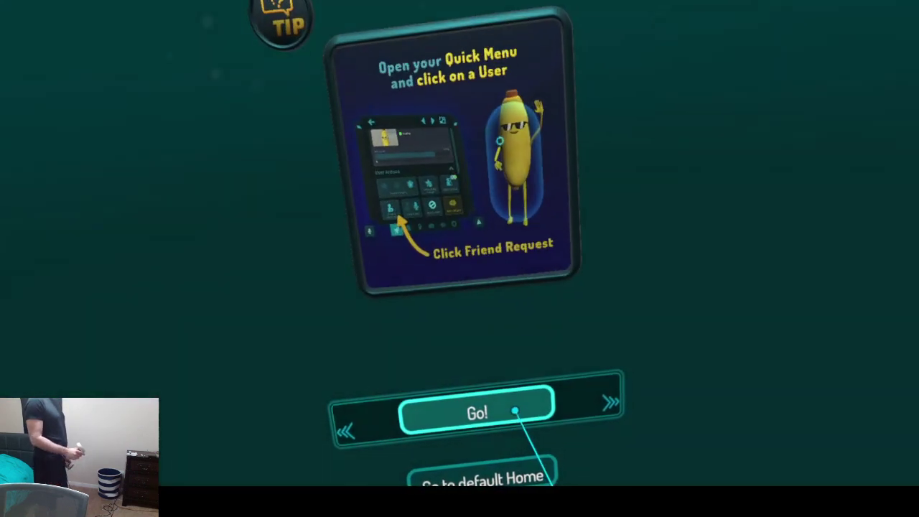
Step: Load into the test world with Go!, then exit VRChat from the quick menu's Settings
left_click(514, 410)
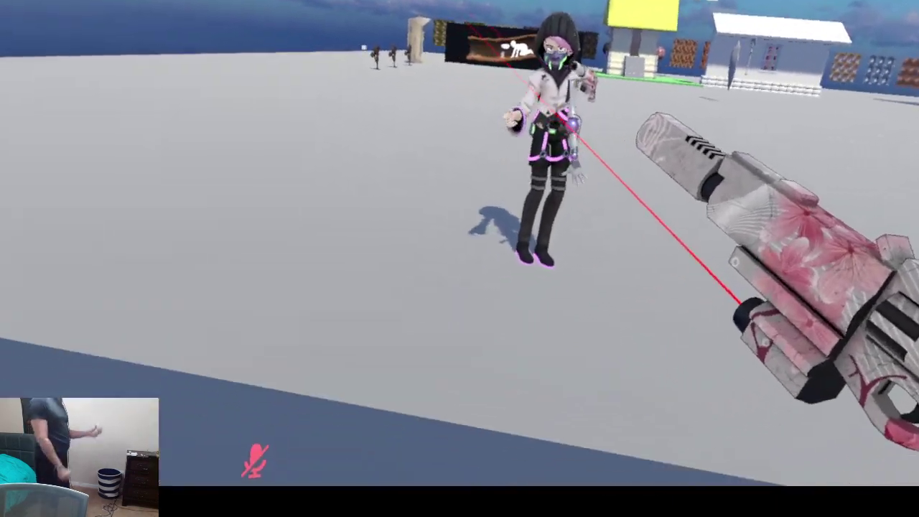
key("Escape")
left_click(511, 388)
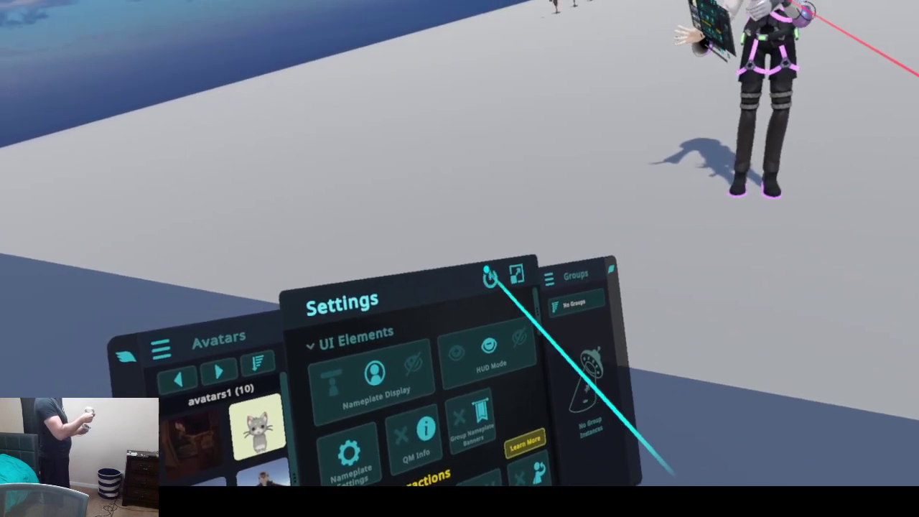
left_click(484, 228)
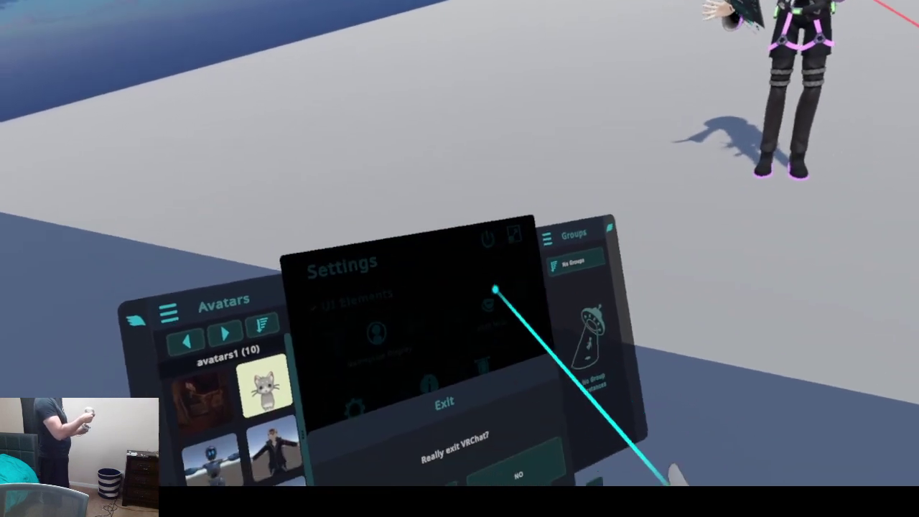
key("Escape")
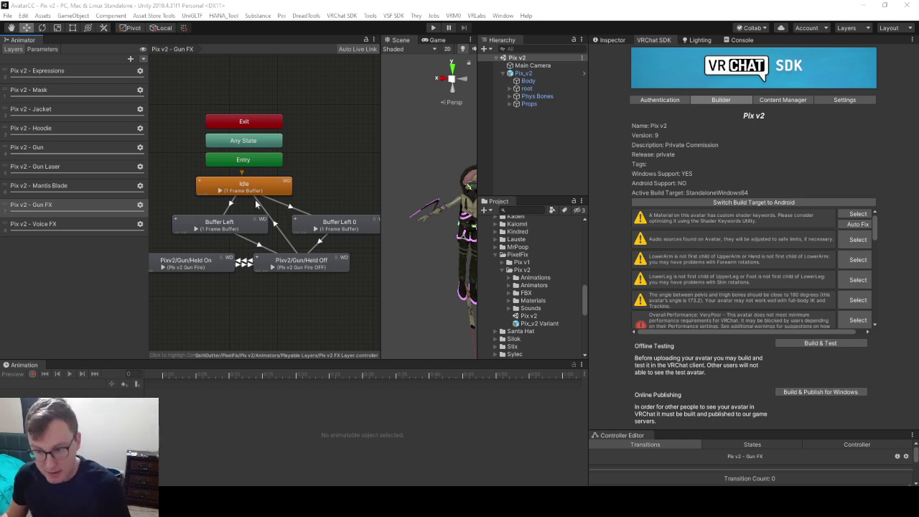
Step: Rename the Buffer Left 0 state to 'Buffer Right' in the Inspector, then select the Pix v2 folder
left_click(305, 224)
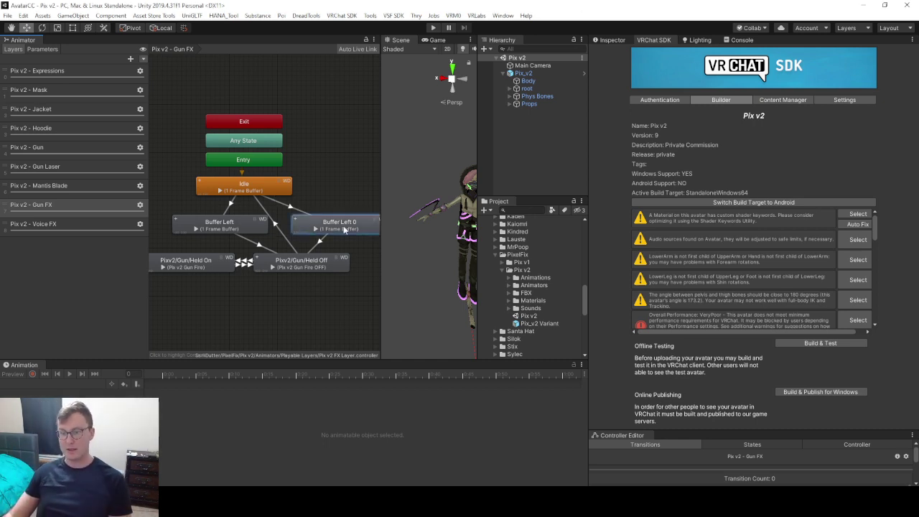
left_click(611, 40)
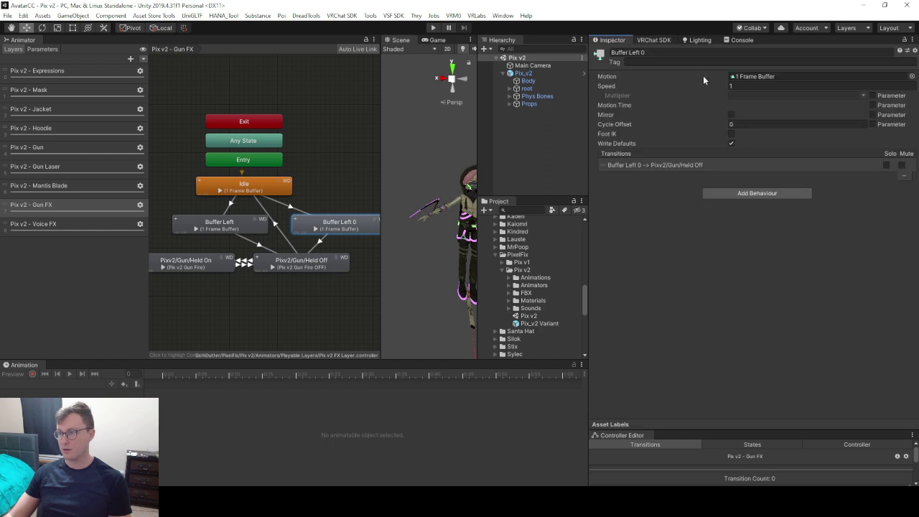
left_click(680, 53)
left_click(681, 53)
key("BackSpace")
key("BackSpace")
key("BackSpace")
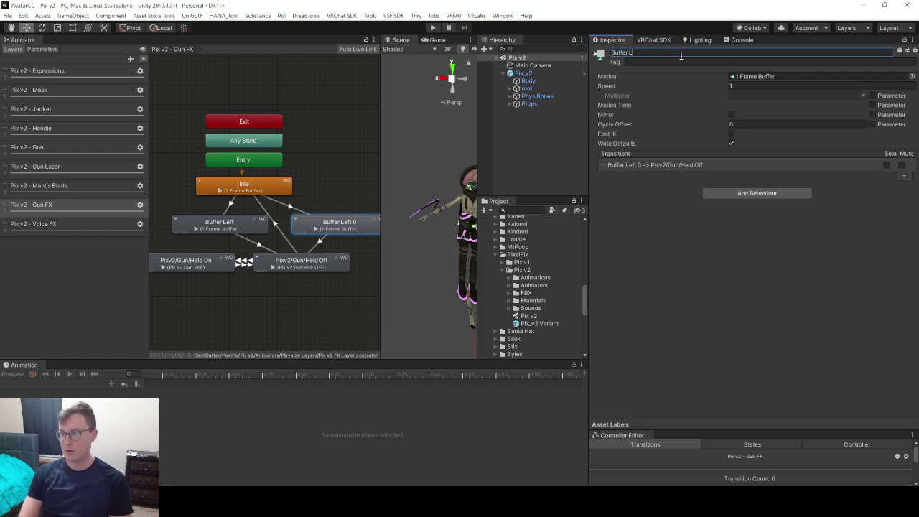
type("Righ")
key("Return")
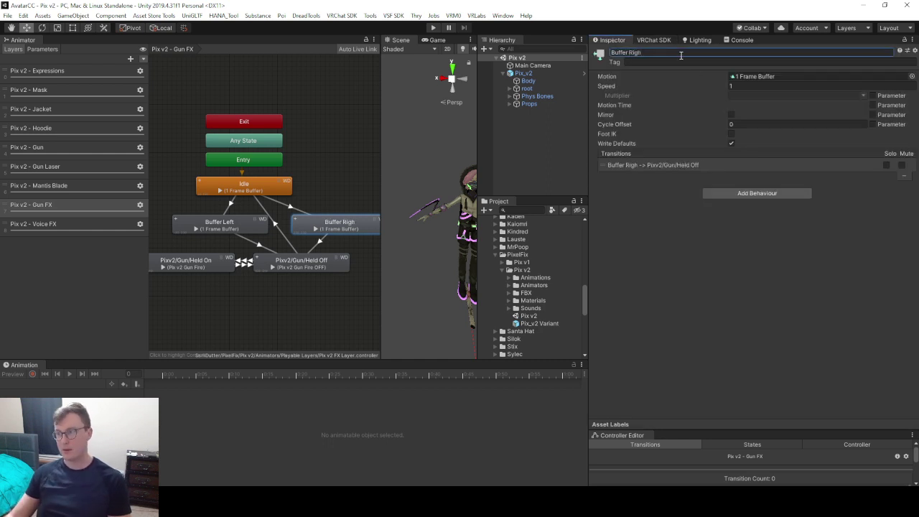
left_click(680, 53)
left_click(680, 53)
type("t")
key("Return")
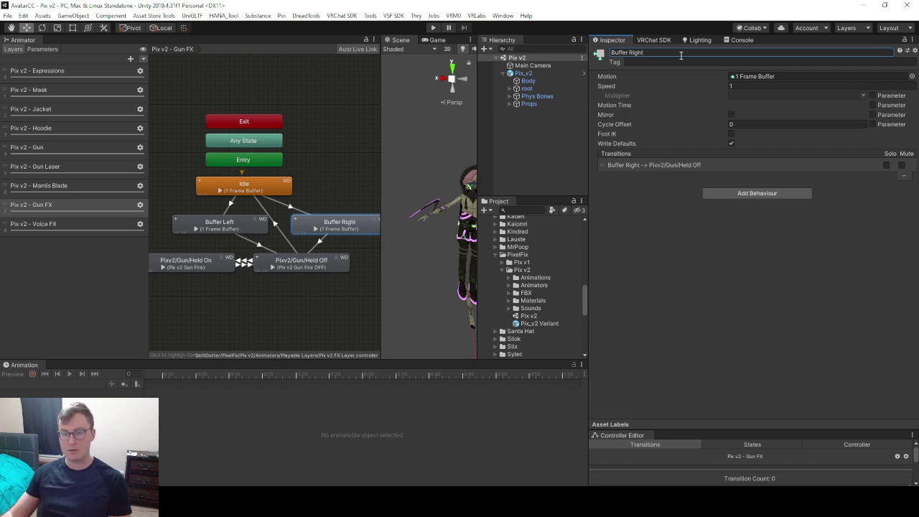
left_click(307, 180)
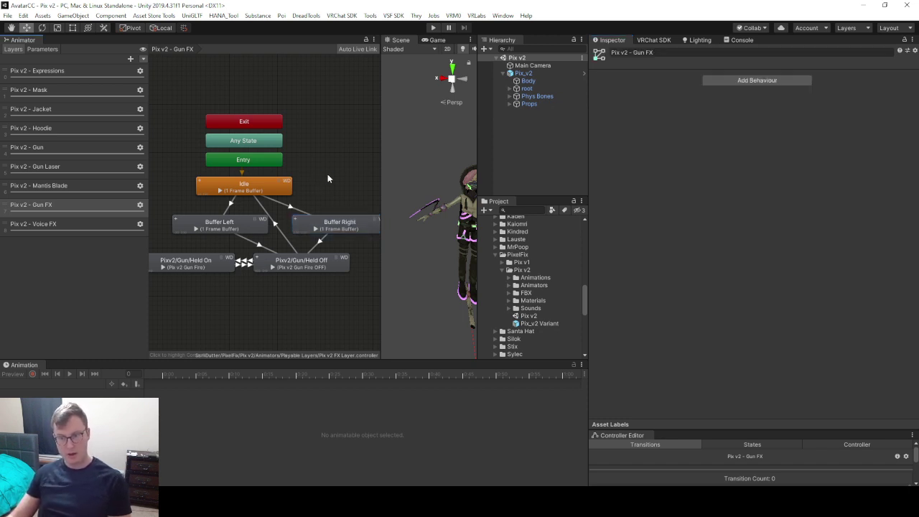
left_click(498, 270)
left_click(501, 270)
Step: Export the Pix v2 folder as a package with Include dependencies unchecked
right_click(531, 273)
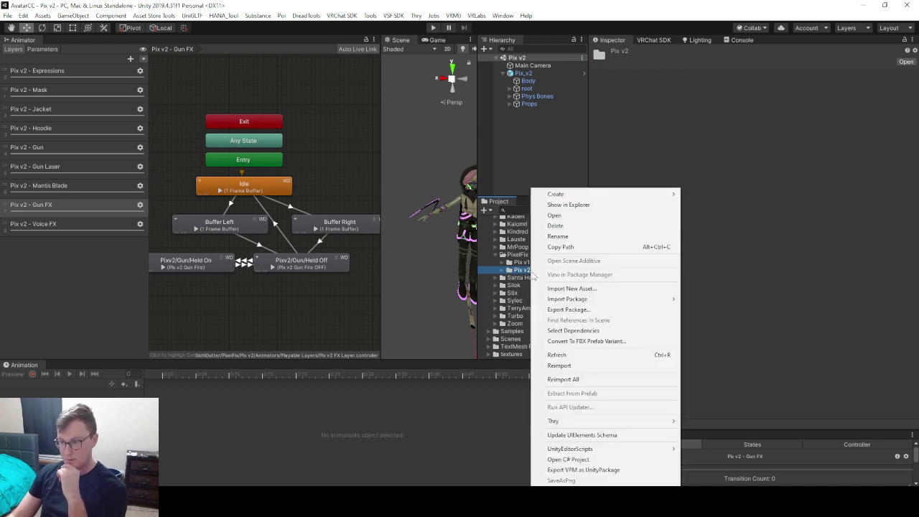
left_click(575, 309)
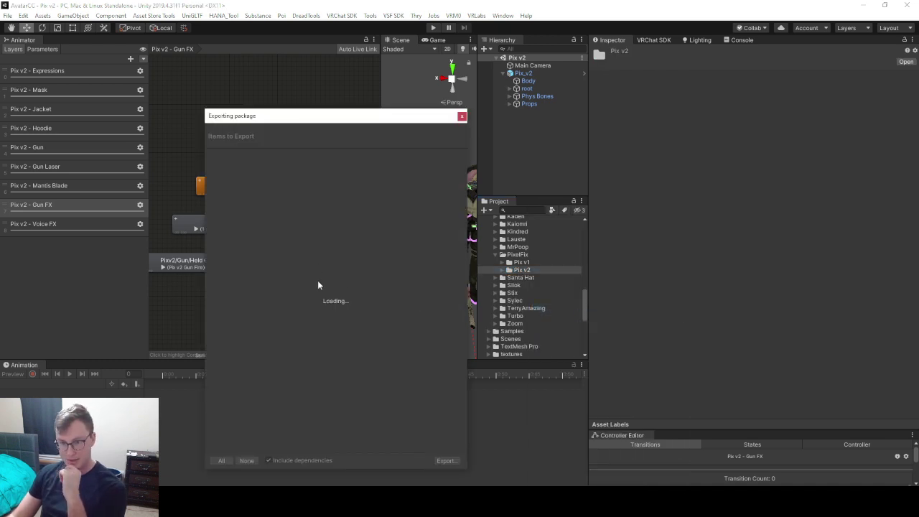
left_click(270, 459)
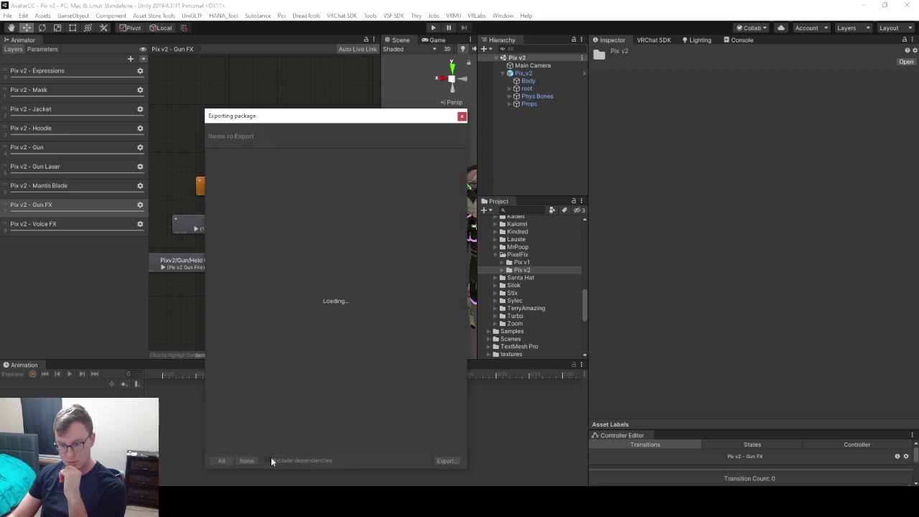
left_click(450, 463)
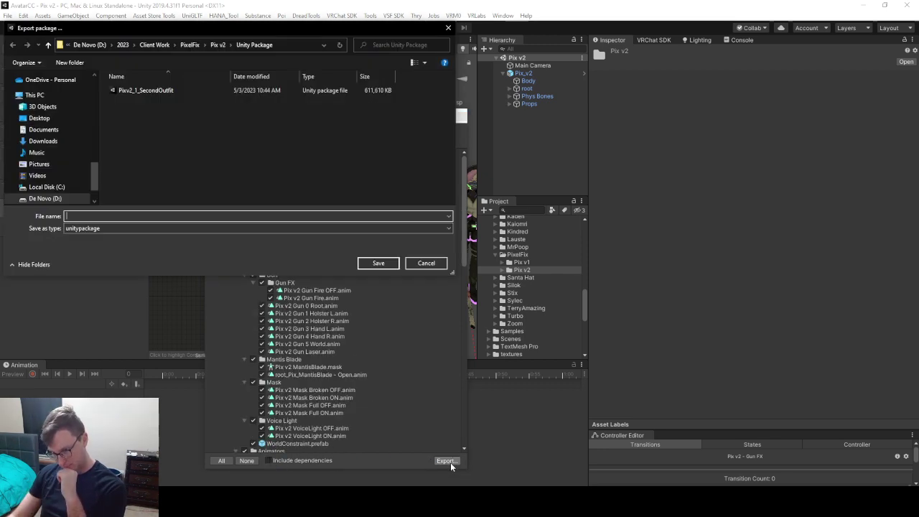
Step: Save the package as 'Pixv2_2_Tweaks' in the Unity Package folder
left_click(141, 89)
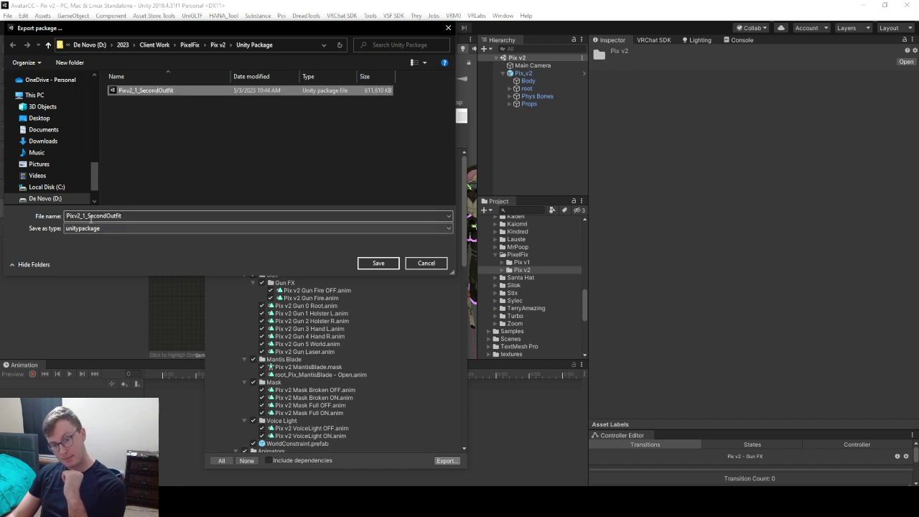
left_click(87, 216)
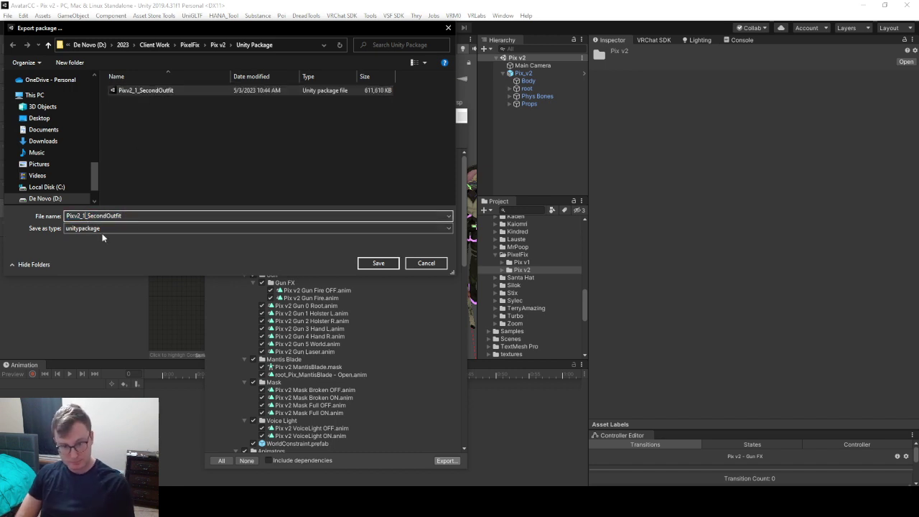
key("BackSpace")
type("2")
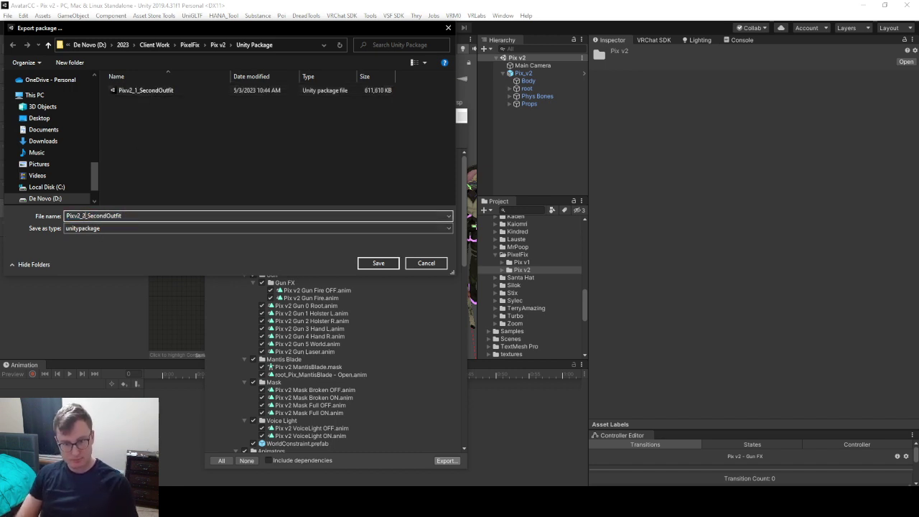
key("Right")
key("shift+End")
type("Tweaks")
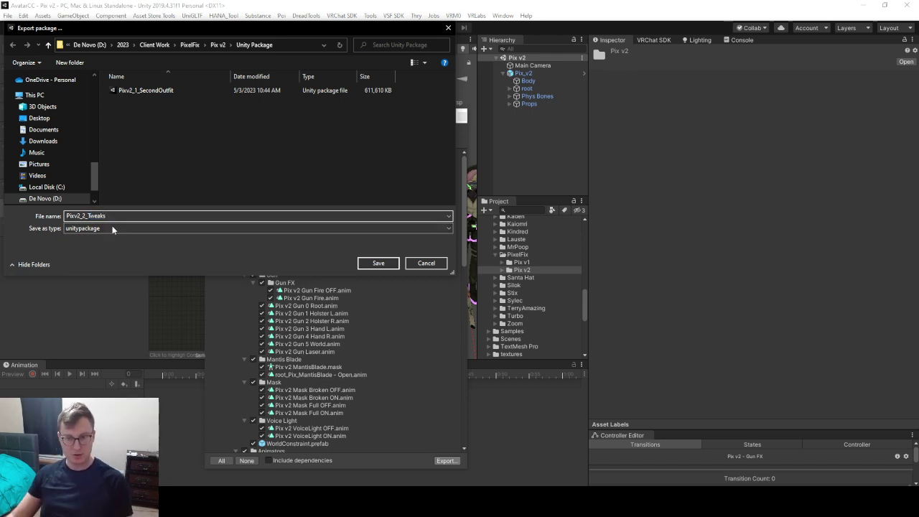
left_click(376, 263)
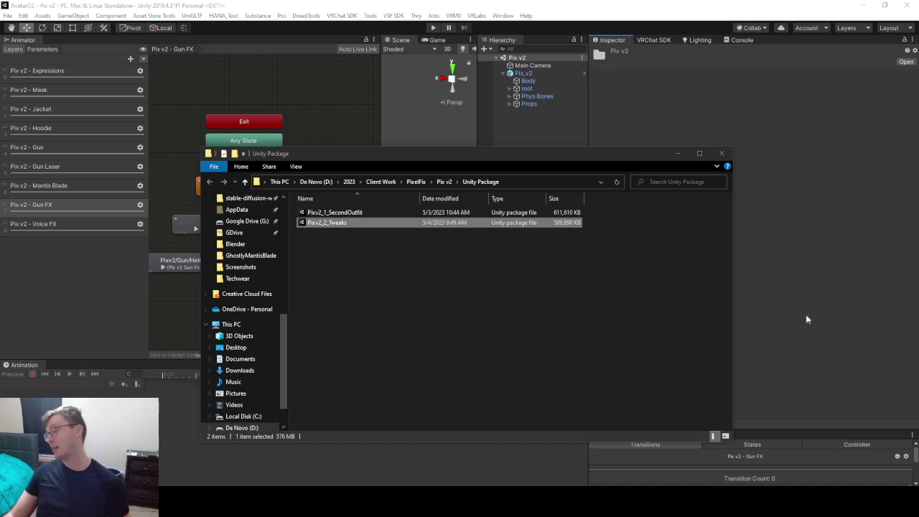
Step: Return from File Explorer to the Unity editor's VRChat SDK builder and bring up the Pix v2 folder's context menu
left_click(409, 316)
left_click(743, 185)
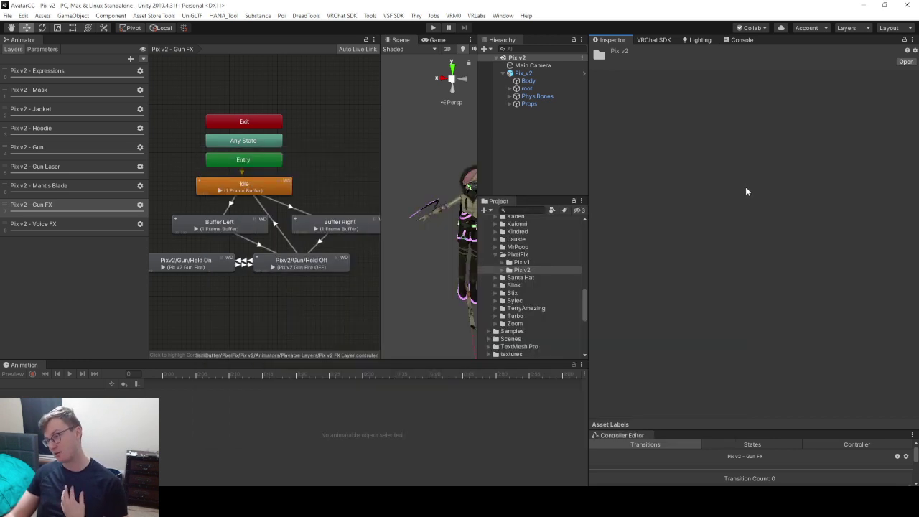
left_click(656, 40)
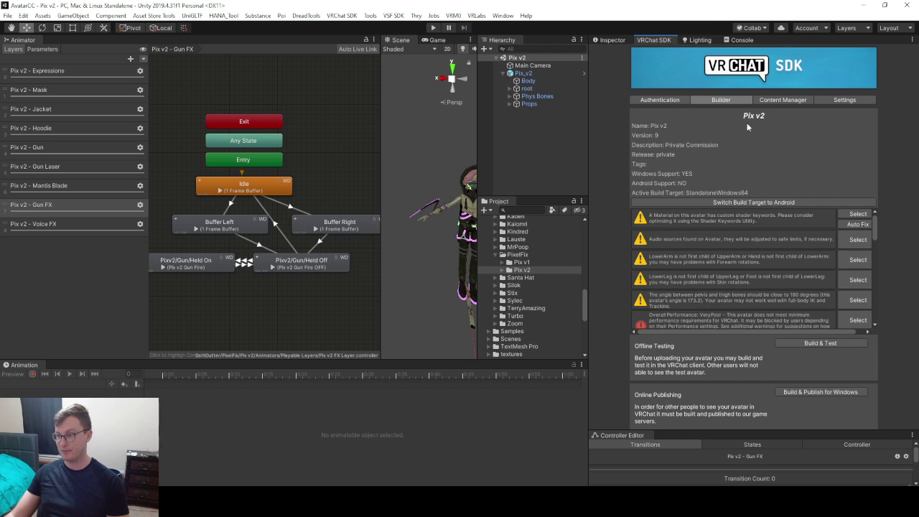
right_click(523, 270)
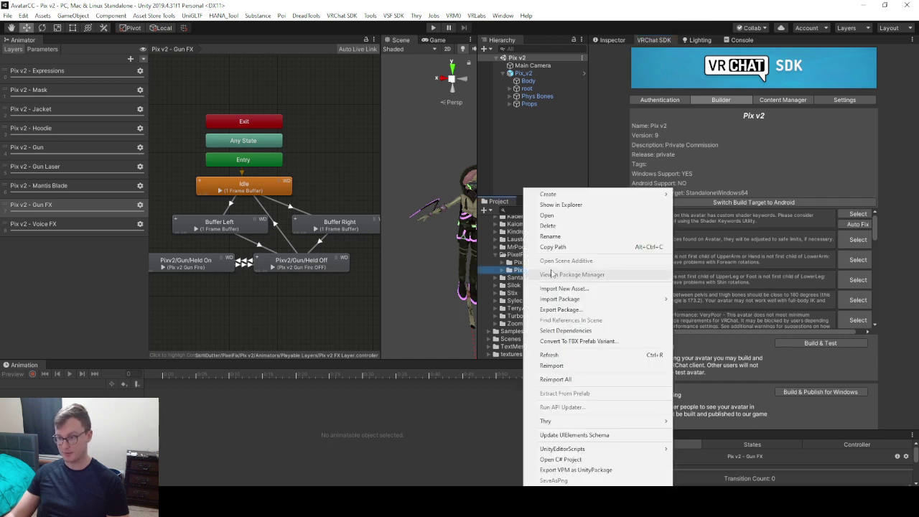
Step: Re-export Pix v2 without dependencies, overwriting the existing Pixv2_2_Tweaks package
left_click(567, 310)
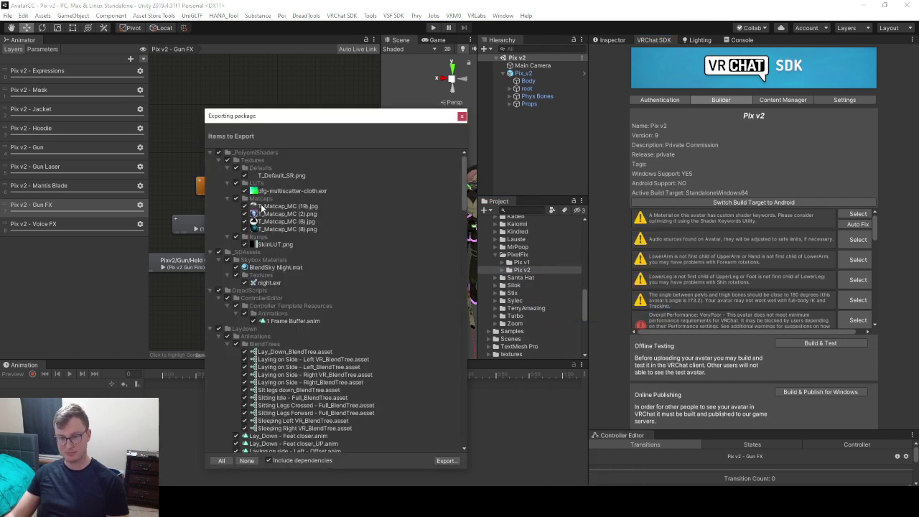
left_click(270, 460)
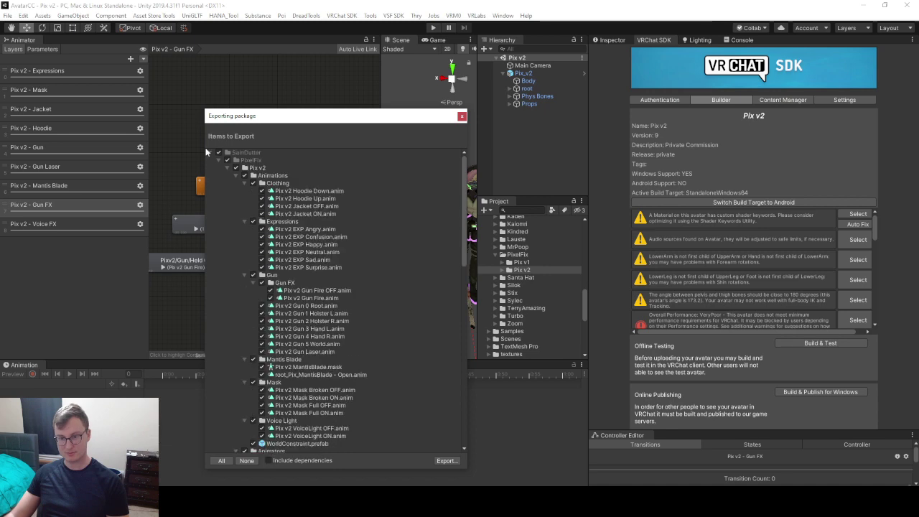
left_click(445, 460)
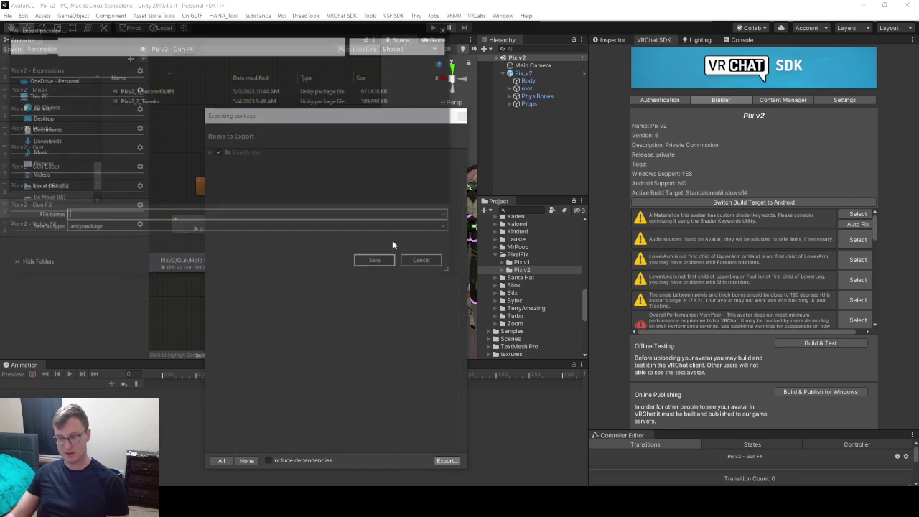
left_click(165, 101)
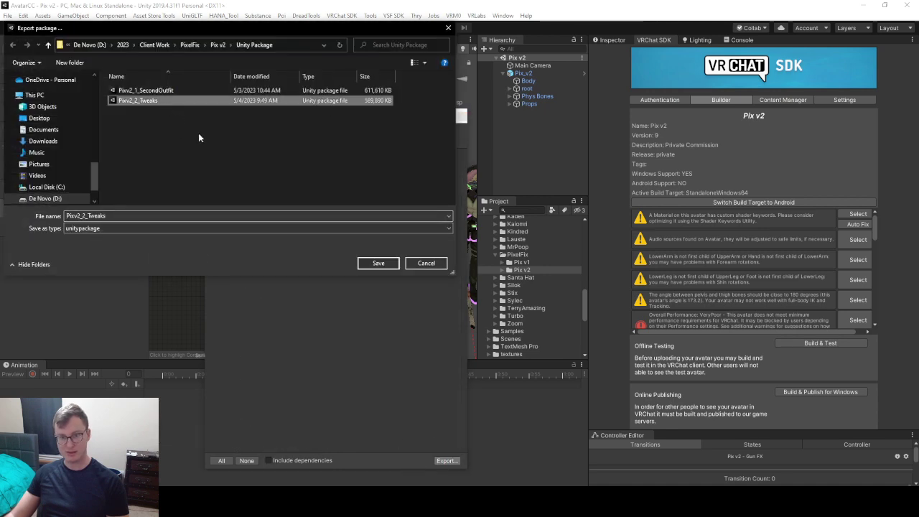
left_click(371, 264)
left_click(483, 255)
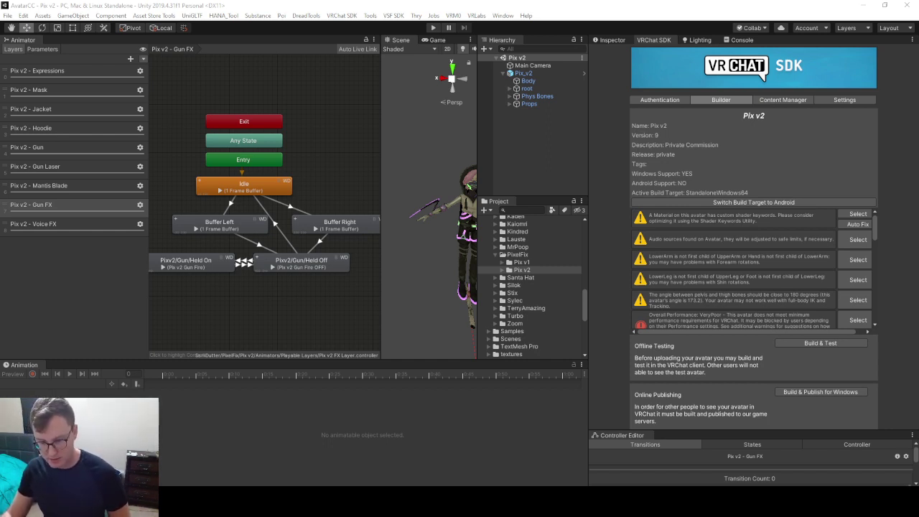
Step: Check the Pixv2_2_Tweaks file in Explorer, then return to Unity's VRChat SDK account sign-in page
left_click(255, 460)
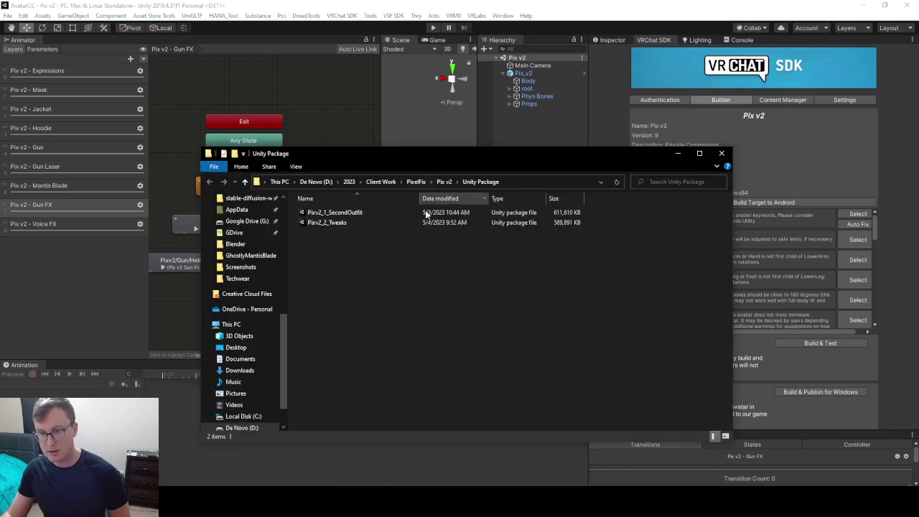
left_click(326, 222)
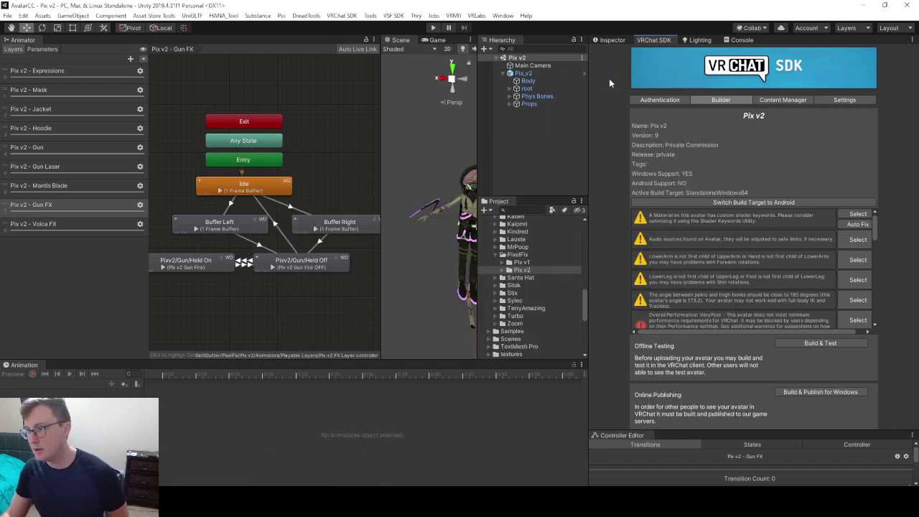
left_click(609, 41)
left_click(653, 40)
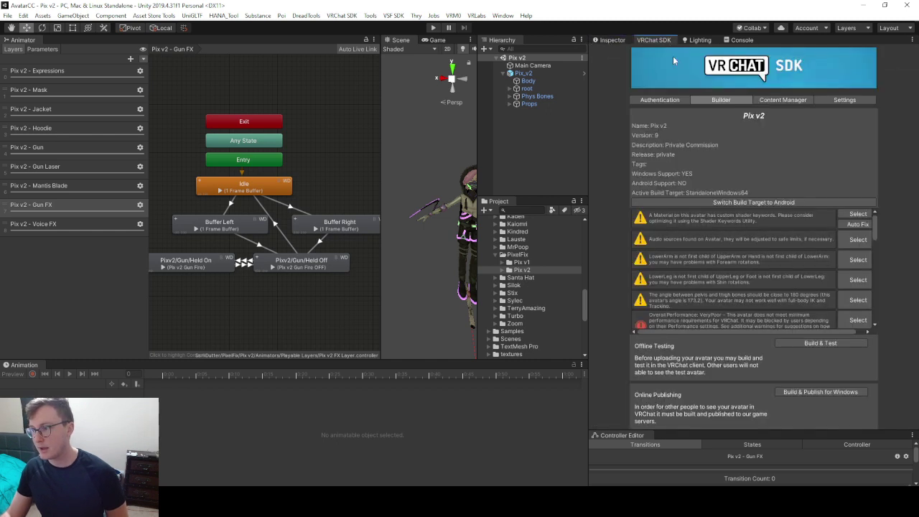
left_click(662, 100)
Step: Log out of the VRChat SDK account and restore the Unity window to a smaller size
left_click(779, 159)
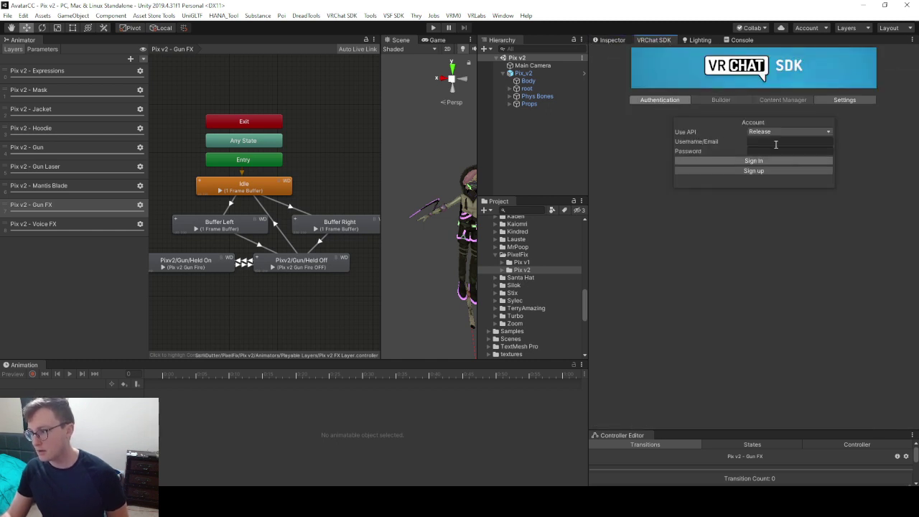
left_click_drag(552, 18, 696, 57)
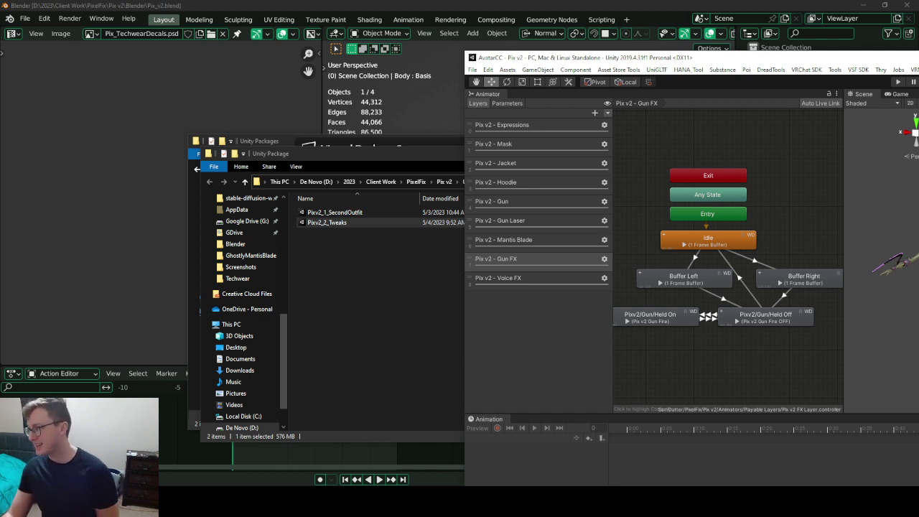
Step: Look over the Pix_v2 file in Blender, then bring Unity back maximized
left_click(544, 4)
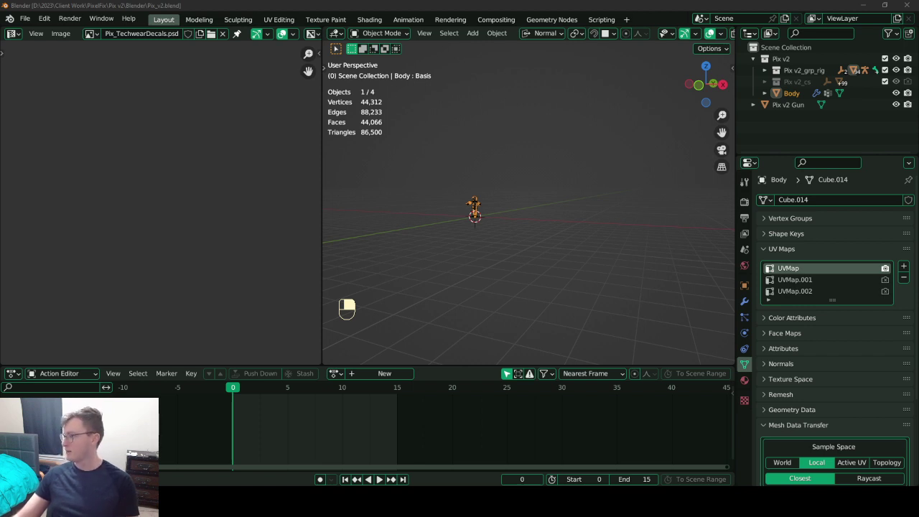
key("alt+Tab")
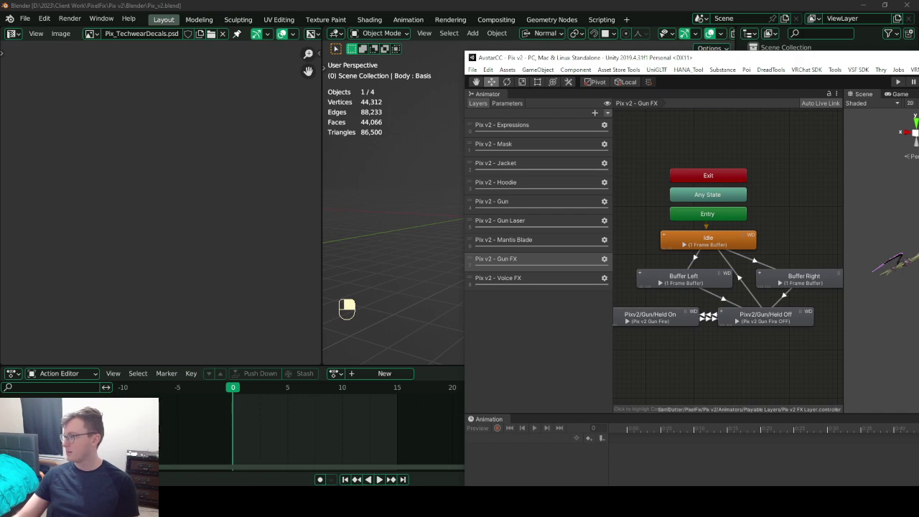
key("super+Up")
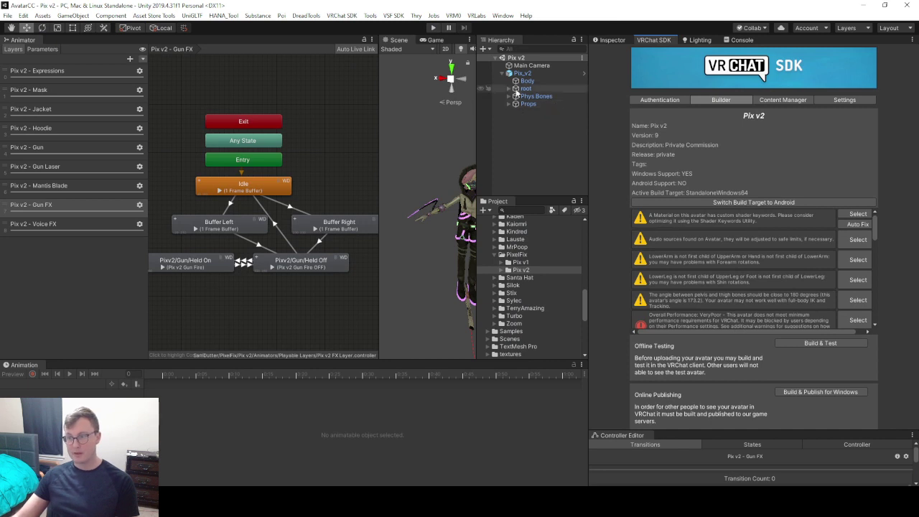
Step: Revert Pix_v2's Pipeline Manager (Script) override to the prefab, keeping only the Avatar Descriptor override
left_click(524, 74)
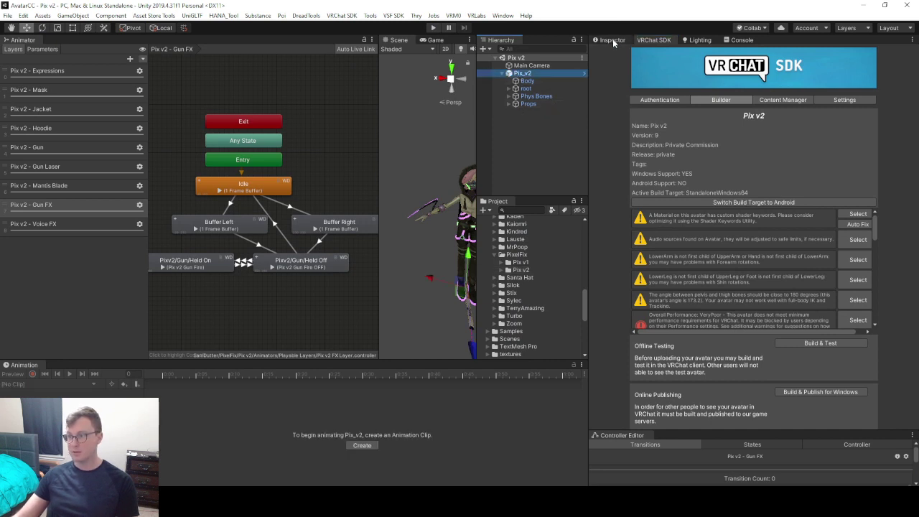
left_click(611, 41)
left_click(843, 74)
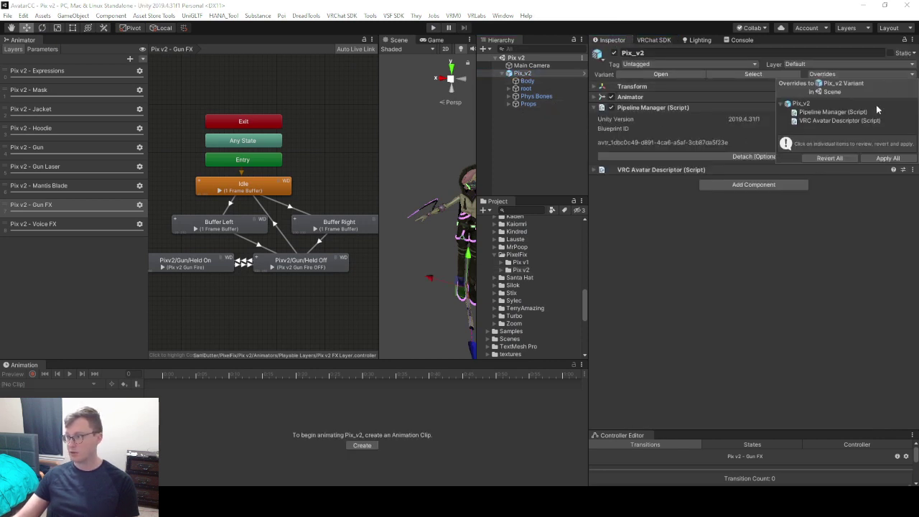
left_click(867, 113)
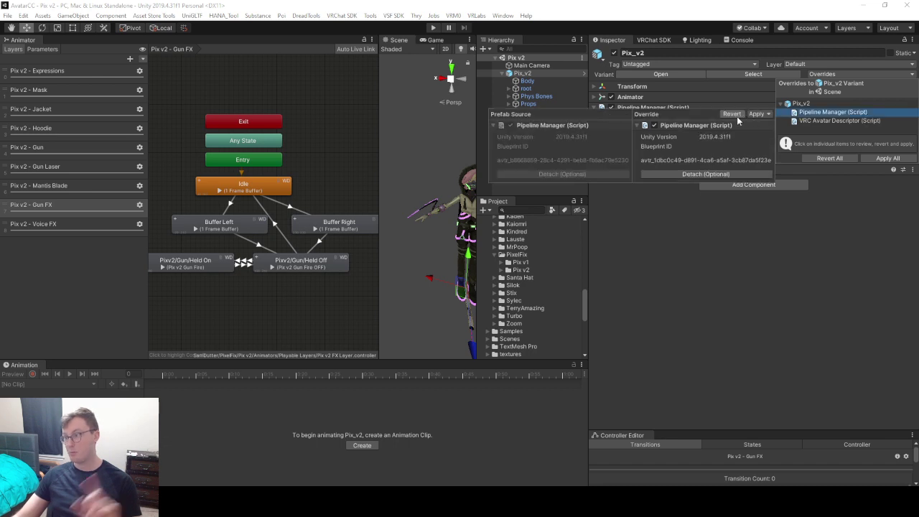
left_click(735, 115)
left_click(867, 112)
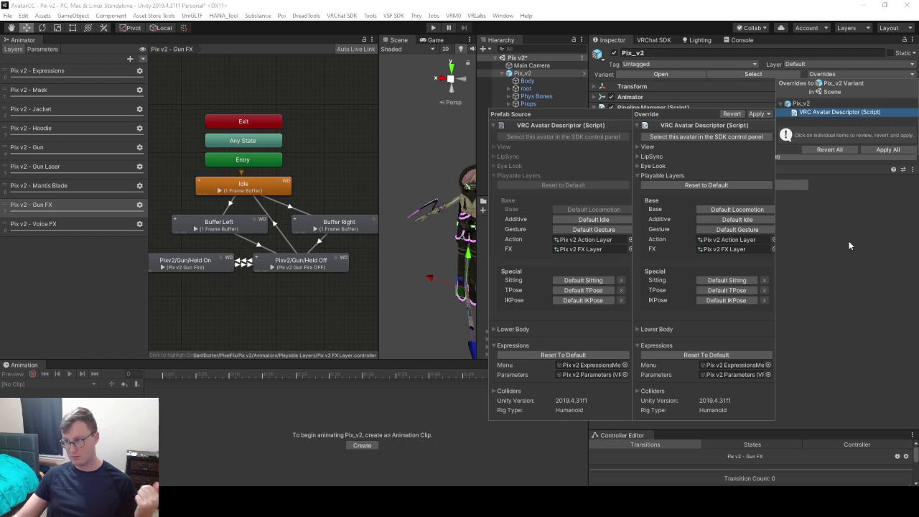
left_click(382, 231)
left_click(664, 42)
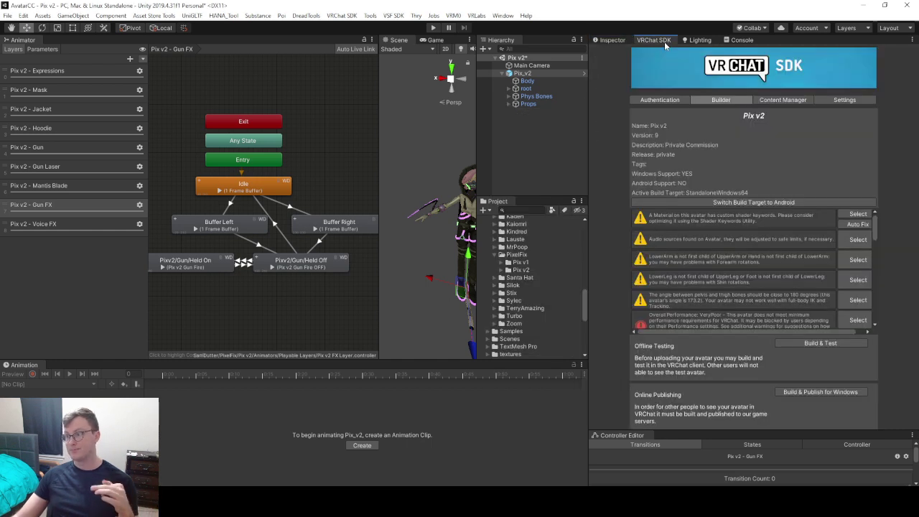
scroll(709, 264, "down", 3)
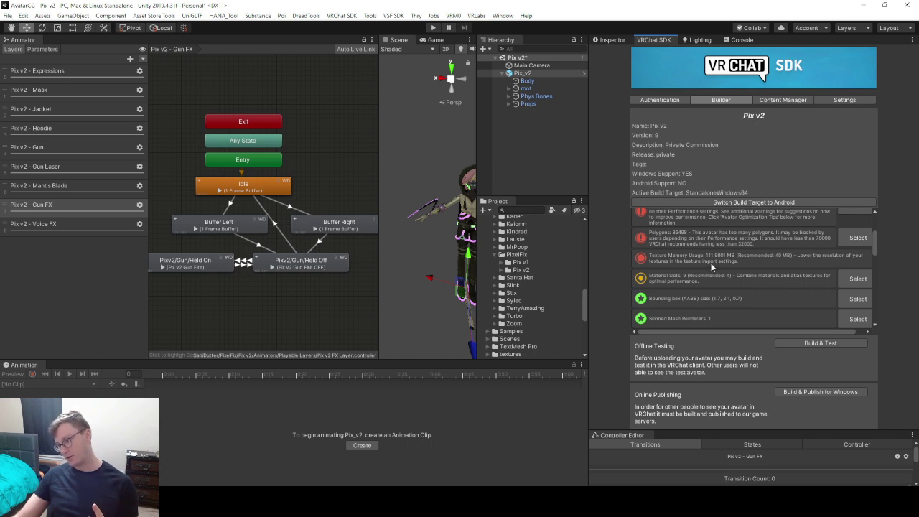
scroll(710, 262, "down", 6)
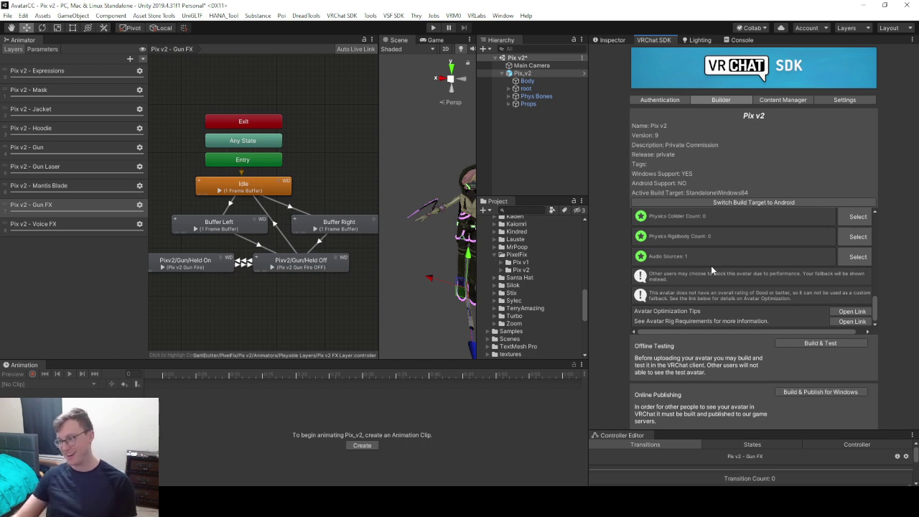
scroll(711, 265, "up", 6)
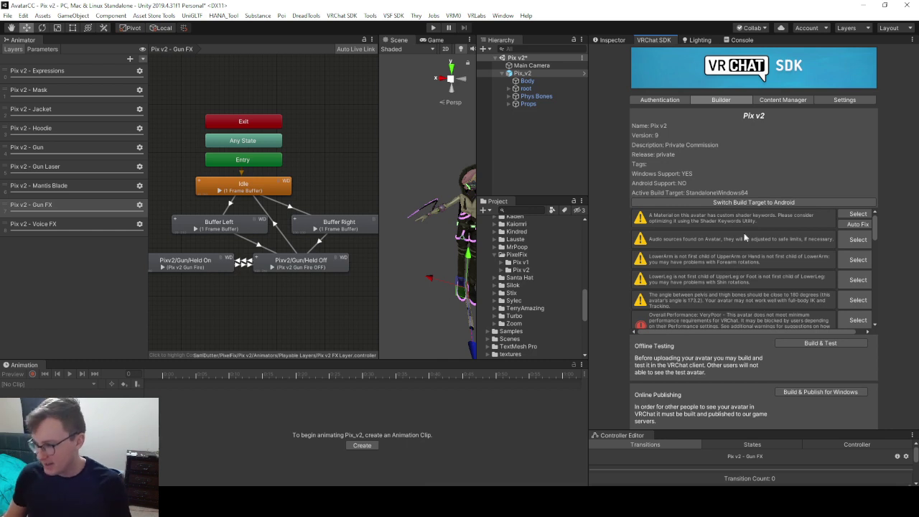
scroll(731, 265, "down", 8)
scroll(750, 240, "down", 5)
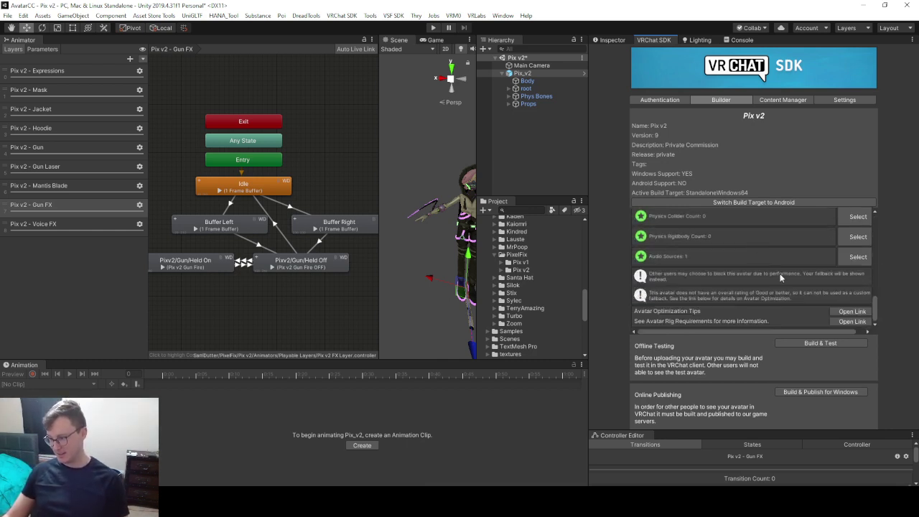
left_click(764, 100)
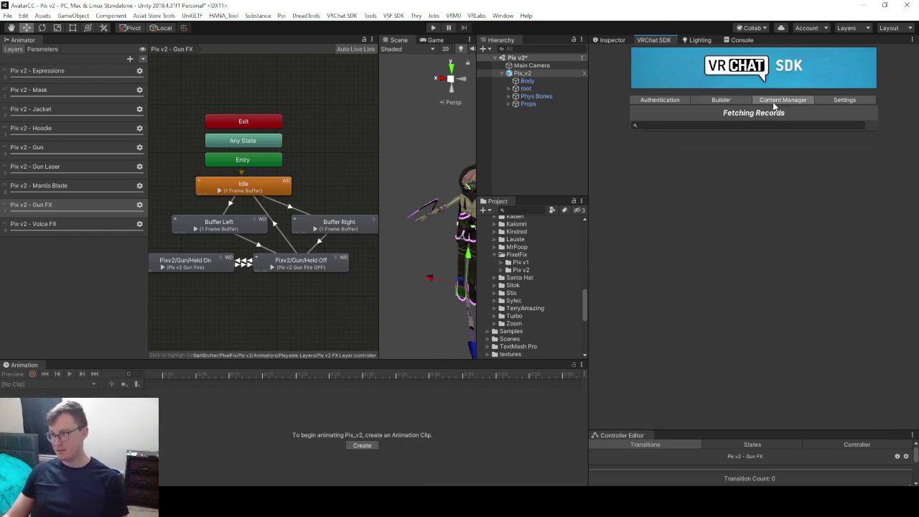
left_click(713, 101)
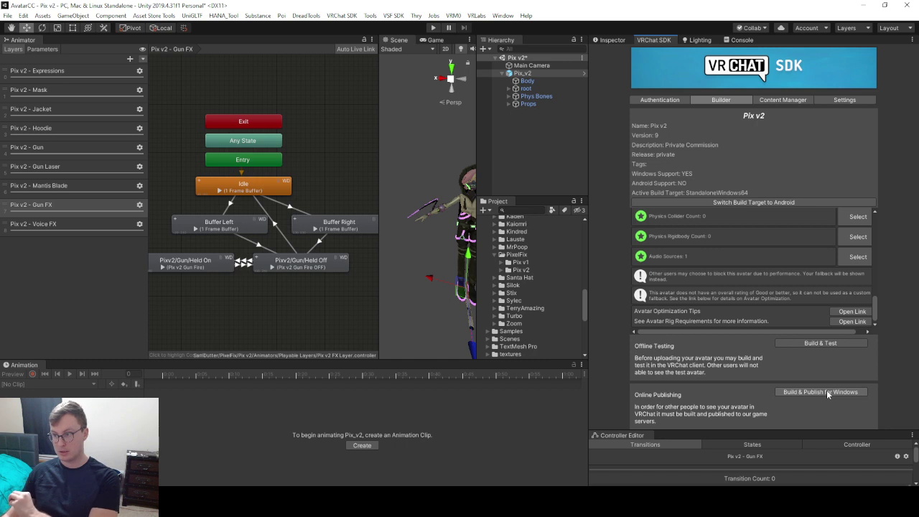
left_click(656, 101)
left_click(702, 101)
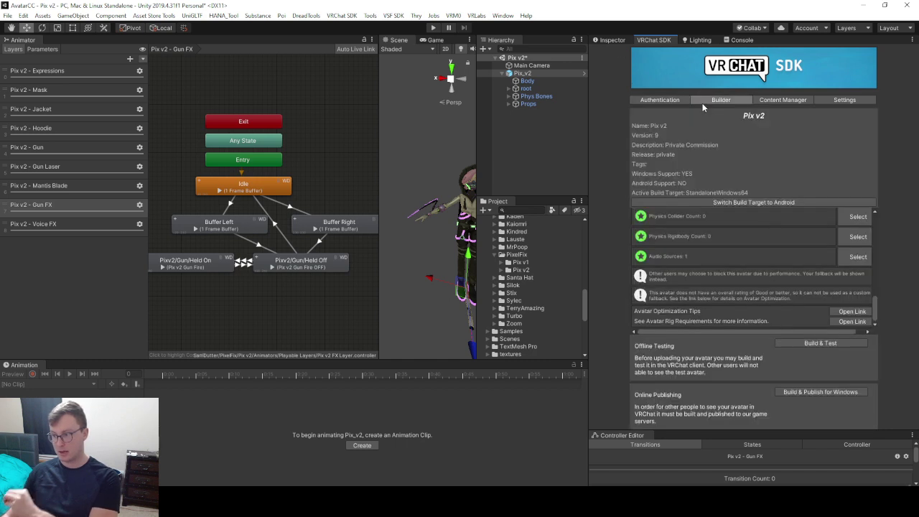
Step: Build & Publish Pix v2 for Windows, confirm upload rights, and upload it
left_click(816, 393)
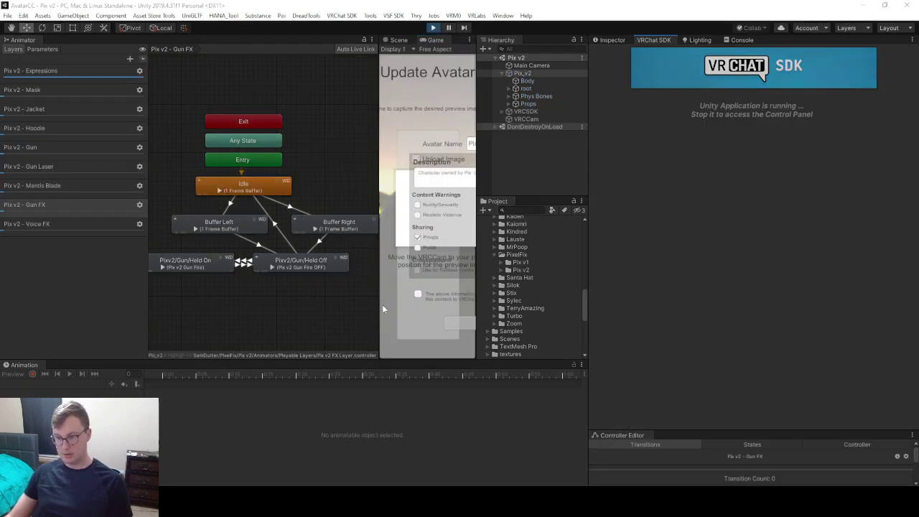
left_click_drag(381, 304, 153, 303)
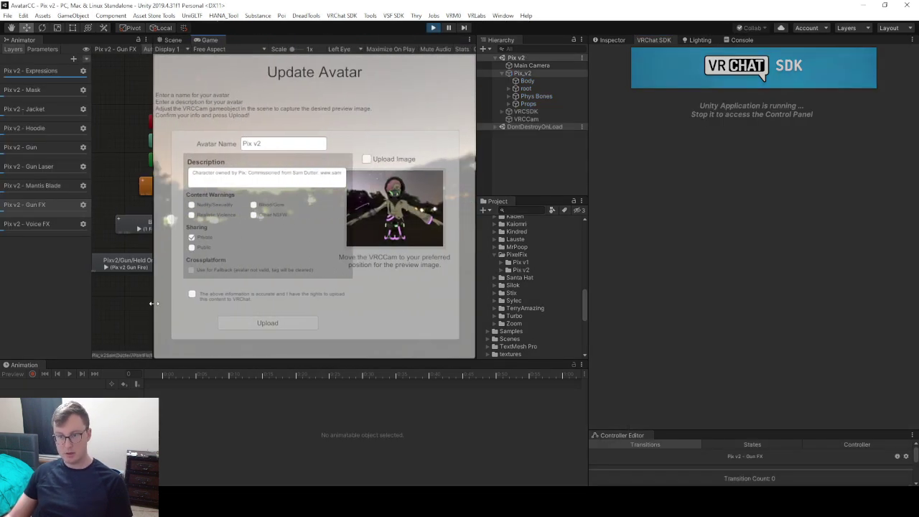
left_click(192, 294)
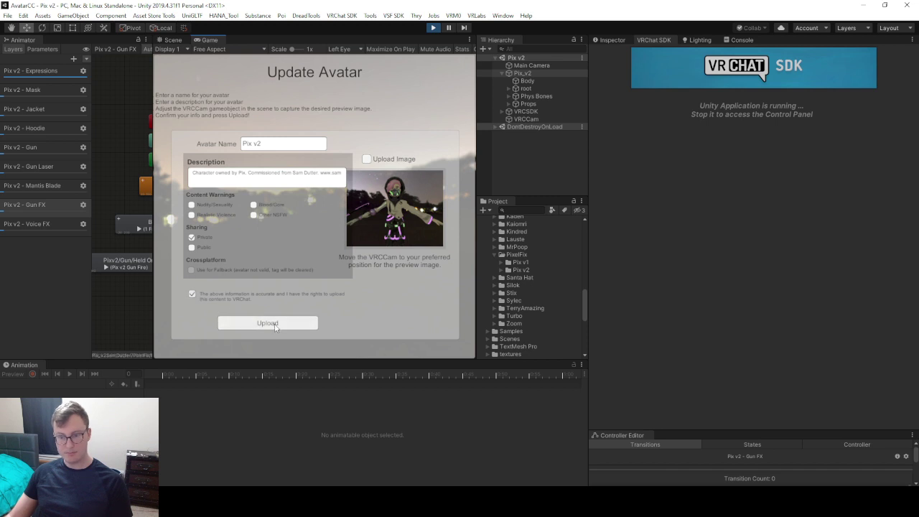
left_click(275, 324)
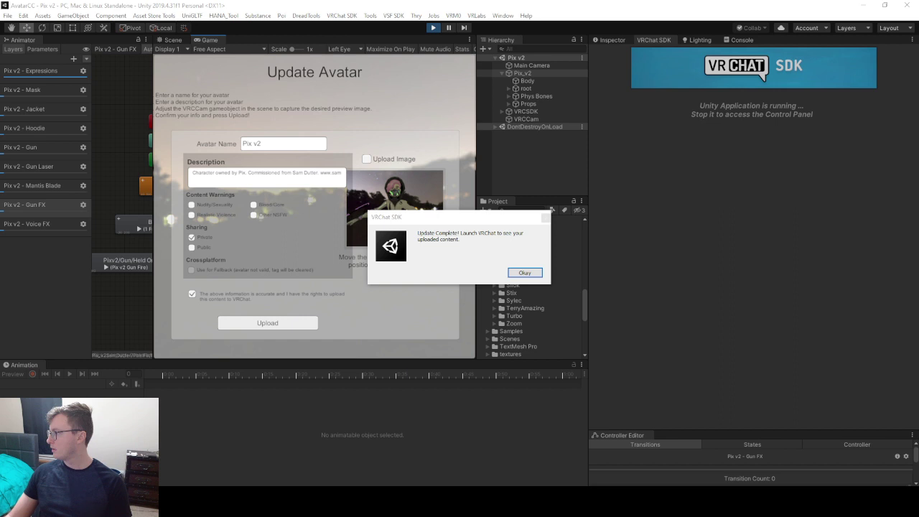
left_click(535, 274)
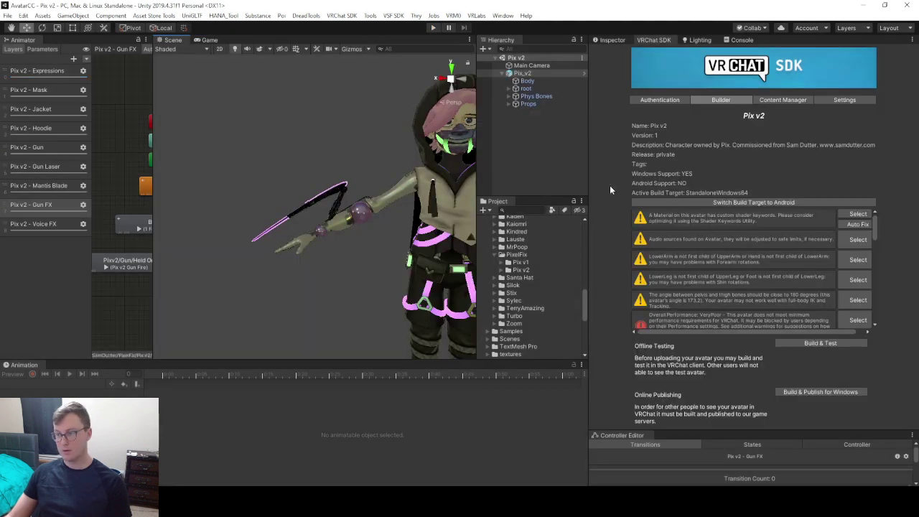
Step: Collapse Pix_v2's Pipeline Manager component and start exporting the Pix v2 folder as a package
left_click(612, 41)
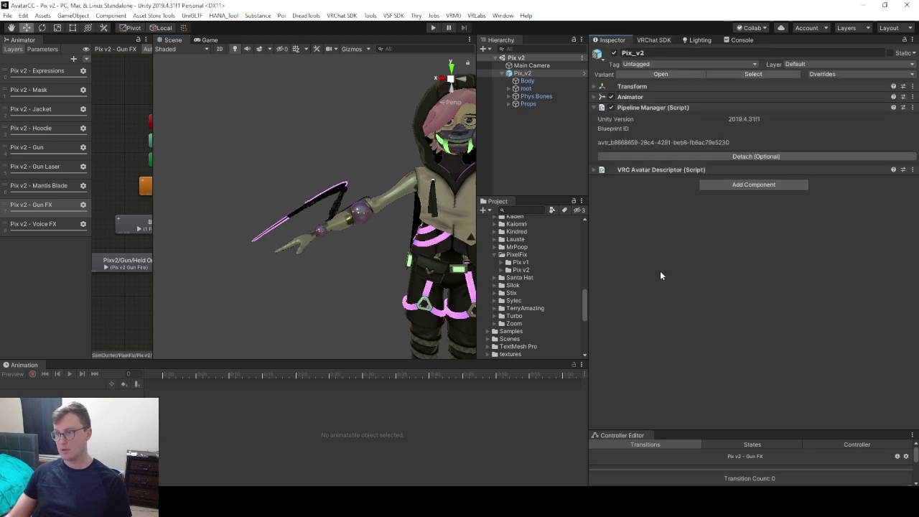
left_click(635, 108)
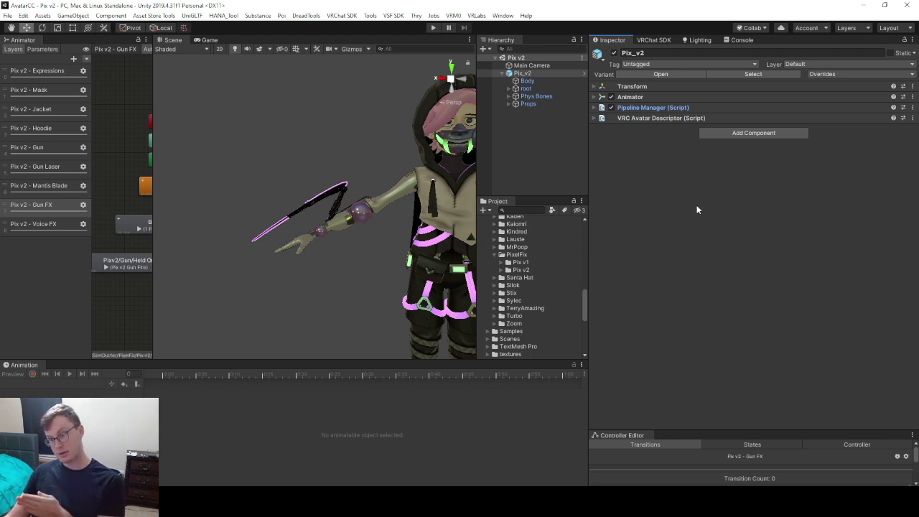
left_click(532, 271)
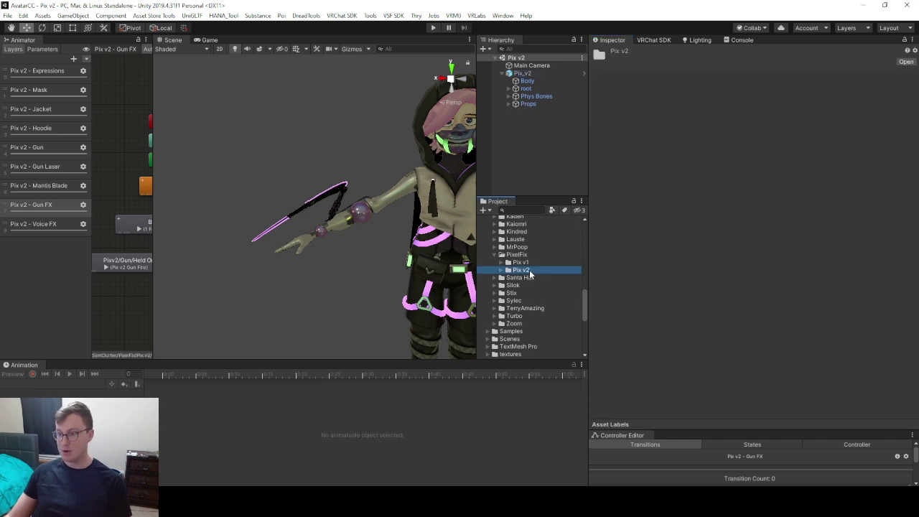
right_click(531, 271)
left_click(566, 309)
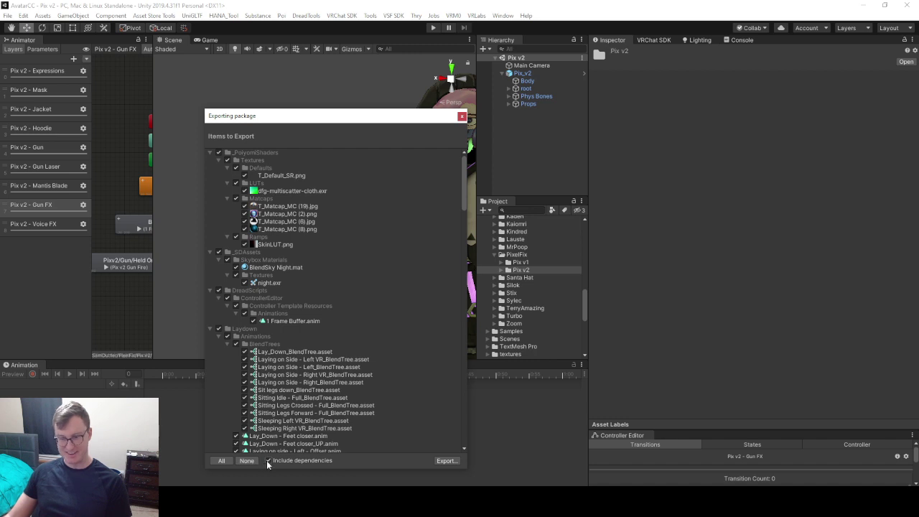
Step: Export without dependencies as Pixv2_2_Tweaks, overwriting the existing file
left_click(268, 460)
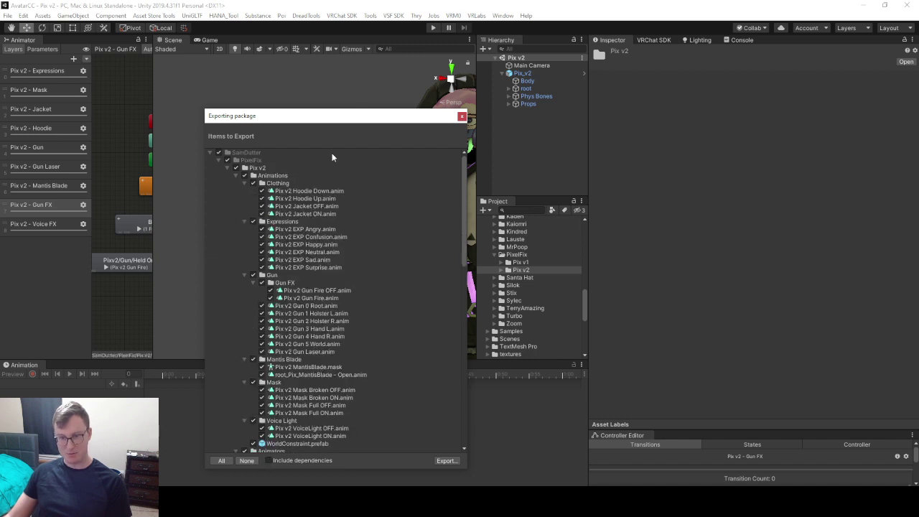
left_click(218, 152)
left_click(217, 160)
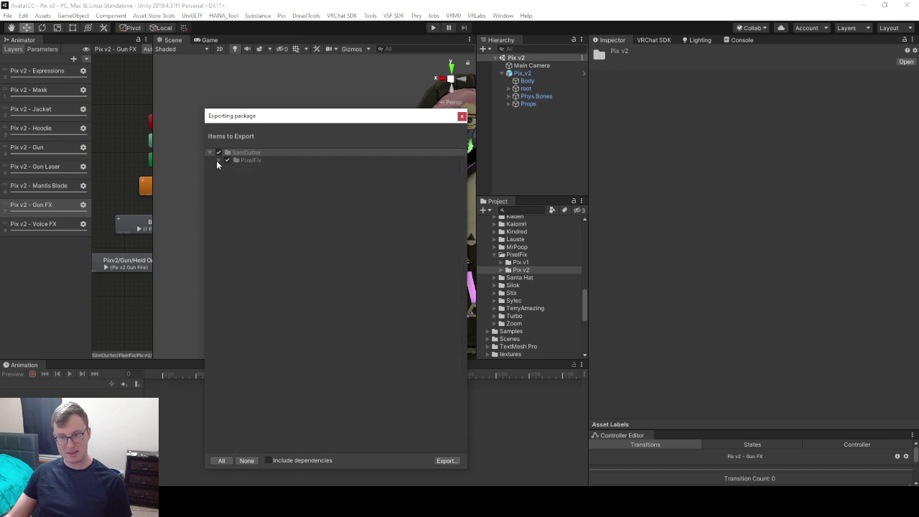
left_click(446, 460)
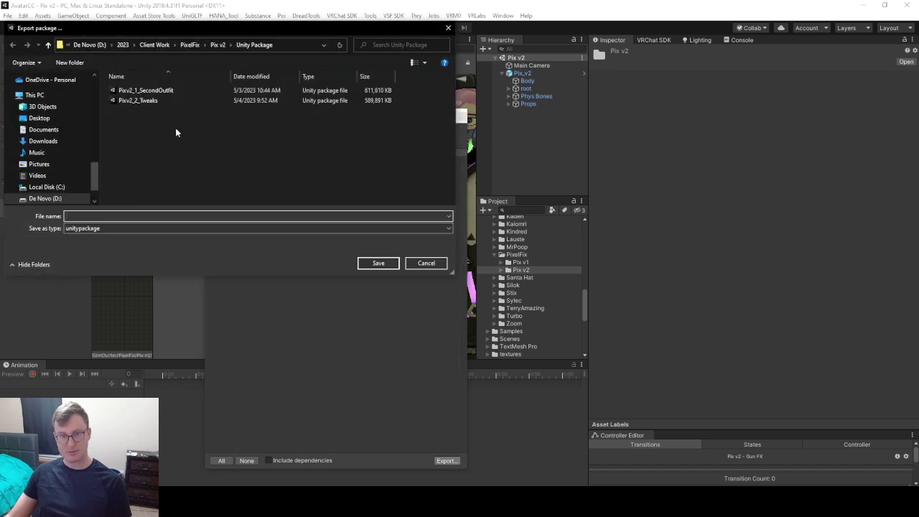
left_click(159, 104)
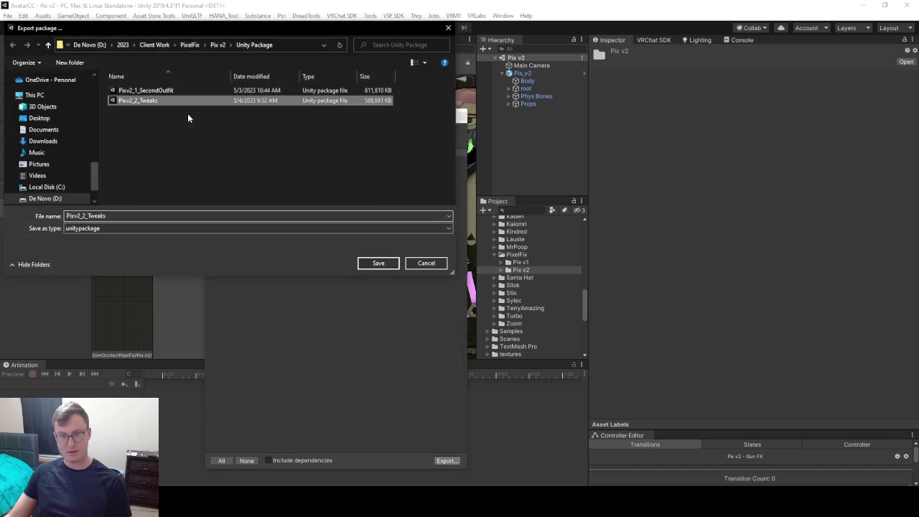
left_click(374, 264)
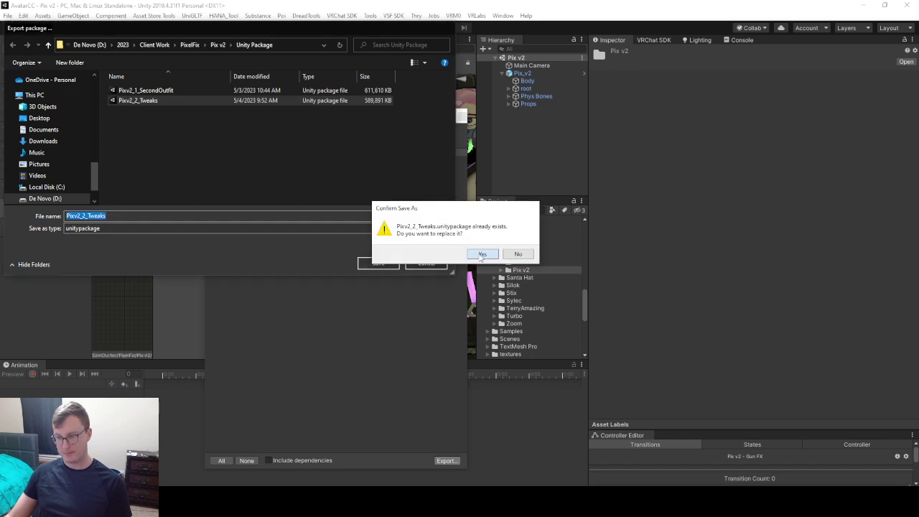
left_click(518, 254)
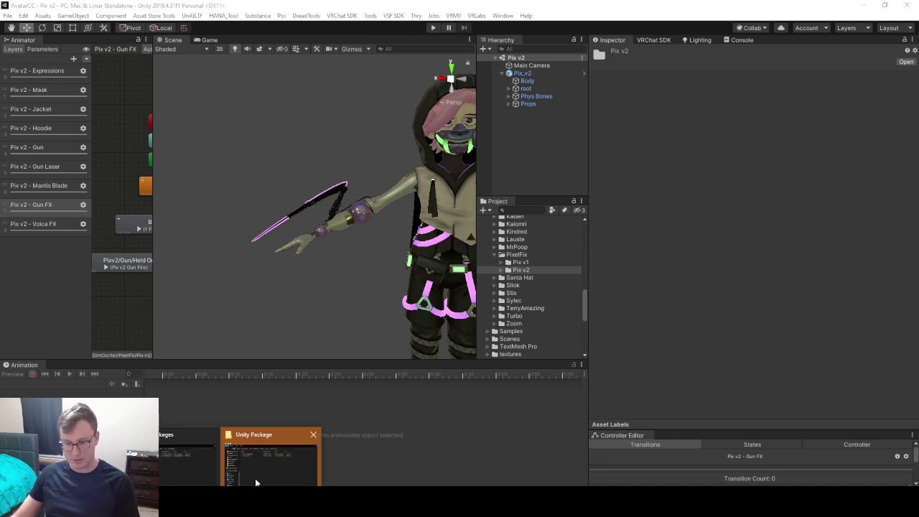
Step: Pick up the freshly exported Pixv2_2_Tweaks file from the Unity Package folder window
left_click(255, 478)
left_click(318, 225)
left_click_drag(318, 228, 532, 356)
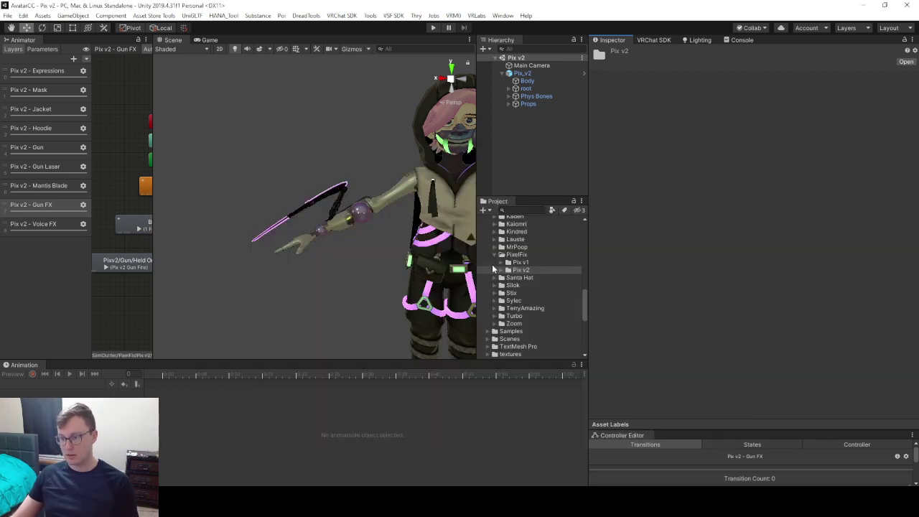
scroll(494, 269, "up", 5)
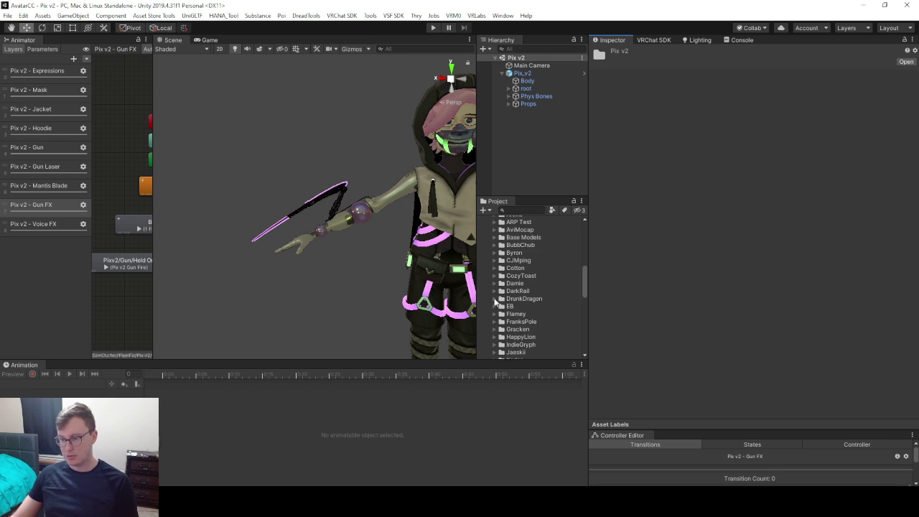
Step: Expand DrunkDragon > Era > Materials > Textures and select Body through Snake Skin, excluding DPS
left_click(495, 298)
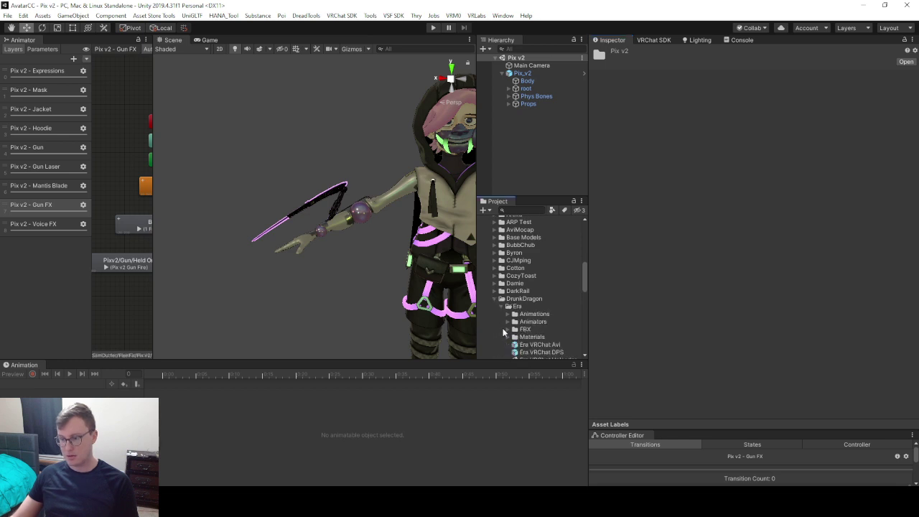
left_click(508, 337)
left_click(523, 294)
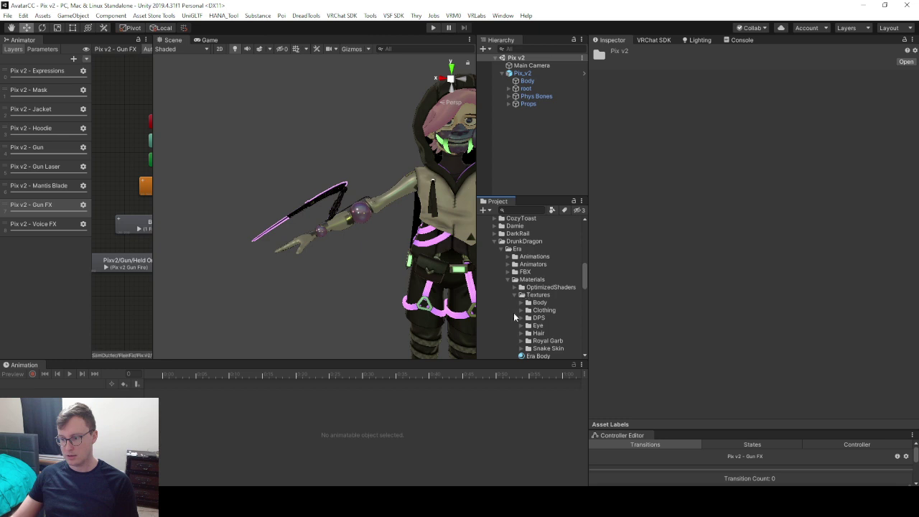
left_click(542, 348)
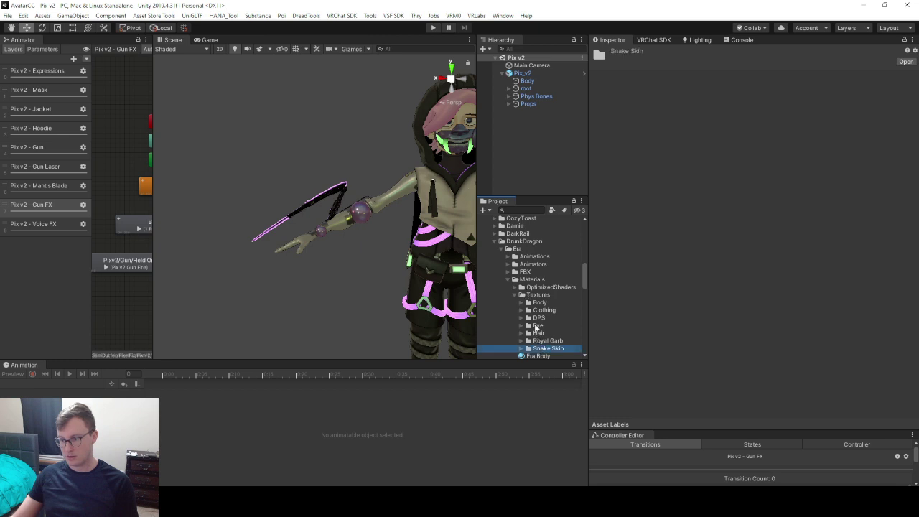
left_click(534, 304, "ctrl")
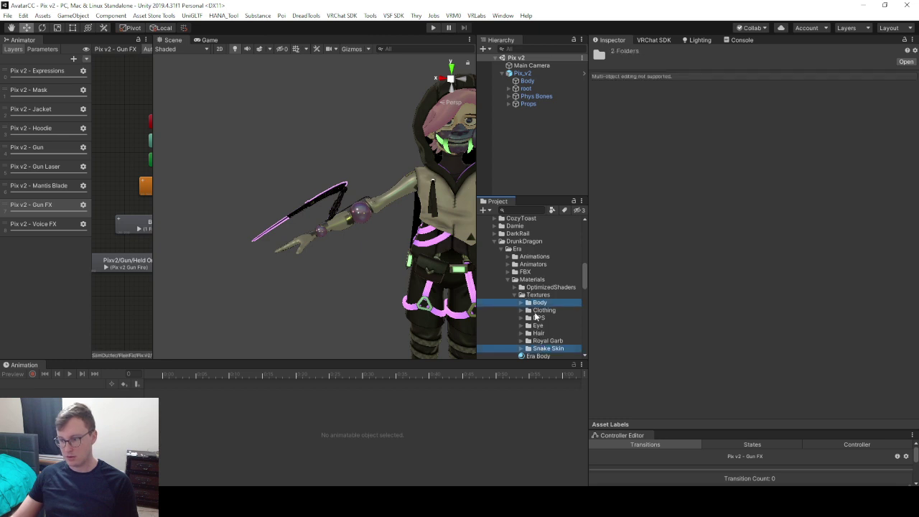
left_click(542, 350)
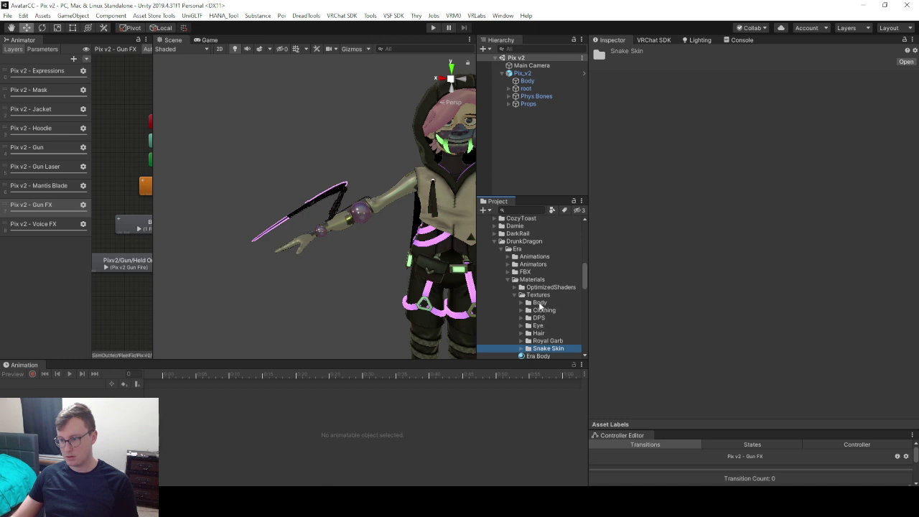
left_click(539, 304, "shift")
left_click(539, 318, "ctrl")
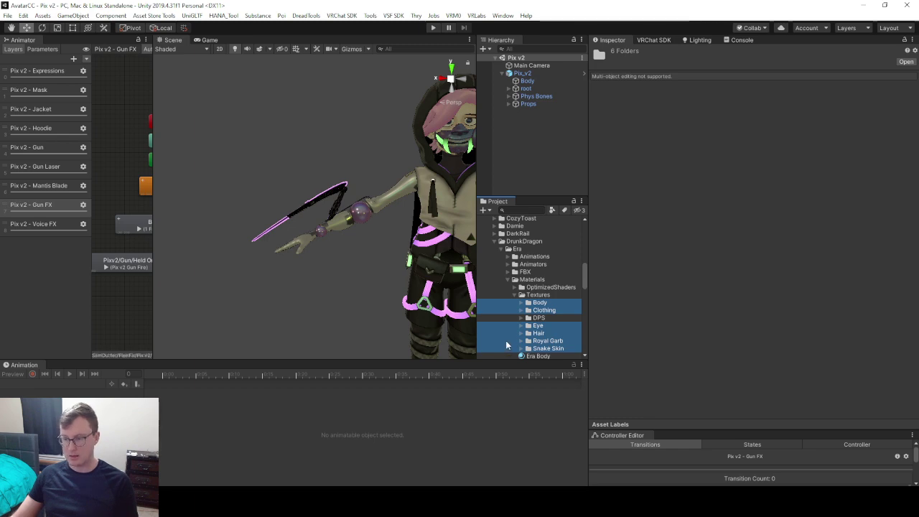
Step: Show the Textures folder in Explorer, open it, and select every texture folder except DPS
right_click(541, 295)
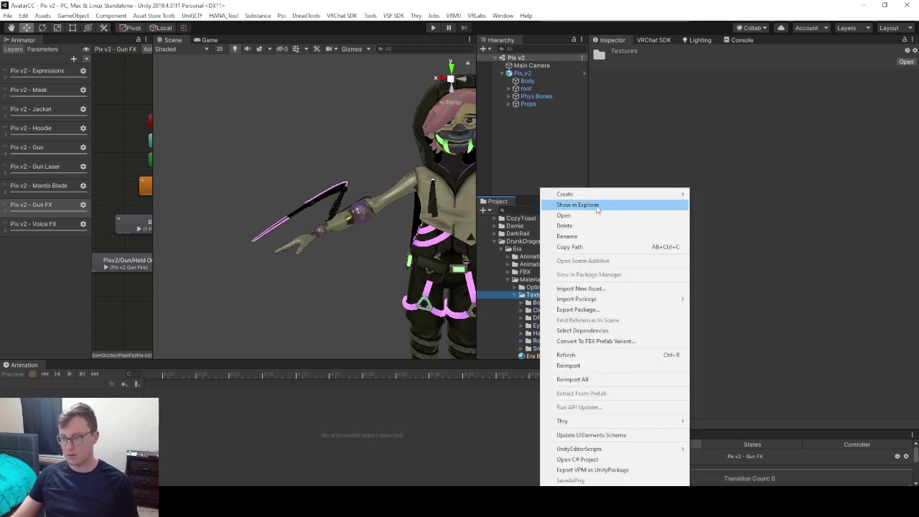
left_click(581, 204)
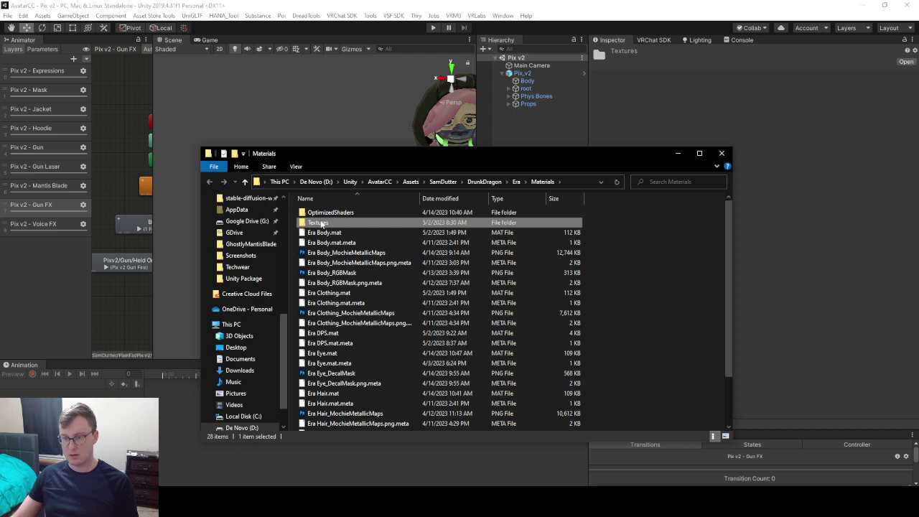
double_click(323, 223)
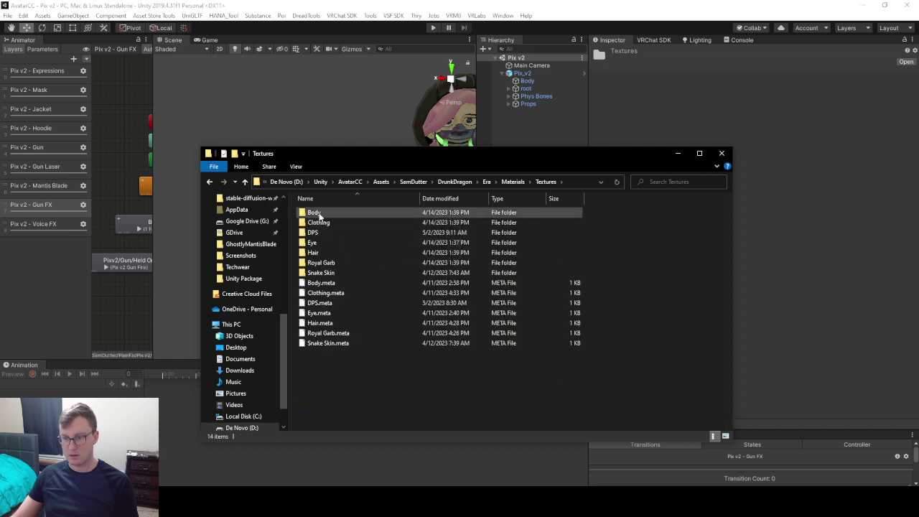
left_click(316, 212)
left_click(320, 273, "shift")
left_click(313, 233, "ctrl")
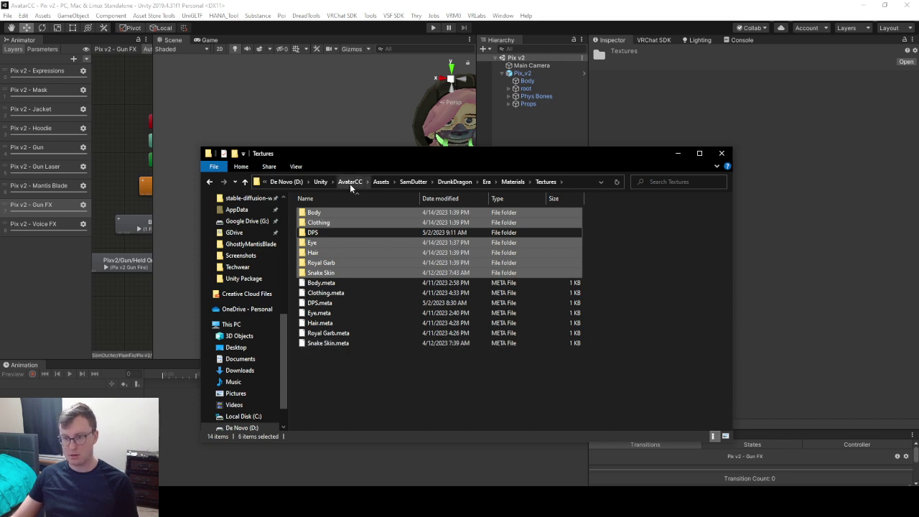
Step: Browse to D: > 2023 > Client Work, move the Explorer window aside, and return to Unity
left_click(282, 181)
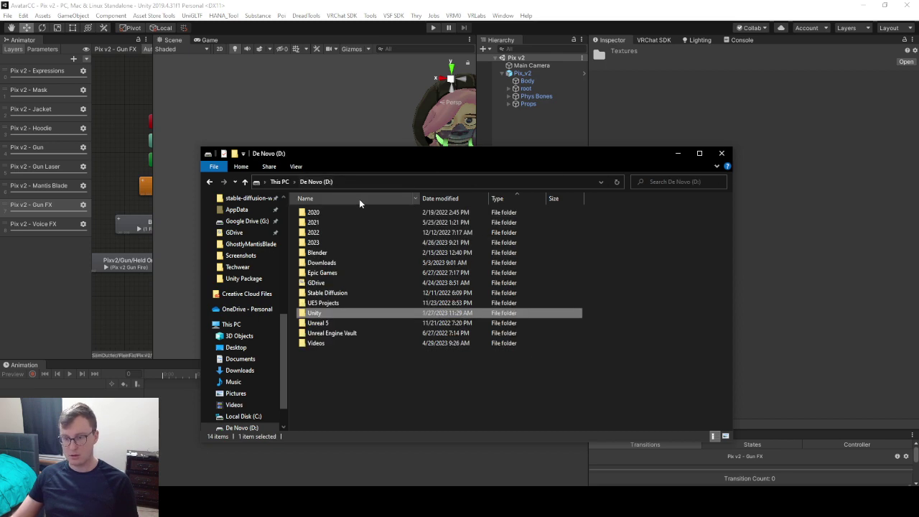
double_click(312, 242)
double_click(348, 242)
left_click_drag(347, 153, 447, 216)
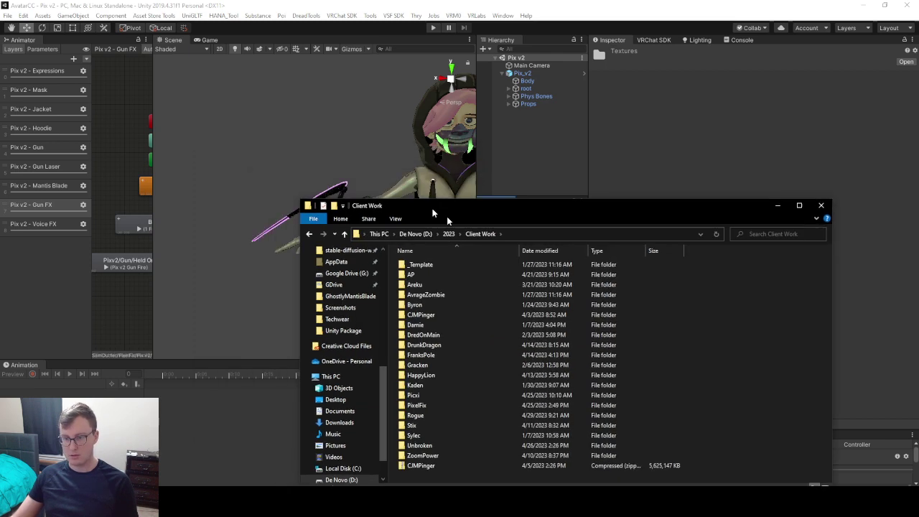
key("alt+Tab")
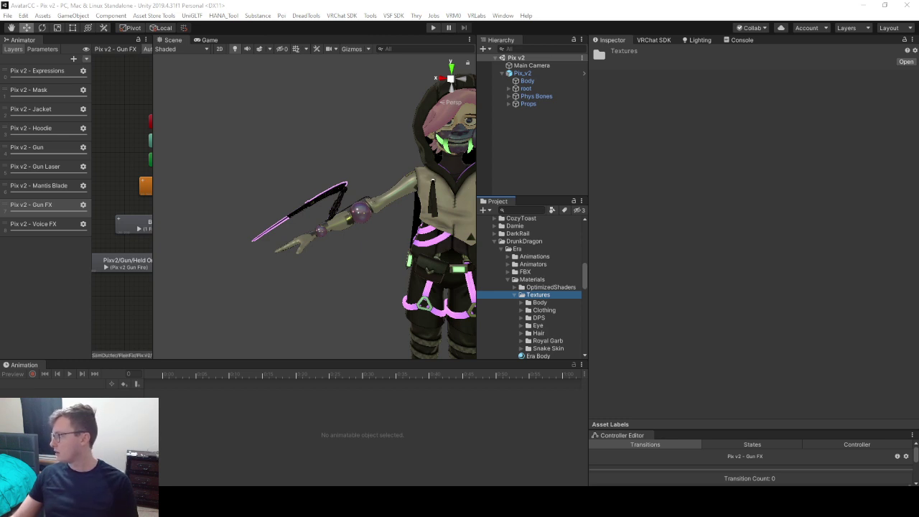
Step: Collapse the Era Materials folder, check the other windows, and bring Unity back to front
left_click(397, 446)
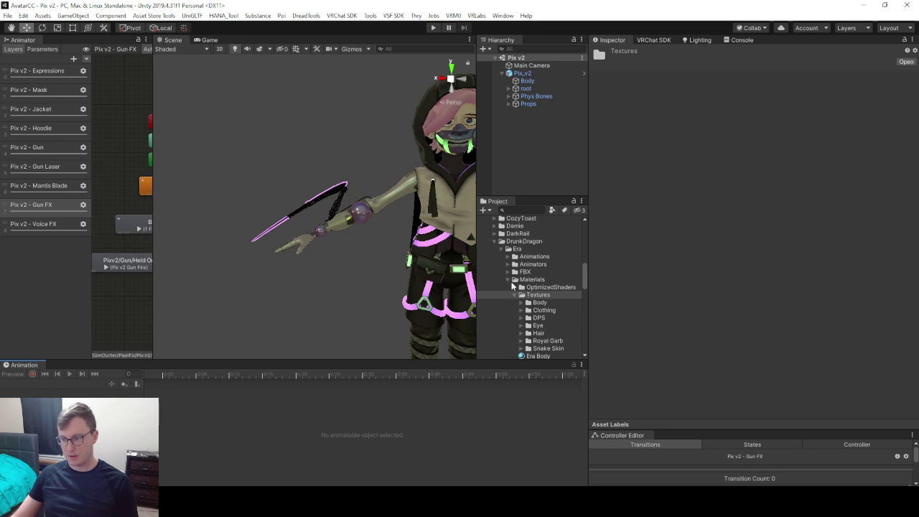
left_click(508, 281)
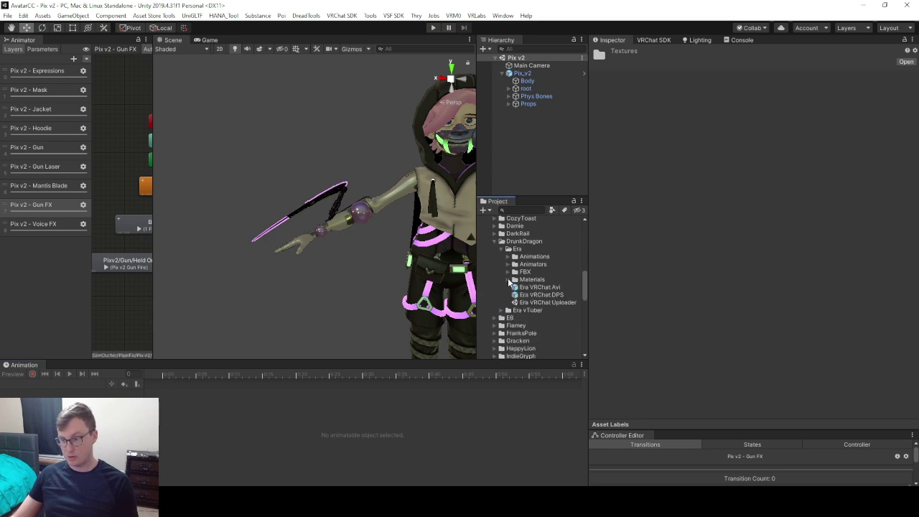
key("super+Down")
key("super+Down")
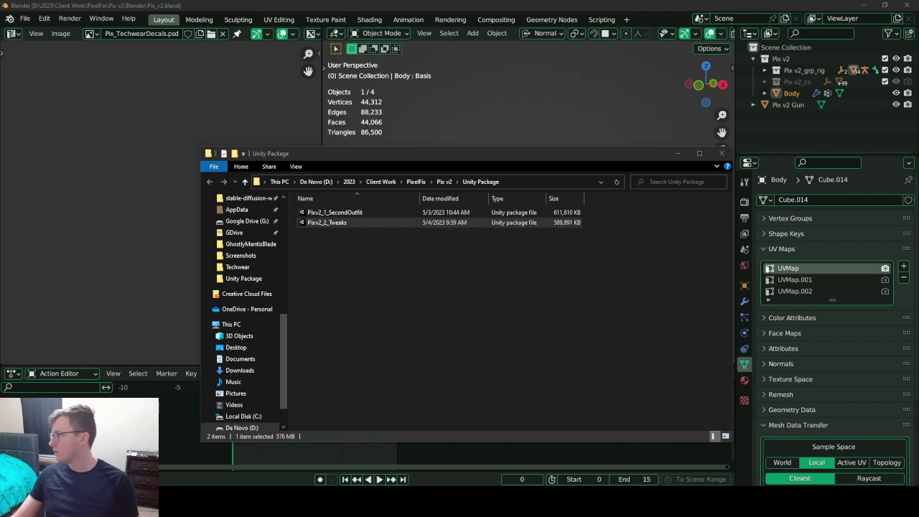
key("alt+Tab")
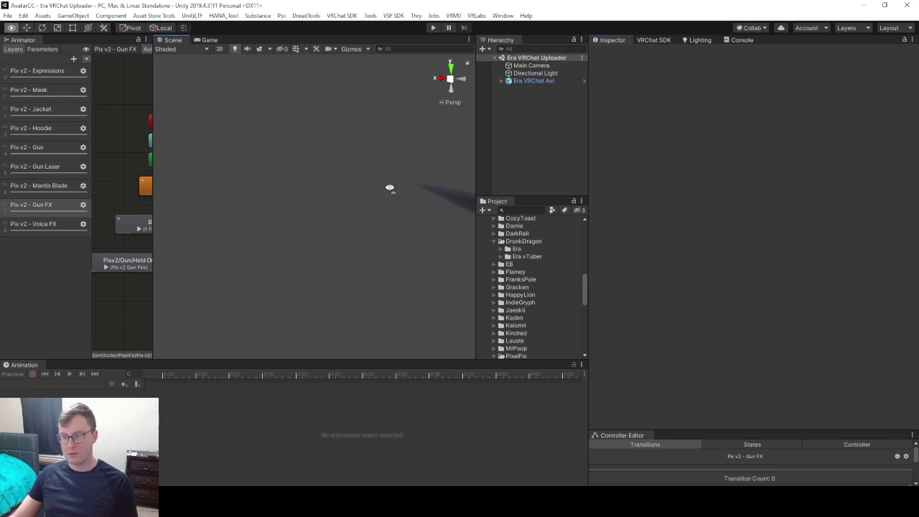
Step: Set the Era VRChat Avi avatar's Transform Position X to 0
left_click_drag(390, 189, 449, 195, "alt")
left_click(533, 80)
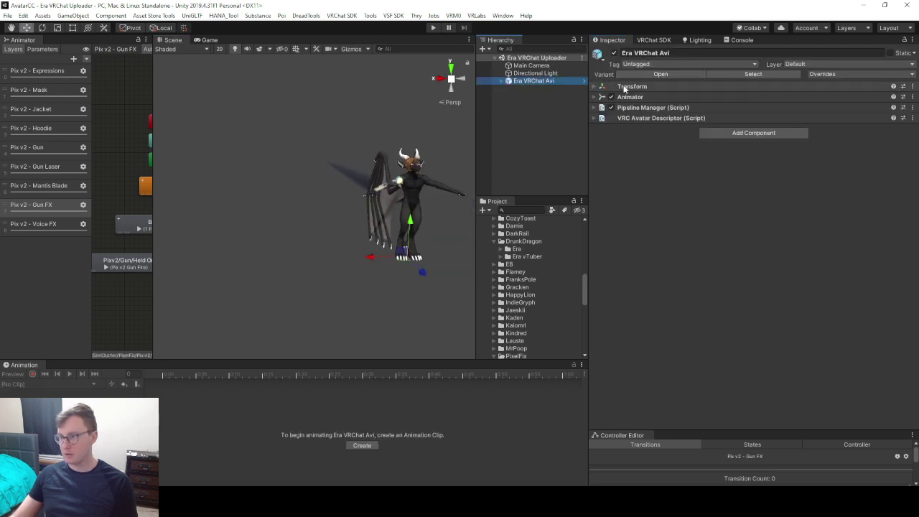
left_click(749, 97)
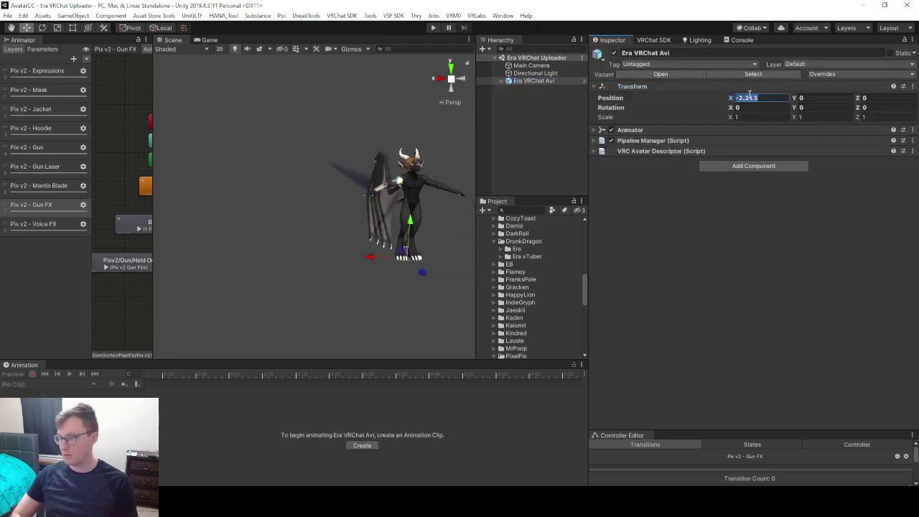
type("0")
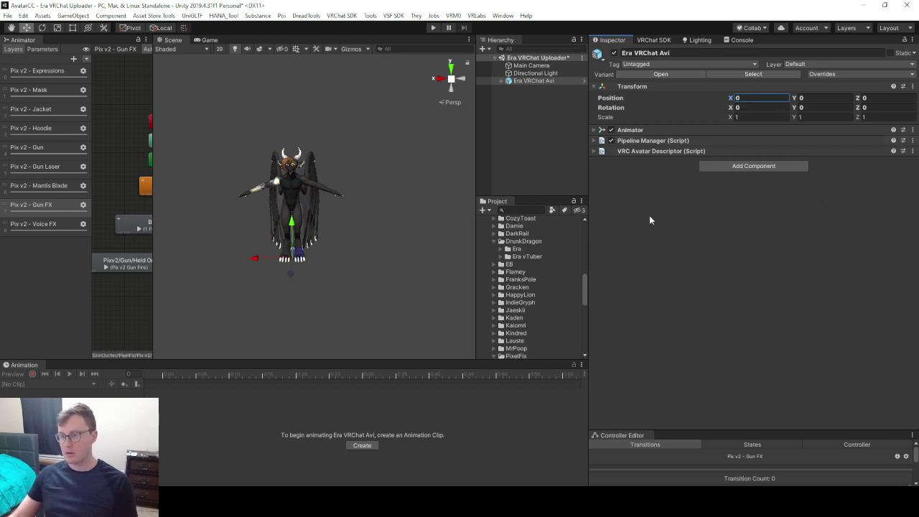
key("Return")
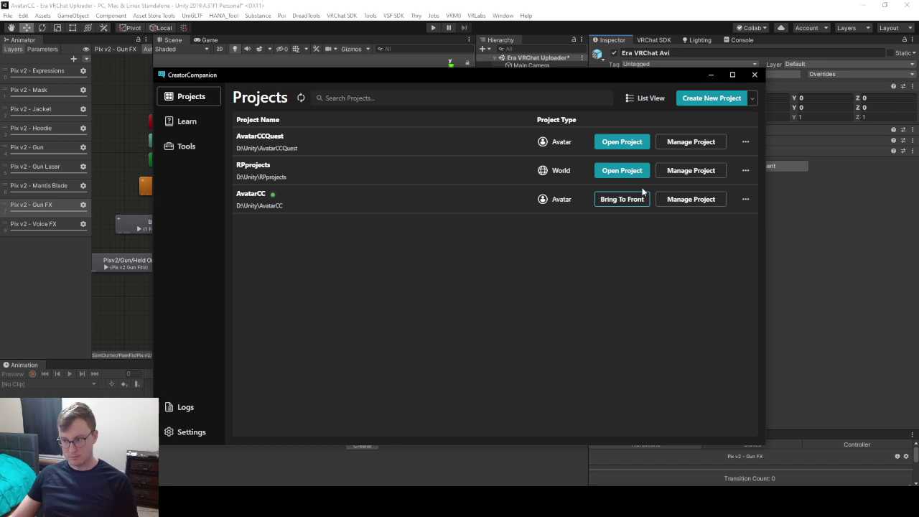
Step: Update AvatarCC's VRChat SDK - Avatars to 3.2.0 and return to Unity while it imports
left_click(660, 201)
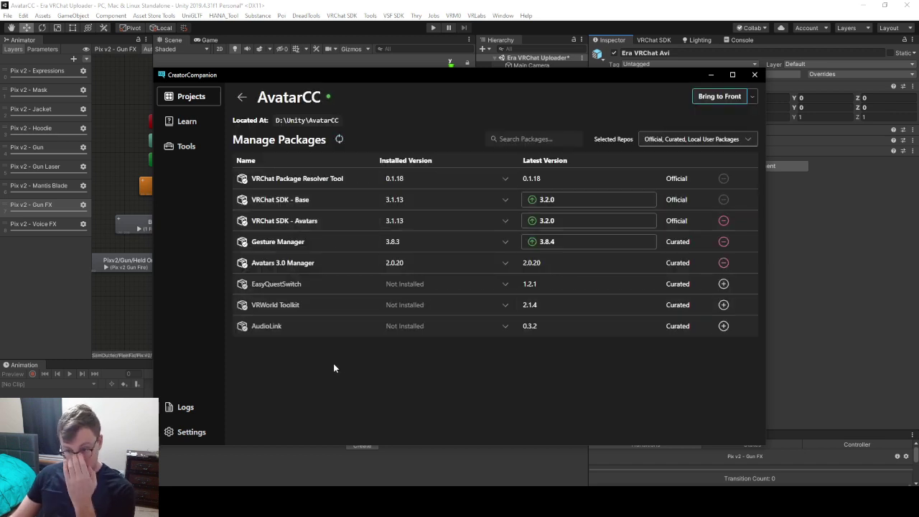
left_click(547, 221)
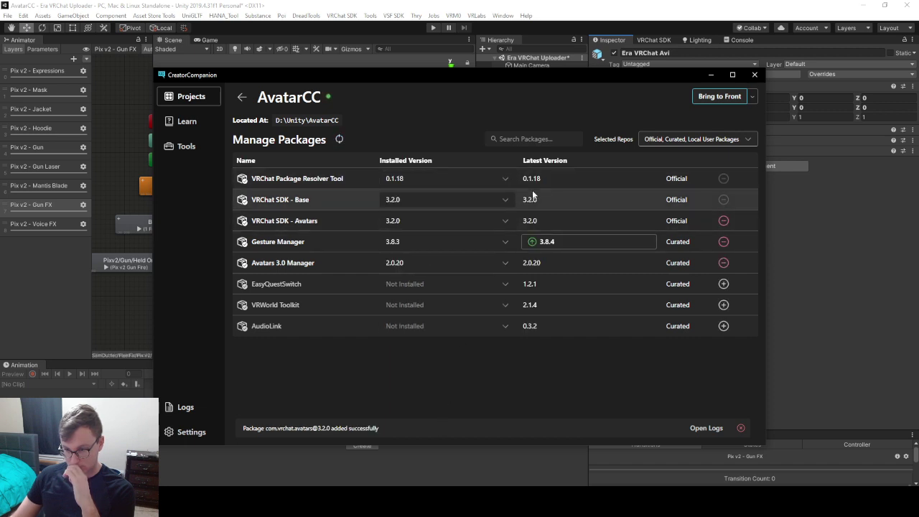
left_click(821, 256)
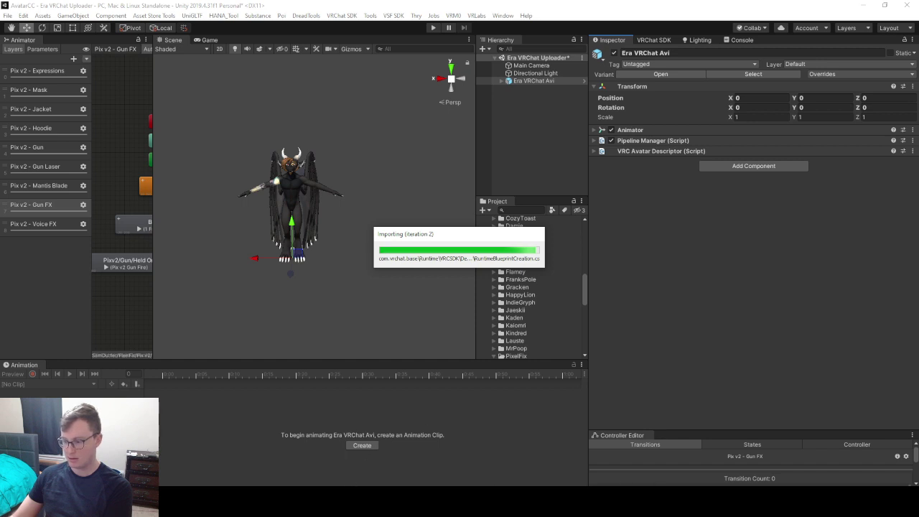
Step: In Blender, deselect everything and save the Pix_v2 blend file
key("alt+Tab")
left_click(523, 239)
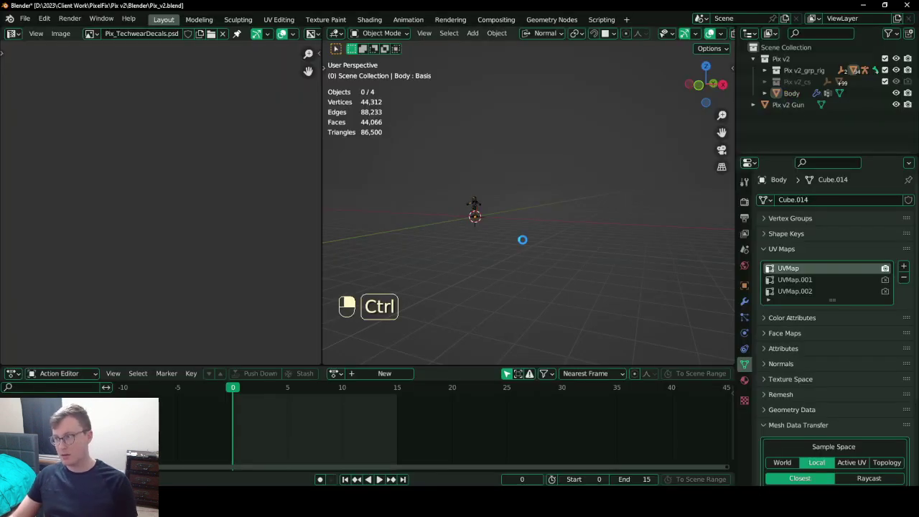
key("ctrl+s")
middle_click_drag(523, 239, 299, 141)
Step: Open Era.blend from recent files and save it, then check Unity's console log
left_click(25, 24)
mouse_move(53, 54)
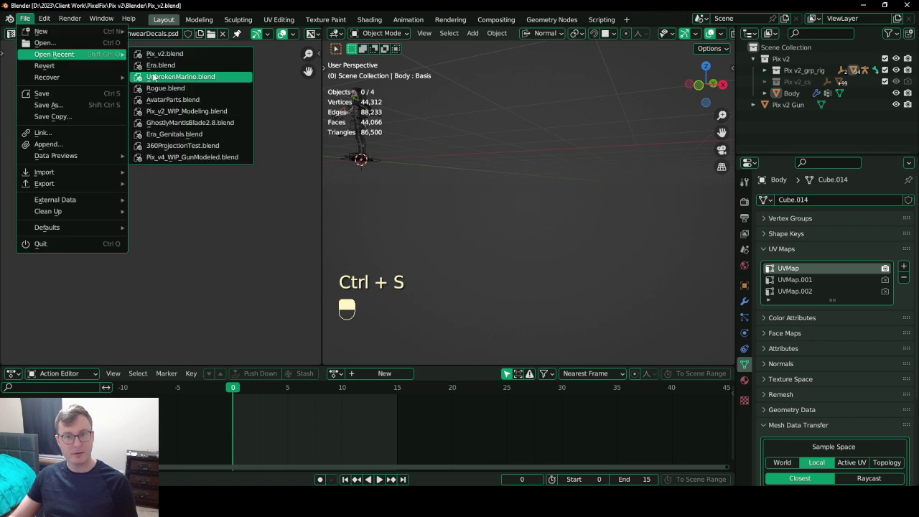
left_click(160, 65)
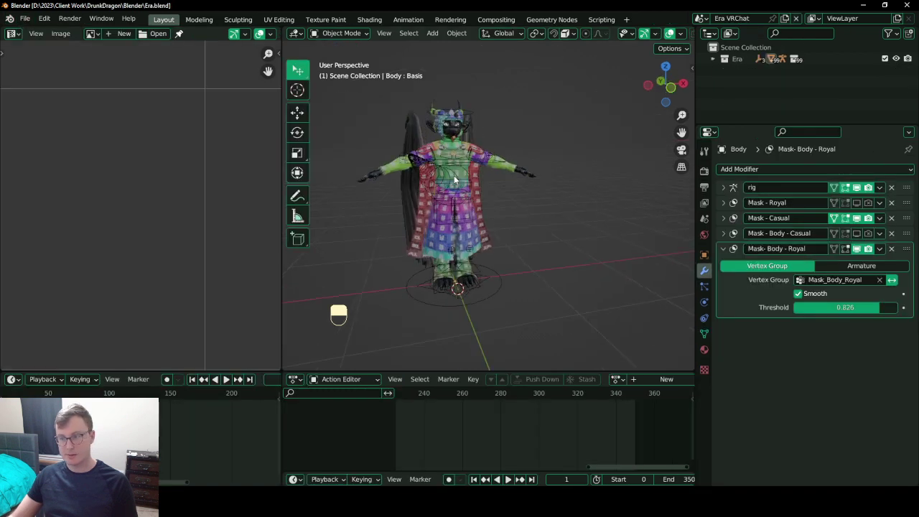
middle_click_drag(453, 175, 542, 216)
key("ctrl+s")
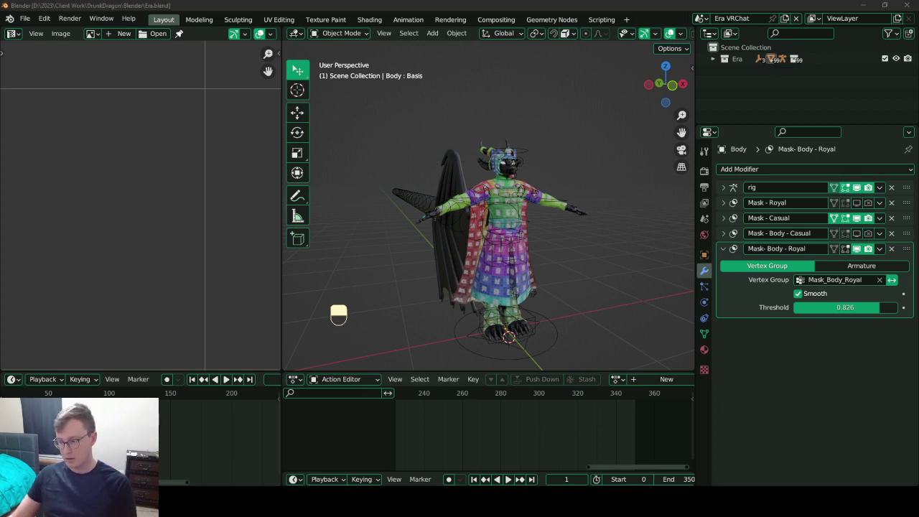
key("alt+Tab")
left_click(739, 40)
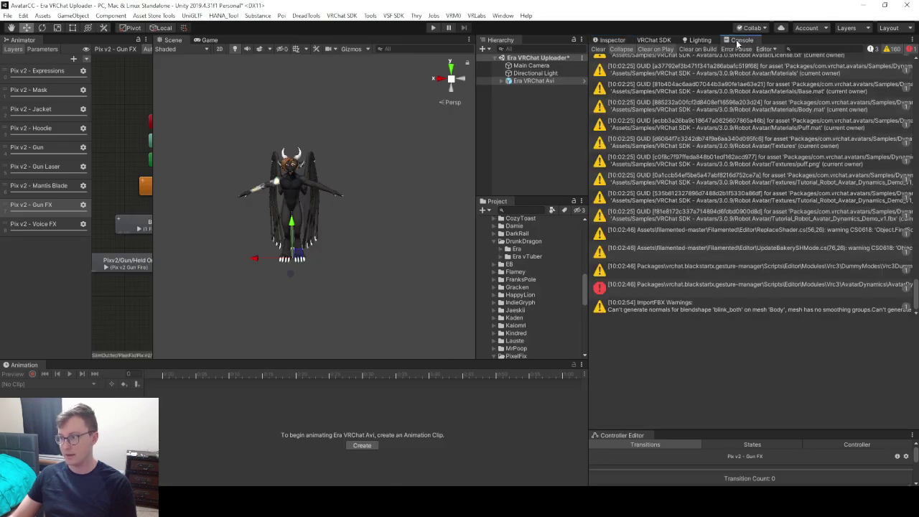
Step: Clear the Console to the PhysBoneGrabHelper error, then close Unity saving Era VRChat Uploader
left_click(655, 285)
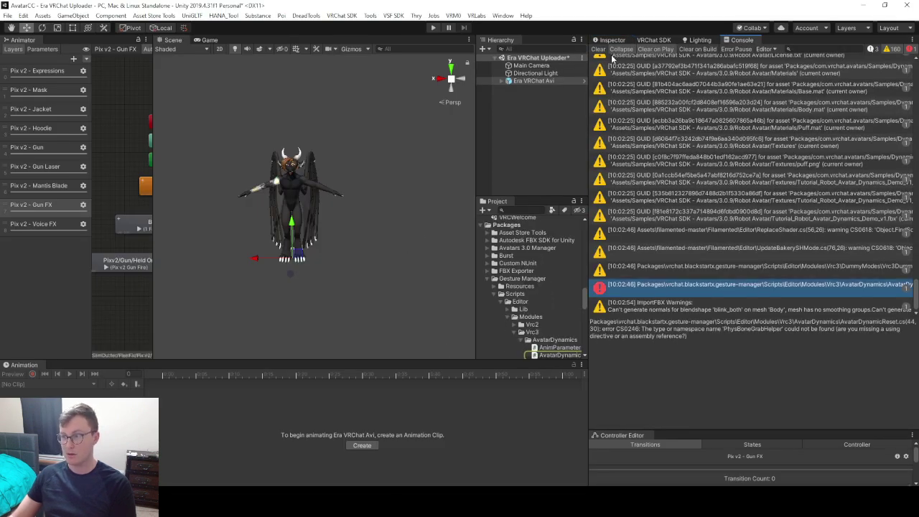
left_click(598, 49)
left_click(689, 63)
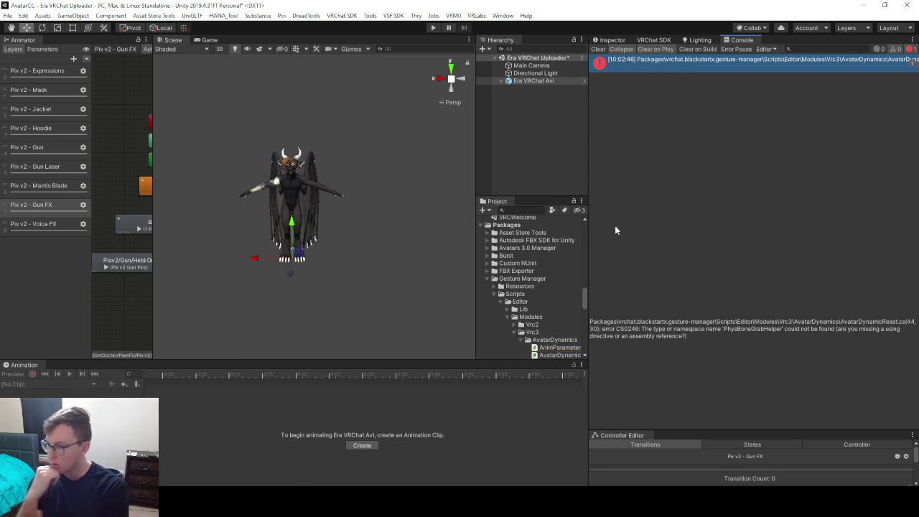
left_click(906, 5)
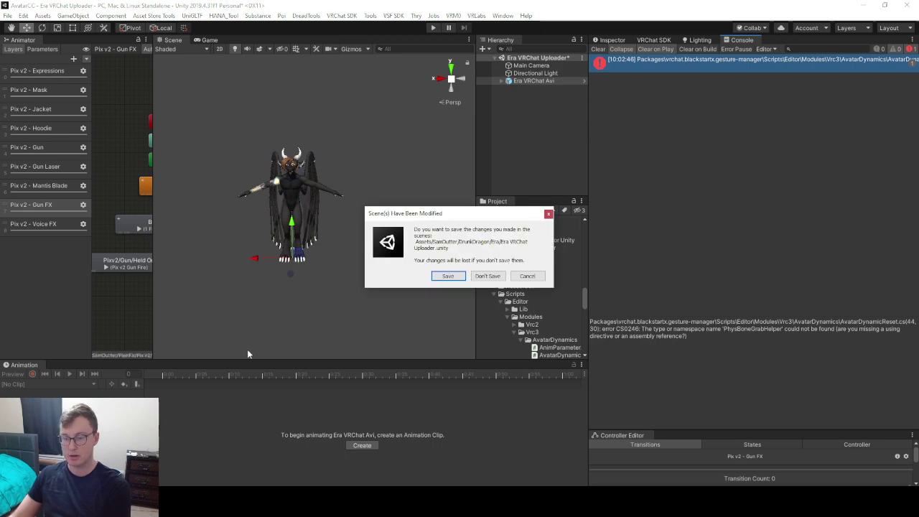
left_click(434, 274)
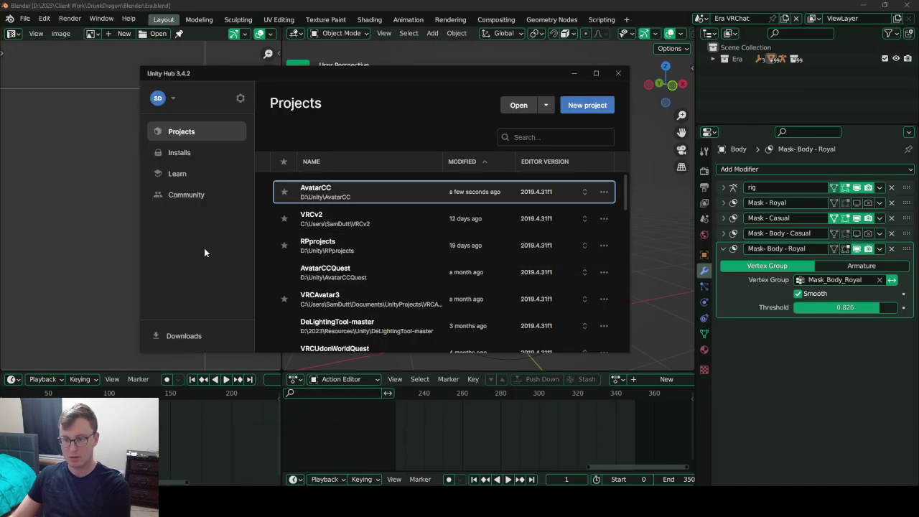
Step: Relaunch AvatarCC from Unity Hub, then save the Blender file once it has loaded
left_click(337, 193)
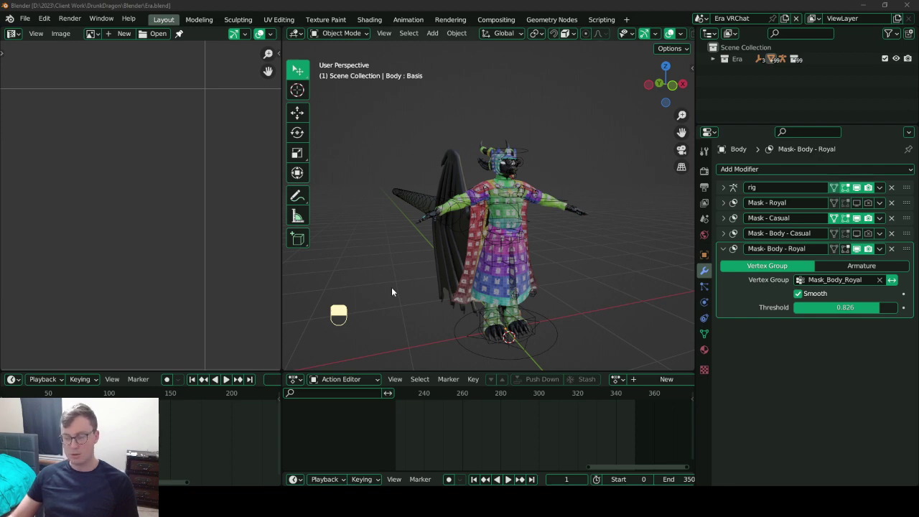
middle_click_drag(391, 287, 430, 287)
key("ctrl+s")
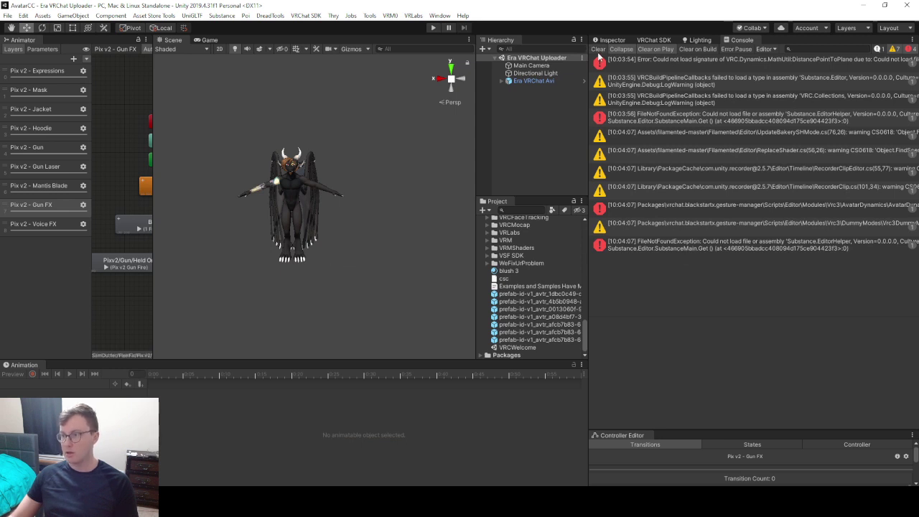
Step: Clear the Console down to the single PhysBoneGrabHelper error, widen the log, and switch to Creator Companion
left_click(597, 50)
left_click(704, 66)
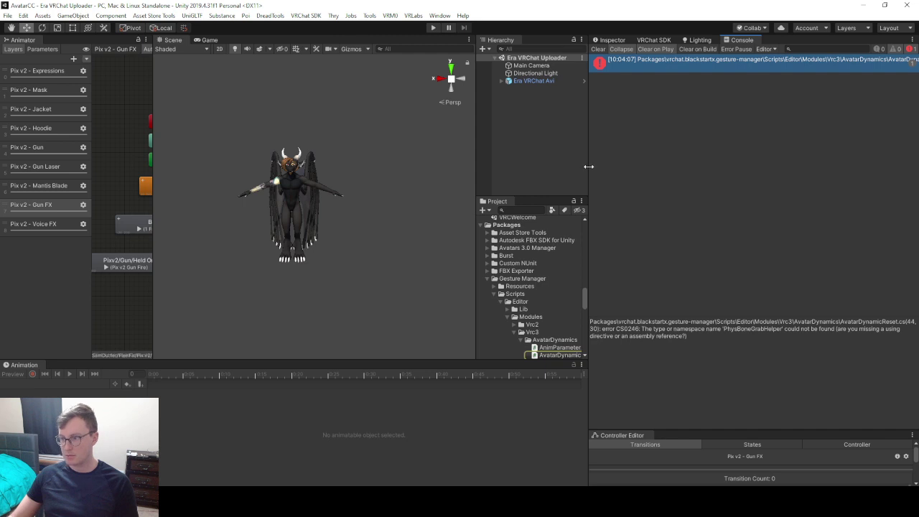
left_click_drag(589, 167, 473, 166)
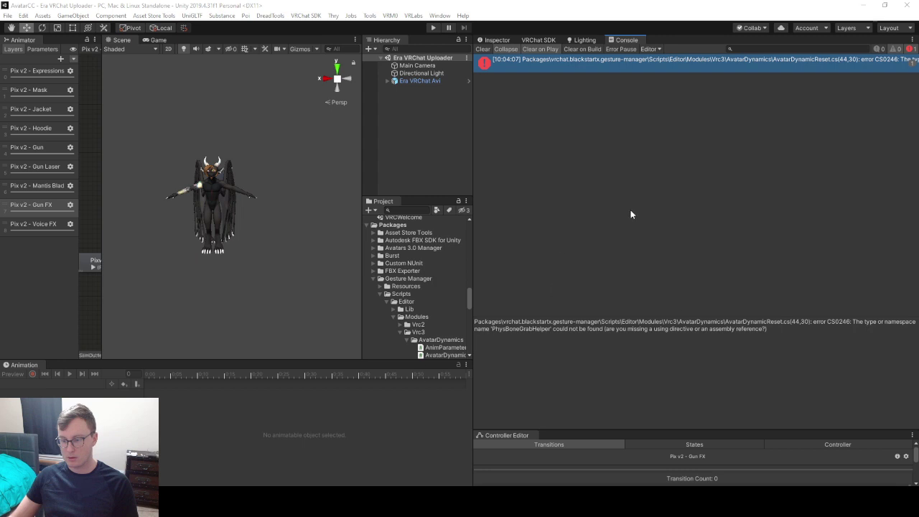
key("alt+Tab")
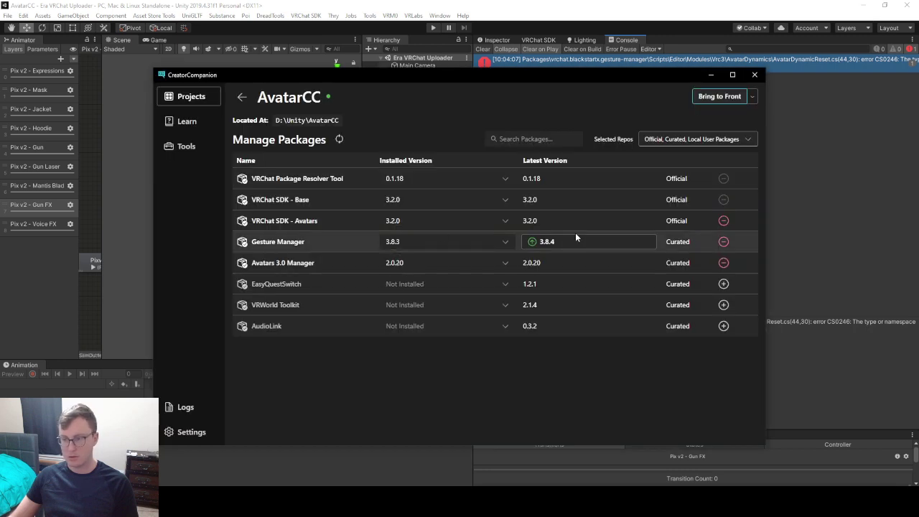
Step: Update Gesture Manager from 3.8.3 to 3.8.4, then clear Unity's Console and narrow it back
left_click(569, 244)
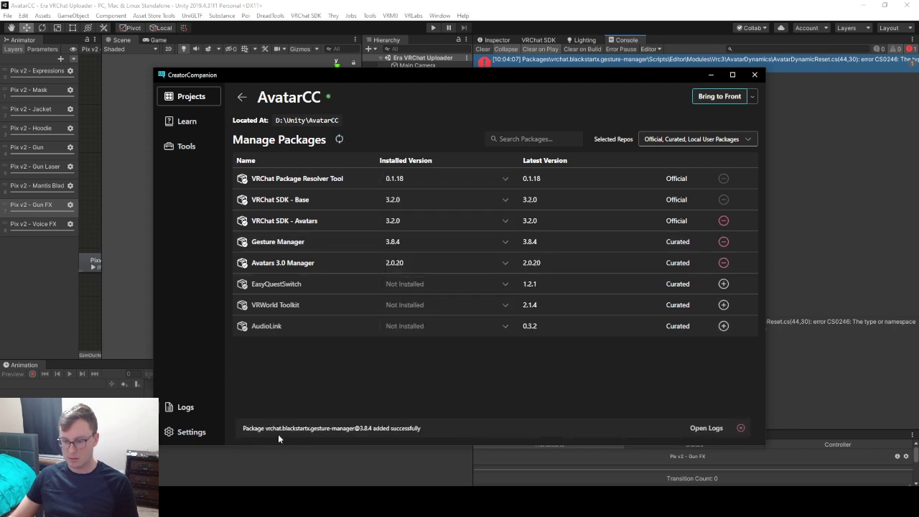
left_click(840, 222)
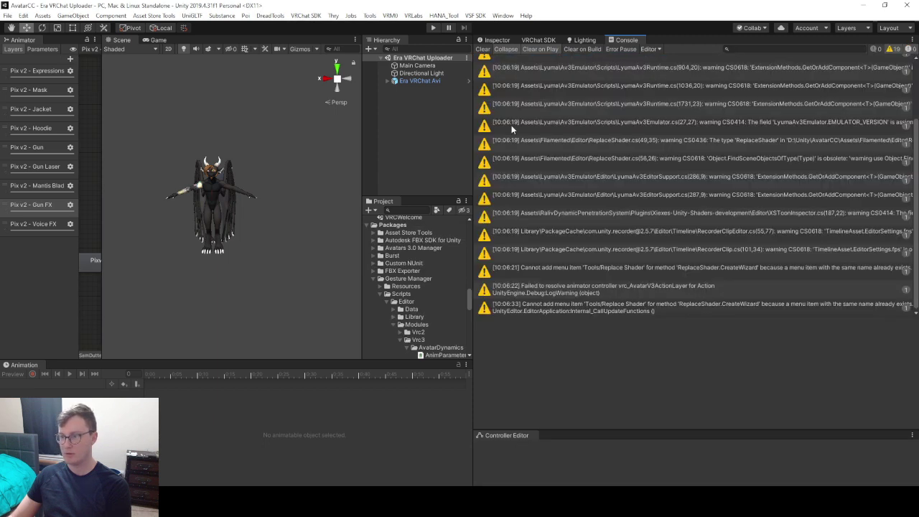
left_click(488, 49)
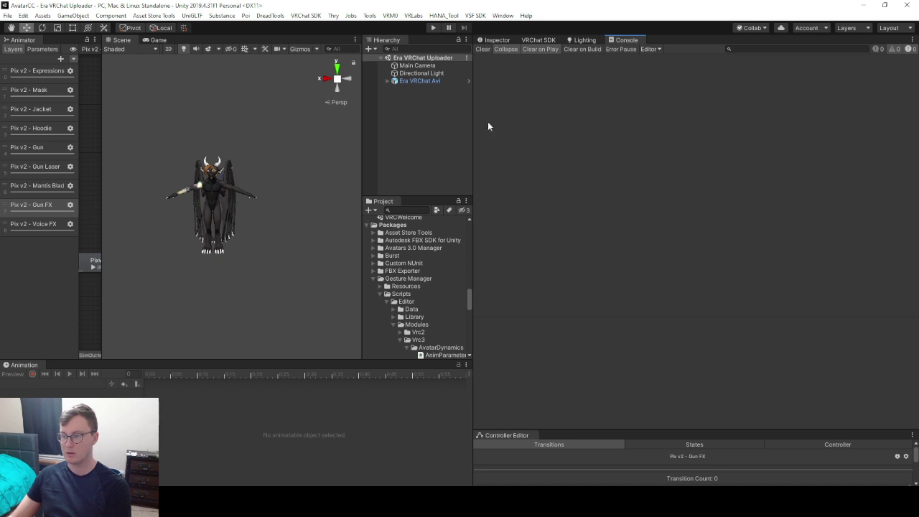
left_click_drag(473, 122, 604, 123)
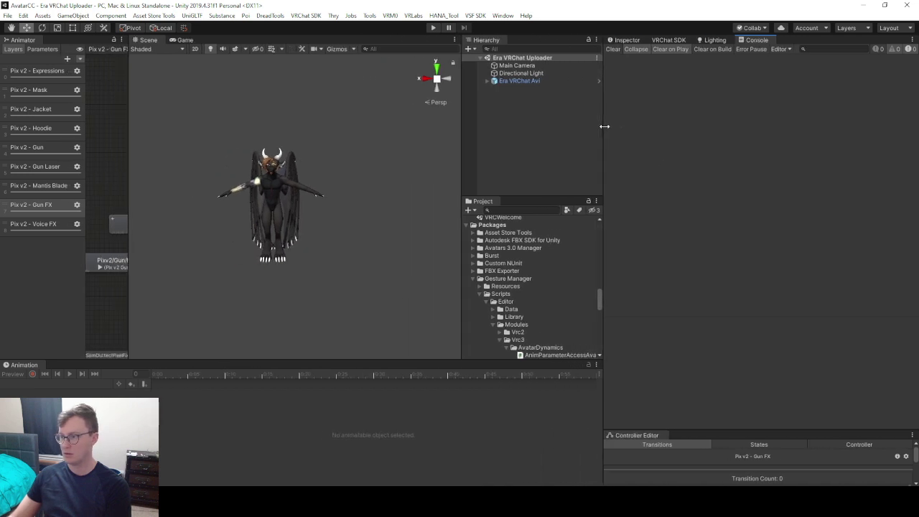
Step: Select the PB Tail PhysBone under Era VRChat Avi's Phys Bones group
left_click(622, 40)
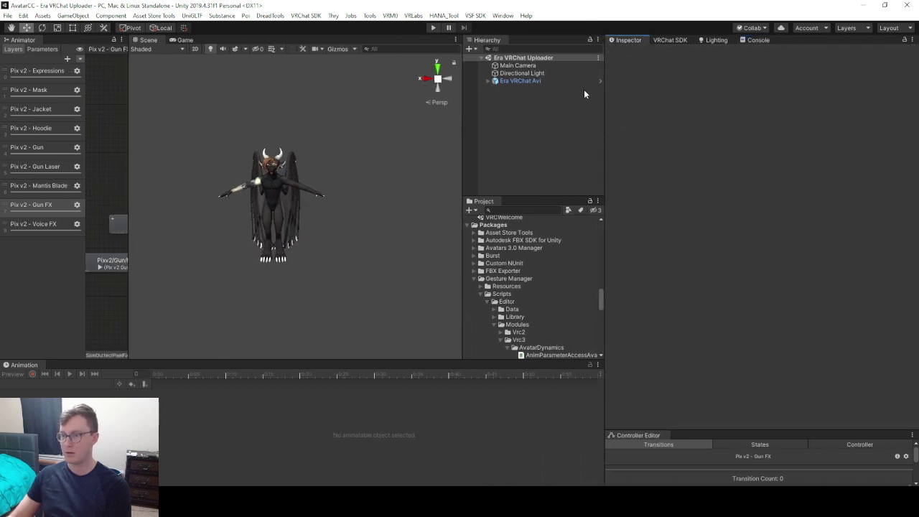
left_click(531, 81)
left_click(487, 81)
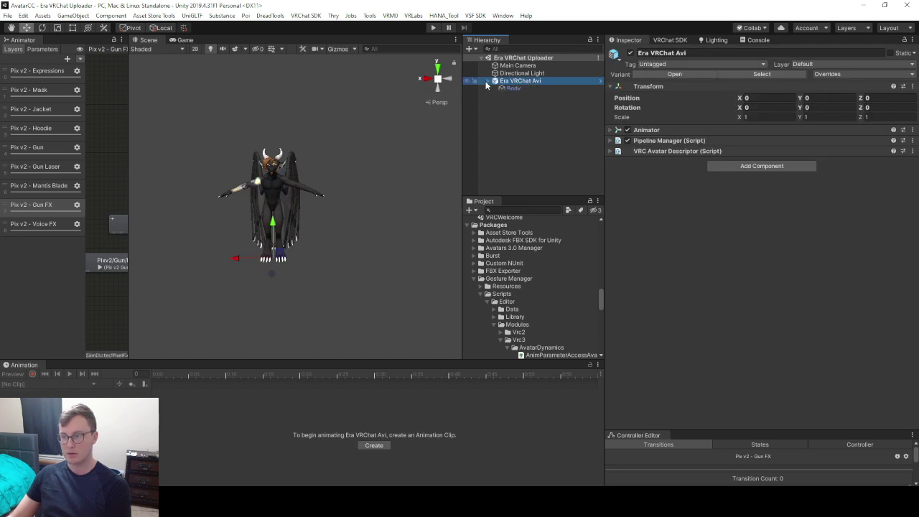
left_click(494, 104)
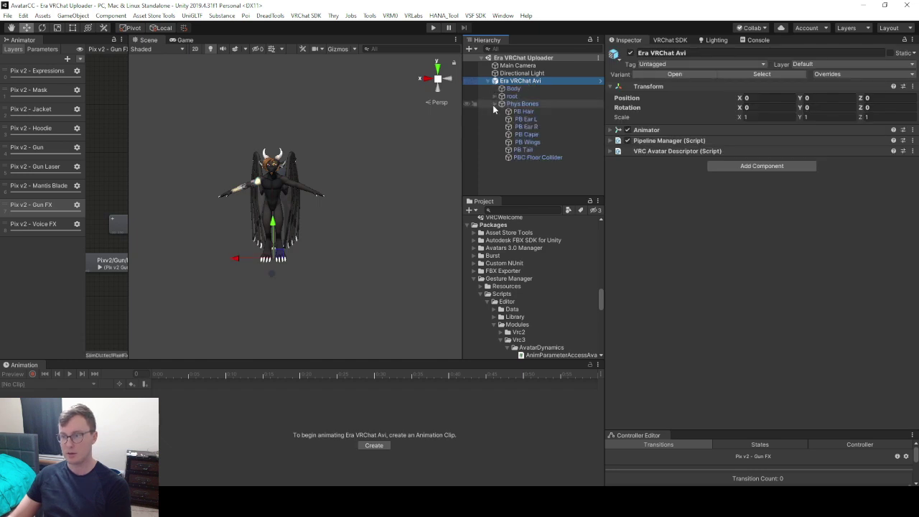
left_click(537, 150)
Step: Switch PB Tail to PhysBone Version 1.1, accepting the warning
left_click(756, 134)
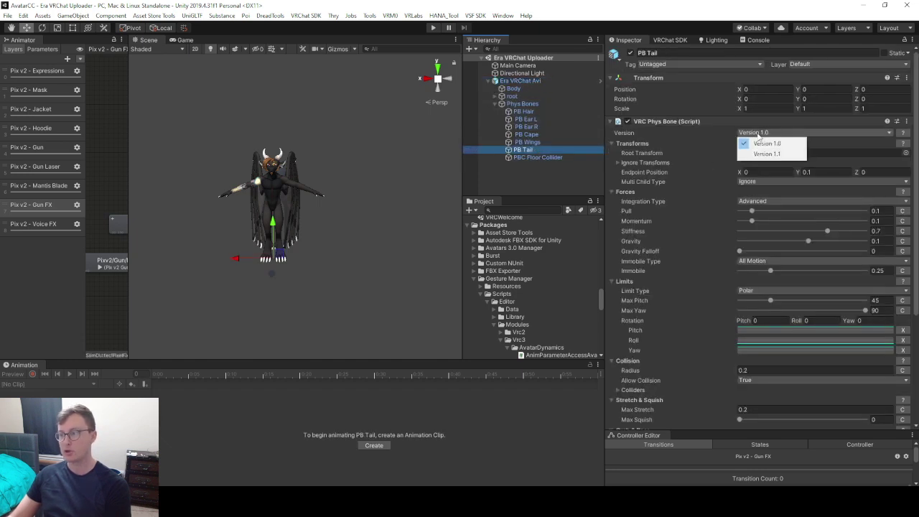
left_click(763, 153)
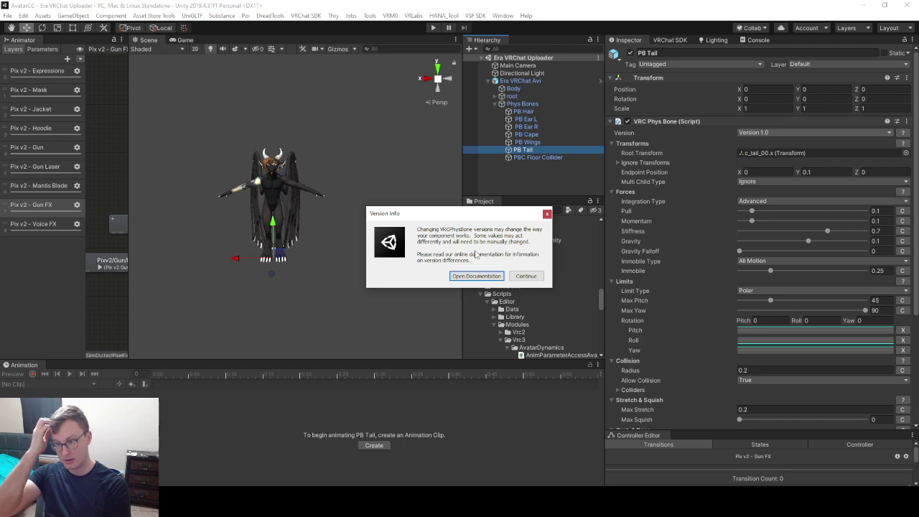
left_click(526, 275)
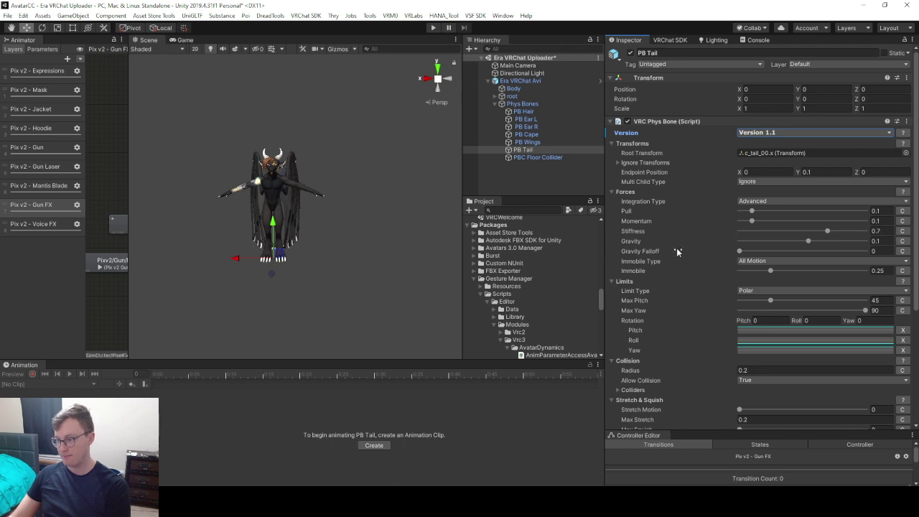
Step: Look over the Stretch Motion setting, then undo PB Tail back to Version 1.0
mouse_move(677, 251)
scroll(679, 266, "down", 3)
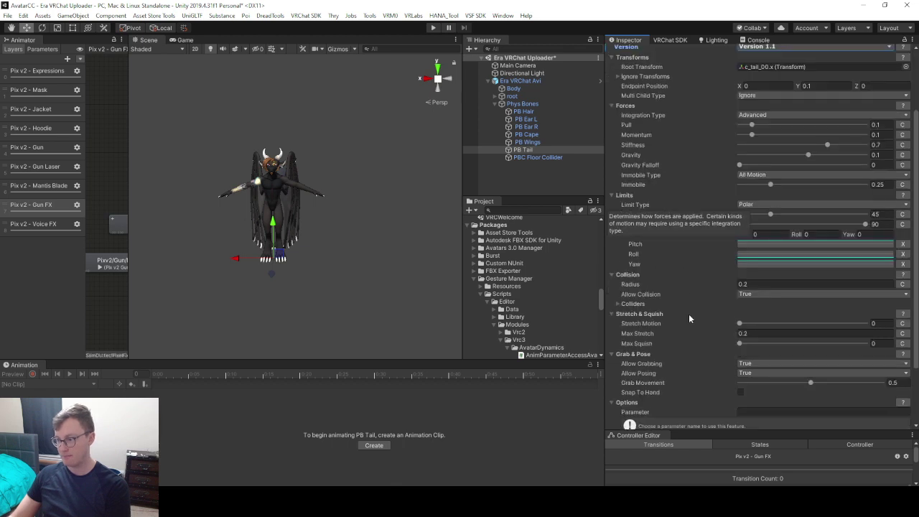
mouse_move(653, 397)
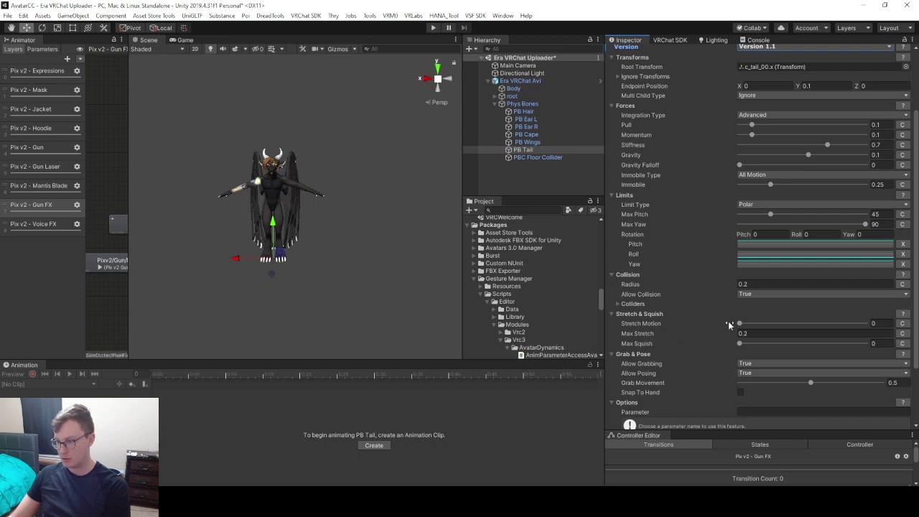
mouse_move(663, 326)
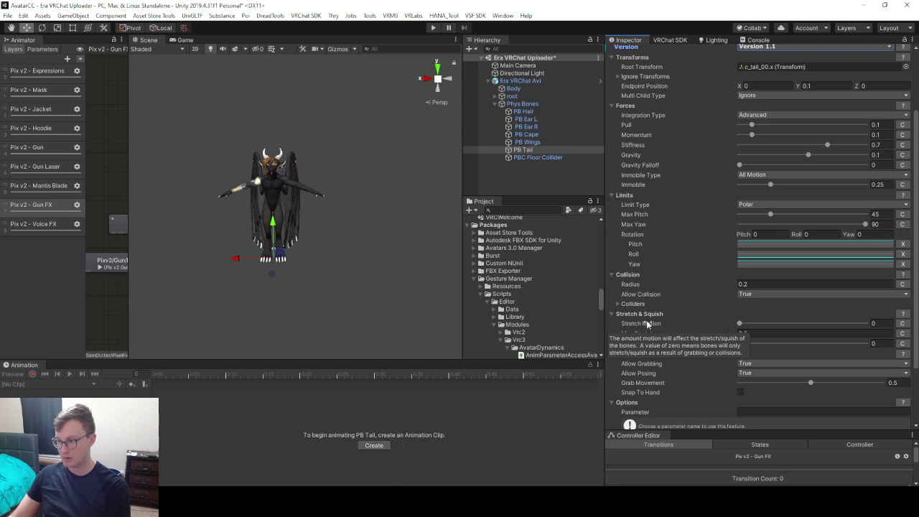
mouse_move(637, 345)
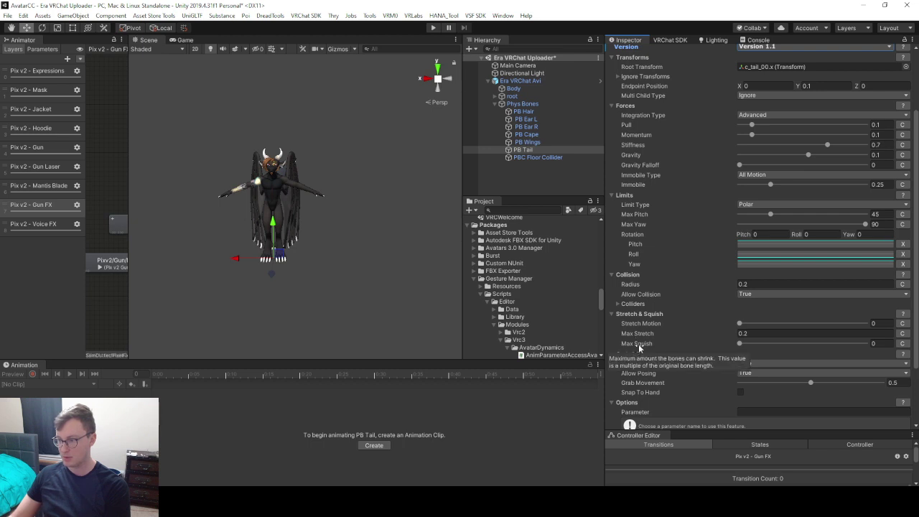
left_click(879, 322)
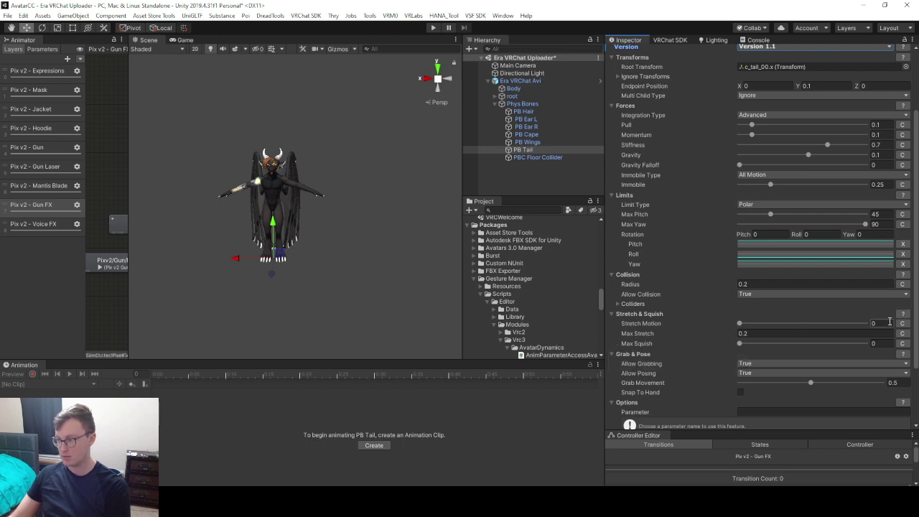
key("ctrl+z")
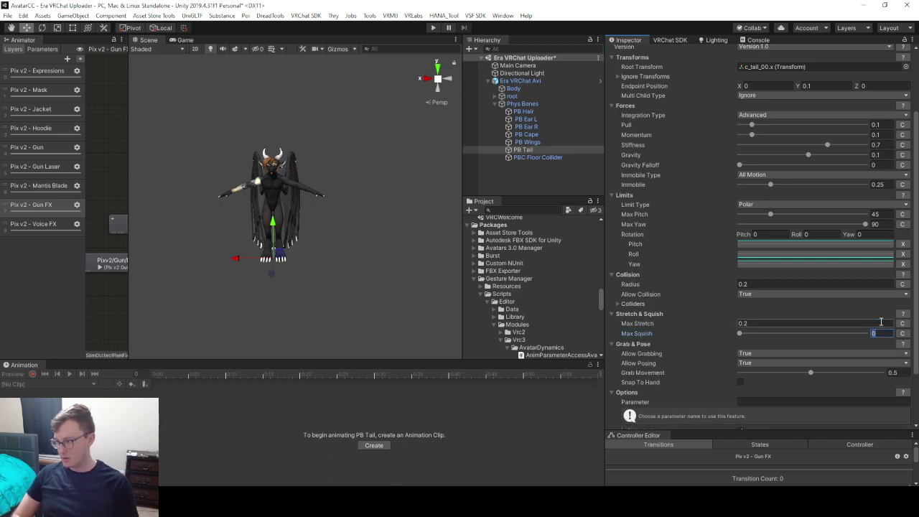
key("ctrl+z")
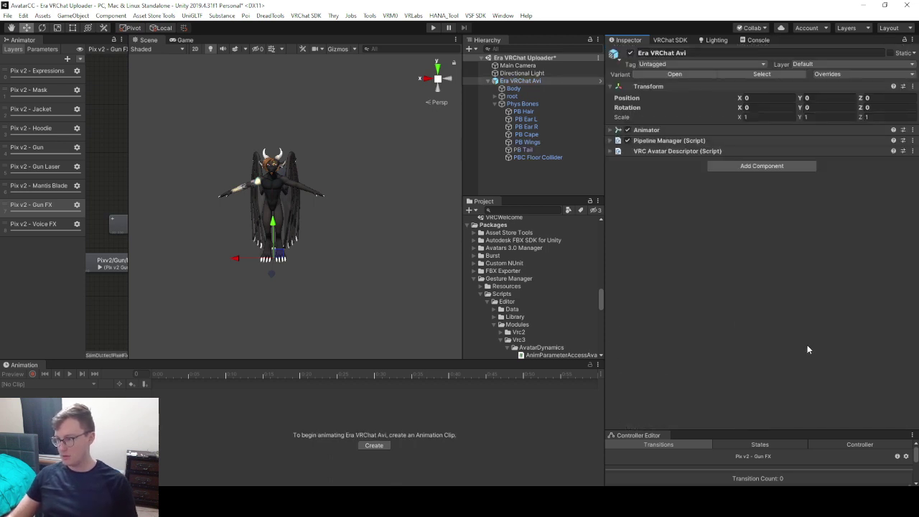
Step: Switch PB Tail to PhysBone Version 1.1 and confirm the change
left_click(534, 149)
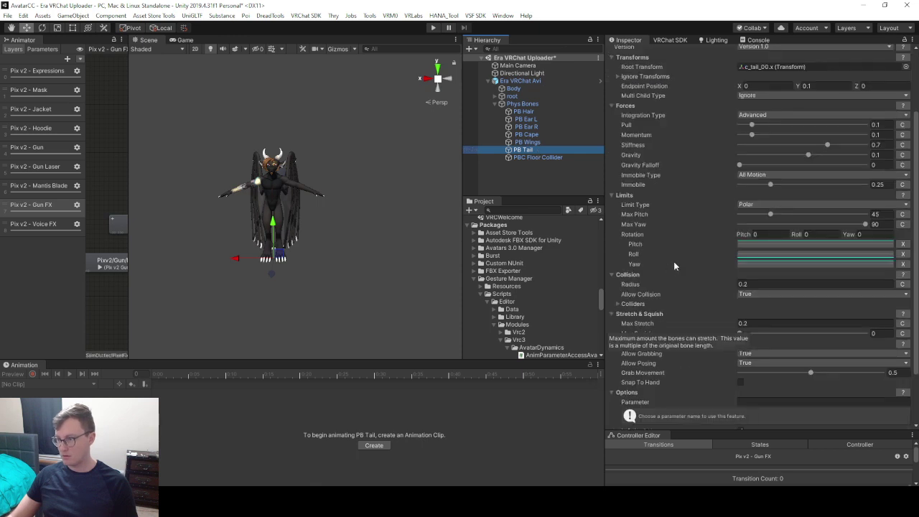
left_click(762, 132)
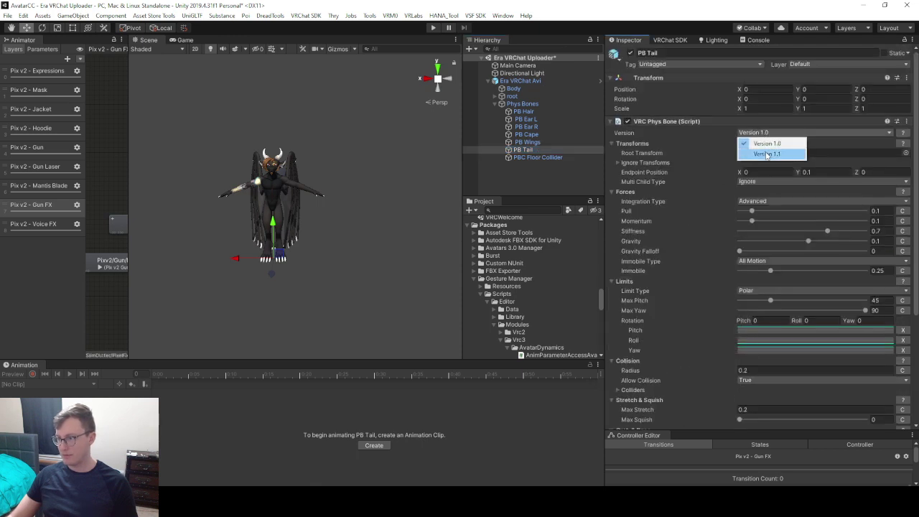
left_click(762, 150)
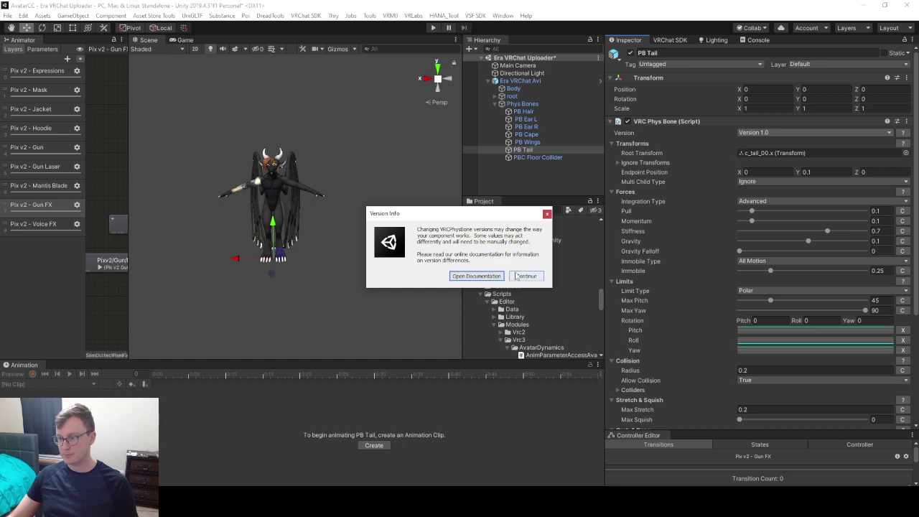
left_click(531, 276)
Step: Set the tail's Stretch Motion and Max Squish both to 0.1
scroll(717, 335, "down", 5)
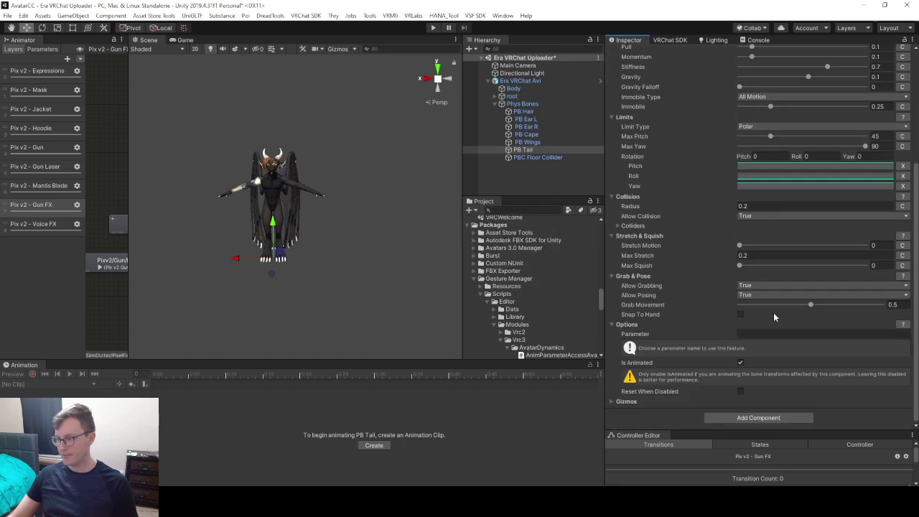
left_click(878, 244)
type("0.1")
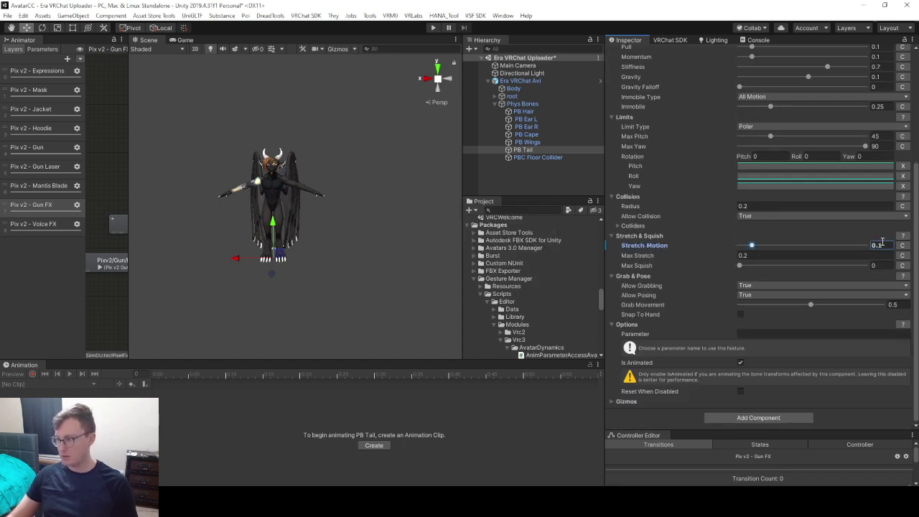
key("Return")
left_click(877, 265)
type("0.1")
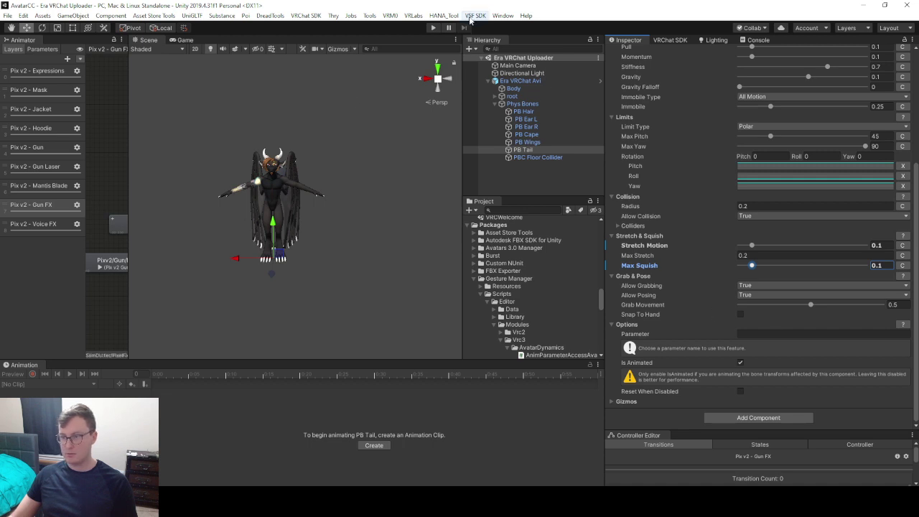
Step: Enter Play mode and drag Era VRChat Avi around the Scene view to swing the tail
left_click(434, 28)
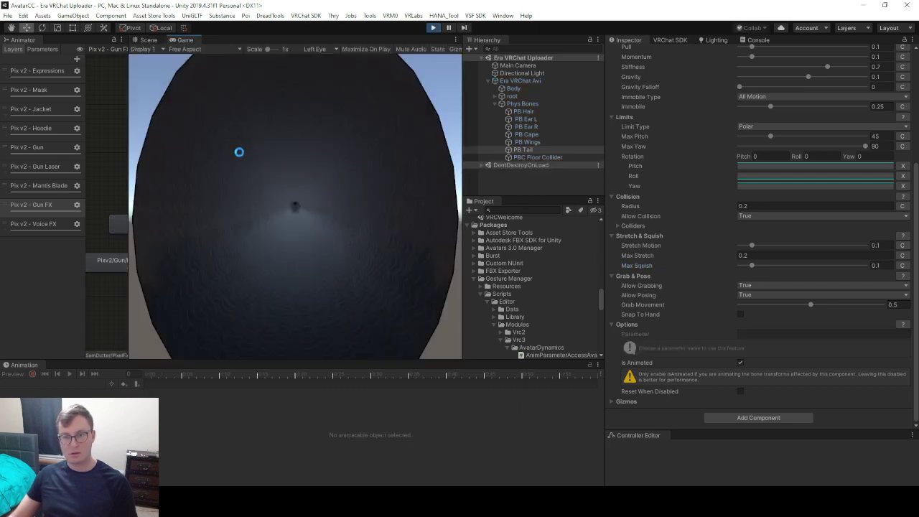
left_click(144, 40)
left_click_drag(237, 179, 289, 281, "alt")
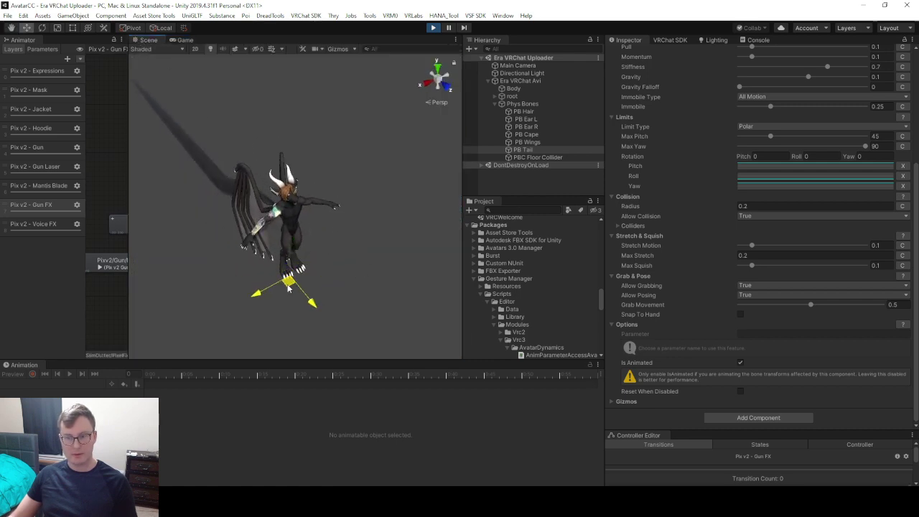
left_click(297, 269)
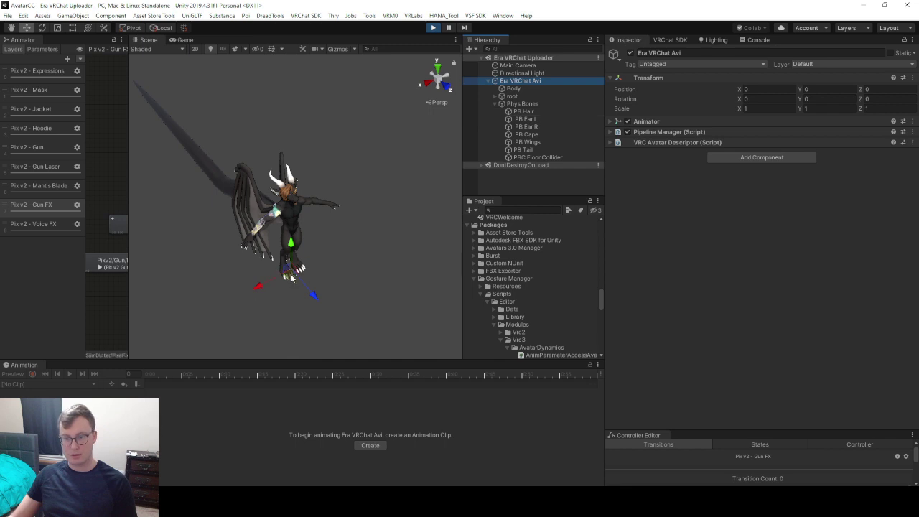
left_click_drag(290, 272, 278, 256)
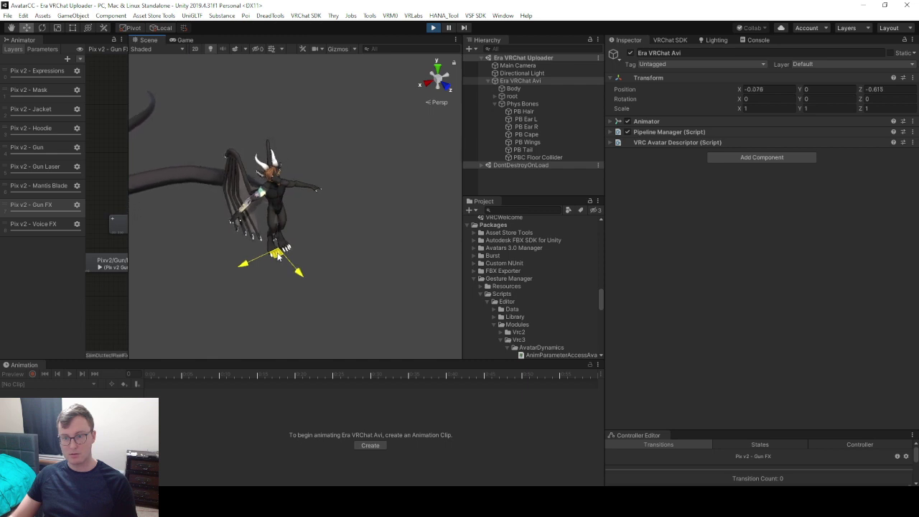
left_click_drag(429, 289, 302, 134)
left_click_drag(266, 209, 302, 273)
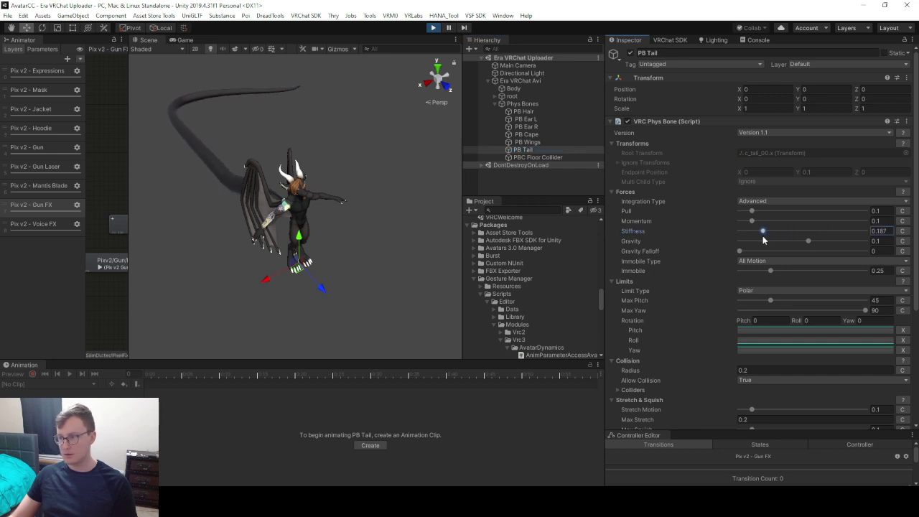
Step: Lower PB Tail's Stiffness to 0.127 and move the avatar to watch the tail
left_click_drag(762, 236, 755, 235)
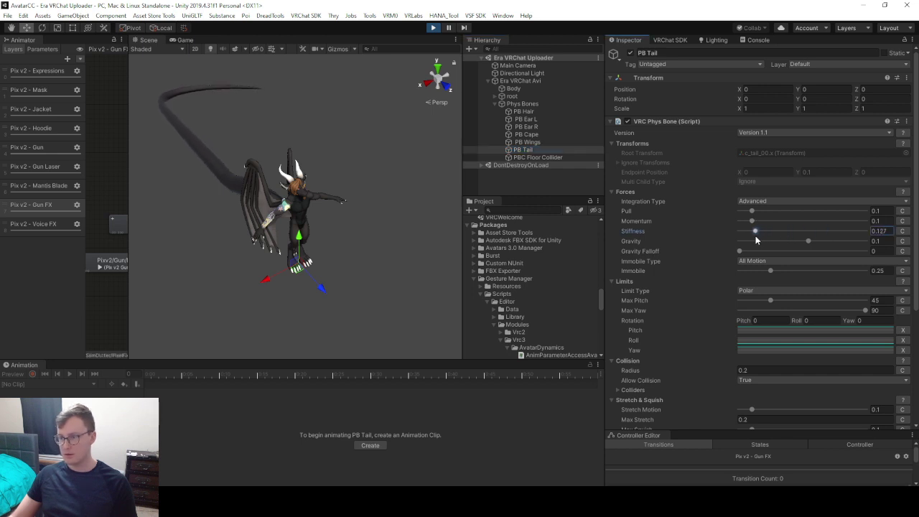
left_click(520, 81)
left_click_drag(297, 269, 305, 210)
mouse_move(355, 229)
left_mouse_down()
mouse_move(275, 209)
mouse_move(350, 195)
mouse_move(363, 226)
mouse_move(362, 248)
mouse_move(349, 244)
left_mouse_up()
Step: Lower the tail's Immobile to 0.183 and move the avatar again
left_click(516, 150)
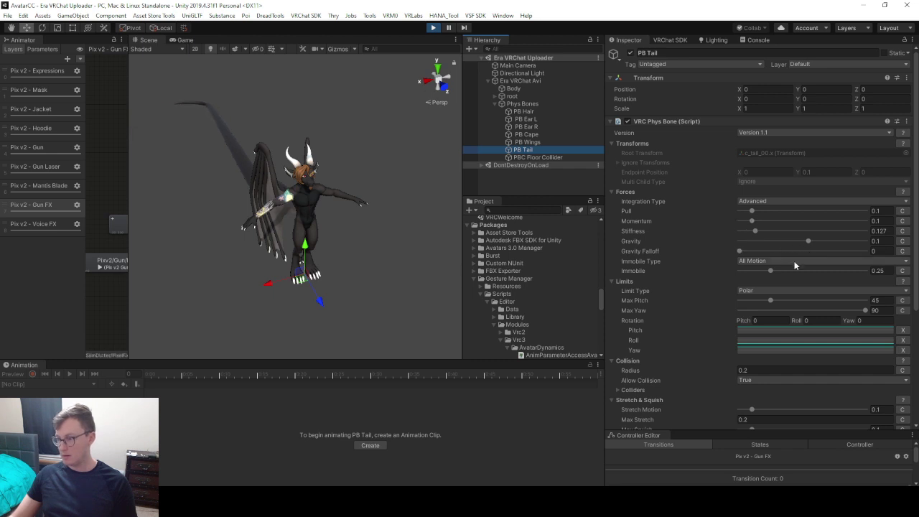
left_click_drag(765, 271, 748, 272)
left_click(513, 81)
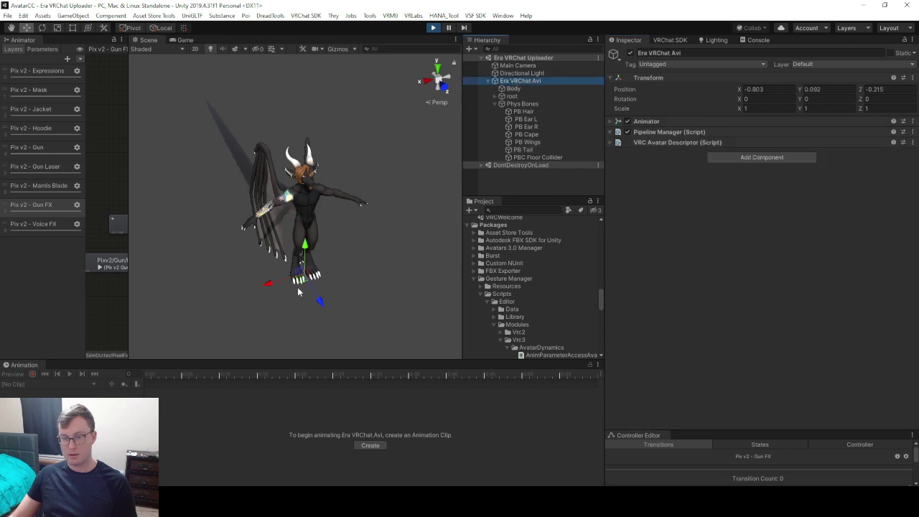
left_click_drag(301, 278, 408, 225)
key("e")
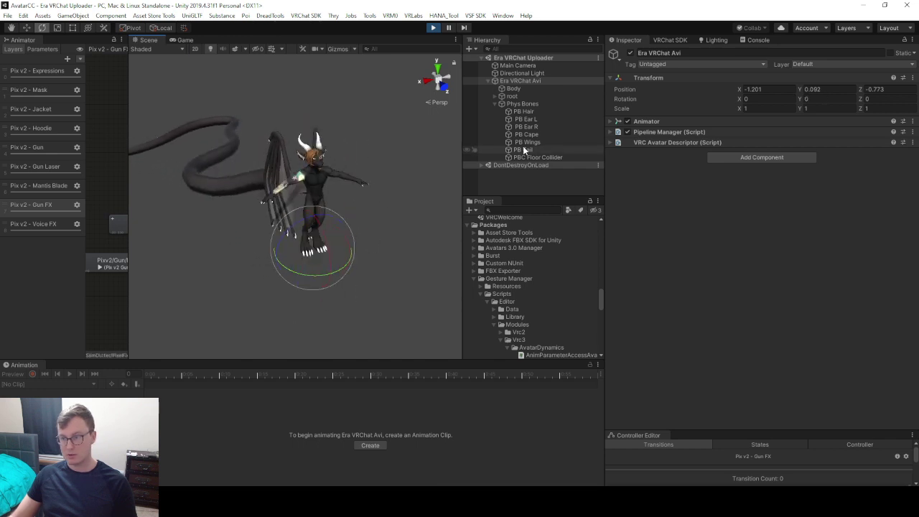
Step: Spin the avatar about its vertical axis while checking the tail PhysBone settings
left_click(522, 149)
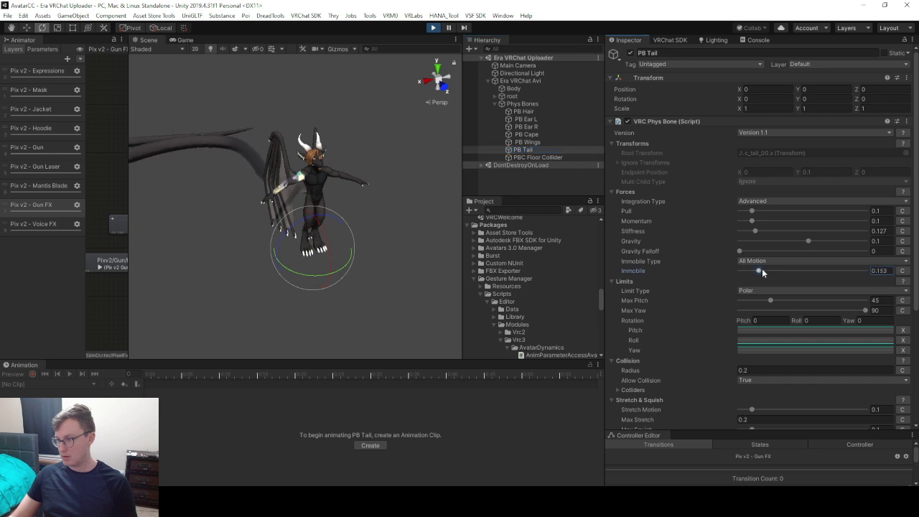
left_click(517, 81)
left_click_drag(310, 289, 351, 307)
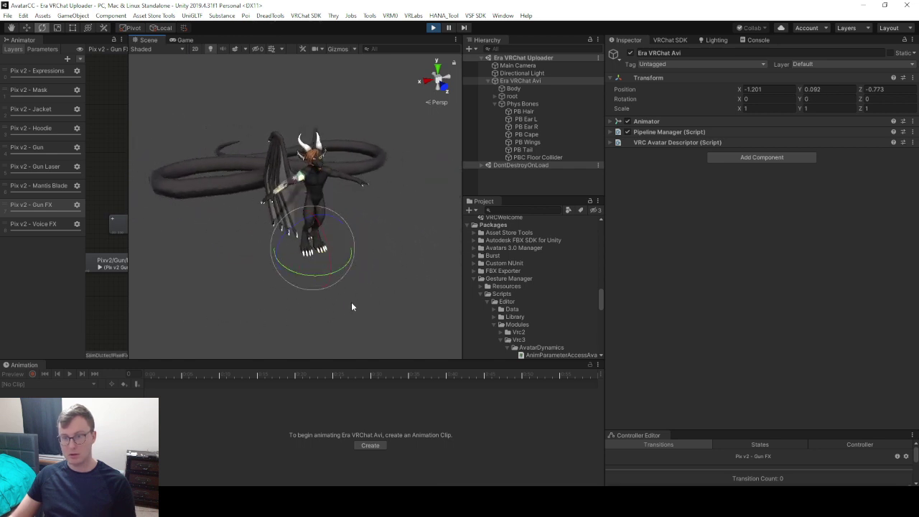
left_click(527, 149)
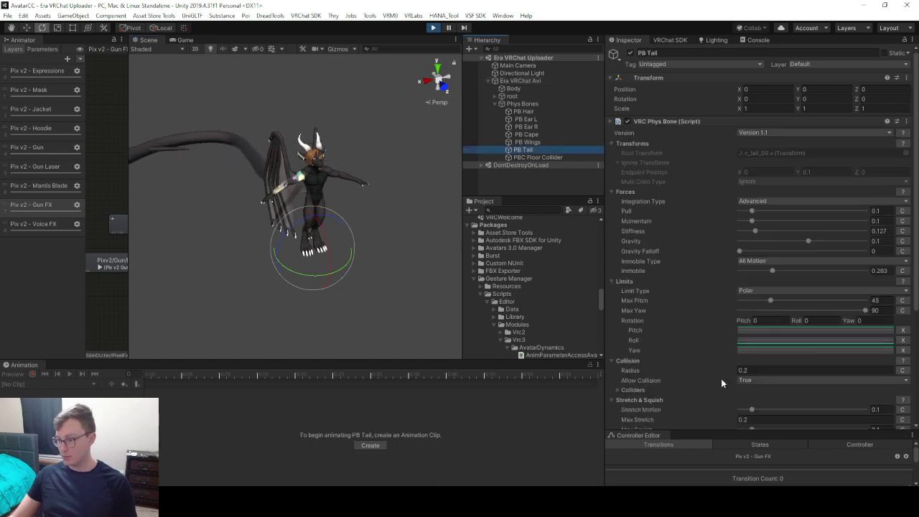
scroll(721, 378, "down", 5)
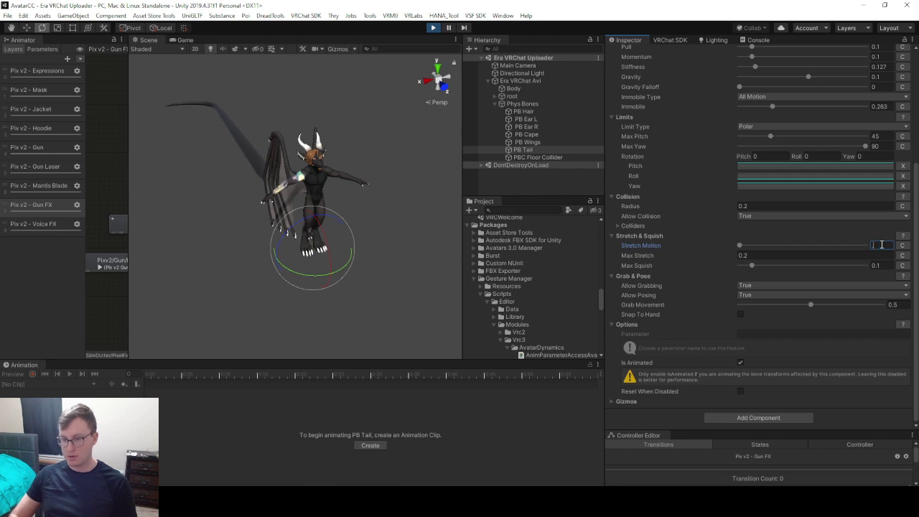
left_click(513, 81)
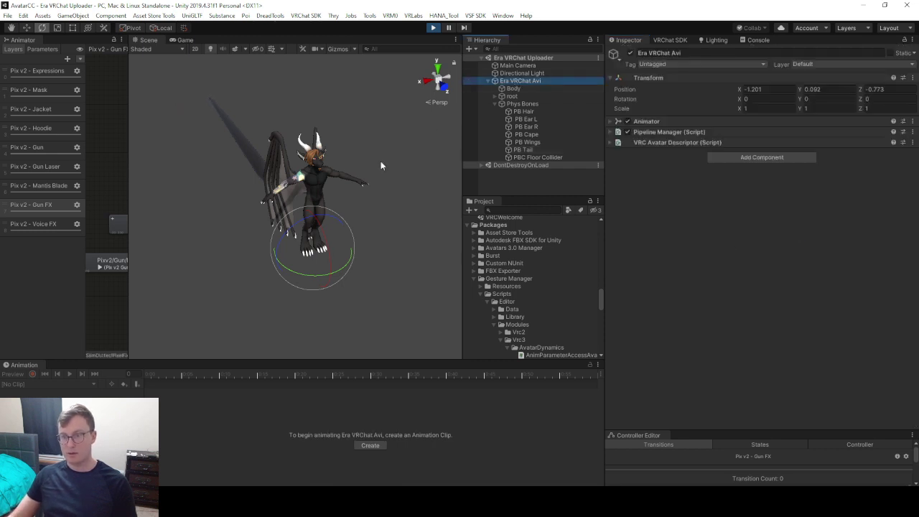
left_click_drag(329, 268, 440, 259)
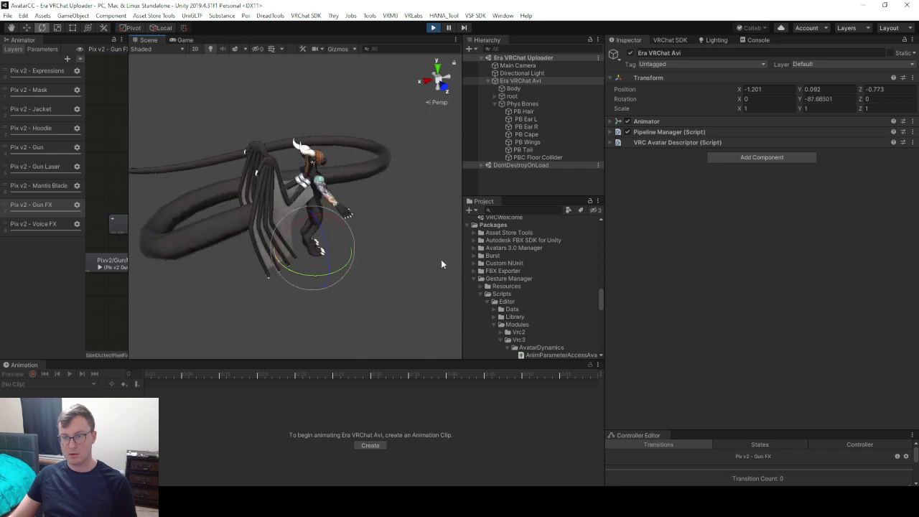
Step: Drop the tail's Immobile and Stiffness to 0 and rotate the avatar to test
left_click(538, 150)
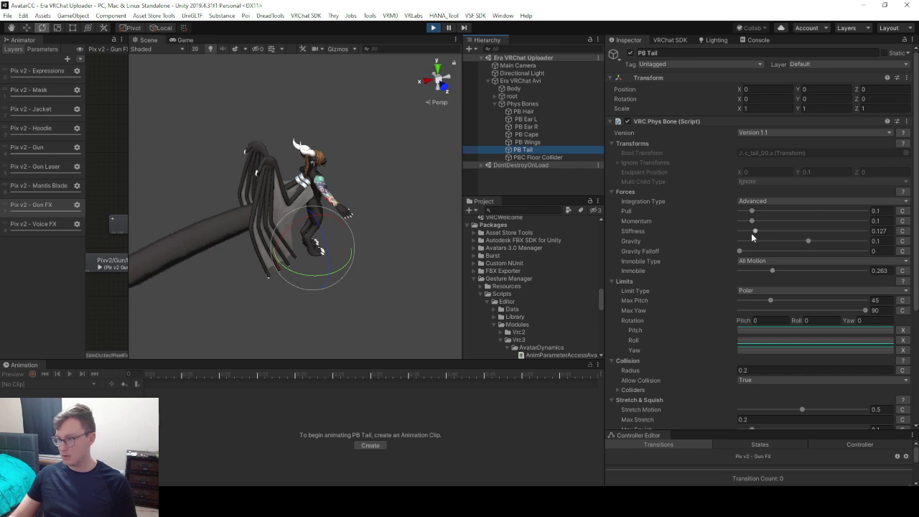
left_click_drag(753, 271, 738, 271)
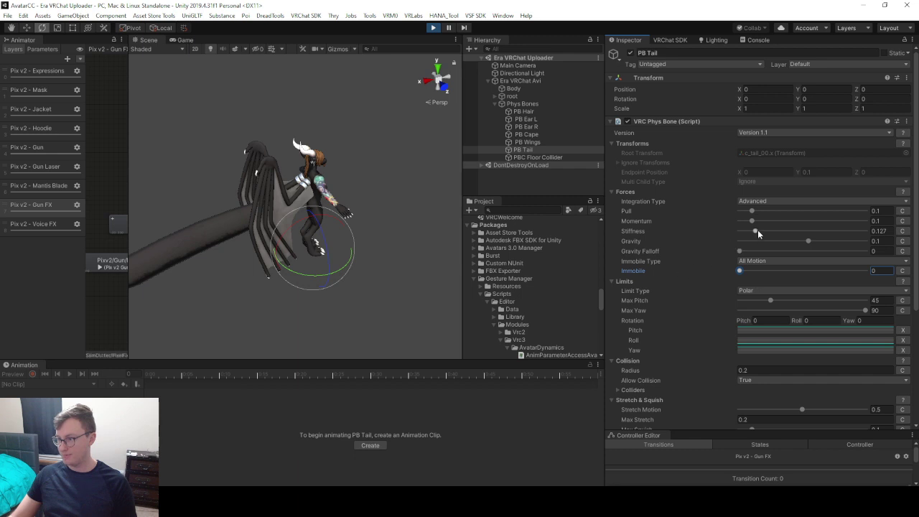
left_click_drag(755, 230, 738, 231)
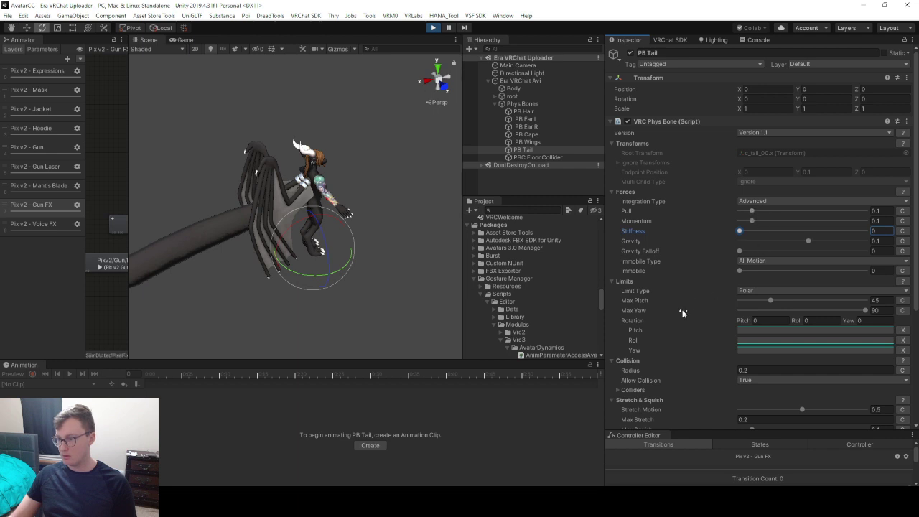
scroll(683, 314, "down", 3)
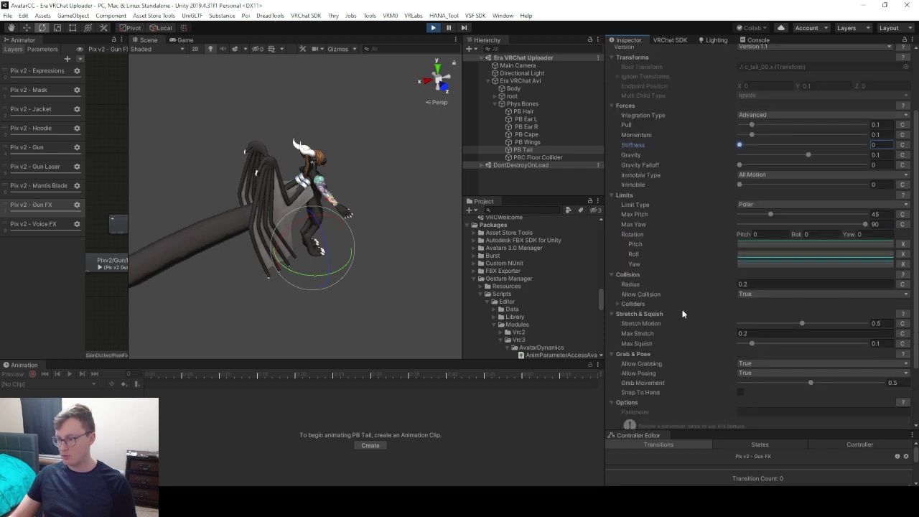
left_click(516, 81)
left_click_drag(346, 269, 343, 330)
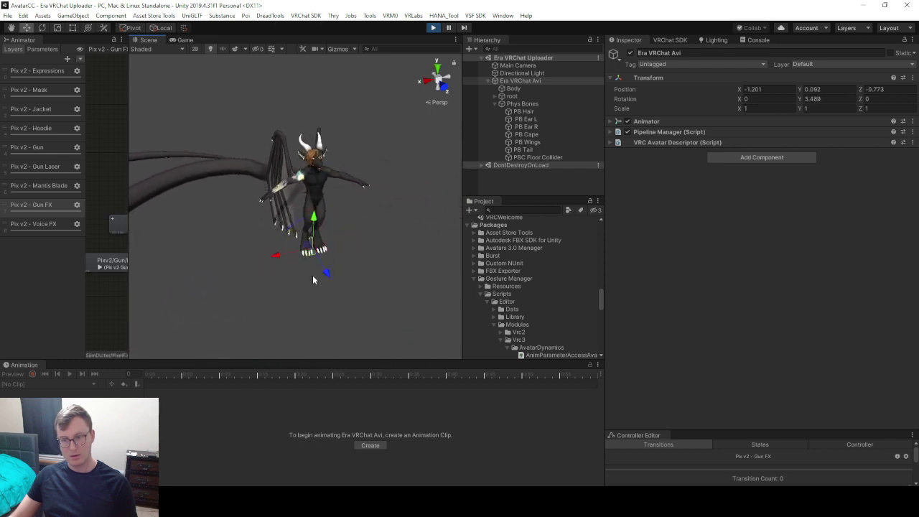
Step: Rotate and slide Era VRChat Avi across the floor, ending near X -0.886, Z -0.713
left_click_drag(310, 260, 283, 158)
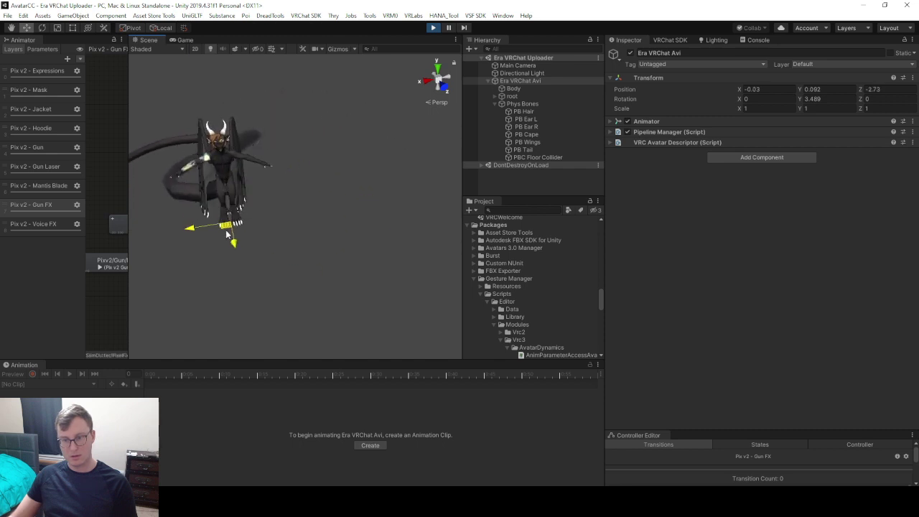
left_click_drag(226, 233, 311, 241)
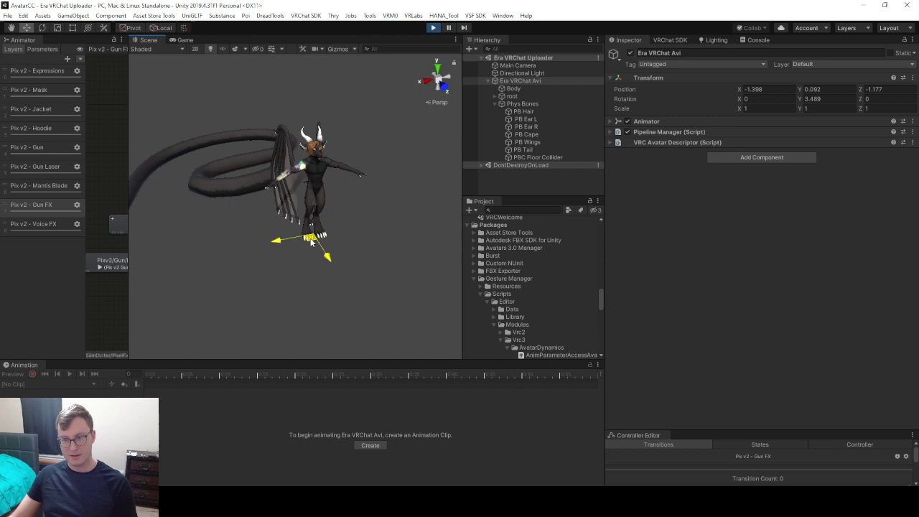
left_click(539, 149)
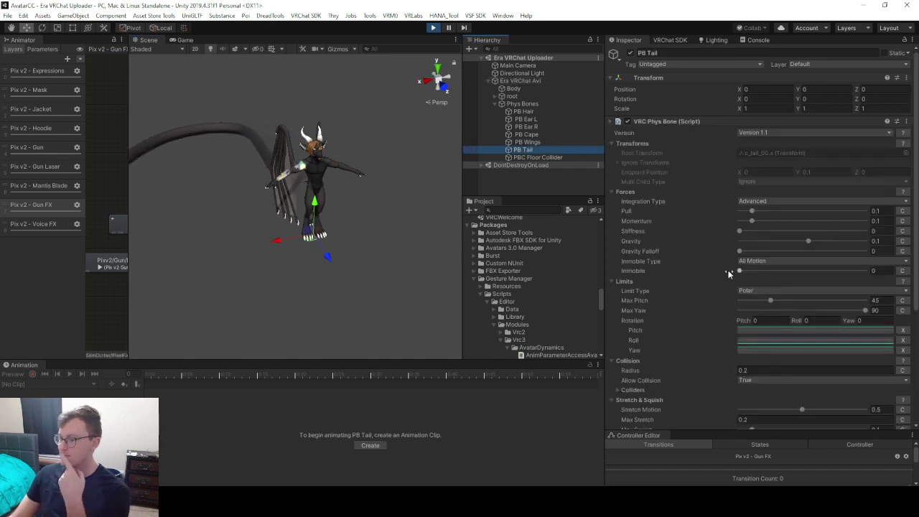
scroll(728, 273, "down", 3)
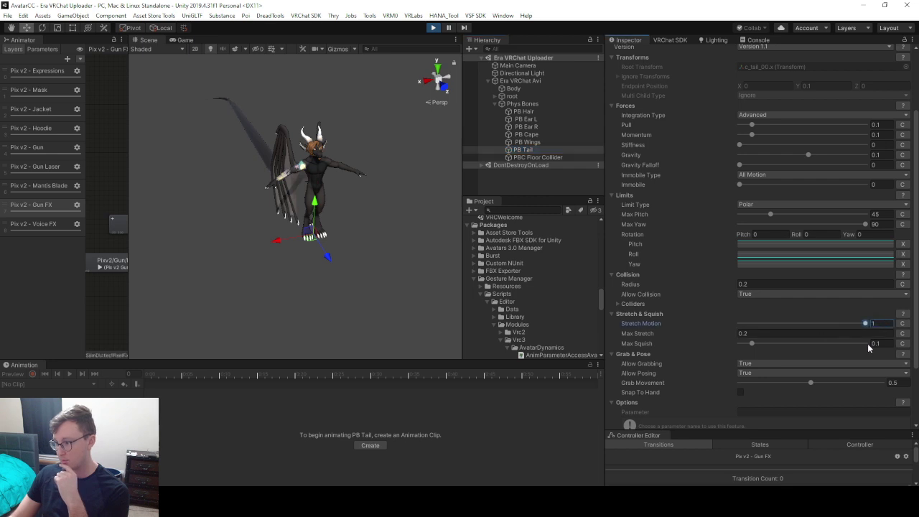
left_click(512, 82)
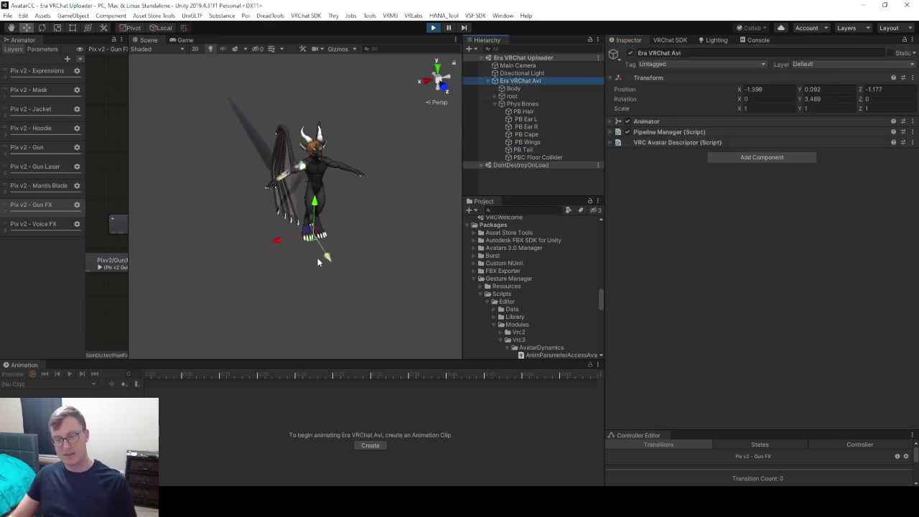
key("e")
left_click_drag(315, 257, 304, 282)
key("w")
key("w")
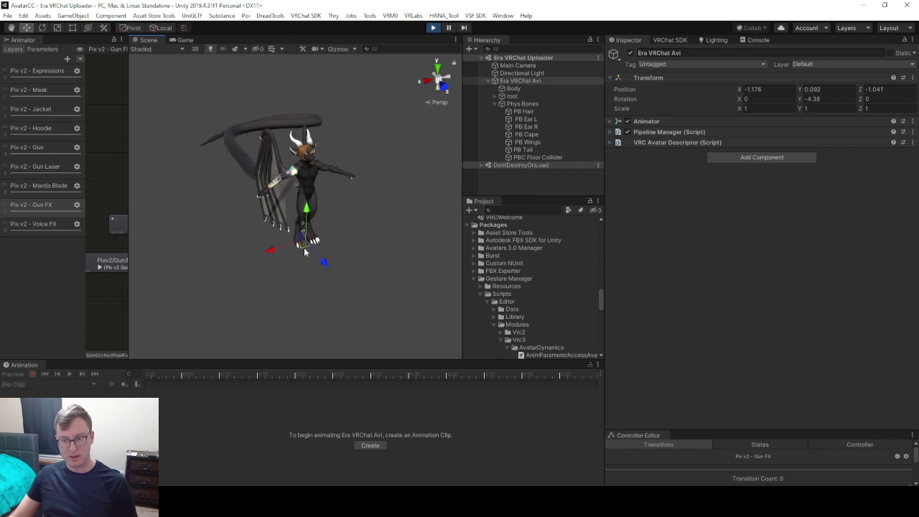
left_click_drag(304, 247, 321, 256)
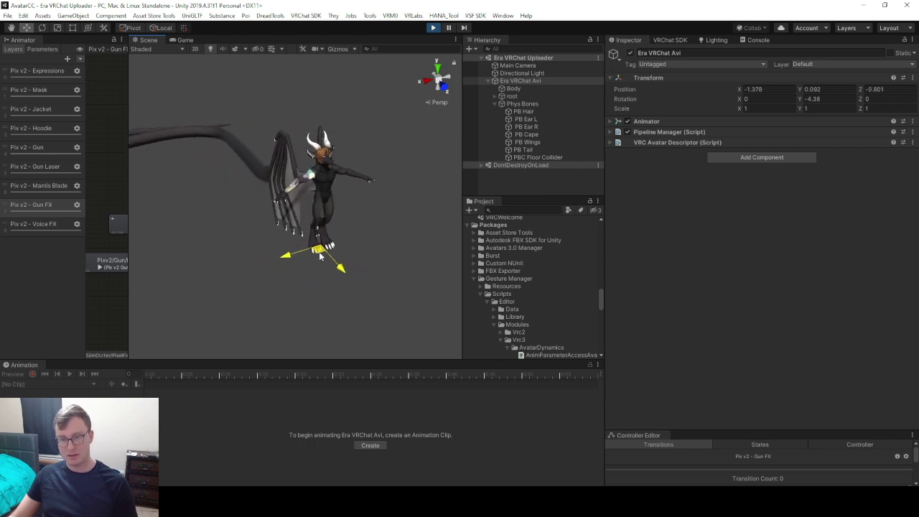
left_click_drag(322, 253, 296, 271)
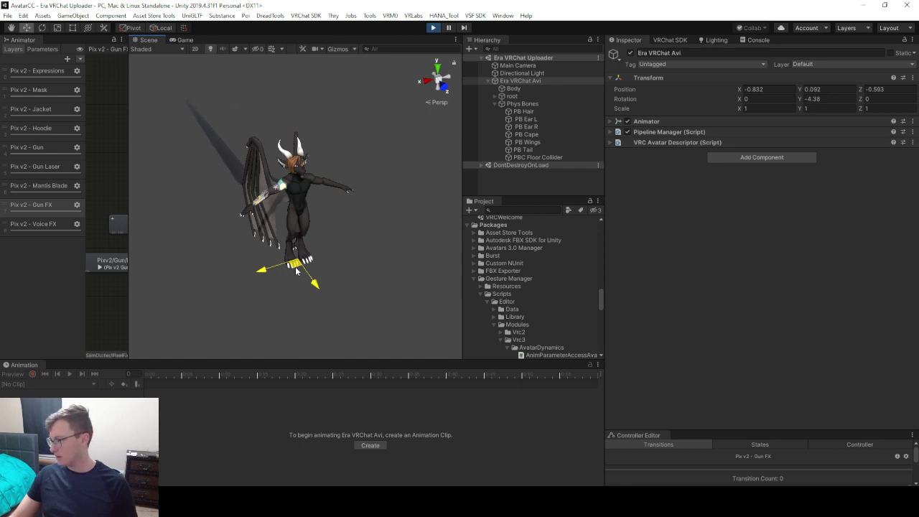
left_click_drag(296, 271, 296, 265)
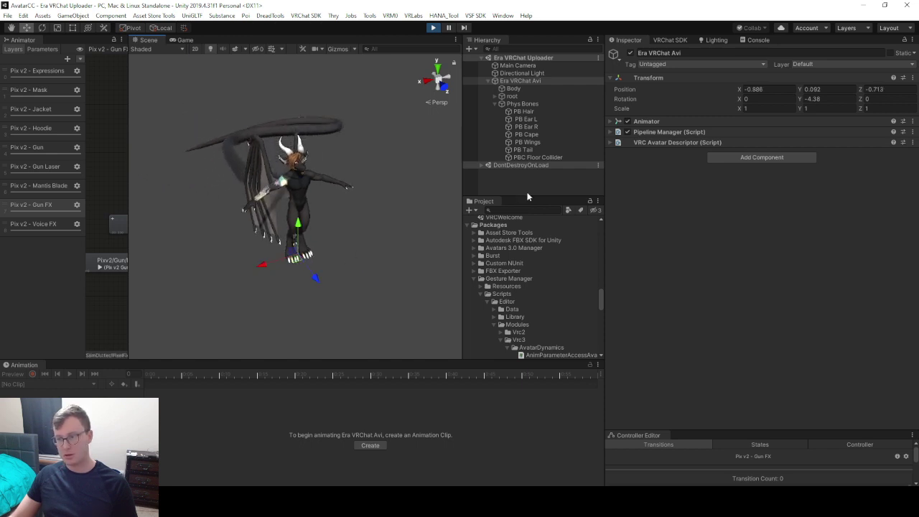
Step: Set PB Tail's Pull to 0 and move the avatar to test the loose tail
left_click(523, 150)
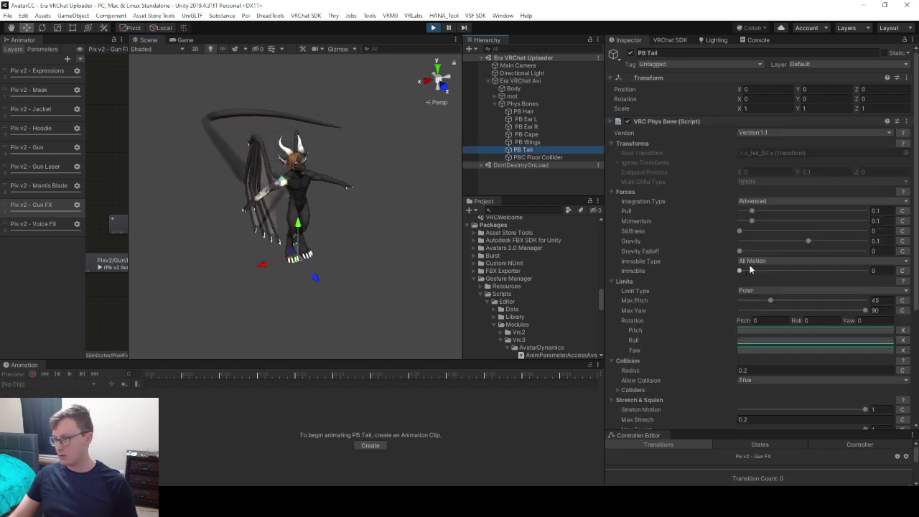
left_click_drag(752, 210, 739, 210)
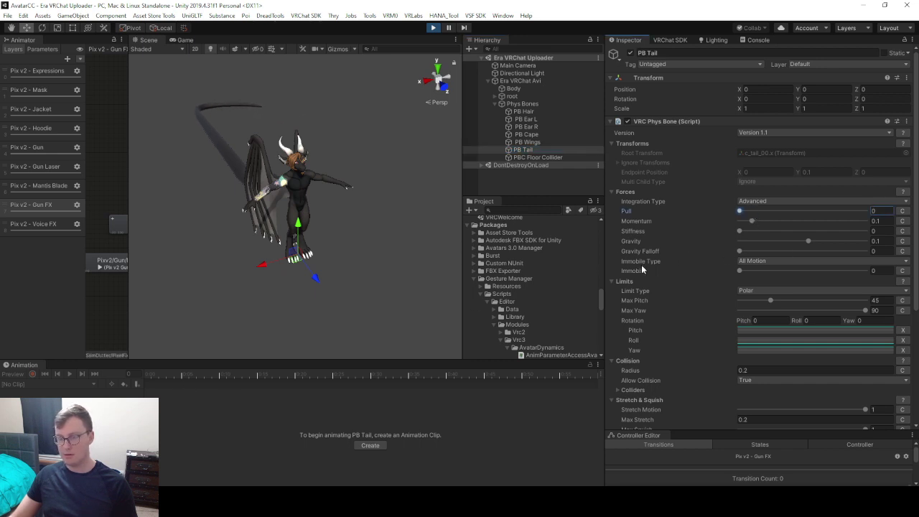
left_click(519, 80)
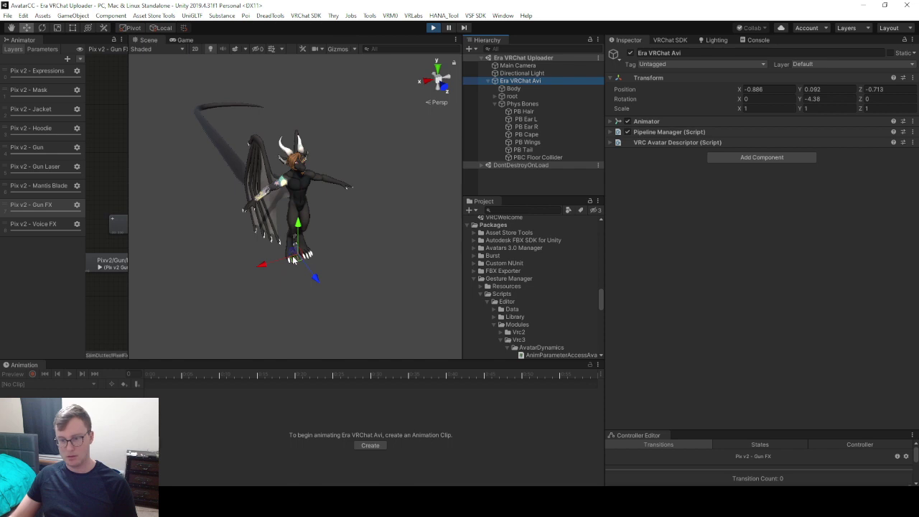
left_click_drag(293, 260, 295, 306)
Step: Rotate and move the avatar across the scene, then return to PB Tail's settings
key("e")
key("w")
left_click_drag(289, 266, 355, 252)
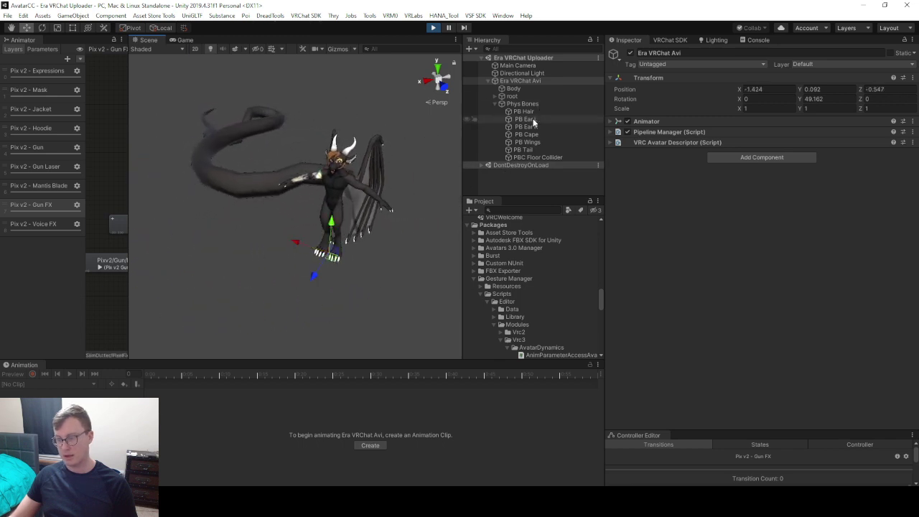
left_click_drag(388, 140, 449, 140, "alt")
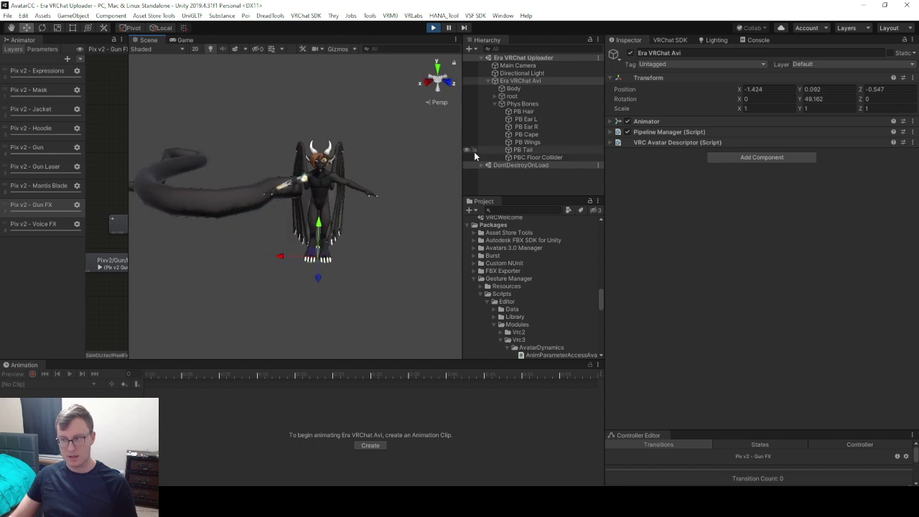
left_click(523, 151)
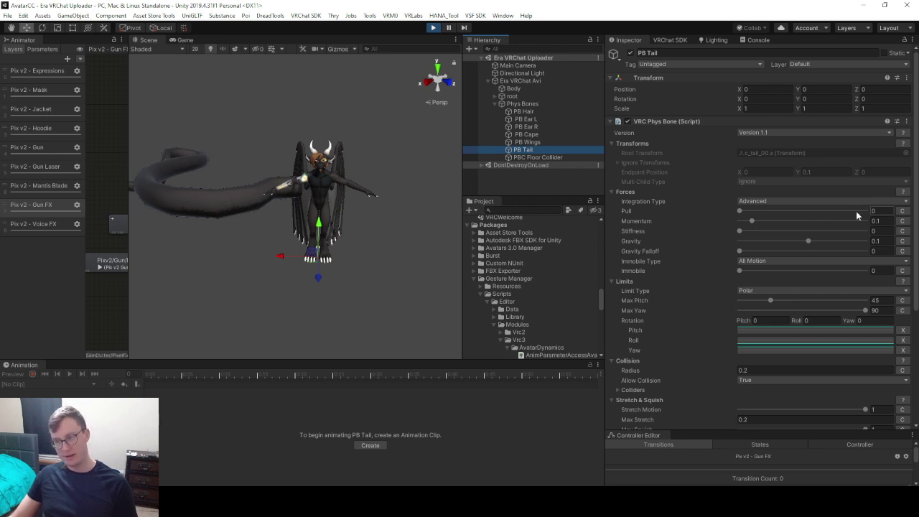
Step: Try a tail Pull of 0.01 and turn the avatar to watch the swing
left_click(884, 210)
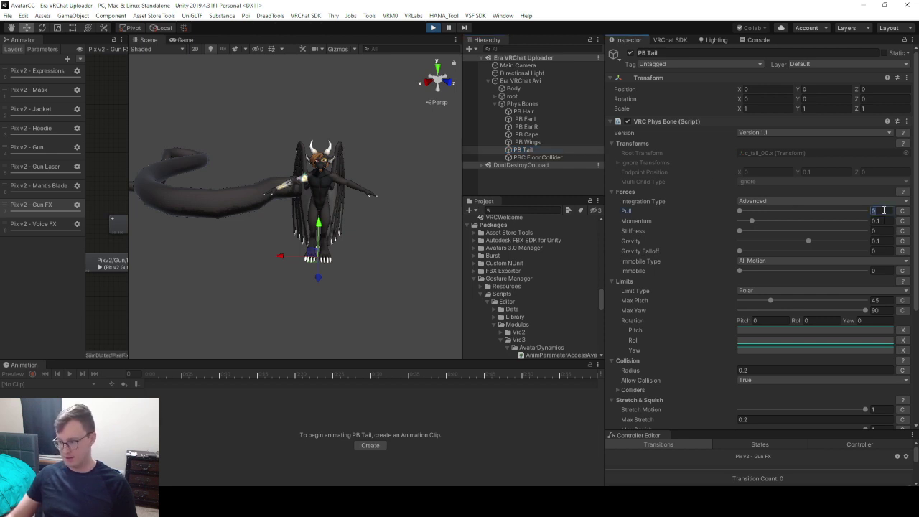
type("0.01")
key("Return")
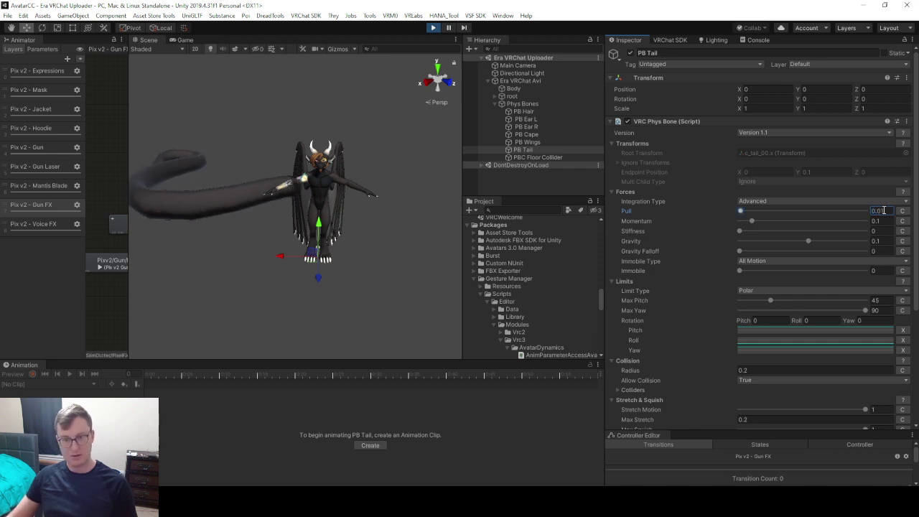
left_click_drag(294, 197, 337, 192, "alt")
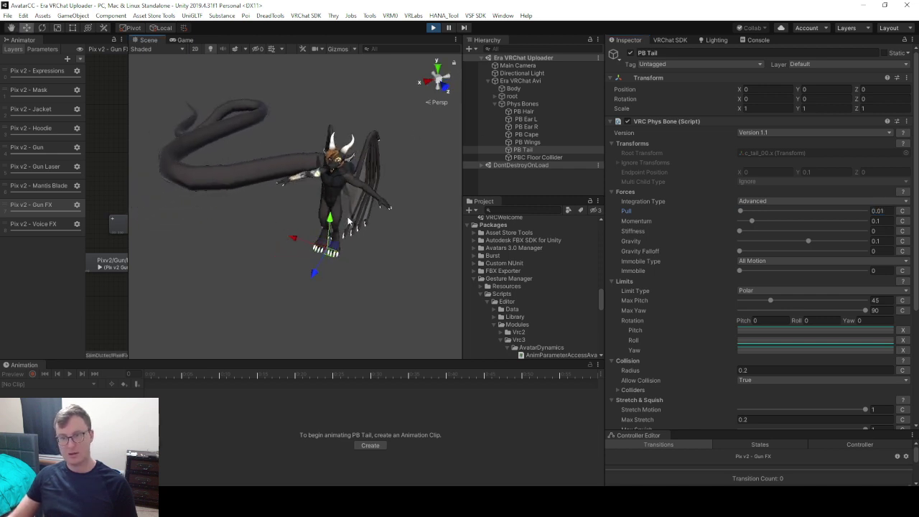
left_click(520, 81)
key("e")
left_click_drag(332, 259, 369, 310)
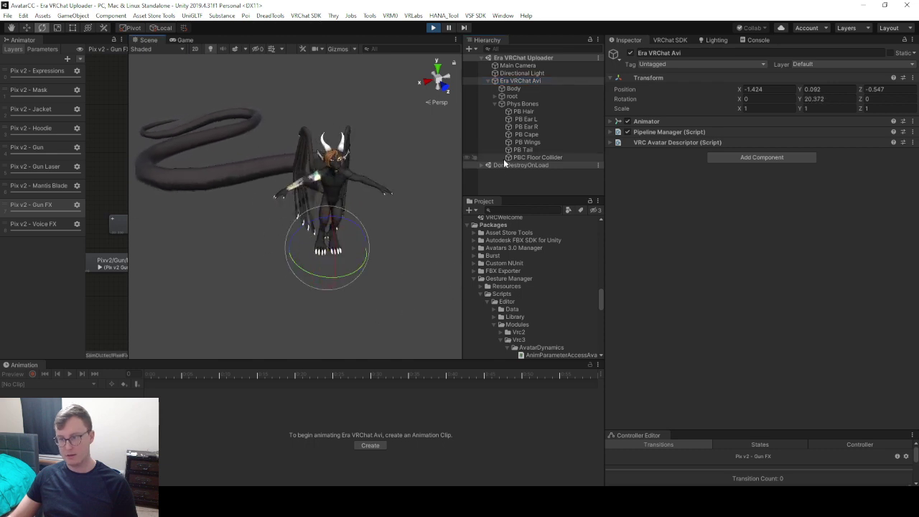
Step: Drag Pull to about 0.294, then set it to 0.1 and turn the avatar again
left_click(524, 150)
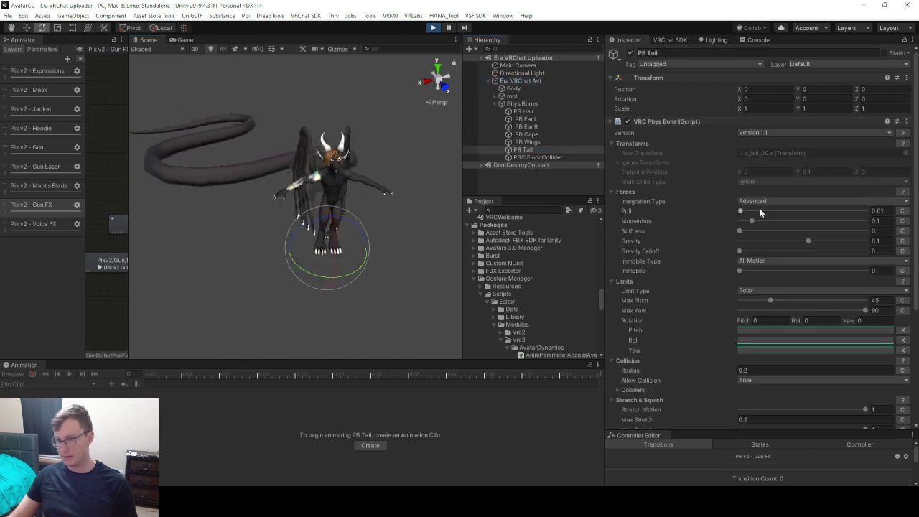
left_click_drag(761, 209, 776, 210)
left_click(881, 211)
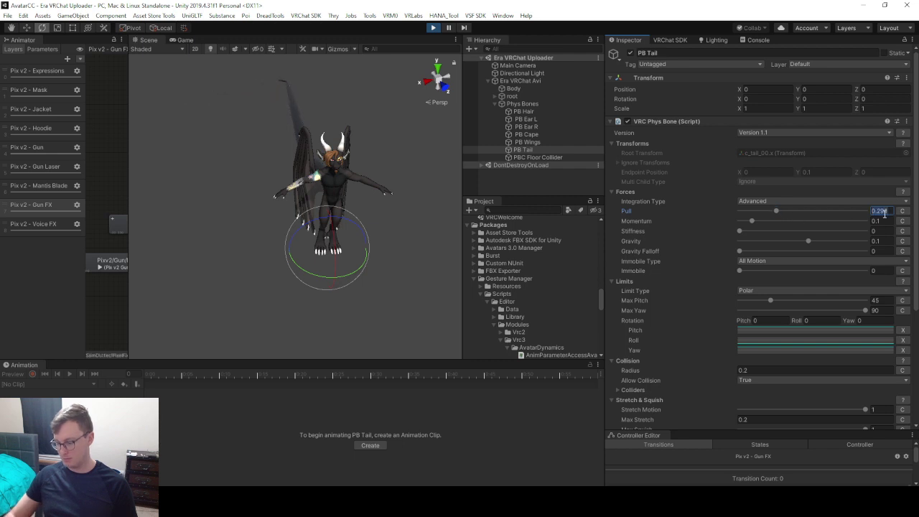
key("BackSpace")
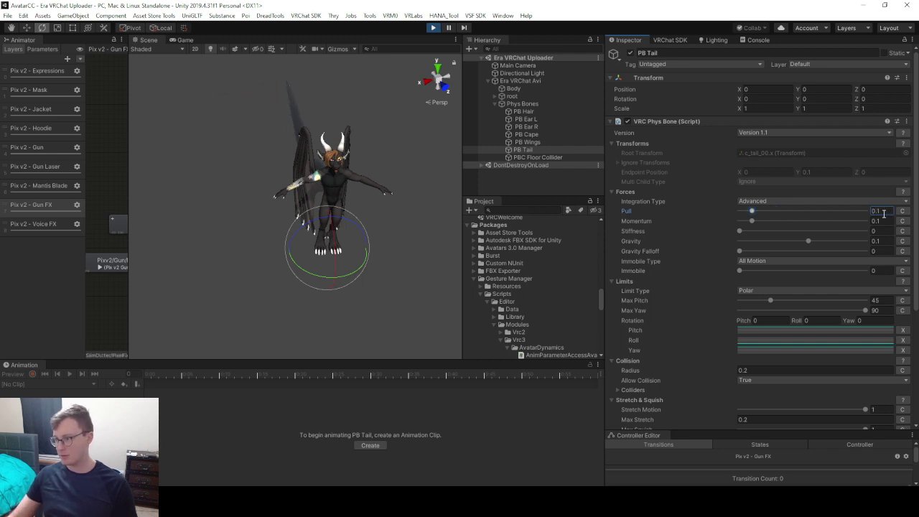
key("Return")
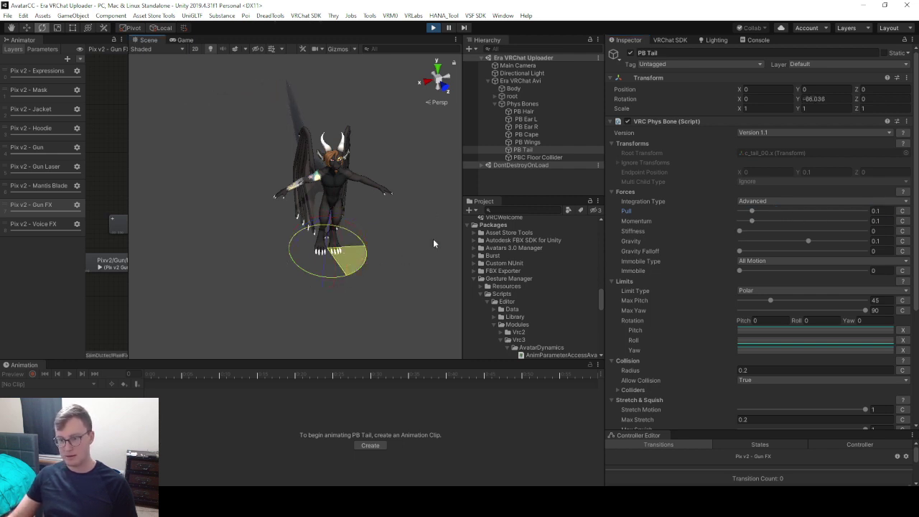
left_click(523, 81)
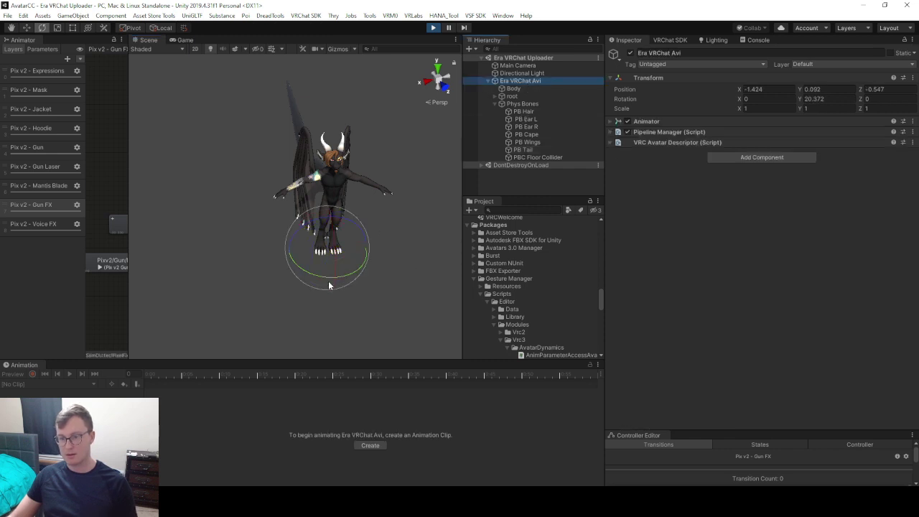
left_click_drag(364, 267, 337, 298)
Step: Reselect PB Tail and scroll down to its Stretch & Squish settings
left_click(528, 150)
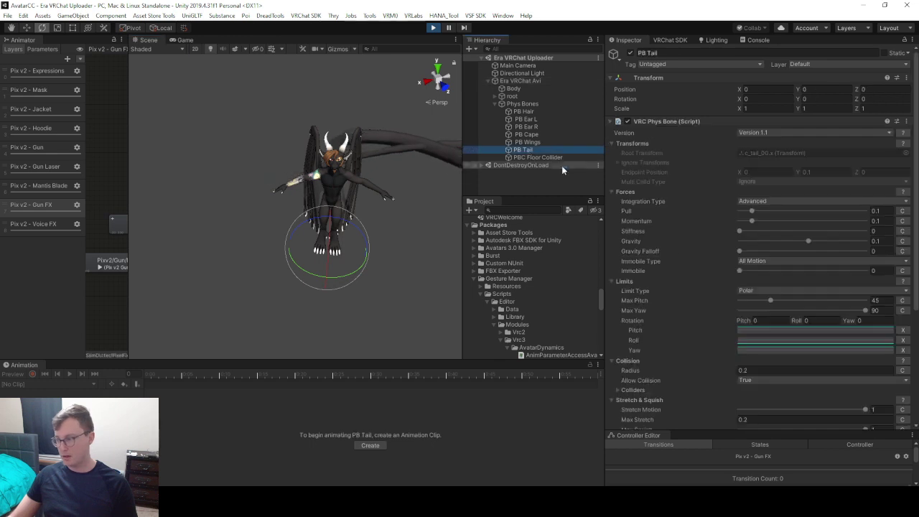
scroll(704, 326, "down", 5)
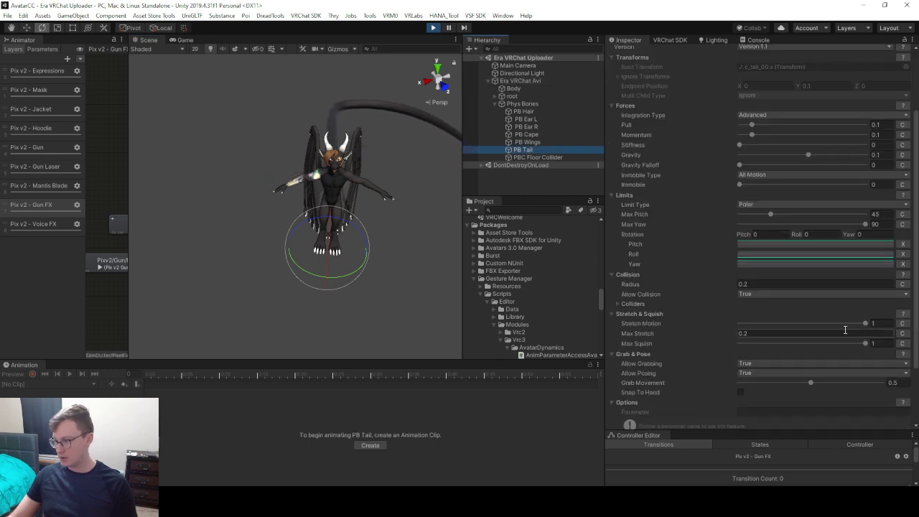
left_click(902, 317)
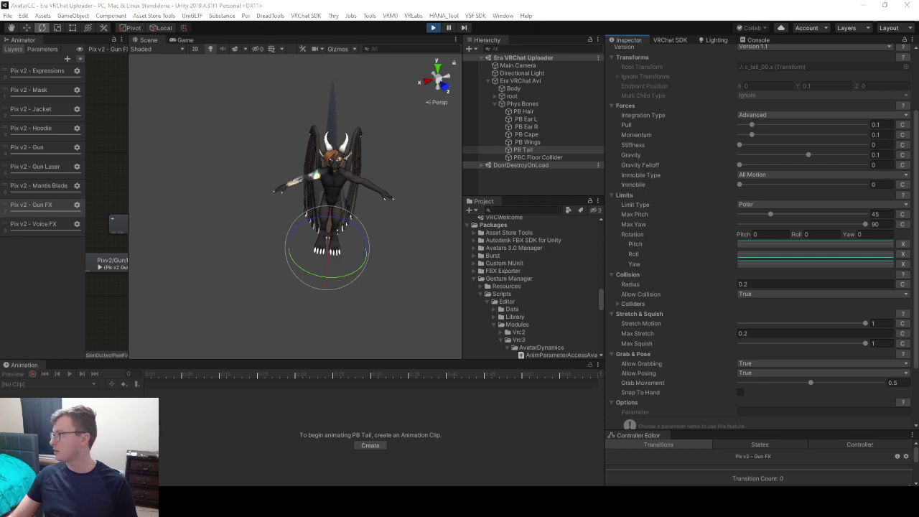
key("alt+Tab")
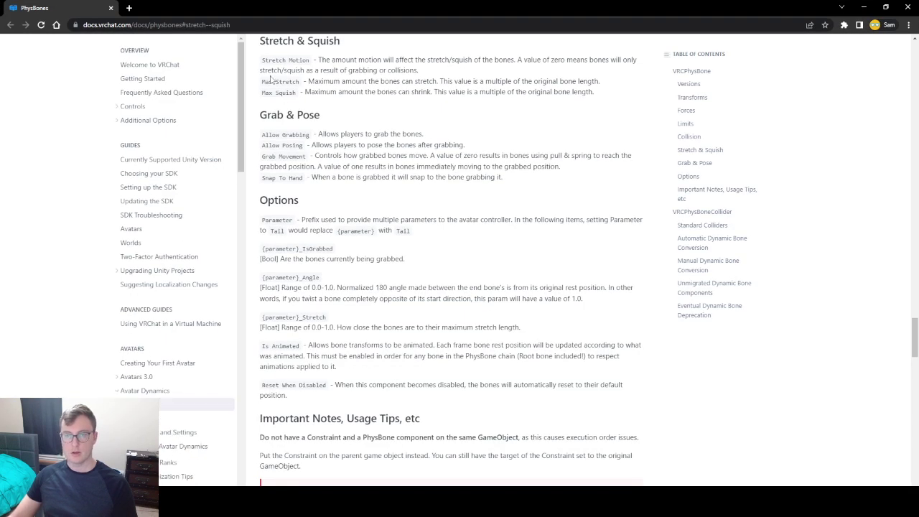
left_click_drag(339, 59, 637, 60)
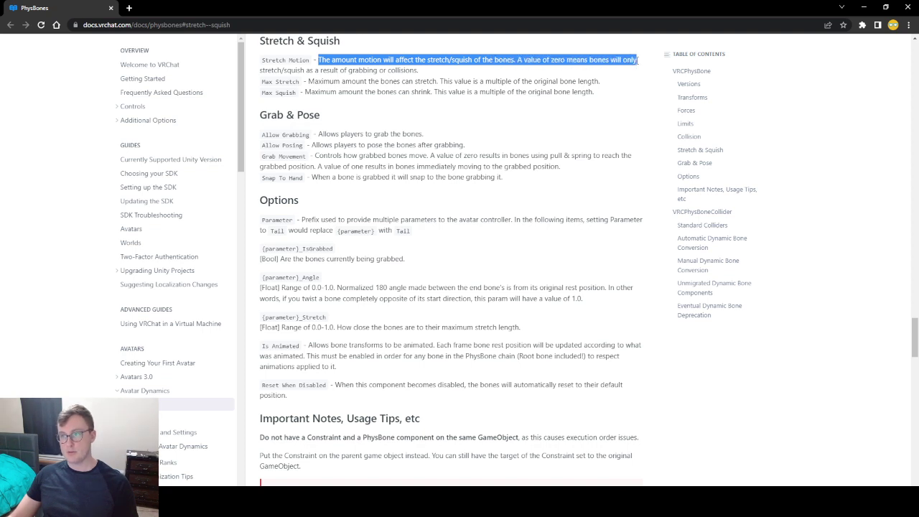
left_click(320, 72)
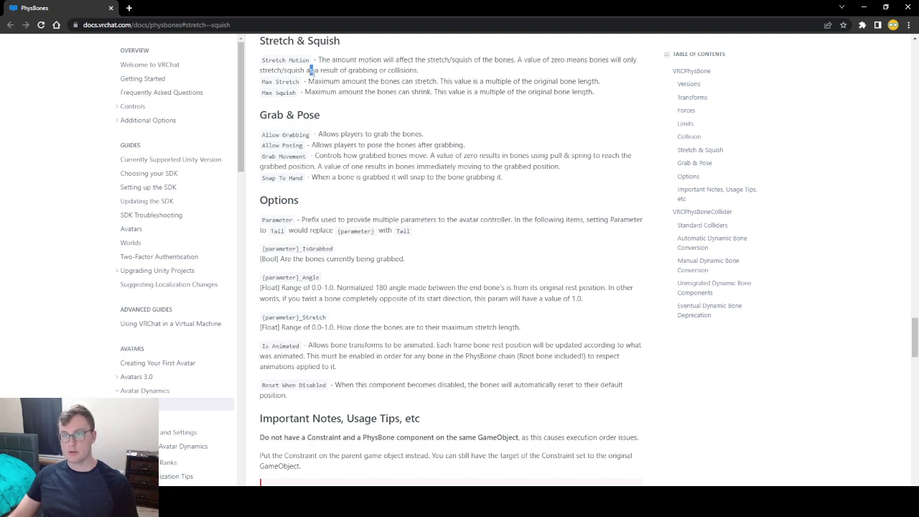
left_click(444, 71)
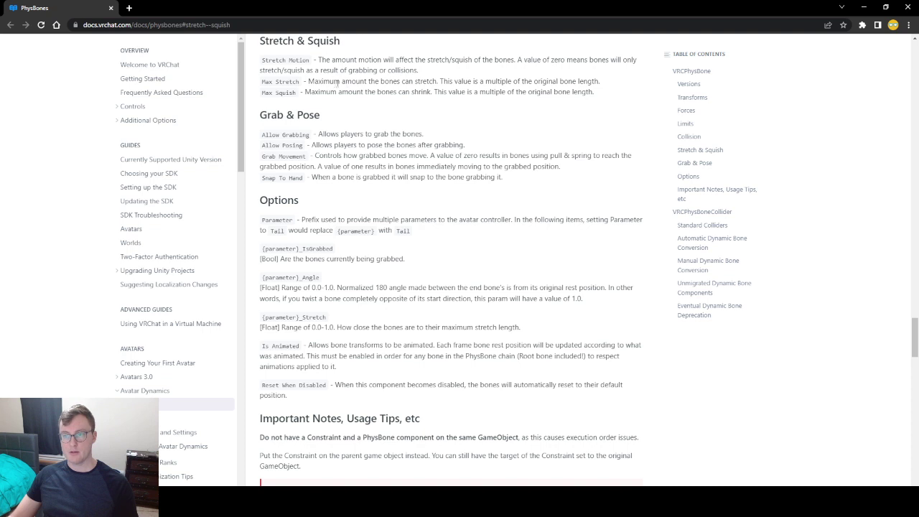
left_click_drag(334, 82, 597, 91)
left_click(483, 84)
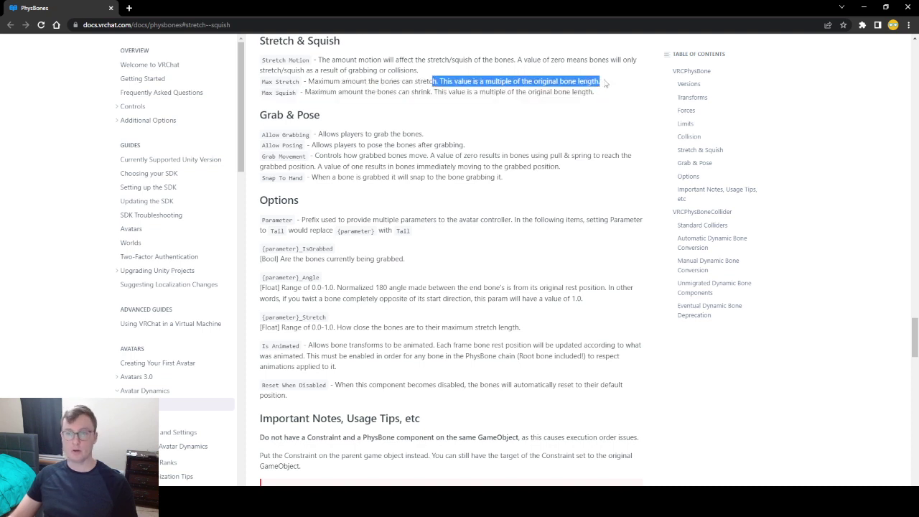
left_click(625, 81)
key("alt+Tab")
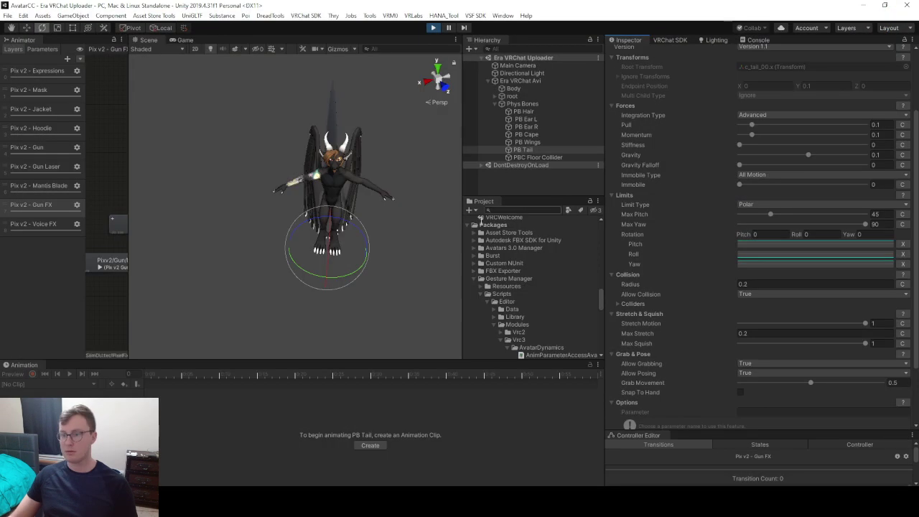
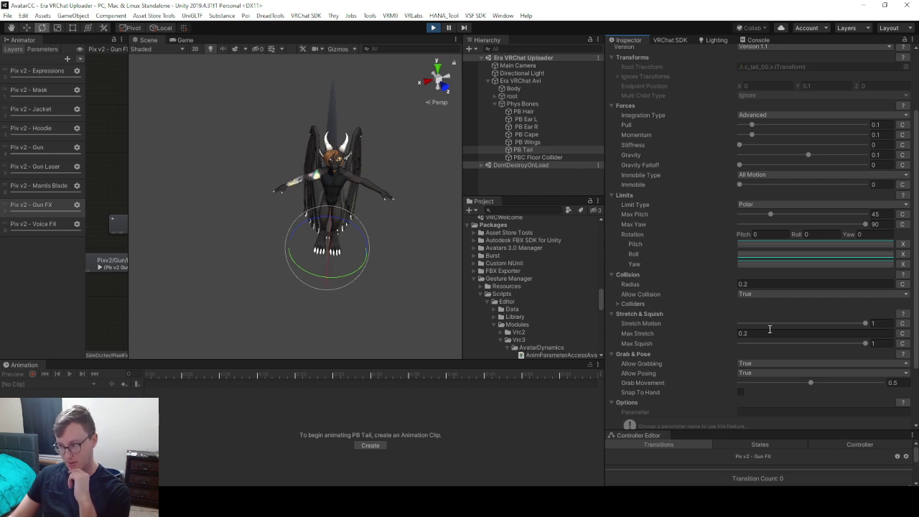
Step: Check the Stretch & Squish documentation, then set PB Tail's Max Stretch to 2
left_click(904, 315)
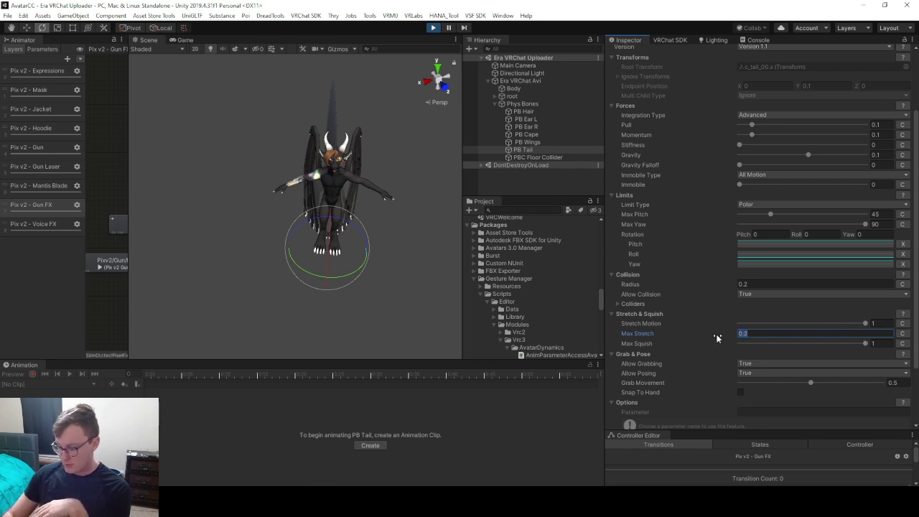
type("2")
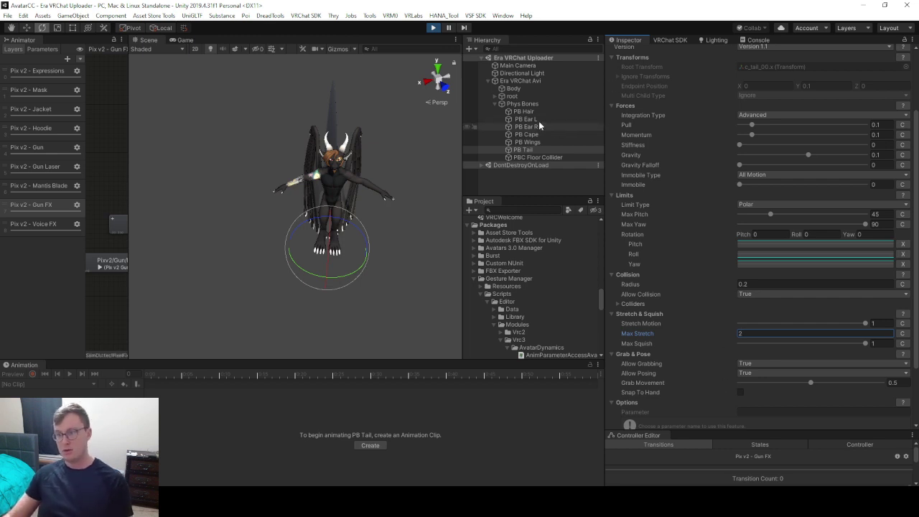
left_click(526, 82)
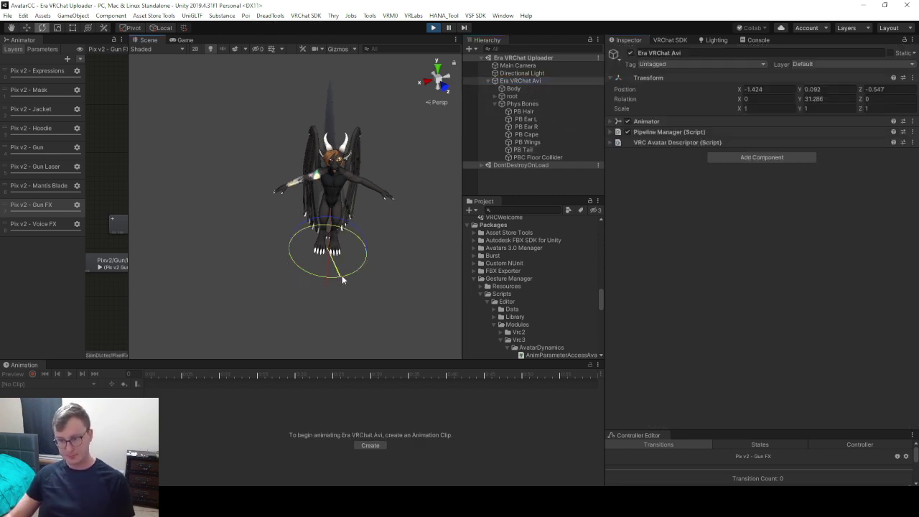
Step: Spin Era VRChat Avi back and forth around its Y axis to watch the stretched tail swing
left_click_drag(341, 274, 307, 294)
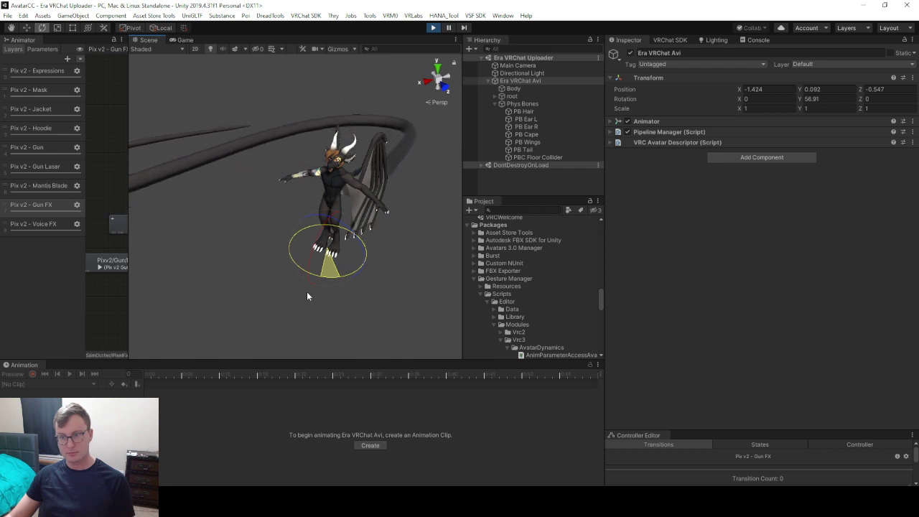
left_click_drag(306, 292, 454, 235)
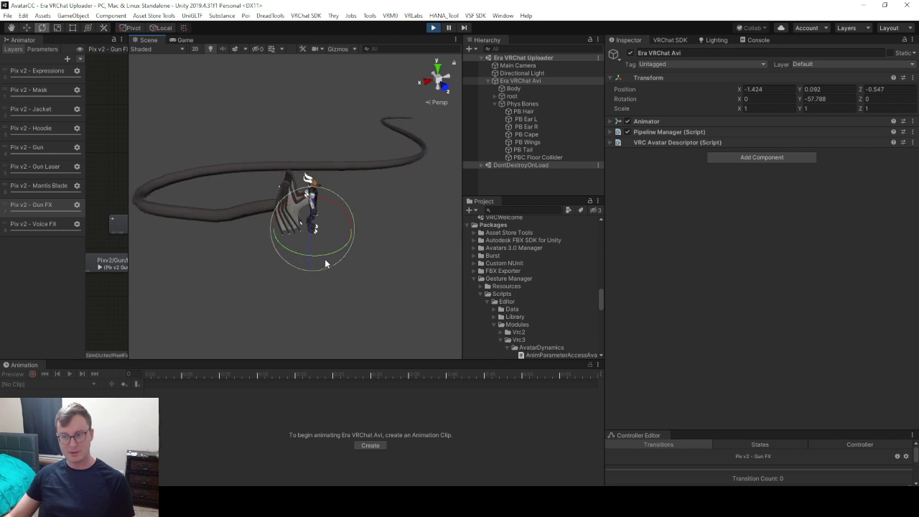
left_click_drag(326, 253, 165, 346)
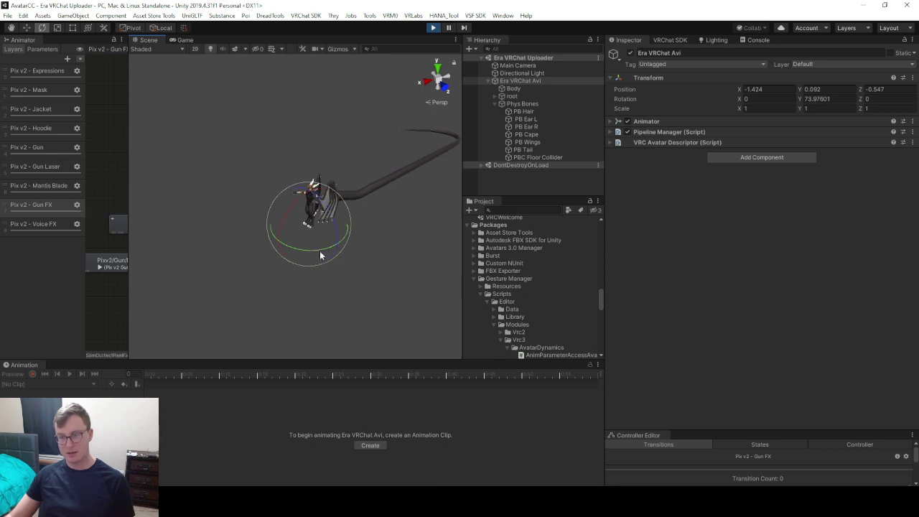
left_click_drag(294, 244, 655, 206)
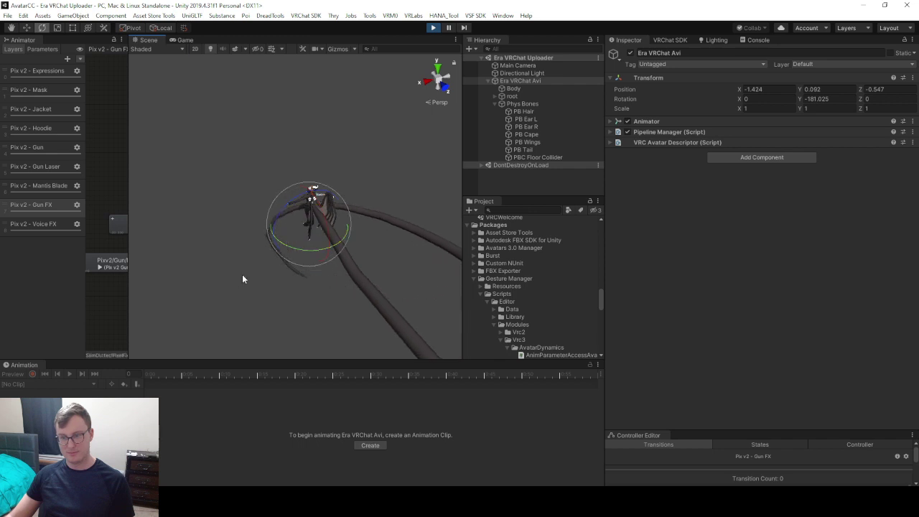
left_click(547, 149)
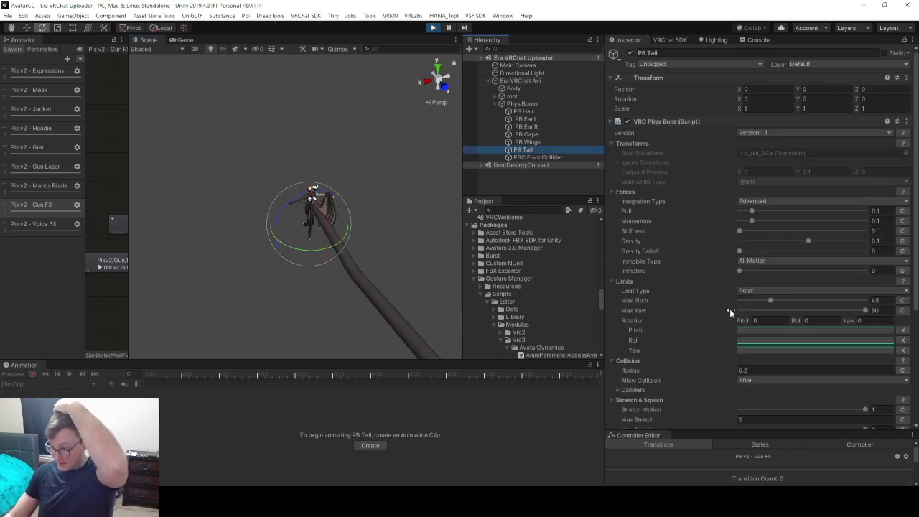
Step: Set PB Tail's Max Stretch to 1, nudge Momentum higher, and rotate the avatar to test
scroll(729, 309, "down", 5)
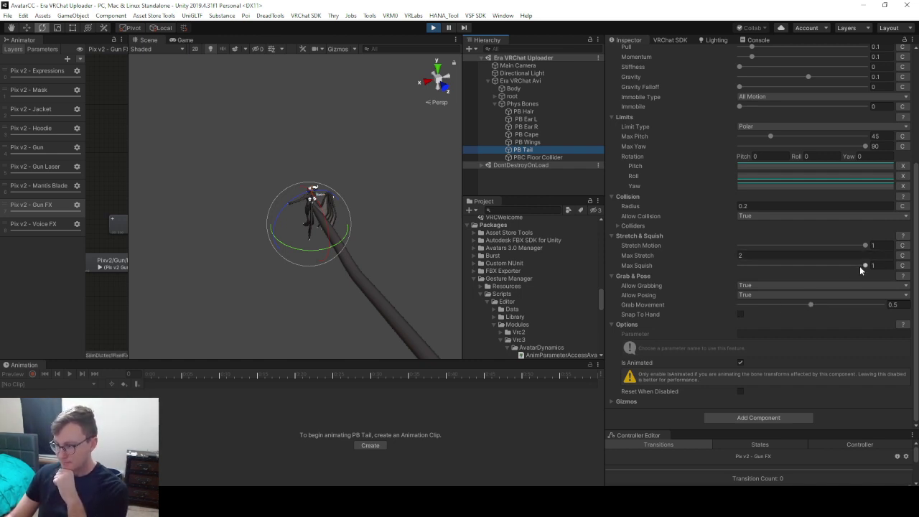
left_click(835, 254)
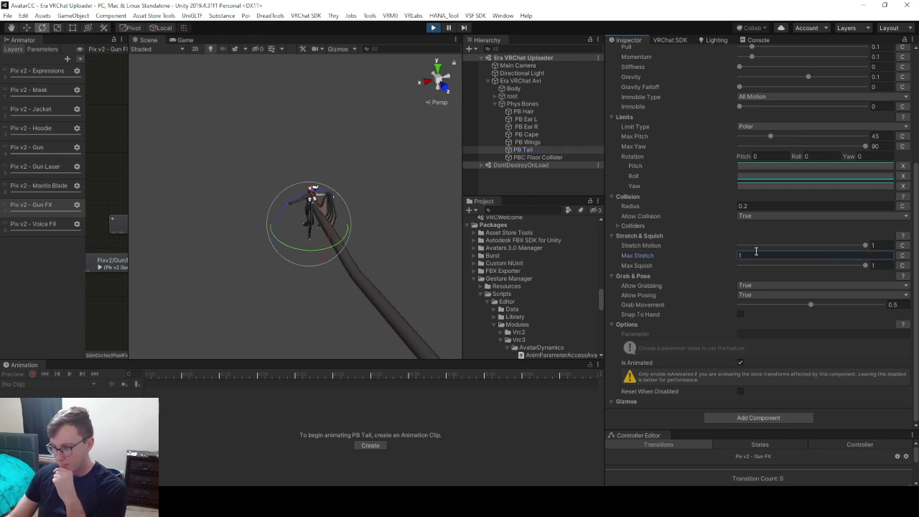
scroll(687, 243, "up", 3)
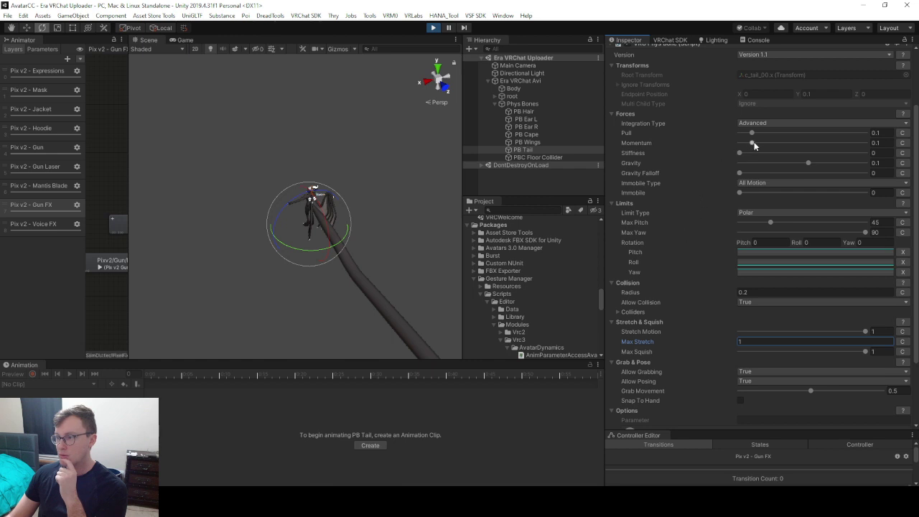
left_click_drag(754, 146, 775, 146)
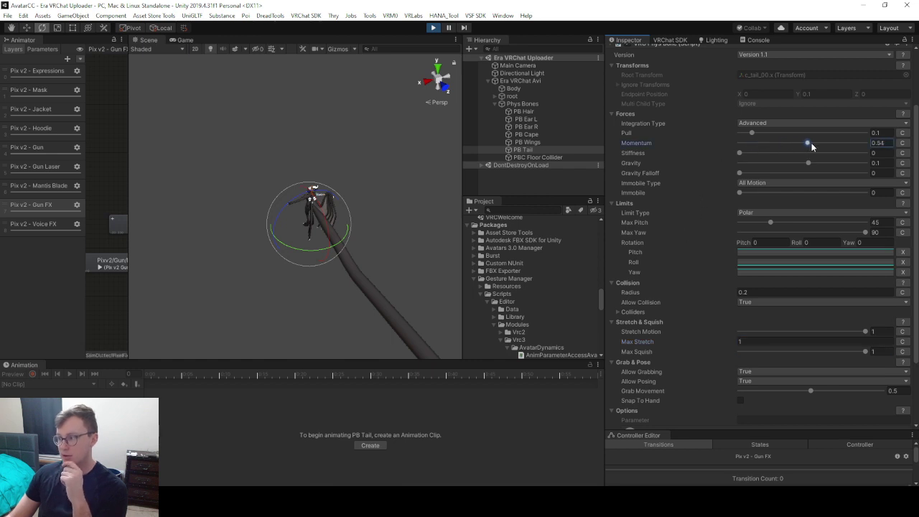
left_click(518, 80)
left_click_drag(313, 250, 318, 292)
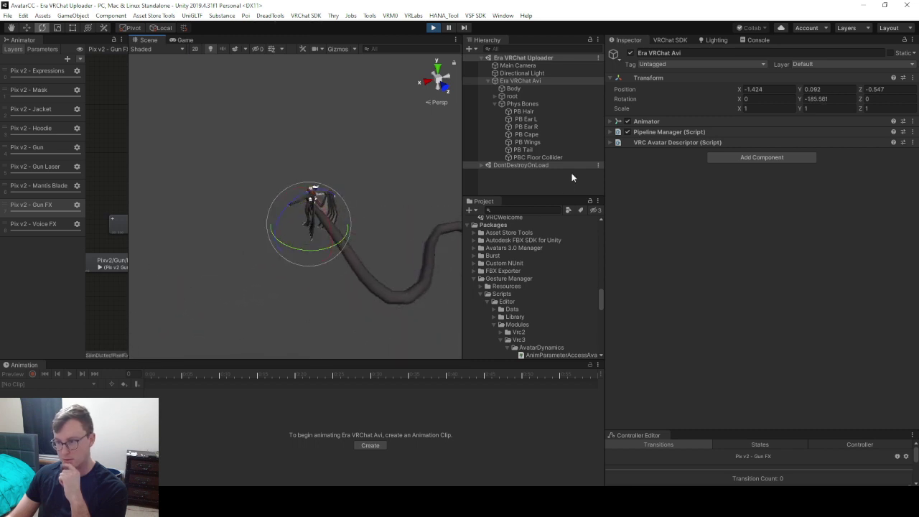
Step: Set PB Tail's Momentum back to 0.1 and its Stiffness to 0.1
left_click(535, 149)
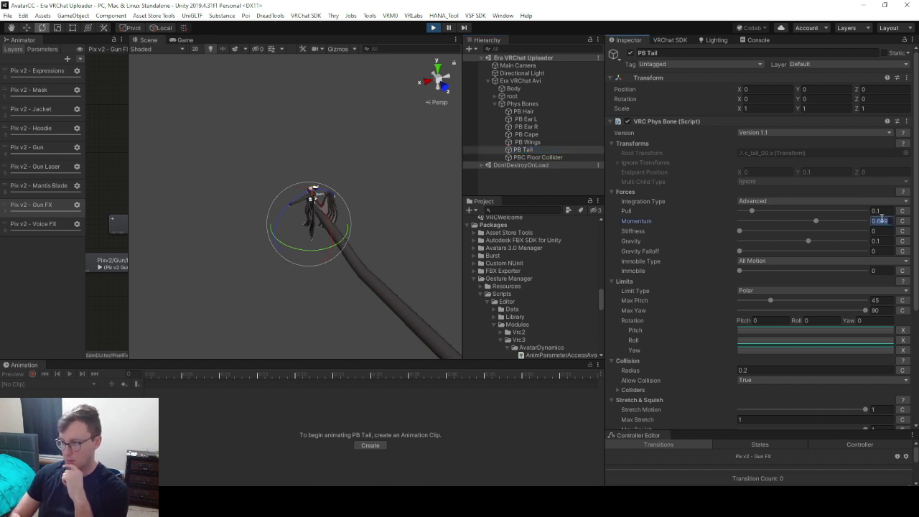
type("0.1")
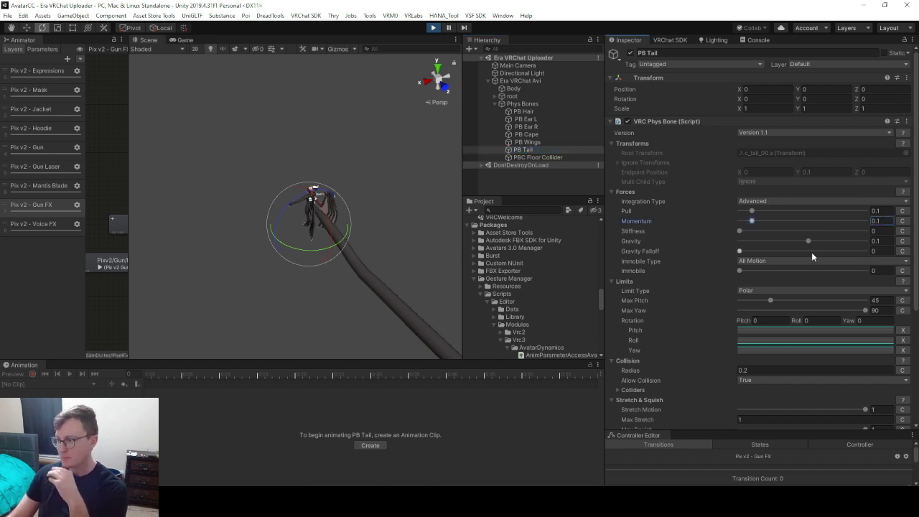
left_click(891, 229)
key("BackSpace")
type("0.1")
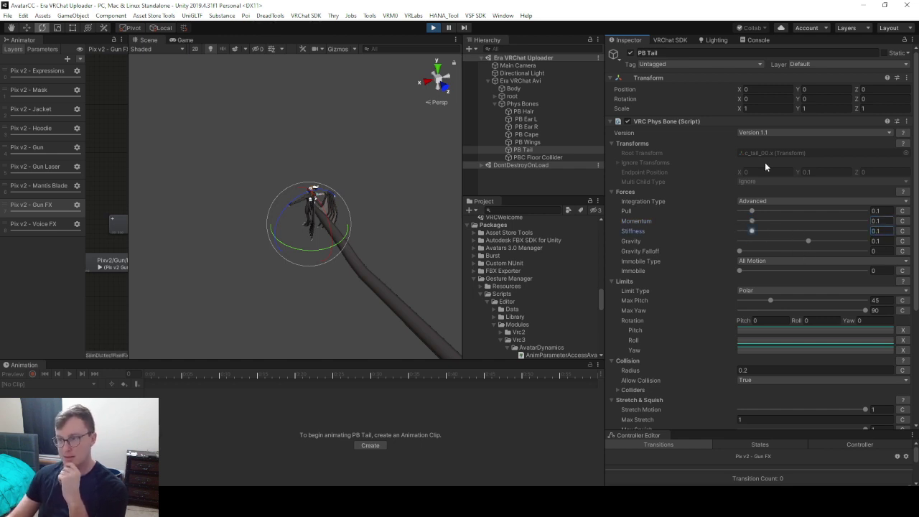
left_click(518, 81)
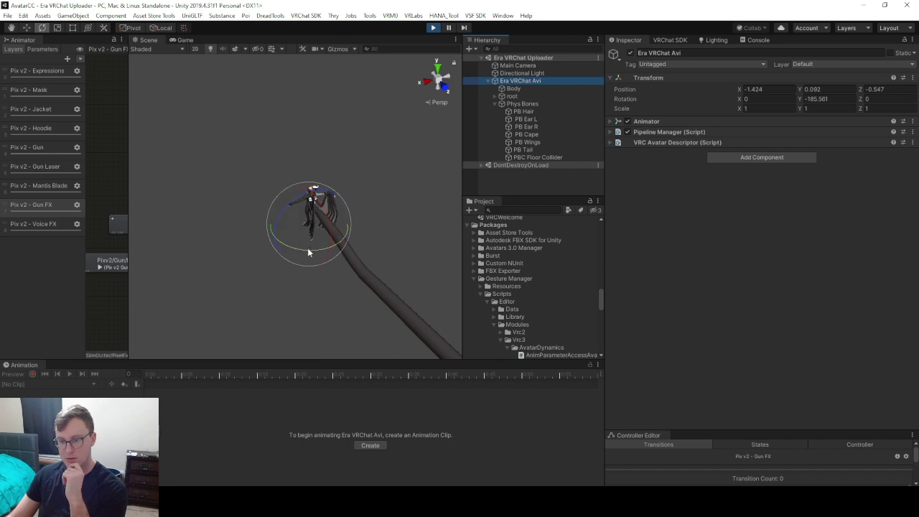
Step: Set PB Tail's Immobile to 0.1 and spin the avatar to see how the tail follows
left_click_drag(307, 248, 320, 286)
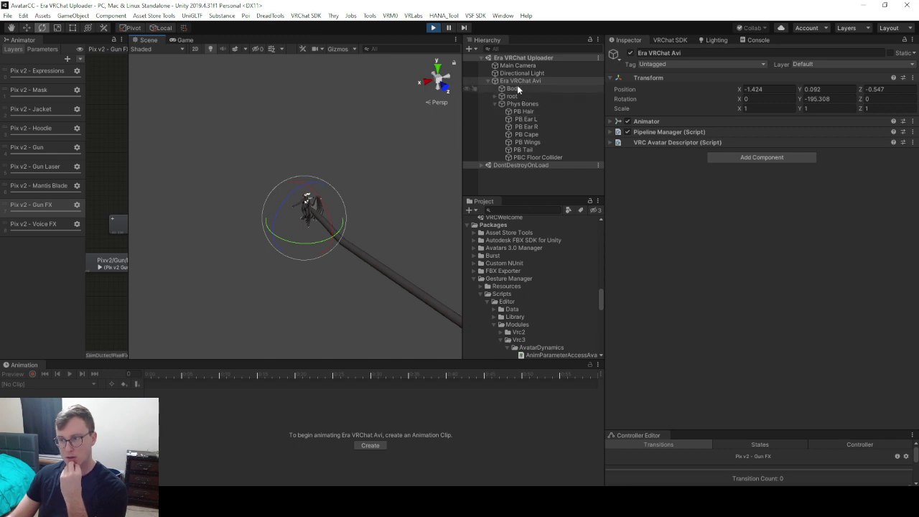
left_click(517, 86)
left_click(517, 80)
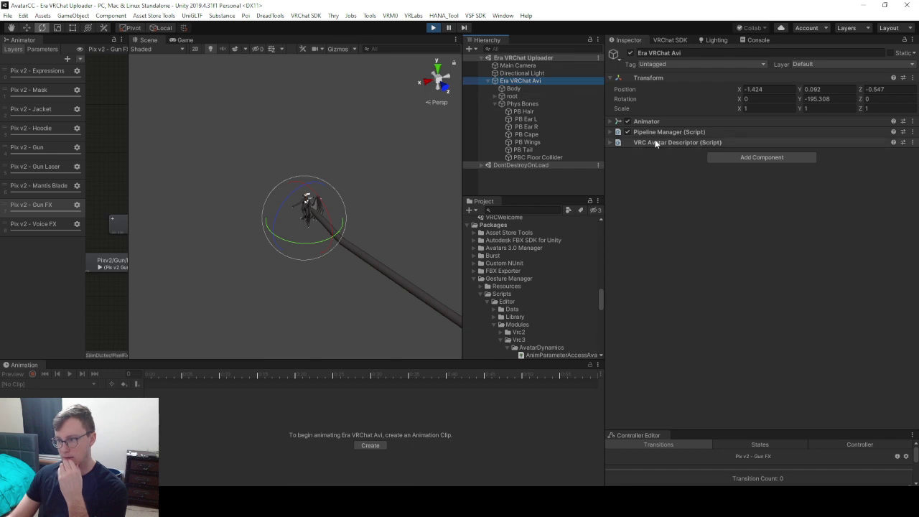
left_click(522, 149)
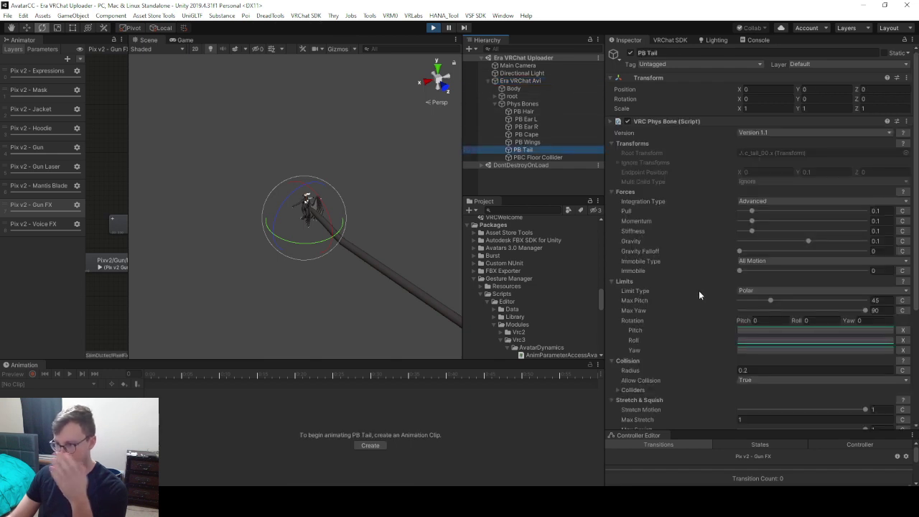
left_click(886, 271)
type("0.1")
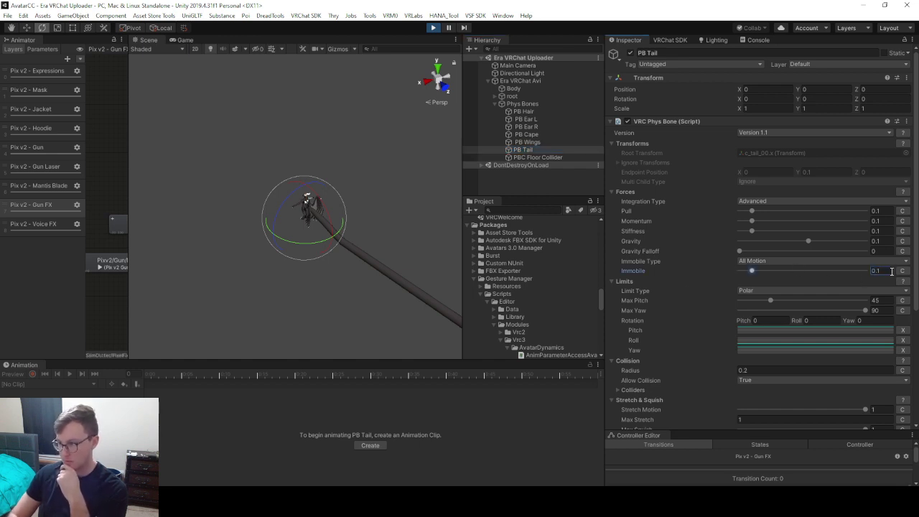
left_click(520, 80)
left_click_drag(312, 242, 366, 270)
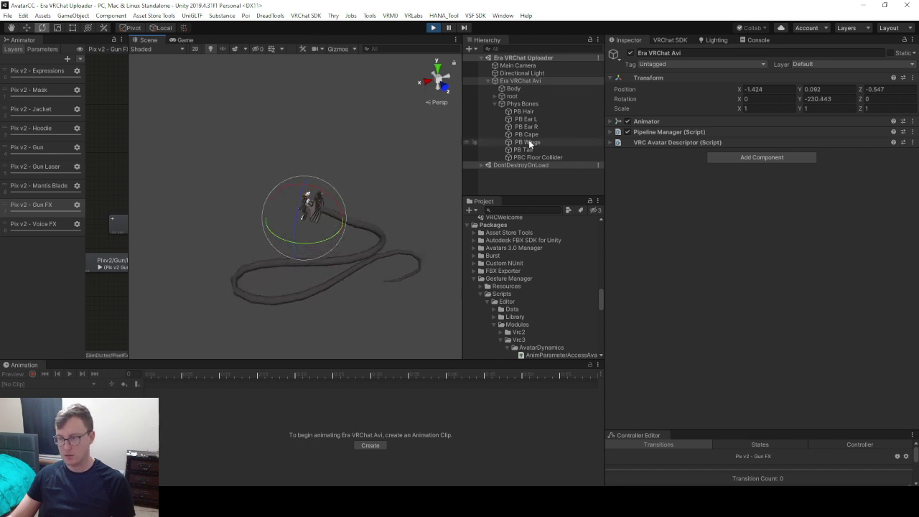
Step: Switch PB Tail's Immobile Type to World (Experimental) and rotate the avatar to test it
left_click(523, 149)
left_click(752, 262)
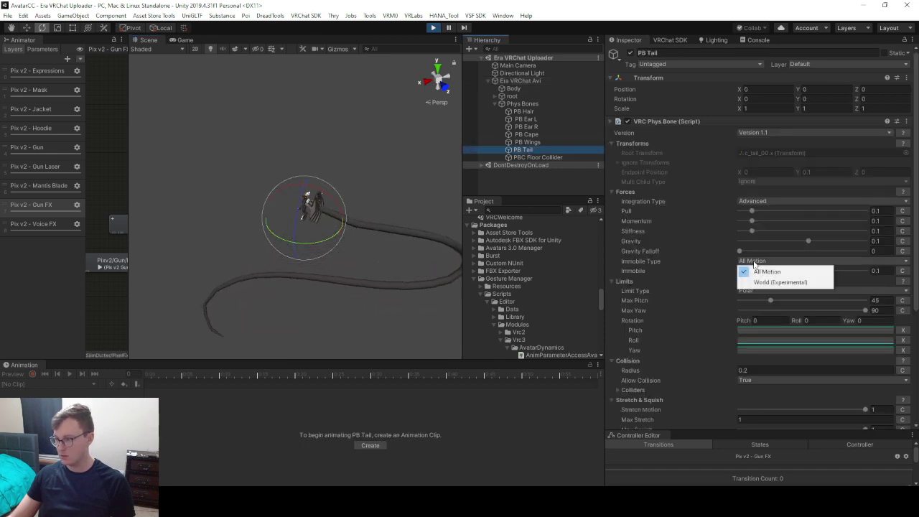
left_click(771, 282)
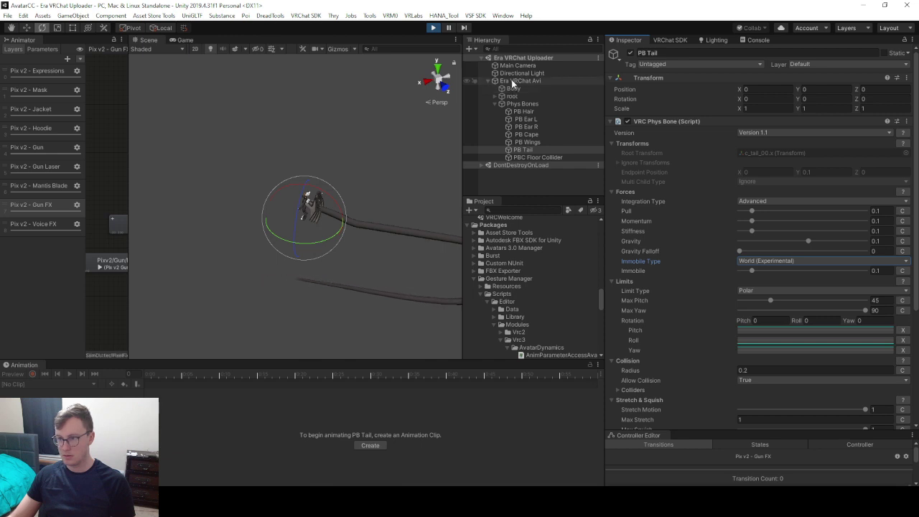
left_click(515, 80)
mouse_move(288, 251)
left_mouse_down()
mouse_move(350, 237)
mouse_move(407, 205)
mouse_move(271, 265)
mouse_move(193, 262)
mouse_move(300, 245)
left_mouse_up()
left_click(522, 149)
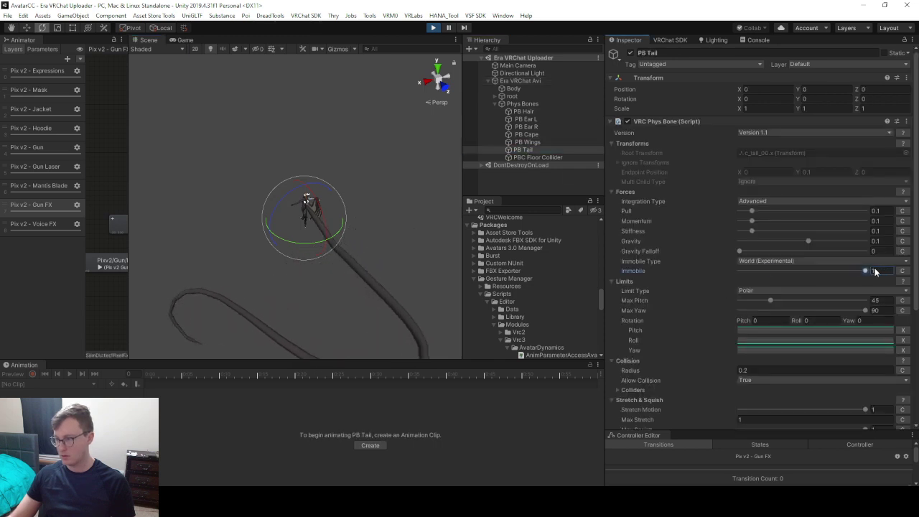
left_click(535, 81)
left_click_drag(317, 241, 317, 301)
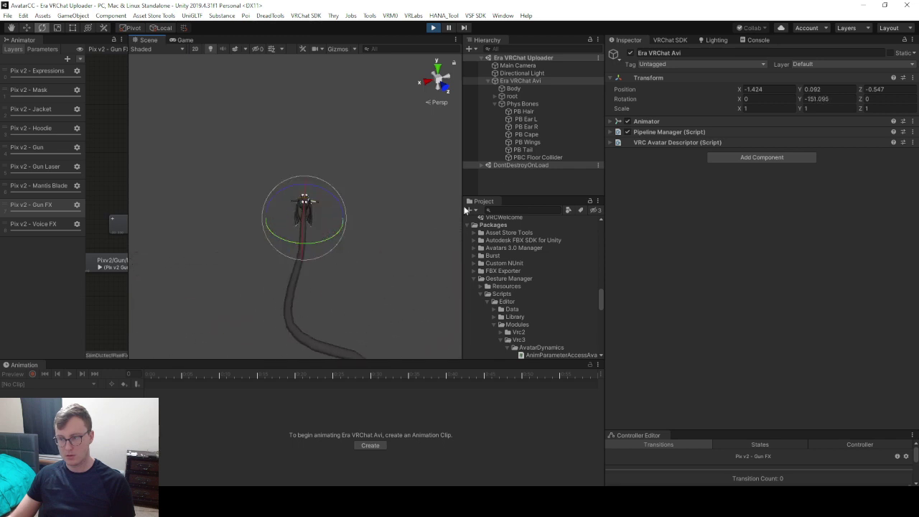
Step: Restore Immobile Type to All Motion with Immobile 0.1, keeping the Polar limit type
left_click(523, 149)
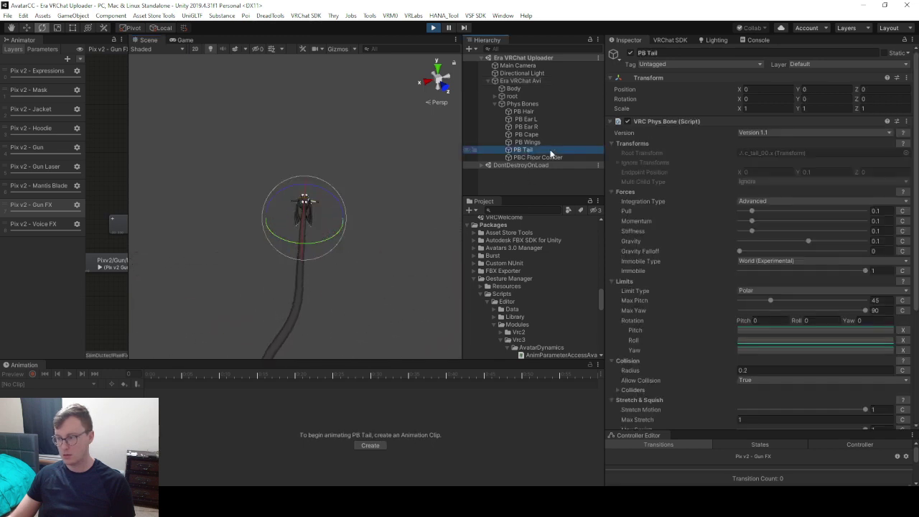
left_click(818, 261)
left_click(808, 272)
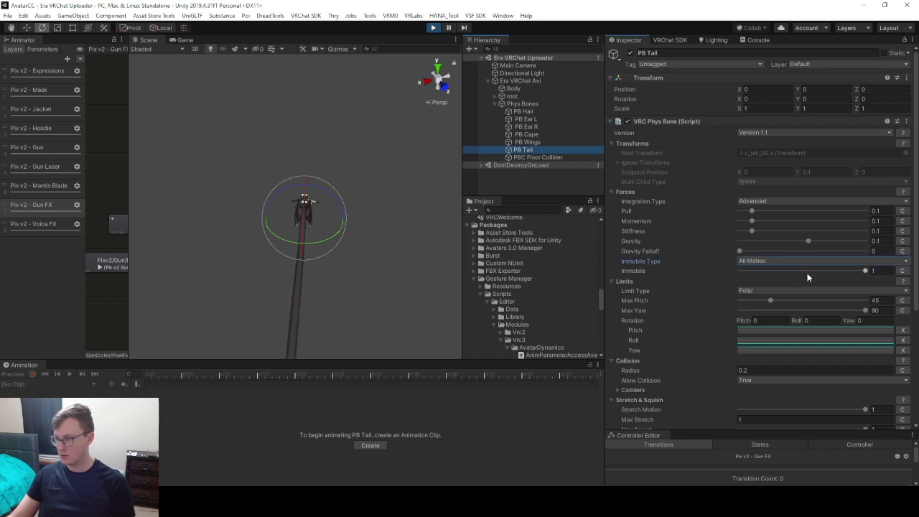
left_click_drag(827, 270, 707, 278)
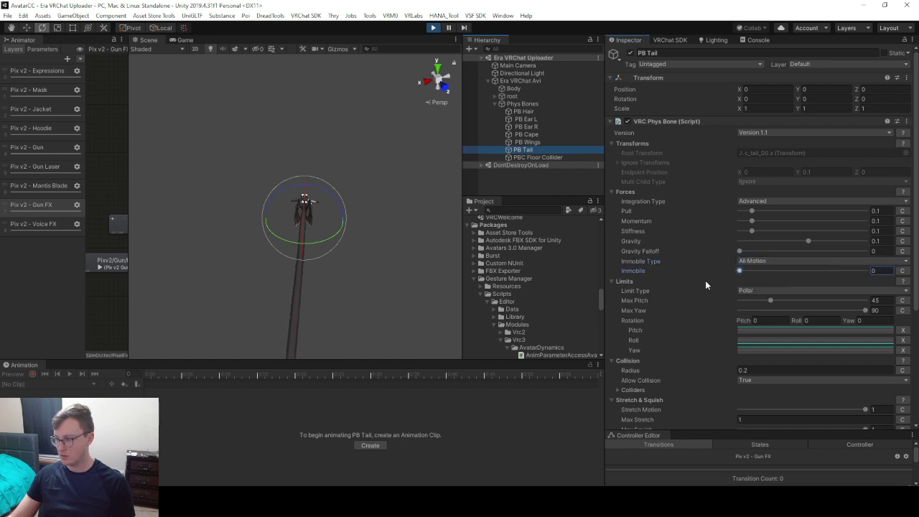
type(".1")
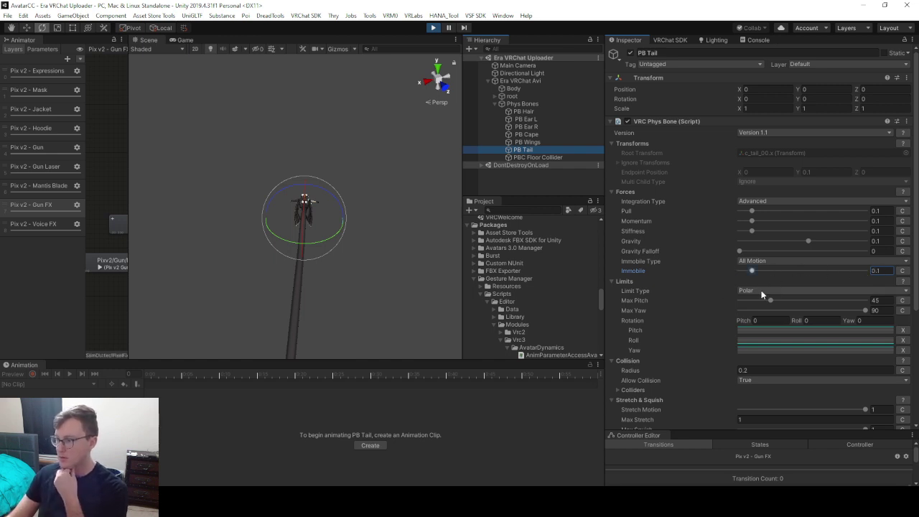
left_click(762, 290)
left_click(760, 332)
scroll(728, 310, "down", 5)
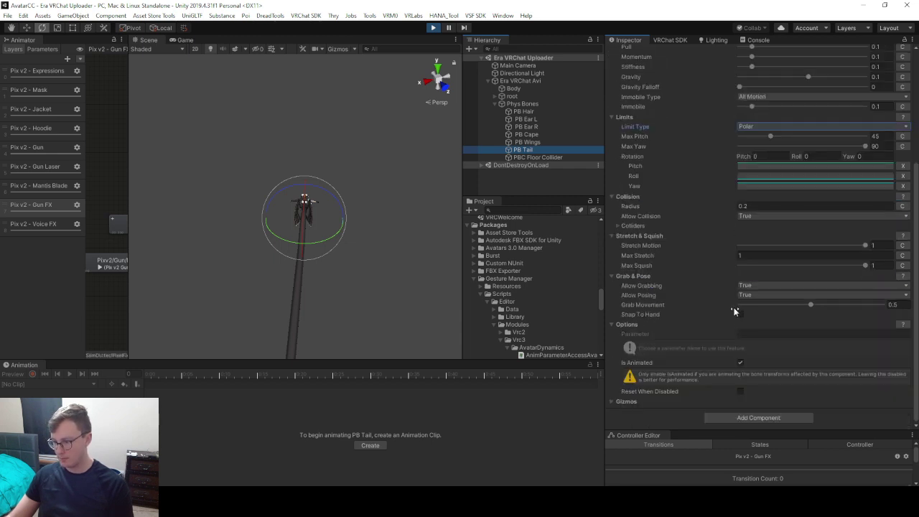
Step: Copy PB Tail's PhysBone component in play mode and paste its values back after exiting
scroll(733, 310, "up", 5)
left_click(906, 122)
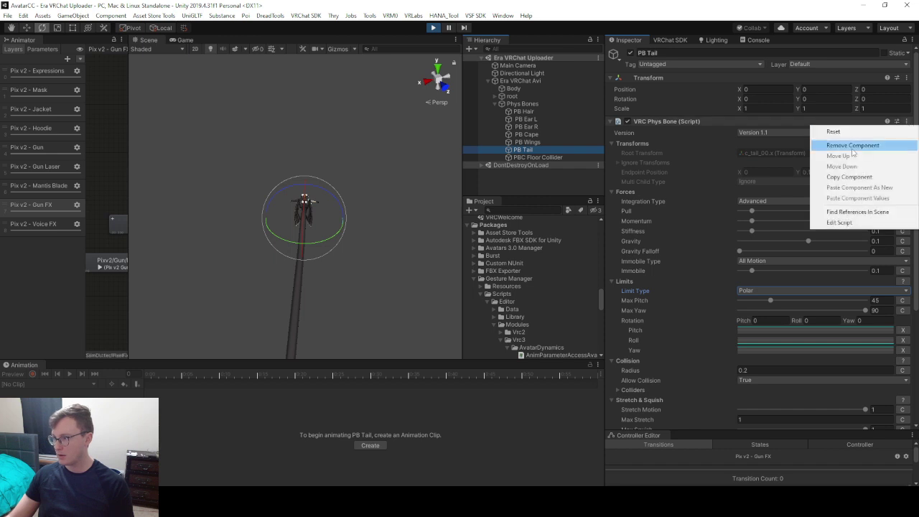
left_click(843, 178)
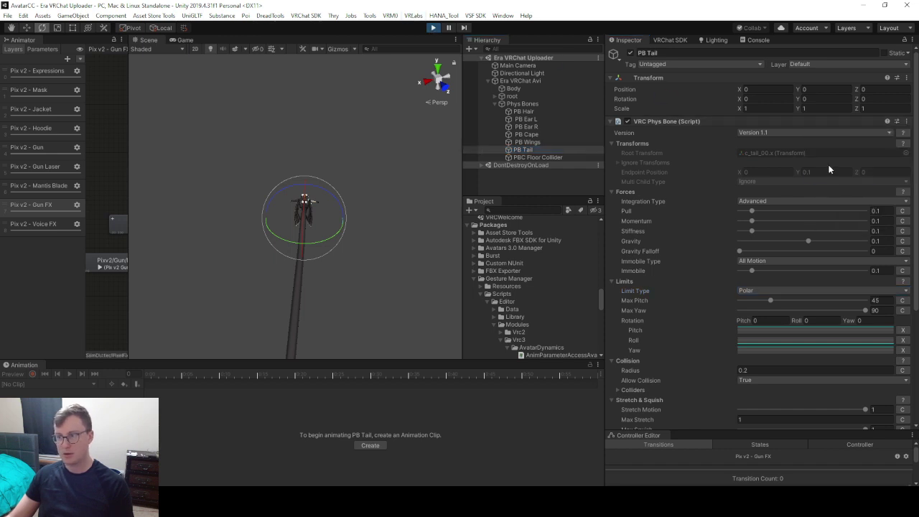
left_click(905, 121)
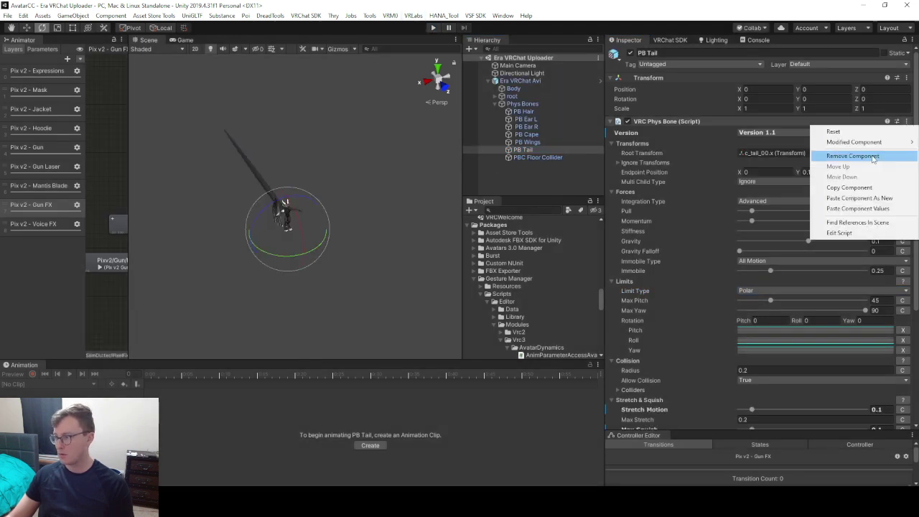
left_click(858, 208)
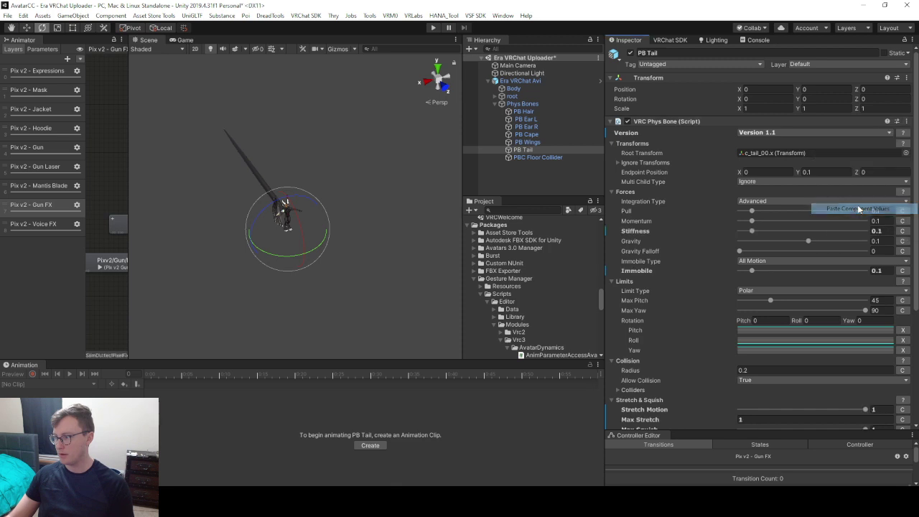
Step: Apply all overrides to the Era VRChat Avi prefab and expand its avatar descriptor settings
left_click(524, 82)
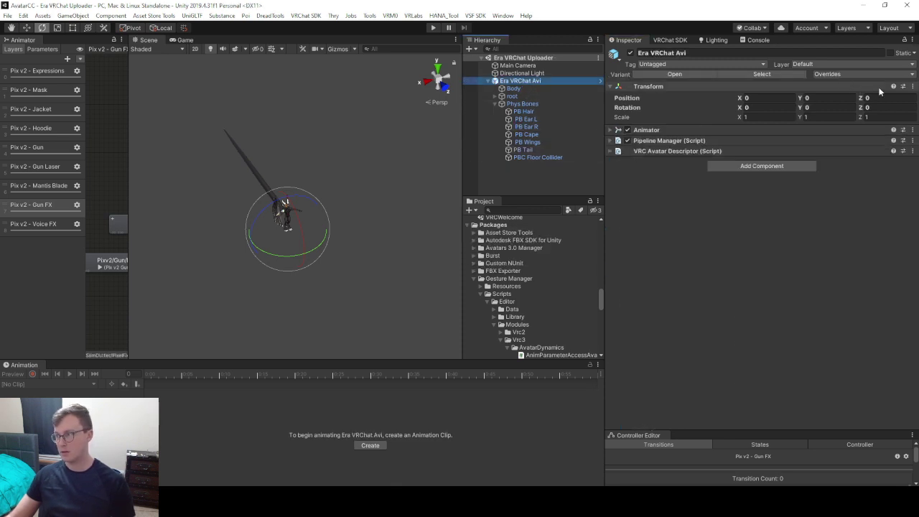
left_click(876, 75)
left_click(884, 168)
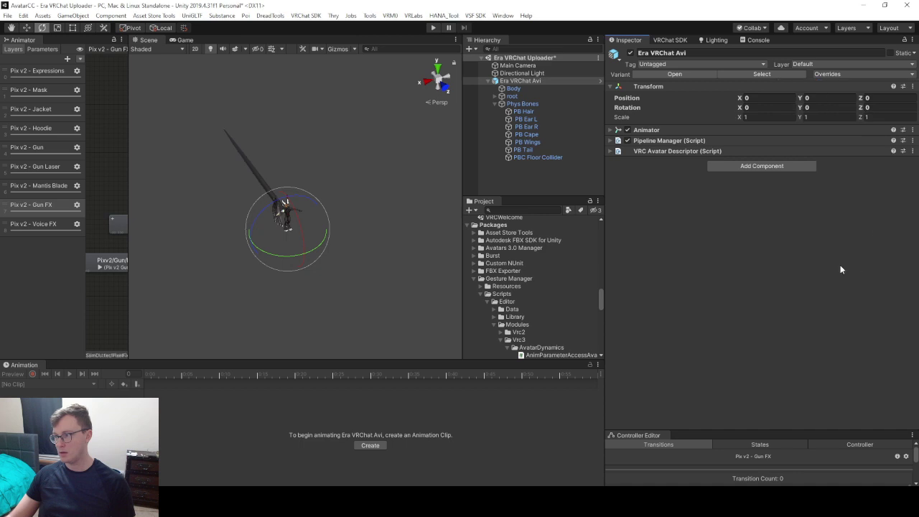
left_click(494, 103)
left_click(692, 130)
left_click(692, 131)
left_click(691, 151)
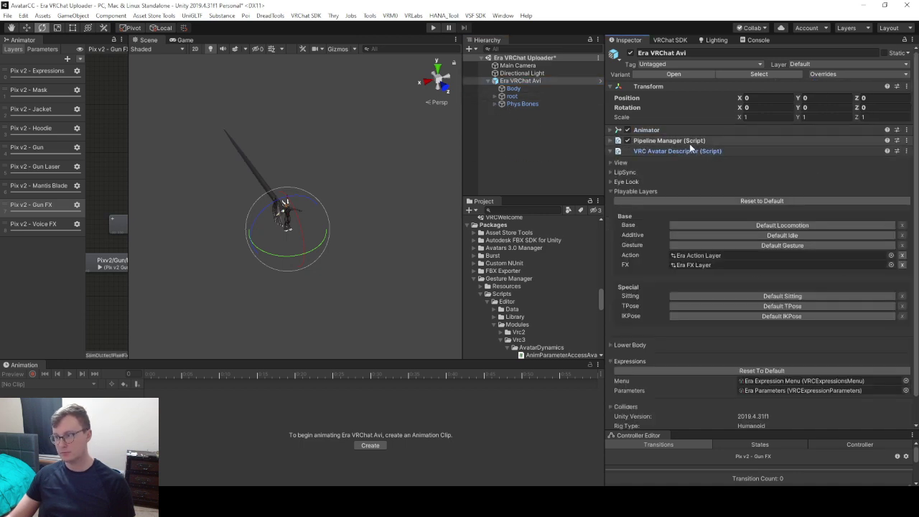
Step: Expand Pipeline Manager to show the Blueprint ID, then briefly check Creator Companion behind Unity
left_click(689, 140)
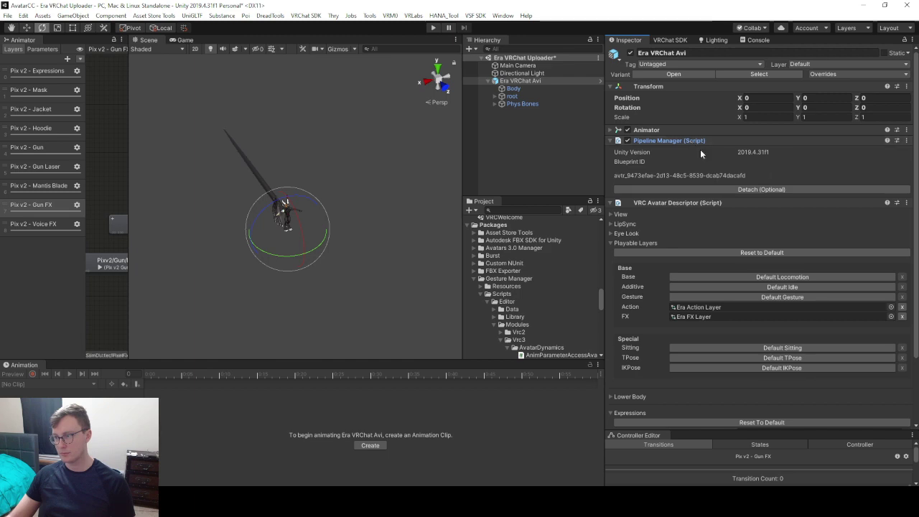
left_click_drag(676, 9, 676, 66)
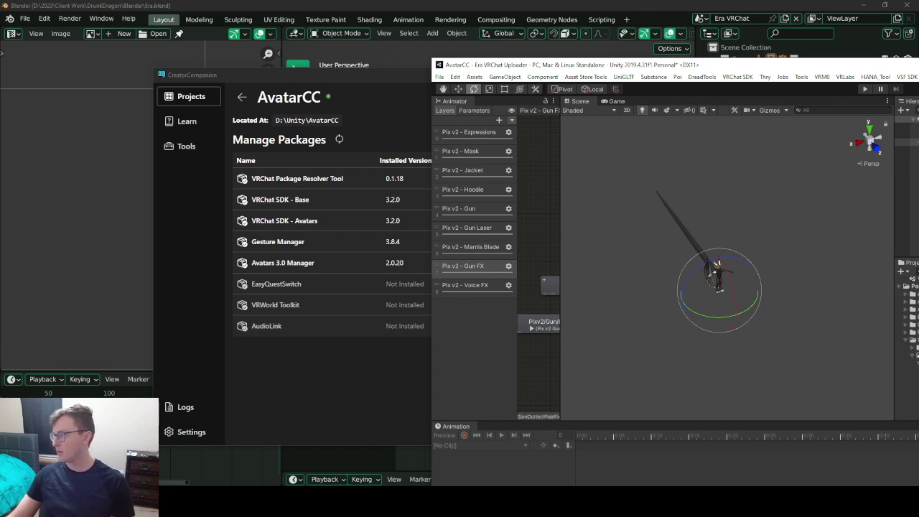
left_click_drag(486, 65, 486, 4)
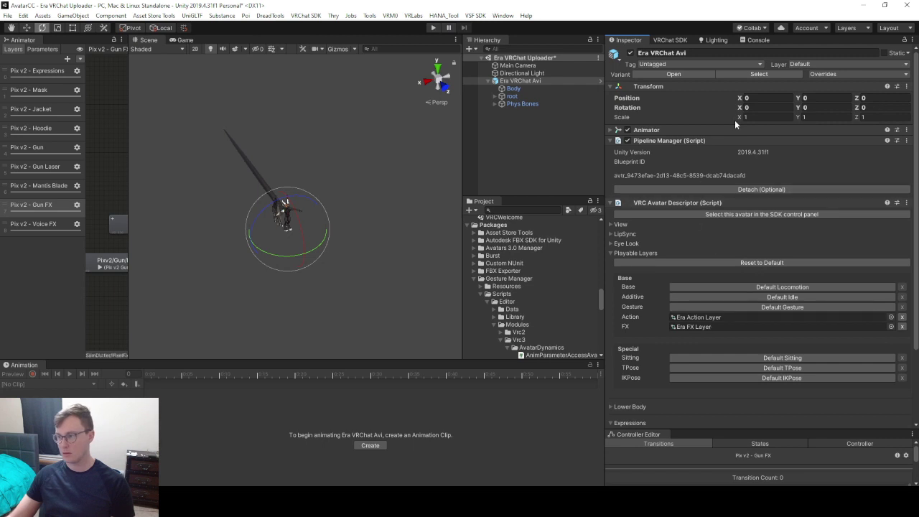
Step: Paste the Blueprint ID into the name field, undo it, and detach the Pipeline Manager
left_click(694, 52)
key("ctrl+v")
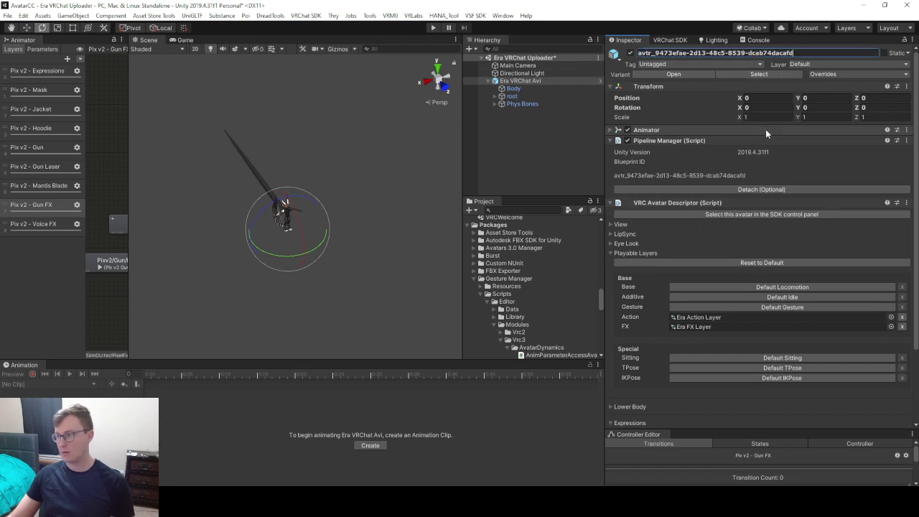
key("ctrl+z")
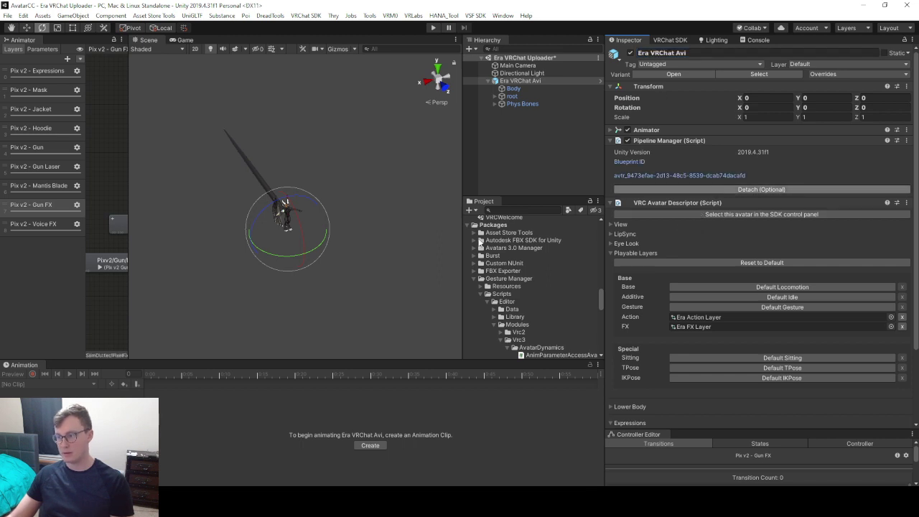
left_click(524, 146)
Step: Apply all overrides to the Era VRChat Avi prefab and collapse it in the Hierarchy
left_click(523, 80)
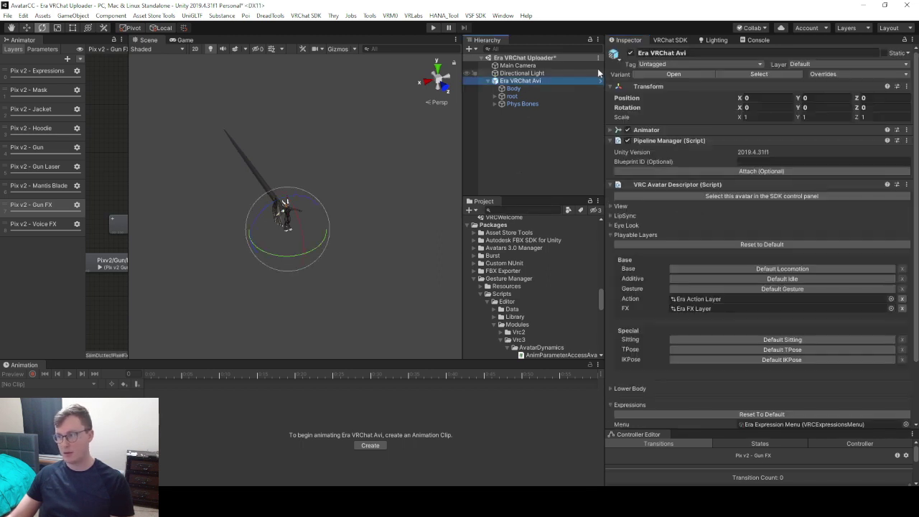
left_click(834, 74)
left_click(882, 151)
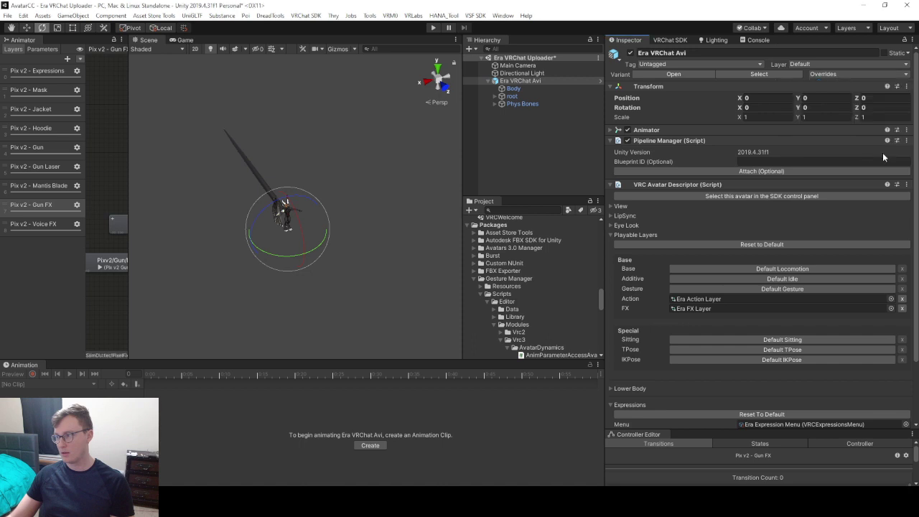
left_click(540, 122)
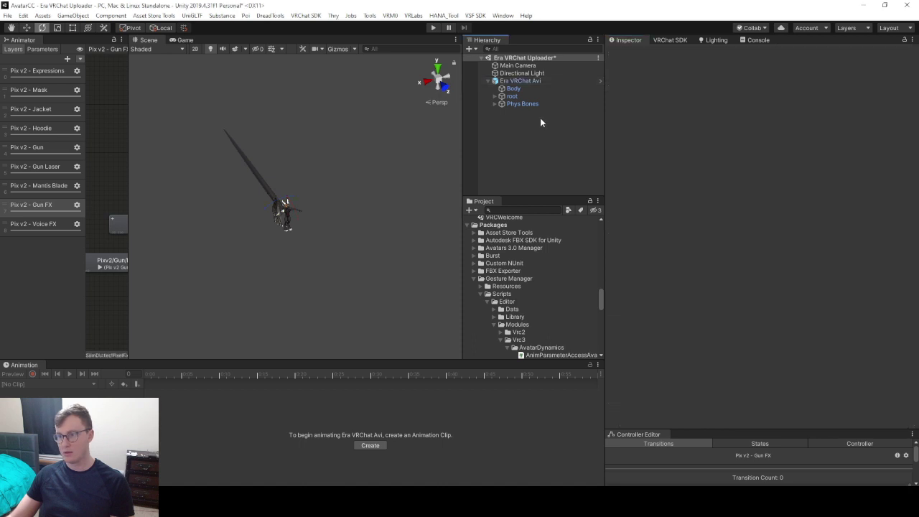
left_click(491, 81)
left_click(489, 81)
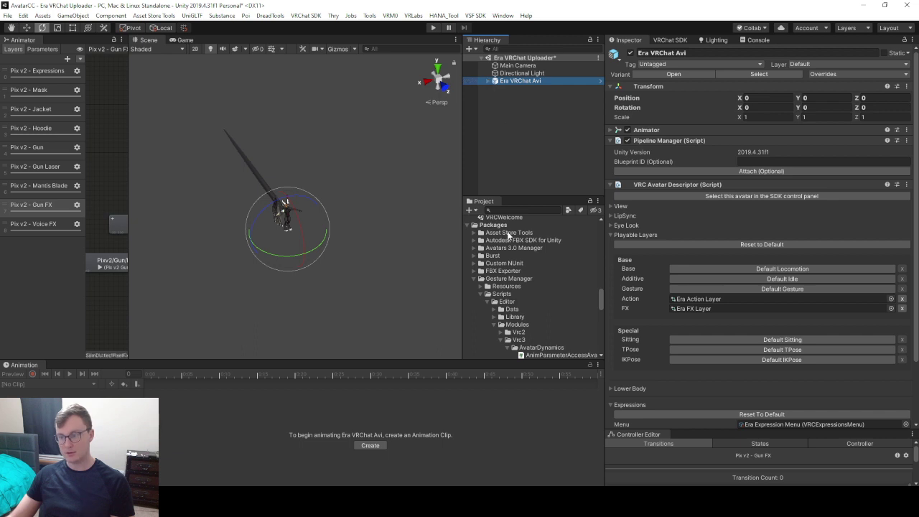
Step: Expand DrunkDragon/Era in the Project panel and save the Era VRChat Uploader scene with Ctrl+S
scroll(514, 282, "down", 10)
scroll(515, 281, "down", 3)
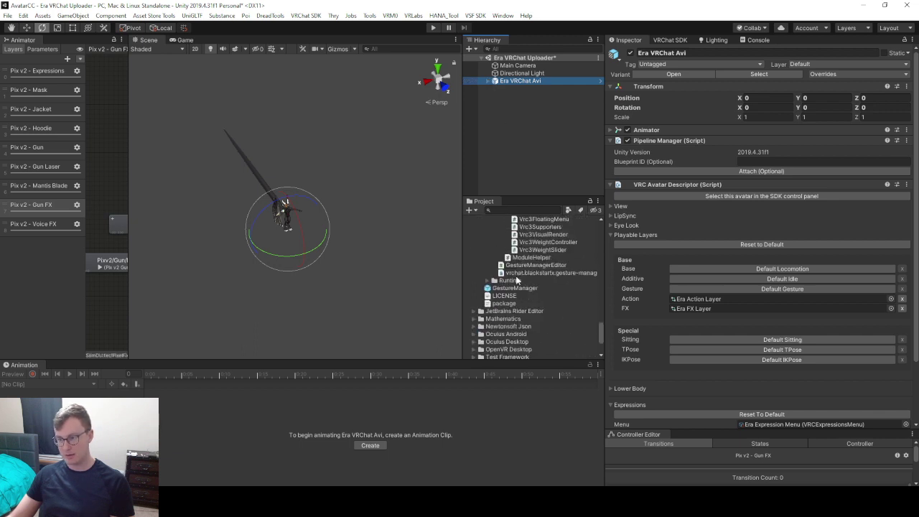
scroll(515, 280, "down", 4)
scroll(517, 288, "up", 7)
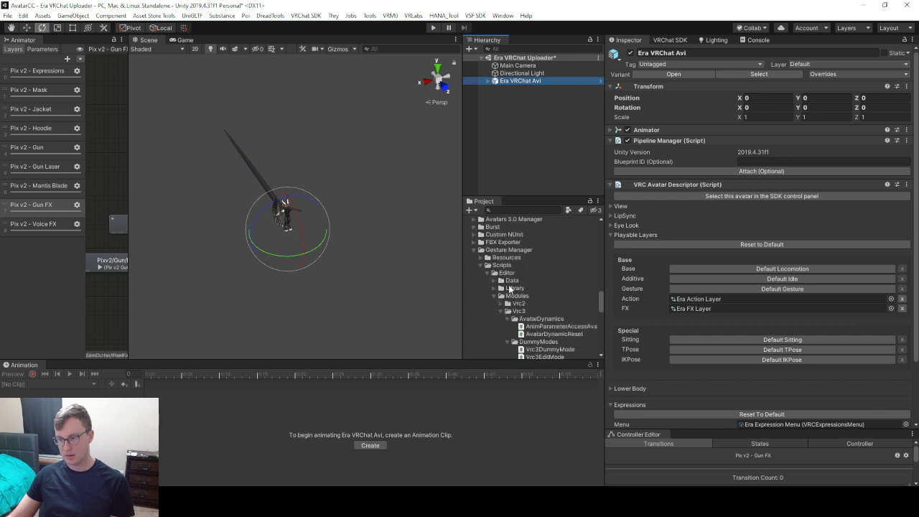
scroll(509, 272, "down", 7)
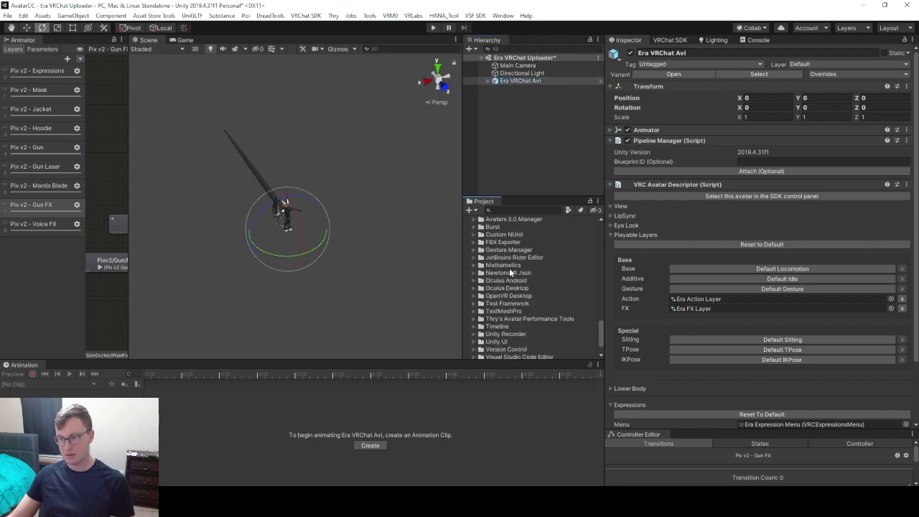
scroll(520, 272, "up", 10)
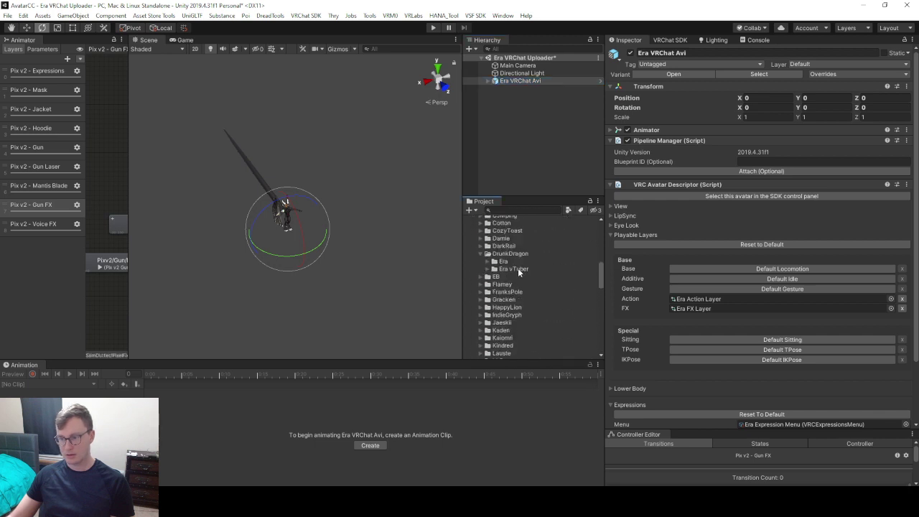
scroll(518, 268, "down", 2)
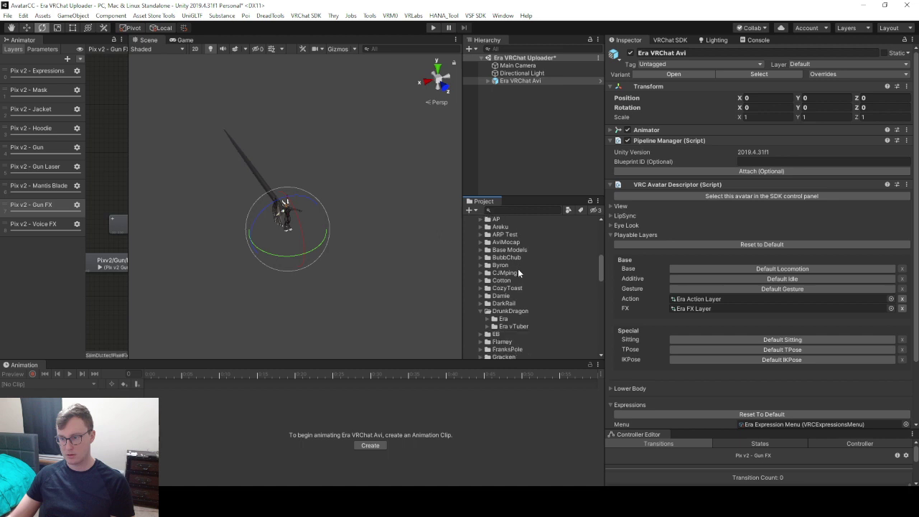
left_click(489, 318)
scroll(531, 303, "down", 3)
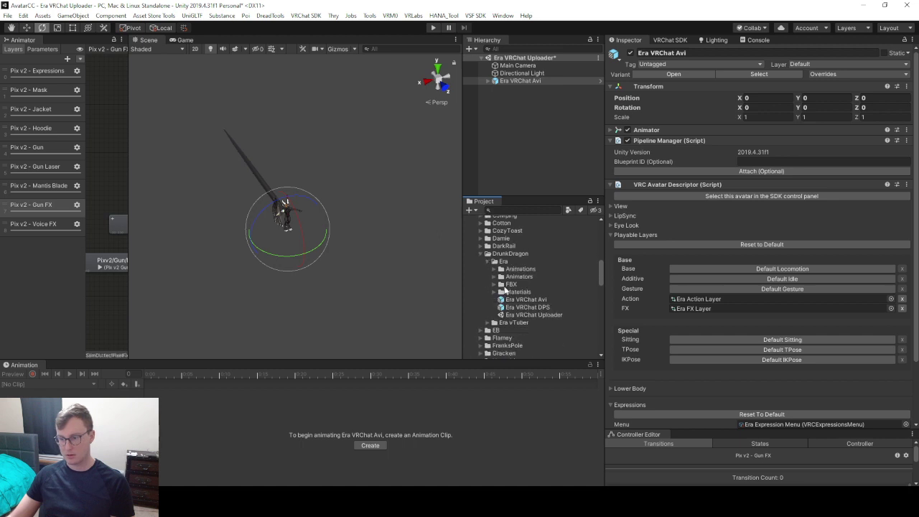
left_click(509, 315)
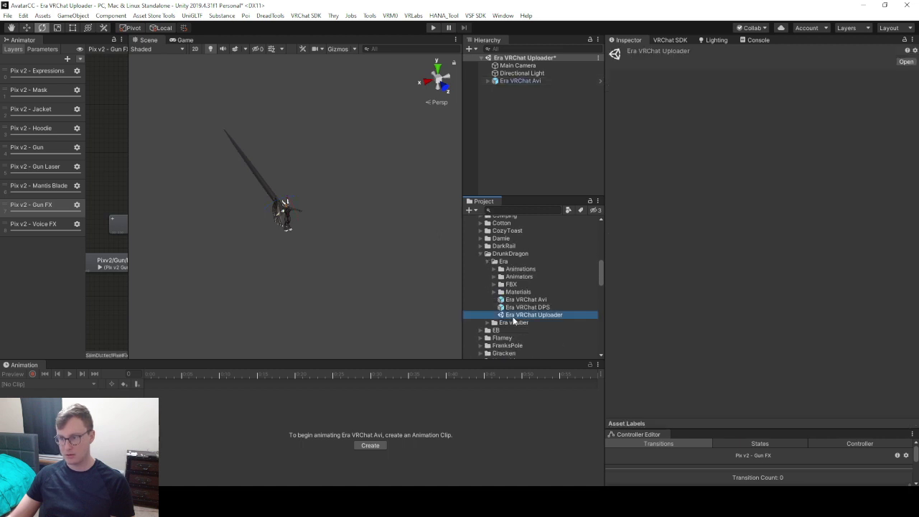
key("ctrl+s")
left_click(494, 284)
left_click(493, 284)
Step: Export the Era folder as a Unity package without its dependencies
left_click(487, 261)
left_click(503, 260)
right_click(503, 261)
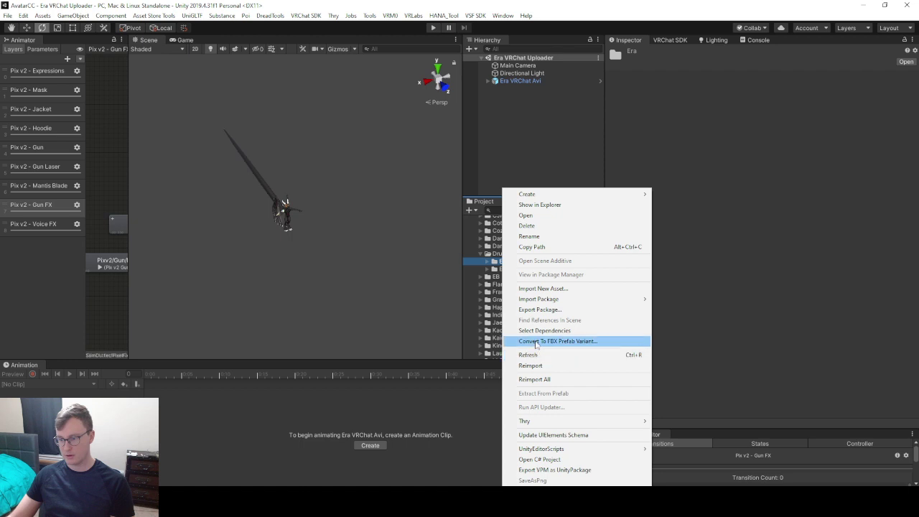
left_click(539, 309)
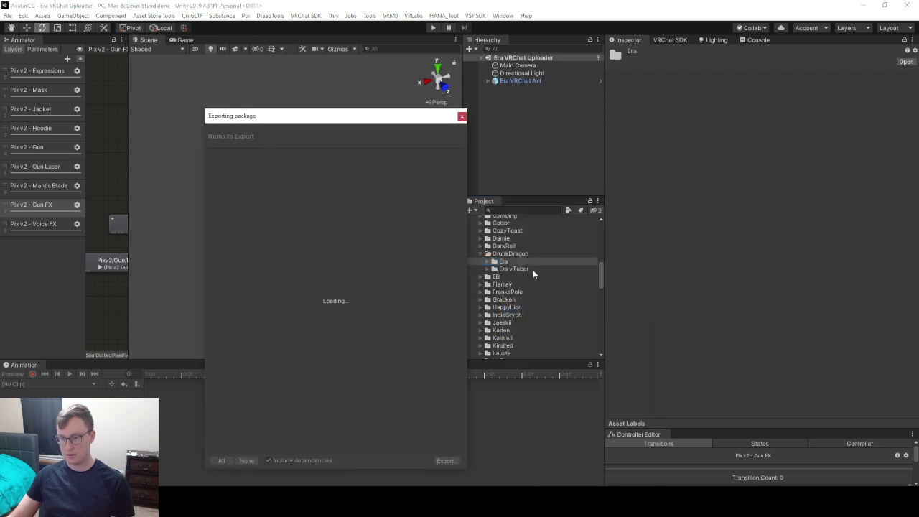
left_click(269, 459)
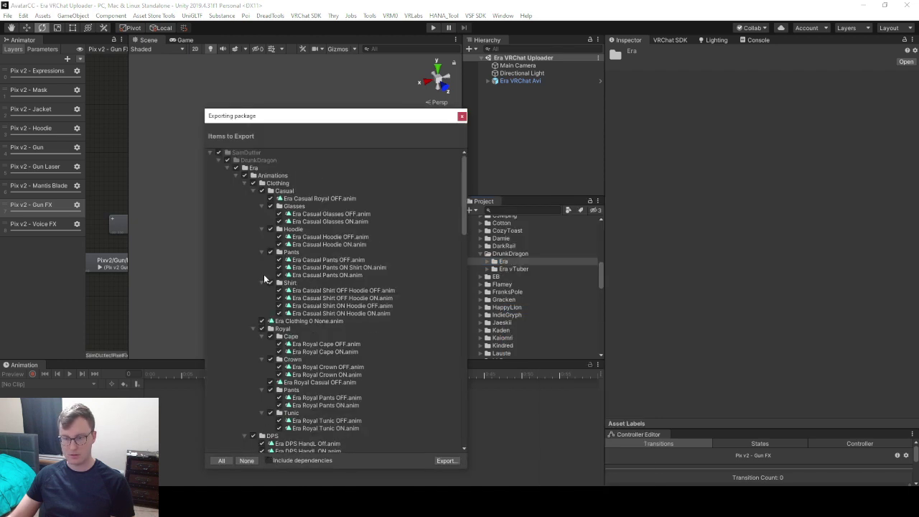
left_click(445, 460)
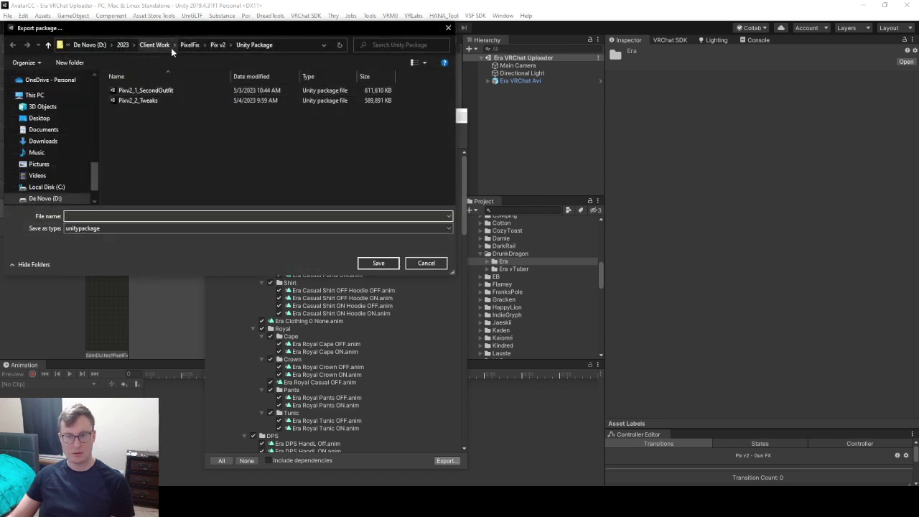
Step: Save the package as Era_v2_TailUpdate in Client Work/DrunkDragon/Unity Packages
left_click(169, 47)
double_click(133, 162)
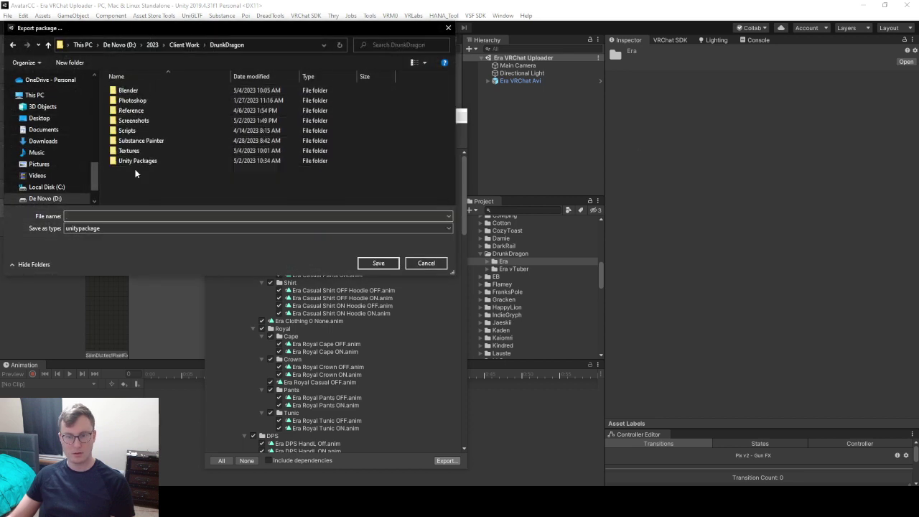
double_click(145, 161)
left_click(156, 101)
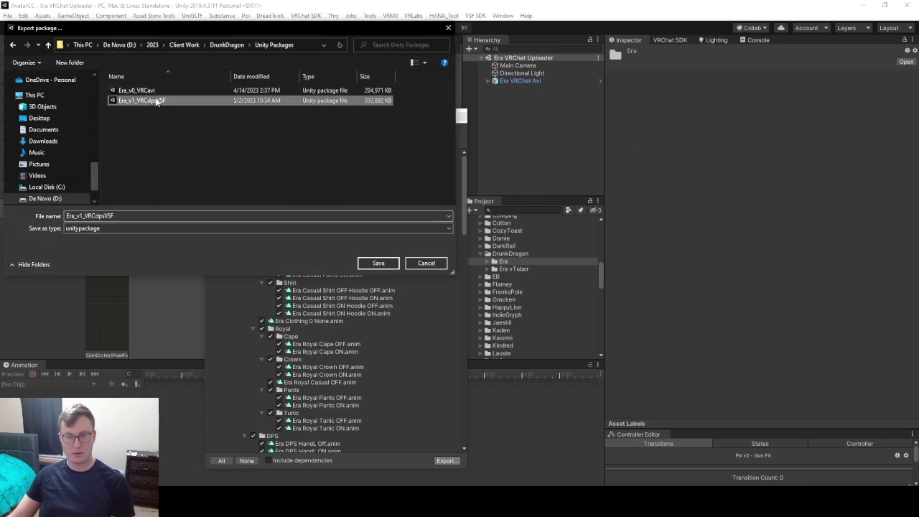
double_click(123, 216)
left_click(163, 215)
key("BackSpace")
key("BackSpace")
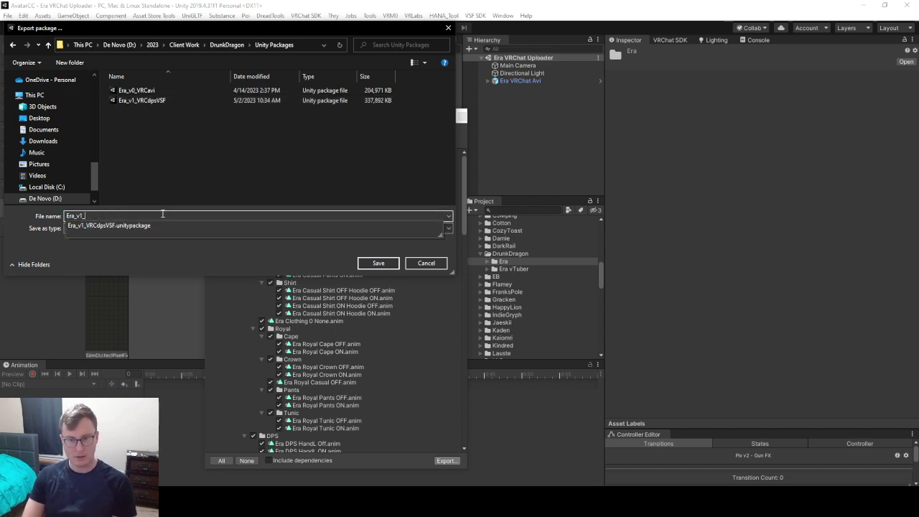
key("BackSpace")
key("BackSpace")
type("2")
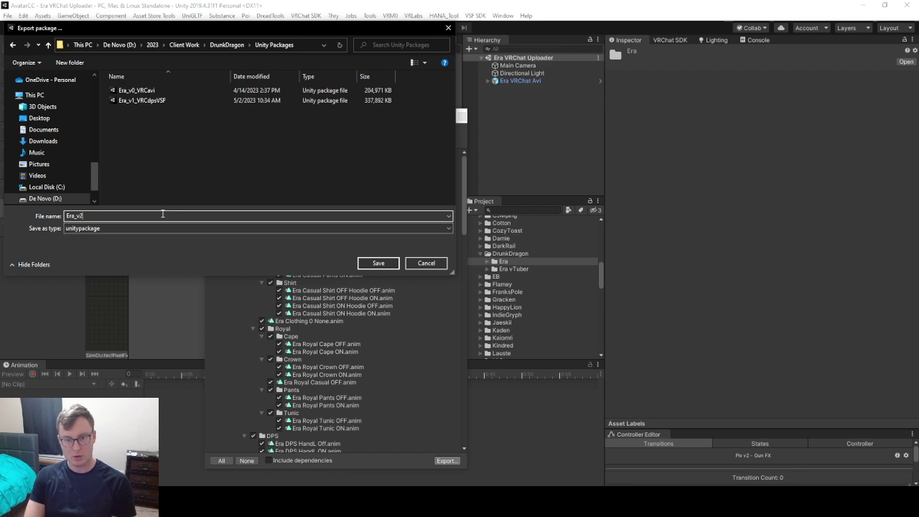
type("_")
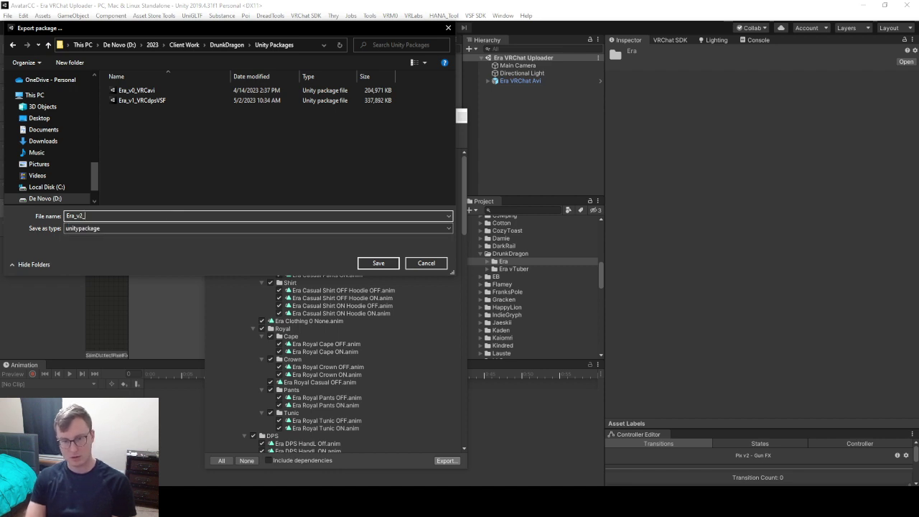
type("TailUpdate")
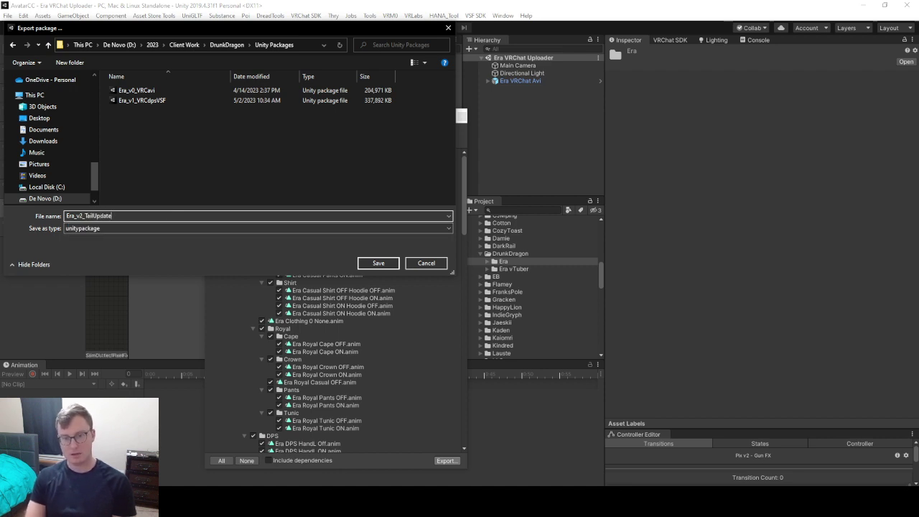
left_click(372, 264)
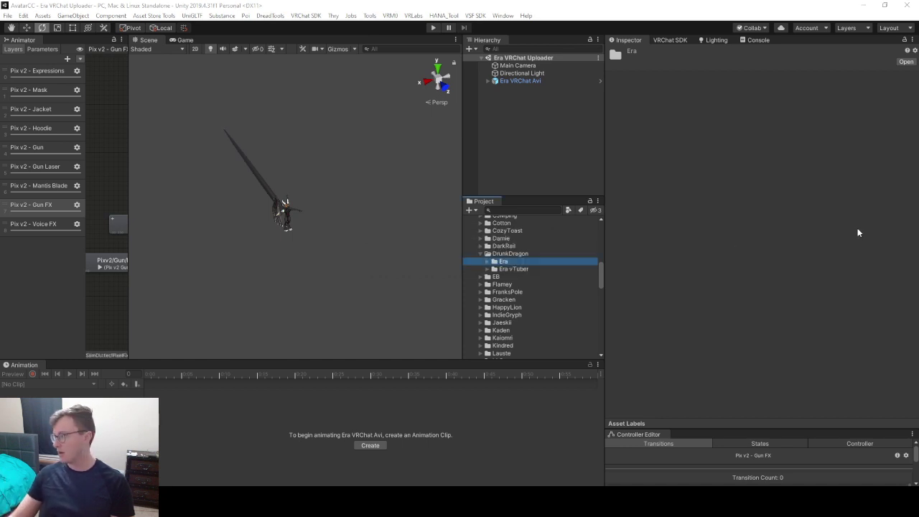
Step: Export the Era VRChat Avi prefab without dependencies, overwriting the Era_v2_TailUpdate package
left_click(488, 262)
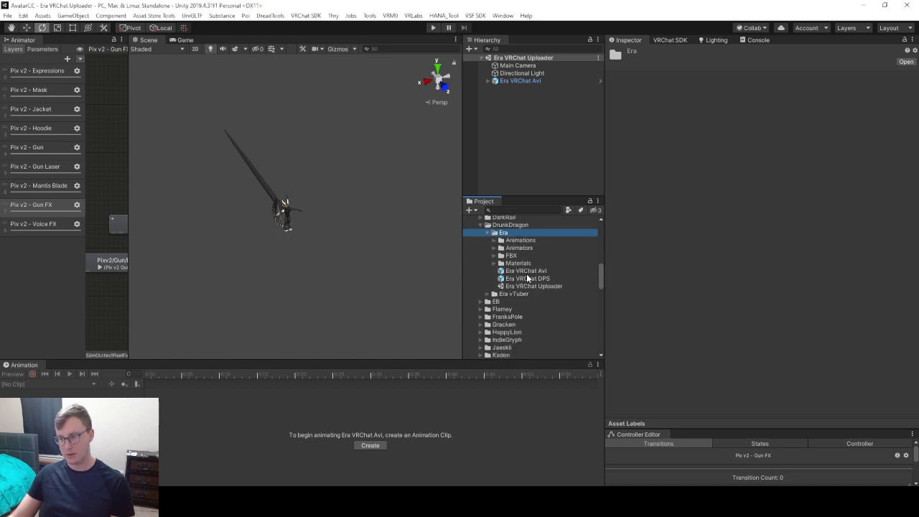
left_click(526, 274)
right_click(540, 277)
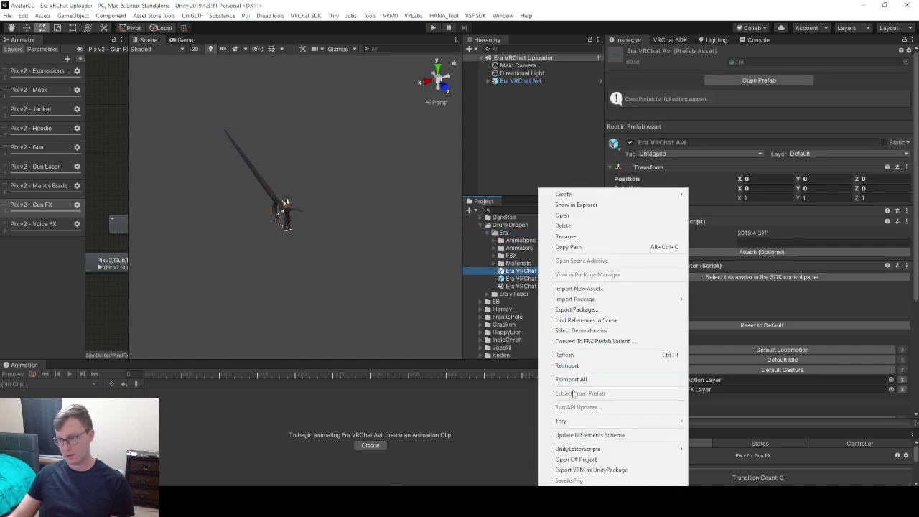
left_click(575, 309)
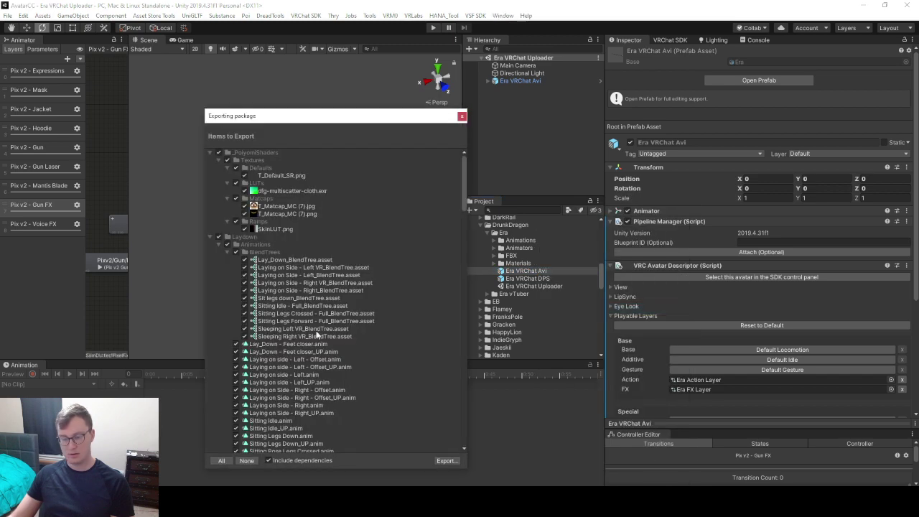
left_click(271, 460)
left_click(445, 460)
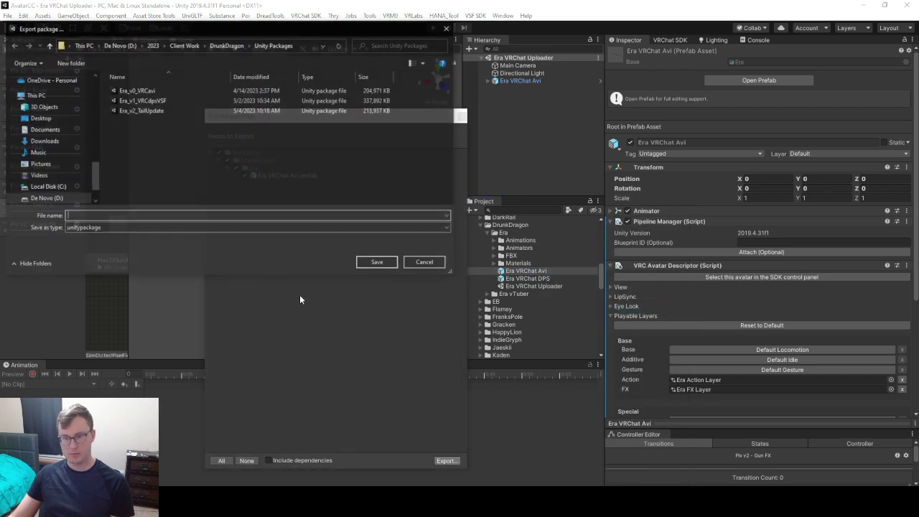
left_click(162, 111)
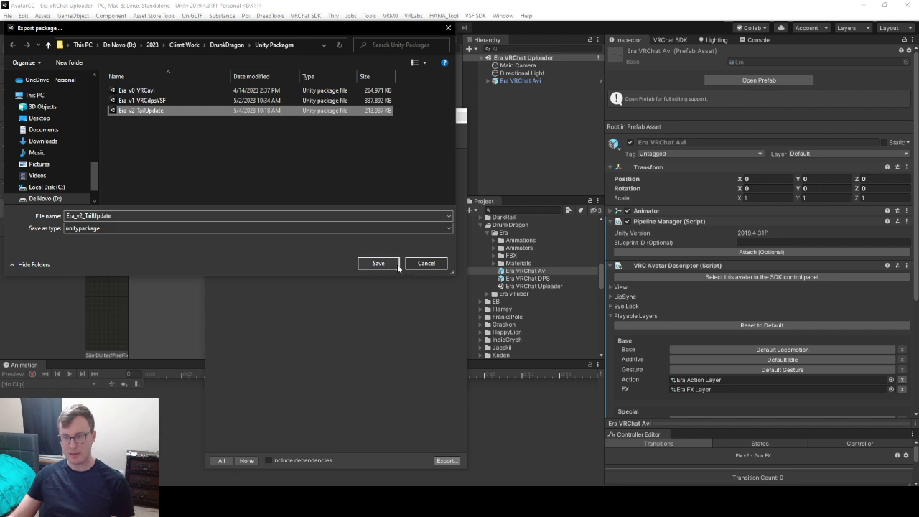
left_click(380, 263)
left_click(482, 254)
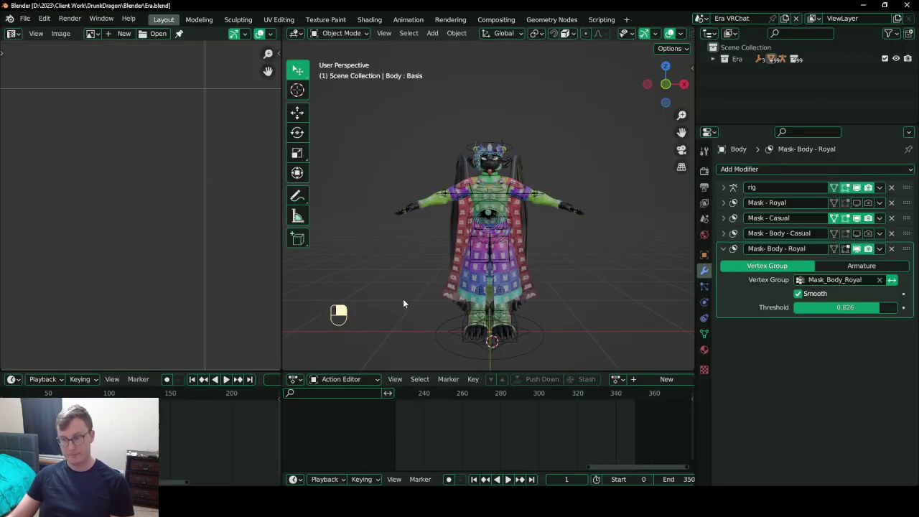
Step: Return to Blender and save the file
key("alt+Tab")
middle_click_drag(571, 287, 512, 248)
key("ctrl+s")
key("t")
key("ctrl+s")
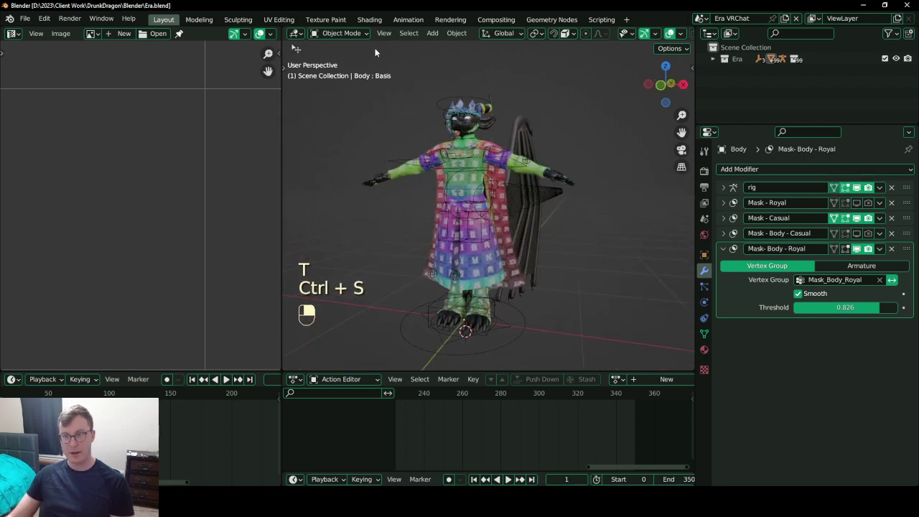
Step: Show the Era Royal Clothing material's nodes in the Shading workspace
left_click(369, 19)
middle_click_drag(565, 366, 499, 325)
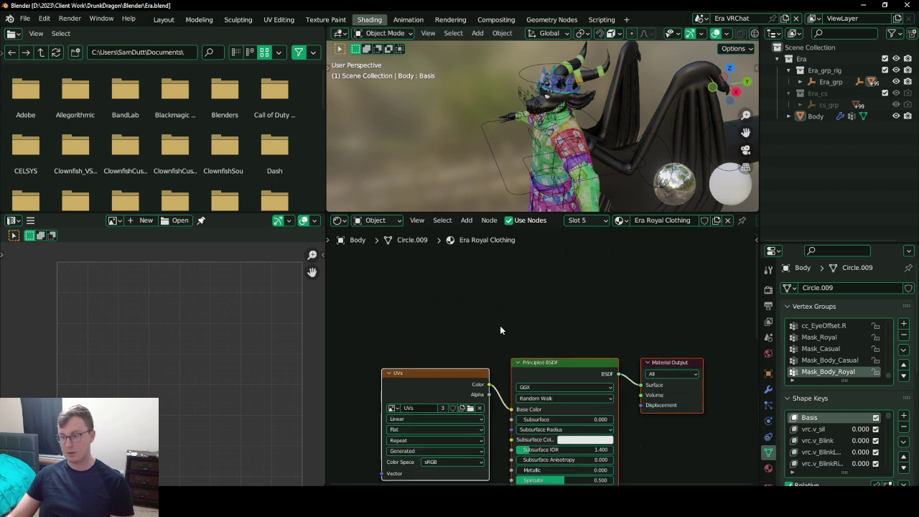
scroll(583, 317, "down", 2)
middle_click_drag(583, 317, 598, 276)
left_click(768, 468)
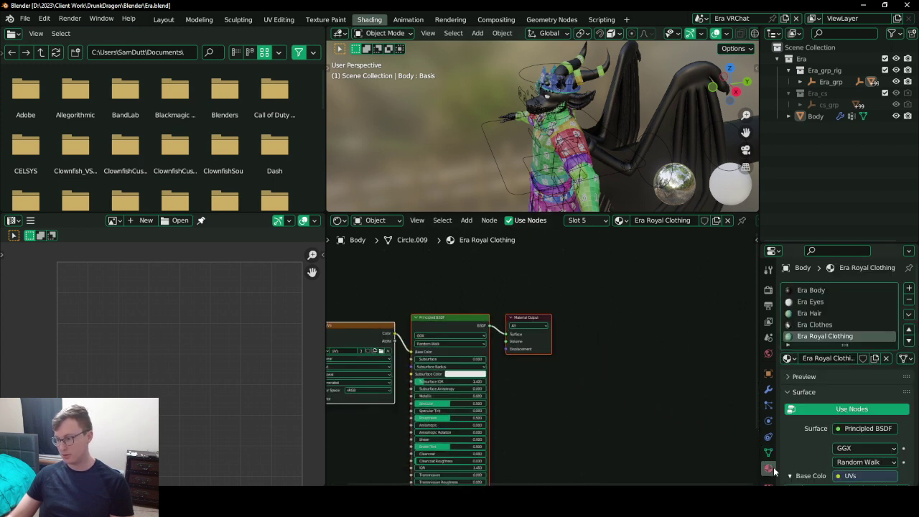
scroll(391, 324, "down", 2)
middle_click_drag(392, 324, 556, 288)
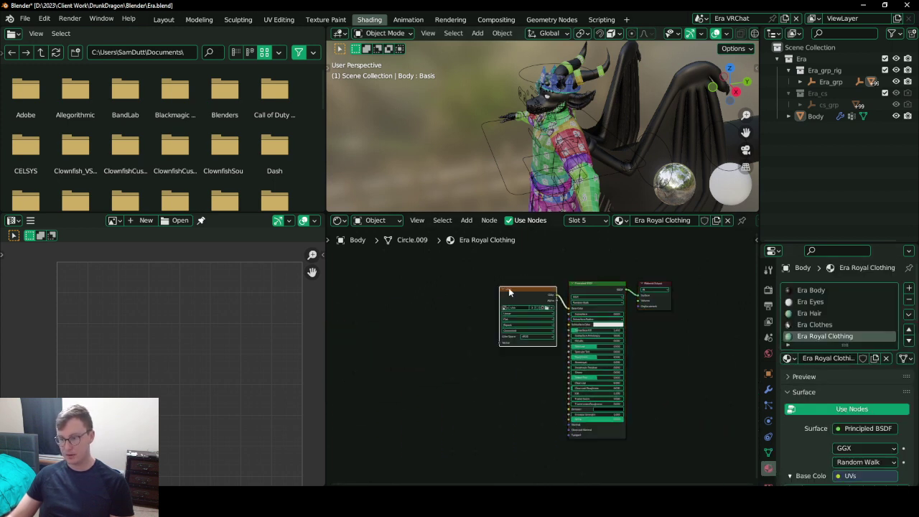
scroll(563, 313, "up", 1)
scroll(563, 313, "up", 1)
Step: Delete the old Image Texture, Mapping and Texture Coordinate nodes and start a Principled Texture Setup
key("x")
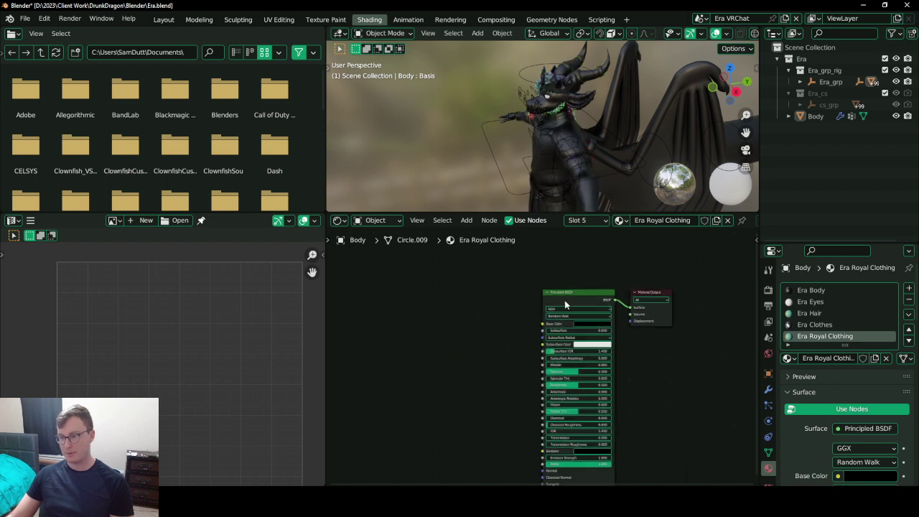
key("ctrl+z")
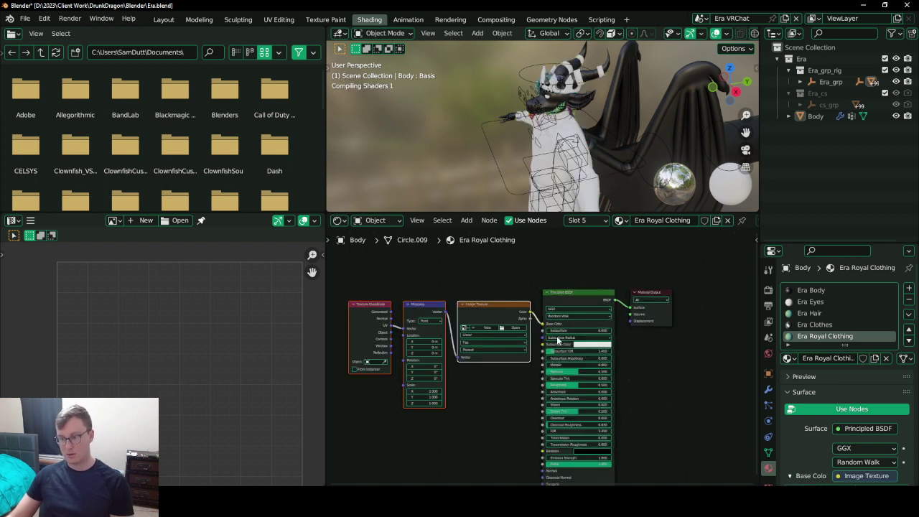
key("x")
key("ctrl+shift+t")
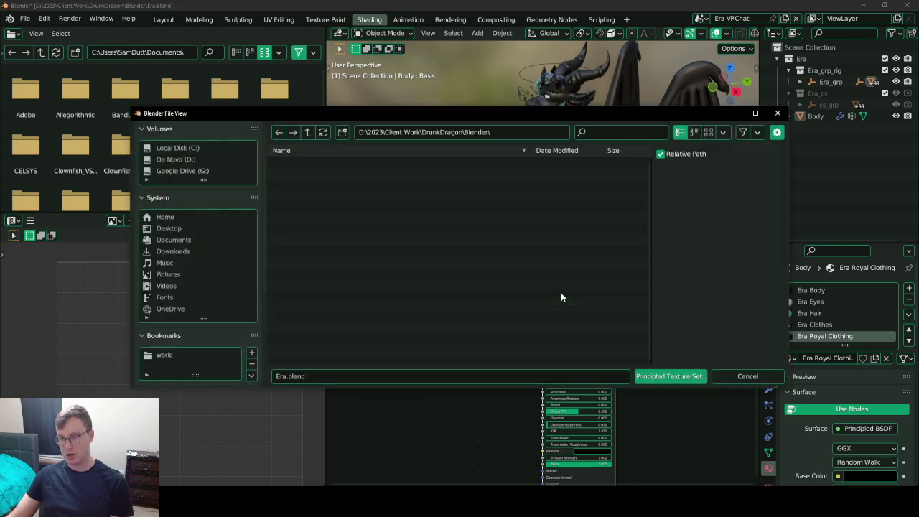
Step: Build texture nodes from all the Royal Garb texture files
left_click(308, 132)
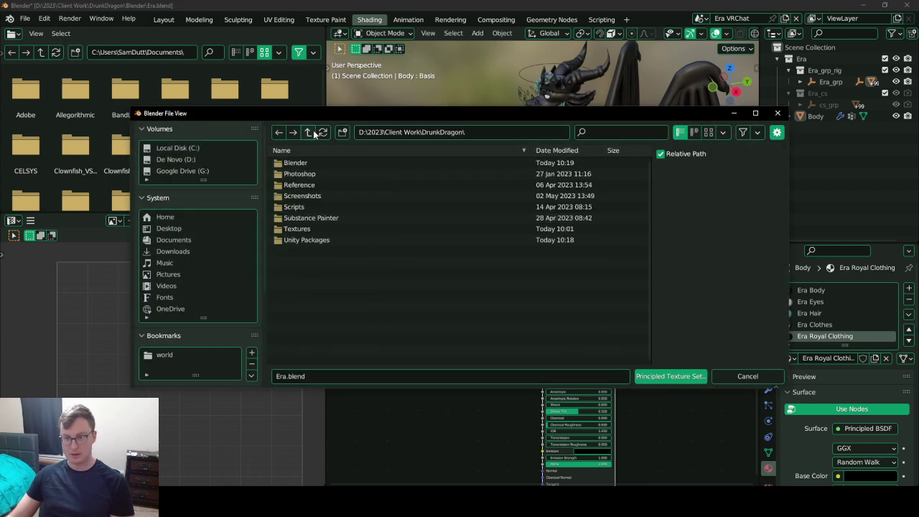
double_click(299, 230)
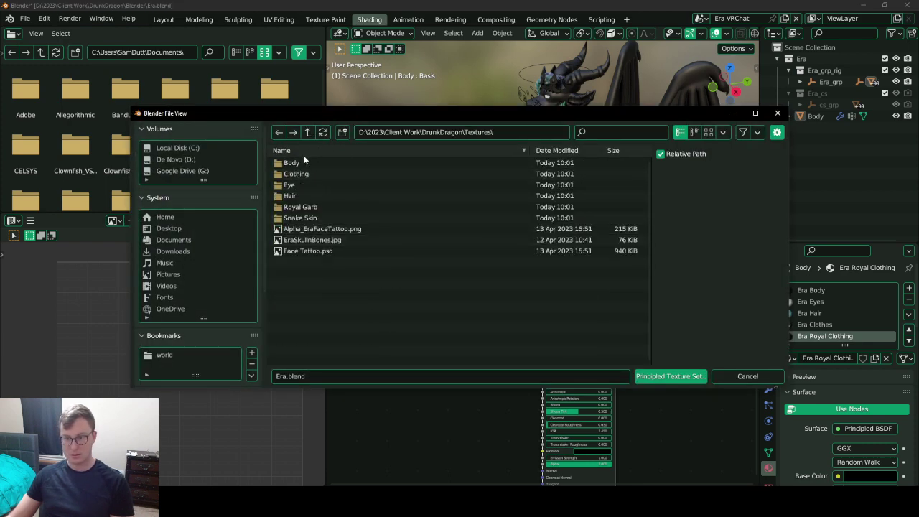
double_click(299, 207)
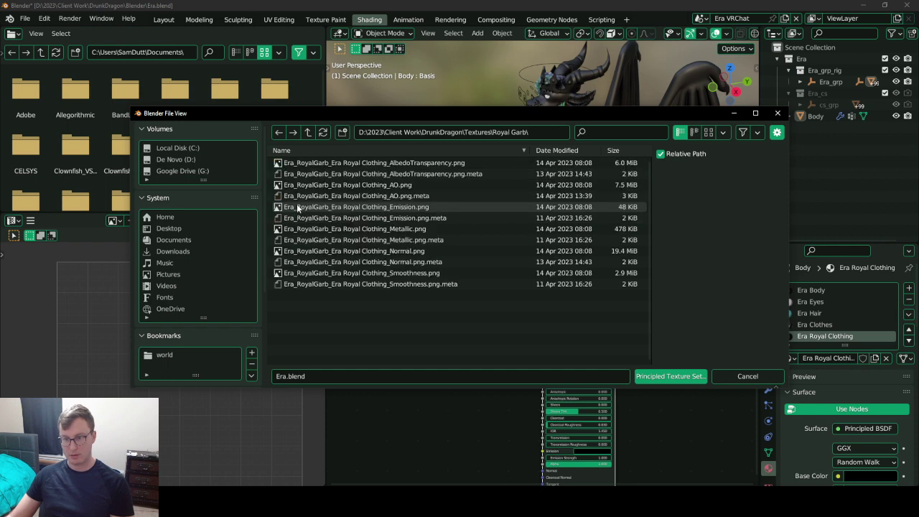
left_click(316, 163)
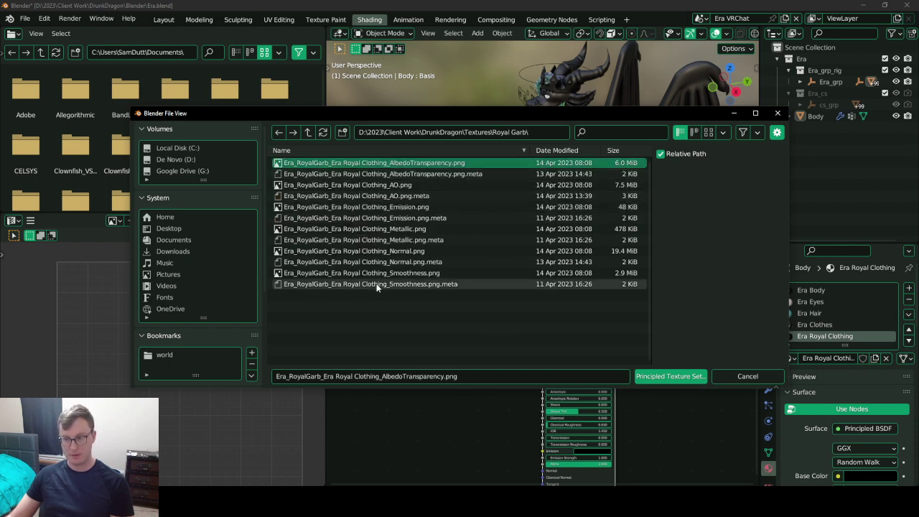
left_click(387, 284, "shift")
left_click(647, 378)
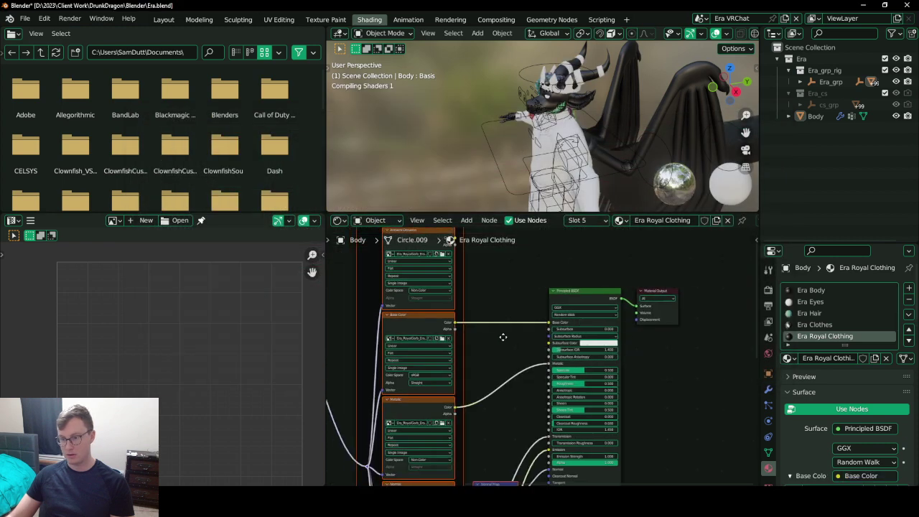
Step: Delete the Emission and Transmission texture nodes
scroll(551, 365, "up", 1)
scroll(541, 405, "down", 3)
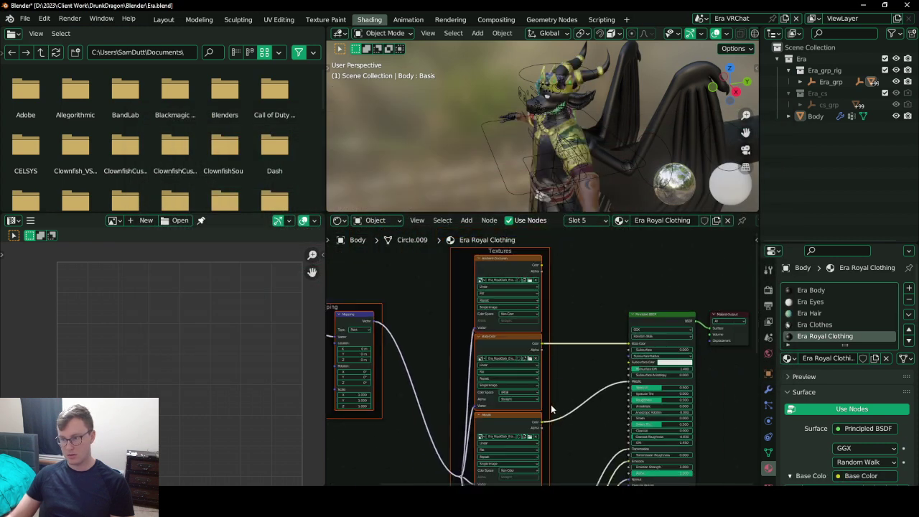
middle_click_drag(541, 404, 512, 396)
scroll(512, 396, "up", 3)
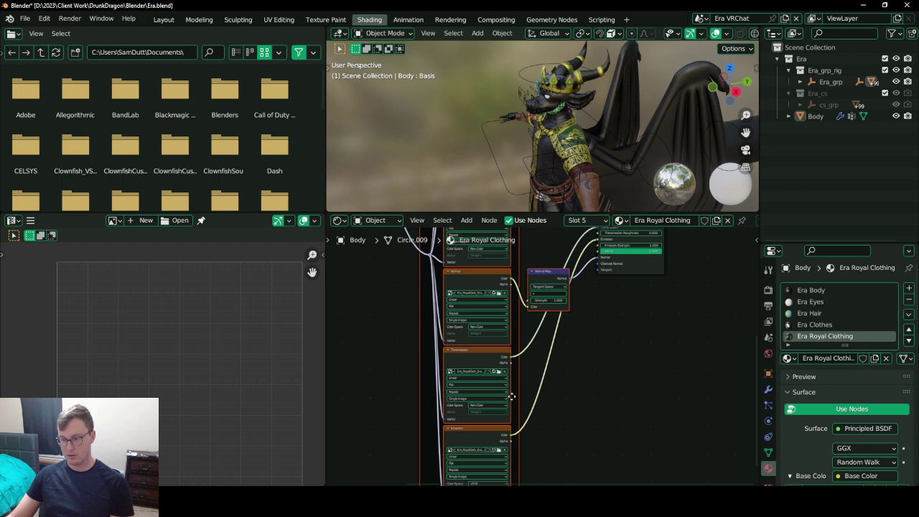
left_click(479, 436)
key("x")
left_click(470, 354)
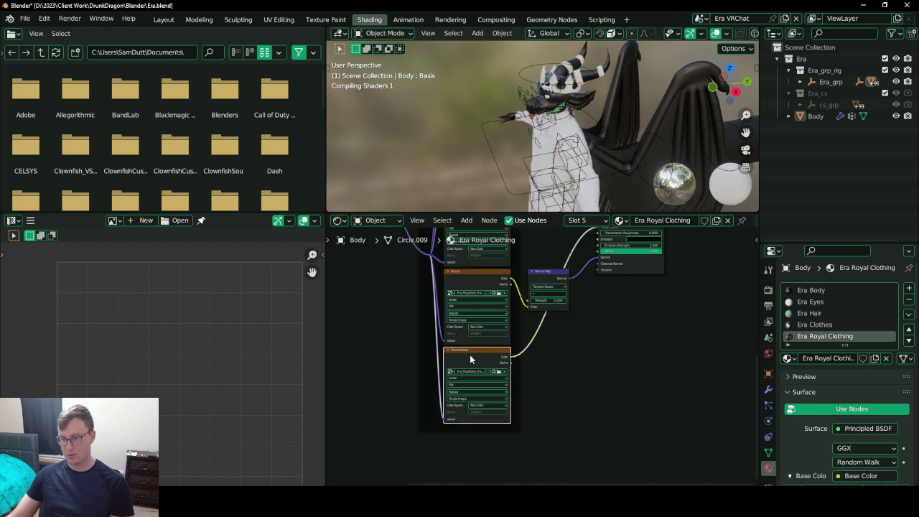
key("x")
Step: Move the Metallic texture node lower and put a copy in the gap above
middle_click_drag(494, 316, 500, 351)
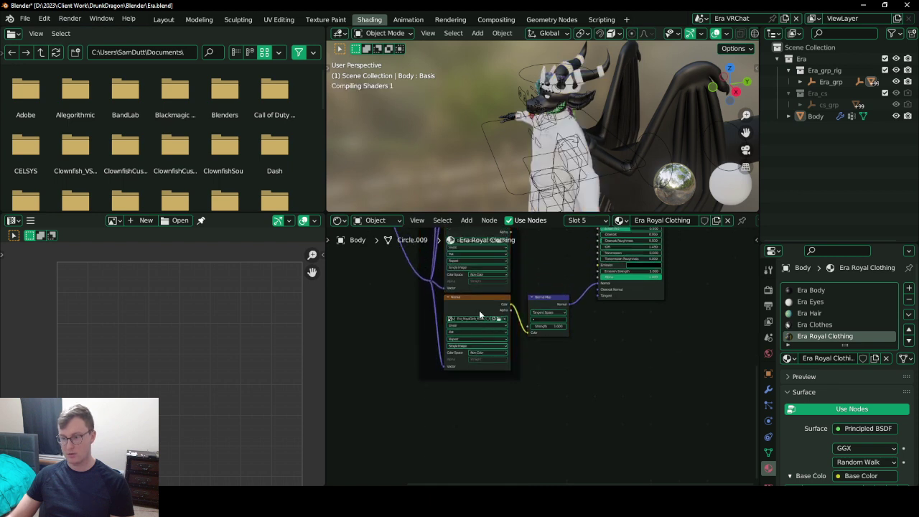
middle_click_drag(479, 314, 488, 373)
left_click_drag(488, 373, 482, 431)
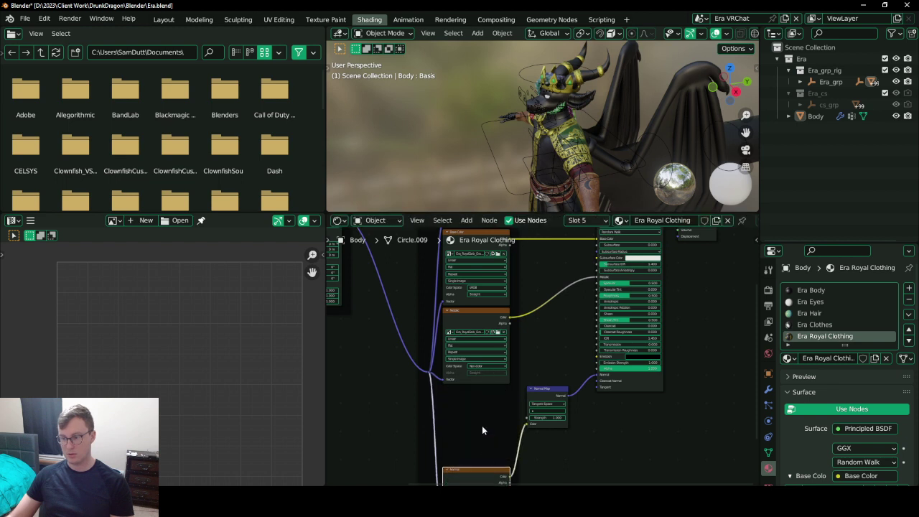
left_click(467, 310)
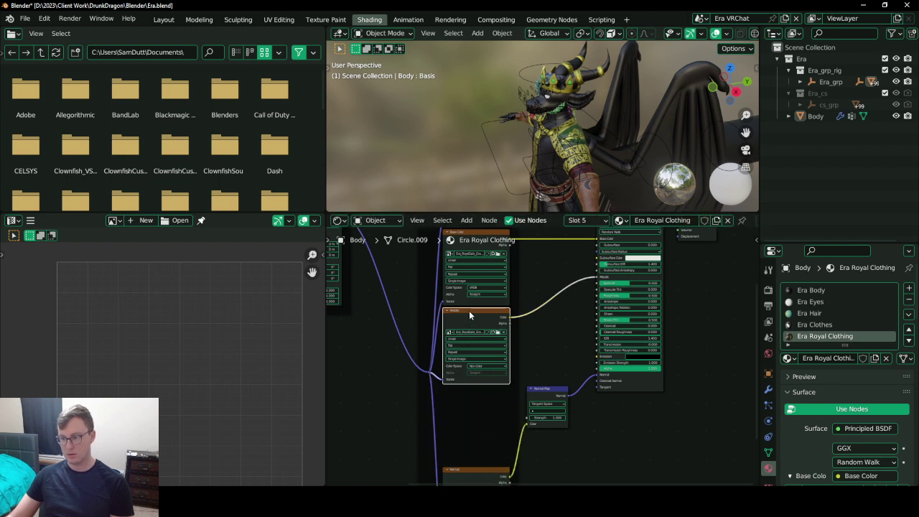
key("g")
key("y")
left_click(475, 387)
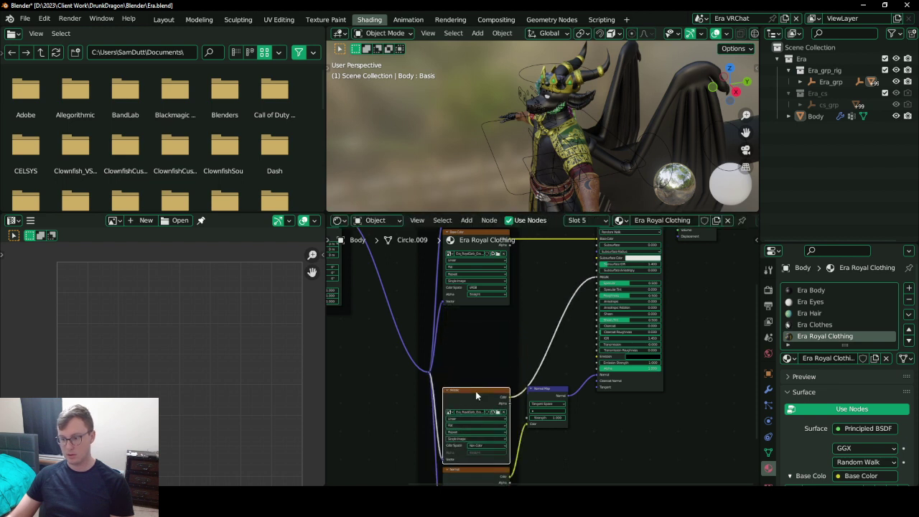
key("g")
left_click(476, 311)
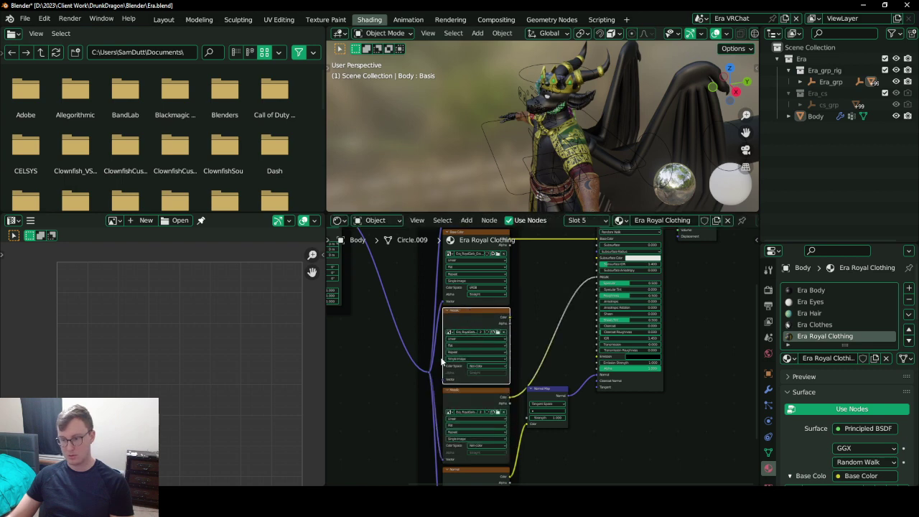
Step: Clear the copied node's image and label it Roughness
scroll(504, 332, "up", 2)
left_click(505, 331)
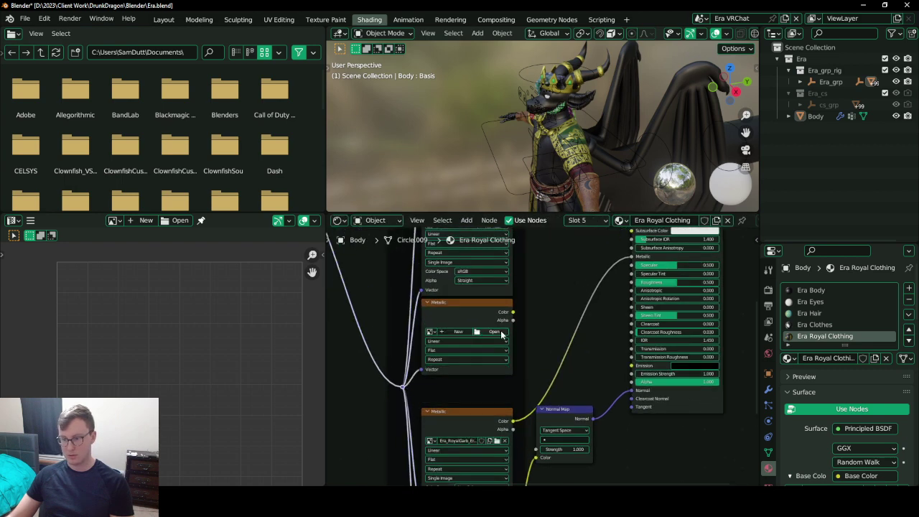
key("n")
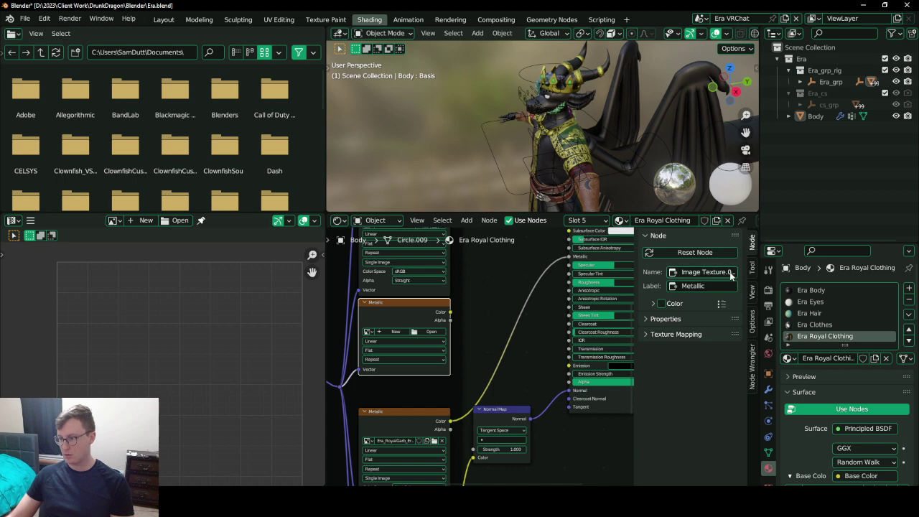
left_click(714, 287)
type("Rough")
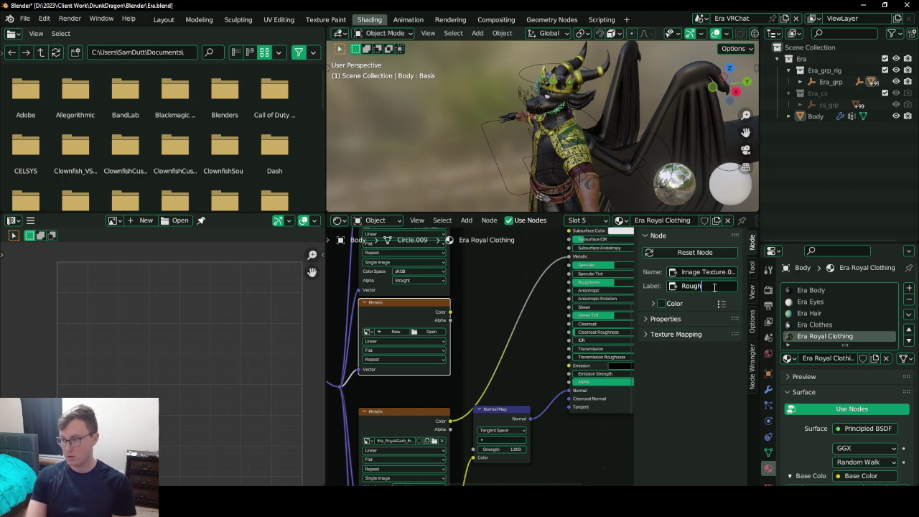
type("ness")
key("Return")
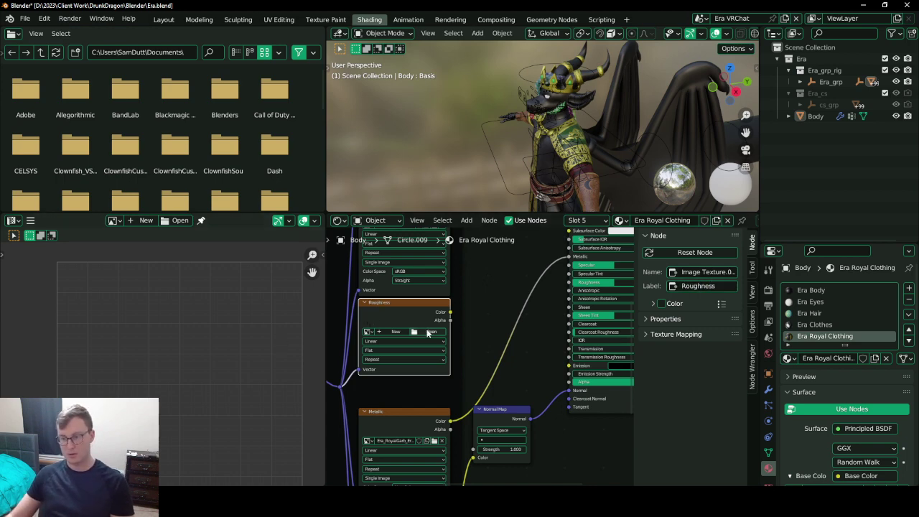
Step: Load Royal Garb Smoothness.png into the node and relabel it Smoothness
left_click(429, 332)
scroll(173, 352, "down", 3)
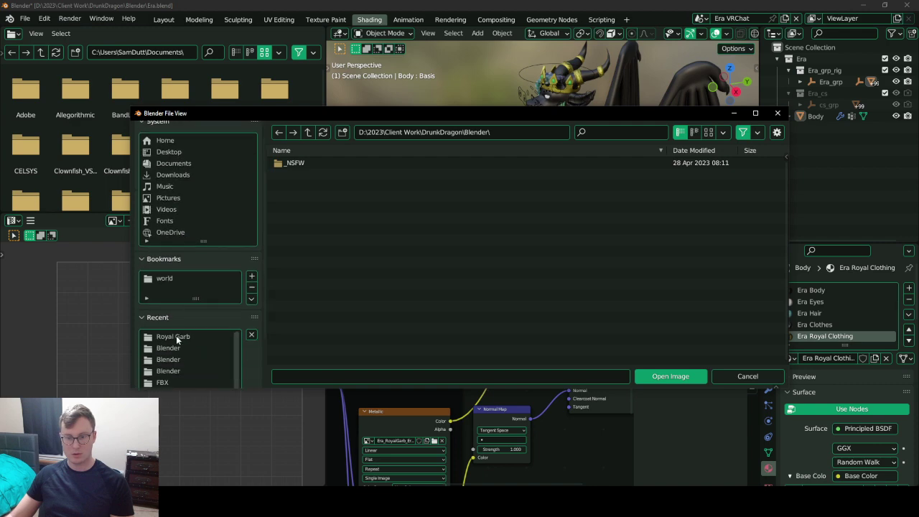
left_click(177, 340)
left_click(141, 258)
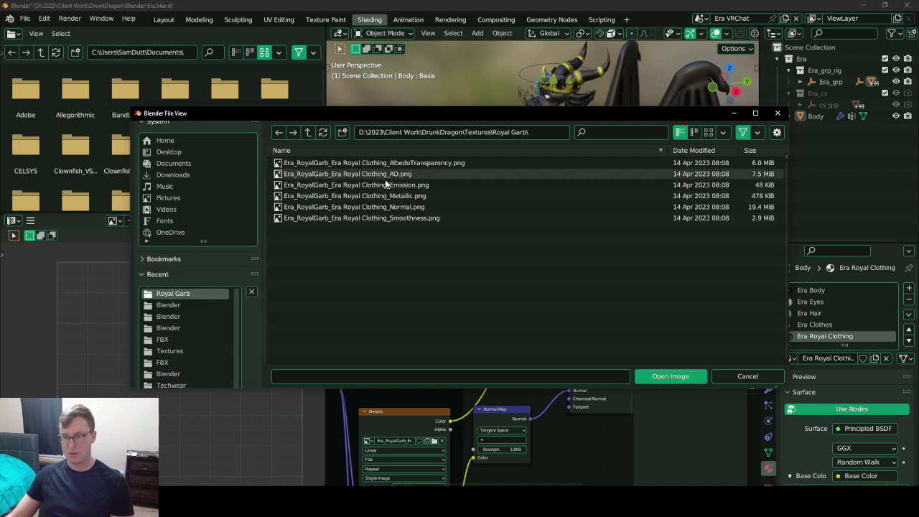
left_click(420, 219)
left_click(658, 374)
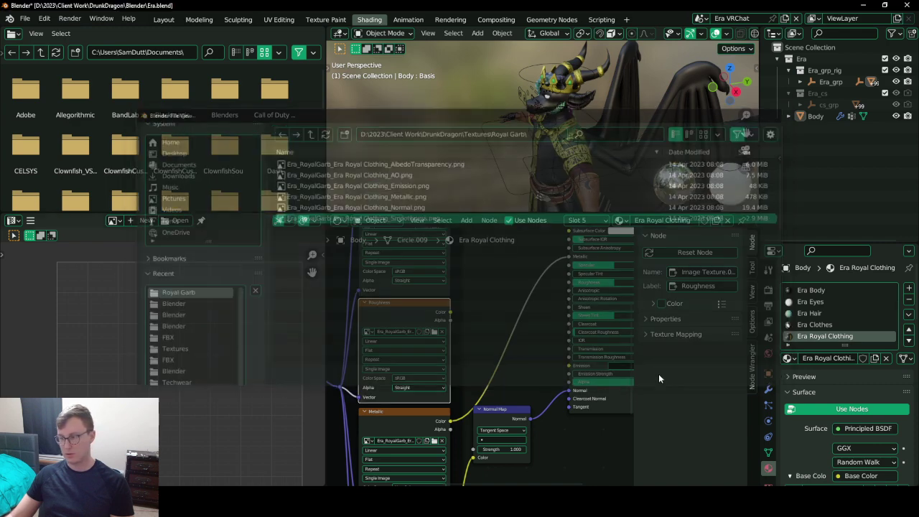
left_click(696, 287)
type("Sm")
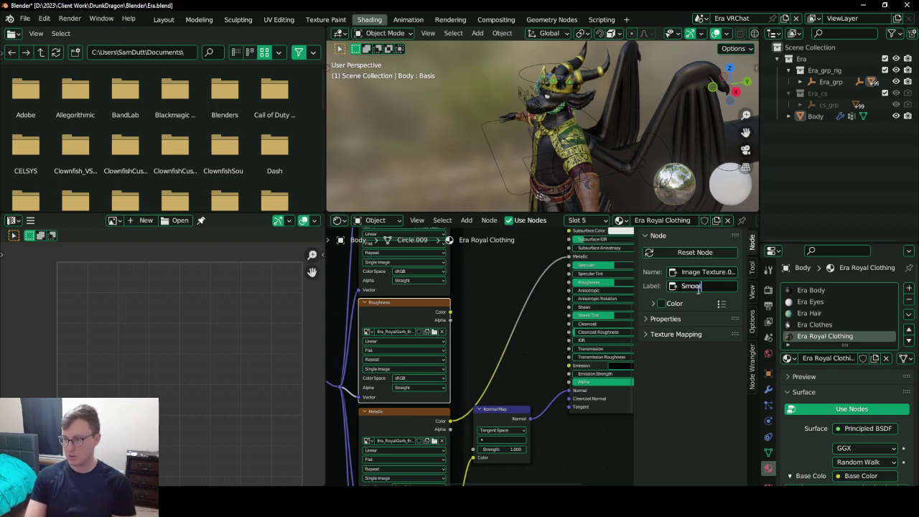
type("oothness")
key("Return")
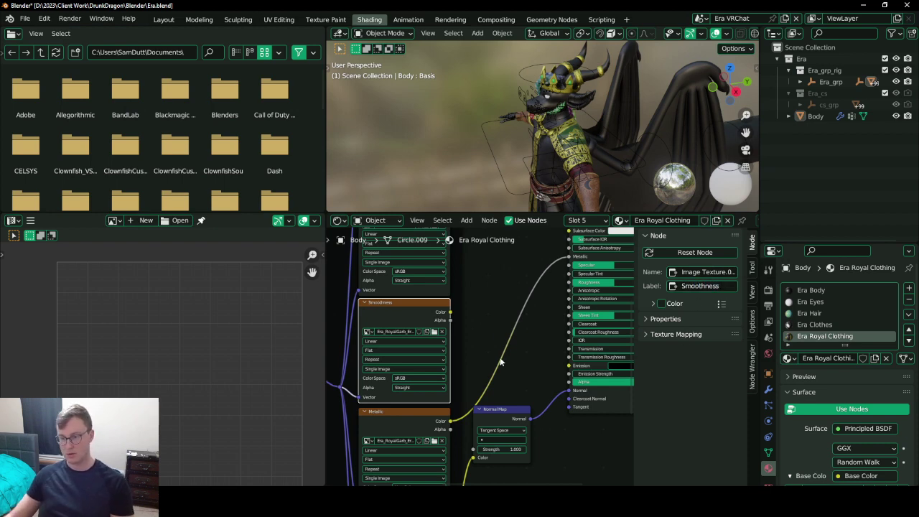
Step: Feed the Smoothness color through an Invert node into the BSDF Roughness
middle_click_drag(489, 326, 465, 389)
left_click_drag(425, 376, 475, 322)
type("inv")
key("Return")
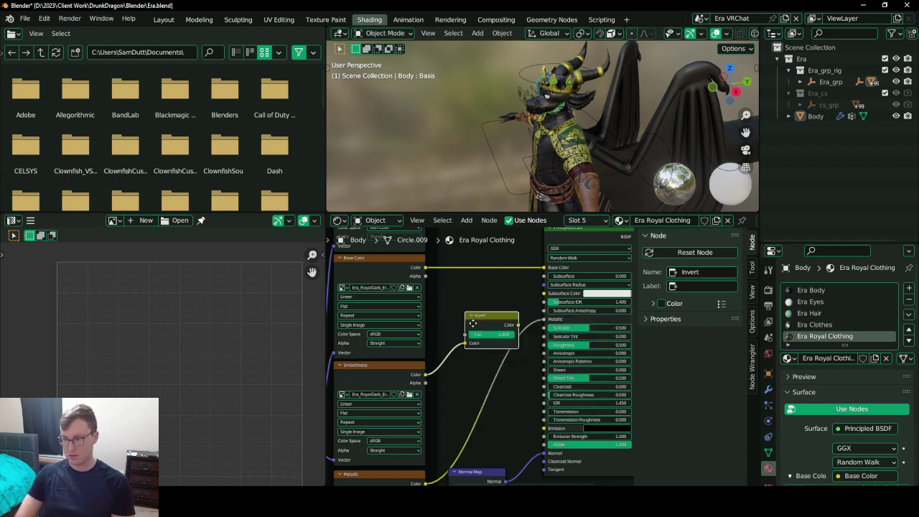
left_click(465, 304)
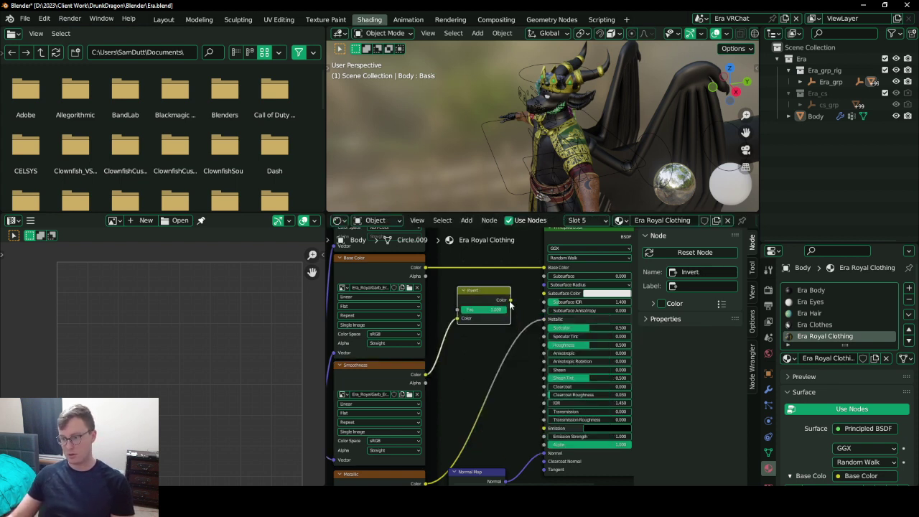
left_click_drag(510, 301, 544, 345)
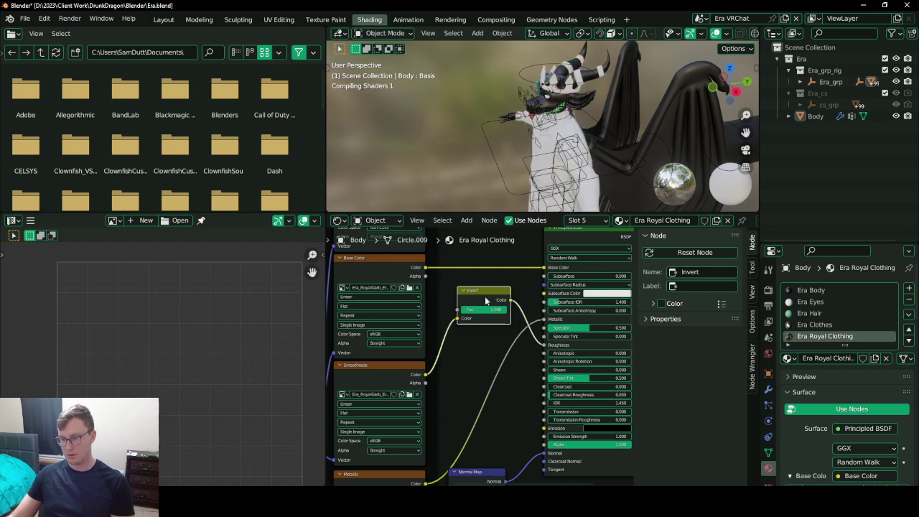
left_click_drag(486, 301, 488, 325)
Step: Check the textured robe from back and front, then select the Era Body material
scroll(580, 138, "up", 5)
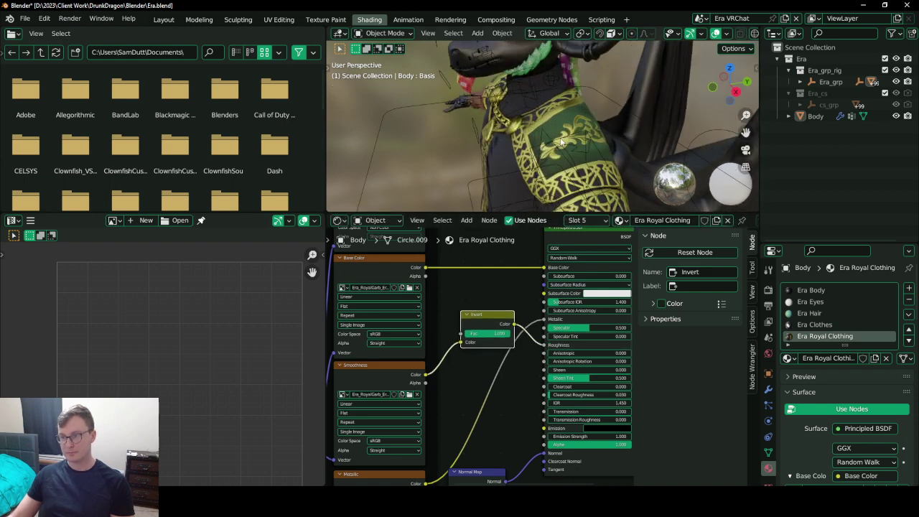
middle_click_drag(565, 142, 548, 37)
middle_click_drag(574, 240, 556, 239)
mouse_move(553, 104)
middle_mouse_down()
mouse_move(584, 93)
mouse_move(555, 97)
middle_mouse_up()
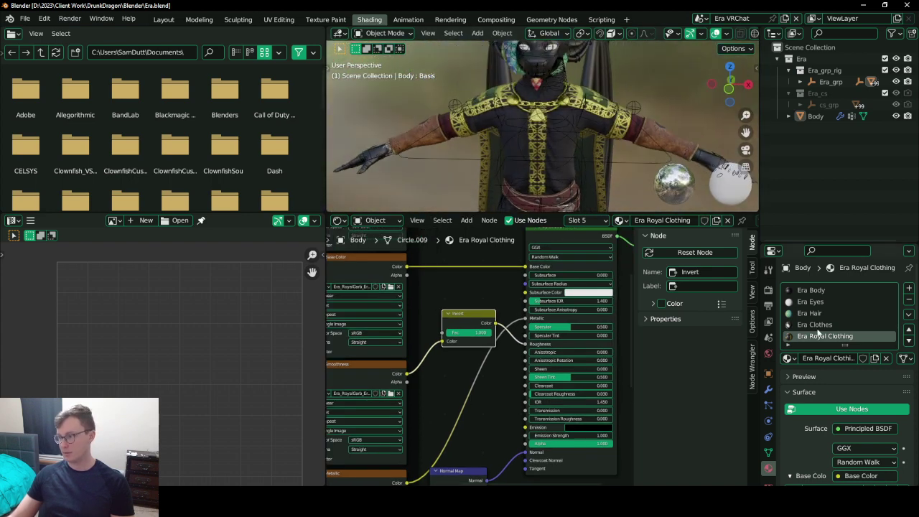
left_click(810, 290)
middle_click_drag(509, 261, 493, 400)
scroll(492, 400, "down", 3)
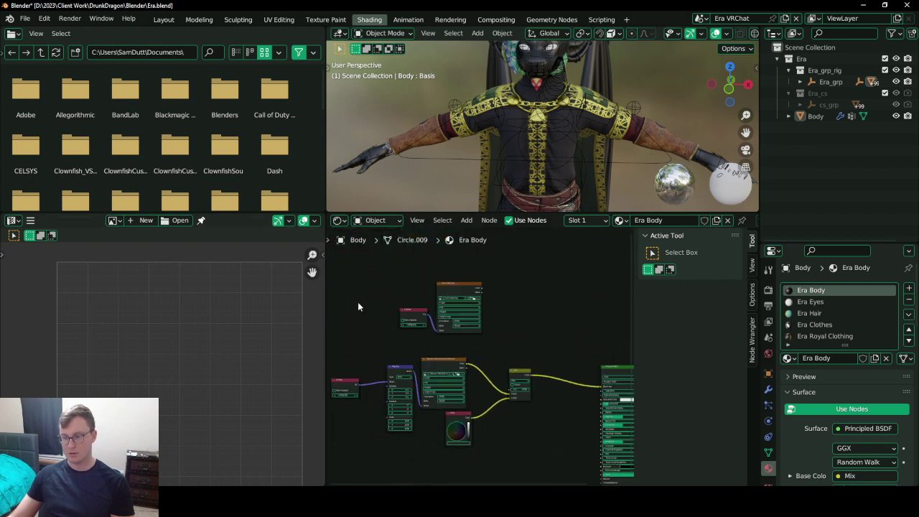
Step: Delete the old Era Body nodes, leaving the Principled BSDF and output
middle_click_drag(359, 306, 381, 290)
left_click_drag(364, 263, 543, 445)
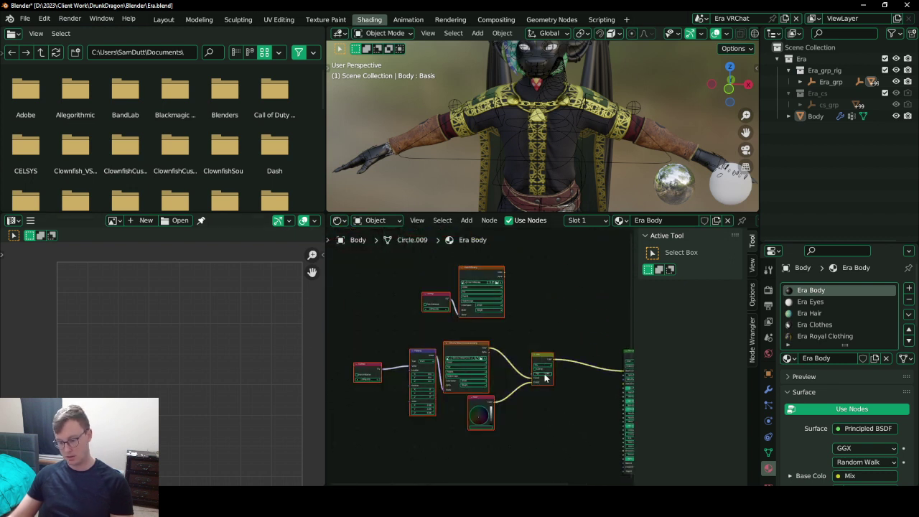
key("x")
key("Home")
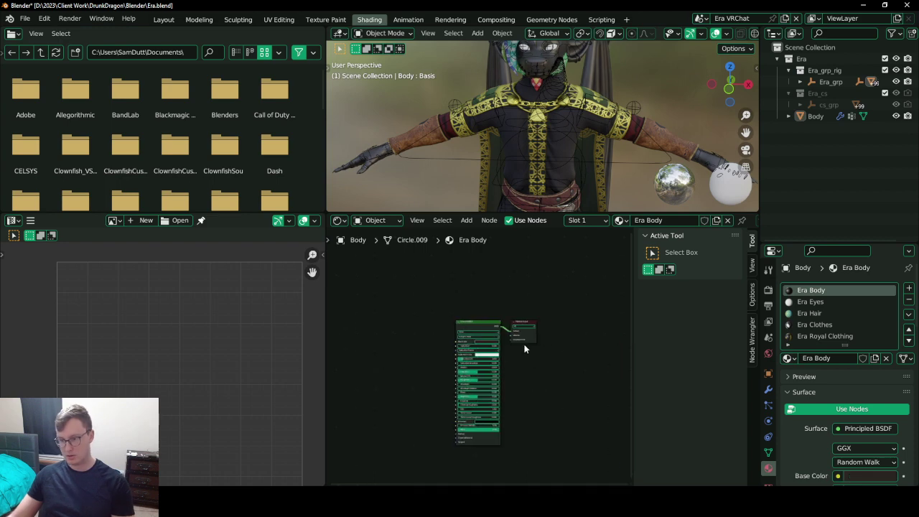
left_click(485, 326)
Step: Run Principled Texture Setup using all the Body texture files
key("ctrl+shift+t")
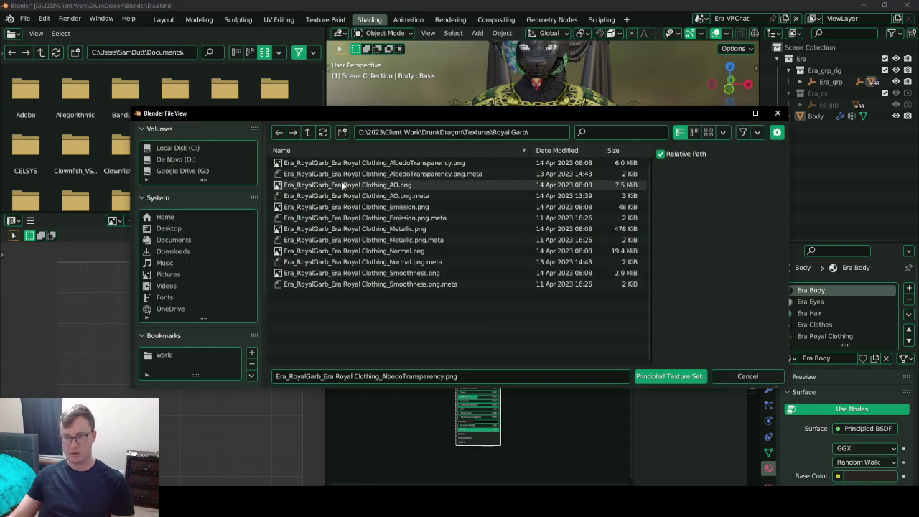
left_click(307, 133)
left_click(313, 164)
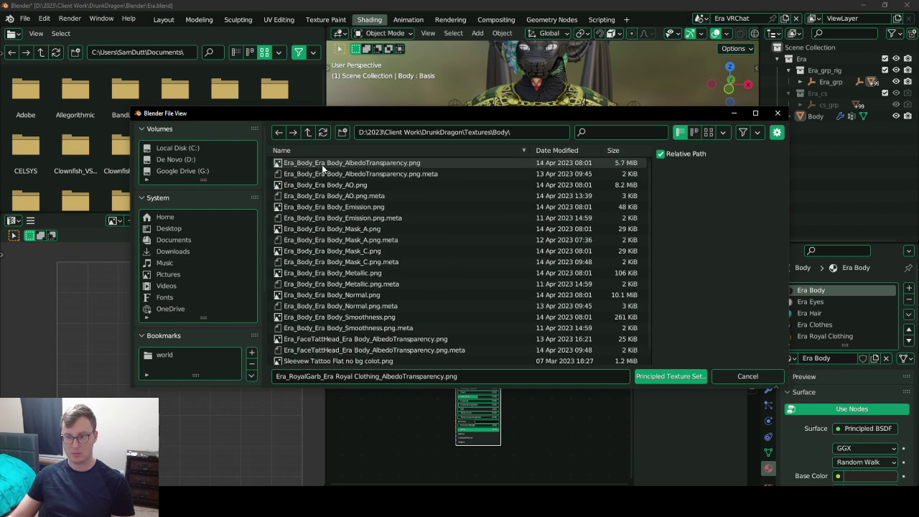
left_click(322, 165)
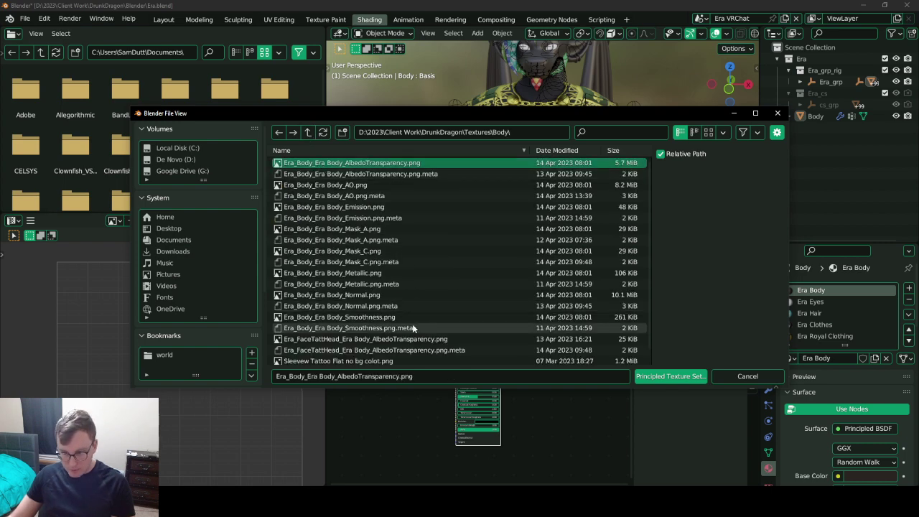
left_click(414, 328, "shift")
scroll(342, 336, "down", 1)
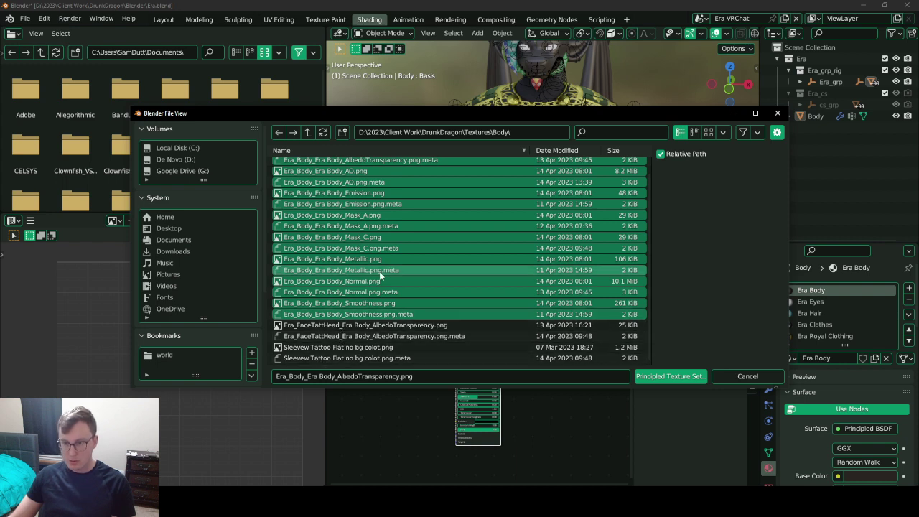
scroll(379, 266, "up", 1)
left_click(668, 376)
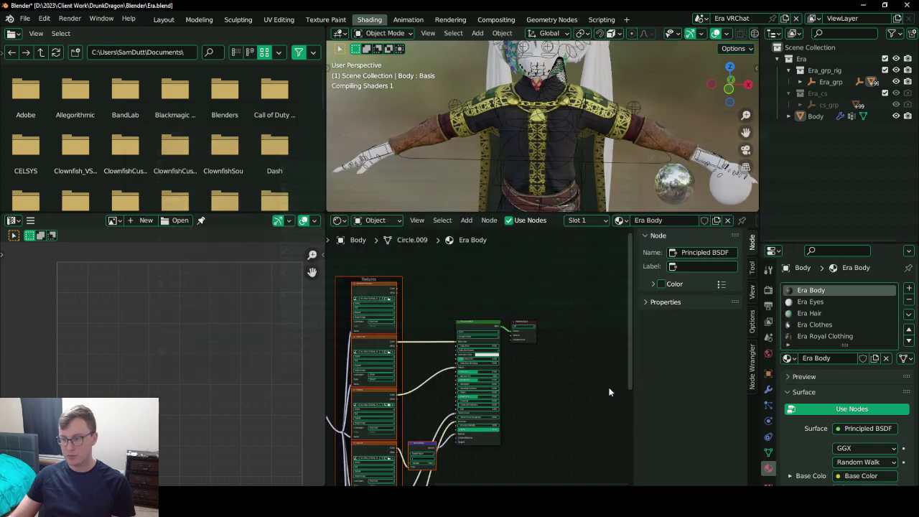
Step: Delete the Emission texture node
middle_click_drag(438, 377, 485, 337)
scroll(485, 337, "up", 3)
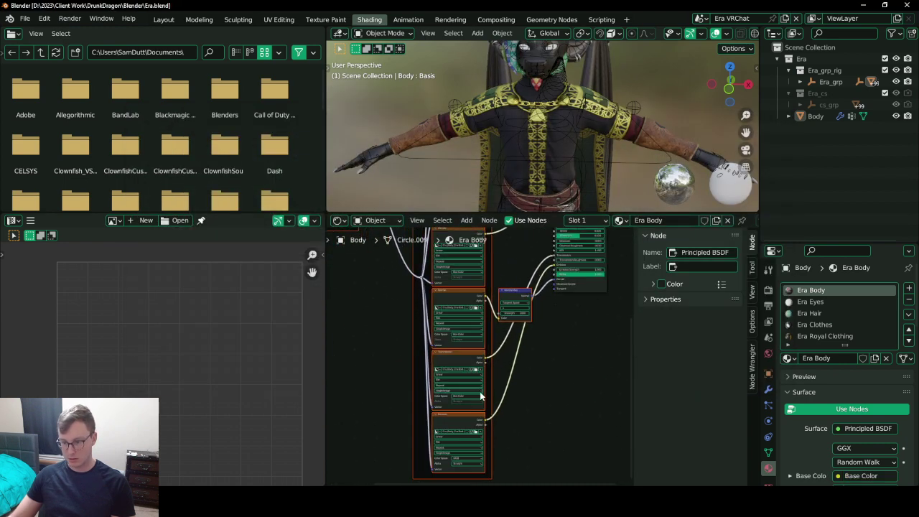
left_click(451, 433)
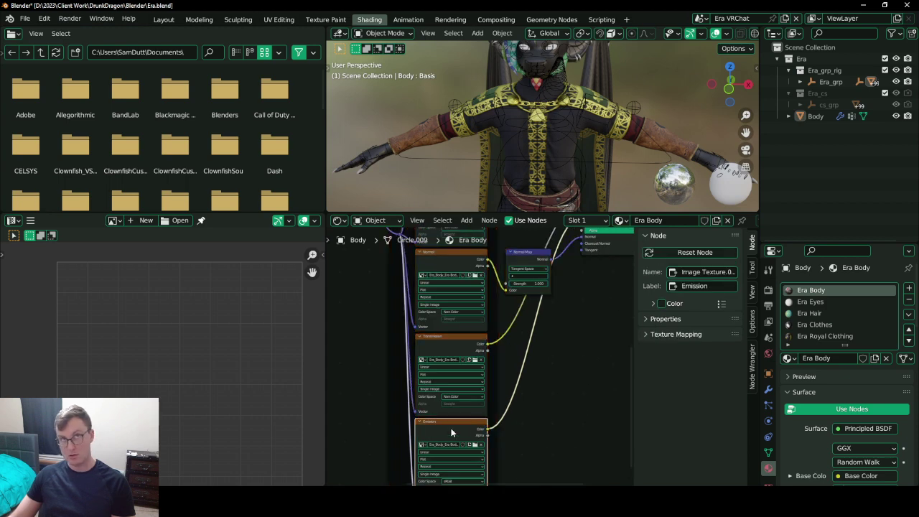
key("Delete")
Step: Relabel the Transmission texture node as Smoothness
left_click(439, 343)
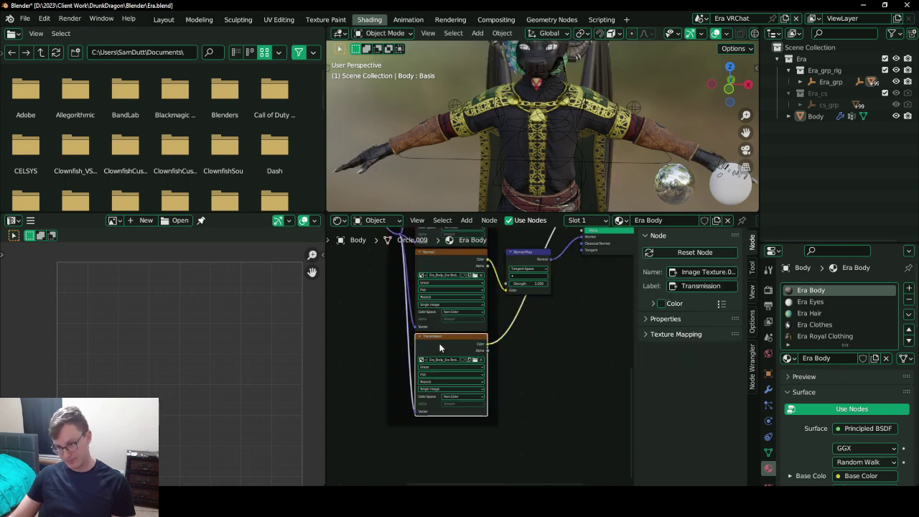
left_click(696, 285)
key("BackSpace")
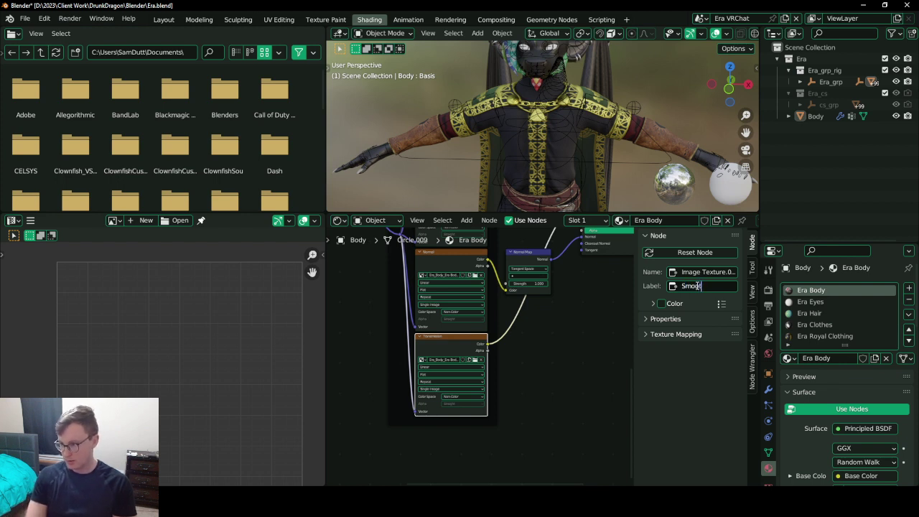
type("Smoothness")
key("Return")
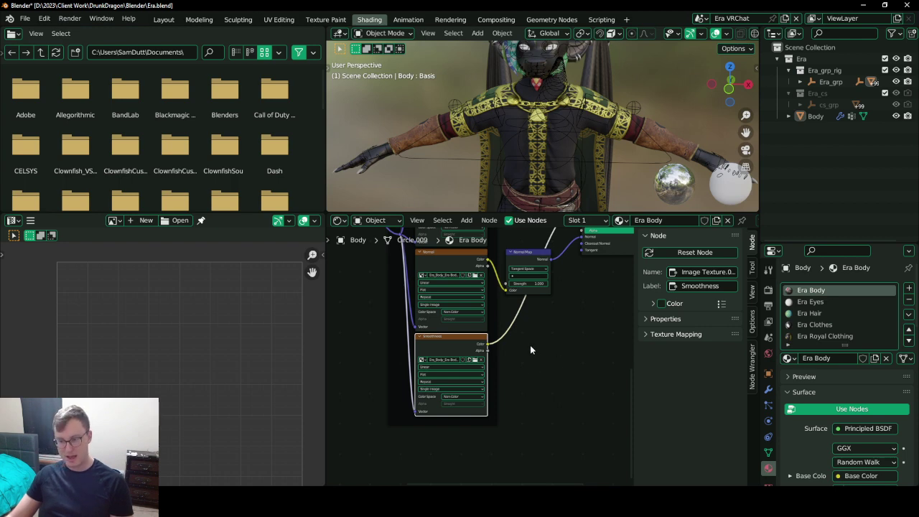
scroll(529, 344, "up", 1)
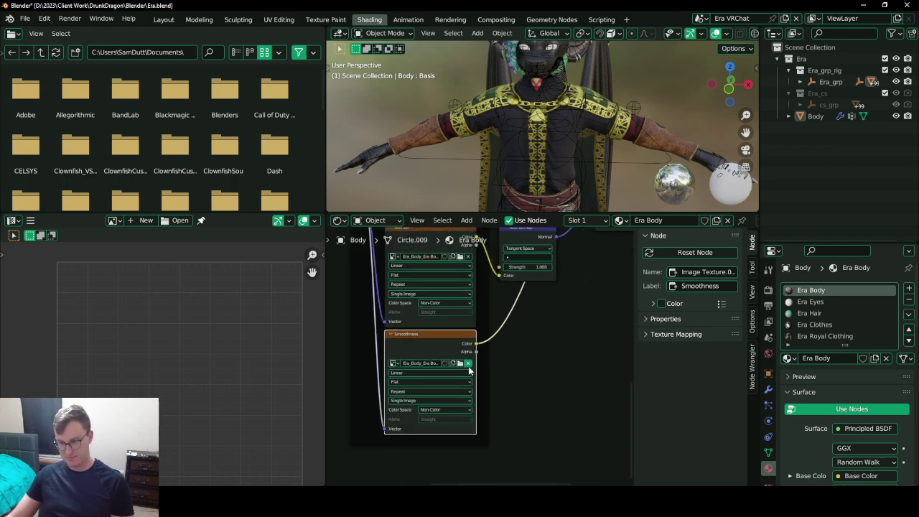
Step: Load the Body Smoothness texture into the Smoothness node
left_click(468, 363)
left_click(446, 360)
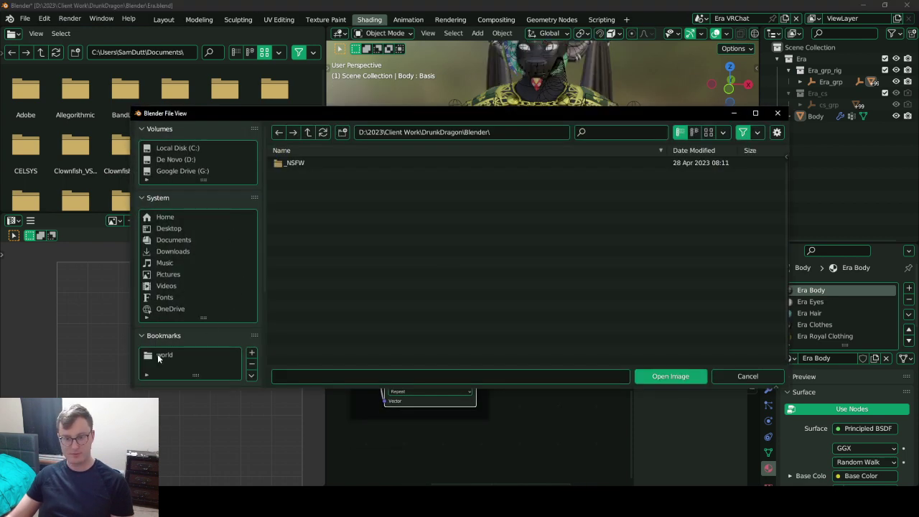
scroll(179, 365, "down", 2)
left_click(183, 376)
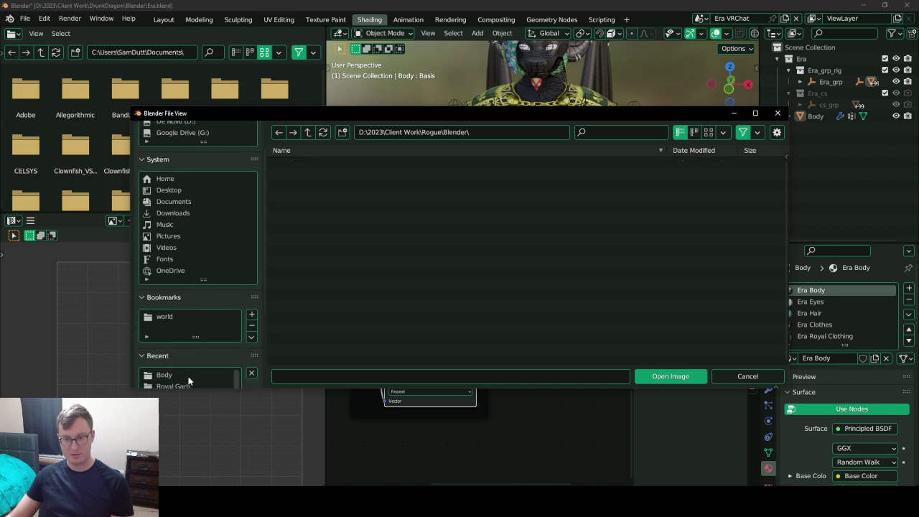
left_click(188, 376)
left_click(373, 240)
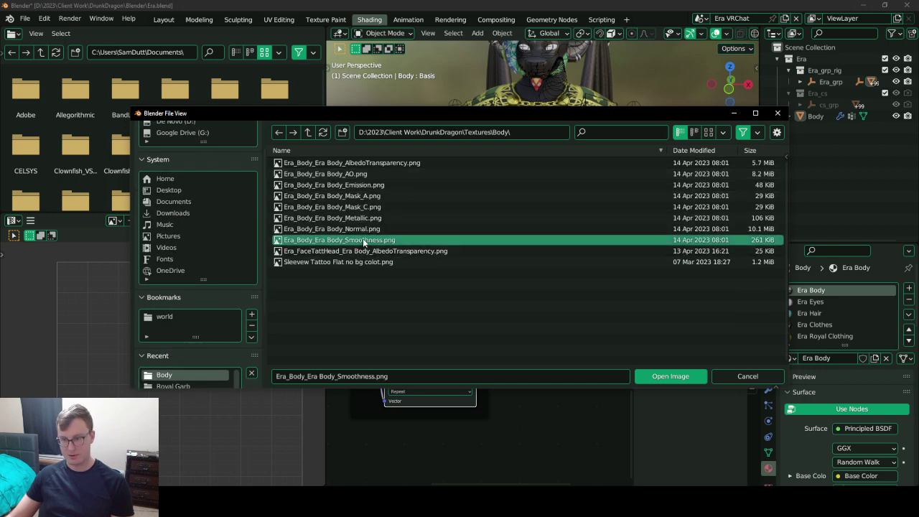
left_click(670, 376)
Step: Route the Smoothness color through a new Invert node into Roughness and check the body
middle_click_drag(542, 342, 474, 434)
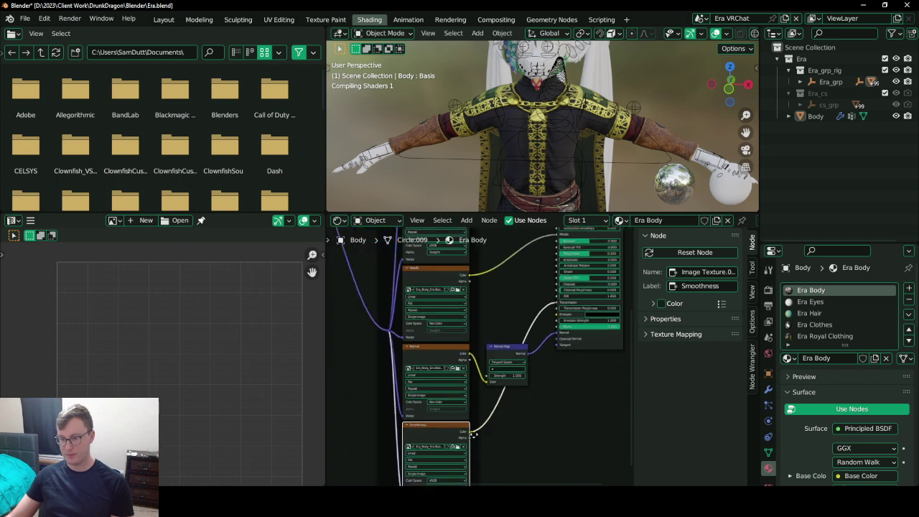
left_click_drag(468, 431, 508, 303)
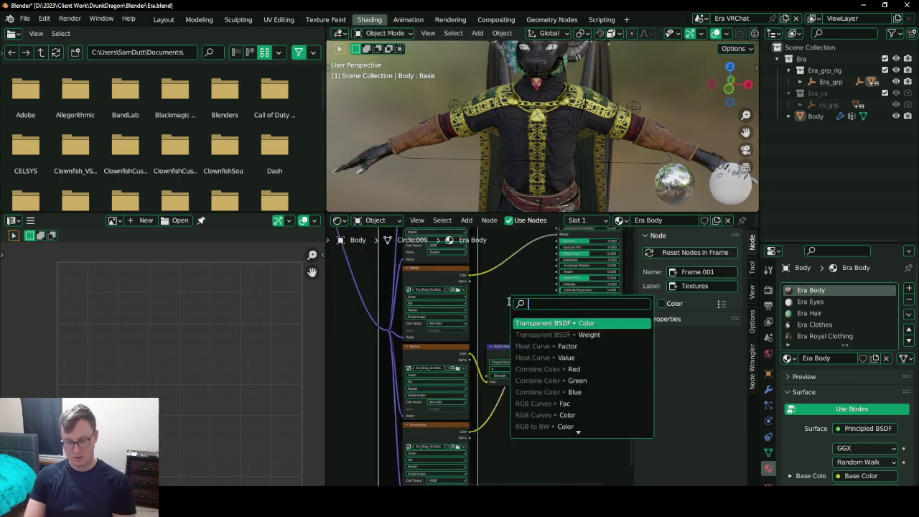
type("inv")
left_click(549, 346)
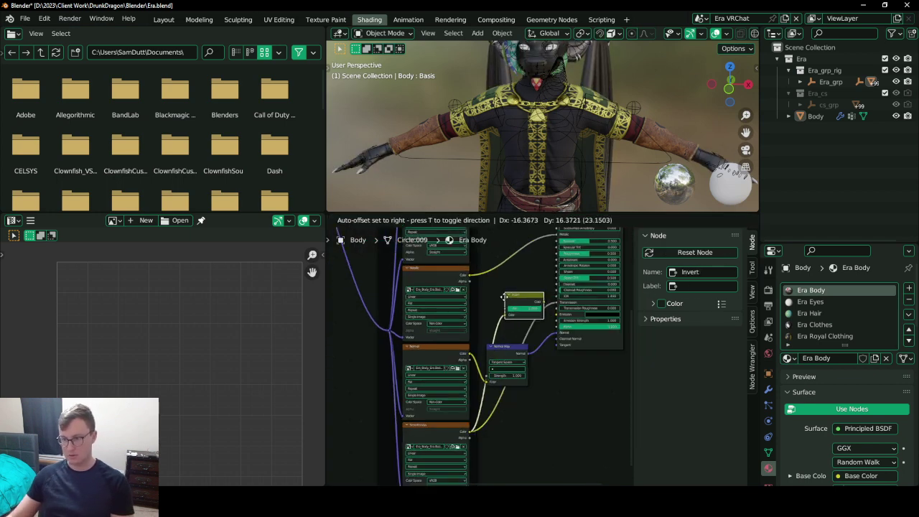
left_click(495, 286)
scroll(495, 286, "up", 3)
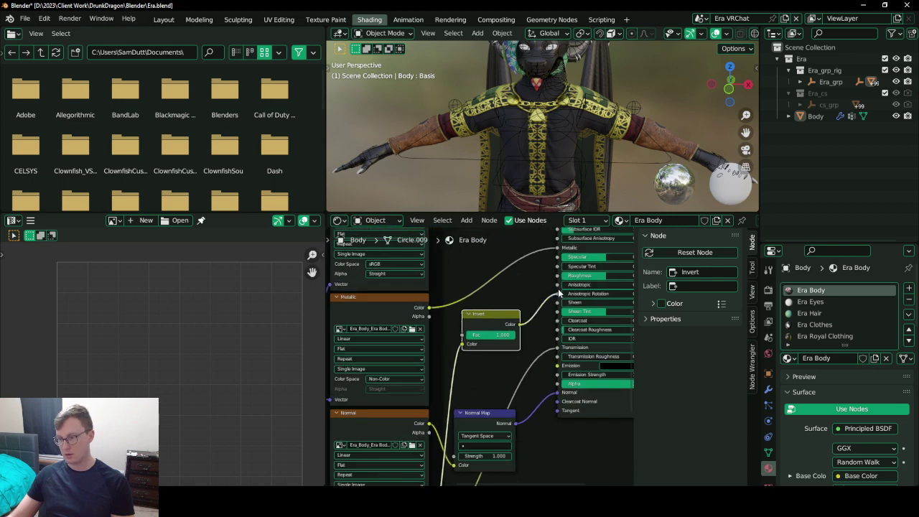
scroll(554, 265, "up", 2, "shift")
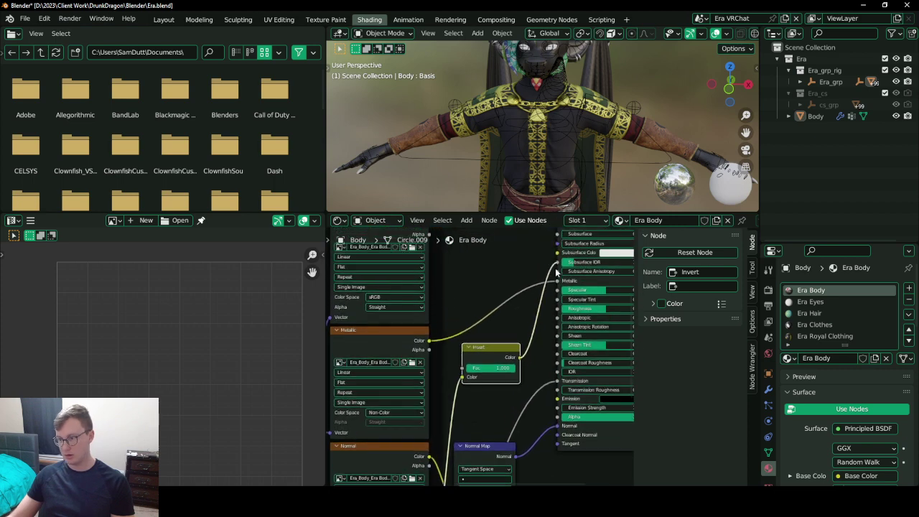
scroll(547, 259, "up", 1, "shift")
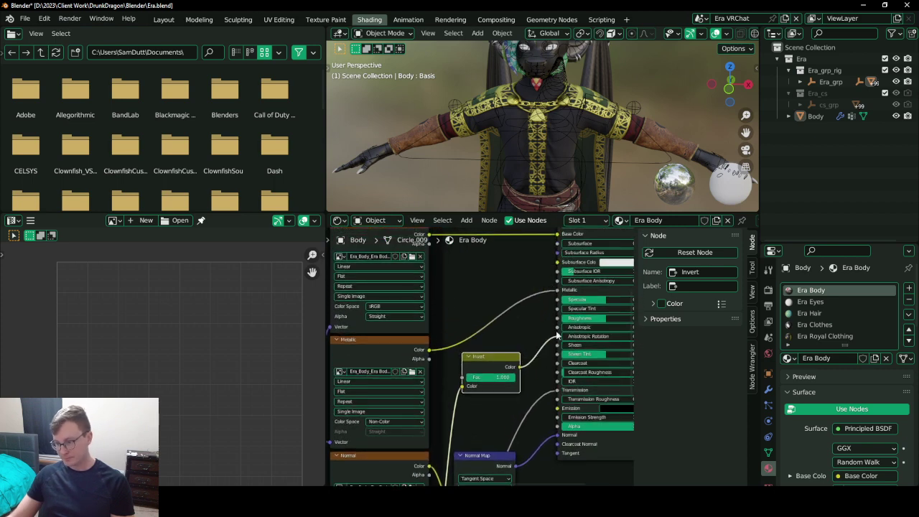
left_click_drag(558, 321, 557, 318)
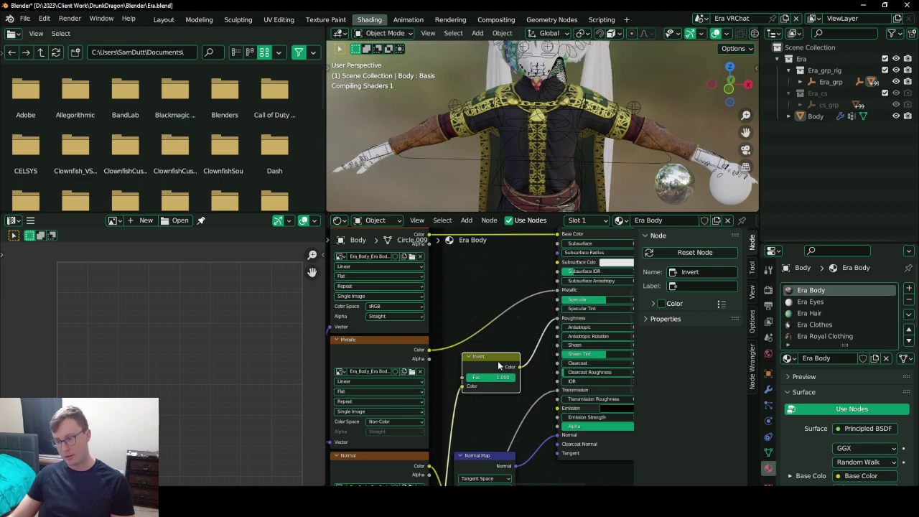
left_click_drag(498, 366, 484, 362)
middle_click_drag(482, 114, 552, 132)
scroll(552, 132, "down", 2)
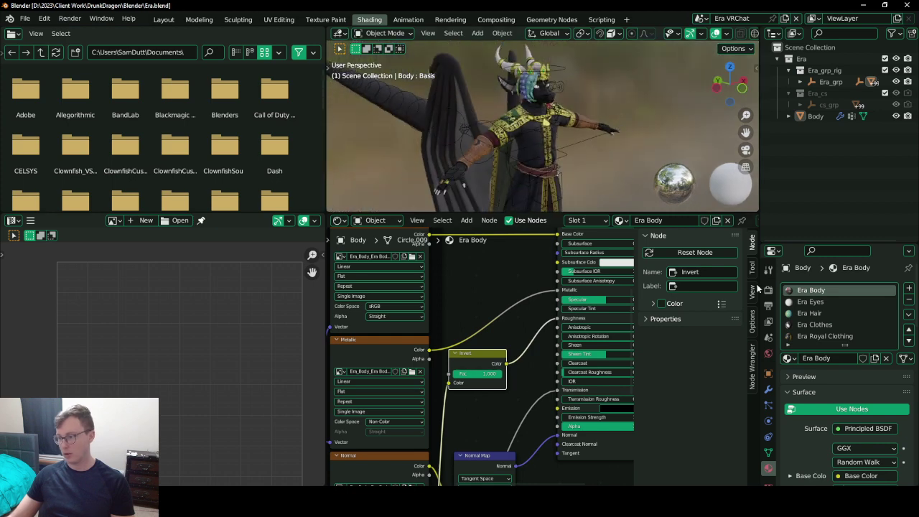
Step: Toggle the Body's mask modifiers in the viewport so the plain bodysuit shows
left_click(768, 389)
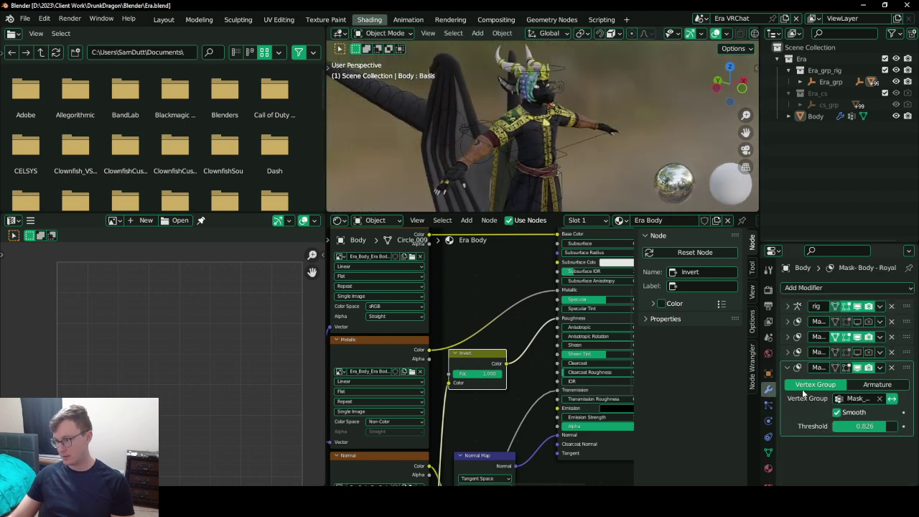
left_click(861, 366)
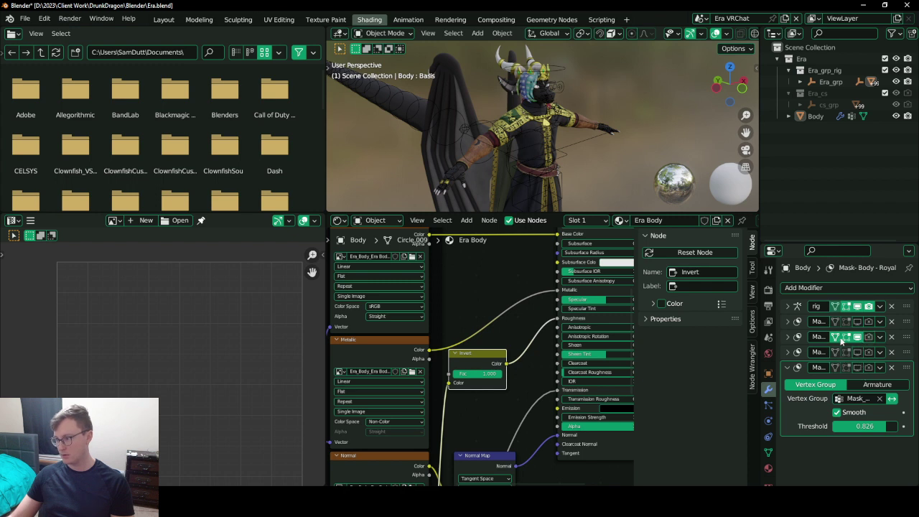
left_click(841, 341)
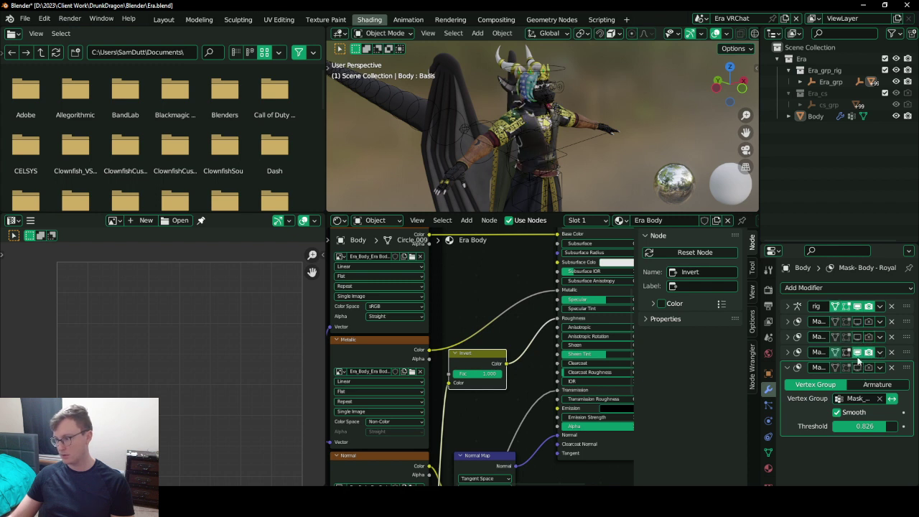
left_click(856, 321)
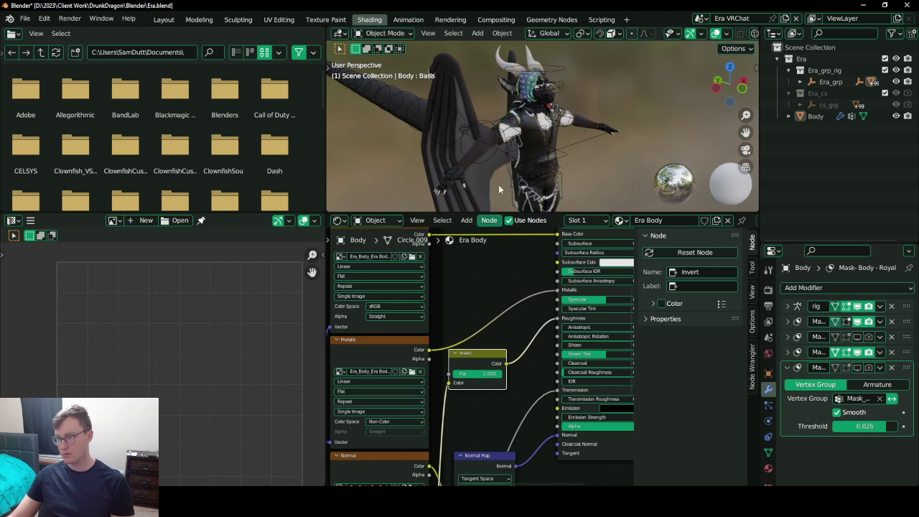
middle_click_drag(498, 184, 565, 81)
scroll(566, 87, "up", 3)
scroll(542, 126, "down", 5)
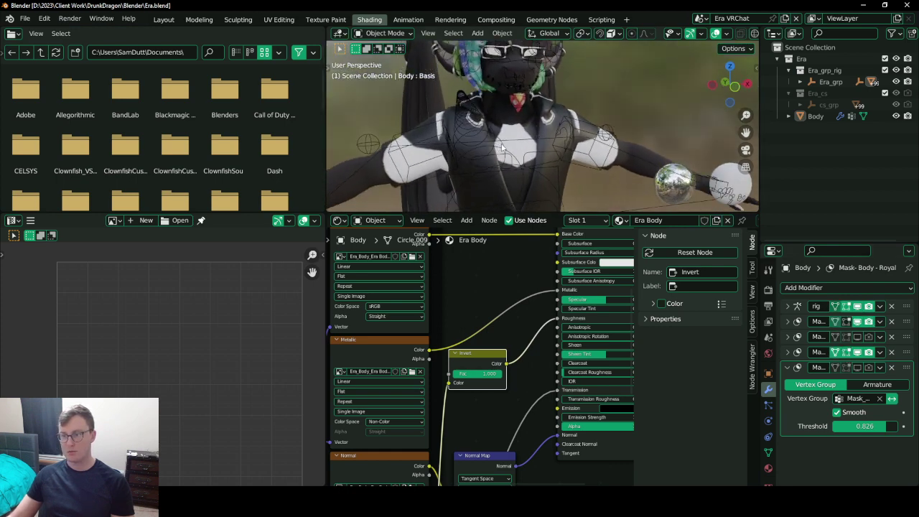
Step: Enlarge the Shader Editor and select the Era Eyes material's Principled BSDF
left_click_drag(490, 213, 490, 285)
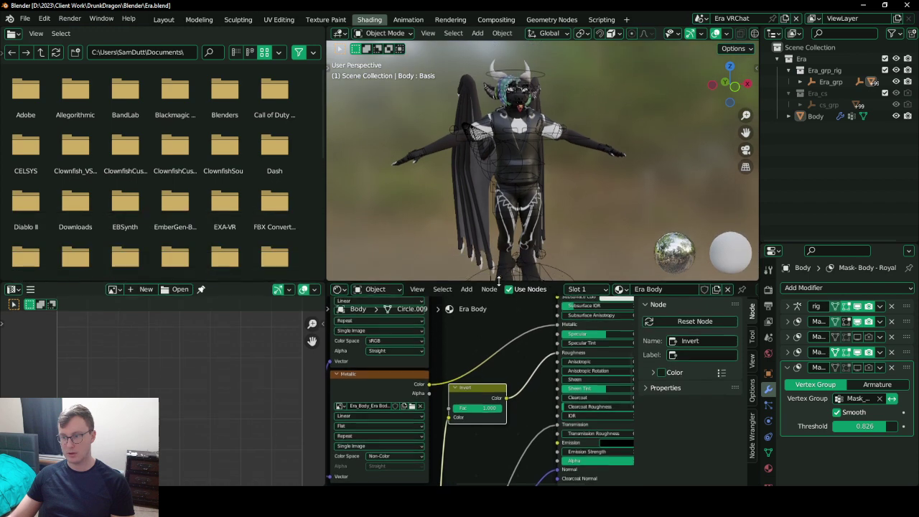
scroll(499, 346, "down", 5)
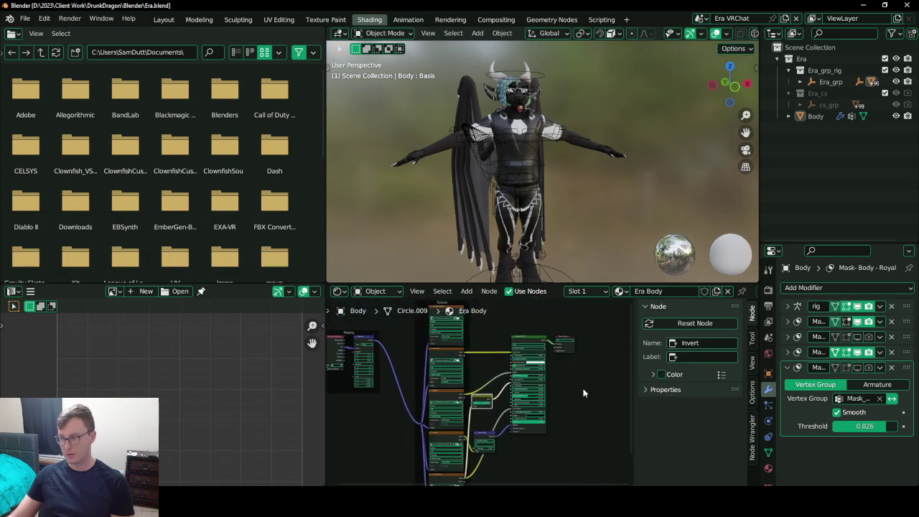
left_click(768, 467)
left_click(809, 302)
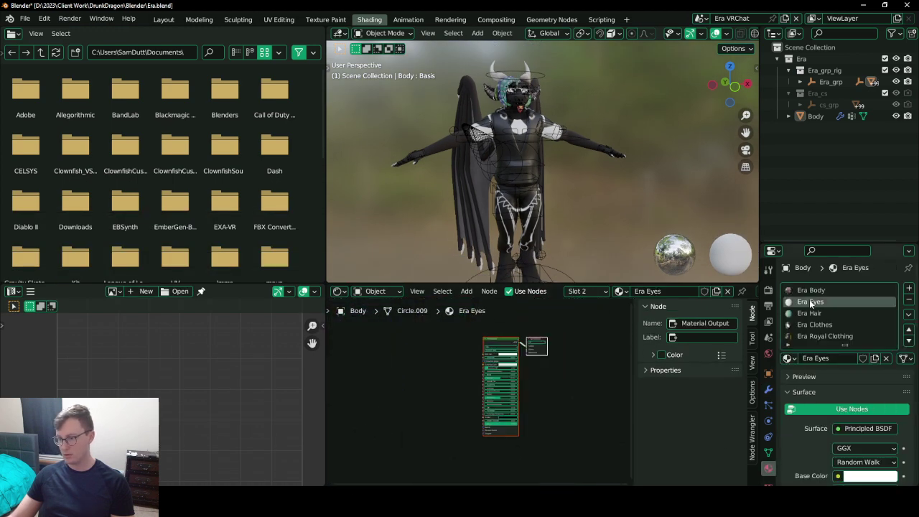
left_click(506, 357)
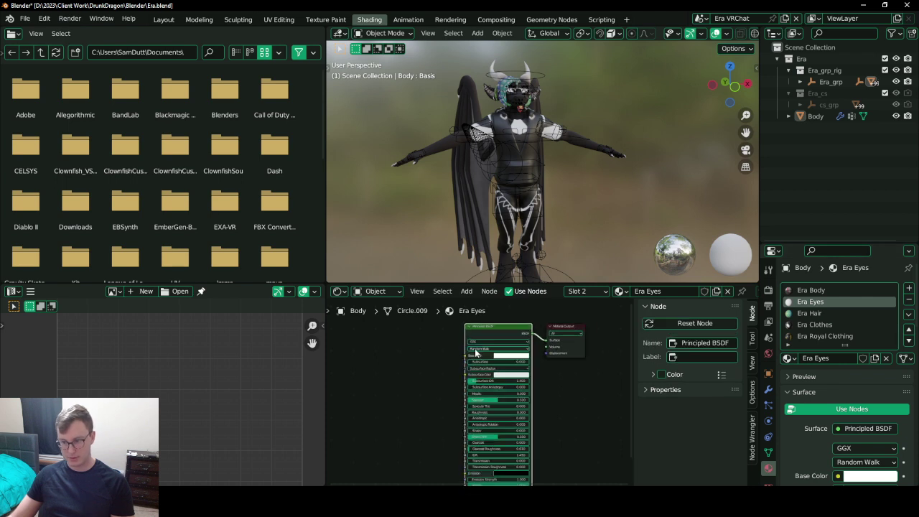
Step: Add an Image Texture node wired into the eyes' Base Color
scroll(461, 360, "up", 3)
left_click_drag(462, 357, 298, 356)
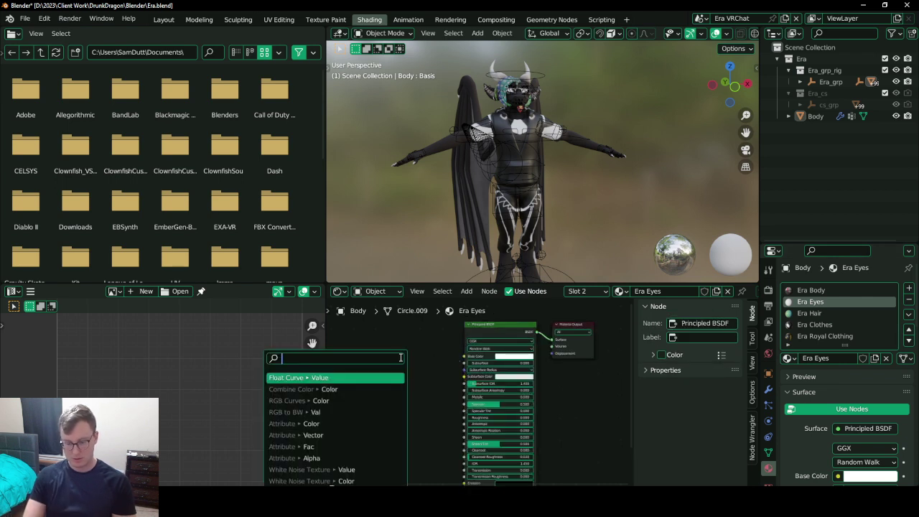
type("image")
key("Return")
Step: Add an Image Texture node to Era Eyes and begin browsing for its image
left_click(400, 358)
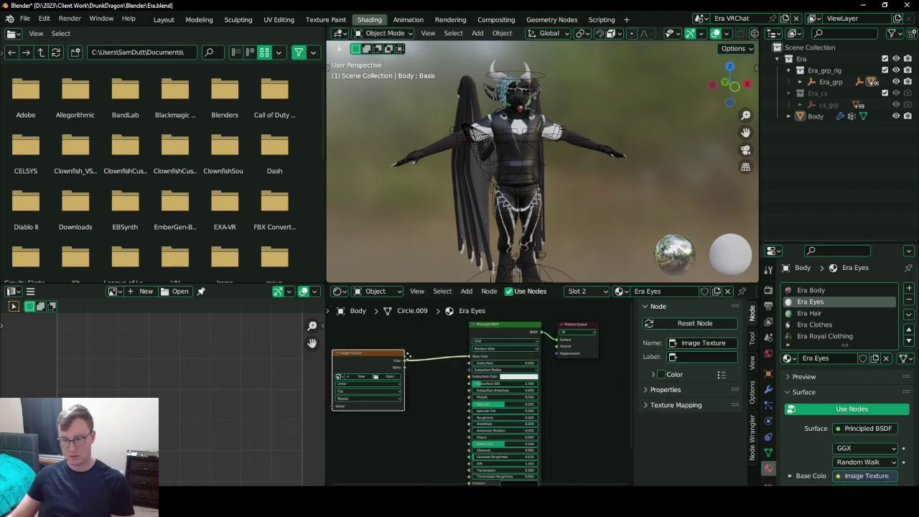
middle_click_drag(400, 358, 435, 346)
left_click(491, 365)
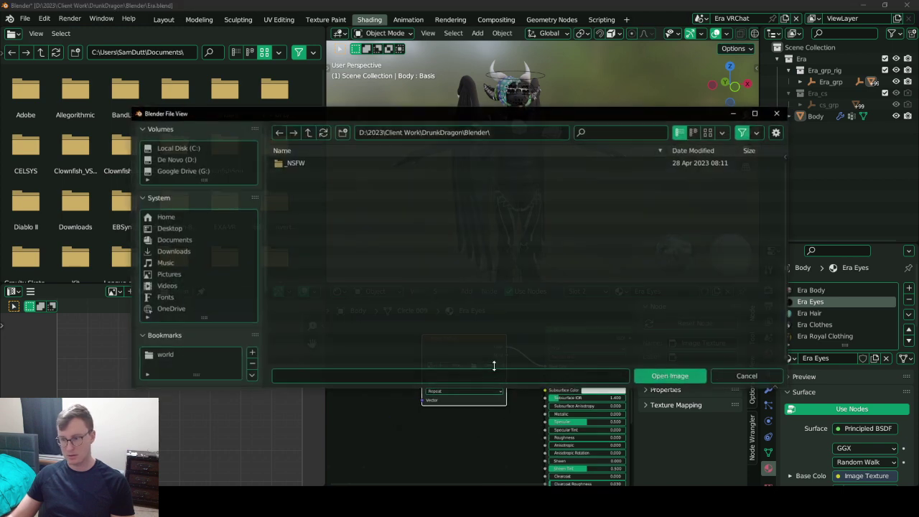
left_click(307, 132)
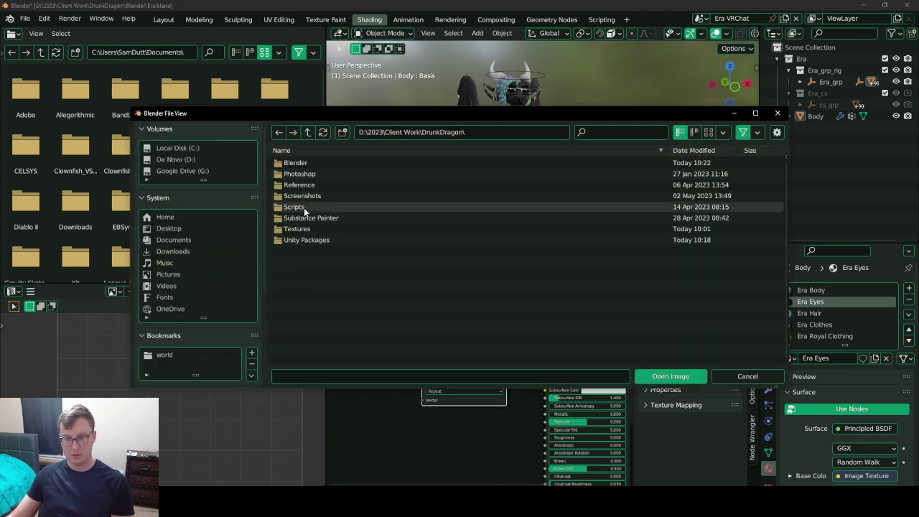
left_click(164, 335)
left_click(158, 198)
left_click(159, 128)
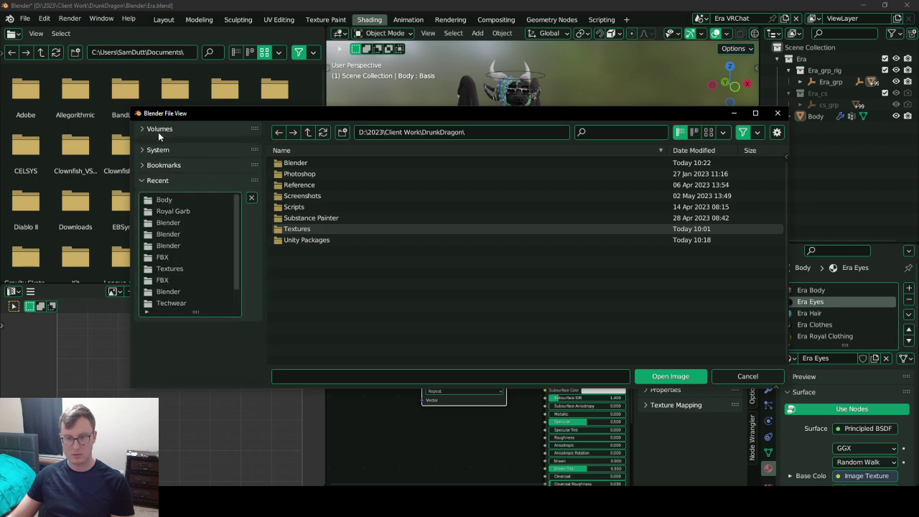
left_click(167, 194)
Step: Load Era_Eye_Era Eyes_AlbedoTransparency.png from Textures\Eye into the node and save the file
left_click(308, 132)
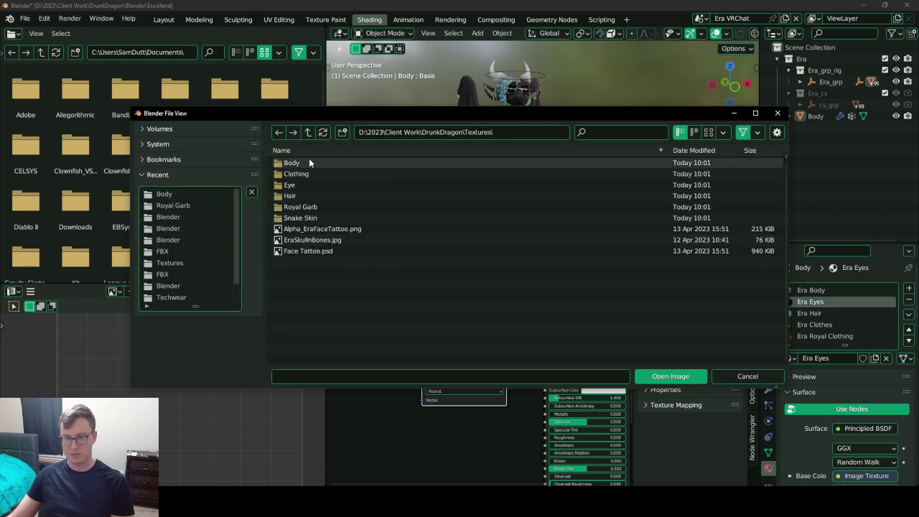
left_click(310, 184)
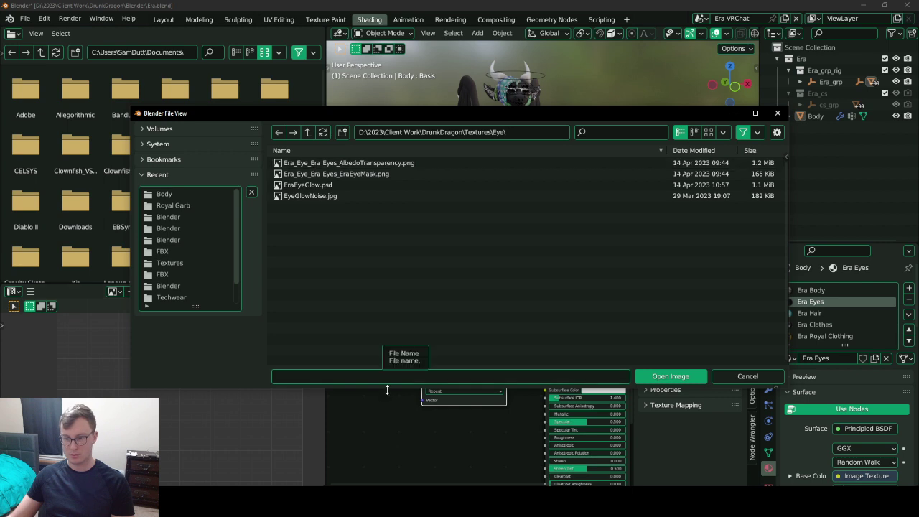
left_click_drag(386, 389, 388, 451)
left_click_drag(351, 114, 348, 94)
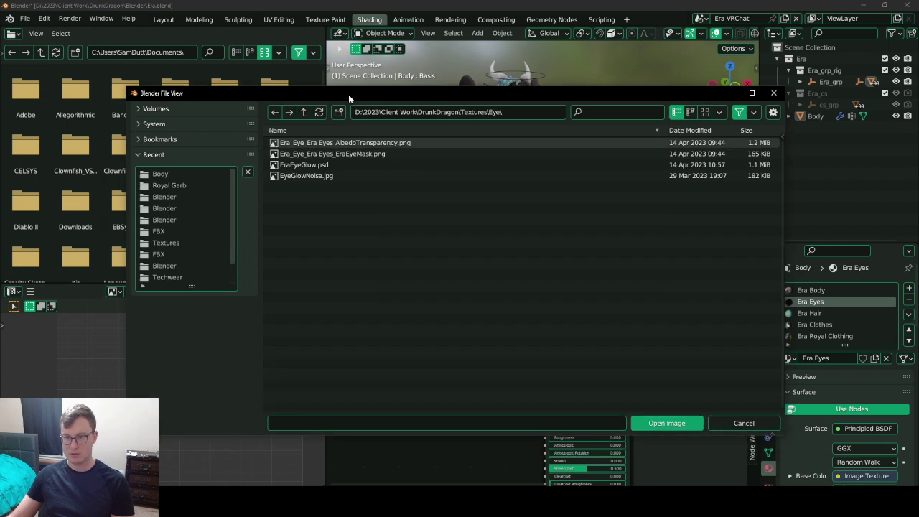
left_click(357, 144)
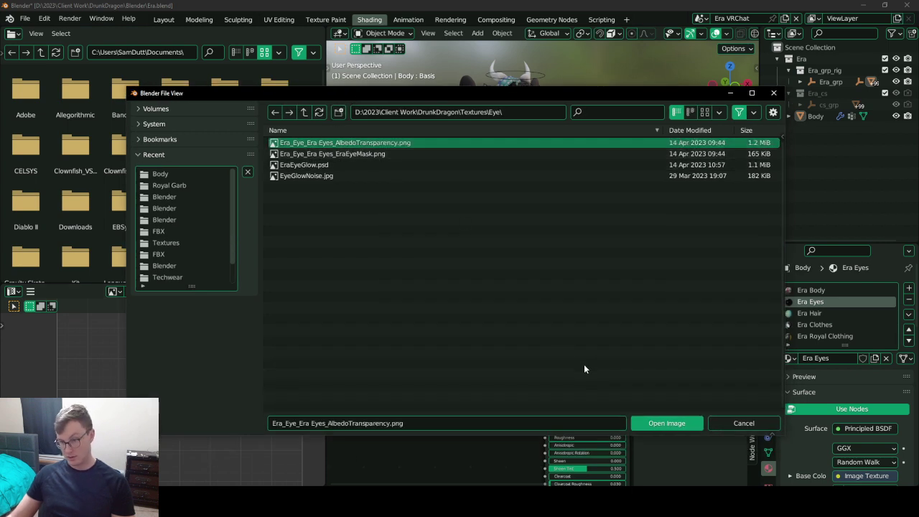
left_click(657, 424)
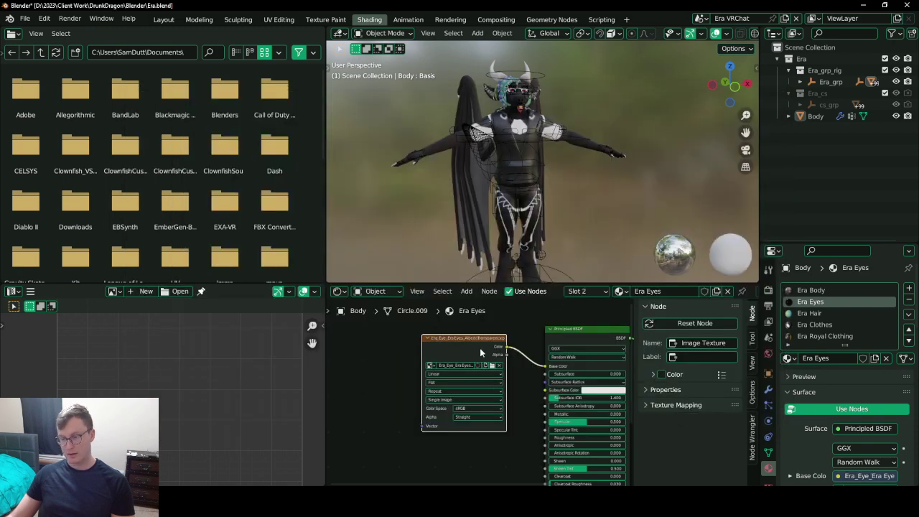
scroll(501, 147, "up", 8)
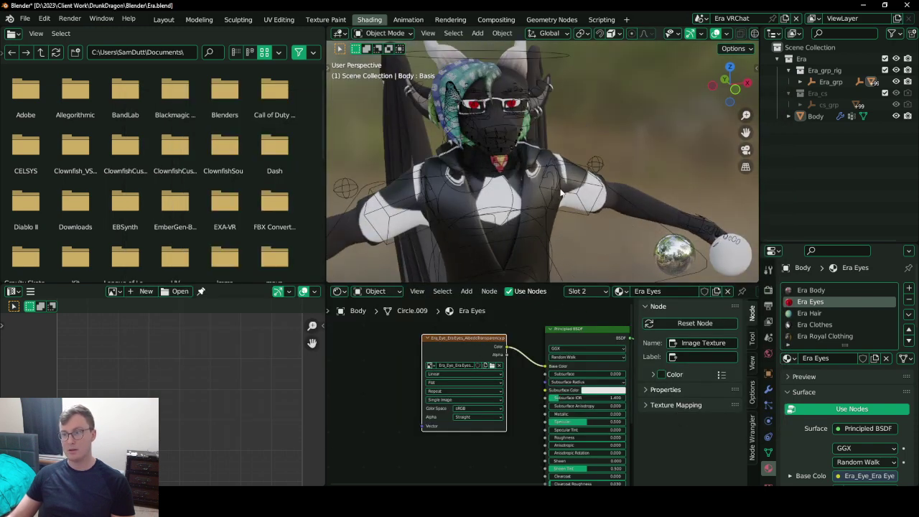
key("ctrl+s")
Step: Tidy the node view, then switch to Era Hair and move its old image node aside
left_click_drag(462, 347, 457, 357)
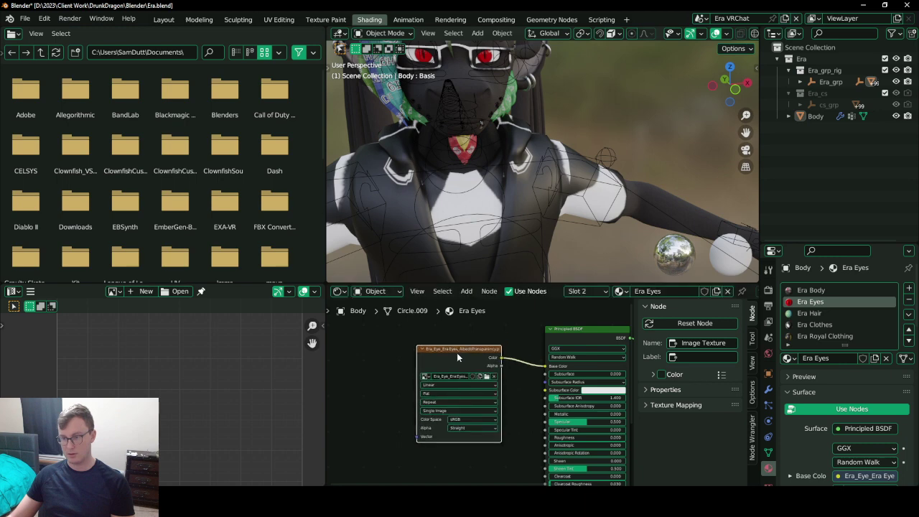
middle_click_drag(569, 429, 546, 405)
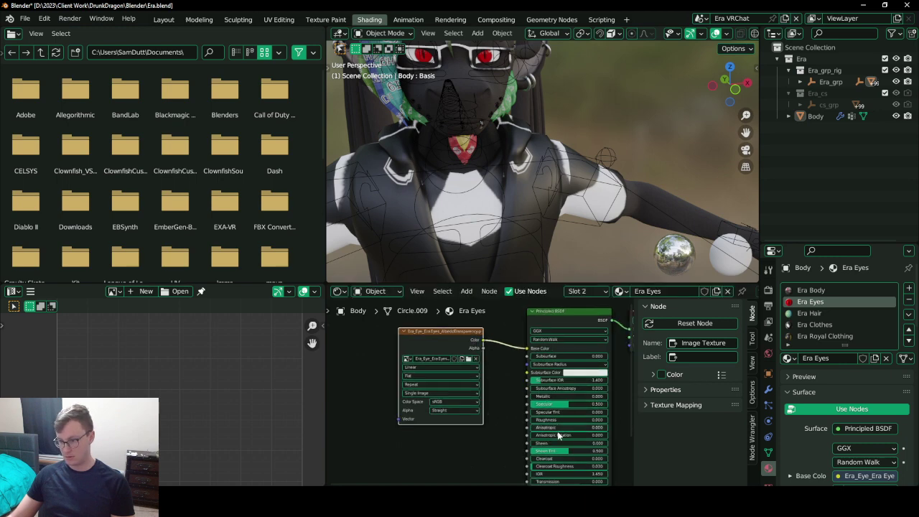
middle_click_drag(482, 194, 505, 172)
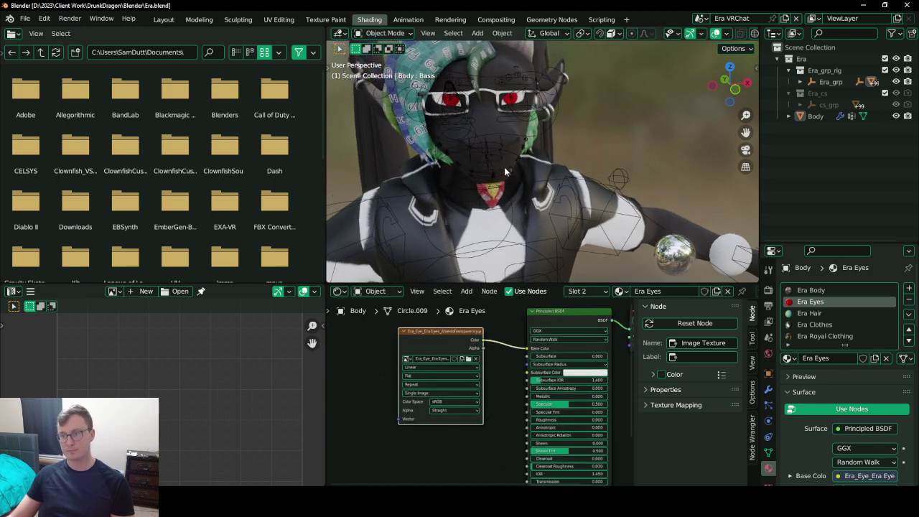
left_click(809, 313)
left_click_drag(449, 351, 497, 359)
Step: Delete Era Hair's old image node and build a texture set from the twelve Textures\Hair files
key("x")
left_click(542, 335)
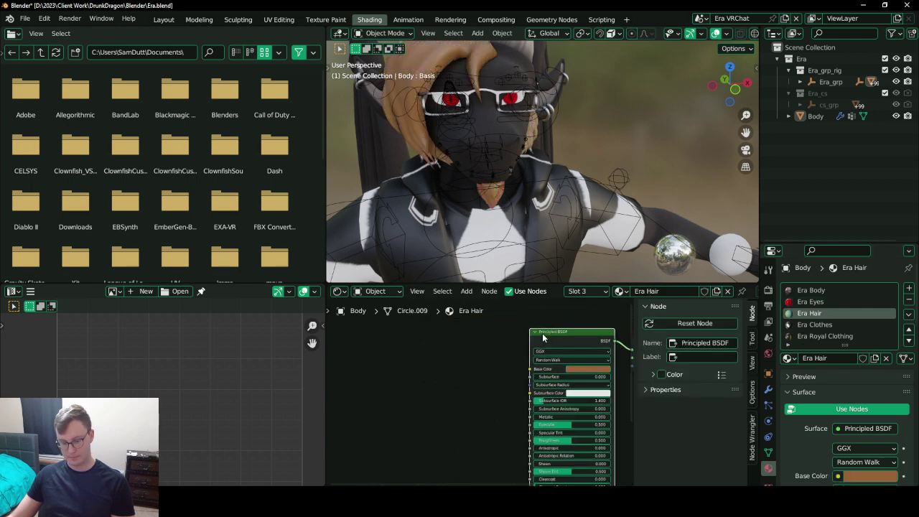
key("ctrl+shift+t")
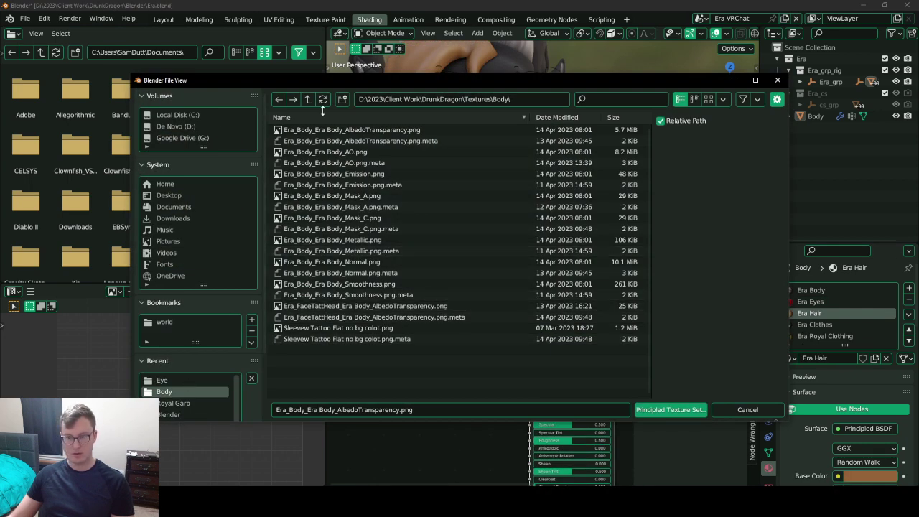
left_click(310, 99)
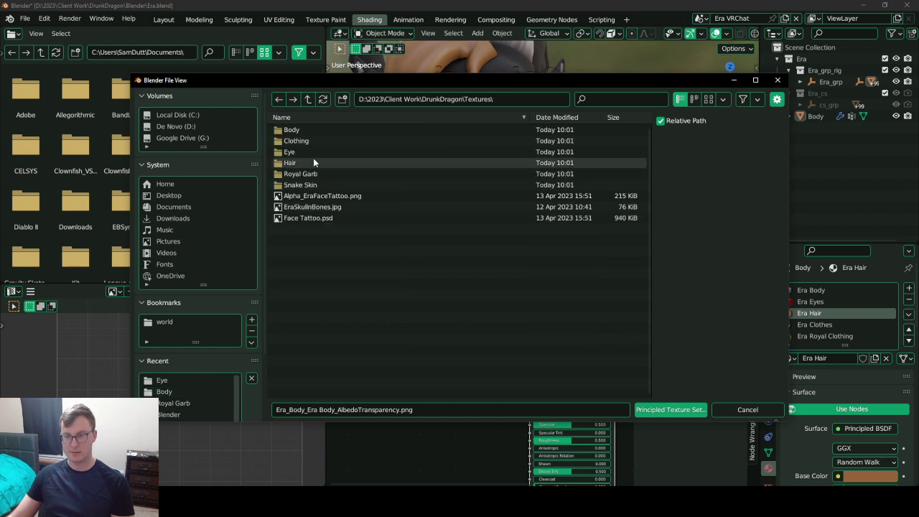
left_click(313, 163)
left_click(330, 130)
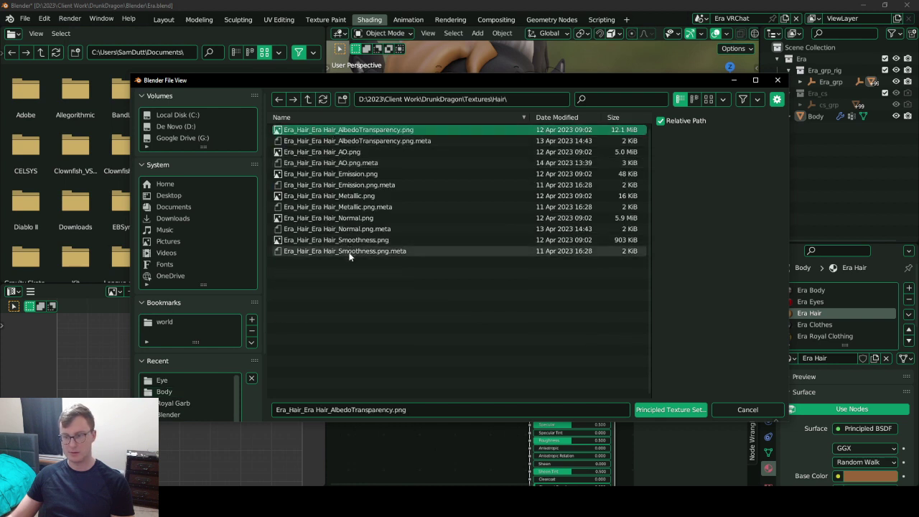
left_click(349, 251, "shift")
left_click(656, 409)
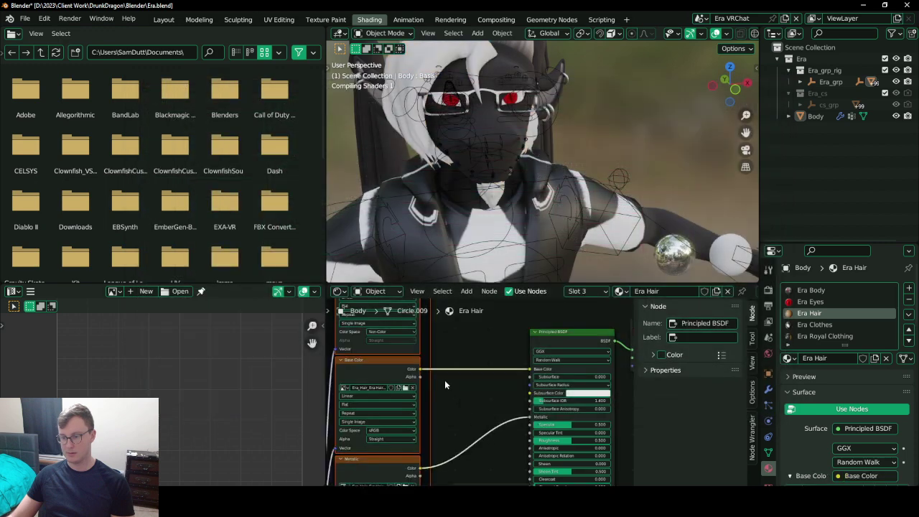
Step: Delete the Emission texture node and label the Transmission texture node 'Smoothness'
scroll(474, 387, "down", 5)
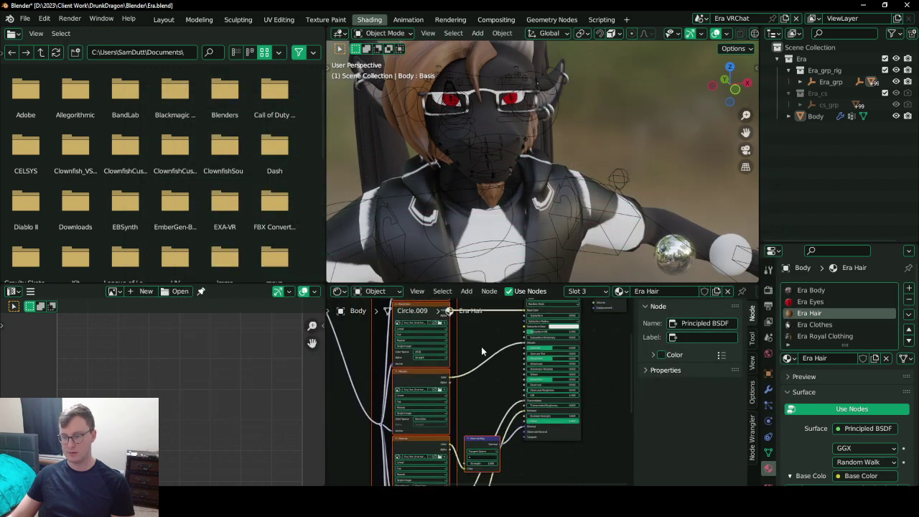
scroll(473, 364, "up", 2)
left_click(436, 454)
middle_click_drag(435, 454, 438, 348)
left_click(427, 413)
key("x")
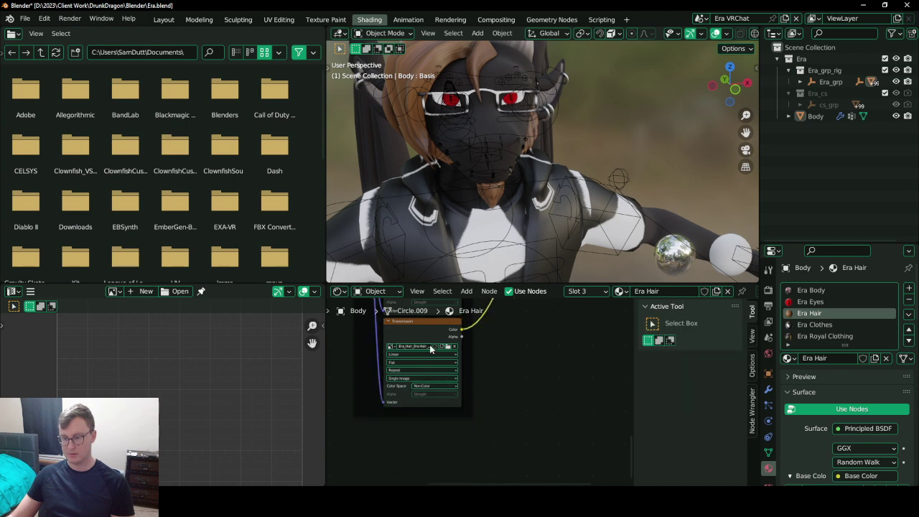
left_click(441, 334)
left_click(704, 357)
type("Sm")
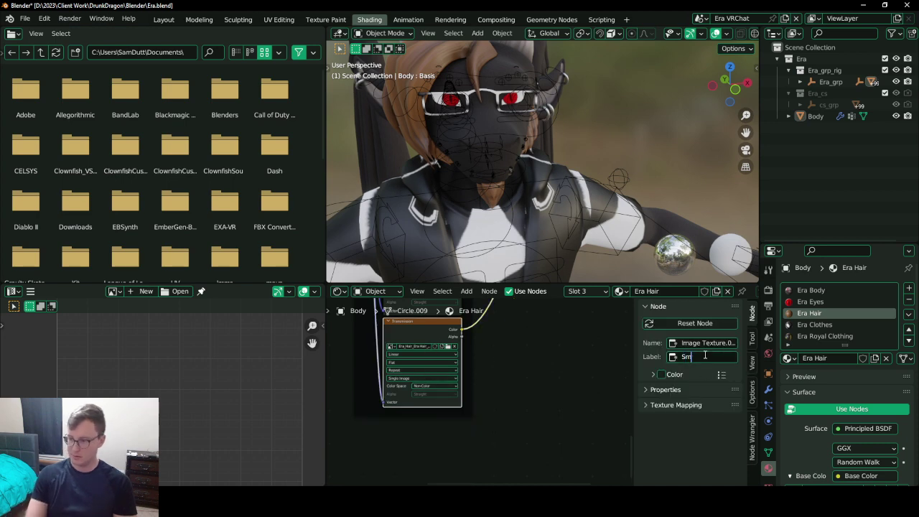
type("oothness")
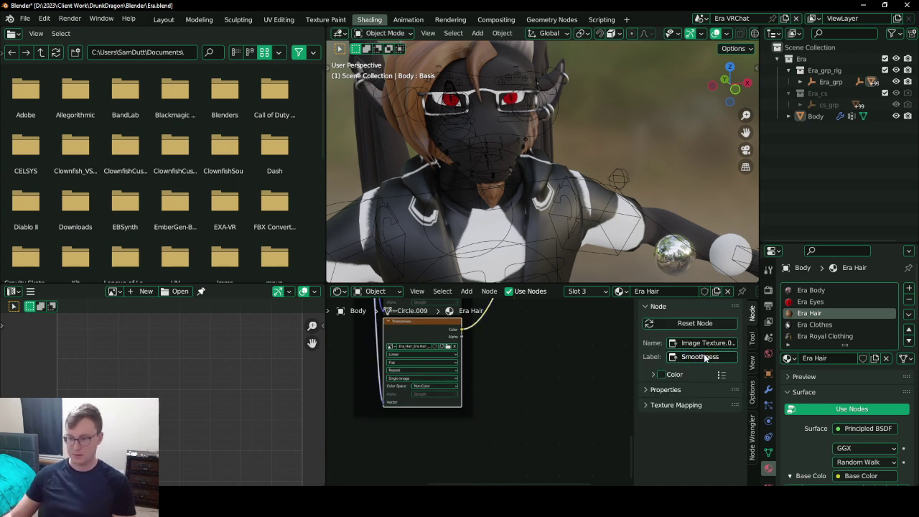
key("Return")
Step: Load Era_Hair_Era Hair_Smoothness.png from Textures\Hair into the Smoothness node
left_click(454, 348)
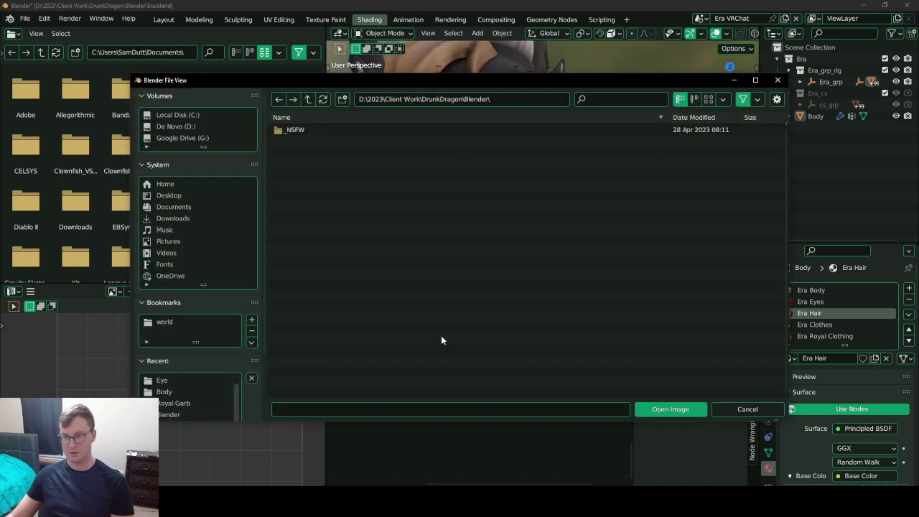
left_click(183, 381)
left_click(308, 99)
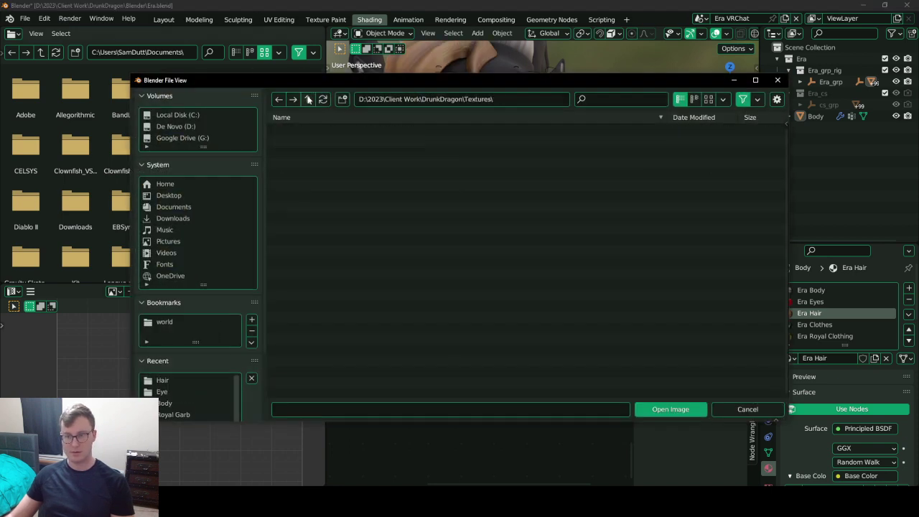
left_click(291, 130)
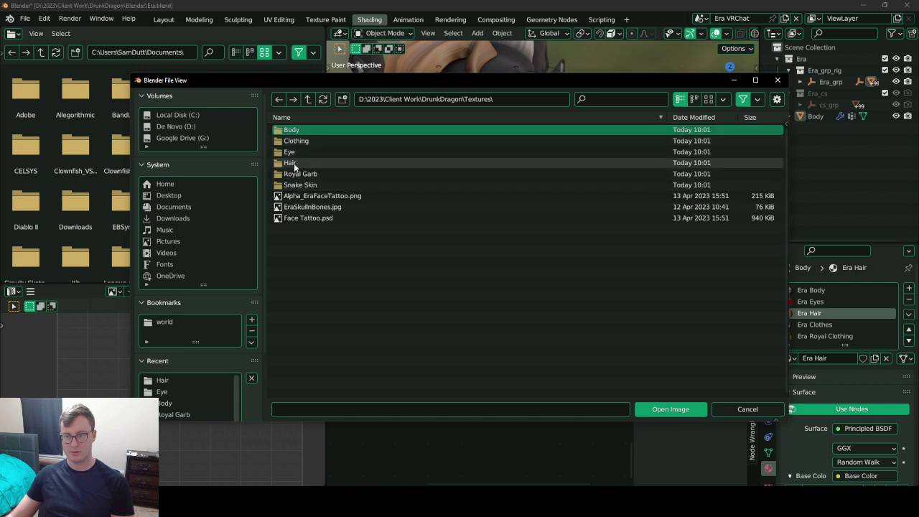
double_click(294, 163)
left_click(353, 184)
left_click(669, 409)
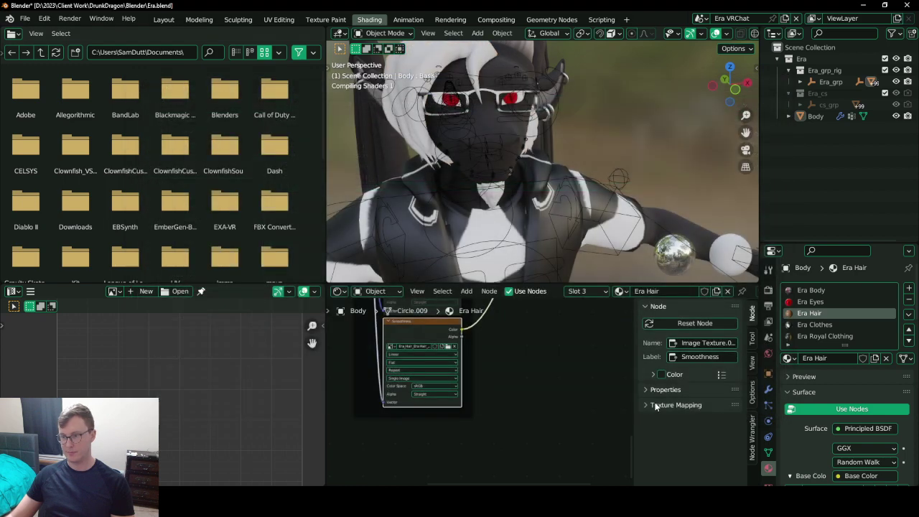
Step: Insert an Invert node after the Smoothness texture and plug it into the Principled BSDF Roughness
scroll(506, 366, "up", 4, "shift")
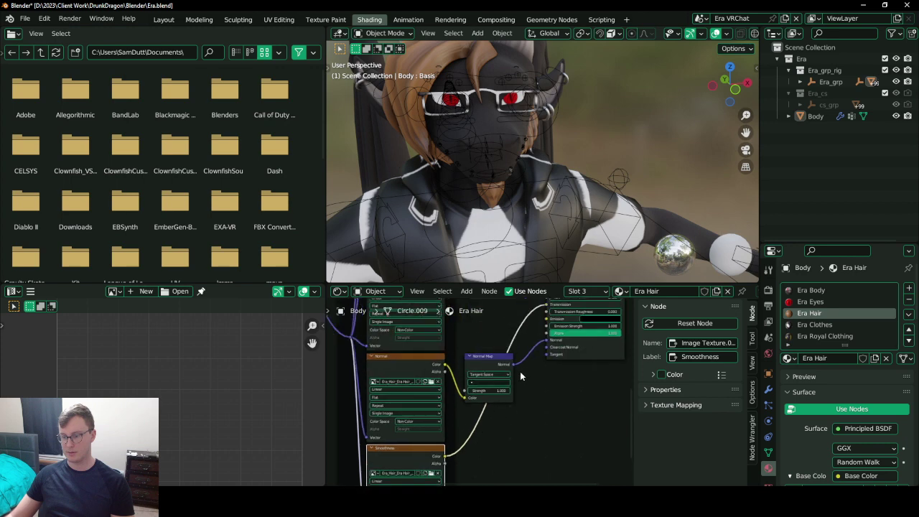
left_click_drag(545, 307, 482, 340)
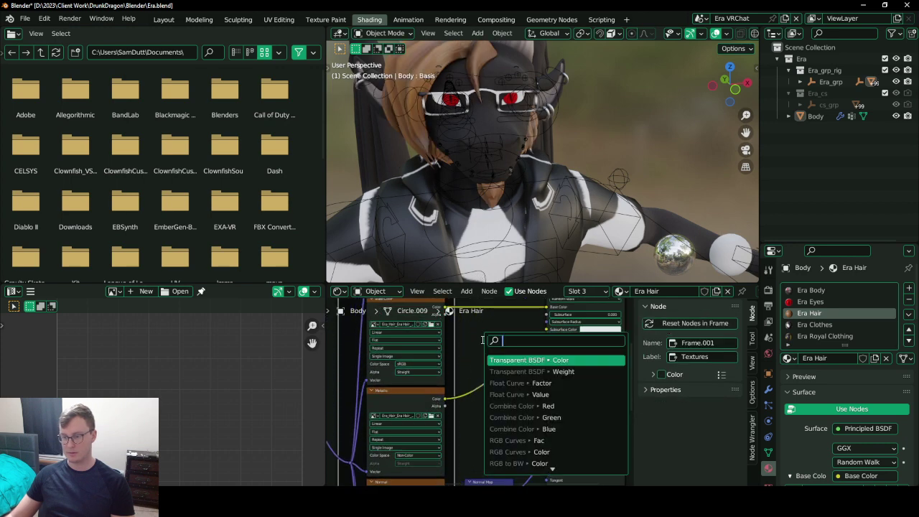
type("invert")
key("Down")
key("Return")
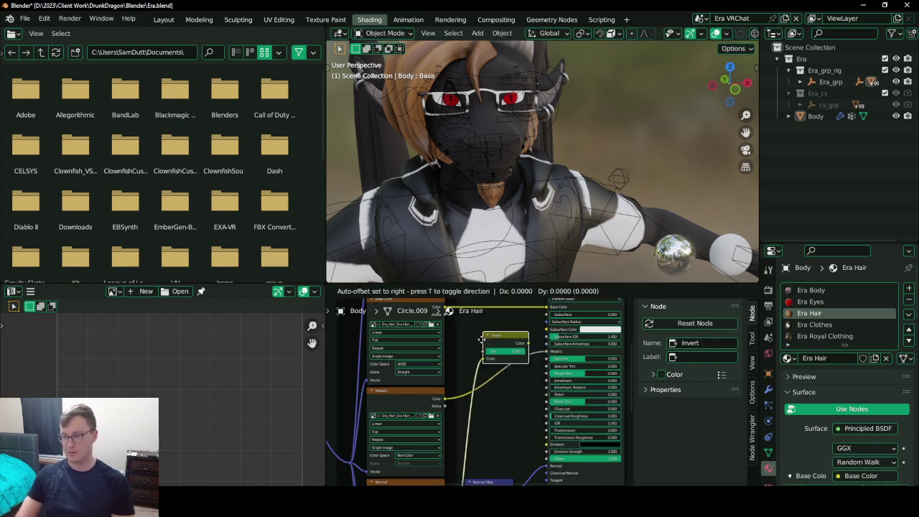
left_click(492, 406)
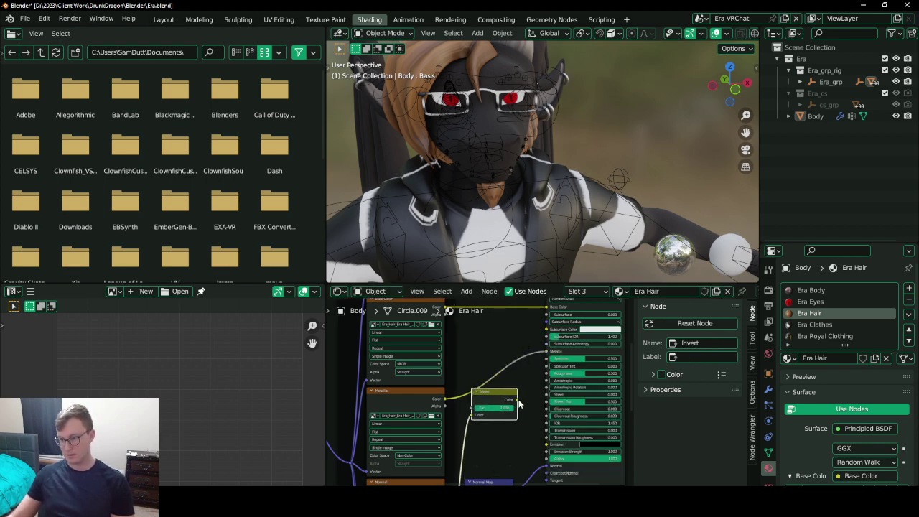
left_click_drag(516, 400, 545, 374)
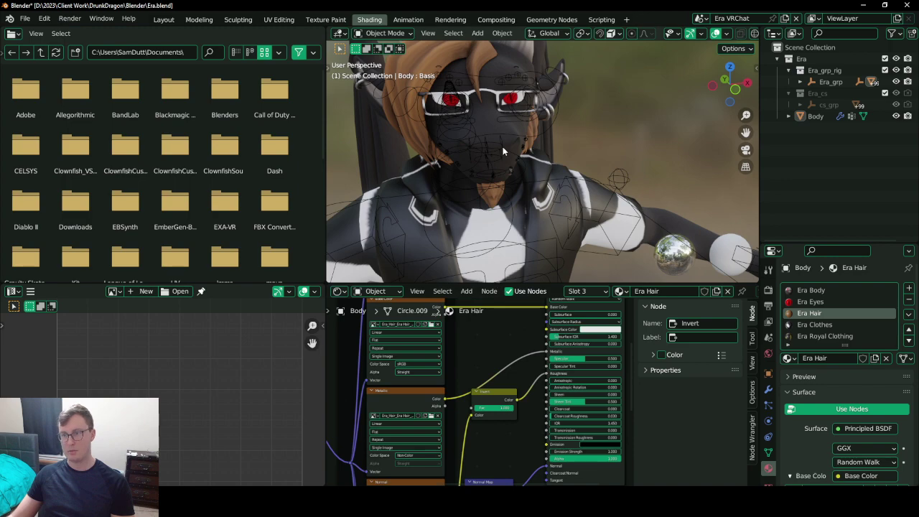
middle_click_drag(503, 147, 520, 151)
scroll(522, 155, "up", 3)
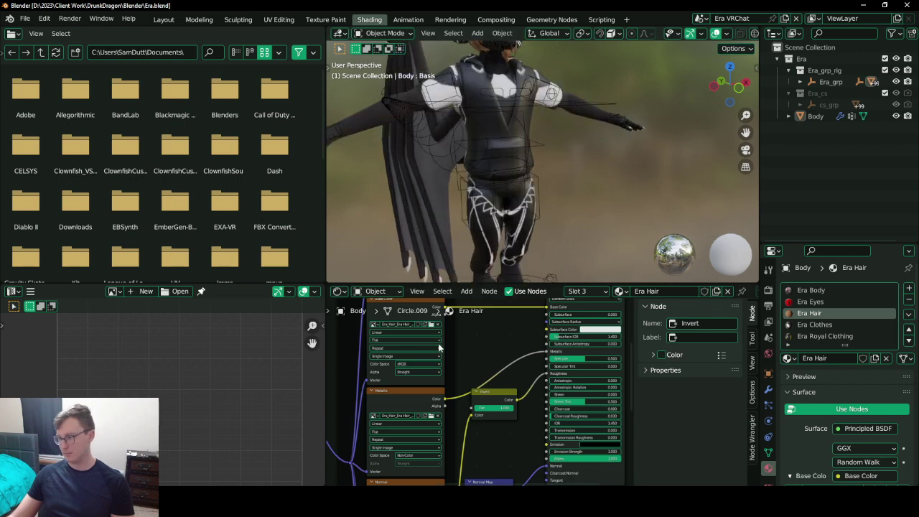
scroll(495, 359, "down", 4)
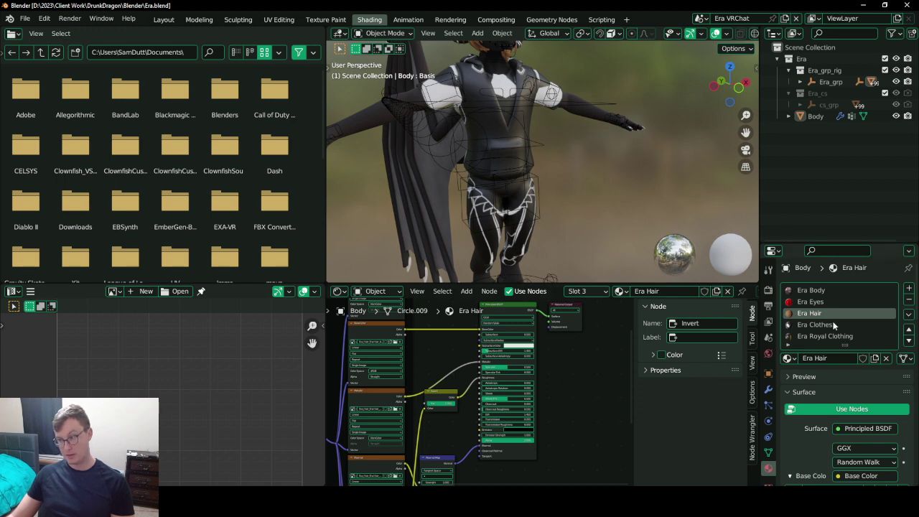
Step: Switch to the Era Clothes material and delete its old texture nodes
left_click(831, 325)
middle_click_drag(438, 323, 468, 386)
left_click(468, 386)
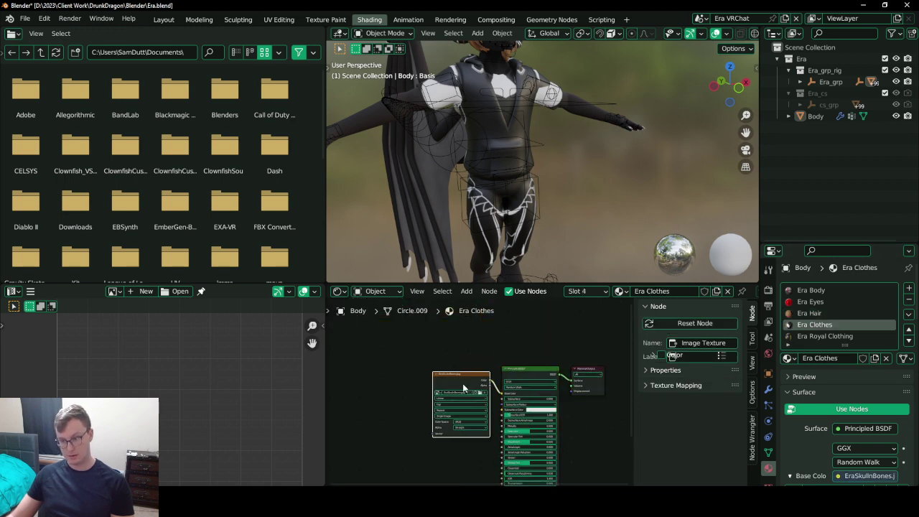
key("Delete")
left_click(551, 371)
Step: Build a connected texture set on the clothes shader from all Era_Clothing files in Textures\Clothing
key("ctrl+shift+t")
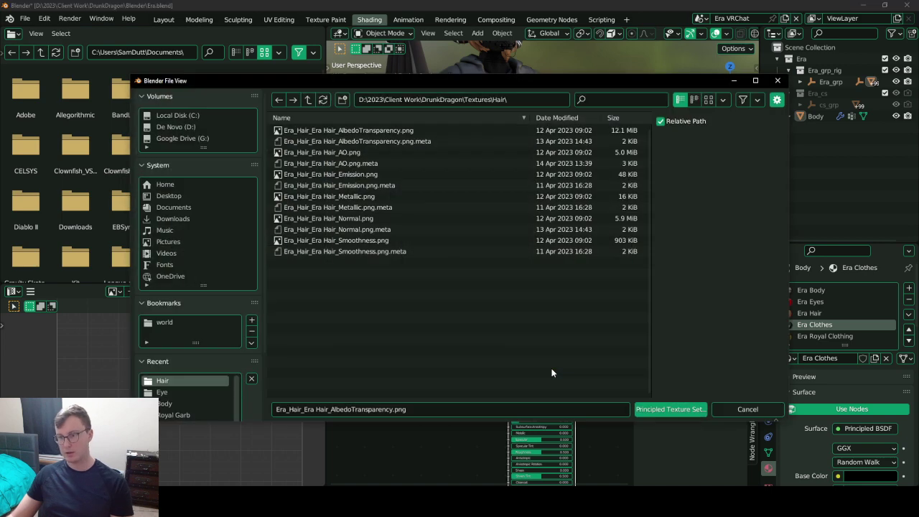
left_click(308, 99)
double_click(294, 142)
left_click(323, 131)
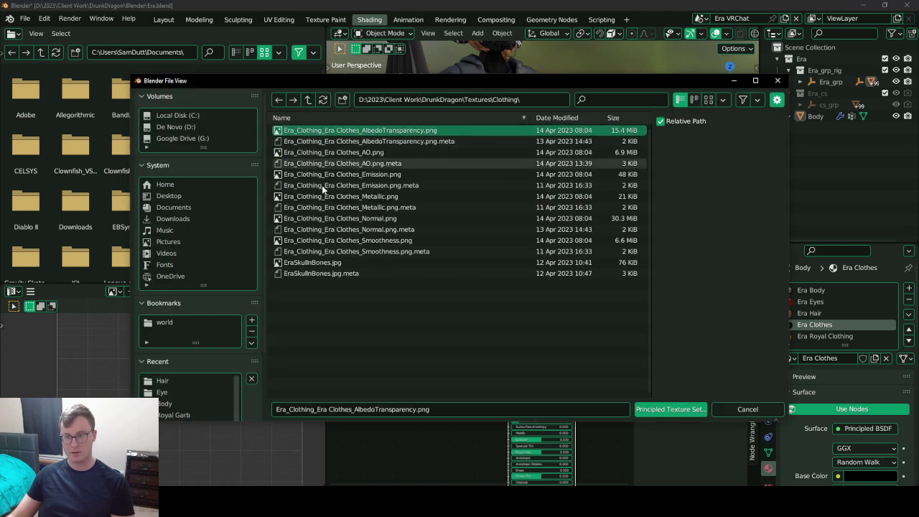
left_click(322, 252, "shift")
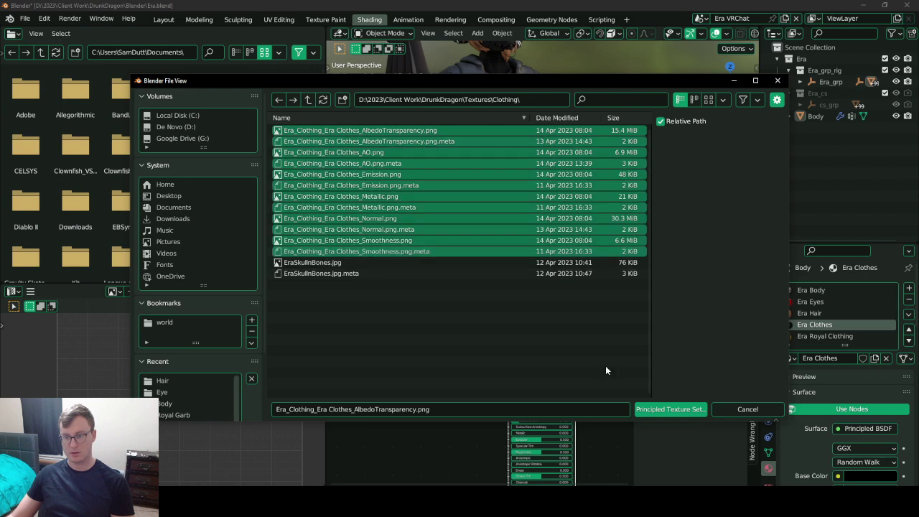
left_click(661, 409)
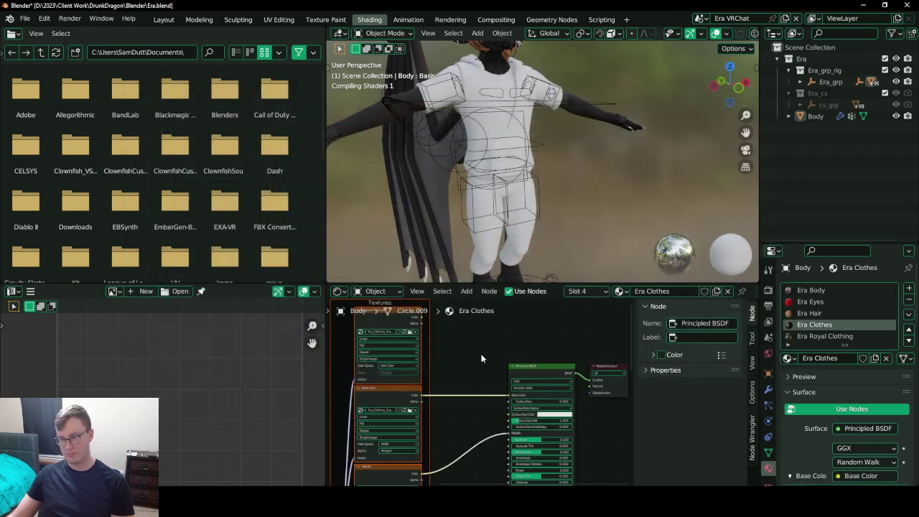
key("KP_Decimal")
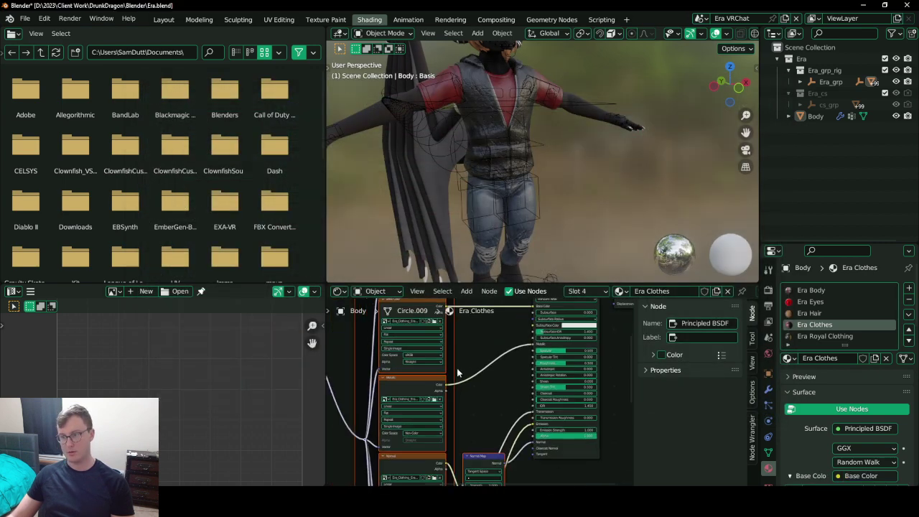
Step: Remove the Emission texture node and label the Transmission texture node 'Smoothness'
right_click(476, 443)
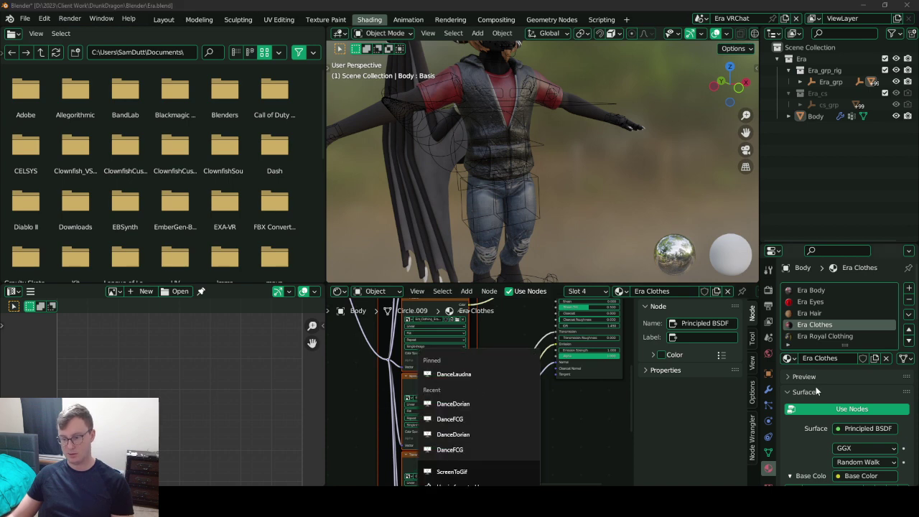
left_click(475, 390)
scroll(575, 460, "down", 6, "shift")
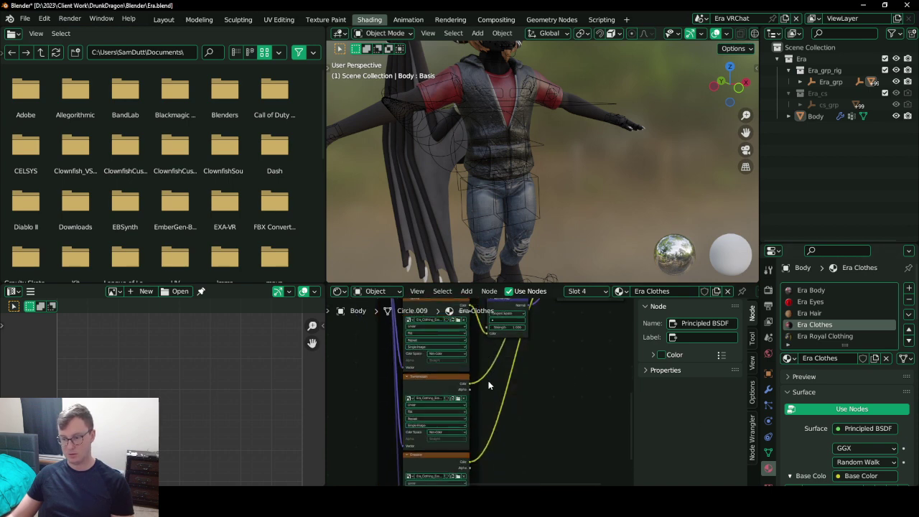
left_click(442, 385)
key("ctrl+z")
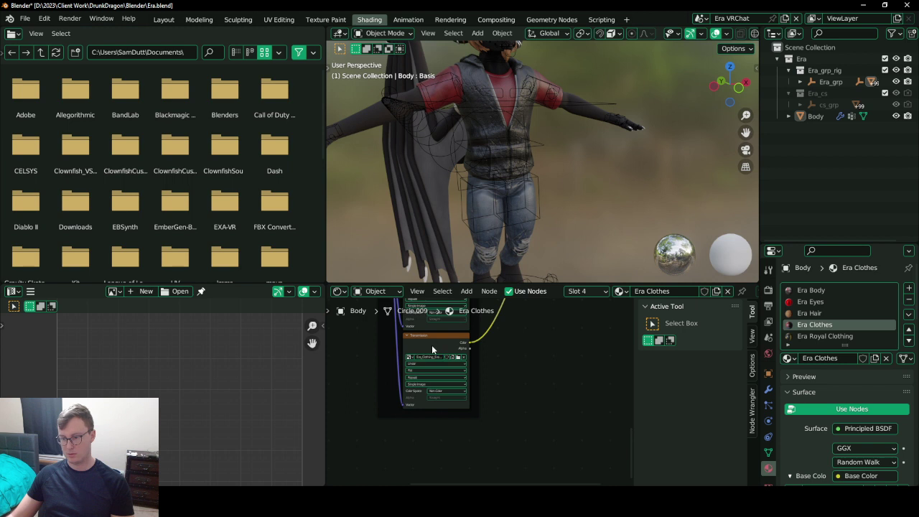
left_click(432, 345)
left_click(690, 357)
type("Smo")
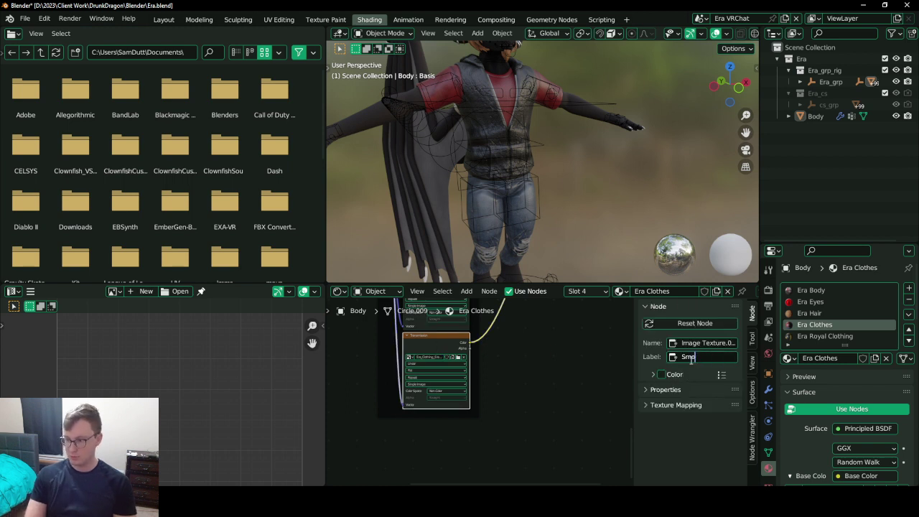
type("othness")
key("Return")
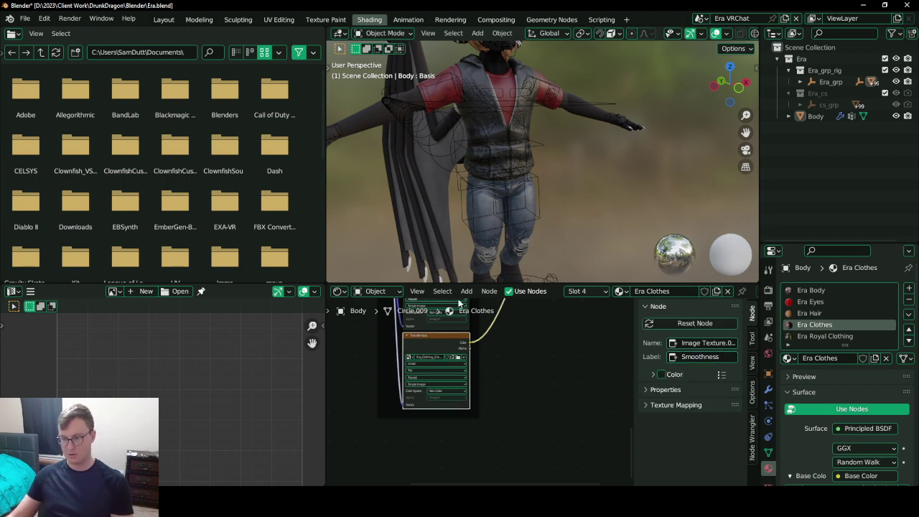
Step: Insert an Invert node between the Smoothness texture and the Principled BSDF
scroll(464, 370, "up", 1)
scroll(466, 371, "down", 1)
middle_click_drag(466, 371, 460, 421)
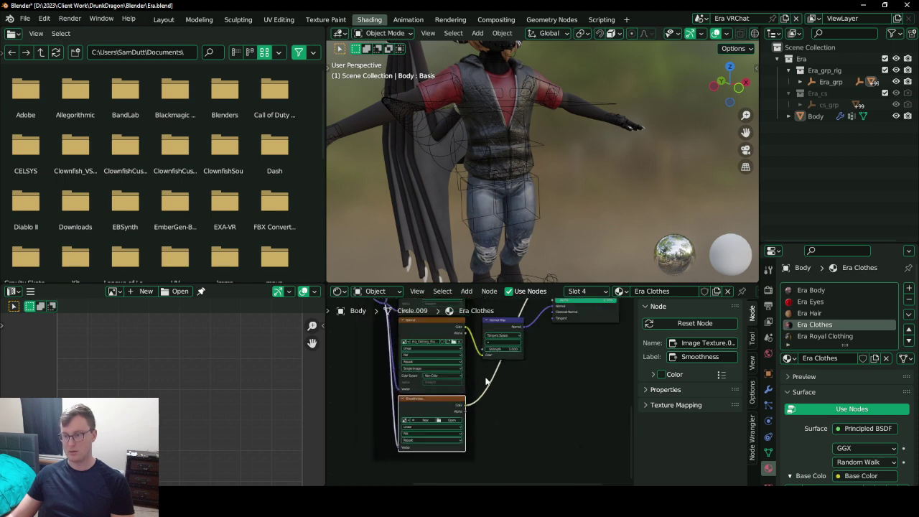
left_click(467, 408)
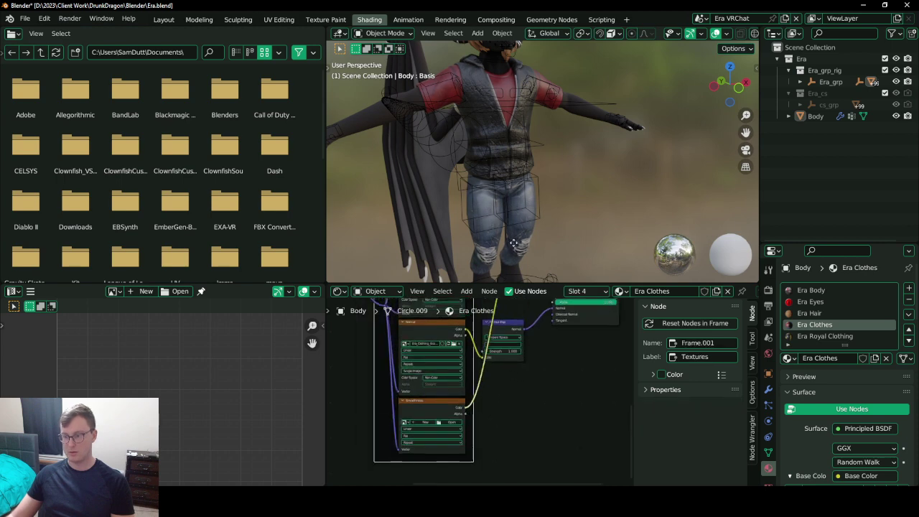
scroll(495, 388, "up", 3)
left_click_drag(501, 385, 501, 386)
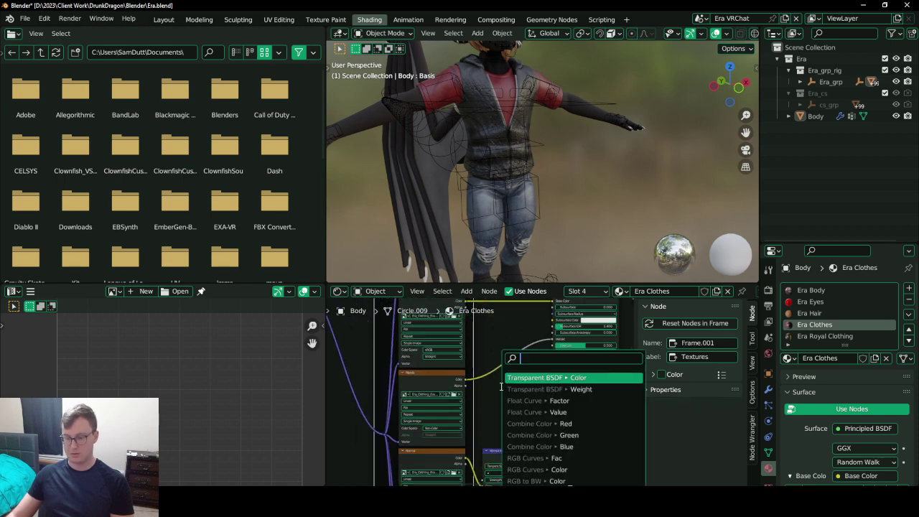
type("inv")
key("Return")
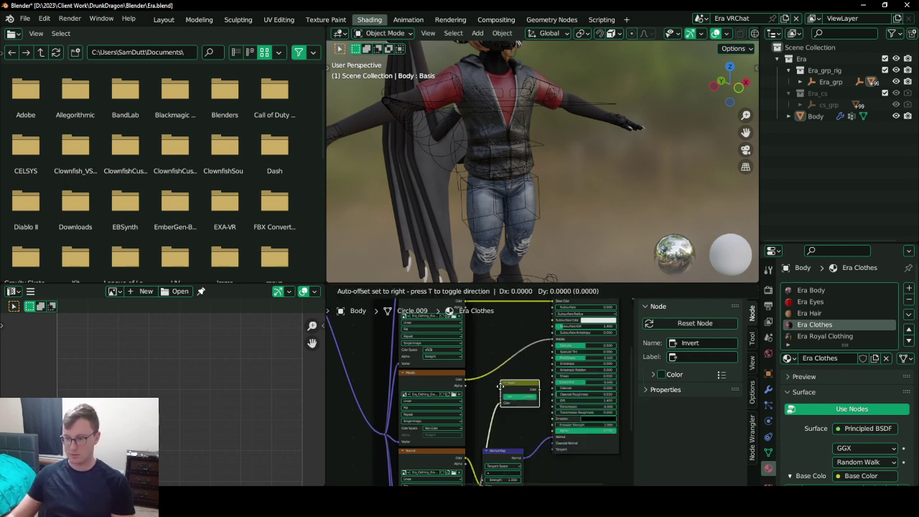
left_click(504, 382)
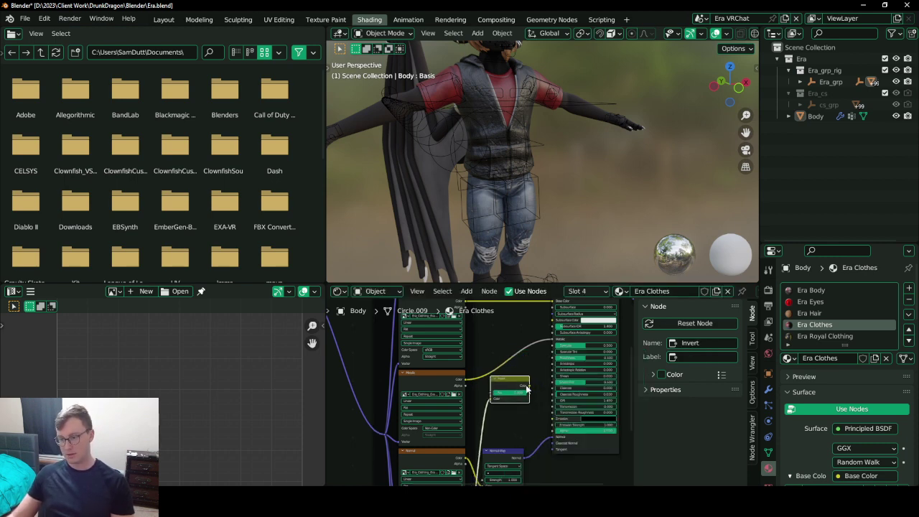
left_click_drag(526, 388, 551, 363)
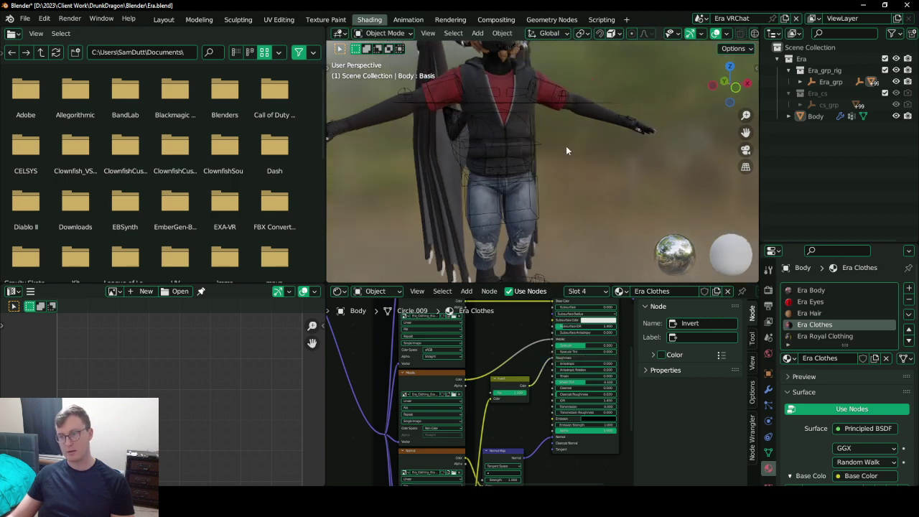
Step: Link the Ambient Occlusion texture output into the Principled BSDF and inspect the textured jeans
scroll(553, 146, "down", 5)
scroll(518, 176, "up", 8)
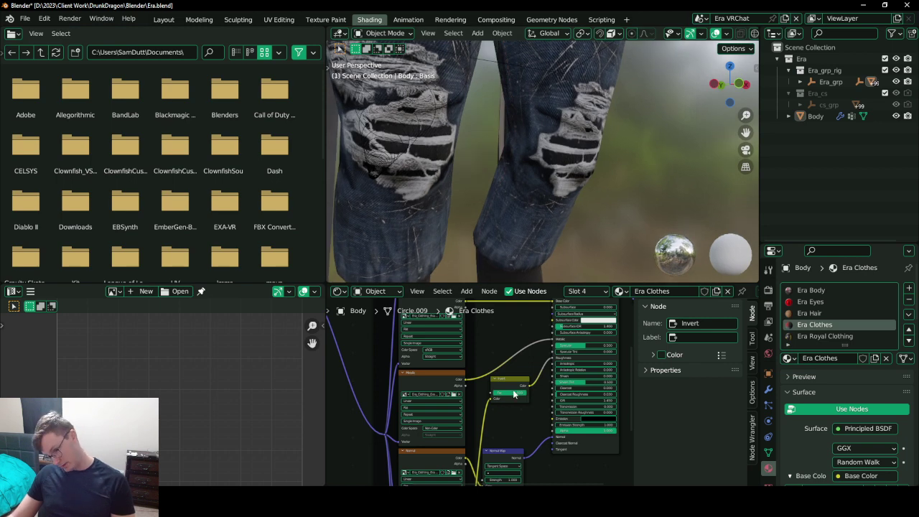
scroll(513, 394, "down", 2)
middle_click_drag(479, 386, 479, 426)
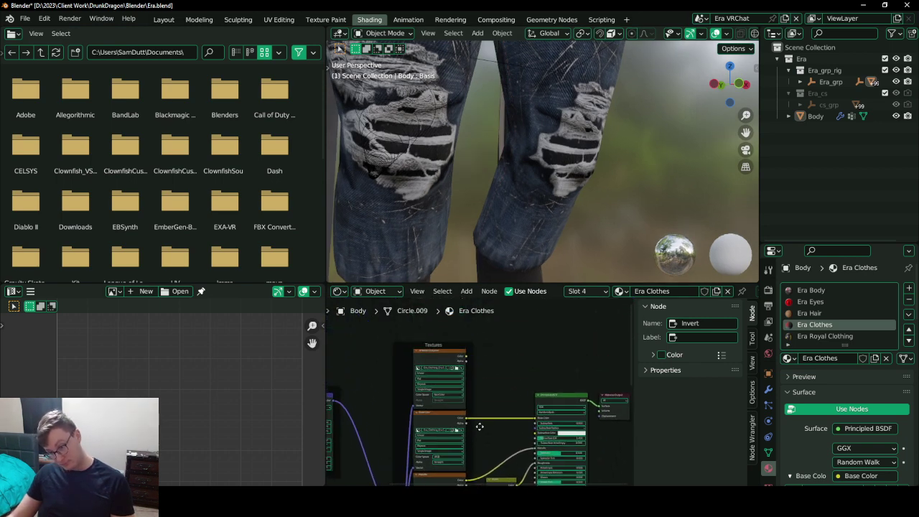
scroll(479, 426, "up", 2)
left_click(466, 349)
middle_click_drag(486, 379, 486, 356)
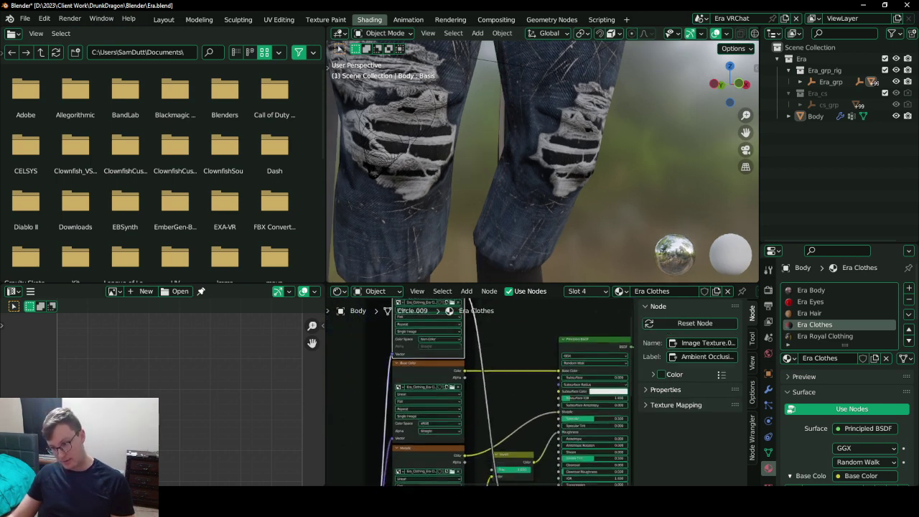
middle_click_drag(502, 424, 502, 353)
left_click_drag(527, 393, 552, 390)
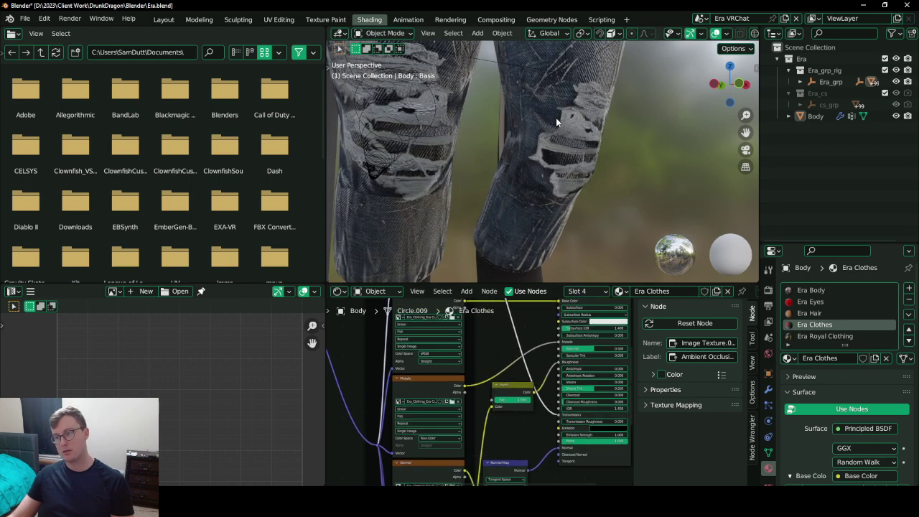
scroll(548, 129, "up", 2)
middle_click_drag(549, 129, 570, 142)
scroll(831, 424, "down", 10)
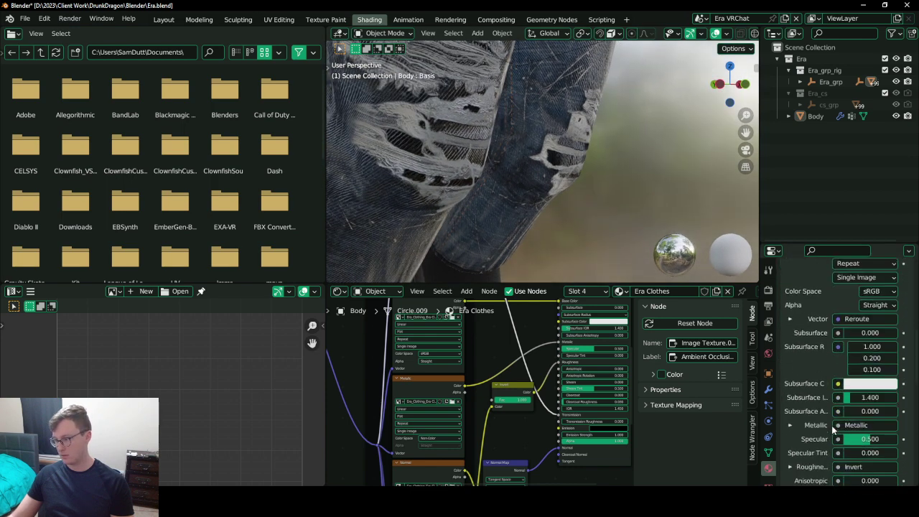
Step: Change the Era Clothes material's Blend Mode to Alpha Clip
scroll(835, 424, "down", 1)
left_click(871, 415)
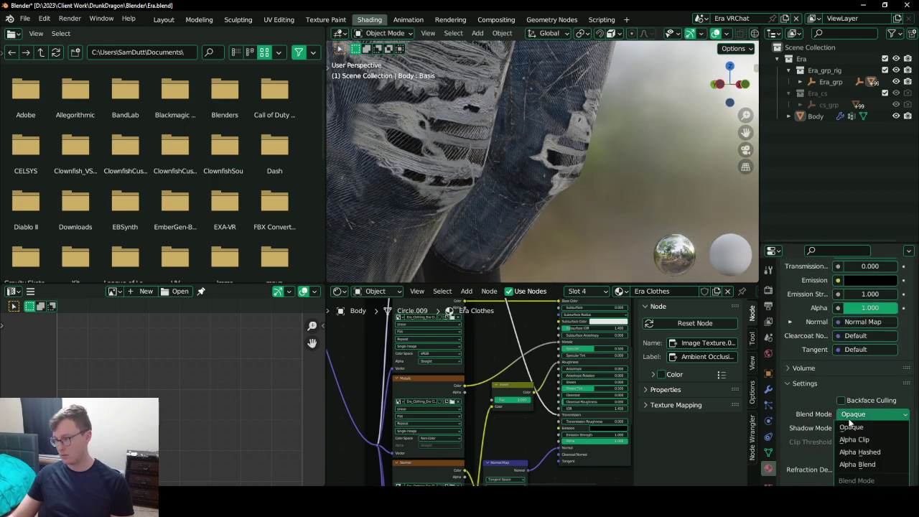
left_click(869, 434)
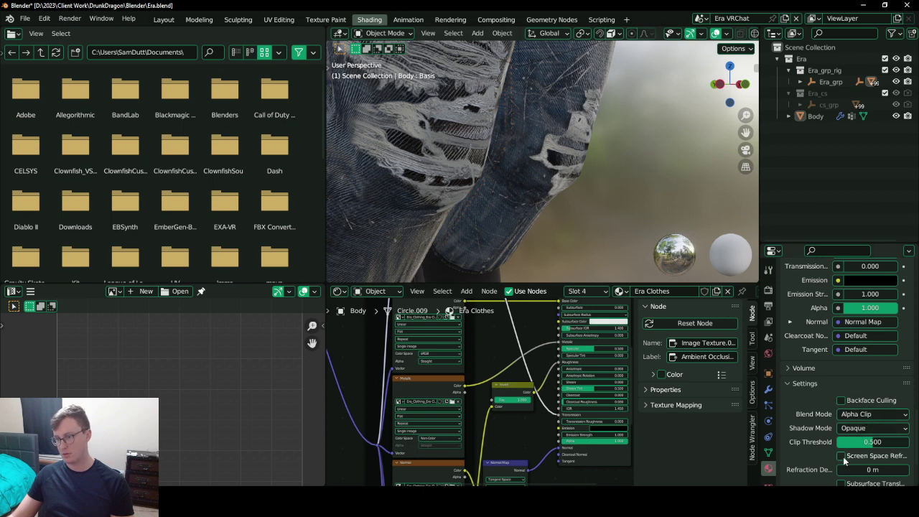
scroll(487, 169, "down", 2)
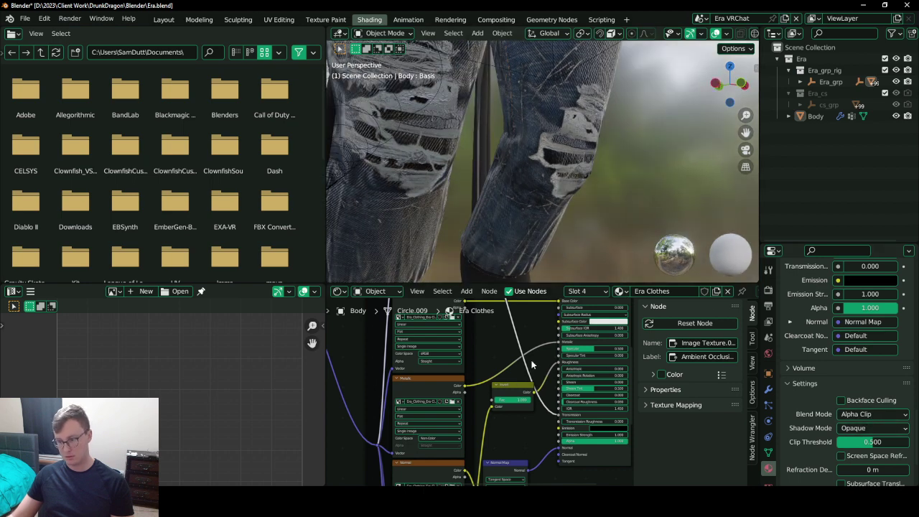
scroll(534, 337, "up", 1)
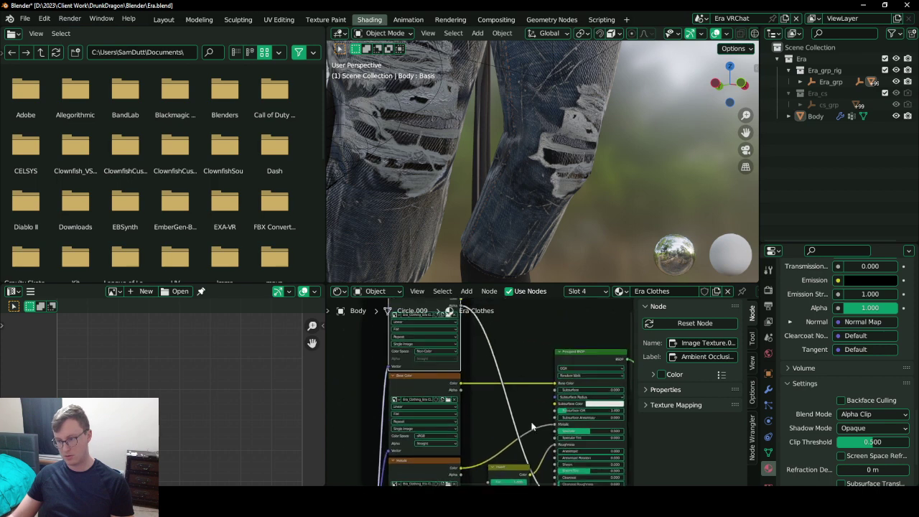
middle_click_drag(531, 323, 486, 354)
scroll(506, 391, "down", 1)
scroll(522, 428, "down", 1)
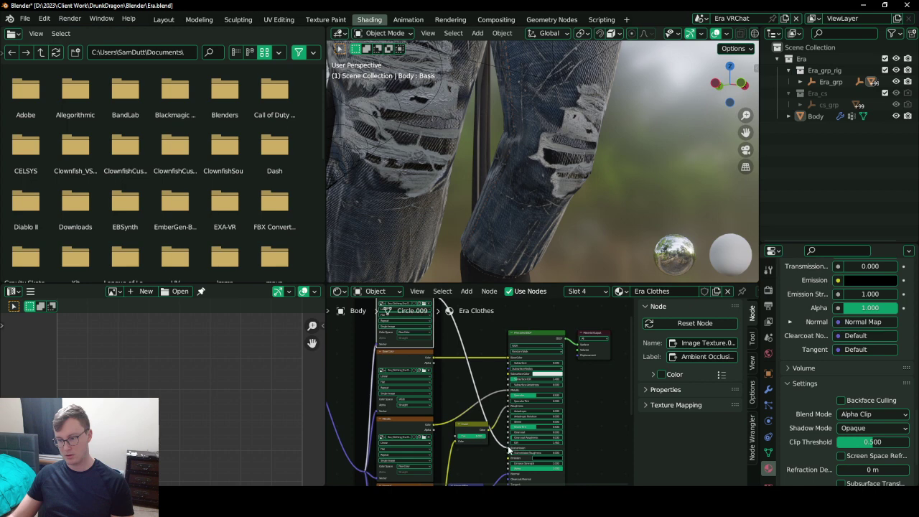
Step: Relink the texture's Alpha into the BSDF Alpha, lower the Clip Threshold, and save
left_click_drag(508, 389, 477, 341)
middle_click_drag(427, 415, 441, 384)
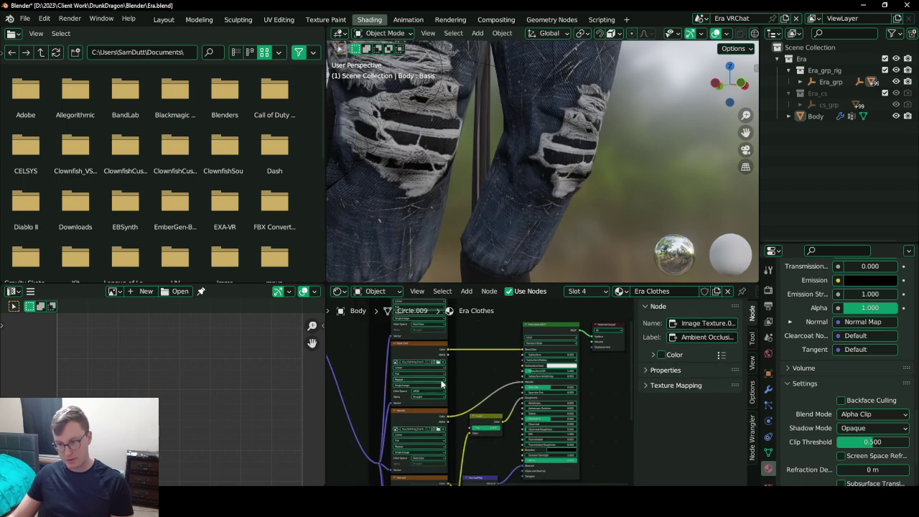
left_click_drag(446, 355, 524, 416)
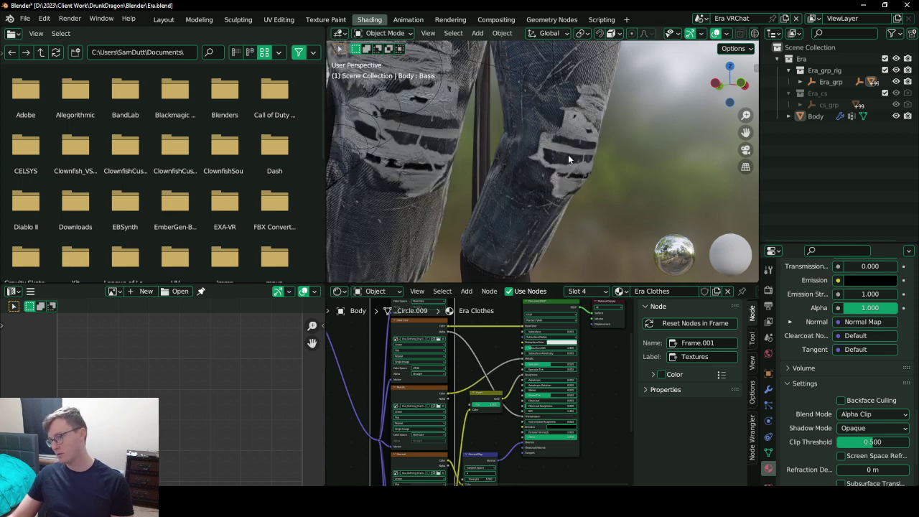
mouse_move(567, 155)
middle_mouse_down()
mouse_move(583, 171)
mouse_move(559, 165)
middle_mouse_up()
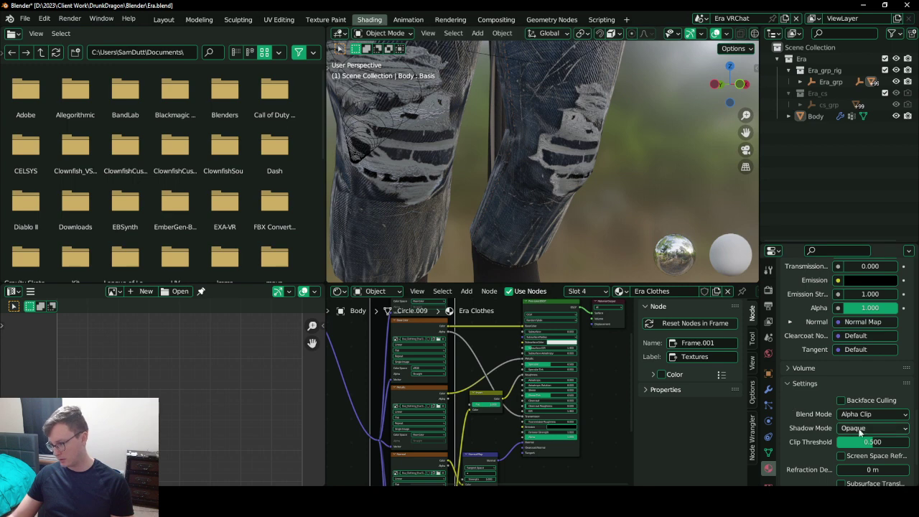
left_click_drag(869, 442, 843, 441)
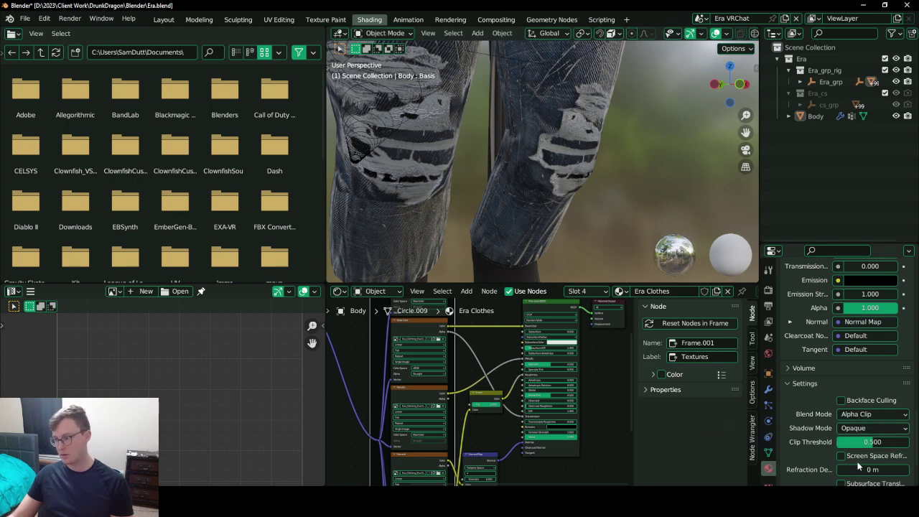
key("ctrl+s")
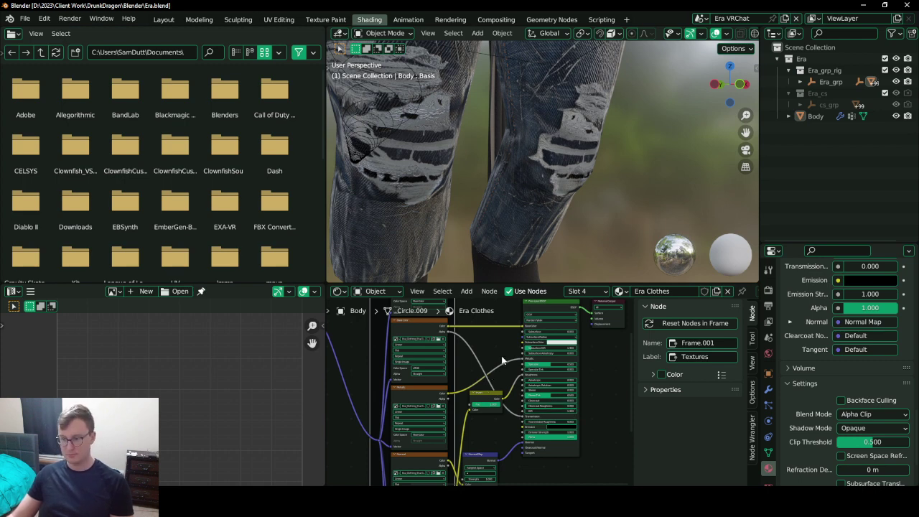
Step: Pan and orbit the view to inspect the fully textured grey vest
scroll(501, 393, "up", 2)
middle_click_drag(492, 370, 506, 406)
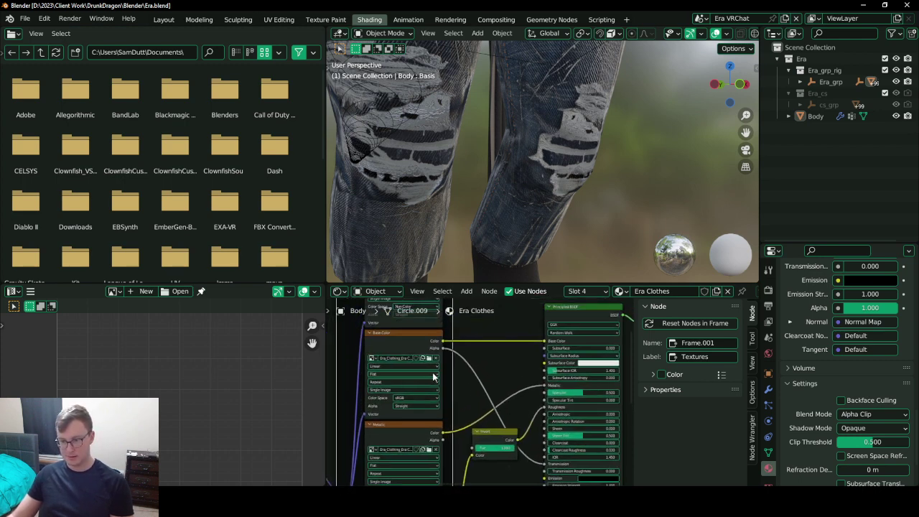
middle_click_drag(504, 371, 498, 413)
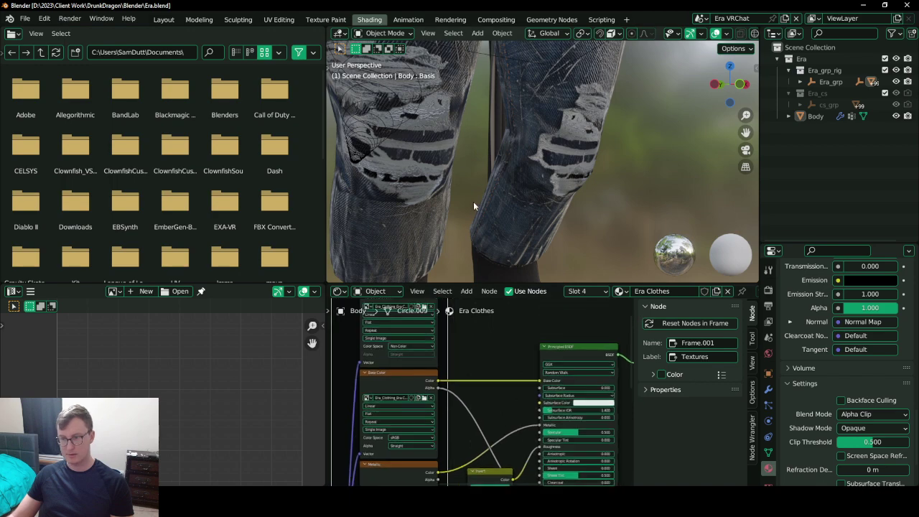
scroll(479, 192, "down", 3)
mouse_move(486, 183)
middle_mouse_down("shift")
mouse_move(544, 164)
mouse_move(465, 176)
mouse_move(541, 185)
mouse_move(467, 190)
mouse_move(519, 194)
mouse_move(492, 186)
middle_mouse_up("shift")
scroll(544, 164, "up", 2)
scroll(546, 167, "up", 2)
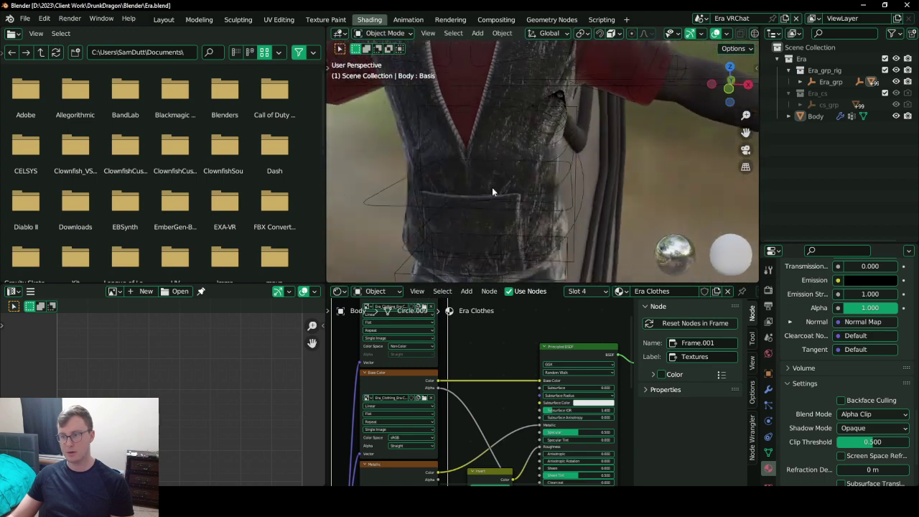
middle_click_drag(463, 433, 450, 351)
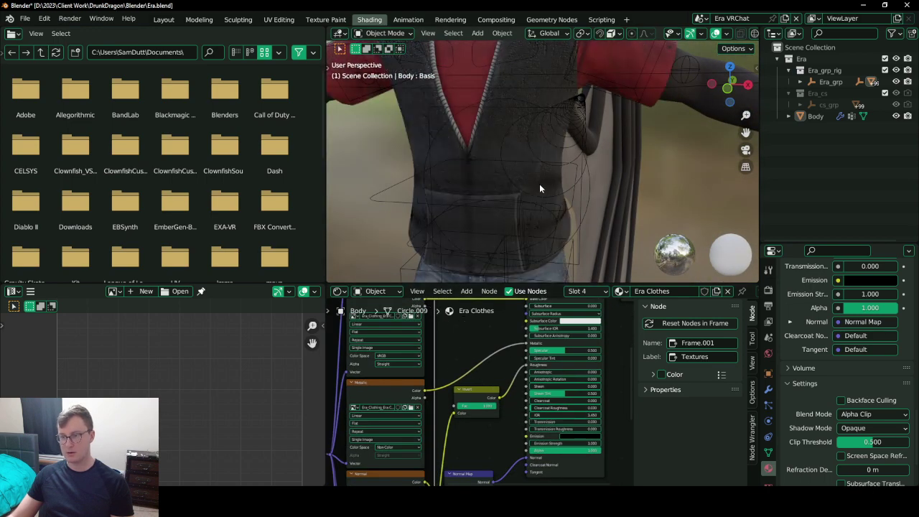
middle_click_drag(540, 188, 506, 181)
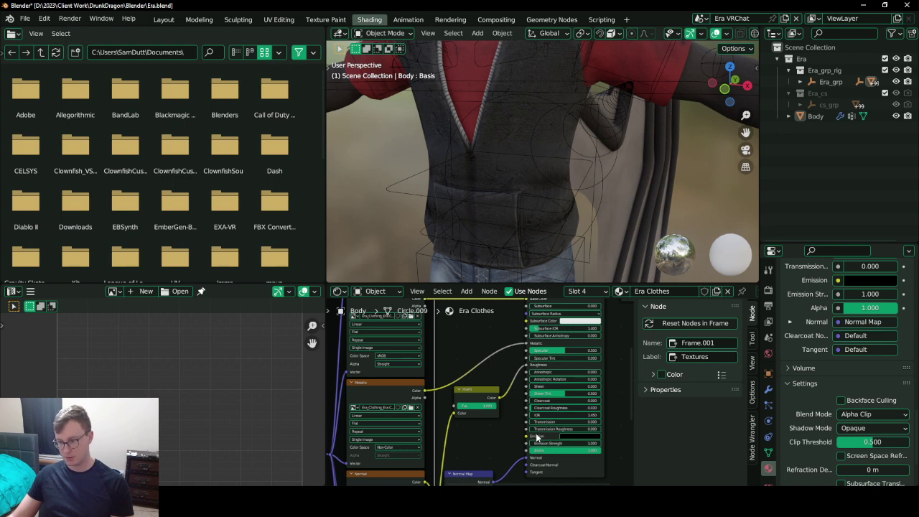
middle_click_drag(527, 437, 502, 361)
Step: Add a Mix Shader and a Transparent BSDF node above the Principled BSDF
key("shift+a")
left_click(498, 350)
type("mix")
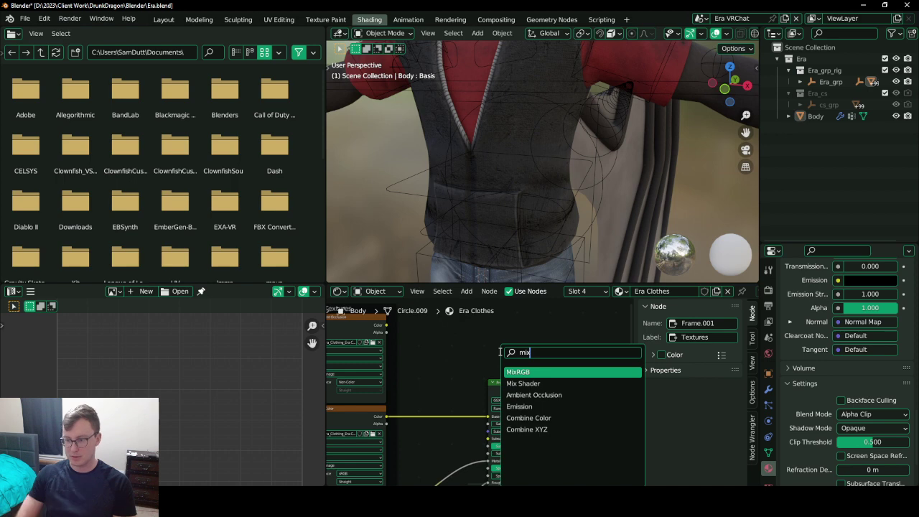
key("Down")
key("Return")
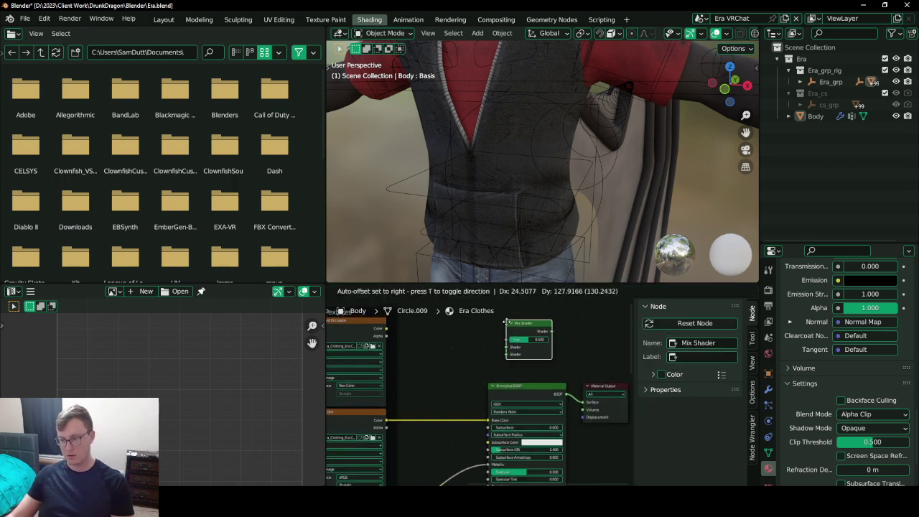
left_click(502, 325)
key("shift+a")
left_click(471, 338)
type("tran")
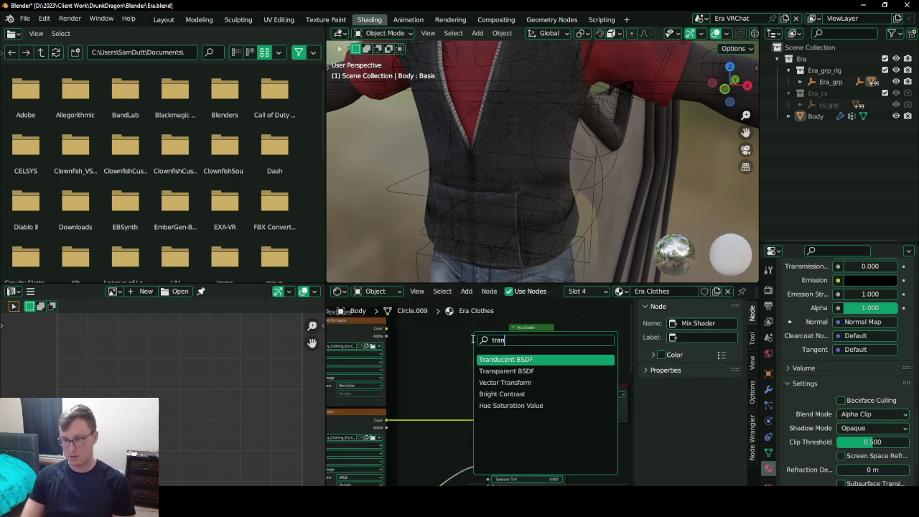
key("Down")
key("Return")
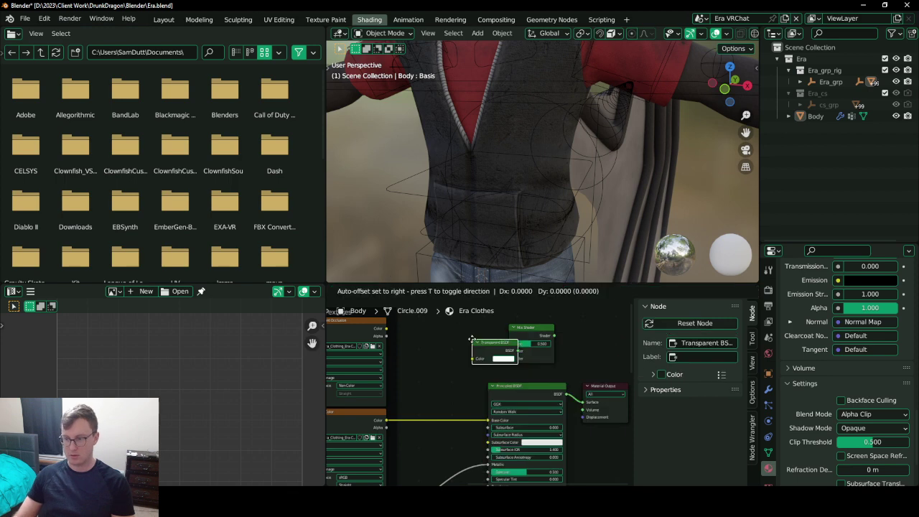
left_click(440, 369)
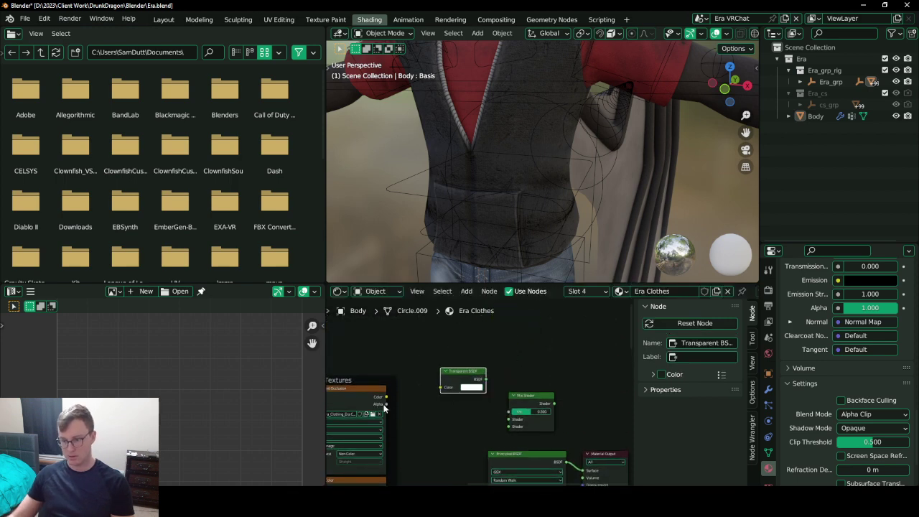
Step: Wire Transparent and Principled BSDF into the Mix Shader, texture Alpha into Fac, output to Surface
scroll(385, 408, "down", 2, "shift")
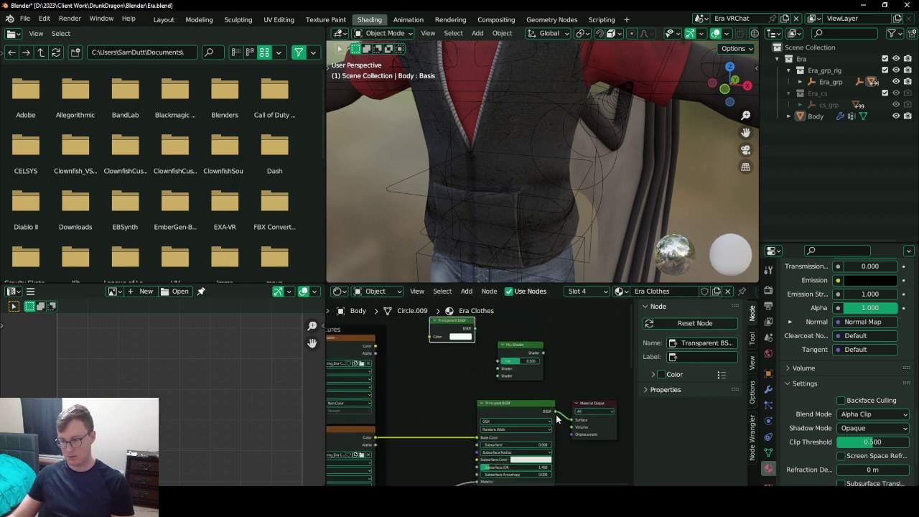
left_click_drag(554, 412, 500, 382)
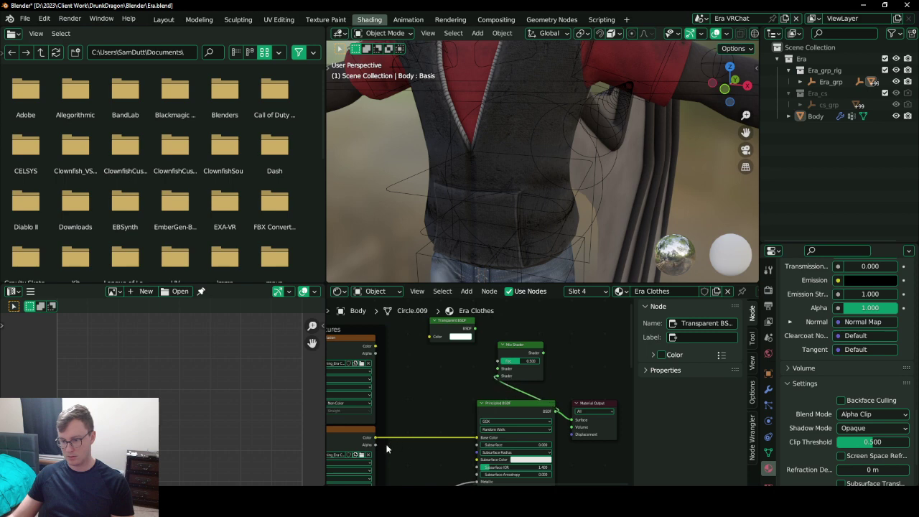
left_click(468, 342)
left_click_drag(474, 328, 497, 368)
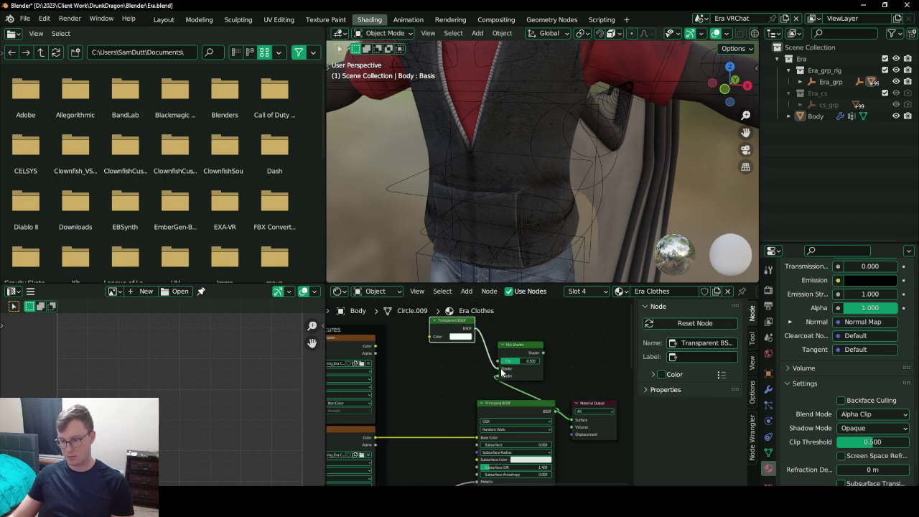
left_click_drag(375, 444, 497, 360)
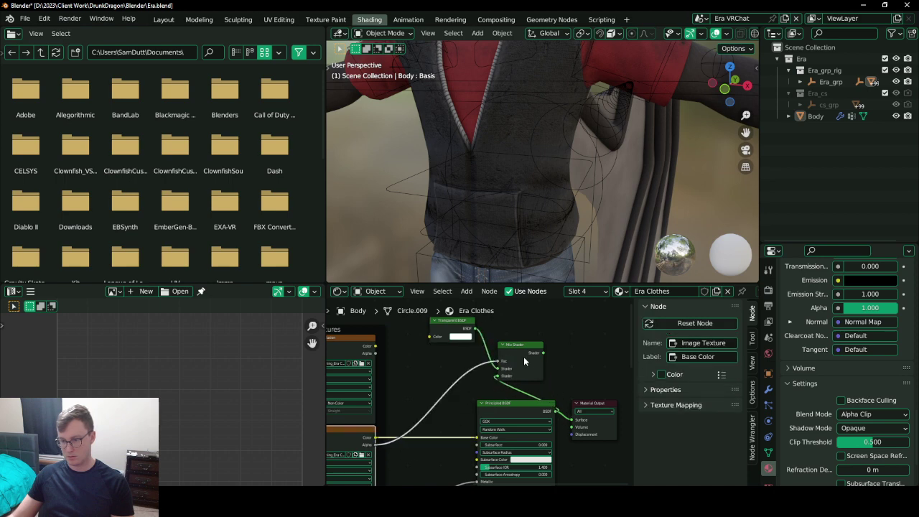
left_click(523, 356)
left_click_drag(578, 421, 573, 420)
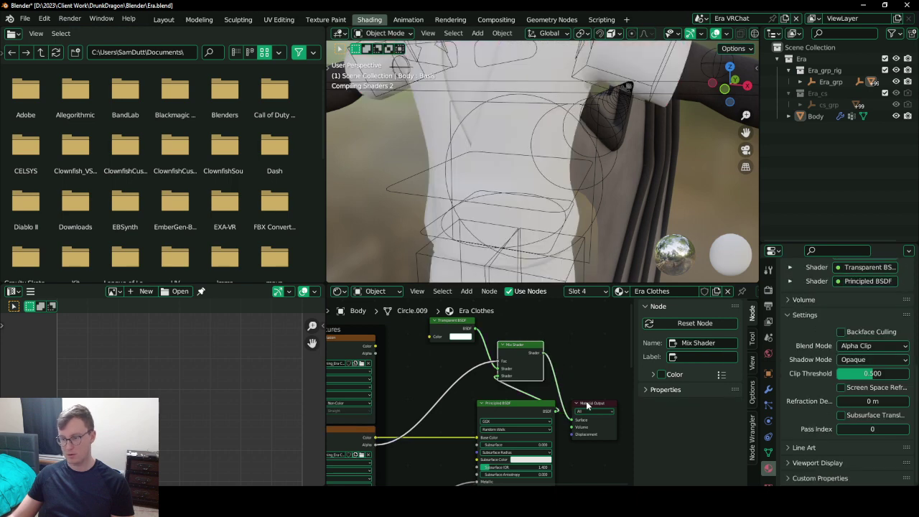
Step: Orbit the character to inspect the torn knee and jacketed torso
scroll(567, 185, "down", 5)
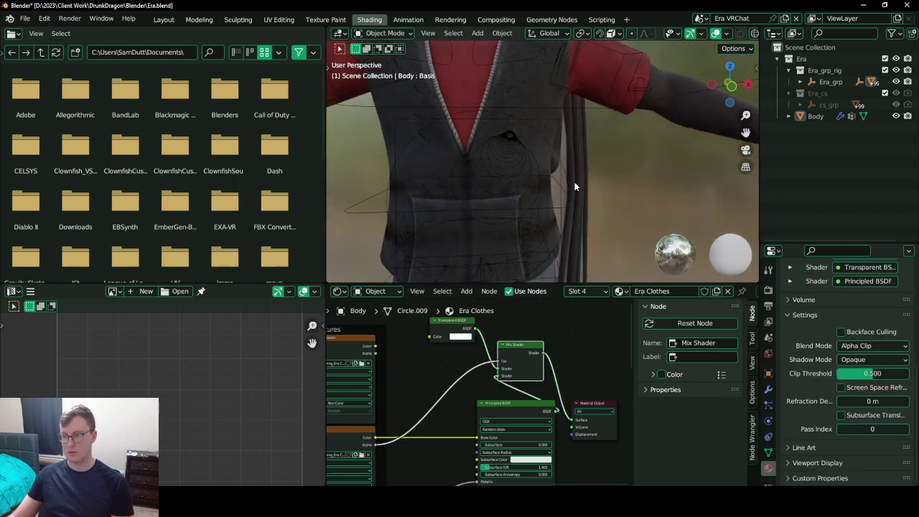
scroll(549, 134, "down", 4, "ctrl")
scroll(547, 184, "up", 4)
scroll(548, 185, "up", 6)
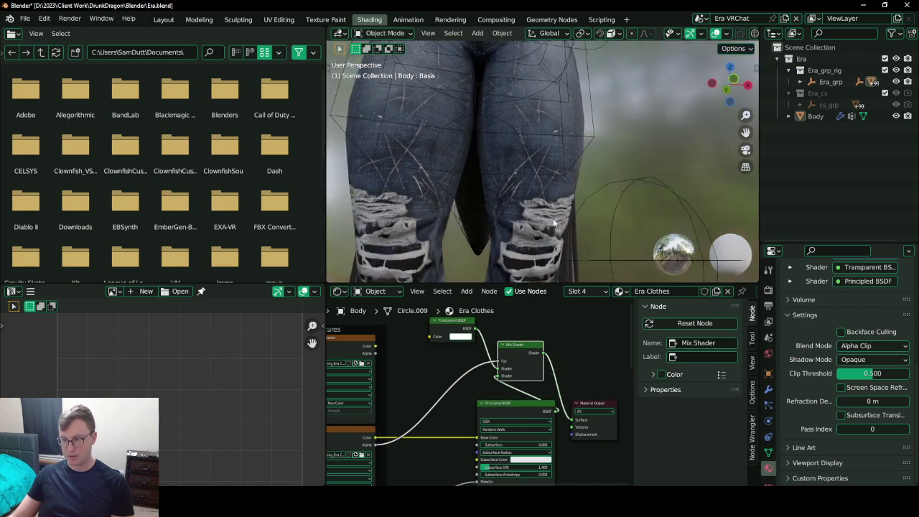
middle_click_drag(548, 184, 556, 225)
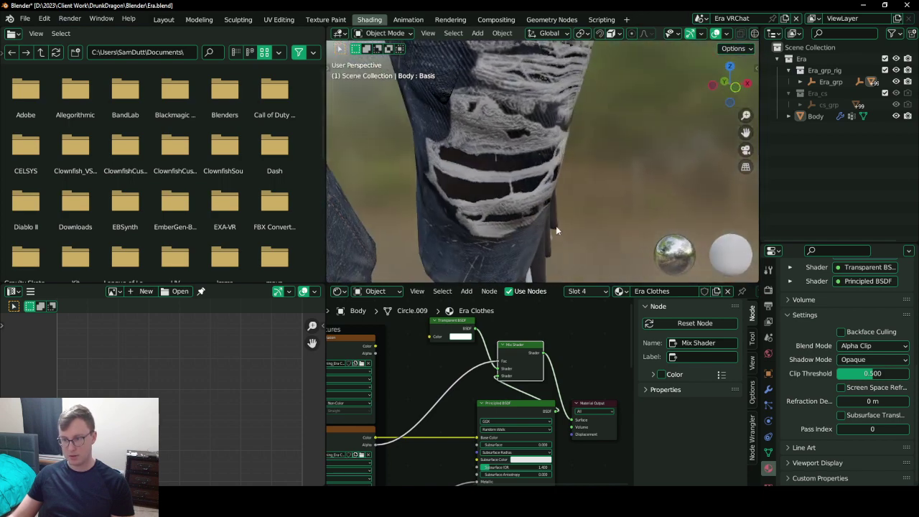
scroll(495, 166, "down", 3)
middle_click_drag(495, 167, 363, 160)
middle_click_drag(551, 154, 529, 127)
scroll(529, 127, "down", 5)
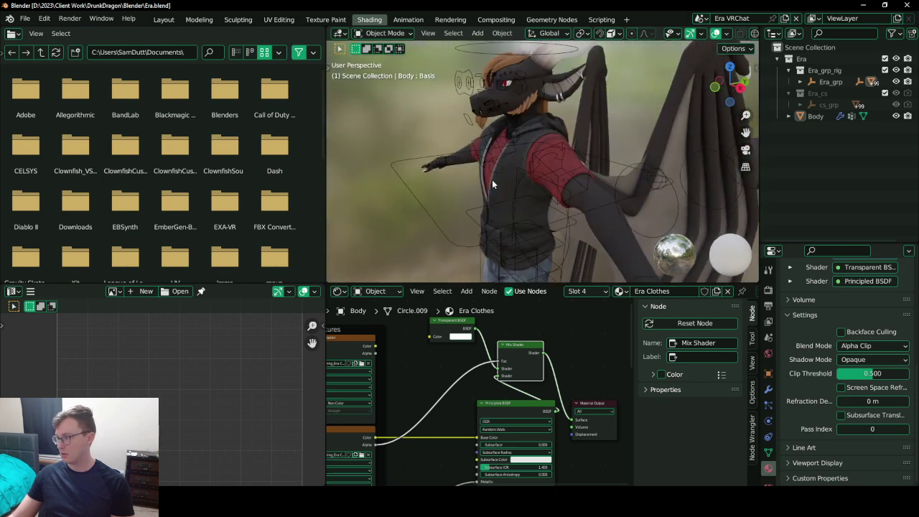
Step: Orbit around the character and pan the node graph to the shader nodes
middle_click_drag(492, 180, 454, 288)
scroll(546, 217, "up", 4)
scroll(567, 193, "up", 3)
scroll(558, 188, "down", 5)
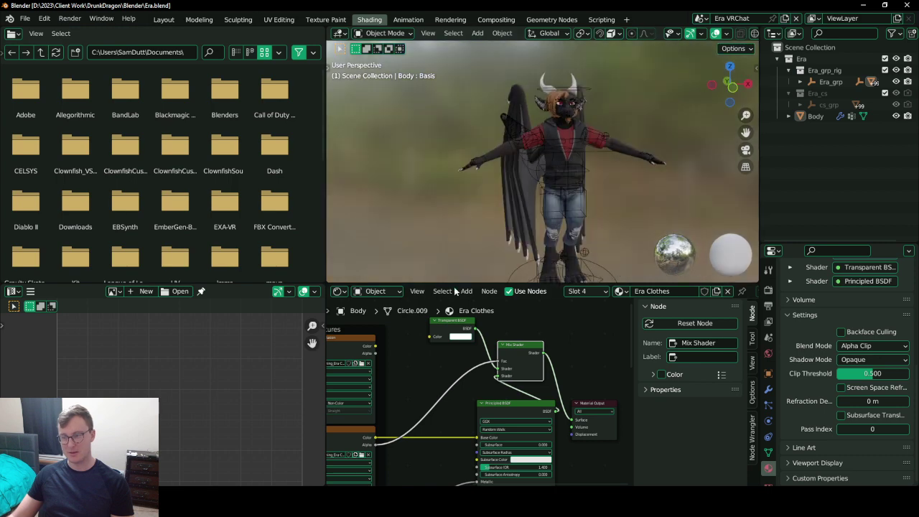
middle_click_drag(470, 189, 544, 184)
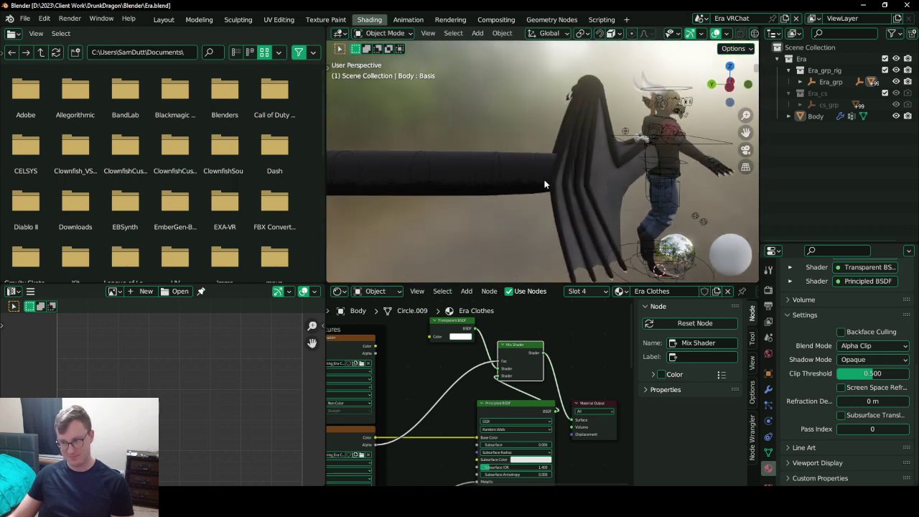
scroll(469, 164, "up", 6)
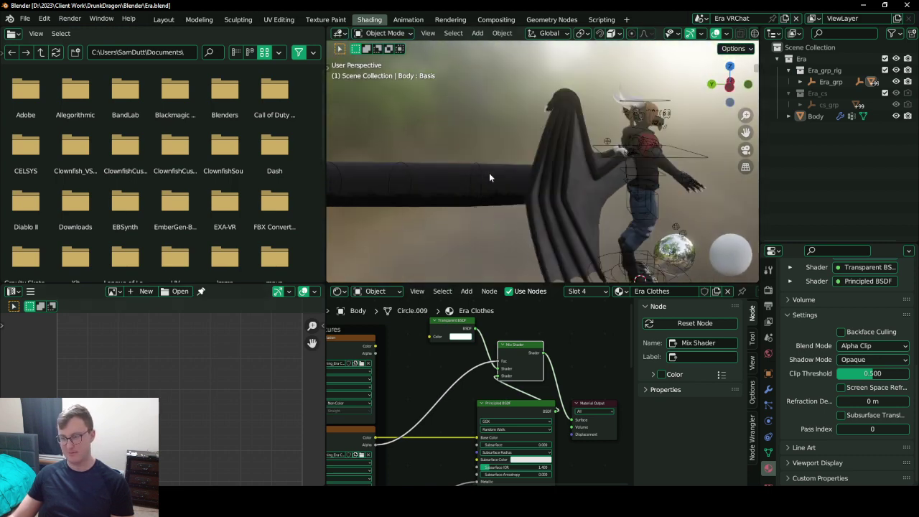
scroll(453, 394, "down", 5)
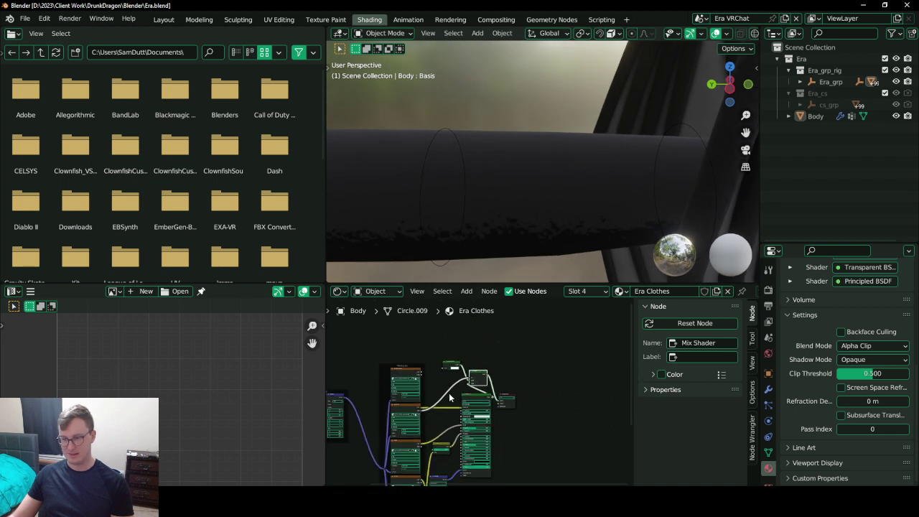
middle_click_drag(478, 369, 505, 401)
scroll(489, 371, "up", 5)
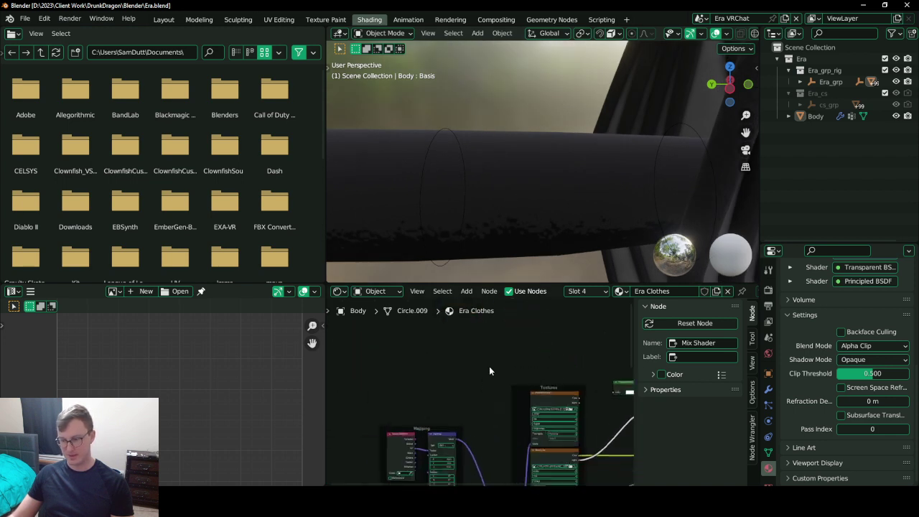
mouse_move(447, 351)
middle_mouse_down()
mouse_move(423, 377)
mouse_move(447, 381)
mouse_move(455, 360)
middle_mouse_up()
scroll(431, 375, "down", 2)
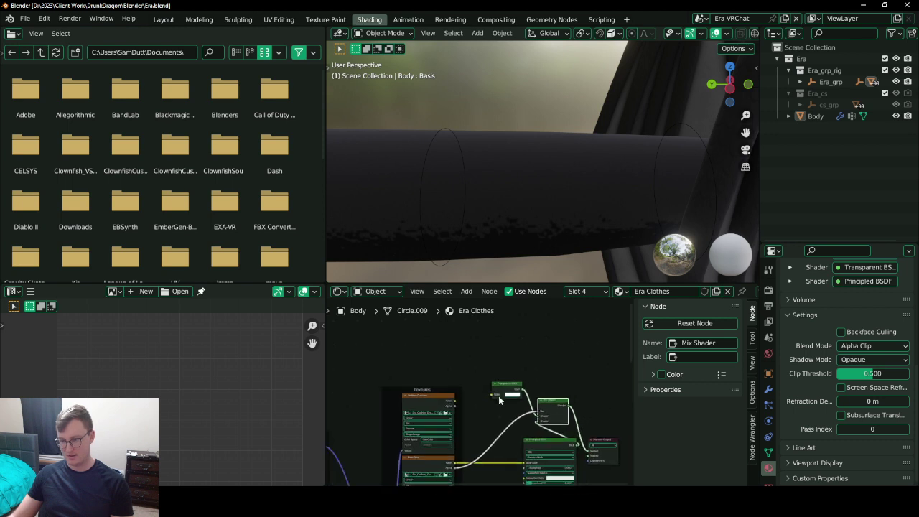
Step: Drop a Mix color node onto the Base Color link and move the Base Color texture upward
key("shift+a")
type("mix")
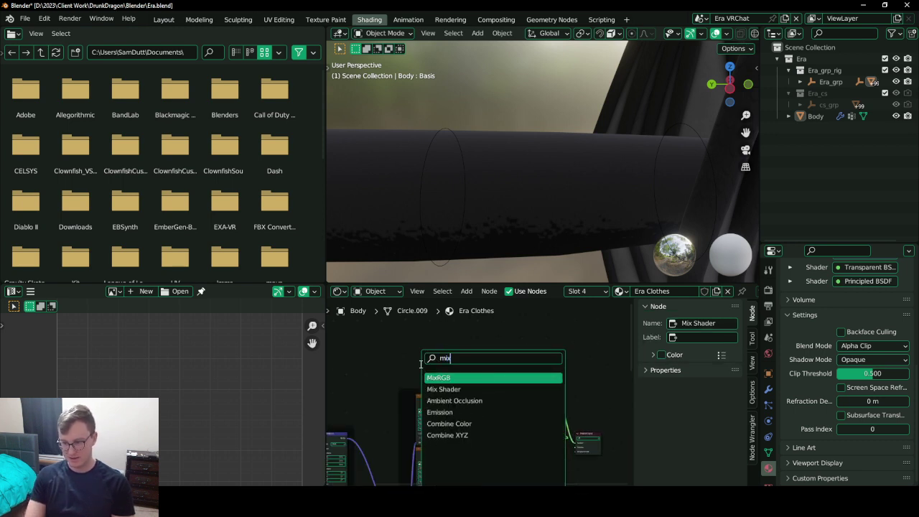
key("Return")
left_click(495, 406)
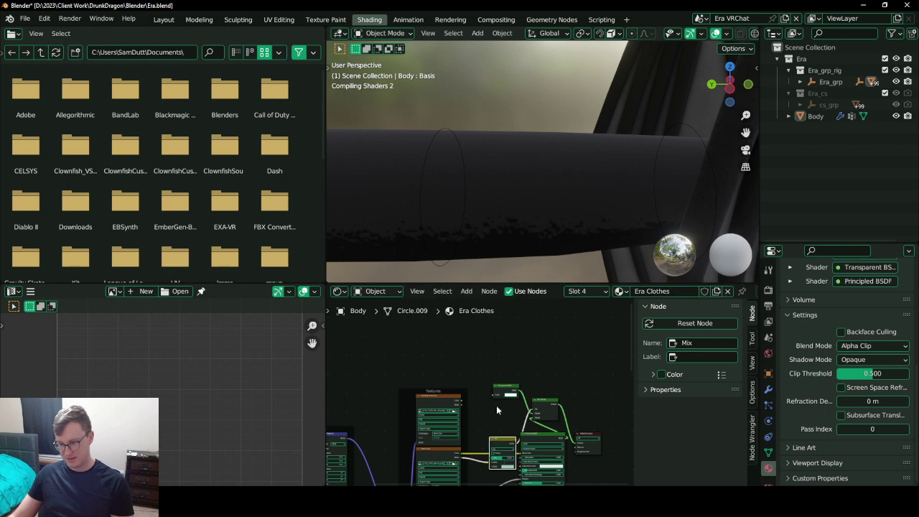
scroll(495, 413, "up", 2)
scroll(476, 396, "up", 2)
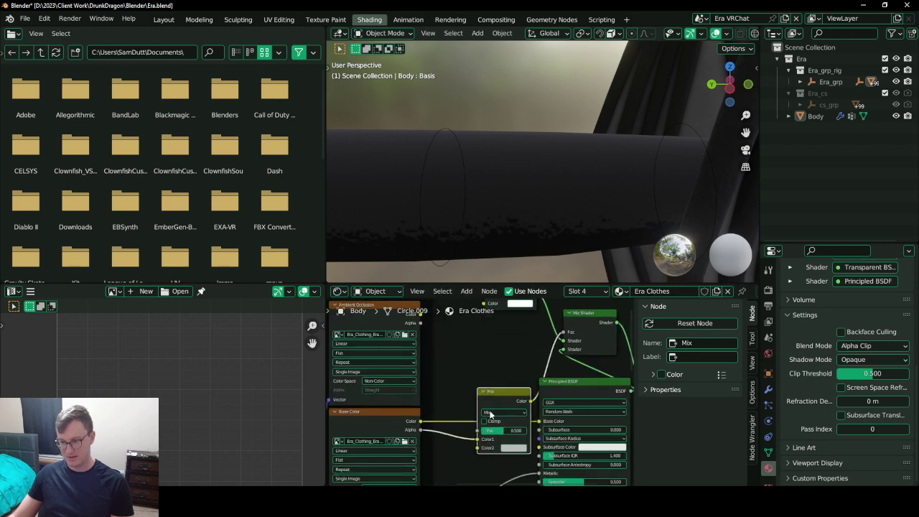
scroll(496, 409, "down", 1)
scroll(499, 408, "down", 1)
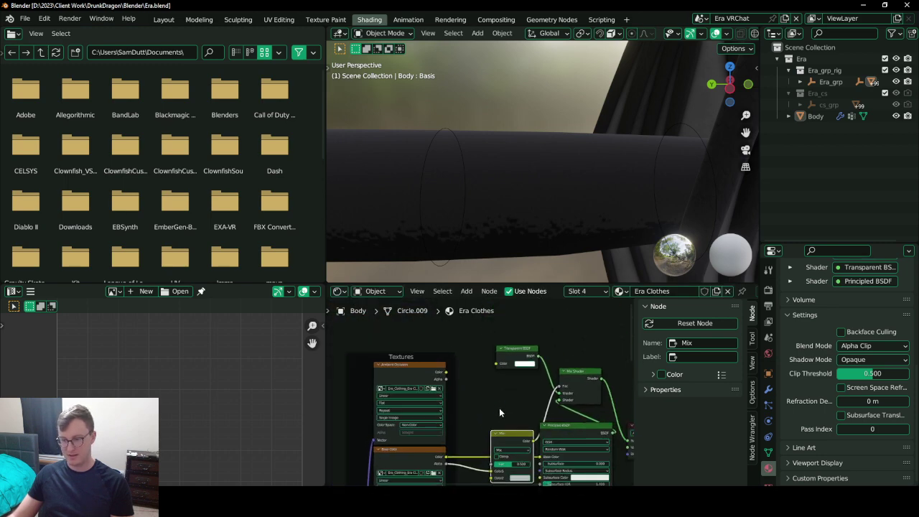
middle_click_drag(499, 407, 513, 427)
left_click_drag(443, 475, 478, 350)
Step: Move the Base Color node into the Ambient Occlusion spot and link its Color to the Mix node
scroll(478, 359, "down", 3, "shift")
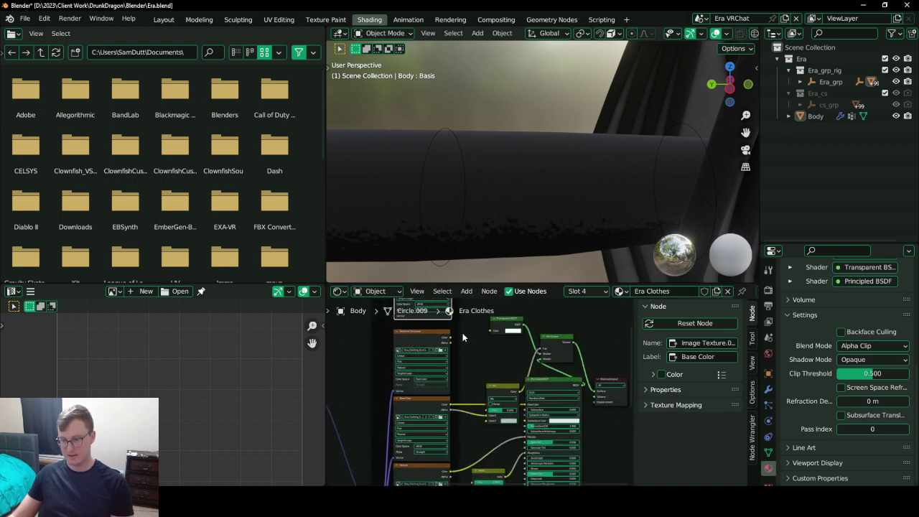
left_click(436, 404)
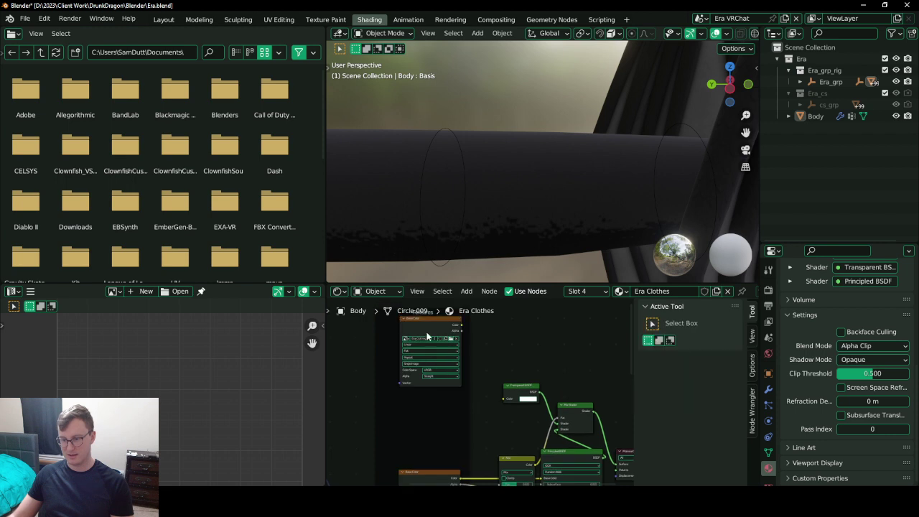
left_click_drag(424, 325, 422, 405)
scroll(430, 394, "up", 2)
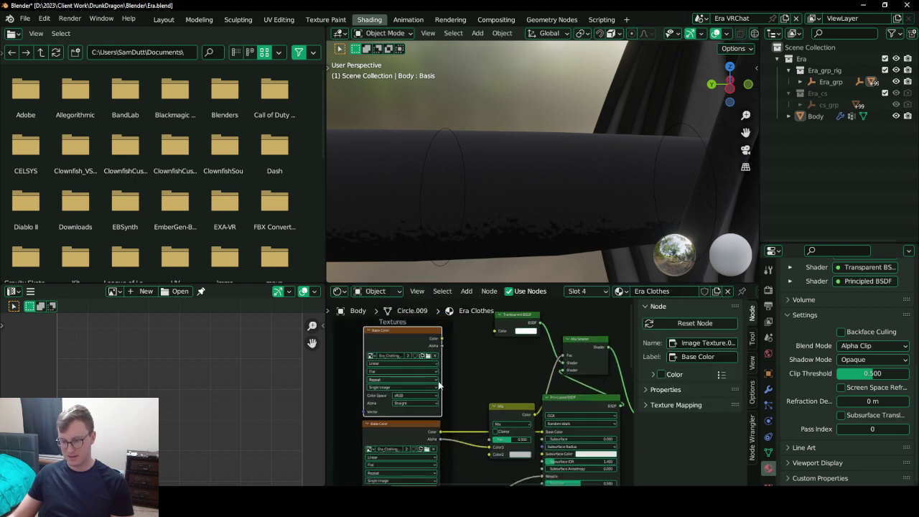
left_click_drag(445, 345, 489, 447)
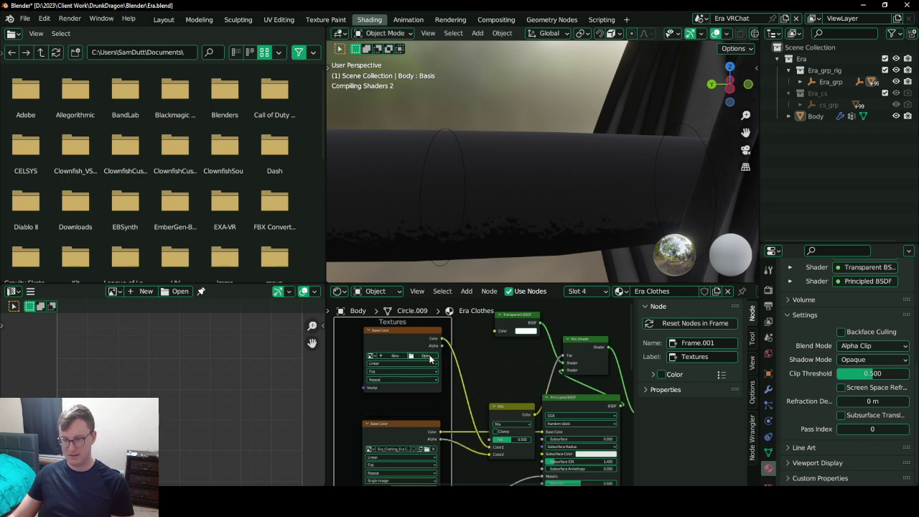
Step: Load Textures/Clothing/EraSkullnBones.jpg into the image node
left_click(429, 355)
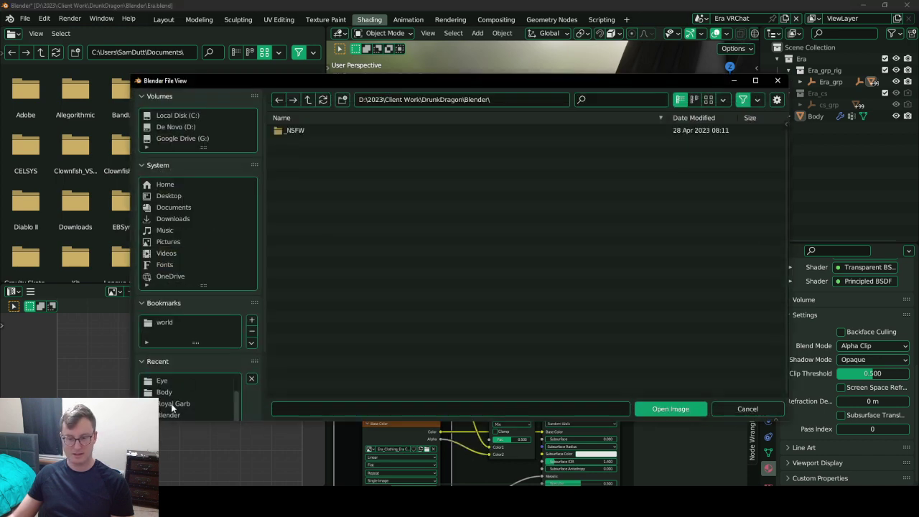
left_click(192, 381)
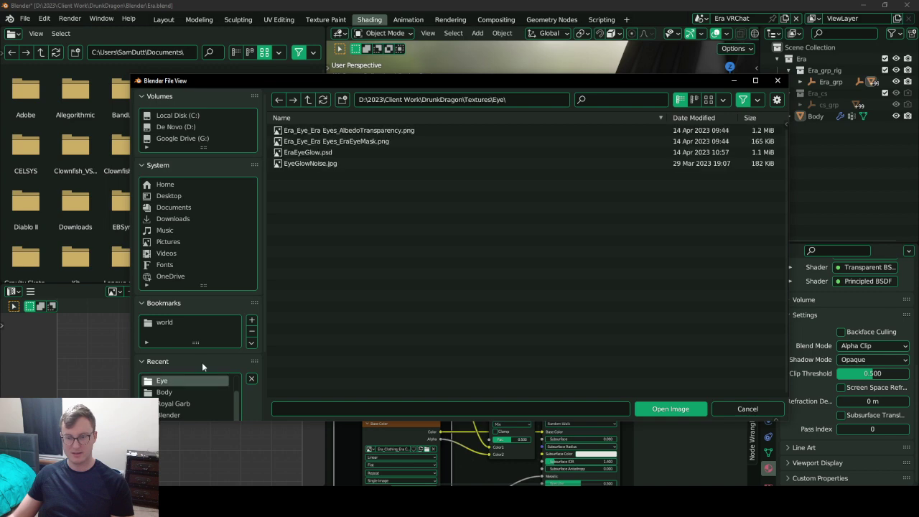
left_click(308, 99)
left_click(344, 141)
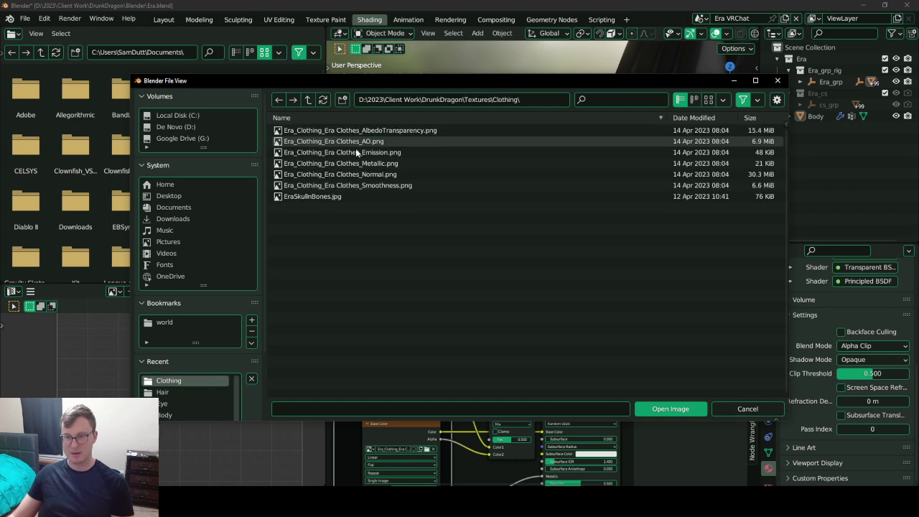
left_click(341, 197)
left_click(656, 405)
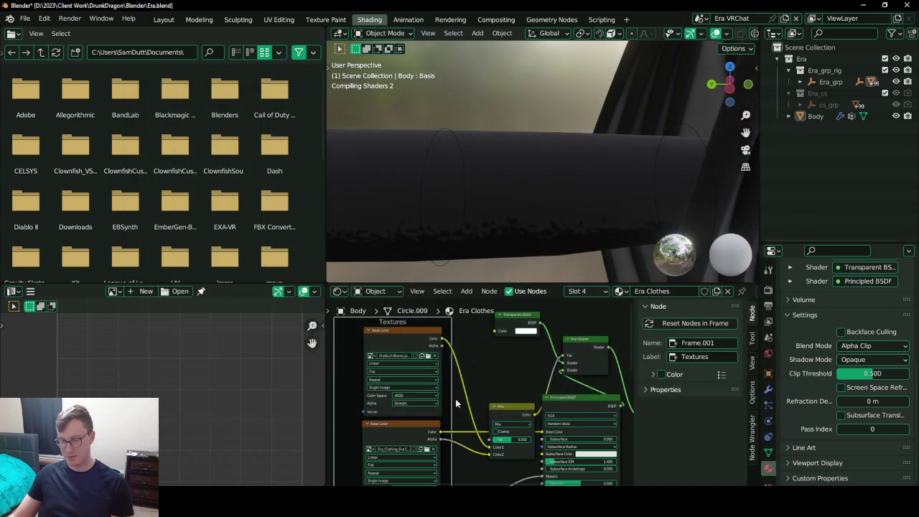
scroll(527, 349, "up", 3)
Step: Add a UV Map node set to UVMap.001 to the skull texture's Vector input
mouse_move(528, 349)
middle_mouse_down()
mouse_move(429, 373)
mouse_move(529, 416)
middle_mouse_up()
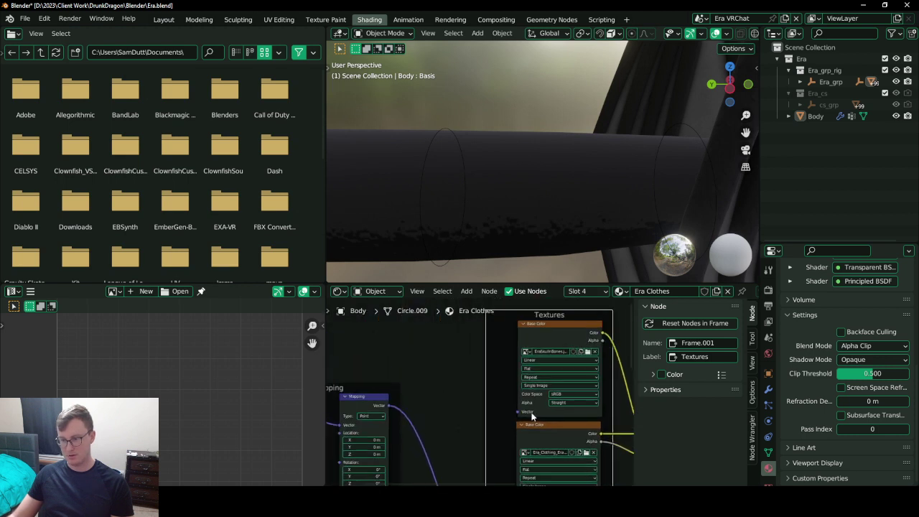
left_click(520, 415)
left_click_drag(432, 357, 434, 358)
type("uv")
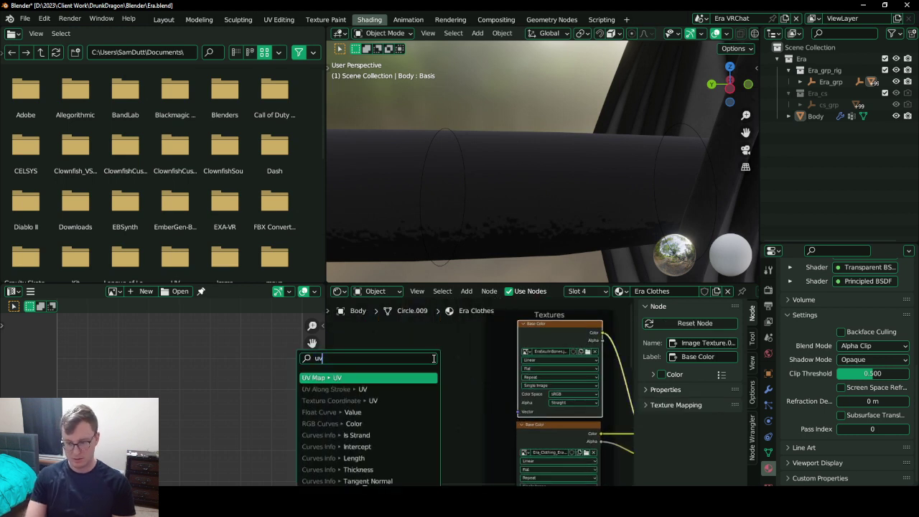
key("Return")
left_click(423, 369)
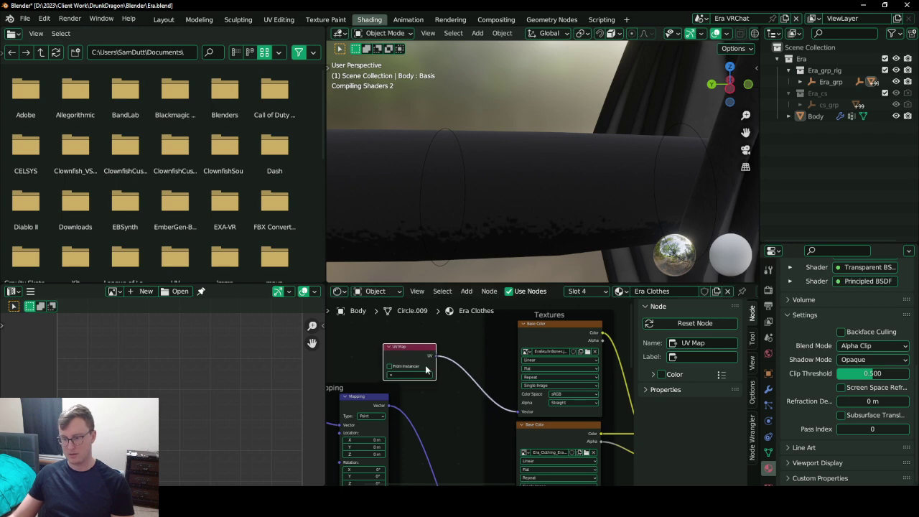
left_click(421, 372)
left_click(402, 400)
Step: Orbit to the character's back to inspect the red skull print
scroll(641, 107, "down", 8)
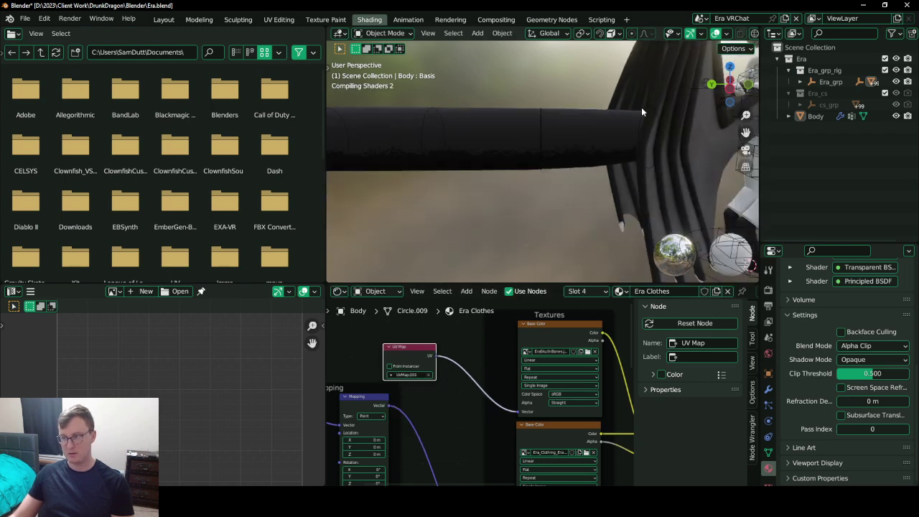
scroll(594, 128, "down", 2)
middle_click_drag(585, 125, 564, 157)
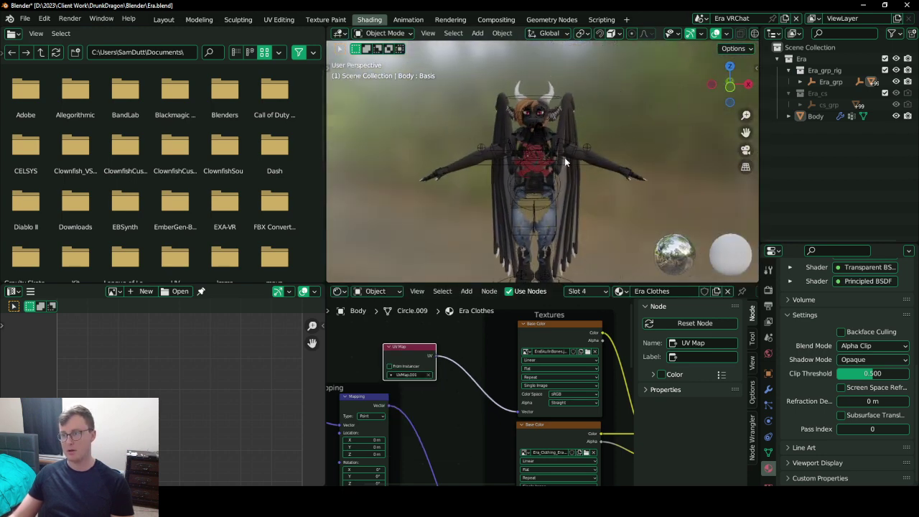
scroll(562, 160, "up", 6)
middle_click_drag(523, 181, 535, 169)
scroll(573, 160, "up", 5)
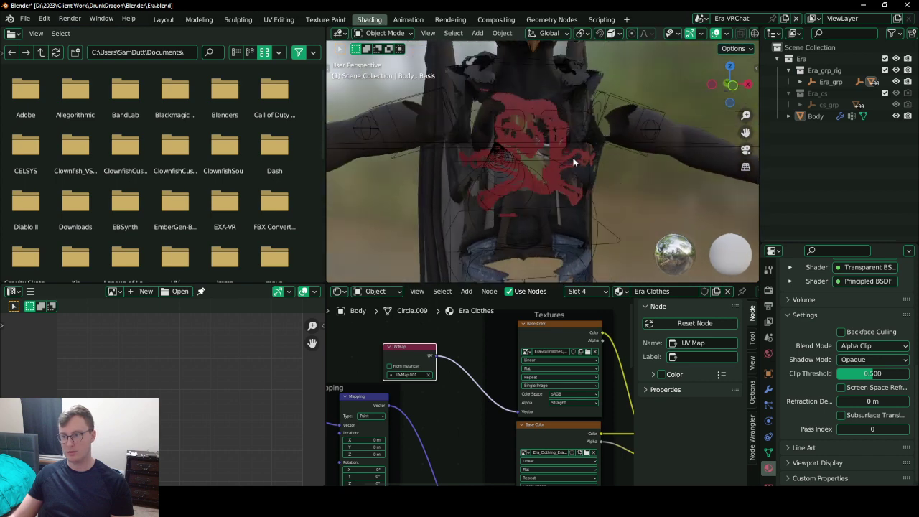
Step: Reposition the Mix node, detach its second colour link, and connect Alpha to the Mix Shader Fac
middle_click_drag(521, 441, 502, 384)
left_click_drag(502, 384, 491, 342)
left_click_drag(482, 387, 555, 377)
left_click_drag(496, 396, 510, 455)
middle_click_drag(502, 431, 481, 359)
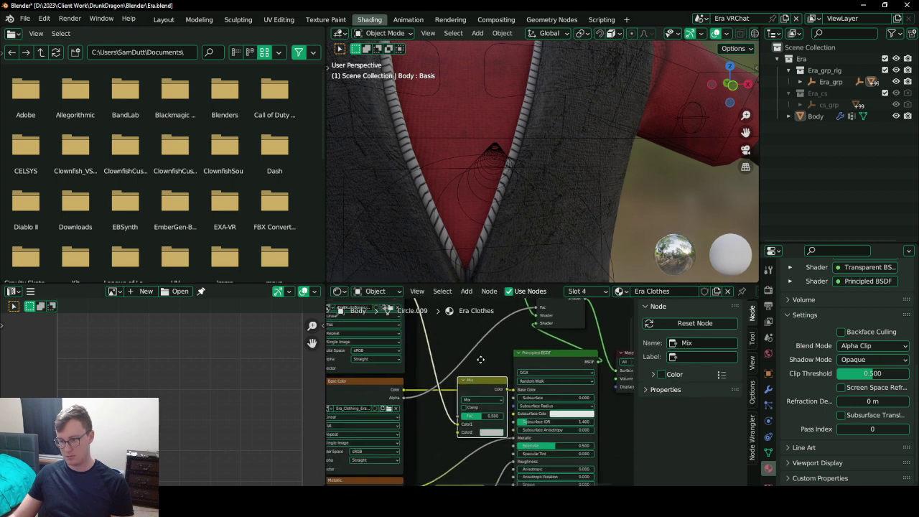
left_click_drag(480, 383, 476, 383)
Step: Connect the texture's Color to the Mix node's Color2 and lower its factor to zero
left_click_drag(403, 387, 450, 434)
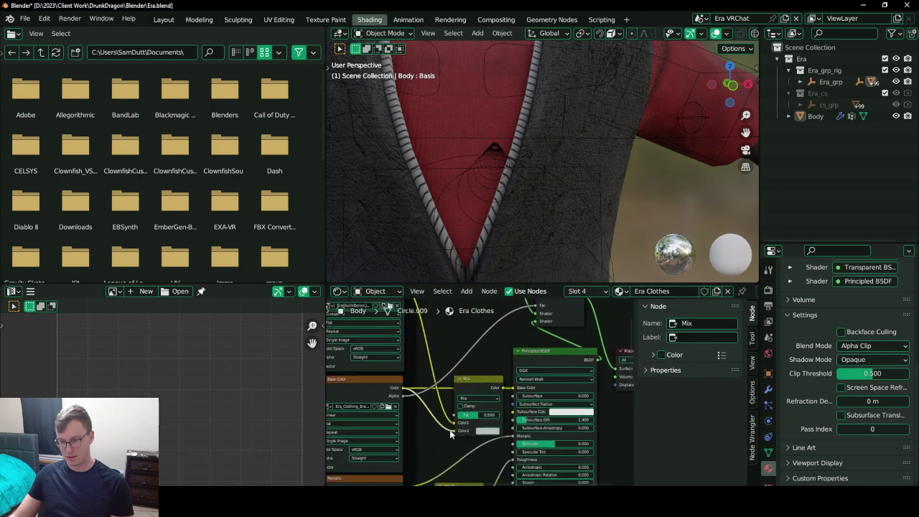
left_click(502, 387)
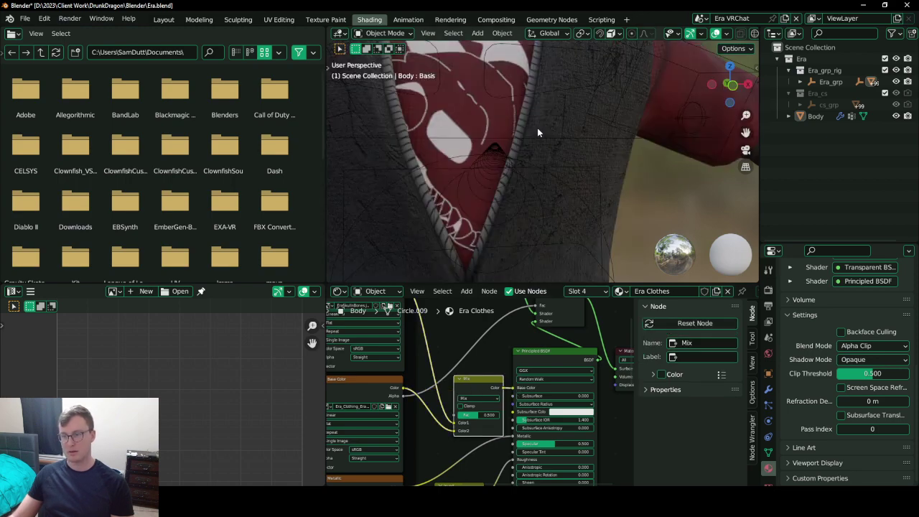
scroll(537, 128, "down", 5)
scroll(535, 171, "up", 4)
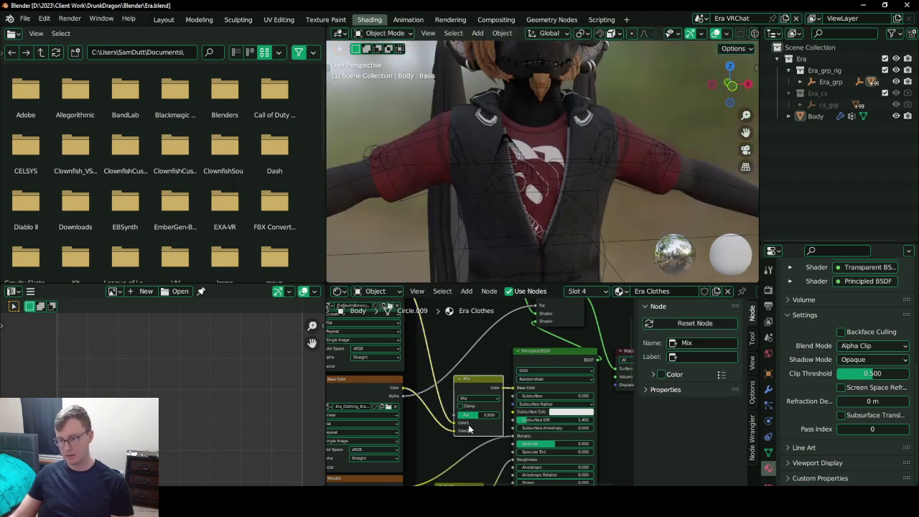
mouse_move(474, 421)
left_mouse_down()
mouse_move(459, 422)
mouse_move(475, 415)
left_mouse_up()
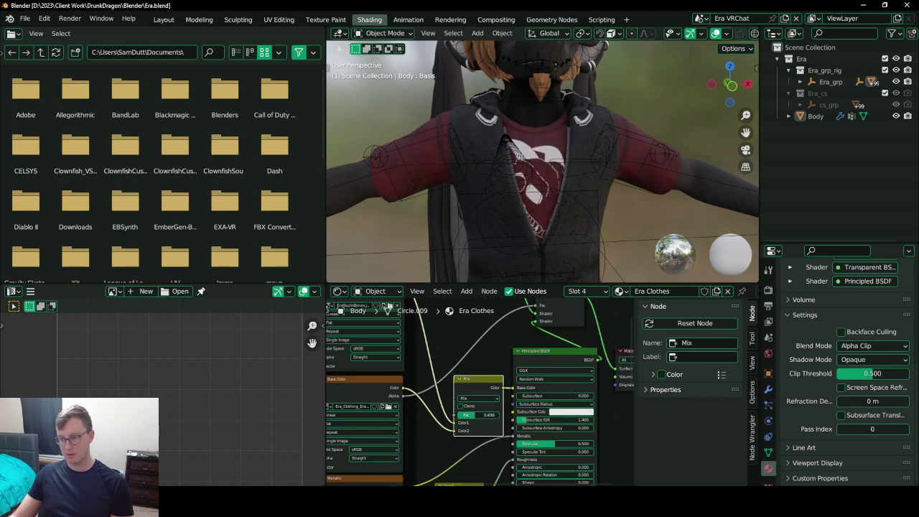
scroll(469, 396, "down", 2)
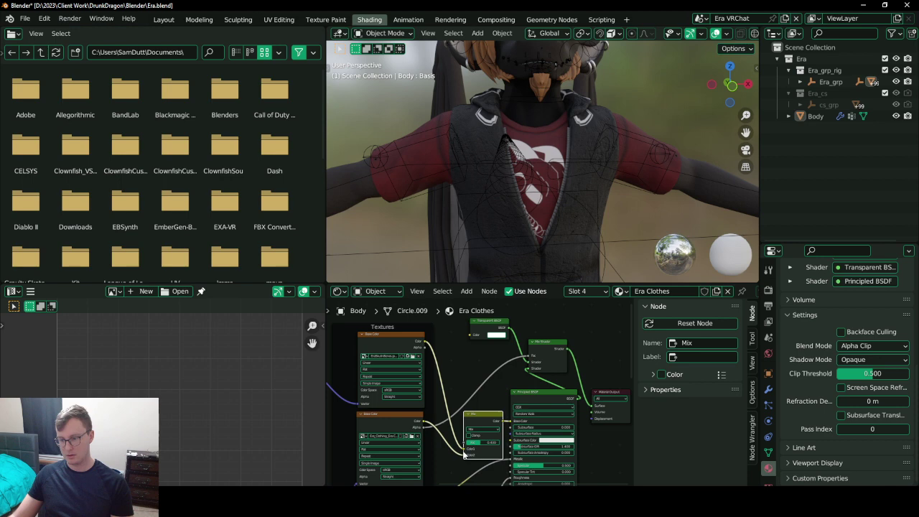
left_click(463, 457)
Step: Rewire the texture links into the Mix node's colour inputs and check the shirt
left_click_drag(464, 450, 465, 454)
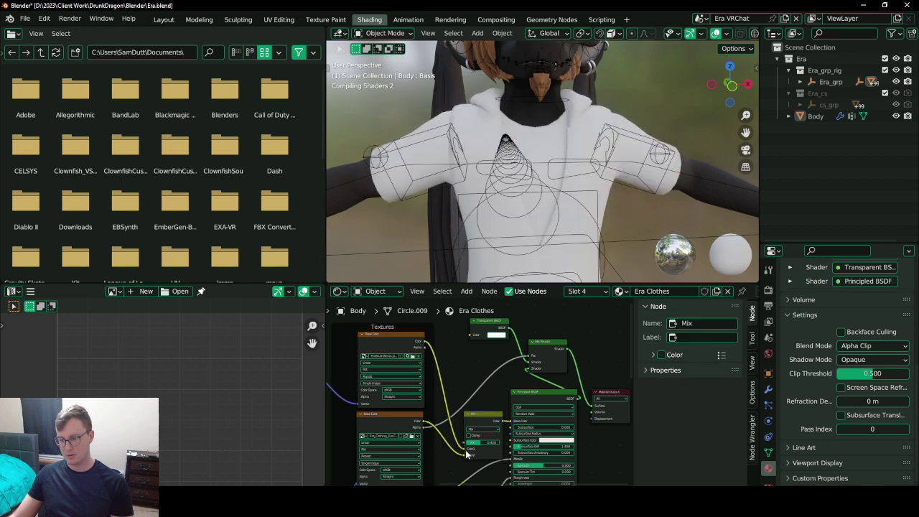
left_click(426, 360)
left_click_drag(451, 440, 466, 443)
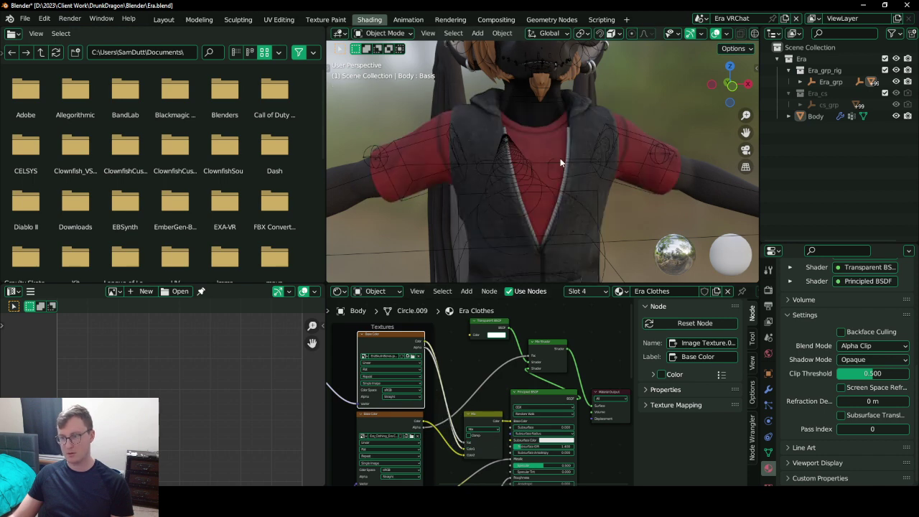
scroll(463, 448, "up", 2)
left_click_drag(460, 456, 453, 457)
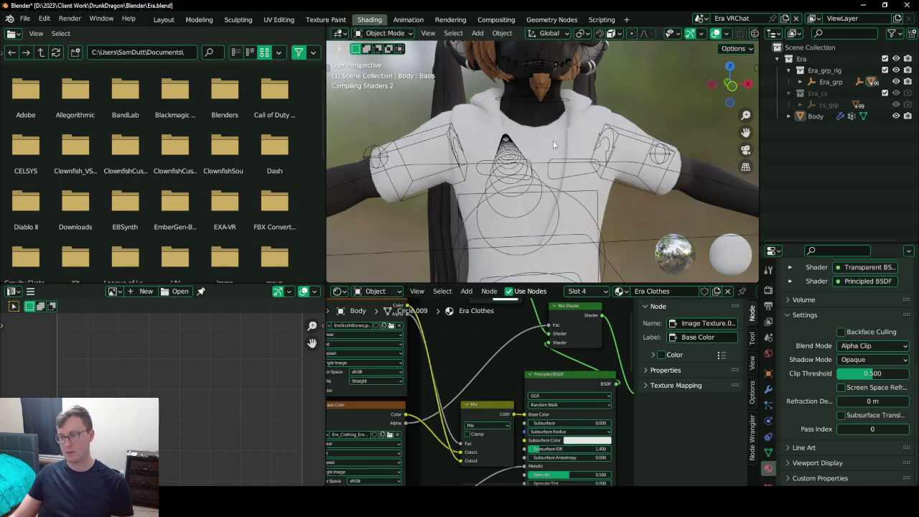
mouse_move(549, 162)
middle_mouse_down()
mouse_move(529, 165)
mouse_move(554, 166)
middle_mouse_up()
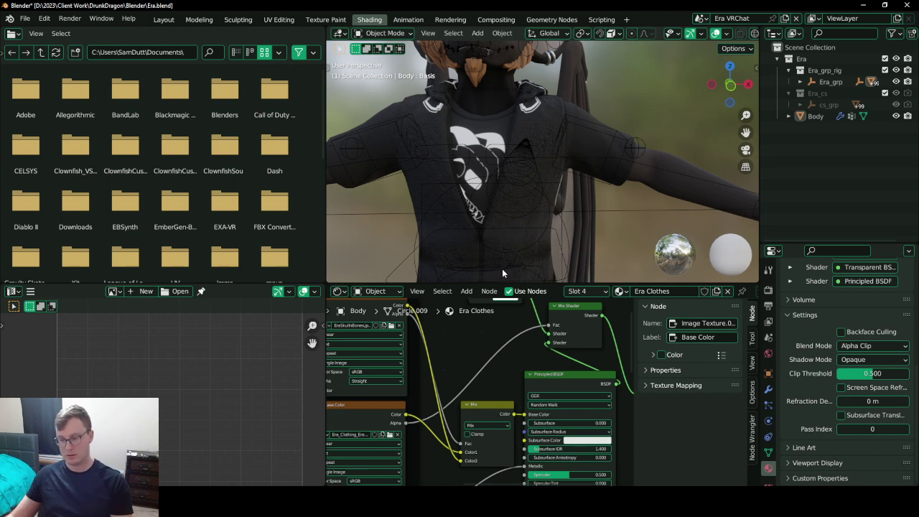
left_click_drag(458, 462, 460, 460)
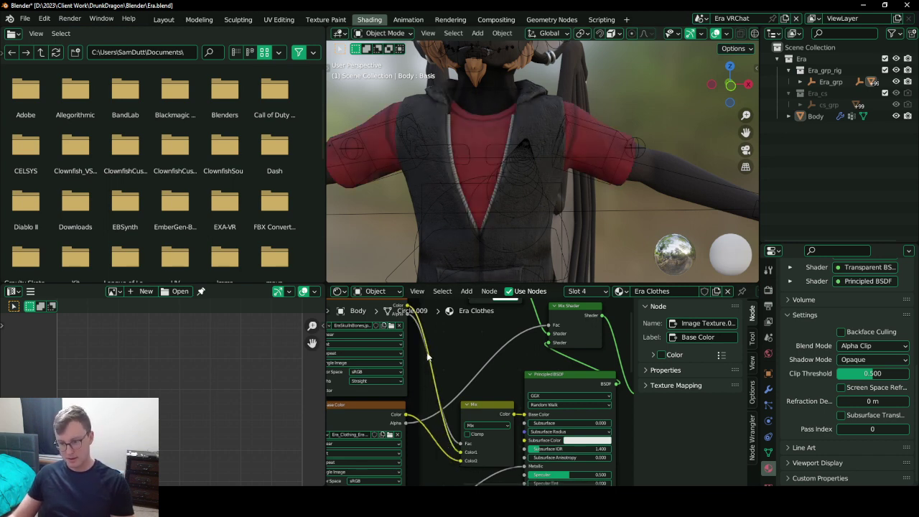
Step: Keep the Mix node's Blending Mode set to Mix
middle_click_drag(427, 356, 453, 387)
scroll(552, 172, "up", 6)
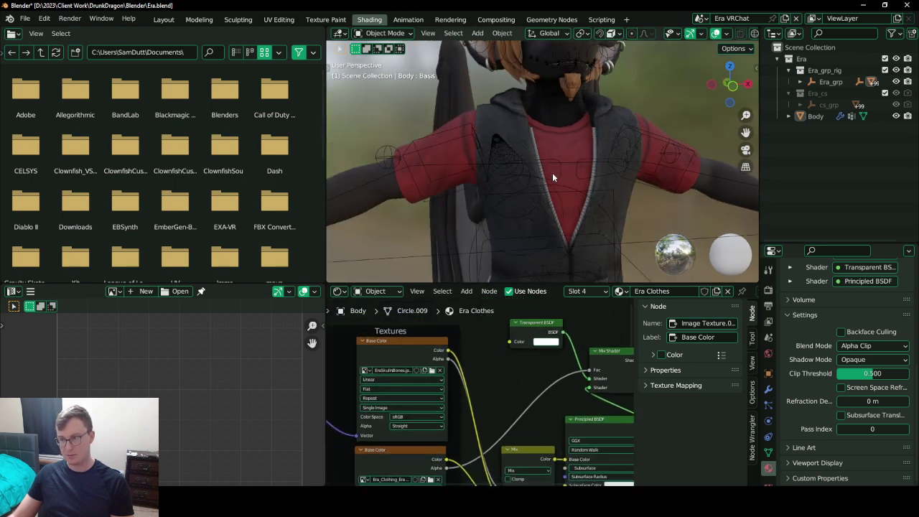
right_click(572, 184)
left_click(585, 210)
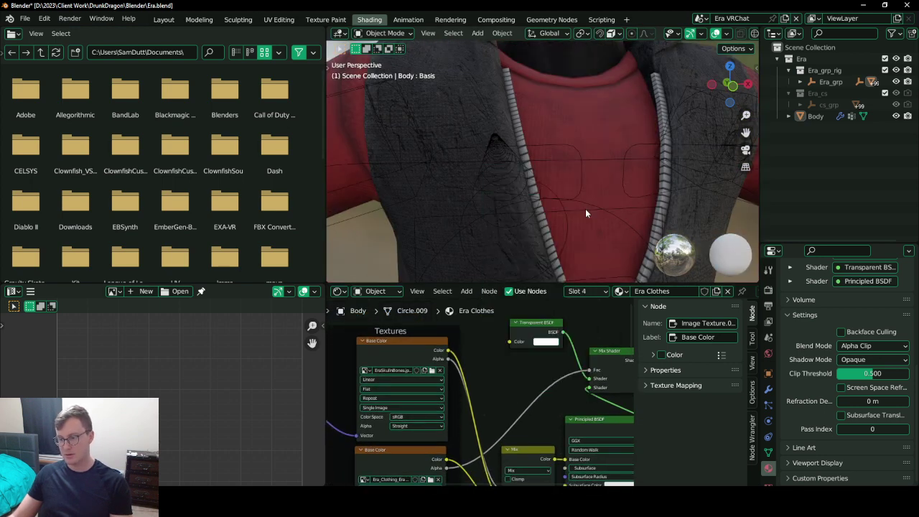
middle_click_drag(543, 470, 515, 414)
left_click(515, 414)
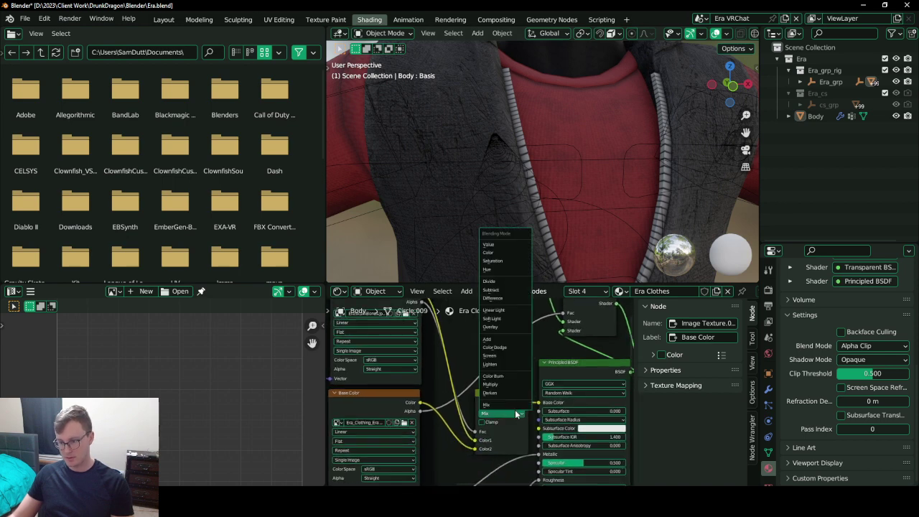
left_click(516, 414)
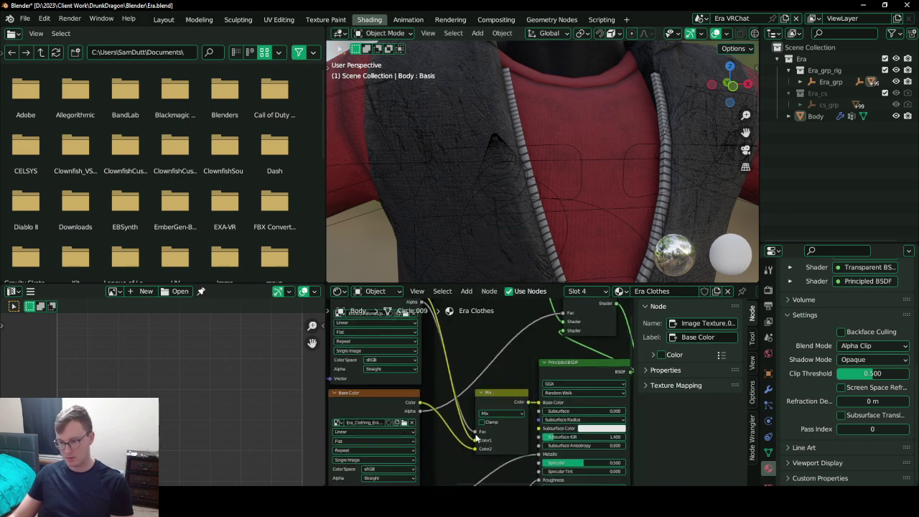
middle_click_drag(460, 333, 470, 356)
key("shift+a")
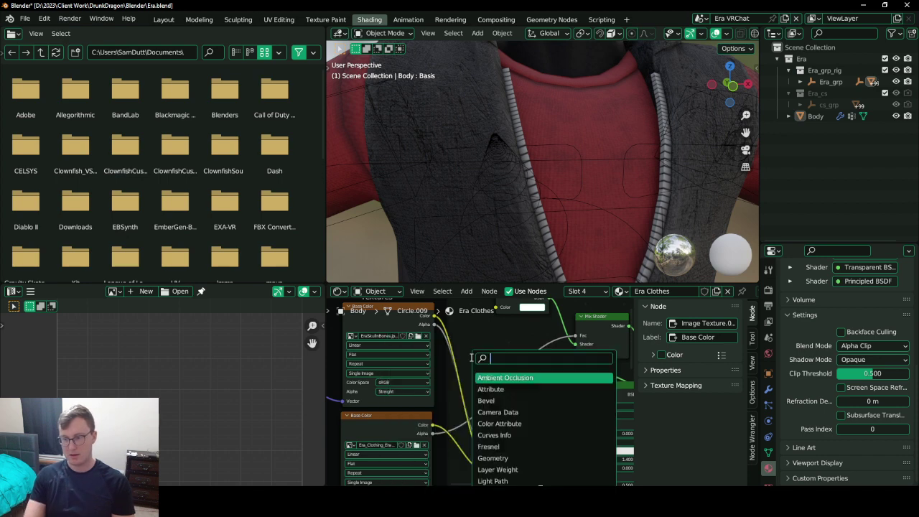
type("in")
key("Return")
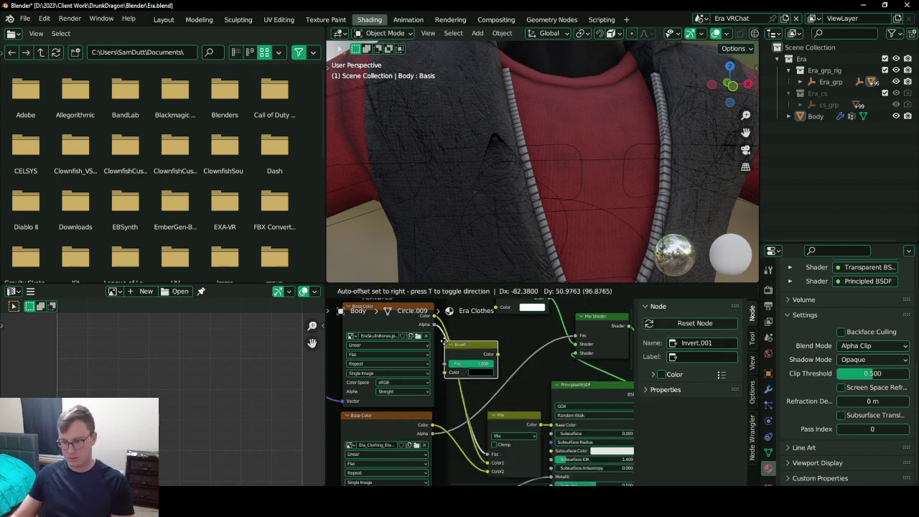
left_click(479, 367)
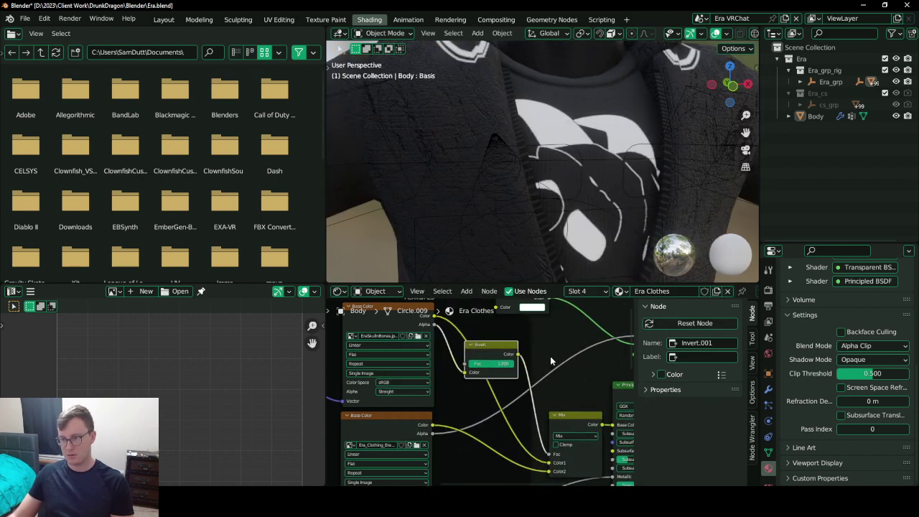
middle_click_drag(550, 355, 491, 393)
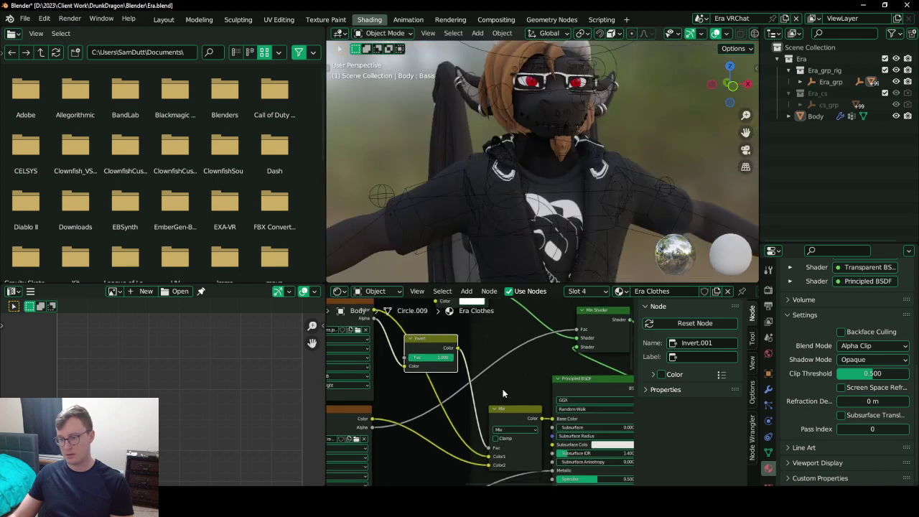
key("ctrl+z")
middle_click_drag(443, 416, 445, 440)
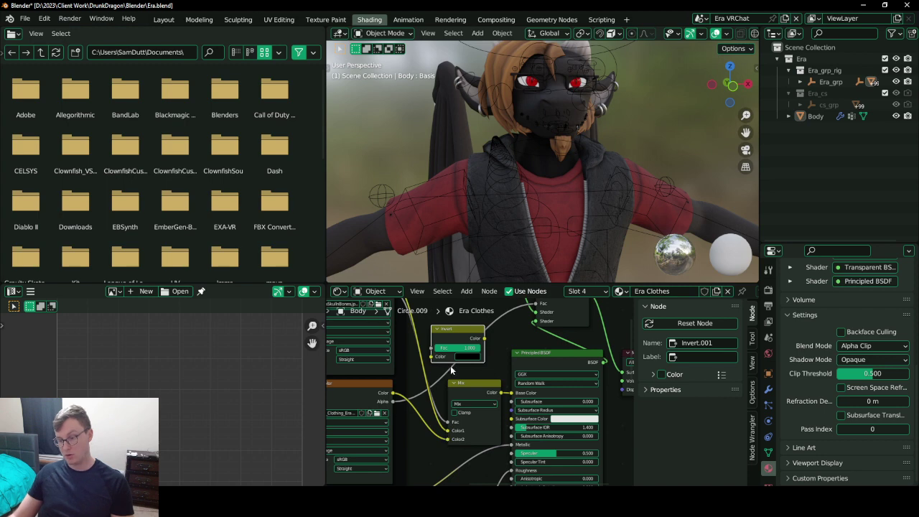
key("Delete")
left_click_drag(462, 390, 454, 389)
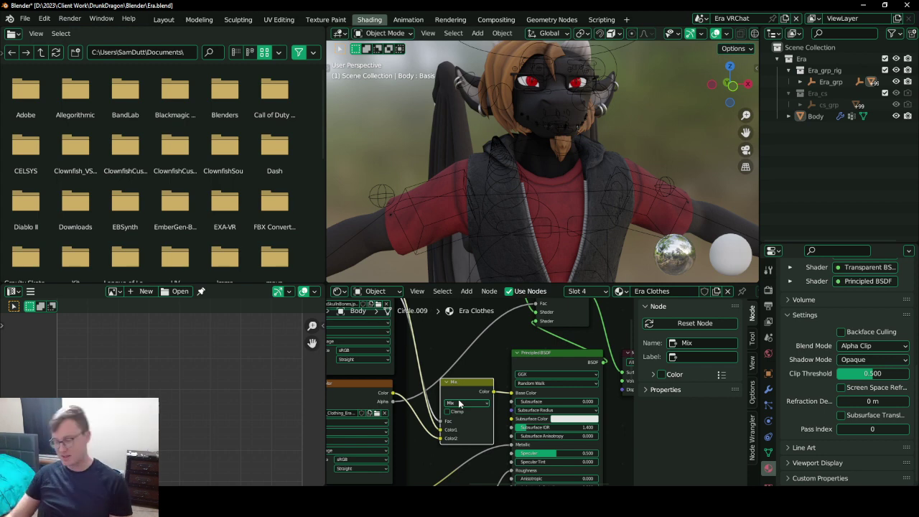
Step: Nudge the Mix node and confirm its blending mode stays Mix
scroll(471, 364, "up", 1)
middle_click_drag(465, 400, 476, 388)
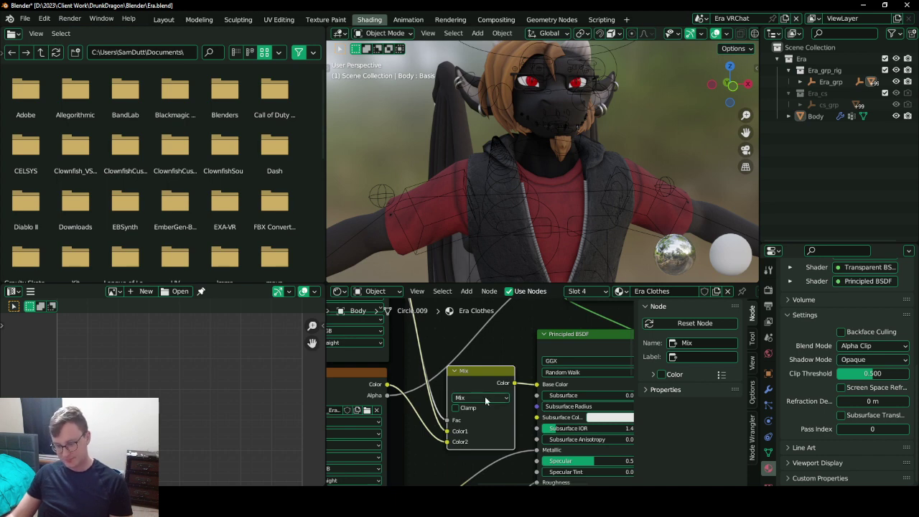
left_click(484, 397)
left_click(485, 396)
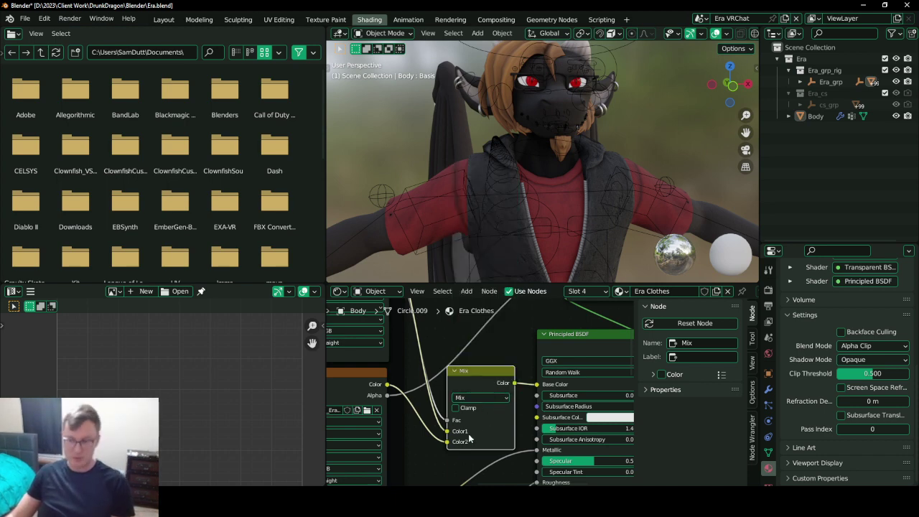
left_click_drag(475, 383, 470, 381)
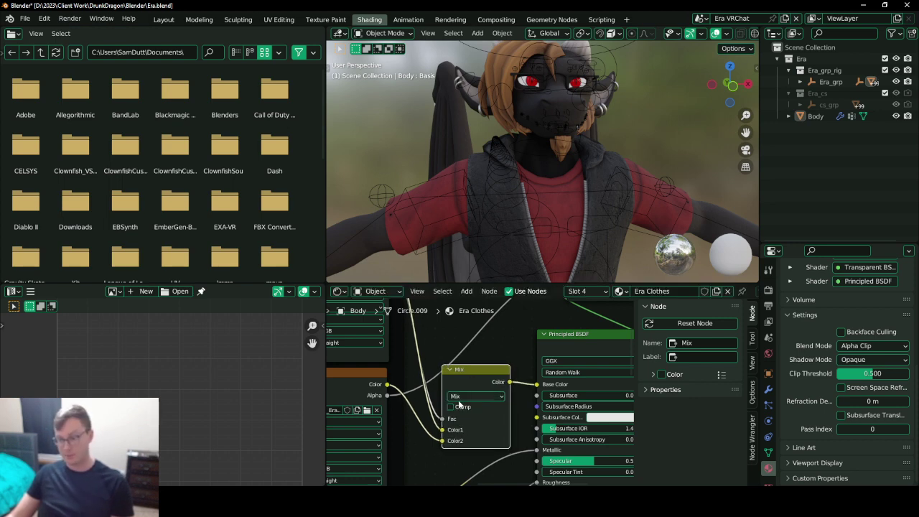
left_click(471, 395)
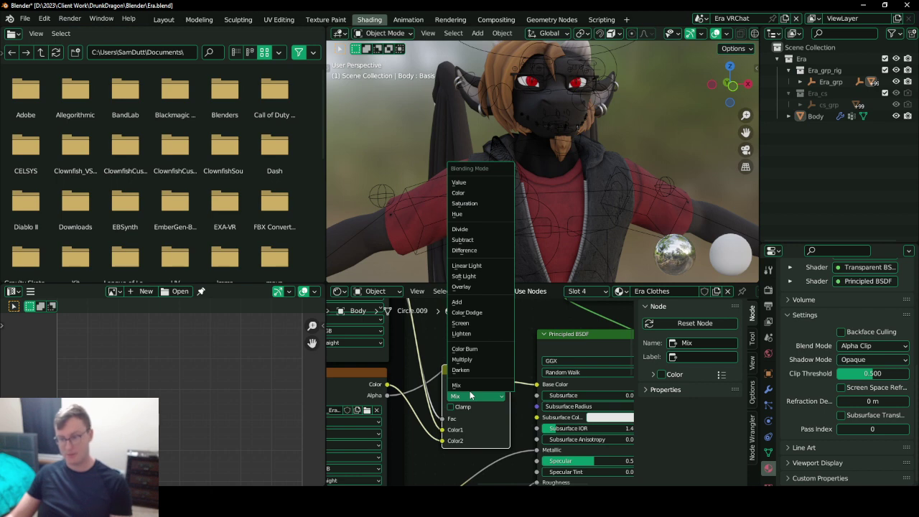
left_click(470, 395)
scroll(450, 422, "down", 1)
middle_click_drag(445, 429, 479, 408)
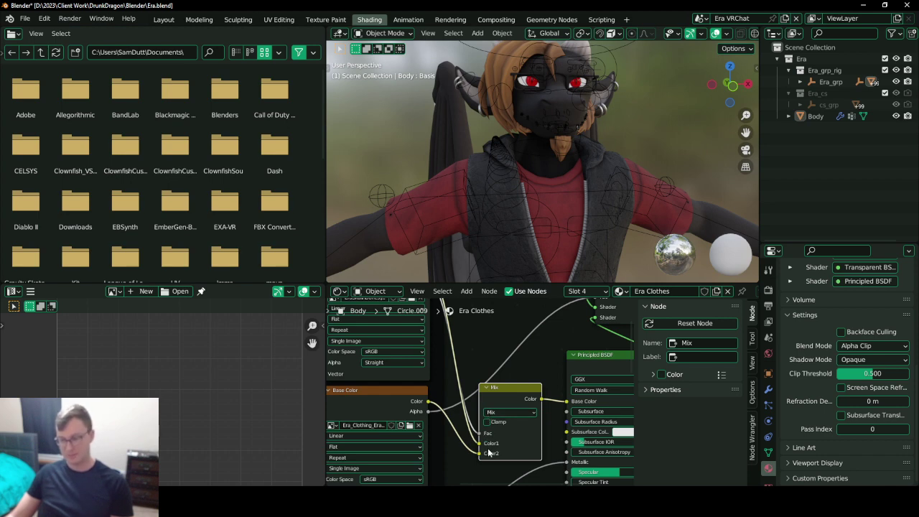
Step: Try Premultiplied and Channel Packed alpha on the skull texture, then revert to Straight
middle_click_drag(496, 346, 487, 388)
left_click(419, 367)
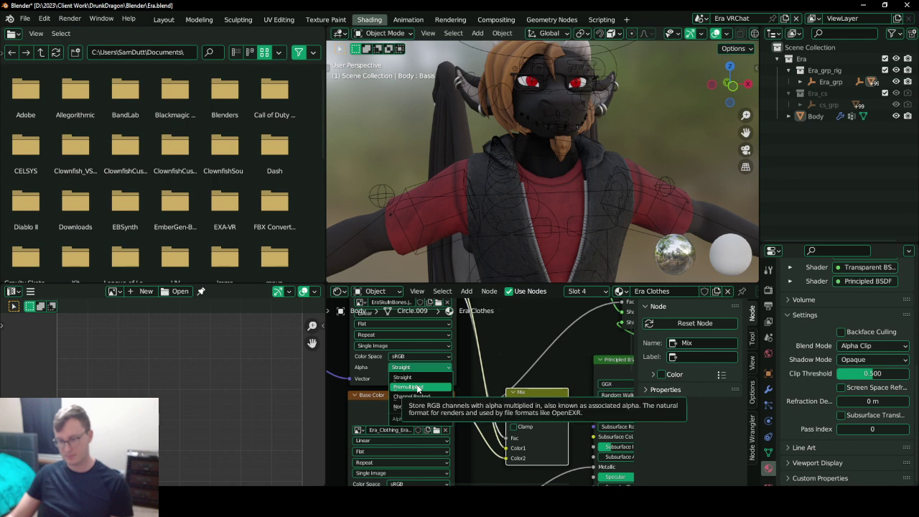
left_click(417, 387)
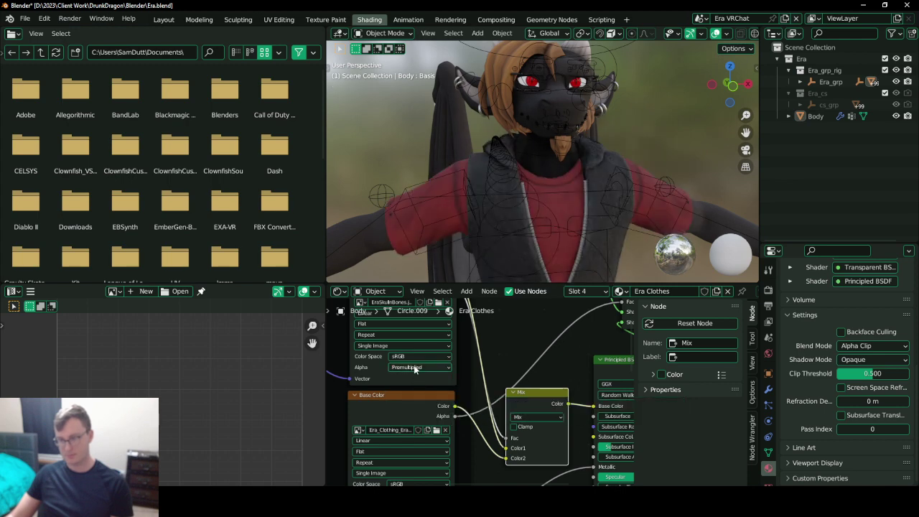
left_click(417, 368)
left_click(408, 396)
left_click(419, 367)
left_click(414, 382)
middle_click_drag(494, 413, 487, 496)
Step: Select the EraSkullnBones image node and list the file's loaded images
scroll(479, 411, "up", 2)
scroll(487, 400, "down", 1)
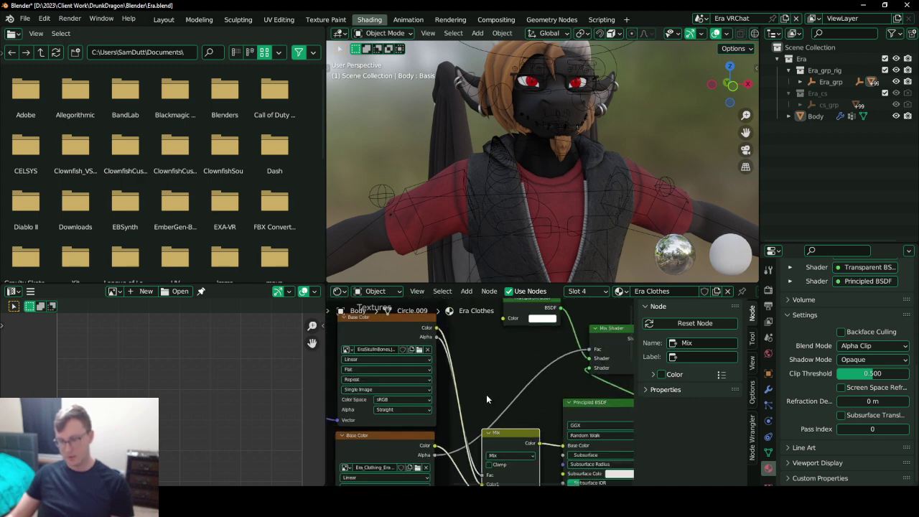
left_click(394, 337)
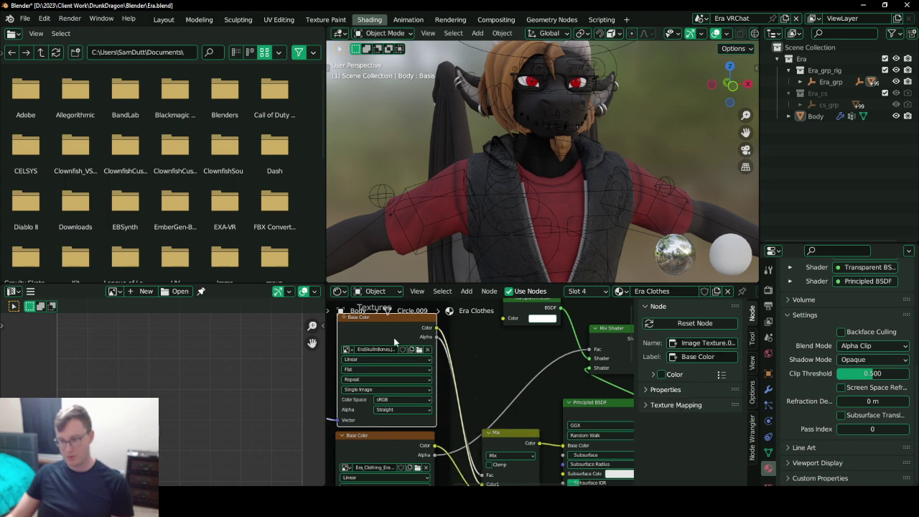
left_click(114, 292)
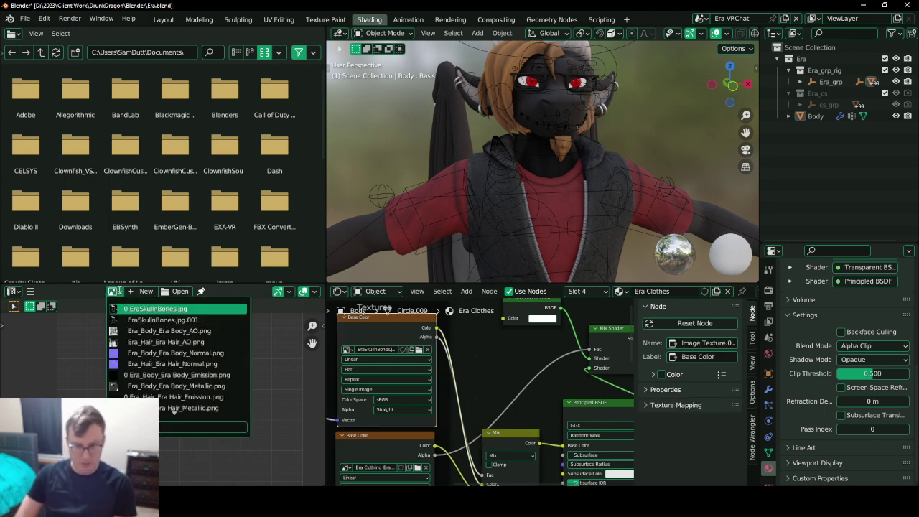
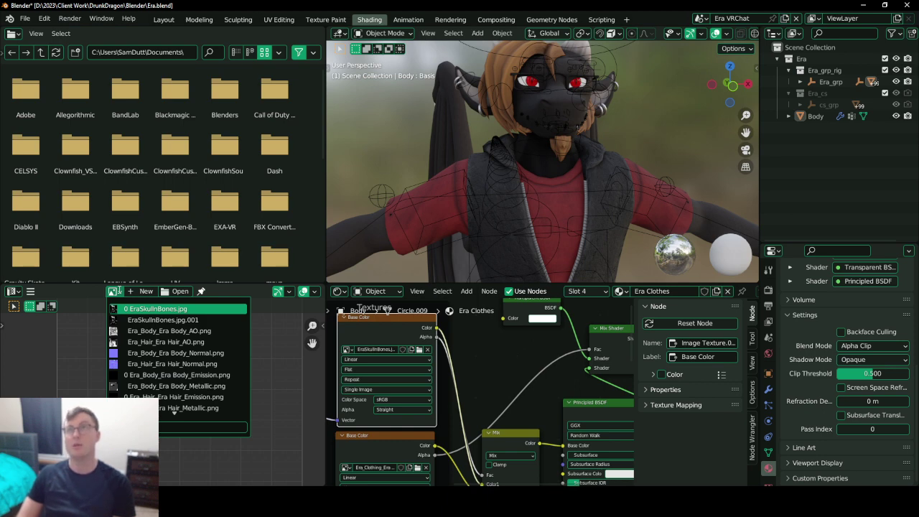
Step: Disconnect both Mix node colour inputs and darken the second mix colour's value
middle_click_drag(450, 480, 431, 442)
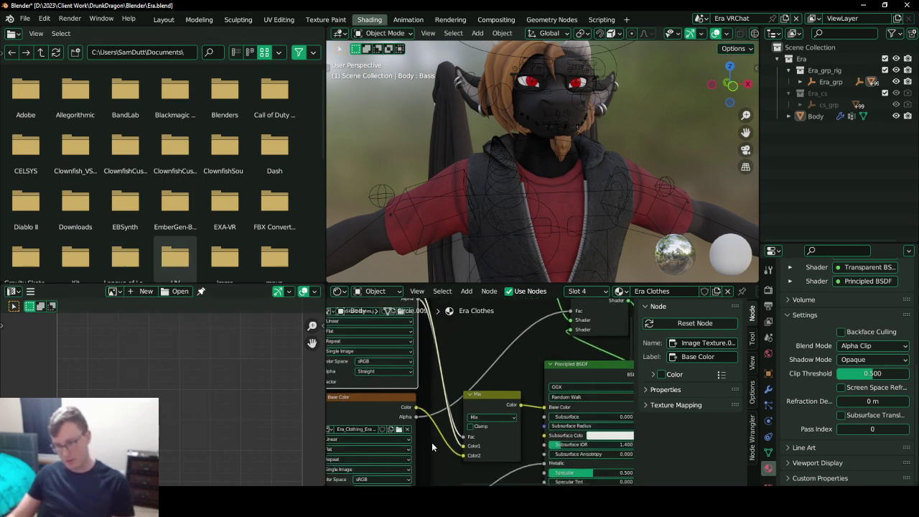
left_click_drag(463, 446, 460, 363)
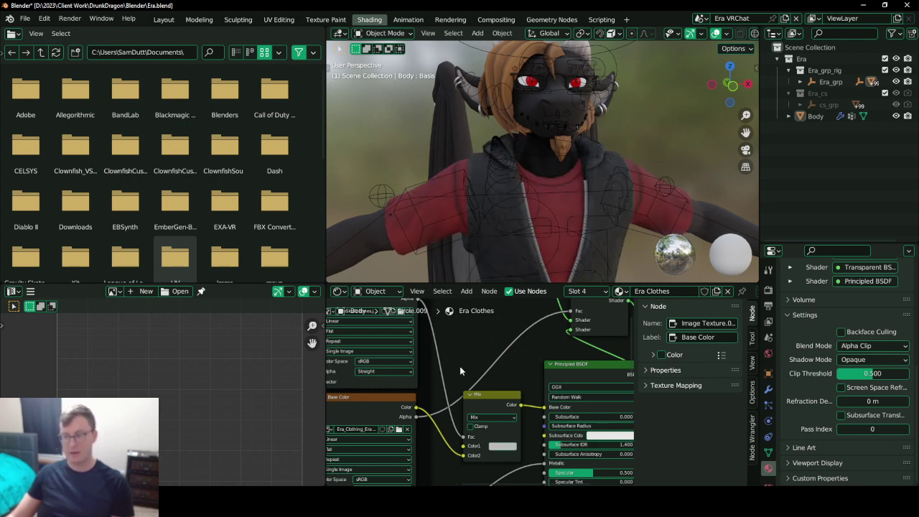
middle_click_drag(478, 406, 485, 379)
left_click(510, 419)
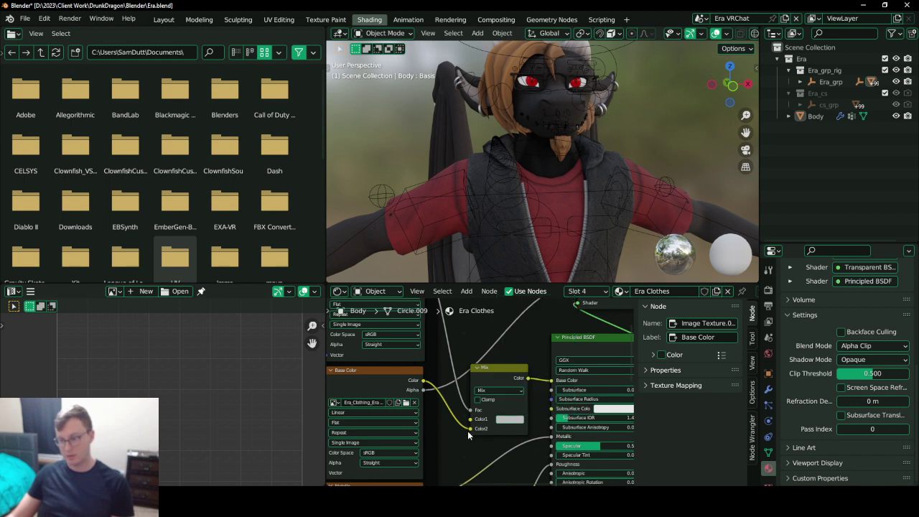
left_click_drag(462, 429, 467, 416)
left_click(504, 425)
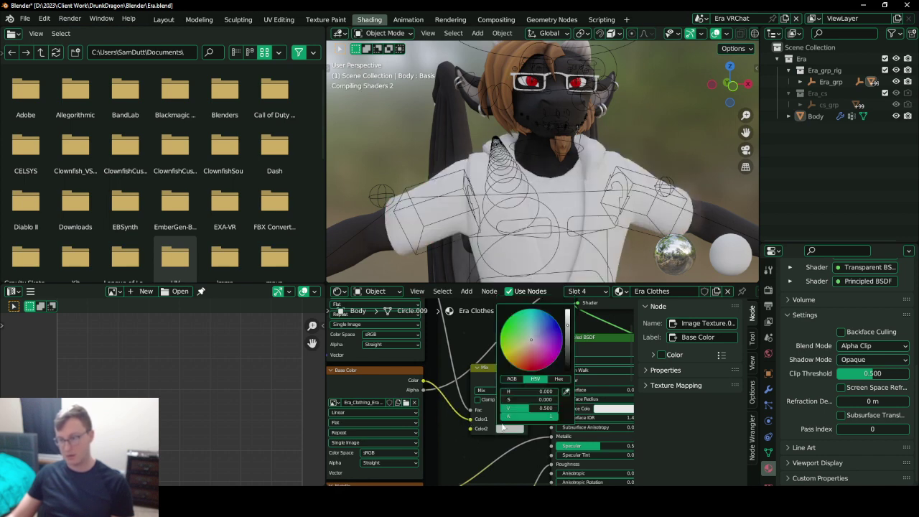
left_click_drag(567, 339, 567, 359)
Step: Link the Base Color texture into the Mix node and set Color2 to pure black
middle_click_drag(463, 365, 473, 432)
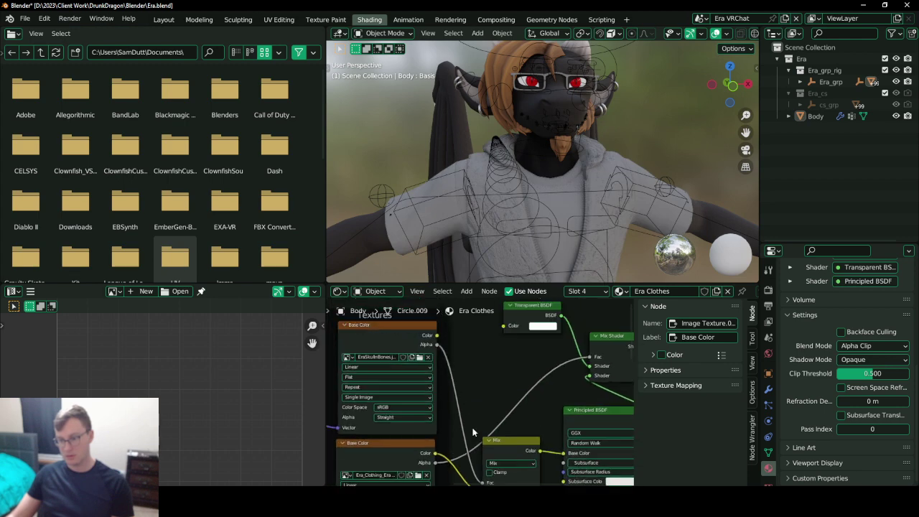
left_click(442, 351)
middle_click_drag(442, 340, 442, 318)
left_click_drag(436, 313, 502, 415)
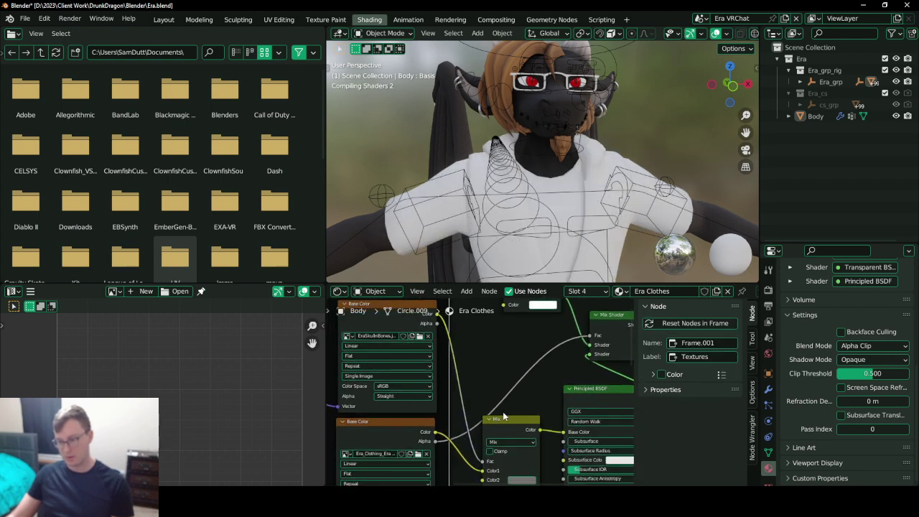
middle_click_drag(502, 412, 470, 374)
left_click(472, 414)
left_click_drag(529, 316, 529, 357)
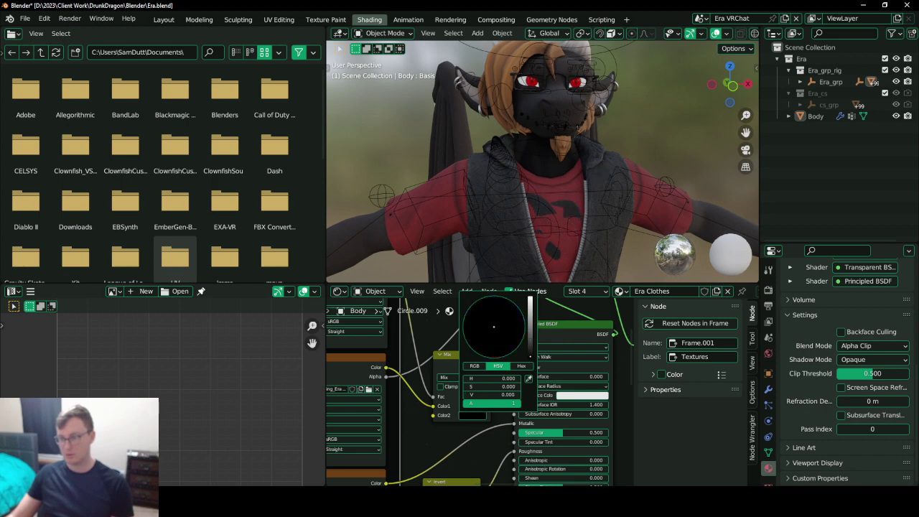
Step: Select the skull Base Color image node
scroll(432, 422, "down", 2)
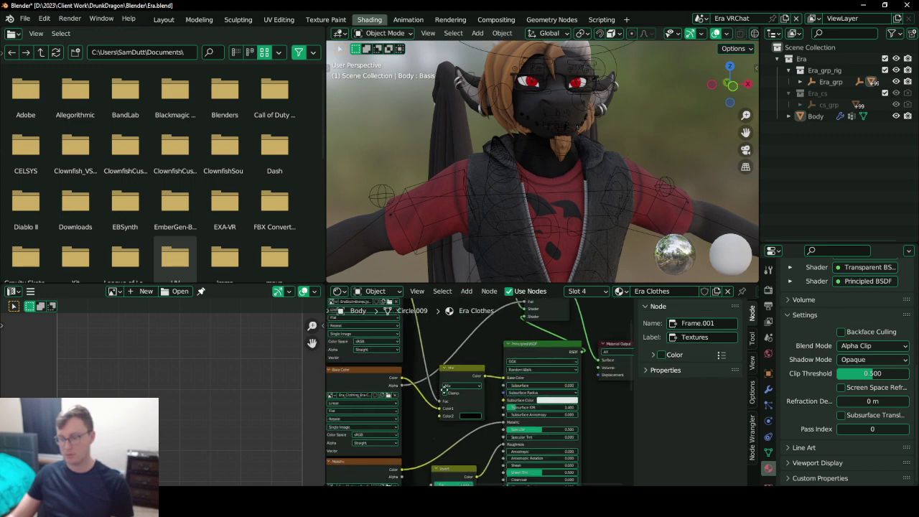
middle_click_drag(431, 422, 497, 454)
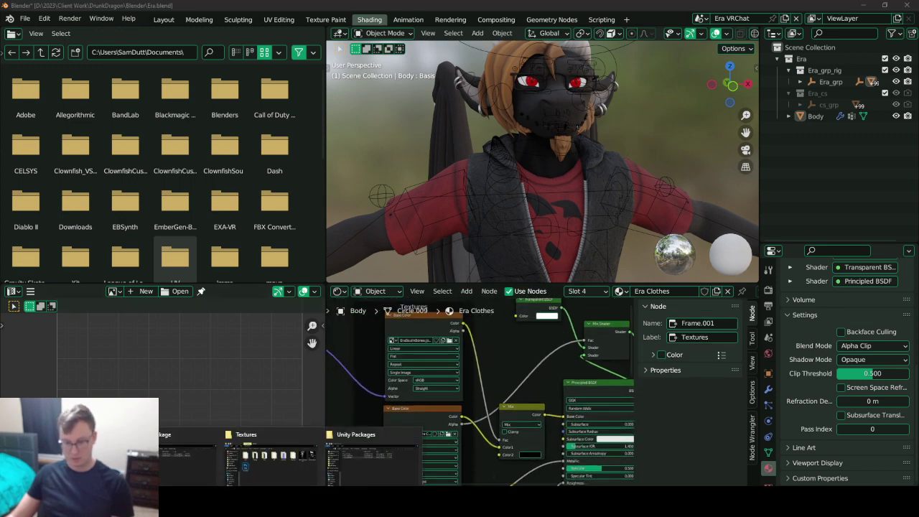
mouse_move(351, 471)
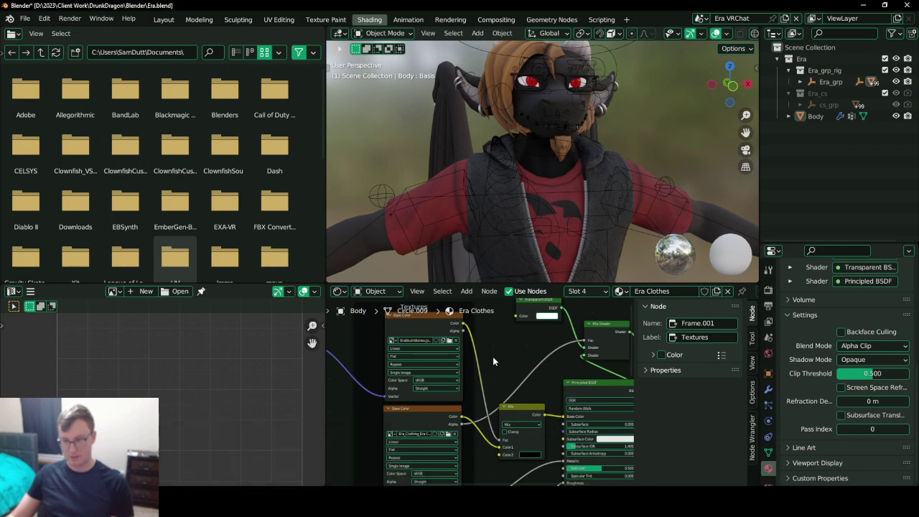
scroll(492, 356, "up", 2)
left_click(464, 388)
middle_click_drag(463, 388, 466, 423)
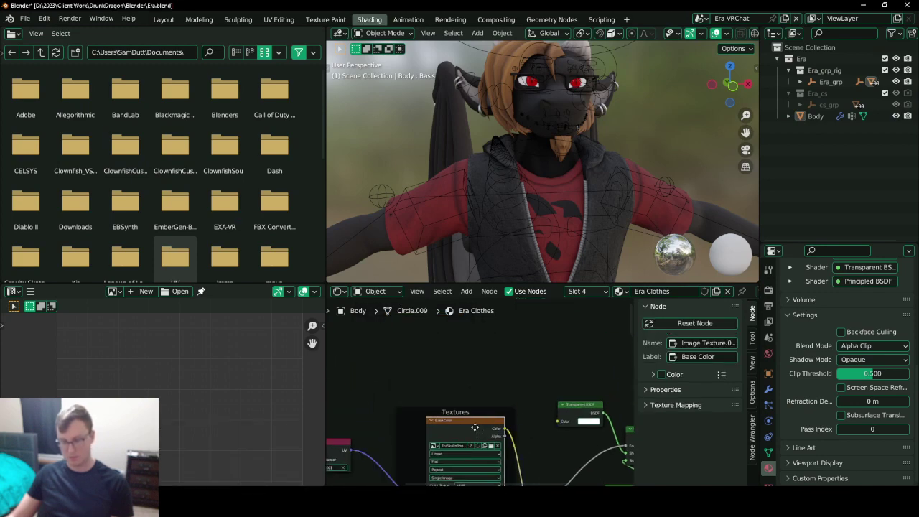
Step: Duplicate the skull image node and place the copy directly above the original
key("shift+d")
key("y")
left_click(527, 344)
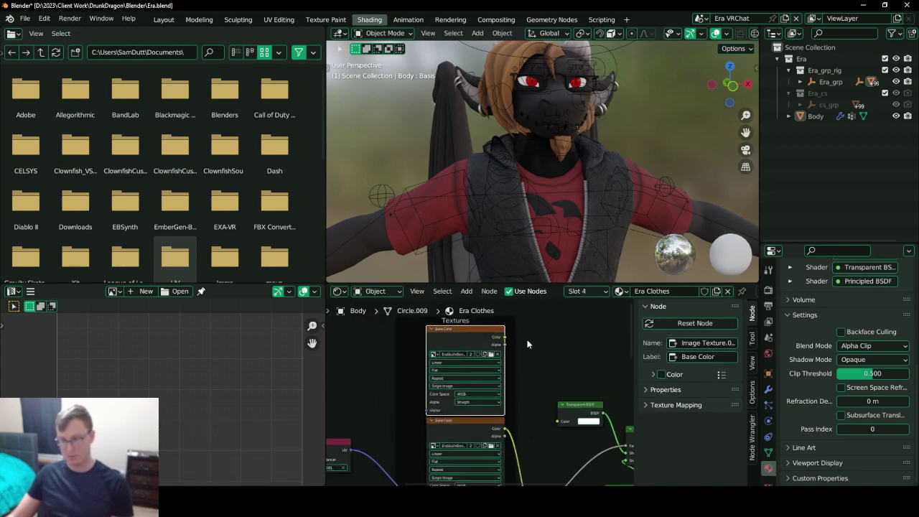
Step: Browse the Eye, Textures and Clothing folders for an image, then cancel without choosing one
left_click(491, 354)
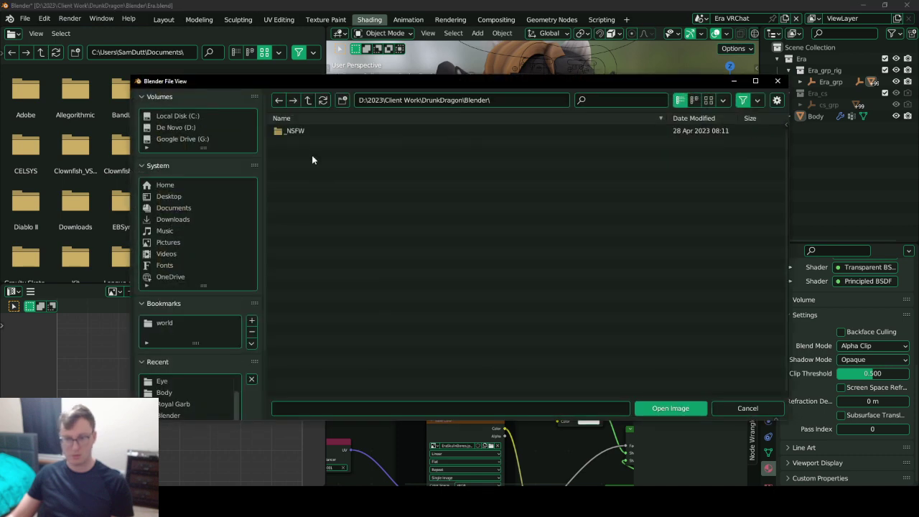
left_click(167, 384)
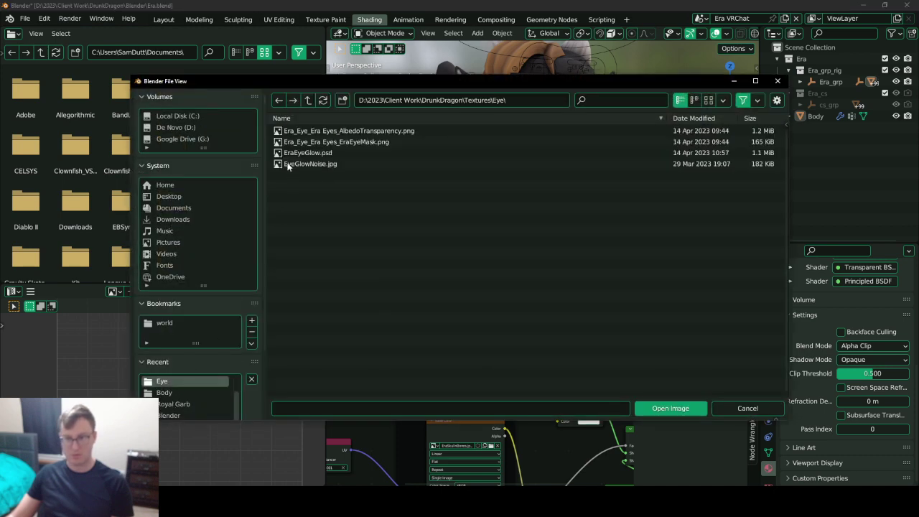
left_click(308, 99)
left_click(297, 142)
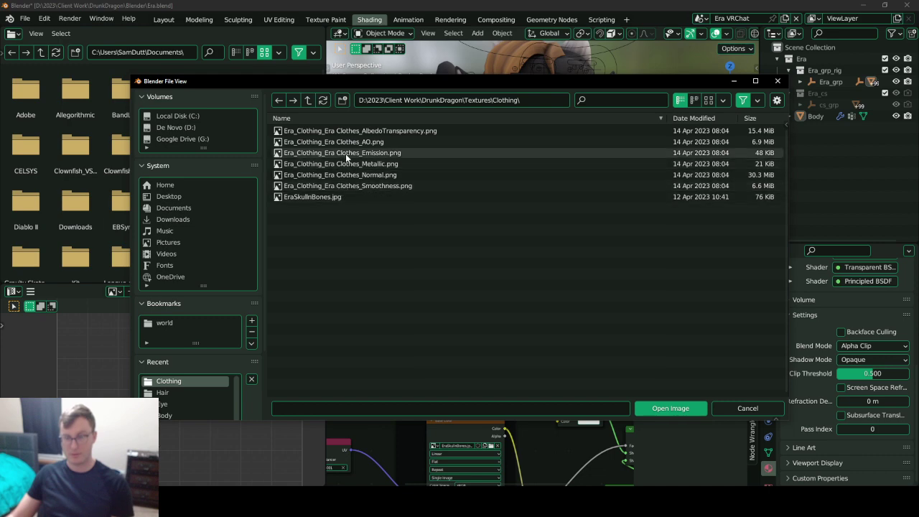
left_click(747, 407)
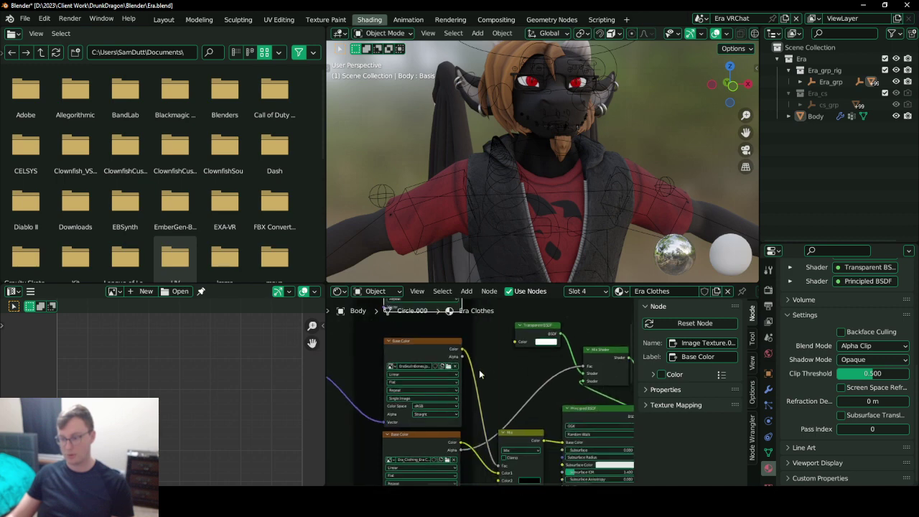
Step: Link the Base Color texture into the Mix node's Color1
scroll(479, 374, "up", 2)
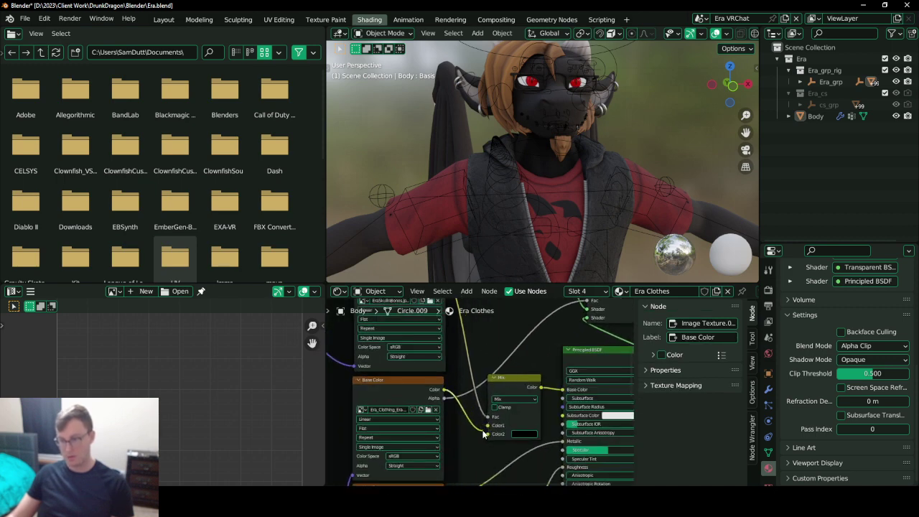
left_click_drag(484, 435, 487, 426)
middle_click_drag(485, 430, 628, 467)
scroll(571, 222, "down", 5)
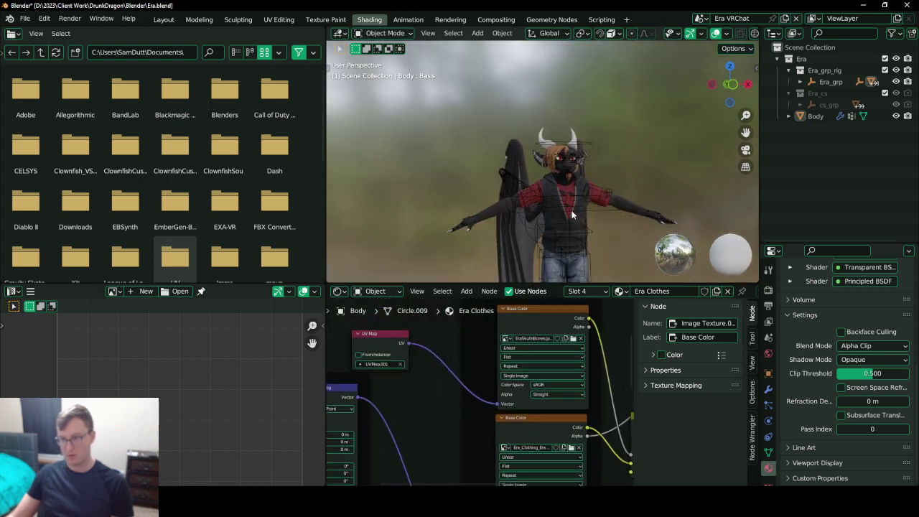
scroll(571, 212, "up", 5)
Step: Inspect the character's head and torso, then check the avatar in Unity's scene view
middle_click_drag(569, 152, 576, 201, "shift")
right_click(576, 200)
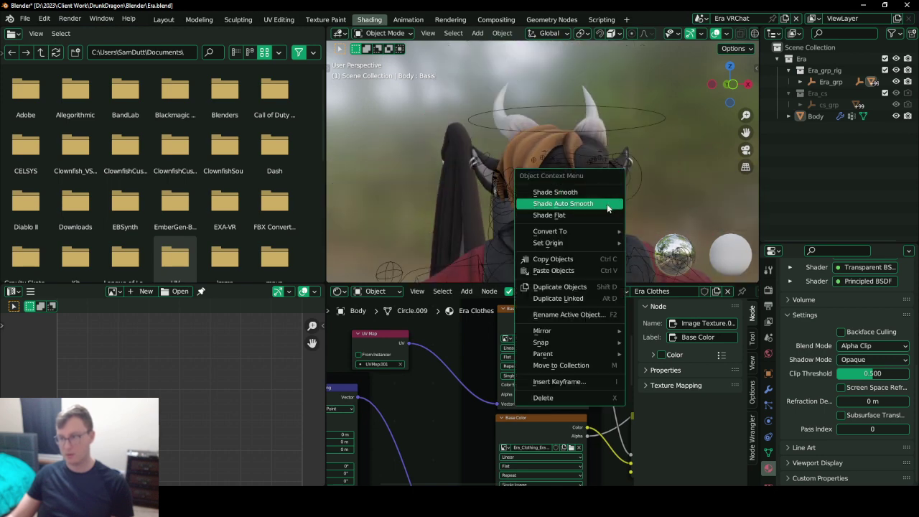
middle_click_drag(559, 244, 558, 208, "shift")
scroll(555, 192, "up", 2)
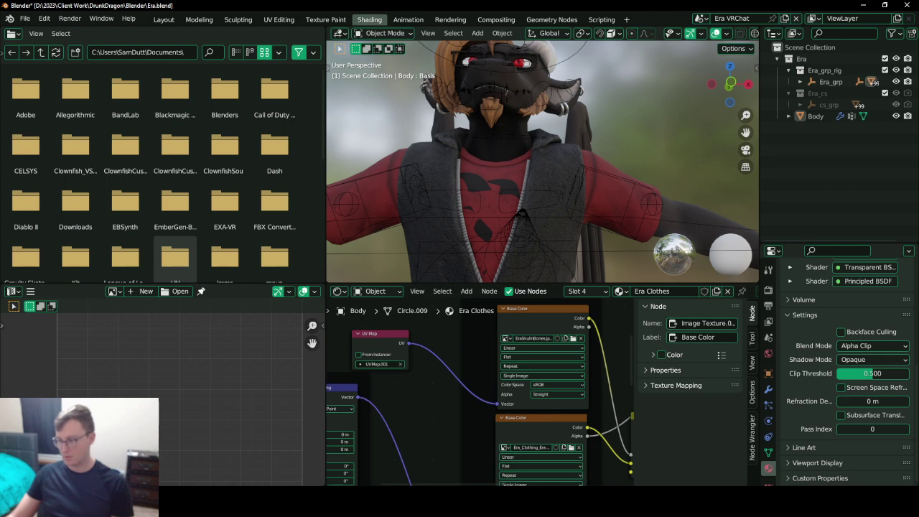
key("alt+Tab")
key("w")
right_click_drag(282, 200, 261, 181)
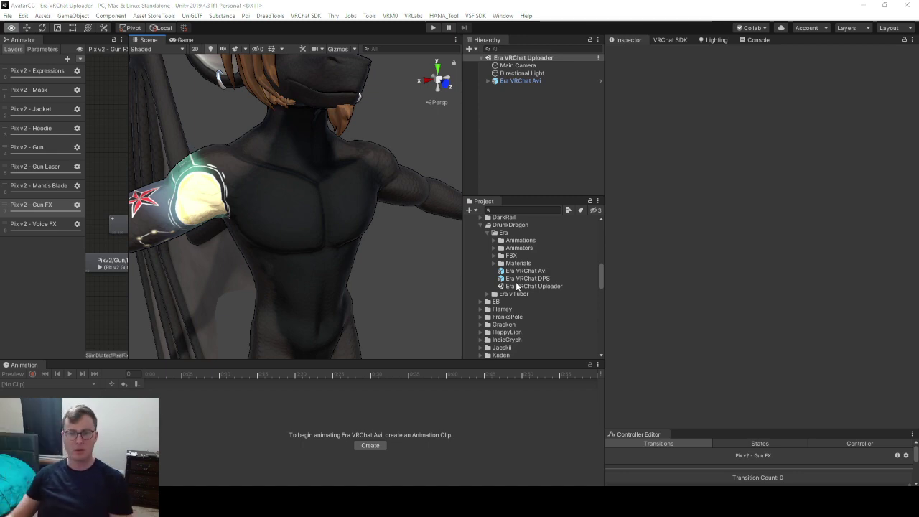
key("alt+Tab")
Step: Nudge the UV Map node up a little
scroll(513, 362, "down", 1)
middle_click_drag(412, 349, 441, 378)
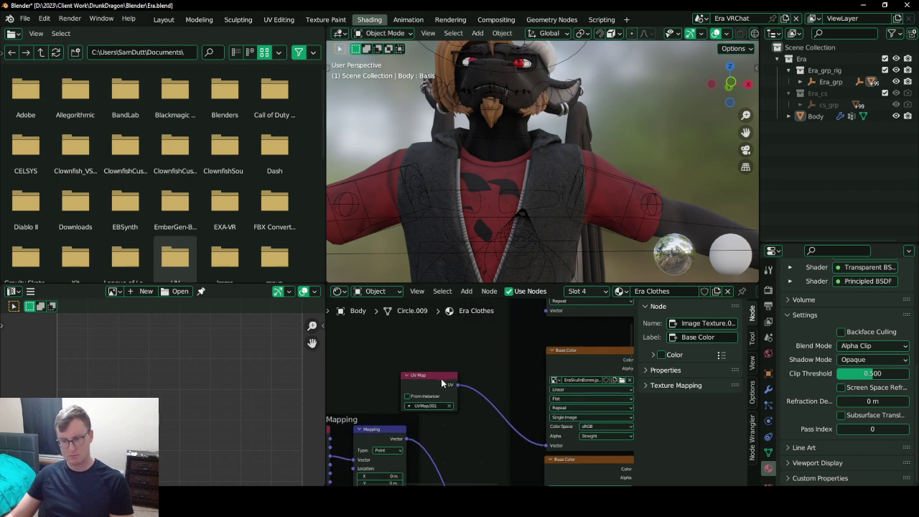
left_click_drag(441, 378, 431, 354)
middle_click_drag(503, 402, 431, 391)
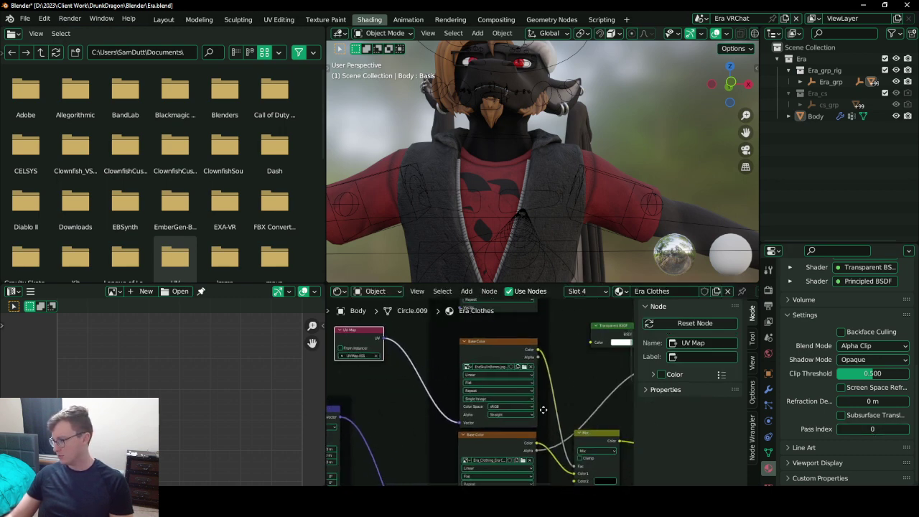
Step: Orbit and zoom around the character in the 3D view to inspect the shirt
middle_click_drag(559, 190, 546, 172)
right_click(539, 177)
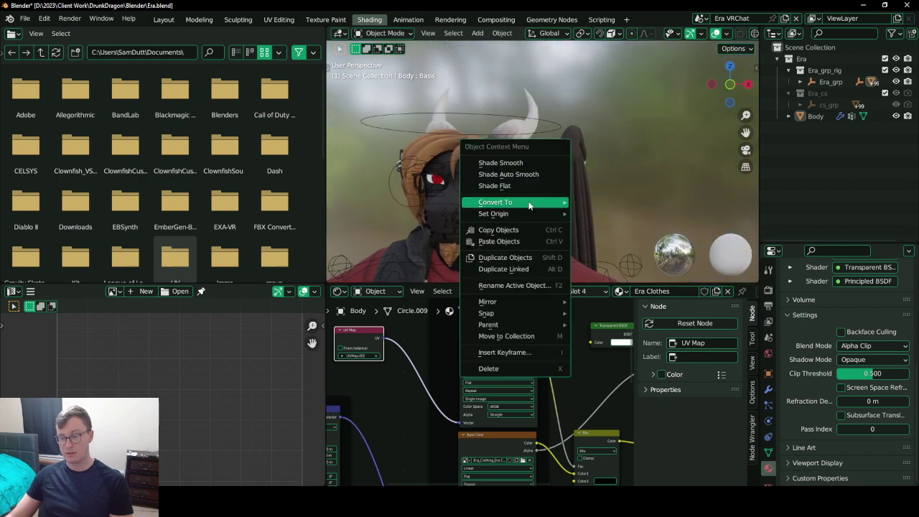
key("Escape")
middle_click_drag(523, 213, 527, 166)
scroll(527, 171, "up", 8)
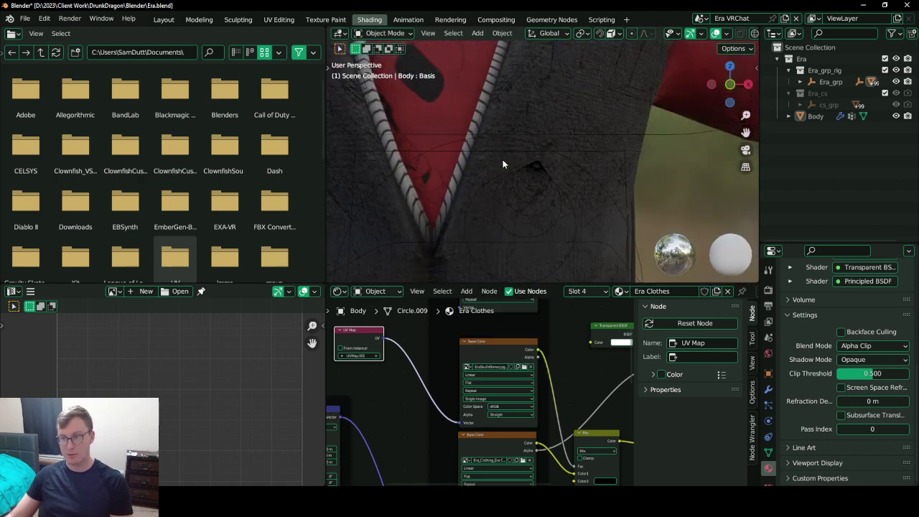
right_click(495, 111)
key("Escape")
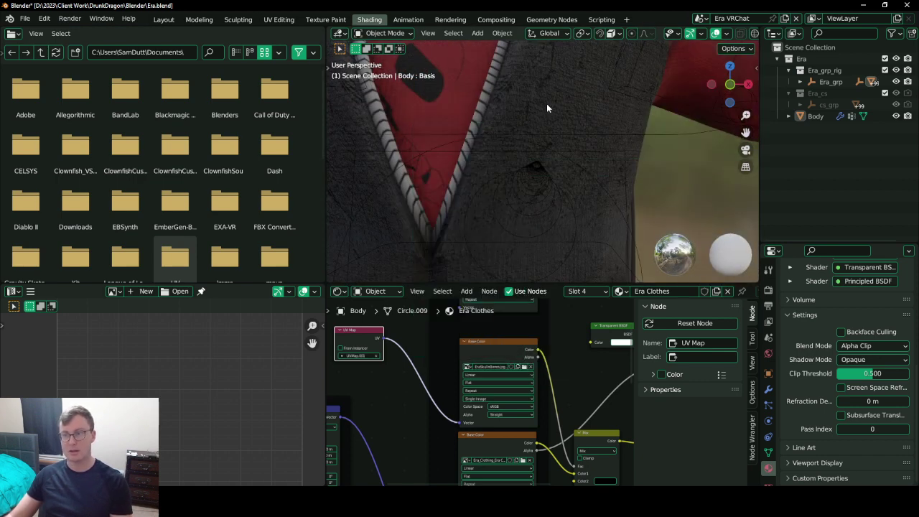
scroll(549, 111, "down", 5)
scroll(607, 144, "up", 5)
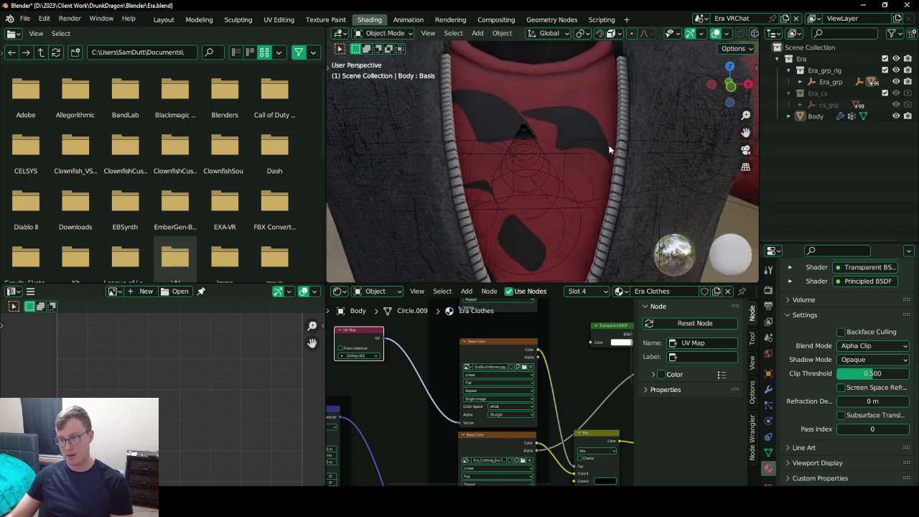
Step: Move the Base Color image node into the Textures frame
middle_click_drag(557, 408, 498, 411)
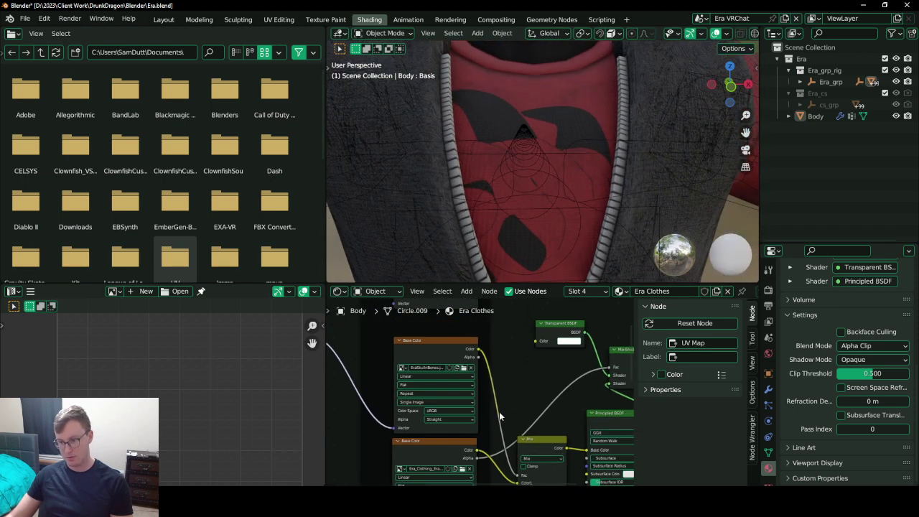
left_click_drag(451, 361, 465, 447)
left_click_drag(461, 398, 460, 405)
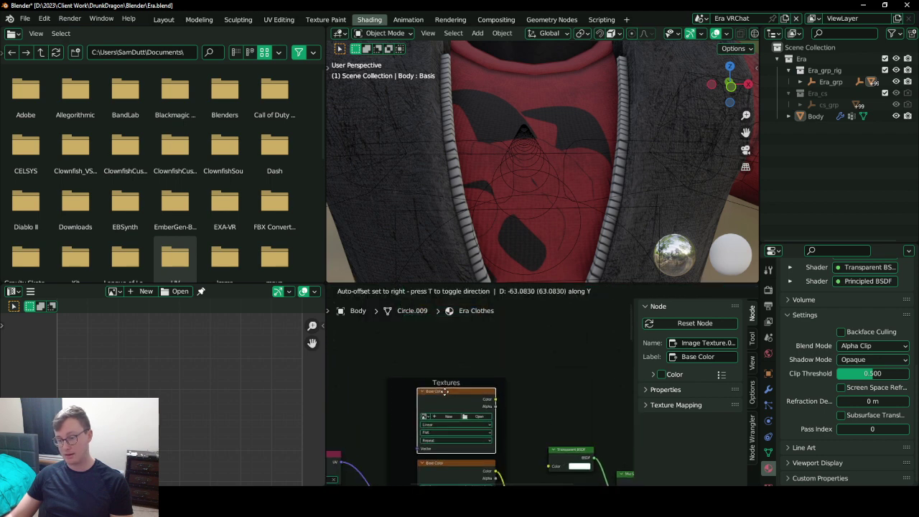
Step: Delete the empty image texture node
key("x")
scroll(473, 435, "down", 4, "shift")
scroll(459, 434, "up", 1)
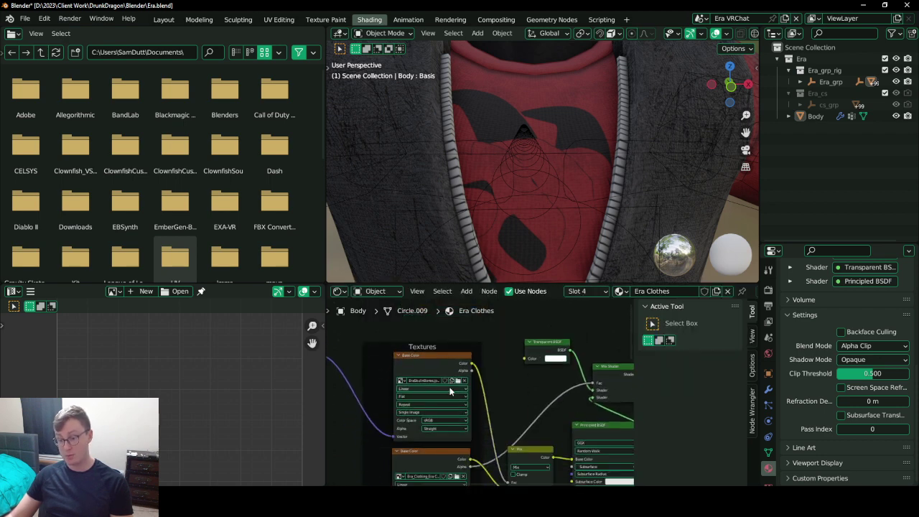
middle_click_drag(436, 435, 410, 396)
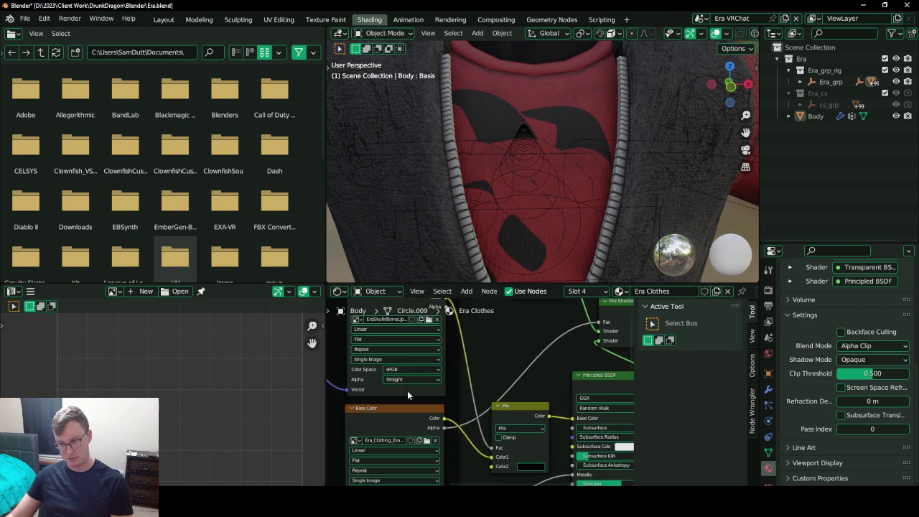
scroll(452, 405, "down", 2, "shift")
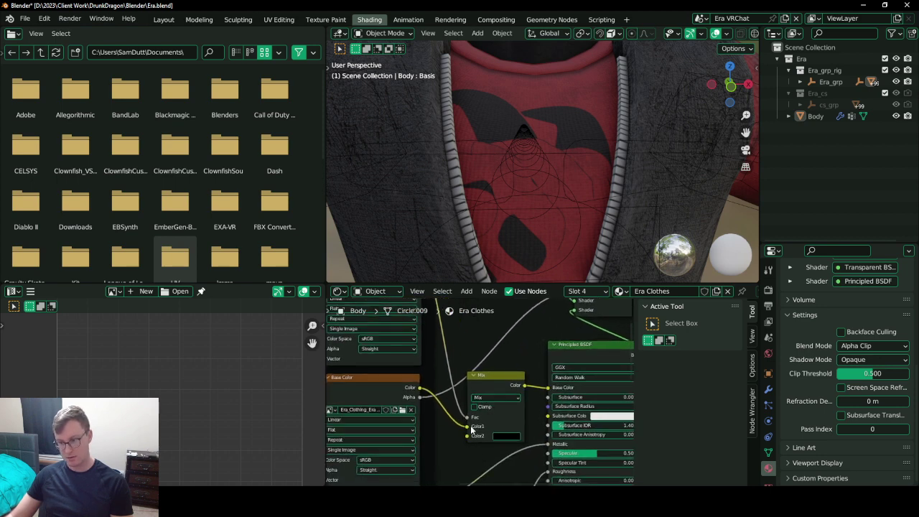
Step: Try the clothing texture in Mix Color2 with a white Color1, then relink it to Color1
left_click(472, 428)
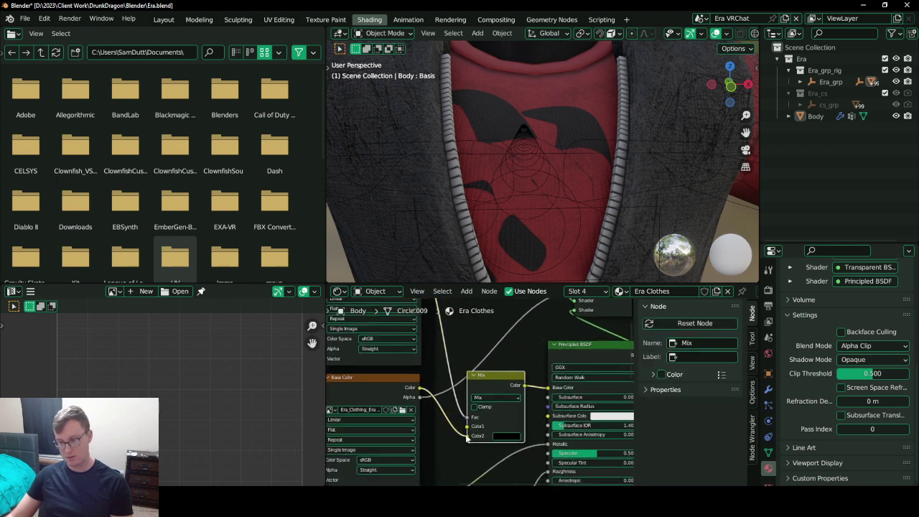
left_click_drag(468, 439, 468, 436)
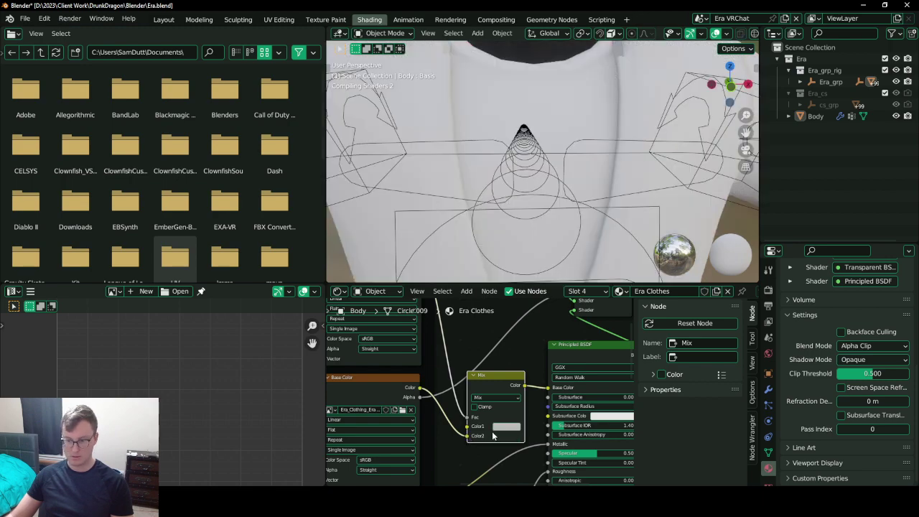
left_click(506, 426)
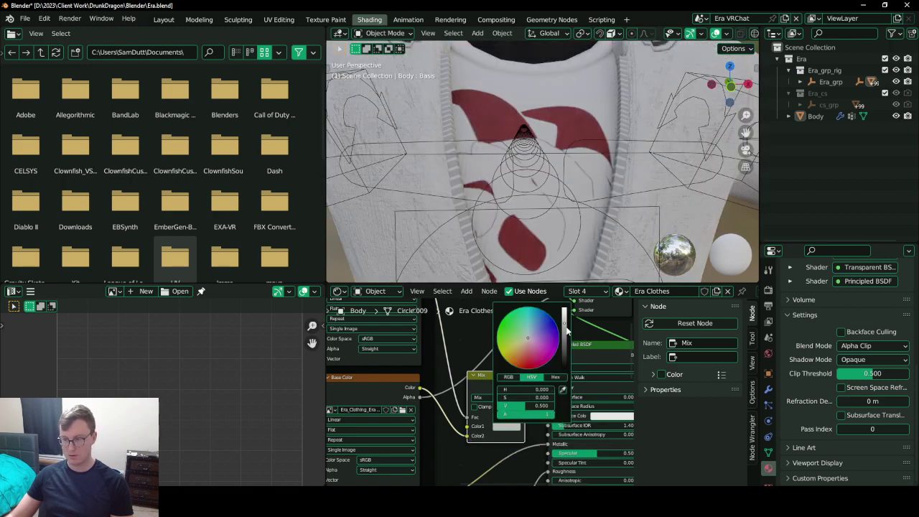
left_click_drag(566, 328, 566, 310)
scroll(582, 175, "down", 5)
scroll(581, 174, "up", 3)
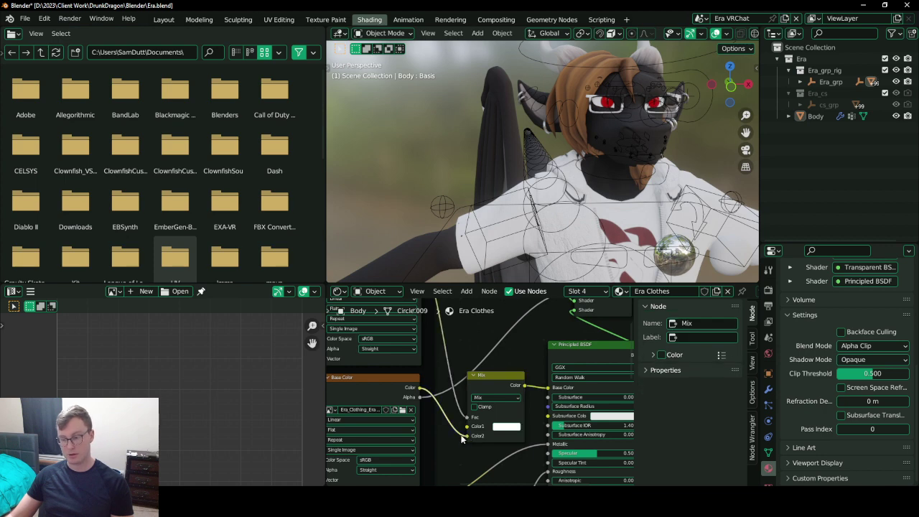
left_click_drag(467, 435, 467, 427)
Step: Select the Body mesh from a frontal torso view, then bring up Unity
mouse_move(550, 233)
middle_mouse_down()
mouse_move(554, 224)
mouse_move(538, 229)
middle_mouse_up()
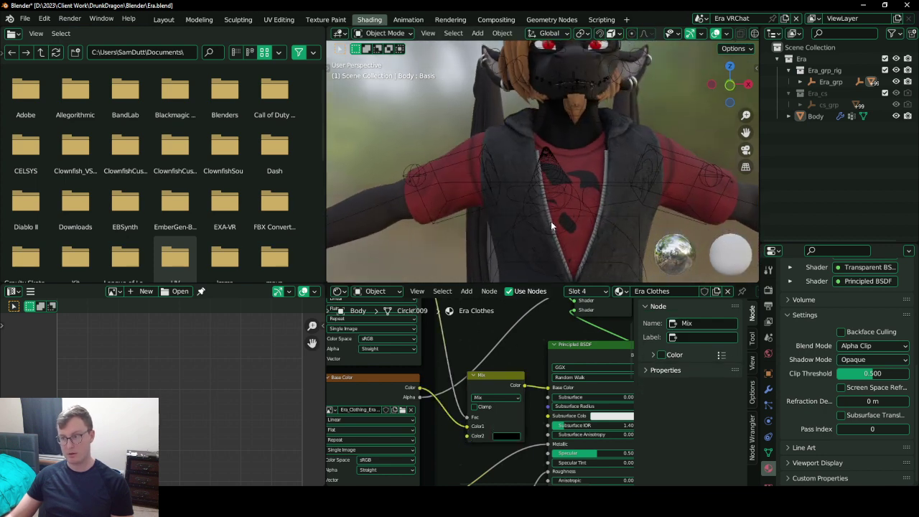
left_click(468, 182)
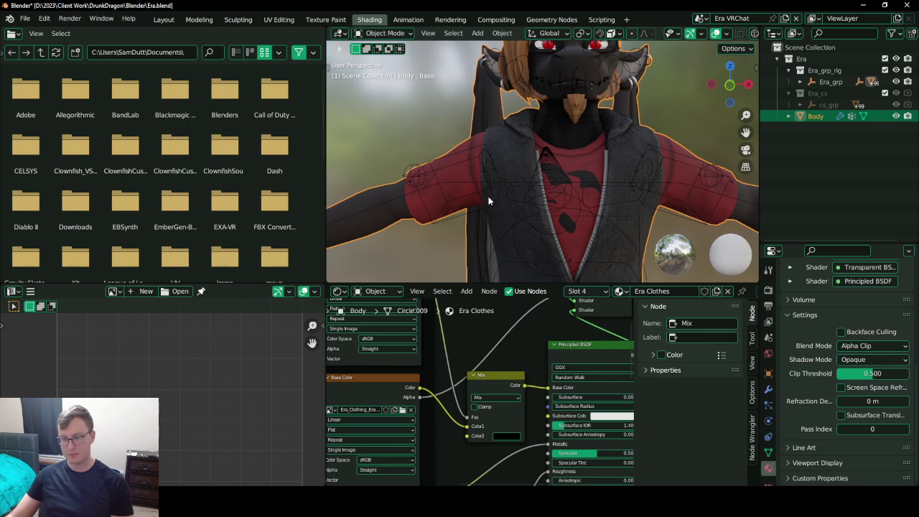
key("alt+Tab")
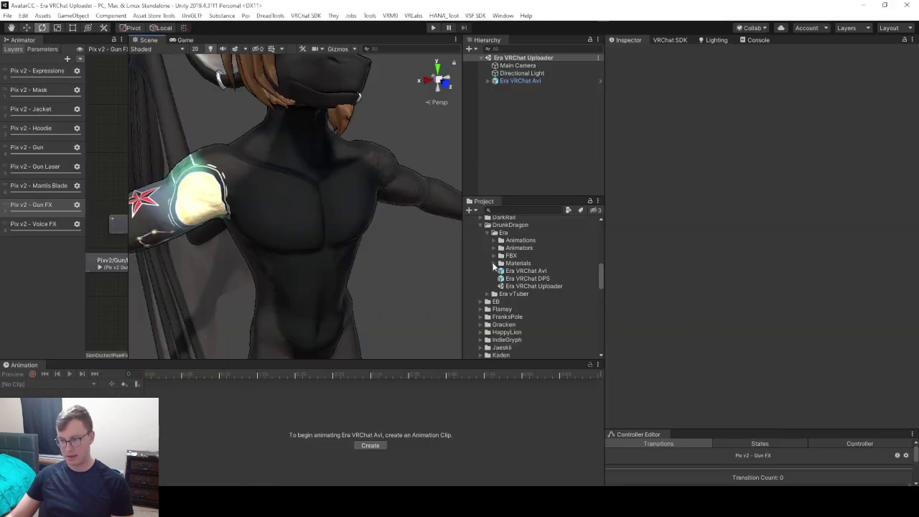
Step: Select the Era Clothing material under Era > Materials and expand its Color & Normals settings
left_click(493, 264)
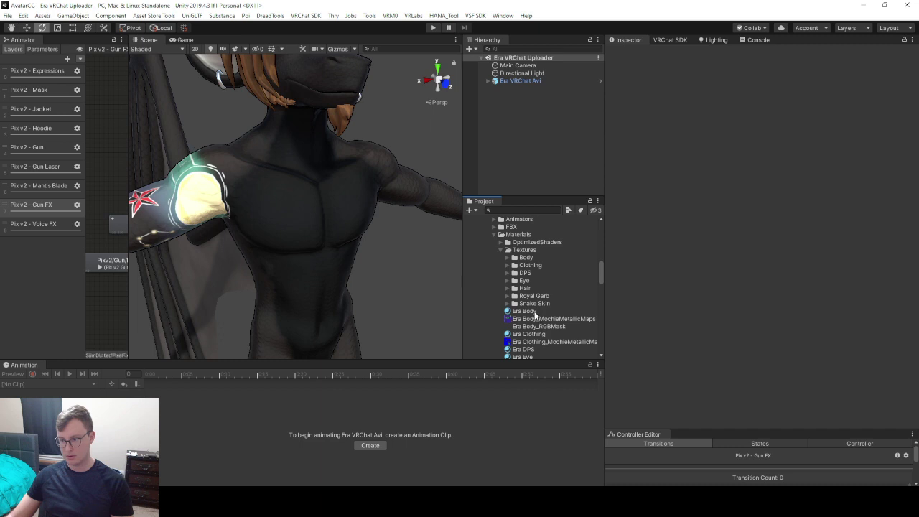
left_click(529, 335)
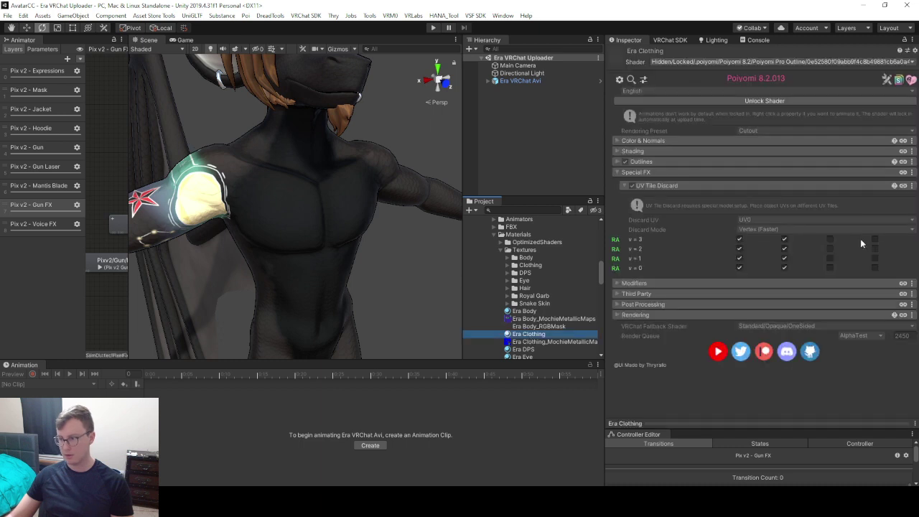
left_click(633, 150)
left_click(645, 150)
left_click(644, 142)
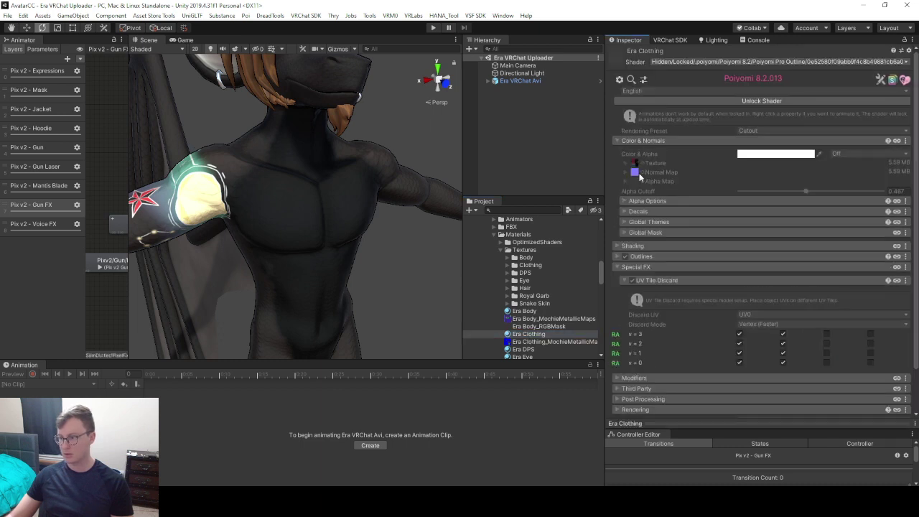
Step: Look through the Decals, Global Themes and Alpha Options sections, hiding the decal mask settings
left_click(627, 211)
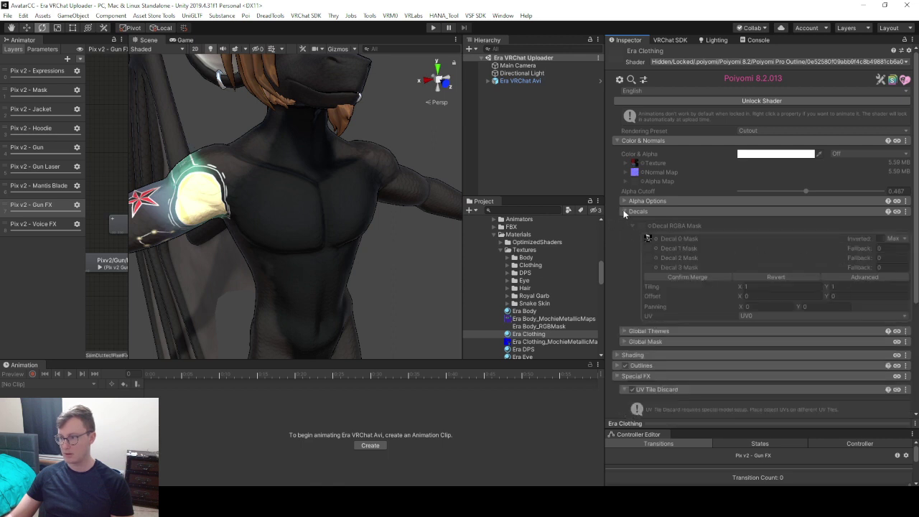
left_click(623, 331)
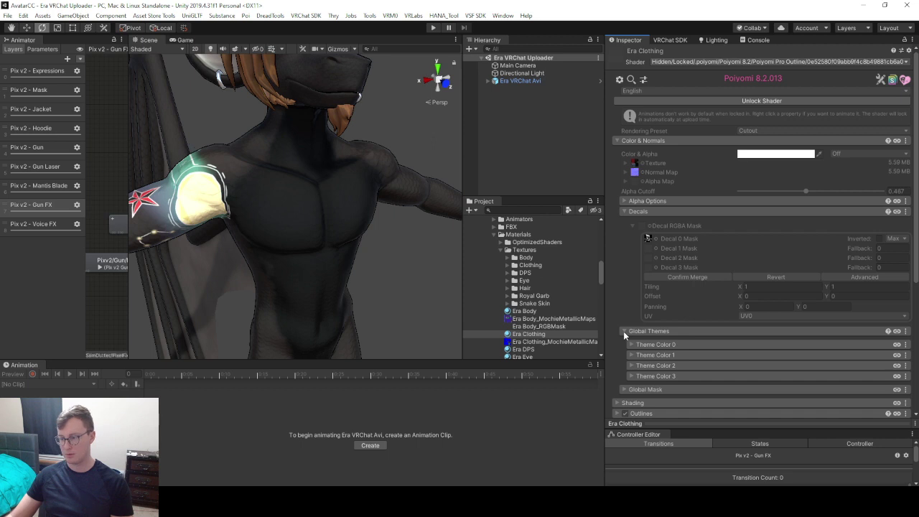
left_click(623, 330)
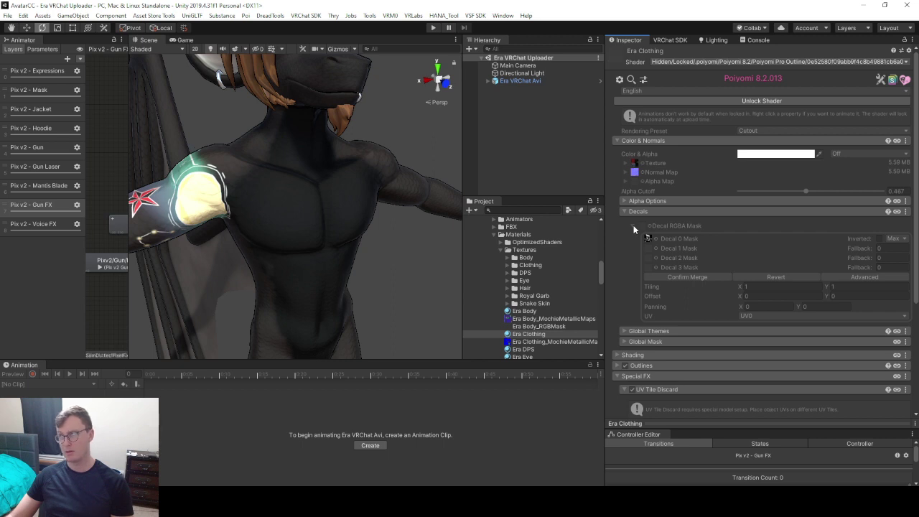
left_click(633, 227)
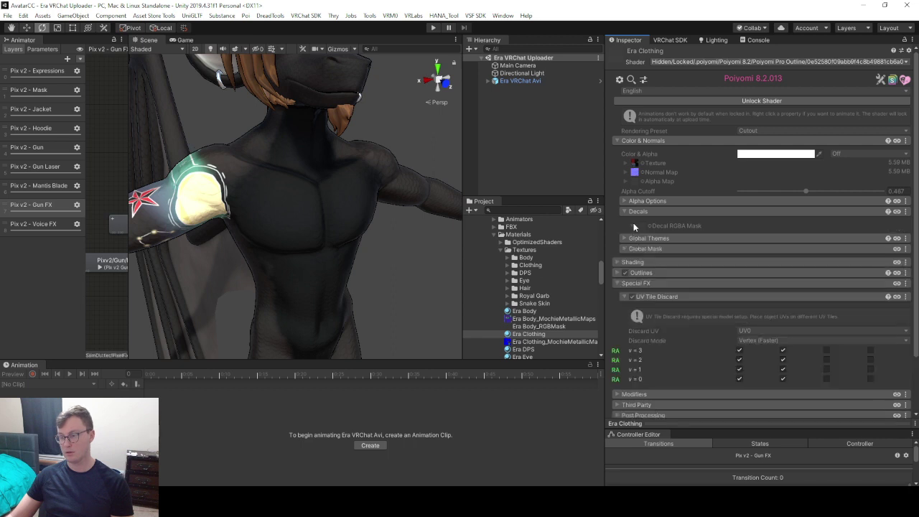
left_click(634, 202)
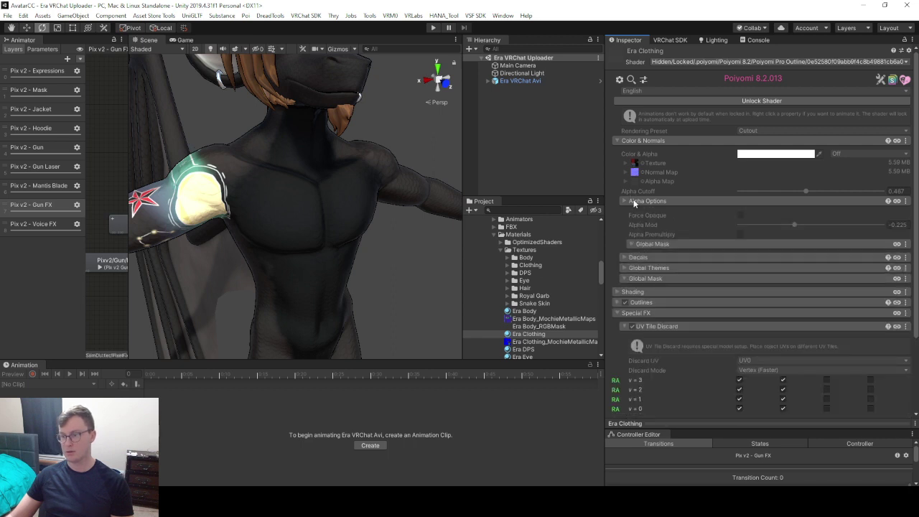
left_click(633, 202)
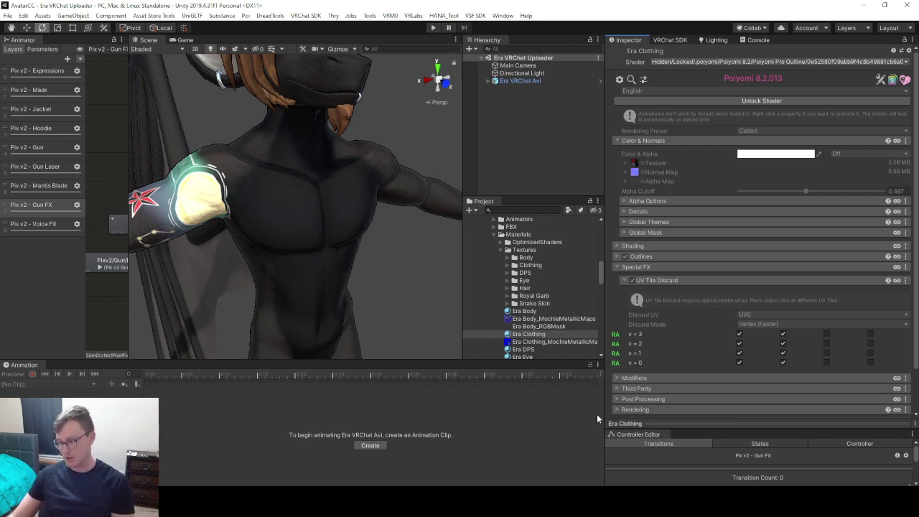
Step: In Blender, make UVMap.001 the active UV map and enter Edit Mode on the body
key("alt+Tab")
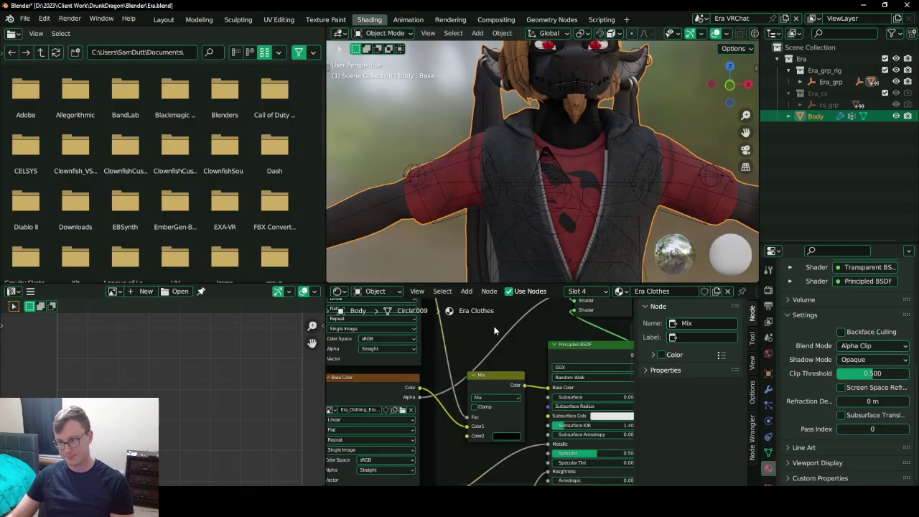
middle_click_drag(493, 374, 491, 400)
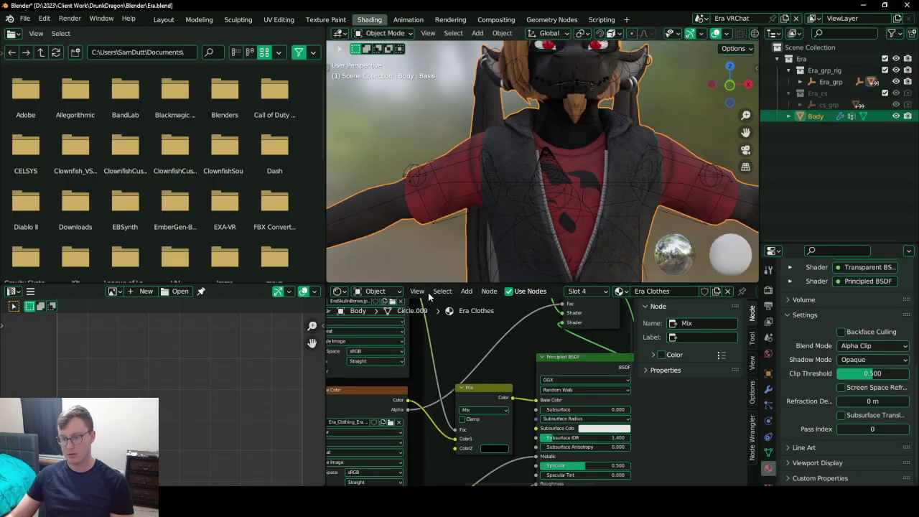
scroll(545, 194, "down", 8)
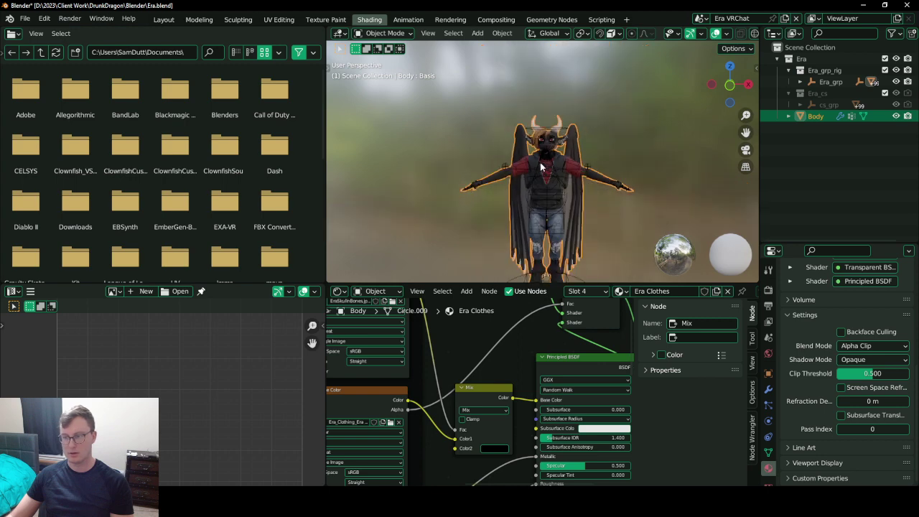
left_click(768, 452)
left_click(818, 353)
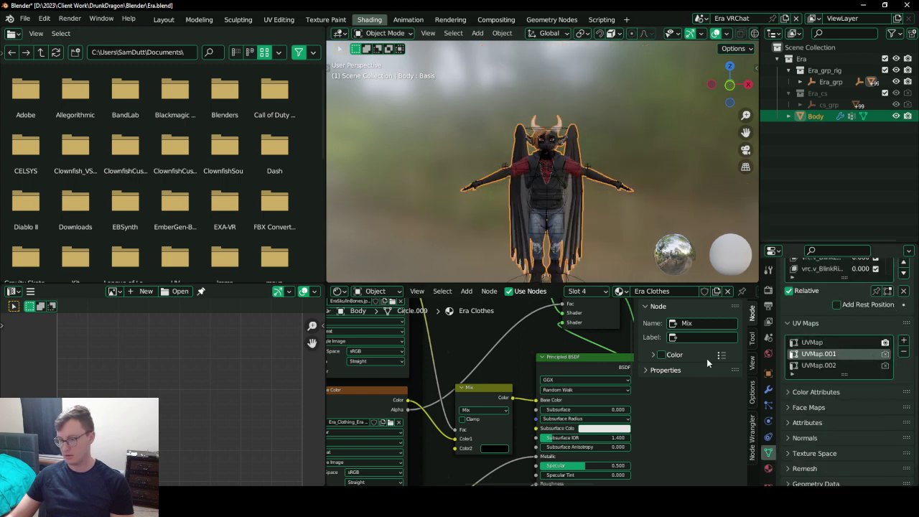
key("Tab")
left_click(768, 467)
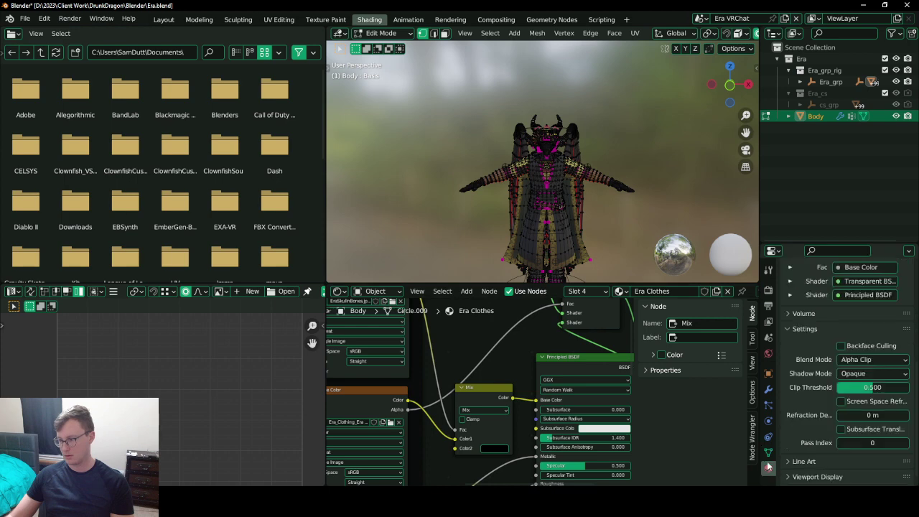
scroll(853, 316, "up", 6)
Step: Select the Era Clothes faces and save the blend file
left_click(854, 373)
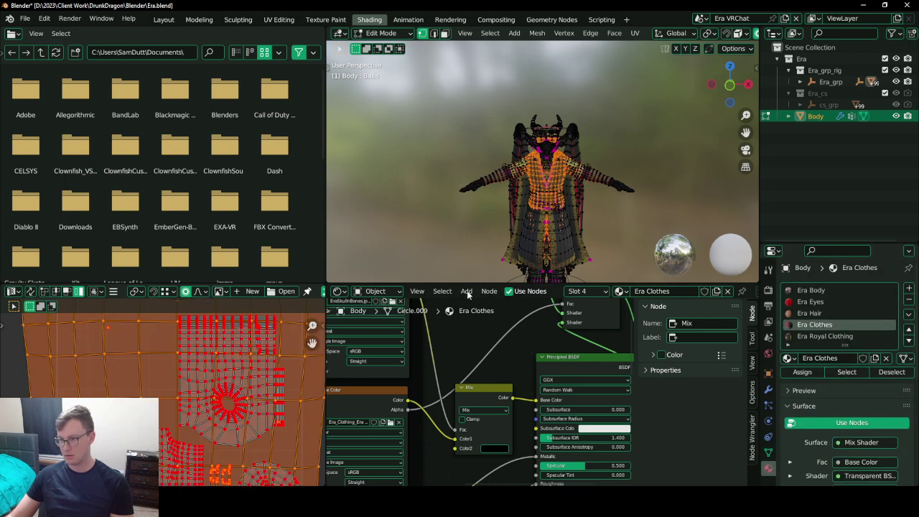
scroll(151, 379, "down", 5)
left_click(469, 188)
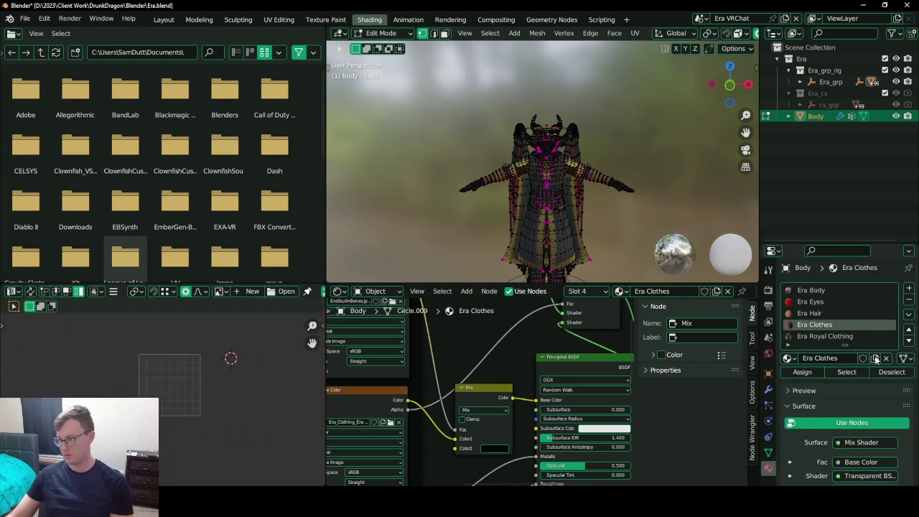
left_click(846, 372)
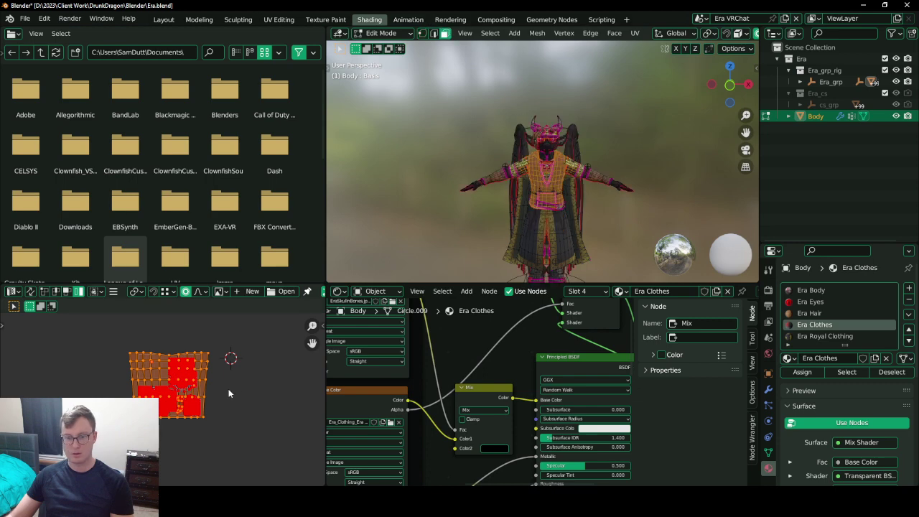
scroll(228, 388, "up", 8)
key("ctrl+s")
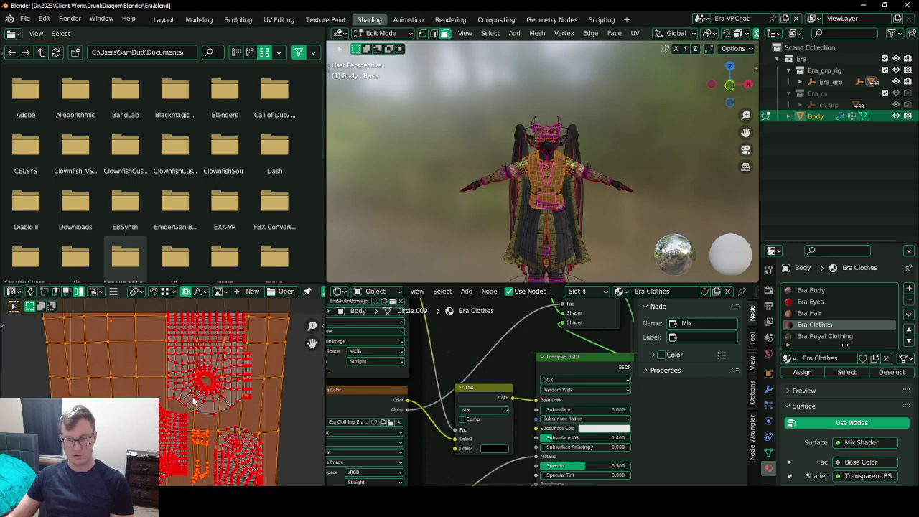
Step: Select the tattoo UV islands and hide them
left_click(159, 413)
left_click(214, 400, "shift")
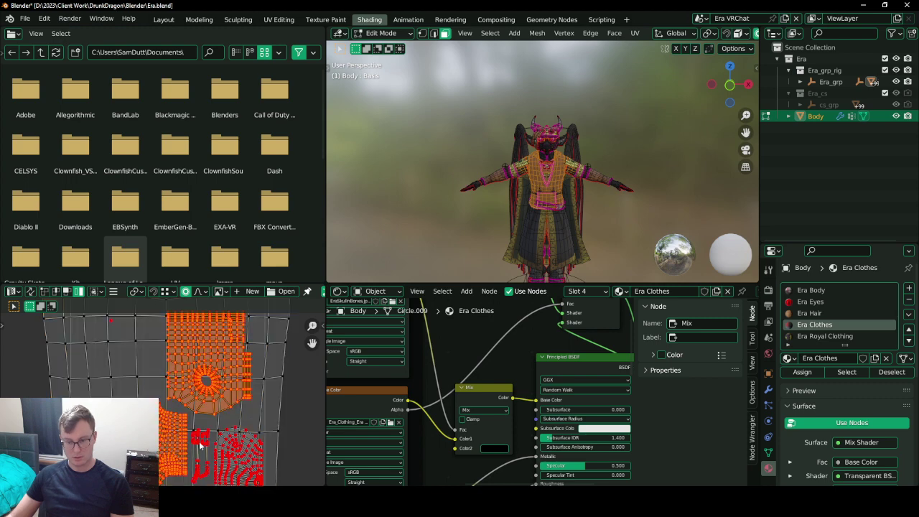
left_click(201, 445, "shift")
left_click(235, 463, "shift")
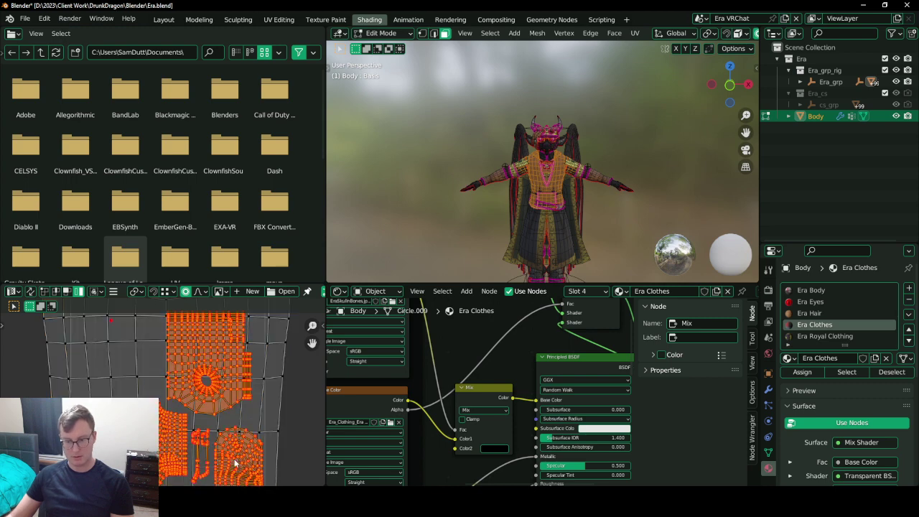
key("s")
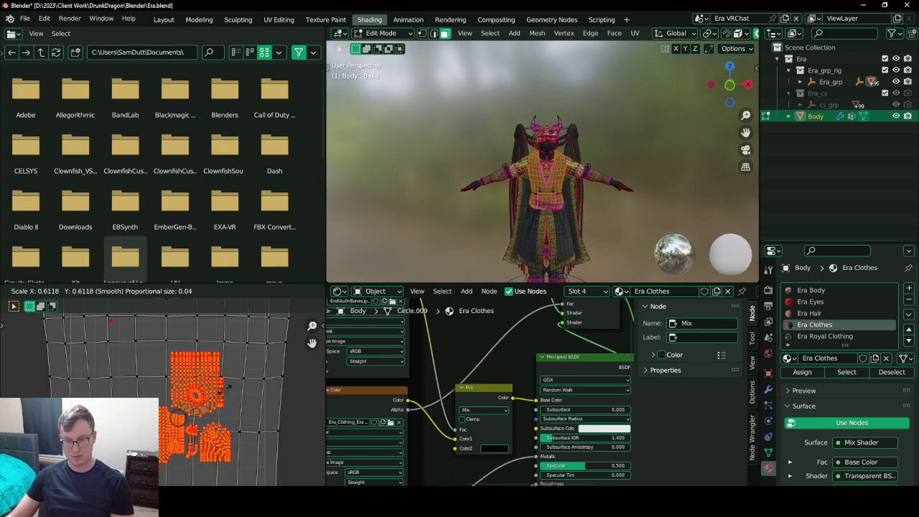
key("Escape")
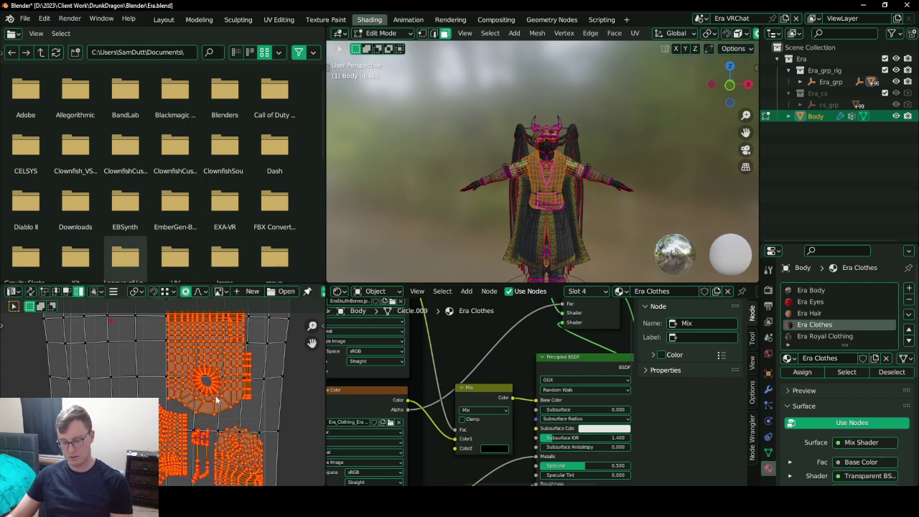
key("h")
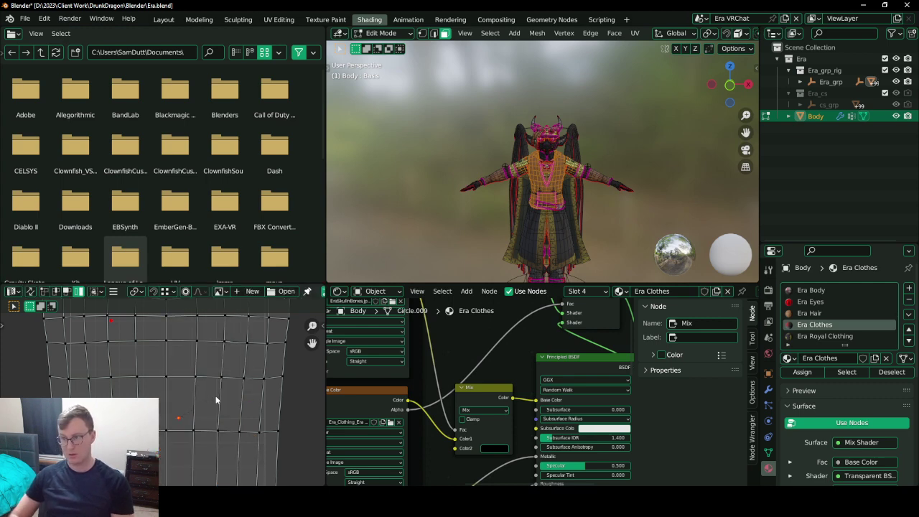
Step: Move the remaining clothing UVs down and left, return to Object Mode, then bring up Unity
scroll(213, 356, "up", 3)
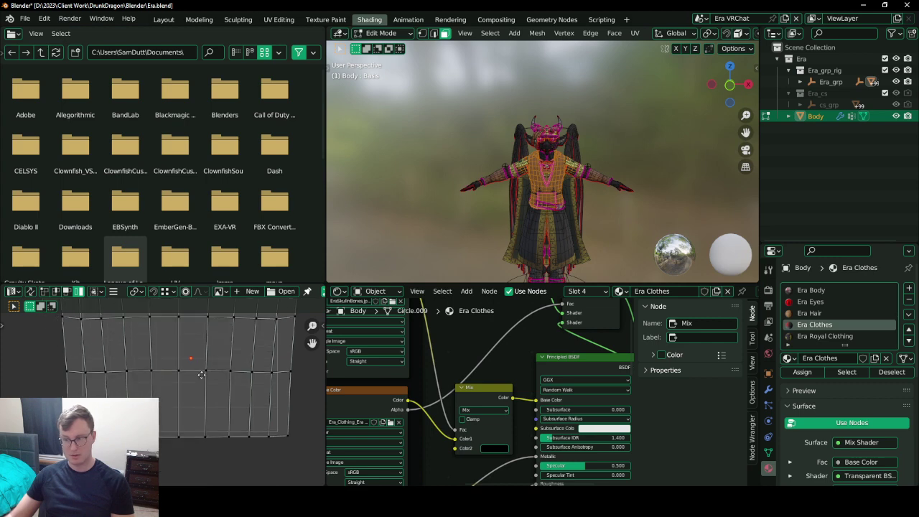
key("g")
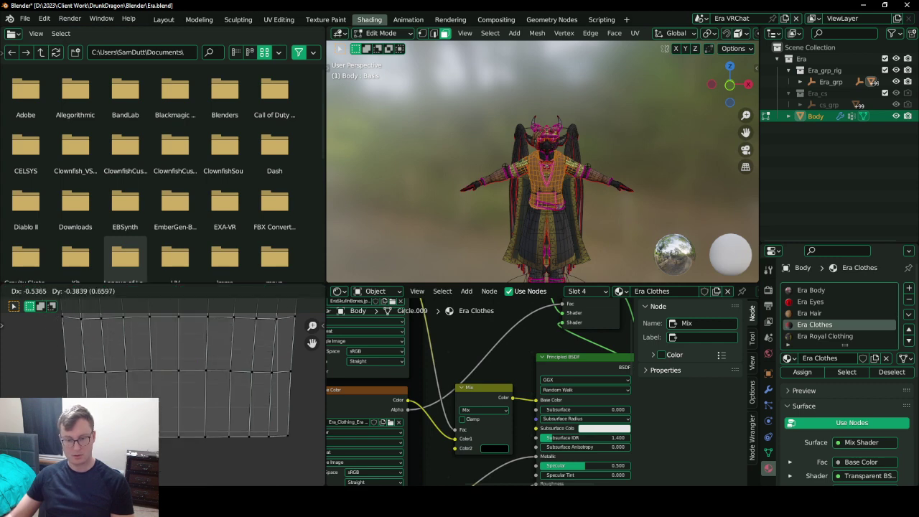
key("Return")
key("Tab")
scroll(565, 183, "up", 5)
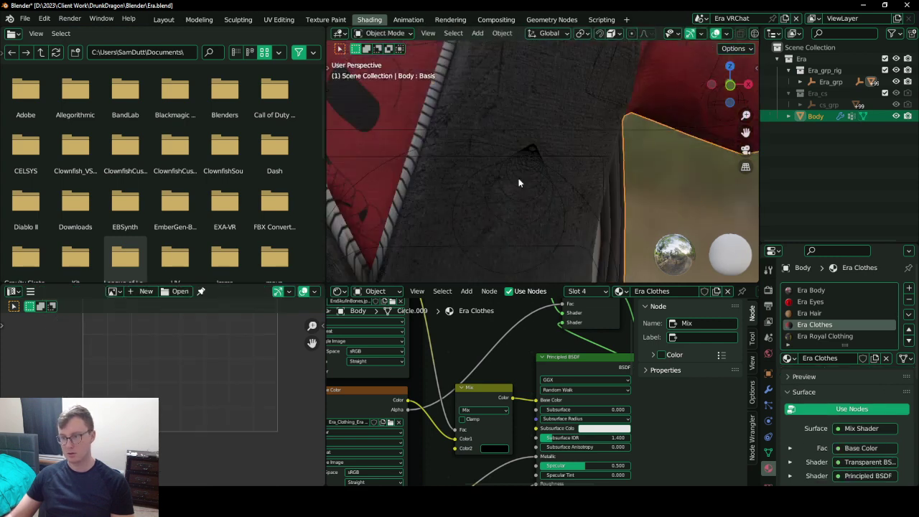
scroll(519, 180, "down", 4)
scroll(546, 172, "up", 3)
scroll(550, 177, "down", 3)
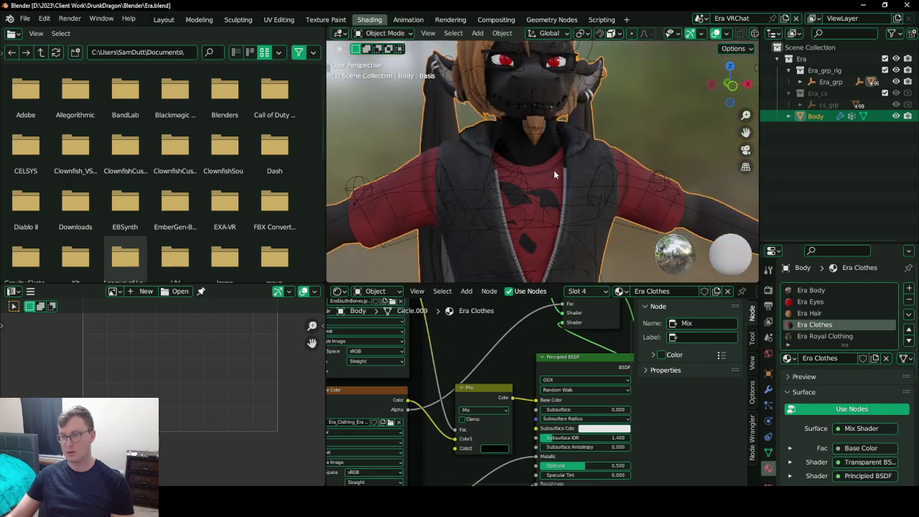
scroll(554, 175, "up", 2)
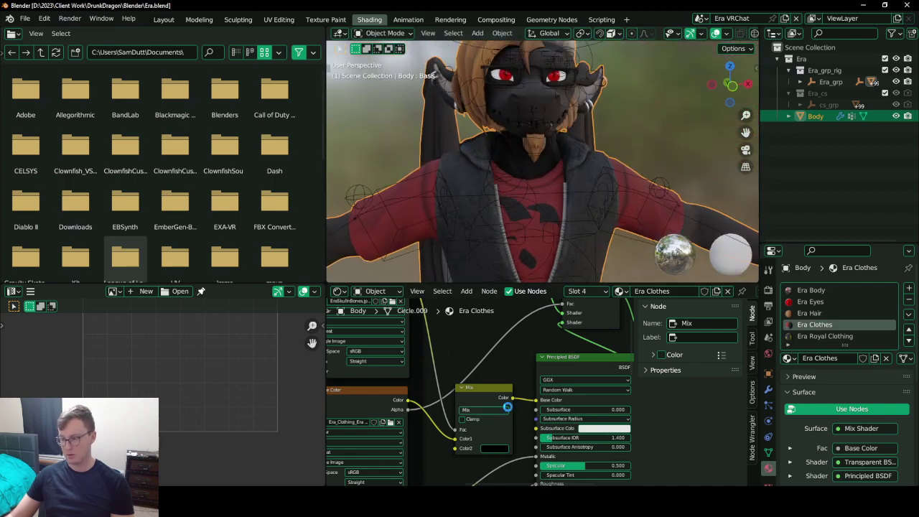
key("alt+Tab")
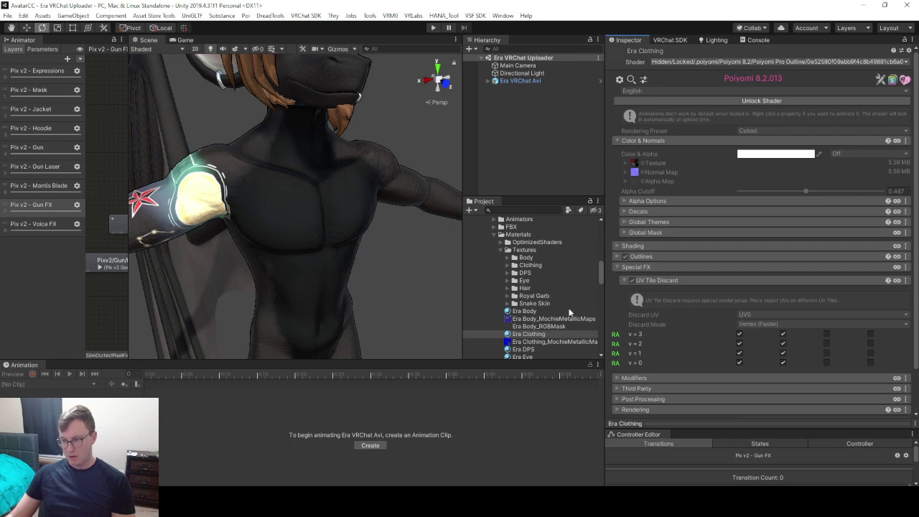
Step: Untick UV Tile Discard for tiles v=0, v=1 and v=2, viewing the avatar from the front
left_click(739, 362)
left_click(739, 353)
left_click(739, 343)
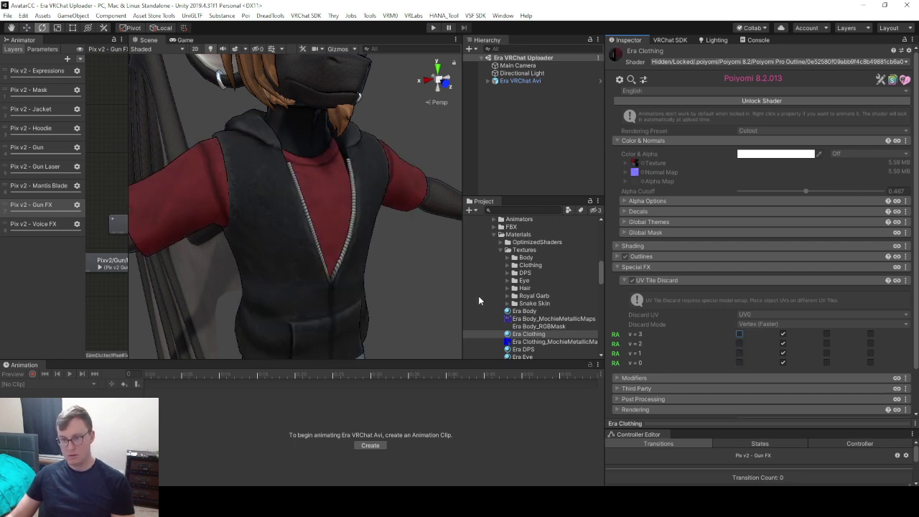
left_click_drag(387, 198, 265, 205, "alt")
scroll(309, 195, "up", 4)
scroll(296, 196, "up", 4)
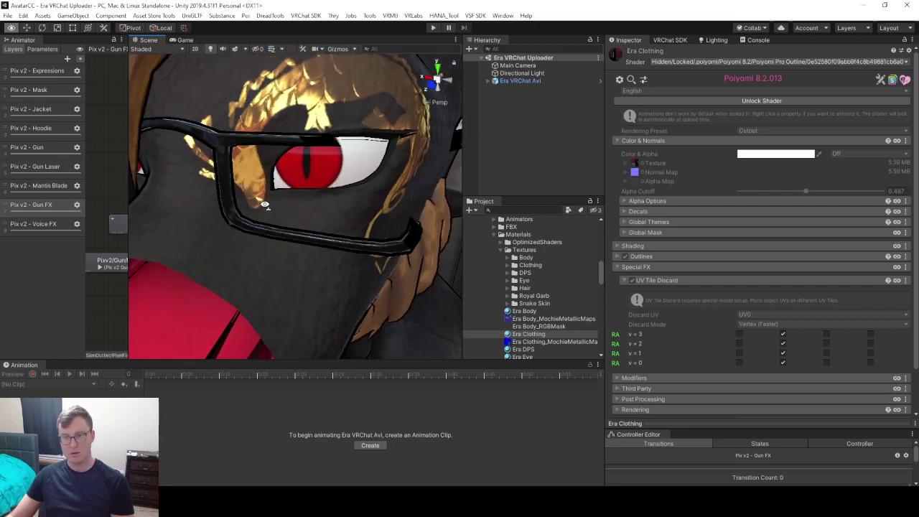
scroll(265, 205, "down", 10)
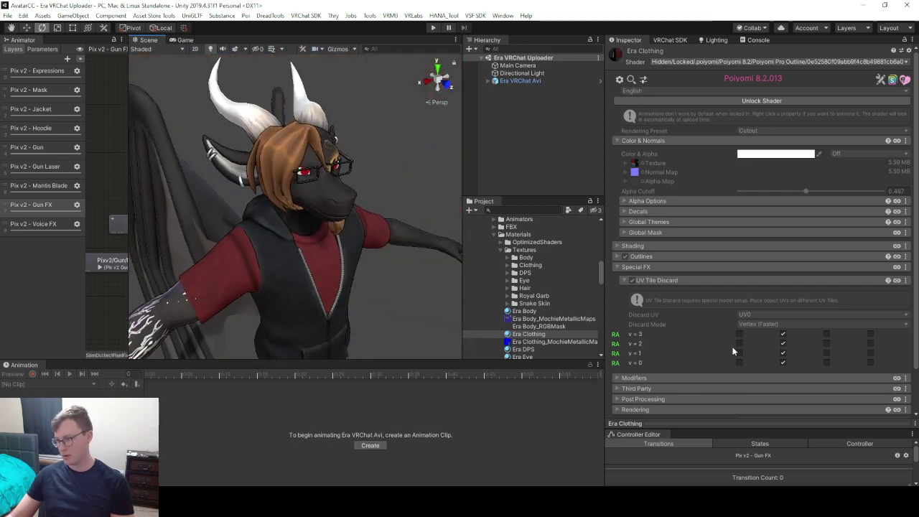
Step: Re-enable discarding for UV tiles v=3, v=2 and v=1
left_click(739, 335)
left_click(738, 344)
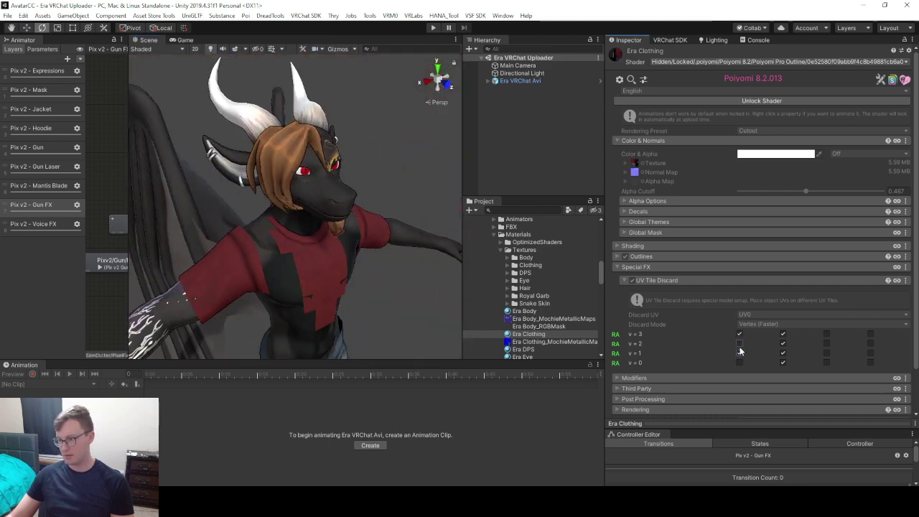
left_click(738, 353)
Step: Return to Blender and select the Era Body material slot to show its node tree
key("alt+Tab")
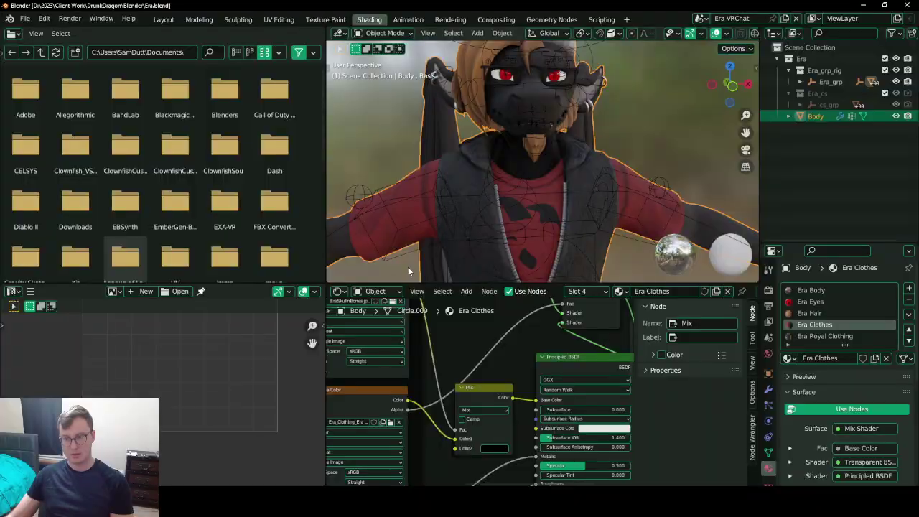
scroll(487, 353, "down", 5)
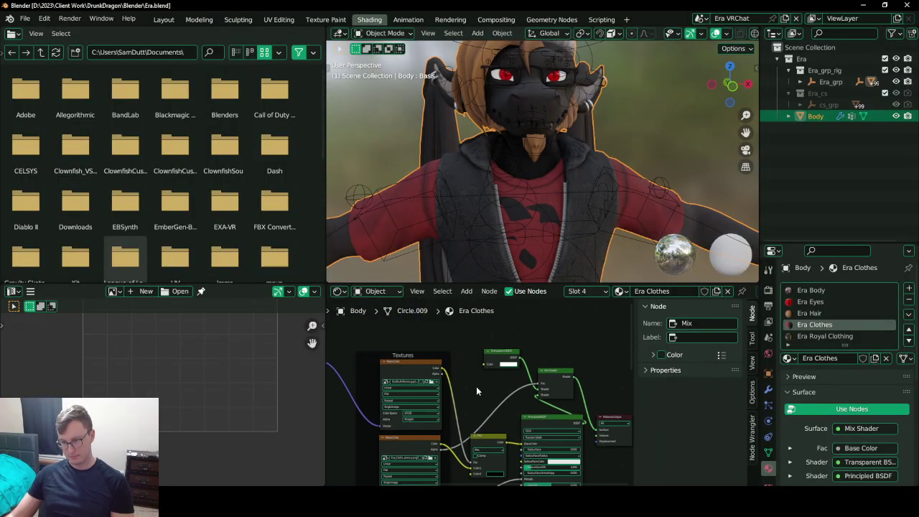
scroll(517, 366, "down", 2)
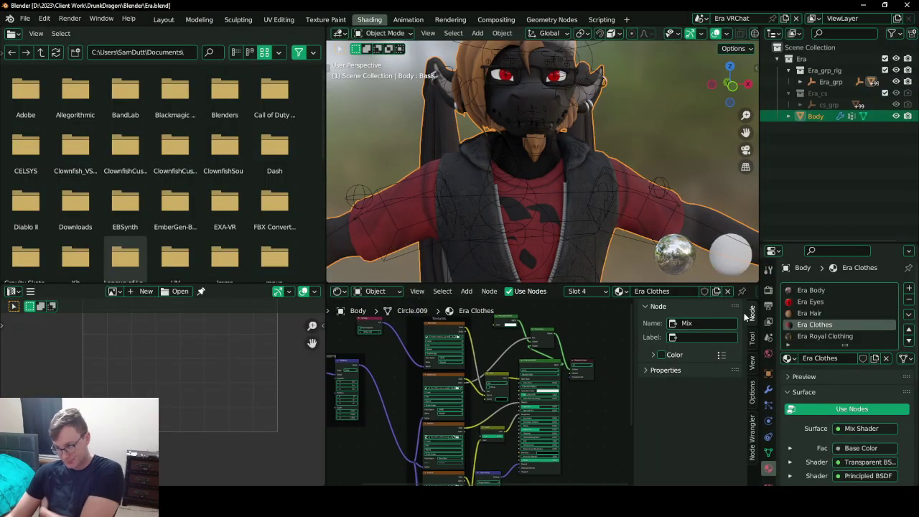
left_click(811, 290)
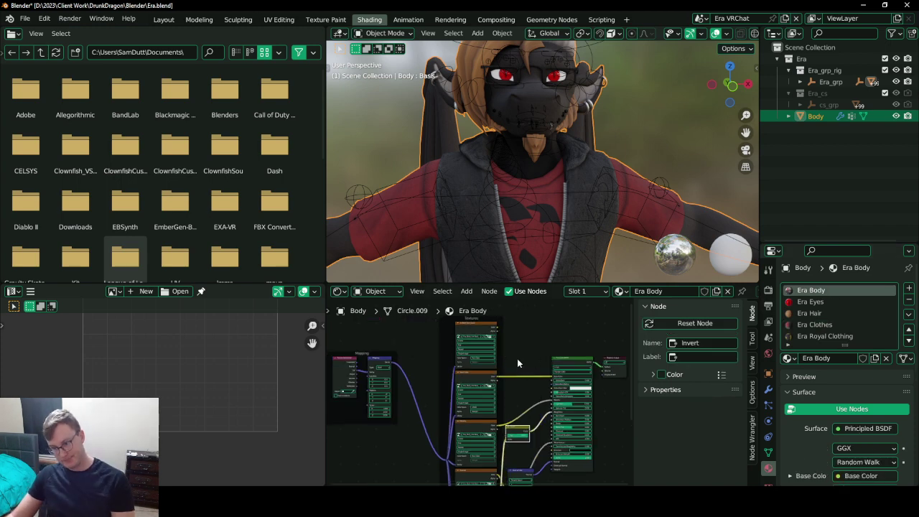
Step: Pan the Shader Editor past the Mapping and Texture Coordinate nodes to the Textures frame
scroll(394, 375, "up", 2)
middle_click_drag(394, 374, 430, 361)
left_click(488, 361)
left_click_drag(407, 354, 407, 354)
middle_click_drag(495, 353, 425, 392)
scroll(433, 391, "up", 2)
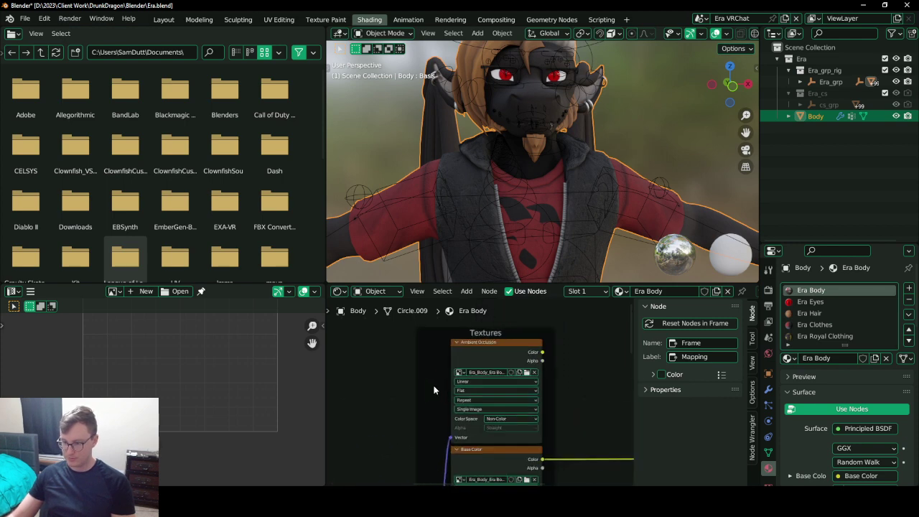
left_click(496, 356)
middle_click_drag(496, 356, 389, 345)
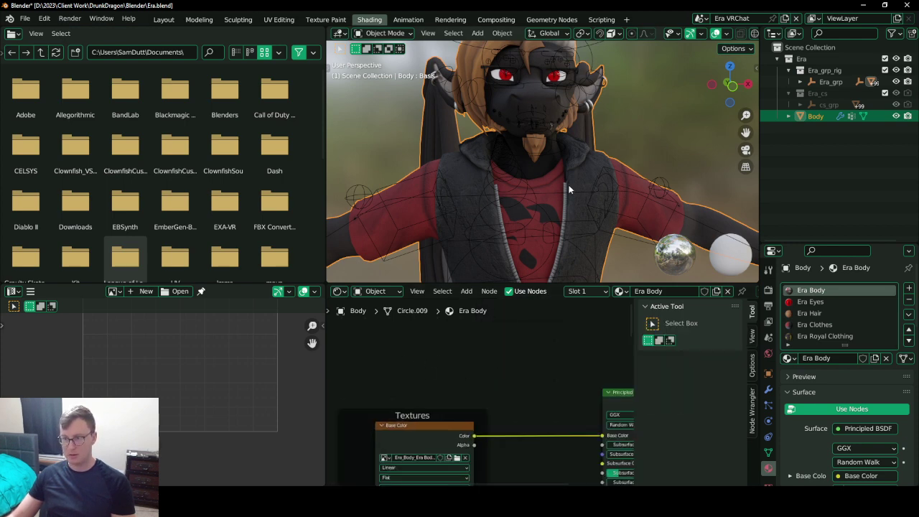
Step: Turn the 3D view to the character's front and centre the Textures frame's image node
middle_click_drag(571, 189, 602, 193)
middle_click_drag(459, 366, 486, 350)
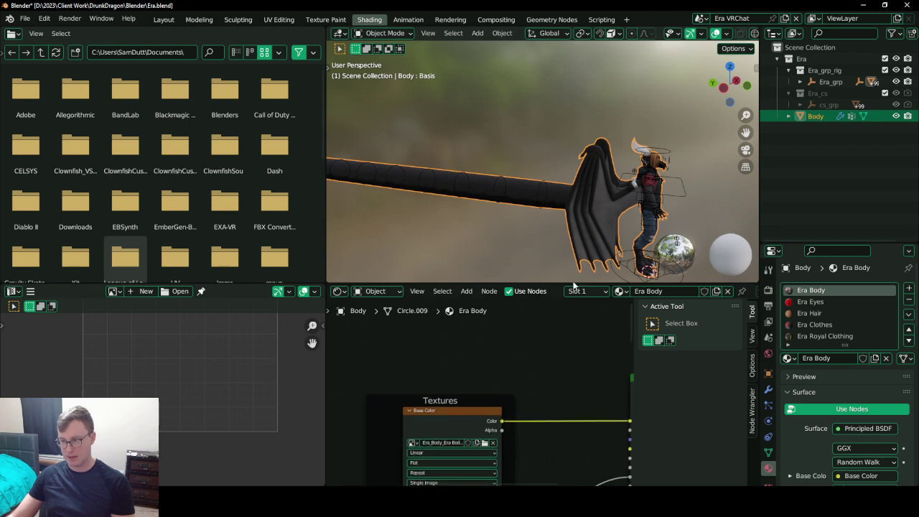
middle_click_drag(546, 194, 575, 195)
scroll(574, 195, "up", 4)
scroll(572, 195, "down", 5)
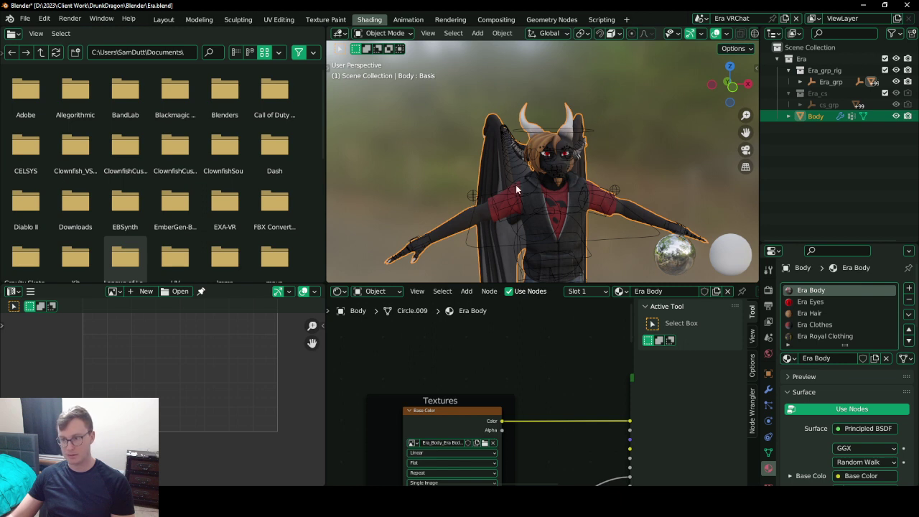
middle_click_drag(411, 357, 411, 388)
scroll(459, 376, "down", 2)
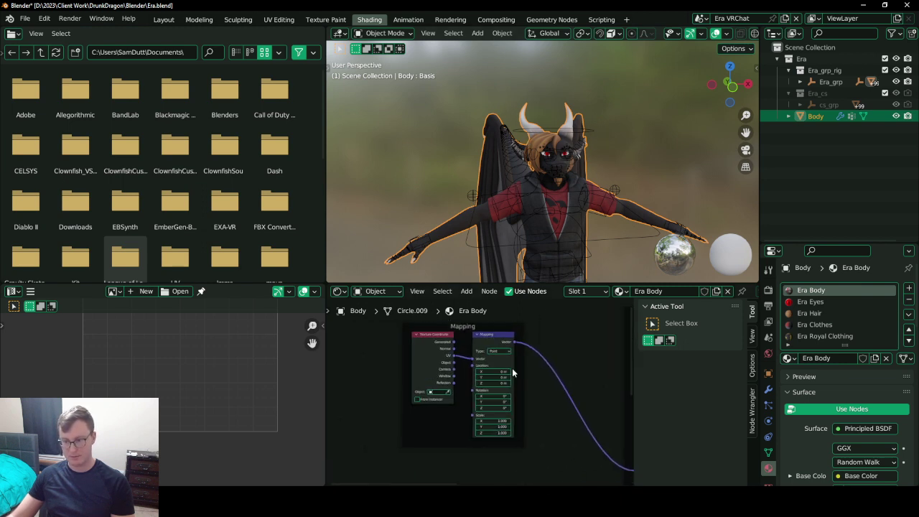
scroll(532, 353, "up", 2)
middle_click_drag(532, 353, 494, 438)
Step: Duplicate the Base Color image texture node above the original and unlink its image
key("shift+d")
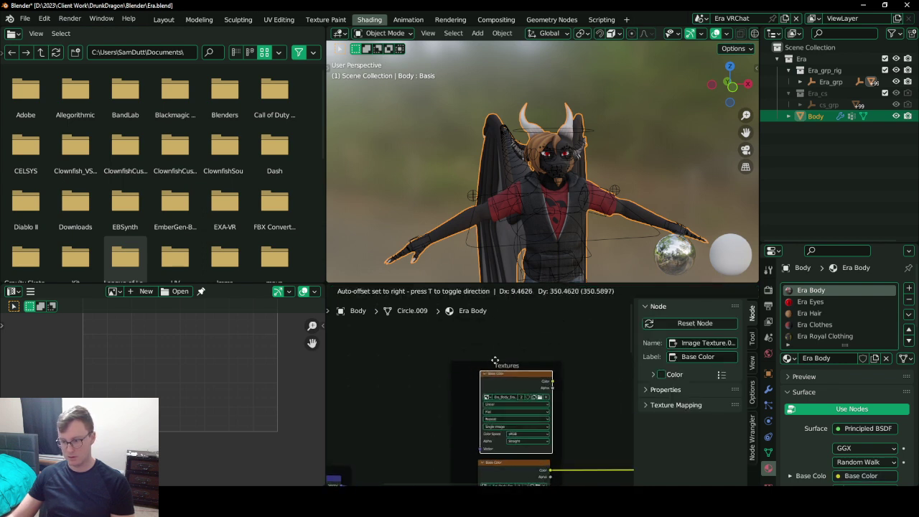
left_click(526, 377)
scroll(524, 367, "up", 2)
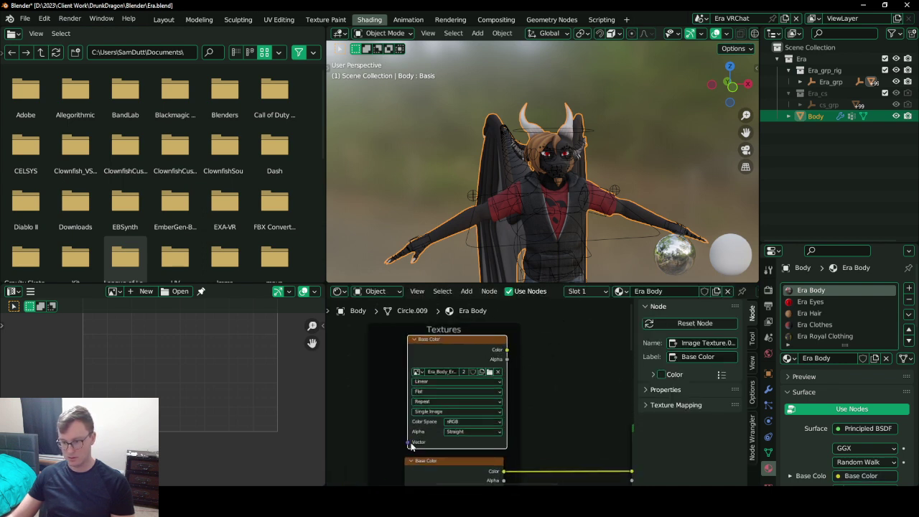
left_click(497, 371)
left_click(485, 371)
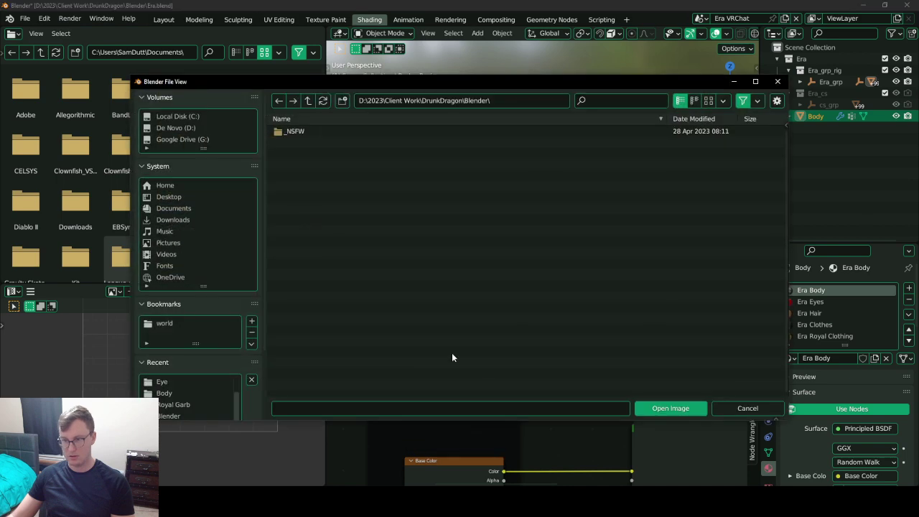
Step: Load Sleevew Tattoo Flat no bg colot.png from the Body textures folder into the copy
left_click(171, 394)
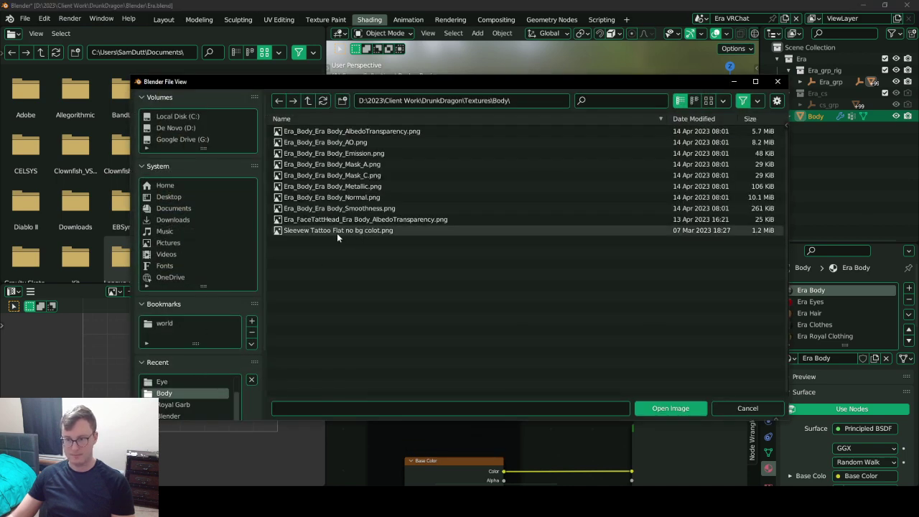
left_click(337, 231)
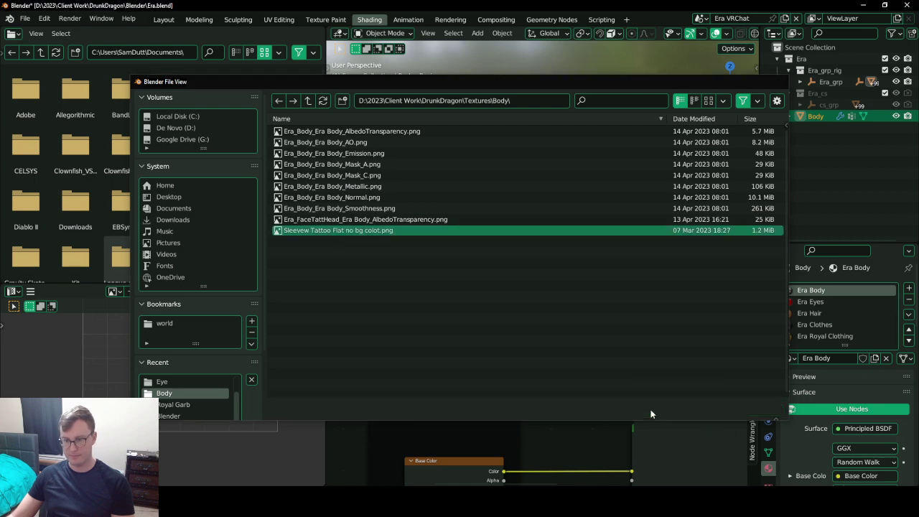
left_click(651, 413)
left_click(444, 398)
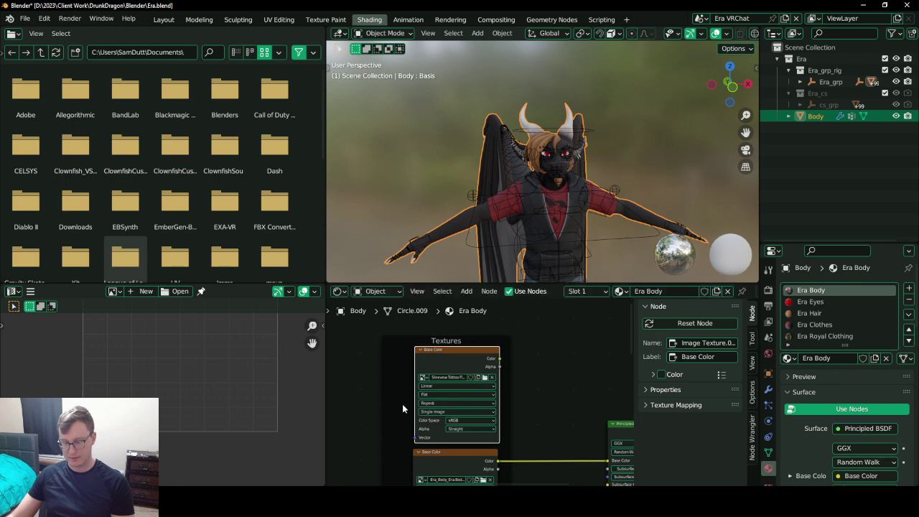
middle_click_drag(433, 449, 501, 420)
left_click_drag(484, 410, 301, 358)
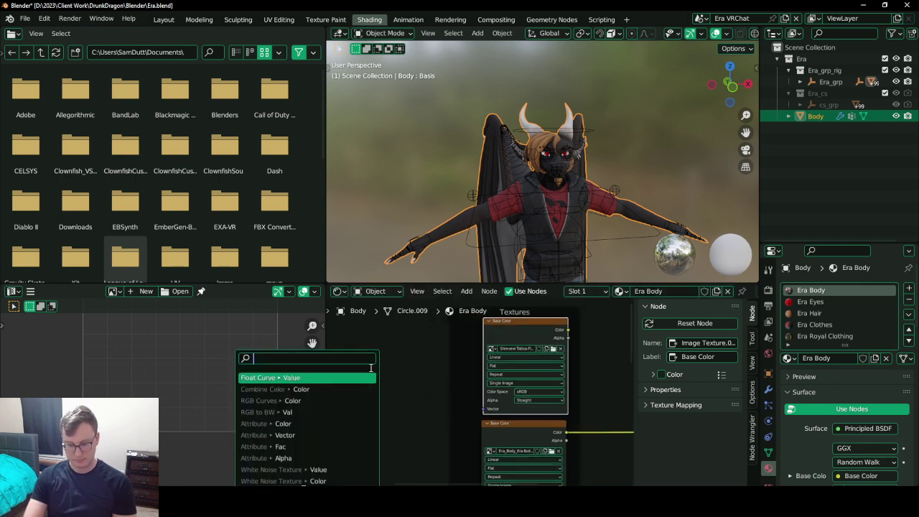
Step: Add a UV Map node set to UVMap.001 feeding the tattoo texture's Vector
type("uvmap")
key("Return")
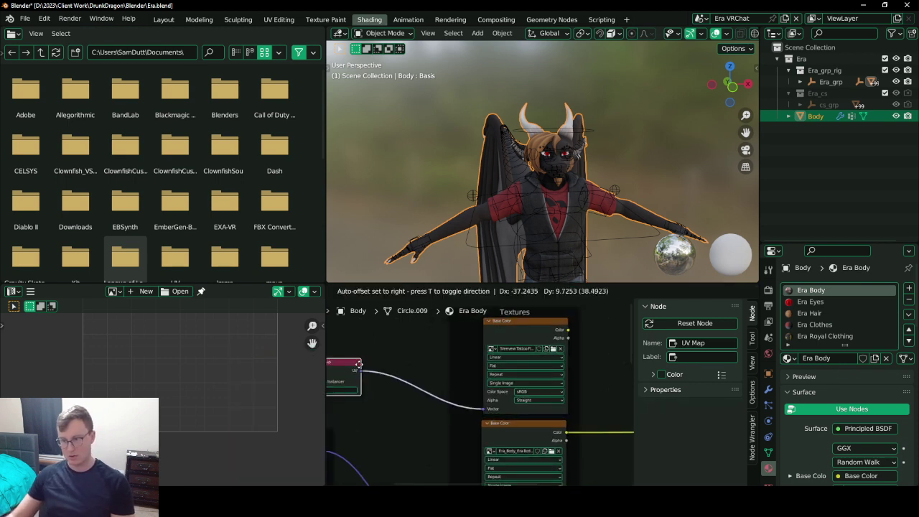
left_click(392, 369)
left_click(393, 368)
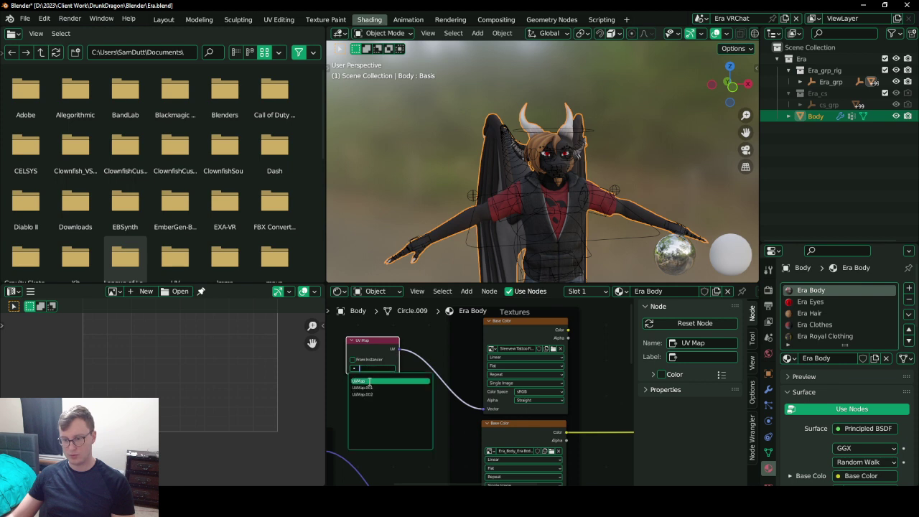
left_click(368, 388)
middle_click_drag(511, 394, 427, 388)
Step: Add a MixRGB node: tattoo Color into Color1, Alpha into Fac, output into Base Color
key("shift+a")
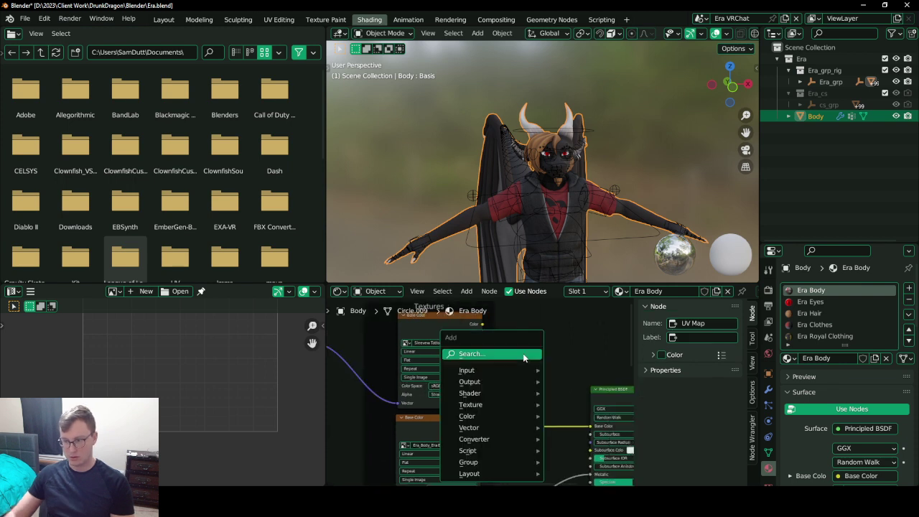
left_click(523, 354)
type("mix")
key("Return")
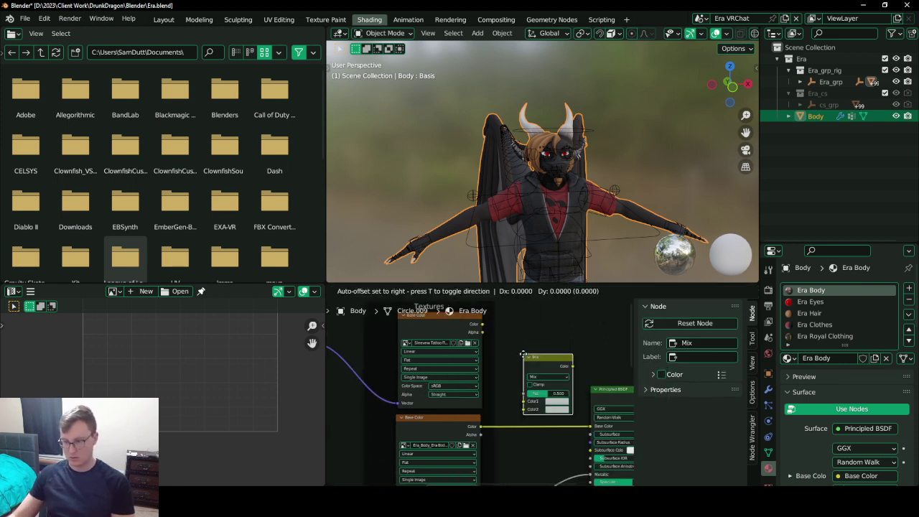
left_click(526, 359)
left_click_drag(486, 324, 527, 419)
left_click_drag(483, 332, 526, 404)
left_click(571, 379)
left_click_drag(589, 426, 590, 426)
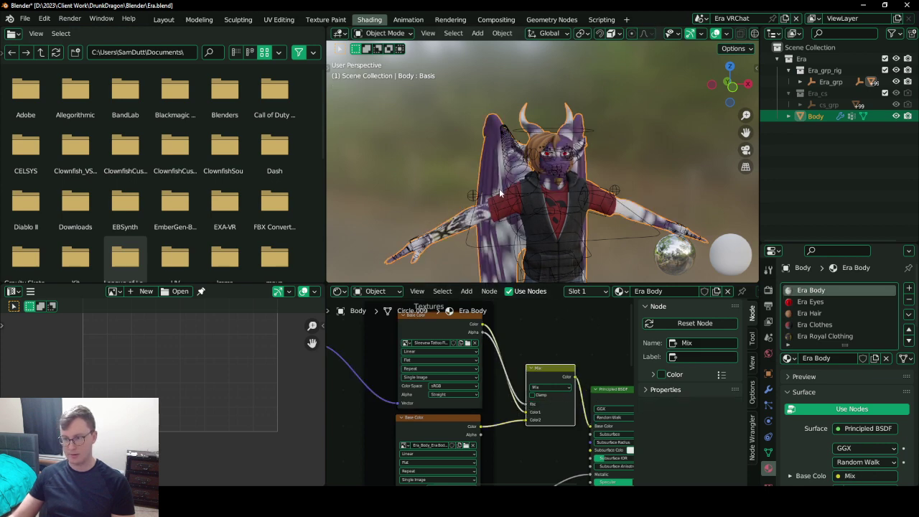
Step: Orbit around the character to inspect the tattooed arm
middle_click_drag(500, 192, 546, 183)
scroll(572, 185, "up", 4)
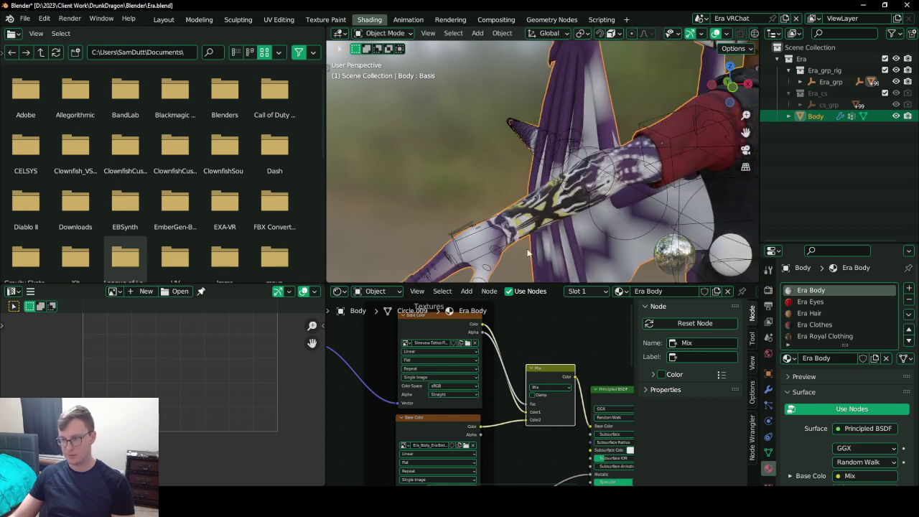
scroll(521, 336, "down", 2)
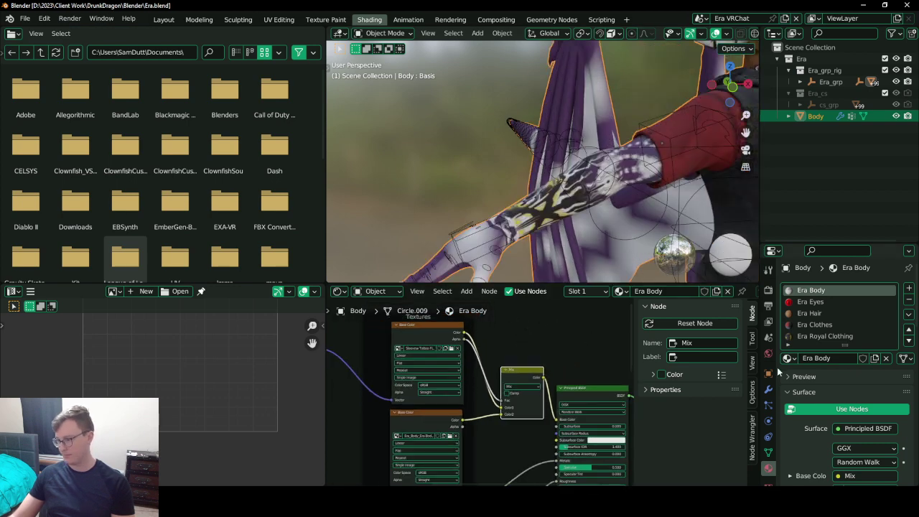
left_click(768, 452)
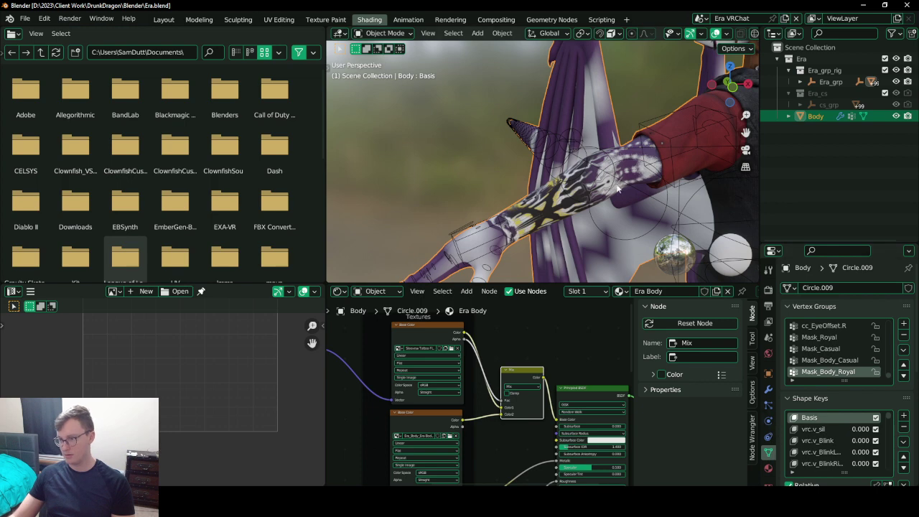
Step: Enter Edit Mode and select all faces using the Era Body material
key("Tab")
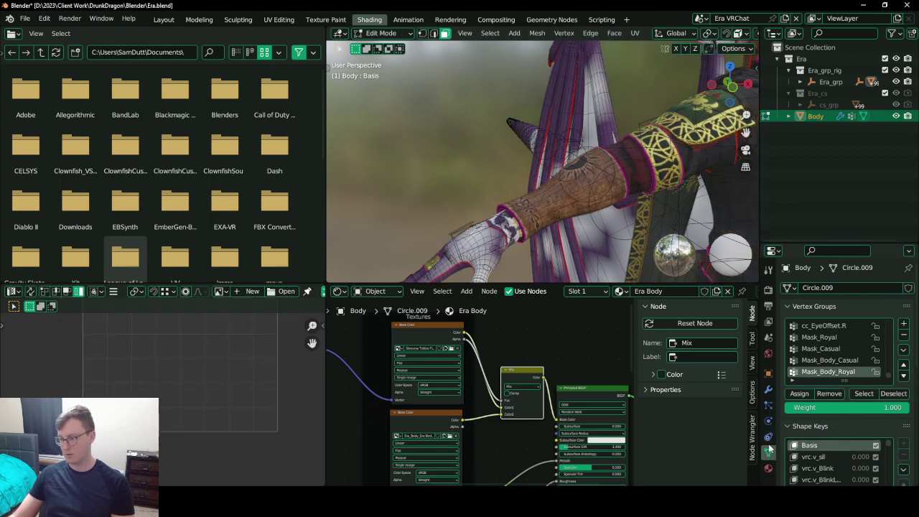
left_click(768, 468)
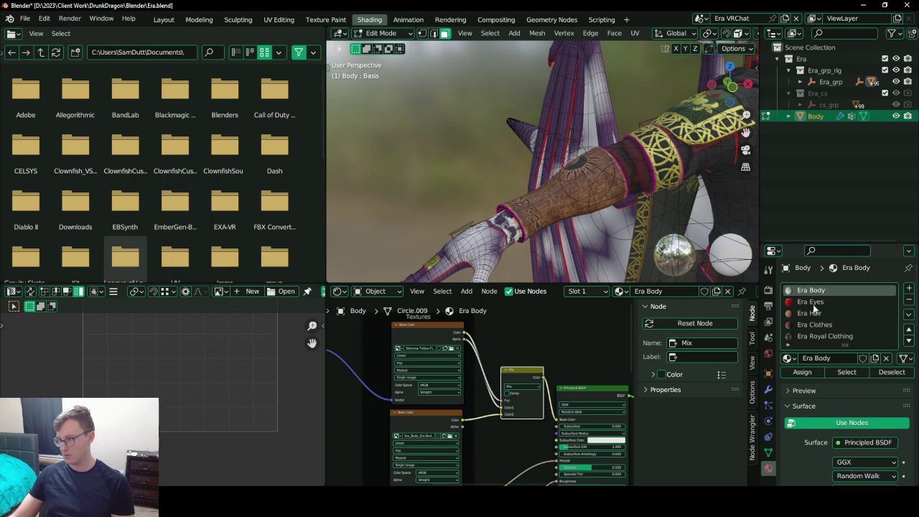
left_click(846, 372)
scroll(162, 390, "down", 4)
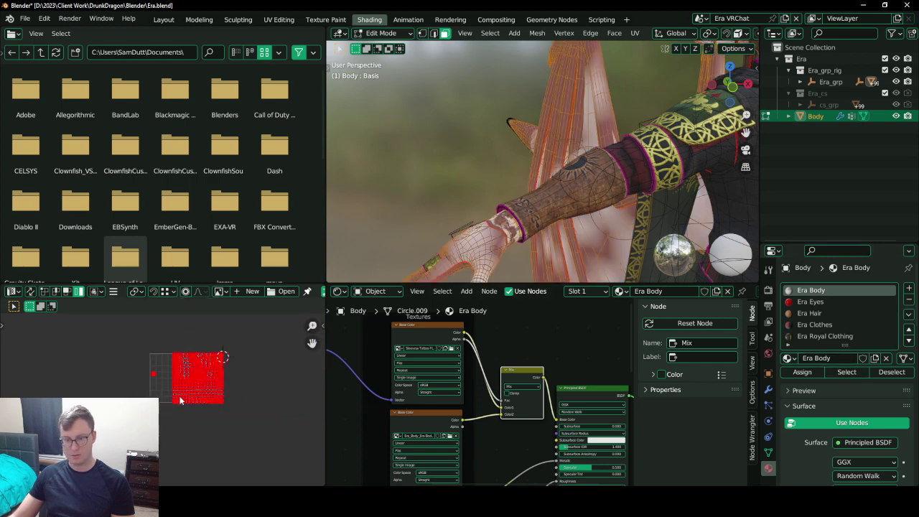
middle_click_drag(415, 384, 526, 411)
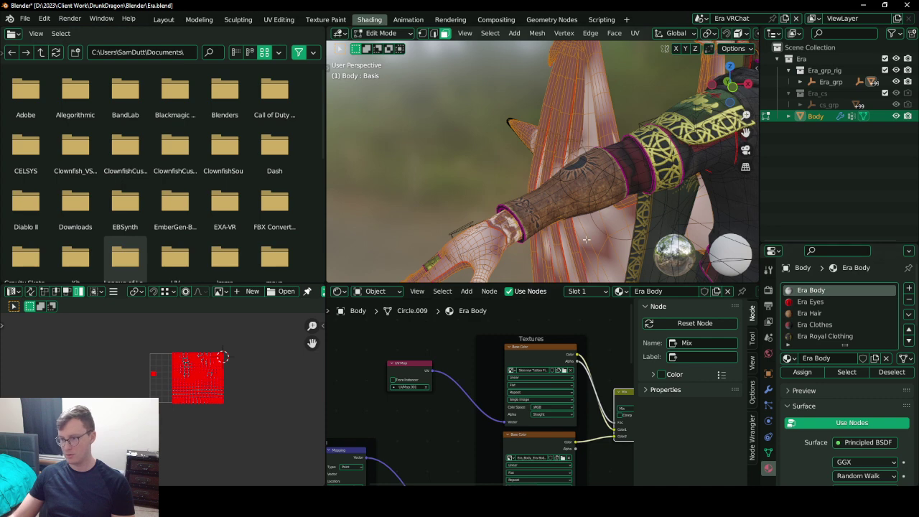
Step: In Mesh Data, reveal the UV maps and switch between UVMap.001 and UVMap
left_click(768, 452)
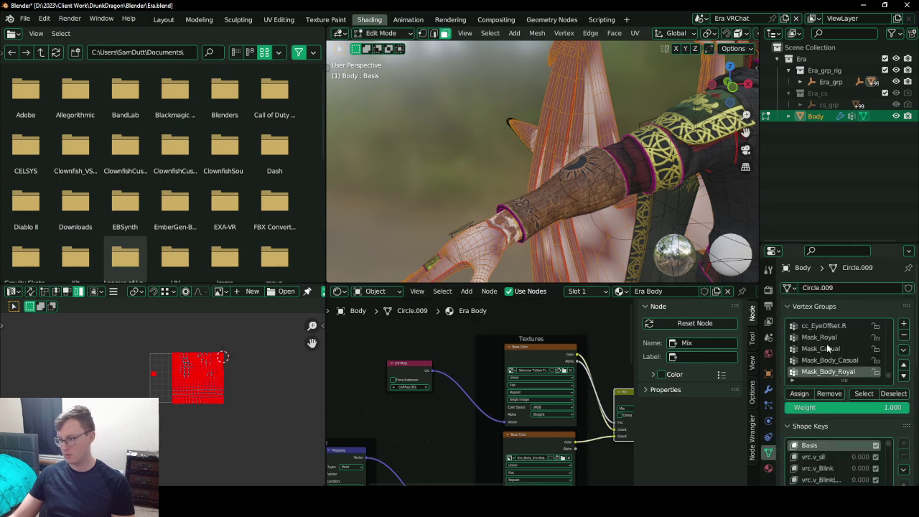
left_click(814, 305)
left_click(816, 320)
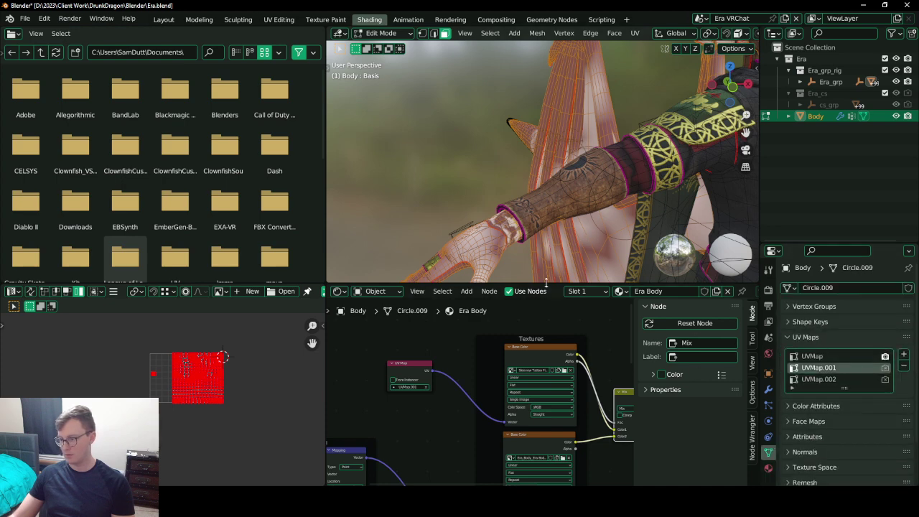
left_click(885, 368)
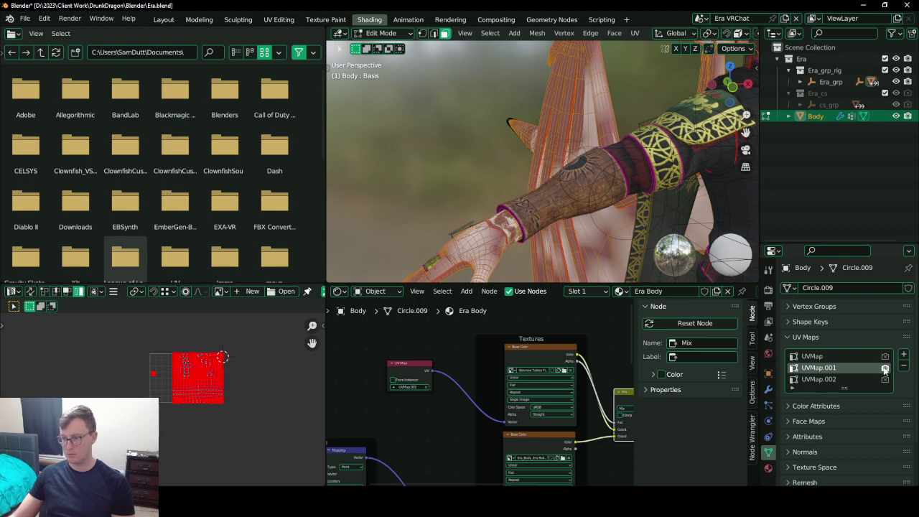
left_click(885, 358)
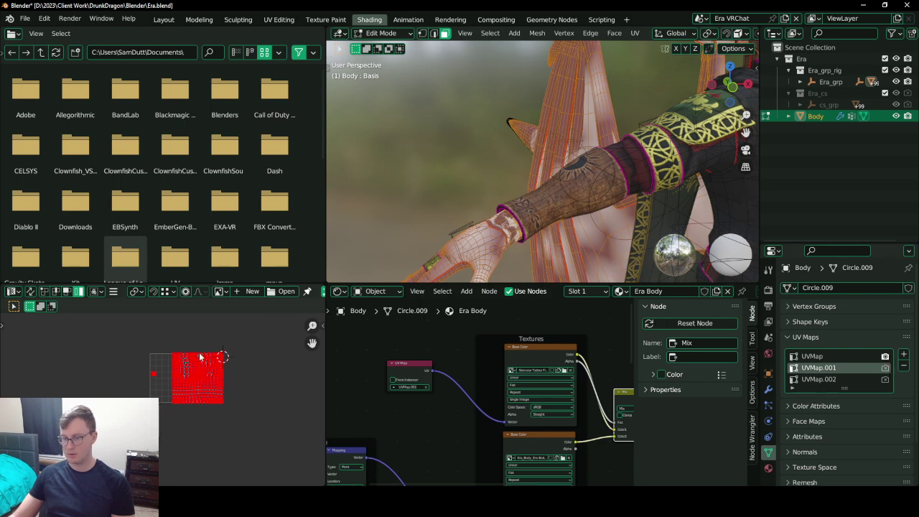
scroll(187, 368, "up", 5)
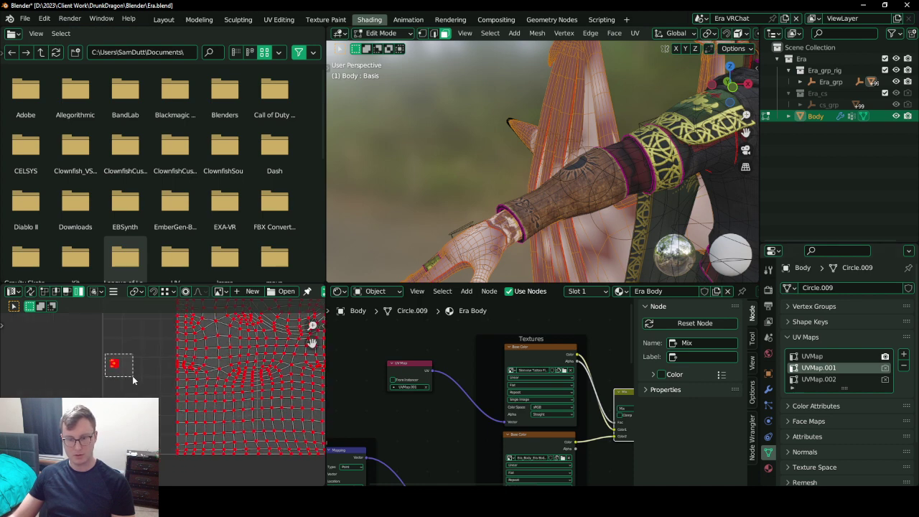
Step: Display the sleeve tattoo image behind the UVs in the UV editor
left_click(220, 291)
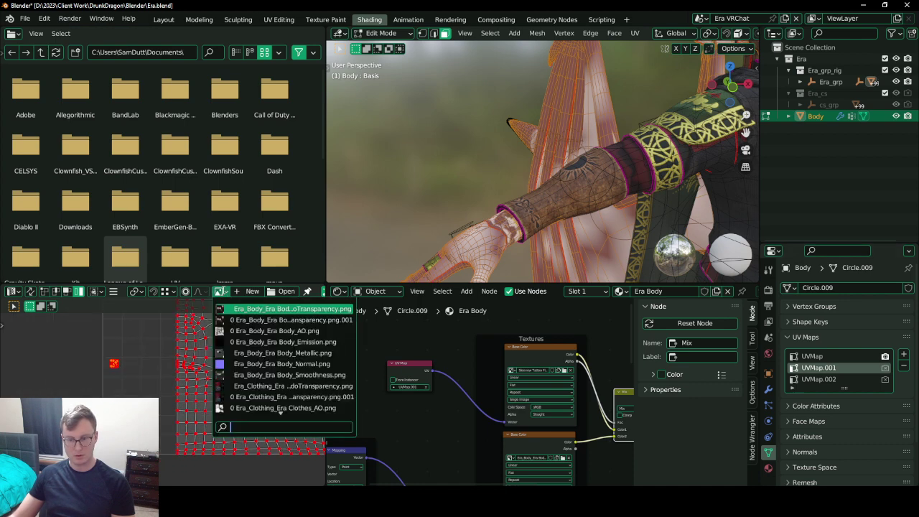
type("slee")
key("Return")
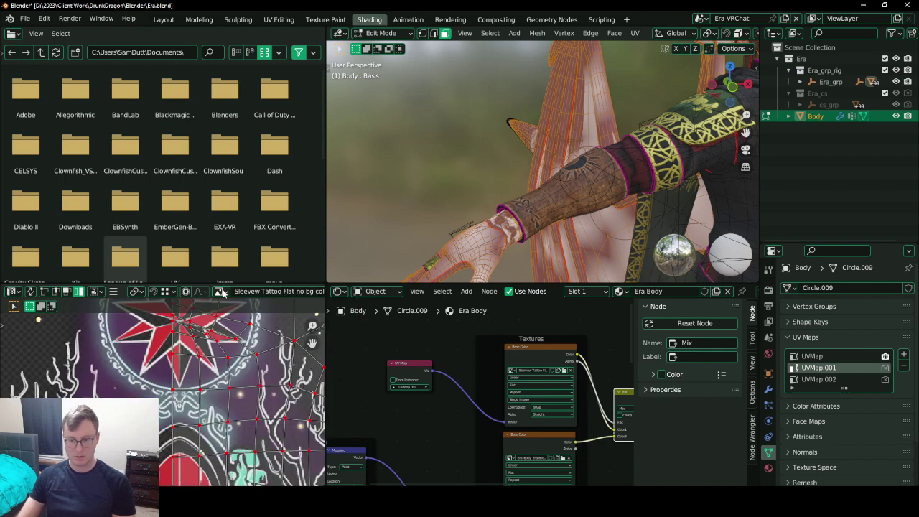
scroll(175, 414, "up", 6)
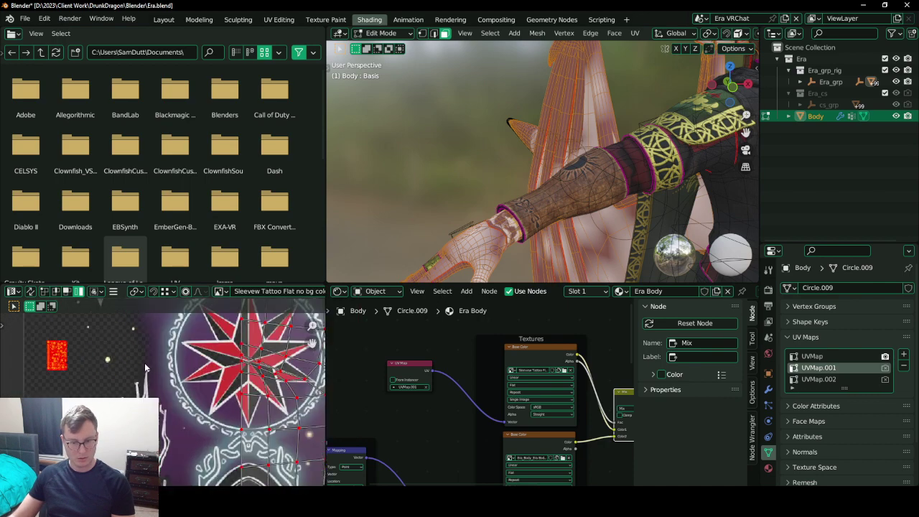
Step: Move the selected UV patch and scale it down to almost zero
key("g")
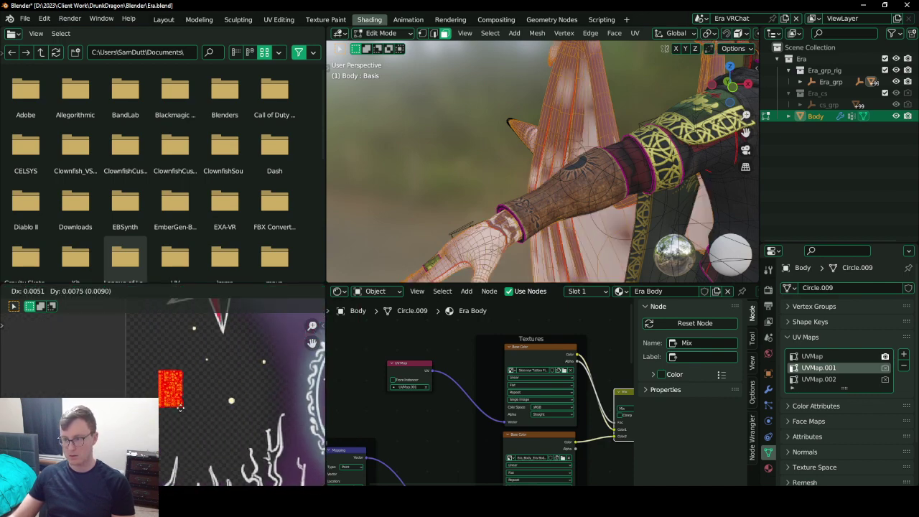
left_click(179, 407)
key("s")
key("0")
key("Return")
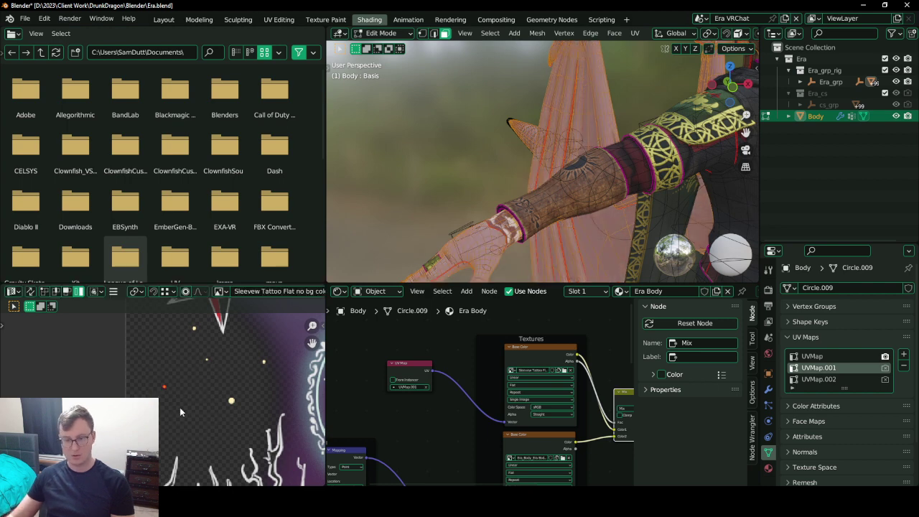
middle_click_drag(180, 407, 191, 475)
Step: Reposition the tiny UV patch onto a spot on the tattoo image
key("g")
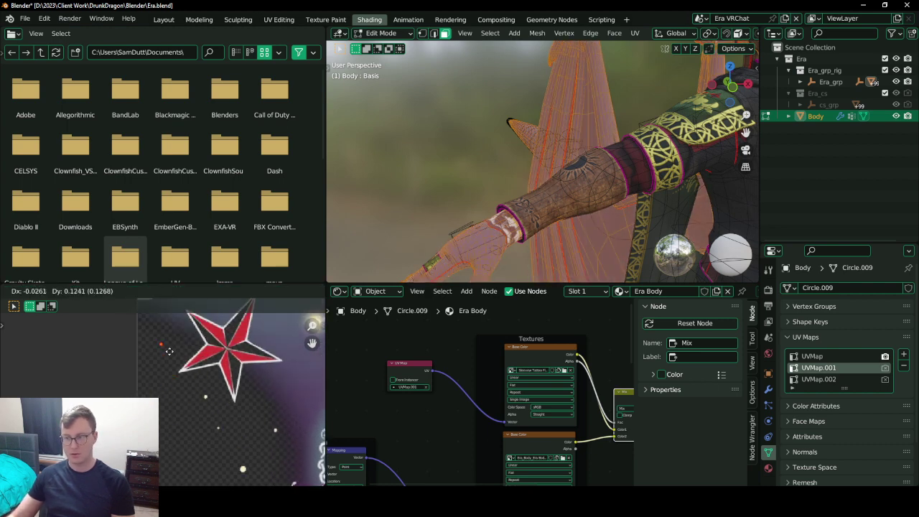
left_click(166, 351)
scroll(214, 420, "down", 5)
scroll(214, 420, "up", 2)
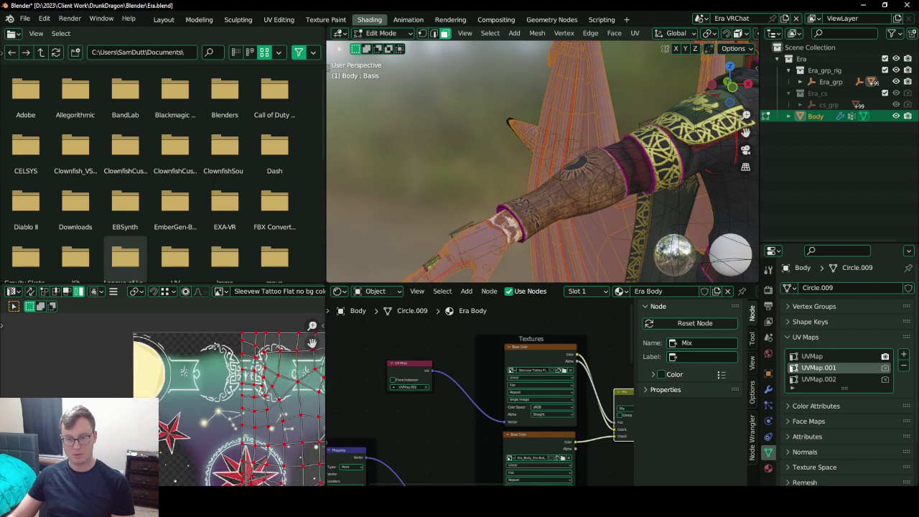
key("g")
left_click(259, 325)
scroll(251, 402, "up", 5)
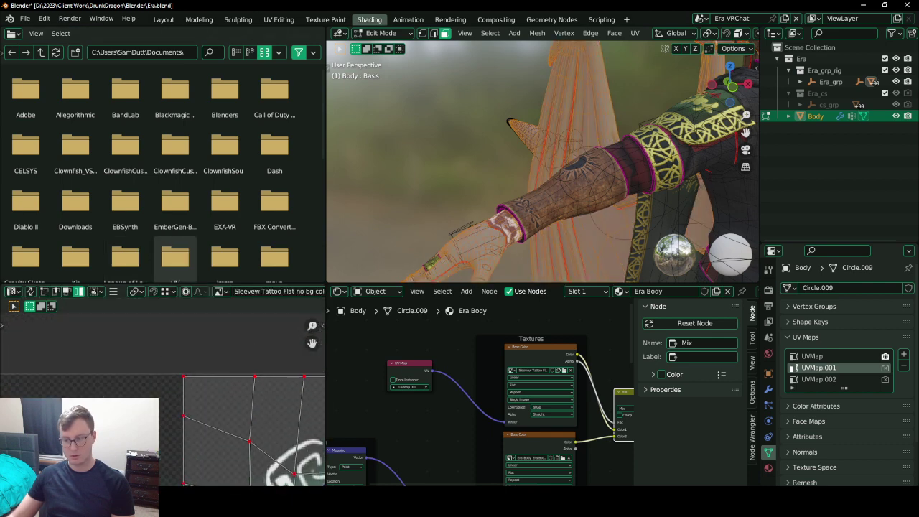
key("g")
left_click(198, 336)
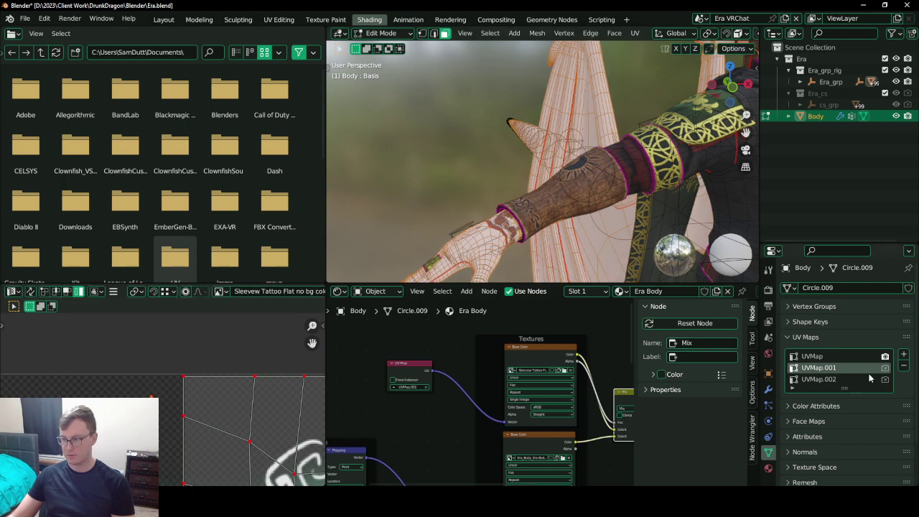
Step: Switch the UV map between UVMap.001 and UVMap again to compare the result
left_click(885, 367)
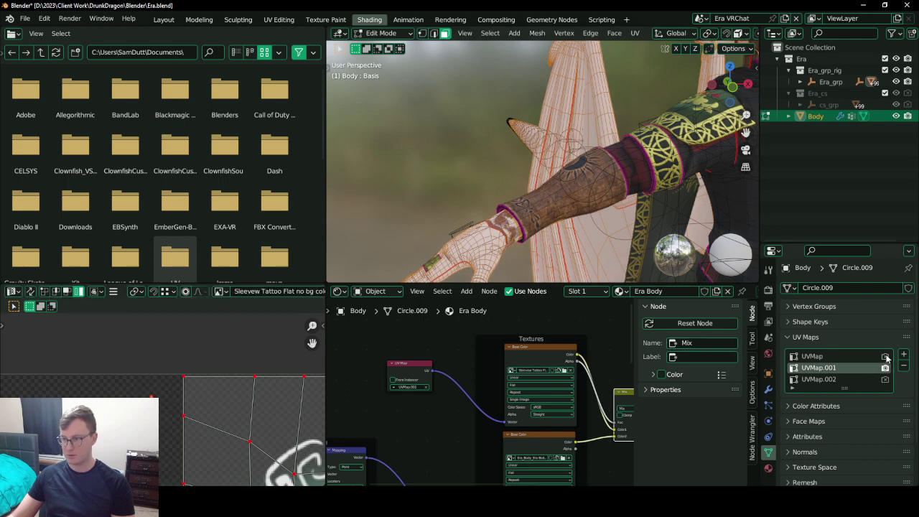
left_click(885, 357)
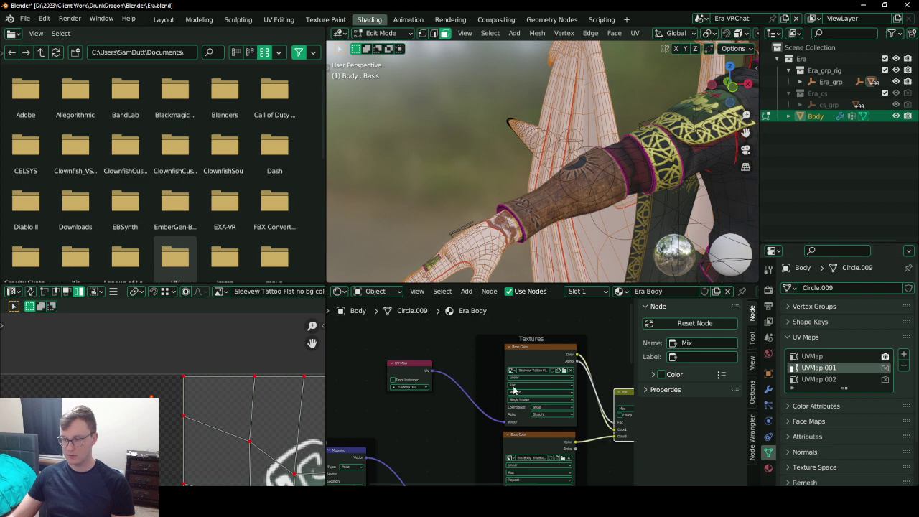
scroll(416, 391, "right", 5)
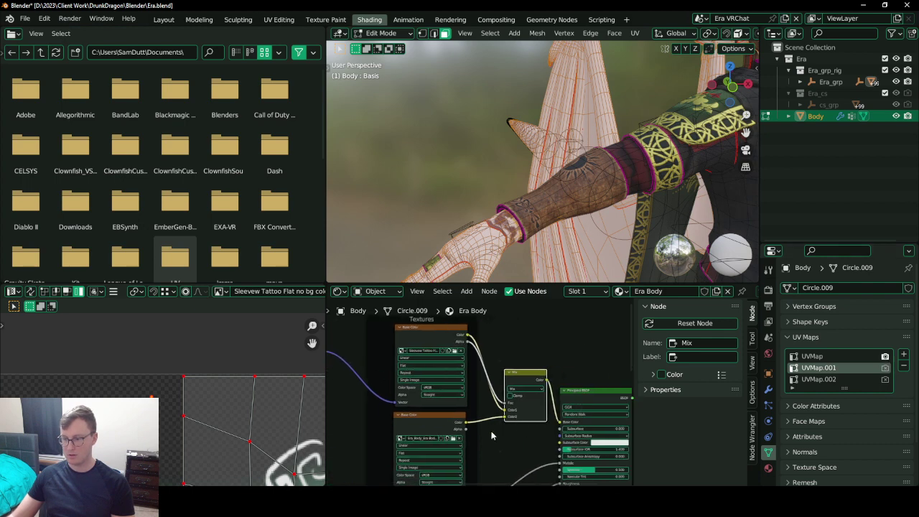
scroll(628, 205, "down", 5)
scroll(599, 208, "up", 6)
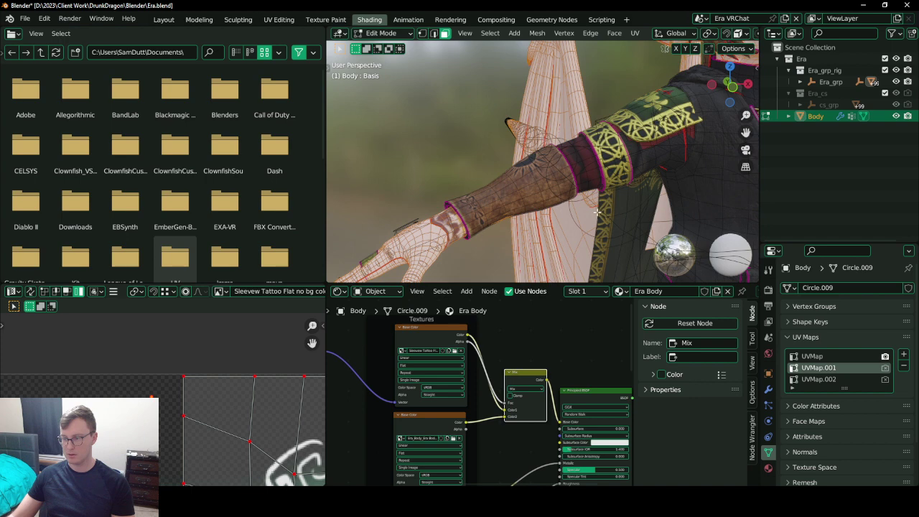
left_click(768, 388)
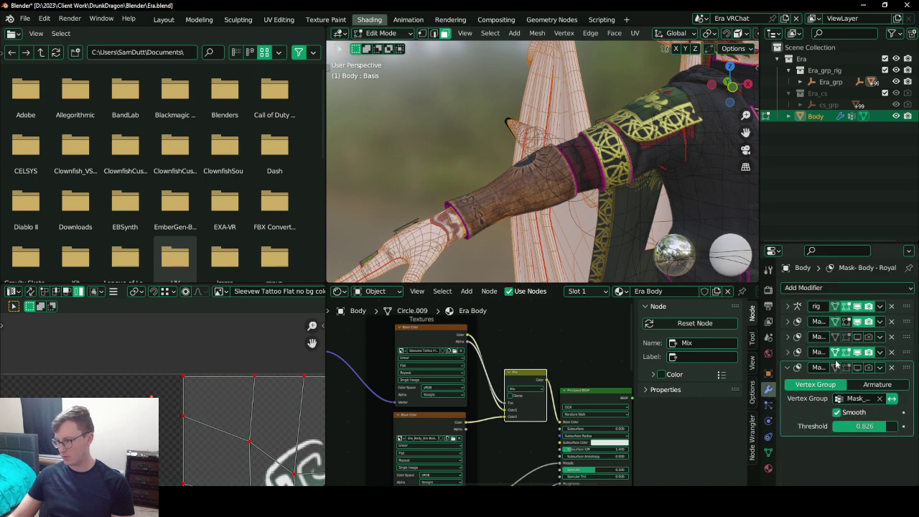
Step: Enable the Mask - Royal modifier in all display modes so the sleeve is hidden
mouse_move(834, 368)
left_mouse_down()
mouse_move(867, 365)
mouse_move(838, 367)
mouse_move(835, 357)
mouse_move(865, 358)
mouse_move(866, 324)
mouse_move(842, 322)
mouse_move(839, 304)
mouse_move(835, 343)
mouse_move(866, 342)
left_mouse_up()
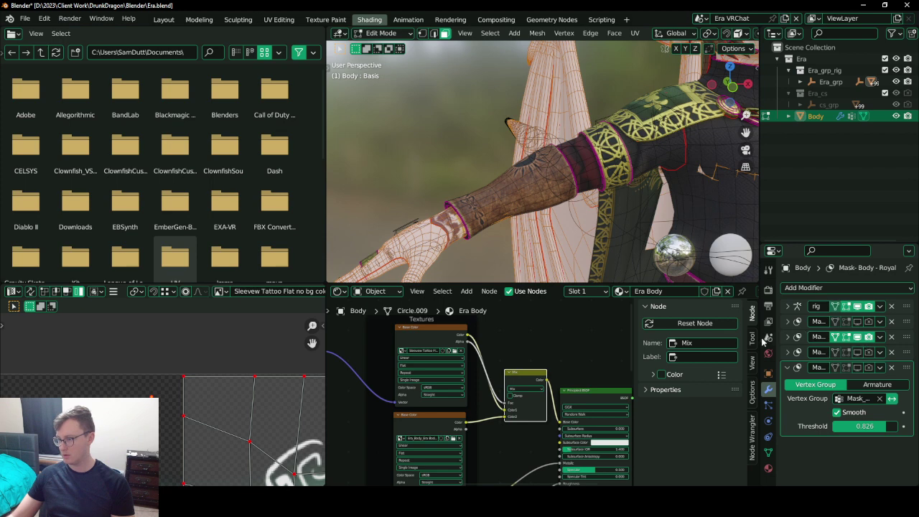
left_click_drag(757, 338, 690, 340)
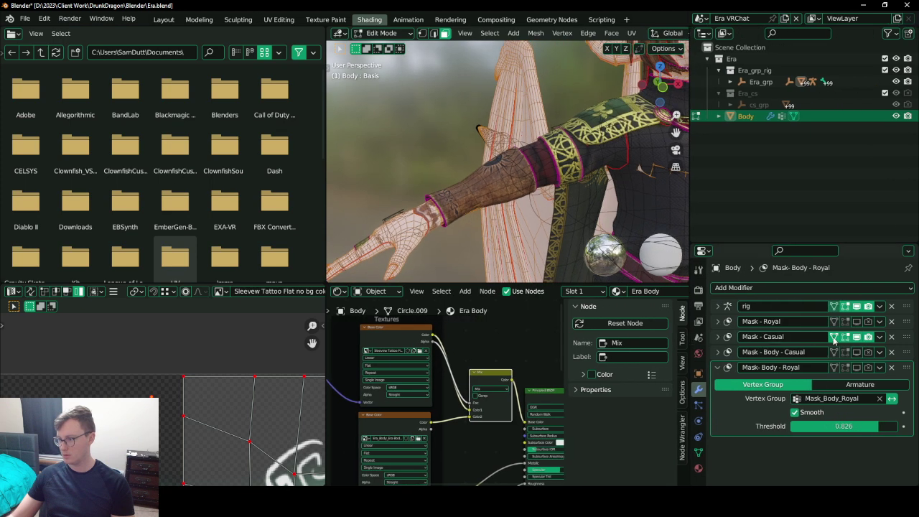
left_click_drag(868, 321, 843, 323)
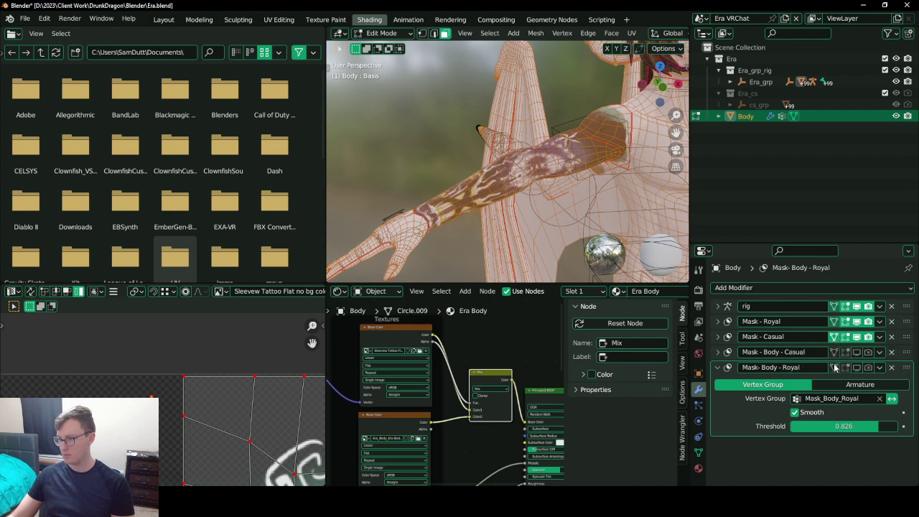
Step: Zoom out and pan the Shader Editor to the Texture Coordinate and Mapping nodes
scroll(581, 175, "down", 5)
scroll(581, 176, "up", 3)
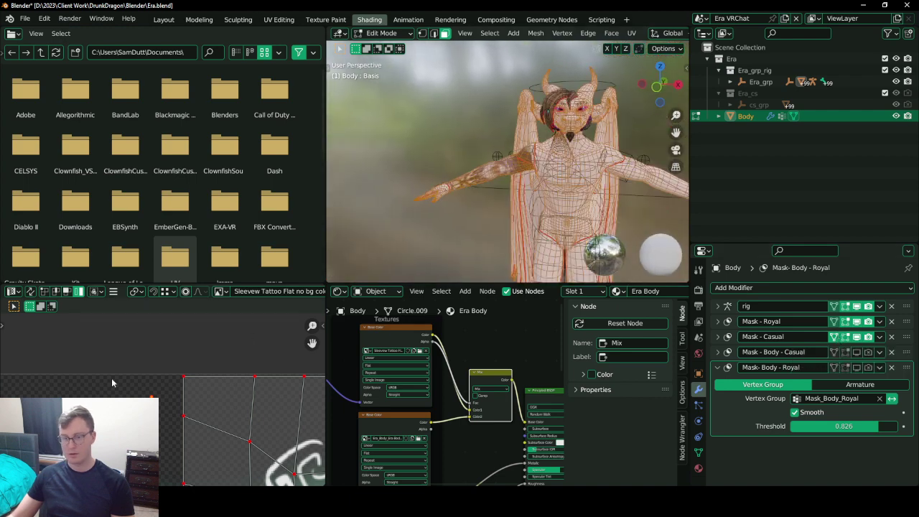
scroll(177, 393, "down", 5)
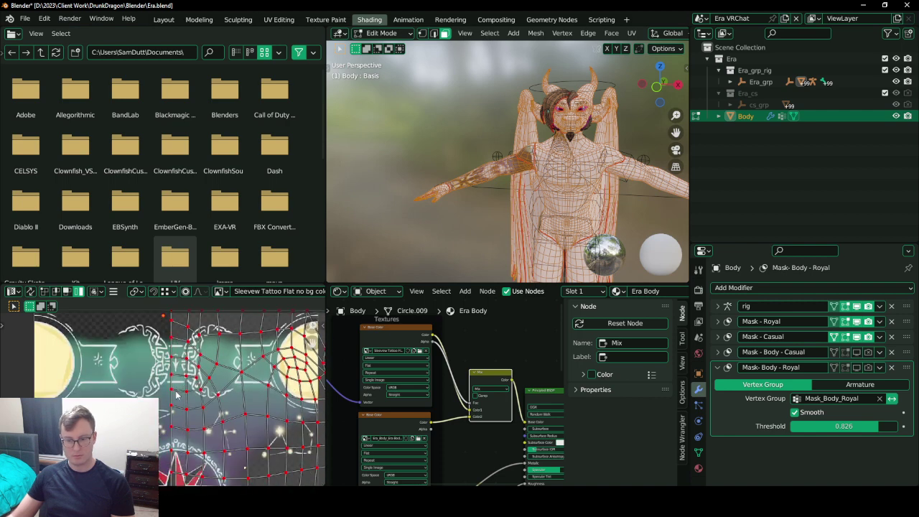
scroll(177, 393, "down", 4)
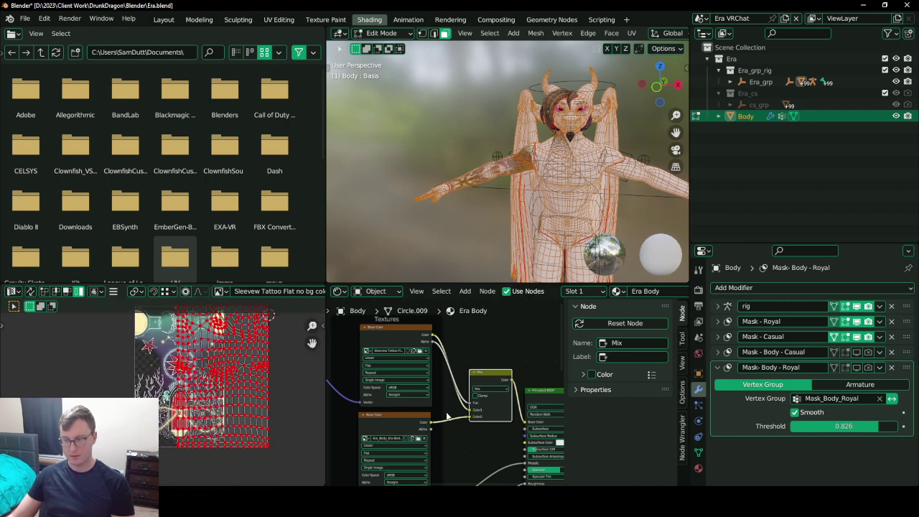
middle_click_drag(447, 416, 402, 358)
scroll(408, 352, "up", 1)
Step: Replace the Texture Coordinate node with a UV Map node set to UVMap into Mapping's Vector
left_click(408, 388)
key("x")
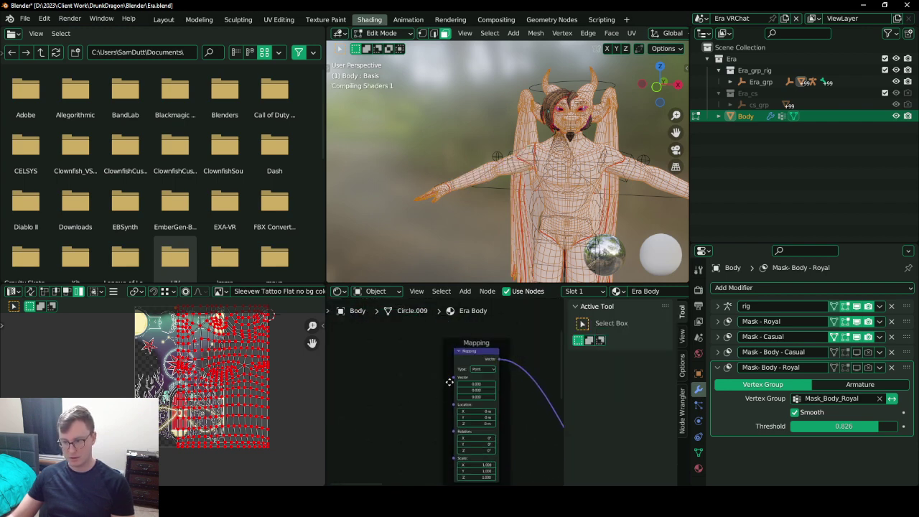
key("shift+a")
type("uv")
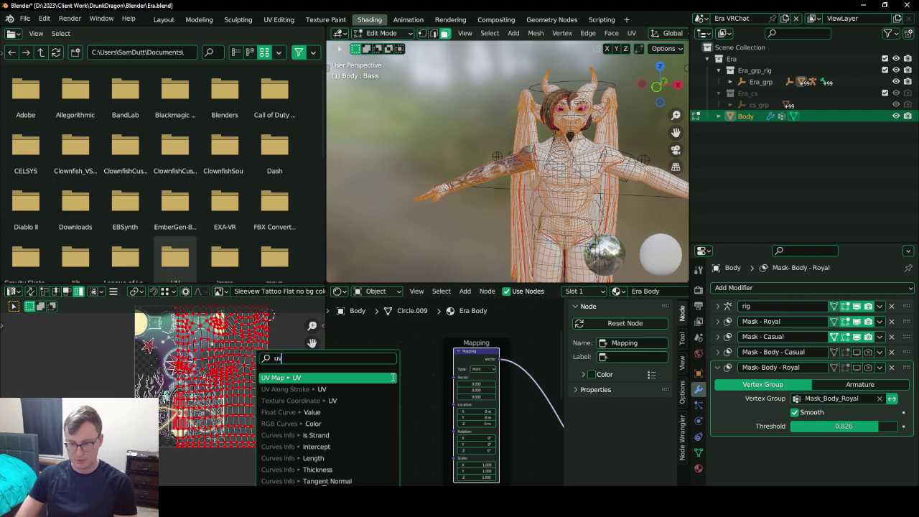
left_click(393, 377)
left_click(368, 387)
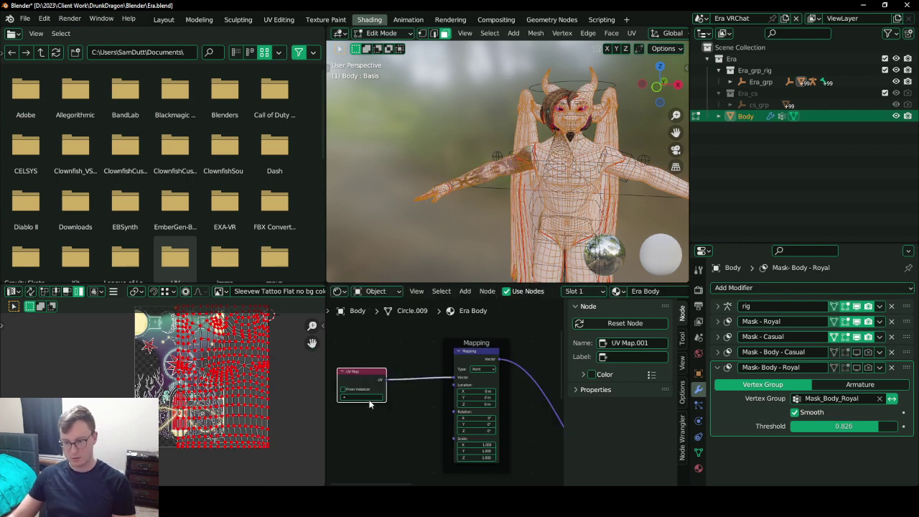
left_click(368, 398)
left_click(369, 404)
scroll(464, 356, "up", 2)
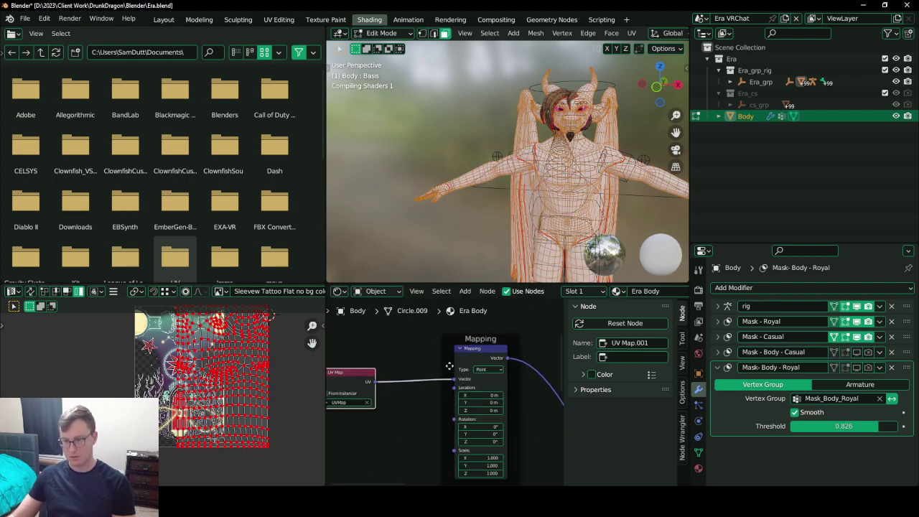
left_click_drag(357, 380, 405, 358)
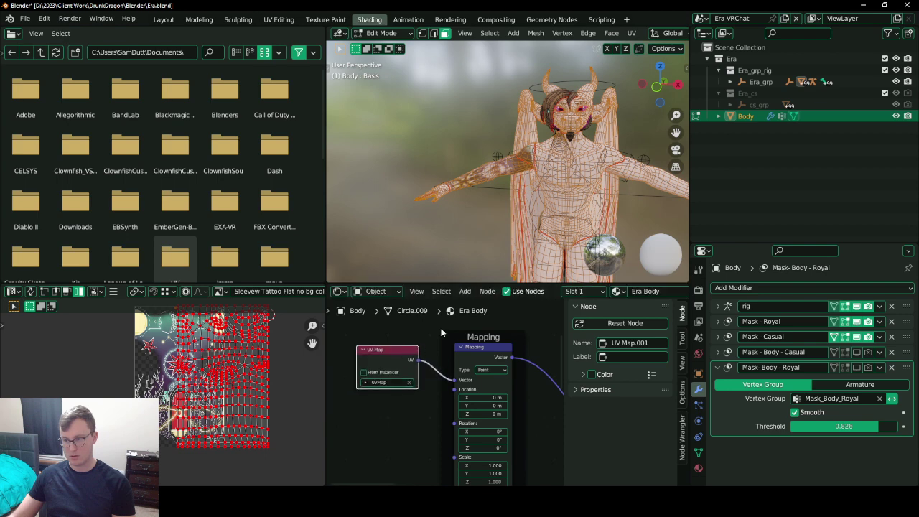
scroll(561, 177, "up", 5)
Step: Re-enter Edit Mode on the body, select all UVs and start moving them
key("Tab")
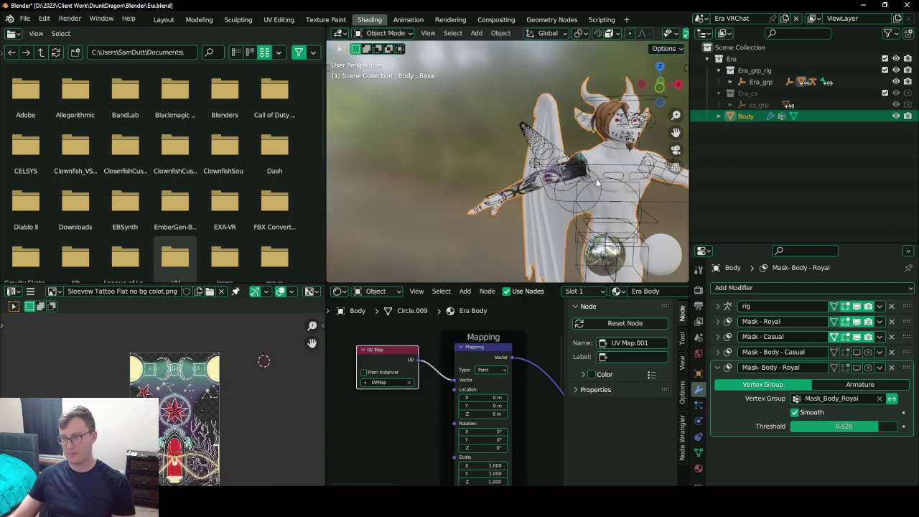
scroll(560, 177, "down", 2)
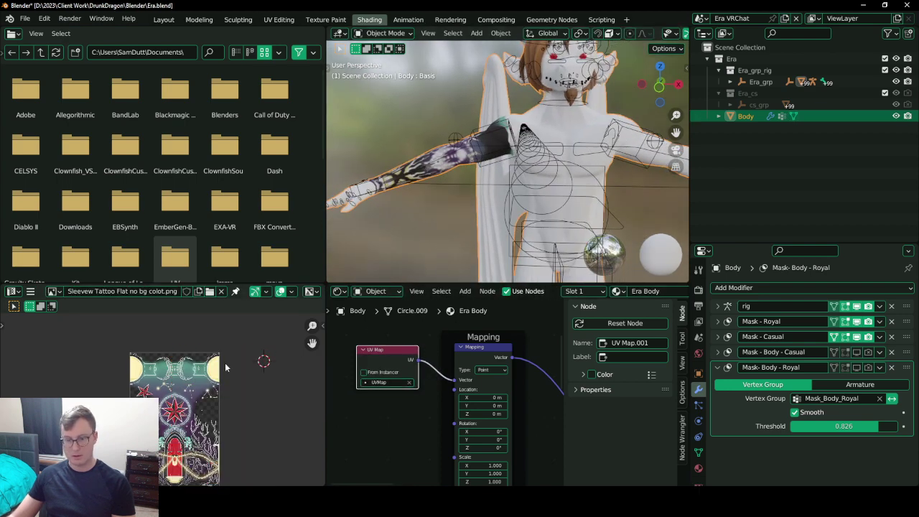
key("Tab")
scroll(215, 402, "up", 2)
key("a")
key("g")
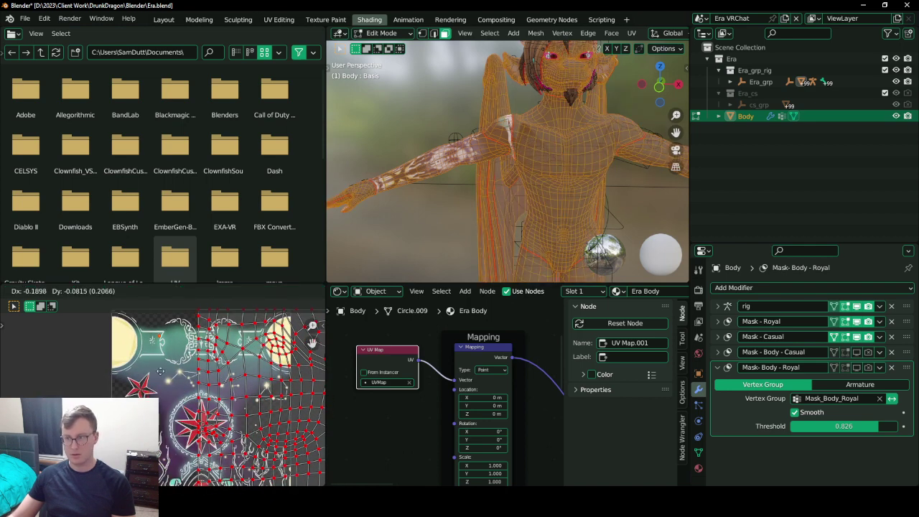
Step: Place the UVs, return to Object Mode, and apply Shade Smooth to the body
left_click(162, 396)
key("Tab")
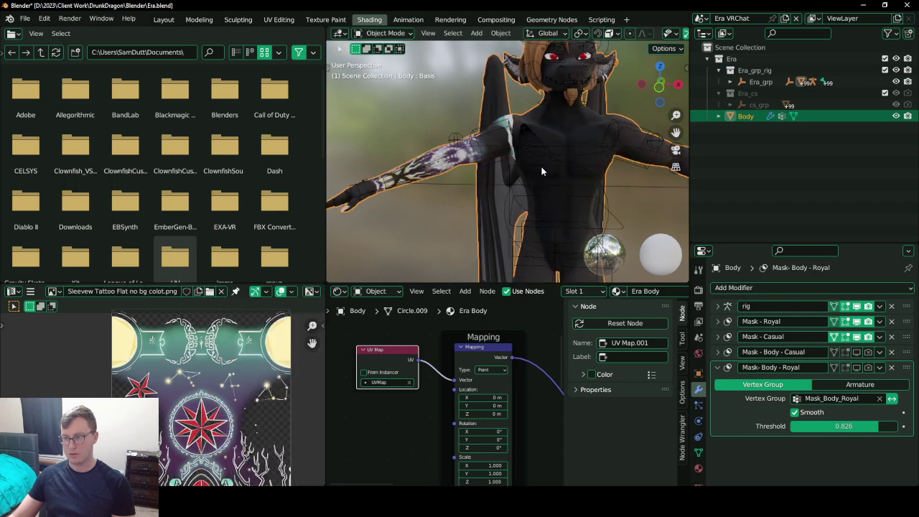
scroll(543, 175, "up", 4)
middle_click_drag(526, 184, 531, 157)
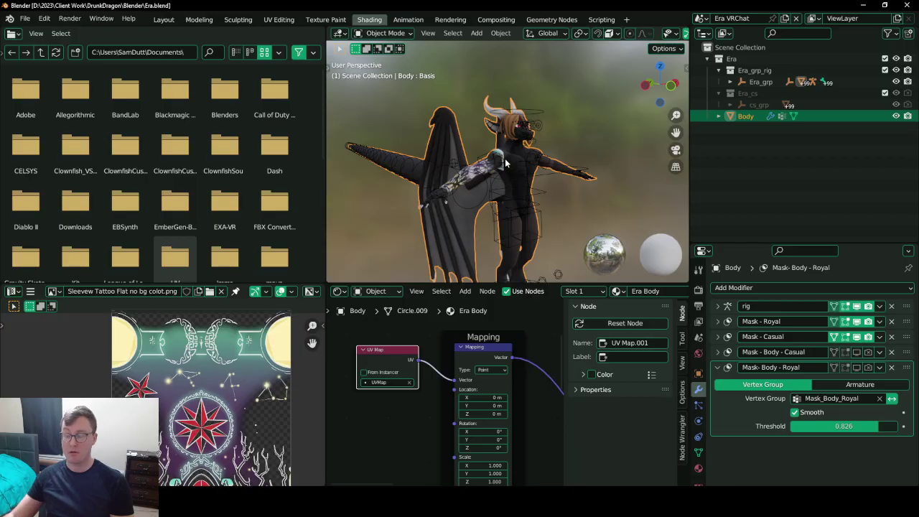
right_click(494, 168)
left_click(494, 166)
scroll(495, 160, "up", 6)
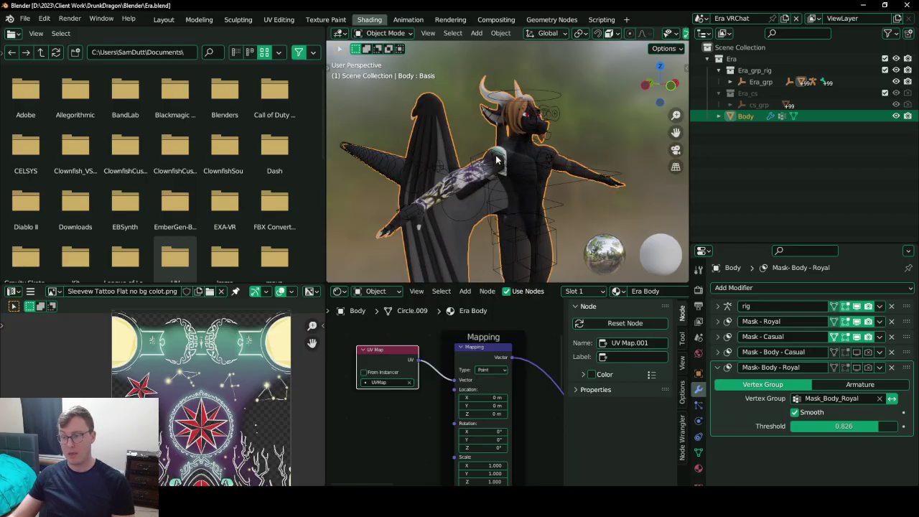
Step: Unlink the tattoo image texture node's image and browse for a replacement file
middle_click_drag(556, 358, 426, 407)
middle_click_drag(479, 347, 450, 386)
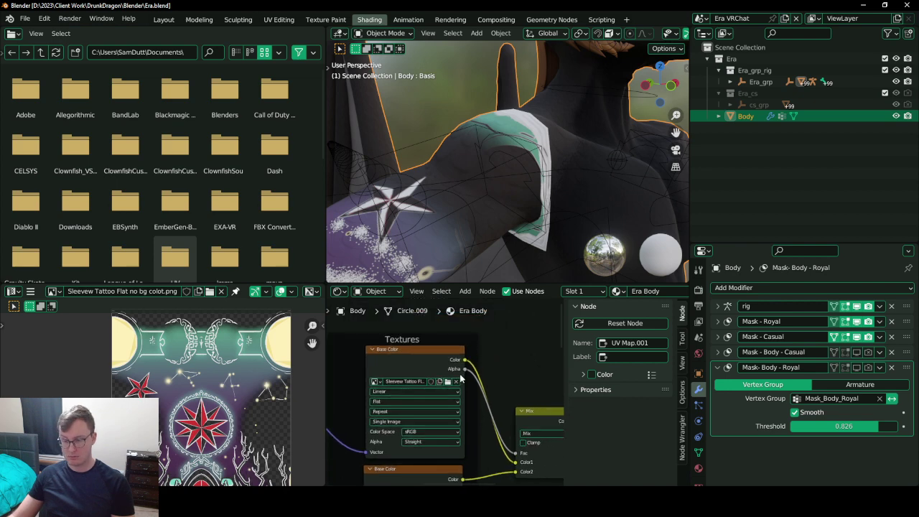
left_click(456, 381)
left_click(447, 384)
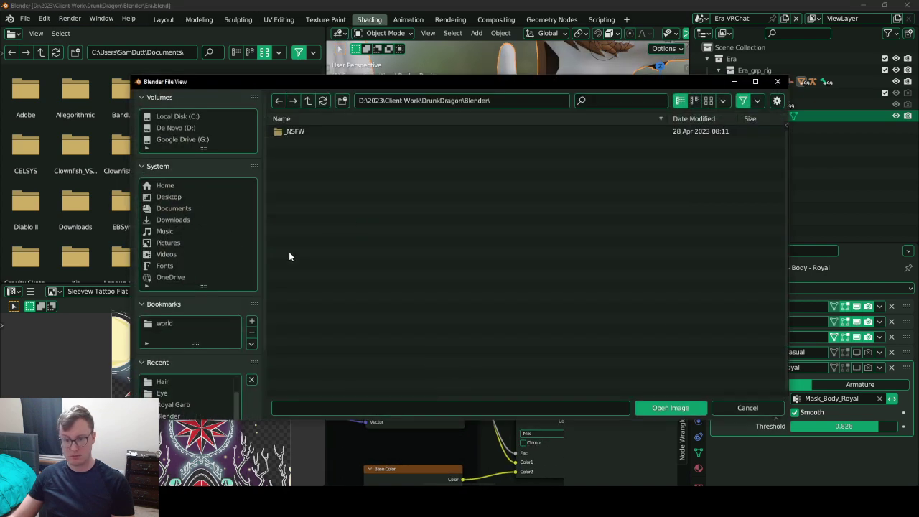
Step: Load Sleevew Tattoo Flat no bg colot.png from Textures\Body into the tattoo node, then switch to Unity
left_click(166, 383)
left_click(308, 101)
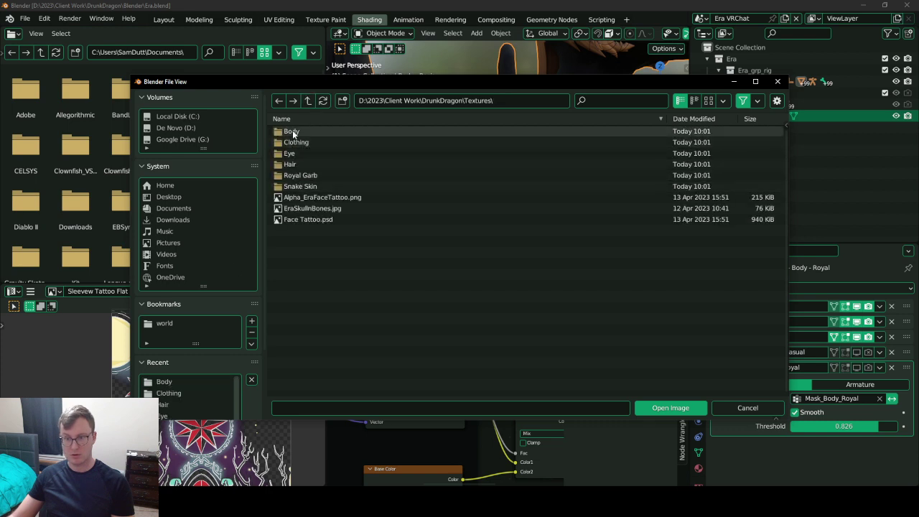
double_click(293, 131)
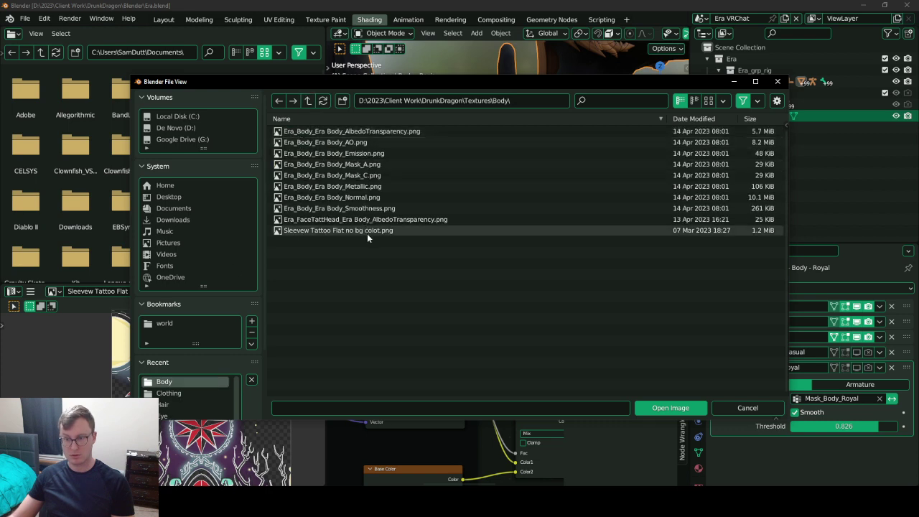
left_click(308, 231)
left_click(661, 409)
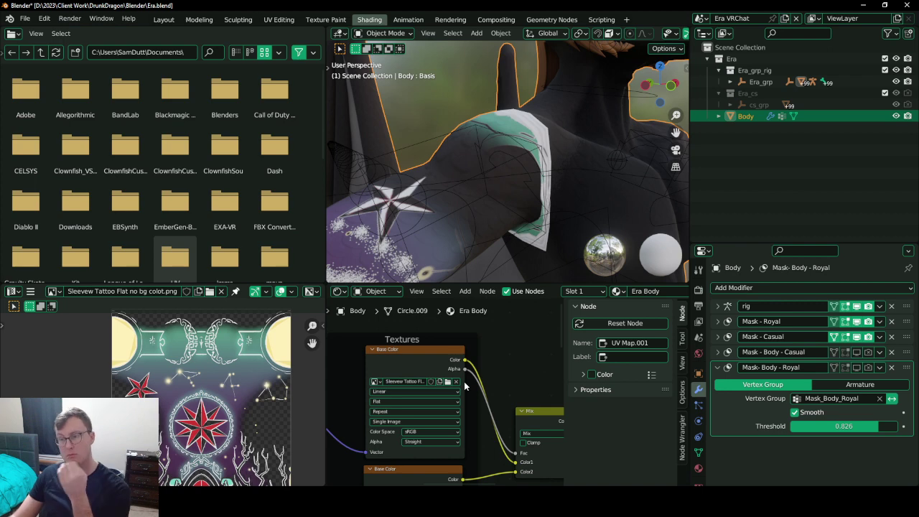
key("alt+Tab")
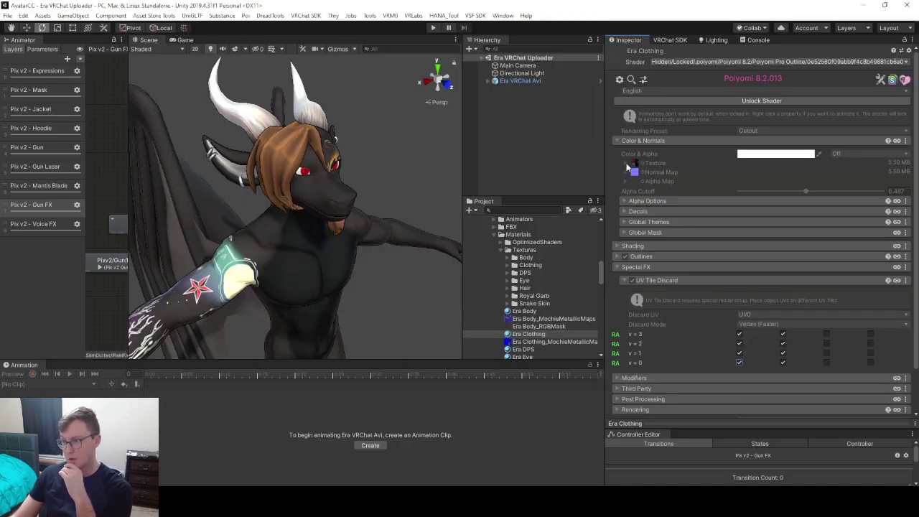
Step: Inspect the Era Body material's Color & Normals and Decal RGBA Mask settings
left_click(544, 312)
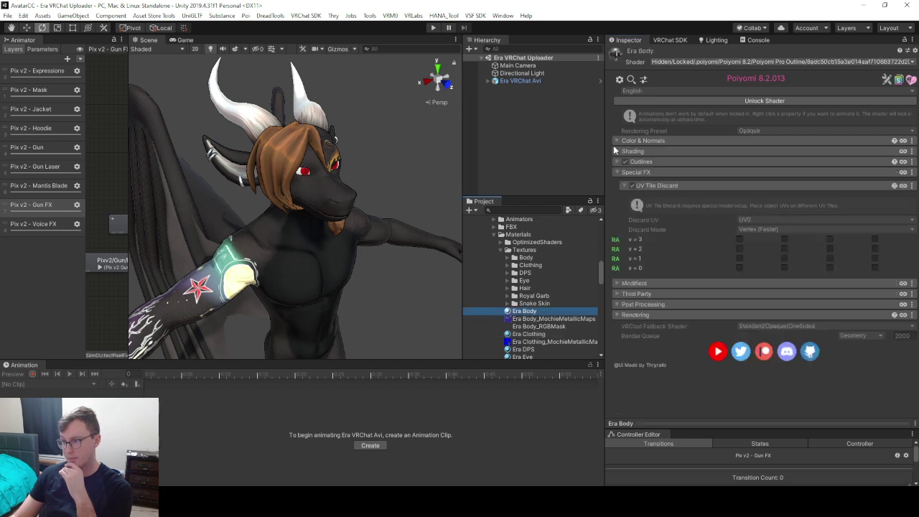
left_click(614, 144)
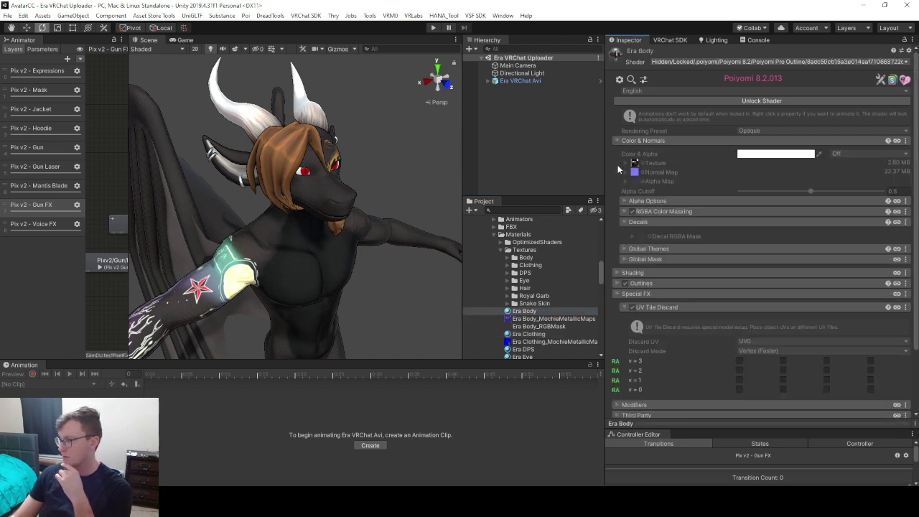
left_click(629, 235)
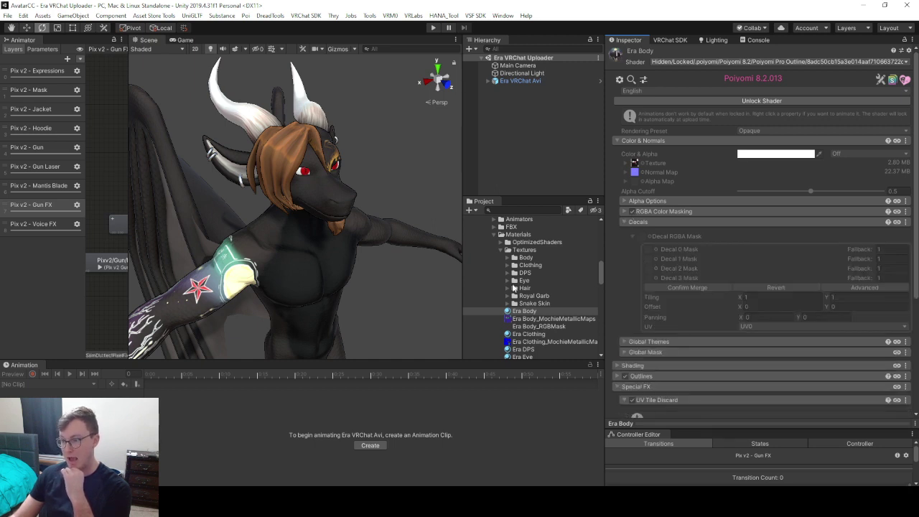
Step: Select the Sleevew Tattoo Flat no bg colot texture in Textures/Body
left_click(508, 265)
left_click(507, 265)
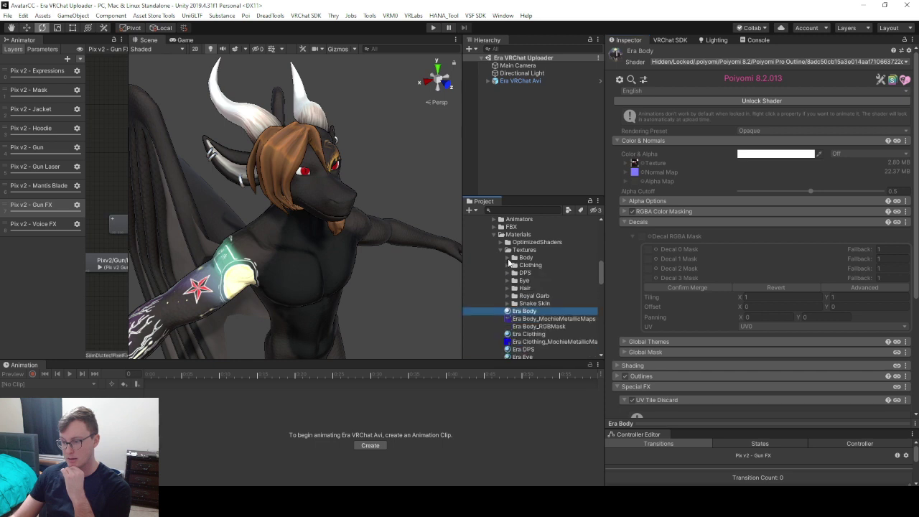
left_click(507, 257)
left_click(564, 332)
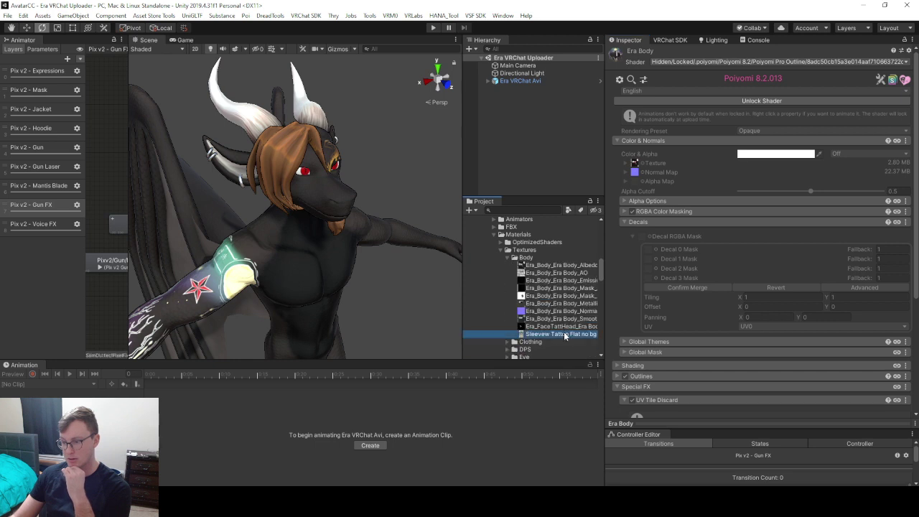
Step: Resize the preview, scroll through the texture's import settings, then return to Blender
left_click_drag(698, 423, 706, 116)
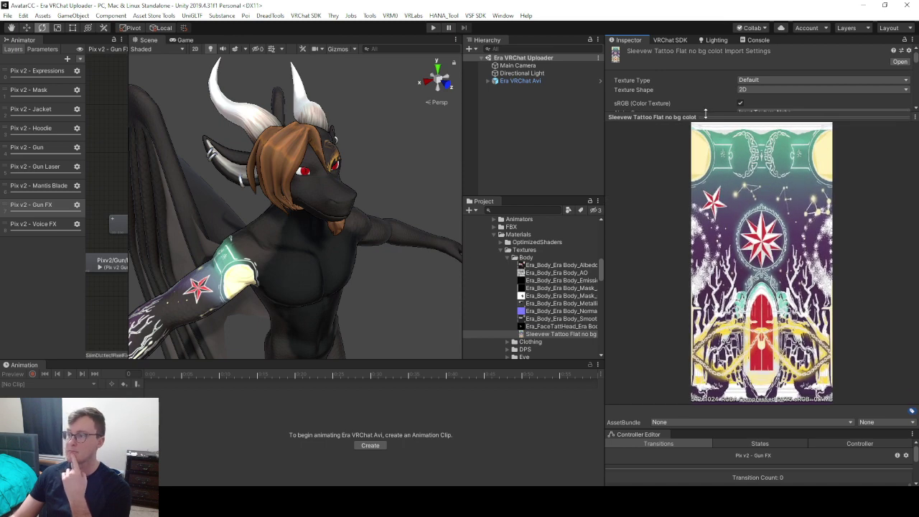
left_click_drag(706, 115, 709, 294)
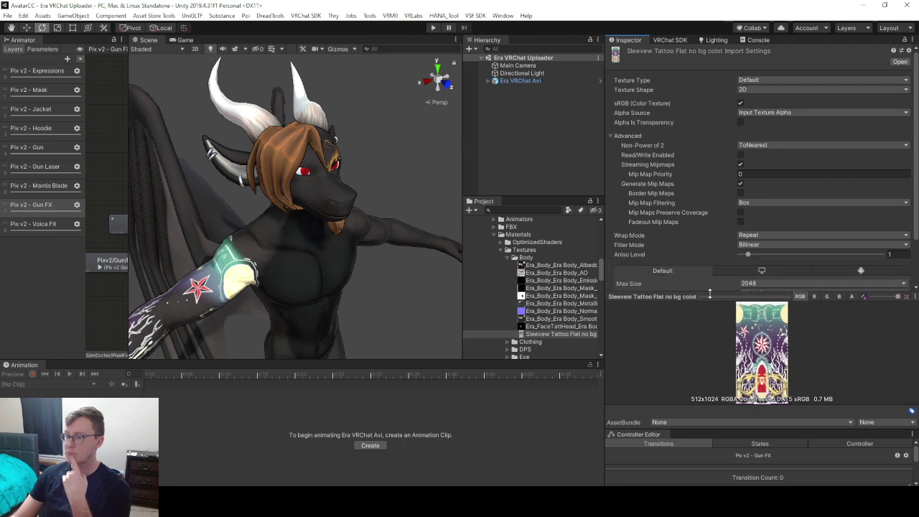
scroll(746, 173, "down", 2)
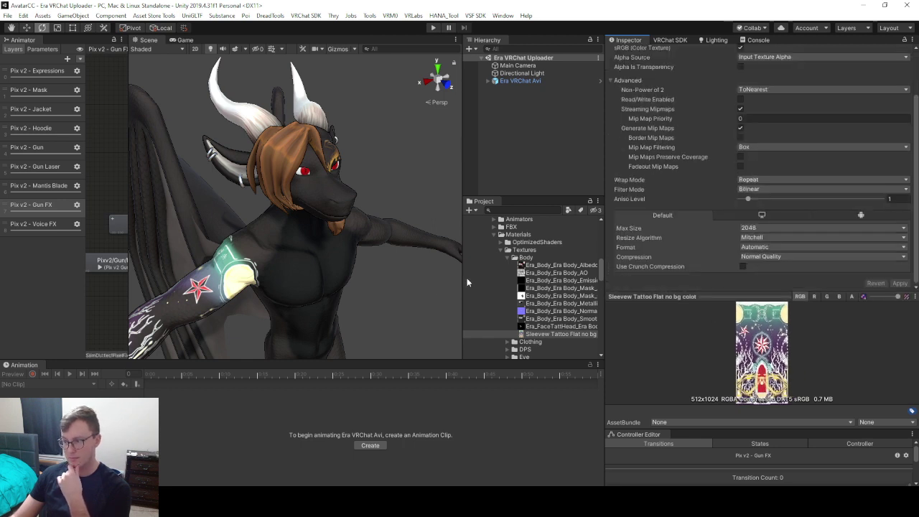
left_click_drag(463, 297, 399, 298)
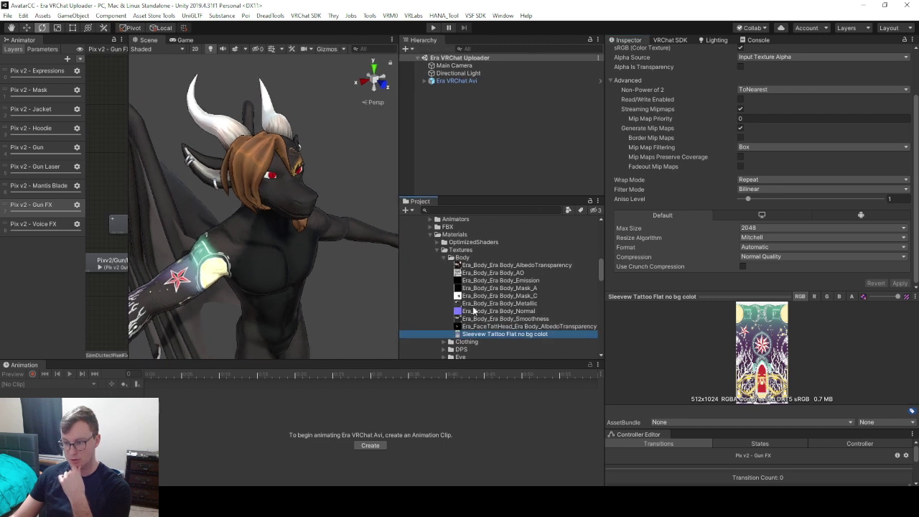
scroll(477, 314, "down", 5)
scroll(478, 313, "up", 6)
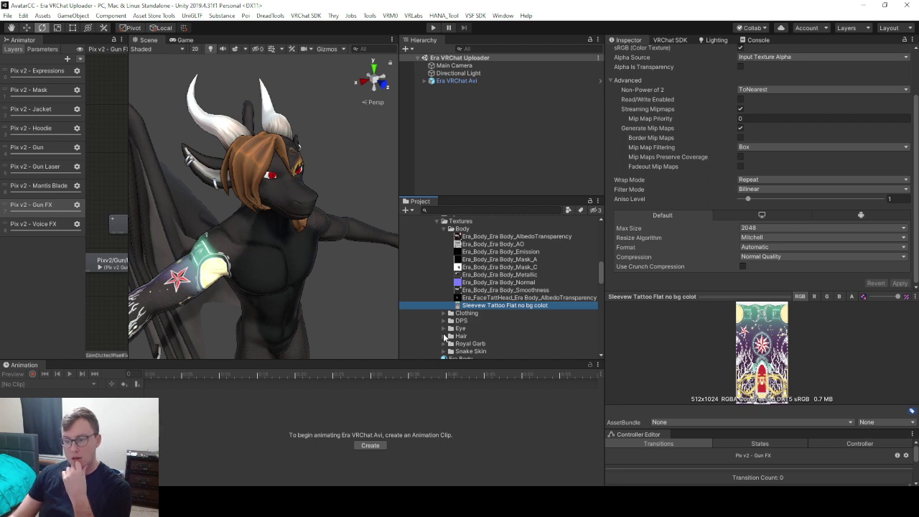
scroll(711, 208, "up", 3)
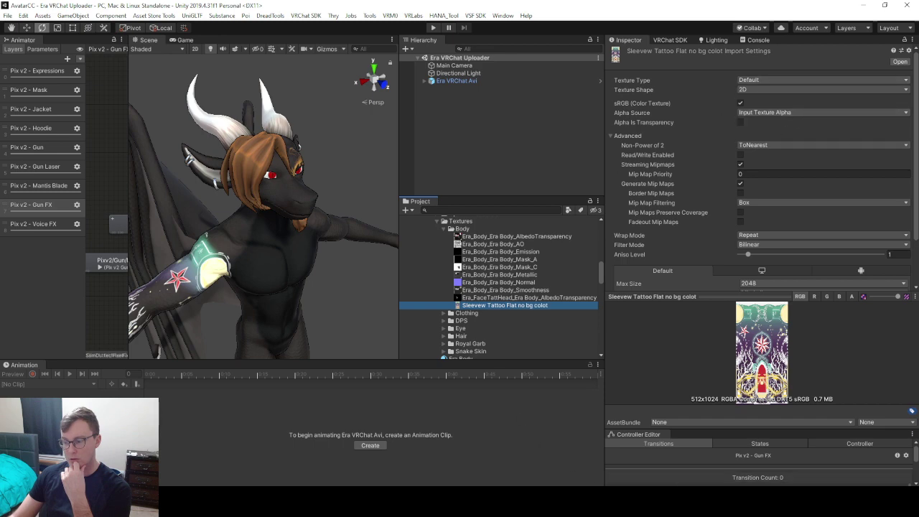
left_click(677, 502)
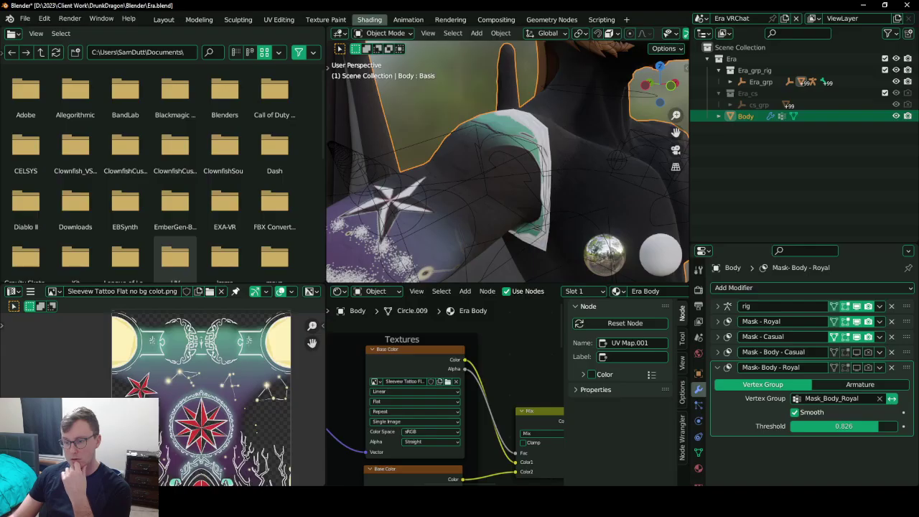
Step: Try Premultiplied and Channel Packed alpha on the tattoo image, then restore Straight
left_click(418, 442)
left_click(422, 460)
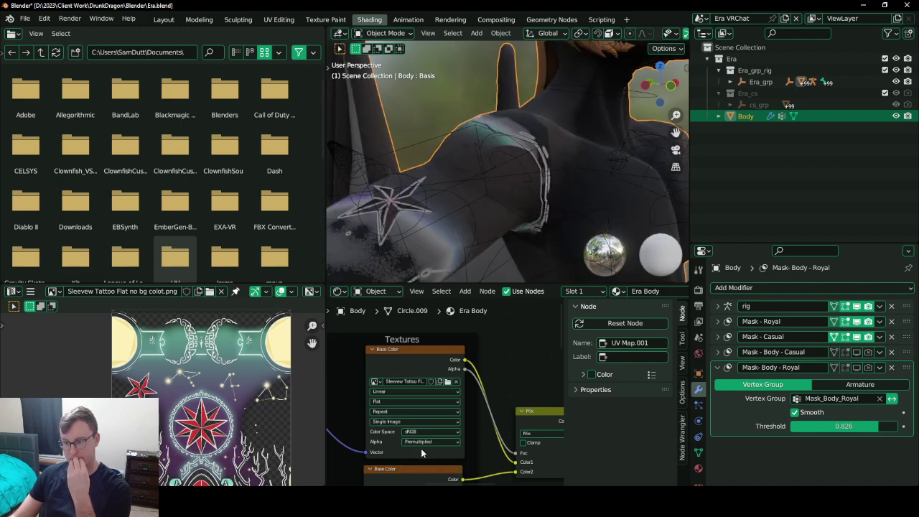
left_click(419, 441)
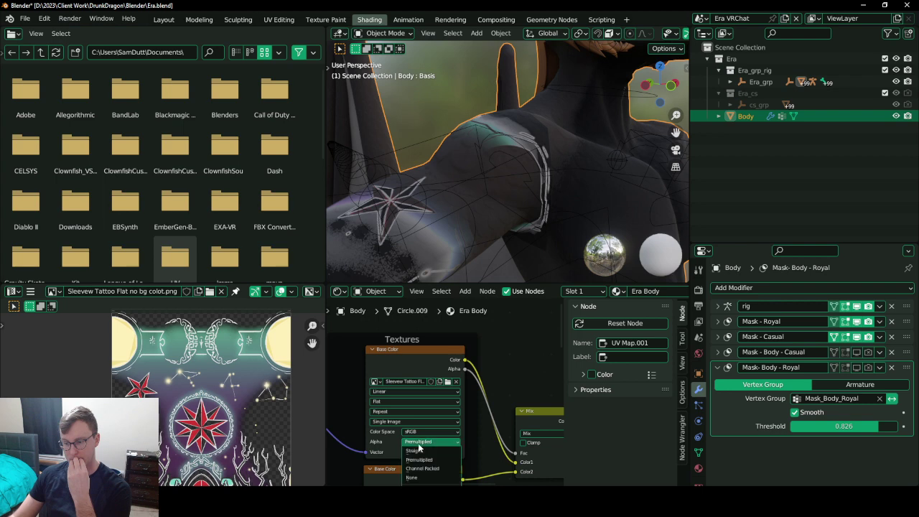
left_click(420, 466)
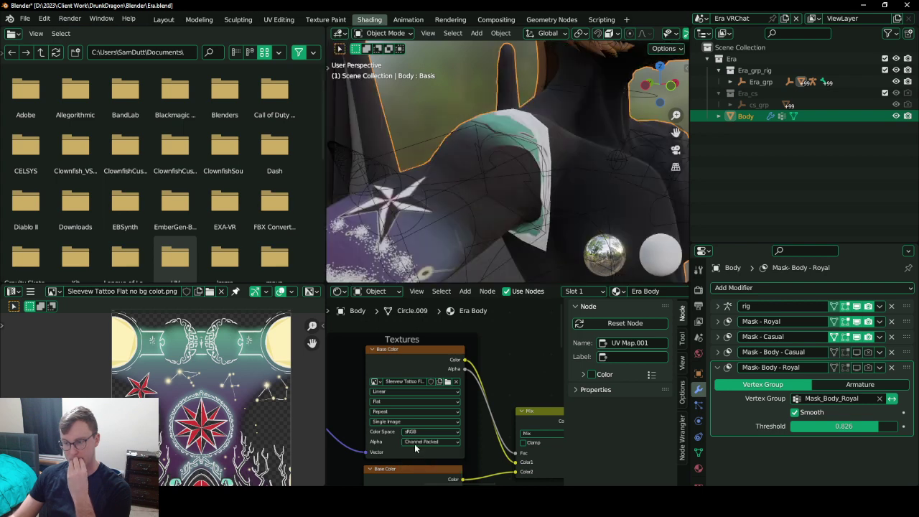
left_click(414, 444)
left_click(455, 442)
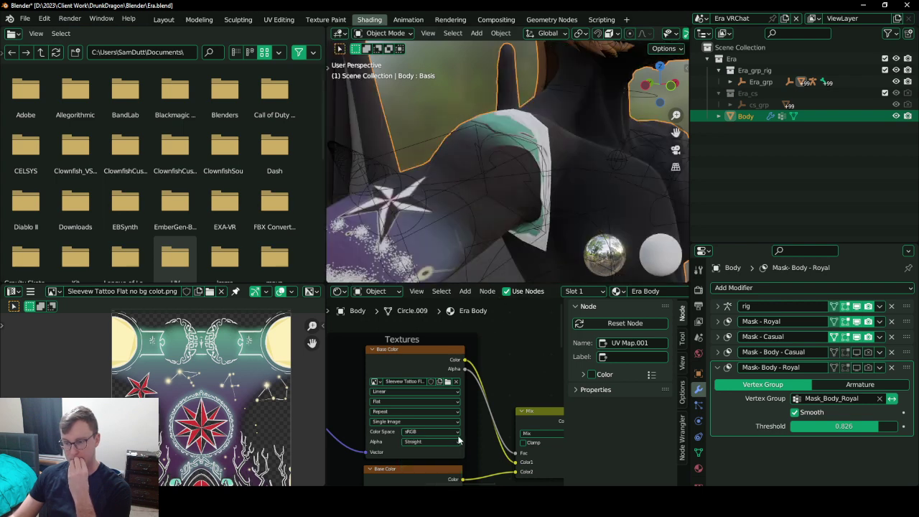
Step: Try Non-Color colour space on the tattoo image, restore sRGB, then return to Unity
left_click(429, 424)
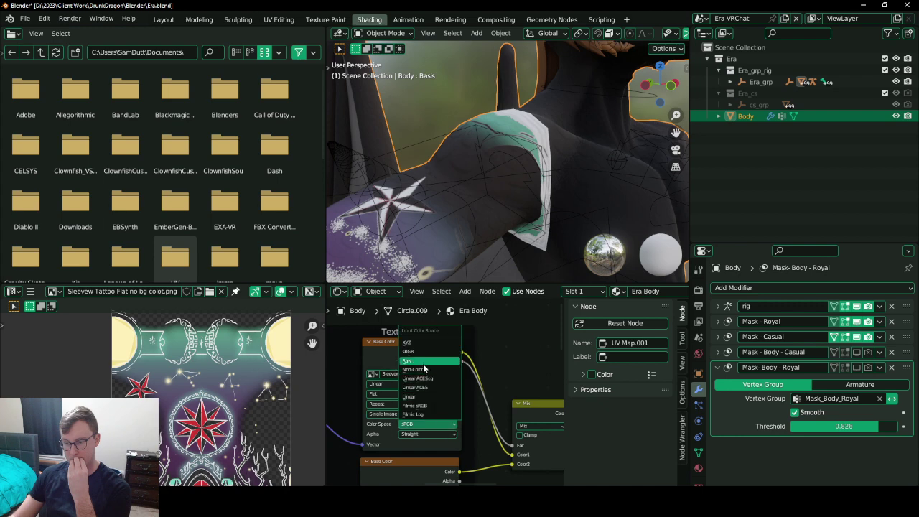
left_click(424, 368)
left_click(429, 424)
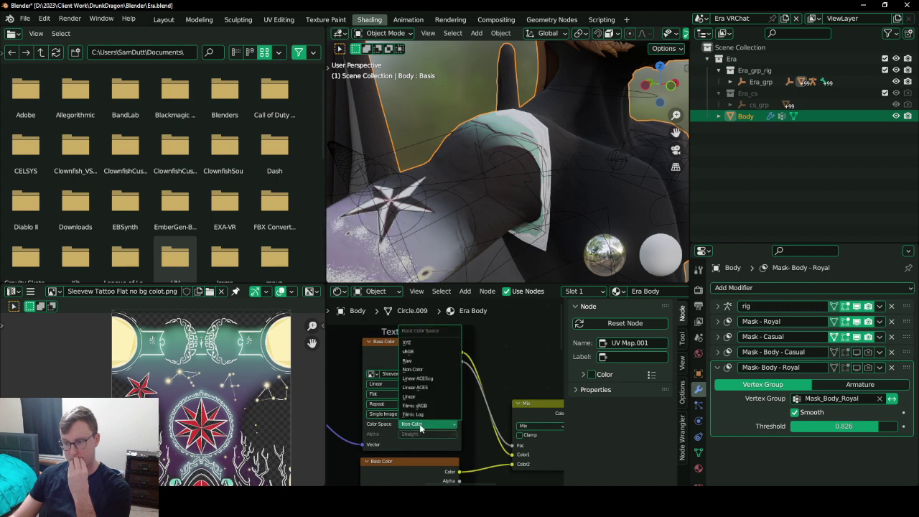
left_click(411, 352)
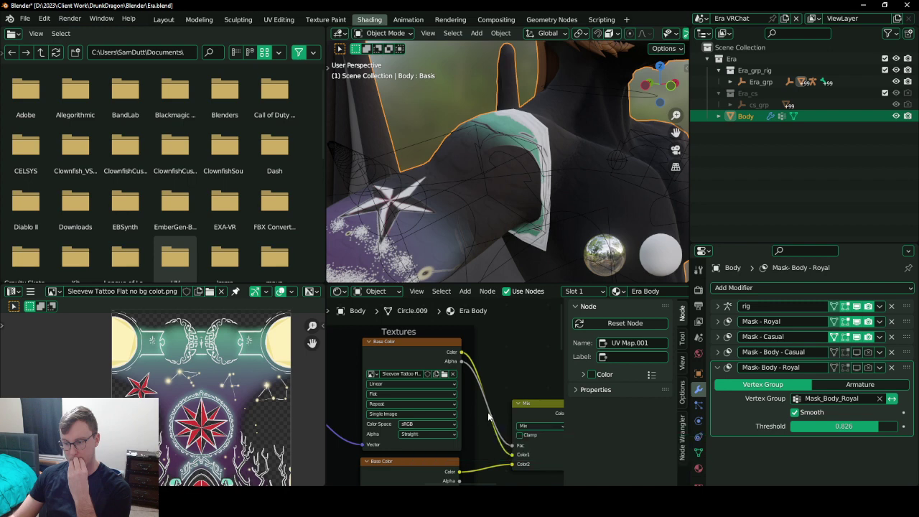
middle_click_drag(488, 411, 439, 379)
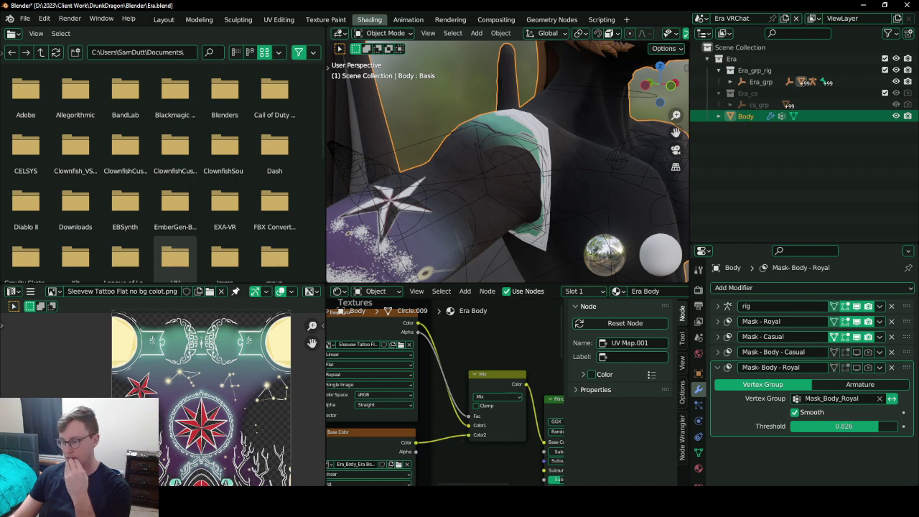
key("alt+Tab")
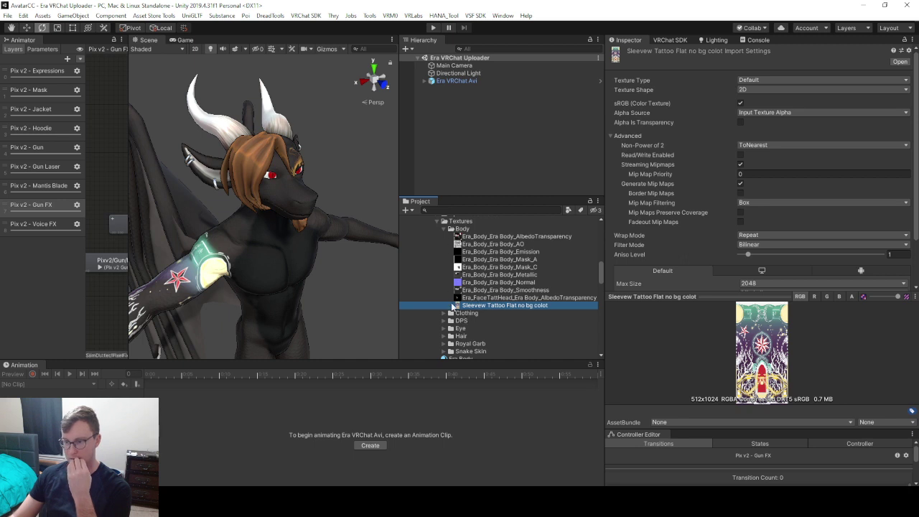
Step: Inspect the Era Body material's RGBA Color Masking colours and G Texture settings
scroll(457, 332, "down", 2)
left_click(460, 329)
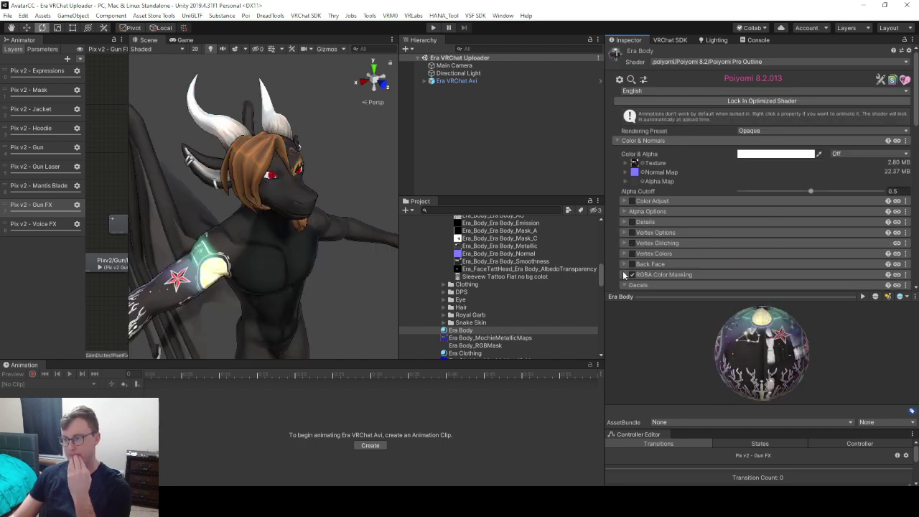
left_click(624, 276)
scroll(726, 233, "down", 5)
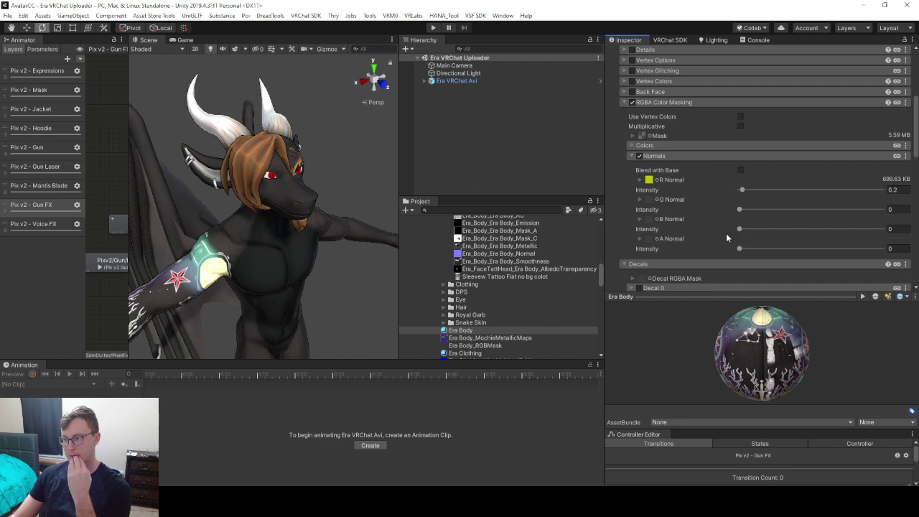
left_click(630, 156)
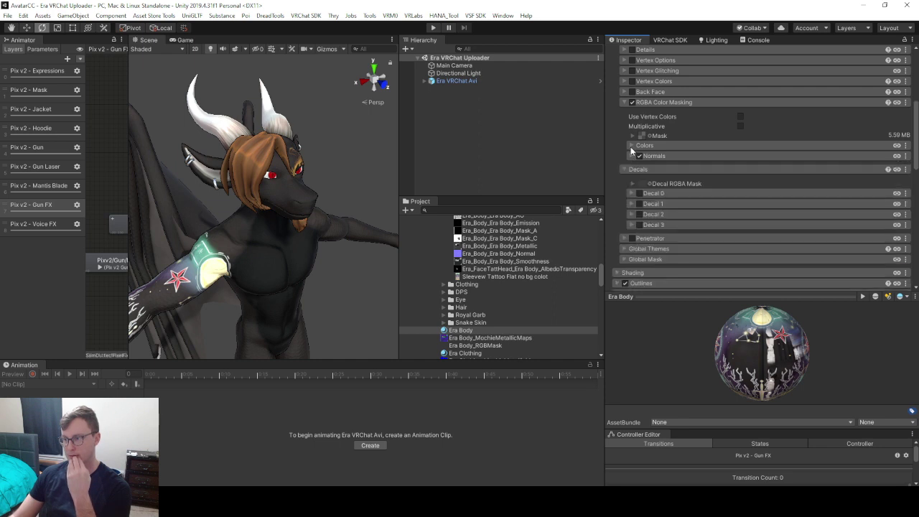
left_click(631, 146)
left_click(639, 186)
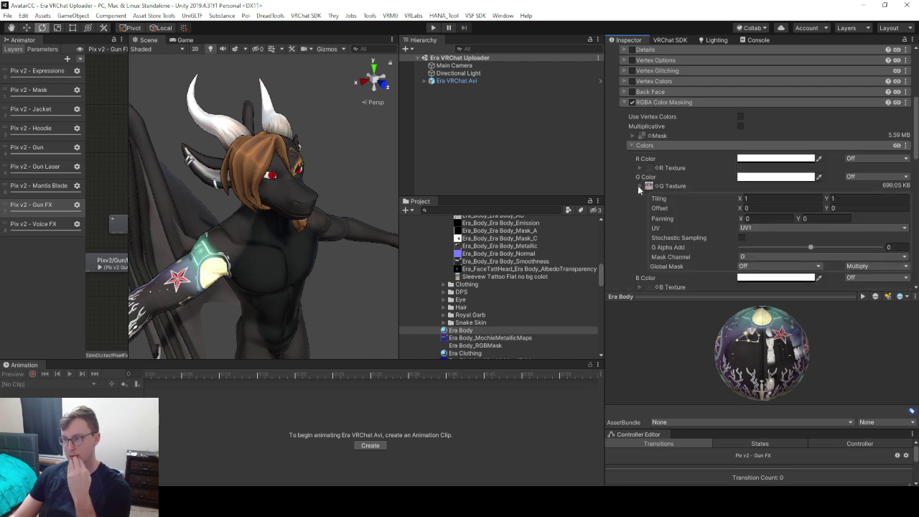
left_click(639, 186)
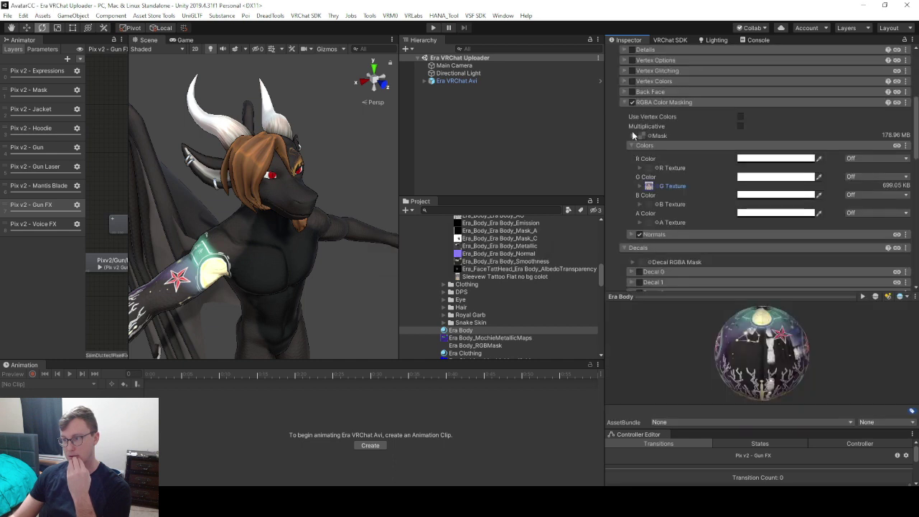
Step: Check the Mask texture channels and G Texture, keeping the Global Mask blend mode Multiply
left_click(631, 132)
left_click(632, 135)
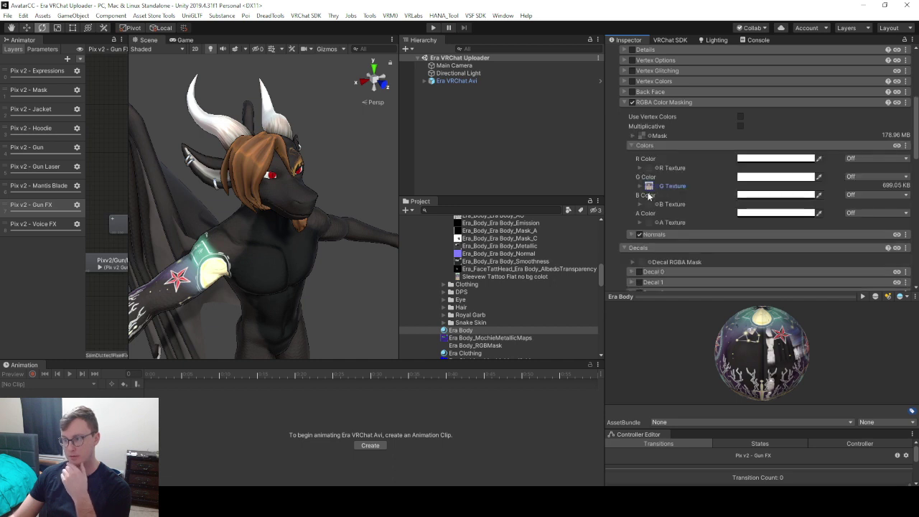
scroll(765, 196, "down", 3)
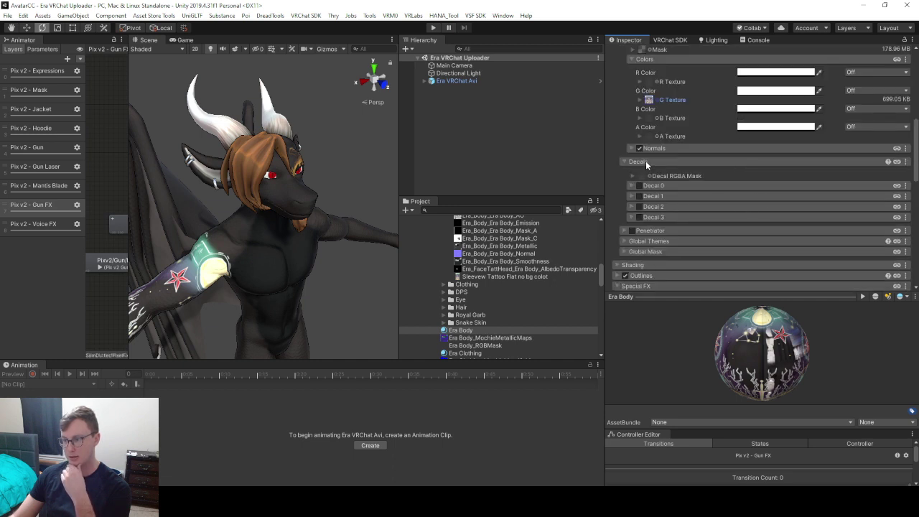
left_click(640, 100)
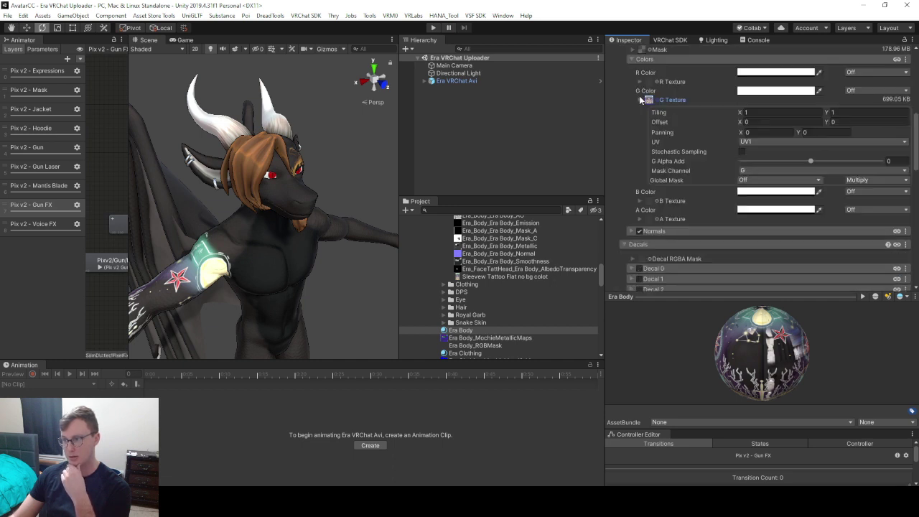
left_click(859, 181)
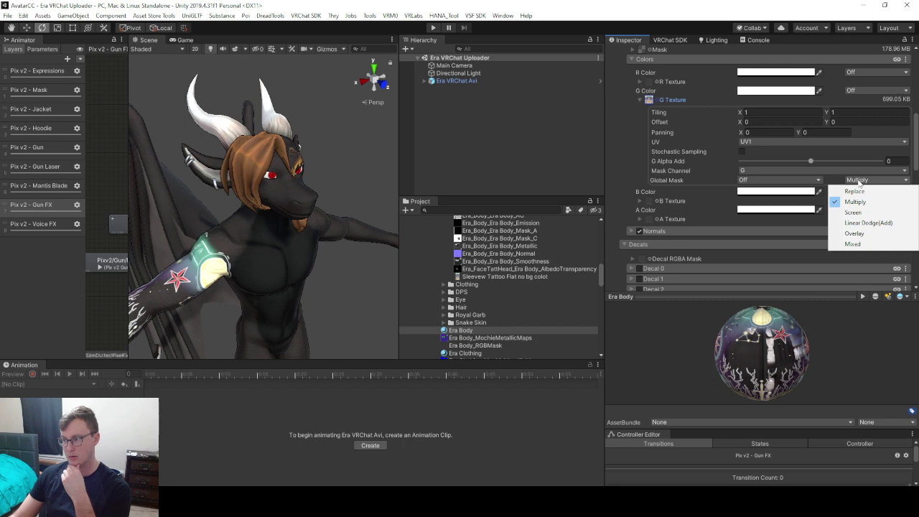
left_click(662, 331)
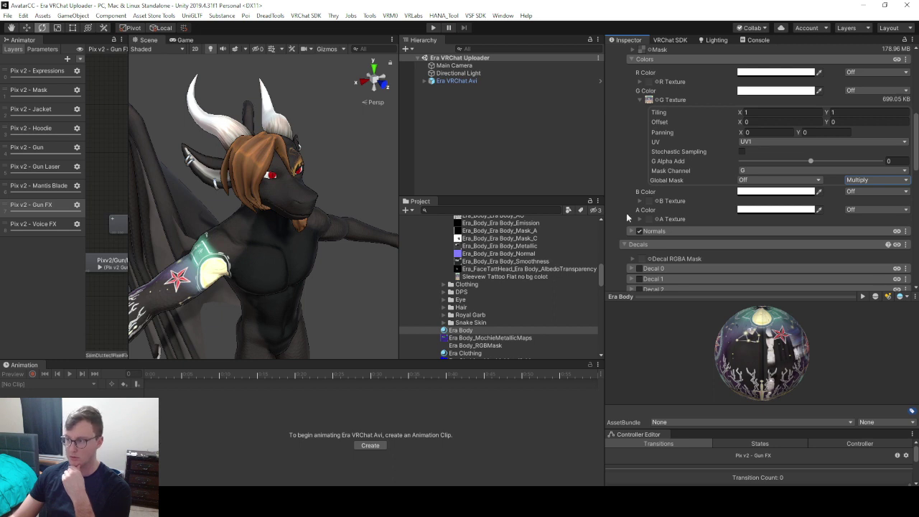
Step: Review the R Texture and Mask settings, then open the G Texture tattoo image's import settings
left_click(642, 81)
left_click(642, 81)
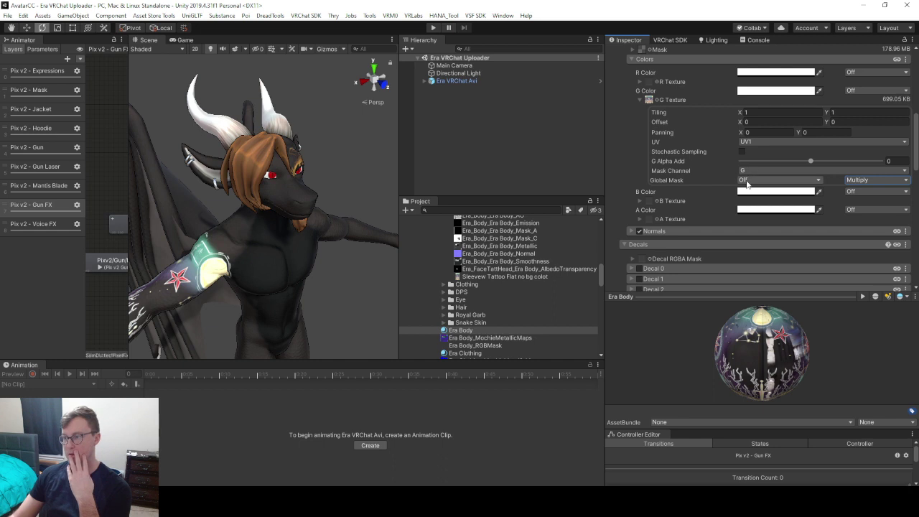
scroll(684, 178, "up", 3)
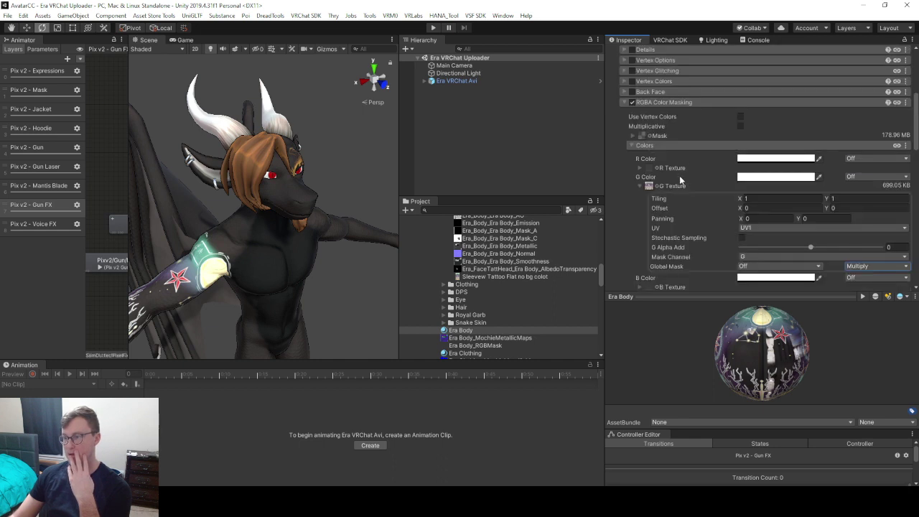
left_click(633, 136)
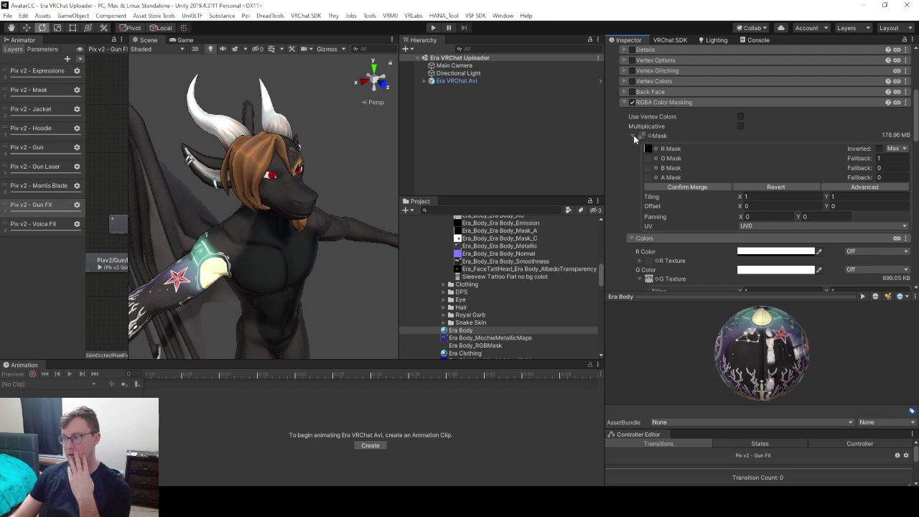
left_click(633, 135)
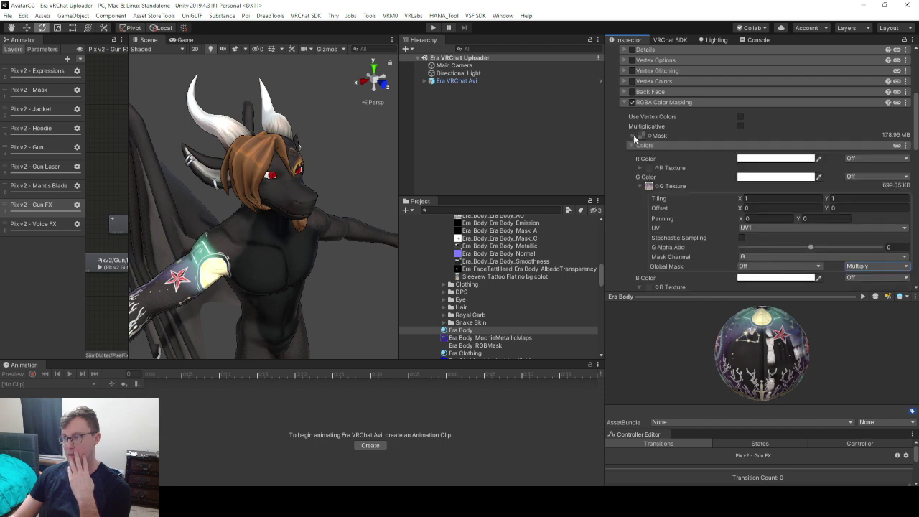
scroll(658, 201, "down", 3)
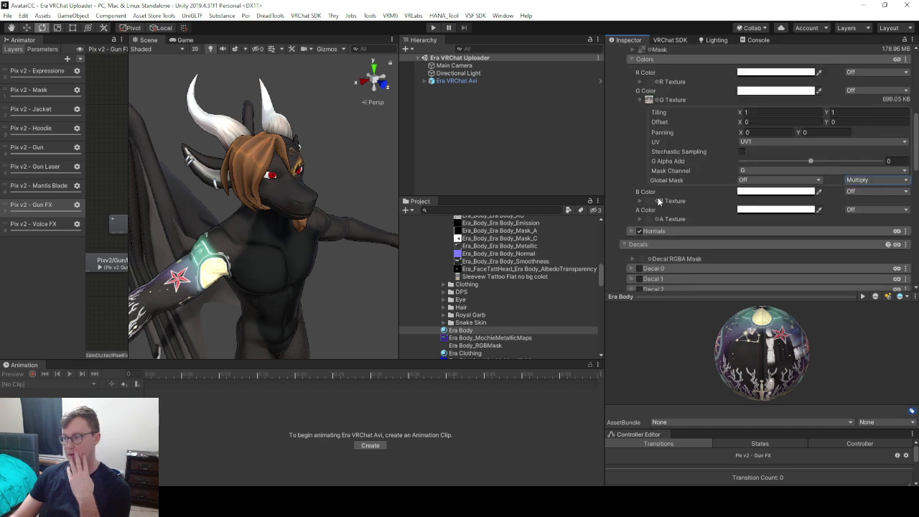
left_click(649, 100)
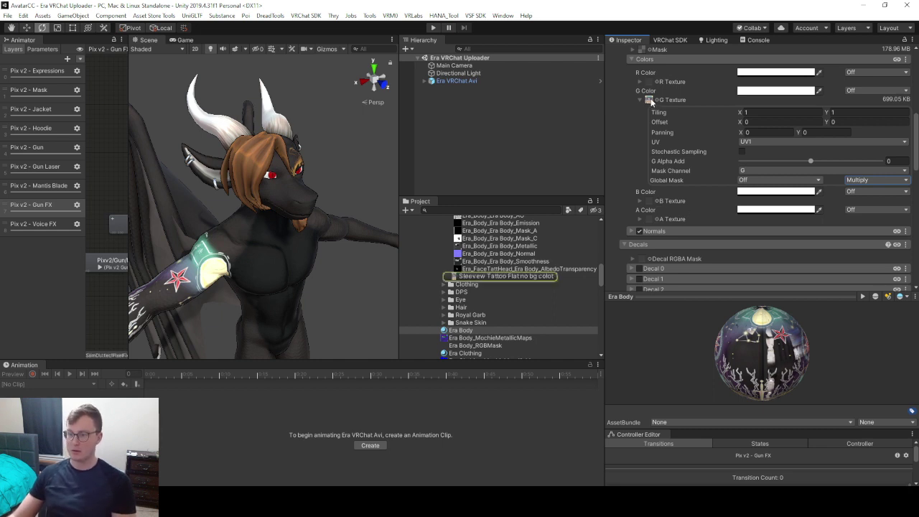
left_click(524, 277)
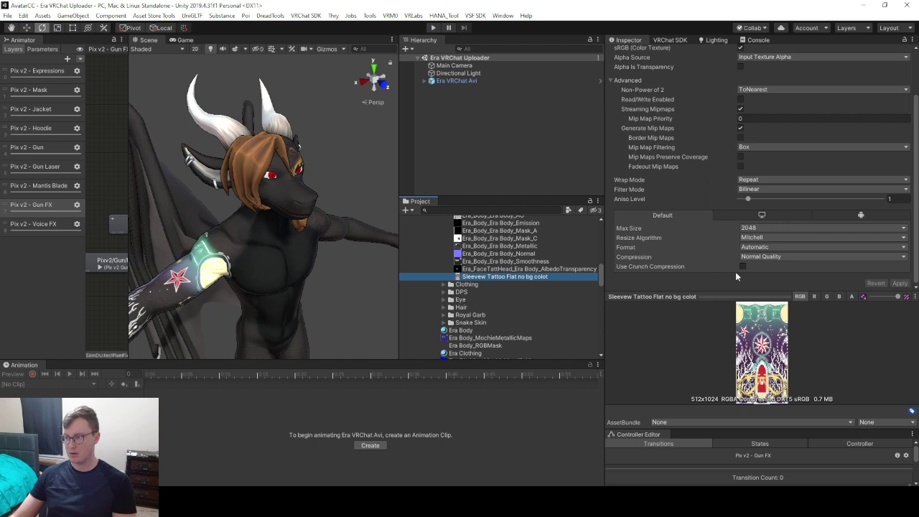
Step: Compare with Blender and orbit the Scene view onto the arm's star tattoo
scroll(714, 216, "up", 2)
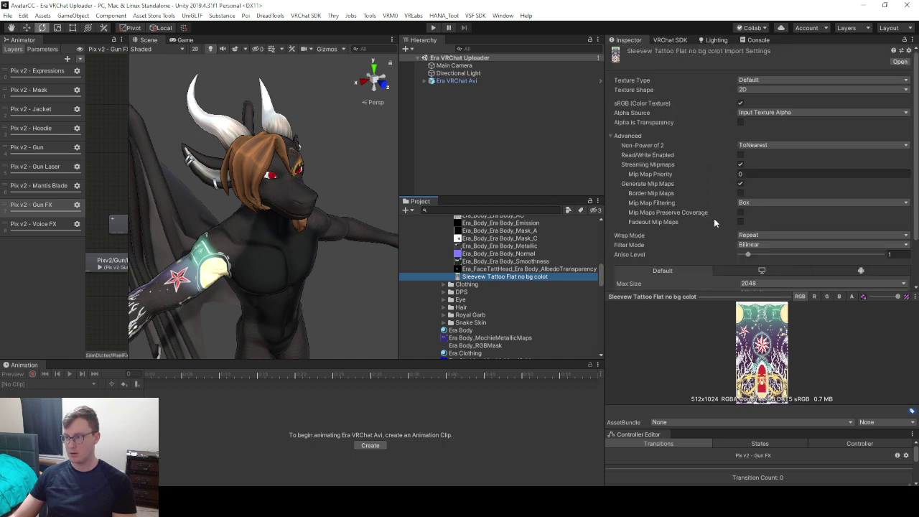
key("alt+Tab")
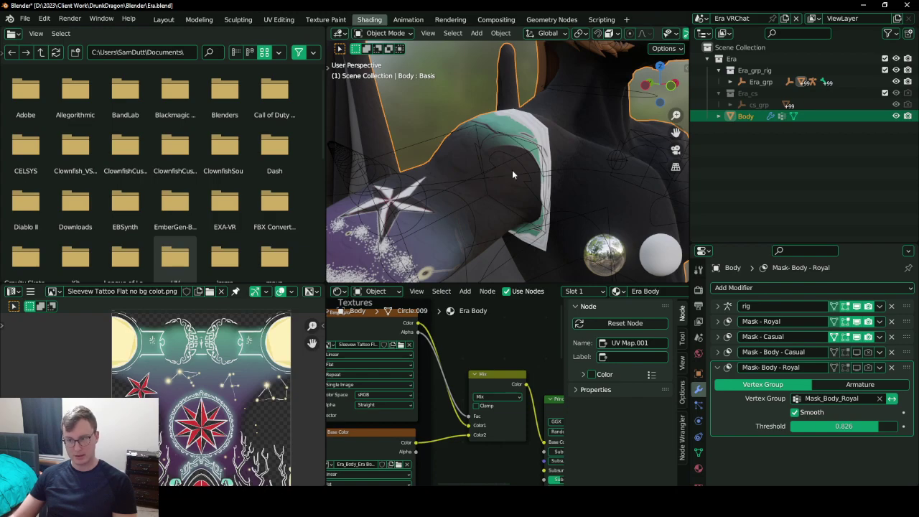
key("alt+Tab")
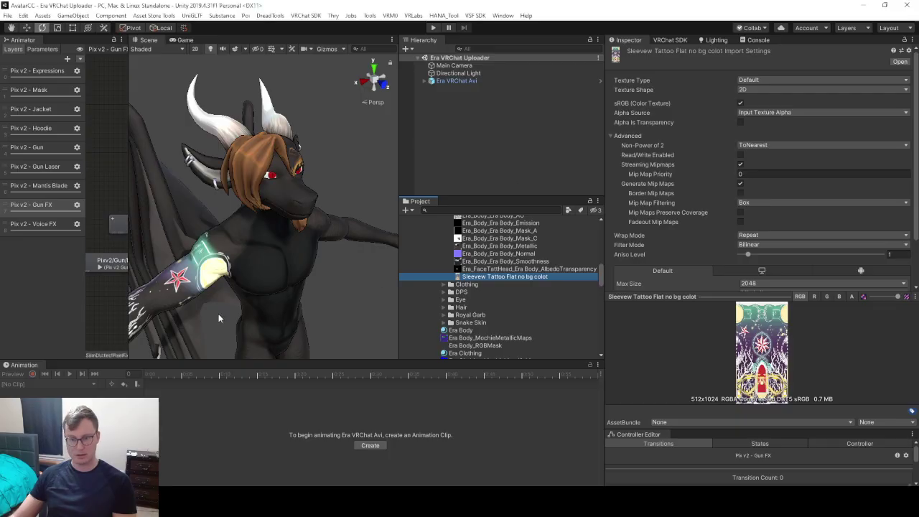
key("alt+Tab")
key("alt+Tab")
scroll(198, 307, "up", 6)
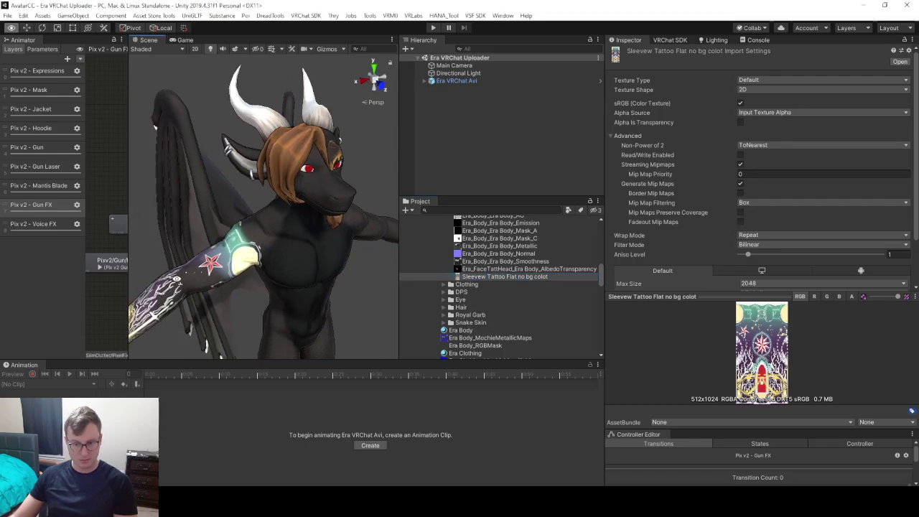
left_click_drag(215, 301, 288, 244, "alt")
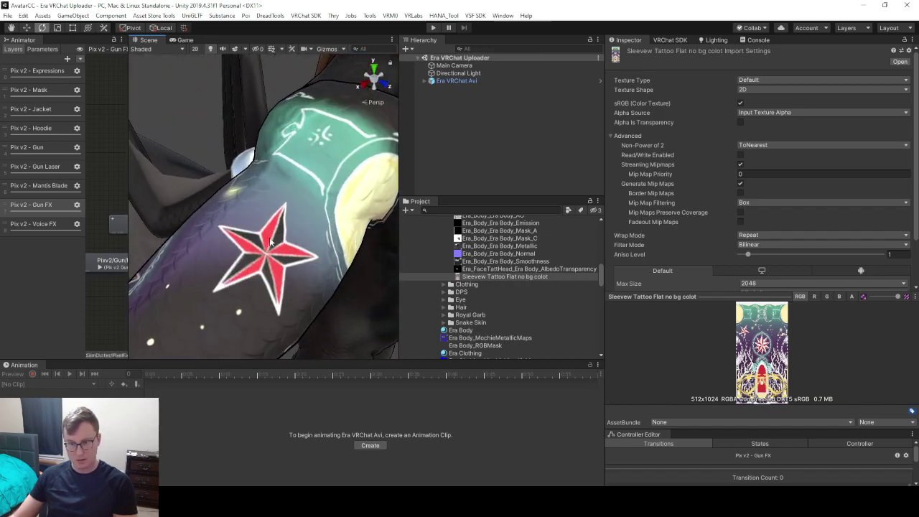
key("alt+Tab")
right_click(459, 152)
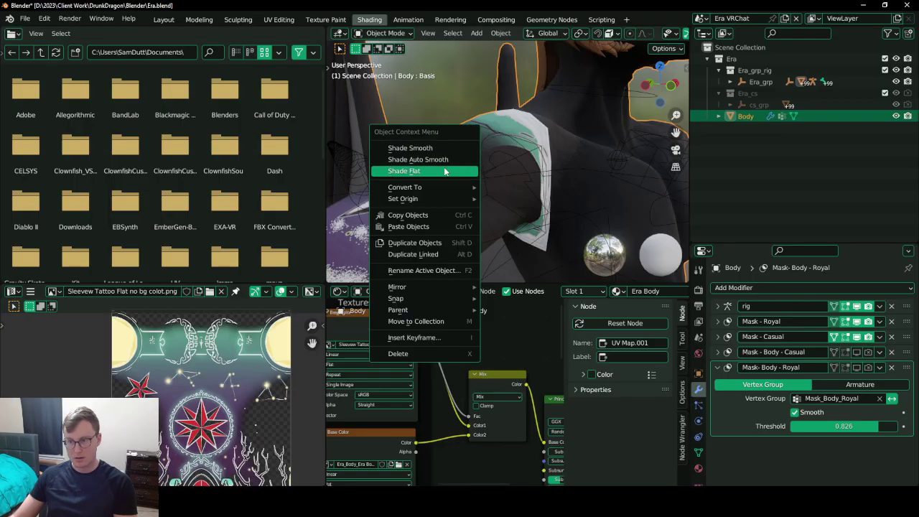
key("Escape")
middle_click_drag(442, 340, 429, 330)
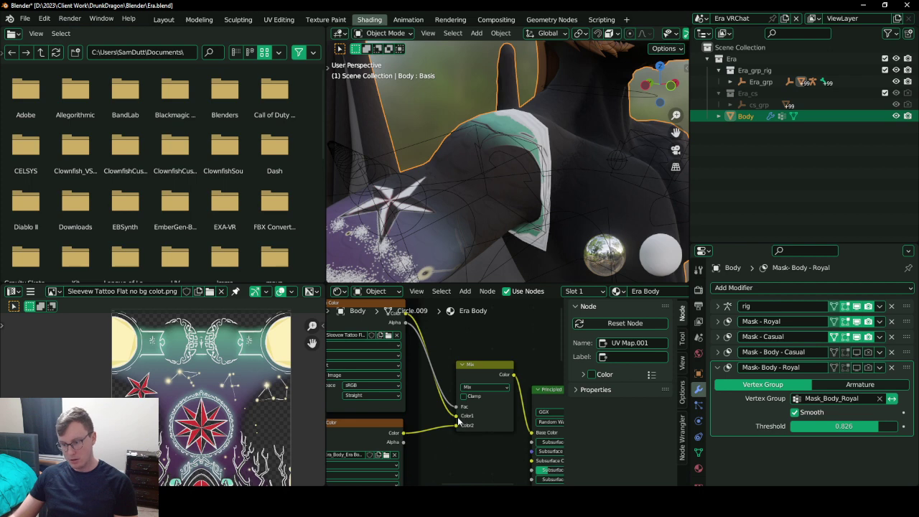
left_click_drag(457, 416, 464, 367)
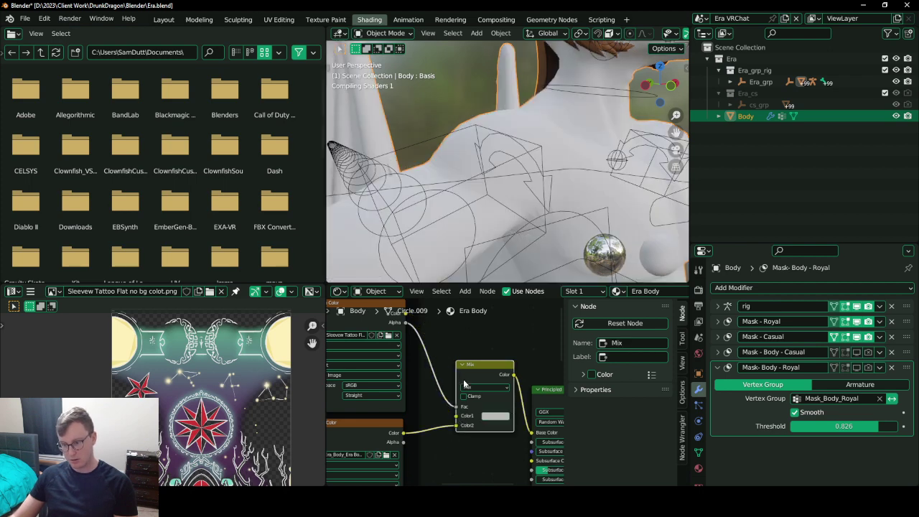
mouse_move(456, 407)
left_mouse_down()
mouse_move(404, 327)
mouse_move(455, 415)
left_mouse_up()
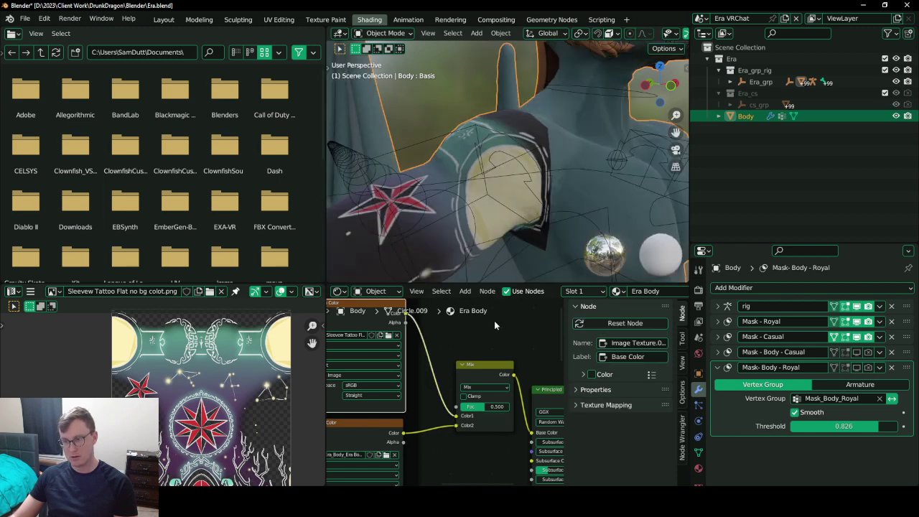
left_click(458, 429)
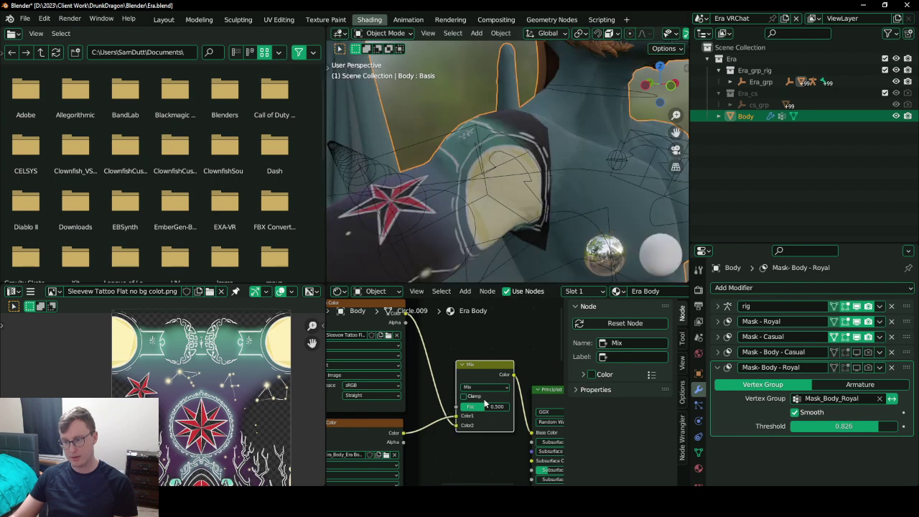
left_click(456, 430)
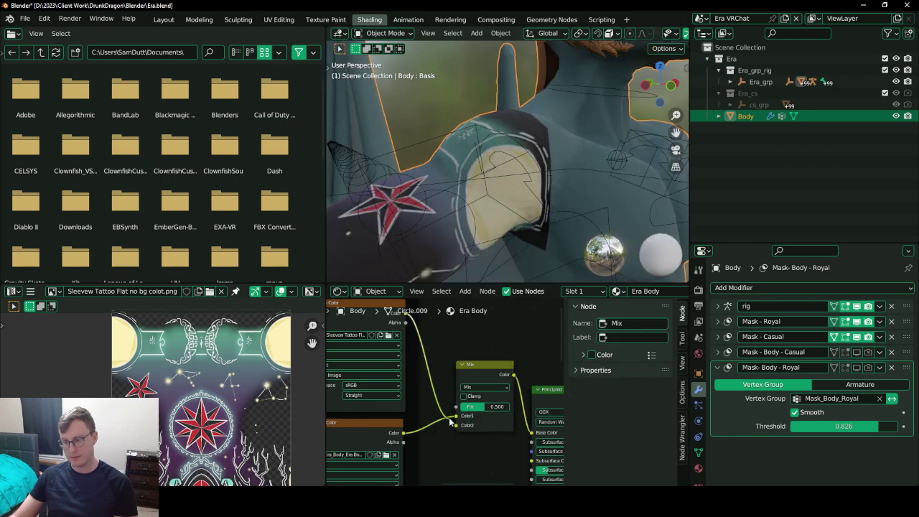
left_click(485, 387)
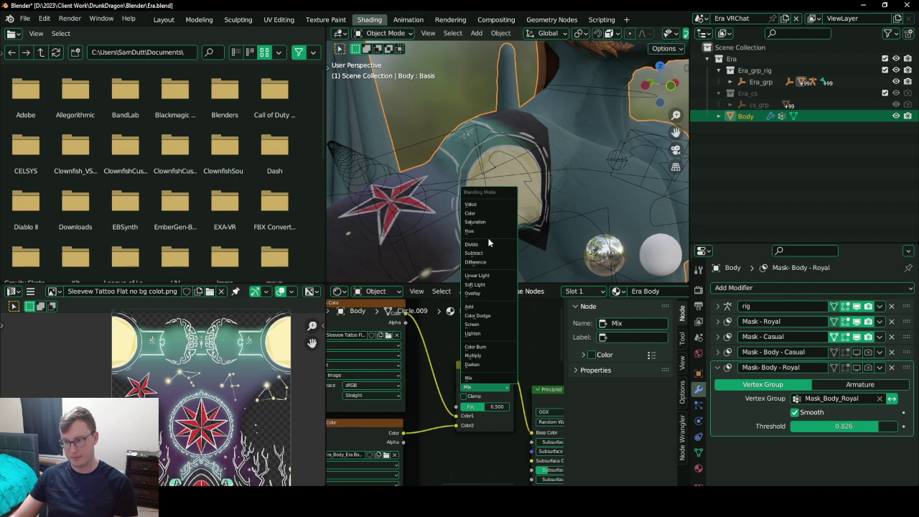
key("Escape")
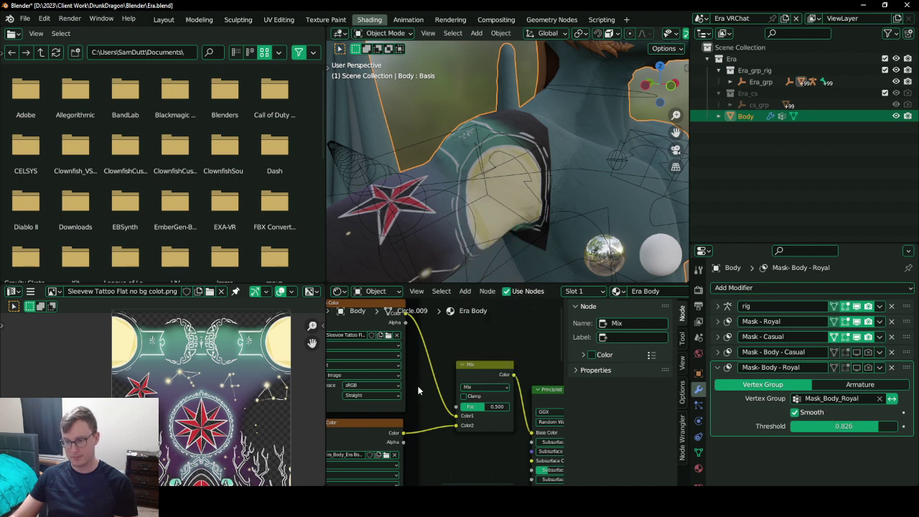
left_click(455, 415)
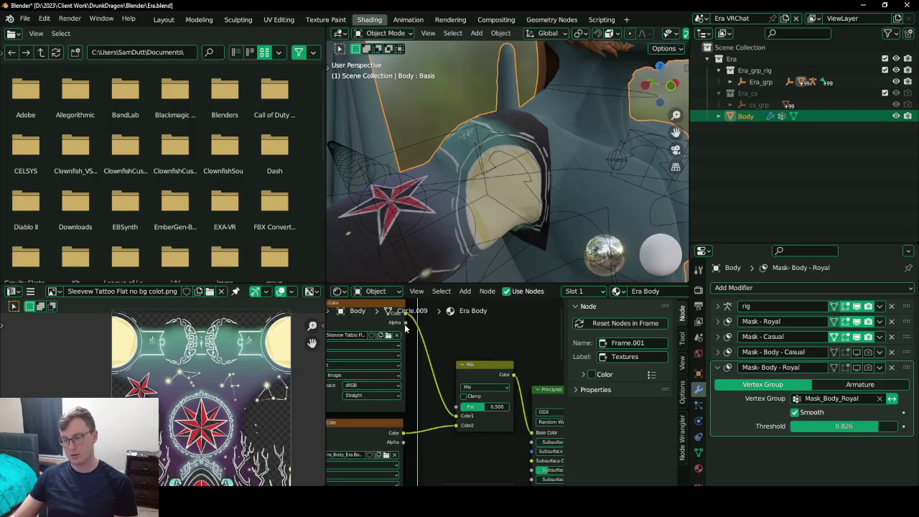
left_click_drag(405, 323, 457, 406)
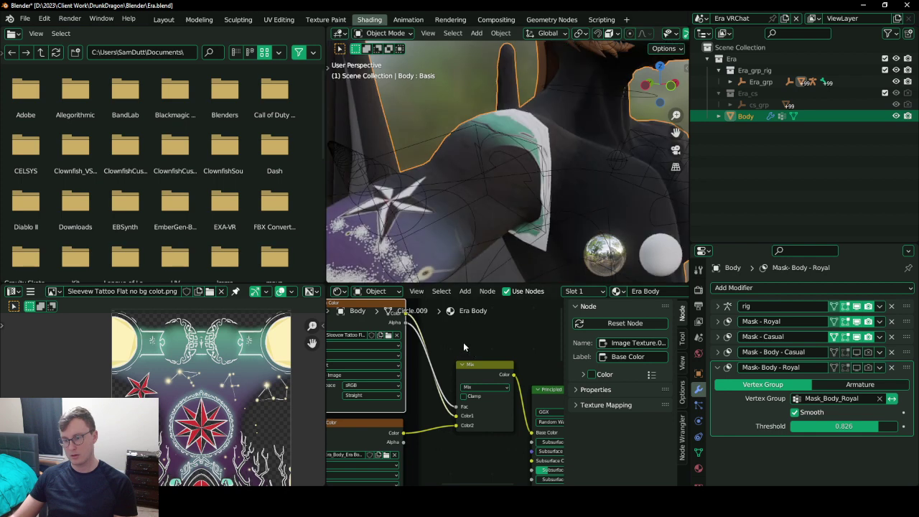
Step: Insert an Invert node on the tattoo's Alpha-to-Fac link and position it
key("shift+a")
type("inv")
key("Return")
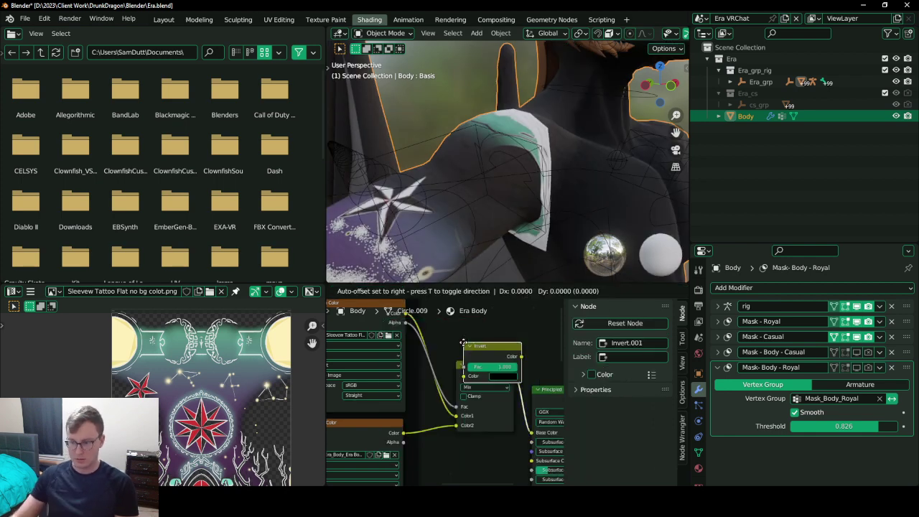
left_click(437, 330)
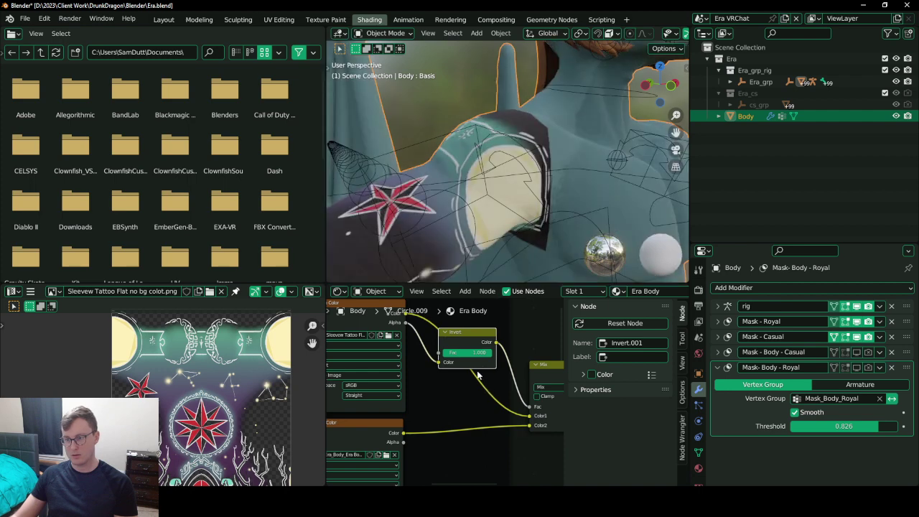
middle_click_drag(465, 396, 414, 407)
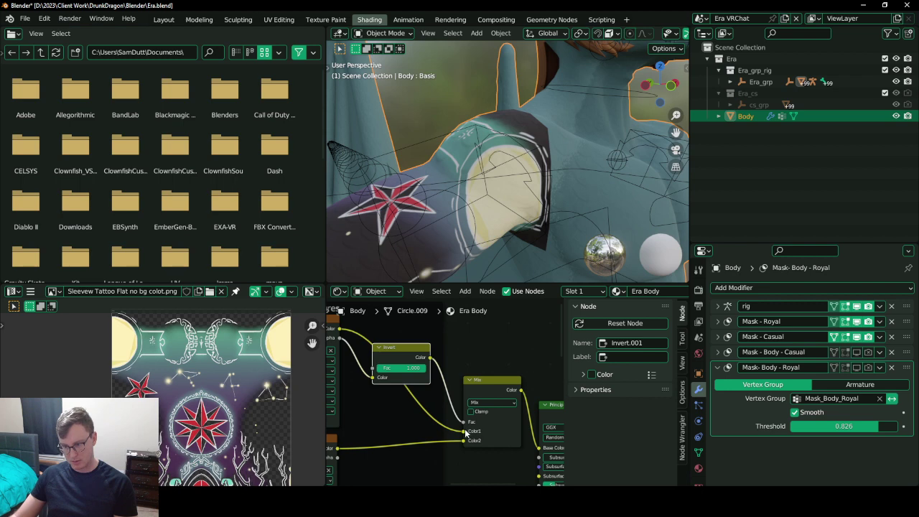
left_click_drag(403, 358, 406, 343)
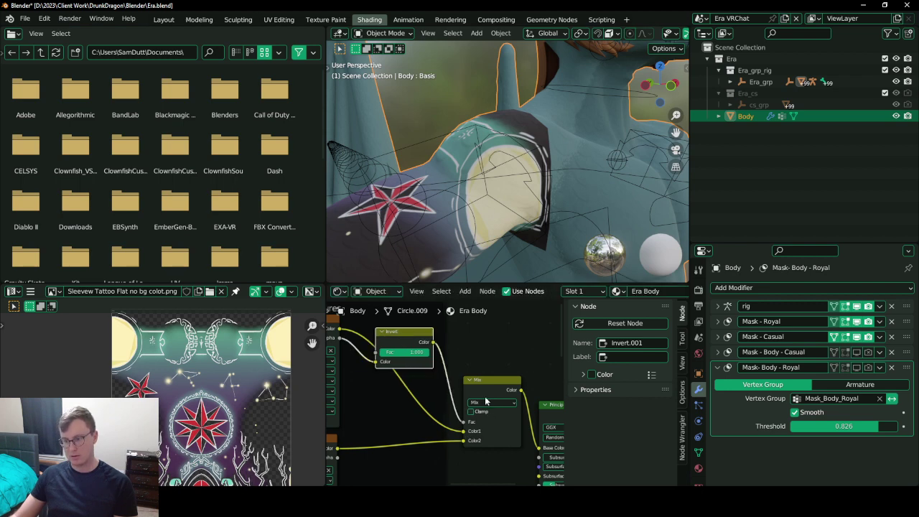
scroll(562, 171, "down", 6)
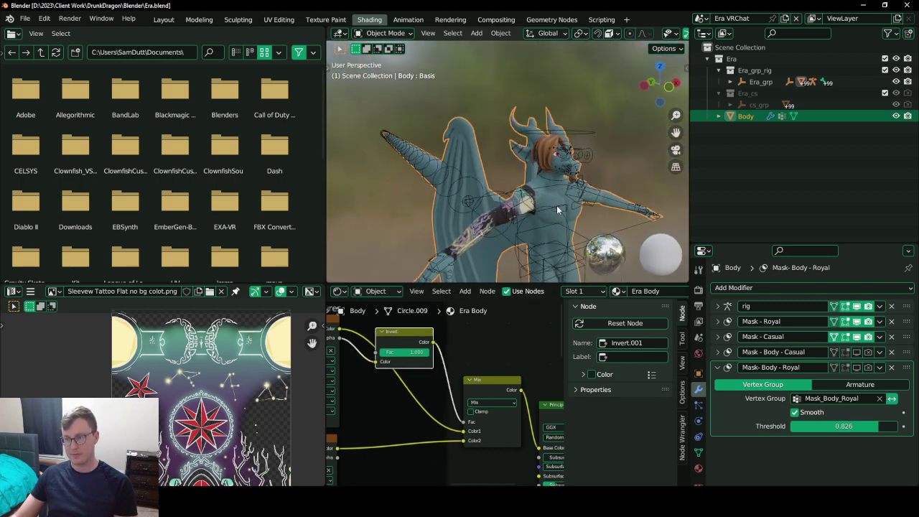
Step: Move the Body mesh's UVs in Edit Mode and check the tattoo on the arm
key("Tab")
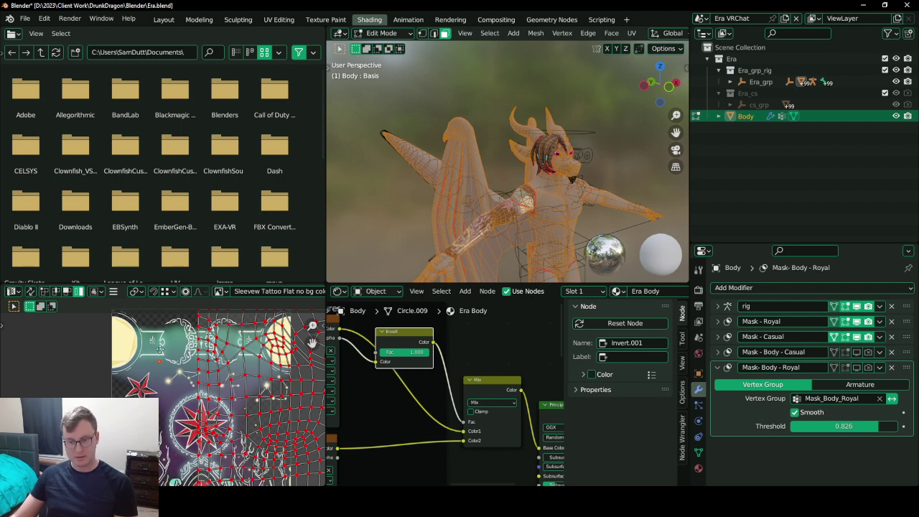
key("g")
key("Return")
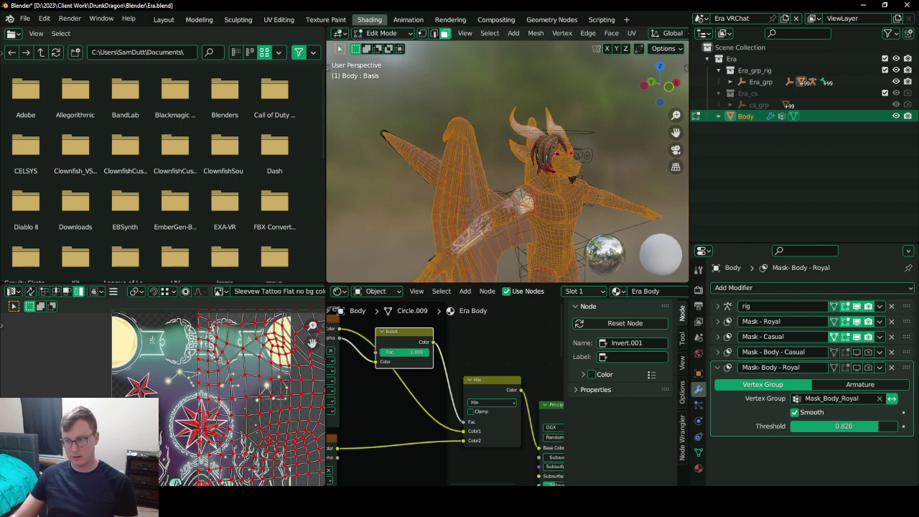
key("Tab")
scroll(530, 221, "up", 8)
scroll(521, 176, "down", 3)
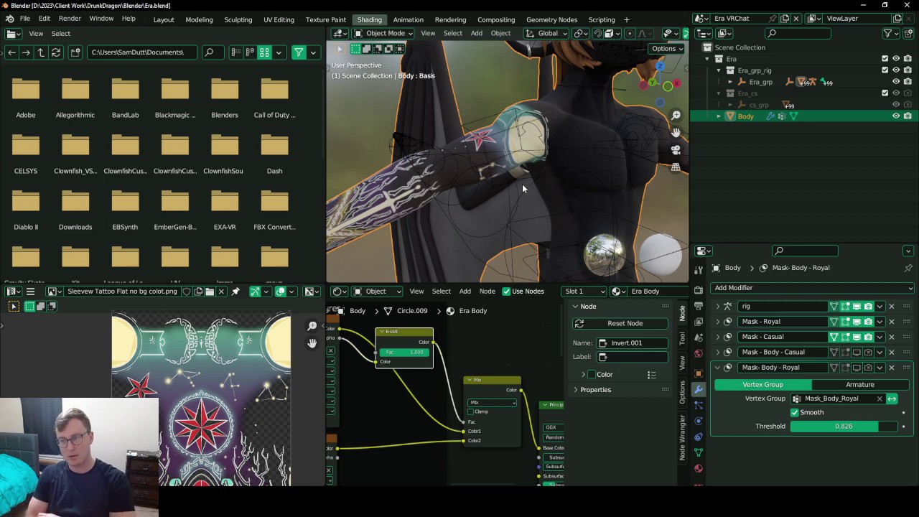
scroll(522, 184, "down", 6)
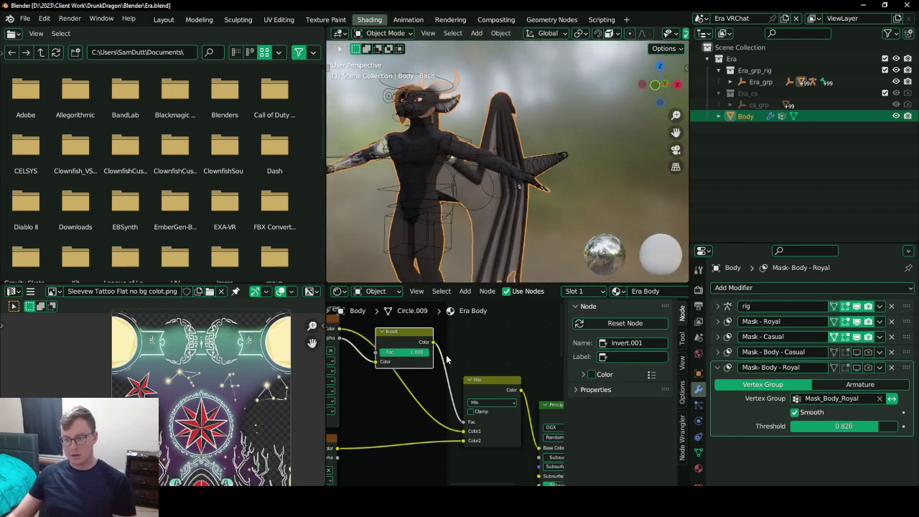
scroll(451, 389, "down", 2)
scroll(460, 381, "down", 3)
scroll(502, 206, "up", 5)
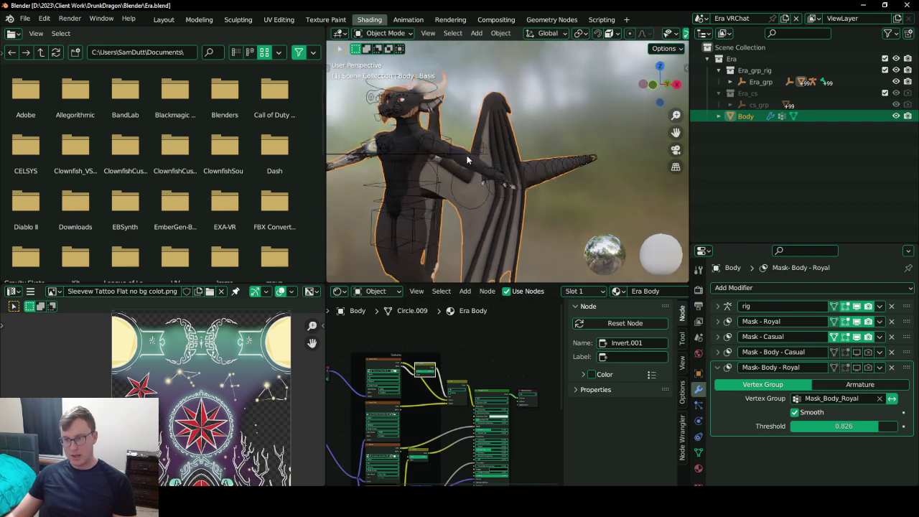
Step: Move Material Output right and insert a Mix Shader between the BSDF and Output
scroll(502, 206, "up", 2)
middle_click_drag(502, 206, 498, 262)
scroll(494, 392, "up", 3)
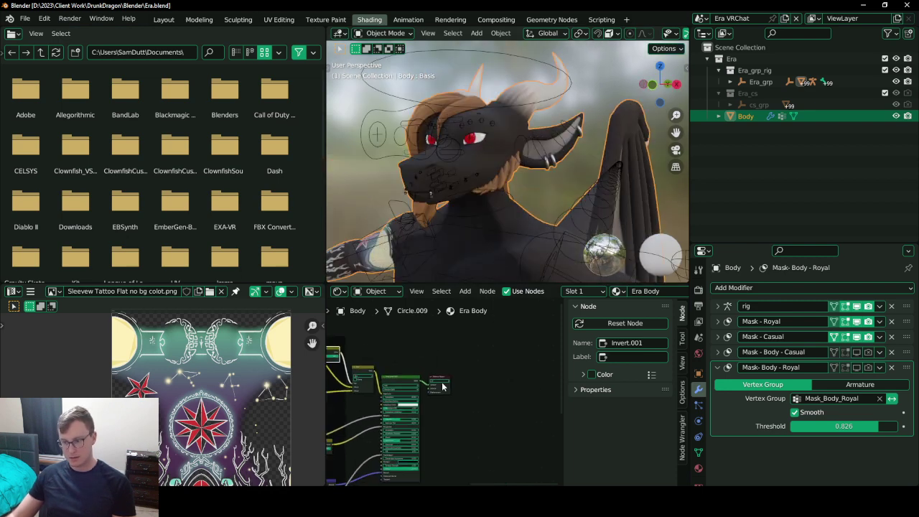
left_click(507, 373)
left_click_drag(506, 373, 560, 382)
scroll(467, 375, "up", 2)
key("shift+a")
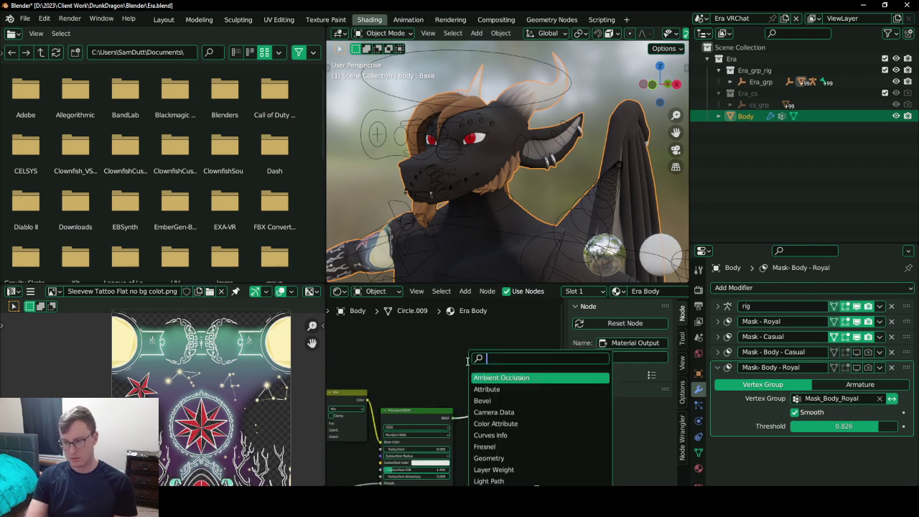
type("mix")
key("Return")
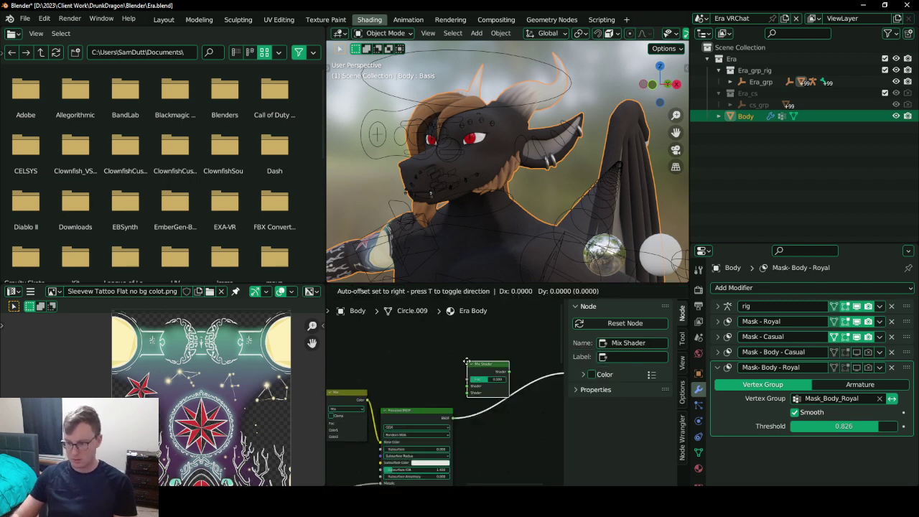
left_click(494, 380)
scroll(488, 384, "up", 1)
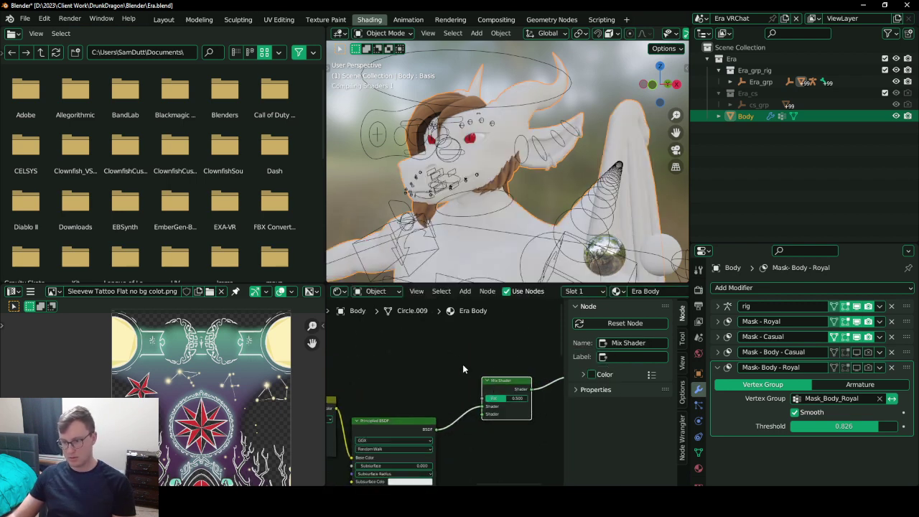
Step: Add an Image Texture node and centre the Principled BSDF in the graph
key("shift+a")
type("im")
key("Return")
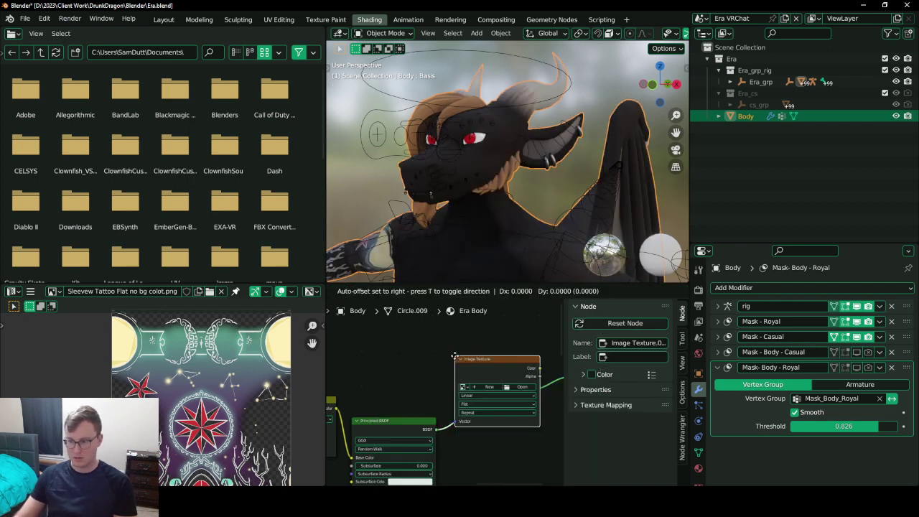
left_click(466, 382)
middle_click_drag(470, 382, 494, 415)
left_click_drag(460, 402, 431, 426)
middle_click_drag(471, 399, 448, 430)
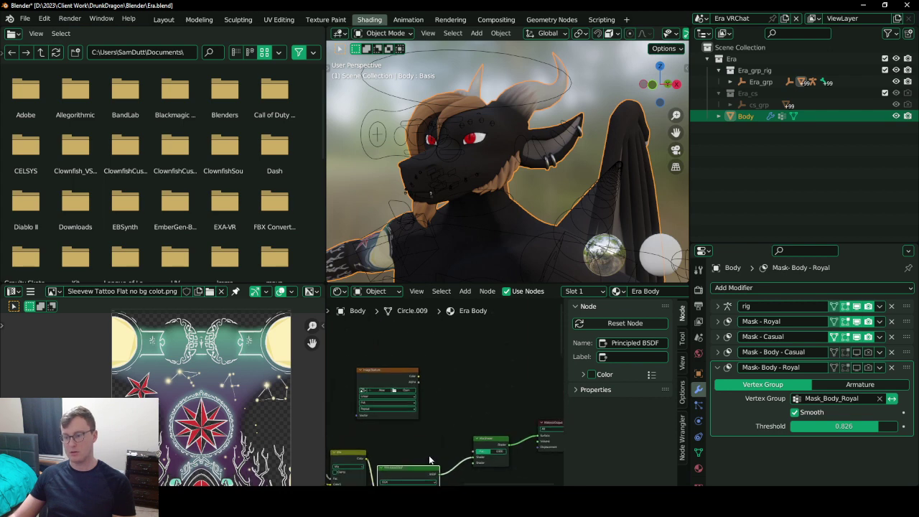
left_click_drag(402, 477, 482, 370)
scroll(481, 370, "down", 3, "shift")
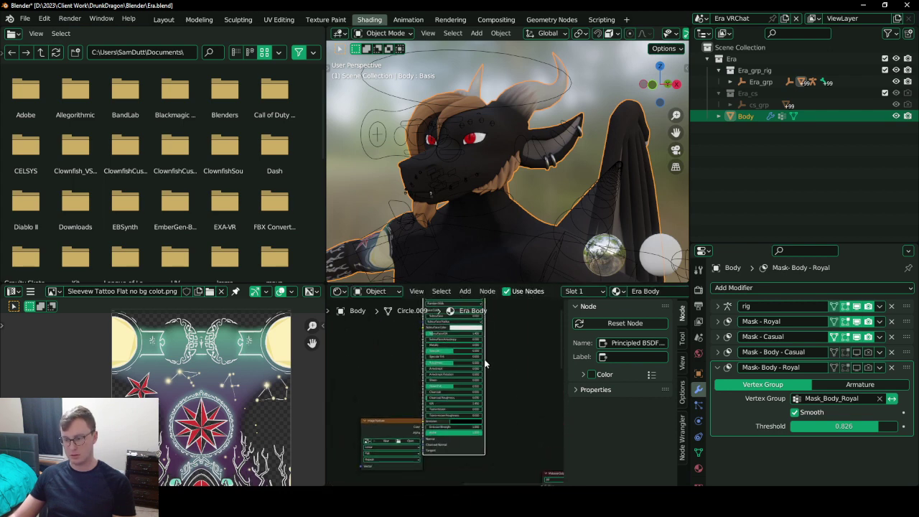
Step: Position the Image Texture node beside the Principled BSDF
key("shift+a")
type("normal")
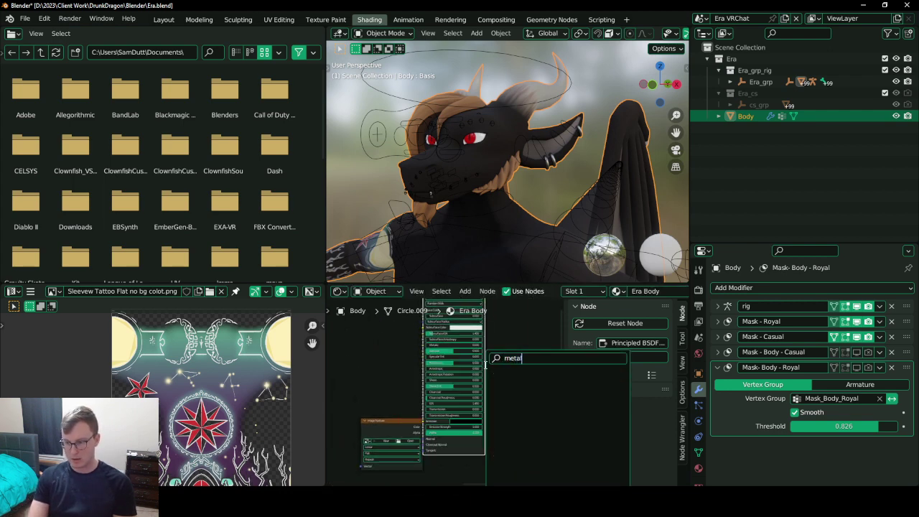
key("Escape")
scroll(489, 364, "down", 1)
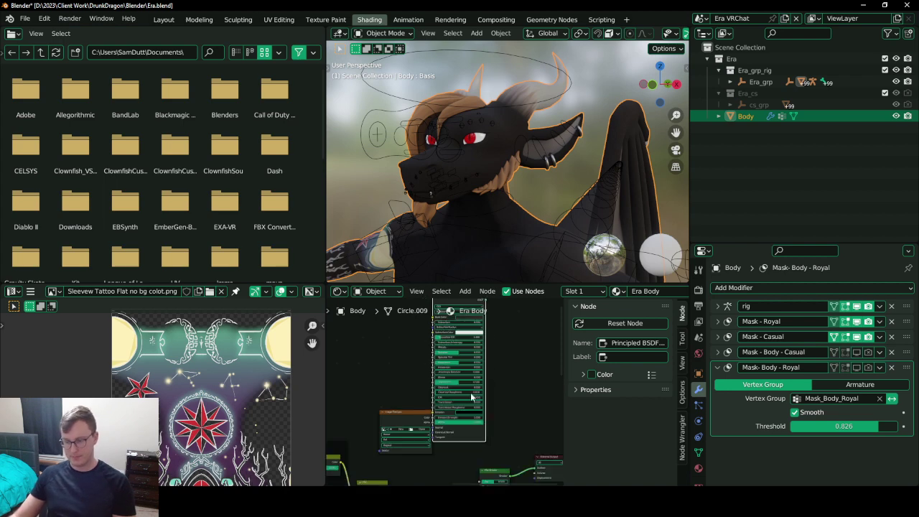
left_click(402, 413)
left_click_drag(402, 413, 370, 349)
middle_click_drag(401, 377, 388, 346)
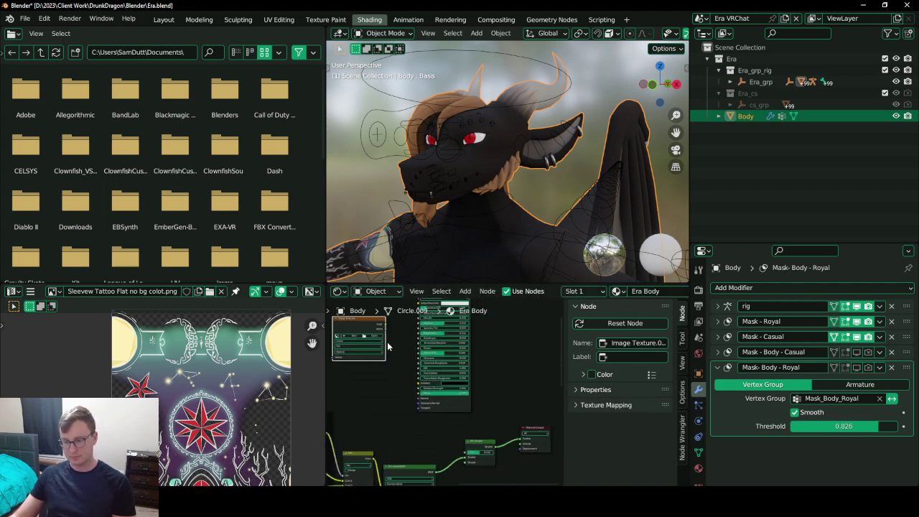
left_click_drag(388, 347, 435, 430)
scroll(435, 429, "up", 2)
Step: Load Era_FaceTattHead_Era Body_AlbedoTransparency.png from the Body textures folder into the Image Texture node
left_click(414, 409)
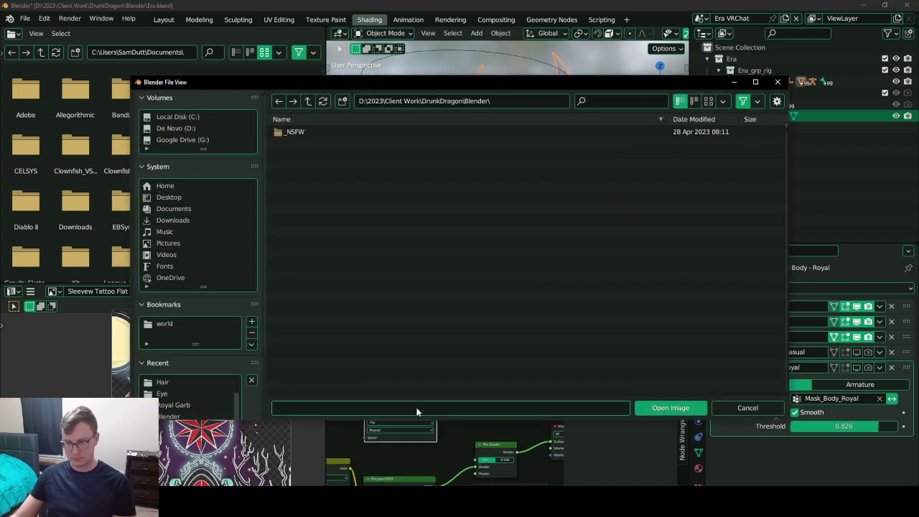
left_click(308, 100)
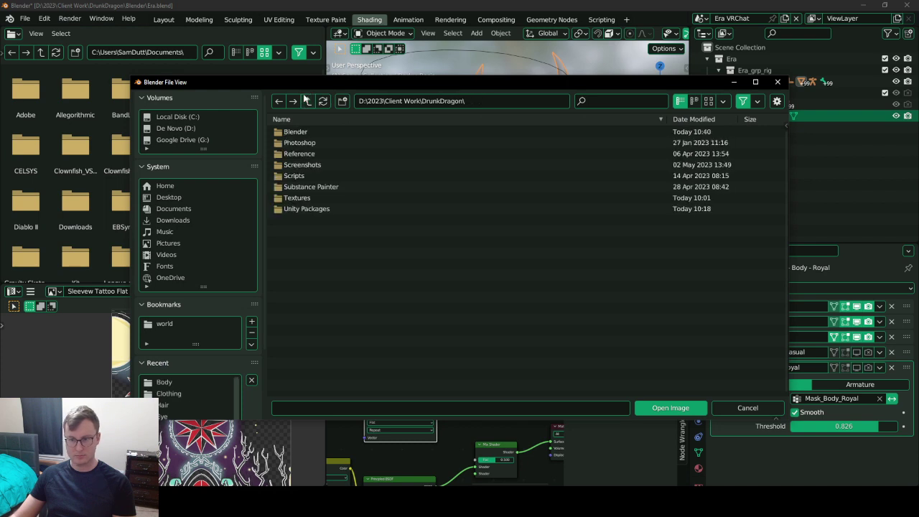
left_click(173, 382)
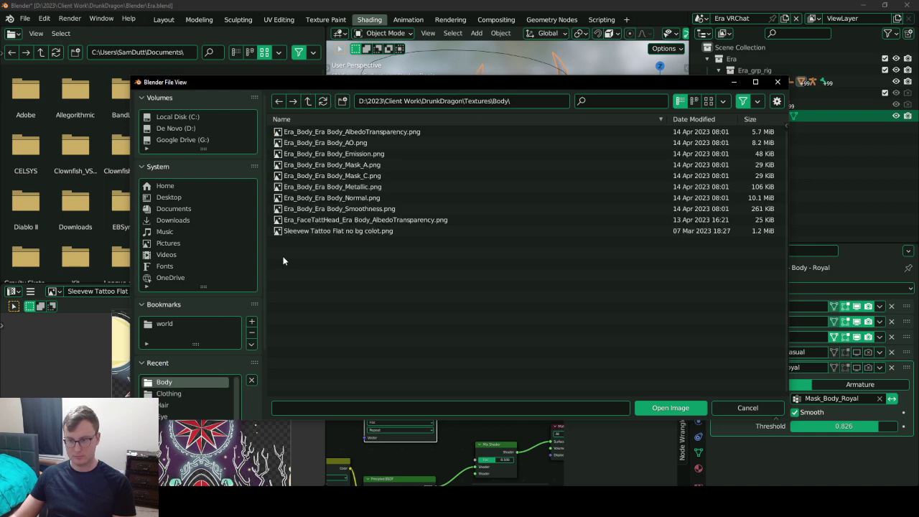
left_click(351, 221)
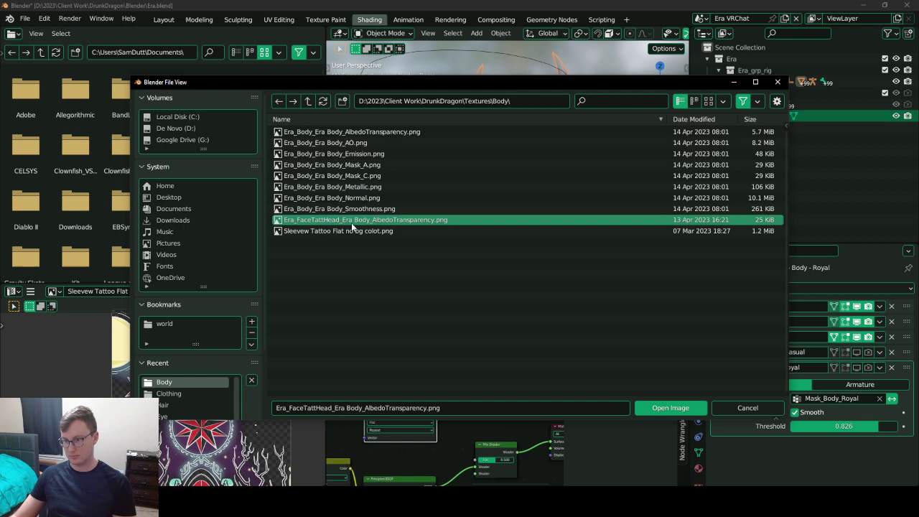
left_click(660, 402)
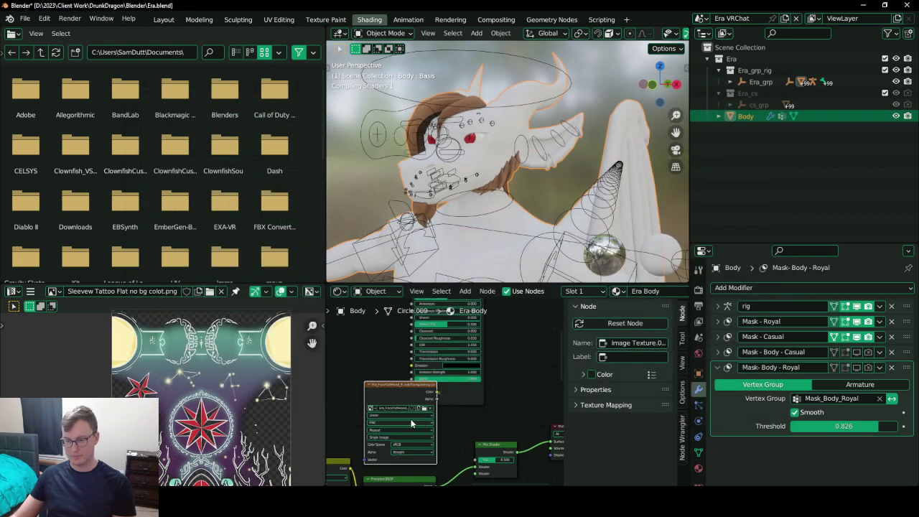
Step: Preview the face tattoo texture in the image viewer, then clear it
left_click(221, 291)
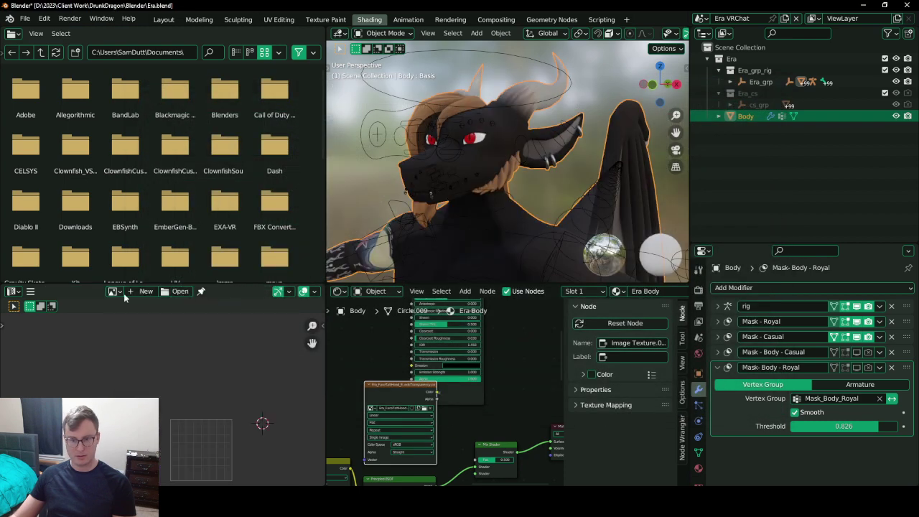
left_click(119, 292)
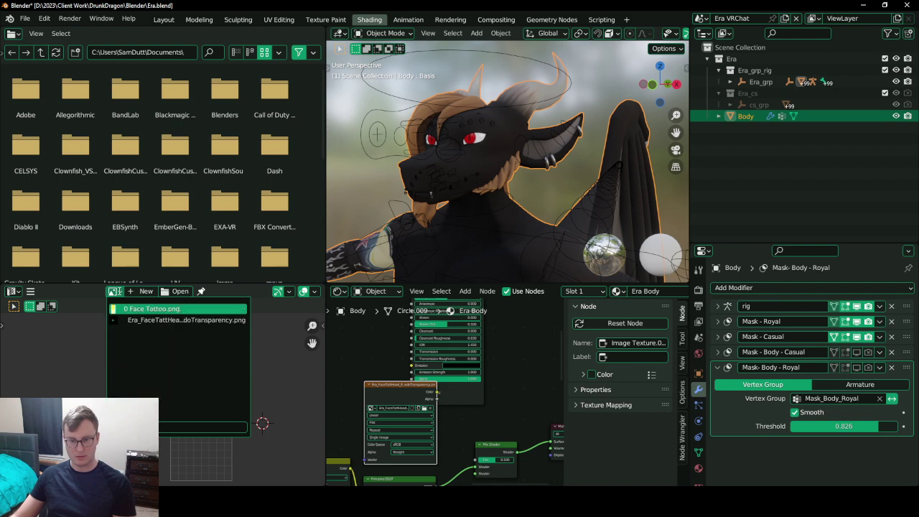
left_click(141, 319)
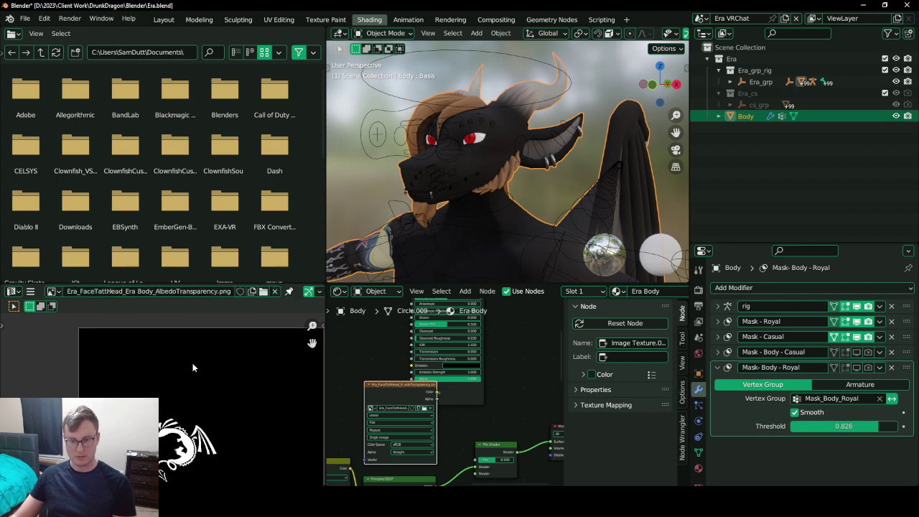
left_click(276, 292)
Step: Feed the image's Vector input from a UV Map node set to UVMap.002
middle_click_drag(434, 393, 518, 384)
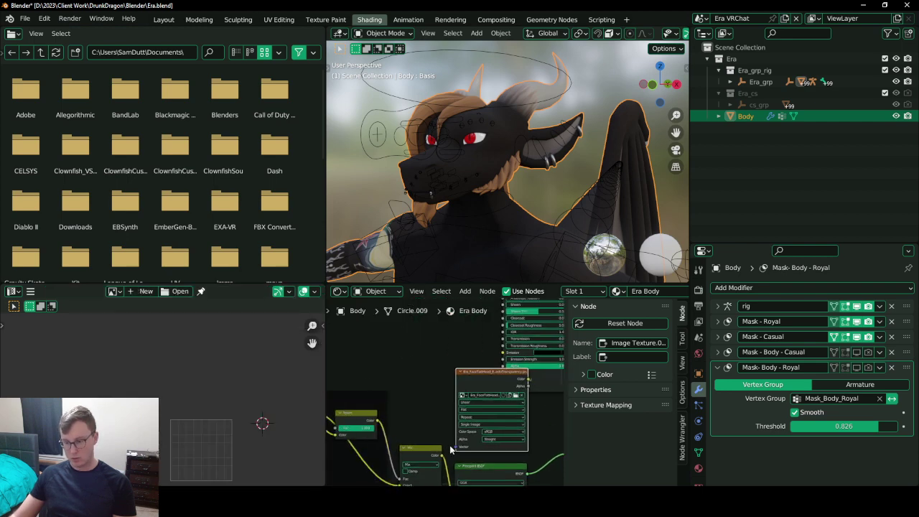
left_click_drag(456, 446, 344, 375)
type("uv")
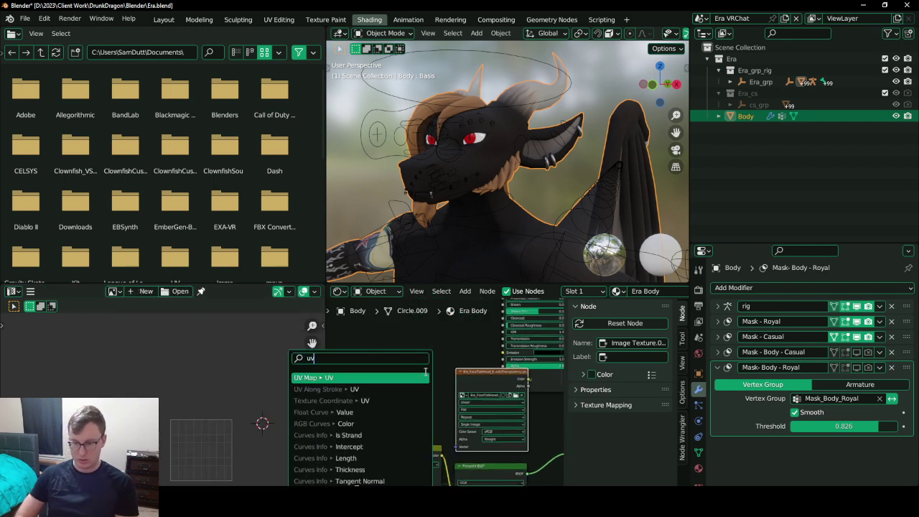
key("Return")
left_click(424, 372)
left_click(402, 391)
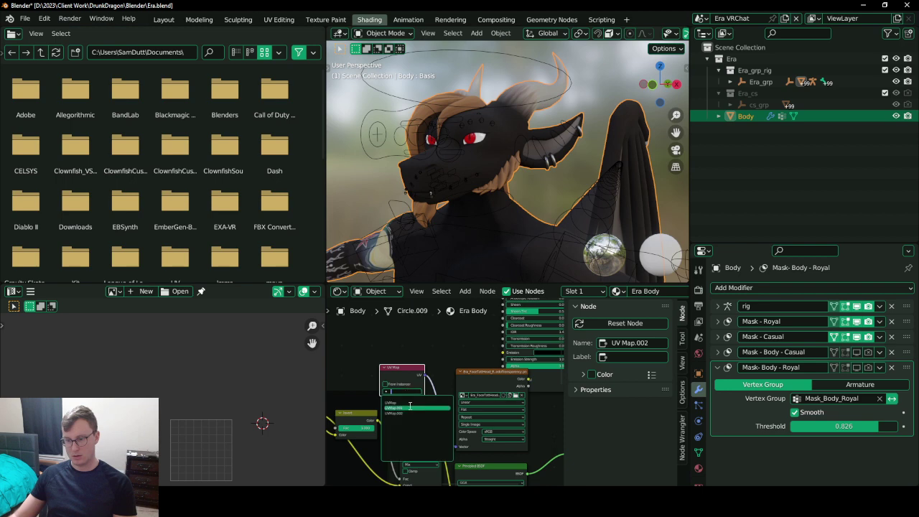
left_click(414, 404)
left_click_drag(401, 374, 416, 363)
Step: Link the tattoo texture's Color output to the Mix Shader's Fac
middle_click_drag(504, 377, 407, 366)
left_click_drag(429, 368, 468, 435)
left_click(477, 427)
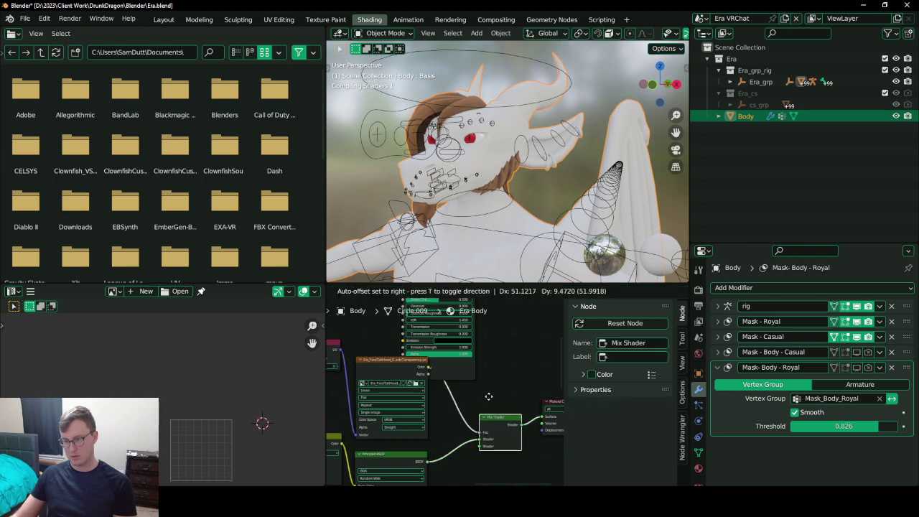
Step: Connect the Principled BSDF output into the mix node
scroll(460, 351, "down", 3)
middle_click_drag(459, 310, 463, 379)
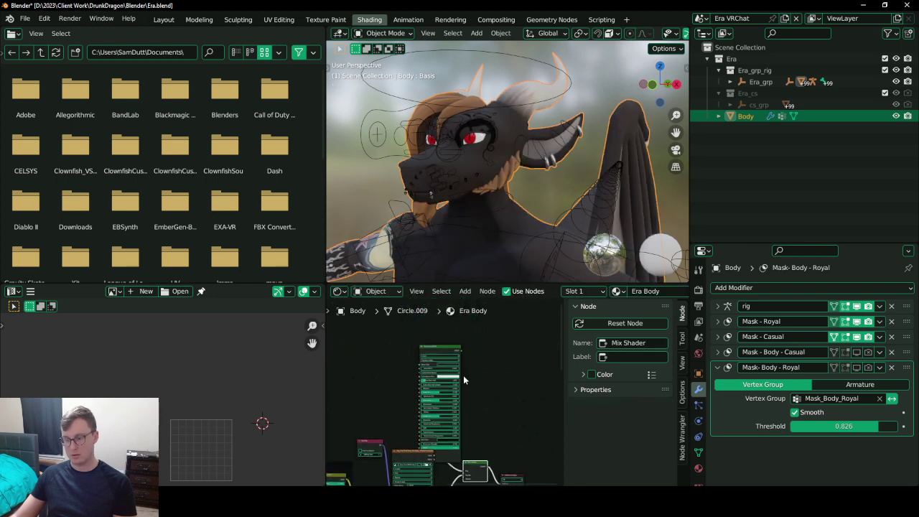
left_click_drag(460, 353, 464, 415)
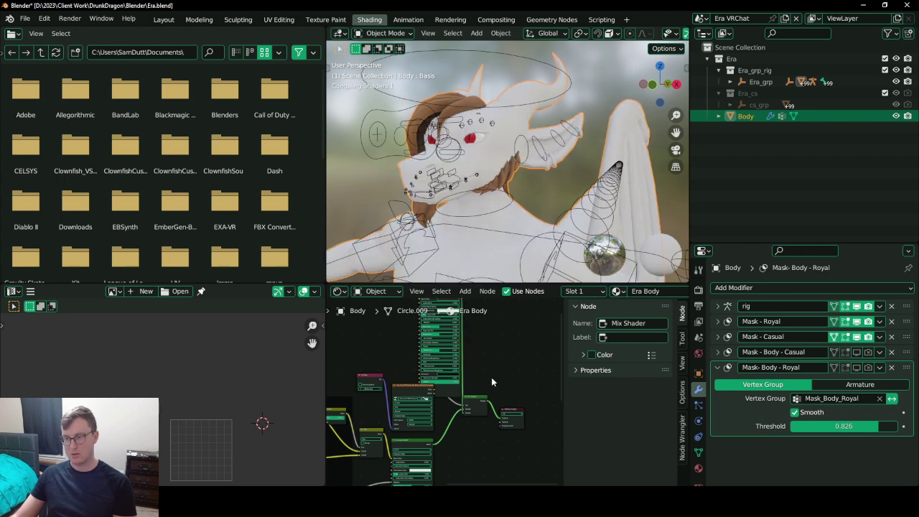
Step: Set the tattoo shader's Metallic to 1.000
scroll(489, 388, "up", 2)
scroll(486, 386, "up", 4)
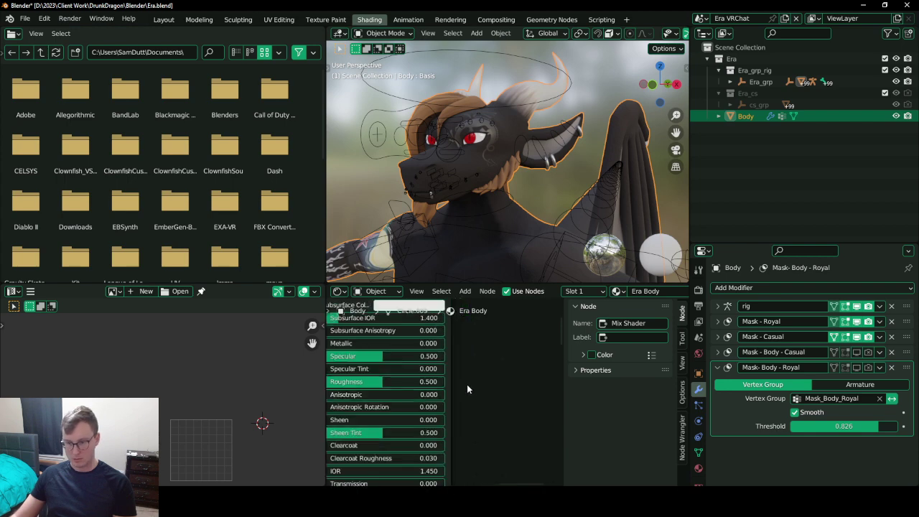
left_click_drag(459, 370, 442, 397)
scroll(458, 381, "left", 3, "ctrl")
left_click(470, 320)
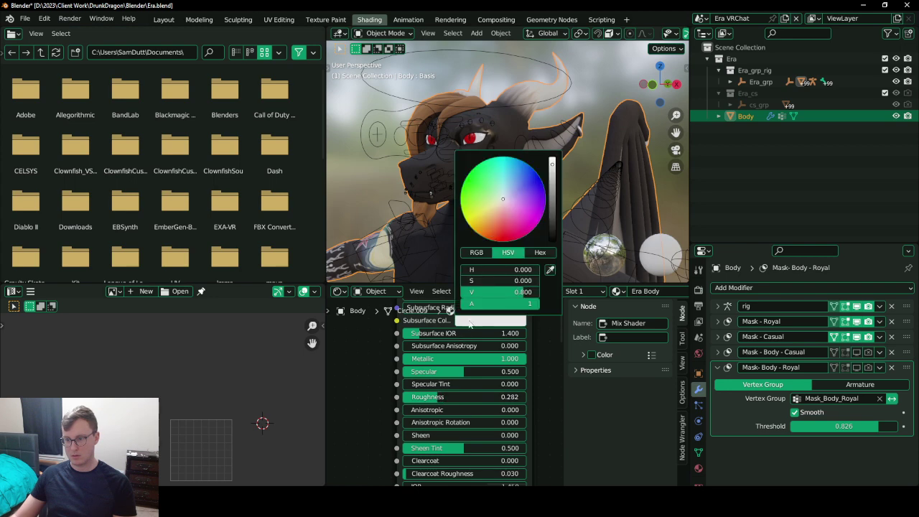
Step: Make the Base Color gold-yellow: H 0.118, S 0.897, V 0.424
scroll(464, 408, "up", 3)
scroll(460, 399, "up", 2, "shift")
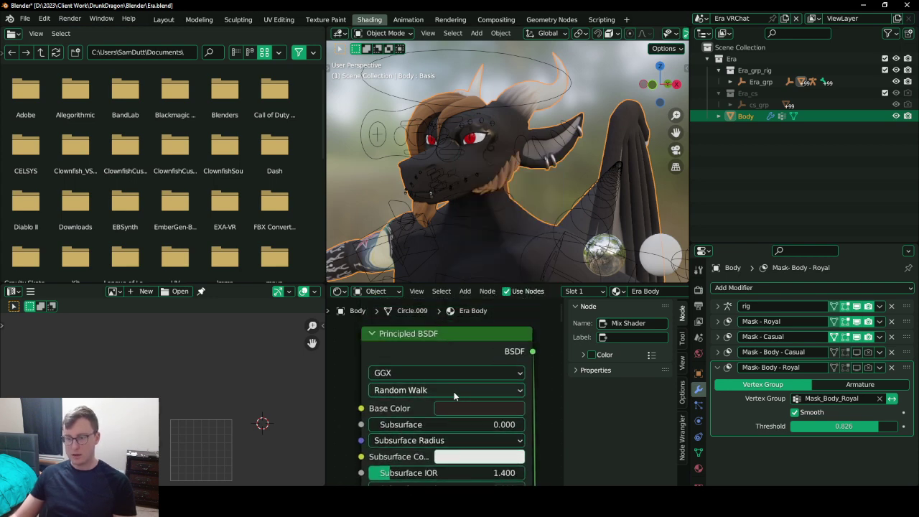
left_click(462, 405)
left_click_drag(477, 358, 524, 357)
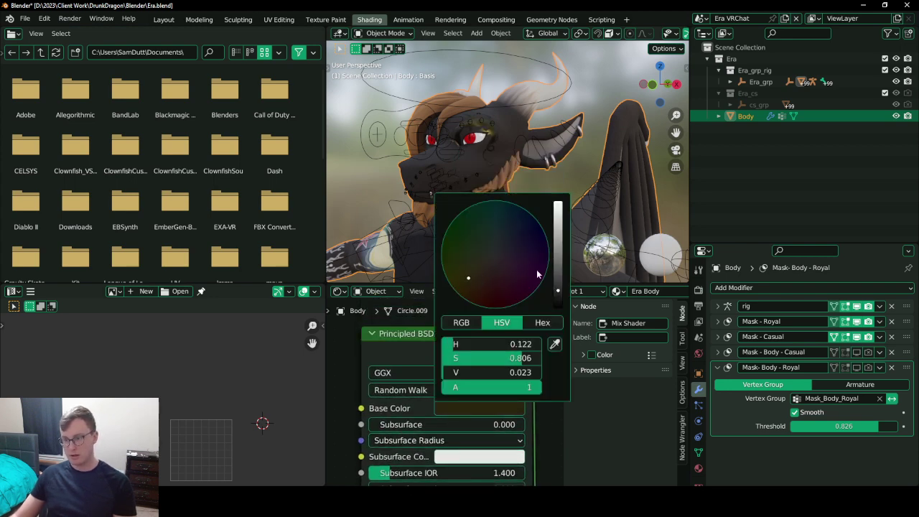
left_click_drag(558, 290, 558, 237)
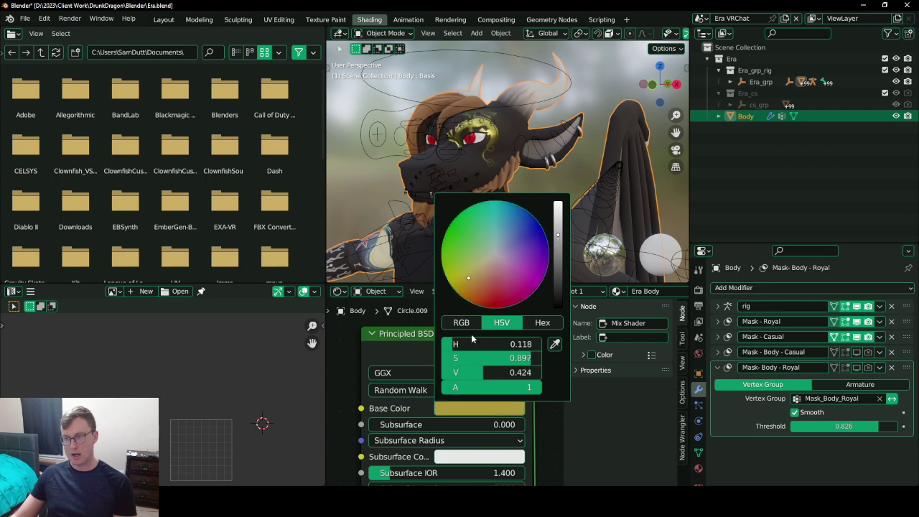
Step: Lower Roughness to 0.168 so the gold looks shinier on the dragon's face
scroll(503, 323, "down", 3)
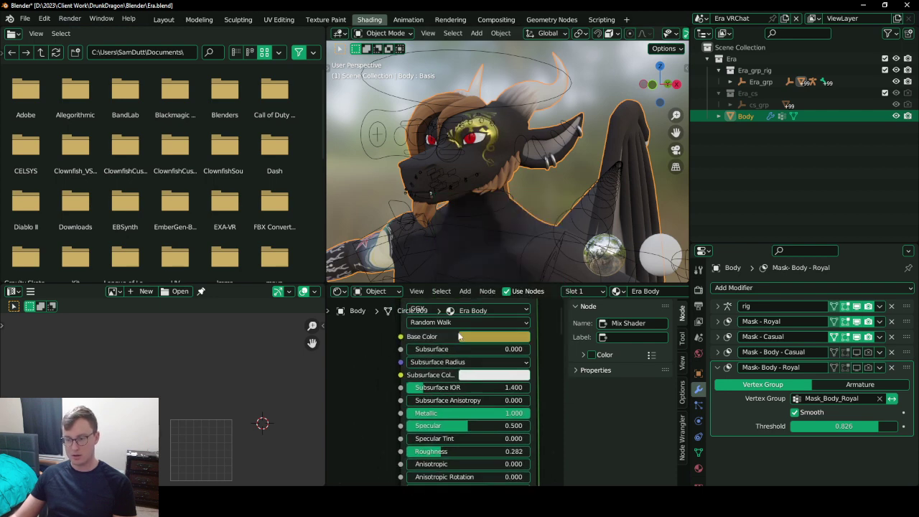
scroll(459, 336, "up", 1)
scroll(459, 336, "down", 2, "shift")
left_click_drag(481, 414, 435, 416)
scroll(445, 420, "down", 2, "shift")
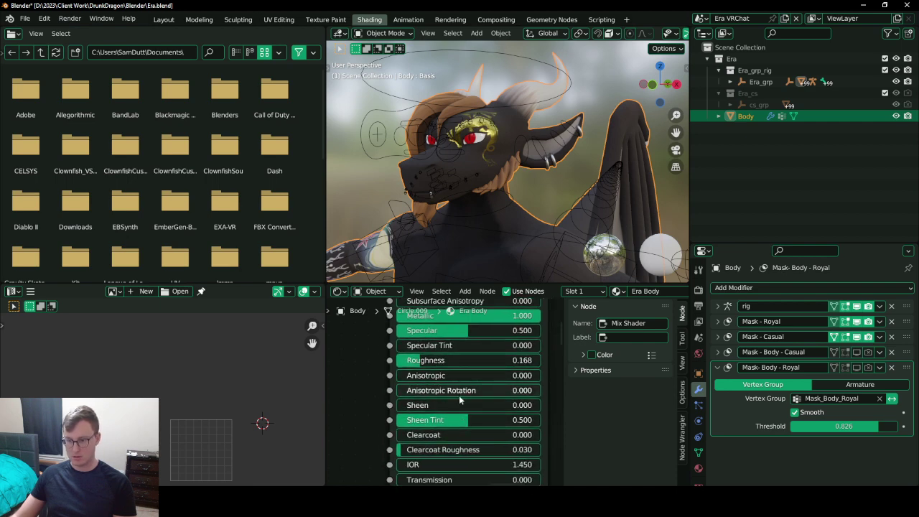
scroll(468, 397, "up", 2, "shift")
middle_click_drag(495, 216, 519, 174)
scroll(520, 176, "down", 8)
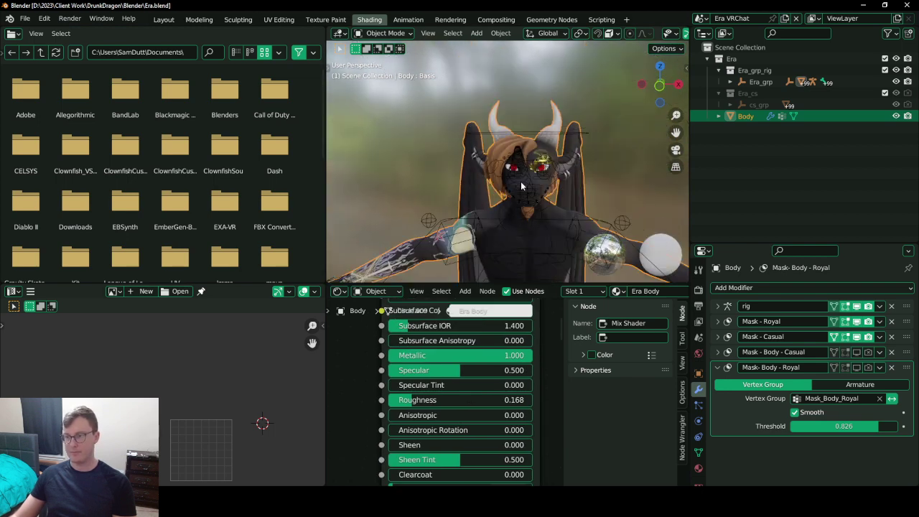
middle_click_drag(487, 147, 511, 181)
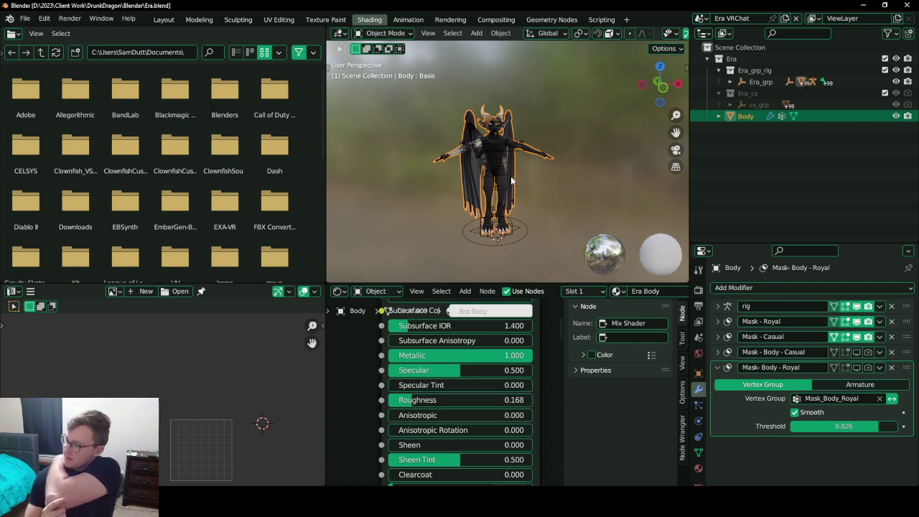
scroll(511, 180, "up", 5)
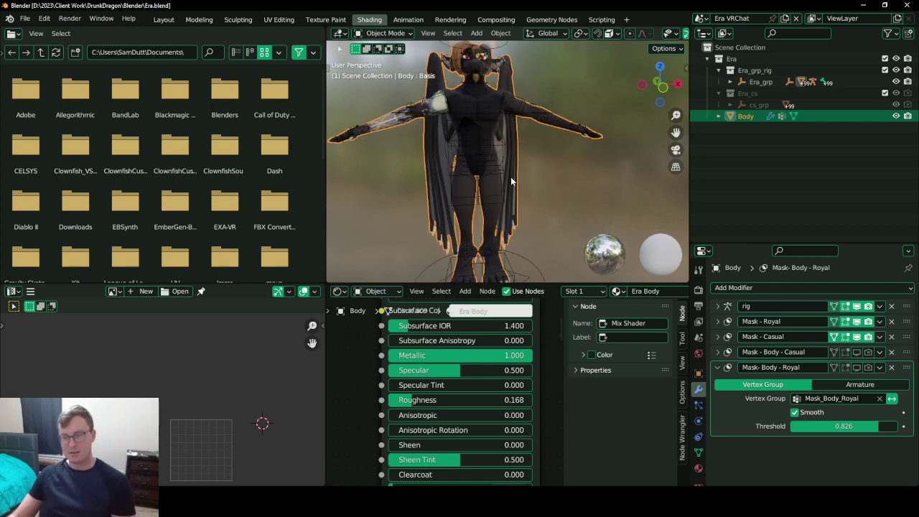
middle_click_drag(520, 184, 484, 208)
scroll(400, 326, "down", 8)
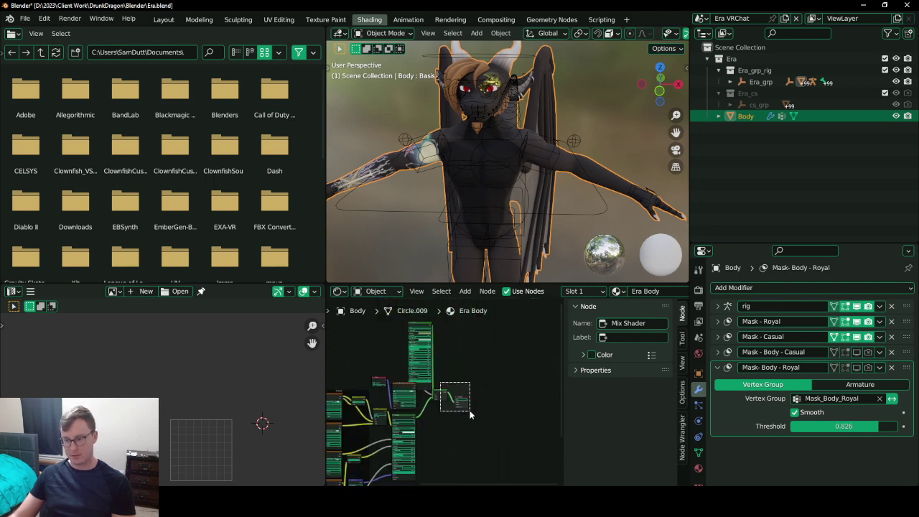
Step: Shift the output and Principled BSDF nodes right to make room in the Era Body node tree
left_click_drag(467, 412, 502, 400)
middle_click_drag(503, 399, 445, 382)
scroll(445, 382, "up", 6)
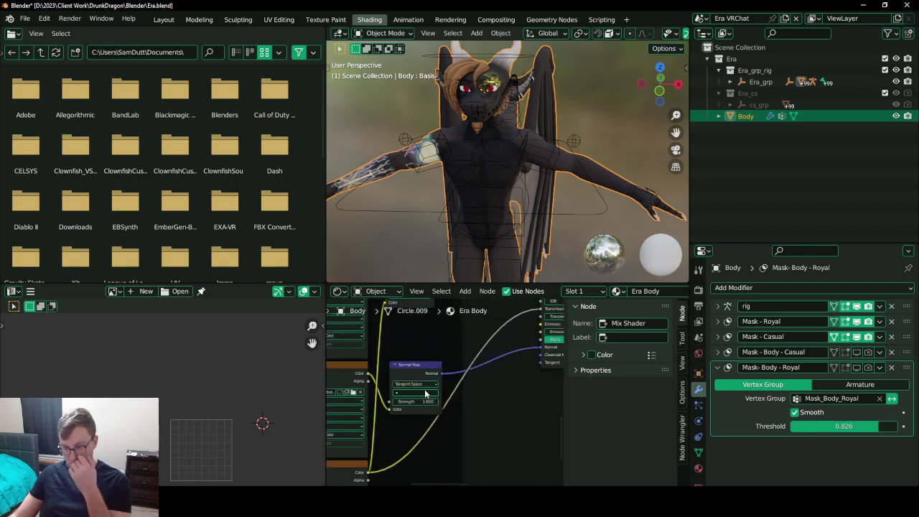
scroll(425, 394, "down", 6)
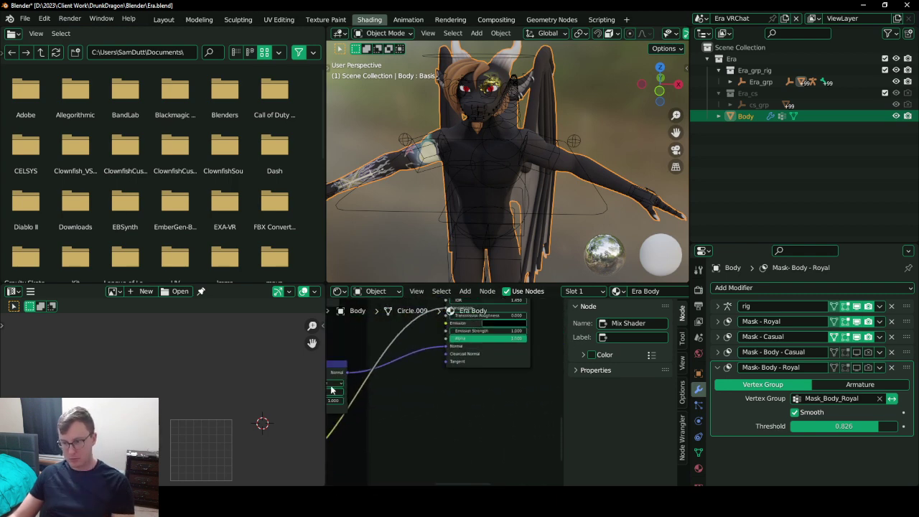
left_click_drag(434, 373, 497, 373)
Step: Add a stray Normal node, delete it, and dismiss the add-node menu
key("shift+a")
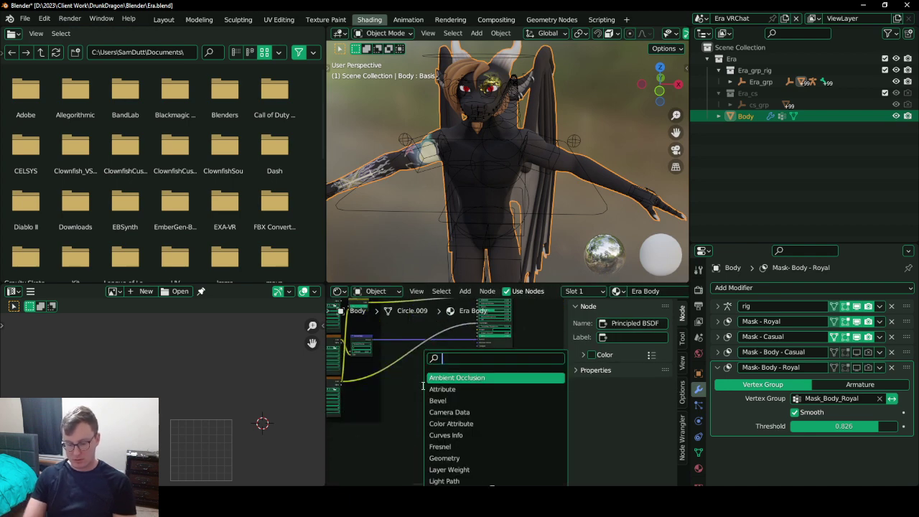
type("norma")
key("Return")
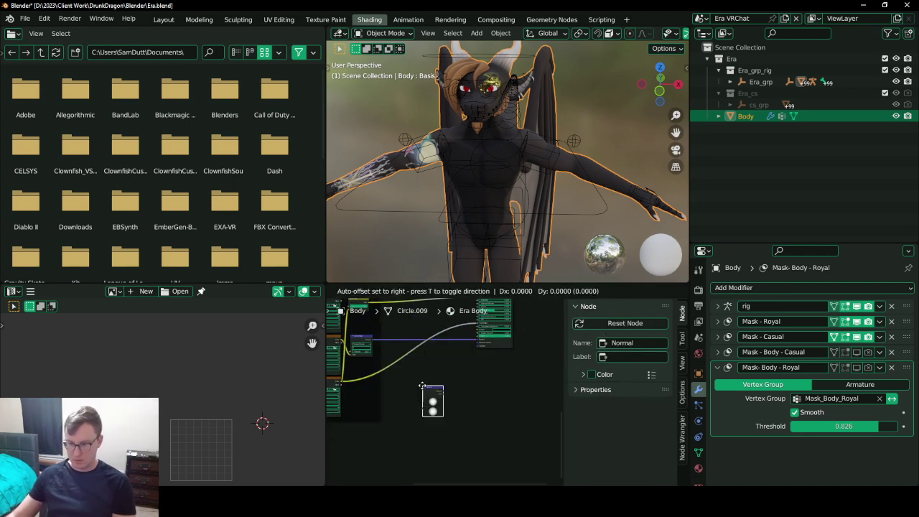
left_click(423, 387)
scroll(427, 389, "up", 3)
key("x")
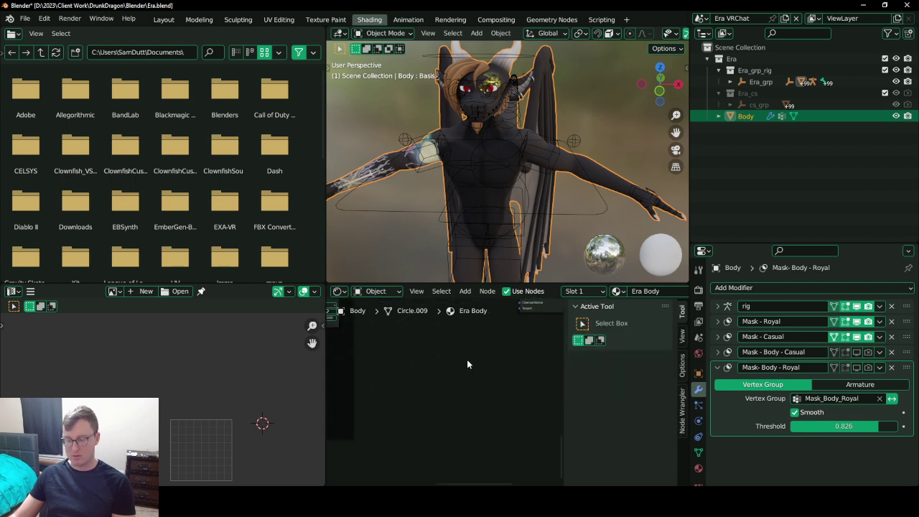
scroll(465, 380, "up", 2)
key("shift+a")
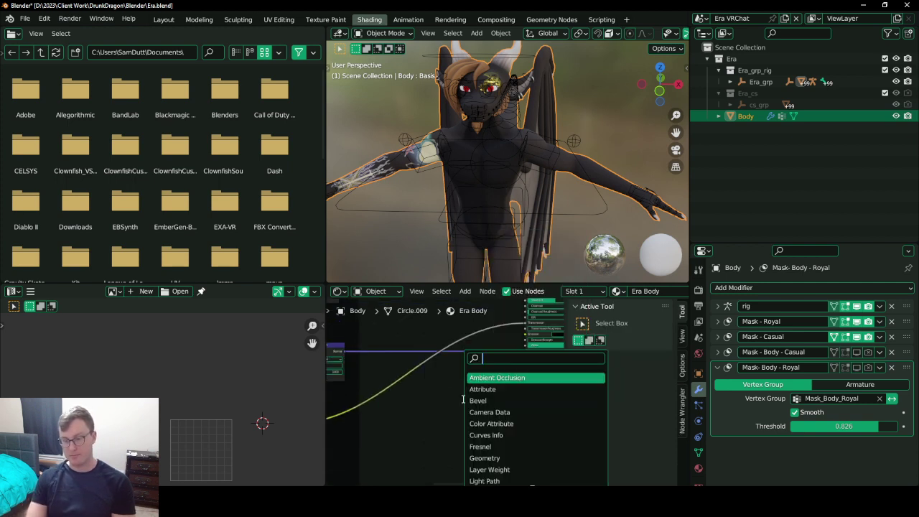
key("Escape")
Step: Pan the node view left and try moving the Normal Map node, cancelling the move
scroll(460, 394, "down", 4)
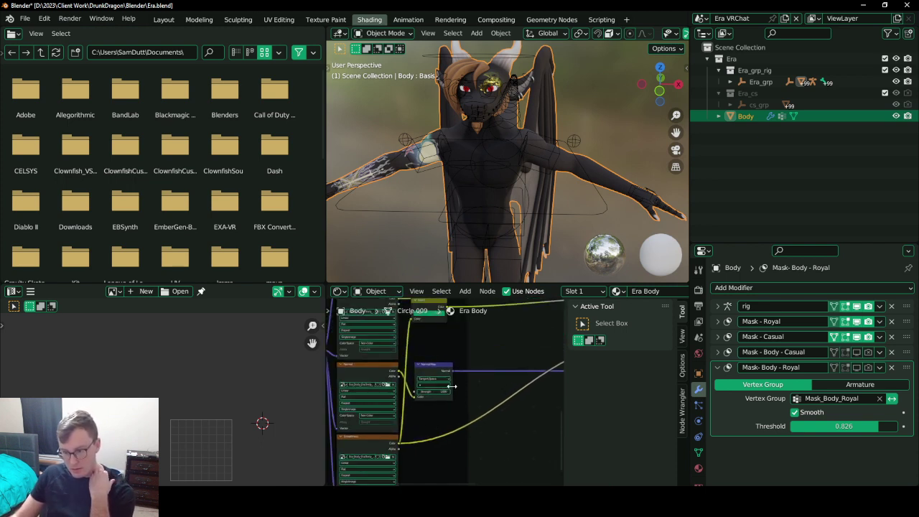
middle_click_drag(451, 386, 404, 375)
left_click_drag(380, 366, 507, 367)
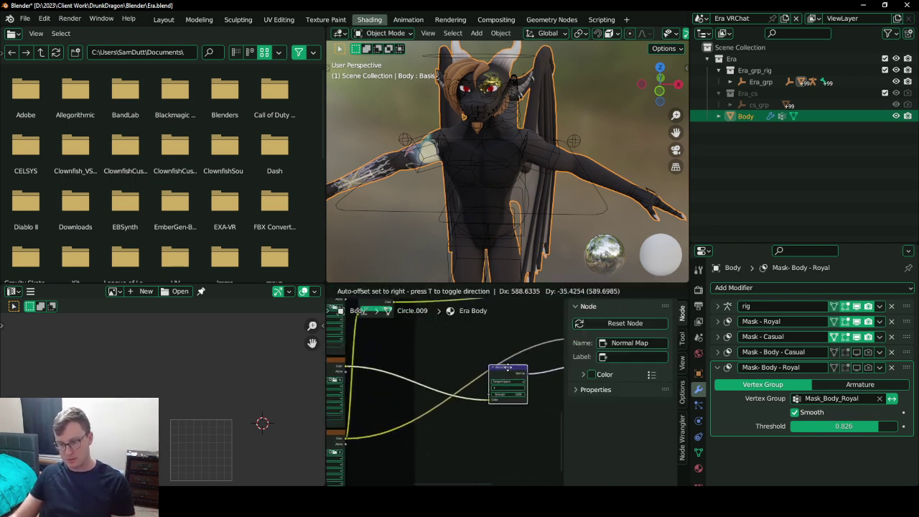
right_click(507, 367)
Step: Add a Mix node and drop it onto the normal-map link
key("shift+a")
mouse_move(468, 450)
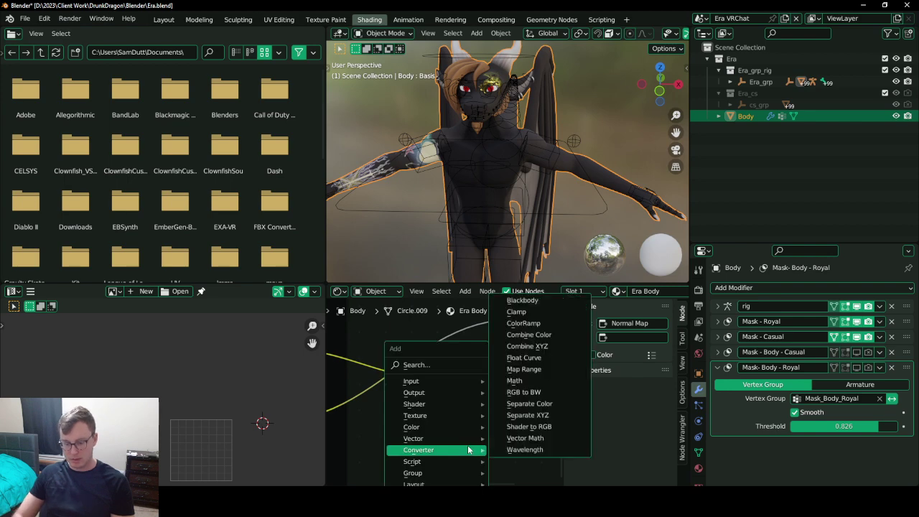
type("mix")
key("Return")
left_click(419, 378)
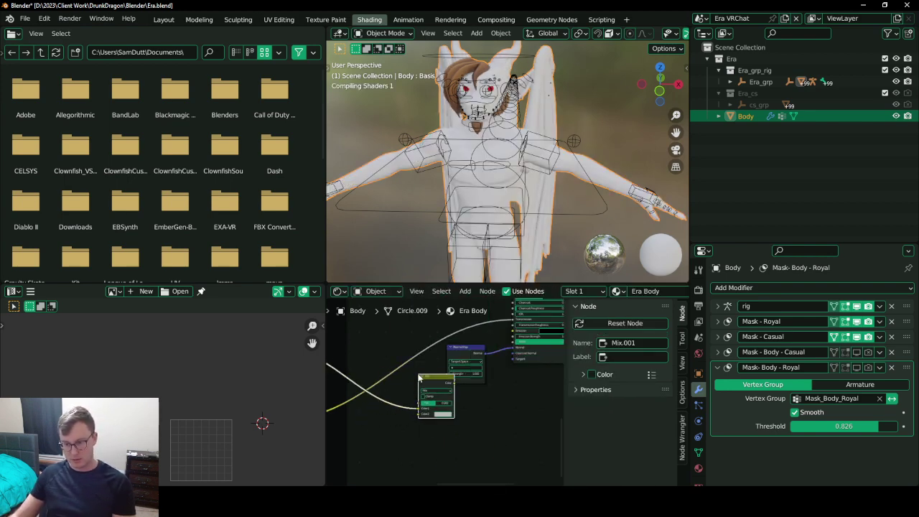
left_click(443, 395)
middle_click_drag(479, 424, 519, 378)
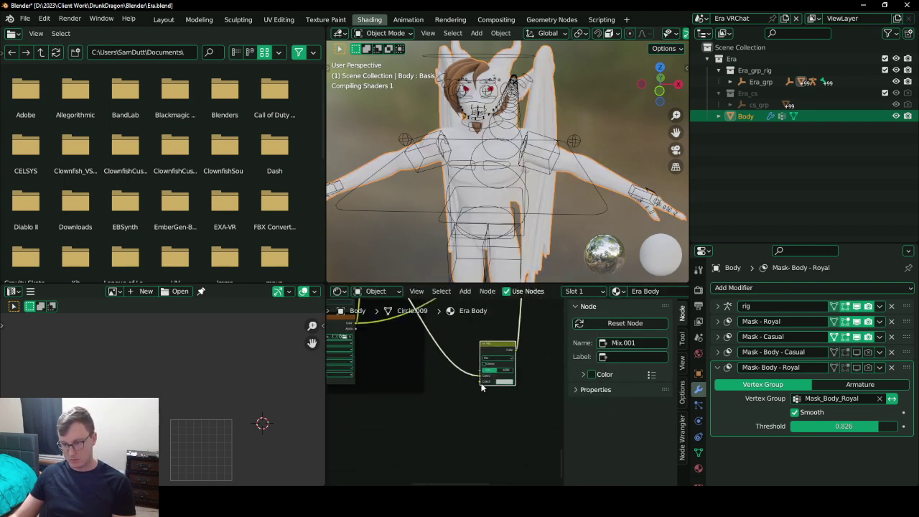
Step: Pull a link from the Mix node's B input and add an empty Image Texture node
left_click_drag(482, 386, 420, 422)
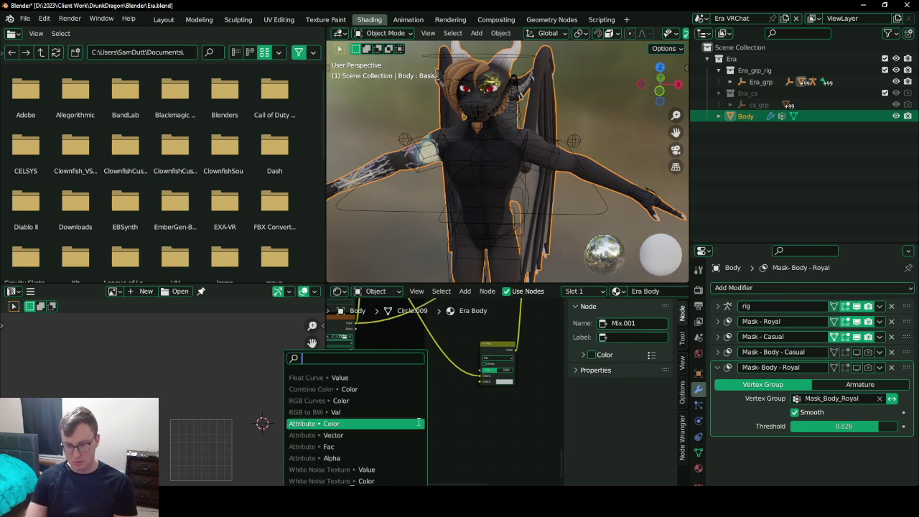
type("n")
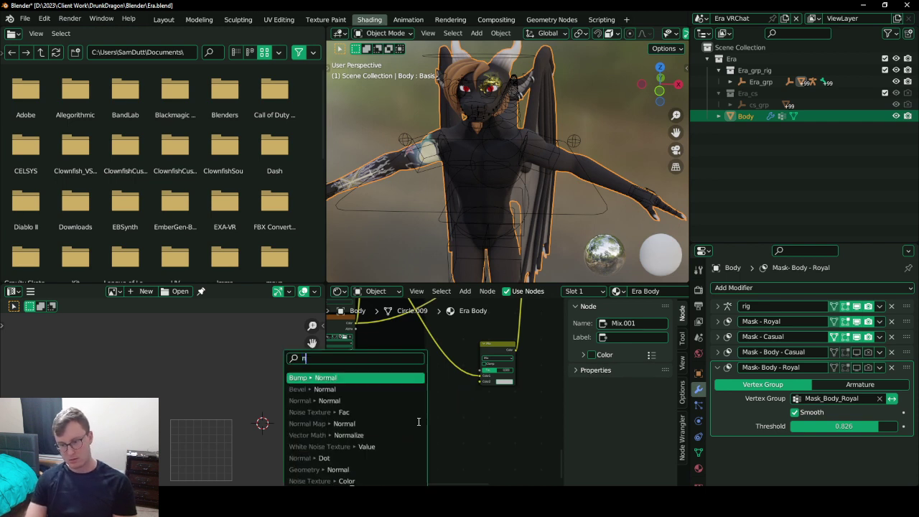
key("BackSpace")
type("image")
key("Return")
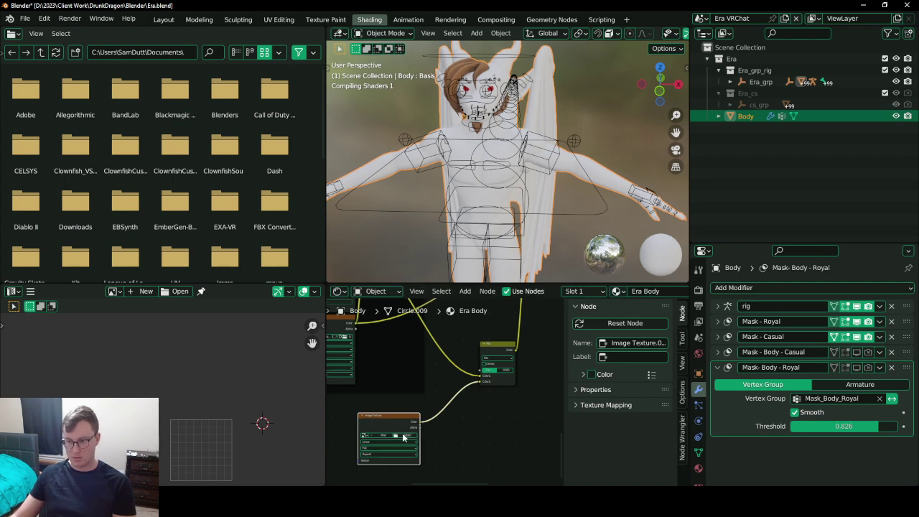
left_click(404, 436)
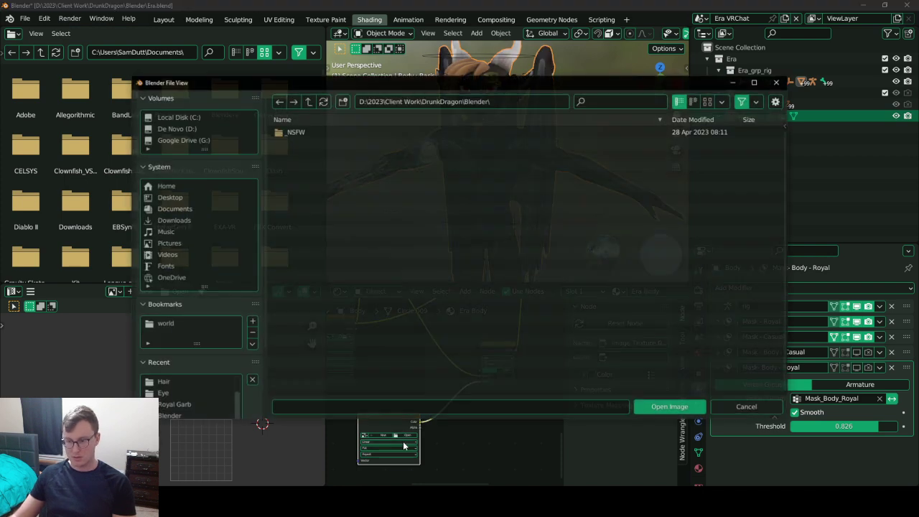
left_click(173, 406)
left_click(308, 102)
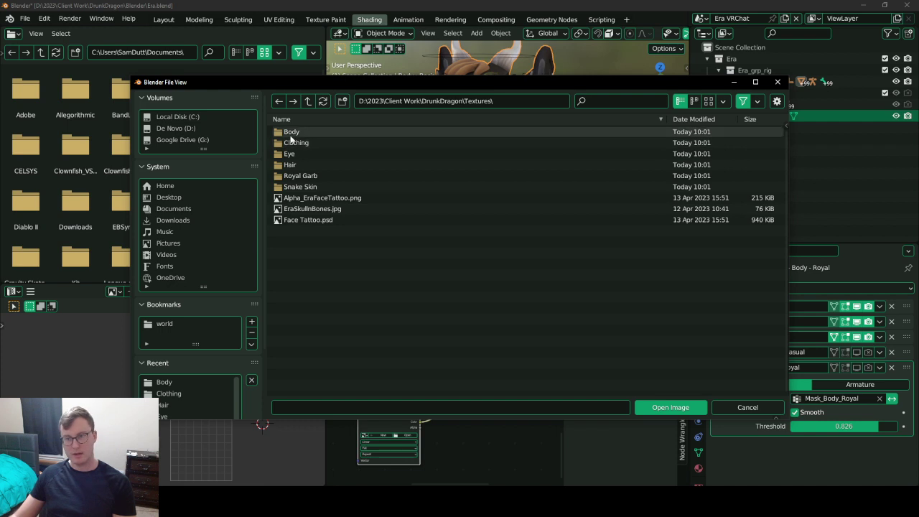
left_click(290, 133)
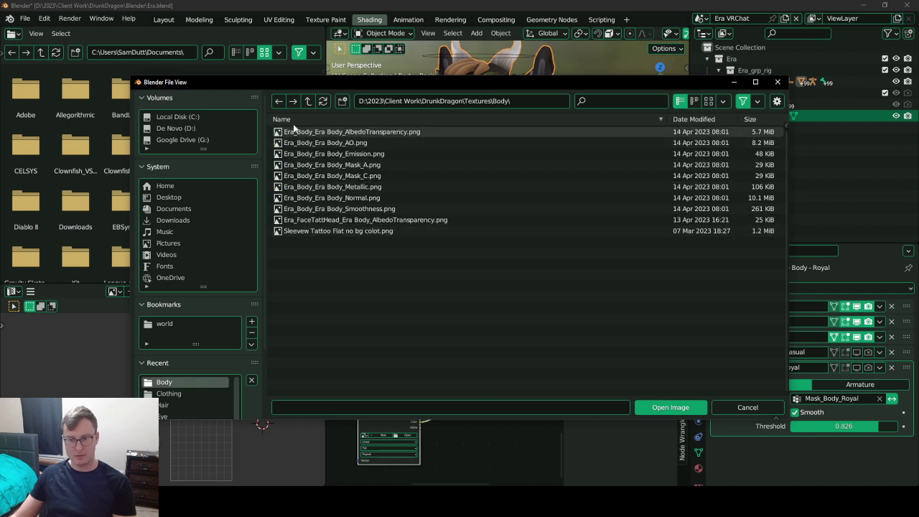
left_click(308, 102)
left_click(297, 187)
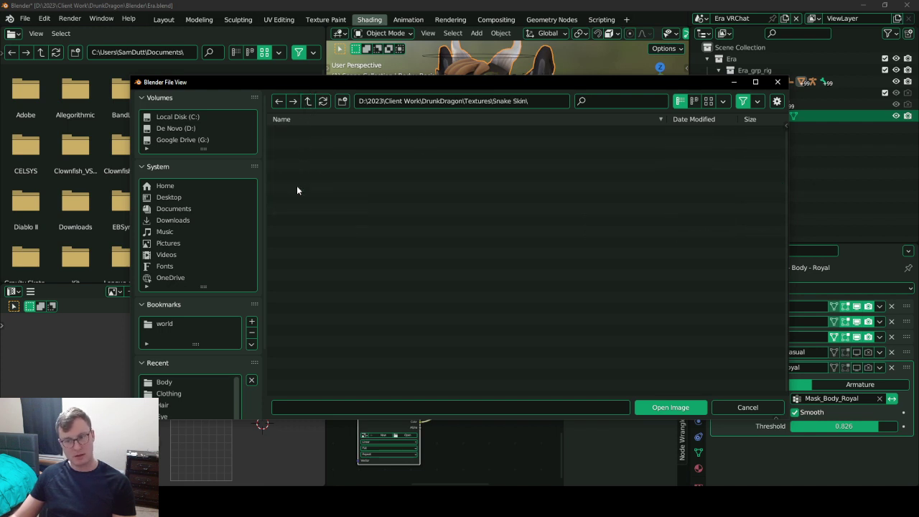
left_click(308, 103)
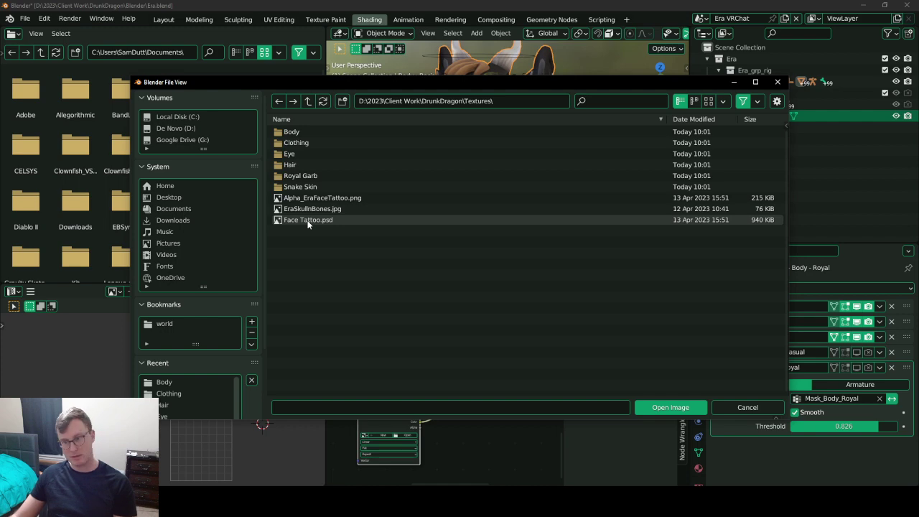
left_click(747, 407)
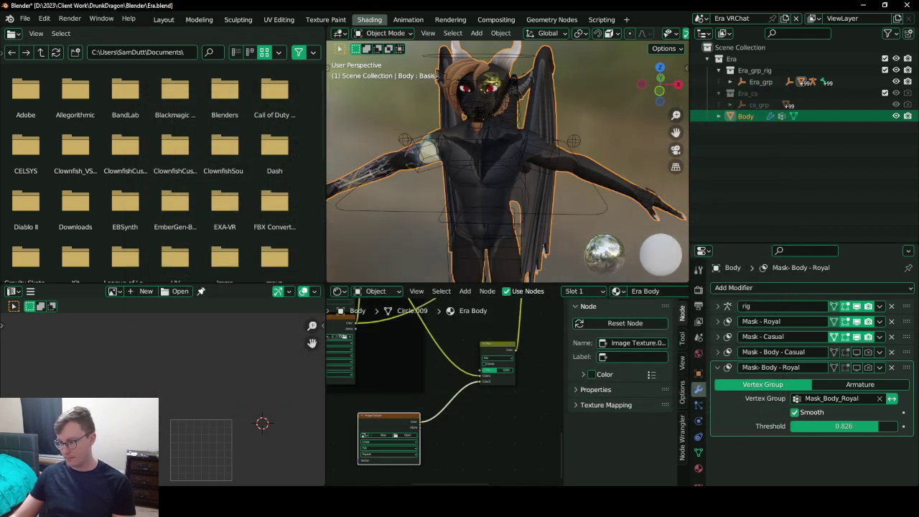
mouse_move(782, 495)
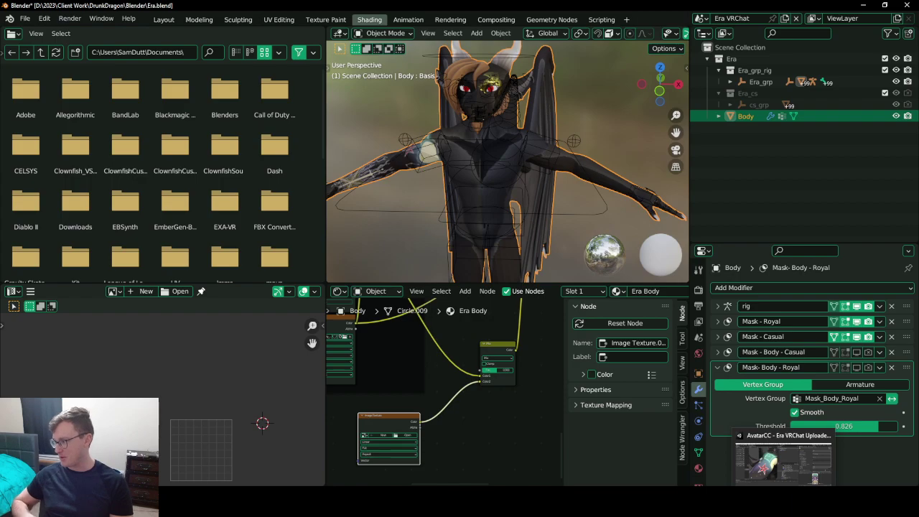
Step: In Unity, open the Snake Skin folder and select the 512x512 'Snake Skin - normal' texture
left_click(782, 463)
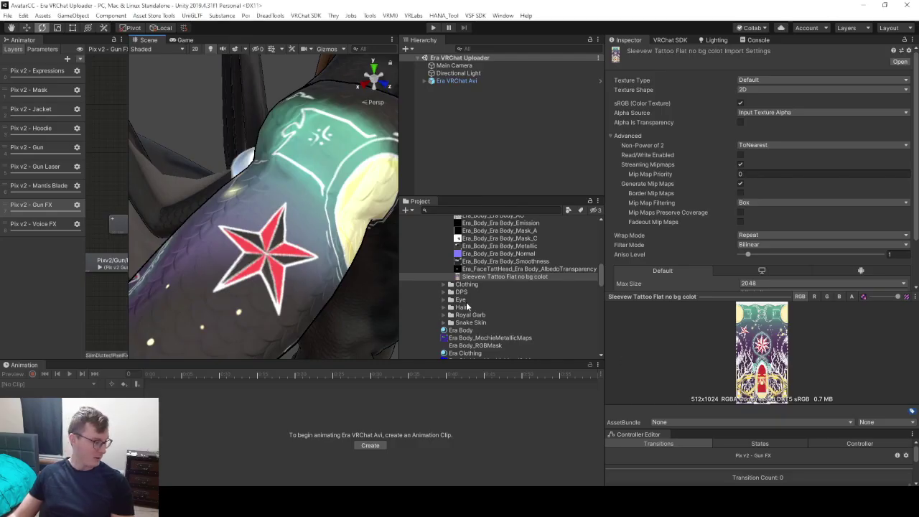
left_click(505, 262)
left_click(501, 277)
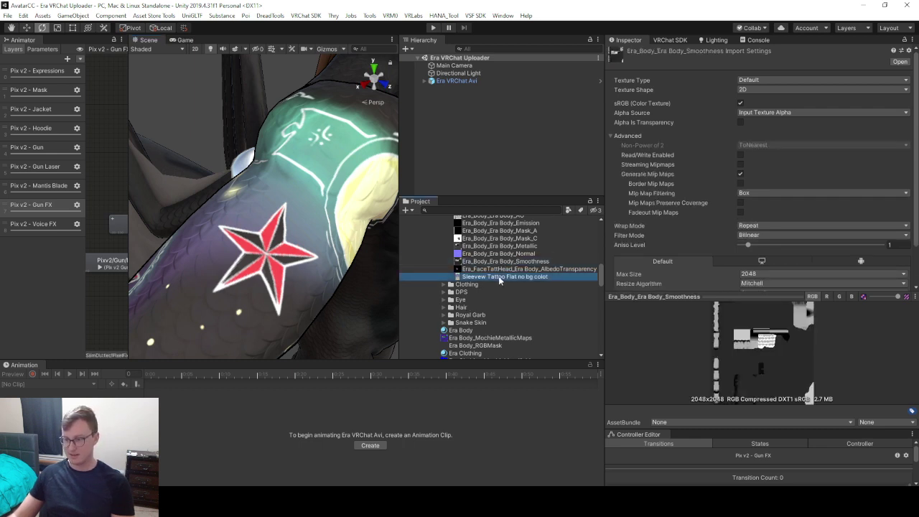
left_click(443, 322)
left_click(465, 331)
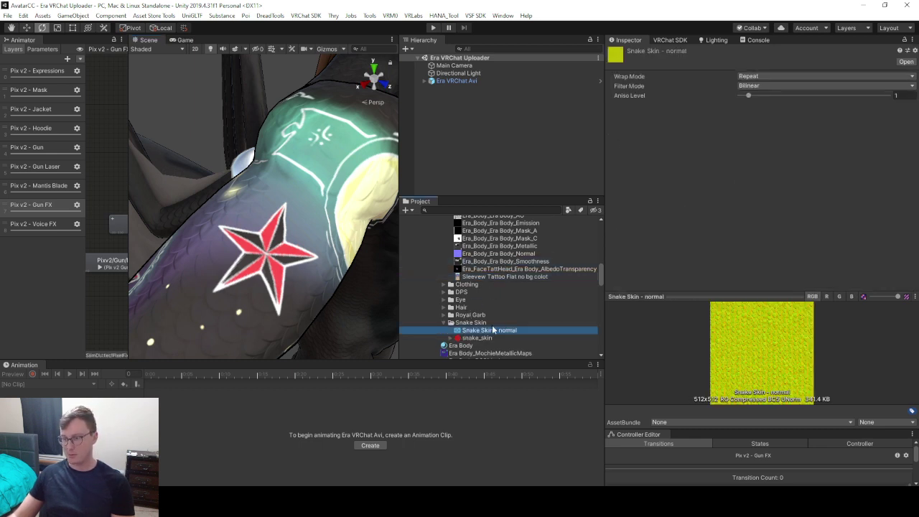
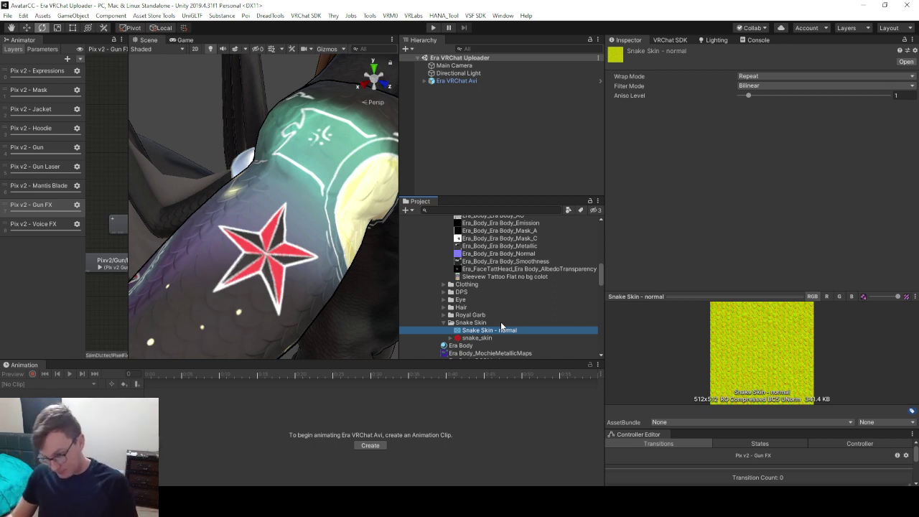
Step: Reveal the snake_skin substance asset and open its normal map output in the Inspector
left_click_drag(495, 332, 475, 332)
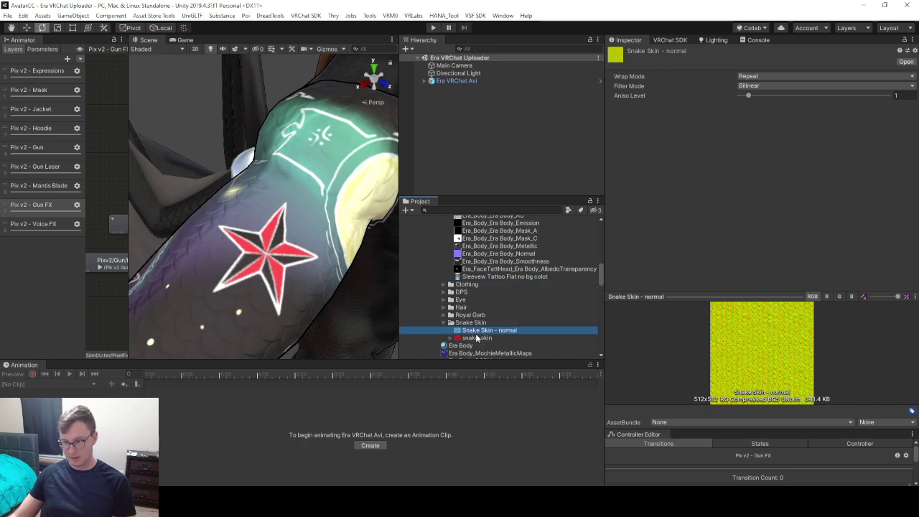
mouse_move(287, 502)
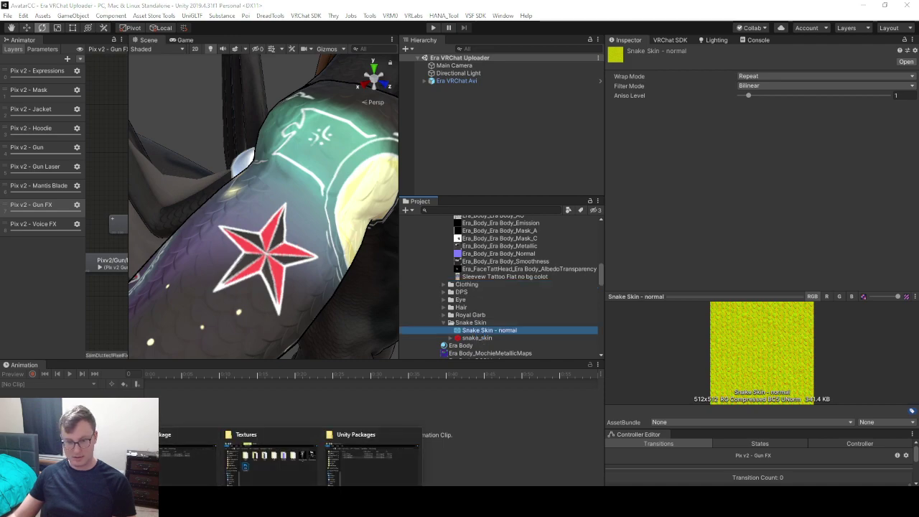
mouse_move(371, 459)
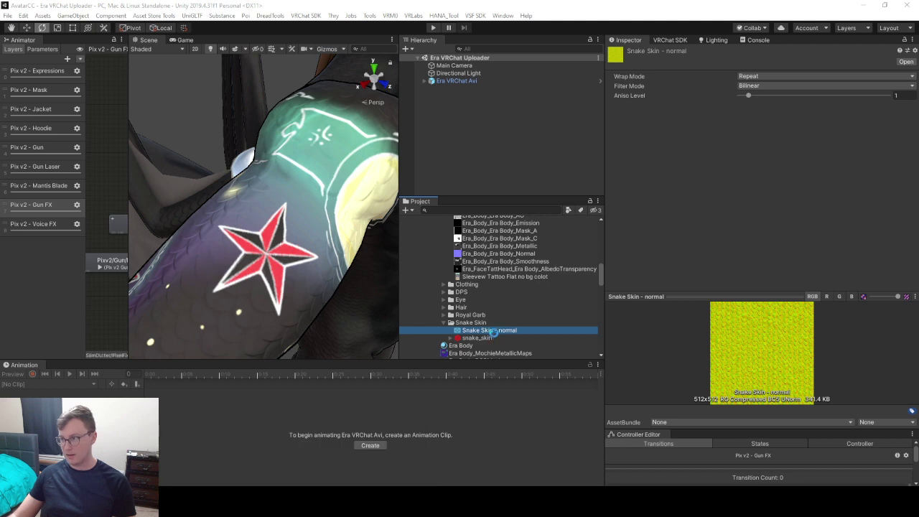
right_click(496, 330)
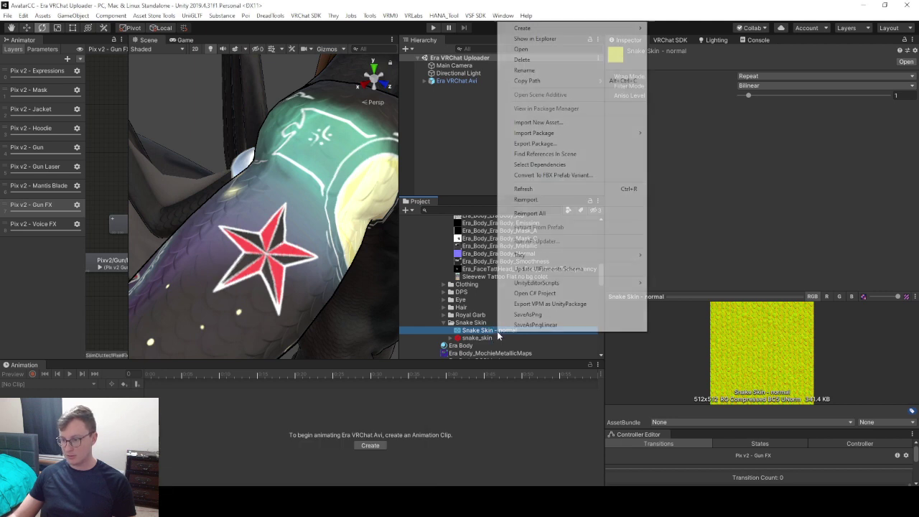
left_click(560, 39)
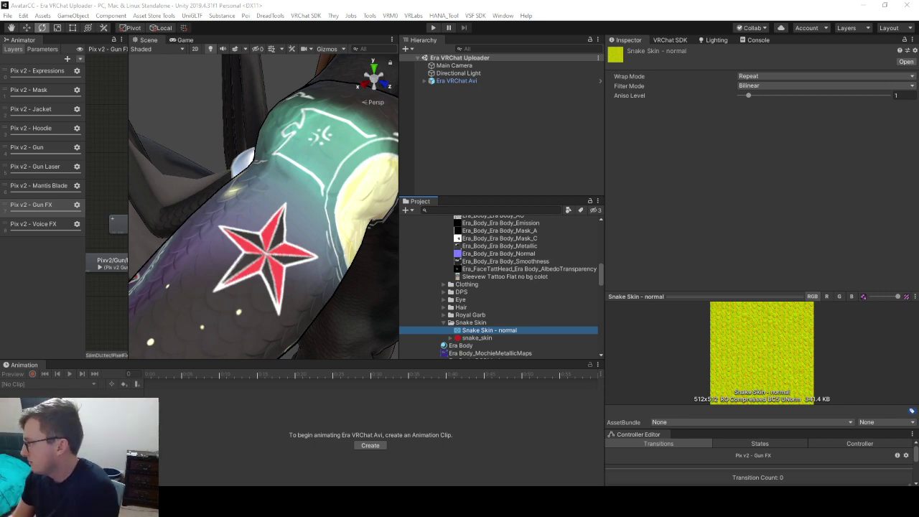
left_click(485, 338)
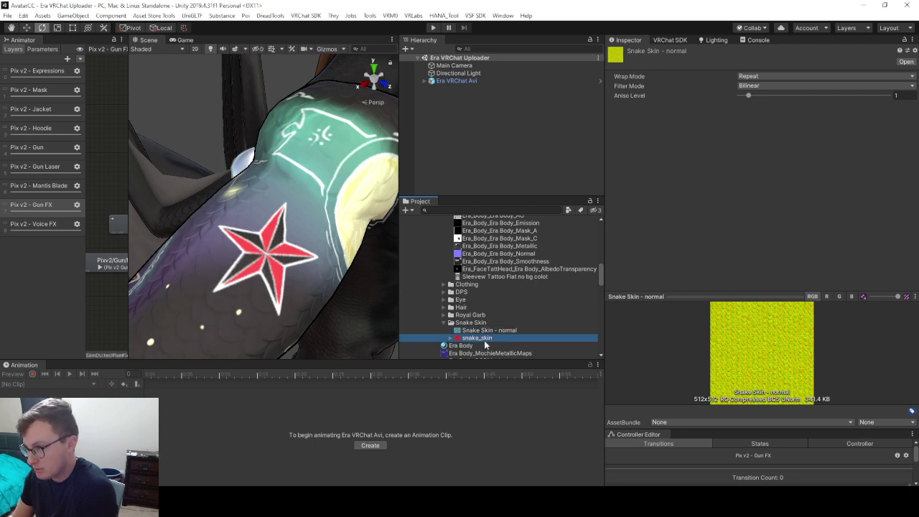
left_click(890, 105)
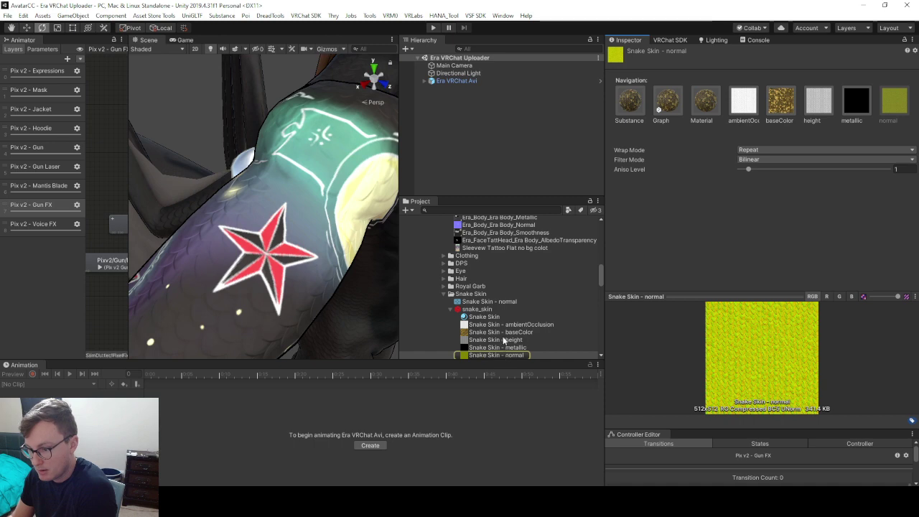
Step: Review the Snake Skin material and its normal texture, collapsing the material preview
right_click(500, 356)
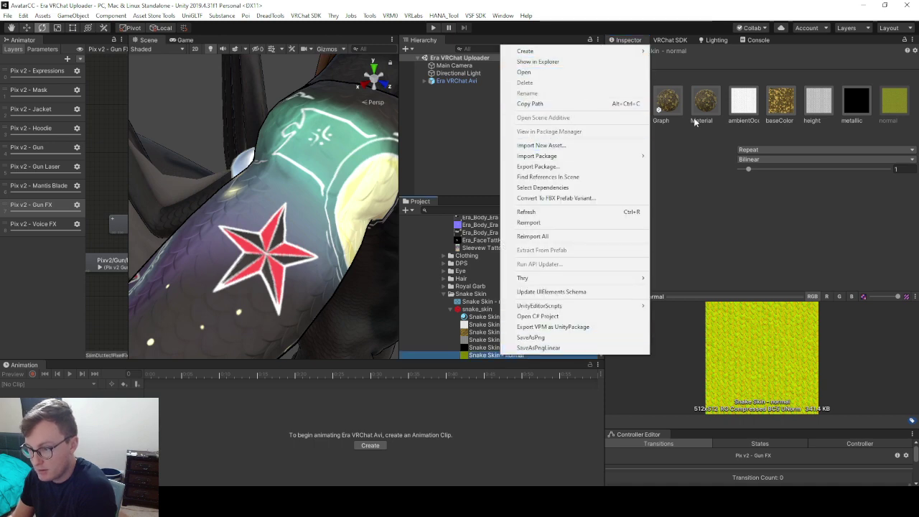
left_click(616, 199)
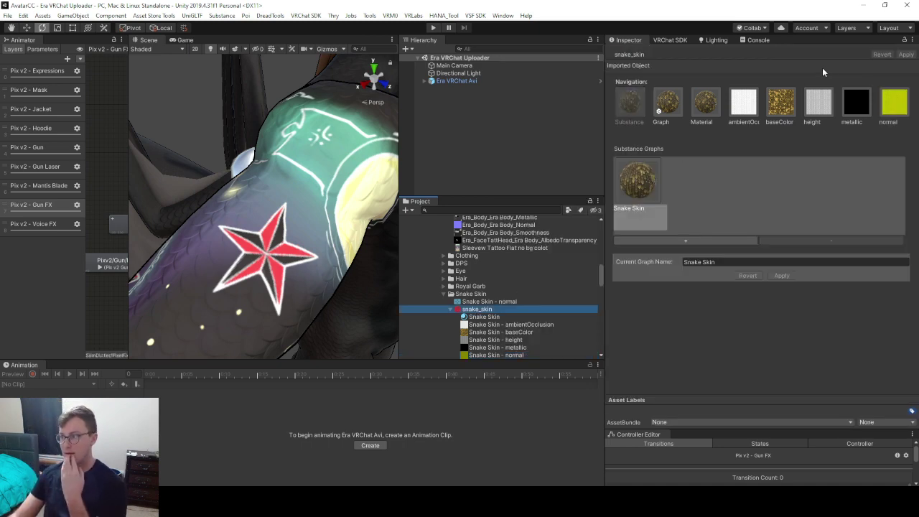
left_click(911, 40)
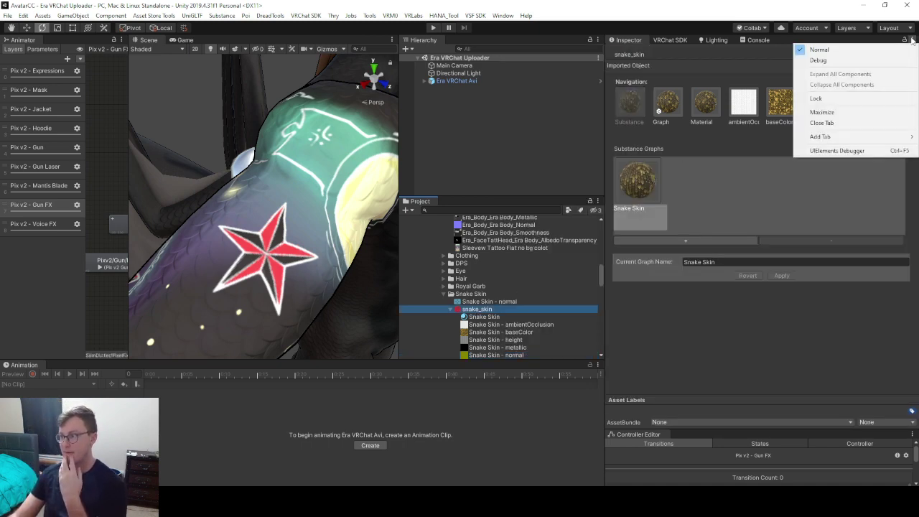
left_click(703, 65)
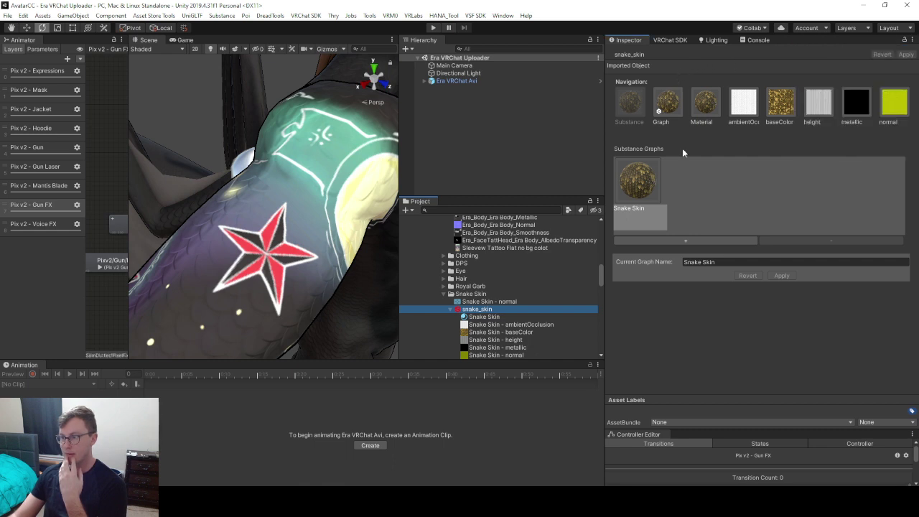
left_click(482, 316)
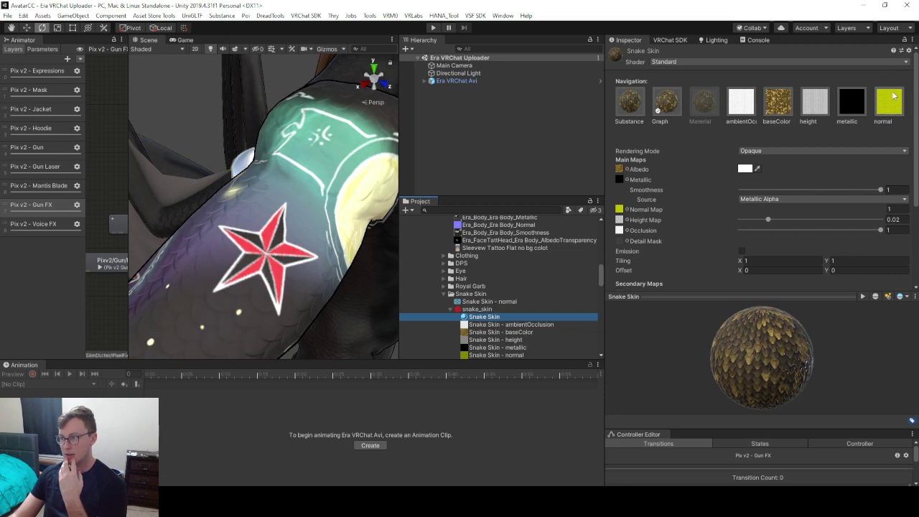
left_click(888, 101)
left_click(481, 317)
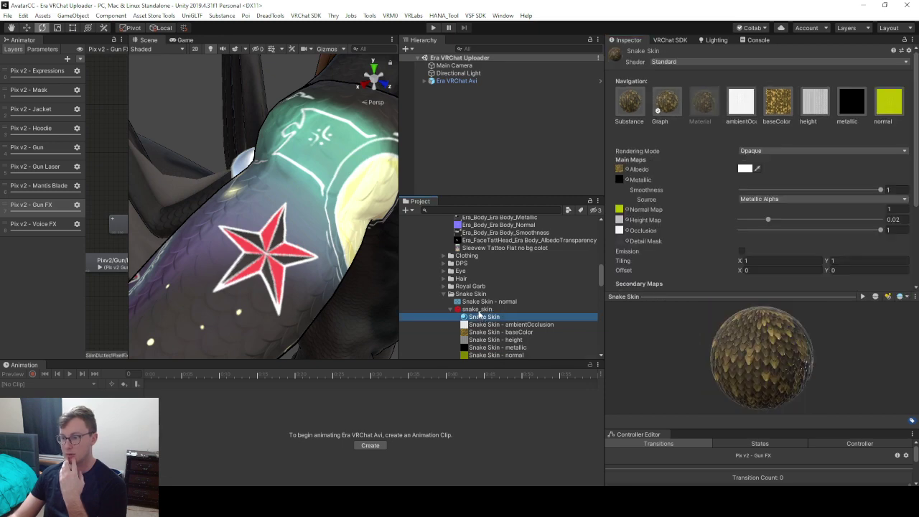
scroll(697, 181, "down", 5)
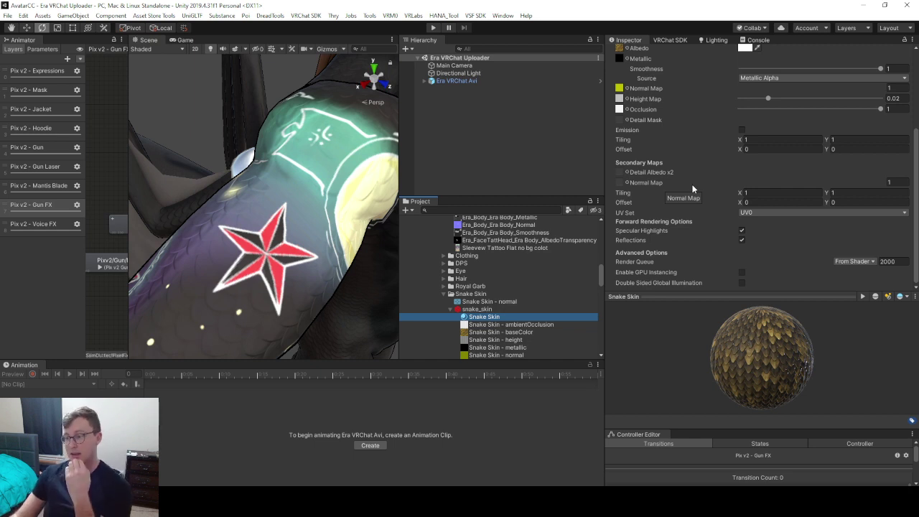
left_click(713, 299)
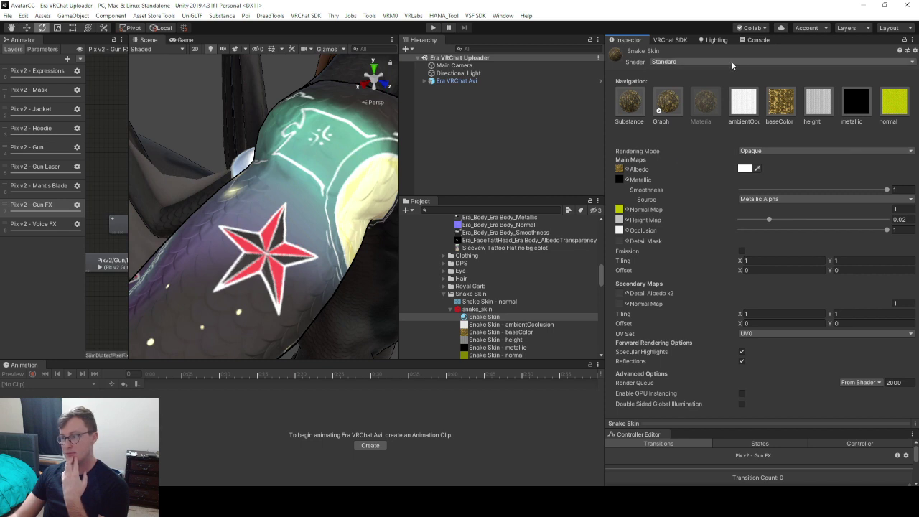
Step: Enable Generate All Outputs in the snake_skin substance graph settings
left_click(475, 309)
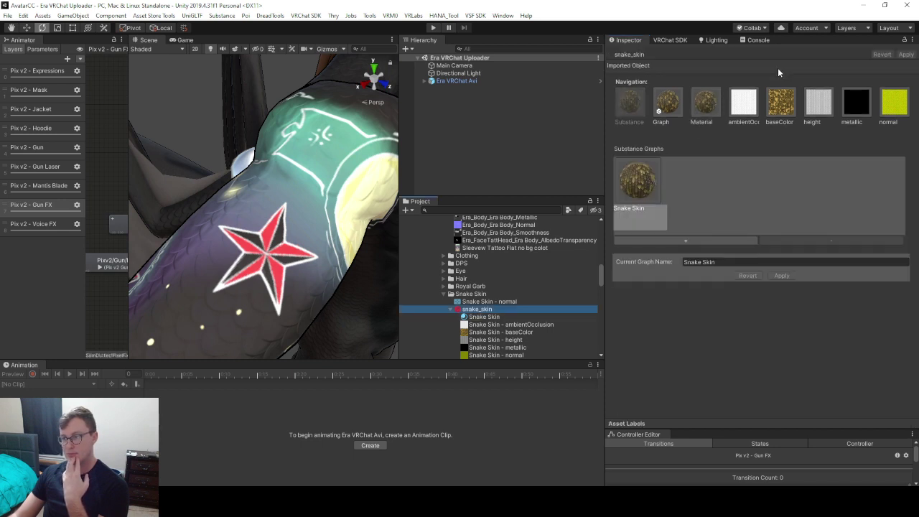
left_click(673, 115)
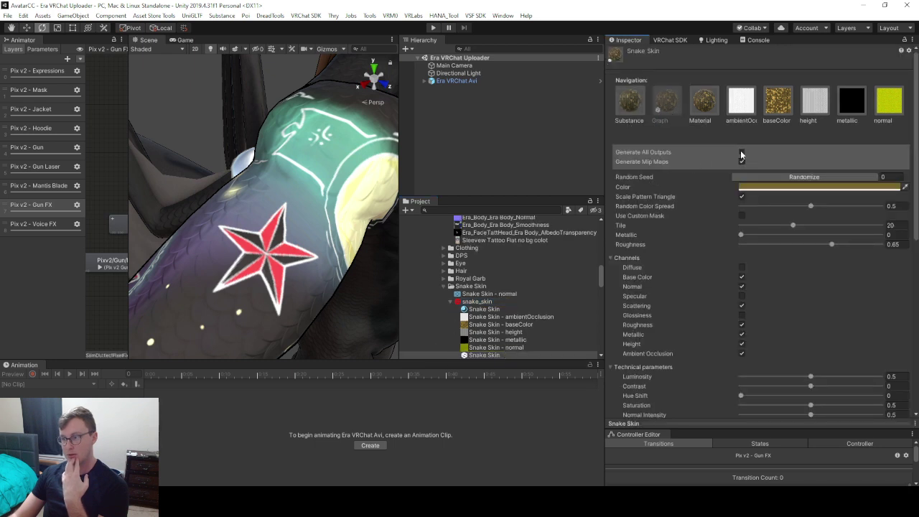
left_click(740, 152)
scroll(480, 319, "down", 5)
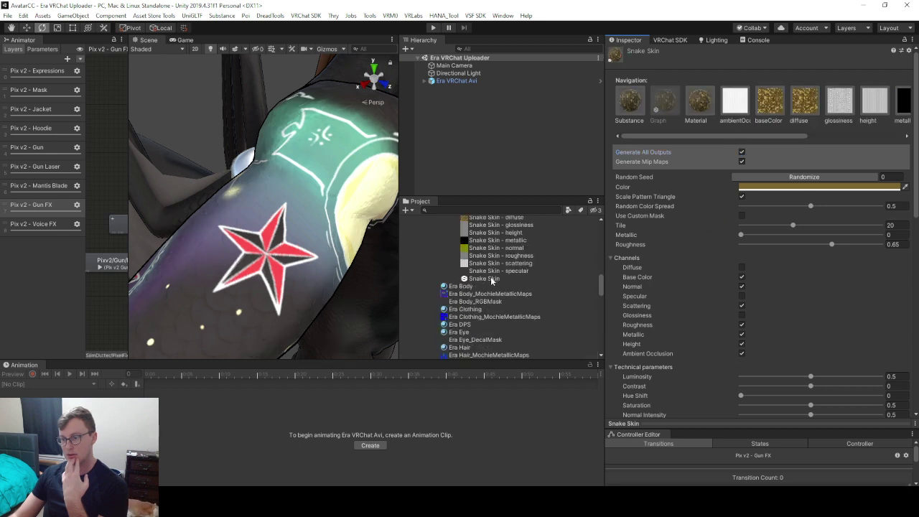
scroll(491, 281, "up", 4)
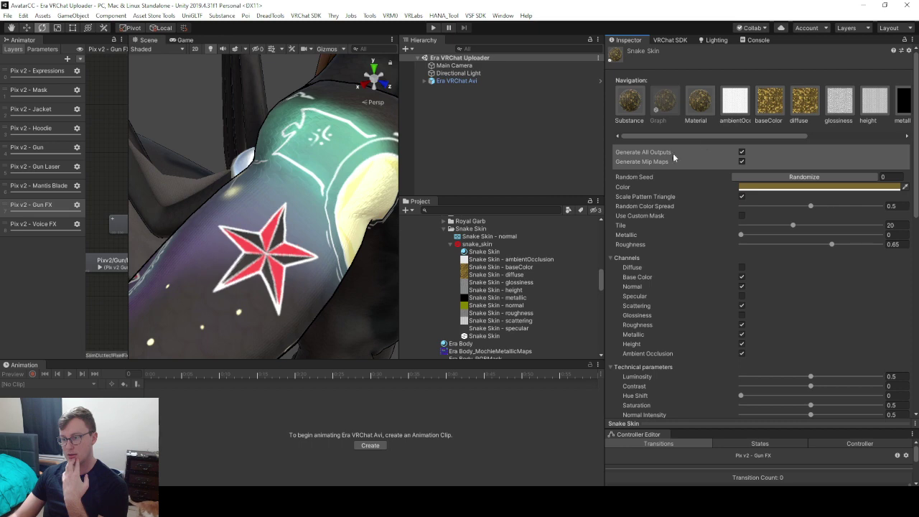
scroll(723, 167, "down", 15)
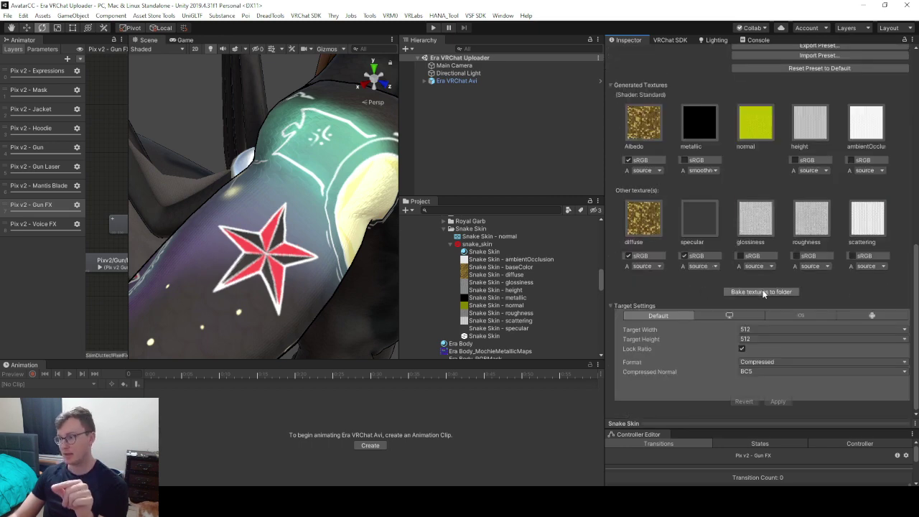
Step: Start baking textures and browse to Assets/.../Era/Materials/Textures/Snake Skin as the destination
left_click(763, 292)
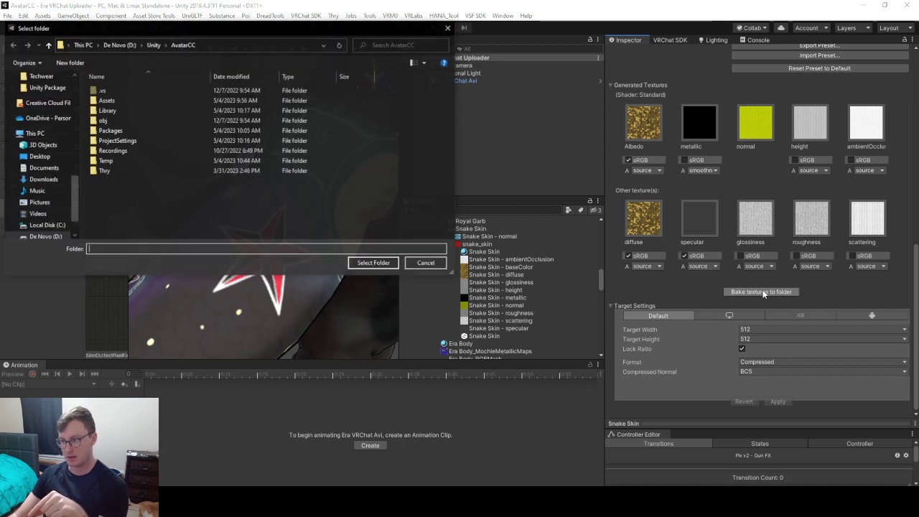
left_click(105, 101)
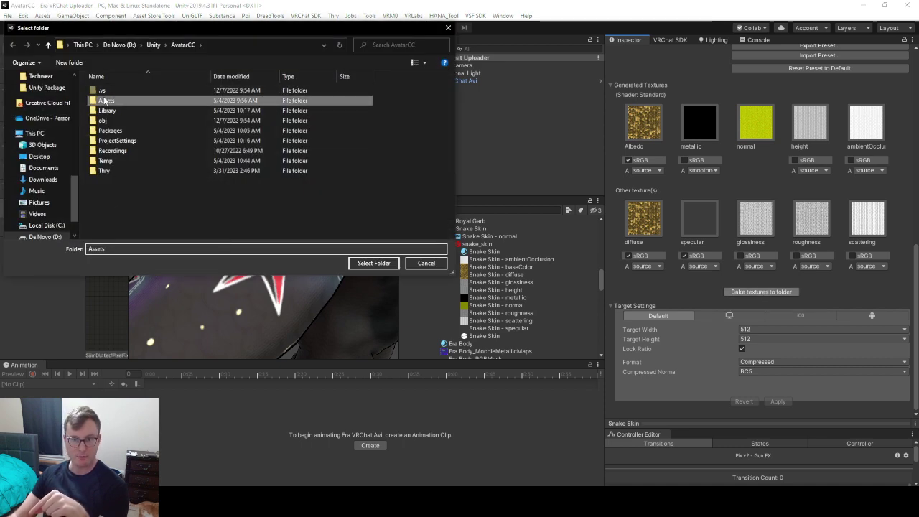
double_click(104, 100)
scroll(132, 154, "down", 5)
scroll(132, 158, "up", 5)
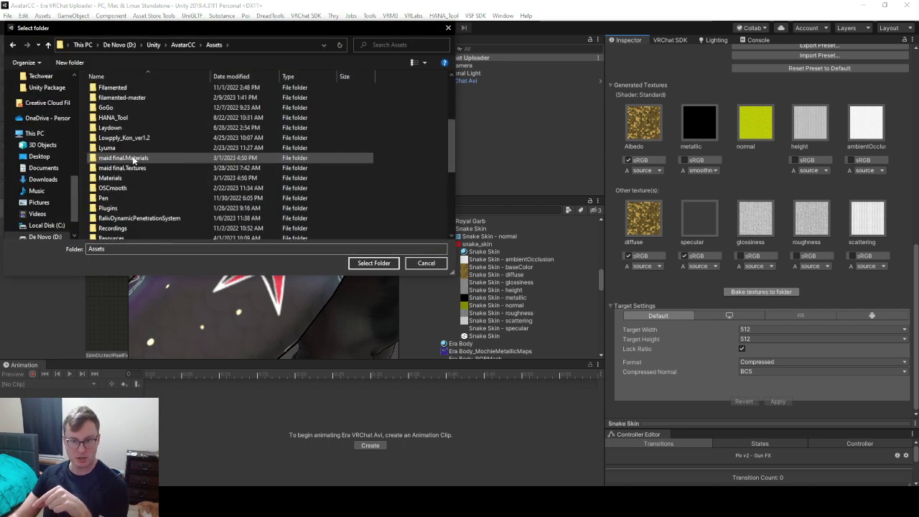
scroll(135, 168, "down", 5)
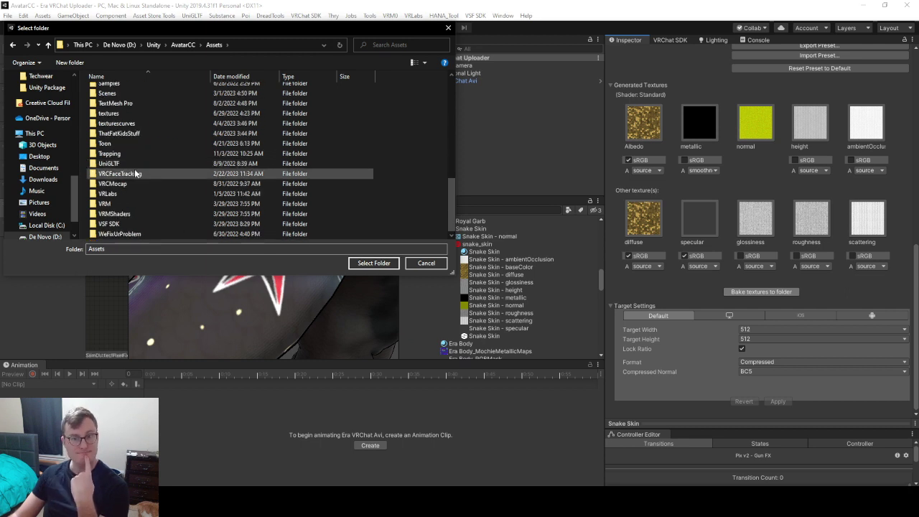
scroll(135, 174, "up", 4)
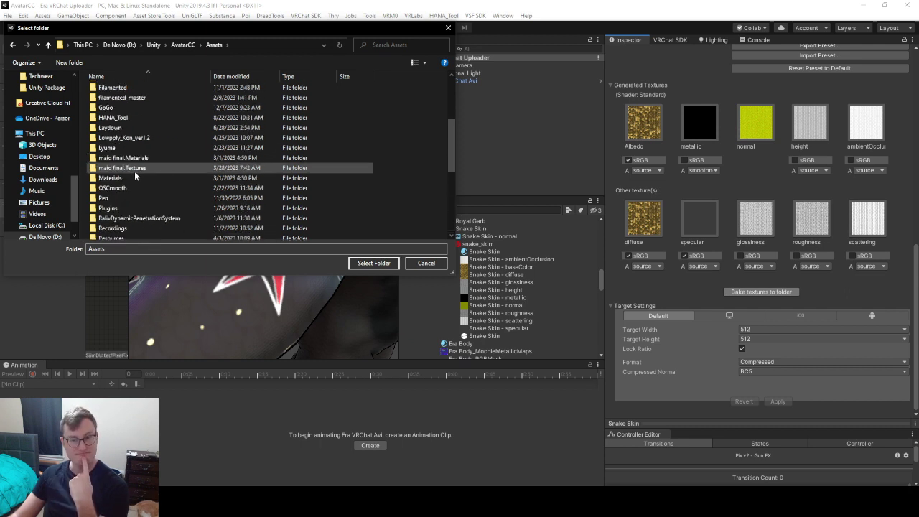
double_click(109, 193)
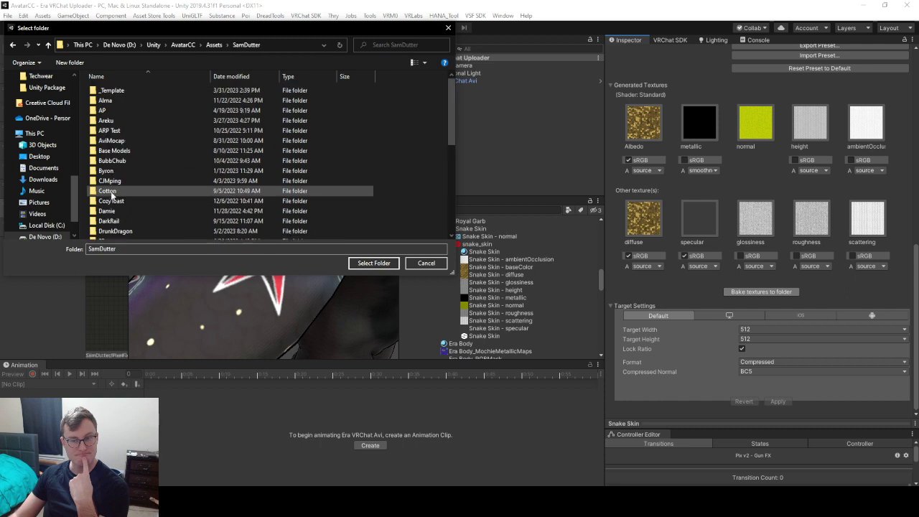
double_click(115, 230)
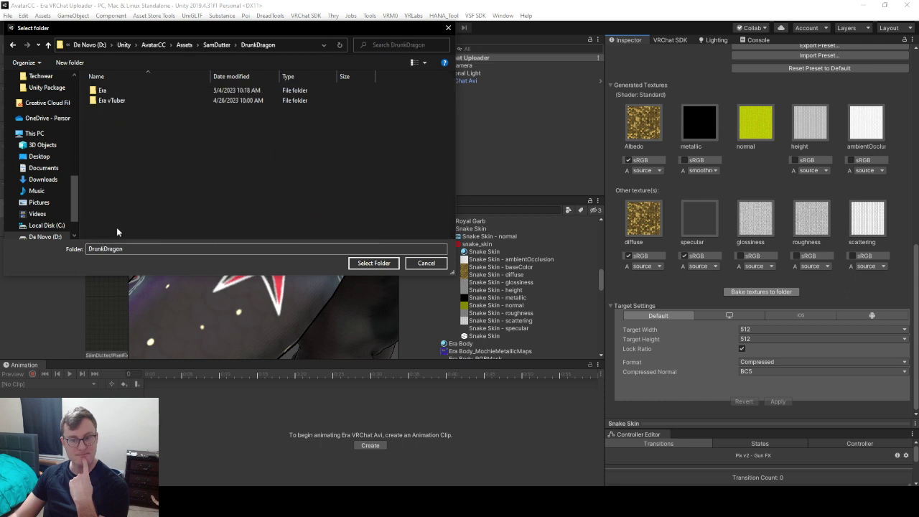
double_click(112, 102)
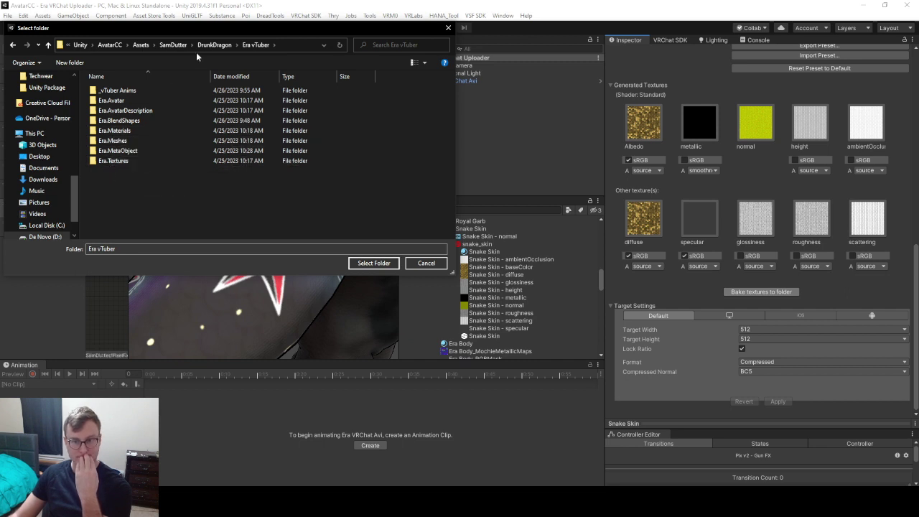
left_click(215, 45)
double_click(113, 100)
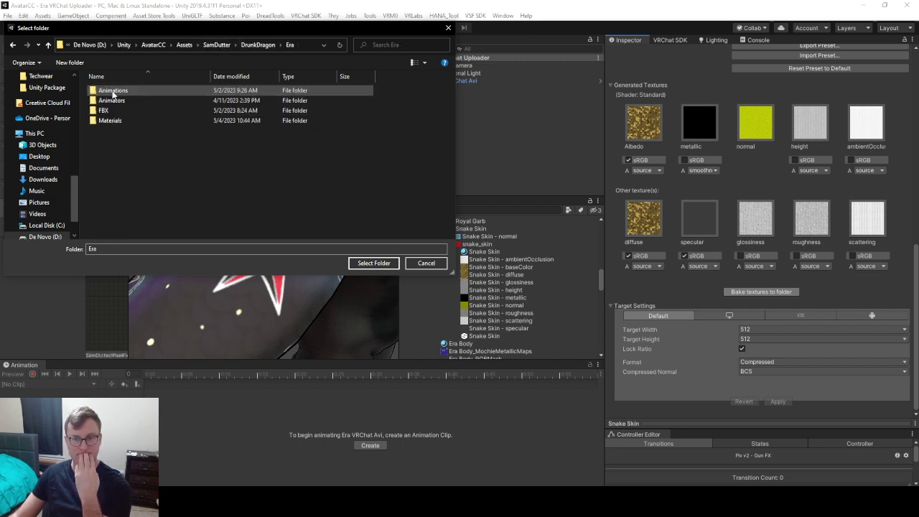
double_click(120, 119)
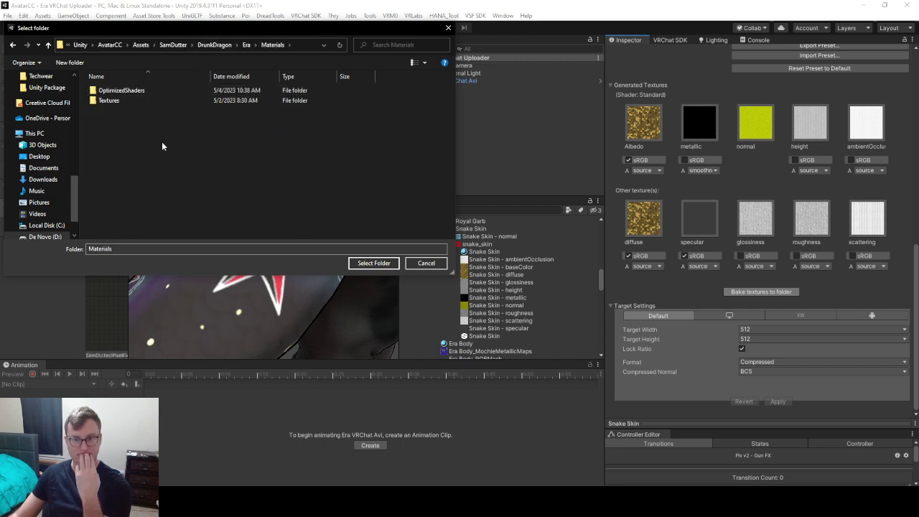
double_click(115, 101)
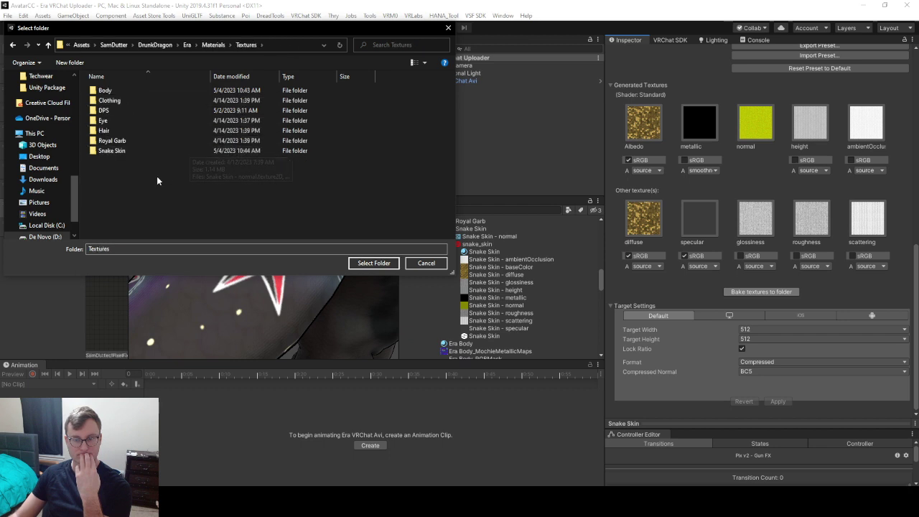
double_click(112, 150)
Step: Create a 'Snake Skin Baked' folder there and select it as the bake destination
left_click(72, 64)
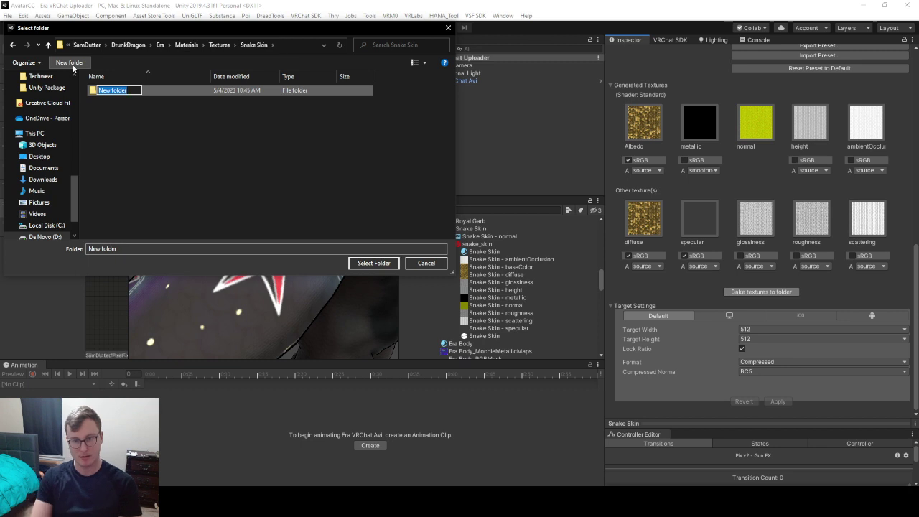
type("Snake Skin Baked")
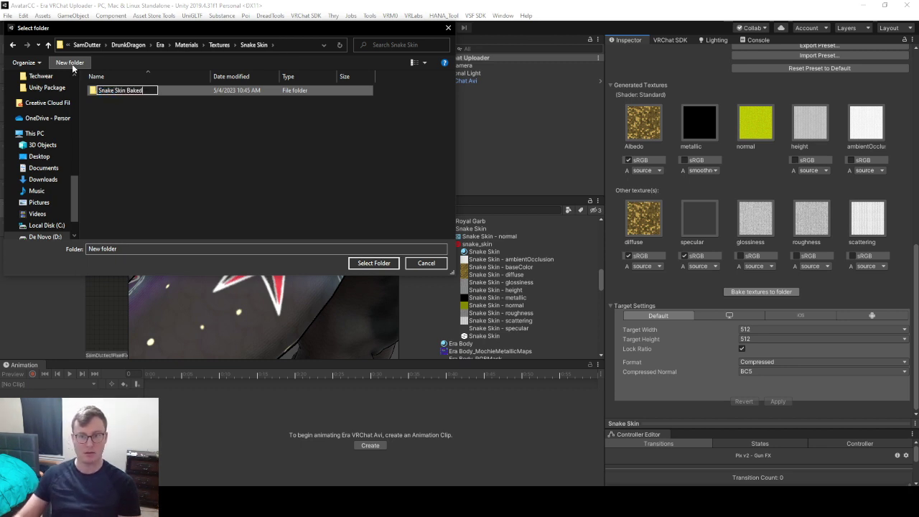
key("Return")
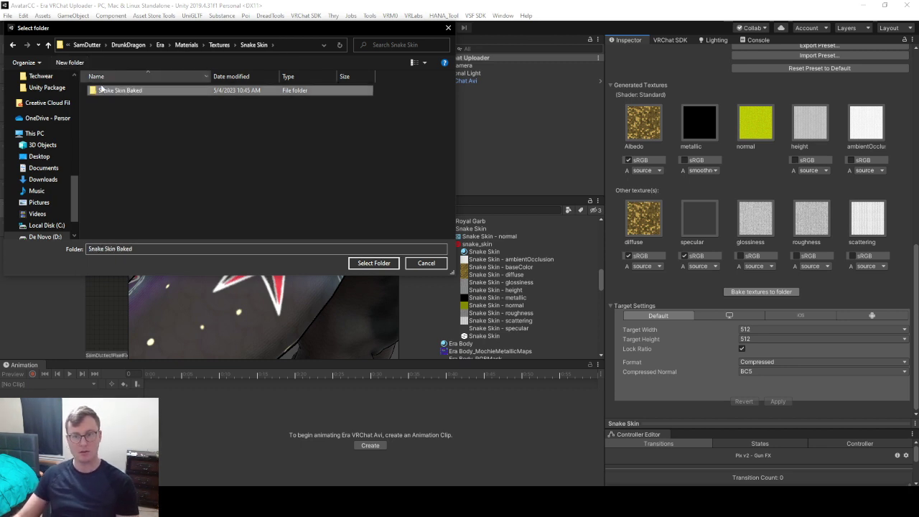
double_click(108, 91)
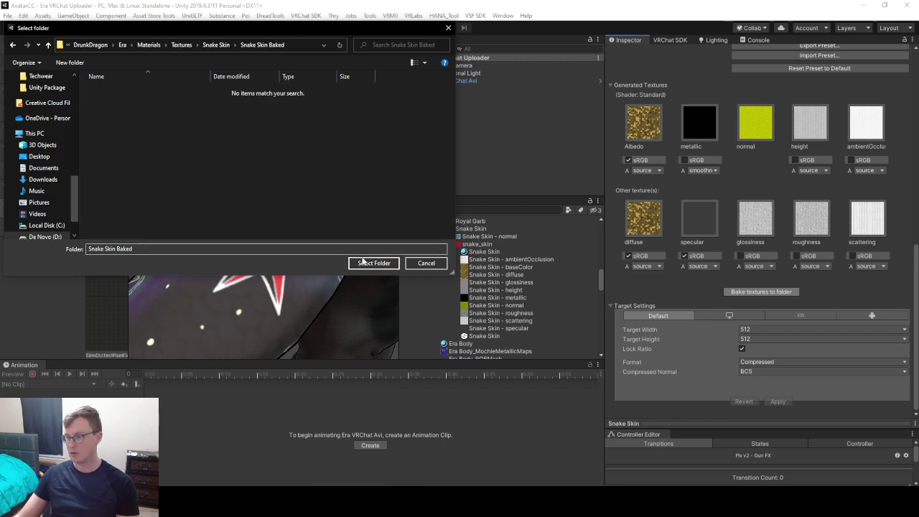
left_click(373, 263)
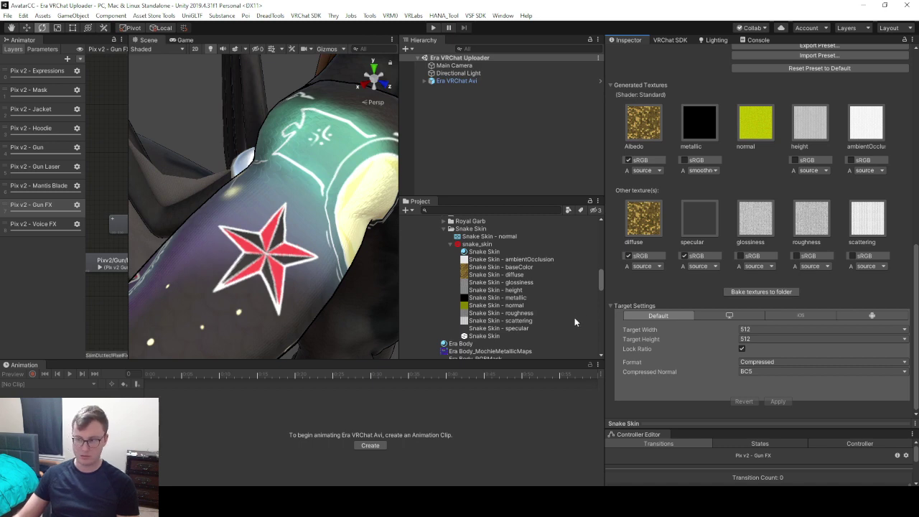
Step: Cancel the second bake prompt and refresh the Snake Skin folder
left_click(746, 293)
left_click(436, 263)
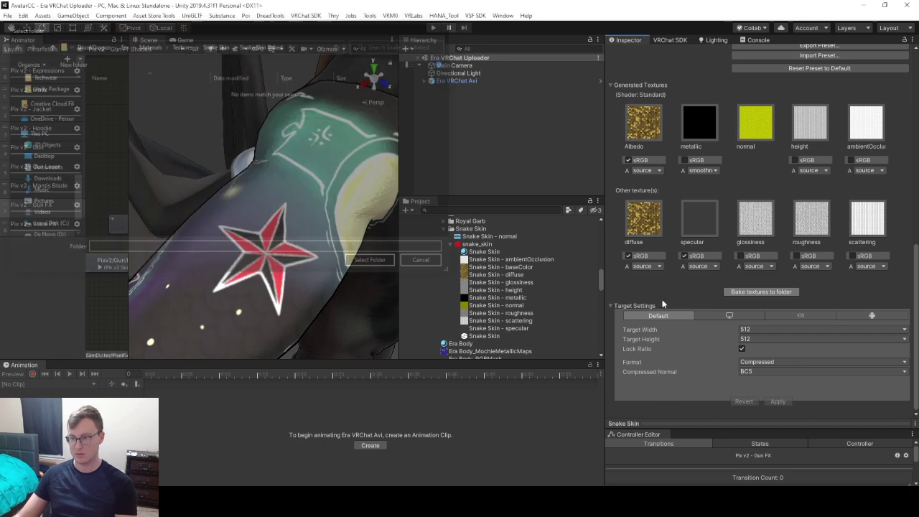
left_click(451, 244)
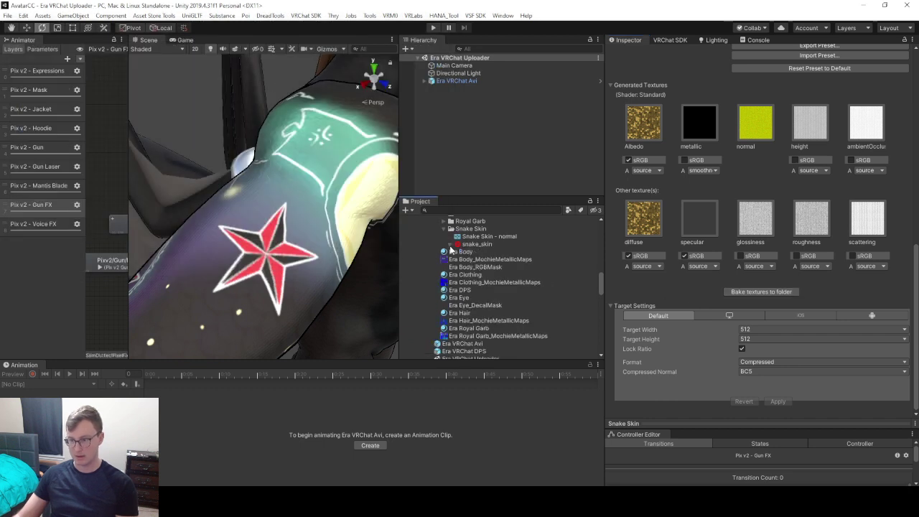
left_click(450, 244)
left_click(470, 228)
scroll(473, 249, "up", 3)
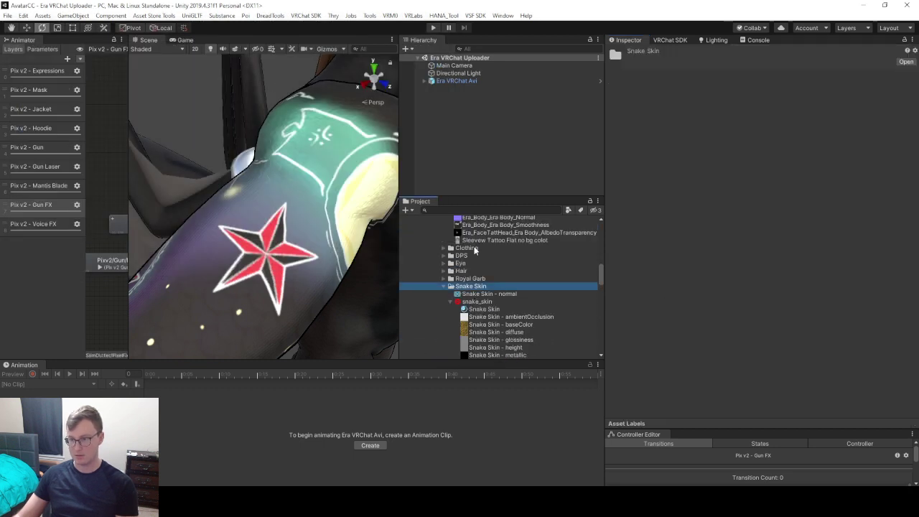
scroll(474, 252, "down", 1)
right_click(471, 258)
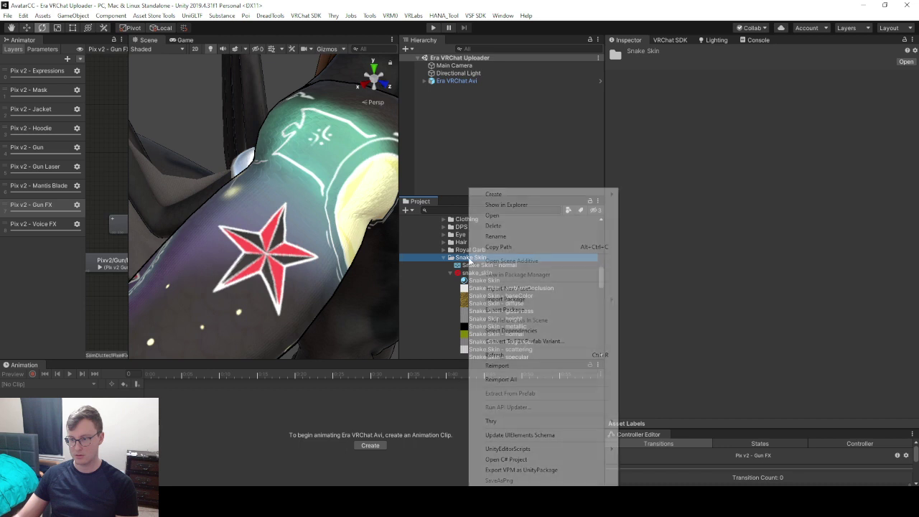
left_click(504, 355)
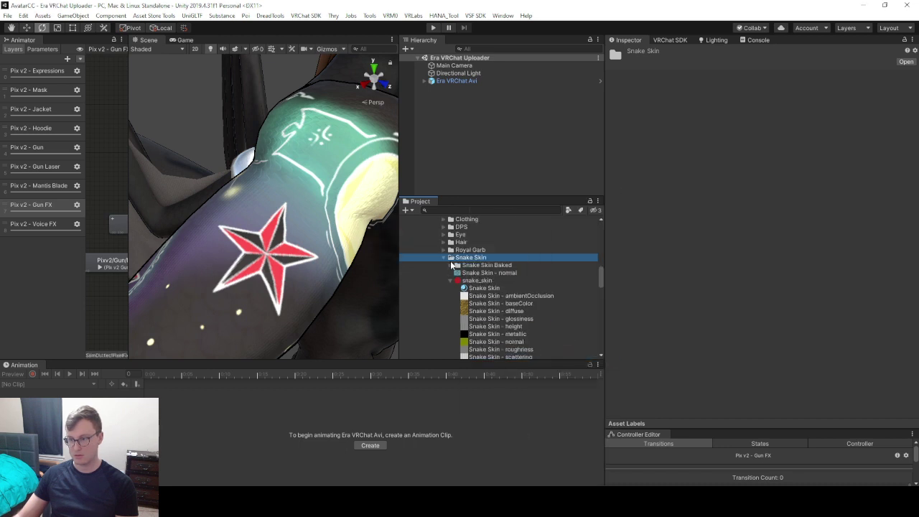
Step: Expand Snake Skin Baked to check the baked ambientOcclusion and normal textures, then switch to Blender
left_click(452, 265)
left_click(490, 272)
left_click(482, 319)
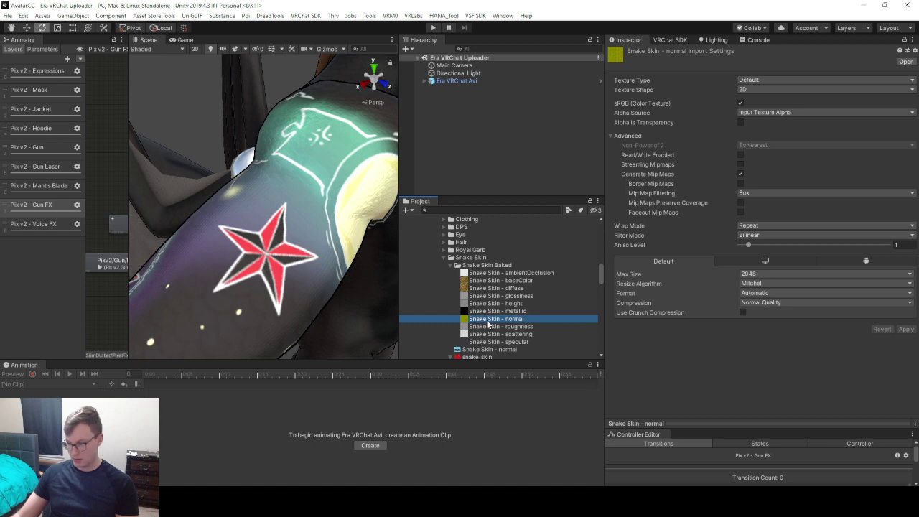
left_click(503, 401)
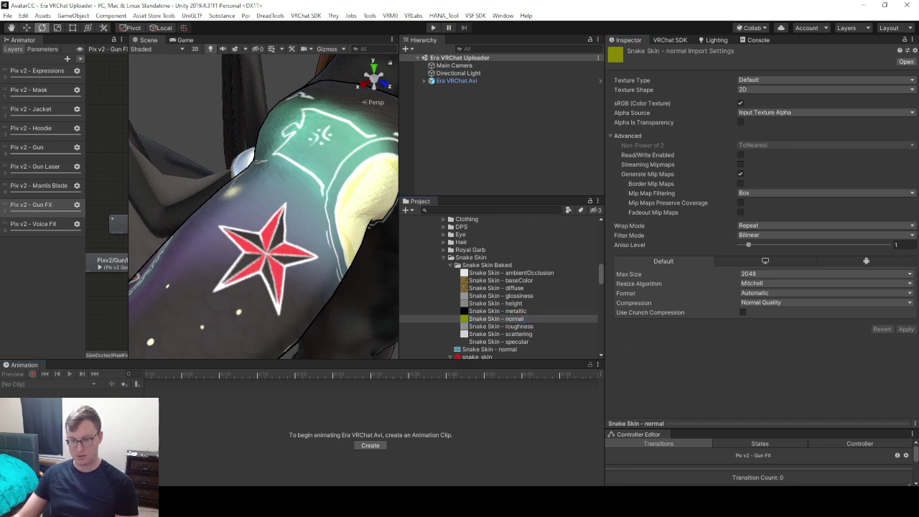
mouse_move(291, 501)
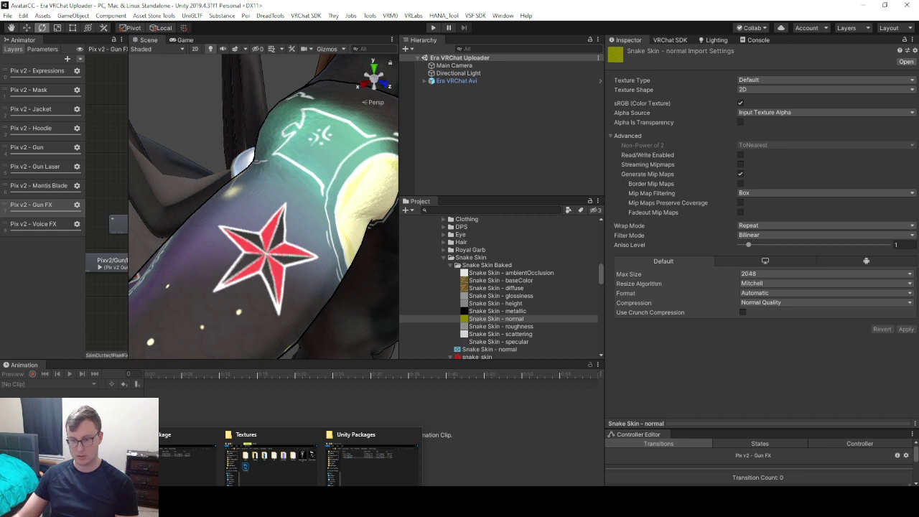
left_click(277, 476)
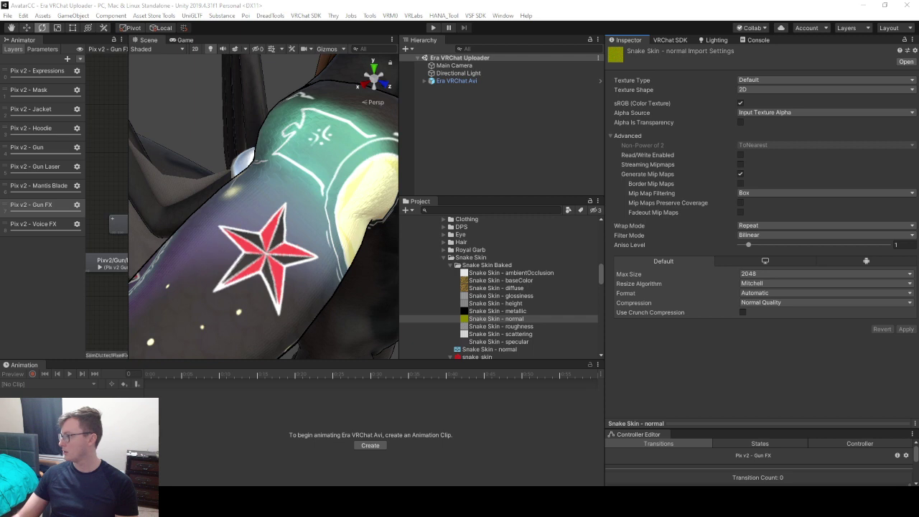
key("alt+Tab")
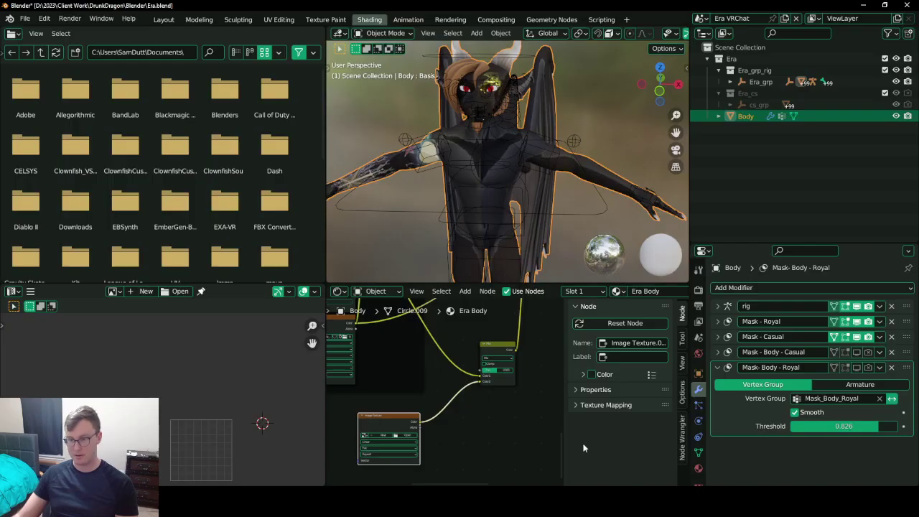
Step: Load the Snake Skin normal PNG from Textures\Snake Skin into the Image Texture node
left_click(410, 435)
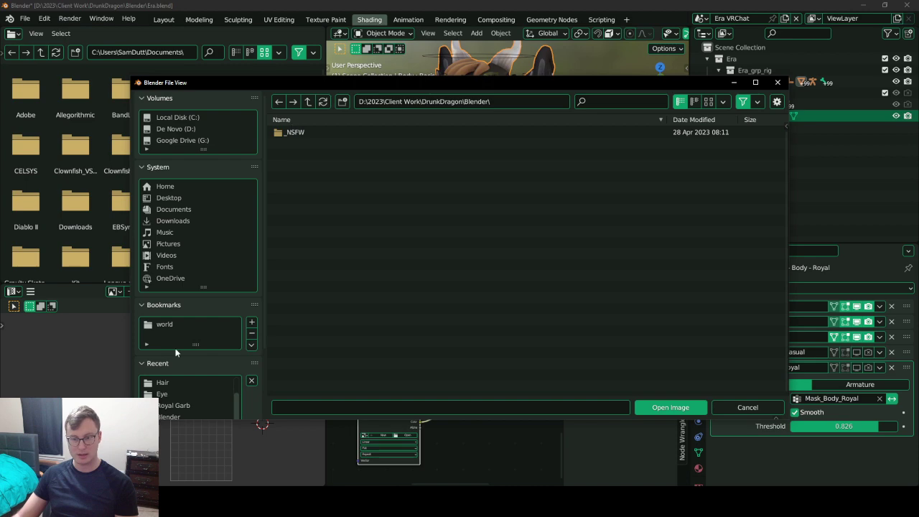
left_click(175, 381)
left_click(307, 101)
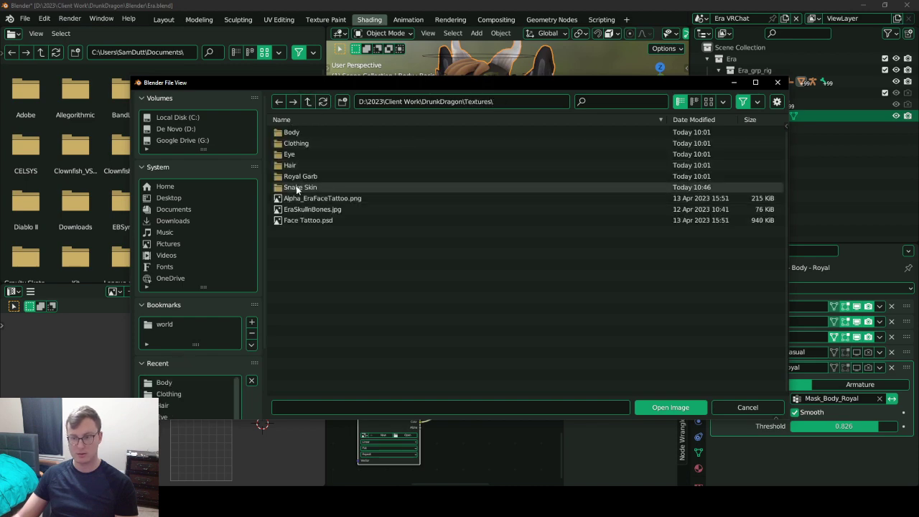
left_click(296, 187)
left_click(287, 131)
left_click(637, 409)
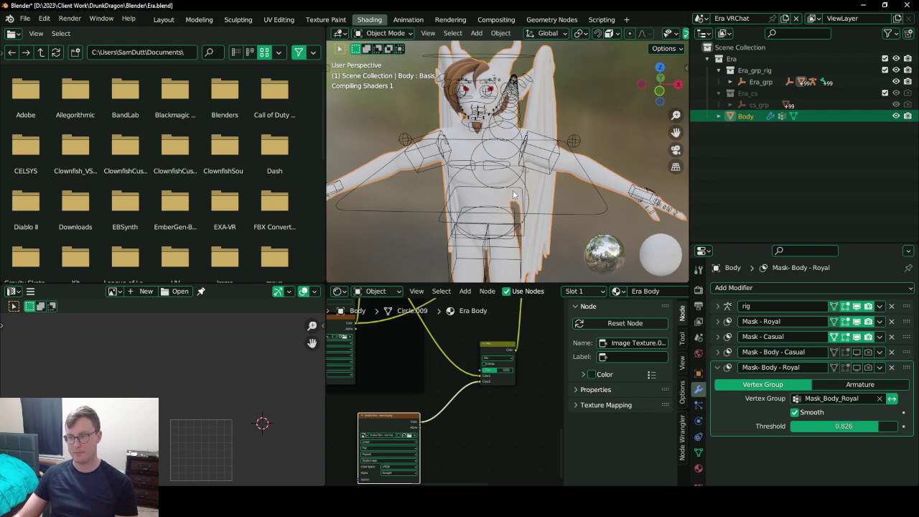
Step: Check the body's UVs in Edit Mode, review the image and Mix nodes, then return to Unity
scroll(517, 189, "up", 2)
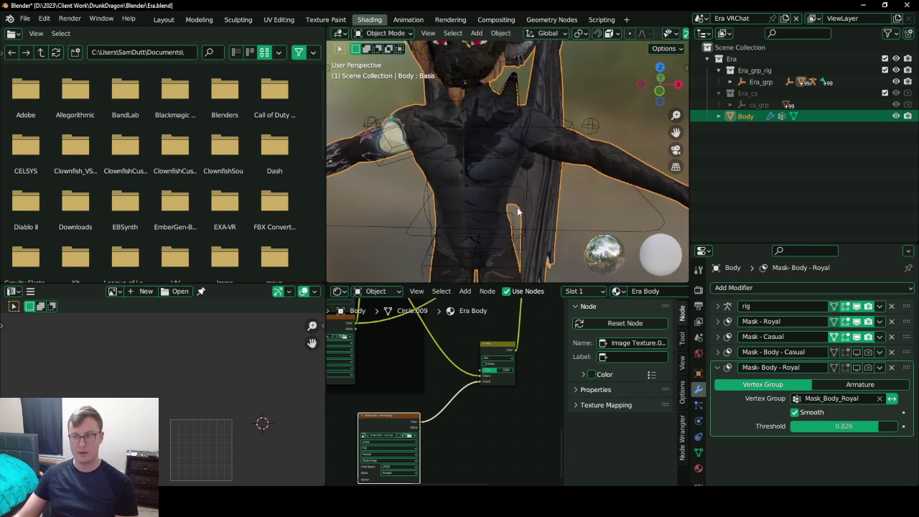
middle_click_drag(400, 388, 490, 385)
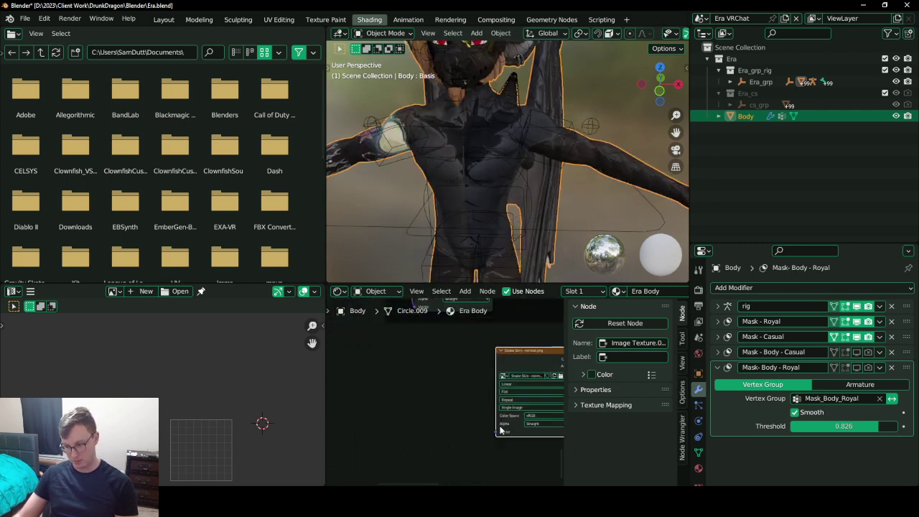
left_click_drag(494, 433, 419, 425)
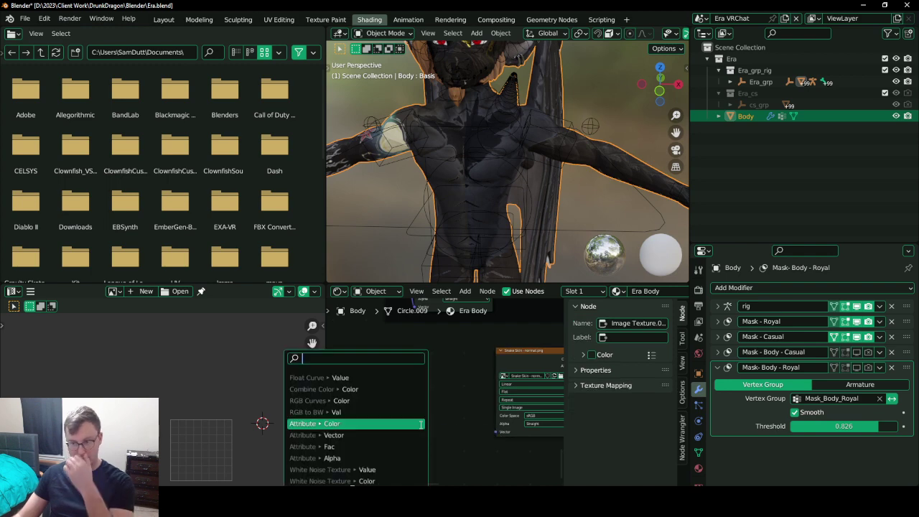
key("Escape")
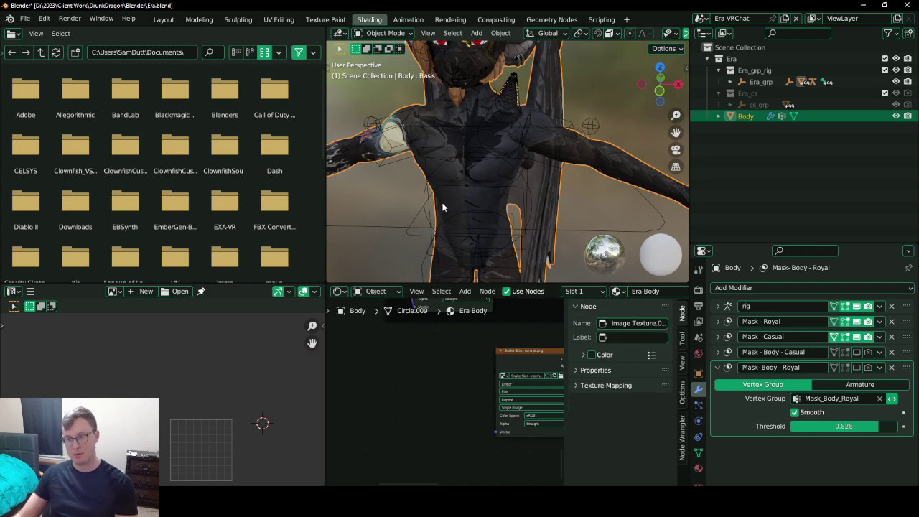
key("Tab")
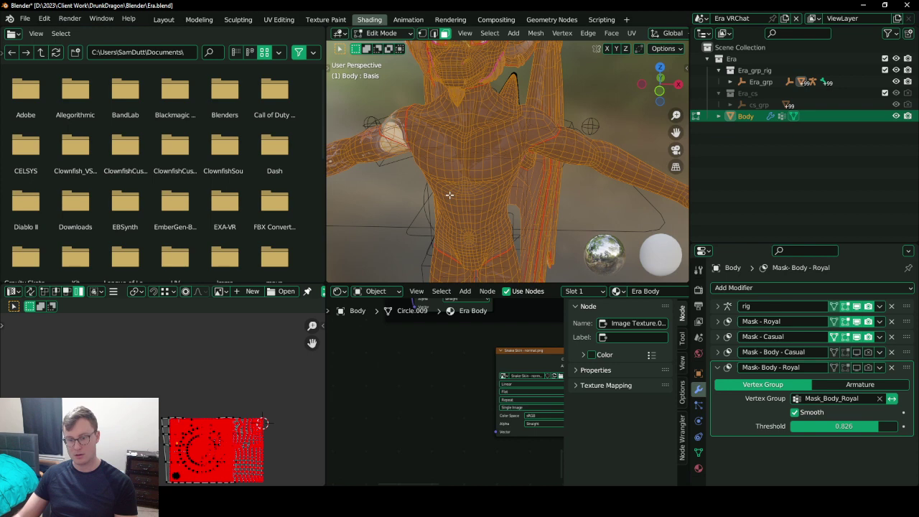
key("Tab")
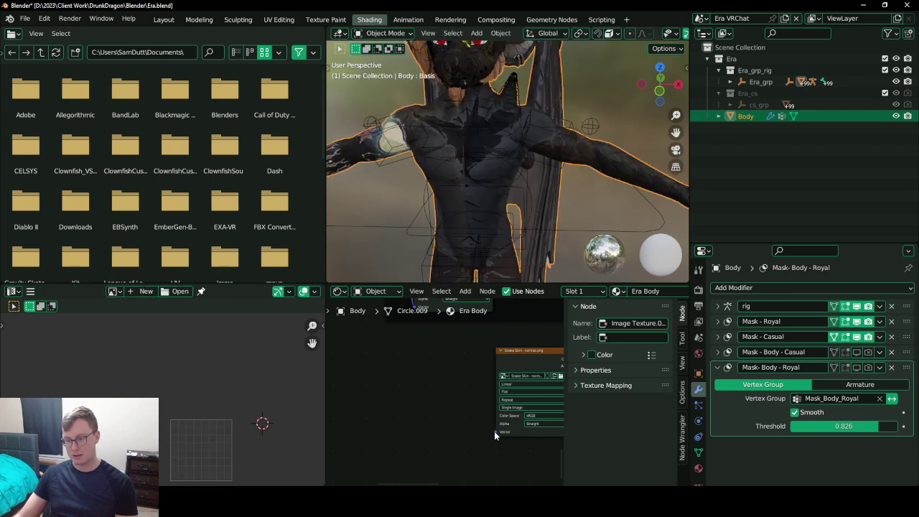
scroll(487, 413, "right", 5)
middle_click_drag(450, 379, 413, 424)
left_click(442, 387)
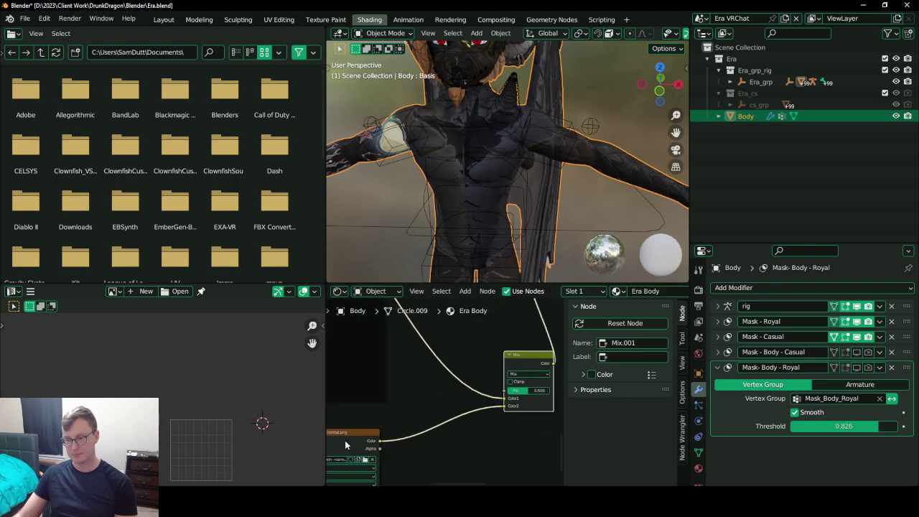
left_click(362, 444)
scroll(398, 417, "down", 1)
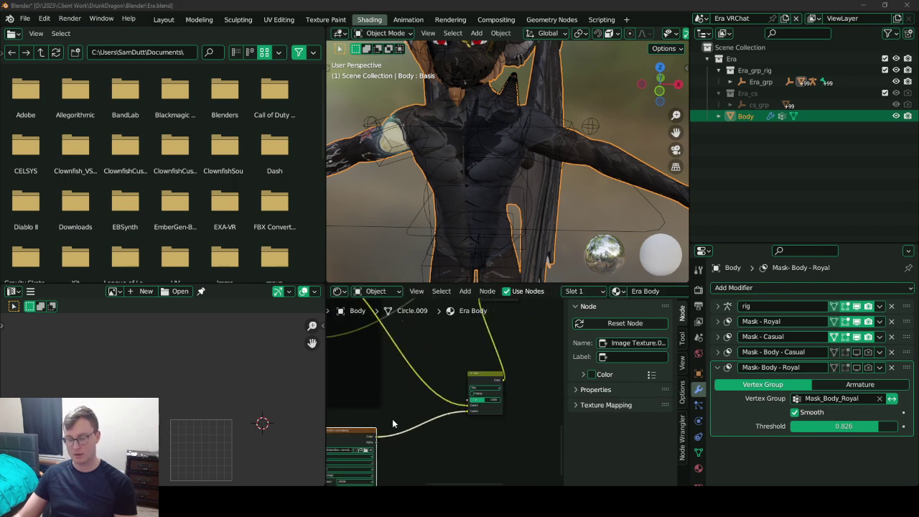
key("alt+Tab")
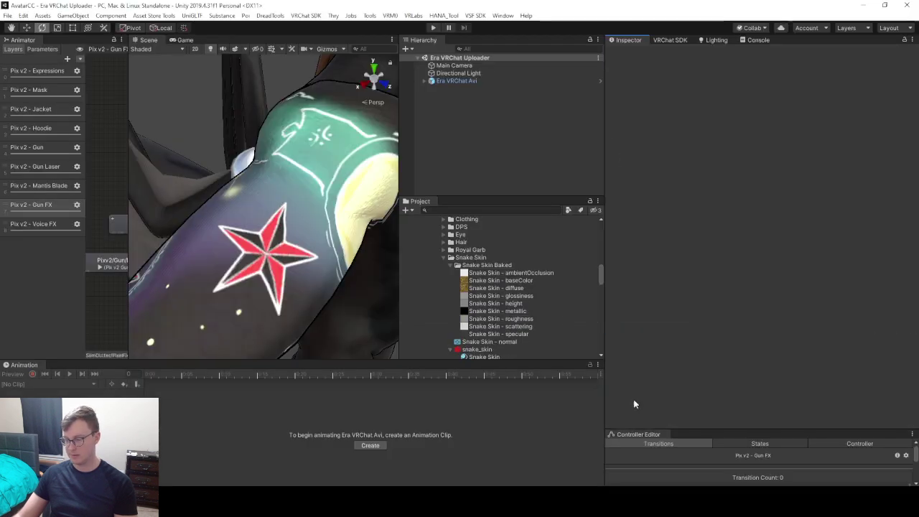
Step: Compare the Era Body Mask_A and Mask_C import settings, then bring Blender back
left_click(446, 259)
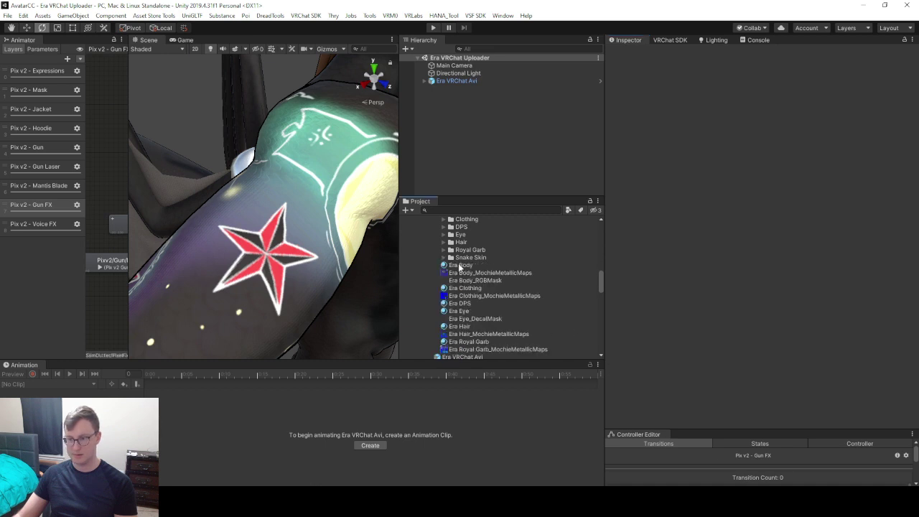
scroll(460, 276, "up", 5)
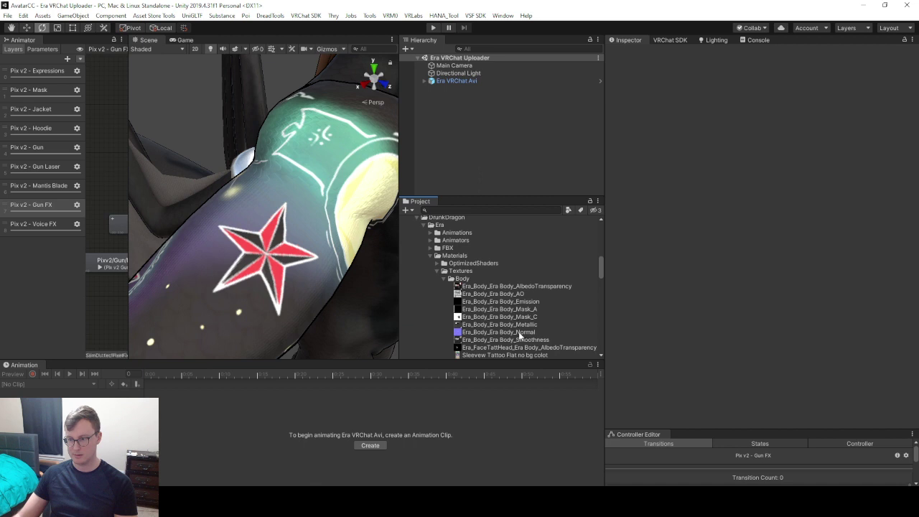
left_click(521, 311)
left_click(516, 317)
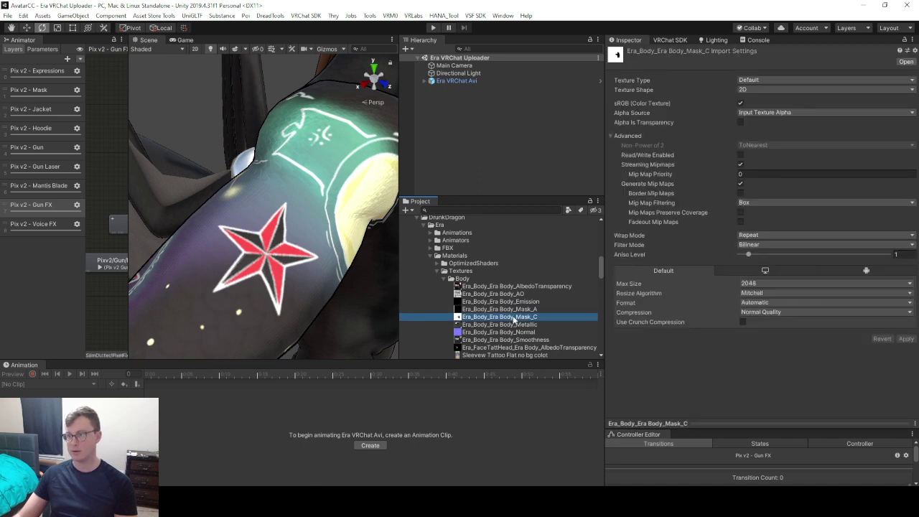
left_click(493, 310)
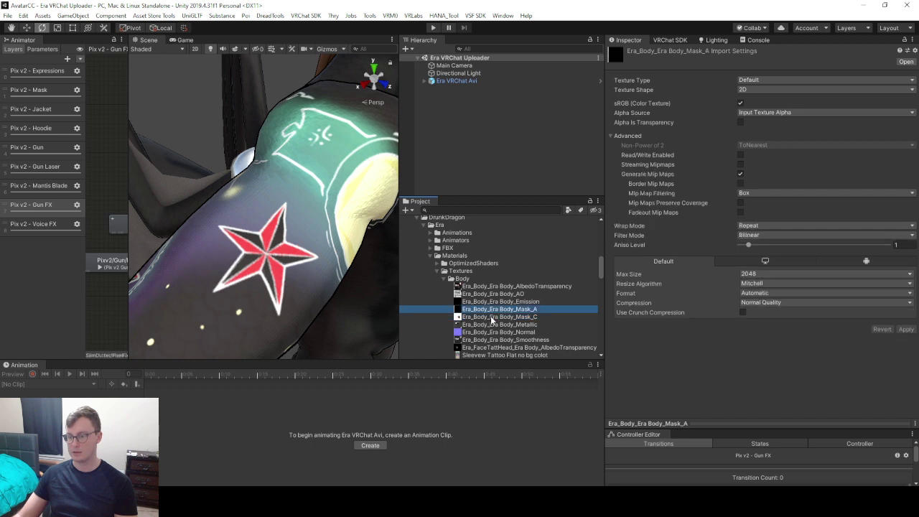
left_click(490, 320)
left_click(488, 311)
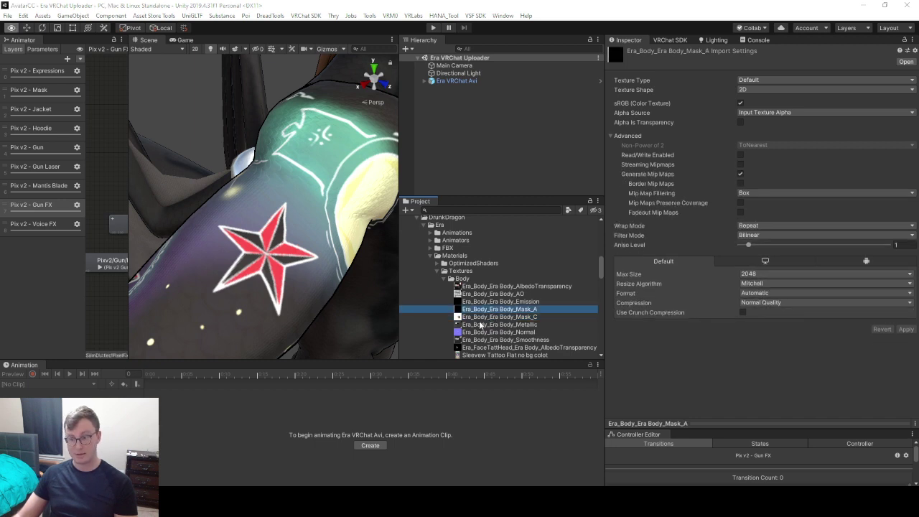
key("alt+Tab")
left_click(554, 173)
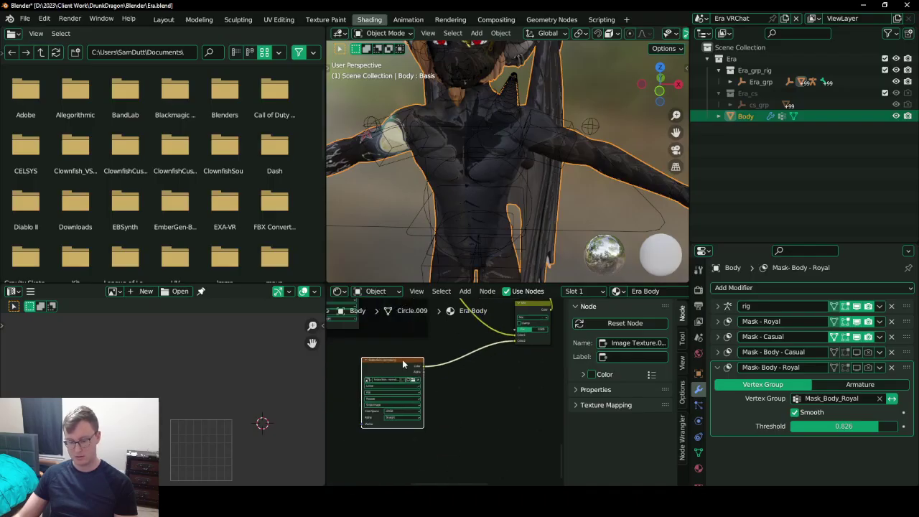
Step: Duplicate the image node, load Era_Body_Mask_A.png from Textures\Body, and link its Color to the Mix node
left_click_drag(406, 368, 452, 431)
key("shift+d")
left_click(418, 378)
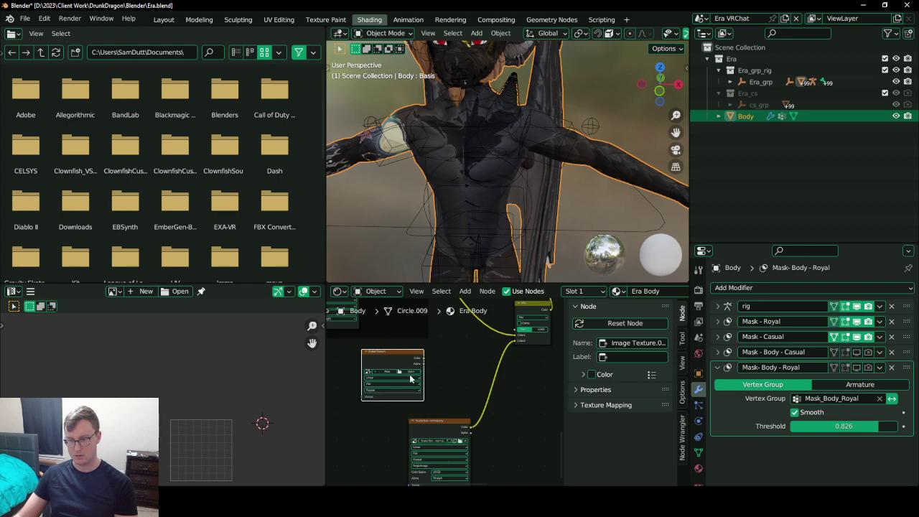
left_click(404, 370)
left_click(165, 382)
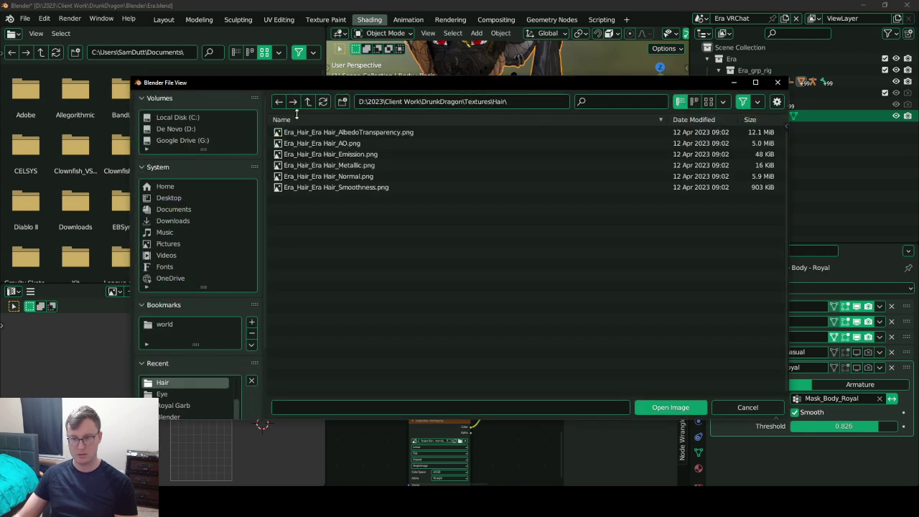
left_click(312, 104)
double_click(299, 132)
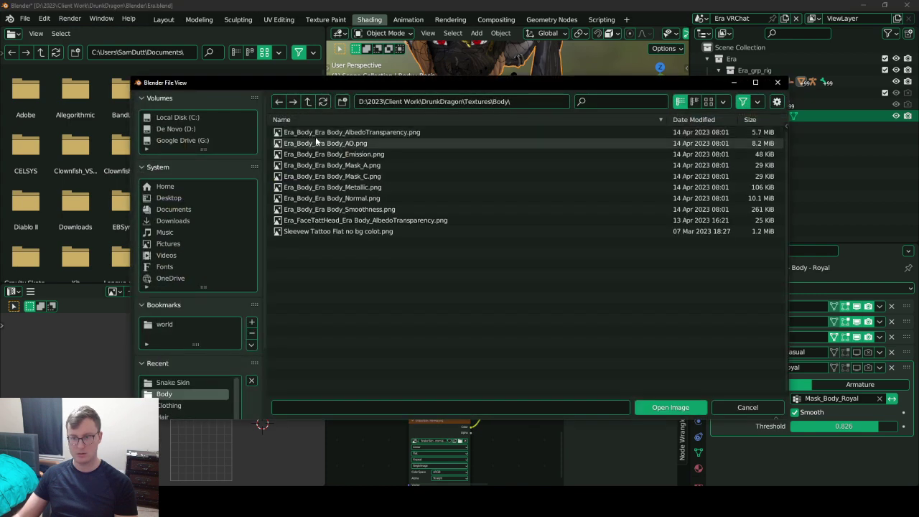
left_click(362, 165)
left_click(668, 408)
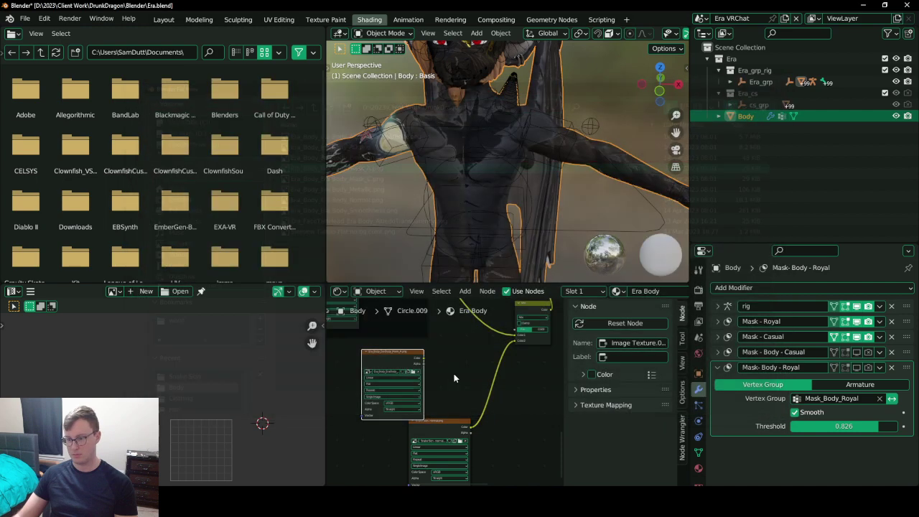
left_click_drag(413, 414, 508, 386)
Step: Add Texture Coordinate and Mapping nodes feeding the snake-skin image texture's vector input
middle_click_drag(512, 408, 475, 423)
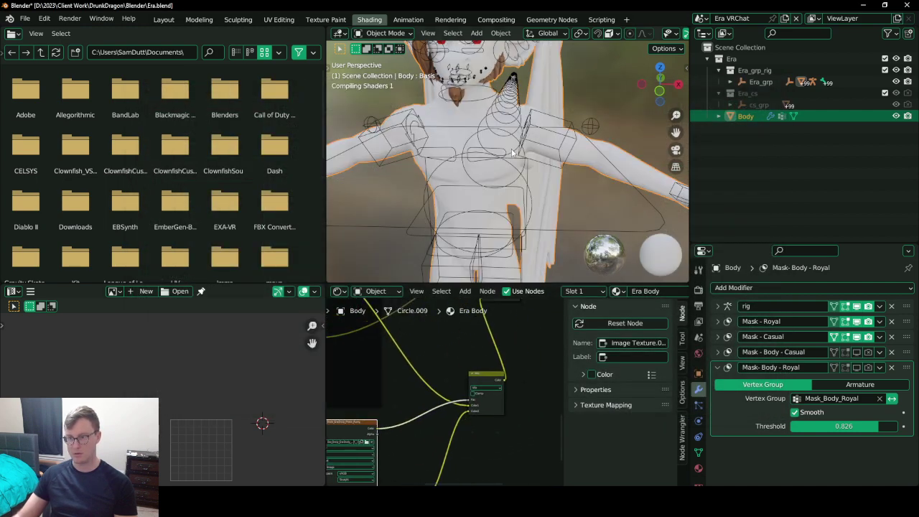
middle_click_drag(482, 162, 492, 208)
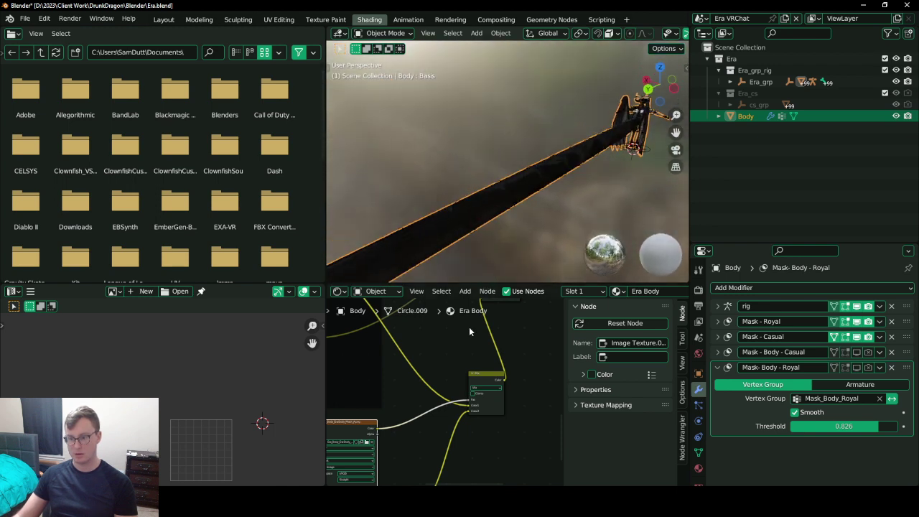
scroll(459, 352, "down", 2)
left_click_drag(451, 400, 415, 412)
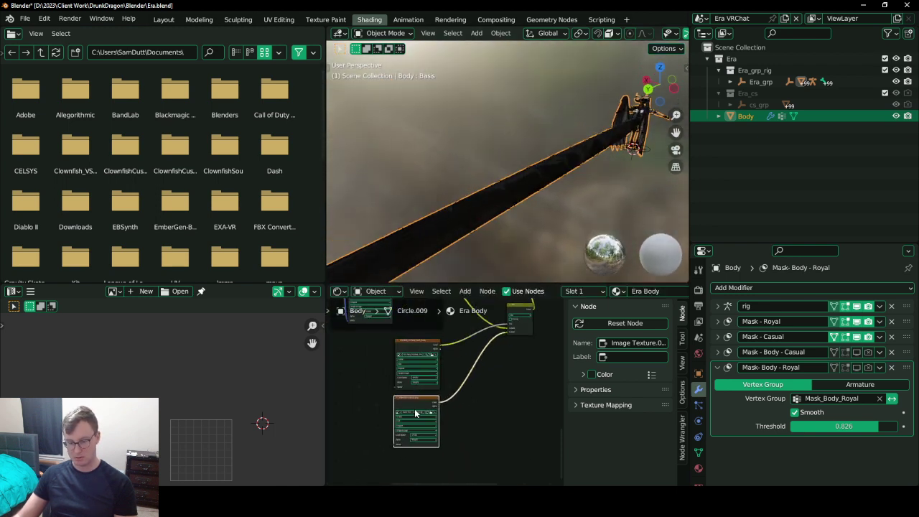
key("ctrl+z")
middle_click_drag(415, 413, 435, 386)
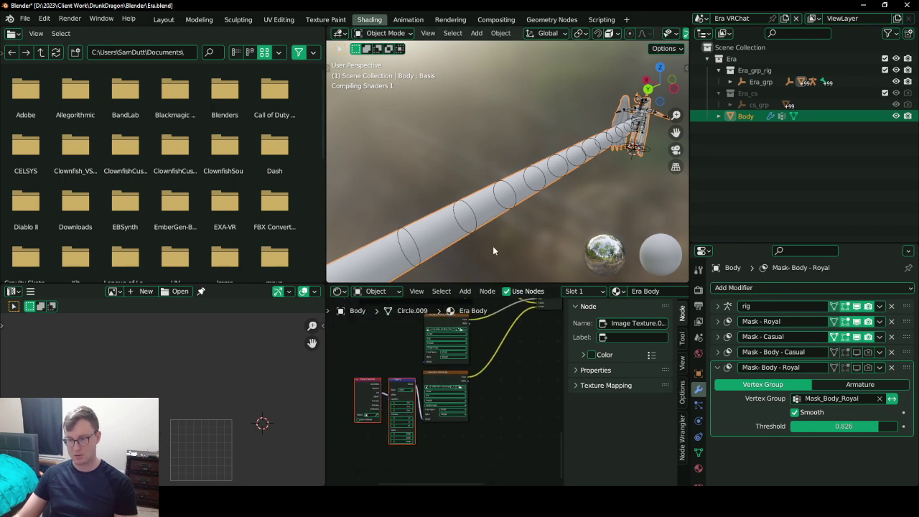
scroll(436, 381, "up", 2)
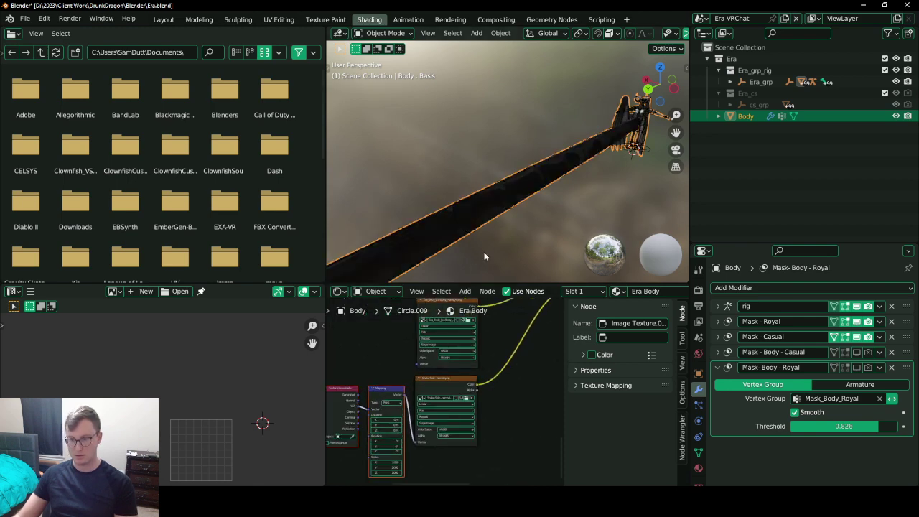
Step: Collapse the Body textures folder in Unity and return to Blender
key("alt+Tab")
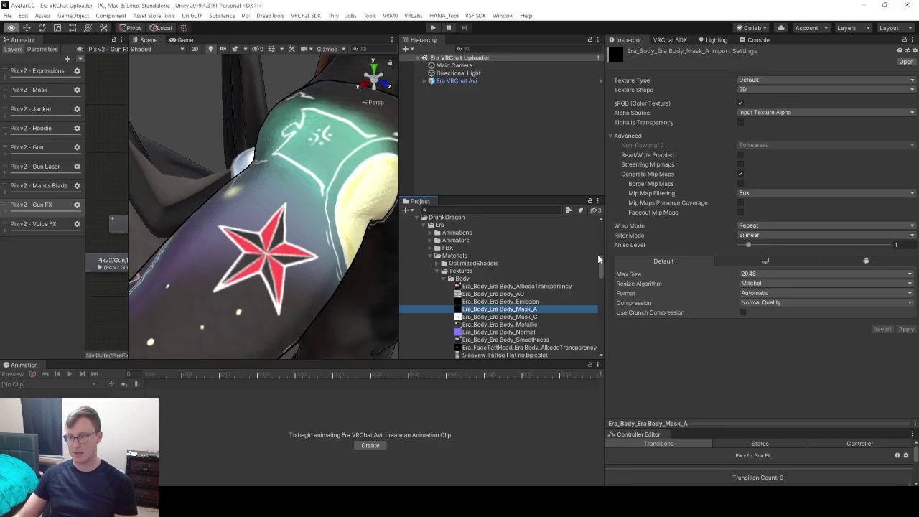
left_click(445, 279)
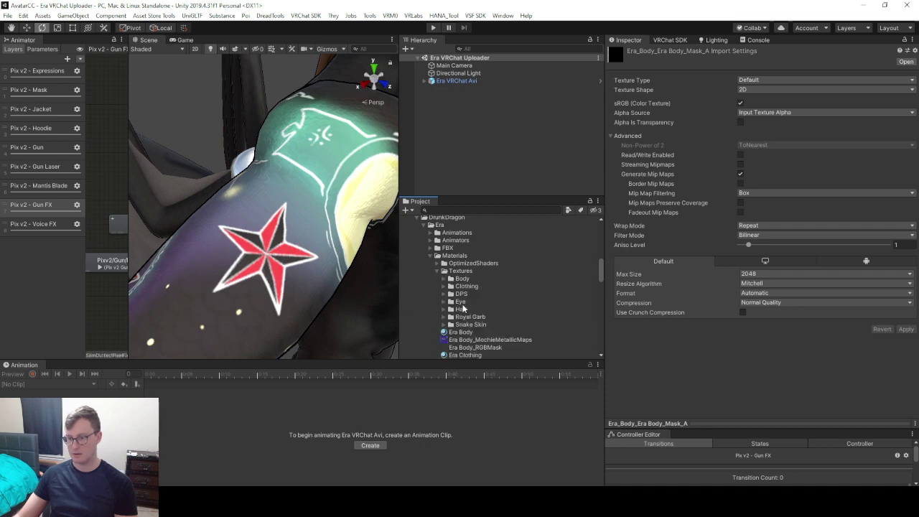
key("alt+Tab")
left_click(480, 166)
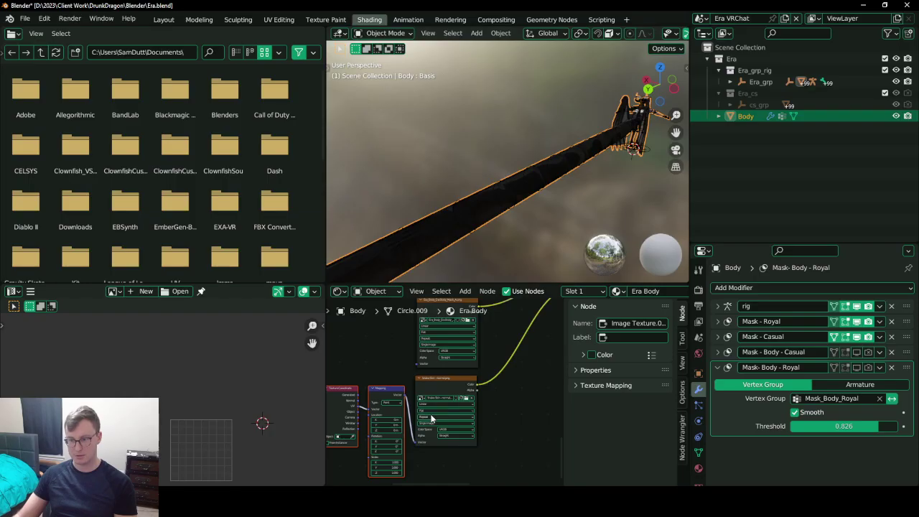
Step: Orbit around Era to inspect the scaly normal pattern on the wing and arm
scroll(433, 443, "up", 2)
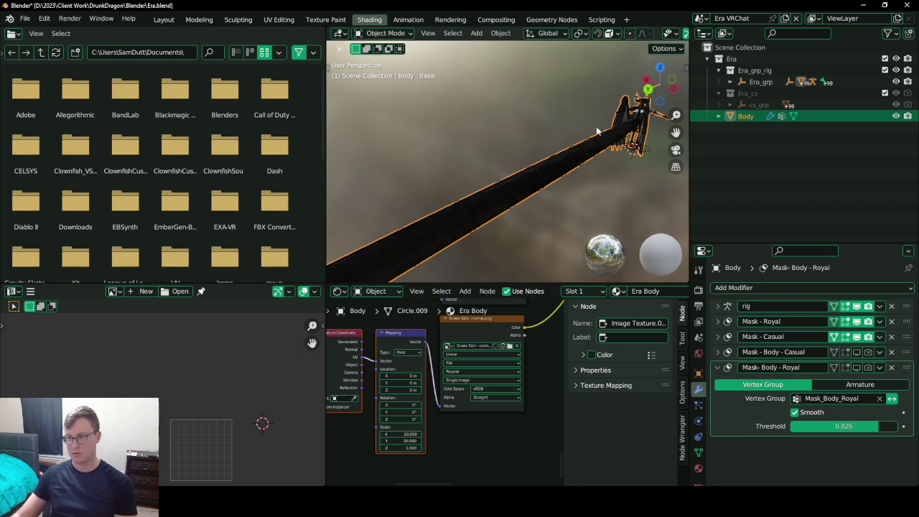
right_click(431, 188)
middle_click_drag(512, 155, 248, 152)
scroll(248, 152, "down", 1)
scroll(249, 147, "up", 1)
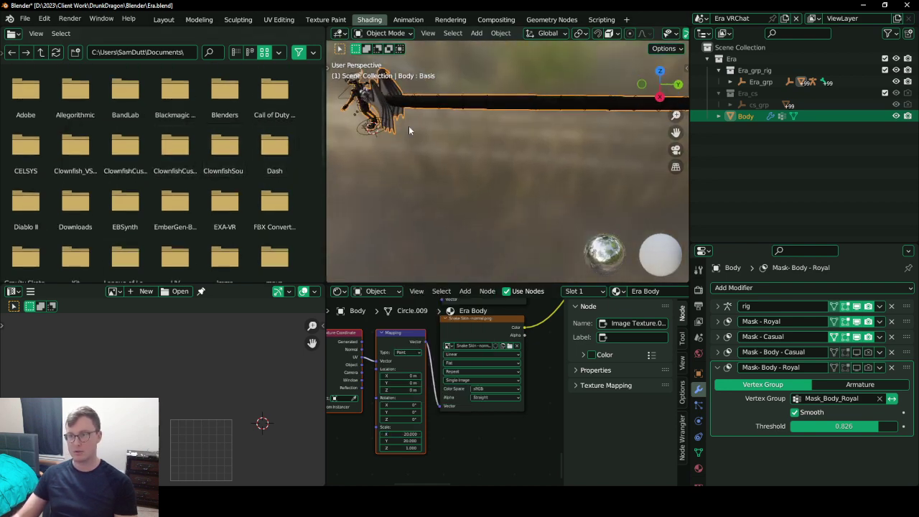
middle_click_drag(410, 127, 541, 193)
scroll(541, 189, "up", 3)
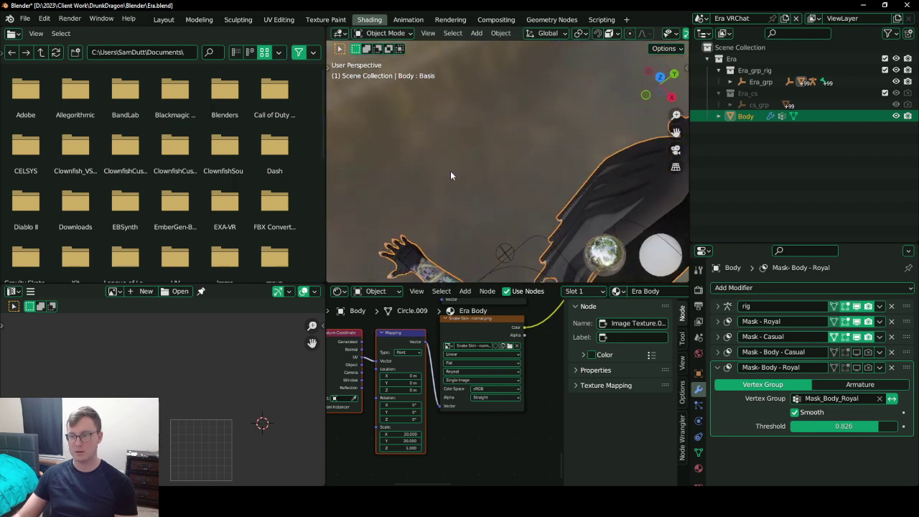
middle_click_drag(450, 170, 523, 267)
middle_click_drag(519, 355, 413, 406)
scroll(476, 377, "down", 4)
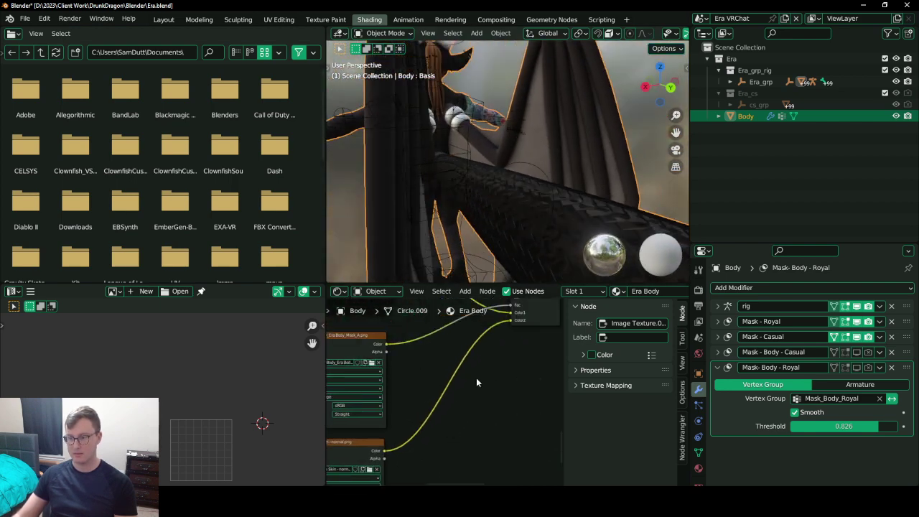
Step: Move the Normal Map node aside and insert the Mix node into its Color input link
middle_click_drag(507, 371, 457, 417)
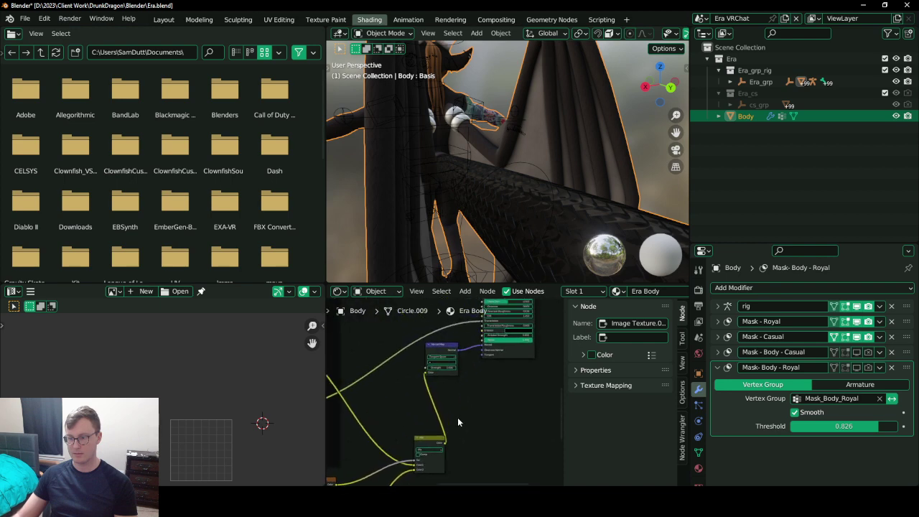
scroll(470, 386, "up", 4)
left_click(450, 364)
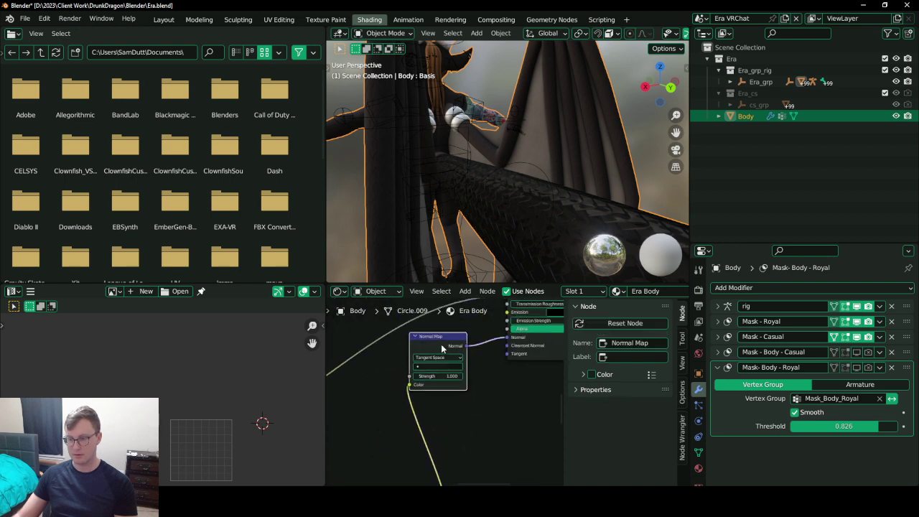
left_click_drag(450, 364, 468, 385)
left_click_drag(437, 468, 416, 399)
middle_click_drag(416, 396, 442, 361)
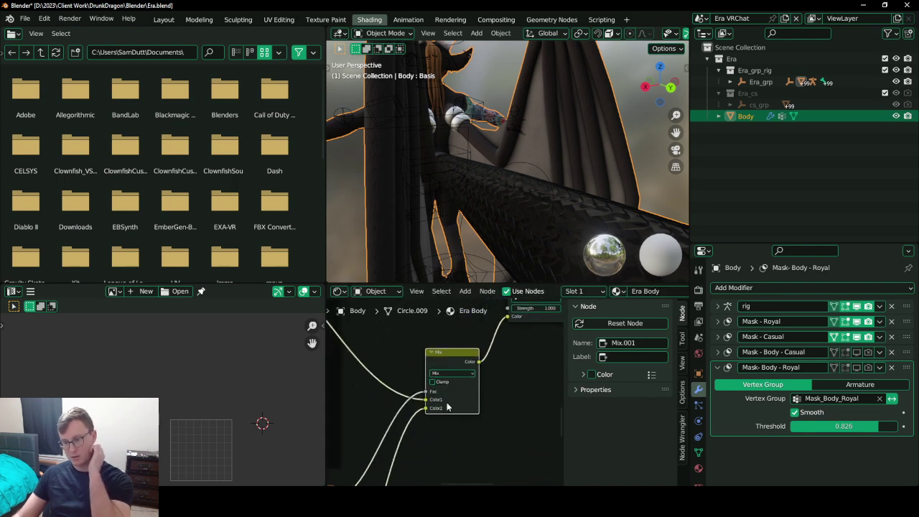
left_click(436, 437)
Step: Insert an Invert node into the link from the mask to the Mix node's Fac
key("shift+a")
type("inv")
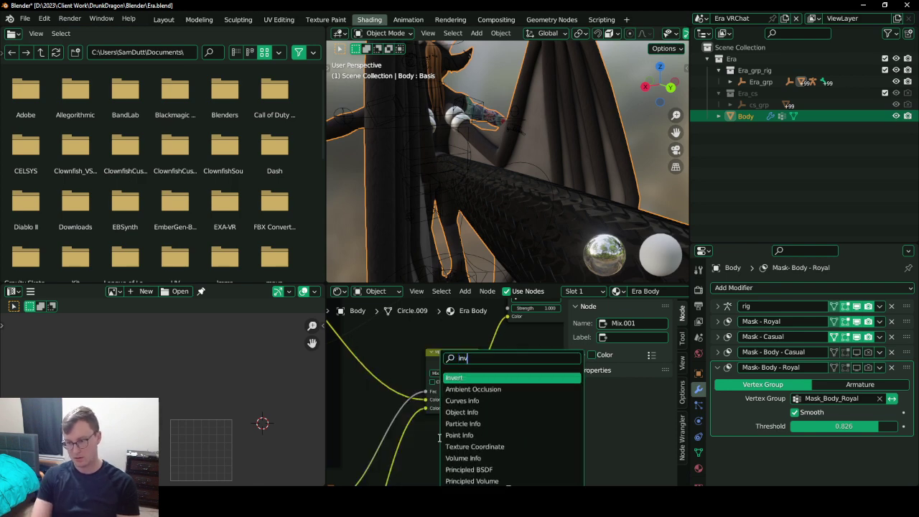
key("Return")
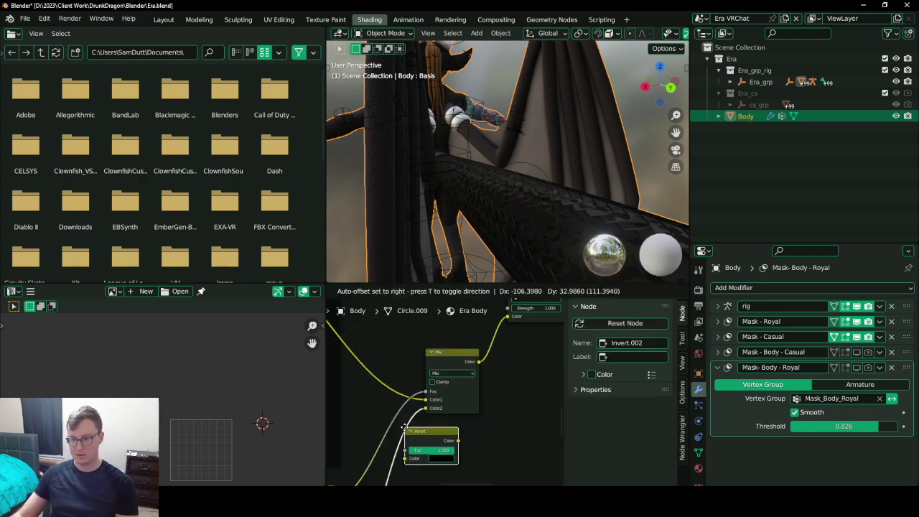
left_click(400, 429)
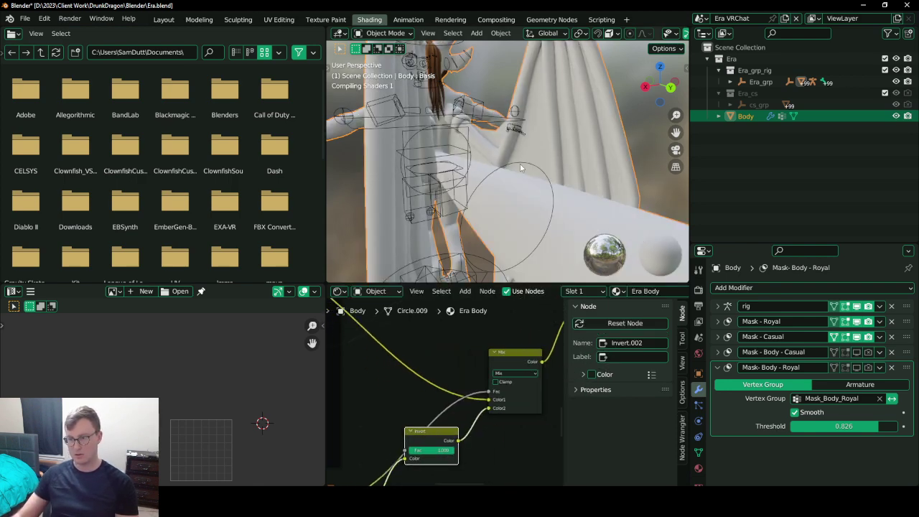
scroll(517, 169, "down", 6)
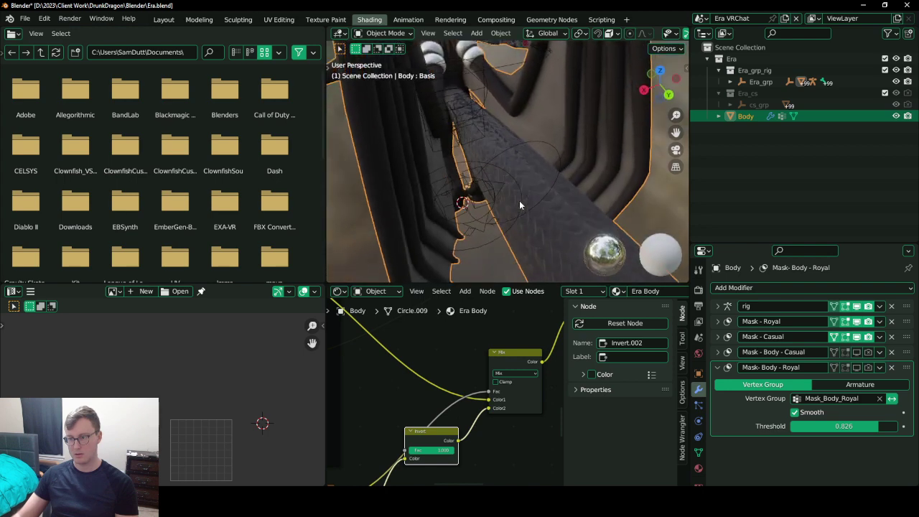
scroll(550, 165, "up", 5)
Step: Paste the copied nodes beside the Principled BSDF and link their output into it
middle_click_drag(550, 165, 465, 162)
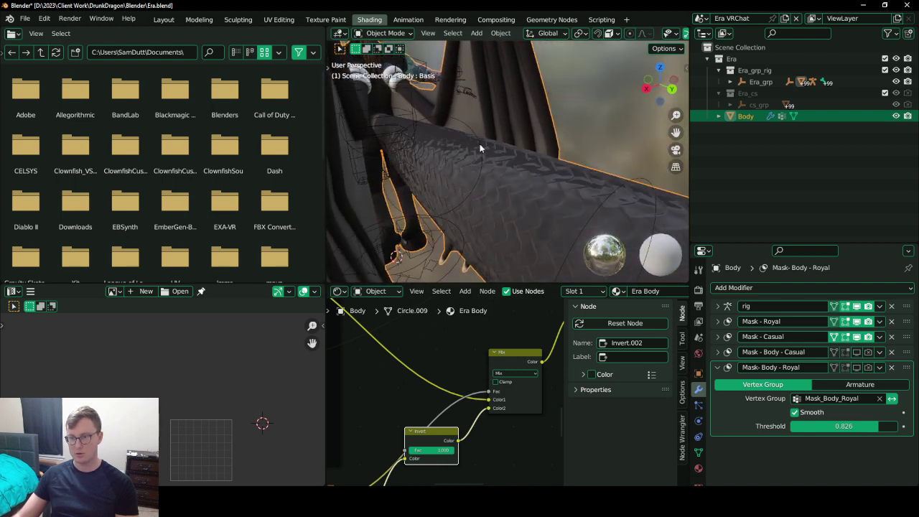
key("KP_Decimal")
middle_click_drag(459, 329, 479, 396)
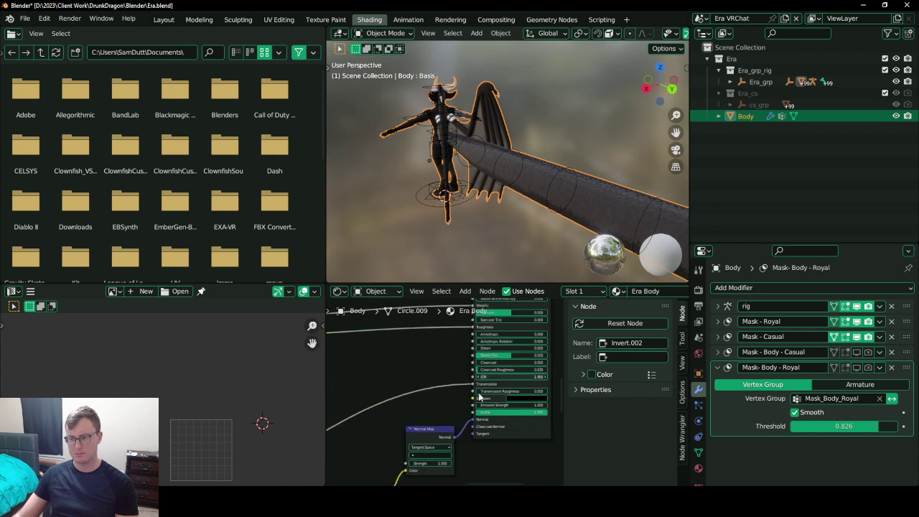
scroll(479, 397, "up", 2)
right_click(449, 363)
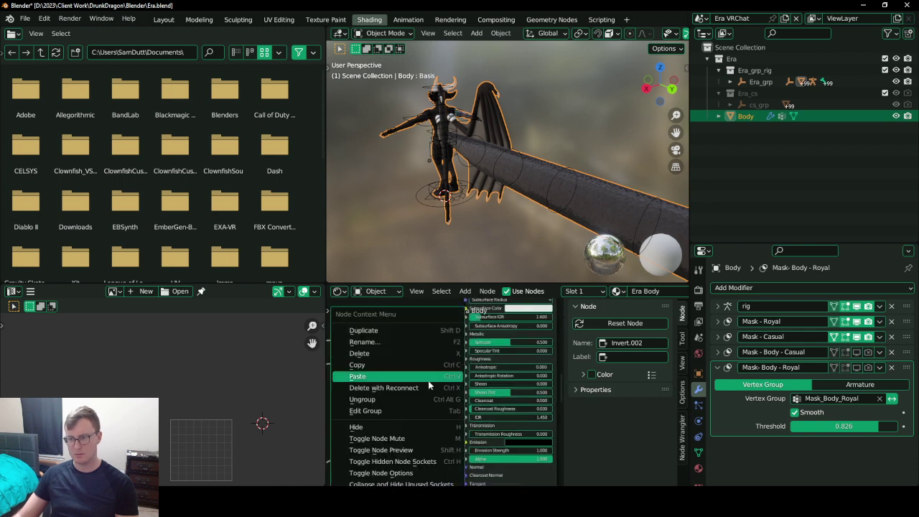
left_click(442, 365)
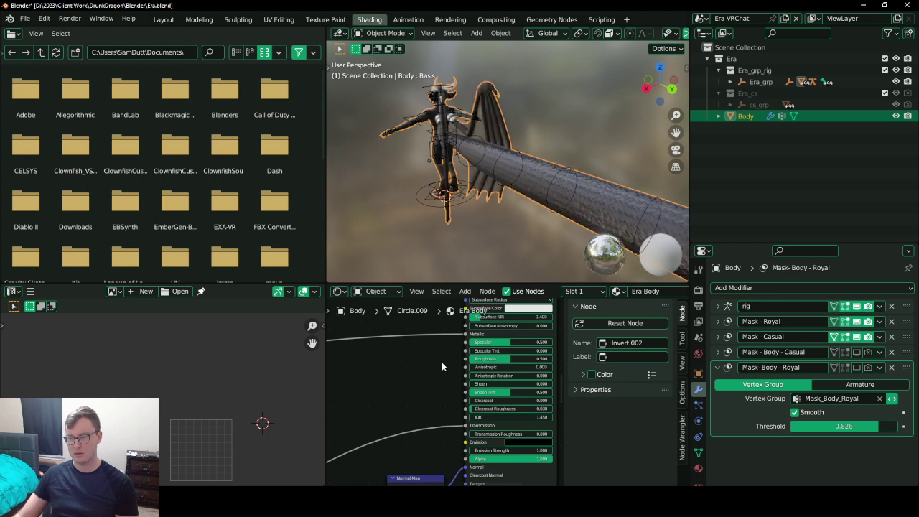
scroll(441, 361, "left", 5)
scroll(442, 362, "down", 3)
scroll(491, 358, "left", 5)
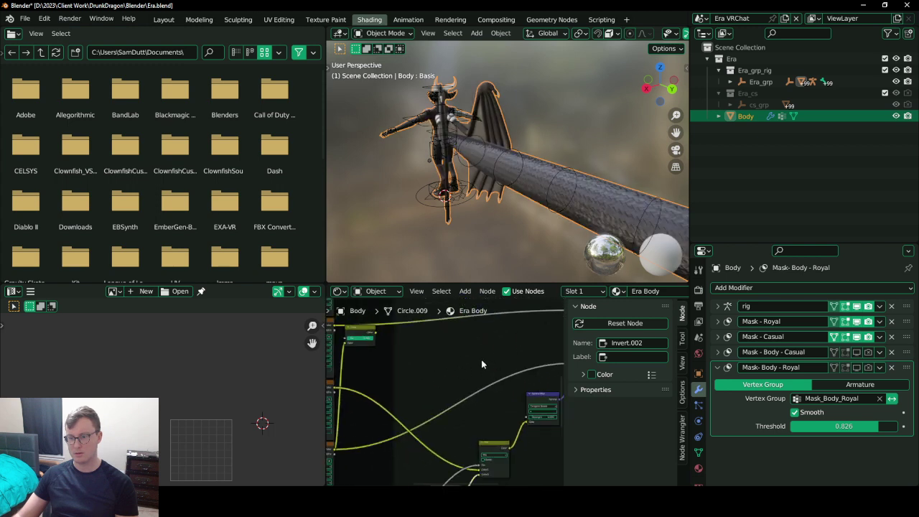
scroll(459, 365, "up", 2)
scroll(445, 346, "right", 2)
scroll(371, 382, "up", 2)
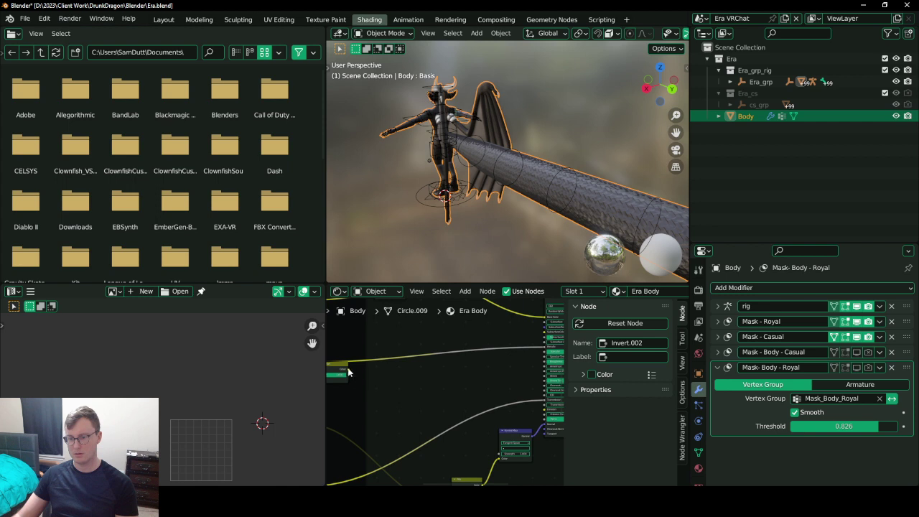
left_click_drag(348, 371, 518, 363)
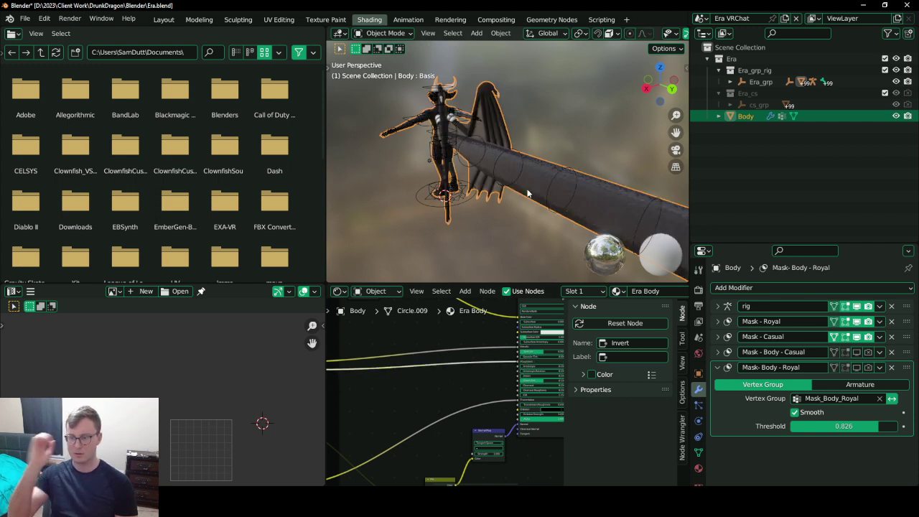
Step: Set the Mix node's blending mode to Value, then change it to Mix
scroll(520, 194, "down", 3)
middle_click_drag(456, 406, 448, 359)
scroll(445, 399, "up", 3)
left_click(445, 396)
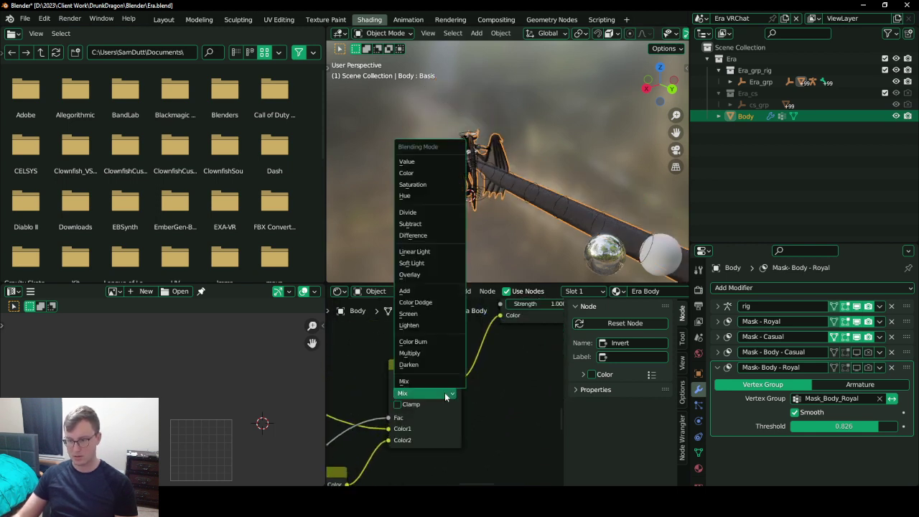
left_click(444, 164)
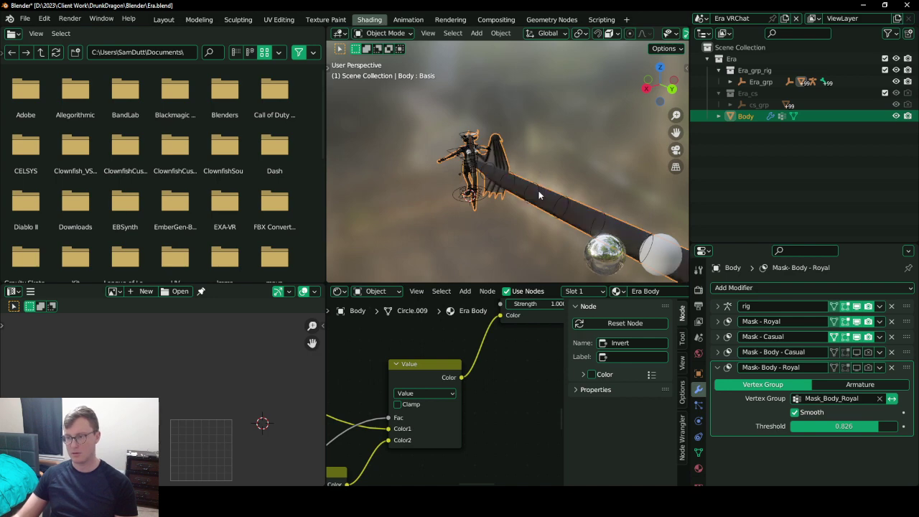
scroll(539, 193, "up", 6)
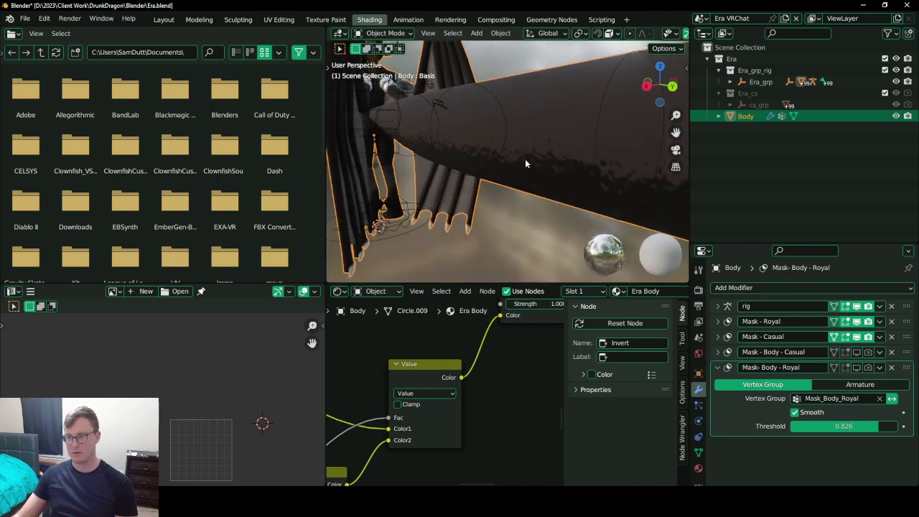
middle_click_drag(524, 158, 527, 190)
left_click(420, 393)
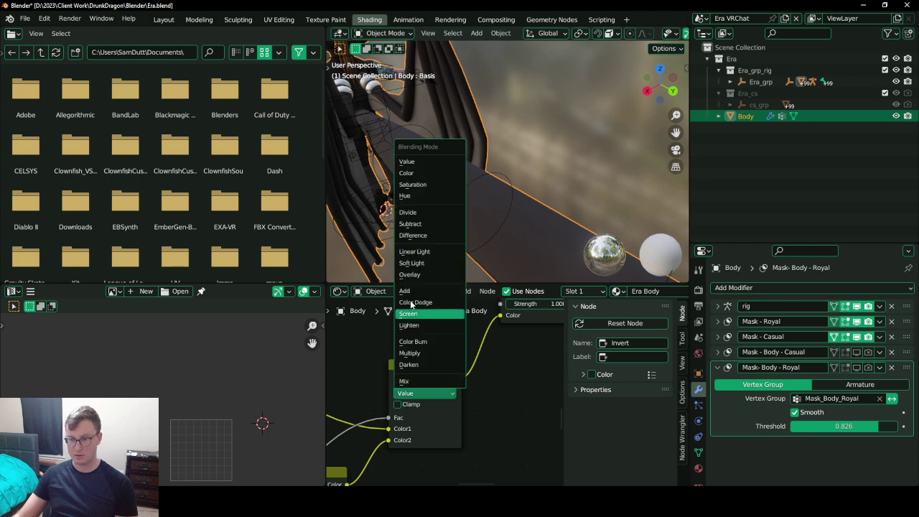
left_click(407, 383)
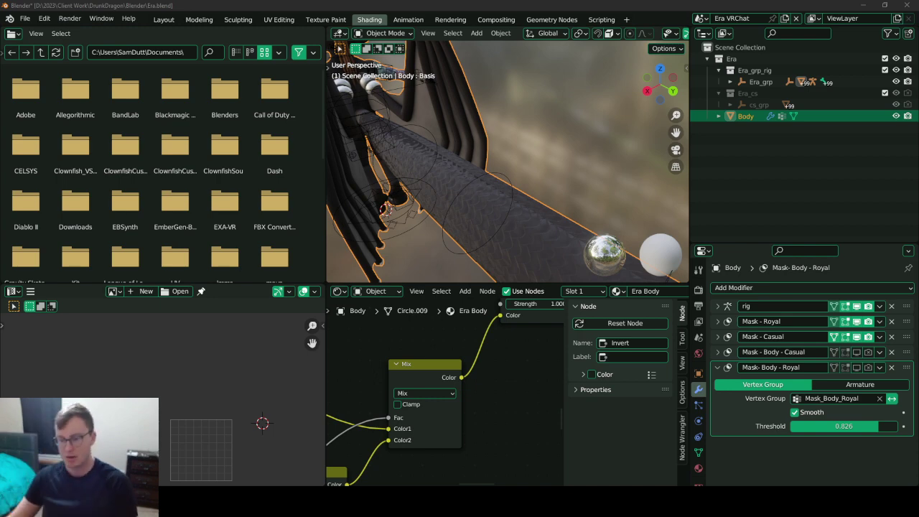
Step: Try a lower Normal Map strength, then undo it back to 1.000
middle_click_drag(517, 139, 406, 176)
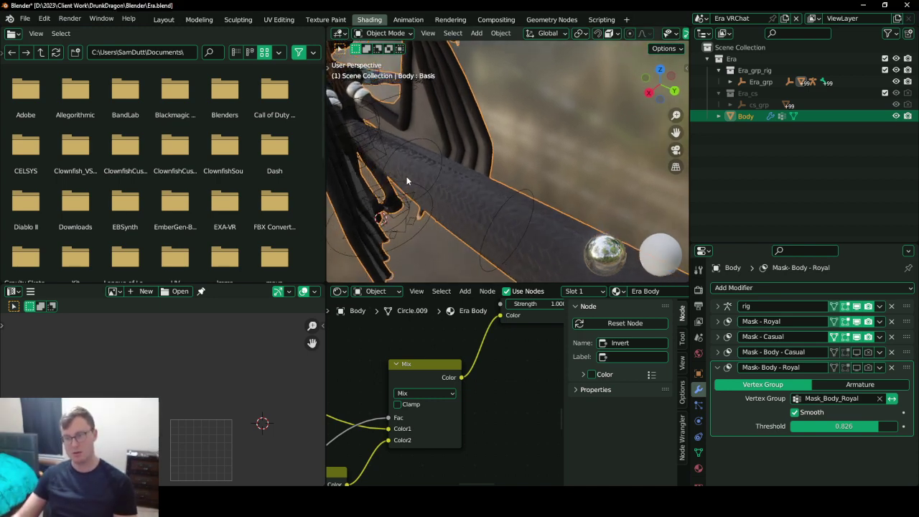
scroll(409, 176, "up", 4)
middle_click_drag(480, 371, 423, 446)
mouse_move(492, 377)
left_mouse_down()
mouse_move(460, 377)
mouse_move(479, 377)
left_mouse_up()
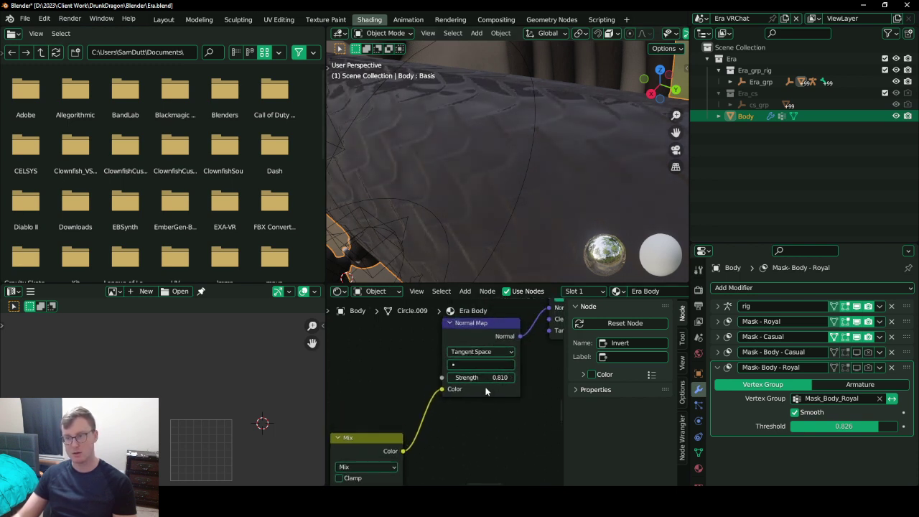
scroll(485, 390, "down", 1)
key("ctrl+z")
scroll(508, 200, "down", 5)
scroll(511, 168, "up", 3)
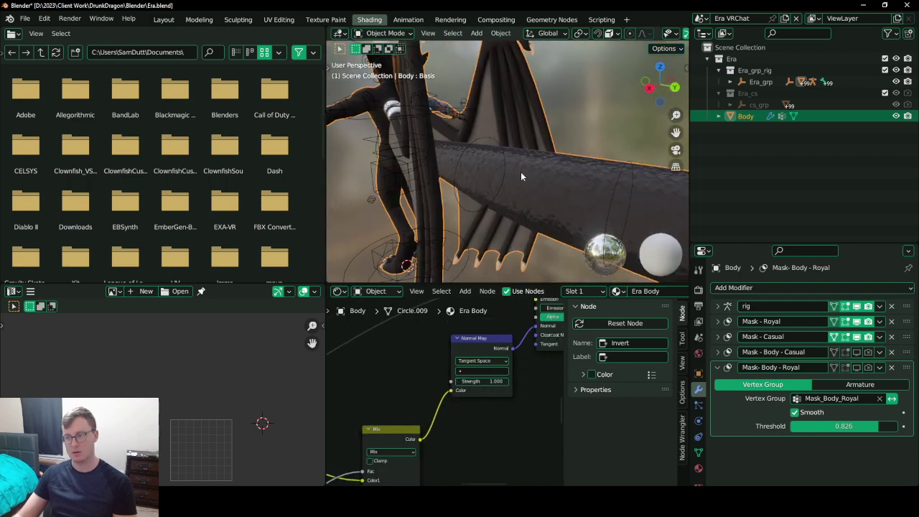
Step: Delete the Invert node after briefly testing a lower Fac on it
middle_click_drag(520, 176, 506, 151)
scroll(453, 173, "up", 3)
middle_click_drag(453, 173, 410, 196)
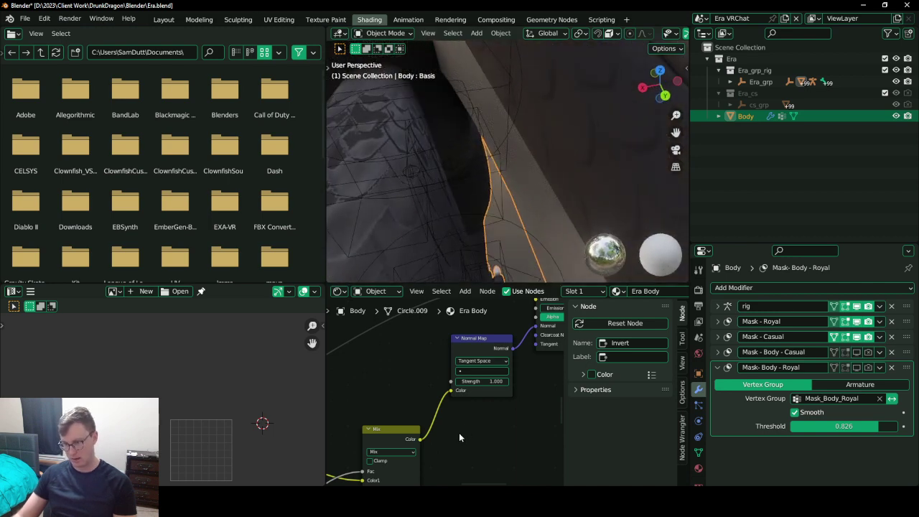
middle_click_drag(459, 432, 454, 384)
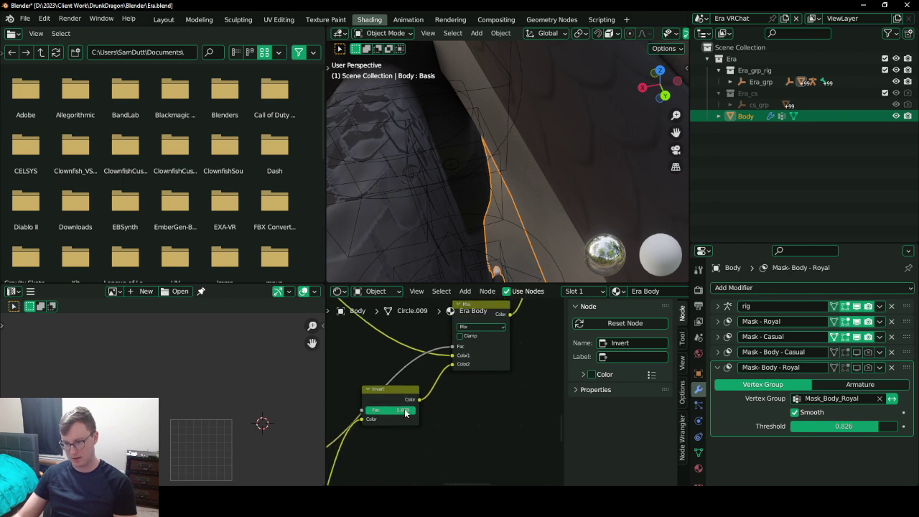
mouse_move(404, 411)
left_mouse_down()
mouse_move(388, 412)
mouse_move(395, 426)
mouse_move(432, 425)
left_mouse_up()
key("g")
left_click(420, 426)
scroll(433, 429, "down", 2)
middle_click_drag(443, 242, 477, 151)
key("ctrl+x")
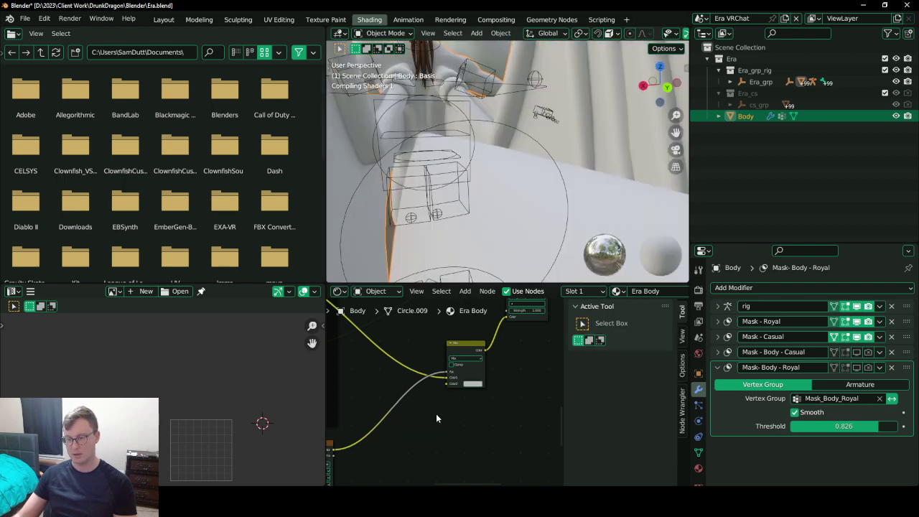
middle_click_drag(450, 395, 450, 413)
Step: Add a Normal Map node fed by the Mix output and arrange it above the Mix node
key("shift+a")
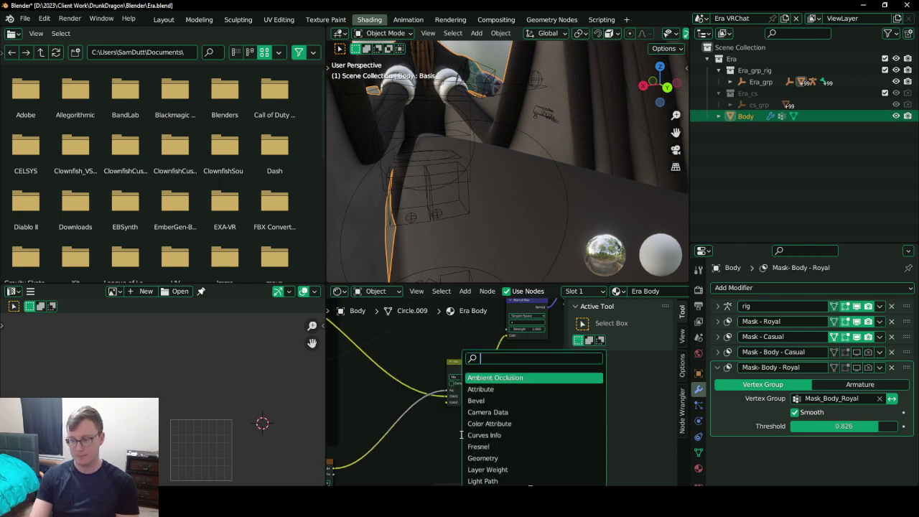
type("norm")
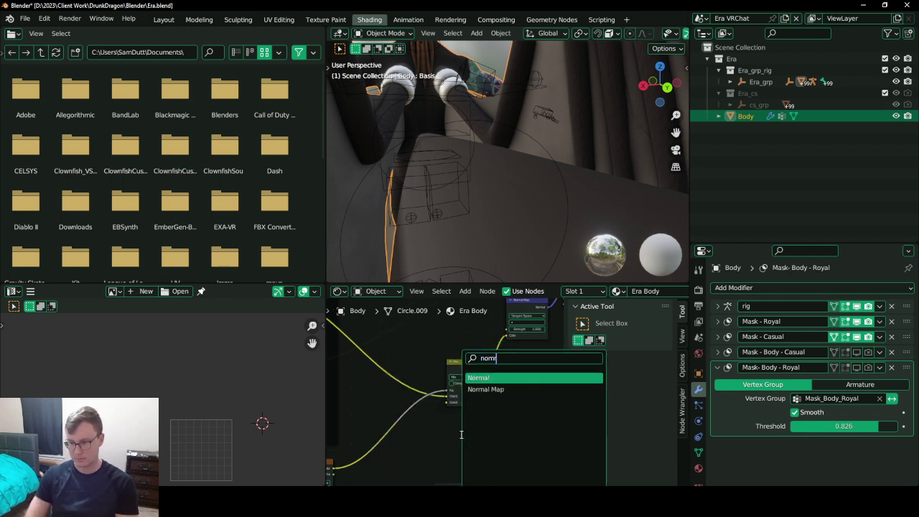
key("Down")
key("Return")
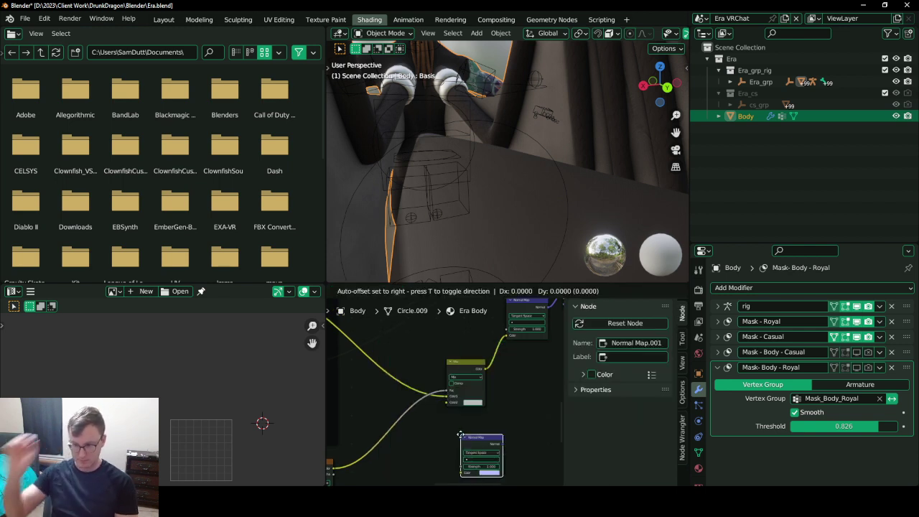
left_click(460, 435)
middle_click_drag(460, 370, 430, 459)
left_click(430, 459)
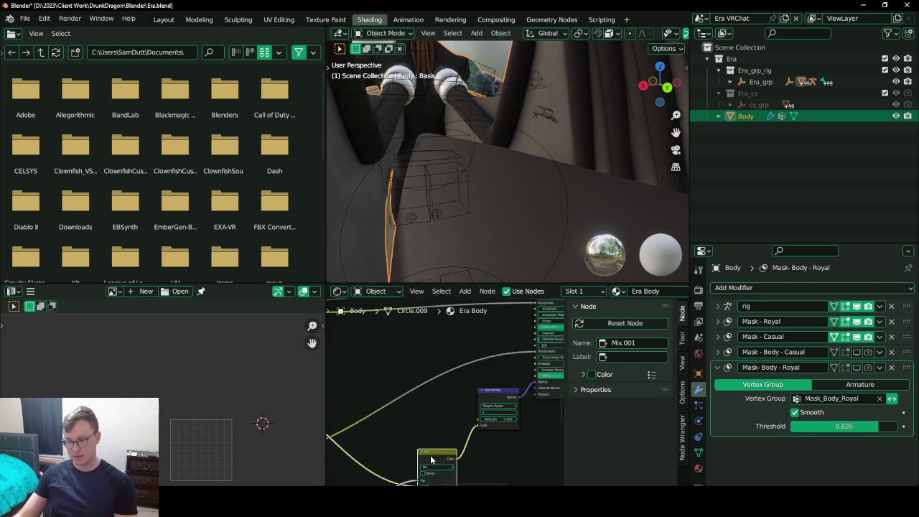
left_click_drag(431, 459, 424, 425)
left_click(487, 399)
left_click_drag(480, 425, 479, 424)
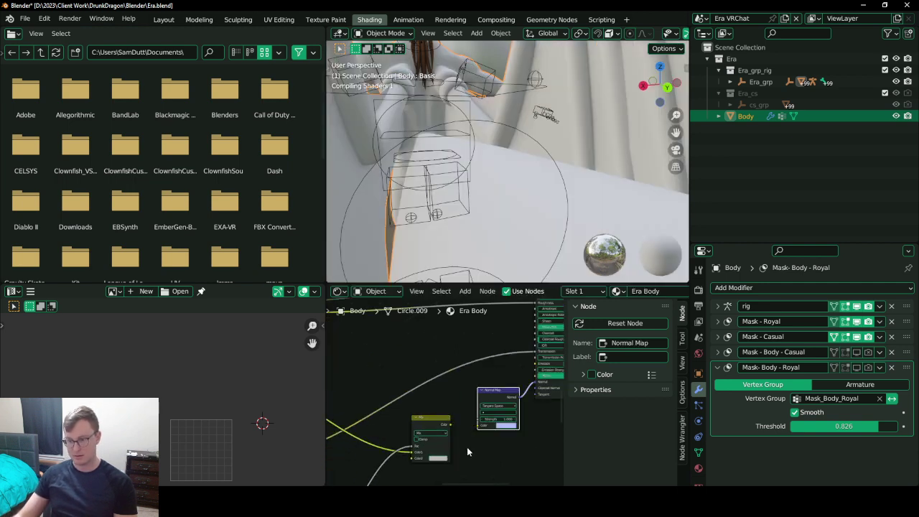
middle_click_drag(488, 393, 509, 379)
left_click_drag(512, 375, 467, 396)
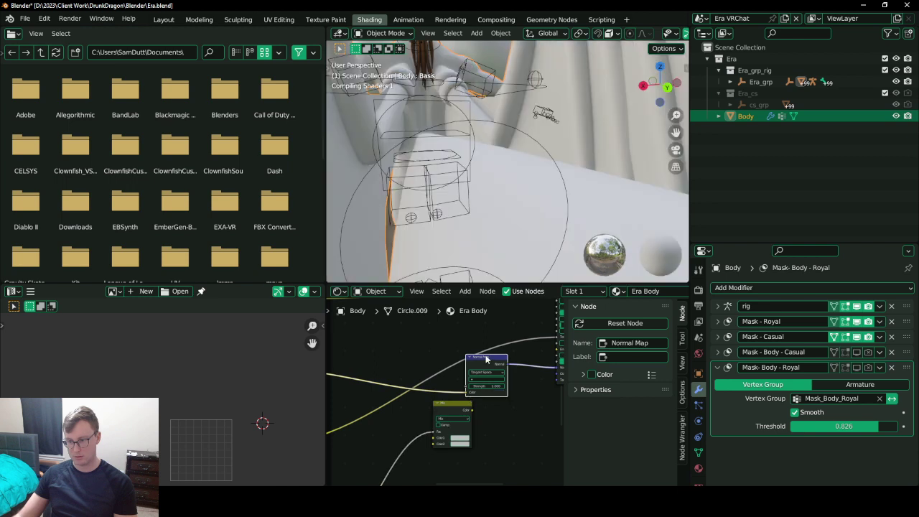
left_click_drag(485, 359, 441, 374)
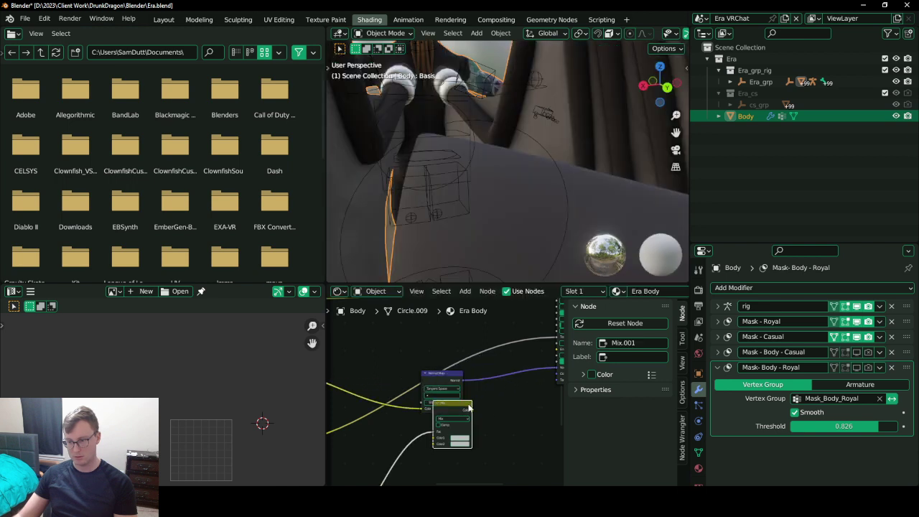
left_click_drag(441, 418, 494, 429)
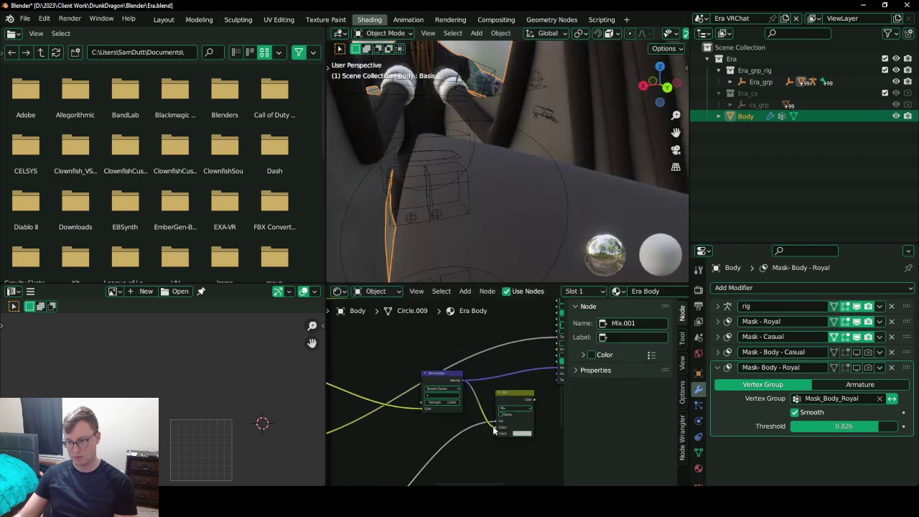
Step: Duplicate the Normal Map node and connect Normal Map.001 into the Mix's second colour
key("shift+d")
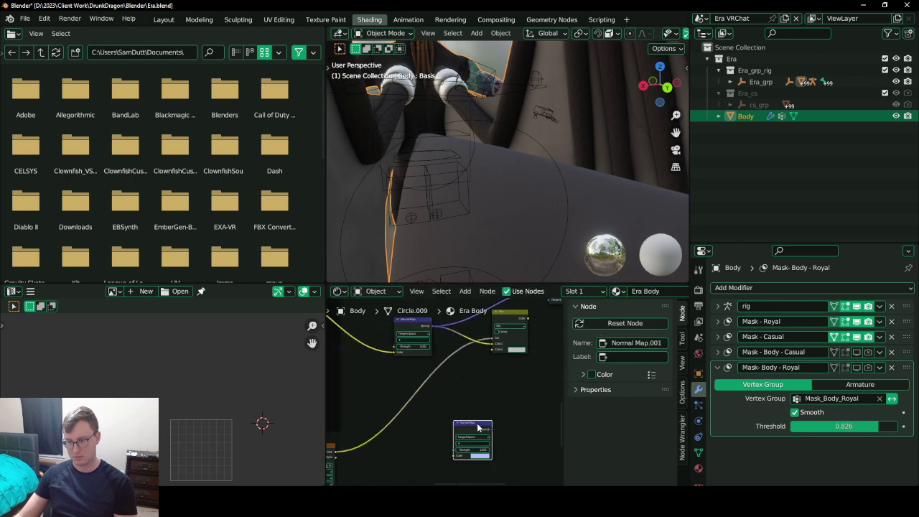
left_click(420, 410)
middle_click_drag(427, 402, 437, 420)
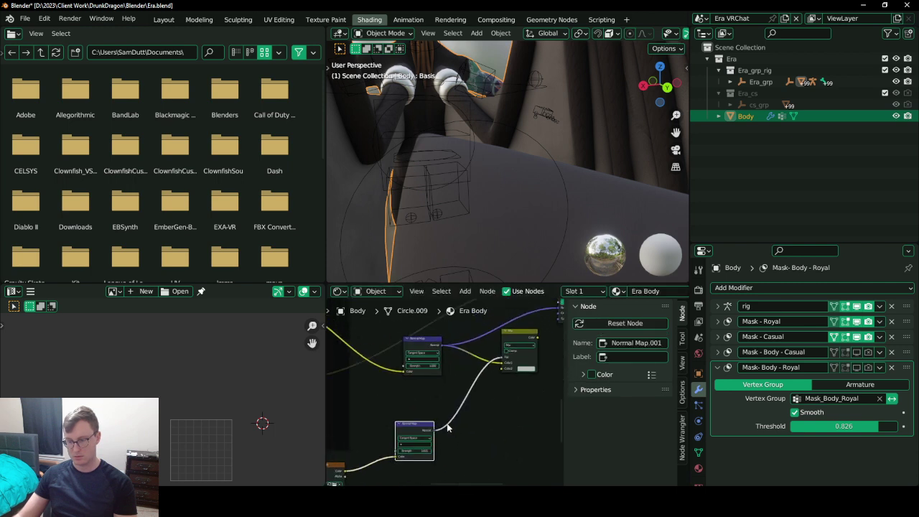
left_click_drag(502, 363, 502, 367)
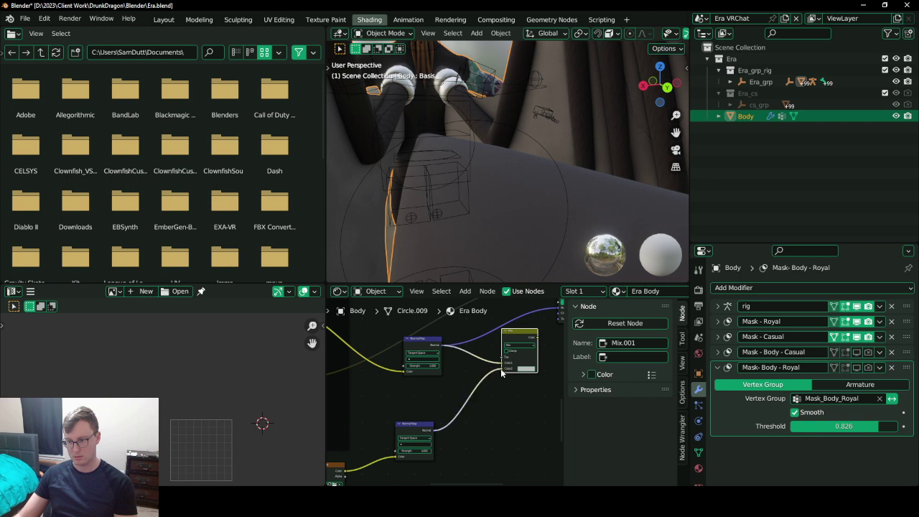
middle_click_drag(451, 385, 452, 406)
left_click_drag(513, 359, 502, 379)
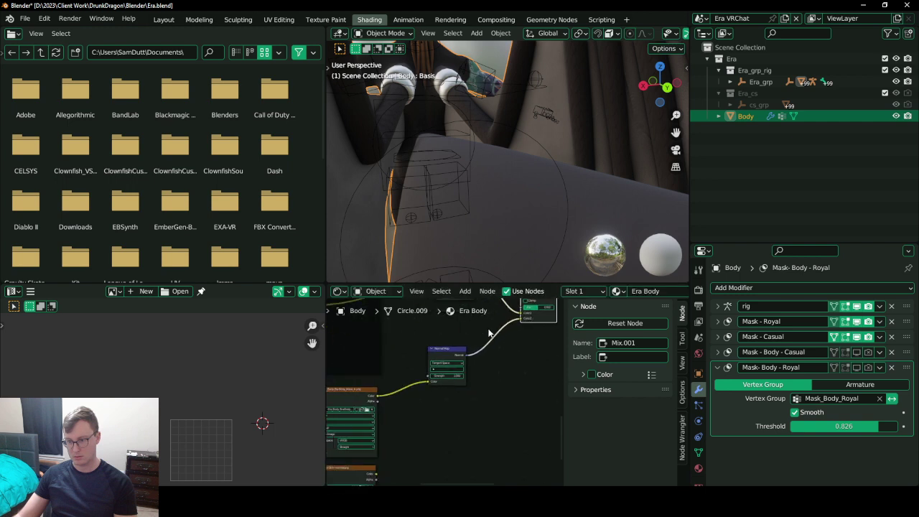
middle_click_drag(502, 379, 425, 427)
Step: Connect the texture's Color into the Mix node's lower input and cut the normal link into the shader
left_click_drag(413, 410, 453, 339)
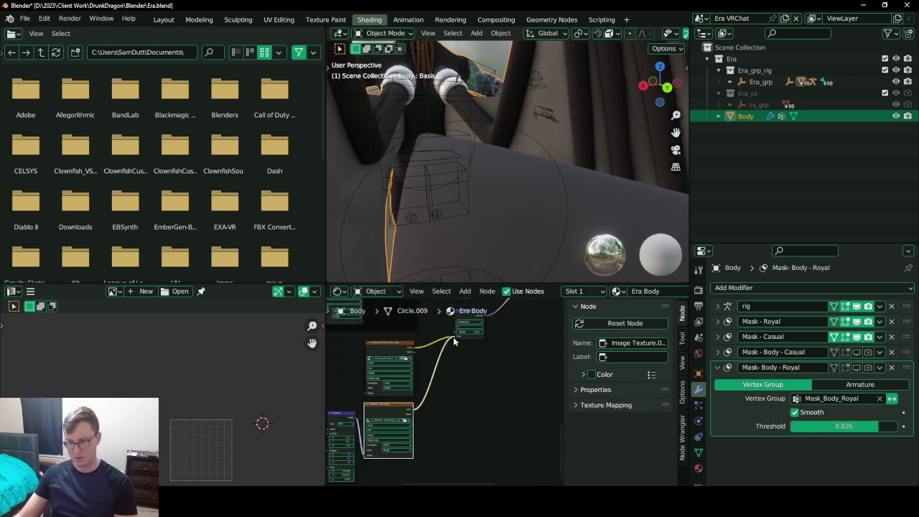
scroll(457, 376, "up", 2)
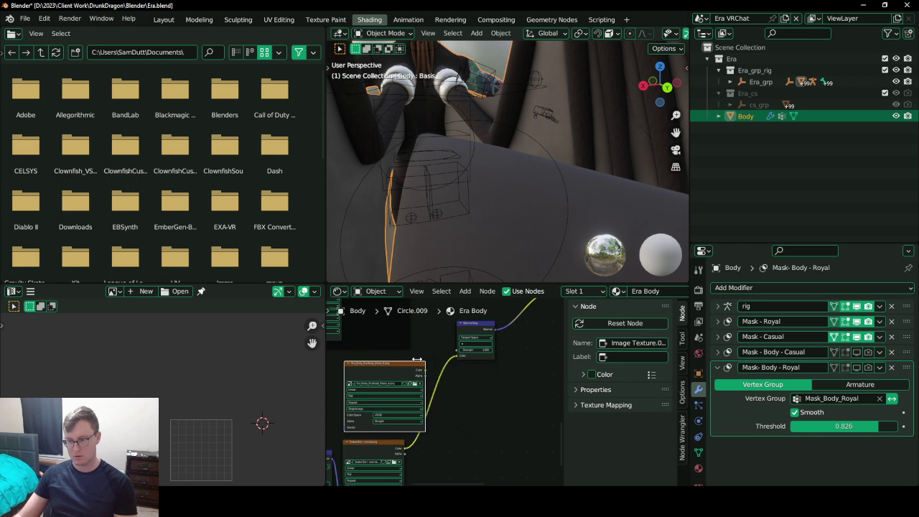
left_click_drag(380, 370, 493, 373)
middle_click_drag(493, 373, 421, 452)
left_click_drag(438, 430, 414, 431)
right_click_drag(437, 368, 439, 378, "ctrl")
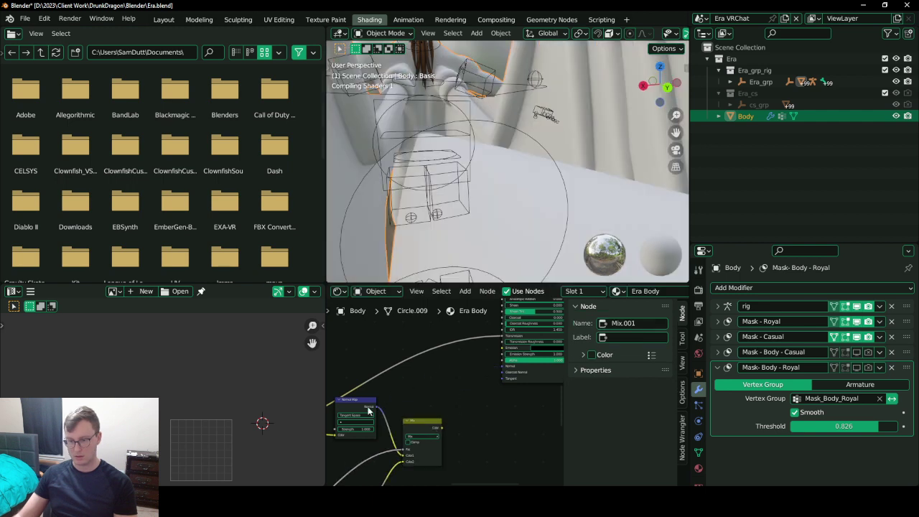
left_click(355, 413)
Step: Add Normal Map.002 after the Mix output and connect it to the shader's Normal input
key("shift+d")
left_click(456, 431)
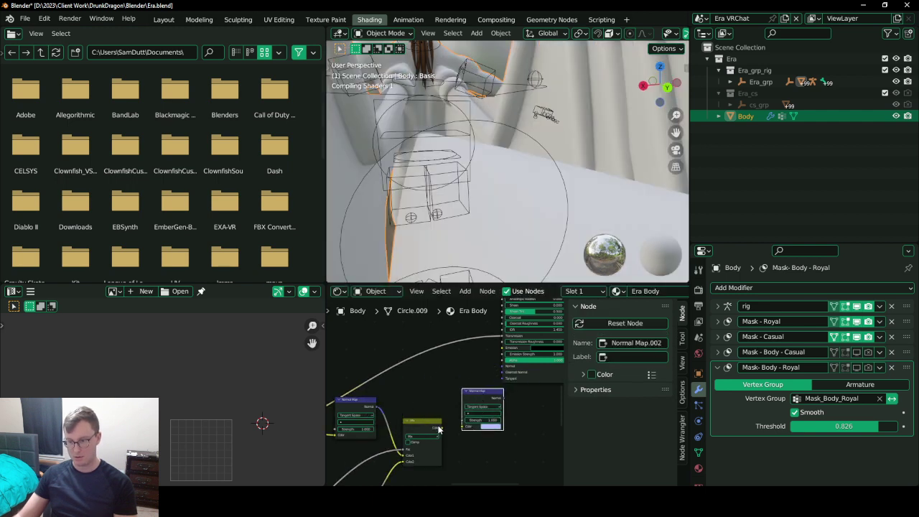
left_click_drag(439, 429, 459, 430)
left_click_drag(487, 399, 469, 397)
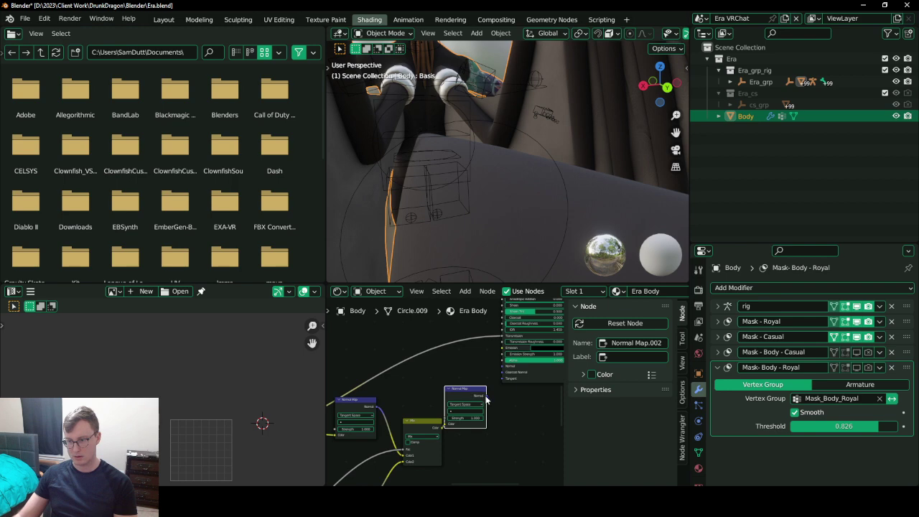
left_click_drag(502, 370, 503, 367)
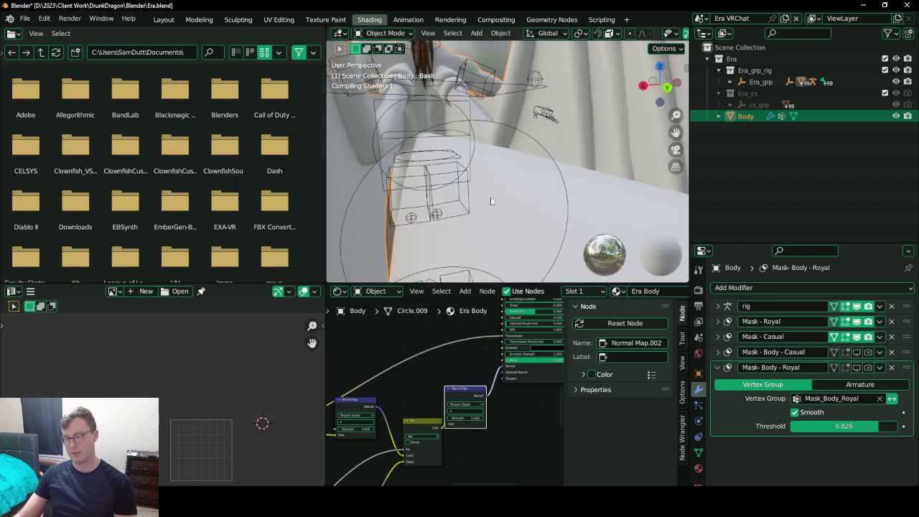
Step: Inspect the torso close up and change the Mix node's blending mode
middle_click_drag(507, 174, 498, 199)
scroll(498, 198, "down", 6)
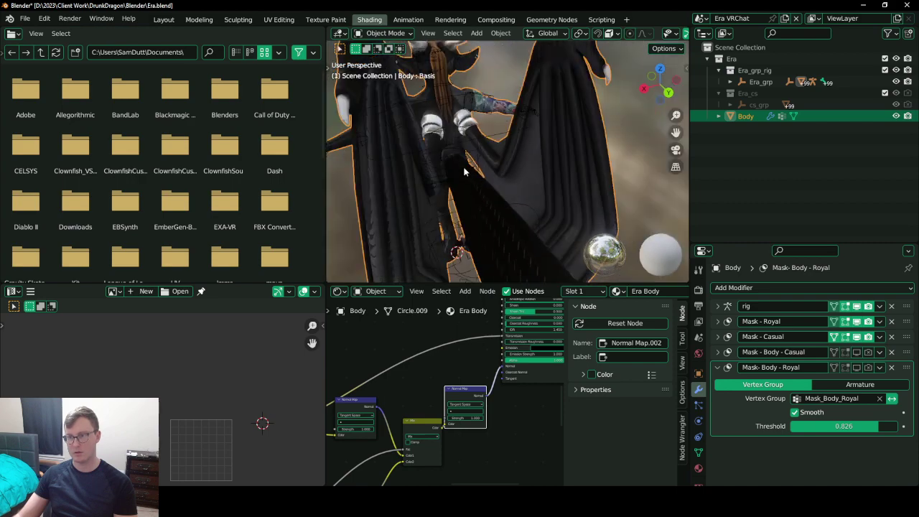
scroll(574, 182, "up", 5)
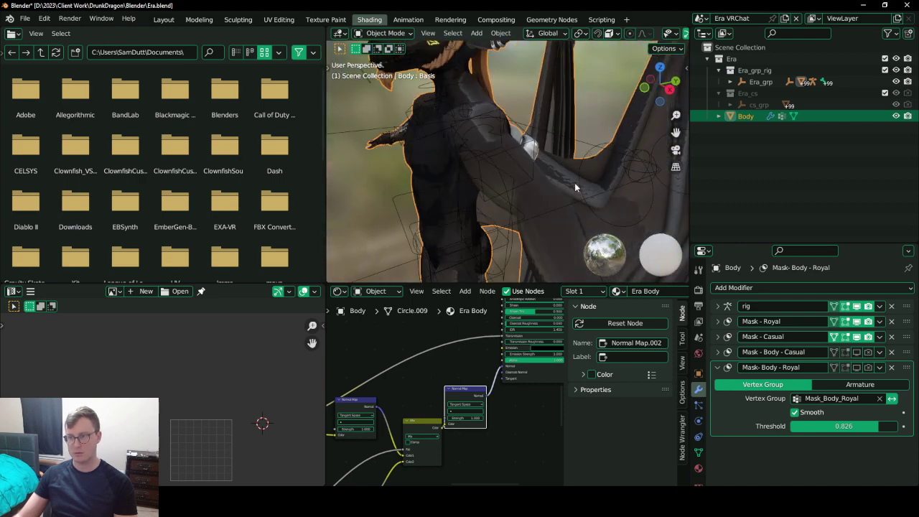
middle_click_drag(574, 182, 457, 341)
scroll(457, 342, "down", 4)
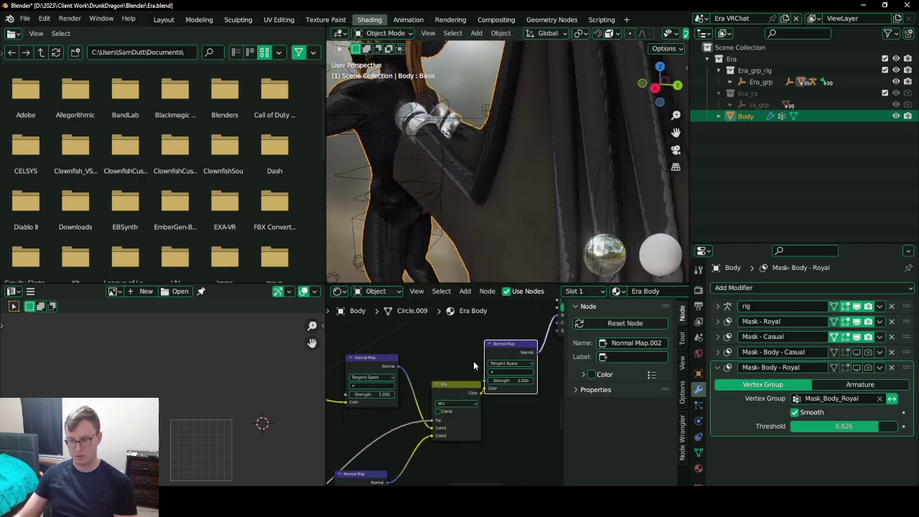
scroll(461, 363, "up", 2)
left_click(461, 363)
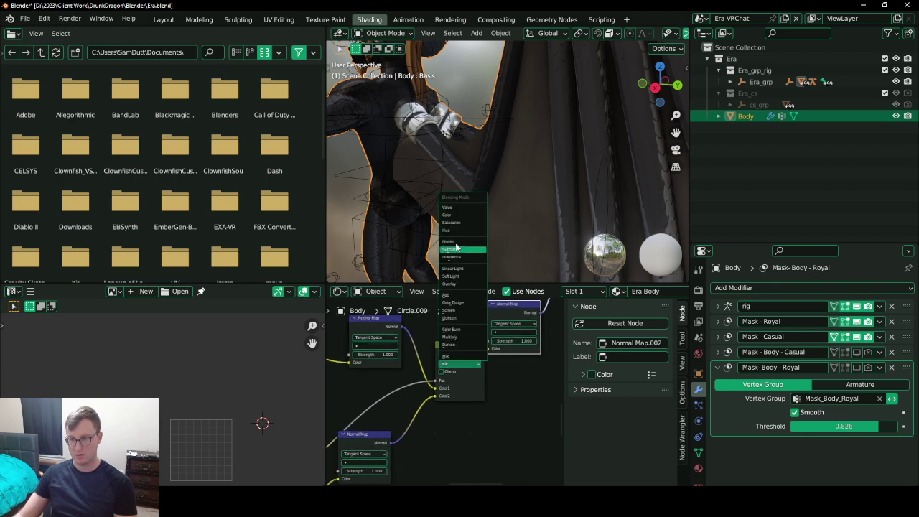
left_click(458, 208)
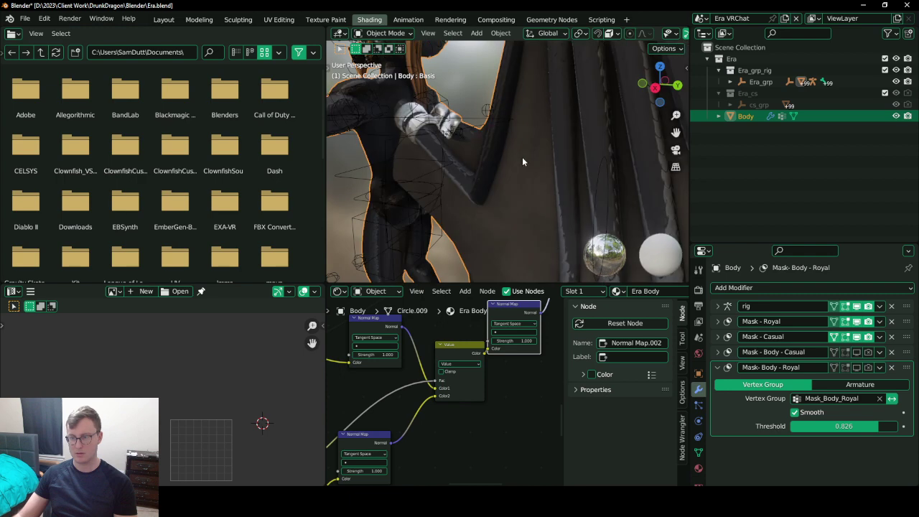
Step: Duplicate the Normal Map and Mix nodes into Mix.001 and link the Normal image texture into it
middle_click_drag(521, 157, 468, 179)
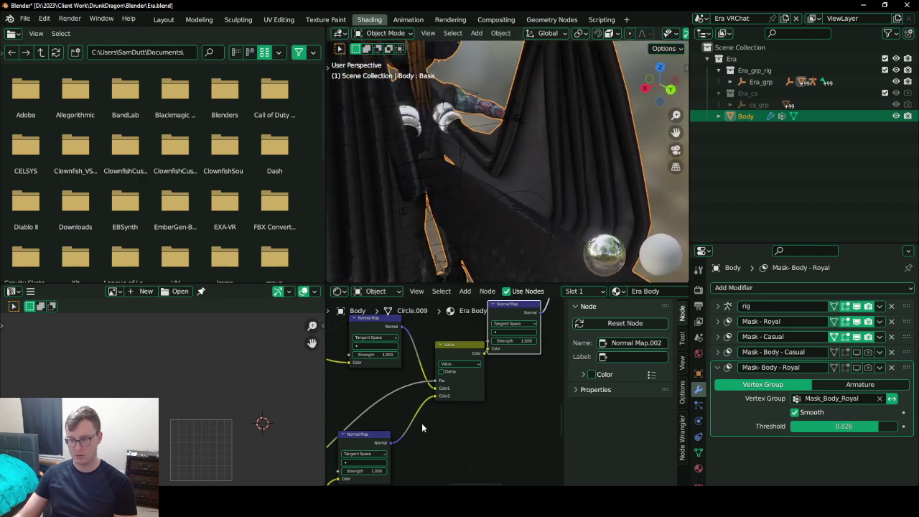
middle_click_drag(421, 423, 429, 443)
middle_click_drag(488, 189, 445, 273)
left_click(407, 351)
scroll(493, 413, "down", 3)
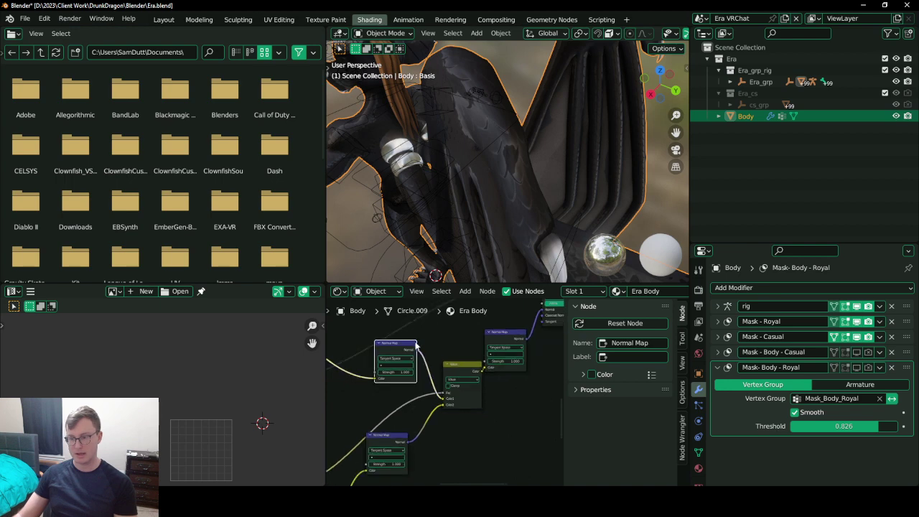
middle_click_drag(493, 413, 471, 393)
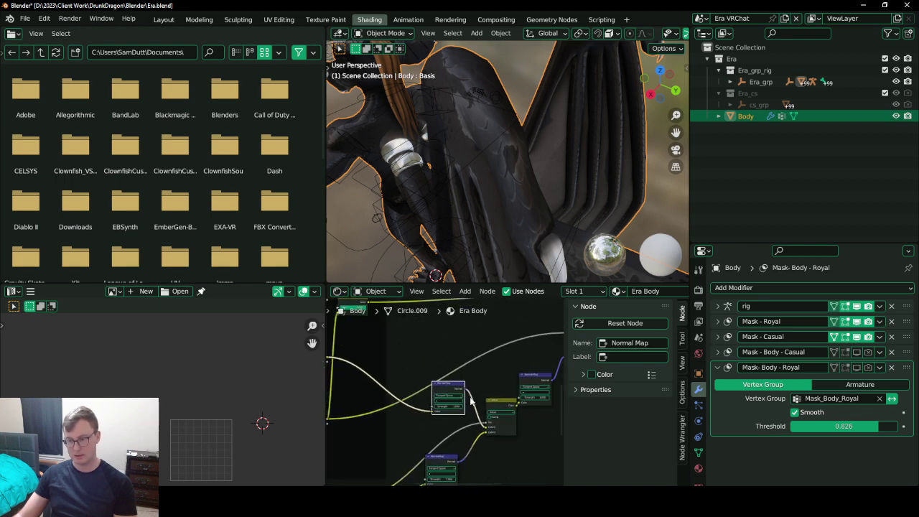
scroll(501, 395, "down", 2)
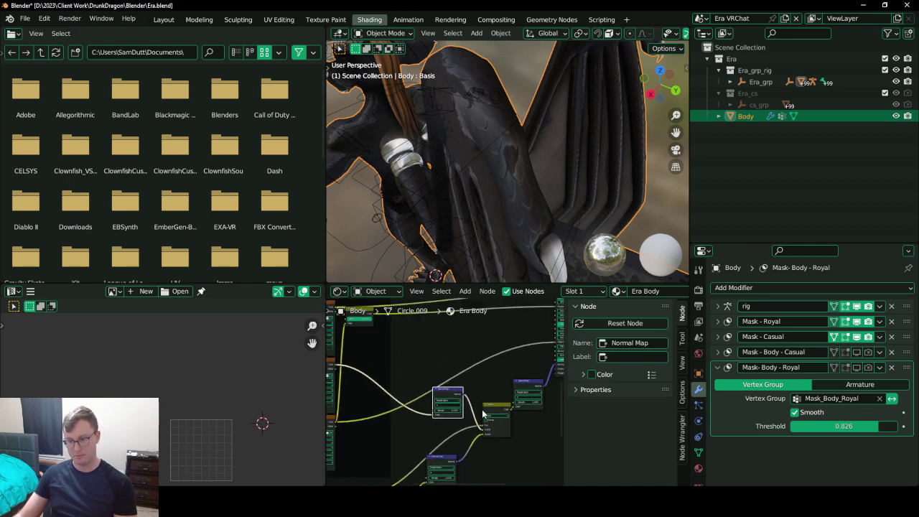
key("x")
key("shift+d")
left_click(443, 462)
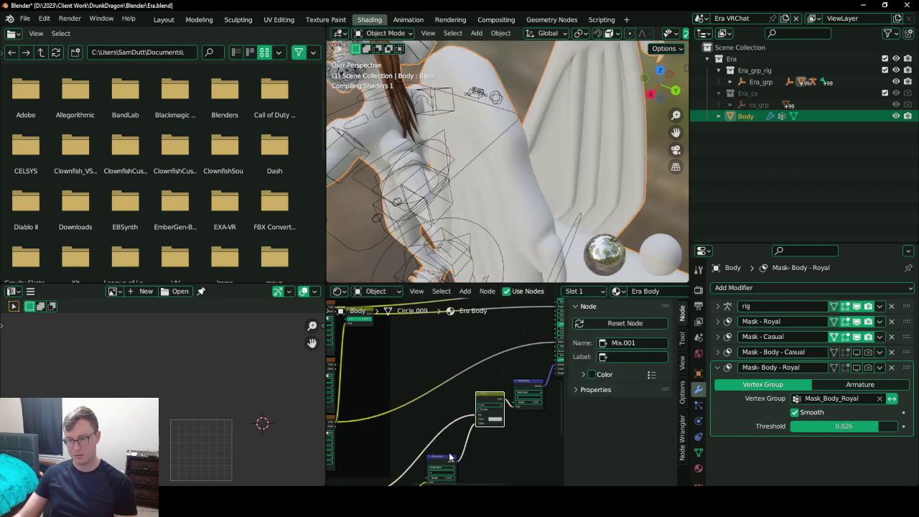
left_click_drag(488, 407, 462, 364)
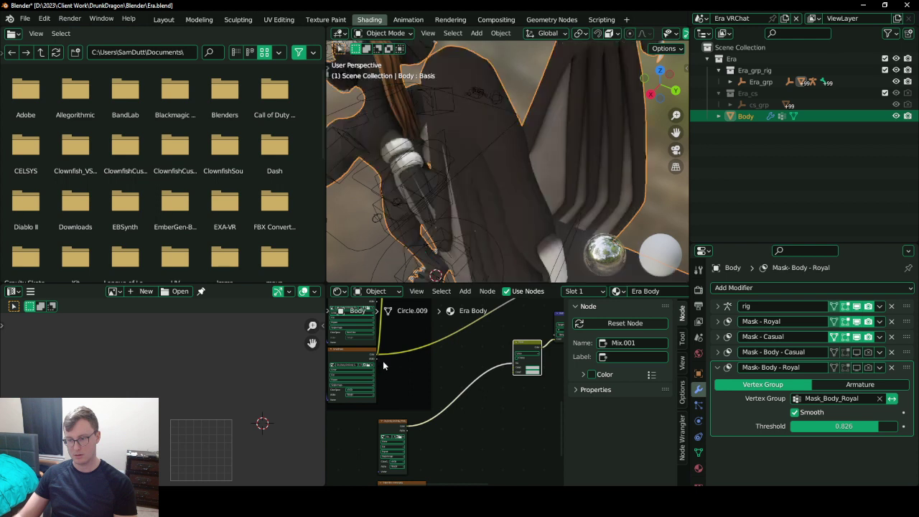
left_click_drag(374, 355, 388, 303)
left_click_drag(378, 351, 513, 417)
Step: Finish linking the texture and drop the node onto the existing link
middle_click_drag(495, 479, 452, 420)
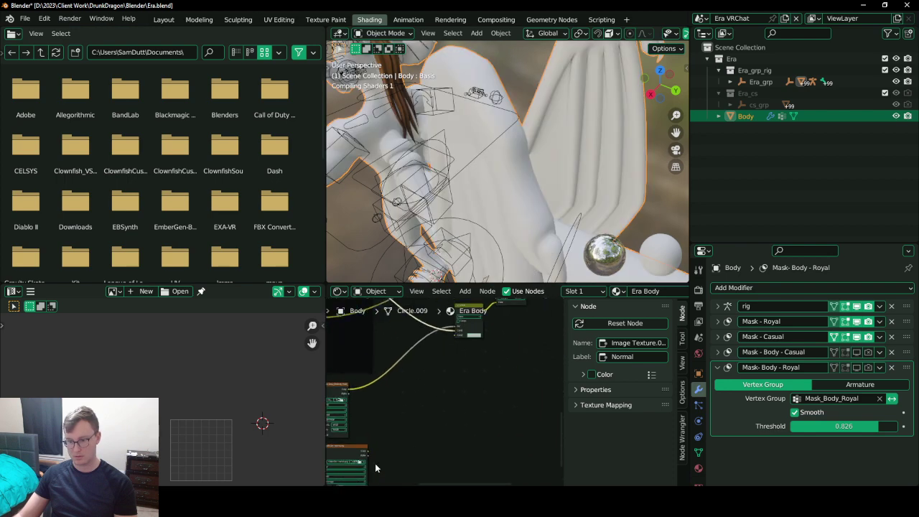
middle_click_drag(376, 467, 452, 418)
middle_click_drag(429, 361, 386, 404)
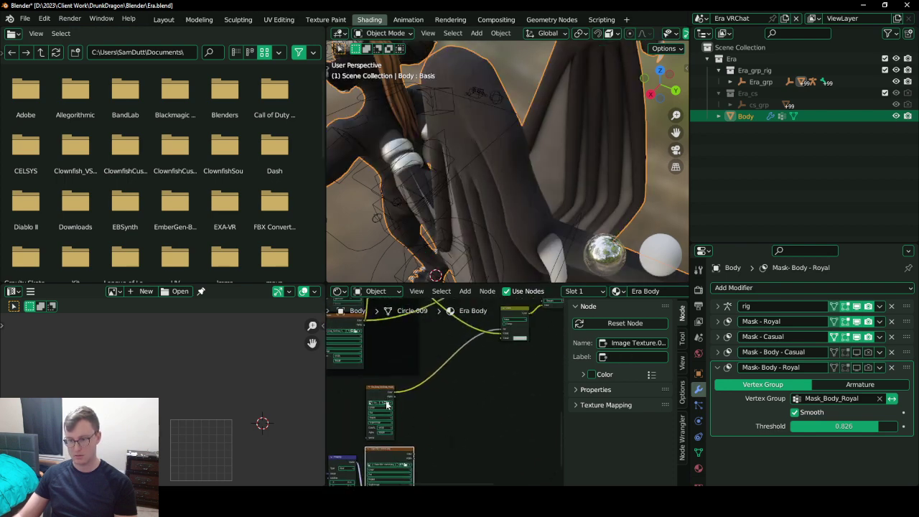
left_click_drag(366, 391, 473, 359)
mouse_move(463, 400)
middle_mouse_down()
mouse_move(388, 391)
mouse_move(484, 362)
mouse_move(466, 400)
middle_mouse_up()
Step: Connect the Snake Skin texture's Color to the Mix Color1 input and inspect the body
scroll(483, 362, "up", 2)
scroll(466, 399, "up", 1)
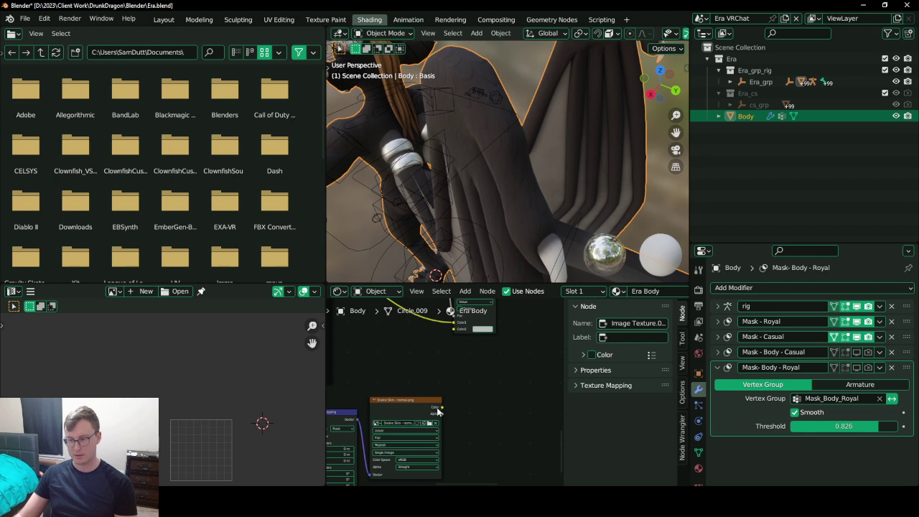
left_click_drag(438, 410, 454, 322)
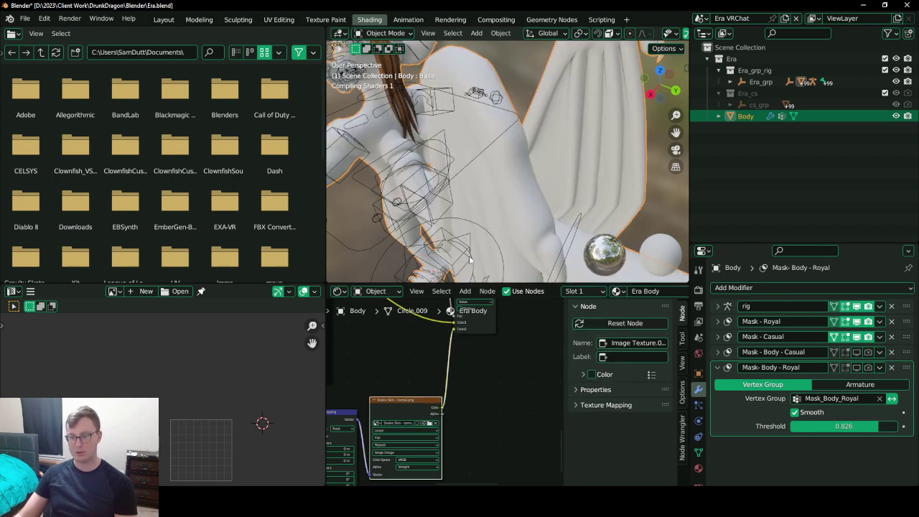
middle_click_drag(468, 260, 506, 240)
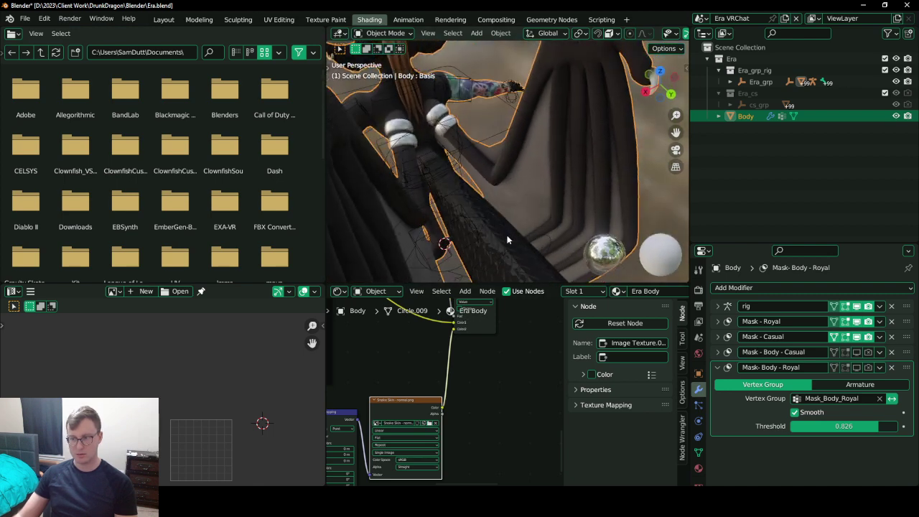
middle_click_drag(465, 363, 463, 437)
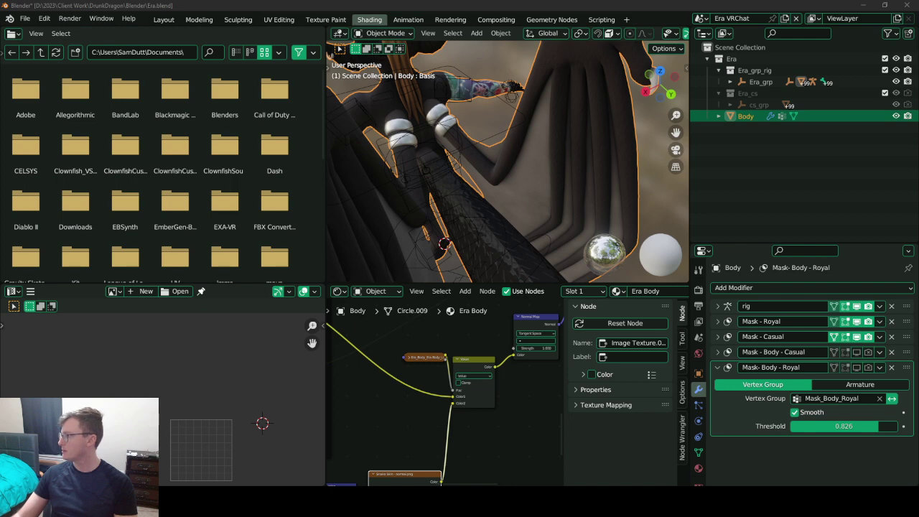
key("alt+Tab")
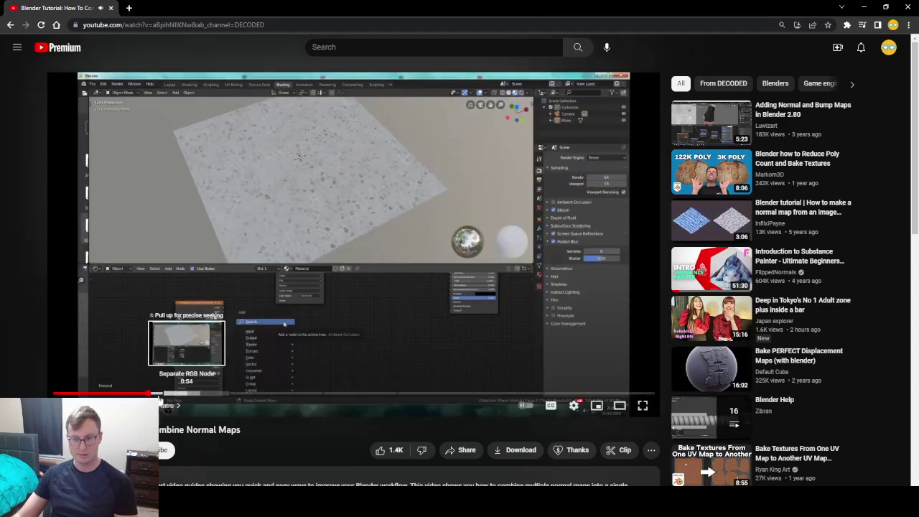
Step: Scrub the tutorial through the Mix RGB, Recombine and Normalize parts, pausing on the final node chain
left_click_drag(159, 396, 189, 395)
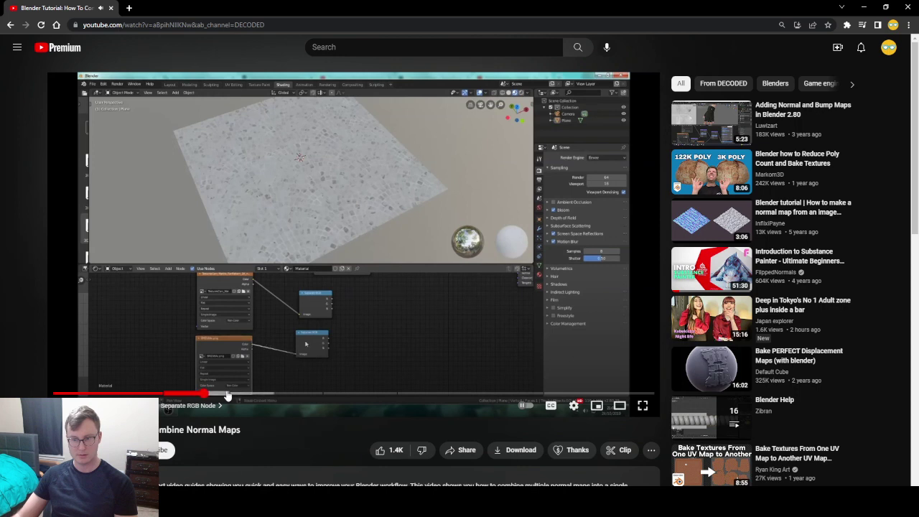
left_click_drag(231, 395, 256, 394)
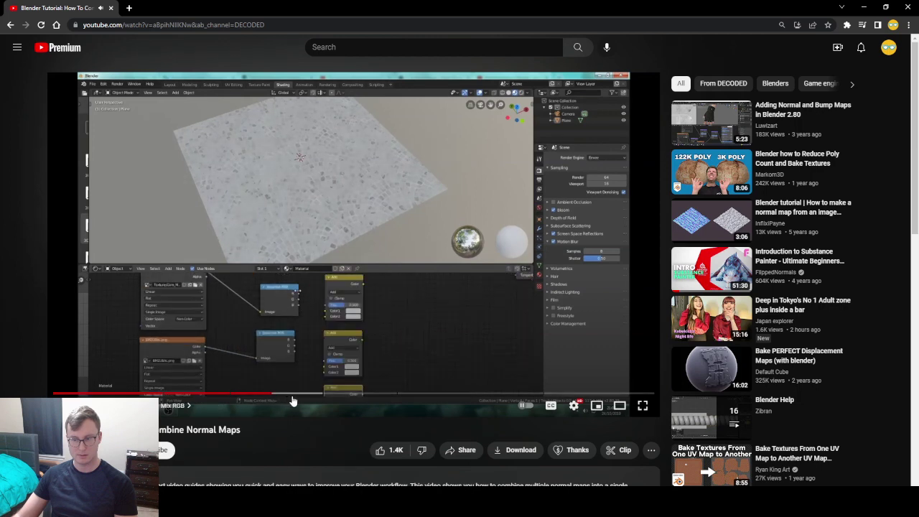
left_click(300, 395)
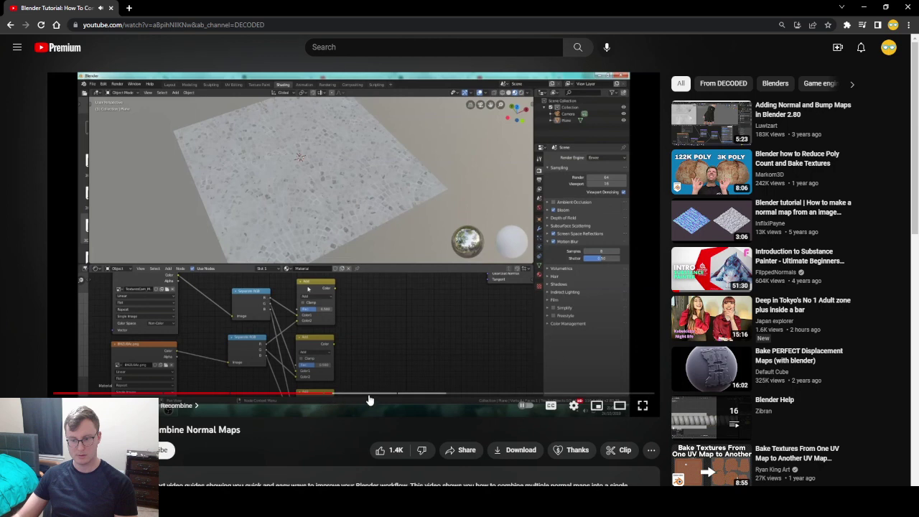
left_click_drag(369, 399, 467, 396)
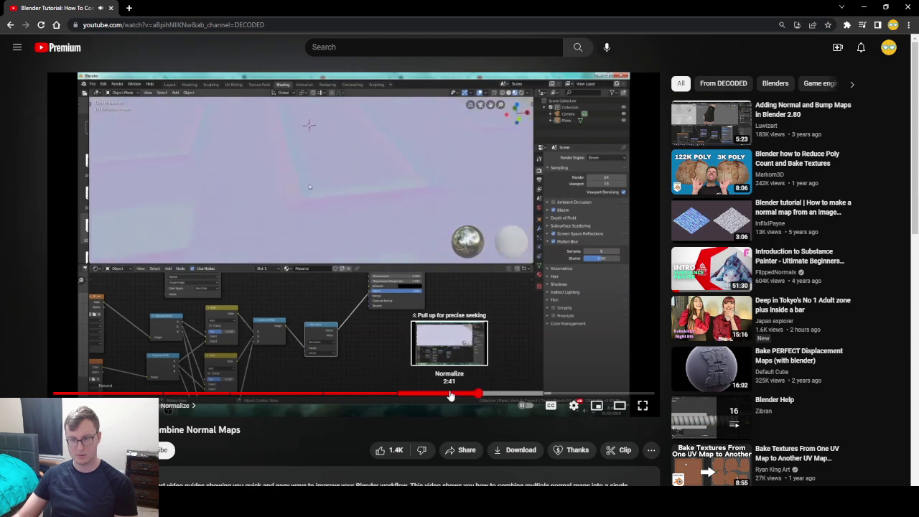
left_click(540, 394)
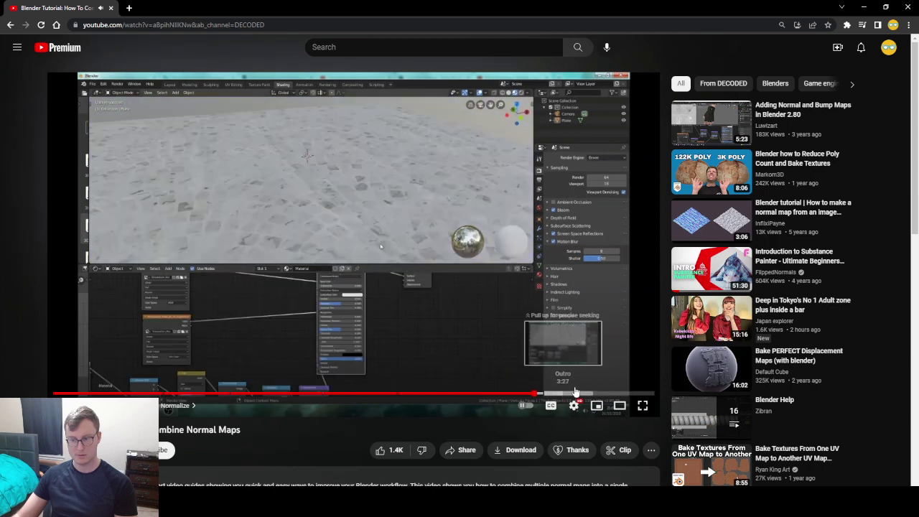
left_click(401, 292)
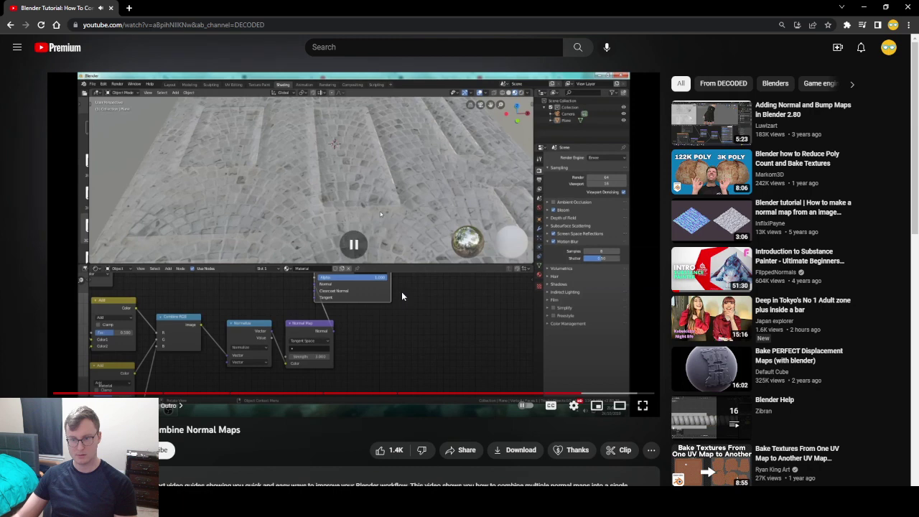
key("alt+Tab")
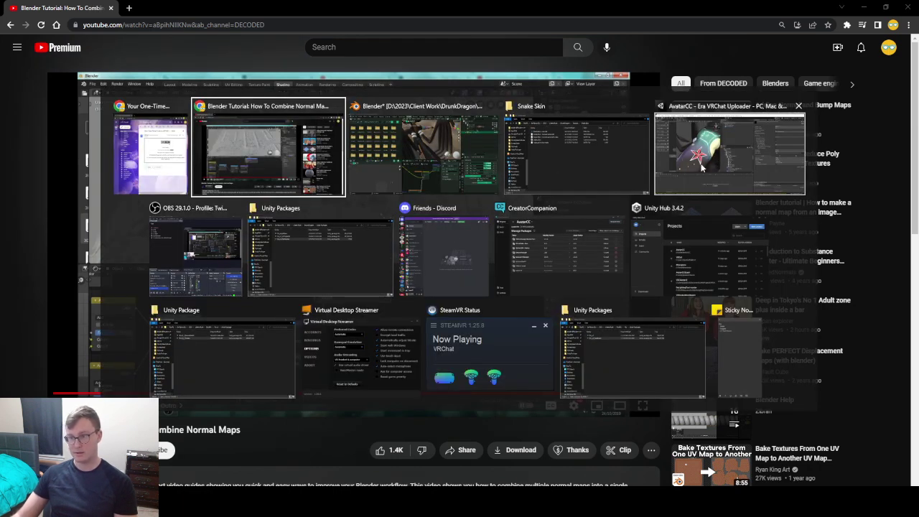
left_click(463, 174)
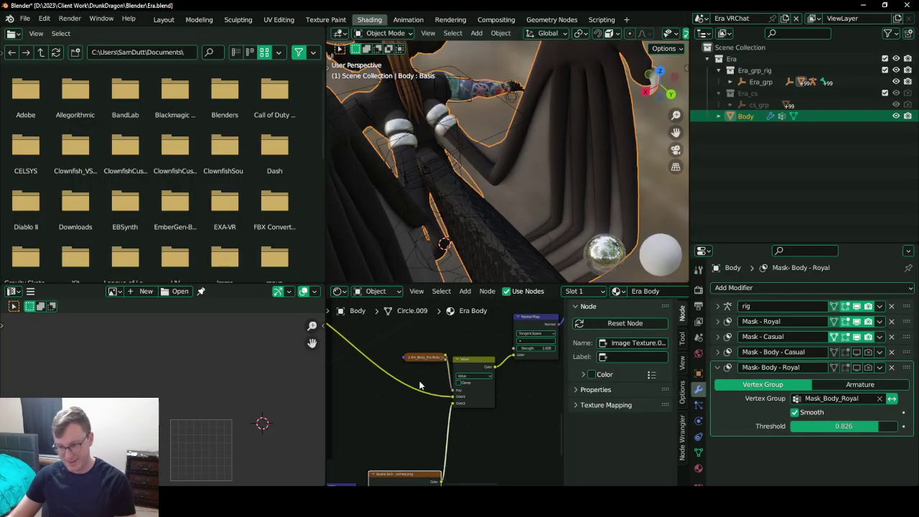
Step: Move the Texture Coordinate and linked texture node chain to the left
scroll(425, 378, "down", 3)
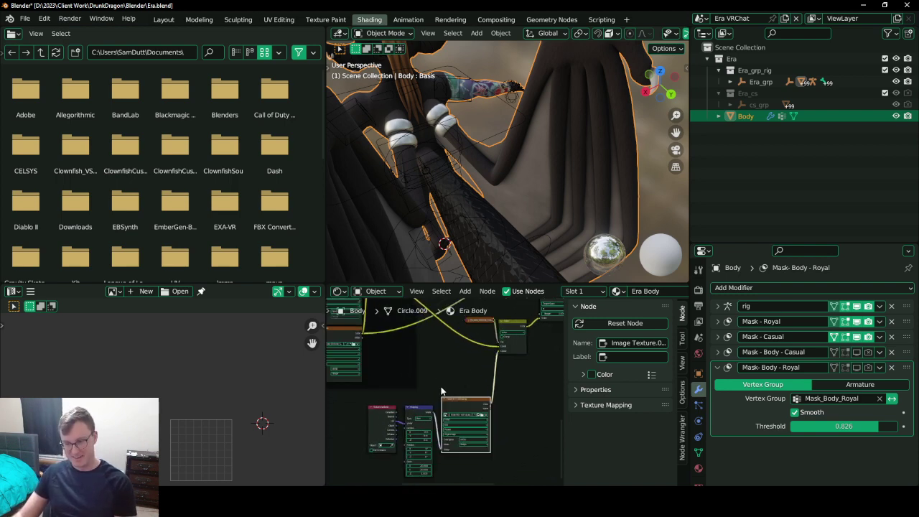
left_click(372, 407)
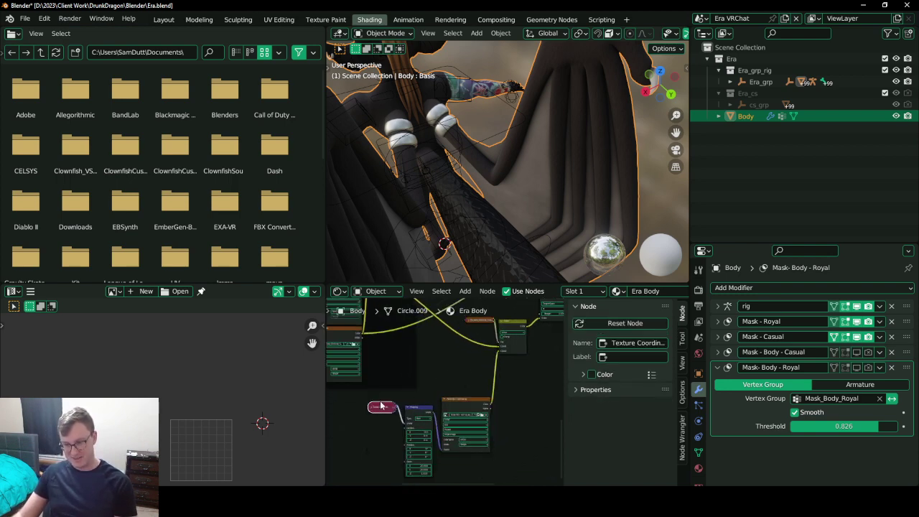
key("h")
left_click_drag(502, 470, 401, 401)
key("g")
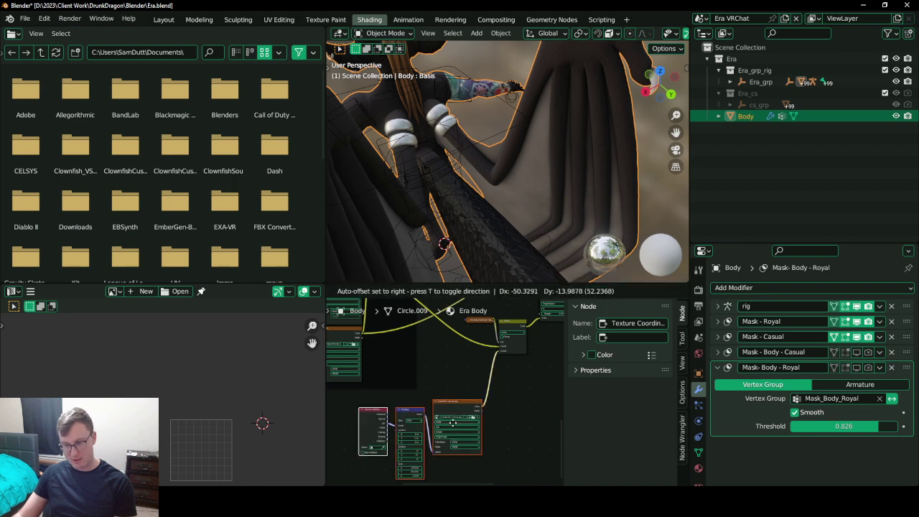
left_click(429, 426)
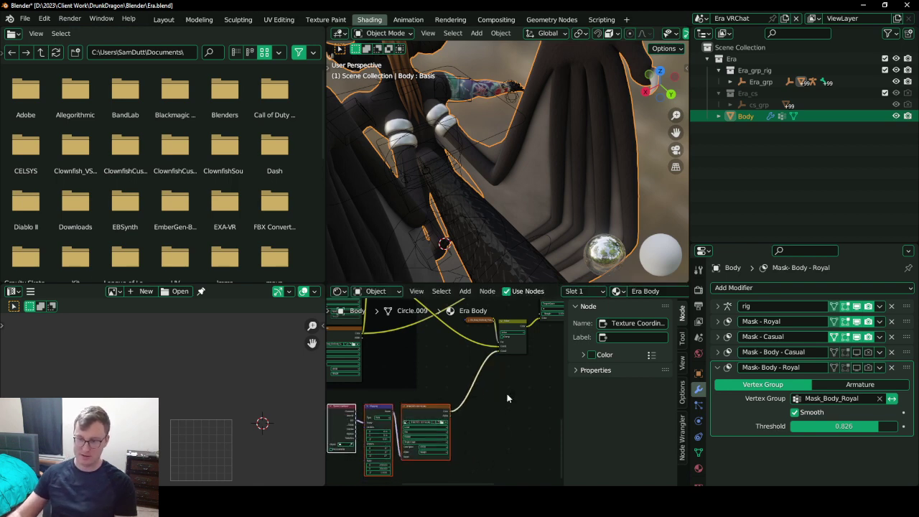
scroll(491, 402, "up", 2)
key("g")
left_click(430, 407)
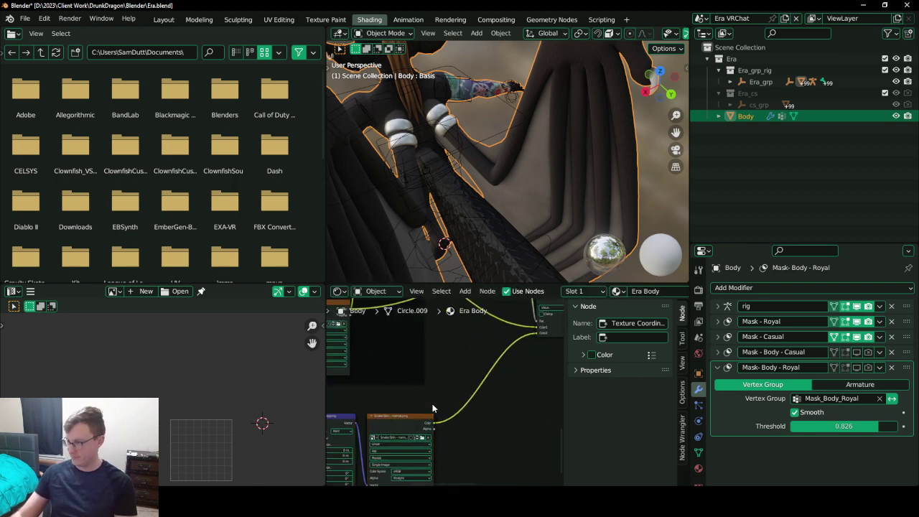
Step: Add a Separate XYZ node beside the Snake Skin texture
key("shift+a")
type("epe")
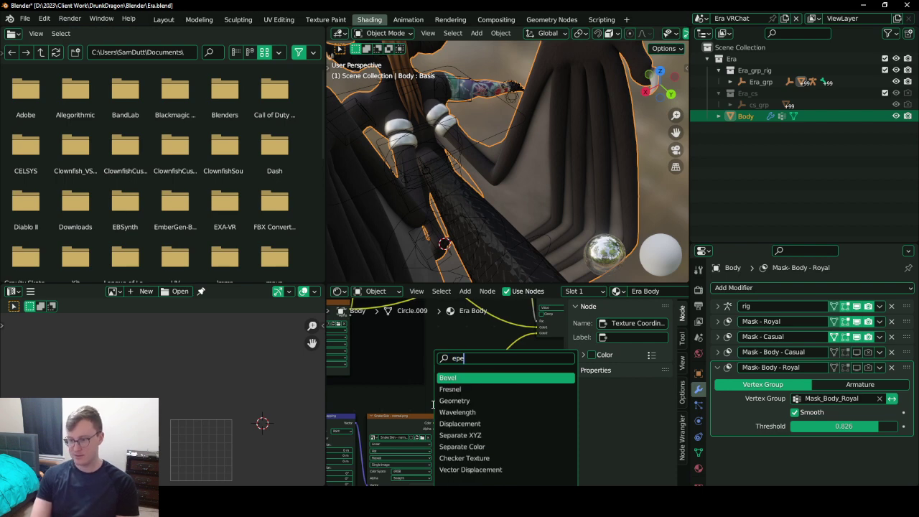
key("BackSpace")
key("BackSpace")
key("BackSpace")
type("separate")
key("Return")
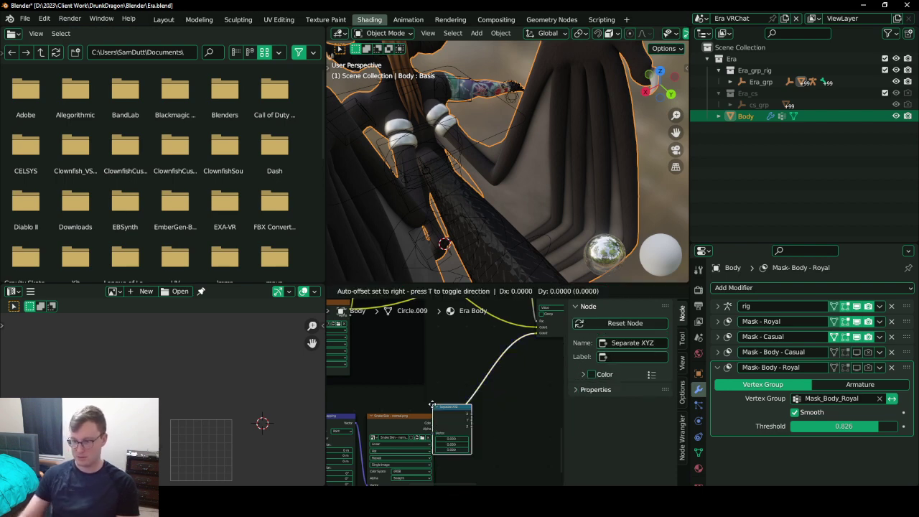
left_click(468, 406)
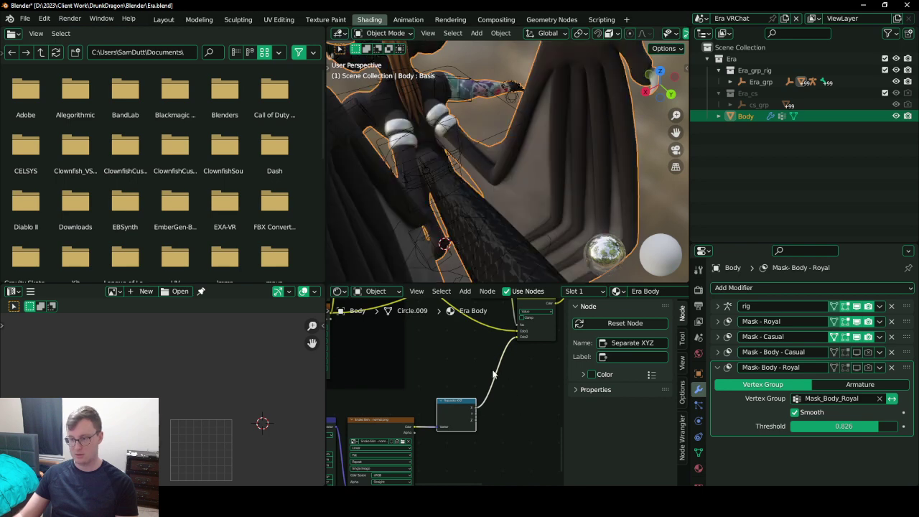
Step: Cut the Snake Skin texture's link into the Mix node's Color1 input
middle_click_drag(498, 381, 449, 380)
left_click(450, 365)
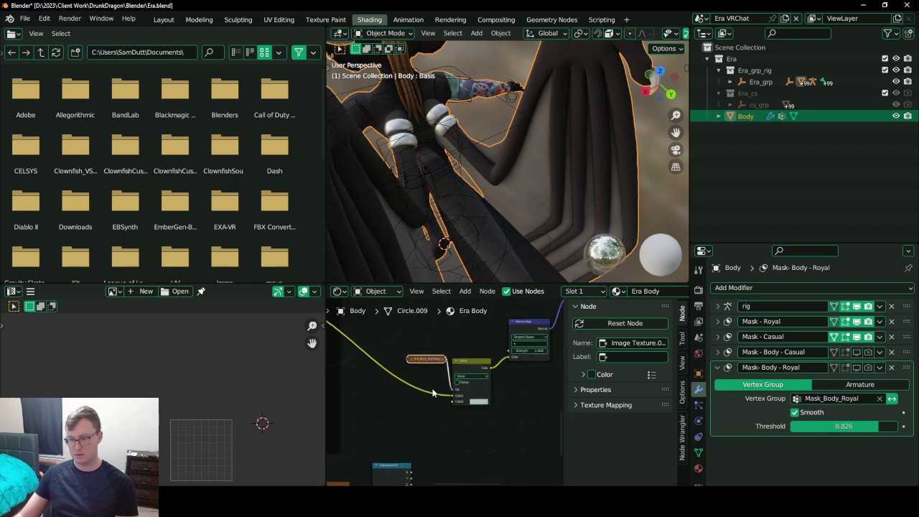
left_click_drag(432, 392, 444, 385)
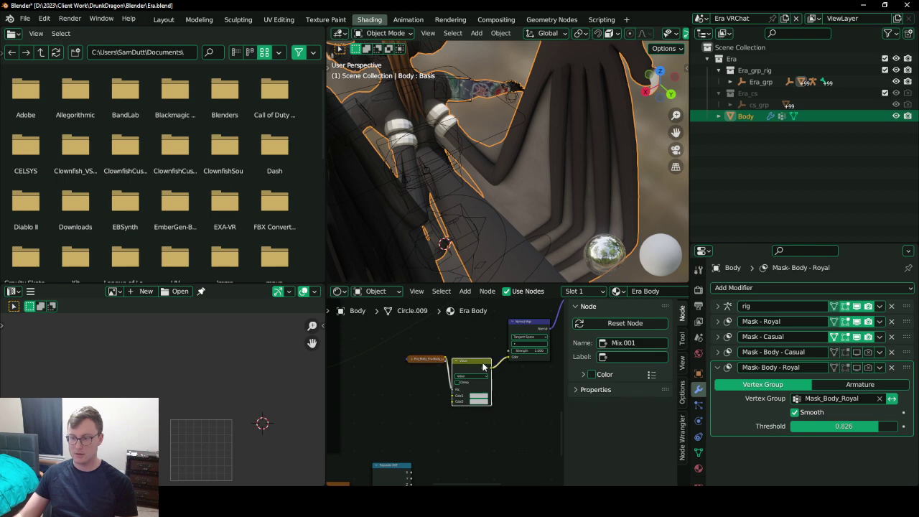
Step: Delete the stray nodes and connect Separate XYZ to the normal Image Texture
key("x")
left_click(429, 359)
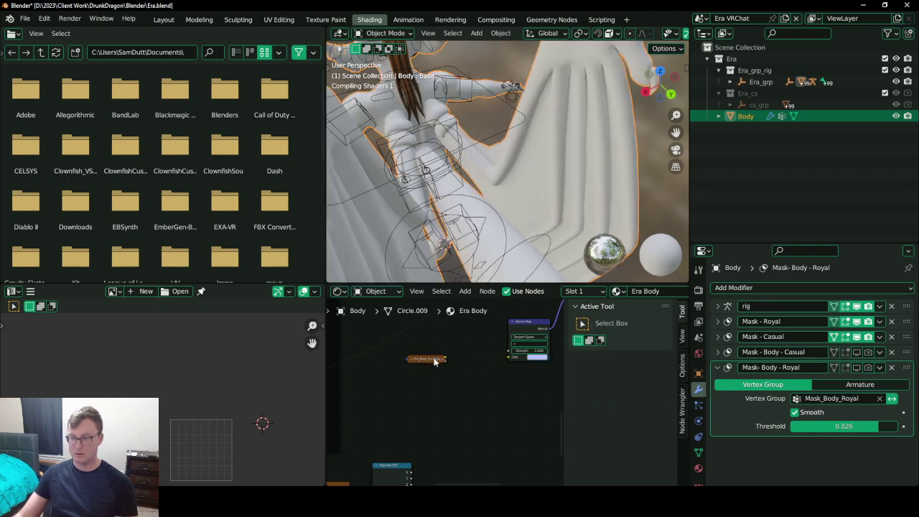
key("x")
middle_click_drag(422, 383, 443, 387)
left_click_drag(447, 424, 374, 366)
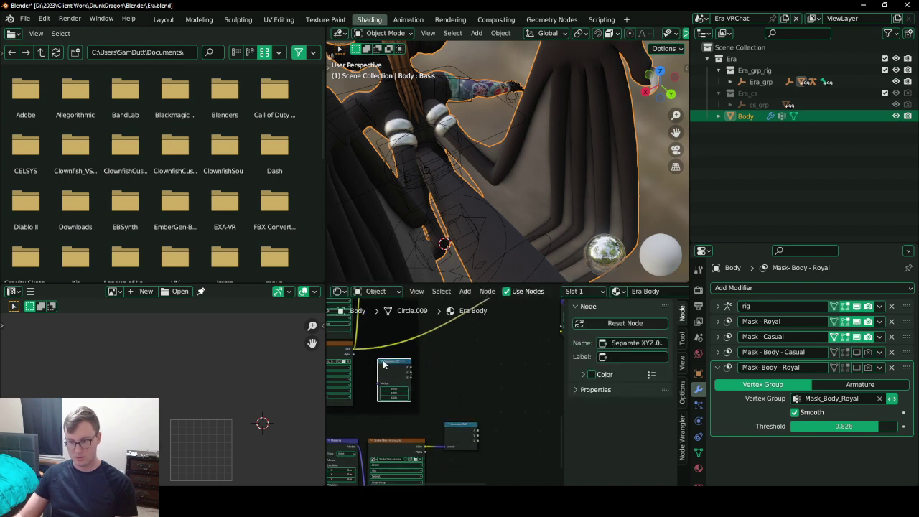
middle_click_drag(383, 364, 412, 426)
left_click_drag(412, 426, 404, 371)
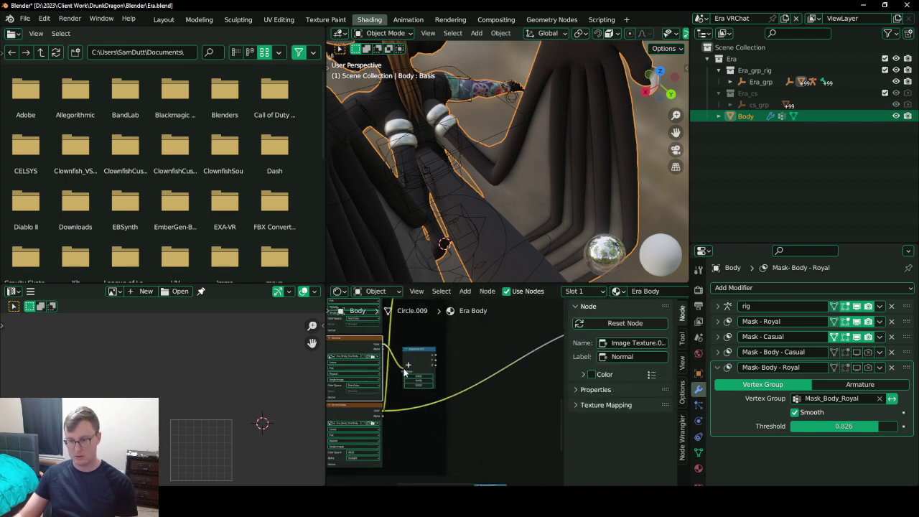
middle_click_drag(404, 374, 434, 379)
left_click_drag(434, 379, 394, 423)
middle_click_drag(474, 441, 470, 394)
Step: Add a Math Add node beside the Separate XYZ node
key("shift+a")
type("ad")
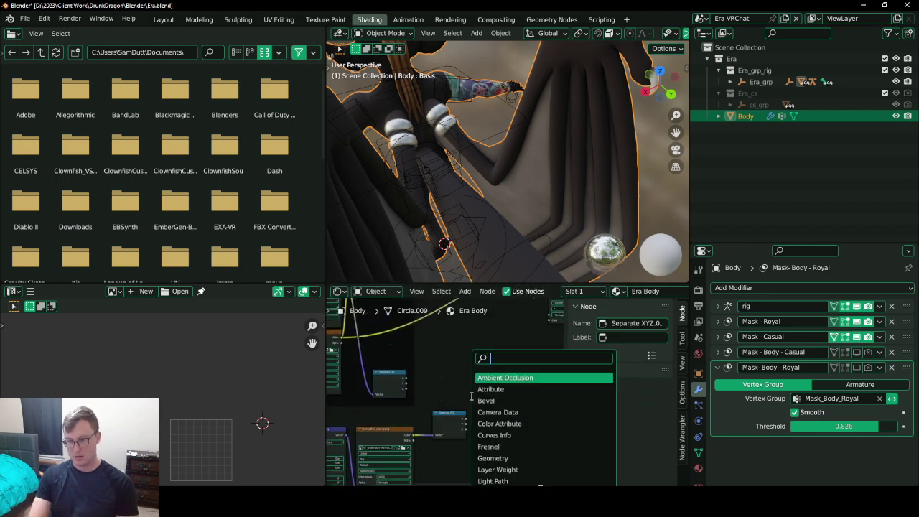
key("Return")
key("Escape")
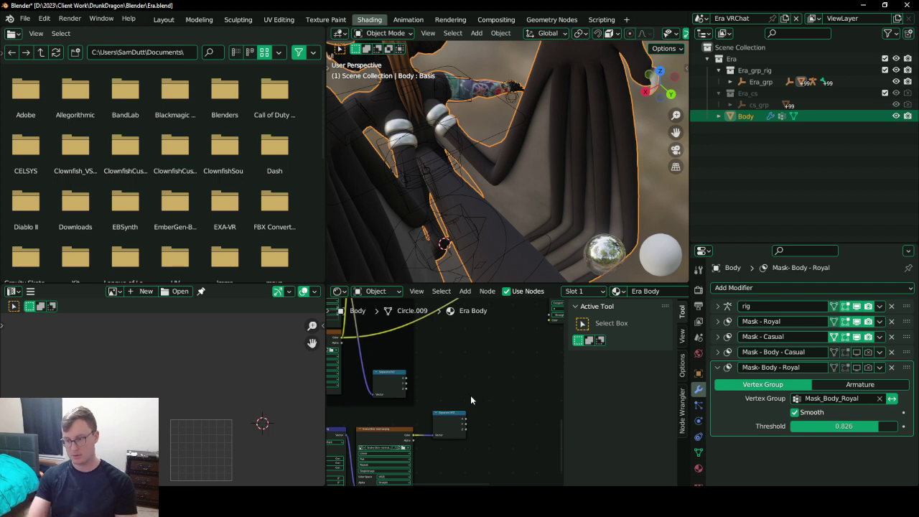
key("shift+a")
type("add")
key("Return")
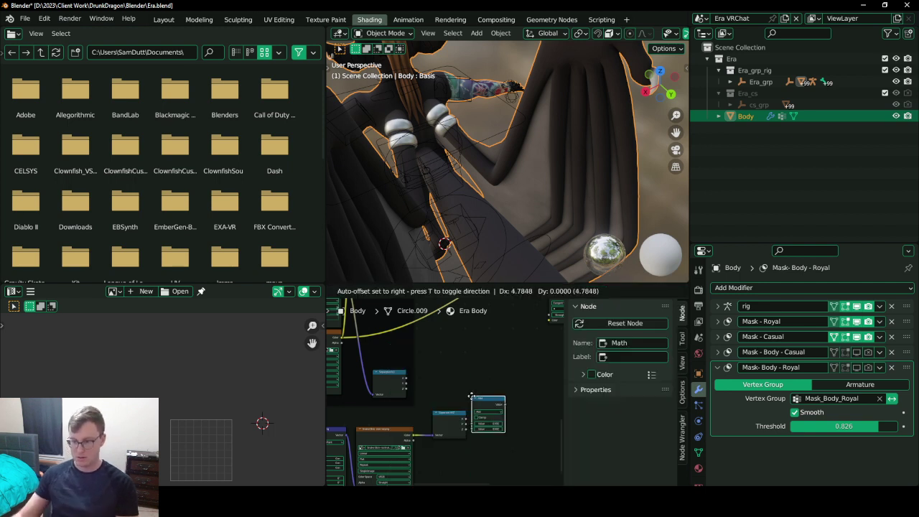
left_click(459, 357)
scroll(454, 356, "up", 2)
left_click(395, 387)
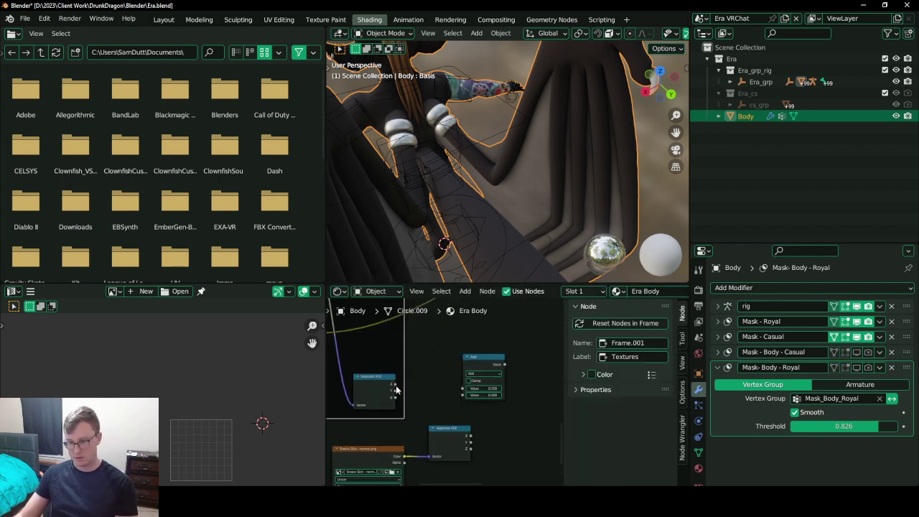
left_click_drag(457, 430, 459, 398)
key("Escape")
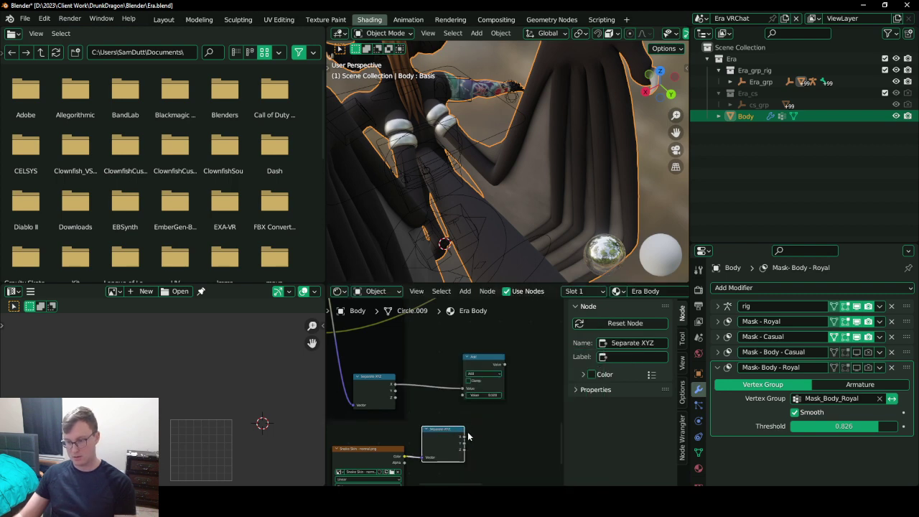
middle_click_drag(462, 402, 443, 384)
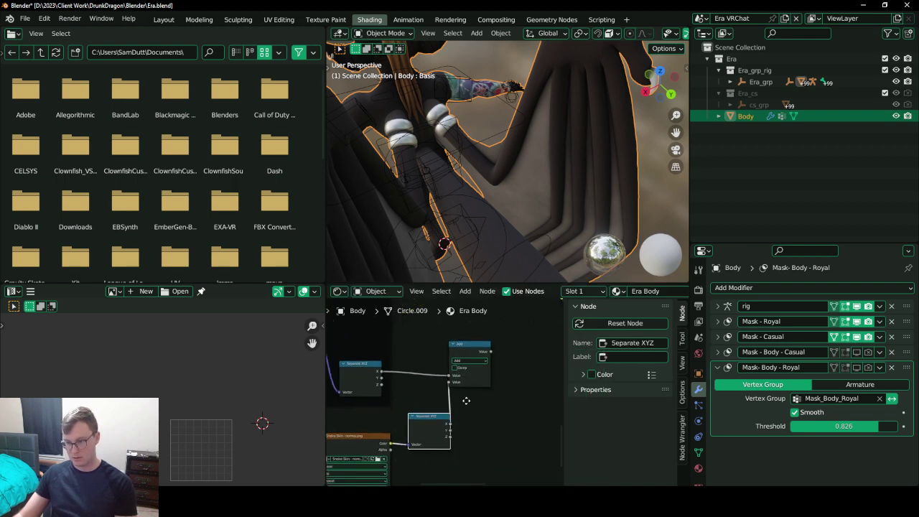
Step: Duplicate the Add node twice and link the X, Y and Z channels into them
left_click(460, 352)
key("shift+d")
left_click_drag(379, 374, 463, 426)
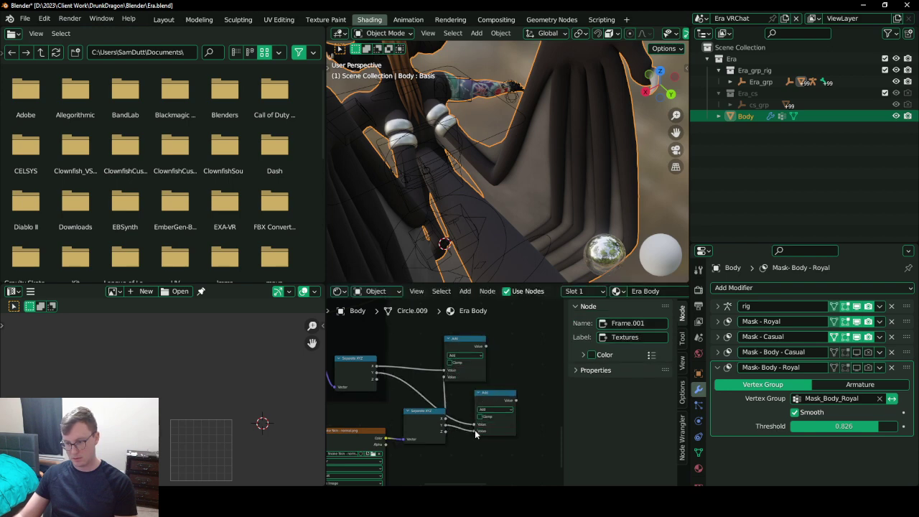
left_click(474, 429)
key("shift+d")
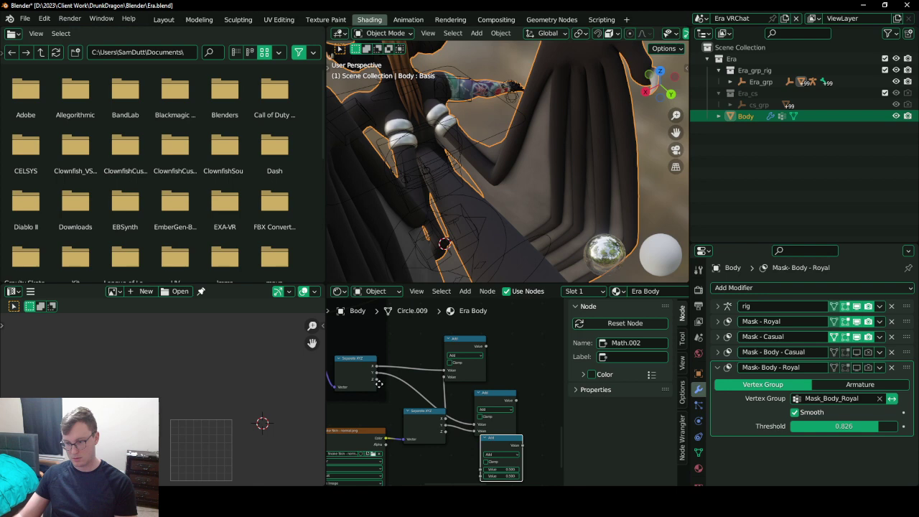
left_click(392, 366)
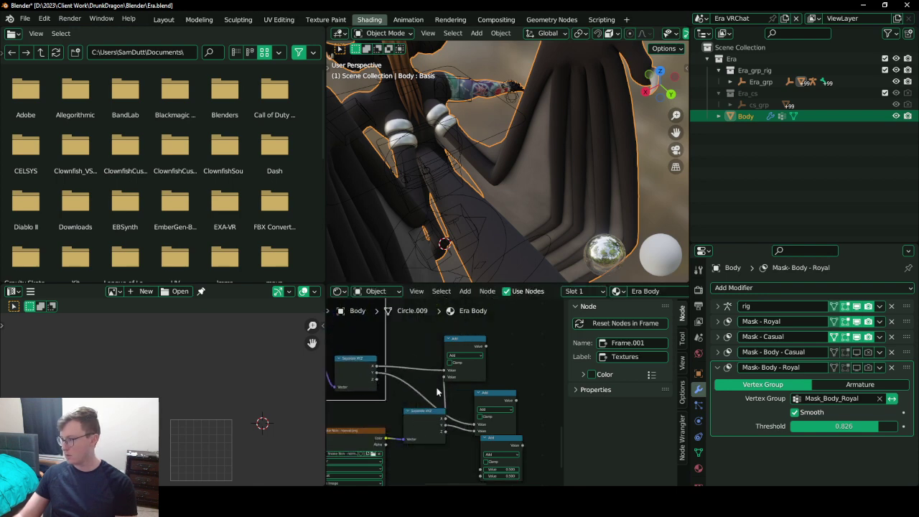
middle_click_drag(437, 391, 356, 330)
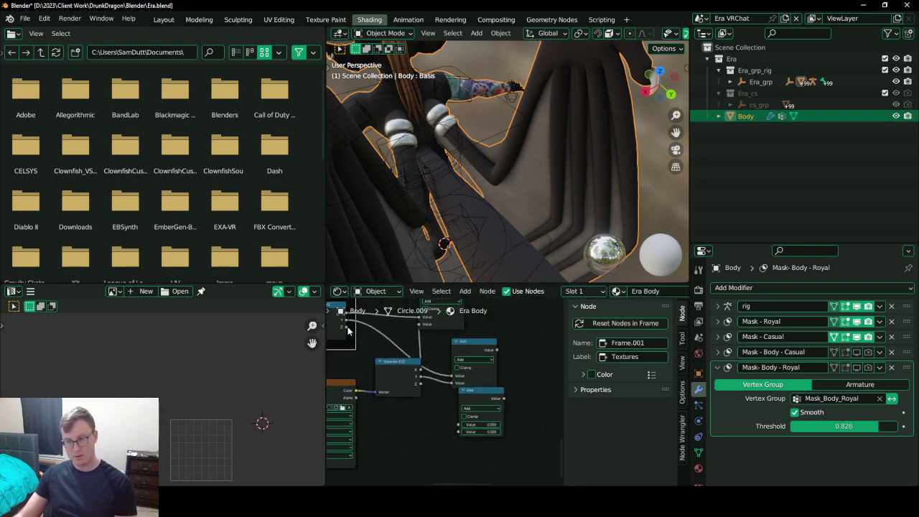
left_click_drag(348, 329, 464, 426)
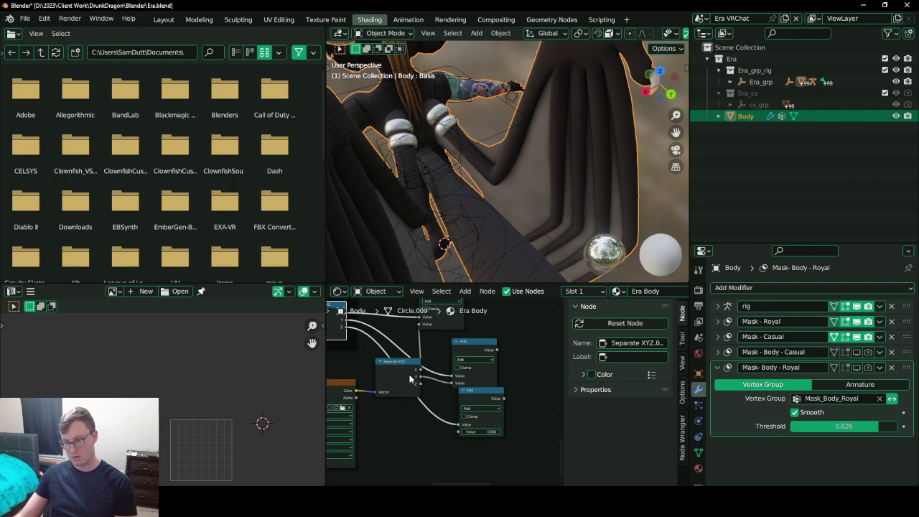
left_click_drag(422, 388, 462, 435)
Step: Line up the three Add nodes in one column with S X 0
middle_click_drag(465, 415, 454, 453)
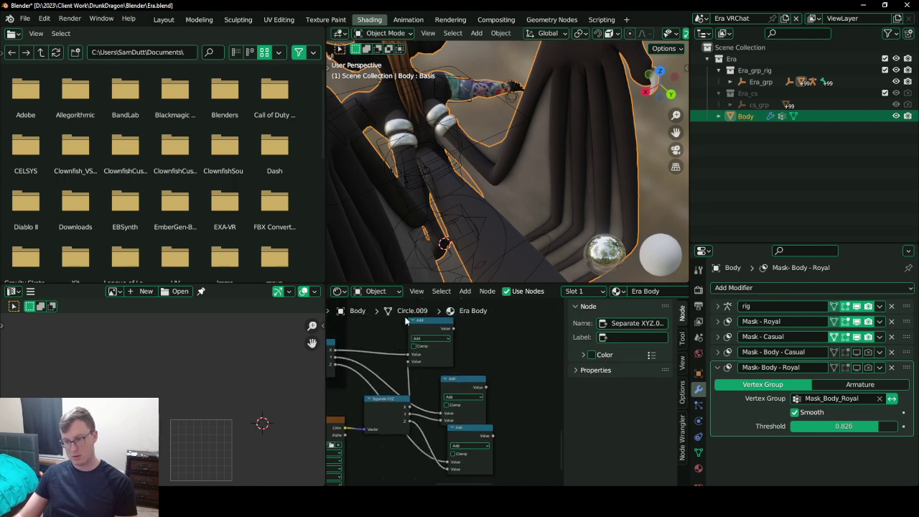
left_click_drag(420, 333, 450, 336)
left_click(470, 389, "shift")
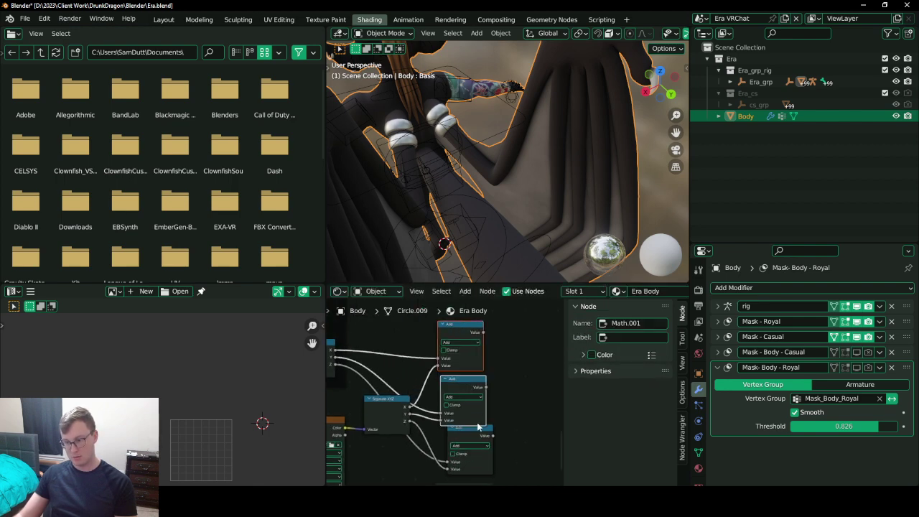
left_click(478, 434, "shift")
key("s")
key("x")
key("0")
key("Return")
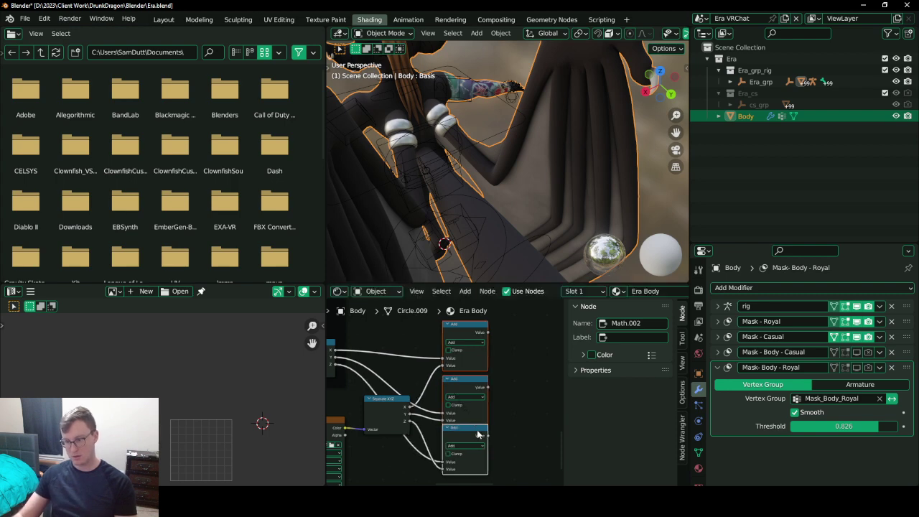
Step: Adjust the bottom Add node's vertical position within the column
left_click(477, 434)
key("g")
key("y")
key("Return")
middle_click_drag(481, 404, 440, 409)
key("g")
key("y")
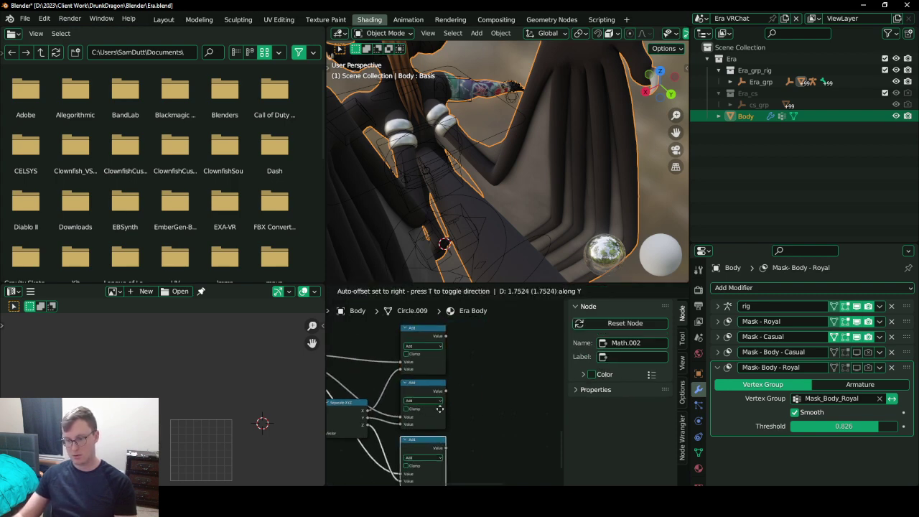
key("Return")
scroll(446, 369, "down", 2)
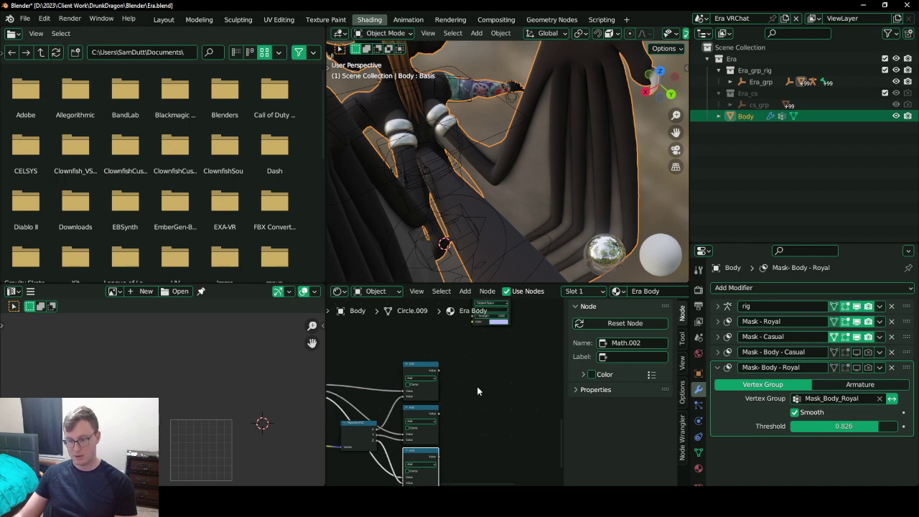
Step: Add a Combine XYZ node, then a Combine Color node, beside the Add nodes
left_click(476, 386)
key("shift+a")
type("c")
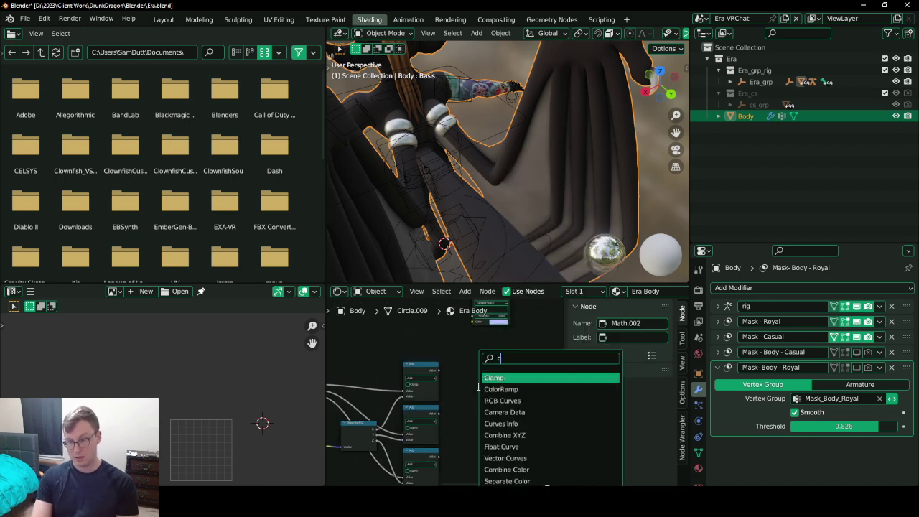
type("omb")
key("Return")
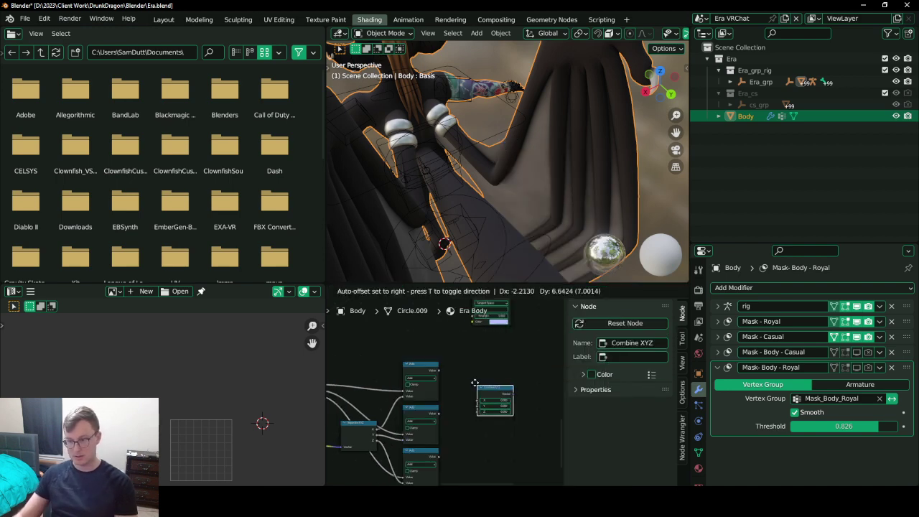
left_click(468, 397)
left_click(475, 428)
key("shift+a")
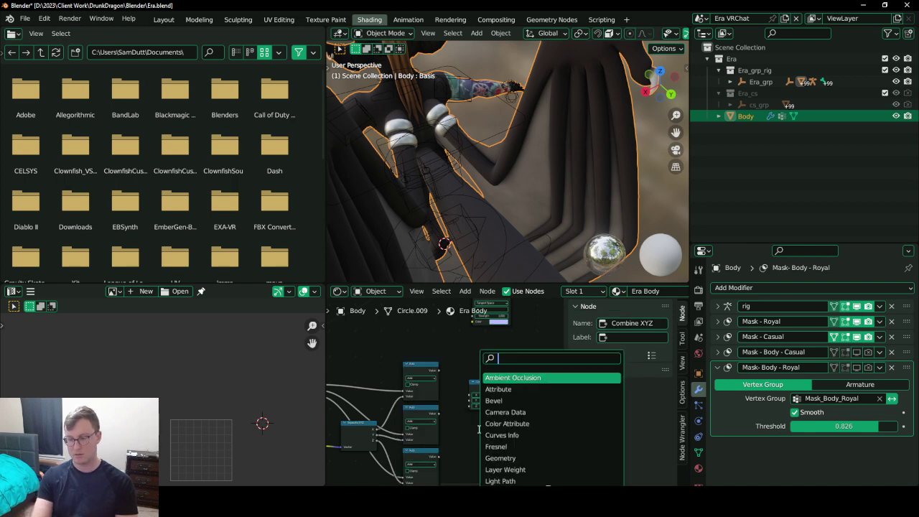
type("comb")
key("Down")
key("Return")
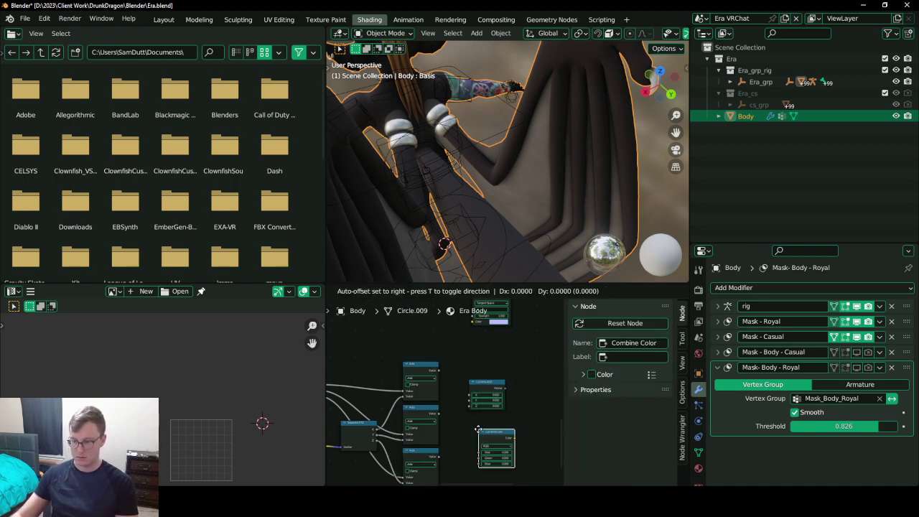
left_click(479, 432)
Step: Delete the unneeded Combine XYZ node and move Combine Color into its place
scroll(481, 434, "up", 2)
left_click(488, 365)
key("x")
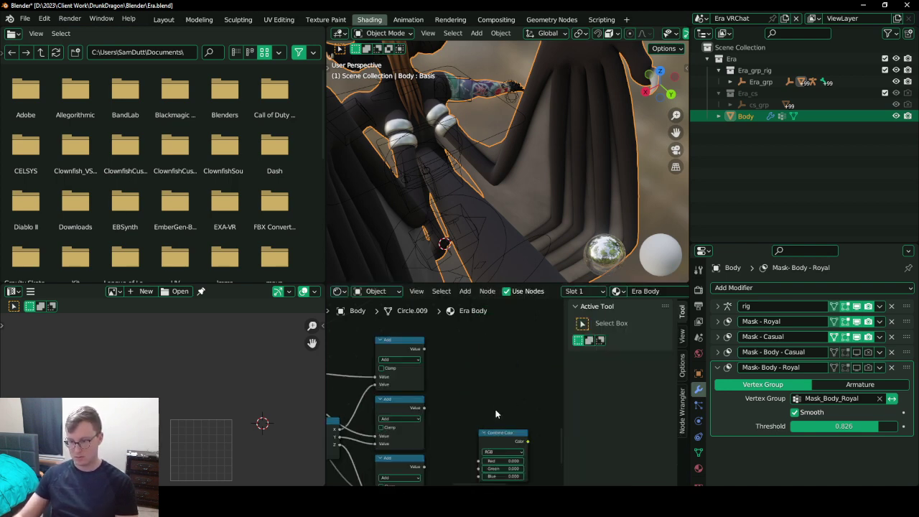
left_click_drag(502, 435, 421, 357)
left_click(512, 451)
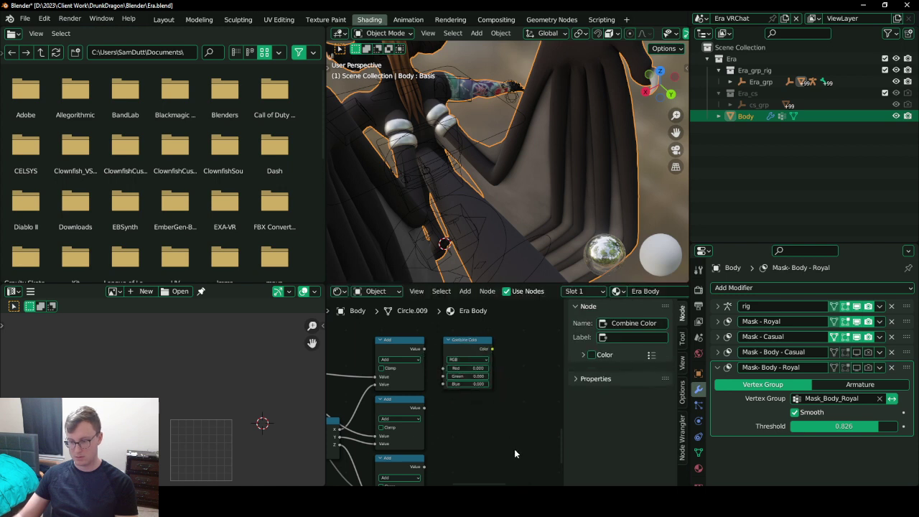
Step: Add a Separate Color node and position it near Separate XYZ
key("shift+a")
type("sepe")
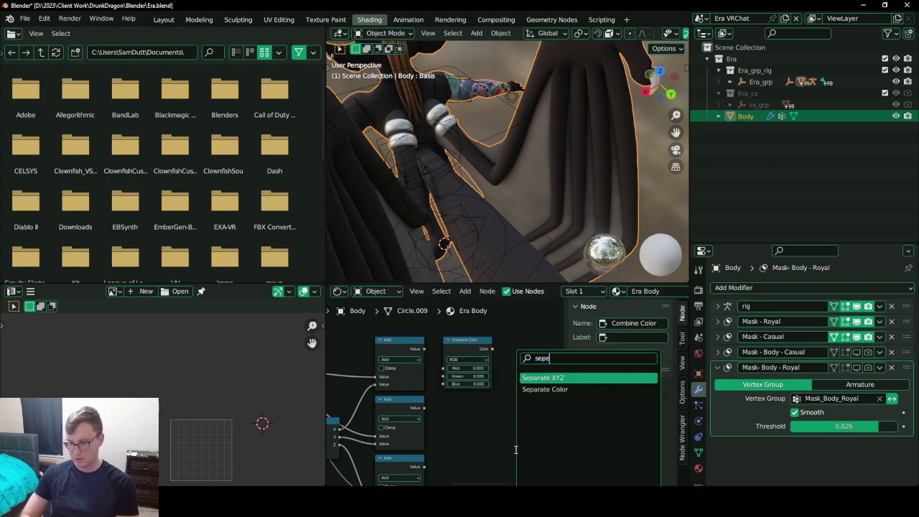
key("Down")
key("Return")
left_click(501, 420)
scroll(501, 419, "down", 1)
middle_click_drag(501, 419, 537, 448)
left_click_drag(537, 448, 367, 357)
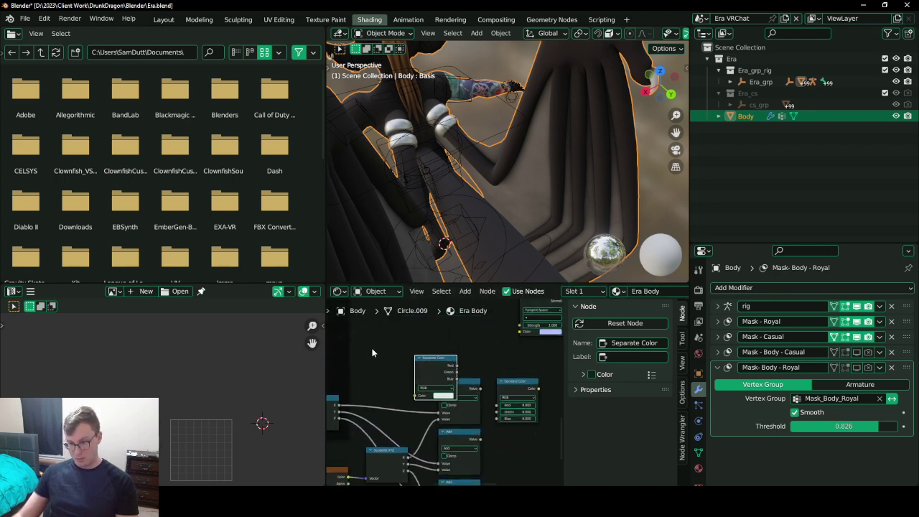
middle_click_drag(334, 379, 425, 380)
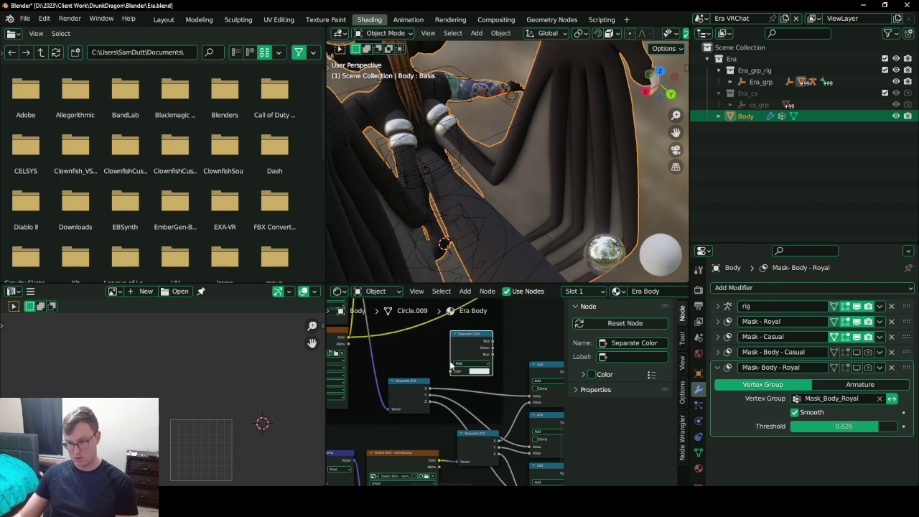
left_click(422, 389)
left_click(441, 377)
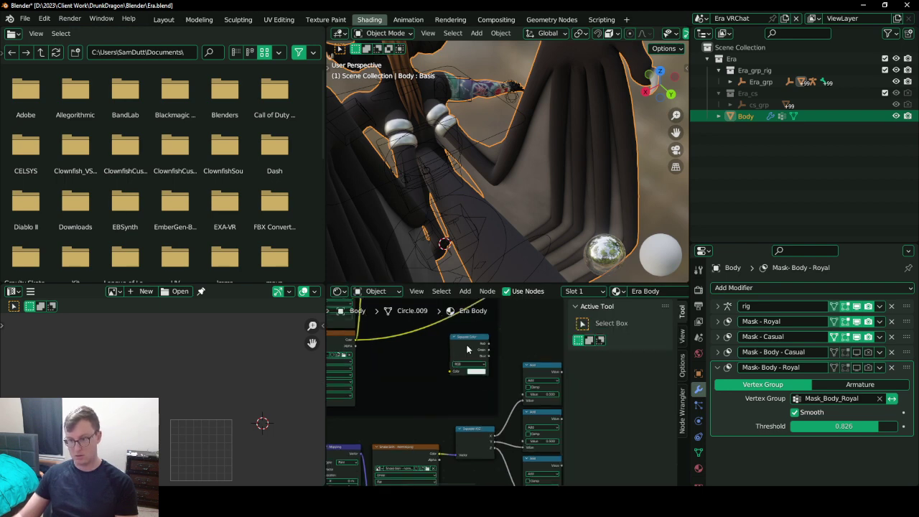
left_click_drag(468, 350, 419, 371)
Step: Link a texture's Color output into the Separate Color node
scroll(419, 371, "down", 2)
left_click_drag(386, 336, 423, 440)
middle_click_drag(440, 449, 378, 370)
scroll(378, 370, "up", 2)
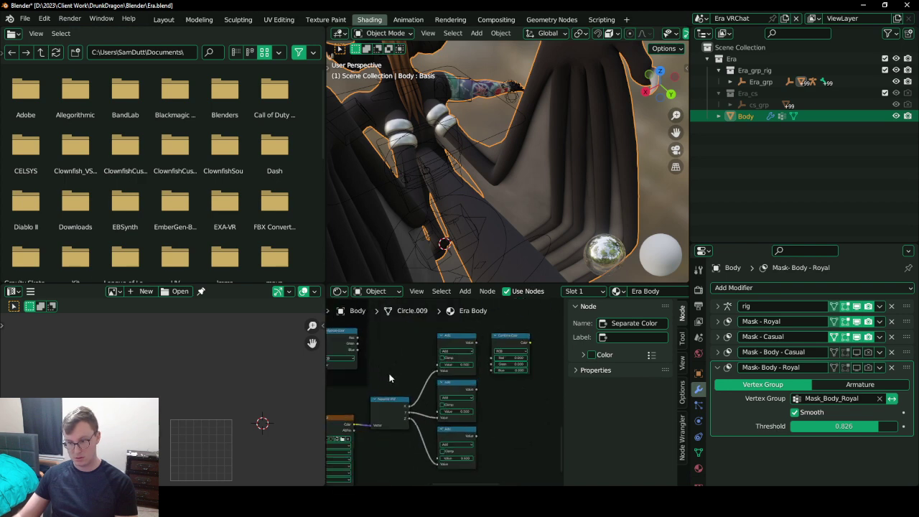
left_click(400, 413)
middle_click_drag(401, 412, 462, 397)
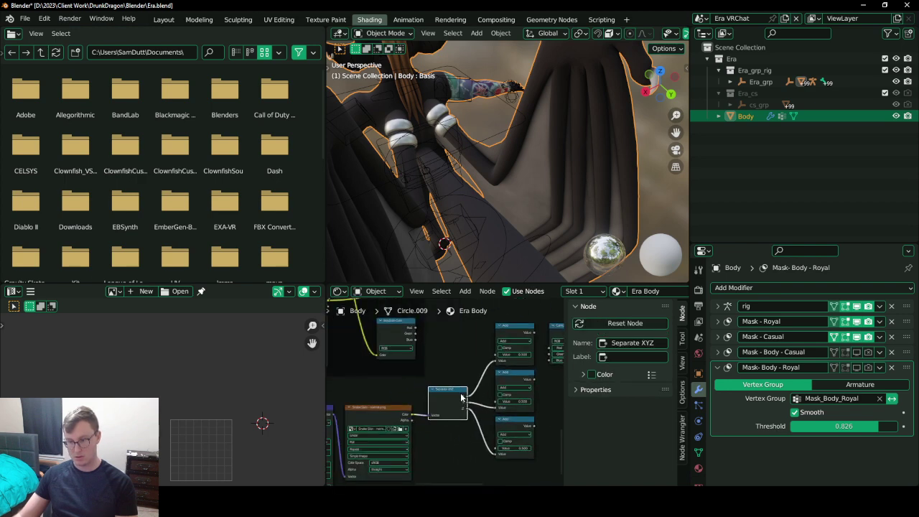
Step: Replace Separate XYZ with a second Separate Color fed by the lower image texture
left_click(412, 326)
key("shift+d")
left_click(438, 360)
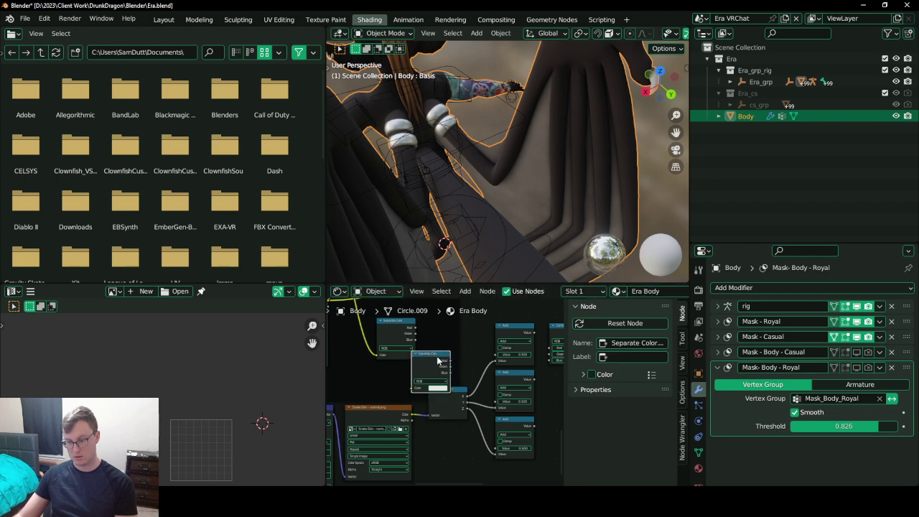
left_click_drag(438, 360, 437, 403)
left_click(454, 397)
key("x")
left_click(410, 419)
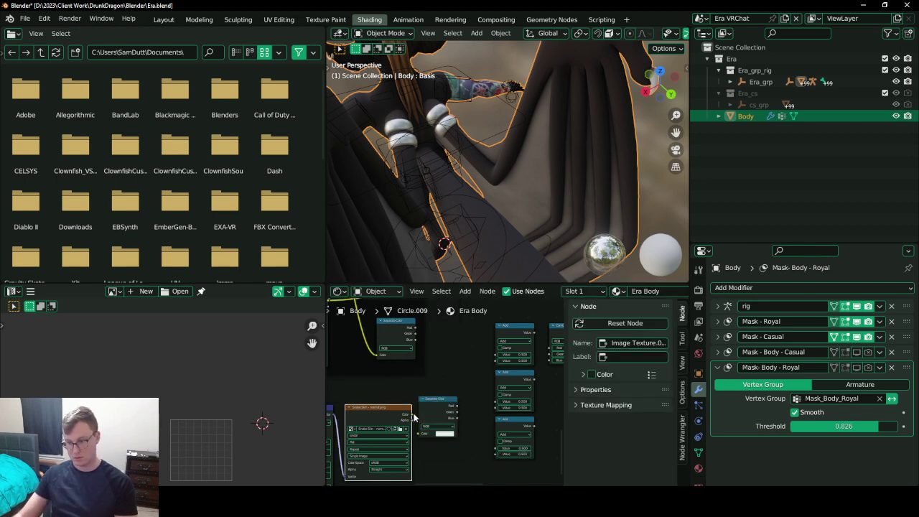
left_click_drag(419, 436, 425, 429)
Step: Wire Separate Color channels into the Add nodes and an Add result into Combine Color Red
left_click(414, 330)
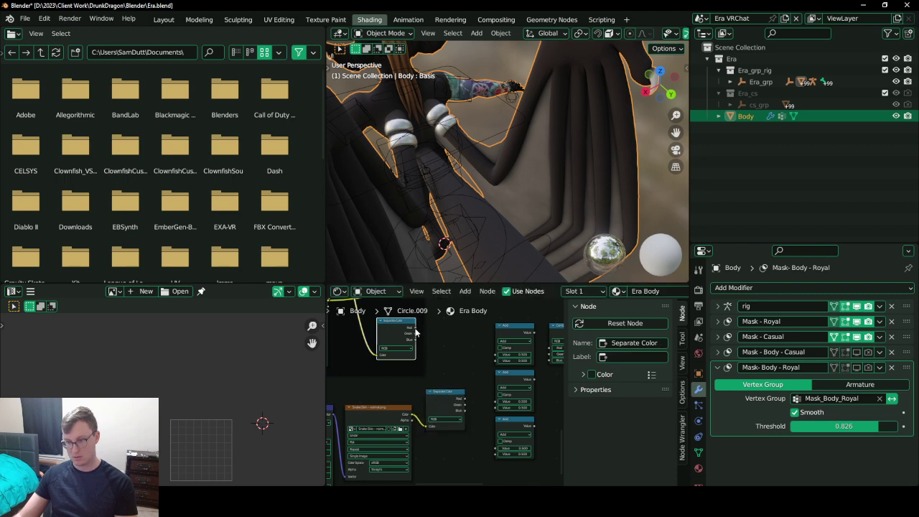
left_click_drag(459, 403, 492, 361)
key("Escape")
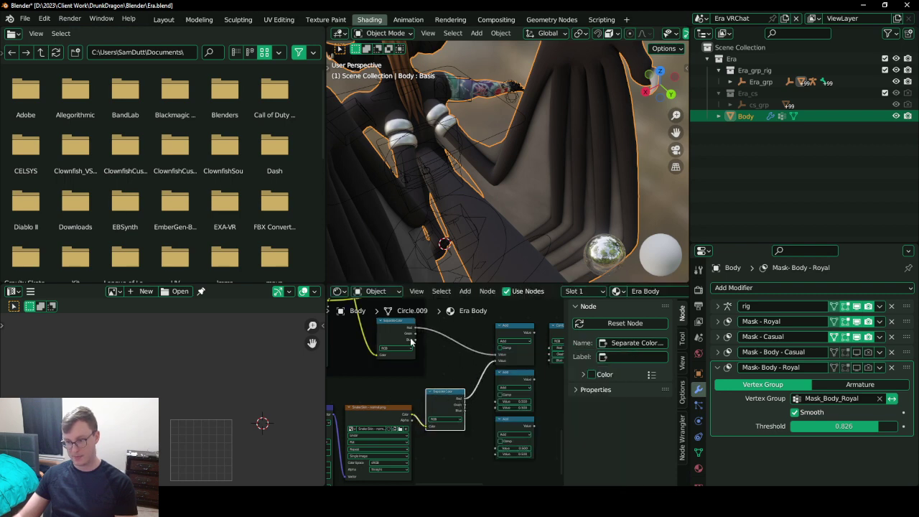
left_click(414, 345)
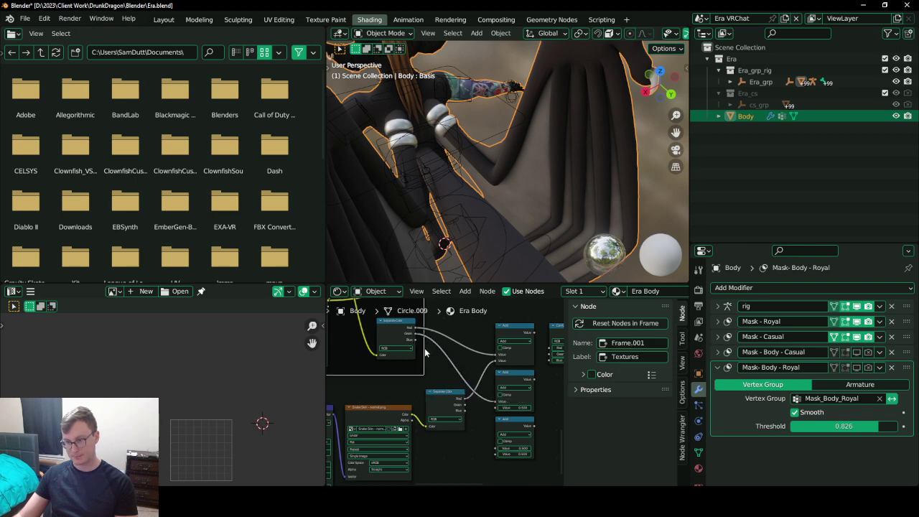
left_click(466, 409)
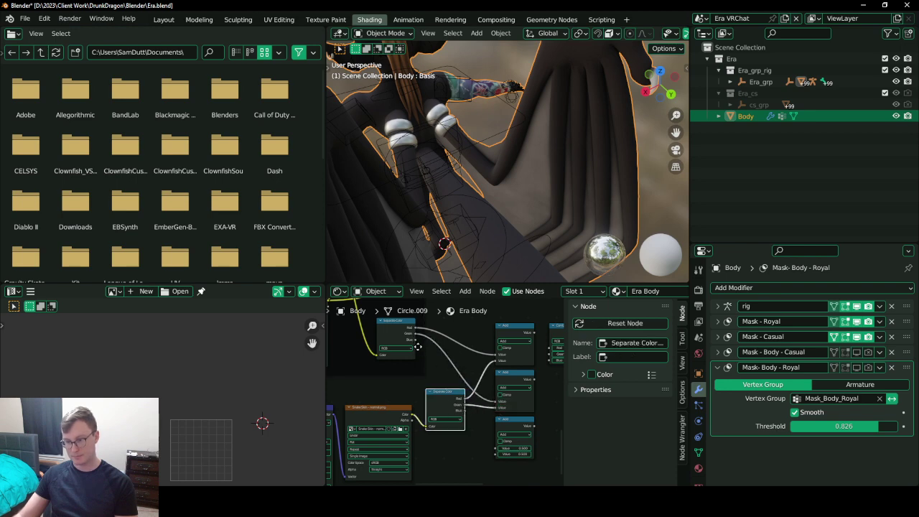
left_click_drag(415, 345, 493, 449)
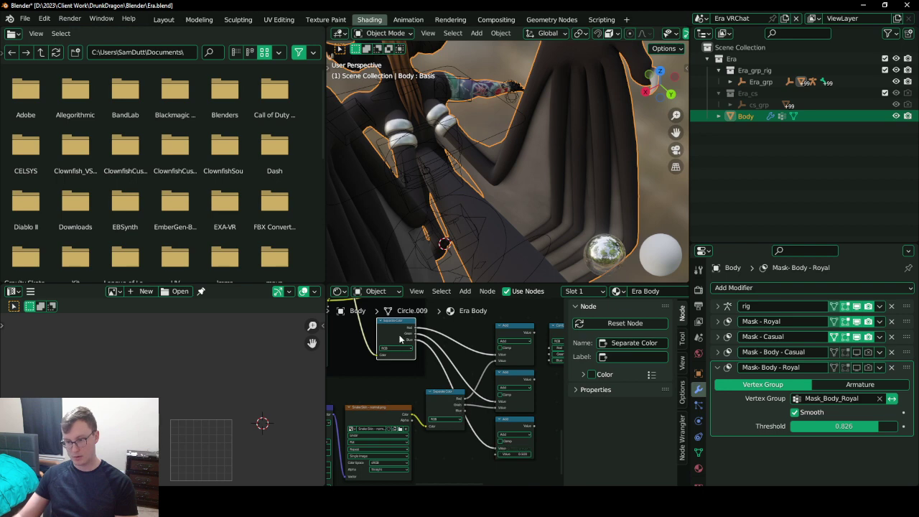
left_click_drag(466, 413, 477, 449)
key("Escape")
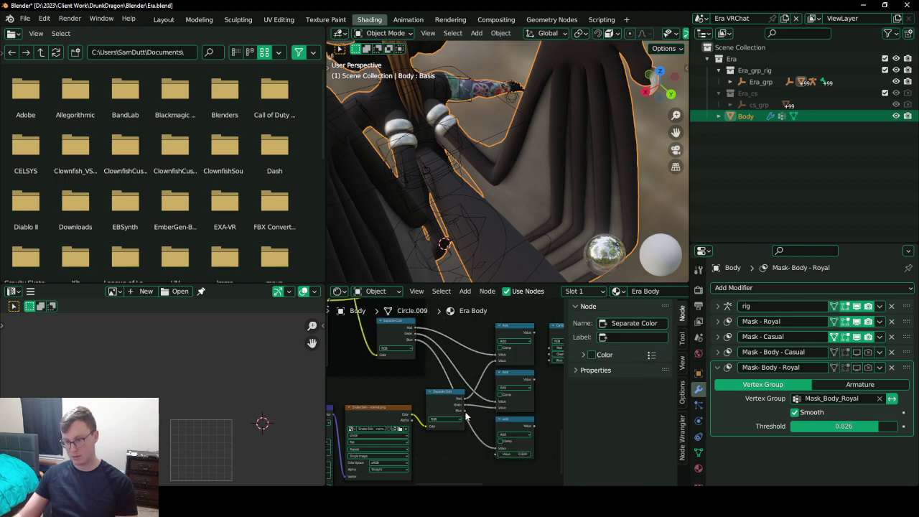
left_click_drag(438, 396, 435, 424)
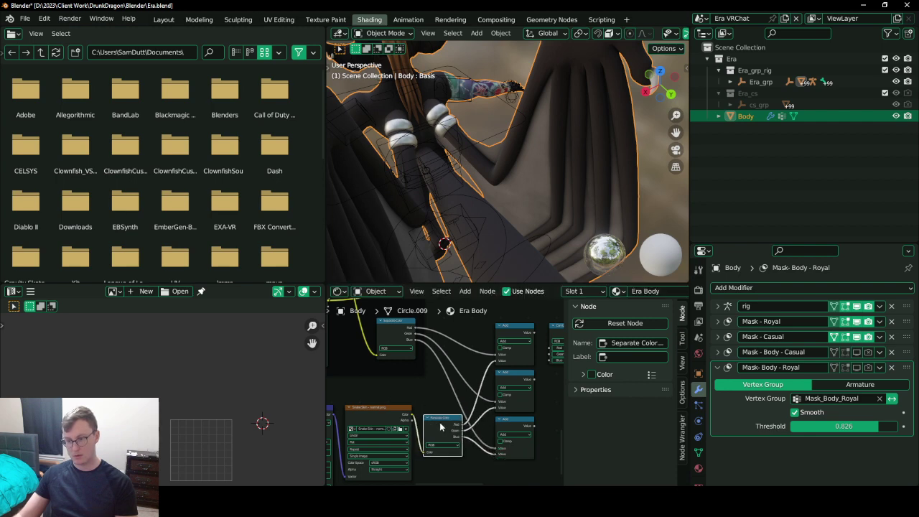
middle_click_drag(489, 392, 432, 407)
left_click_drag(474, 353, 489, 364)
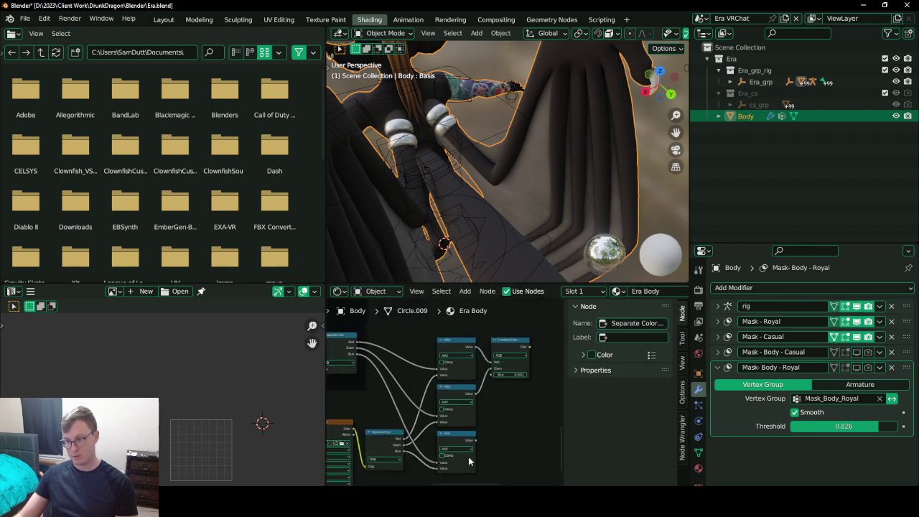
Step: Connect Combine Color's output to the Normal Map's Color input
left_click_drag(474, 440, 492, 391)
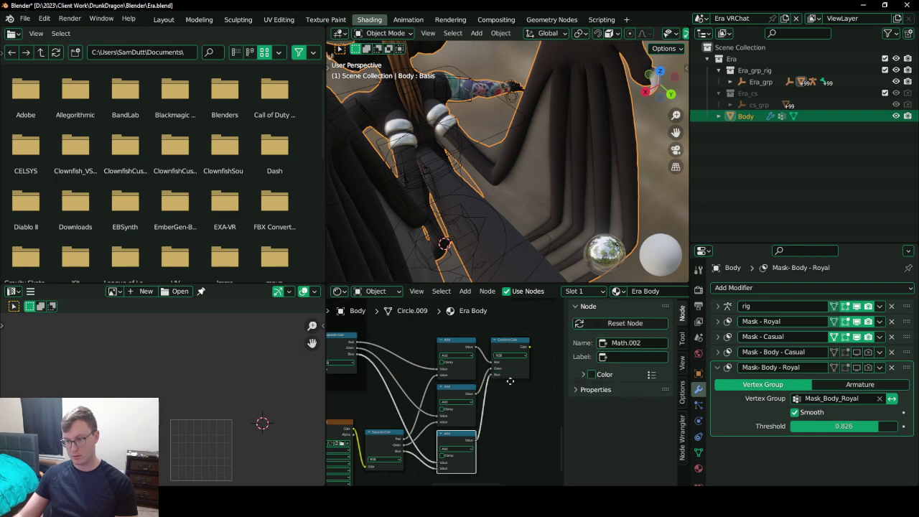
middle_click_drag(509, 381, 457, 422)
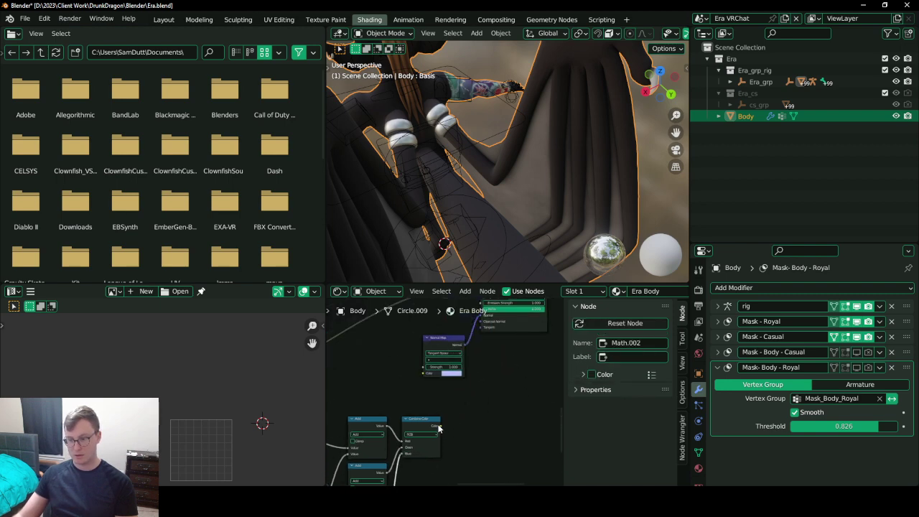
left_click_drag(438, 426, 423, 373)
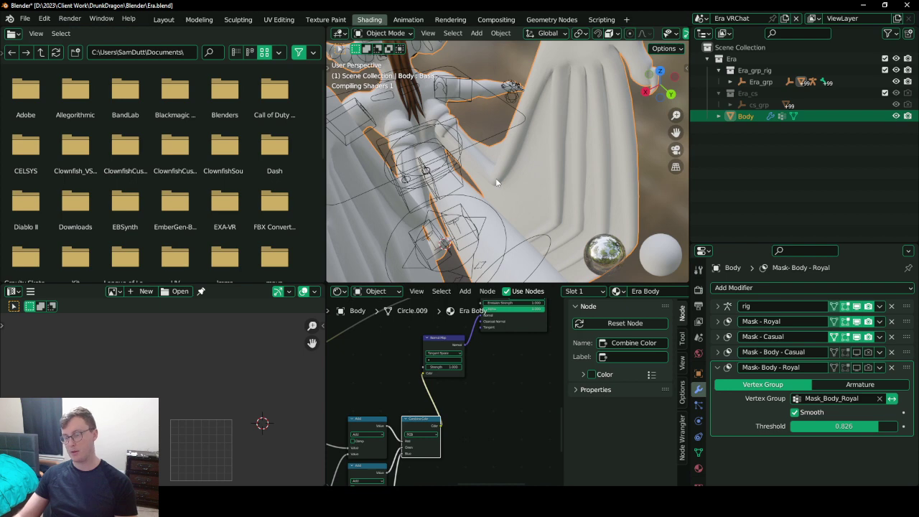
mouse_move(504, 161)
middle_mouse_down()
mouse_move(494, 131)
mouse_move(523, 163)
mouse_move(511, 159)
mouse_move(577, 169)
mouse_move(407, 178)
mouse_move(399, 188)
middle_mouse_up()
Step: Enable Clamp on the bottom Math Add node
middle_click_drag(538, 368, 463, 332)
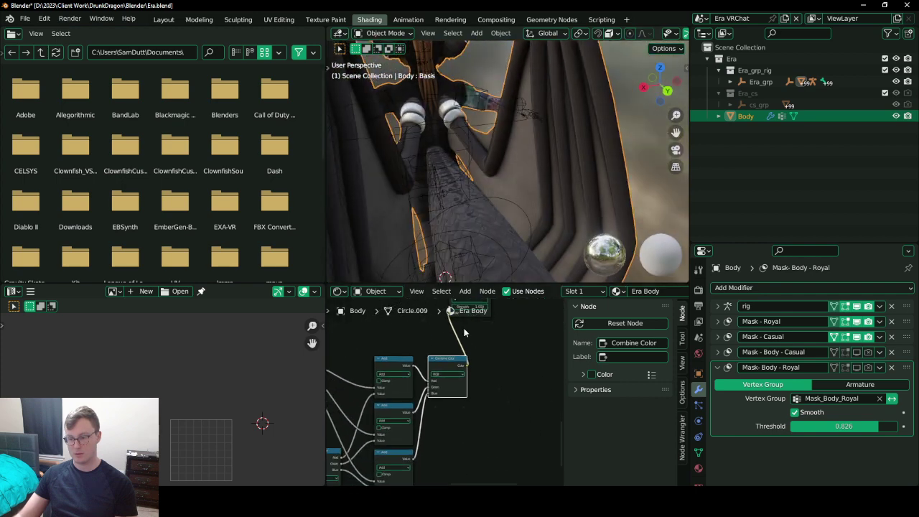
middle_click_drag(446, 380, 464, 366)
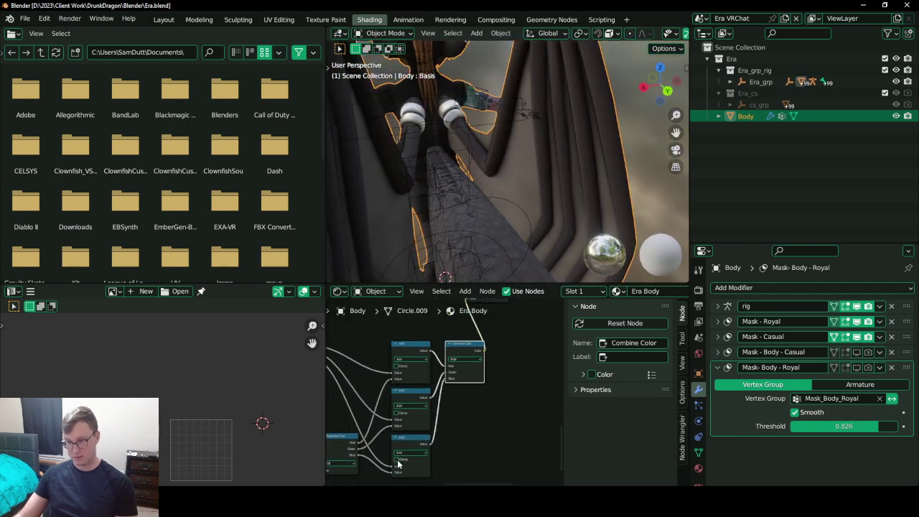
left_click(397, 460)
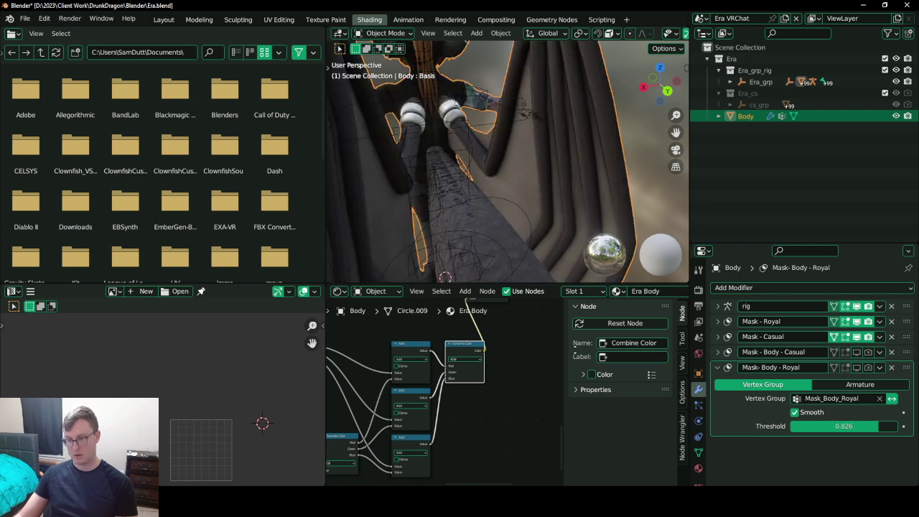
Step: Add a trial Vector Math node set to Normalize near the Normal Map and check the body shading
middle_click_drag(515, 352, 497, 410)
key("shift+a")
type("no")
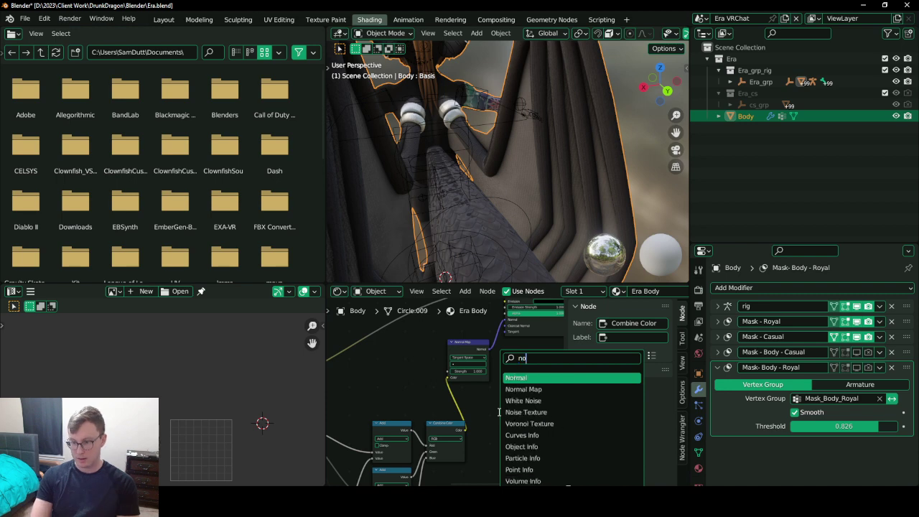
type("rmaliz")
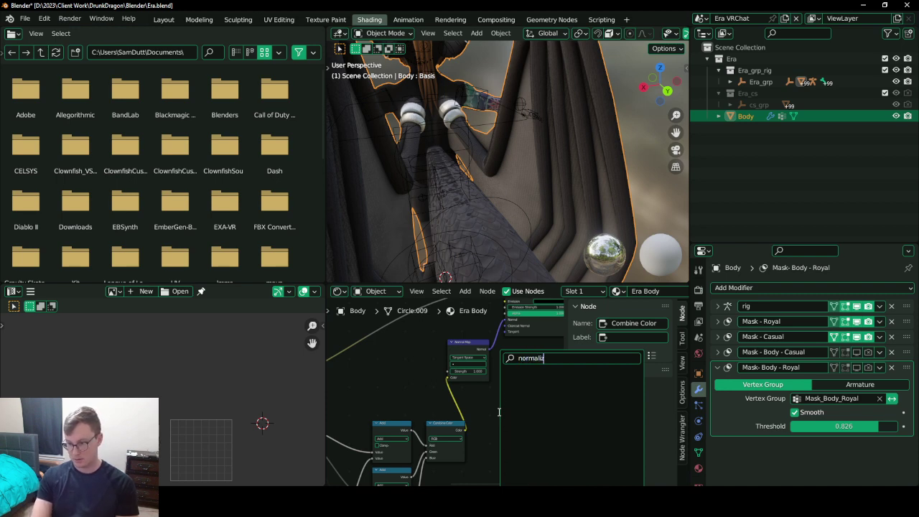
key("Escape")
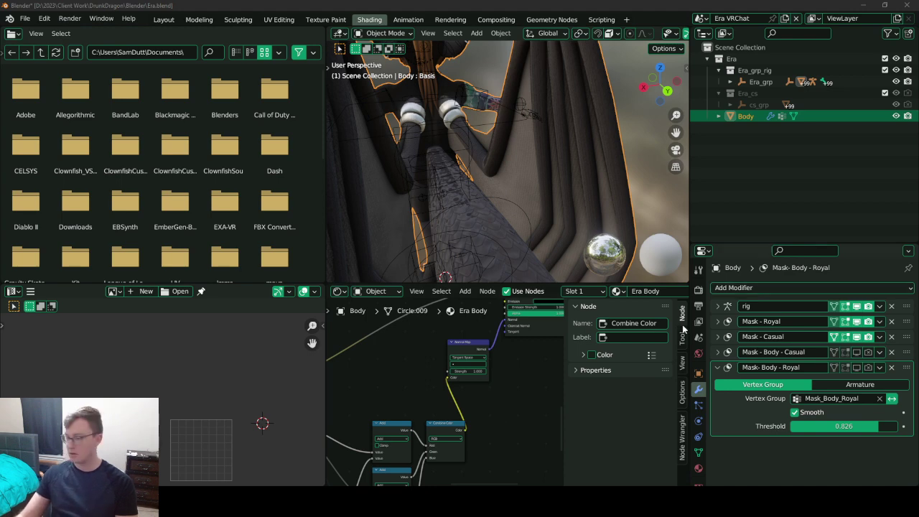
key("shift+a")
type("vec")
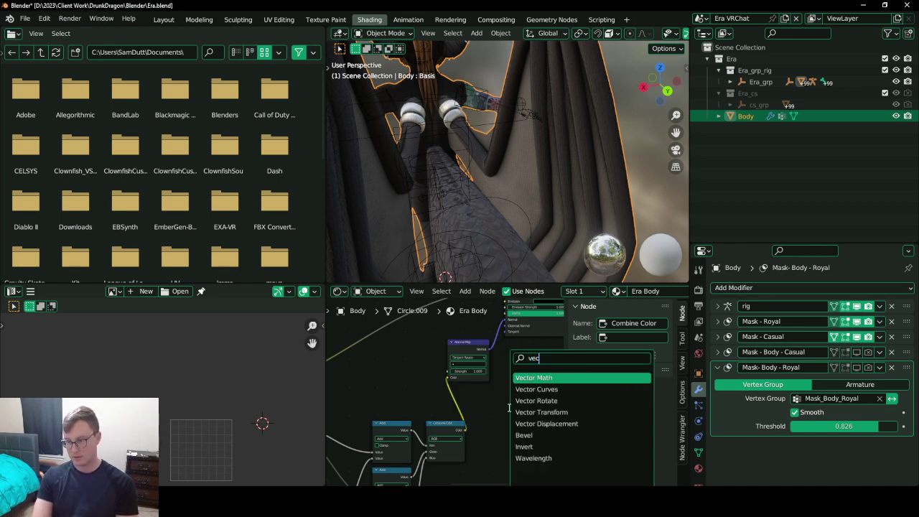
key("Return")
left_click(509, 407)
left_click(524, 427)
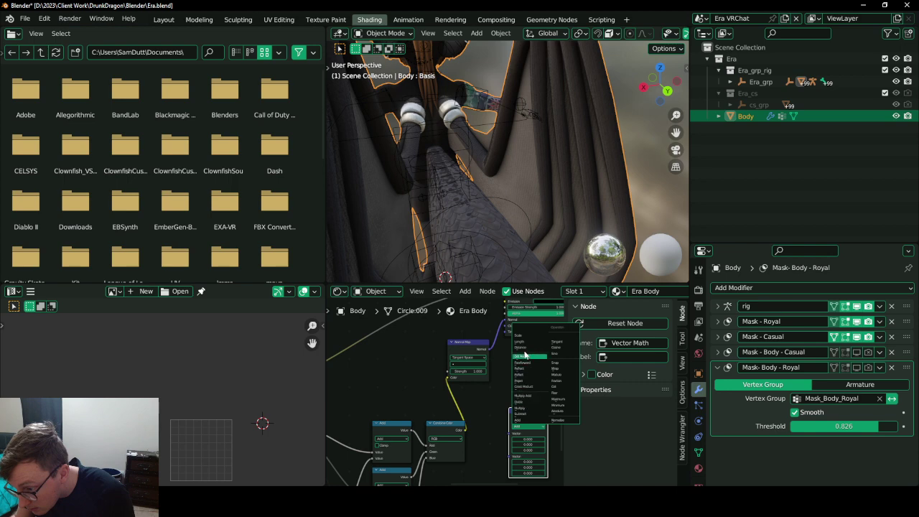
left_click(557, 421)
left_click_drag(527, 415, 506, 385)
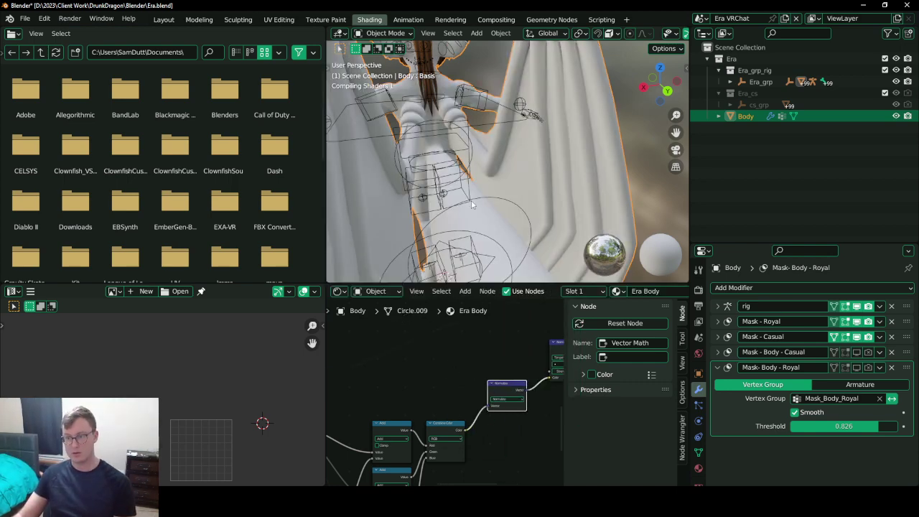
middle_click_drag(483, 204, 562, 162)
scroll(495, 174, "up", 3)
scroll(509, 163, "down", 6)
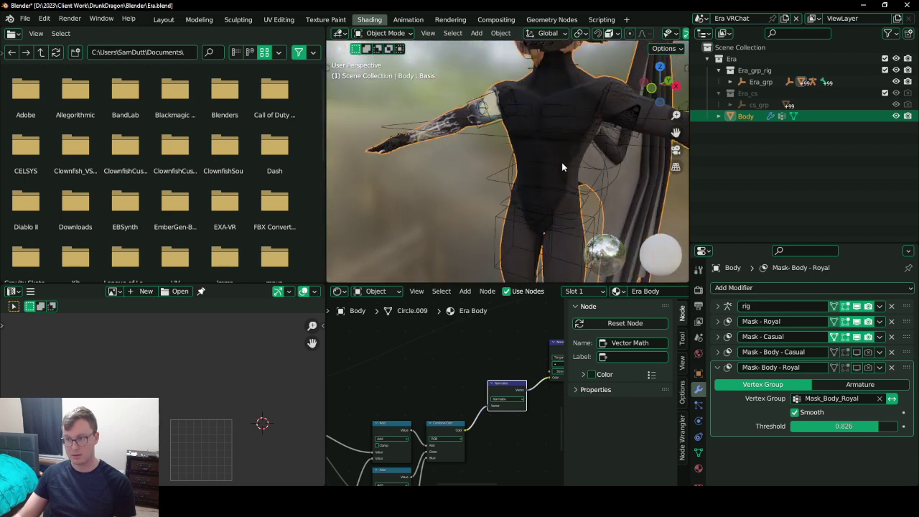
scroll(464, 437, "down", 2)
scroll(465, 382, "down", 3)
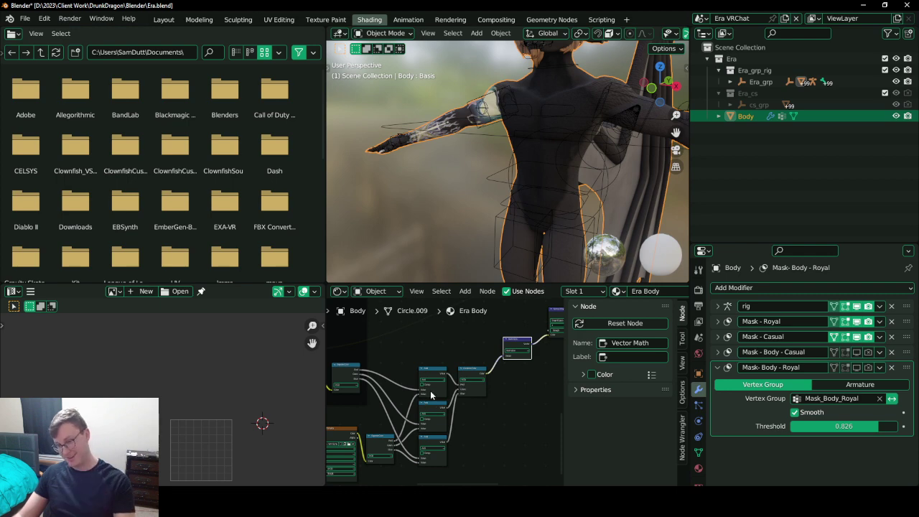
Step: Delete the two small channel nodes, the Add and Combine Color nodes, and the Normalize node
middle_click_drag(430, 393, 418, 424)
left_click(371, 361)
key("x")
left_click(423, 421)
key("x")
left_click_drag(417, 373, 495, 442)
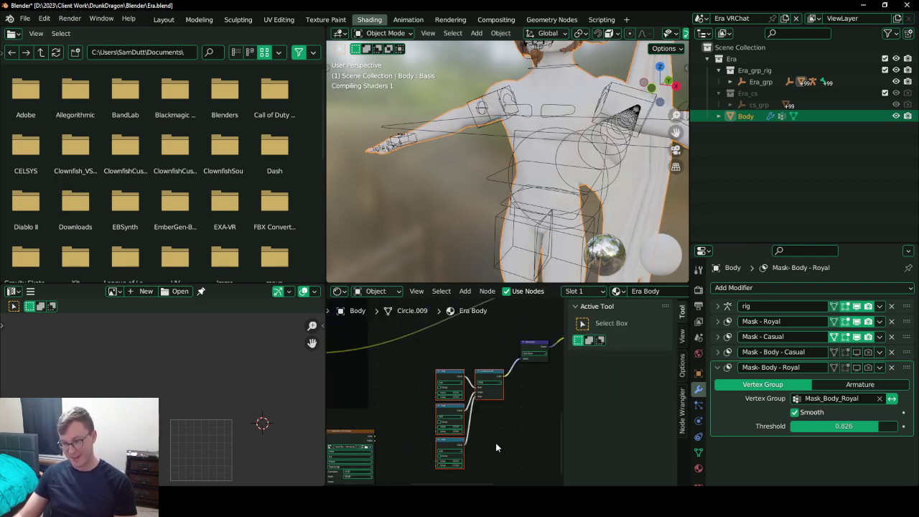
key("x")
middle_click_drag(504, 426, 429, 456)
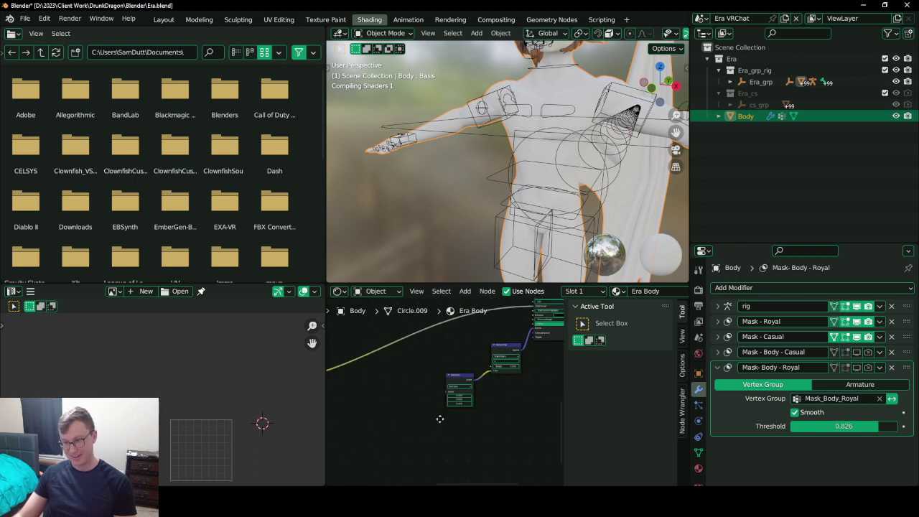
scroll(439, 418, "up", 3)
left_click(422, 400)
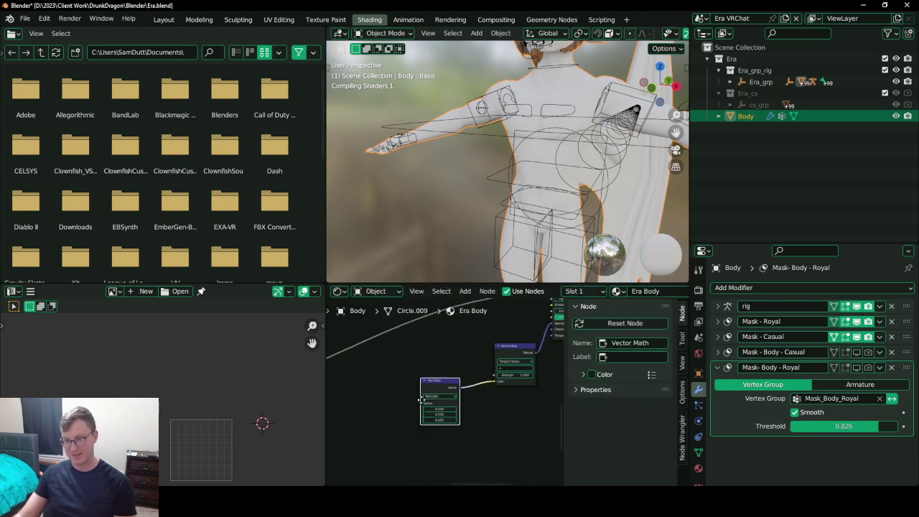
scroll(434, 420, "down", 1)
key("x")
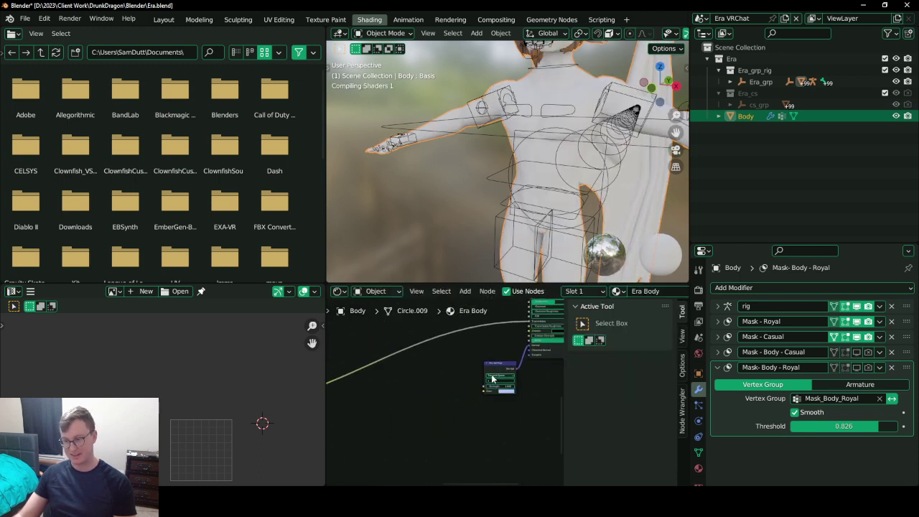
Step: Reposition the Normal Map node and pull a link from it to search for a node
left_click(499, 376)
left_click_drag(499, 376, 434, 402)
middle_click_drag(434, 402, 511, 387)
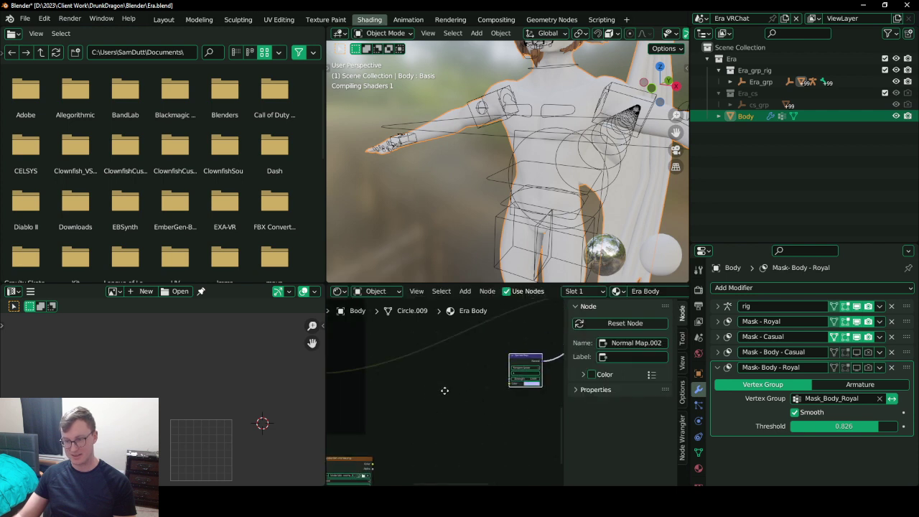
middle_click_drag(445, 390, 397, 391)
scroll(397, 391, "up", 2)
Step: Add a Mix node from the link search in front of the Normal Map
left_click_drag(417, 349, 512, 381)
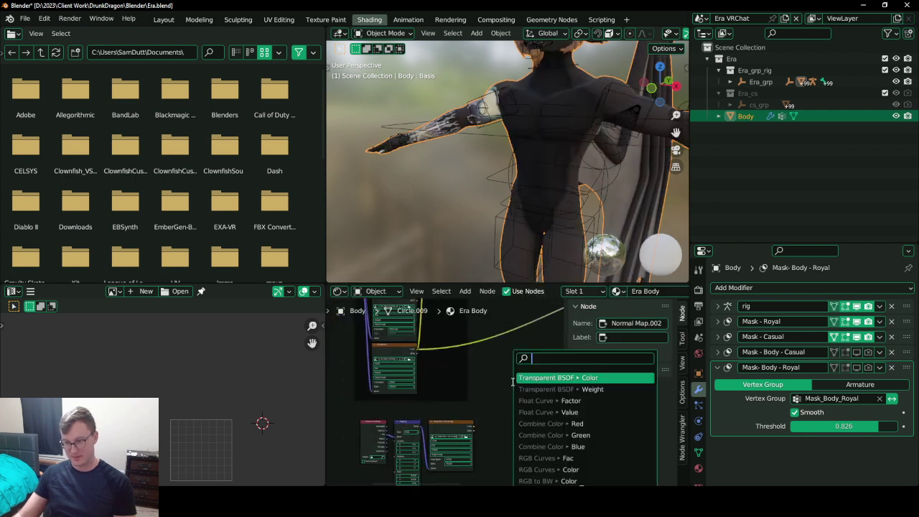
type("mix")
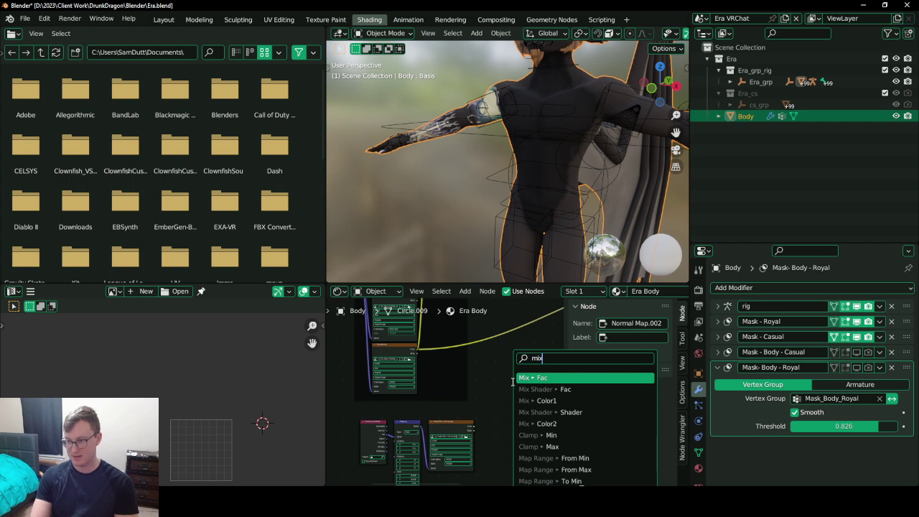
type(" rgb")
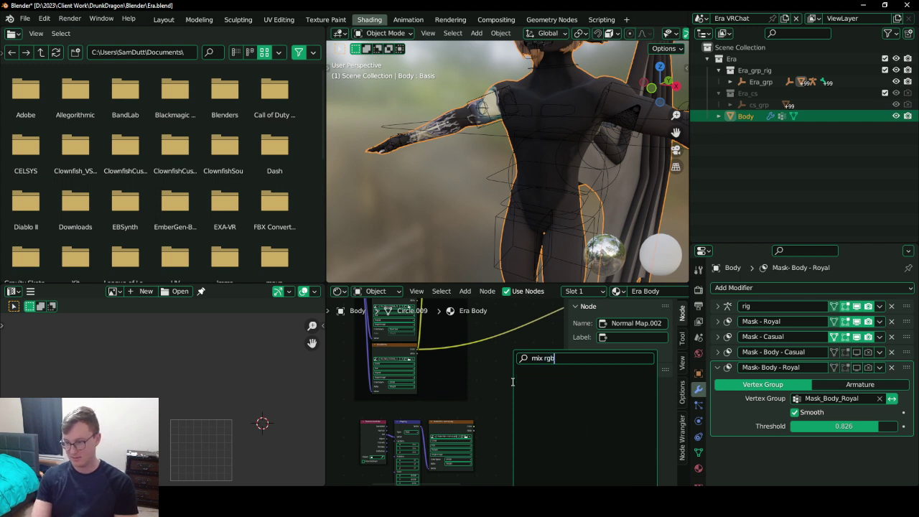
key("ctrl+a")
key("BackSpace")
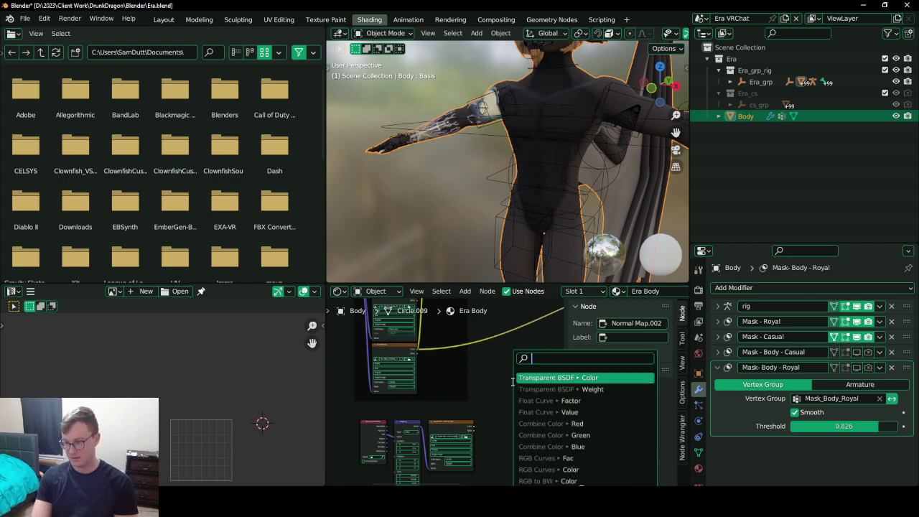
type("mix")
key("Return")
left_click(511, 381)
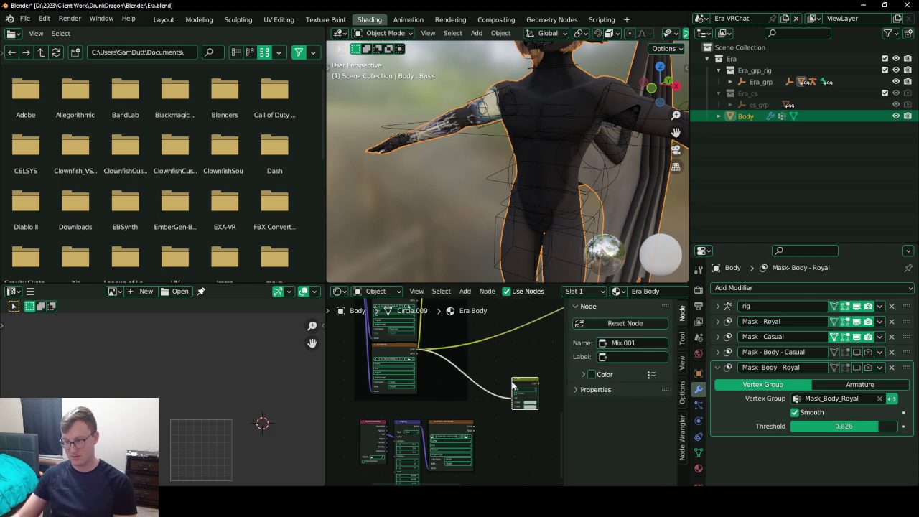
Step: Duplicate the existing Image Texture node to hold the mask
scroll(496, 373, "up", 3)
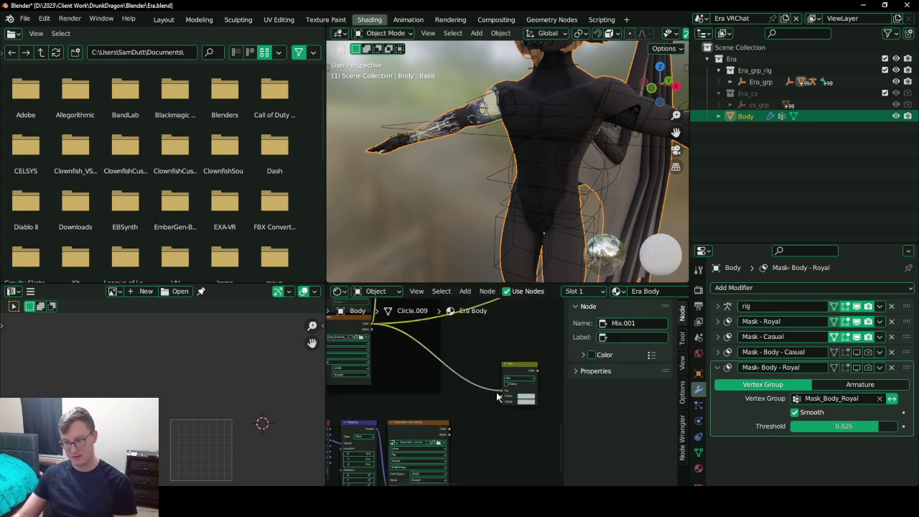
left_click(450, 430)
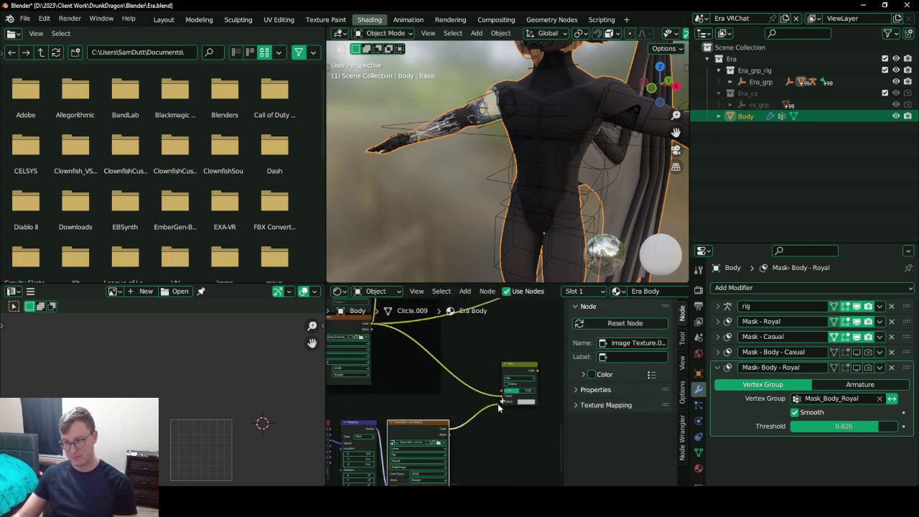
scroll(495, 403, "down", 6)
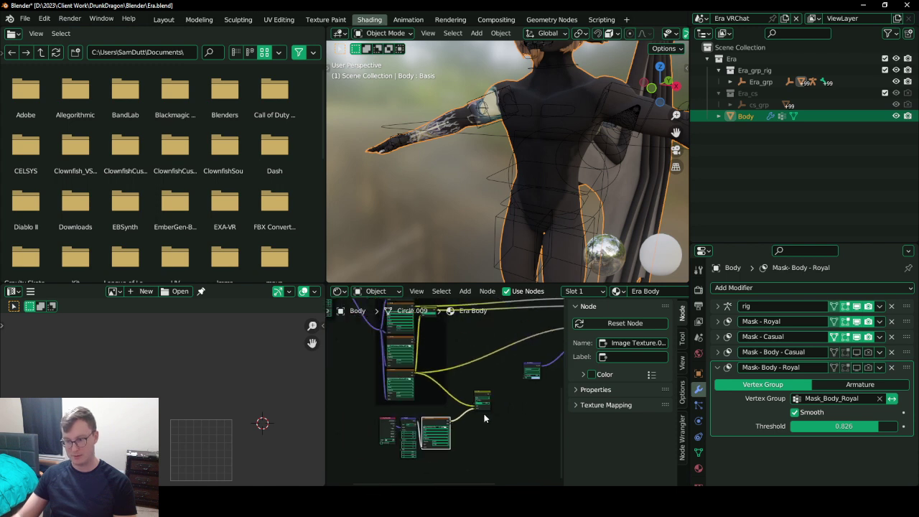
scroll(498, 370, "up", 2)
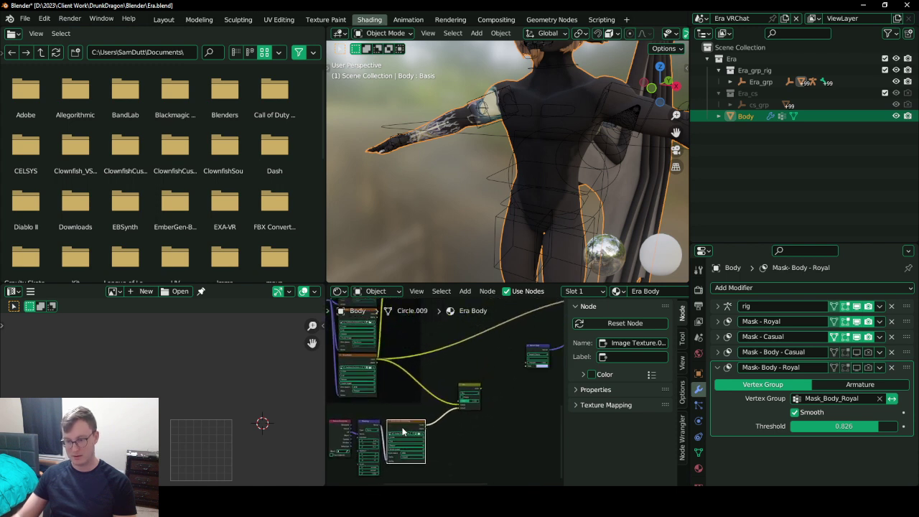
key("shift+d")
left_click(493, 426)
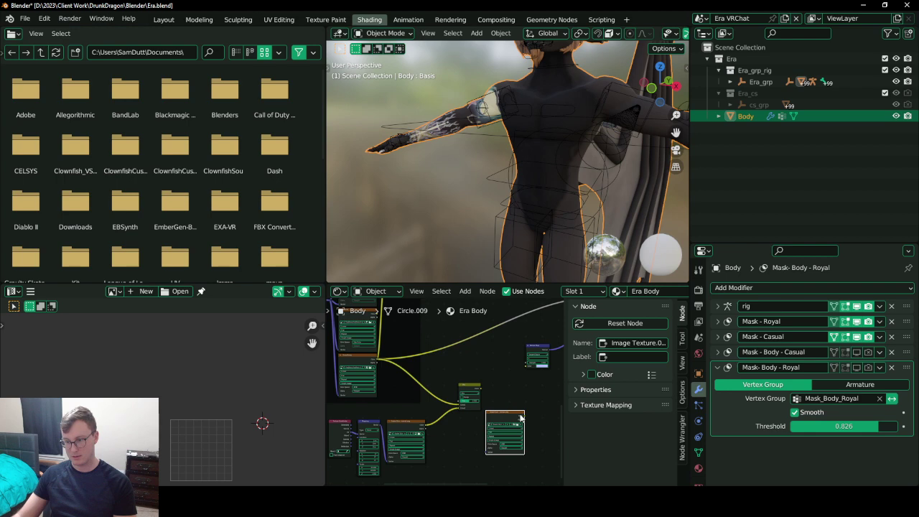
Step: Load Era_Body_Era Body_Mask_A.png from the Body textures folder into the copied node and collapse it
left_click(515, 427)
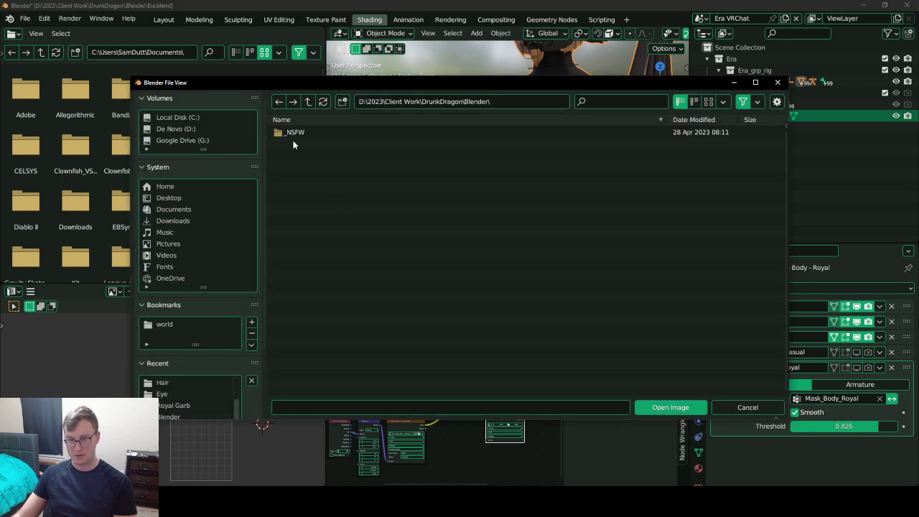
left_click(162, 383)
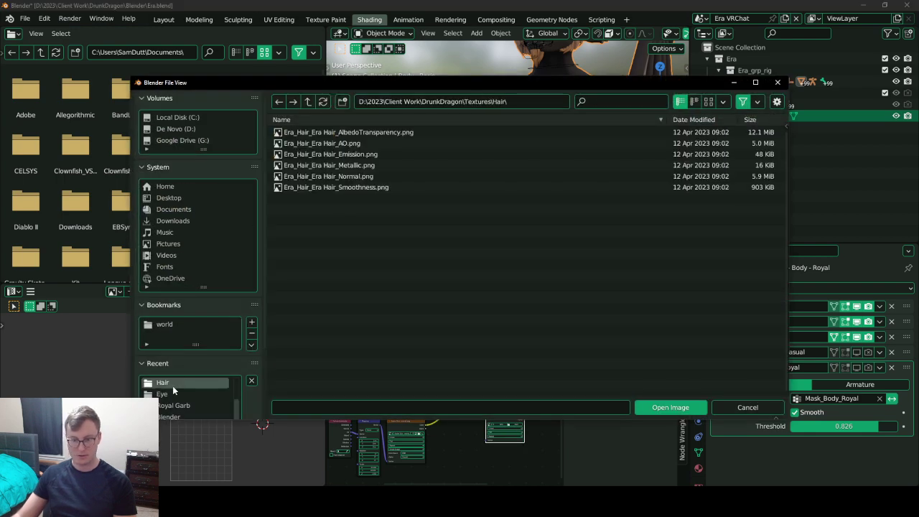
left_click(308, 104)
double_click(294, 132)
left_click(337, 165)
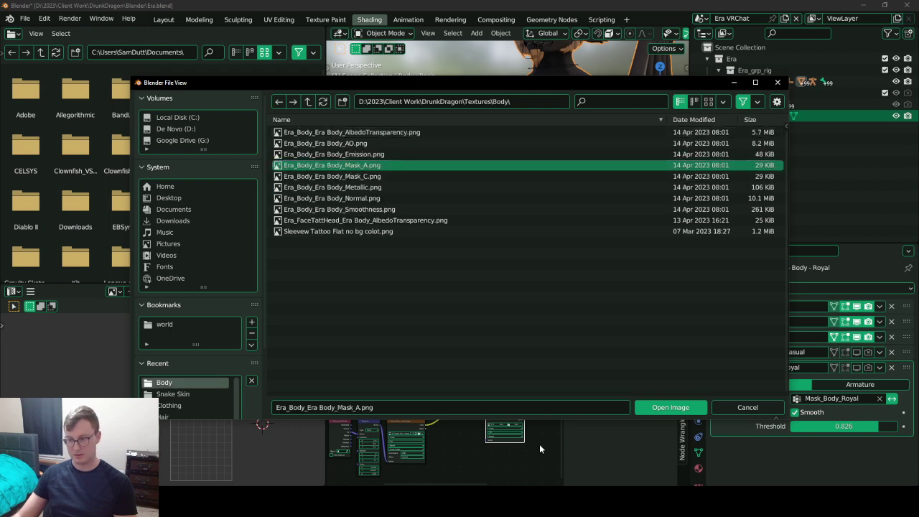
left_click(674, 405)
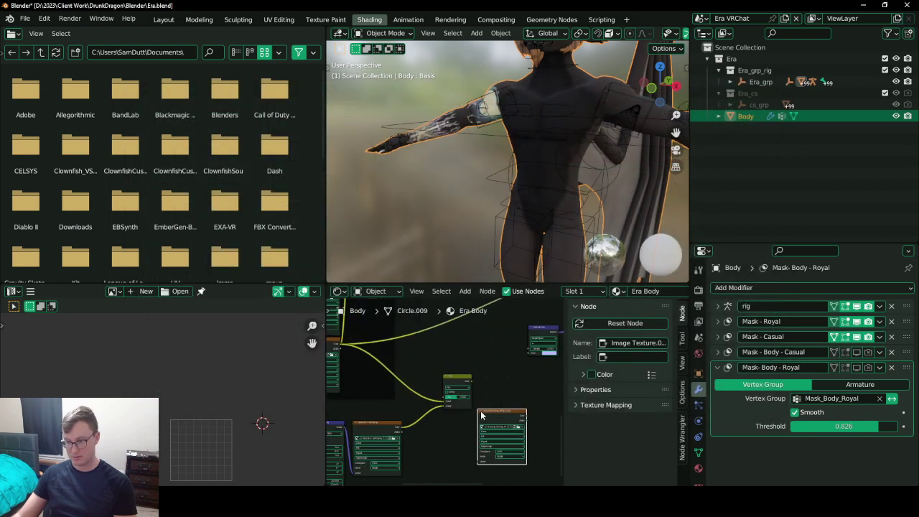
left_click(481, 411)
Step: Link the mask to the Mix factor and the Mix output to the Normal Map color
left_click_drag(485, 411, 445, 359)
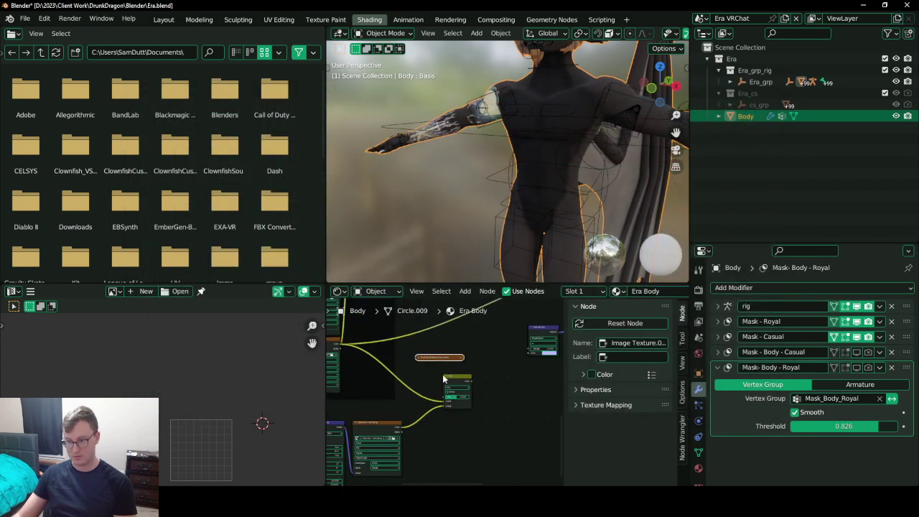
scroll(468, 361, "up", 1)
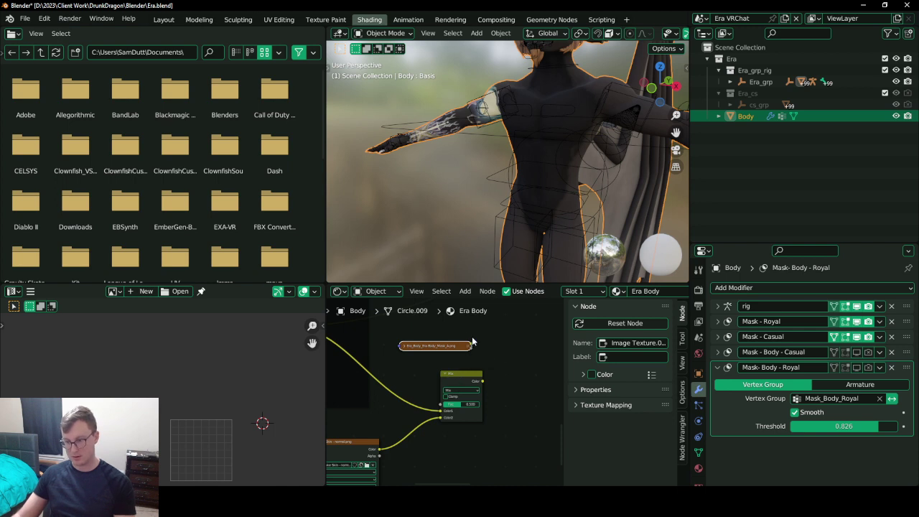
left_click_drag(441, 407, 440, 405)
middle_click_drag(440, 405, 356, 447)
left_click_drag(397, 427, 483, 381)
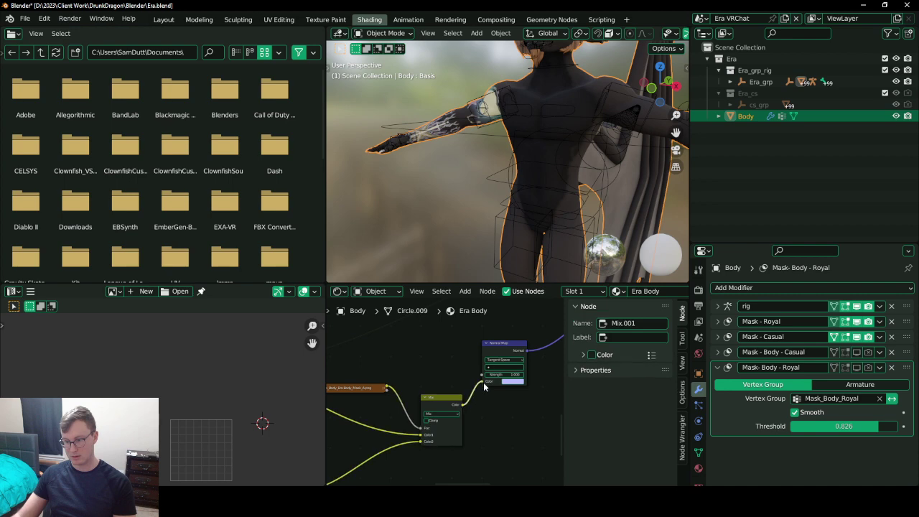
middle_click_drag(482, 381, 439, 403)
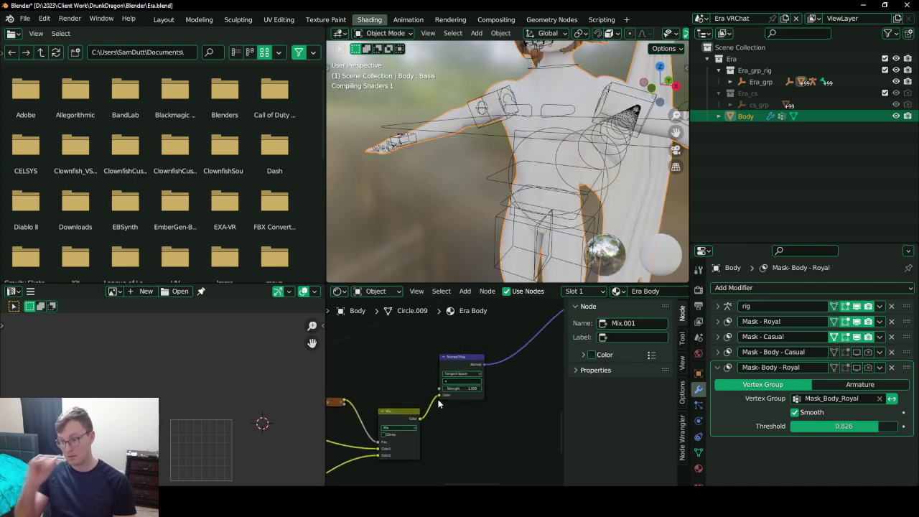
scroll(543, 131, "up", 2)
middle_click_drag(544, 131, 513, 138)
middle_click_drag(382, 426, 420, 411)
Step: Insert an Invert node on the link feeding the Mix node and inspect the wing
key("shift+a")
type("in")
key("Return")
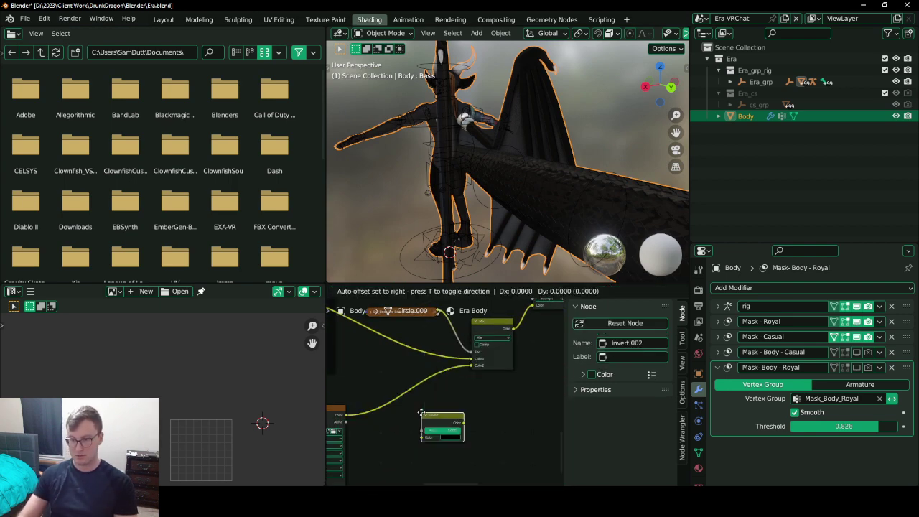
left_click(419, 402)
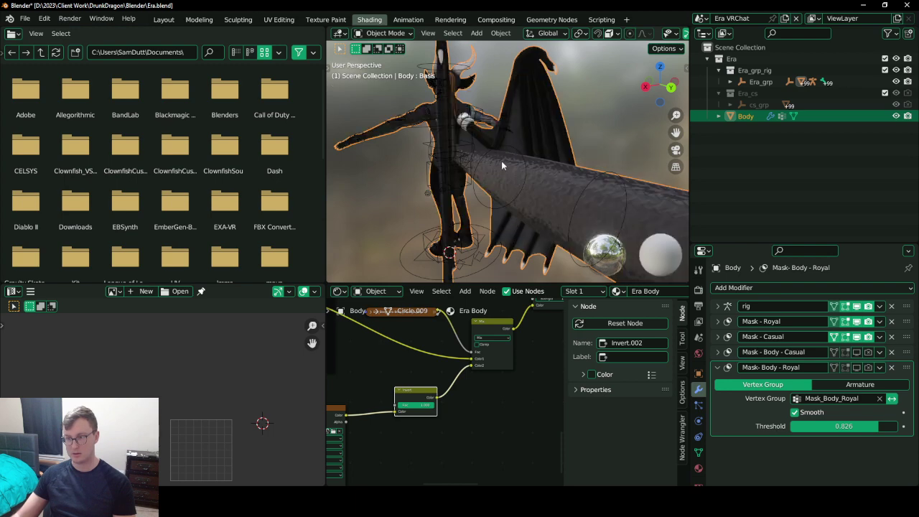
middle_click_drag(498, 160, 555, 177)
scroll(502, 189, "up", 2)
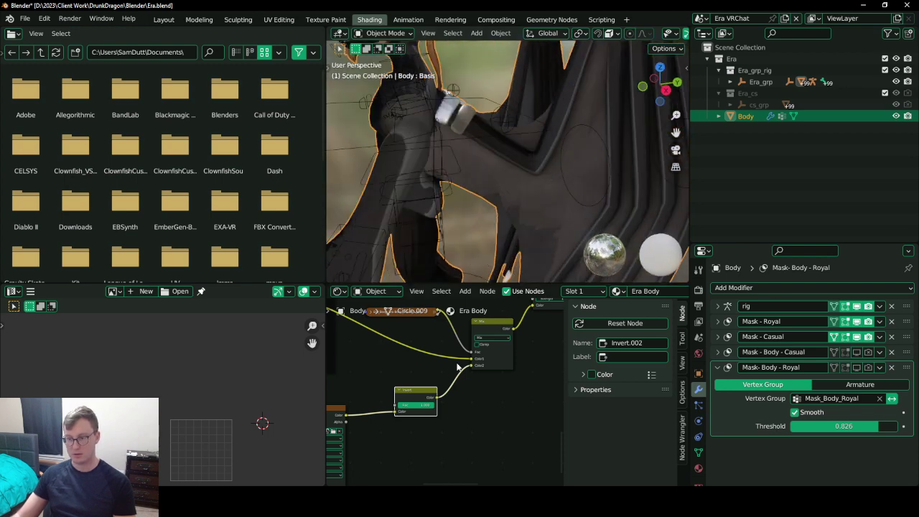
middle_click_drag(457, 366, 459, 413)
left_click(493, 387, "ctrl+shift")
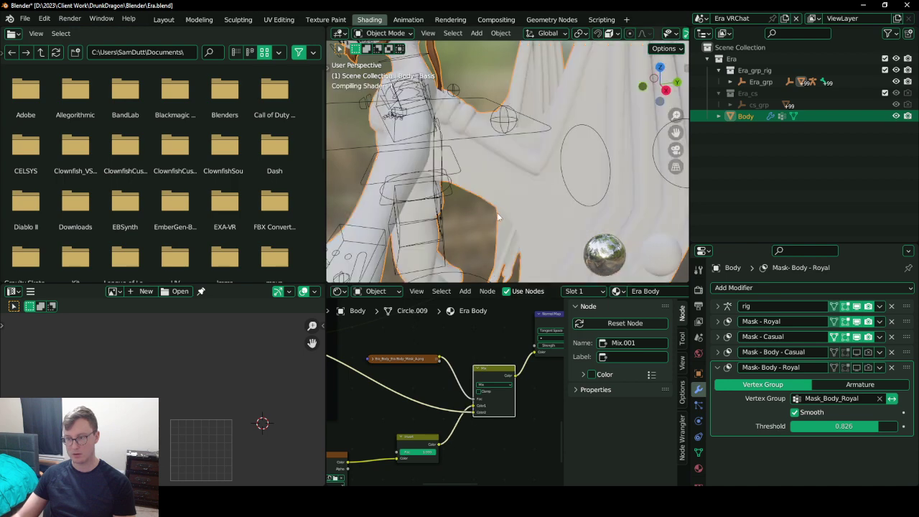
middle_click_drag(557, 170, 457, 181)
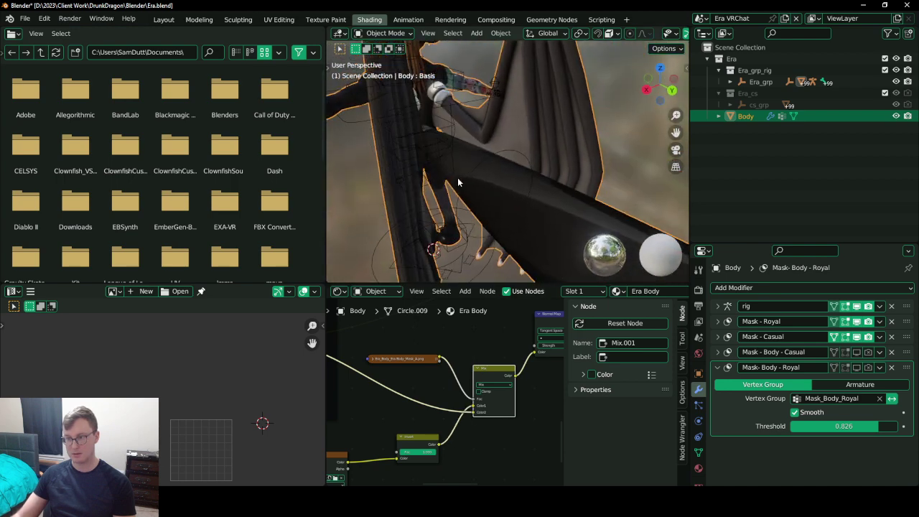
left_click_drag(474, 412, 467, 420)
scroll(497, 414, "right", 2, "ctrl")
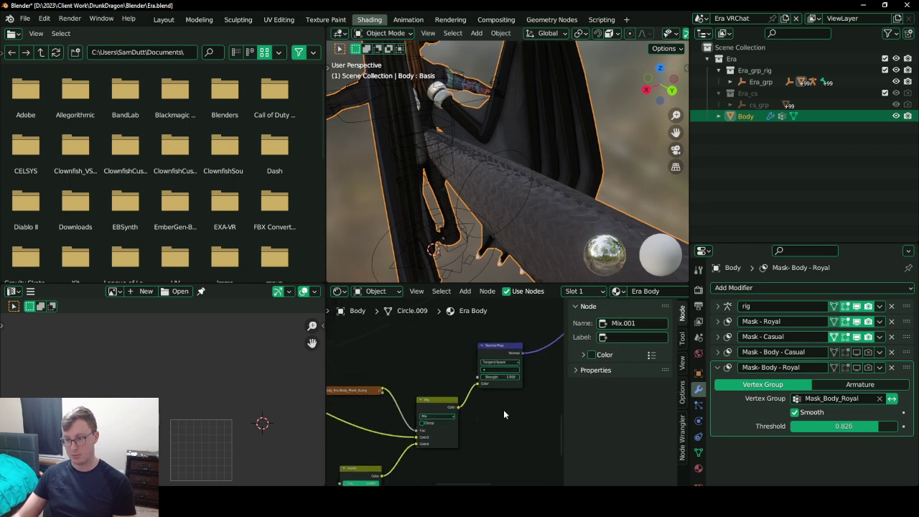
scroll(503, 409, "right", 3, "ctrl")
Step: Insert a Vector Math node set to Normalize on the Normal Map's output link
key("shift+a")
type("nor")
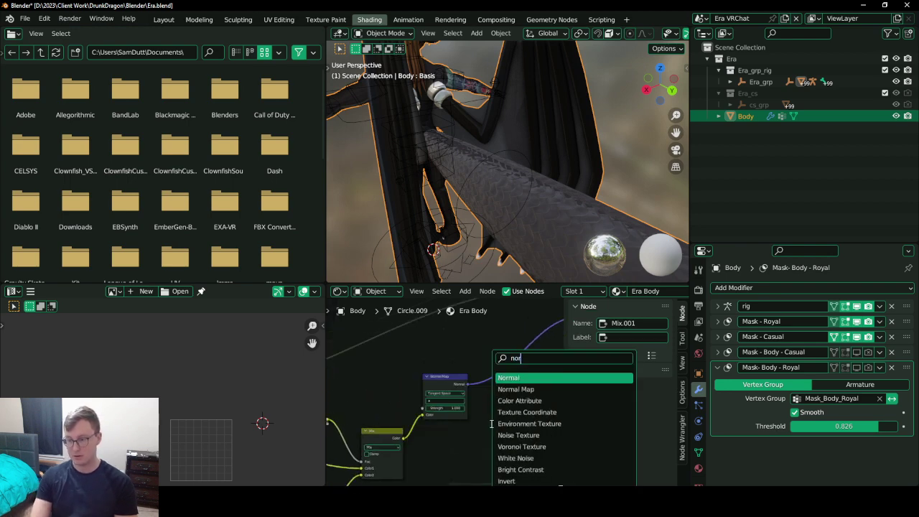
type("A")
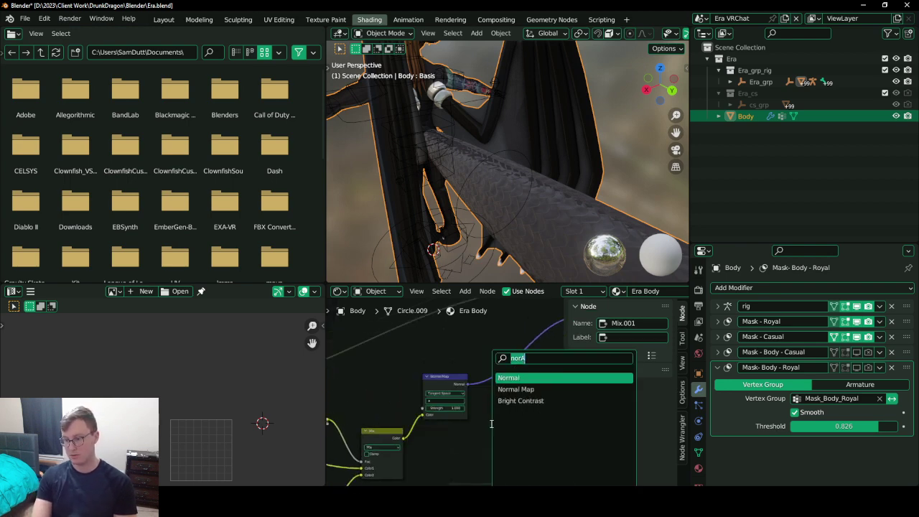
type("vector")
key("Return")
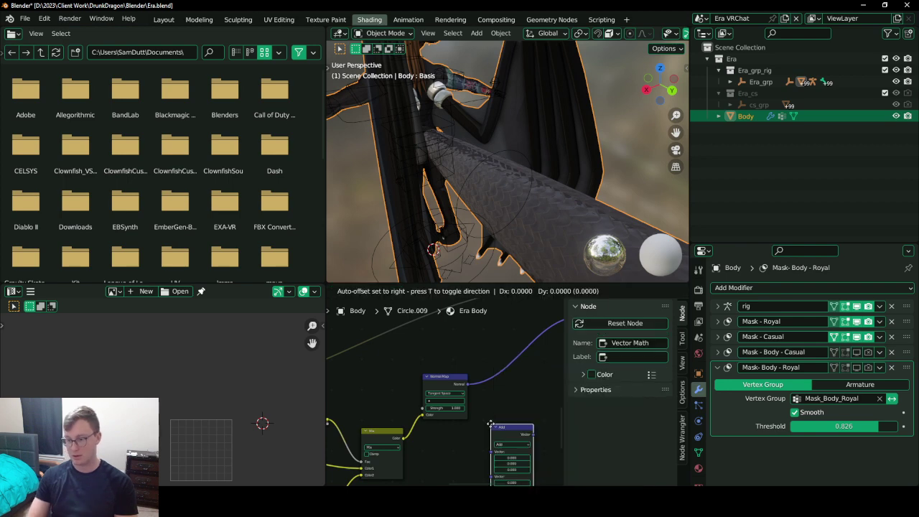
left_click(491, 425)
left_click(511, 443)
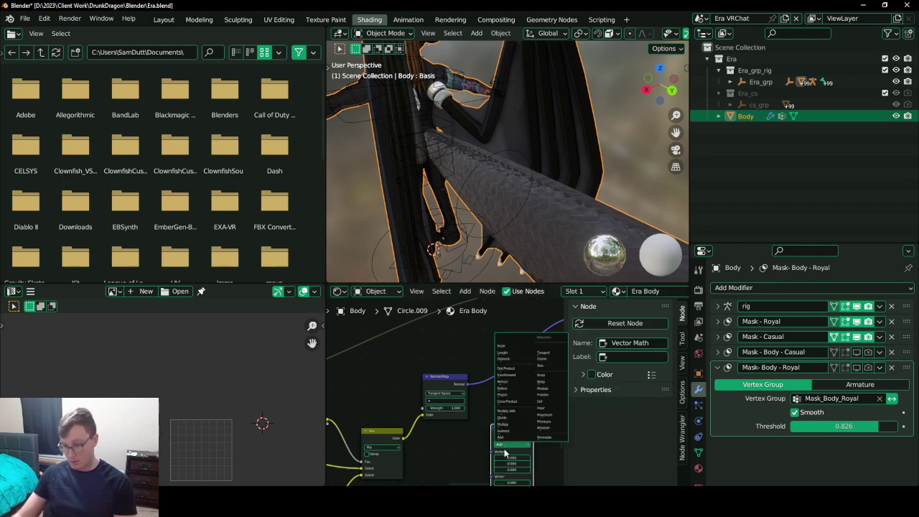
left_click(541, 440)
key("g")
left_click(544, 369)
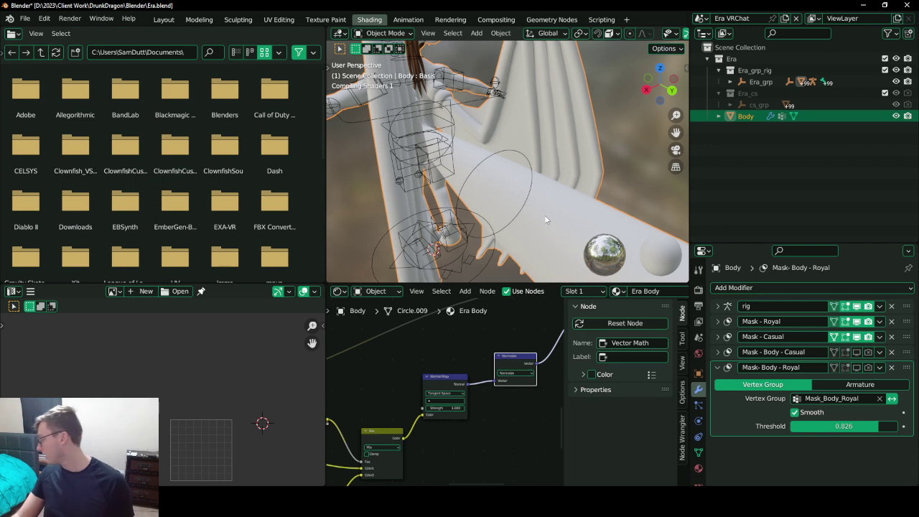
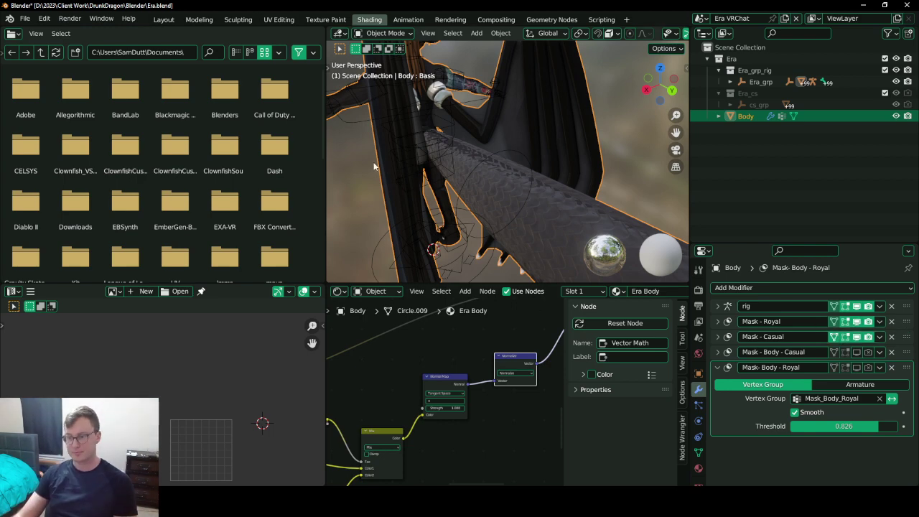
Step: Connect the top texture output into the Mix node
middle_click_drag(395, 160, 513, 206)
scroll(512, 206, "up", 3)
middle_click_drag(359, 430, 468, 416)
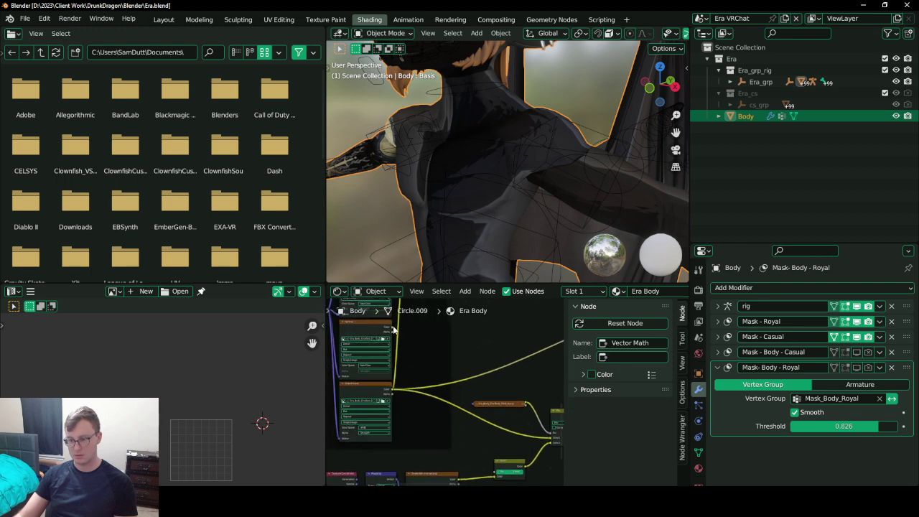
left_click_drag(393, 329, 505, 439)
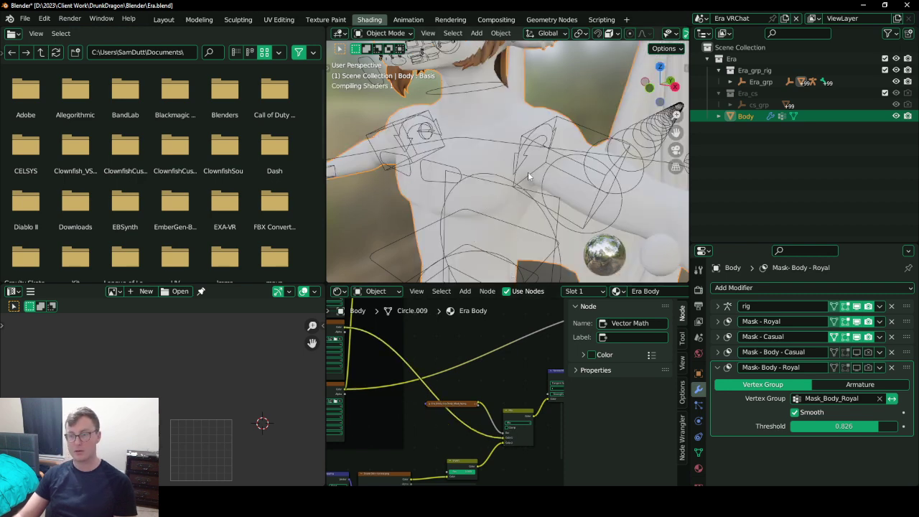
Step: Select the Normalize node and nudge it slightly upward
middle_click_drag(529, 180, 484, 155)
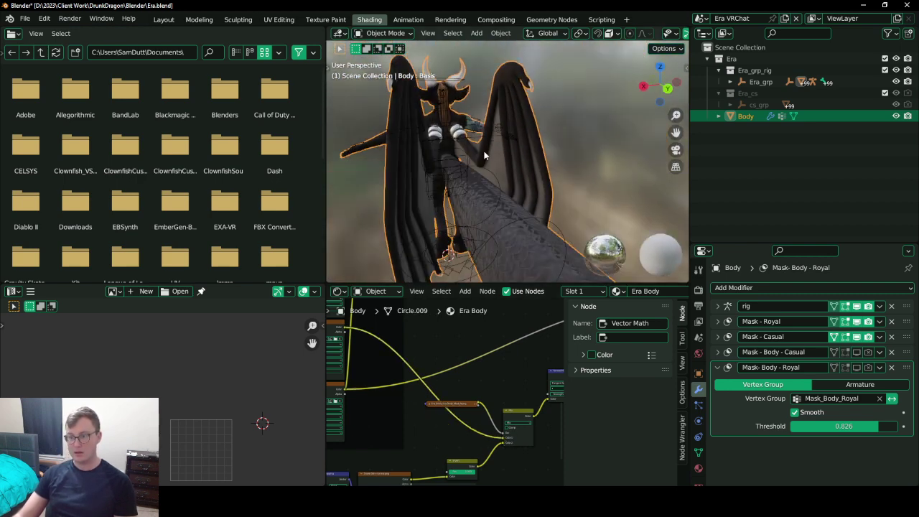
scroll(485, 155, "up", 3)
scroll(498, 366, "up", 5)
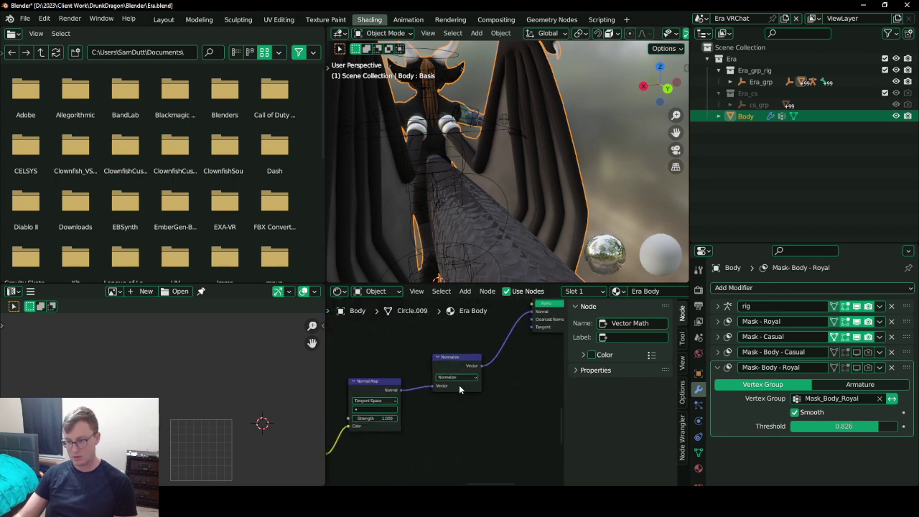
middle_click_drag(446, 414, 472, 404)
left_click_drag(477, 379, 478, 370)
scroll(477, 369, "down", 4)
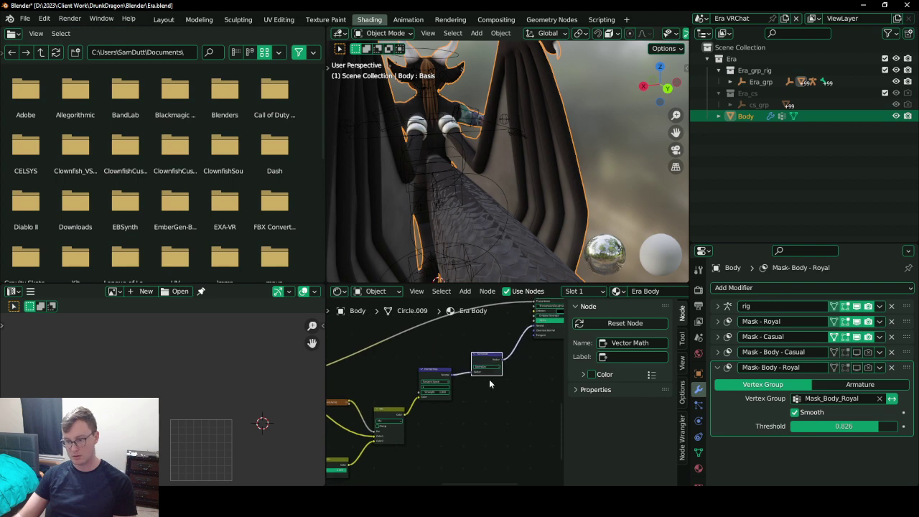
Step: Undo five node edits, redo two of them, and frame the Vector Math node
key("ctrl+z")
key("ctrl+z")
key("ctrl+z")
key("ctrl+z")
key("ctrl+z")
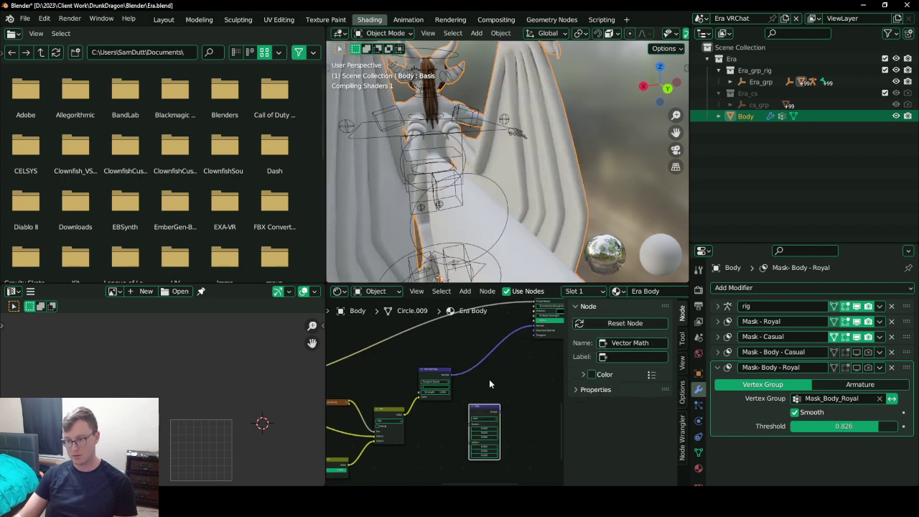
key("ctrl+z")
key("ctrl+z")
key("ctrl+z")
key("ctrl+z")
key("ctrl+z")
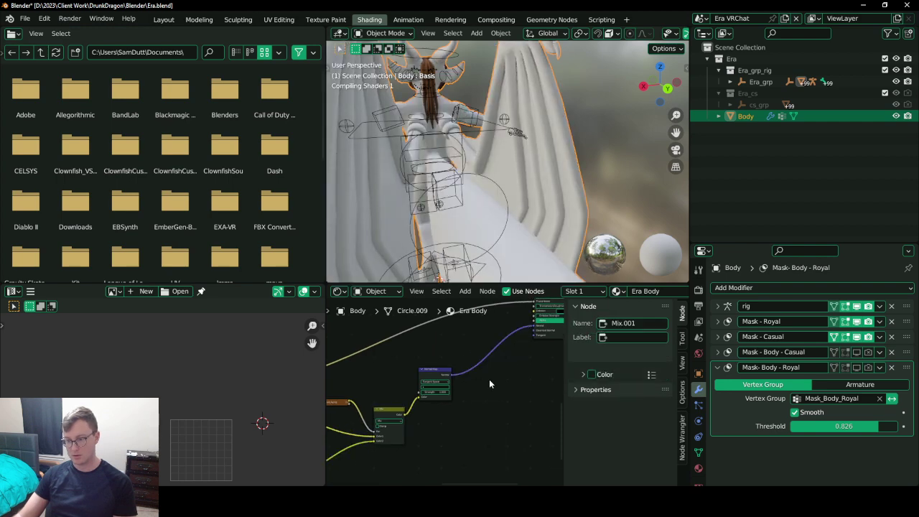
key("ctrl+z")
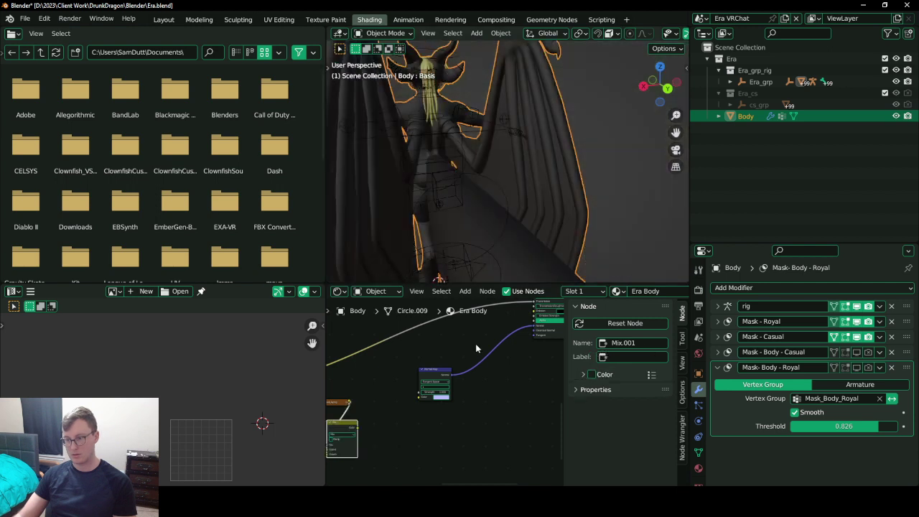
key("ctrl+z")
key("ctrl+z")
key("ctrl+z")
key("ctrl+z")
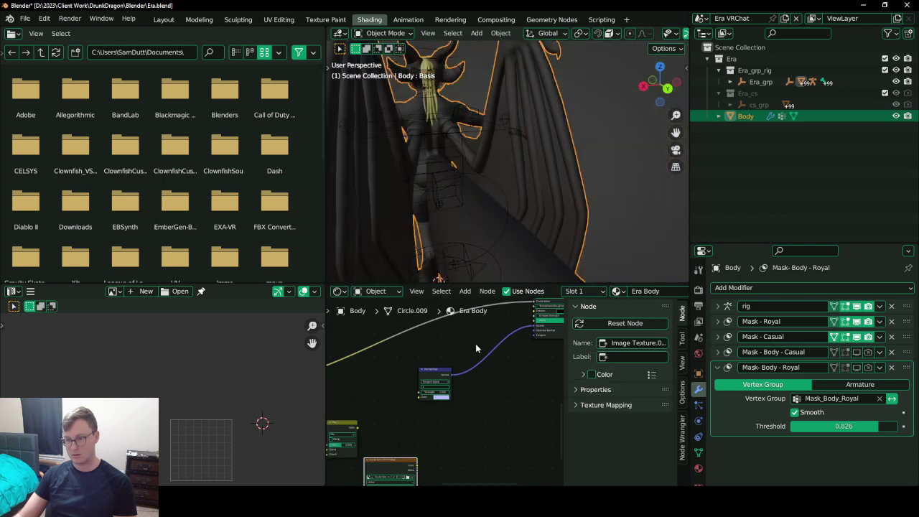
key("ctrl+z")
key("ctrl+z")
key("ctrl+z")
key("ctrl+z")
key("ctrl+z")
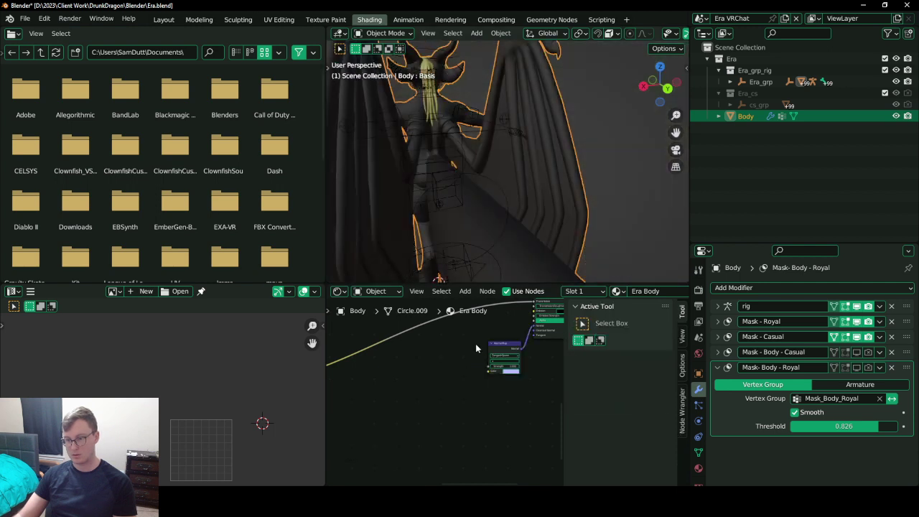
key("ctrl+shift+z")
key("ctrl+shift+z")
key("ctrl+shift+z")
key("ctrl+shift+z")
key("ctrl+shift+z")
key("ctrl+shift+z")
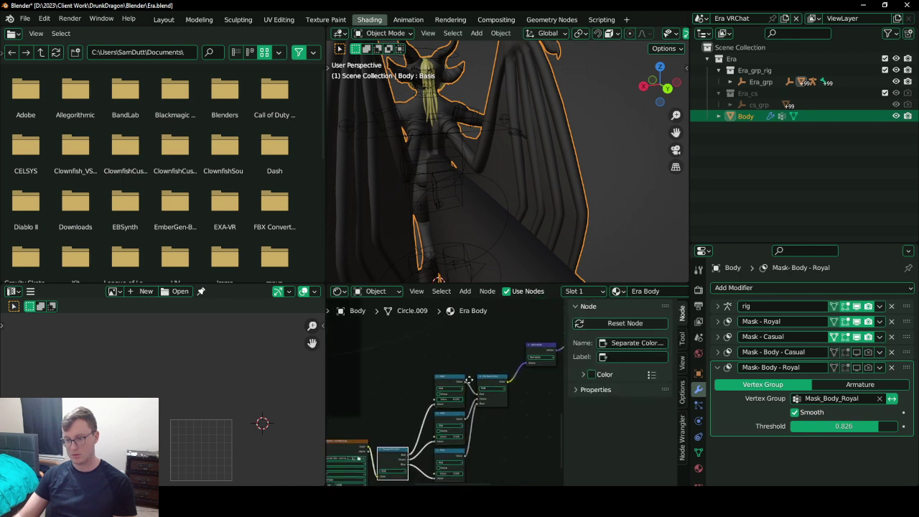
key("ctrl+shift+z")
key("ctrl+shift+z")
key("ctrl+shift+z")
key("ctrl+shift+z")
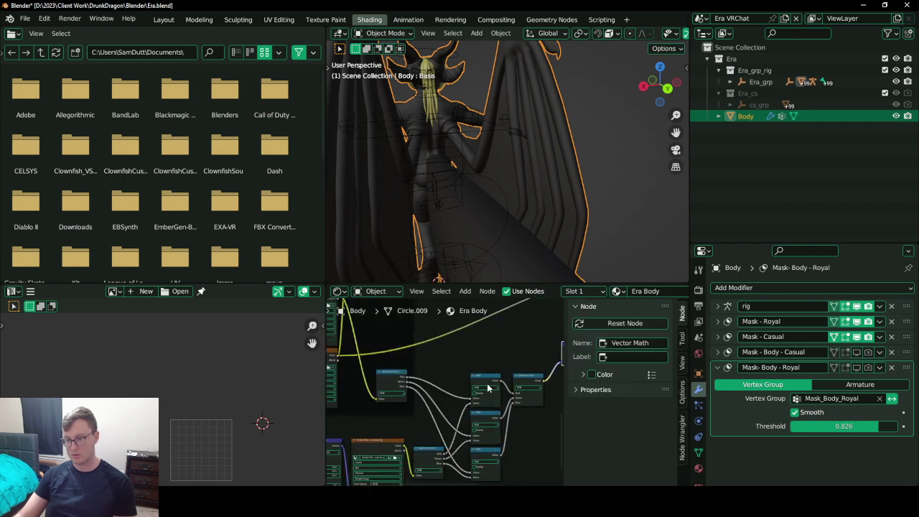
key("KP_Decimal")
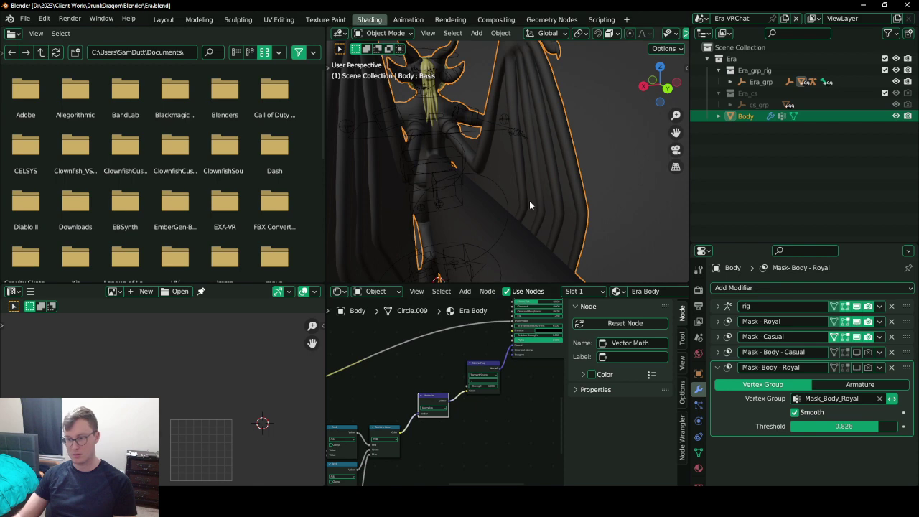
Step: Switch the viewport to Material Preview shading
middle_click_drag(519, 184, 488, 202)
key("z")
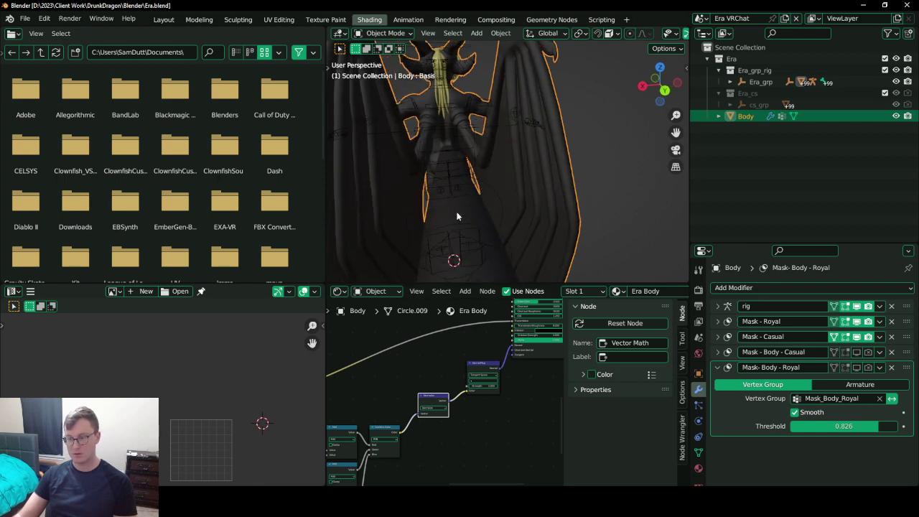
key("z")
left_click(453, 238)
middle_click_drag(453, 238, 513, 195)
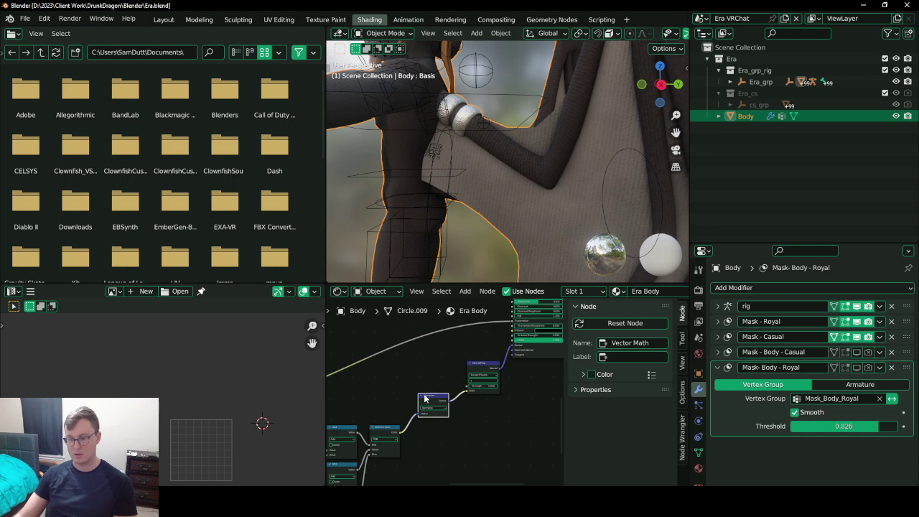
Step: Move the Vector Math node down-left in the node tree
middle_click_drag(424, 399, 475, 370)
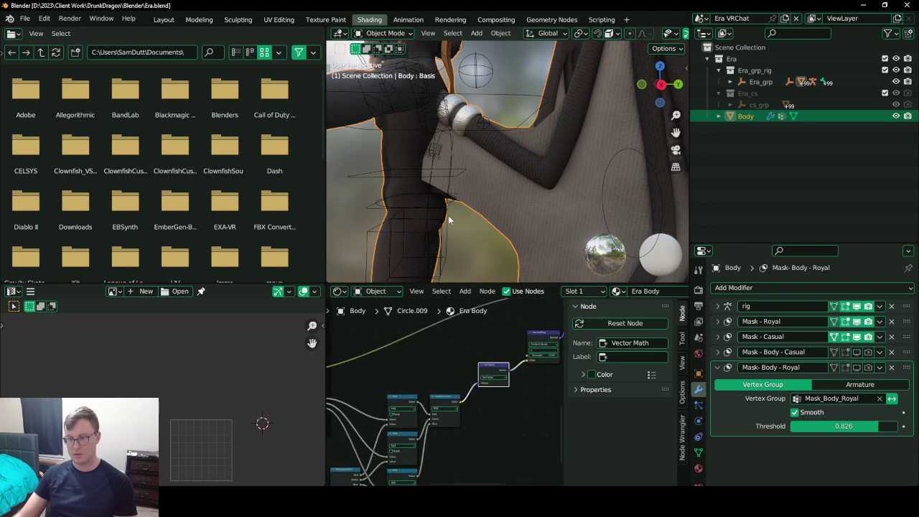
middle_click_drag(450, 220, 428, 317)
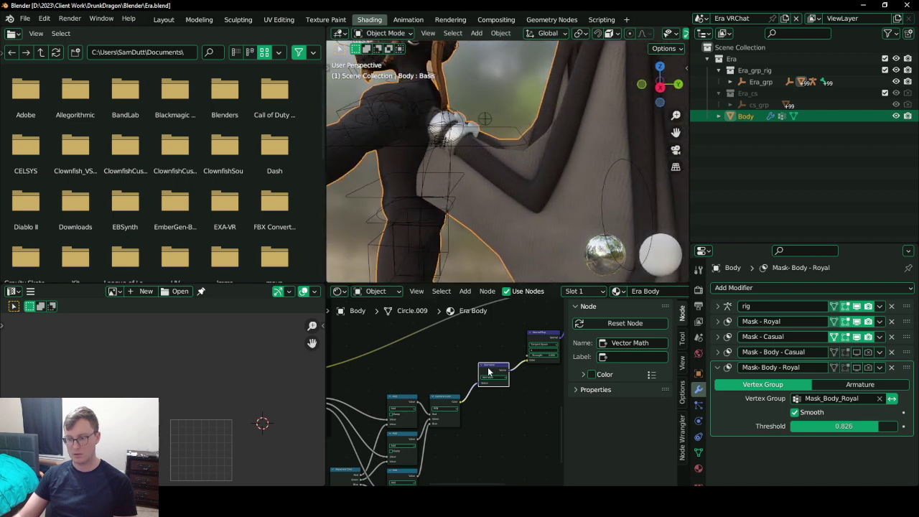
left_click_drag(488, 371, 482, 400)
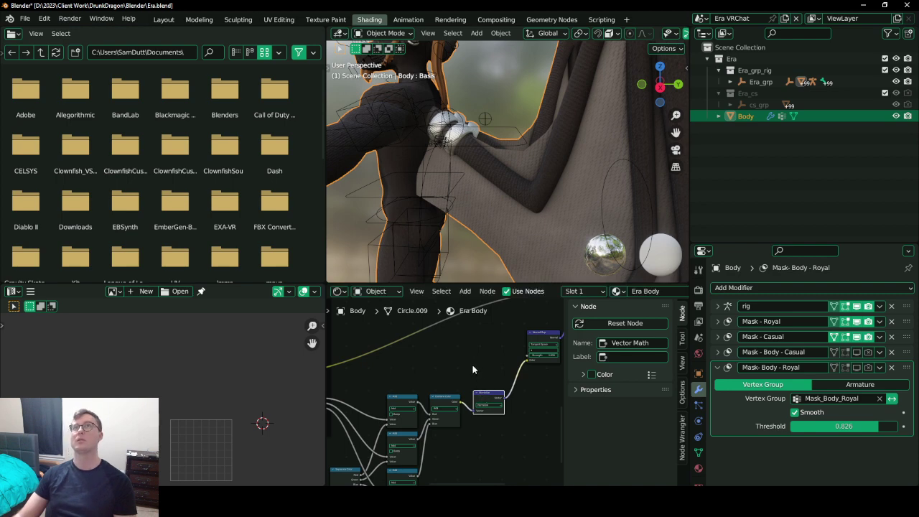
middle_click_drag(472, 369, 450, 373)
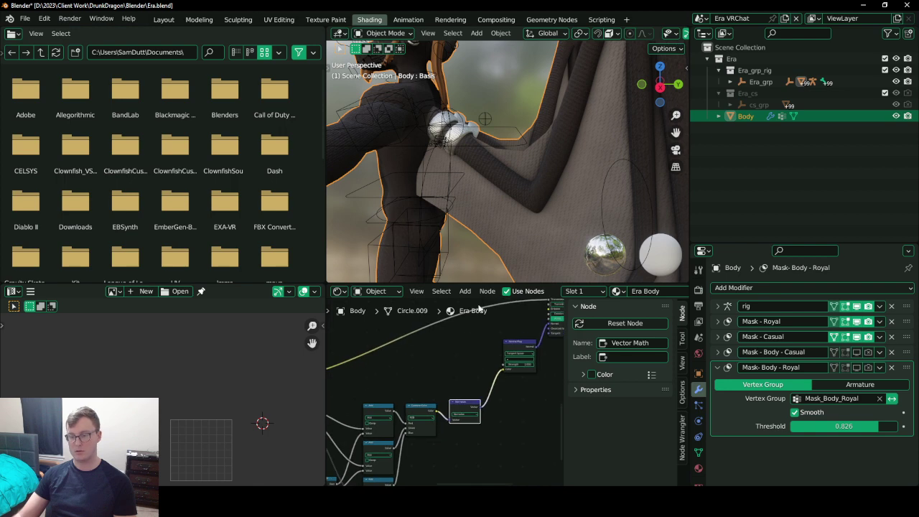
middle_click_drag(456, 269, 506, 222)
scroll(463, 359, "up", 3)
middle_click_drag(460, 425, 455, 420)
Step: Duplicate the Normalize node and insert the copy after the first Normalize
key("shift+d")
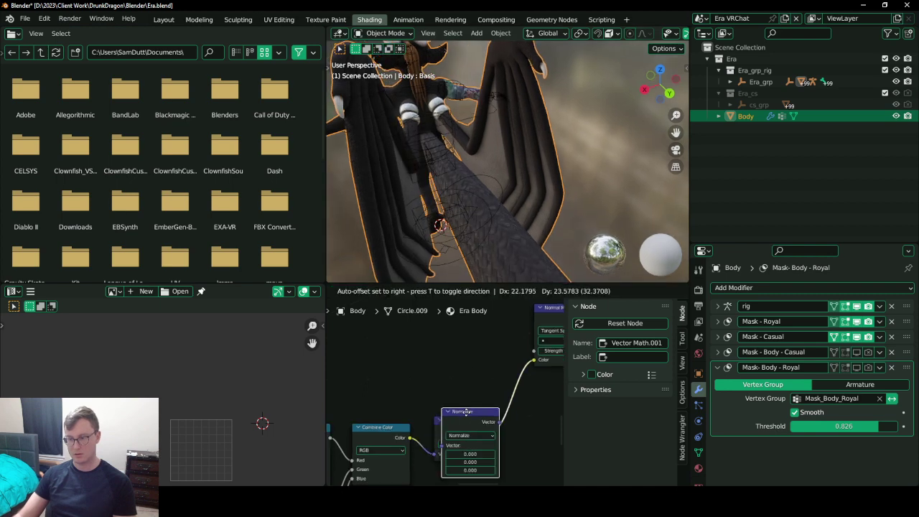
left_click(506, 397)
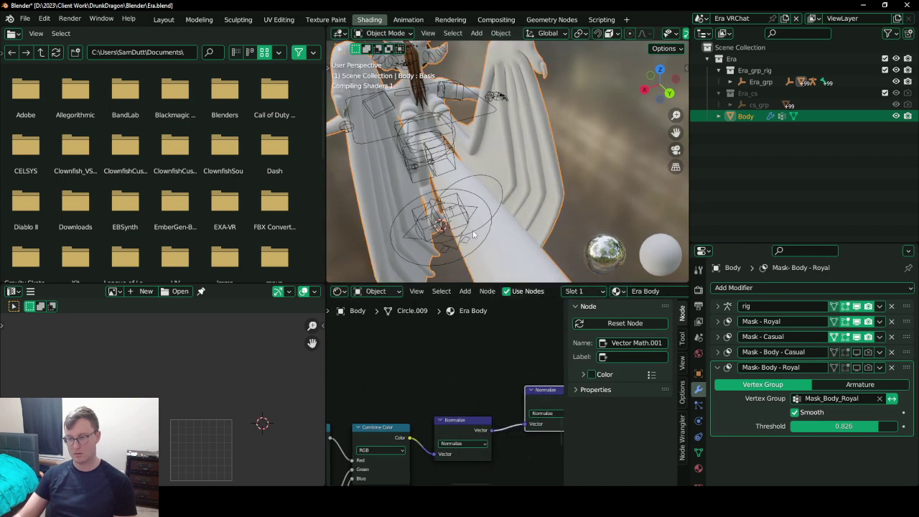
middle_click_drag(472, 234, 489, 183)
scroll(491, 162, "up", 2)
scroll(489, 185, "down", 6)
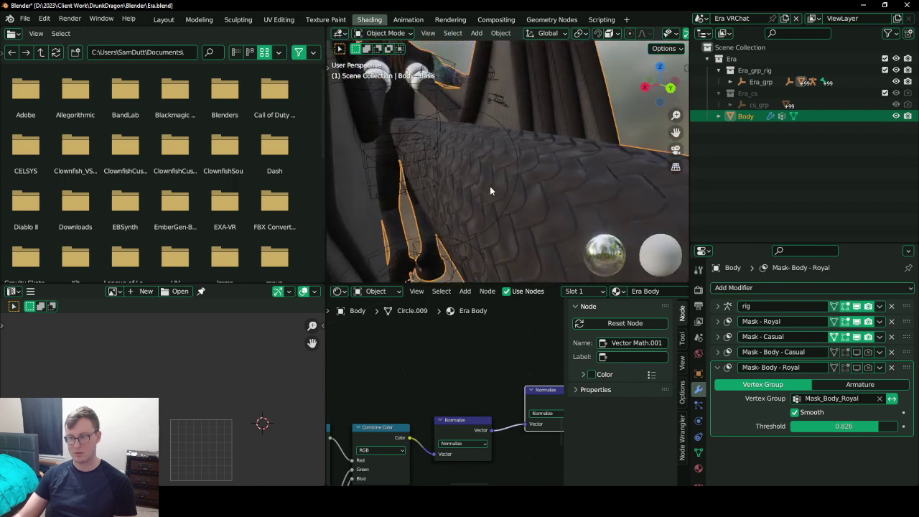
scroll(500, 192, "down", 1)
Step: Delete the extra Normalize node
middle_click_drag(486, 349, 387, 323)
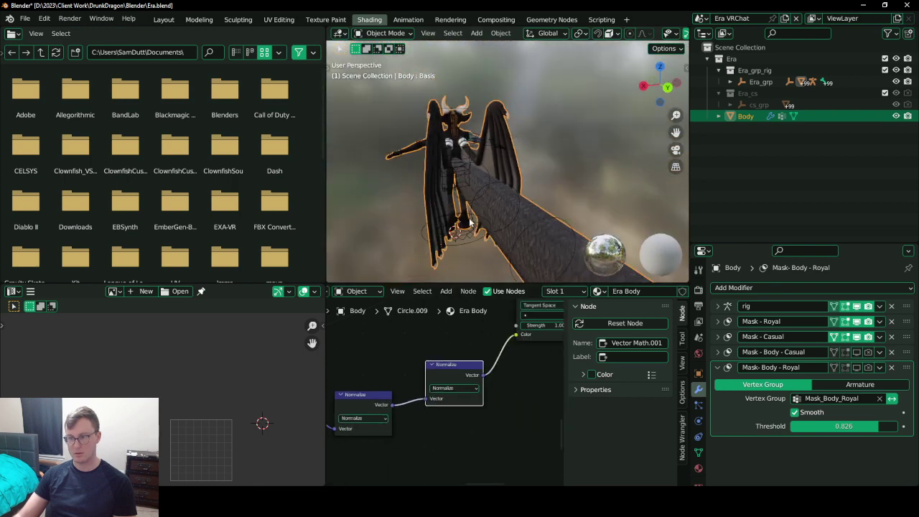
scroll(499, 206, "up", 4)
scroll(463, 153, "down", 5)
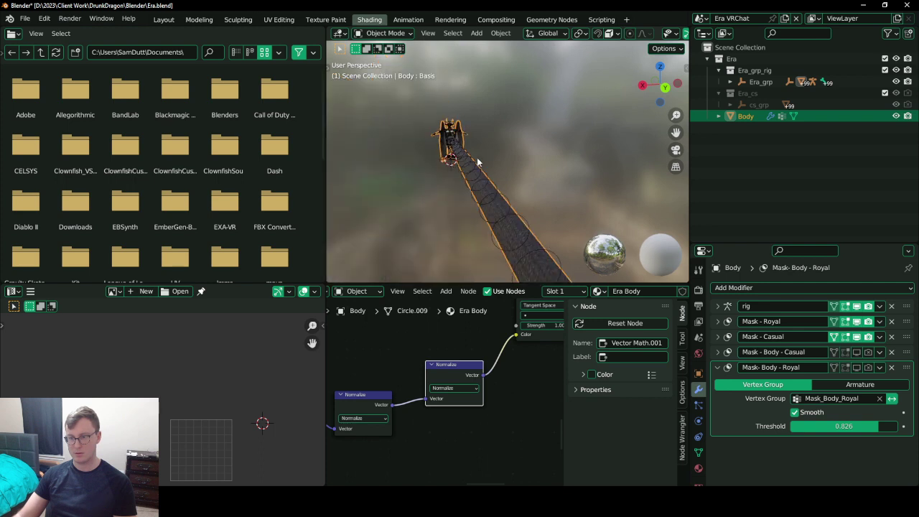
scroll(444, 434, "up", 2)
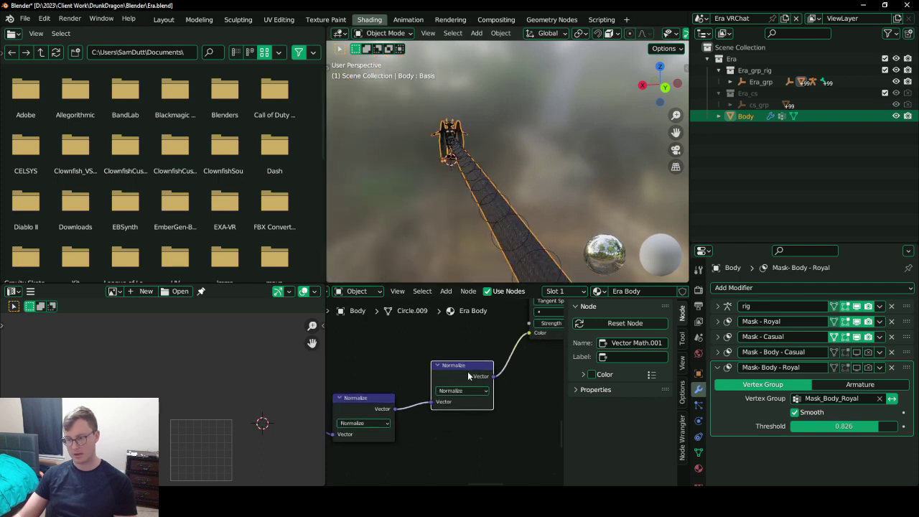
key("ctrl+x")
middle_click_drag(467, 371, 427, 423)
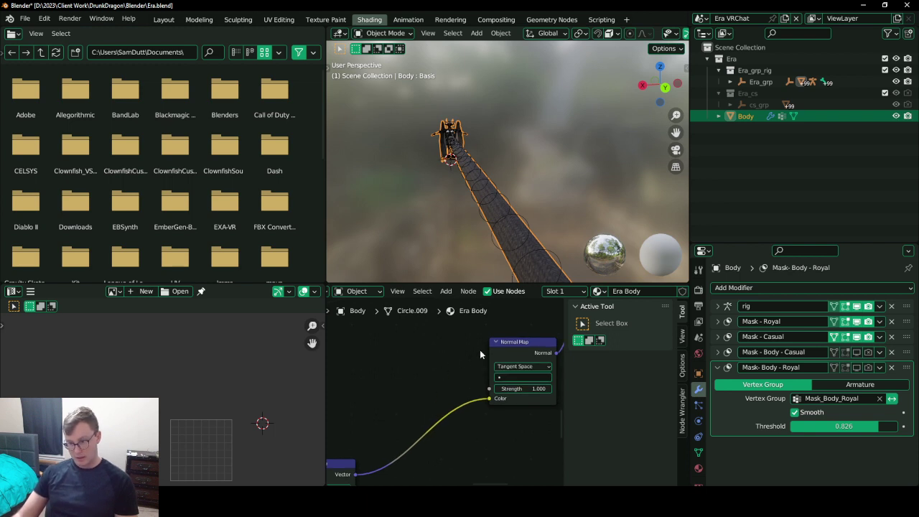
Step: Move the Normal Map node down-left to reveal the Principled BSDF inputs
left_click(506, 353)
left_click_drag(505, 357, 443, 394)
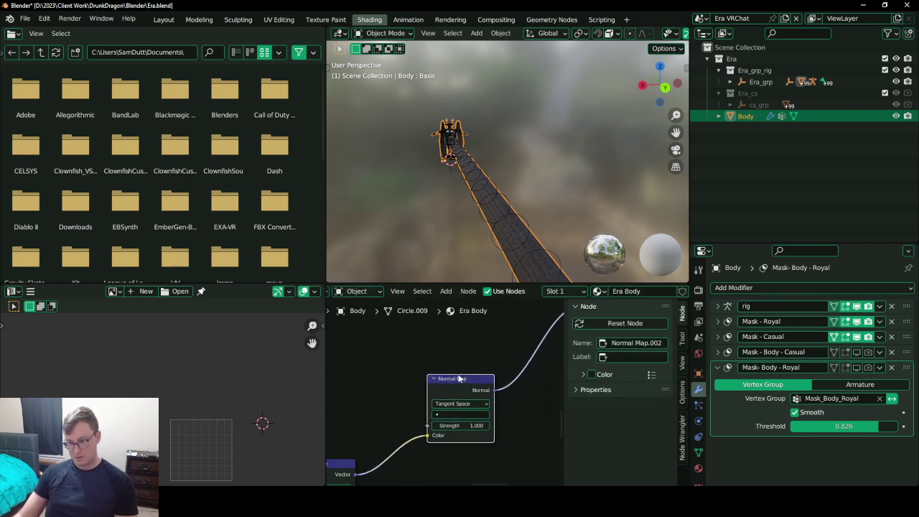
middle_click_drag(459, 378, 433, 385)
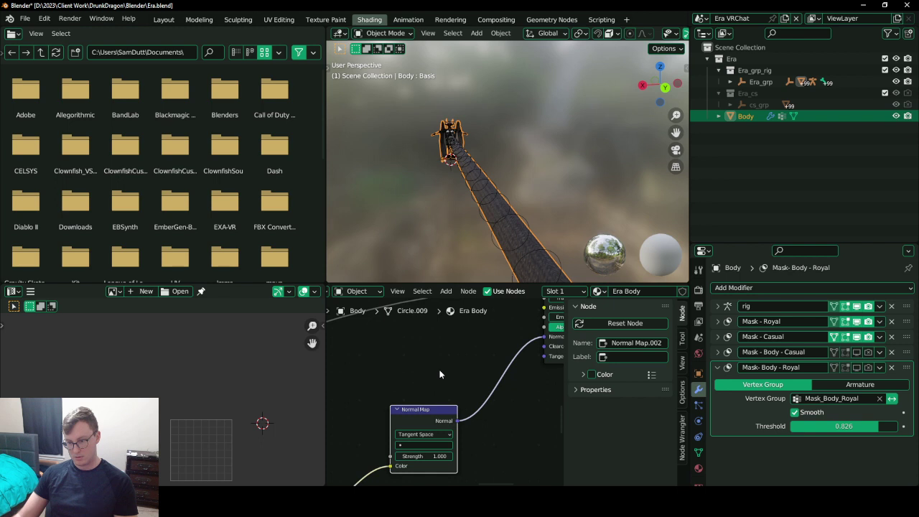
left_click(441, 367)
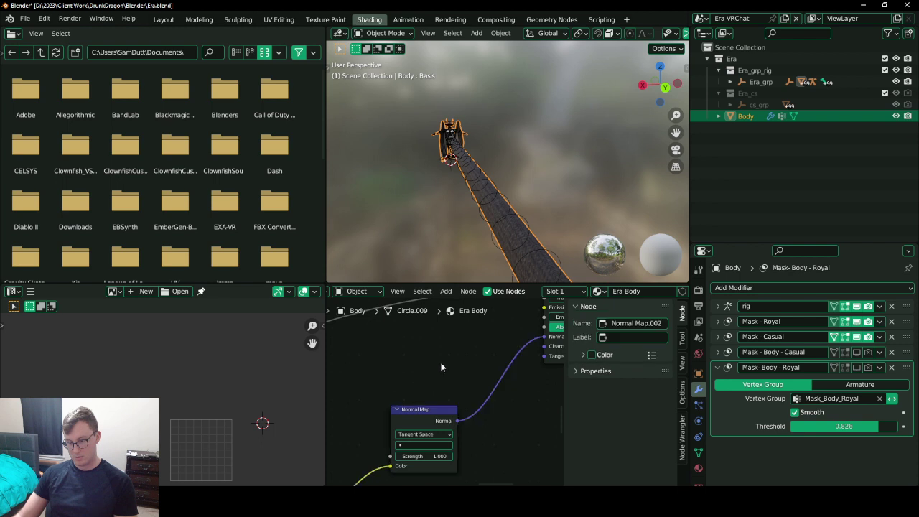
Step: Add a Vector Math Add node into the Normal Map output link
key("shift+a")
left_click(442, 362)
type("vec")
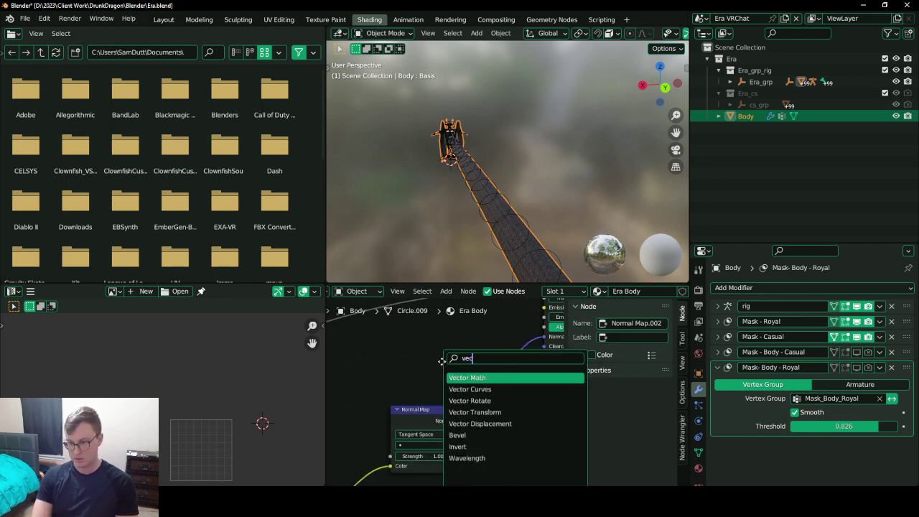
key("Return")
left_click(493, 333)
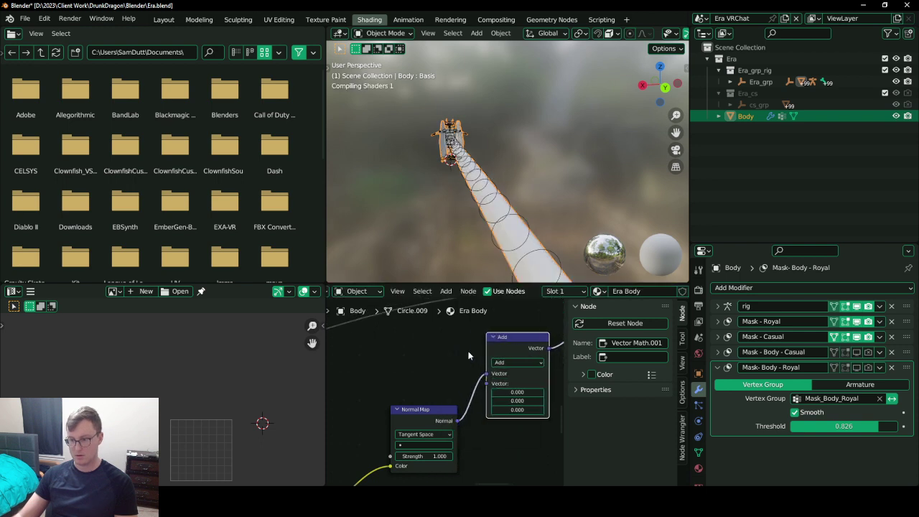
middle_click_drag(433, 410, 470, 389)
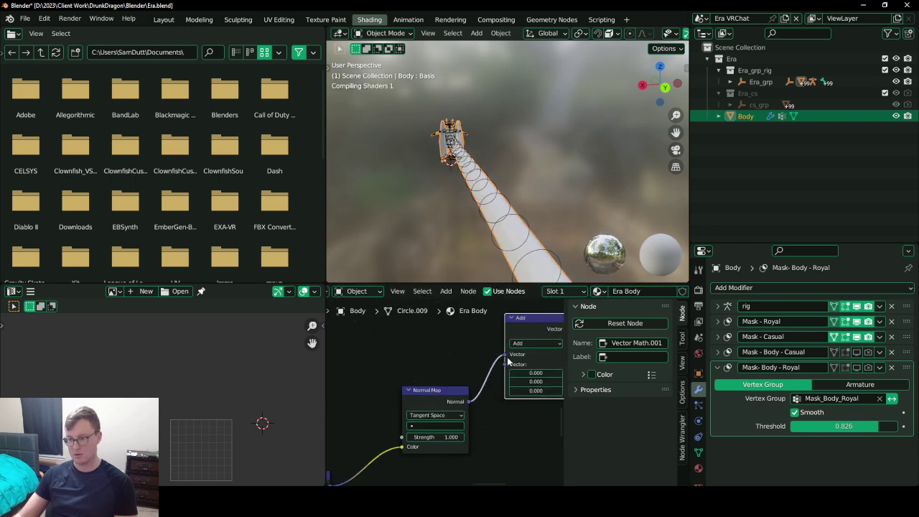
Step: Dissolve the Add node keeping its links joined, then frame the whole dragon
middle_click_drag(520, 269, 495, 244)
key("ctrl+x")
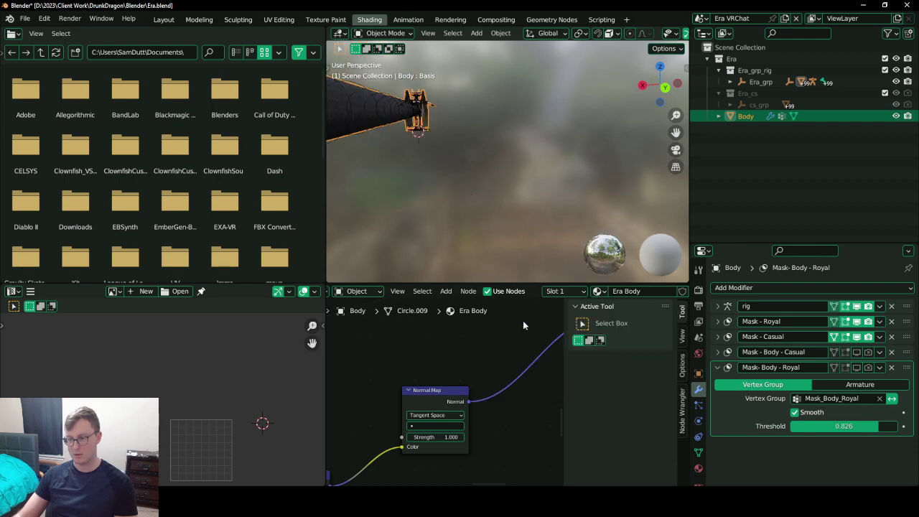
key("Home")
middle_click_drag(369, 146, 464, 123)
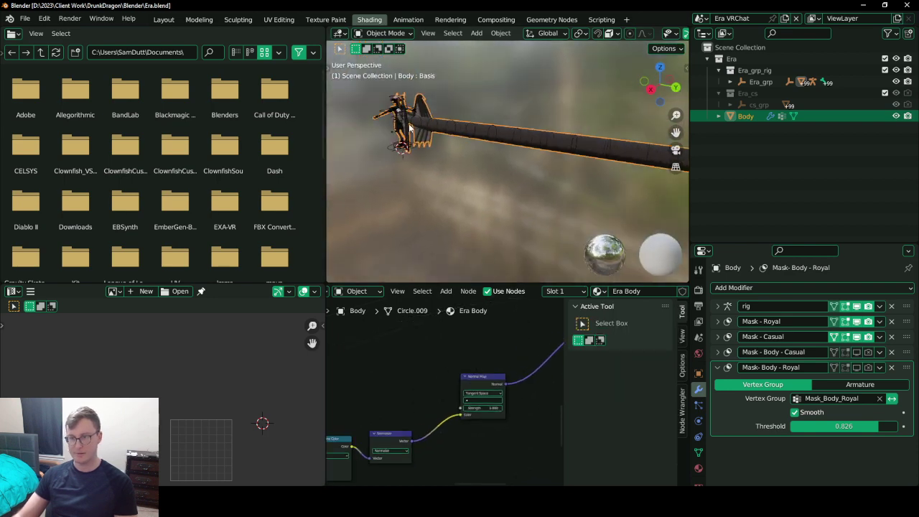
scroll(463, 123, "up", 3)
scroll(457, 121, "down", 6)
scroll(498, 164, "up", 2)
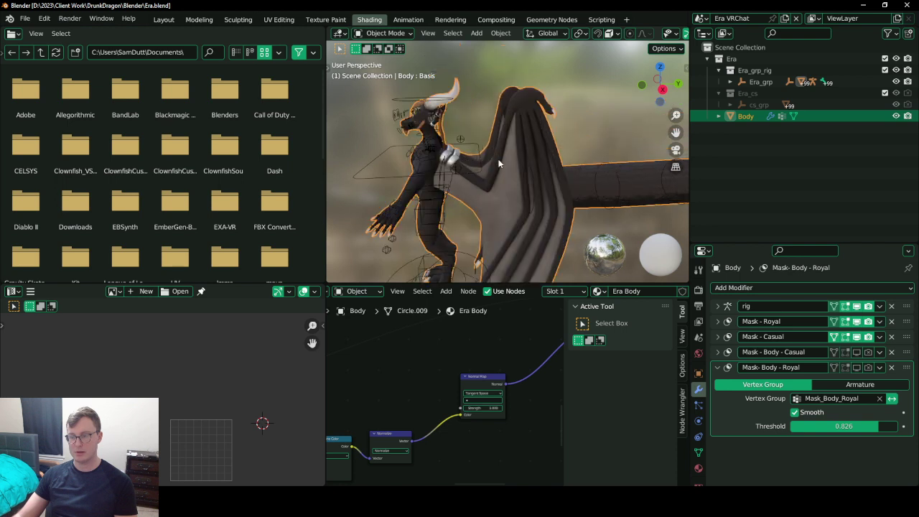
scroll(498, 163, "up", 3)
Step: Dismiss the dragon's context menu and bring the Combine Color node into view
right_click(499, 164)
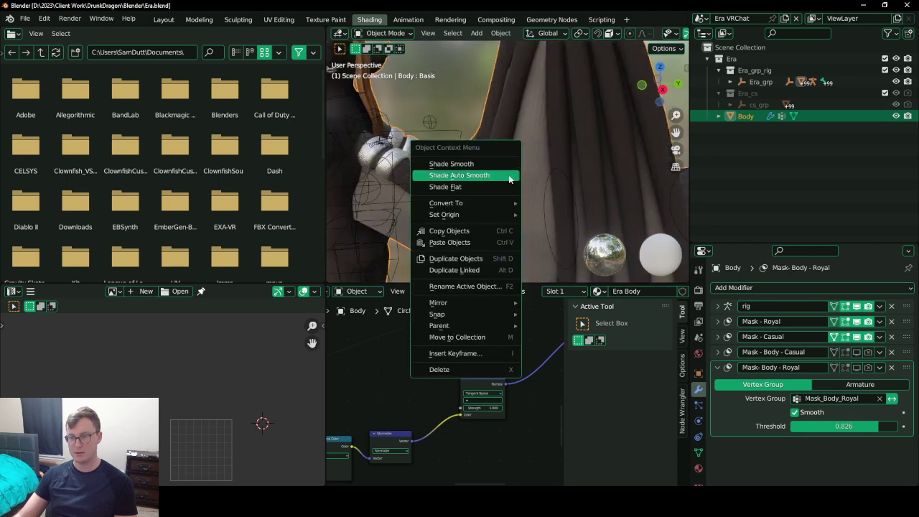
left_click(511, 174)
scroll(511, 174, "down", 4)
scroll(515, 165, "up", 2)
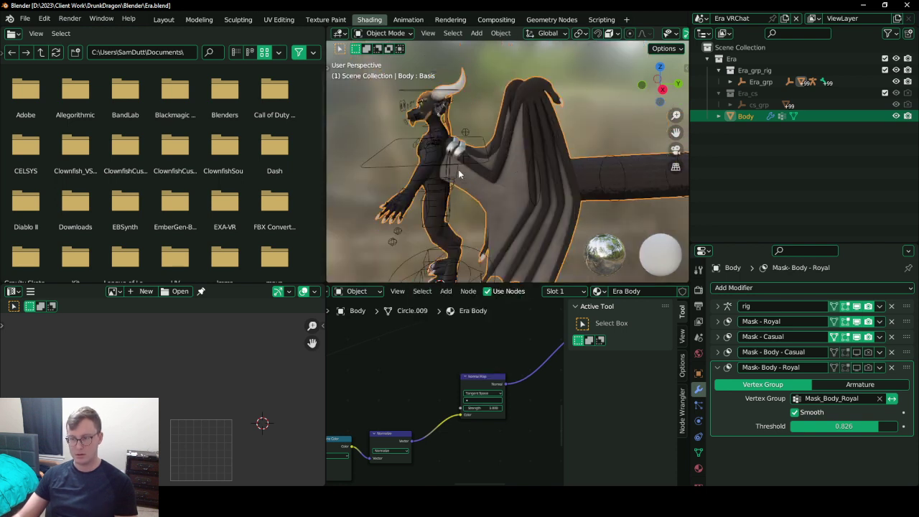
middle_click_drag(378, 363, 445, 386)
Step: Select the Normalize node and cut its input and output links
left_click(460, 381)
left_click_drag(463, 385, 468, 376)
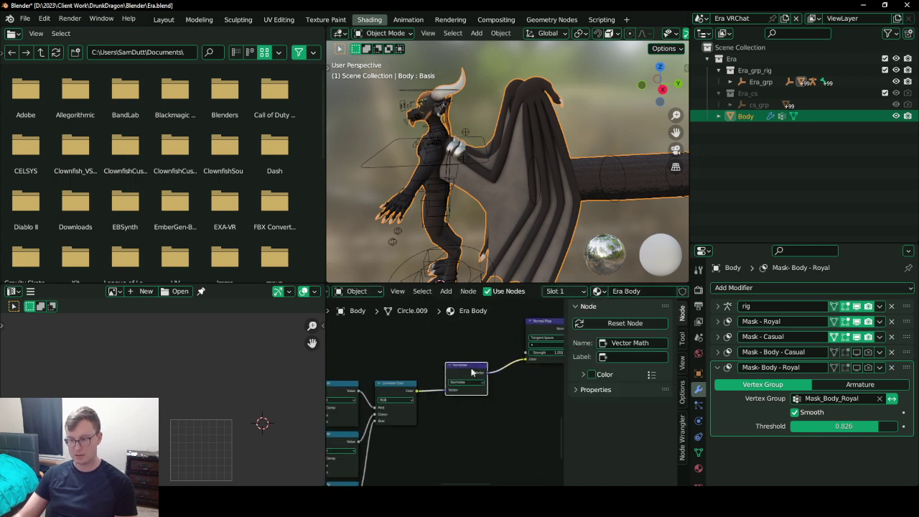
middle_click_drag(468, 376, 362, 368)
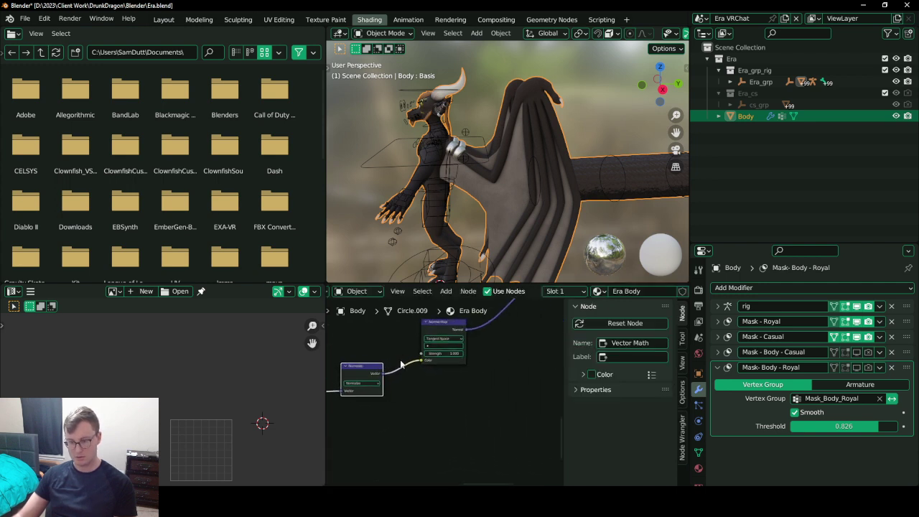
right_click_drag(405, 387, 406, 386, "ctrl")
middle_click_drag(406, 386, 429, 381)
right_click_drag(429, 380, 356, 401, "ctrl")
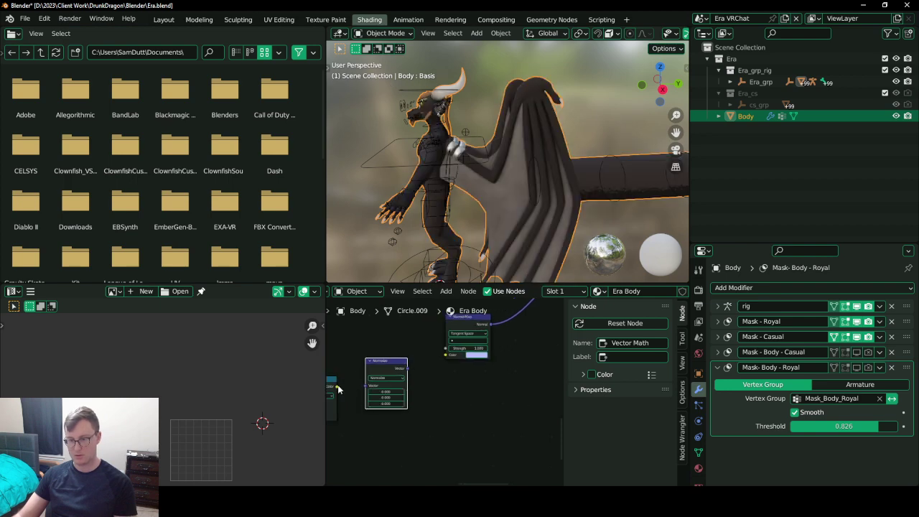
Step: Connect Combine Color into Normalize and drop Normalize onto the Normal Map Color link
left_click_drag(338, 386, 367, 386)
key("g")
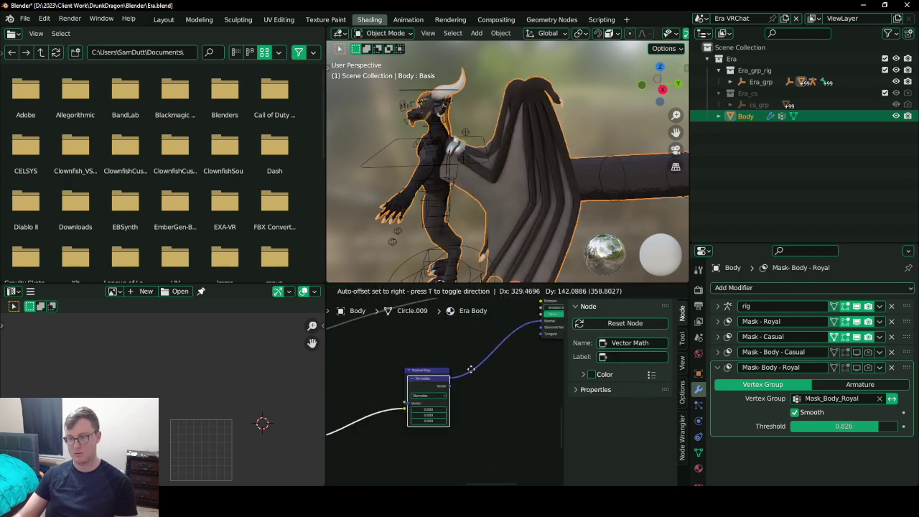
left_click(535, 338)
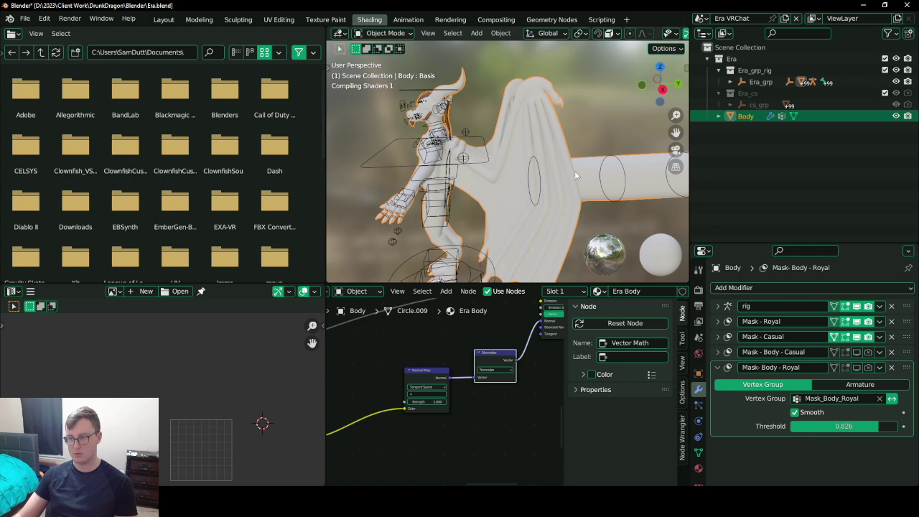
scroll(517, 166, "up", 6)
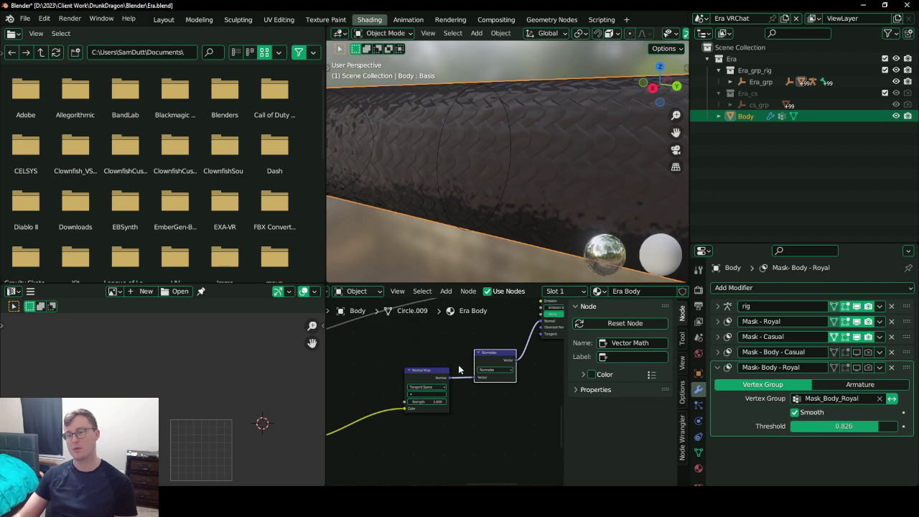
Step: Disconnect Normalize's input and link the Normal Map output into the Vector Math node
left_click_drag(473, 378, 536, 371)
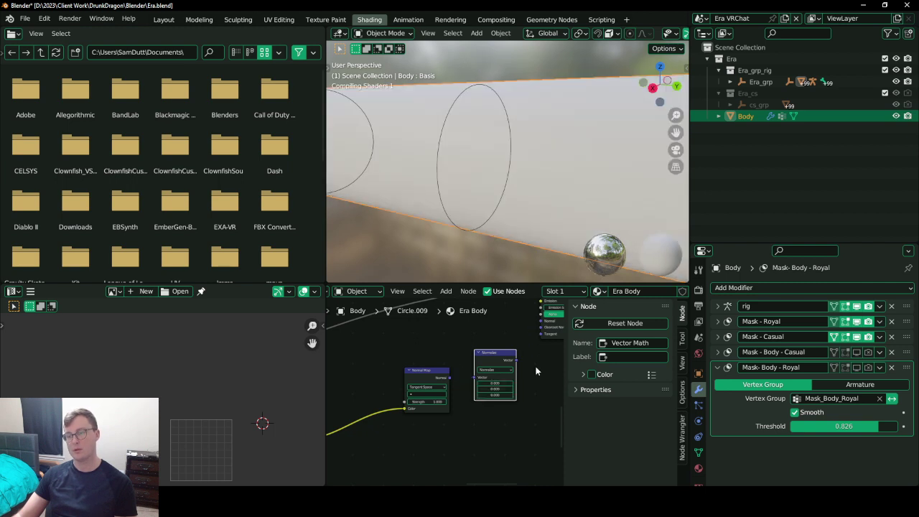
scroll(502, 361, "down", 2)
middle_click_drag(508, 344, 521, 338)
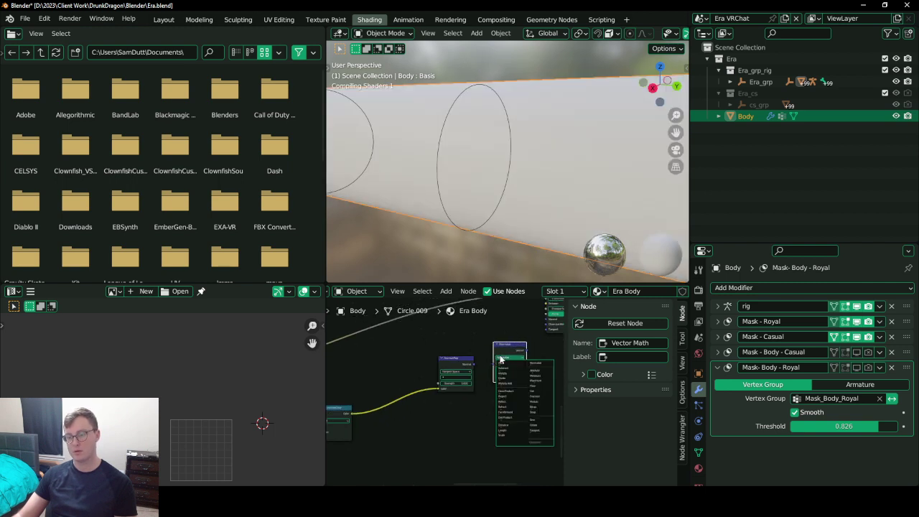
left_click_drag(474, 362, 494, 358)
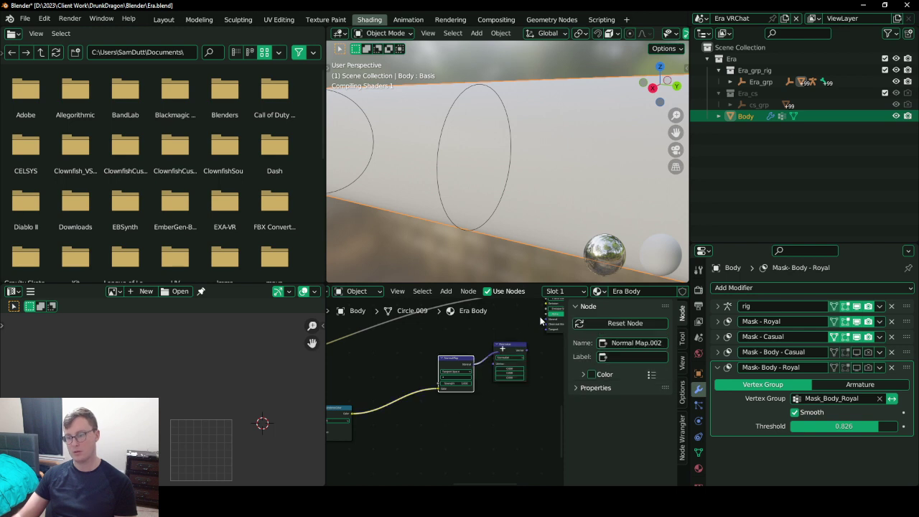
scroll(503, 373, "down", 1)
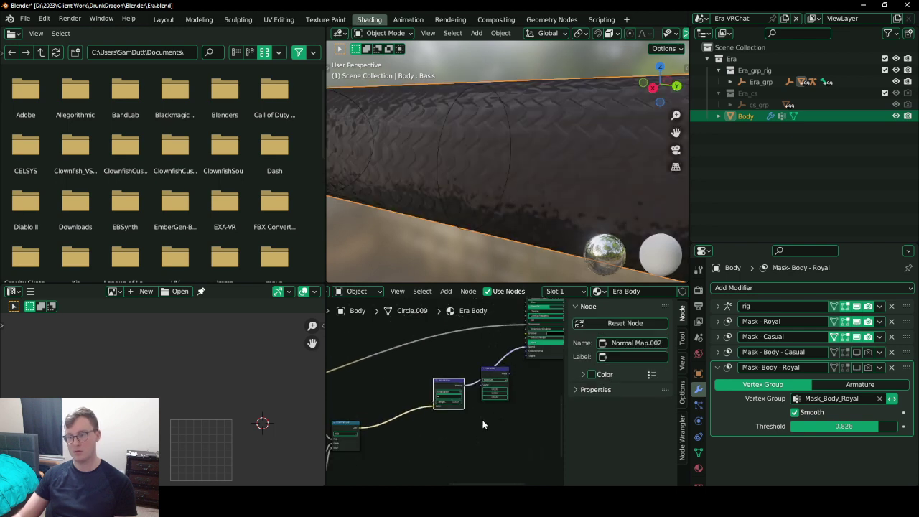
Step: Reposition the Vector Math node to the left and up
middle_click_drag(482, 424, 519, 352)
left_click(488, 390)
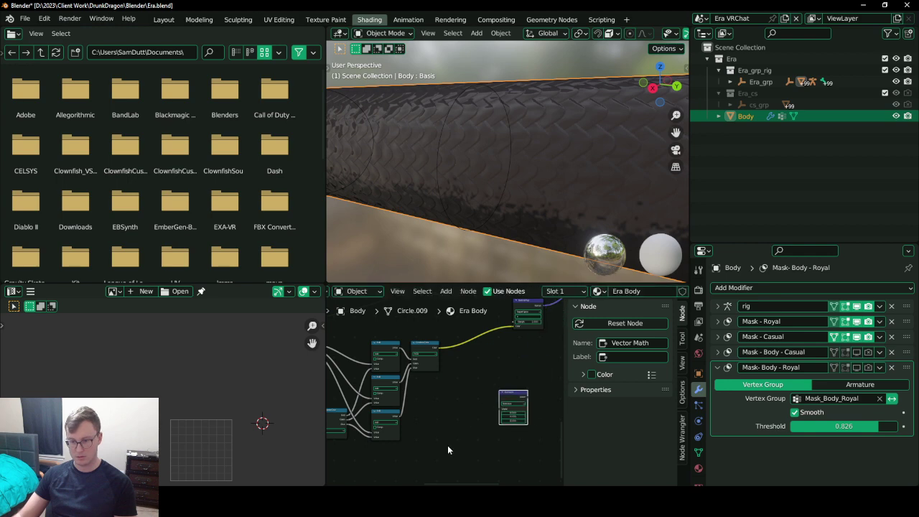
middle_click_drag(447, 450, 393, 450)
key("g")
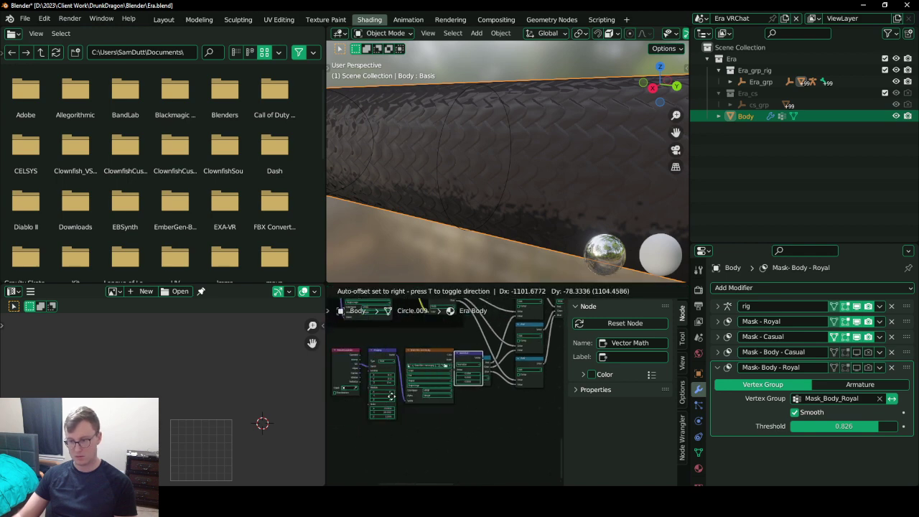
left_click(391, 396)
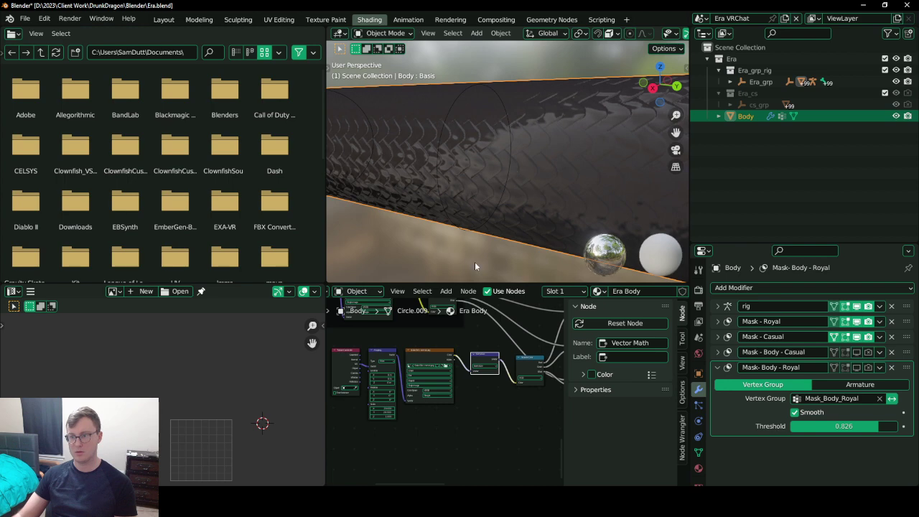
scroll(521, 391, "down", 2)
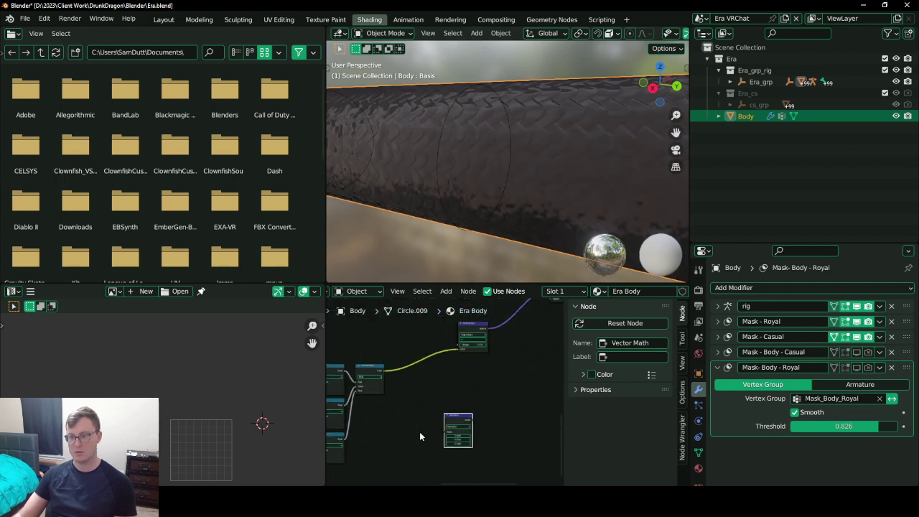
key("g")
left_click(389, 350)
Step: Set the Normal Map Strength to about 0.540
middle_click_drag(463, 184, 491, 160)
scroll(488, 174, "down", 3)
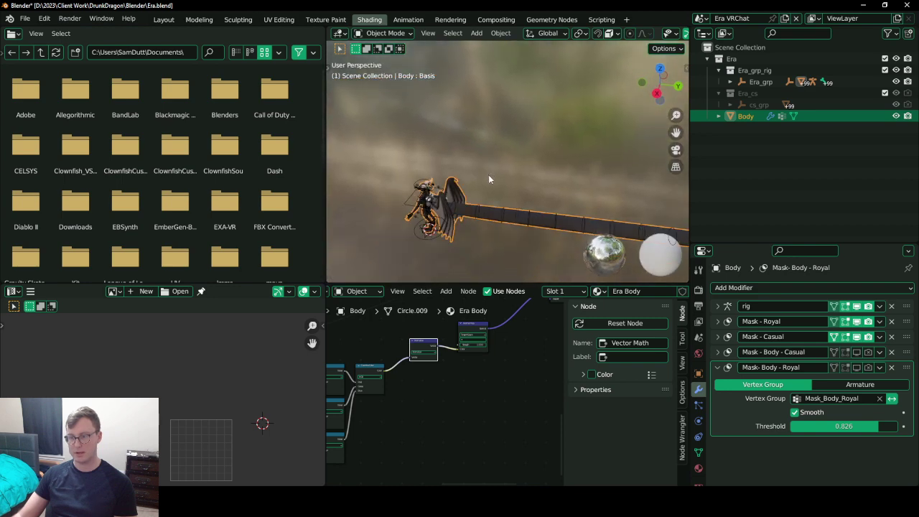
scroll(499, 187, "up", 2)
scroll(501, 183, "up", 4)
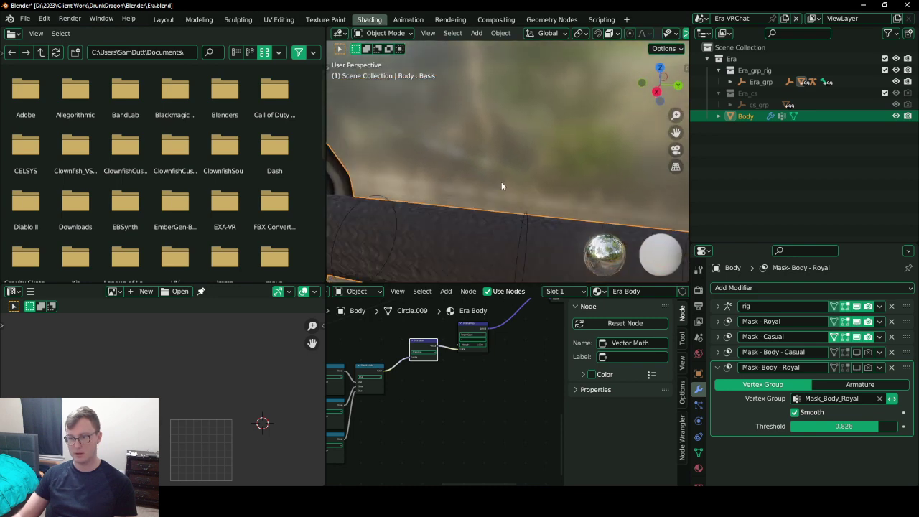
middle_click_drag(501, 181, 506, 174)
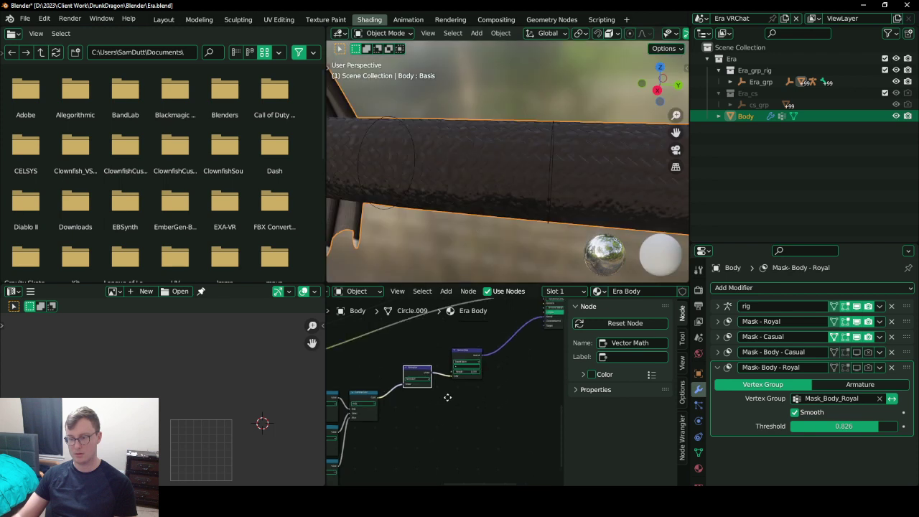
scroll(438, 402, "up", 3)
middle_click_drag(466, 397, 480, 409)
scroll(465, 400, "down", 2)
middle_click_drag(418, 414, 461, 413)
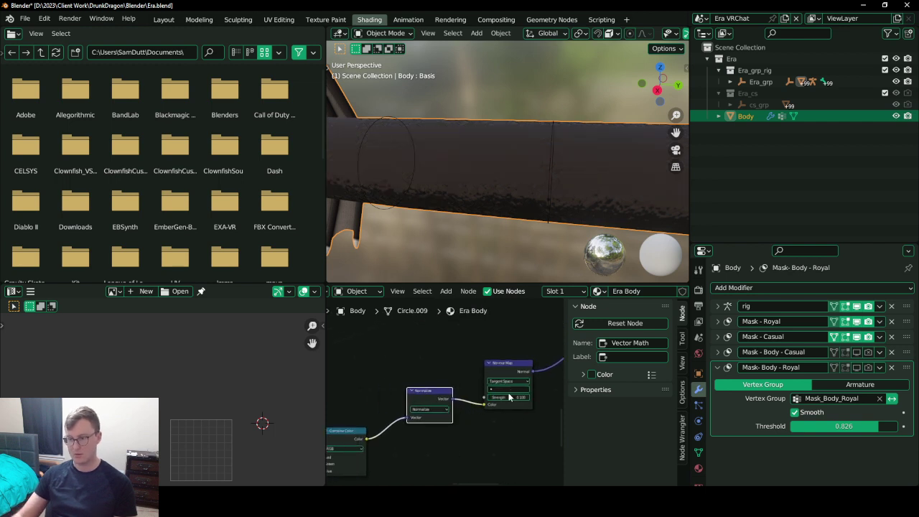
left_click_drag(509, 397, 502, 397)
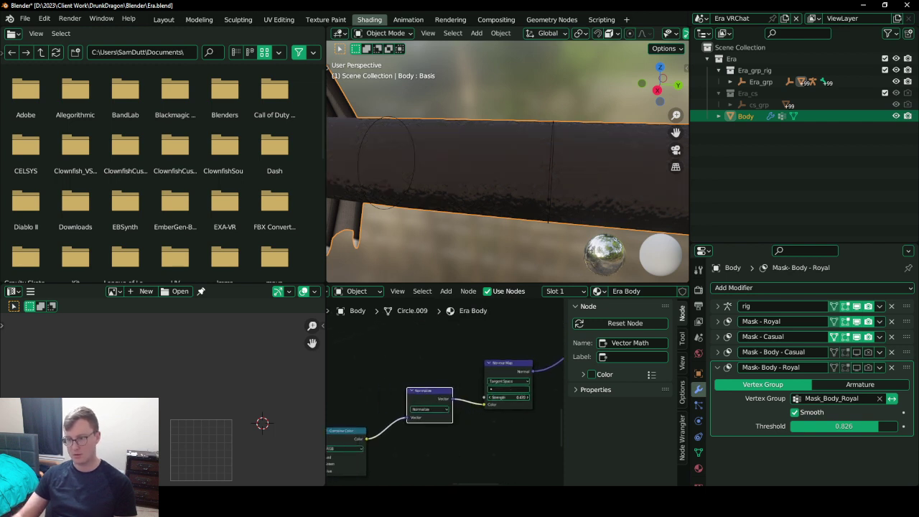
middle_click_drag(534, 113, 492, 144)
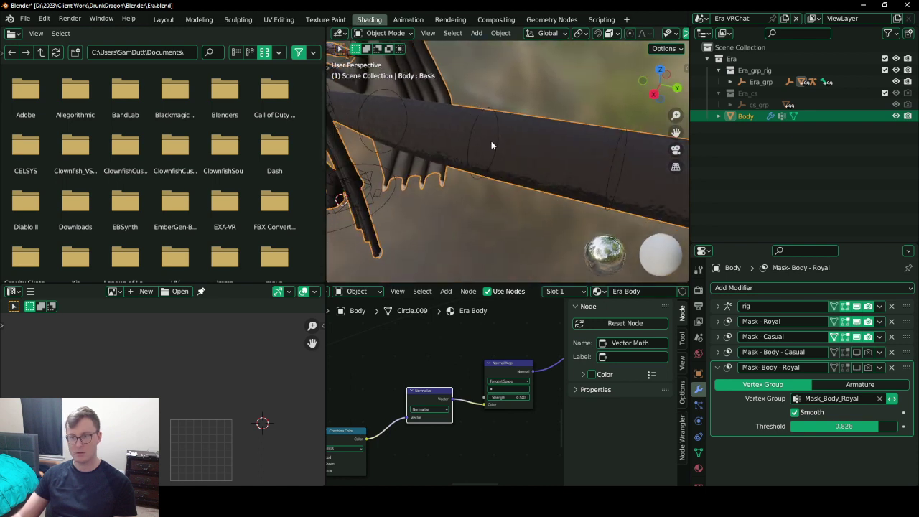
middle_click_drag(454, 343, 385, 373)
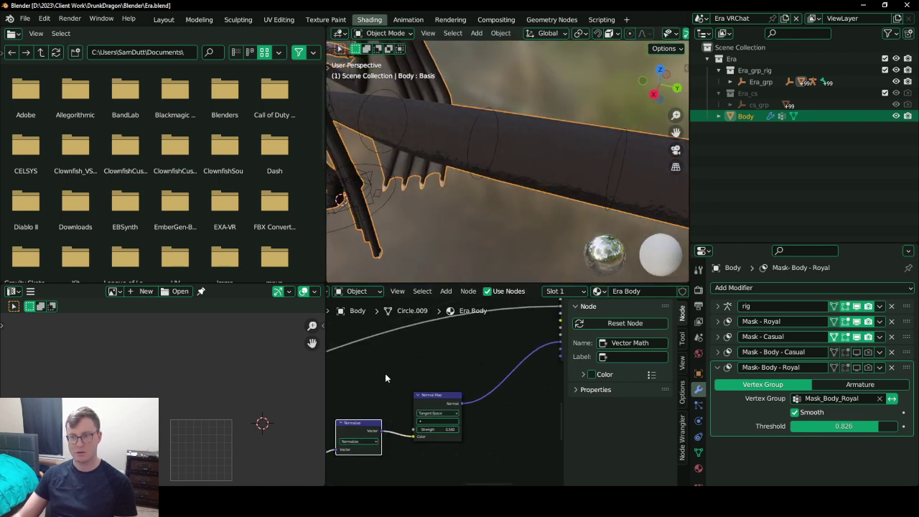
key("shift+a")
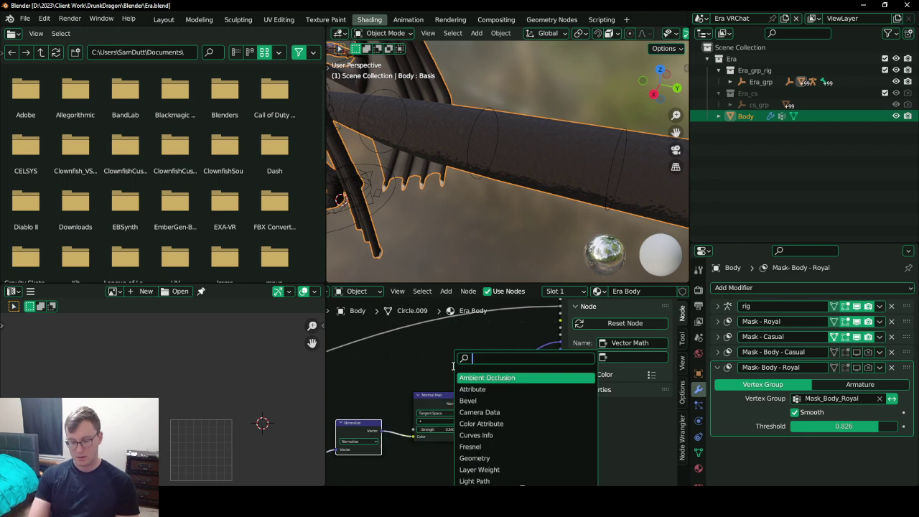
type("m")
key("Escape")
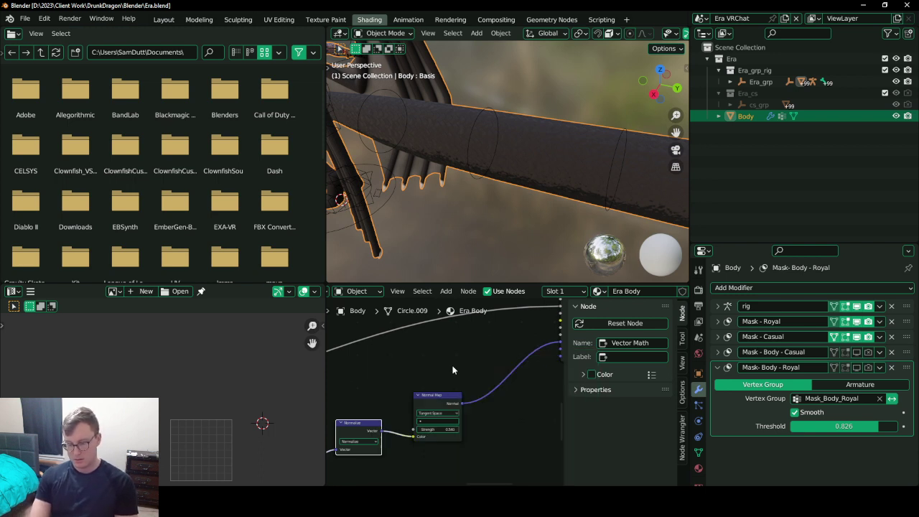
key("shift+a")
type("mix")
key("Return")
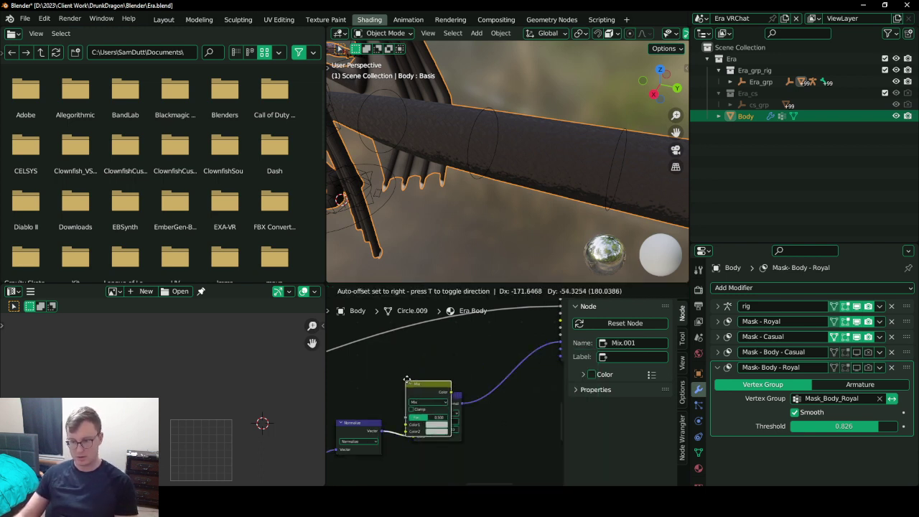
left_click(406, 381)
middle_click_drag(383, 391, 449, 370)
left_click_drag(456, 398, 451, 422)
scroll(441, 391, "down", 2)
scroll(438, 416, "down", 2)
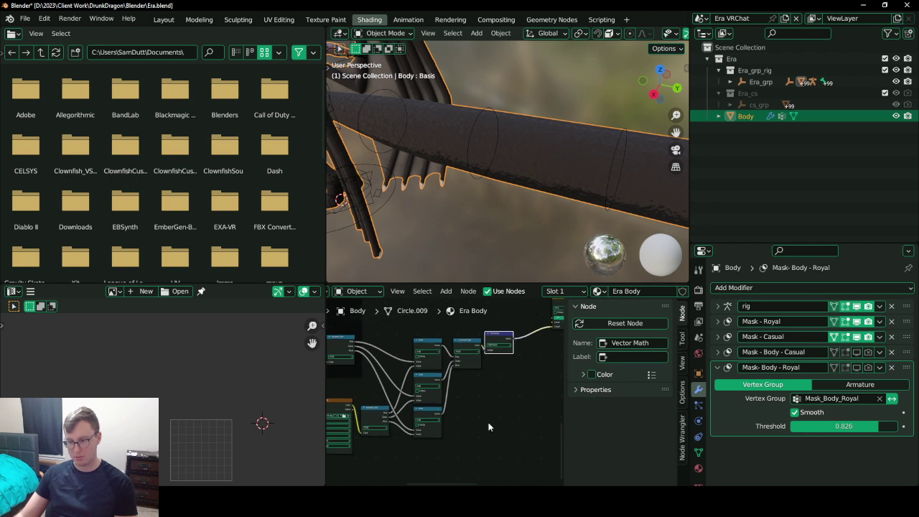
scroll(498, 385, "up", 1)
scroll(458, 411, "up", 1)
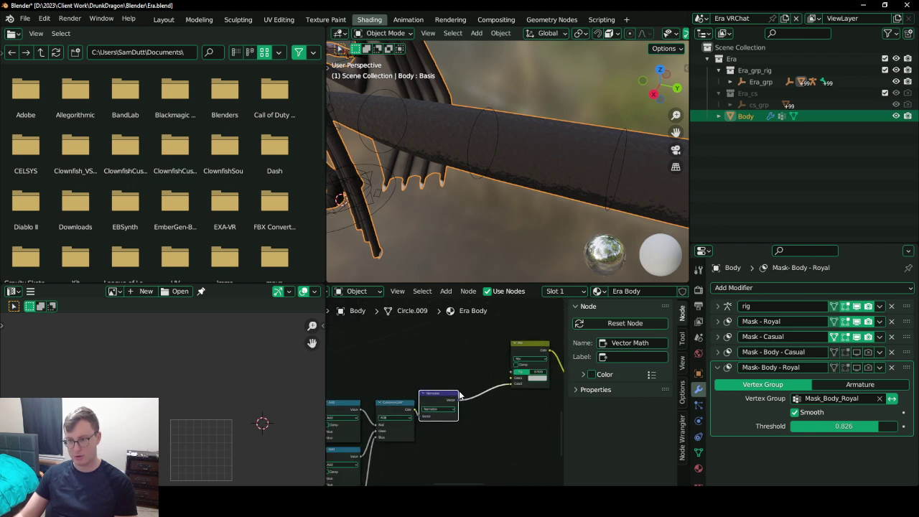
left_click_drag(445, 402, 459, 403)
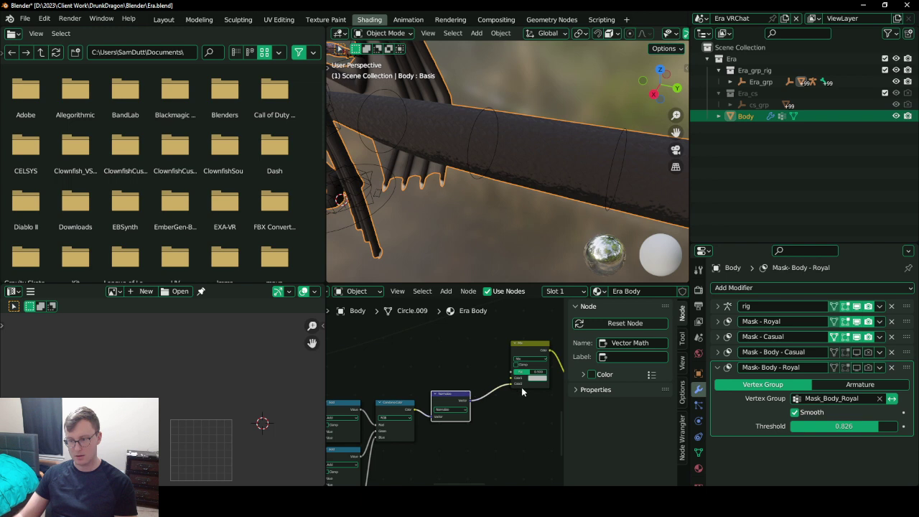
middle_click_drag(522, 391, 478, 411)
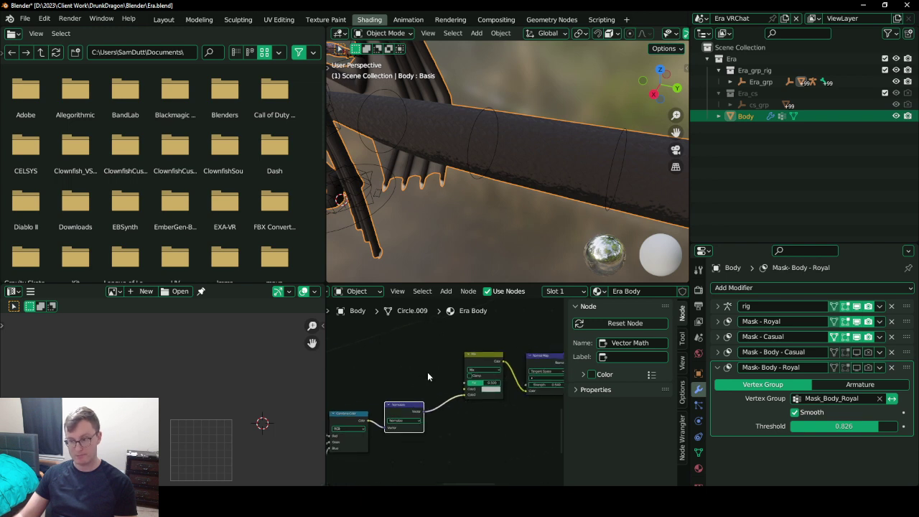
middle_click_drag(428, 373, 460, 390)
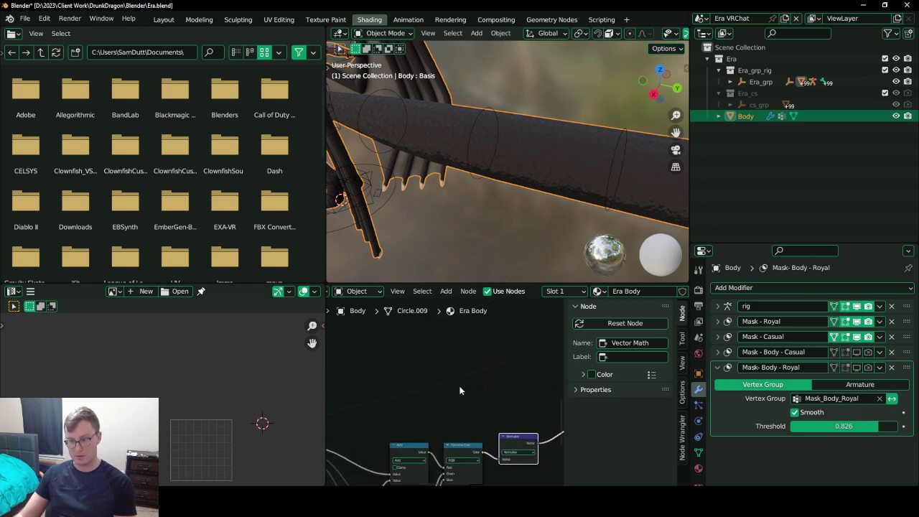
key("shift+a")
Step: Add an Image Texture node to the Era Body material
type("im")
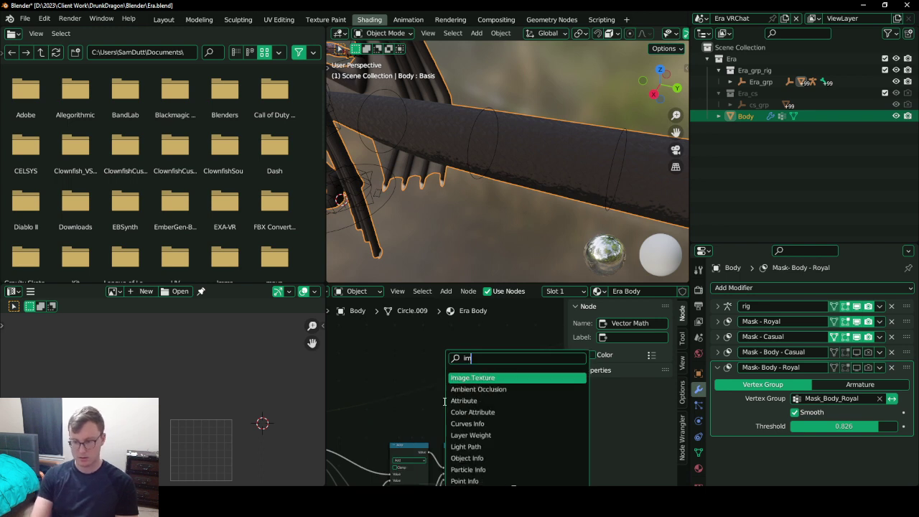
key("Return")
left_click(452, 378)
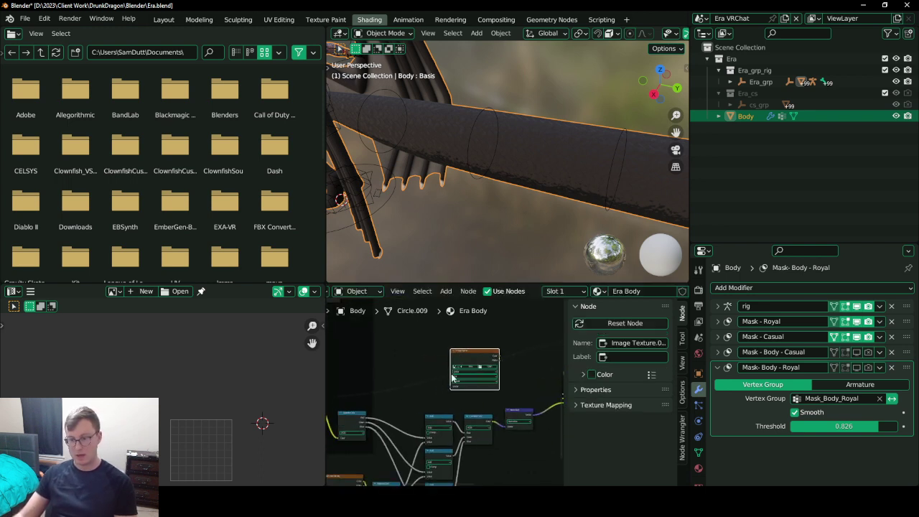
scroll(452, 379, "down", 3)
scroll(448, 420, "up", 4)
middle_click_drag(449, 416, 443, 322)
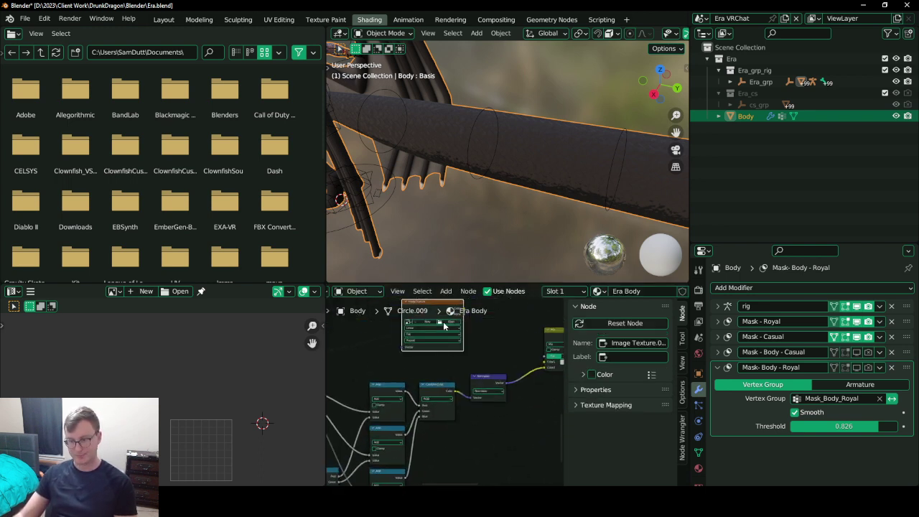
Step: Load Era_Body_Era Body_Mask_A.png from the Textures Body folder into the texture node
left_click(444, 324)
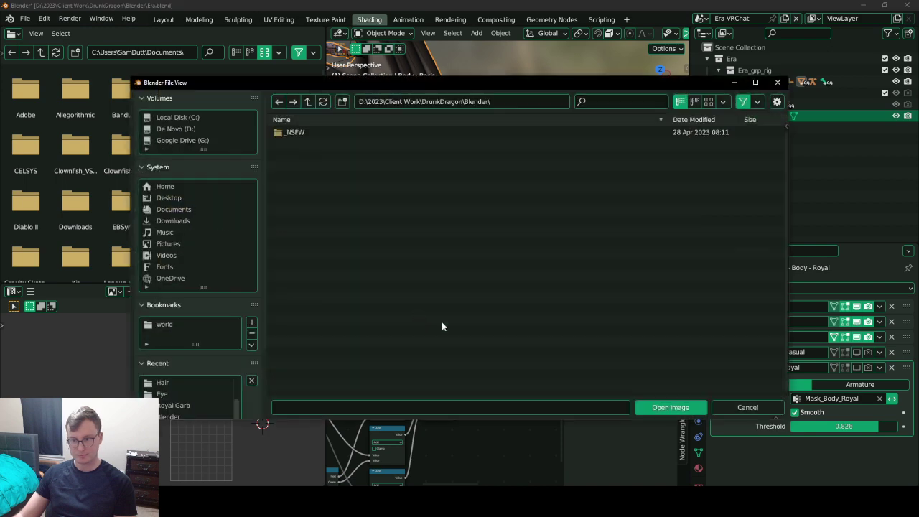
left_click(308, 102)
left_click(178, 383)
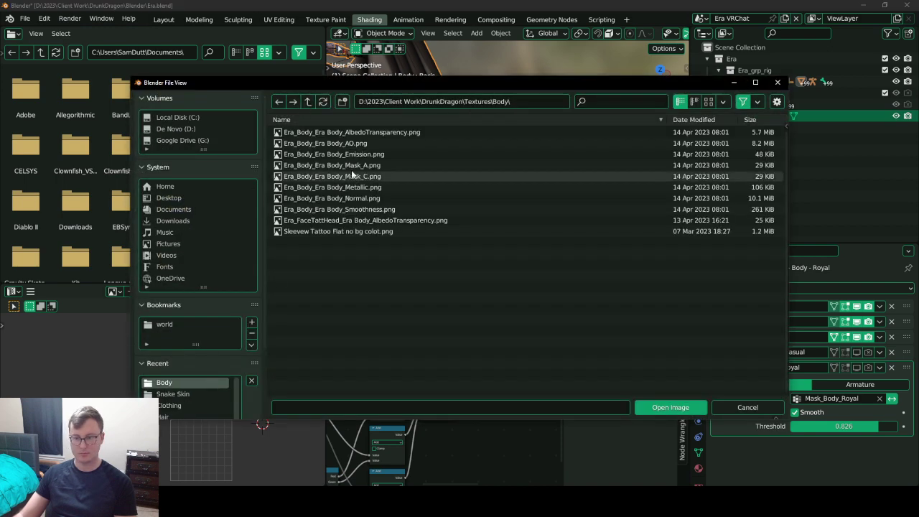
left_click(363, 165)
left_click(670, 407)
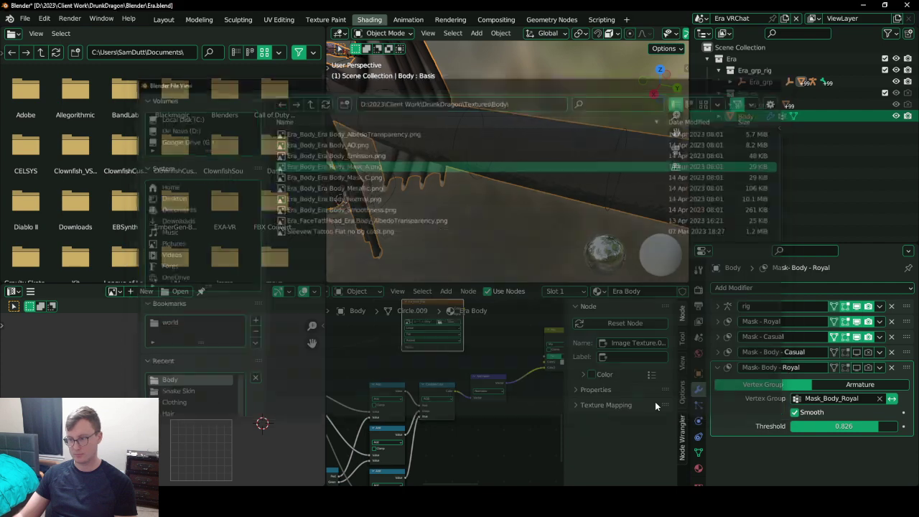
Step: Link the mask's Color into the Mix node and collapse the texture node
middle_click_drag(477, 330, 452, 361)
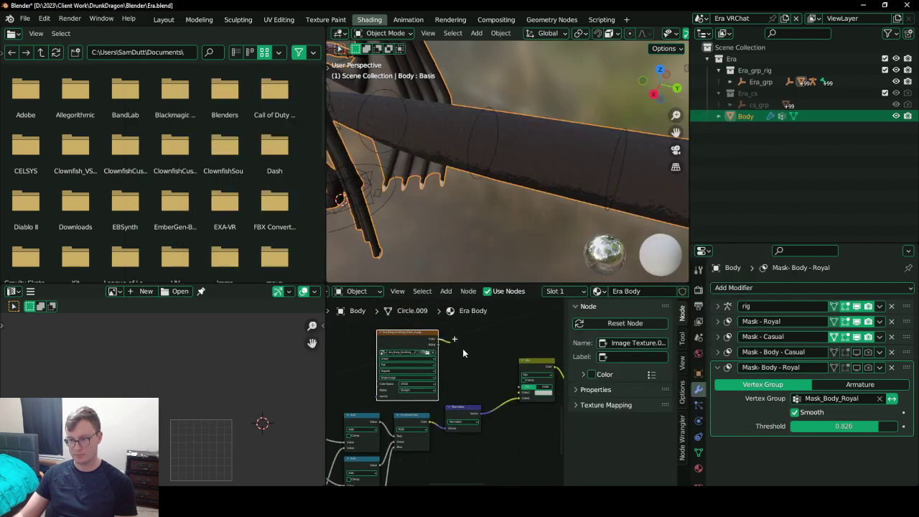
left_click_drag(463, 353, 518, 387)
key("h")
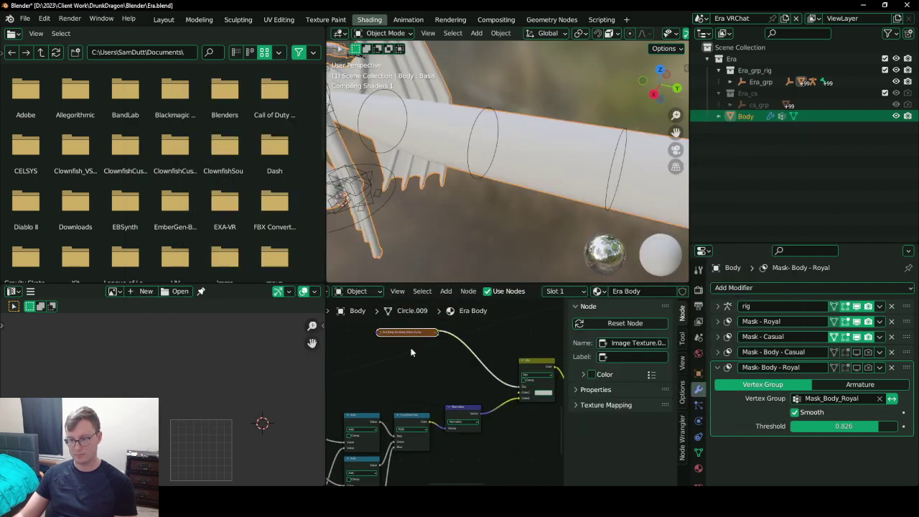
left_click_drag(407, 334, 437, 341)
left_click(430, 377)
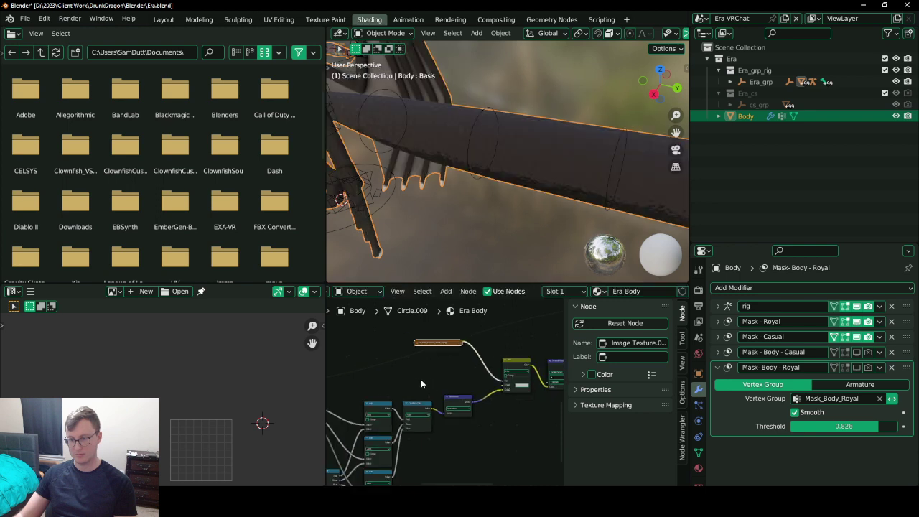
scroll(466, 380, "down", 3)
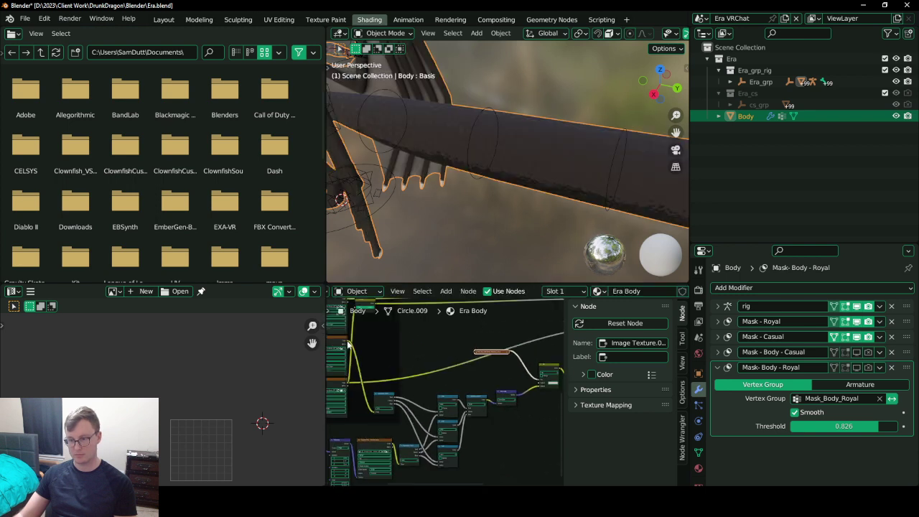
left_click_drag(348, 344, 543, 379)
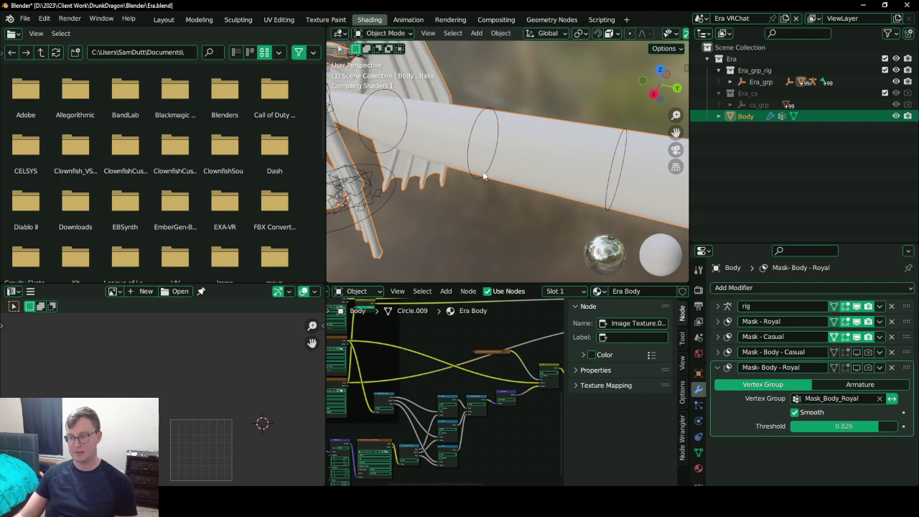
mouse_move(483, 175)
middle_mouse_down()
mouse_move(506, 165)
mouse_move(488, 167)
mouse_move(495, 174)
mouse_move(500, 123)
mouse_move(475, 188)
mouse_move(490, 184)
mouse_move(483, 187)
mouse_move(486, 175)
middle_mouse_up()
Step: Insert the Normalize node between the Mix node and the Normal Map in the body's node tree
right_click(507, 166)
left_click(481, 165)
scroll(475, 191, "up", 3)
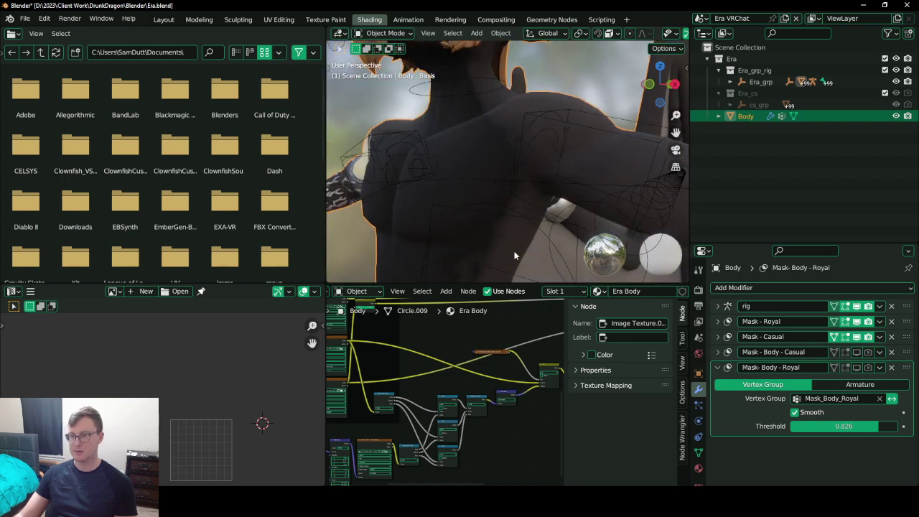
middle_click_drag(514, 255, 525, 154)
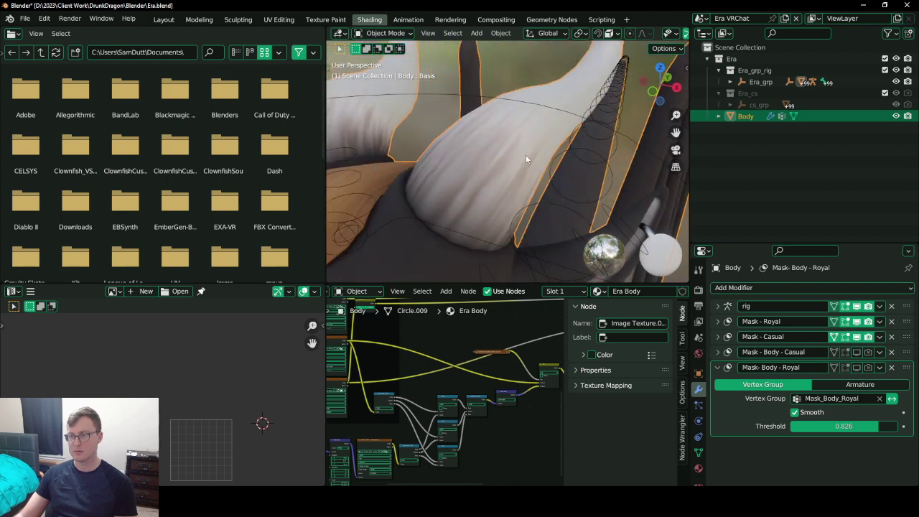
scroll(463, 360, "down", 2)
scroll(463, 360, "up", 5)
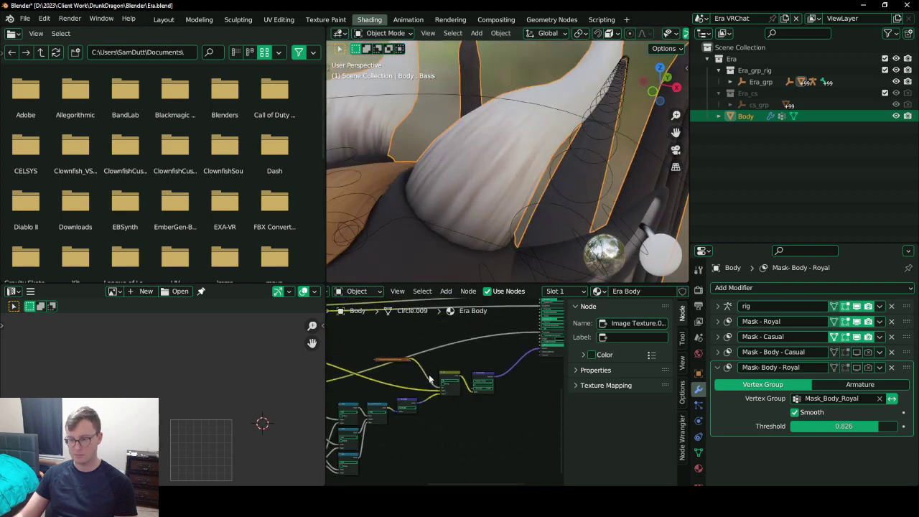
scroll(445, 380, "down", 4)
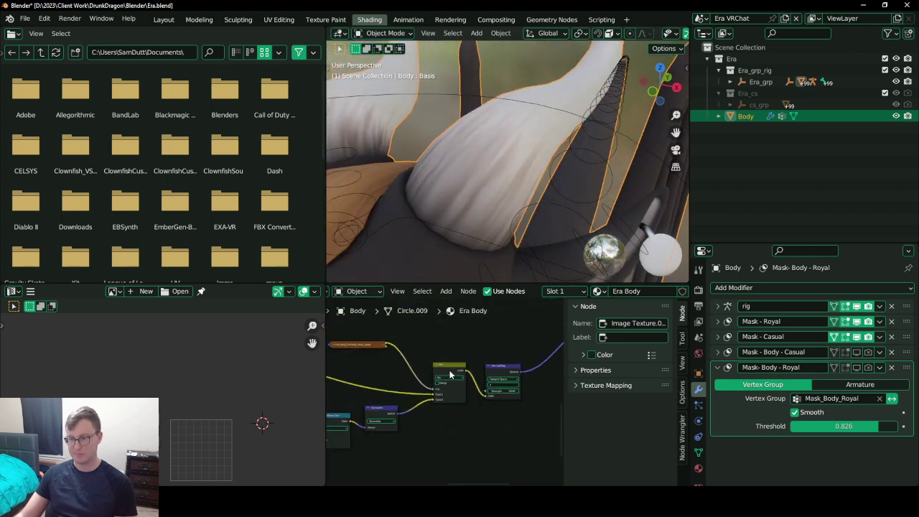
scroll(465, 399, "up", 5)
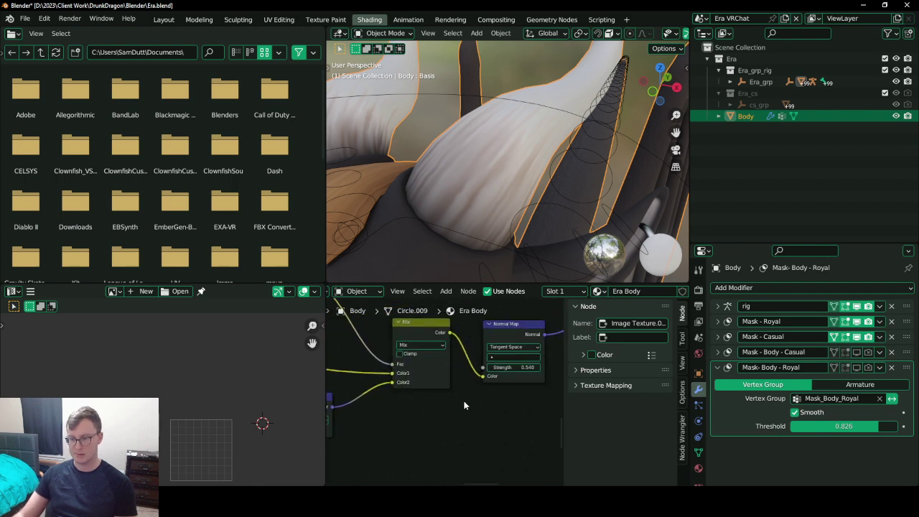
scroll(463, 405, "down", 3)
mouse_move(423, 405)
middle_mouse_down()
mouse_move(483, 399)
mouse_move(432, 421)
middle_mouse_up()
scroll(483, 398, "up", 2)
scroll(483, 399, "down", 2)
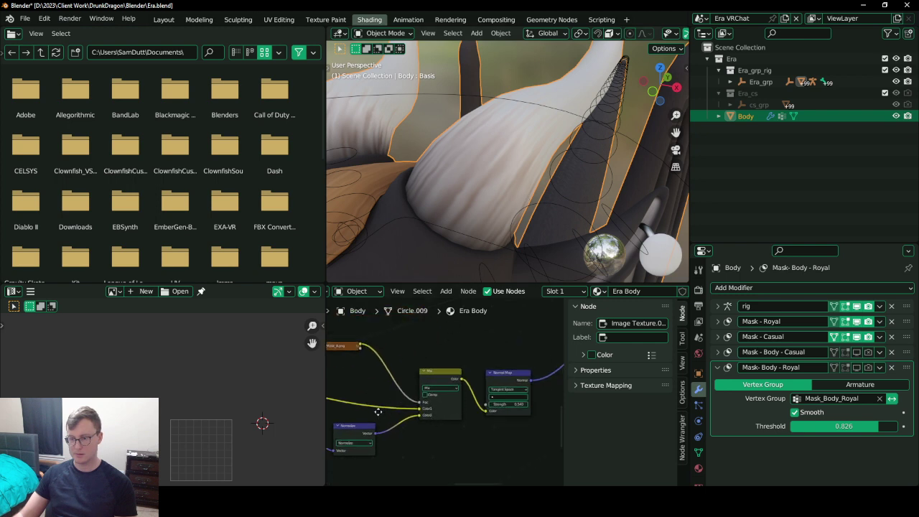
middle_click_drag(377, 411, 440, 361)
right_click_drag(387, 395, 391, 418, "ctrl")
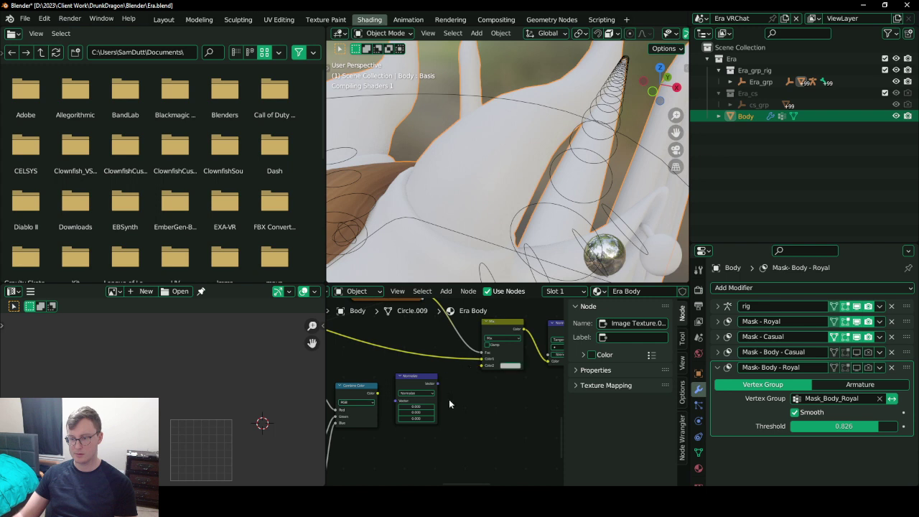
middle_click_drag(436, 372, 408, 389)
left_click(397, 392)
left_click_drag(397, 388, 516, 348)
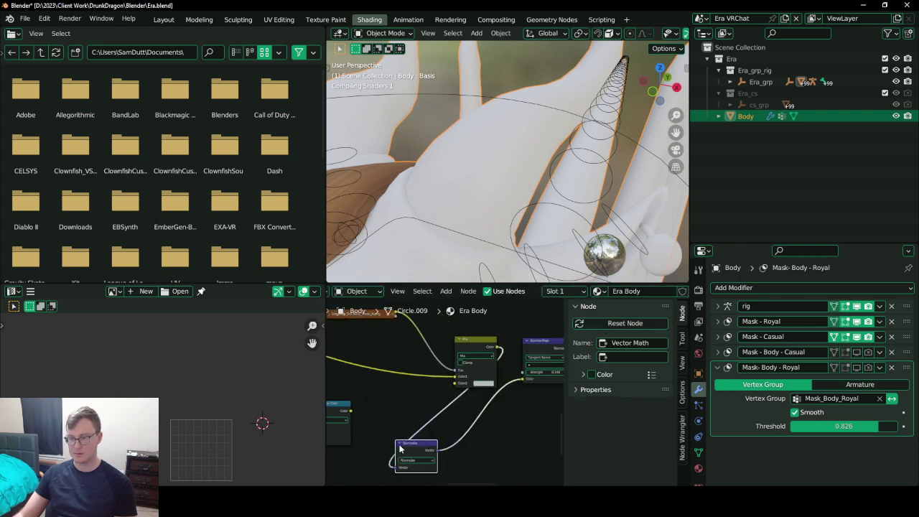
Step: Link the Normalize node's Vector output to the Mix node's Color2 input
left_click_drag(350, 409, 456, 383)
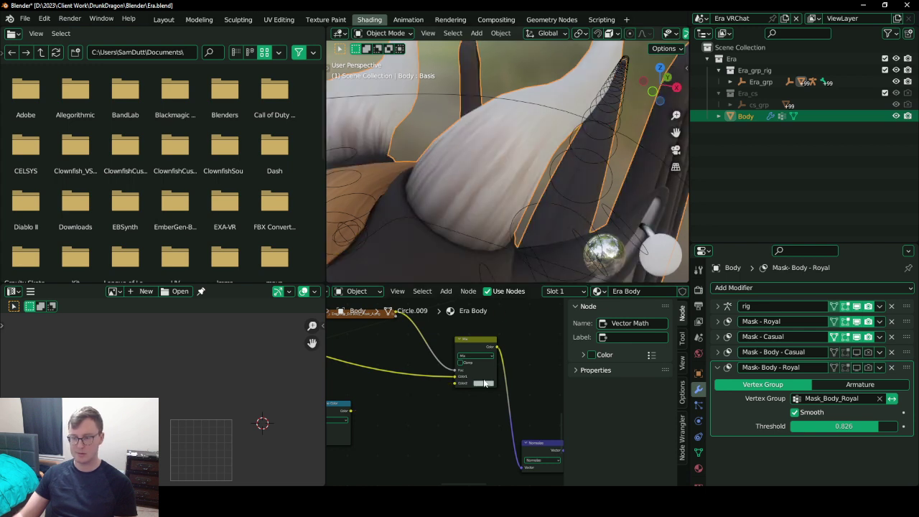
key("ctrl+z")
key("ctrl+z")
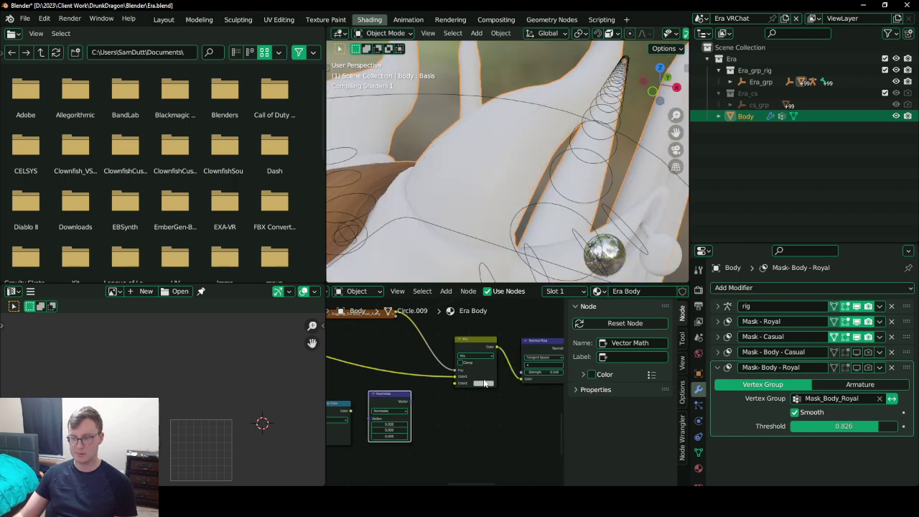
key("ctrl+z")
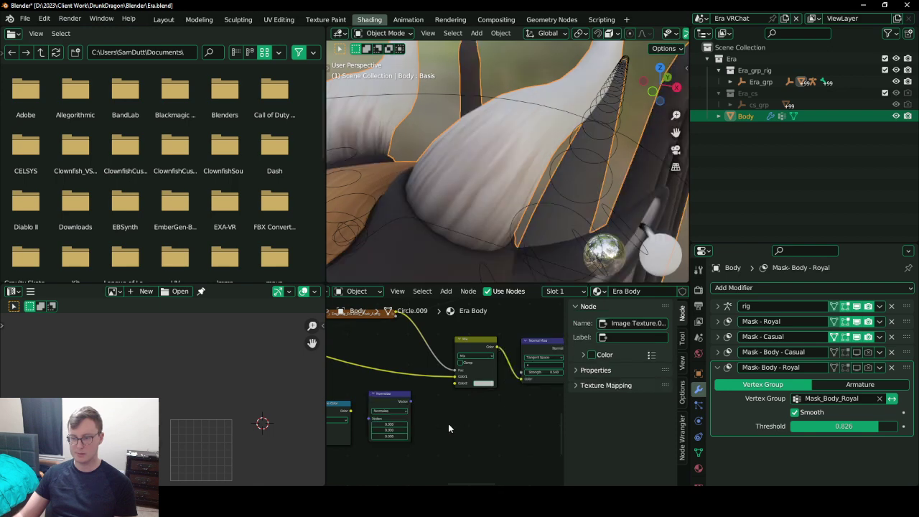
key("ctrl+z")
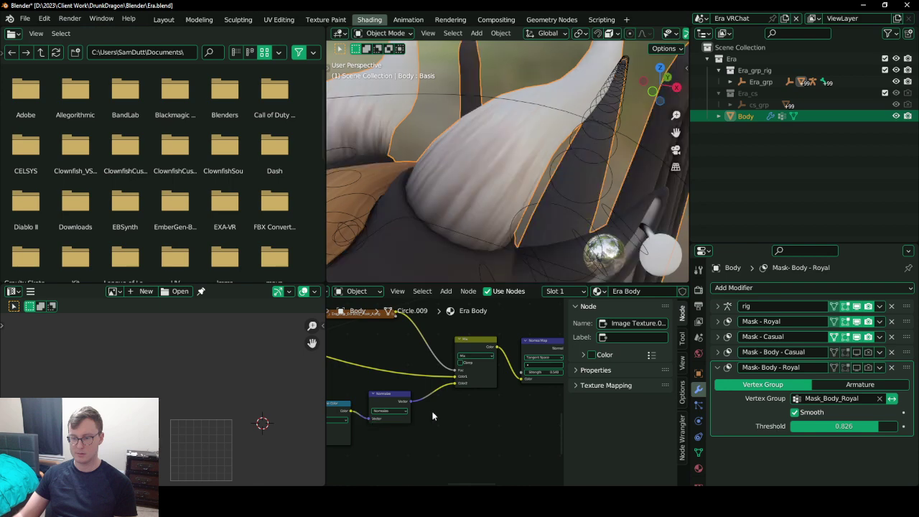
middle_click_drag(463, 406, 455, 443)
scroll(474, 438, "down", 2)
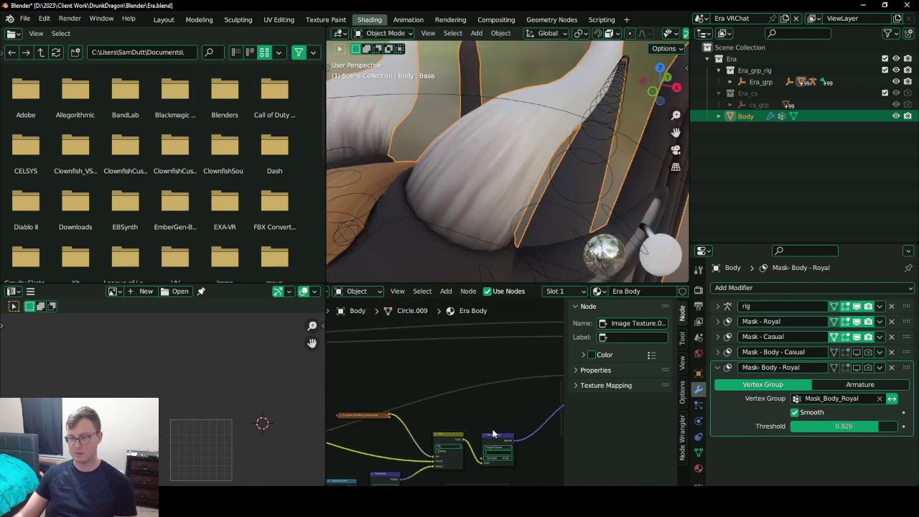
Step: Move the Normal Map node up and feed the upper Normal Map into the BSDF Normal
left_click(494, 439)
left_click_drag(493, 439, 459, 398)
scroll(459, 399, "down", 3)
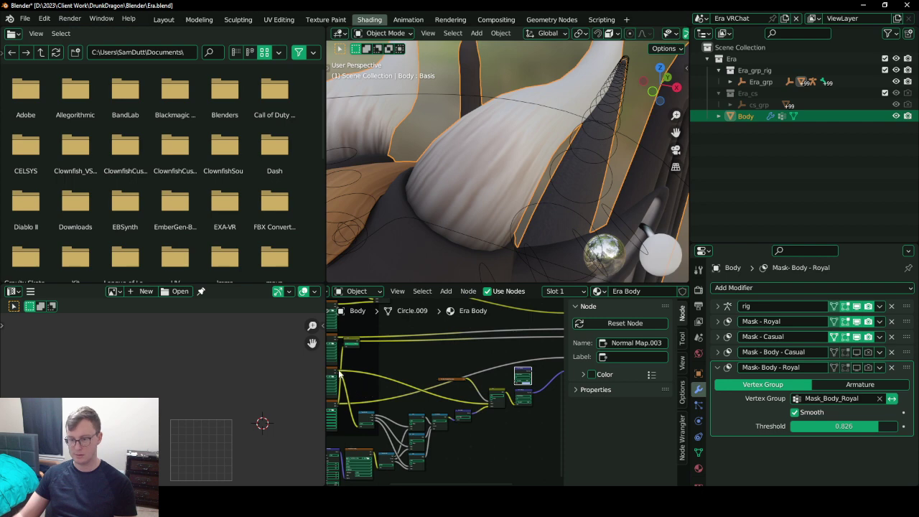
left_click_drag(341, 373, 454, 371)
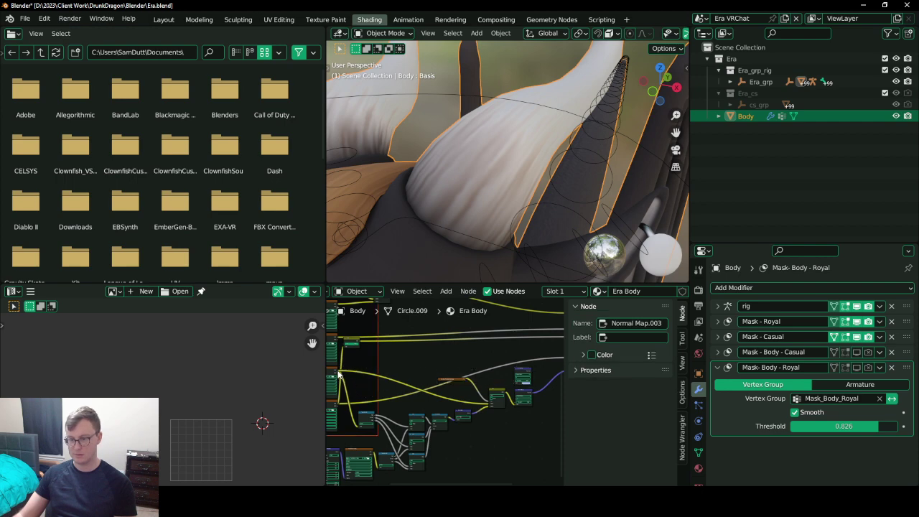
left_click_drag(339, 374, 513, 387)
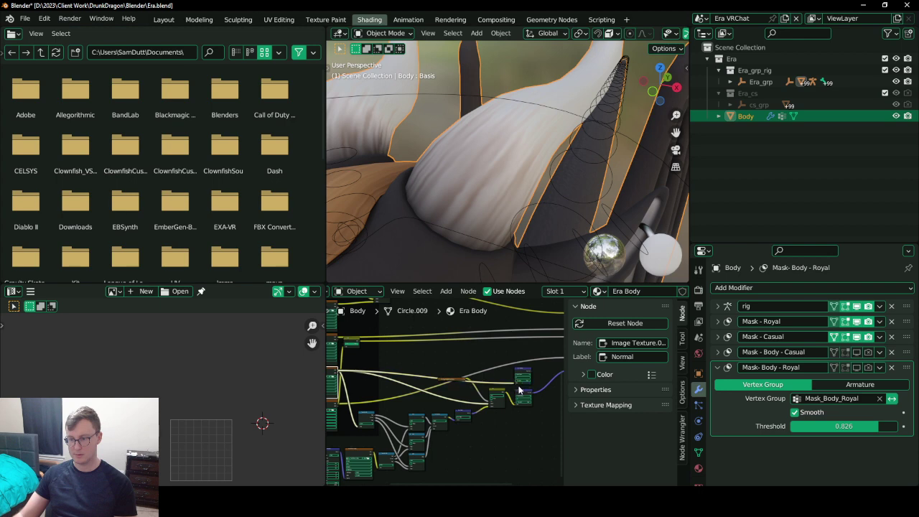
scroll(518, 390, "up", 6)
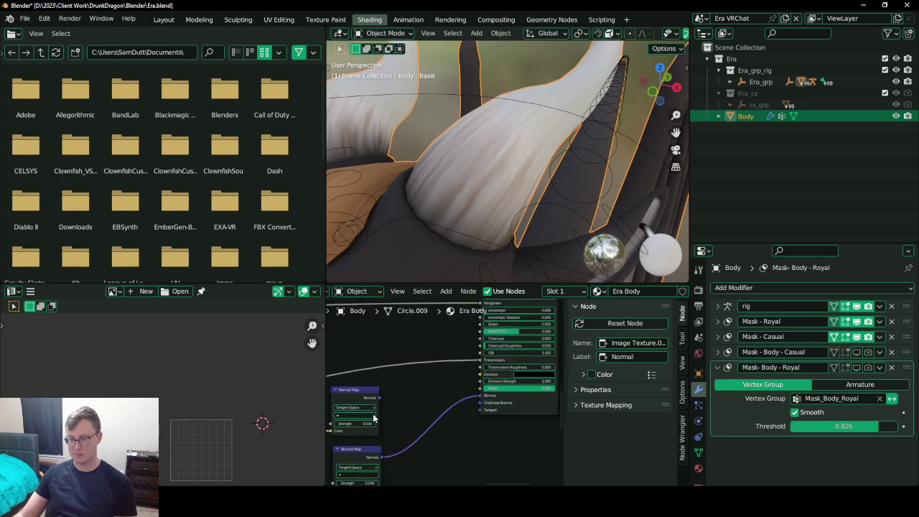
left_click(367, 420)
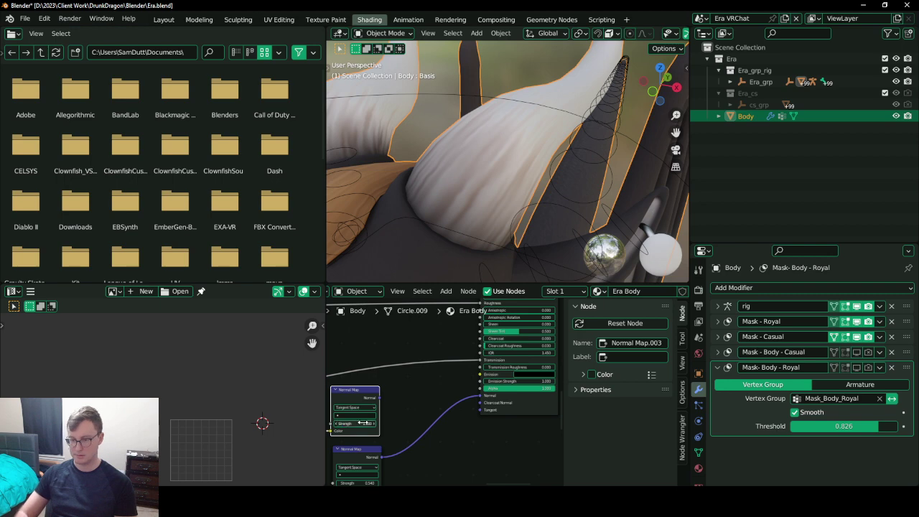
left_click_drag(378, 396, 479, 395)
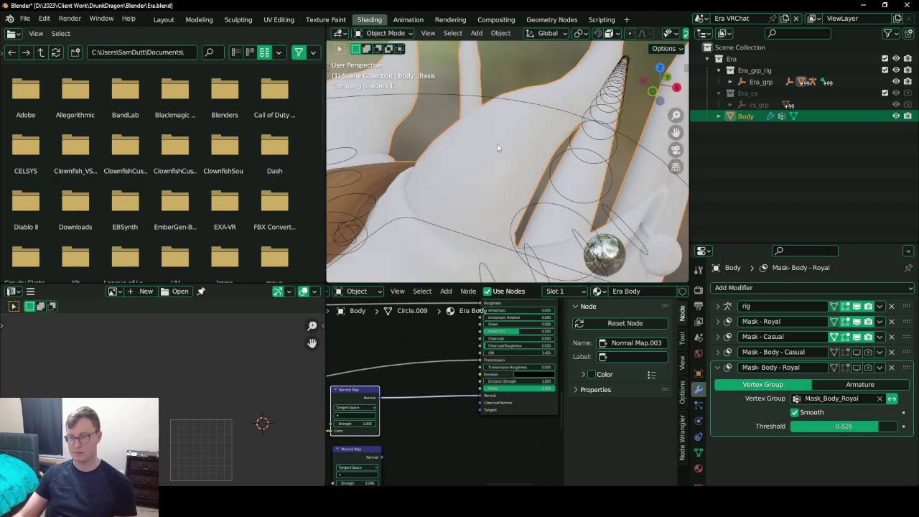
scroll(496, 144, "down", 10)
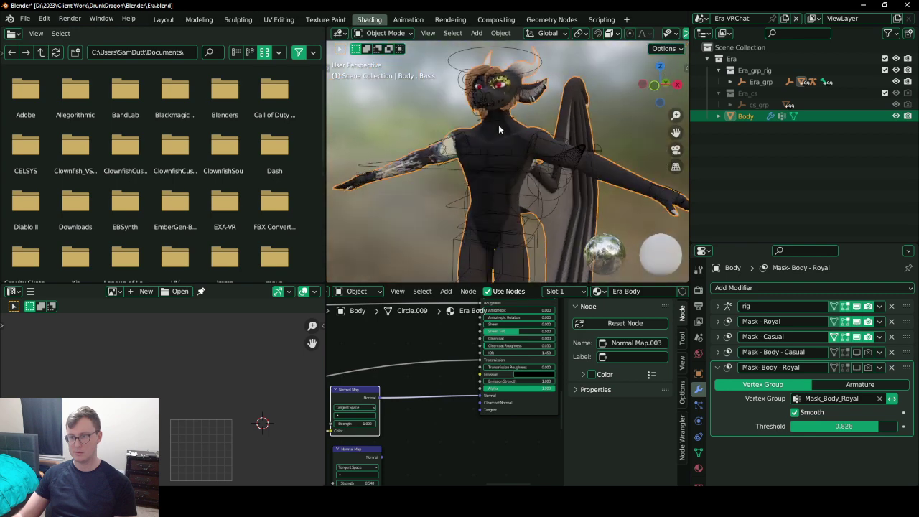
middle_click_drag(498, 125, 501, 108)
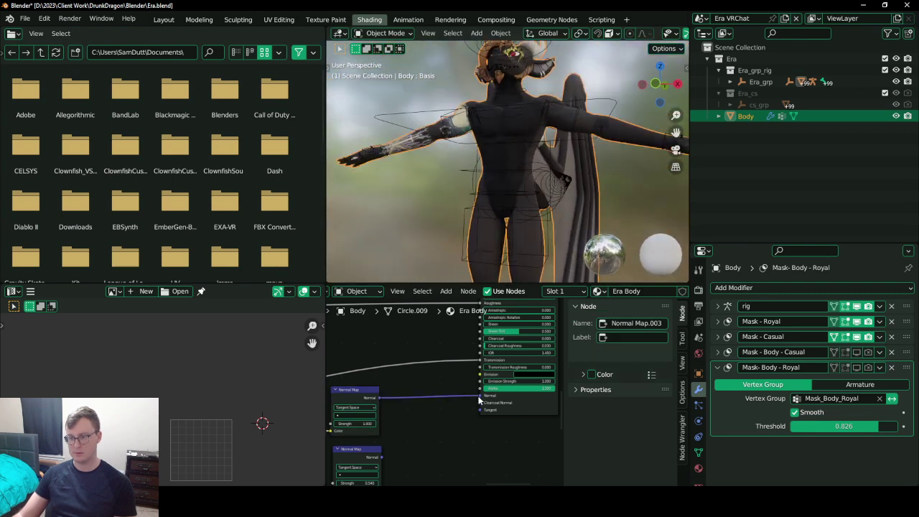
Step: Delete Normal Map.003 and connect Normal Map.002 to the Principled BSDF Normal input
left_click_drag(479, 397, 436, 397)
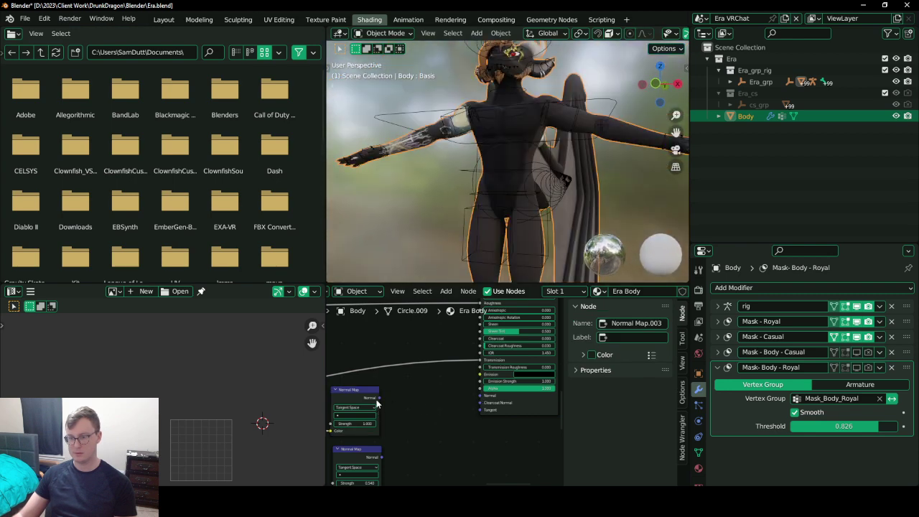
key("x")
scroll(380, 379, "down", 1)
left_click(369, 433)
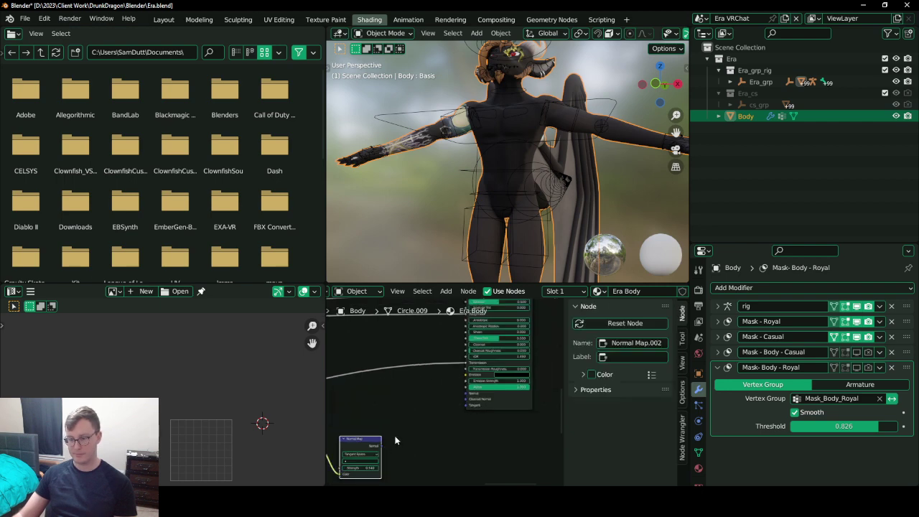
left_click_drag(381, 446, 466, 395)
middle_click_drag(564, 167, 528, 153)
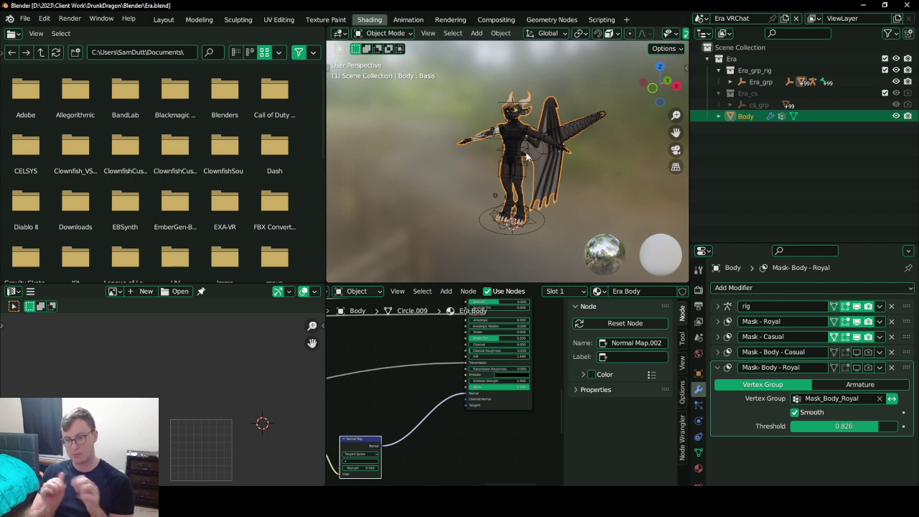
Step: Start a new General scene in place of the Era character file
left_click(409, 343)
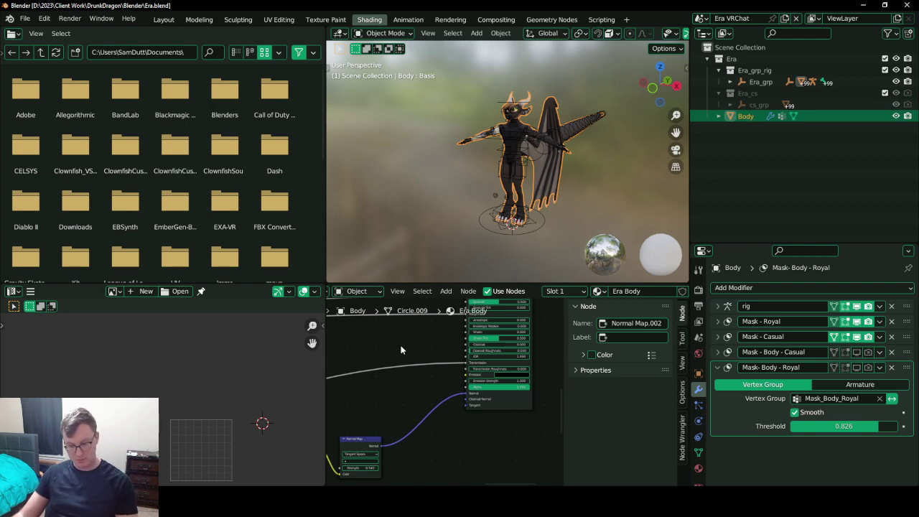
key("ctrl+n")
left_click(401, 350)
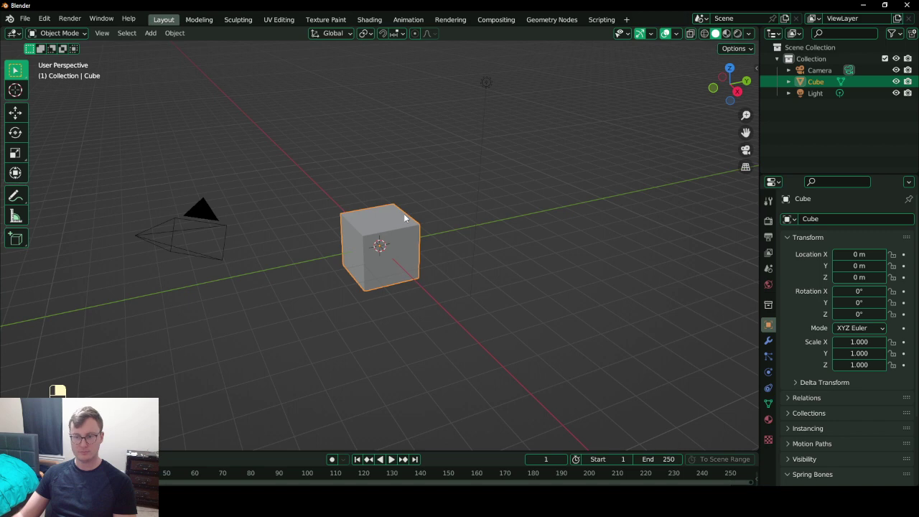
Step: Delete the default cube and light from the new scene
key("x")
left_click(403, 214)
key("shift+a")
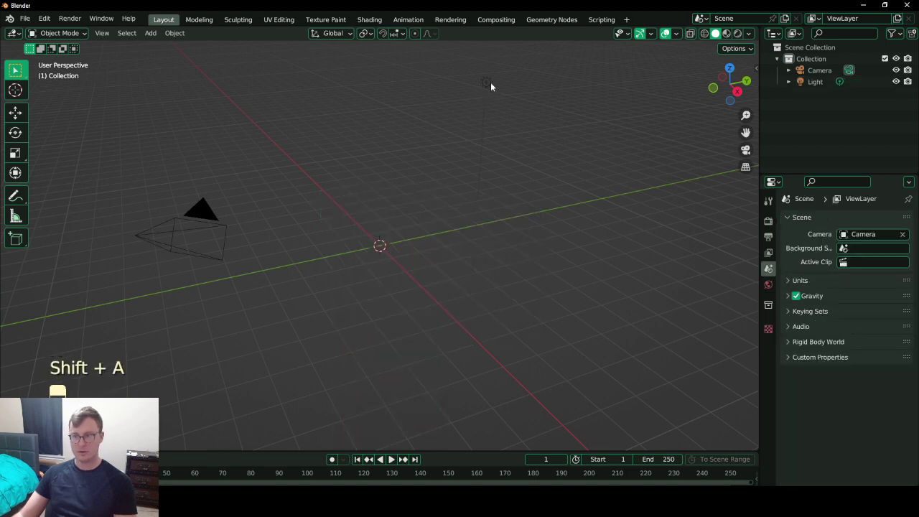
left_click(488, 84)
key("x")
left_click(492, 84)
Step: Reset the camera, rotate it 90° on X and move it to Y -4.85 m
left_click(220, 228)
key("alt+g")
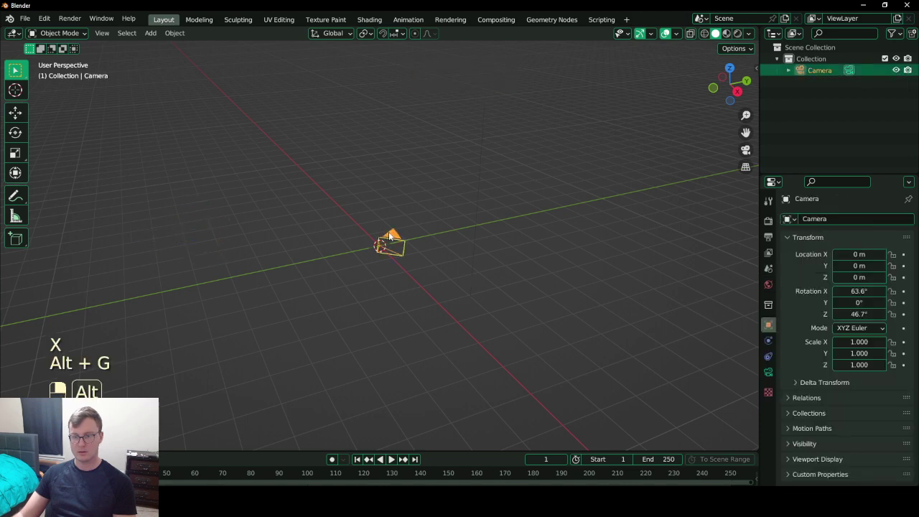
key("alt+r")
type("rx90")
key("Return")
key("g")
key("y")
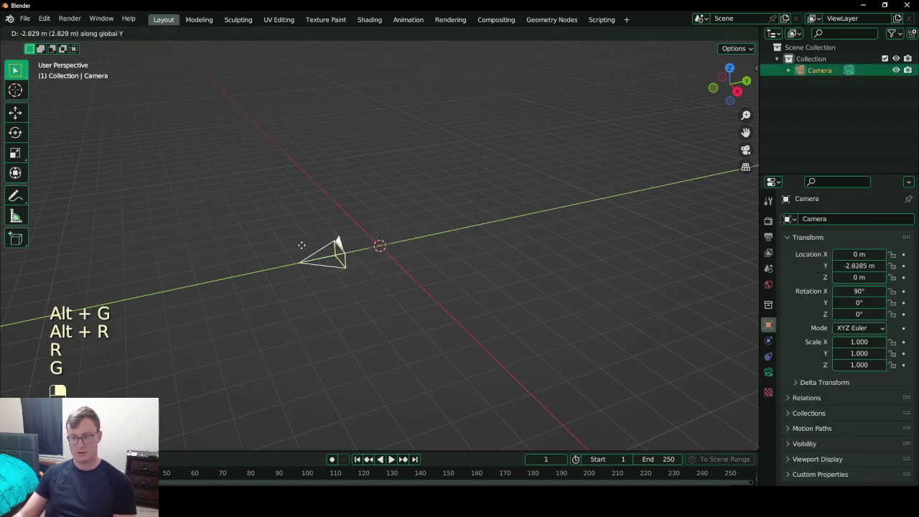
left_click(287, 251)
key("shift+a")
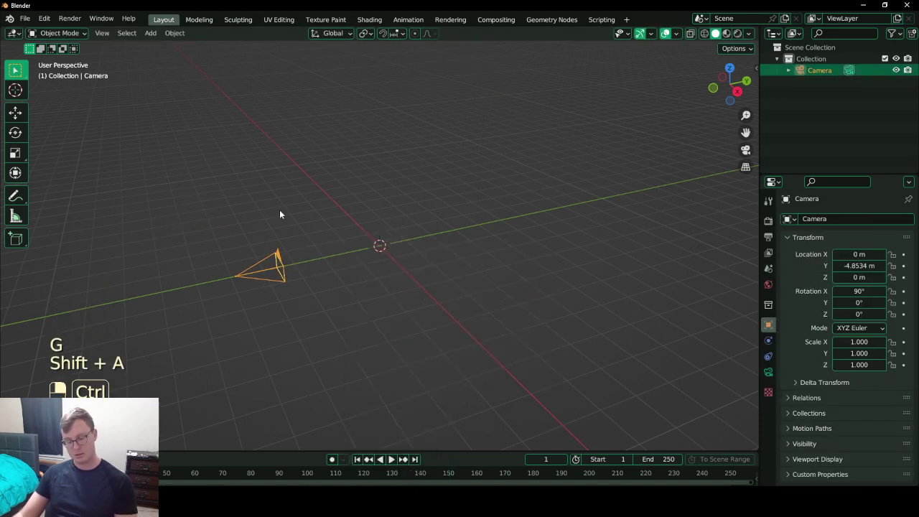
Step: Link the Era collection from DrunkDragon's Era.blend into the scene
key("ctrl+n")
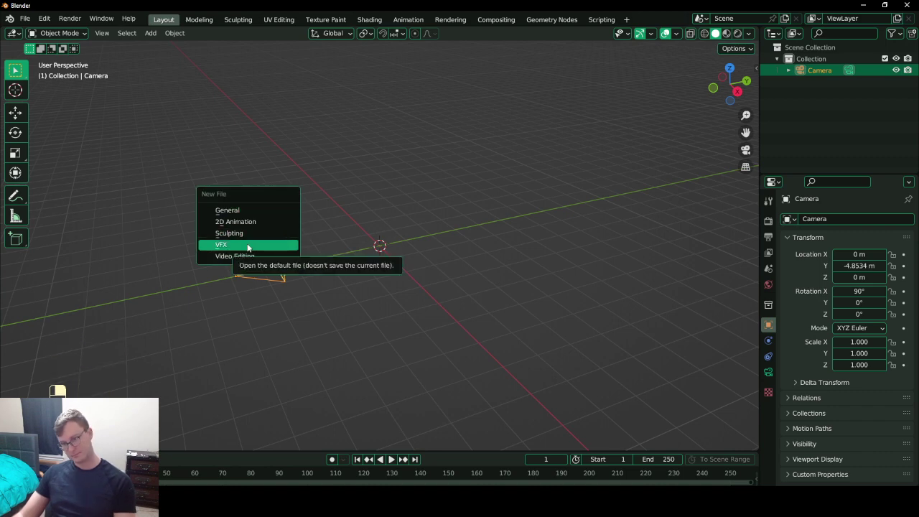
key("Escape")
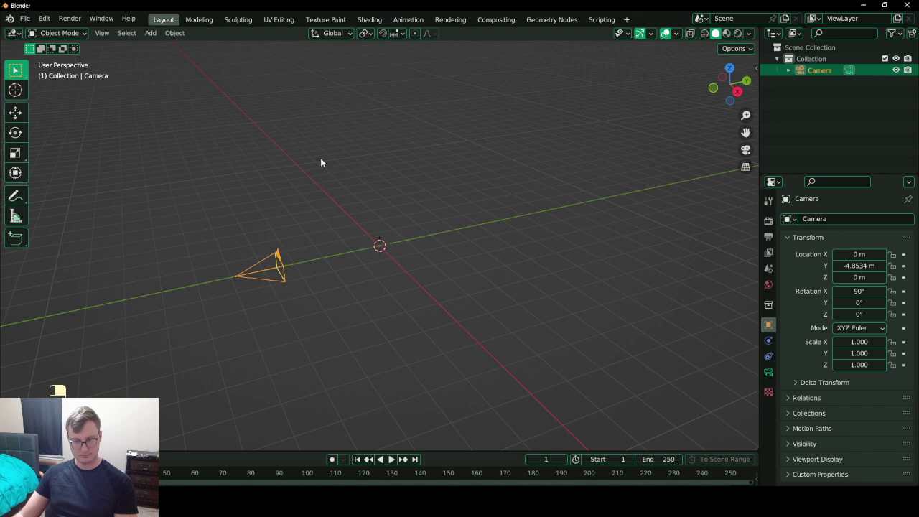
left_click(24, 19)
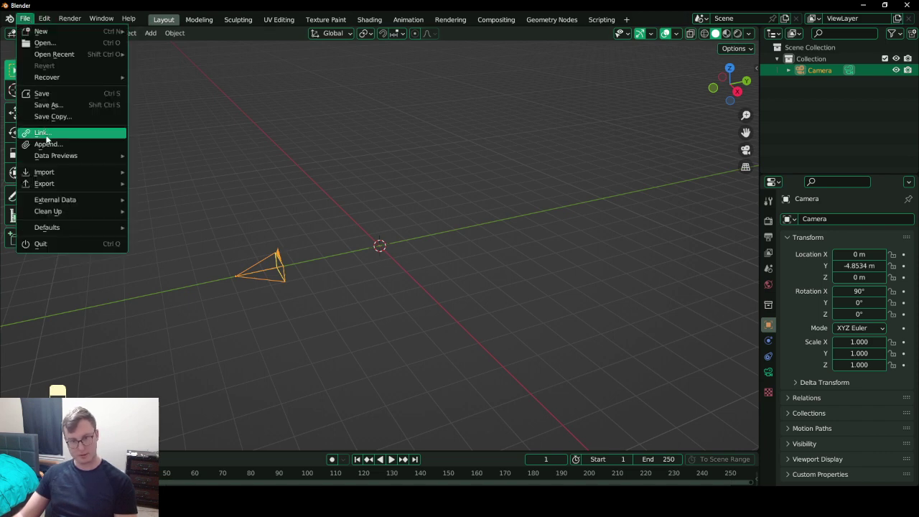
left_click(43, 133)
left_click(179, 381)
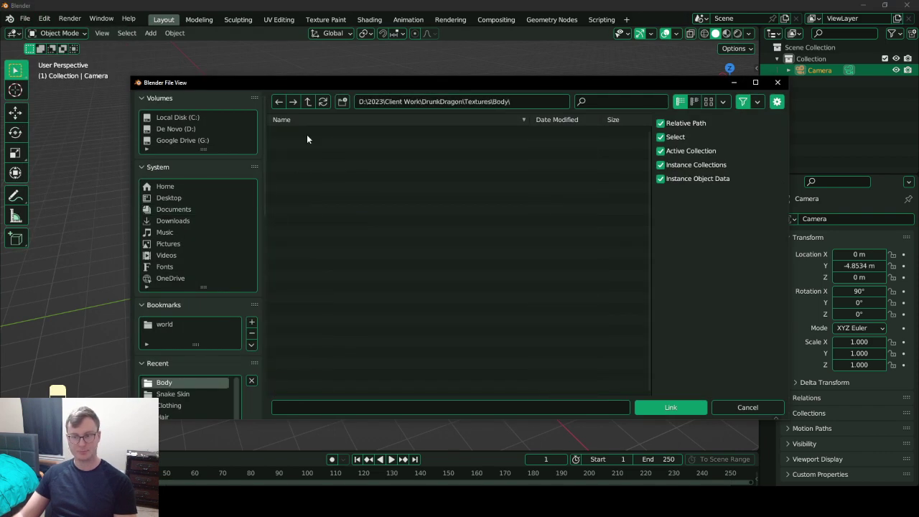
left_click(307, 101)
left_click(307, 101)
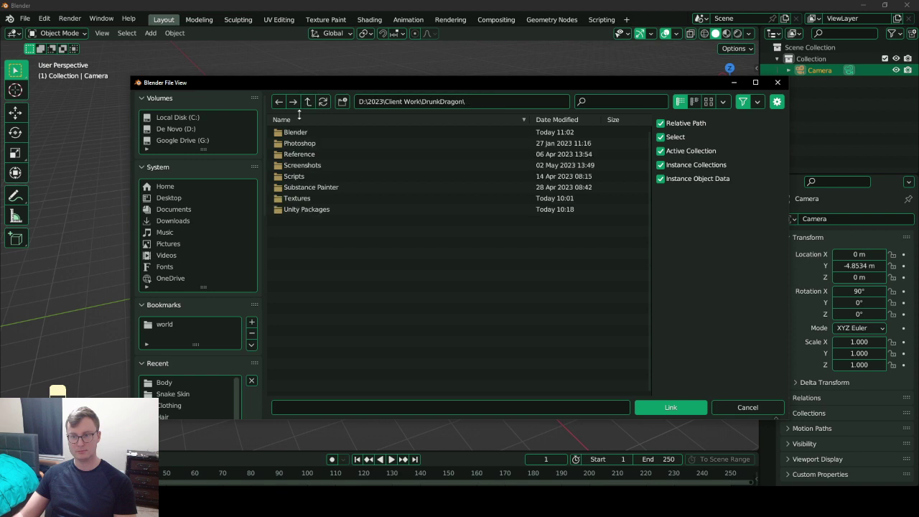
double_click(295, 132)
double_click(304, 143)
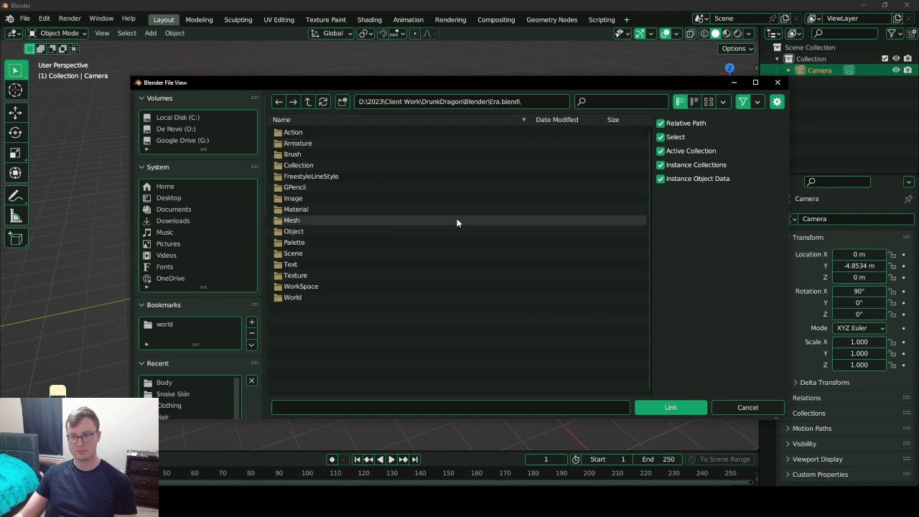
double_click(294, 165)
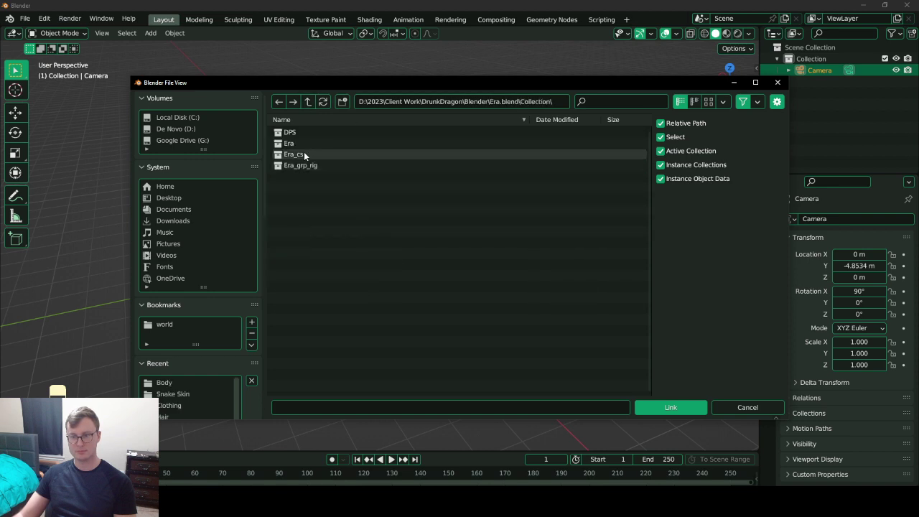
left_click(289, 143)
left_click(669, 407)
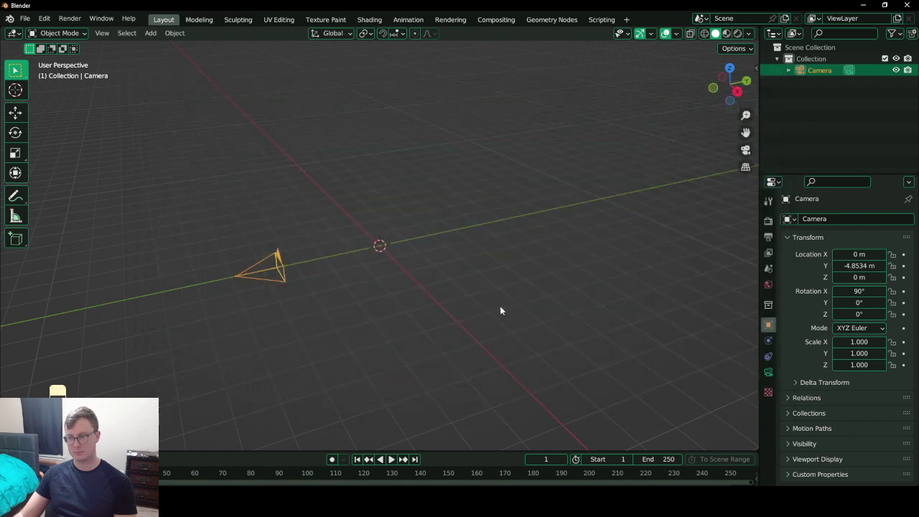
Step: Create a new Thumbnail folder inside the DrunkDragon project folder
middle_click_drag(423, 235, 463, 207)
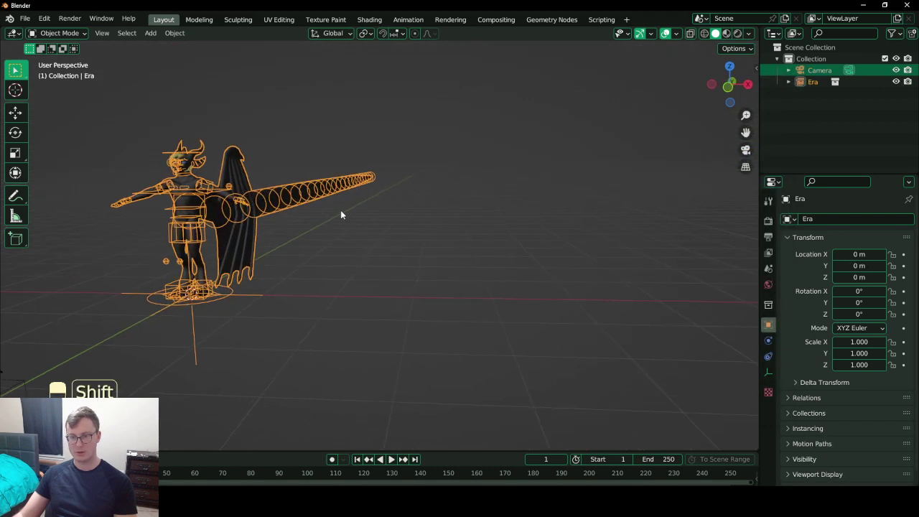
middle_click_drag(340, 211, 422, 242)
key("ctrl+s")
key("Escape")
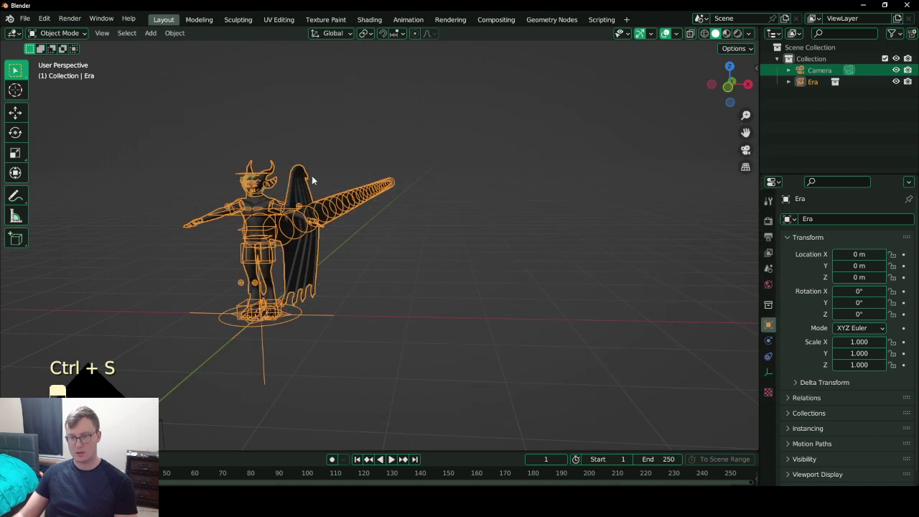
middle_click_drag(312, 175, 423, 194)
key("ctrl+s")
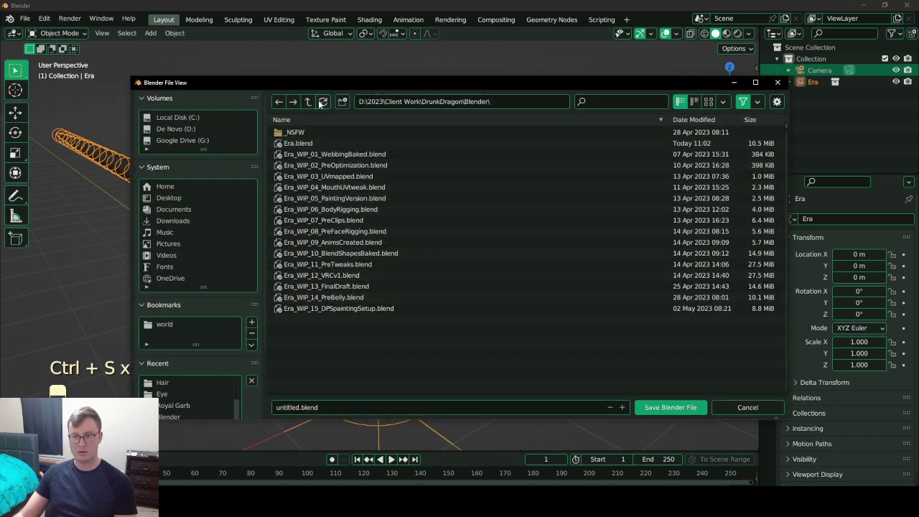
left_click(308, 101)
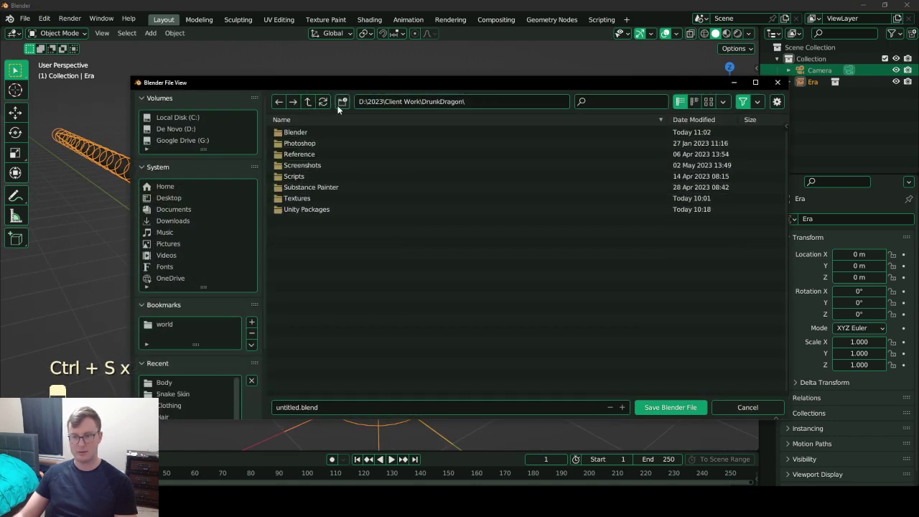
left_click(340, 104)
type("Thumbn")
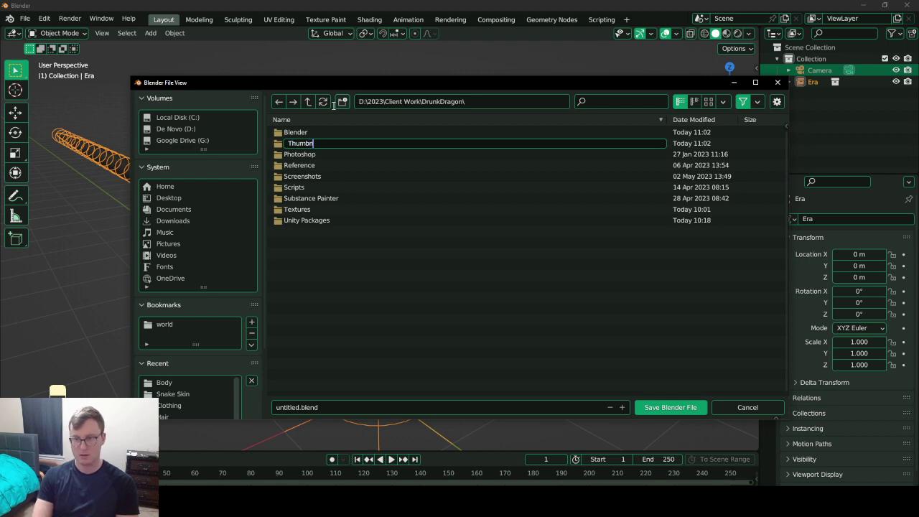
type("ail")
key("Return")
double_click(297, 209)
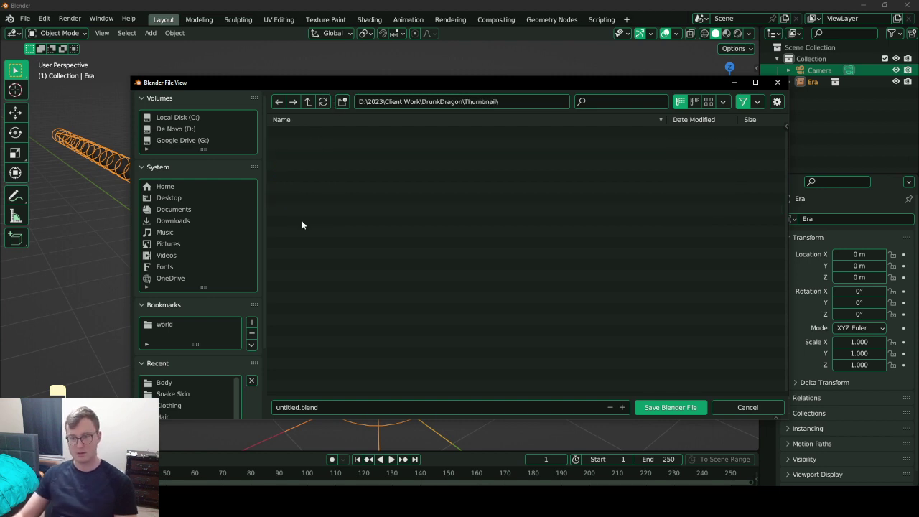
Step: Save the scene as EraThumbnail.blend in Thumbnail and switch to material preview shading
left_click(309, 407)
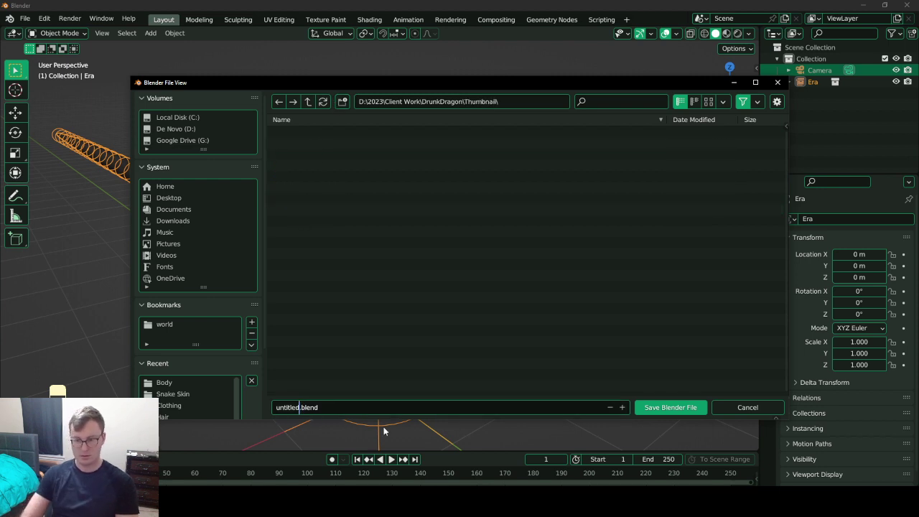
type("EraThumbnail")
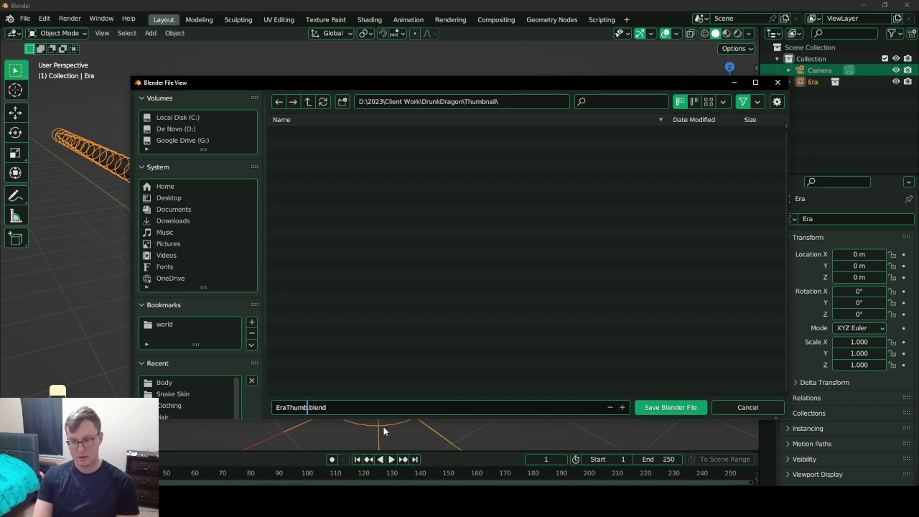
key("Return")
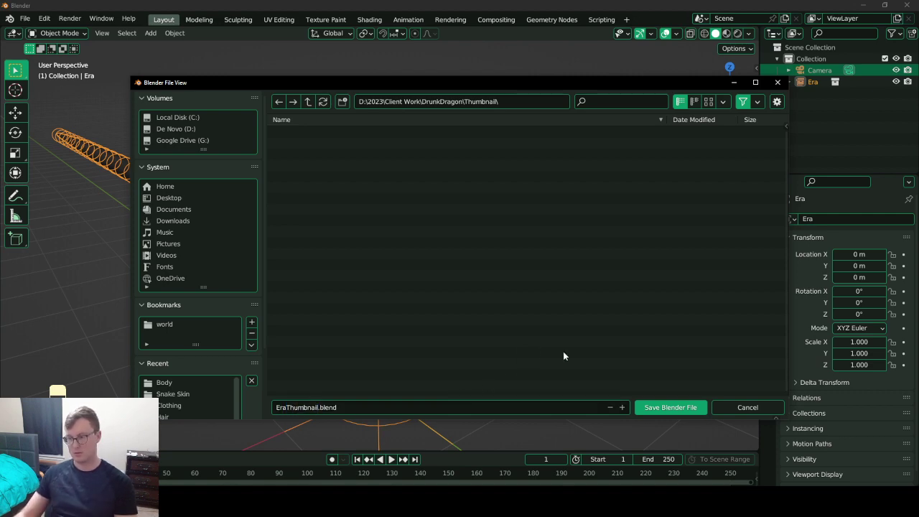
left_click(667, 408)
key("ctrl+s")
middle_click_drag(443, 287, 324, 277)
key("z")
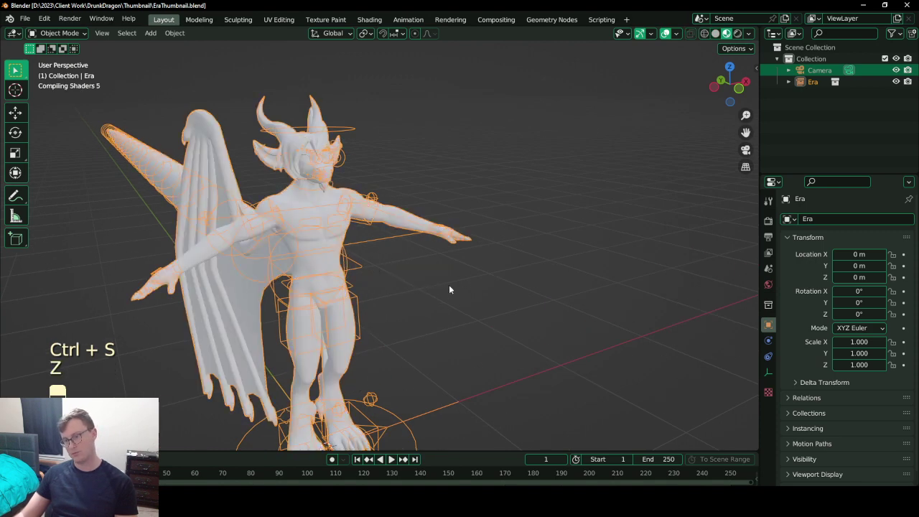
Step: Make the linked Era character a library override and save the file
middle_click_drag(452, 284, 416, 252)
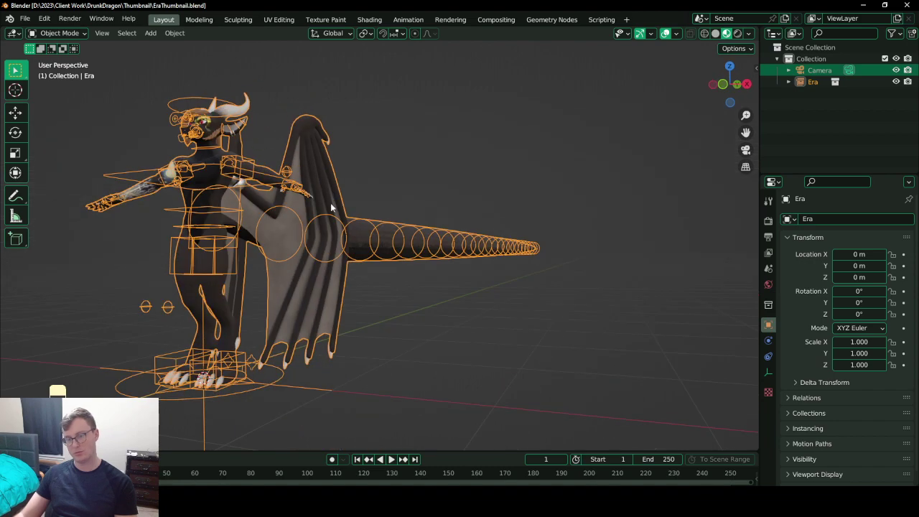
scroll(416, 251, "up", 3)
key("ctrl+s")
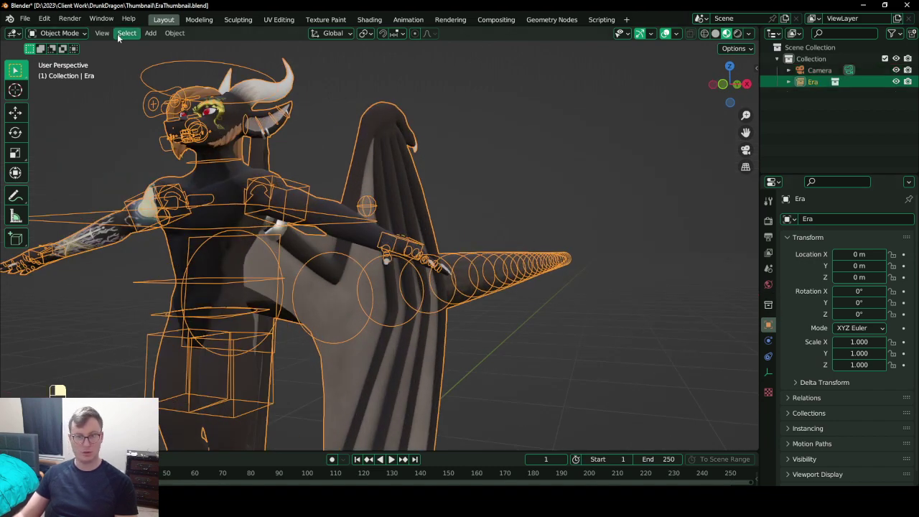
left_click(175, 33)
mouse_move(222, 233)
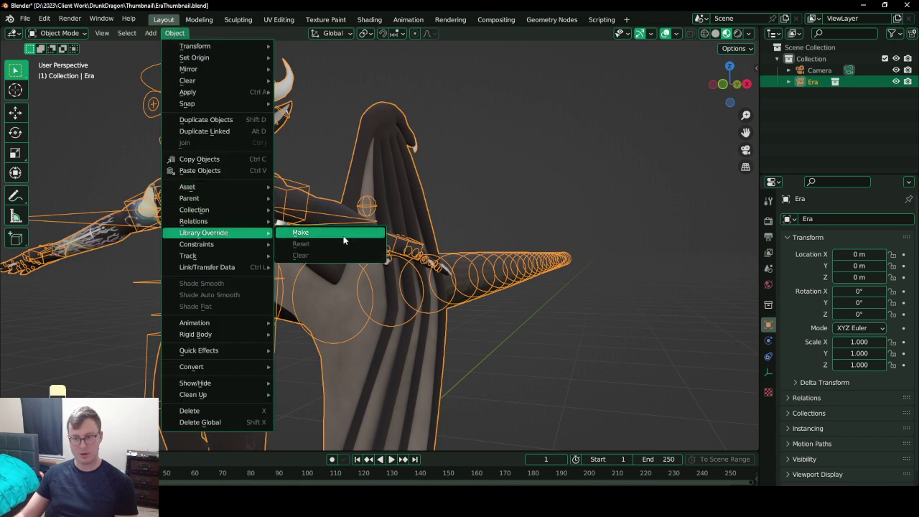
left_click(342, 236)
key("ctrl+s")
Step: Enable viewport display of the Body's Mask - Casual modifier to show the casual outfit
left_click(421, 347)
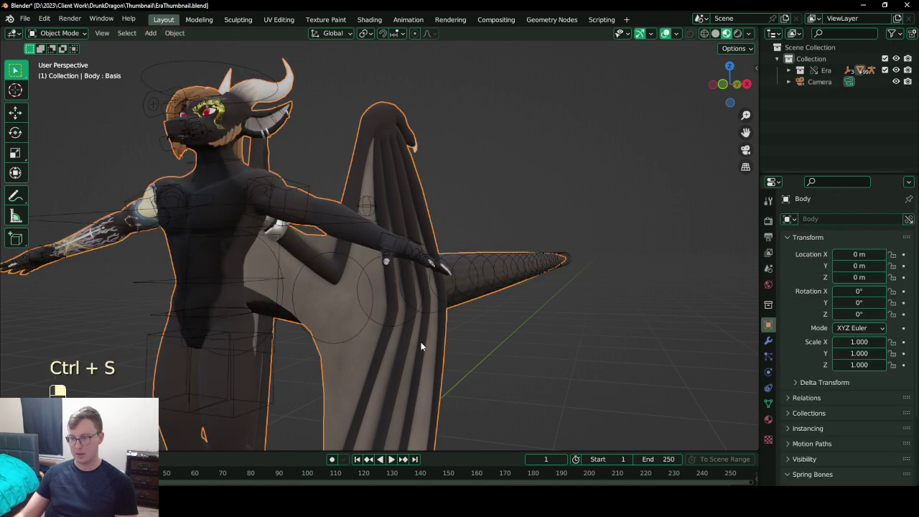
left_click(767, 341)
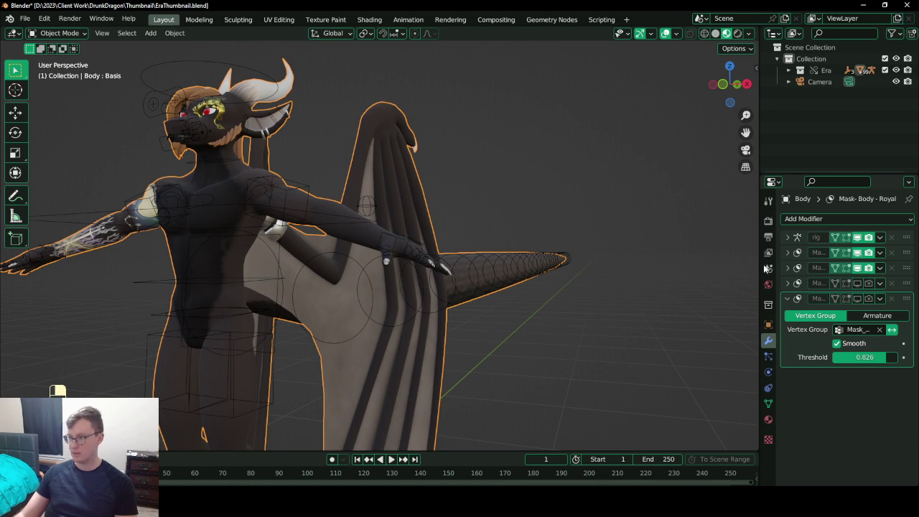
left_click_drag(767, 268, 664, 273)
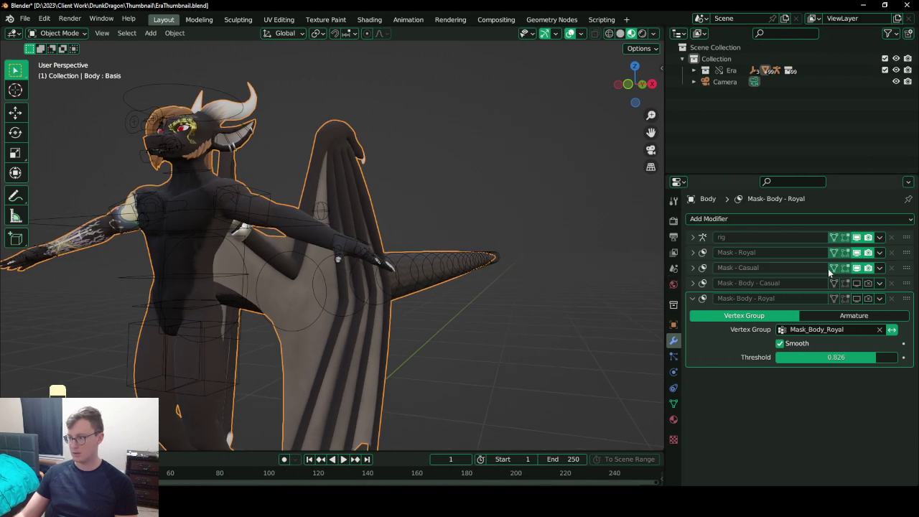
left_click(838, 270)
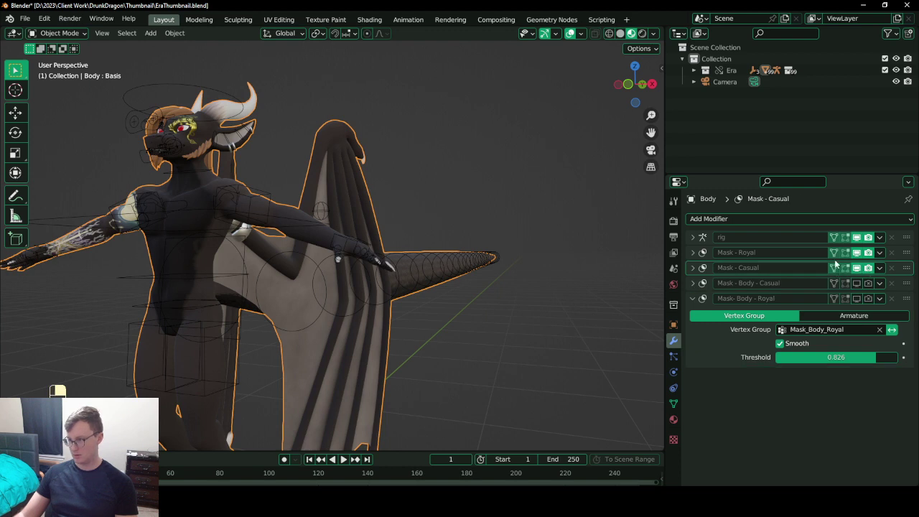
left_click(857, 268)
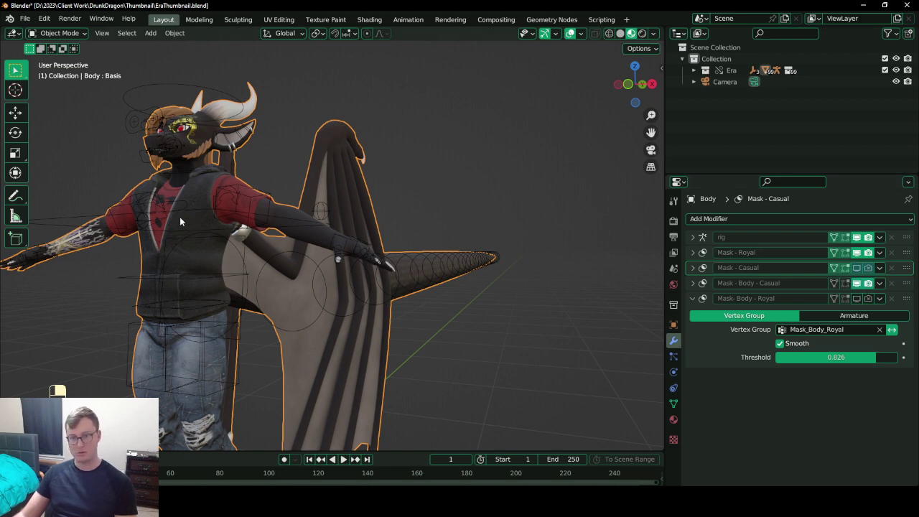
left_click(692, 284)
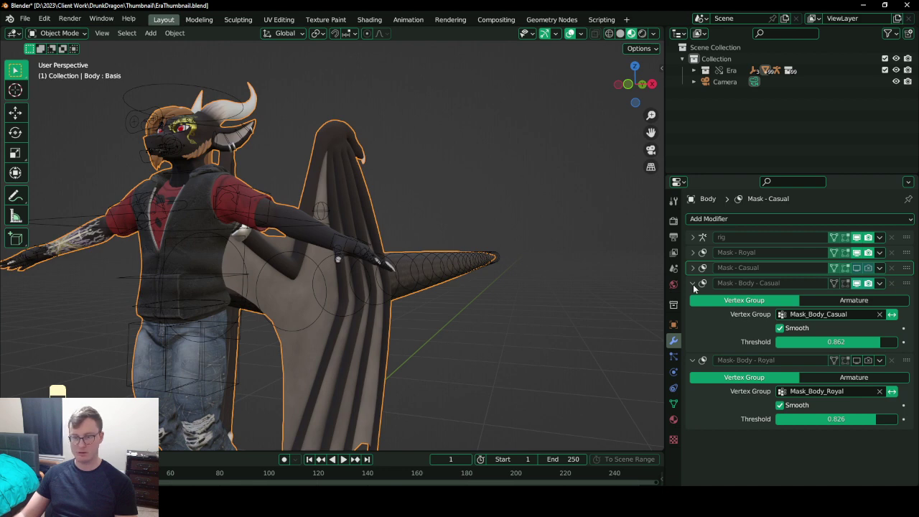
Step: Check the wing behind the arm and re-save EraThumbnail.blend
scroll(290, 227, "up", 5)
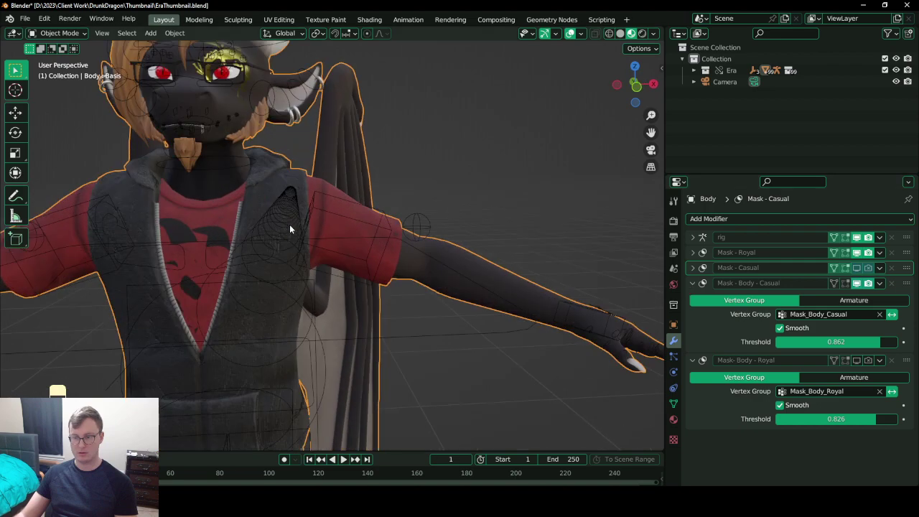
middle_click_drag(290, 223, 369, 195)
key("ctrl+s")
scroll(237, 224, "down", 4)
scroll(233, 229, "up", 3)
key("ctrl+s")
scroll(279, 185, "down", 7)
key("ctrl+s")
key("ctrl+s")
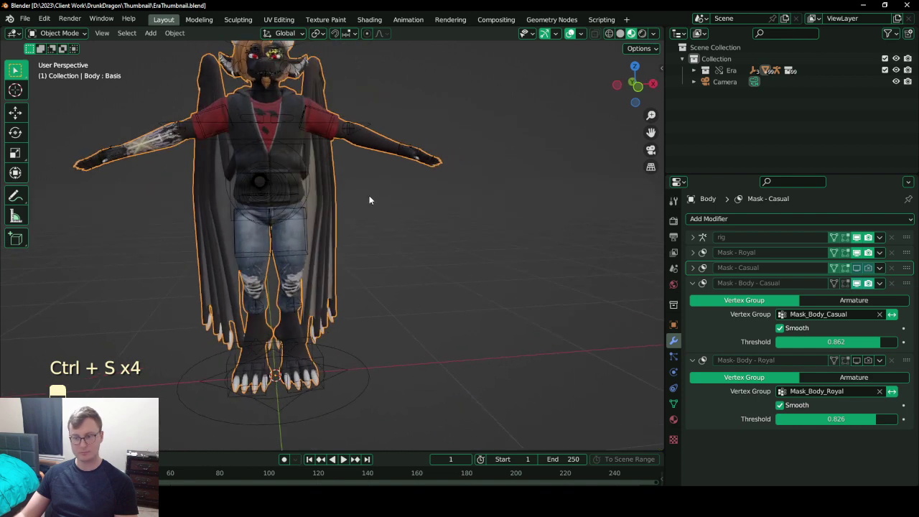
Step: Select the camera and enter a 1280 × 720 px output resolution
key("ctrl+s")
key("KP_1")
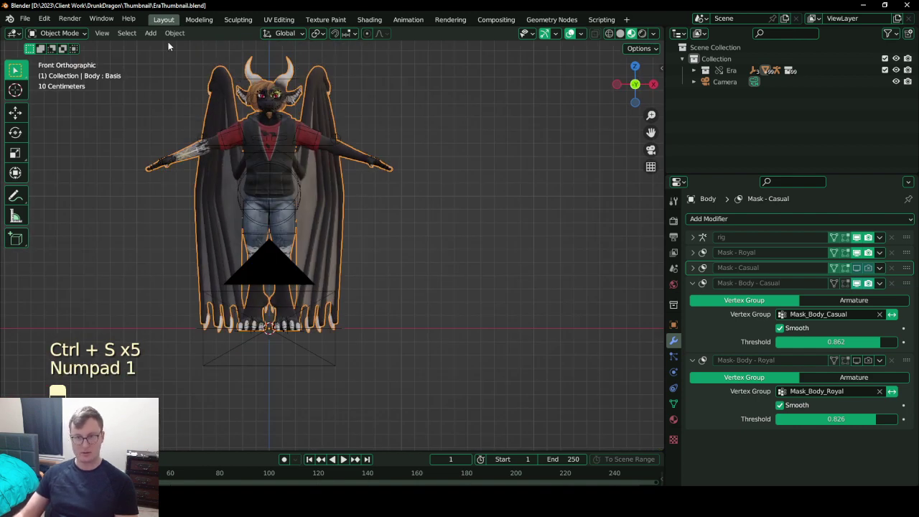
left_click(279, 260)
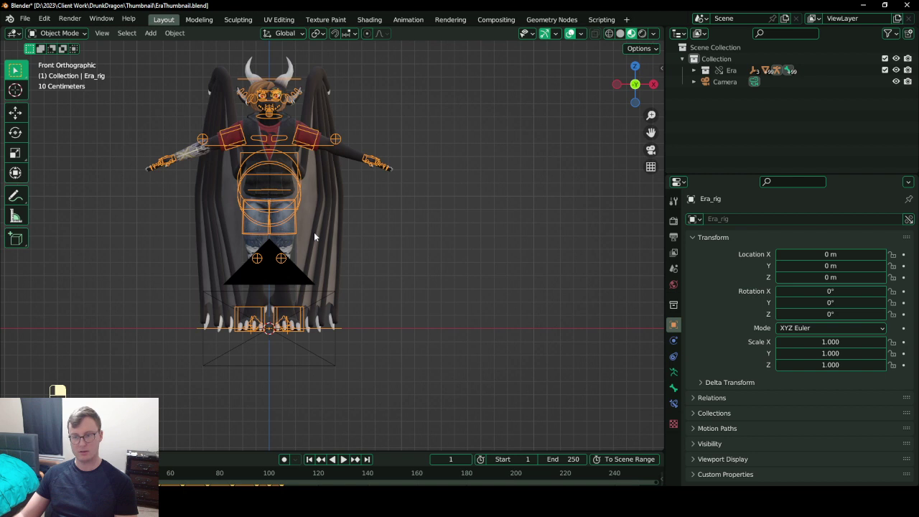
left_click(296, 273)
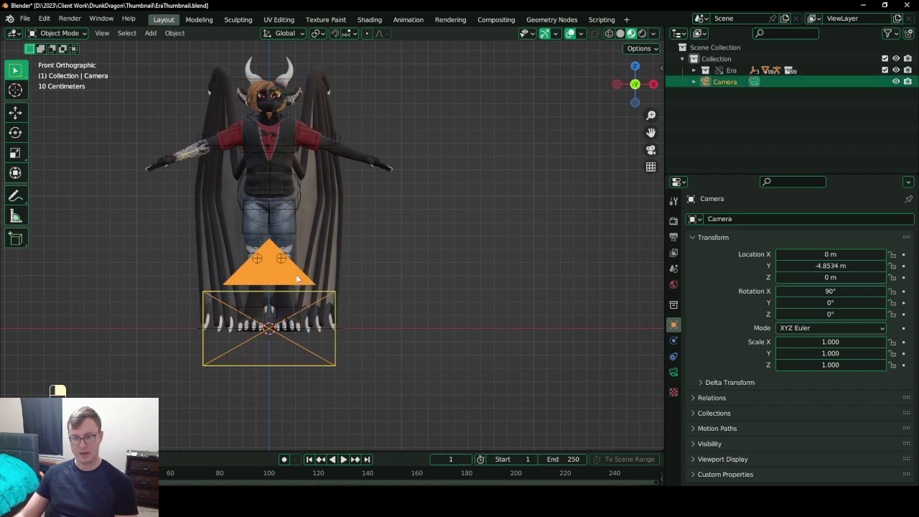
left_click(673, 220)
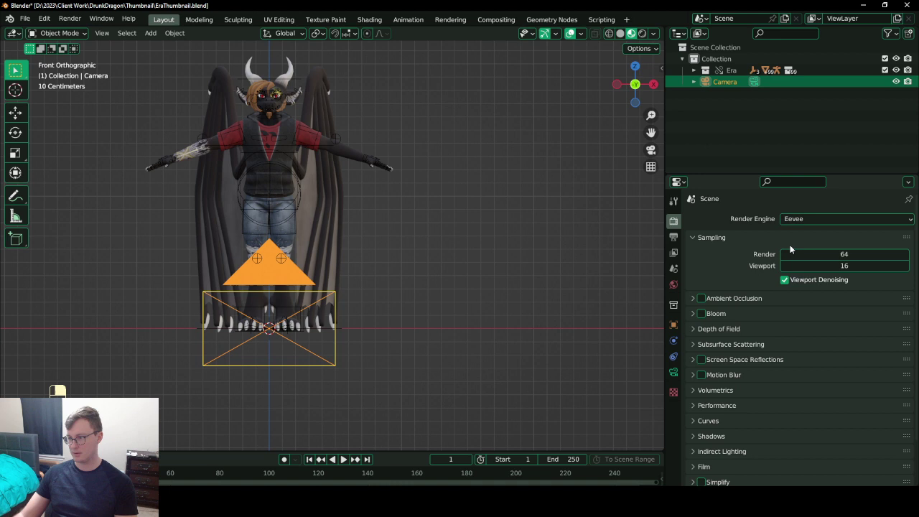
left_click(673, 237)
left_click(835, 235)
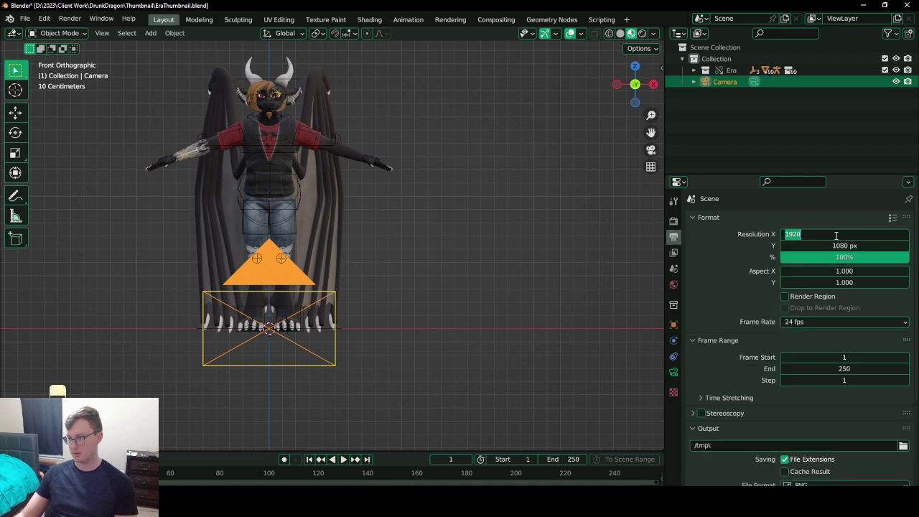
type("1280")
key("Tab")
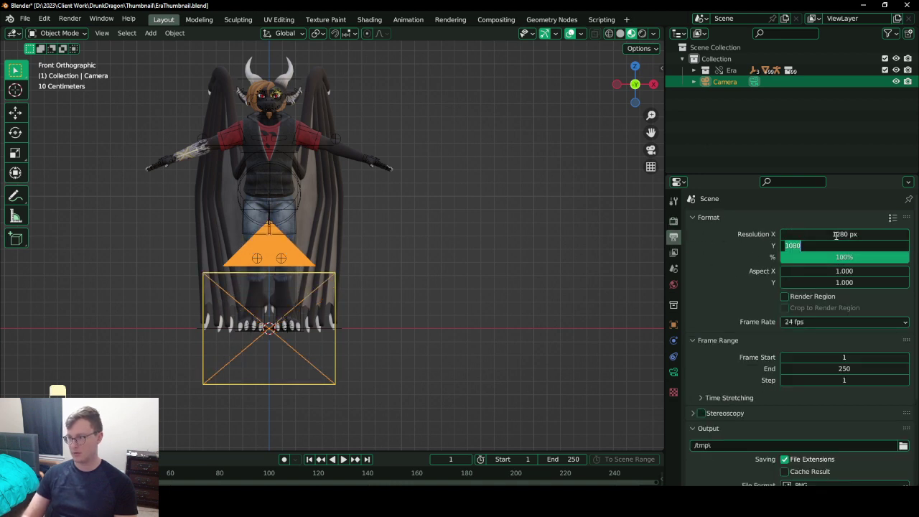
type("720")
key("Return")
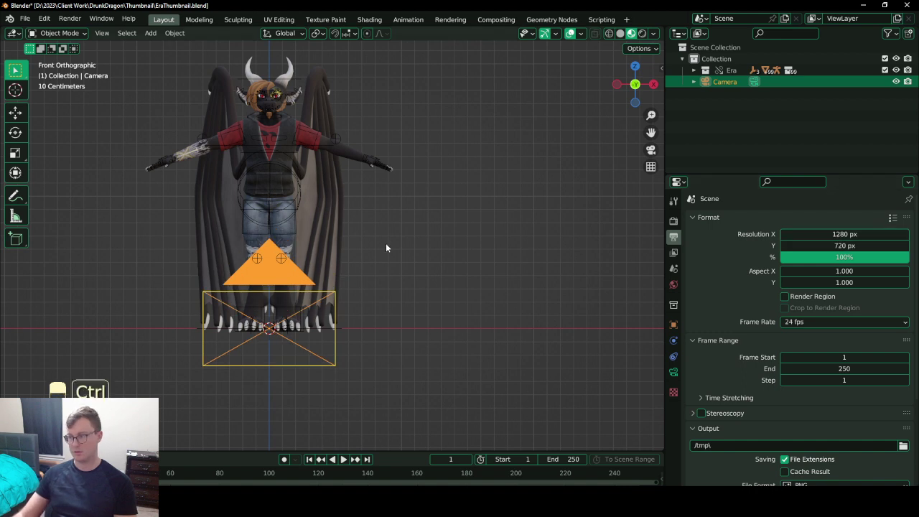
Step: Revert the height to 1080 px, save, and switch to the Unity editor
key("ctrl+z")
key("ctrl+s")
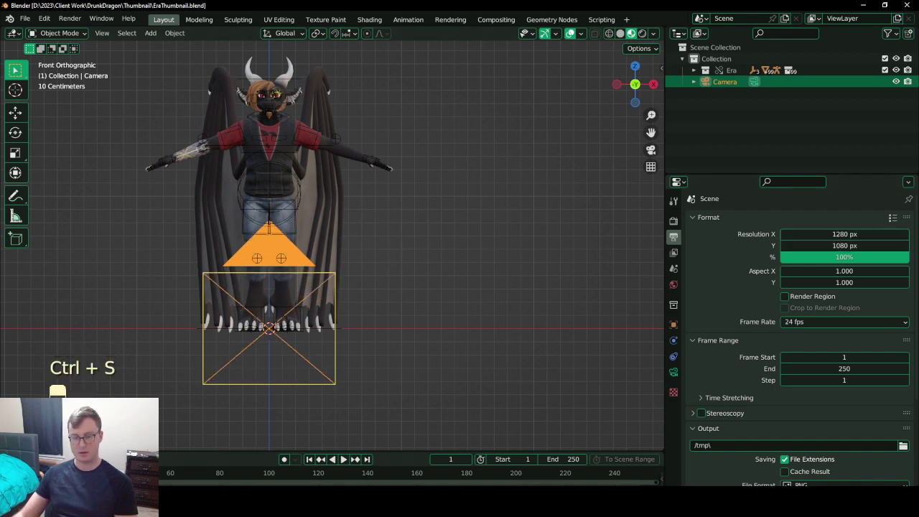
left_click(420, 355)
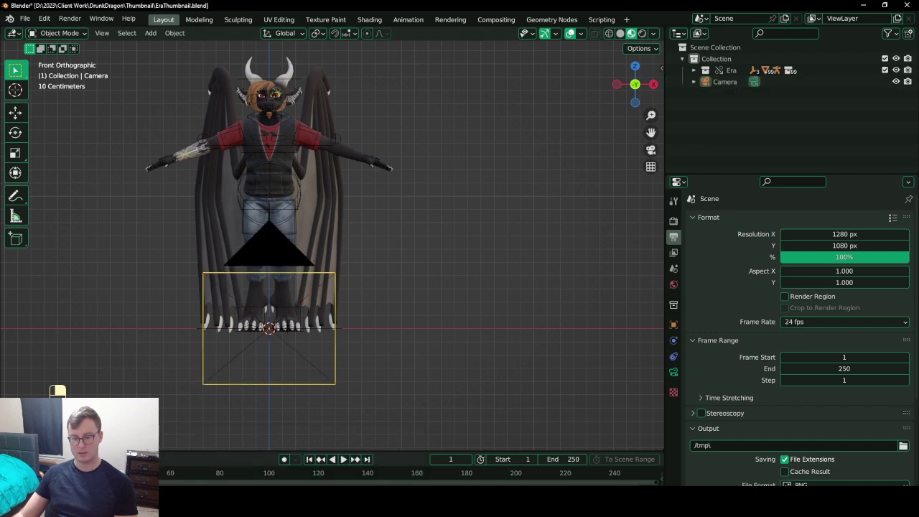
key("alt+Tab")
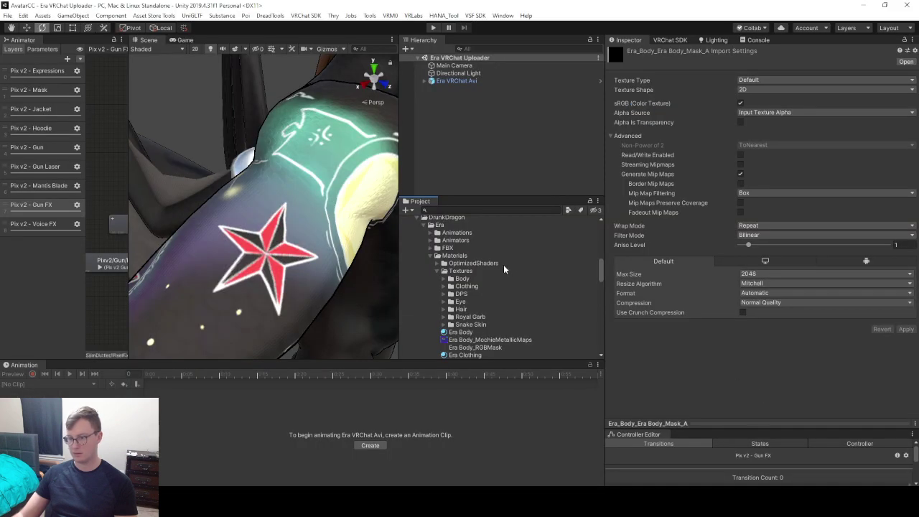
Step: Select ZP7040_Thumbnail in the Zoom folder and enlarge its Inspector preview to read 1920×1429
scroll(466, 265, "up", 5)
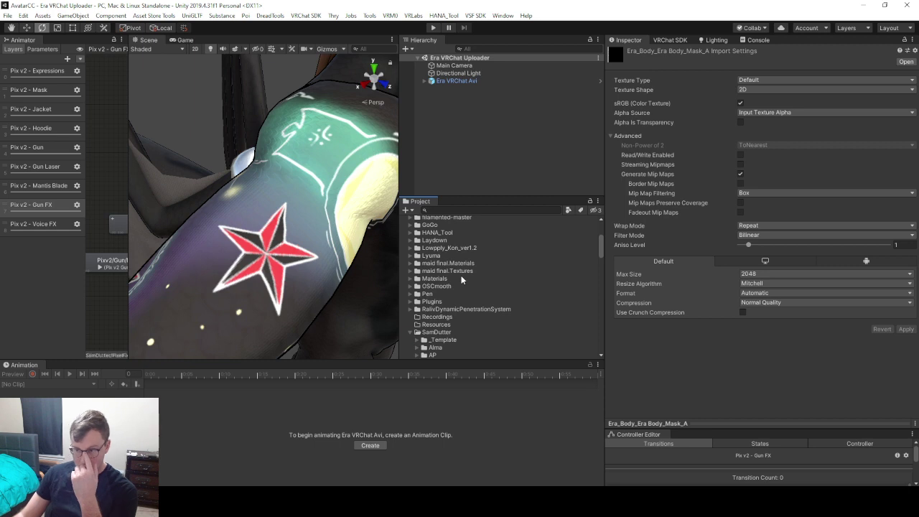
scroll(460, 275, "down", 10)
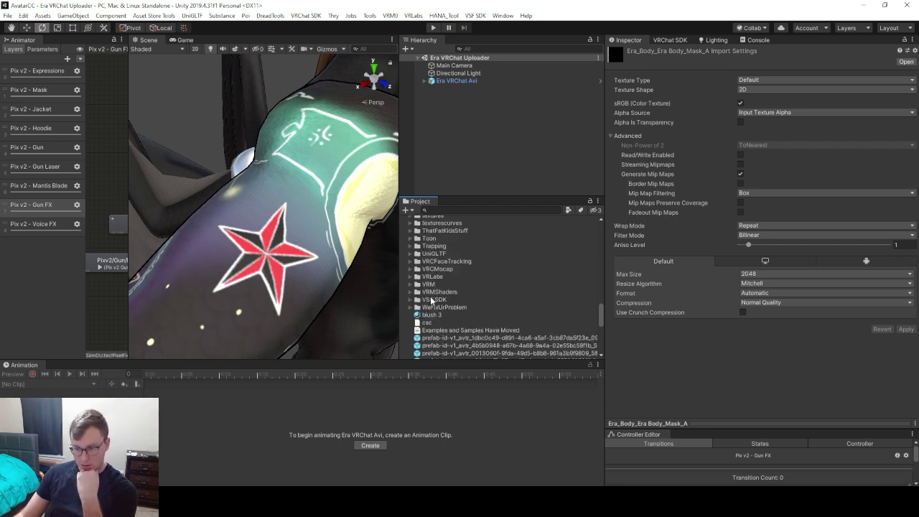
scroll(431, 301, "down", 1)
scroll(443, 282, "up", 4)
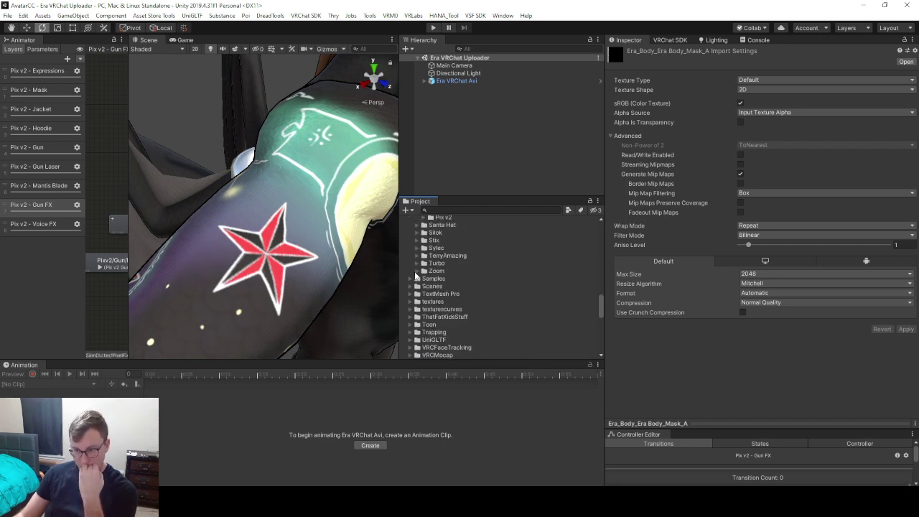
left_click(416, 271)
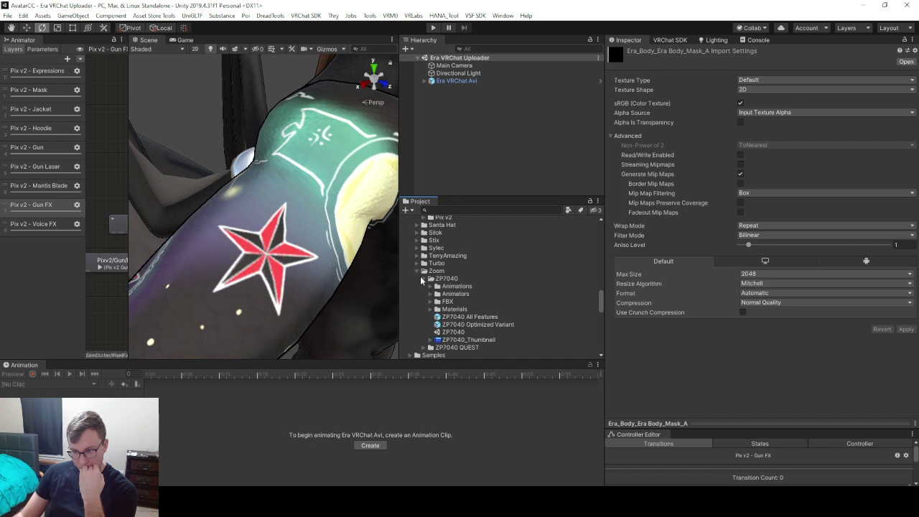
left_click(467, 339)
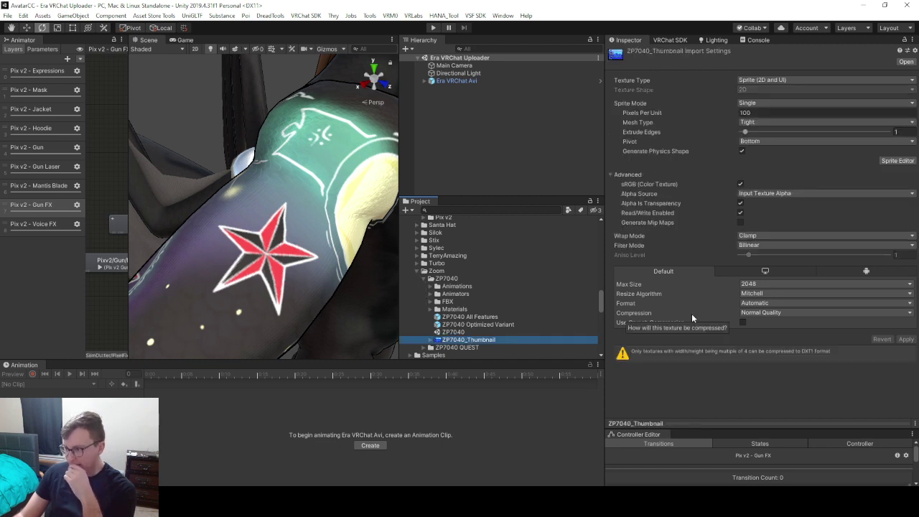
left_click_drag(707, 423, 695, 323)
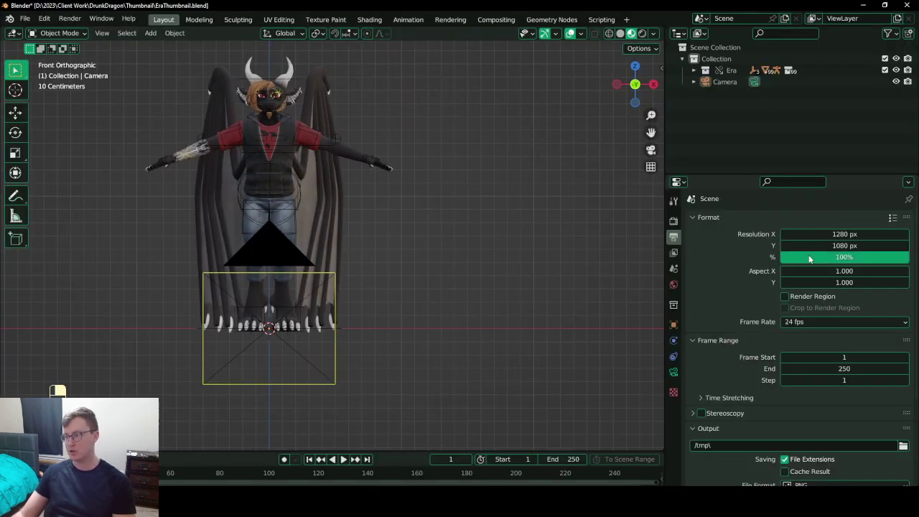
Step: Set the render resolution to 1920 × 1429 px and save the file
double_click(842, 234)
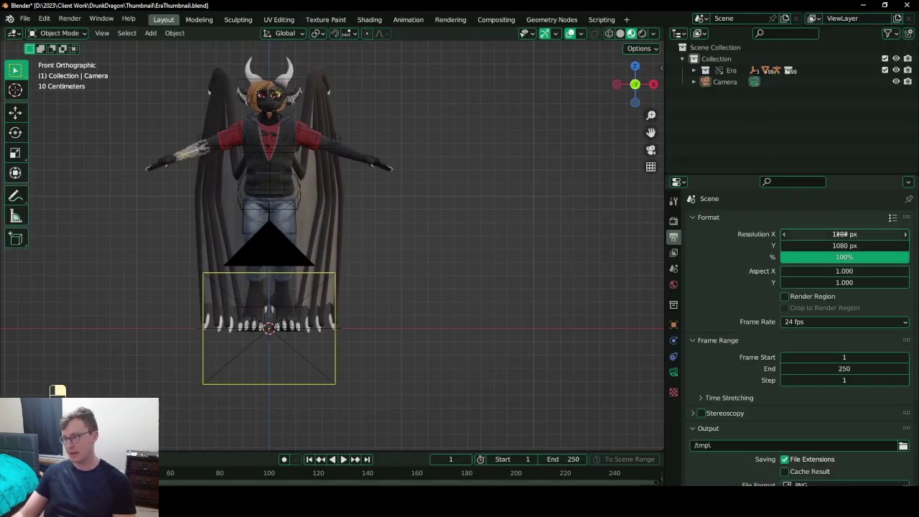
type("1920")
key("Tab")
type("14")
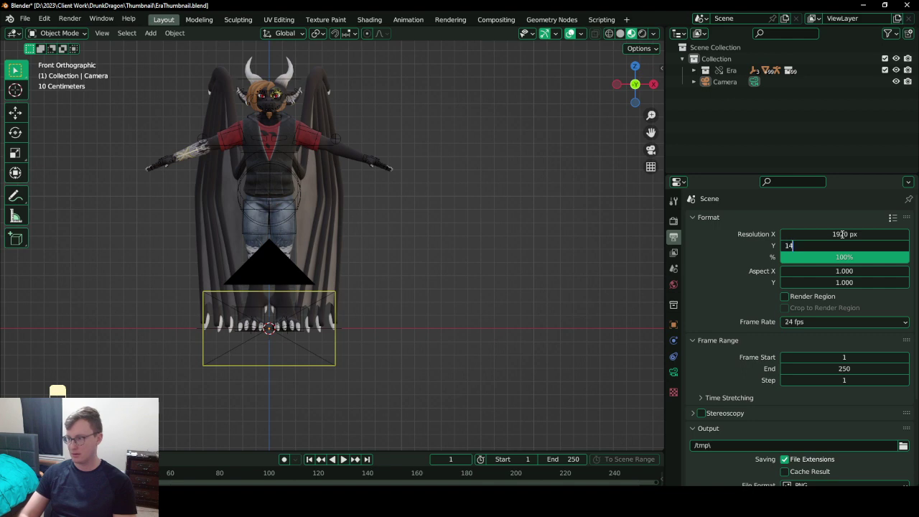
type("29")
key("Return")
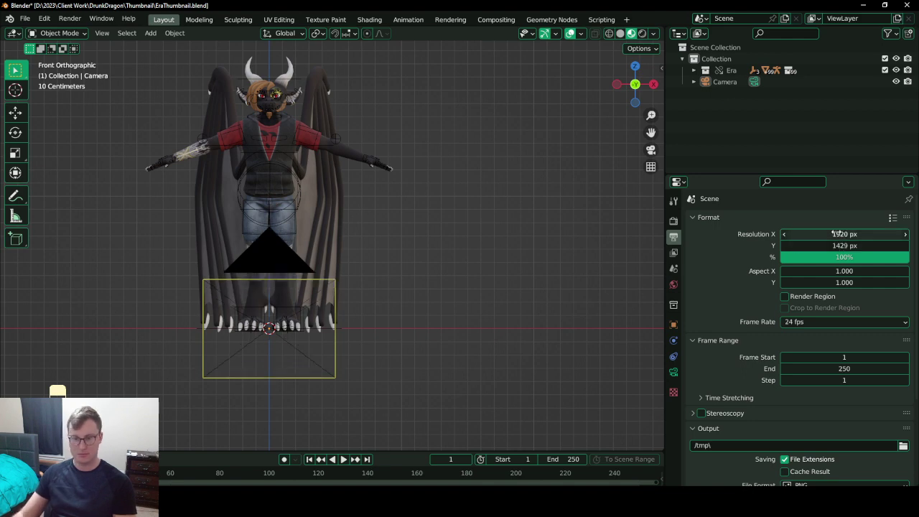
key("ctrl+s")
Step: Look through the scene camera and switch the viewport to rendered shading
middle_click_drag(375, 272, 344, 247, "shift")
key("KP_0")
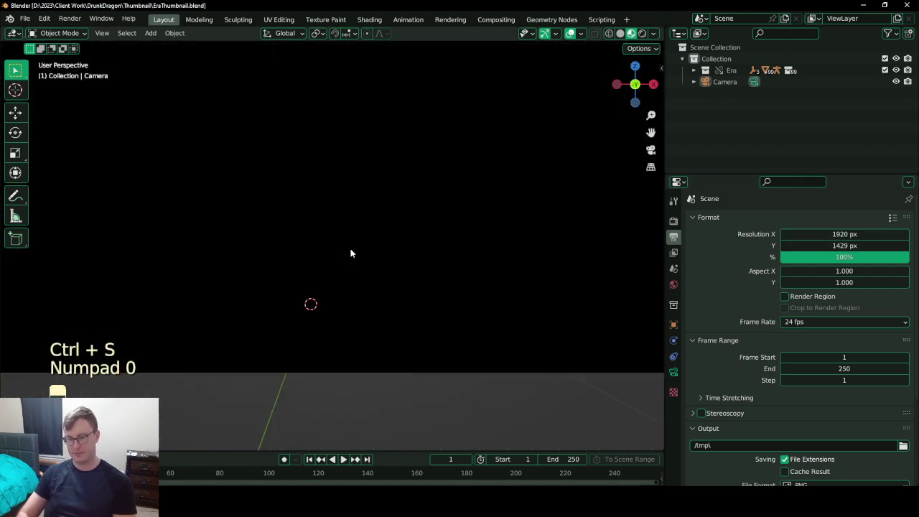
key("g")
key("Escape")
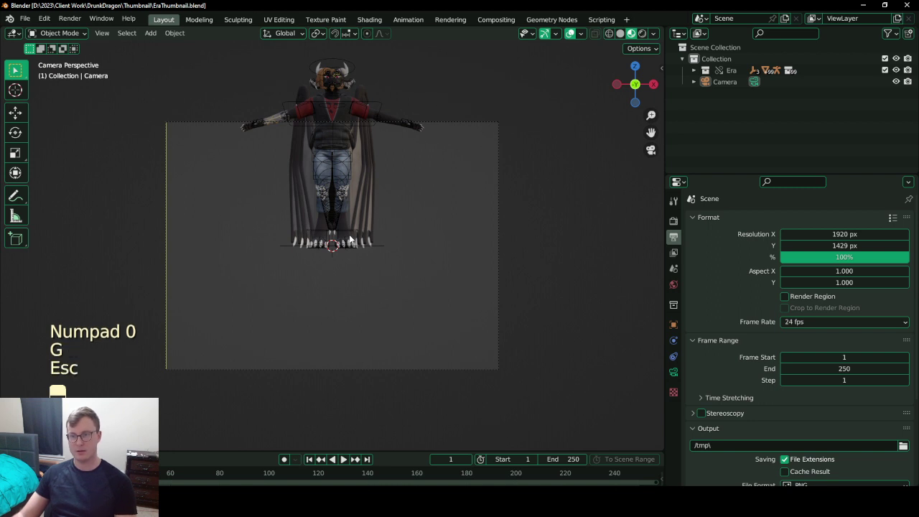
key("g")
key("z")
key("Escape")
left_click(463, 123)
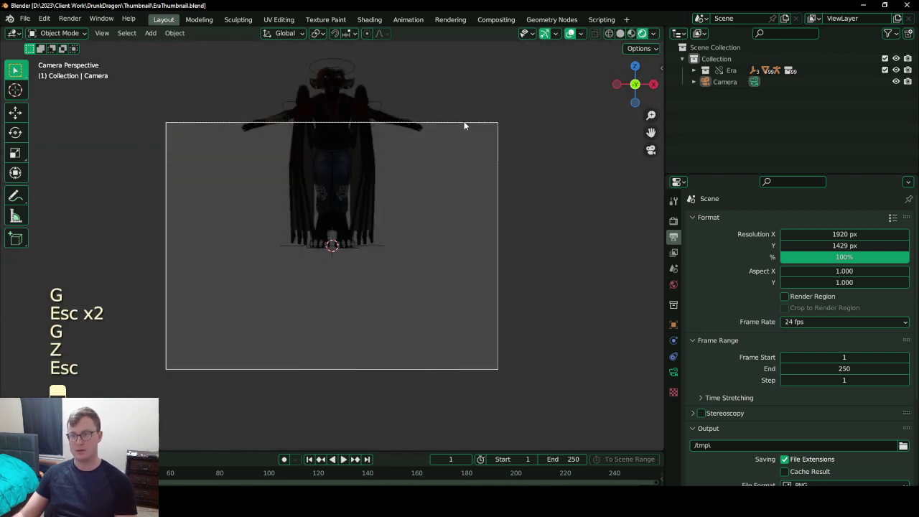
Step: Nudge the camera along its local Z until Era fills the frame, save, and select the Era rig
key("g")
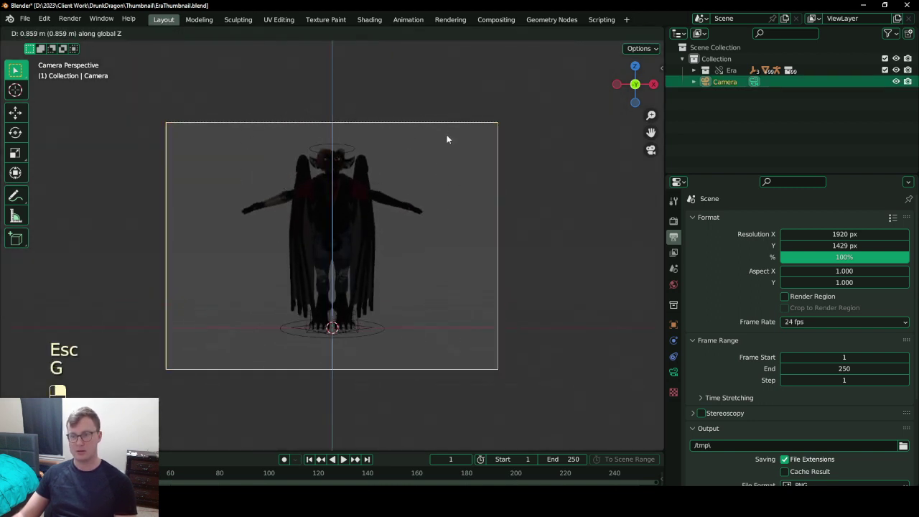
left_click(447, 136)
key("g")
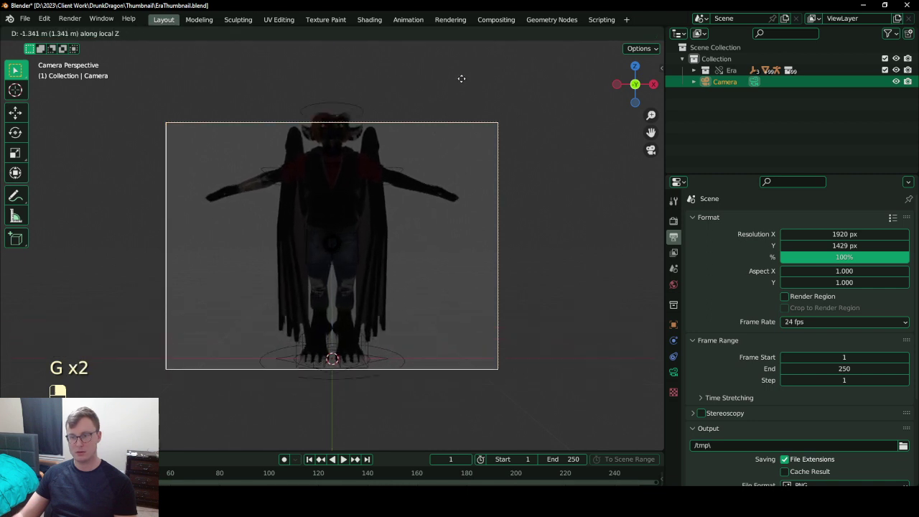
left_click(435, 147)
key("g")
left_click(436, 143)
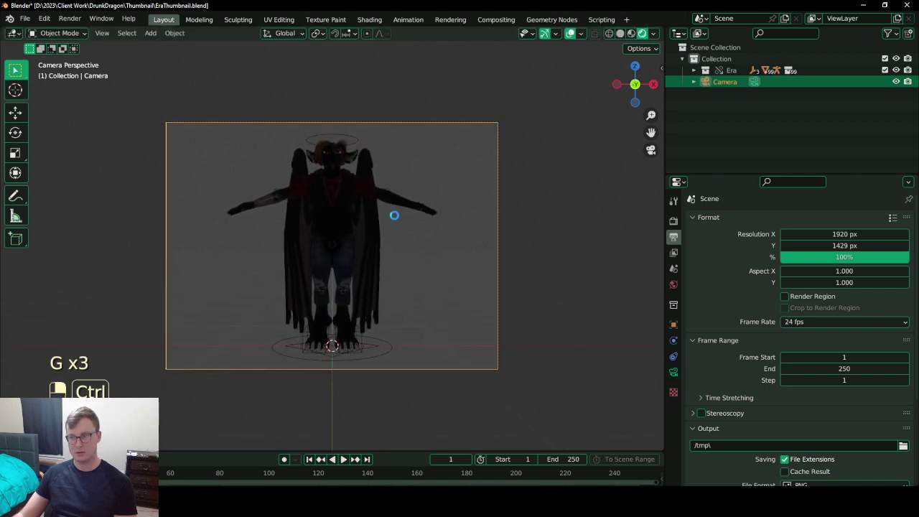
key("ctrl+s")
key("z")
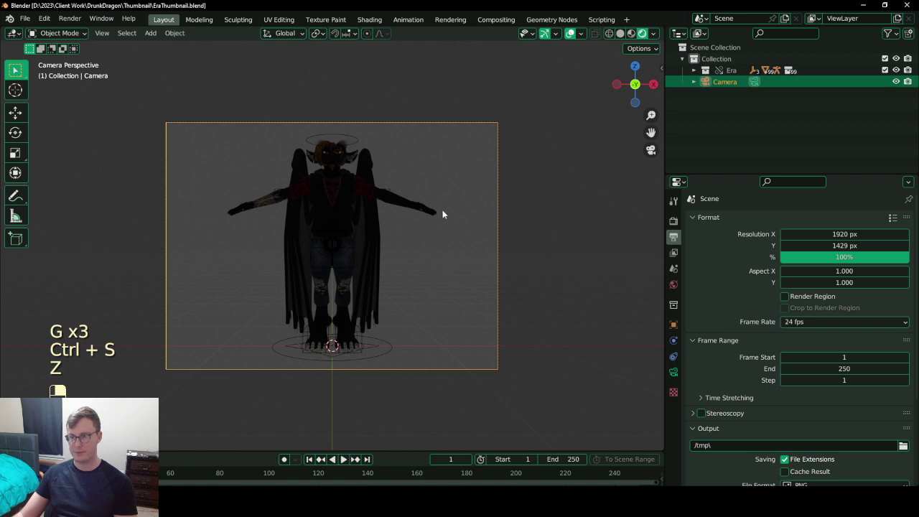
left_click(376, 361)
Step: Enter Pose Mode and shift the whole Era rig to the right along X
key("ctrl+Tab")
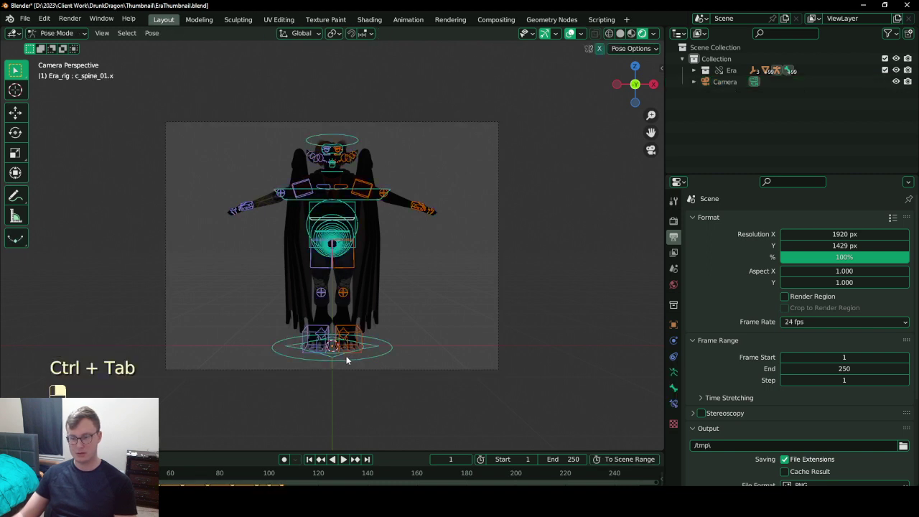
key("g")
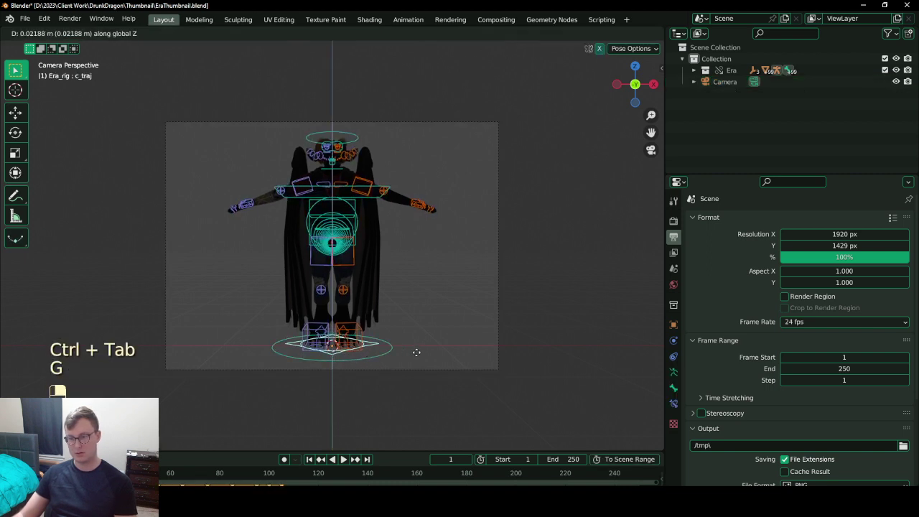
key("x")
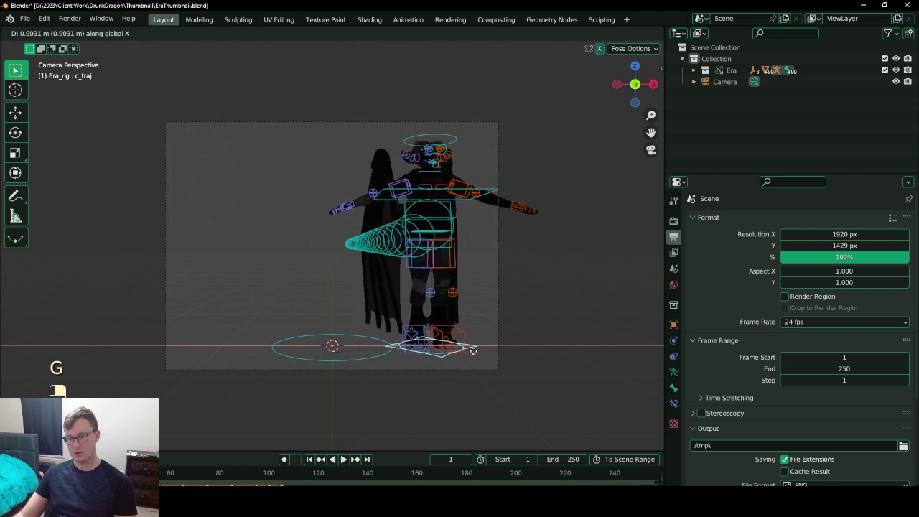
left_click(484, 344)
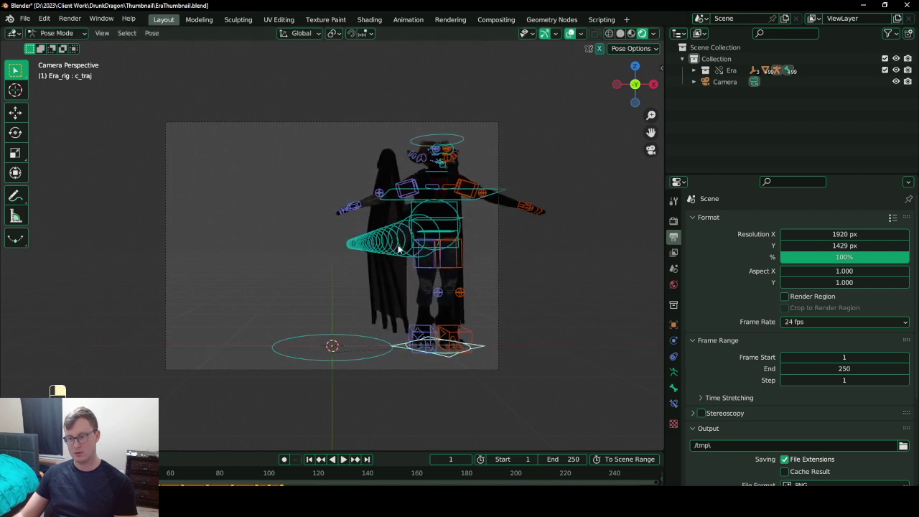
Step: Select the tail control at the hips and try trackball and Z-constrained rotations of it
left_click(415, 208)
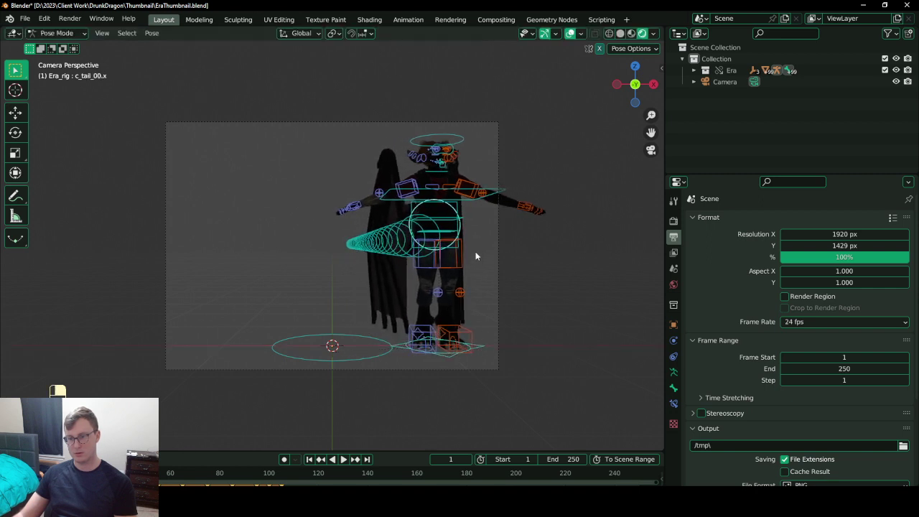
key("r")
left_click(441, 216)
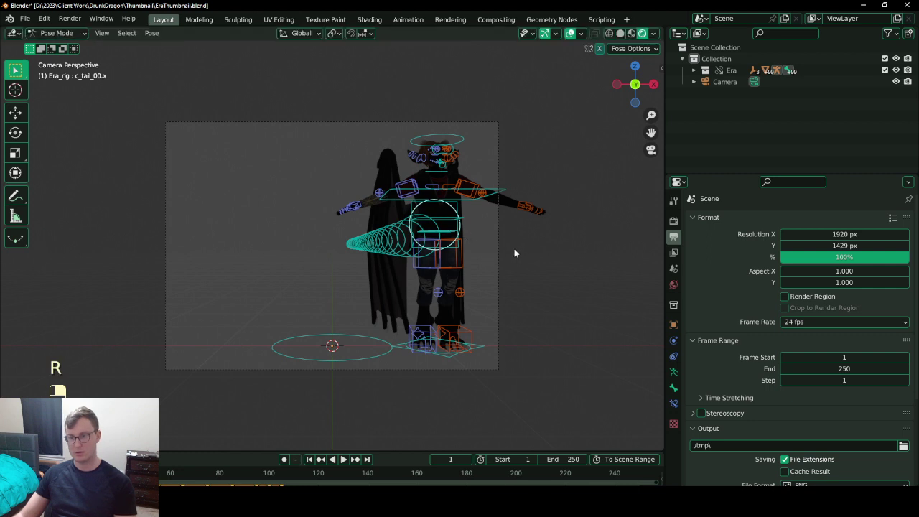
key("r")
key("r")
right_click(412, 206)
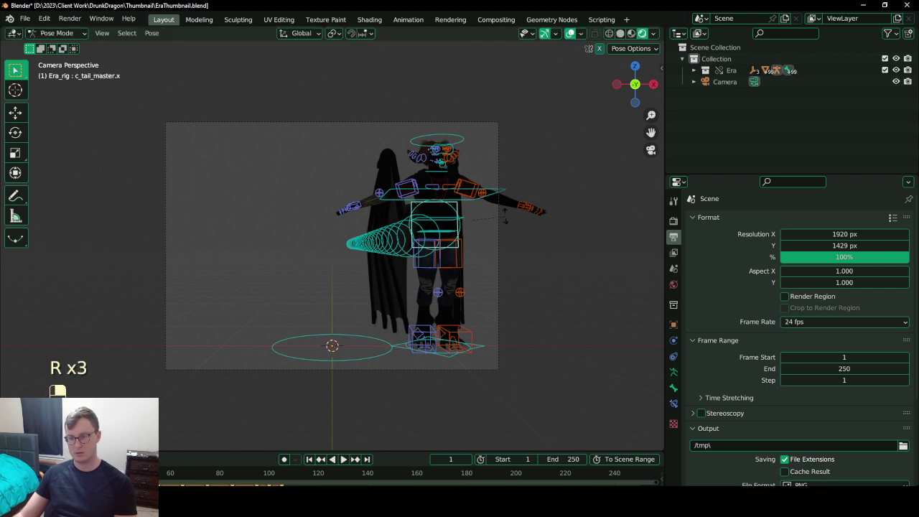
key("z")
key("r")
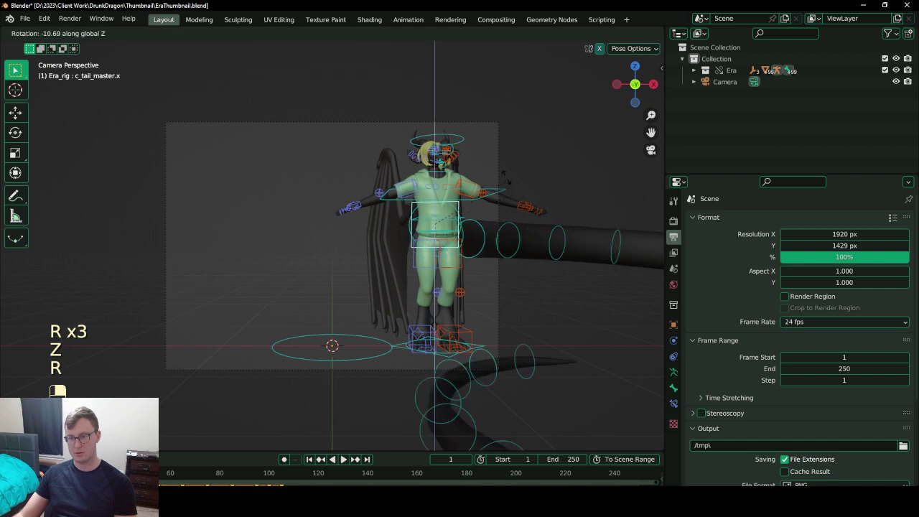
key("shift")
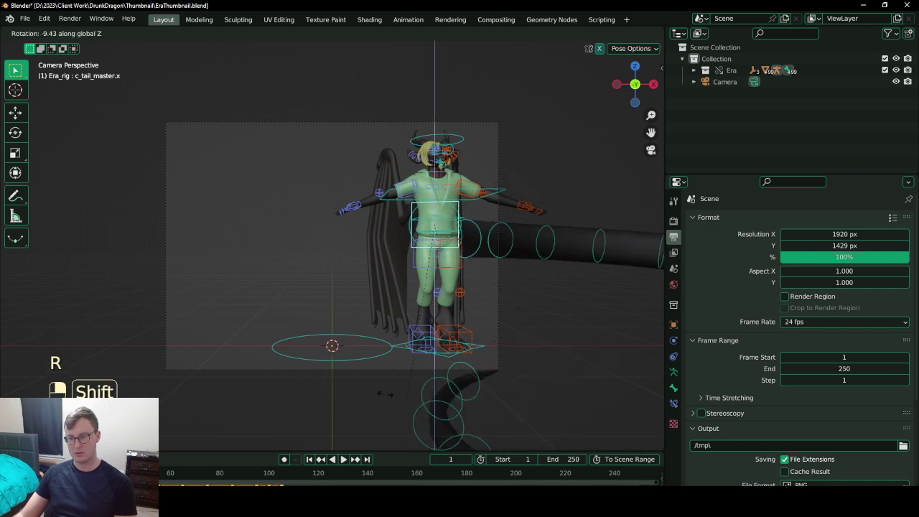
right_click(281, 316)
Step: Undo a downward tail curl and instead swing the tail out to the left
key("r")
left_click(279, 316)
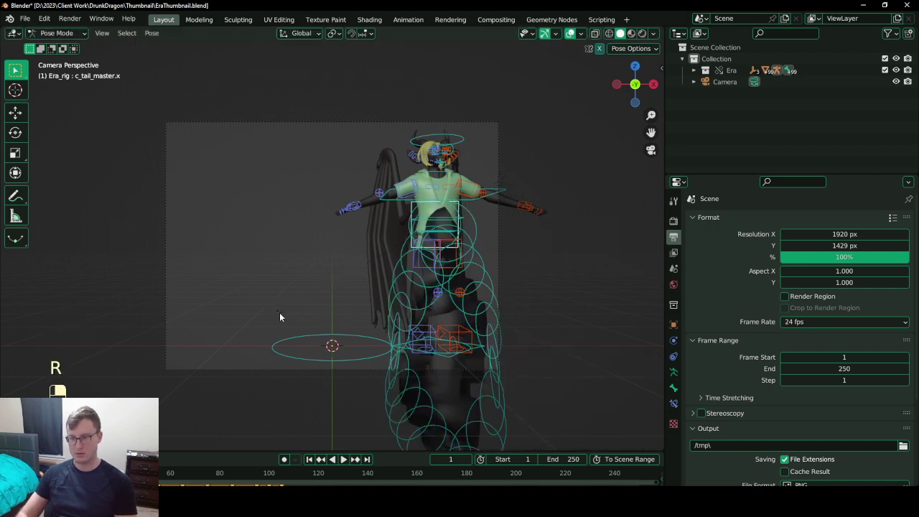
key("ctrl+z")
key("r")
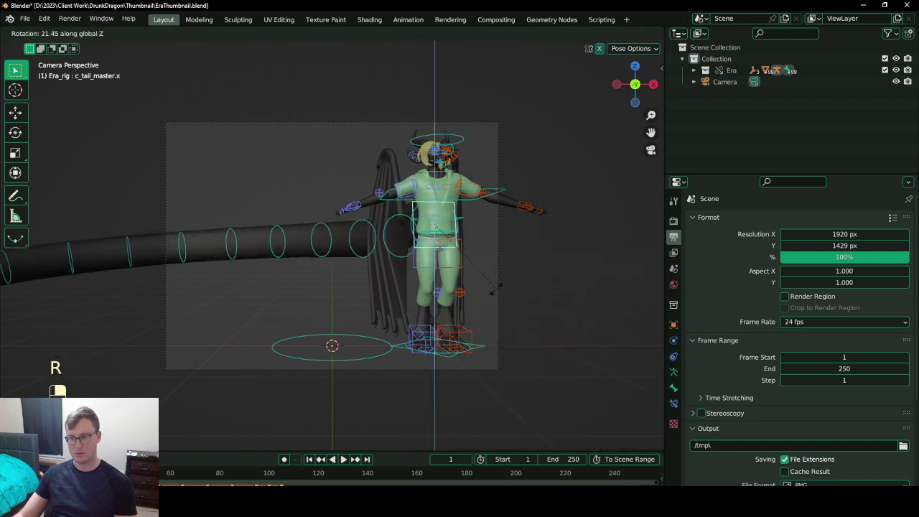
left_click(498, 271)
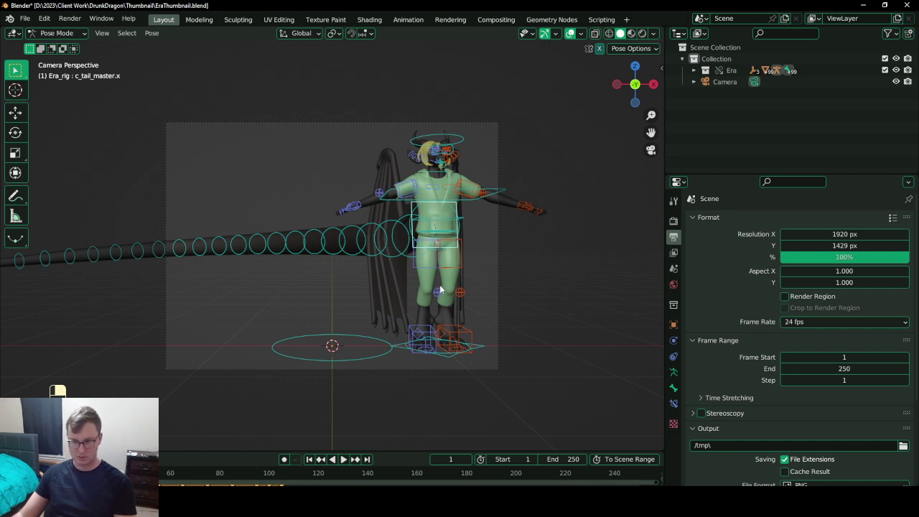
Step: Clear the tail's rotation and move the rig's root control left toward the frame centre
key("alt+r")
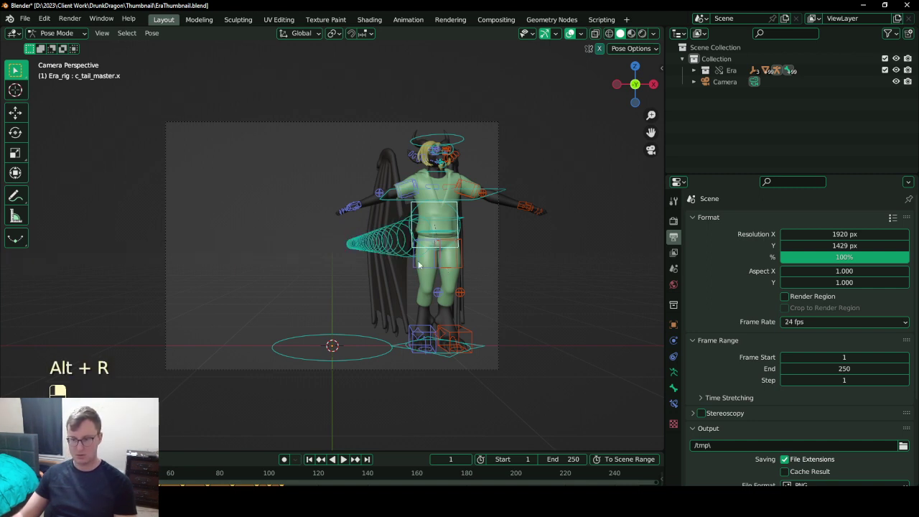
scroll(460, 238, "up", 5)
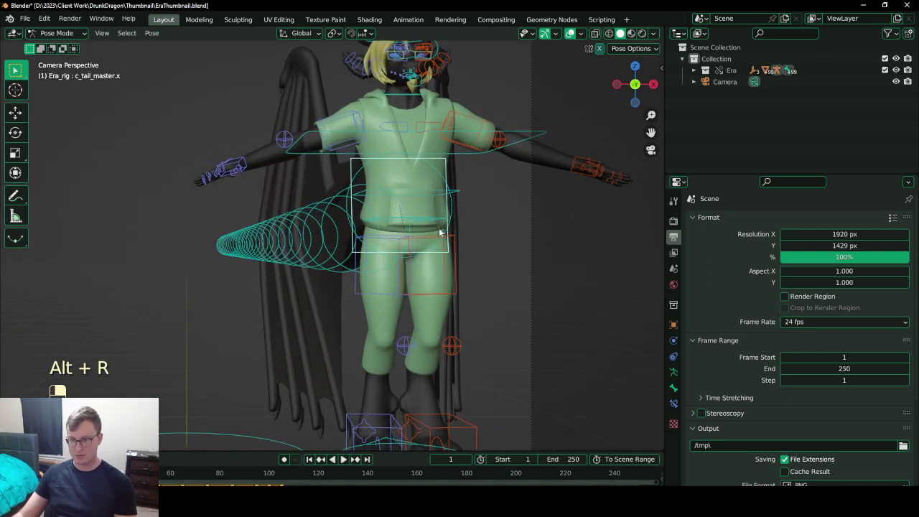
left_click(442, 222)
scroll(441, 222, "down", 5)
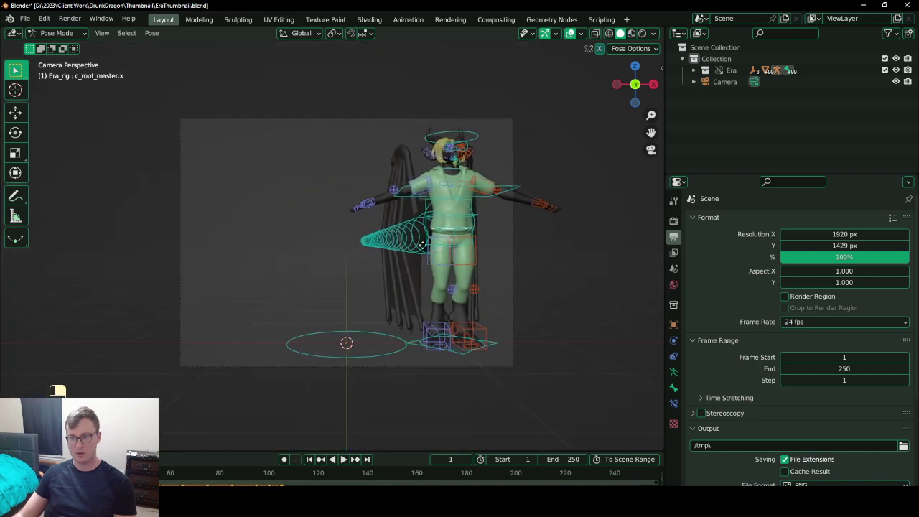
key("g")
right_click(445, 347)
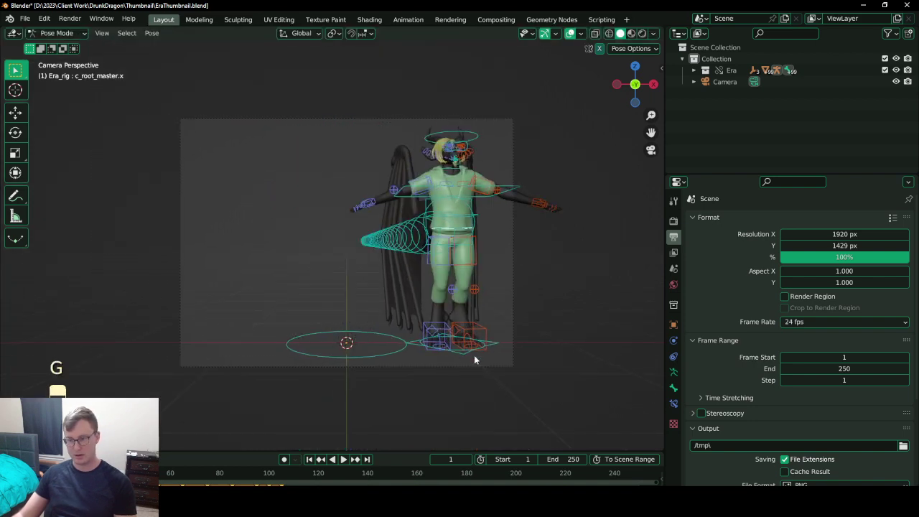
left_click(474, 359)
key("g")
left_click(327, 257)
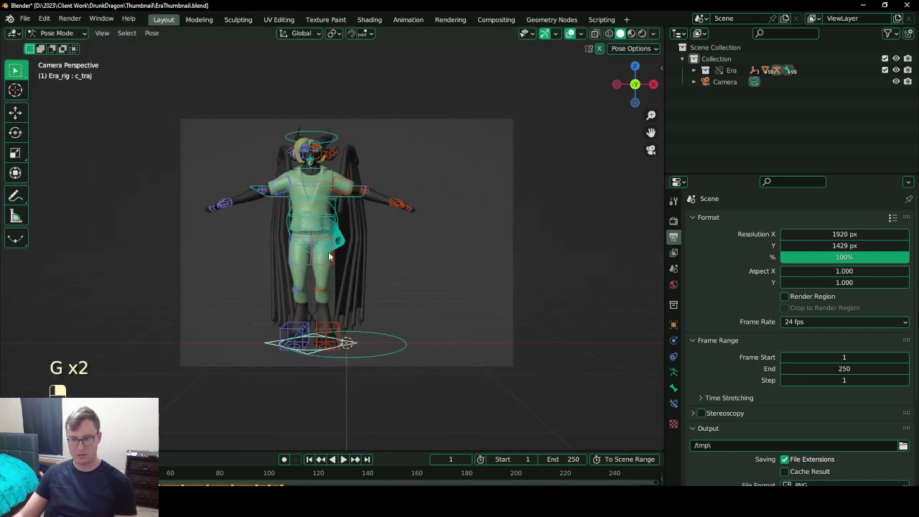
Step: Lower the hip root control so Era crouches with bent knees
scroll(308, 315, "up", 2)
left_click(290, 222)
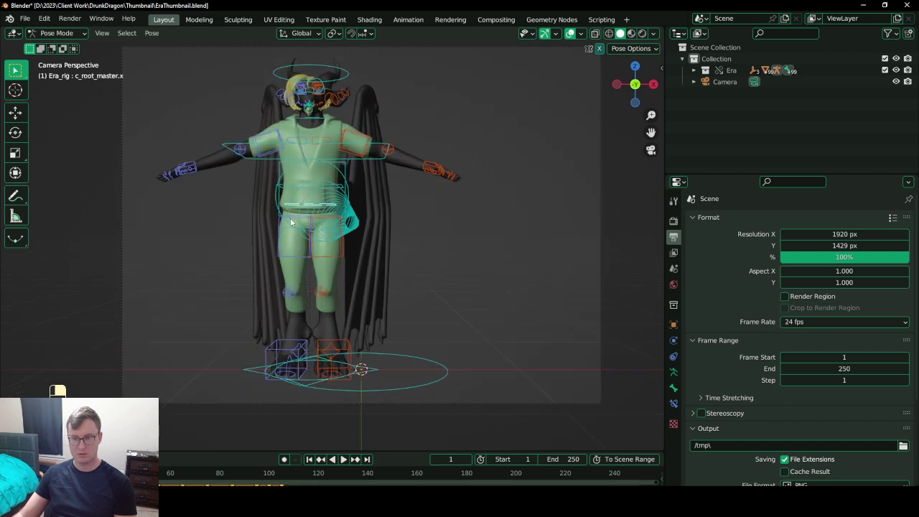
key("g")
left_click(286, 374)
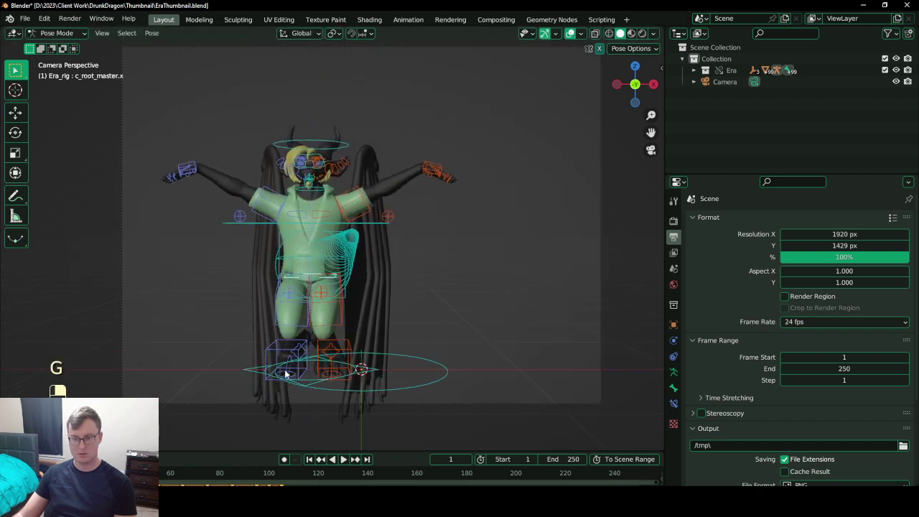
Step: Move the right foot IK control vertically along Z, then view from the top
left_click(292, 351)
key("g")
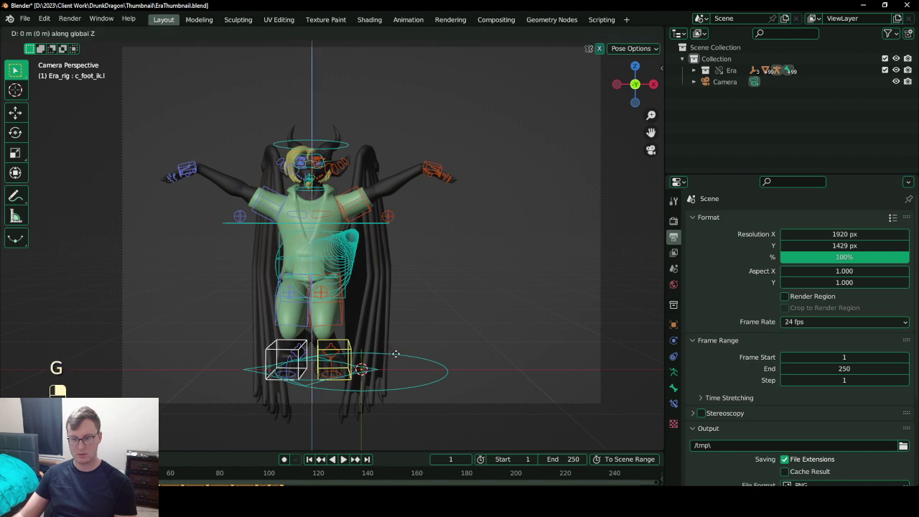
key("z")
left_click(402, 357)
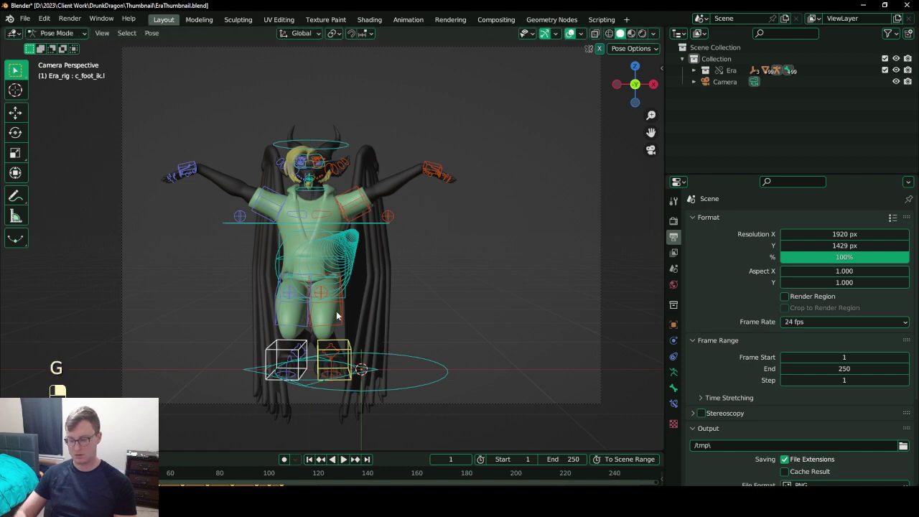
key("KP_7")
Step: In top view, reposition the feet and turn the whole rig about 60 degrees
middle_click_drag(318, 312, 339, 260, "shift")
key("g")
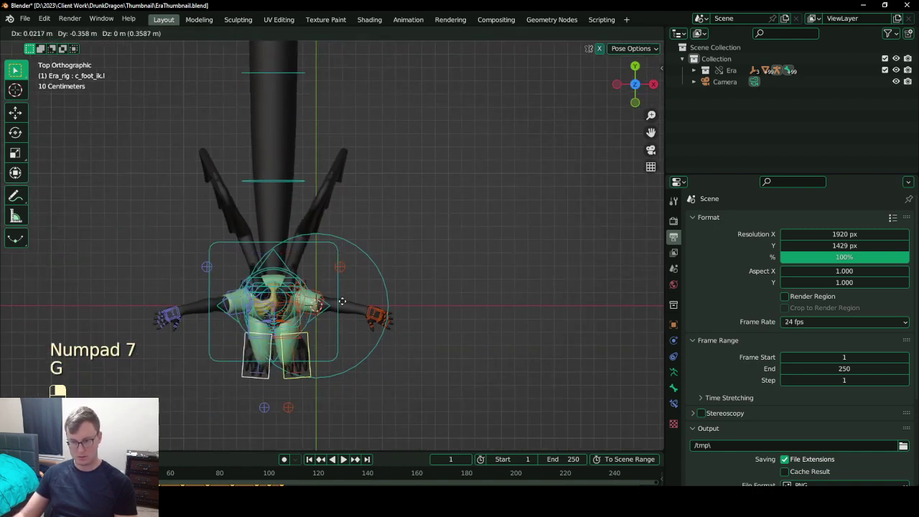
left_click(402, 322)
left_click(324, 316)
key("r")
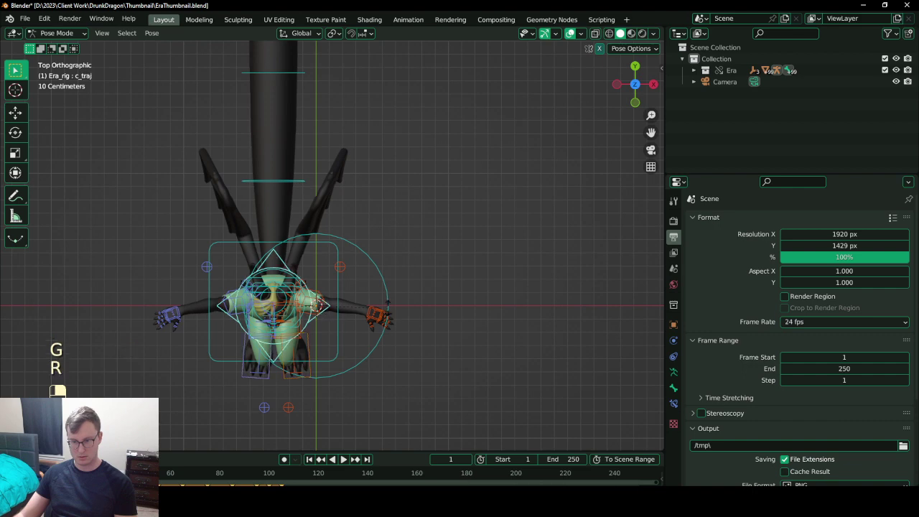
left_click(350, 247)
Step: Rotate the tail master control in camera view, inspect it, then clear its rotation
key("KP_0")
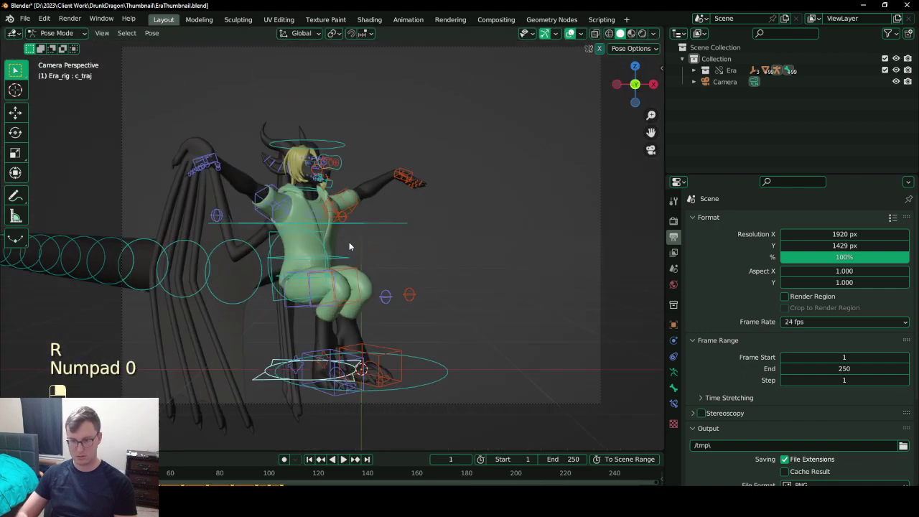
scroll(349, 246, "up", 2)
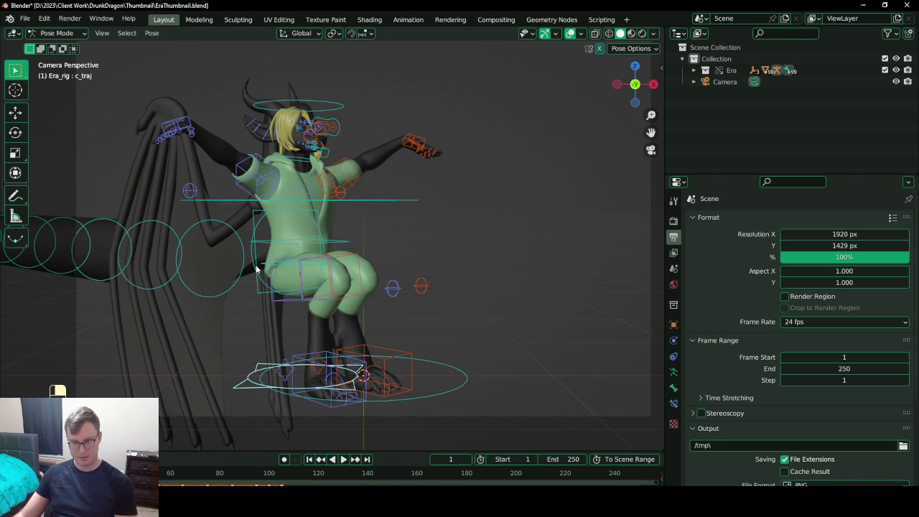
left_click(266, 226)
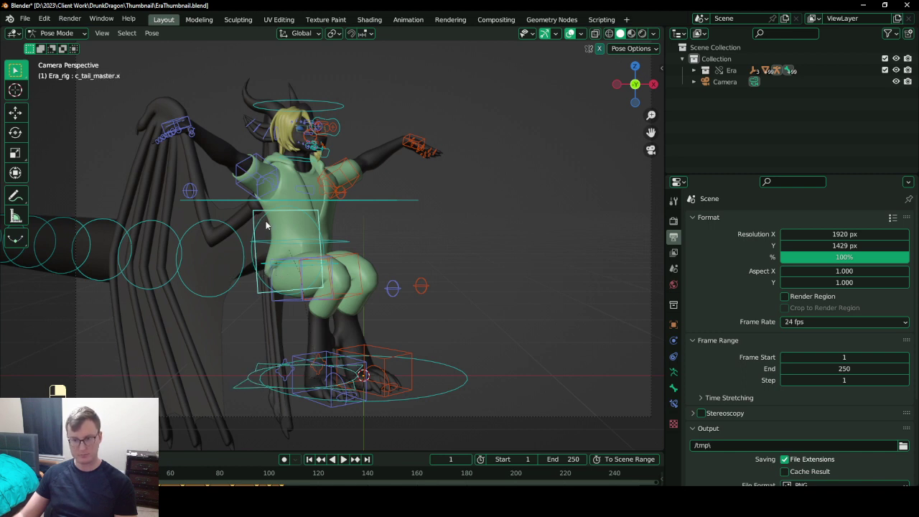
key("r")
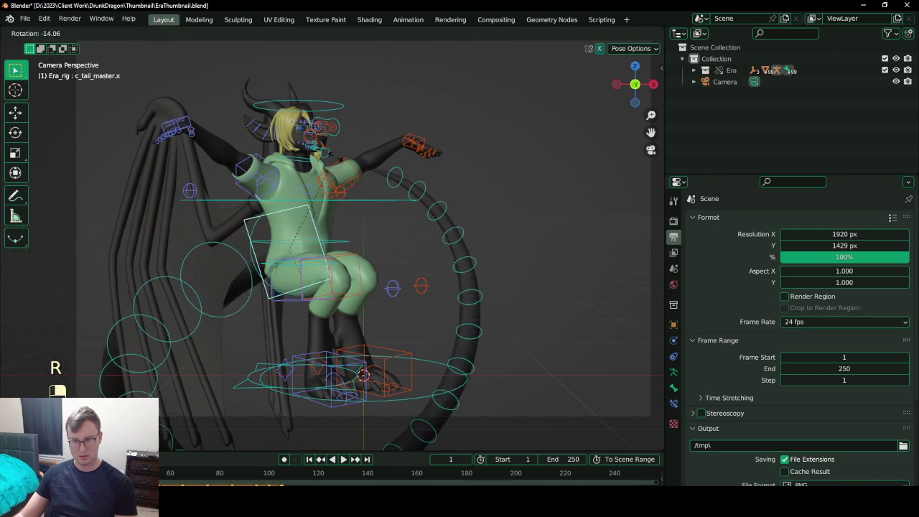
key("Return")
middle_click_drag(287, 237, 325, 328)
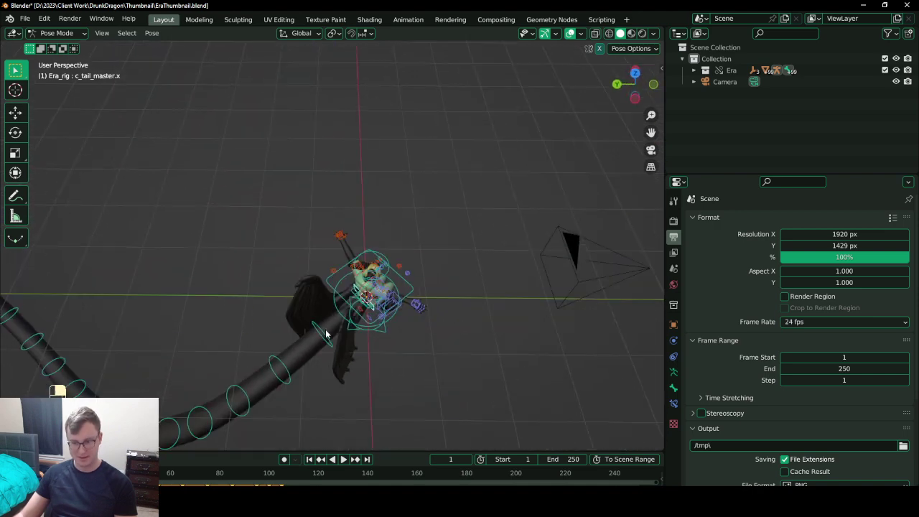
key("alt+r")
Step: In top view, swing the base tail bone around, undoing a stray move
key("KP_7")
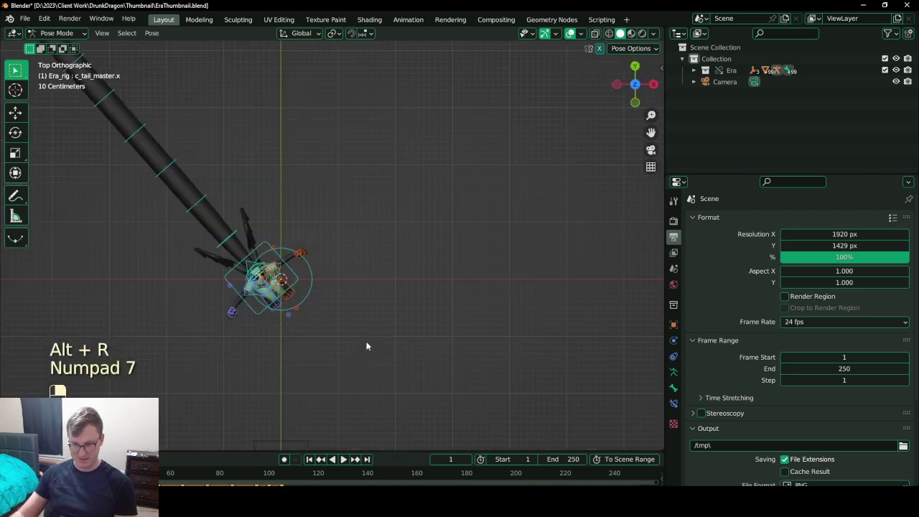
middle_click_drag(252, 269, 274, 275, "shift")
key("r")
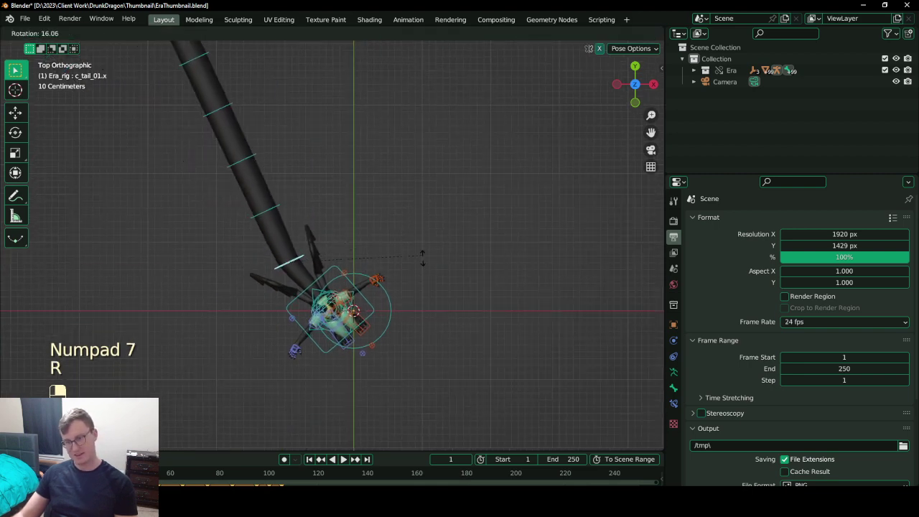
left_click(360, 269)
key("g")
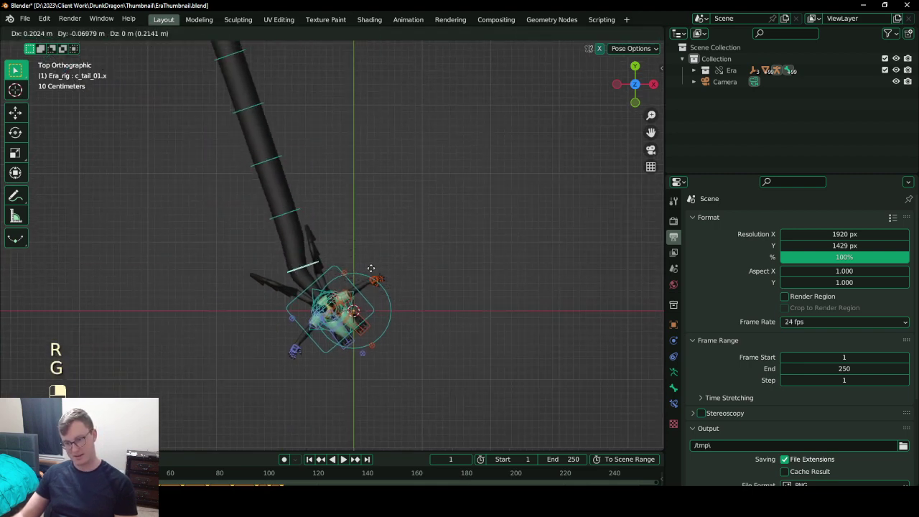
left_click(406, 226)
key("ctrl+z")
key("r")
left_click(389, 227)
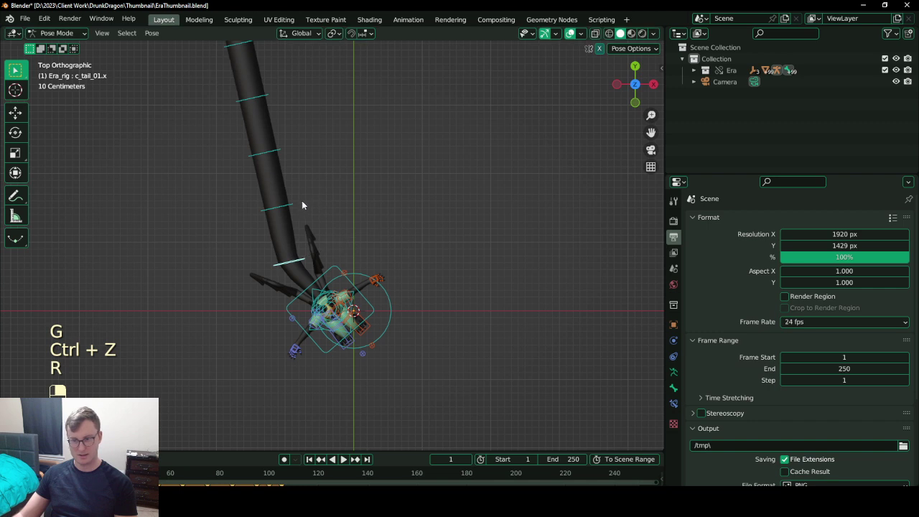
Step: Bend the second, third, fourth and tip tail bones so the tail runs horizontally and the tip curls up
left_click(286, 208)
key("r")
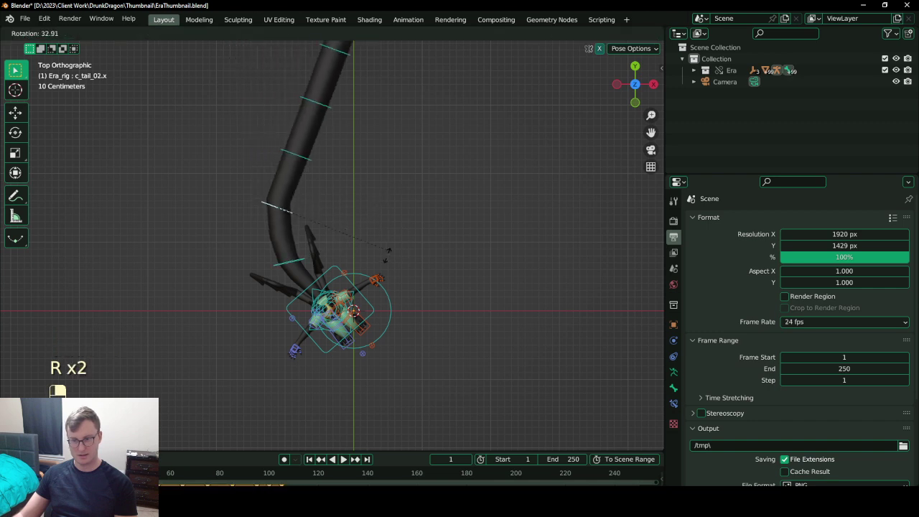
left_click(314, 178)
key("r")
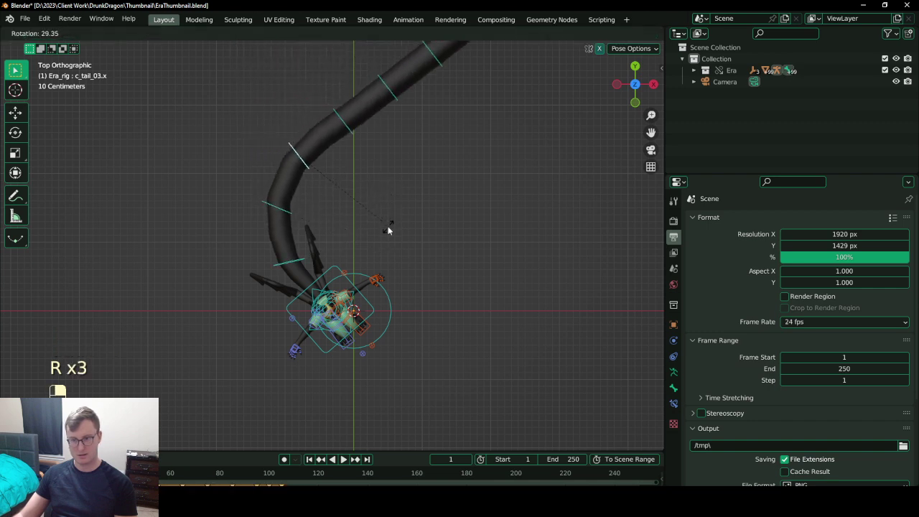
left_click(390, 225)
left_click(373, 140)
key("r")
left_click(394, 132)
left_click(397, 130)
key("r")
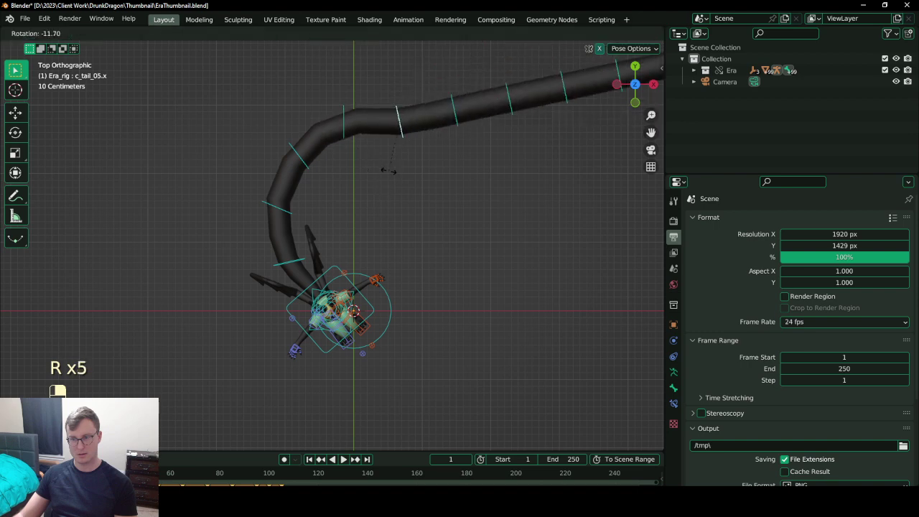
left_click(457, 155)
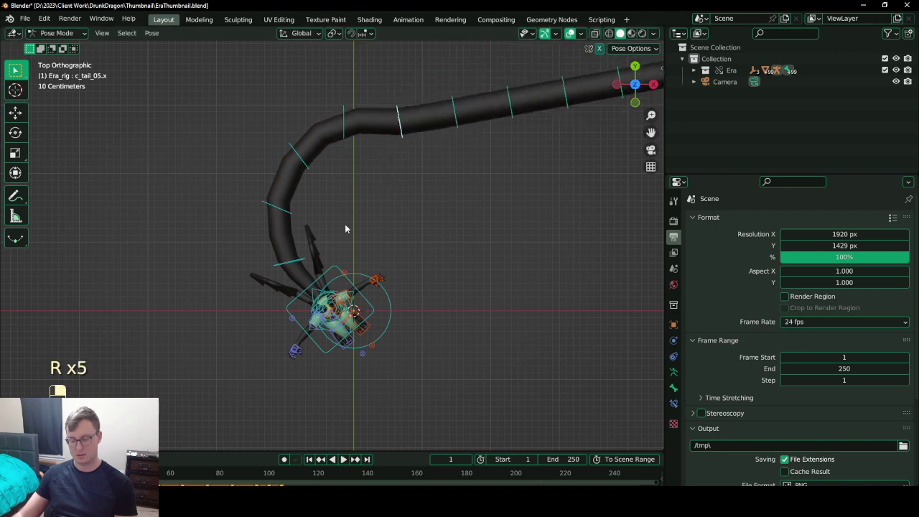
Step: In camera view, rotate the tail root bone c_tail_00.x about the global X axis
key("KP_0")
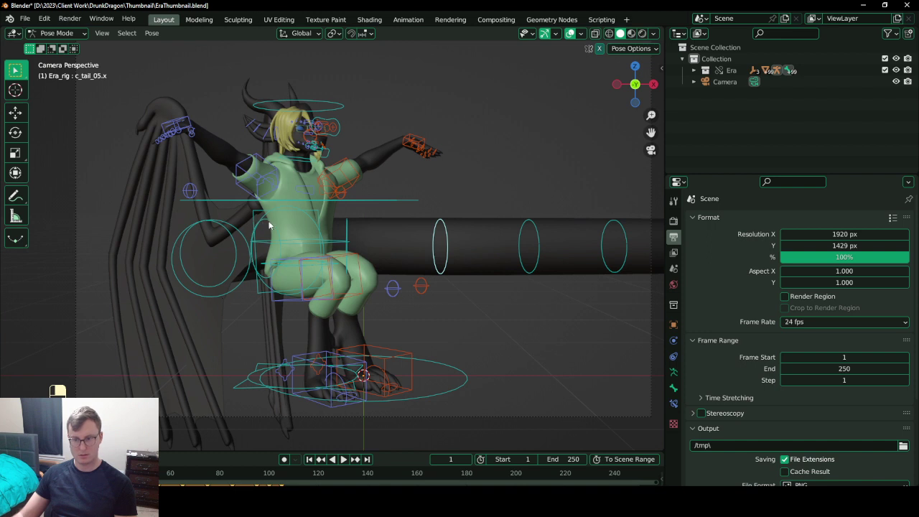
left_click(269, 226)
key("r")
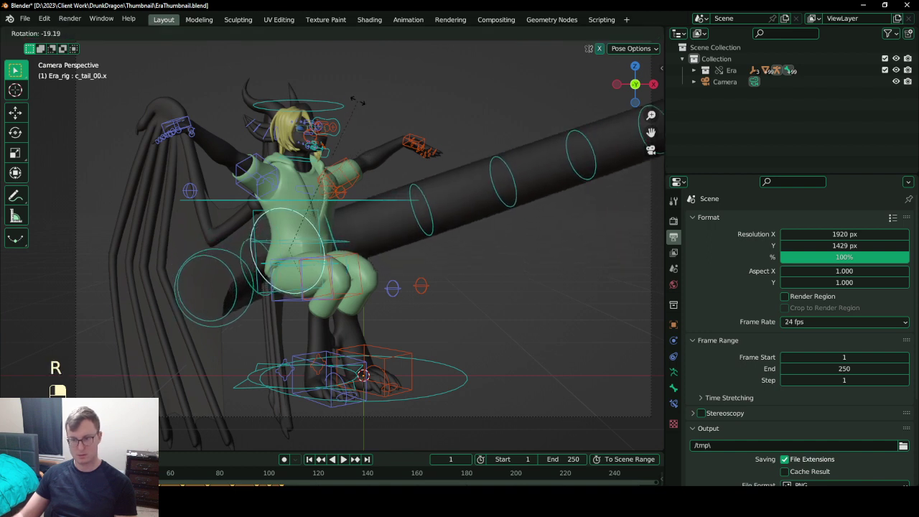
key("x")
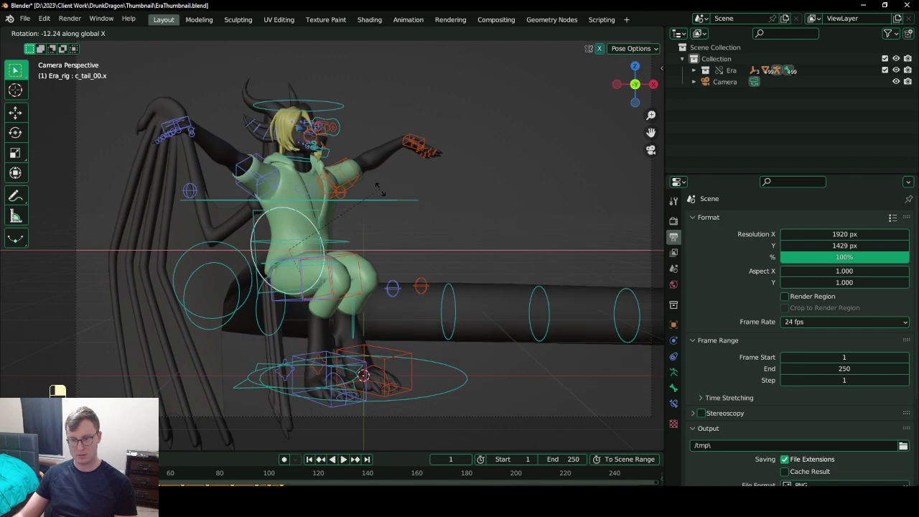
left_click(380, 190)
Step: Try rotating the tail tip and lower tail bones in top view, undoing them, then move the tail bones
key("KP_7")
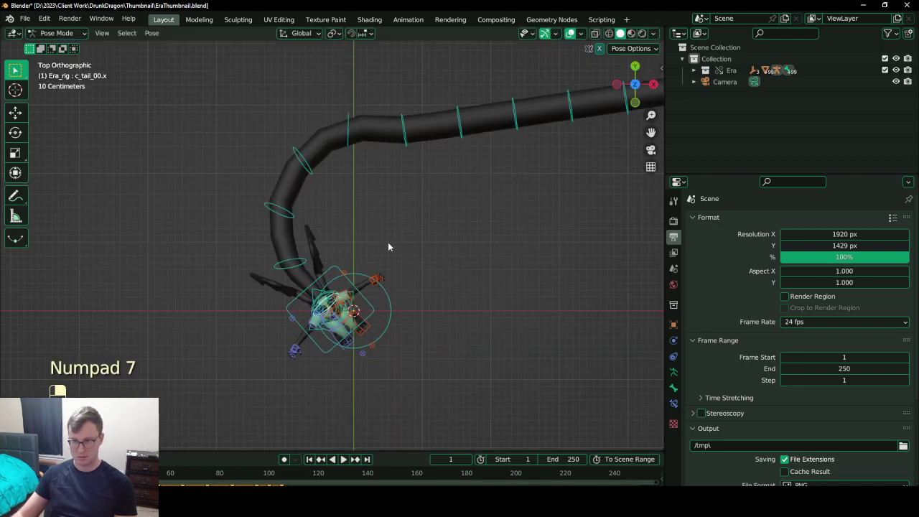
left_click(403, 138)
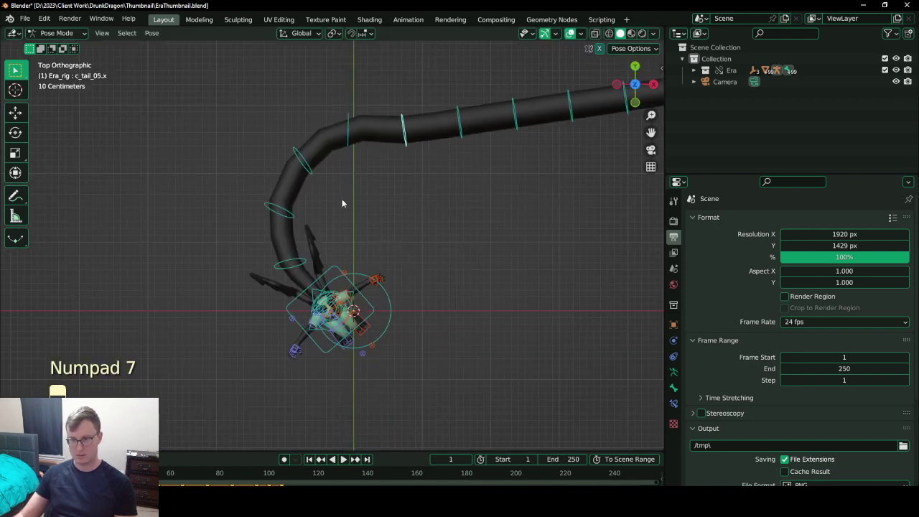
key("r")
key("ctrl+z")
left_click(297, 265)
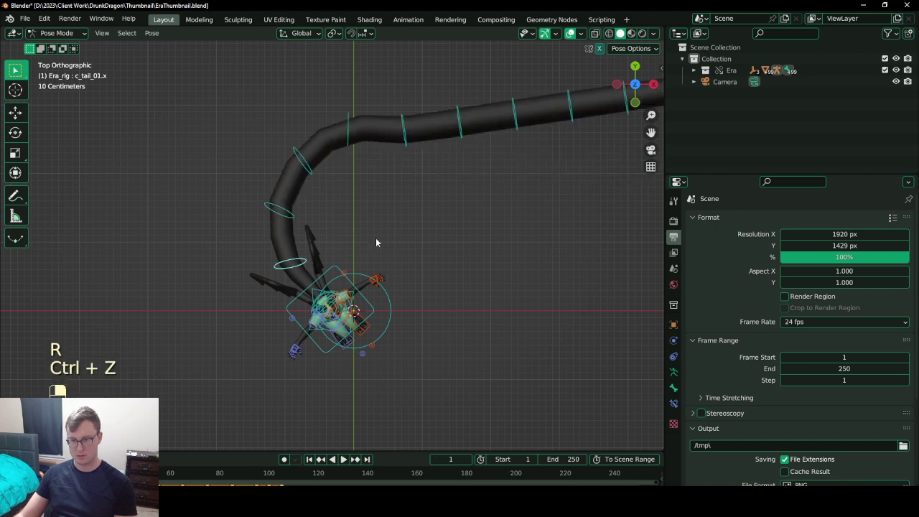
key("r")
key("ctrl+z")
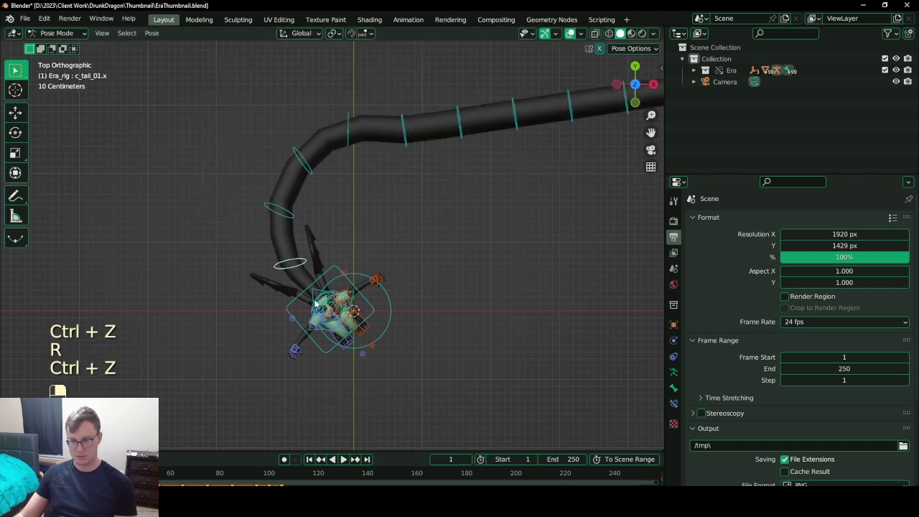
scroll(315, 304, "up", 7)
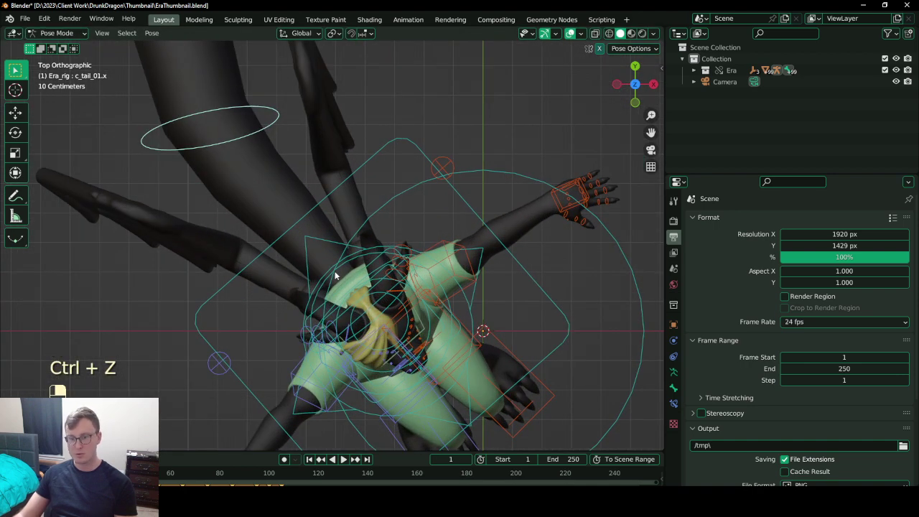
scroll(307, 245, "down", 4)
key("r")
key("g")
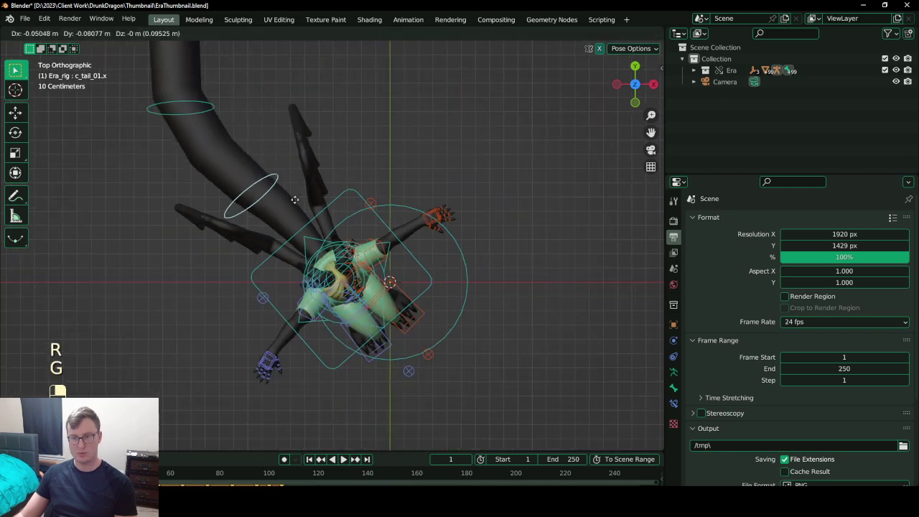
left_click(232, 113)
scroll(273, 144, "down", 3)
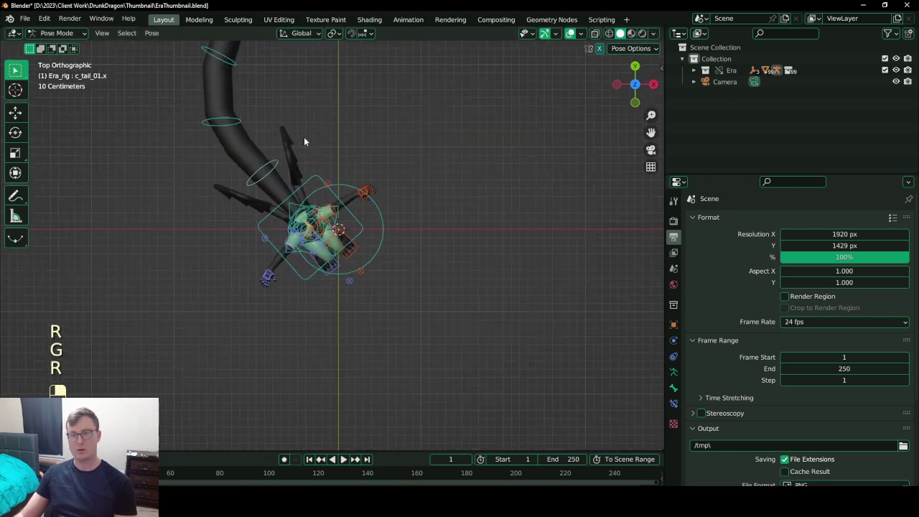
Step: Re-curl the tail by rotating the base, second, fourth and tip bones, then inspect it
key("r")
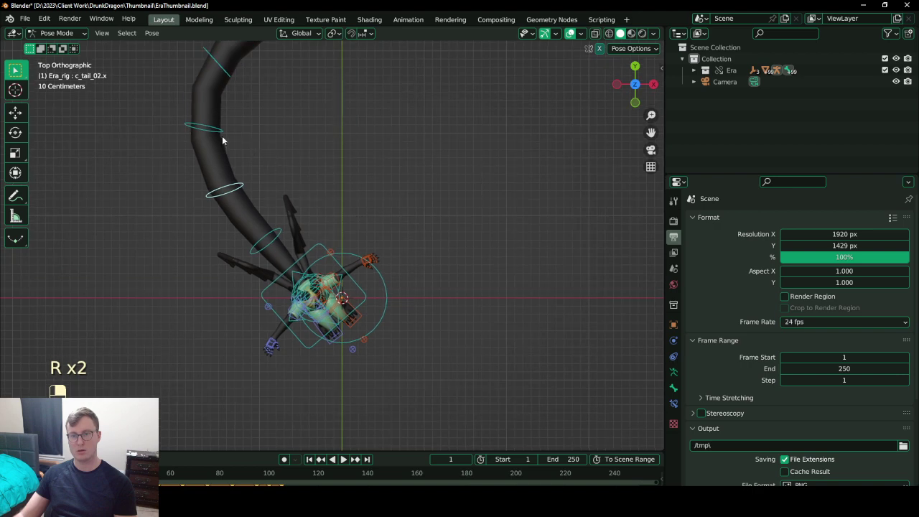
key("r")
left_click(245, 245)
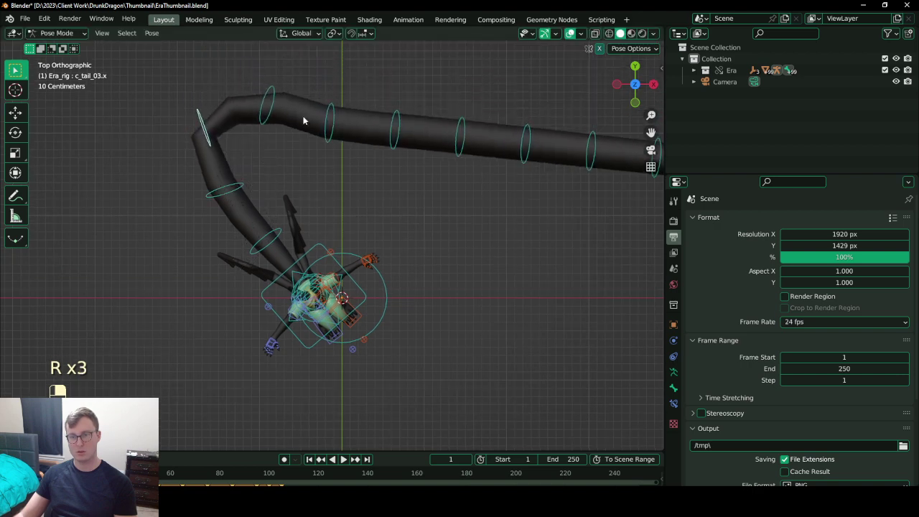
left_click(304, 119)
key("r")
left_click(316, 158)
left_click(311, 145)
key("r")
left_click(339, 205)
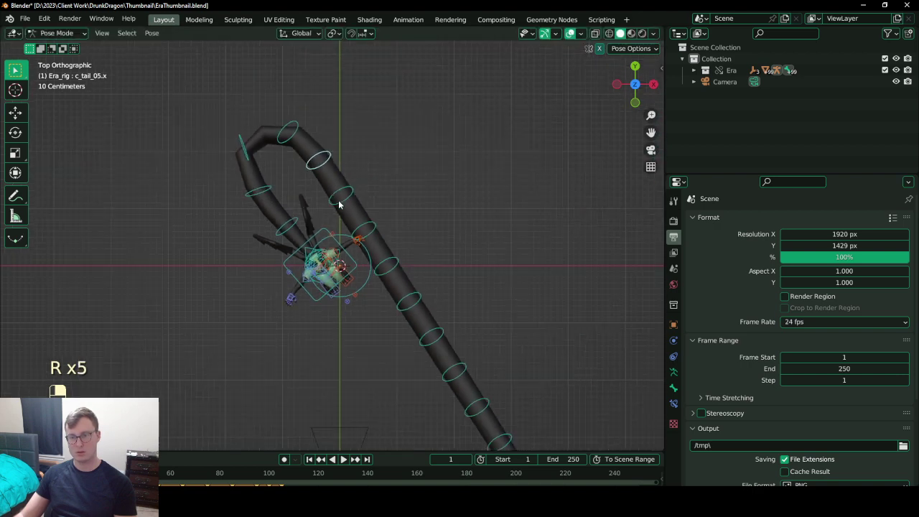
middle_click_drag(338, 205, 406, 190)
Step: Clear the tail bones' rotations, try relaxing the pose with Alt+E, and clear them again
key("alt+r")
key("alt+r")
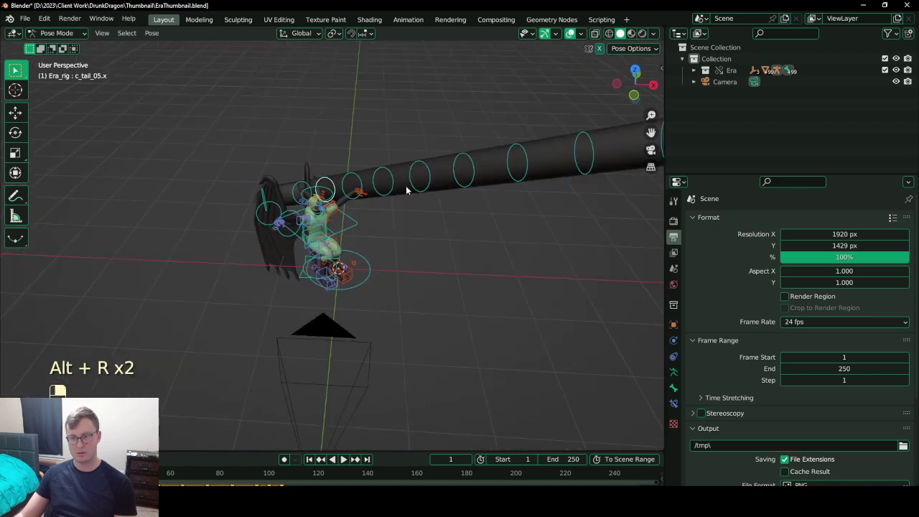
key("KP_7")
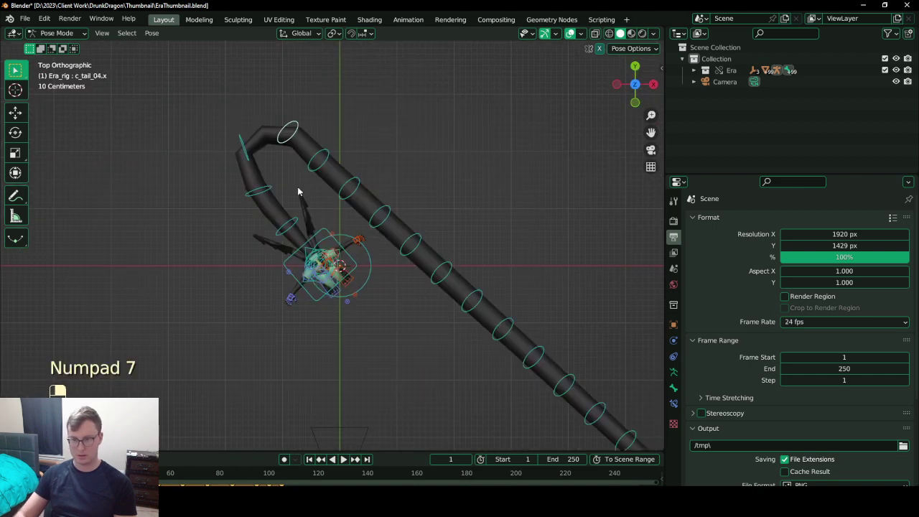
key("alt+e")
left_click(251, 156)
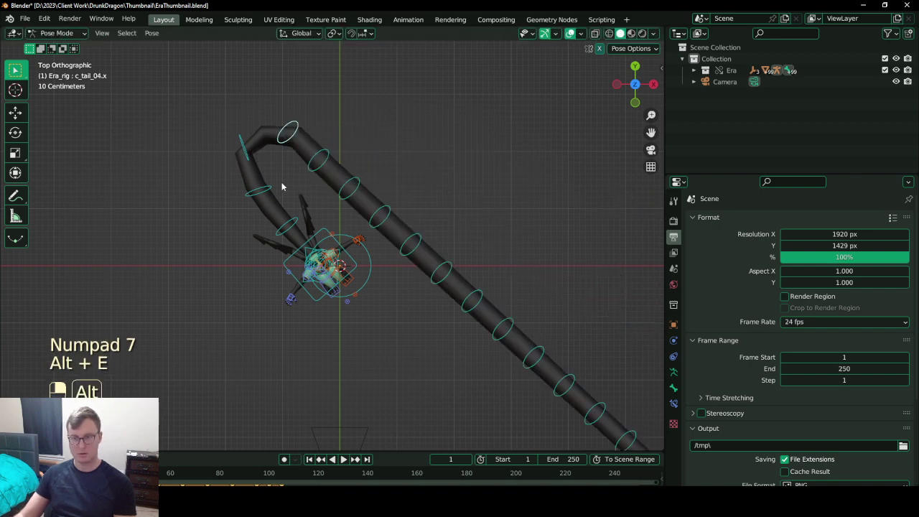
key("alt+e")
left_click(369, 191)
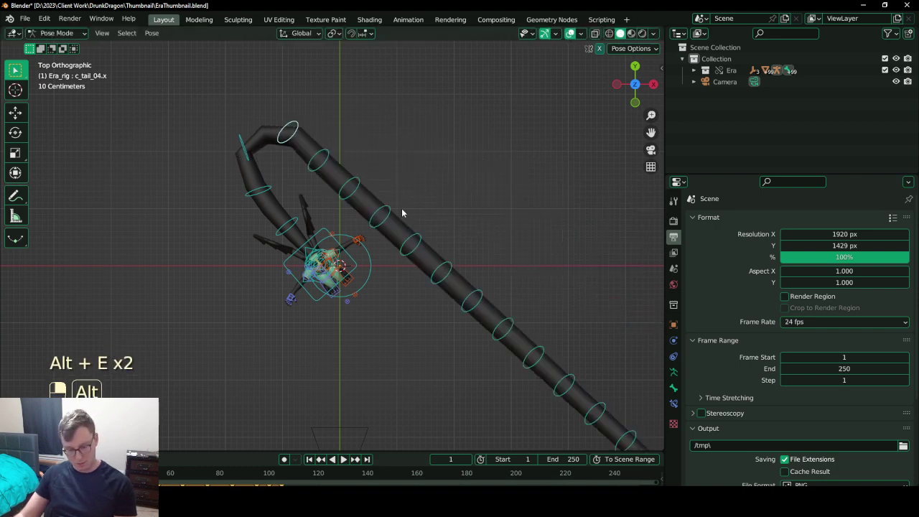
key("alt+r")
key("alt+r")
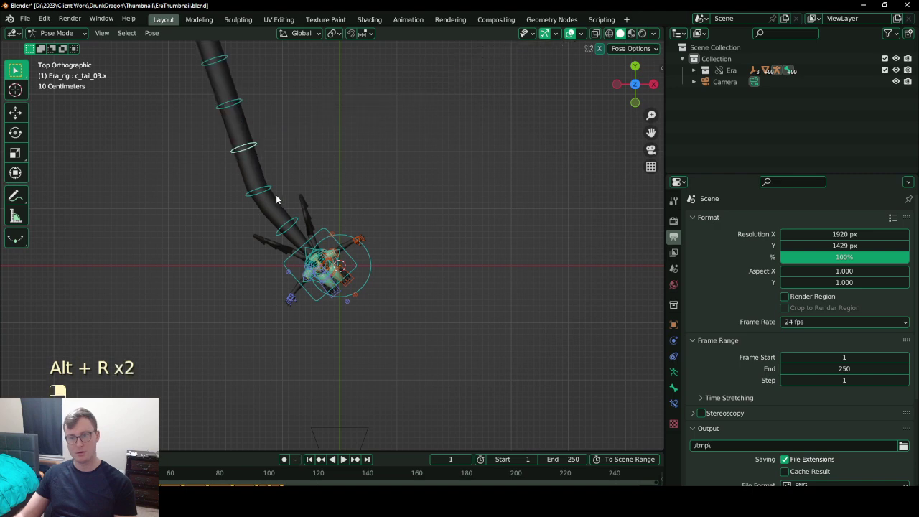
Step: Bend Era's tail with several rotations, laying it near horizontal and then tilting it upward
middle_click_drag(276, 195, 216, 228)
key("r")
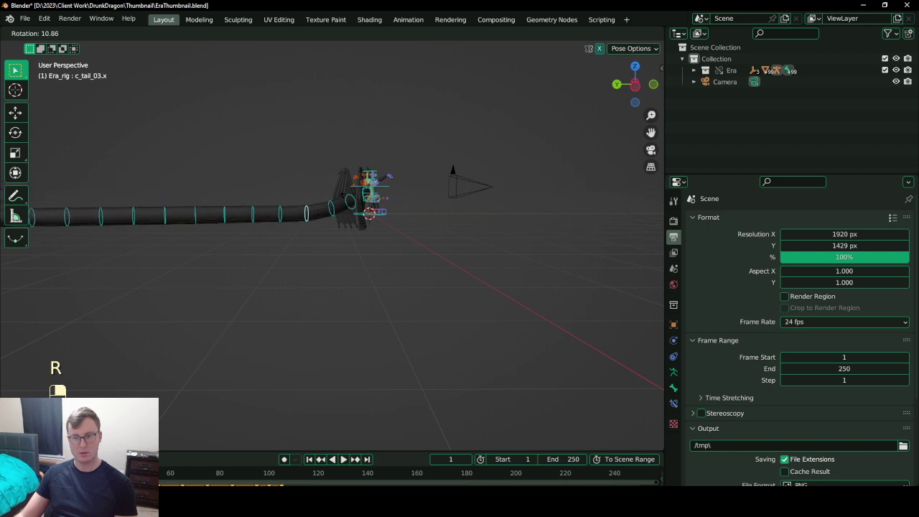
left_click(345, 203)
key("KP_7")
key("r")
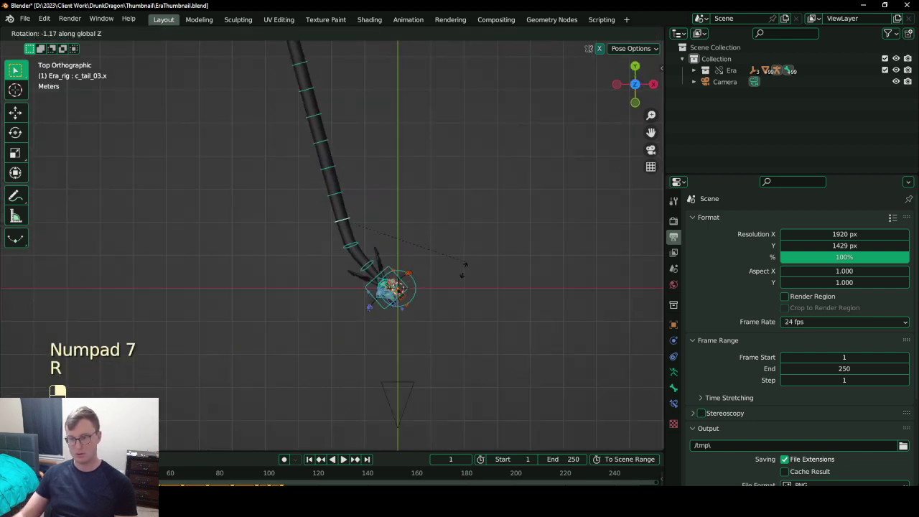
left_click(327, 278)
middle_click_drag(326, 279, 469, 196)
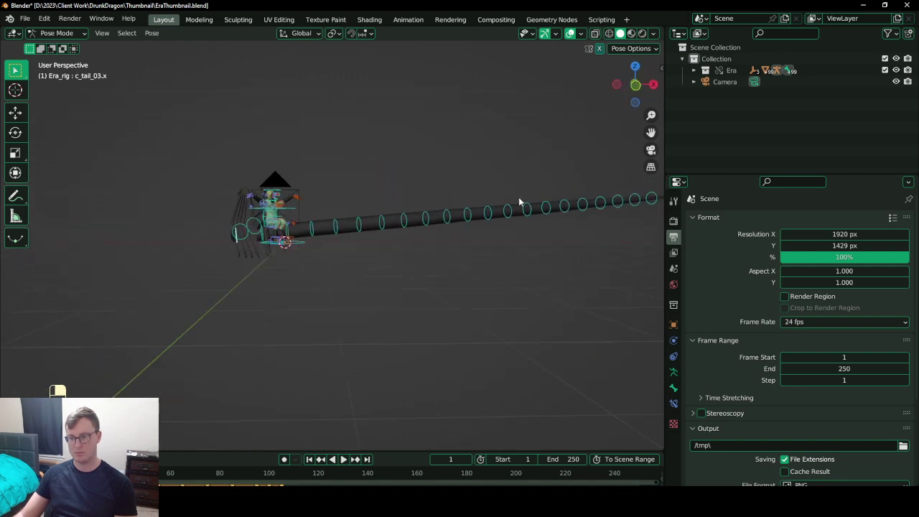
key("r")
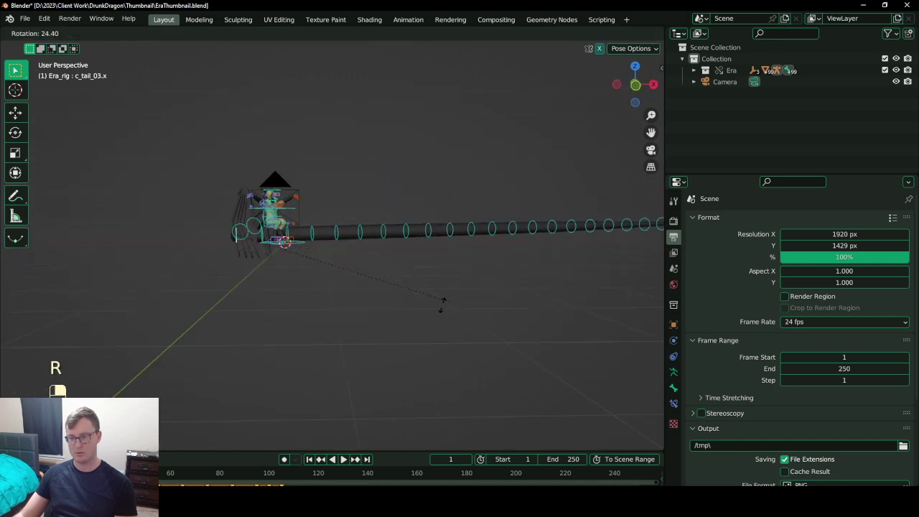
left_click(284, 253)
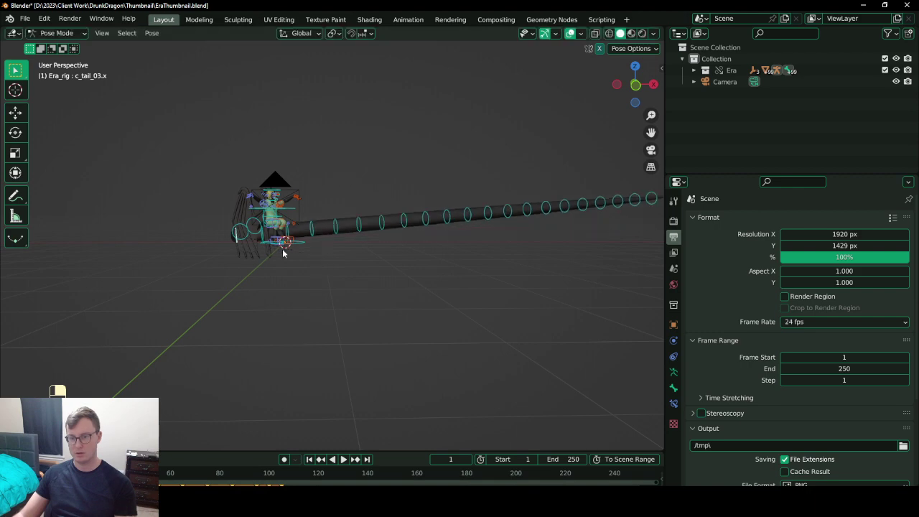
Step: Clear rotation and location on the tail bones only, then return to the camera view
middle_click_drag(284, 253, 502, 179)
scroll(385, 279, "up", 4)
key("a")
key("b")
left_click_drag(230, 118, 368, 284, "shift")
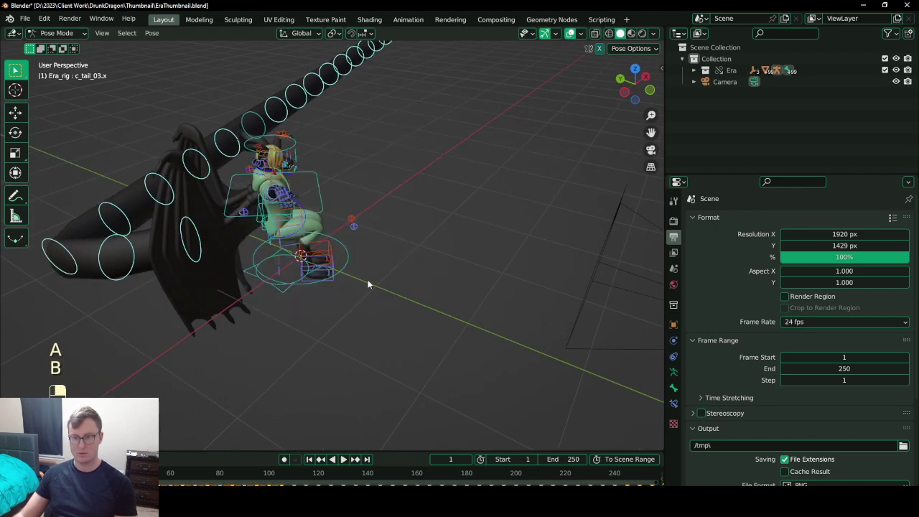
middle_click_drag(367, 285, 413, 276)
key("alt+r")
key("alt+g")
key("alt+r")
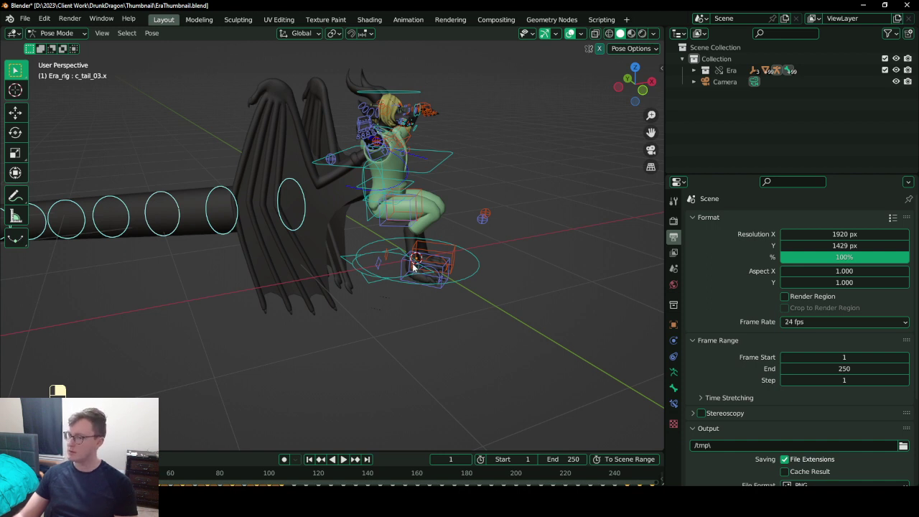
key("KP_3")
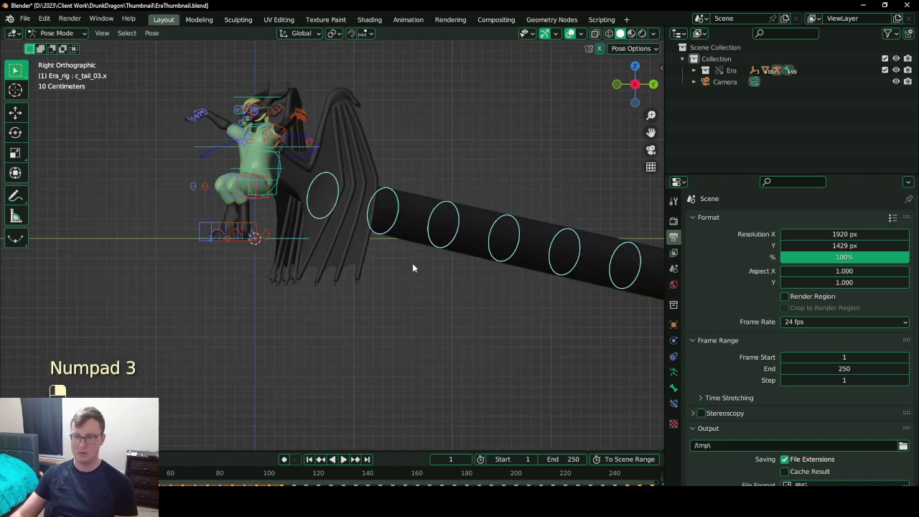
key("KP_0")
Step: Switch the viewport to rendered shading and take the rig from pose mode to object mode
key("z")
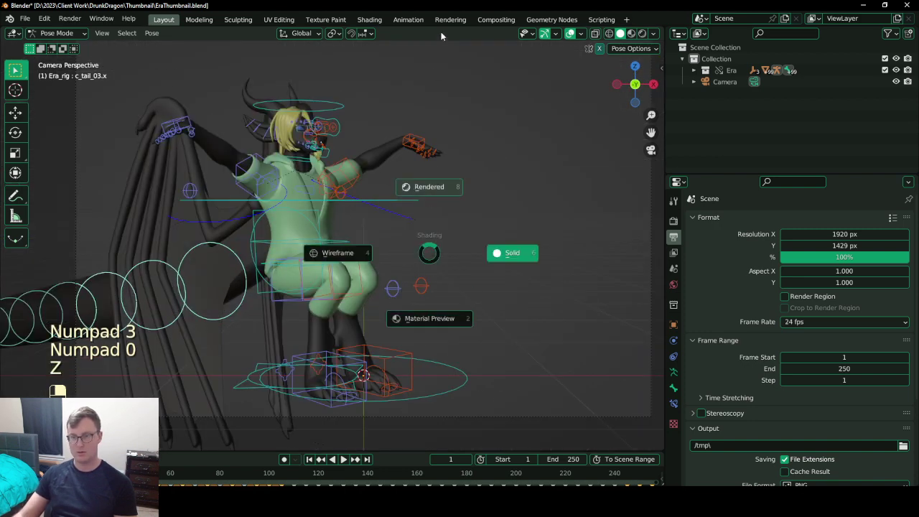
left_click(433, 180)
scroll(436, 173, "down", 3)
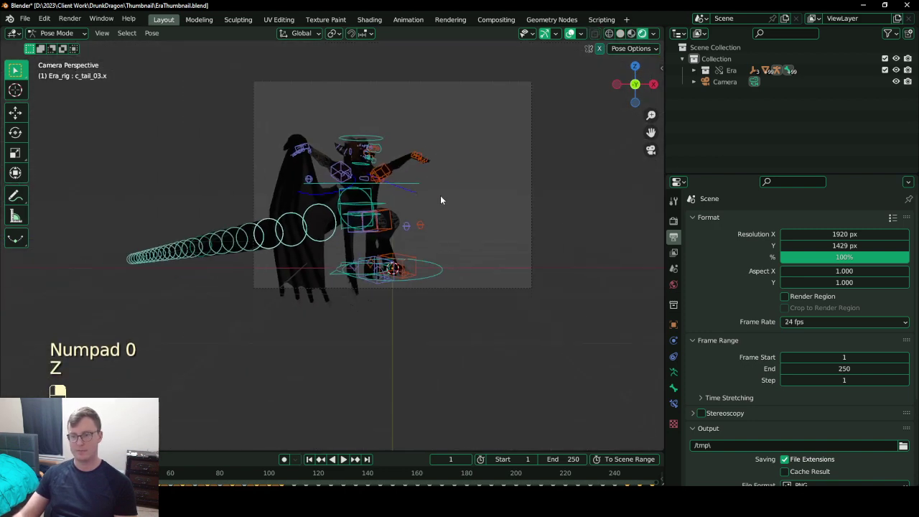
scroll(452, 212, "up", 3)
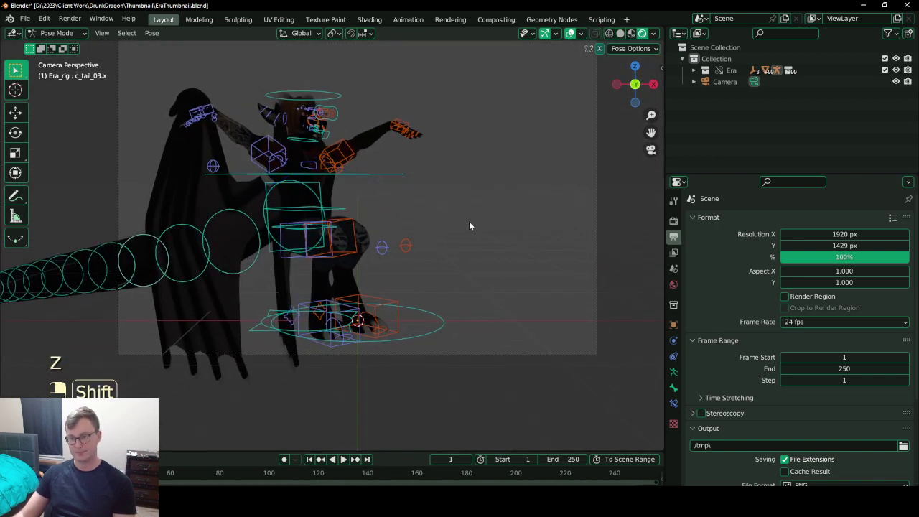
key("shift+Tab")
key("shift+Tab")
key("shift+a")
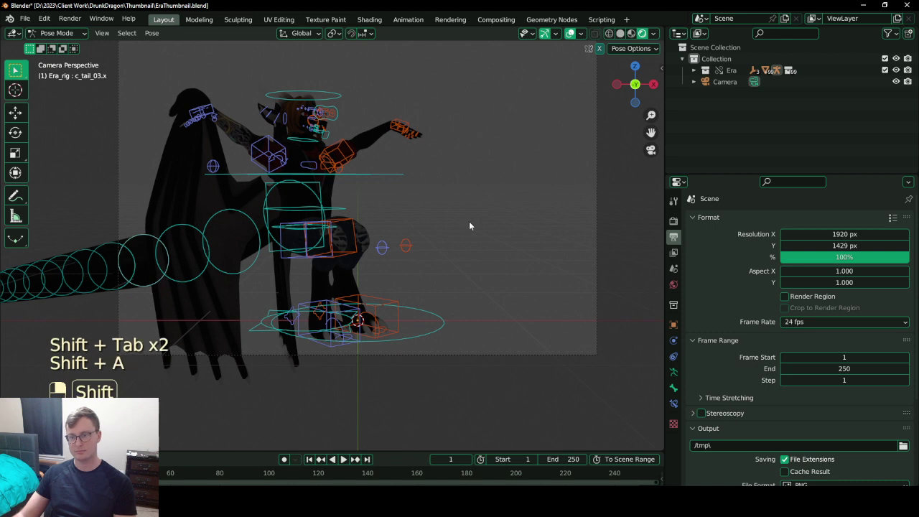
key("shift+a")
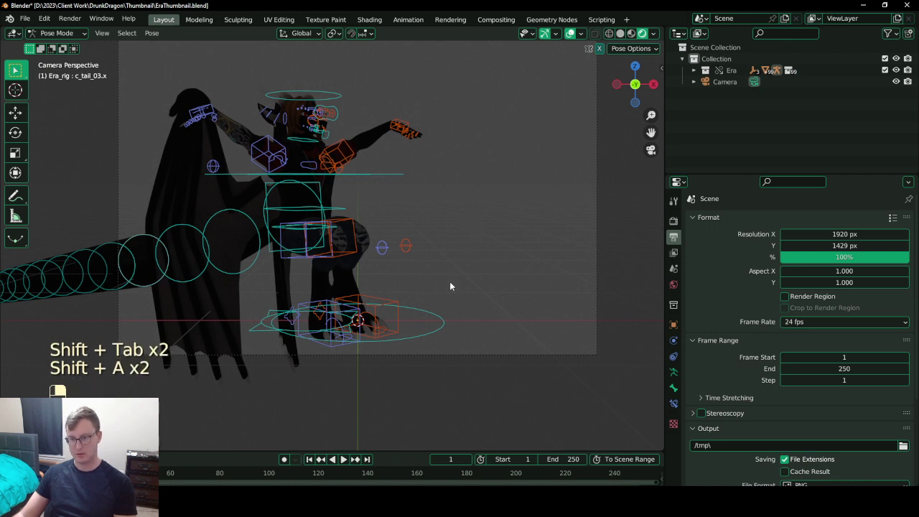
key("ctrl+Tab")
Step: Add an area light to the scene and give it a first rotation and position
key("shift+a")
mouse_move(422, 407)
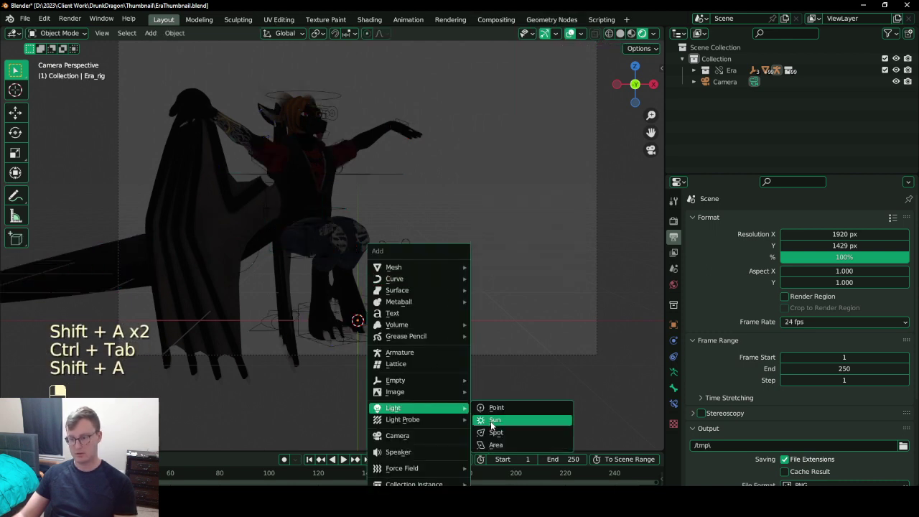
left_click(495, 445)
scroll(467, 351, "down", 4)
key("g")
key("r")
left_click(448, 271)
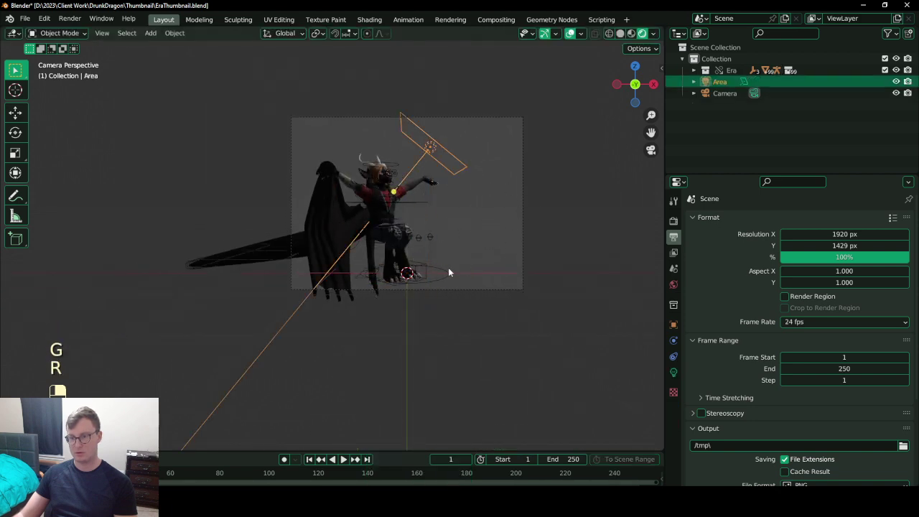
Step: Place the area light above Era aiming straight down, save, and return the rig to pose mode
key("g")
scroll(514, 210, "up", 2)
key("g")
scroll(472, 233, "up", 3)
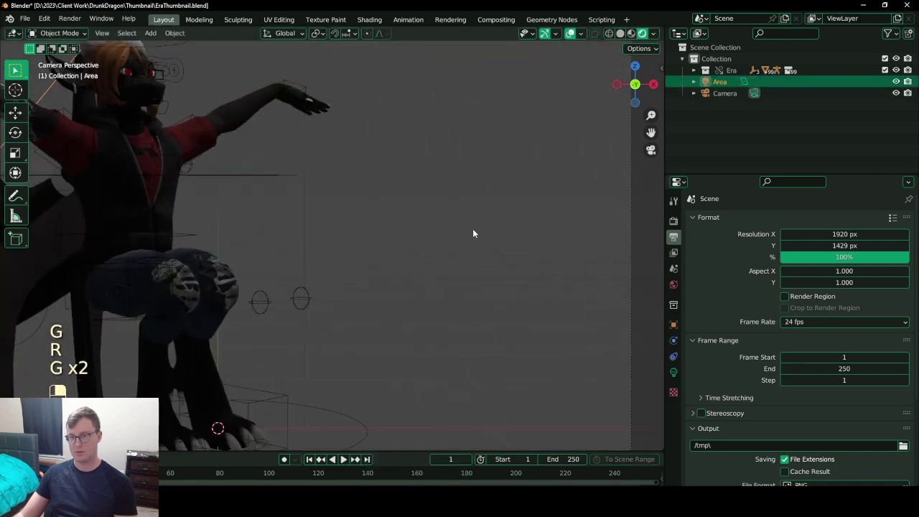
scroll(472, 233, "down", 4)
key("r")
key("g")
scroll(460, 186, "up", 3)
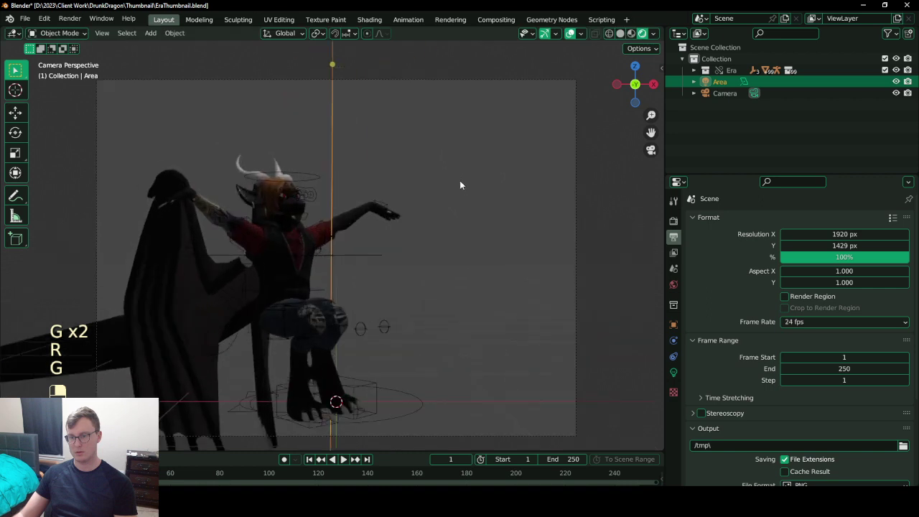
key("ctrl+s")
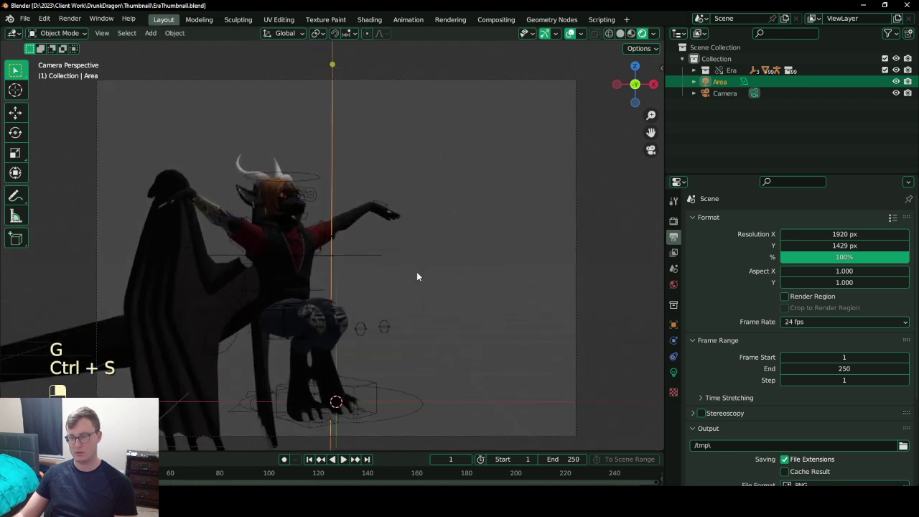
left_click(364, 334)
key("ctrl+Tab")
Step: Clear all bone rotations and positions on Era's rig, return to object mode, and save
key("a")
key("alt+r")
key("alt+g")
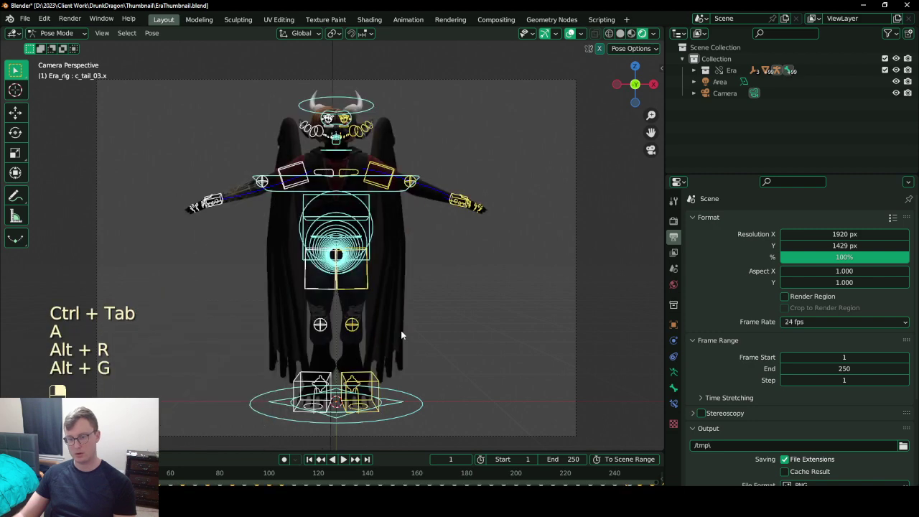
key("ctrl+Tab")
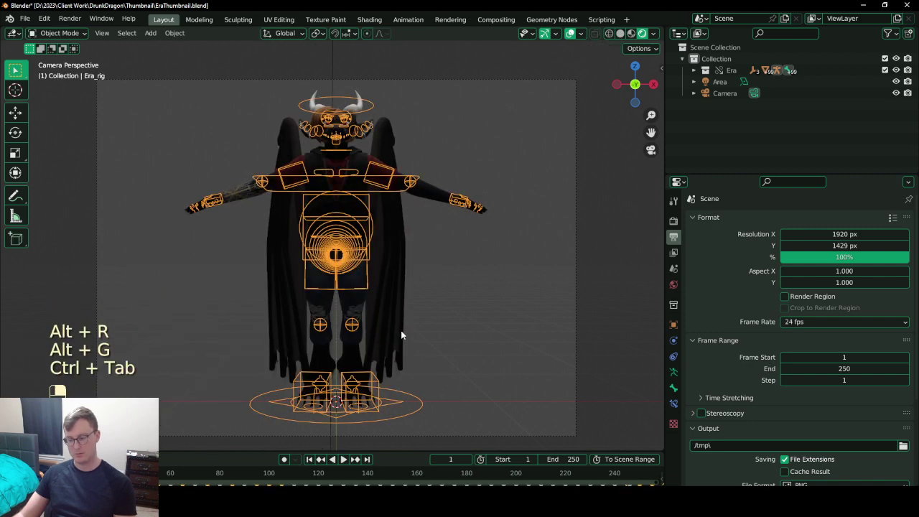
key("ctrl+s")
Step: In the body mesh's modifiers, enable the royal mask and hide the casual clothing mask
left_click(381, 311)
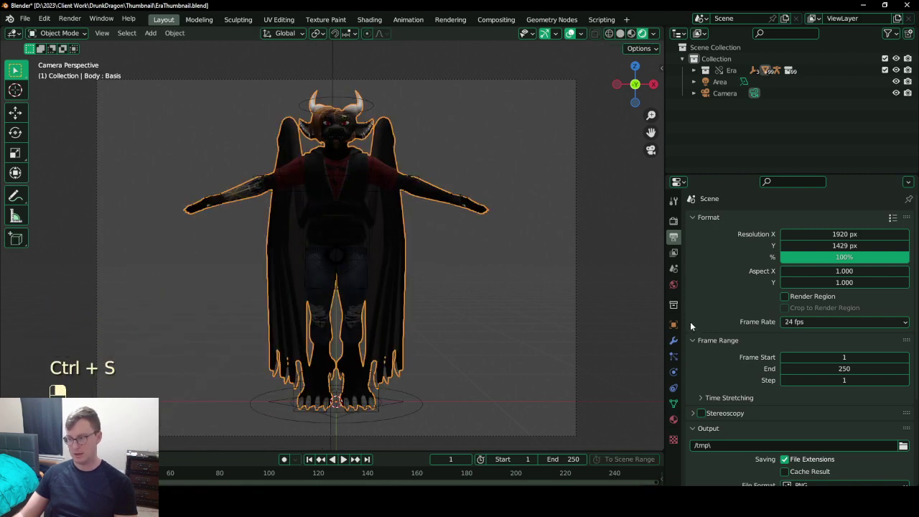
left_click(674, 340)
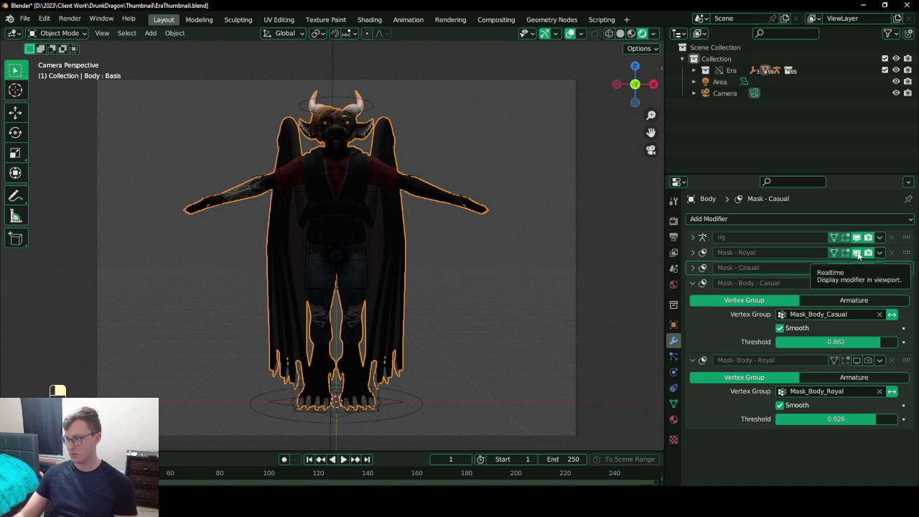
left_click(856, 359)
left_click(868, 360)
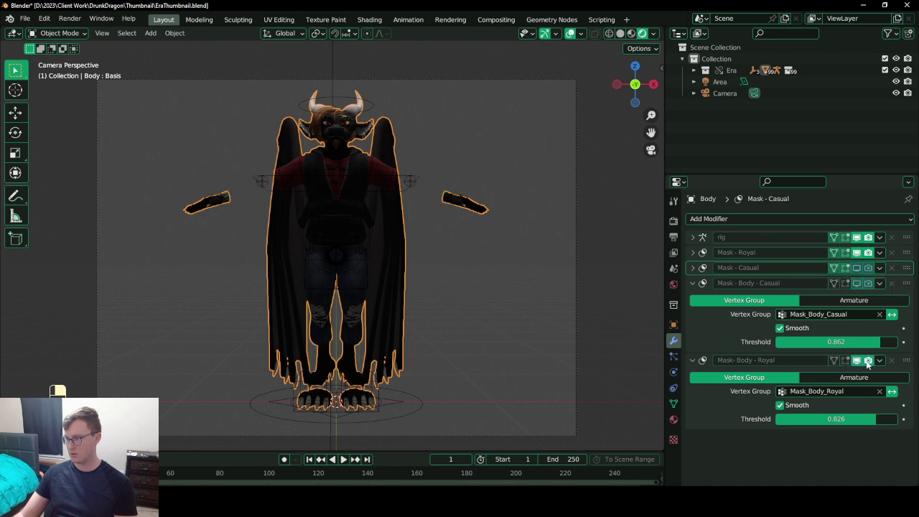
left_click(857, 268)
left_click(867, 267)
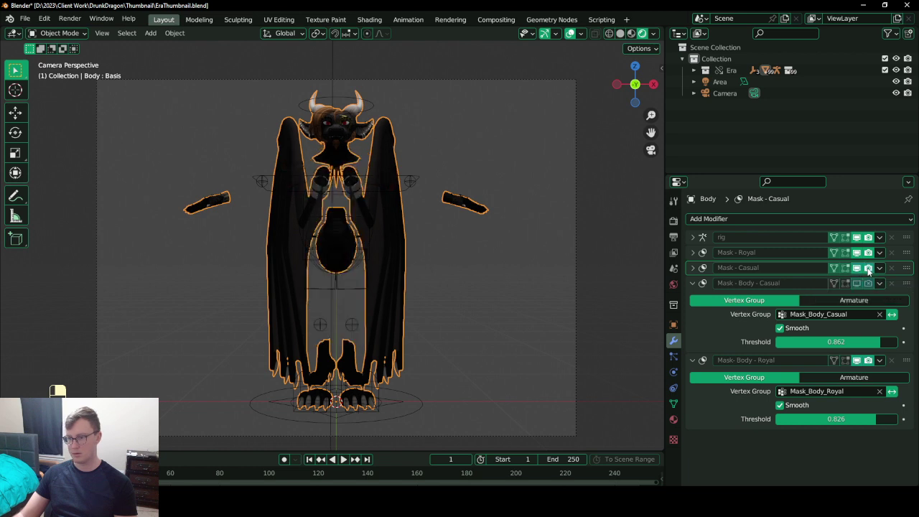
left_click(856, 252)
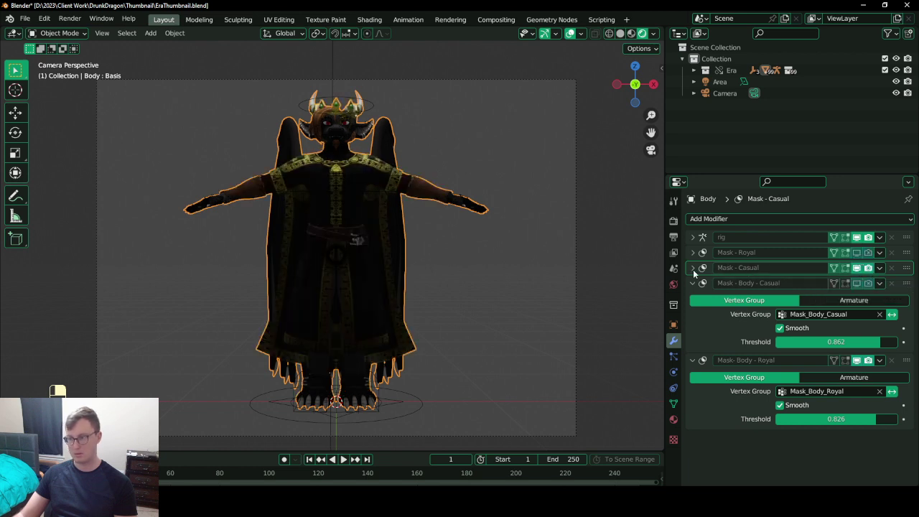
Step: Save, put Era's rig in pose mode, and shift the whole character left with c_traj
key("ctrl+s")
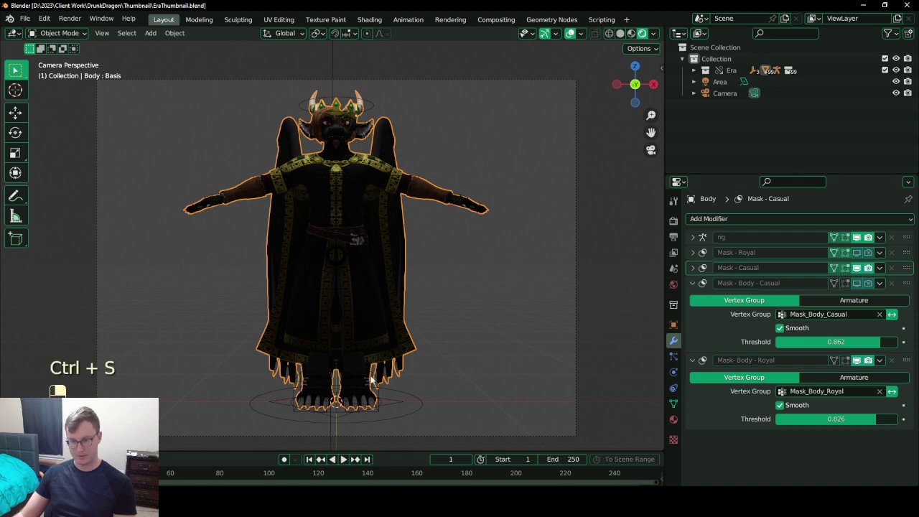
left_click(371, 390)
key("ctrl+Tab")
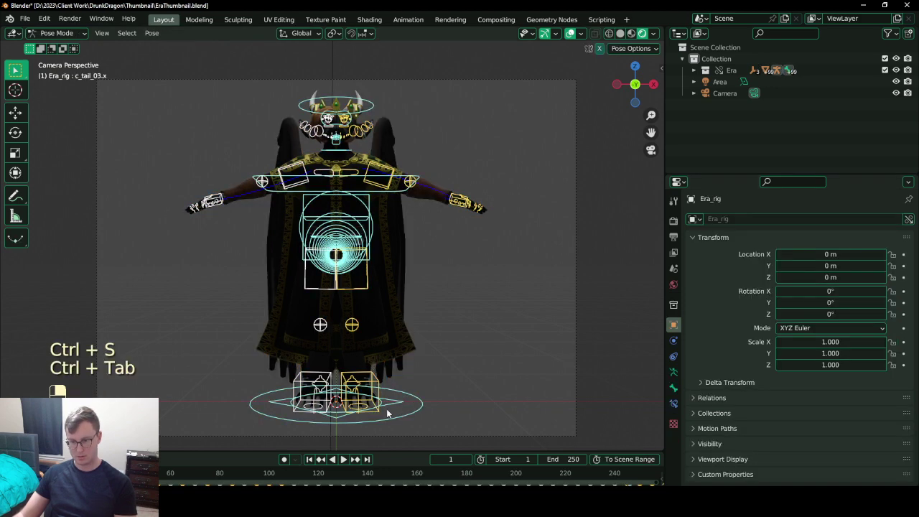
left_click(412, 406)
key("g")
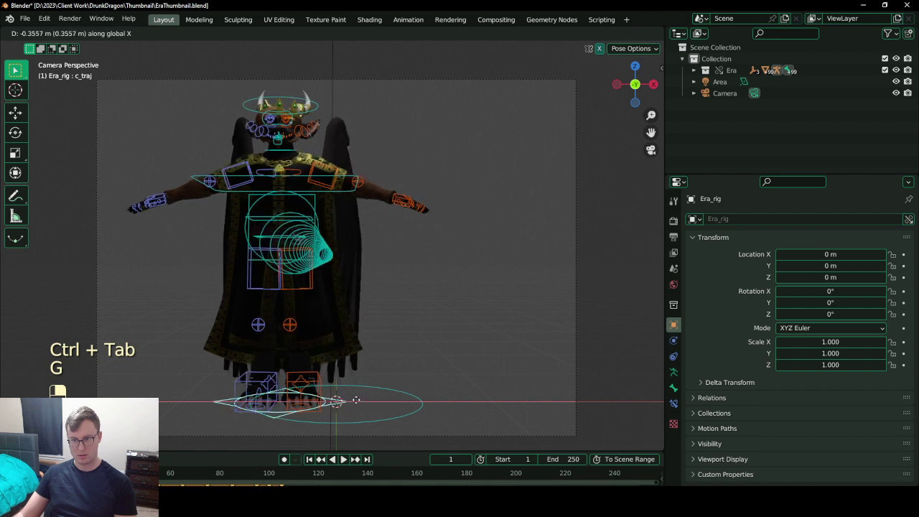
left_click(330, 275)
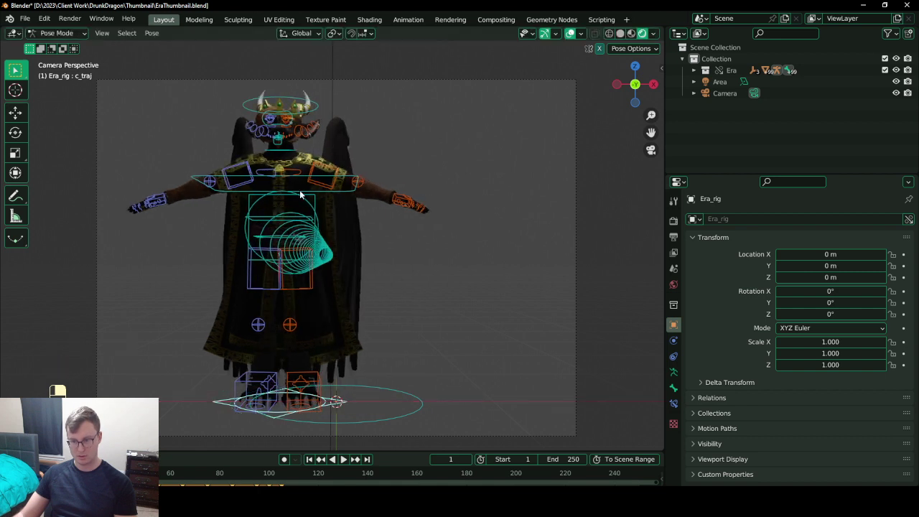
Step: Lower the character vertically with the master root, then move it up and forward from the side
middle_click_drag(299, 193, 312, 196, "shift")
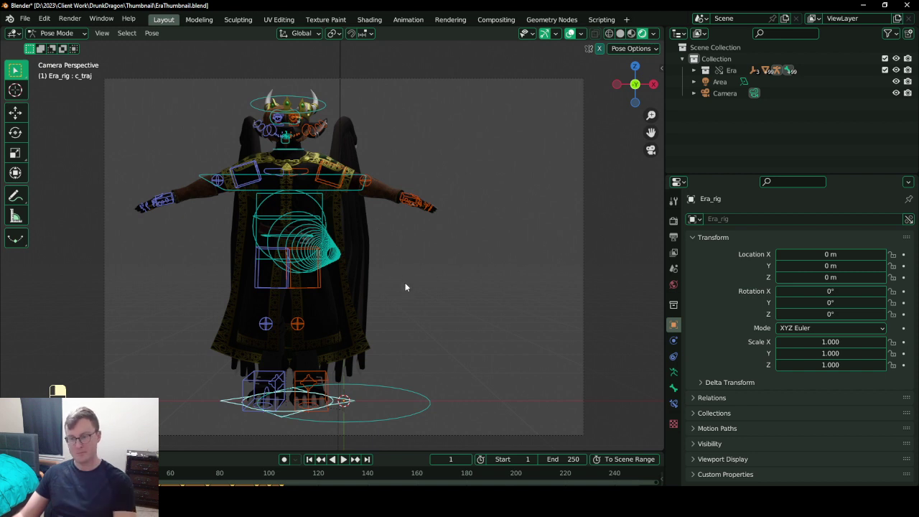
middle_click_drag(405, 287, 371, 286, "shift")
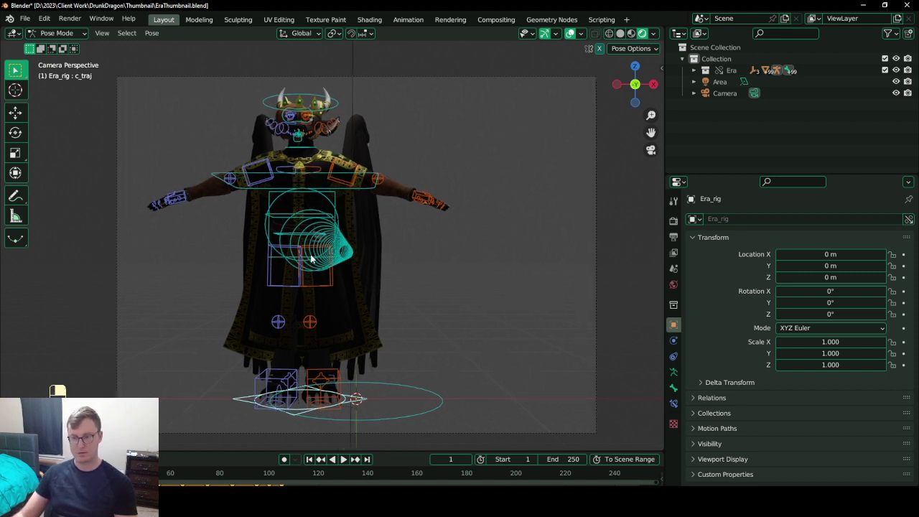
left_click(357, 223)
key("g")
key("z")
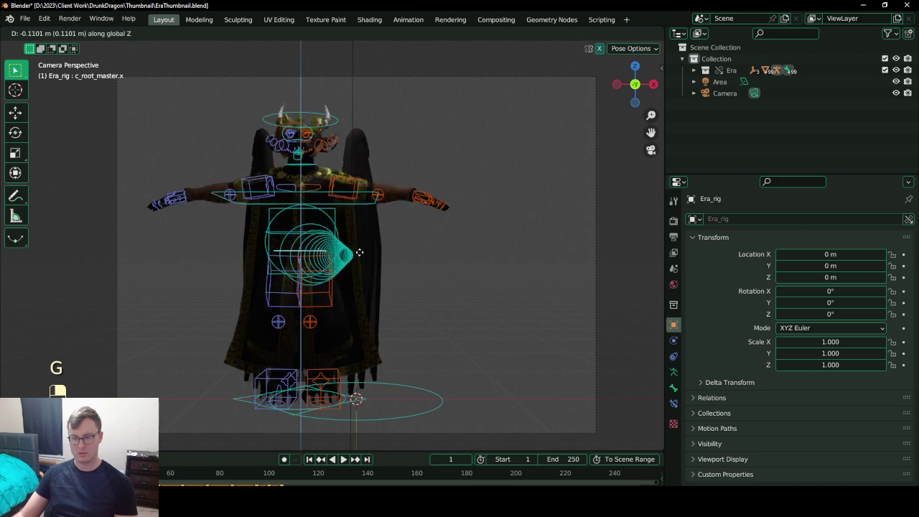
left_click(358, 264)
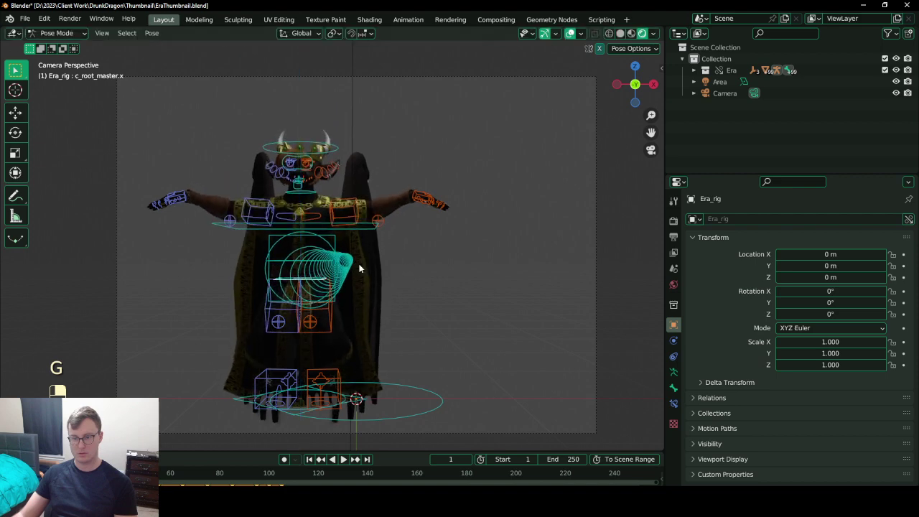
key("KP_3")
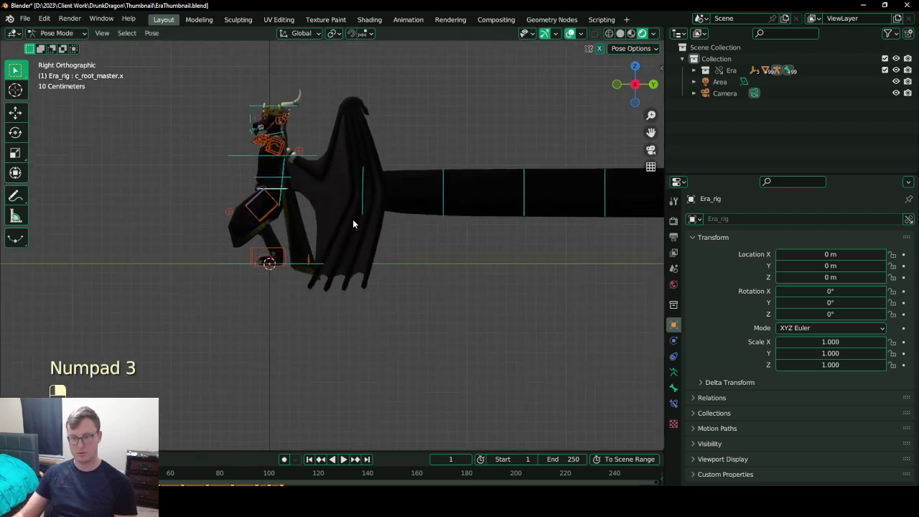
key("g")
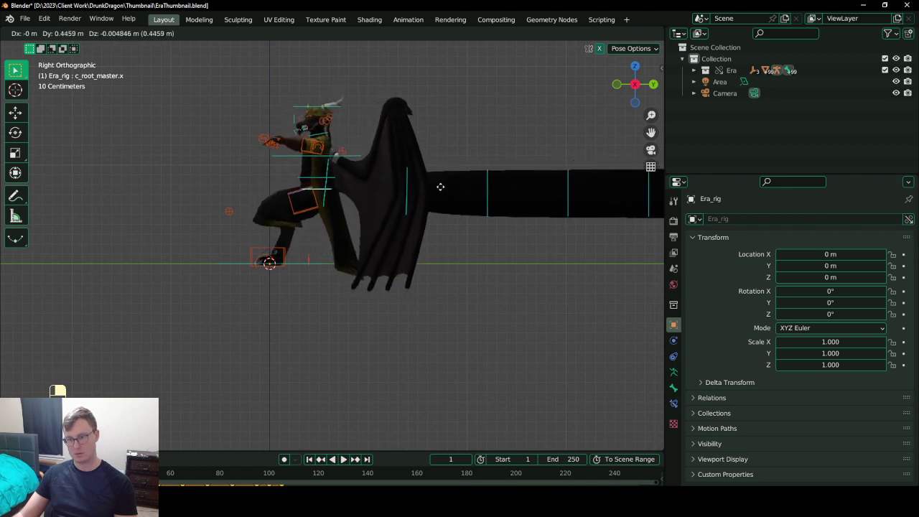
left_click(451, 184)
Step: From top view, move the right foot control outward and down-left, then rotate it
key("KP_7")
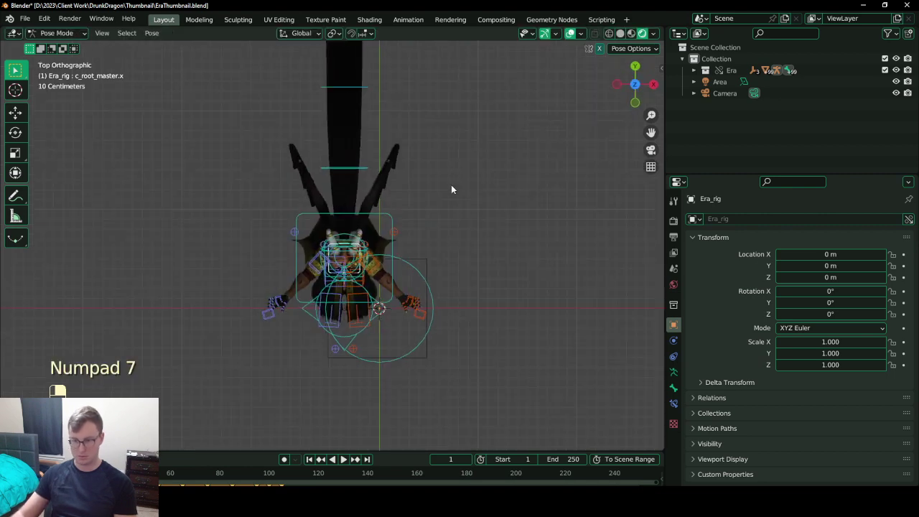
scroll(452, 188, "up", 2)
scroll(378, 325, "up", 1)
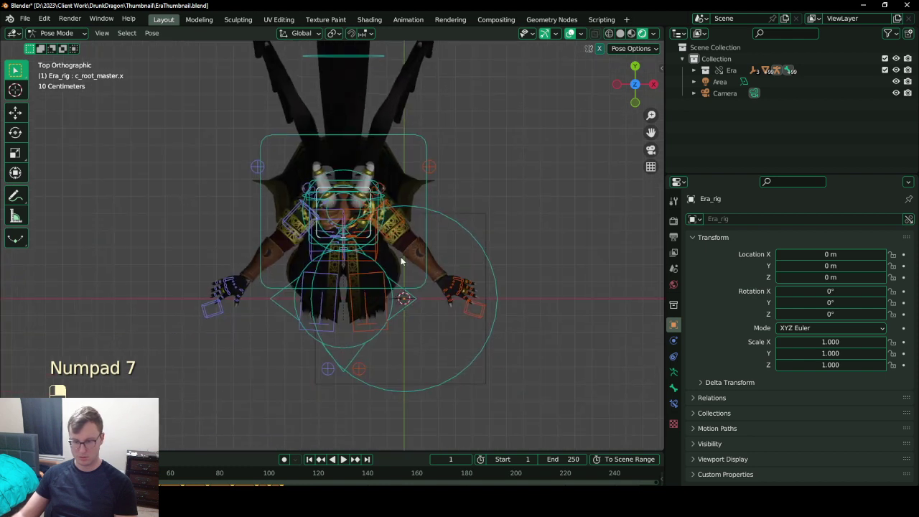
left_click(386, 332)
key("g")
left_click(337, 329)
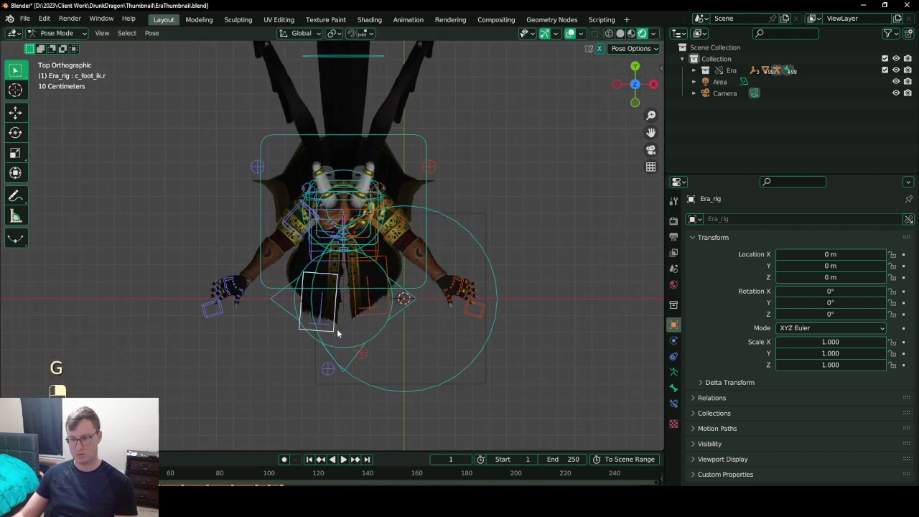
key("g")
key("r")
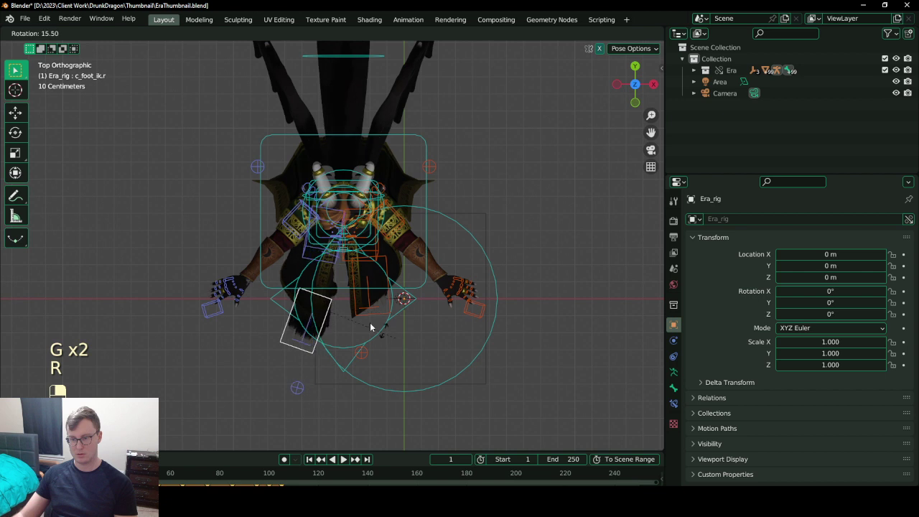
left_click(365, 316)
left_click(365, 317)
key("g")
key("Escape")
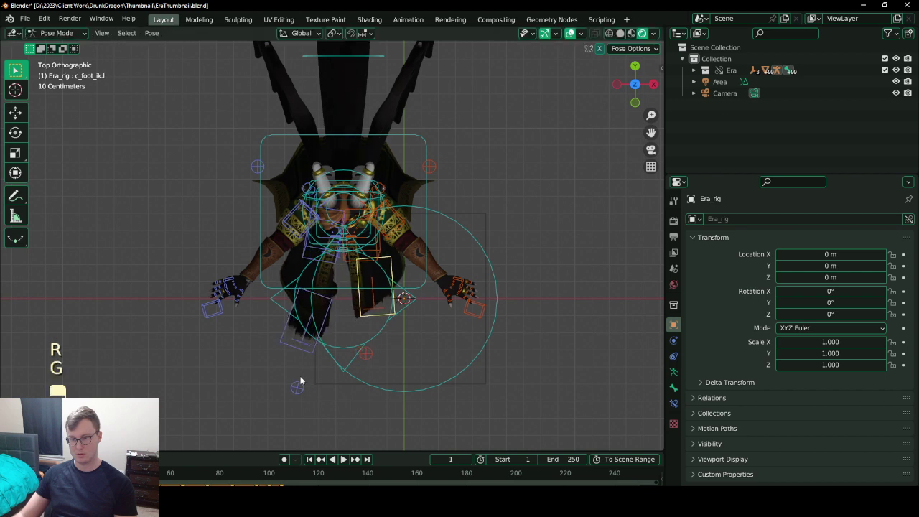
Step: Adjust the knee pole controls, including the left knee pole c_leg_pole.l
left_click(297, 386)
key("g")
left_click(365, 354)
left_click(365, 354)
key("g")
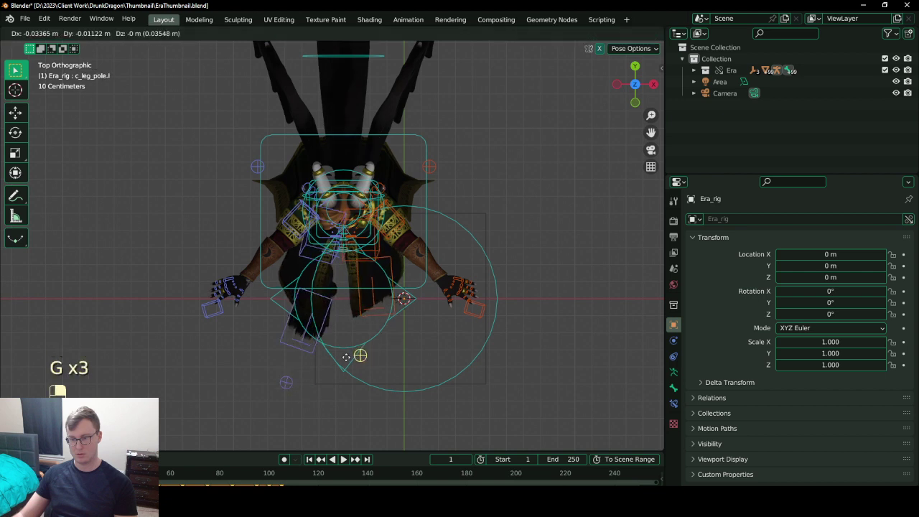
left_click(346, 357)
Step: In the camera view, move the left foot control constrained to one axis
key("KP_0")
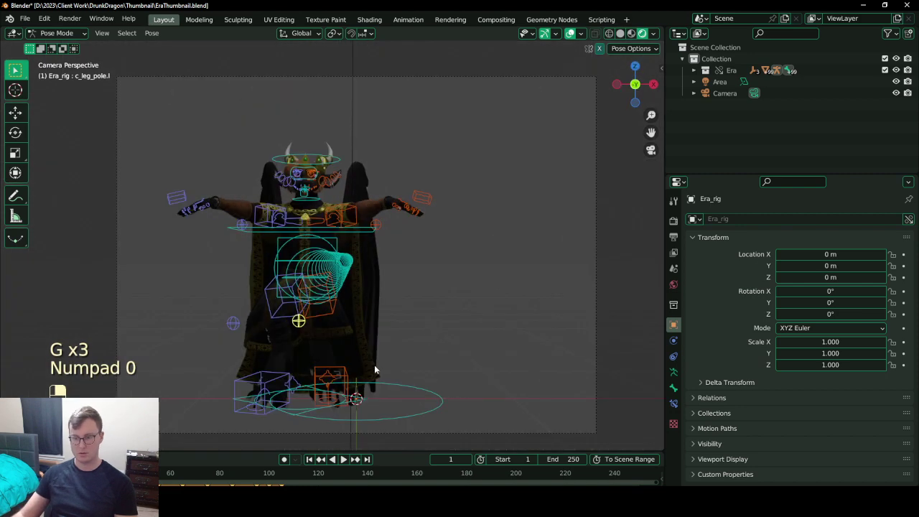
scroll(375, 370, "up", 3)
middle_click_drag(374, 370, 369, 349, "shift")
left_click(369, 349)
key("g")
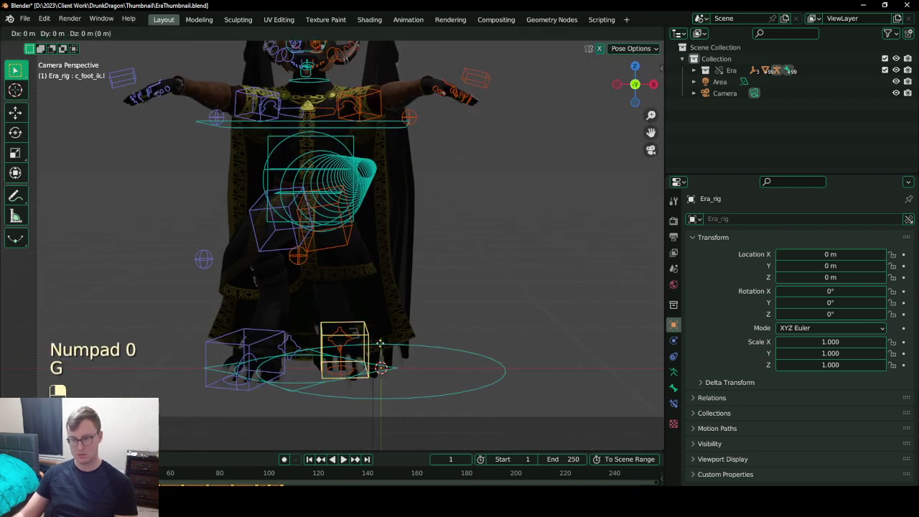
key("g")
middle_click(391, 365)
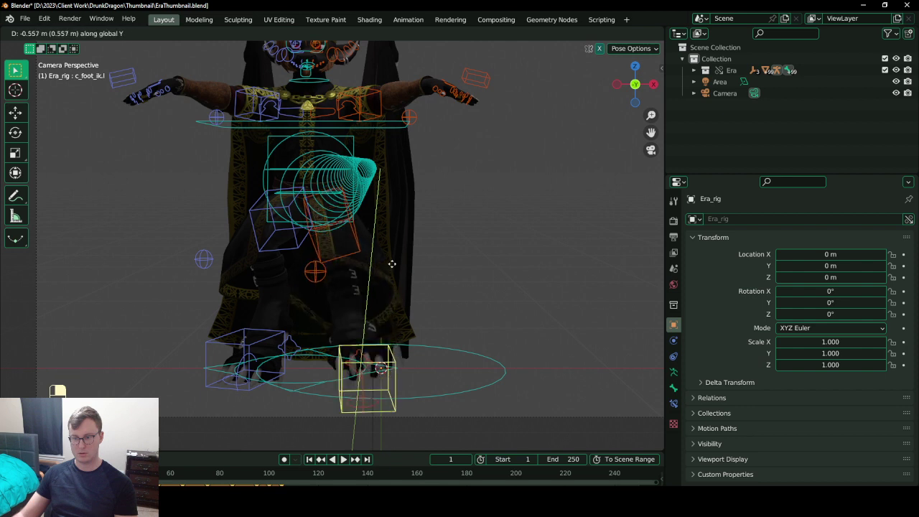
Step: Confirm the raised left foot, save, and lower the left hand control
left_click(405, 286)
key("ctrl+s")
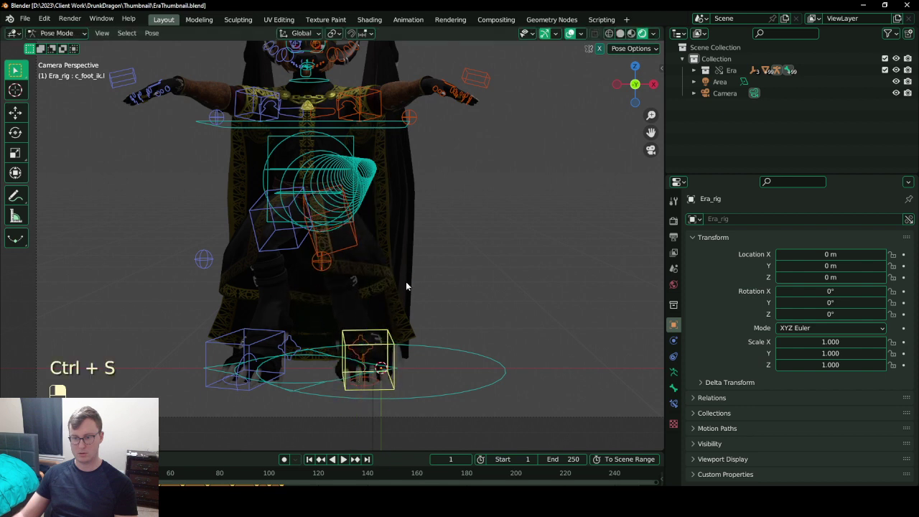
middle_click_drag(410, 228, 424, 260, "shift")
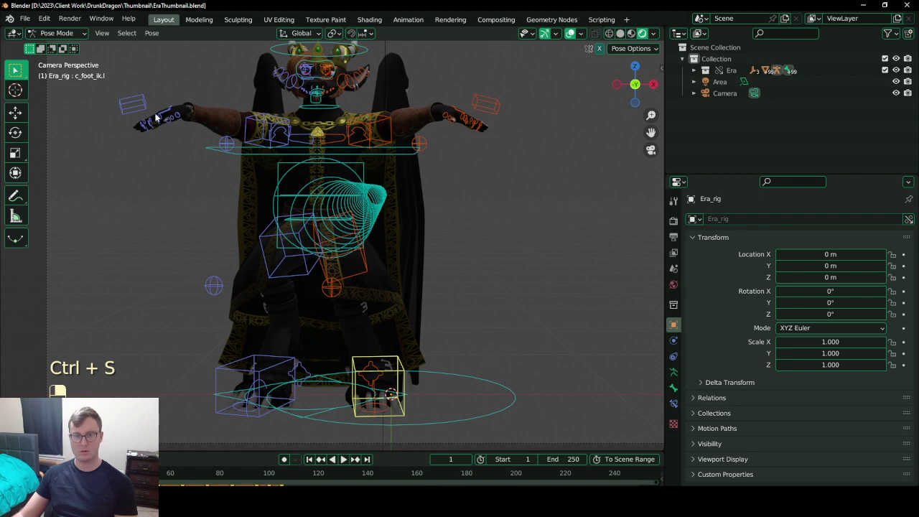
left_click(485, 108)
key("g")
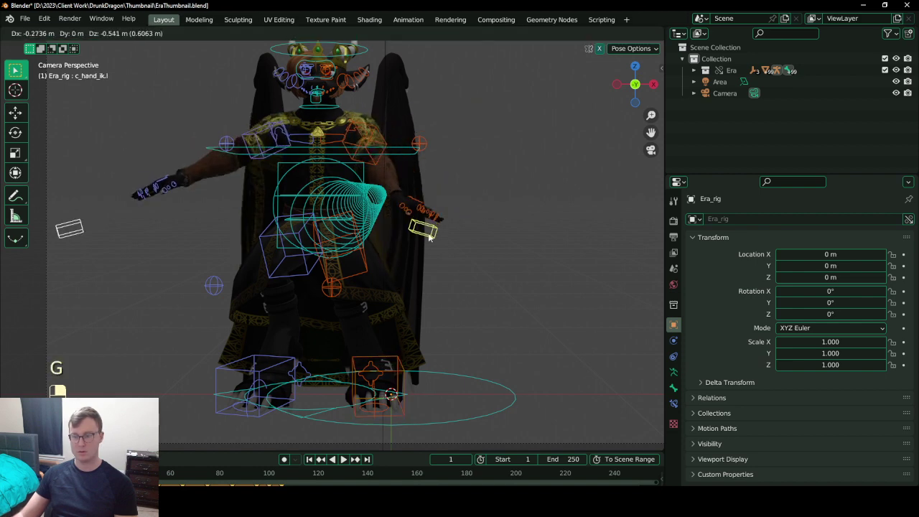
left_click(428, 238)
Step: From top view, move both hand controls in toward the body's centre
key("KP_7")
key("g")
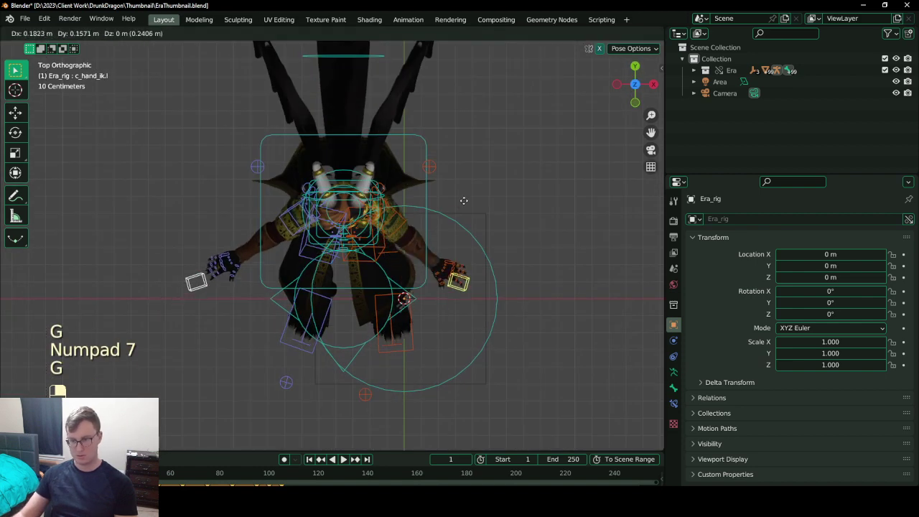
left_click(449, 311)
key("g")
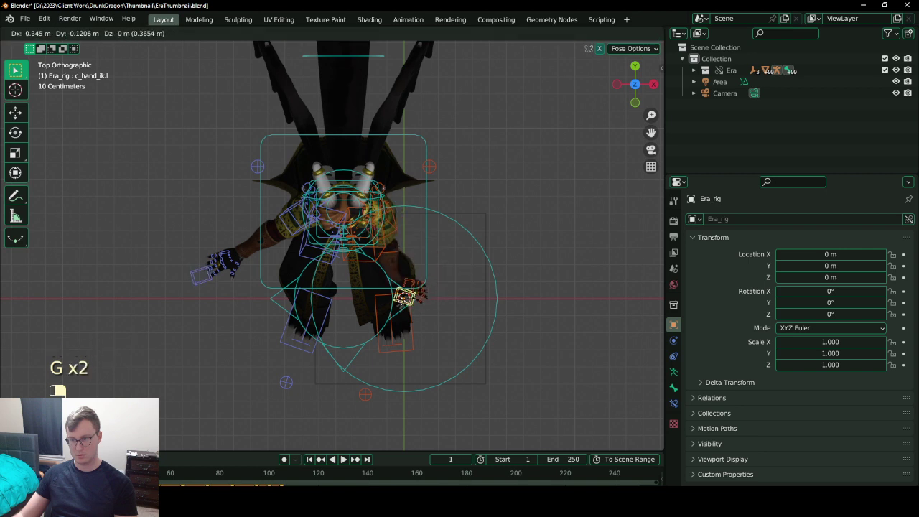
left_click(337, 280)
key("g")
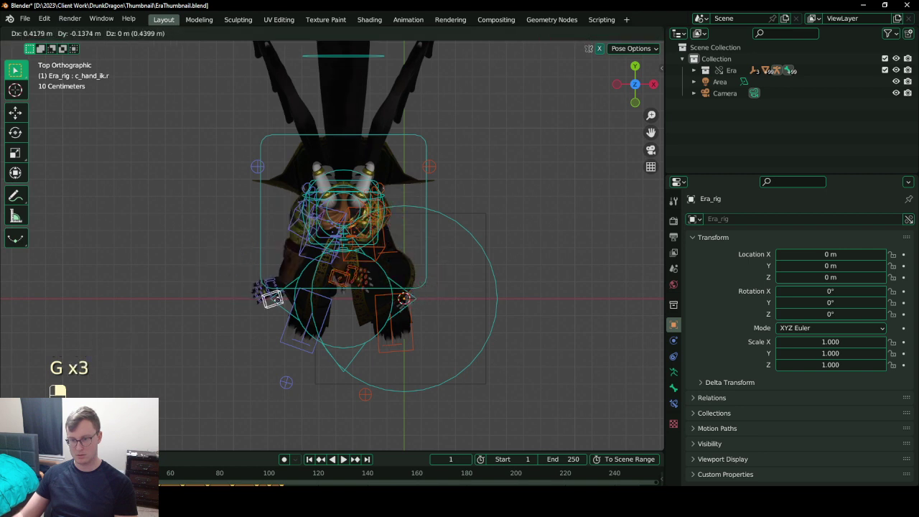
key("r")
Step: Switch to solid shading, rotate the left hand, and return to the camera view
key("z")
left_click(349, 288)
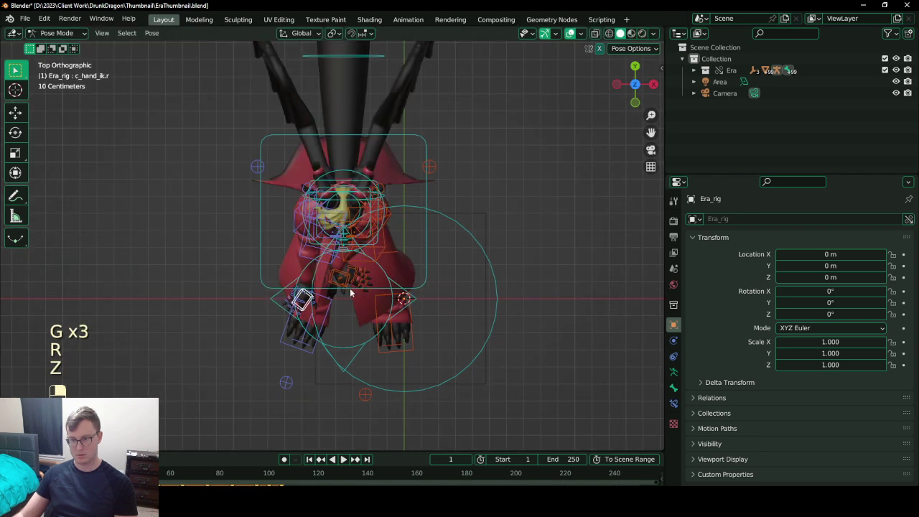
left_click(343, 282)
key("g")
key("g")
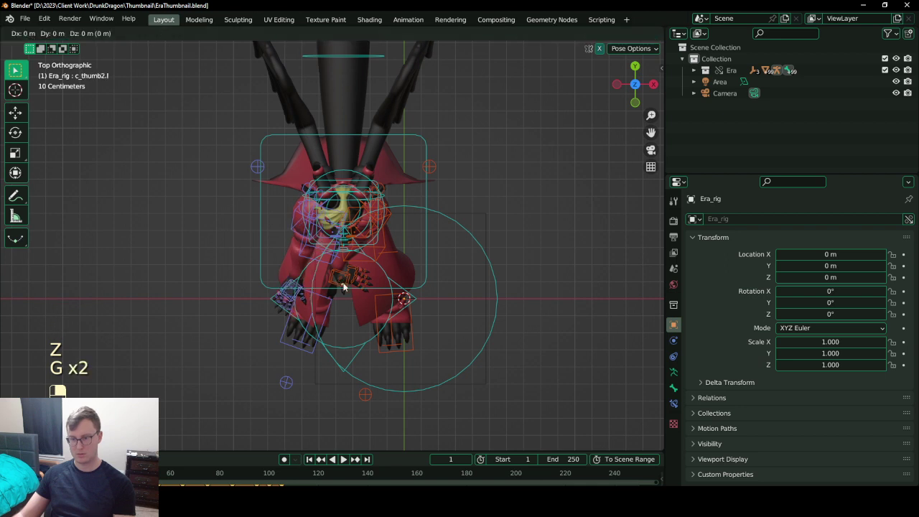
left_click(343, 286)
left_click(333, 281)
key("g")
key("r")
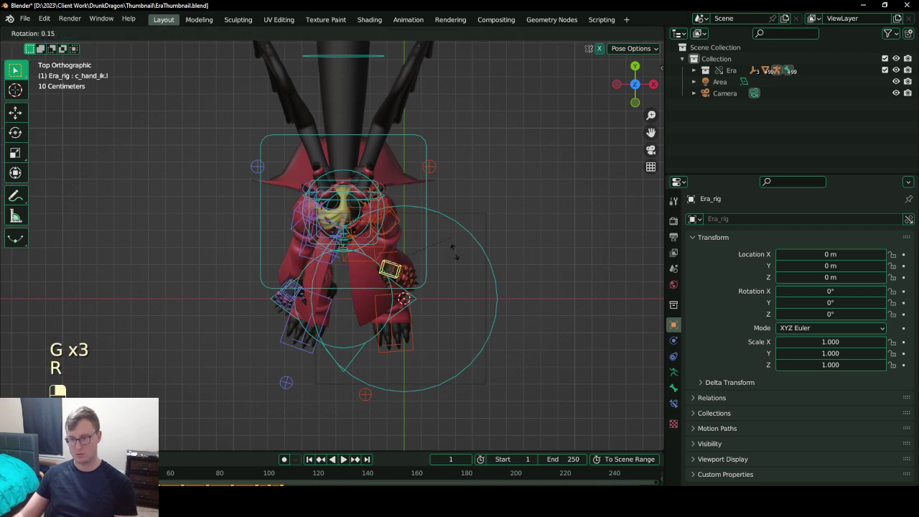
left_click(449, 282)
key("KP_0")
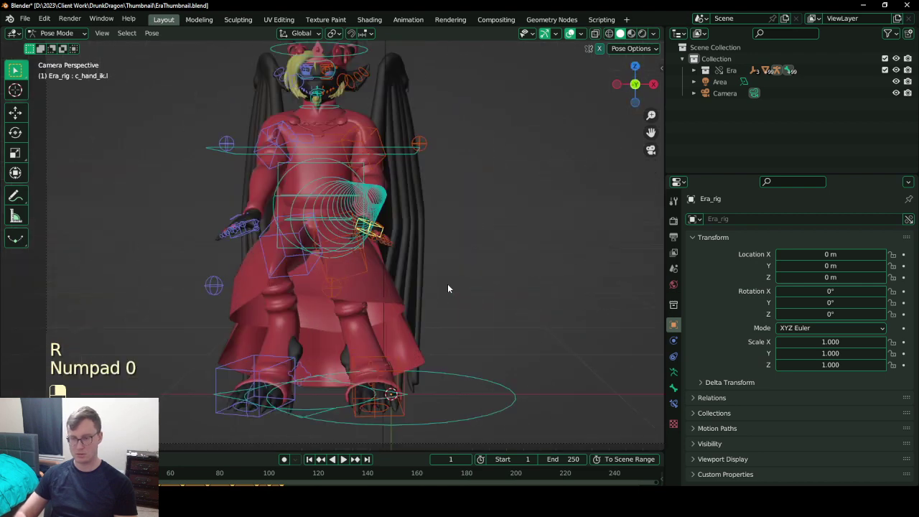
Step: Turn Era's whole body twice using the master root control
scroll(407, 225, "up", 2, "shift")
scroll(407, 225, "up", 1, "shift")
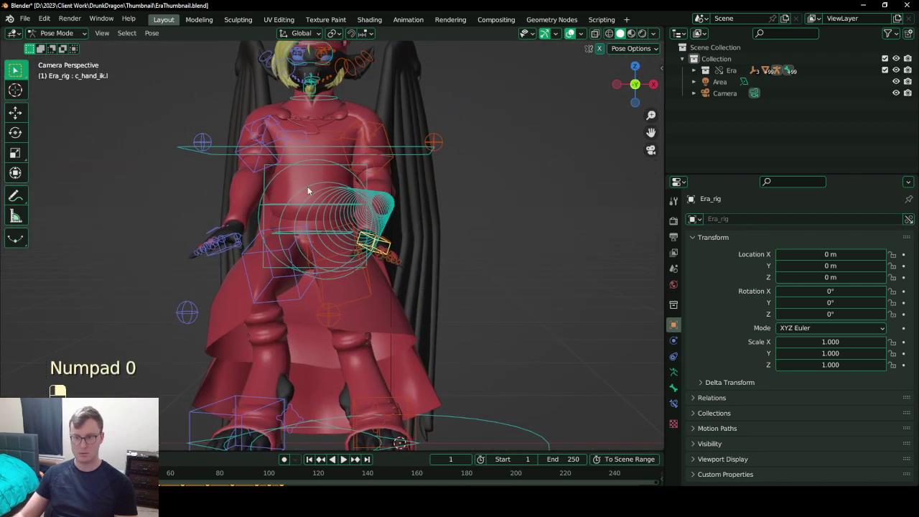
left_click(271, 235)
key("r")
left_click(439, 245)
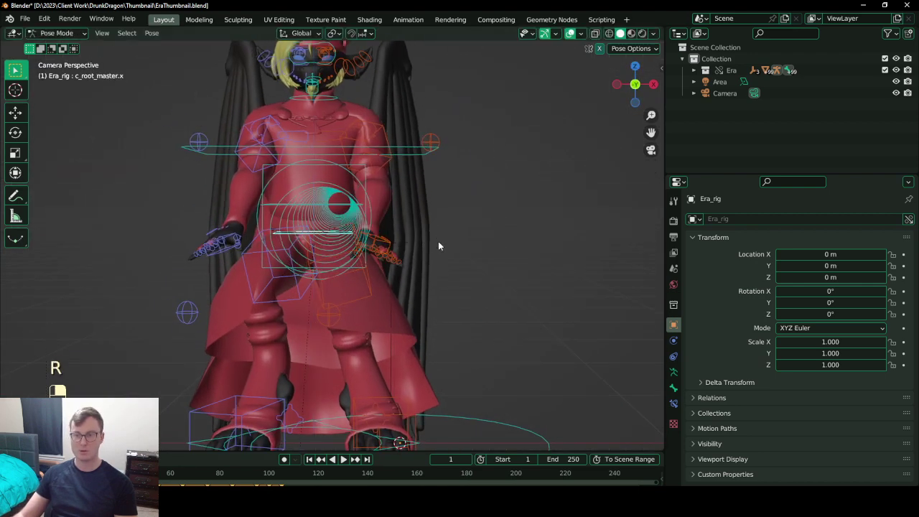
key("r")
key("r")
left_click(323, 235)
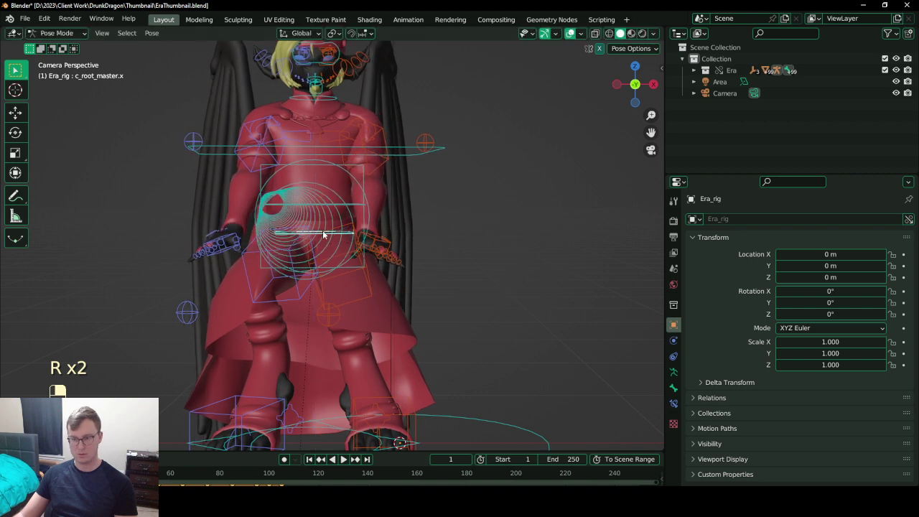
Step: Rotate and shift the root control to adjust the character's stance
left_click(377, 209)
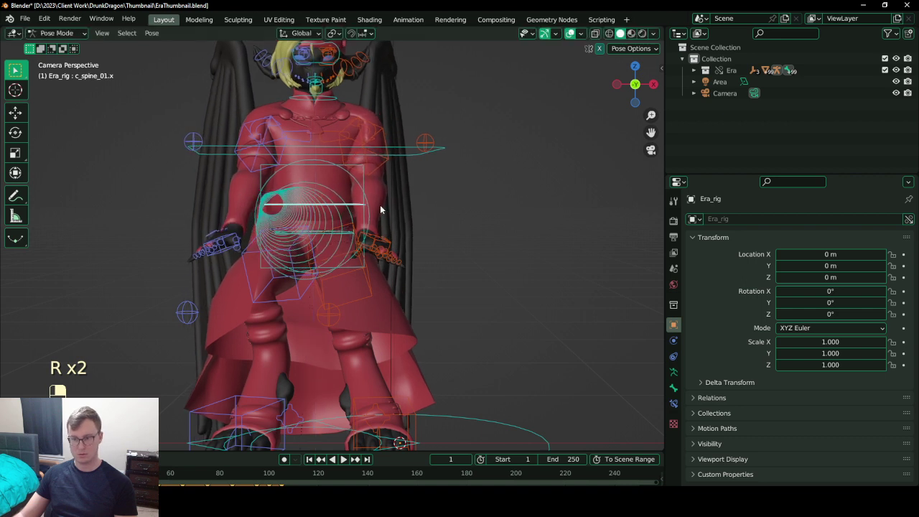
left_click(350, 234)
key("r")
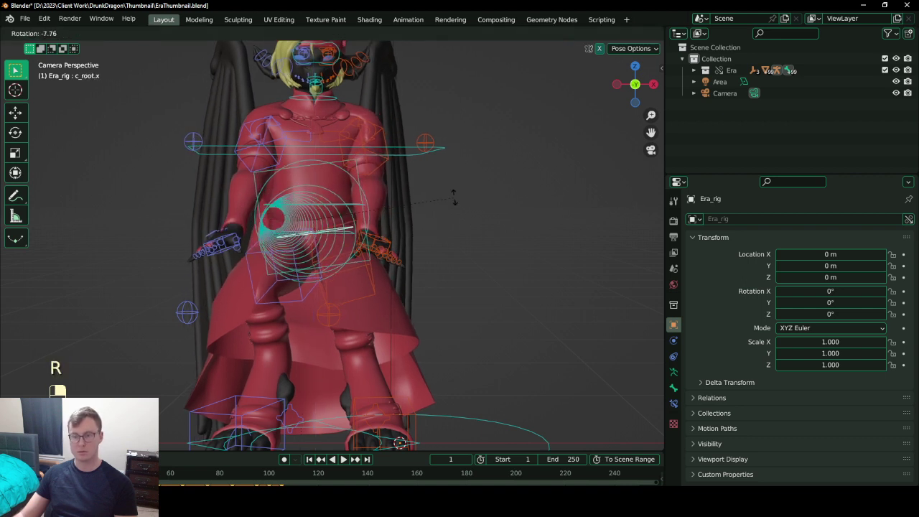
key("g")
left_click(361, 210)
Step: Tilt the torso by rotating and moving the lower spine control
left_click(358, 208)
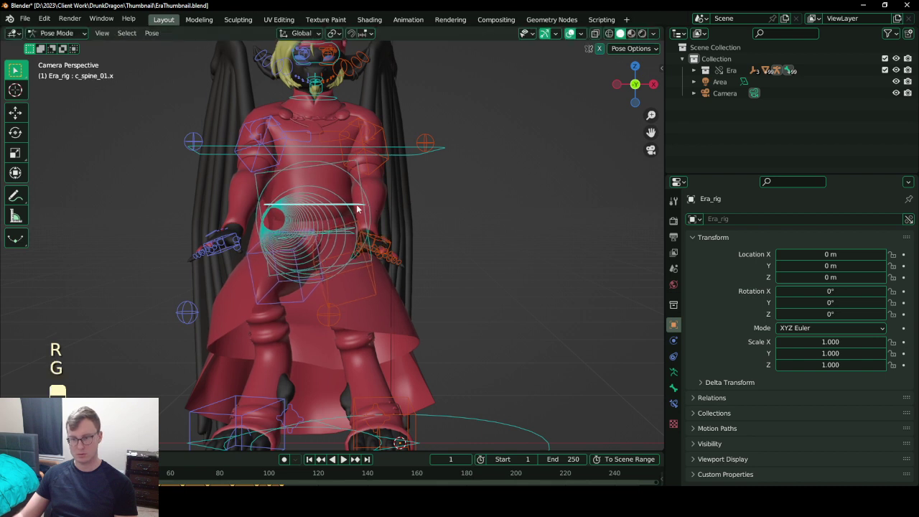
key("r")
left_click(352, 208)
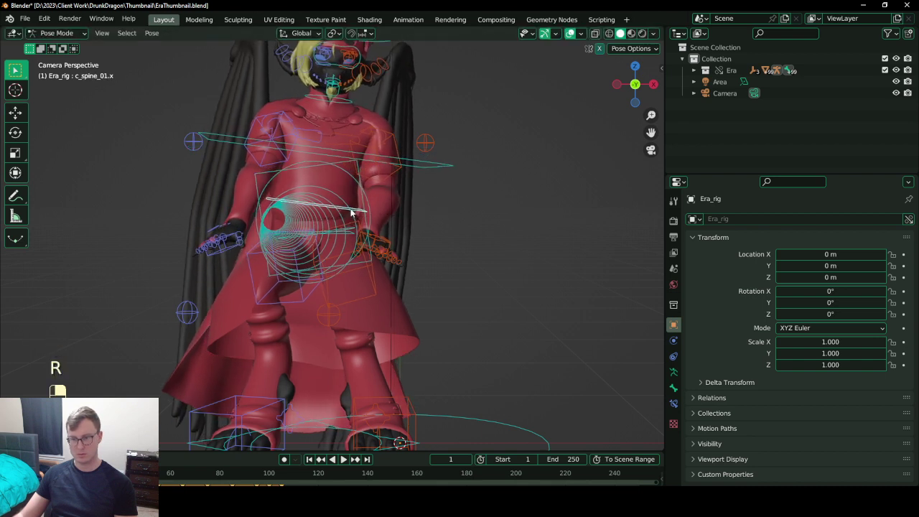
key("g")
left_click(338, 170)
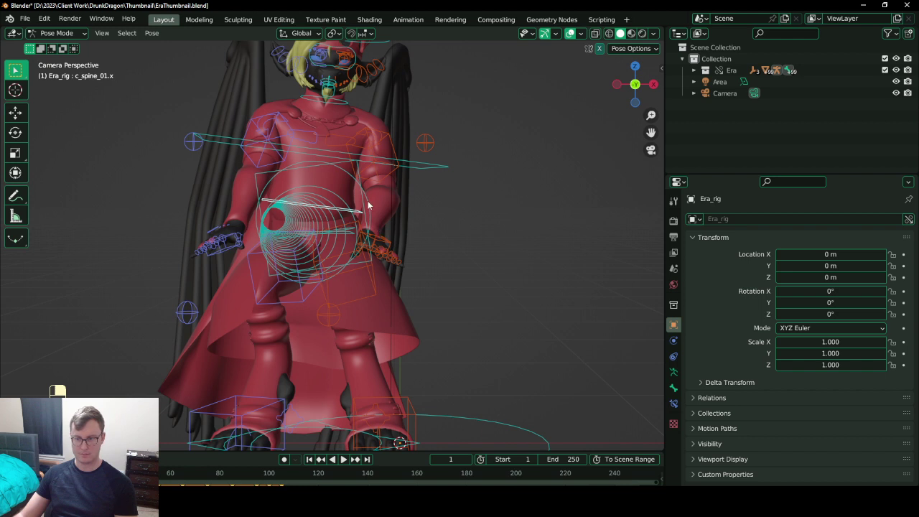
Step: Try scaling and rotating the upper spine, cancelling both attempts
key("s")
key("Escape")
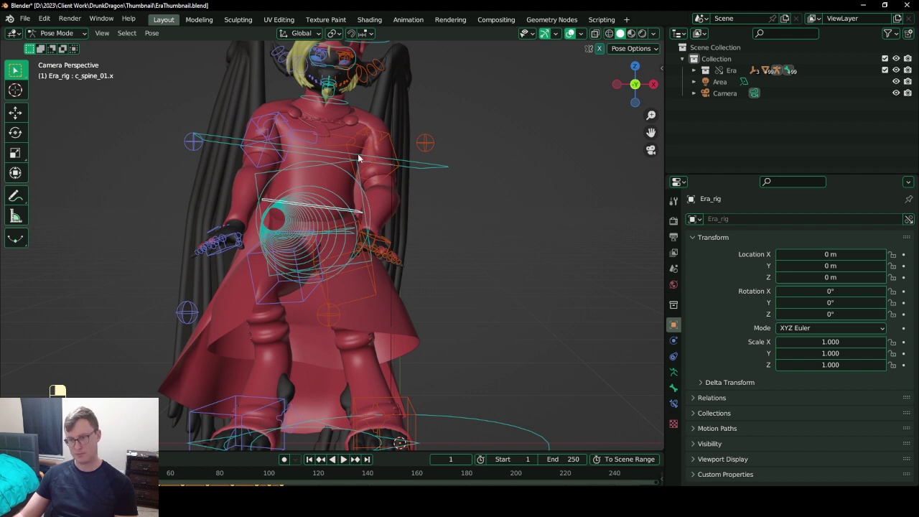
left_click(359, 158)
key("r")
key("Escape")
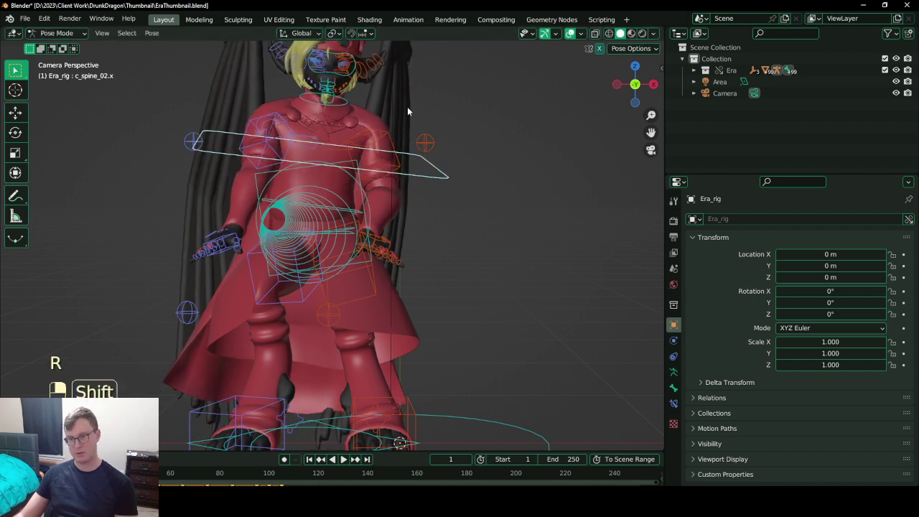
scroll(407, 106, "up", 2, "shift")
Step: Try rotating the neck and head controls, cancelling each attempt
left_click(358, 121)
key("r")
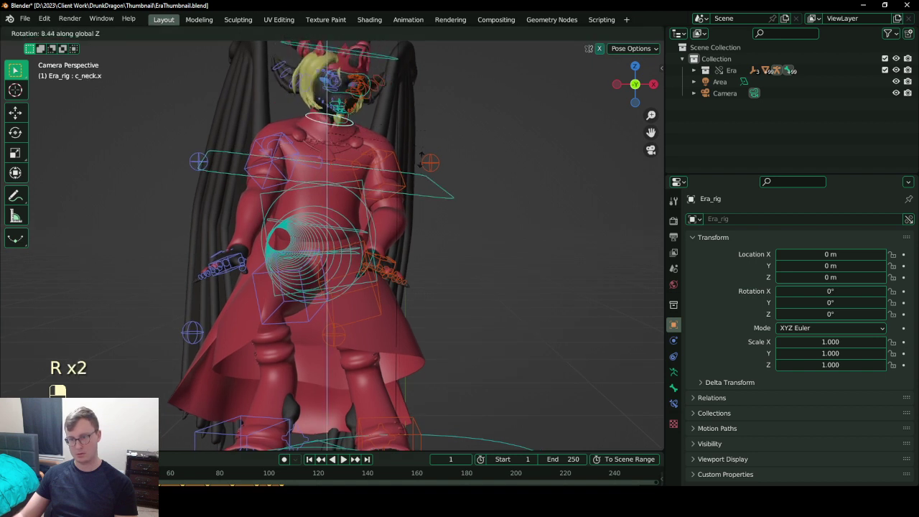
key("Escape")
left_click(372, 101)
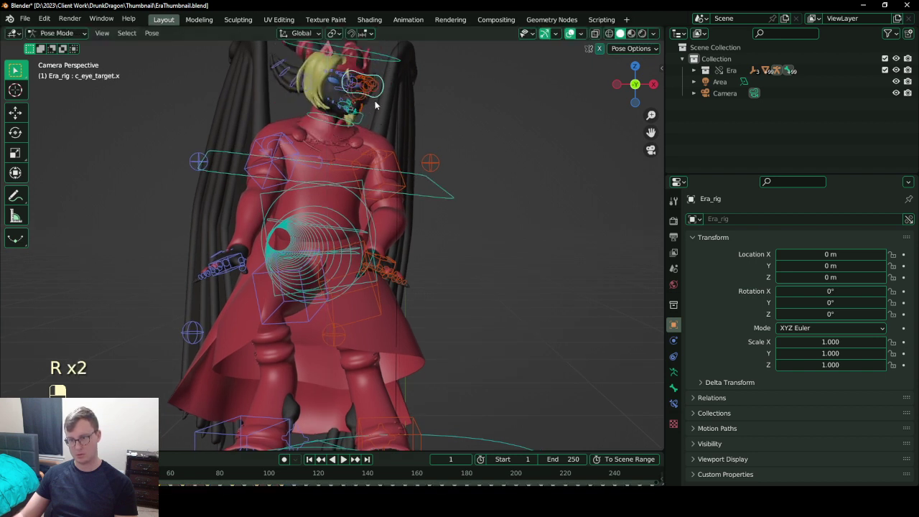
left_click(387, 54)
key("r")
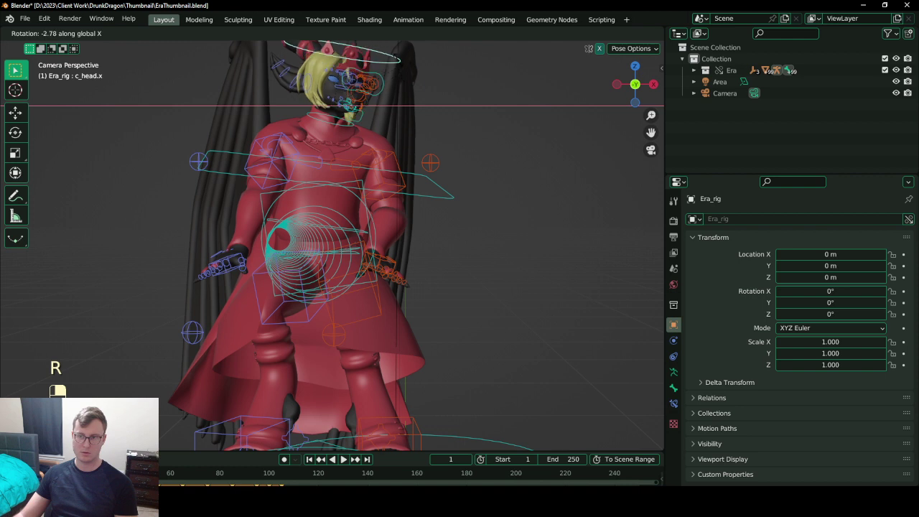
scroll(402, 64, "up", 1, "shift")
key("r")
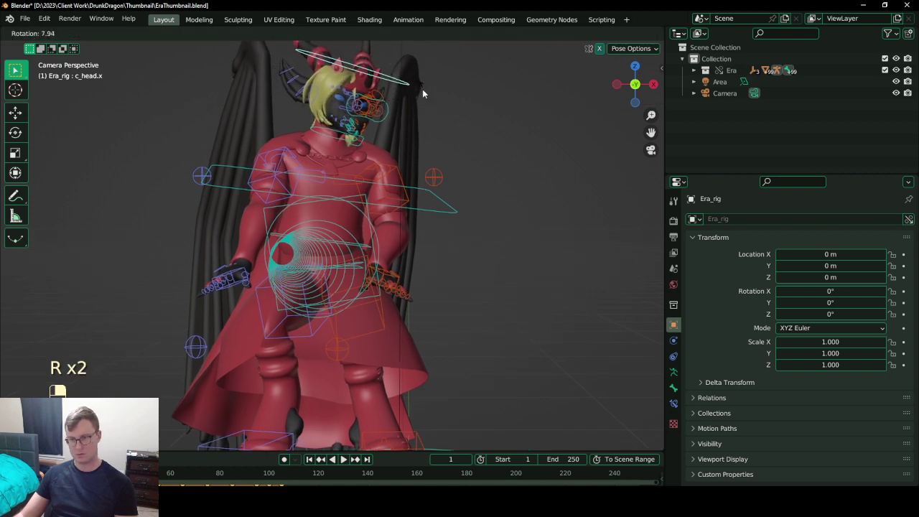
key("r")
key("Escape")
Step: Rotate the right shoulder, undo it, then rotate the left shoulder instead
middle_click_drag(239, 138, 269, 183)
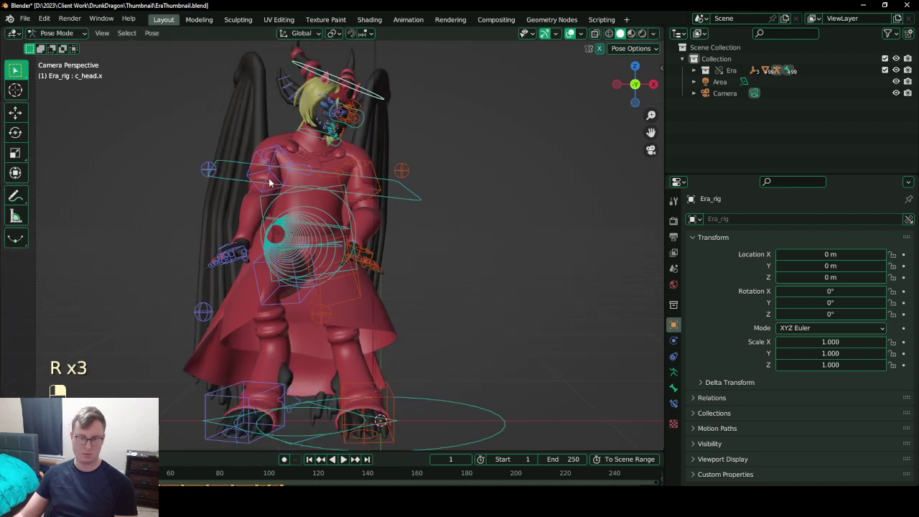
left_click(297, 173)
key("r")
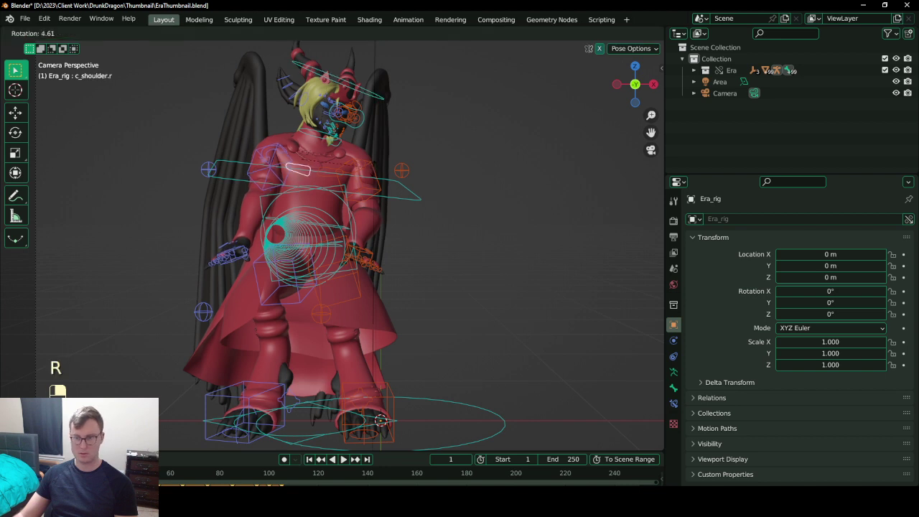
left_click(345, 171)
key("ctrl+z")
key("r")
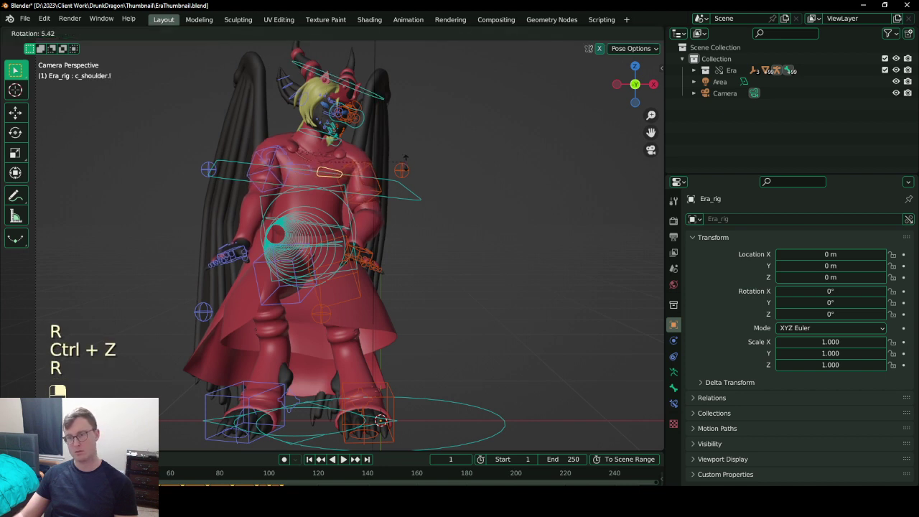
left_click(383, 190)
middle_click_drag(383, 191, 341, 183, "shift")
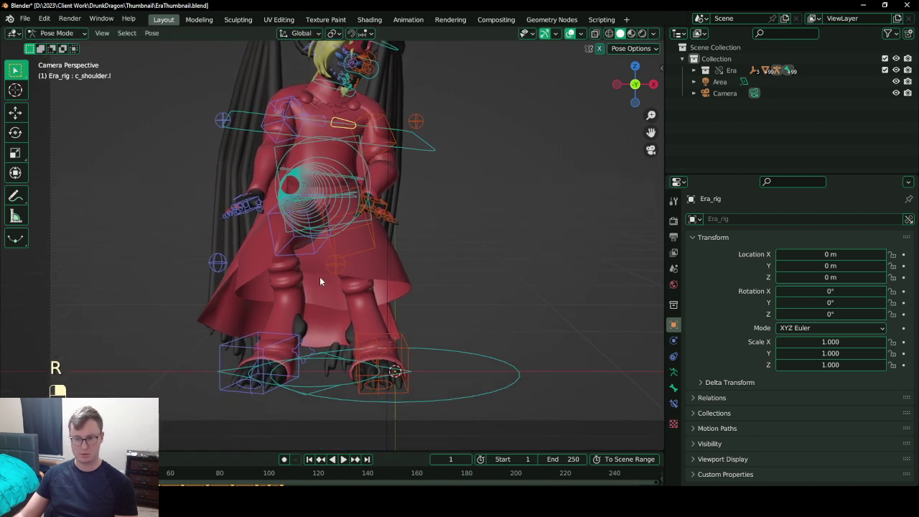
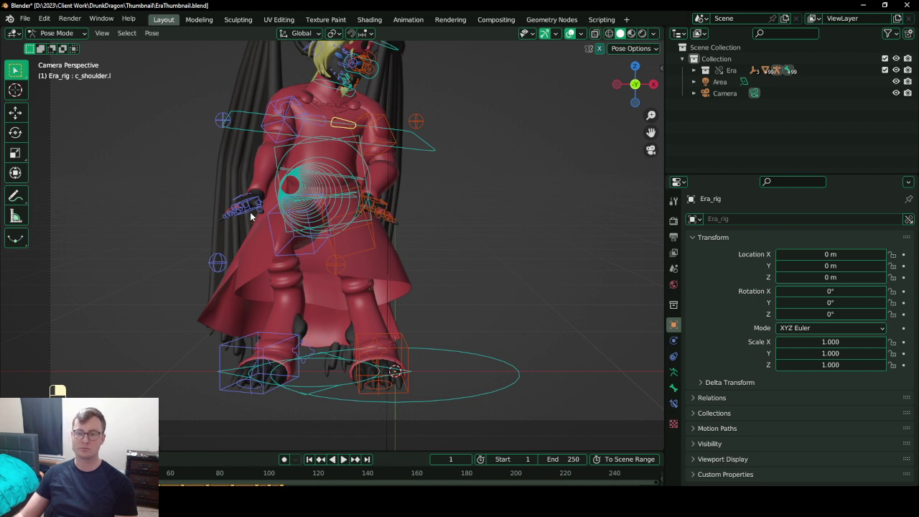
Step: Select the right hand IK control (c_hand_ik.r) and rotate it freely from the side view
left_click(284, 107)
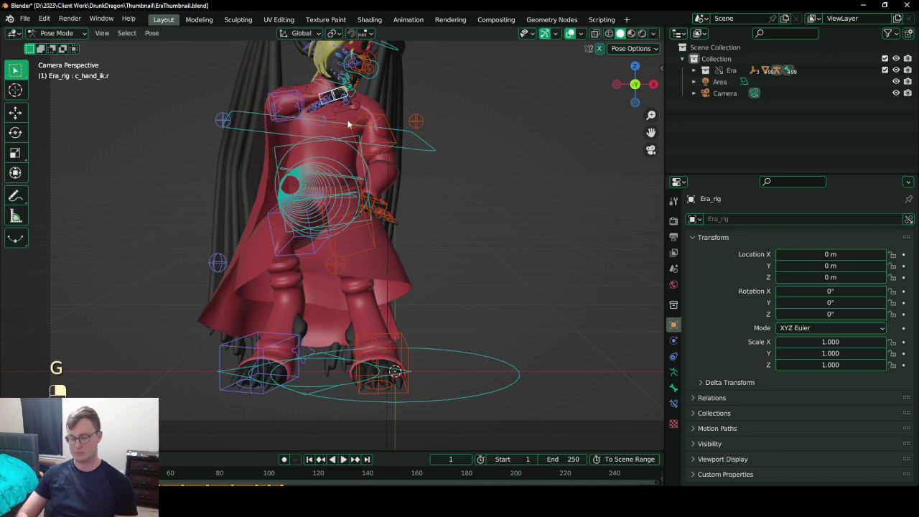
key("KP_3")
middle_click_drag(347, 124, 343, 219)
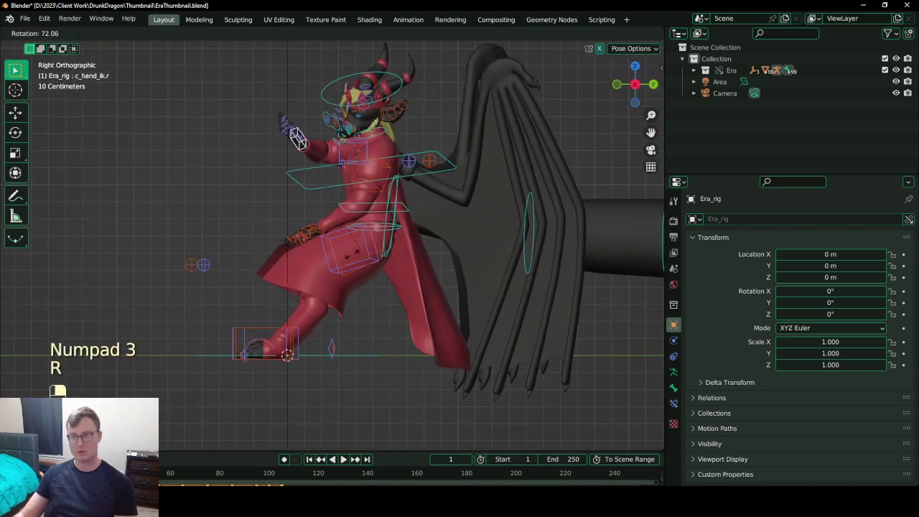
key("r")
key("r")
left_click(326, 132)
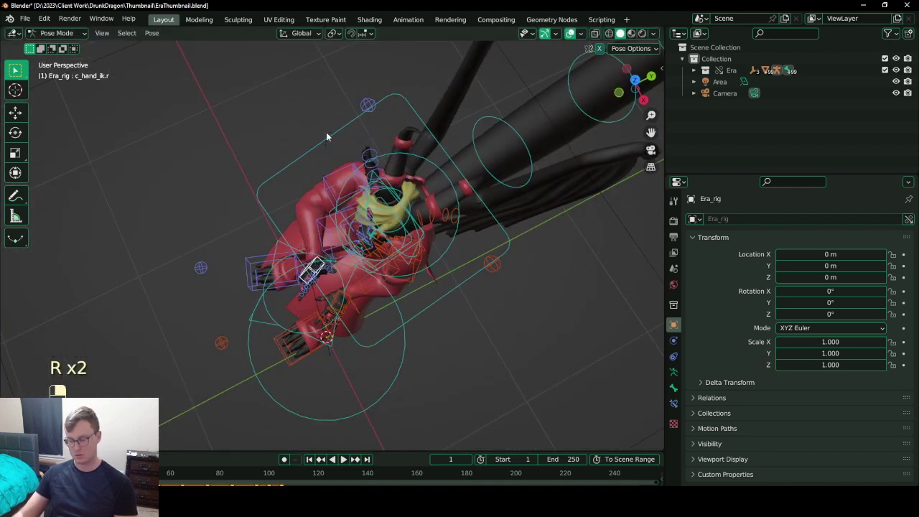
Step: Frame the hand in right side view and move it up near the face
key("KP_Decimal")
key("KP_3")
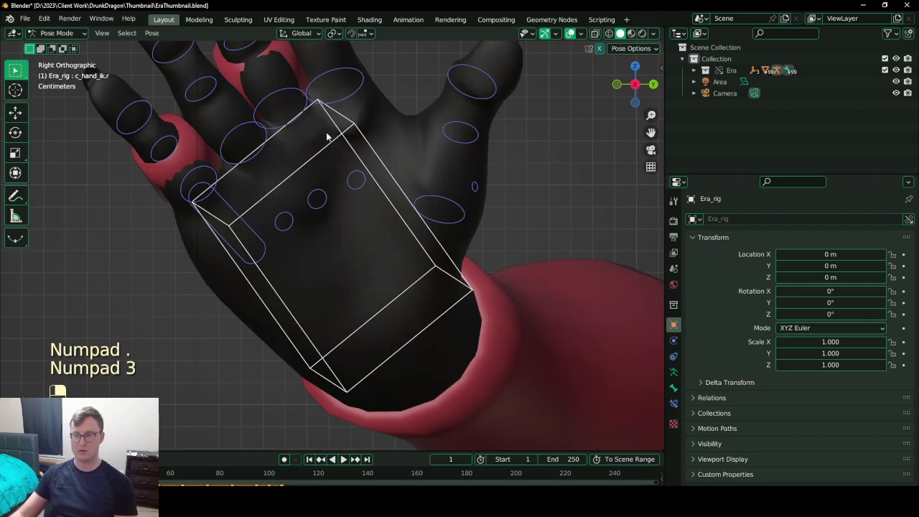
scroll(355, 141, "down", 5)
key("g")
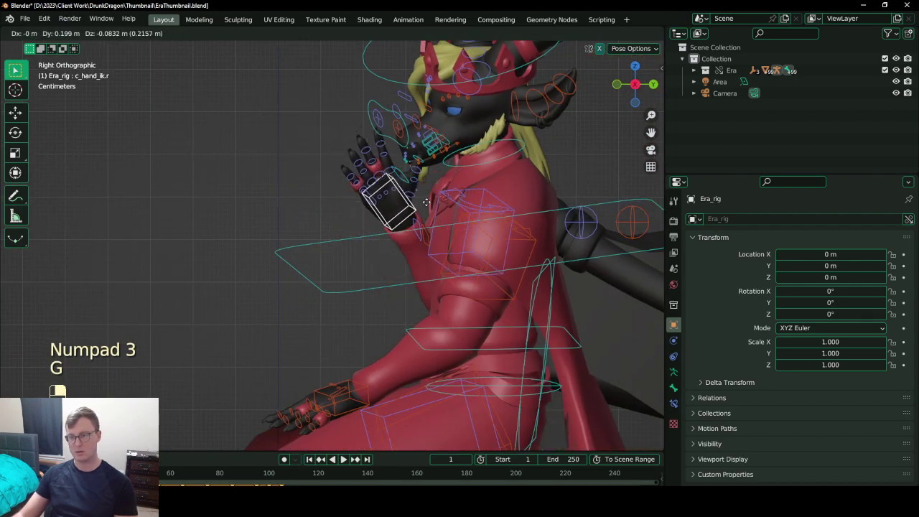
left_click(389, 193)
Step: From the front view, rotate the hand flatter and set it against the chest under the chin
key("KP_1")
scroll(389, 192, "up", 5)
middle_click_drag(389, 193, 380, 229, "shift")
key("g")
key("r")
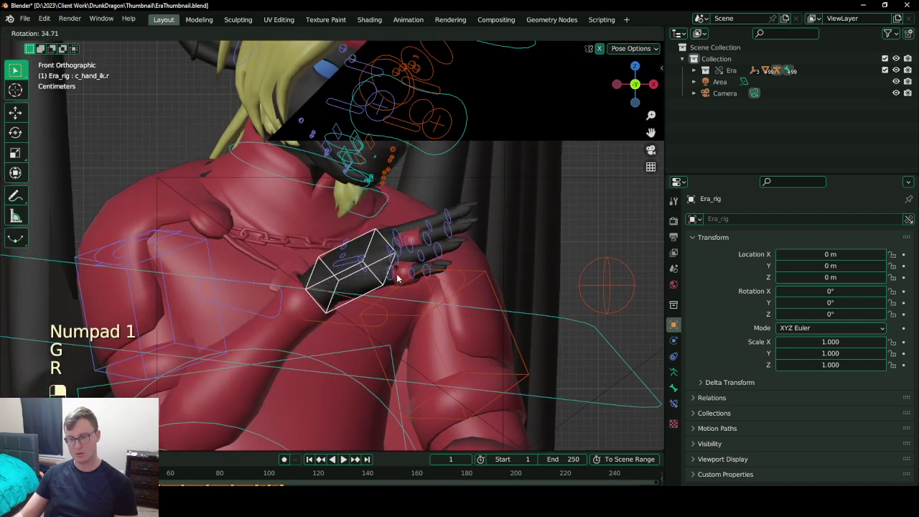
key("g")
left_click(367, 222)
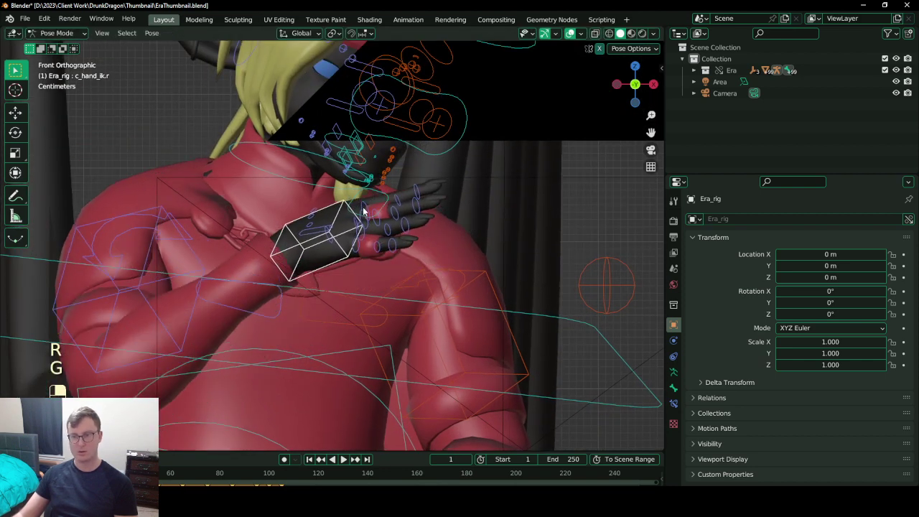
Step: Select the middle finger, hand and pinky controls together
left_click(364, 210)
scroll(367, 223, "up", 1)
left_click(357, 259, "shift")
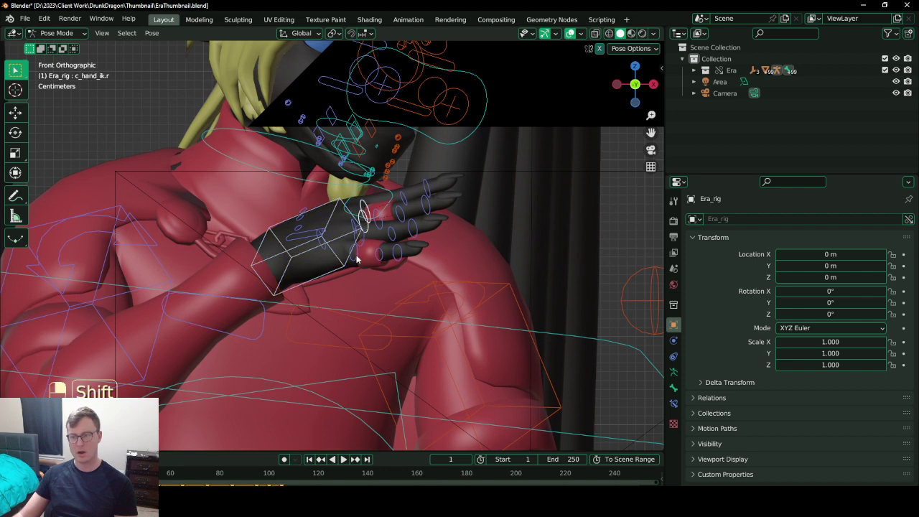
left_click(354, 252, "shift")
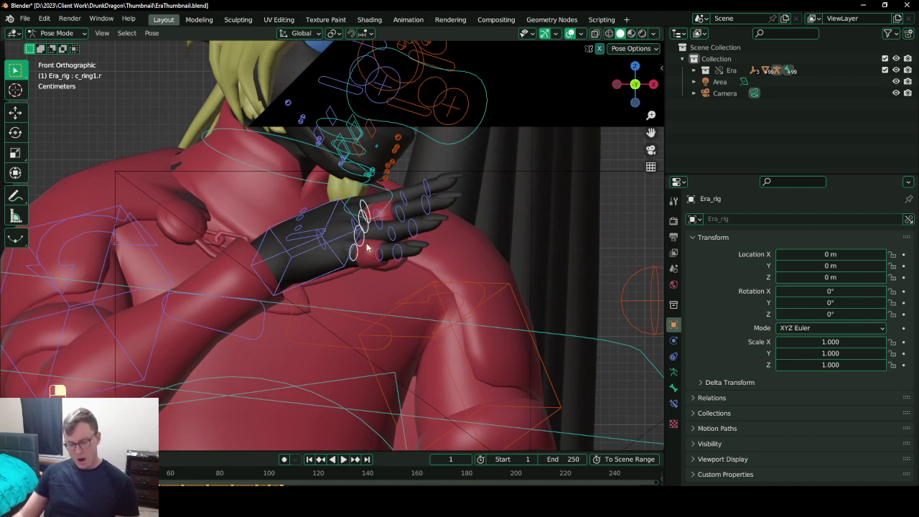
Step: Change the finger pivot point, then scale the selected fingers and curl them along local X
key("period")
left_click(366, 308)
key("s")
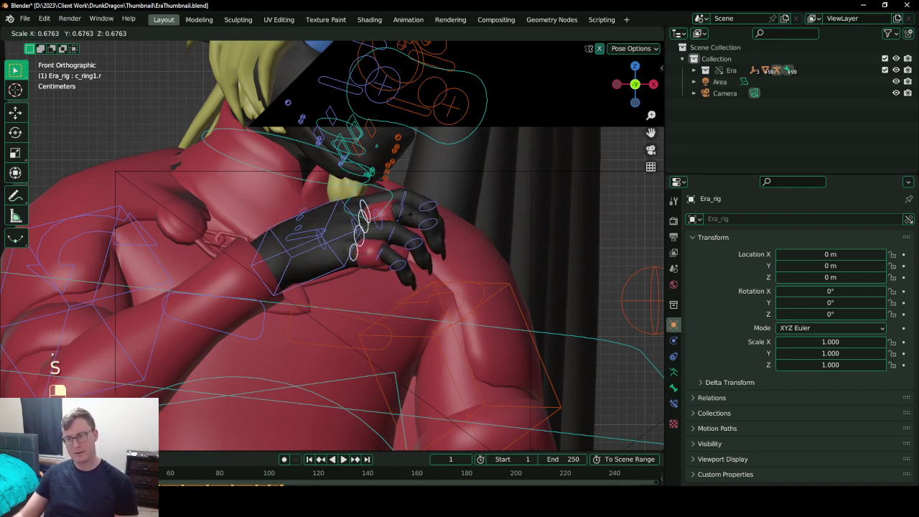
left_click(466, 185)
key("r")
key("x")
key("x")
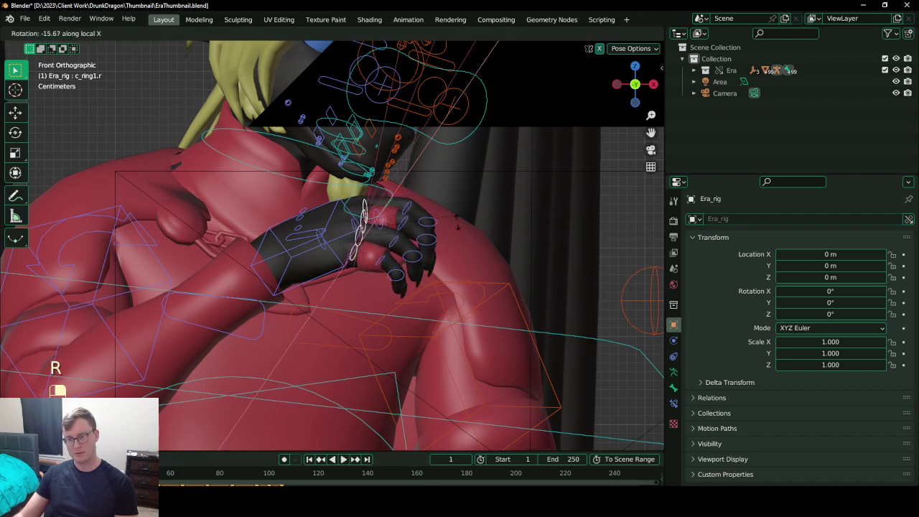
left_click(410, 275)
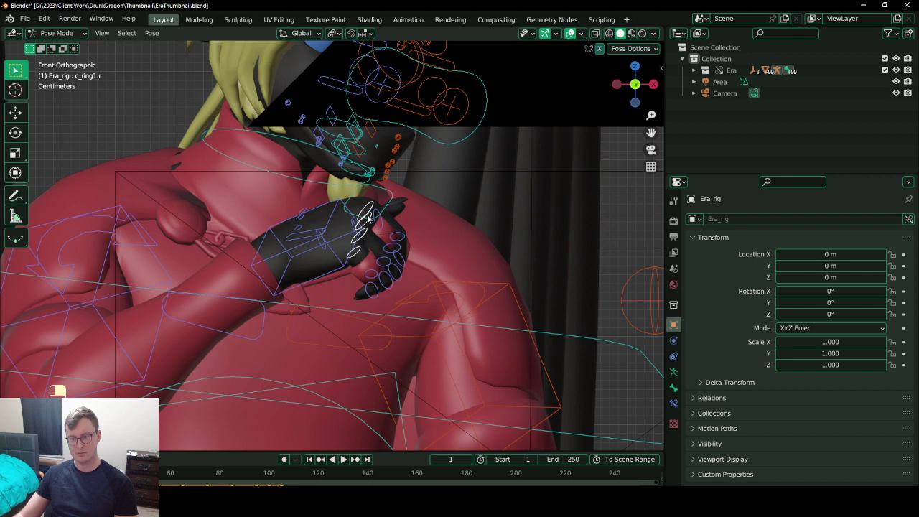
Step: Box-select more finger bones, rotate them and scale them down twice
key("b")
key("r")
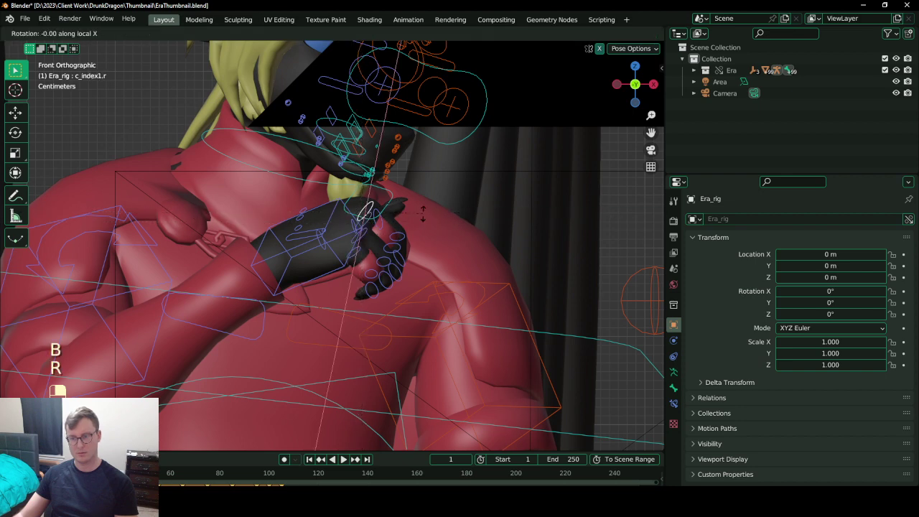
left_click(449, 208)
key("s")
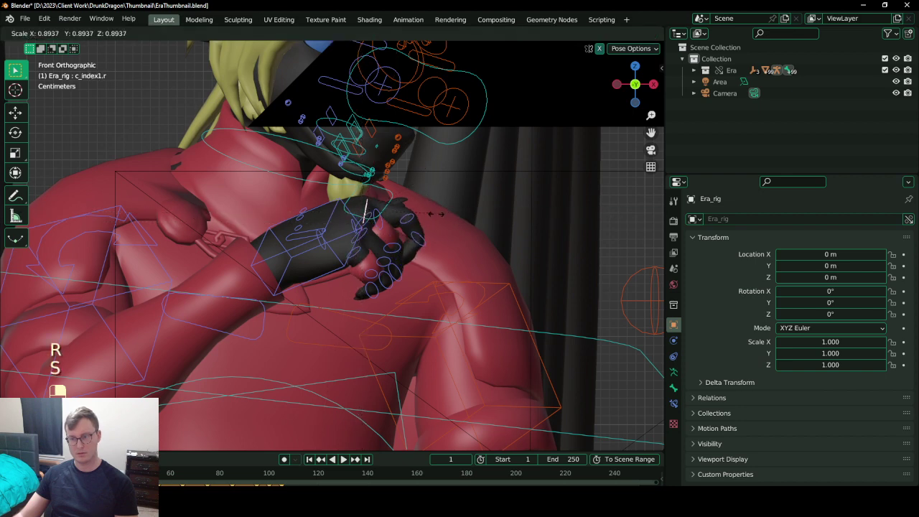
left_click(363, 283)
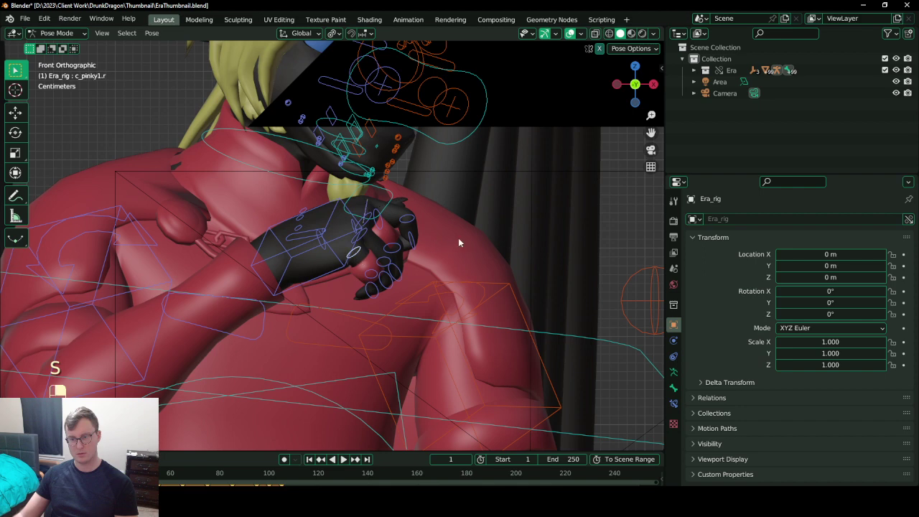
key("s")
left_click(423, 247)
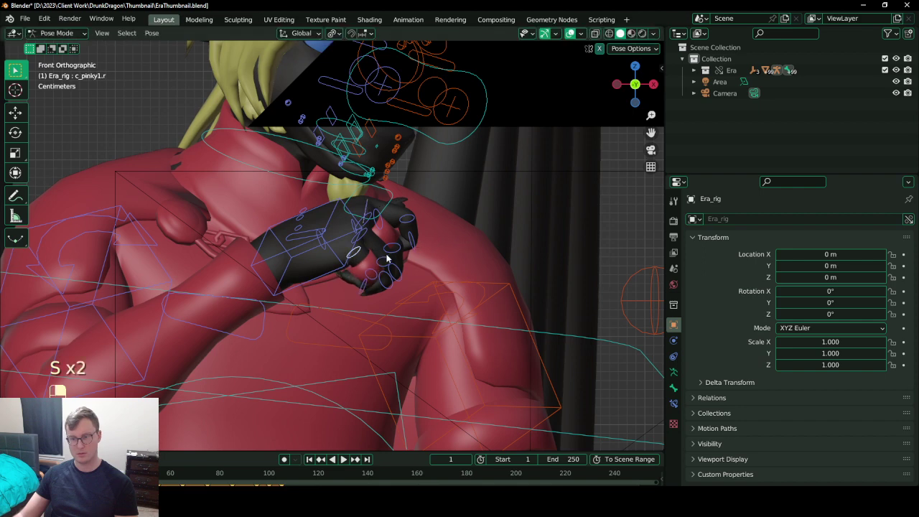
Step: Curl the middle finger control along its local X axis
left_click(396, 222)
key("r")
key("x")
key("x")
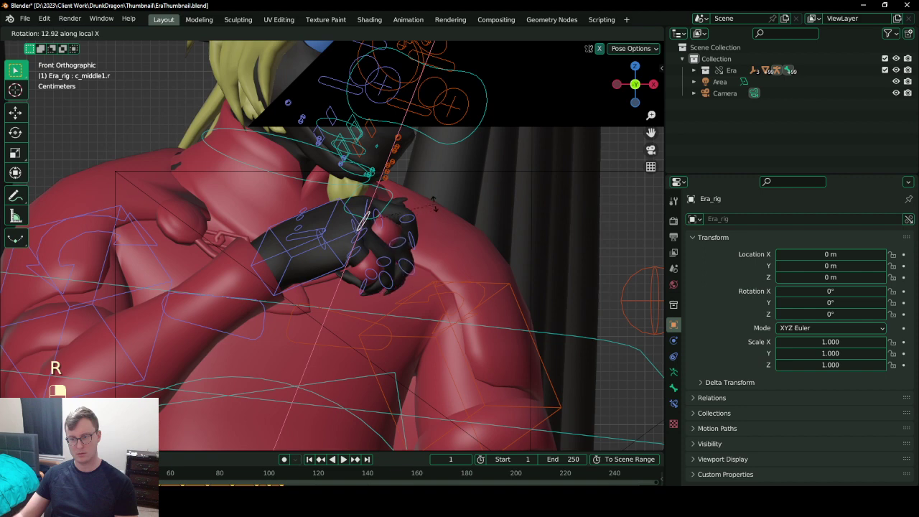
left_click(432, 203)
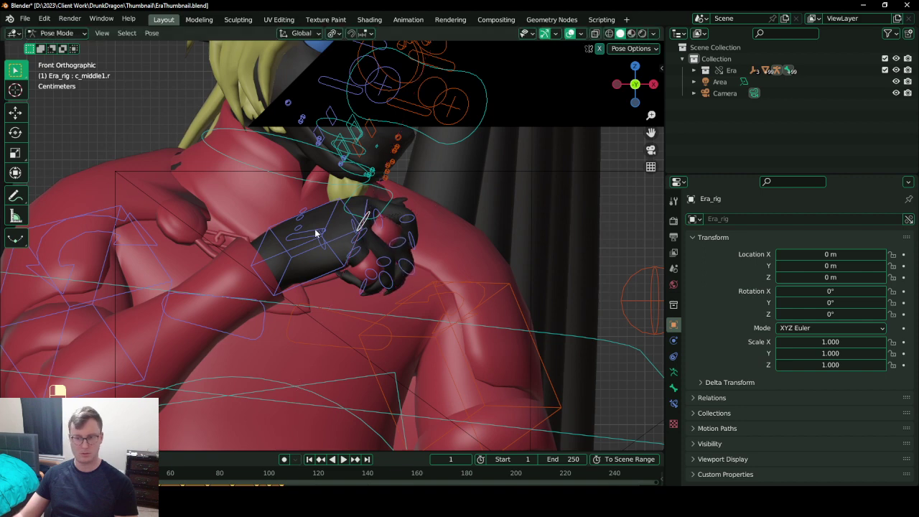
Step: Rotate and scale the thumb control, orbiting around the hand to check the grip
left_click(327, 247)
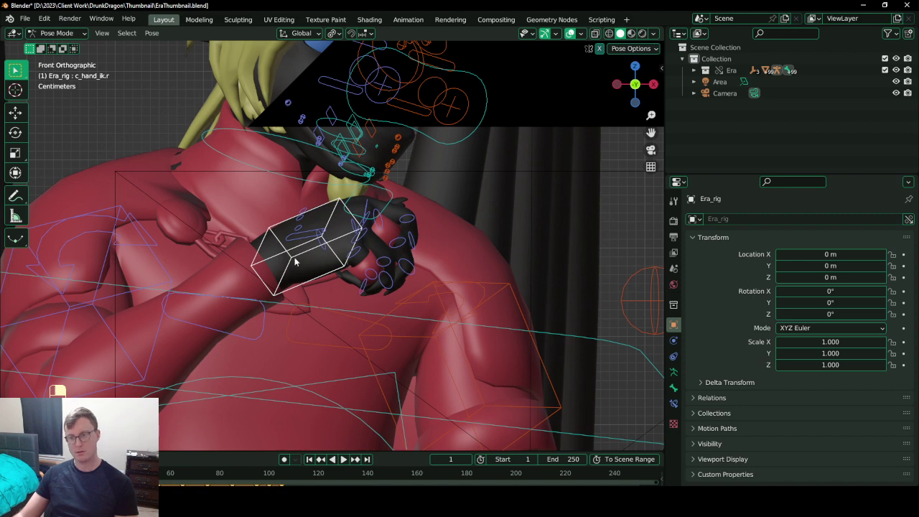
left_click(320, 247)
key("r")
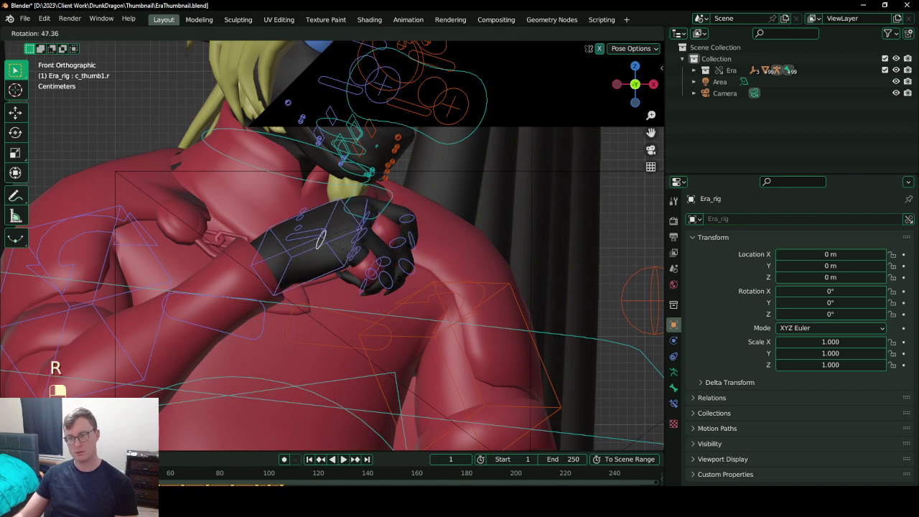
left_click(408, 277)
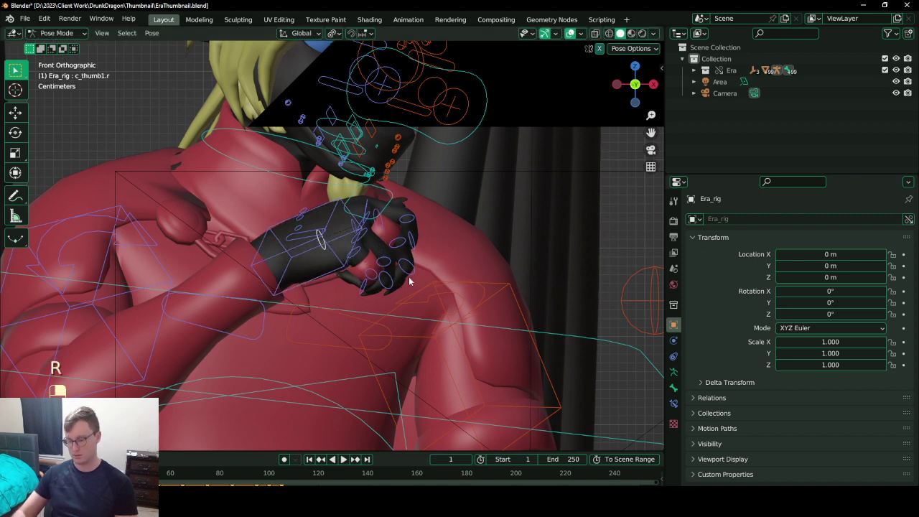
key("KP_Decimal")
middle_click_drag(408, 281, 431, 269)
key("s")
left_click(393, 204)
Step: Check the hand from the front view and through the scene camera, zoomed toward the hand
scroll(431, 271, "down", 2)
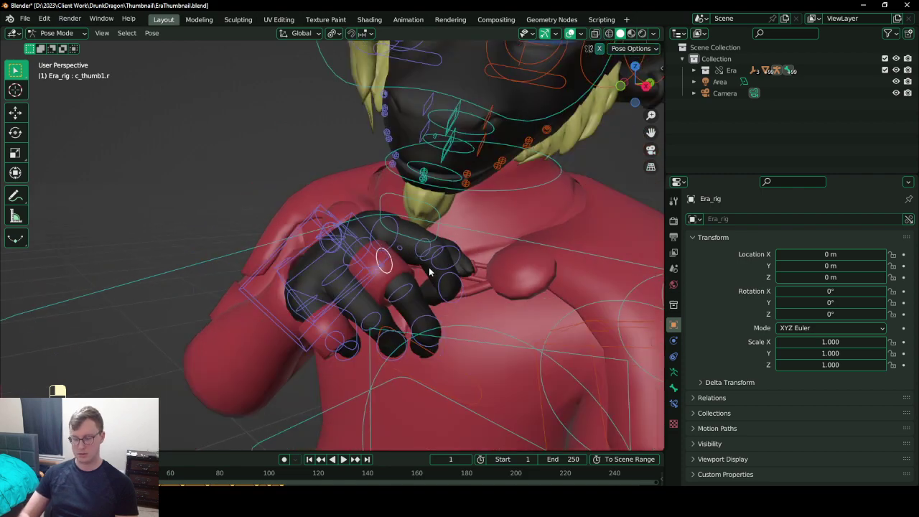
key("KP_1")
key("KP_0")
scroll(335, 155, "up", 4)
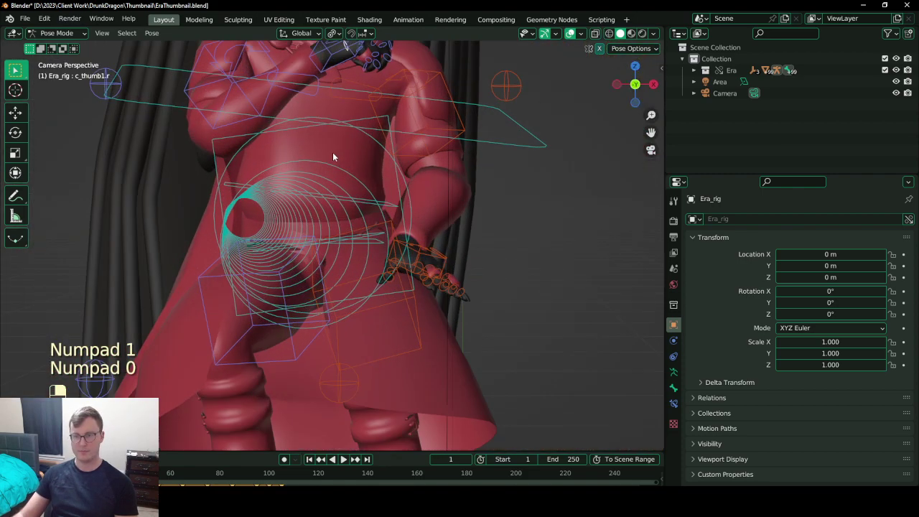
middle_click_drag(335, 156, 388, 136, "shift")
scroll(413, 127, "up", 2)
scroll(431, 201, "up", 4)
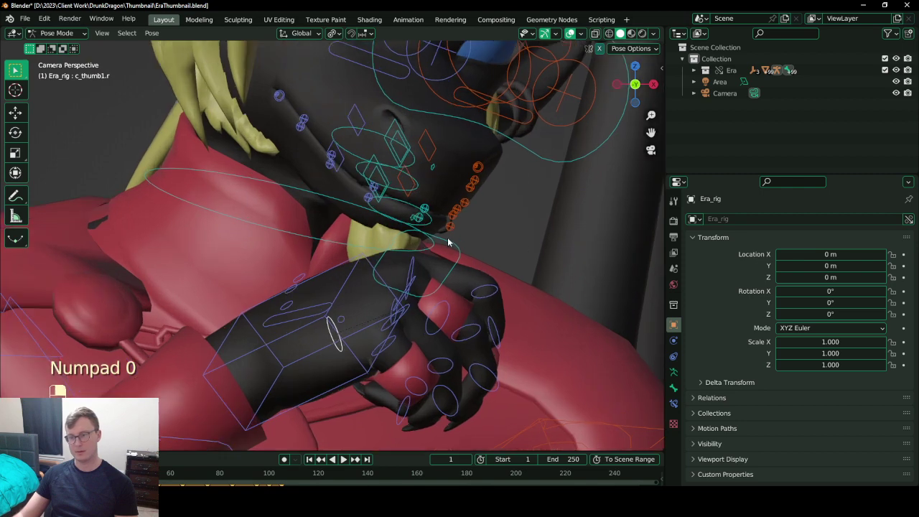
Step: Move the jaw control to a new position
left_click(447, 243)
key("g")
left_click(379, 186)
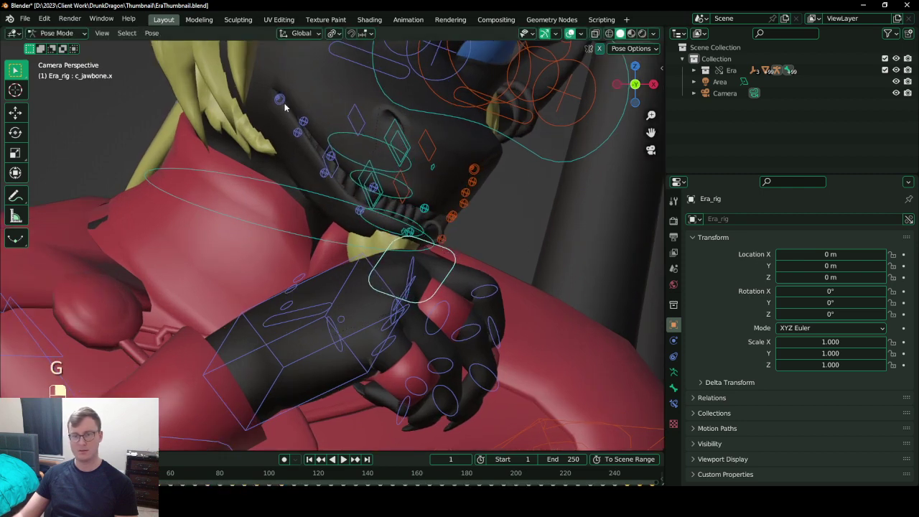
Step: Reposition the upper lip and lower lip controls
middle_click_drag(284, 106, 319, 200, "shift")
left_click(319, 200)
key("g")
key("g")
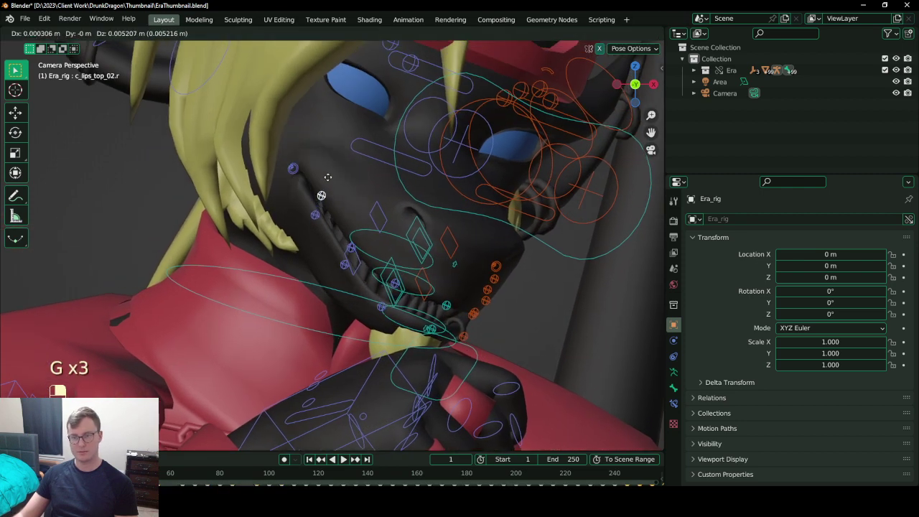
left_click(327, 180)
key("g")
left_click(327, 195)
left_click(315, 216)
key("g")
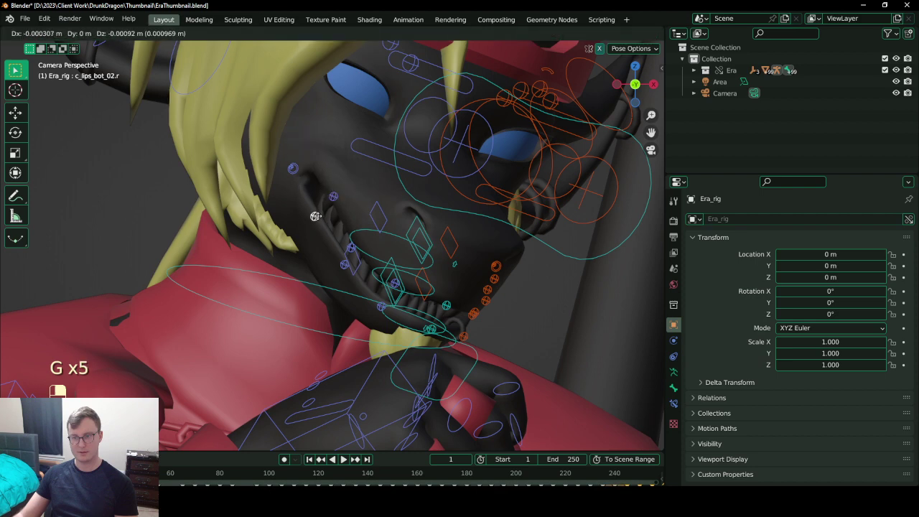
left_click(317, 216)
Step: Move the eye target control lower to redirect Era's gaze, viewing in rendered shading
mouse_move(390, 153)
middle_mouse_down("shift")
mouse_move(357, 191)
mouse_move(386, 171)
middle_mouse_up("shift")
left_click(351, 185)
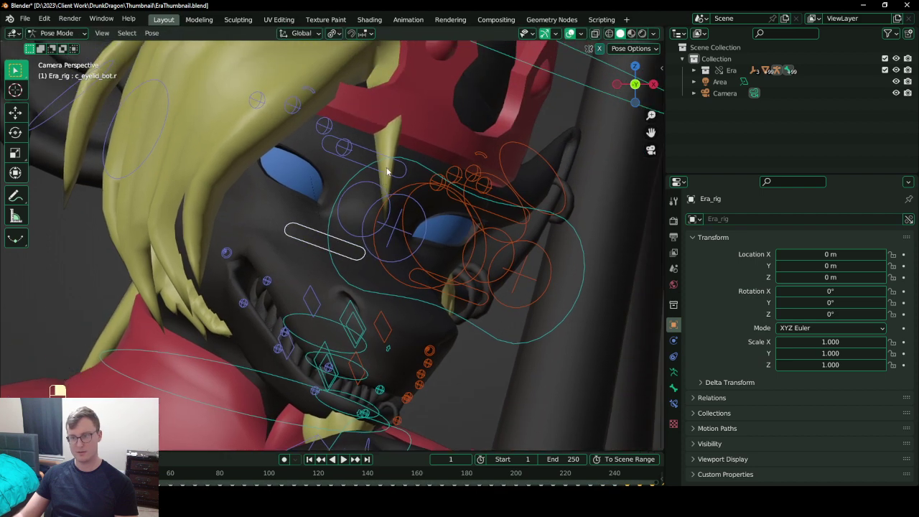
left_click(458, 314)
key("g")
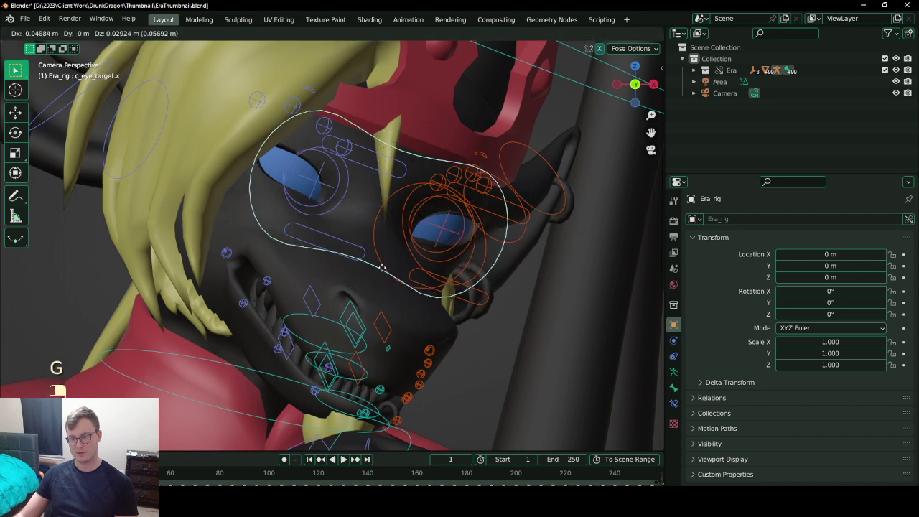
left_click(381, 268)
key("z")
key("g")
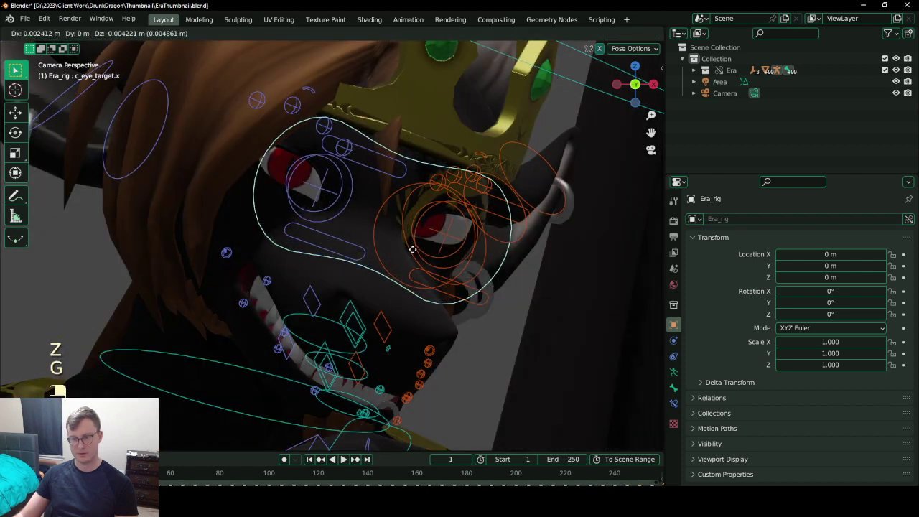
left_click(396, 286)
Step: Move c_lips_bot_02.r and rotate c_lips_smile.r to lift the mouth corner
middle_click_drag(340, 320, 283, 331, "shift")
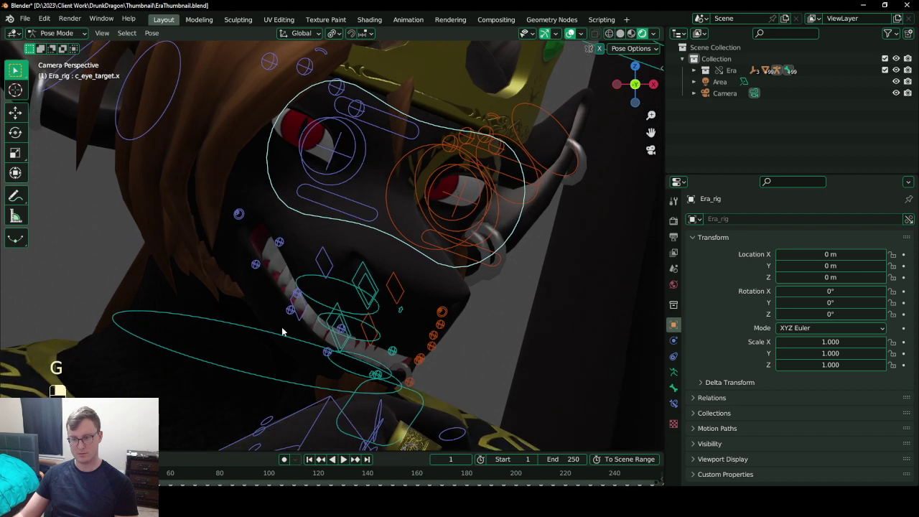
left_click(253, 265)
key("g")
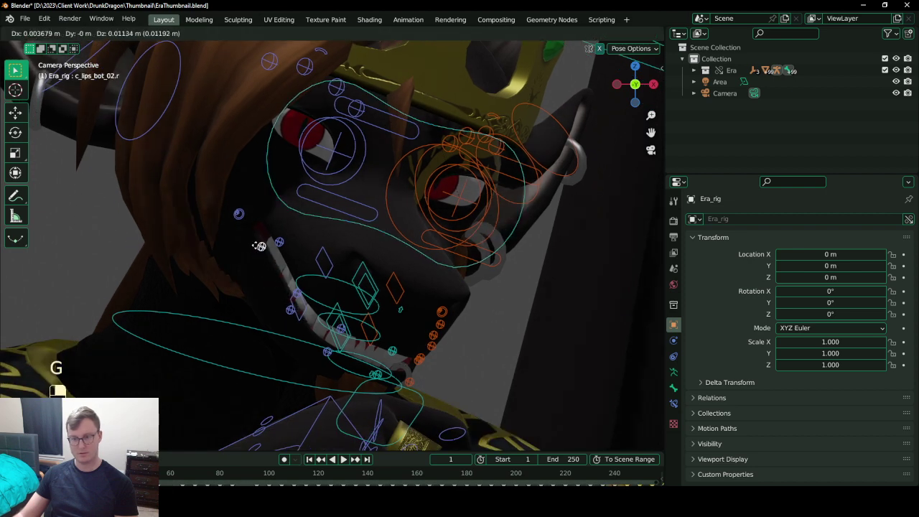
left_click(258, 245)
left_click(241, 213)
key("g")
right_click(246, 206)
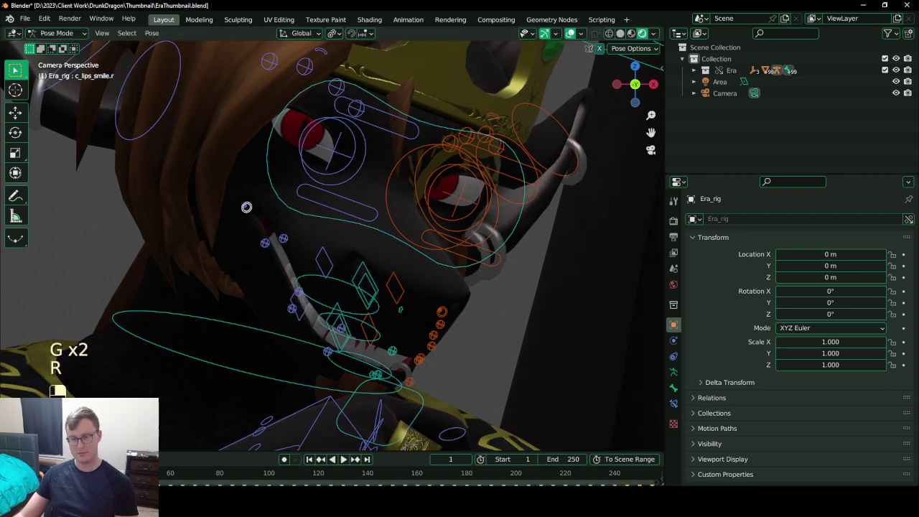
key("r")
left_click(260, 231)
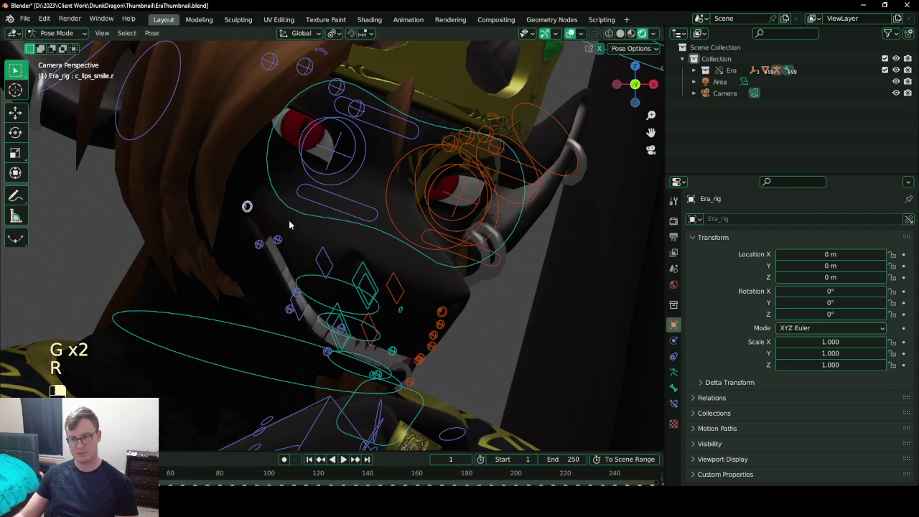
Step: Reposition the c_lips_bot_01.r and c_lips_top.x lip controls to finish the smirk
left_click(289, 308)
key("g")
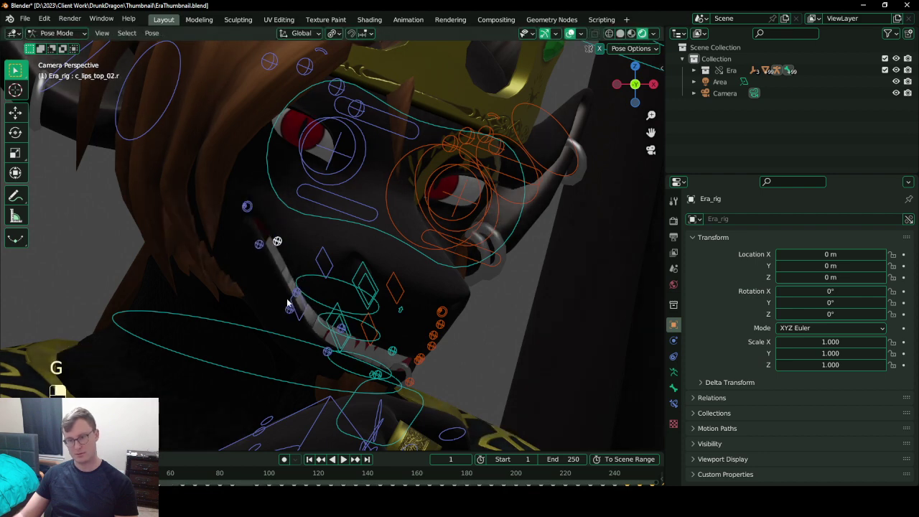
key("g")
left_click(328, 314)
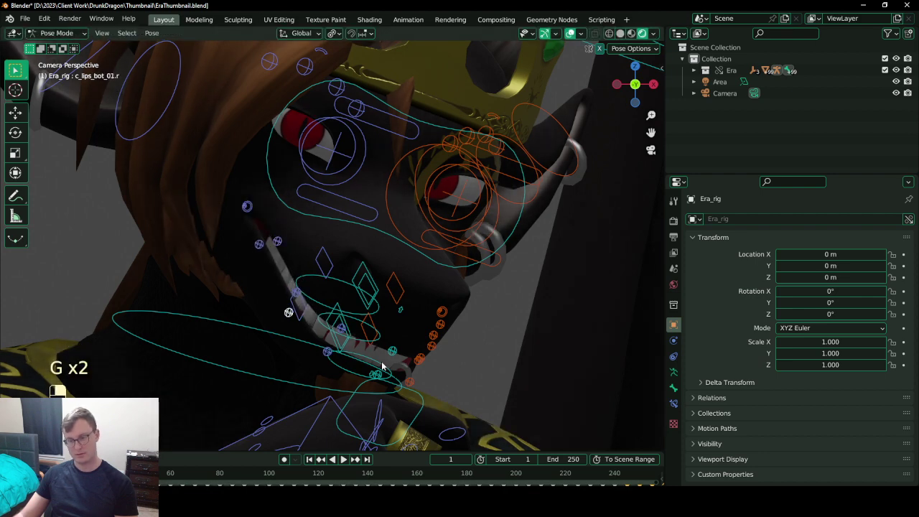
middle_click_drag(381, 366, 381, 327)
left_click(333, 302)
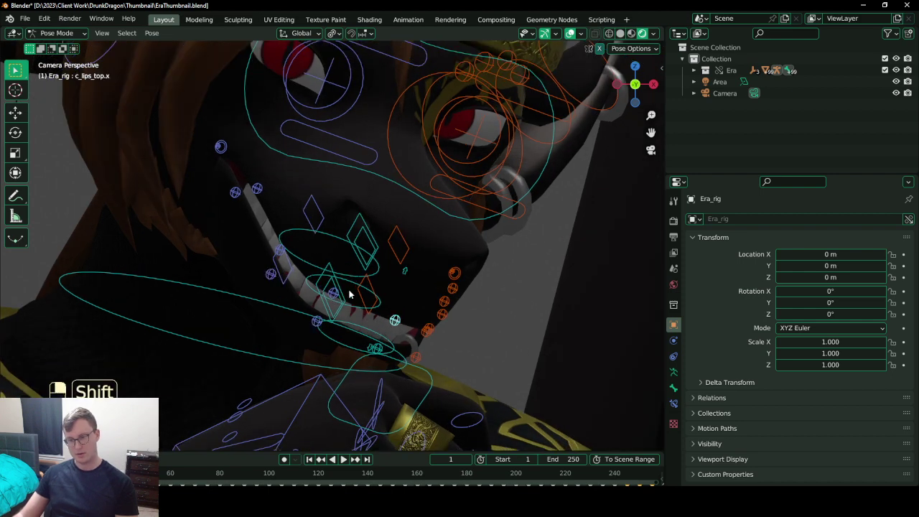
key("g")
left_click(371, 310)
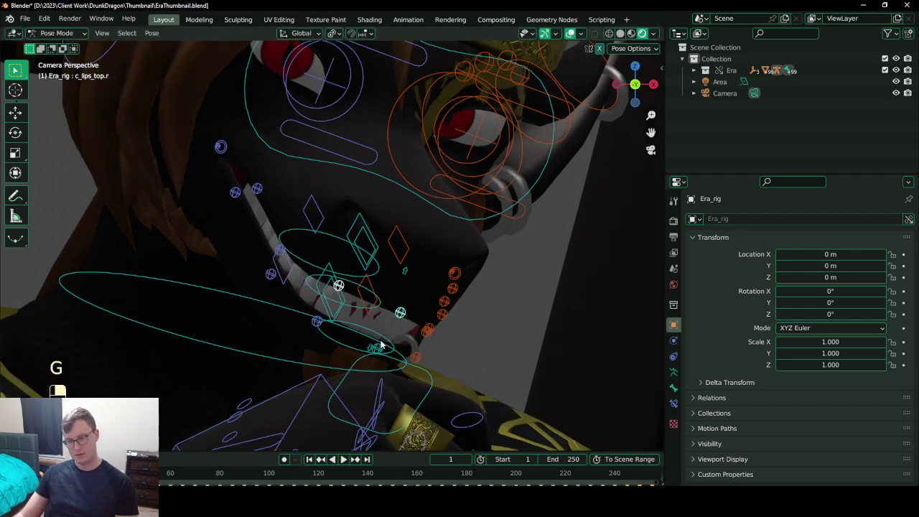
Step: Test-move the lower right and left eyelid controls, cancelling each move
scroll(402, 307, "down", 4)
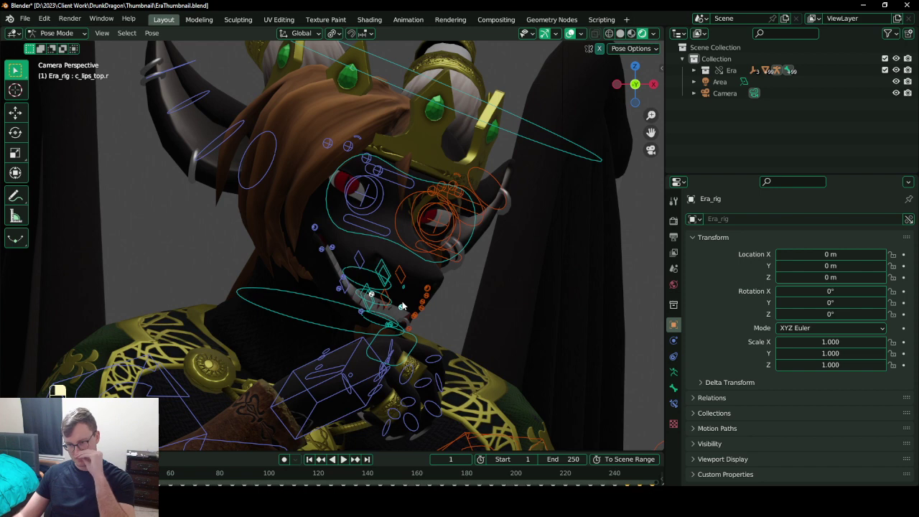
scroll(402, 306, "up", 4)
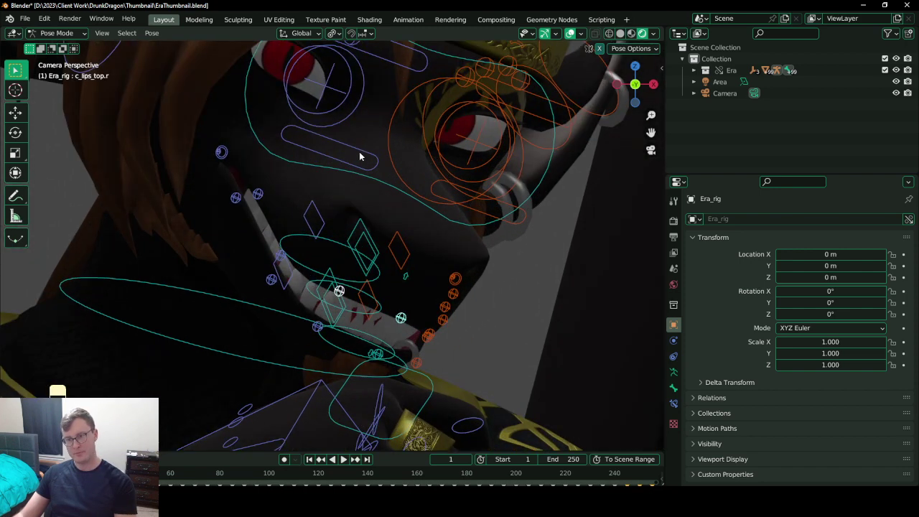
middle_click_drag(359, 151, 377, 244, "shift")
left_click(369, 216)
key("g")
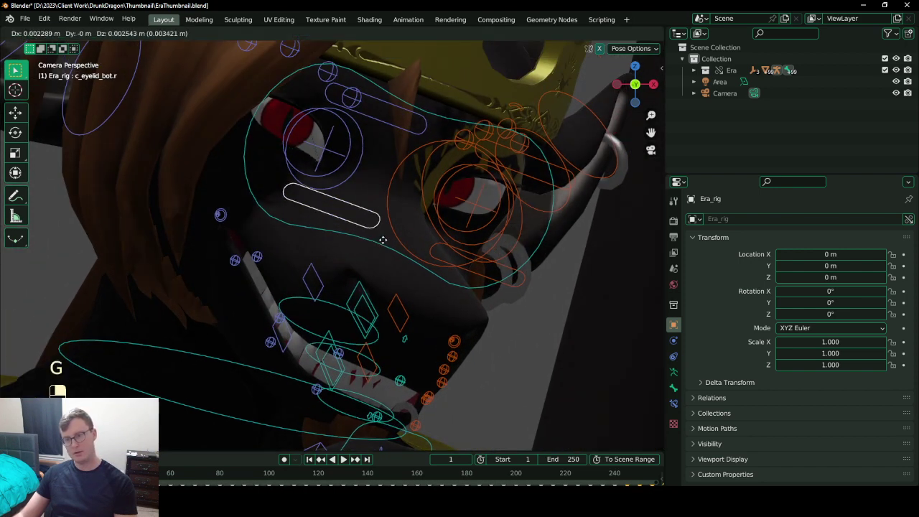
right_click(505, 271)
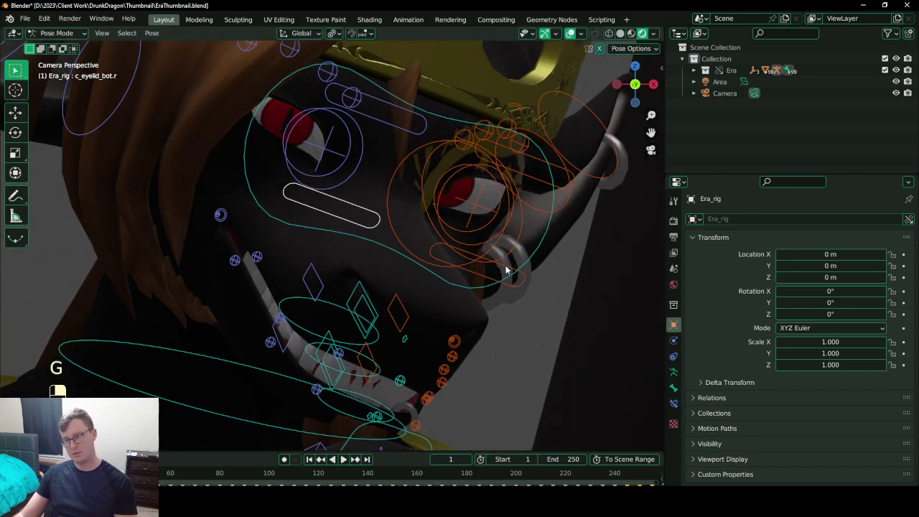
left_click(506, 270)
key("g")
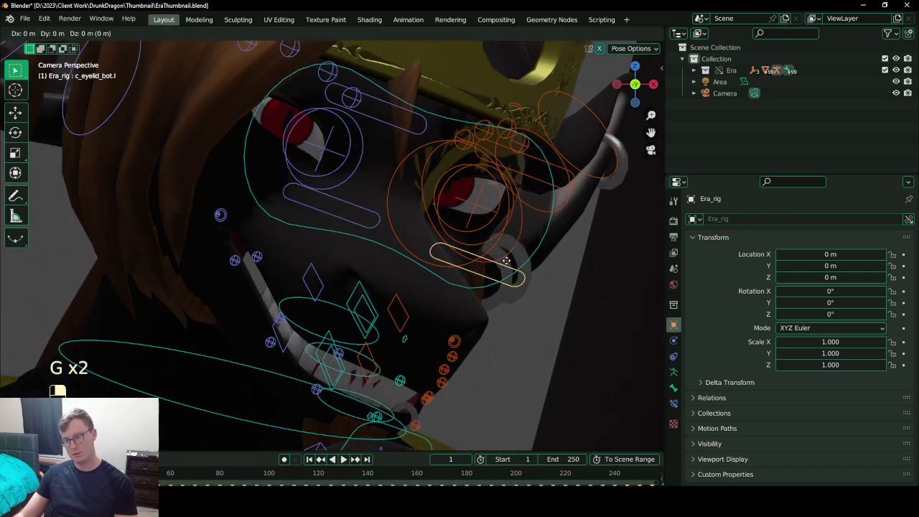
right_click(506, 270)
Step: Test-move the upper right and left eyelid controls, cancelling each move
left_click(395, 127)
key("g")
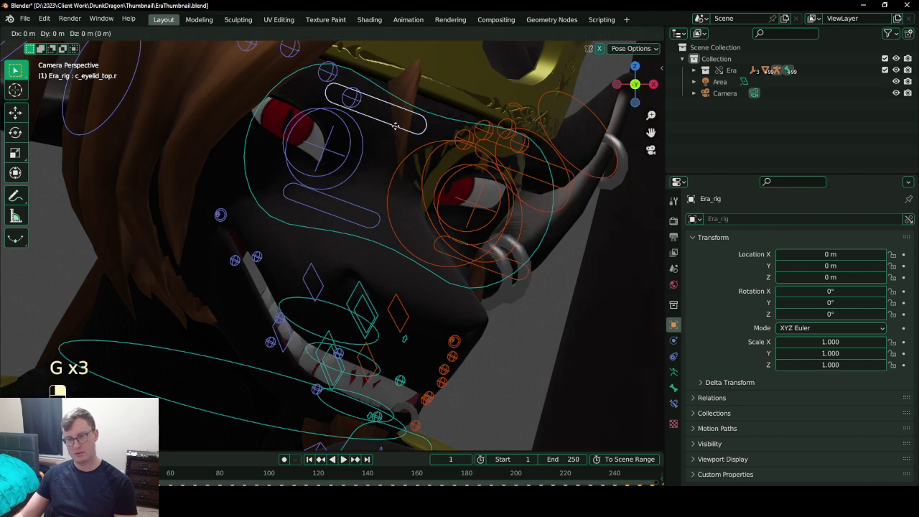
right_click(510, 165)
left_click(518, 169)
key("g")
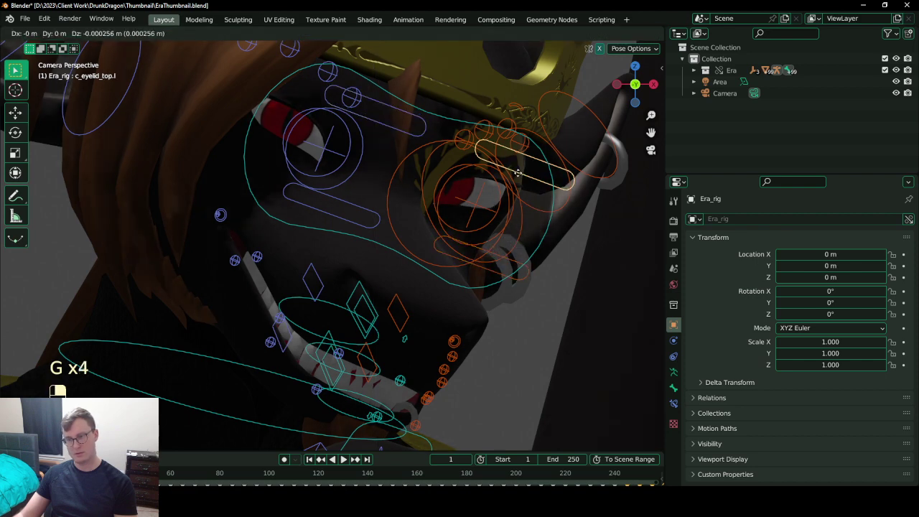
right_click(518, 172)
Step: Save EraThumbnail.blend and bring up the Change Armature Layers dialog
scroll(518, 172, "down", 3)
middle_click_drag(517, 172, 500, 210, "shift")
key("ctrl+s")
scroll(376, 203, "down", 4)
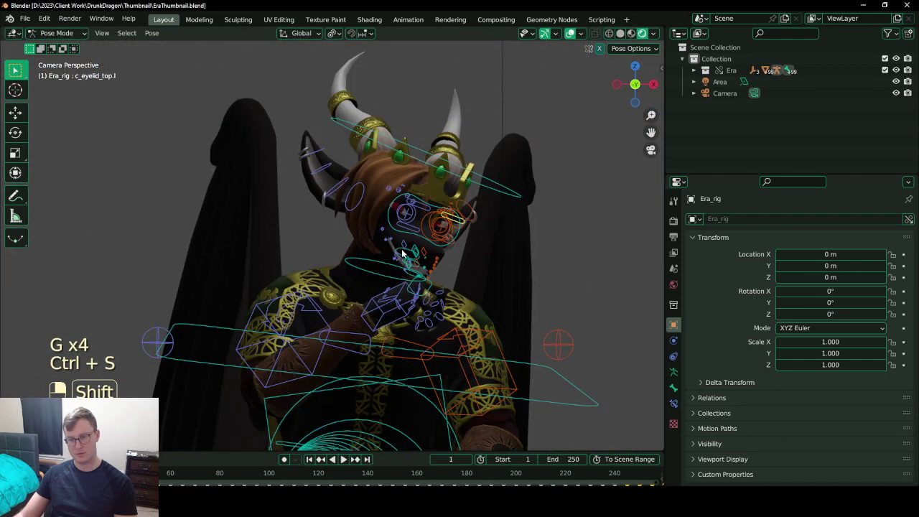
scroll(295, 185, "up", 3)
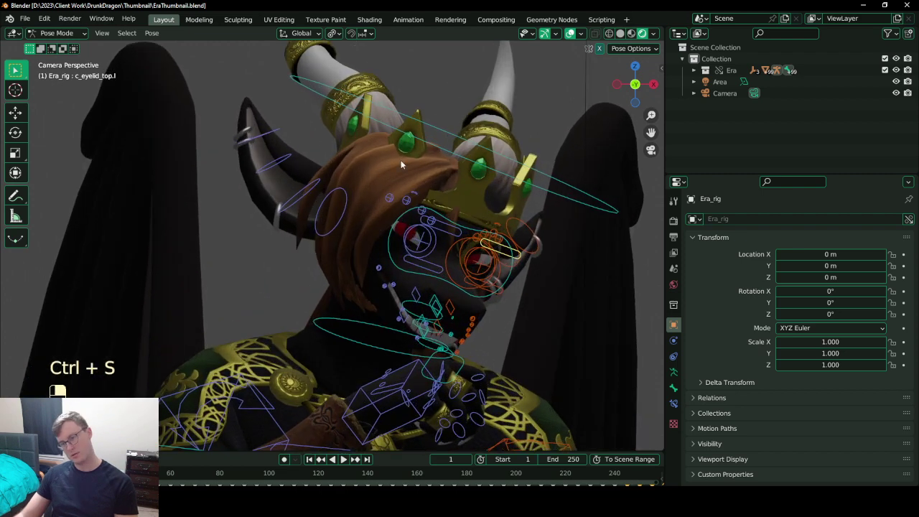
scroll(401, 165, "down", 4)
middle_click_drag(346, 263, 361, 164, "shift")
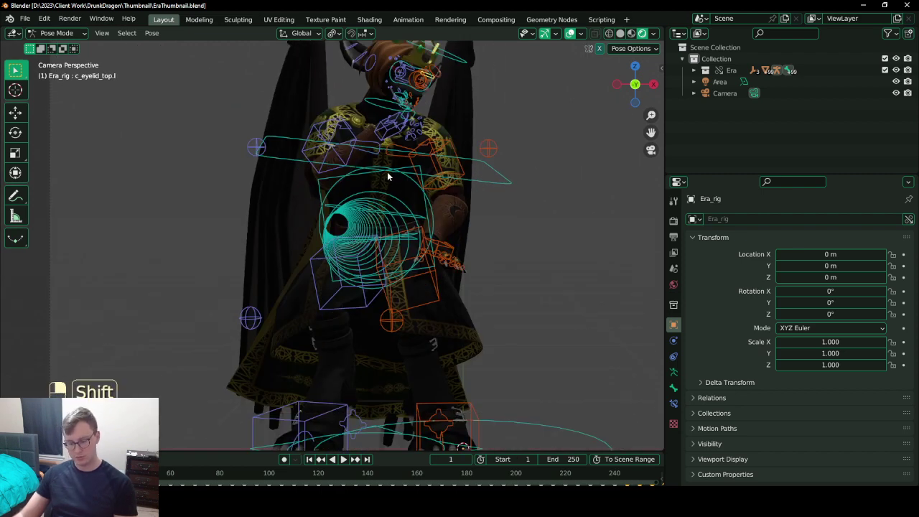
key("shift+m")
Step: Show the wing bone layer and rotate cc_Wing1.L and cc_Wing1.R from the top view
left_click(520, 210)
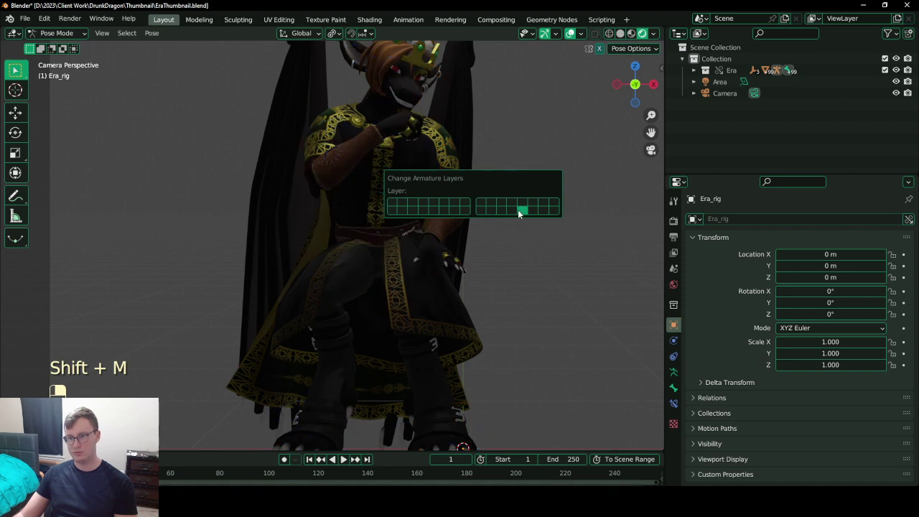
left_click(532, 210)
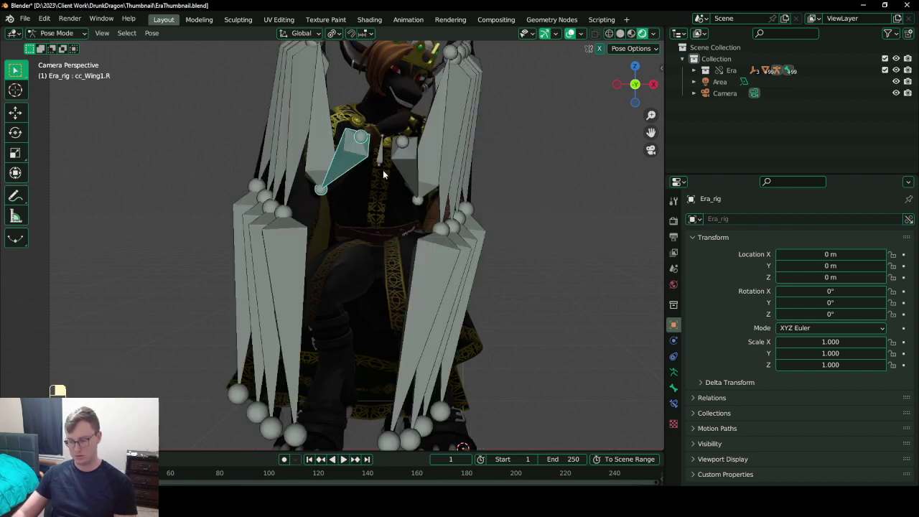
key("KP_7")
scroll(377, 172, "down", 4)
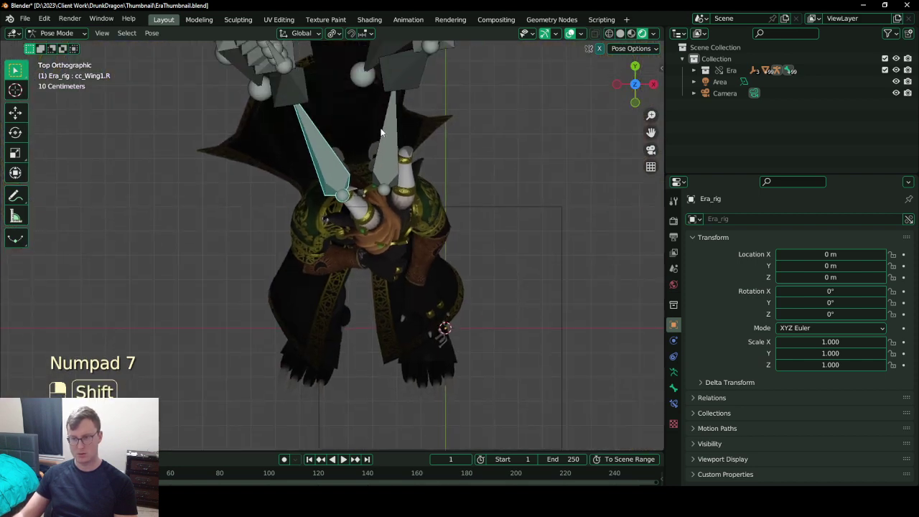
left_click(381, 135)
key("r")
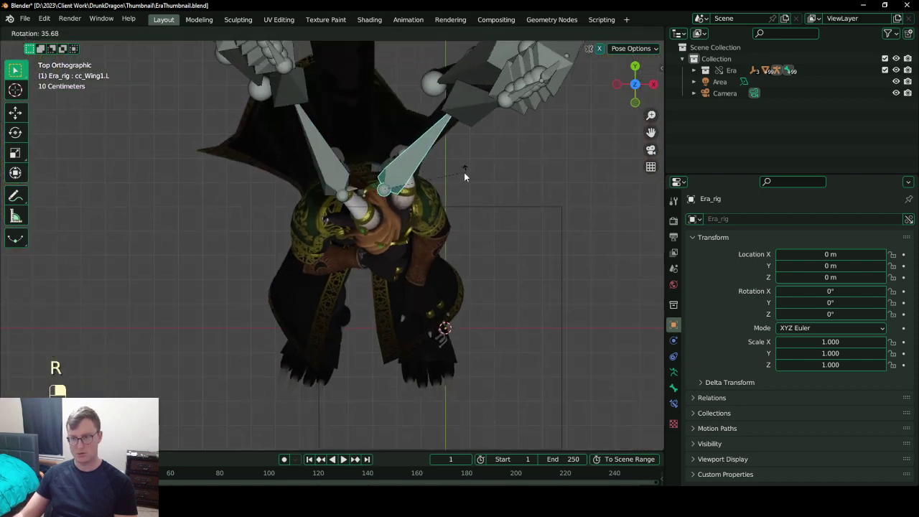
left_click(464, 172)
left_click(327, 149)
key("r")
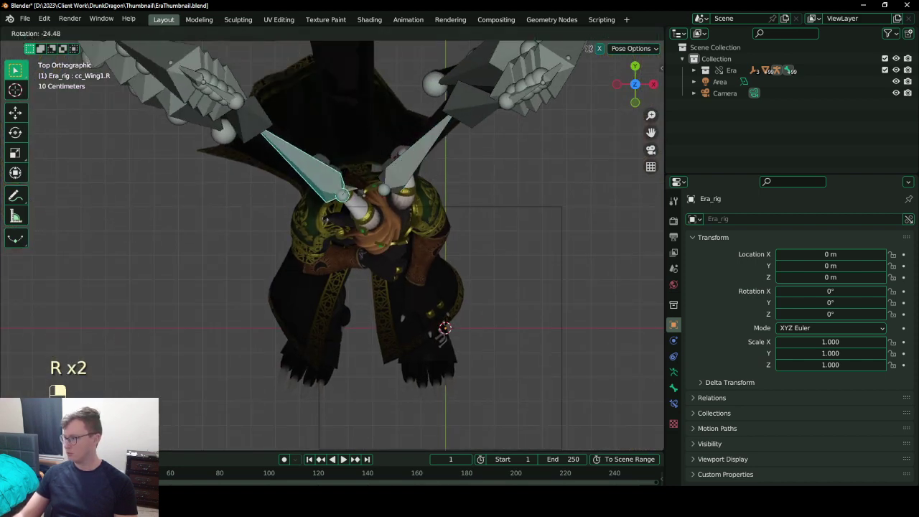
left_click(390, 122)
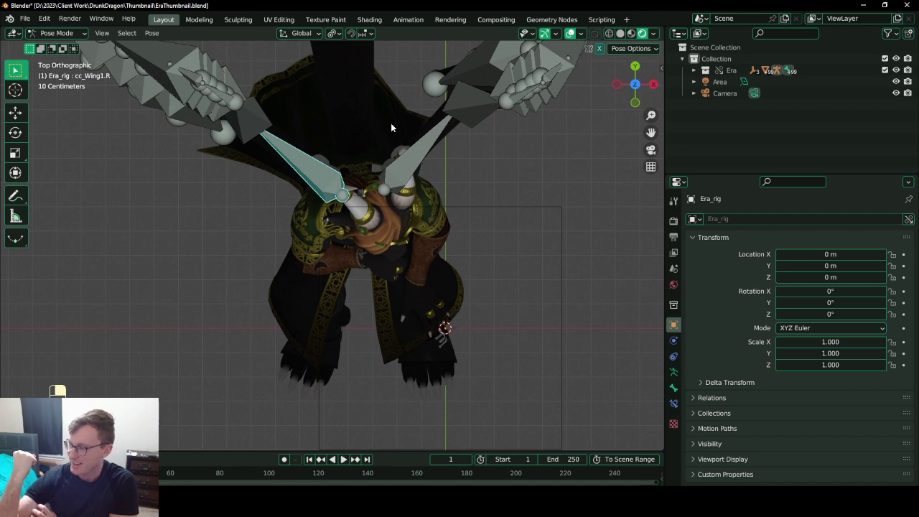
Step: In front view, rotate cc_Wing2.R twice to spread the wing and rotate cc_Wing1.R to raise it
key("KP_1")
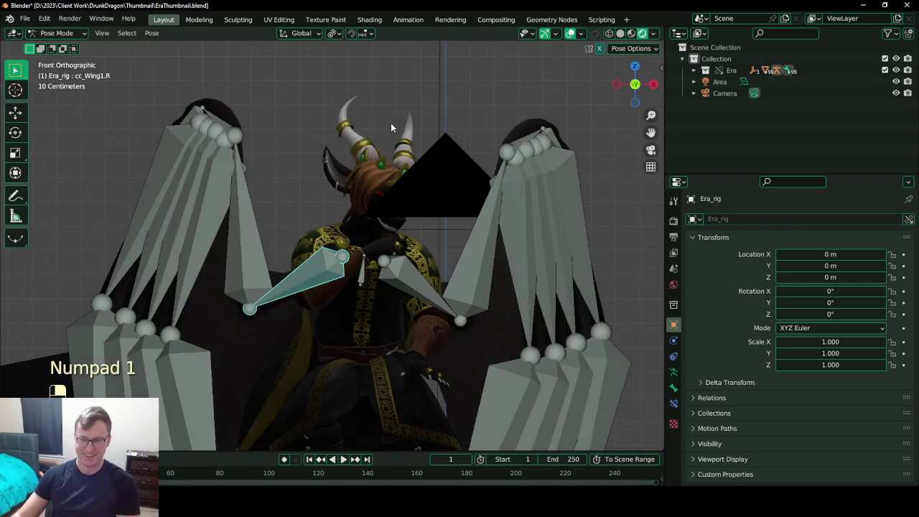
left_click(179, 151)
left_click(249, 251)
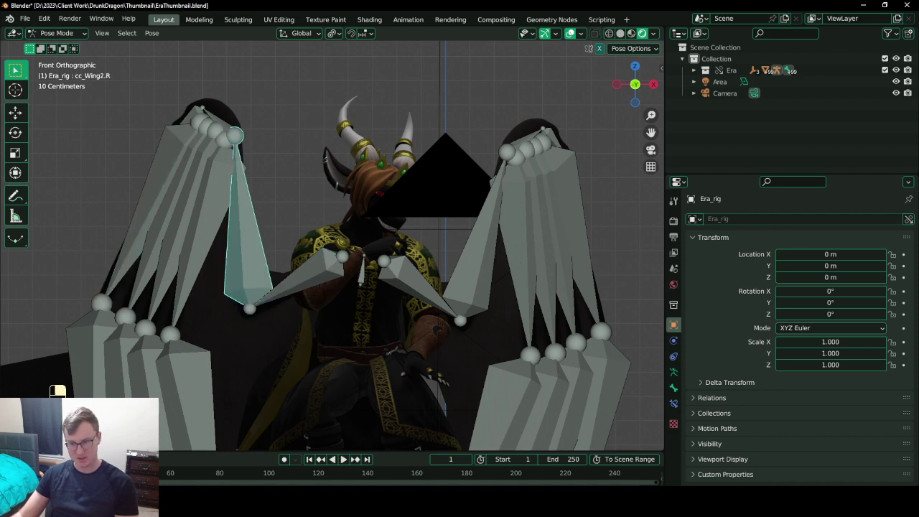
key("r")
left_click(345, 155)
key("r")
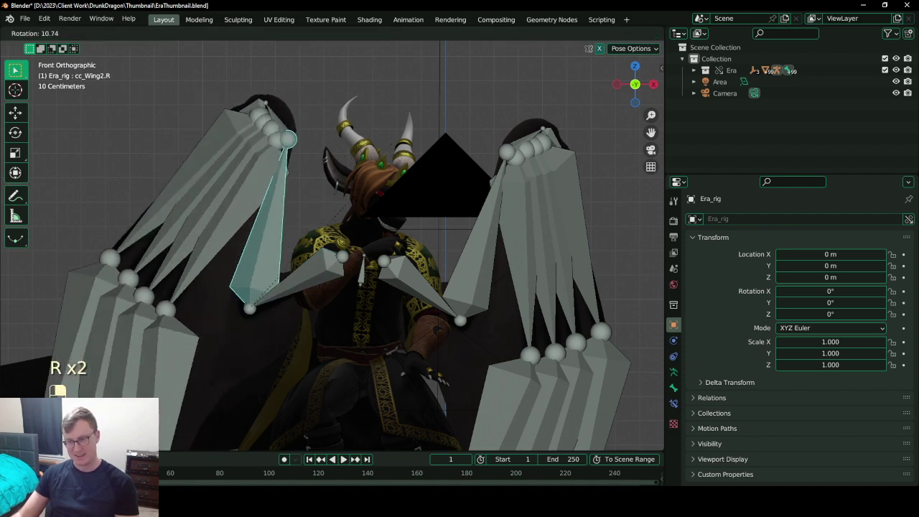
left_click(300, 277)
left_click(300, 277)
key("r")
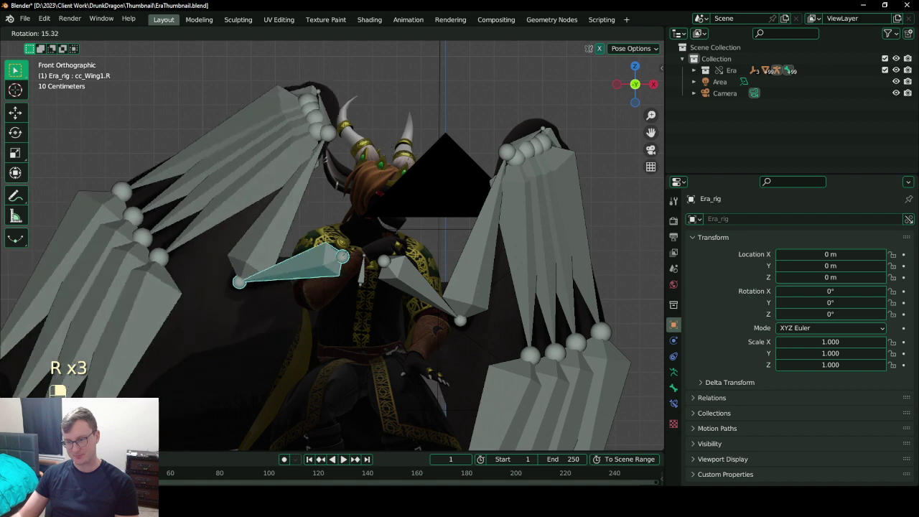
left_click(278, 197)
Step: Refine the cc_Wing2.R and outer right wing bone rotations, checking from the top view
left_click(294, 230)
key("r")
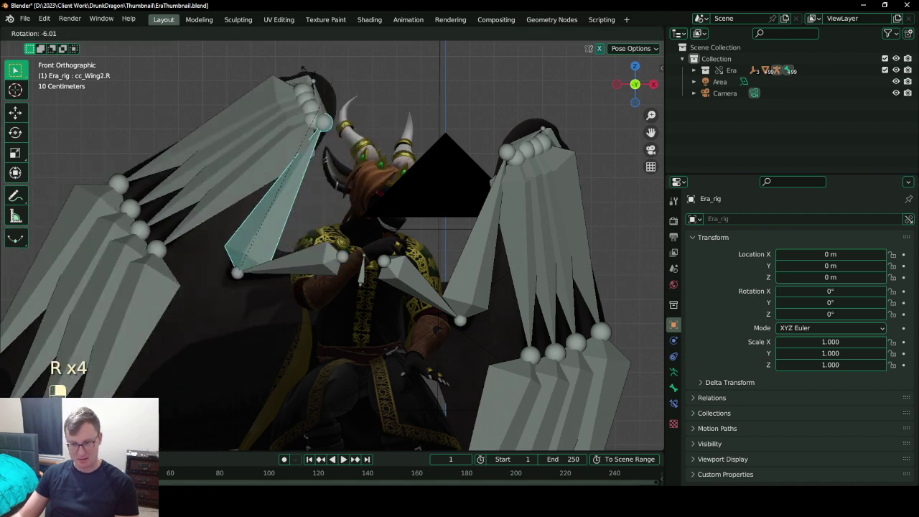
left_click(277, 99)
key("r")
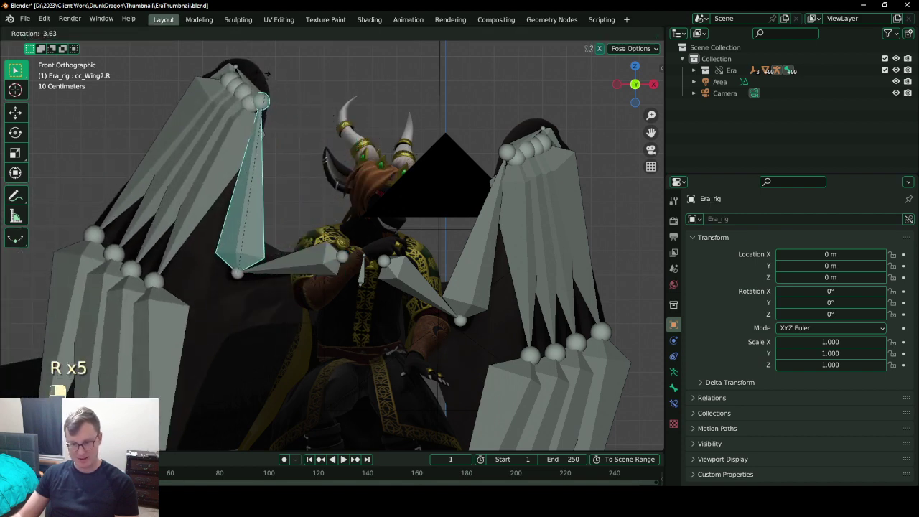
left_click(254, 60)
key("KP_7")
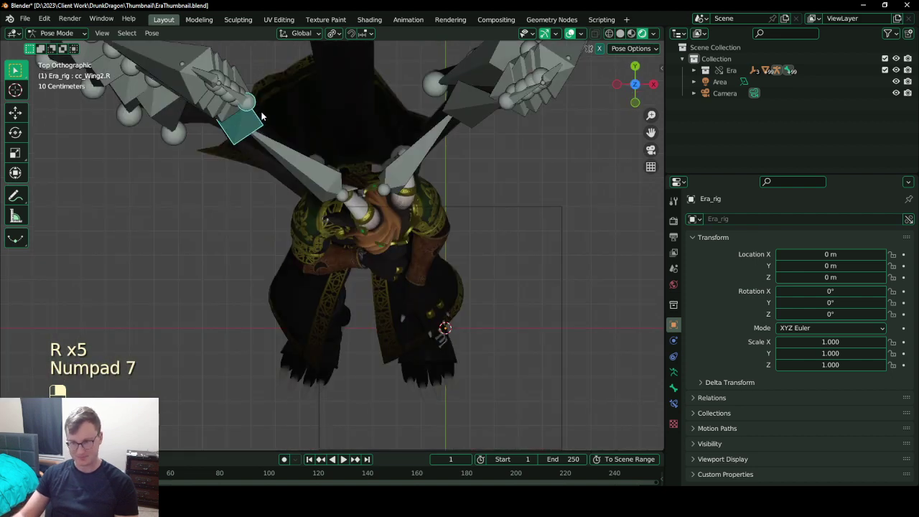
key("r")
left_click(282, 430)
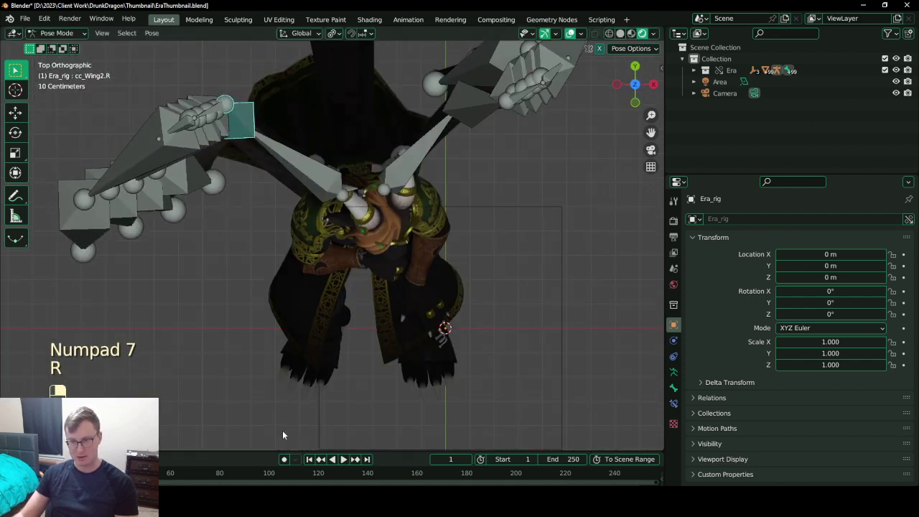
Step: Rotate cc_Wing1.R again, return to the camera view, and bring up the armature layer choice
left_click(283, 156)
key("r")
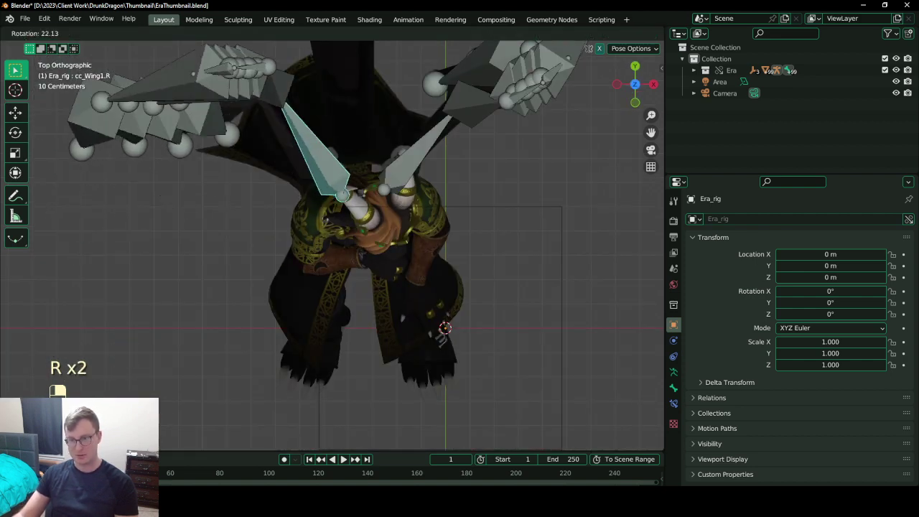
left_click(368, 150)
key("KP_0")
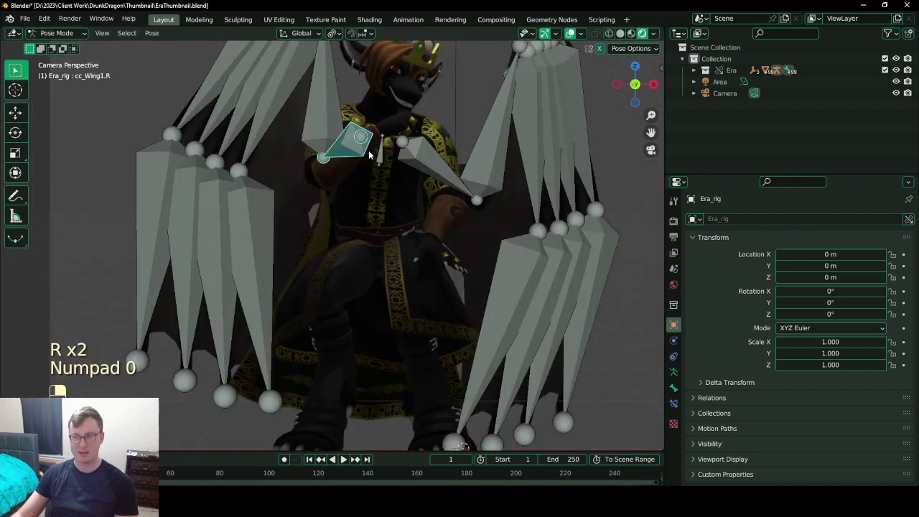
middle_click_drag(368, 150, 368, 200, "shift")
key("shift+m")
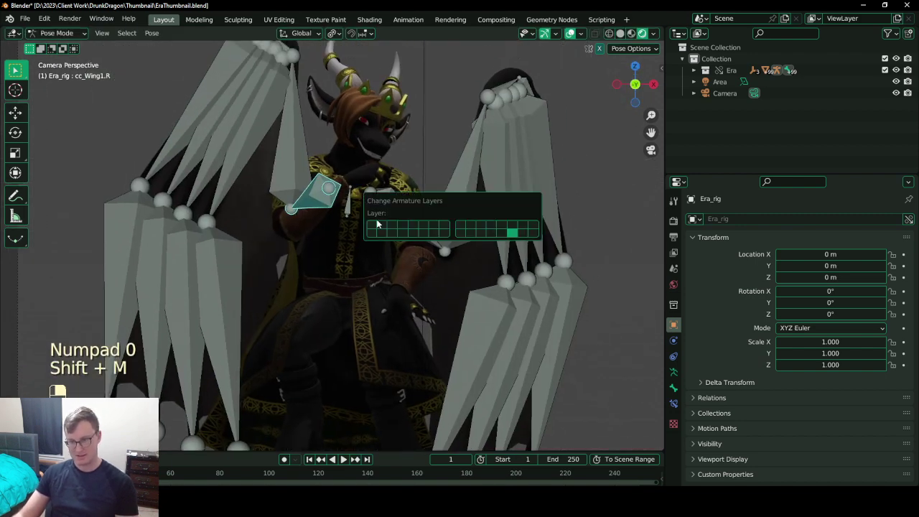
Step: Show the wing bone layer and rotate cc_Wing1.L around the global Z axis
left_click(376, 227)
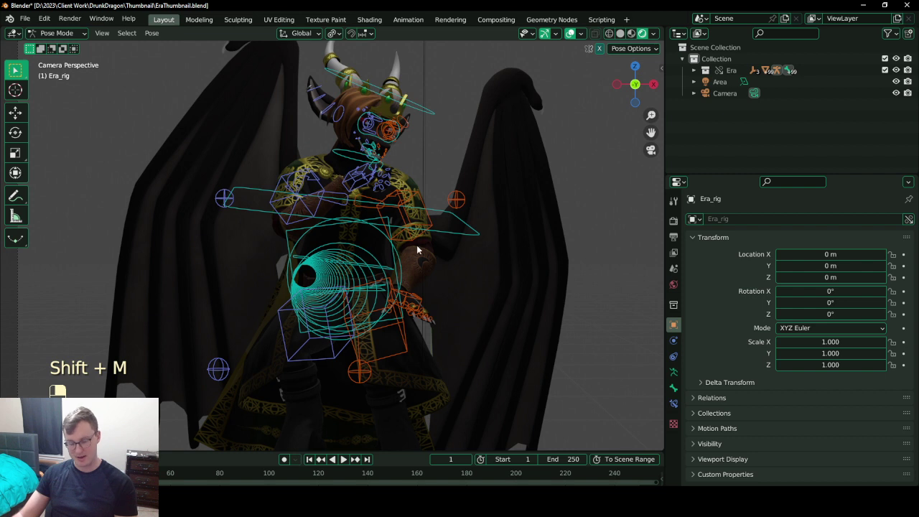
key("shift+m")
left_click(552, 284)
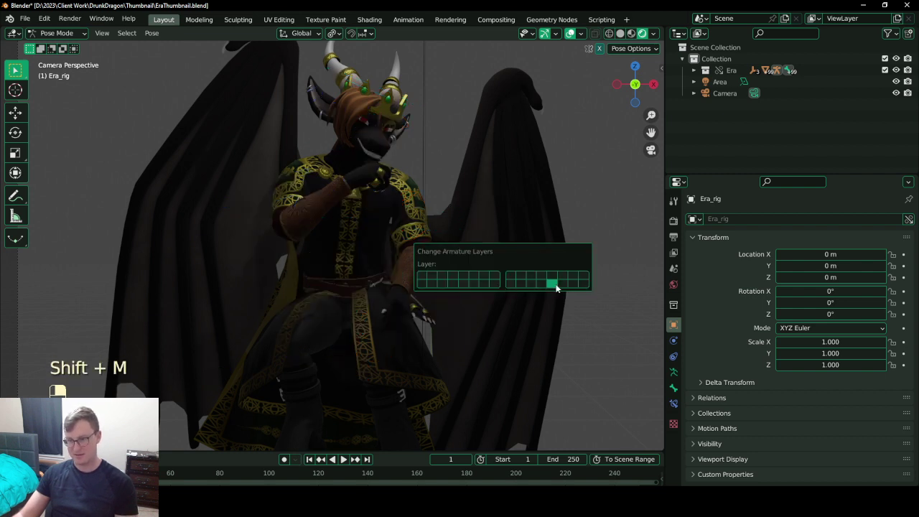
left_click(441, 236)
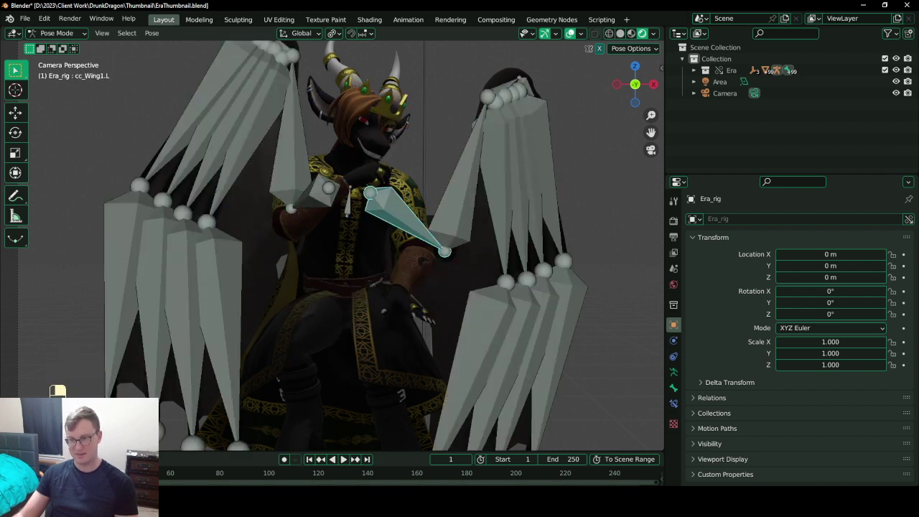
key("r")
key("r")
key("z")
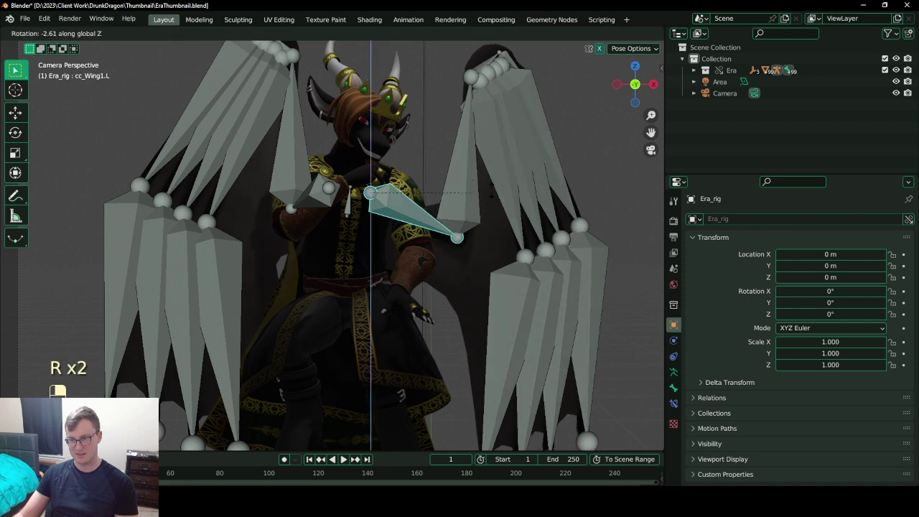
left_click(476, 253)
scroll(476, 253, "down", 3)
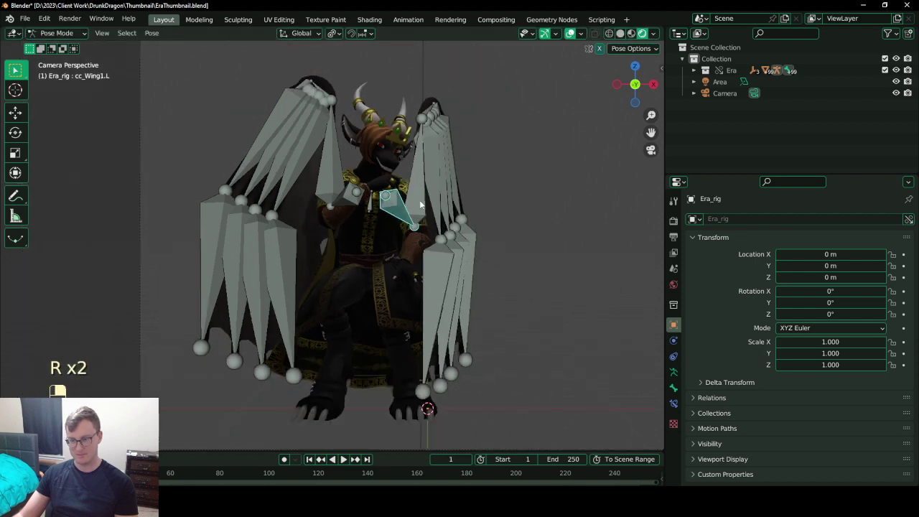
scroll(431, 226, "up", 4)
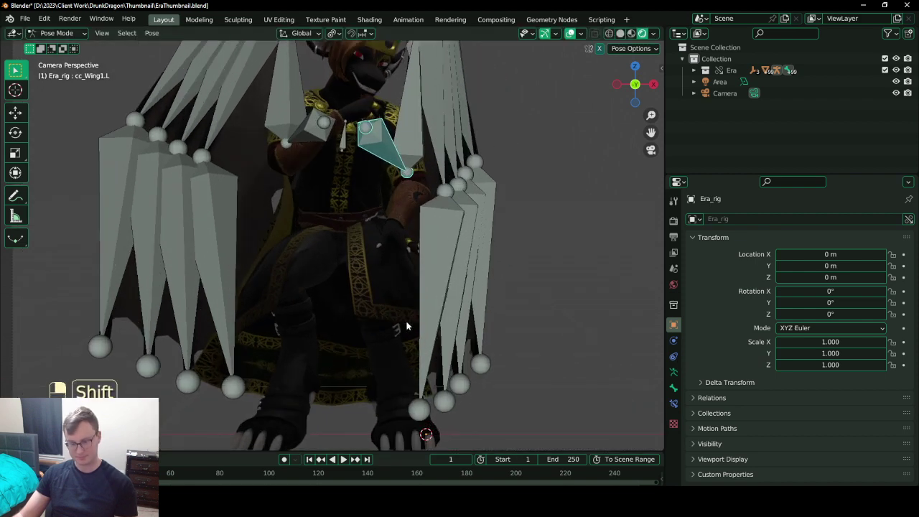
Step: Switch to the body control layer and move the right leg pole control c_leg_pole.r to the right
key("shift+m")
left_click(411, 353)
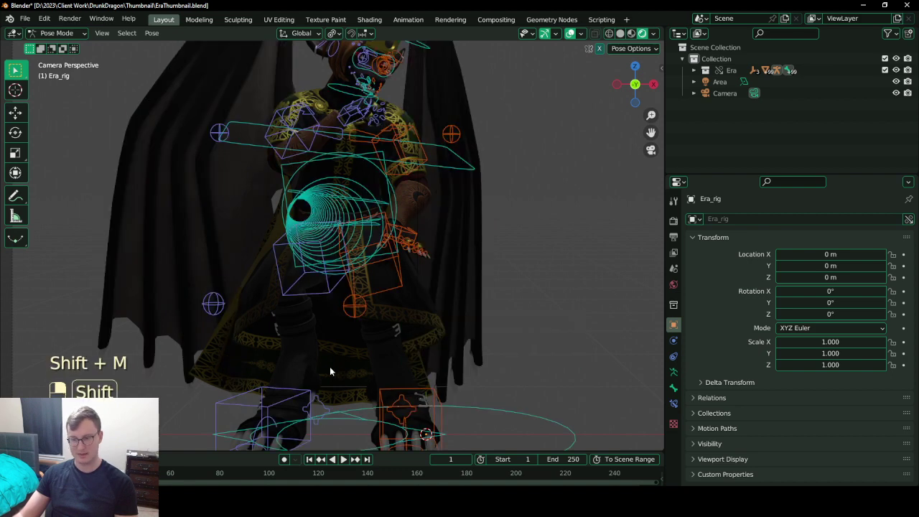
left_click(231, 260)
key("g")
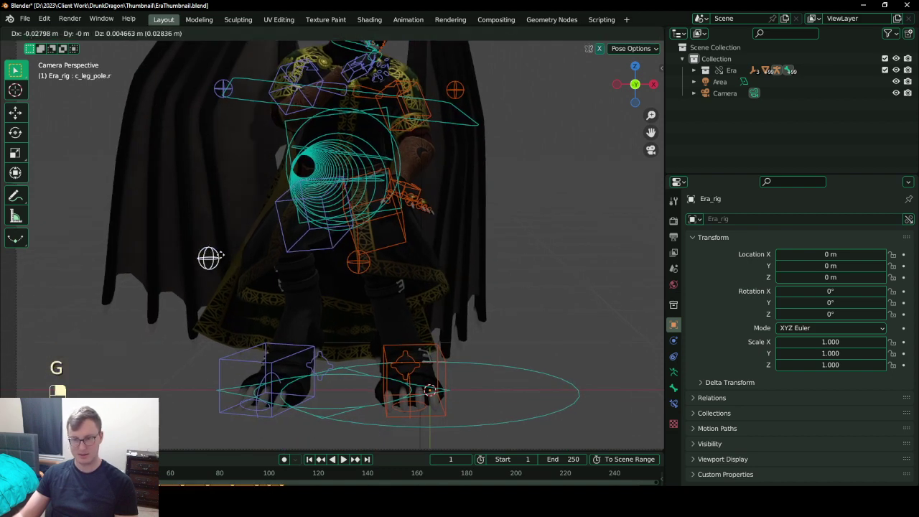
left_click(238, 257)
middle_click_drag(268, 245, 291, 286, "shift")
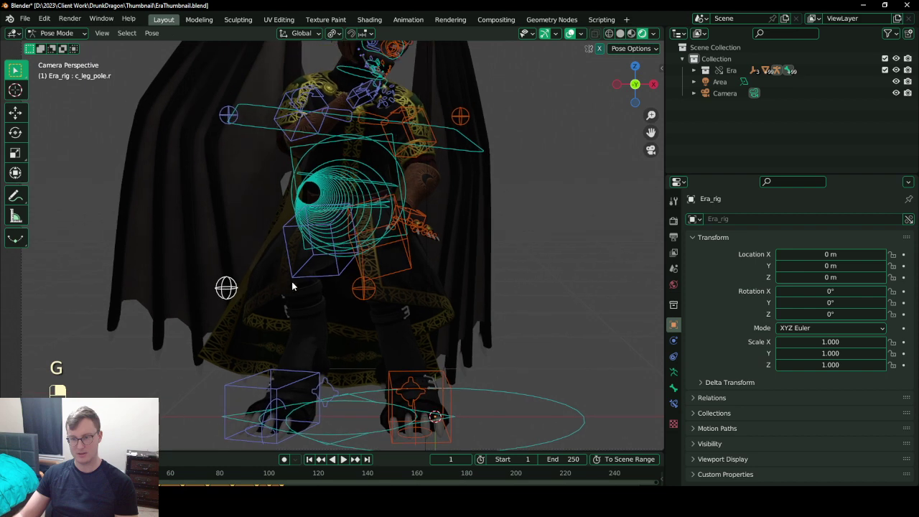
middle_click_drag(373, 181, 371, 262, "shift")
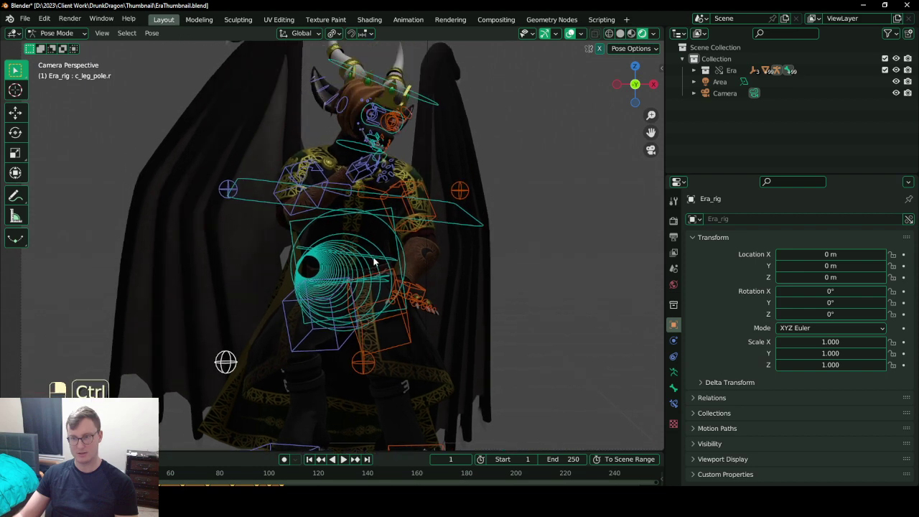
Step: Save the blend file, then recentre on the rig in top view
key("ctrl+s")
scroll(369, 264, "down", 2)
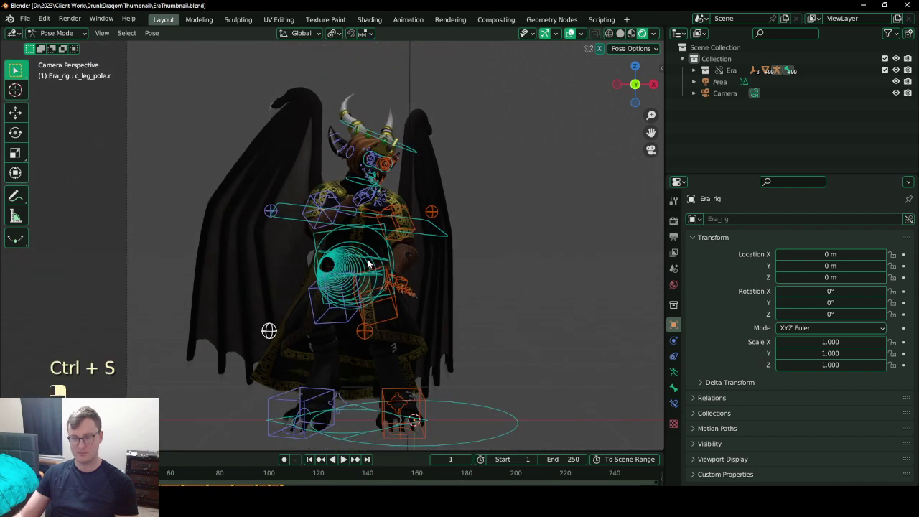
middle_click_drag(399, 204, 393, 213, "shift")
key("KP_7")
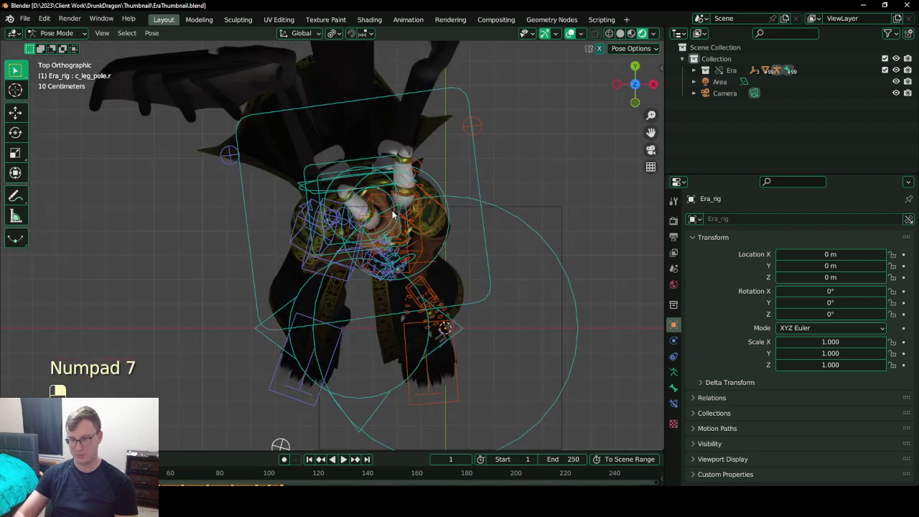
Step: Orbit to view the long tail and select the c_tail_16.x tail bone
scroll(391, 230, "down", 6)
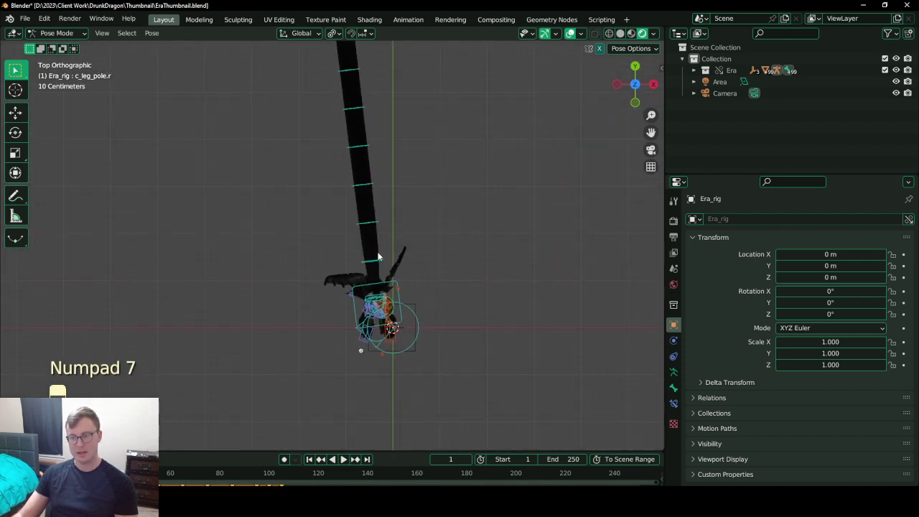
scroll(415, 216, "down", 3)
middle_click_drag(418, 211, 316, 254)
left_click(289, 251)
key("g")
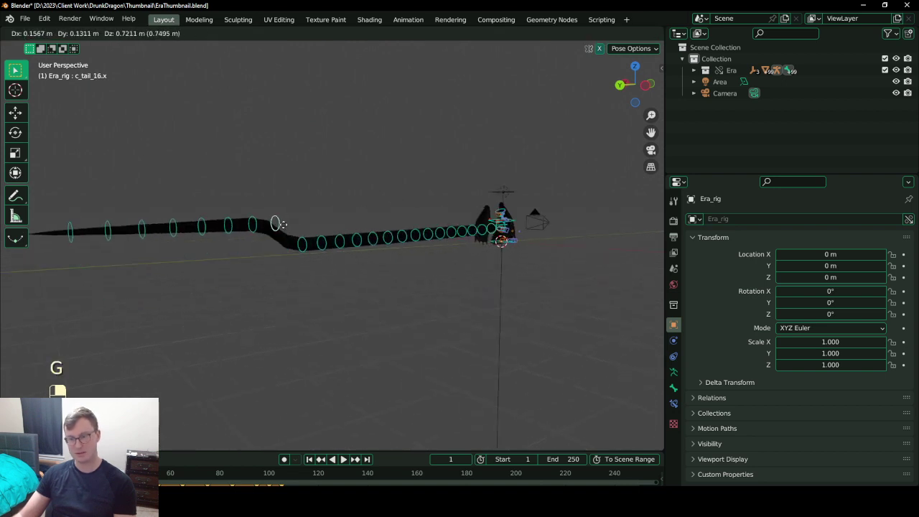
right_click(283, 228)
Step: In top view, box-select the upper tail bones and try a curl, then undo it
key("KP_7")
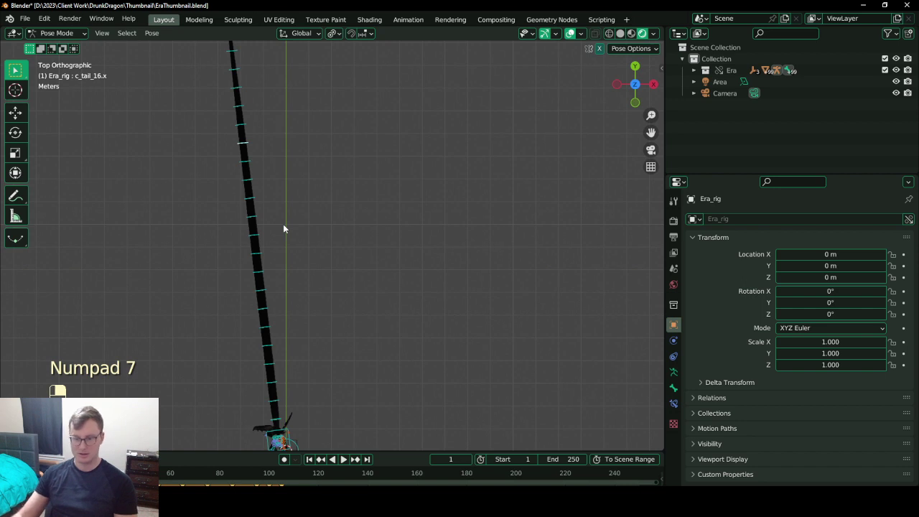
middle_click_drag(284, 228, 313, 263, "shift")
scroll(314, 263, "down", 3)
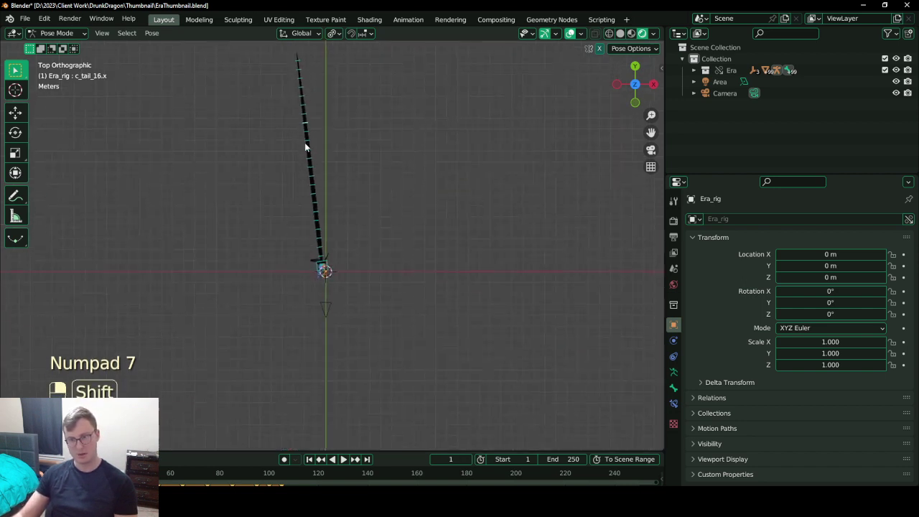
scroll(305, 142, "up", 2, "shift")
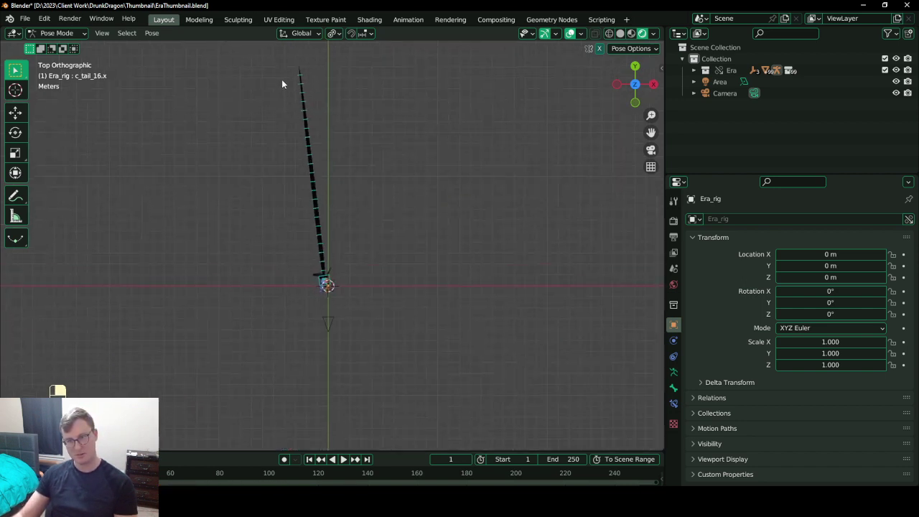
key("b")
left_click_drag(283, 68, 328, 168)
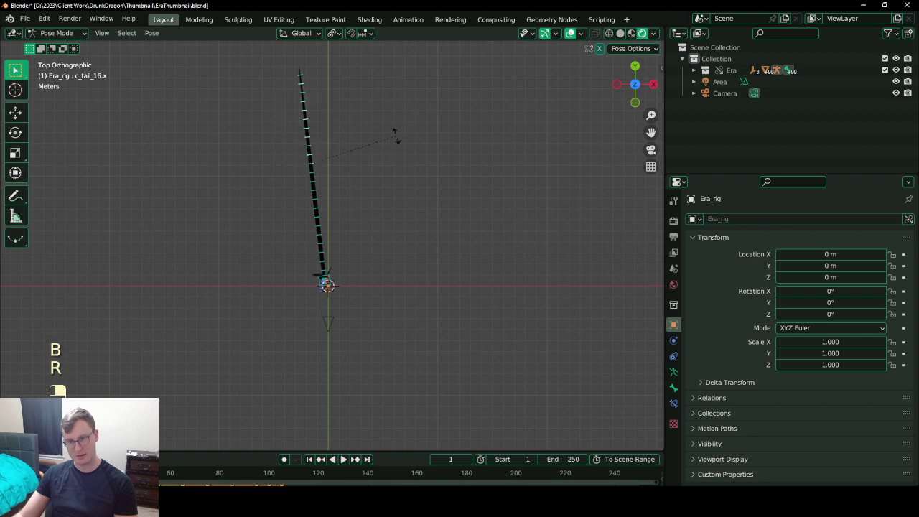
left_click(395, 242)
key("ctrl+z")
Step: Curl the upper tail bones, then clear their rotation back to straight
key("r")
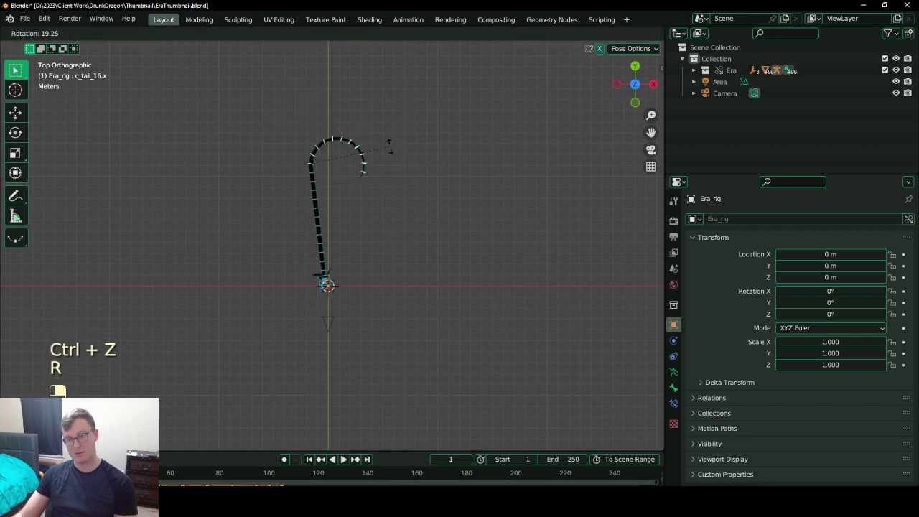
left_click(381, 176)
scroll(381, 176, "up", 3)
middle_click_drag(308, 214, 305, 206, "shift")
key("g")
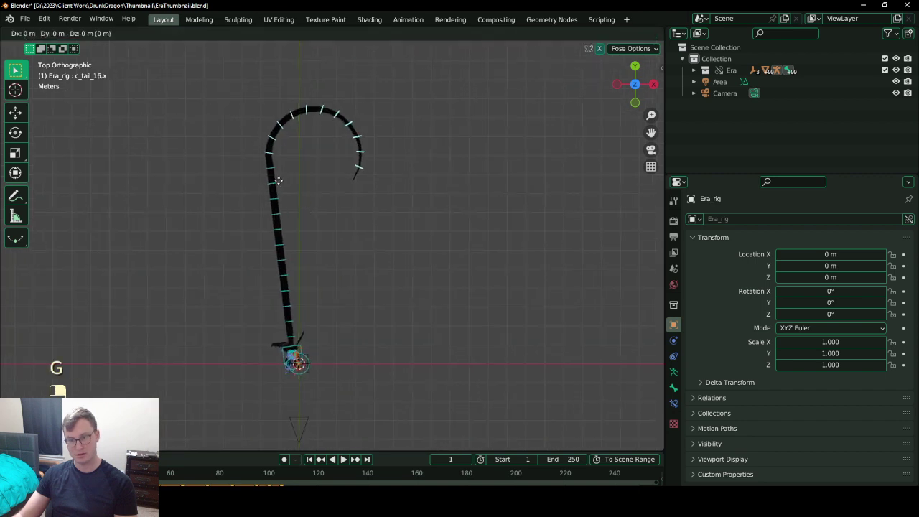
right_click(285, 244)
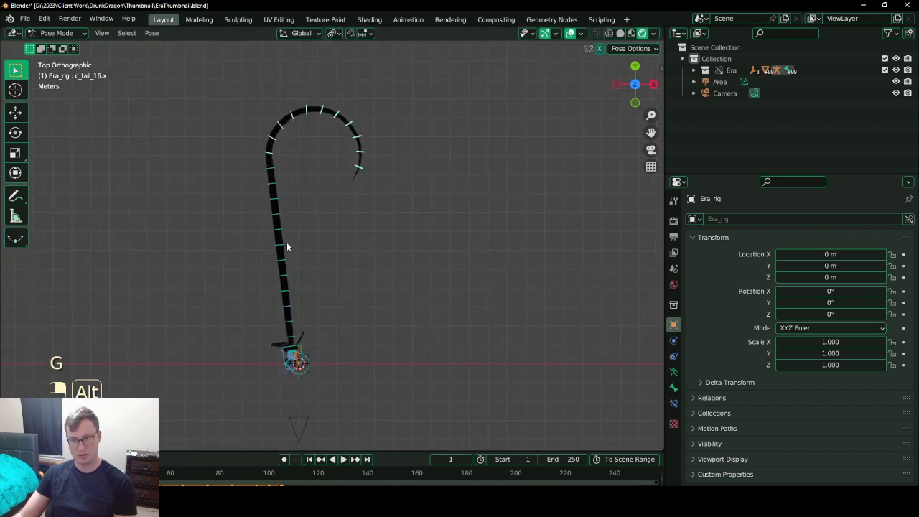
key("alt+r")
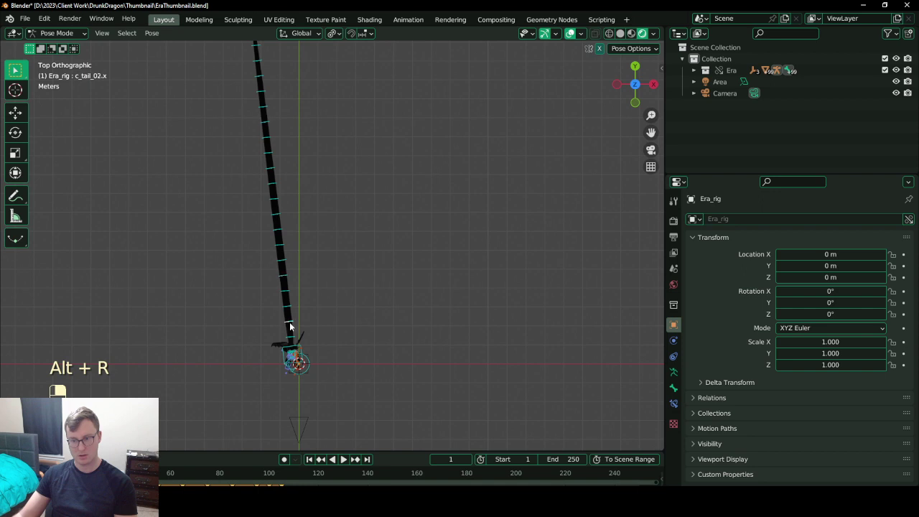
Step: Swing the tail left from c_tail_02.x, then swing the upper tail toward the upper right
left_click(285, 322)
key("r")
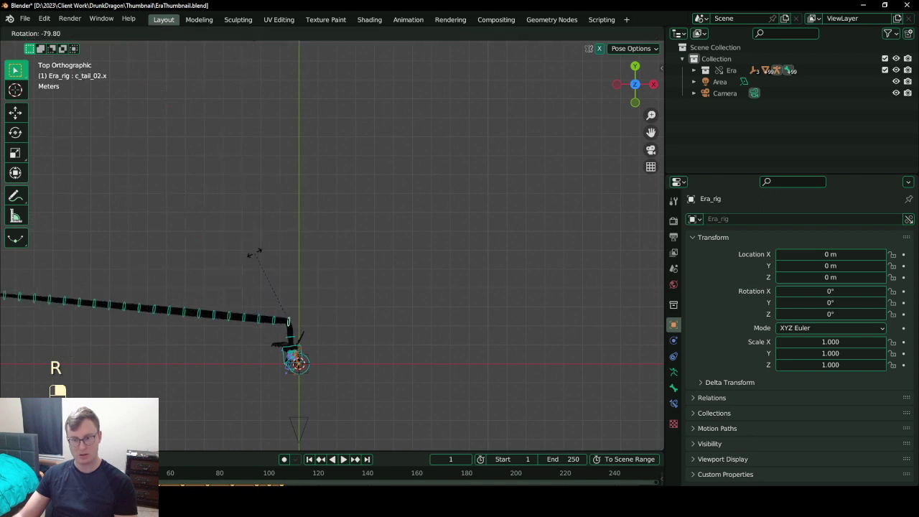
left_click(265, 237)
key("b")
left_click_drag(261, 199, 332, 264)
left_click(362, 234)
Step: Rotate the upper tail from c_tail_05.x to point upward and adjust the bend bones
left_click(287, 280)
key("b")
key("r")
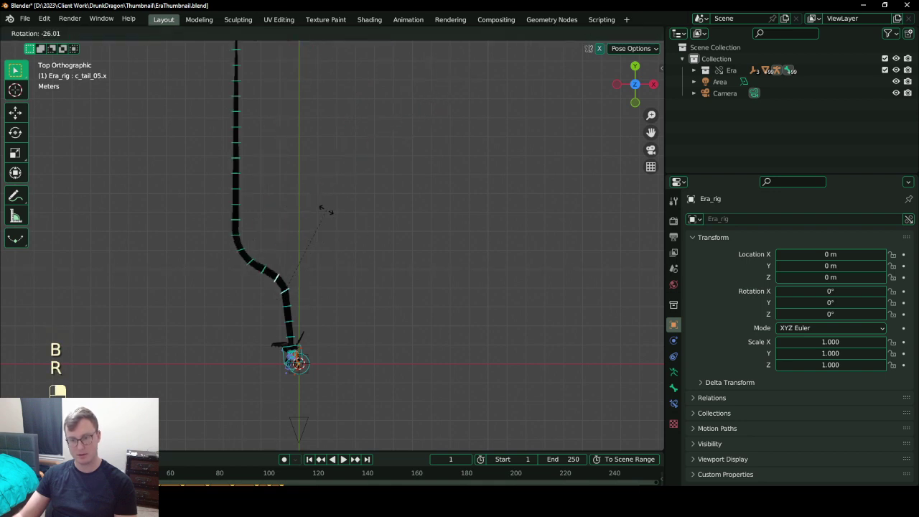
left_click(289, 314)
key("b")
left_click_drag(275, 300, 301, 331)
key("r")
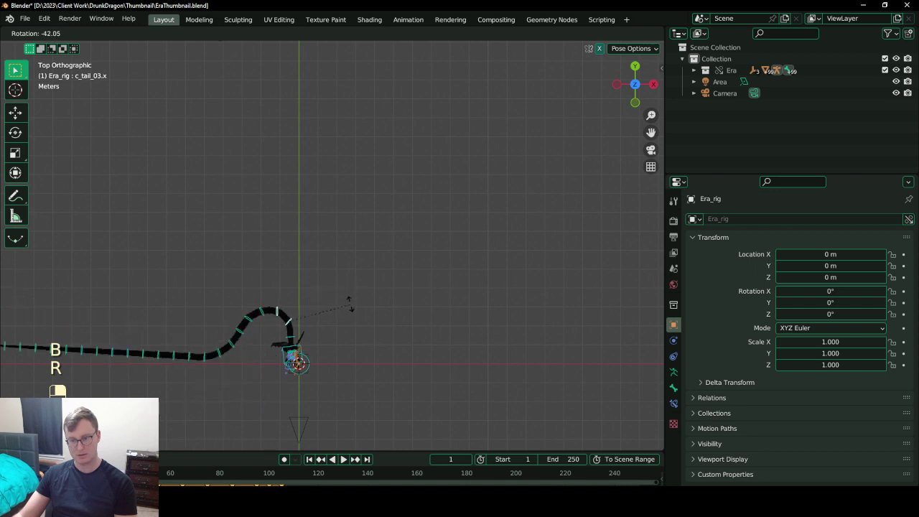
left_click(349, 303)
Step: Select the far-left tail bones and swing the tail end upward
scroll(194, 335, "down", 2)
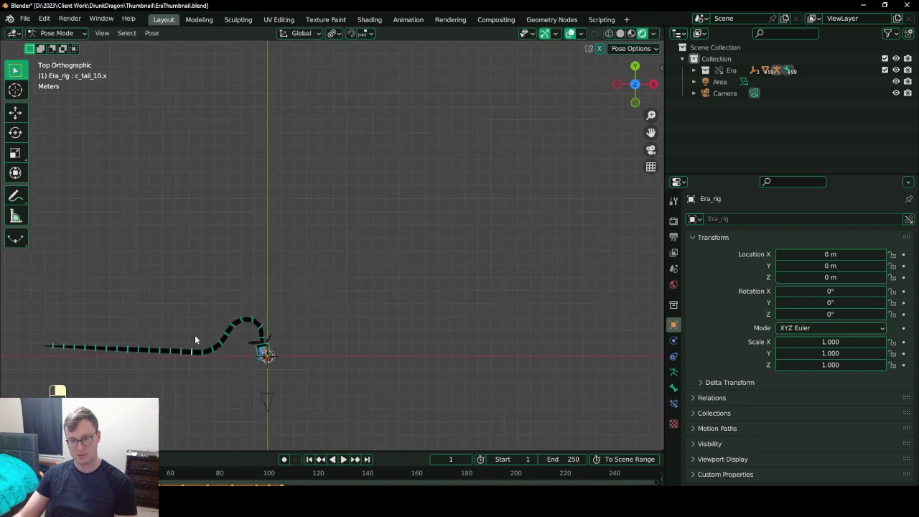
key("b")
left_click_drag(50, 306, 198, 361)
key("r")
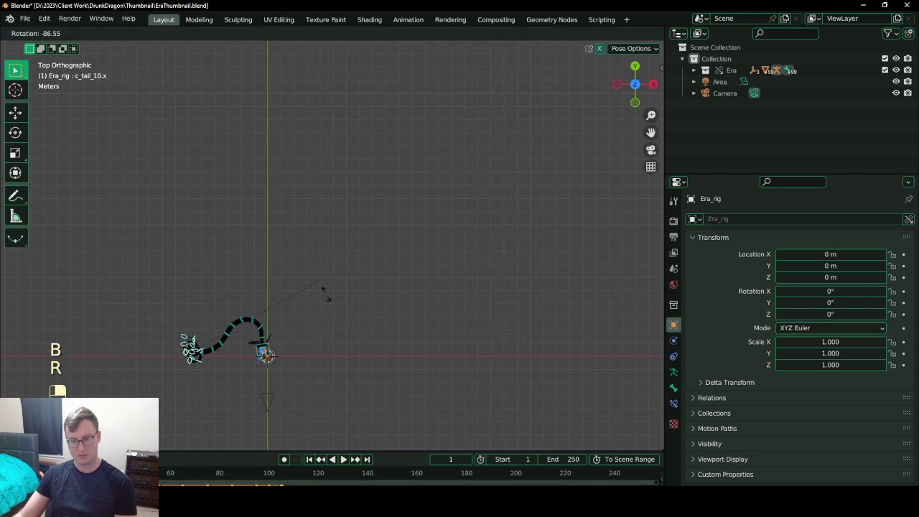
right_click(182, 346)
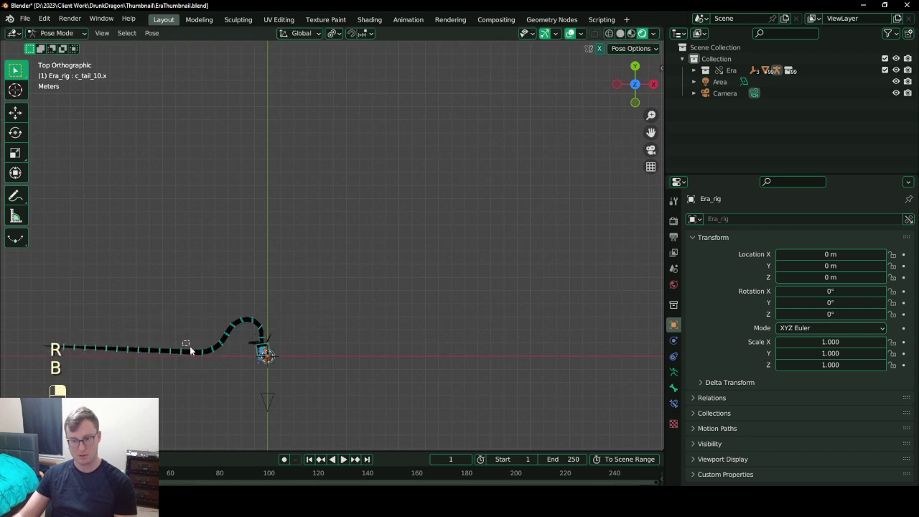
left_click_drag(204, 358, 204, 358)
key("r")
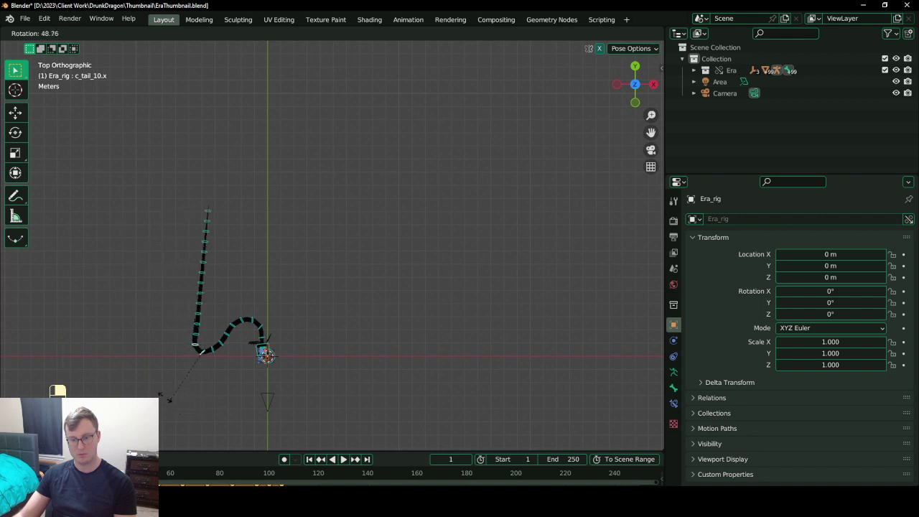
left_click(225, 313)
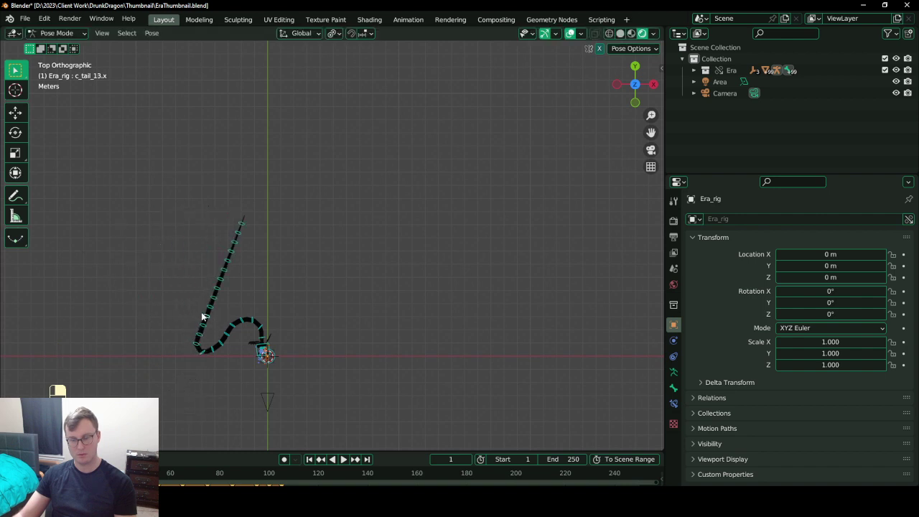
Step: In right side view, rotate and shift the tail from its c_tail_02.x base
middle_click_drag(203, 316, 340, 306)
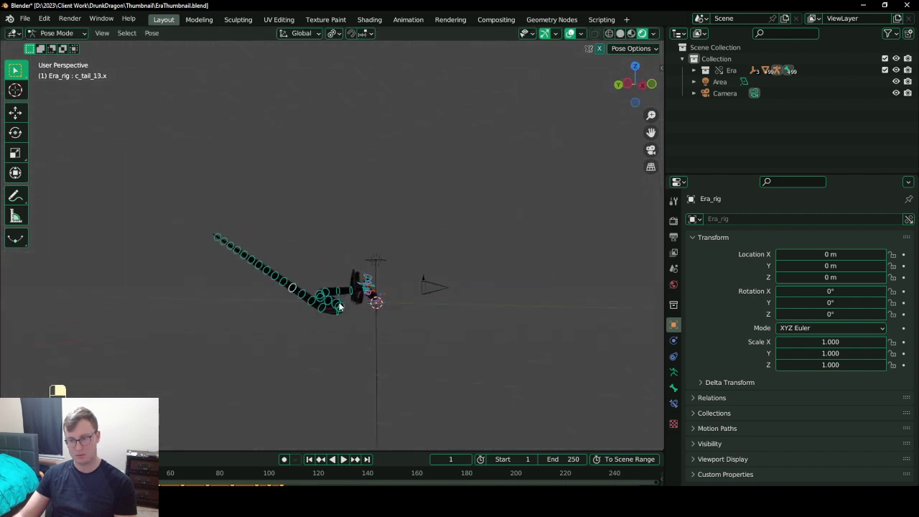
key("KP_3")
scroll(340, 295, "up", 6)
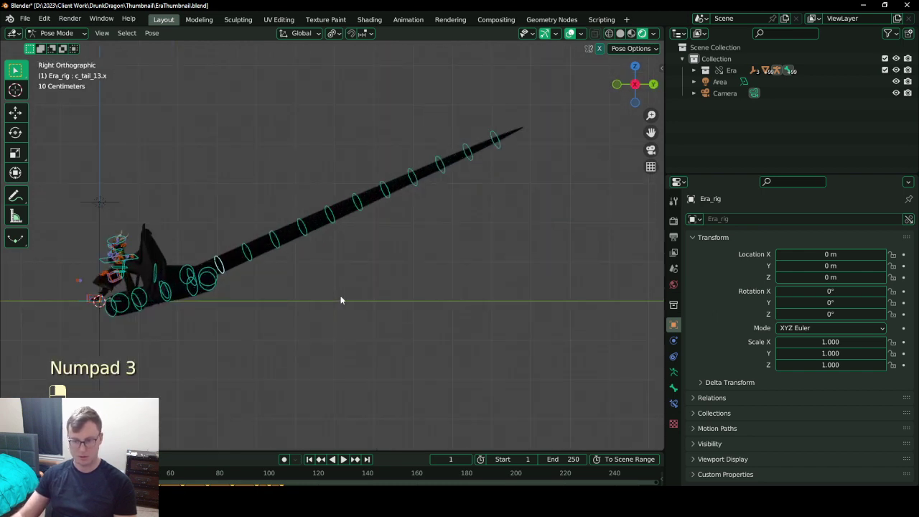
left_click(195, 268)
key("r")
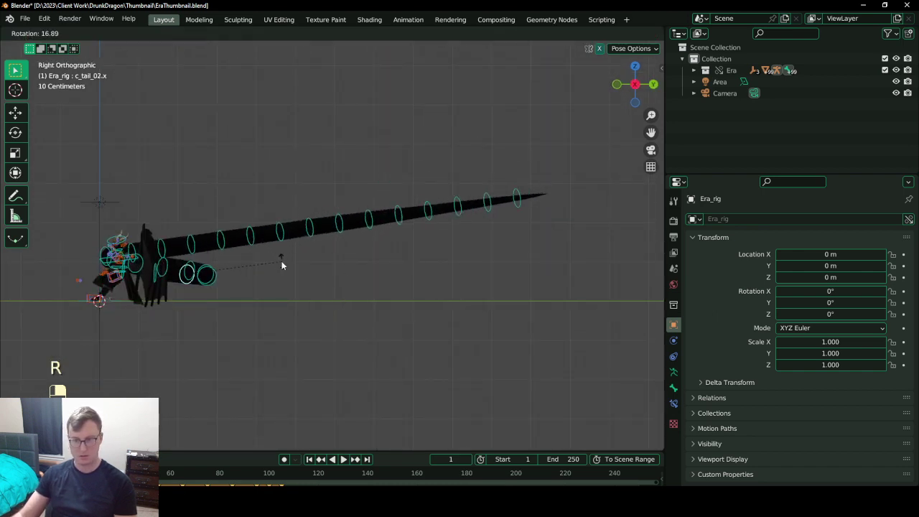
left_click(281, 265)
key("g")
left_click(242, 269)
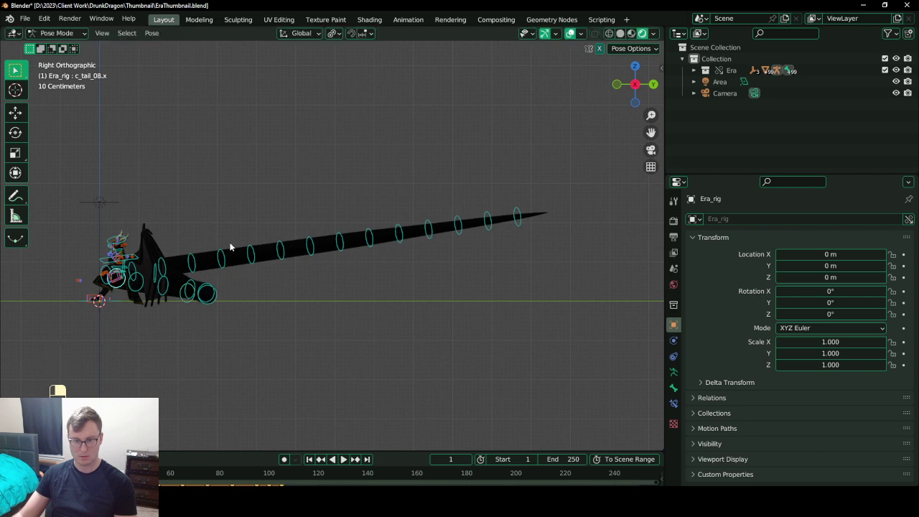
Step: Lower the tail toward the ground and check it through the camera view
key("r")
left_click(232, 259)
key("g")
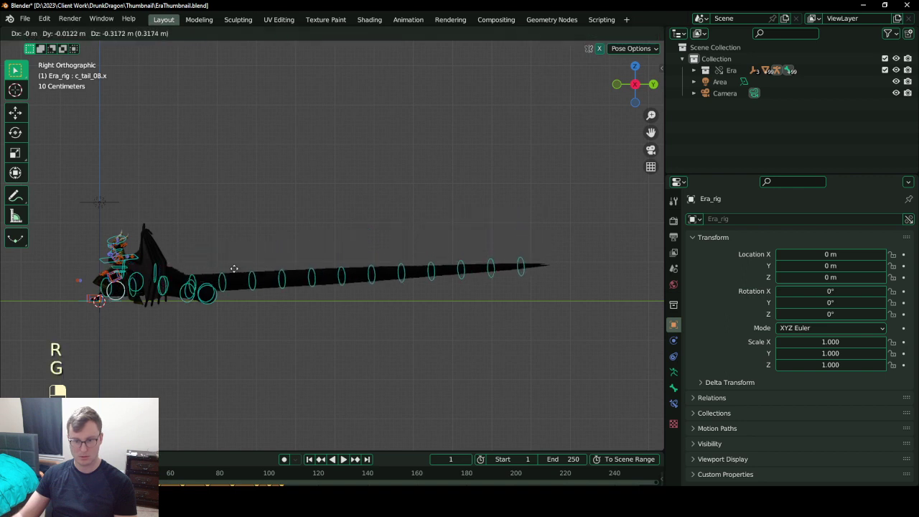
left_click(233, 270)
key("KP_0")
scroll(233, 271, "down", 3)
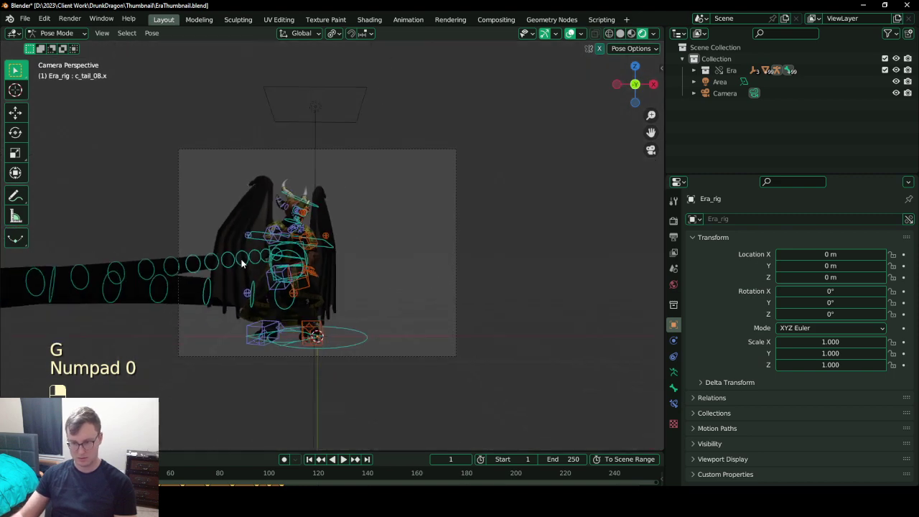
scroll(242, 263, "down", 4)
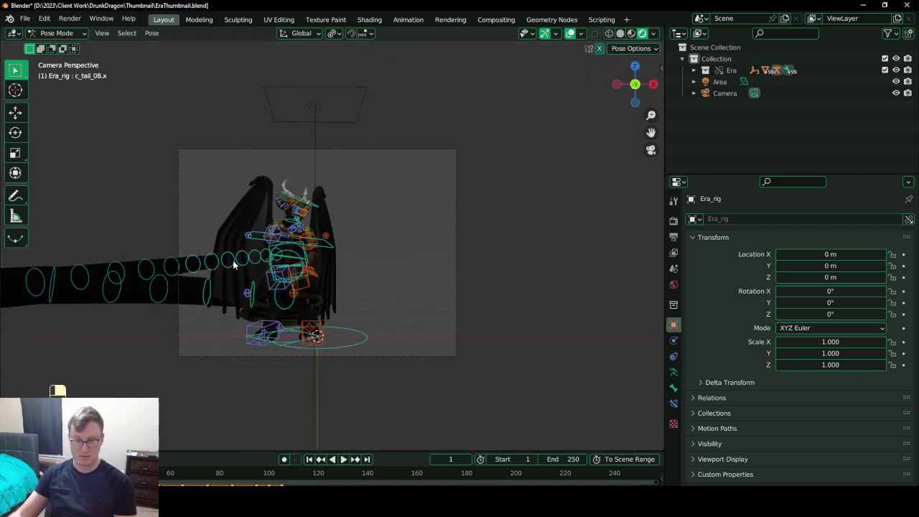
middle_click_drag(242, 263, 236, 287)
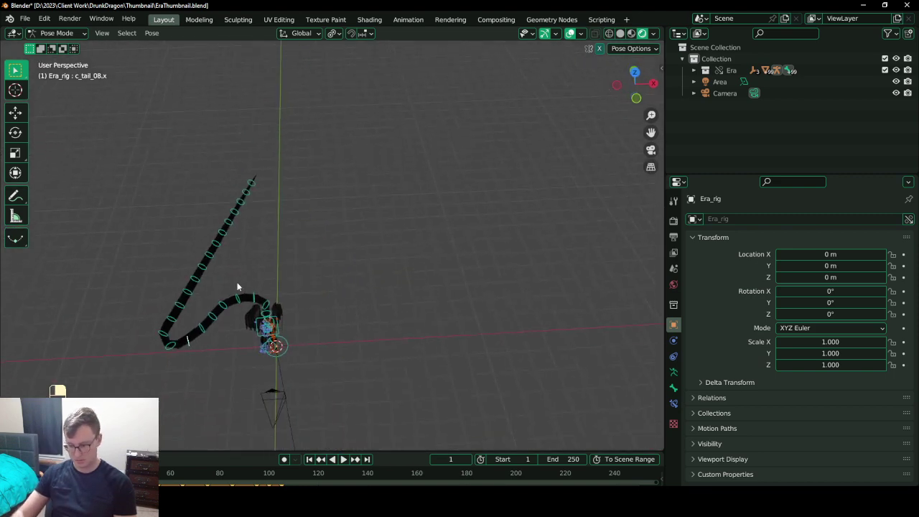
Step: In top view, swing the tail down-left and clear rotation on the lower tail bones
key("KP_7")
scroll(235, 286, "up", 2)
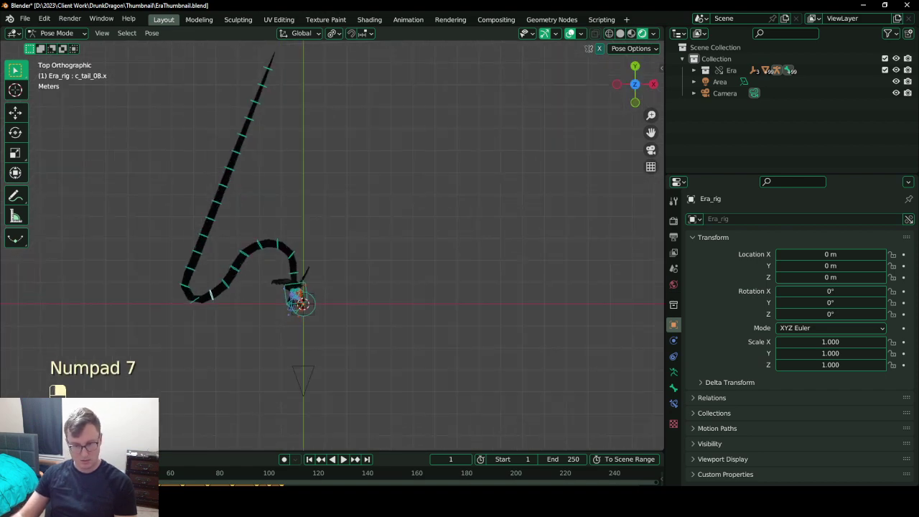
key("r")
left_click(155, 287)
key("b")
left_click_drag(123, 238, 240, 373)
key("alt+r")
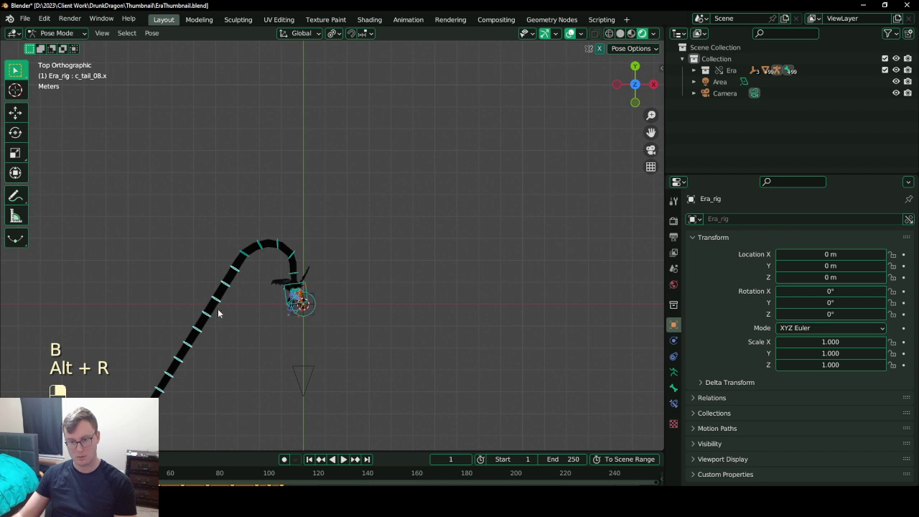
Step: Rotate the tail bones past the curl so the tail swings further right
key("b")
left_click_drag(206, 300, 234, 330)
key("r")
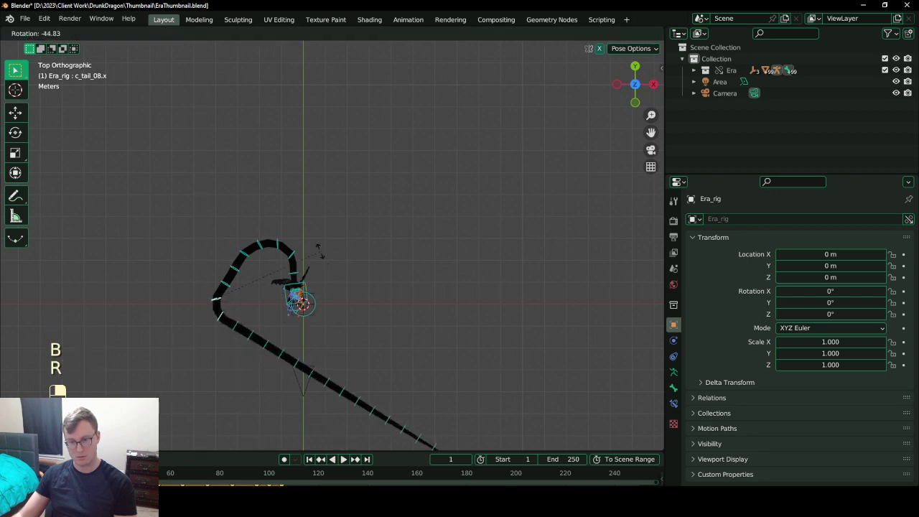
left_click(319, 250)
key("ctrl+z")
key("b")
left_click_drag(206, 249, 247, 307)
key("r")
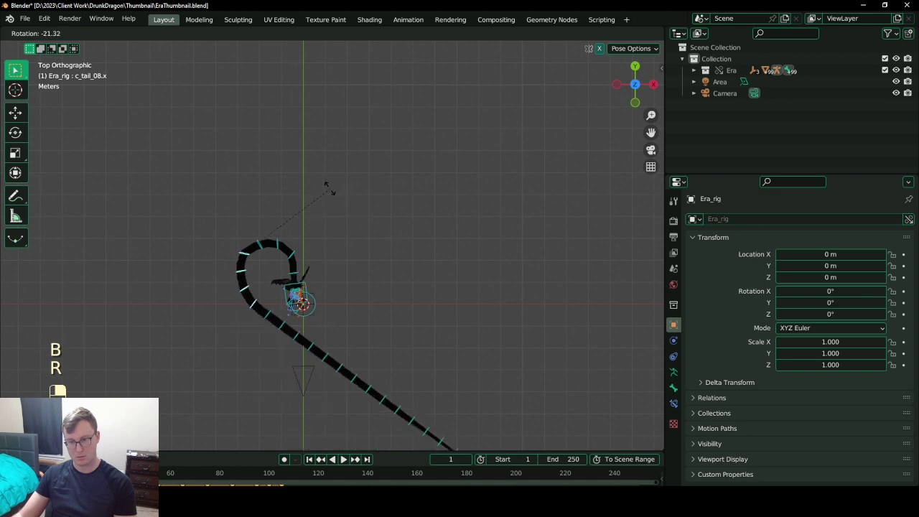
left_click(299, 320)
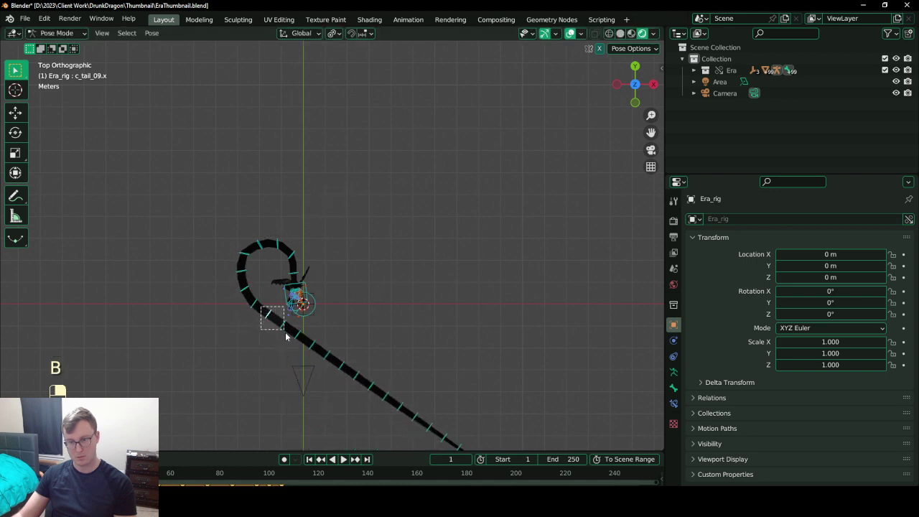
Step: Rotate the lower and outer tail bones to curve the tail around the body
key("b")
left_click_drag(285, 331, 304, 352)
key("r")
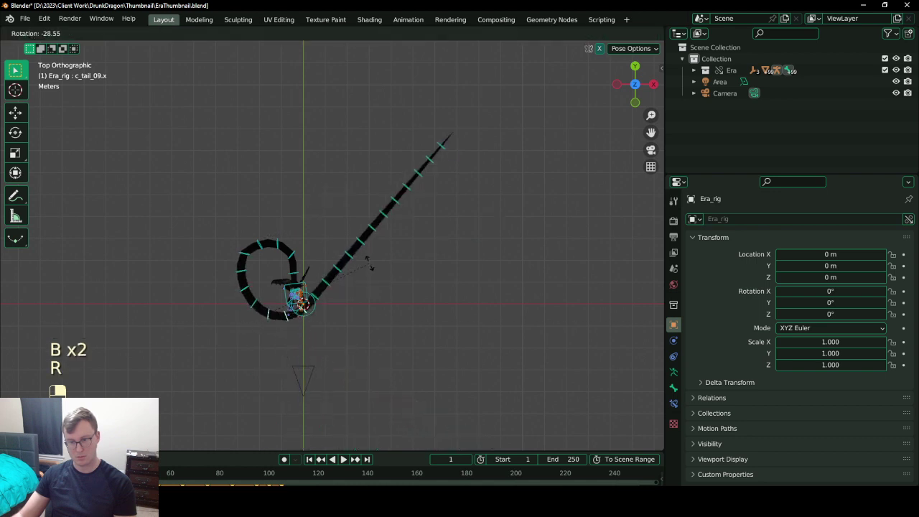
left_click(372, 302)
key("b")
left_click_drag(336, 319, 544, 369)
key("r")
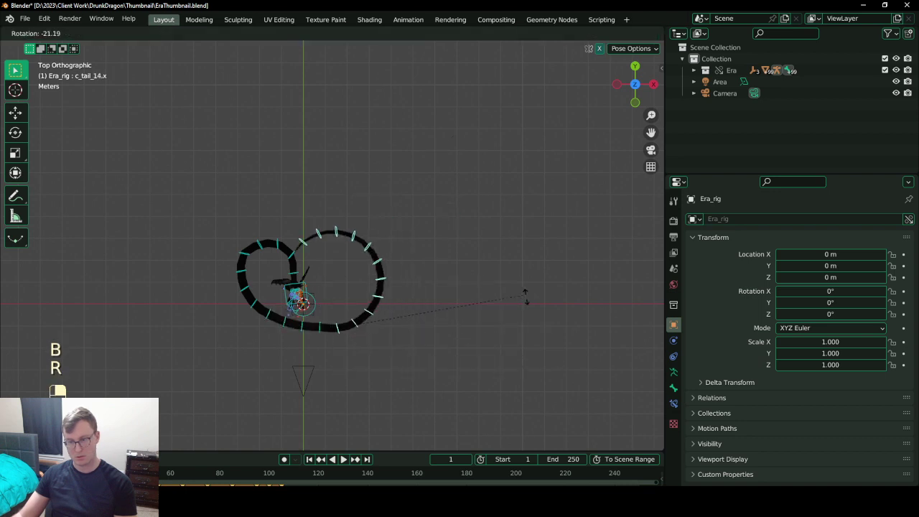
left_click(529, 300)
Step: Rotate the tail end to close the loop into a ring
key("b")
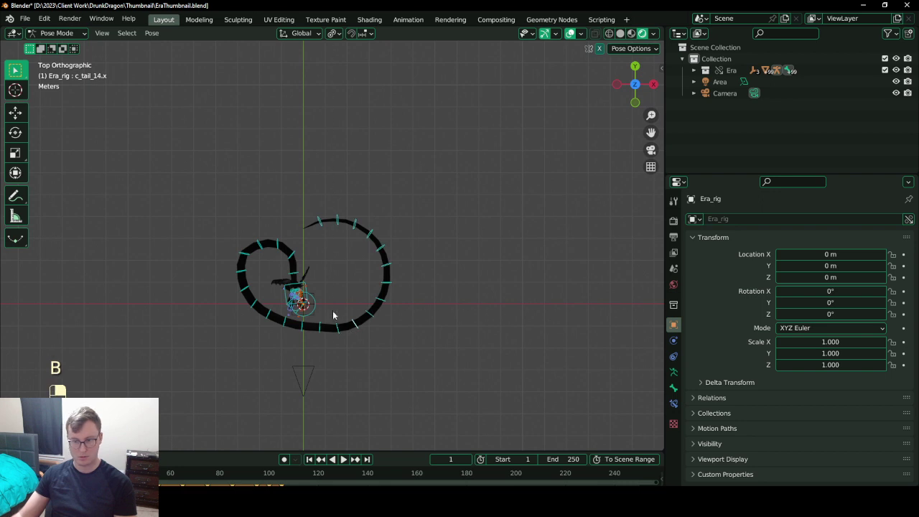
left_click_drag(332, 310, 390, 361)
key("r")
left_click(375, 333)
key("ctrl+z")
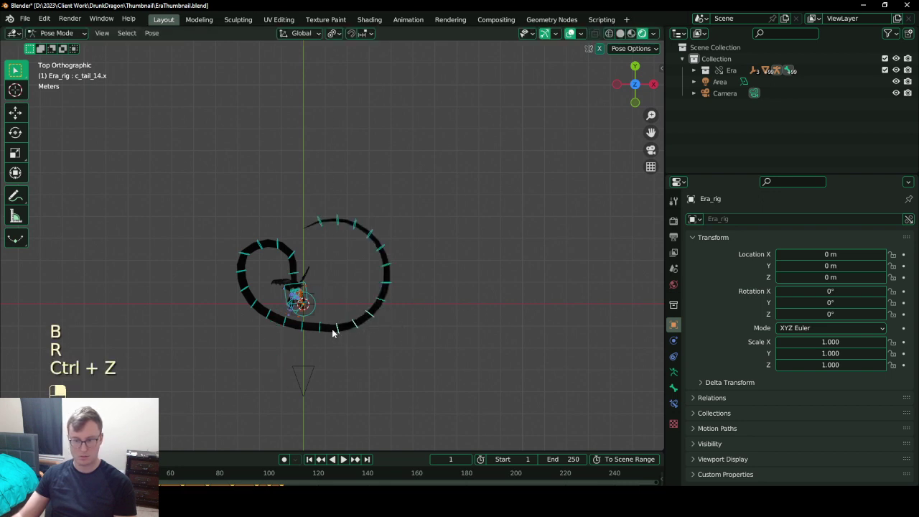
key("b")
left_click_drag(416, 349, 416, 348)
key("r")
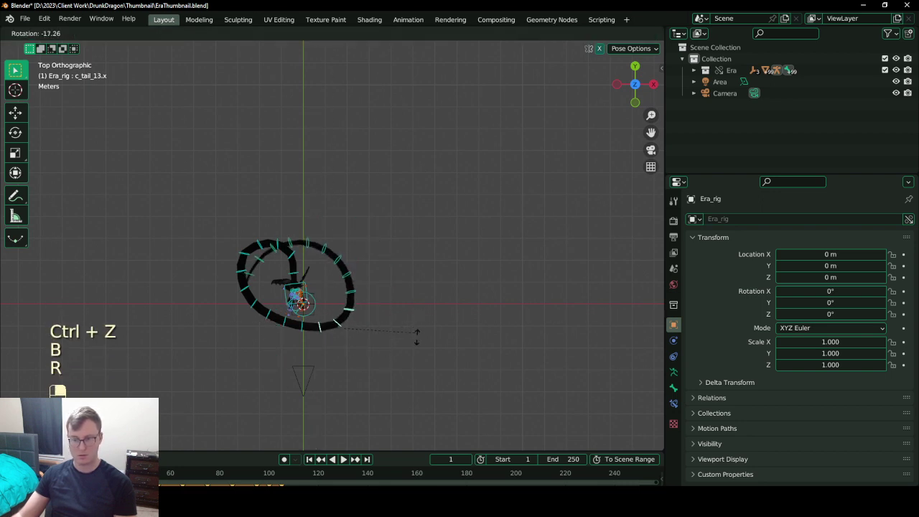
left_click(409, 344)
Step: In right side view, tilt the tail ring to lie flat on the ground
key("KP_3")
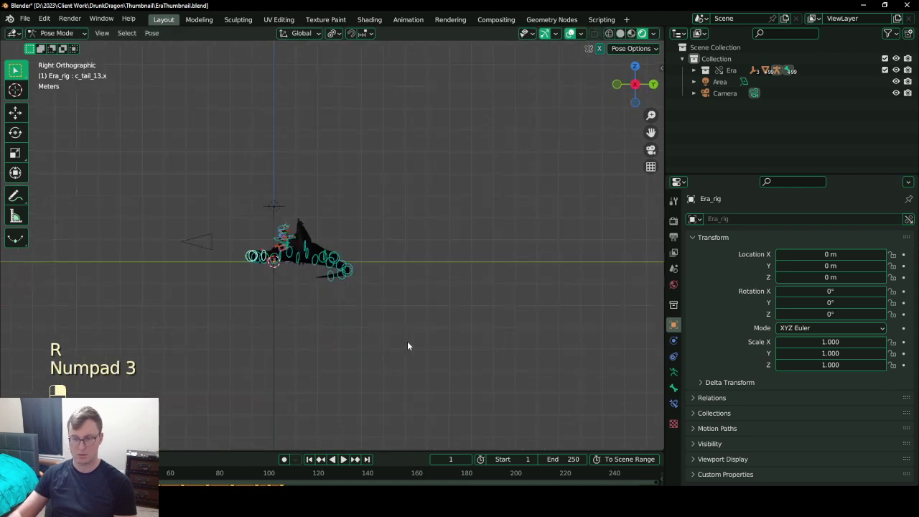
scroll(407, 341, "up", 4)
middle_click_drag(407, 341, 379, 325, "shift")
key("r")
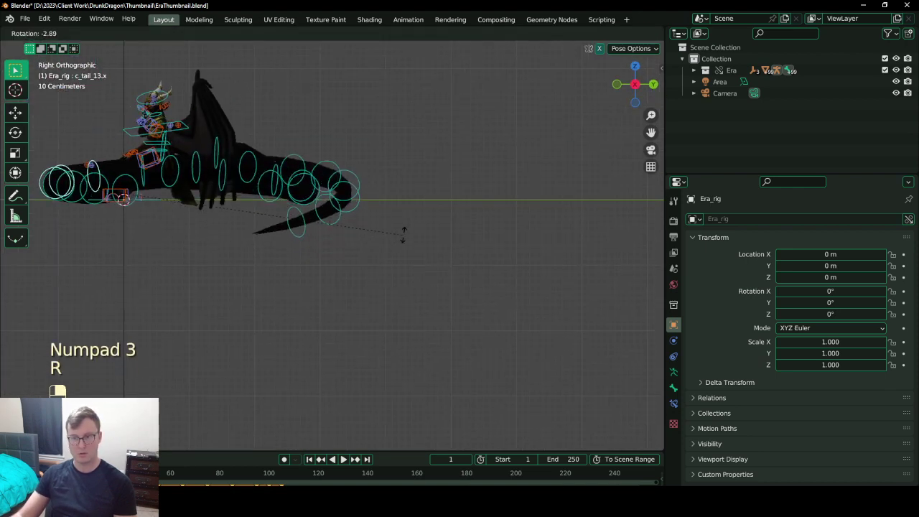
left_click(399, 242)
mouse_move(357, 221)
middle_mouse_down()
mouse_move(260, 266)
mouse_move(324, 191)
mouse_move(355, 213)
middle_mouse_up()
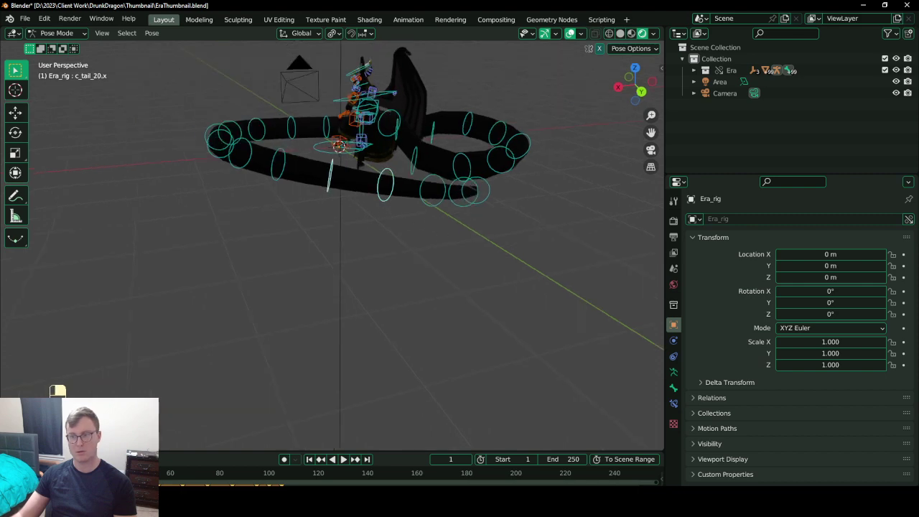
Step: Rotate the tail ring slightly and frame the character and tail in camera view
key("r")
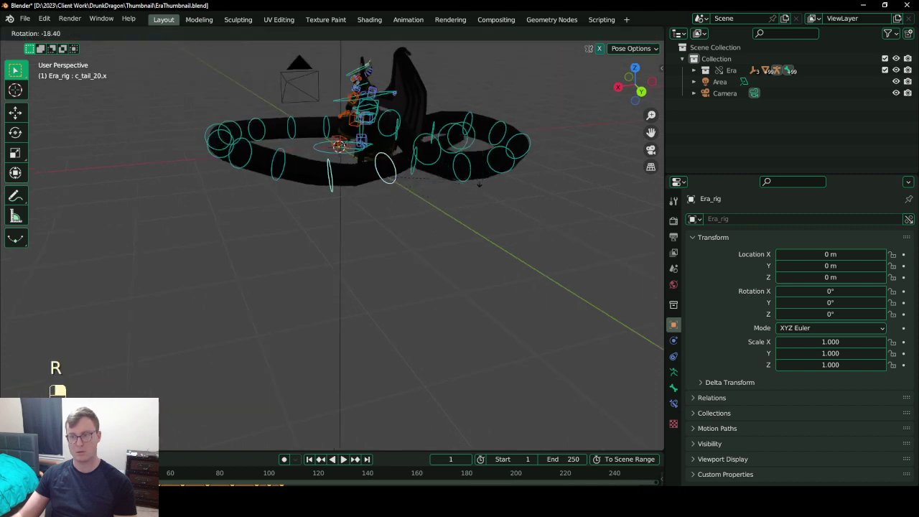
left_click(335, 185)
middle_click_drag(335, 184, 257, 254)
key("KP_0")
scroll(395, 193, "up", 3)
scroll(257, 255, "up", 5)
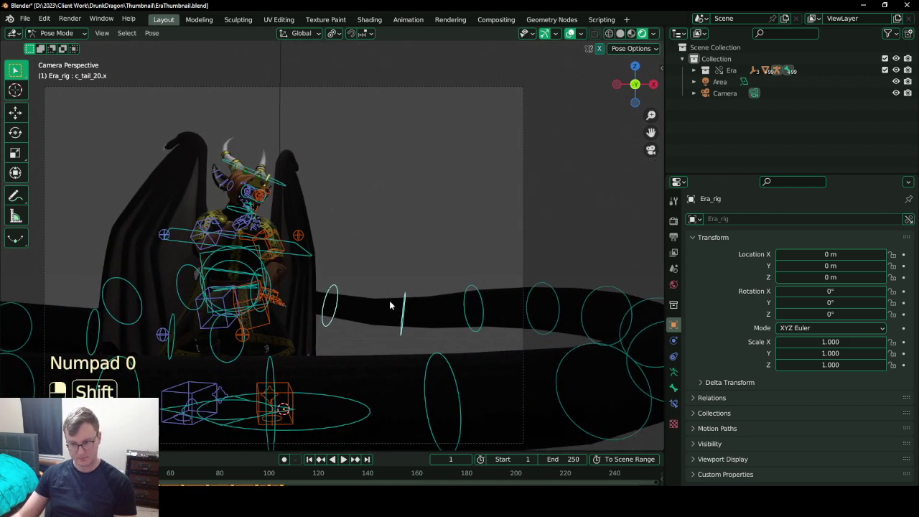
middle_click_drag(389, 300, 225, 358, "shift")
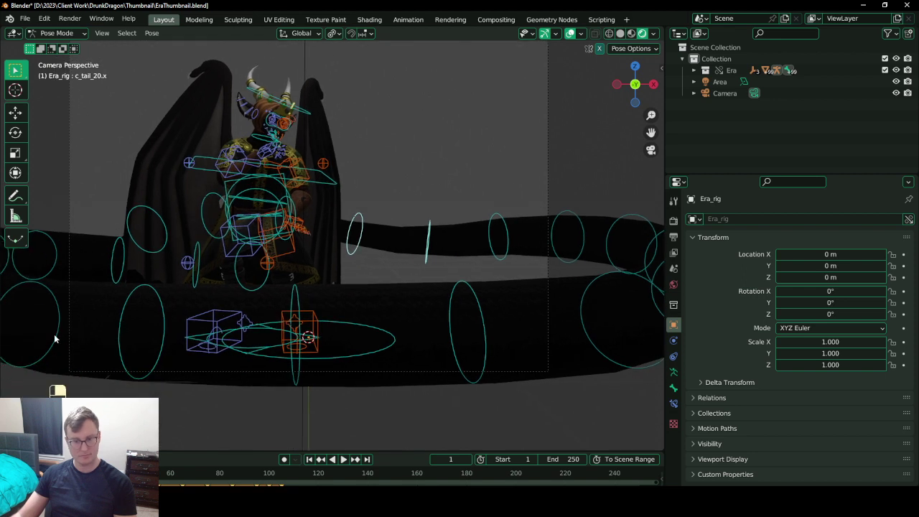
Step: Rotate and reposition the selected tail bone near the character
key("g")
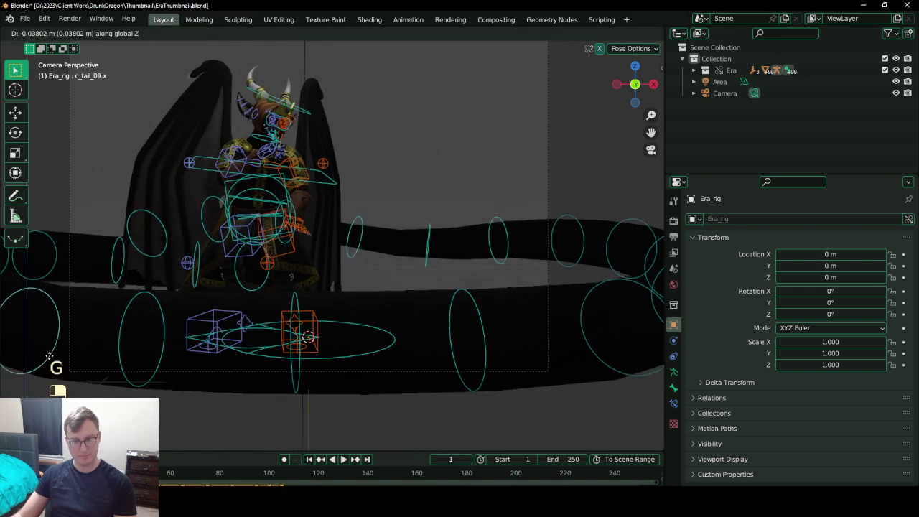
left_click(54, 355)
key("ctrl+z")
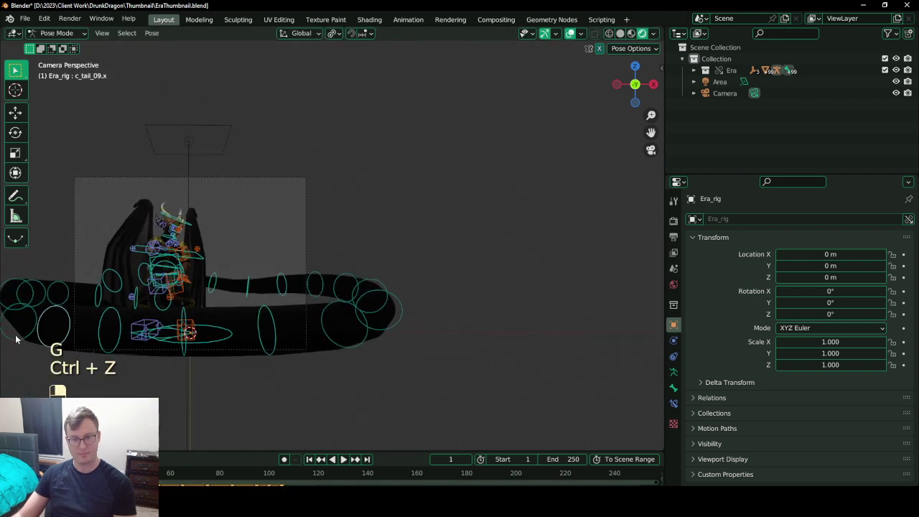
key("r")
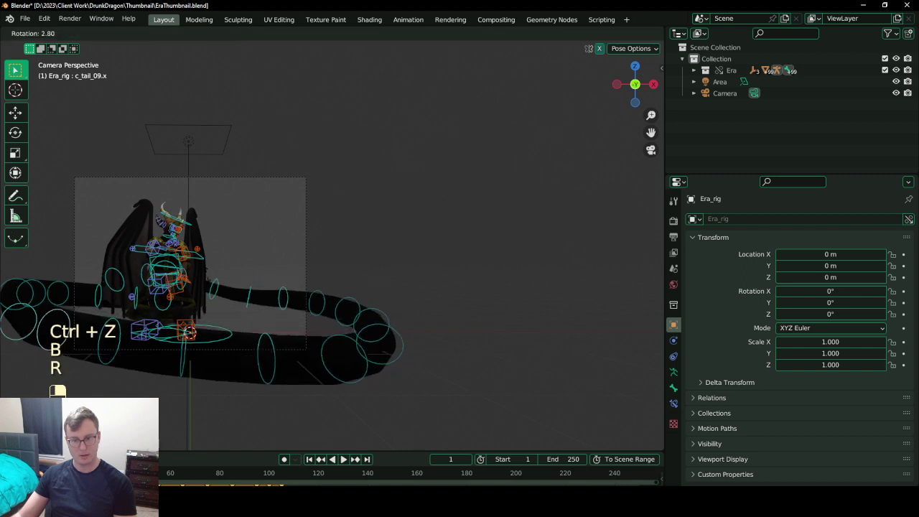
left_click(120, 309)
key("g")
left_click(273, 322)
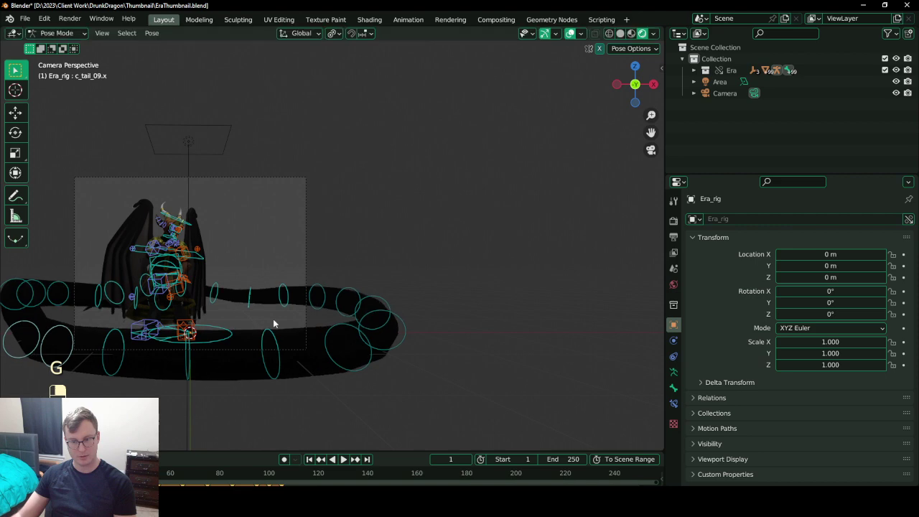
Step: Move the tail bone again and recheck the pose in front and camera views
key("r")
key("g")
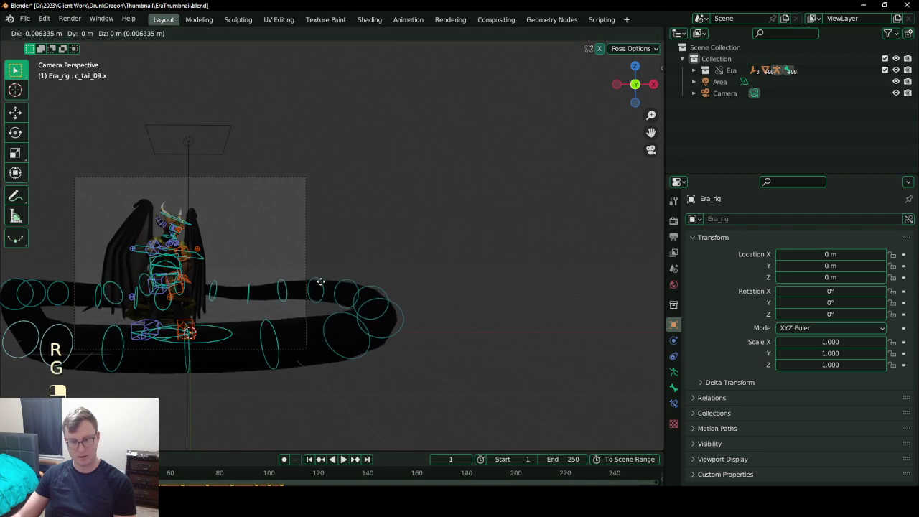
left_click(338, 287)
key("KP_0")
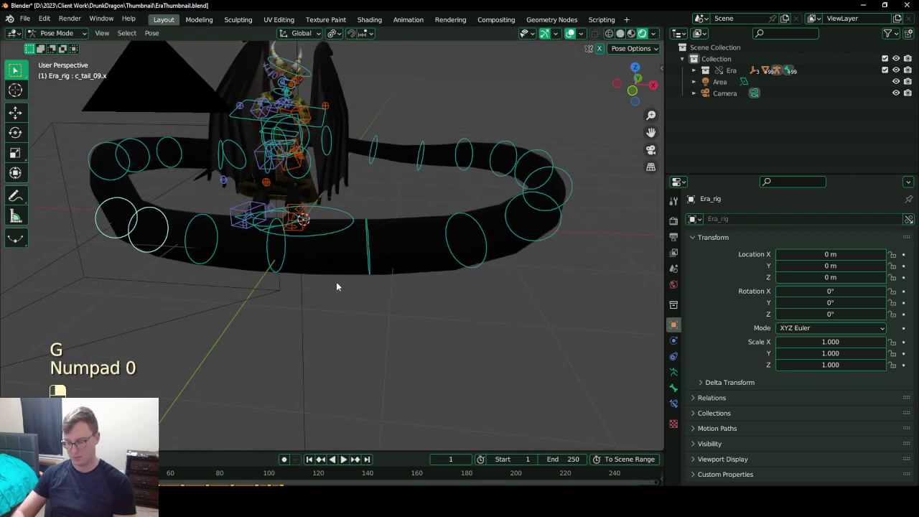
key("KP_1")
key("KP_0")
scroll(329, 280, "up", 5)
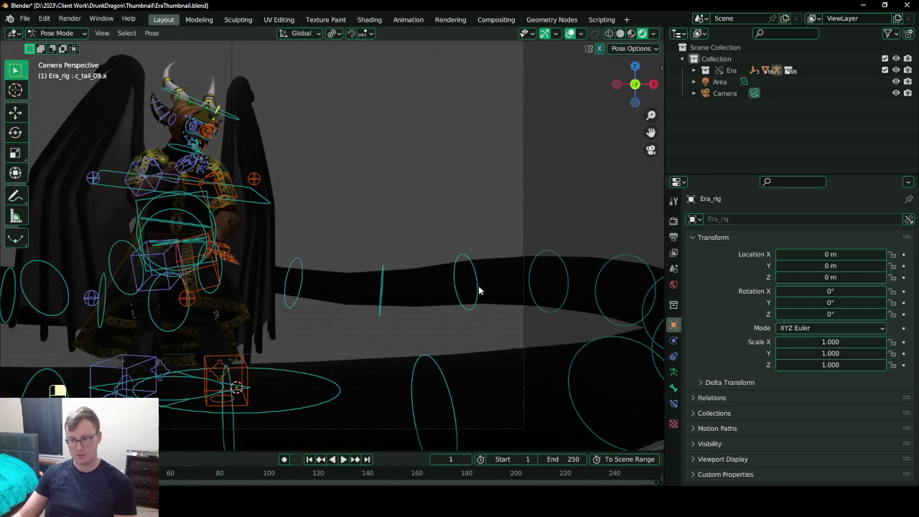
Step: Rotate the tail bones right of the character upward so the tail stands upright
key("b")
left_click_drag(371, 242, 471, 316)
key("r")
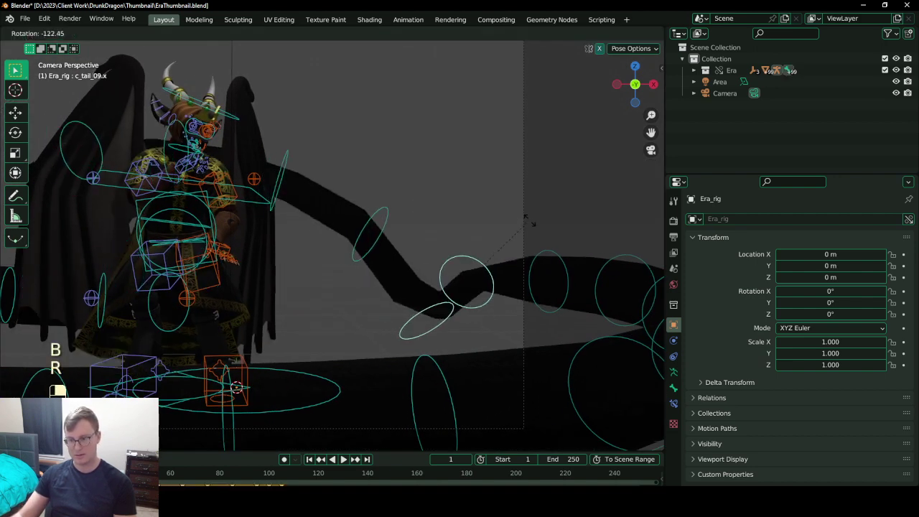
key("Escape")
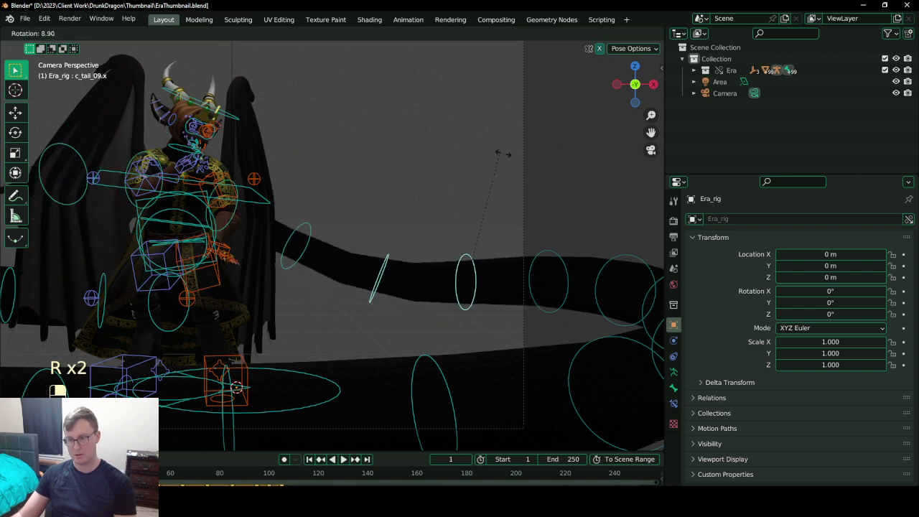
left_click(411, 175)
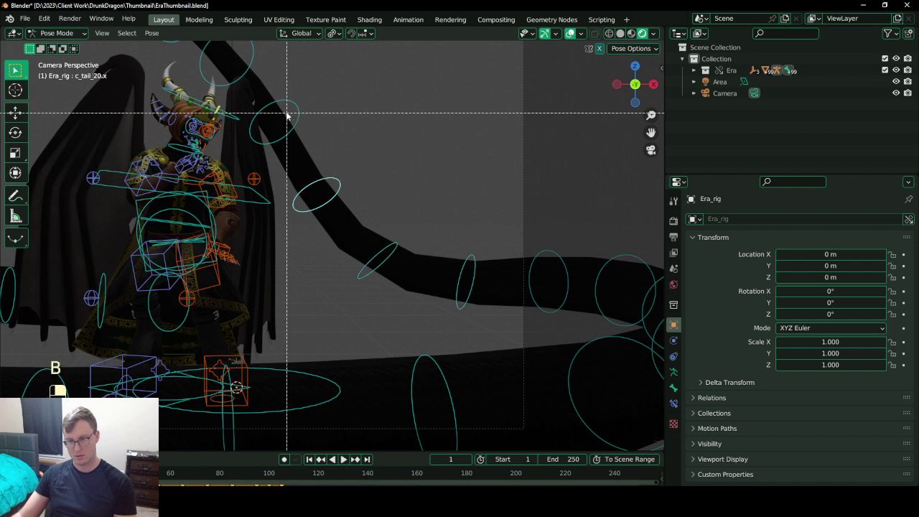
left_click_drag(287, 115, 344, 216)
key("r")
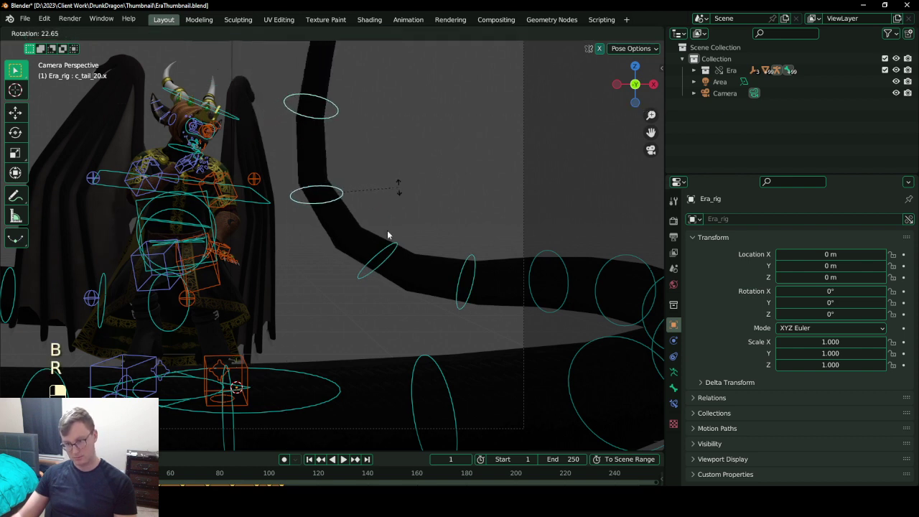
left_click(387, 234)
left_click_drag(323, 189, 408, 295)
key("r")
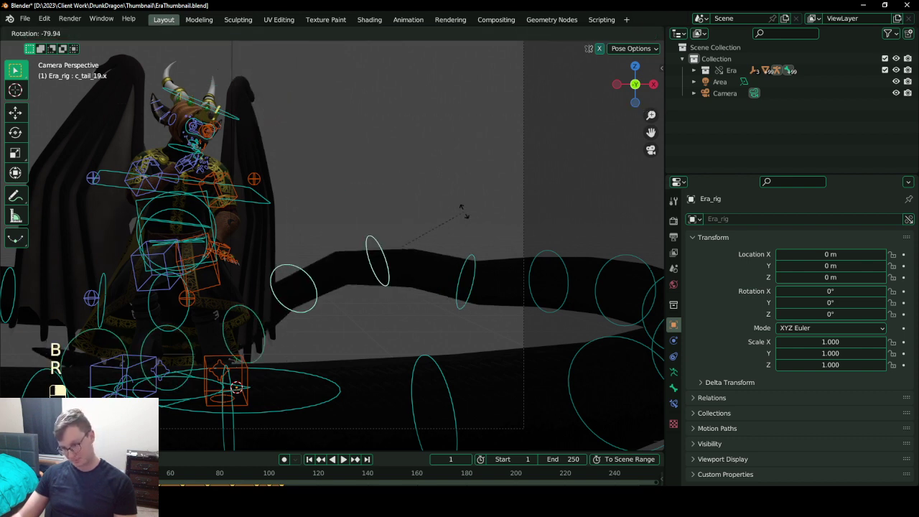
left_click(498, 252)
Step: Rotate the tail-tip bones so the tail end rises straight up behind the figure
key("b")
left_click_drag(462, 236, 595, 318)
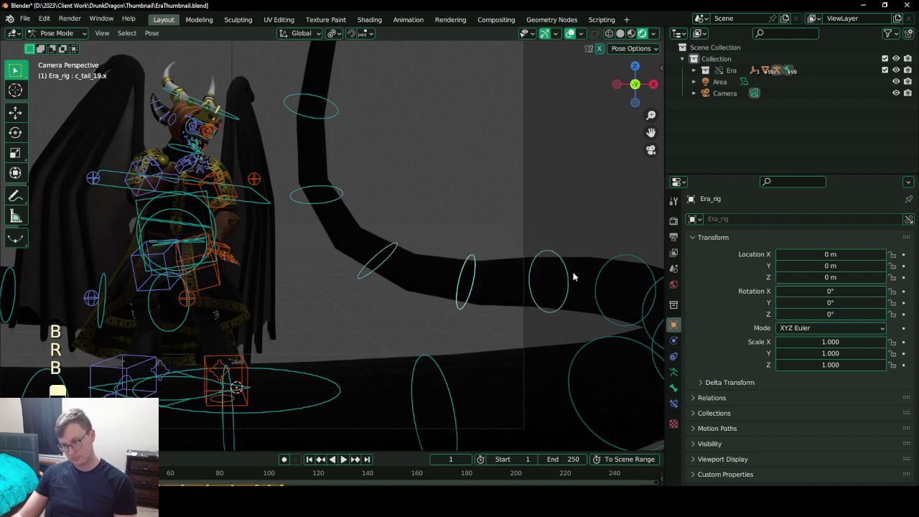
key("b")
left_click_drag(548, 245, 617, 310)
key("r")
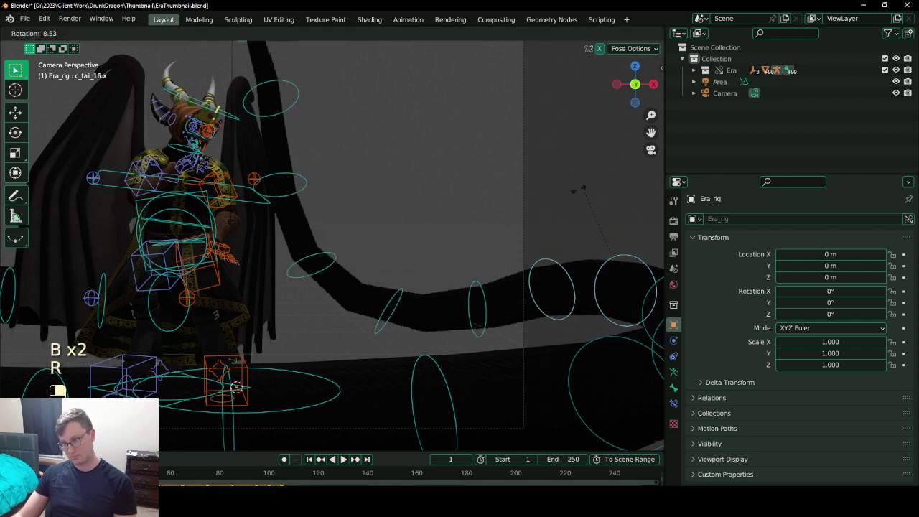
left_click(566, 199)
key("r")
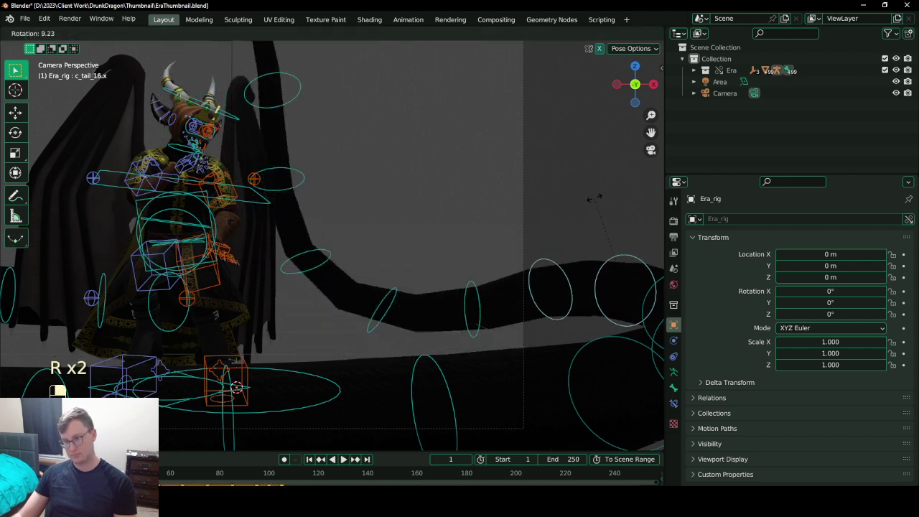
left_click(365, 196)
scroll(364, 195, "down", 4)
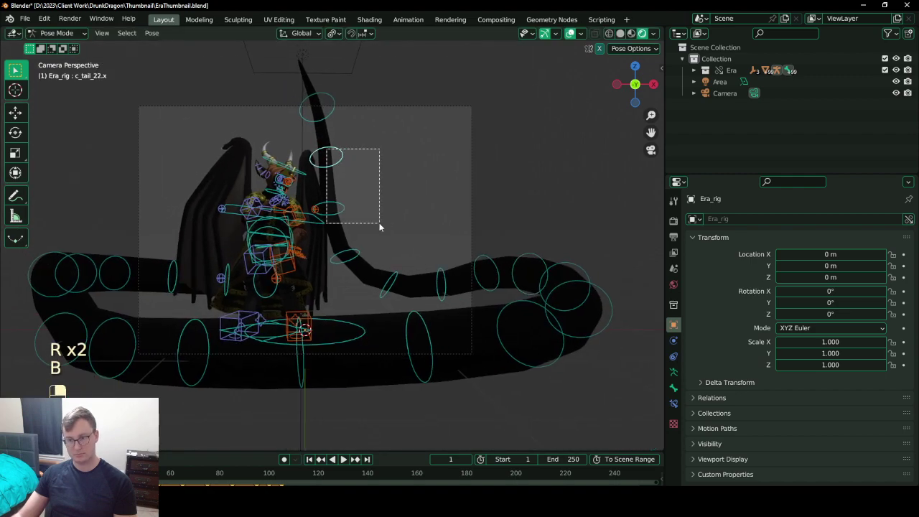
Step: Rotate the raised tail-tip bones outward and check the coiled tail from several angles
left_click_drag(379, 223, 380, 224)
scroll(385, 170, "up", 2)
key("r")
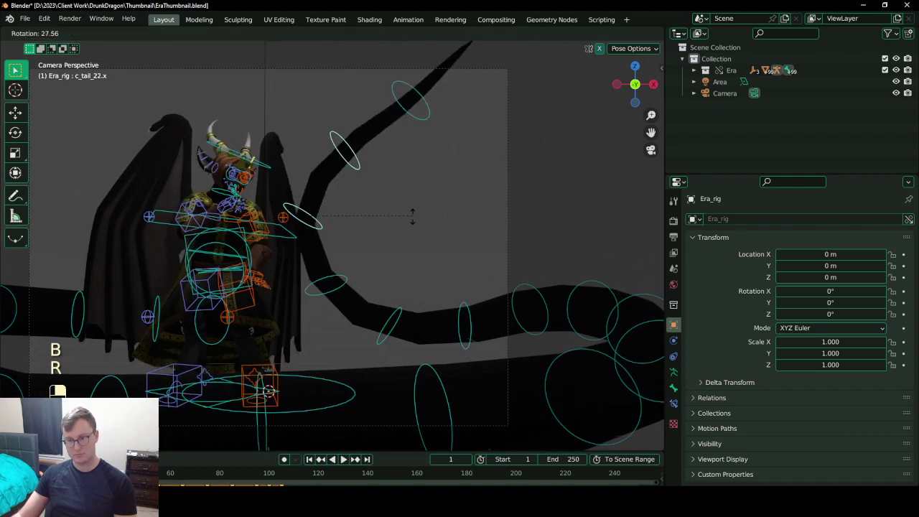
left_click(412, 216)
scroll(409, 218, "down", 2)
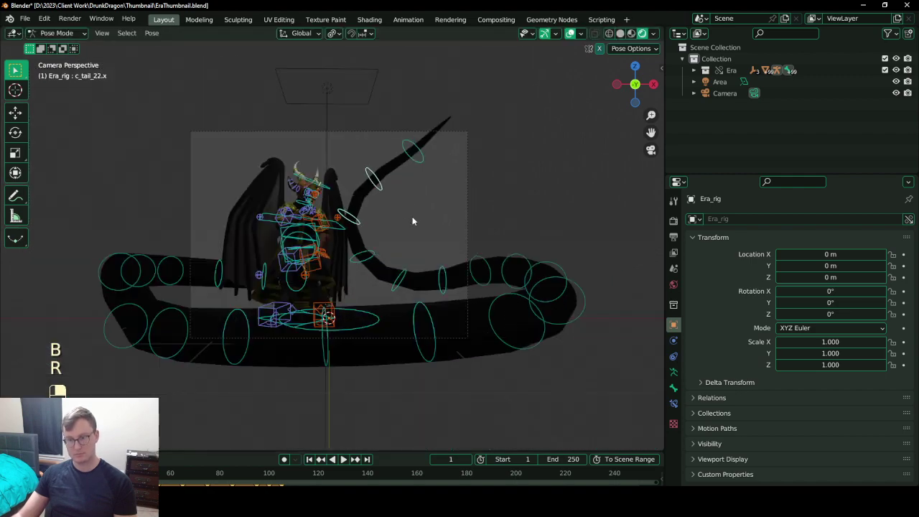
middle_click_drag(410, 218, 309, 254)
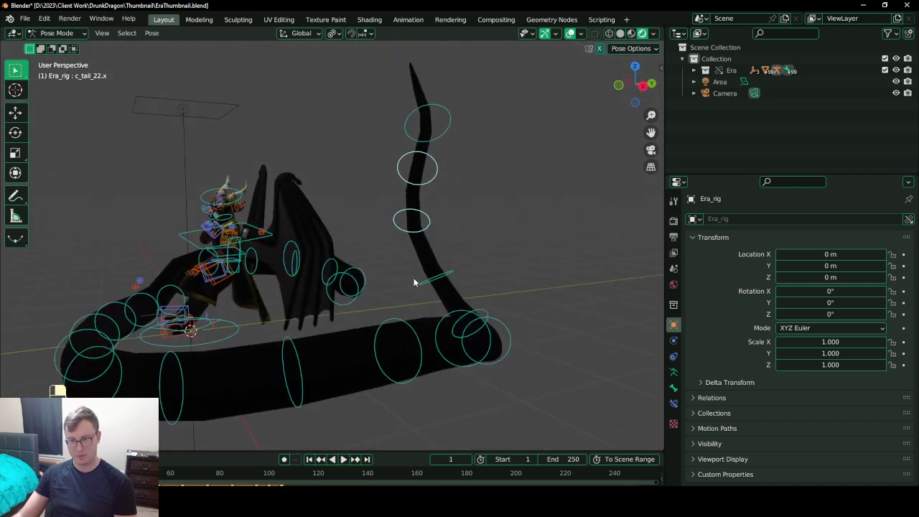
scroll(414, 282, "down", 2)
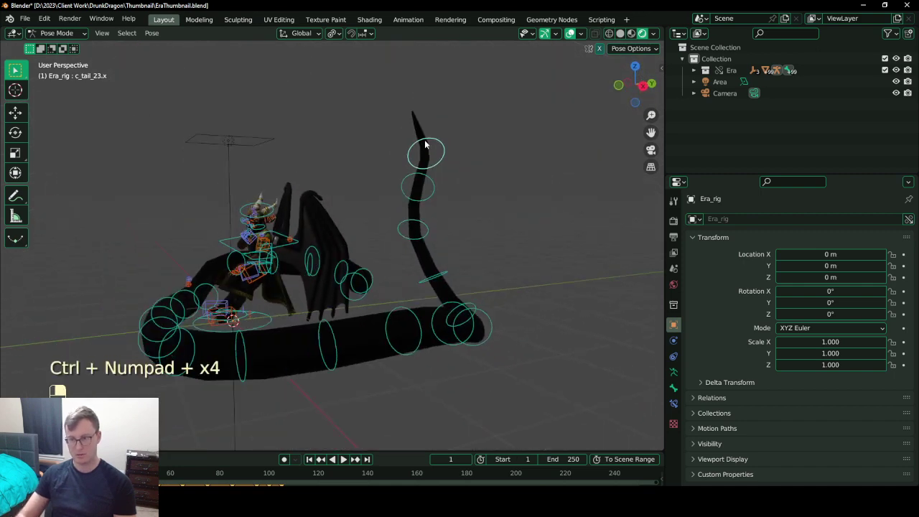
middle_click_drag(423, 152, 420, 249)
key("b")
left_click_drag(396, 189, 429, 345)
key("b")
middle_click_drag(428, 345, 413, 306)
Step: From the camera view, preview the pose with rig widgets hidden, save, then show widgets again
key("KP_0")
scroll(414, 307, "up", 3)
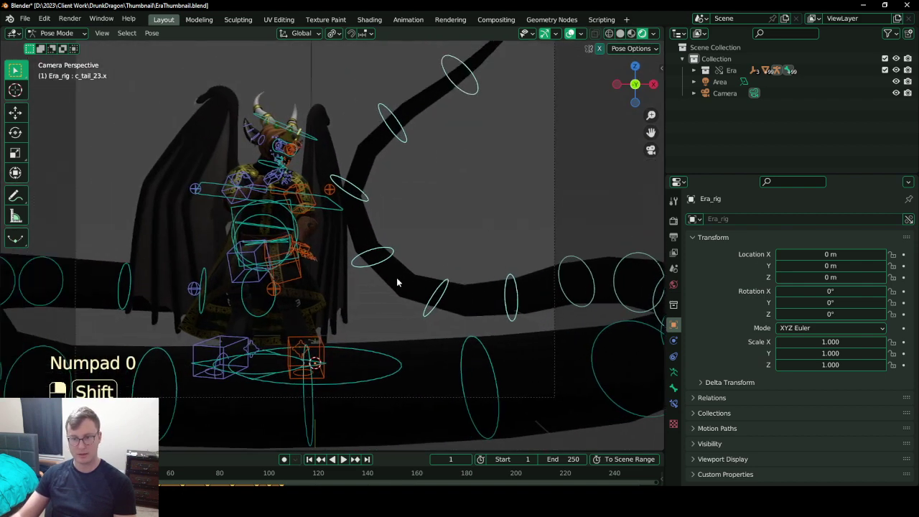
left_click(569, 34)
scroll(419, 207, "up", 2)
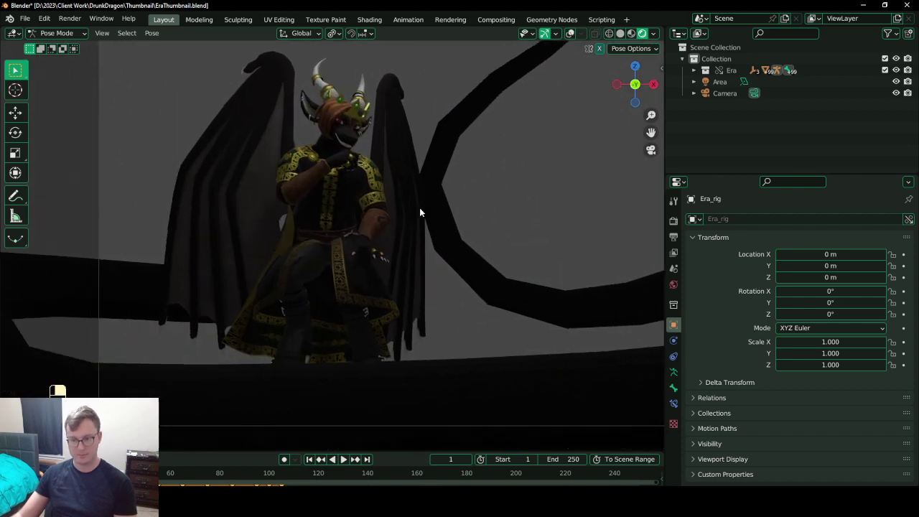
scroll(419, 207, "down", 4)
key("ctrl+s")
scroll(402, 232, "up", 8)
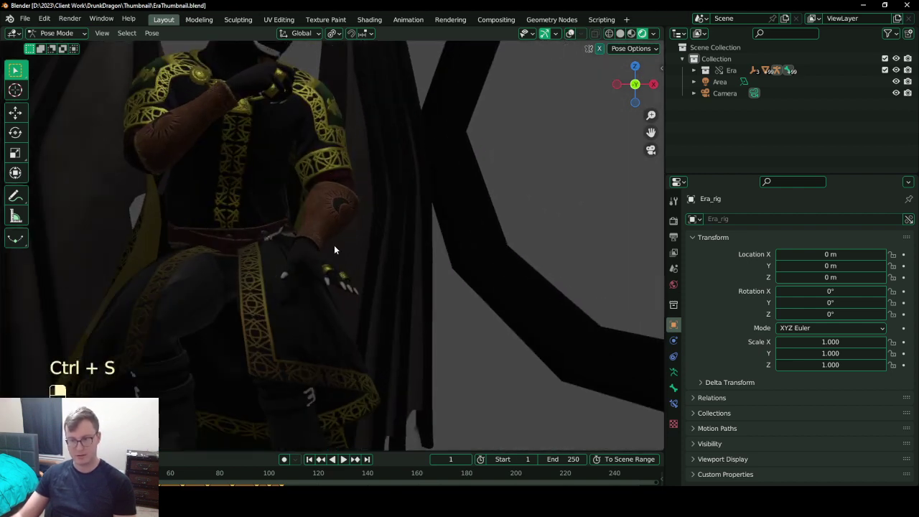
scroll(334, 245, "down", 8)
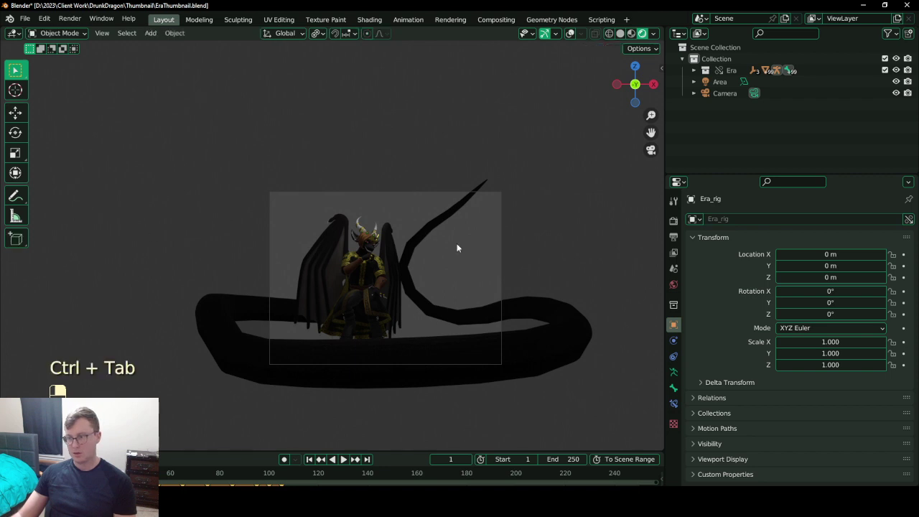
left_click(569, 34)
Step: Select the Area light and nudge it sideways
scroll(482, 153, "up", 2)
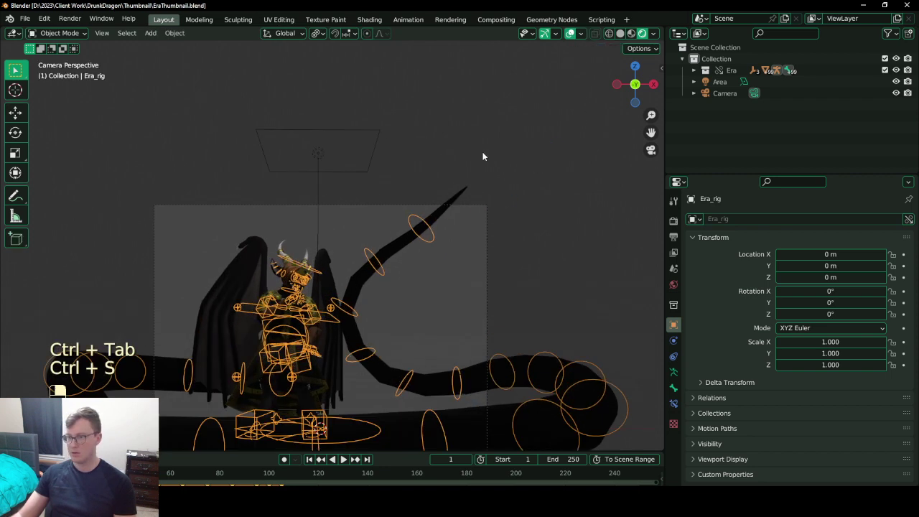
left_click(318, 145)
middle_click_drag(406, 161, 433, 164, "shift")
Step: Shift the area light to the far left of the character and tilt it toward Era
key("g")
left_click(388, 210)
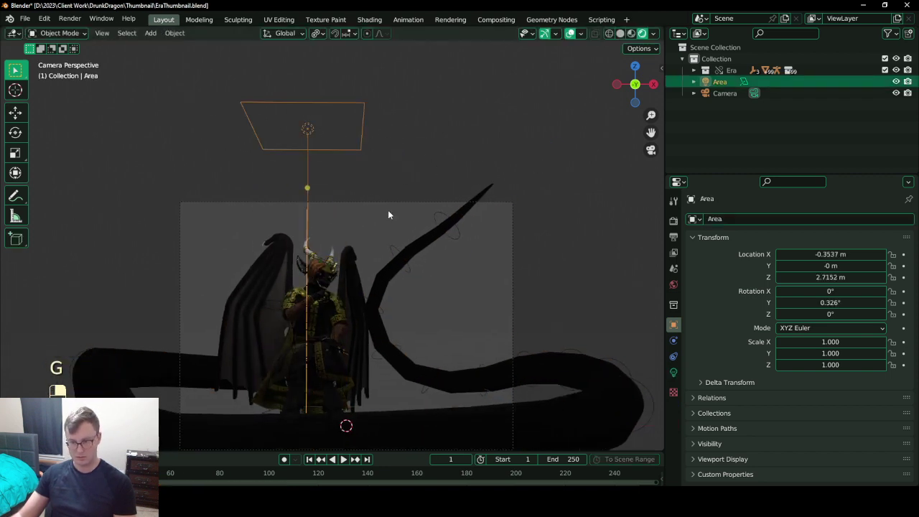
key("g")
left_click(238, 227)
key("r")
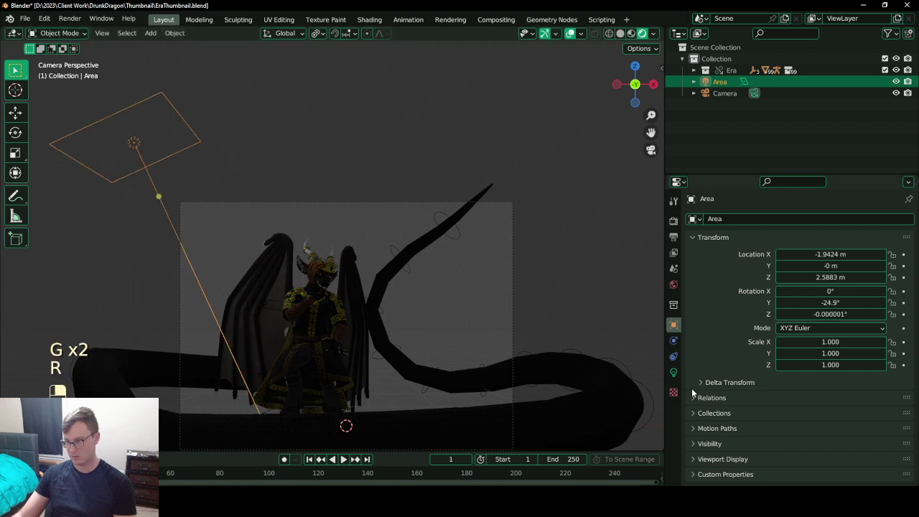
Step: Give the area light a pale yellow colour and 500 W power
left_click(673, 371)
left_click(812, 283)
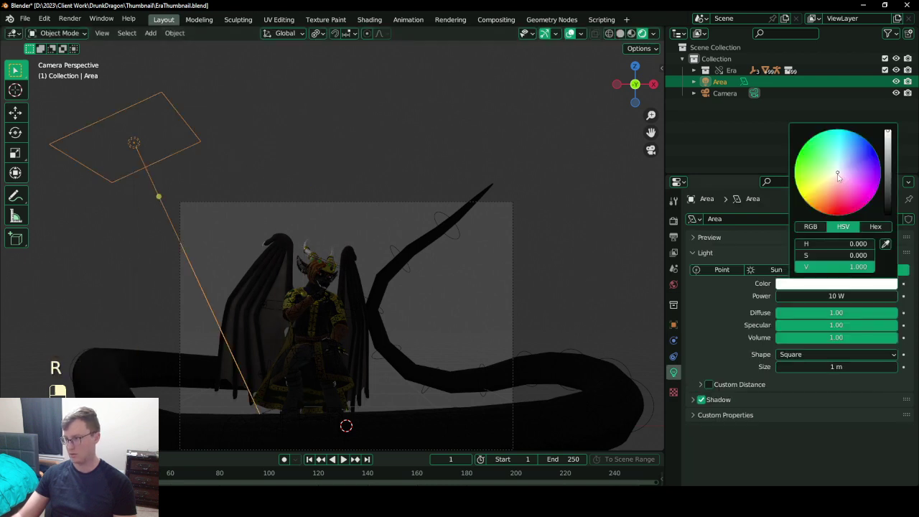
left_click(840, 299)
type("500")
key("Return")
Step: Move the area light above the dragon and rotate it to aim straight down
middle_click_drag(421, 306, 433, 273, "shift")
key("g")
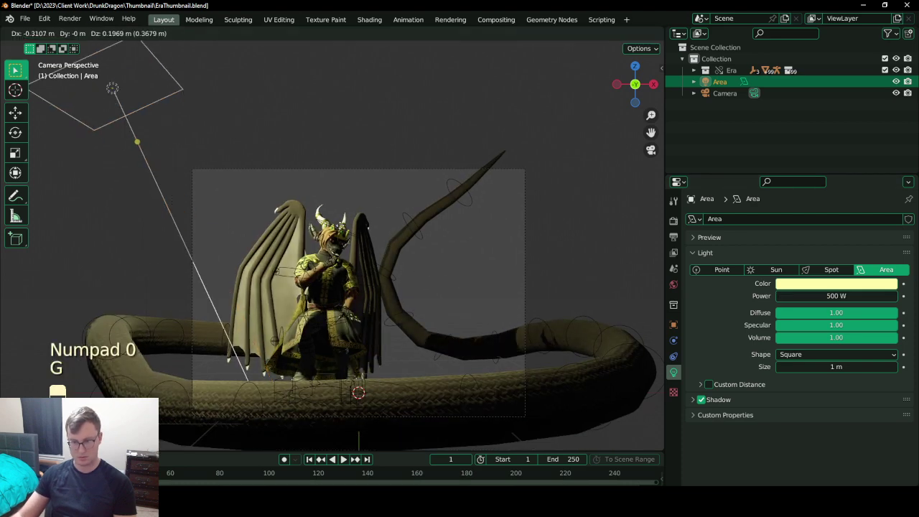
left_click(460, 108)
key("r")
left_click(281, 189)
key("g")
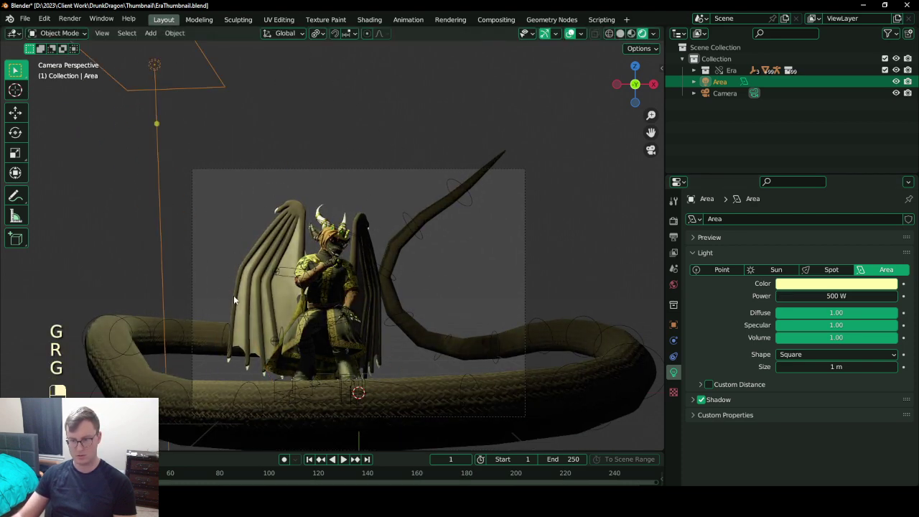
key("g")
key("r")
left_click(387, 226)
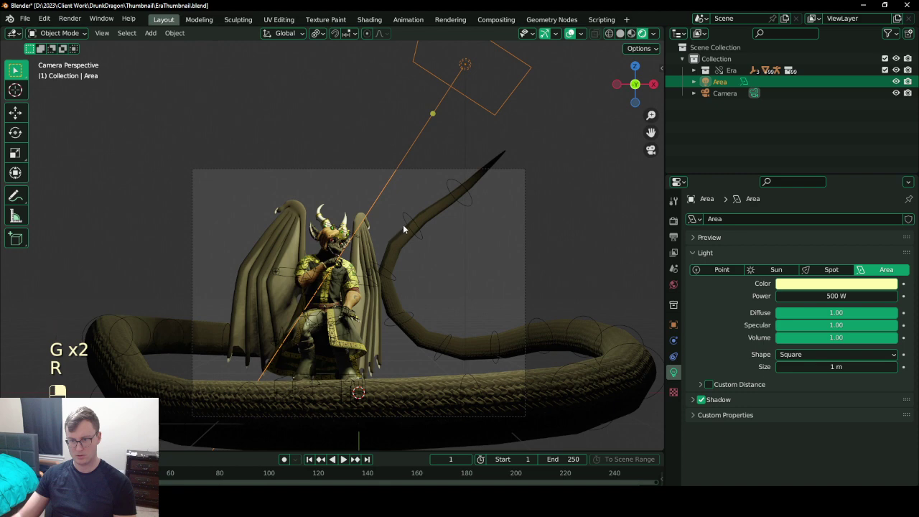
Step: Pan across the dragon's head and bring up the Render properties
scroll(434, 223, "up", 6)
middle_click_drag(308, 272, 447, 227, "shift")
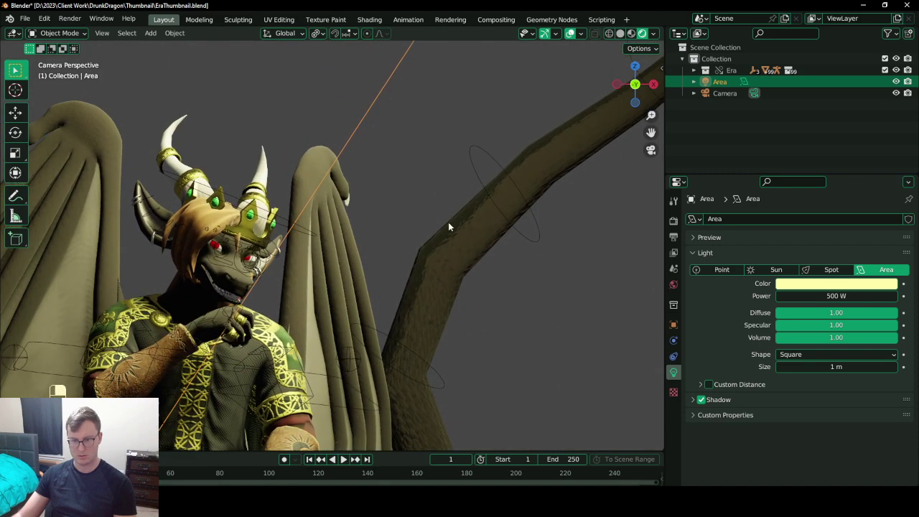
left_click(673, 221)
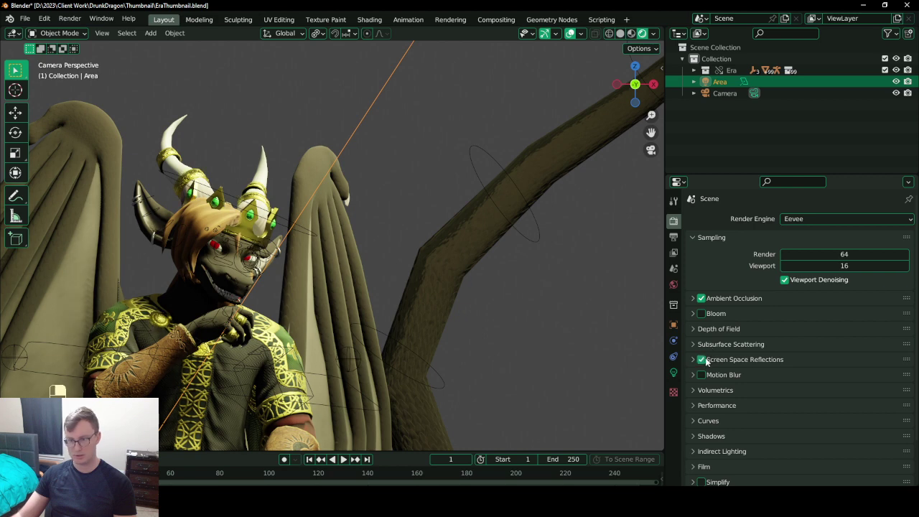
Step: Enable Bloom and raise the Ambient Occlusion distance to 4.95 m
left_click(701, 314)
left_click(726, 313)
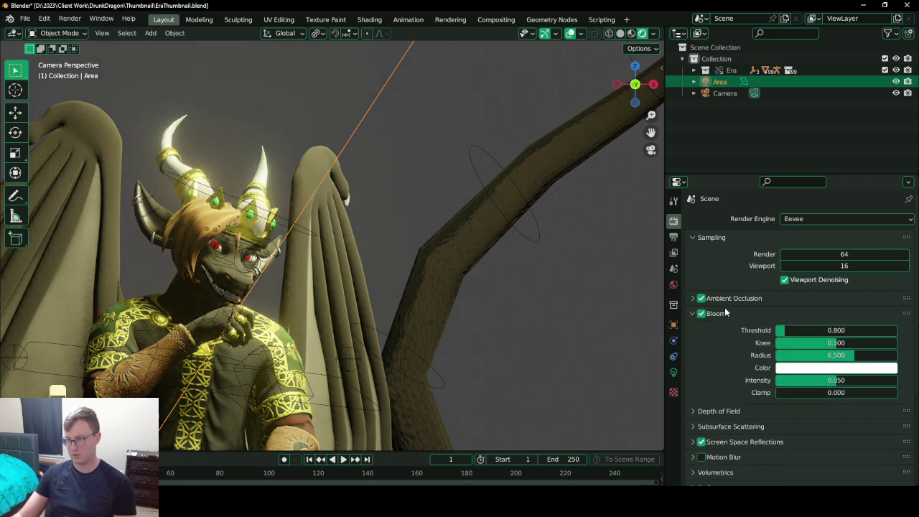
left_click(790, 302)
left_click_drag(824, 314, 882, 315)
Step: Expand the area light's shadow settings, inspect the dragon's face, and save the file
scroll(559, 201, "down", 5)
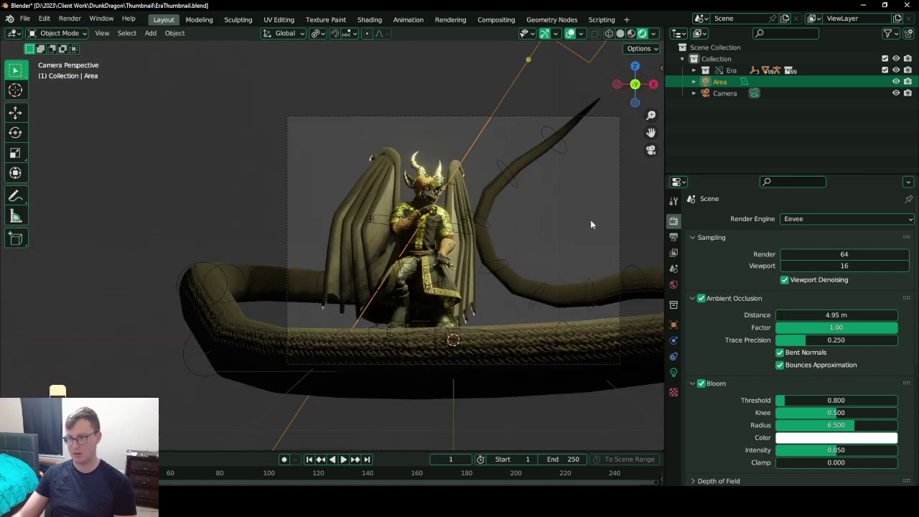
left_click(673, 371)
left_click(744, 399)
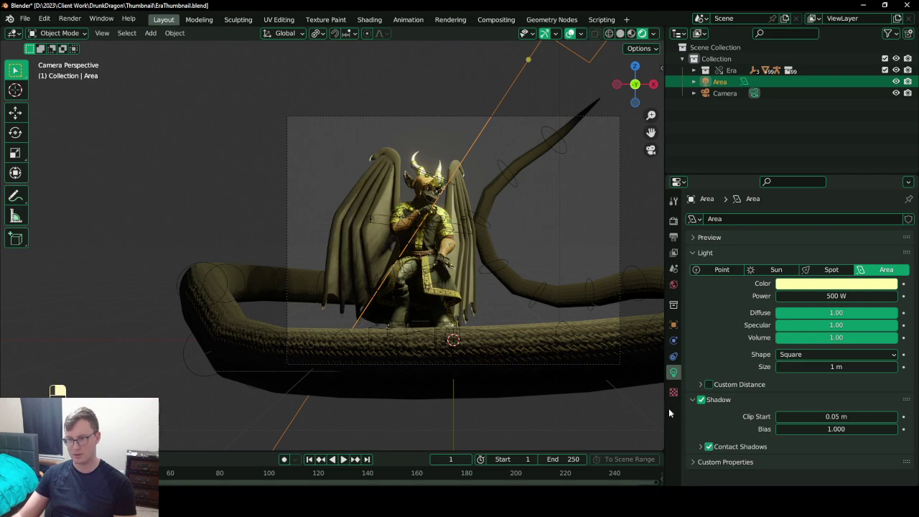
scroll(494, 264, "up", 5)
middle_click_drag(494, 263, 412, 248, "shift")
scroll(427, 257, "up", 3)
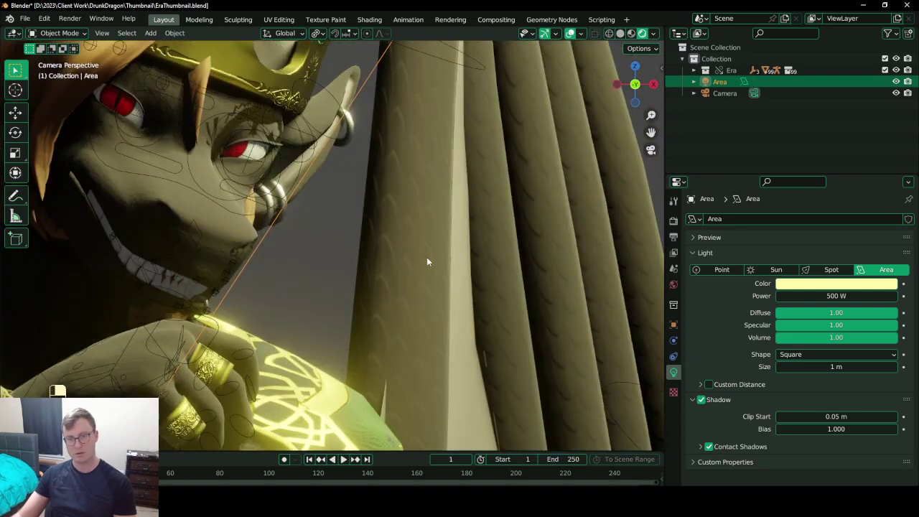
scroll(425, 257, "down", 4)
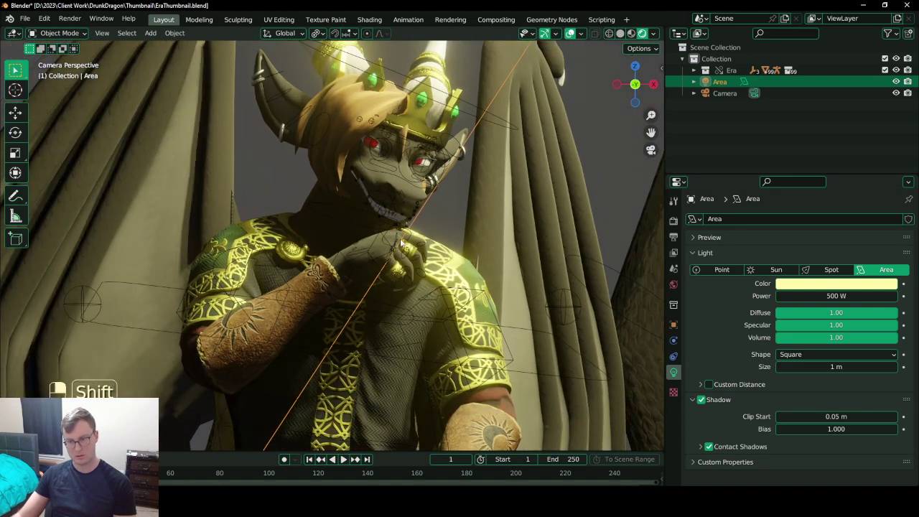
scroll(413, 247, "down", 3)
key("ctrl+s")
Step: Move the area light further left and rotate it to aim at the dragon
scroll(404, 241, "down", 5)
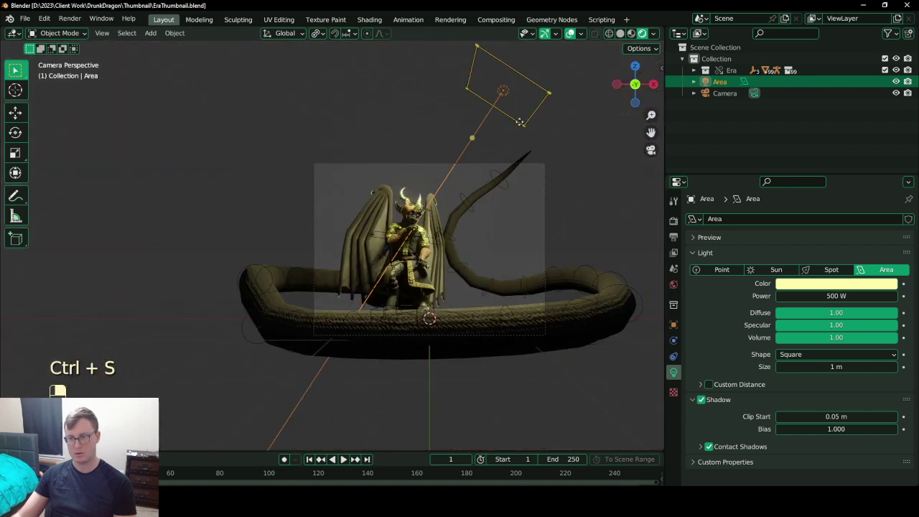
key("g")
key("r")
key("r")
left_click(477, 179)
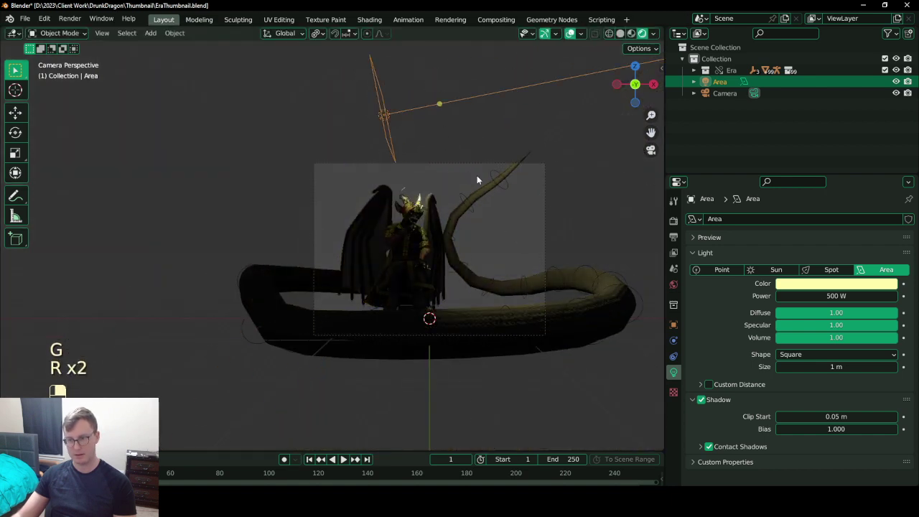
key("g")
key("r")
left_click(452, 176)
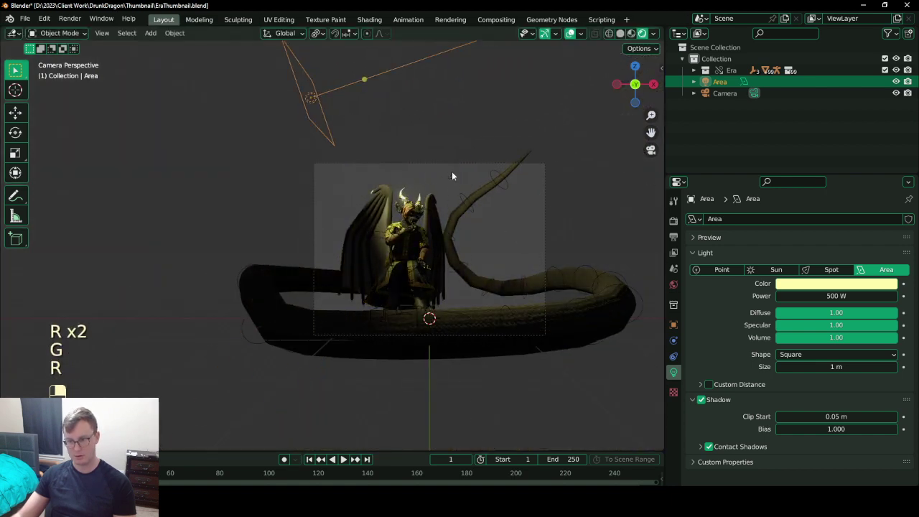
key("g")
left_click(413, 176)
scroll(420, 216, "up", 5)
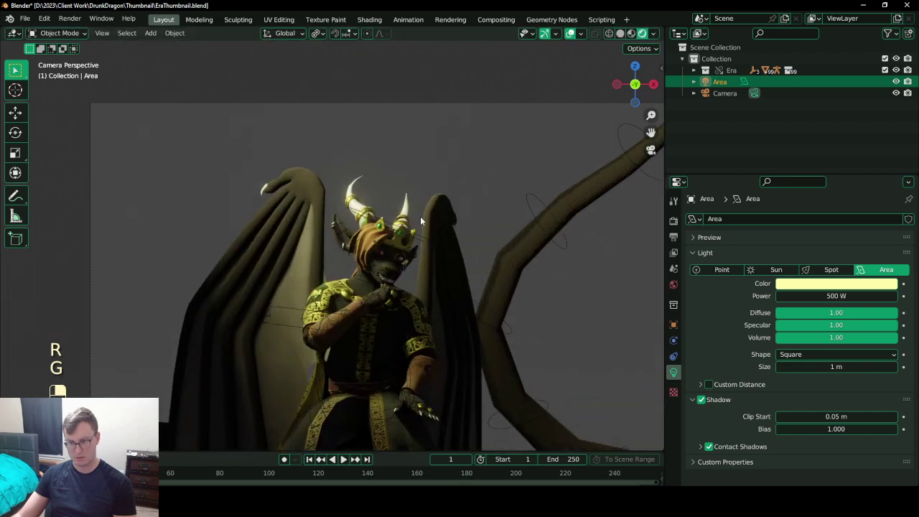
scroll(417, 216, "up", 3)
scroll(335, 266, "down", 5)
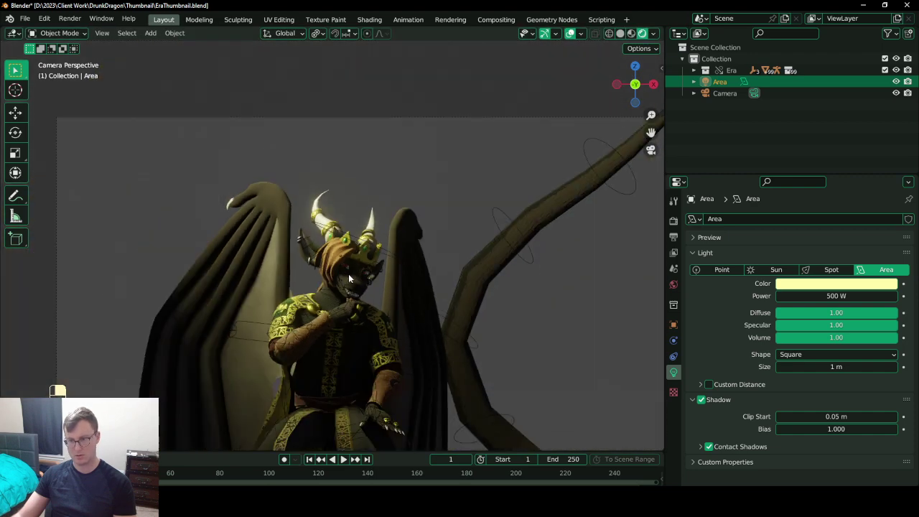
scroll(356, 290, "down", 5)
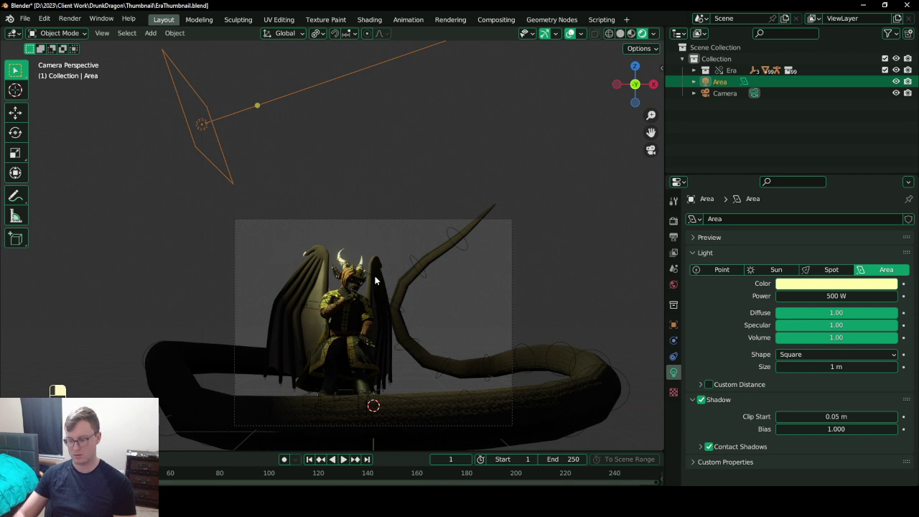
Step: Rotate the area light, shift its depth along Y, and snap it to the grid
key("r")
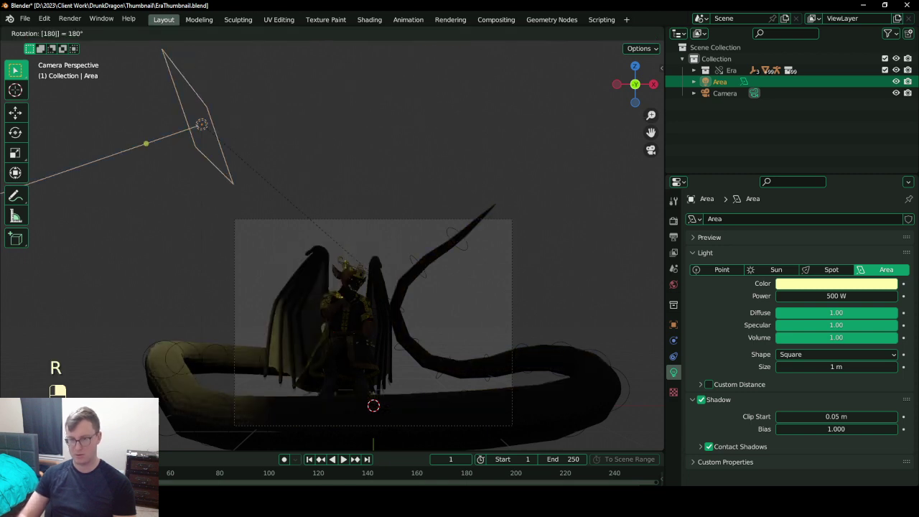
left_click(338, 265)
key("g")
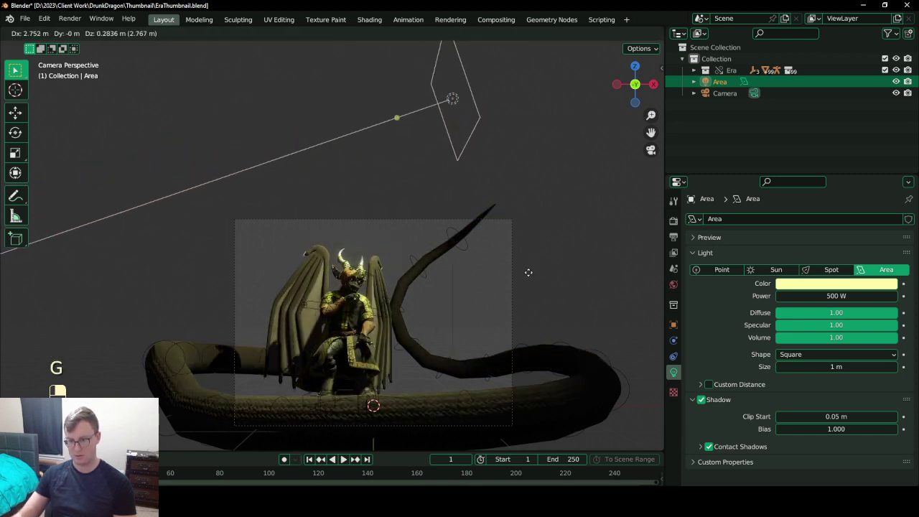
left_click(383, 271)
middle_click_drag(384, 271, 503, 244)
key("g")
key("y")
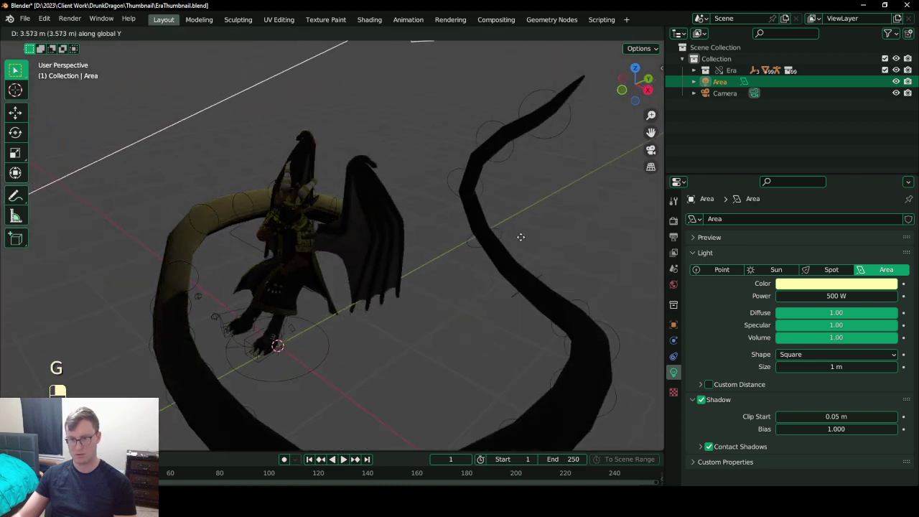
left_click(518, 237)
key("KP_0")
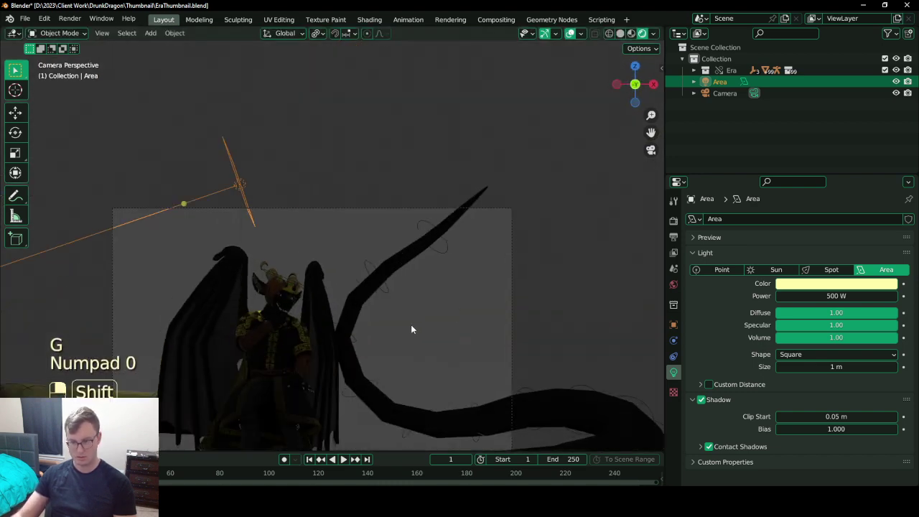
middle_click_drag(411, 327, 447, 210, "shift")
key("shift+s")
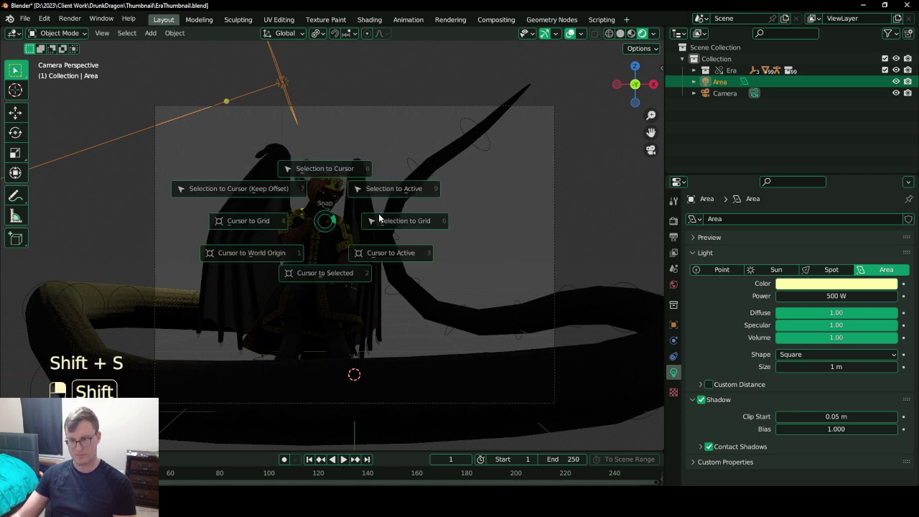
left_click(466, 241)
Step: Duplicate the area light, colour the copy blue, and turn it slightly around Z
key("shift+d")
left_click(834, 269)
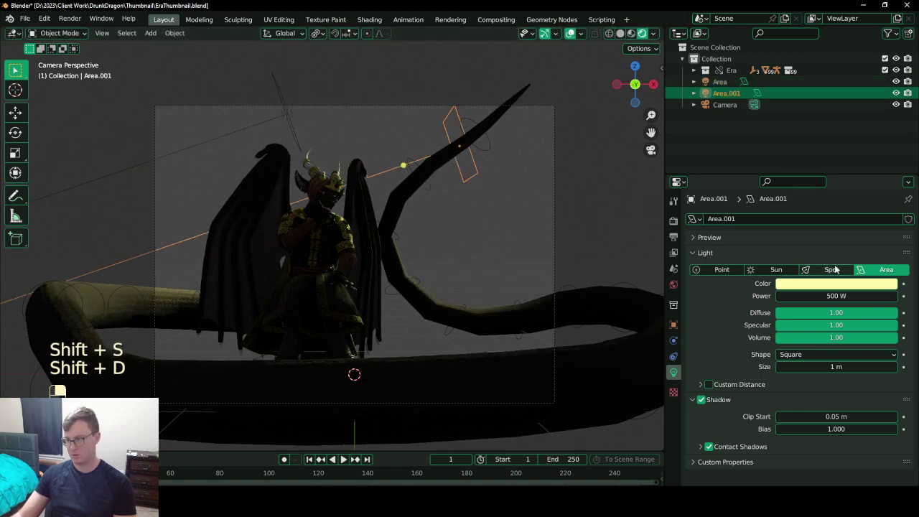
left_click(829, 284)
left_click_drag(825, 180, 857, 149)
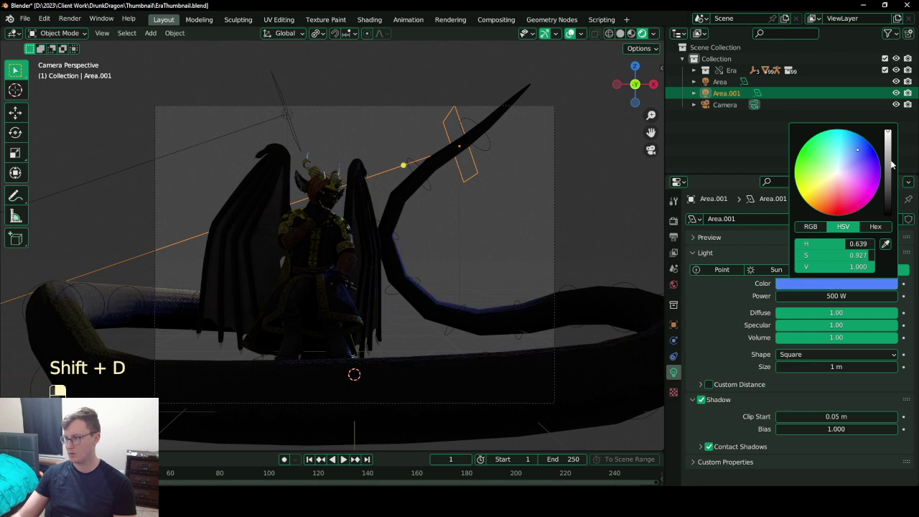
key("r")
key("z")
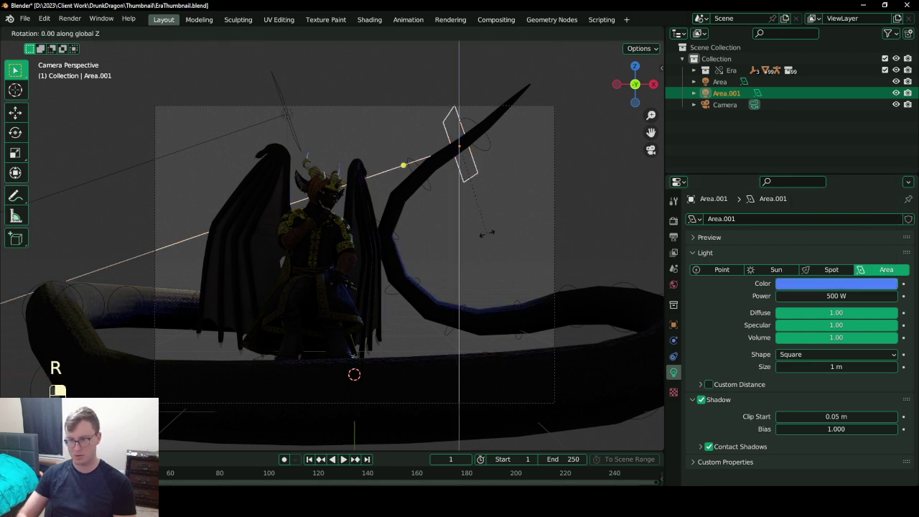
key("Return")
Step: Move and rotate the blue light over the character, undoing one misplaced adjustment
key("g")
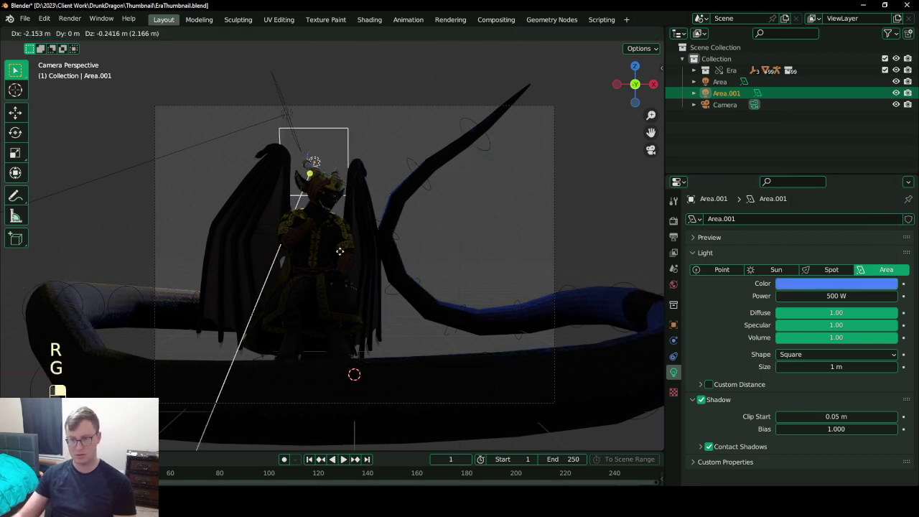
left_click(349, 251)
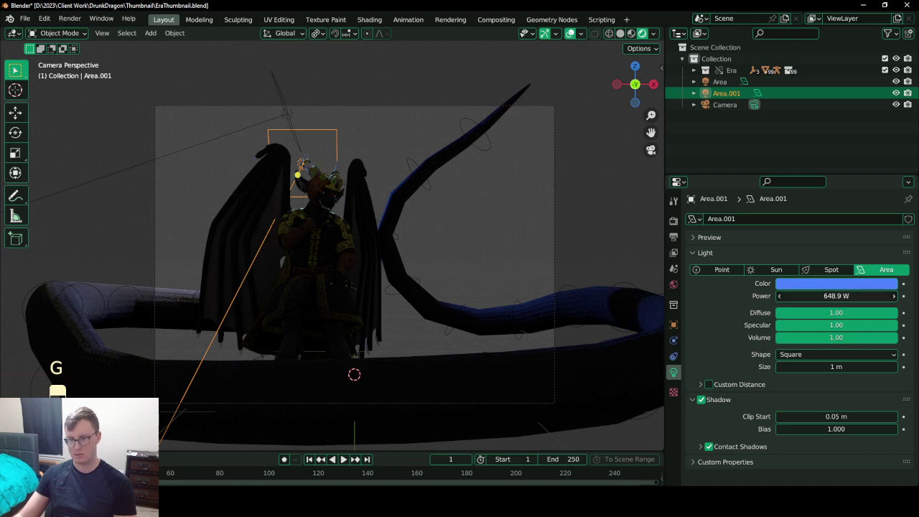
middle_click_drag(344, 239, 265, 223)
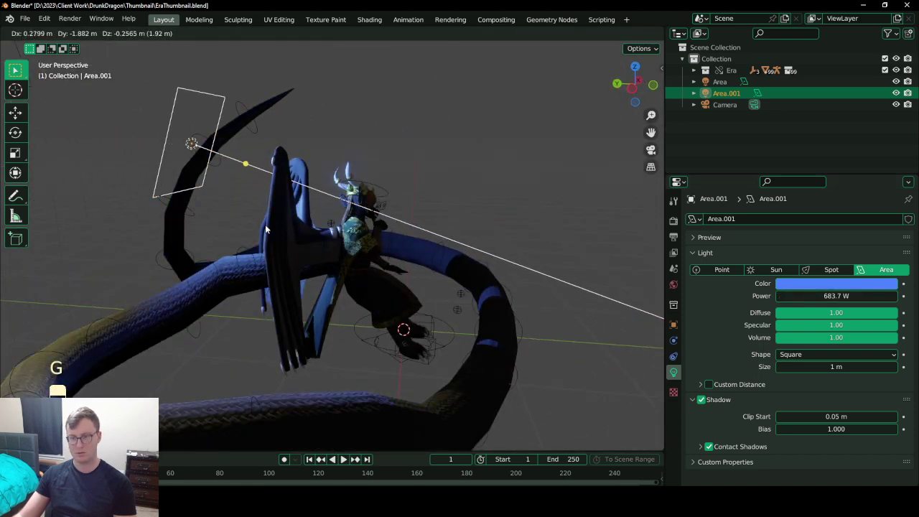
key("KP_0")
key("g")
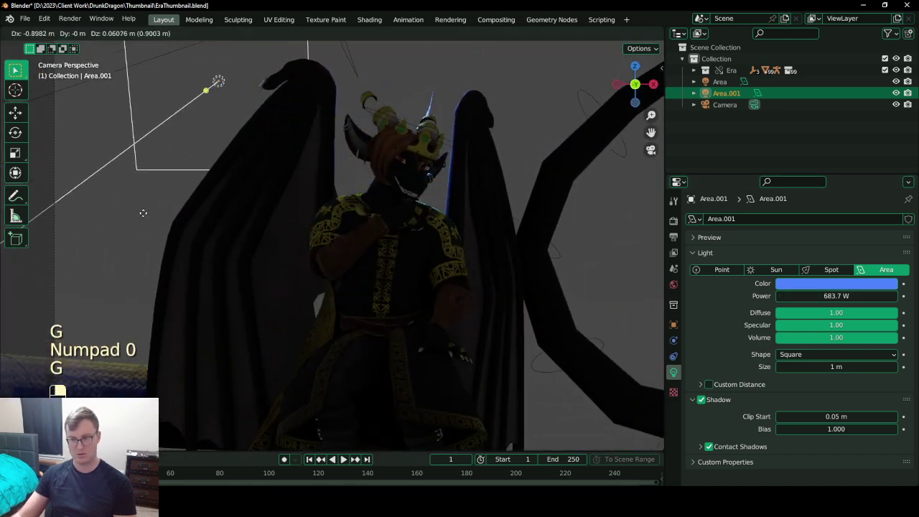
key("r")
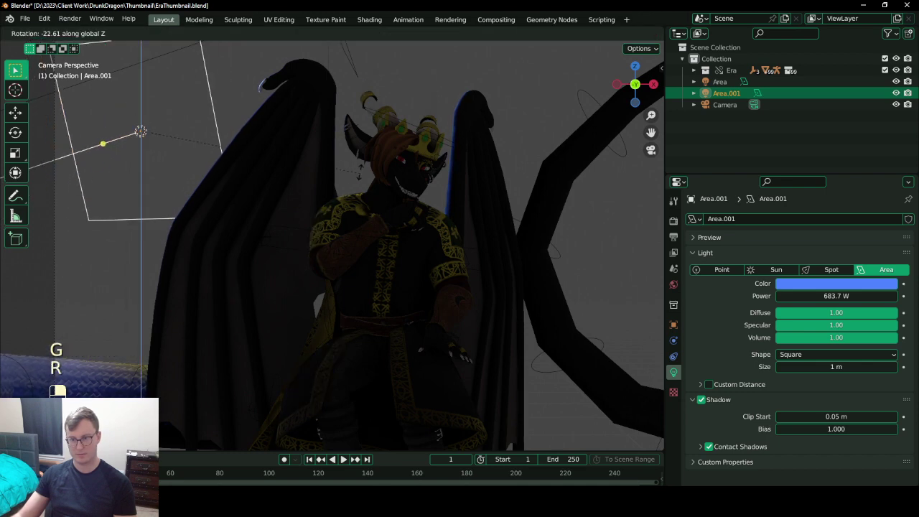
left_click(321, 169)
key("g")
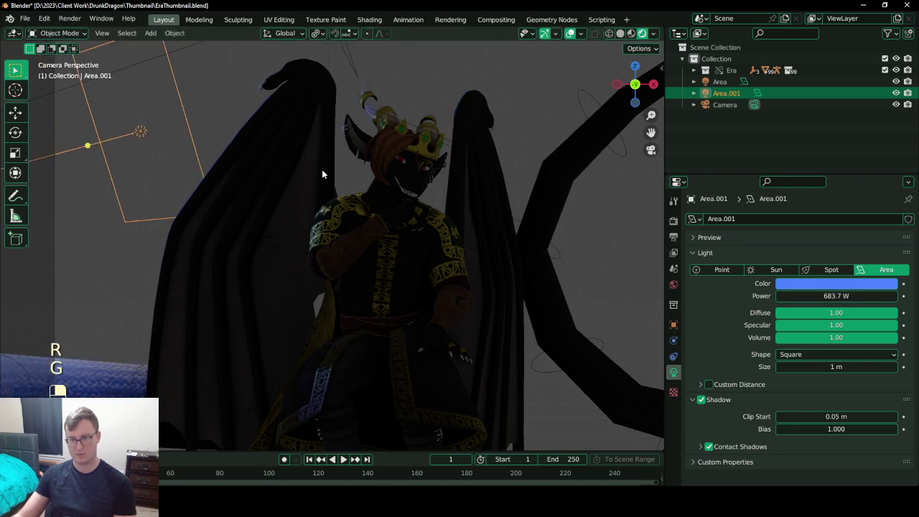
key("ctrl+z")
key("ctrl+z")
key("r")
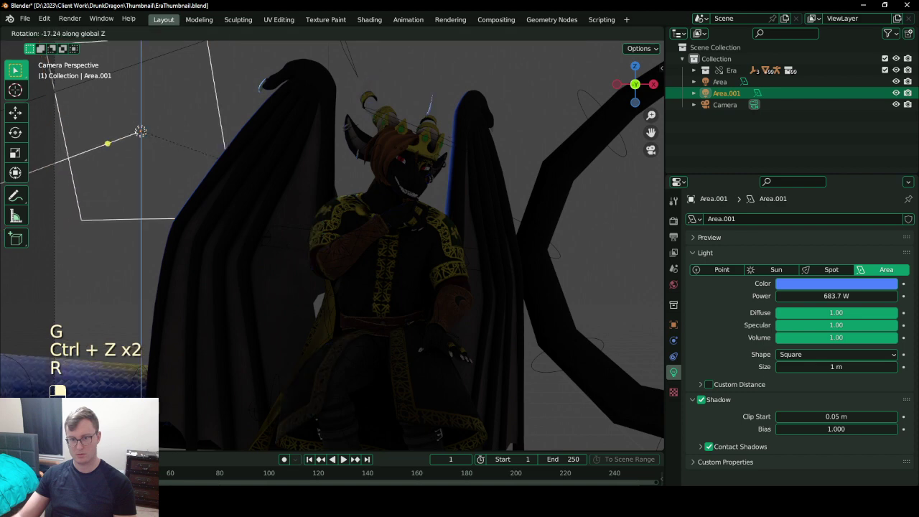
key("g")
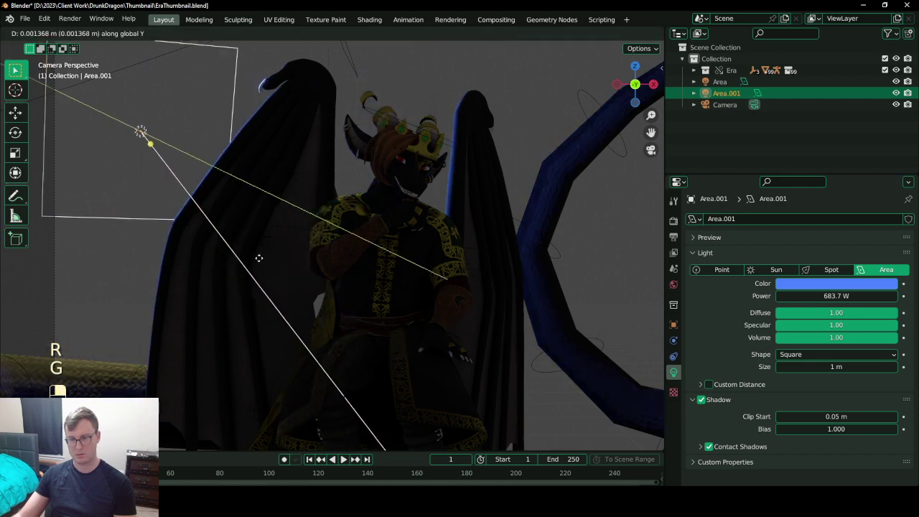
left_click(285, 188)
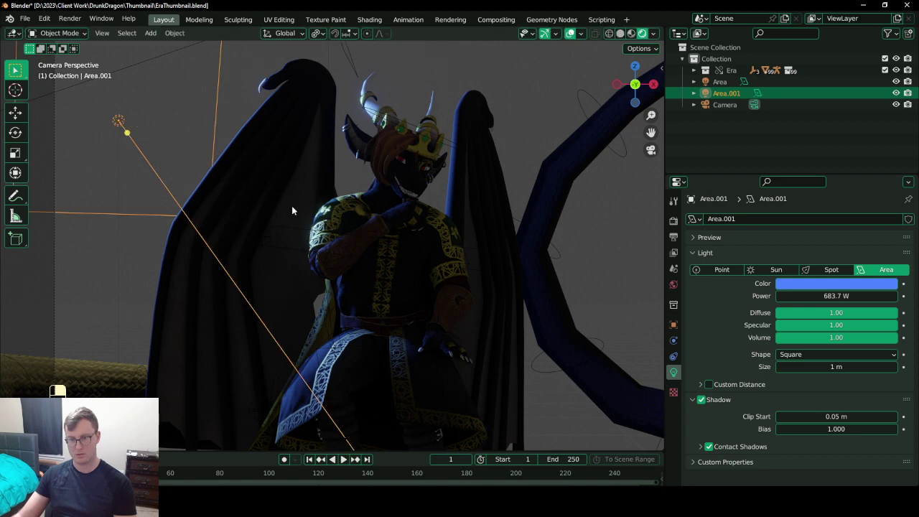
middle_click_drag(291, 211, 273, 215, "shift")
Step: Resize the blue light and re-rotate and reposition it toward the dragon's right side
key("s")
left_click(219, 213)
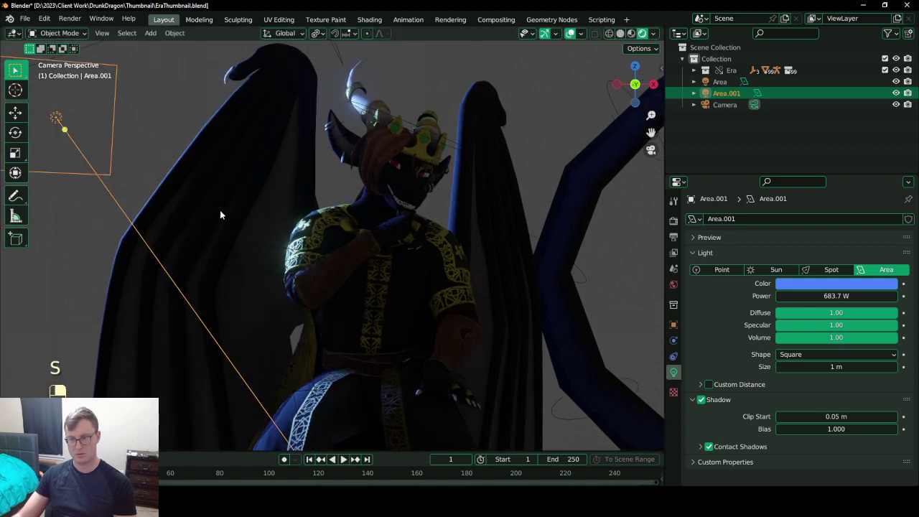
scroll(230, 214, "down", 3)
key("g")
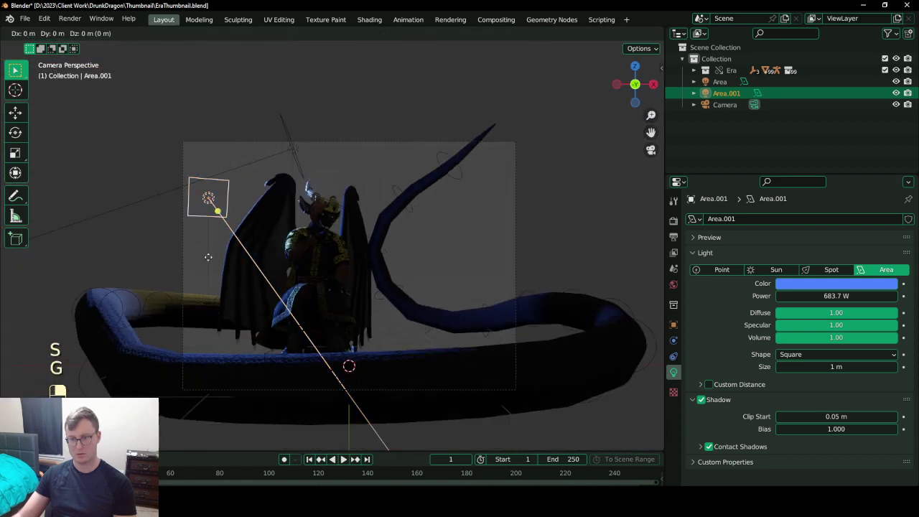
key("r")
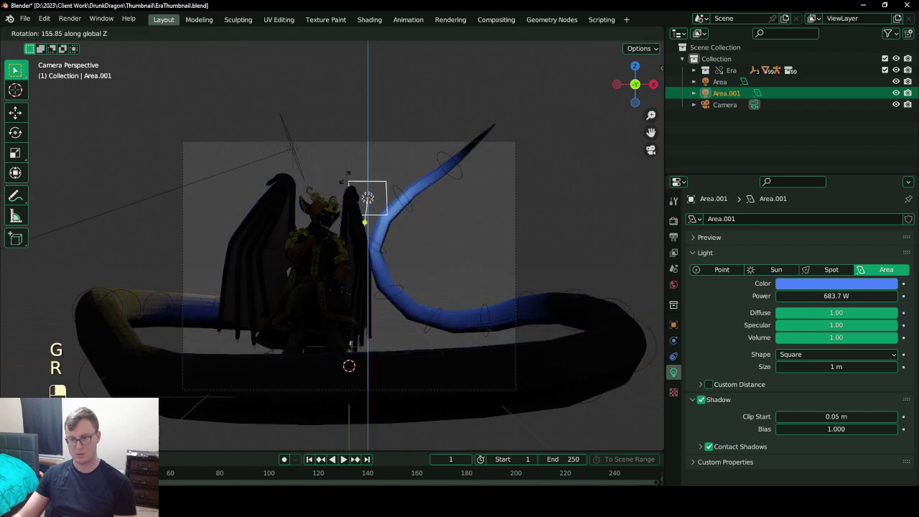
key("r")
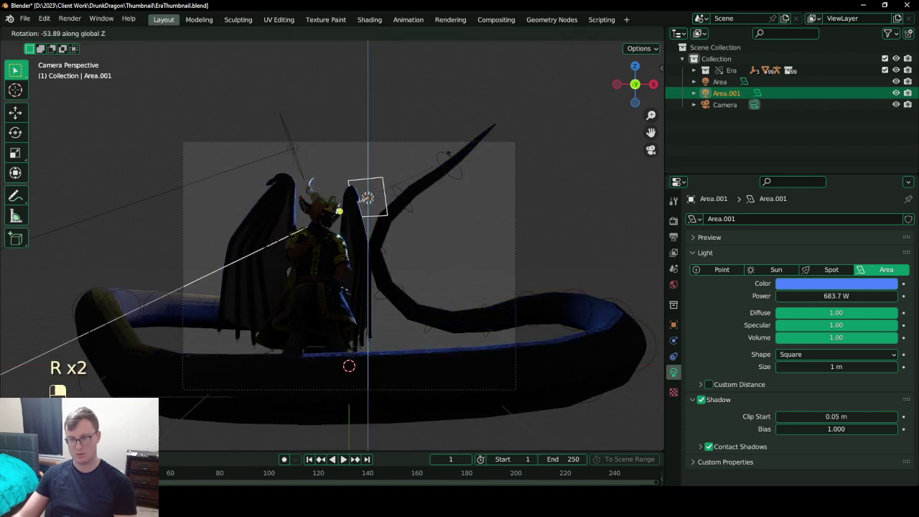
left_click(428, 135)
scroll(402, 173, "up", 3)
key("g")
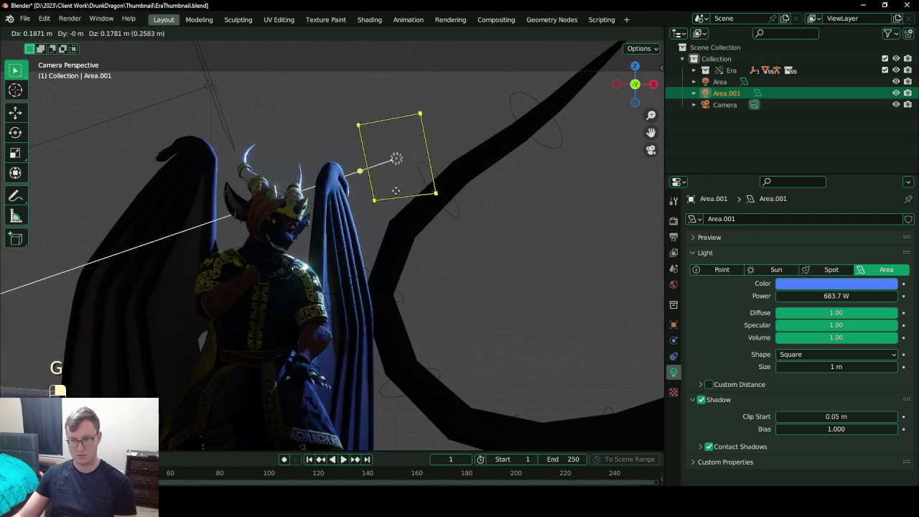
left_click(396, 190)
scroll(409, 191, "up", 3)
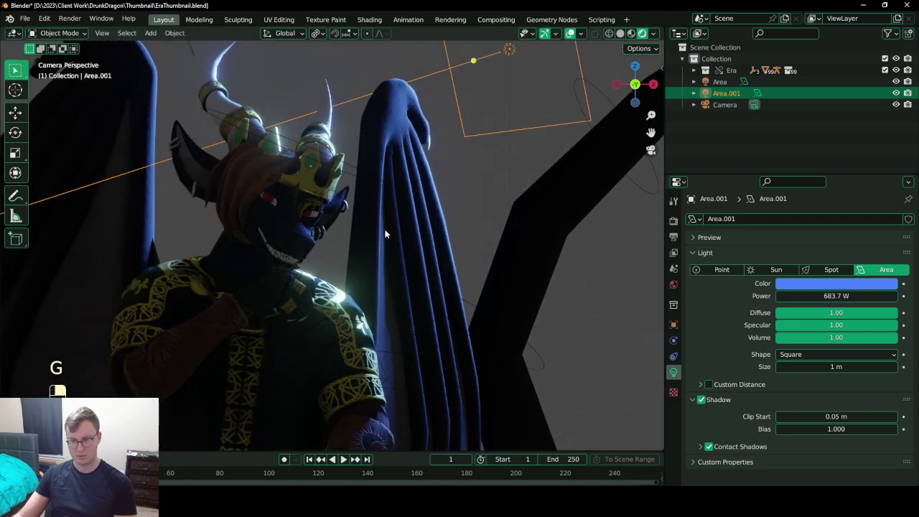
Step: Place the blue light behind the right wing and fine-tune it along the Z, Y and X axes
key("g")
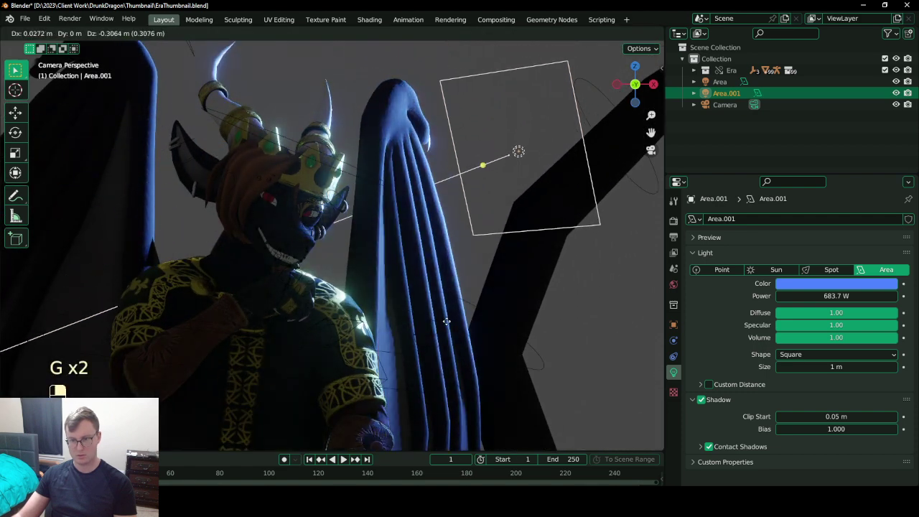
left_click(459, 316)
scroll(463, 264, "down", 3)
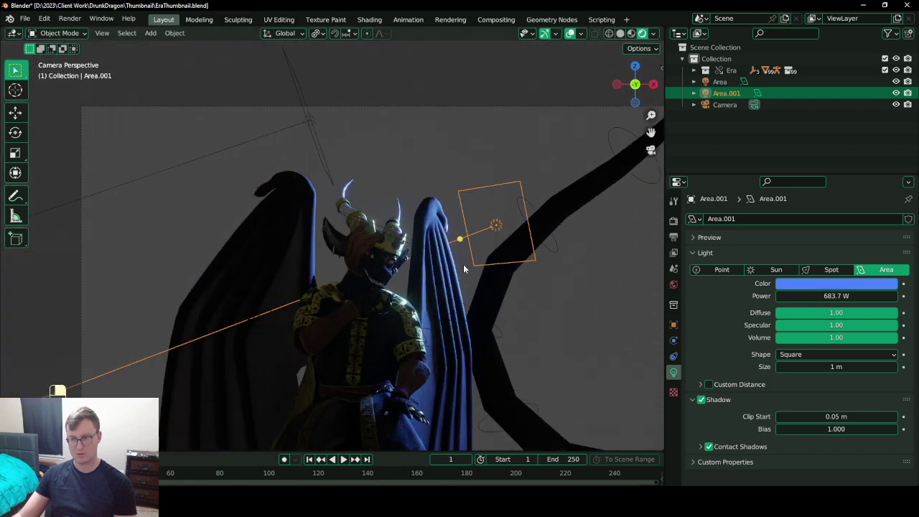
scroll(435, 226, "up", 2)
scroll(435, 226, "down", 3)
key("g")
key("z")
left_click(444, 219)
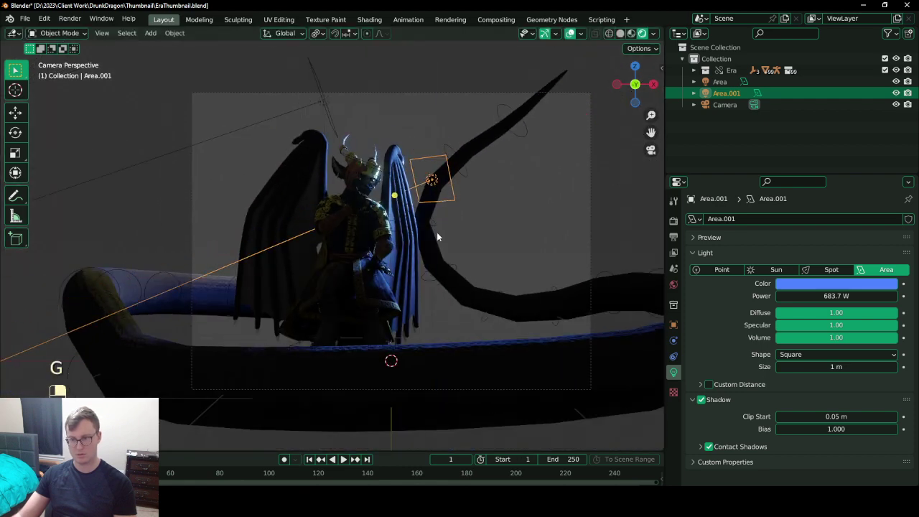
key("g")
key("y")
key("g")
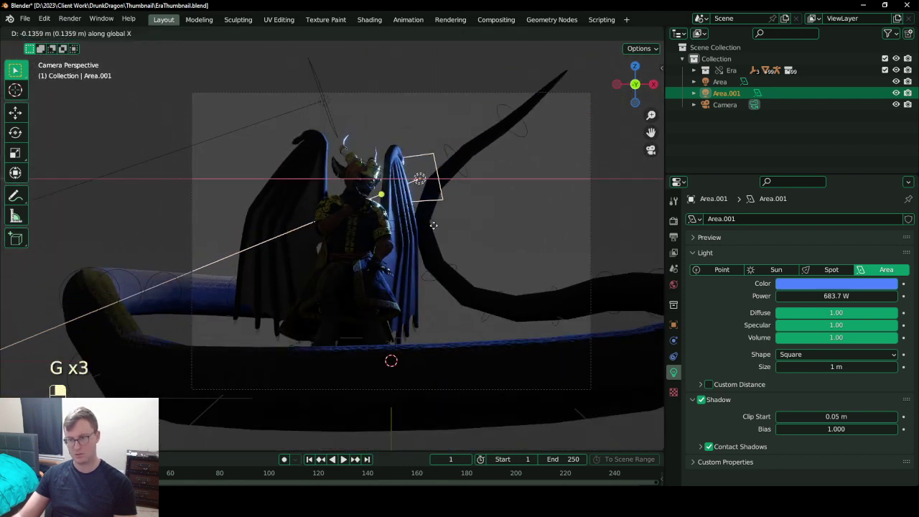
left_click(433, 229)
scroll(434, 229, "up", 4)
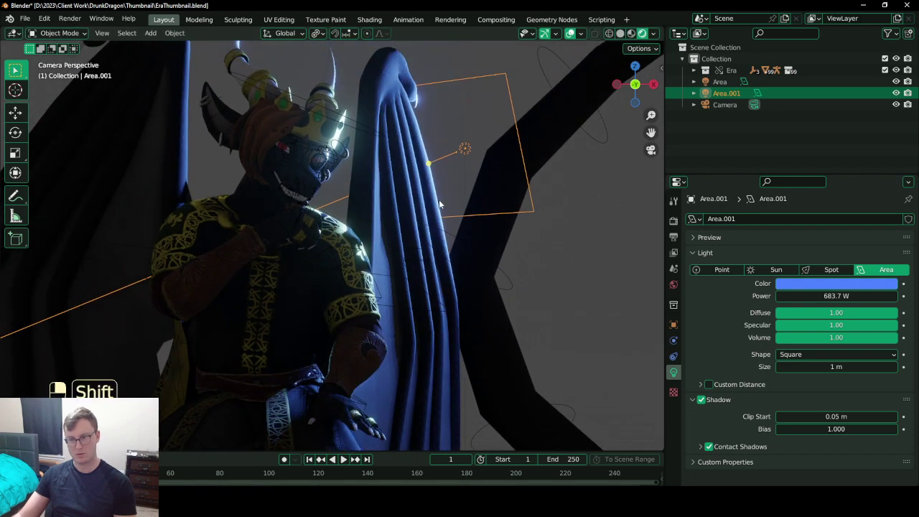
scroll(440, 206, "down", 4)
scroll(430, 215, "up", 4)
scroll(381, 282, "down", 5)
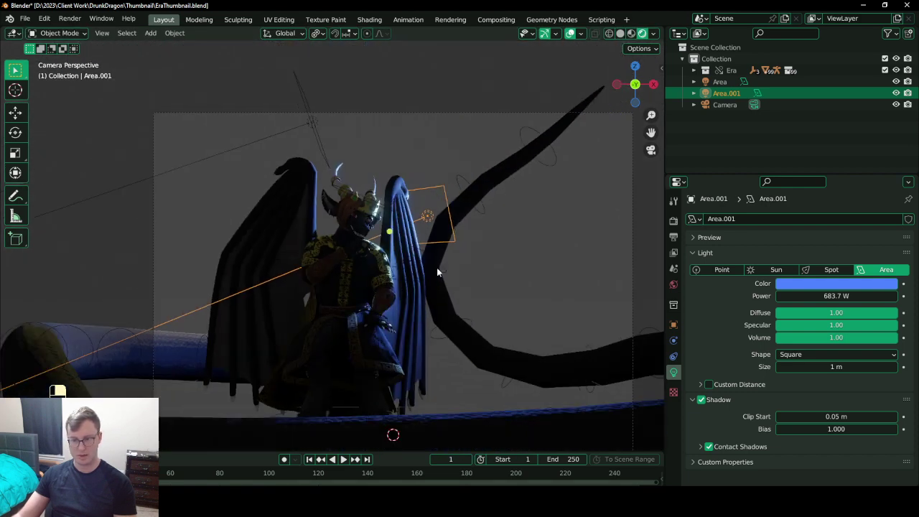
Step: Duplicate the blue rim light Area.001 and swing the copy to the dragon's left in top view
key("d")
key("shift+d")
left_click(462, 216)
key("KP_7")
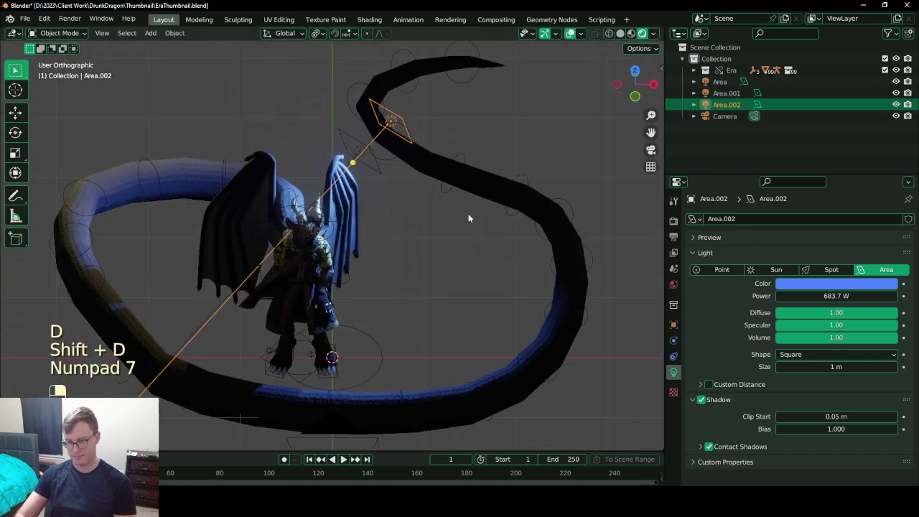
key("g")
key("r")
left_click(179, 172)
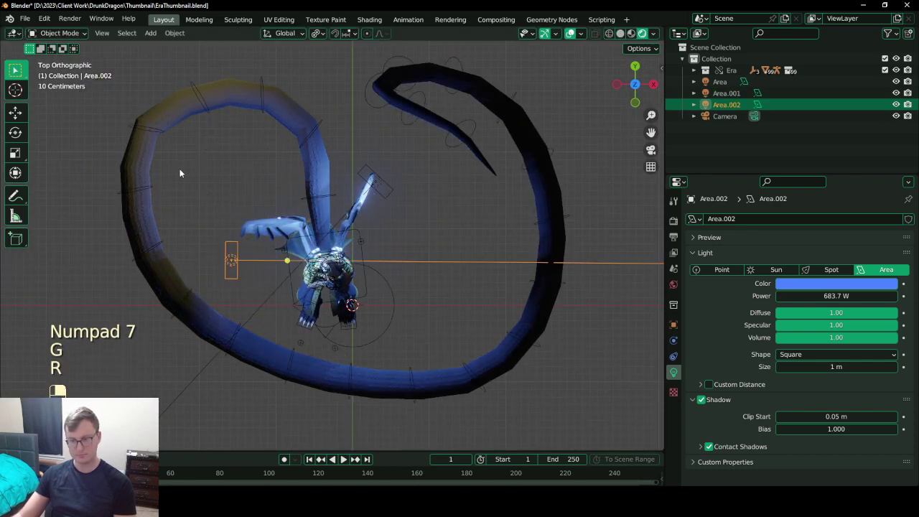
Step: Fine-tune Area.002 through the camera view so it rims the left wing in blue
key("KP_0")
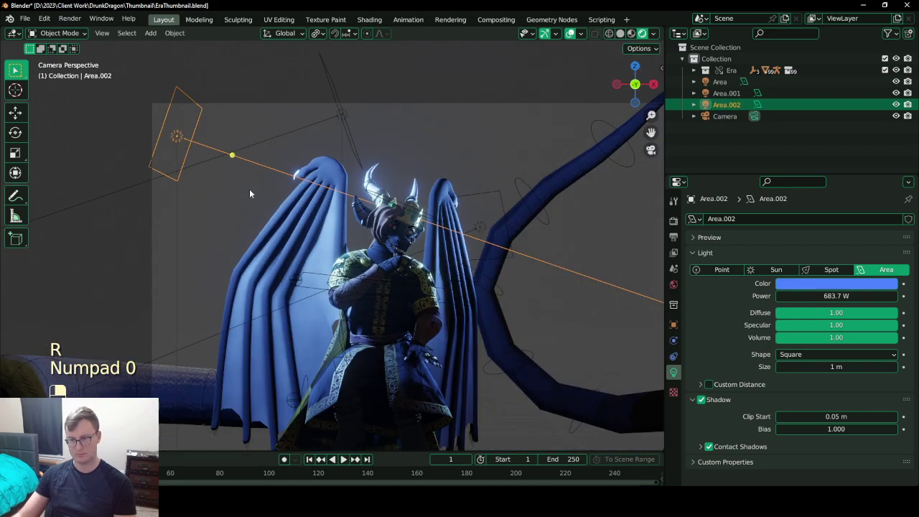
key("g")
key("g")
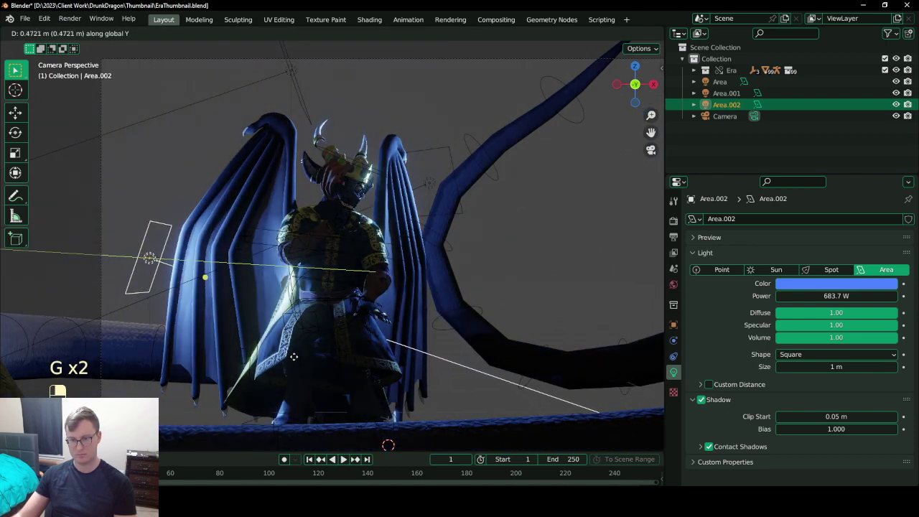
right_click(259, 321)
key("g")
key("r")
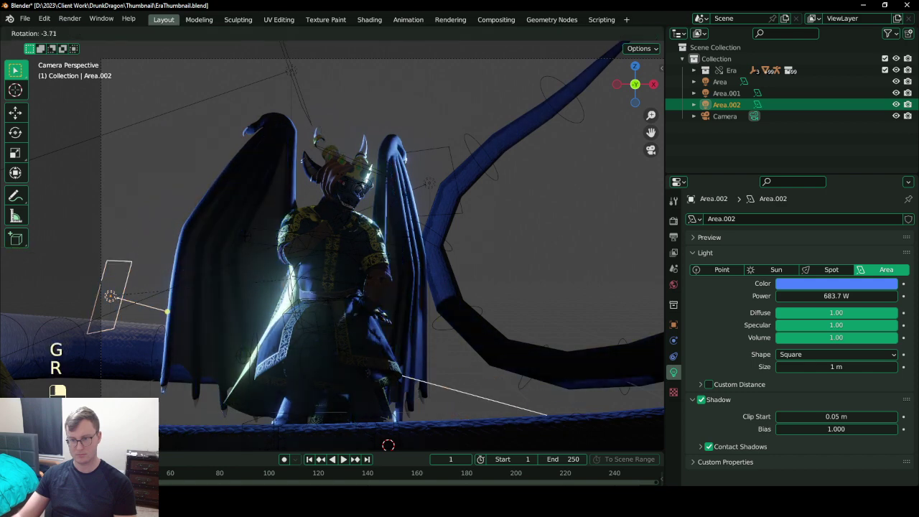
key("Return")
key("r")
key("g")
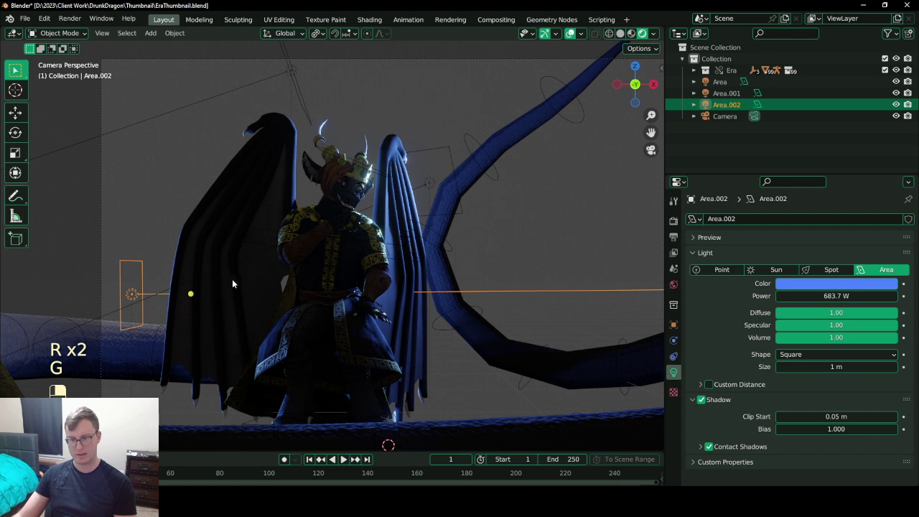
key("g")
left_click(232, 257)
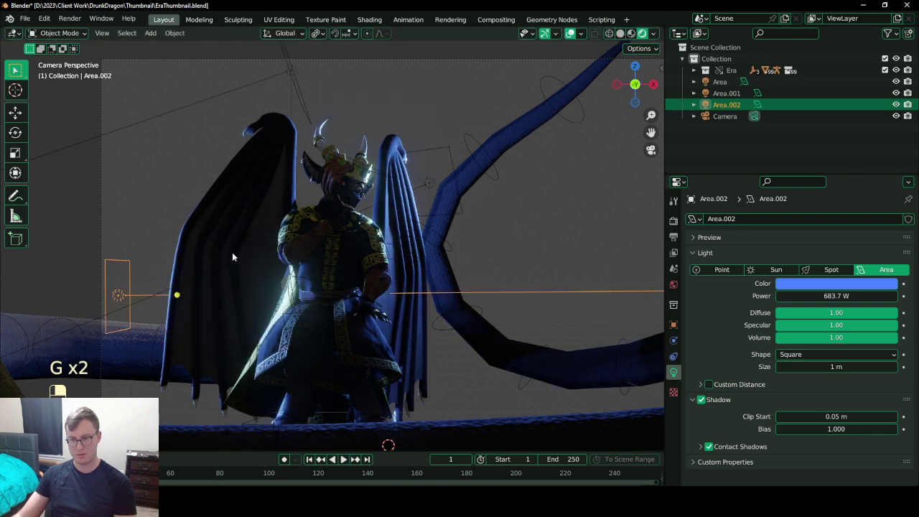
scroll(231, 252, "down", 3)
left_click(291, 122)
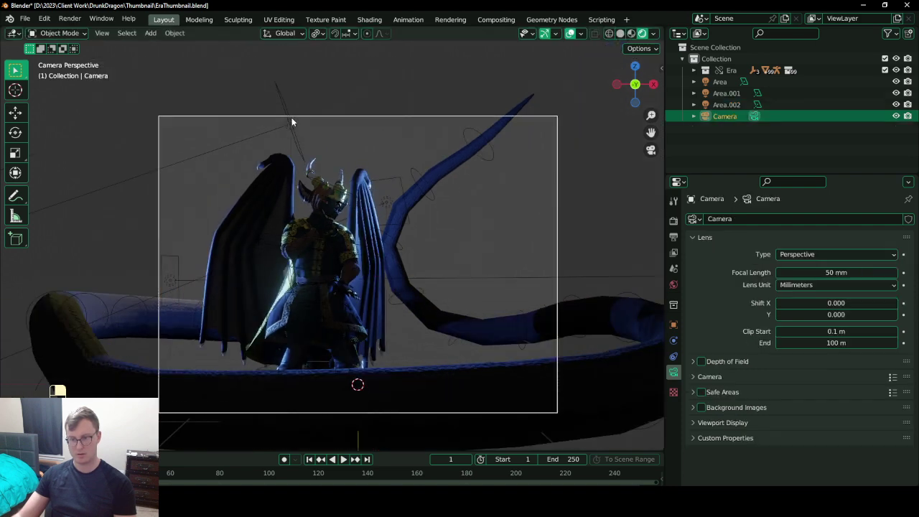
Step: Select the warm Area light and roughly move and rotate it above Era from the side view
key("g")
right_click(313, 119)
left_click(314, 120)
key("g")
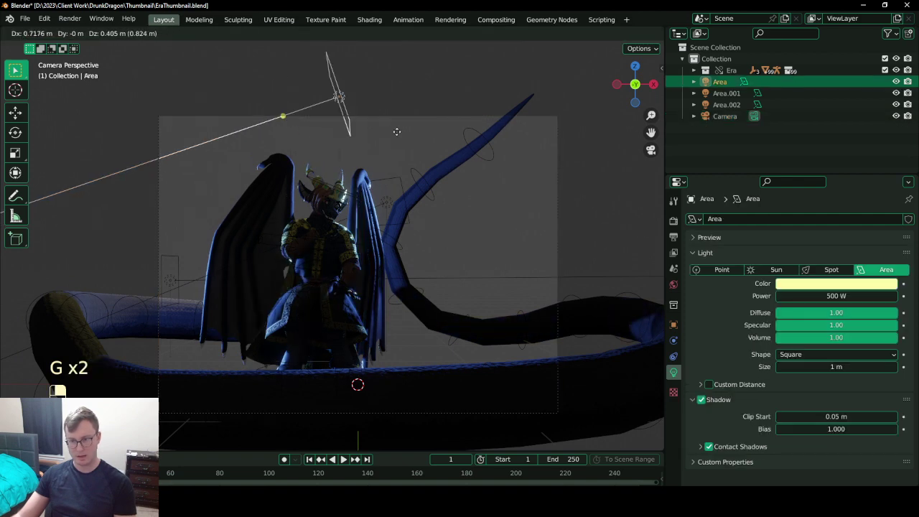
key("g")
key("y")
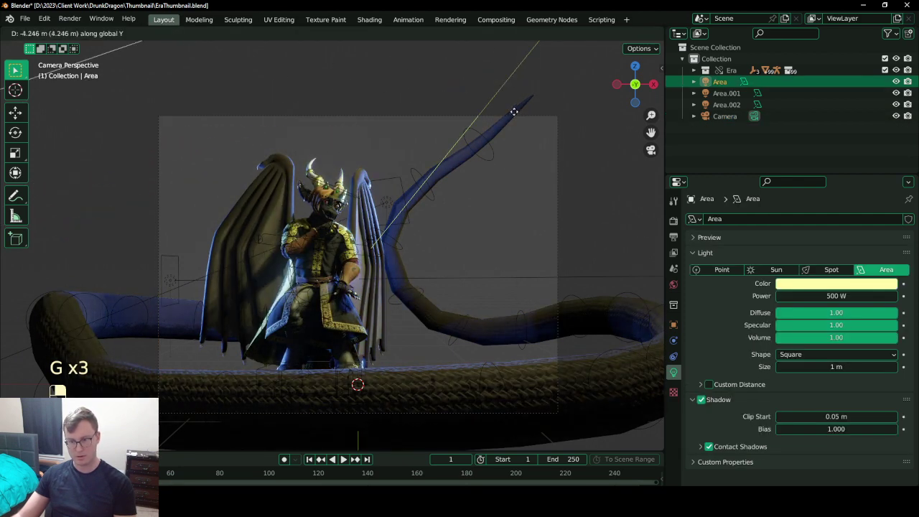
key("g")
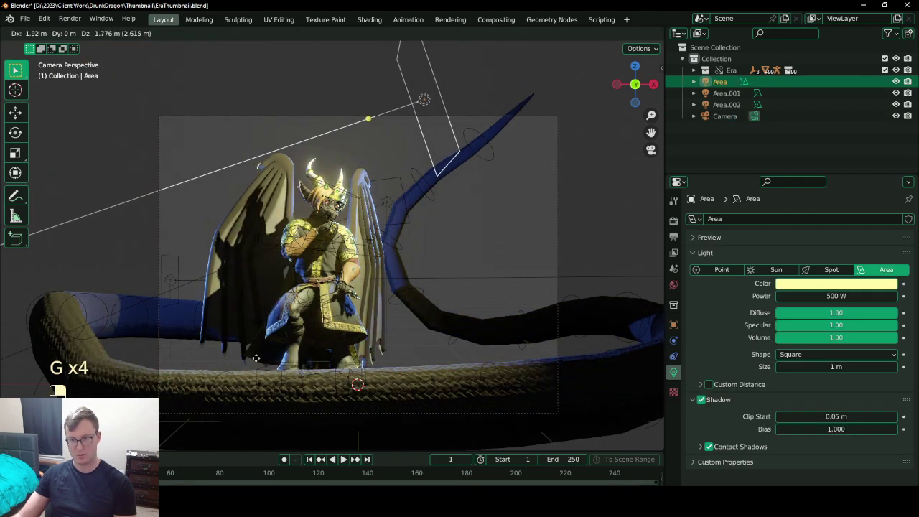
key("r")
key("r")
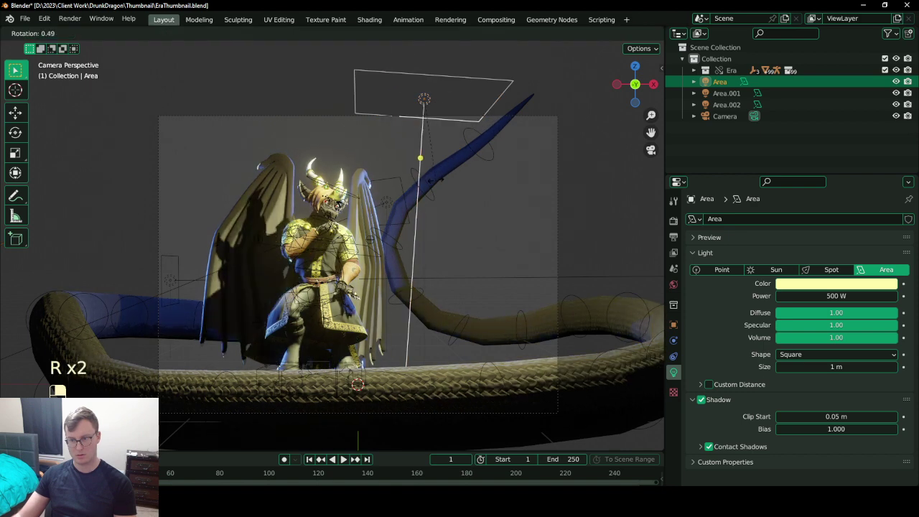
key("x")
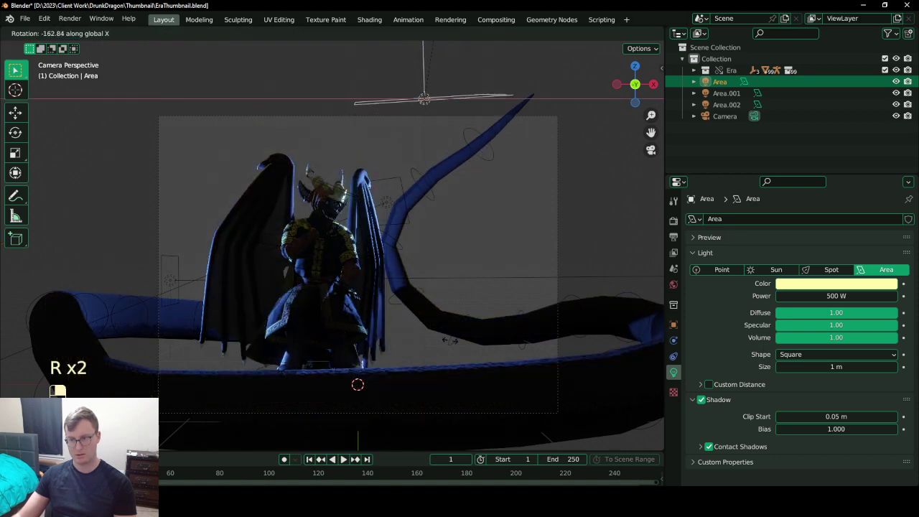
key("KP_3")
key("r")
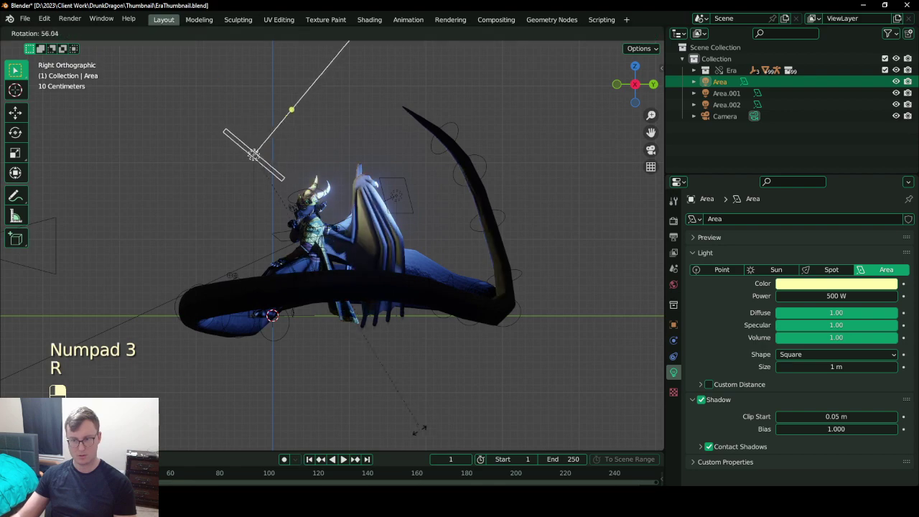
key("g")
key("r")
key("g")
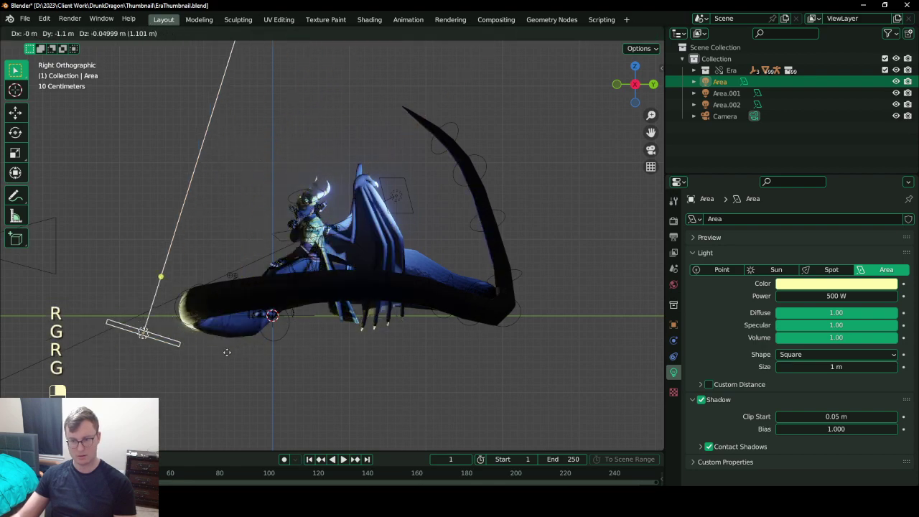
left_click(210, 313)
Step: Lower the warm Area light step by step while checking through the camera view
key("KP_0")
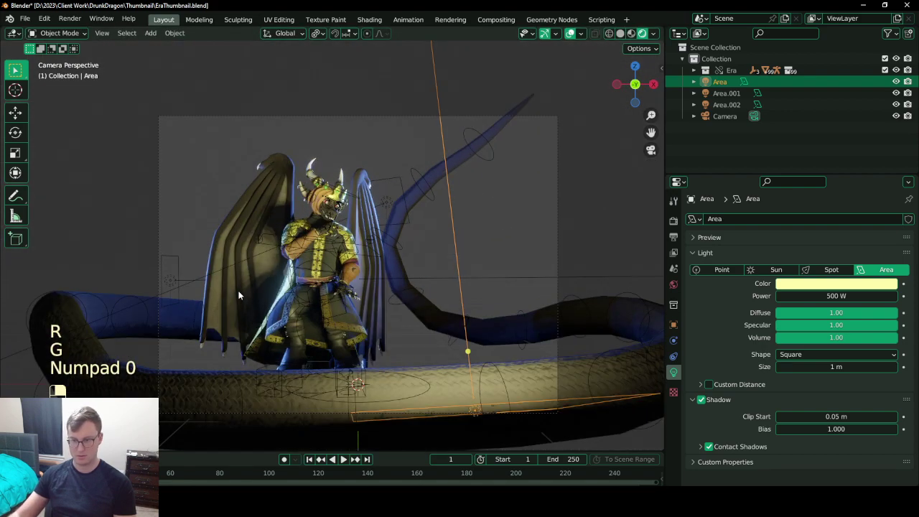
key("g")
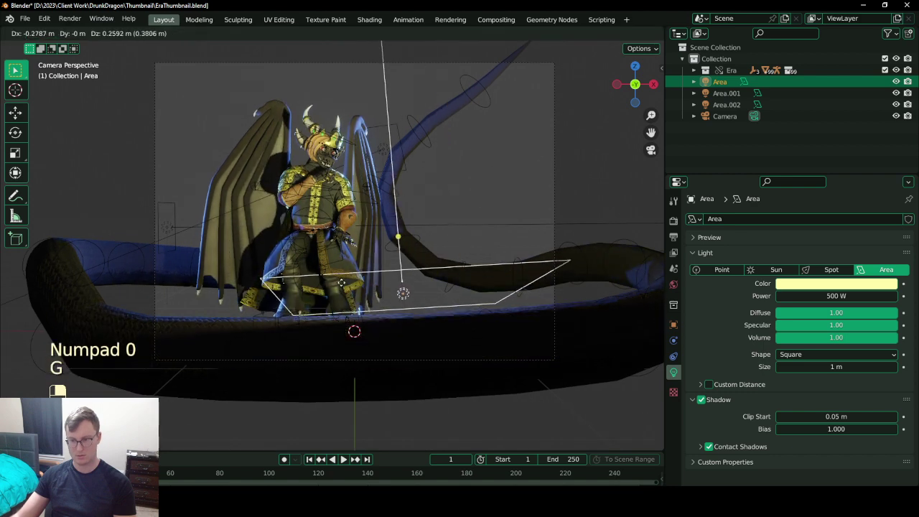
left_click(344, 296)
key("g")
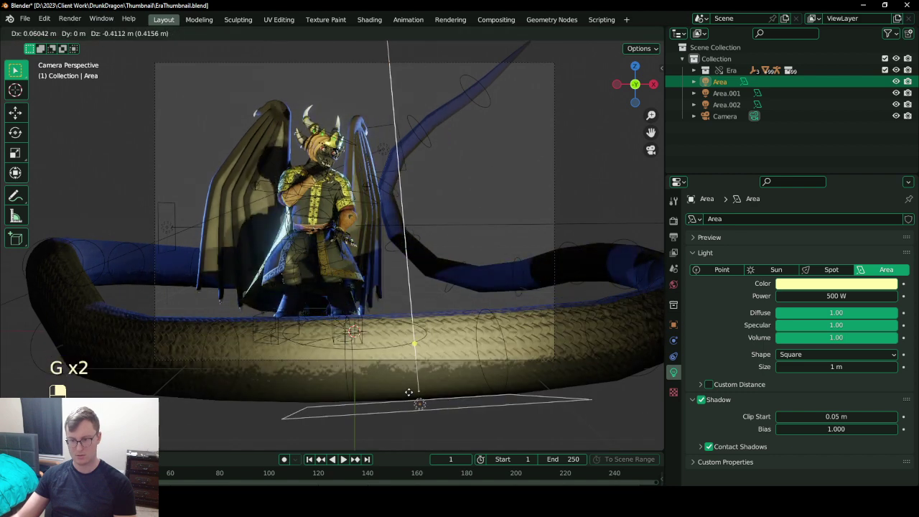
left_click(397, 376)
key("g")
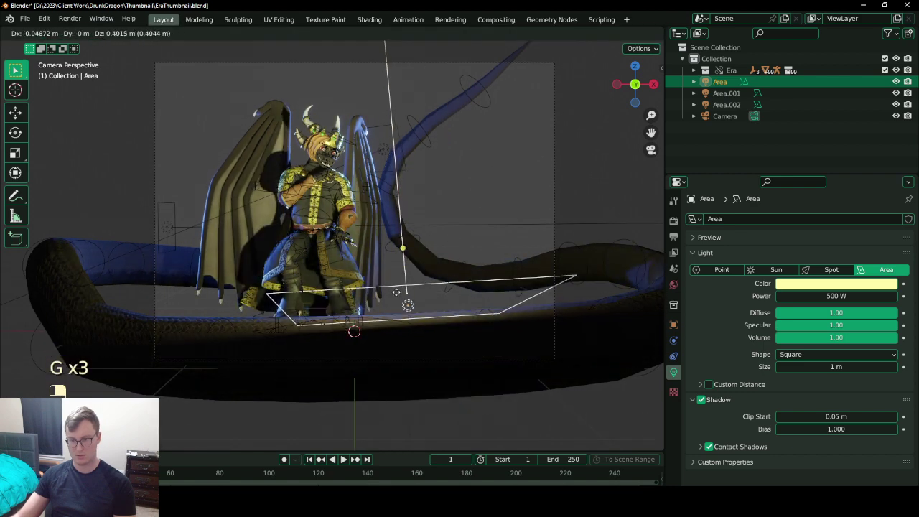
left_click(396, 323)
key("g")
left_click(392, 351)
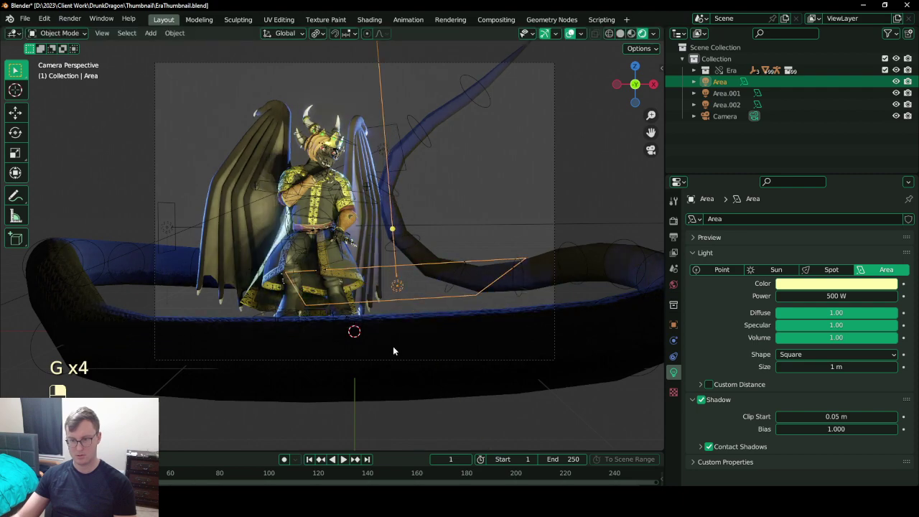
Step: Set the key light above Era's head, tilted down onto him, and hide overlays to preview
scroll(326, 243, "up", 5)
middle_click_drag(326, 243, 351, 291, "shift")
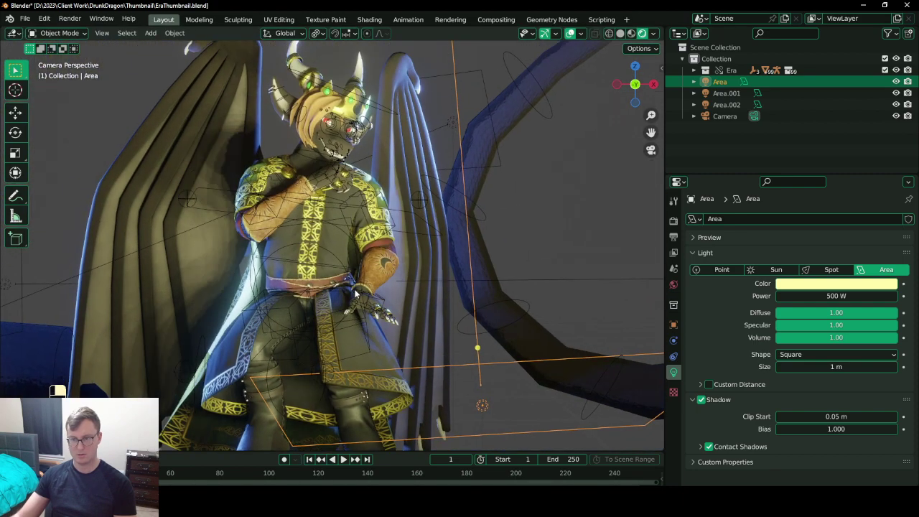
scroll(395, 296, "down", 4)
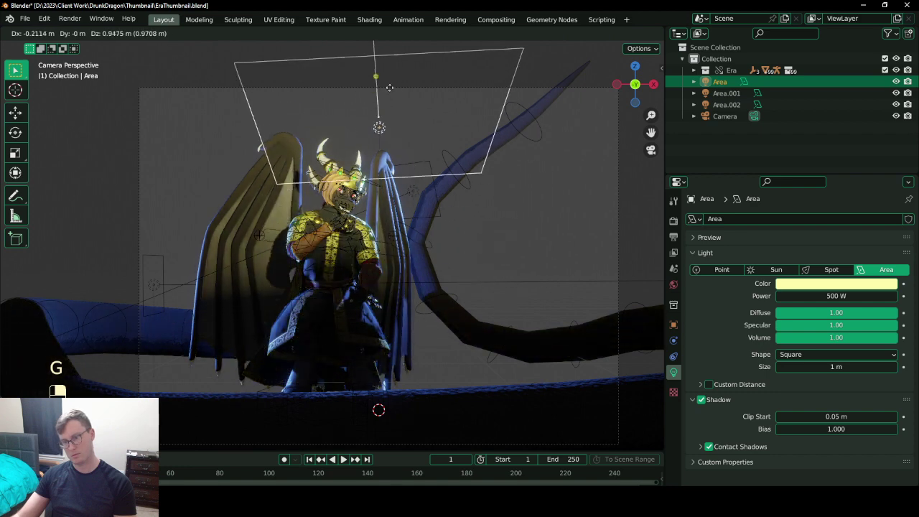
left_click(411, 138)
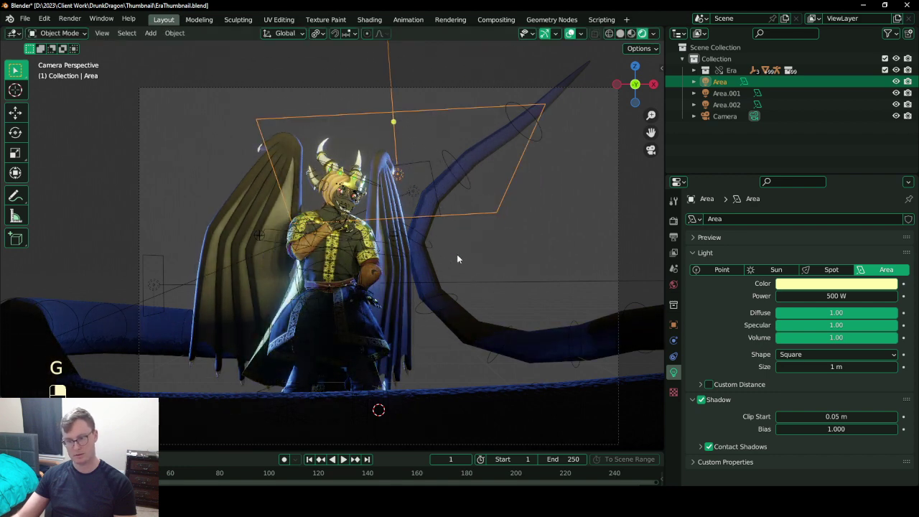
key("r")
key("g")
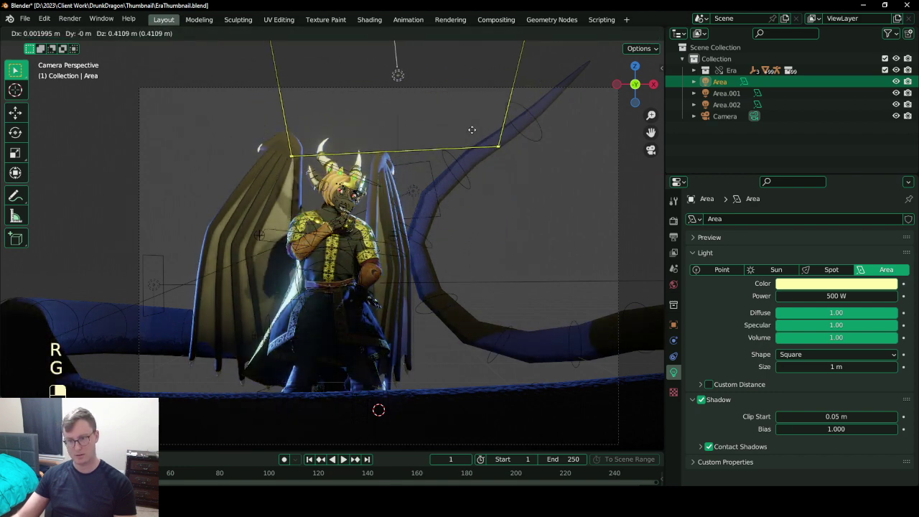
left_click(467, 137)
scroll(430, 172, "up", 2)
scroll(438, 216, "down", 3)
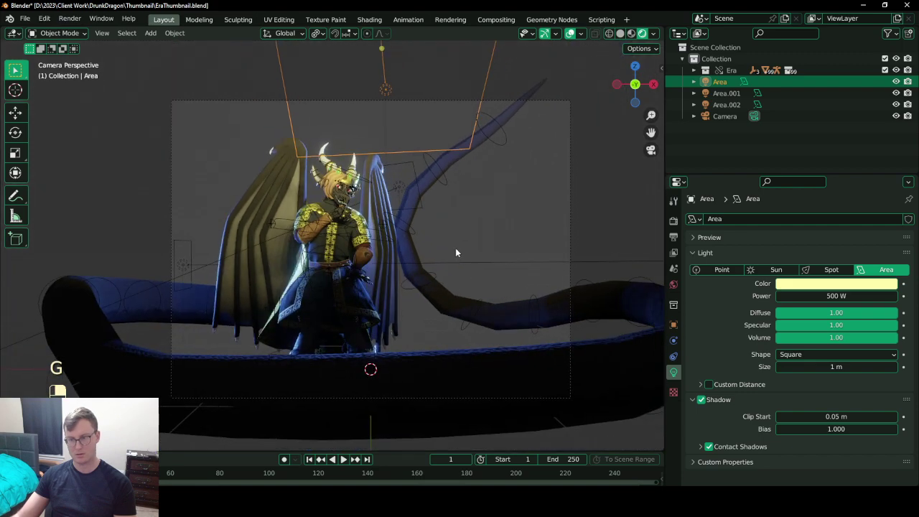
left_click(570, 33)
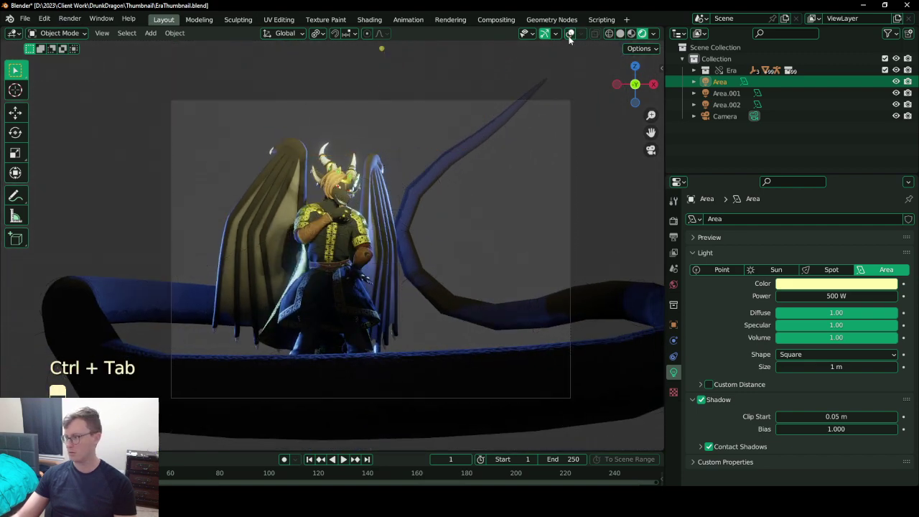
Step: Save the blend file with the three-light setup in place
scroll(435, 205, "up", 6)
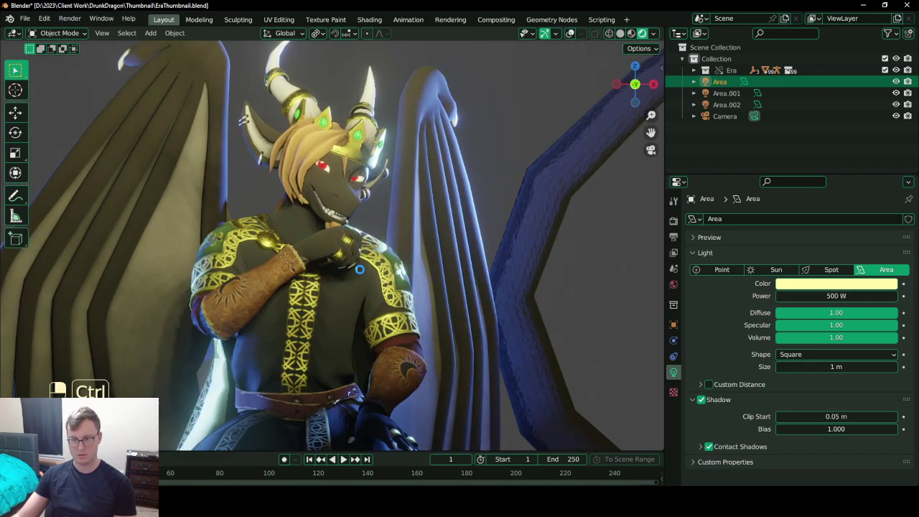
key("ctrl+s")
scroll(359, 269, "down", 5)
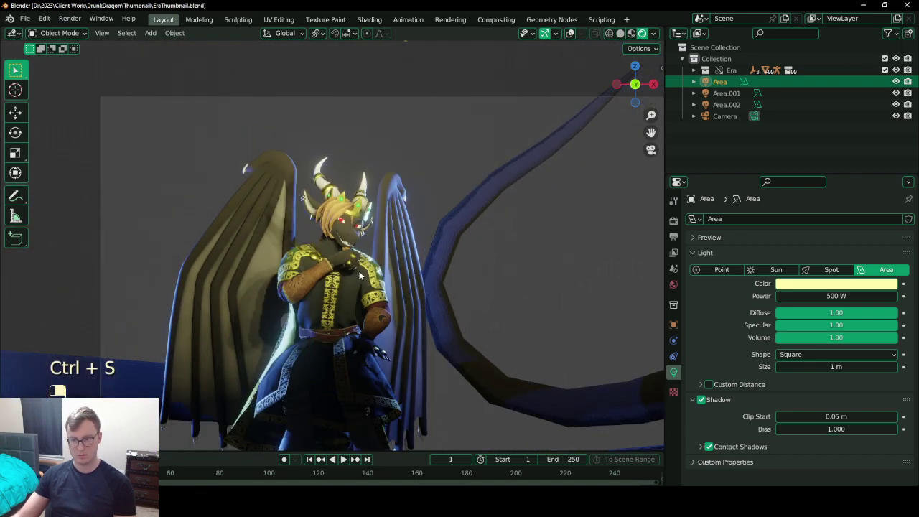
middle_click_drag(363, 265, 366, 241, "shift")
scroll(368, 237, "up", 2)
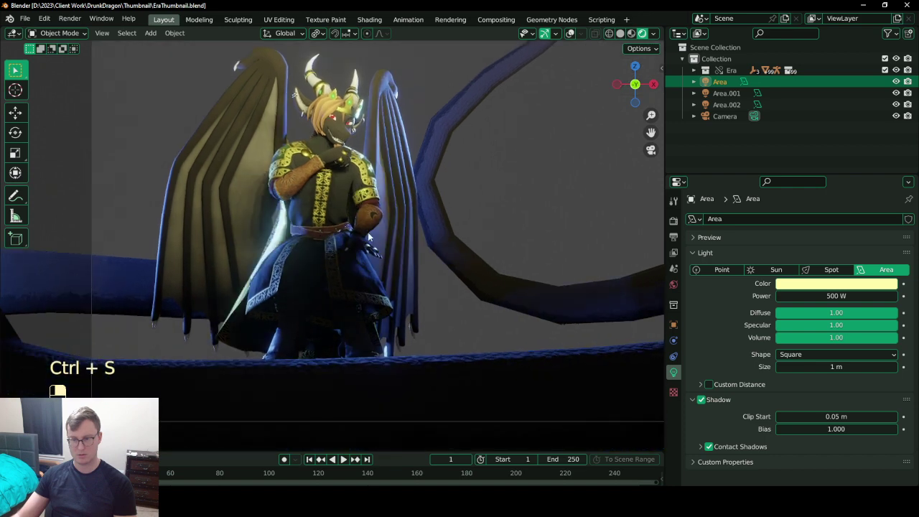
scroll(369, 237, "down", 1)
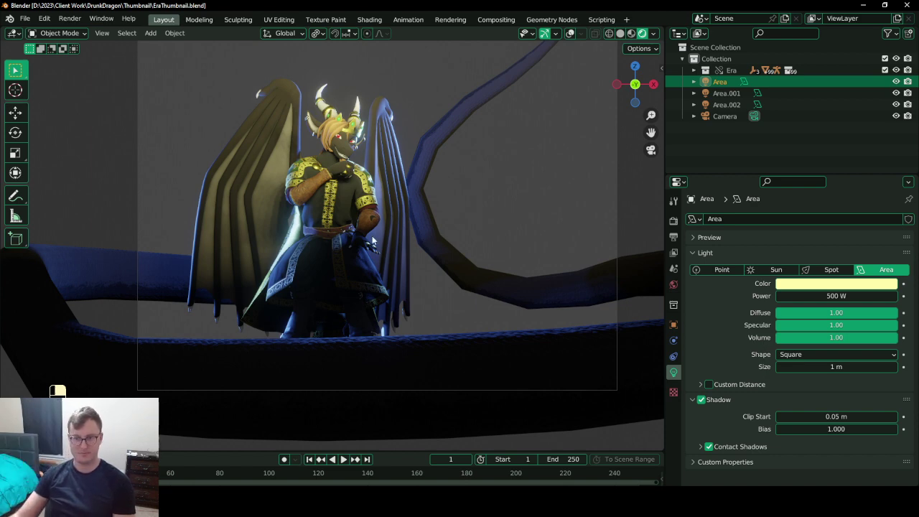
Step: Show overlays again and put Era_rig into Pose Mode
left_click(572, 34)
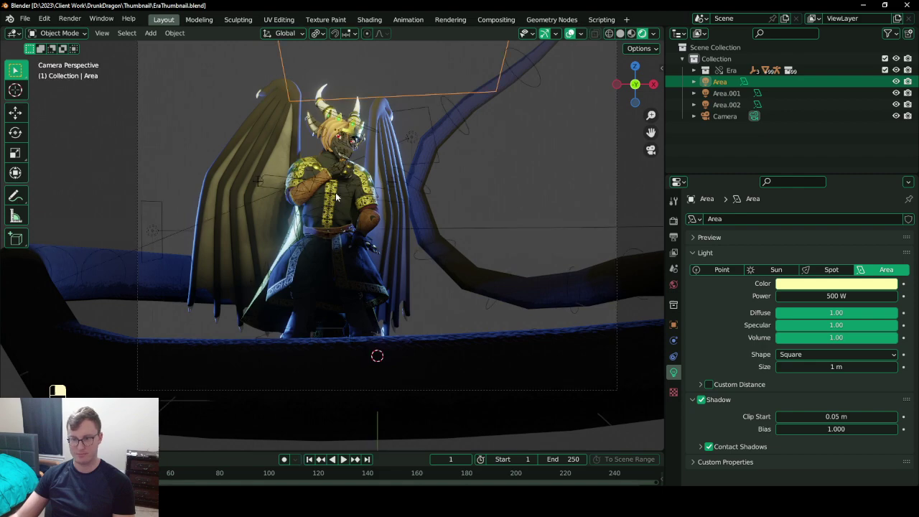
left_click(335, 195)
key("ctrl+Tab")
middle_click_drag(337, 215, 345, 272)
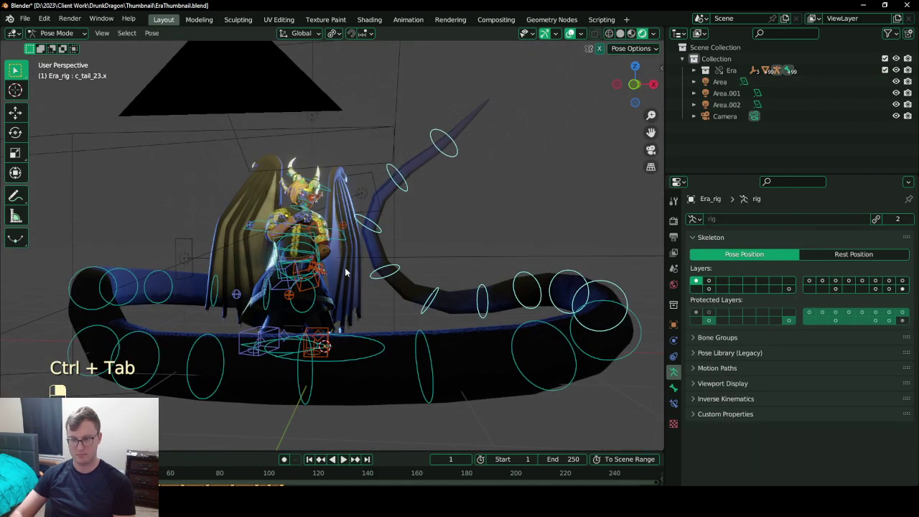
Step: Try moving the whole rig via c_root_master.x, then undo the move
key("KP_3")
scroll(346, 272, "up", 5)
middle_click_drag(264, 241, 294, 233, "shift")
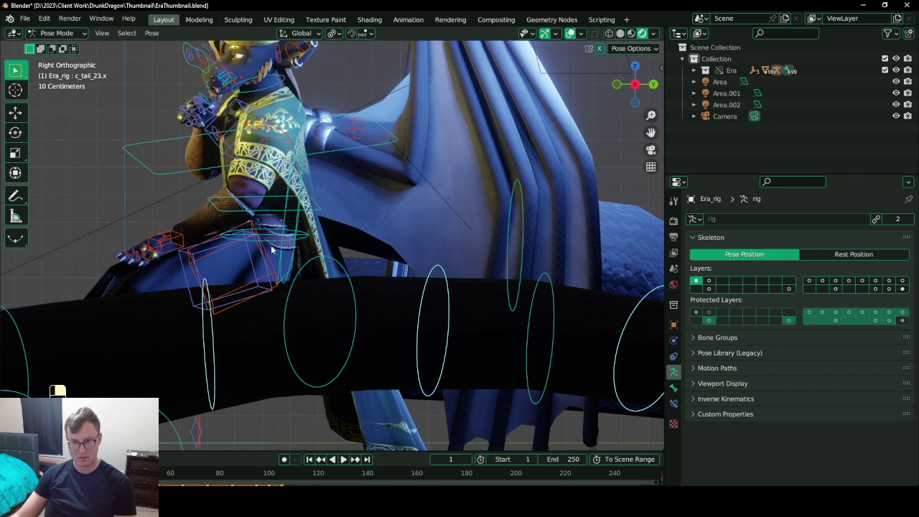
left_click(272, 249)
scroll(272, 249, "up", 4)
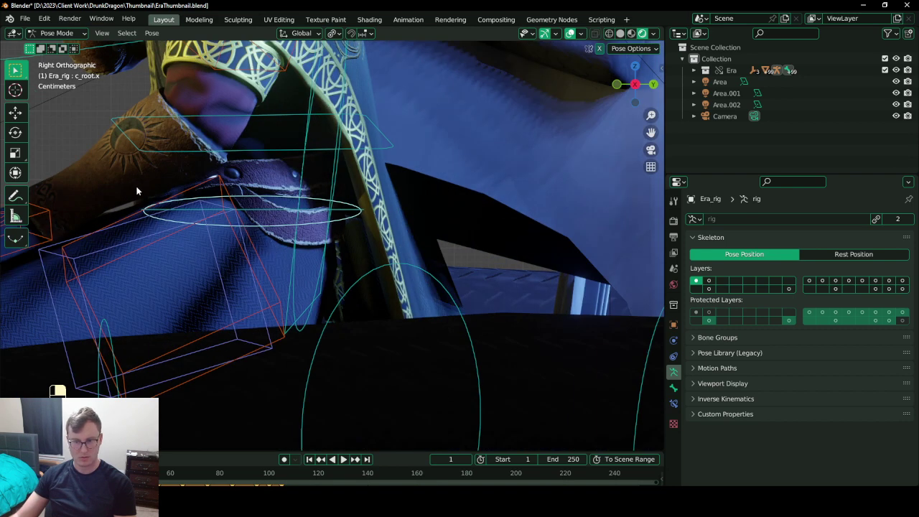
left_click(165, 215)
scroll(165, 215, "down", 5)
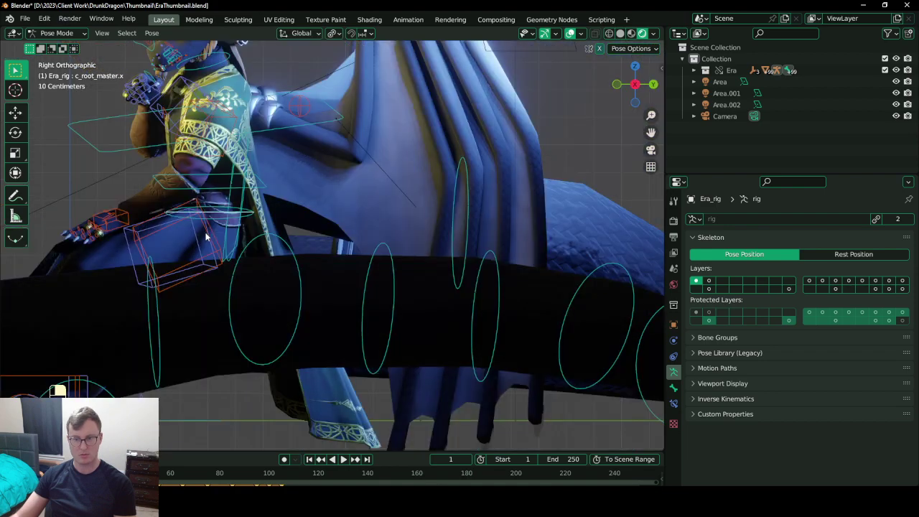
key("g")
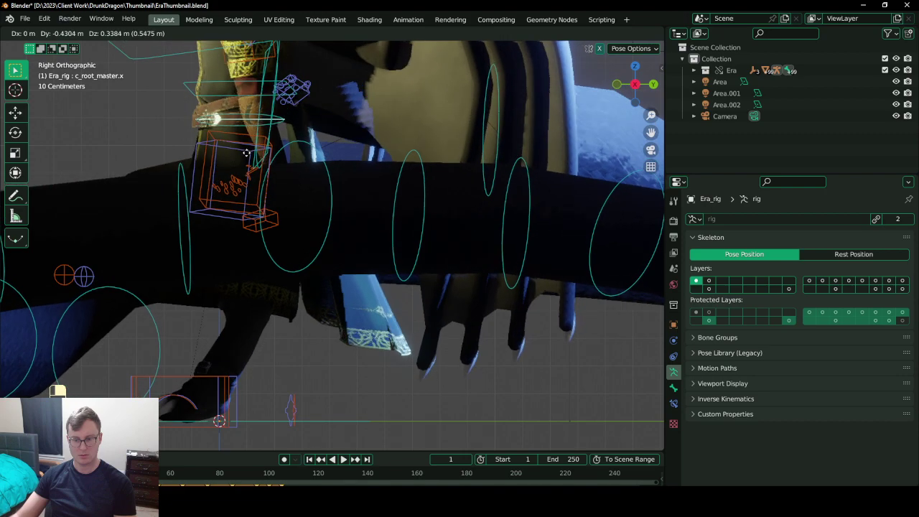
left_click(246, 154)
key("KP_0")
scroll(246, 153, "down", 5)
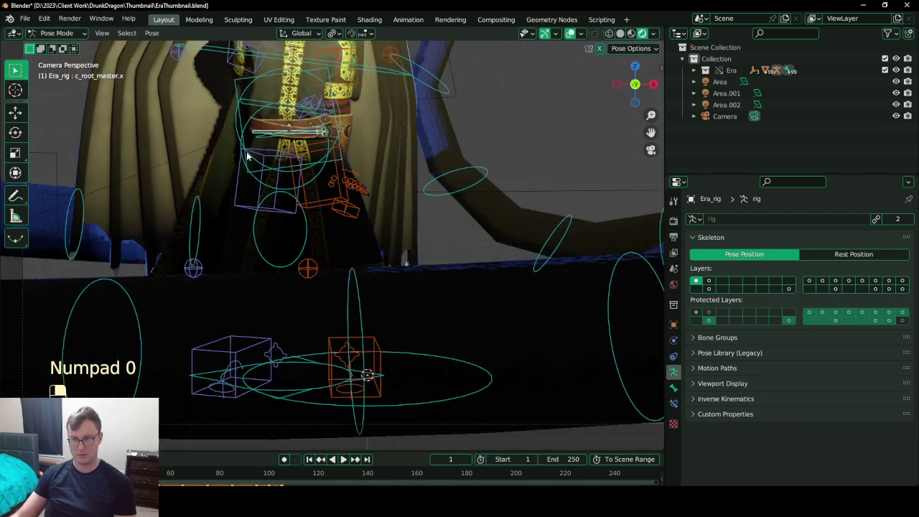
middle_click_drag(246, 154, 315, 185, "shift")
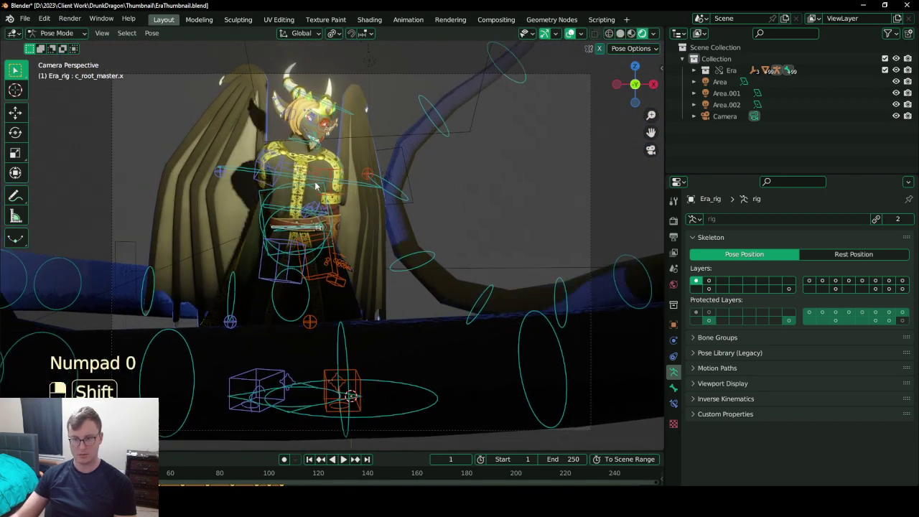
scroll(333, 245, "up", 3)
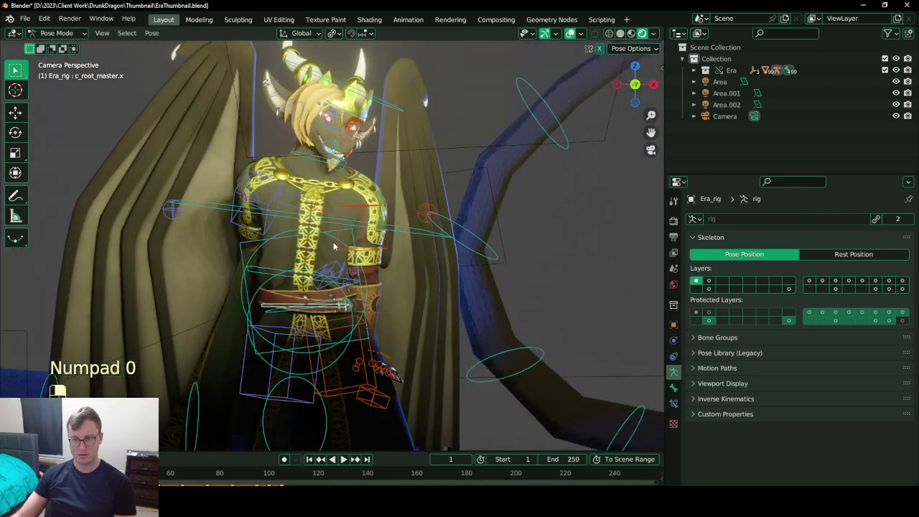
key("ctrl+z")
Step: Move the c_hand_ik.l control to raise Era's gripping hand closer to the chin
key("KP_3")
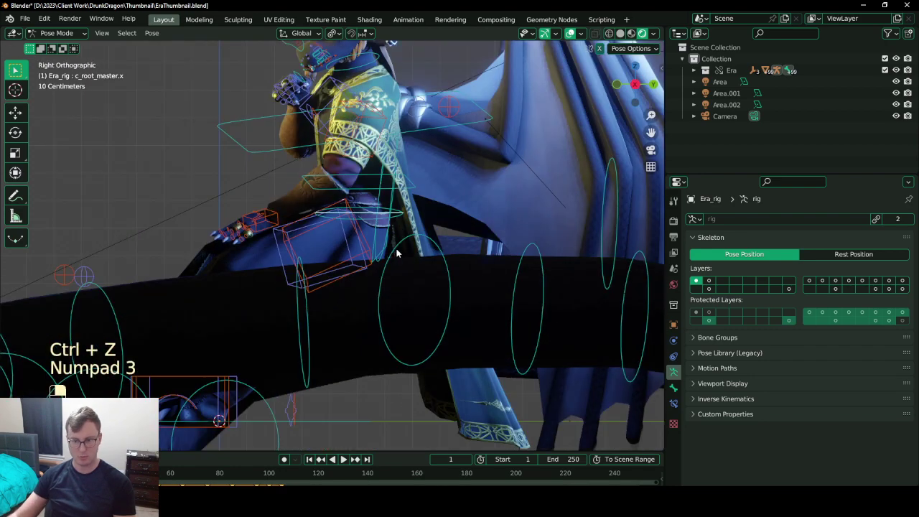
left_click(224, 200, "shift")
scroll(243, 180, "up", 5, "shift")
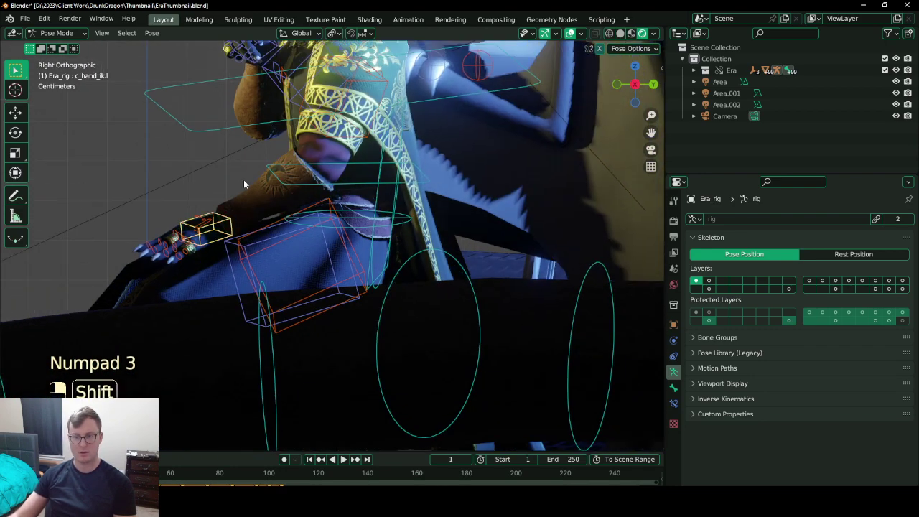
scroll(285, 166, "down", 4)
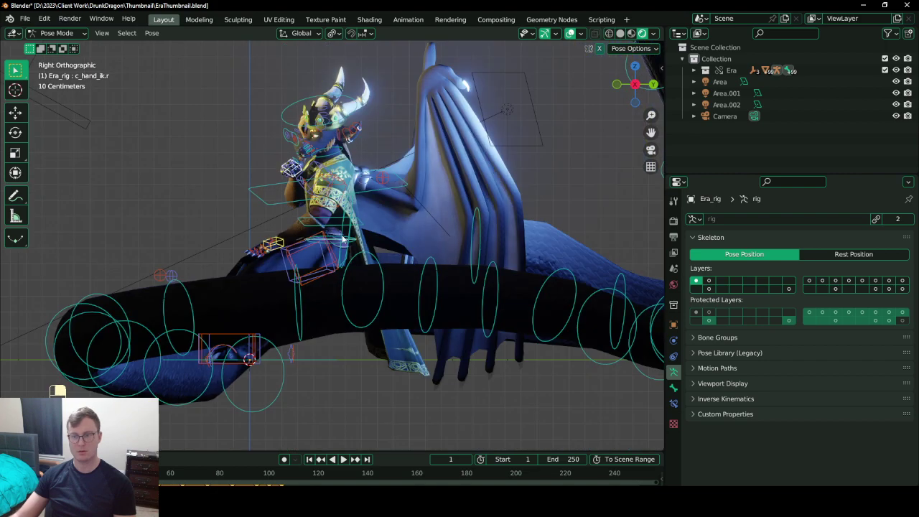
key("g")
scroll(285, 186, "down", 2, "shift")
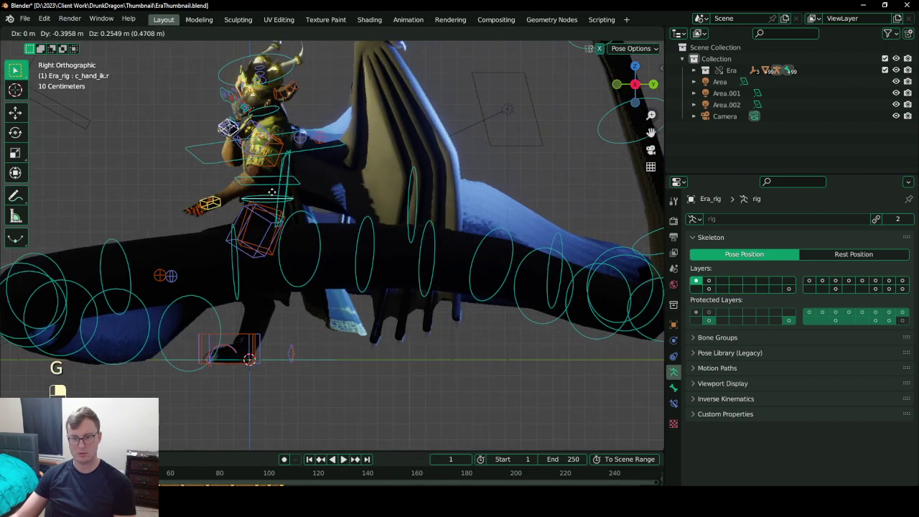
key("KP_0")
left_click(261, 191)
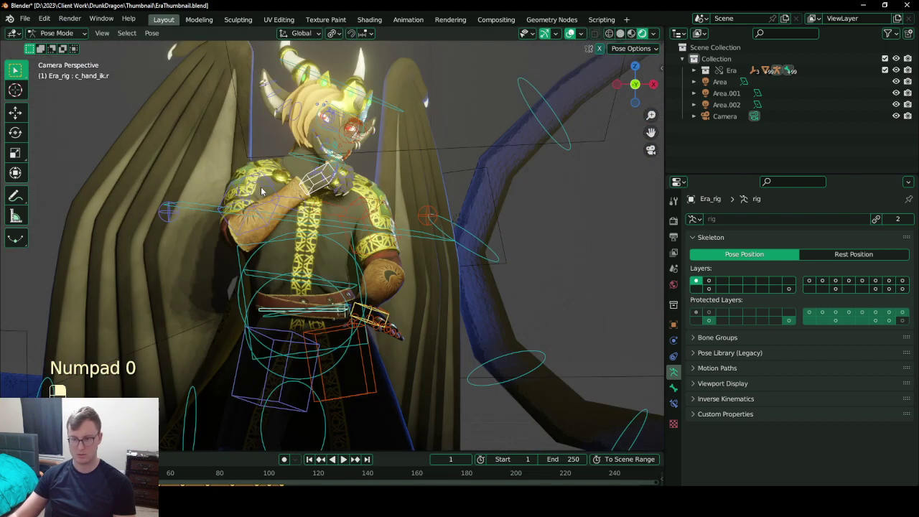
scroll(327, 214, "down", 3)
scroll(333, 217, "down", 3)
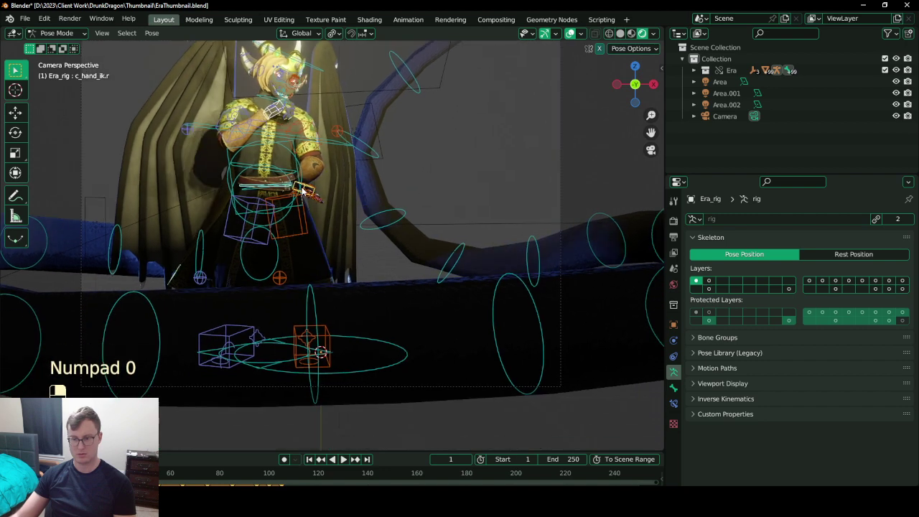
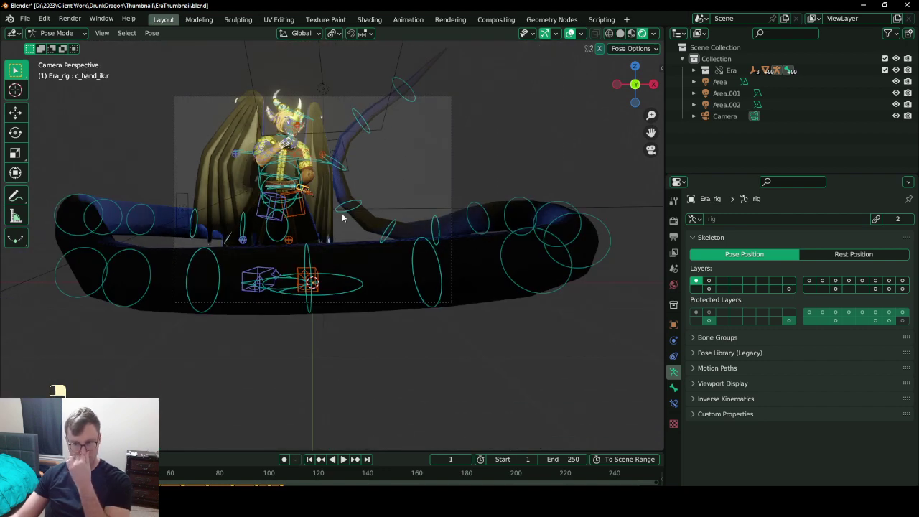
Step: Box-select the first group of Era's tail bones and clear their rotation and location
scroll(341, 217, "up", 3)
middle_click_drag(324, 230, 302, 248, "shift")
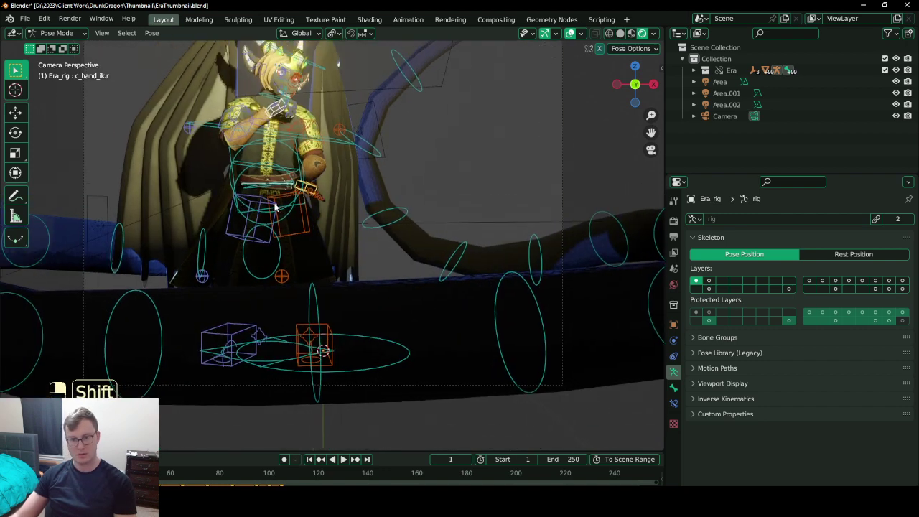
scroll(283, 221, "down", 3)
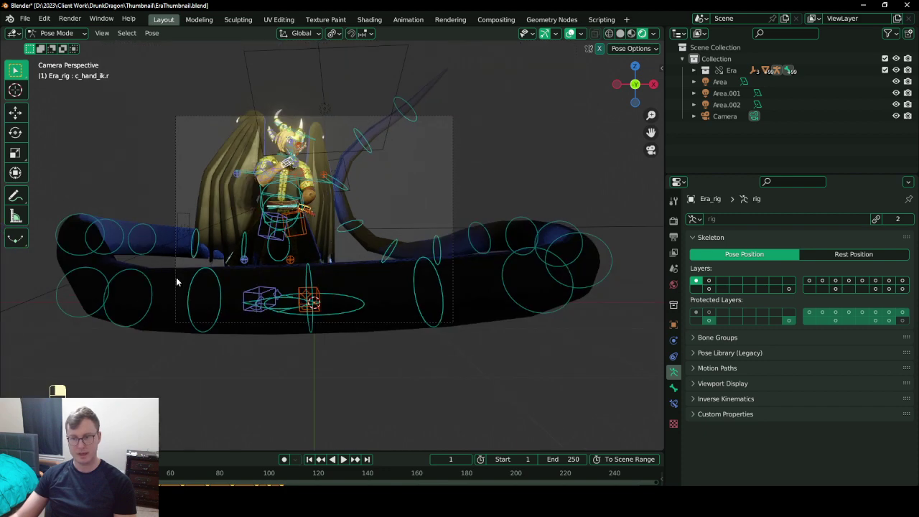
scroll(260, 210, "up", 2)
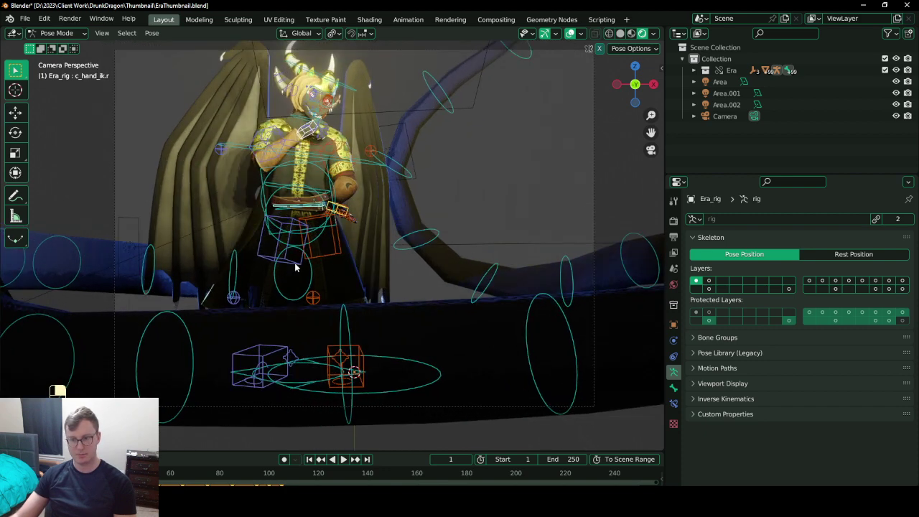
scroll(305, 355, "down", 3)
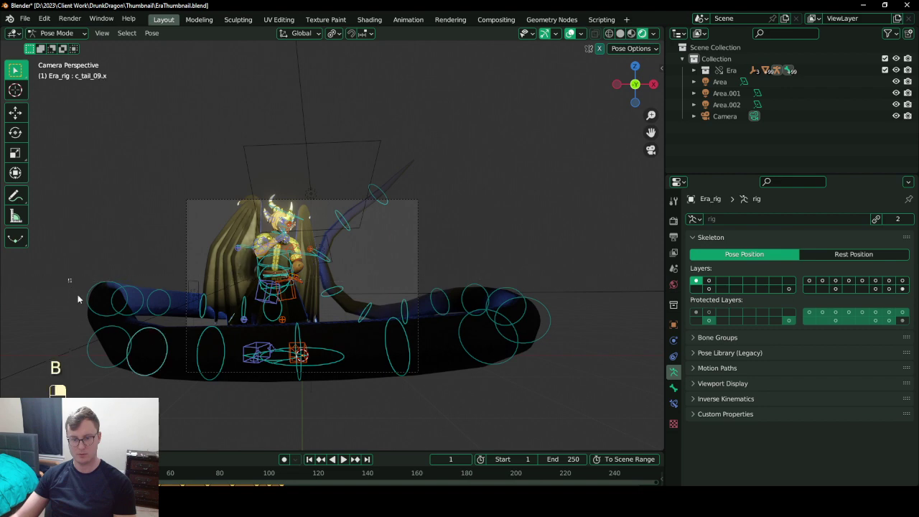
left_click_drag(69, 280, 171, 397)
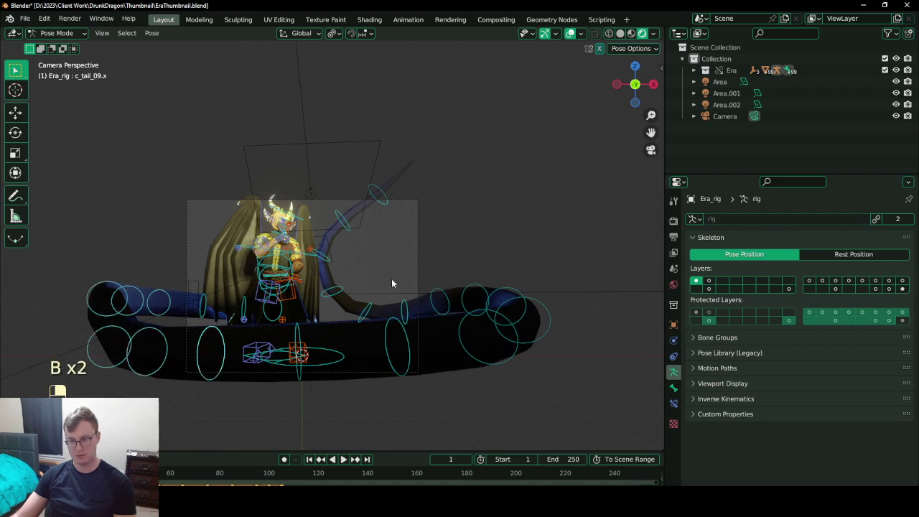
key("b")
key("alt+r")
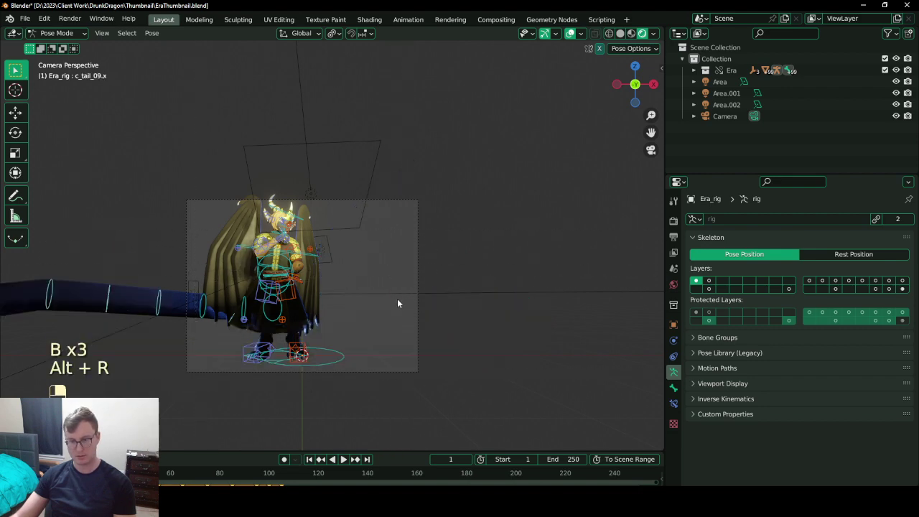
middle_click_drag(396, 298, 348, 334)
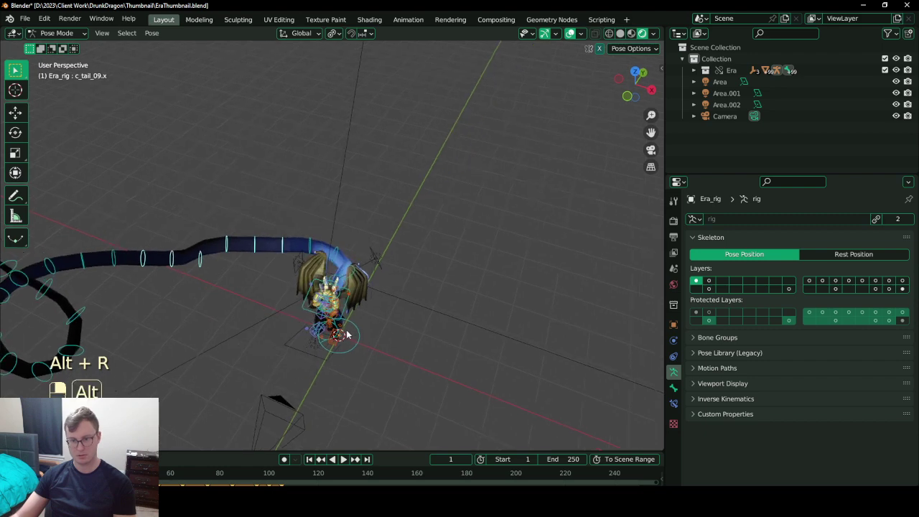
key("alt+g")
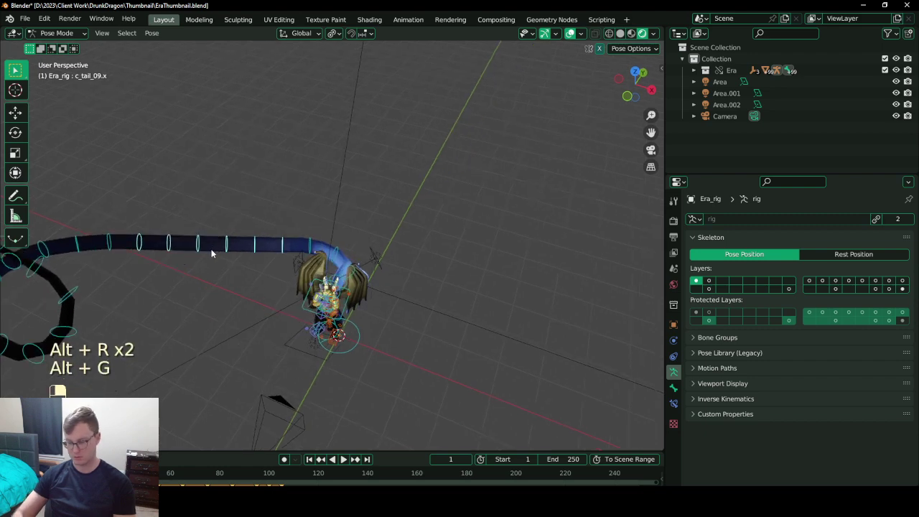
Step: In Top view, clear rotation and location on the remaining bent tail bones to straighten the tail
key("KP_7")
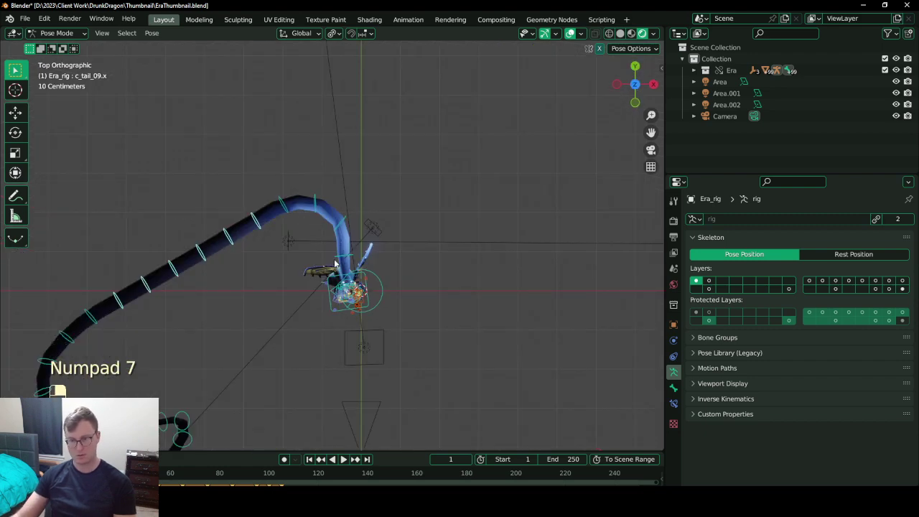
scroll(313, 226, "down", 3)
left_click_drag(183, 279, 252, 390)
scroll(252, 390, "up", 3)
key("alt+r")
key("alt+g")
key("b")
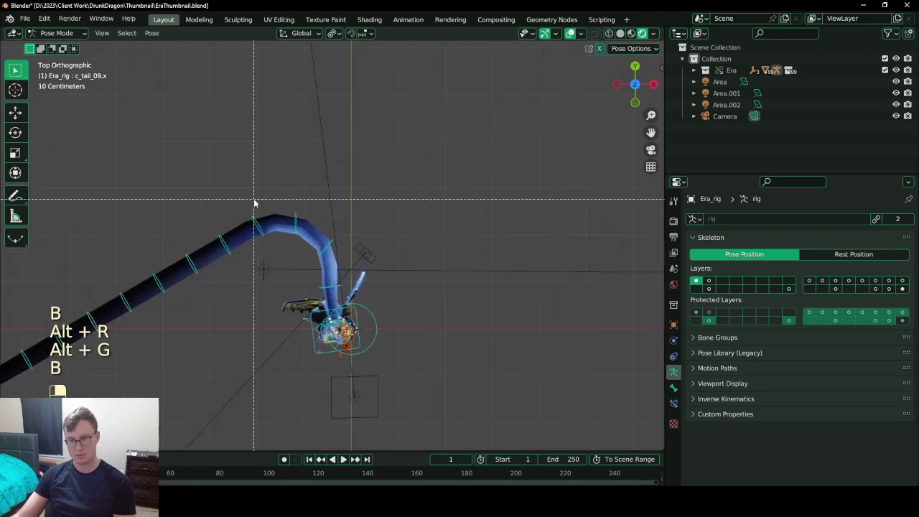
left_click_drag(253, 200, 343, 300)
key("alt+r")
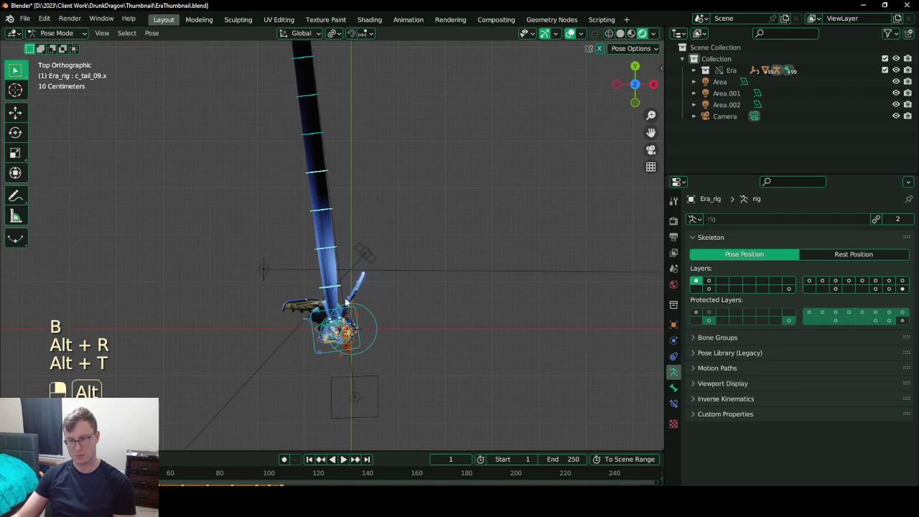
Step: Rotate the tail's base bone twice so the tail trails behind Era, then return to the camera view
scroll(346, 302, "down", 1)
scroll(341, 294, "up", 7)
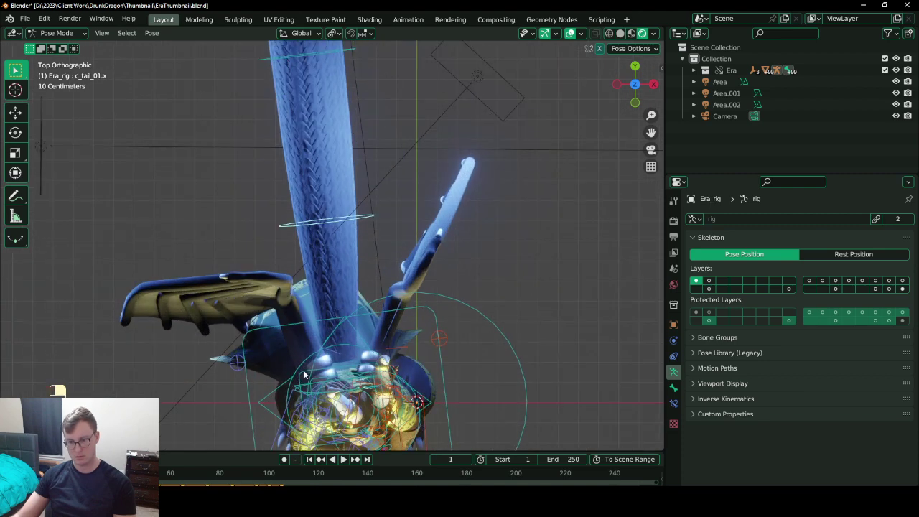
scroll(313, 231, "down", 7)
middle_click_drag(371, 295, 371, 201, "shift")
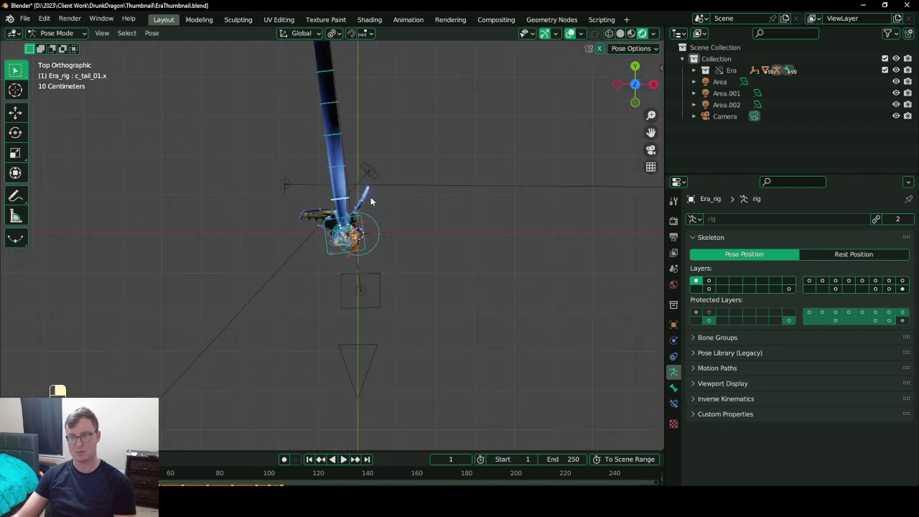
key("r")
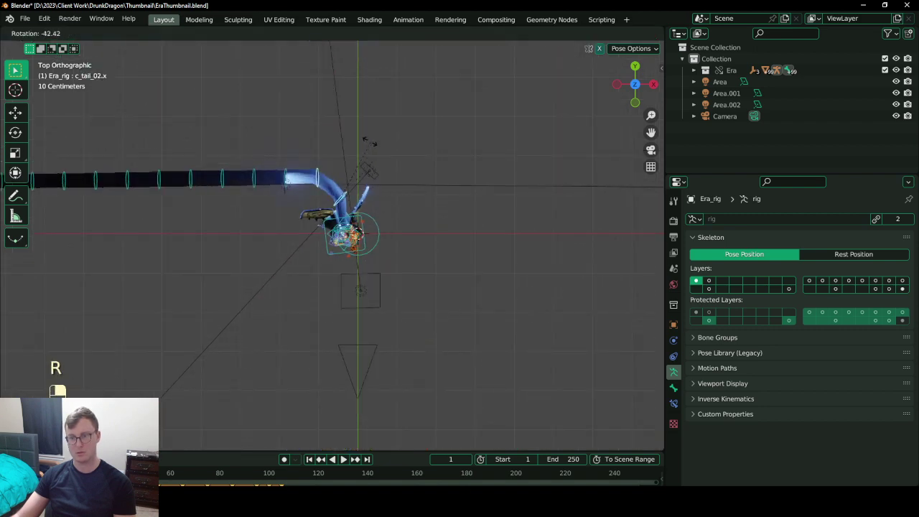
left_click(318, 223)
scroll(318, 222, "up", 1, "shift")
scroll(318, 223, "up", 2, "shift")
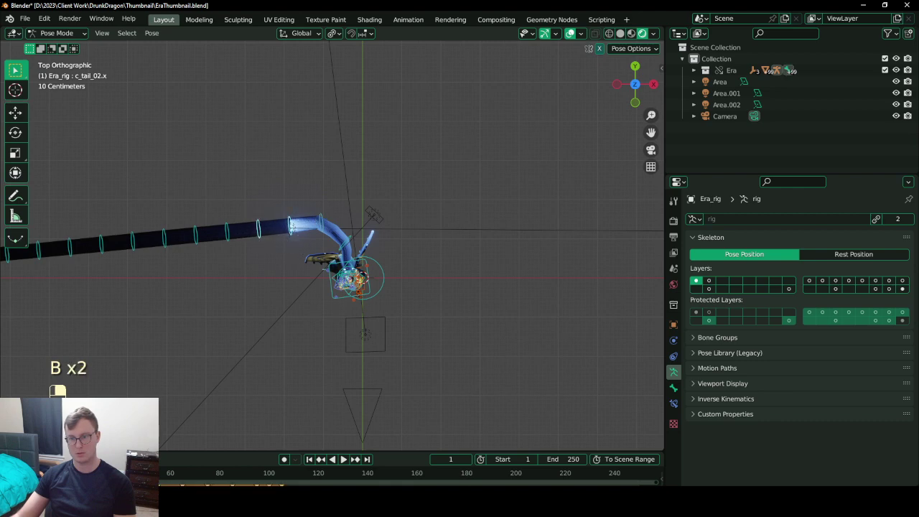
key("r")
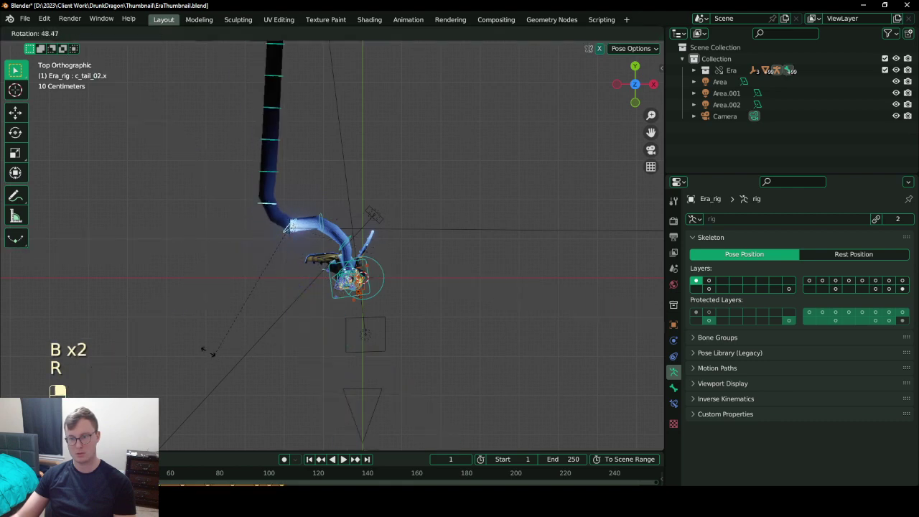
left_click(179, 313)
key("KP_0")
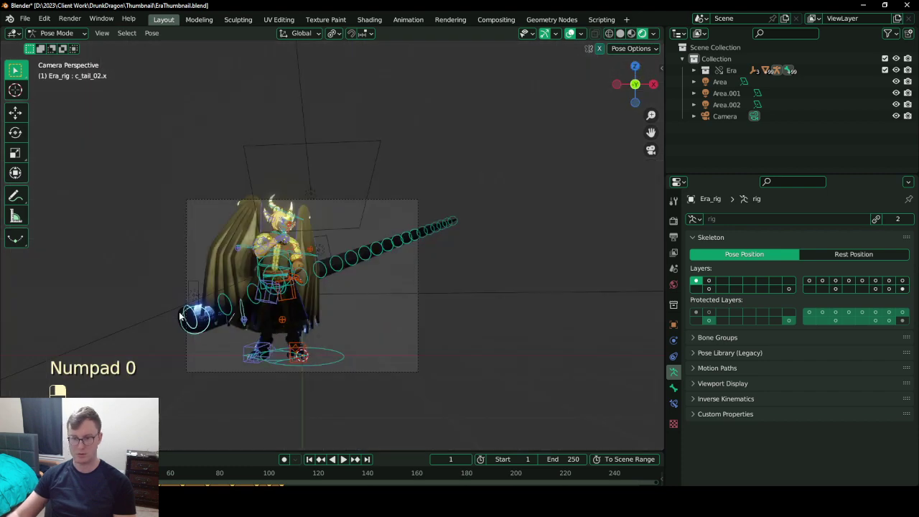
Step: From the top view, select the tail bones and rotate them into a curl beside Era
scroll(234, 345, "up", 5)
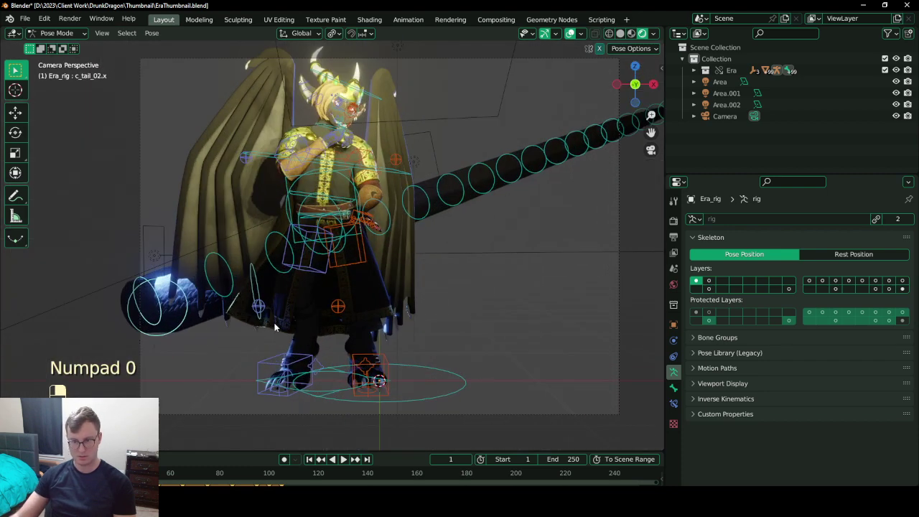
middle_click_drag(376, 304, 321, 285, "shift")
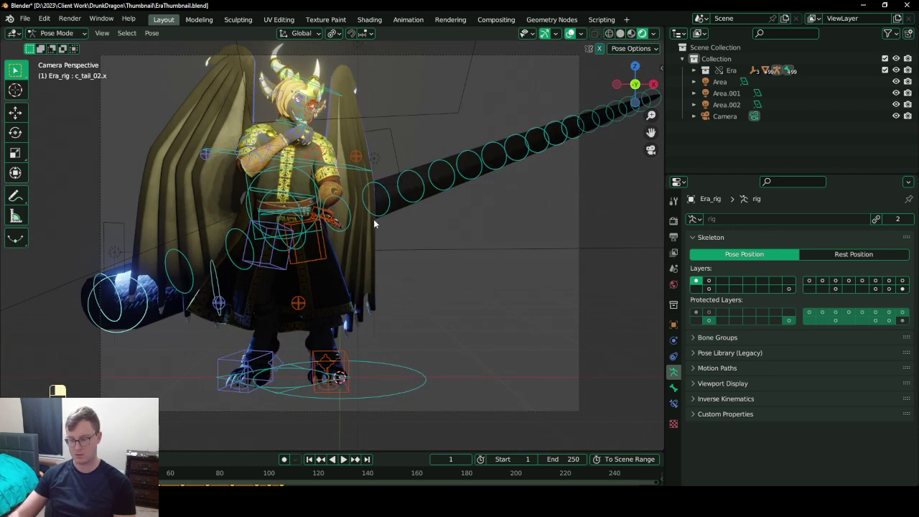
key("KP_7")
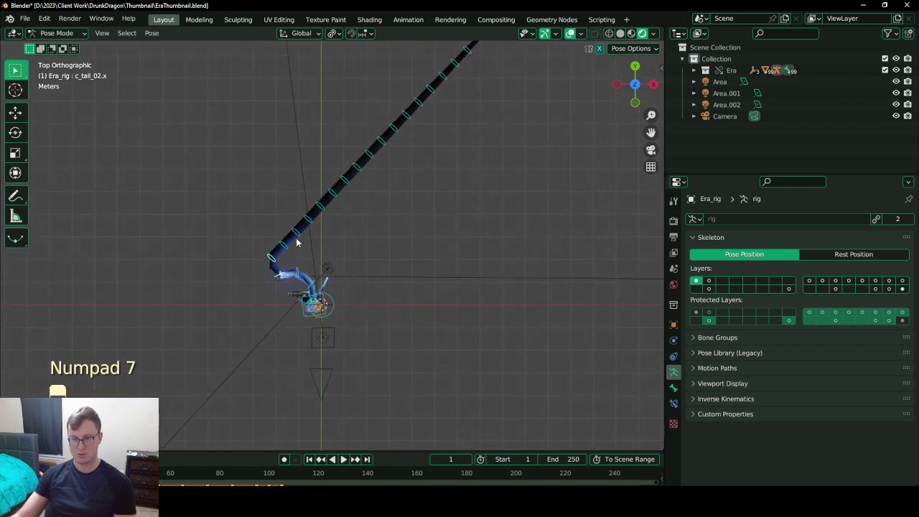
left_click_drag(269, 163, 361, 239)
key("r")
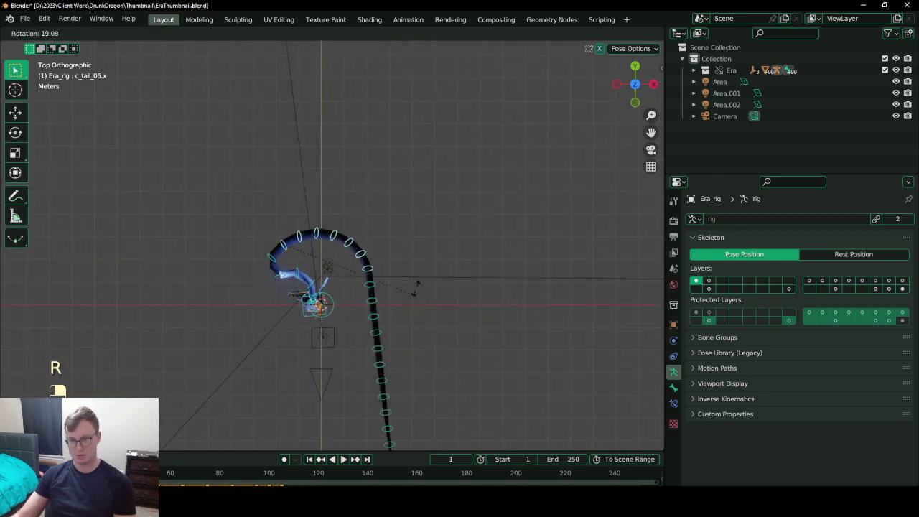
left_click(363, 313)
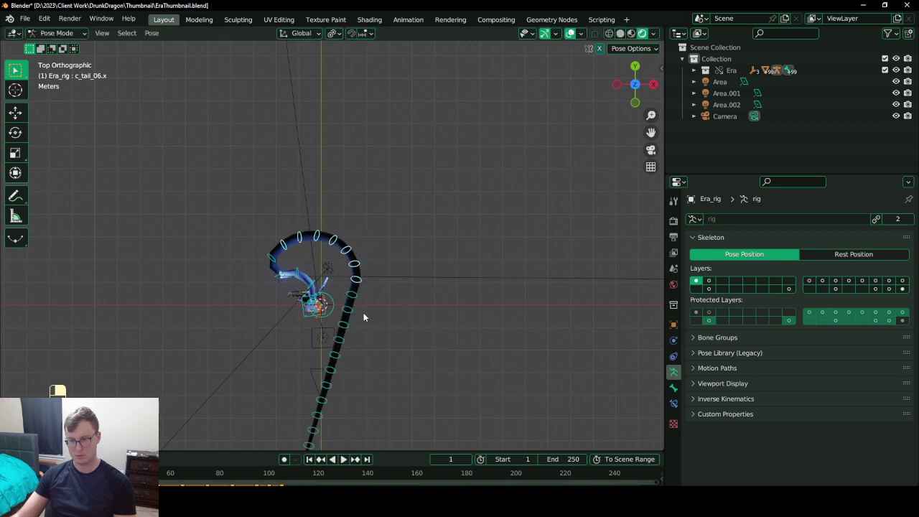
Step: Swing the lower tail section up-right, then begin rotating the tail upward in Right view
left_click_drag(376, 323, 376, 323)
key("r")
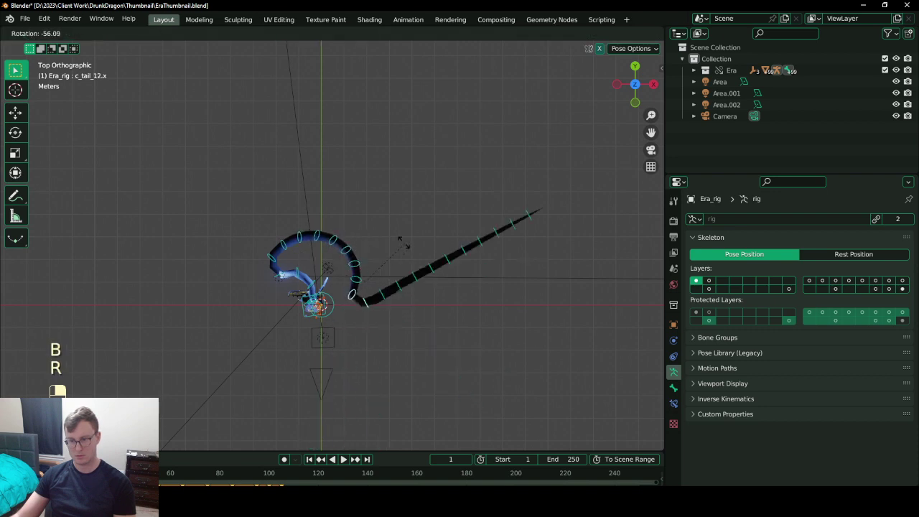
left_click(393, 232)
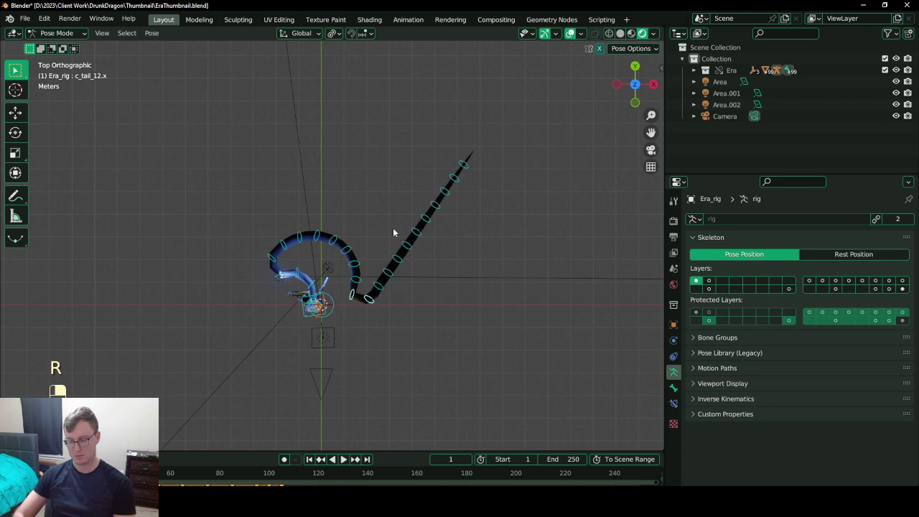
key("KP_3")
scroll(384, 225, "up", 4)
middle_click_drag(384, 224, 331, 293, "shift")
key("r")
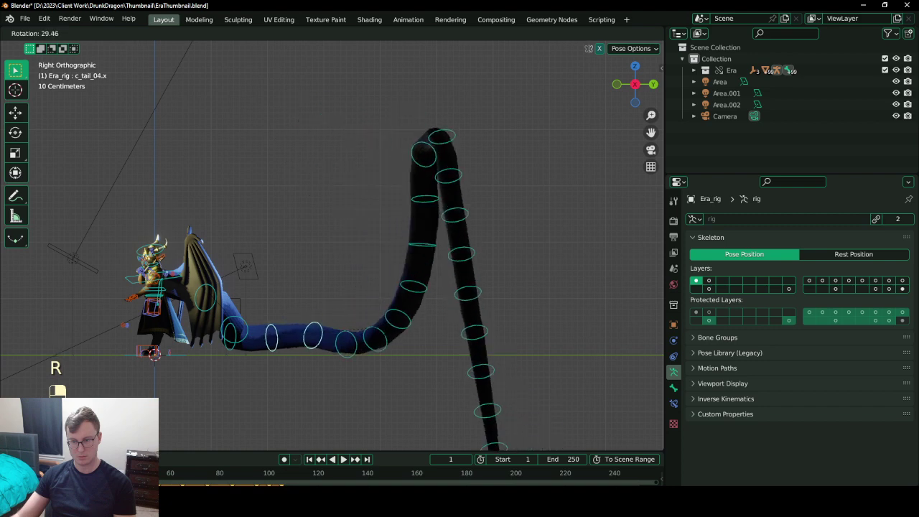
Step: Confirm the raised tail, then box-select the lower tail bones in Right view and rotate them
left_click(344, 296)
middle_click_drag(344, 296, 416, 393)
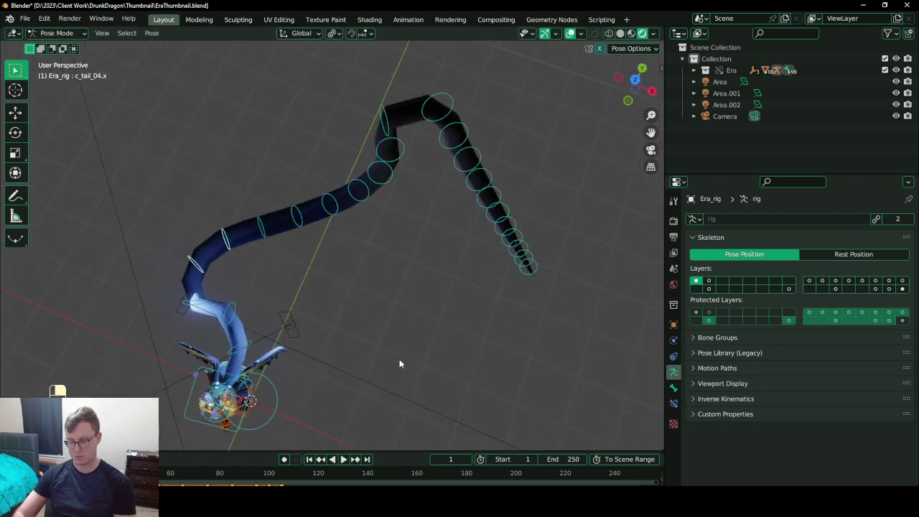
key("KP_3")
key("b")
left_click_drag(343, 290, 422, 369)
key("b")
left_click_drag(371, 287, 428, 352)
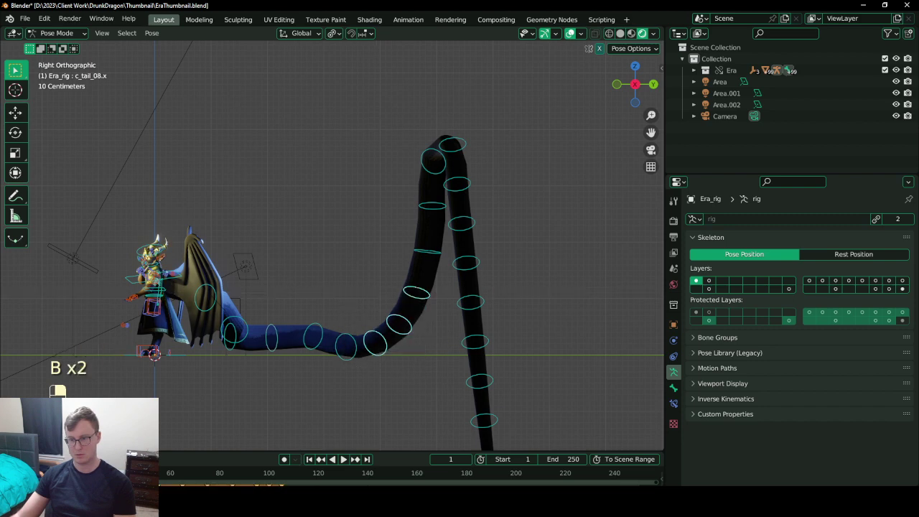
key("r")
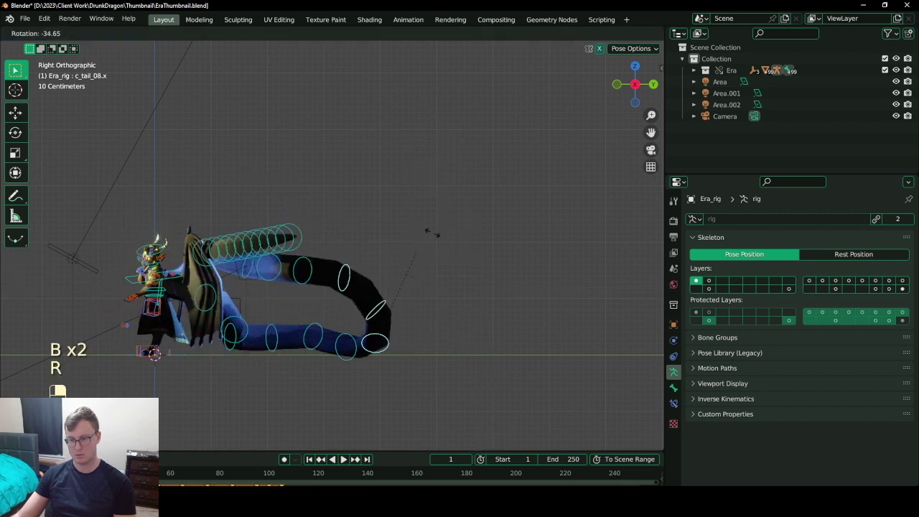
left_click(387, 330)
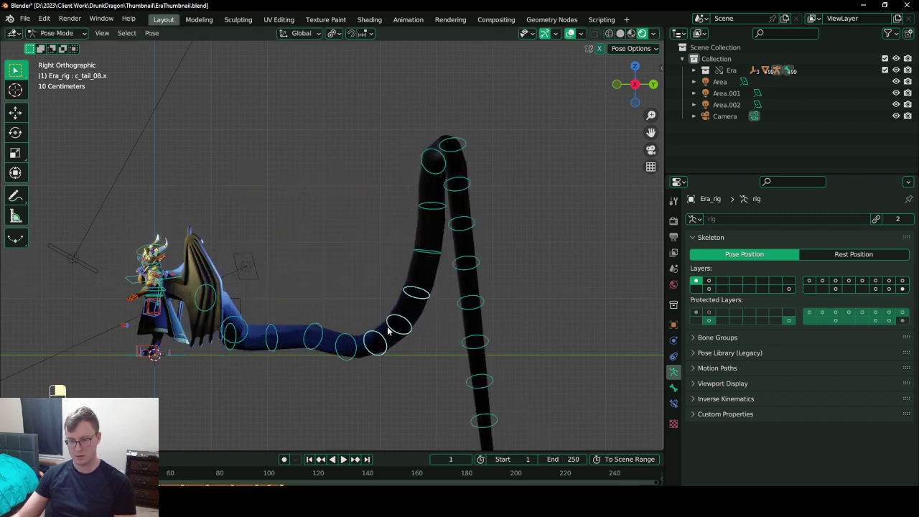
Step: Try another rotation of the lower tail but cancel it, keeping the previous pose
left_click_drag(398, 372, 398, 373)
key("r")
right_click(340, 358)
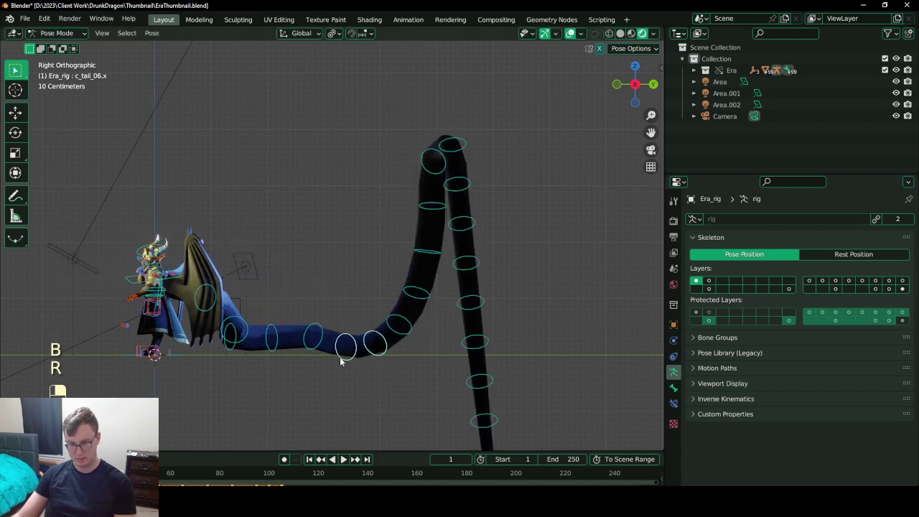
right_click(342, 344)
middle_click_drag(342, 345, 359, 330)
middle_click_drag(292, 293, 360, 290)
scroll(359, 290, "down", 5)
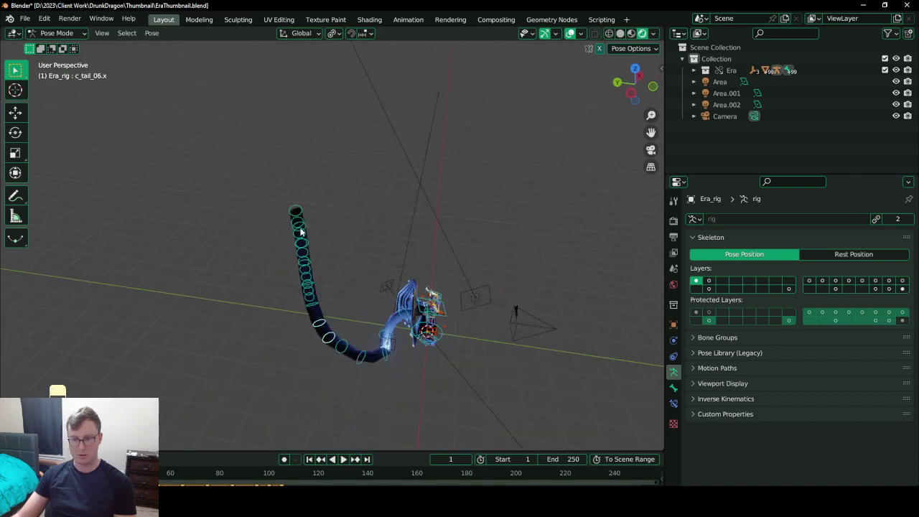
Step: Clear the upper tail bones' rotation and swing the outer tail section back toward the body
key("b")
left_click_drag(269, 192, 341, 305)
key("alt+r")
middle_click_drag(340, 305, 360, 243)
middle_click_drag(339, 321, 330, 333)
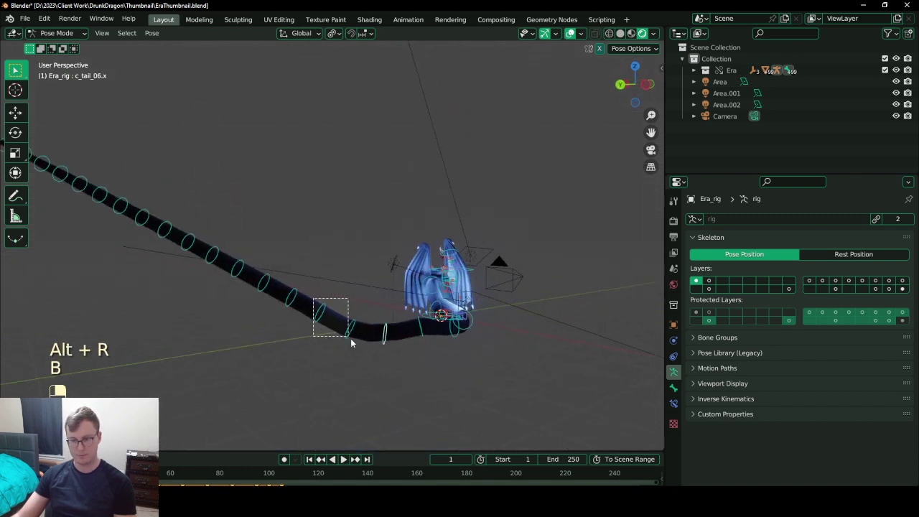
left_click_drag(350, 342, 401, 339)
key("r")
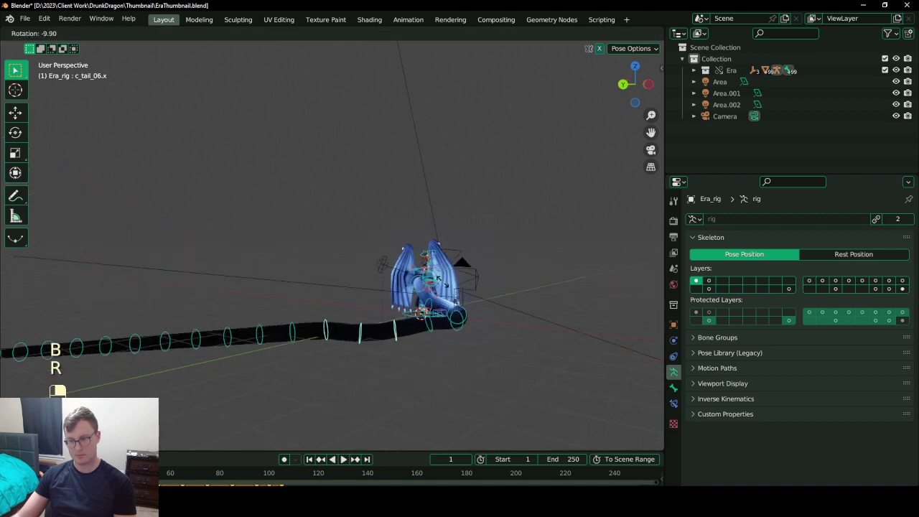
left_click(442, 280)
key("KP_7")
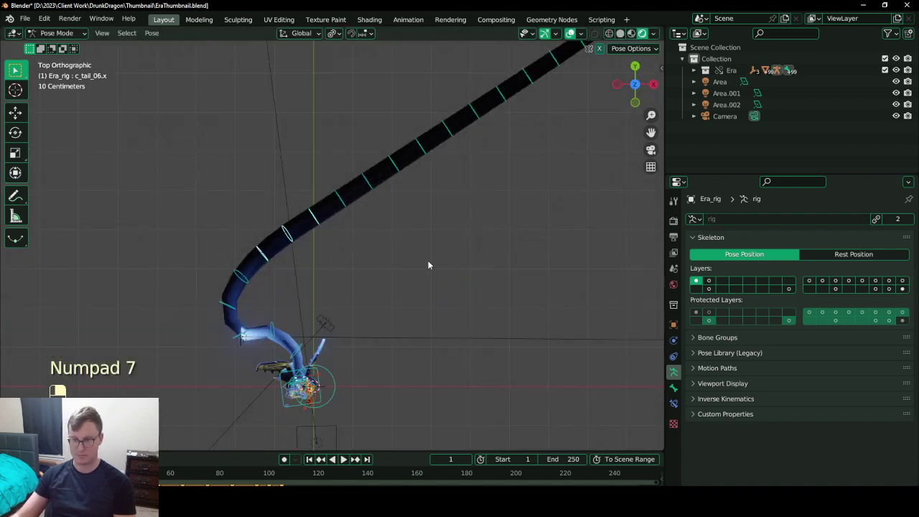
Step: In top view, rotate the selected tail bones to begin the coil
middle_click_drag(428, 266, 417, 233)
scroll(419, 244, "down", 4)
key("KP_7")
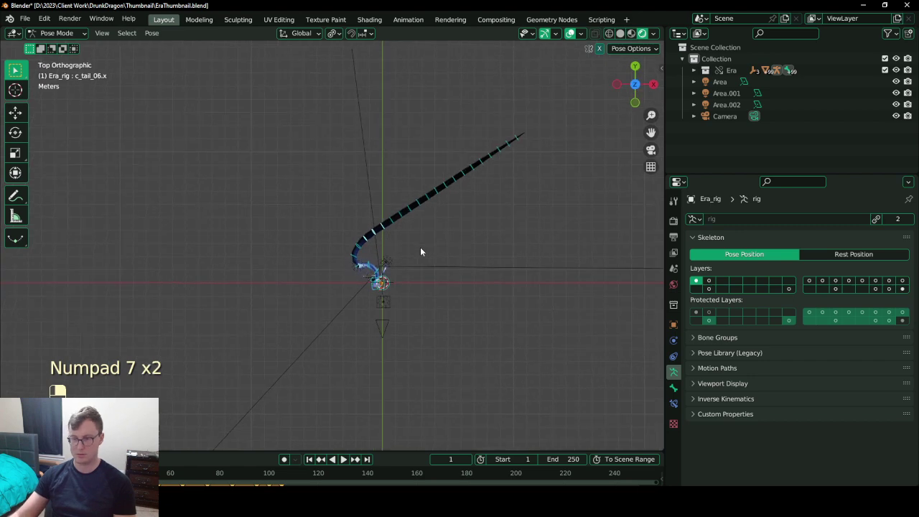
scroll(416, 246, "up", 4)
key("r")
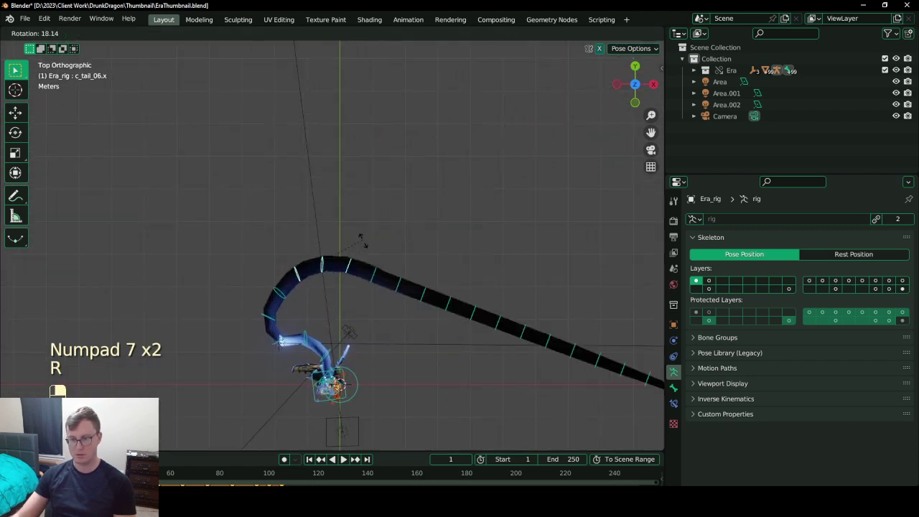
left_click(414, 313)
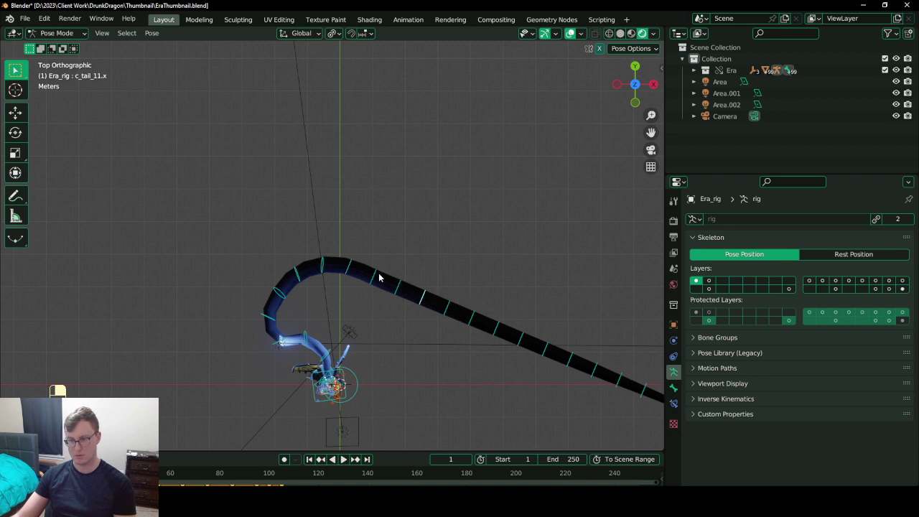
Step: Box-select the outer tail bones and rotate them, then turn them further around Z
key("b")
left_click_drag(357, 250, 507, 343)
key("r")
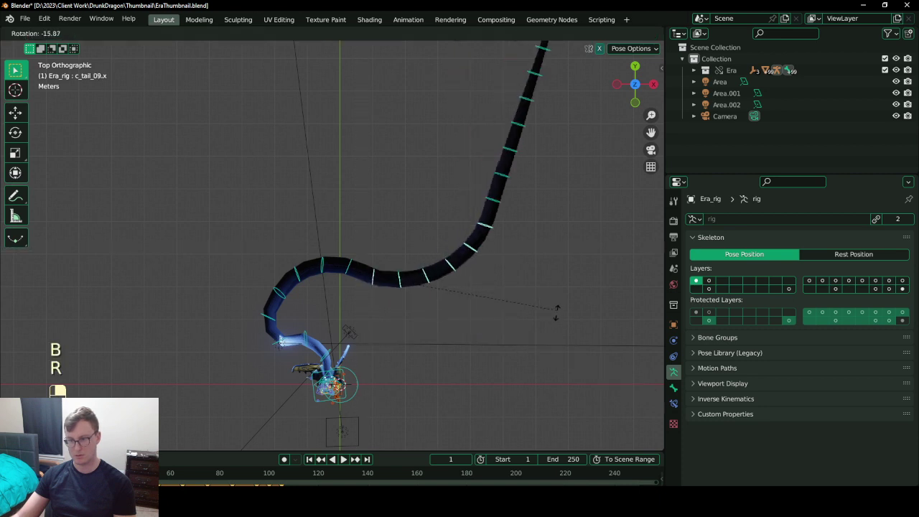
left_click(446, 315)
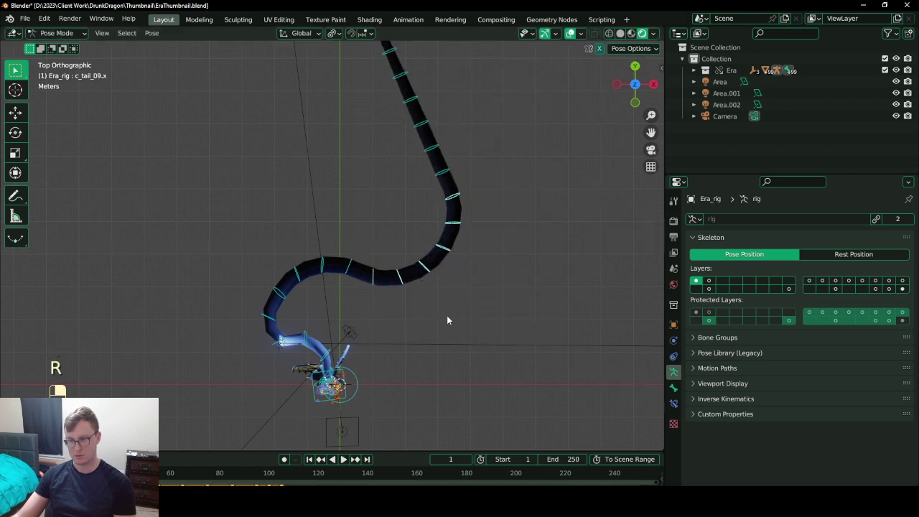
middle_click_drag(446, 315, 431, 352)
key("r")
key("z")
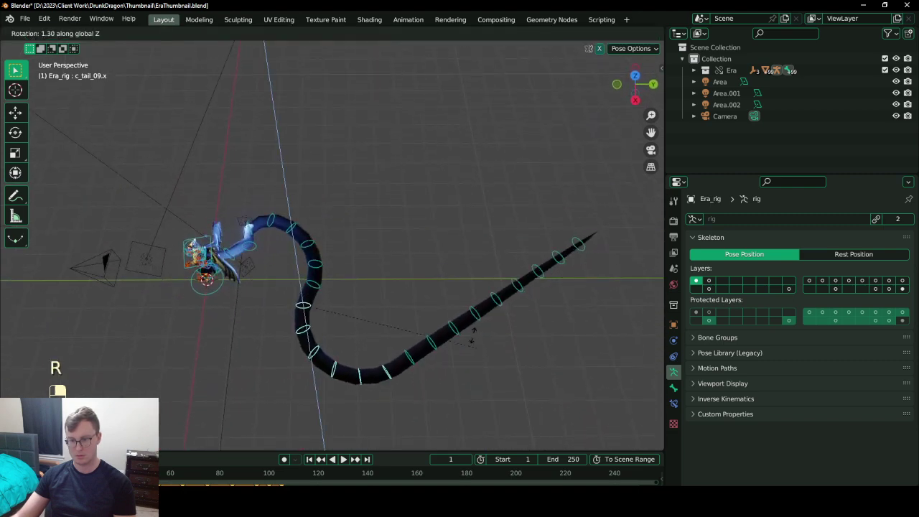
left_click(453, 320)
middle_click_drag(454, 320, 437, 291)
Step: Rotate the tail again, then select its straight part and rotate it around Z
key("r")
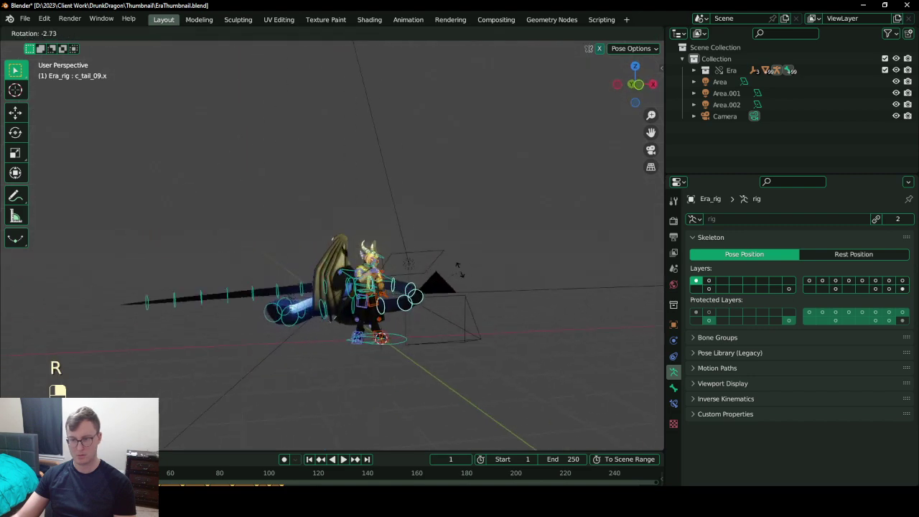
left_click(460, 273)
key("g")
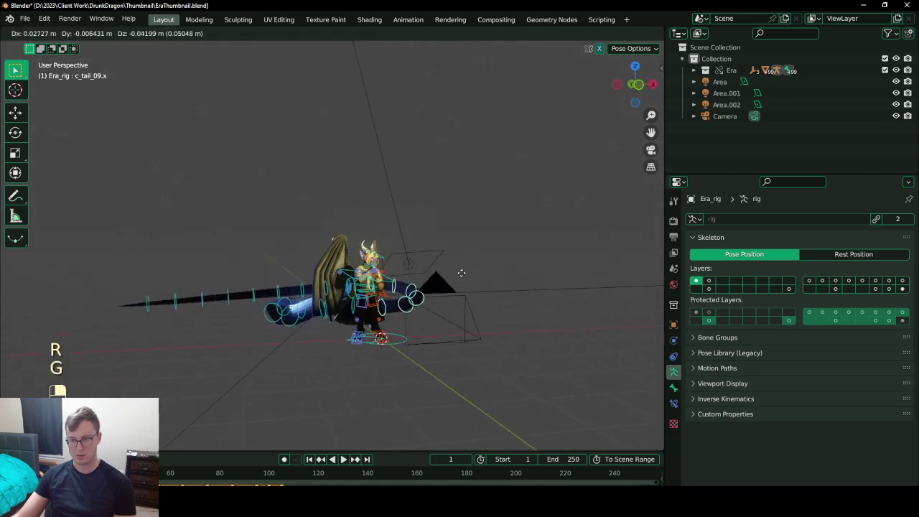
right_click(341, 304)
middle_click_drag(341, 304, 422, 370)
left_click(324, 345)
key("b")
left_click_drag(308, 267, 463, 330)
key("r")
key("z")
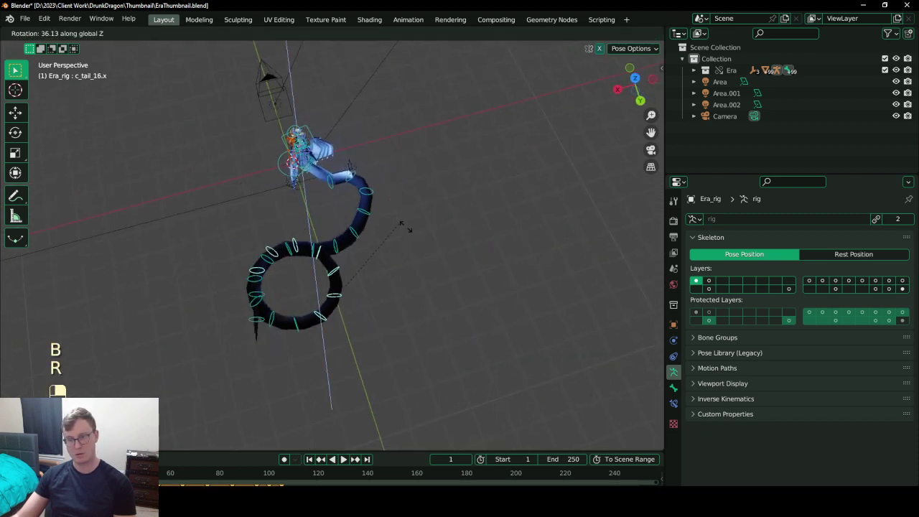
left_click(390, 251)
Step: Rotate another stretch of tail bones and check the pose through the scene camera
middle_click_drag(390, 250, 437, 219)
scroll(436, 218, "up", 3)
key("b")
left_click_drag(348, 251, 432, 287)
key("r")
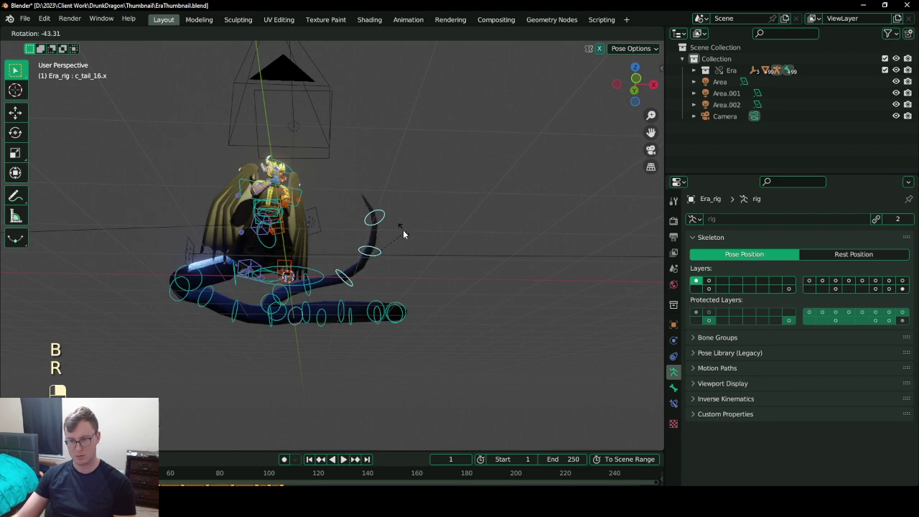
left_click(403, 229)
key("KP_0")
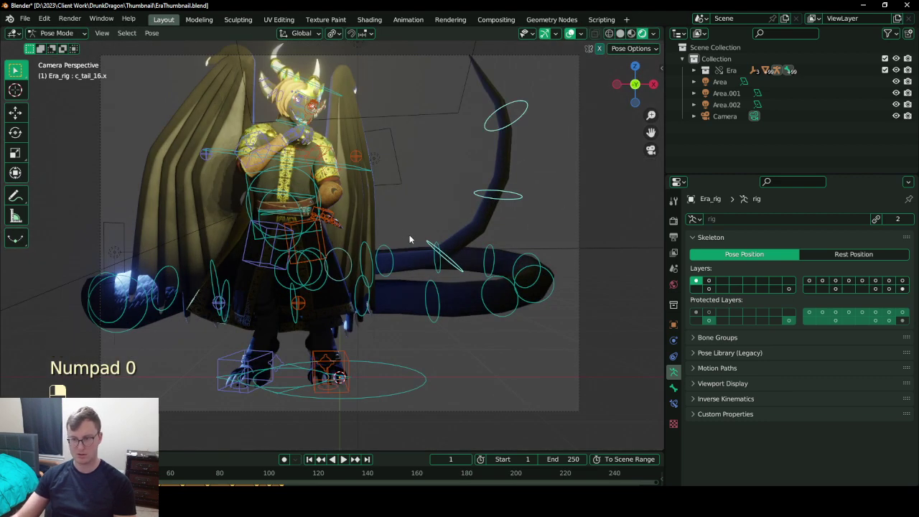
key("KP_0")
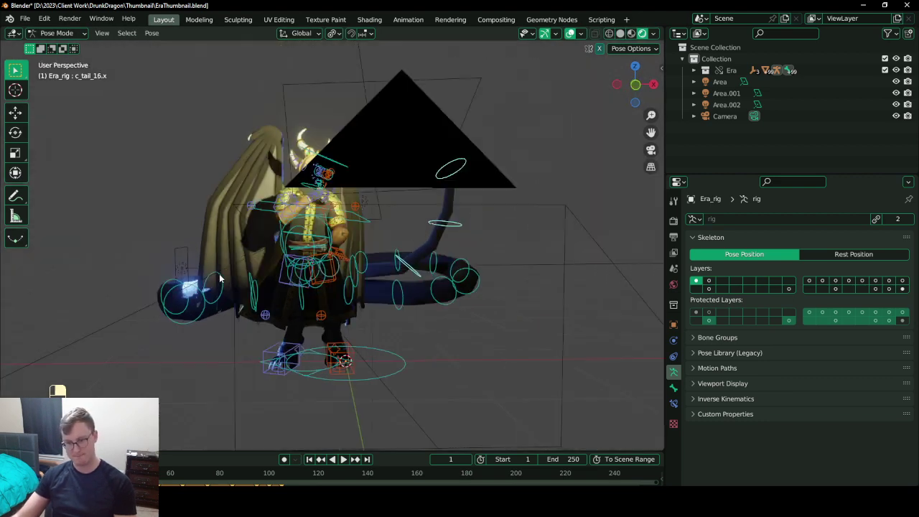
Step: In top view, rotate the tail bones near the base around Z to close the loop, then view through the camera
key("KP_7")
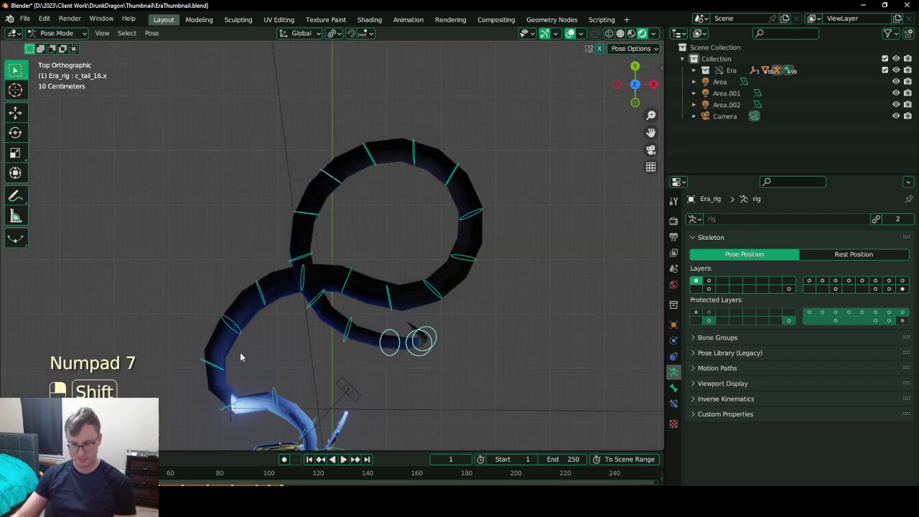
middle_click_drag(241, 357, 247, 289, "shift")
key("b")
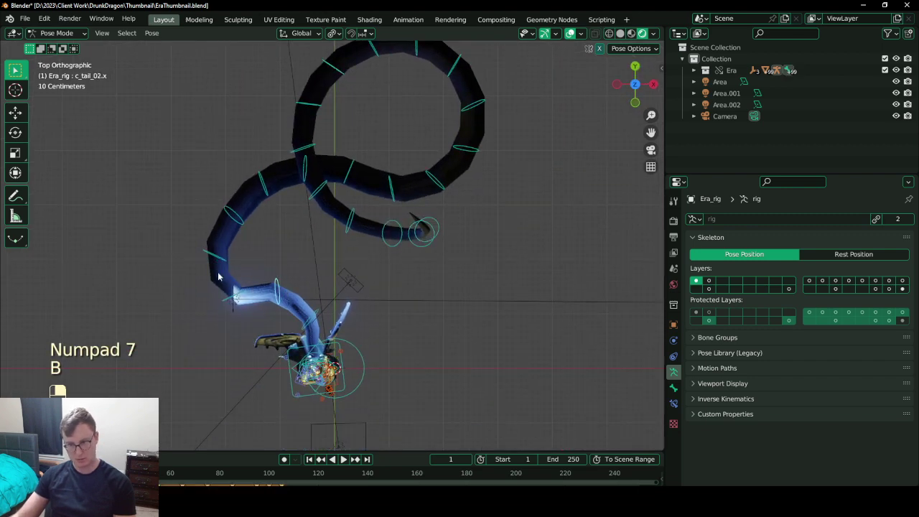
key("b")
left_click_drag(189, 220, 287, 308)
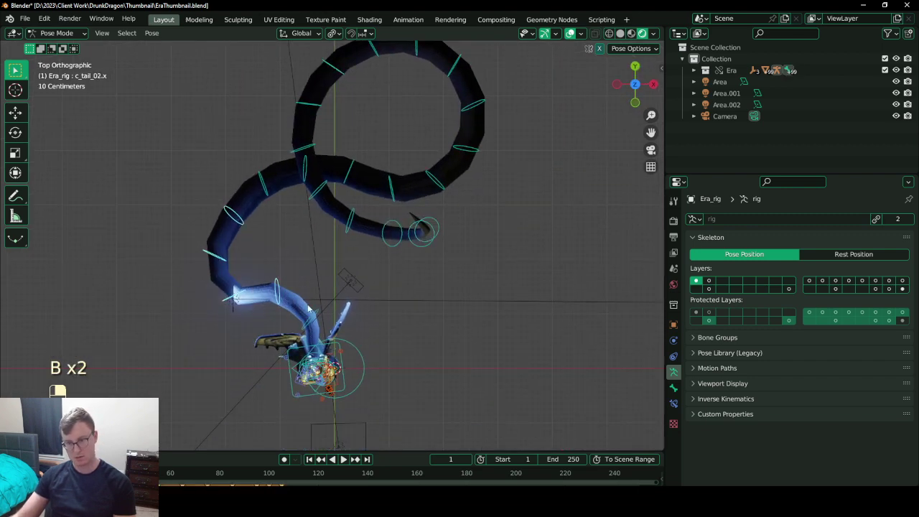
key("r")
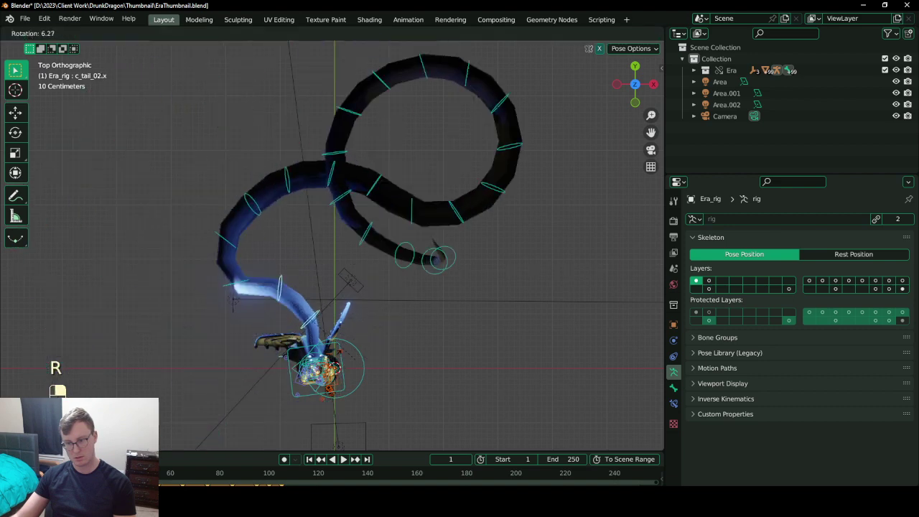
key("z")
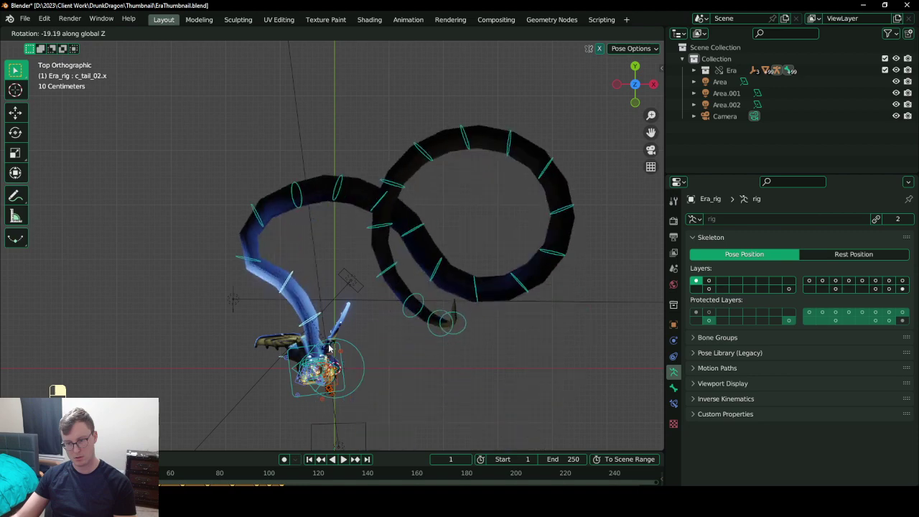
left_click(314, 297)
key("KP_0")
scroll(319, 296, "down", 2)
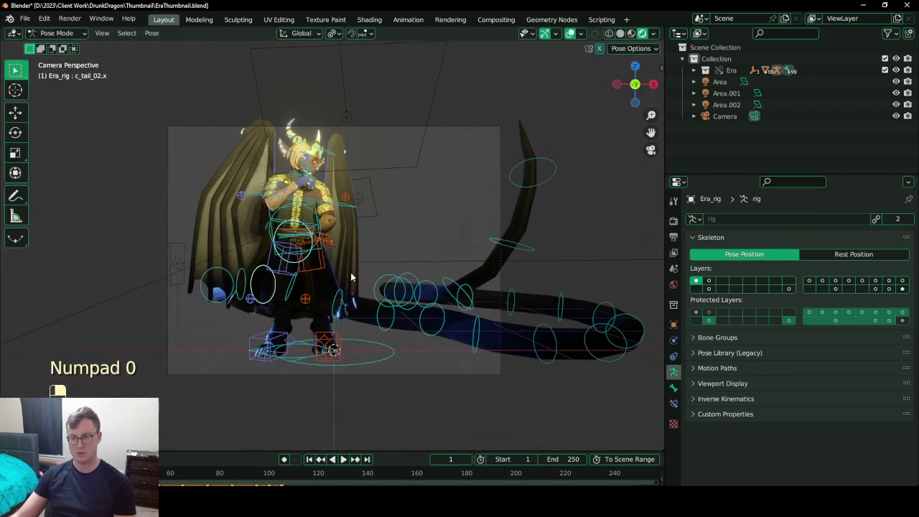
Step: Undo the last tail rotation and rotate a box-selected stretch of tail bones
key("ctrl+z")
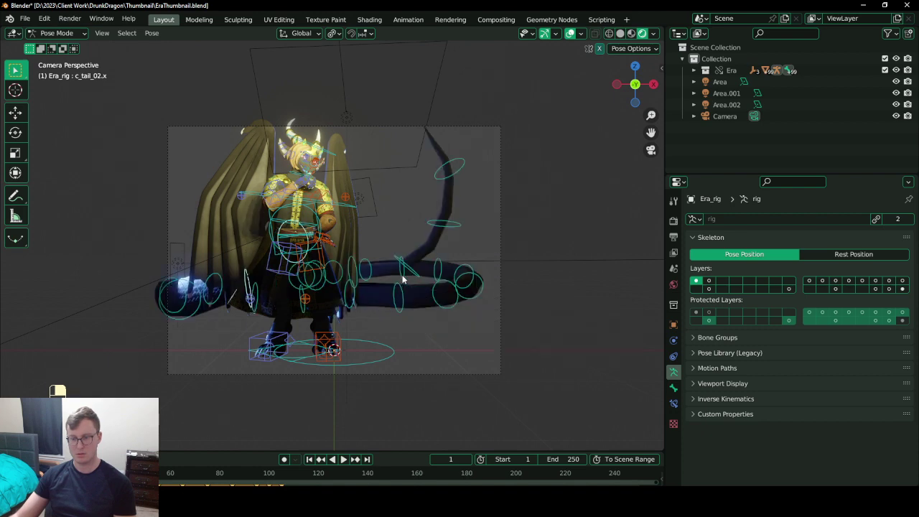
middle_click_drag(404, 275, 432, 352)
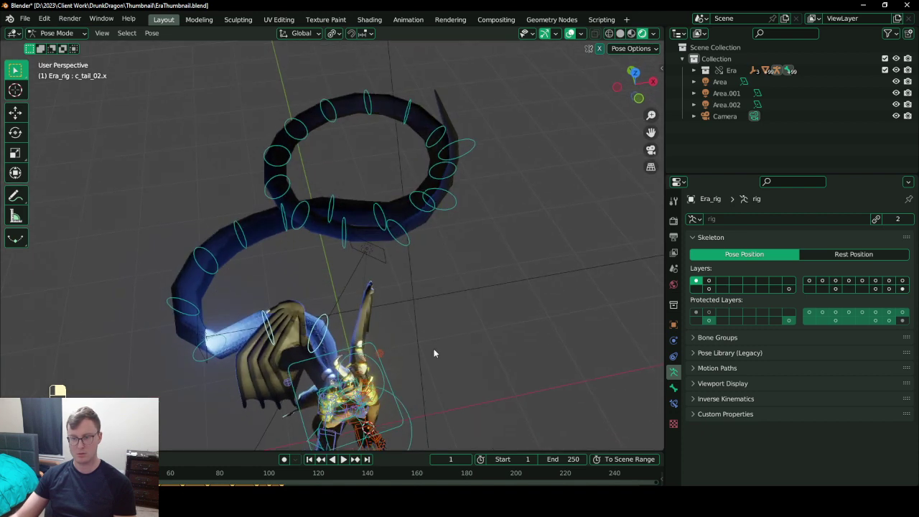
middle_click_drag(421, 312, 283, 385)
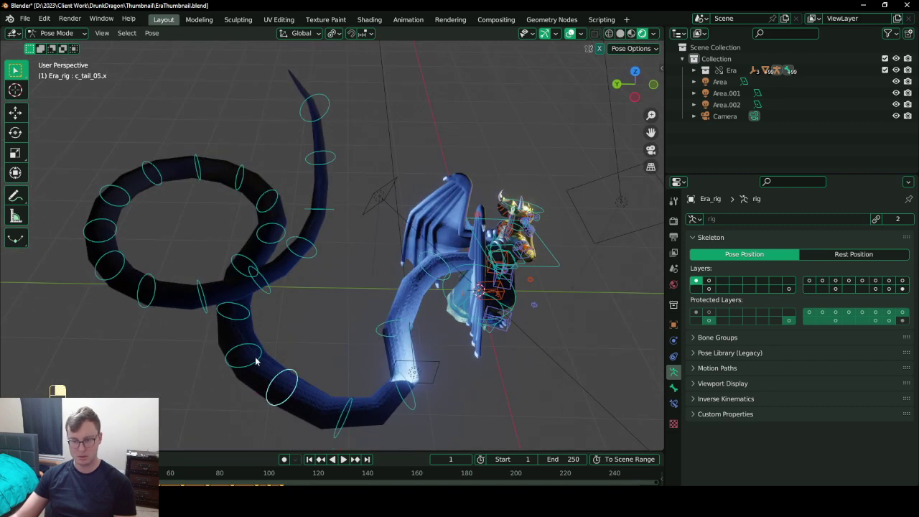
key("b")
key("r")
middle_click_drag(295, 323, 180, 287)
left_click(392, 337)
Step: Rotate the selected tail bones further, locking one turn to the vertical axis
key("r")
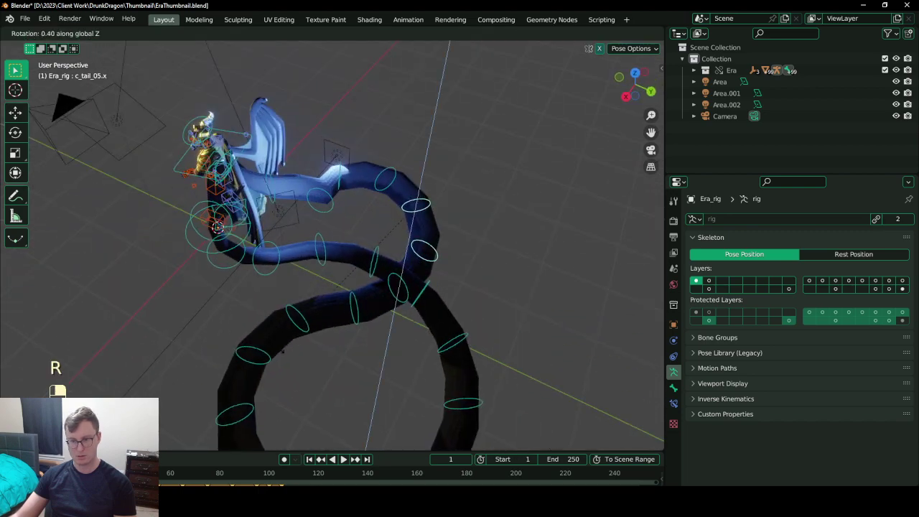
left_click(358, 301)
middle_click_drag(359, 301, 402, 280)
key("r")
middle_click(423, 278)
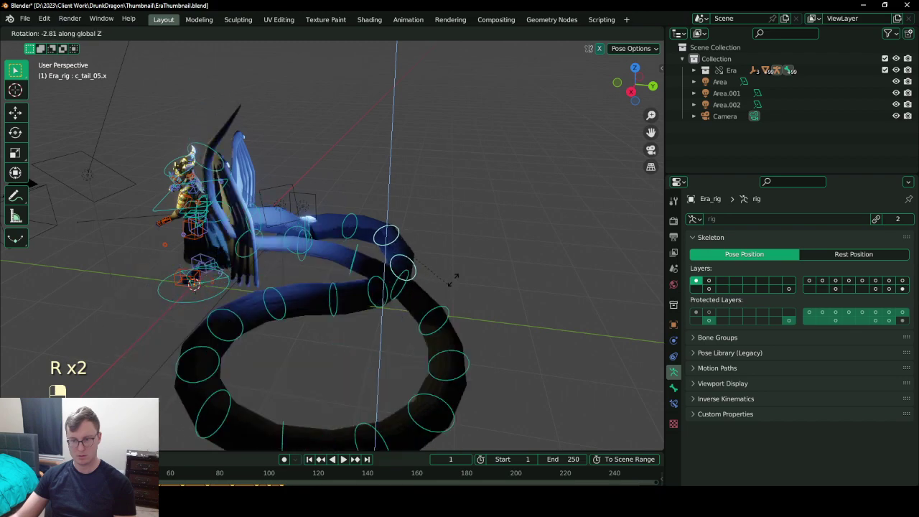
left_click(434, 278)
middle_click_drag(434, 279, 410, 280)
Step: Check the camera view, then turn a tail bone from a high three-quarter angle
key("KP_0")
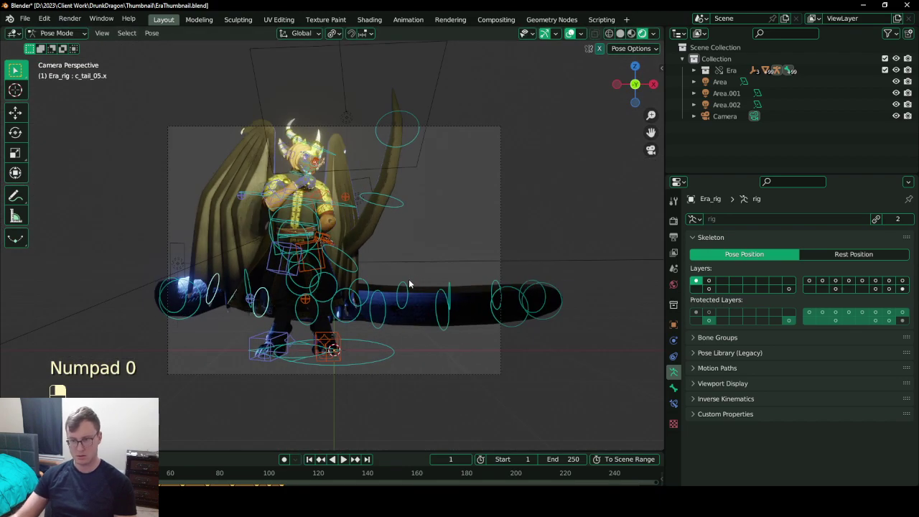
scroll(408, 283, "up", 2)
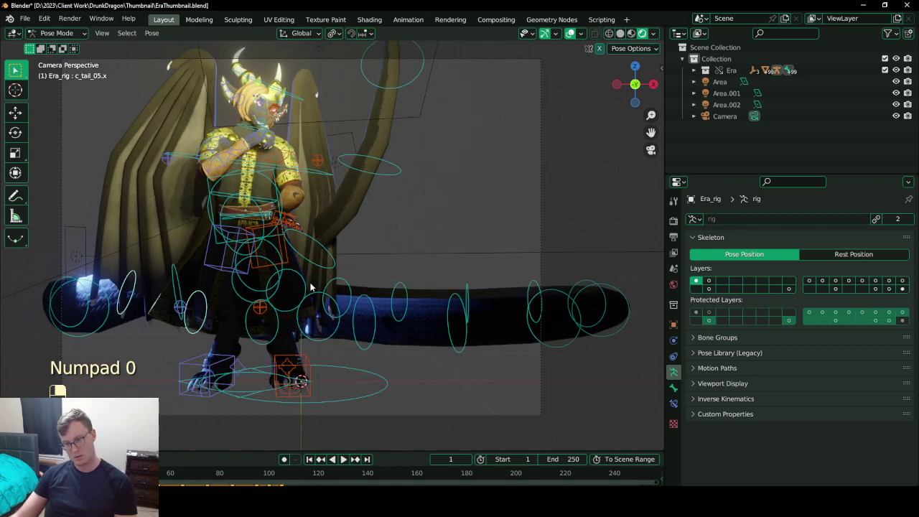
middle_click_drag(310, 287, 445, 287)
key("r")
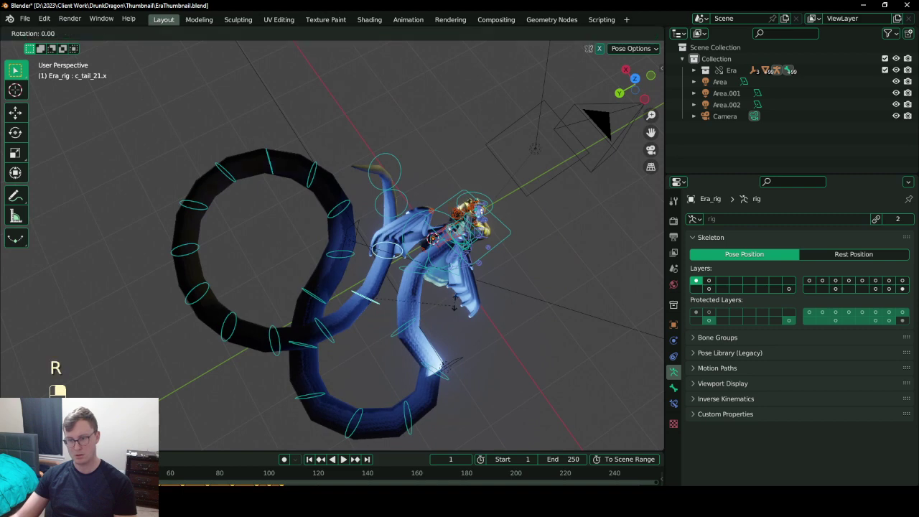
left_click(376, 237)
middle_click_drag(377, 237, 374, 233)
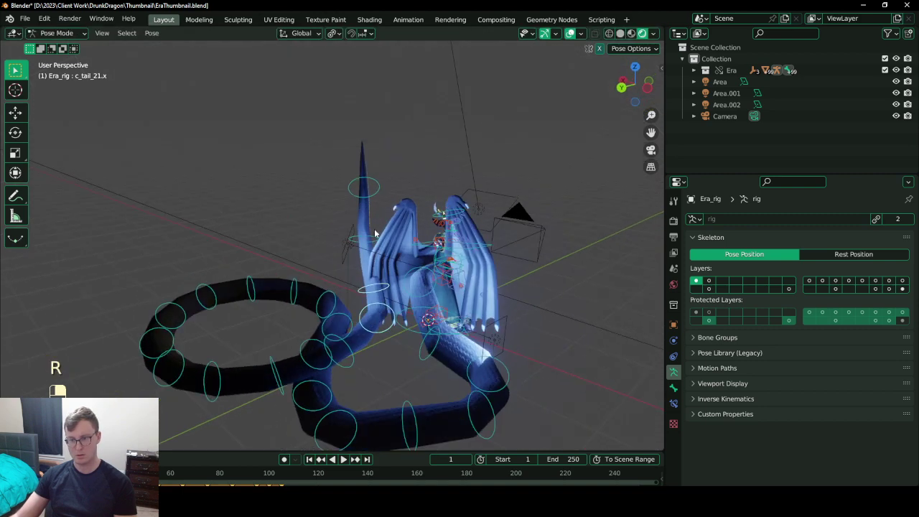
middle_click_drag(368, 194, 377, 187)
Step: Raise the tail tip by rotating the last two tail bones slightly
key("r")
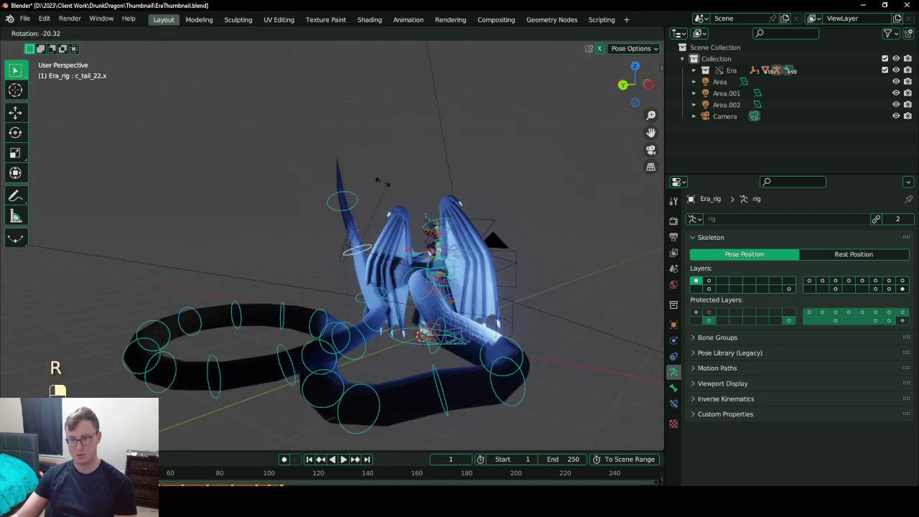
left_click(379, 201)
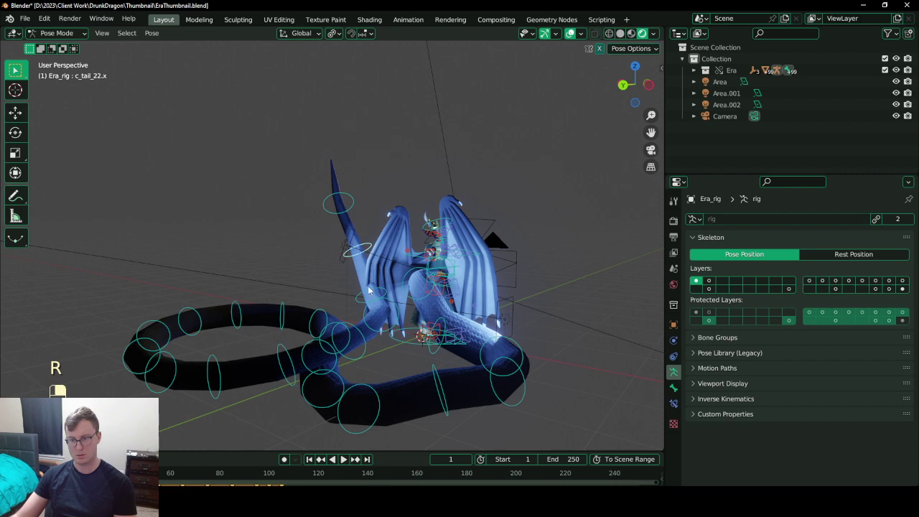
left_click(404, 241, "shift")
key("r")
left_click(369, 230)
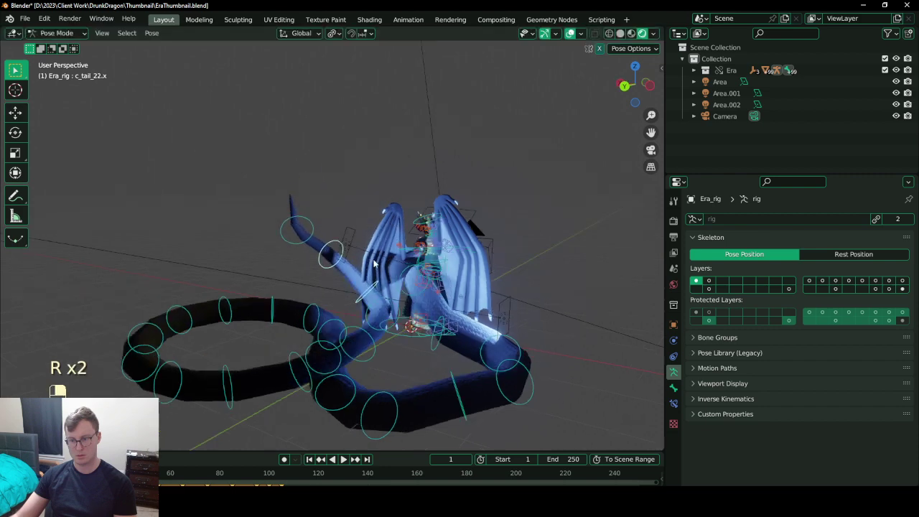
middle_click_drag(369, 229, 373, 330)
key("r")
left_click(447, 260)
Step: Box-select the outer loop of tail bones and rotate it about the Z axis
middle_click_drag(331, 309, 251, 247)
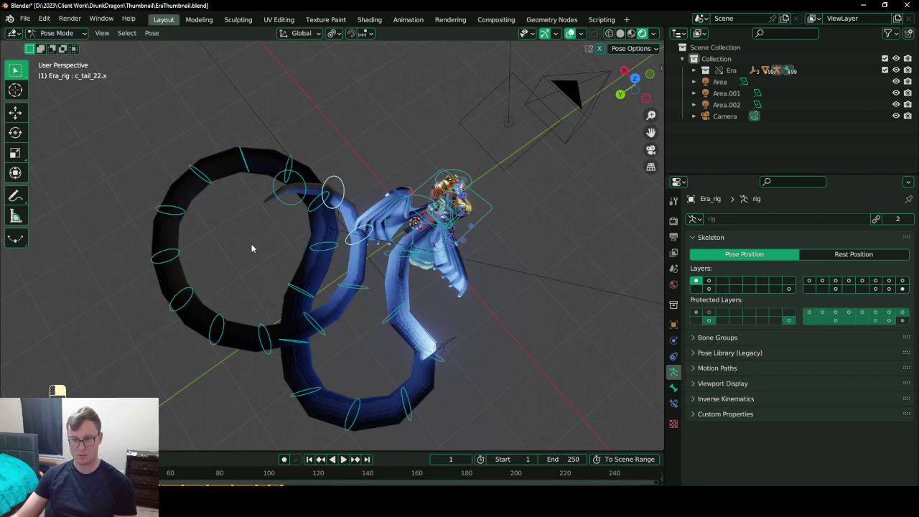
middle_click_drag(172, 196, 275, 369)
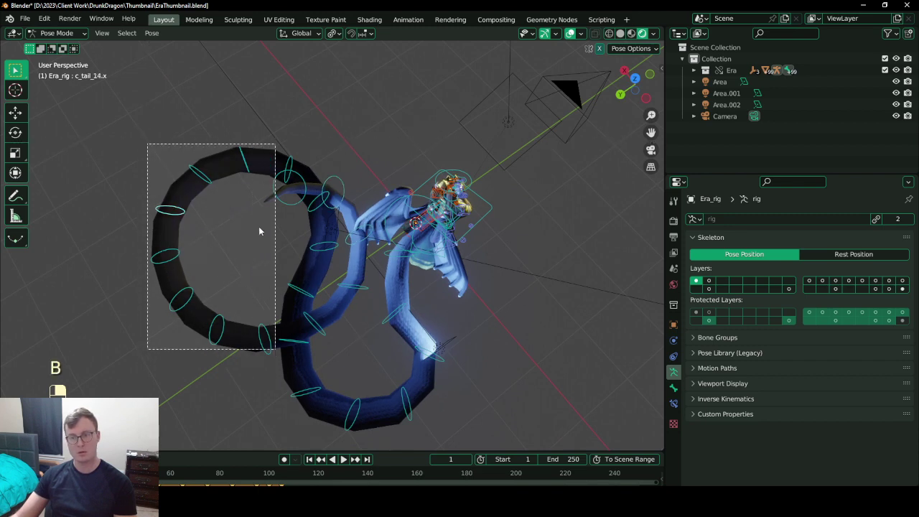
middle_click_drag(259, 226, 235, 250)
key("b")
left_click_drag(240, 233, 328, 325)
key("r")
key("z")
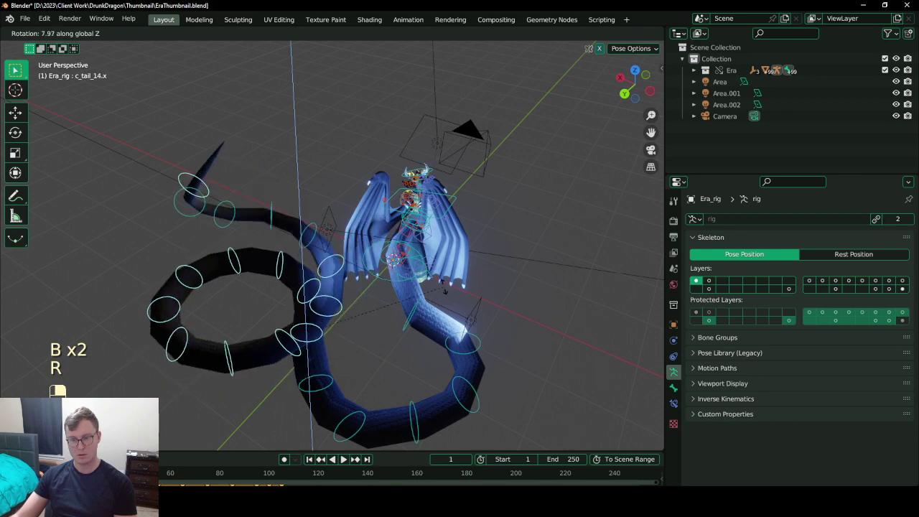
left_click(337, 258)
Step: Rotate the box-selected bones near the tail tip
middle_click_drag(337, 259, 391, 321)
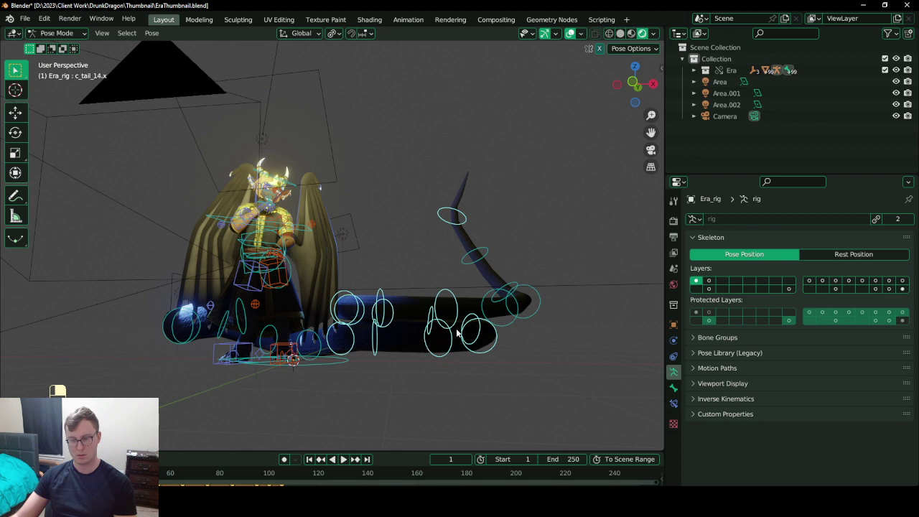
key("b")
left_click_drag(419, 330, 552, 290)
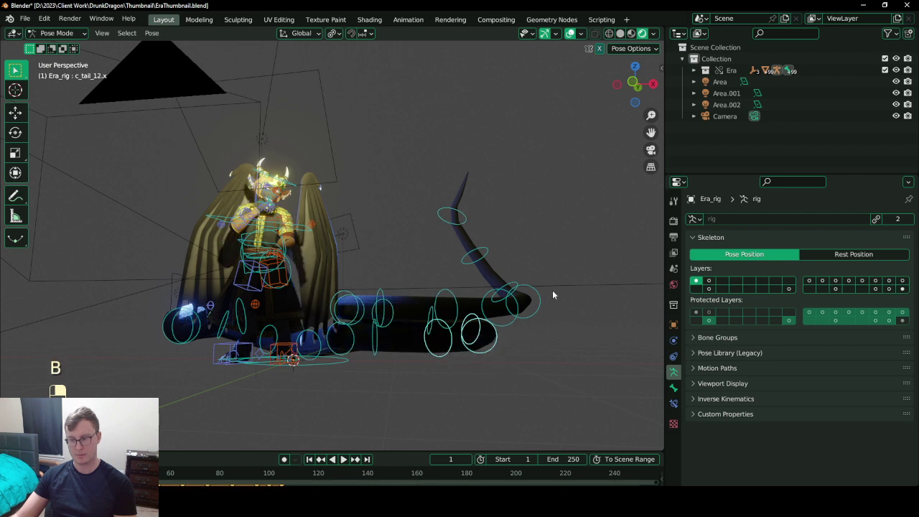
key("r")
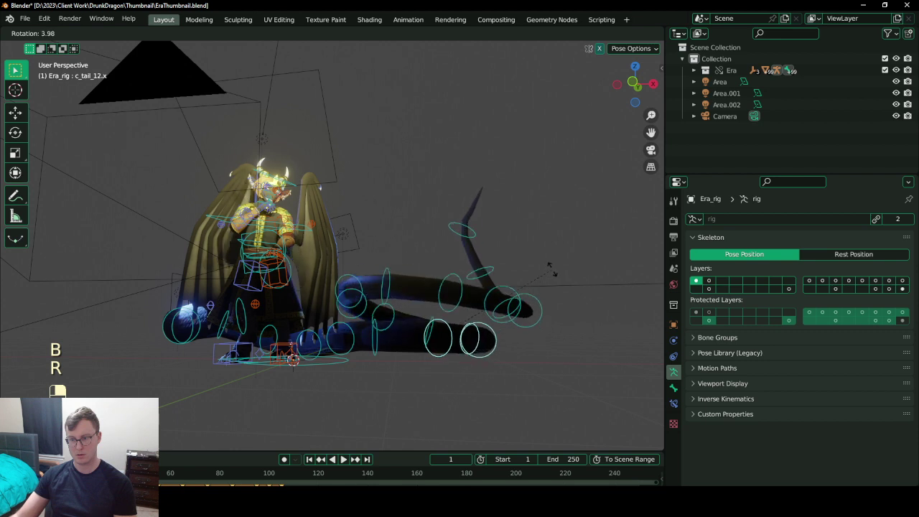
left_click(551, 271)
Step: Select the middle tail bones plus one more and rotate them into a new pose
middle_click_drag(551, 271, 447, 303)
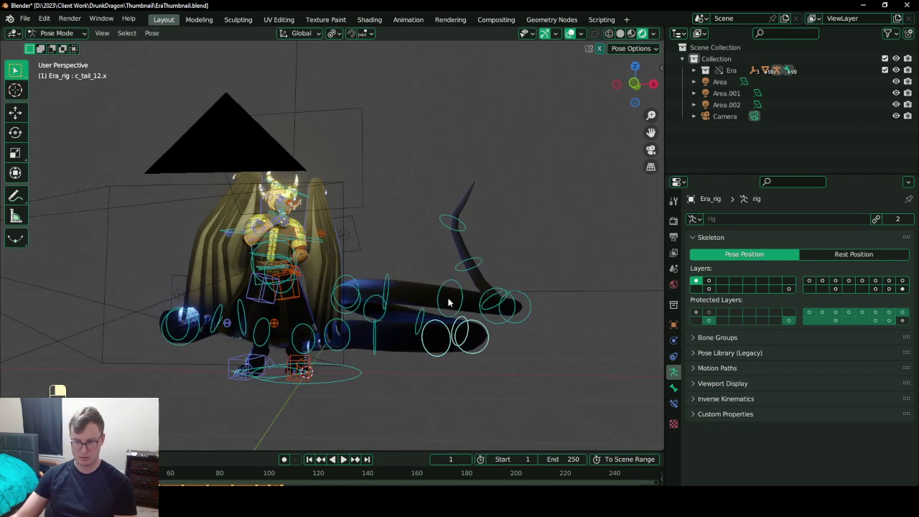
key("b")
left_click_drag(420, 200, 529, 332)
key("b")
key("shift+b")
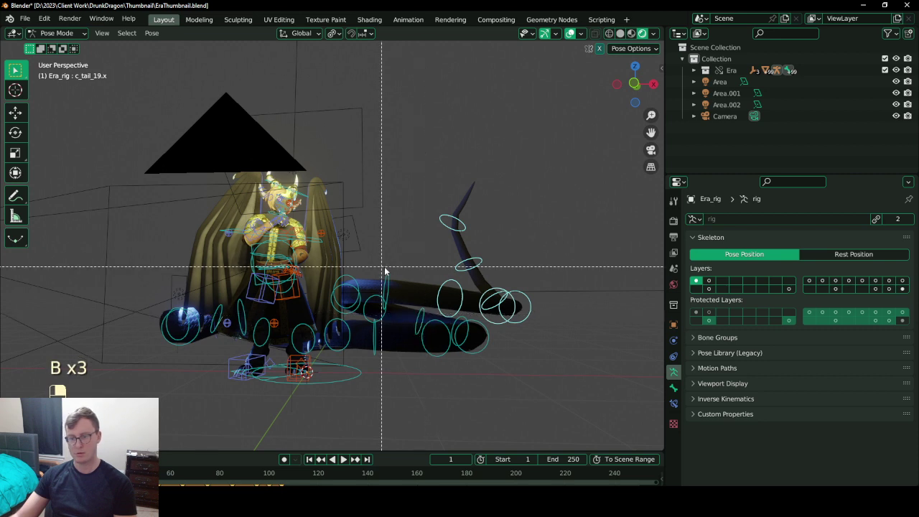
right_click(563, 264)
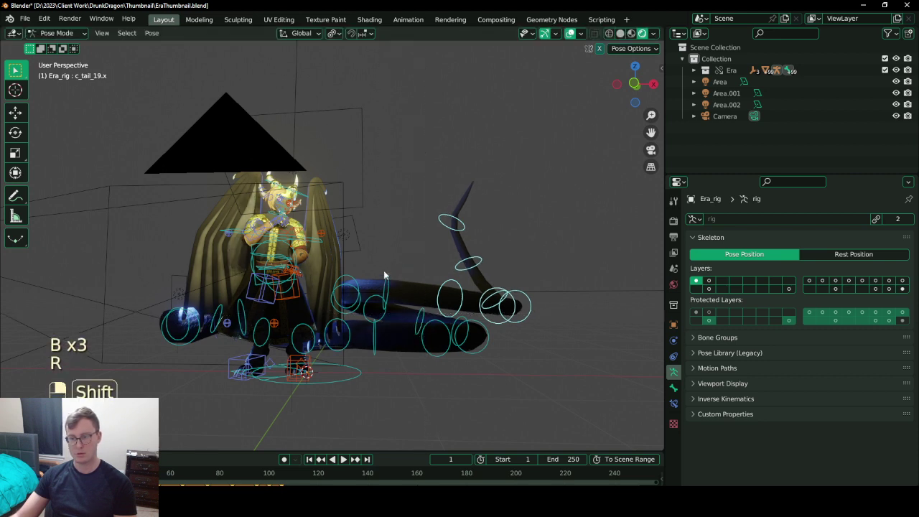
left_click(383, 269, "shift")
key("r")
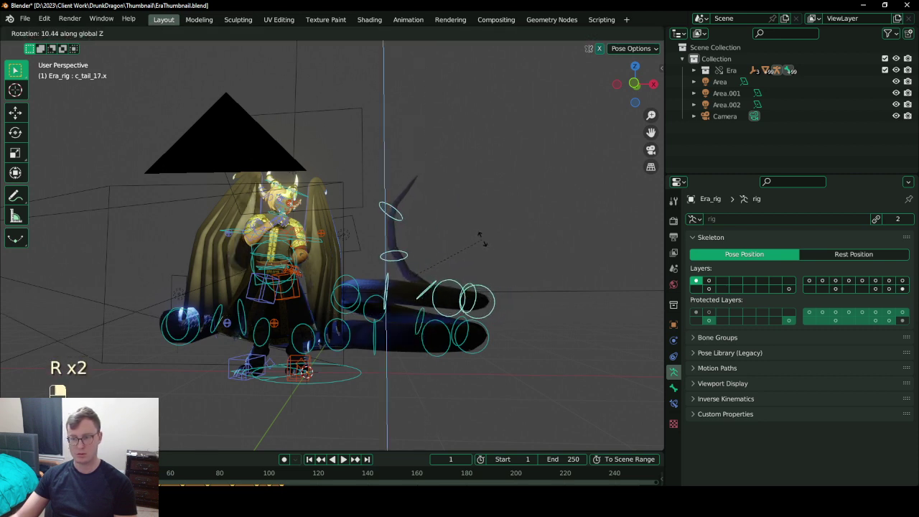
left_click(472, 263)
Step: Swing the tail bones upward, then rotate another box-selected group into a lower arch
middle_click_drag(473, 263, 331, 267)
key("r")
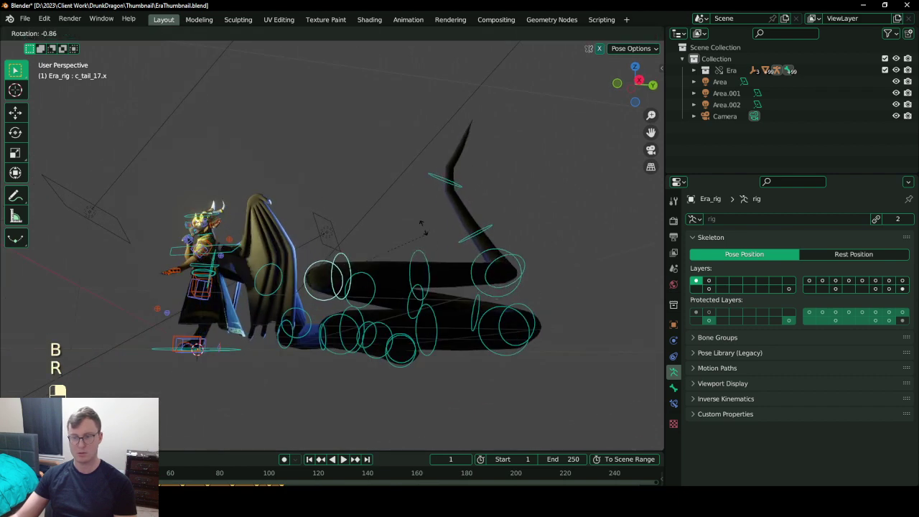
left_click(439, 254)
mouse_move(438, 254)
middle_mouse_down()
mouse_move(500, 261)
mouse_move(454, 251)
middle_mouse_up()
left_click_drag(414, 167, 496, 282)
key("b")
key("r")
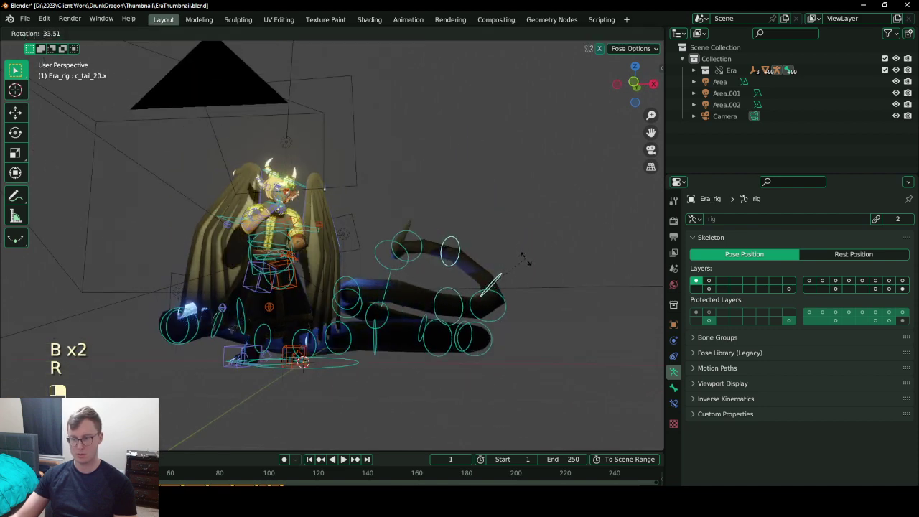
left_click(502, 267)
Step: Check the tail pose through the scene camera and return to Object Mode
middle_click_drag(503, 267, 322, 320)
key("KP_0")
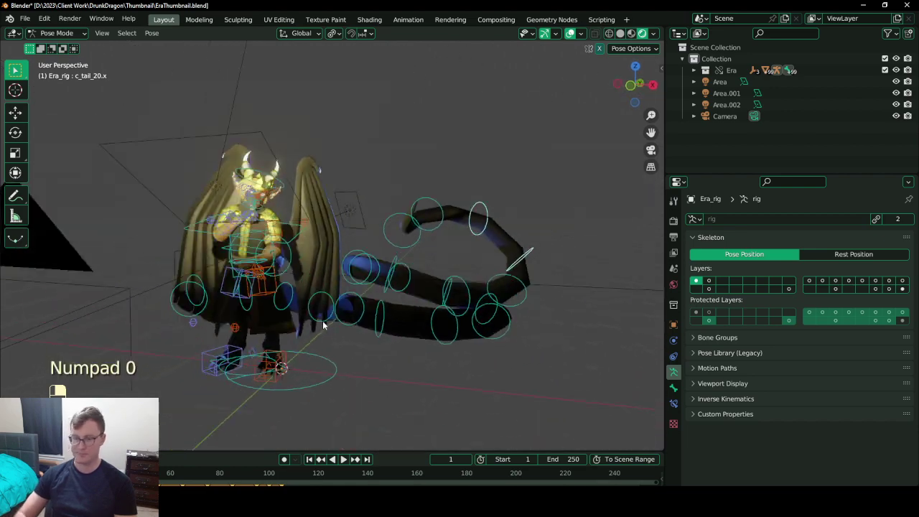
scroll(385, 273, "down", 2)
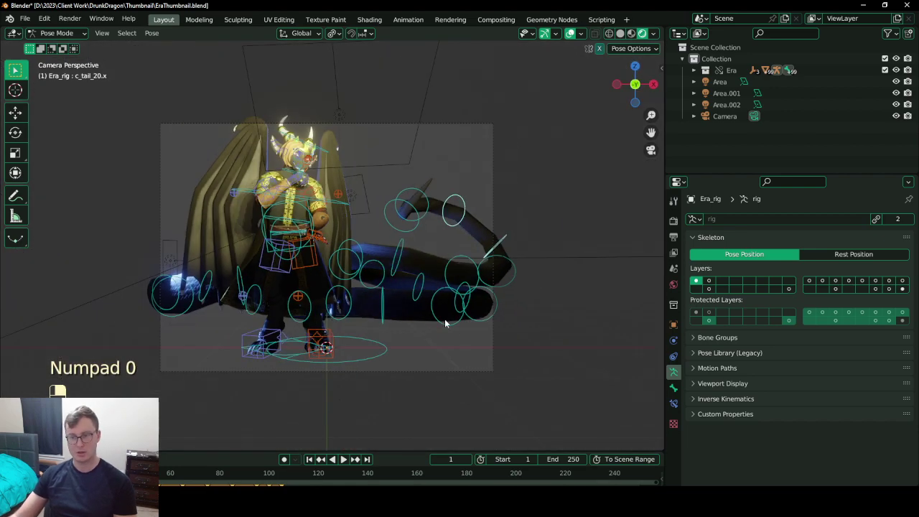
key("ctrl+Tab")
Step: Dolly and freely move the scene camera so Era sits further left in frame
left_click(473, 371)
key("g")
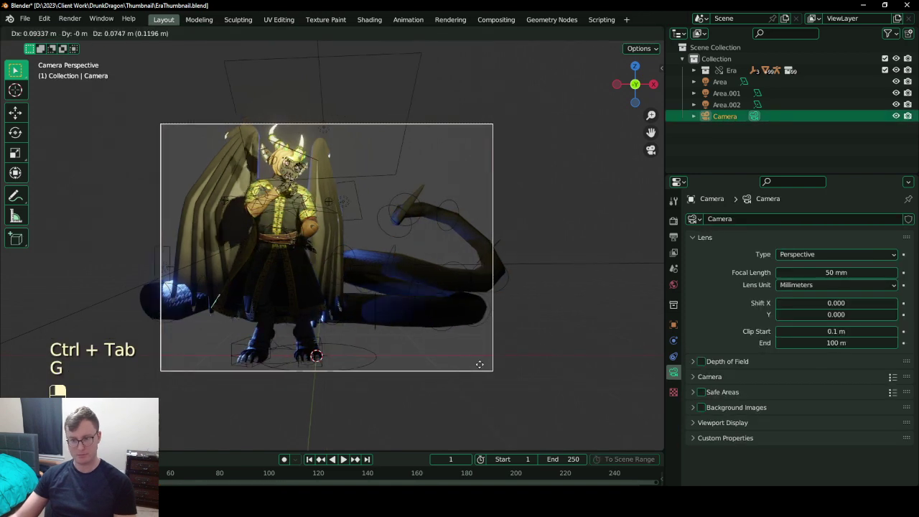
key("g")
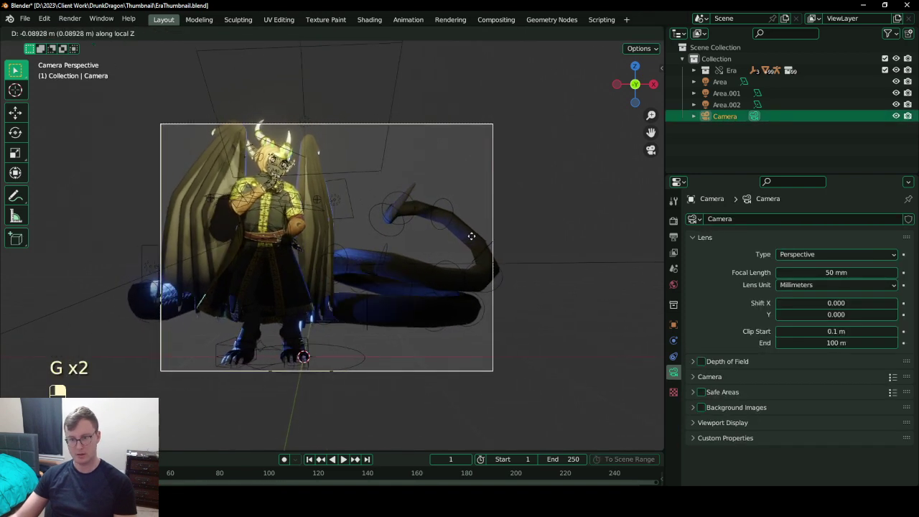
key("g")
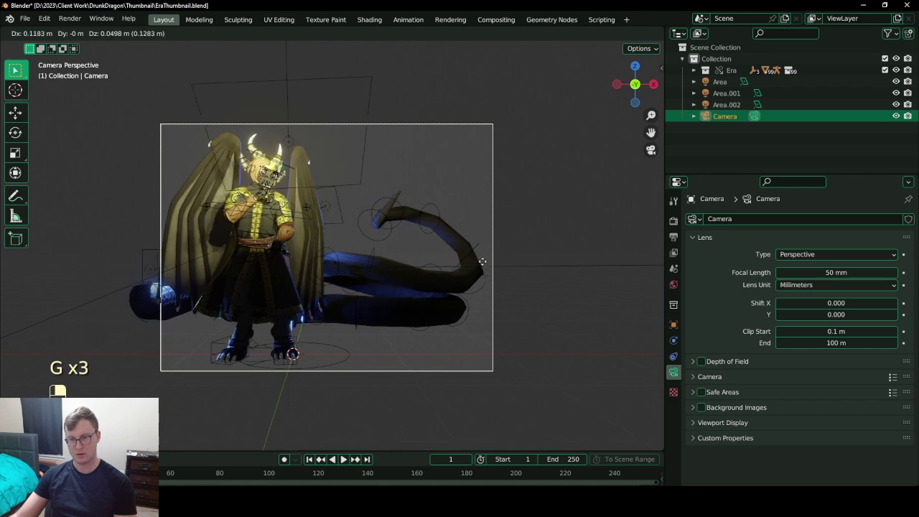
left_click(483, 262)
middle_click_drag(346, 296, 379, 333)
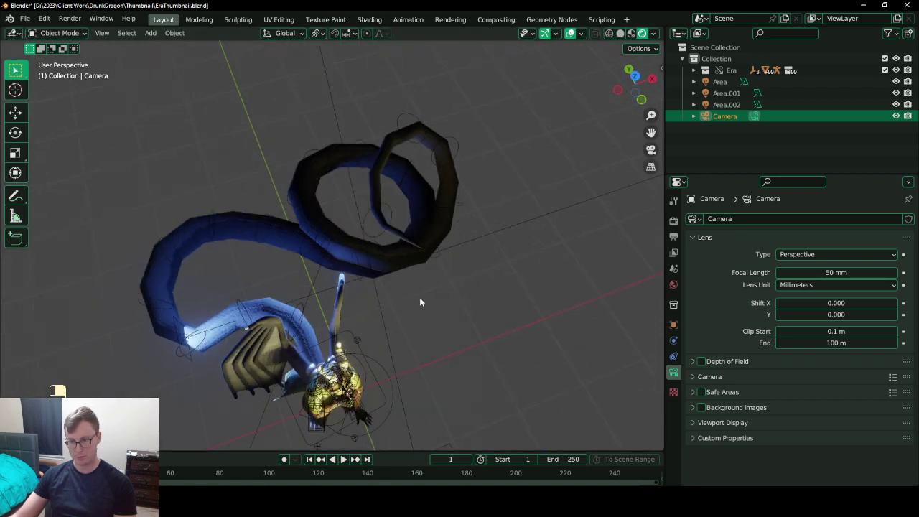
Step: Put the dragon rig in Pose Mode and clear the tail bones' rotations with Alt+R
left_click(244, 307)
key("ctrl+Tab")
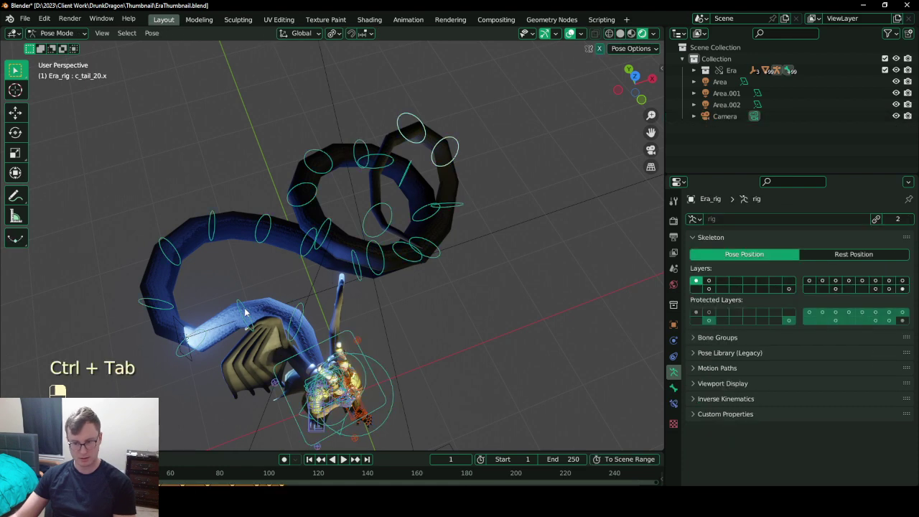
key("KP_7")
scroll(240, 308, "up", 4)
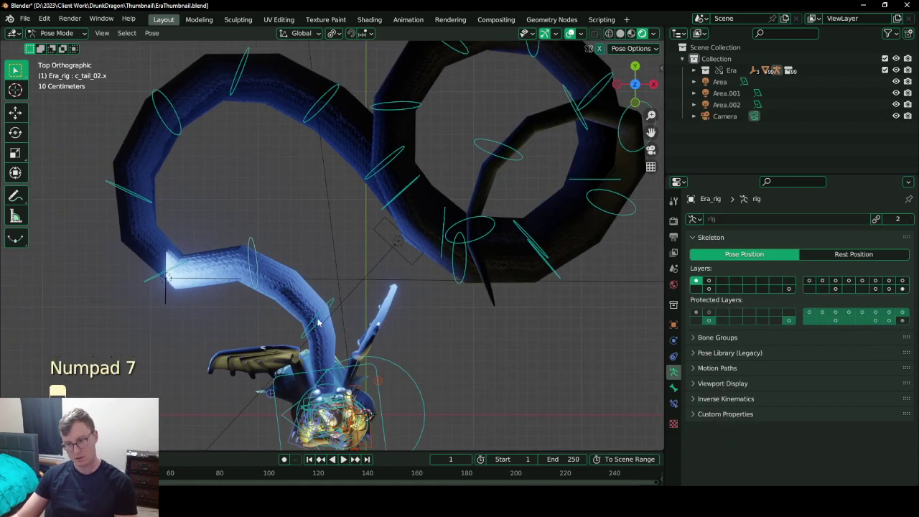
key("alt+r")
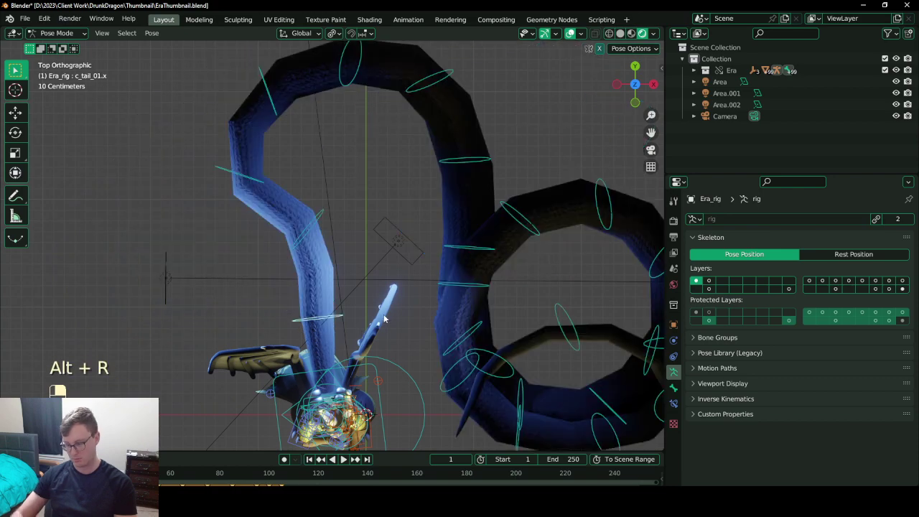
key("KP_0")
Step: Try a tail bone rotation, check it through the camera, then undo it
middle_click_drag(393, 289, 320, 269)
key("r")
key("r")
left_click(435, 236)
key("KP_0")
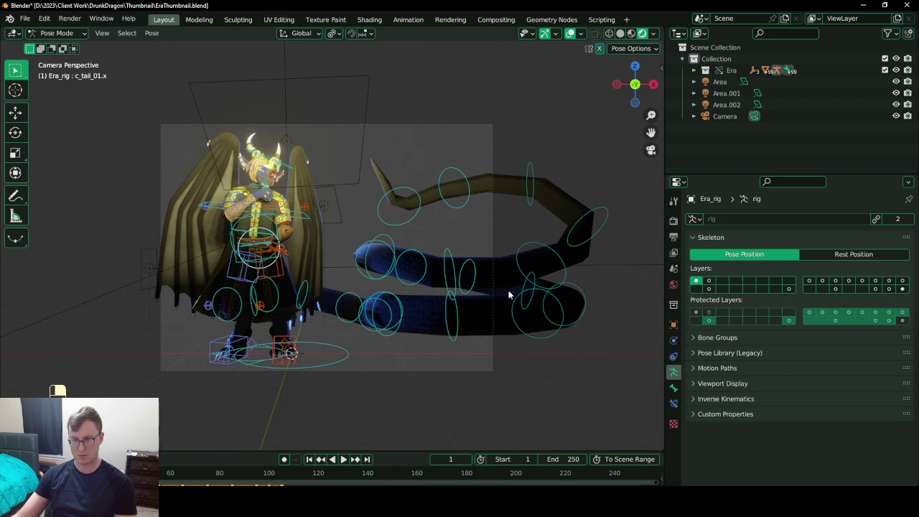
middle_click_drag(508, 294, 427, 352)
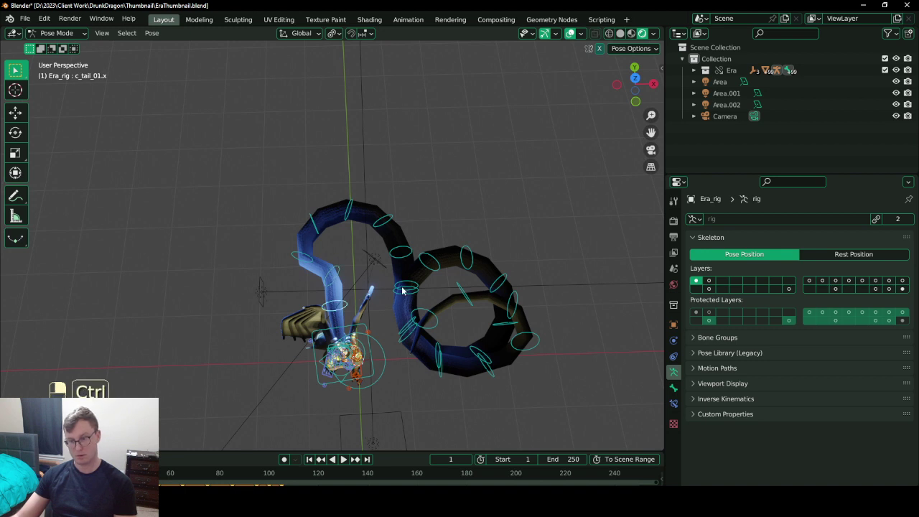
key("ctrl+z")
key("ctrl+z")
key("ctrl+z")
key("ctrl+z")
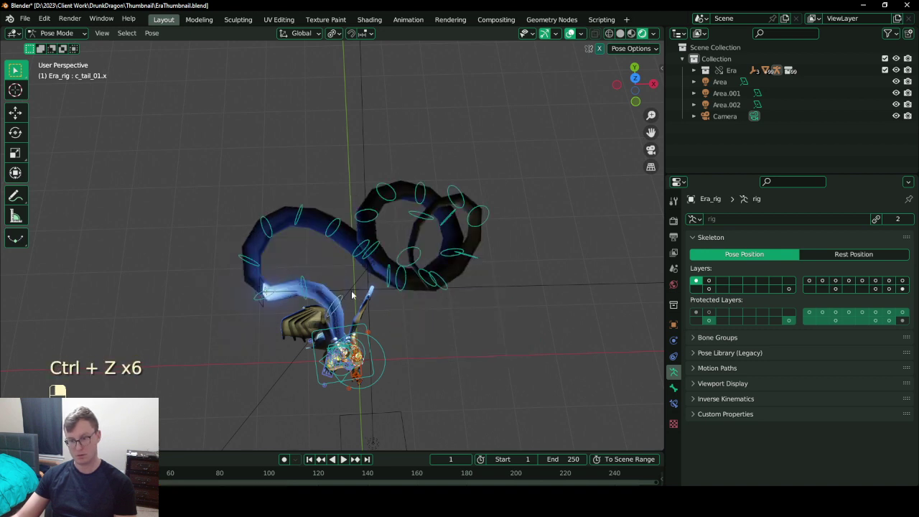
scroll(365, 279, "up", 2)
Step: Rotate the base tail bone about the vertical axis so the coil swings behind Era
key("r")
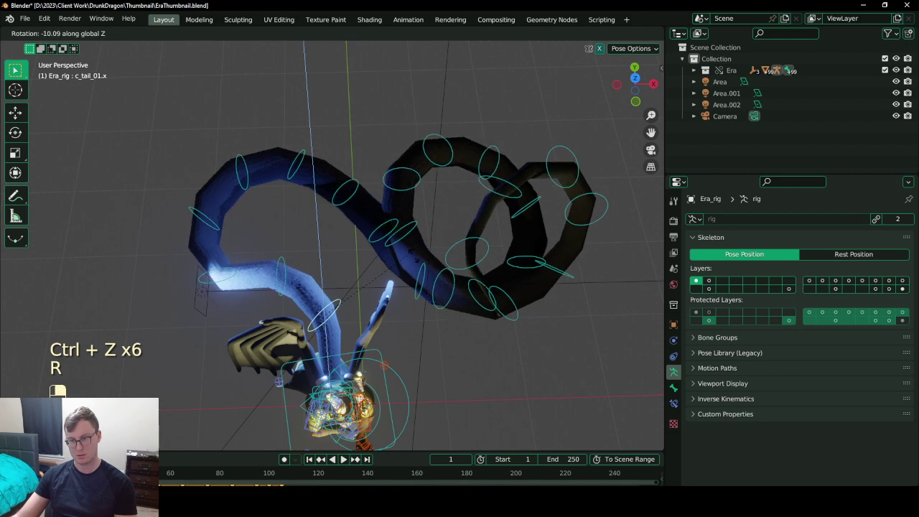
left_click(414, 262)
key("KP_0")
key("r")
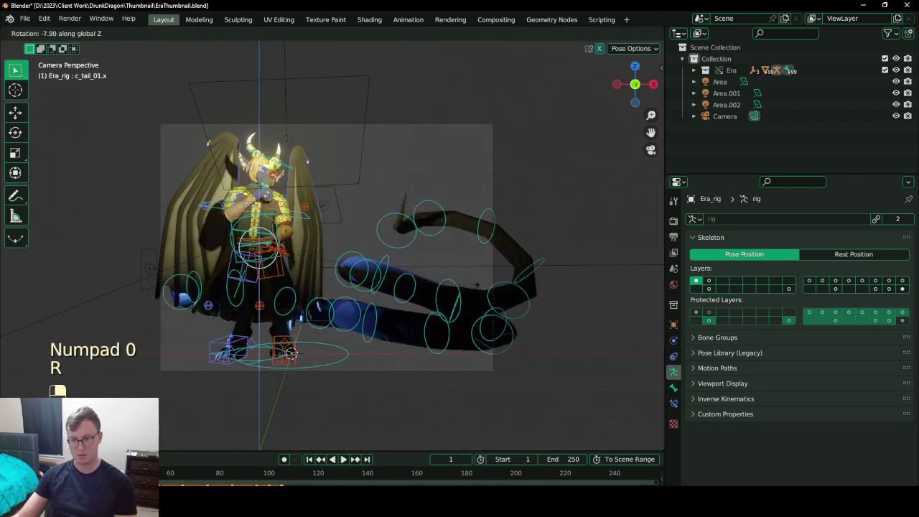
left_click(476, 292)
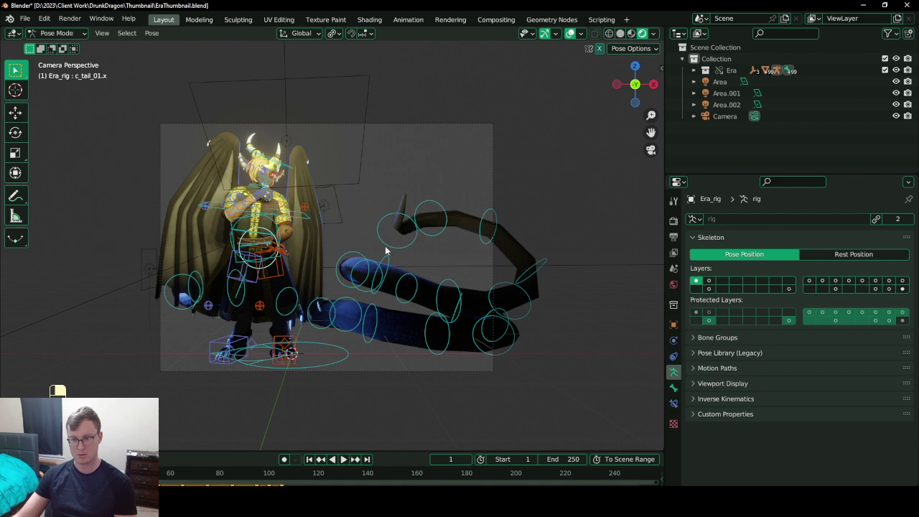
key("ctrl+Tab")
Step: Save the blend file and frame Era's body, head and horns
scroll(430, 316, "up", 6)
key("ctrl+s")
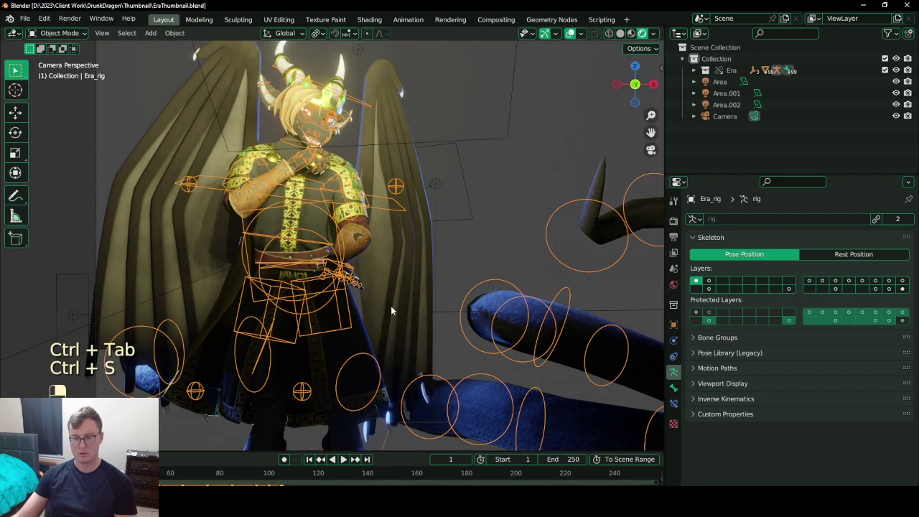
middle_click_drag(391, 310, 311, 314, "shift")
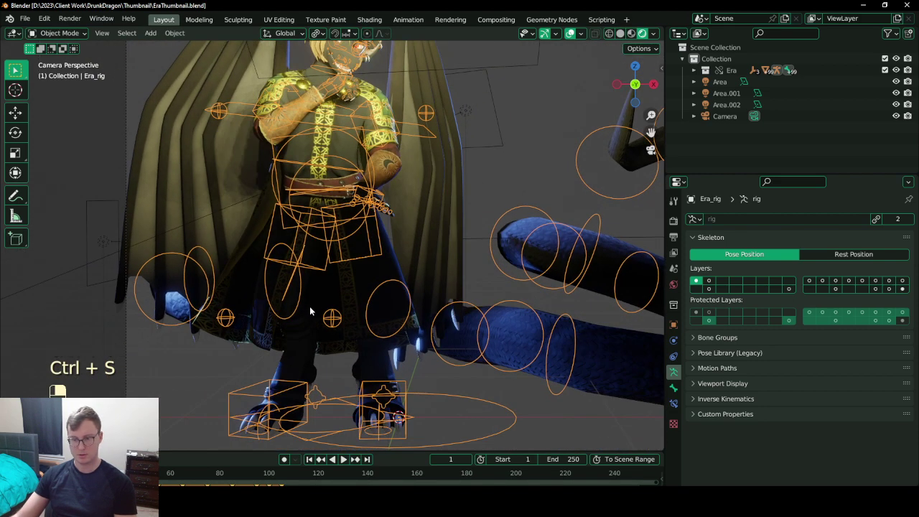
middle_click_drag(418, 247, 391, 284, "shift")
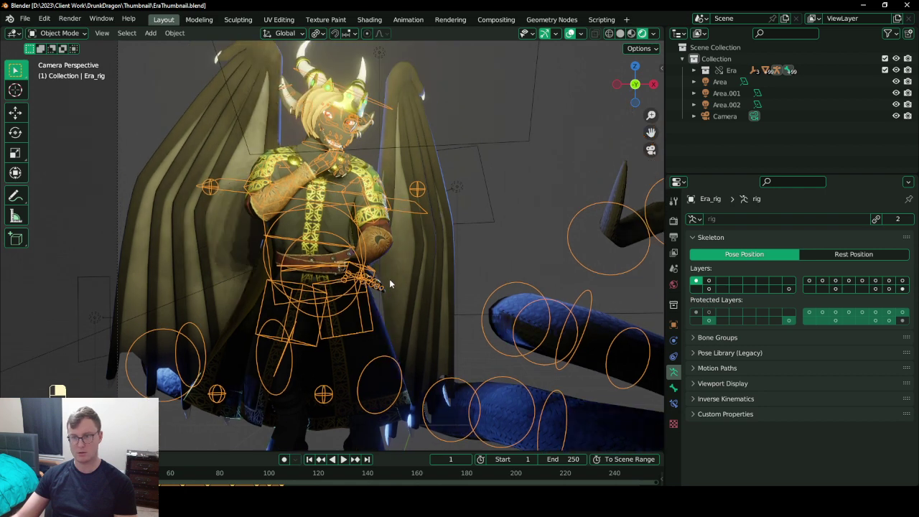
middle_click_drag(394, 195, 401, 263, "shift")
scroll(391, 109, "down", 4)
Step: Raise the first Area light vertically and rotate it to relight Era
left_click(393, 108)
key("g")
key("z")
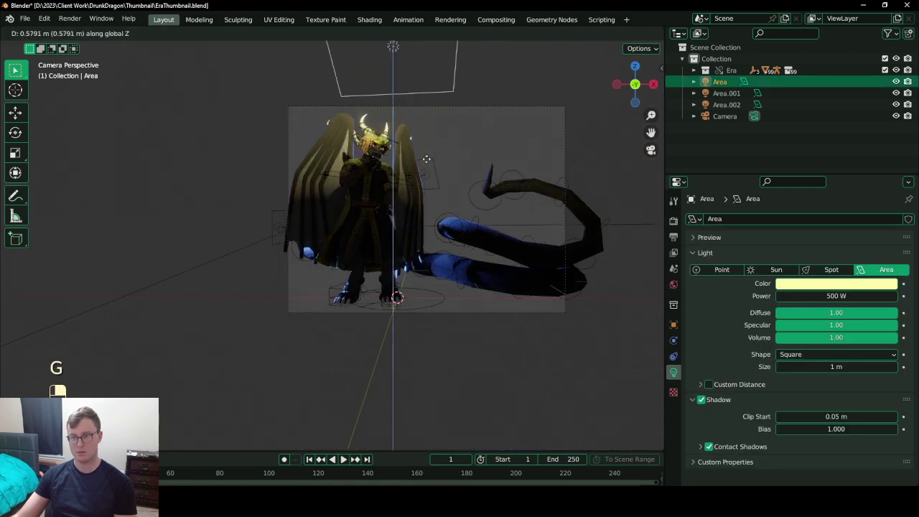
left_click(424, 148)
key("r")
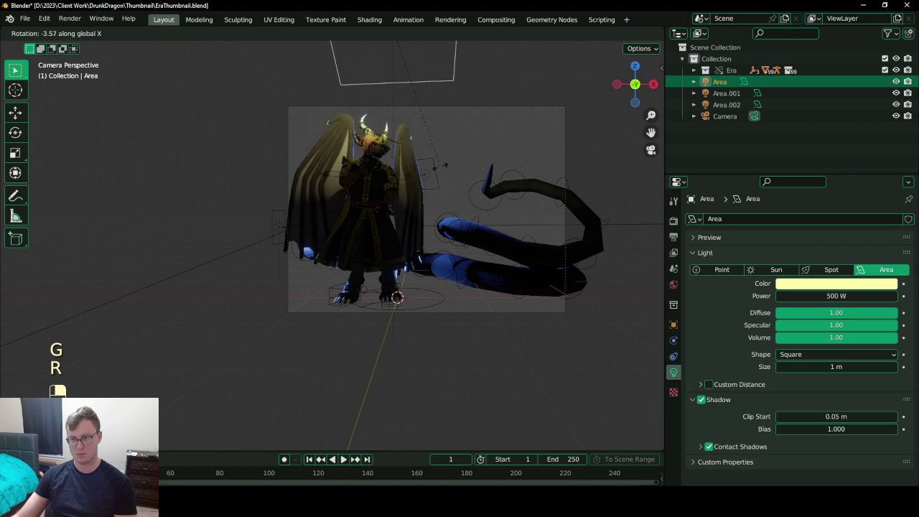
left_click(440, 171)
Step: Move, rotate and shrink the Area light, placing it beside the dragon's tail
key("g")
key("g")
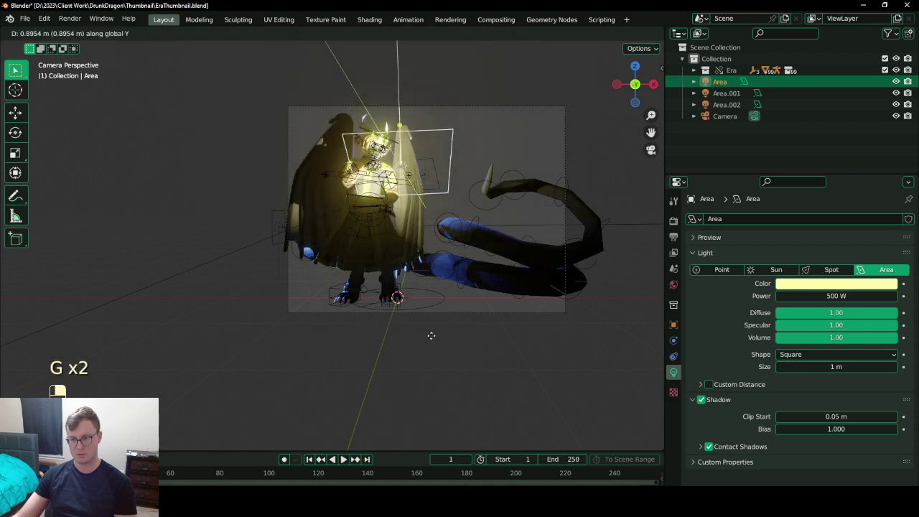
left_click(440, 217)
key("g")
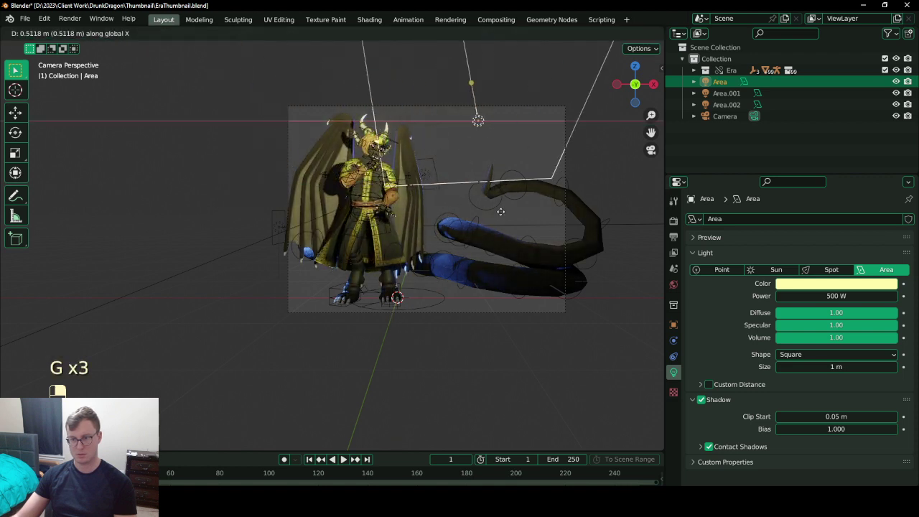
key("r")
left_click(567, 186)
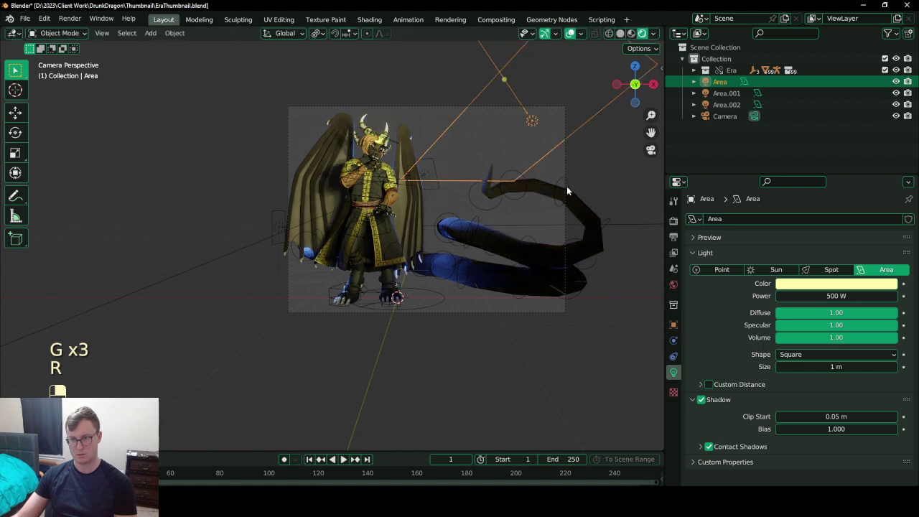
key("s")
key("g")
left_click(553, 256)
Step: Select Era_rig and switch it into Pose Mode
scroll(505, 247, "up", 5)
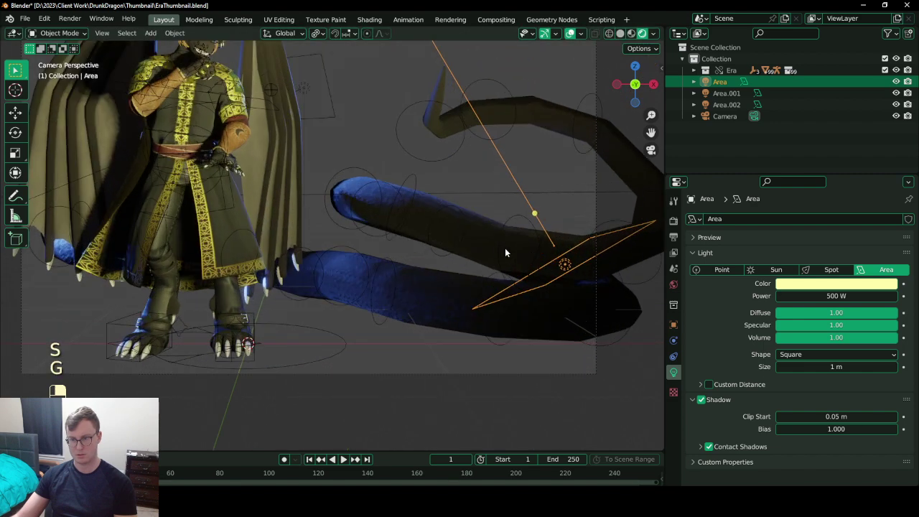
scroll(363, 313, "up", 2)
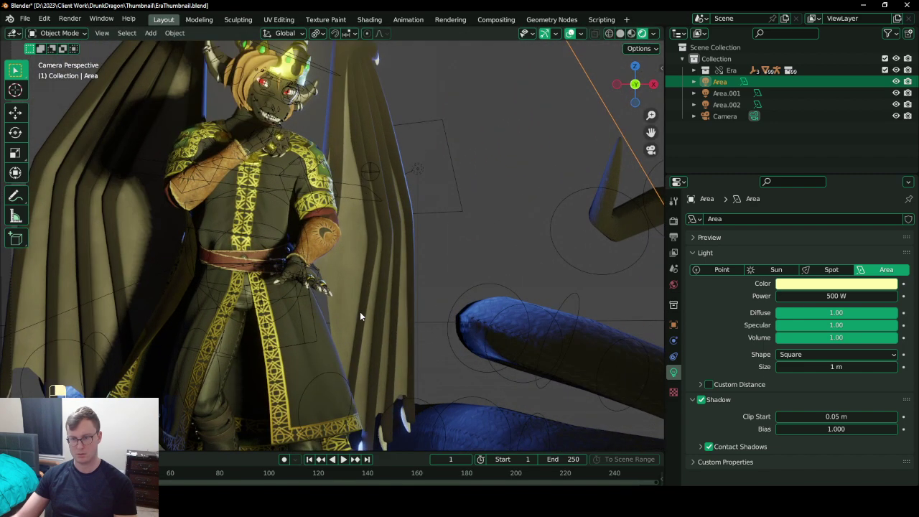
left_click(314, 274)
key("ctrl+Tab")
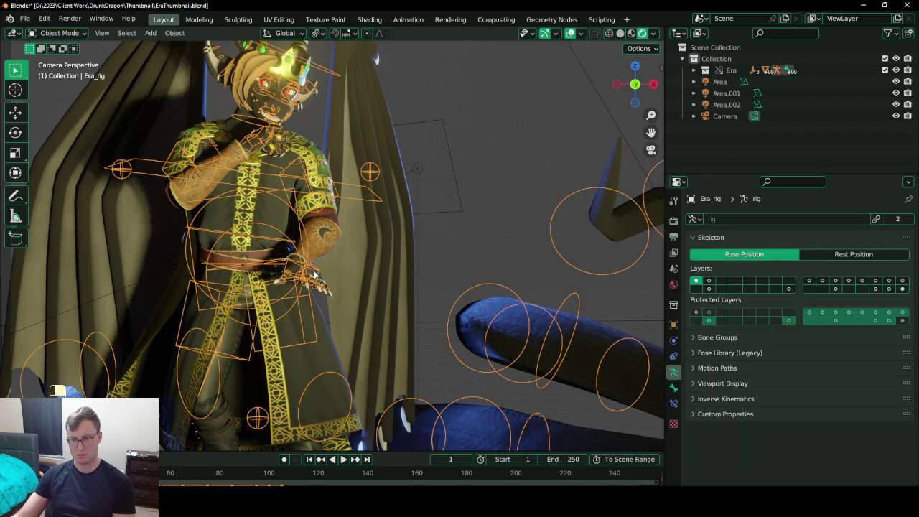
Step: From the right side view, move and rotate the c_hand_ik.l control
key("KP_3")
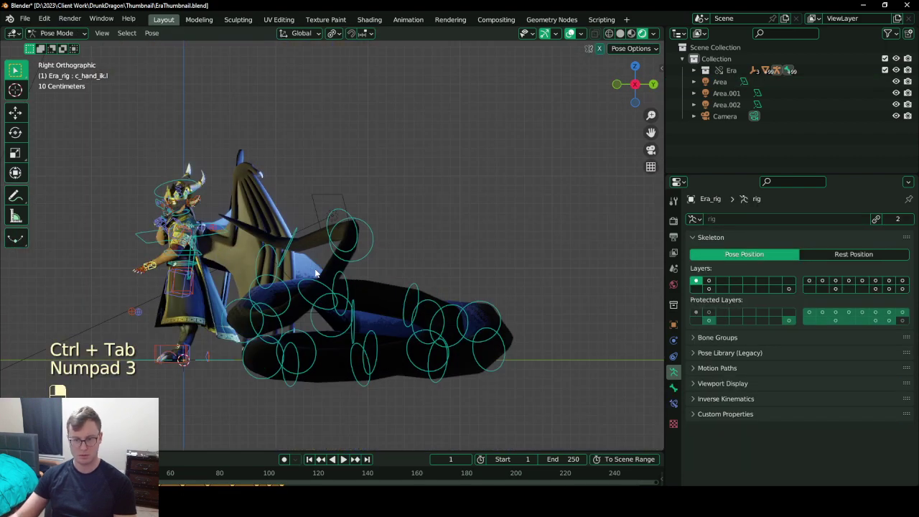
scroll(216, 287, "up", 4)
middle_click_drag(215, 287, 287, 301, "shift")
key("g")
left_click(191, 305)
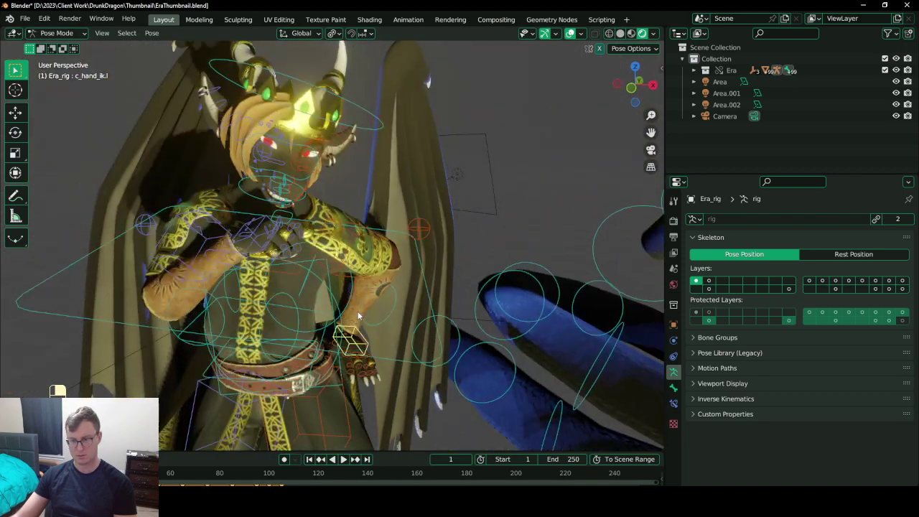
key("r")
middle_click_drag(362, 354, 269, 326)
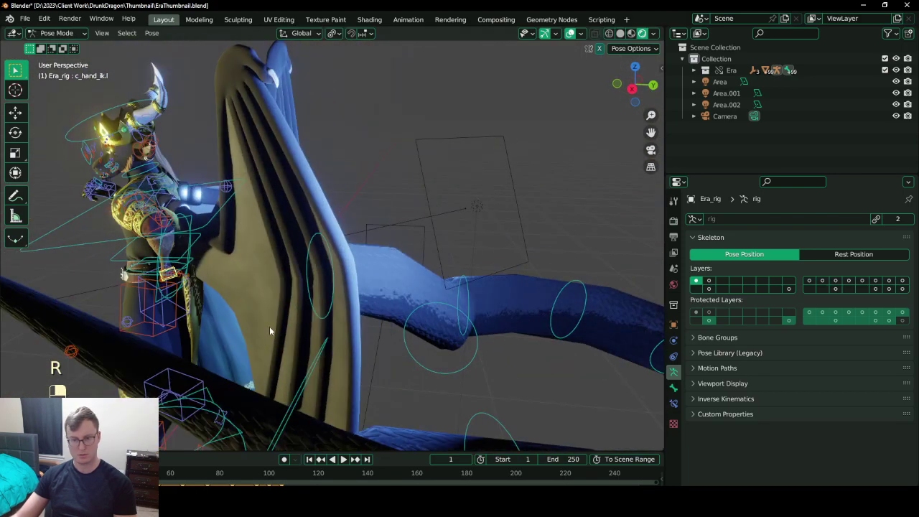
key("r")
middle_click_drag(214, 229, 308, 301)
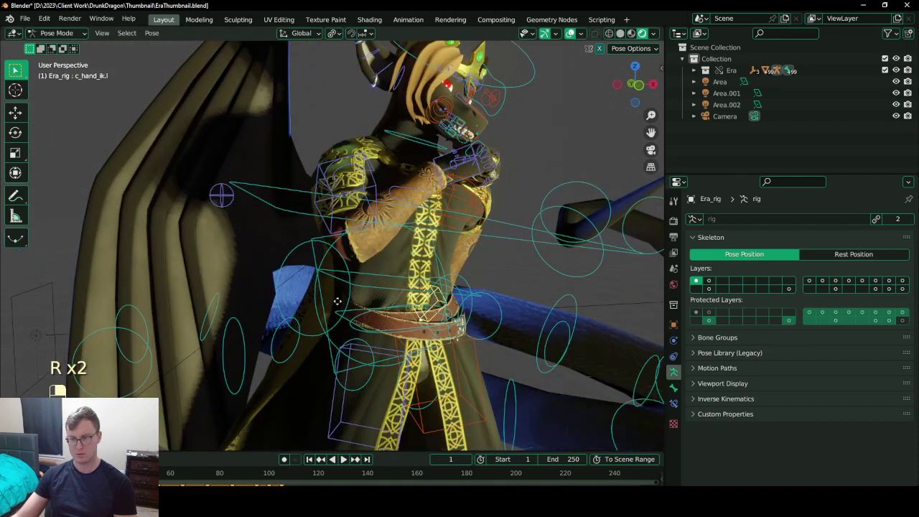
Step: Move the c_arms_pole.l control down to bend the left elbow
key("g")
left_click(410, 300)
middle_click_drag(411, 300, 427, 279)
key("g")
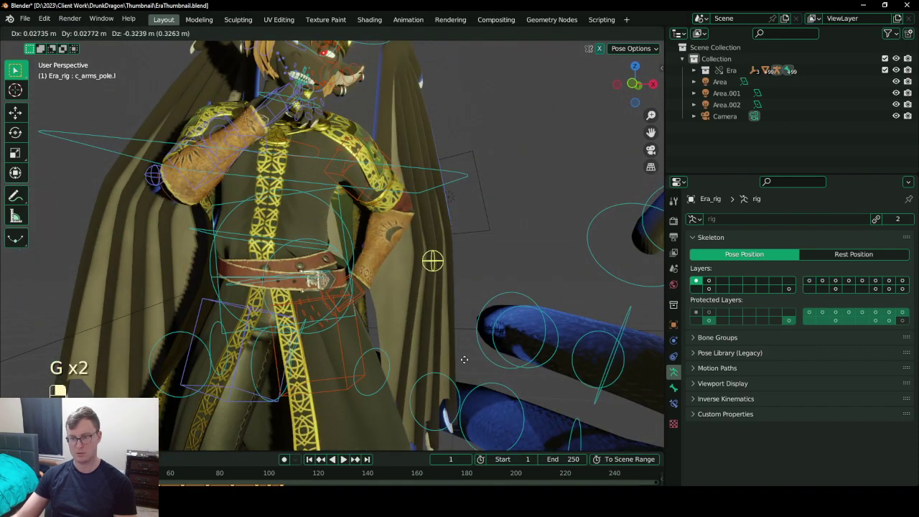
left_click(467, 392)
Step: Move and rotate the left hand control so the hand rests on the belt at the hip
left_click(365, 300)
key("g")
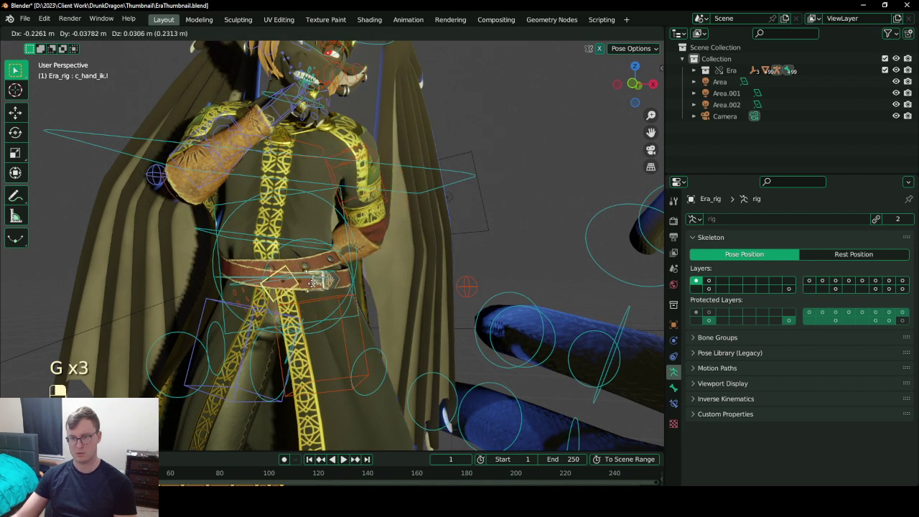
key("r")
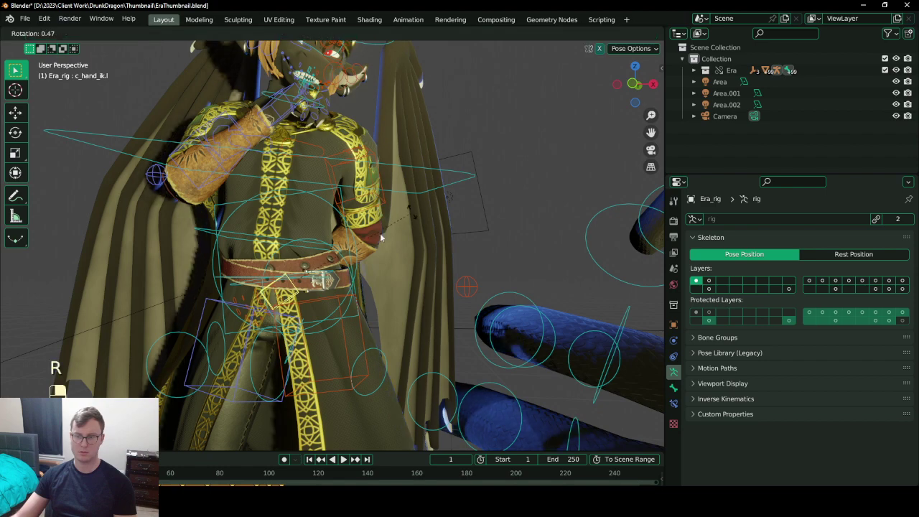
key("g")
left_click(436, 287)
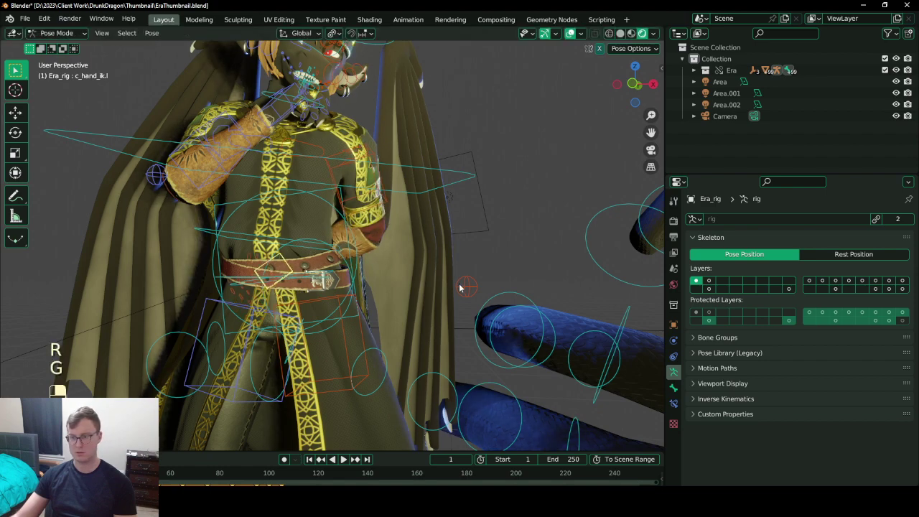
Step: Adjust the left elbow pole again and check the pose through the scene camera
middle_click_drag(459, 287, 325, 295)
left_click(220, 323)
key("g")
key("g")
left_click(239, 316)
key("KP_0")
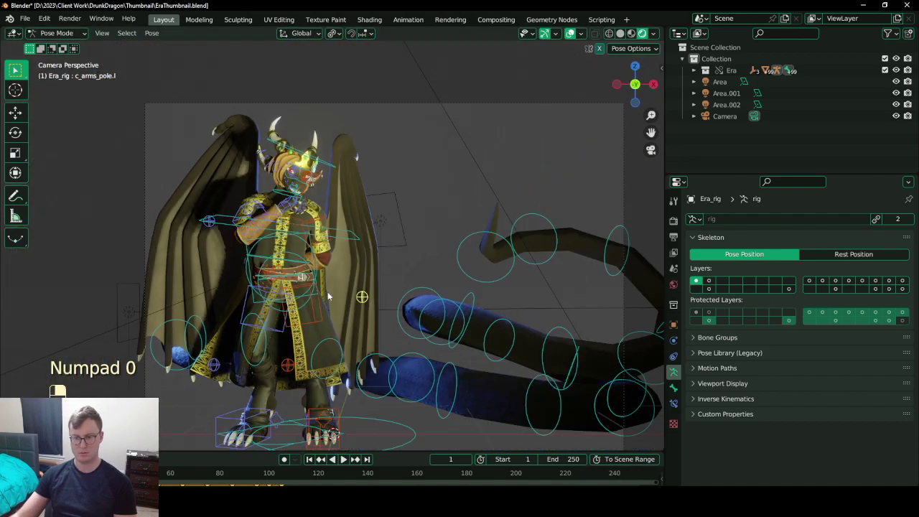
Step: Move and slightly rotate Era's hip master control c_root_master.x
scroll(300, 306, "up", 1)
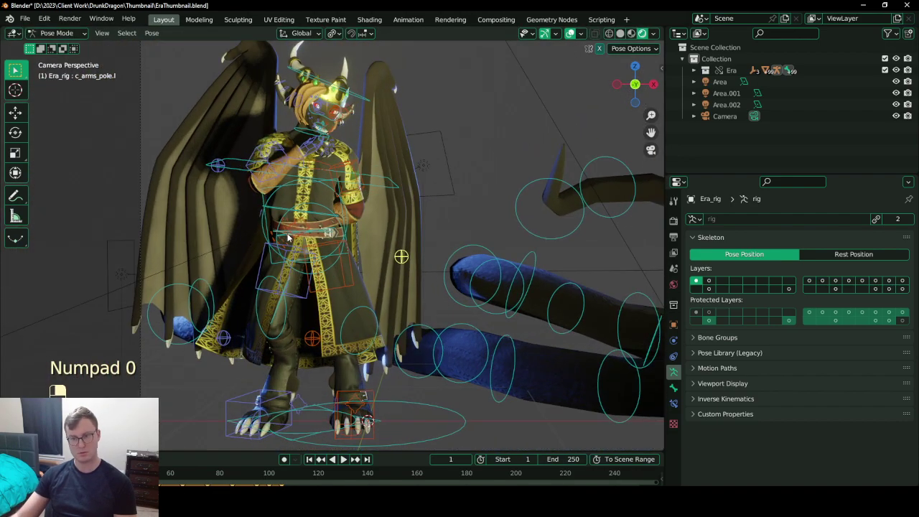
scroll(288, 237, "up", 2)
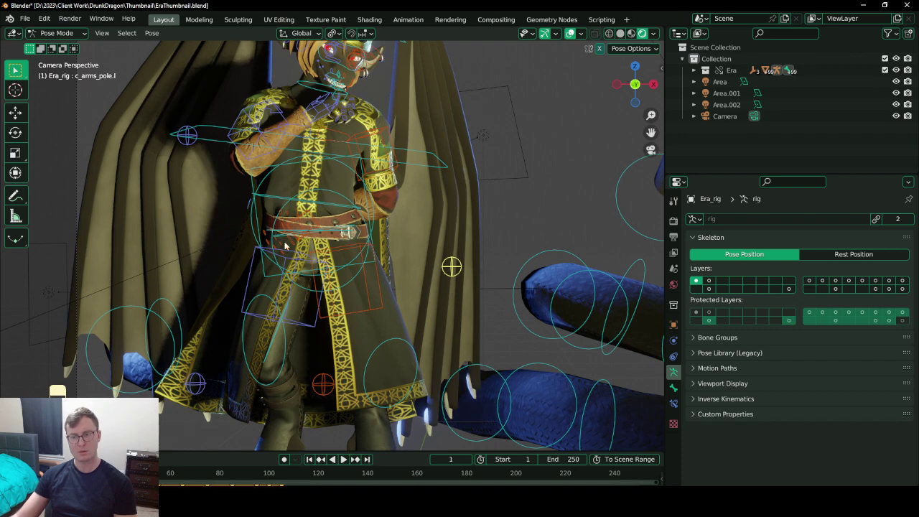
scroll(284, 246, "up", 1)
left_click(287, 237)
key("g")
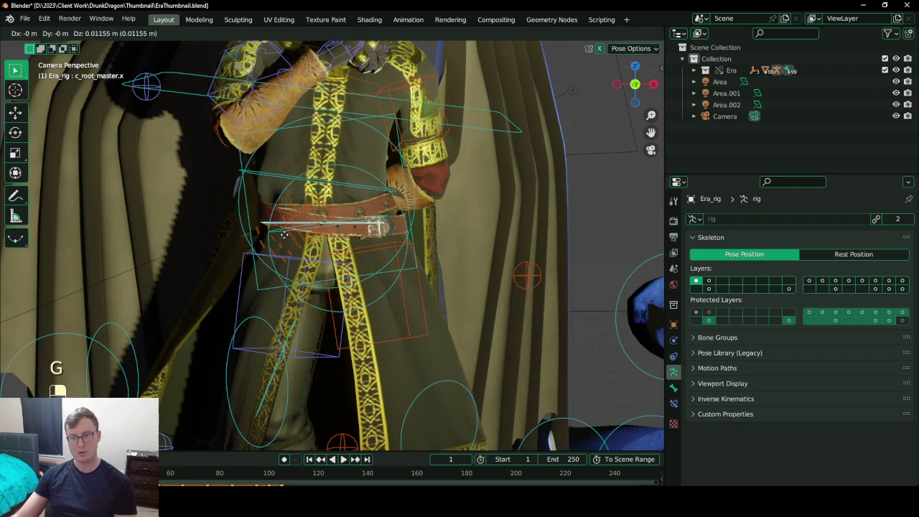
left_click(384, 302)
scroll(383, 301, "down", 2)
middle_click_drag(383, 302, 376, 273, "shift")
key("r")
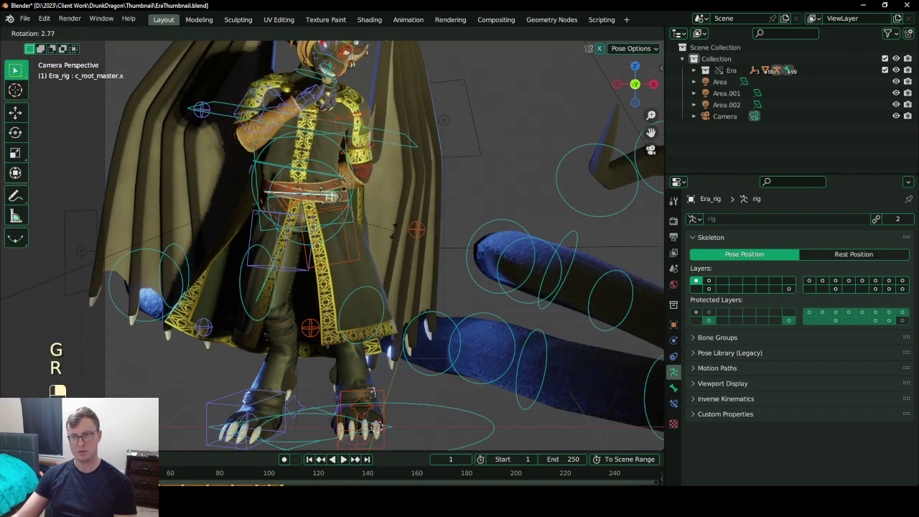
left_click(395, 229)
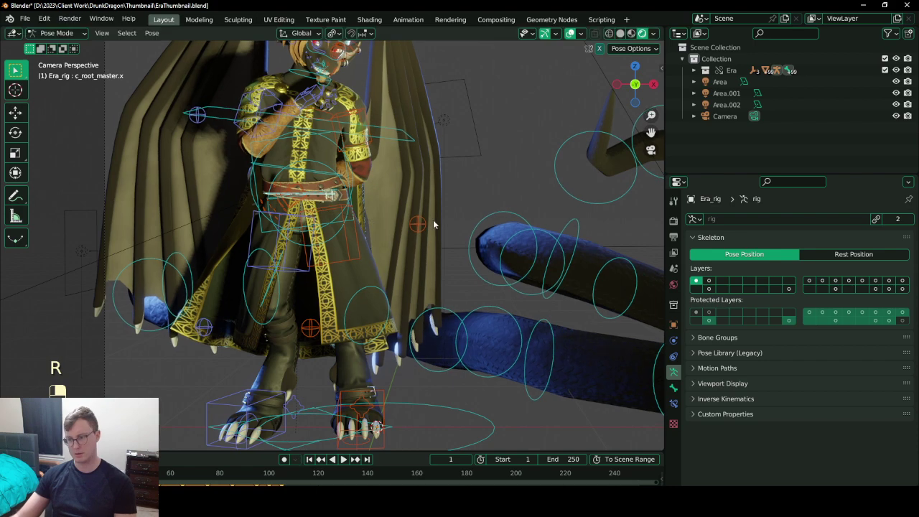
Step: Try rotating the whole rig with c_root.x, then undo that rotation
scroll(276, 154, "up", 2)
scroll(277, 155, "up", 2)
scroll(274, 235, "down", 3)
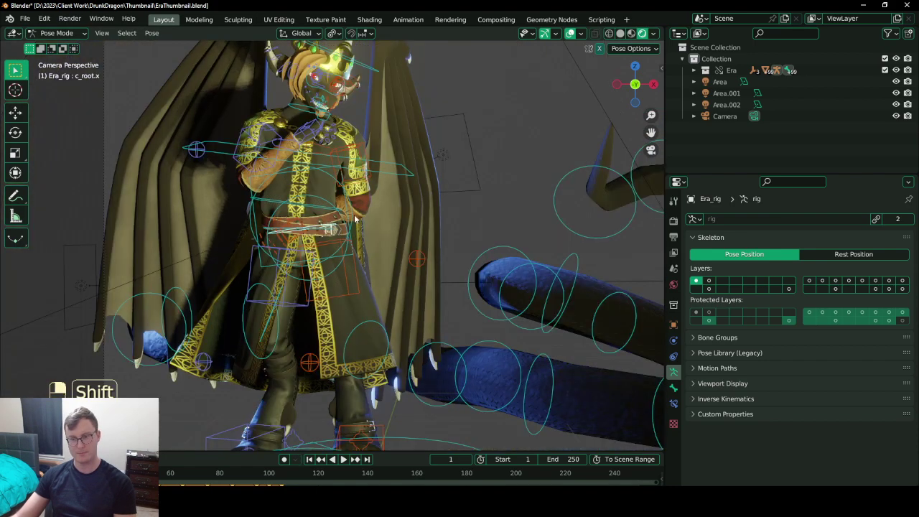
middle_click_drag(275, 235, 390, 119, "shift")
key("g")
left_click(389, 119)
key("ctrl+z")
key("r")
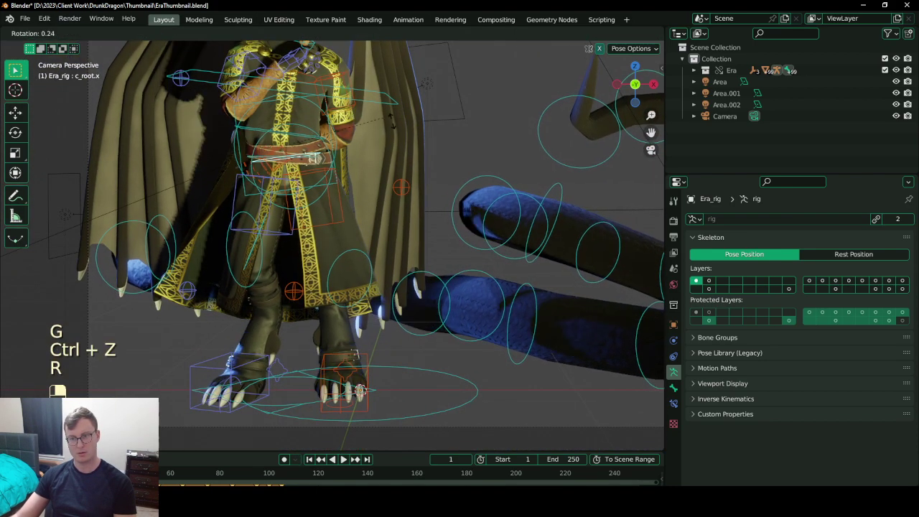
left_click(392, 122)
scroll(405, 123, "down", 3)
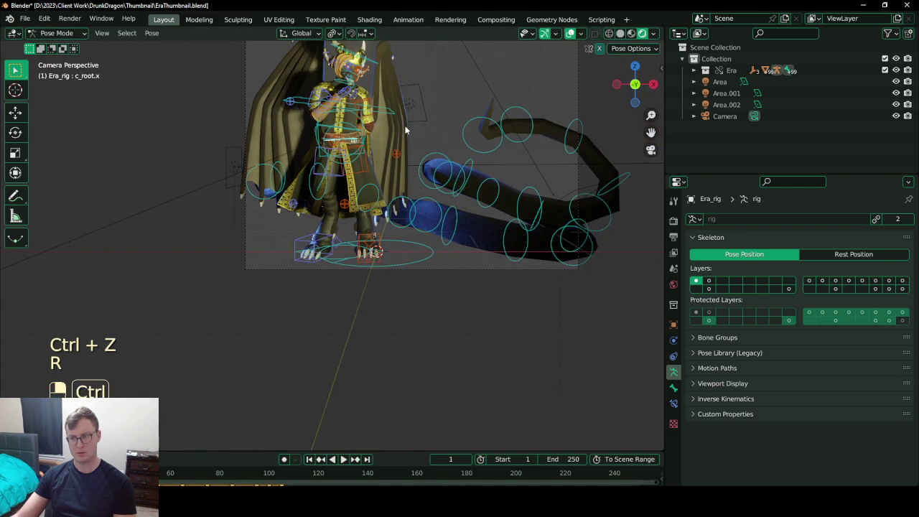
key("ctrl+z")
Step: Reposition both knee pole targets, c_leg_pole.r and c_leg_pole.l, to turn the knees
scroll(304, 208, "up", 3)
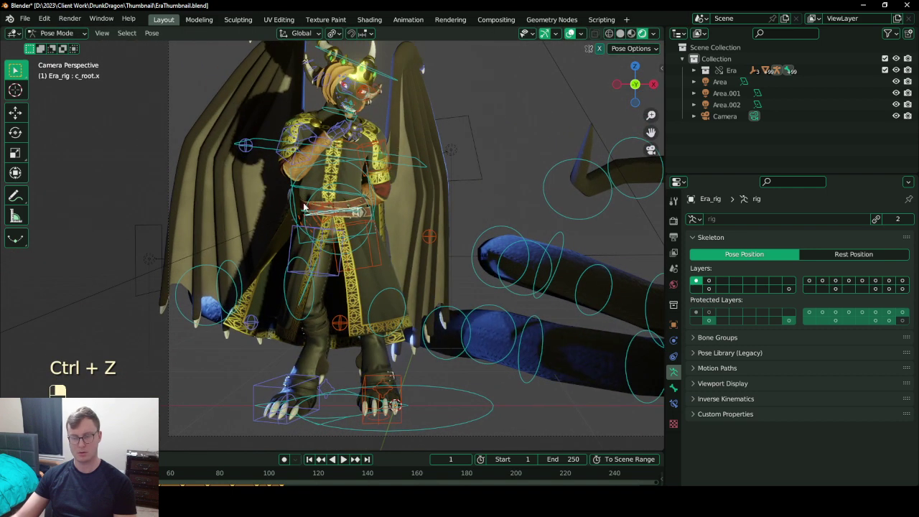
scroll(290, 172, "up", 1)
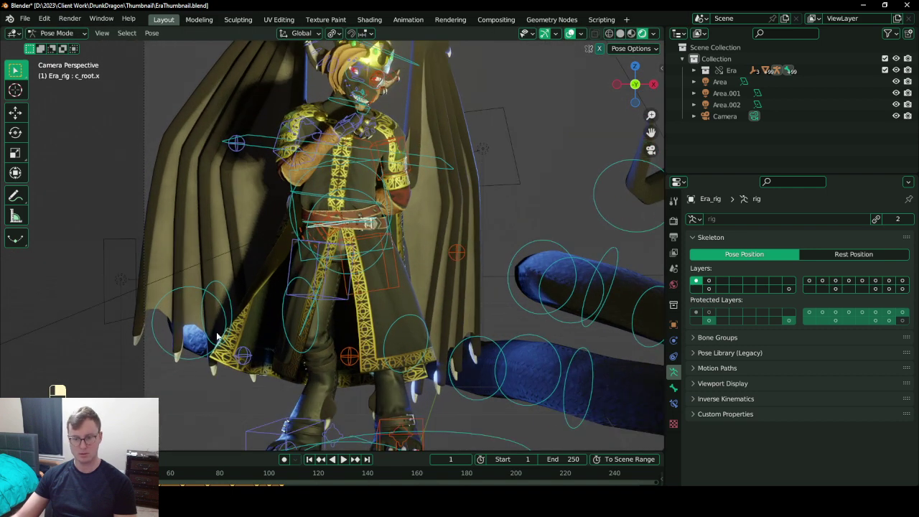
left_click(239, 354)
key("g")
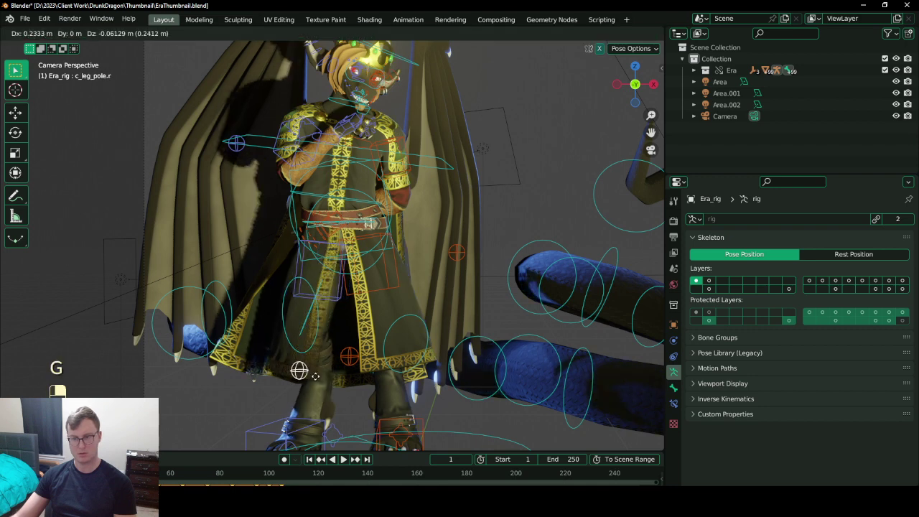
key("g")
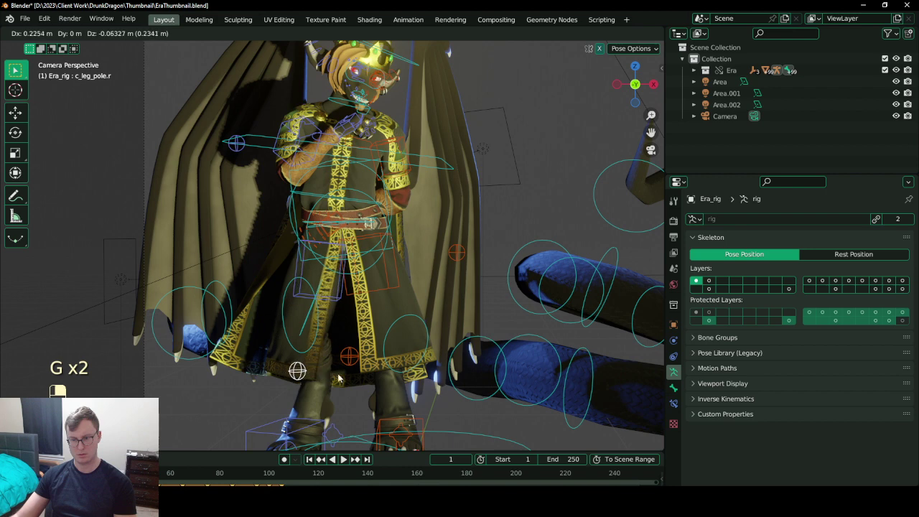
left_click(339, 378)
key("g")
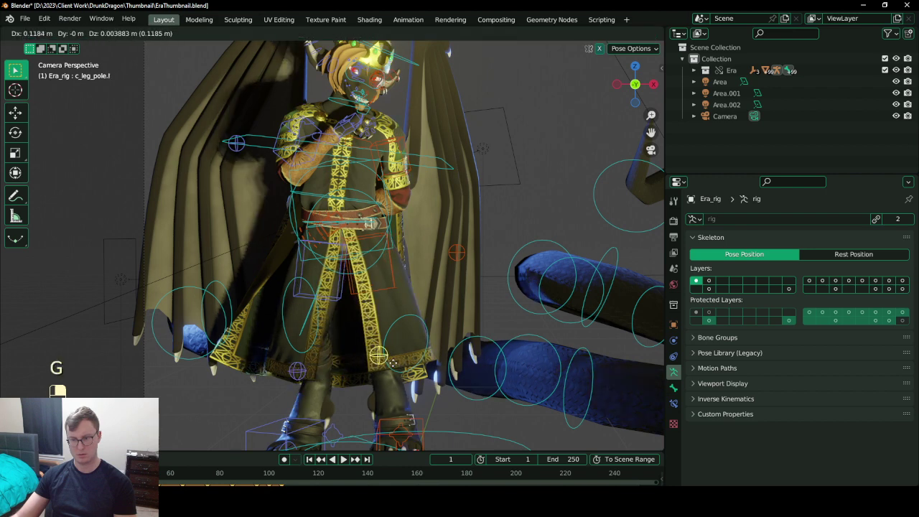
left_click(333, 219)
scroll(345, 215, "up", 5)
Step: Zoom in on Era's face and nudge the eye target control
middle_click_drag(345, 215, 354, 179, "shift")
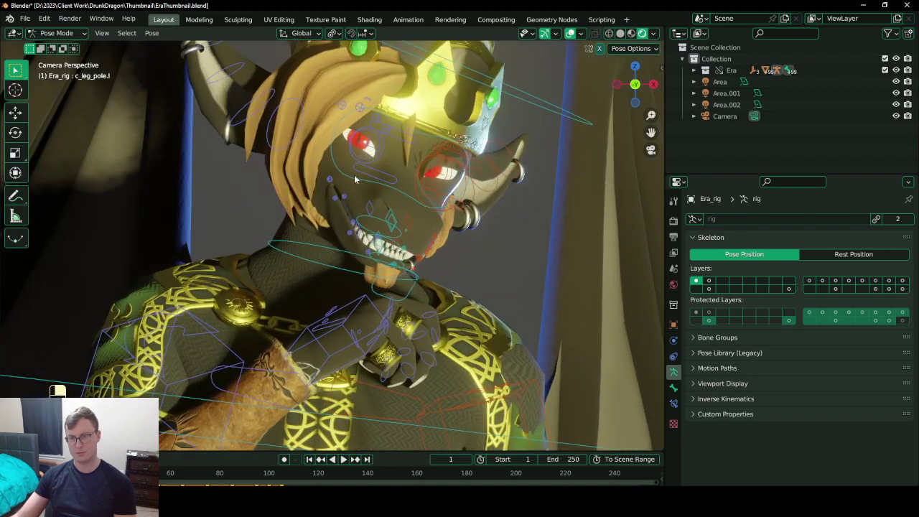
key("g")
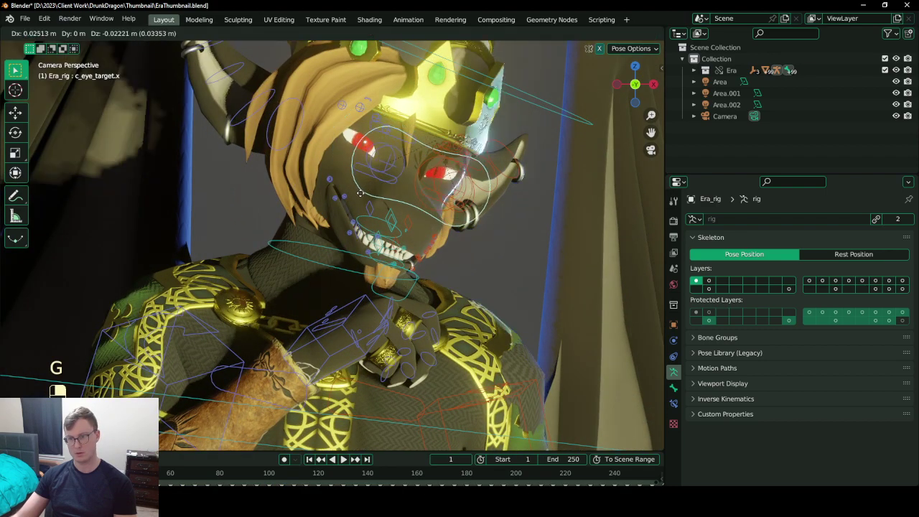
left_click(379, 228)
scroll(379, 228, "up", 3)
middle_click_drag(379, 228, 356, 307, "shift")
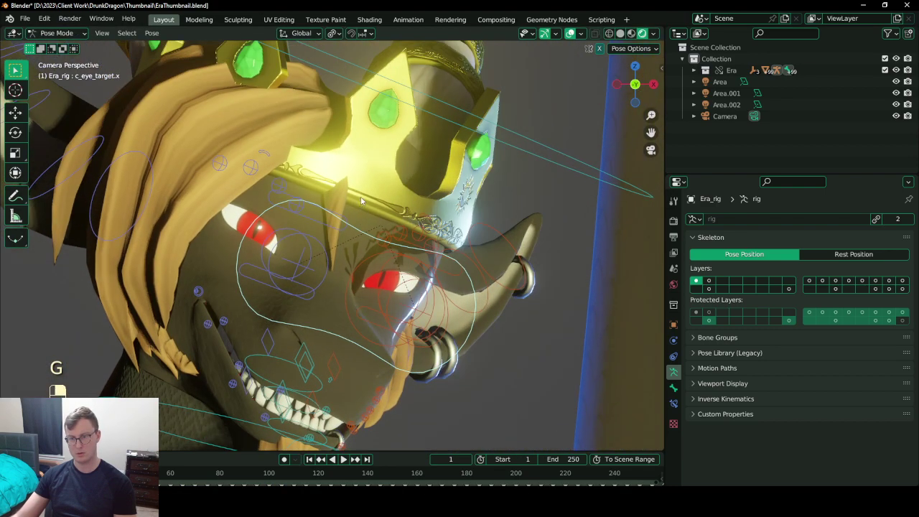
scroll(352, 301, "down", 3)
scroll(339, 287, "up", 2)
scroll(337, 283, "up", 3)
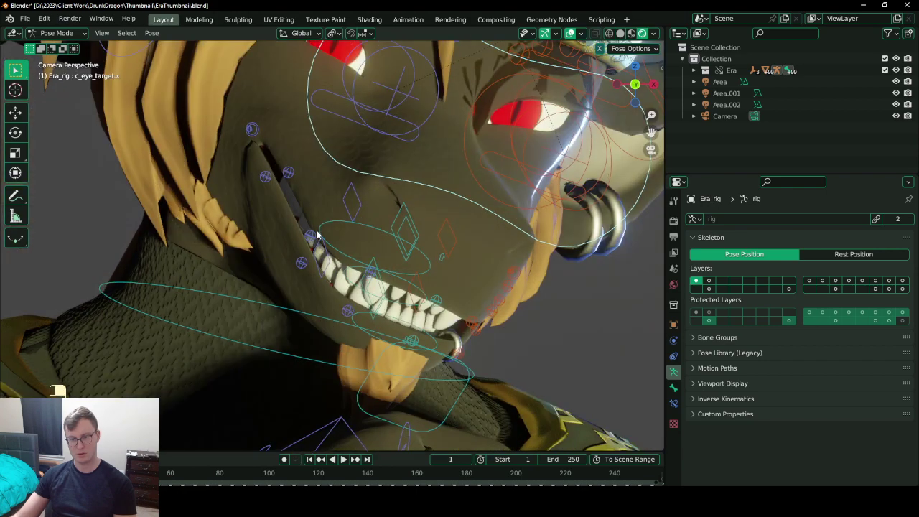
Step: Nudge three lip controls to reshape the grin at the mouth corner
key("g")
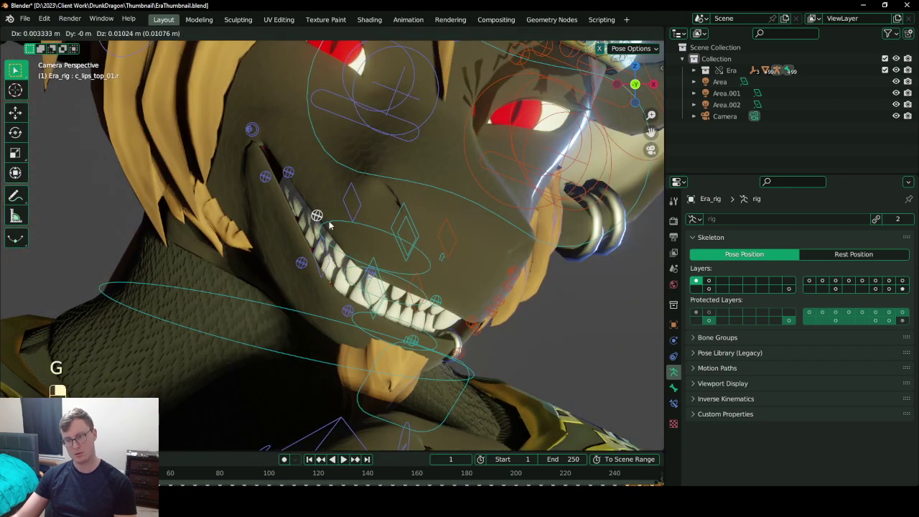
left_click(338, 237)
left_click(298, 270)
key("g")
left_click(472, 324)
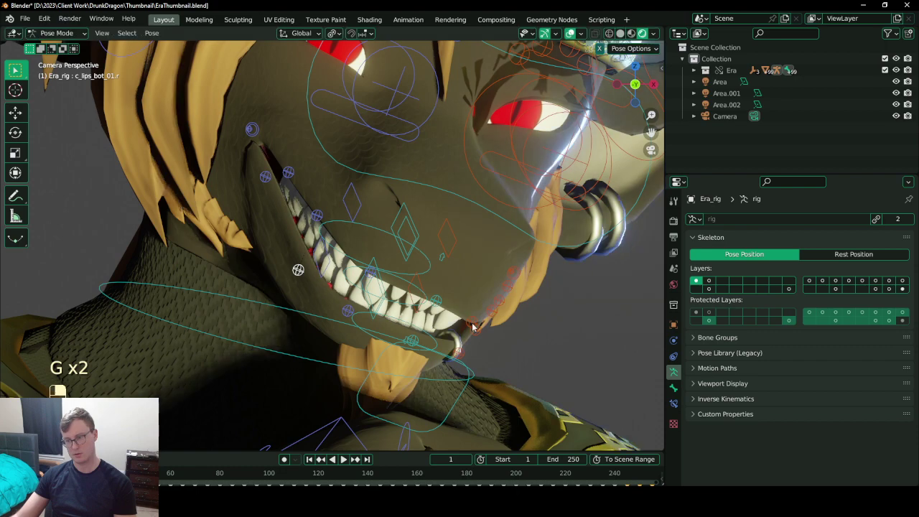
left_click(472, 322)
key("g")
left_click(448, 336)
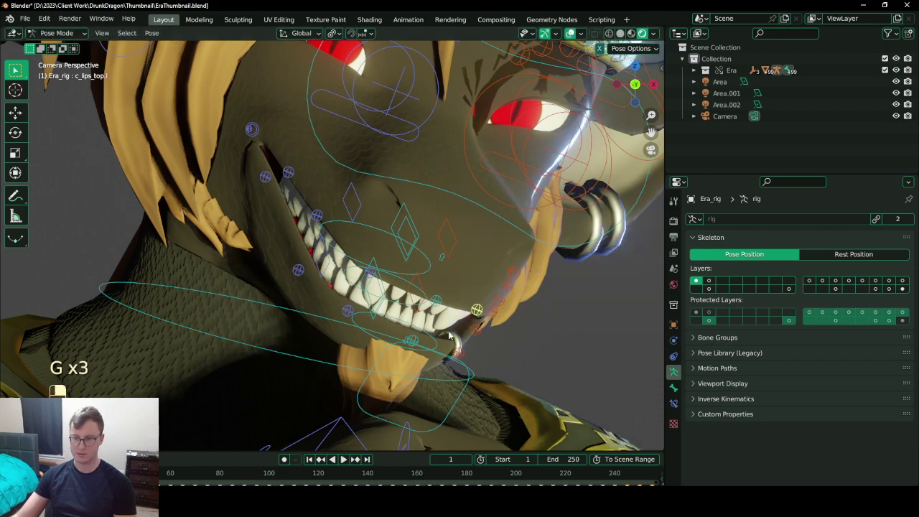
Step: Move the lower right eyelid control, then view the whole character and tail
scroll(421, 343, "down", 3)
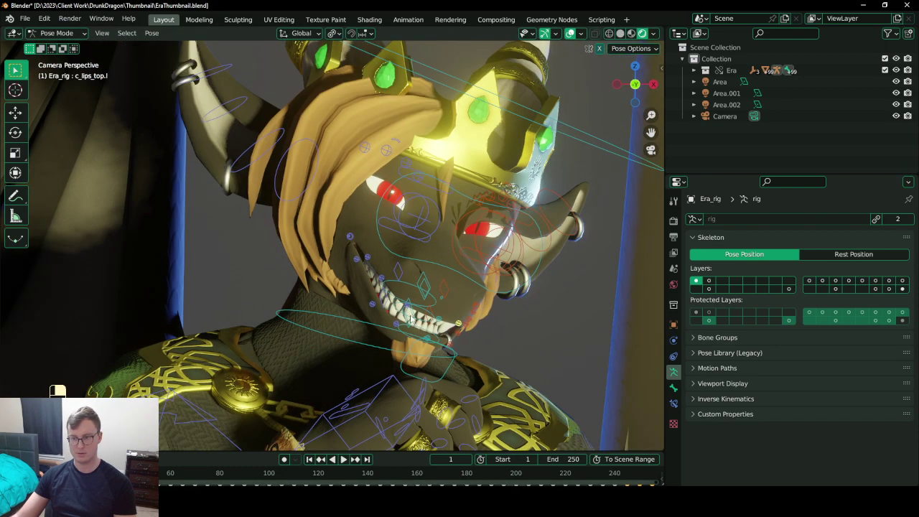
scroll(402, 247, "up", 3)
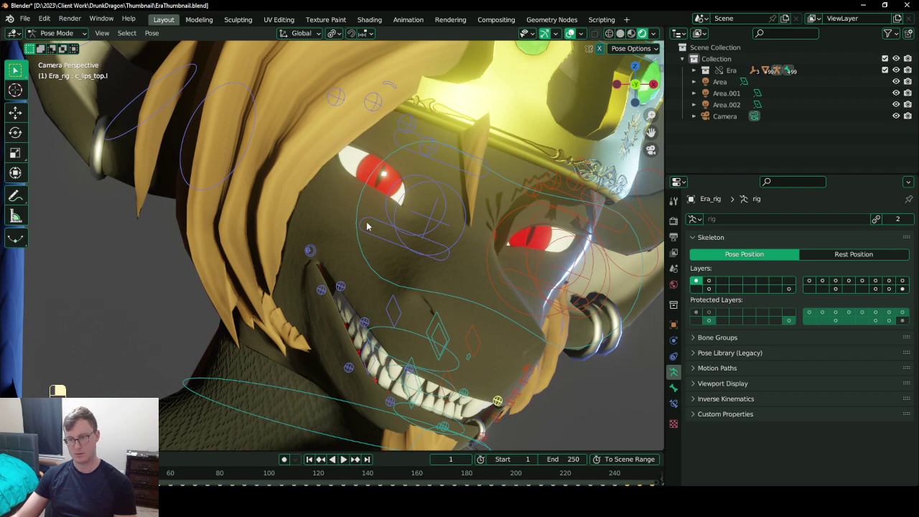
left_click(366, 226)
key("g")
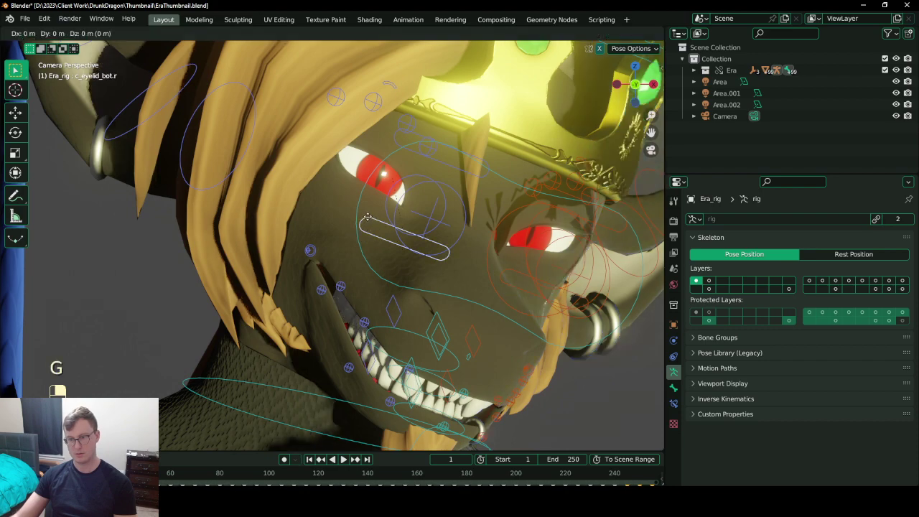
scroll(475, 226, "down", 8)
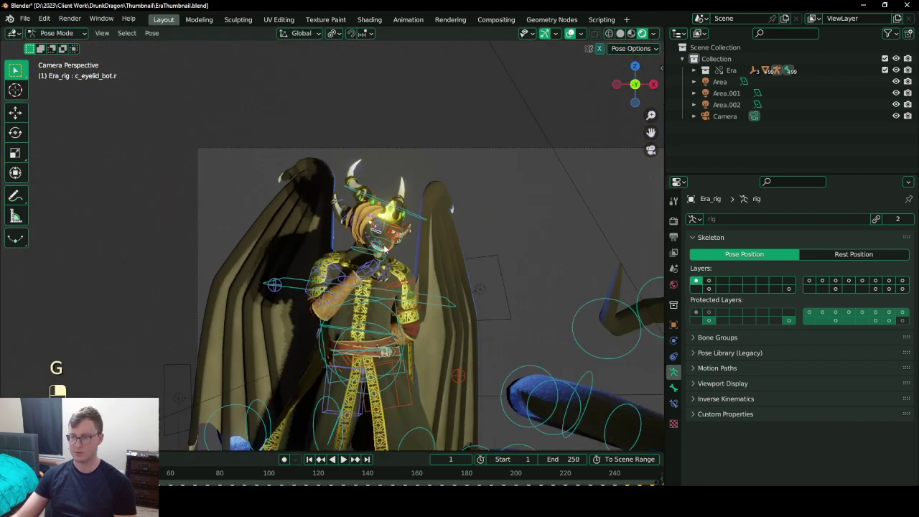
middle_click_drag(475, 226, 457, 354)
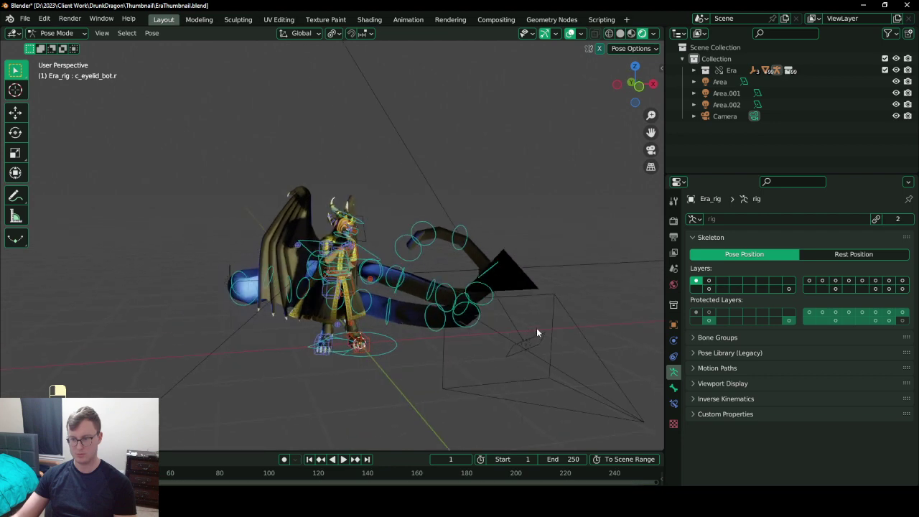
middle_click_drag(536, 332, 594, 285)
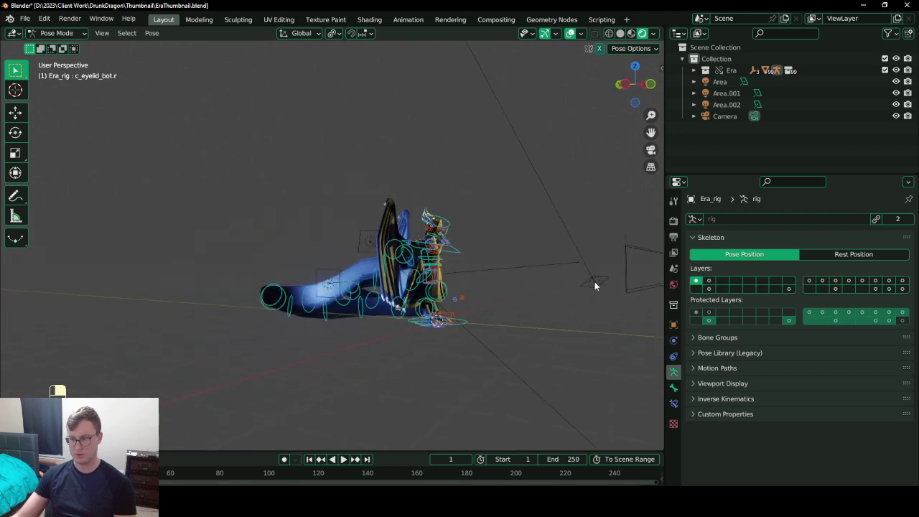
Step: Switch to Object Mode, select the first area light and rotate it
key("ctrl+Tab")
left_click(595, 281)
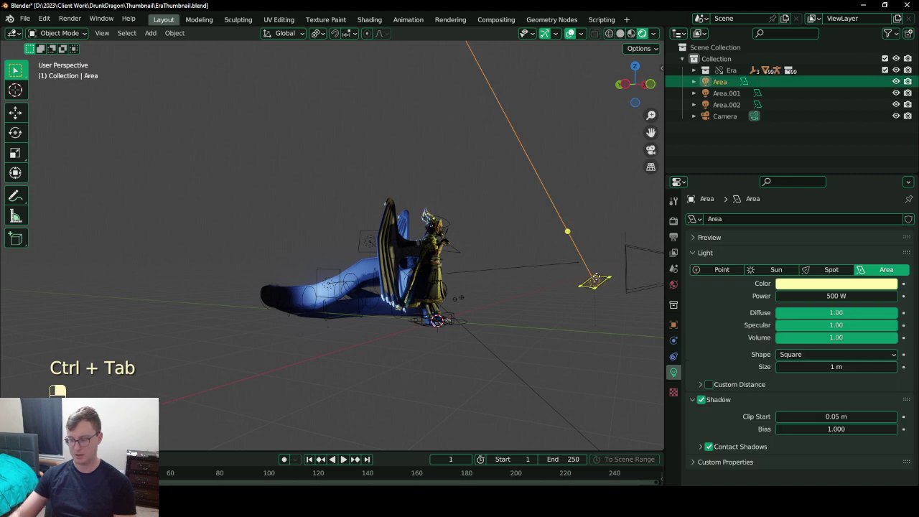
key("KP_3")
key("KP_0")
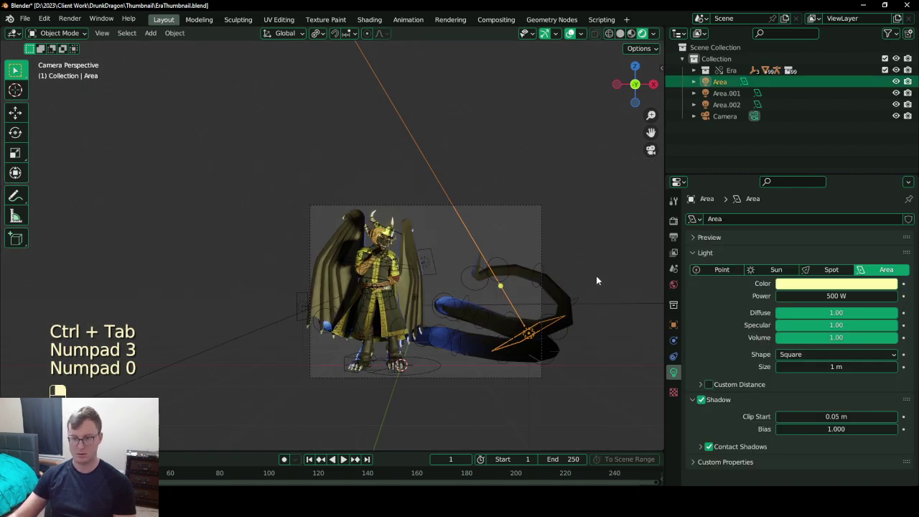
scroll(535, 287, "up", 4)
key("r")
left_click(450, 233)
Step: Move the area light 1.259 m along the Y axis
scroll(450, 232, "up", 1)
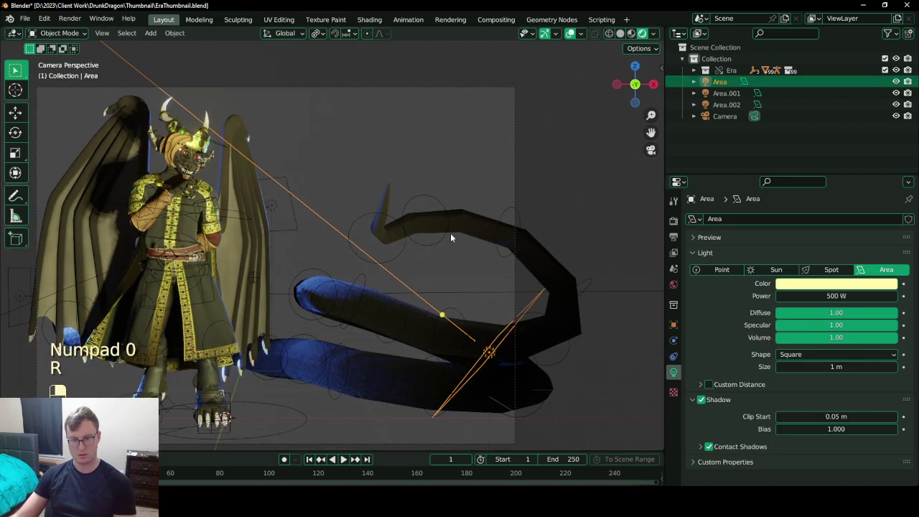
key("g")
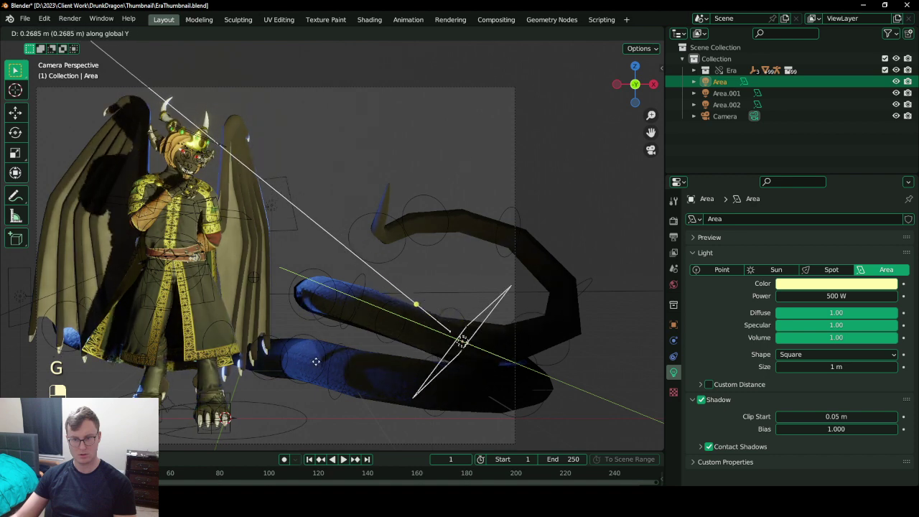
key("y")
key("y")
middle_click_drag(270, 55, 359, 133)
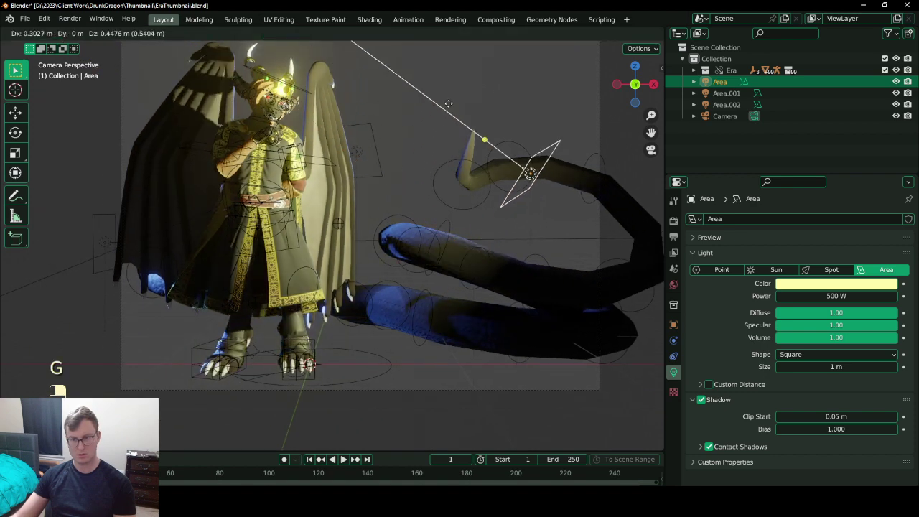
key("g")
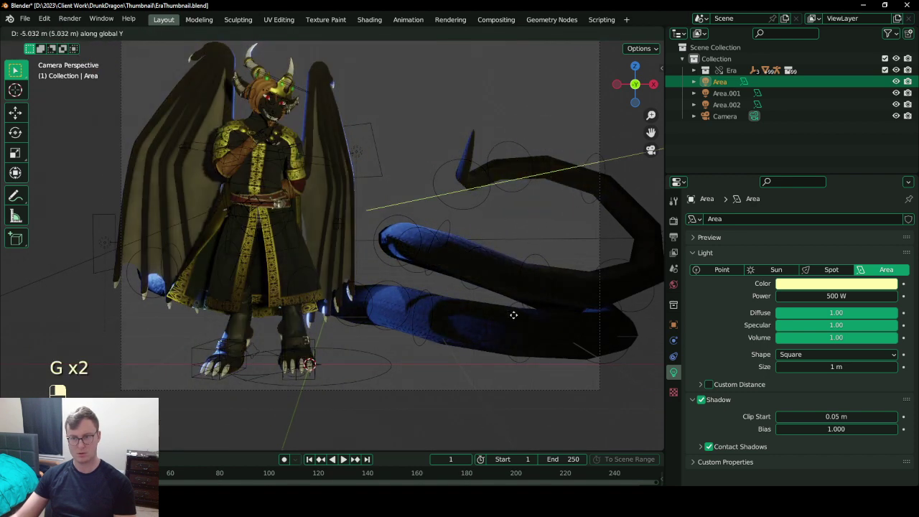
right_click(482, 320)
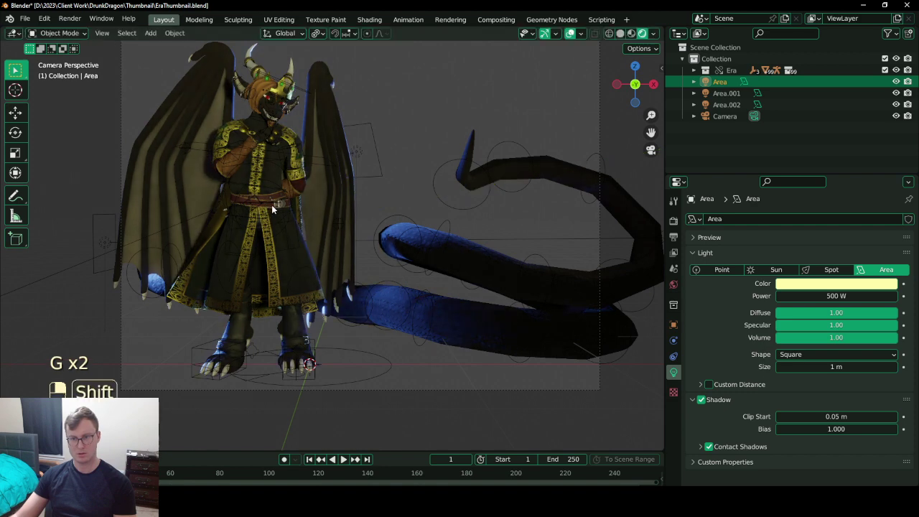
scroll(271, 204, "up", 3)
key("g")
key("y")
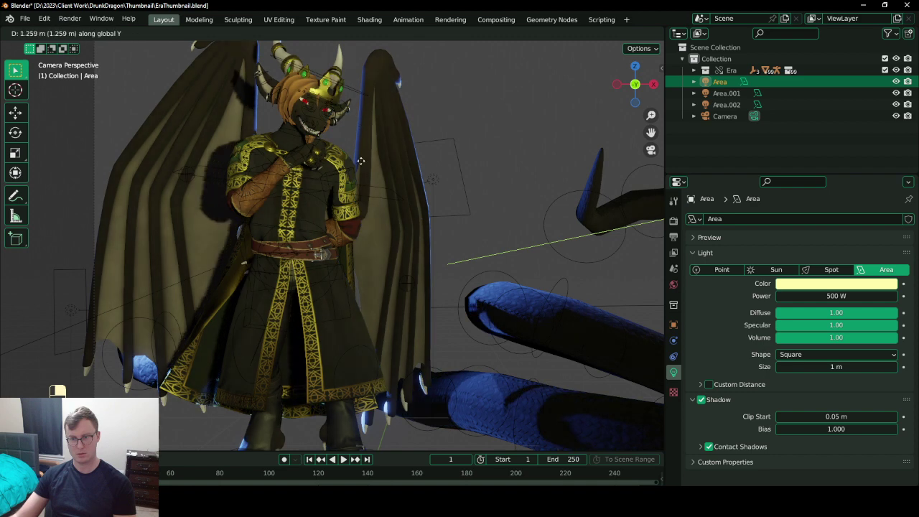
left_click(358, 197)
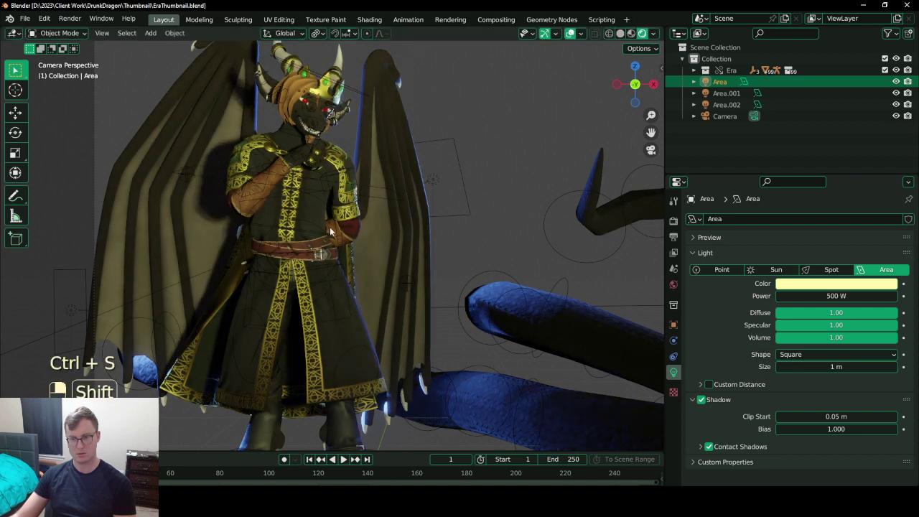
Step: Scale the area light slightly larger and save the file
key("s")
left_click(324, 240)
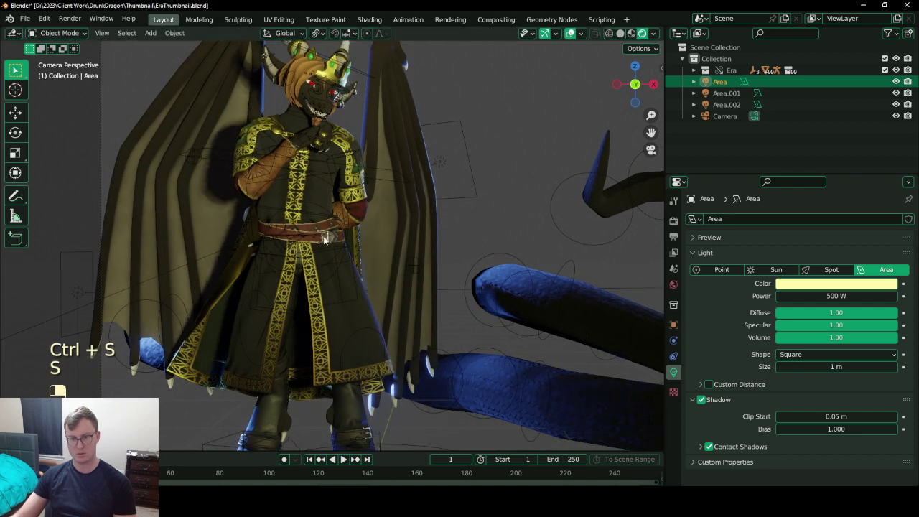
key("ctrl+s")
Step: Select the second area light, Area.001
scroll(390, 289, "up", 10)
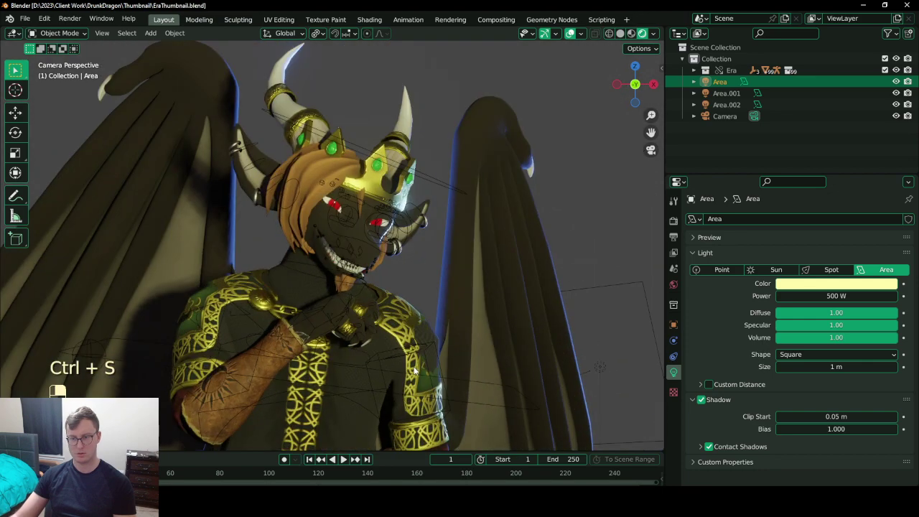
scroll(402, 329, "up", 3, "shift")
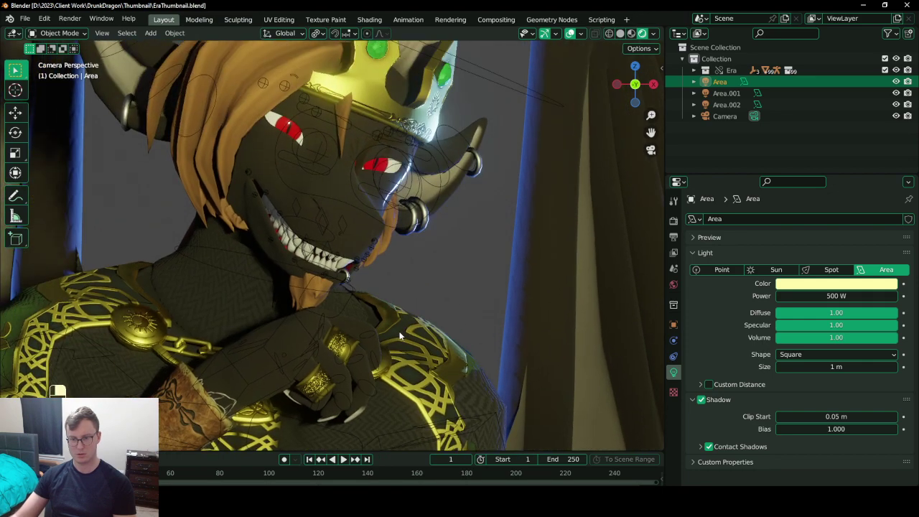
scroll(445, 325, "down", 4)
scroll(444, 329, "down", 2, "shift")
scroll(377, 292, "down", 4)
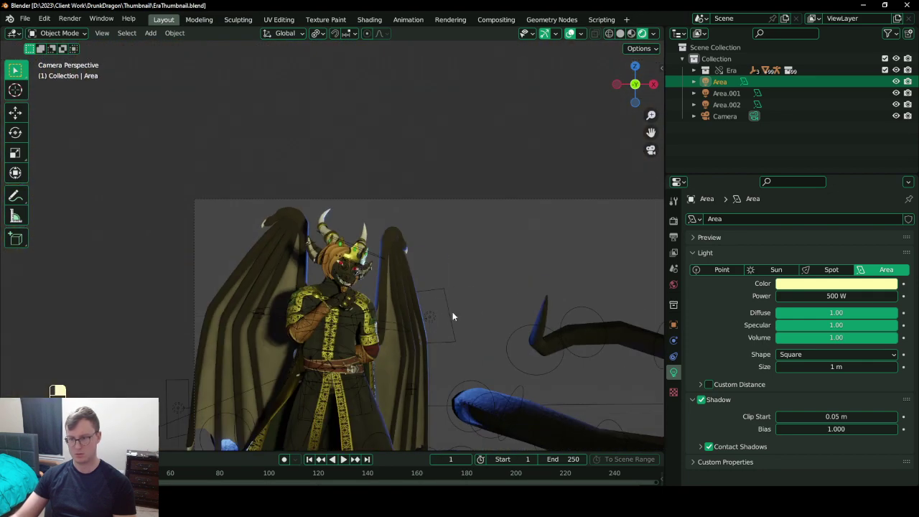
left_click(452, 312)
scroll(437, 313, "up", 4)
Step: Move Area.001 along Y so it sits above the tail
key("g")
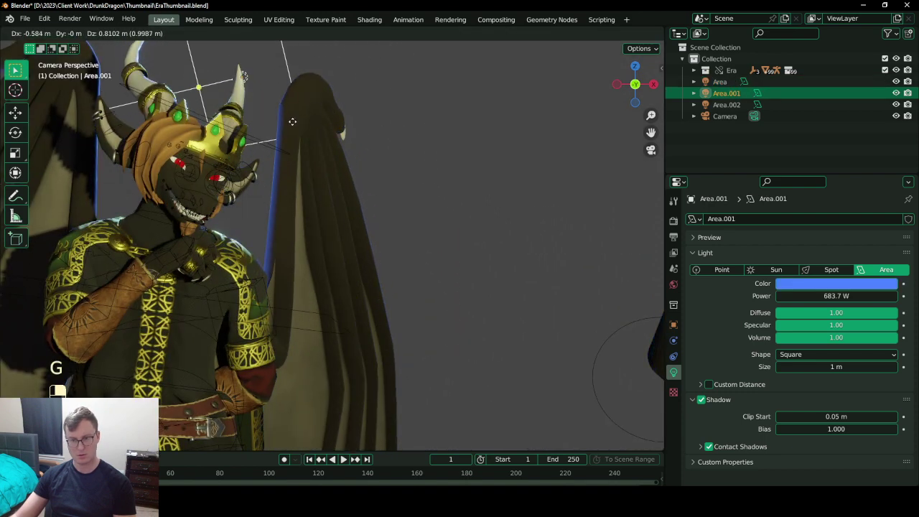
left_click(337, 130)
scroll(359, 179, "up", 2, "shift")
scroll(411, 207, "down", 3)
middle_click_drag(411, 207, 354, 337)
key("KP_0")
scroll(347, 333, "down", 4)
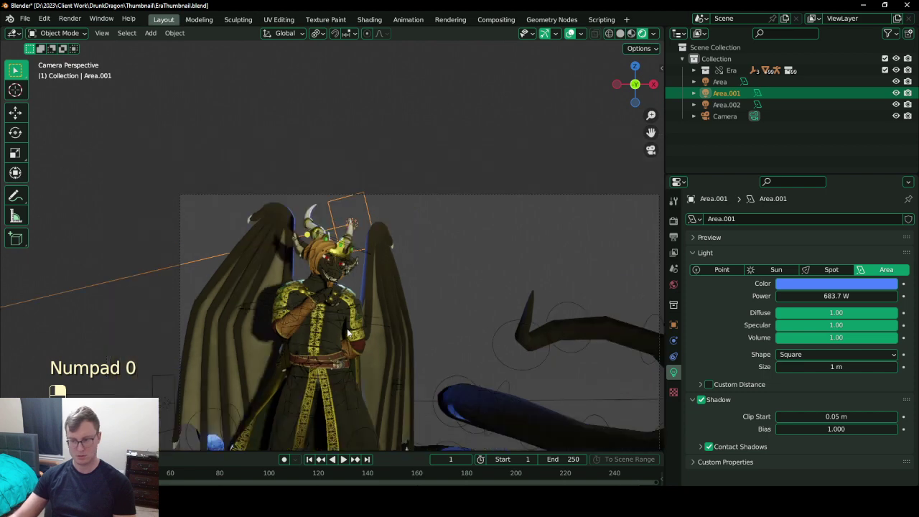
key("g")
key("g")
key("g")
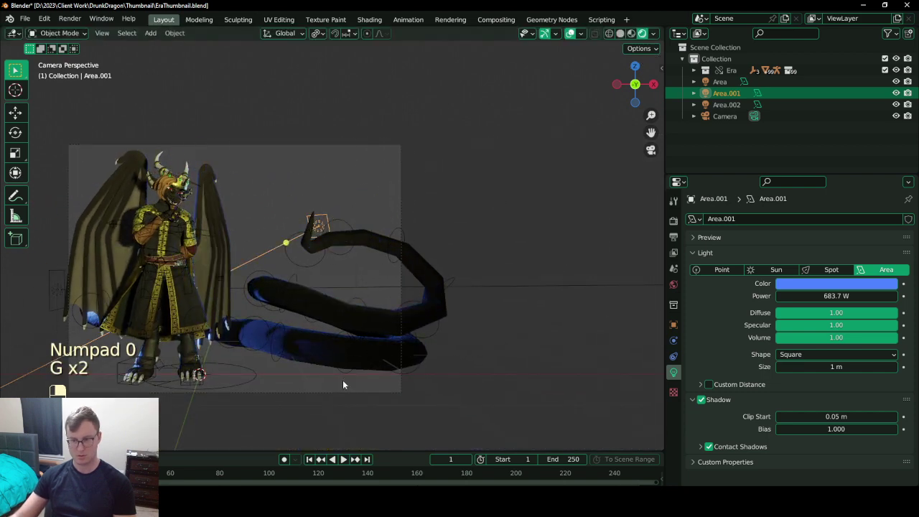
key("g")
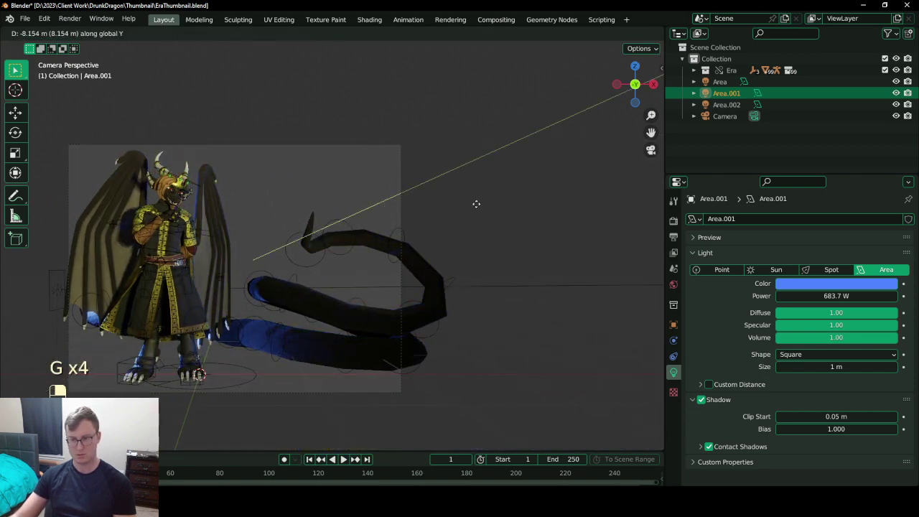
key("g")
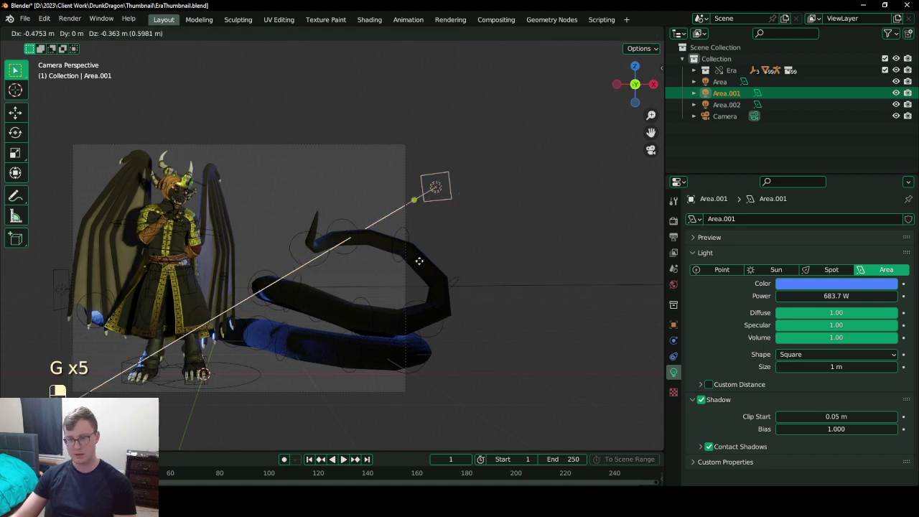
left_click(393, 285)
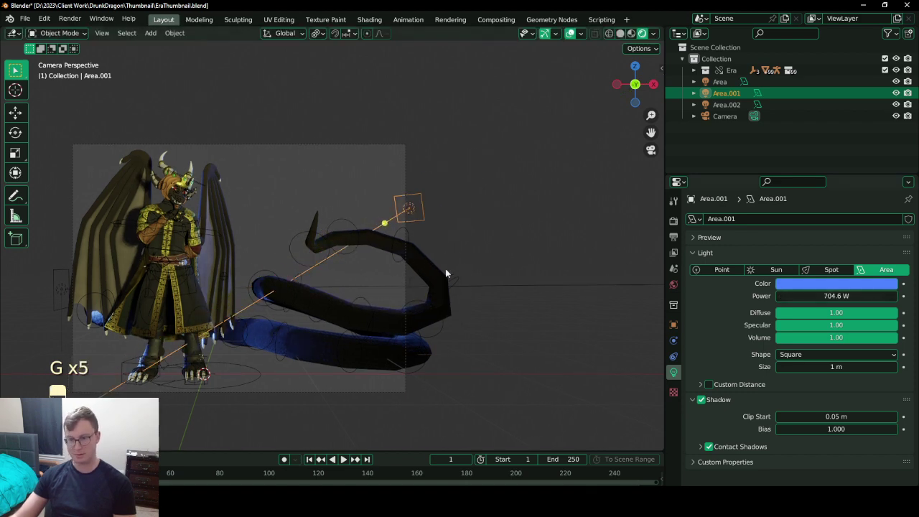
Step: Shift Area.001 sideways and set its power to 1500 W
middle_click_drag(445, 269, 574, 287)
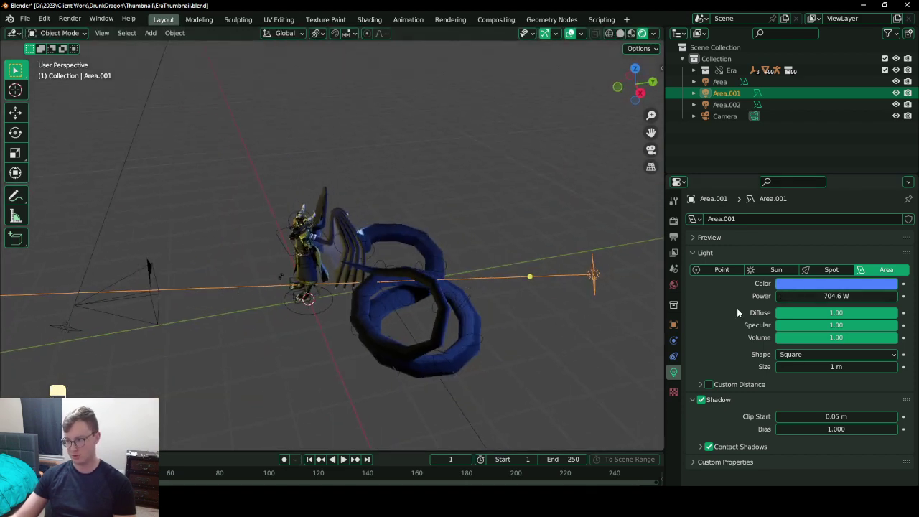
key("g")
left_click(533, 321)
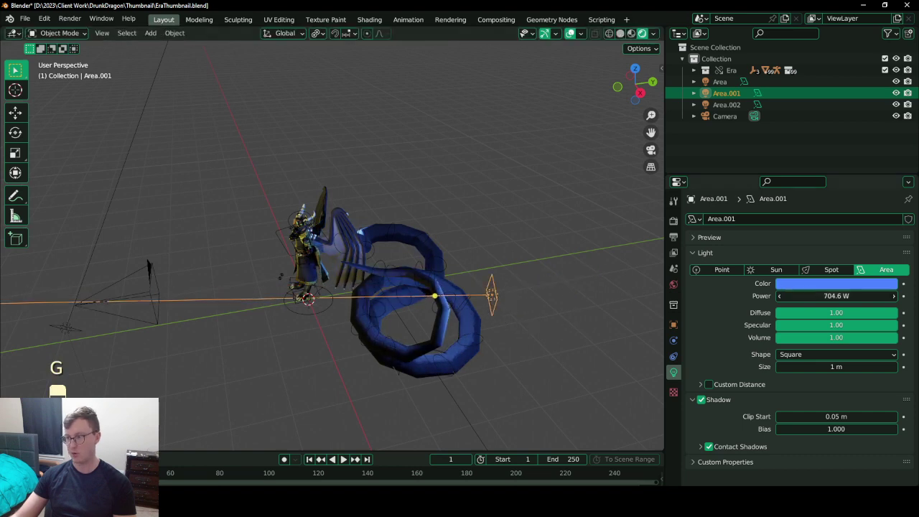
left_click(805, 291)
type("1500")
key("Return")
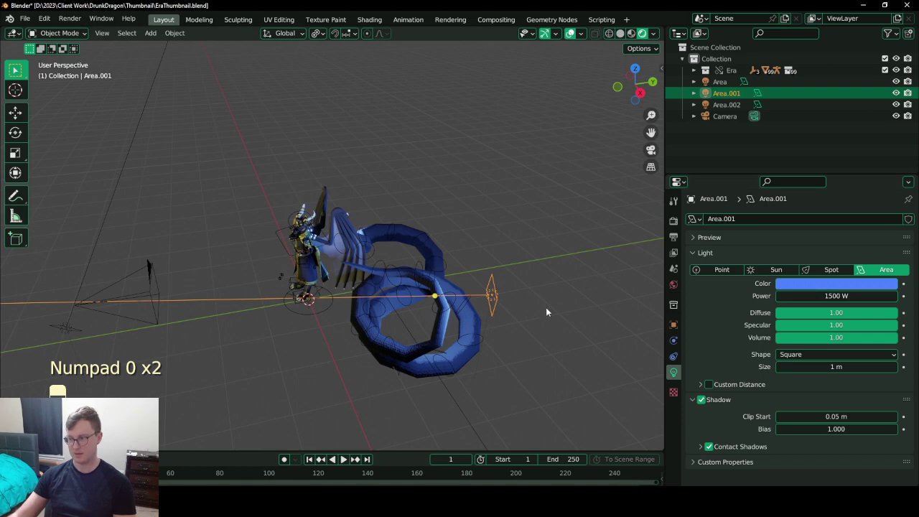
Step: Fine-tune Area.001's final position from the camera view, then select Area.002
key("KP_0")
scroll(545, 307, "up", 5)
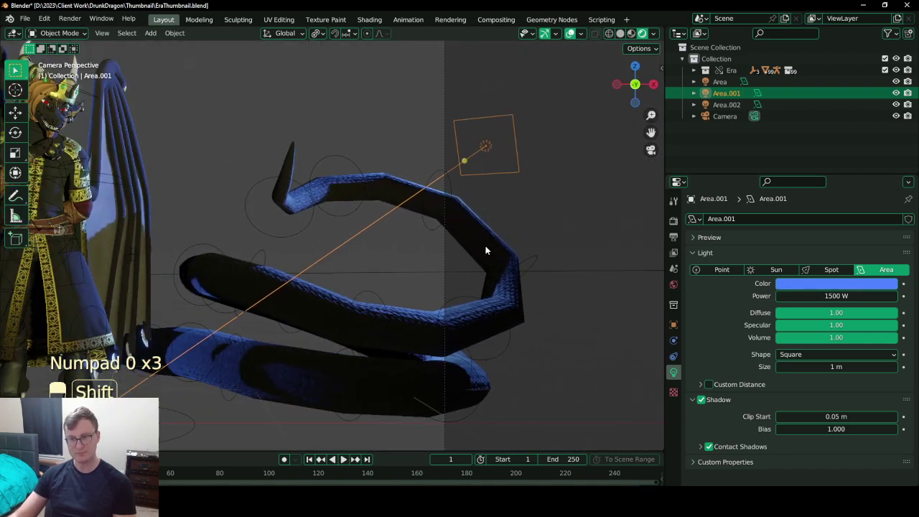
key("g")
left_click(400, 235)
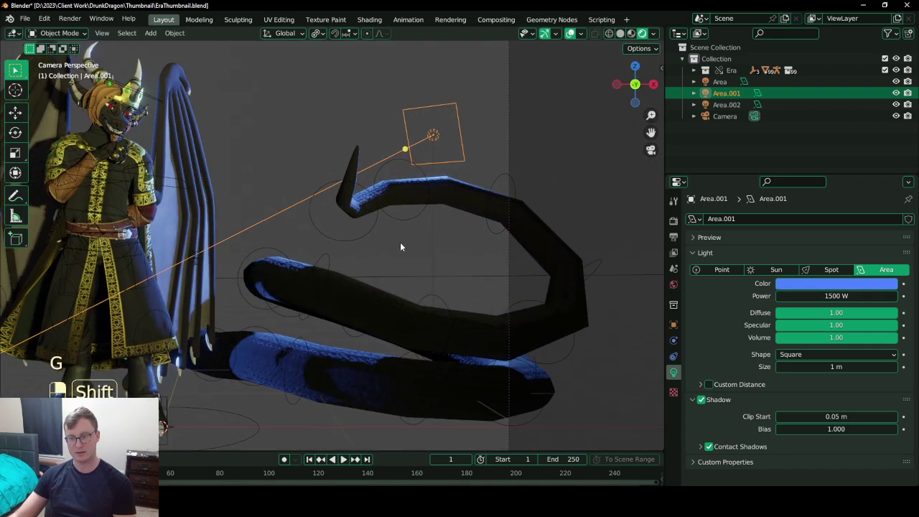
key("g")
scroll(400, 242, "up", 2)
left_click(424, 264)
middle_click_drag(424, 264, 304, 290, "shift")
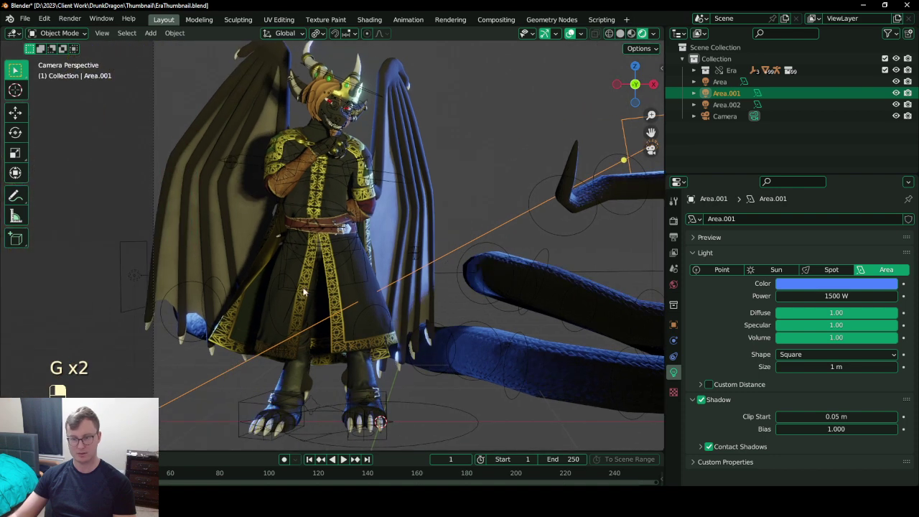
left_click(120, 273)
Step: Move Area.002 up-left of the character and rotate it to aim downward
key("r")
key("g")
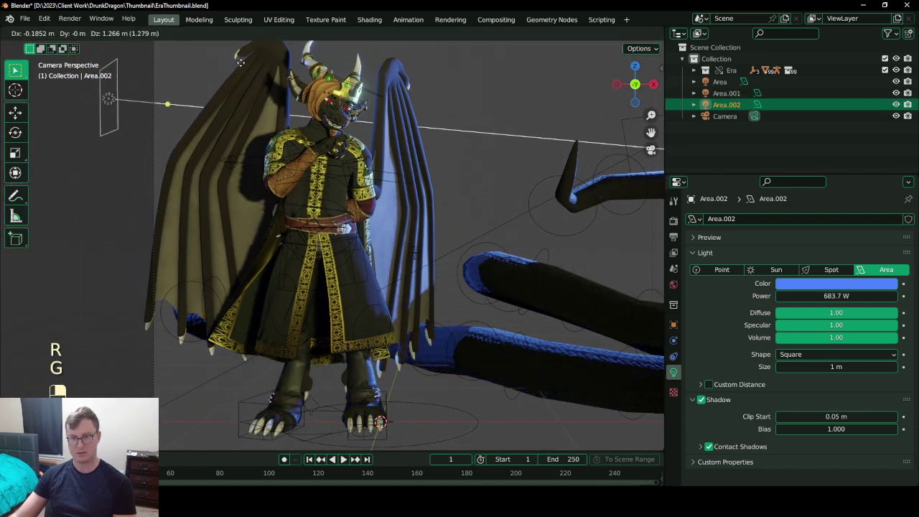
left_click(240, 63)
scroll(265, 148, "down", 3)
middle_click_drag(265, 148, 279, 160)
key("g")
left_click(345, 149)
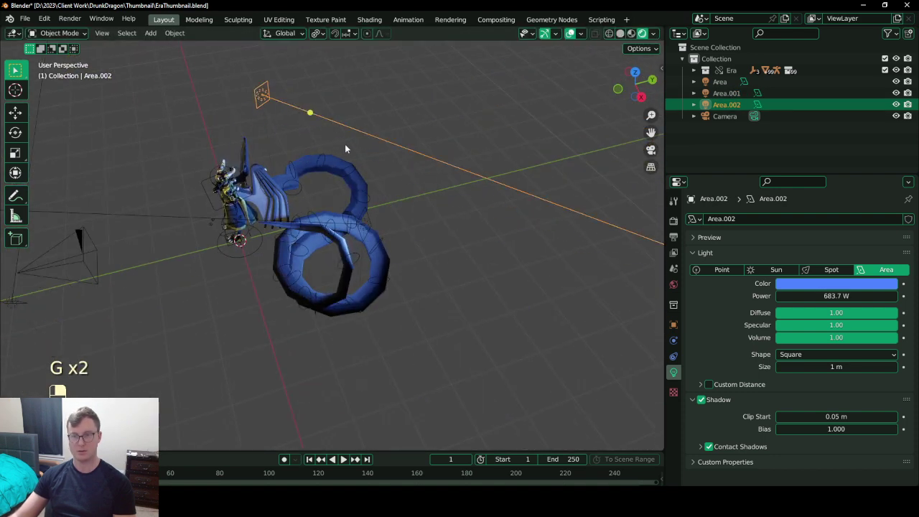
key("r")
left_click(253, 226)
Step: From the camera view, place Area.002 above the left wing
key("KP_0")
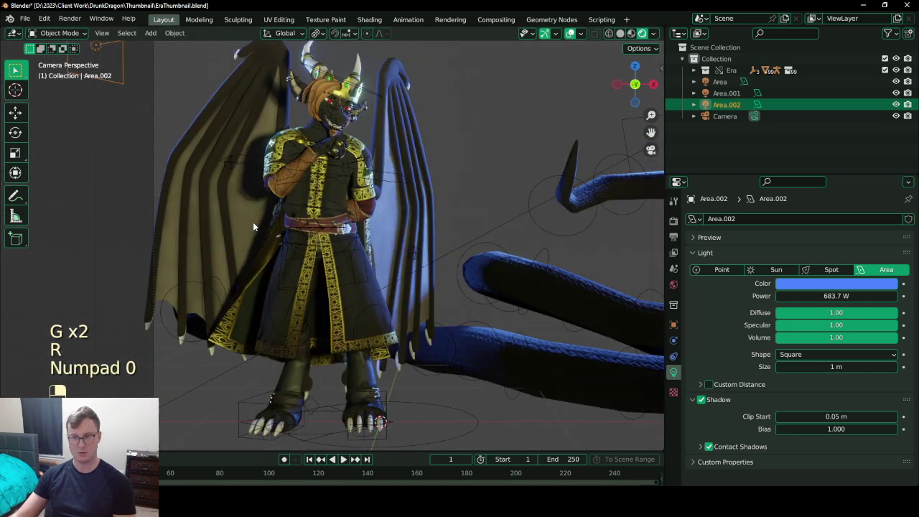
key("g")
key("g")
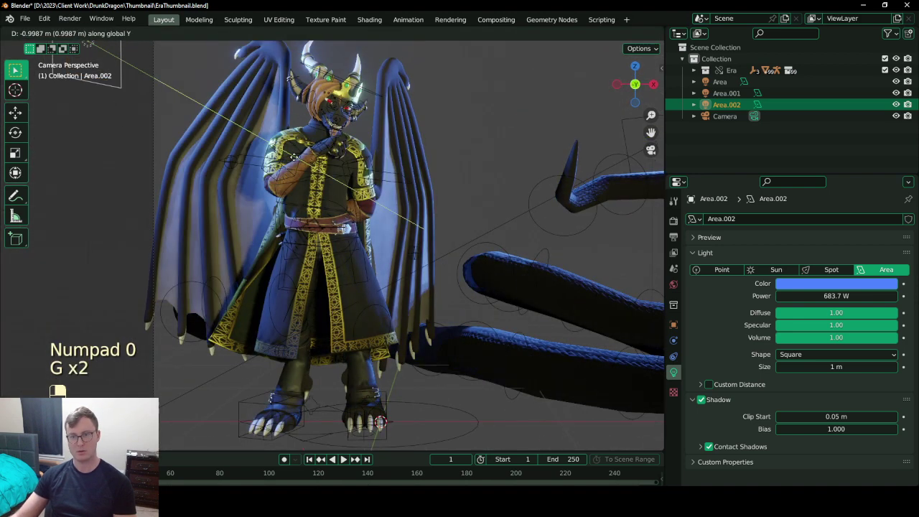
key("g")
left_click(205, 132)
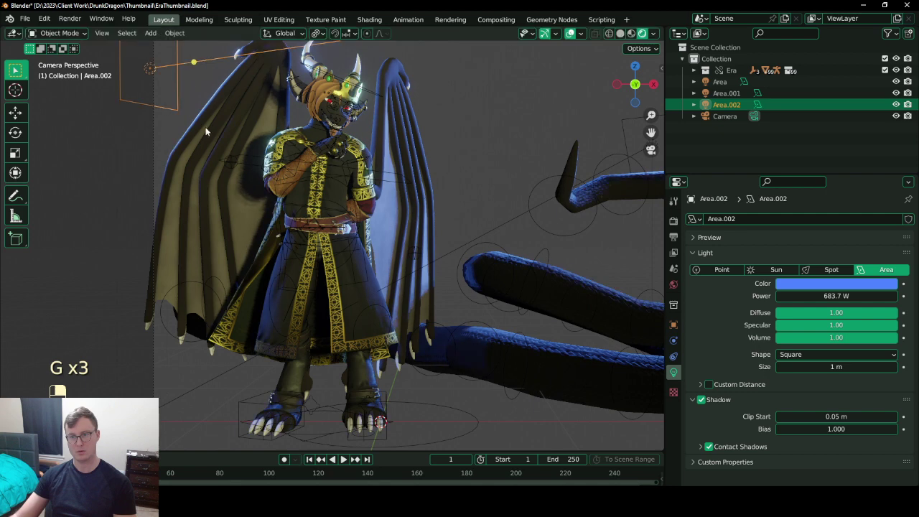
scroll(228, 143, "down", 3)
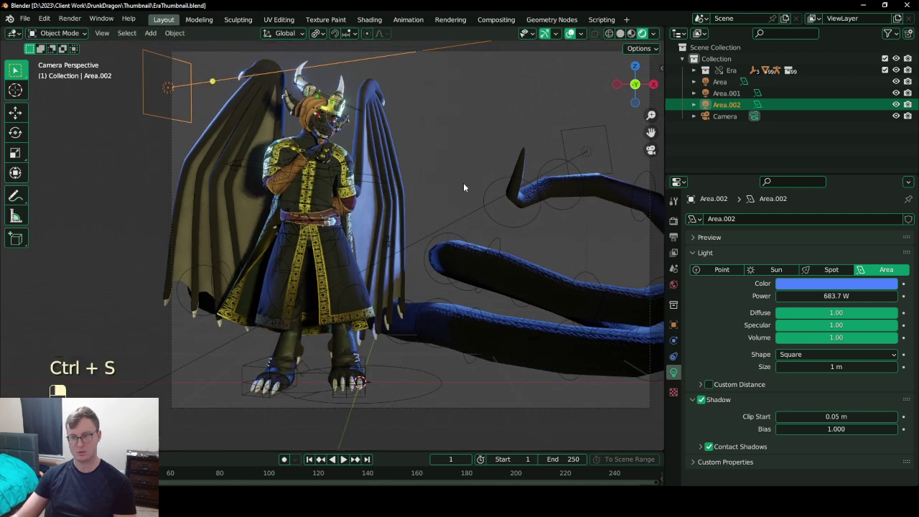
scroll(463, 187, "down", 2)
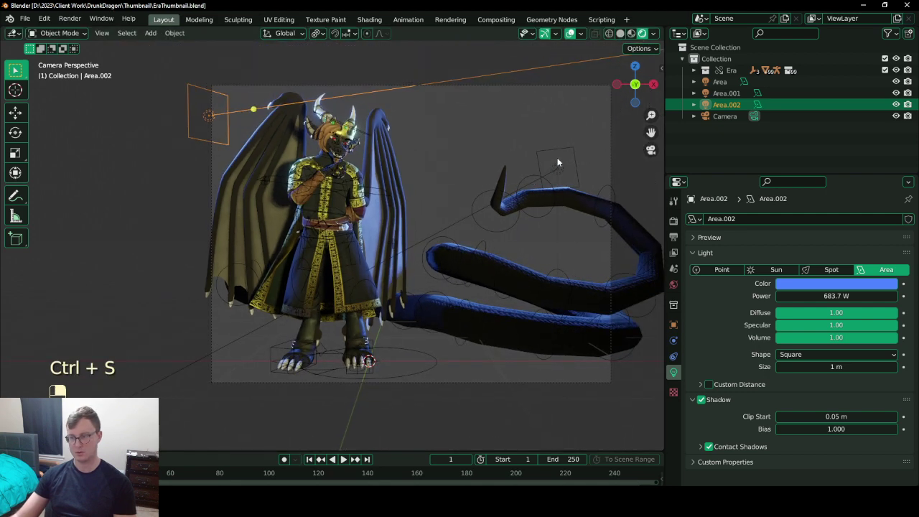
Step: Enable Custom Distance on Area.001 and set it to 2.6 m
left_click(558, 162)
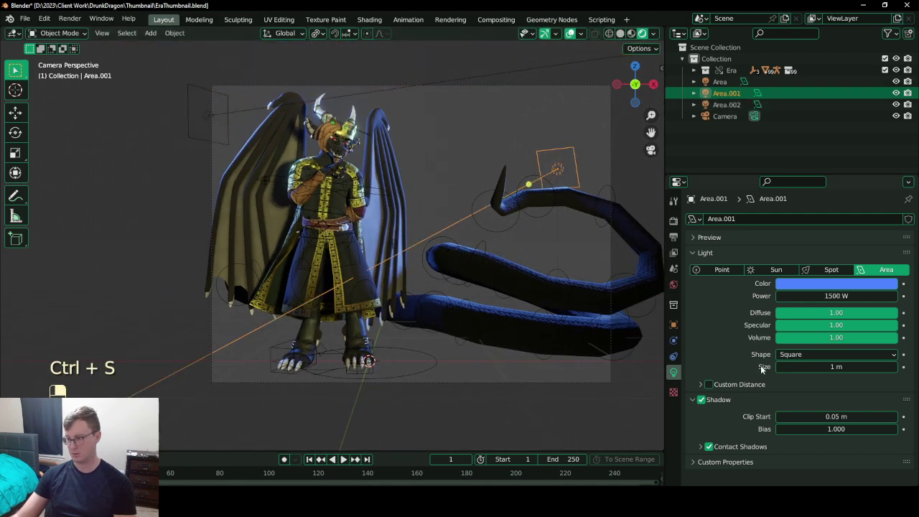
scroll(738, 454, "down", 1)
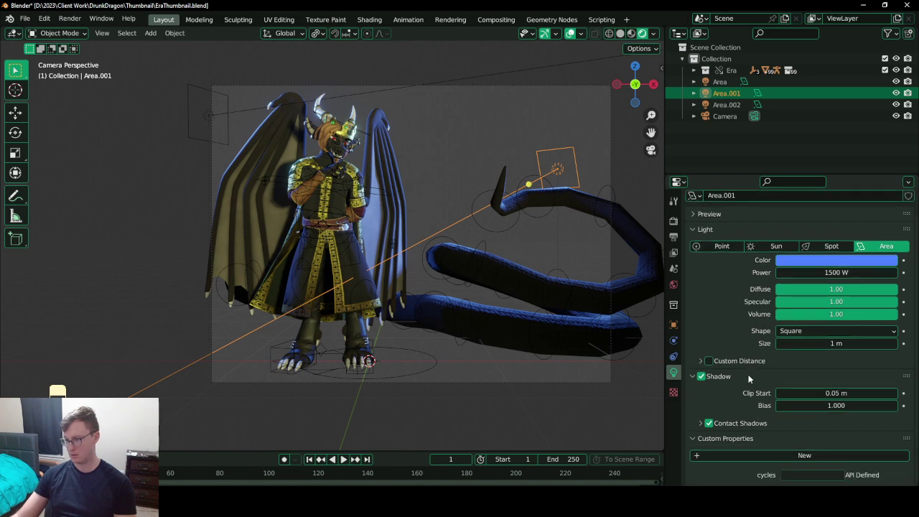
left_click(724, 360)
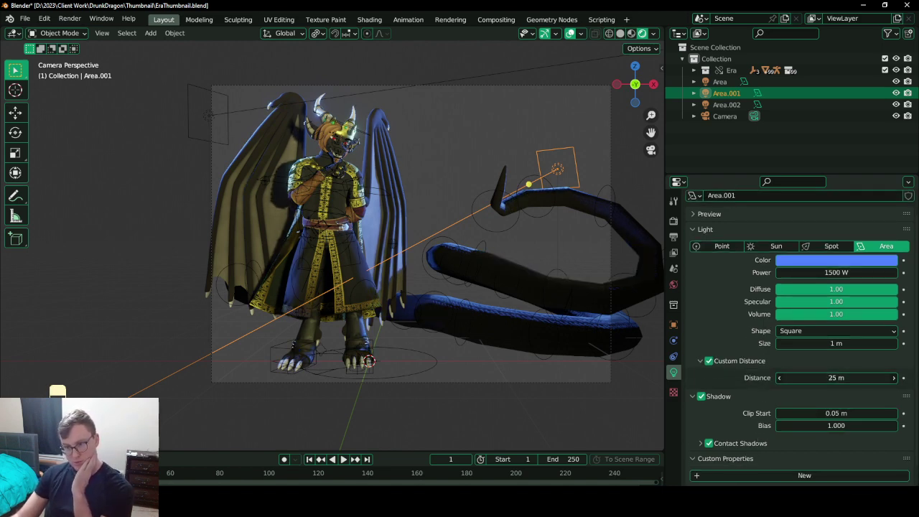
mouse_move(835, 377)
left_mouse_down()
mouse_move(796, 377)
mouse_move(854, 378)
mouse_move(834, 378)
left_mouse_up()
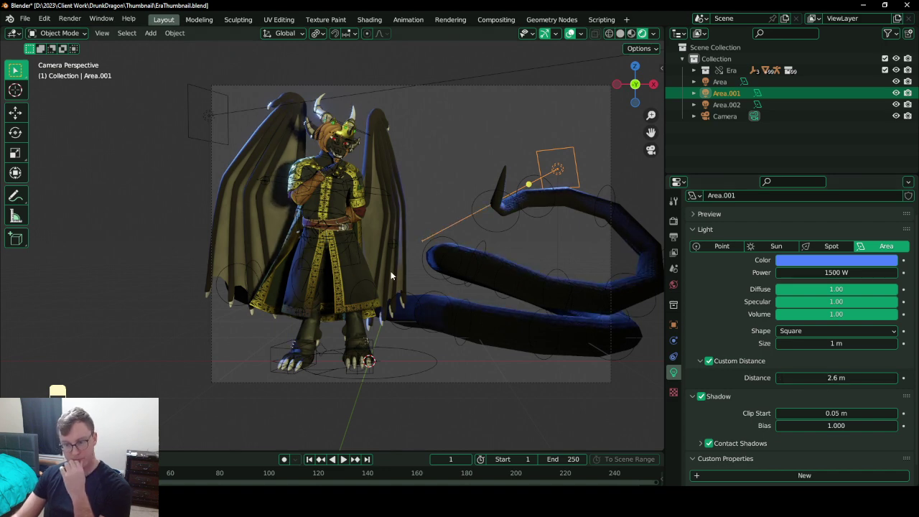
Step: Duplicate Area.001 as Area.003 and place it near Era's head
key("shift+d")
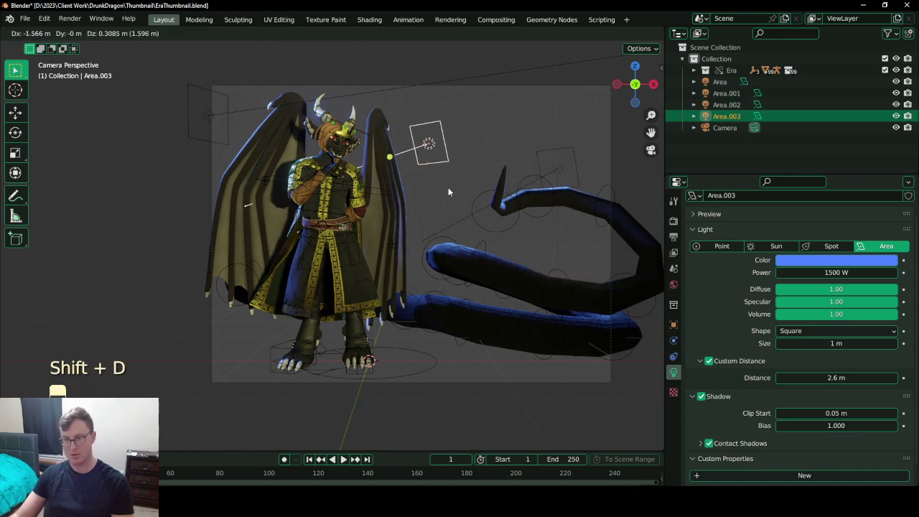
left_click(448, 187)
middle_click_drag(448, 187, 430, 258)
Step: Move and rotate Area.003 into a first rough position near Era
key("g")
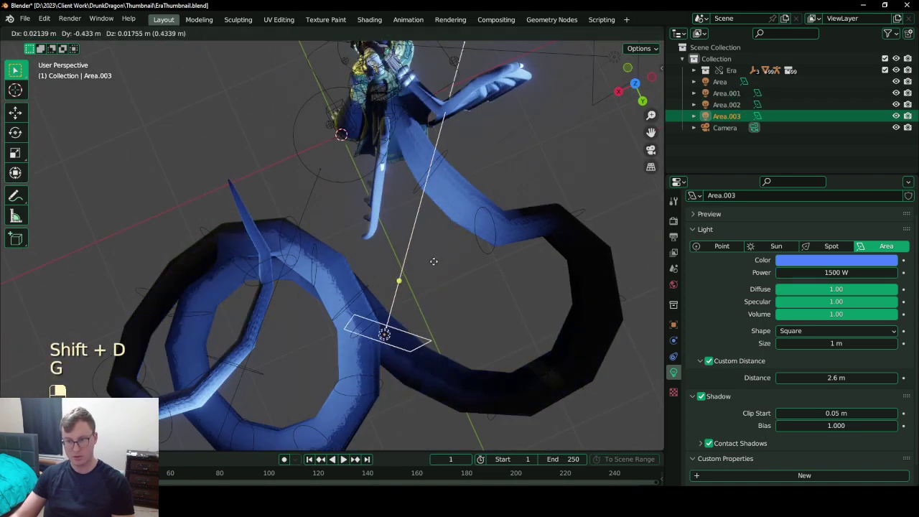
key("r")
left_click(428, 219)
key("g")
left_click(435, 168)
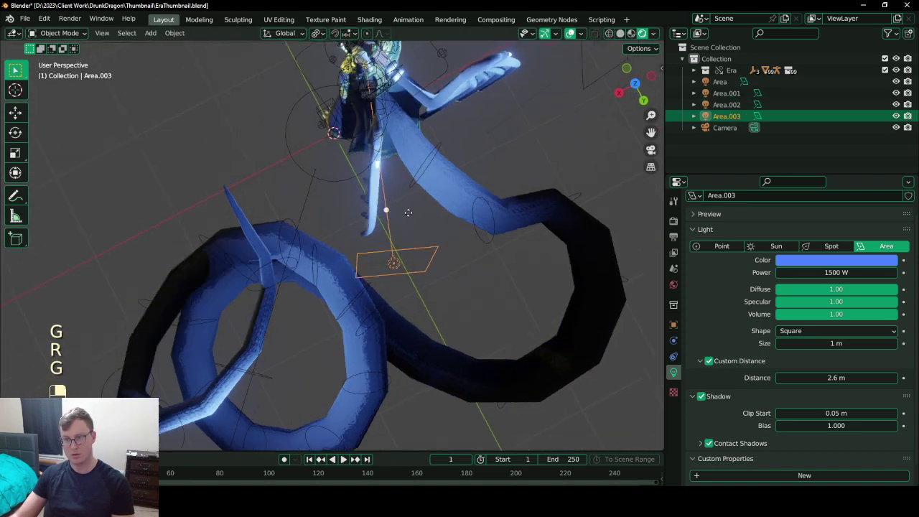
middle_click_drag(435, 168, 353, 192)
key("KP_0")
scroll(468, 185, "up", 5)
Step: Reposition Area.003 to the right of the head and set its power to 500 W
key("g")
key("g")
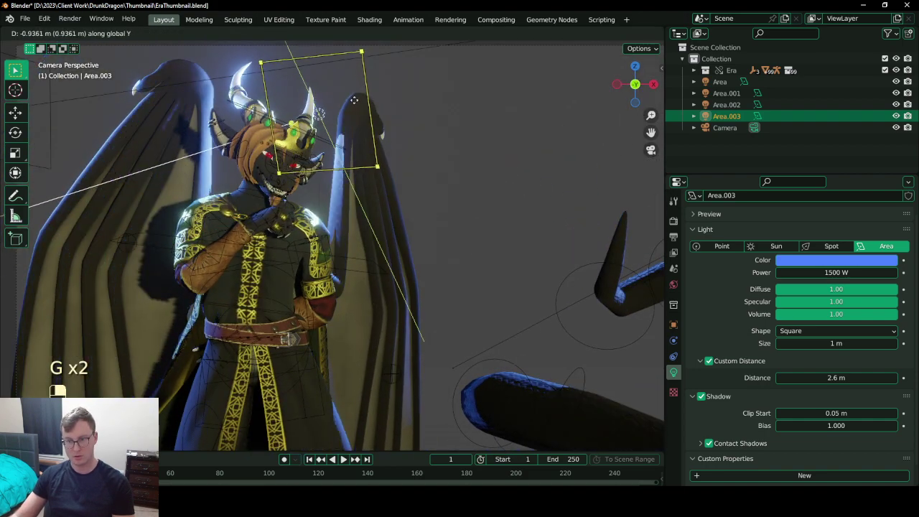
key("g")
left_click(422, 168)
middle_click_drag(423, 168, 435, 249)
key("s")
key("g")
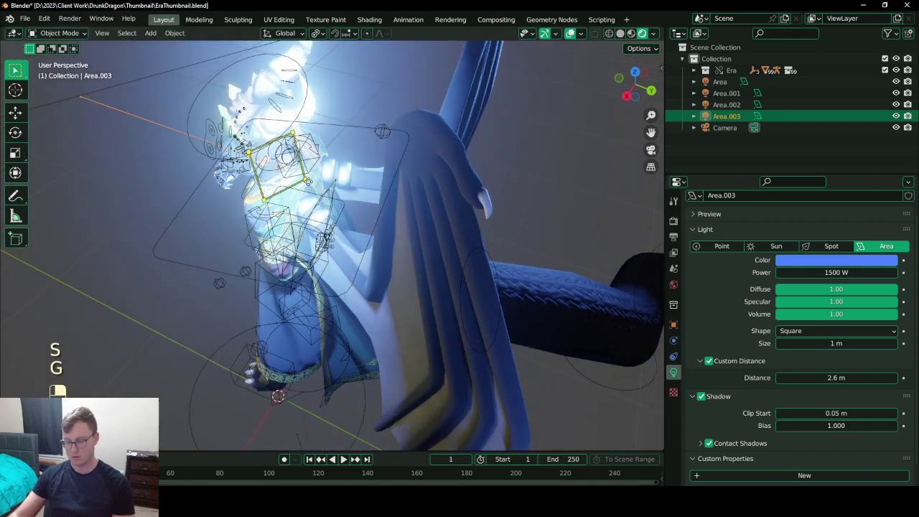
left_click(328, 192)
key("KP_0")
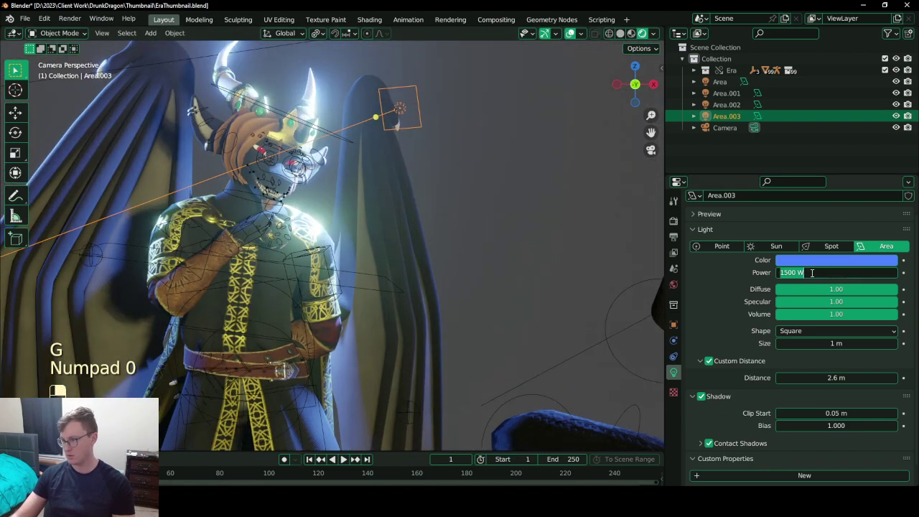
type("500")
key("Return")
Step: Place Area.003 beside the face and lower its power to 100 W
middle_click_drag(431, 154, 445, 179, "shift")
key("g")
left_click(459, 237)
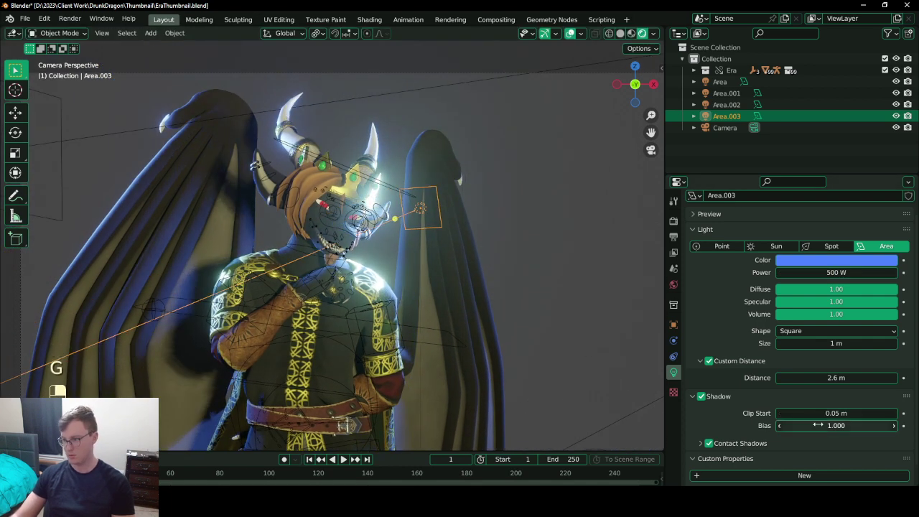
left_click(809, 273)
type("100")
key("Return")
Step: Bring Area.003 up near the face, tilting it around the global X axis
key("g")
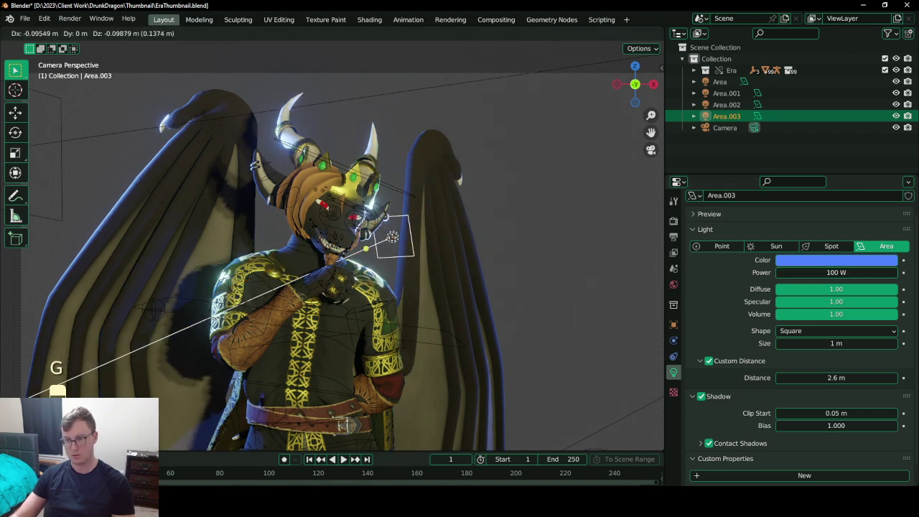
key("Return")
key("r")
key("x")
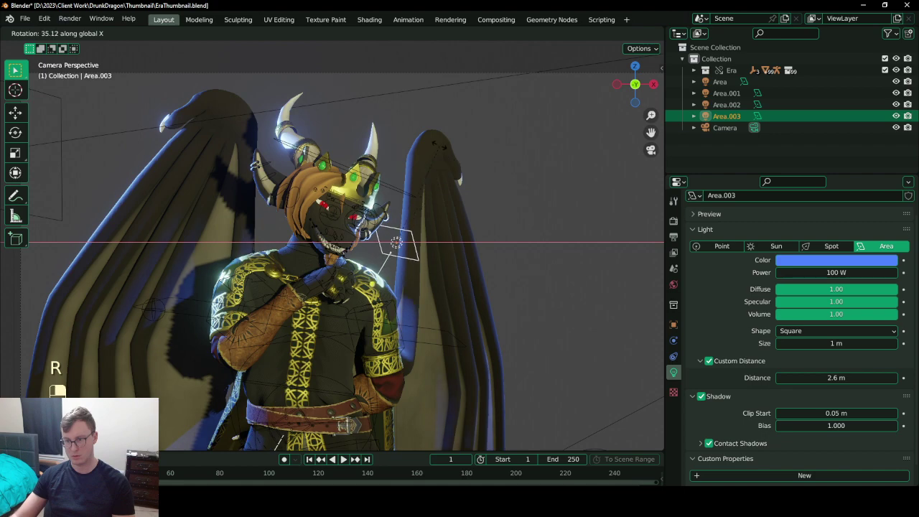
key("Return")
key("g")
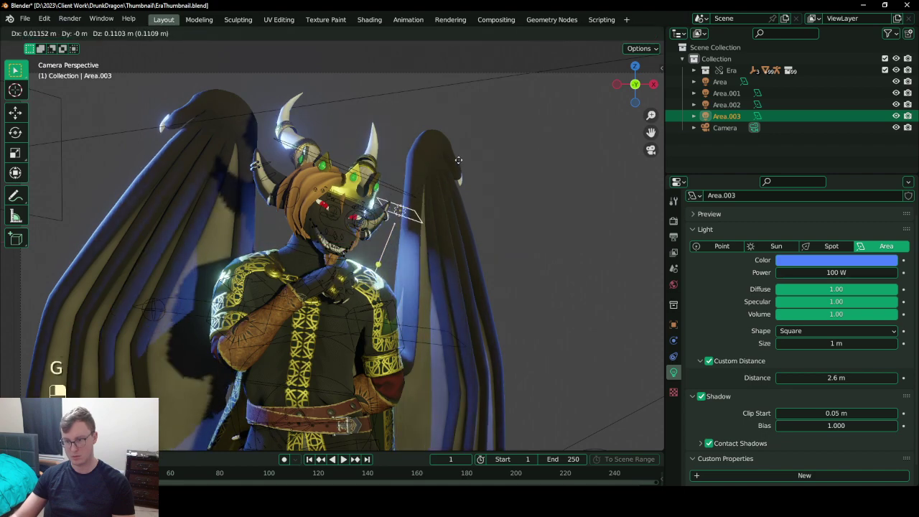
key("Return")
middle_click_drag(496, 207, 313, 229)
key("KP_0")
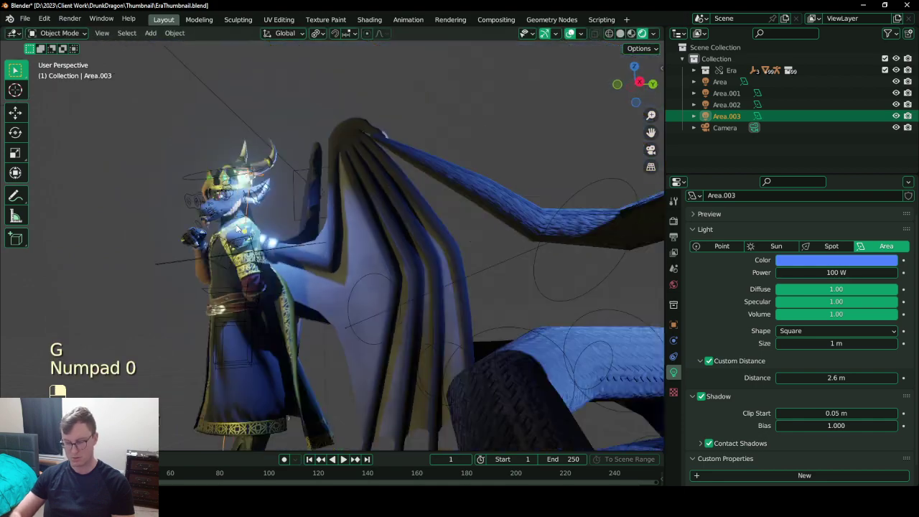
scroll(268, 222, "up", 5)
middle_click_drag(567, 208, 438, 192, "shift")
Step: Turn Area.003 edge-on beside the face, rotating it on Z toward the muzzle
key("g")
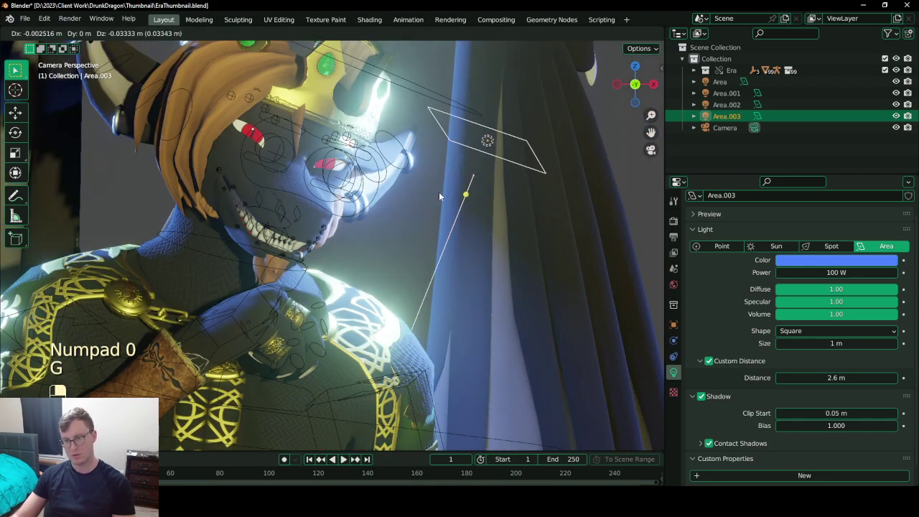
key("r")
key("r")
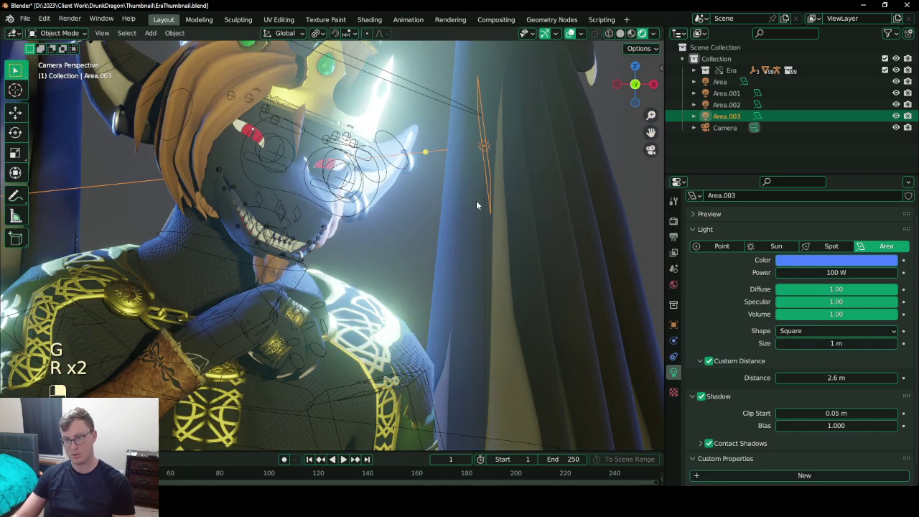
key("g")
left_click(416, 255)
key("r")
key("z")
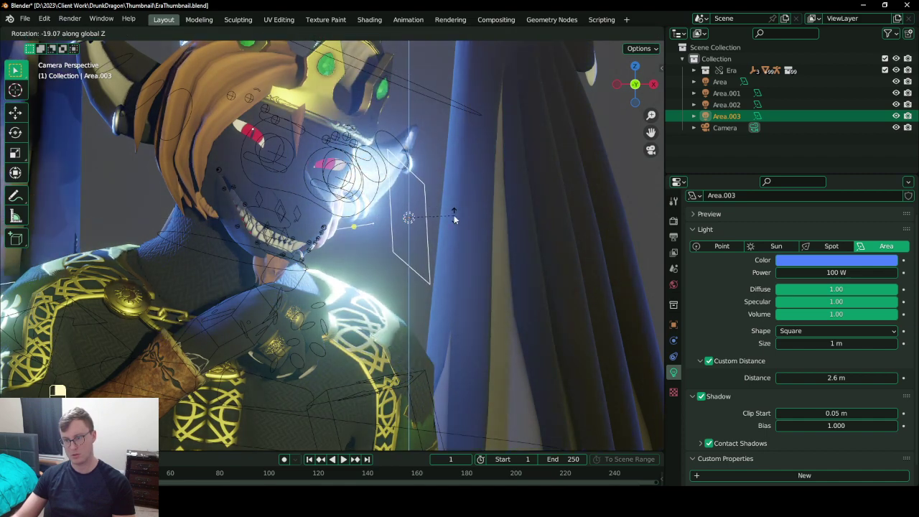
left_click(348, 230)
key("KP_0")
middle_click_drag(349, 235, 415, 191)
Step: Settle Area.003 beside the muzzle and cut its custom distance to about 0.34 m
key("r")
key("g")
key("g")
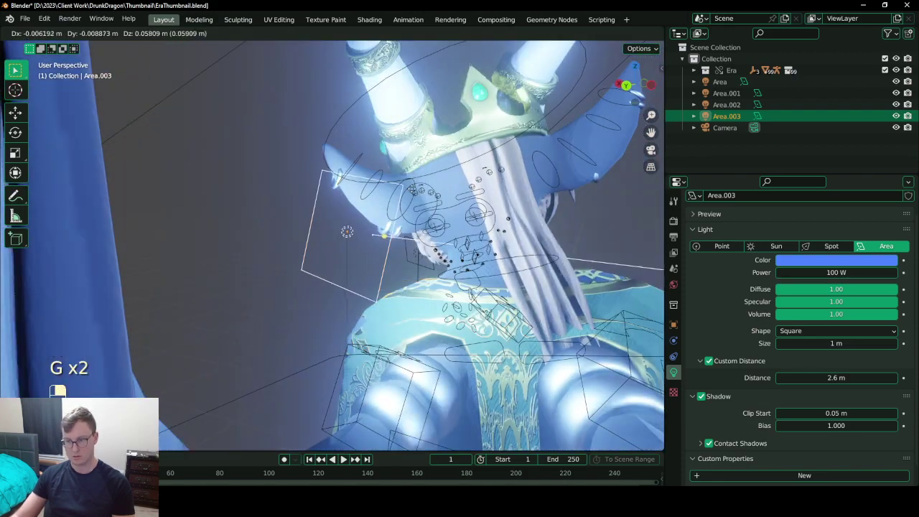
left_click(414, 191)
key("KP_0")
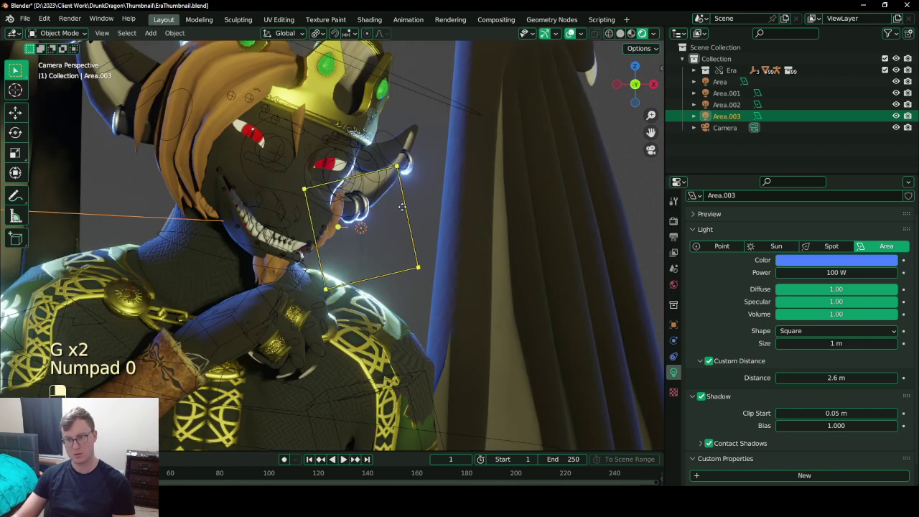
key("g")
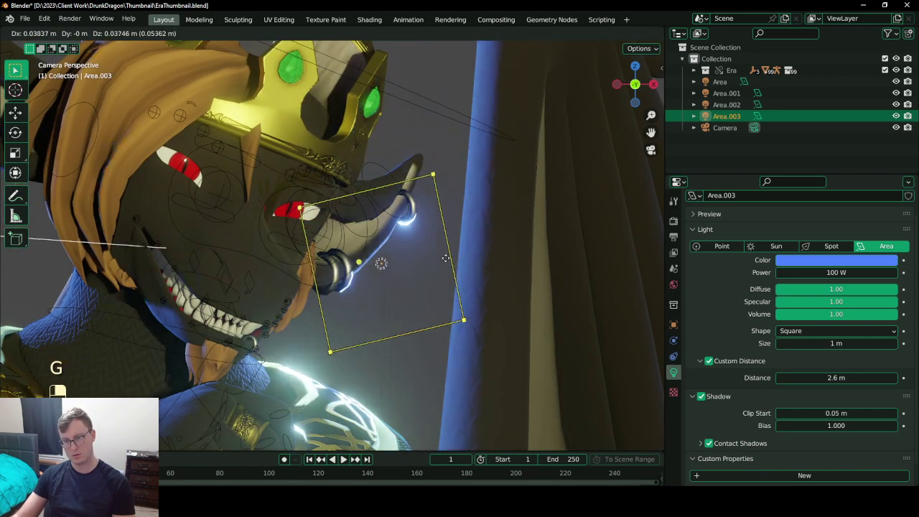
left_click(445, 271)
left_click_drag(437, 283, 438, 289)
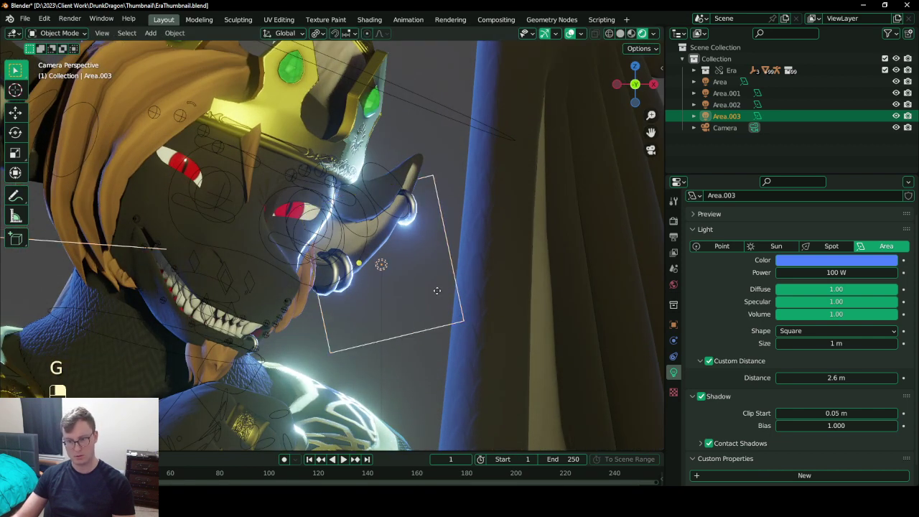
left_click_drag(844, 377, 806, 377)
Step: Try a larger custom distance and 10 W power on Area.003, then undo the distance change
scroll(548, 327, "down", 4)
scroll(549, 327, "up", 2)
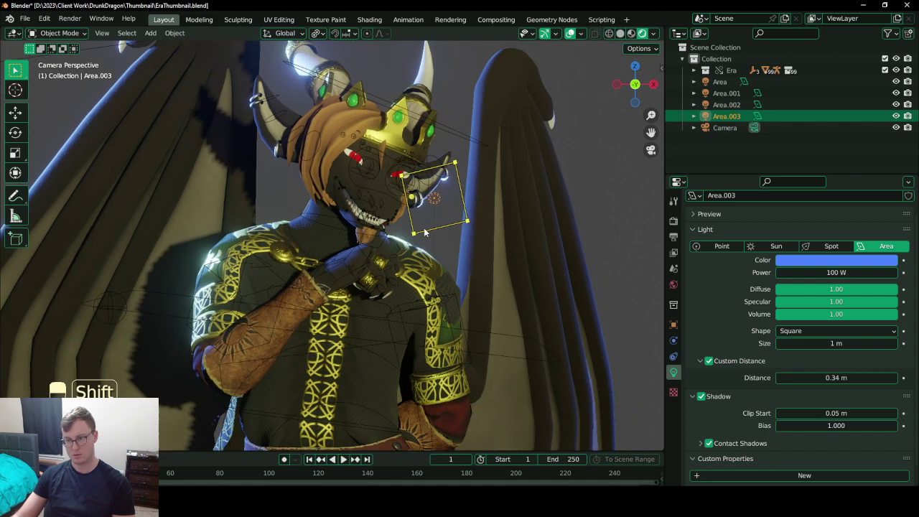
middle_click_drag(548, 328, 545, 320, "shift")
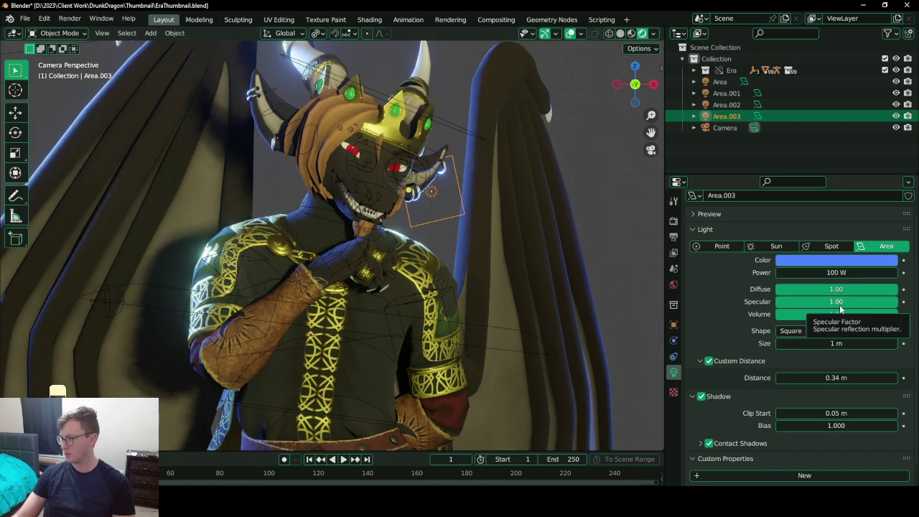
left_click_drag(807, 379, 864, 378)
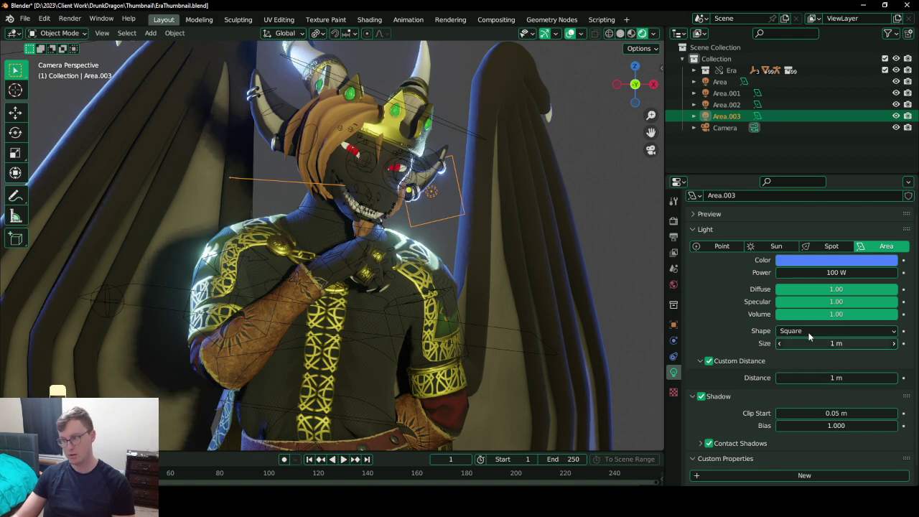
left_click(825, 272)
type("1")
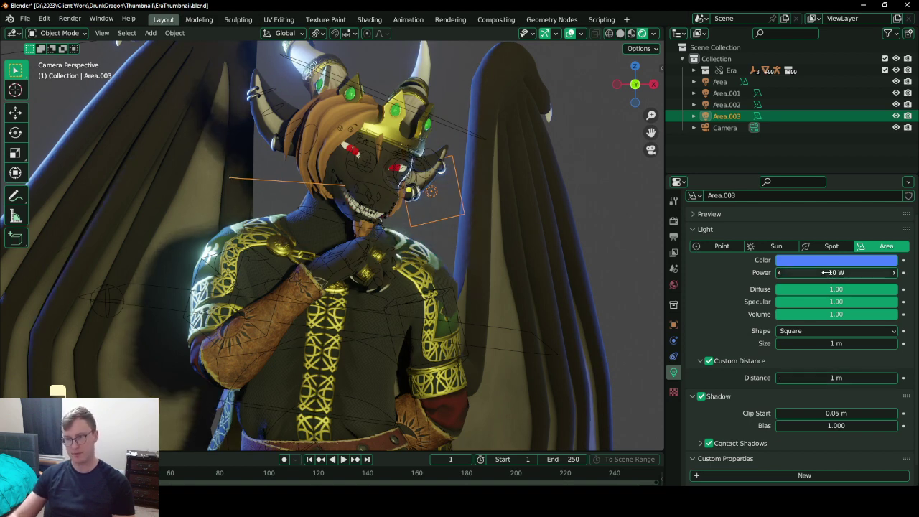
type("0")
key("Return")
left_click_drag(836, 378, 880, 378)
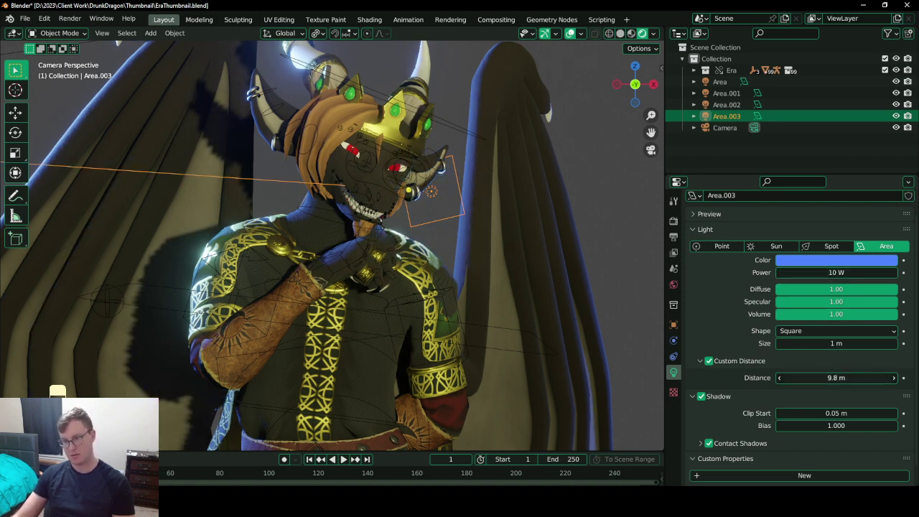
key("ctrl+z")
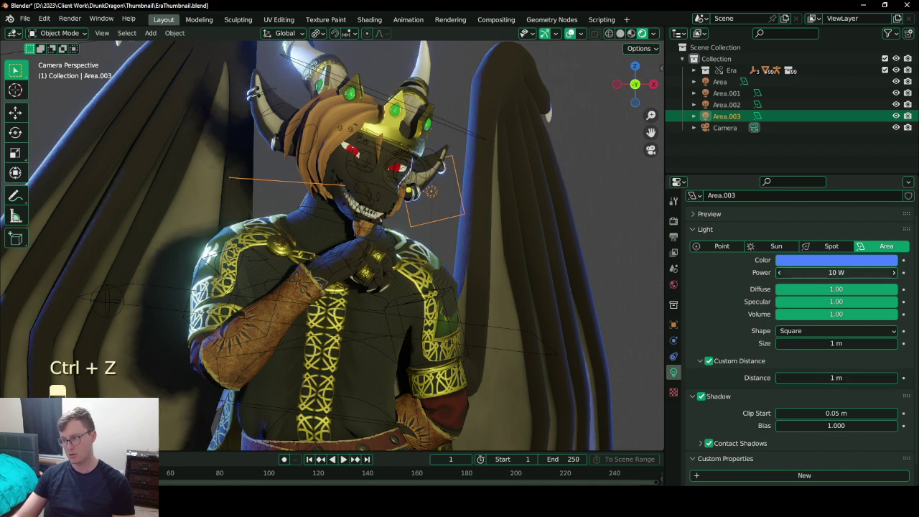
Step: Set Area.003's power to 50 W and save the blend file
left_click(833, 273)
type("50")
key("Return")
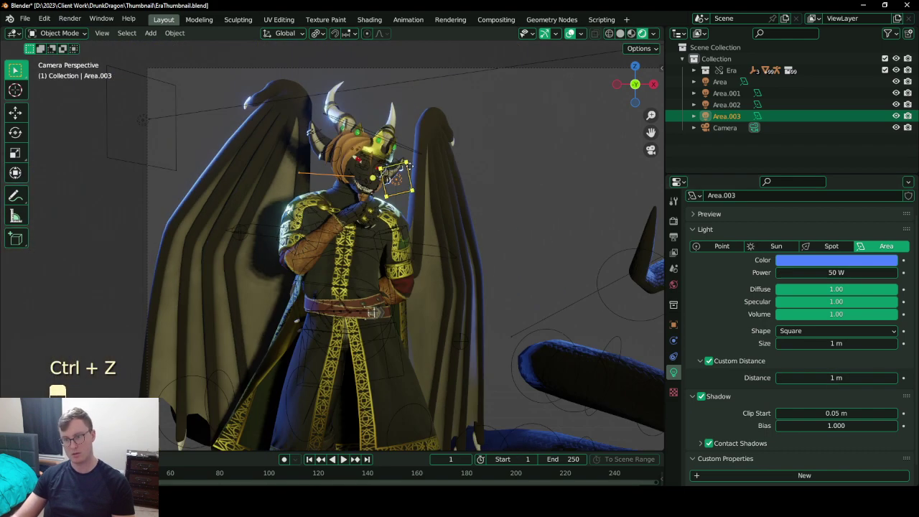
scroll(411, 172, "up", 5)
middle_click_drag(411, 173, 386, 248, "shift")
key("ctrl+s")
scroll(386, 247, "down", 5)
scroll(412, 224, "up", 2)
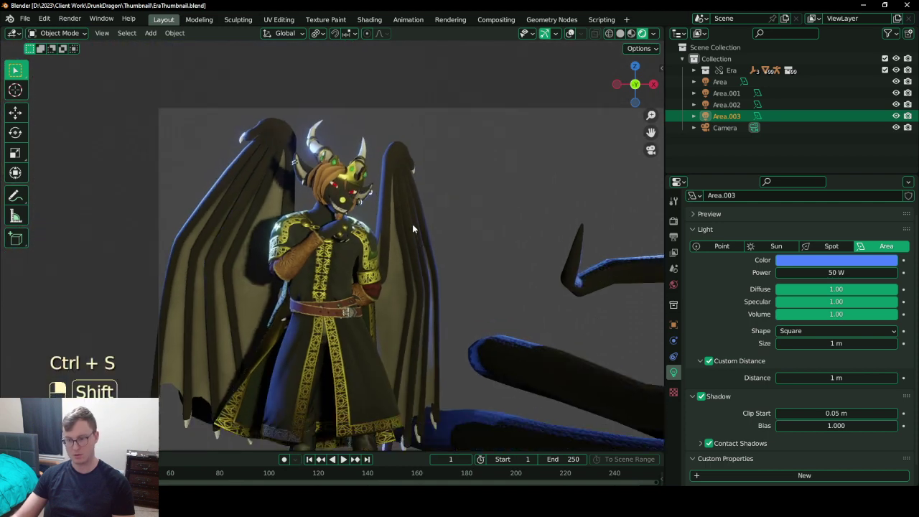
key("ctrl+s")
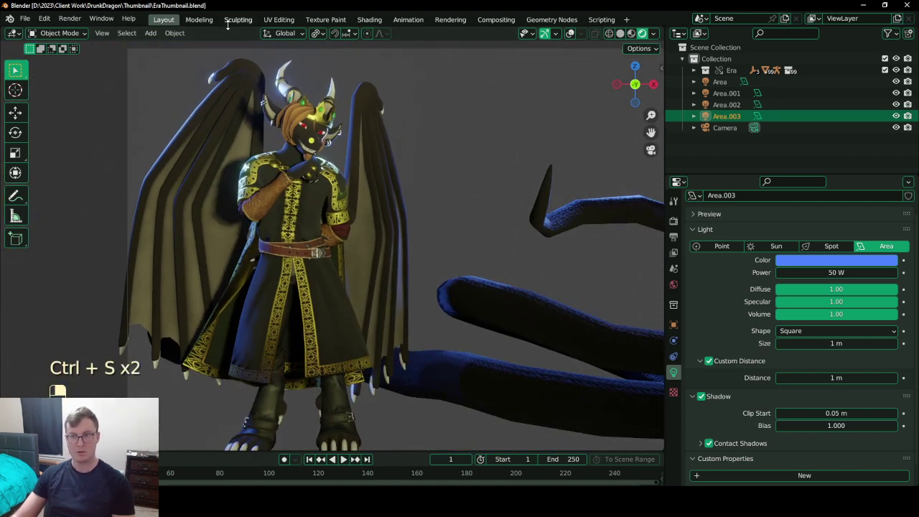
left_click(369, 20)
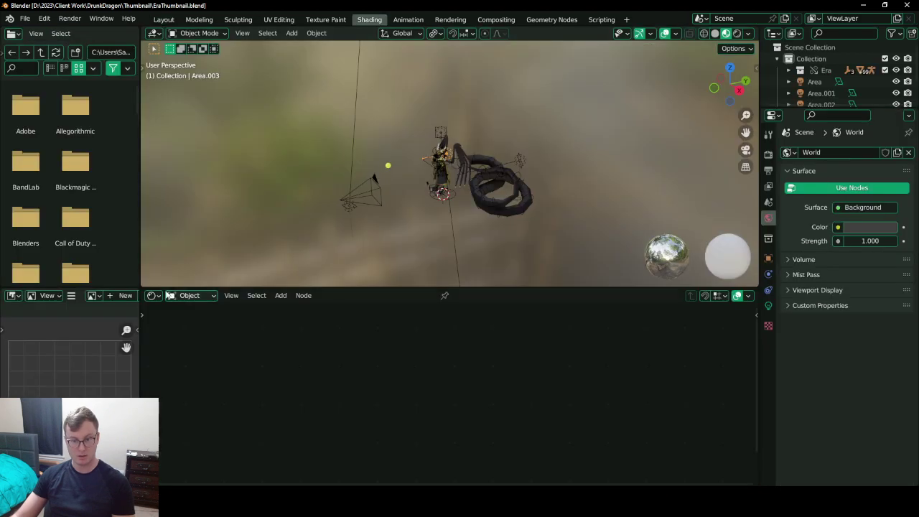
Step: In the World node tree, replace the Background node with an Environment Texture wired to Surface
left_click(189, 295)
left_click(188, 321)
mouse_move(429, 310)
middle_mouse_down()
mouse_move(428, 384)
mouse_move(431, 310)
middle_mouse_up()
scroll(429, 384, "up", 2)
key("x")
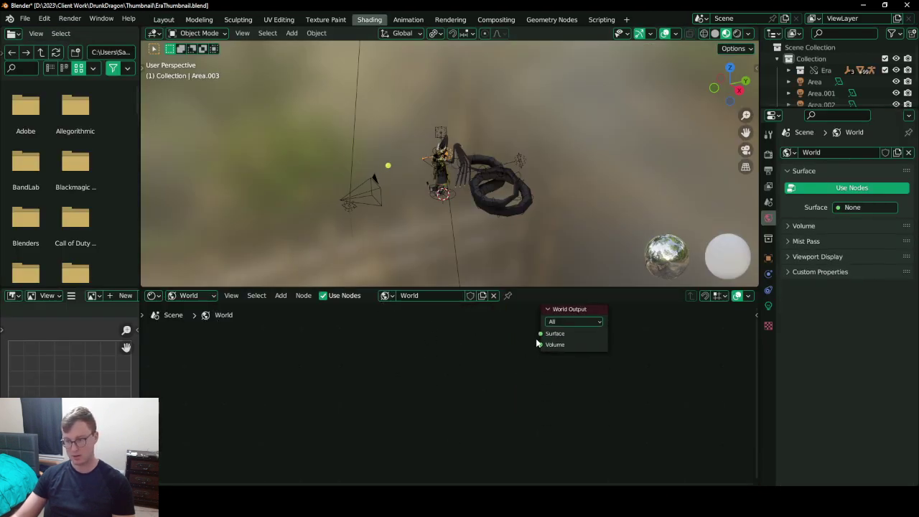
key("shift+a")
type("en")
key("Return")
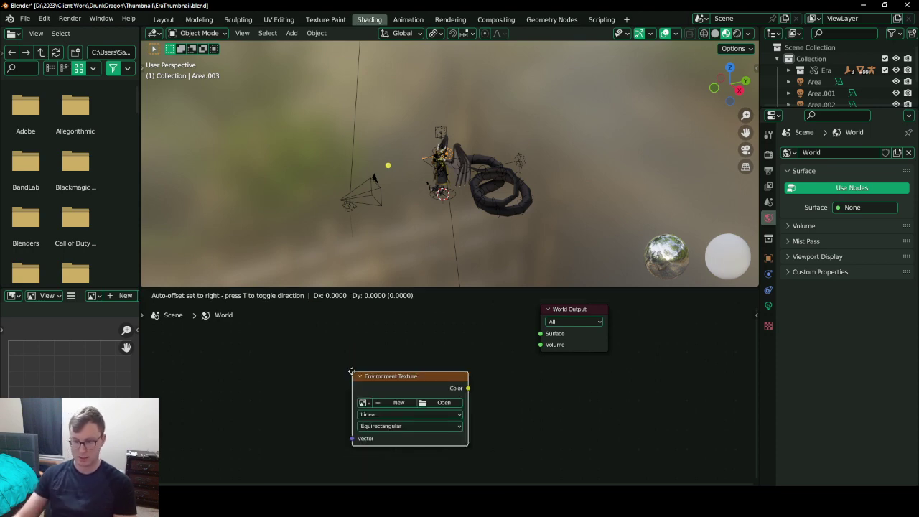
left_click(356, 371)
left_click_drag(469, 388, 541, 332)
Step: Load courtyard.exr into the texture and preview it rendered through the camera
left_click(442, 404)
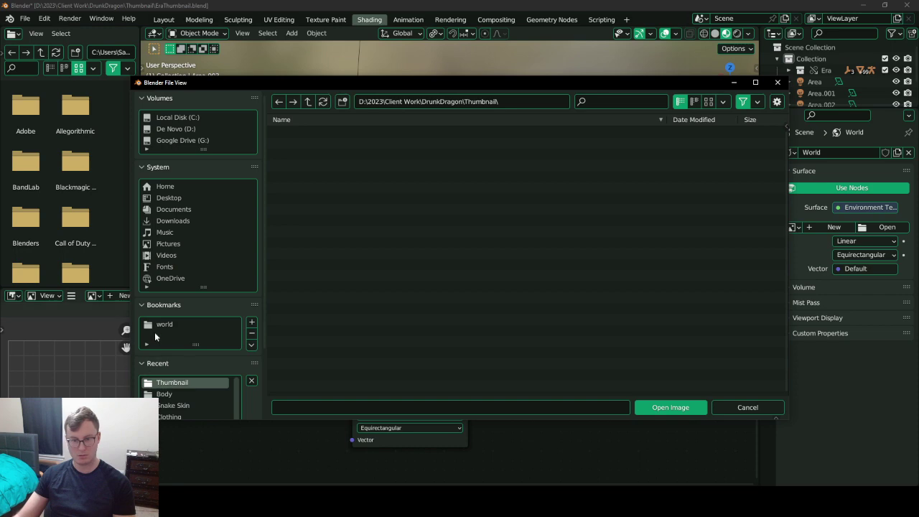
left_click(157, 327)
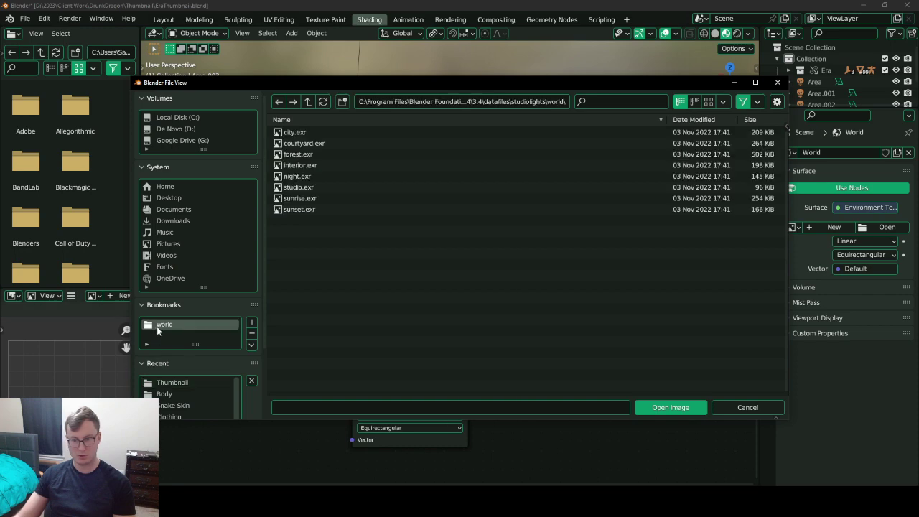
left_click(304, 143)
left_click(670, 407)
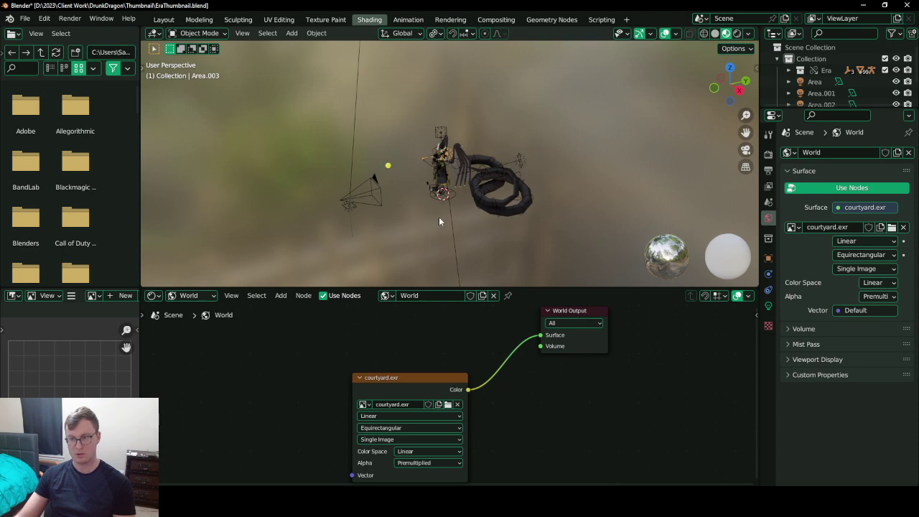
key("z")
left_click(447, 115)
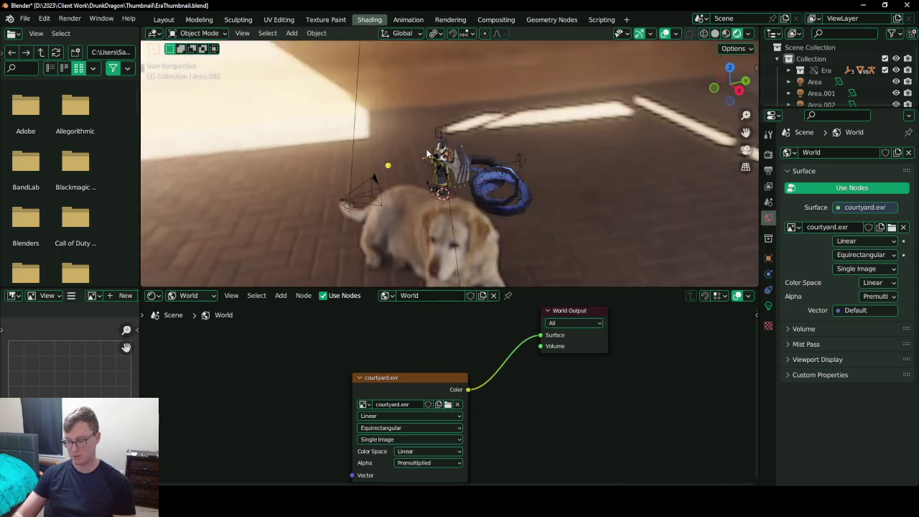
key("KP_0")
scroll(416, 153, "up", 4)
middle_click_drag(414, 154, 430, 216, "shift")
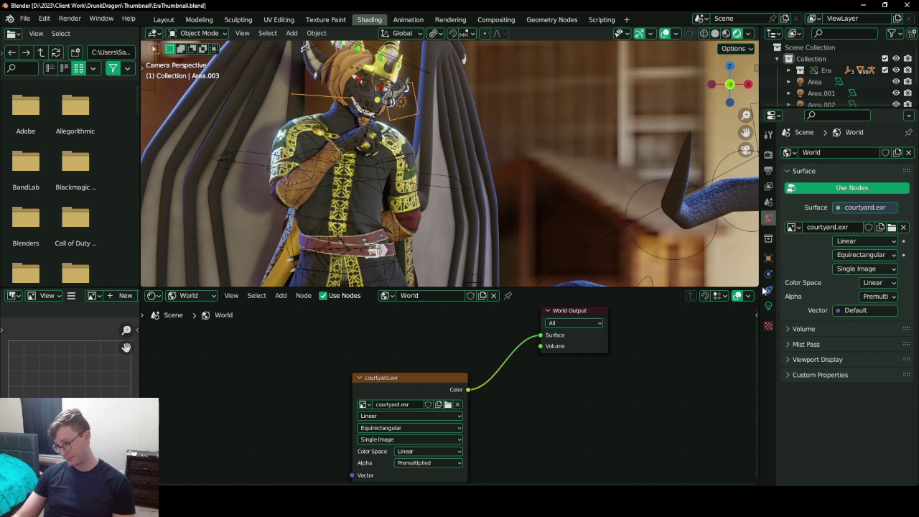
Step: Enable Transparent under Film in the Render Properties
left_click(767, 258)
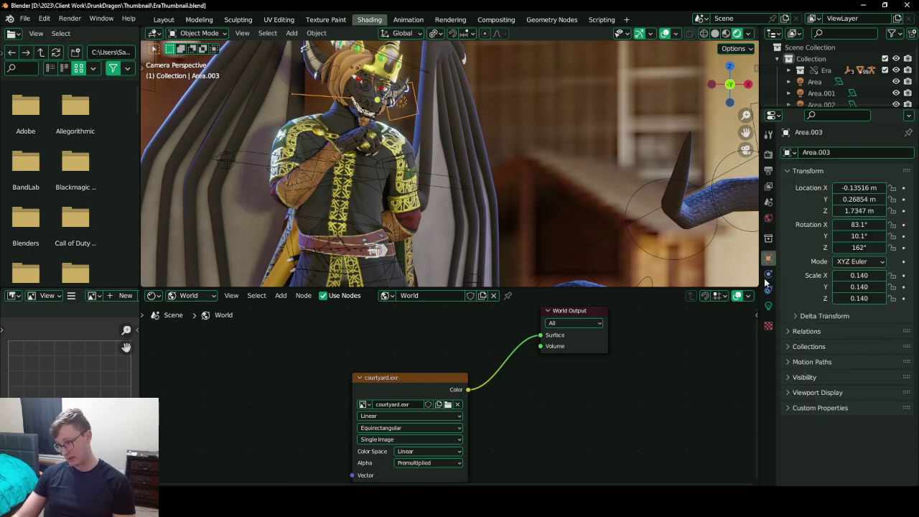
left_click(768, 187)
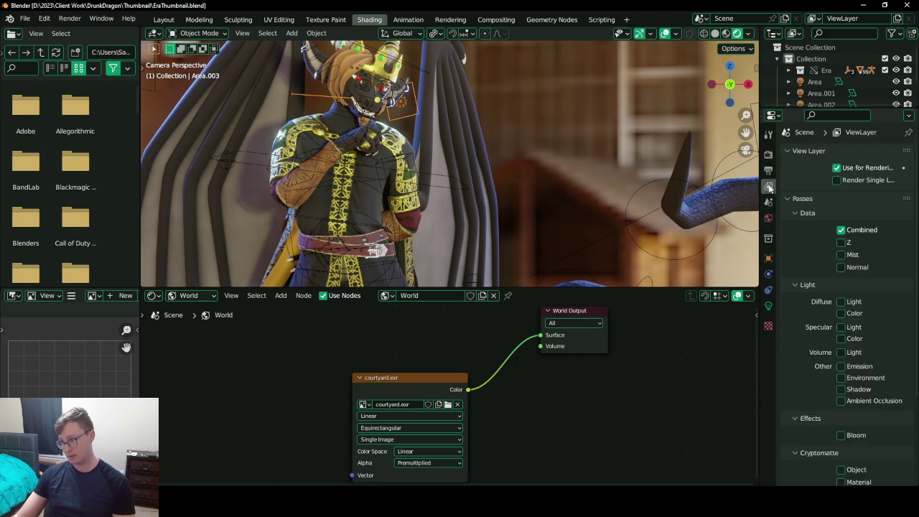
scroll(814, 372, "down", 4)
left_click(768, 153)
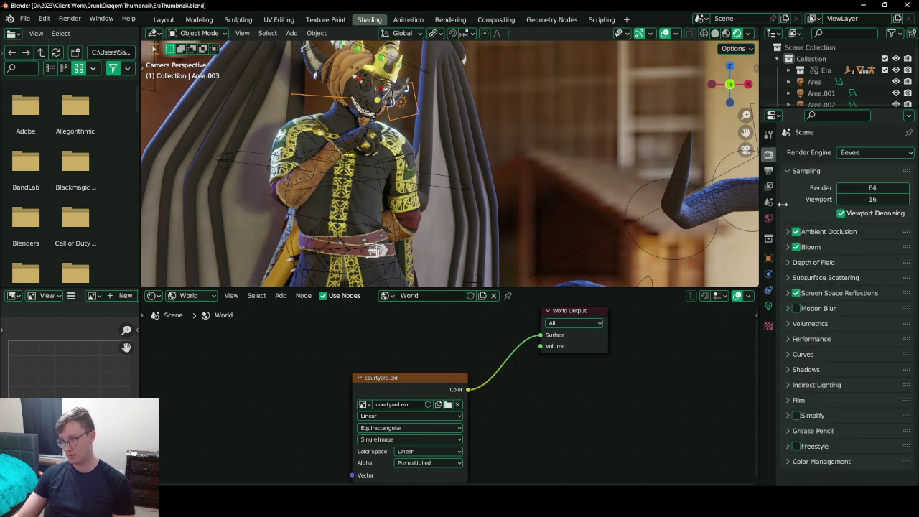
left_click(768, 187)
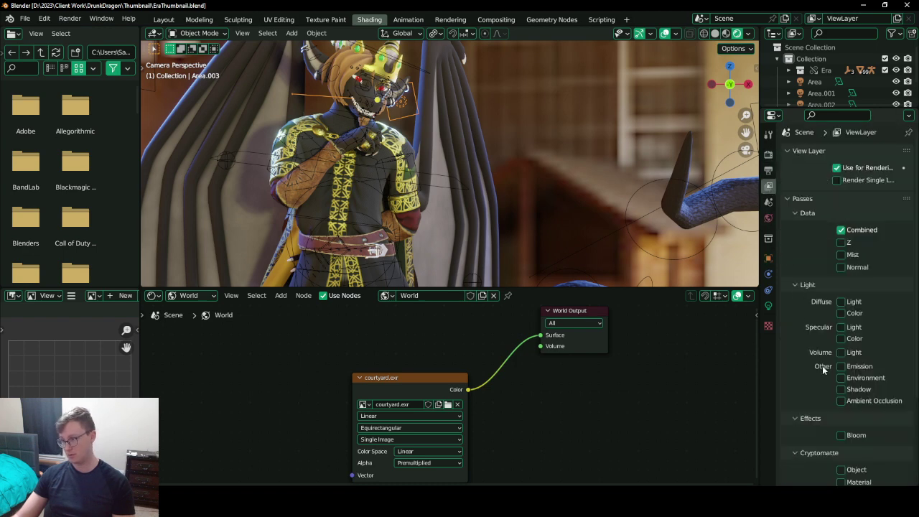
left_click(769, 171)
scroll(841, 391, "down", 2)
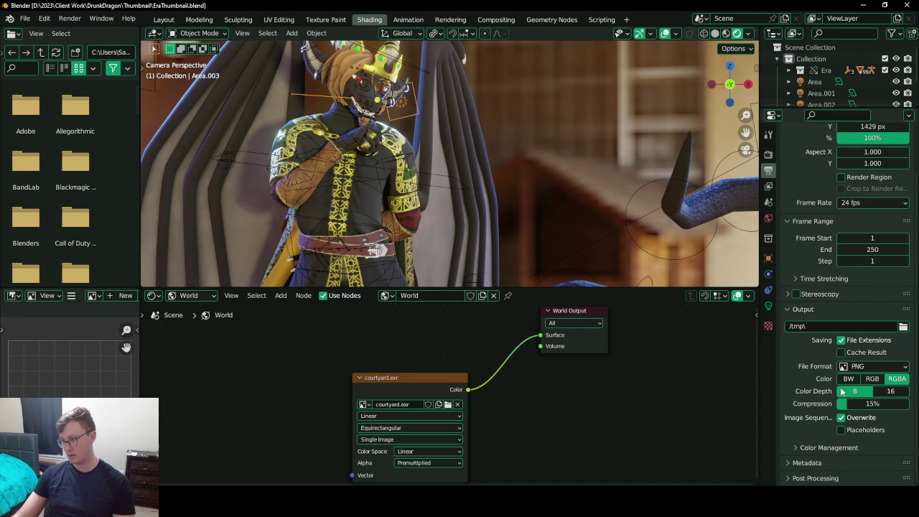
left_click(813, 313)
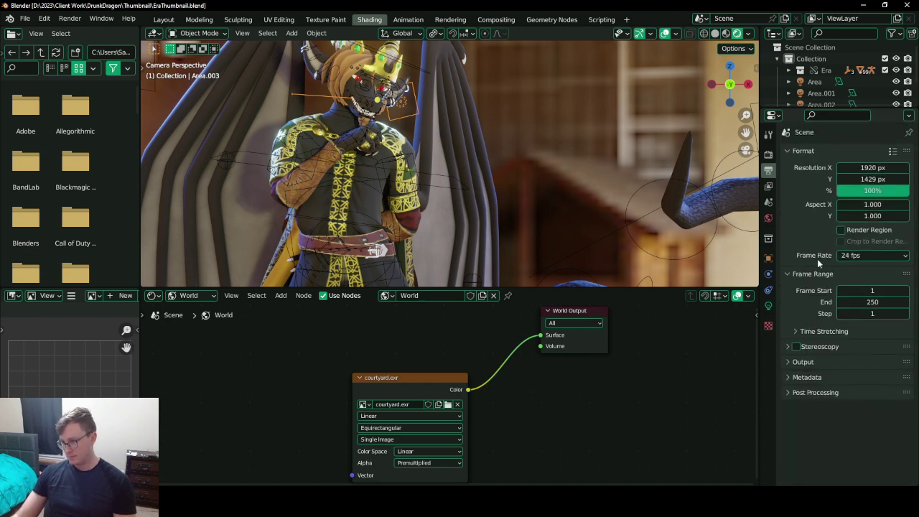
left_click(767, 154)
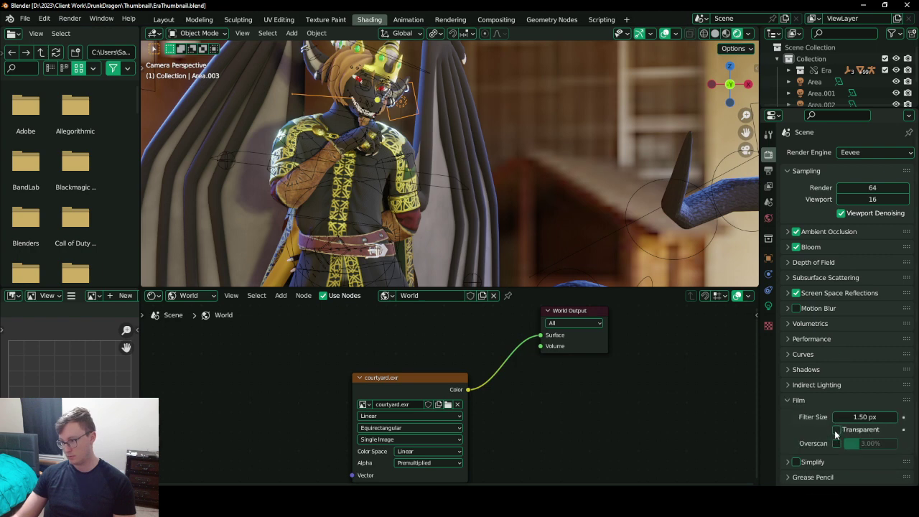
left_click(836, 429)
scroll(497, 212, "up", 3)
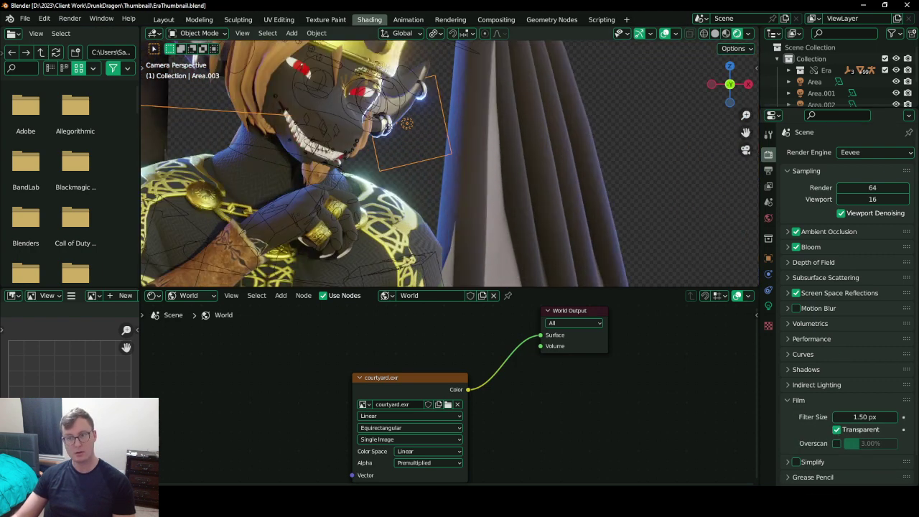
Step: Move the courtyard.exr node to the left and show the World properties
middle_click_drag(498, 212, 502, 190)
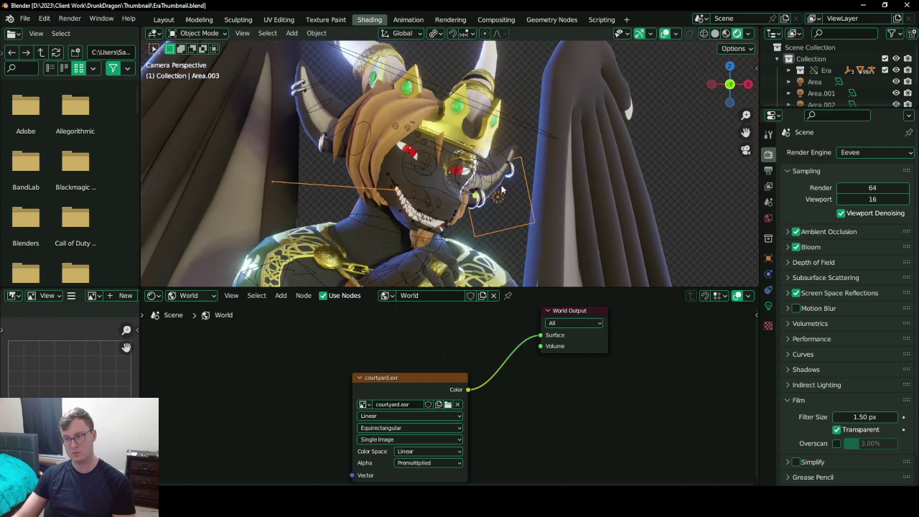
scroll(525, 191, "down", 4)
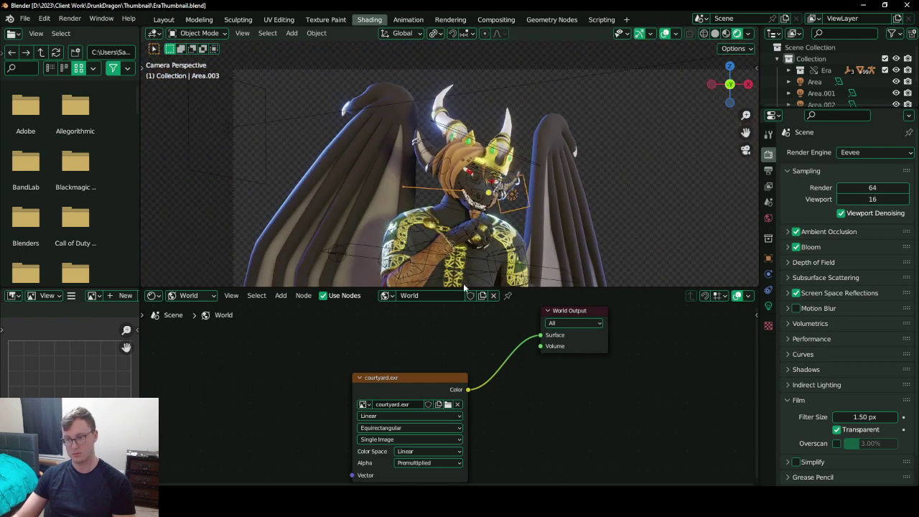
scroll(545, 180, "down", 3)
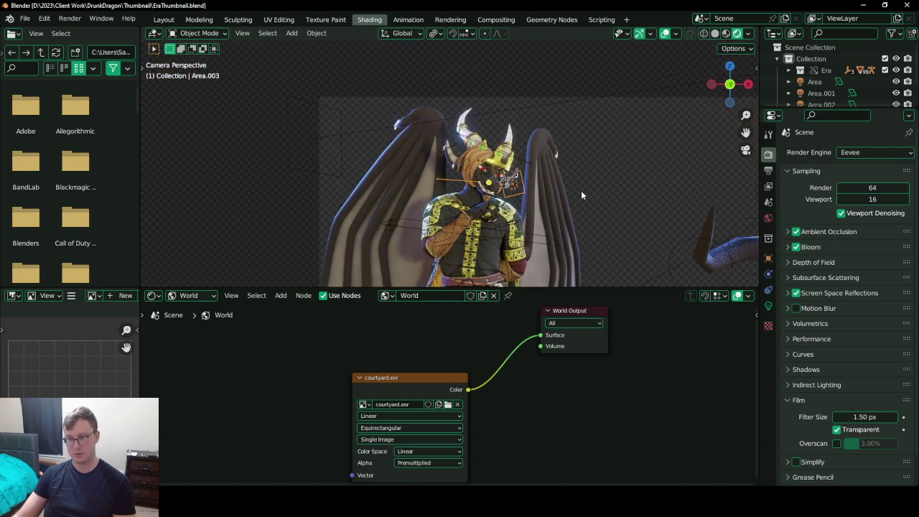
middle_click_drag(580, 190, 453, 152)
scroll(548, 165, "down", 6)
scroll(558, 177, "up", 8)
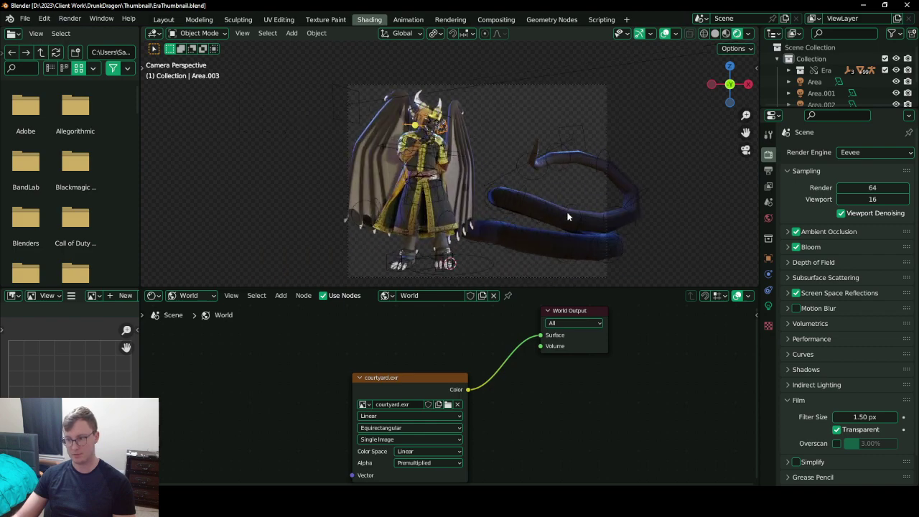
scroll(393, 147, "down", 5)
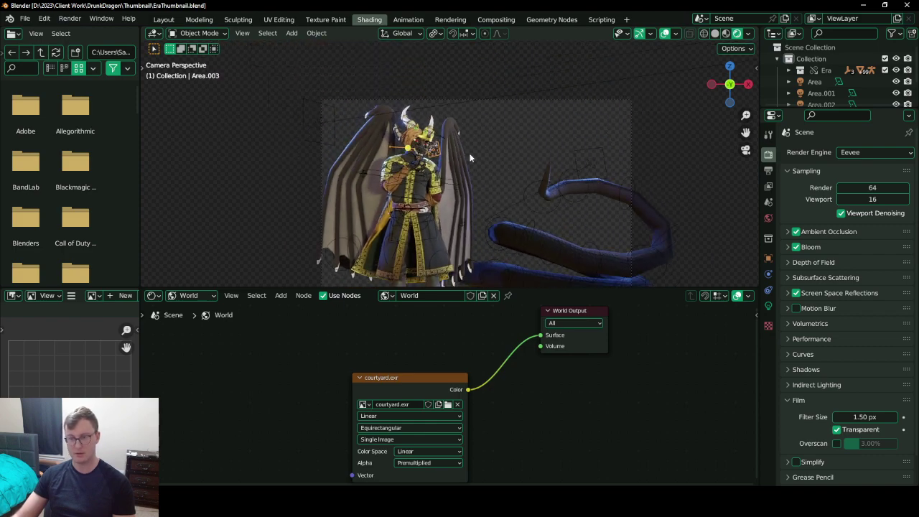
scroll(475, 160, "up", 6)
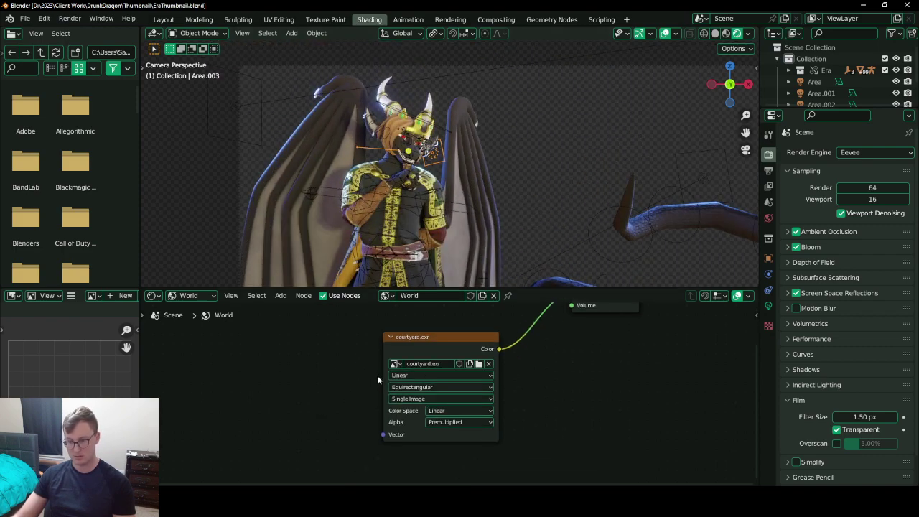
left_click_drag(378, 377, 257, 358)
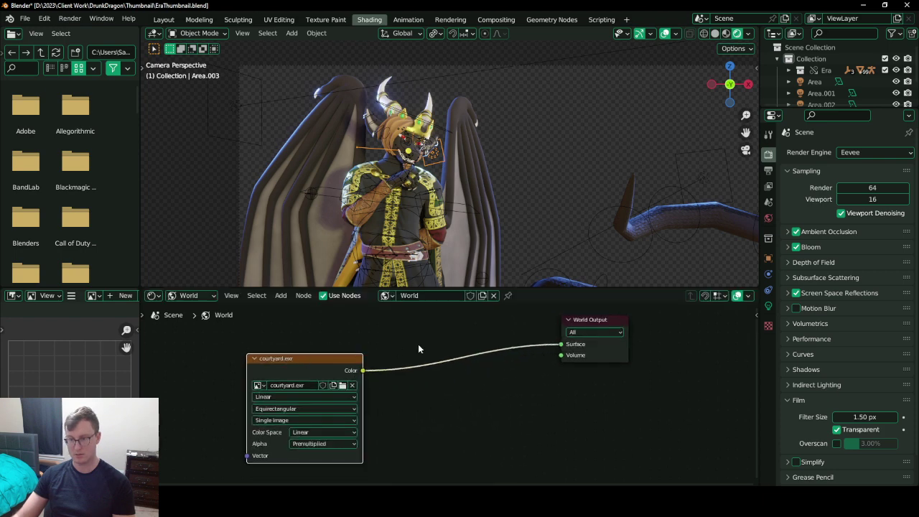
left_click(768, 216)
middle_click_drag(394, 326, 442, 367)
key("shift+a")
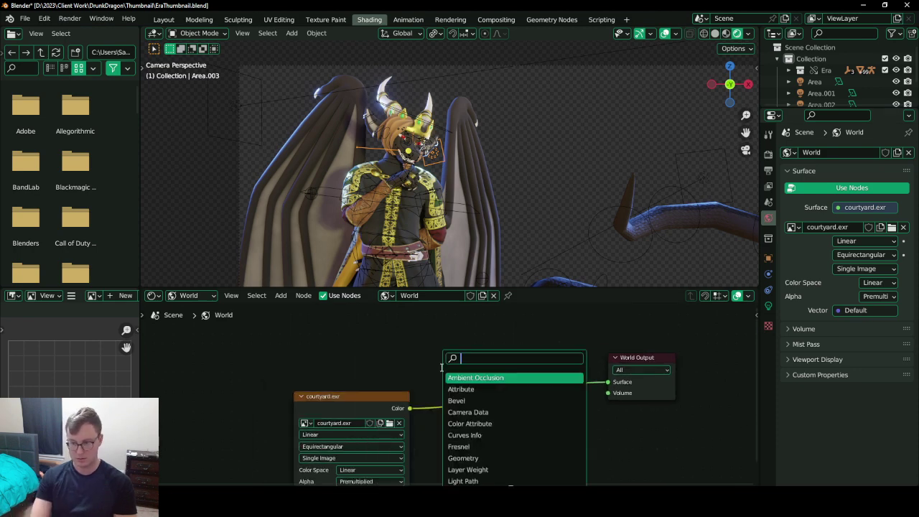
Step: Insert a Hue Saturation Value node into the link to World Output
type("sky")
key("Escape")
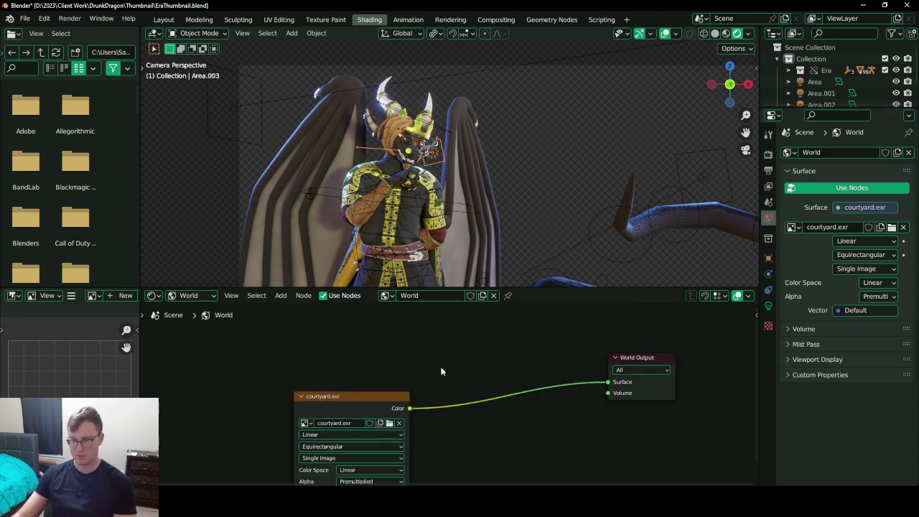
key("shift+a")
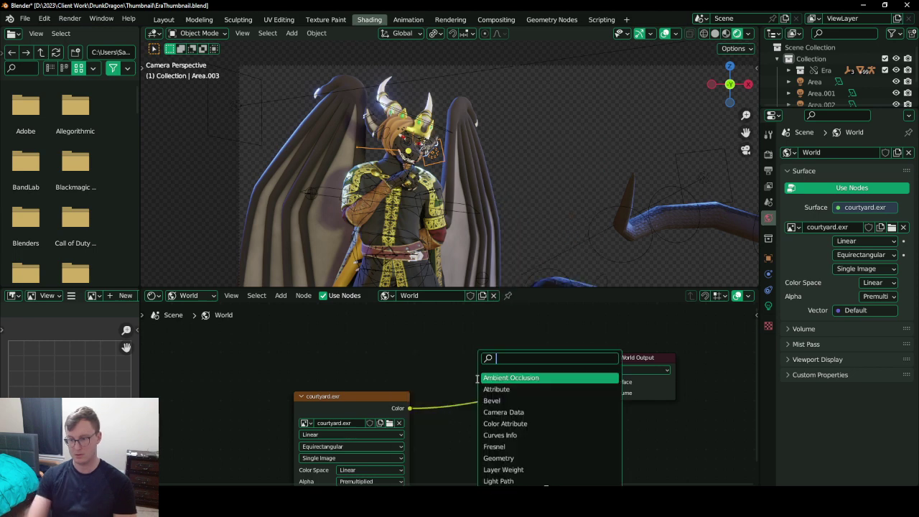
type("hue")
key("Return")
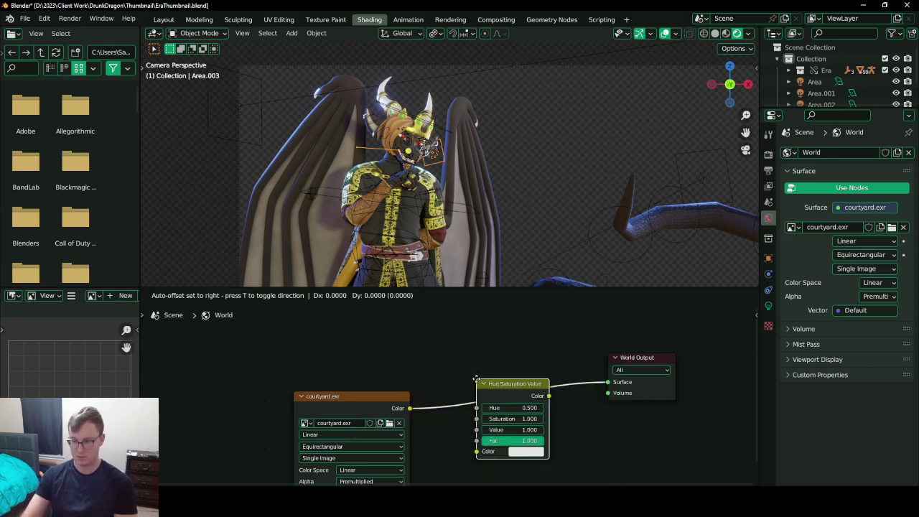
left_click(476, 383)
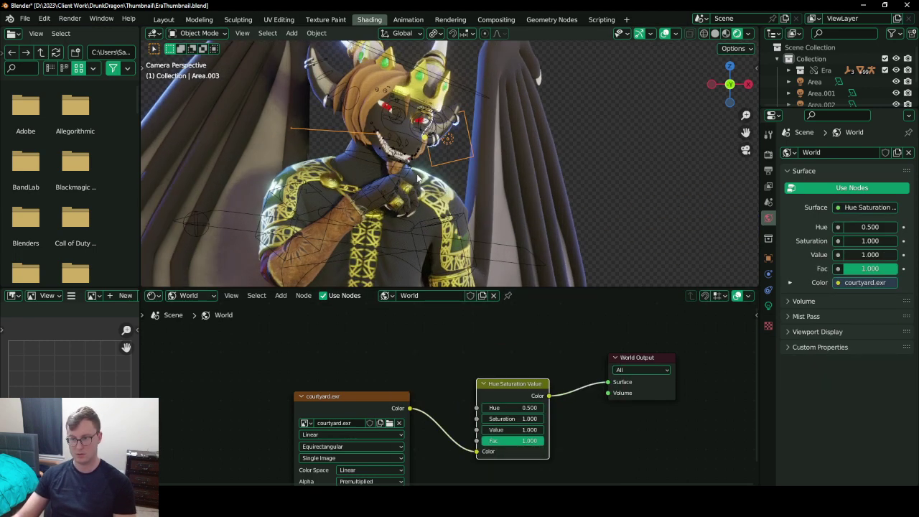
Step: Set the Hue Saturation Value node's Value to 0.2 to dim the courtyard lighting
left_click_drag(521, 429, 576, 429)
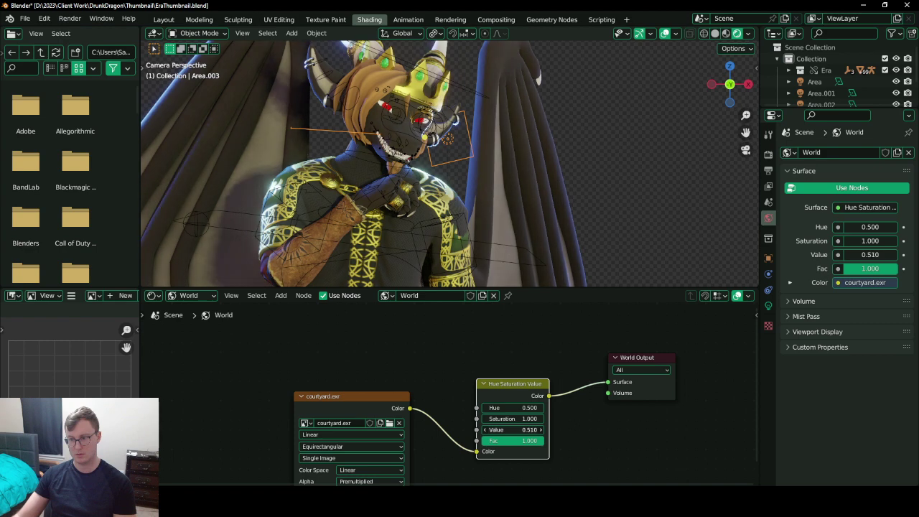
left_click_drag(520, 427, 468, 429)
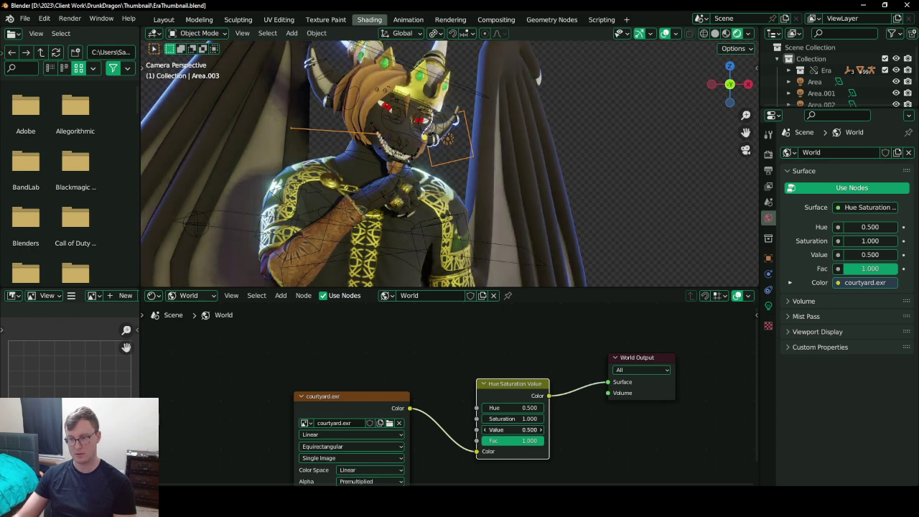
double_click(513, 429)
type("0.2")
key("Return")
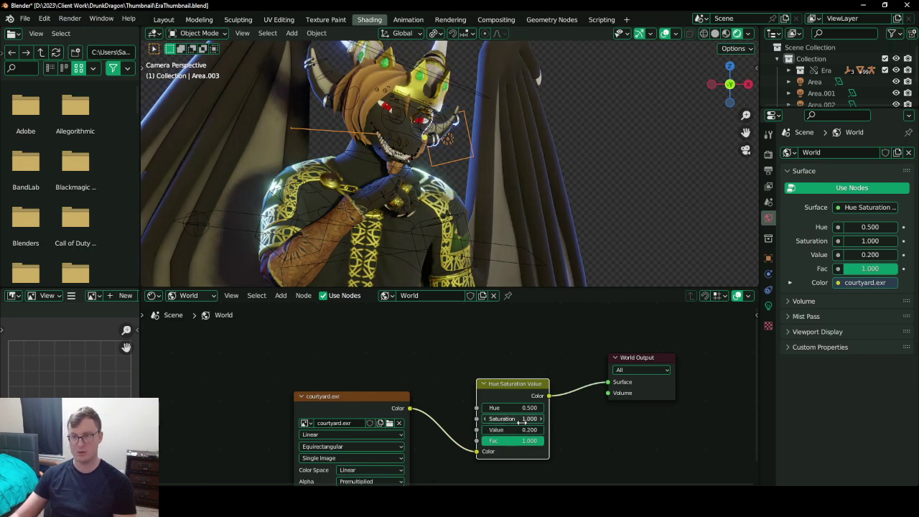
left_click(448, 133)
scroll(437, 65, "up", 3)
scroll(437, 86, "down", 3)
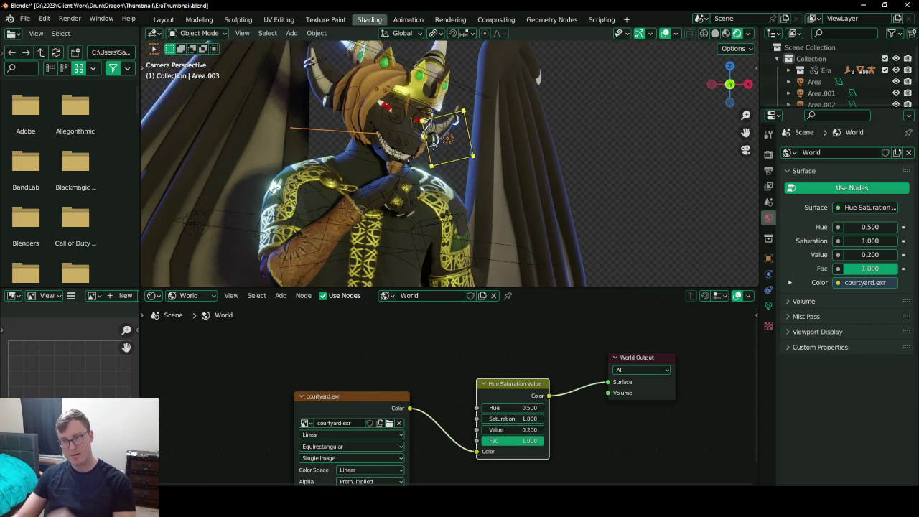
scroll(425, 219, "down", 3)
Step: Select Era's armature rig and switch it into pose mode
scroll(425, 220, "up", 2)
middle_click_drag(425, 220, 417, 144, "shift")
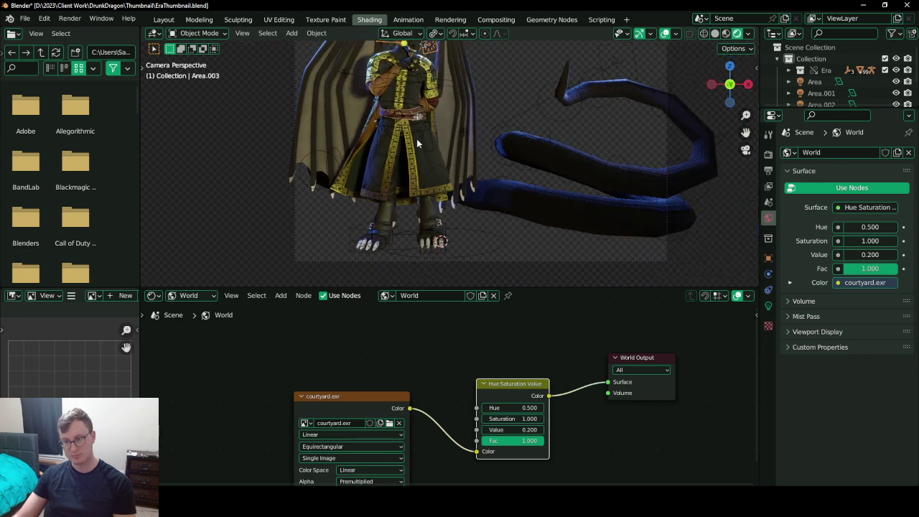
middle_click_drag(406, 212, 419, 277)
left_click(426, 285)
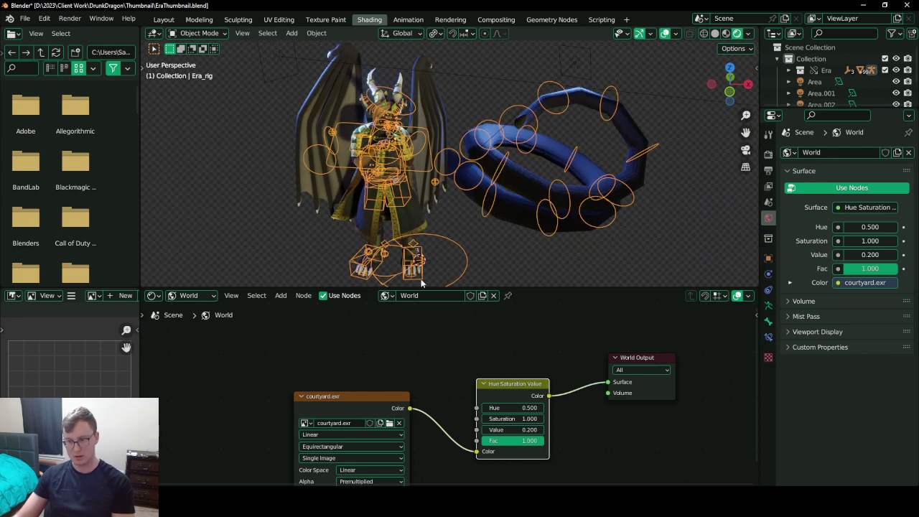
key("ctrl+Tab")
Step: Shift the left and right foot IK controls along Y, nudging the right foot twice
left_click(415, 260)
key("g")
key("y")
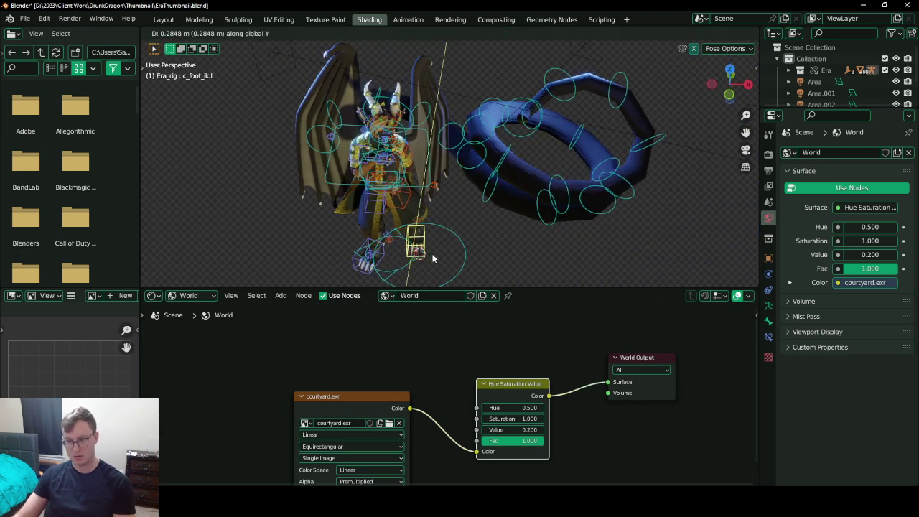
left_click(423, 255)
left_click(367, 260)
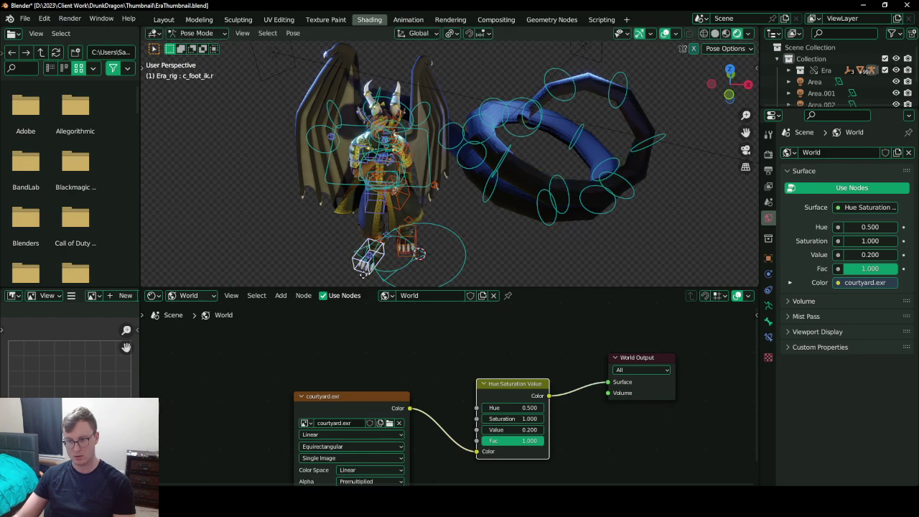
key("g")
key("y")
left_click(366, 269)
key("g")
key("y")
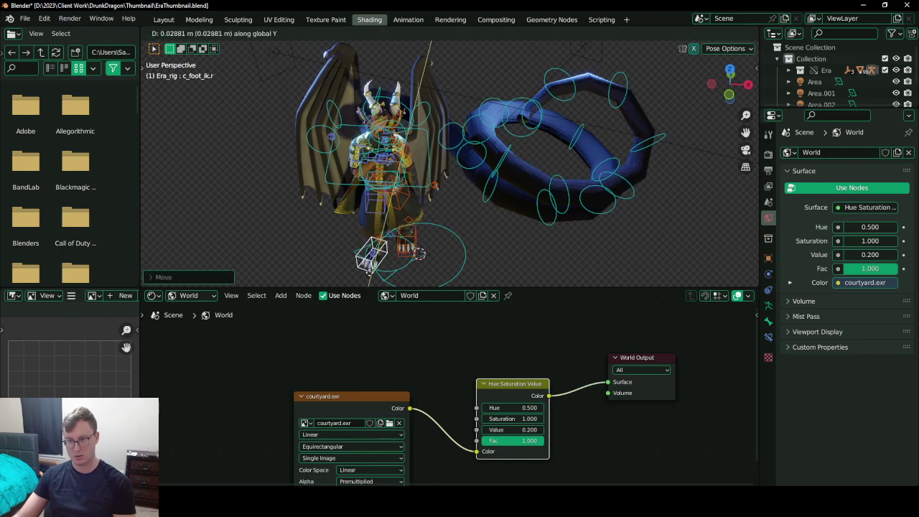
left_click(370, 271)
Step: Return to the camera view and put the rig back in object mode
key("KP_0")
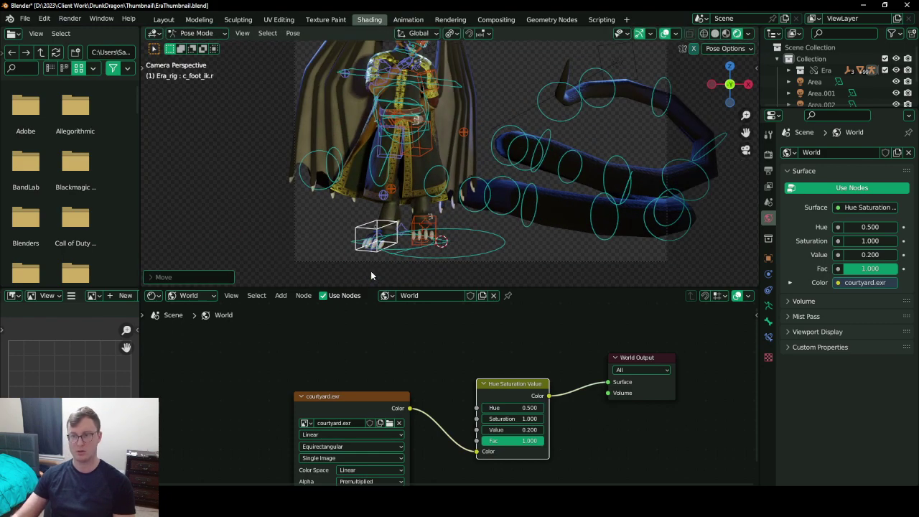
scroll(451, 209, "up", 6)
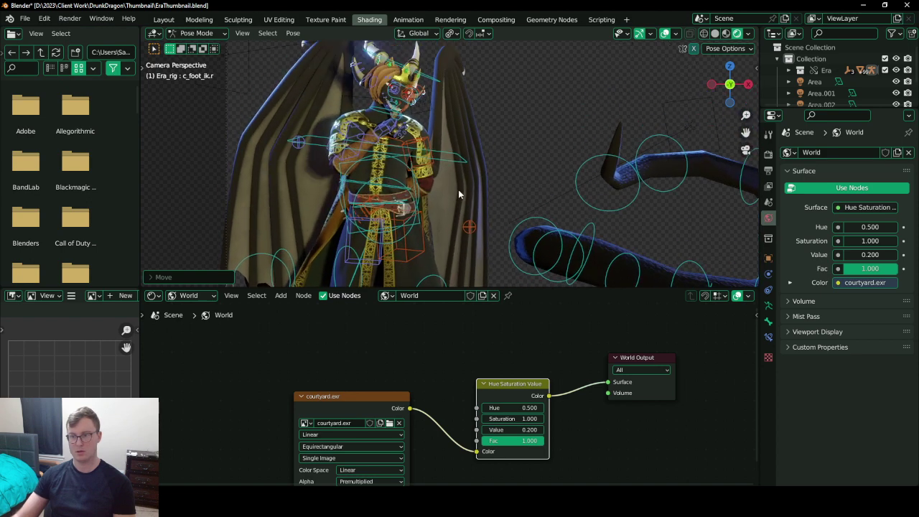
scroll(454, 201, "down", 1)
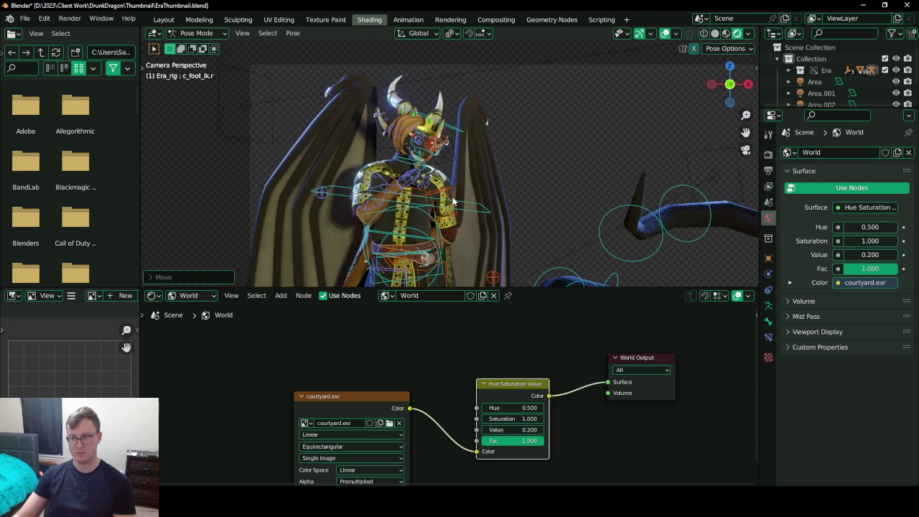
scroll(481, 204, "down", 4)
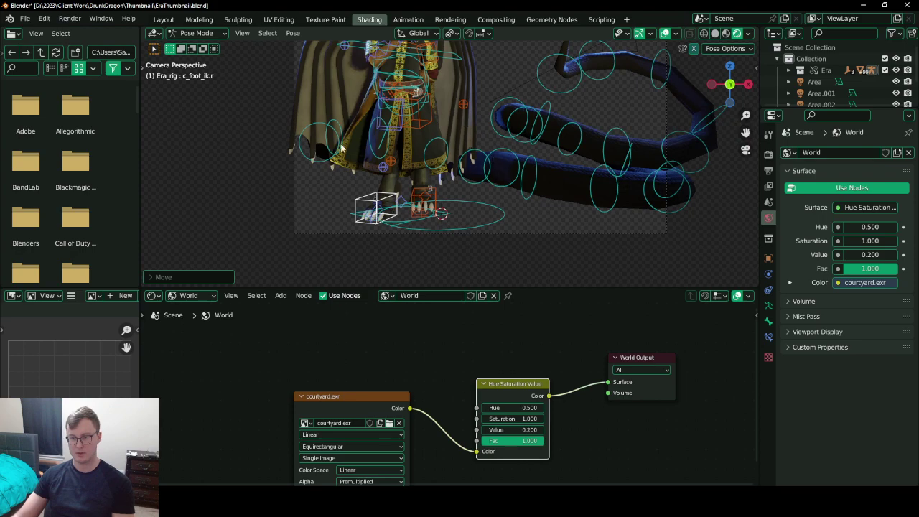
key("ctrl+Tab")
Step: Switch Era's rig back into pose mode
scroll(485, 194, "up", 4)
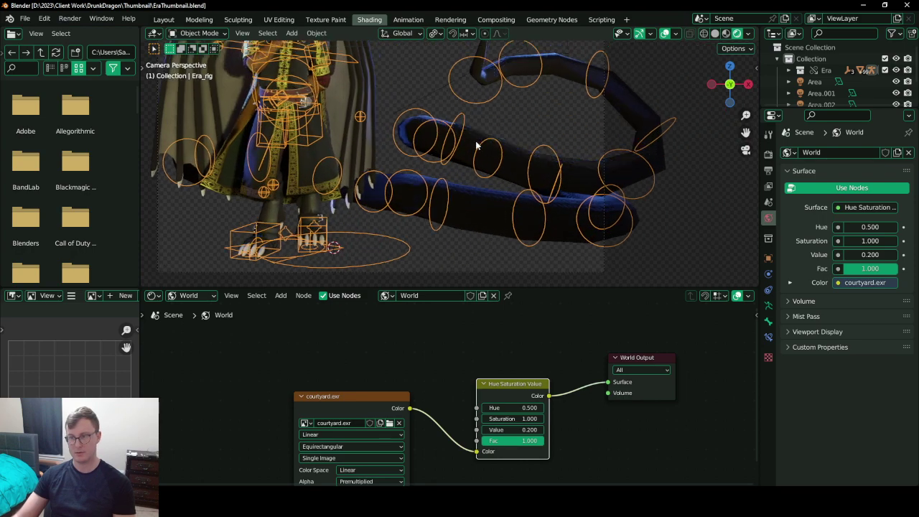
scroll(468, 164, "up", 8)
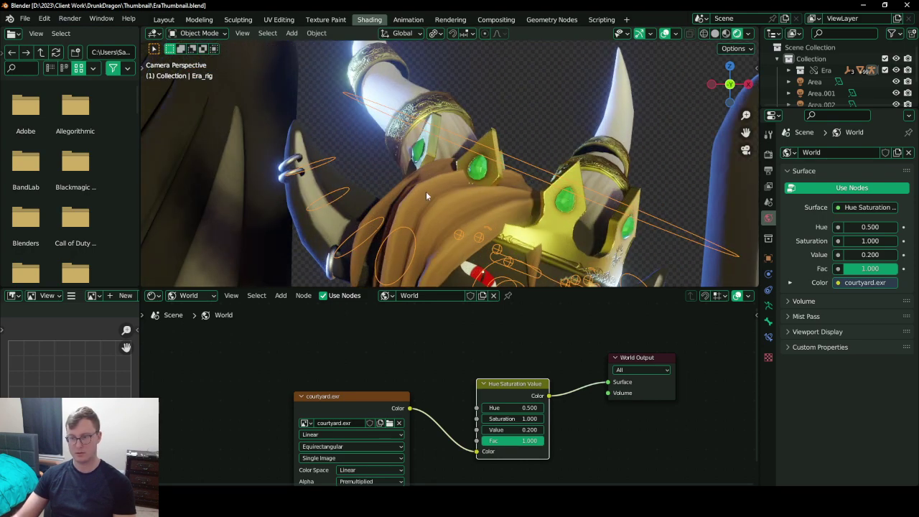
scroll(425, 191, "down", 6)
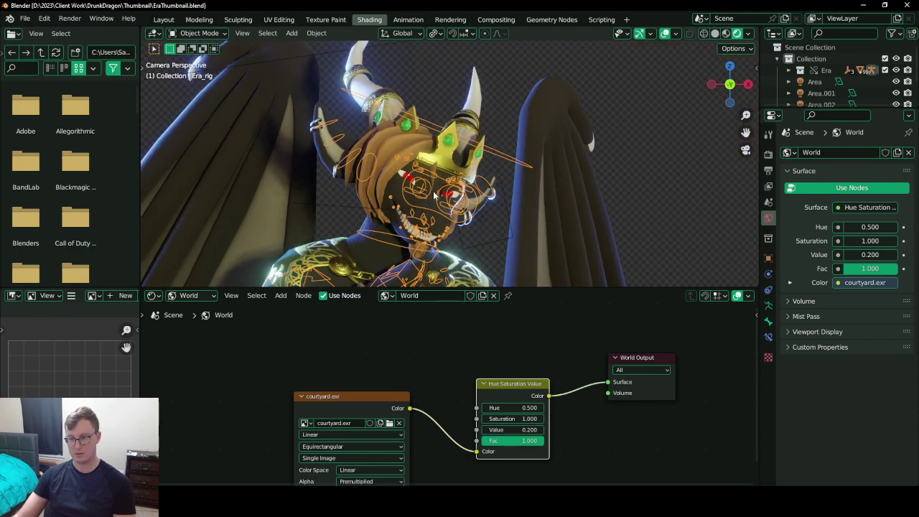
scroll(405, 154, "down", 7)
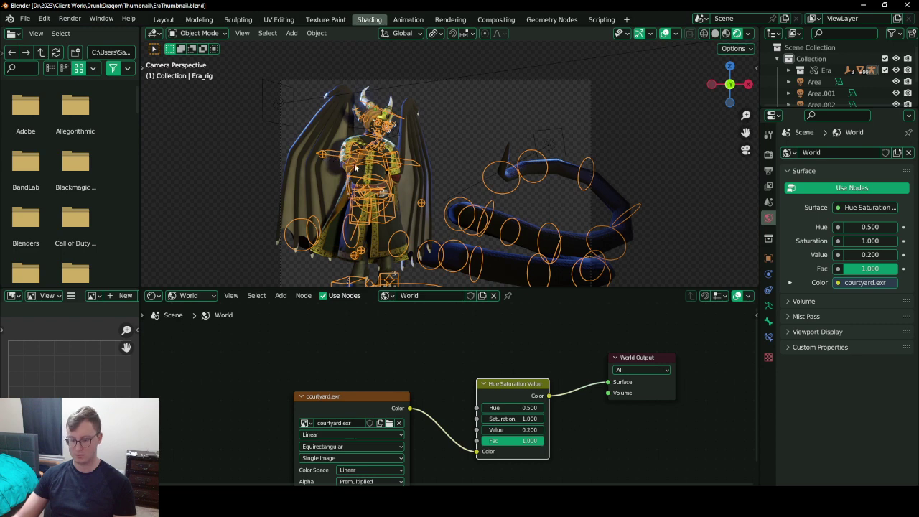
key("ctrl+Tab")
Step: Make the wing control bone layer visible on Era's rig
key("m")
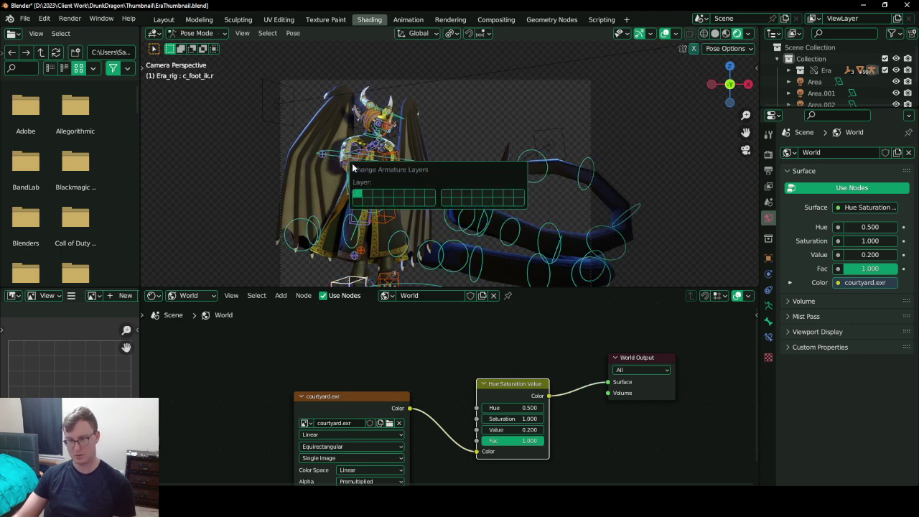
left_click(495, 199)
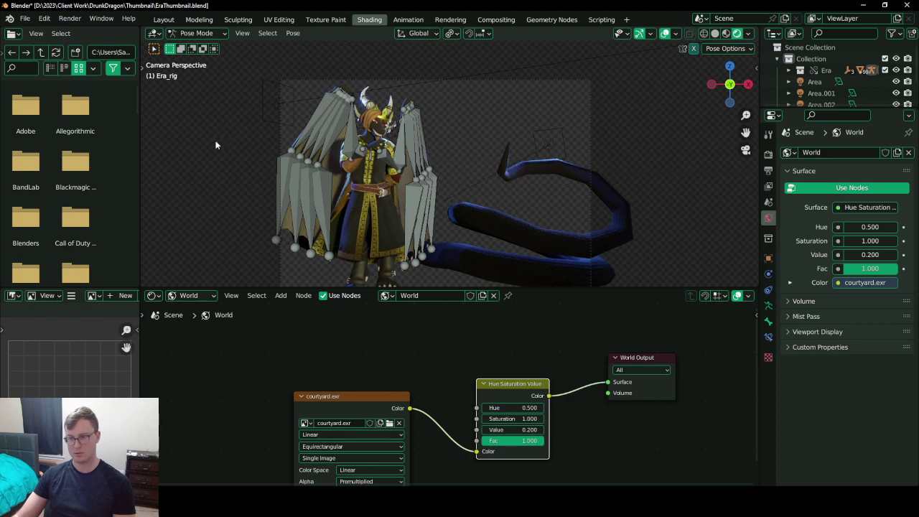
scroll(306, 133, "up", 2)
scroll(358, 97, "up", 5)
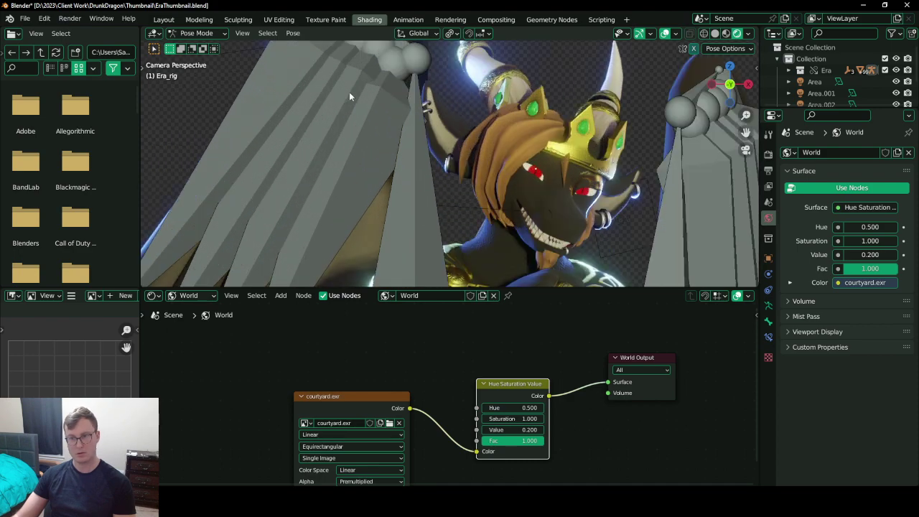
scroll(349, 92, "down", 3)
Step: Rotate the right wing bone cc_WingerD1.R outward in two passes
left_click(379, 50)
key("r")
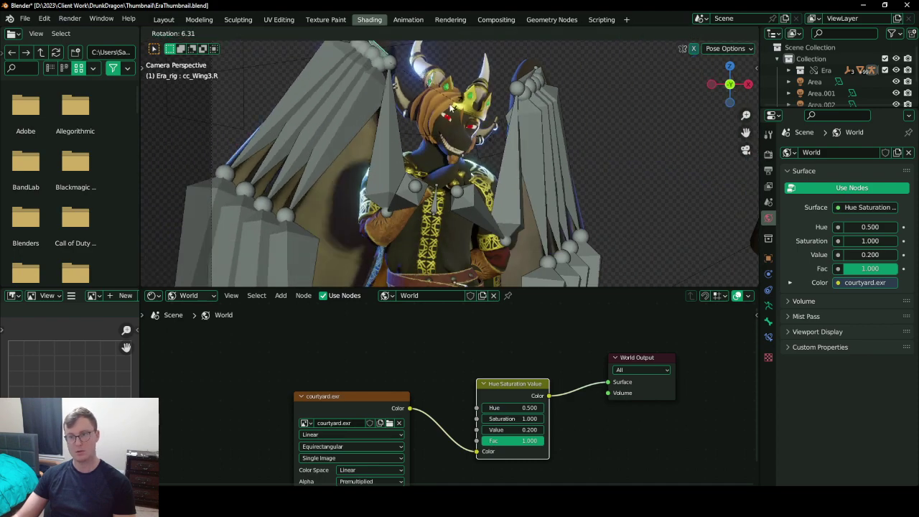
left_click(266, 115)
key("r")
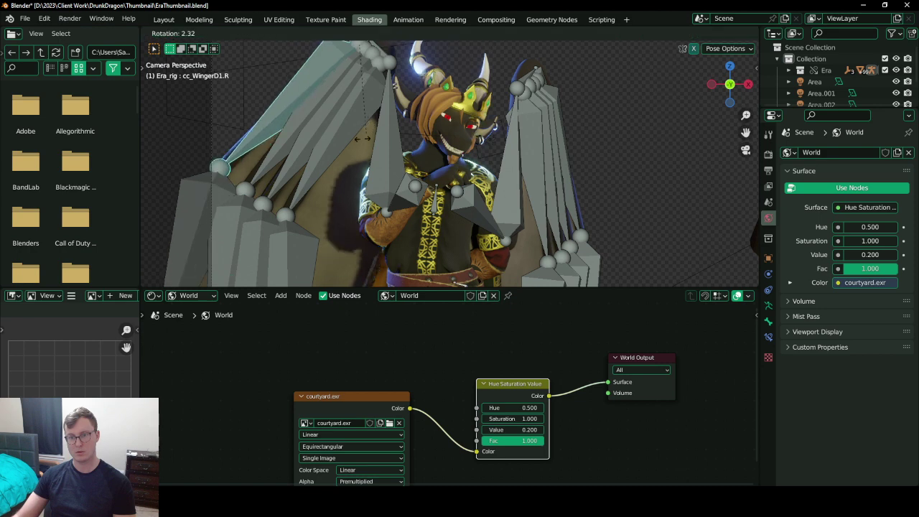
left_click(299, 134)
Step: Rotate cc_WingerD1.R further to fan the right wing's membrane wider
left_click(302, 138)
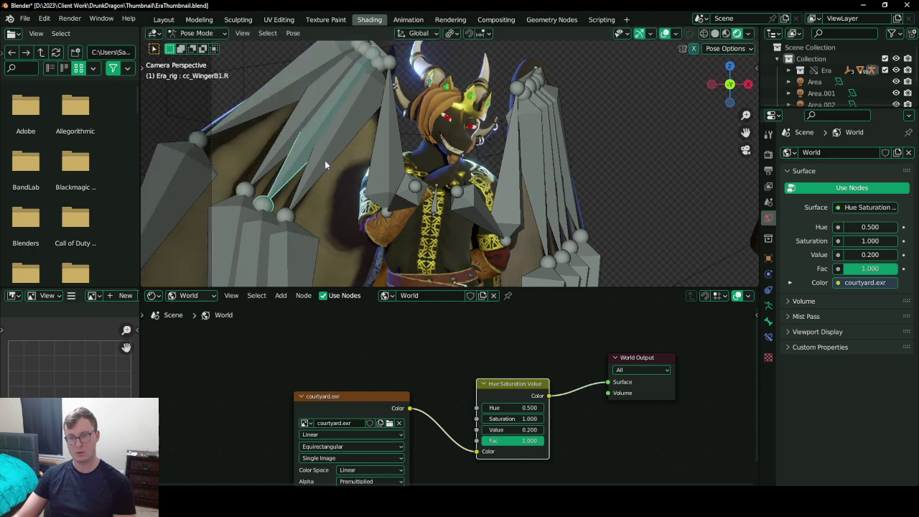
left_click(325, 160)
left_click(284, 138)
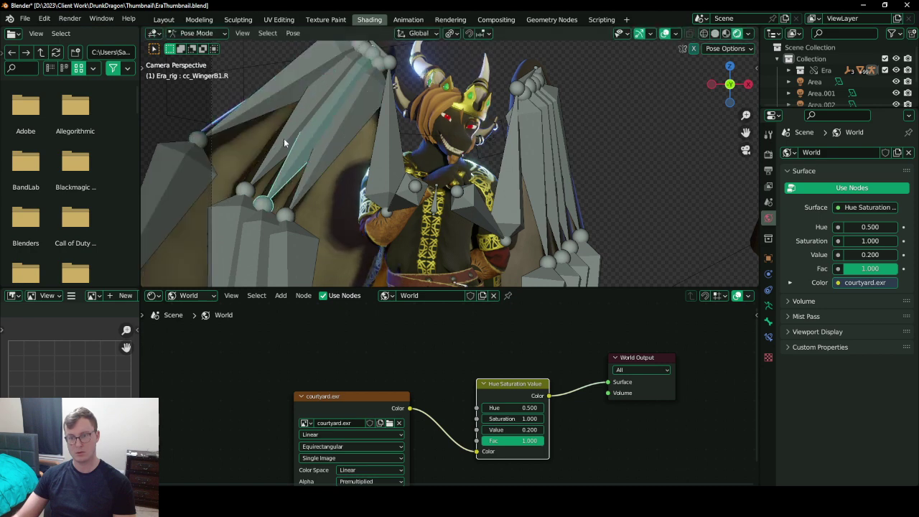
left_click(261, 104)
key("r")
left_click(260, 106)
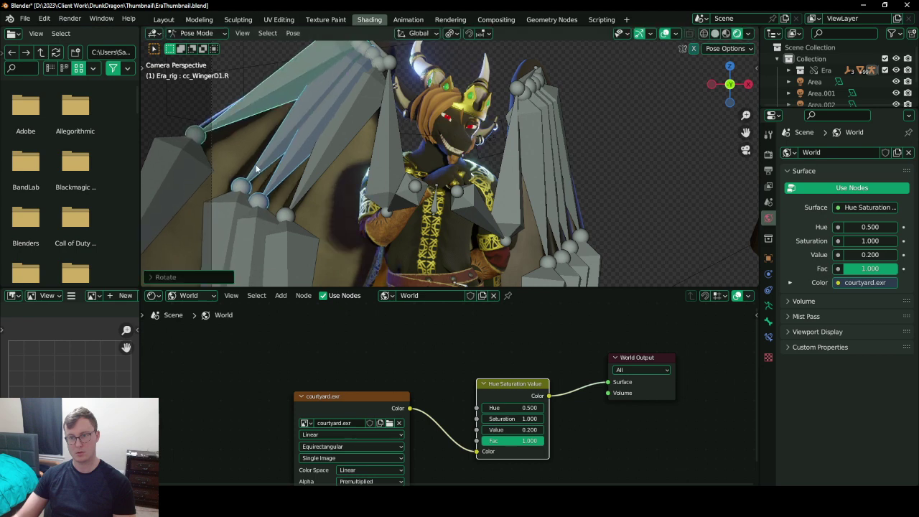
left_click(249, 131)
left_click(257, 113)
key("r")
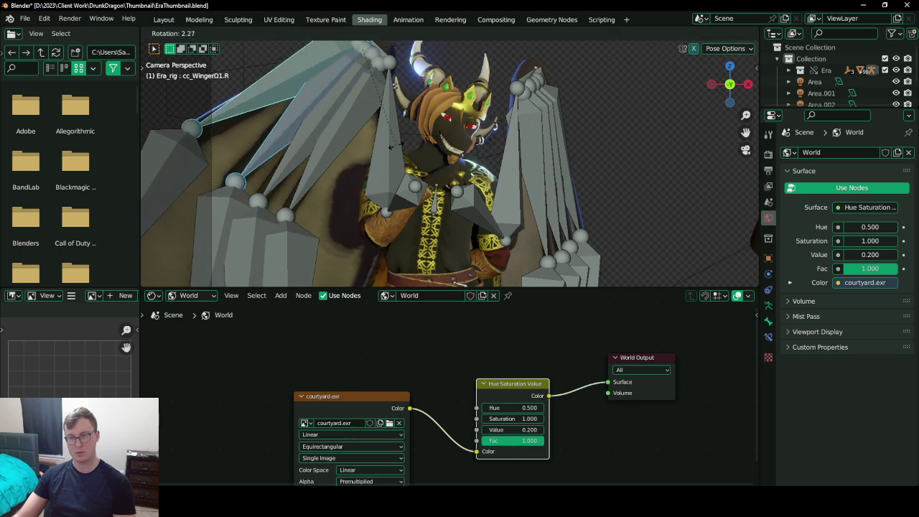
left_click(495, 90)
Step: Hide the viewport overlays and orbit to judge the spread wing pose
scroll(495, 90, "down", 3)
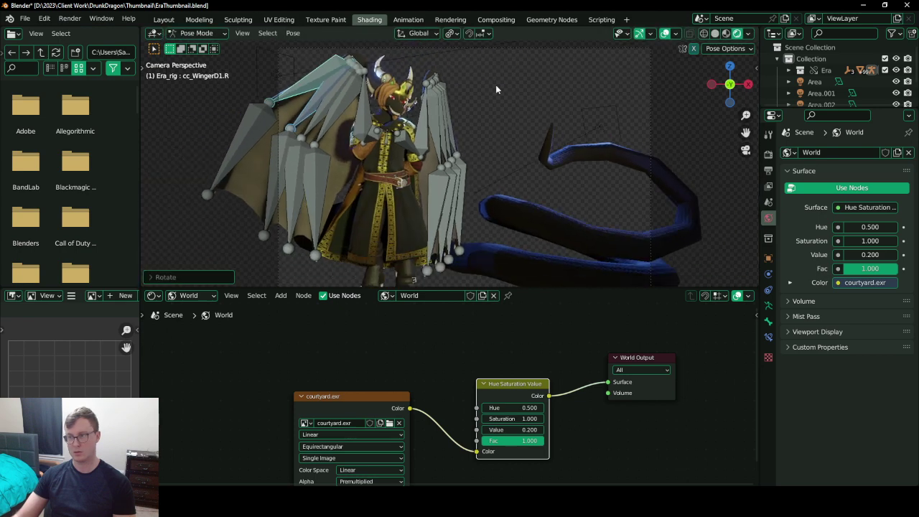
left_click(665, 34)
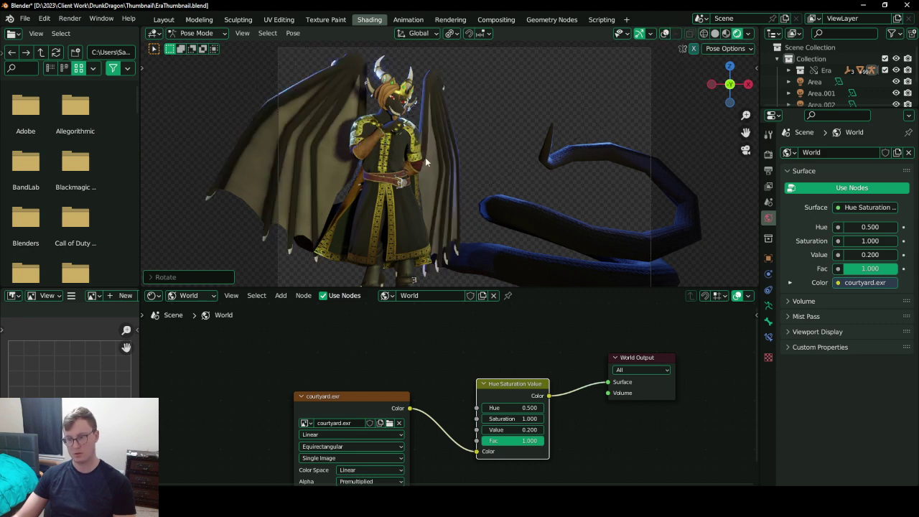
scroll(425, 157, "down", 5)
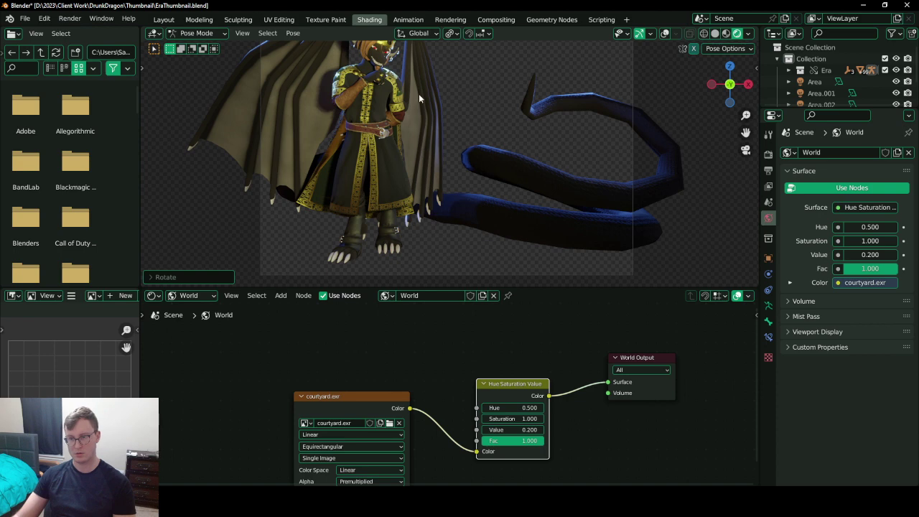
middle_click_drag(419, 93, 430, 126)
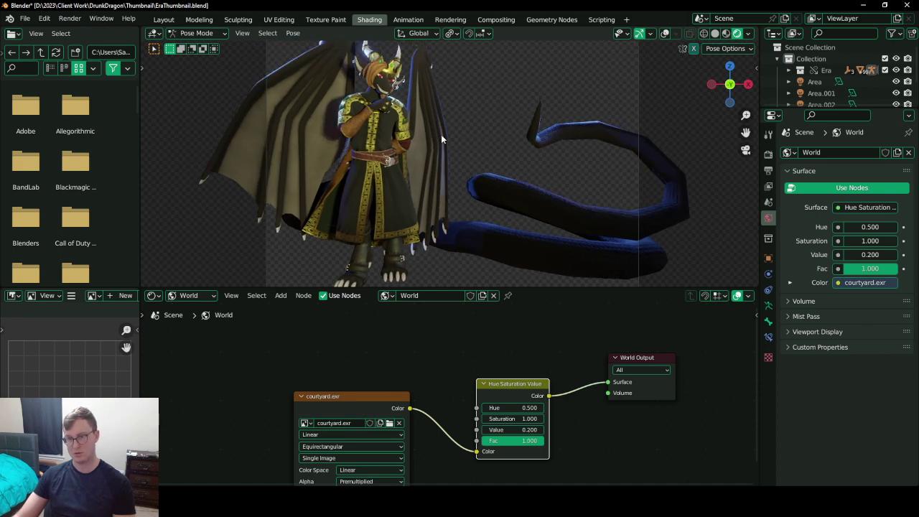
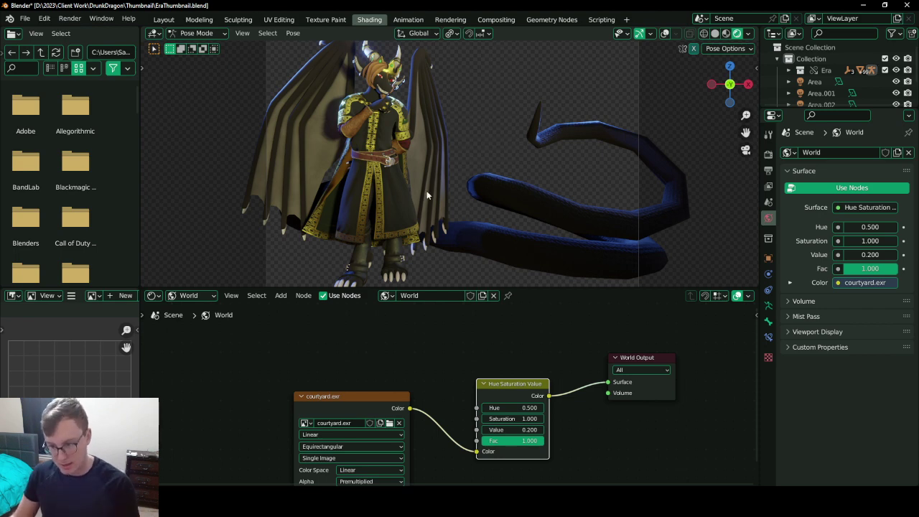
Step: Show the viewport overlays, switch to Object Mode and select the existing Area light
scroll(407, 134, "up", 5)
scroll(413, 176, "up", 5, "shift")
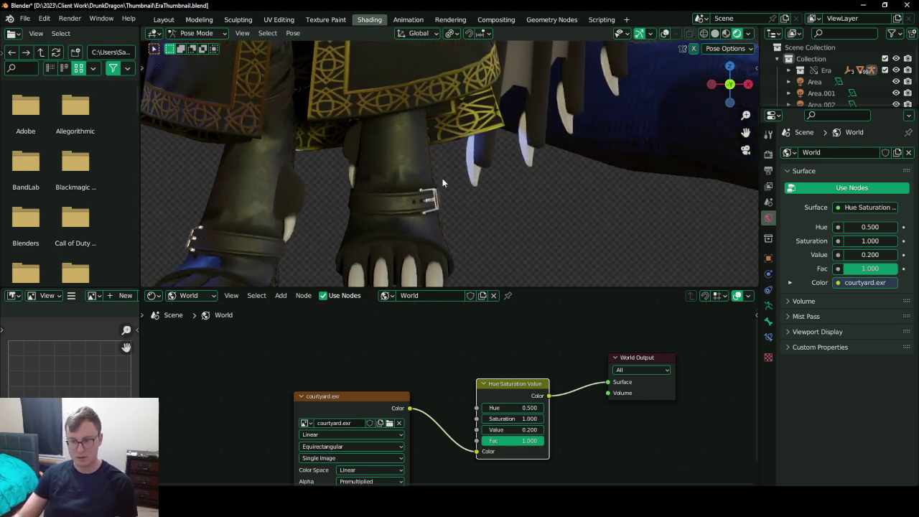
scroll(423, 182, "down", 8)
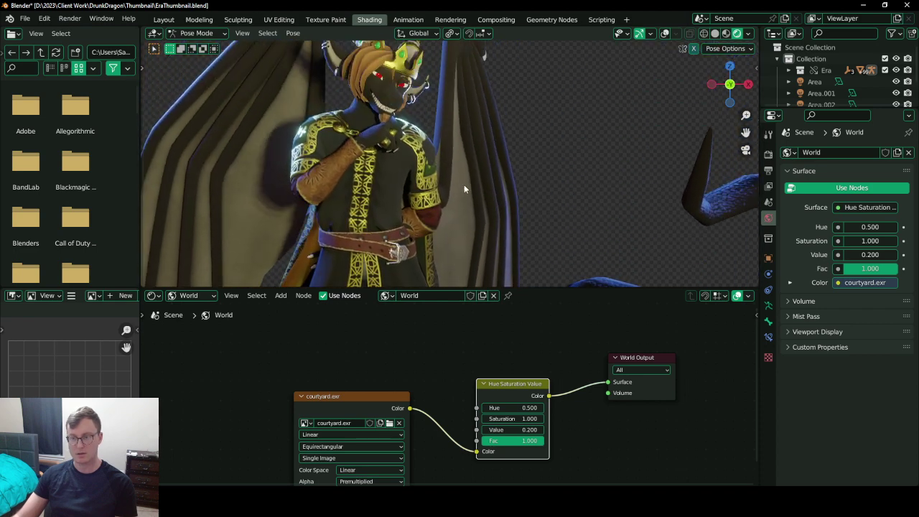
middle_click_drag(474, 211, 448, 189, "shift")
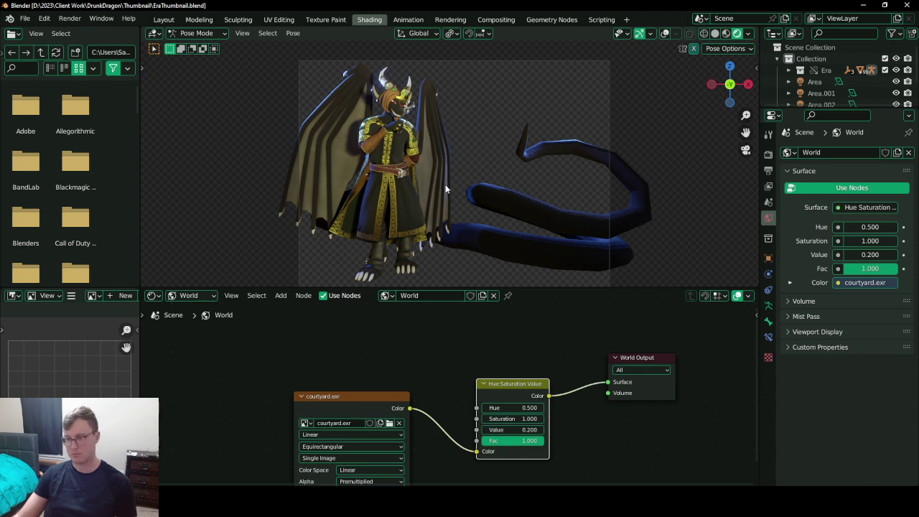
middle_click_drag(480, 184, 463, 186, "shift")
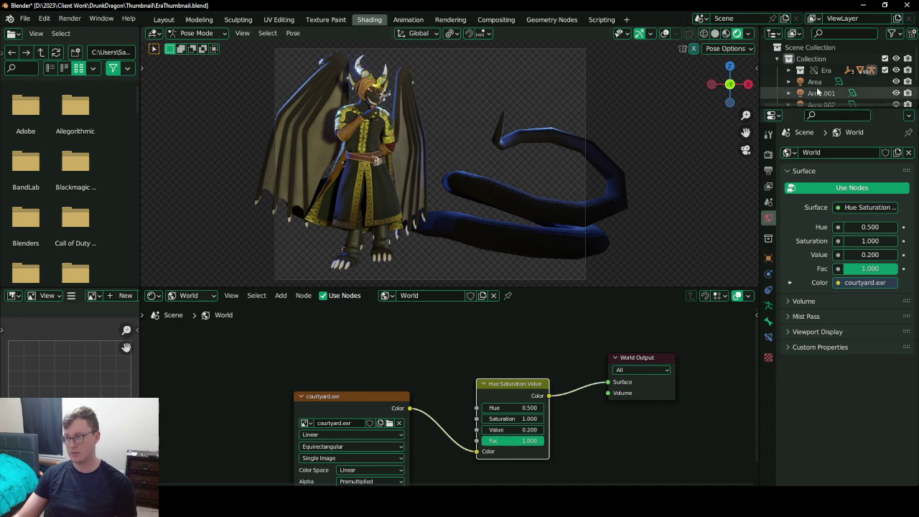
left_click(695, 151)
left_click(664, 33)
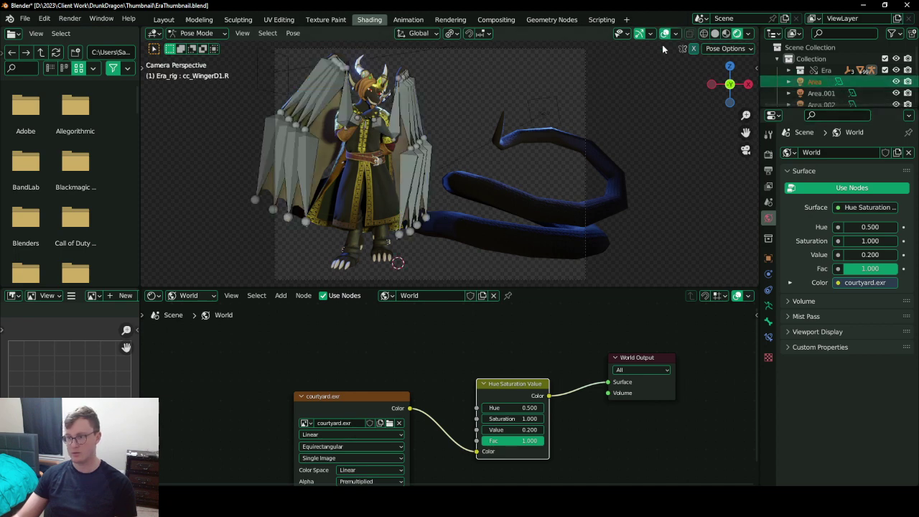
middle_click_drag(646, 72, 427, 174)
key("ctrl+Tab")
left_click(813, 81)
key("g")
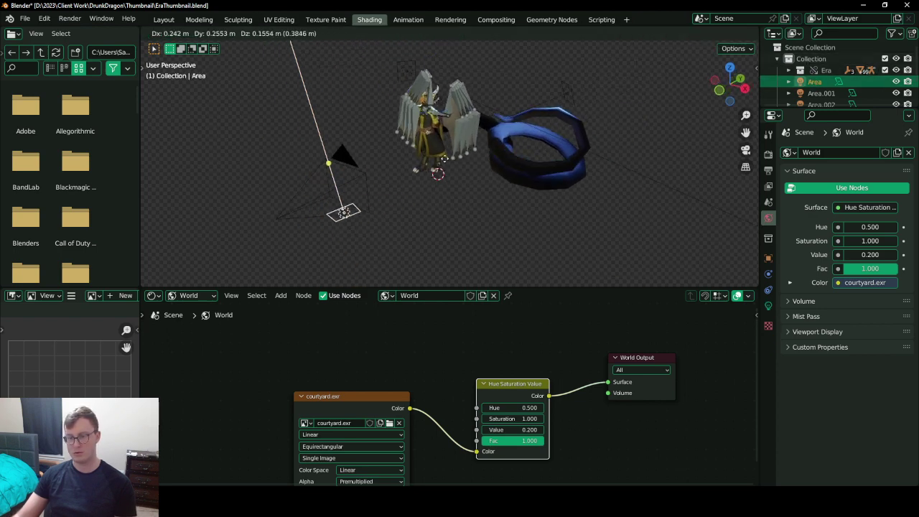
right_click(428, 189)
Step: Duplicate the Area light as Area.004, then rotate it around Z to face the dragon
key("shift+d")
left_click(537, 210)
middle_click_drag(537, 210, 559, 148)
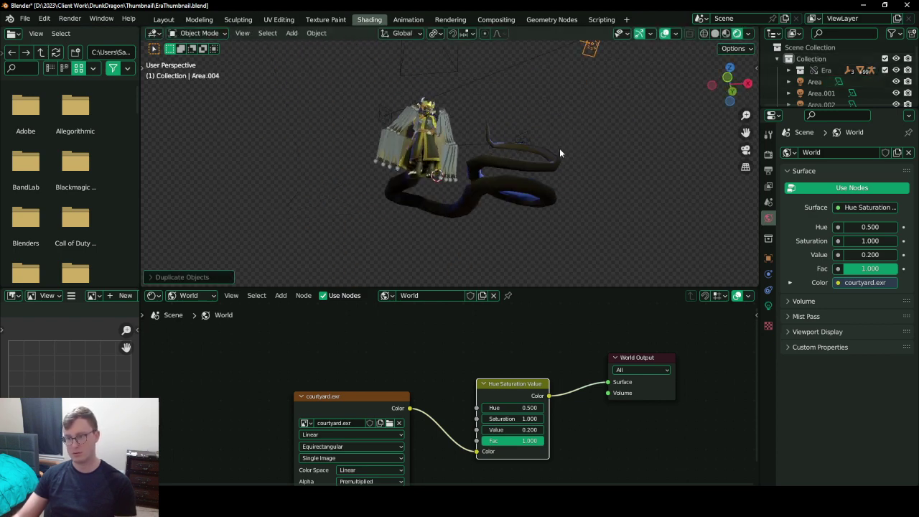
key("g")
left_click(649, 180)
key("r")
key("z")
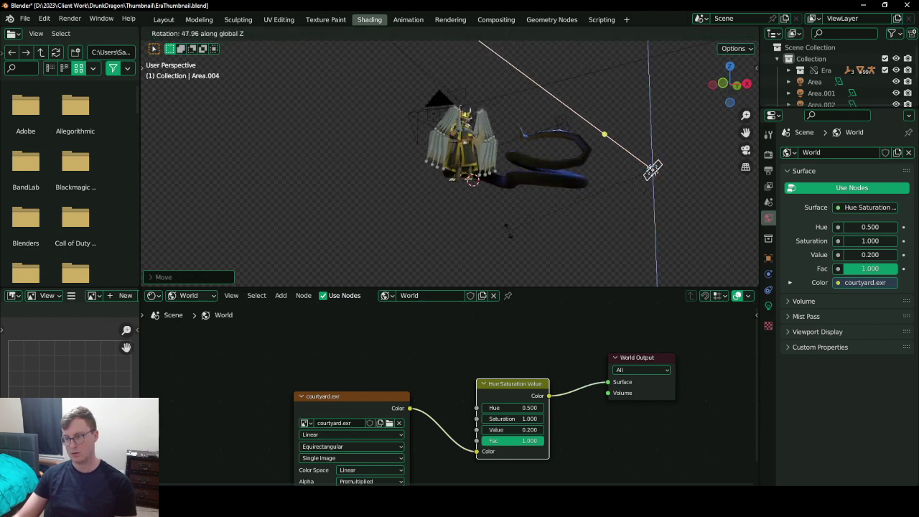
left_click(579, 205)
middle_click_drag(579, 205, 516, 219)
key("r")
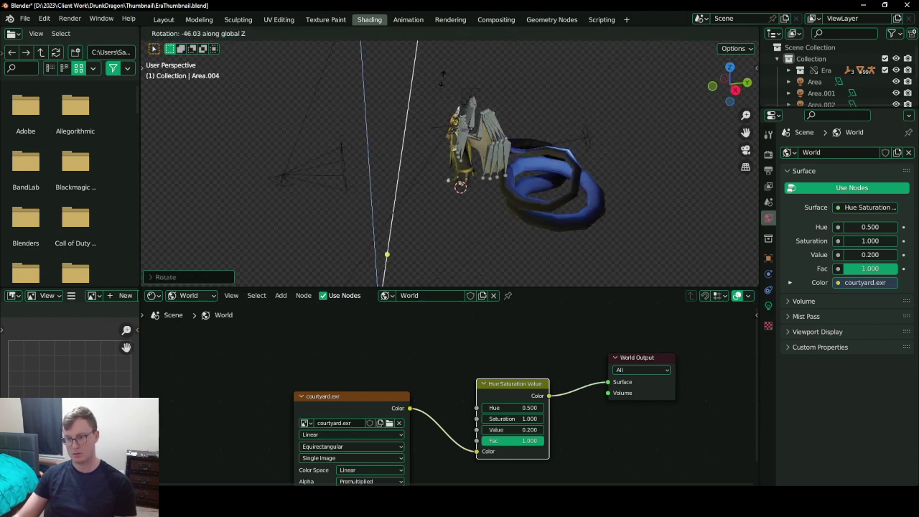
middle_click_drag(387, 280, 575, 272)
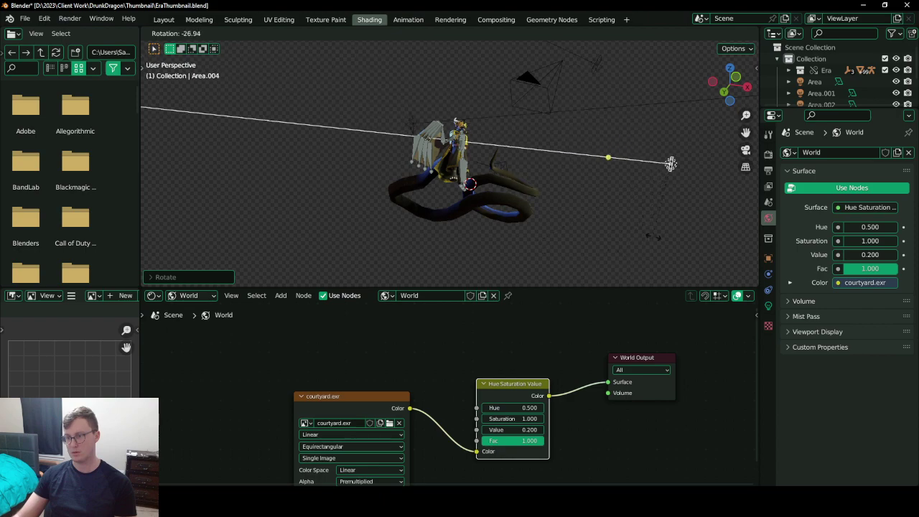
left_click(531, 205)
middle_click_drag(531, 205, 508, 194)
Step: In camera view, move Area.004 along Y, then toggle its visibility to compare the lighting
key("KP_0")
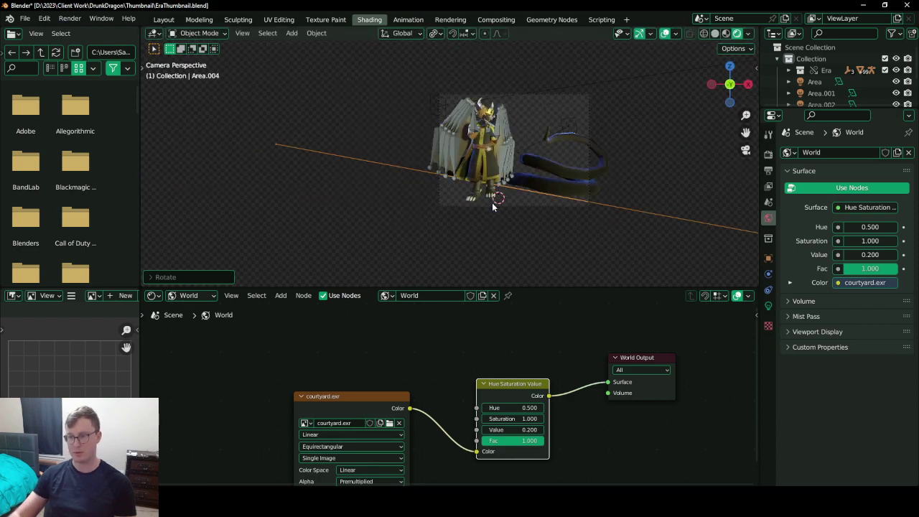
scroll(494, 201, "up", 3)
key("g")
key("y")
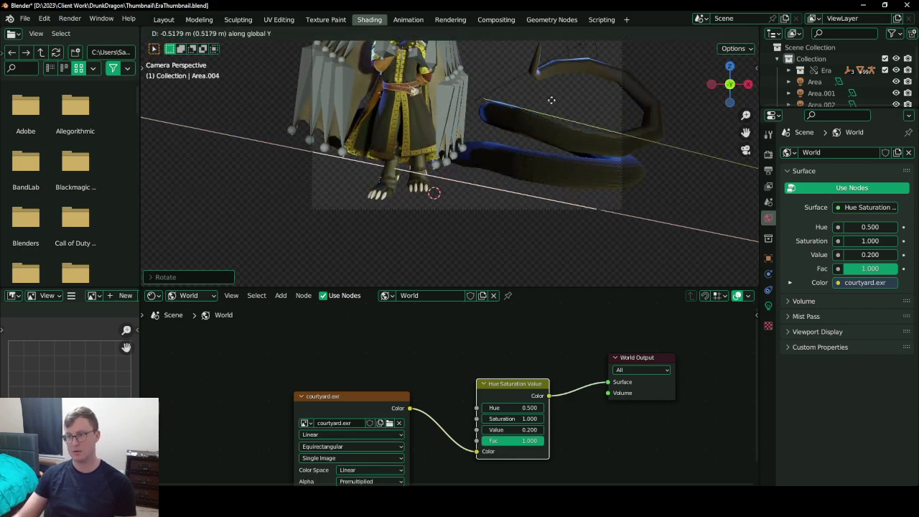
left_click(552, 208)
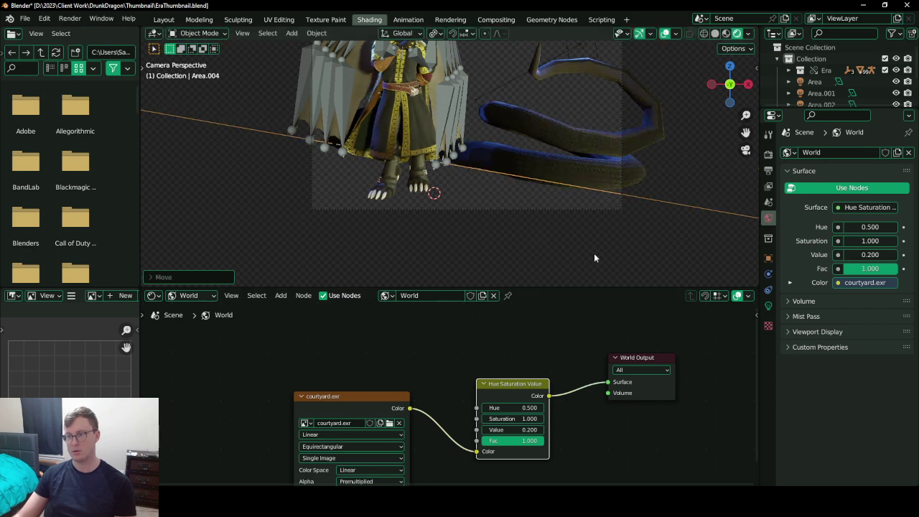
key("g")
left_click(429, 212)
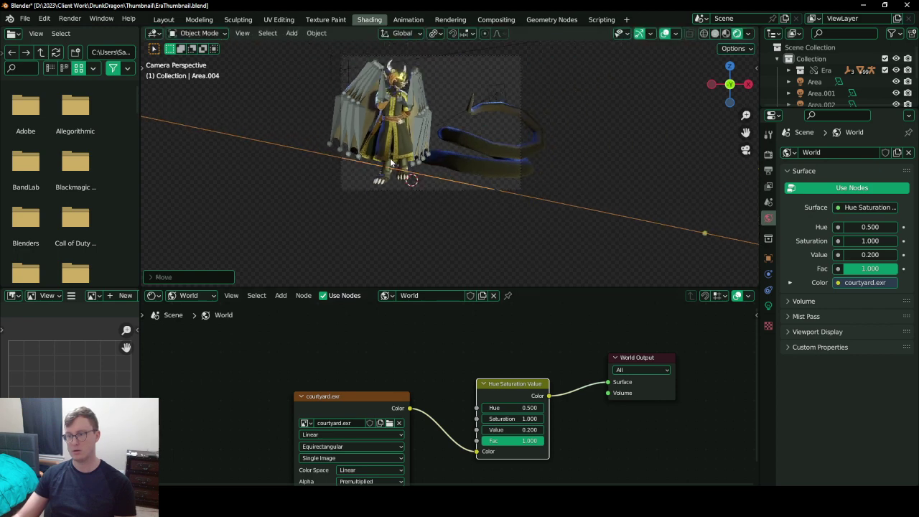
scroll(872, 87, "down", 3)
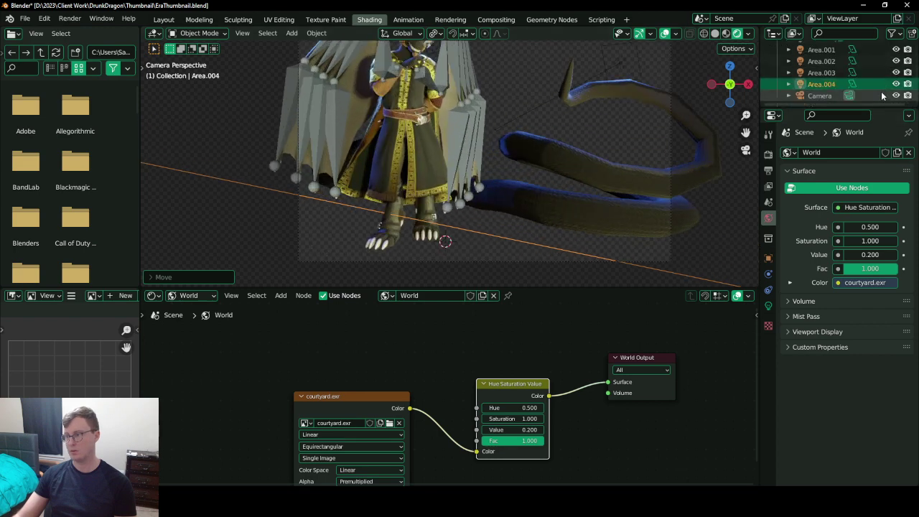
left_click(895, 84)
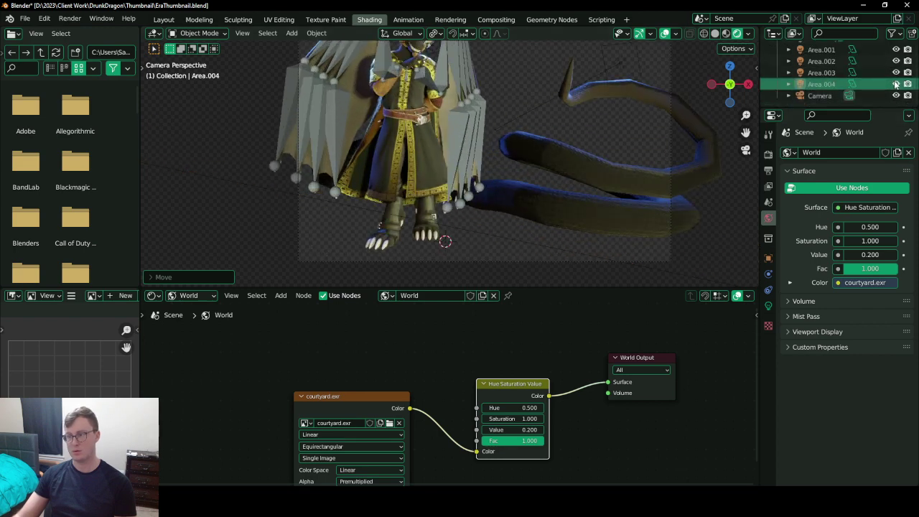
left_click(895, 84)
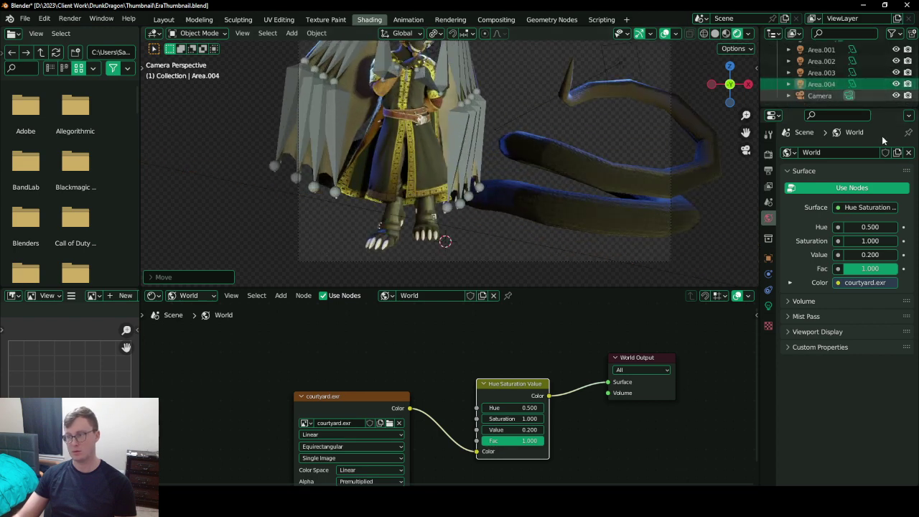
Step: Set Area.004's Custom Distance to 0, then raise it to 5.3 m
left_click(768, 306)
left_click(809, 318)
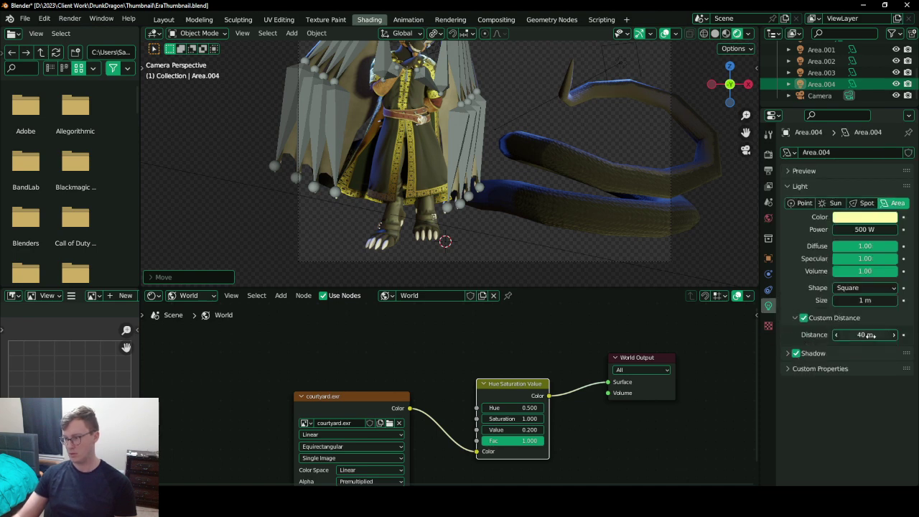
left_click(865, 335)
type("0")
key("Return")
left_click_drag(869, 336, 894, 335)
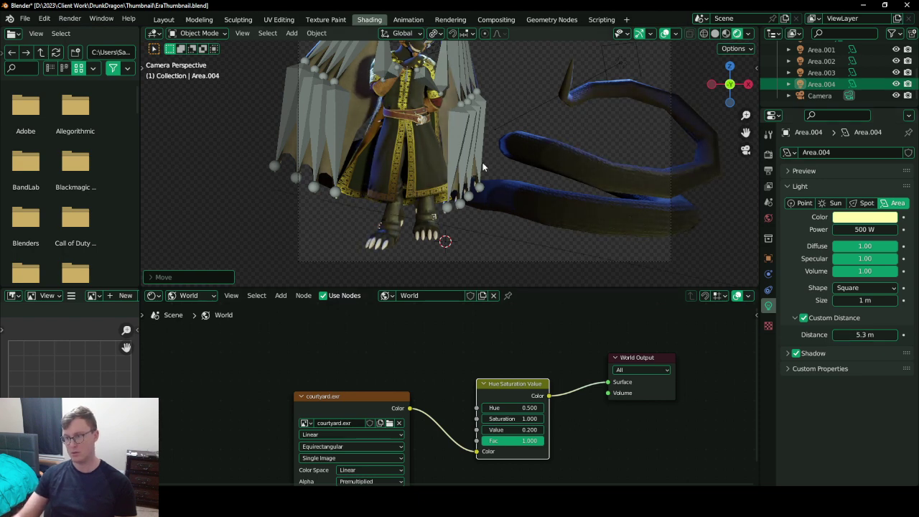
Step: Hide the viewport overlays for a clean preview and select the dragon's body mesh
middle_click_drag(482, 166, 653, 118)
scroll(500, 193, "up", 3)
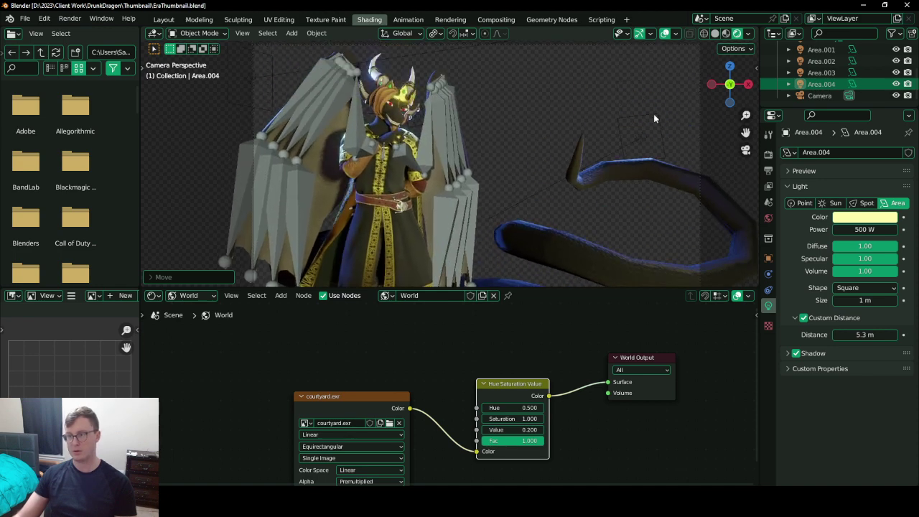
left_click(665, 34)
scroll(529, 136, "down", 3)
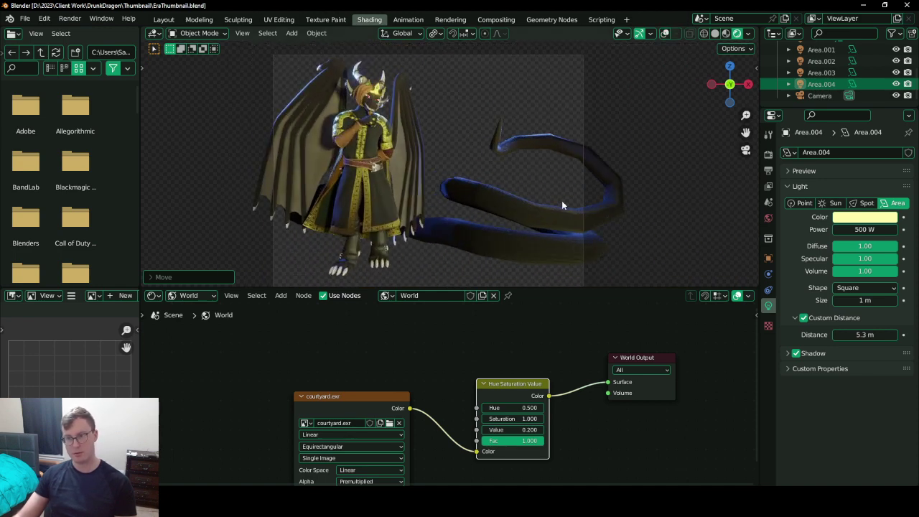
middle_click_drag(561, 205, 477, 179)
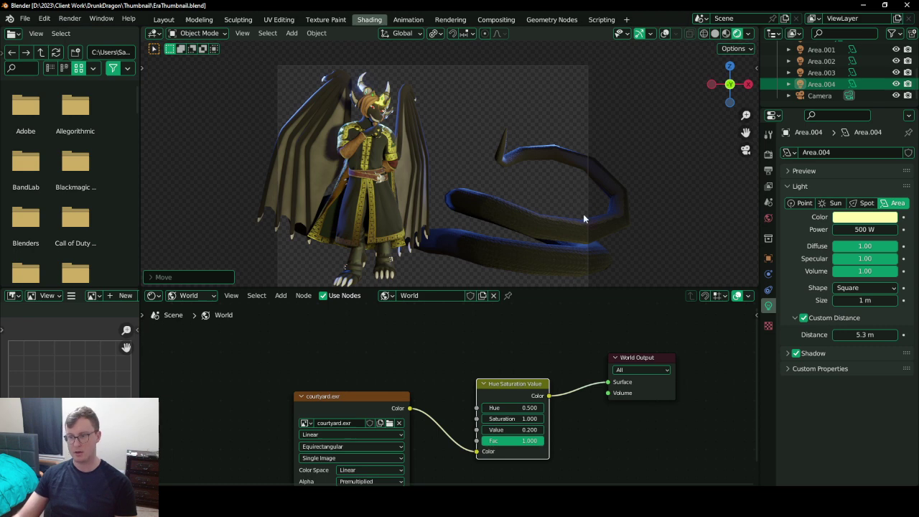
left_click(587, 253)
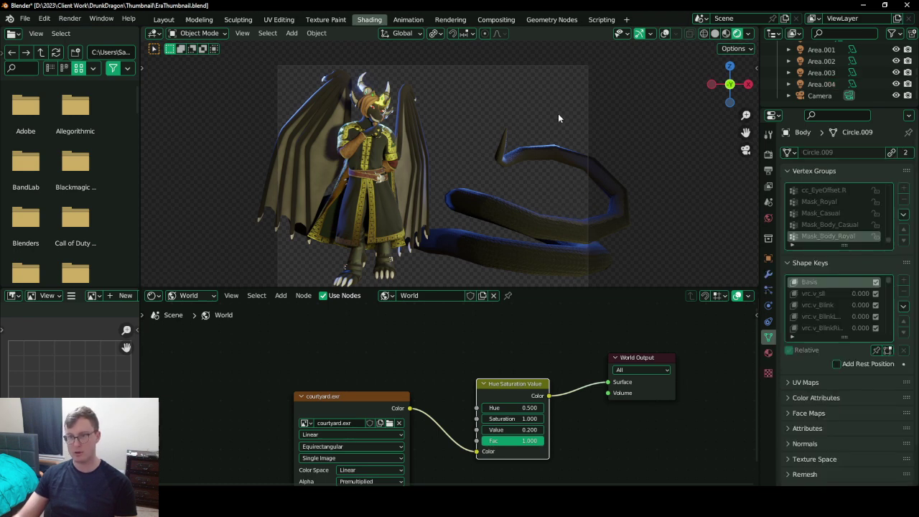
Step: Pull the scene camera back along its viewing axis and increase its focal length
left_click(819, 96)
key("g")
left_click(520, 170)
key("g")
key("z")
key("z")
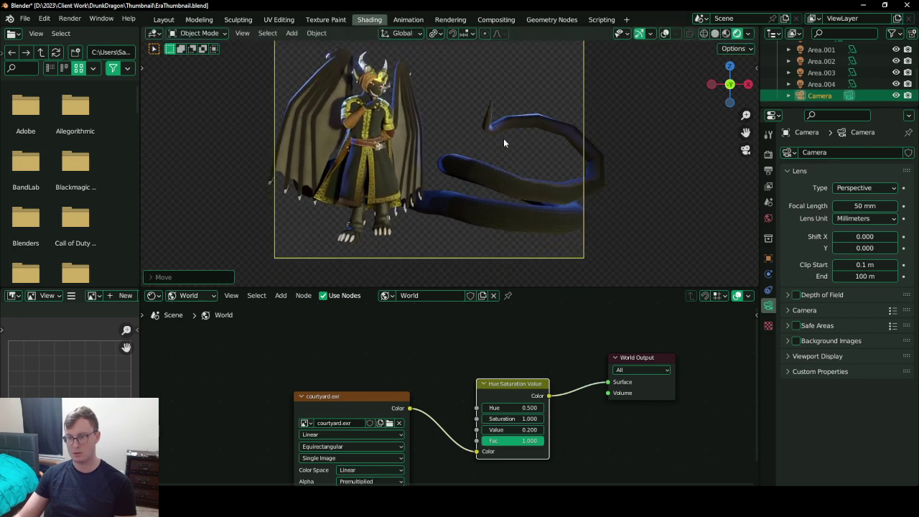
left_click(707, 229)
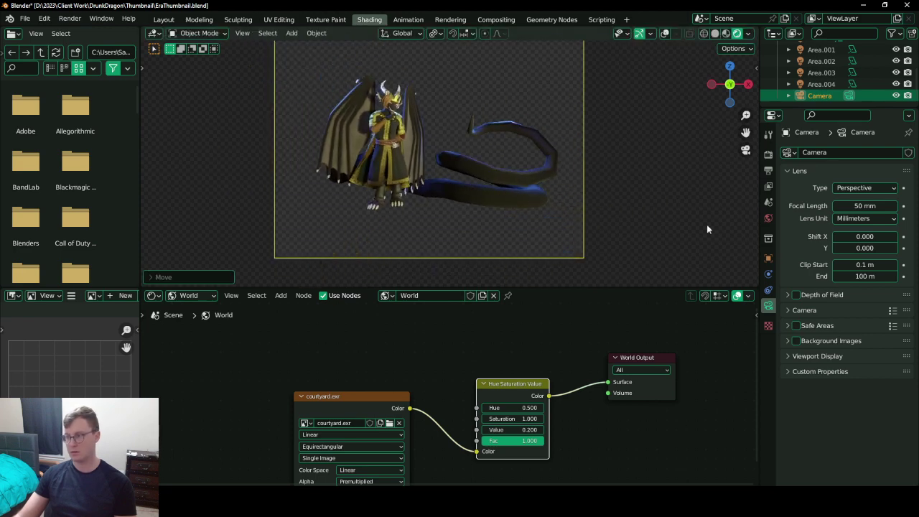
left_click(767, 171)
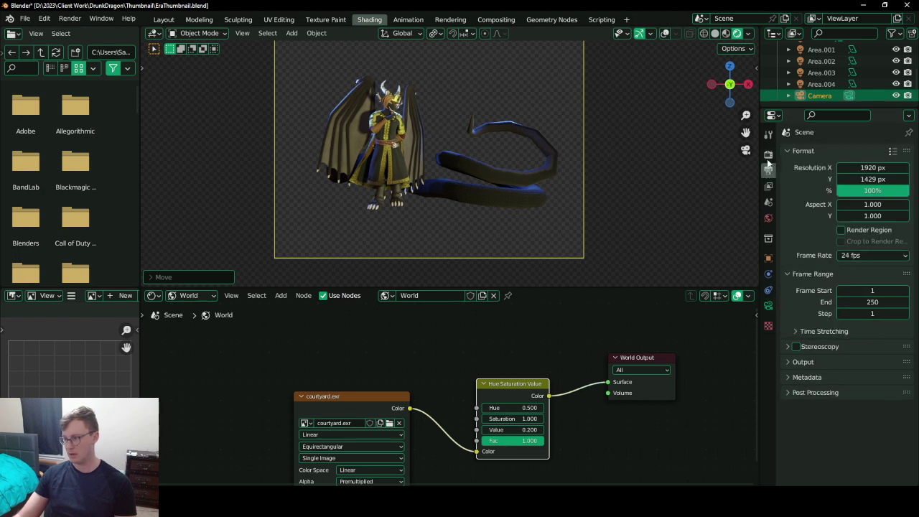
left_click(768, 155)
left_click(767, 305)
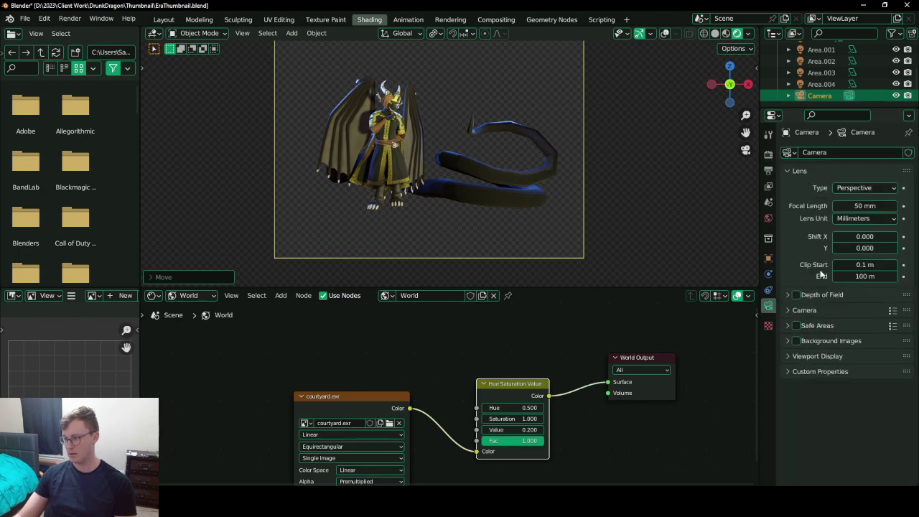
left_click_drag(854, 205, 912, 206)
Step: Dolly the camera along its view axis, fit its frame, and lower the focal length from 89.4 mm
key("g")
key("z")
key("z")
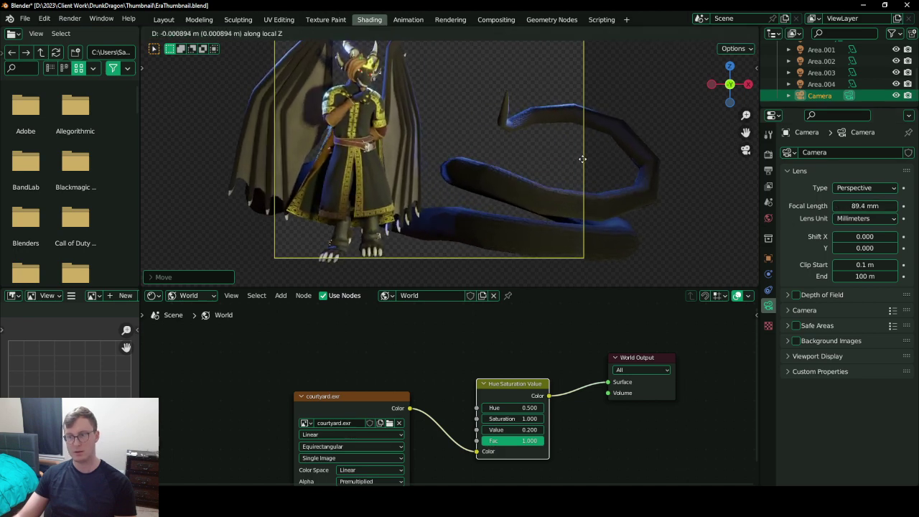
left_click(519, 196)
key("g")
key("z")
key("z")
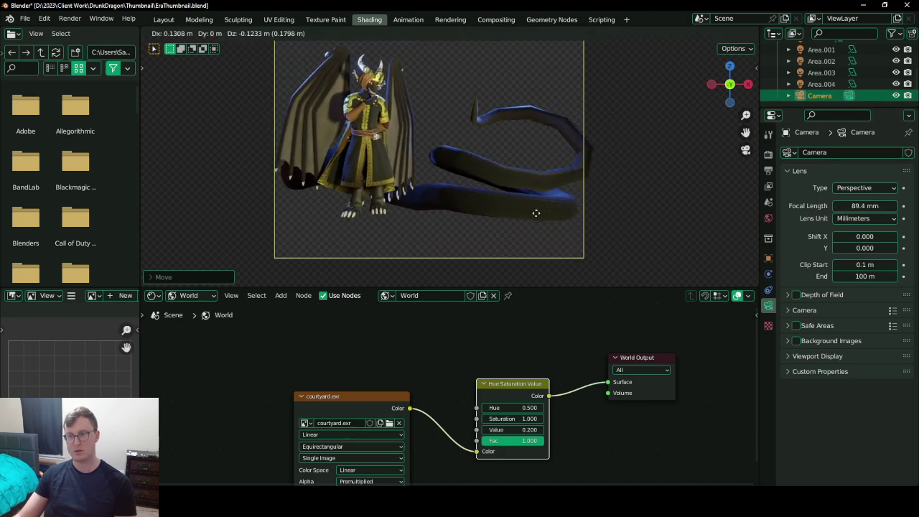
left_click(516, 165)
key("Home")
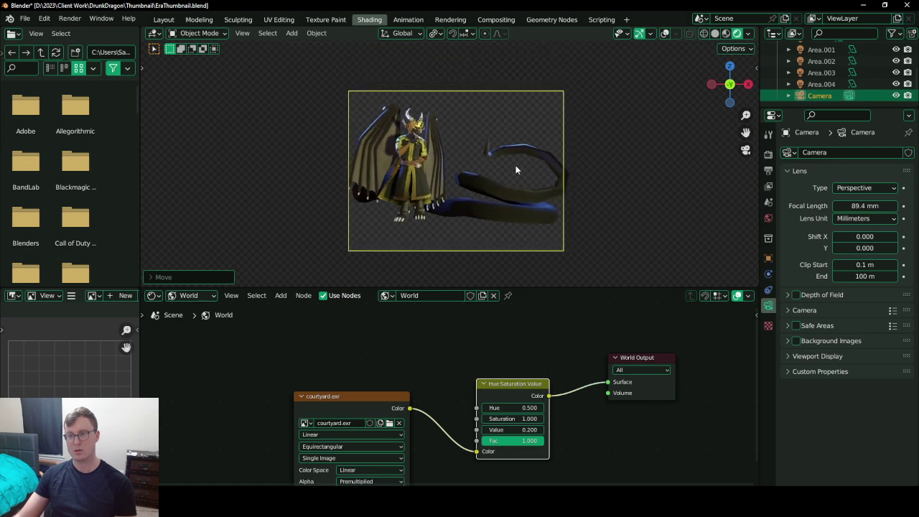
key("g")
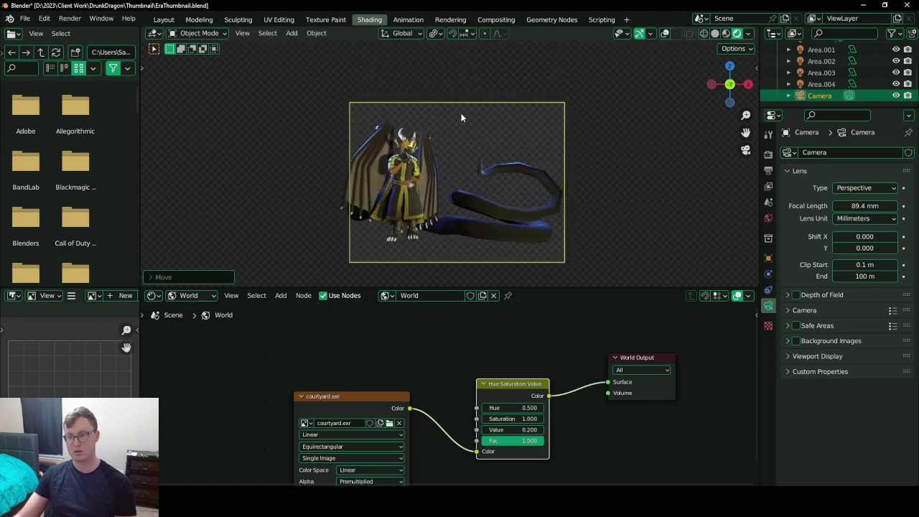
key("z")
key("z")
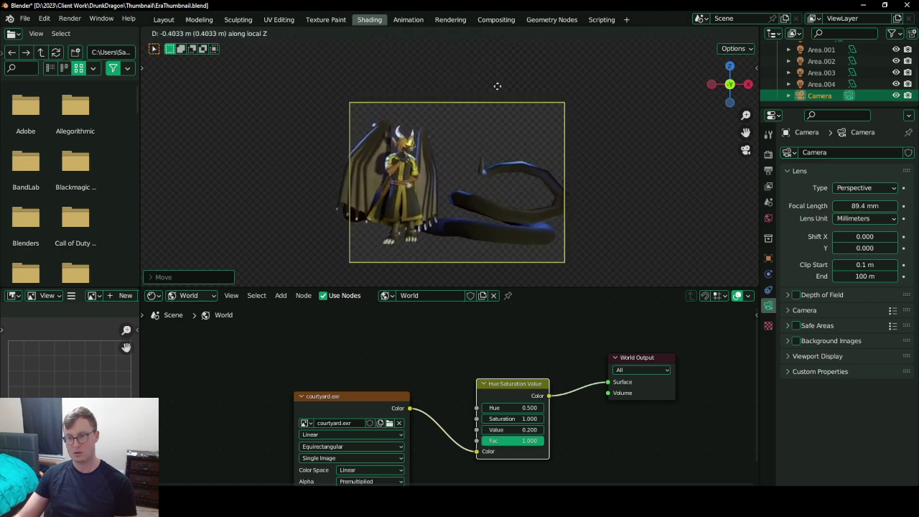
left_click(495, 69)
key("Home")
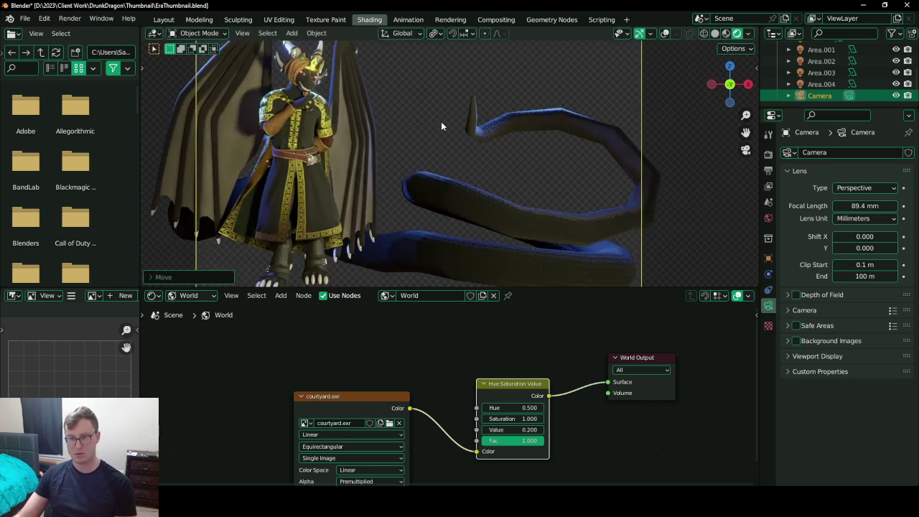
left_click_drag(864, 205, 833, 205)
Step: Set the camera focal length to 50 mm and dolly the camera along its view axis
left_click(855, 205)
type("50")
key("Return")
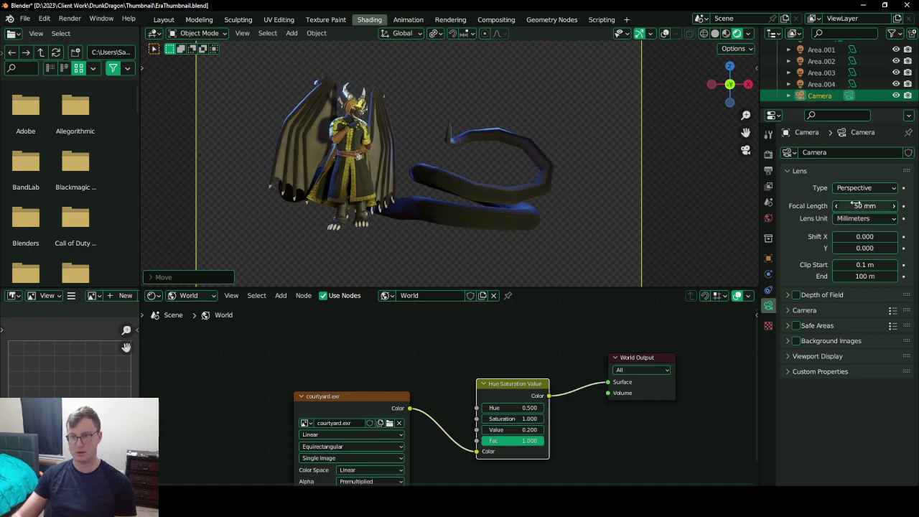
key("g")
key("z")
key("z")
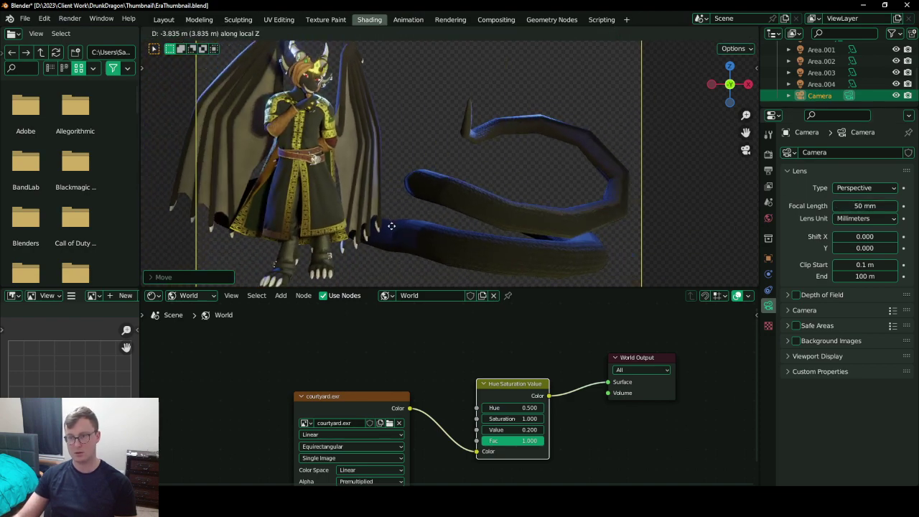
left_click(391, 226)
scroll(429, 194, "down", 3)
key("g")
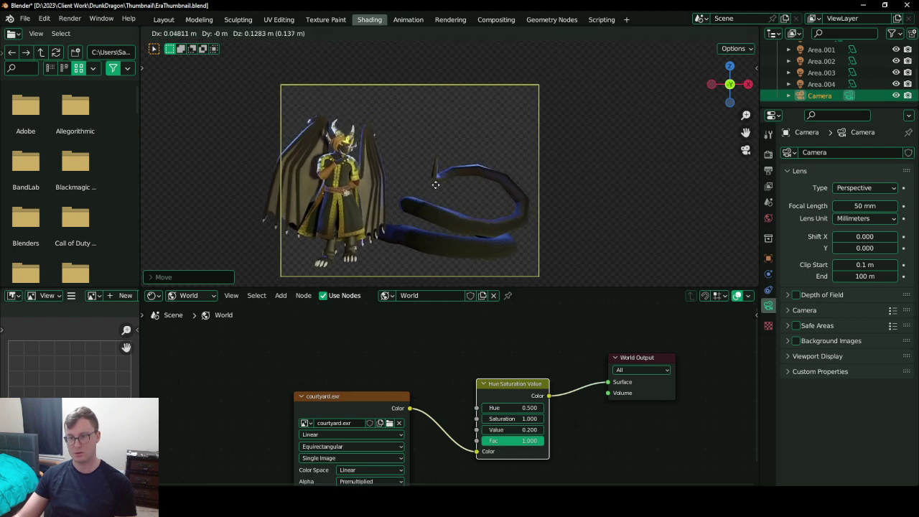
left_click(432, 179)
key("g")
key("z")
key("z")
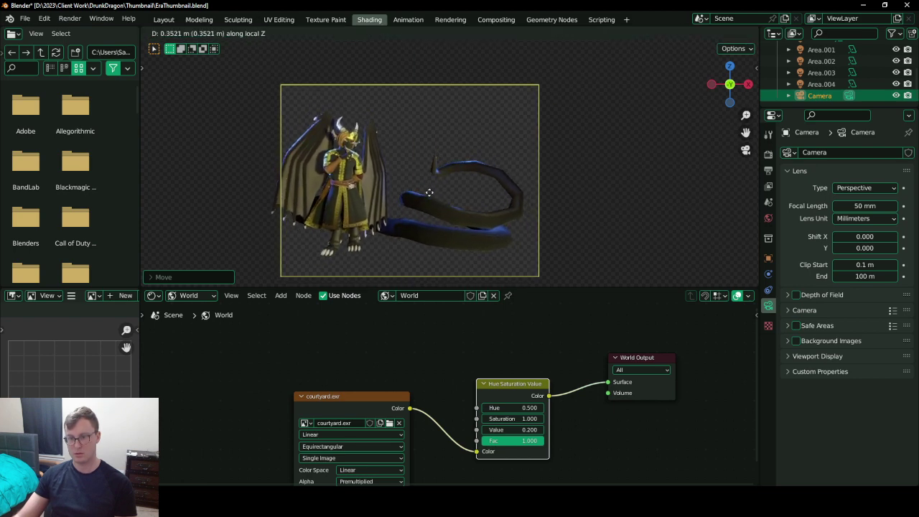
left_click(435, 161)
Step: Nudge the camera with several small free moves to adjust the framing
key("g")
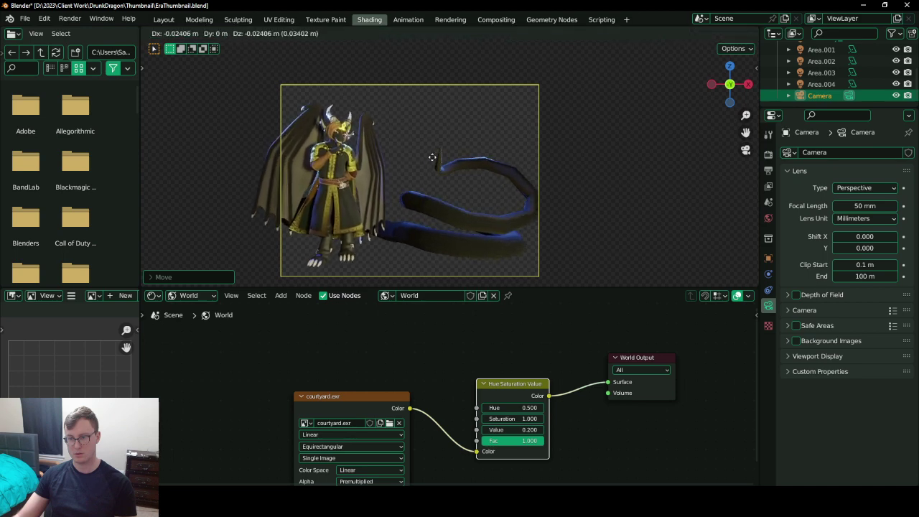
left_click(432, 158)
key("g")
left_click(433, 185)
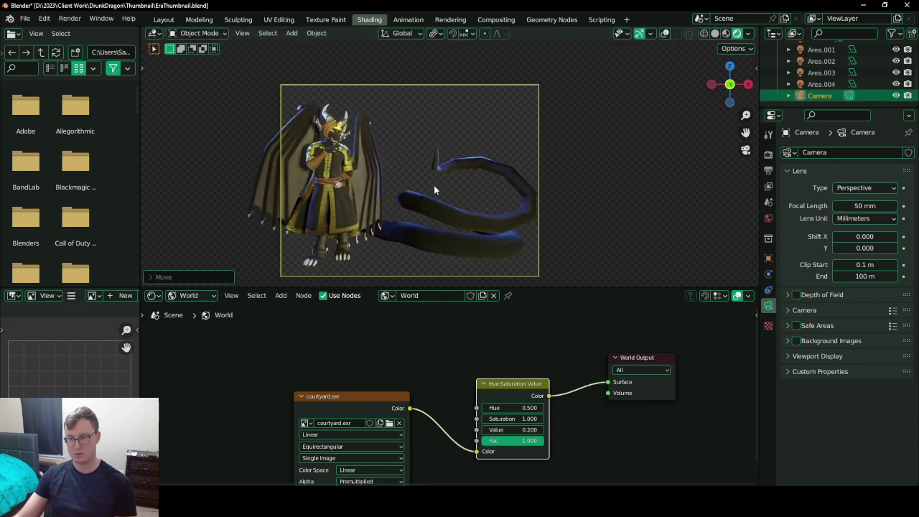
key("g")
left_click(431, 212)
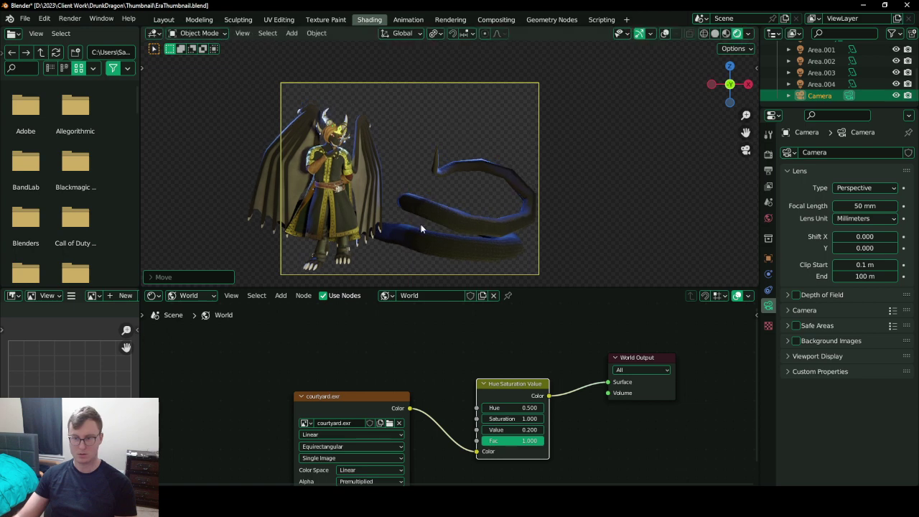
key("g")
left_click(437, 198)
Step: Tilt the camera on its X axis and shift it vertically to fit the dragon's tail
key("r")
key("x")
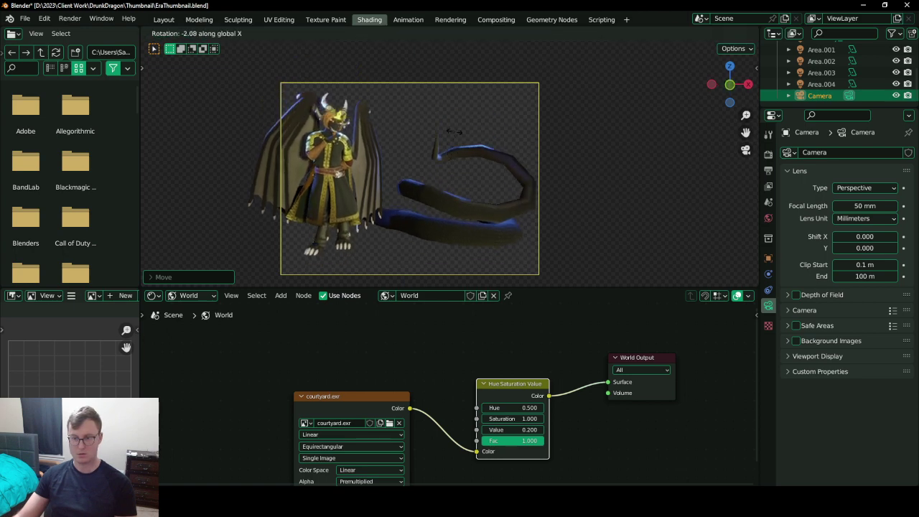
left_click(471, 173)
key("g")
key("z")
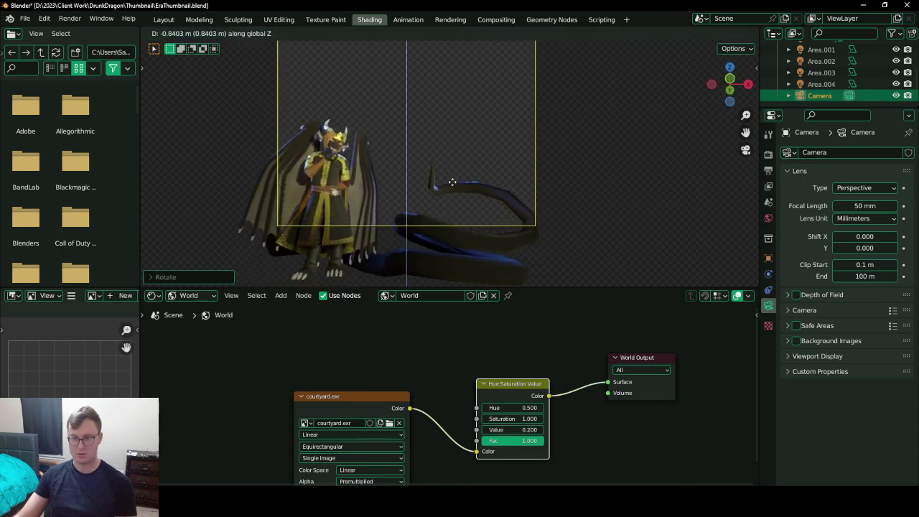
left_click(456, 227)
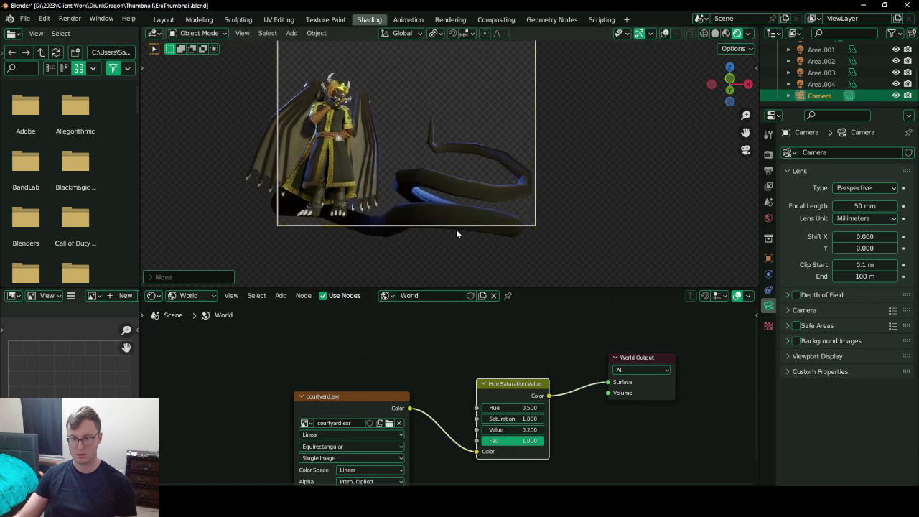
key("KP_0")
key("KP_0")
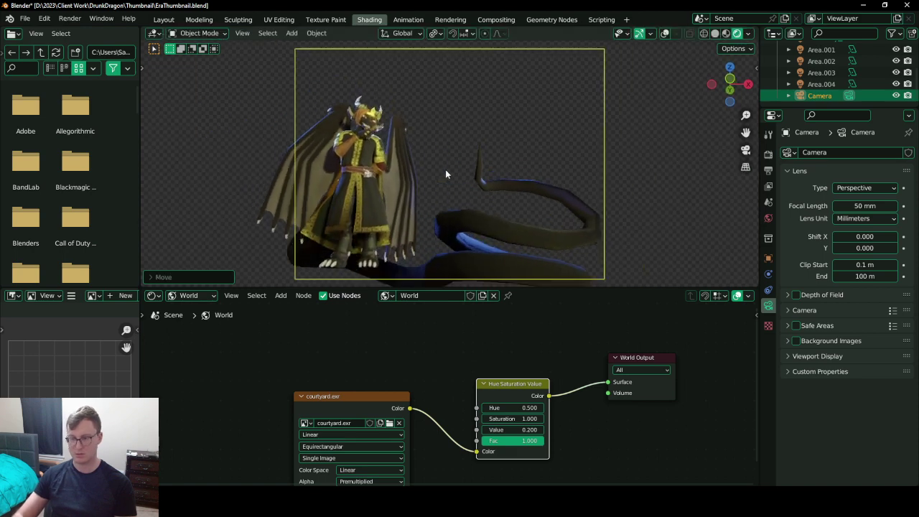
key("r")
key("x")
key("x")
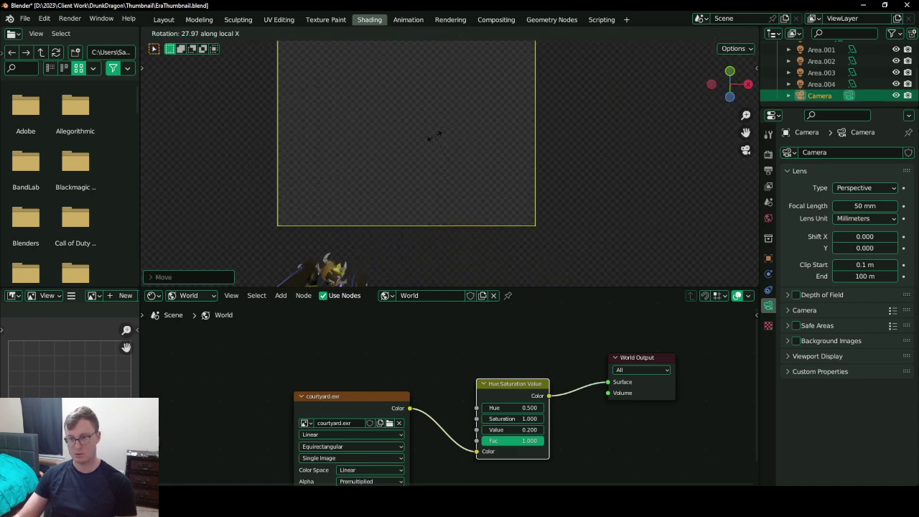
key("Return")
key("g")
key("z")
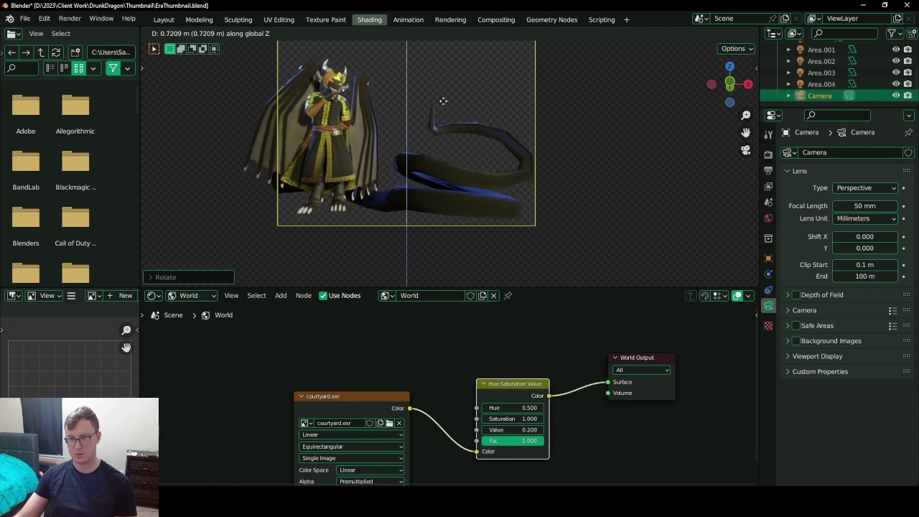
left_click(445, 99)
Step: Apply a final small X tilt and height adjustment, then select the dragon's Body mesh
key("r")
key("x")
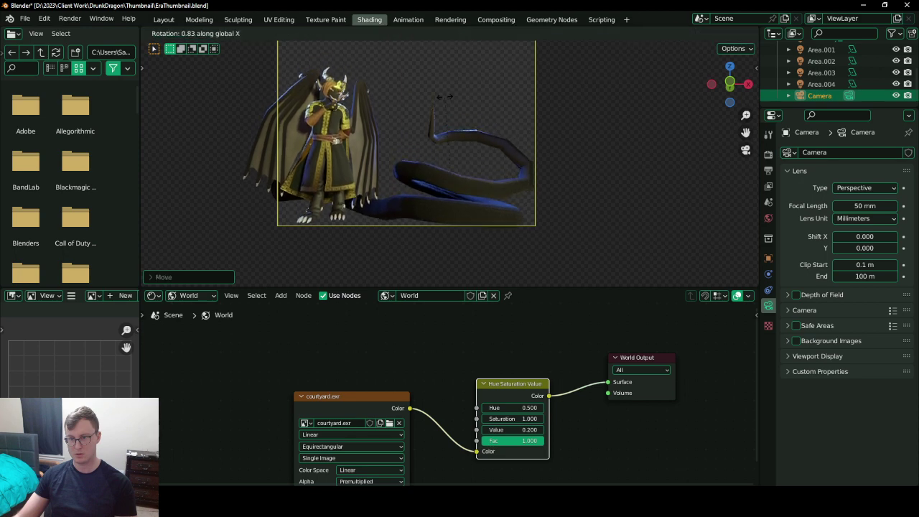
key("x")
key("Return")
key("g")
key("z")
left_click(445, 58)
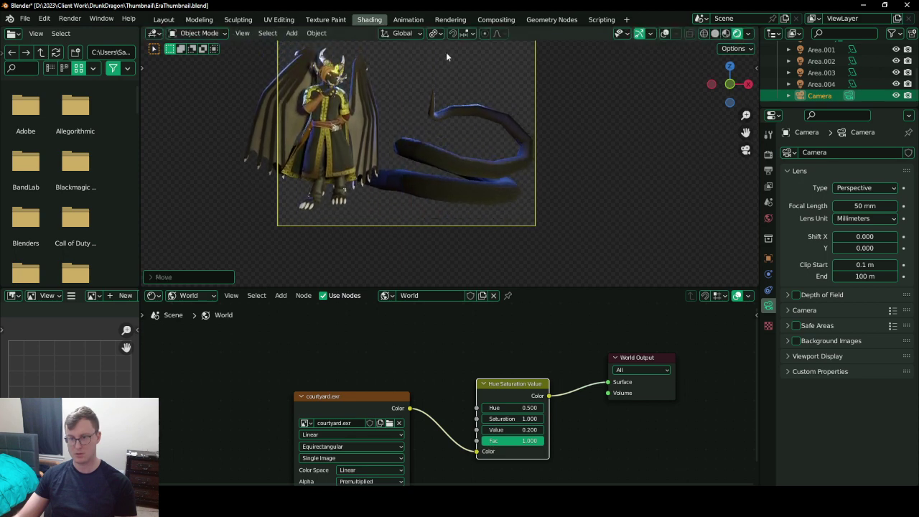
middle_click_drag(445, 117, 445, 183, "shift")
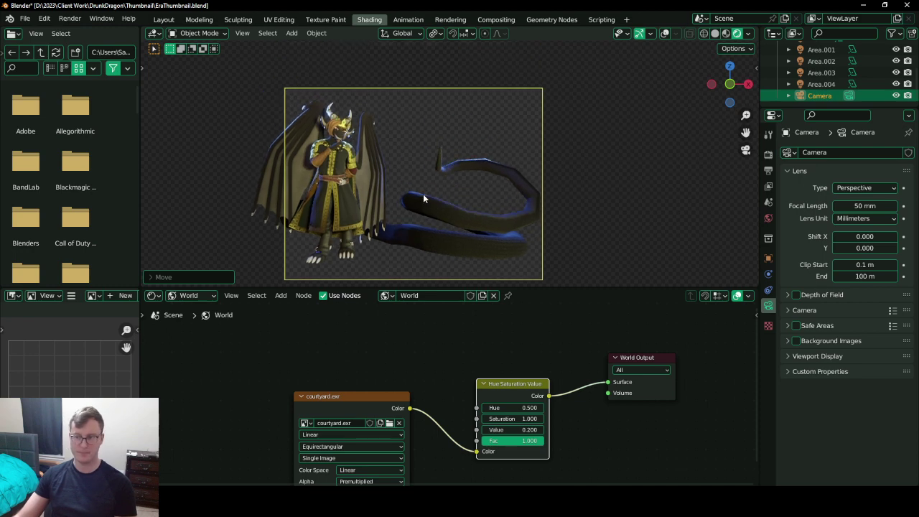
key("g")
key("z")
left_click(490, 211)
left_click(470, 212)
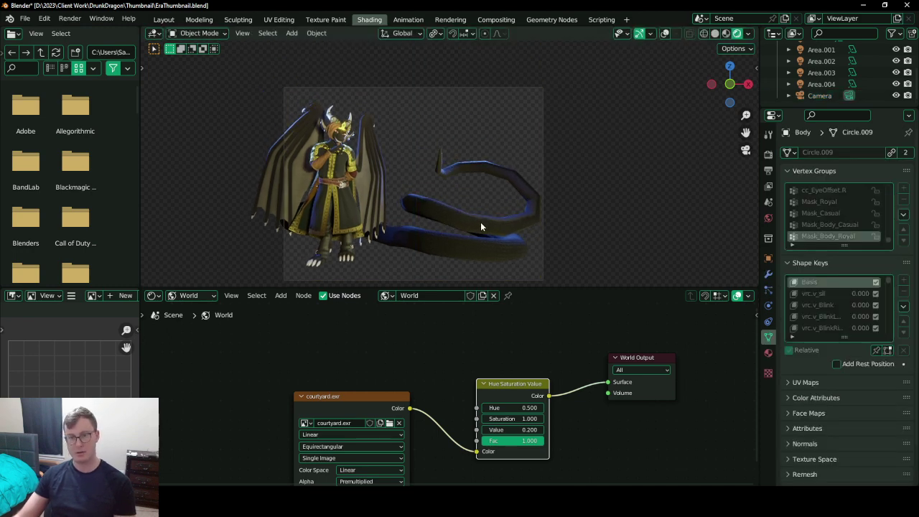
Step: Add a Subdivision Surface modifier to the dragon's Body mesh
left_click(767, 273)
left_click(812, 154)
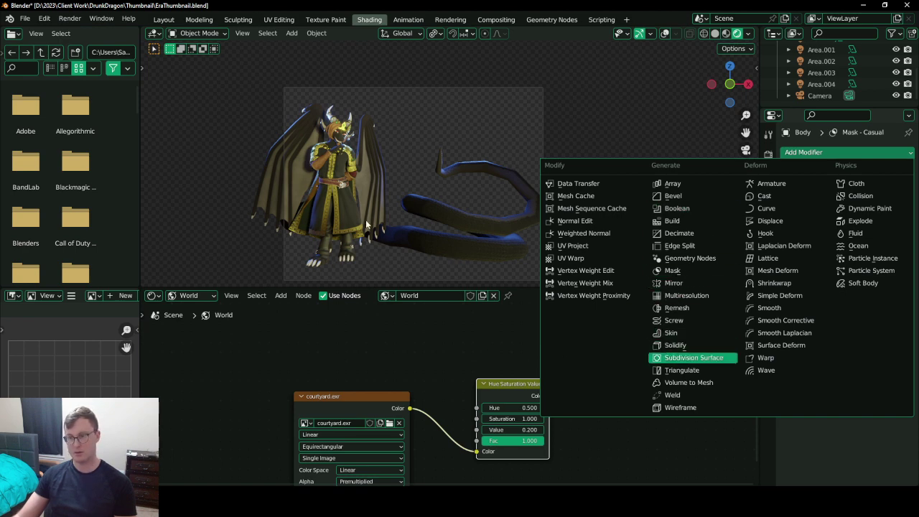
key("Return")
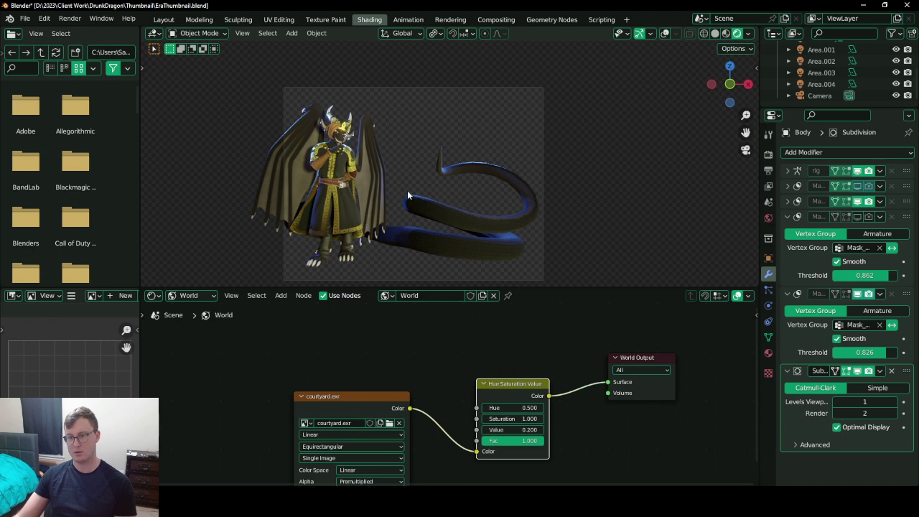
scroll(431, 176, "up", 4)
scroll(376, 167, "up", 2)
scroll(489, 171, "down", 1)
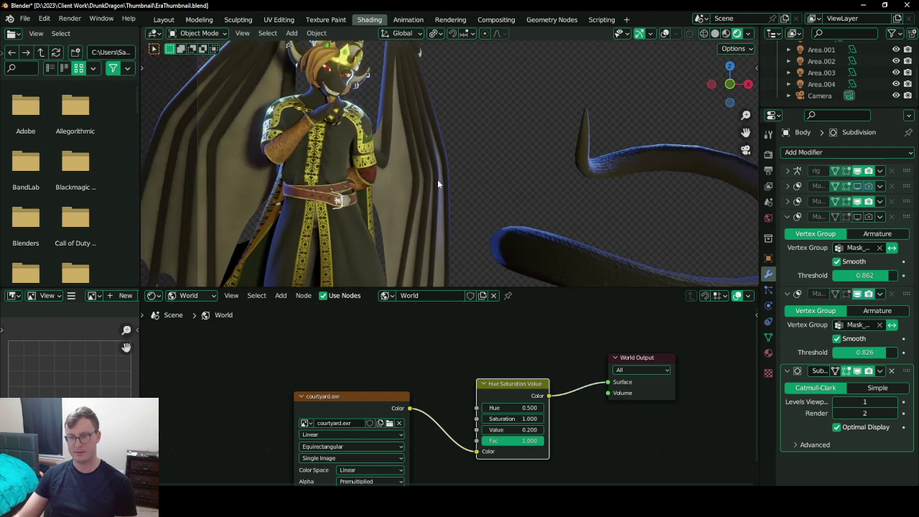
scroll(402, 169, "down", 2)
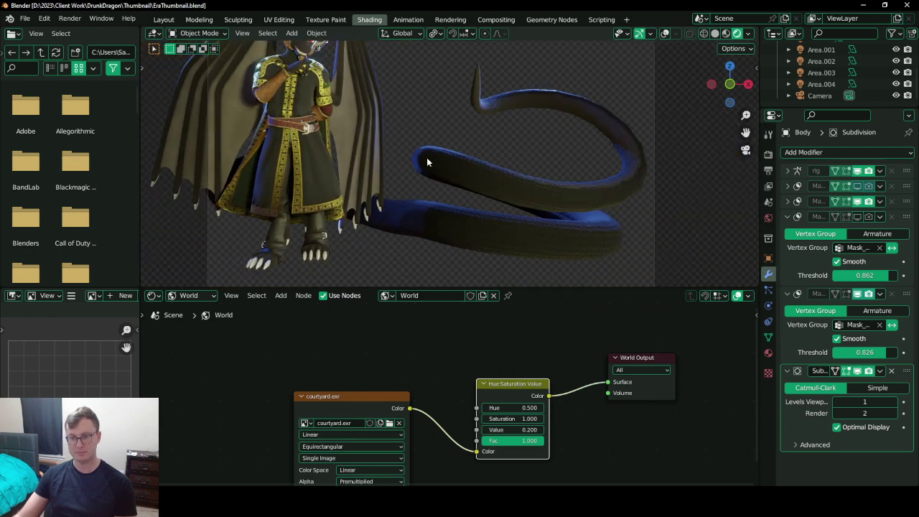
scroll(444, 162, "up", 4)
scroll(457, 163, "down", 3)
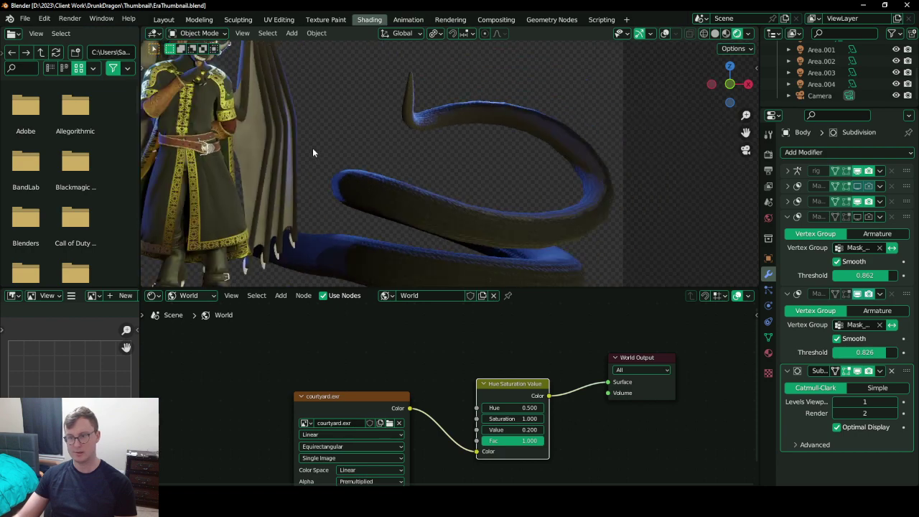
Step: Inspect the smoothed dragon's face and mouth up close, then show the Render properties
middle_click_drag(312, 152, 337, 180)
scroll(361, 206, "up", 5)
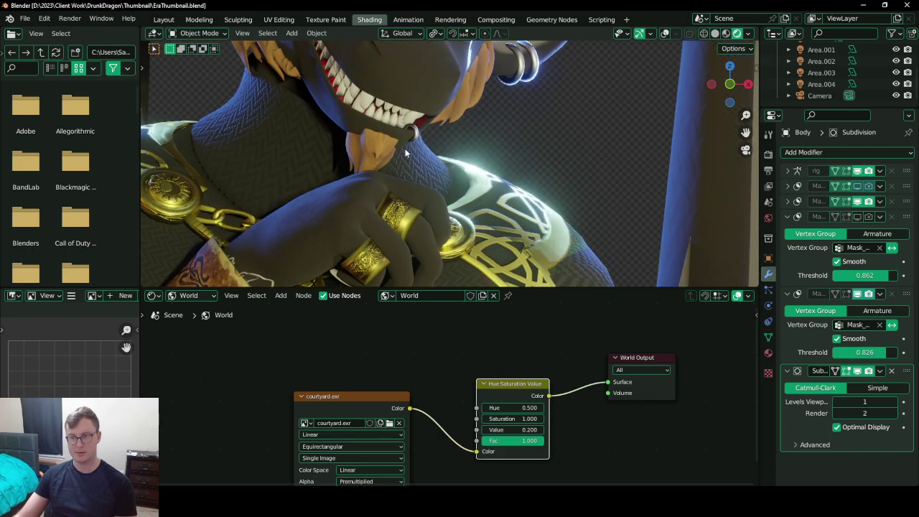
middle_click_drag(405, 153, 432, 175)
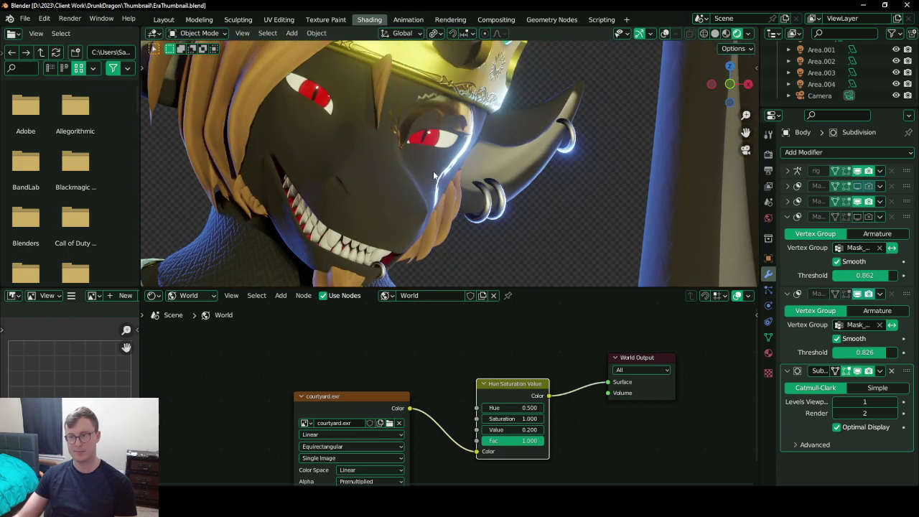
scroll(433, 175, "down", 3)
scroll(427, 194, "down", 3)
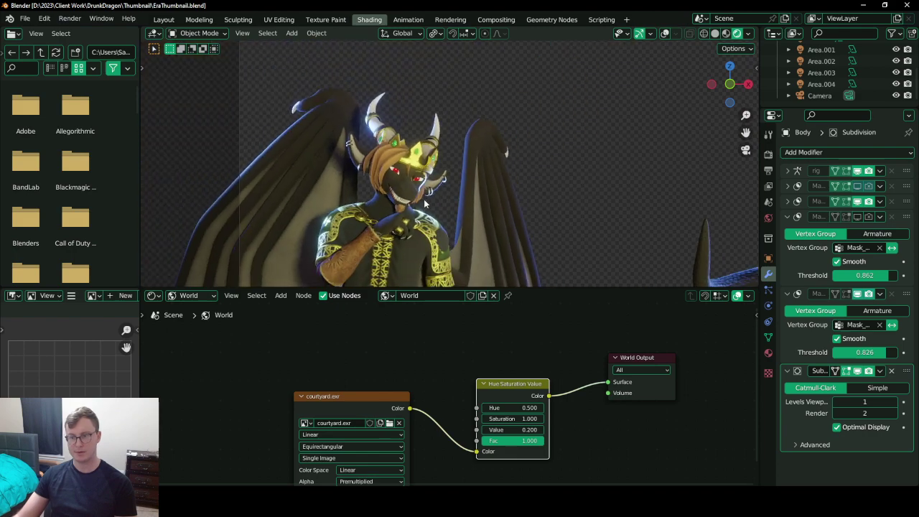
scroll(424, 205, "up", 3)
middle_click_drag(424, 204, 383, 254)
scroll(387, 227, "up", 3)
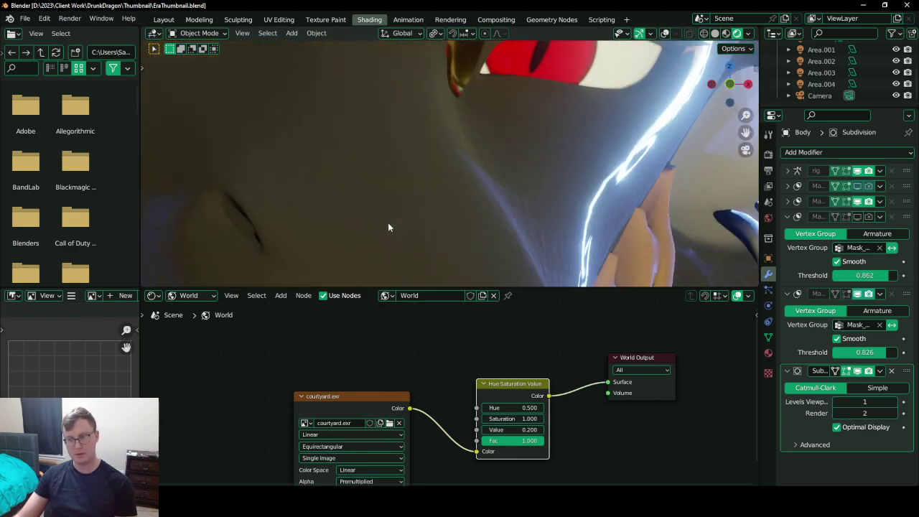
scroll(388, 223, "down", 8)
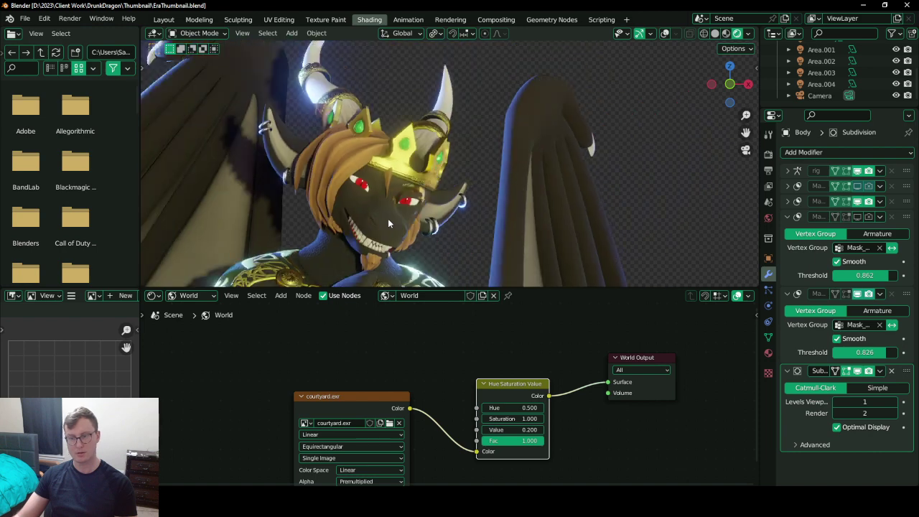
left_click(767, 155)
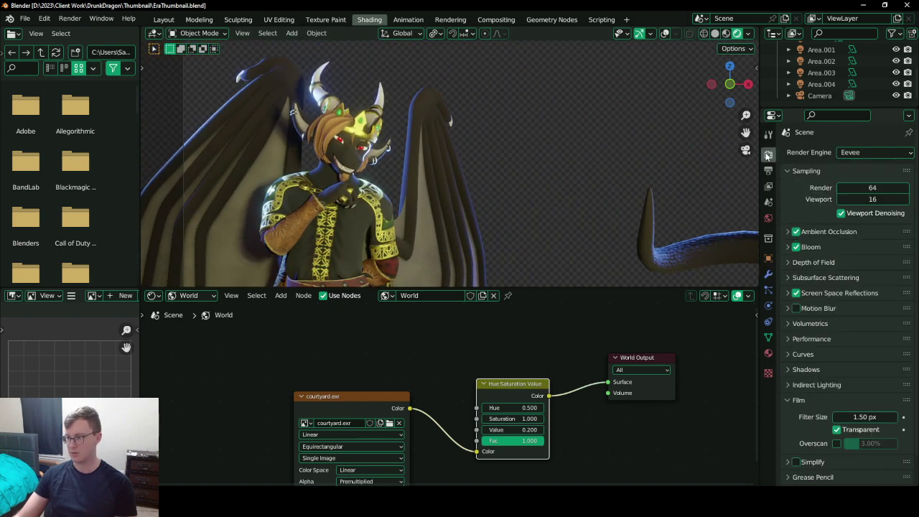
Step: Review the Render tab's Ambient Occlusion settings and keep Eevee as the render engine
left_click(821, 233)
left_click(823, 232)
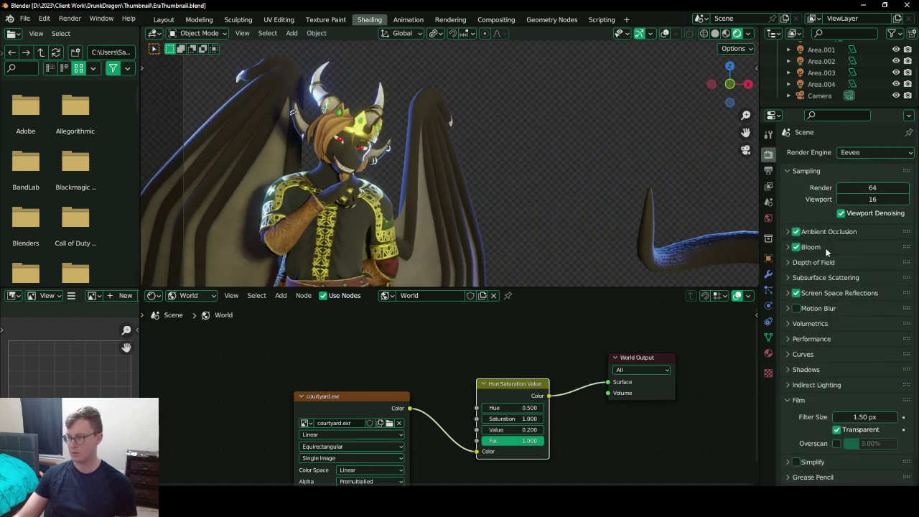
left_click(850, 154)
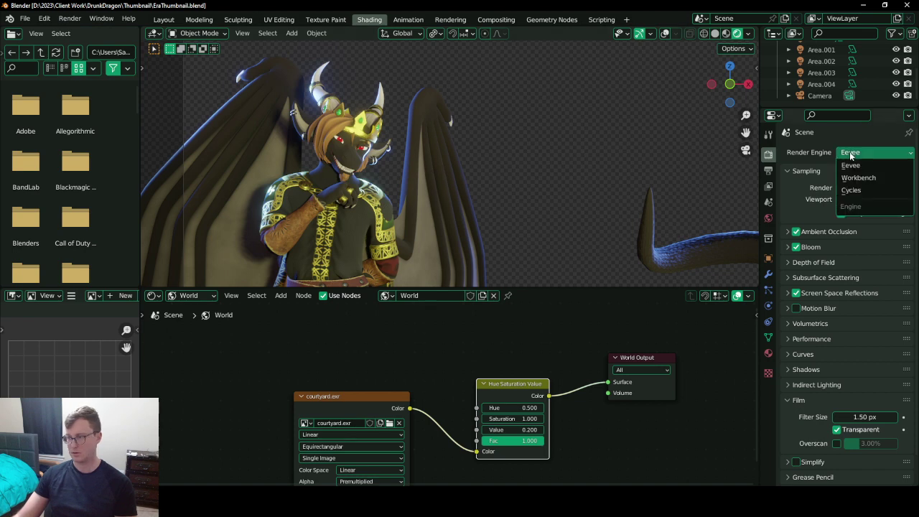
key("KP_0")
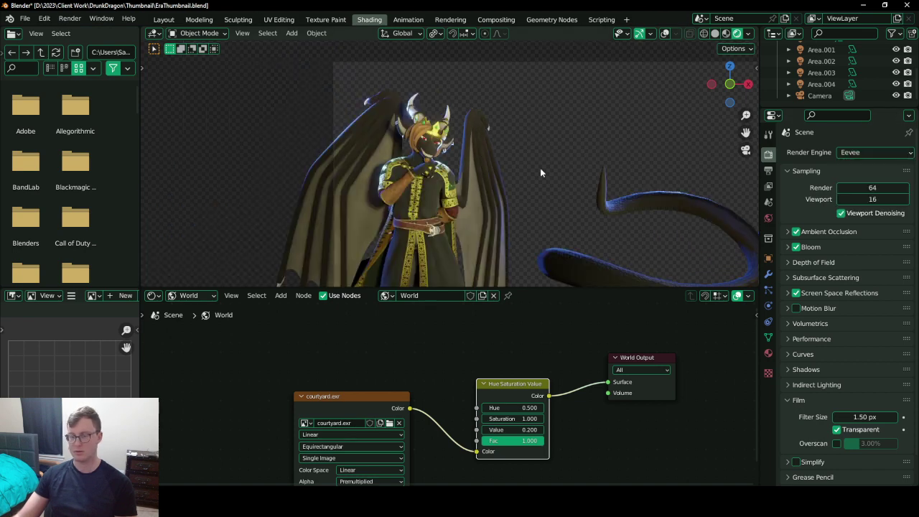
middle_click_drag(496, 130, 439, 150, "shift")
scroll(424, 125, "up", 2)
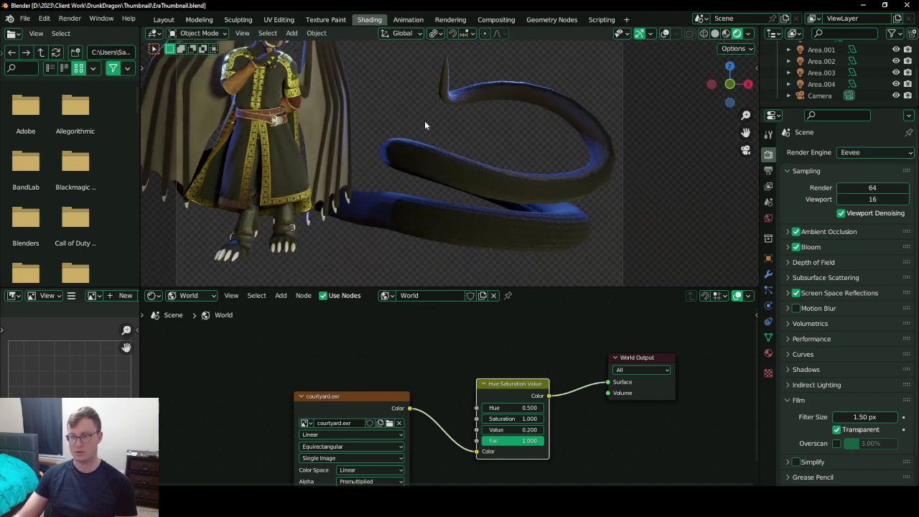
Step: Browse the View Layer, Collection, Scene and World property tabs, collapsing the Sampling panel
left_click(768, 170)
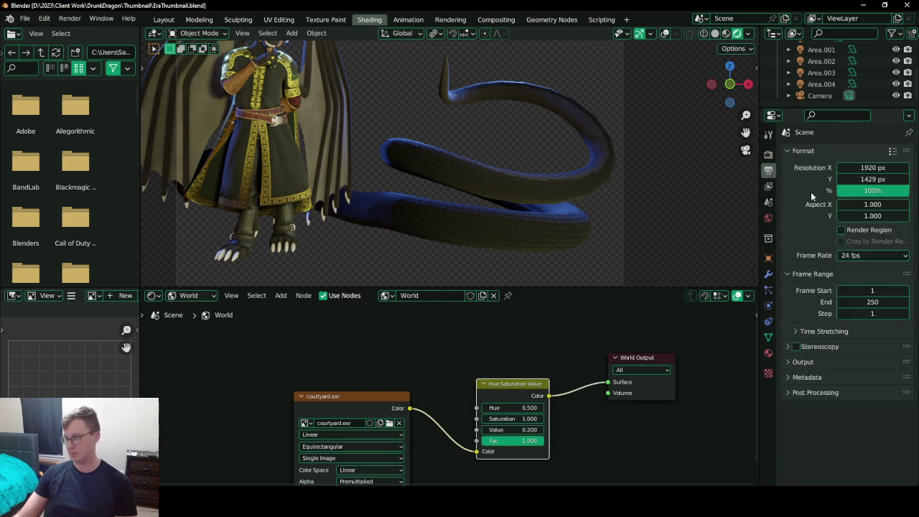
left_click(768, 186)
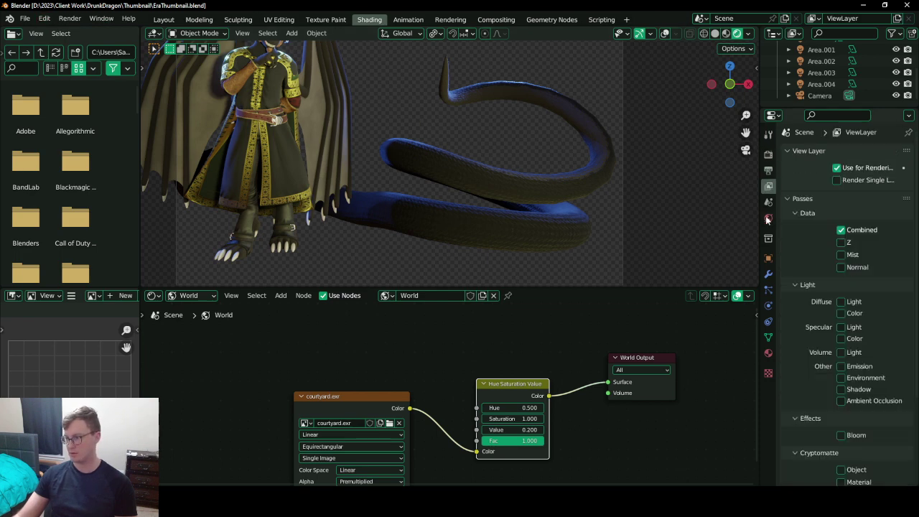
left_click(767, 235)
left_click(767, 203)
left_click(768, 186)
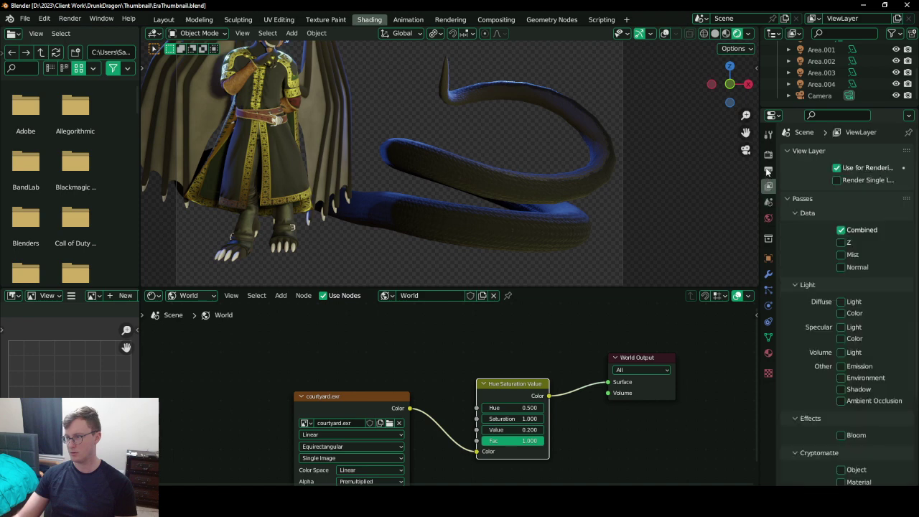
left_click(768, 154)
left_click(797, 171)
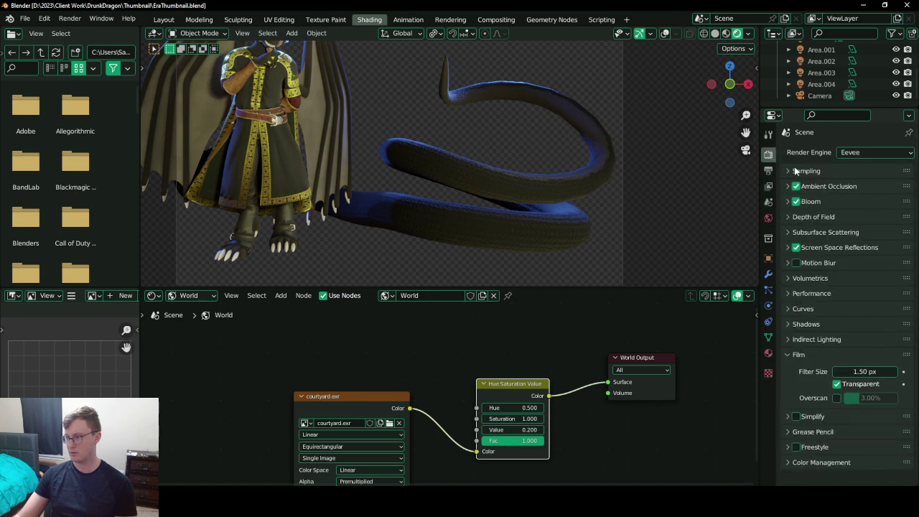
left_click(768, 216)
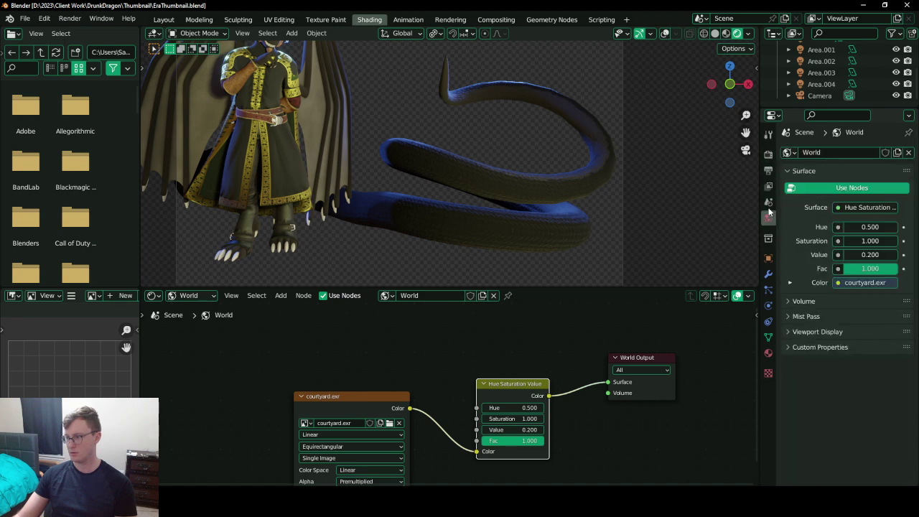
left_click(768, 203)
left_click(768, 188)
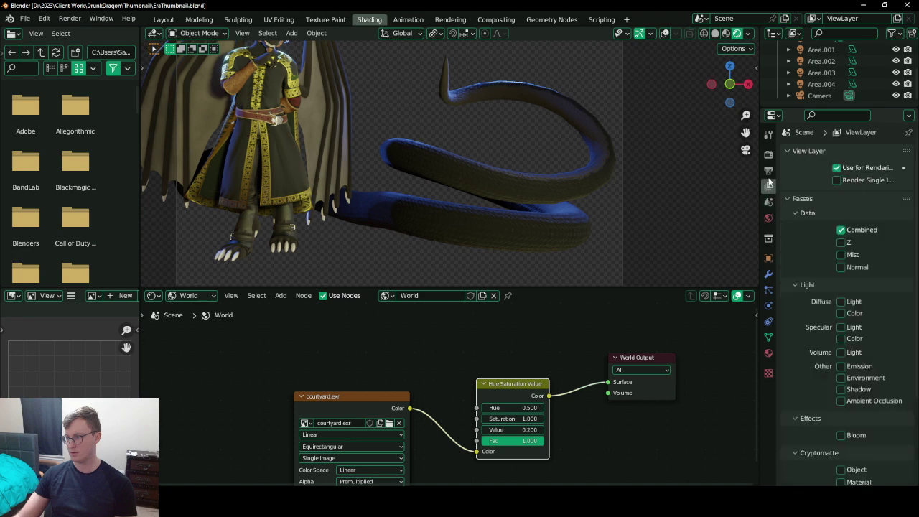
Step: Expand the Output panel showing the /tmp\ path, PNG format and RGBA colour
left_click(768, 171)
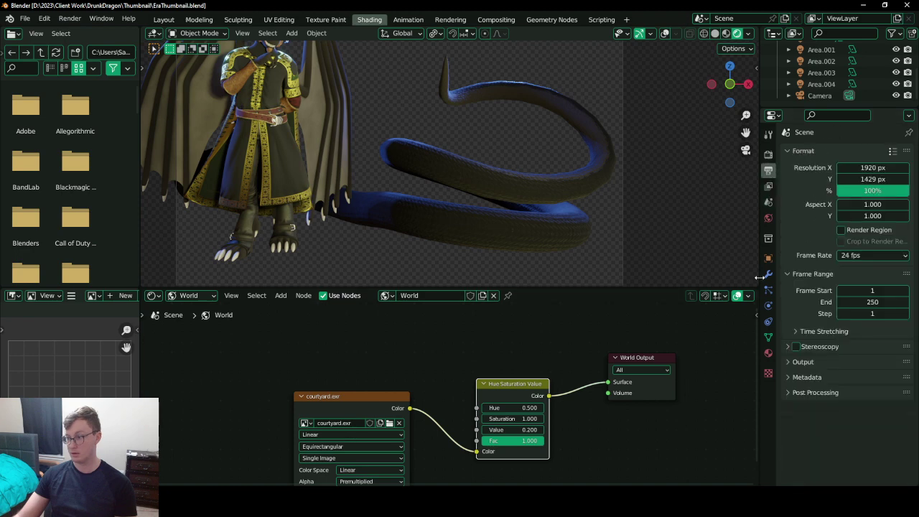
left_click(819, 362)
scroll(851, 351, "down", 1)
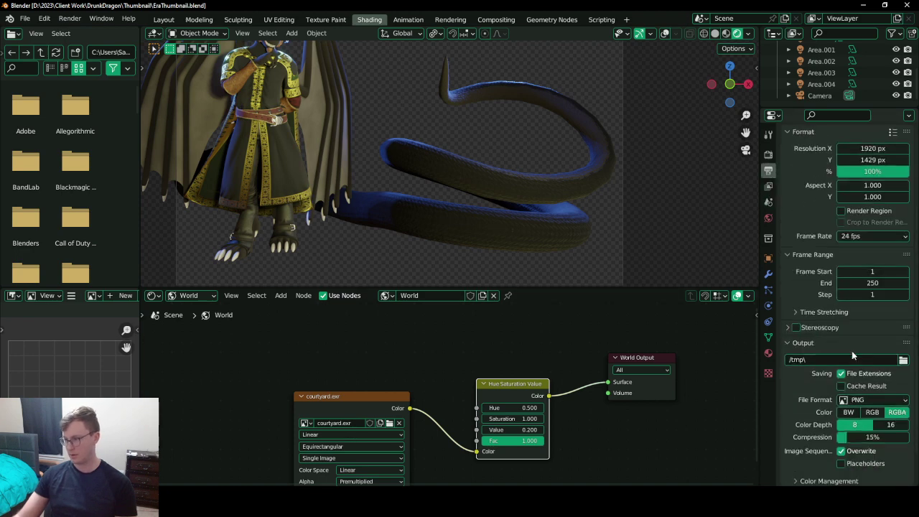
Step: Set the render output to EraThumbRender in the recent Thumbnail folder and save the blend file
left_click(902, 360)
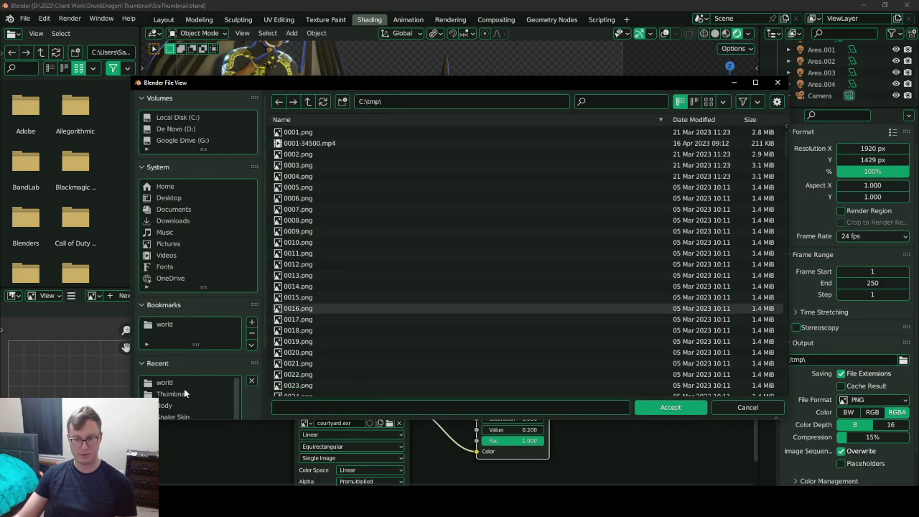
left_click(172, 393)
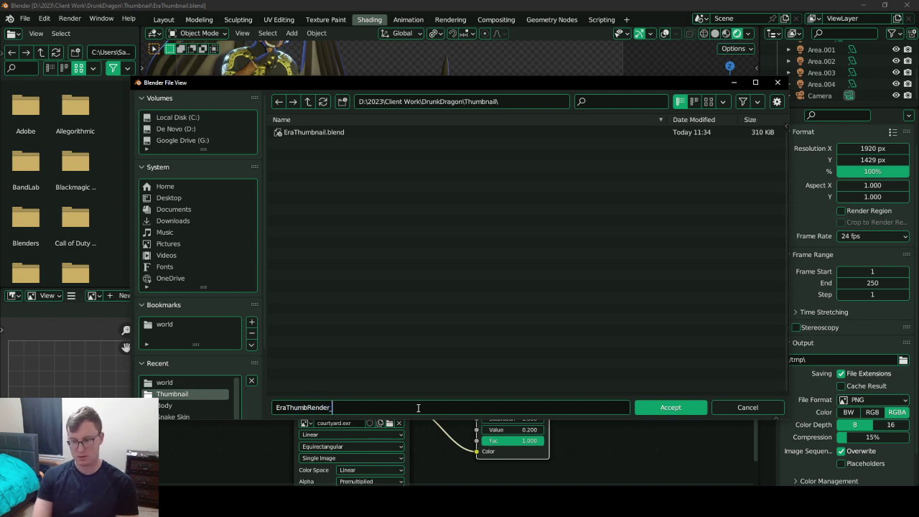
key("Return")
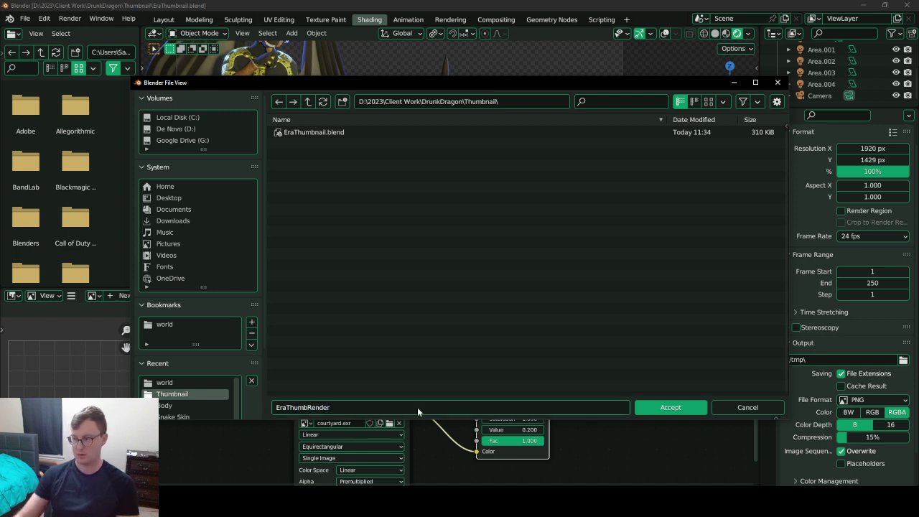
left_click(651, 409)
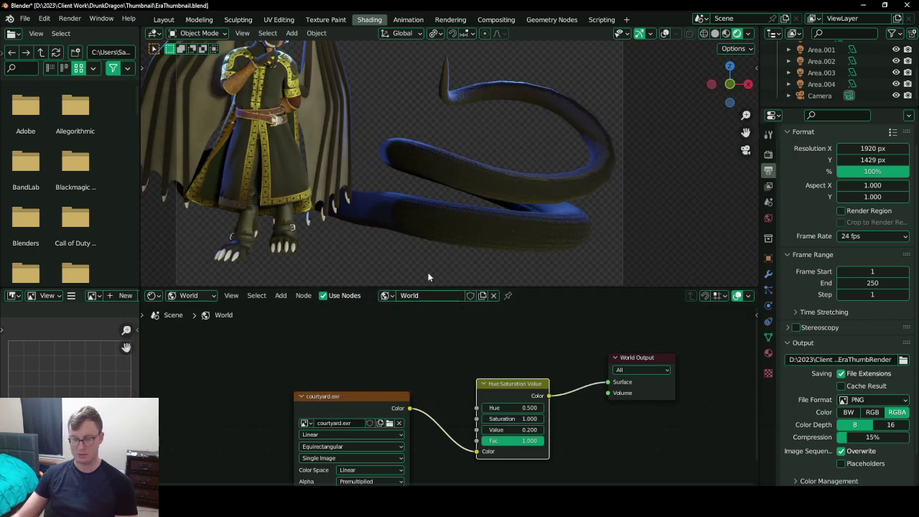
key("ctrl+s")
Step: Show the dragon's T-pose at frame 0 in Layout with Solid shading, then save
left_click(162, 20)
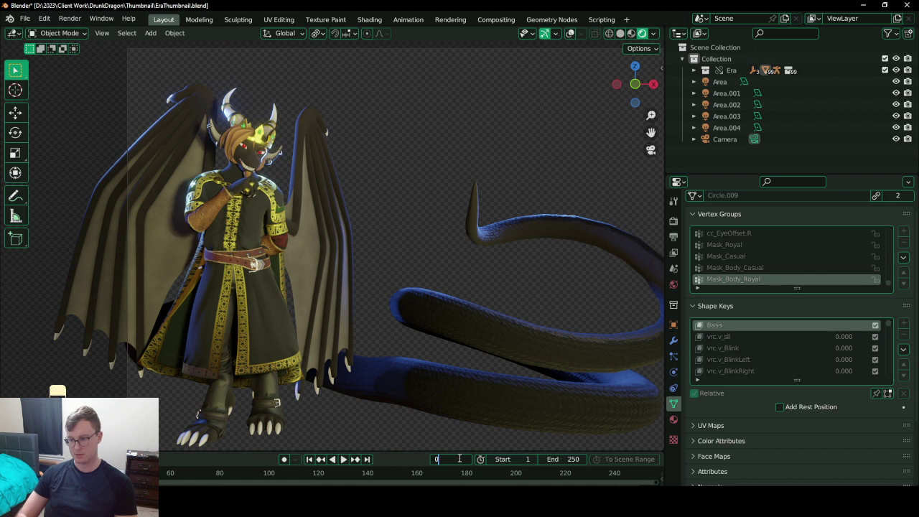
key("Tab")
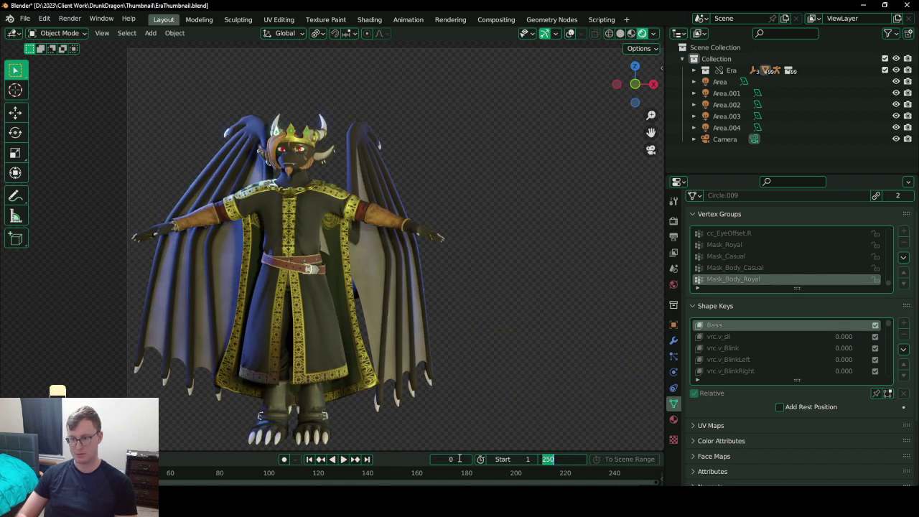
key("Return")
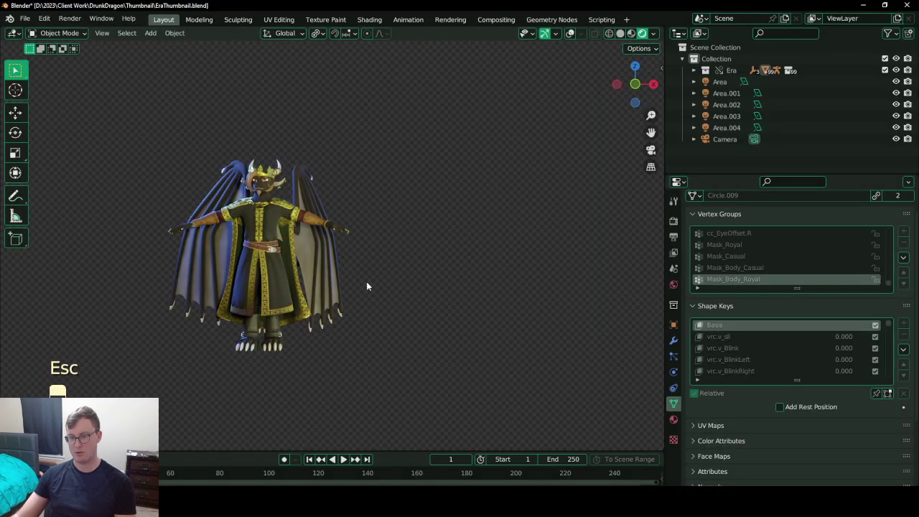
middle_click_drag(366, 285, 423, 325)
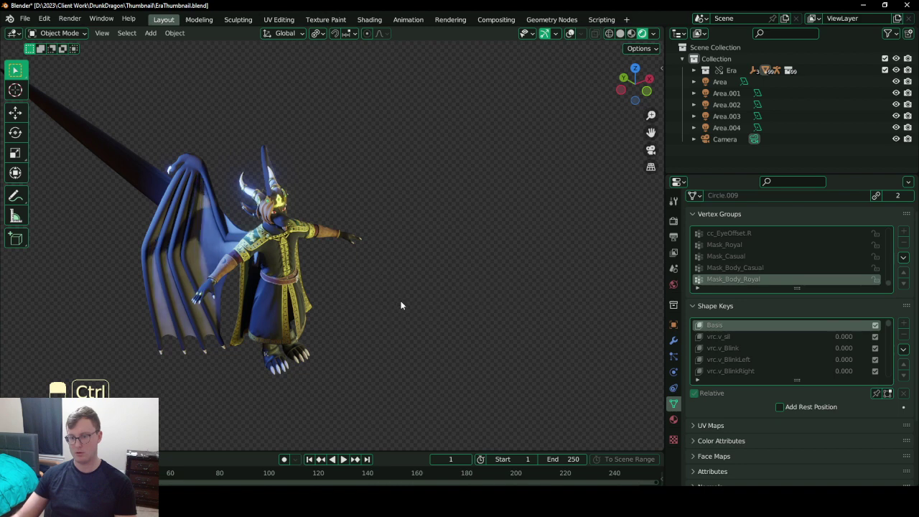
key("z")
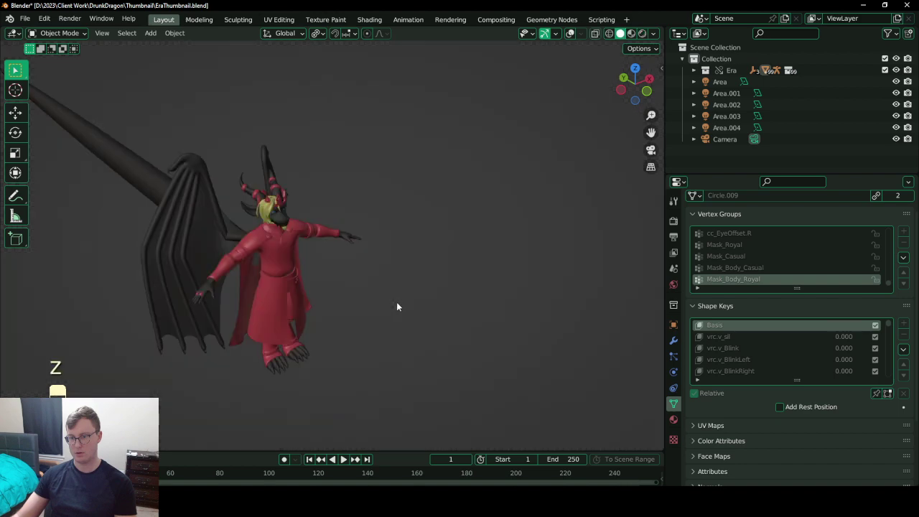
key("ctrl+s")
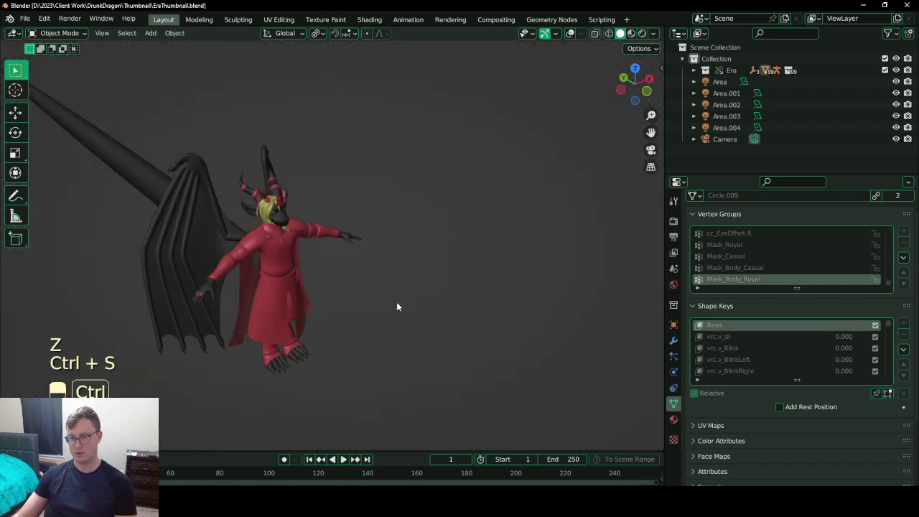
key("ctrl+z")
key("ctrl+z")
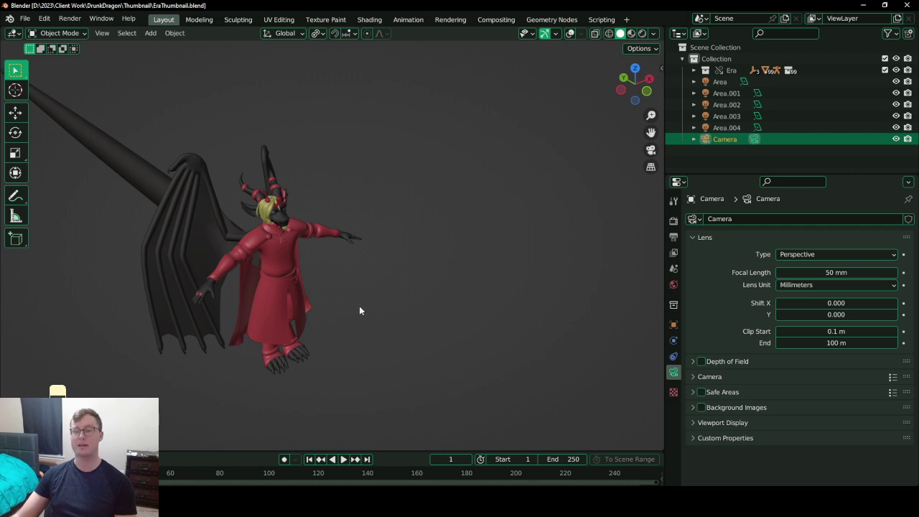
Step: Turn on viewport overlays, save, and try Pose Mode on the rig before undoing it
left_click(569, 34)
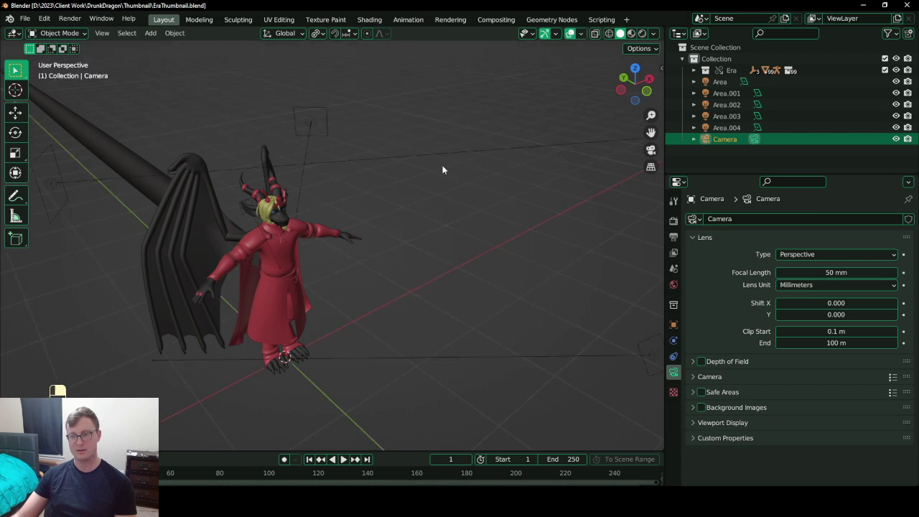
left_click(302, 230)
middle_click_drag(302, 230, 316, 246)
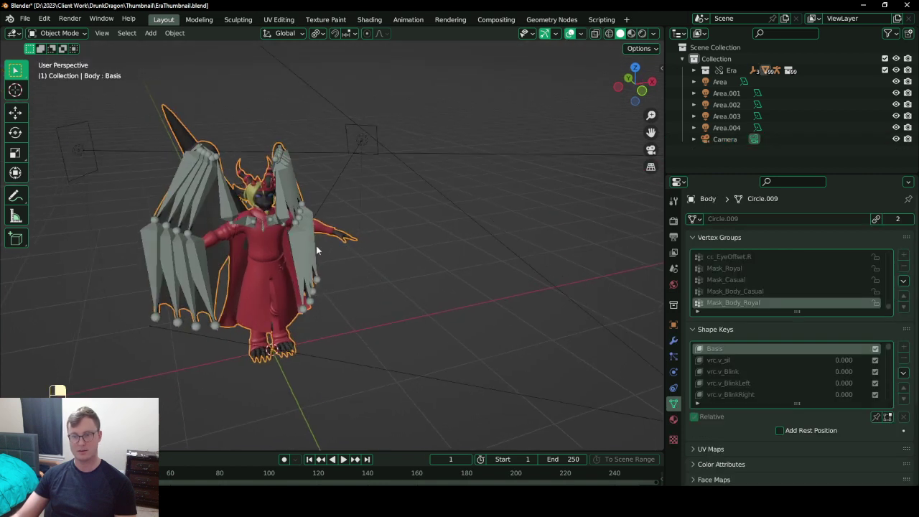
key("ctrl+s")
left_click(319, 254)
key("ctrl+Tab")
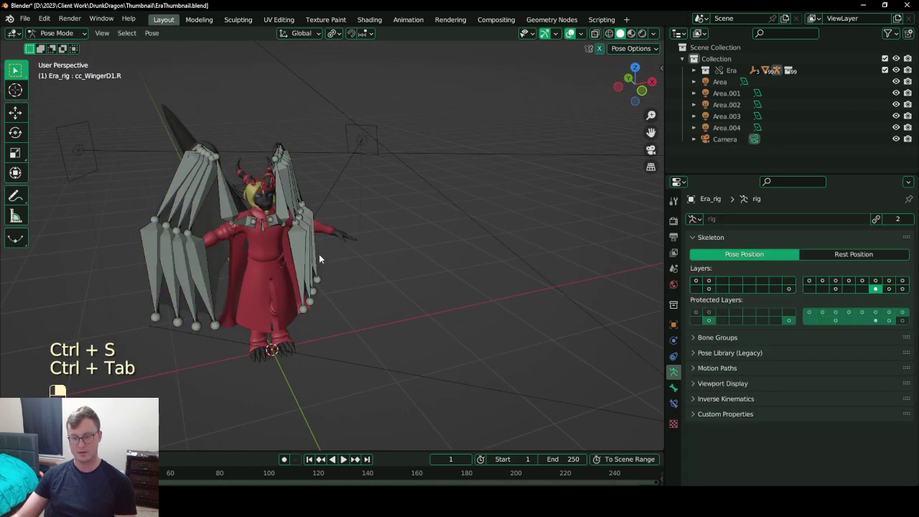
key("ctrl+z")
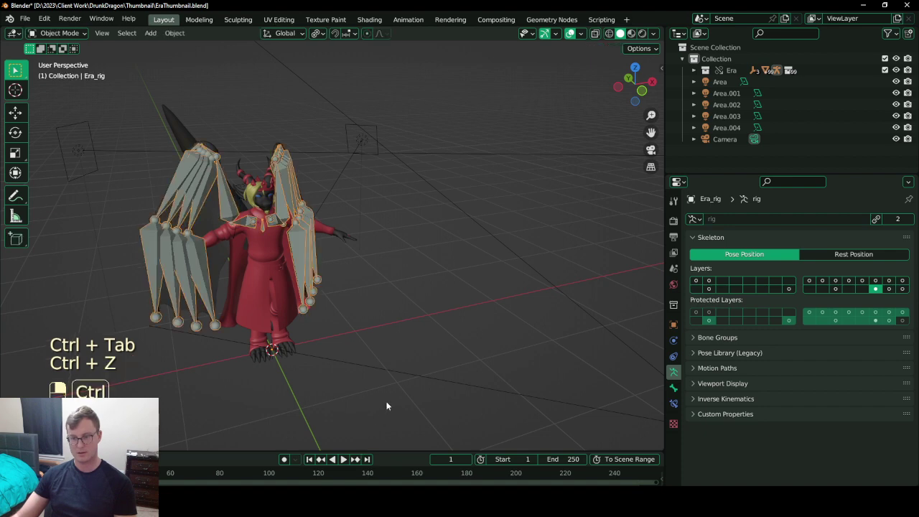
key("ctrl+z")
key("ctrl+z")
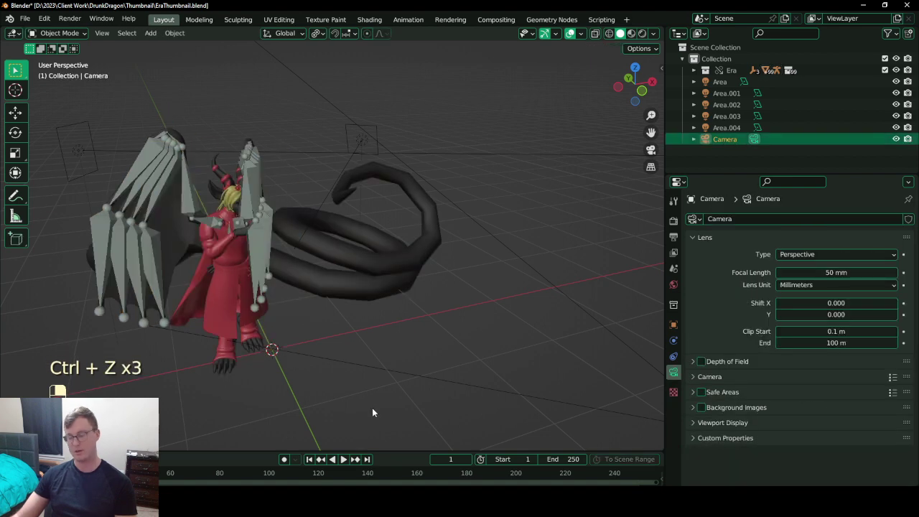
Step: Enable armature layer 1 bones on the rig, then return to Object Mode and save
left_click(199, 285)
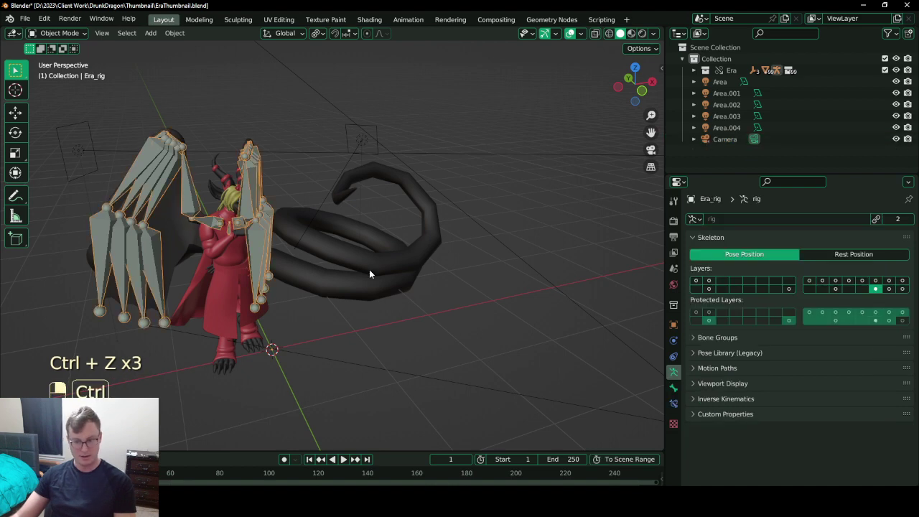
key("ctrl+Tab")
key("a")
key("shift+m")
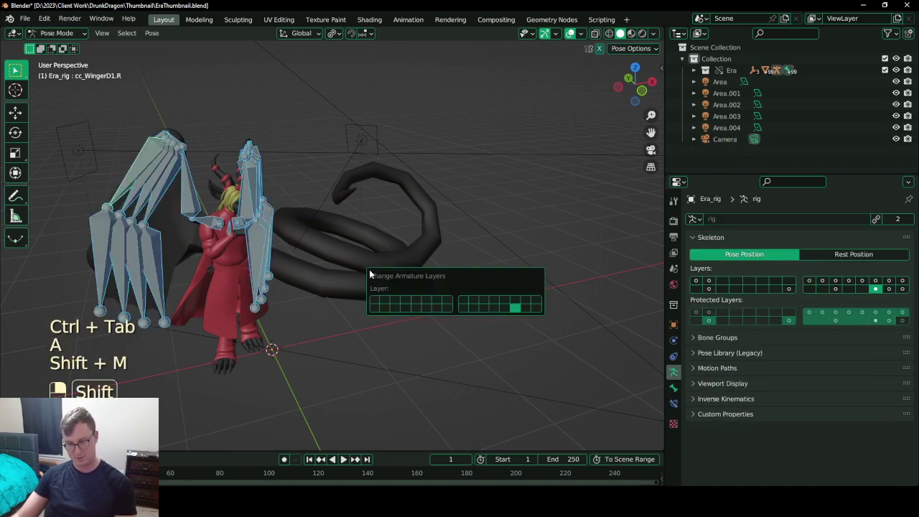
left_click(377, 302, "shift")
key("a")
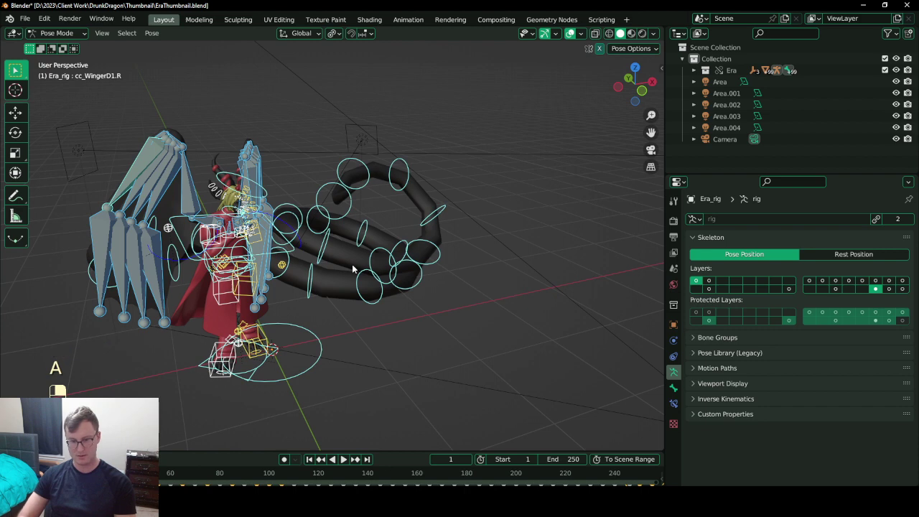
left_click_drag(410, 450, 402, 258)
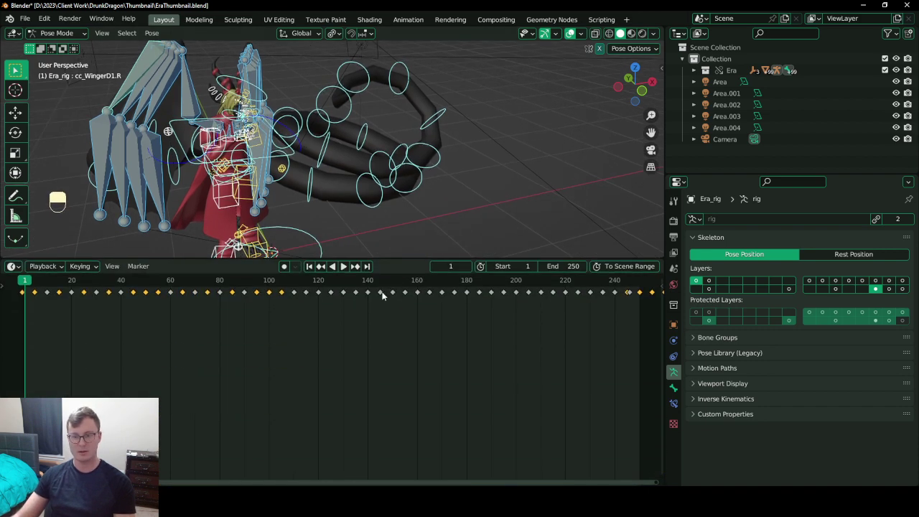
key("ctrl+Tab")
key("ctrl+s")
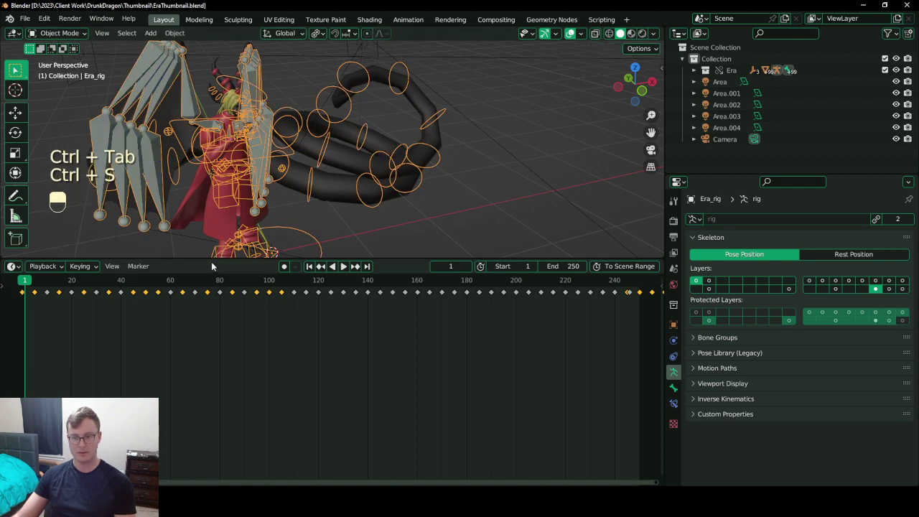
Step: Split the timeline into a Dope Sheet Action Editor and unlink the rig's old action
right_click(210, 259)
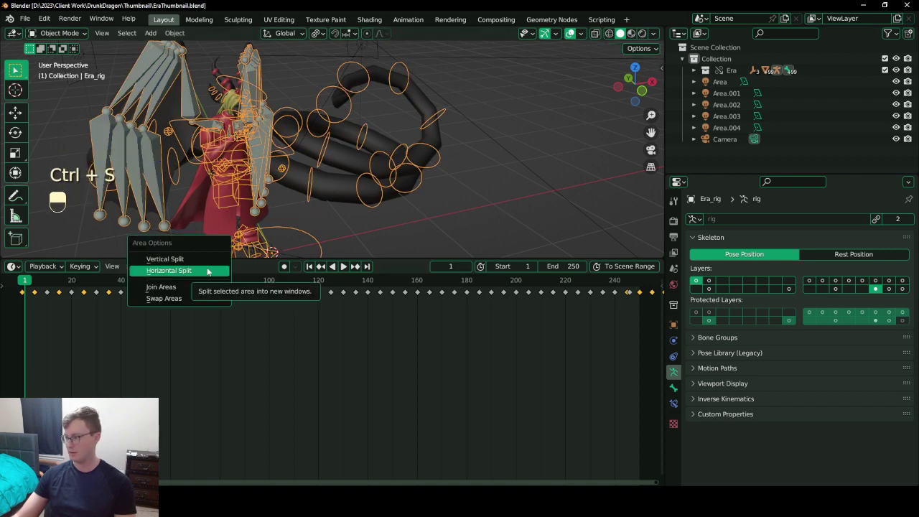
left_click(208, 271)
left_click(219, 326)
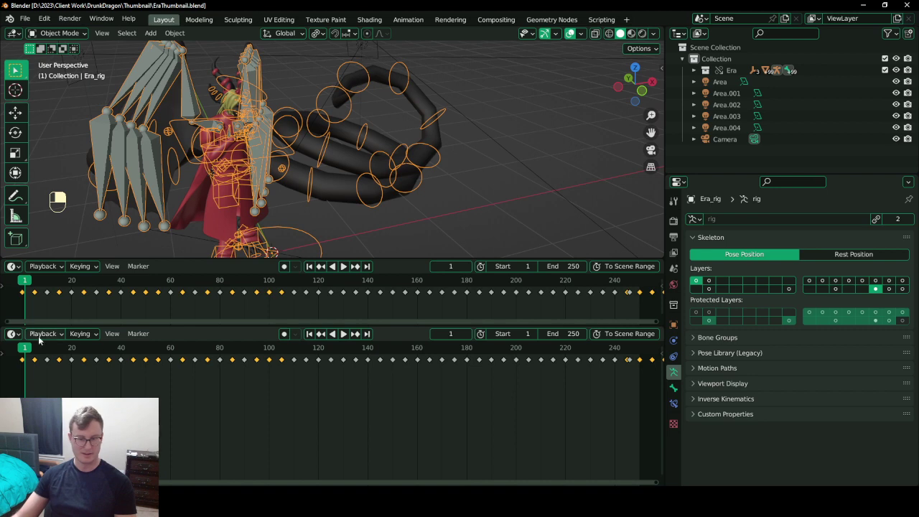
left_click(15, 333)
left_click(157, 368)
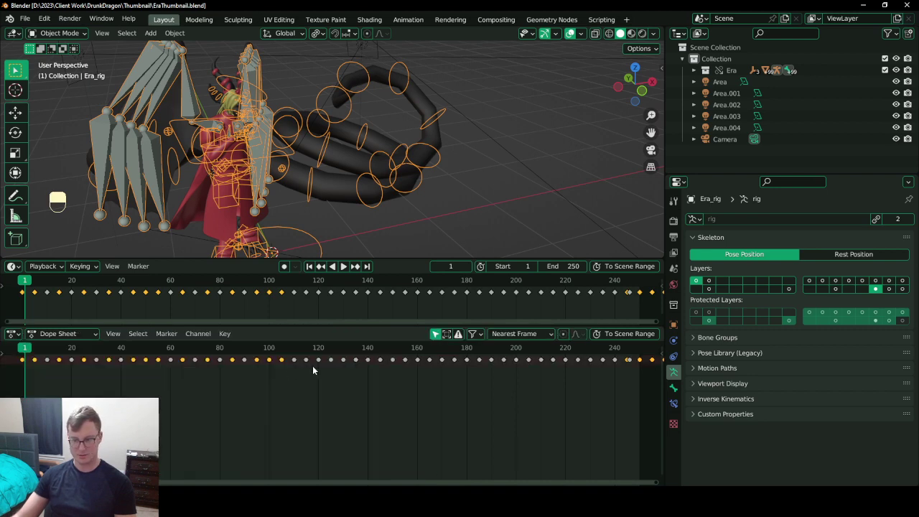
left_click(63, 334)
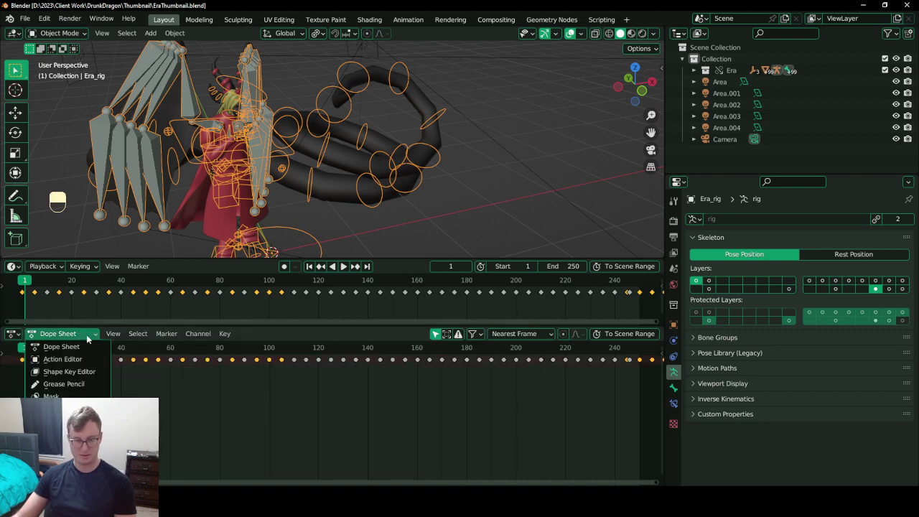
left_click(57, 359)
left_click(501, 335)
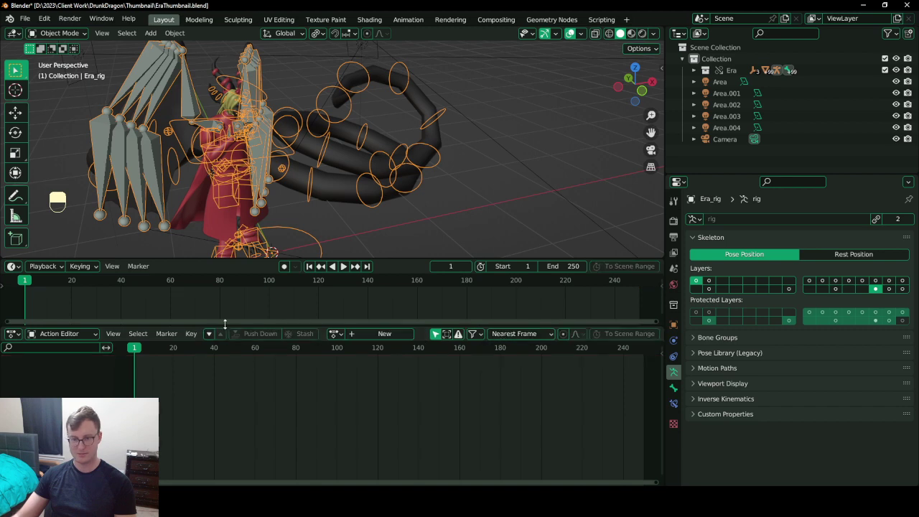
key("ctrl+s")
Step: Create a new action named Pose for the rig
left_click(384, 334)
double_click(418, 333)
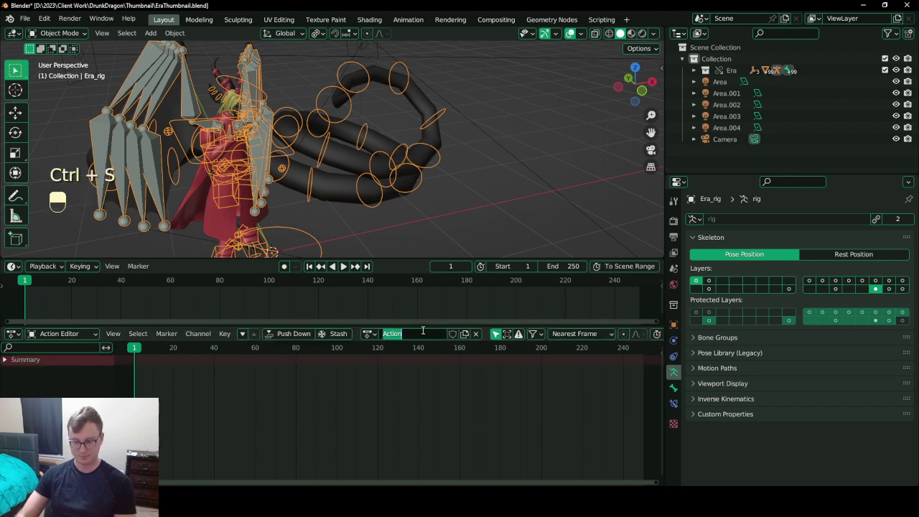
type("Pose")
key("Return")
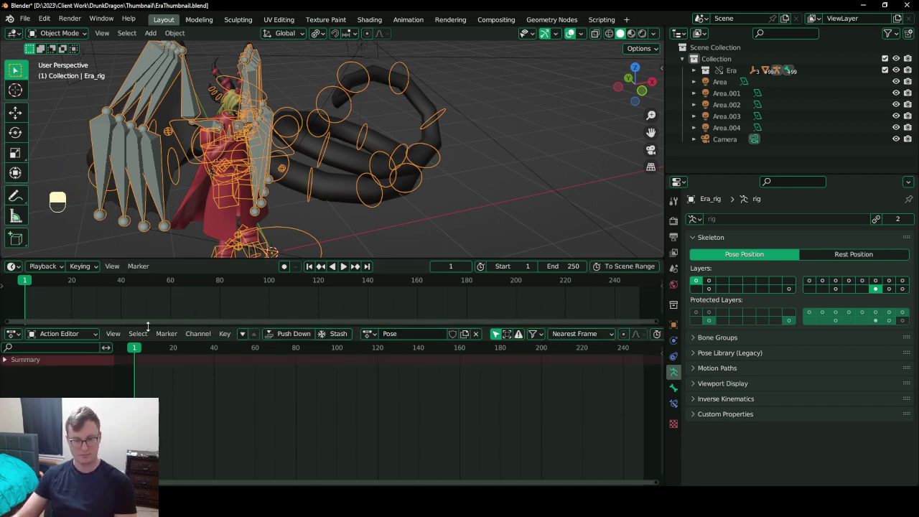
left_click_drag(216, 327, 211, 479)
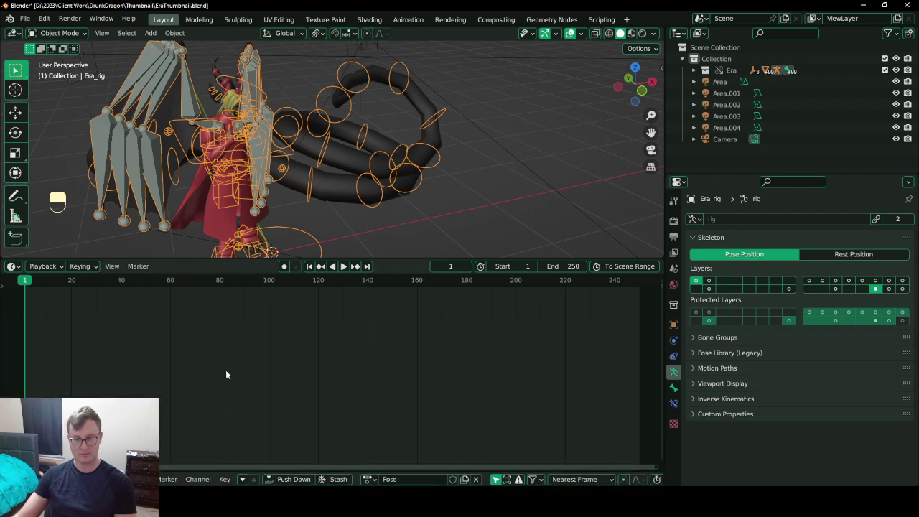
Step: Key location, rotation and scale on all bones at frame 1, then save
key("ctrl+Tab")
key("a")
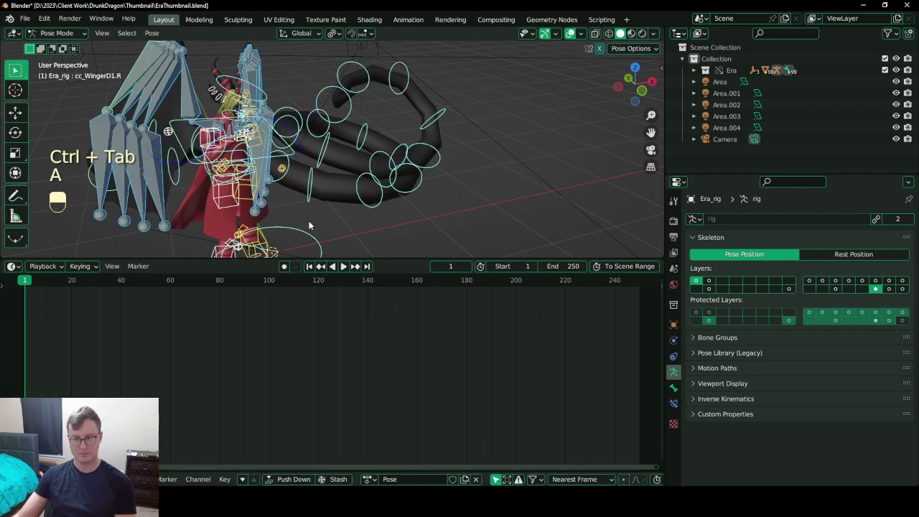
key("i")
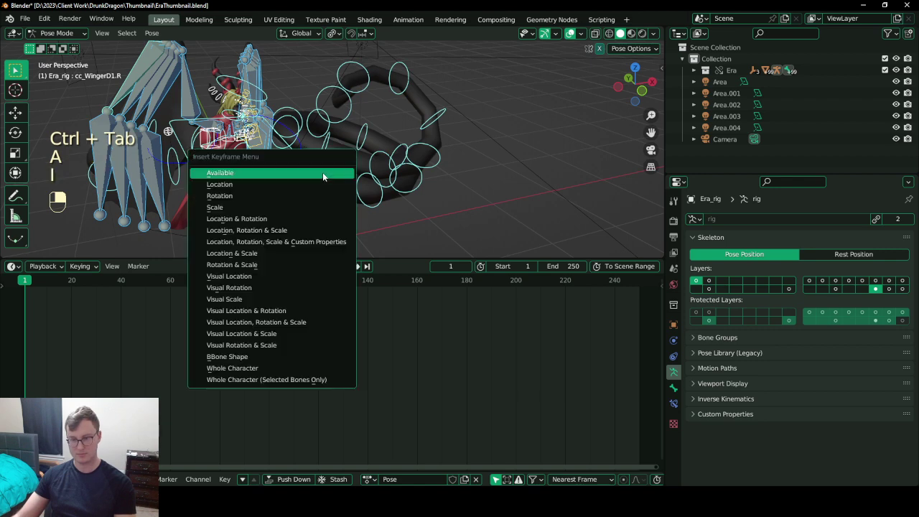
left_click(300, 230)
key("ctrl+Tab")
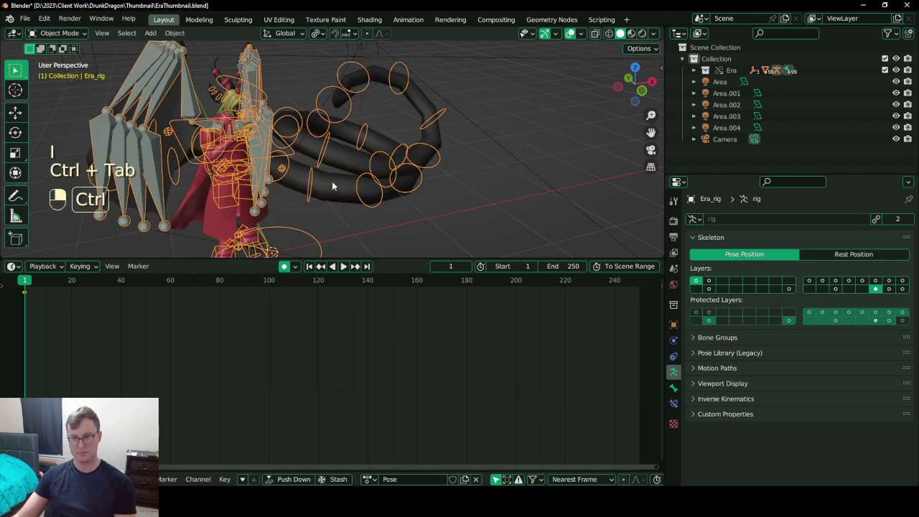
key("ctrl+s")
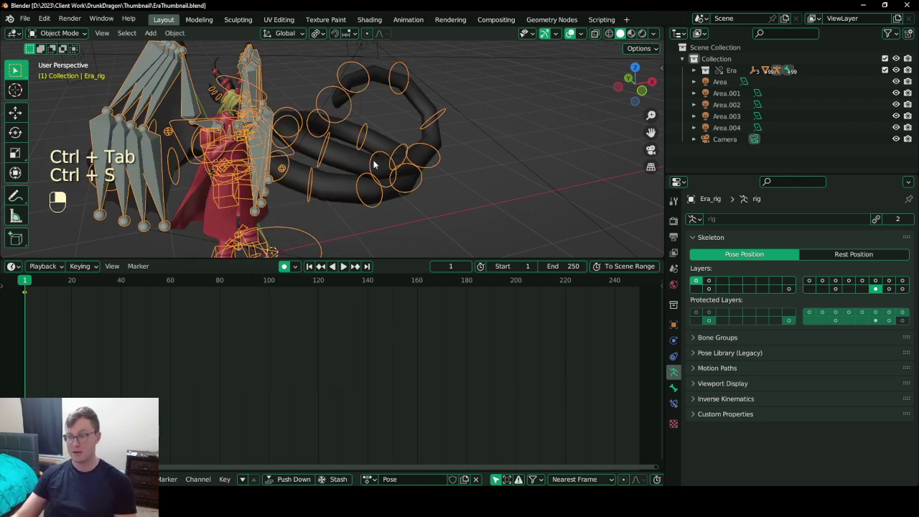
left_click_drag(233, 259, 338, 435)
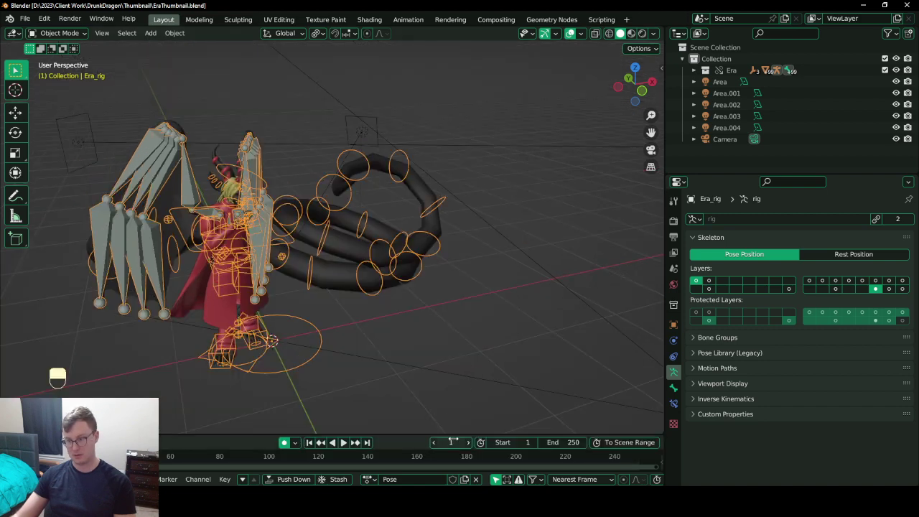
Step: Set the frame range to 0, save, and view through the camera with overlays hidden
key("BackSpace")
key("BackSpace")
key("BackSpace")
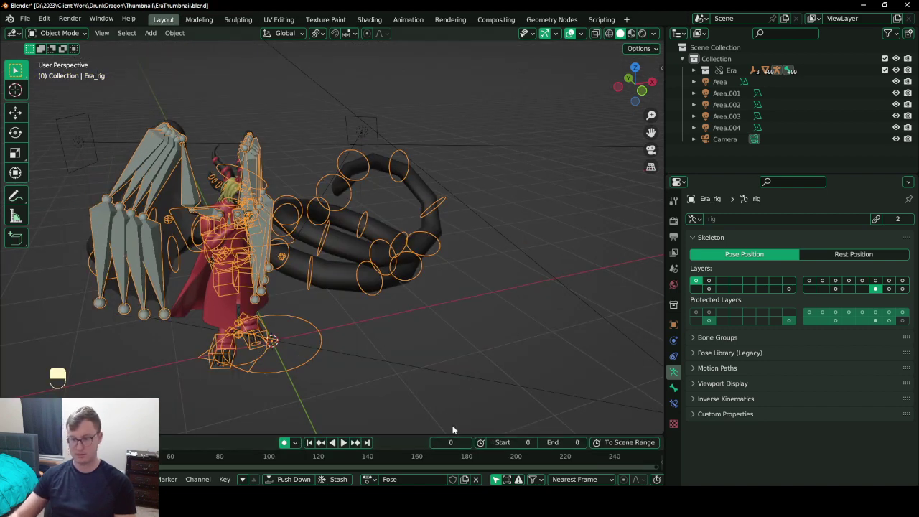
key("ctrl+s")
key("KP_0")
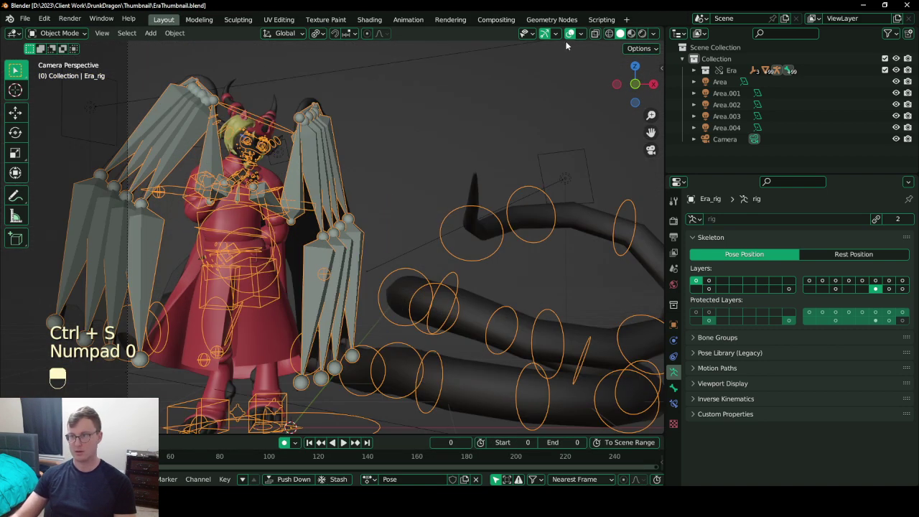
left_click(570, 33)
scroll(435, 156, "down", 3)
middle_click_drag(467, 250, 414, 232, "shift")
Step: Preview the camera view in Rendered shading, save, and select the Area light
key("z")
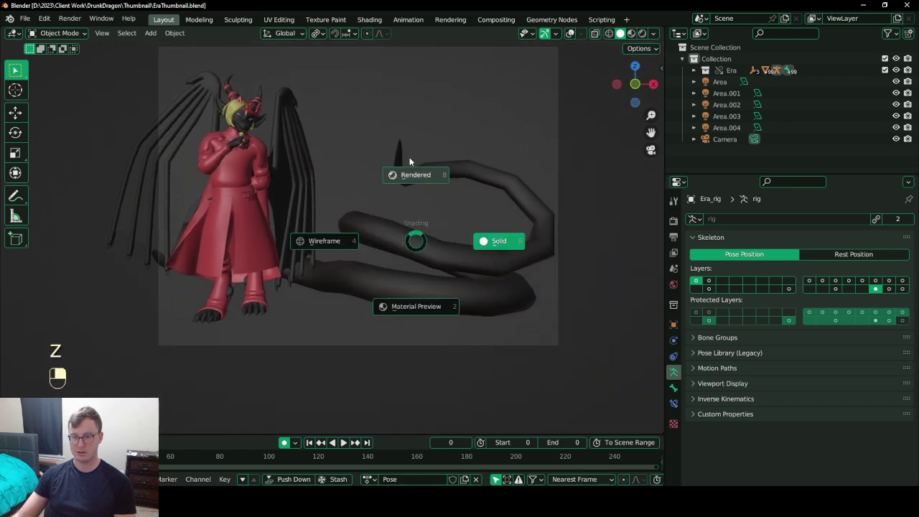
left_click(409, 161)
key("ctrl+s")
scroll(373, 201, "up", 5)
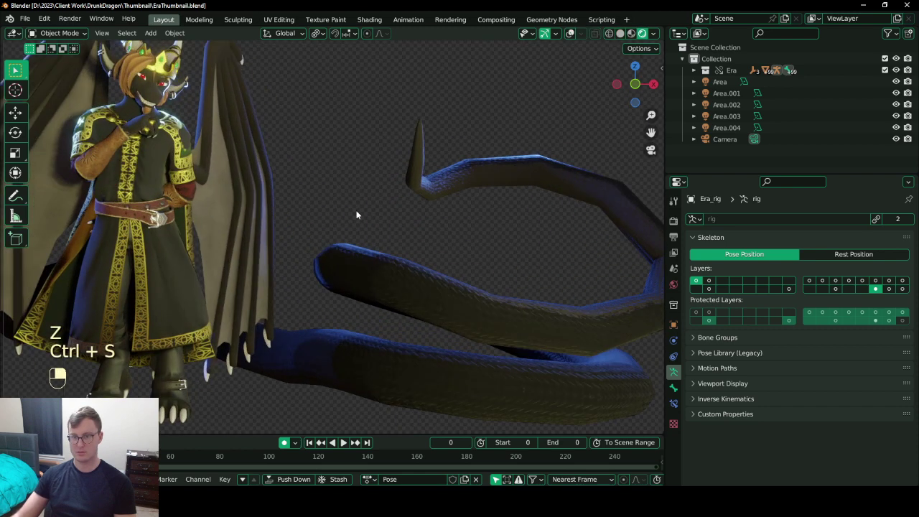
scroll(356, 215, "down", 3)
middle_click_drag(252, 186, 259, 196, "shift")
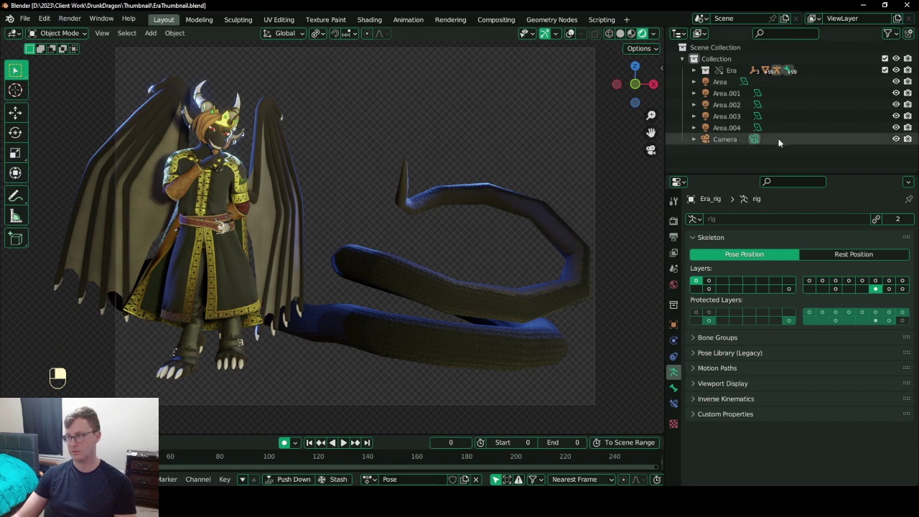
left_click(719, 81)
scroll(447, 206, "down", 6)
middle_click_drag(512, 236, 486, 254)
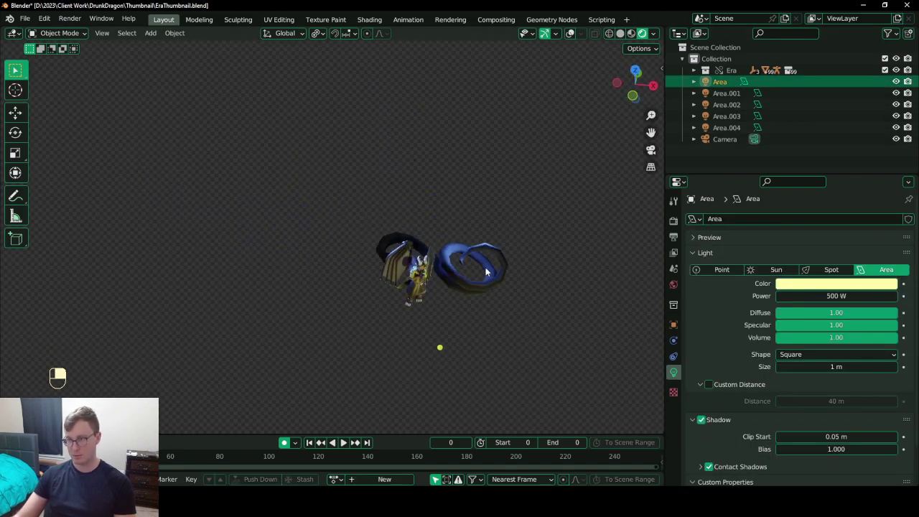
Step: Check the Area light's placement from top view and through the camera
left_click(570, 33)
middle_click_drag(387, 273, 346, 269, "shift")
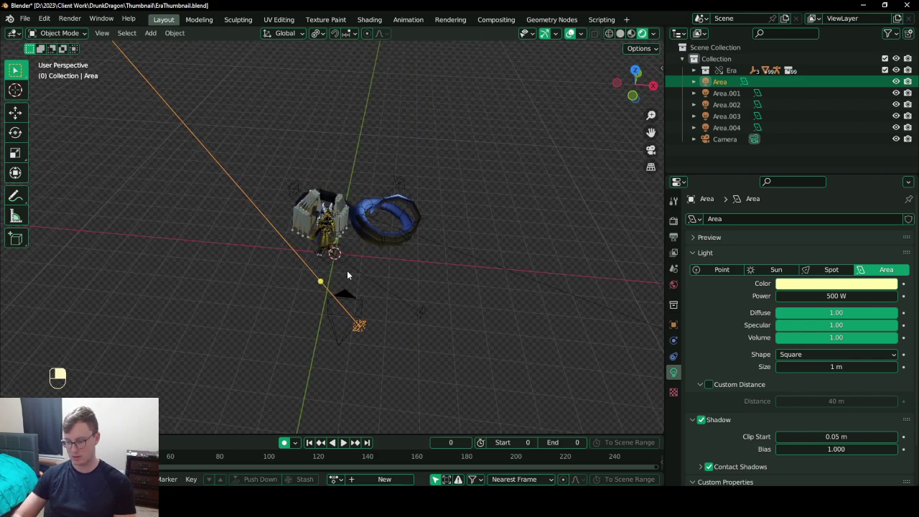
key("KP_7")
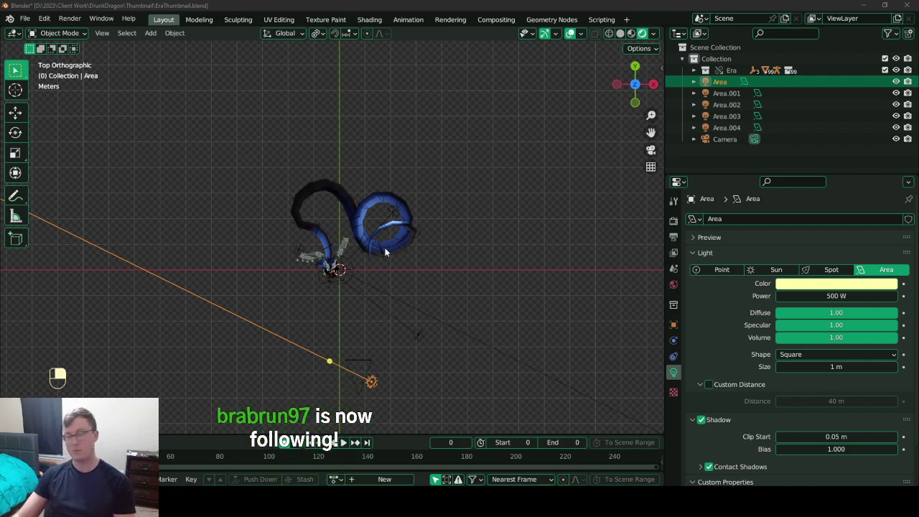
middle_click_drag(415, 268, 391, 261)
scroll(388, 259, "up", 3)
scroll(387, 261, "up", 2)
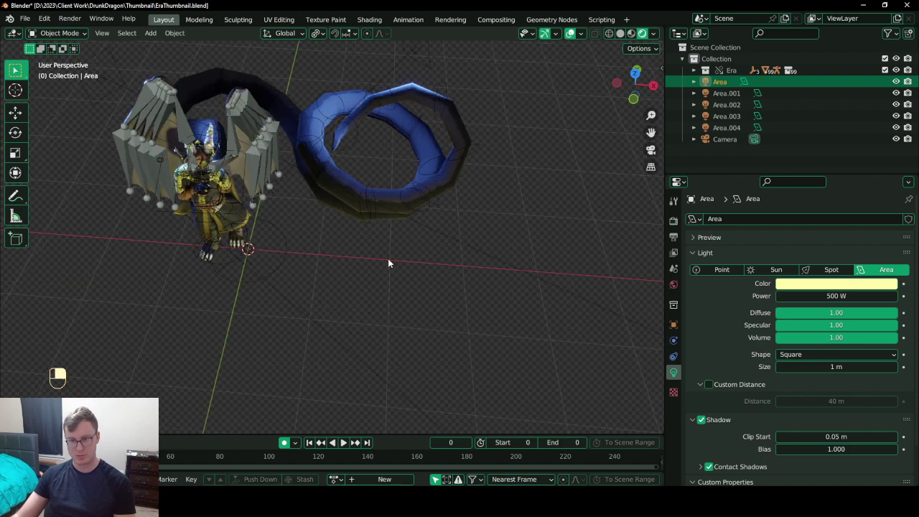
key("KP_7")
key("g")
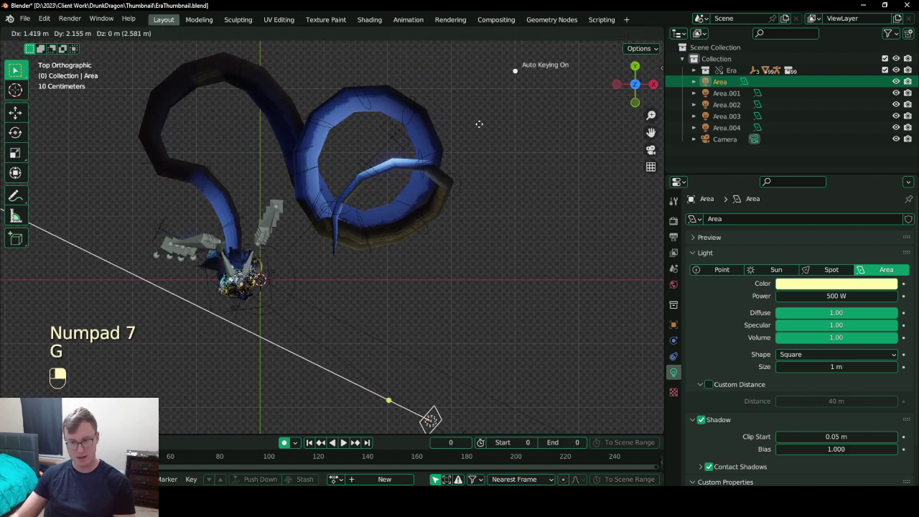
key("KP_0")
scroll(430, 136, "up", 5)
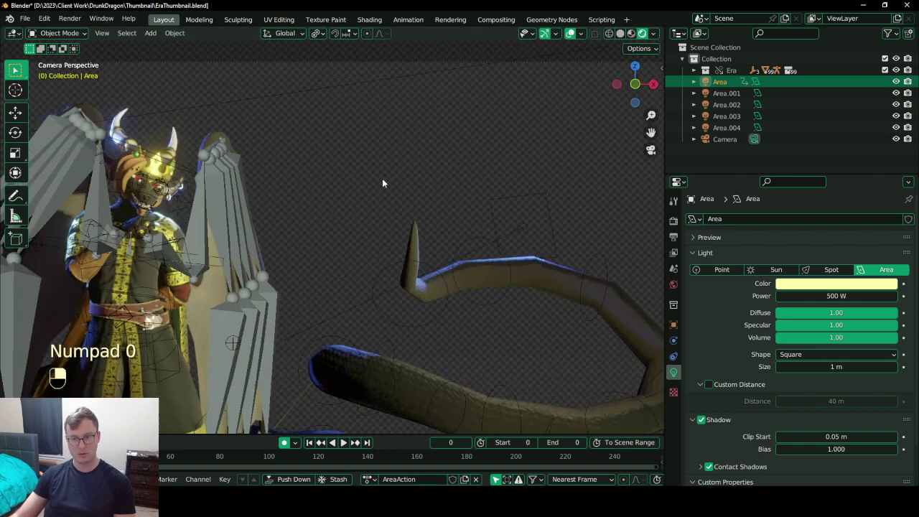
middle_click_drag(382, 178, 334, 164, "shift")
Step: Move and rotate the Area light to the dragon's other side, lighting its wing and robe
left_click(570, 33)
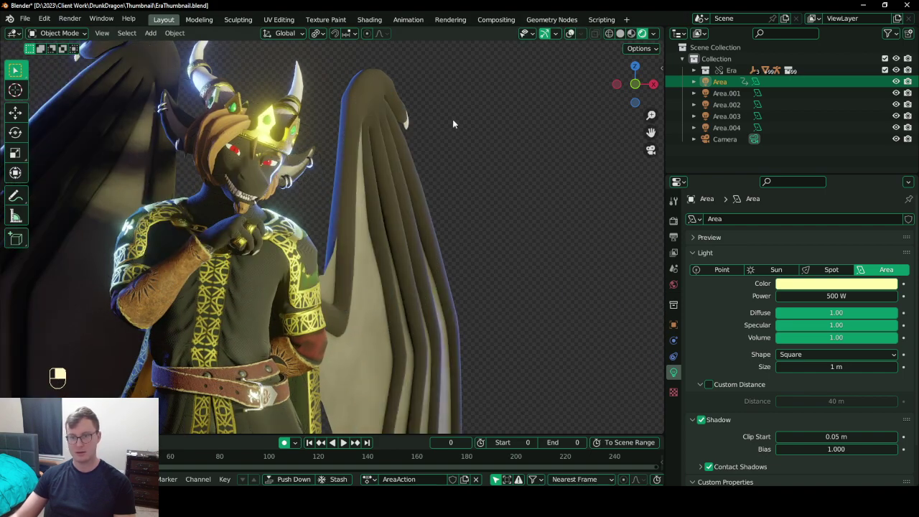
scroll(351, 225, "down", 5)
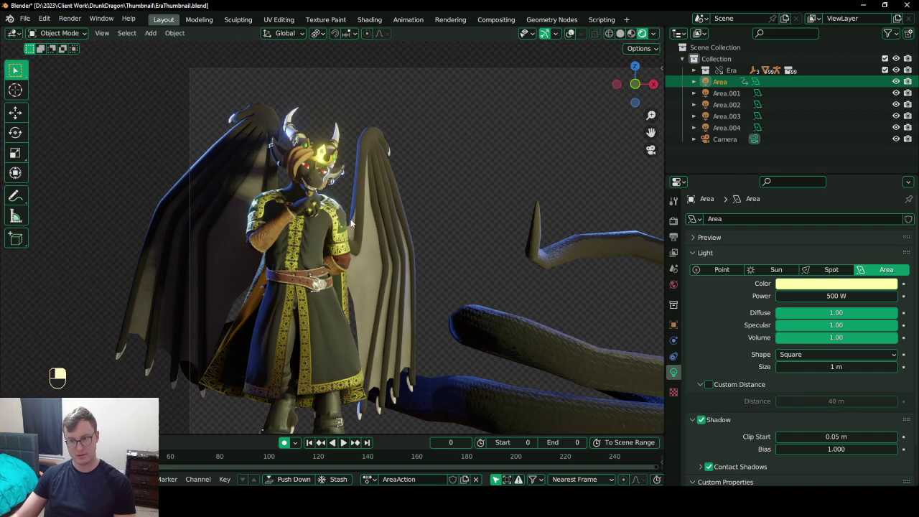
scroll(352, 225, "down", 4)
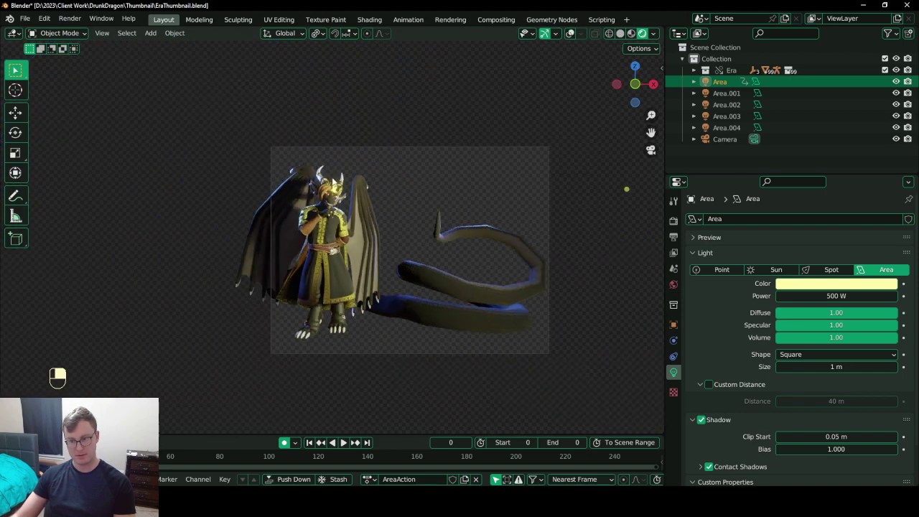
scroll(406, 202, "up", 2)
scroll(406, 203, "down", 3)
key("g")
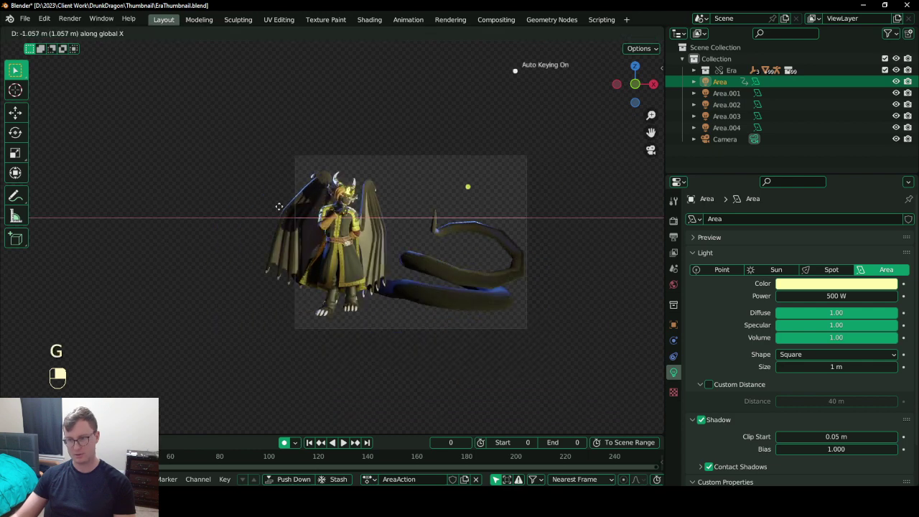
left_click(151, 215)
key("g")
key("r")
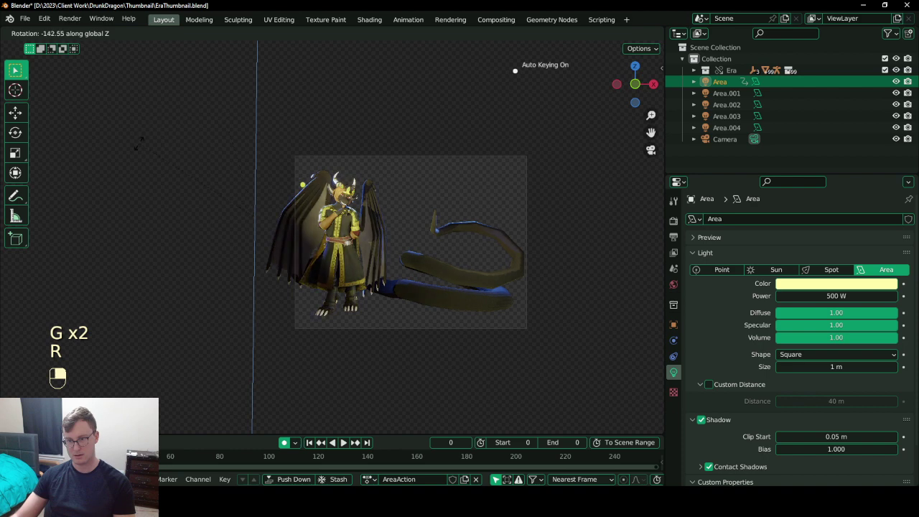
key("Escape")
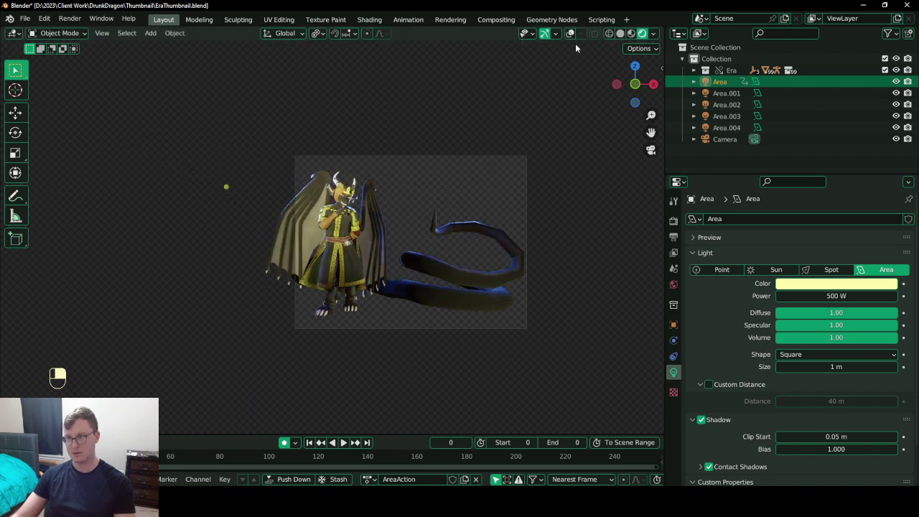
Step: With overlays shown, rotate the Area light around Z several times to face the dragon
left_click(575, 34)
scroll(453, 144, "up", 2)
key("r")
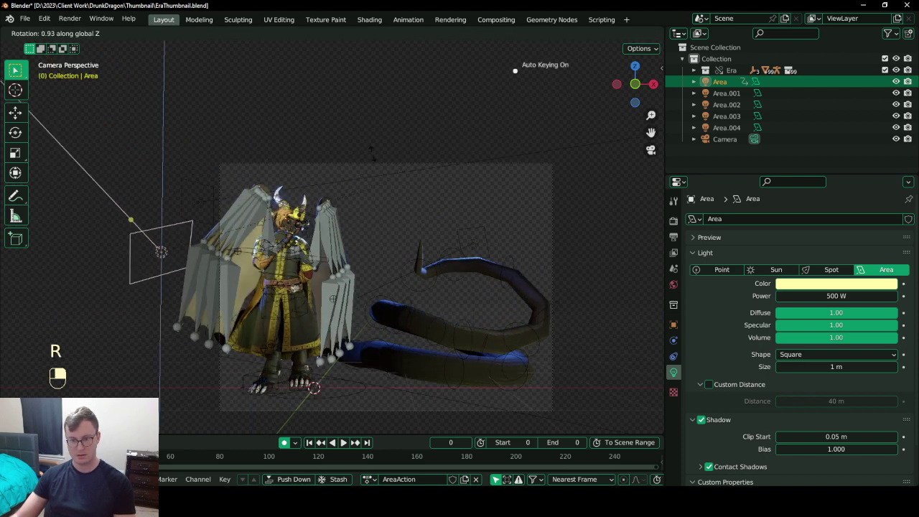
left_click(624, 42)
key("r")
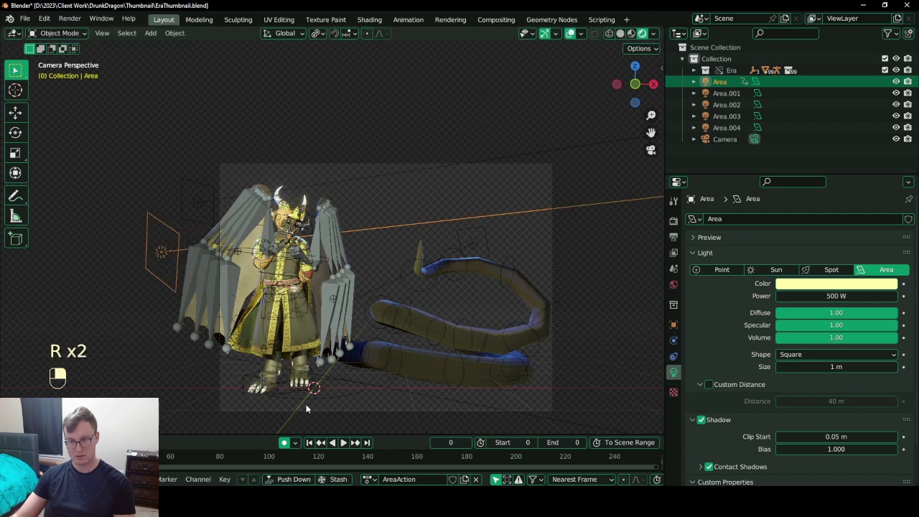
key("r")
key("z")
left_click(356, 136)
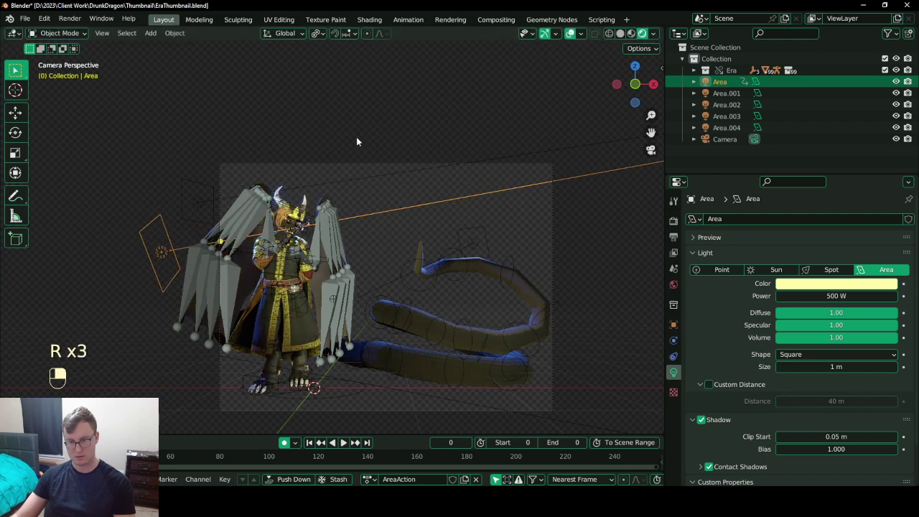
key("r")
left_click(389, 179)
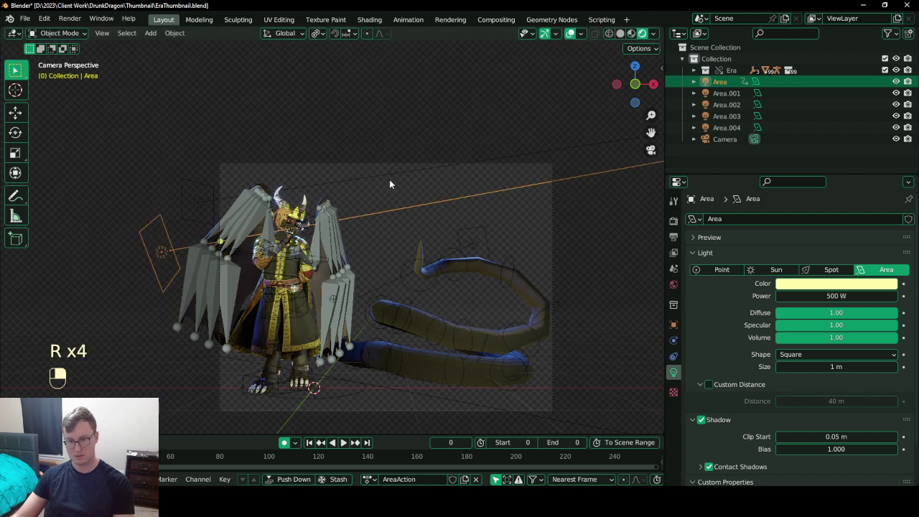
key("r")
key("r")
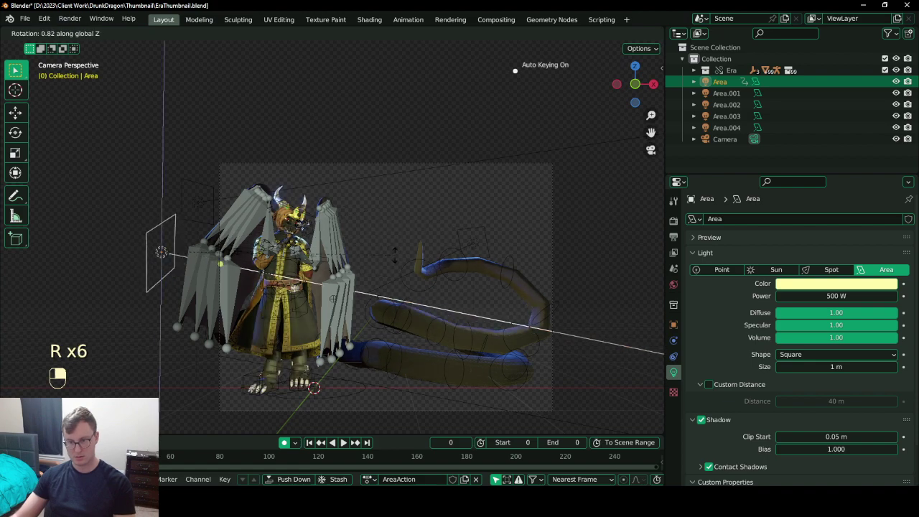
left_click(393, 249)
Step: Slide the Area light along Y and X so it lights the dragon from its left
scroll(345, 270, "up", 4)
scroll(346, 314, "down", 4)
key("g")
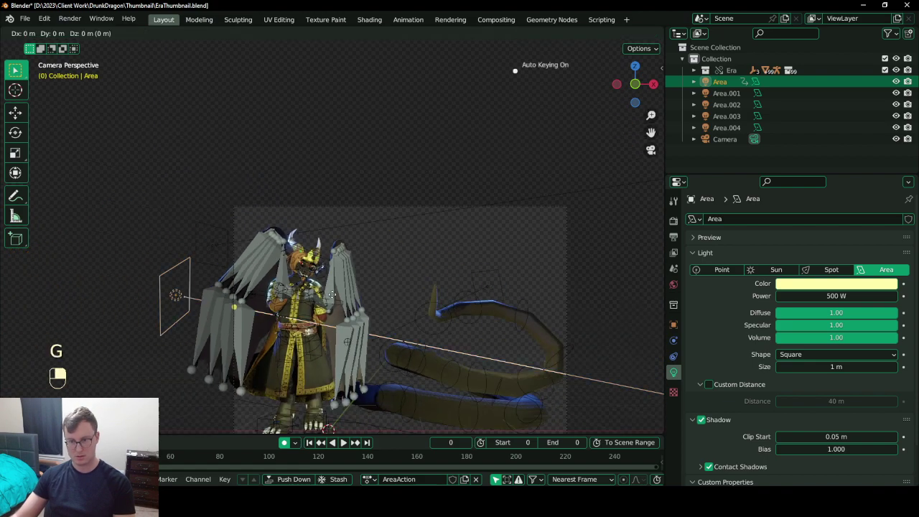
left_click(352, 347)
key("g")
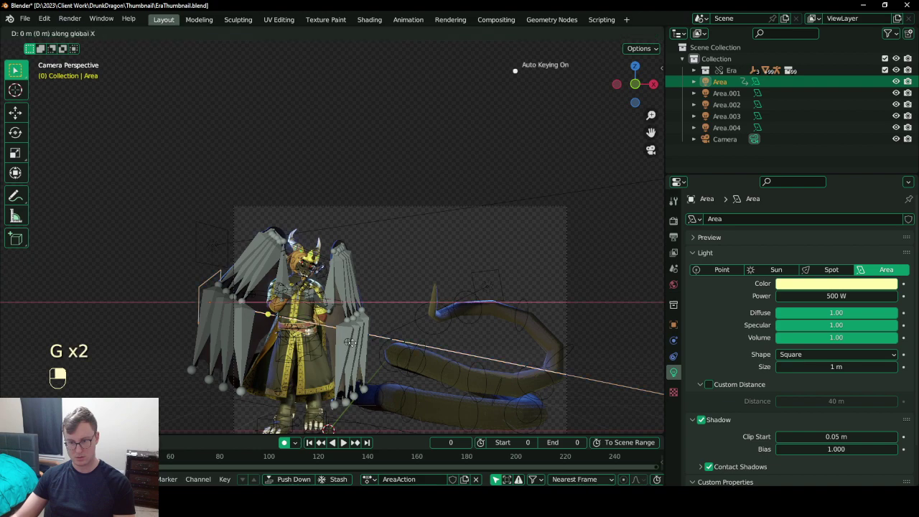
key("g")
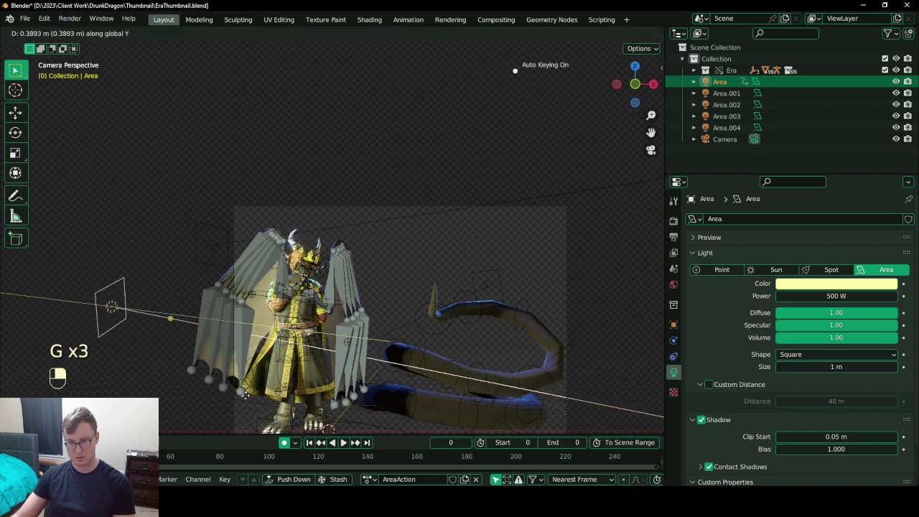
left_click(248, 327)
middle_click_drag(247, 328, 386, 293)
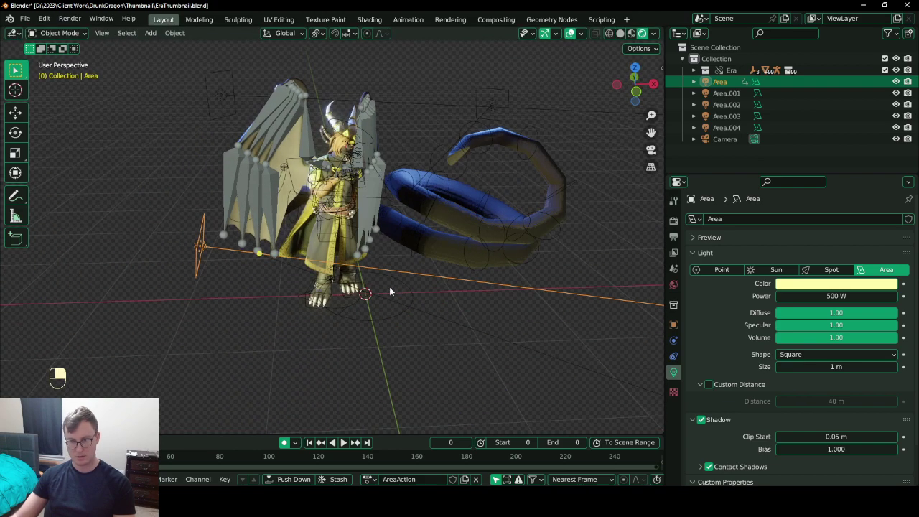
scroll(389, 286, "up", 3)
key("r")
key("g")
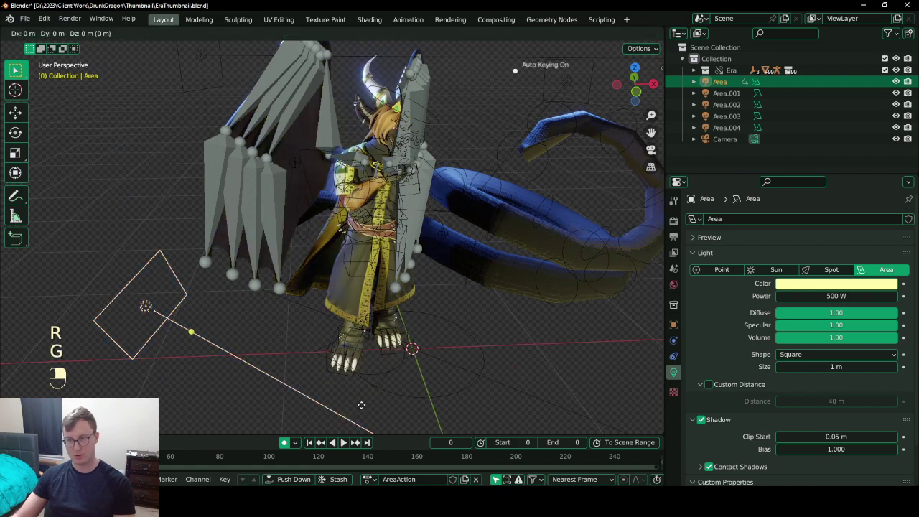
key("g")
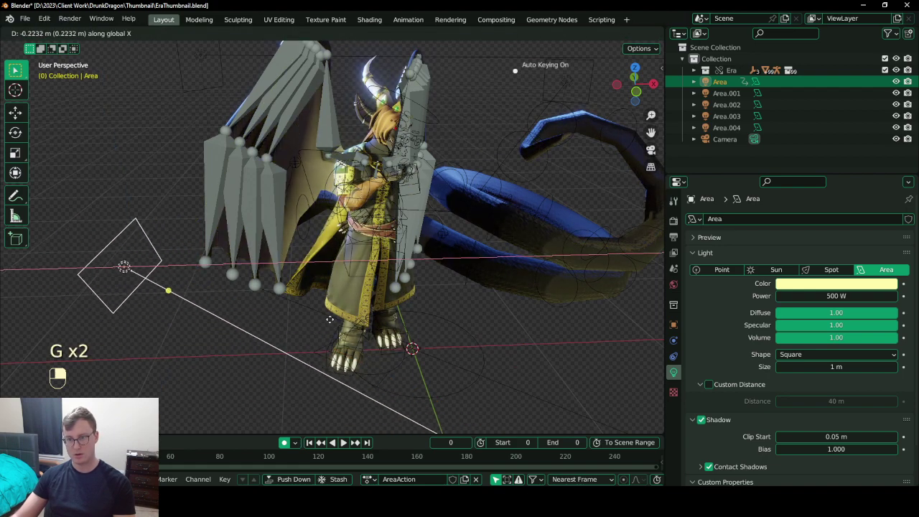
left_click(372, 323)
Step: Preview the lit dragon in camera view without overlays and save the blend file
key("KP_0")
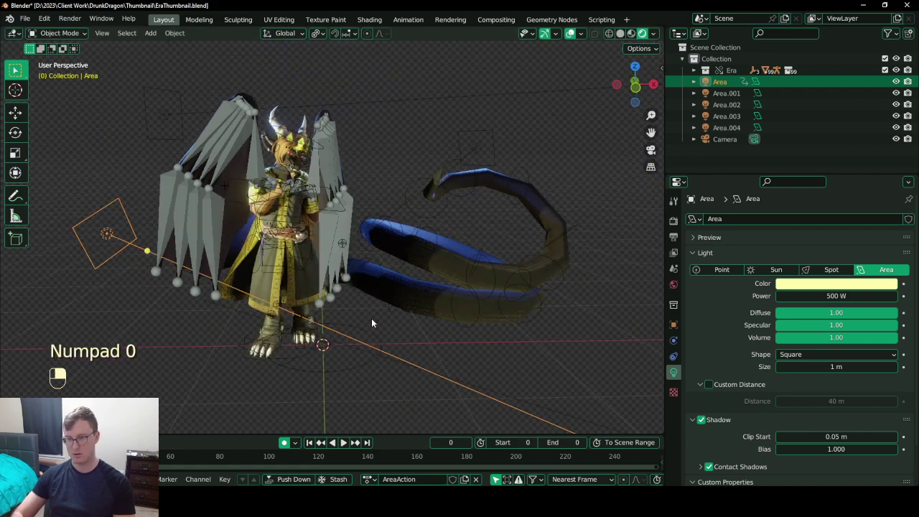
left_click(570, 33)
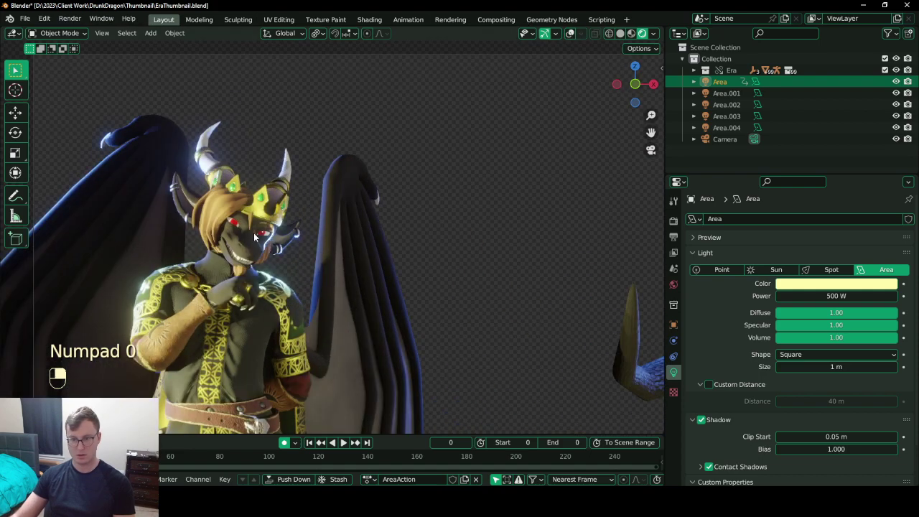
middle_click_drag(337, 237, 351, 224, "shift")
key("ctrl+s")
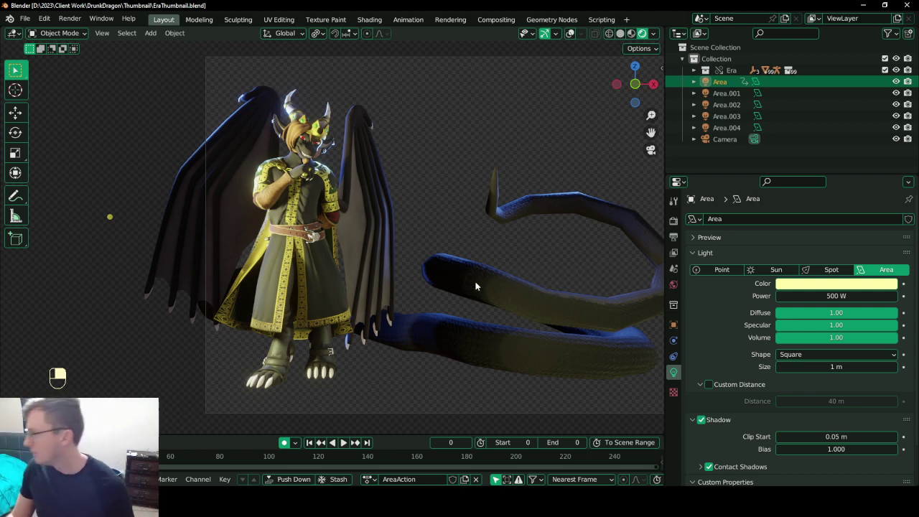
key("s")
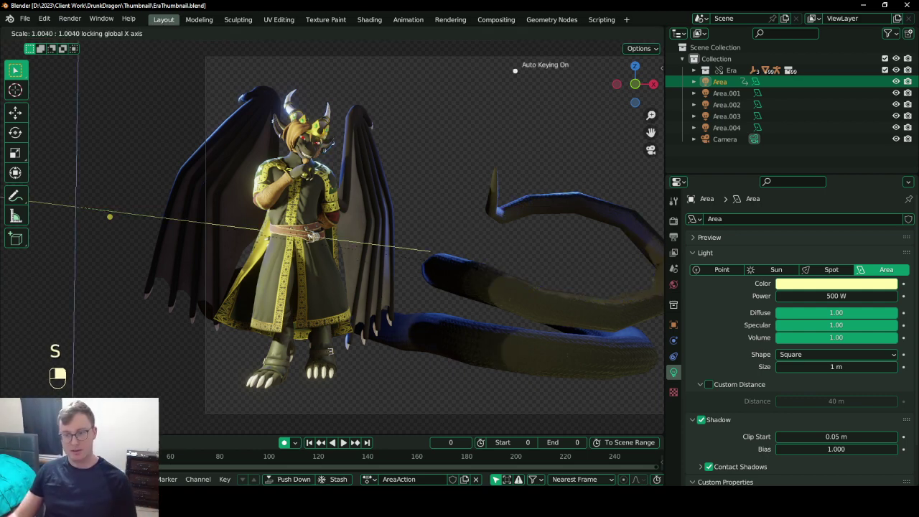
right_click(461, 273)
key("ctrl+s")
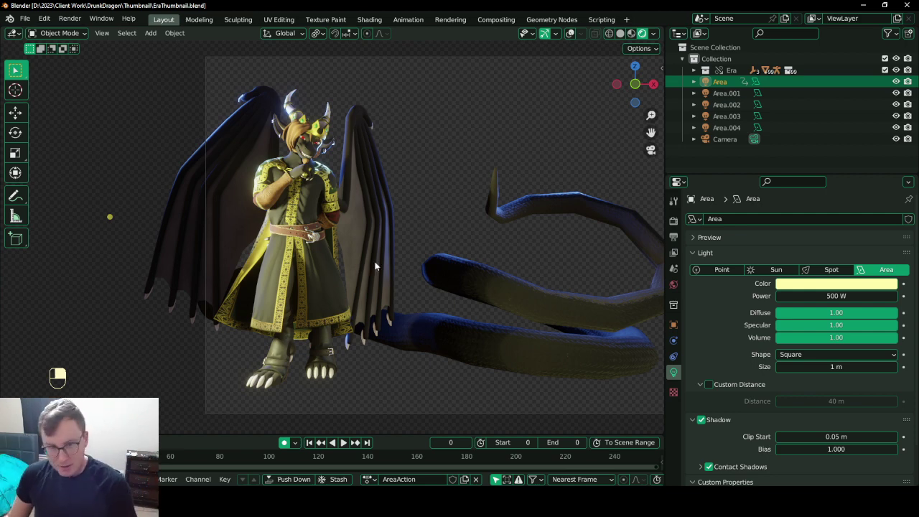
key("ctrl+s")
Step: Select the Body, turn off Auto Keying, save, and list the modifiers to add
left_click(375, 195)
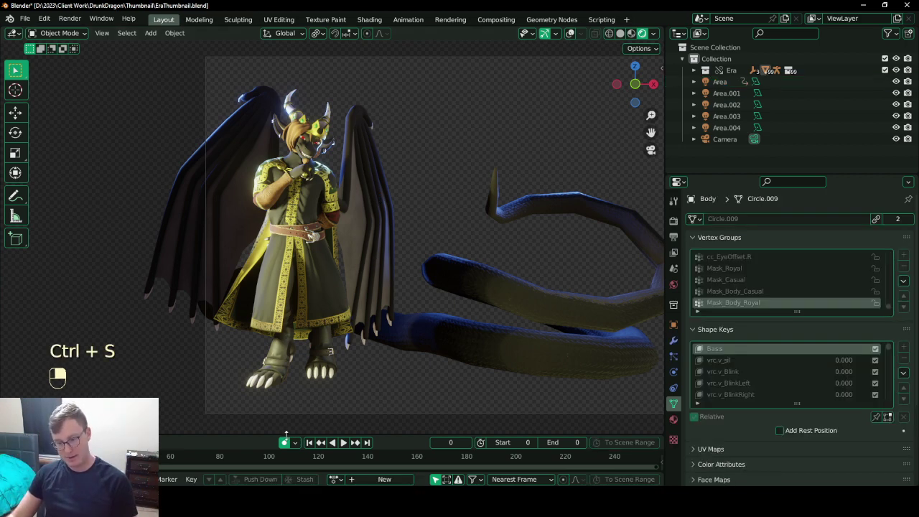
left_click(285, 443)
key("ctrl+s")
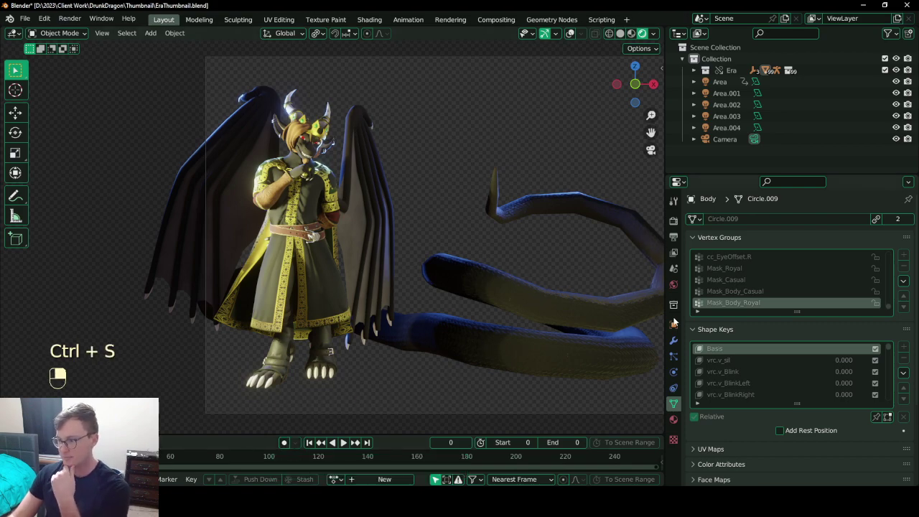
left_click(674, 340)
left_click(731, 219)
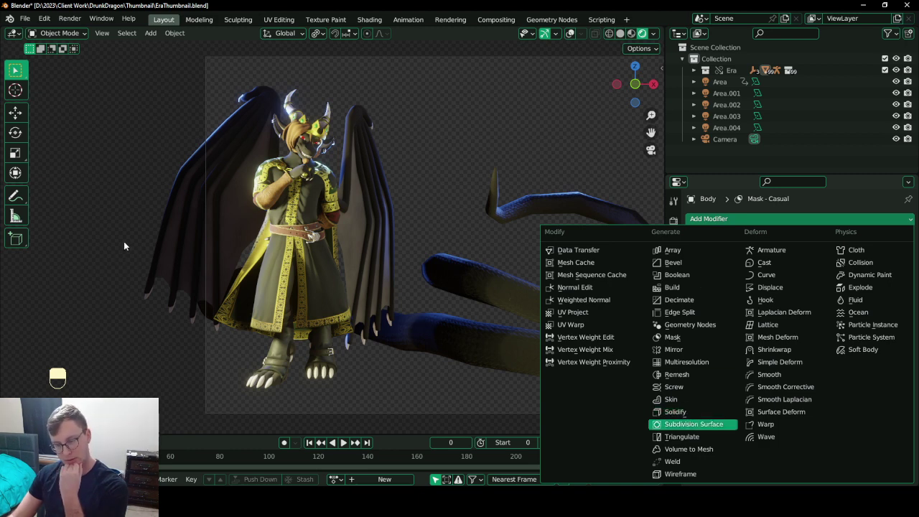
Step: Add a Subdivision Surface modifier to the Body and inspect the smoothed face
key("Return")
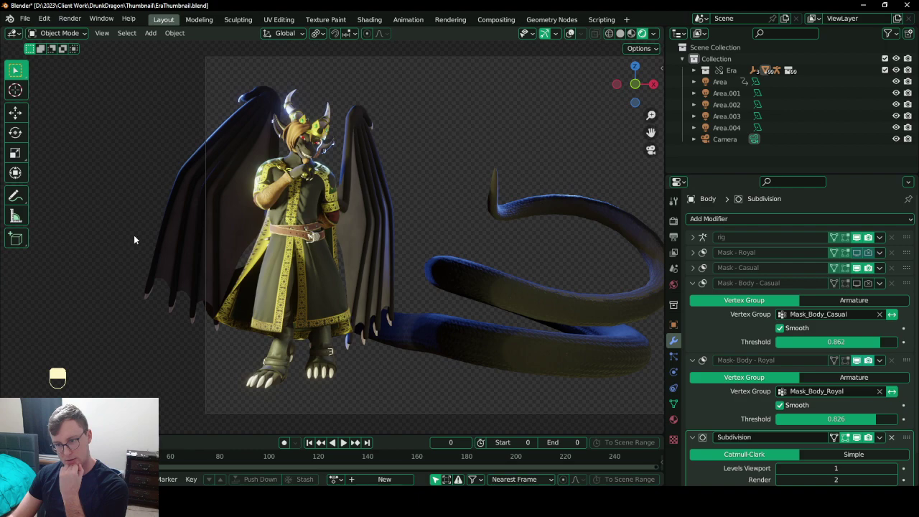
scroll(294, 142, "up", 8)
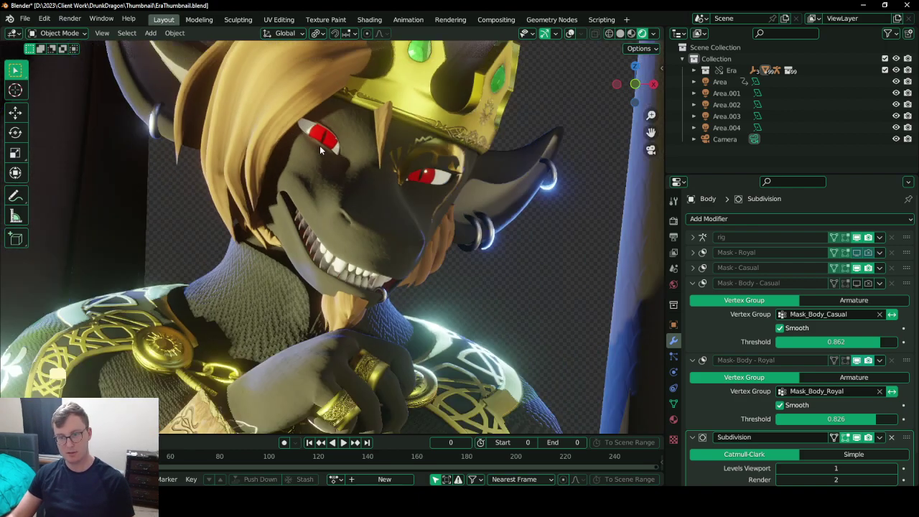
middle_click_drag(319, 145, 356, 201, "shift")
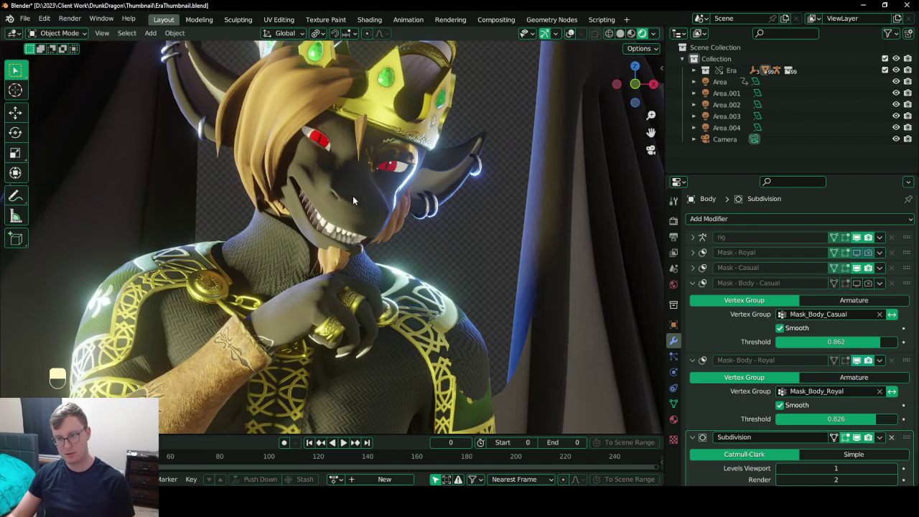
scroll(353, 195, "down", 7)
Step: Raise the Area light along Z to 2.0248 m and save the file
left_click(719, 81)
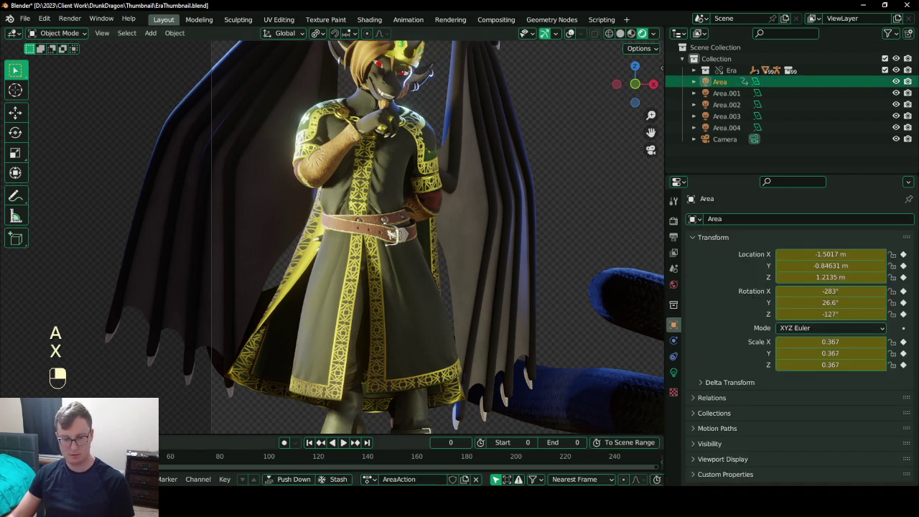
key("g")
key("z")
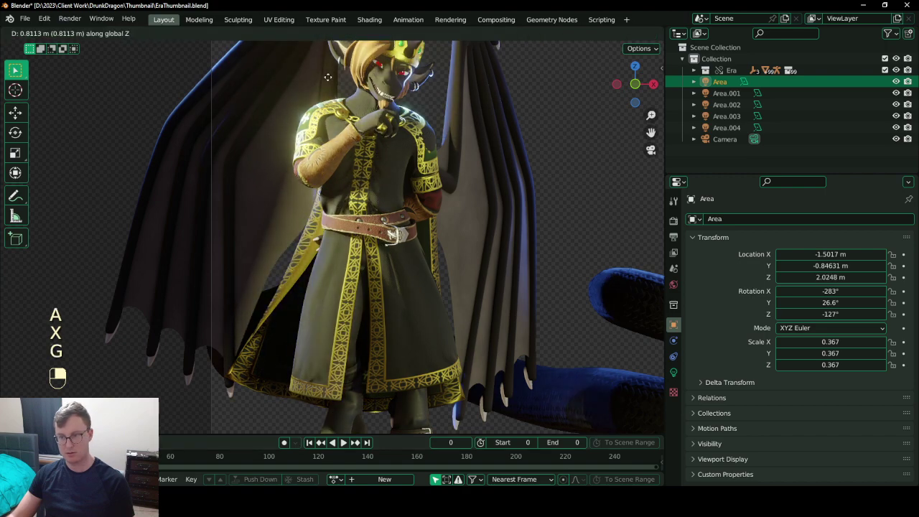
left_click(327, 77)
key("ctrl+s")
scroll(369, 223, "down", 5)
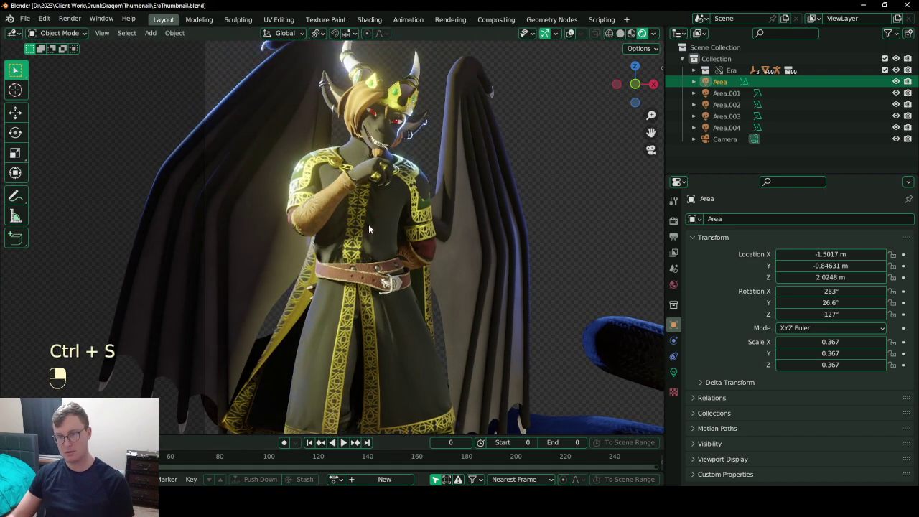
scroll(369, 230, "up", 3)
middle_click_drag(371, 221, 380, 240, "shift")
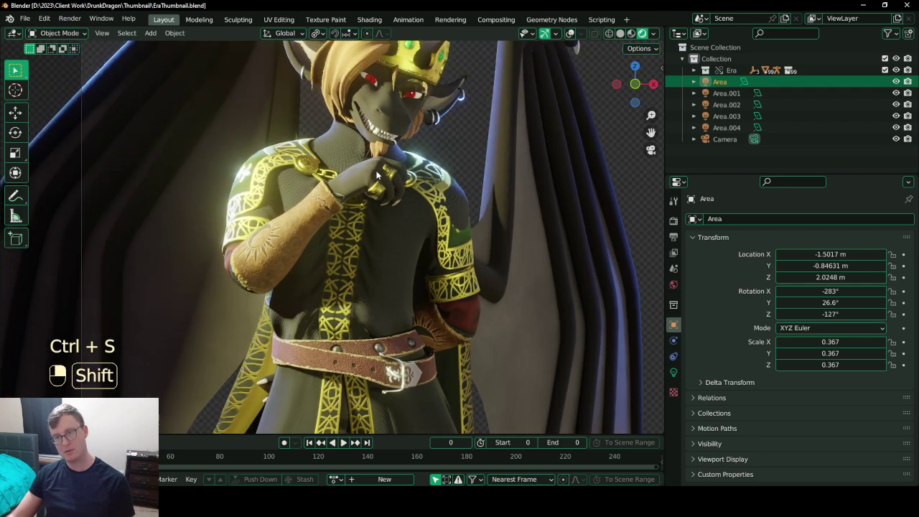
key("g")
key("z")
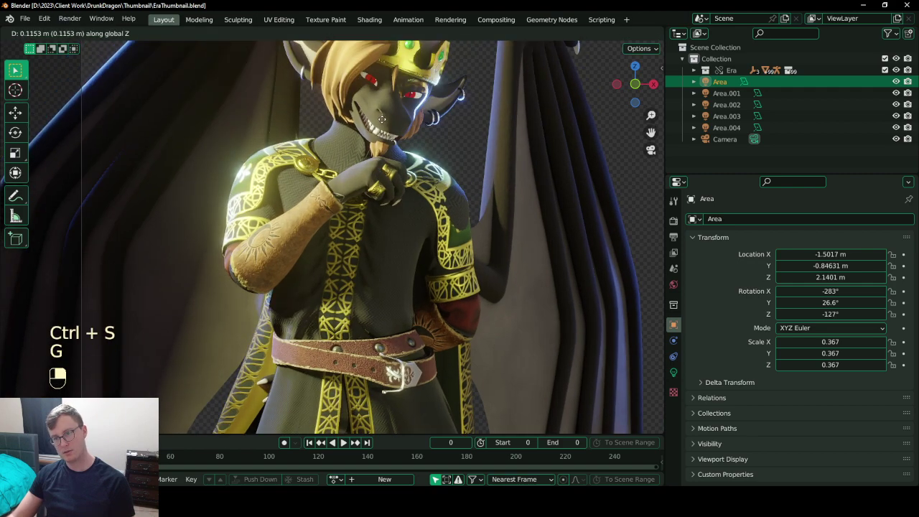
right_click(388, 227)
Step: Frame the dragon's face and tail in the viewport, saving the file again
scroll(388, 226, "down", 3)
scroll(388, 228, "up", 5)
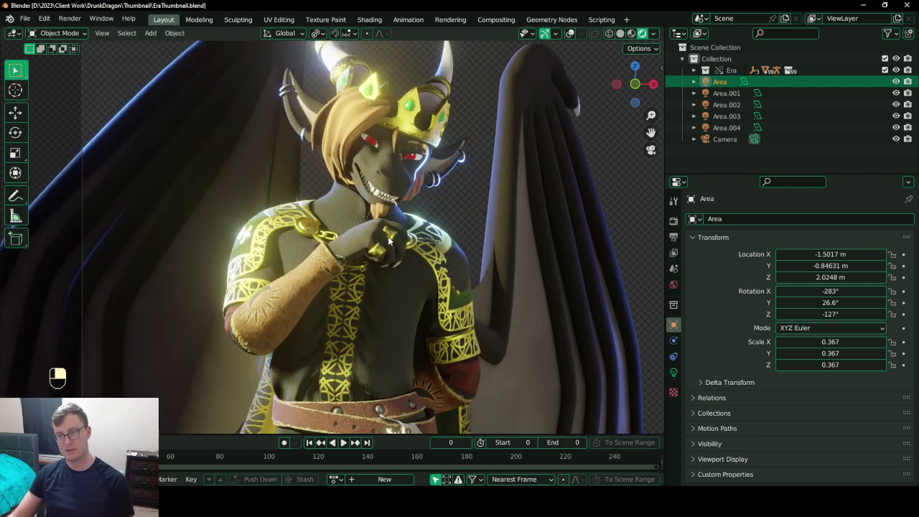
middle_click_drag(396, 224, 409, 245, "shift")
scroll(411, 233, "down", 2)
scroll(392, 154, "down", 2)
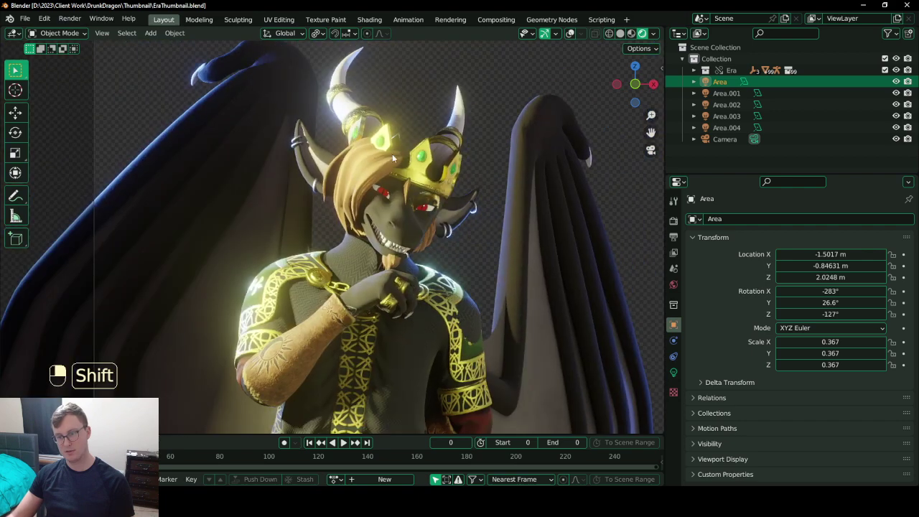
scroll(392, 153, "down", 4)
scroll(401, 205, "up", 1)
key("ctrl+s")
scroll(405, 212, "up", 2)
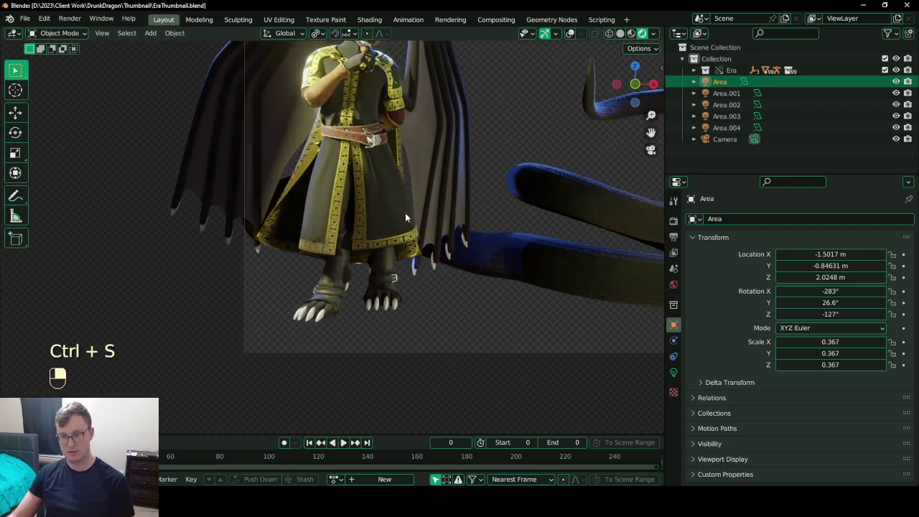
middle_click_drag(405, 212, 386, 234, "shift")
key("ctrl+s")
Step: Set the render output to EraRender in the recent Thumbnail folder and save the file
left_click(69, 18)
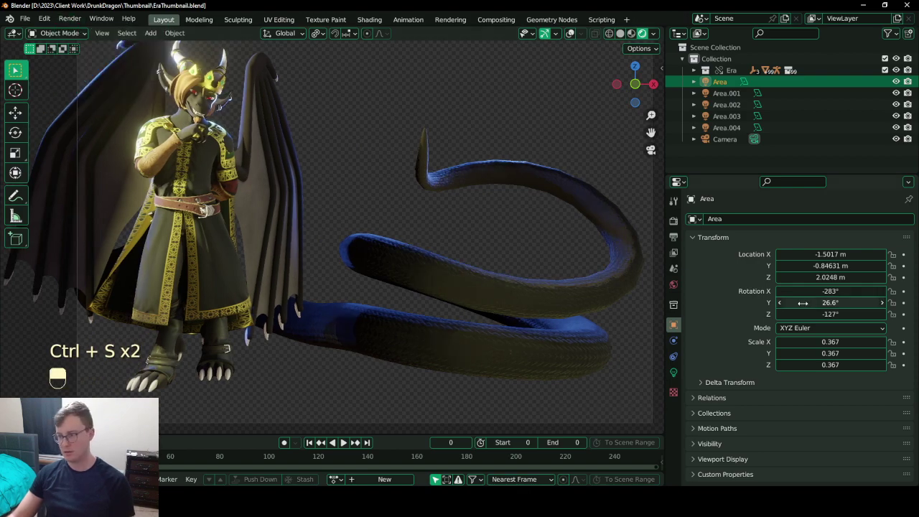
left_click(673, 236)
scroll(748, 321, "down", 3)
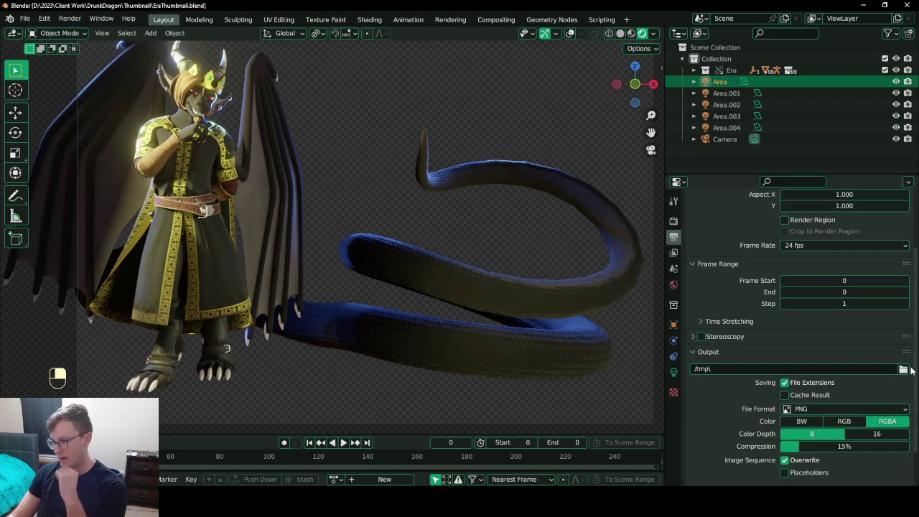
left_click(903, 369)
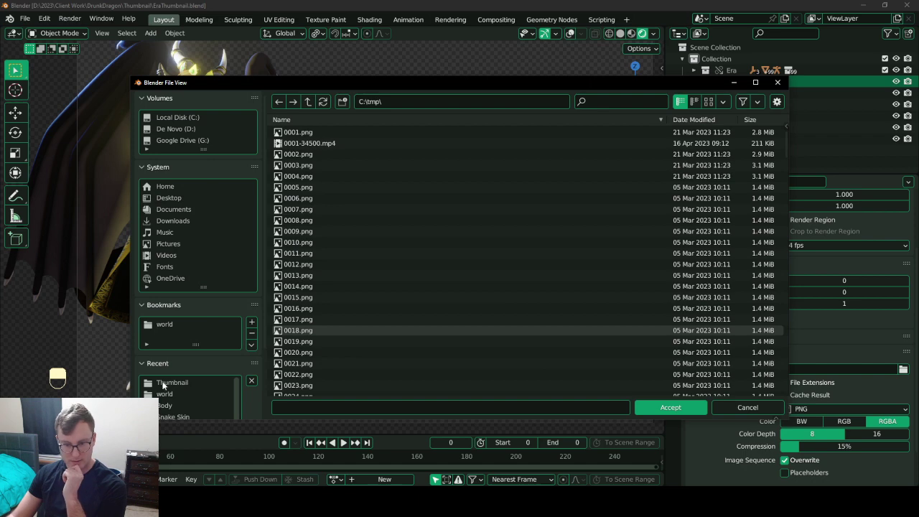
left_click(165, 382)
left_click(434, 408)
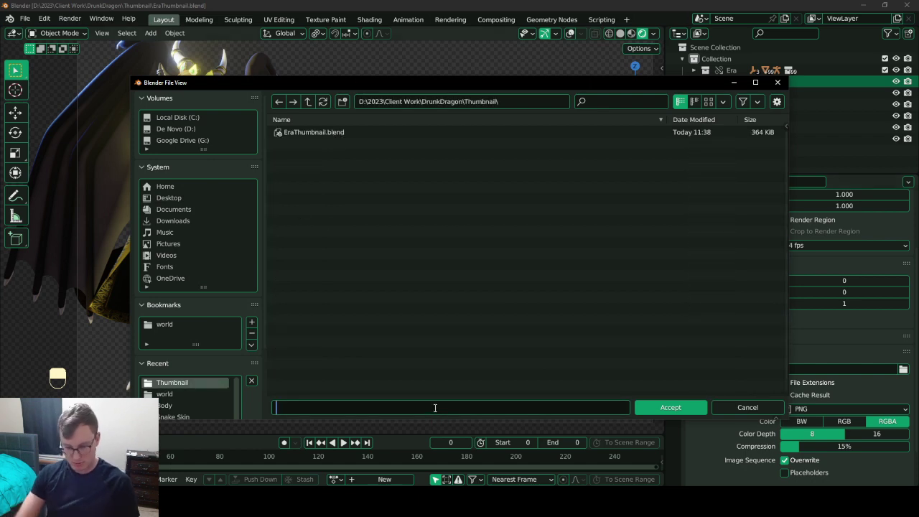
type("EraRender")
key("Return")
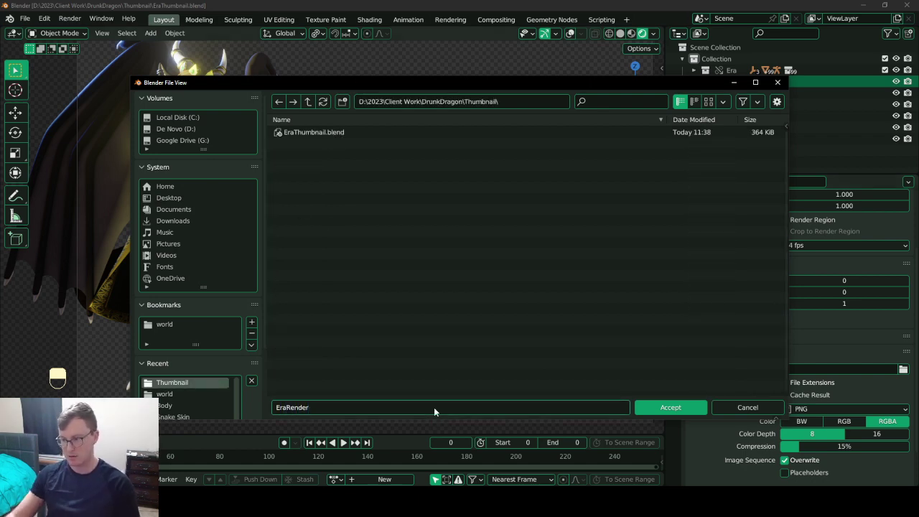
left_click(642, 407)
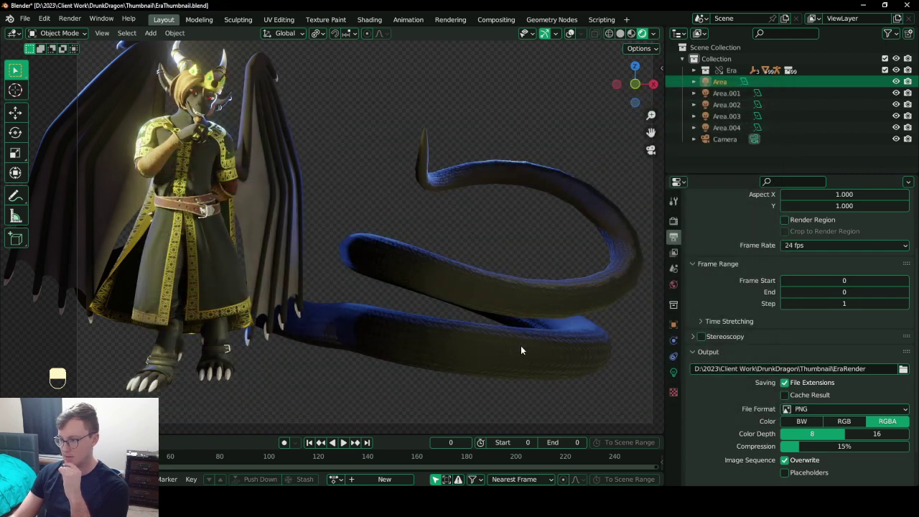
key("ctrl+s")
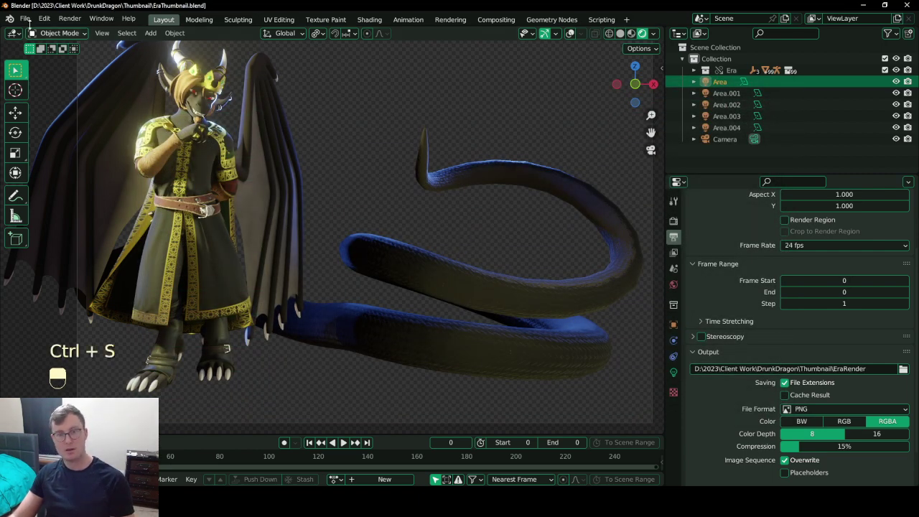
Step: Render the animation's frame 0 to the output path, then close the render window
left_click(69, 19)
left_click(90, 44)
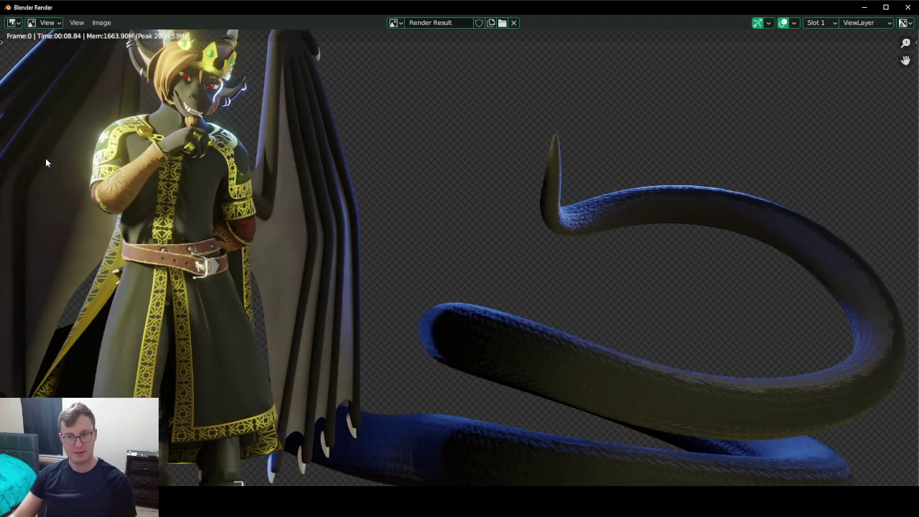
scroll(357, 184, "down", 4)
scroll(397, 213, "up", 4)
scroll(322, 199, "down", 2)
scroll(322, 199, "down", 3)
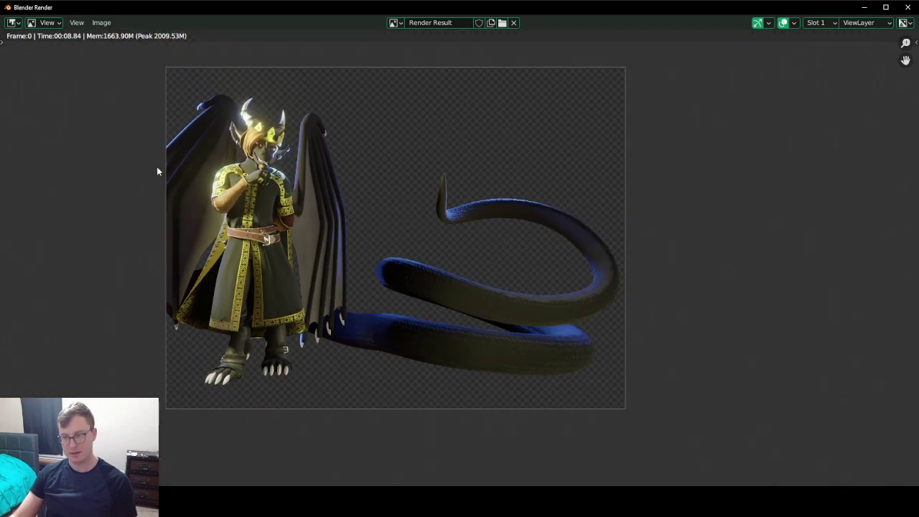
left_click(907, 7)
scroll(266, 165, "down", 3)
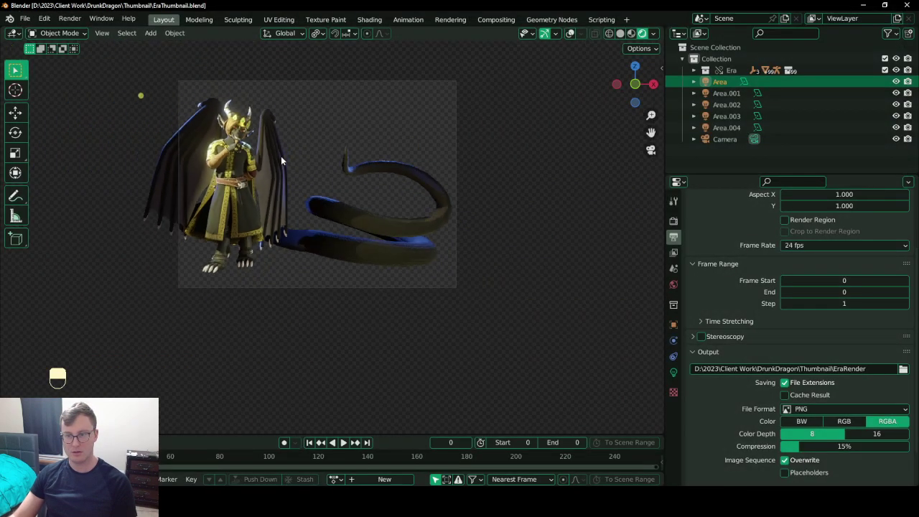
Step: Select the camera, move it along its viewing direction and rotate it
left_click(353, 81)
scroll(362, 87, "up", 2)
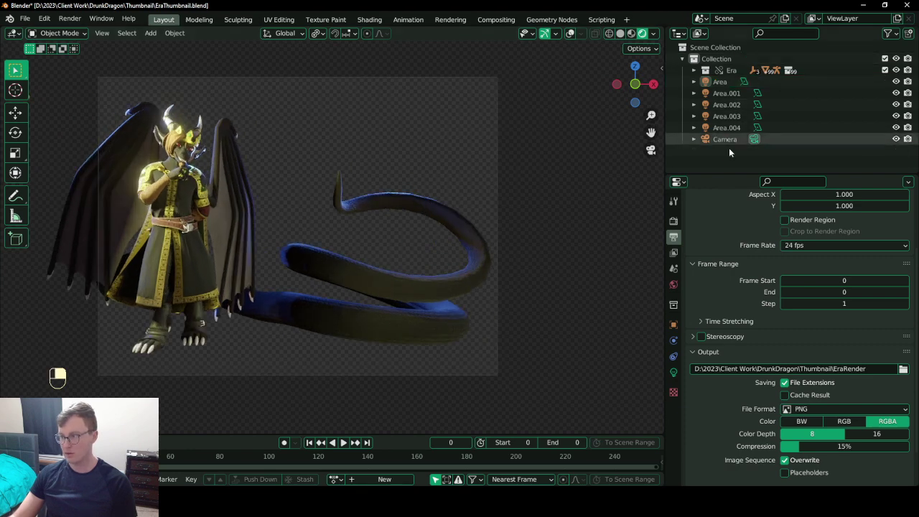
left_click(725, 139)
key("g")
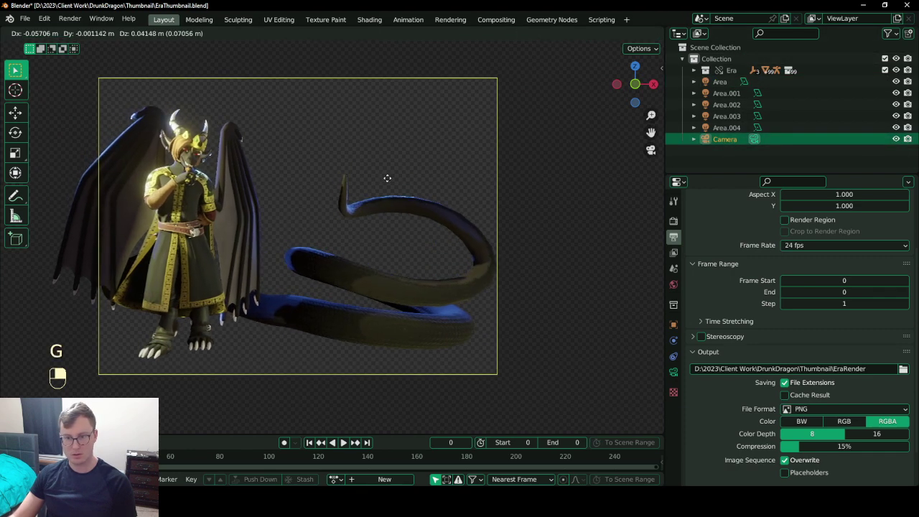
key("g")
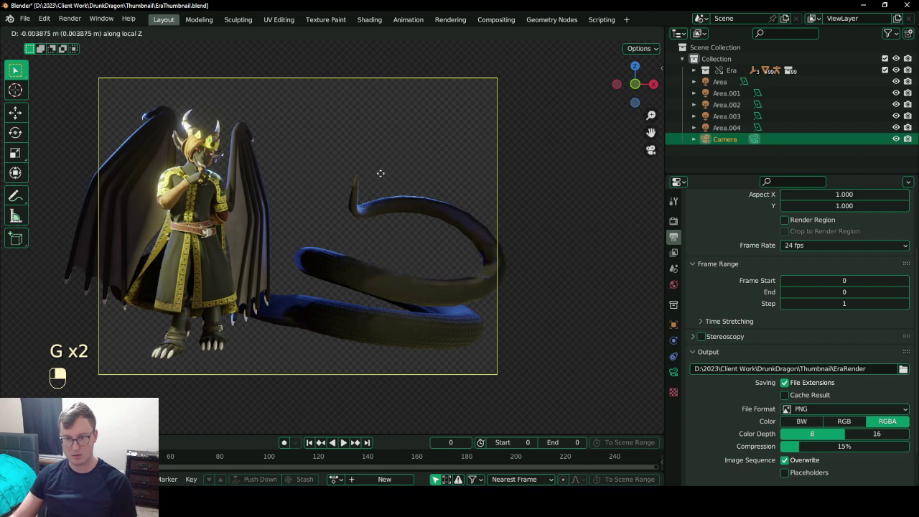
key("r")
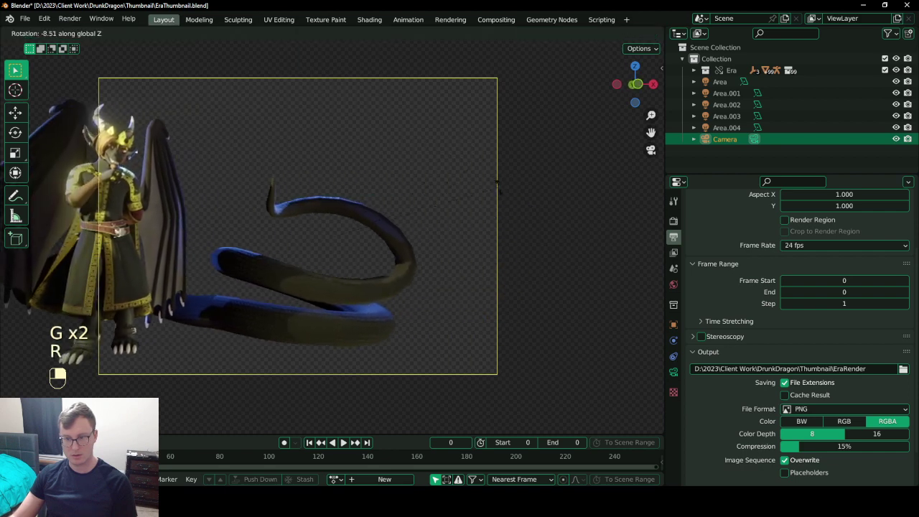
left_click(480, 192, "shift")
Step: Shift and turn the camera again to settle the dragon and tail in the shot
key("g")
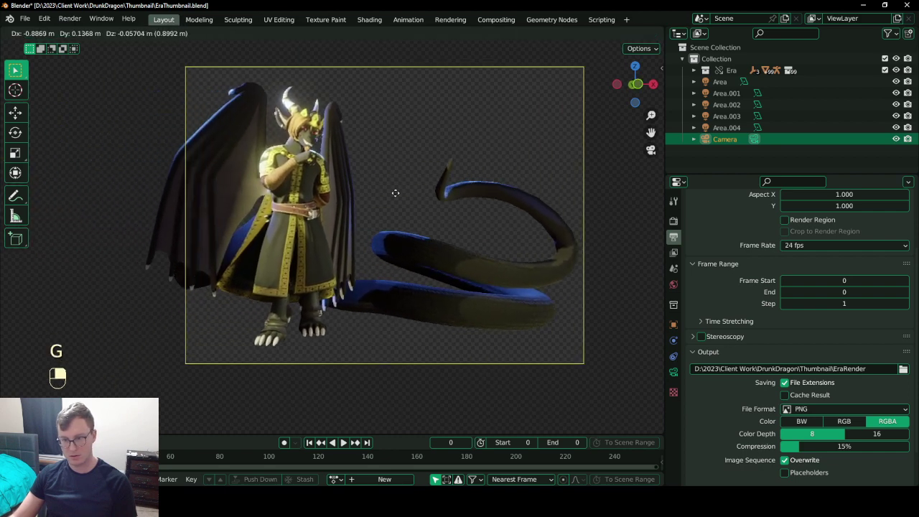
left_click(556, 152)
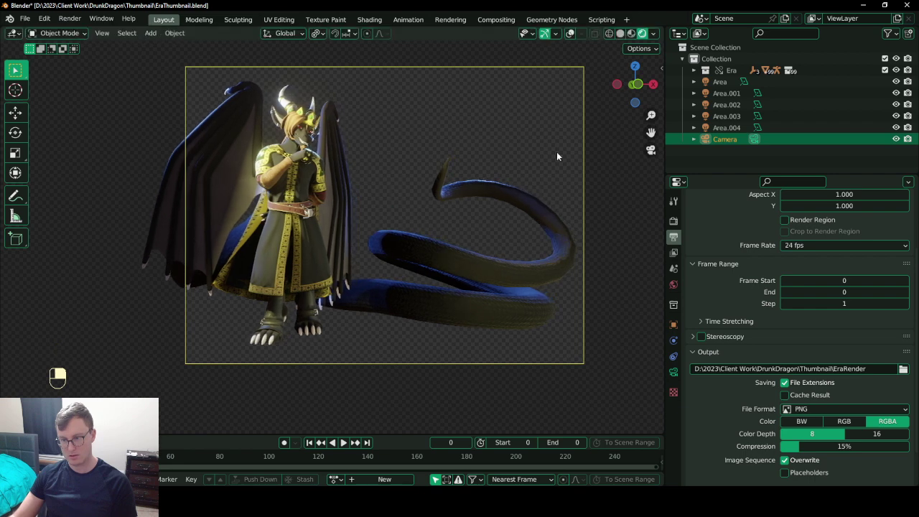
key("r")
key("g")
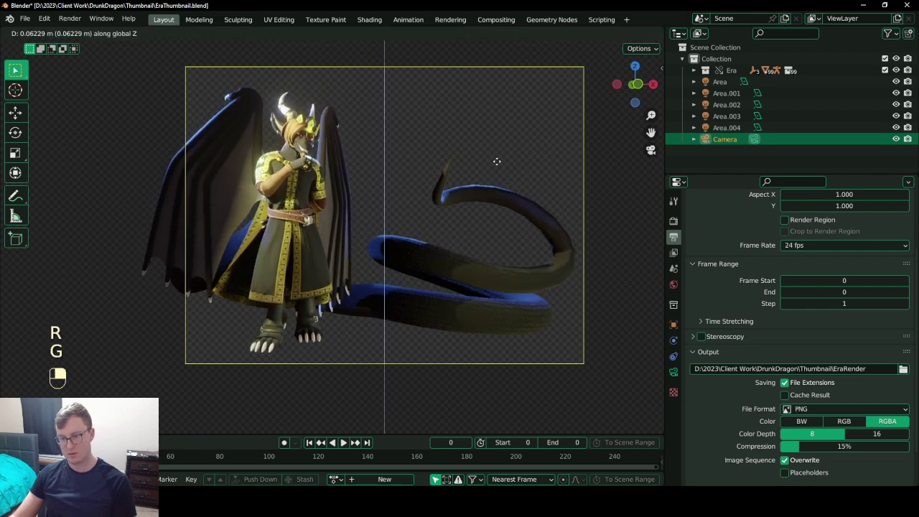
key("g")
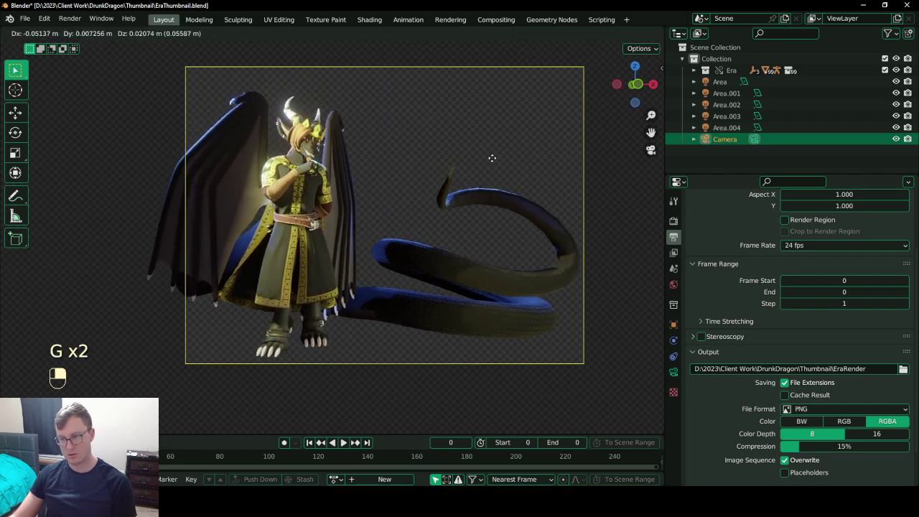
left_click(490, 157)
scroll(403, 147, "up", 6)
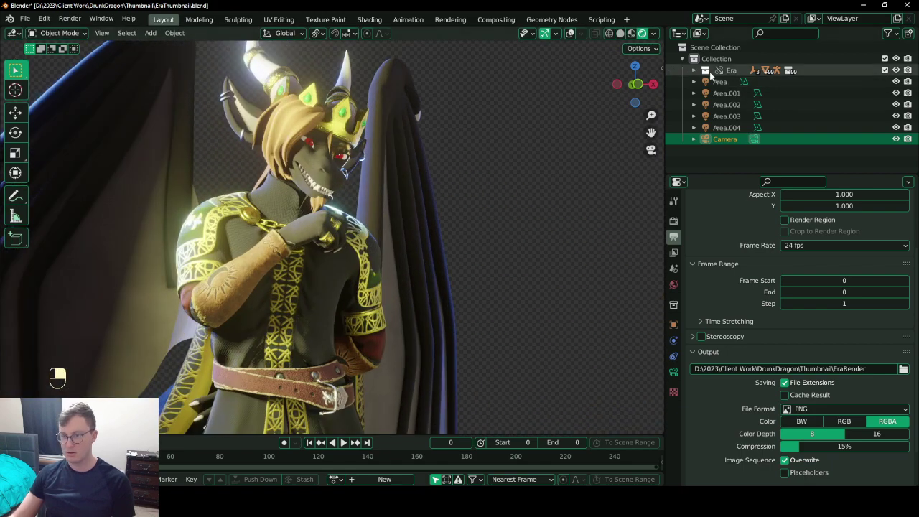
Step: Show the viewport overlays and put the dragon rig in Pose Mode to inspect the face
left_click(570, 34)
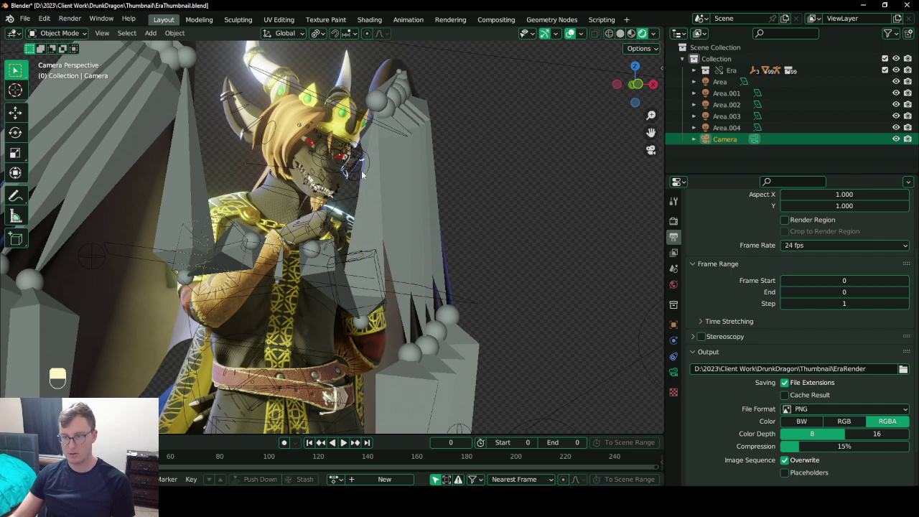
left_click(356, 179)
scroll(356, 180, "up", 4)
key("ctrl+Tab")
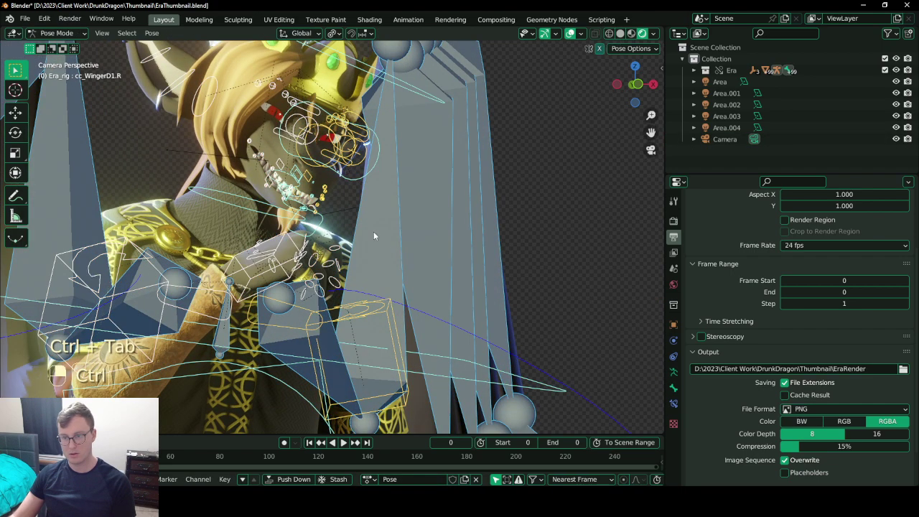
scroll(351, 179, "up", 3)
middle_click_drag(321, 209, 350, 232, "shift")
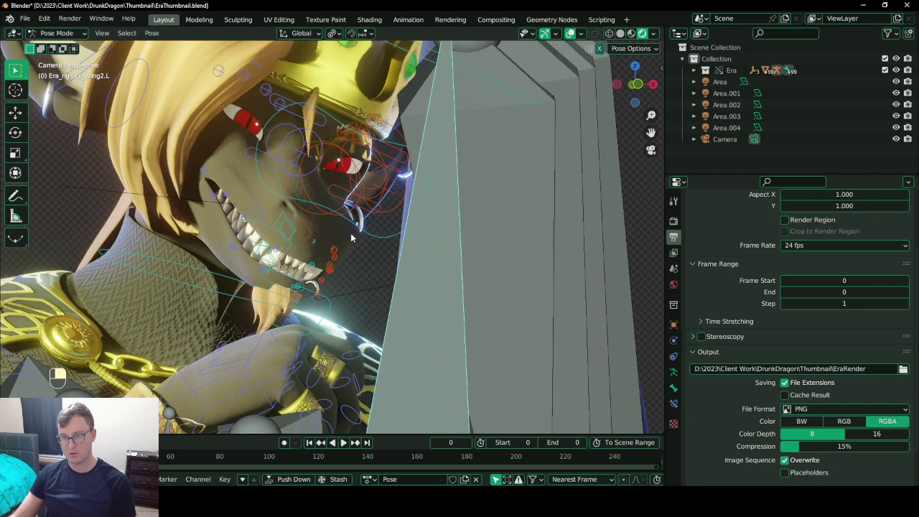
key("ctrl+Tab")
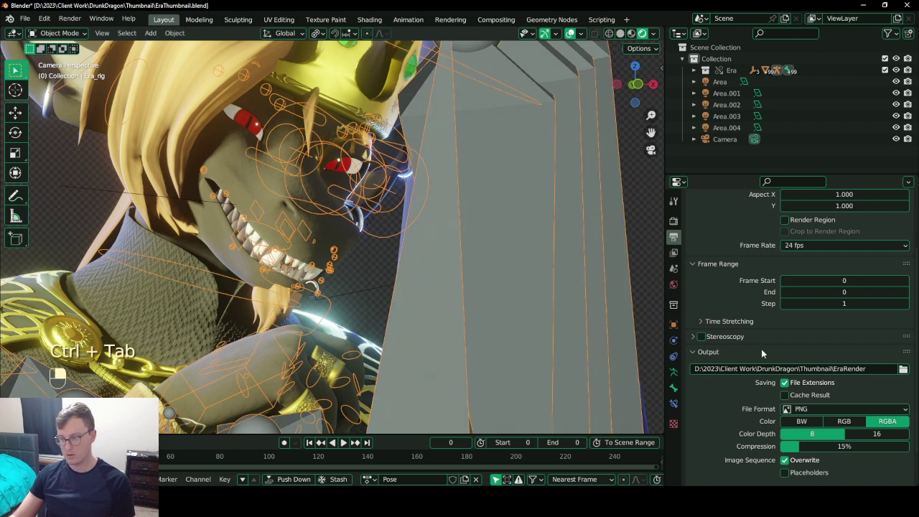
Step: Toggle the body mesh's Subdivision modifier off and back on in the modifier stack
left_click(317, 240)
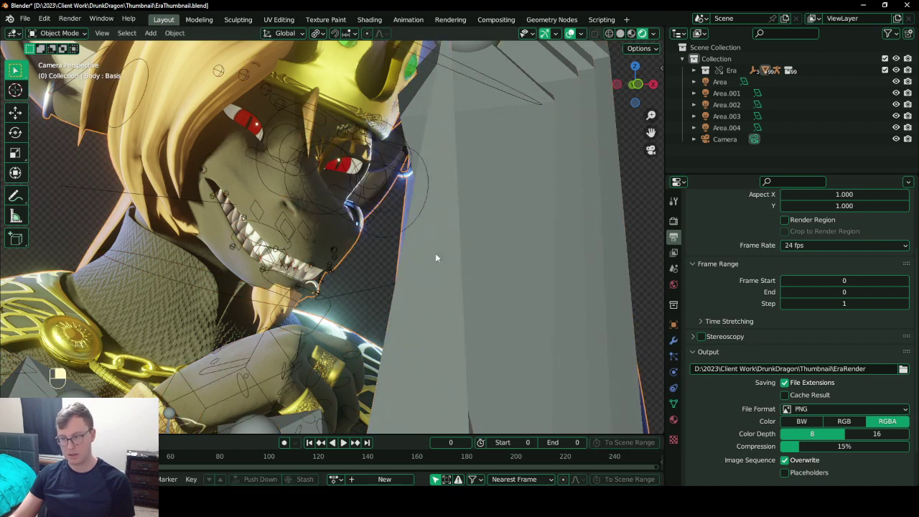
left_click(673, 342)
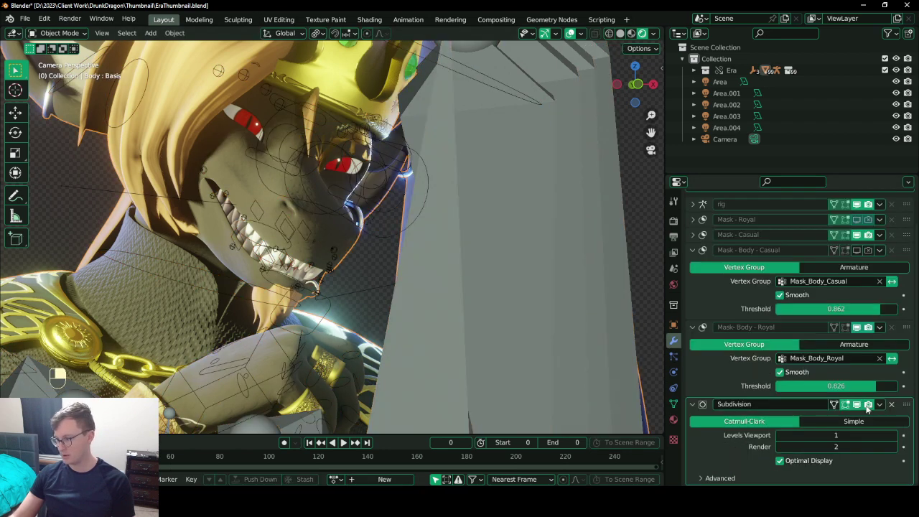
left_click(867, 405)
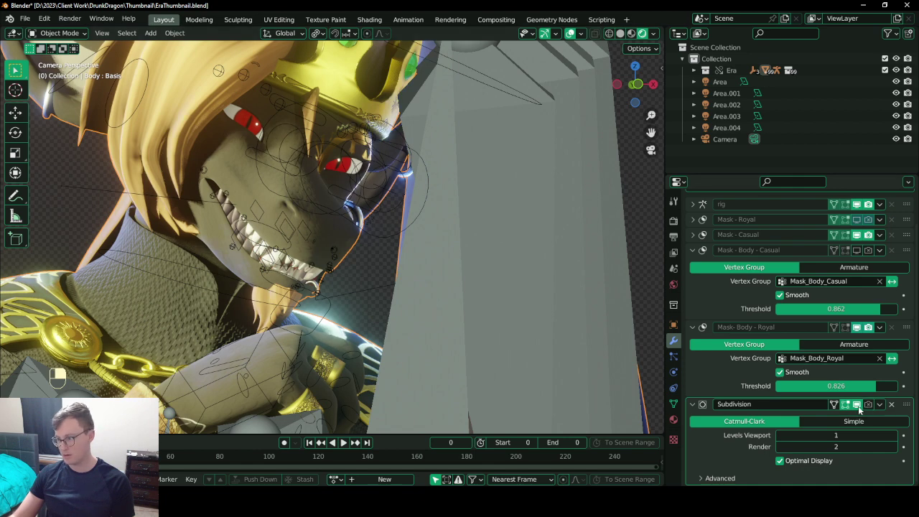
left_click(867, 405)
Step: Trial-move a face control on the rig in Pose Mode, then undo it
left_click(389, 235)
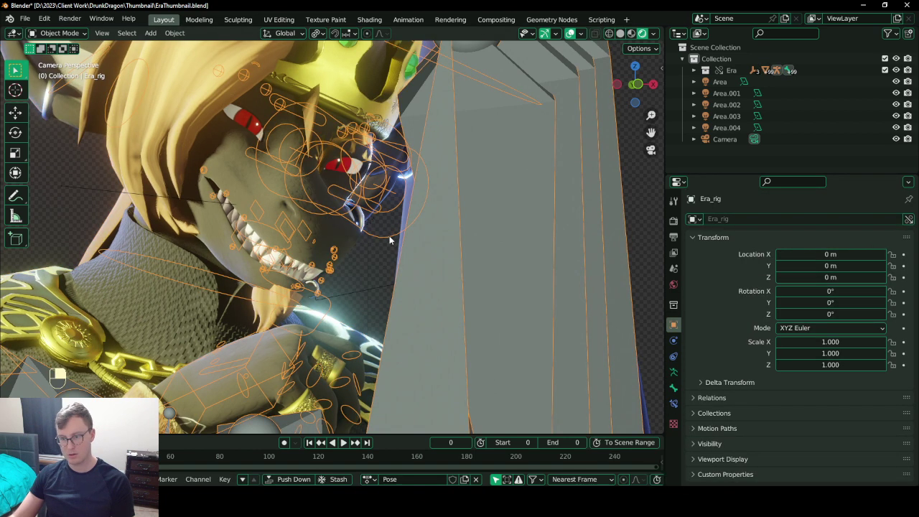
key("ctrl+Tab")
key("g")
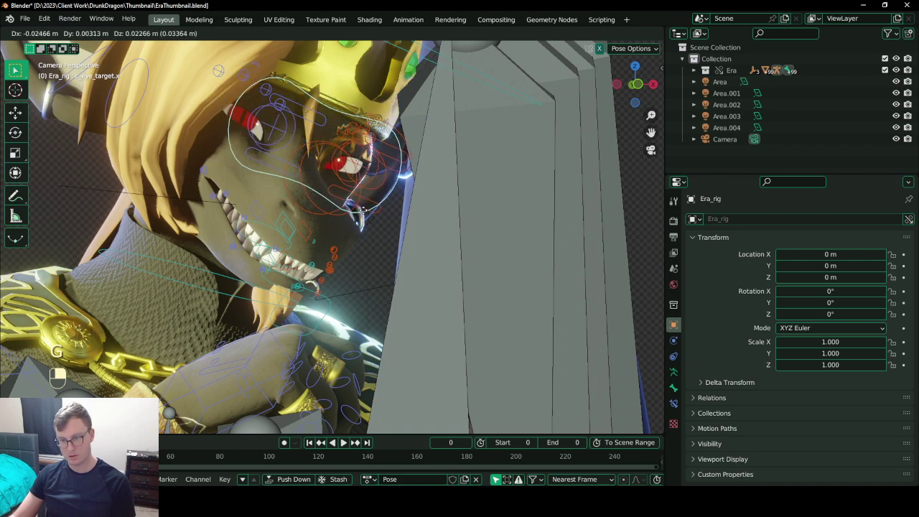
left_click(424, 192)
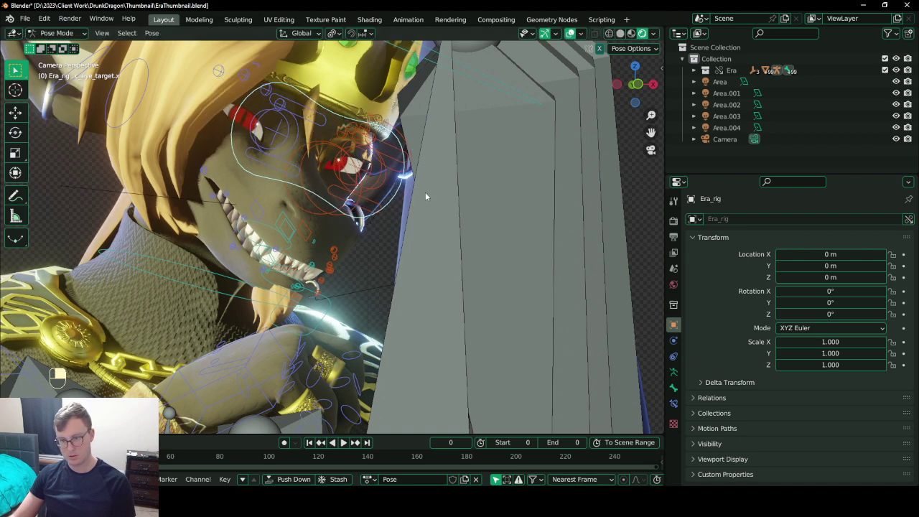
key("ctrl+z")
Step: Move the lower right lip control and the lip corner smile control into a wider snarl
middle_click_drag(400, 211, 359, 223, "shift")
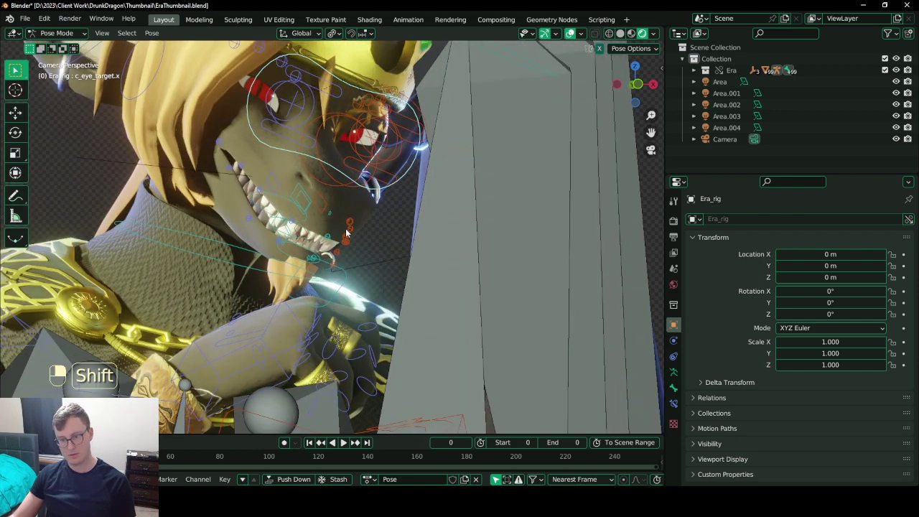
scroll(314, 237, "up", 3)
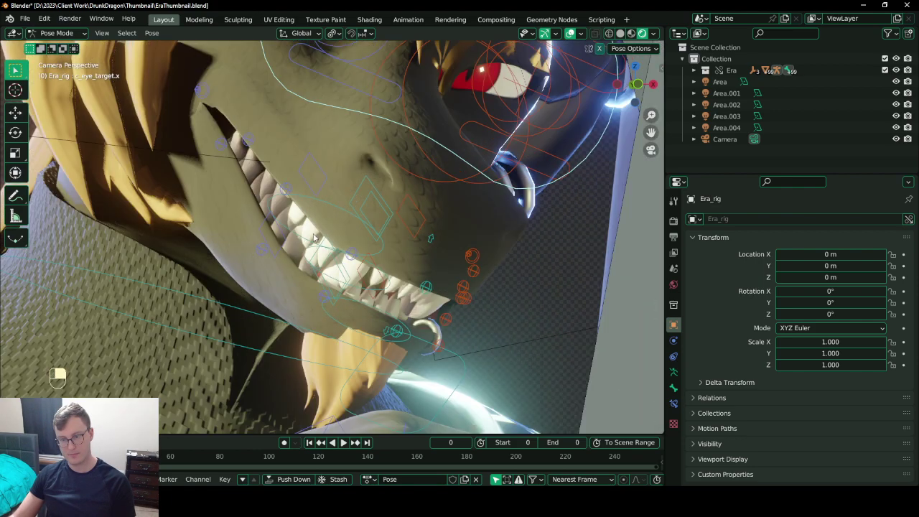
left_click(262, 248)
key("g")
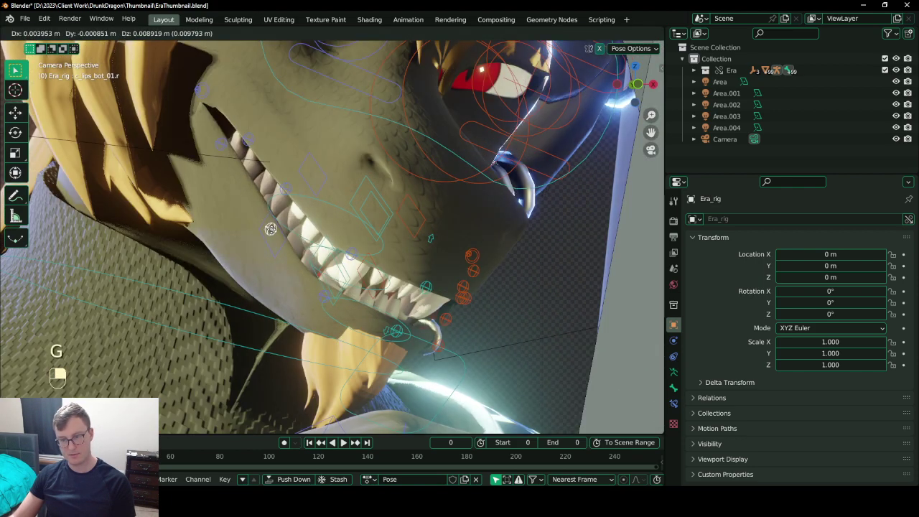
left_click(272, 226)
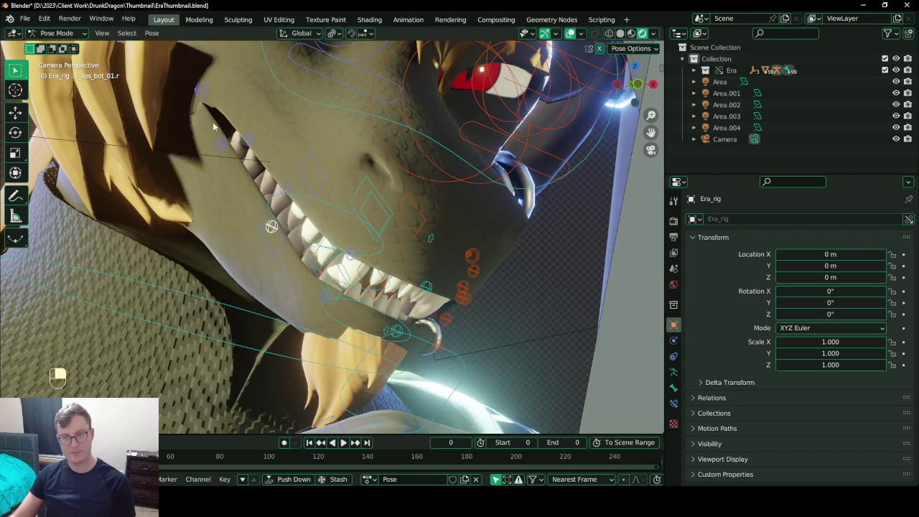
left_click(202, 89)
key("g")
left_click(203, 85)
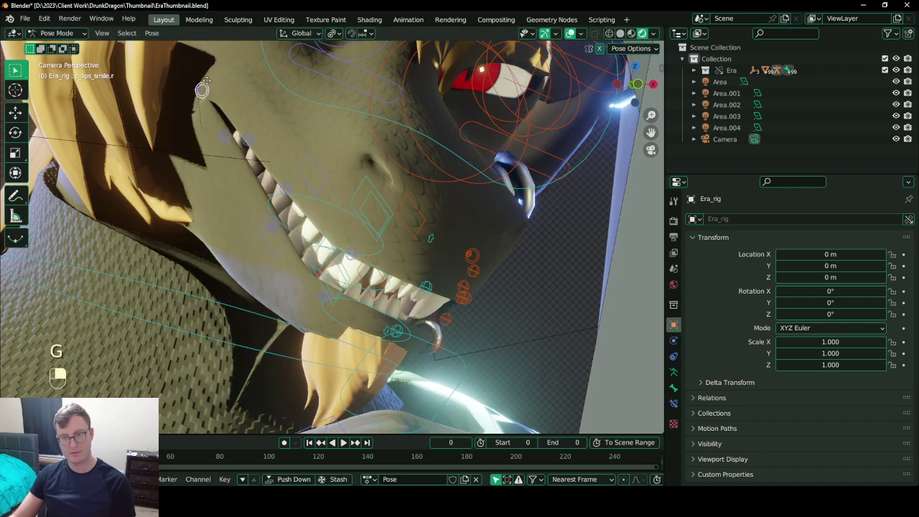
key("g")
left_click(209, 83)
middle_click_drag(210, 83, 267, 193)
Step: Move the upper and lower lip controls together, then save the blend file
left_click(258, 203, "ctrl")
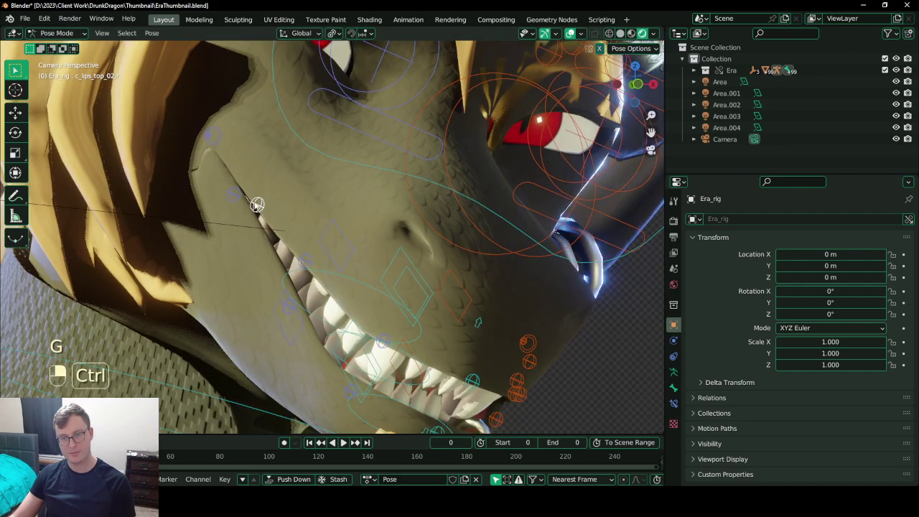
key("ctrl+z")
left_click(226, 203, "shift")
key("g")
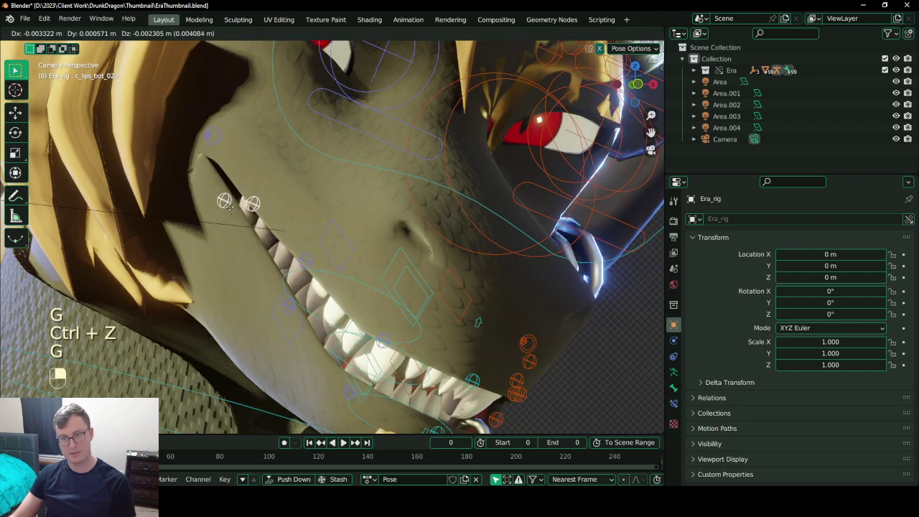
left_click(229, 207)
middle_click_drag(228, 207, 278, 168)
scroll(279, 168, "down", 5)
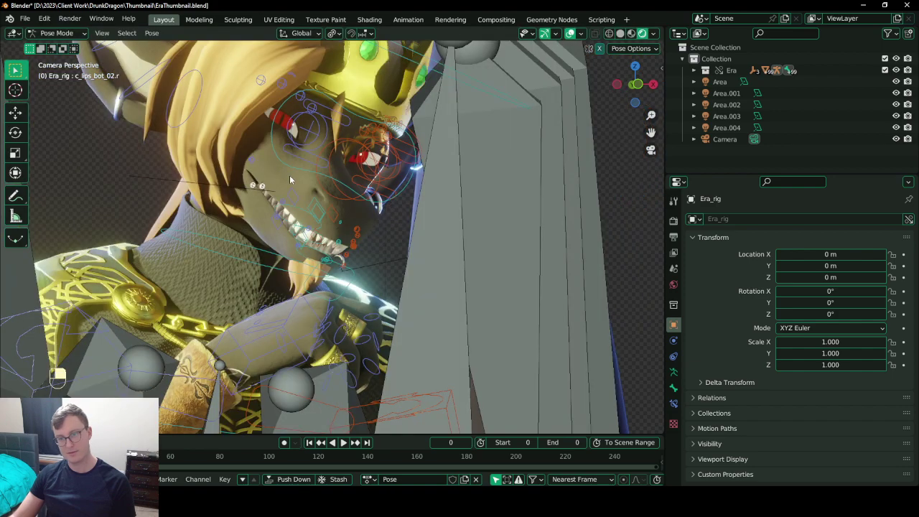
scroll(289, 176, "down", 5)
key("ctrl+s")
Step: Hide overlays, frame the whole dragon and tail, return to Object Mode and save EraThumbnail.blend
scroll(289, 175, "up", 6)
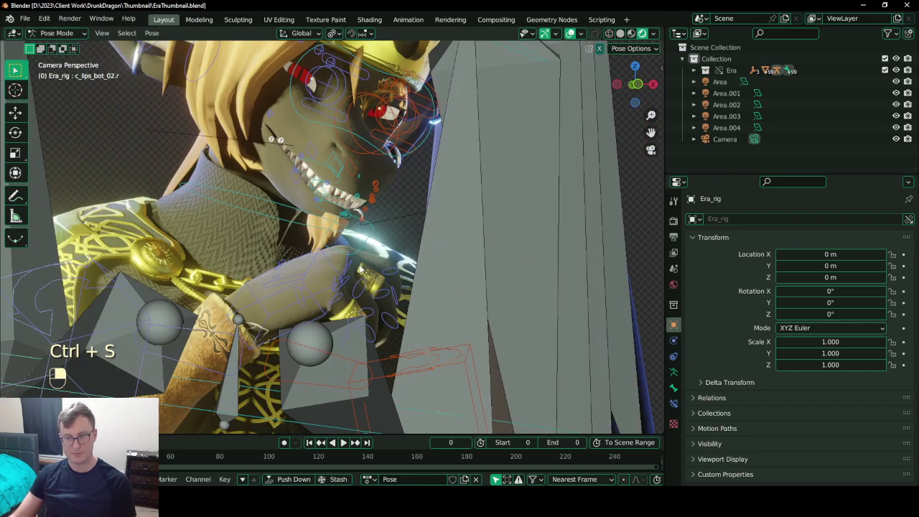
scroll(342, 212, "up", 3)
scroll(343, 213, "down", 2)
scroll(360, 264, "up", 4)
scroll(360, 264, "down", 4)
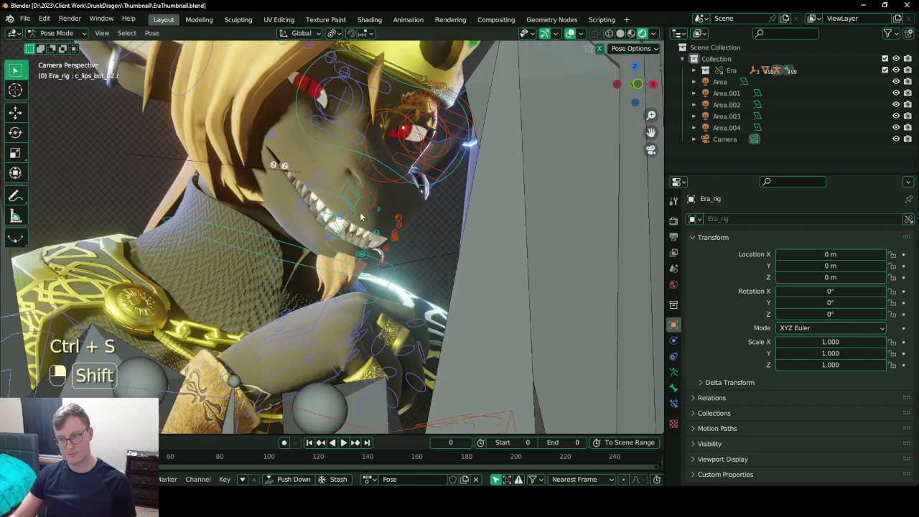
scroll(360, 216, "down", 4)
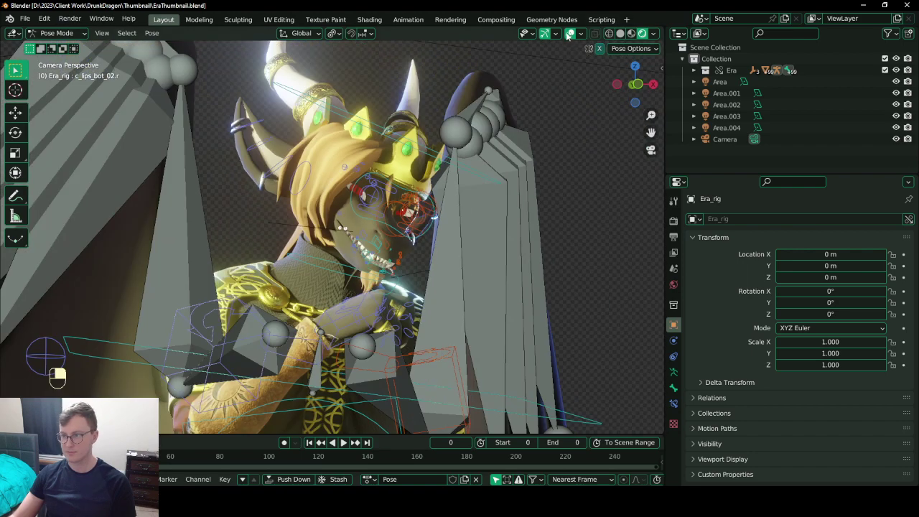
left_click(570, 33)
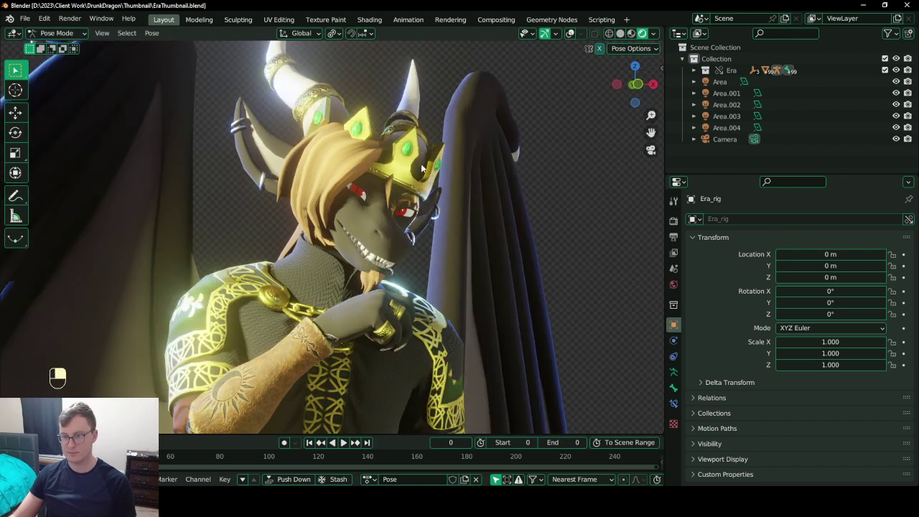
scroll(420, 167, "up", 3)
scroll(420, 168, "down", 3)
scroll(343, 155, "up", 3)
scroll(344, 155, "down", 5)
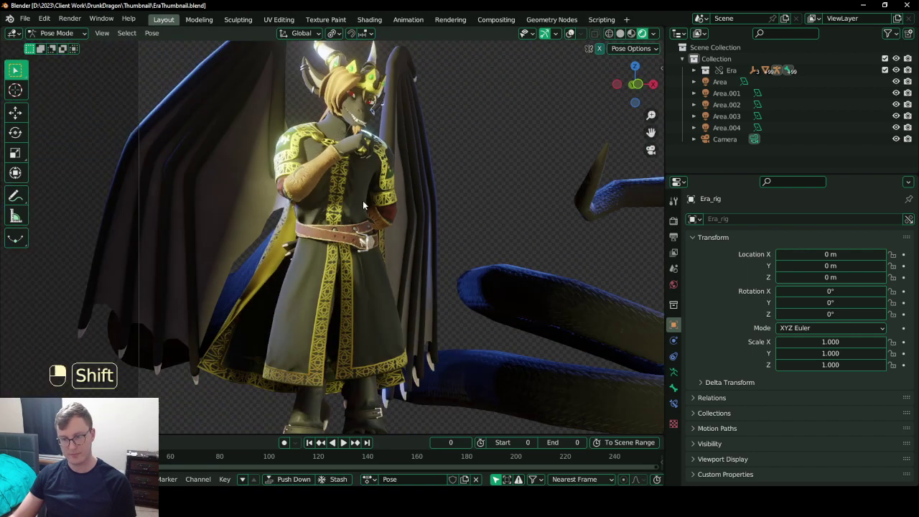
middle_click_drag(362, 200, 400, 180, "shift")
scroll(327, 235, "down", 3)
key("ctrl+s")
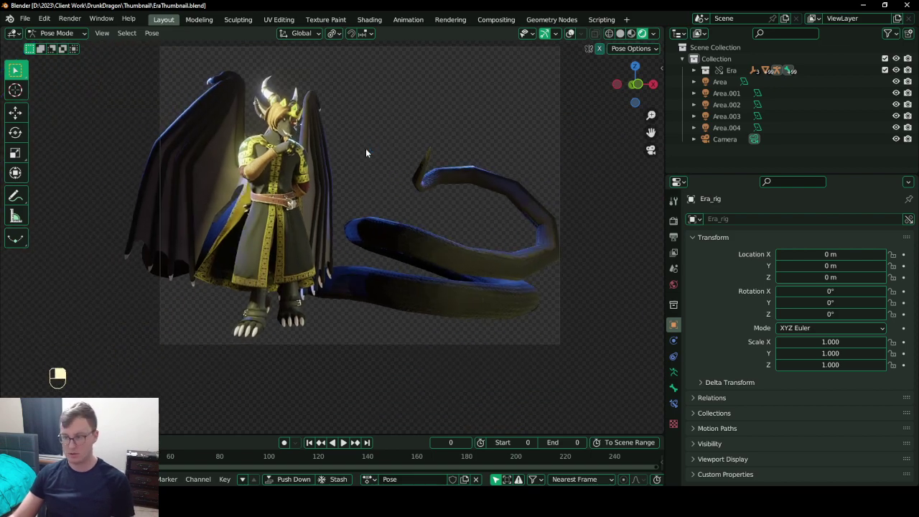
key("ctrl+Tab")
key("ctrl+s")
Step: Render frame 0 from the camera, inspect the result, and close the render window
left_click(70, 18)
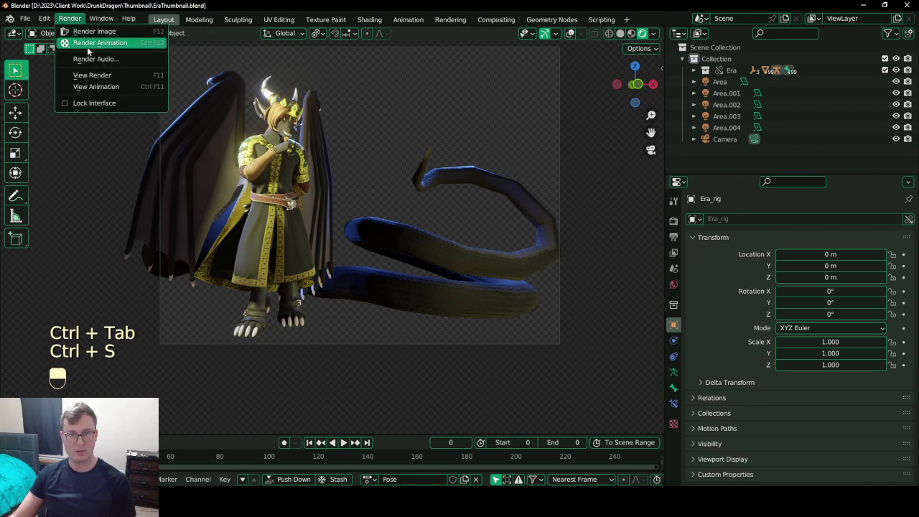
left_click(87, 46)
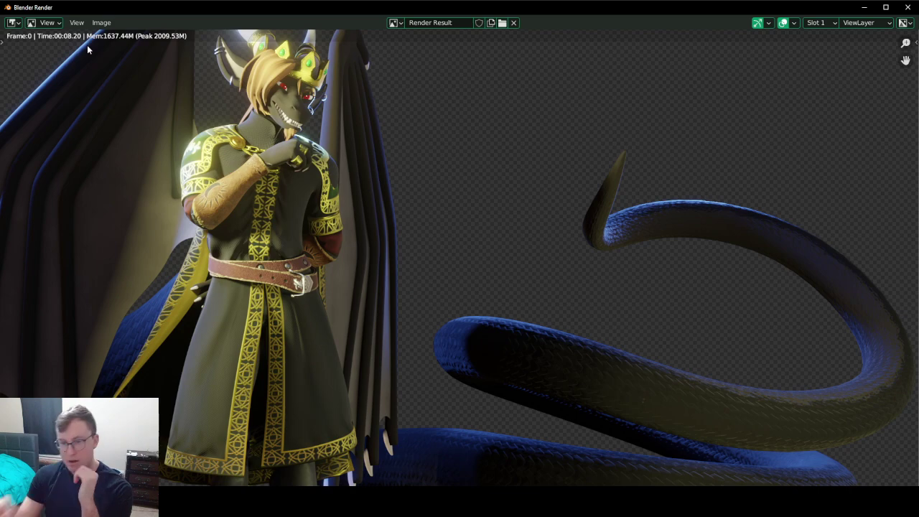
scroll(474, 254, "down", 5)
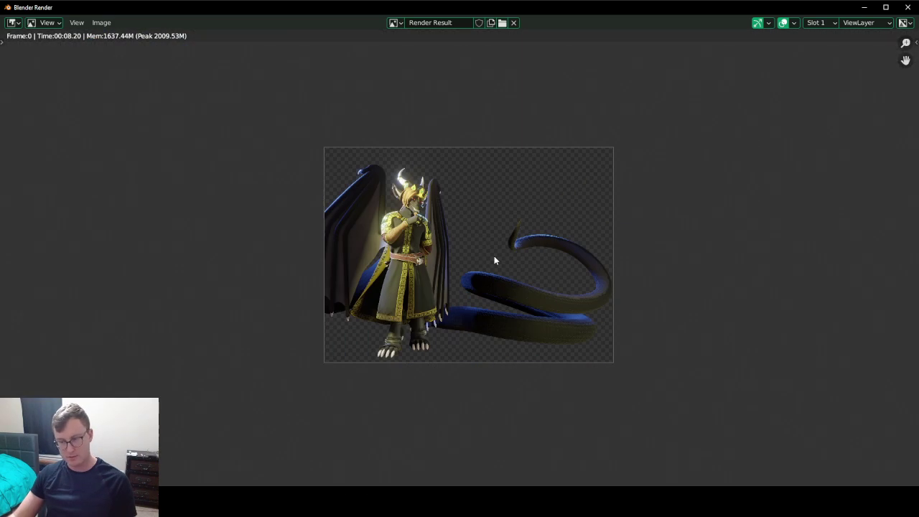
scroll(488, 255, "up", 4)
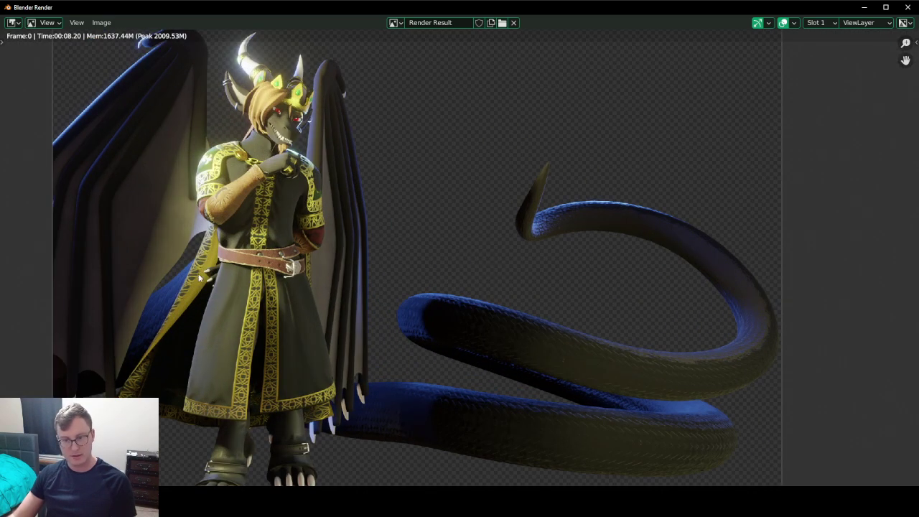
left_click(897, 9)
scroll(331, 237, "up", 5)
middle_click_drag(287, 251, 395, 237, "shift")
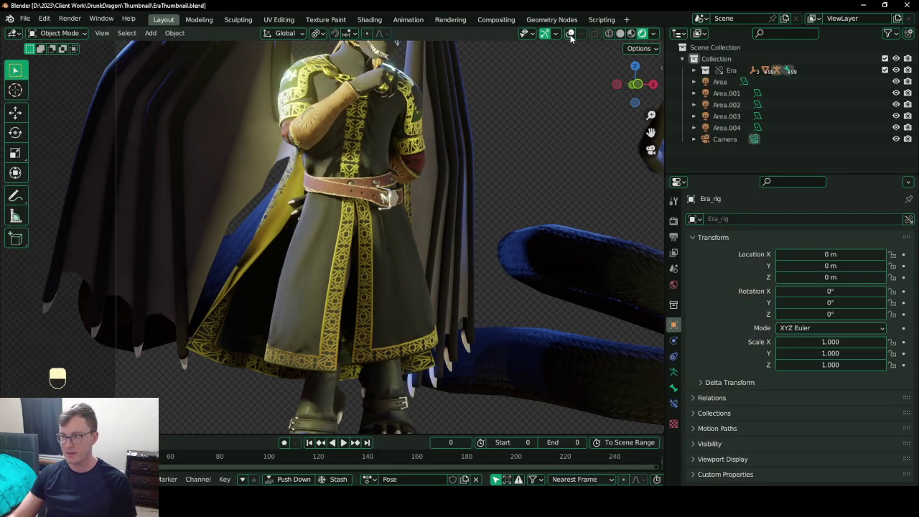
Step: Show rig overlays, enter Pose Mode, and turn on Auto Keying
left_click(571, 35)
scroll(248, 195, "up", 2)
scroll(237, 230, "up", 4)
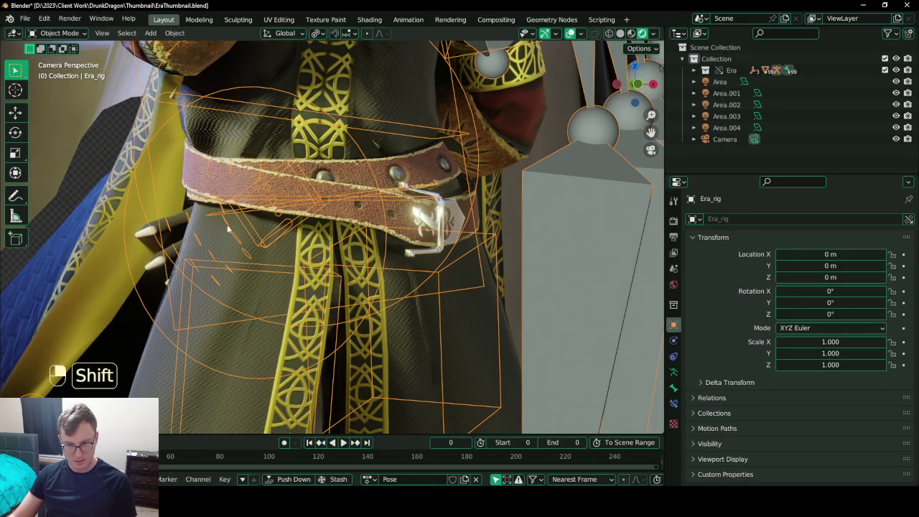
key("ctrl+Tab")
left_click(284, 443)
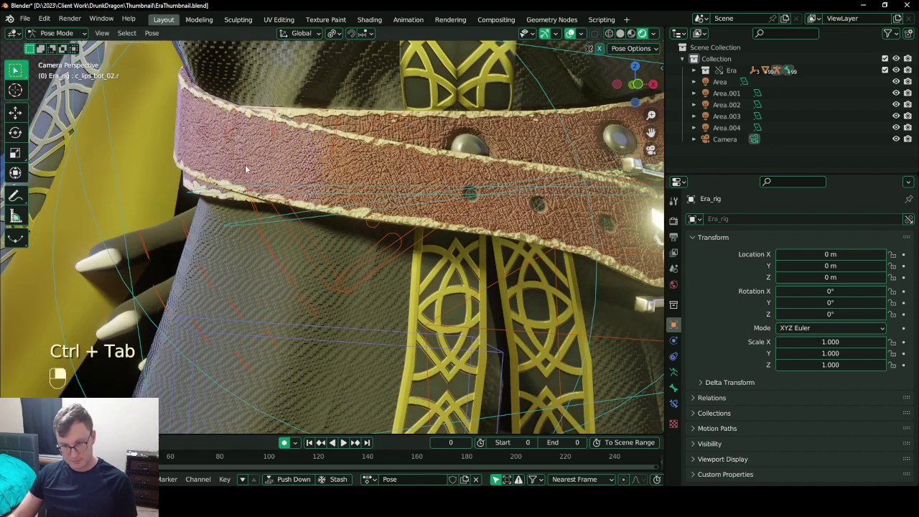
Step: Select the left middle and pinky finger controls and choose a pivot point for transforming them
left_click(271, 259, "shift")
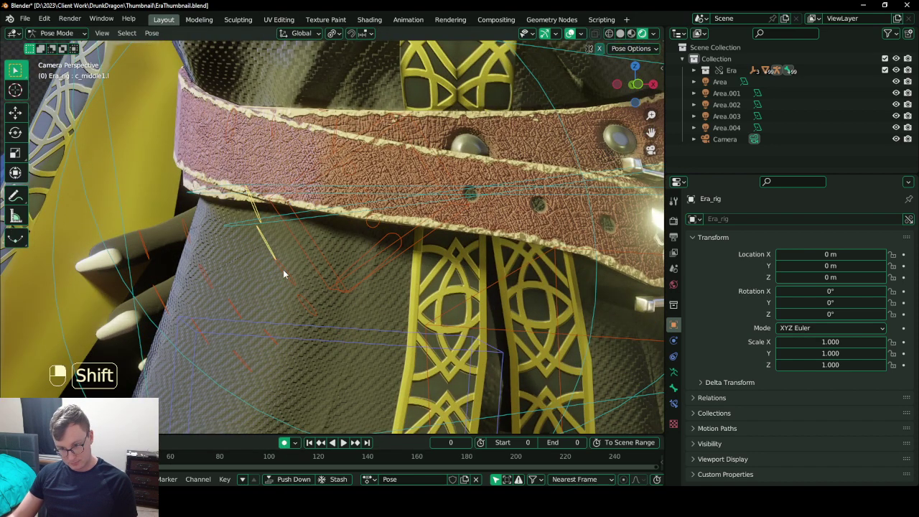
left_click(305, 302, "shift")
key("s")
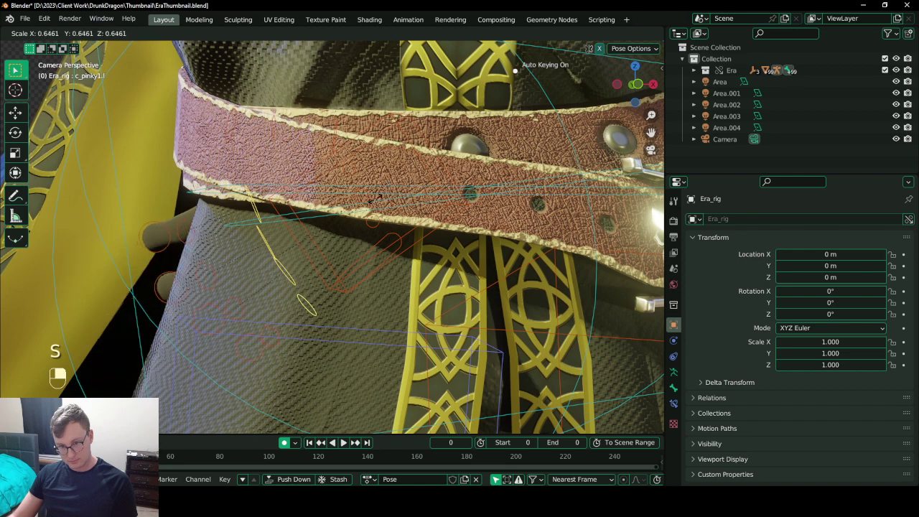
right_click(375, 203)
key("period")
left_click(369, 265)
key("s")
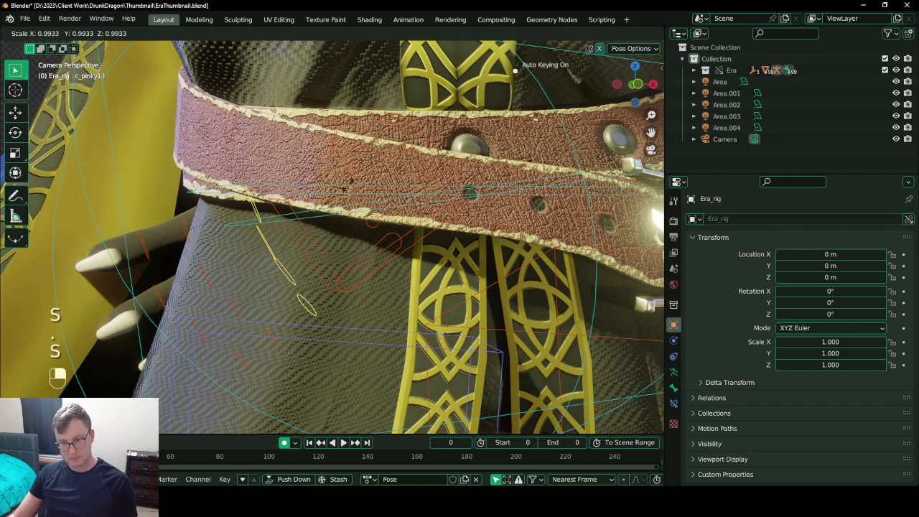
key("r")
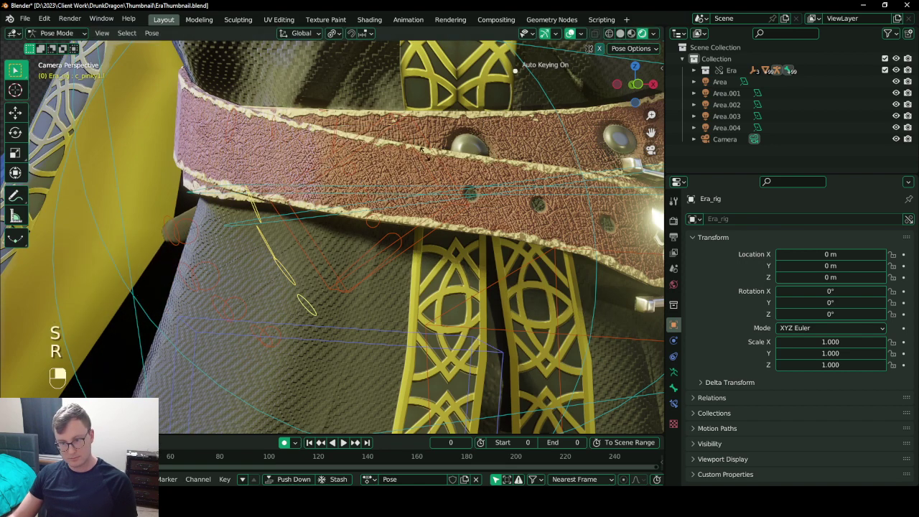
key("x")
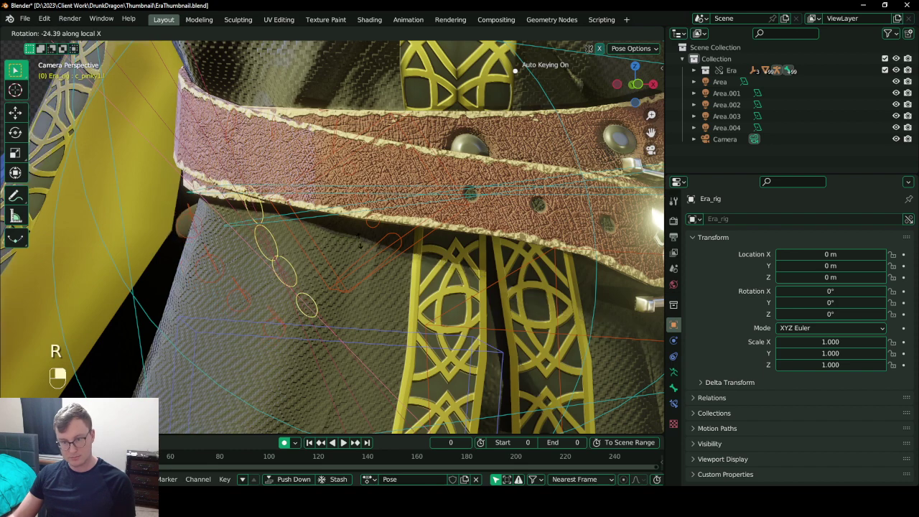
right_click(347, 230)
key("KP_0")
Step: Curl the fingers with two local-X rotations, then return to camera view and Object Mode
middle_click_drag(346, 230, 359, 244)
scroll(359, 244, "up", 3)
key("r")
key("x")
key("x")
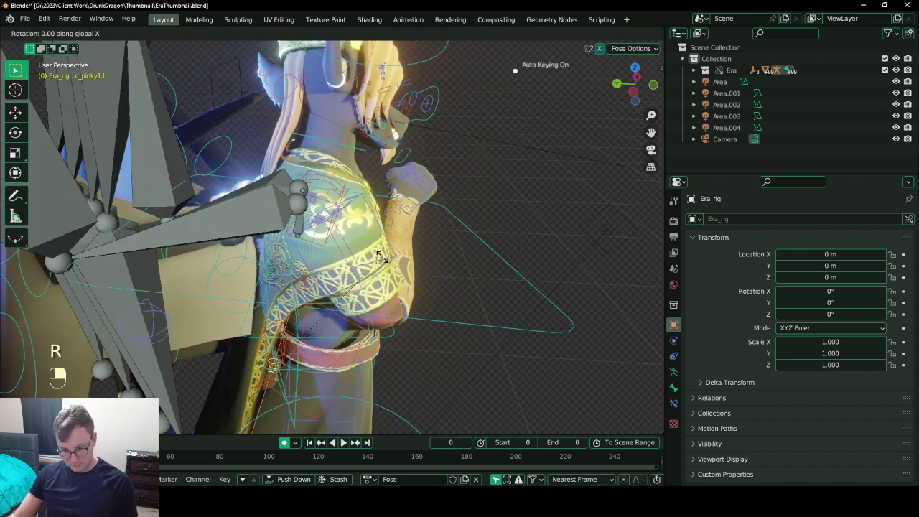
left_click(342, 356)
scroll(367, 213, "up", 5)
key("r")
key("x")
key("x")
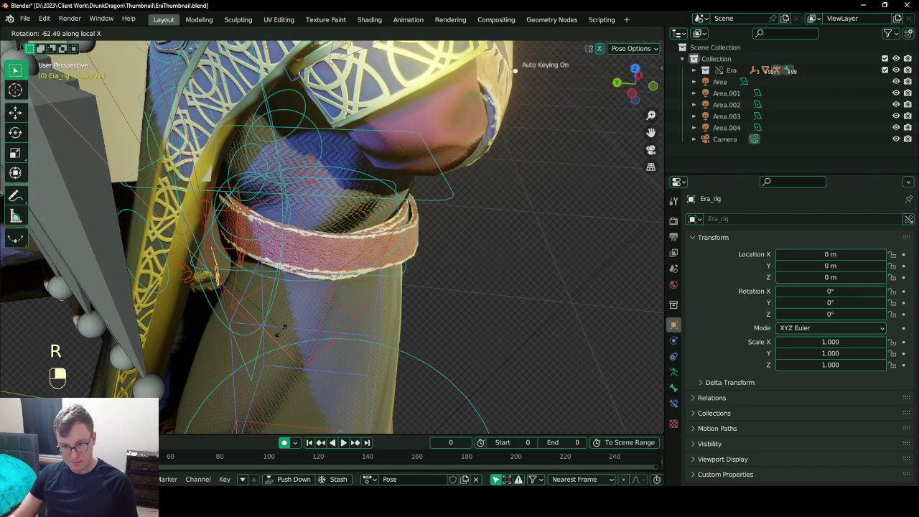
left_click(358, 246)
middle_click_drag(358, 246, 258, 193)
key("KP_0")
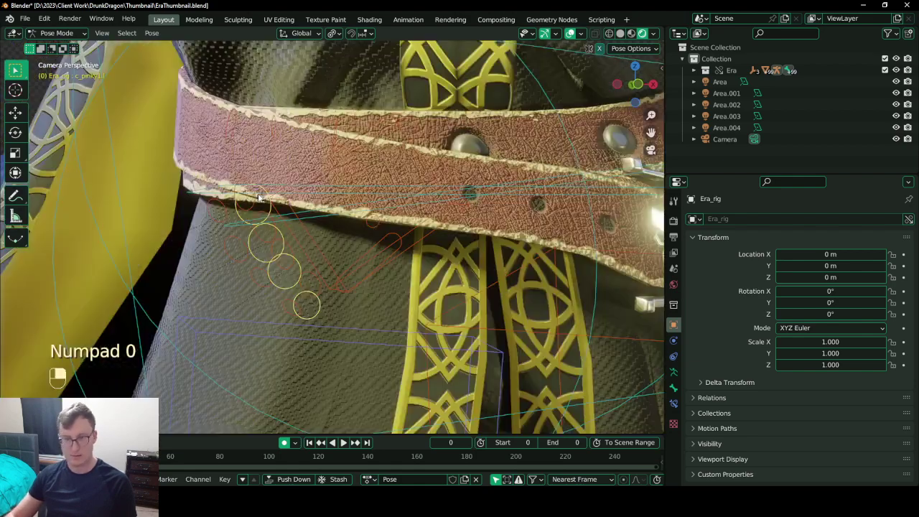
key("ctrl+Tab")
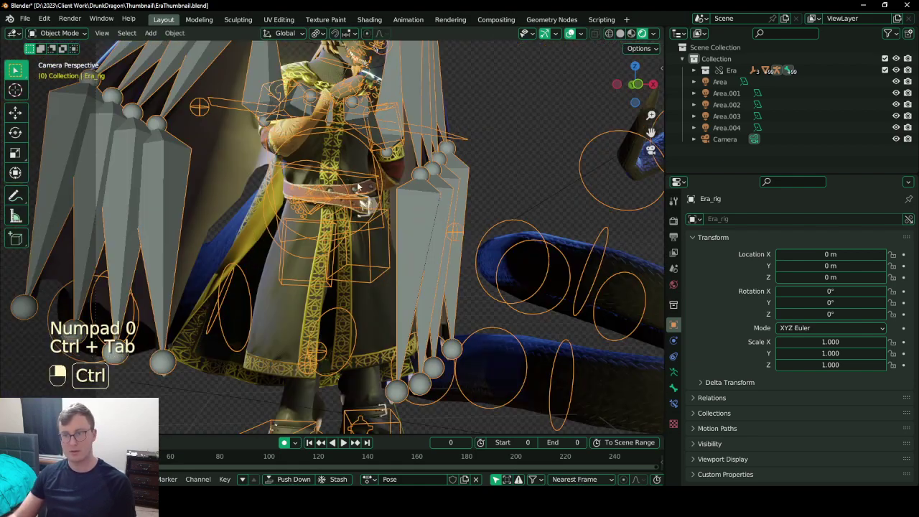
Step: Save the blend file and render the camera view of the posed dragon
key("ctrl+s")
middle_click_drag(351, 235, 320, 264, "shift")
key("ctrl+s")
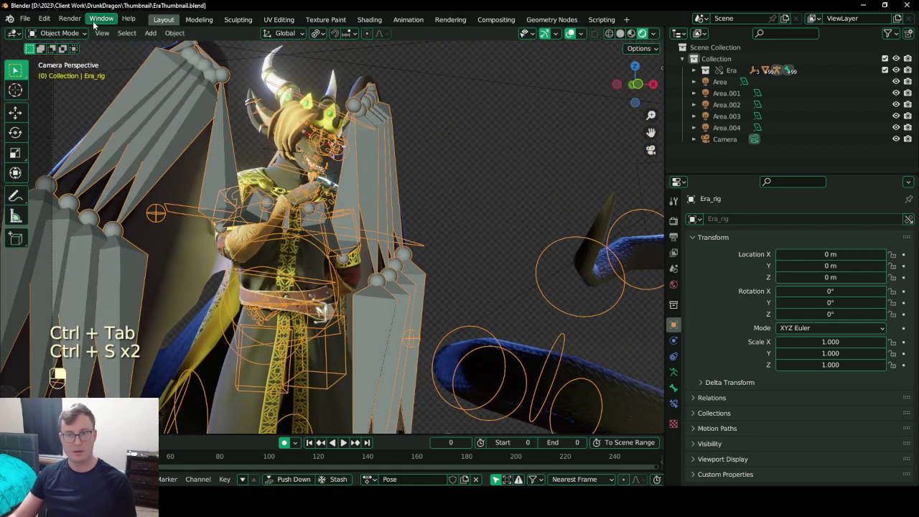
left_click(70, 18)
left_click(94, 42)
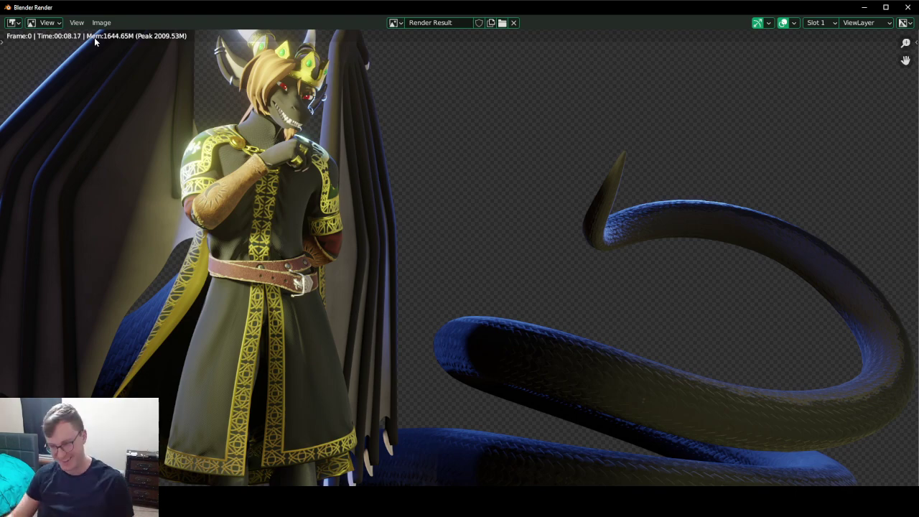
Step: Zoom around the 8.17 s render result, then close the render window
scroll(547, 287, "down", 4)
scroll(544, 248, "up", 4)
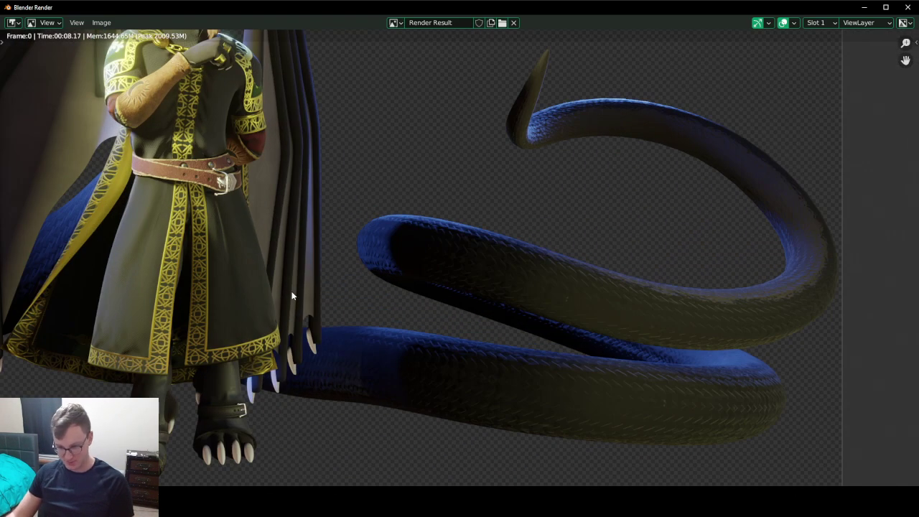
scroll(371, 278, "down", 2)
scroll(427, 232, "up", 2)
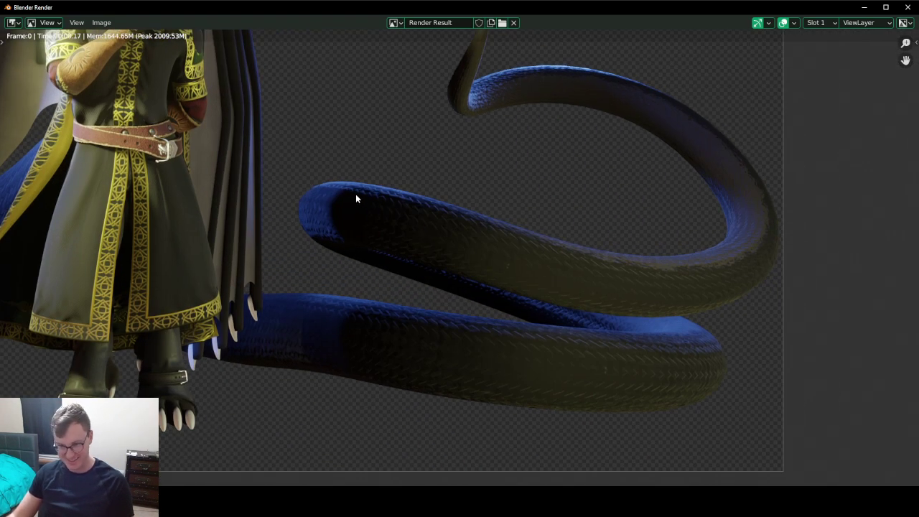
scroll(355, 193, "down", 4)
scroll(400, 256, "up", 4)
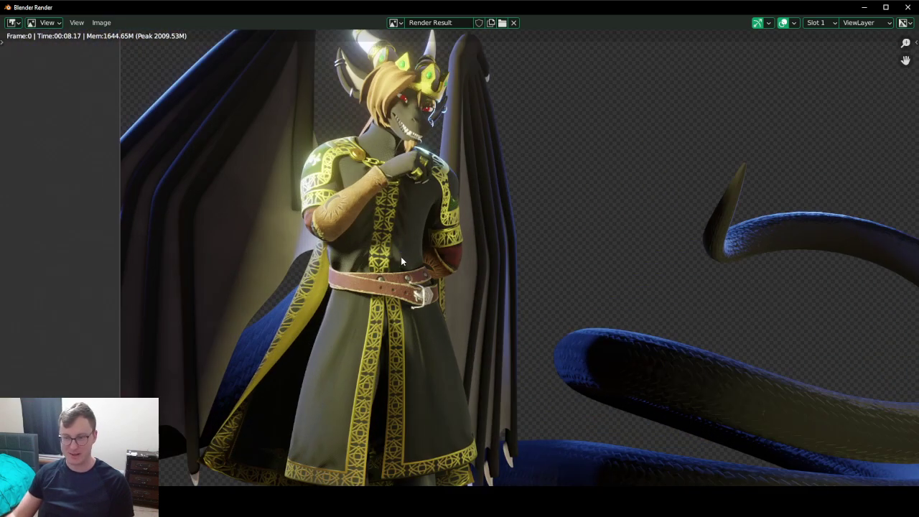
scroll(400, 256, "down", 4)
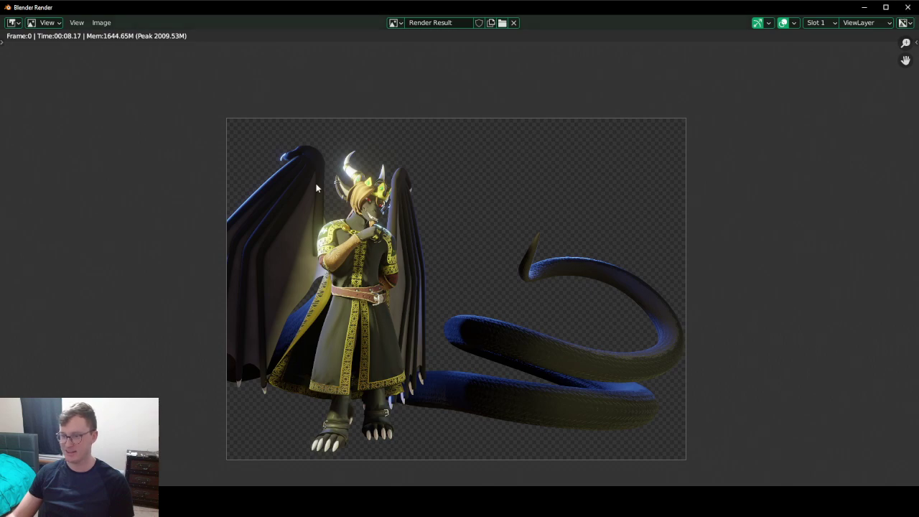
scroll(344, 181, "up", 6)
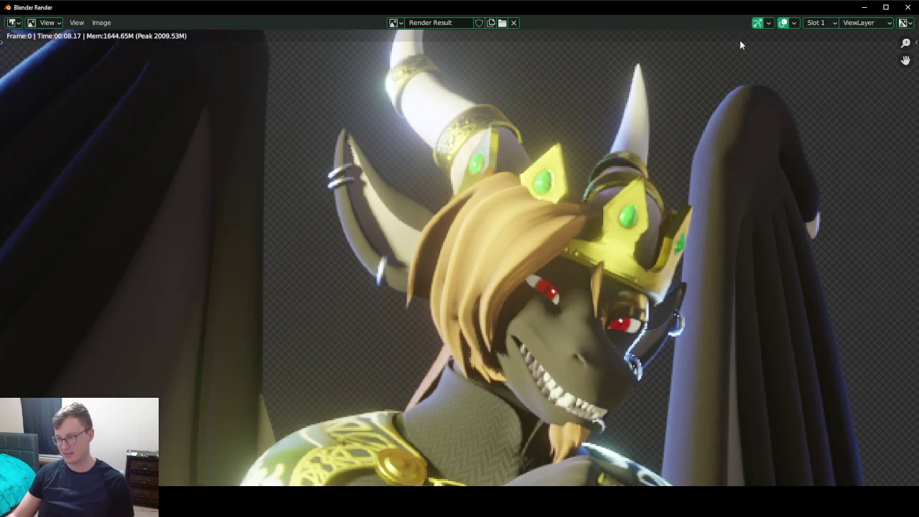
left_click(907, 7)
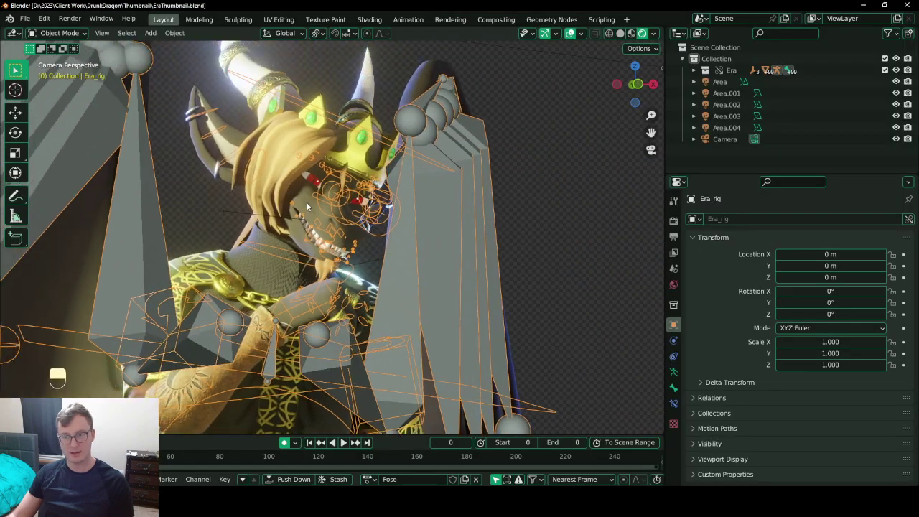
Step: In Pose Mode, move the c_eye_target control to redirect the dragon's gaze
scroll(434, 251, "up", 3)
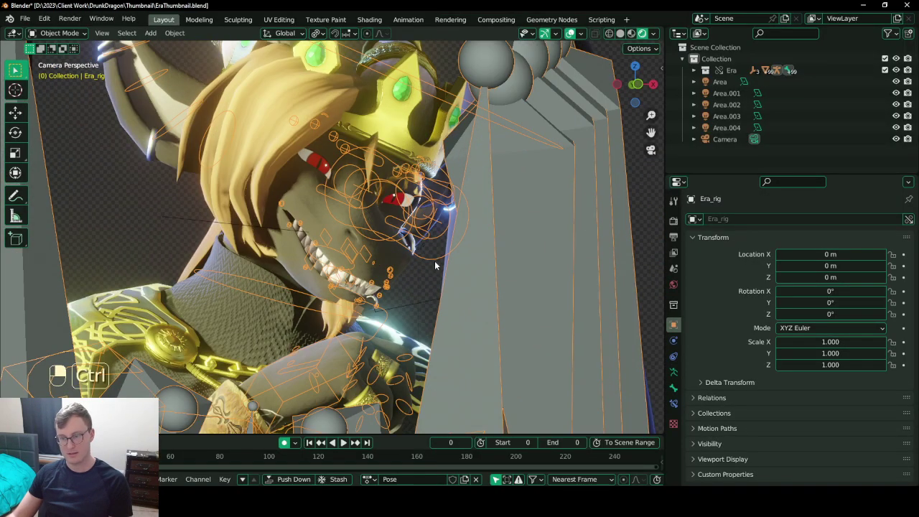
key("ctrl+Tab")
scroll(434, 260, "up", 3)
key("g")
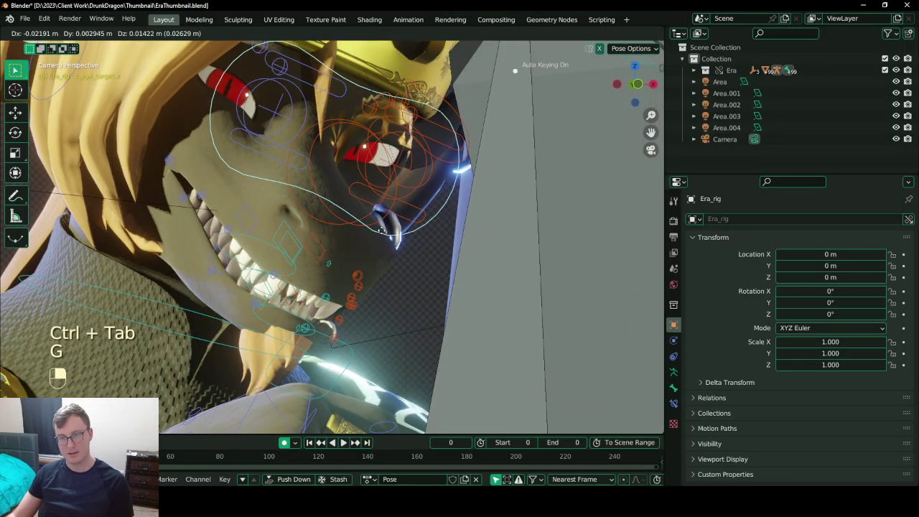
left_click(389, 231)
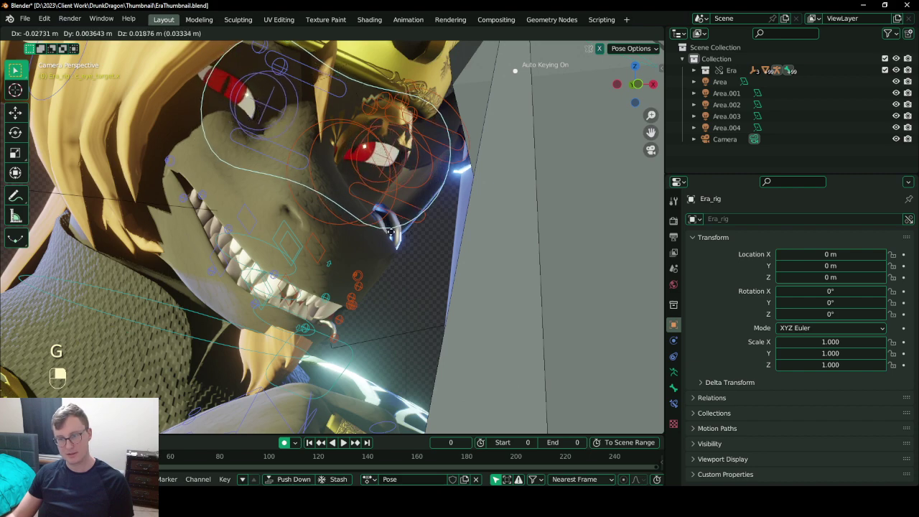
Step: Return the rig to Object Mode and save the blend file
scroll(325, 196, "up", 2, "shift")
scroll(325, 196, "down", 4)
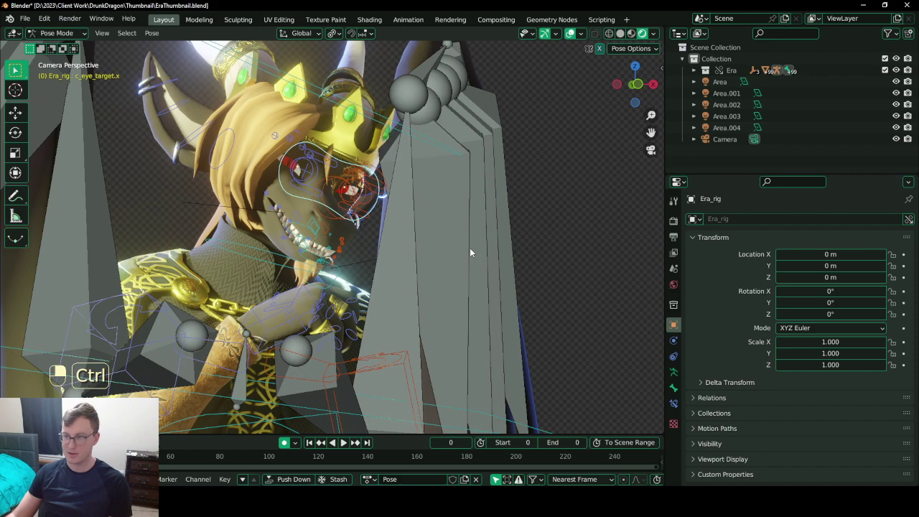
key("ctrl+Tab")
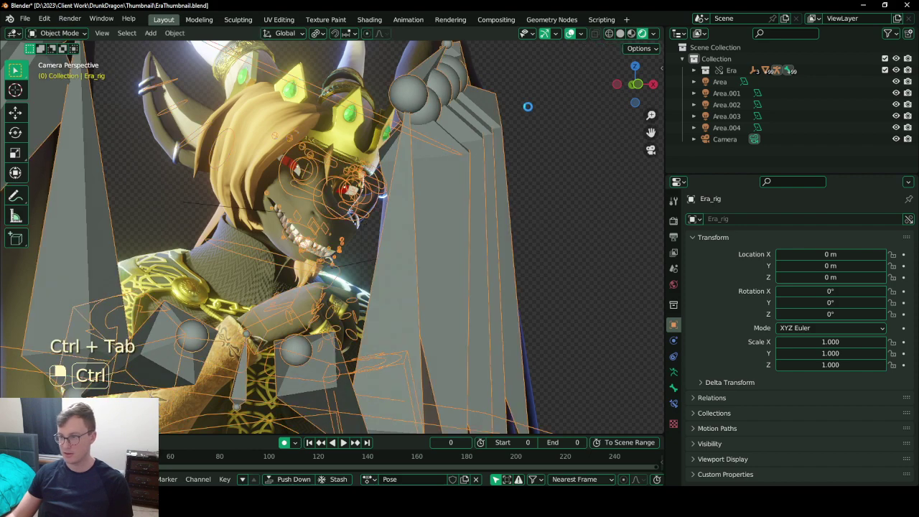
key("ctrl+s")
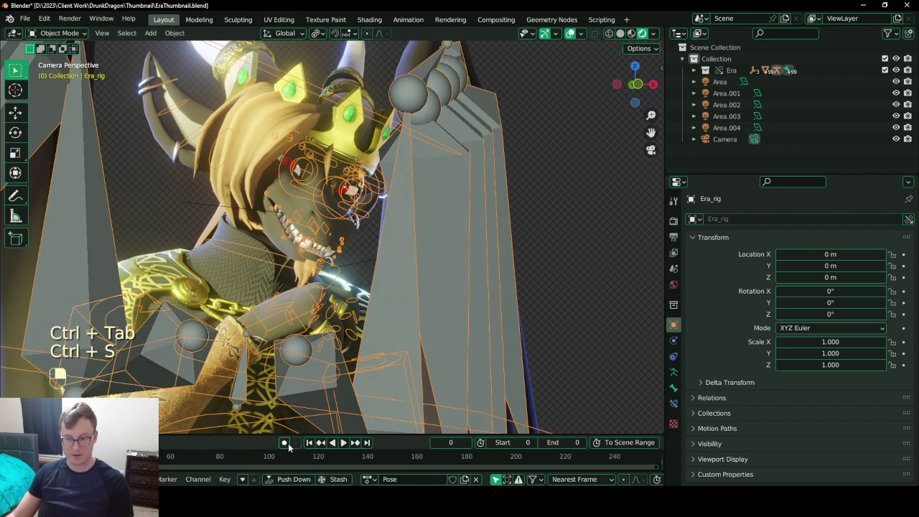
key("ctrl+s")
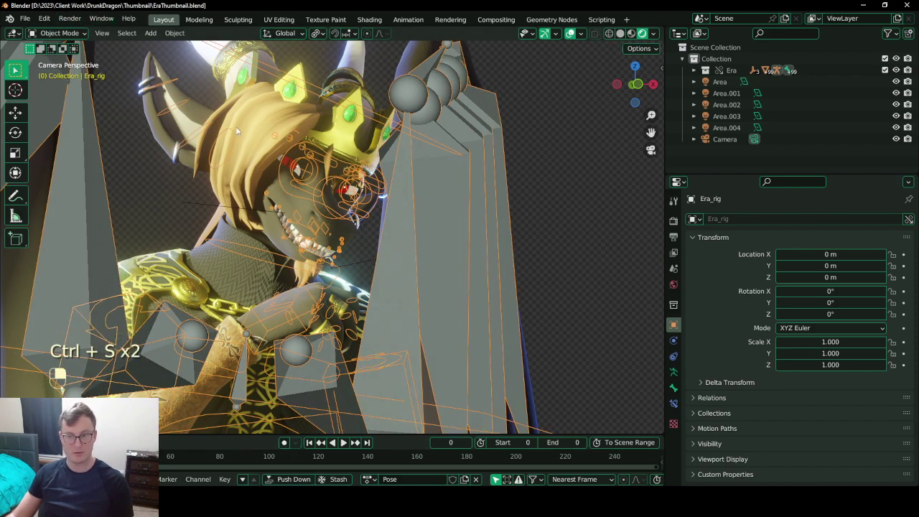
key("space")
key("space")
key("ctrl+s")
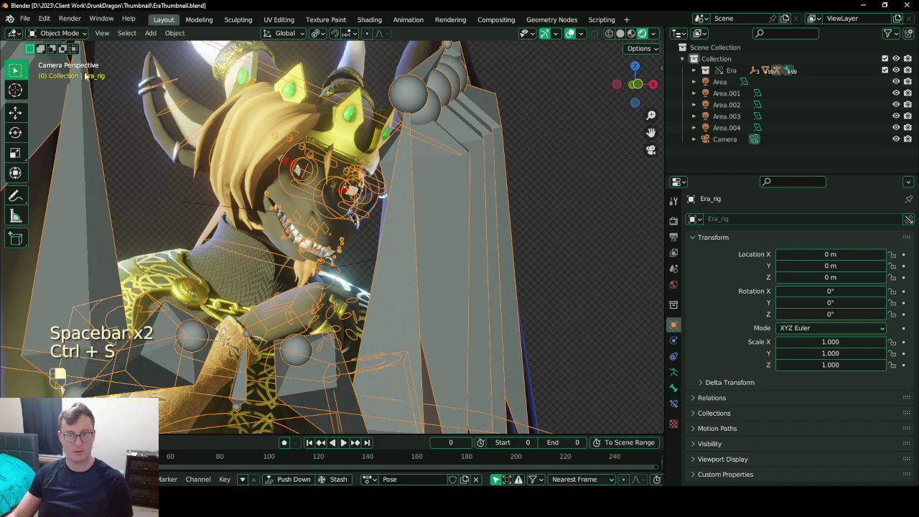
left_click(70, 19)
Step: Render the animation frame and fit the whole 8.21 s render in the viewer
left_click(82, 45)
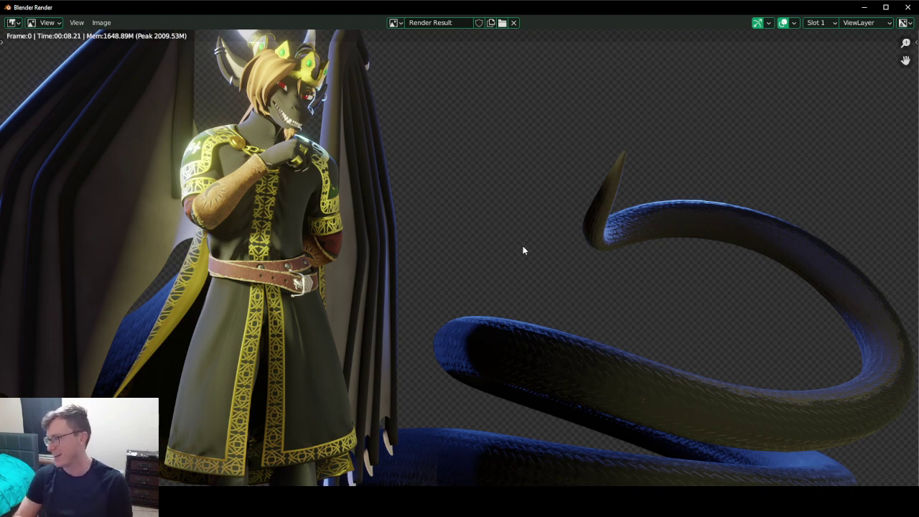
scroll(511, 249, "down", 3)
middle_click_drag(543, 273, 504, 245)
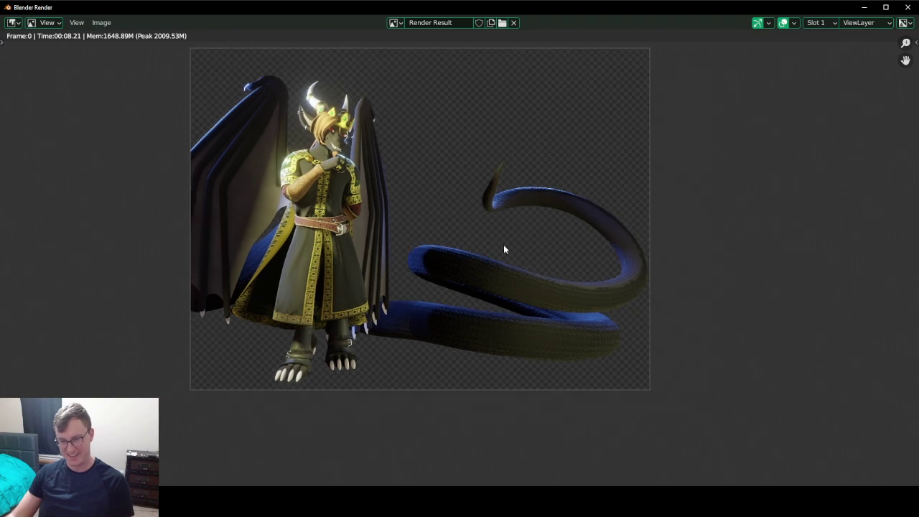
Step: Close the render window, save the blend file, and close the Snake Skin folder window
left_click(908, 7)
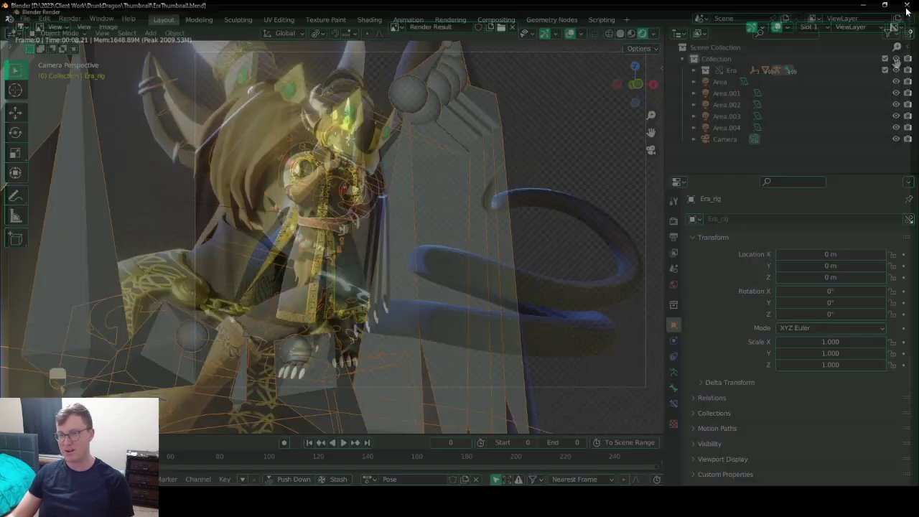
scroll(423, 178, "down", 5)
key("ctrl+s")
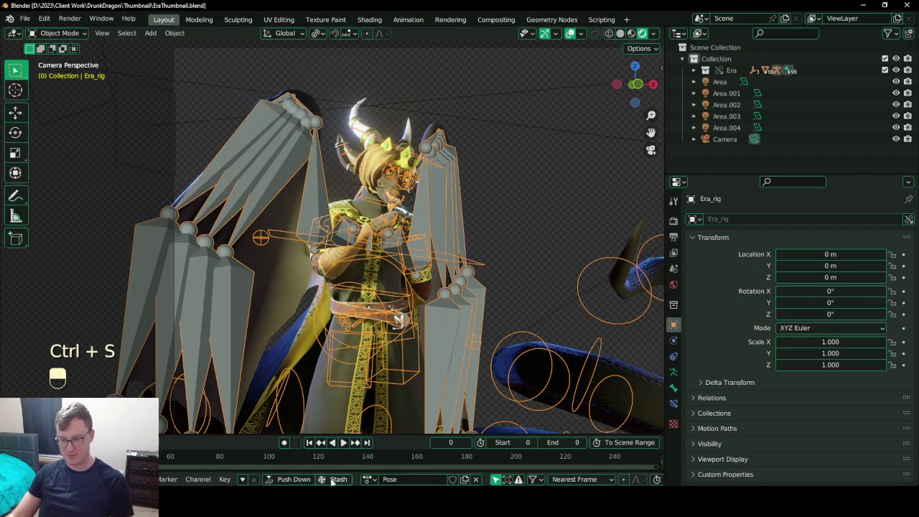
mouse_move(291, 503)
mouse_move(370, 462)
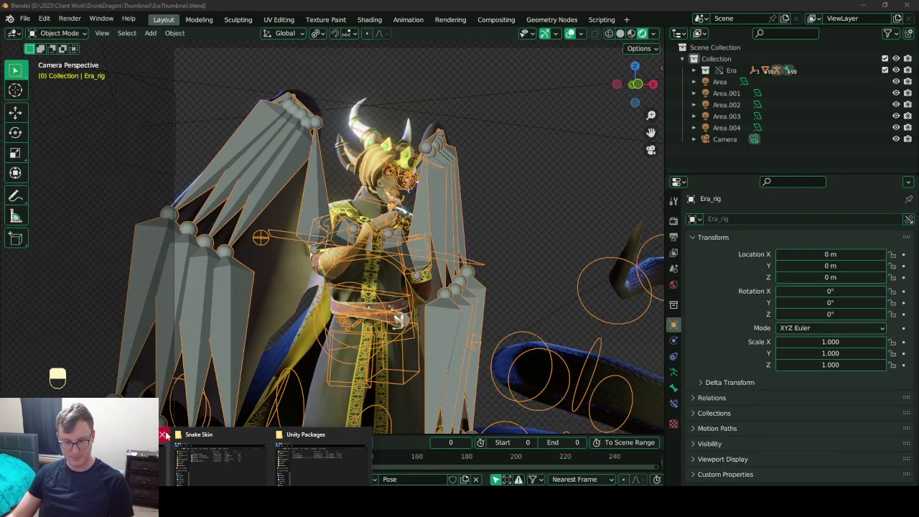
left_click(313, 435)
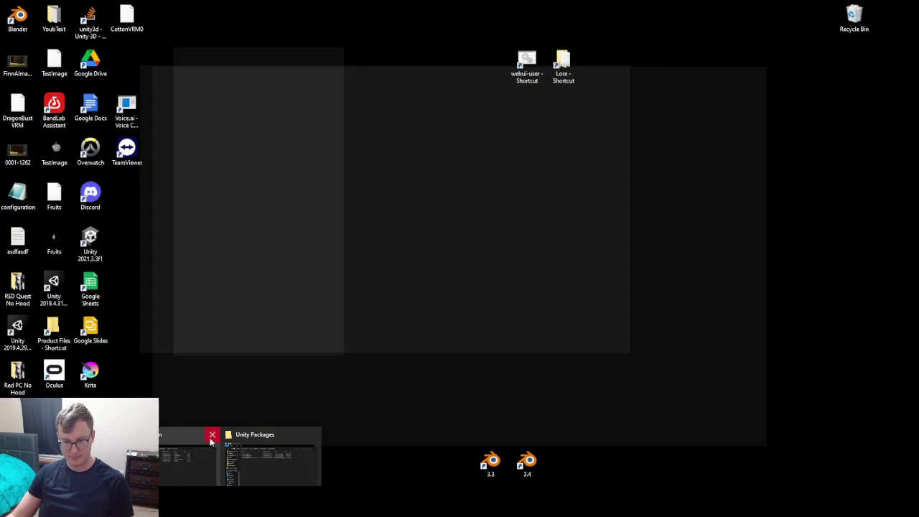
left_click(313, 435)
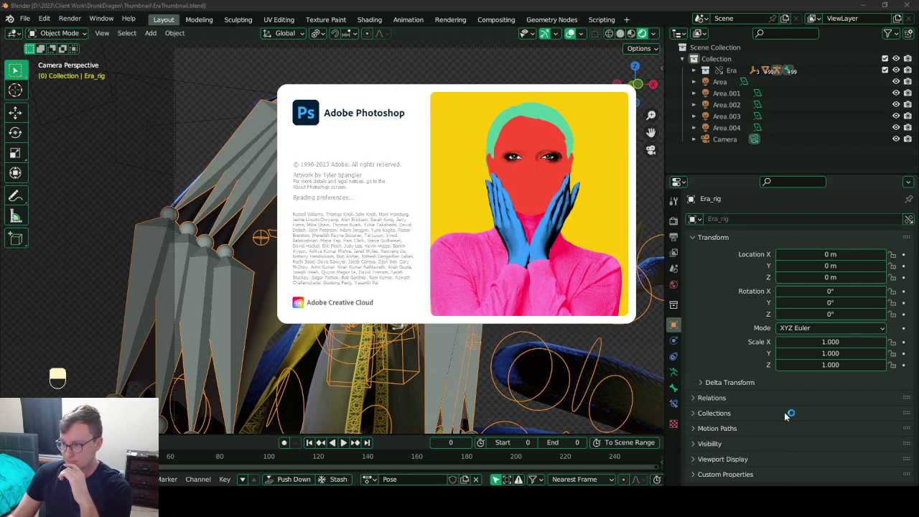
Step: Bring up the Unity avatar uploader window from the taskbar while Photoshop loads
mouse_move(761, 514)
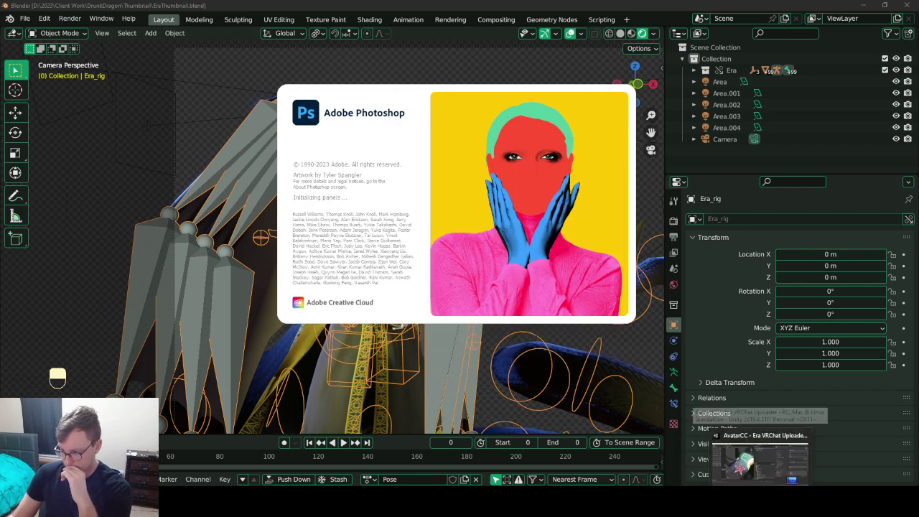
left_click(761, 460)
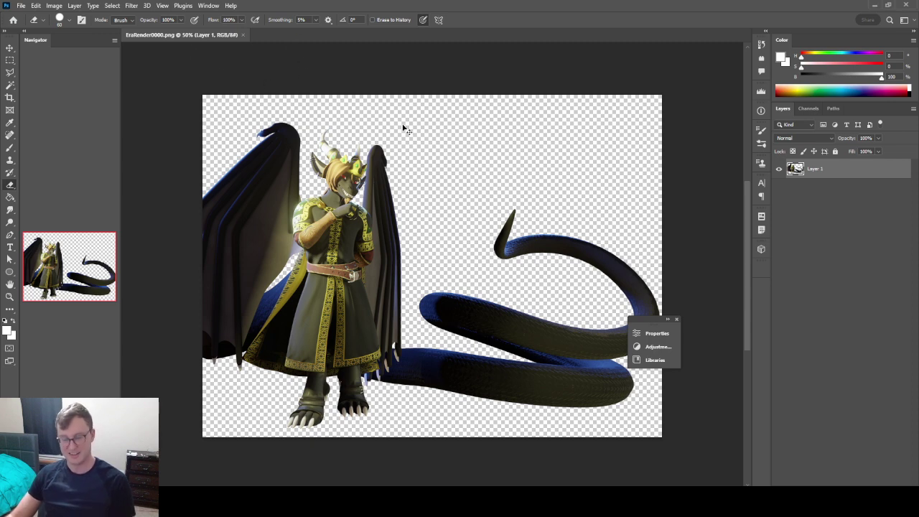
Step: Add an empty Layer 2 and save the document as EraThumbnail.psd
key("ctrl+shift+n")
key("Return")
key("ctrl+shift+s")
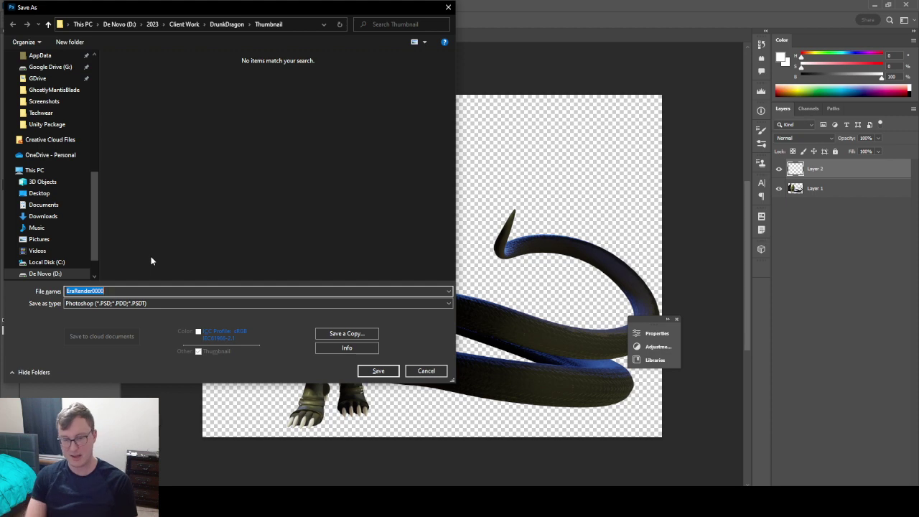
type("EraThu")
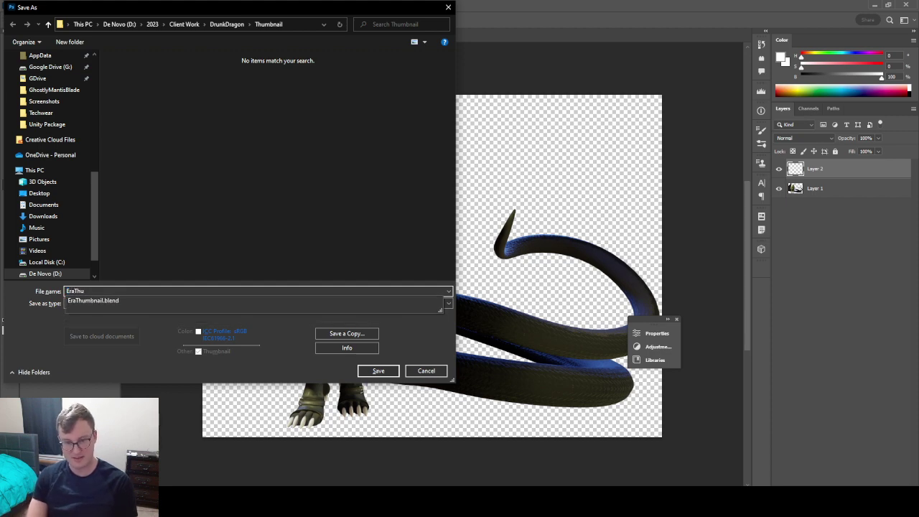
type("mbnail")
key("Return")
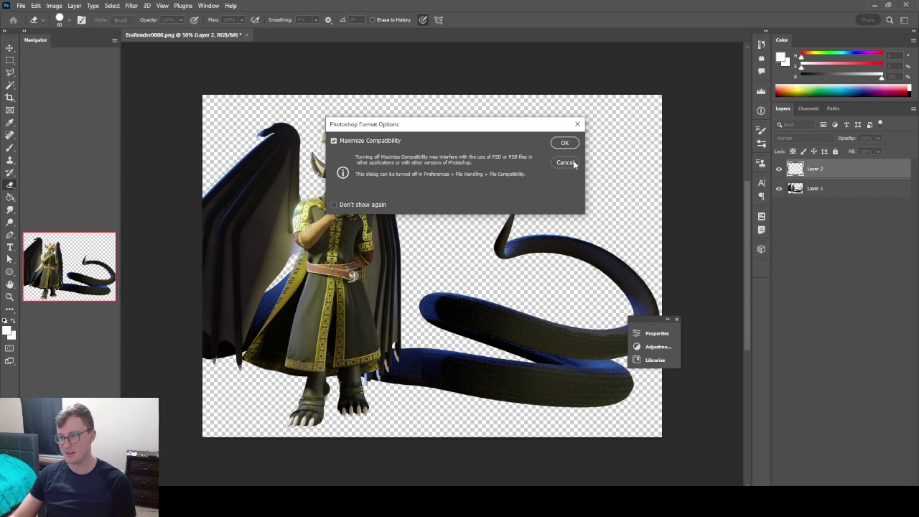
left_click(565, 143)
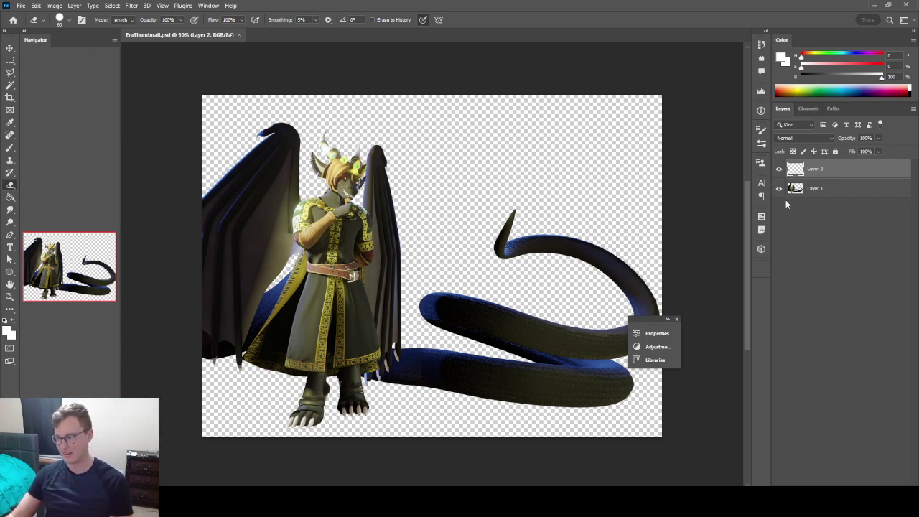
Step: Select Layer 1 and switch to the YouTube tutorial in Chrome
left_click(828, 189)
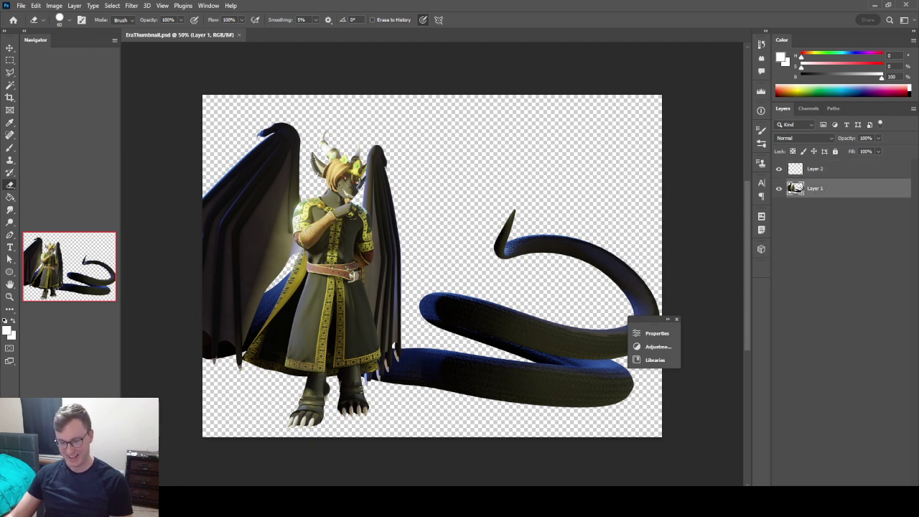
mouse_move(344, 503)
left_click(349, 459)
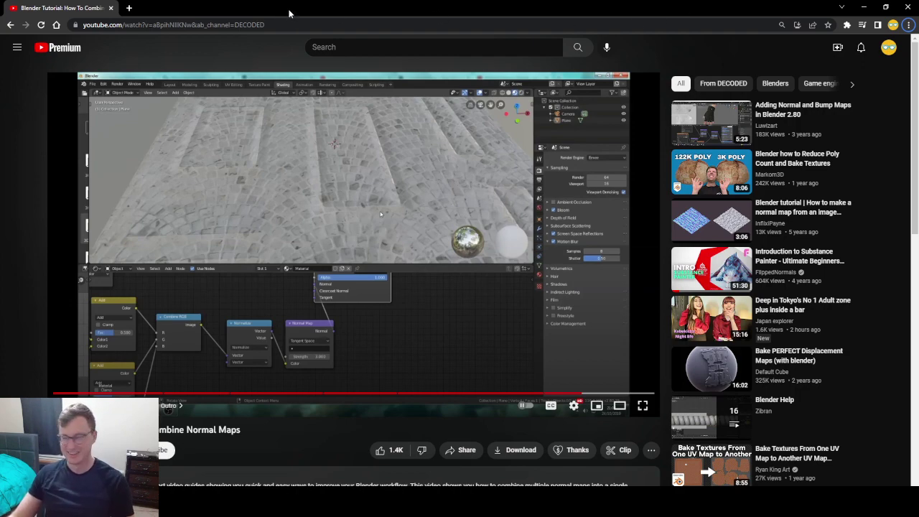
Step: Switch from Chrome back to the Photoshop thumbnail document
key("alt+Tab")
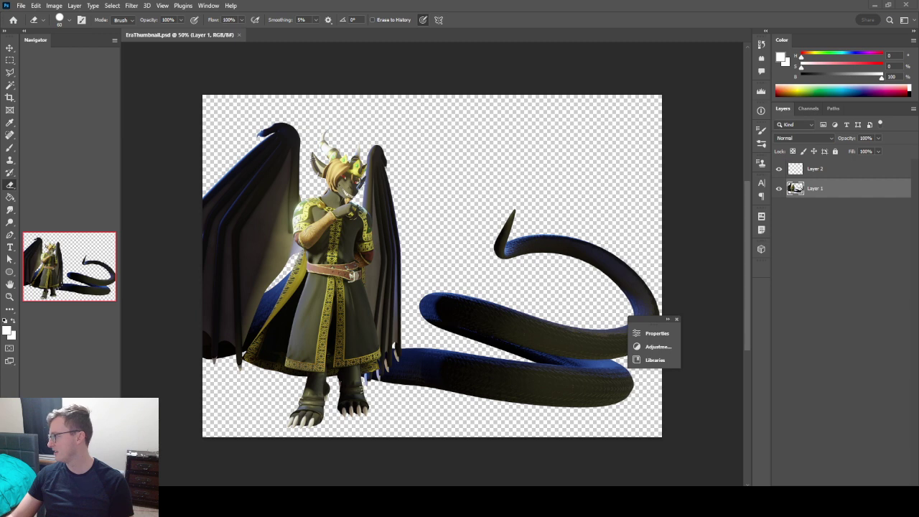
key("ctrl+shift+alt+e")
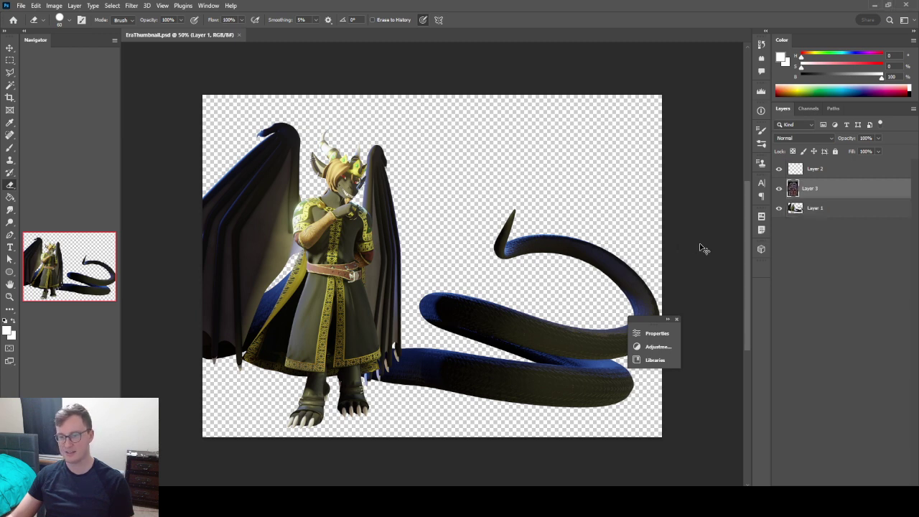
key("ctrl+e")
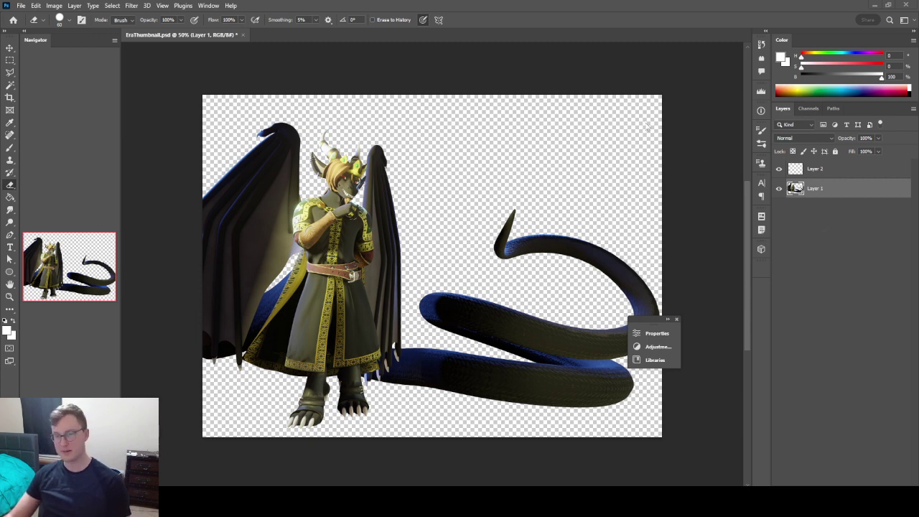
Step: Paste the stained-glass picture, enlarge it to about 166%, and place it beneath the dragon render
key("ctrl+v")
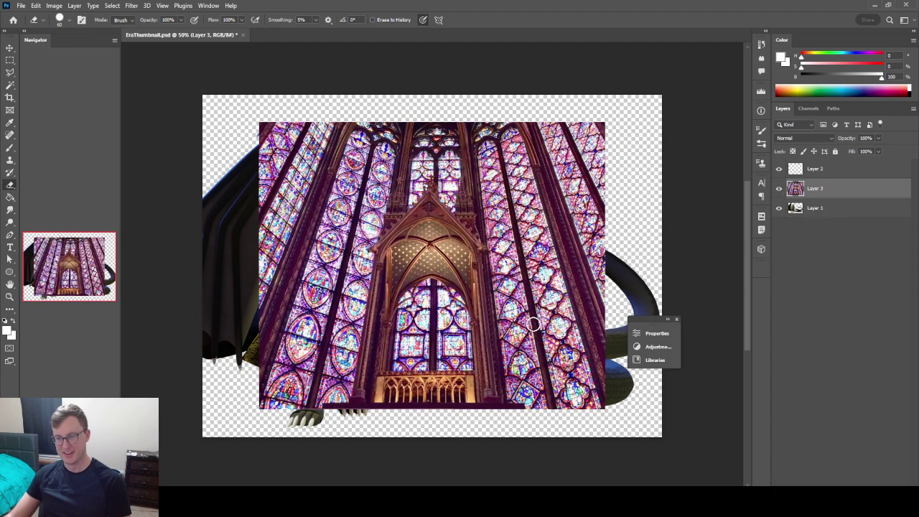
key("v")
left_click_drag(533, 323, 483, 264)
key("ctrl+t")
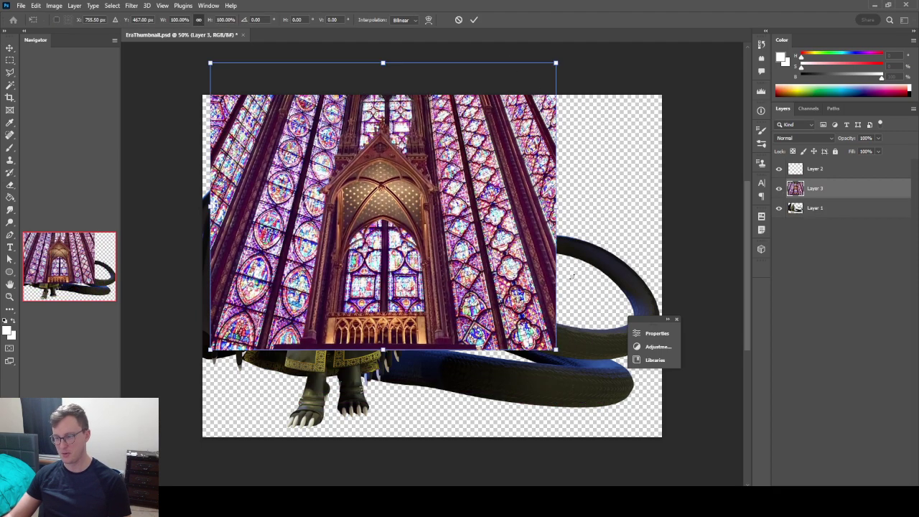
left_click_drag(556, 350, 634, 263)
key("Return")
left_click_drag(814, 188, 813, 215)
left_click_drag(468, 225, 488, 213)
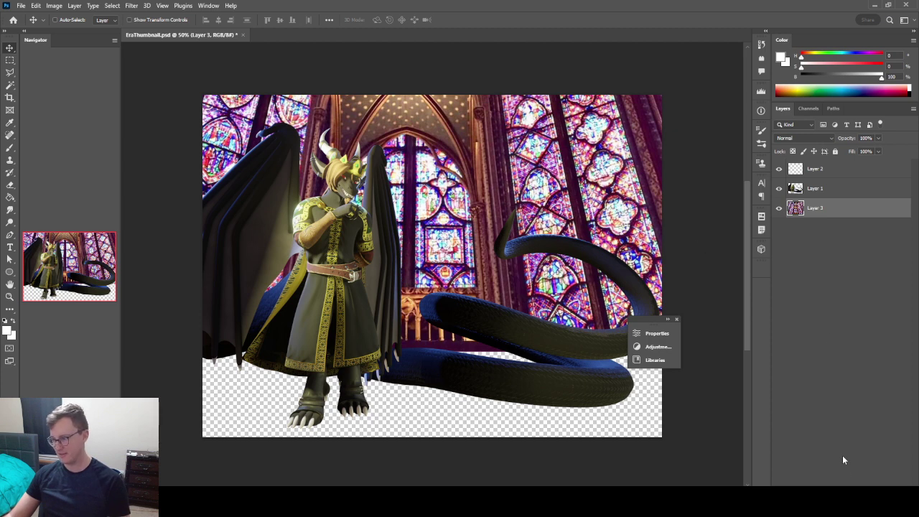
Step: Add a new Layer 4 below Layer 3 and fill it with black
left_click(890, 483)
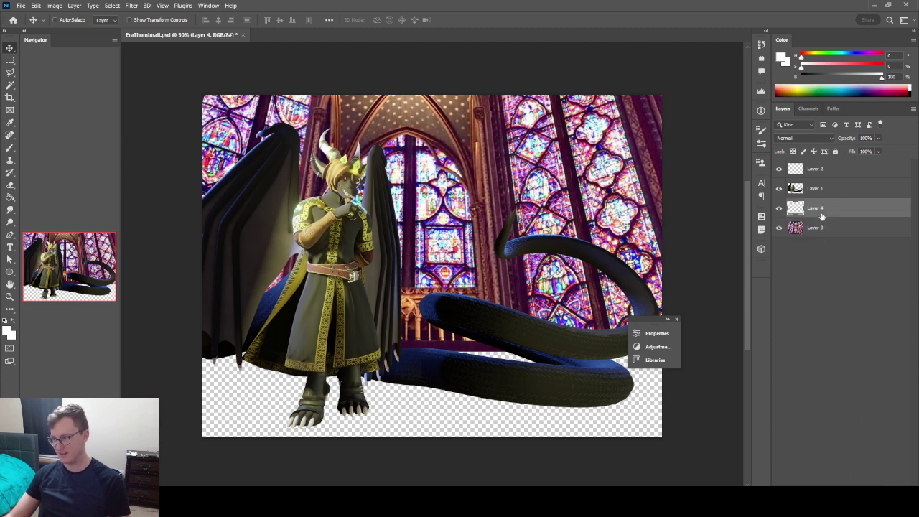
left_click_drag(822, 215, 825, 244)
key("g")
key("d")
left_click(435, 402)
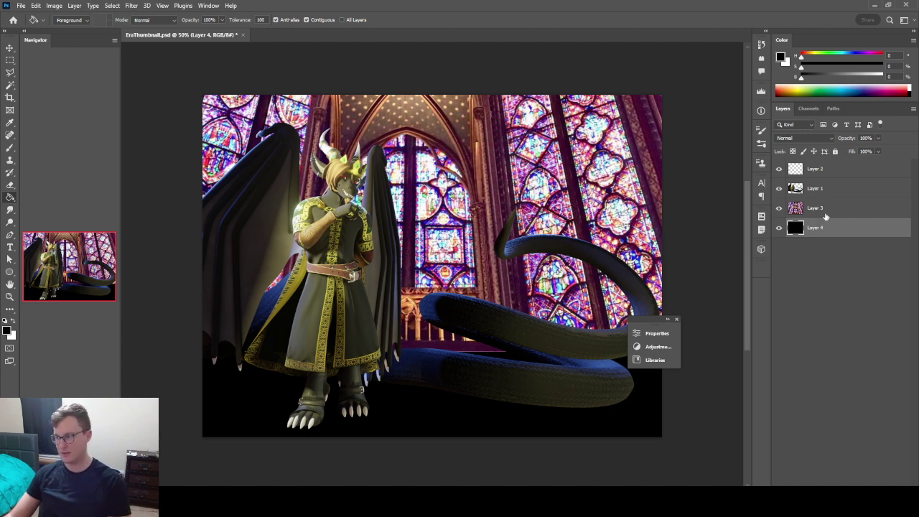
Step: Try darkening Layer 3 to lightness -27, cancel it, and refill Layer 4 with black
left_click(825, 213)
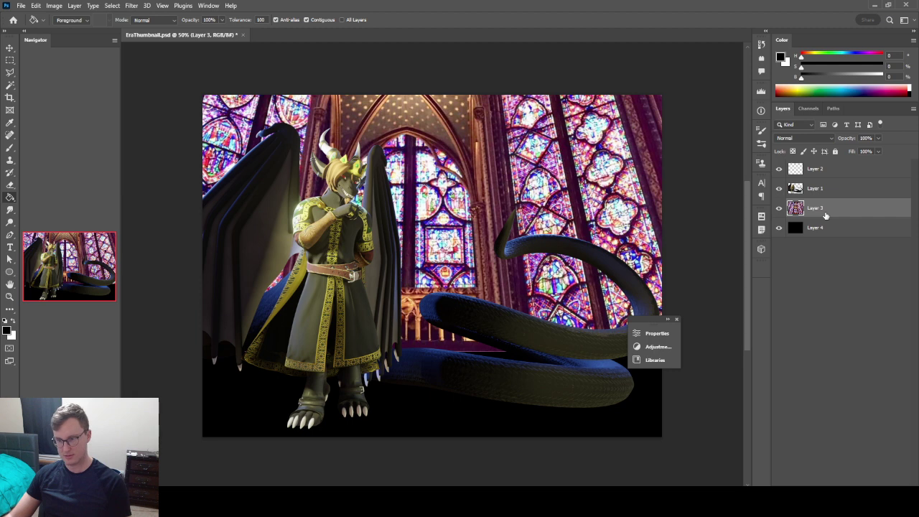
key("ctrl+u")
left_click_drag(661, 282, 649, 284)
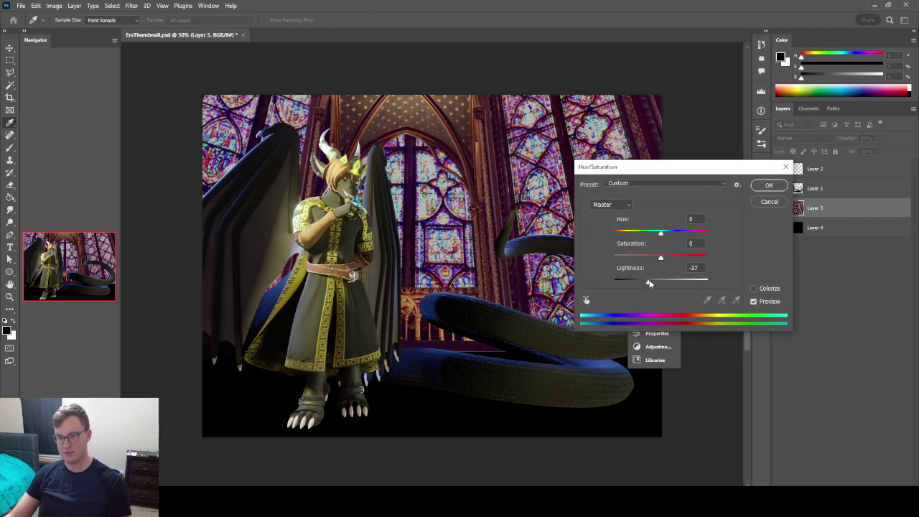
key("Escape")
key("ctrl+z")
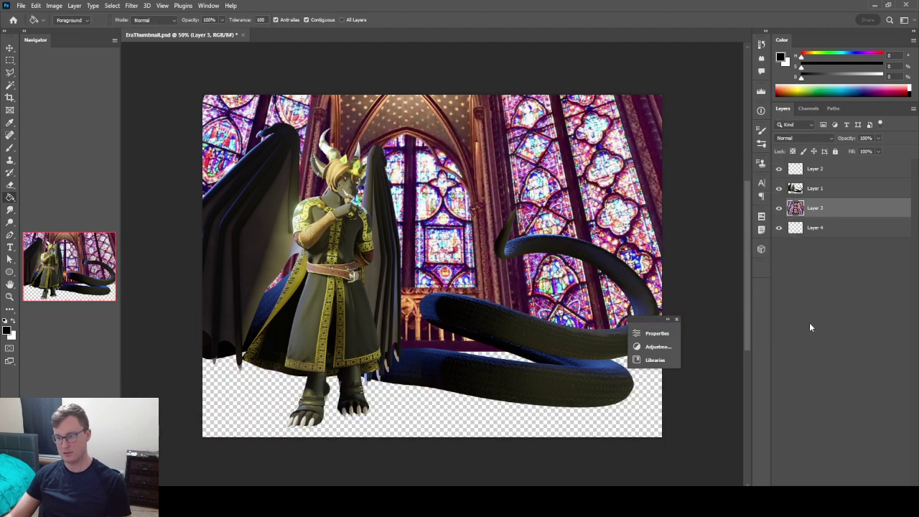
left_click(822, 228)
left_click(449, 418)
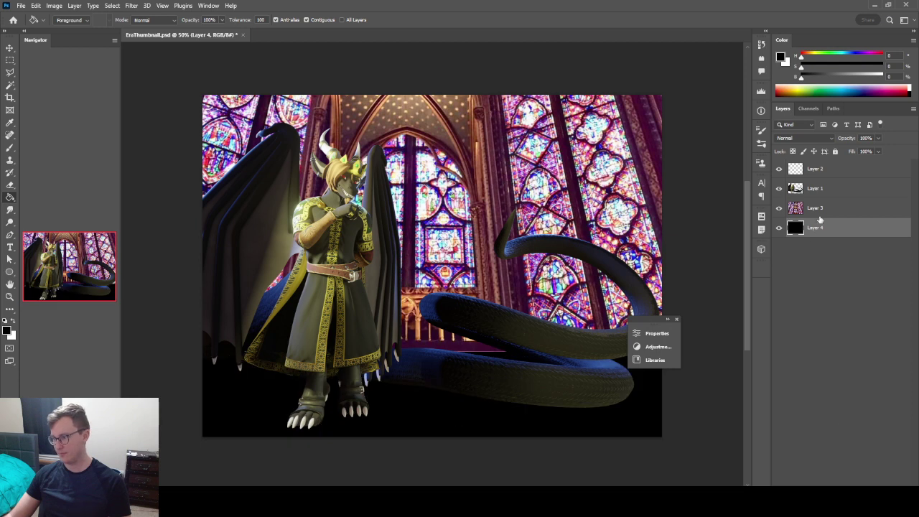
Step: Group Layer 3 and Layer 4 and name the group BG
left_click(819, 208)
left_click(818, 228, "shift")
key("ctrl+g")
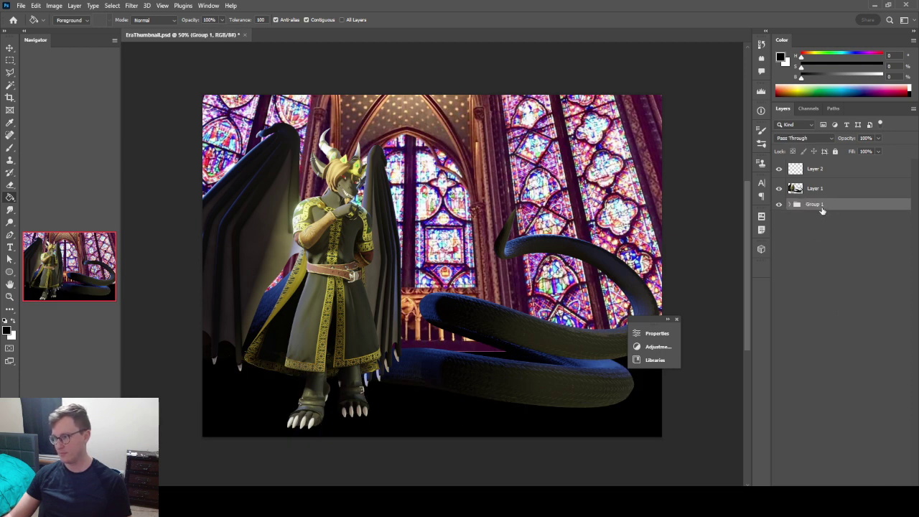
double_click(820, 204)
type("E")
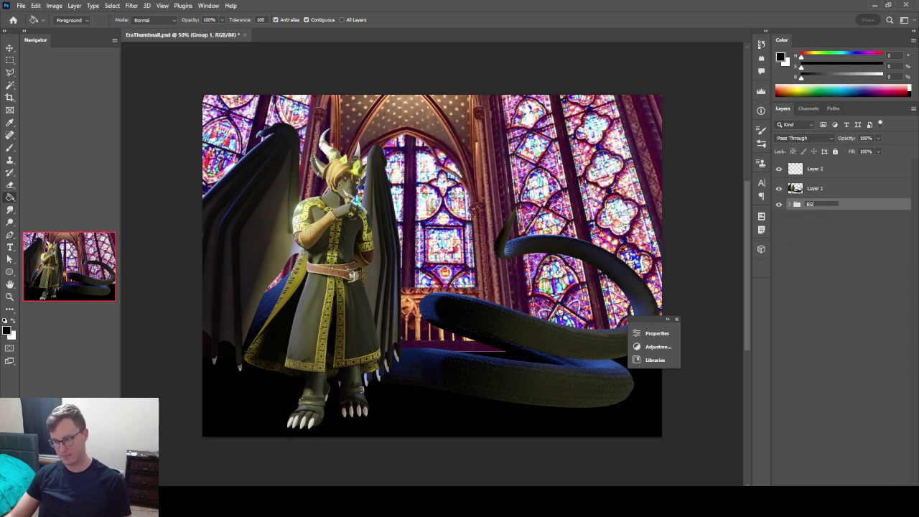
type("G")
key("Return")
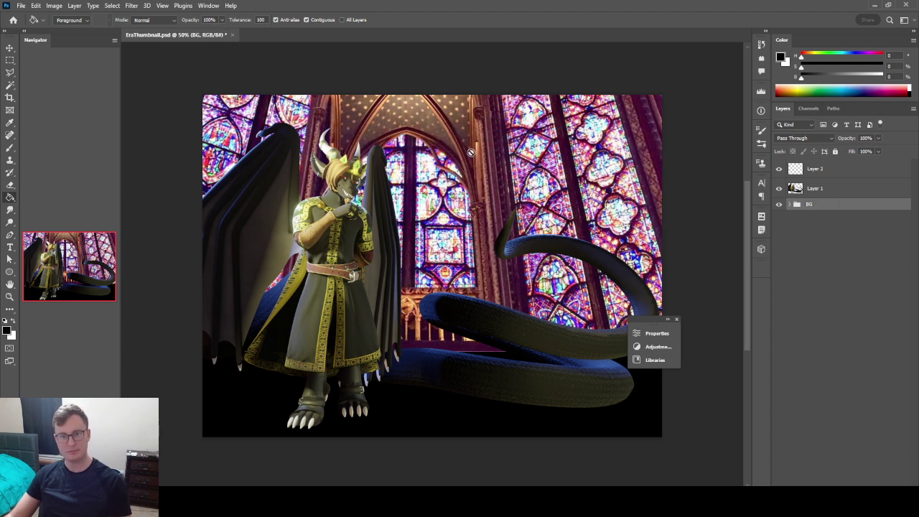
Step: Attempt a gradient on the BG group, dismiss the error, then expand BG and select Layer 3
key("shift+g")
left_click(465, 69)
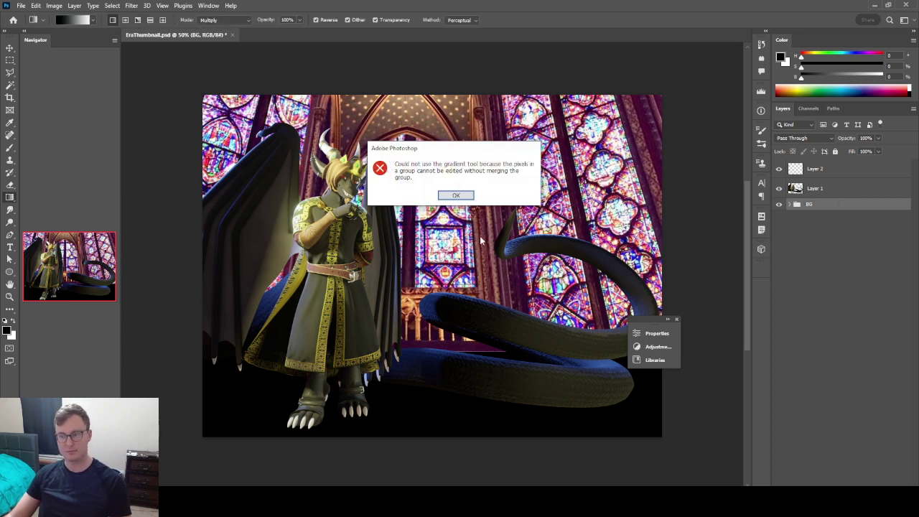
left_click(457, 194)
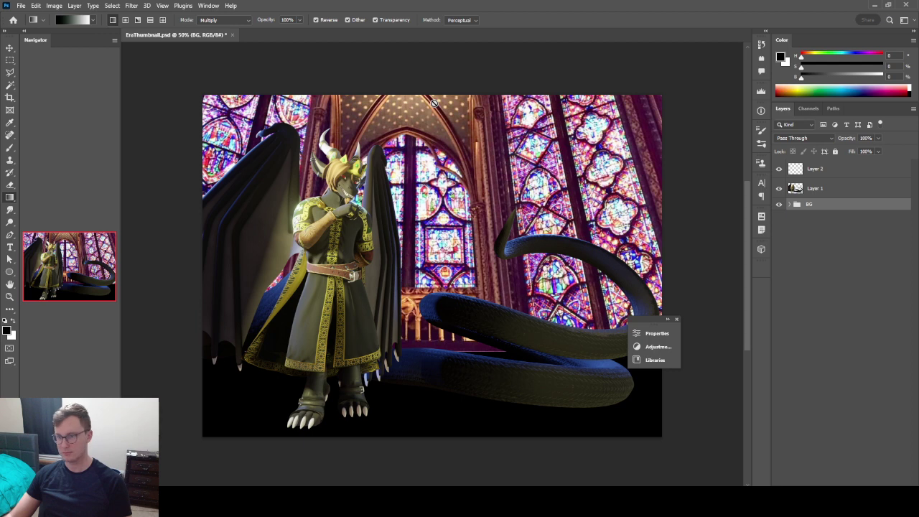
left_click(789, 205)
left_click(800, 223)
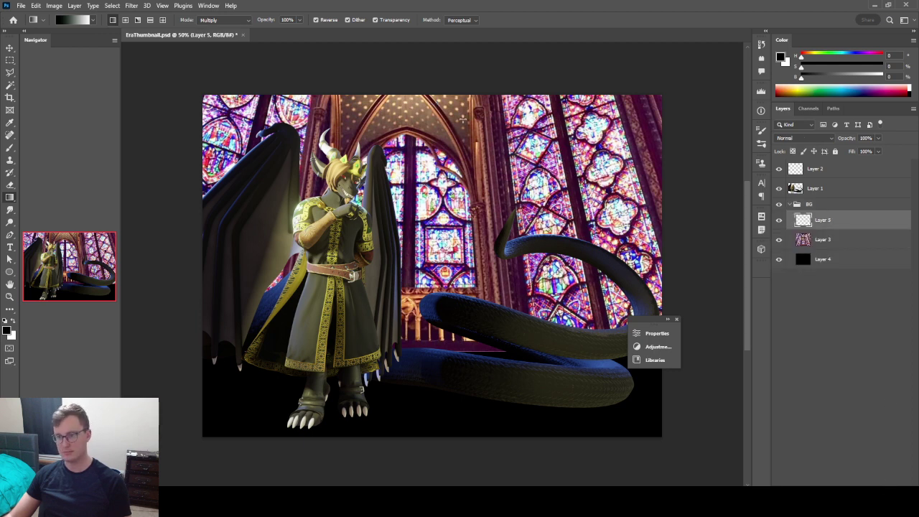
Step: Add Layer 5 in Multiply mode with a gradient darkening the top, at lowered opacity
key("ctrl+shift+alt+n")
left_click_drag(449, 96, 449, 219)
key("ctrl+z")
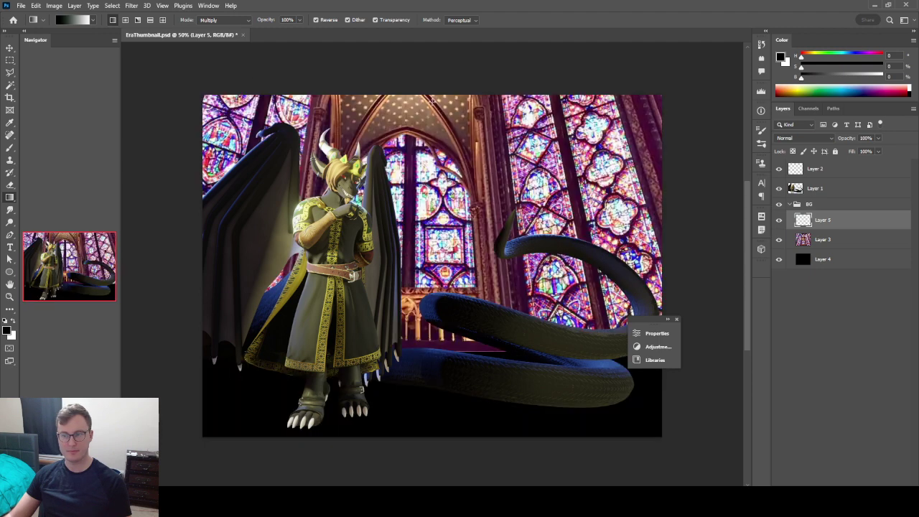
left_click(804, 138)
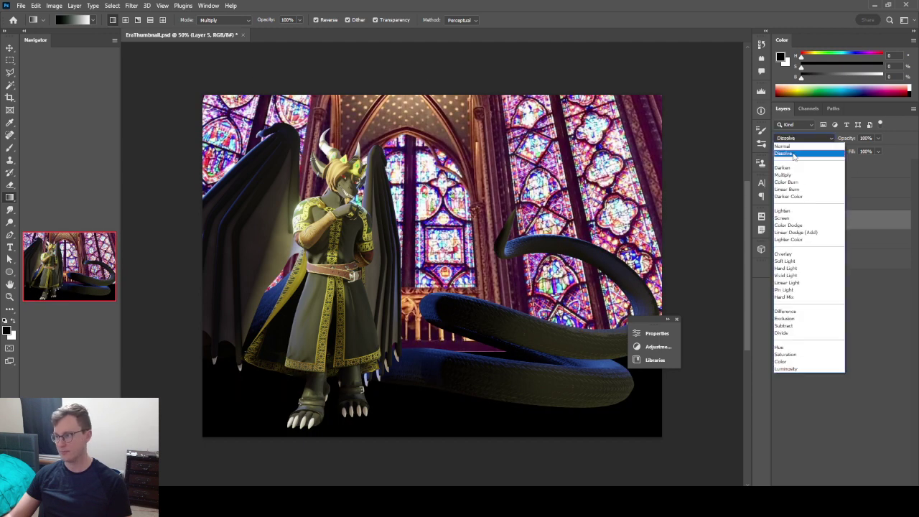
left_click(797, 169)
left_click_drag(421, 120, 454, 91)
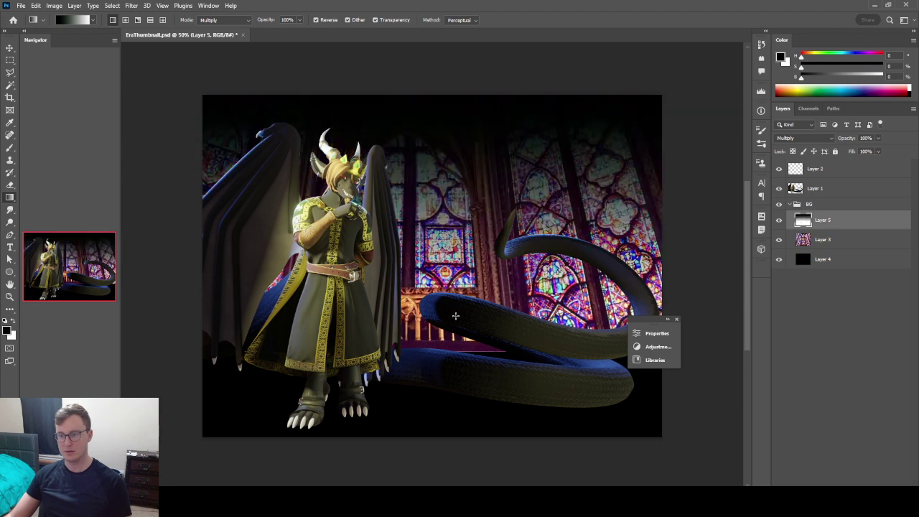
left_click_drag(848, 138, 832, 146)
Step: Redraw a narrower darkening gradient around the tail and save the document
left_click_drag(474, 386, 485, 291)
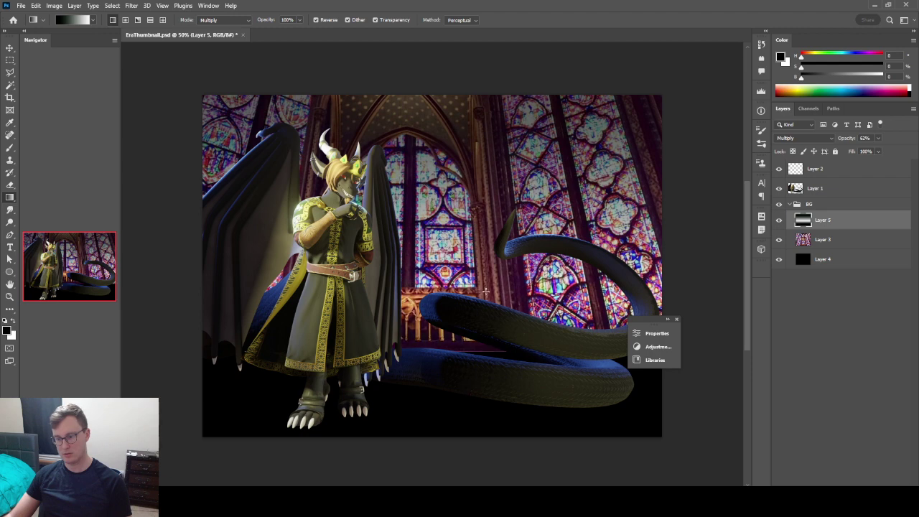
left_click_drag(447, 380, 457, 204)
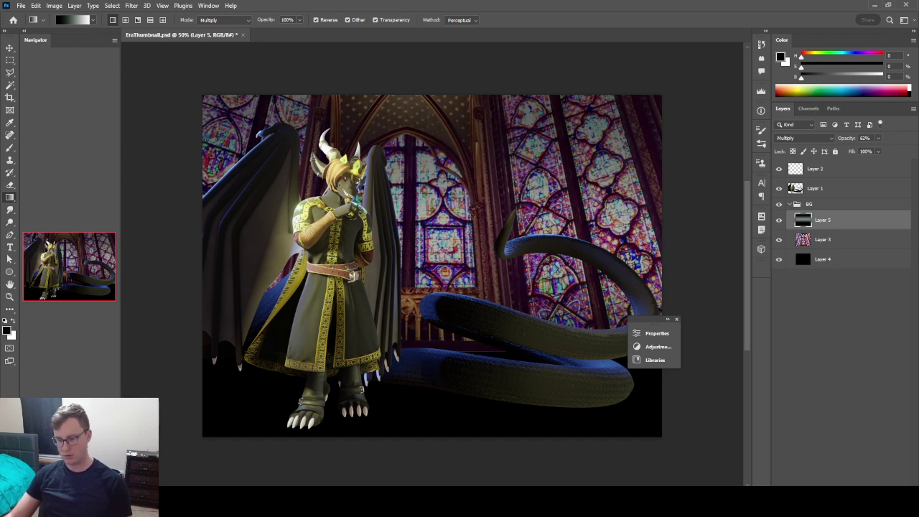
mouse_move(361, 501)
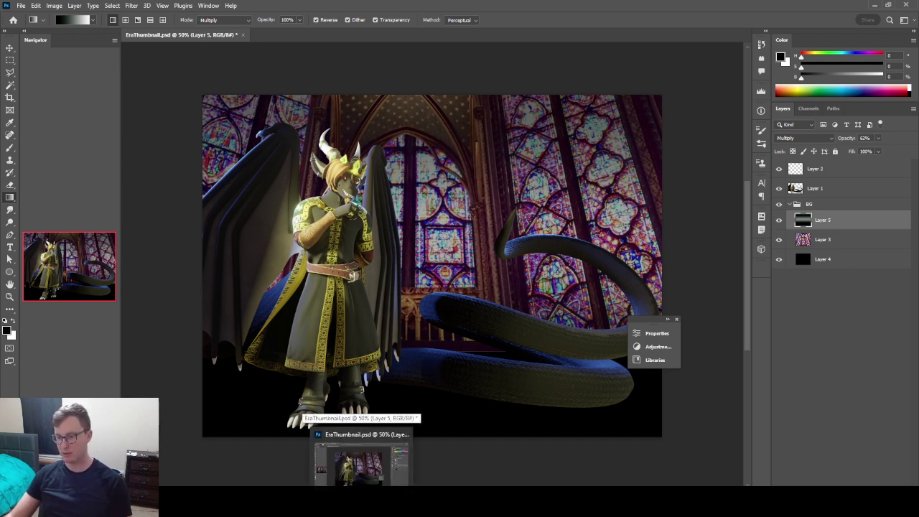
key("ctrl+s")
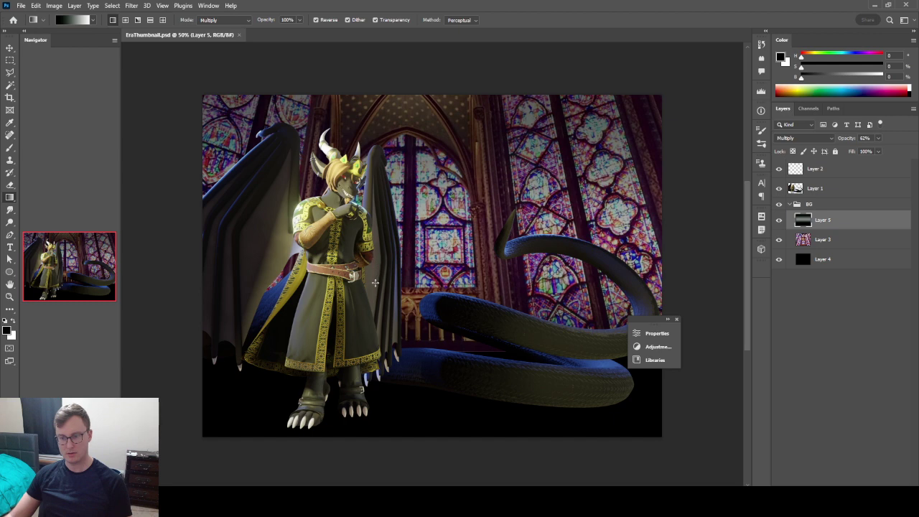
Step: Hide the stained-glass Layer 3, then delete it together with Layer 5
left_click(781, 241)
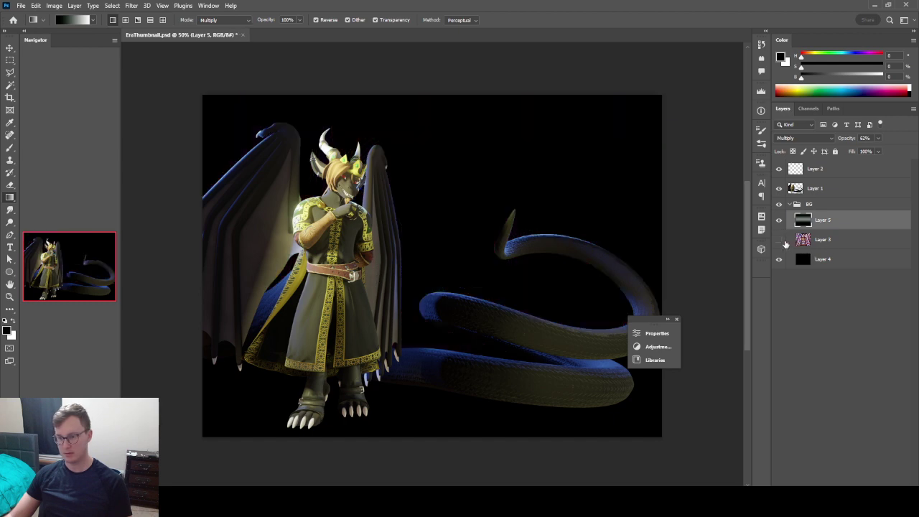
left_click(851, 248)
left_click(849, 228, "shift")
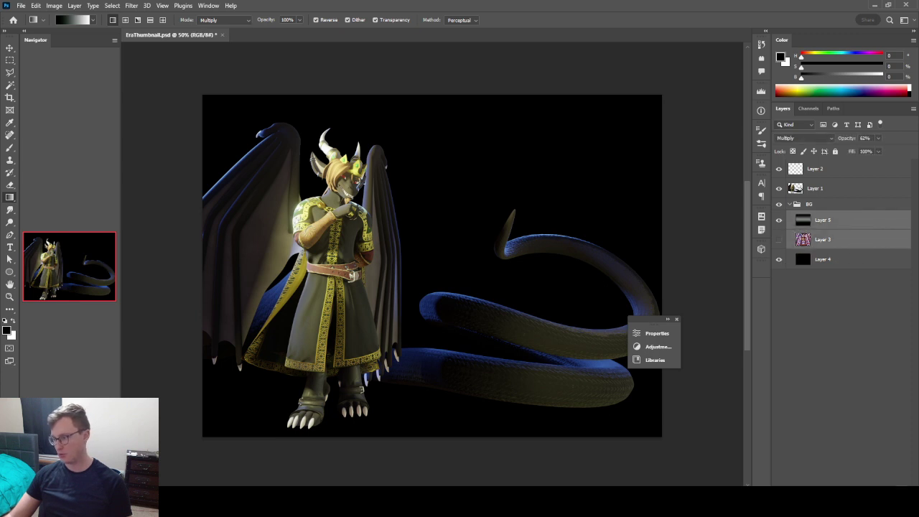
key("Delete")
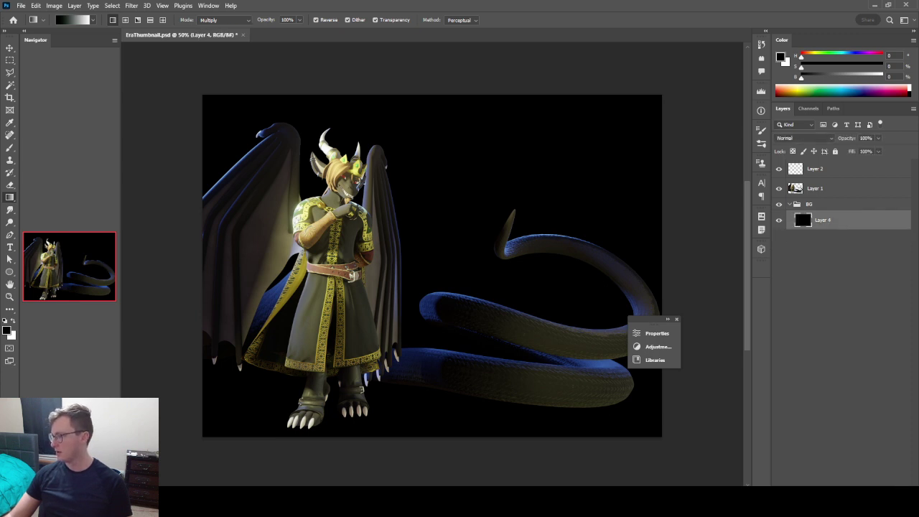
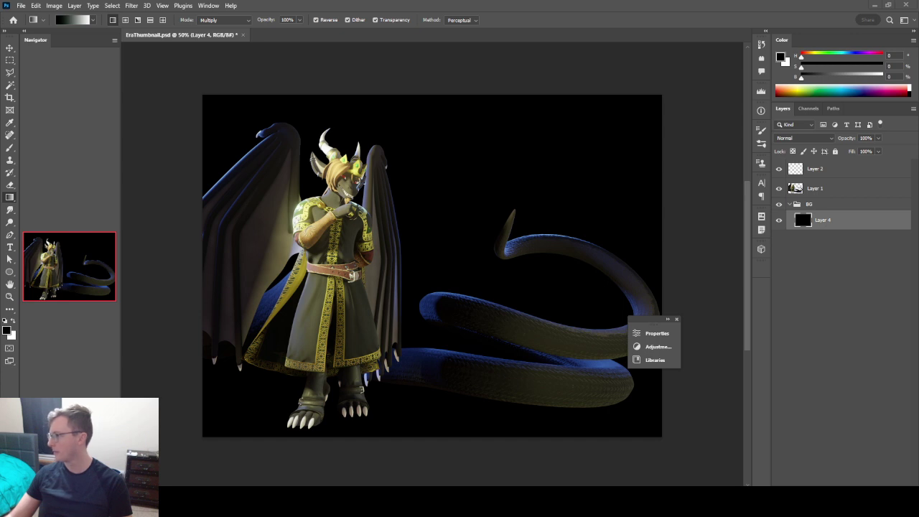
Step: Place the throne room picture in the BG group, scaled and shifted to fill the canvas
left_click_drag(478, 301, 519, 340)
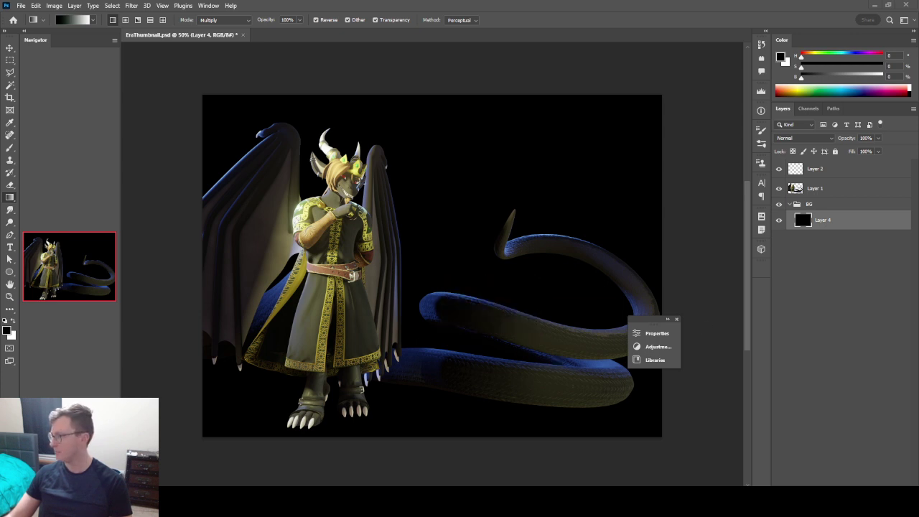
left_click_drag(519, 340, 385, 246)
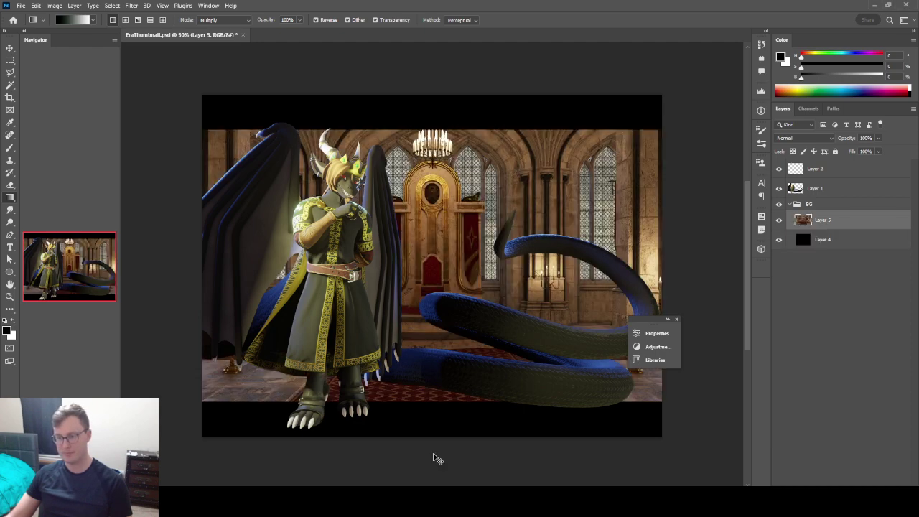
key("ctrl+t")
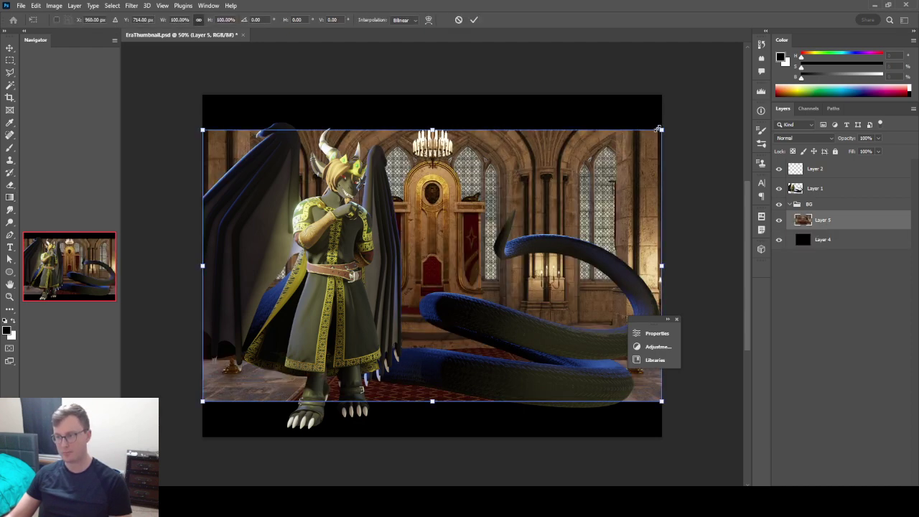
left_click_drag(661, 127, 720, 62, "alt")
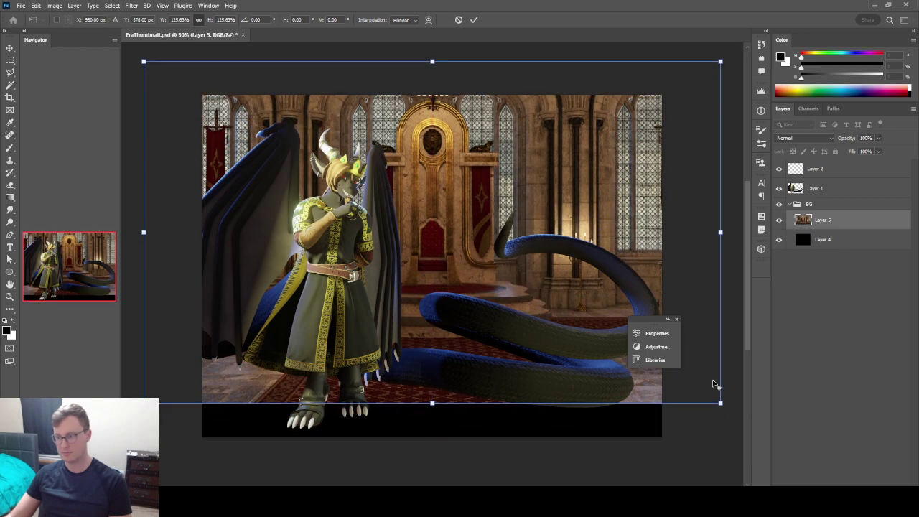
left_click_drag(720, 402, 721, 437, "alt")
left_click_drag(339, 356, 436, 350)
left_click_drag(472, 300, 496, 302)
key("Return")
Step: Delete the old black Layer 4 background and add a new empty layer
key("g")
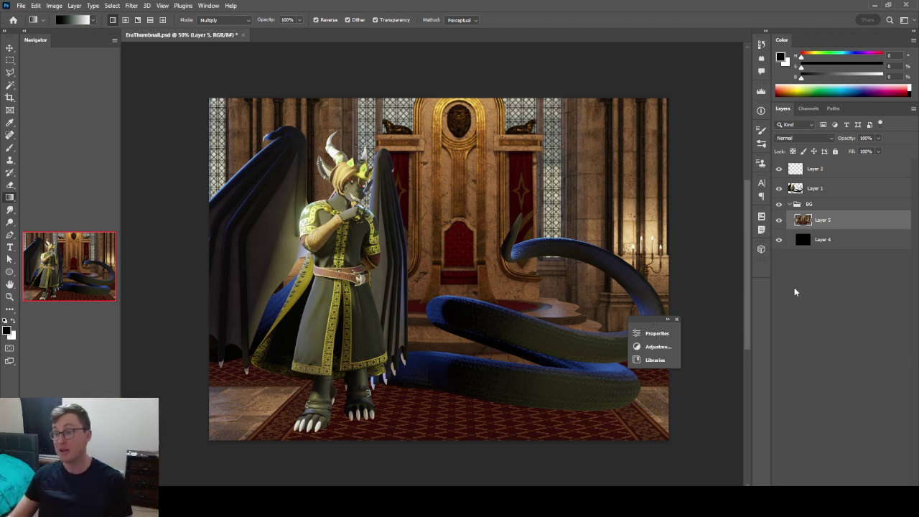
left_click(824, 242)
key("Delete")
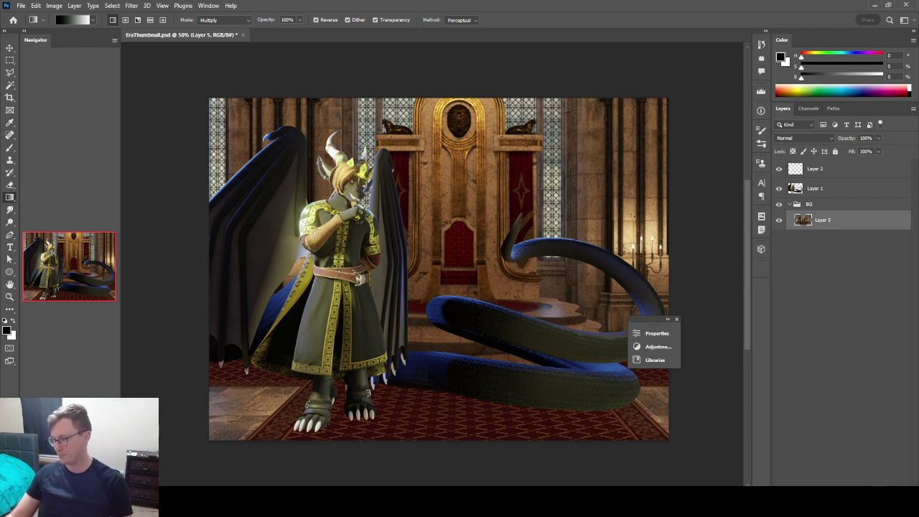
key("ctrl+shift+alt+n")
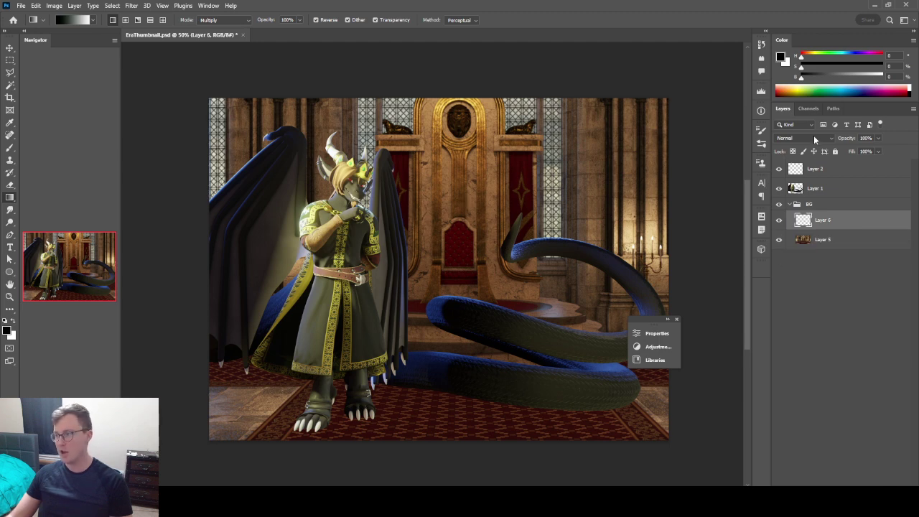
Step: Set Layer 6 to Multiply and shade the floor band with a reflected gradient
left_click(804, 138)
left_click(789, 167)
left_click_drag(427, 83, 442, 284)
left_click_drag(448, 440, 445, 407)
key("ctrl+z")
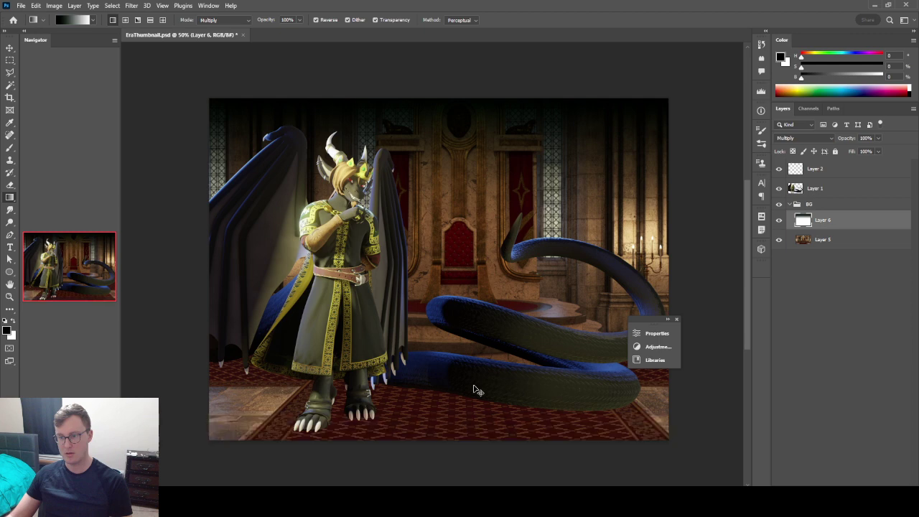
key("ctrl+z")
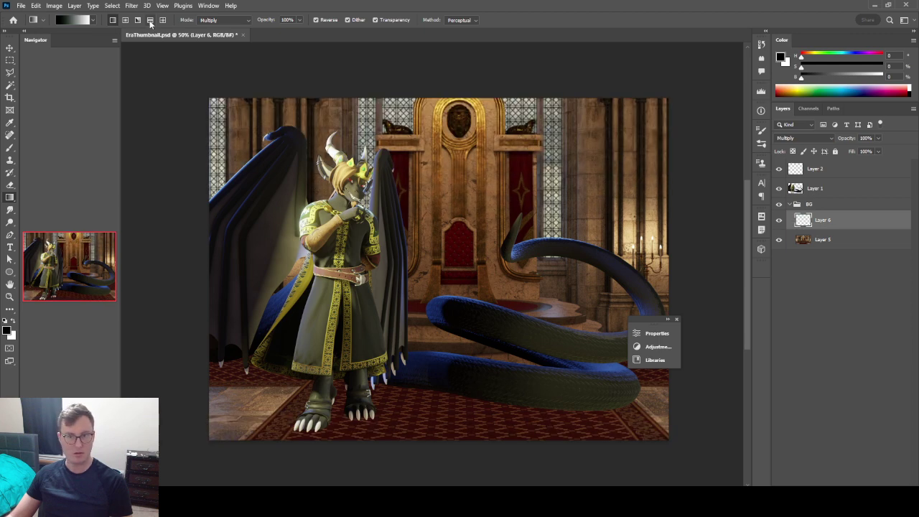
left_click(149, 20)
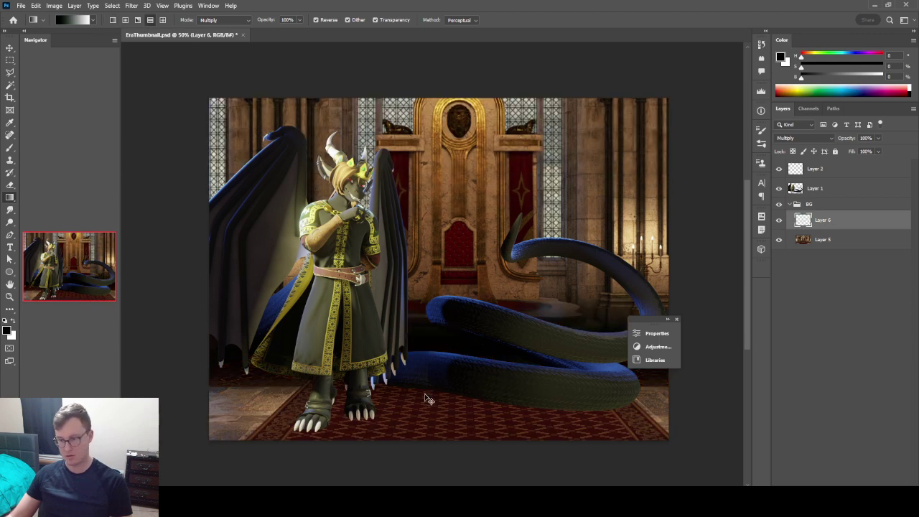
left_click_drag(424, 438, 443, 462)
key("ctrl+z")
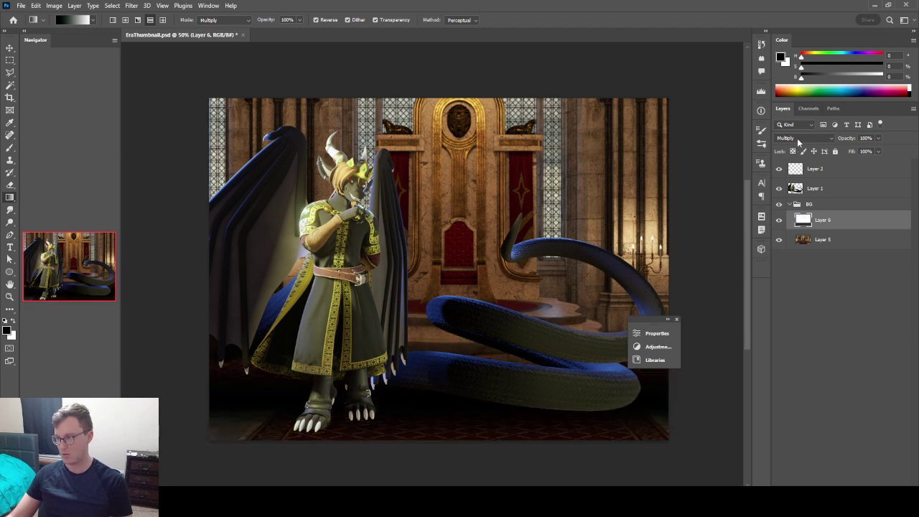
Step: Lower the shading layer to 73% opacity and squash it down toward the floor
left_click_drag(847, 138, 837, 140)
key("ctrl+t")
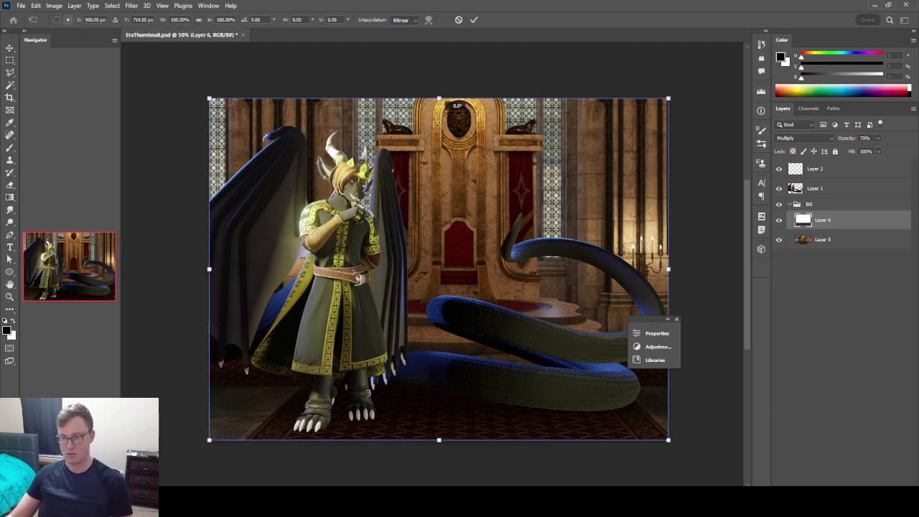
left_click_drag(439, 97, 449, 249)
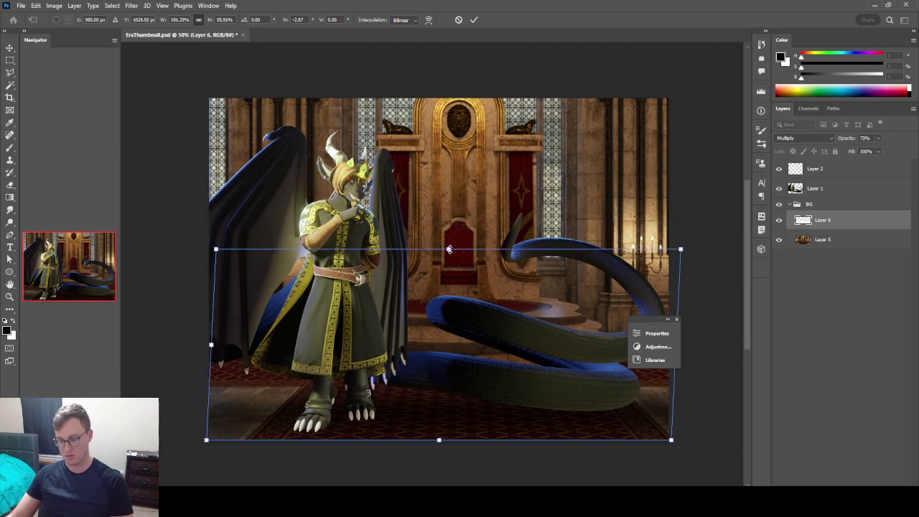
key("Return")
Step: Set up a white 500 px brush and add an empty Layer 7 above the shading
key("b")
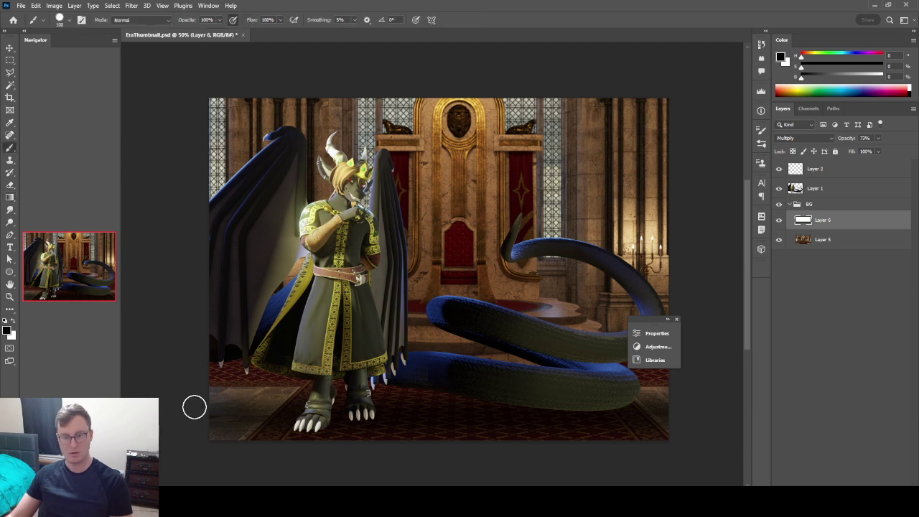
key("x")
right_click(282, 213)
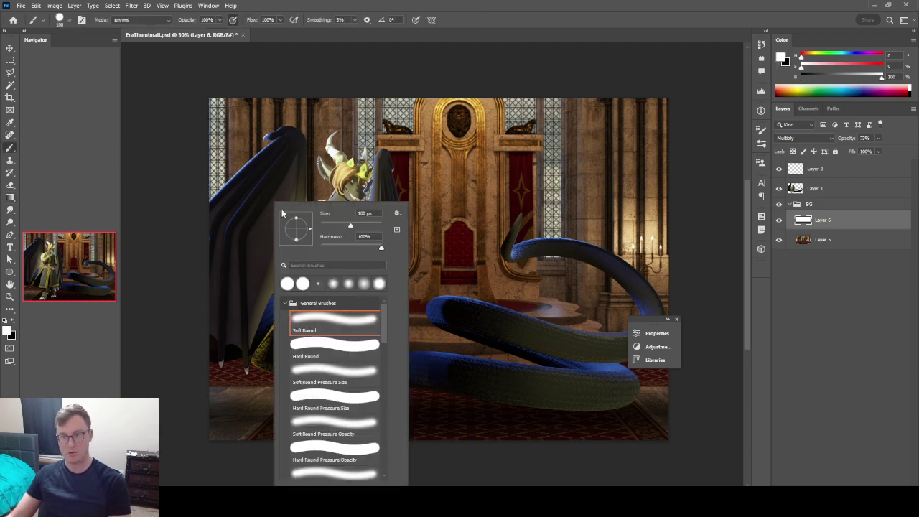
key("Escape")
key("bracketright")
key("bracketright")
key("bracketright")
key("bracketright")
key("bracketright")
key("bracketright")
key("bracketright")
key("bracketright")
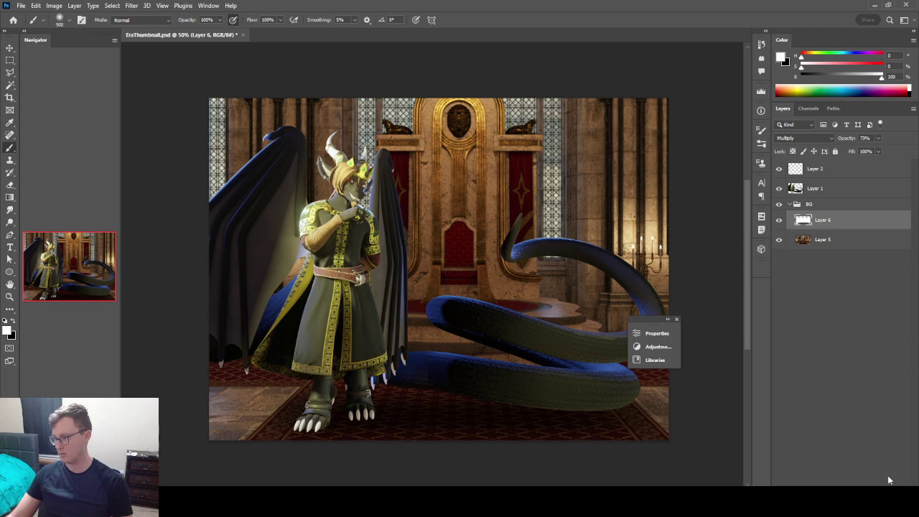
key("ctrl+shift+alt+n")
key("g")
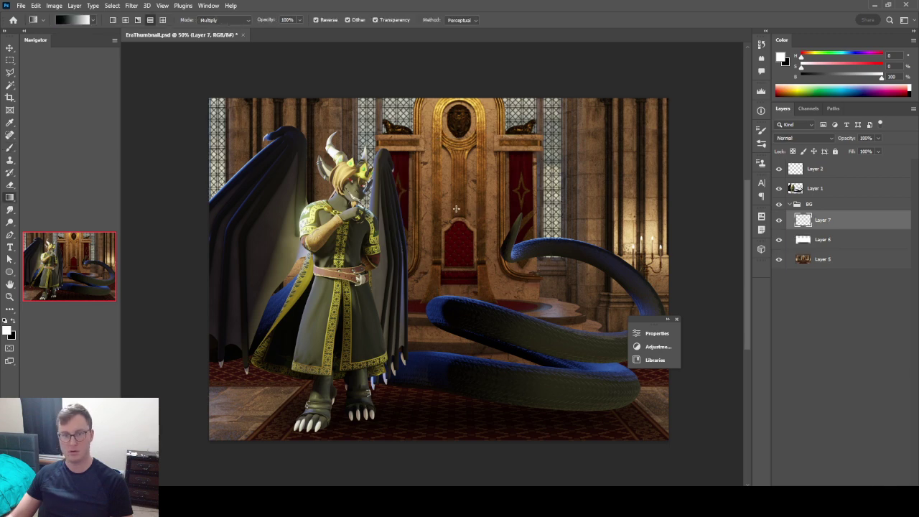
Step: Fill Layer 7 with a linear gradient, bright at the top and dark below
left_click(802, 140)
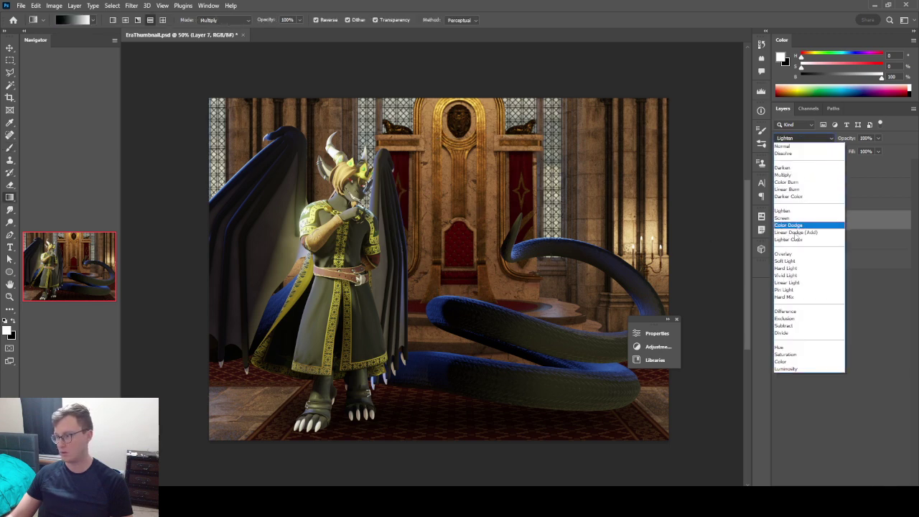
left_click(785, 256)
left_click_drag(390, 143, 390, 224)
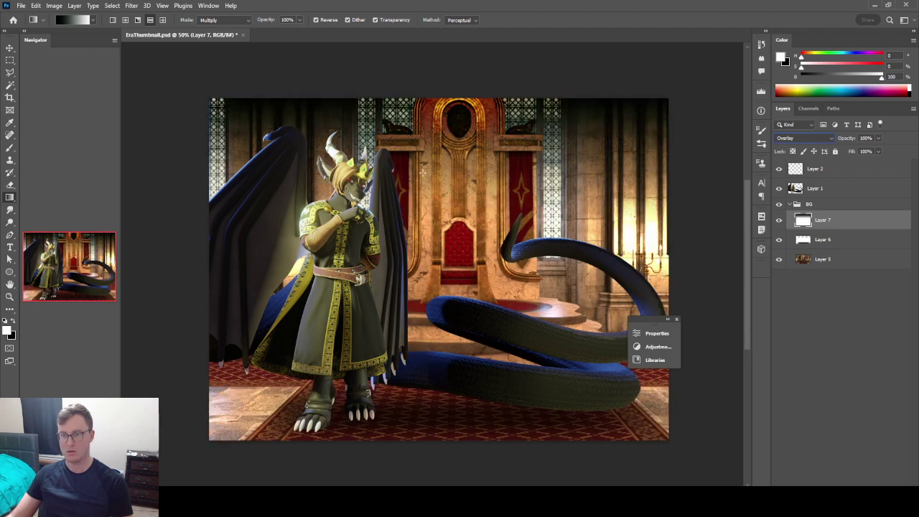
key("ctrl+z")
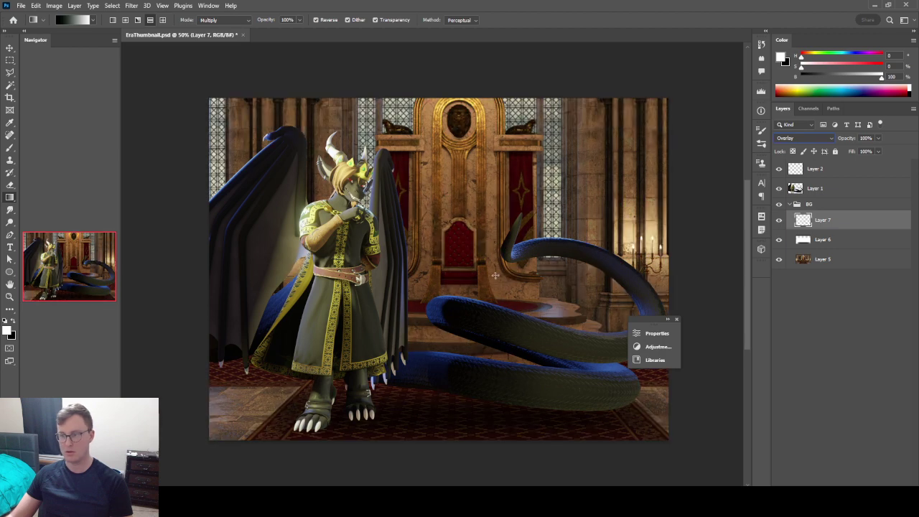
left_click_drag(443, 248, 442, 248)
key("ctrl+z")
left_click(113, 20)
left_click_drag(420, 146, 423, 94)
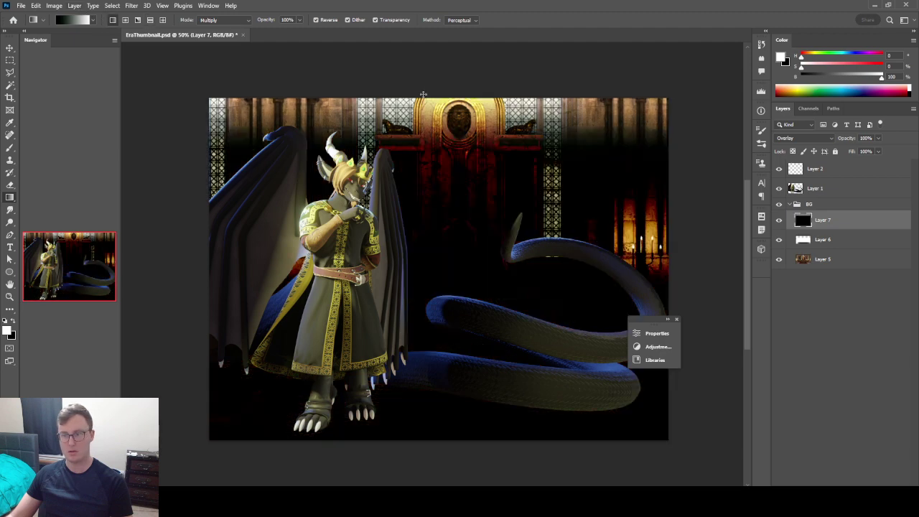
key("ctrl+z")
left_click_drag(427, 238, 420, 92)
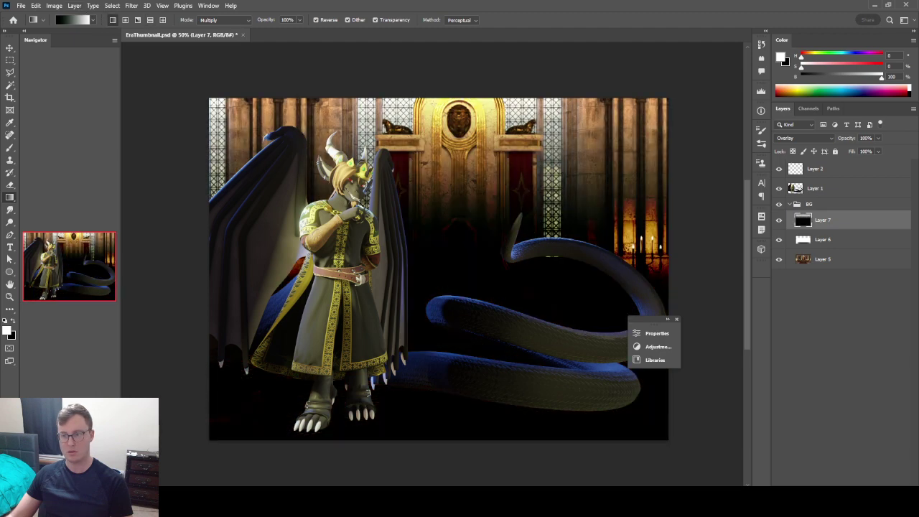
Step: Set the glow layer to Linear Dodge (Add) at 21% opacity
left_click(804, 138)
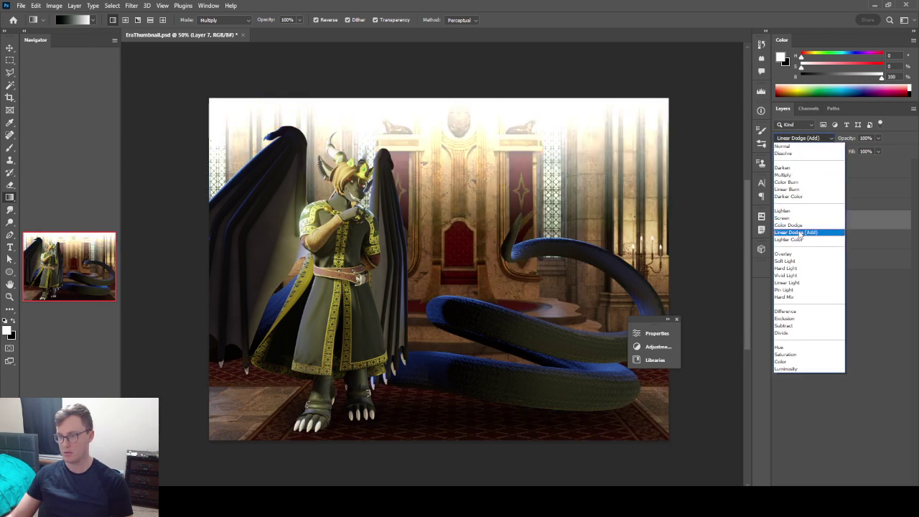
left_click(798, 233)
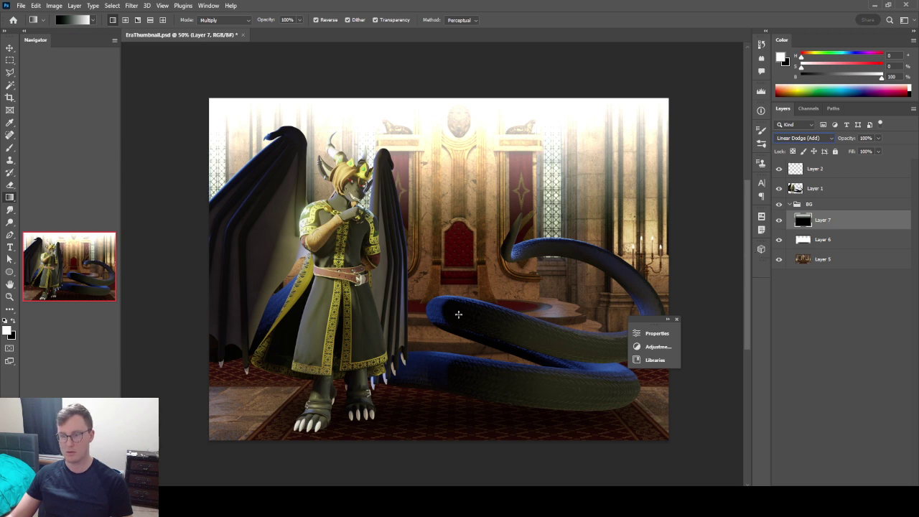
left_click_drag(845, 142, 824, 152)
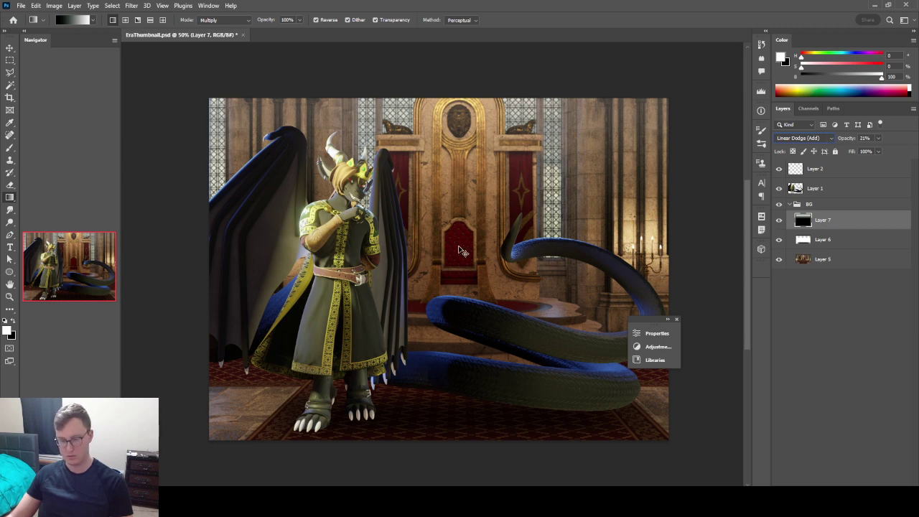
Step: Colorize the glow blue with Hue 228 and Saturation +54
key("ctrl+u")
left_click(754, 289)
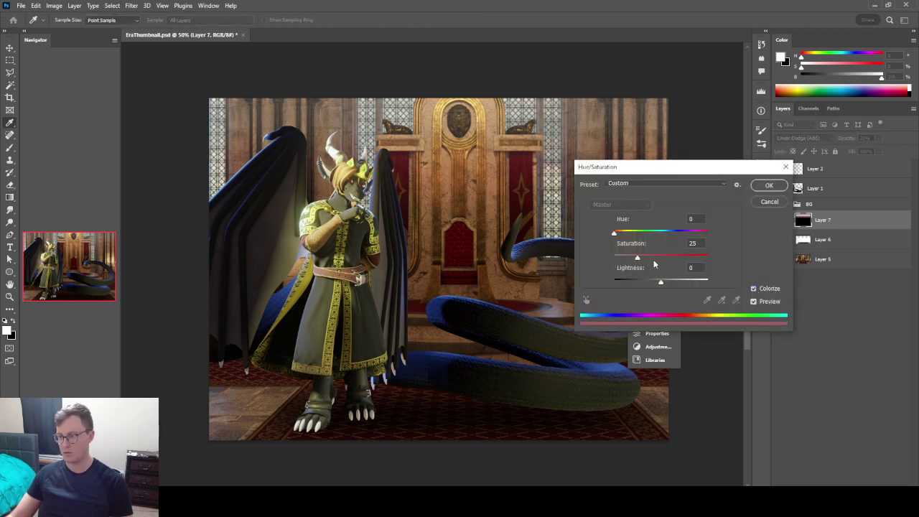
left_click_drag(643, 261, 662, 262)
left_click_drag(616, 235, 630, 235)
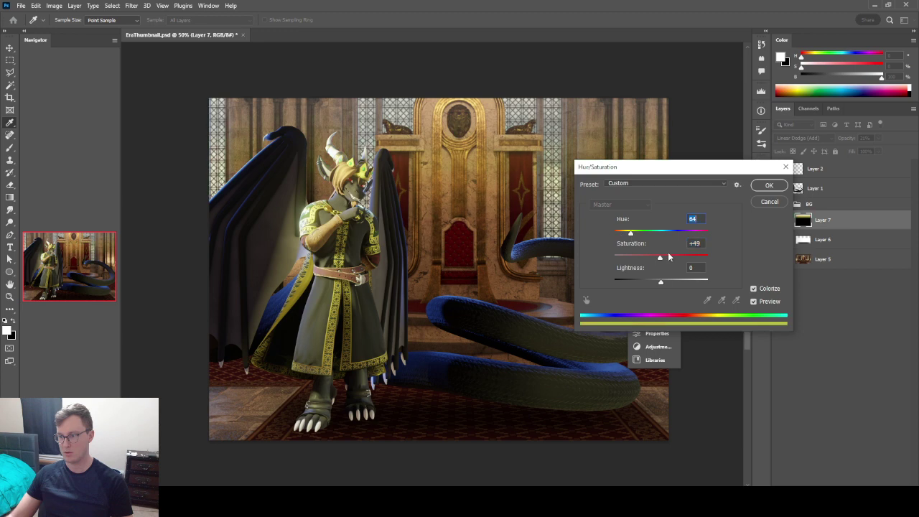
left_click(665, 260)
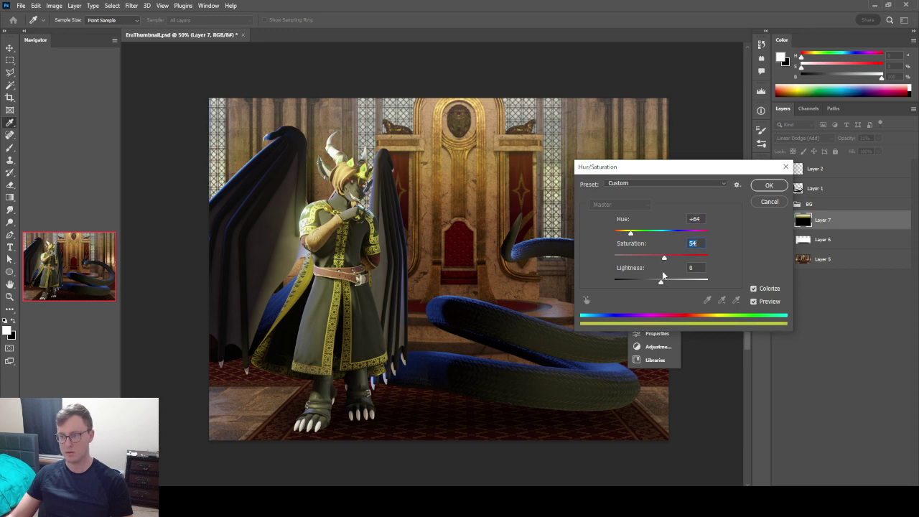
left_click_drag(652, 237, 674, 234)
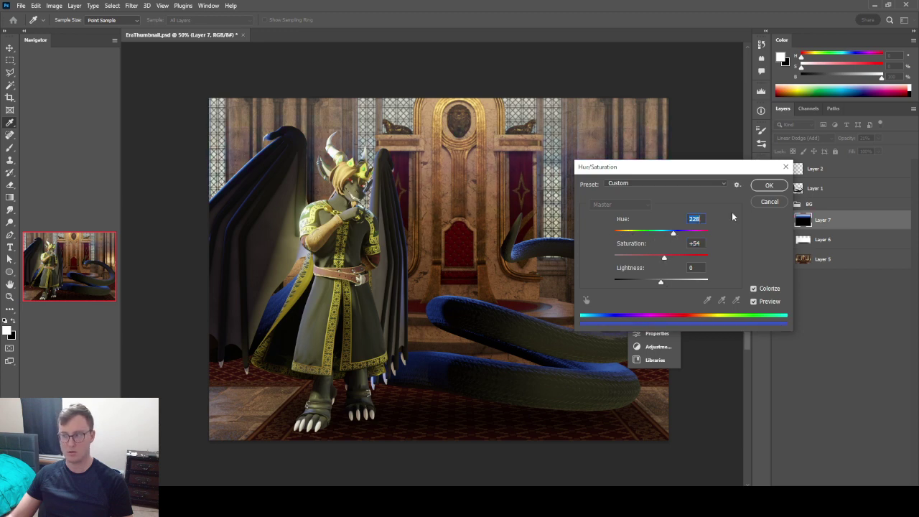
left_click(765, 185)
left_click_drag(366, 228, 369, 235)
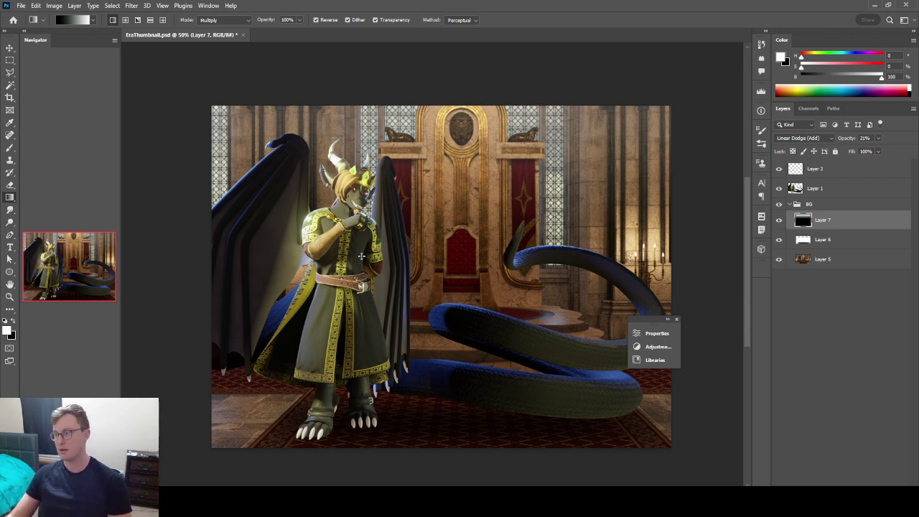
Step: Stretch Layer 7 vertically to about 217% height
key("ctrl+t")
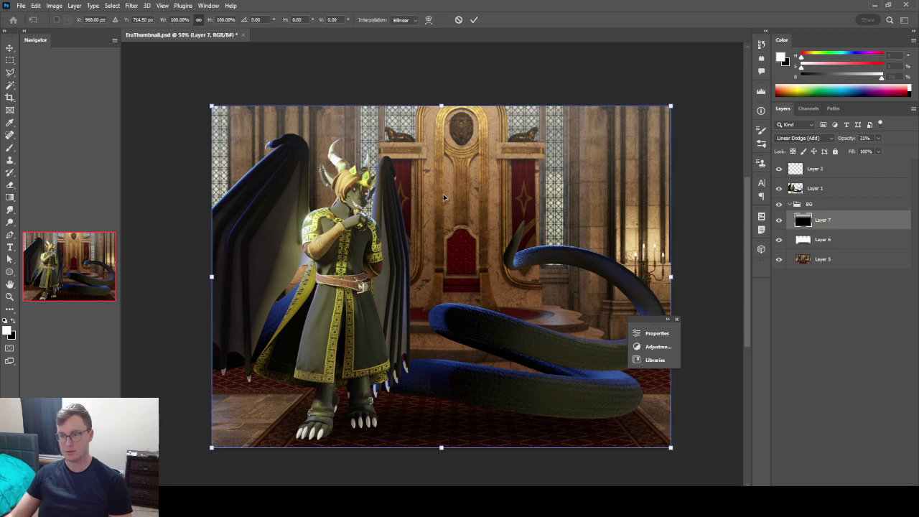
left_click_drag(442, 447, 441, 467, "alt")
scroll(392, 332, "up", 5)
scroll(468, 207, "up", 4)
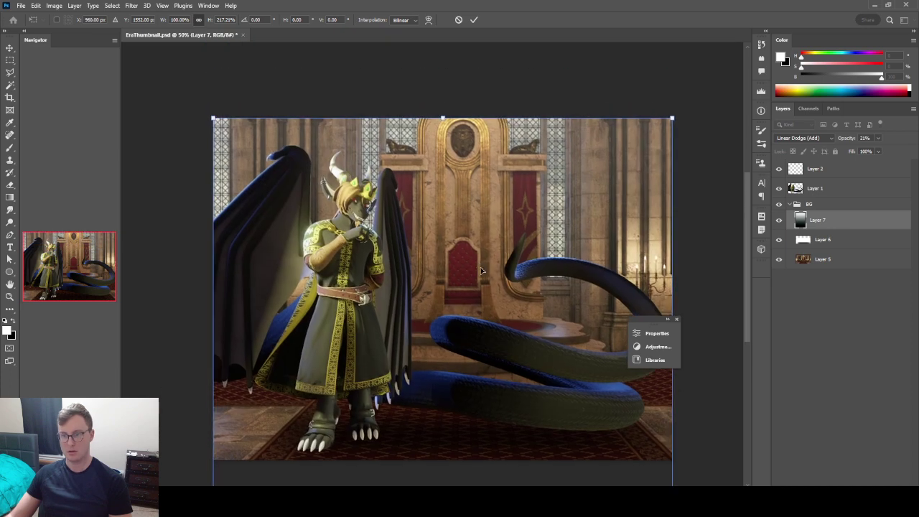
key("Return")
key("g")
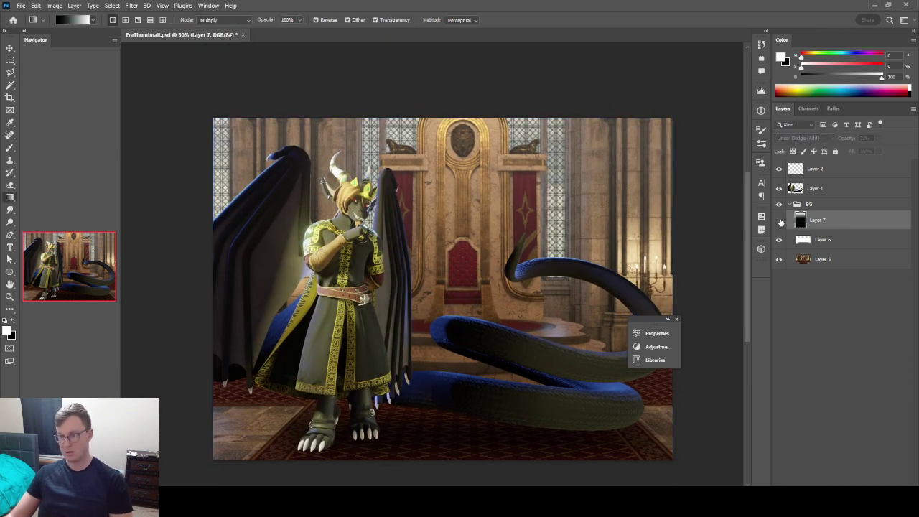
Step: Compare the glow on and off, save the document, and select the character Layer 1
left_click(778, 220)
left_click(779, 219)
left_click(779, 219)
left_click(778, 220)
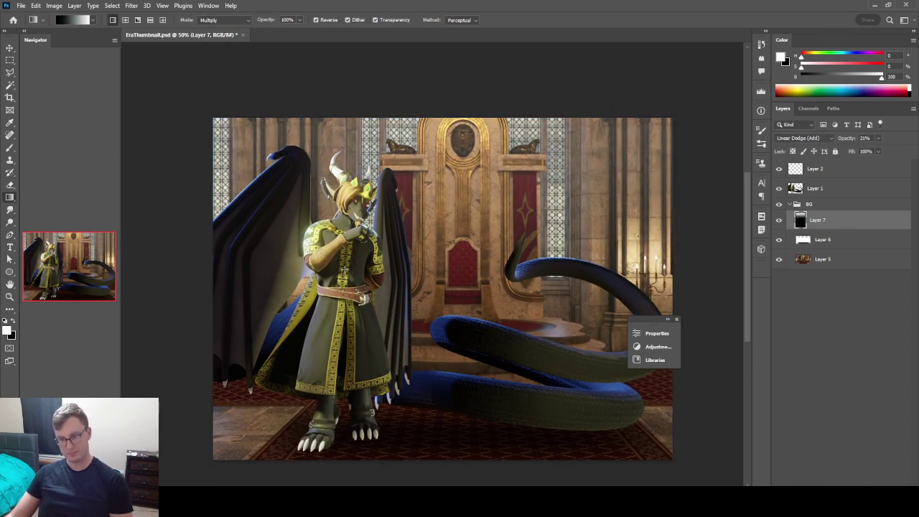
key("ctrl+s")
left_click(818, 188)
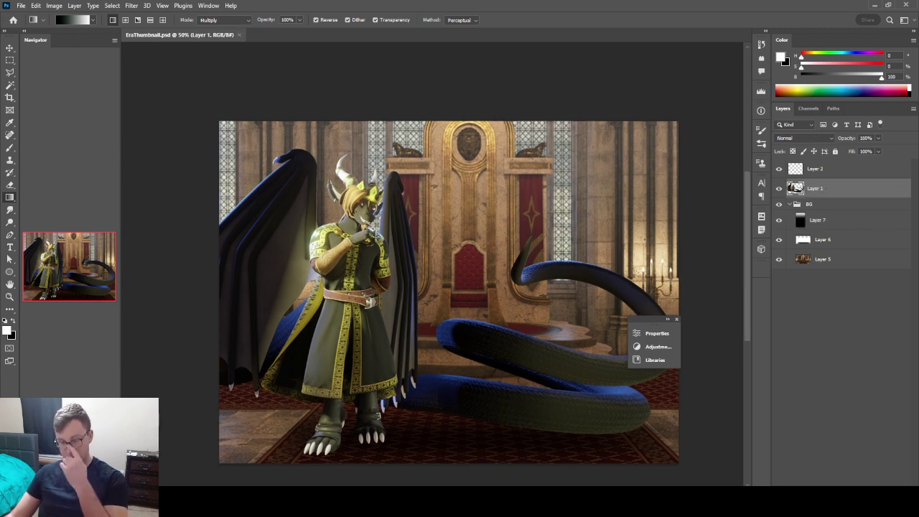
Step: Give the character a drop shadow at 45% opacity, 0 distance and 114 px size
left_click(848, 477)
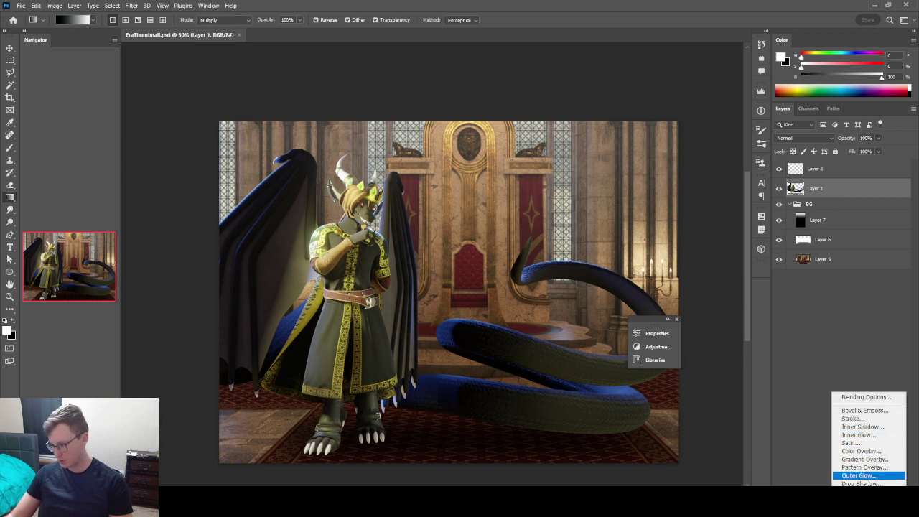
left_click(861, 476)
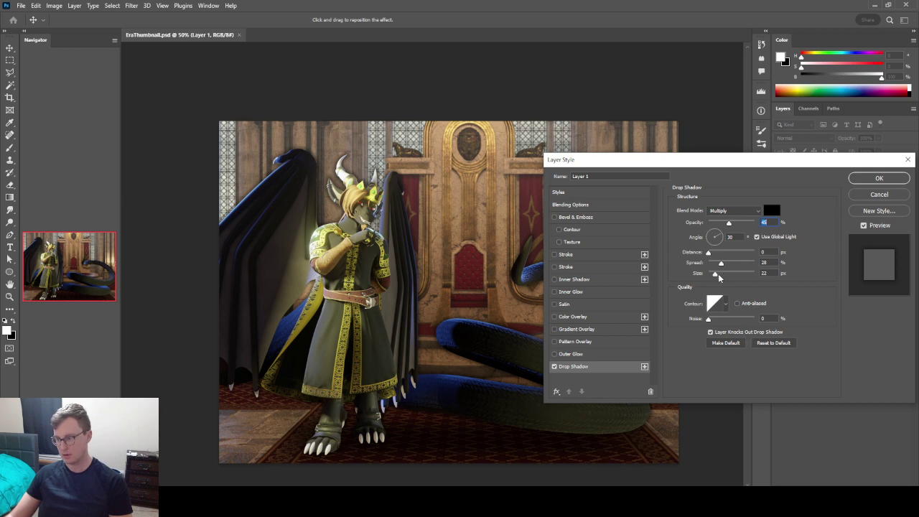
mouse_move(715, 274)
left_mouse_down()
mouse_move(732, 278)
mouse_move(730, 264)
mouse_move(703, 264)
left_mouse_up()
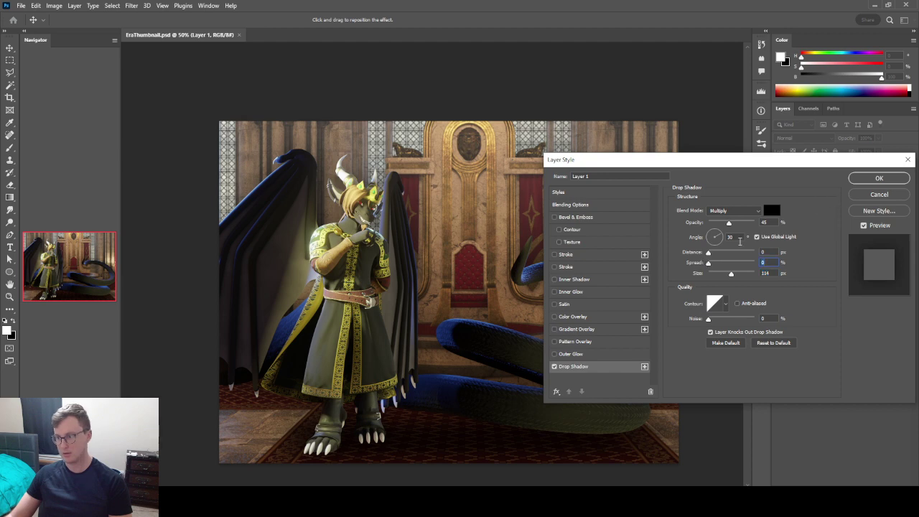
left_click(555, 367)
left_click(555, 367)
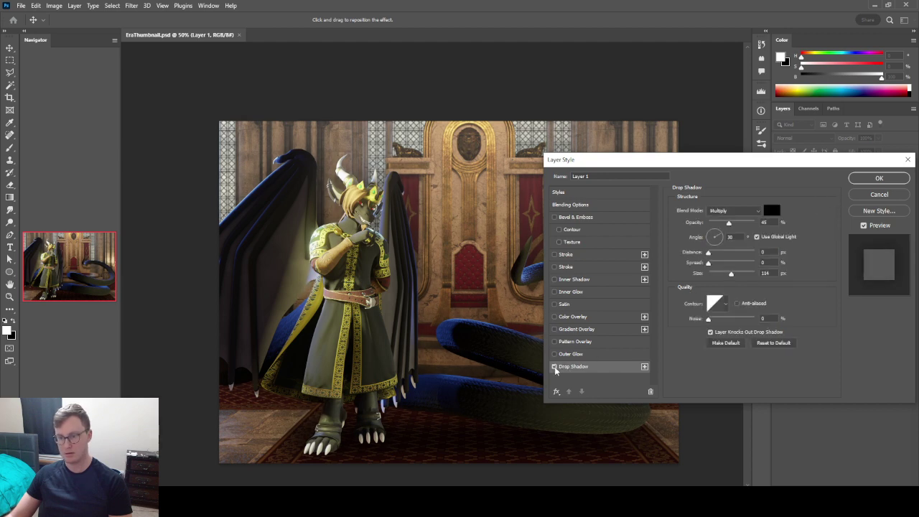
left_click(555, 367)
left_click(555, 366)
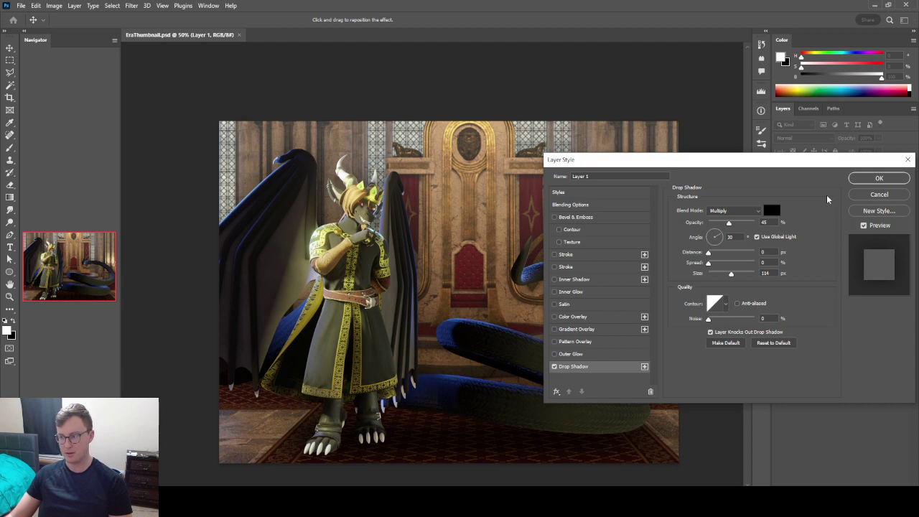
left_click(872, 178)
Step: Save the document and reselect Layer 1
left_click_drag(475, 289, 511, 310)
key("ctrl+s")
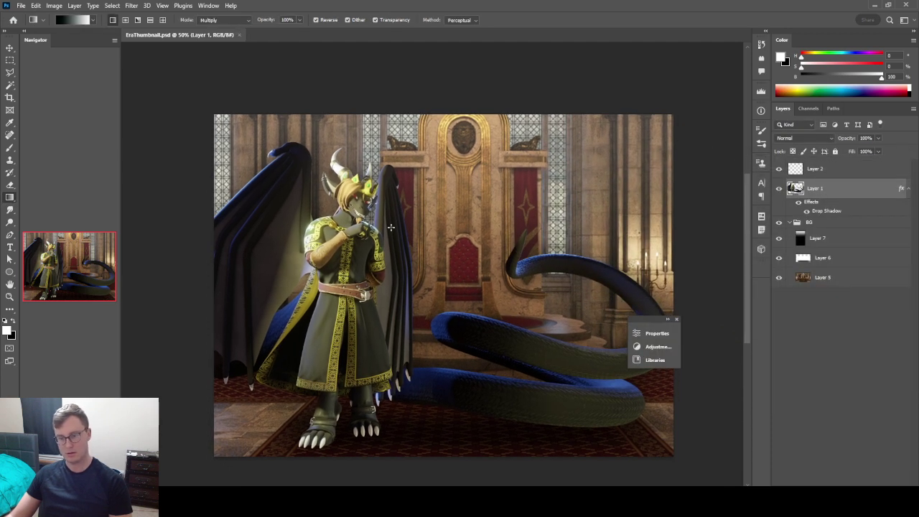
left_click(829, 172)
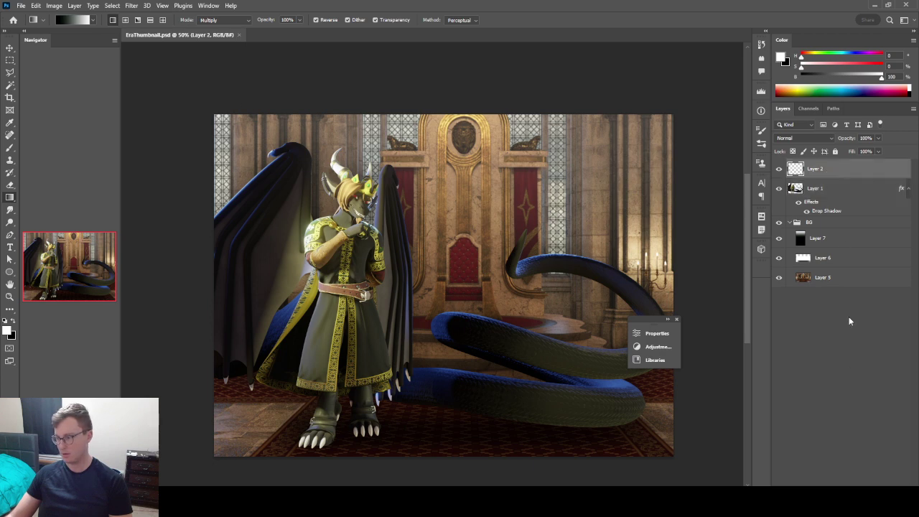
left_click(824, 189)
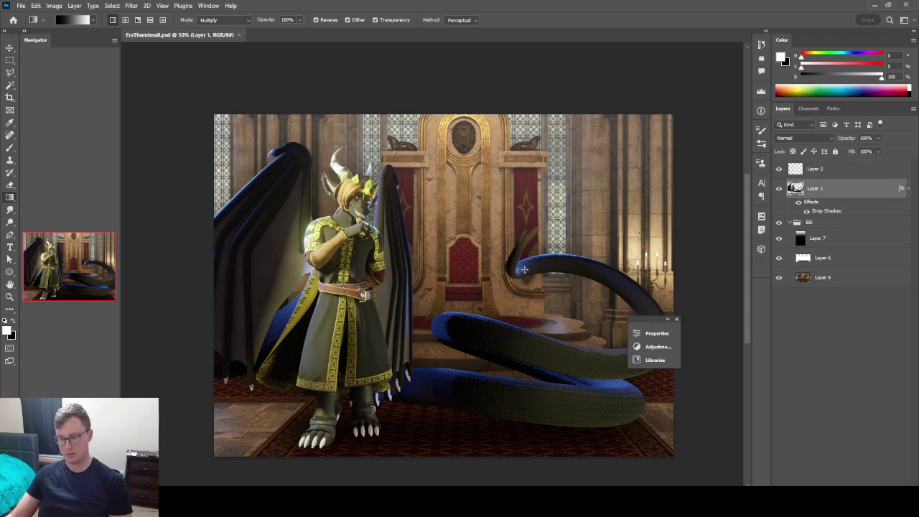
Step: Select Layer 6 and set up a black painting brush
left_click(841, 266)
key("b")
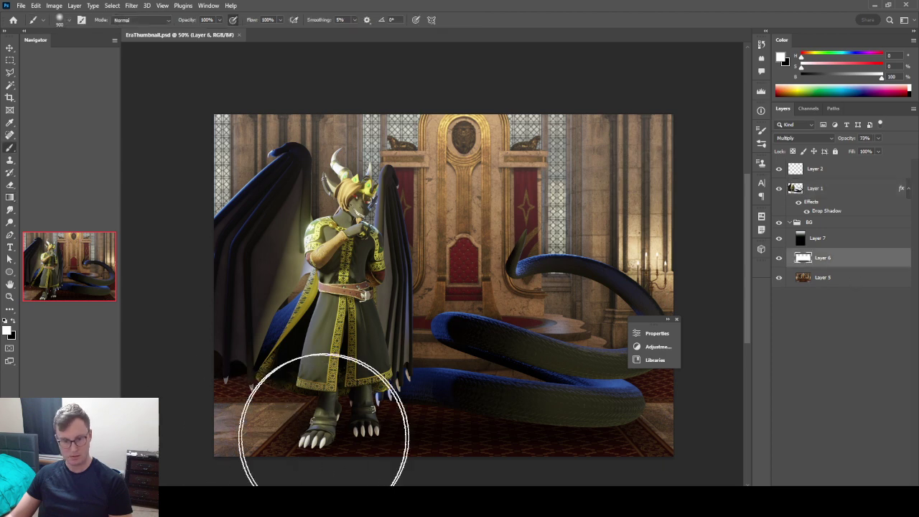
key("x")
key("bracketleft")
key("bracketleft")
key("bracketleft")
key("bracketleft")
key("bracketleft")
key("bracketleft")
key("bracketleft")
key("bracketleft")
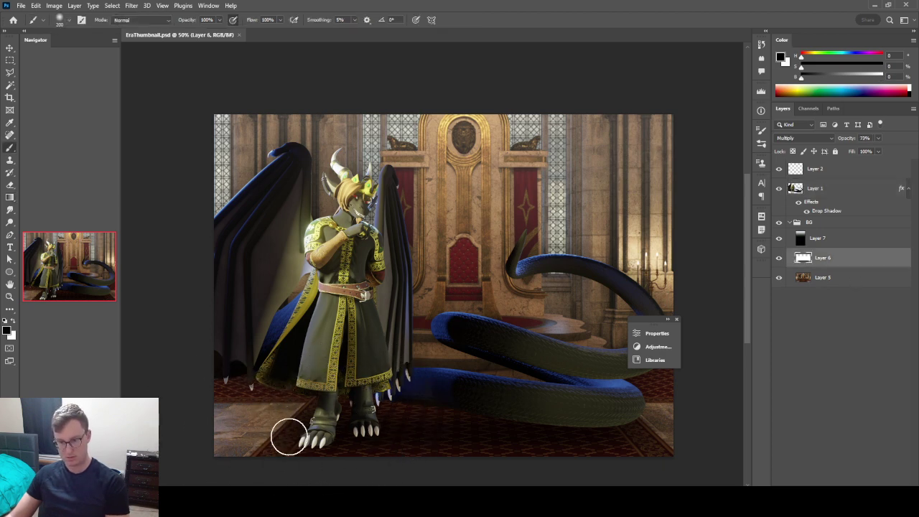
key("bracketright")
Step: Repaint the floor beside the character's feet at 64% brush opacity with Stroke Catch-up off
key("ctrl+z")
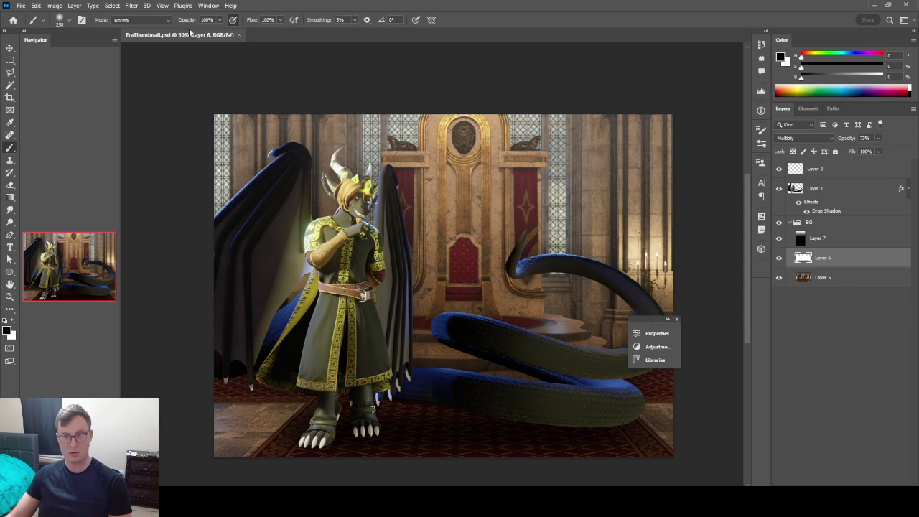
mouse_move(184, 23)
left_mouse_down()
mouse_move(174, 24)
mouse_move(183, 23)
left_mouse_up()
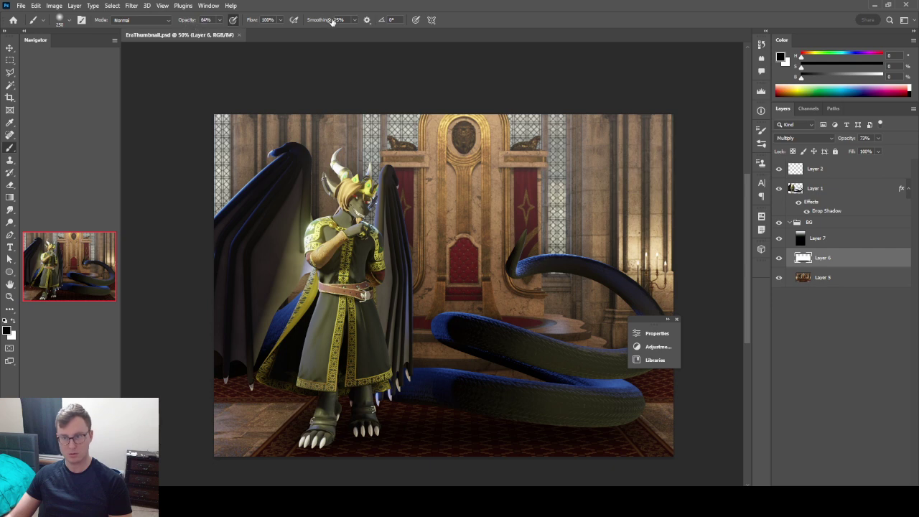
left_click_drag(328, 437, 369, 441)
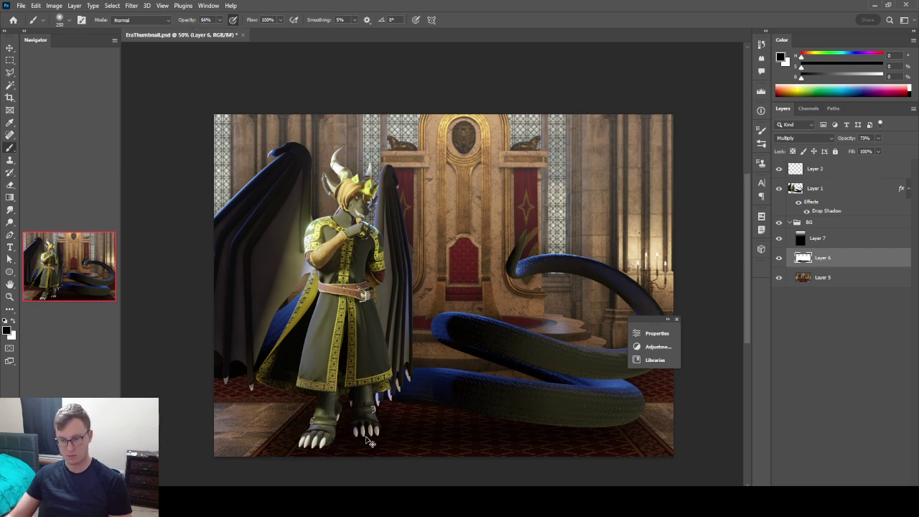
left_click(367, 21)
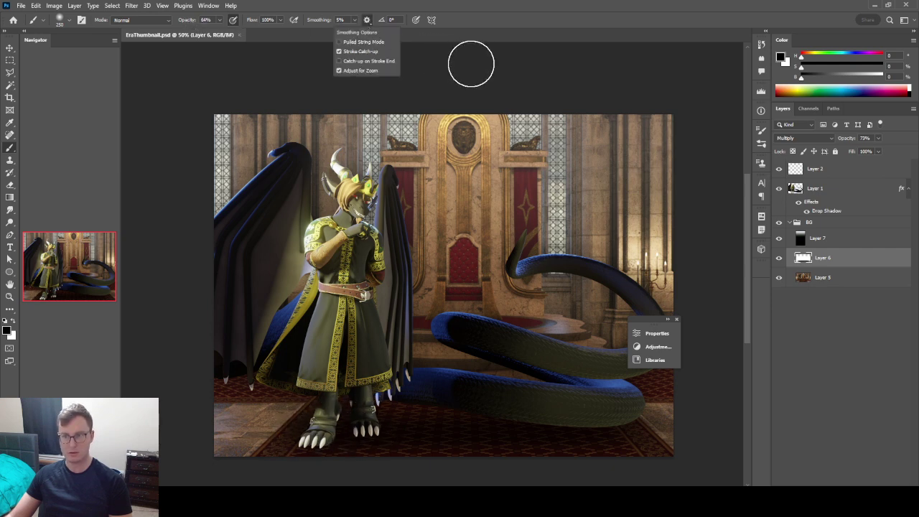
left_click(340, 52)
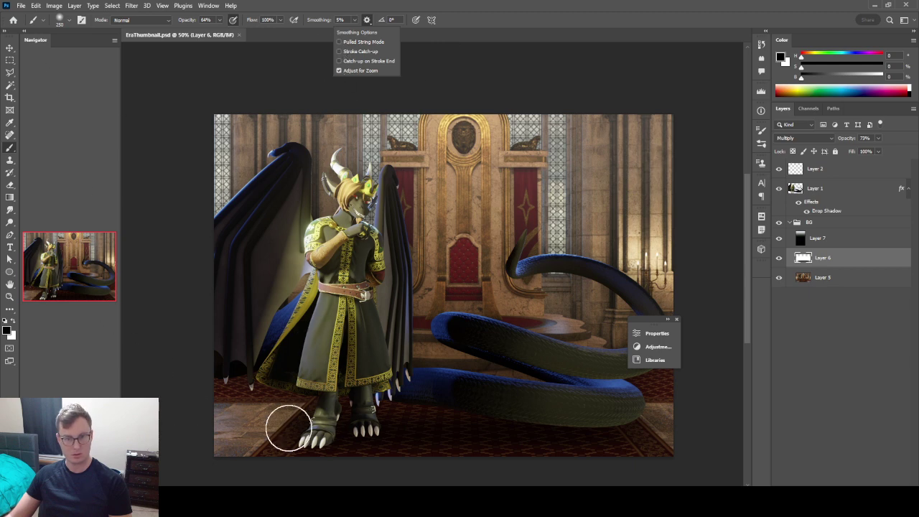
left_click_drag(322, 440, 373, 429)
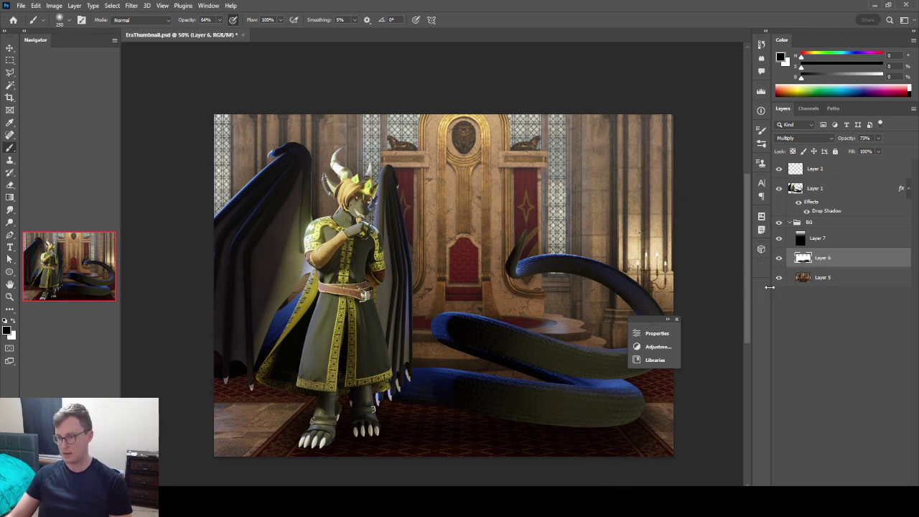
Step: Step through Layers 5–7, ending on the Layer 5 background image
left_click(853, 280)
left_click(842, 260)
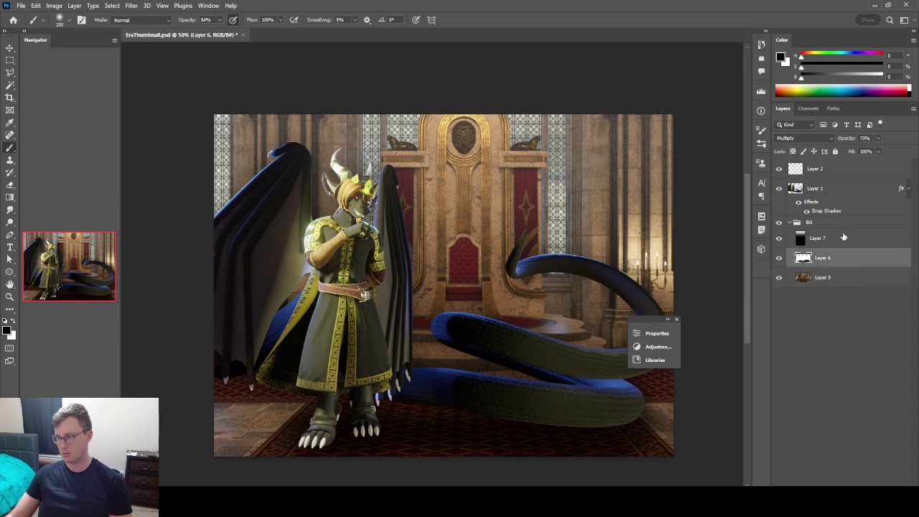
left_click(843, 237)
left_click(834, 262)
left_click(835, 277)
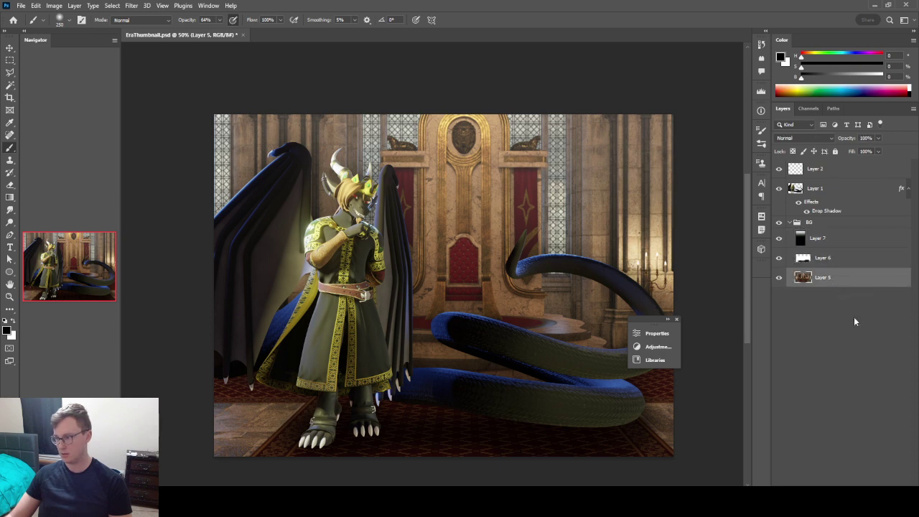
Step: Add Layer 8 with a 15 px stroke around the whole canvas, moved to the top of BG
key("ctrl+shift+alt+n")
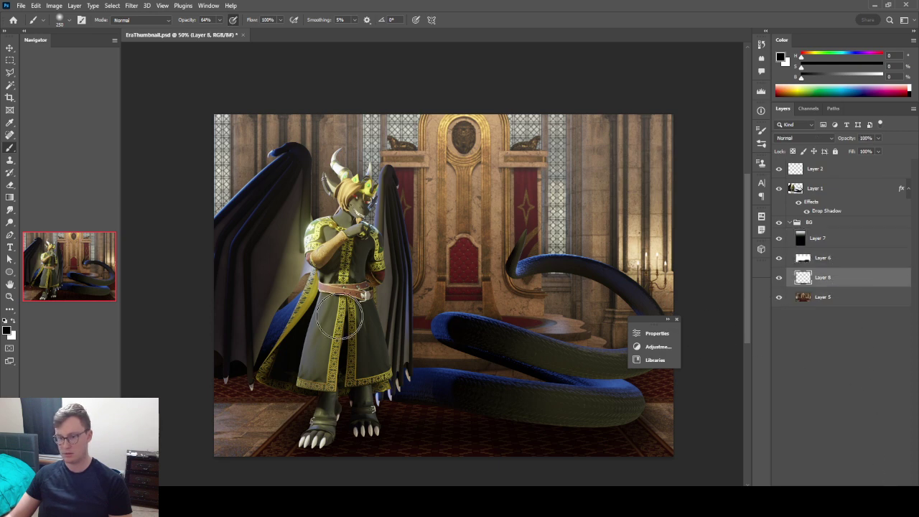
key("ctrl+a")
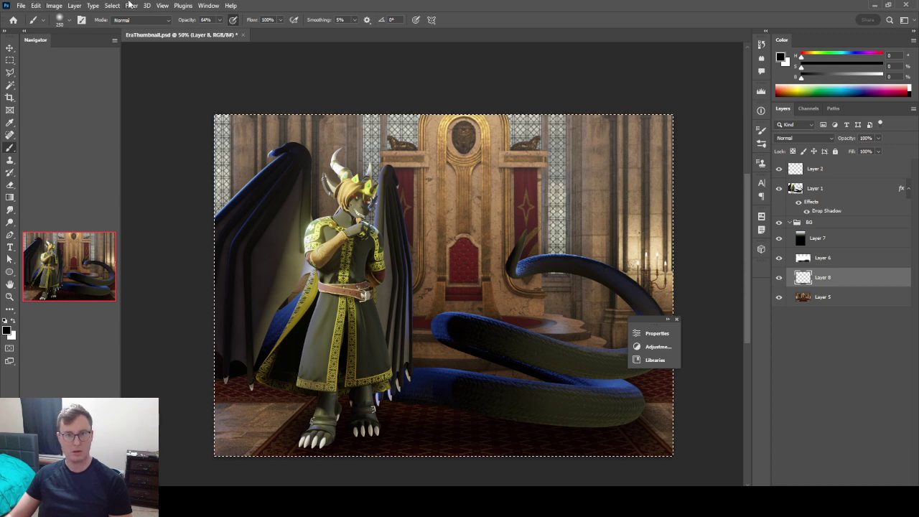
left_click(35, 5)
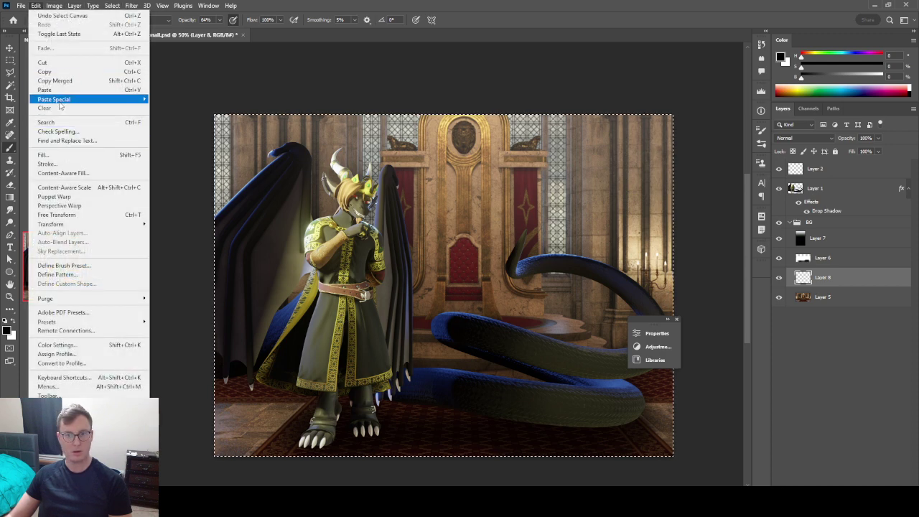
left_click(47, 164)
left_click(521, 125)
key("b")
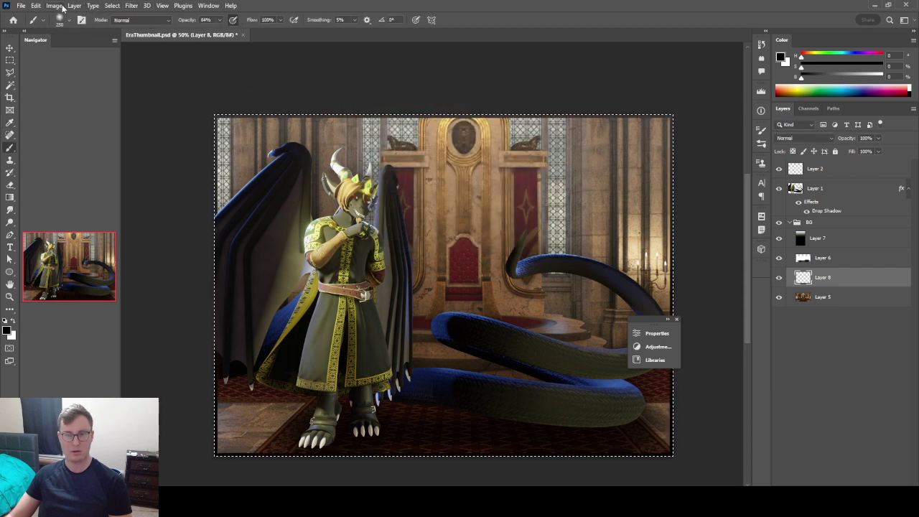
left_click_drag(841, 282, 823, 231)
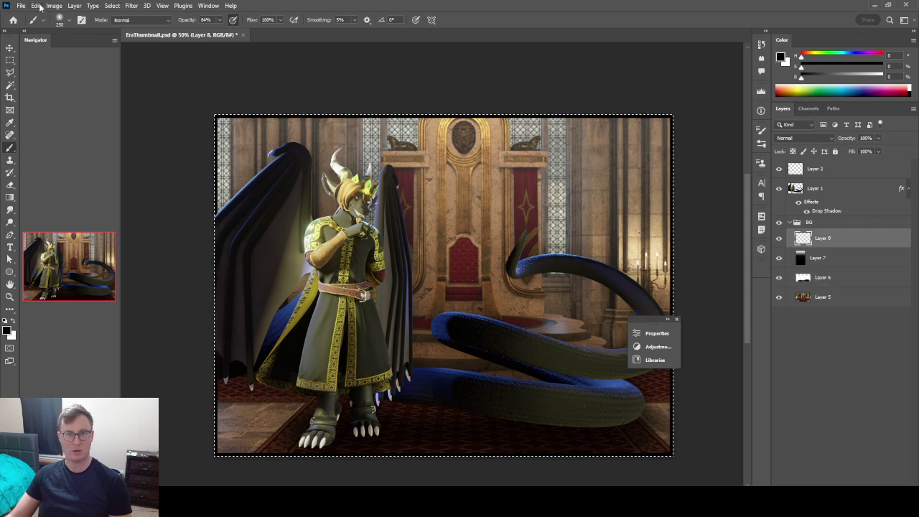
Step: Apply a Gaussian blur of about 107 px to Layer 8 and move it beneath Layer 7
left_click(129, 6)
mouse_move(186, 128)
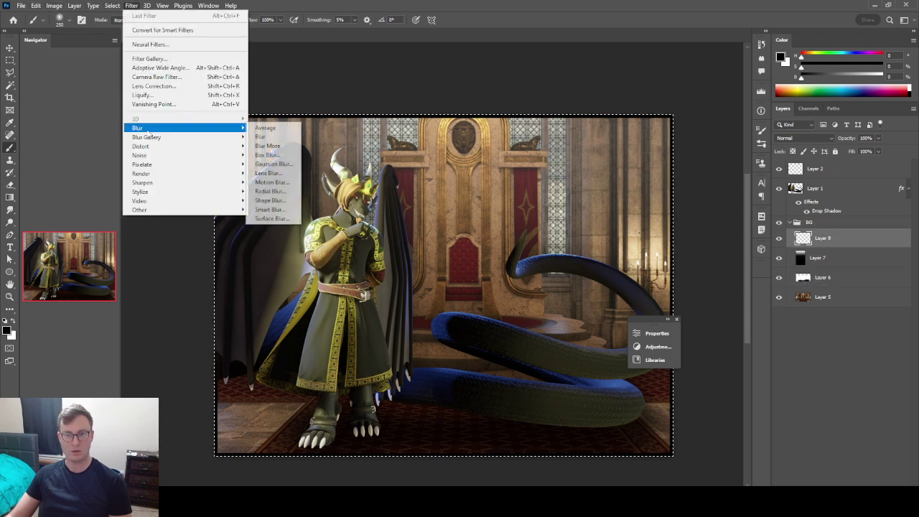
left_click(274, 165)
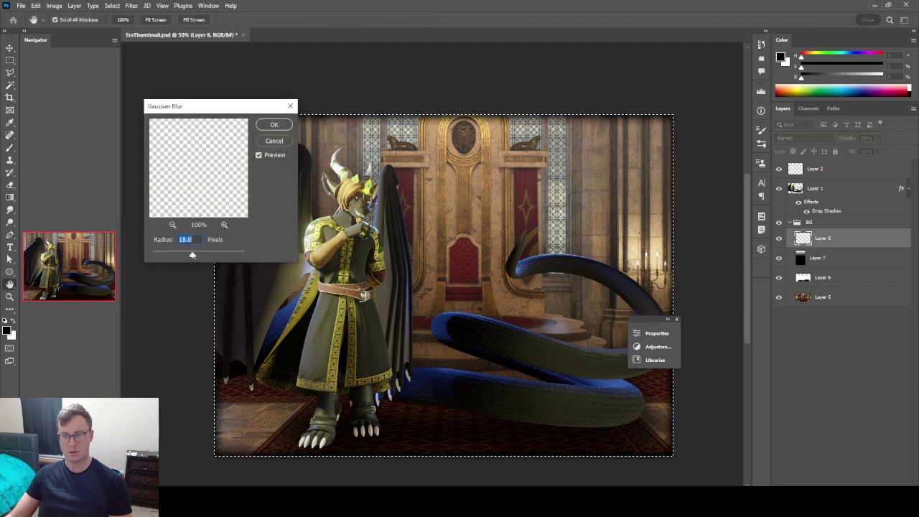
left_click_drag(198, 252, 213, 259)
left_click(277, 127)
key("b")
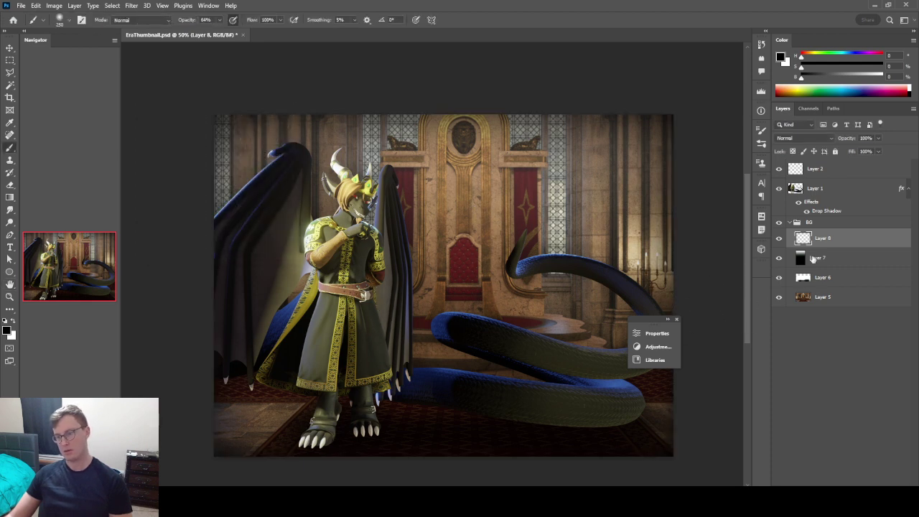
left_click_drag(832, 249, 840, 265)
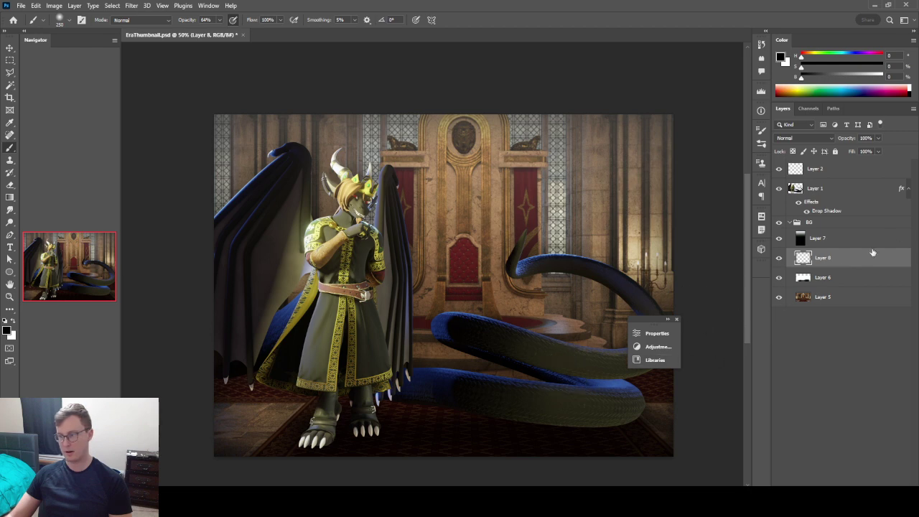
Step: Collapse the BG group and put Layer 1 into a new group named TEXT
left_click(790, 223)
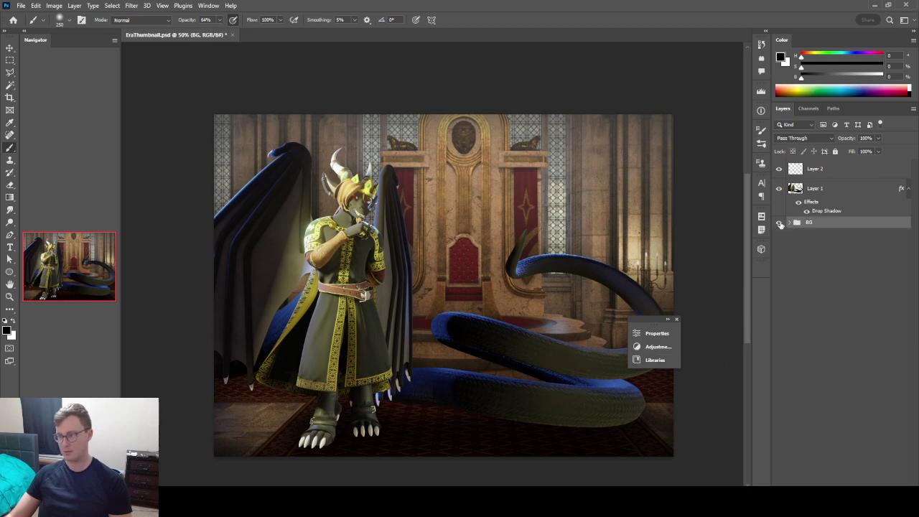
left_click(779, 223)
left_click(779, 223)
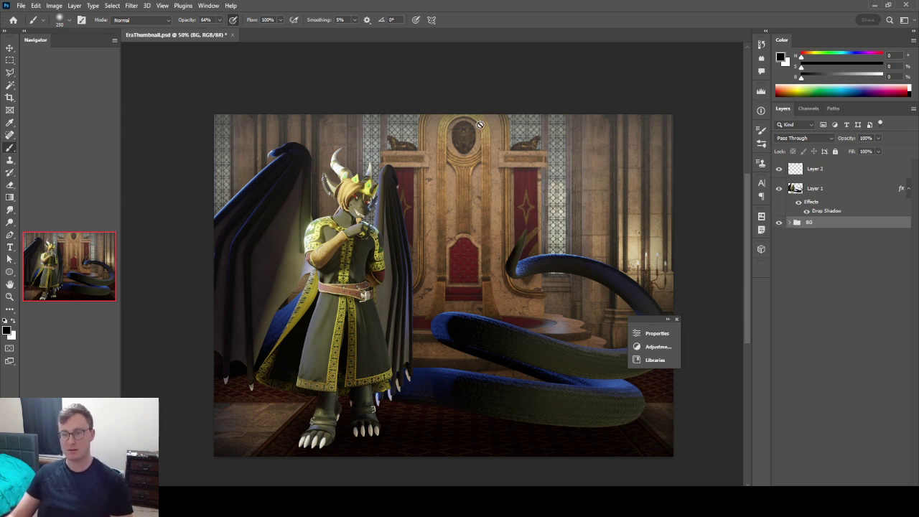
left_click(832, 190)
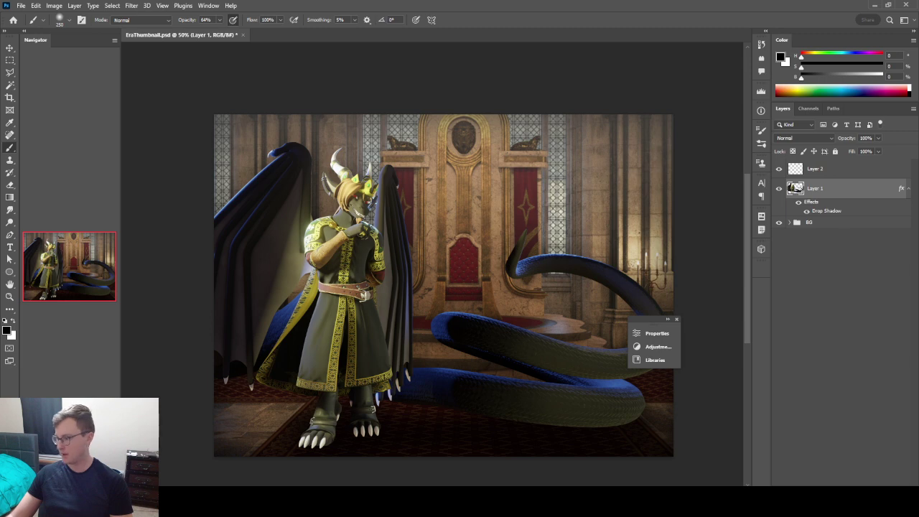
key("ctrl+g")
type("TEXT")
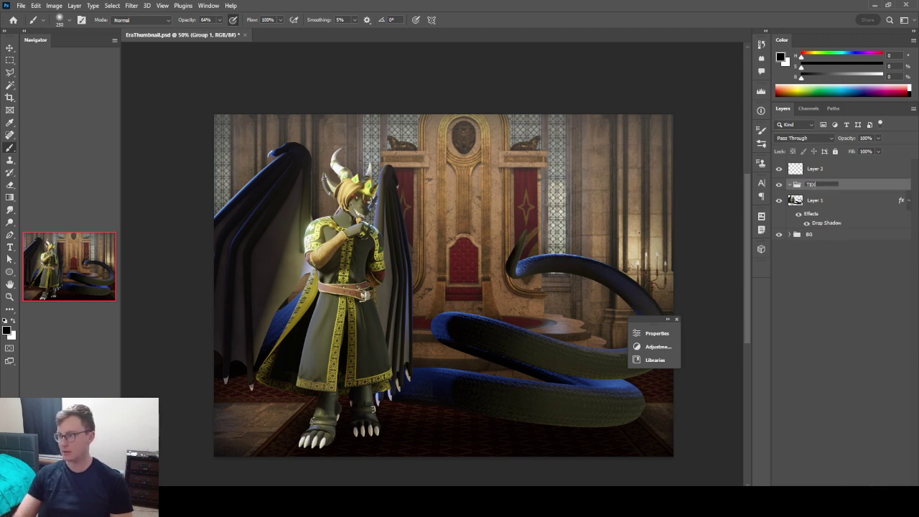
key("Return")
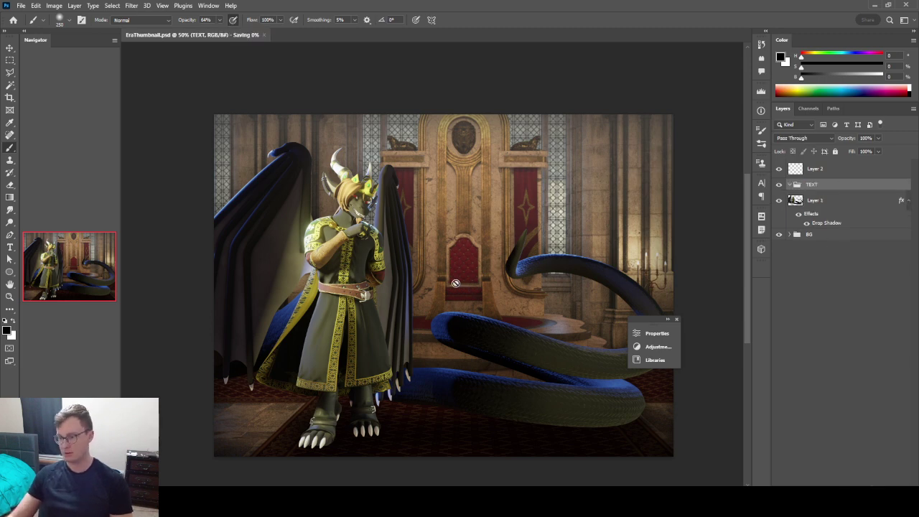
Step: Type ERA on the canvas and set it in the BlackChancery font
key("t")
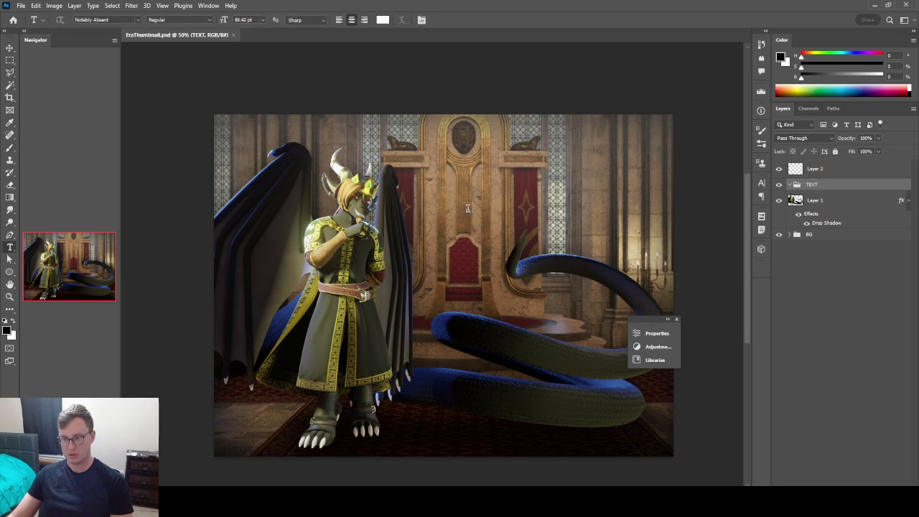
left_click(467, 208)
type("ERA")
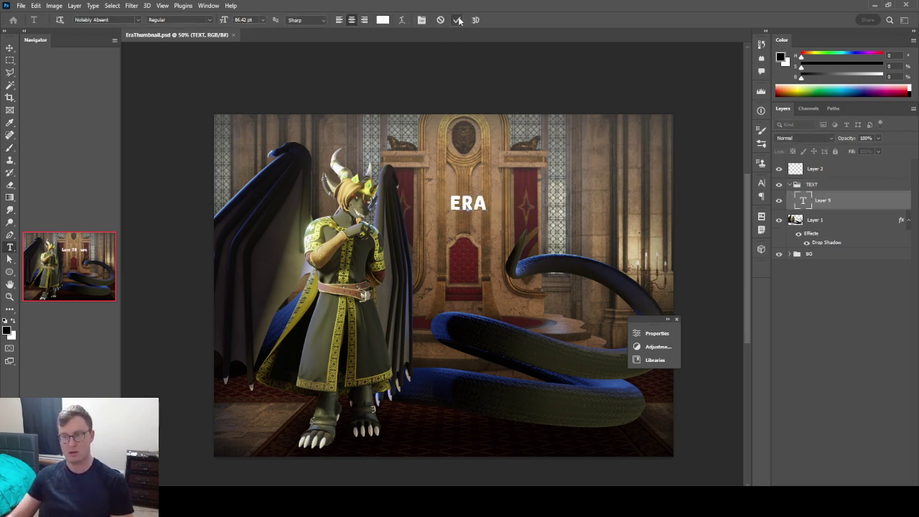
left_click(458, 20)
left_click(140, 21)
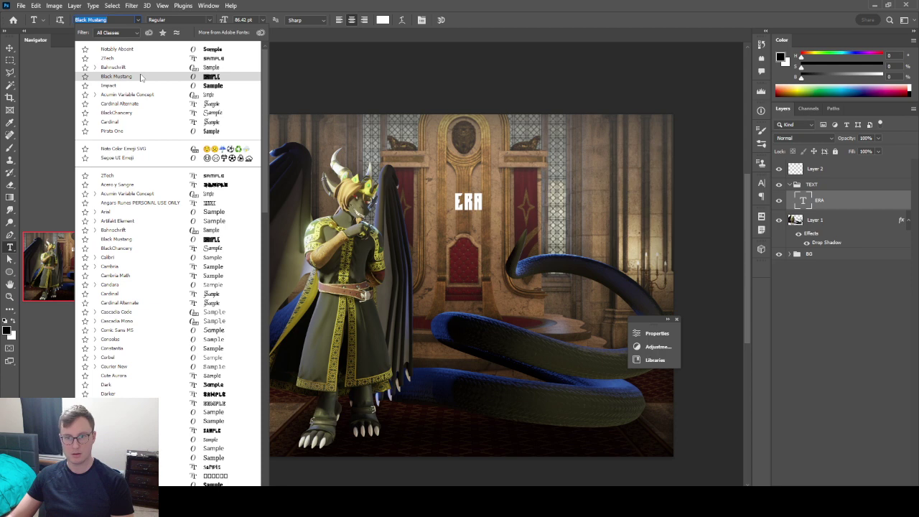
left_click(149, 117)
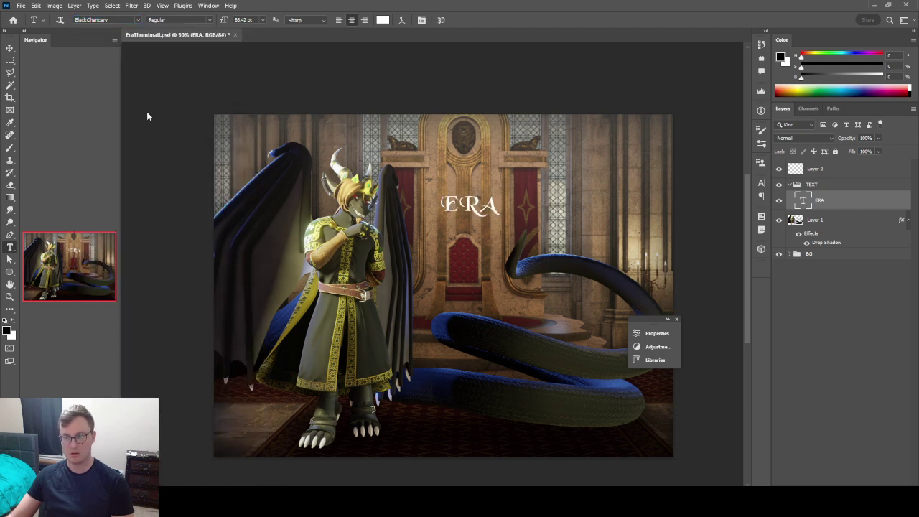
Step: Enlarge ERA to about 307.7 pt, position it above the throne, and save
key("ctrl+t")
left_click_drag(502, 217, 587, 160, "alt")
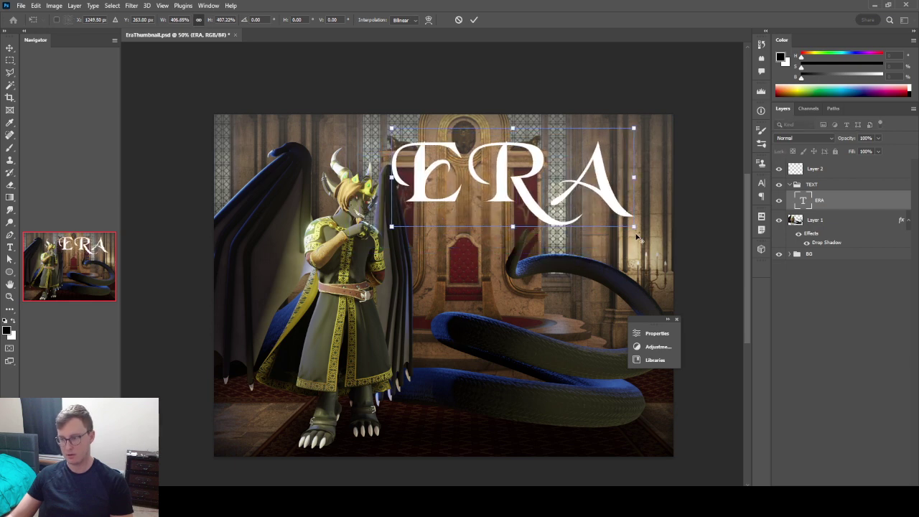
left_click_drag(634, 228, 620, 222, "alt")
left_click_drag(562, 206, 572, 201)
key("Return")
key("ctrl+s")
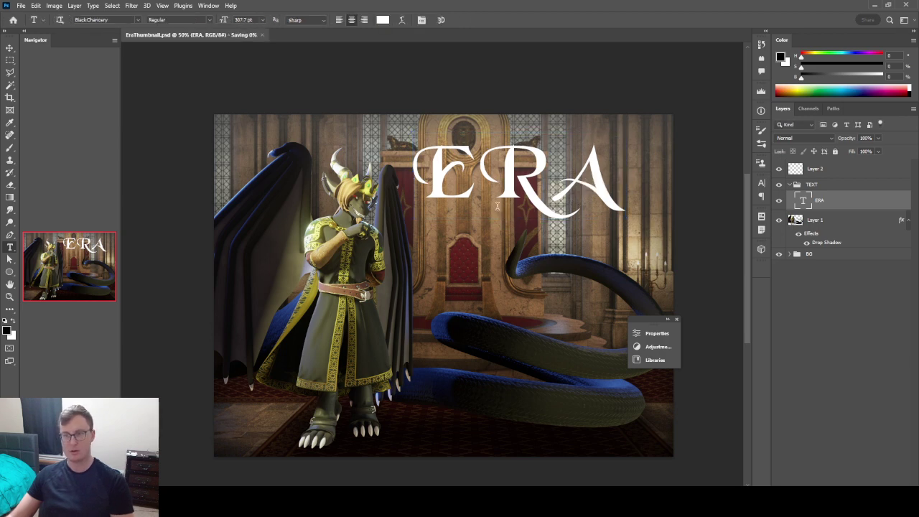
left_click(825, 185)
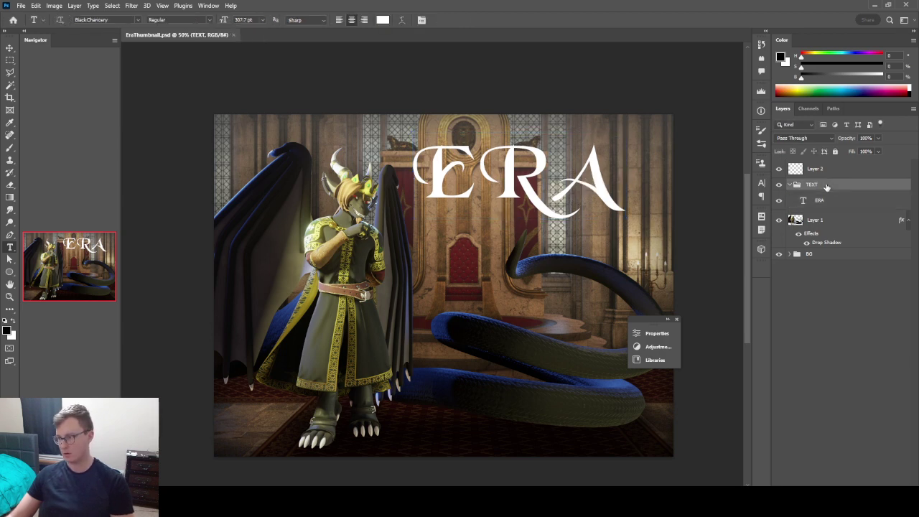
Step: Add a 10 px outside black stroke to the TEXT group's ERA title and save
left_click(841, 496)
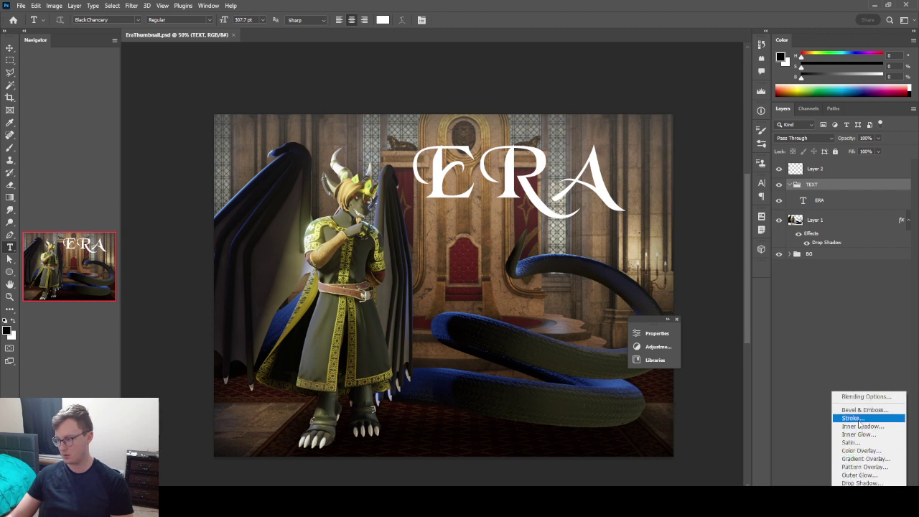
key("Escape")
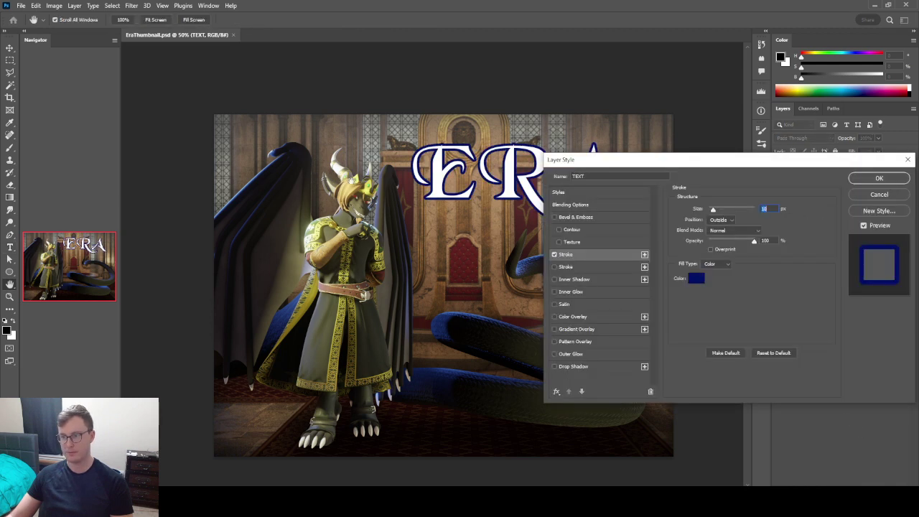
left_click(696, 279)
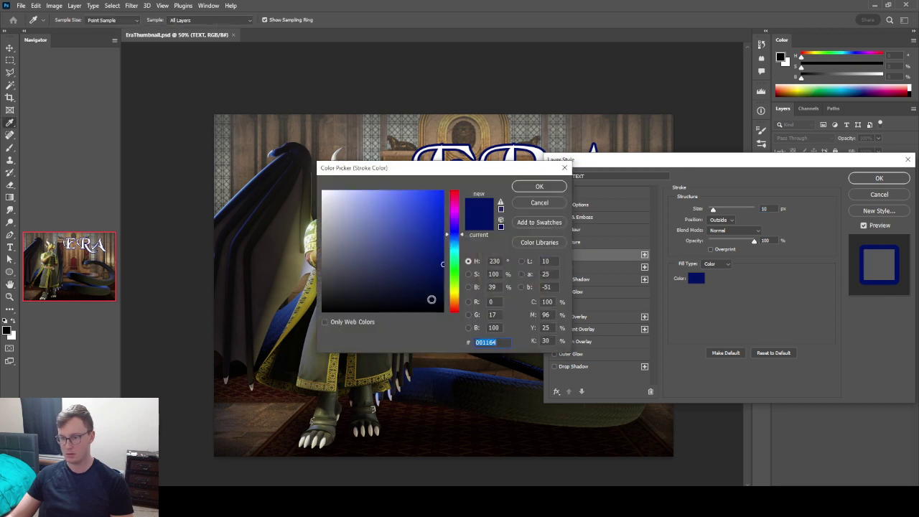
left_click(453, 305)
left_click_drag(434, 270, 426, 275)
left_click(536, 187)
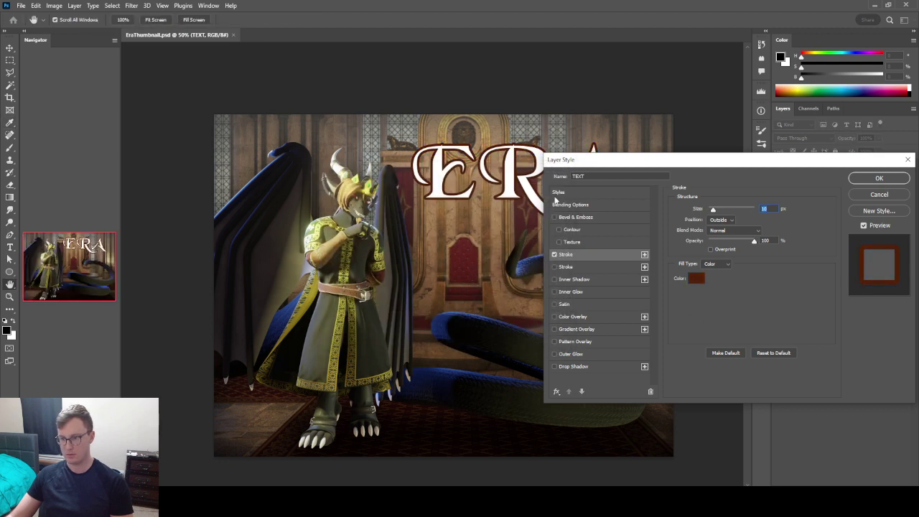
left_click(686, 277)
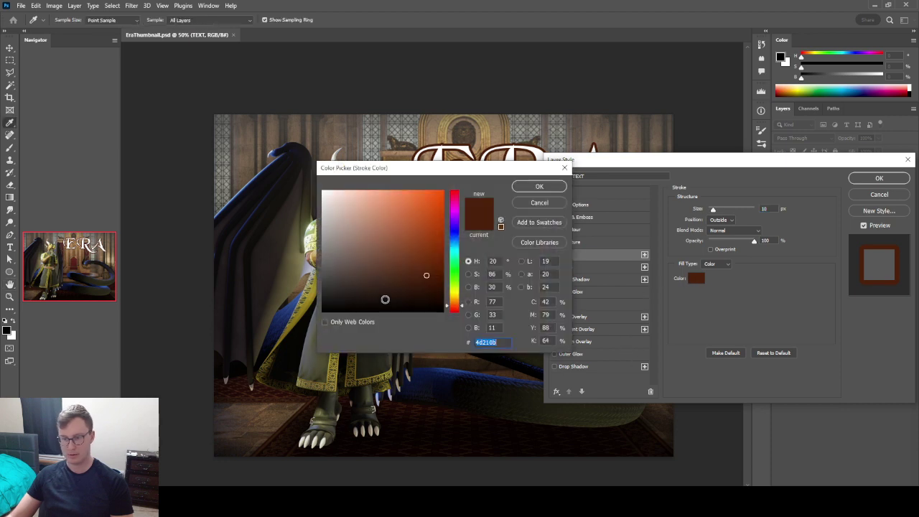
left_click_drag(385, 300, 322, 311)
left_click(531, 188)
left_click(876, 179)
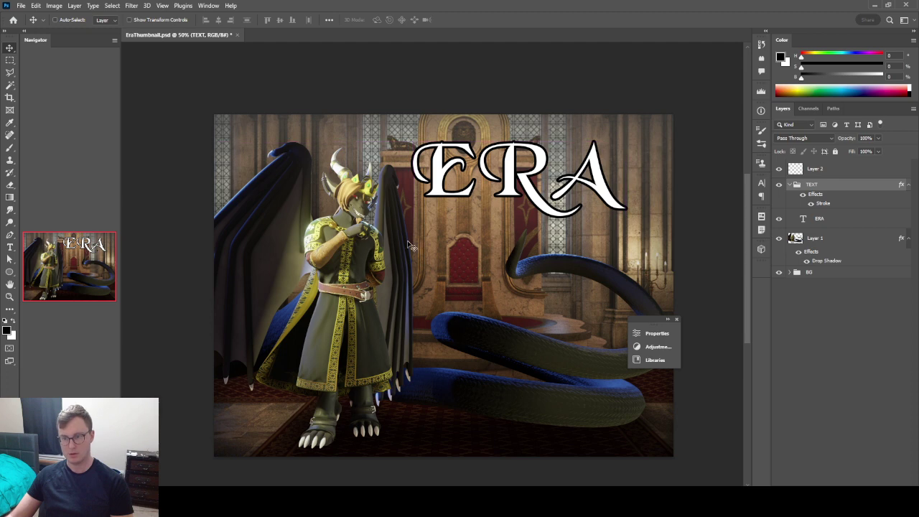
key("ctrl+s")
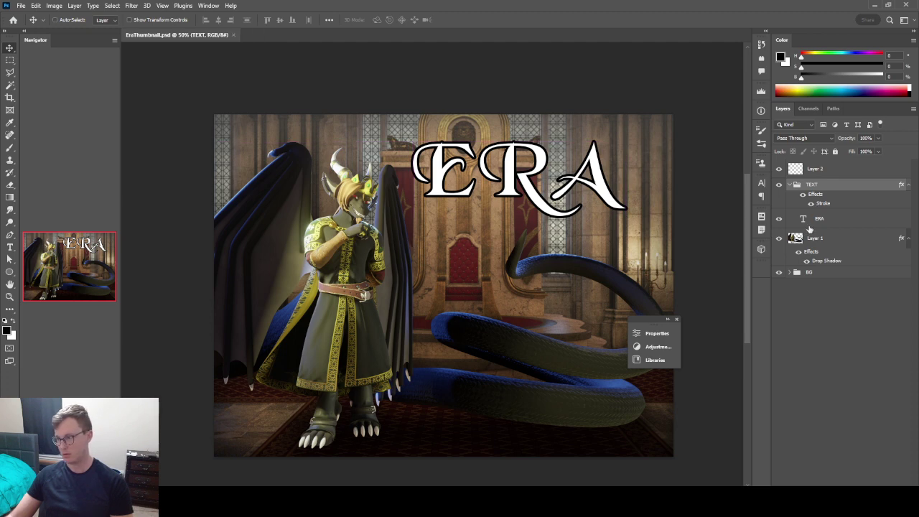
Step: Add a Levels adjustment above Layer 1 and clip it to Layer 1
left_click(828, 244)
left_click(833, 494)
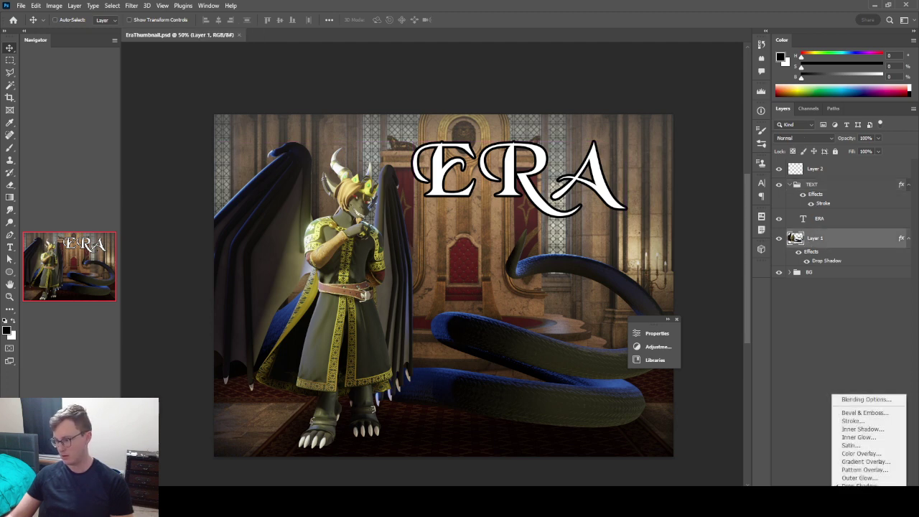
left_click(861, 430)
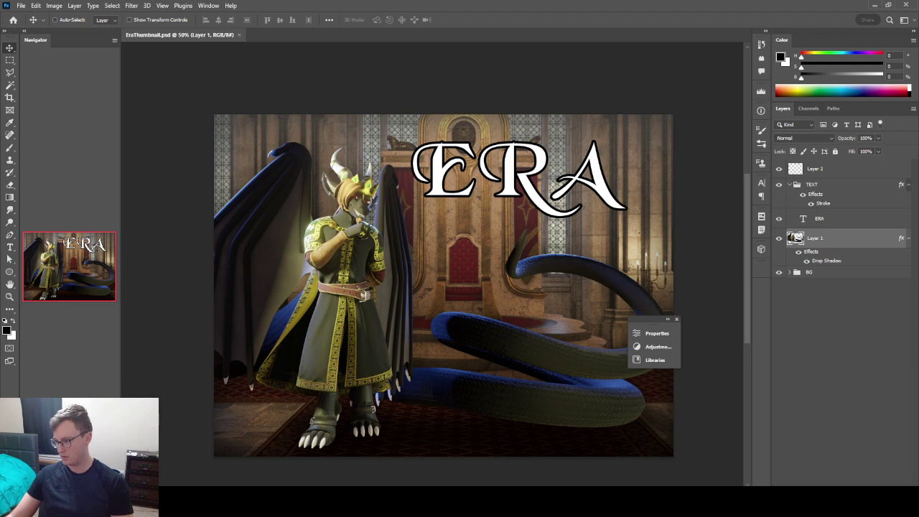
left_click(860, 494)
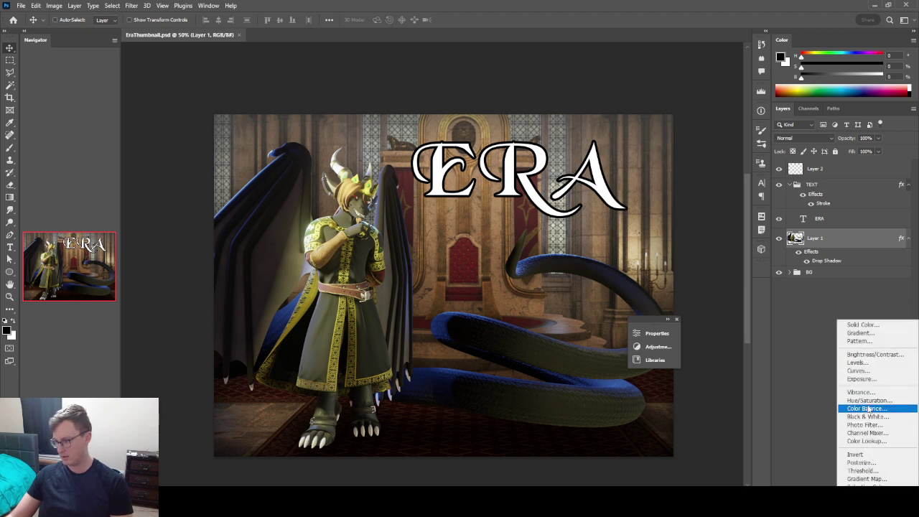
left_click(858, 362)
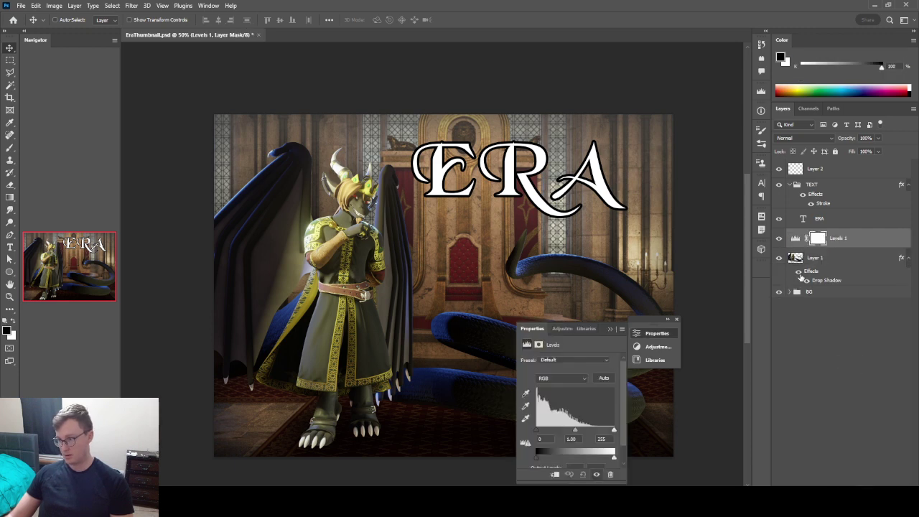
right_click(836, 239)
left_click(737, 276)
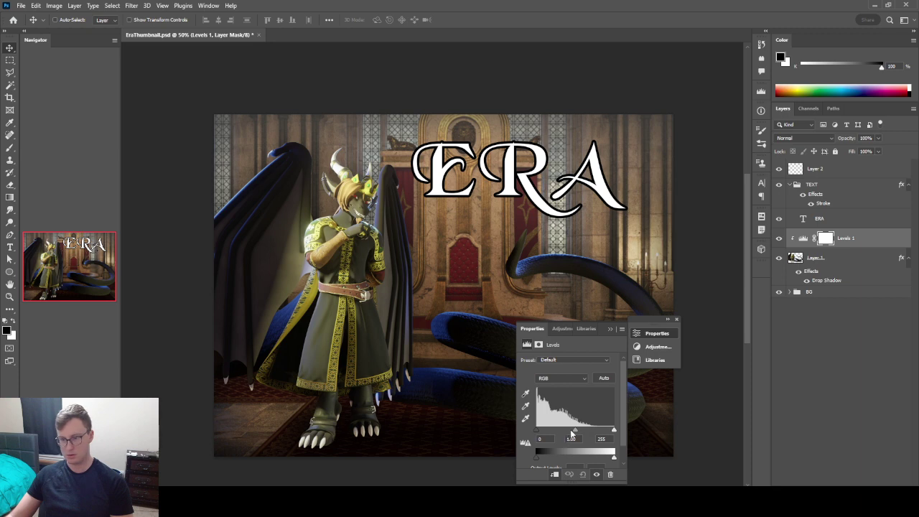
Step: Set the Levels input values to 5, 1.14 and 194
left_click_drag(572, 433, 595, 432)
left_click_drag(537, 431, 533, 432)
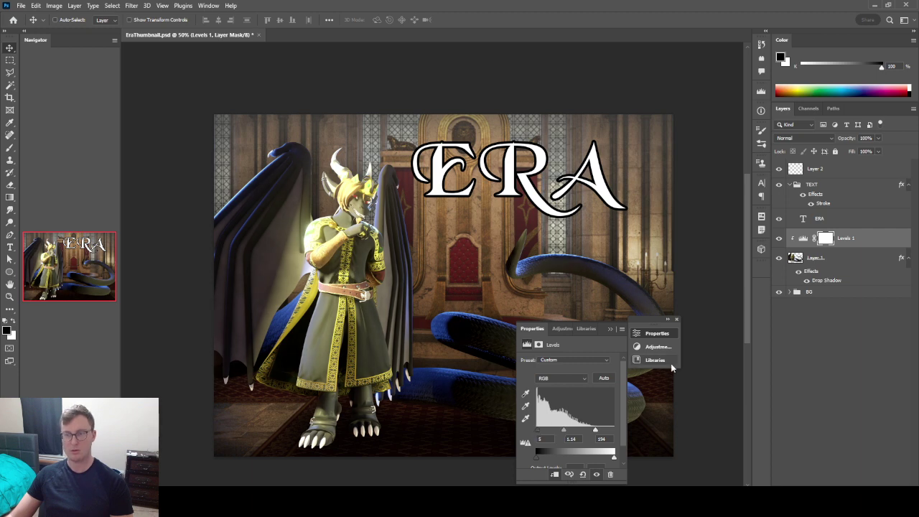
left_click(609, 329)
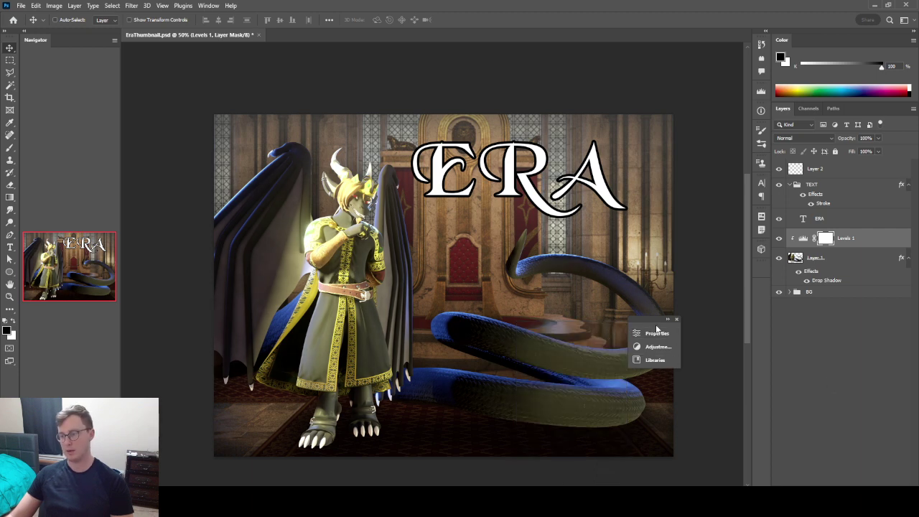
left_click(667, 320)
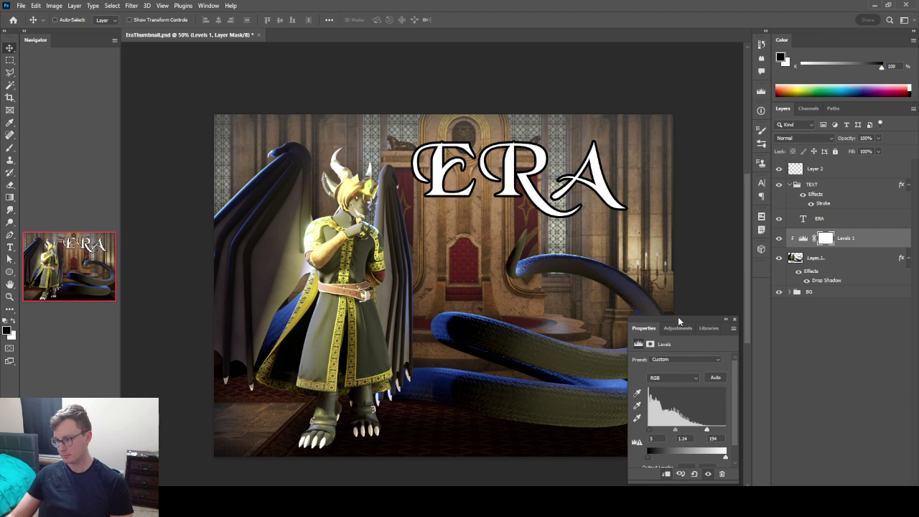
left_click(838, 483)
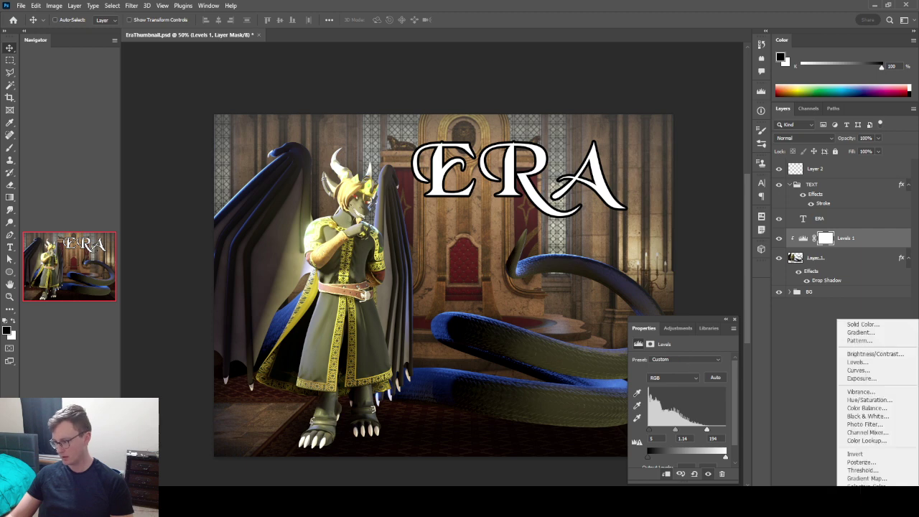
Step: Add a Color Balance adjustment clipped to the character layer
left_click(864, 406)
right_click(842, 240)
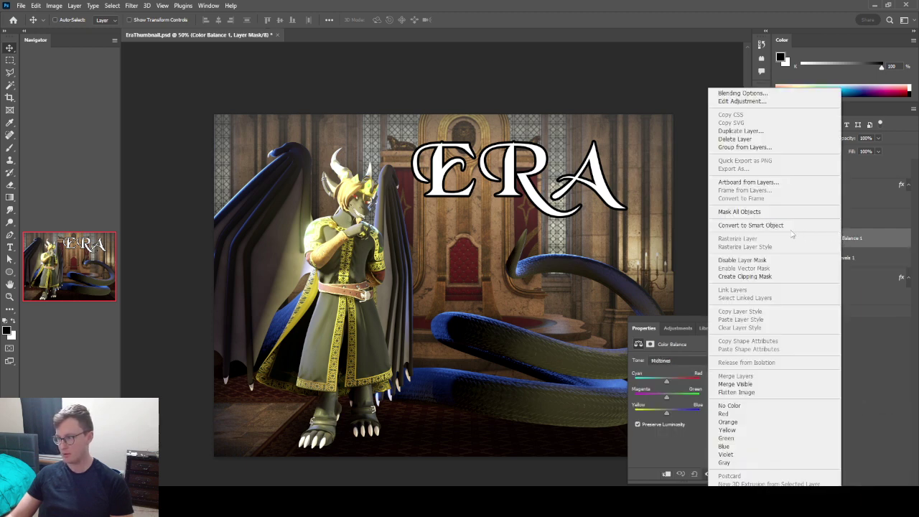
left_click(744, 277)
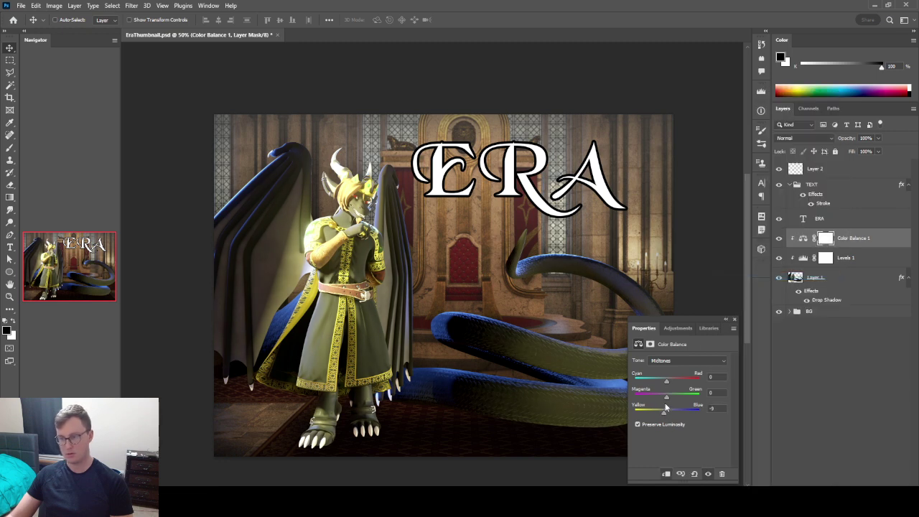
Step: Shift the Color Balance shadows toward blue and save the document
left_click(671, 360)
left_click(672, 368)
left_click_drag(664, 413, 671, 415)
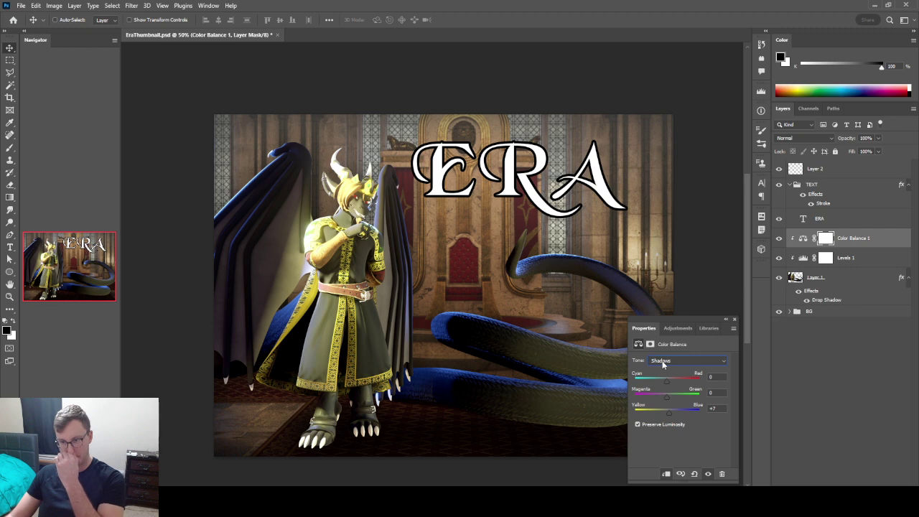
left_click(725, 319)
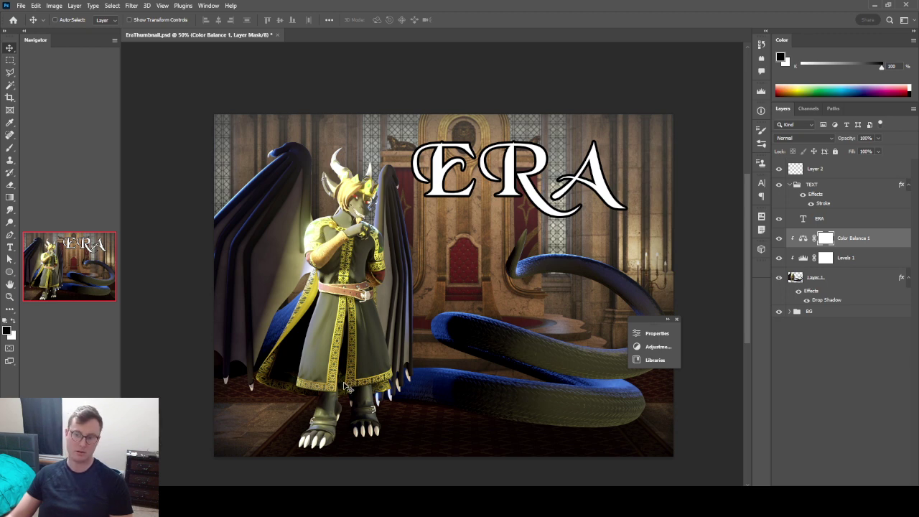
key("ctrl+s")
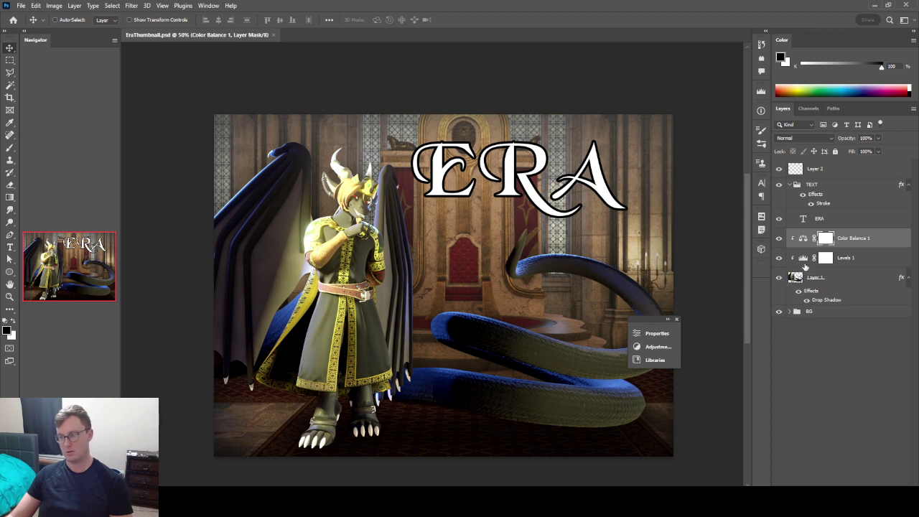
Step: Lower the Levels 1 adjustment layer's opacity to about 56%
left_click(866, 259)
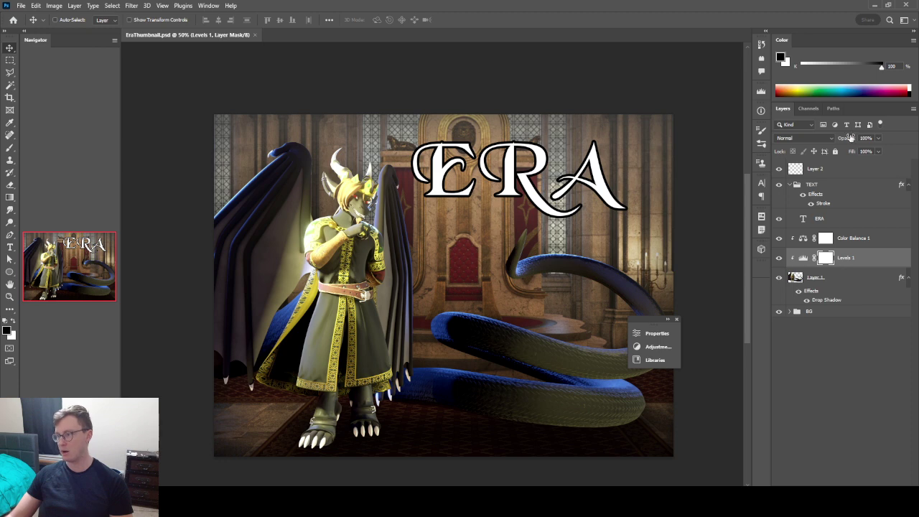
left_click(849, 138)
left_click_drag(849, 137, 735, 183)
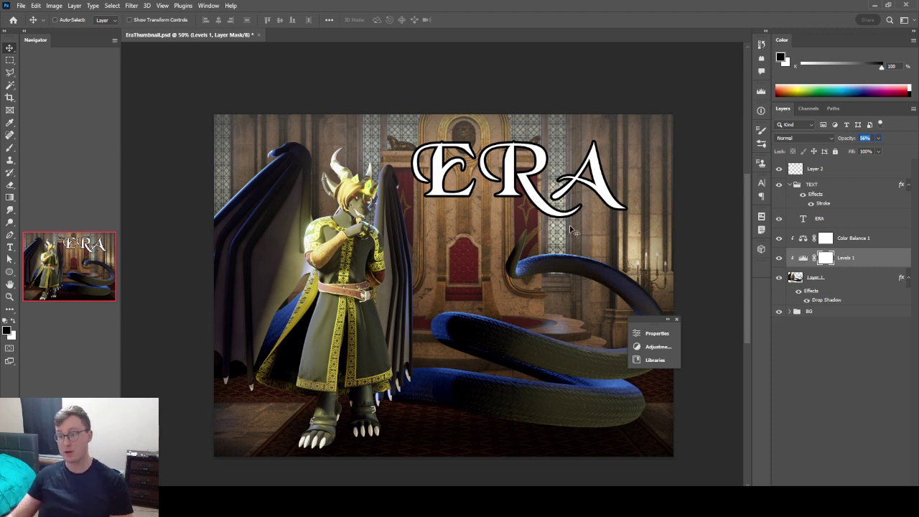
left_click(831, 221)
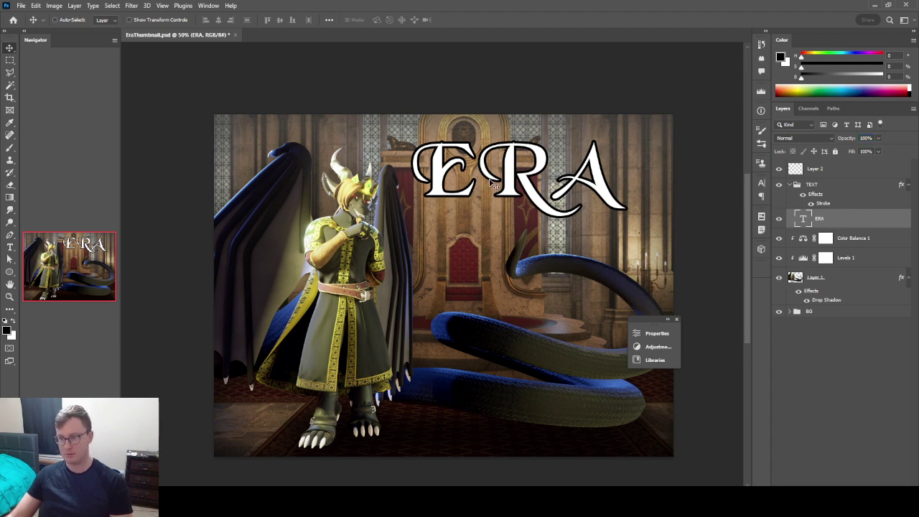
Step: Change the title to 'ERABAIN VERDANT' on two lines with increased leading
key("t")
left_click(551, 201)
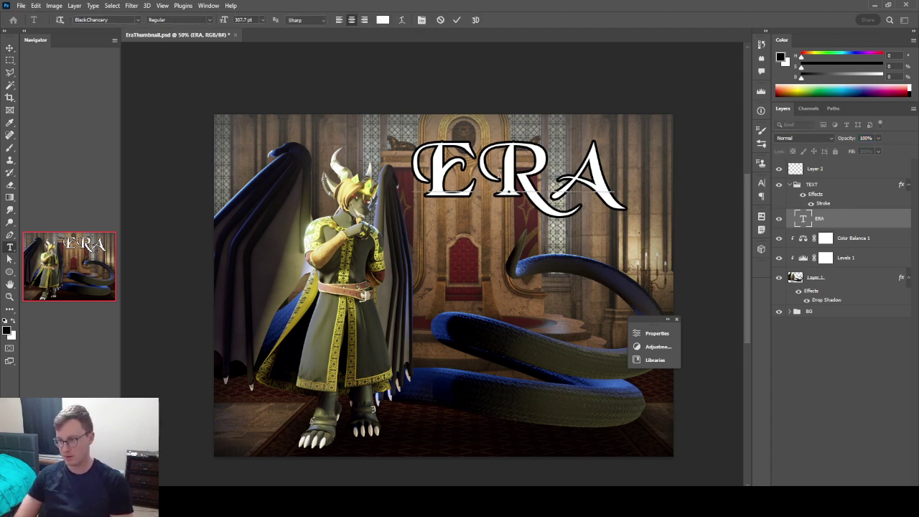
type("VERD")
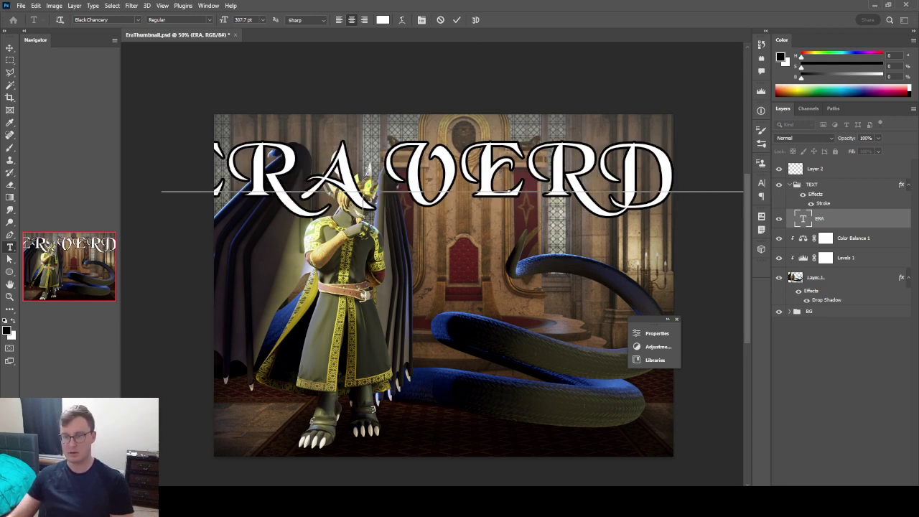
left_click(382, 176)
type("BAIN")
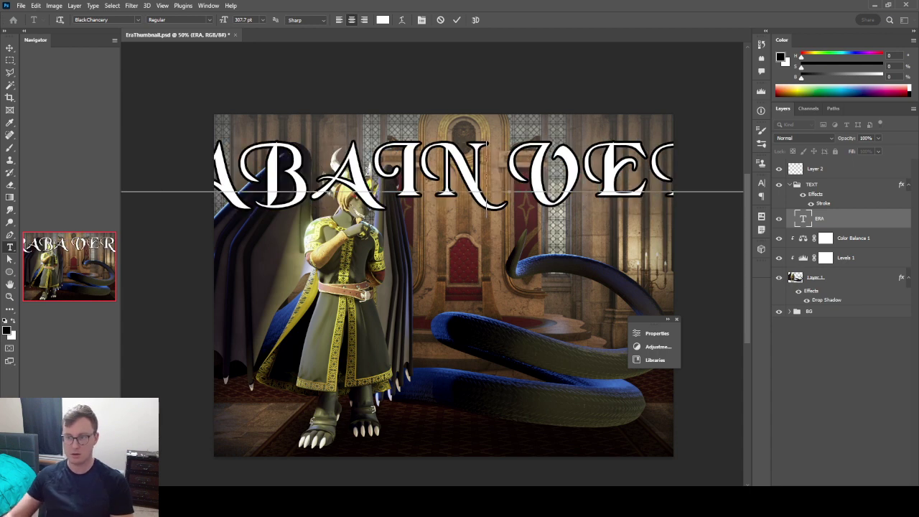
key("Return")
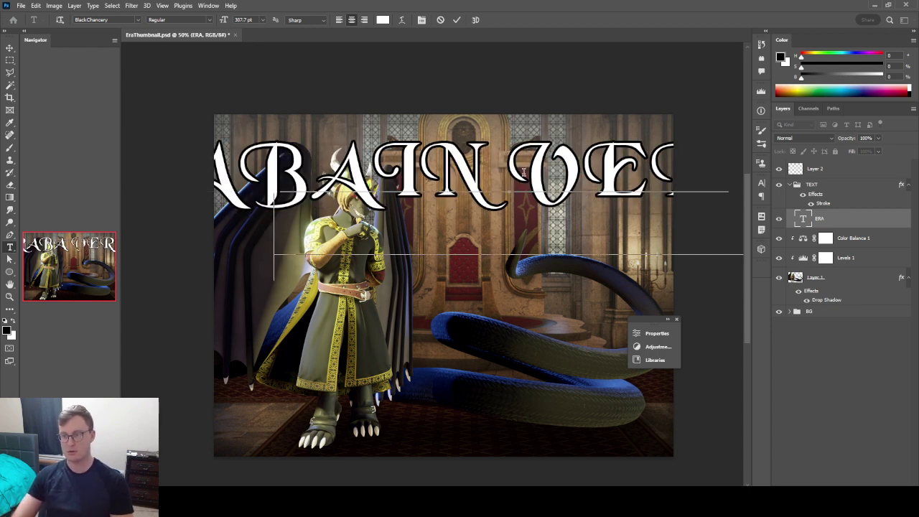
key("ctrl+a")
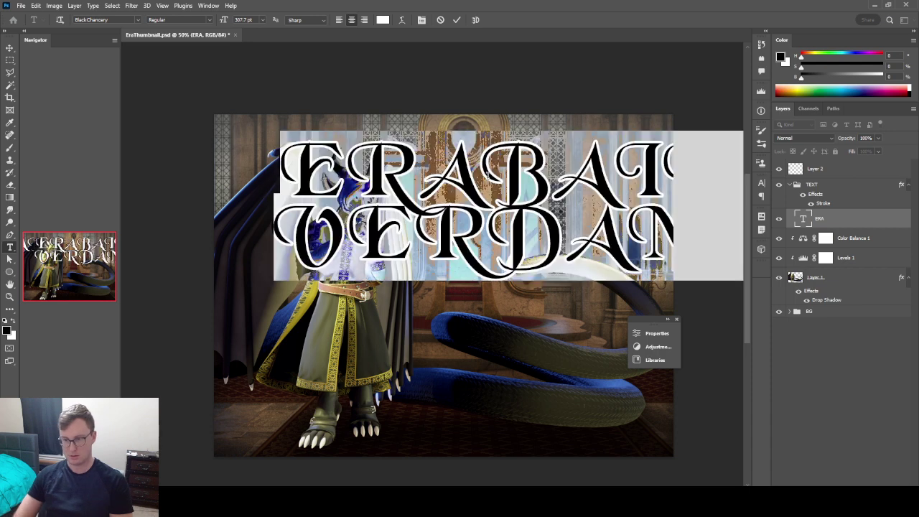
key("alt+Down")
key("alt+Down")
key("alt+Down")
key("alt+Down")
key("alt+Down")
key("alt+Down")
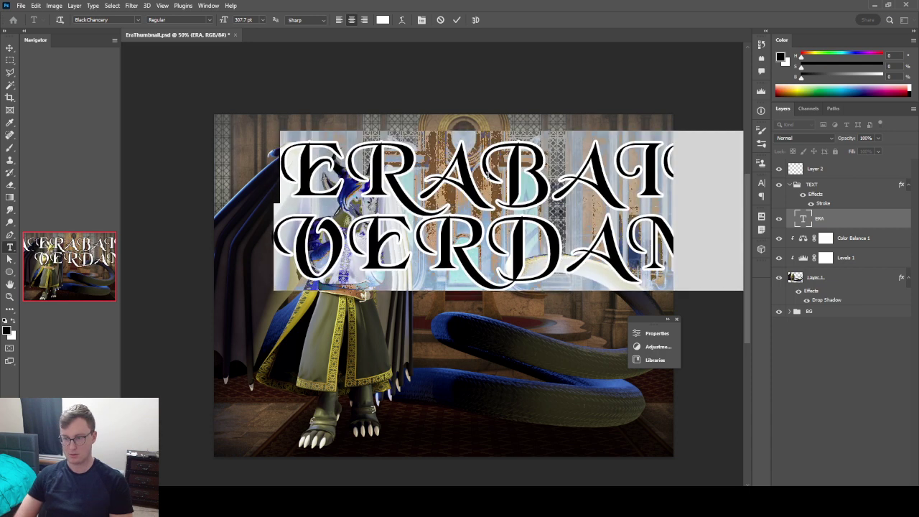
key("alt+Down")
key("alt+Down")
key("alt+Down")
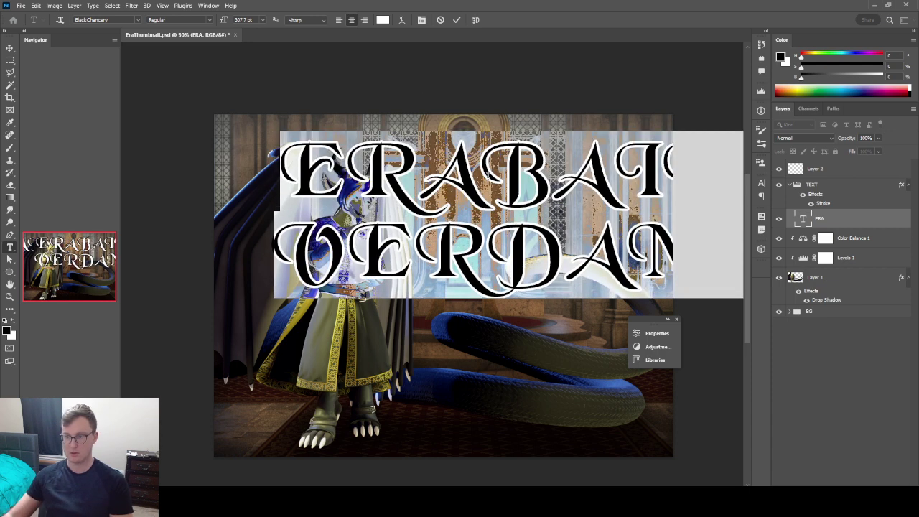
left_click(457, 20)
Step: Scale the title down to about 53% near the top of the thumbnail
key("ctrl+t")
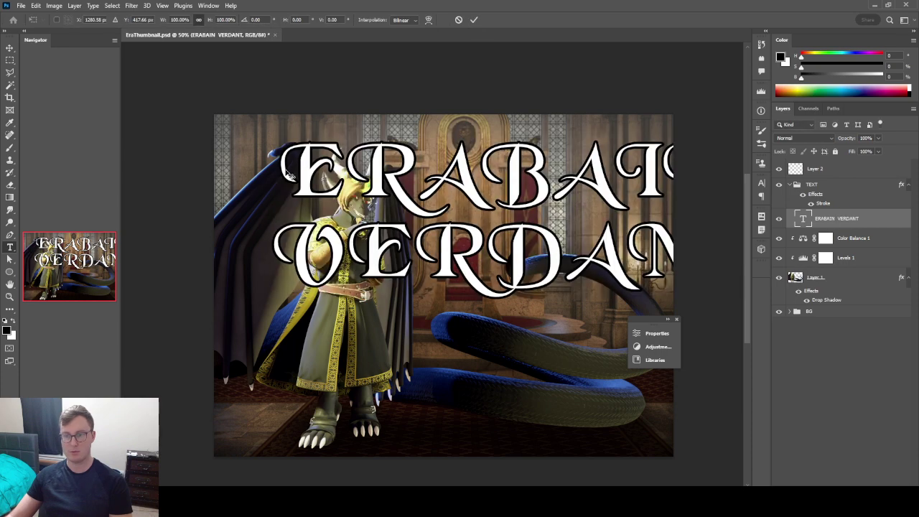
left_click_drag(271, 131, 407, 172)
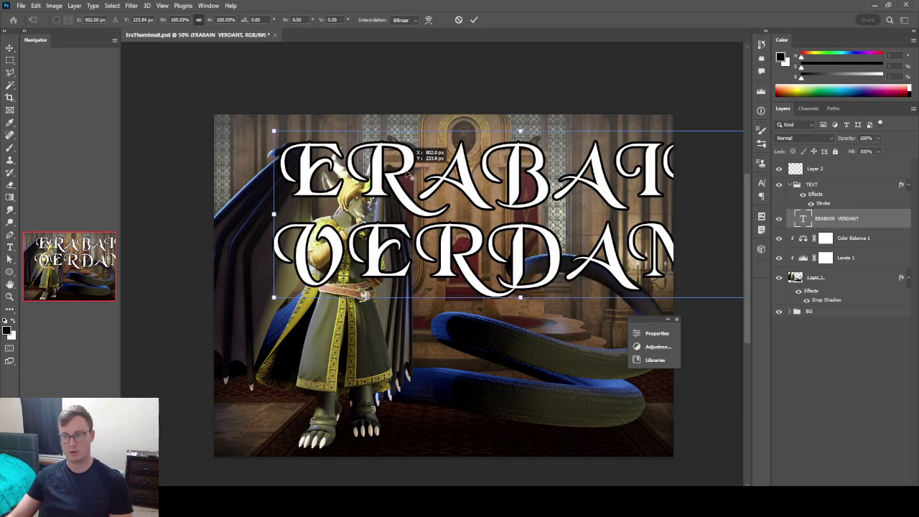
left_click_drag(273, 129, 556, 172)
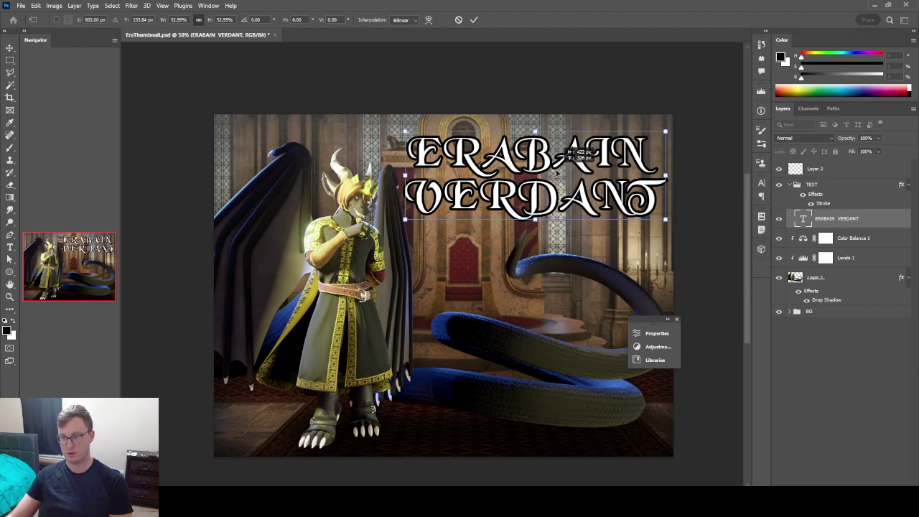
key("Return")
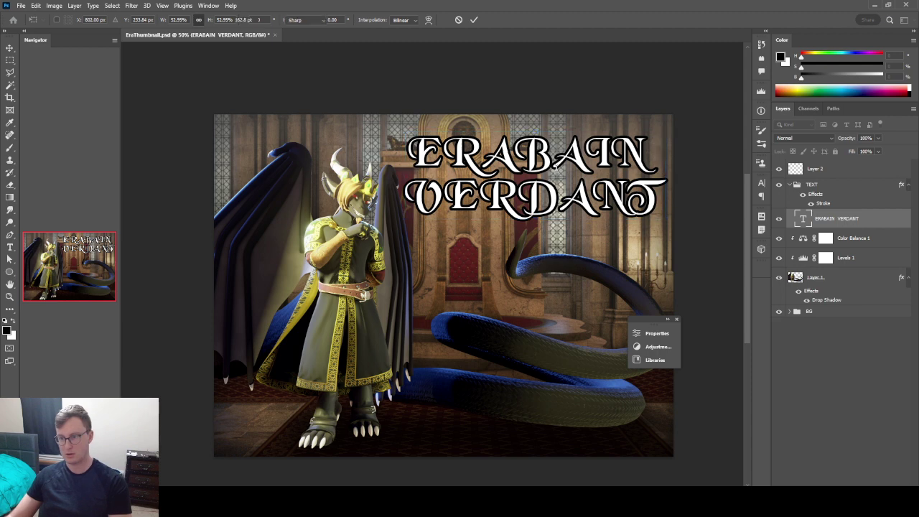
key("t")
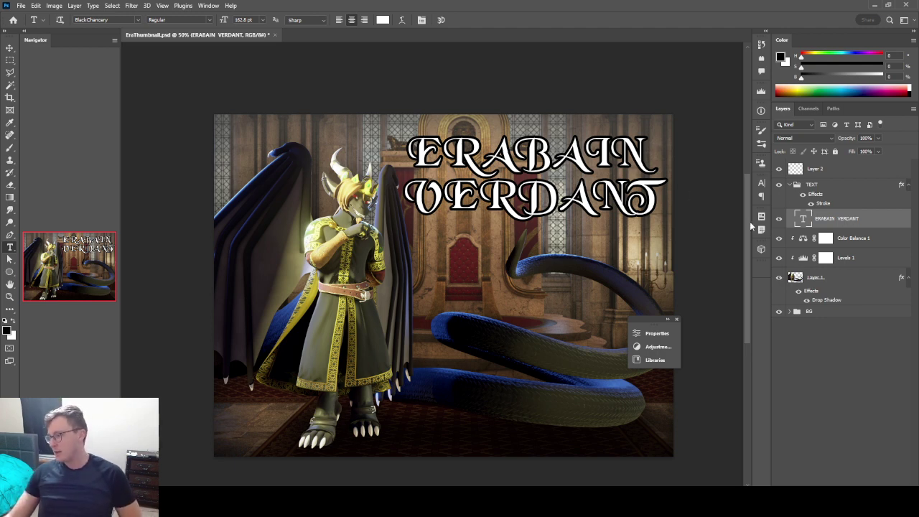
left_click(826, 280)
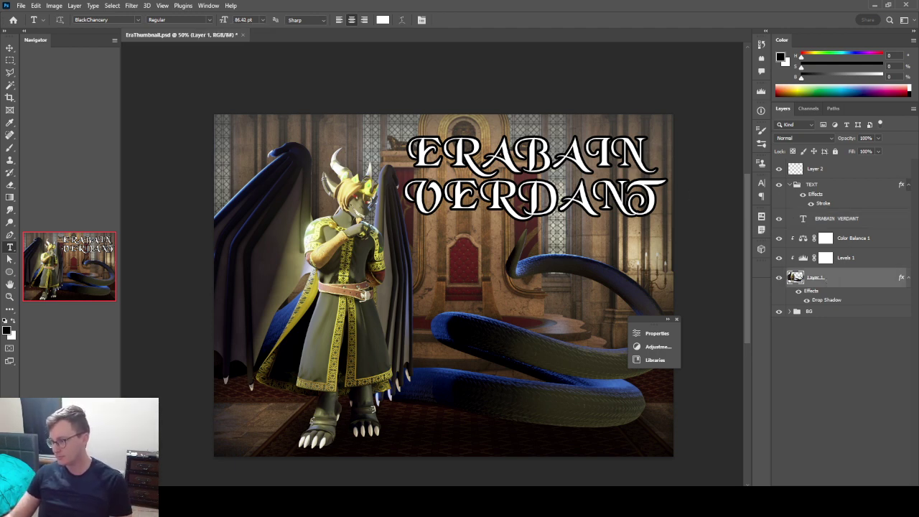
Step: Paint a dark floor-coloured shadow under the snake on a new layer
key("ctrl+shift+alt+n")
key("b")
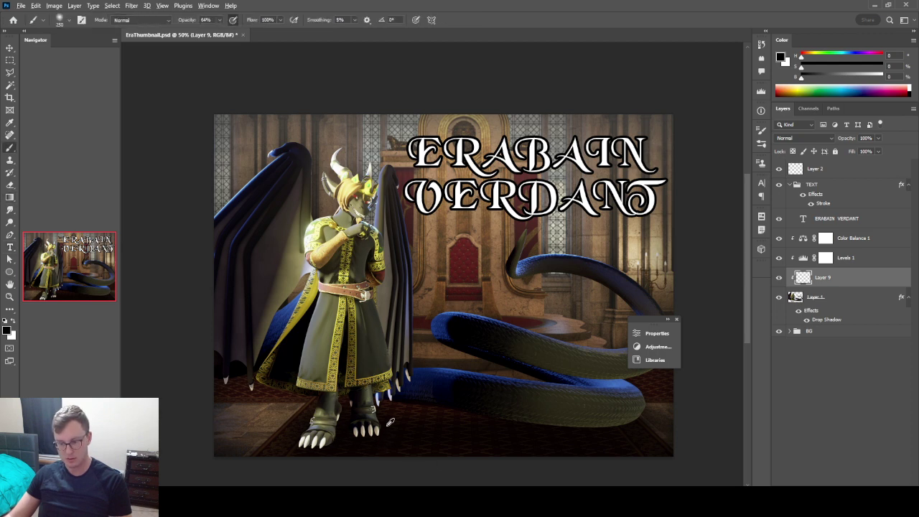
left_click(320, 450, "alt")
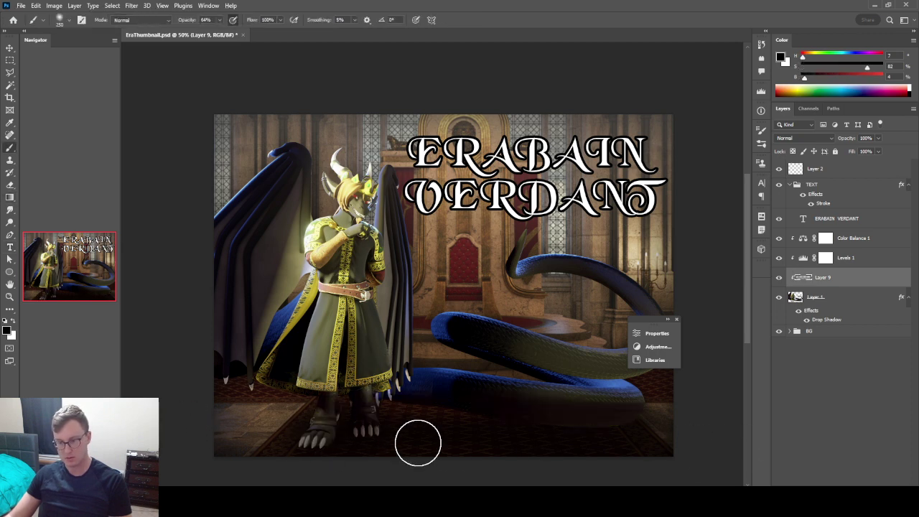
left_click_drag(186, 435, 694, 445)
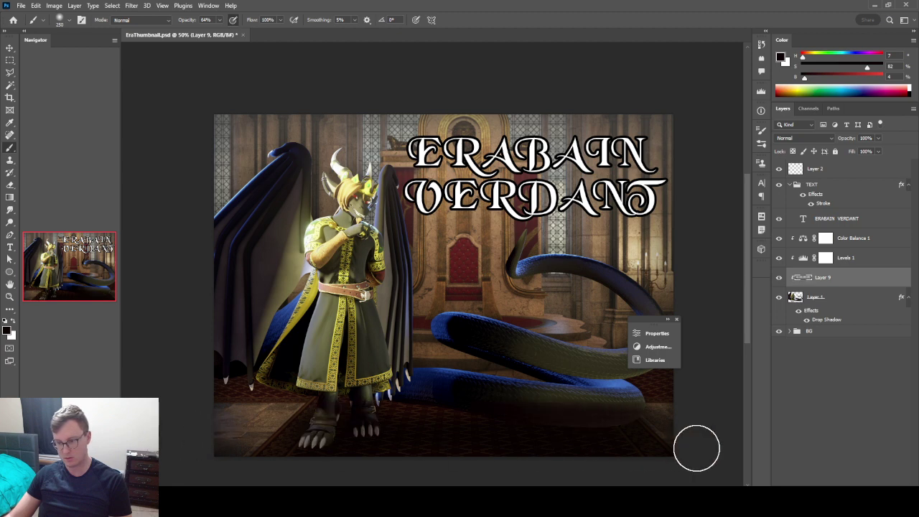
Step: Lower Layer 9's opacity to 68%, leaving its blend mode at Normal
left_click(805, 138)
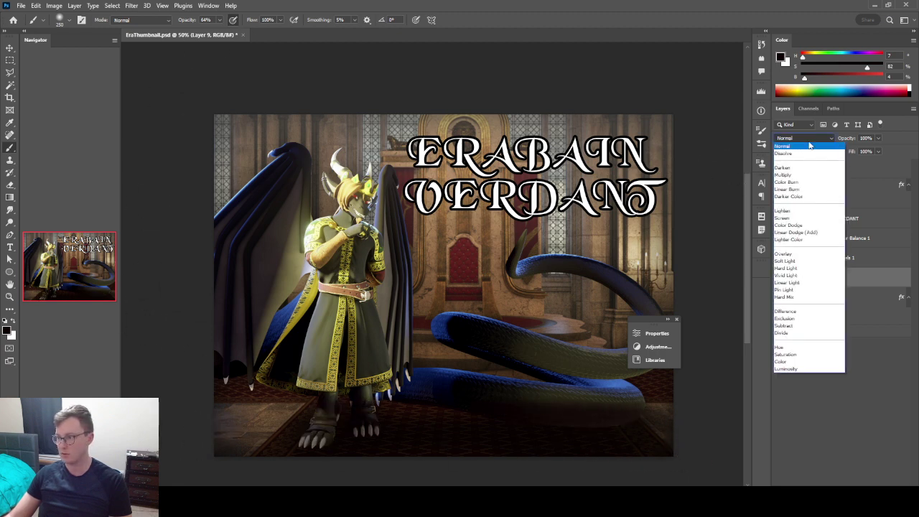
left_click(805, 138)
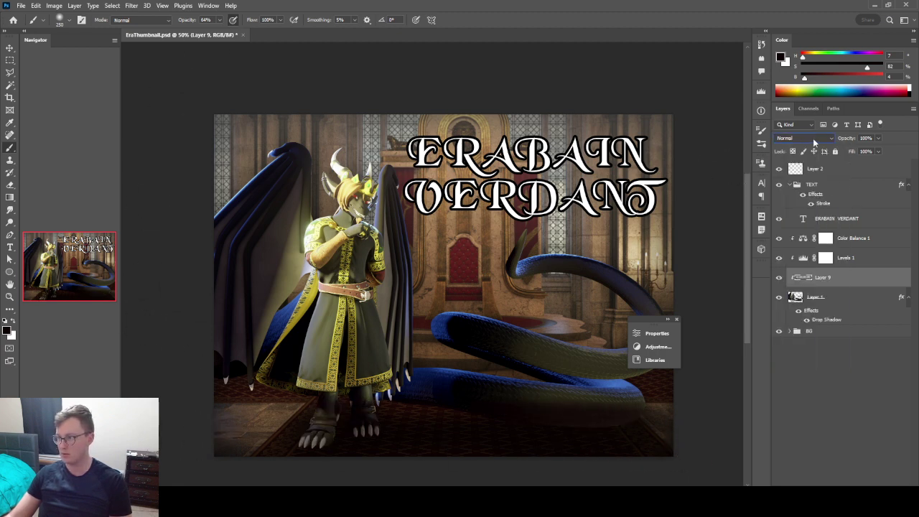
left_click(814, 141)
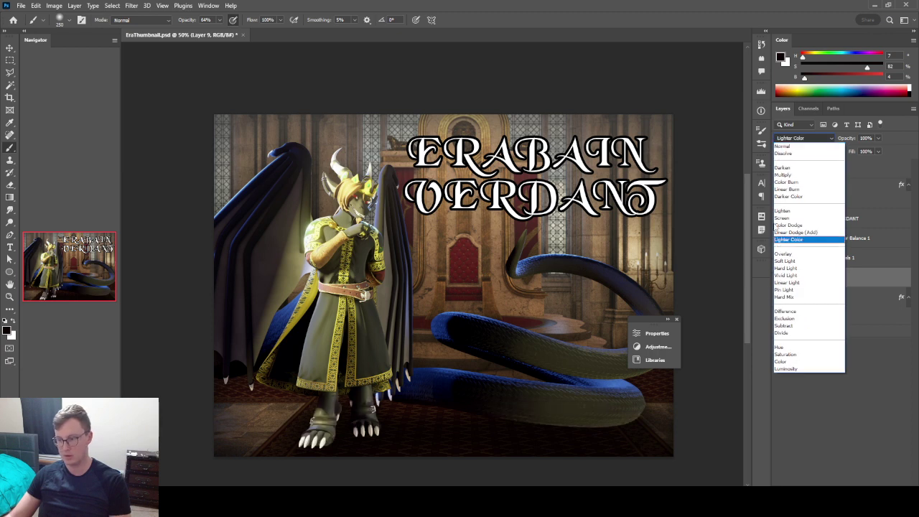
key("Escape")
left_click_drag(845, 142, 852, 138)
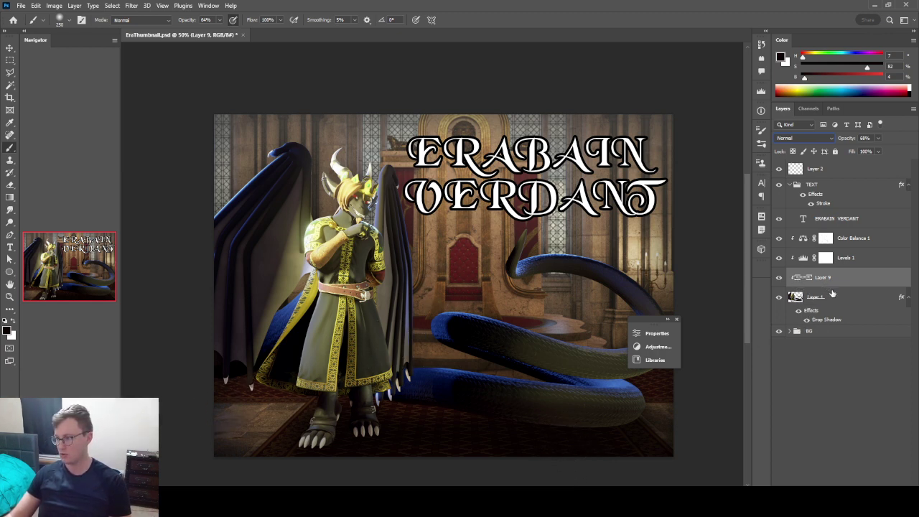
left_click(839, 239)
Step: Group Color Balance 1 through Layer 1 into a group named 'Render'
left_click(836, 296, "shift")
key("ctrl+g")
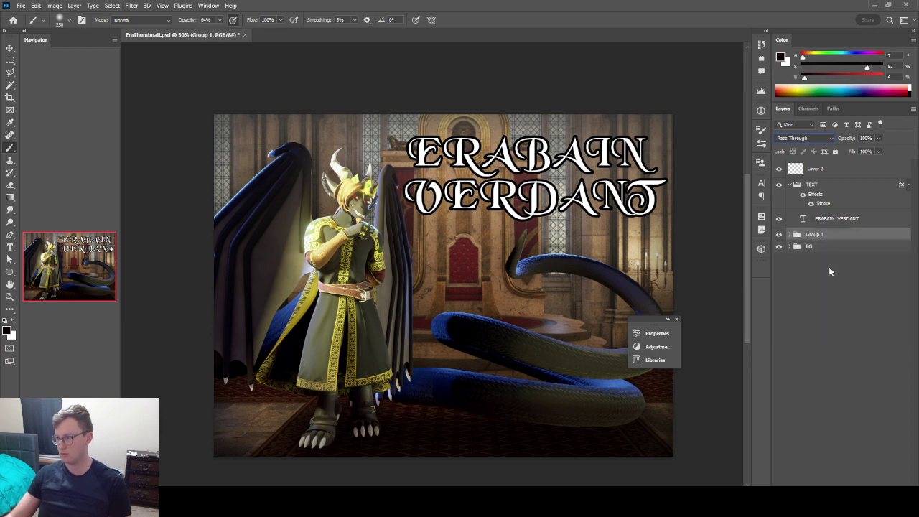
double_click(813, 234)
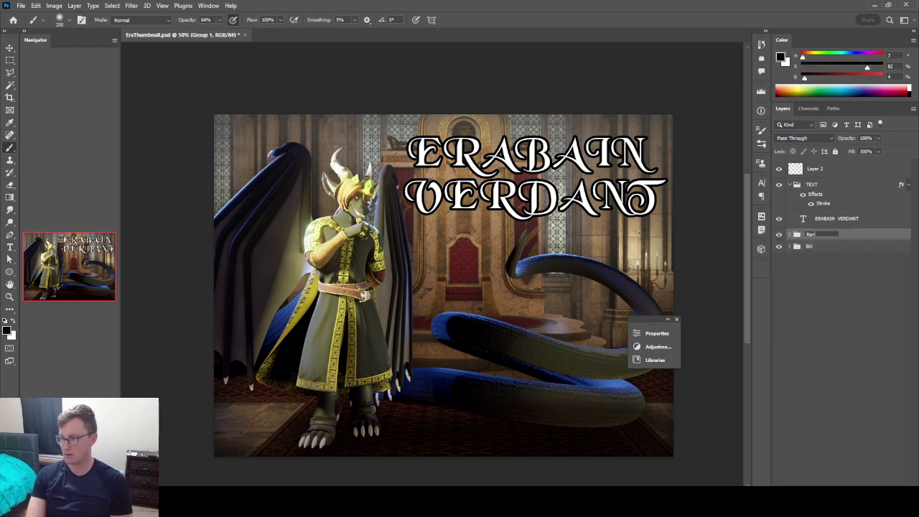
type("Render")
key("Return")
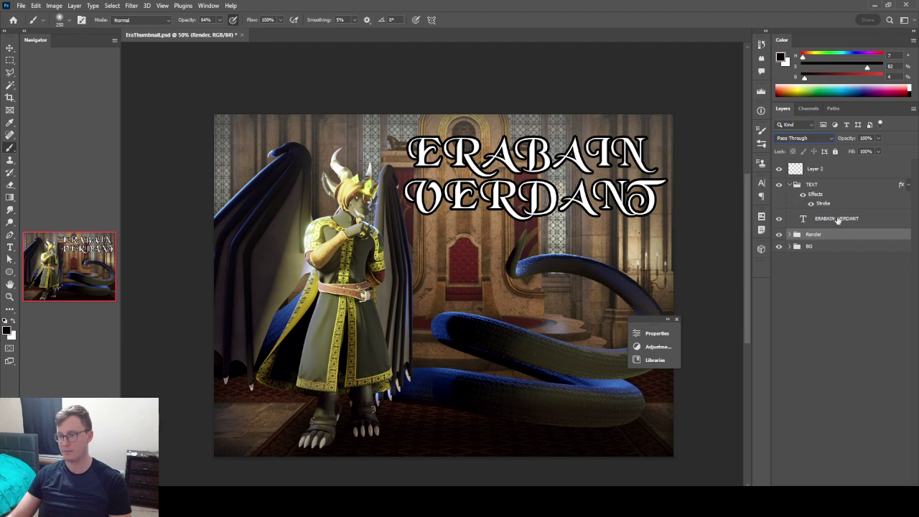
Step: Nudge the ERABAIN VERDANT title slightly left, keeping the text editable
left_click(837, 219)
left_click(482, 181)
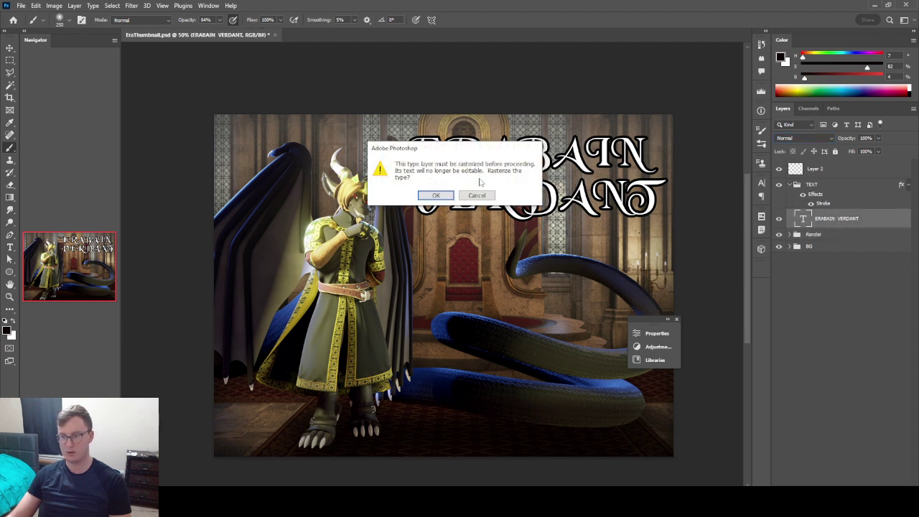
key("Escape")
key("v")
key("shift+Left")
key("shift+Left")
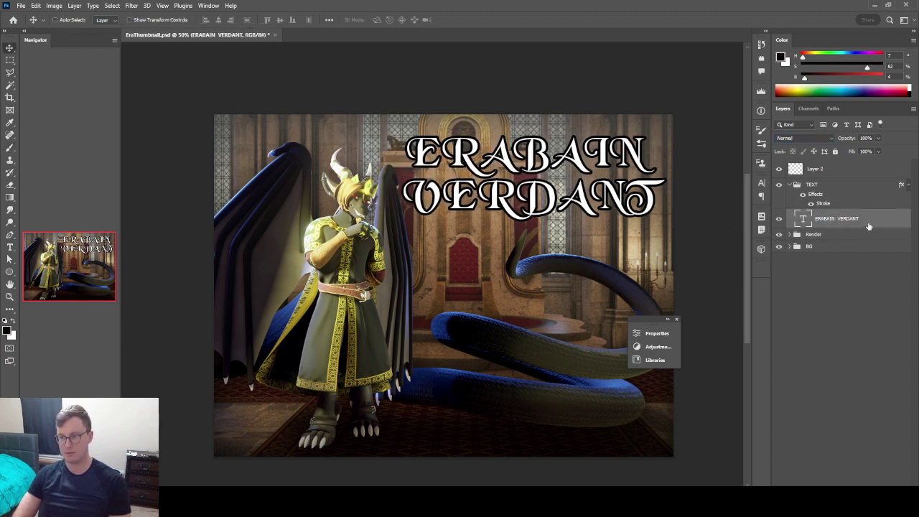
key("shift+Down")
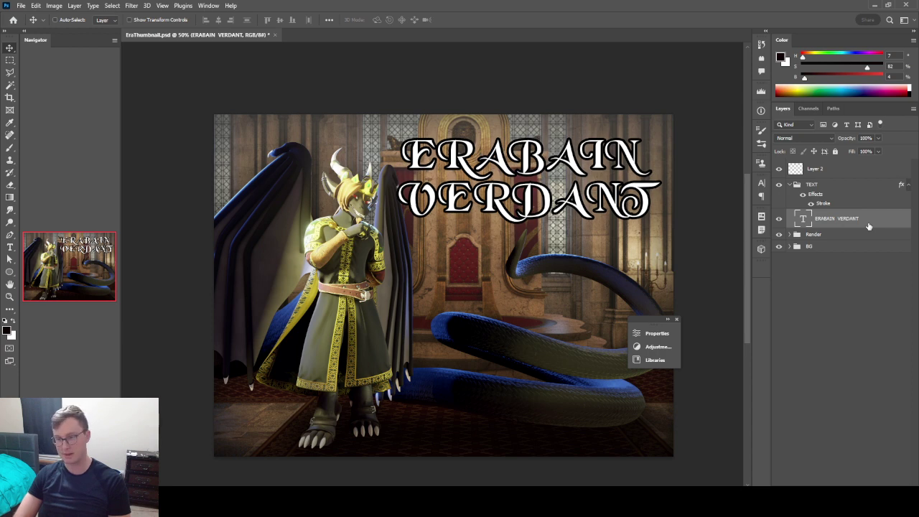
key("Left")
key("Left")
key("Left")
key("Left")
key("Left")
key("Left")
key("Left")
key("Left")
key("Left")
key("Left")
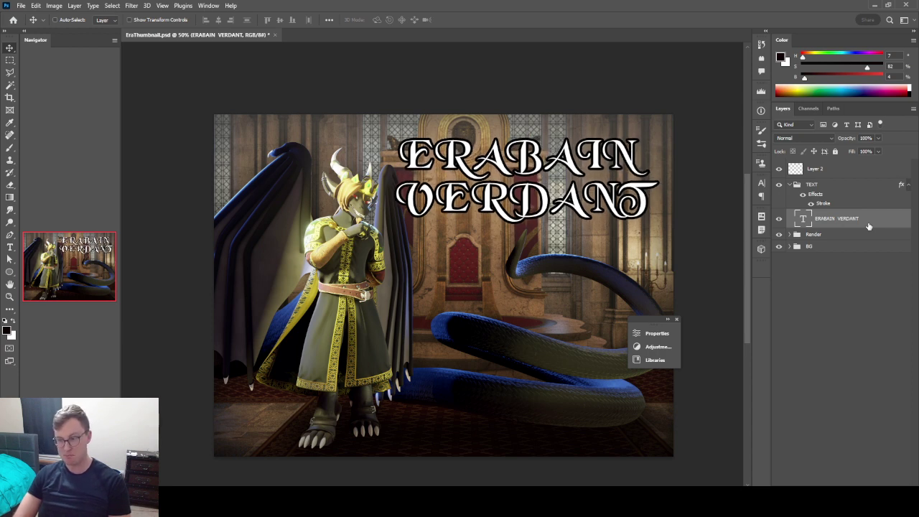
Step: Put the top layer in a group named 'Overlay' and name the layer 'Border'
left_click(818, 171)
double_click(816, 170)
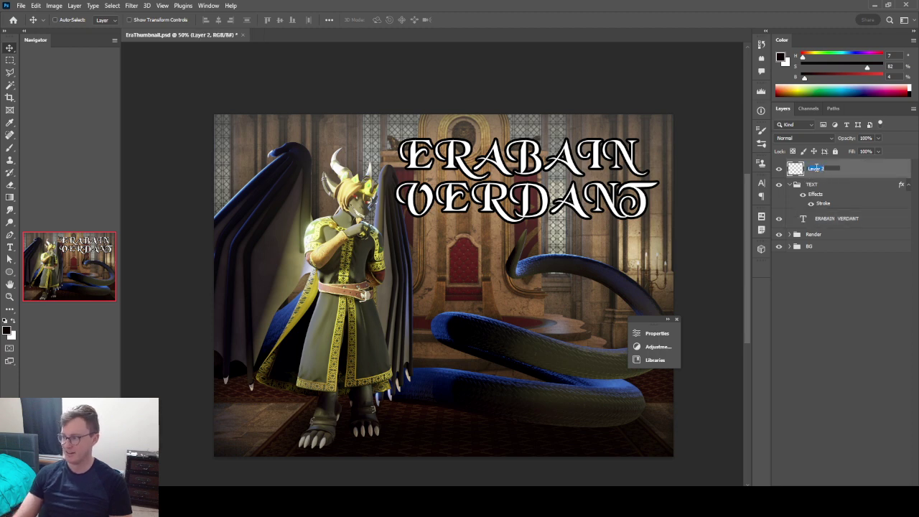
type("Overlay")
key("Return")
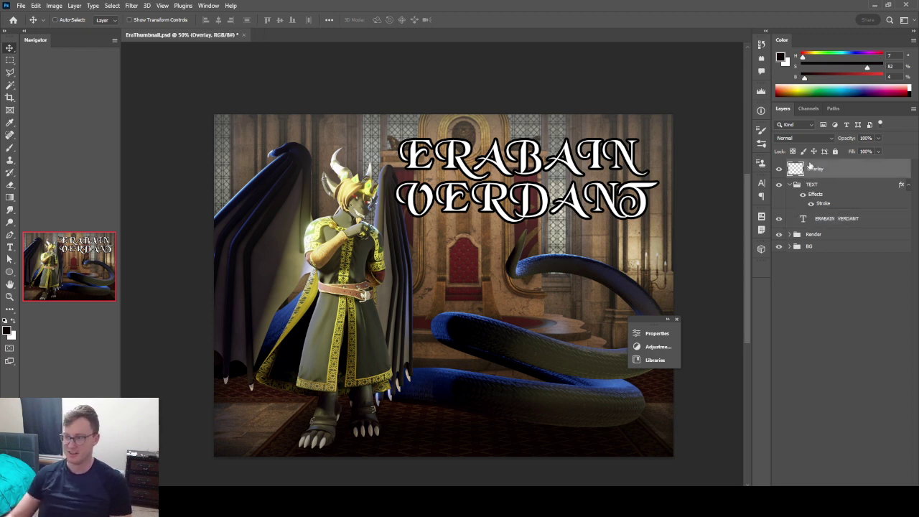
key("ctrl+g")
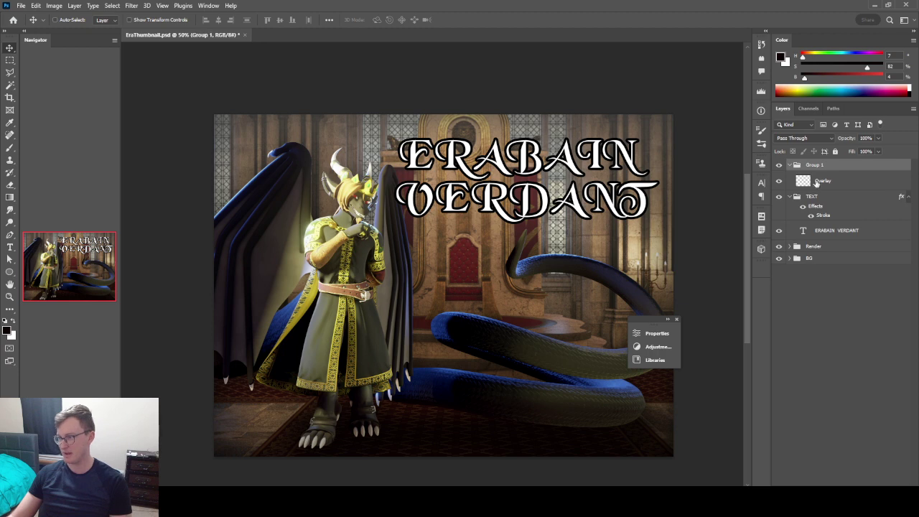
double_click(813, 165)
type("Overlay")
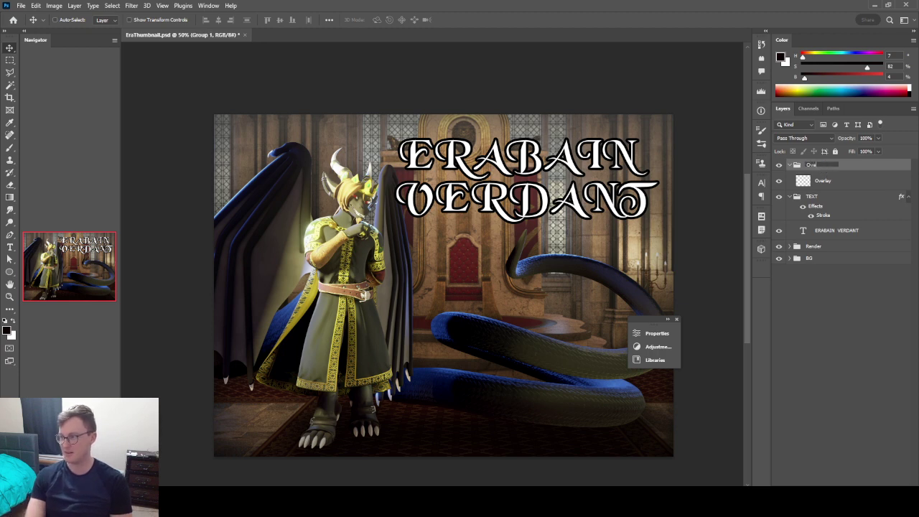
key("Return")
double_click(824, 181)
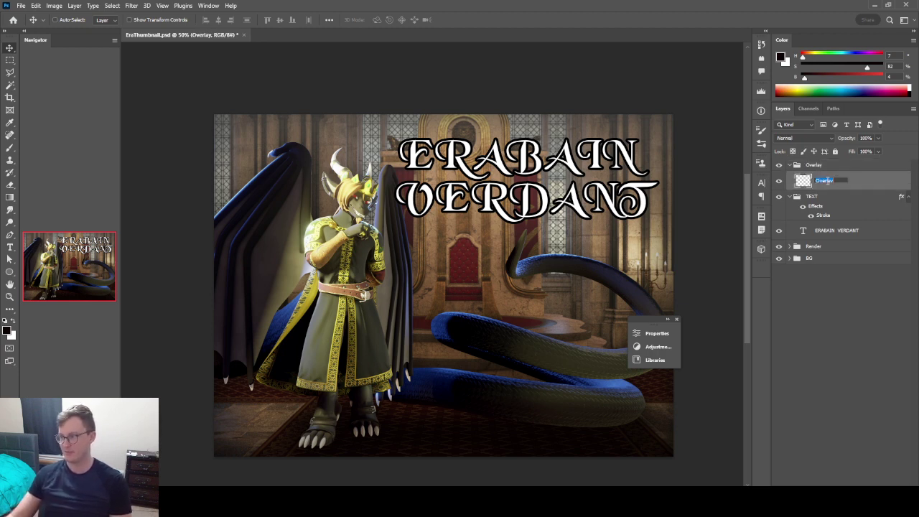
type("Border")
key("Return")
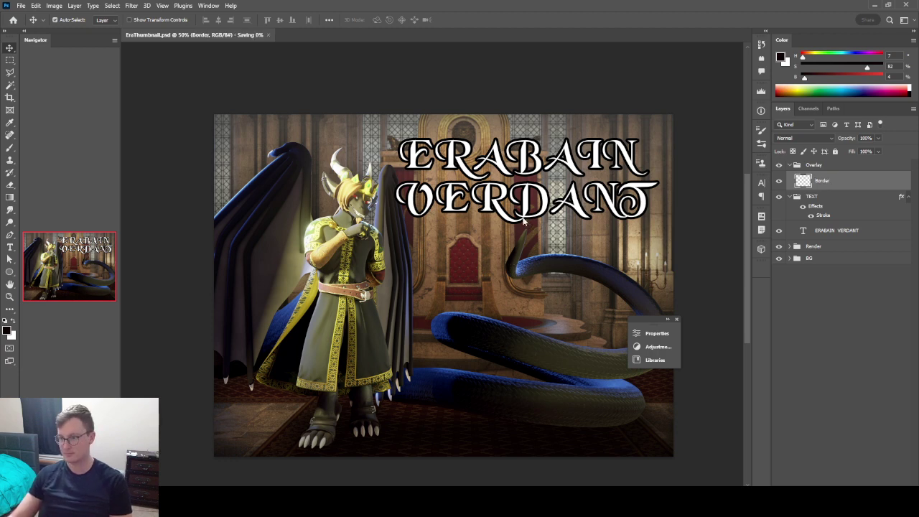
Step: Stroke the full canvas edge on the Border layer
key("ctrl+a")
left_click(34, 6)
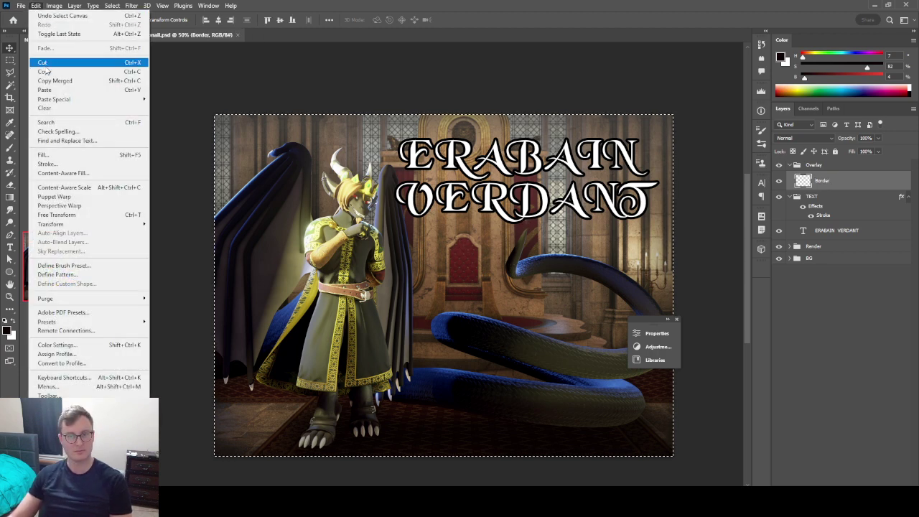
mouse_move(52, 7)
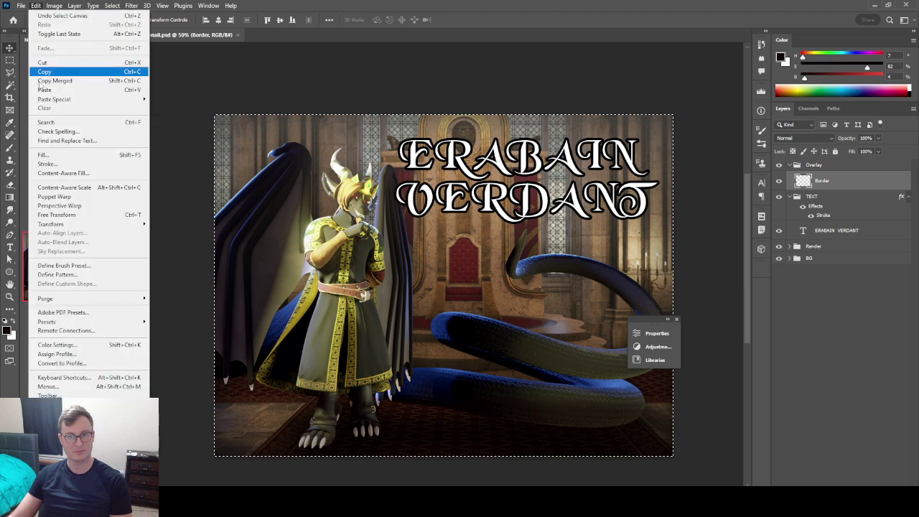
left_click(71, 172)
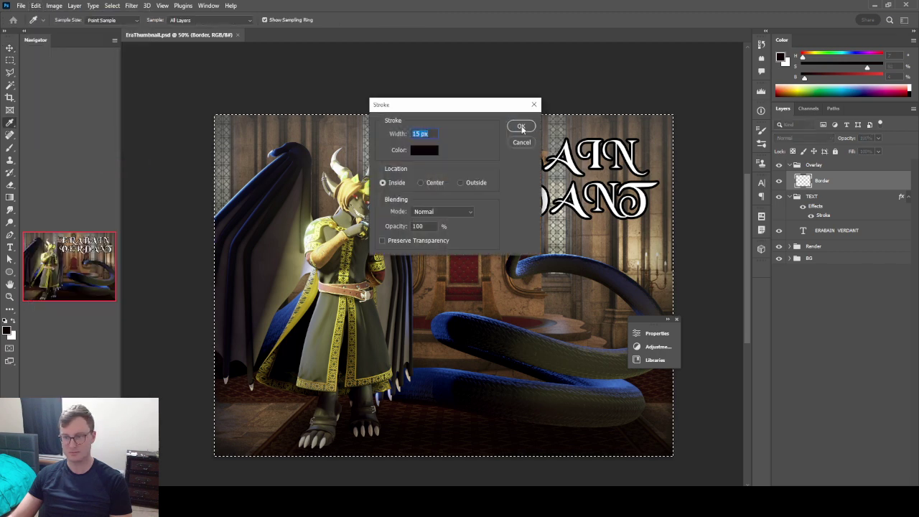
left_click(521, 127)
key("v")
key("ctrl+d")
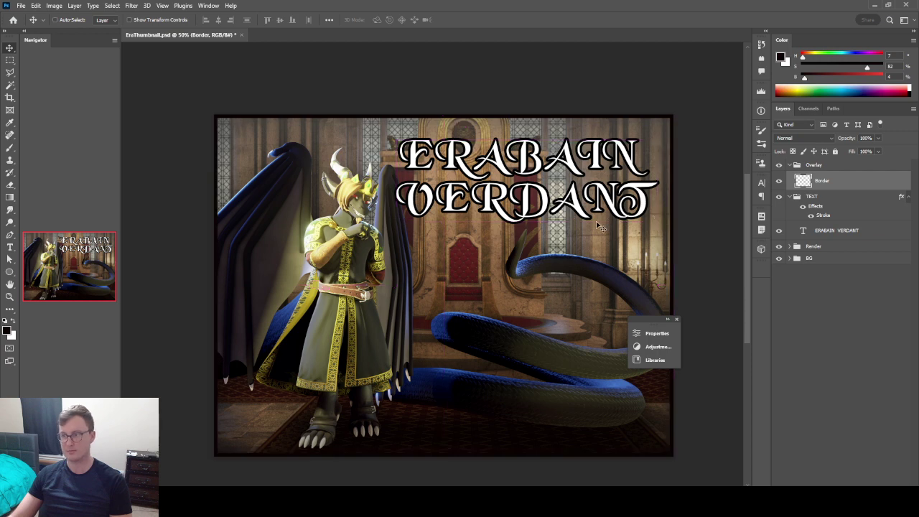
Step: Restroke the canvas edge in pure black (000000)
key("ctrl+a")
left_click(35, 6)
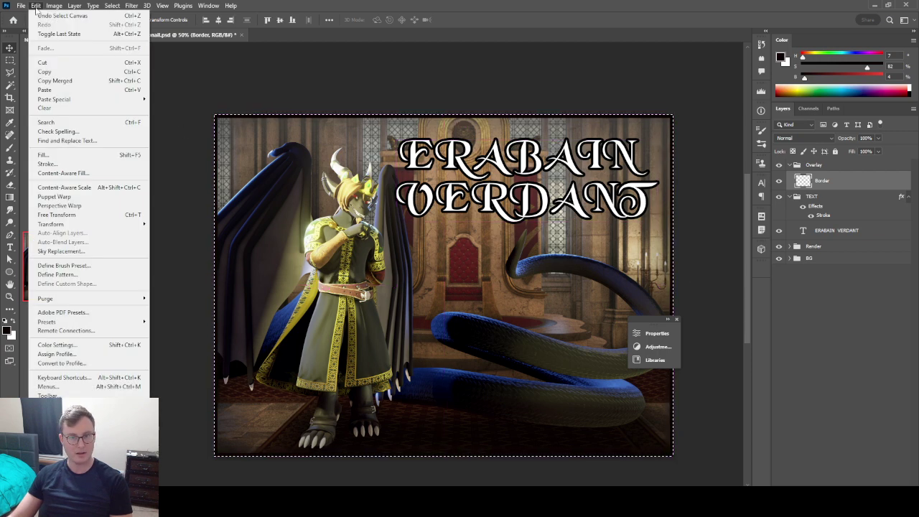
left_click(47, 164)
left_click(423, 150)
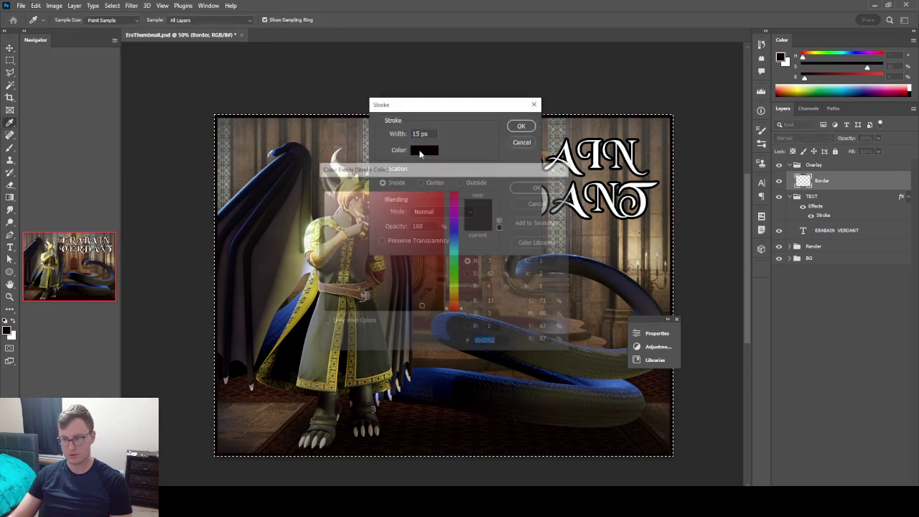
left_click_drag(422, 307, 338, 313)
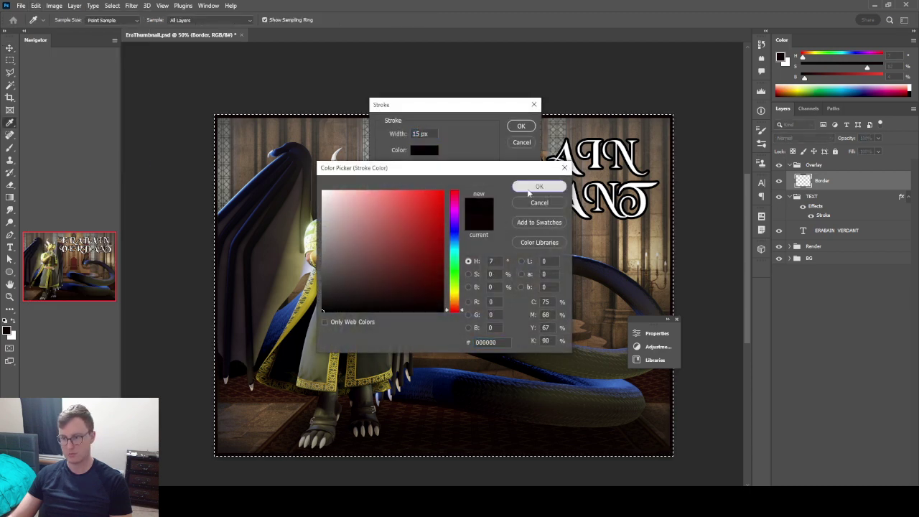
left_click(539, 186)
left_click(521, 126)
key("v")
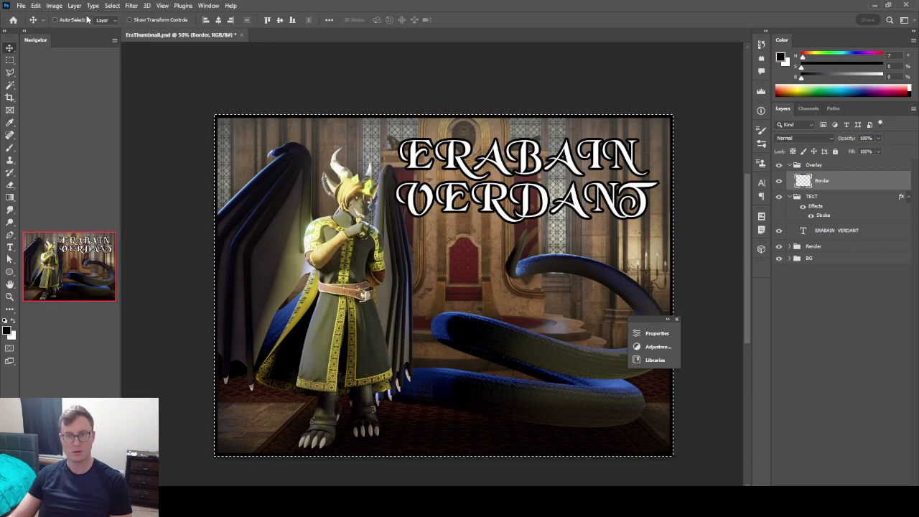
Step: Stroke the canvas edge again at 10 px and deselect
left_click(36, 6)
left_click(53, 163)
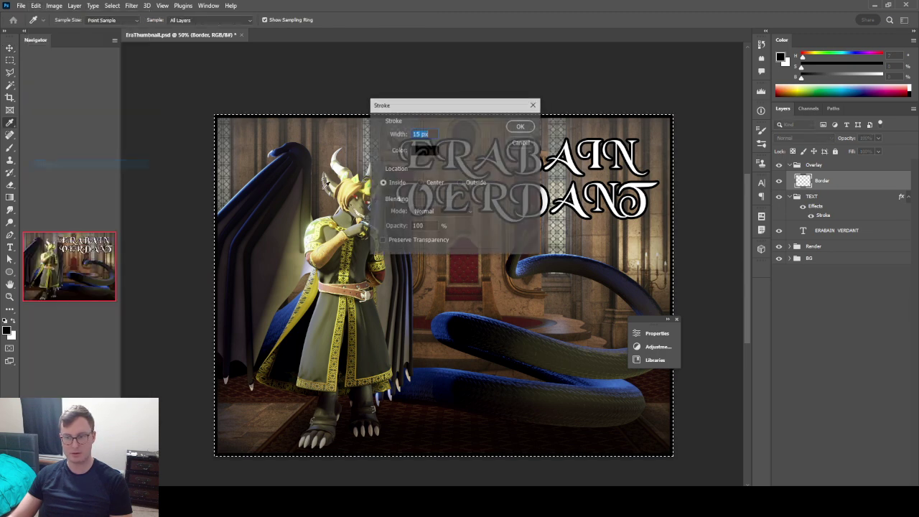
type("10")
key("Return")
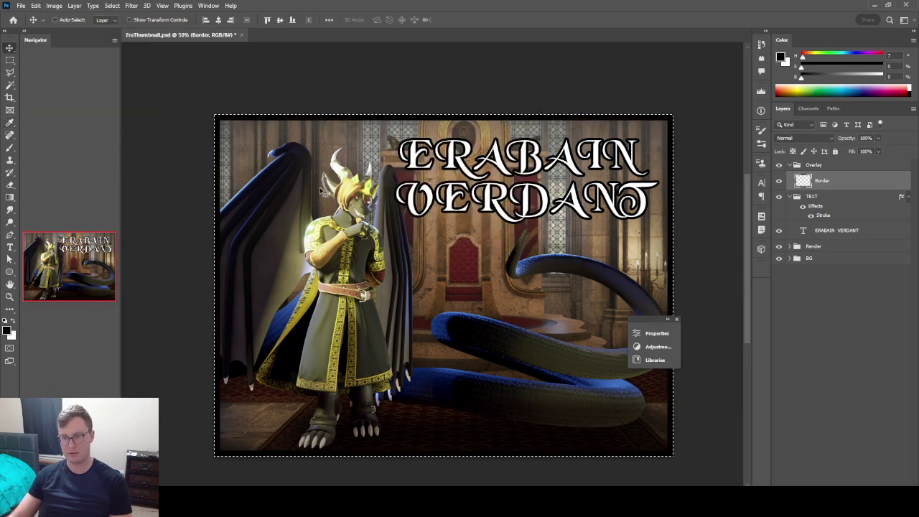
left_click_drag(422, 204, 436, 209)
key("ctrl+d")
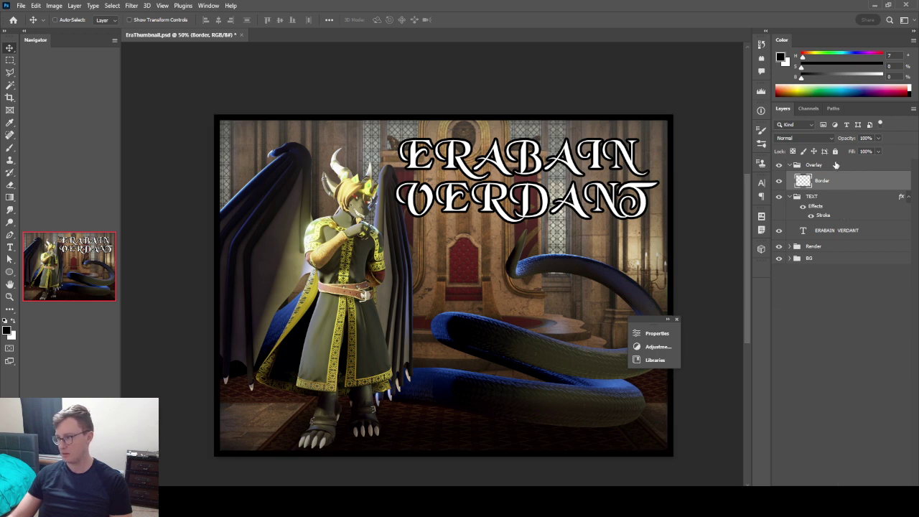
Step: Duplicate Border and apply a Gaussian Blur of radius 118.7 to the original
left_click_drag(858, 188, 861, 480)
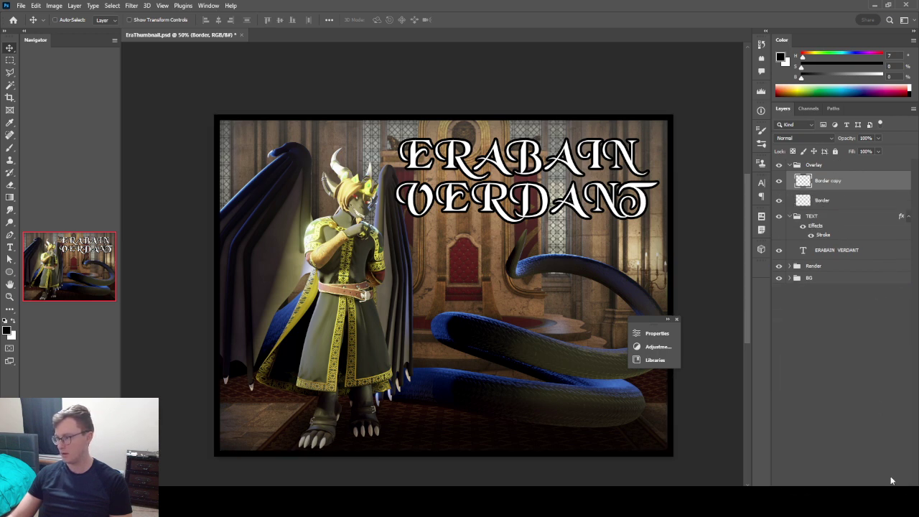
left_click(842, 204)
key("ctrl+a")
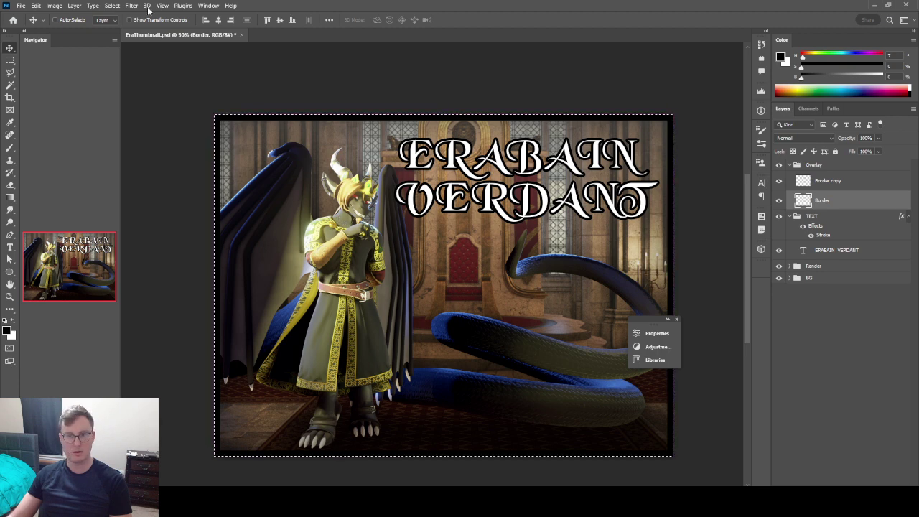
left_click(128, 5)
mouse_move(180, 128)
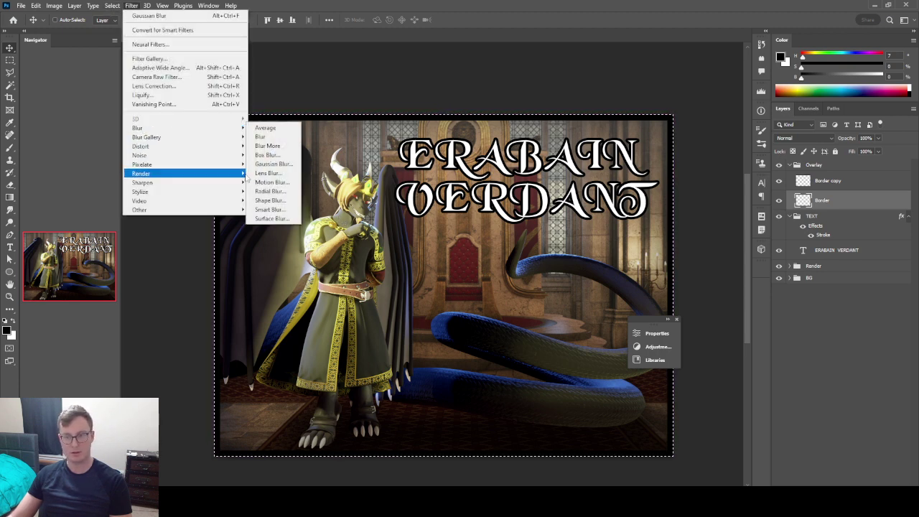
left_click(266, 164)
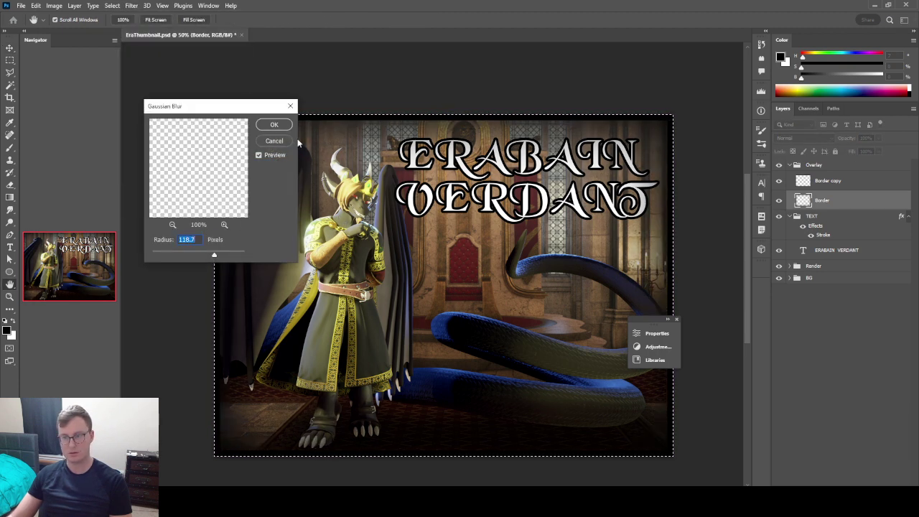
left_click(274, 125)
key("ctrl+d")
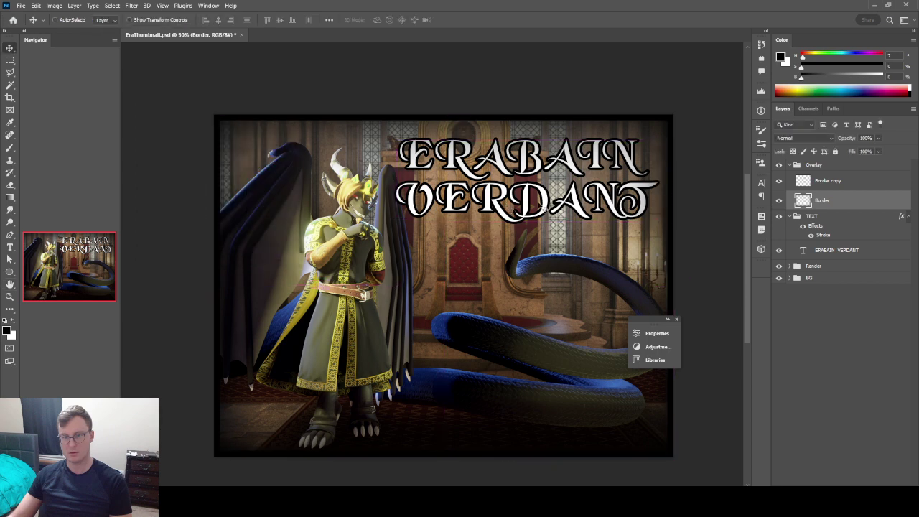
Step: Set the Border layer opacity to 76% and save the document
left_click_drag(852, 138, 838, 140)
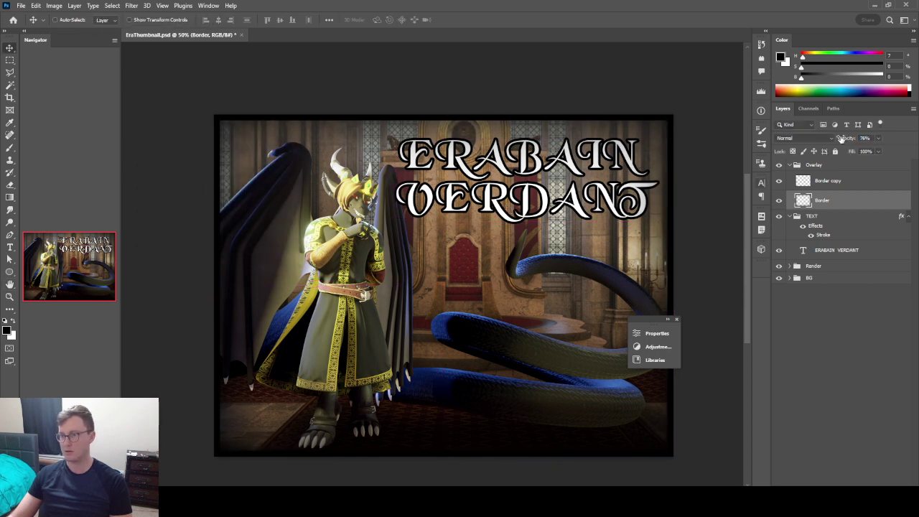
key("ctrl+s")
left_click_drag(418, 308, 386, 293)
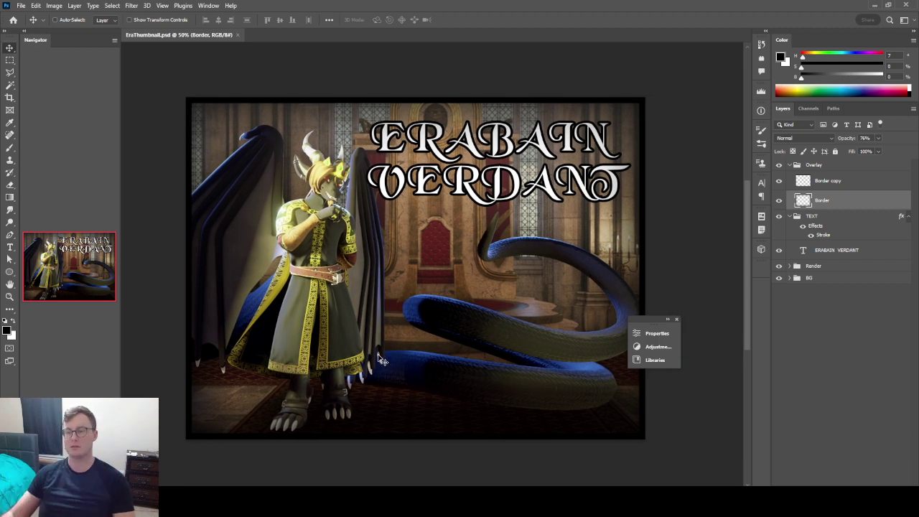
Step: Add a Levels adjustment above Layer 7 inside the BG group
left_click(808, 279)
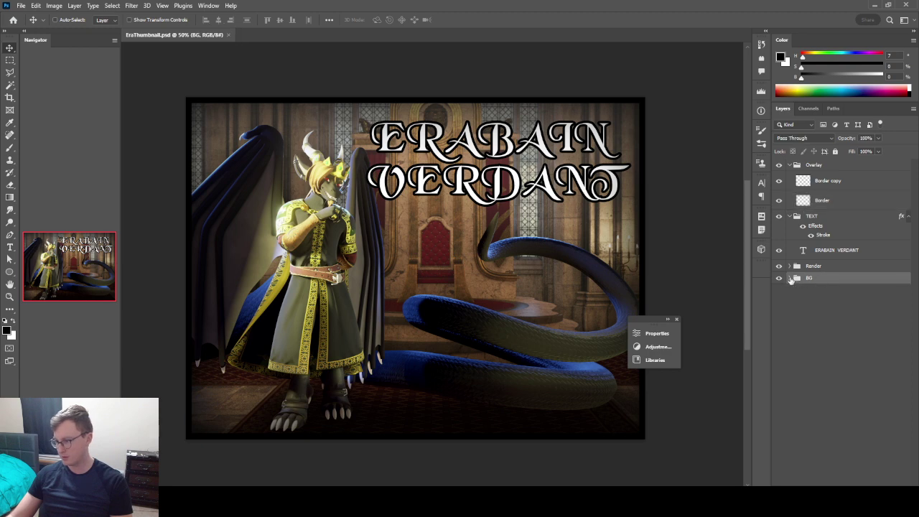
left_click(790, 278)
left_click(819, 295)
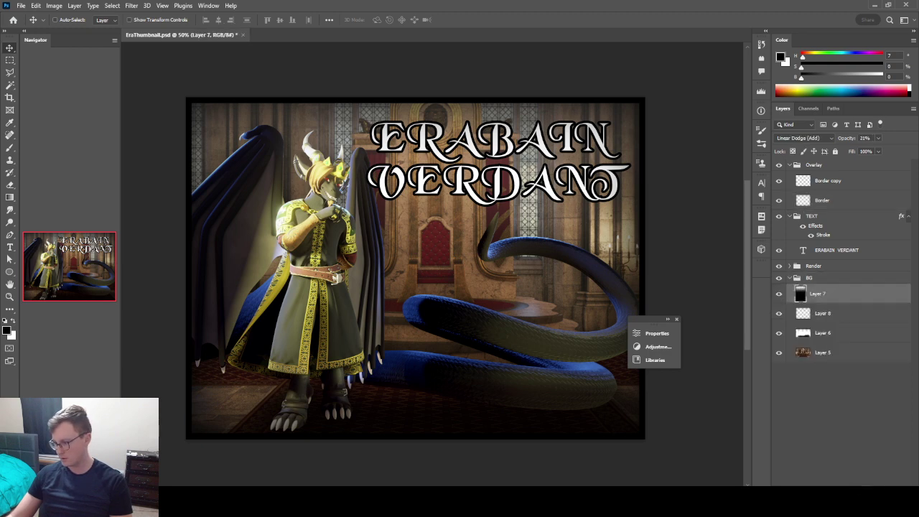
left_click(844, 482)
left_click(867, 368)
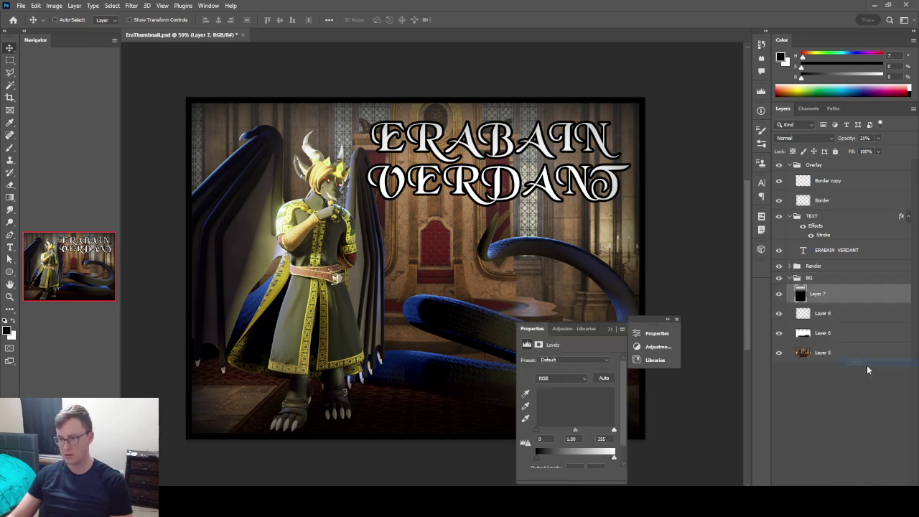
Step: Set the background Levels input values to 0, 0.67 and 238, then collapse Overlay
mouse_move(569, 431)
left_mouse_down()
mouse_move(560, 431)
mouse_move(582, 427)
left_mouse_up()
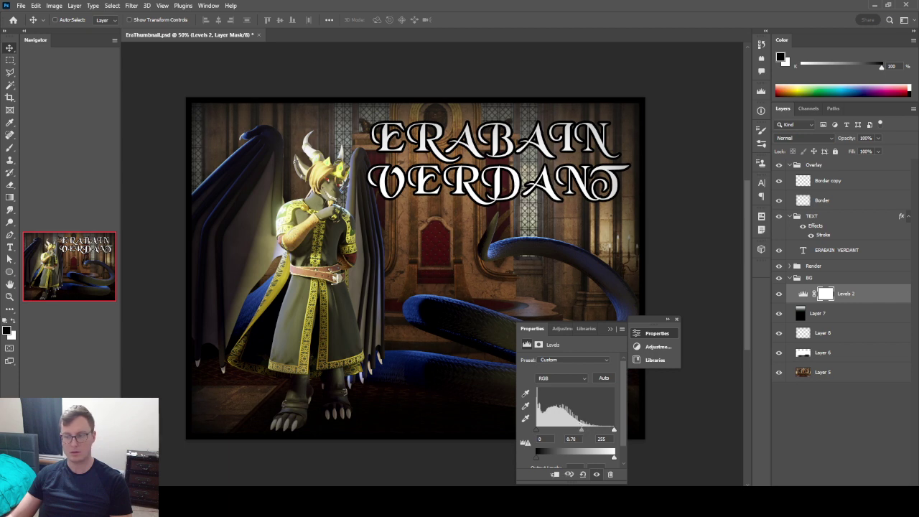
mouse_move(610, 430)
left_mouse_down()
mouse_move(596, 431)
mouse_move(612, 431)
left_mouse_up()
left_click_drag(539, 432, 602, 433)
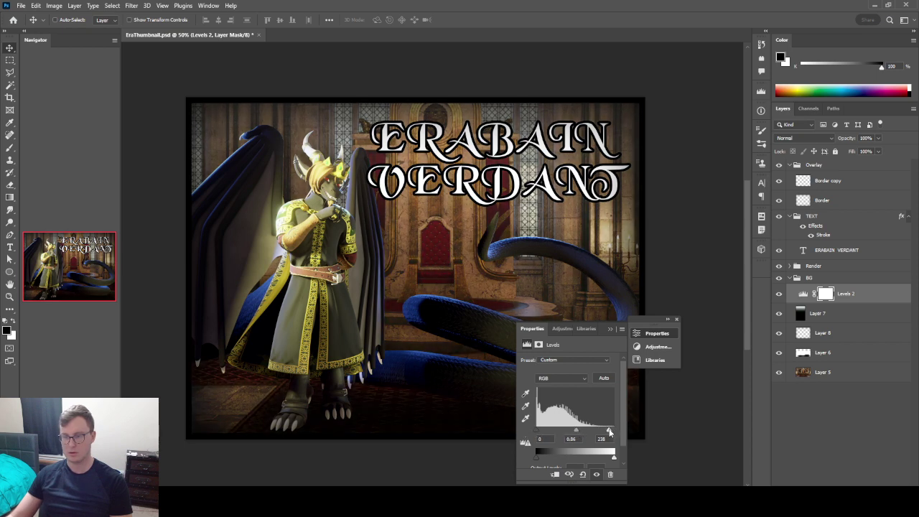
left_click_drag(537, 431, 582, 431)
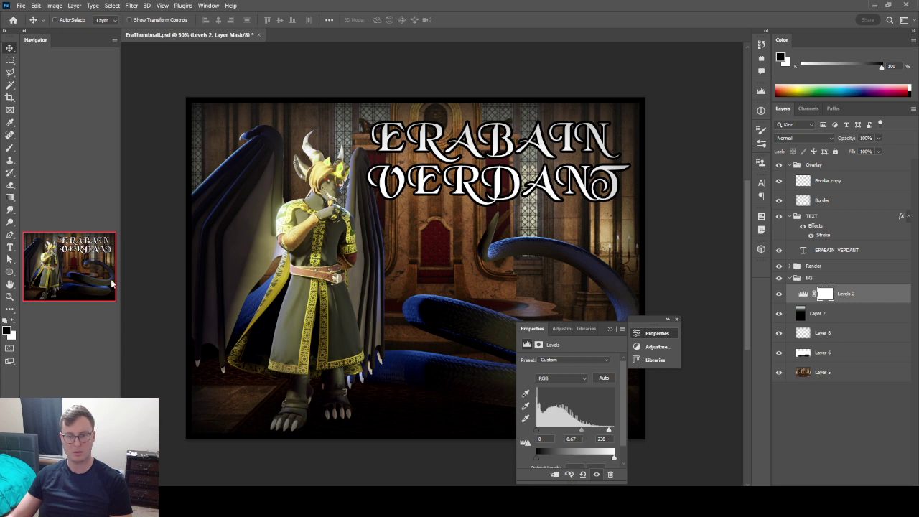
left_click(609, 330)
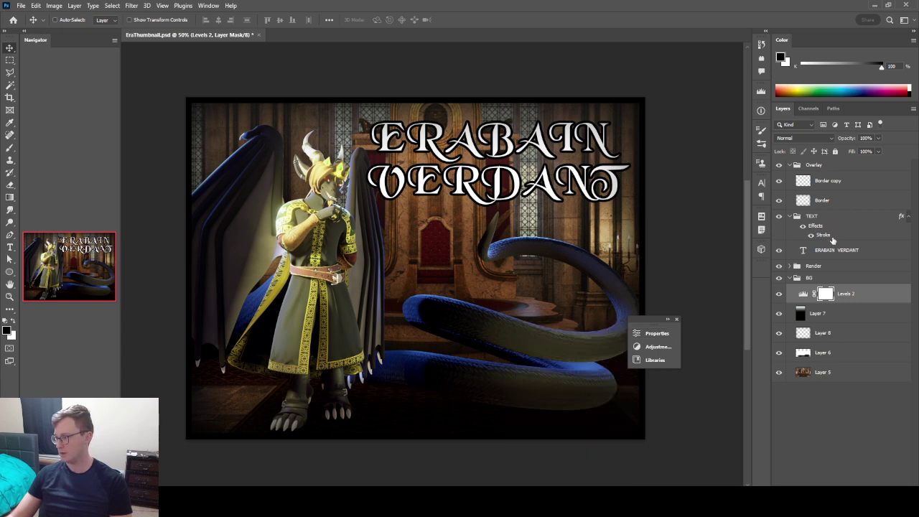
left_click(789, 216)
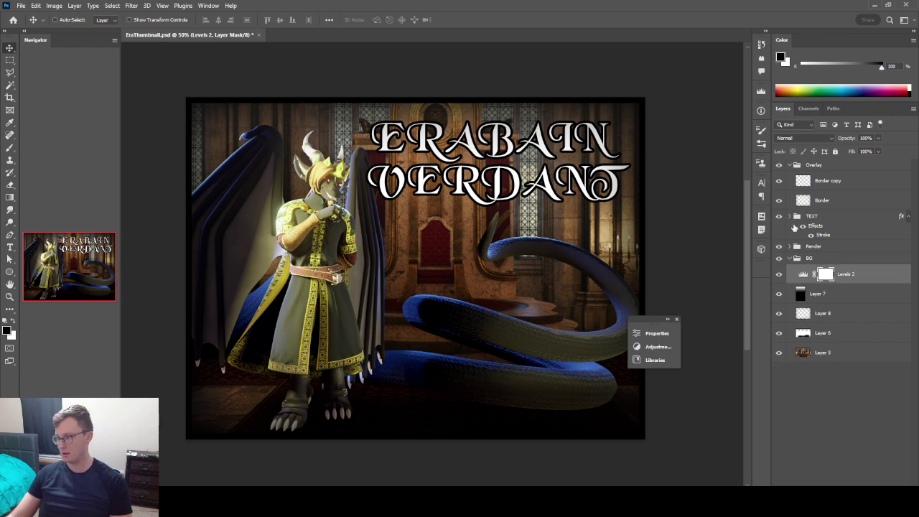
left_click(790, 217)
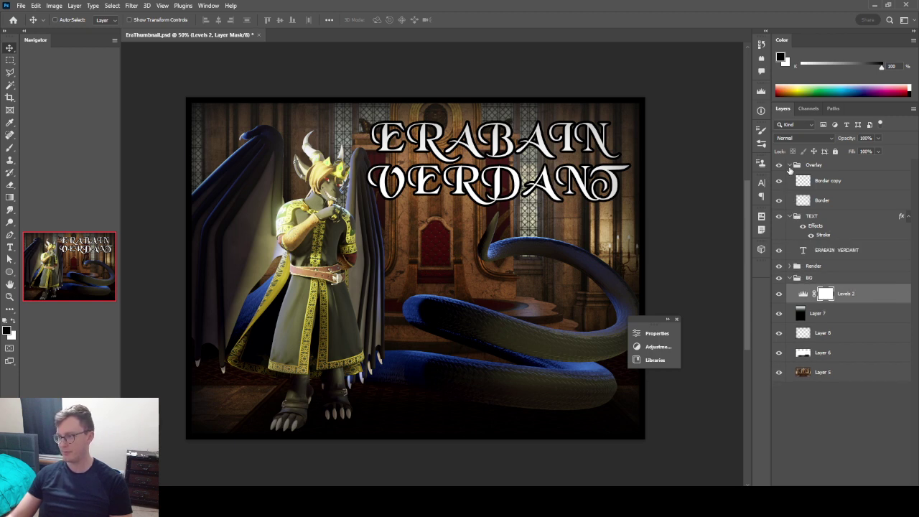
left_click(789, 167)
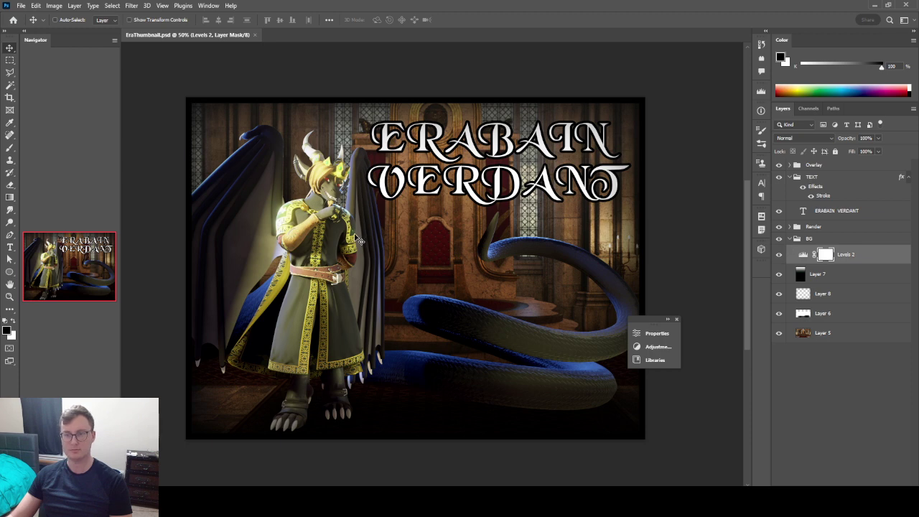
Step: Switch the ERABAIN VERDANT title font to Cardinal
left_click(835, 212)
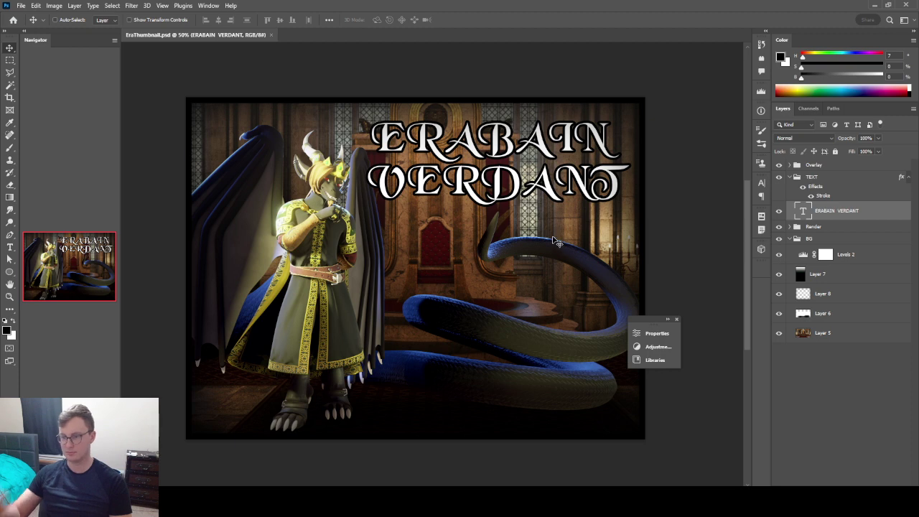
key("t")
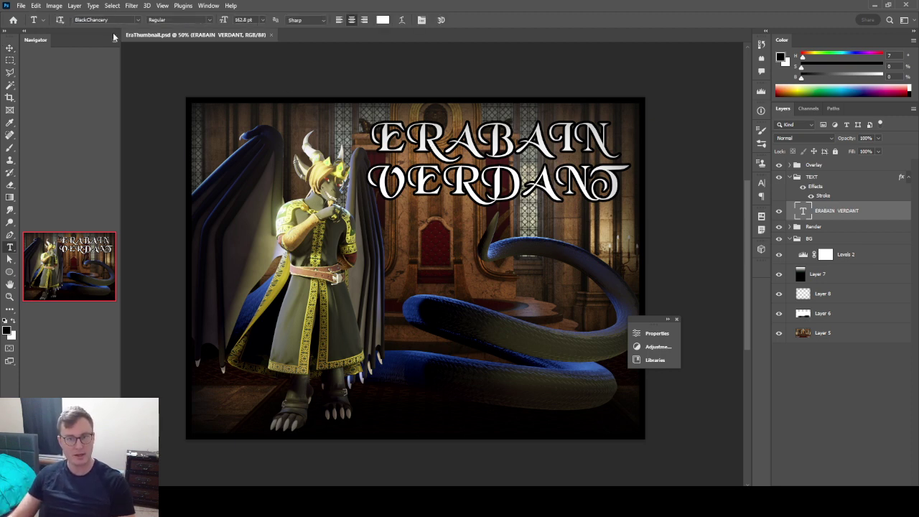
left_click(136, 21)
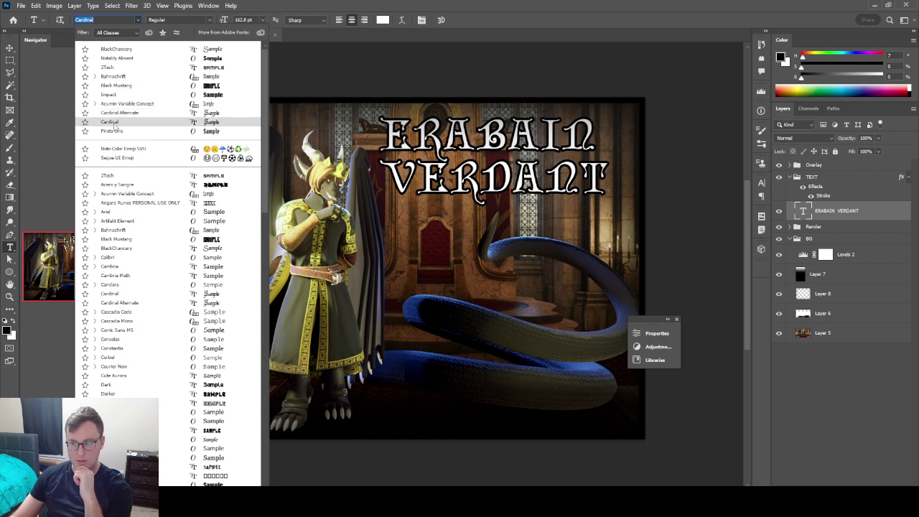
left_click(113, 122)
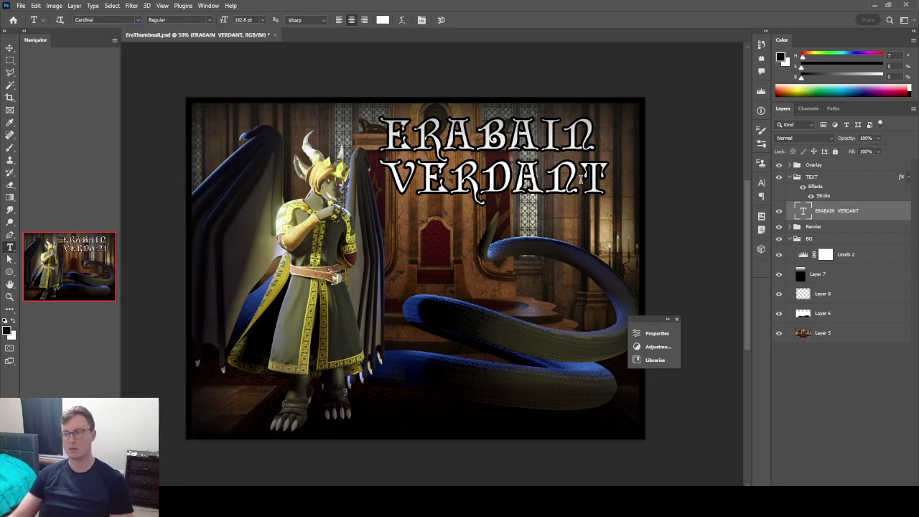
Step: Delete the trailing space after ERABAIN in the title text
key("ctrl+t")
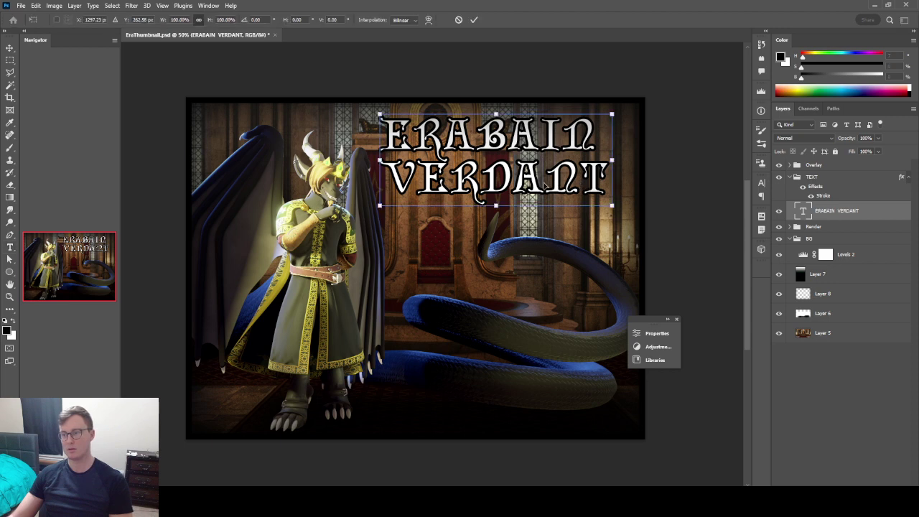
key("Return")
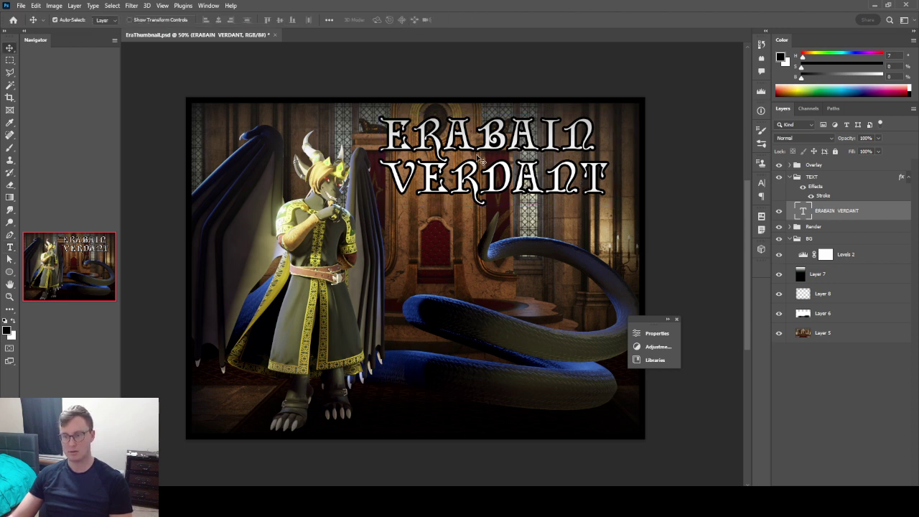
key("t")
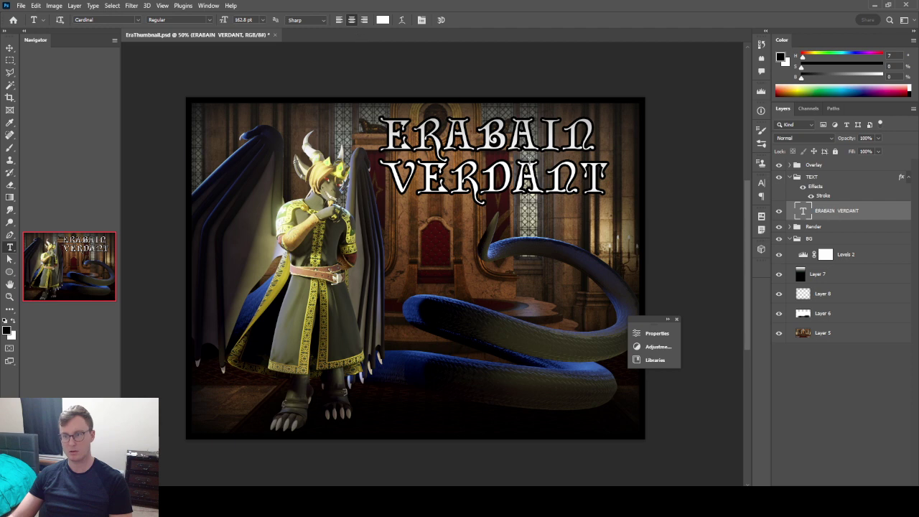
left_click_drag(606, 191, 380, 122)
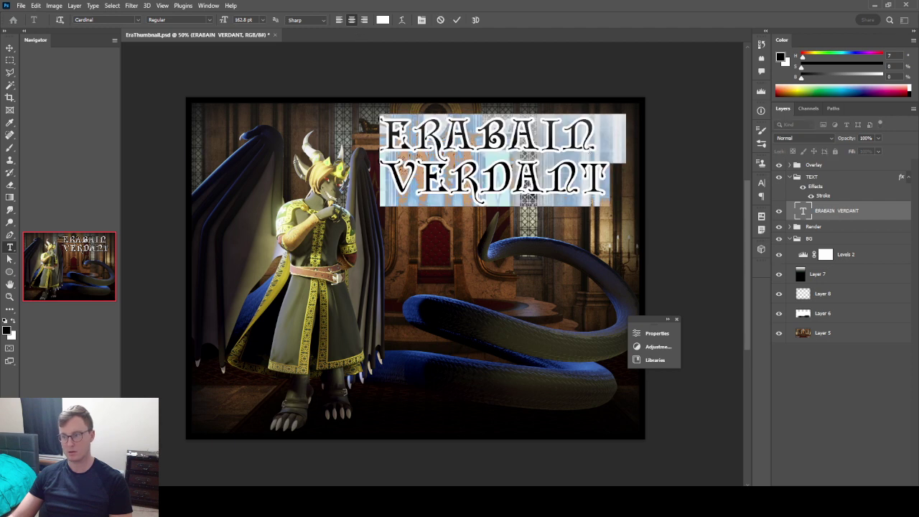
left_click(615, 144)
key("BackSpace")
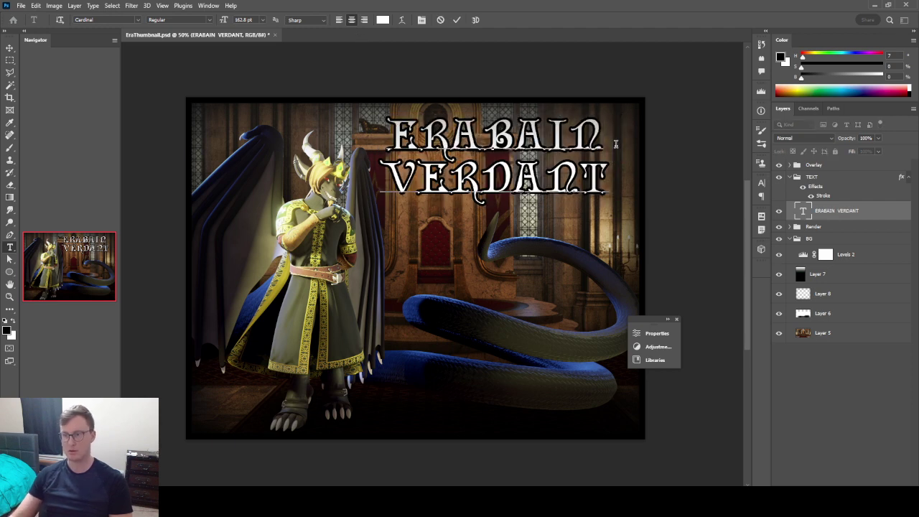
left_click(457, 19)
Step: Move the title down and slightly left, then enlarge it to about 113%
key("v")
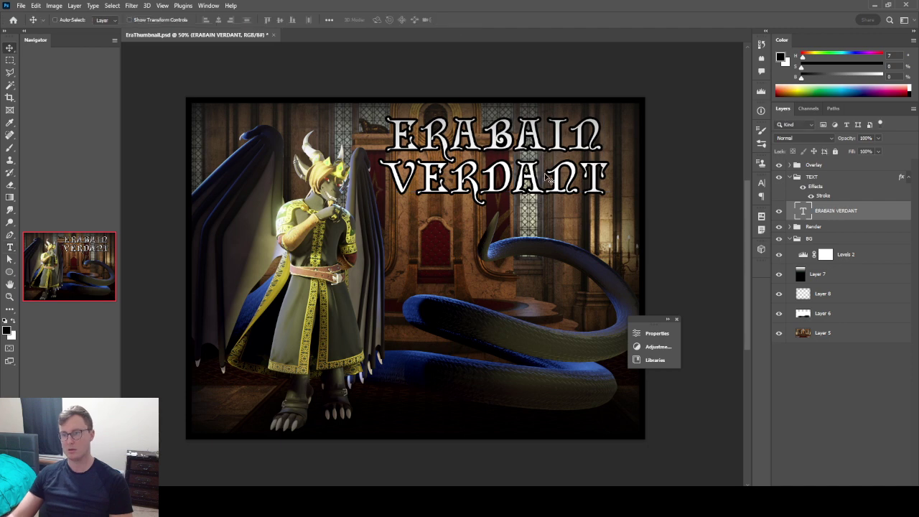
left_click_drag(546, 178, 543, 188)
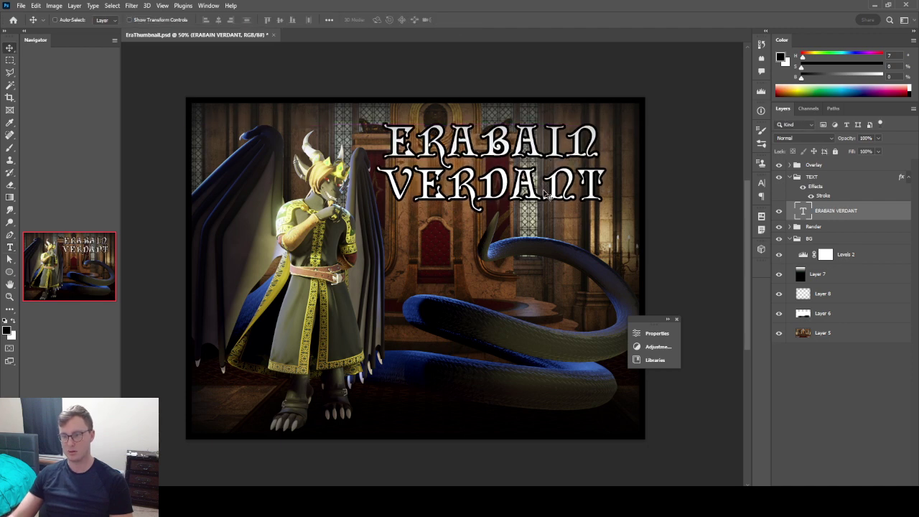
left_click_drag(540, 196, 534, 199)
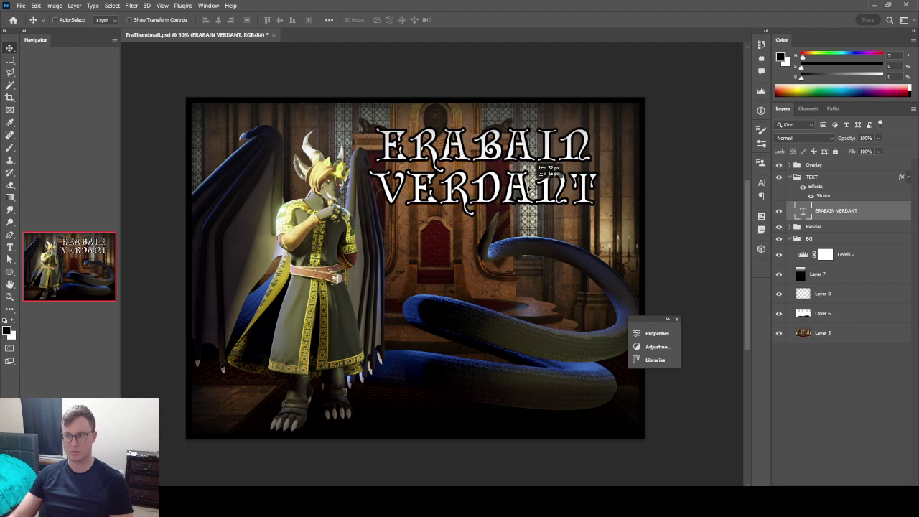
key("ctrl+t")
mouse_move(597, 213)
left_mouse_down()
mouse_move(619, 215)
mouse_move(612, 222)
left_mouse_up()
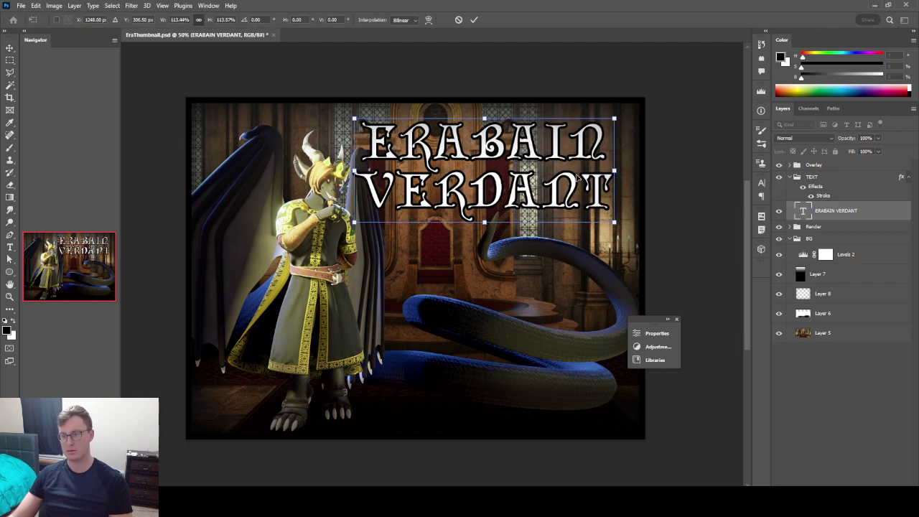
left_click_drag(574, 176, 584, 179)
key("Return")
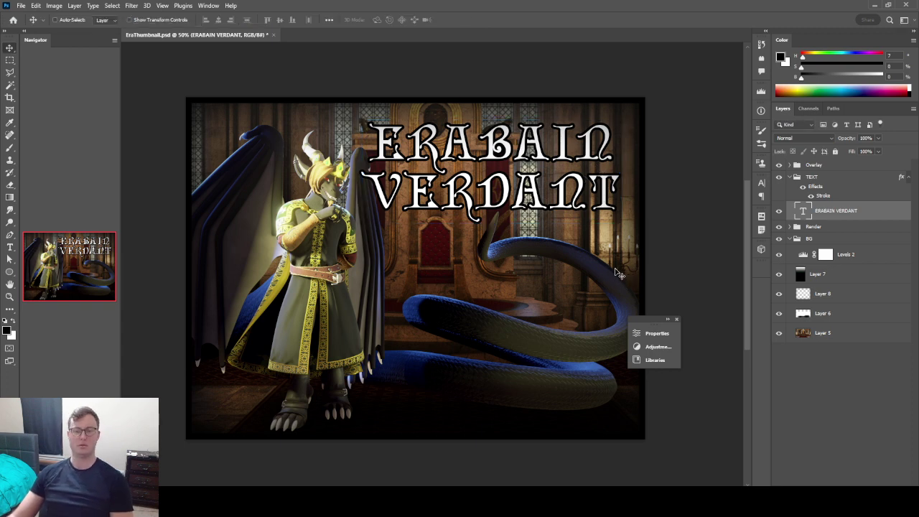
Step: Undo the accidental shrink, nudge the title toward the upper right, and save the thumbnail
key("ctrl")
key("ctrl+t")
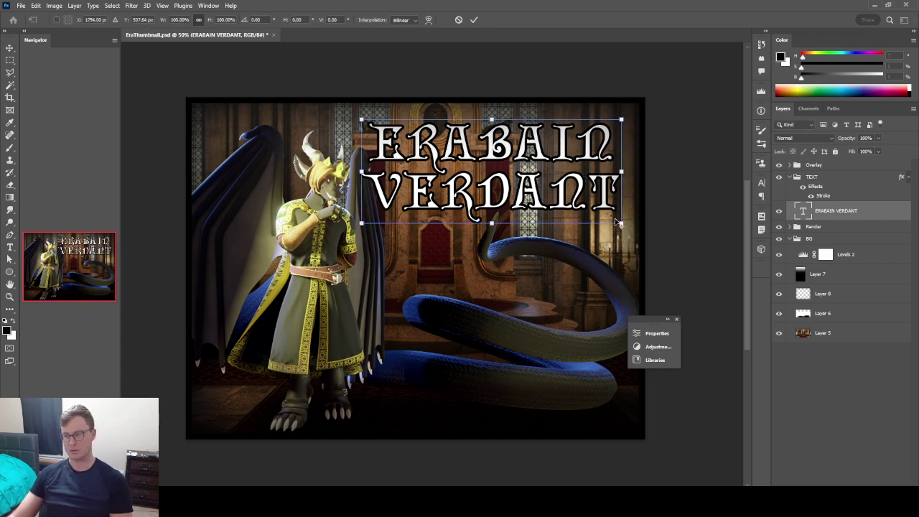
left_click_drag(619, 215, 620, 225)
key("ctrl+z")
key("Return")
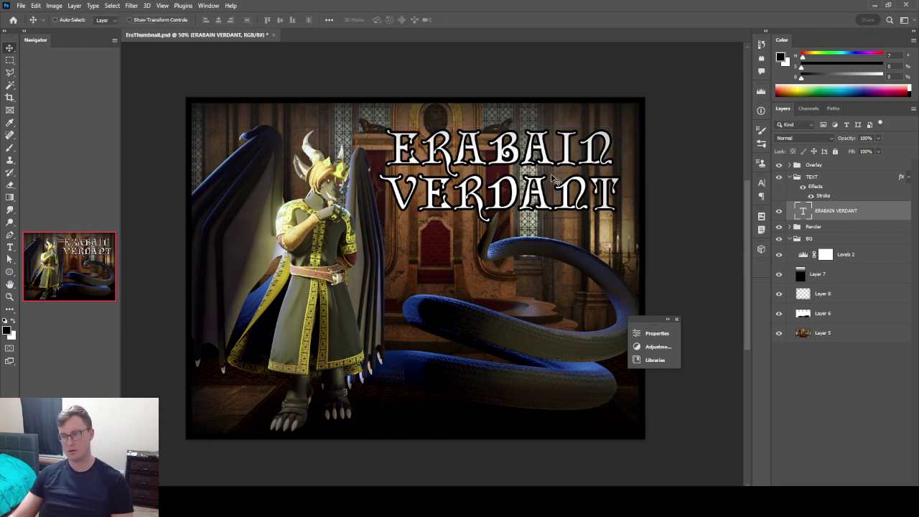
left_click_drag(550, 174, 550, 173)
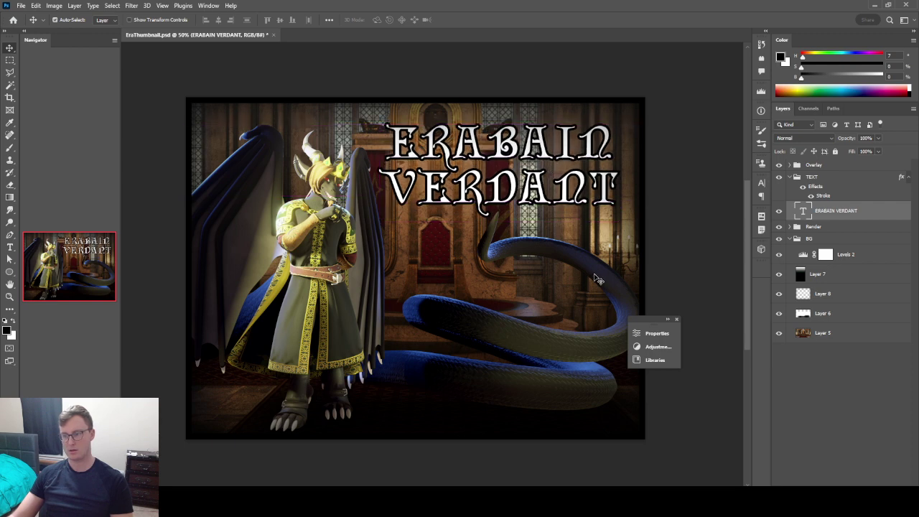
key("ctrl+s")
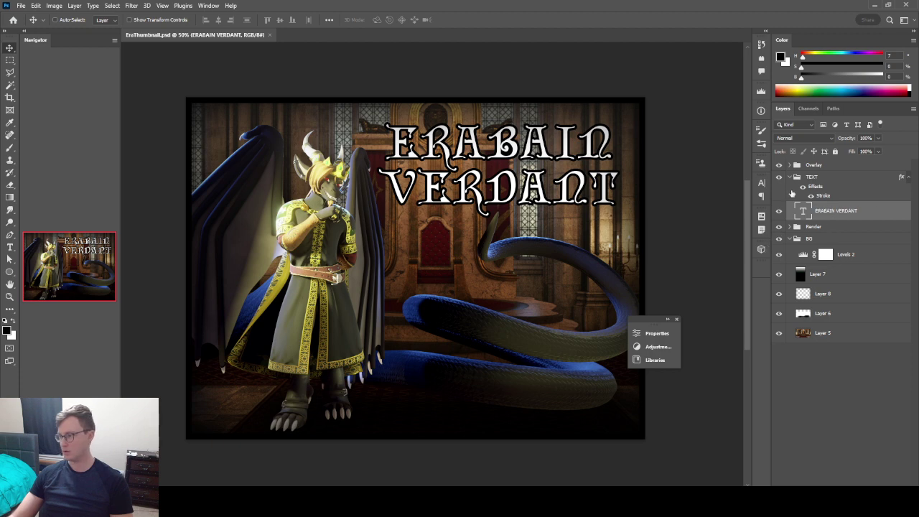
Step: Duplicate the ERABAIN VERDANT text layer and move the copy below the original
left_click(779, 211)
left_click(778, 211)
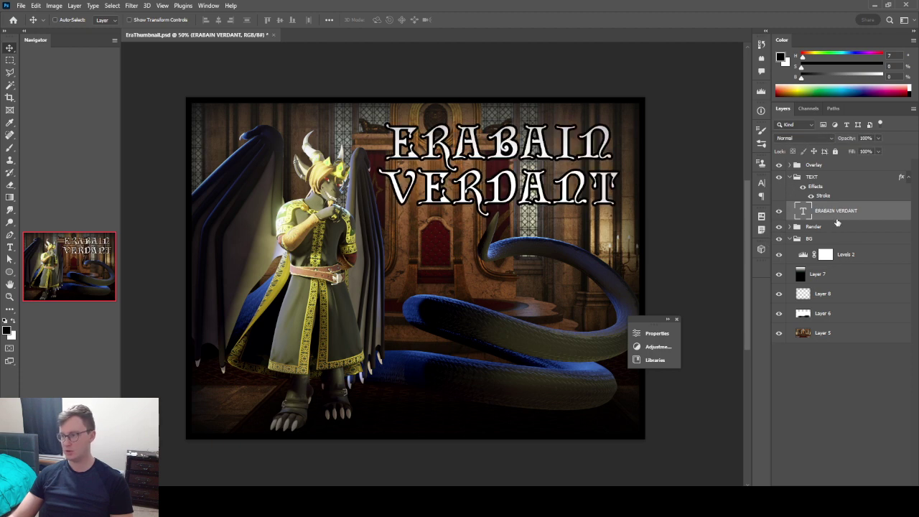
left_click_drag(841, 213, 850, 483)
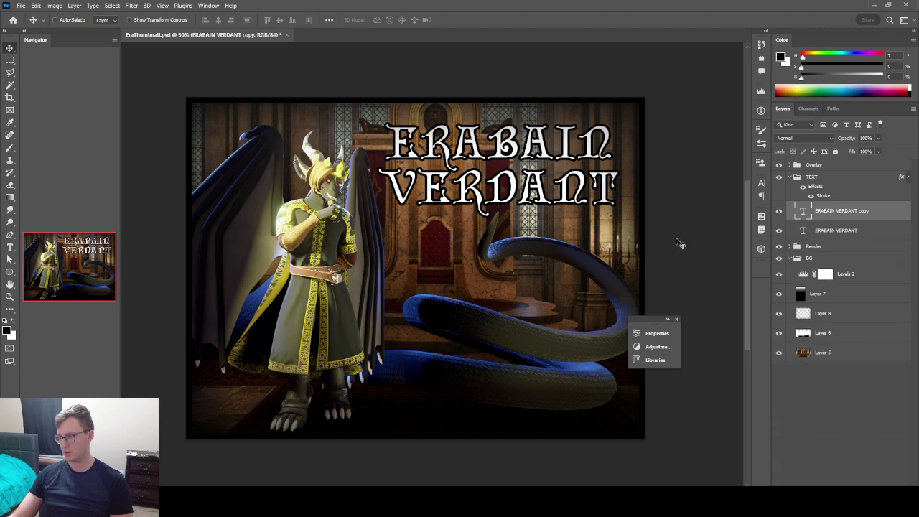
left_click_drag(515, 184, 509, 350)
Step: Replace the copy's text with 'Avatar Owned by' followed by the owner's name
key("t")
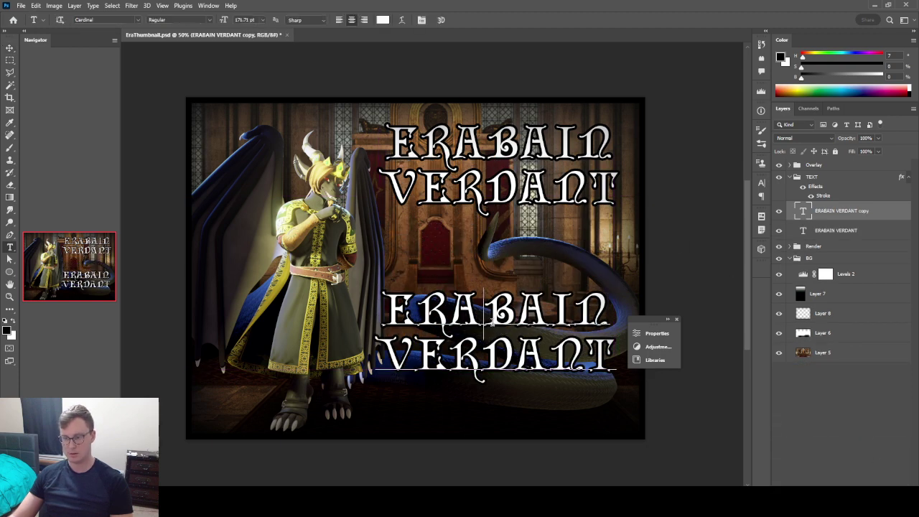
left_click(491, 322)
key("ctrl+a")
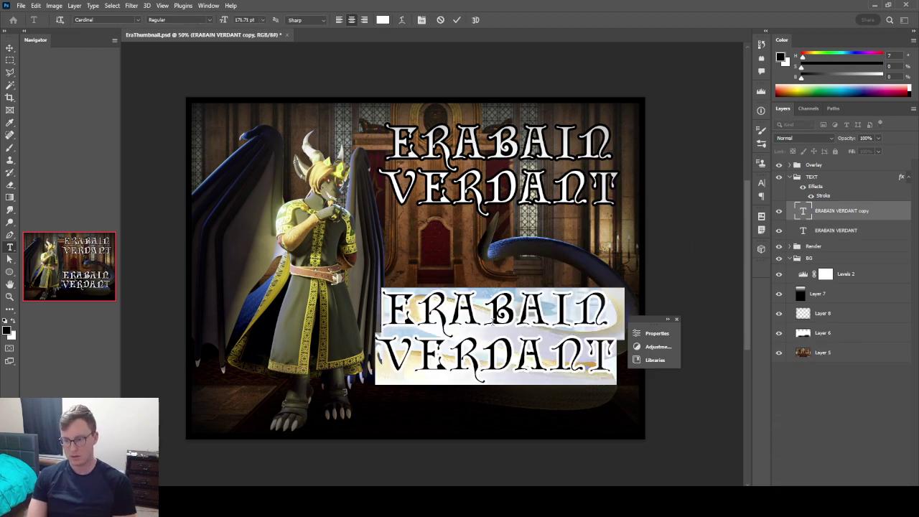
type("Avatar")
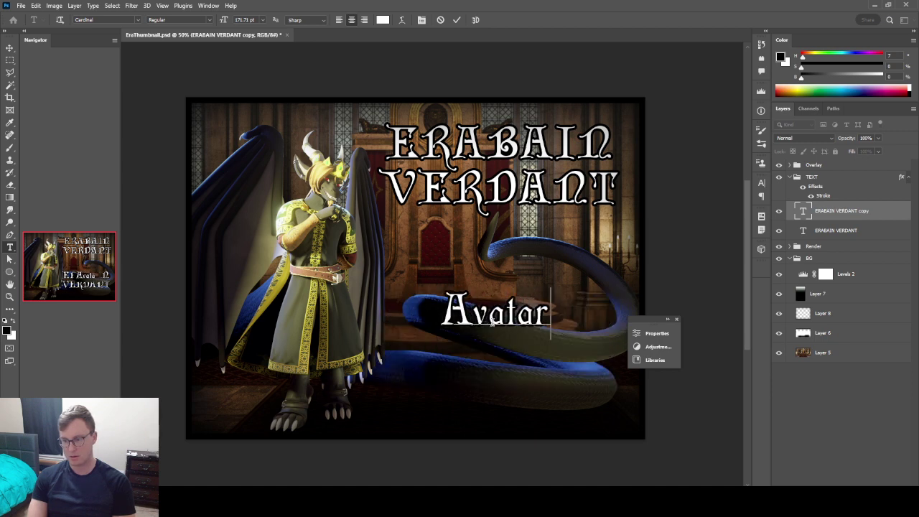
type(" Owneb")
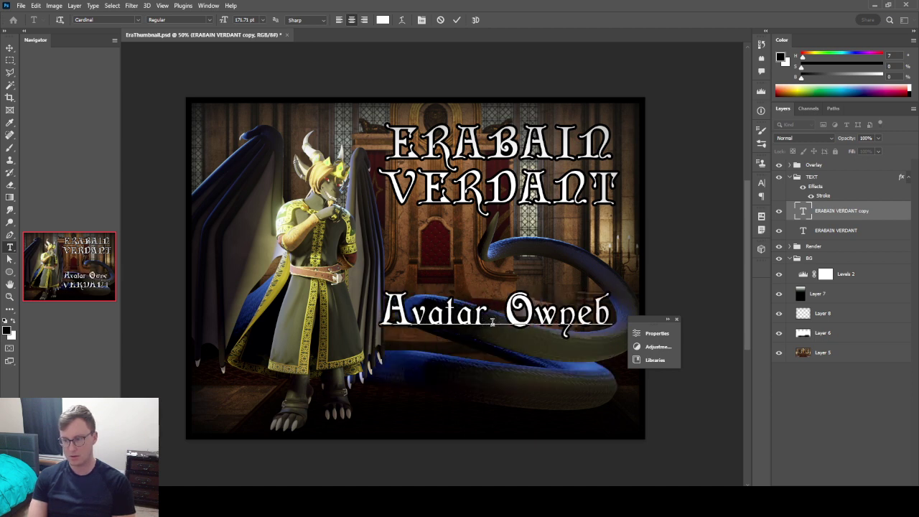
key("BackSpace")
type("d by")
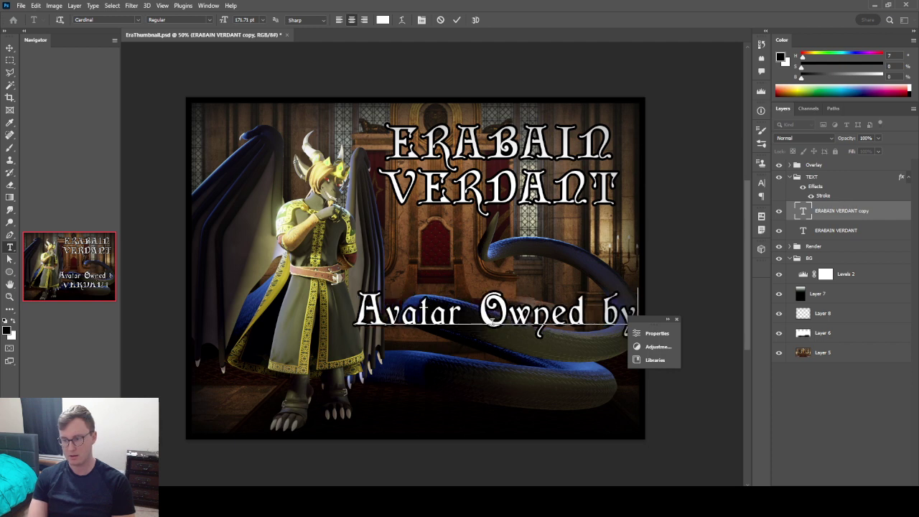
key("Return")
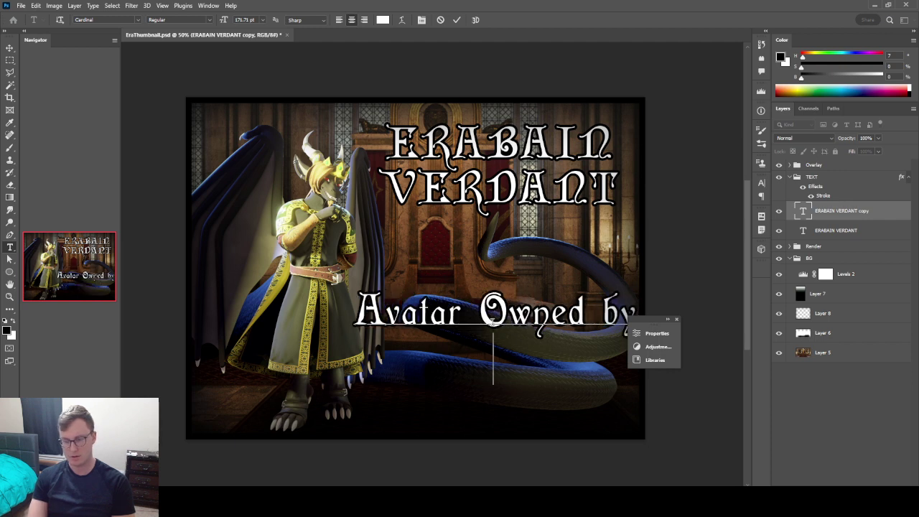
type("Era")
key("BackSpace")
key("BackSpace")
key("BackSpace")
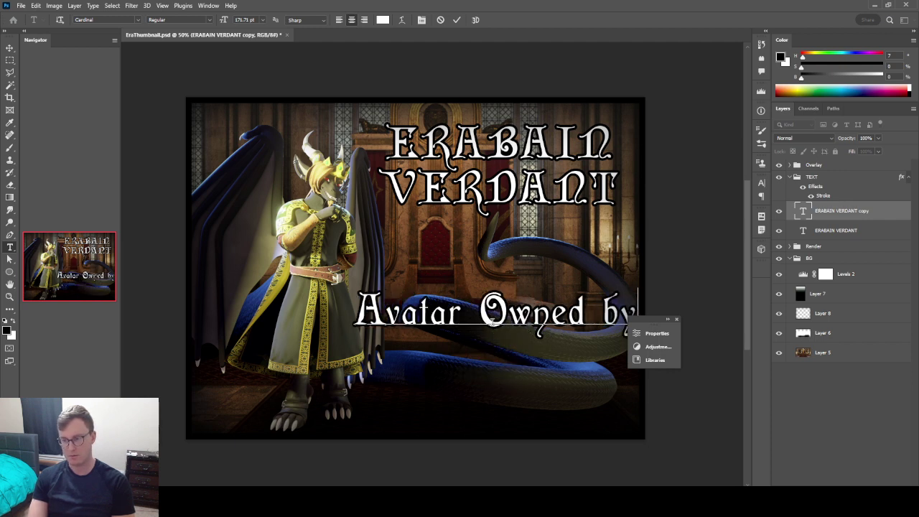
type("E")
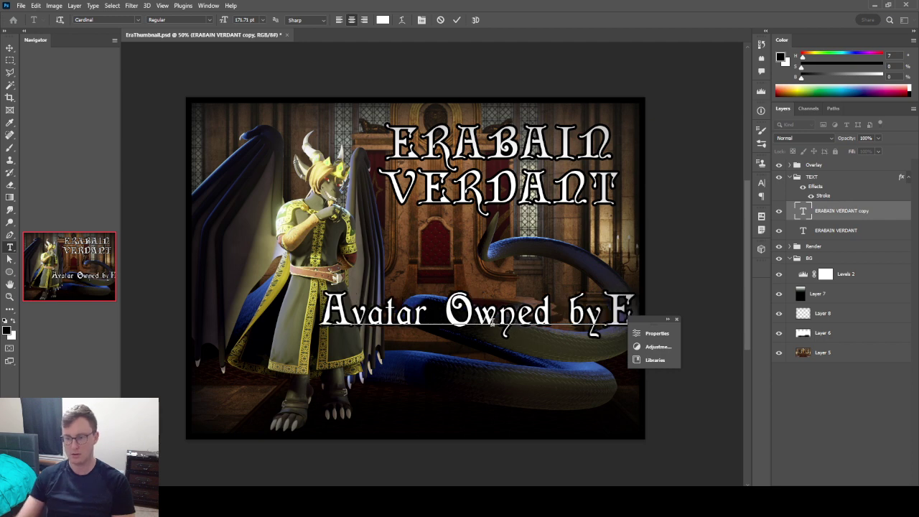
left_click(456, 20)
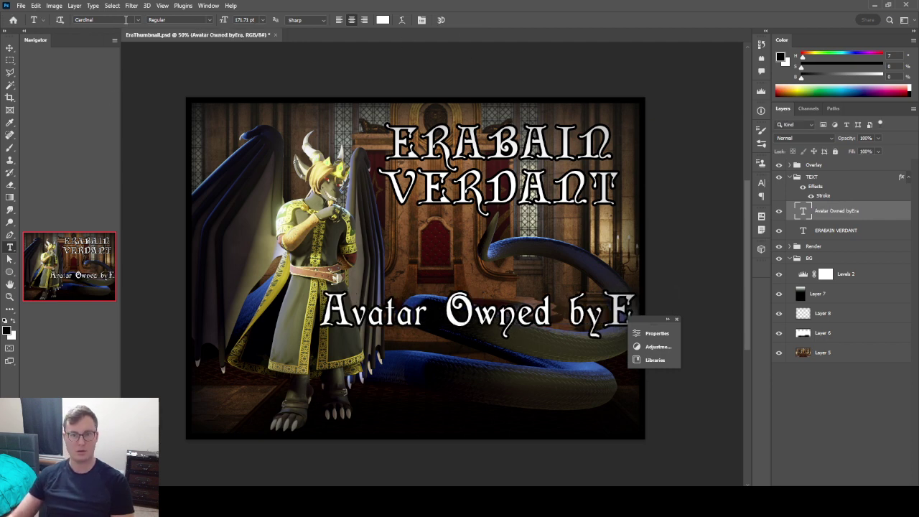
Step: Set the subtitle in Acumin Variable Concept and shrink it to about half size
left_click(136, 20)
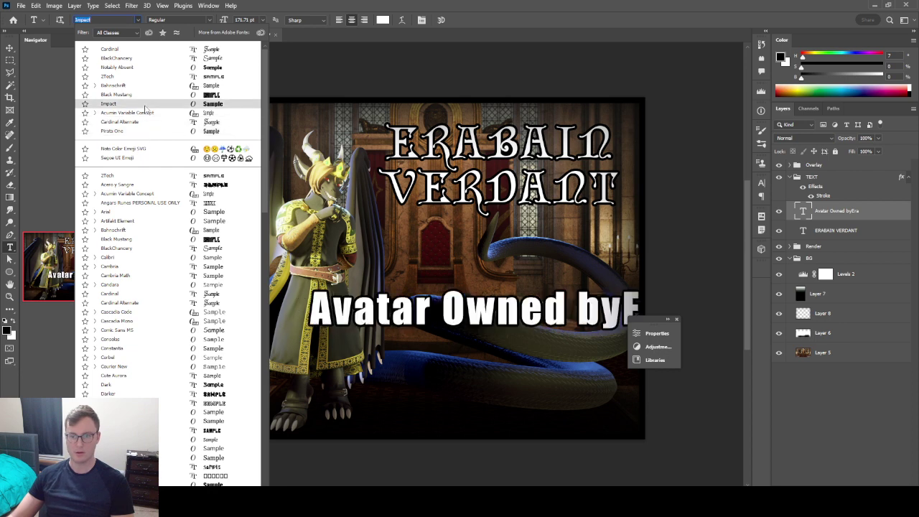
left_click(137, 114)
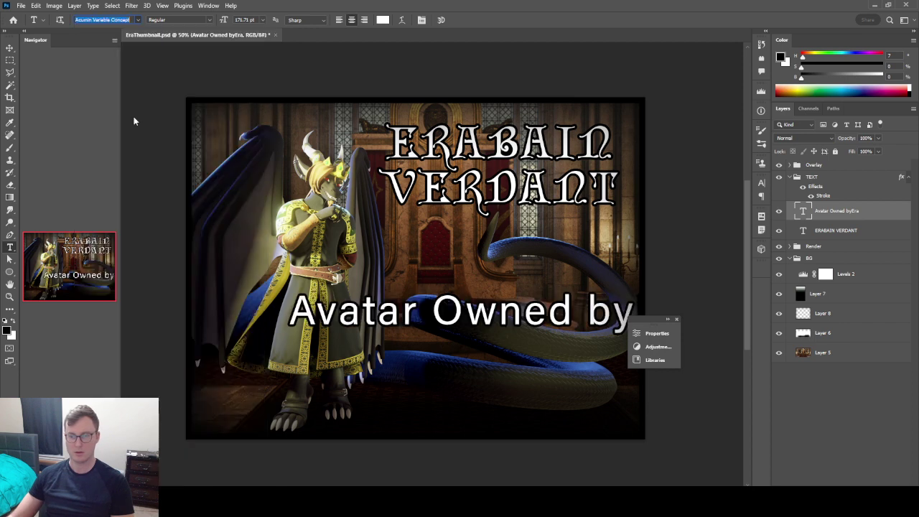
key("ctrl+t")
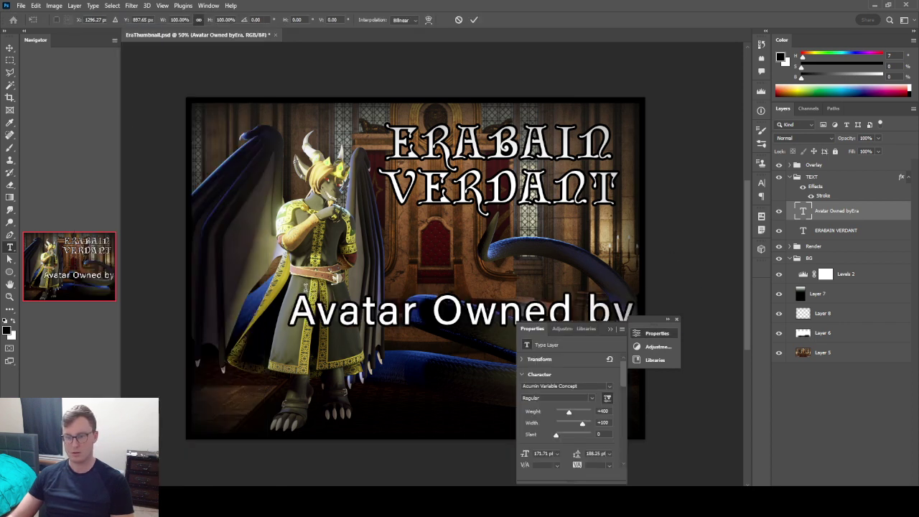
left_click_drag(395, 303, 415, 306)
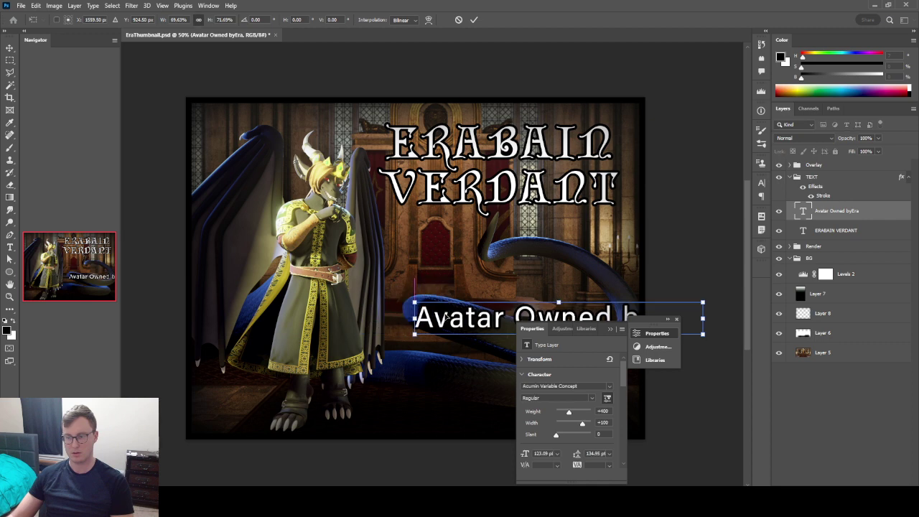
key("ctrl+z")
left_click_drag(289, 290, 381, 300)
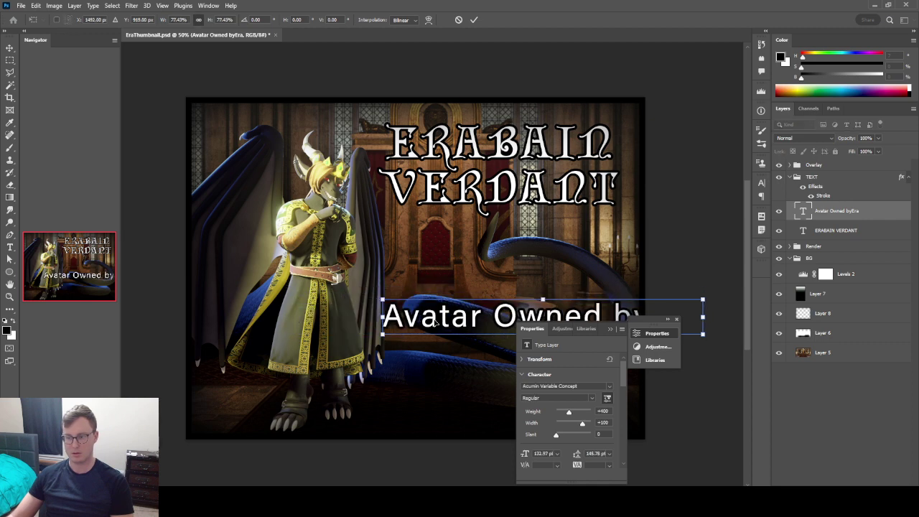
left_click_drag(485, 325, 396, 294)
left_click_drag(293, 267, 407, 268)
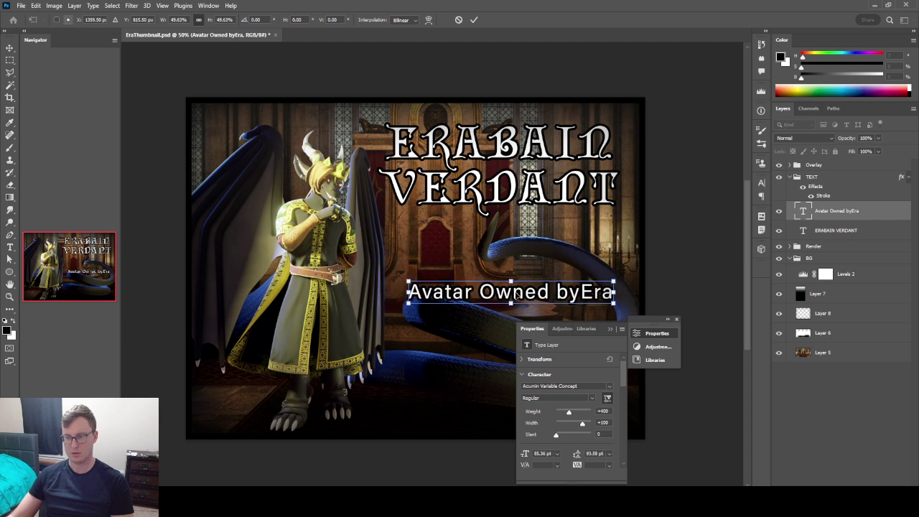
key("Return")
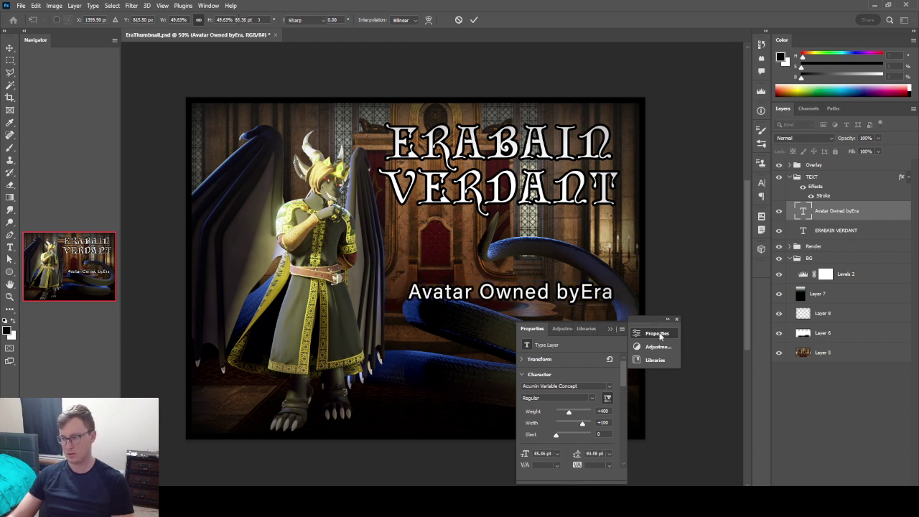
Step: Add the missing space before the owner's name and move the subtitle just under the title
left_click(666, 319)
left_click(582, 292)
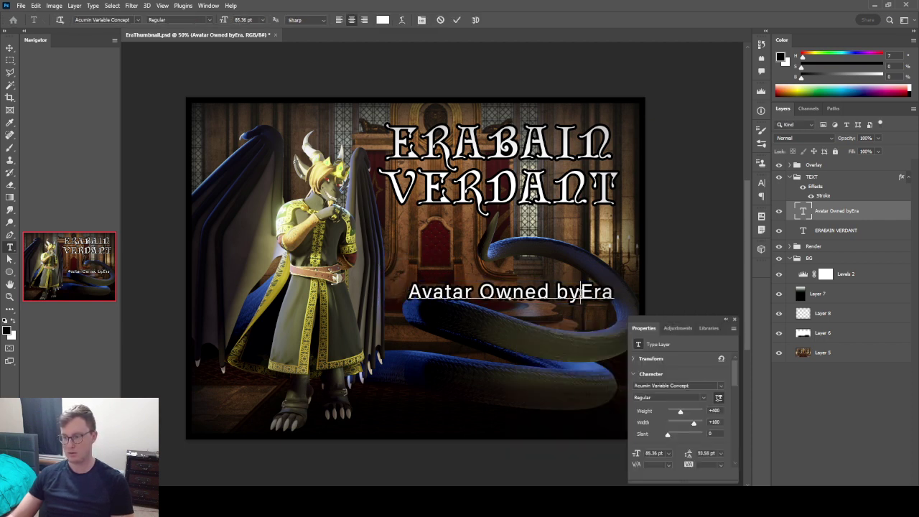
left_click(456, 20)
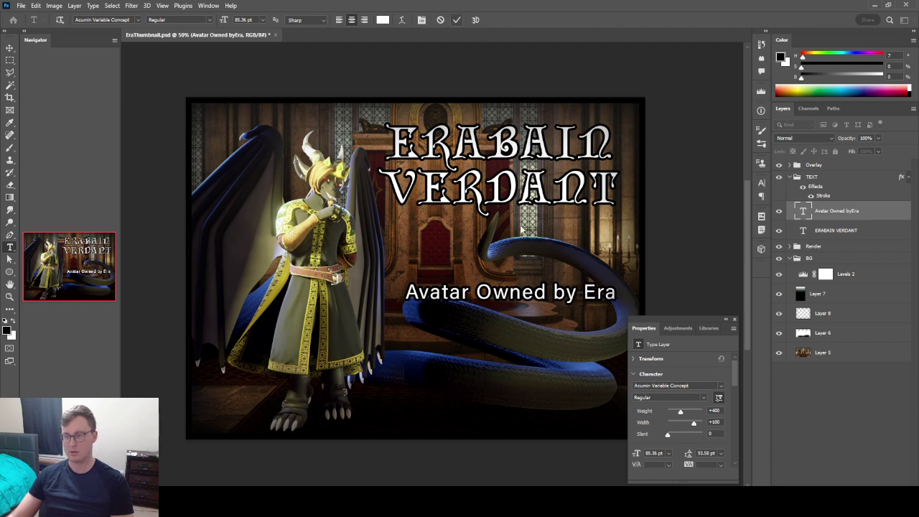
key("v")
left_click_drag(551, 282, 545, 227)
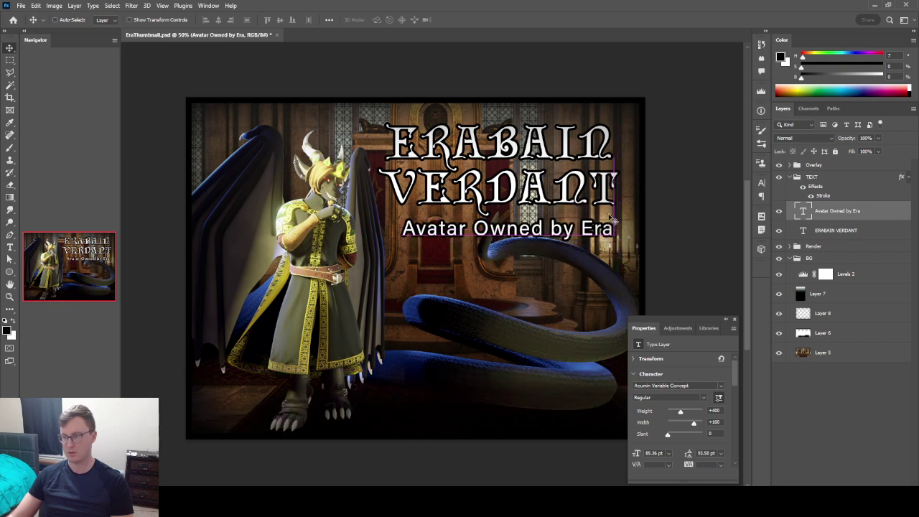
Step: Switch the title to Pirata One, enlarge it to about 152%, and lower it slightly
key("t")
key("alt+bracketleft")
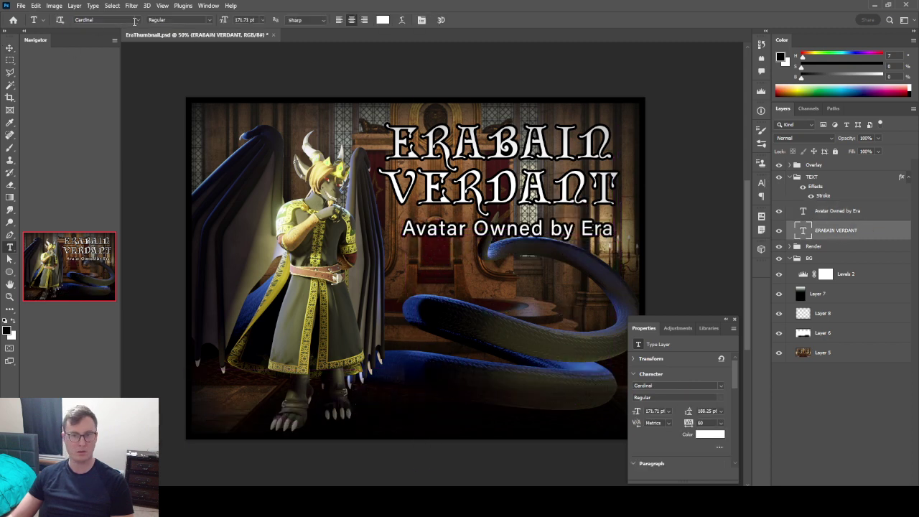
left_click(136, 19)
left_click(127, 132)
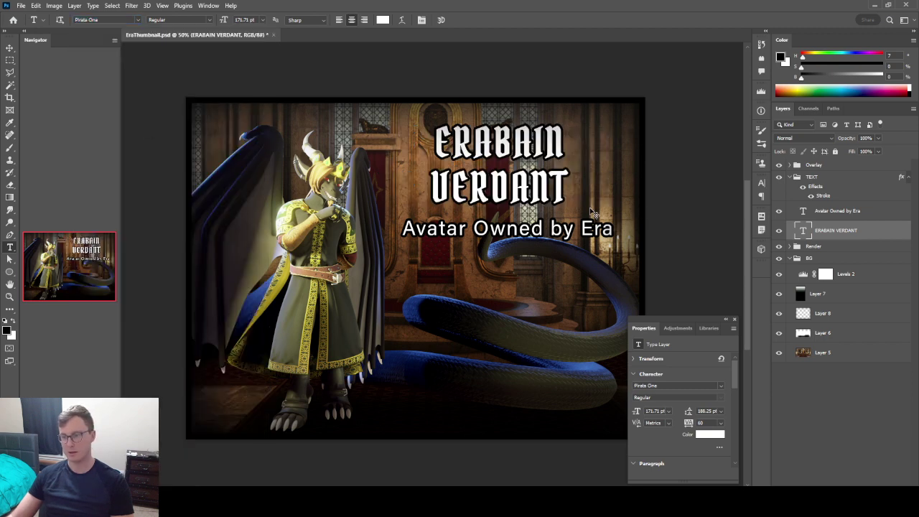
key("ctrl+t")
left_click_drag(566, 213, 603, 233, "alt")
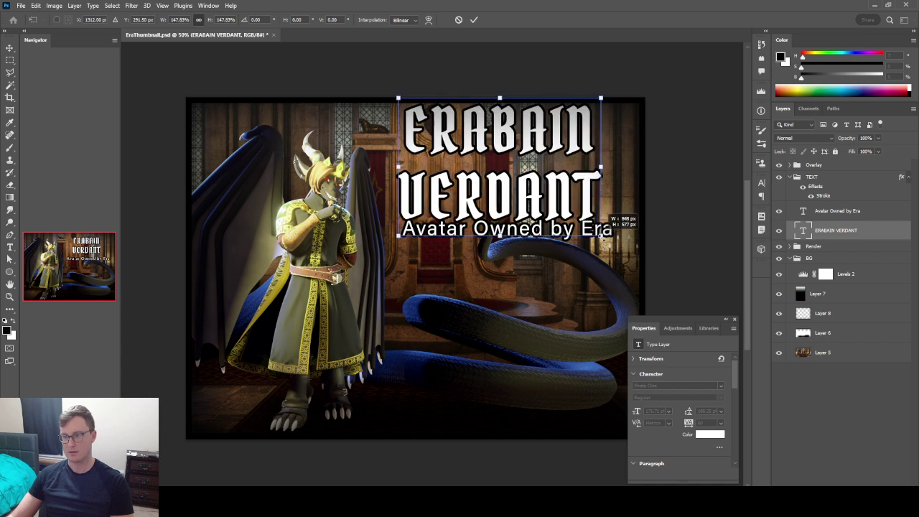
left_click_drag(568, 171, 566, 183)
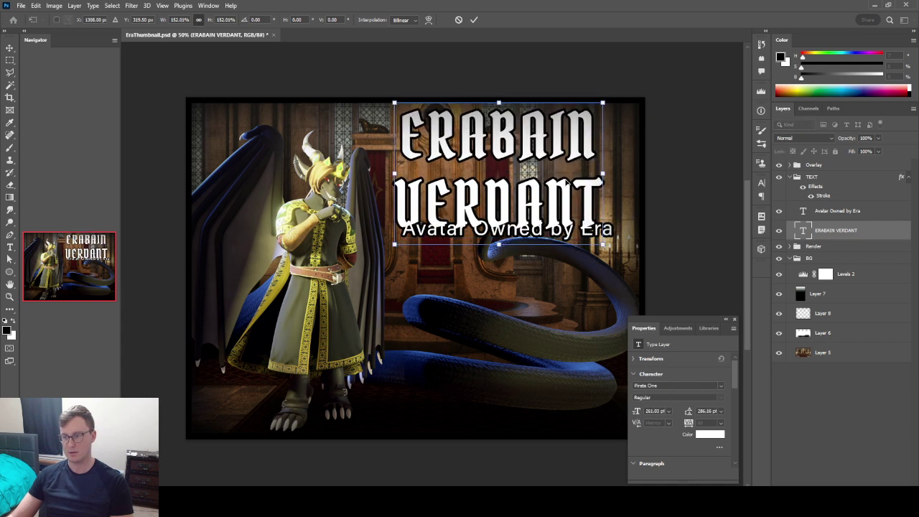
key("t")
Step: Tighten the ERABAIN VERDANT line spacing and nudge the title down slightly
left_click(522, 199)
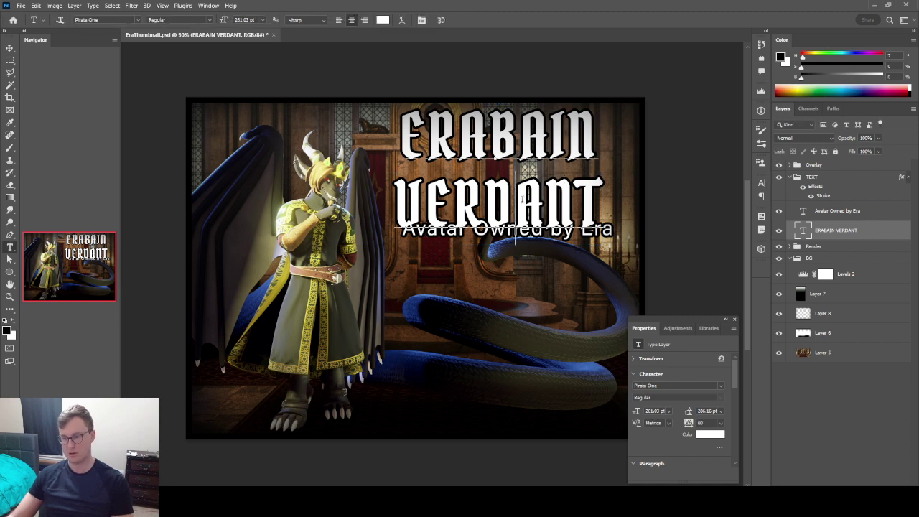
key("ctrl+a")
key("alt+Up")
key("alt+Up")
key("alt+Up")
key("alt+Up")
key("alt+Up")
key("alt+Up")
key("alt+Up")
key("alt+Up")
key("alt+Up")
key("alt+Up")
key("alt+Up")
key("alt+Up")
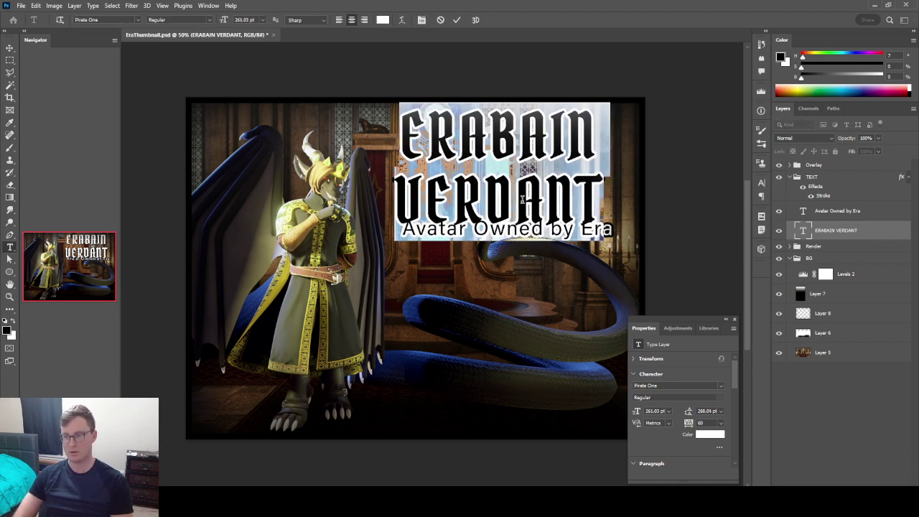
key("alt+Up")
key("alt+Up")
key("alt+Up")
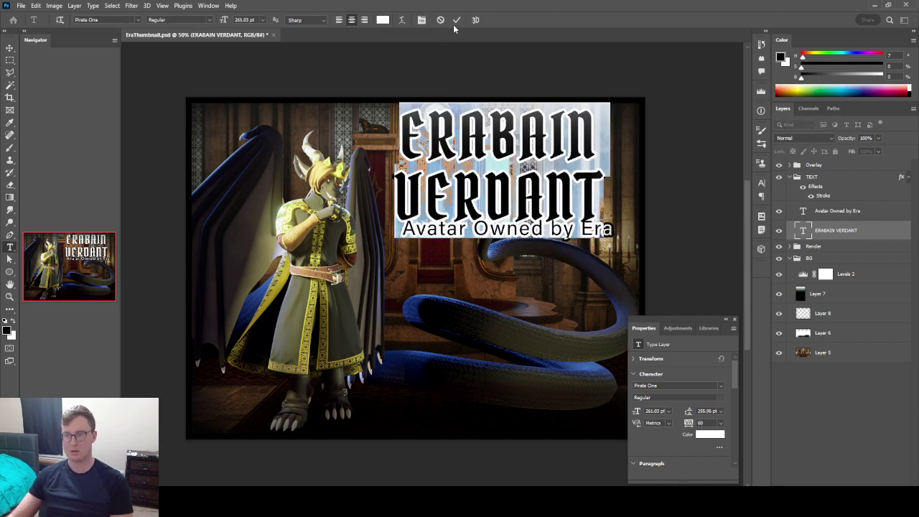
left_click(458, 21)
key("v")
left_click_drag(540, 167, 542, 175)
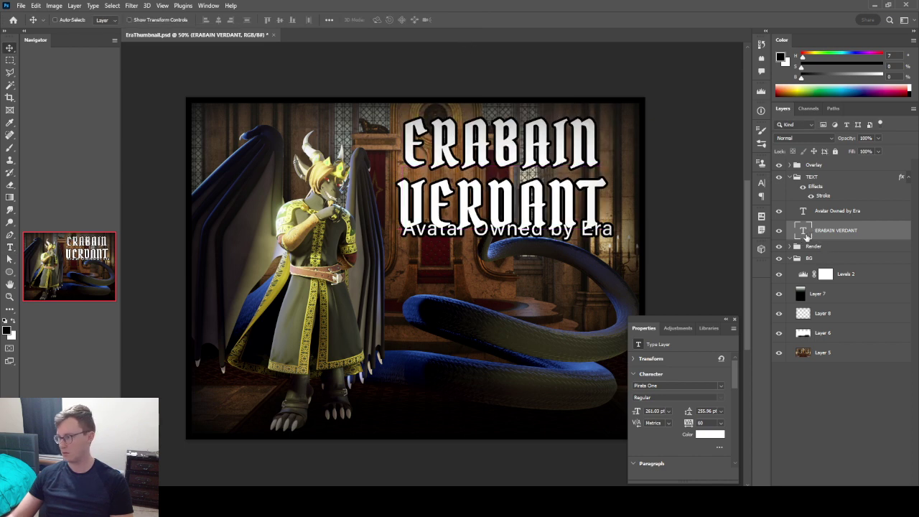
Step: Place the subtitle below VERDANT and centre both text layers horizontally together
left_click(839, 211)
mouse_move(525, 239)
left_mouse_down()
mouse_move(526, 255)
mouse_move(518, 251)
left_mouse_up()
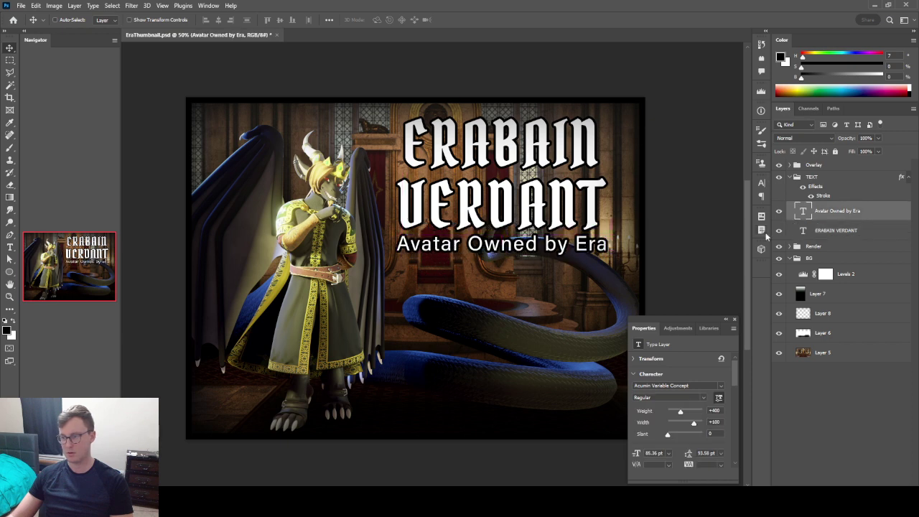
left_click(845, 234, "shift")
key("ctrl+a")
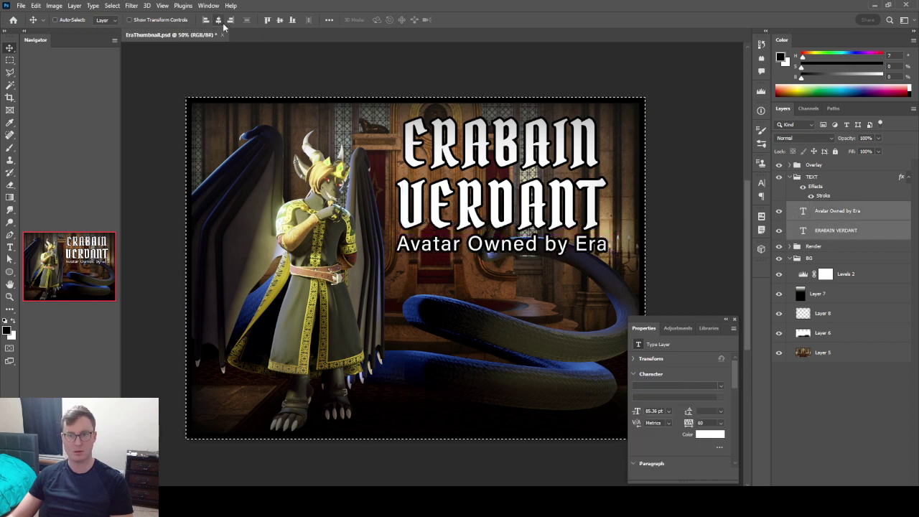
left_click(218, 19)
key("ctrl+d")
left_click_drag(359, 164, 452, 162)
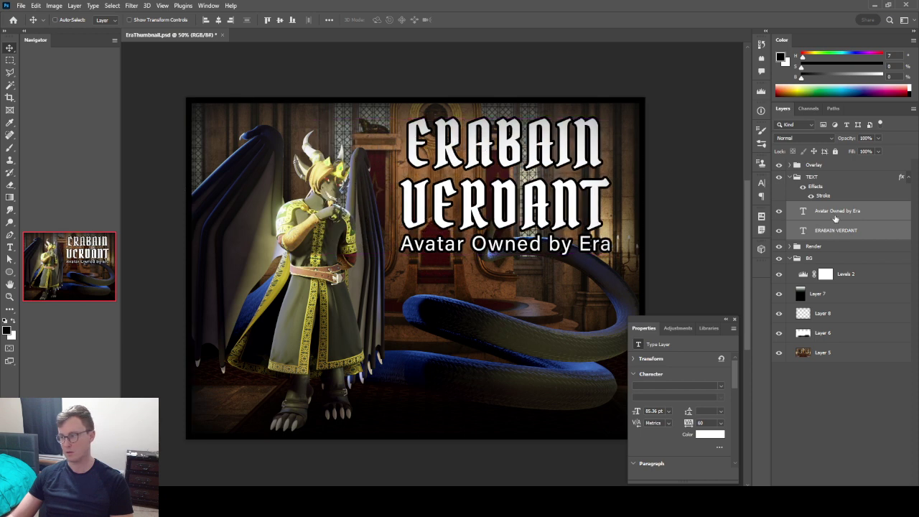
Step: Lower the subtitle a little and drag a duplicate of it near the bottom
left_click(835, 215)
left_click_drag(506, 253, 508, 272)
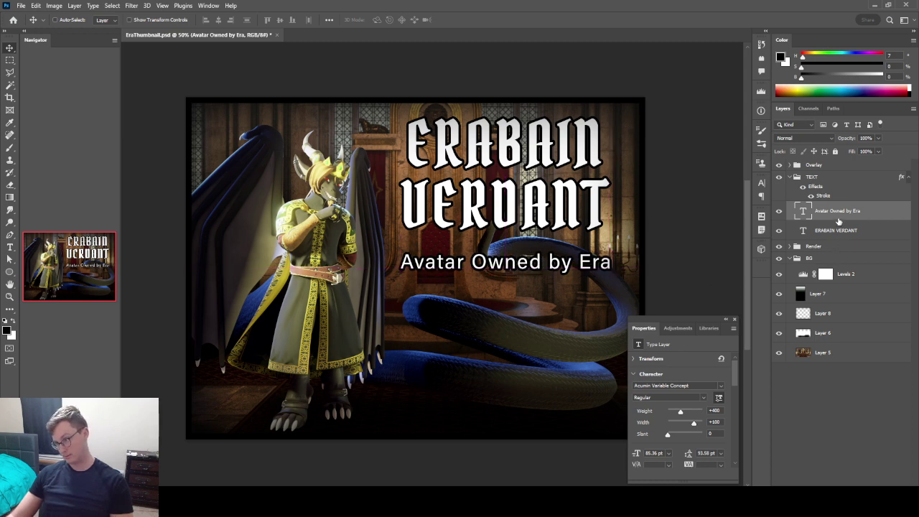
left_click_drag(547, 287, 522, 428, "alt")
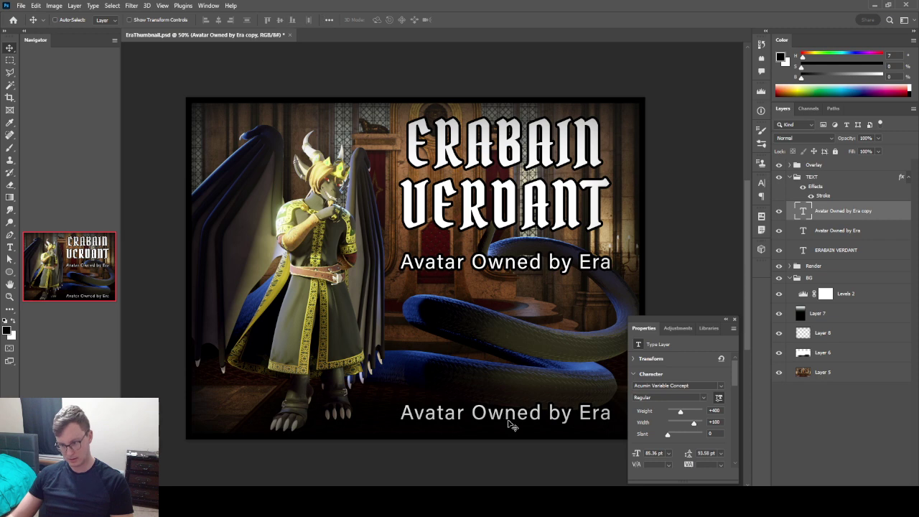
Step: Shift the bottom subtitle copy slightly left and collapse the properties panel
key("t")
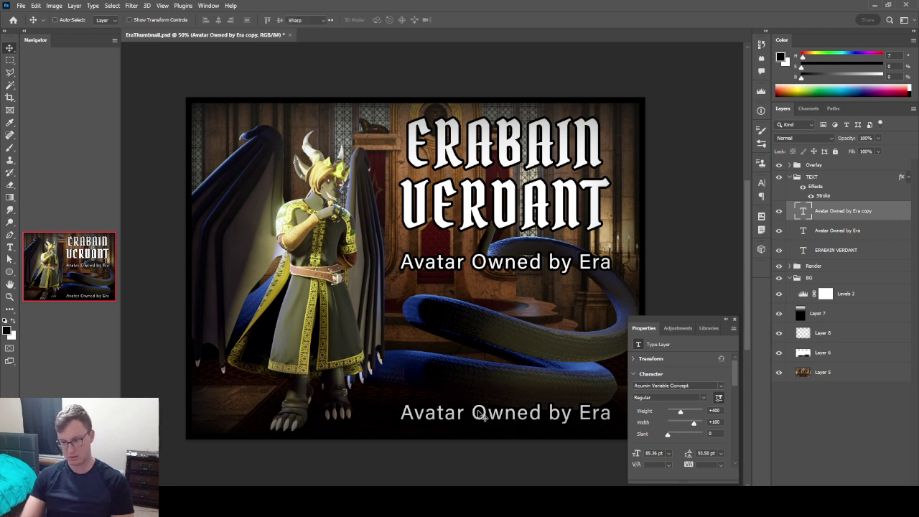
key("ctrl+a")
left_click_drag(480, 415, 468, 414)
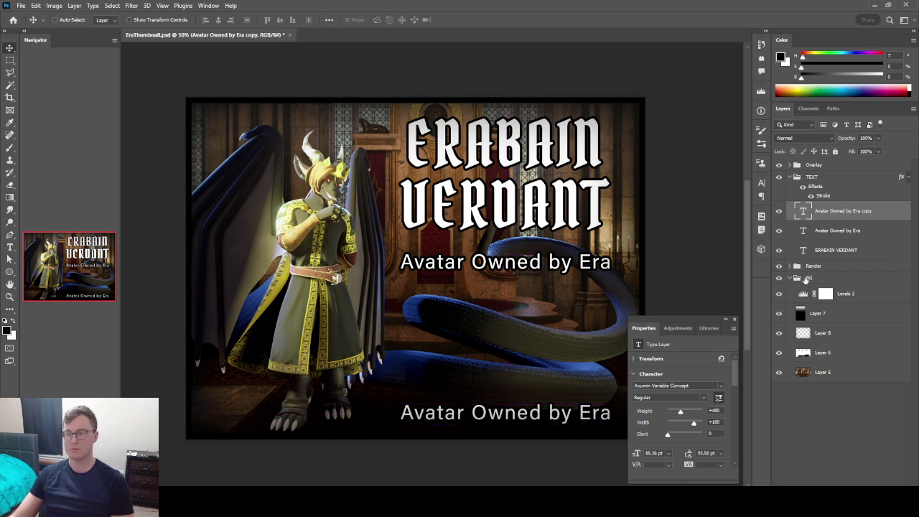
left_click(725, 321)
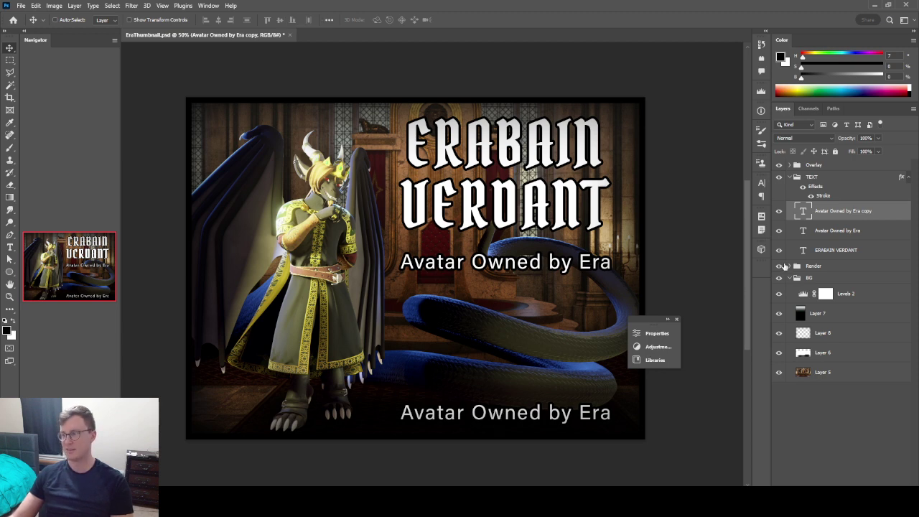
key("y")
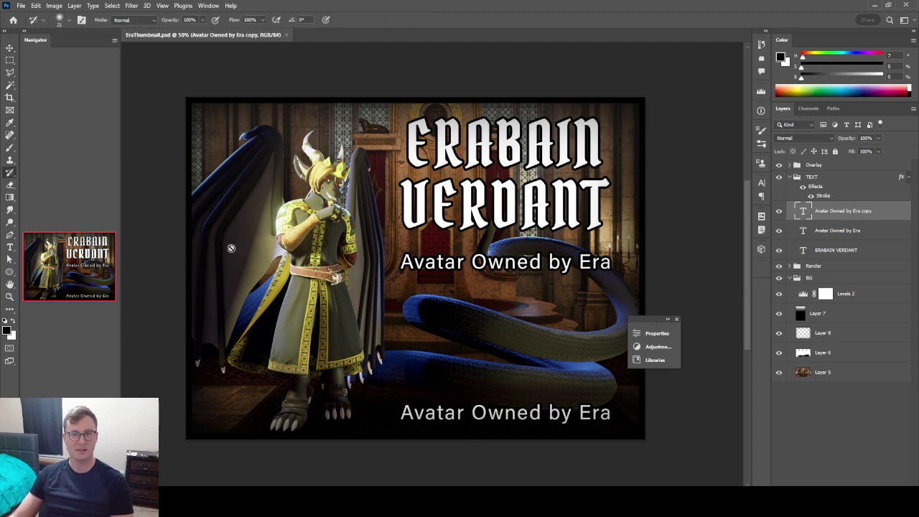
key("shift+y")
key("shift+y")
key("shift+y")
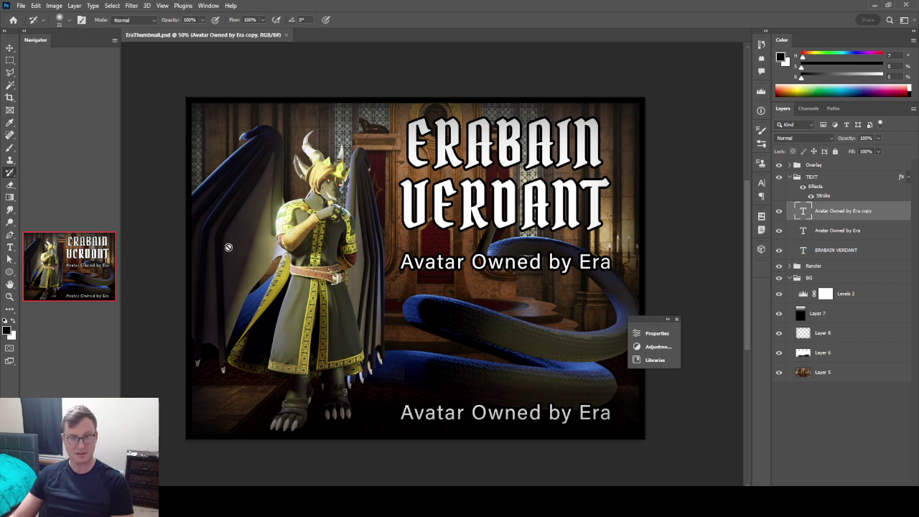
Step: Replace the bottom copy with 'Avatar Created by', the creator's name and their website
key("t")
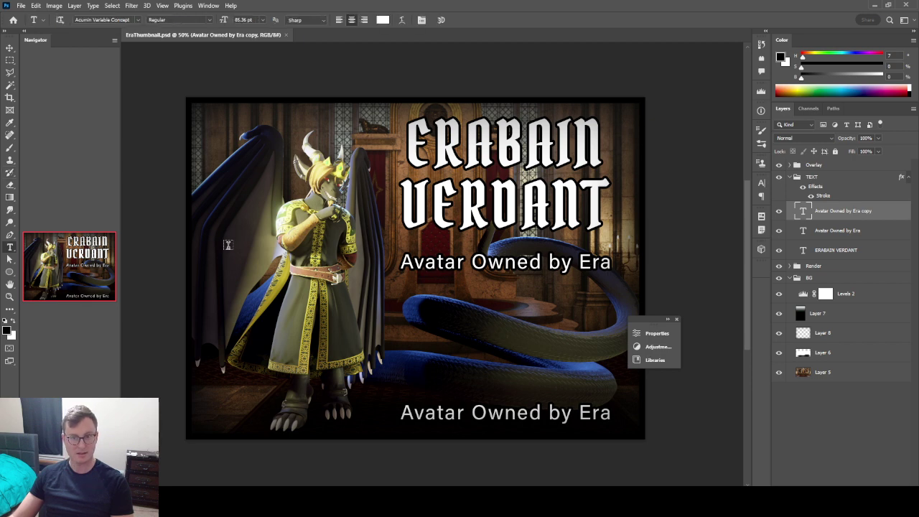
left_click(474, 414)
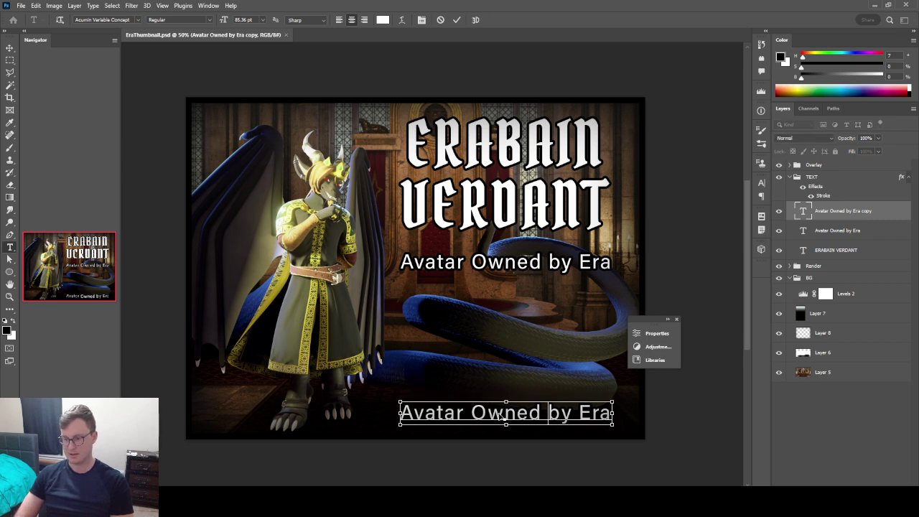
key("ctrl+a")
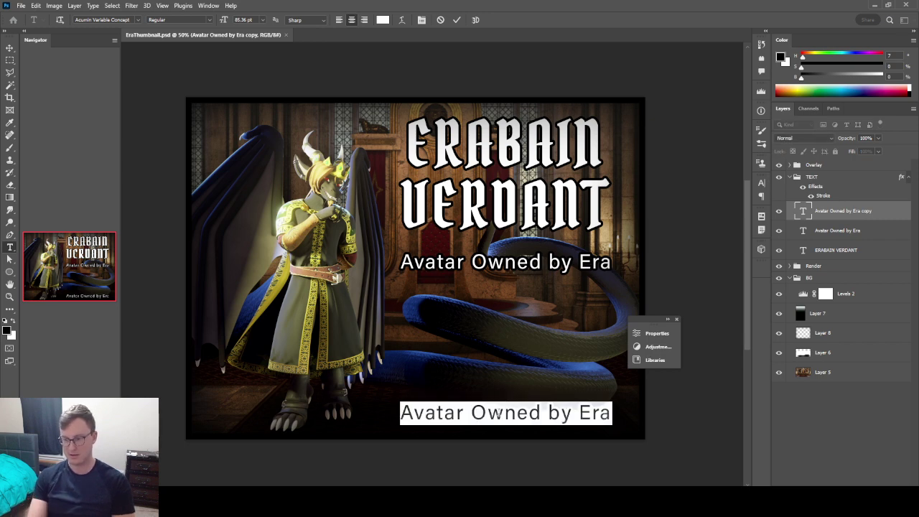
type("Avatar Create")
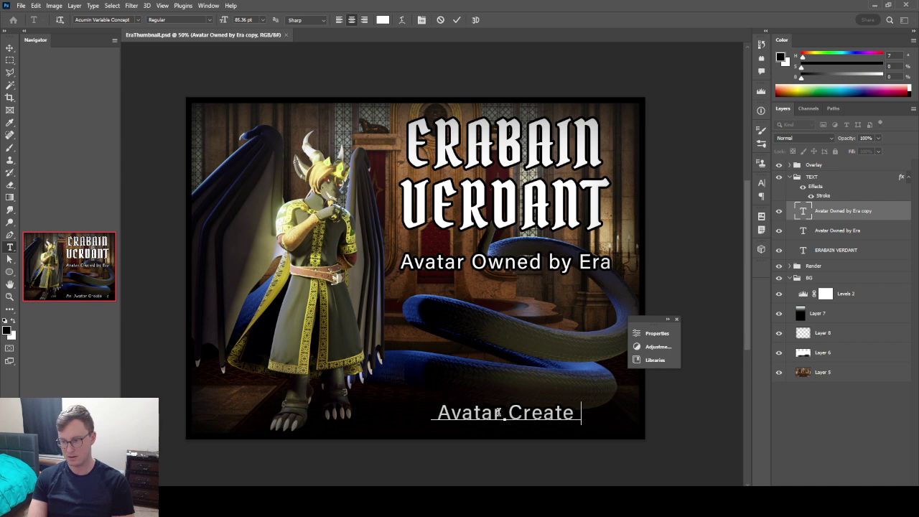
type("d by Sam Dutto")
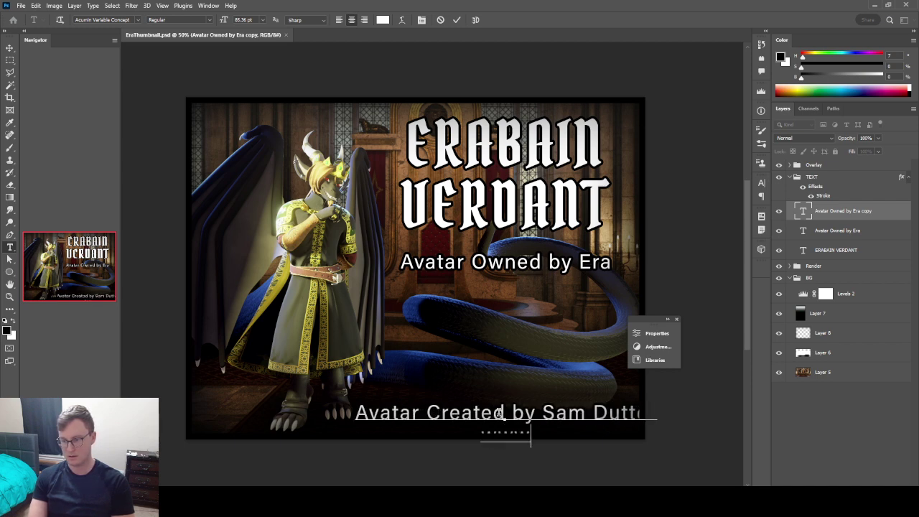
type(" www.samdutter.com")
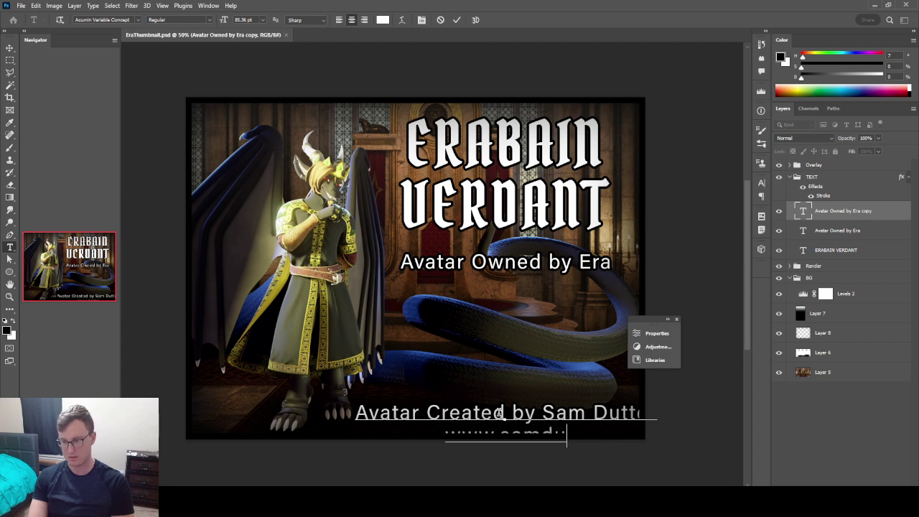
left_click(457, 19)
Step: Move the credit up and shrink it so the whole line fits along the bottom
left_click_drag(502, 413, 503, 394, "ctrl")
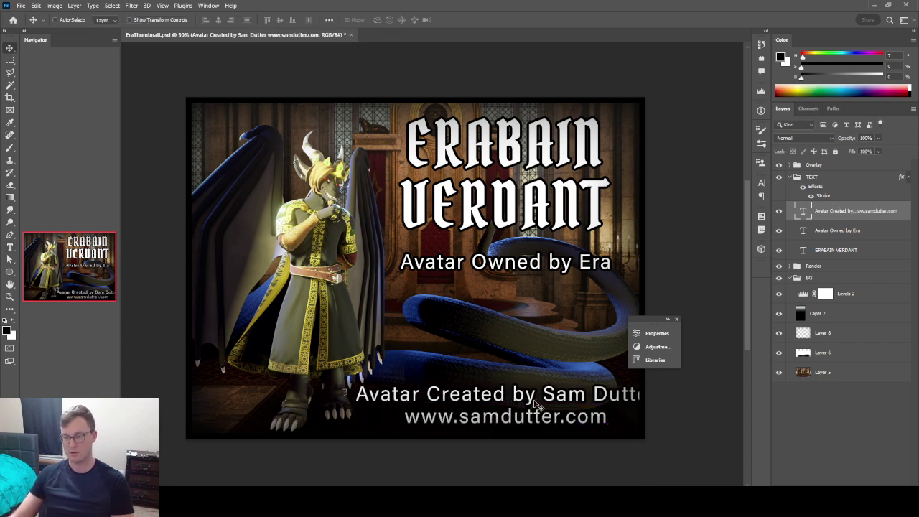
key("ctrl+t")
left_click_drag(659, 389, 569, 416, "alt")
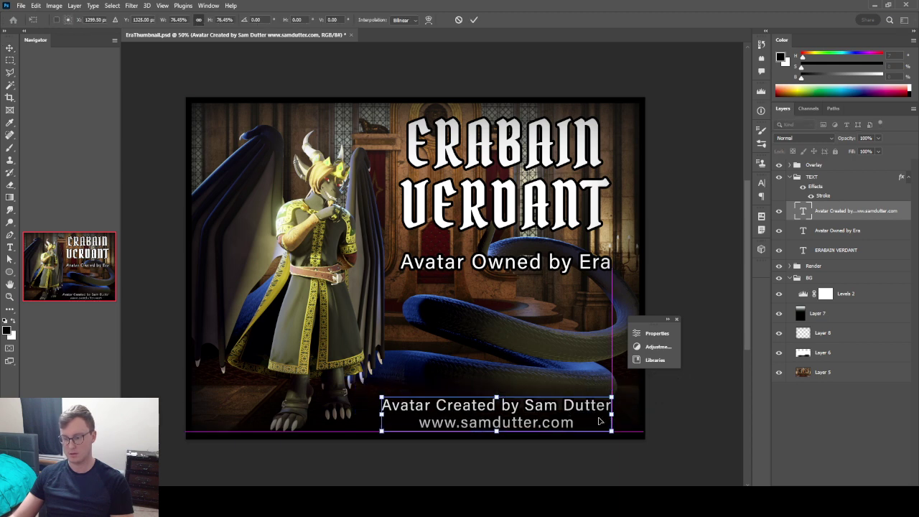
key("Return")
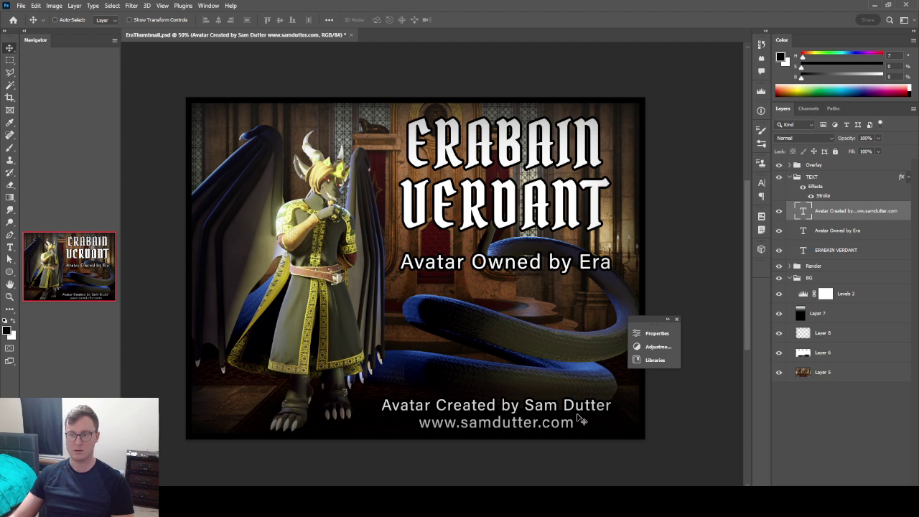
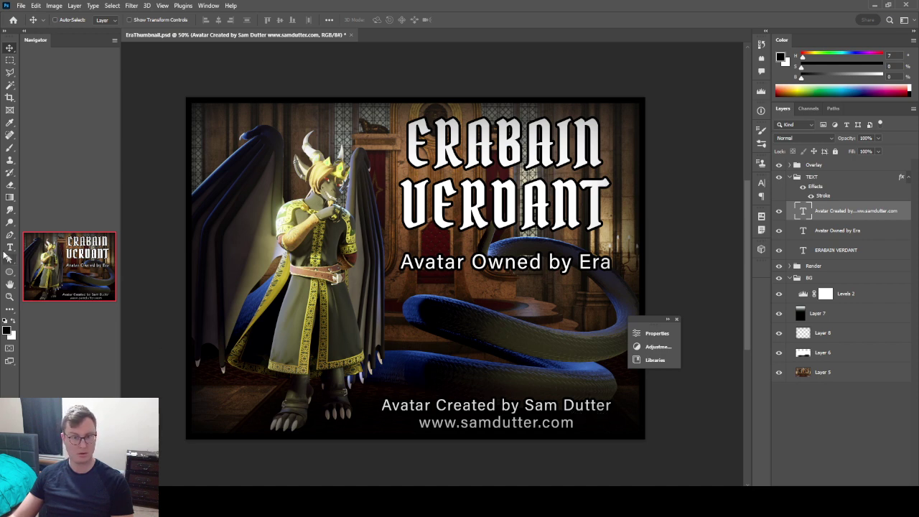
Step: Re-edit the creator credit text so it stays split across two lines
left_click(11, 248)
left_click(597, 414)
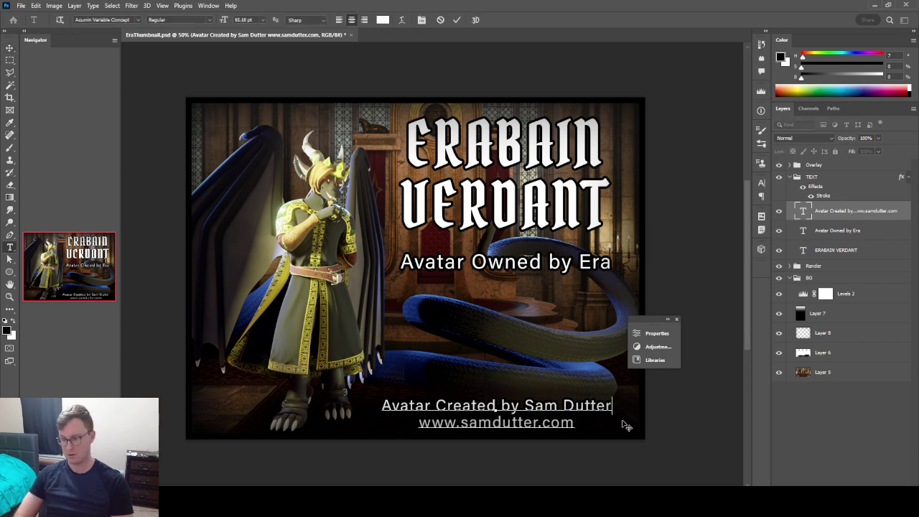
key("BackSpace")
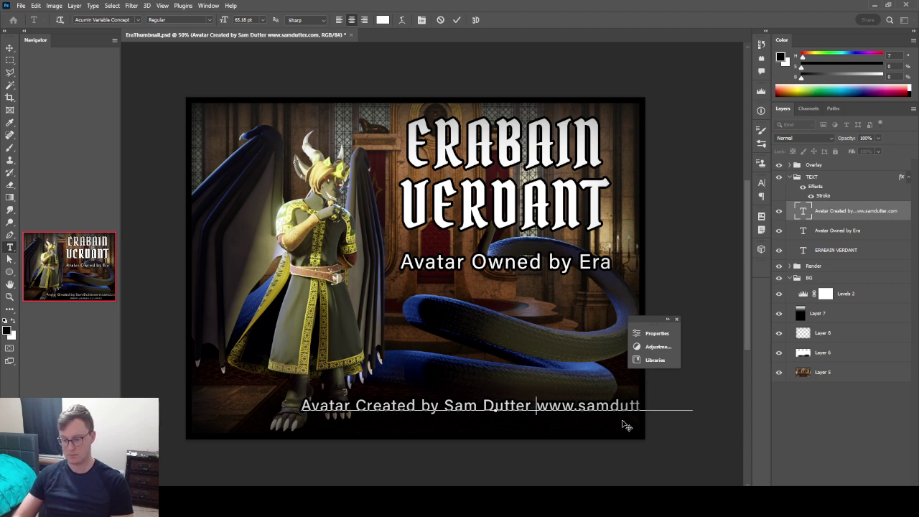
key("BackSpace")
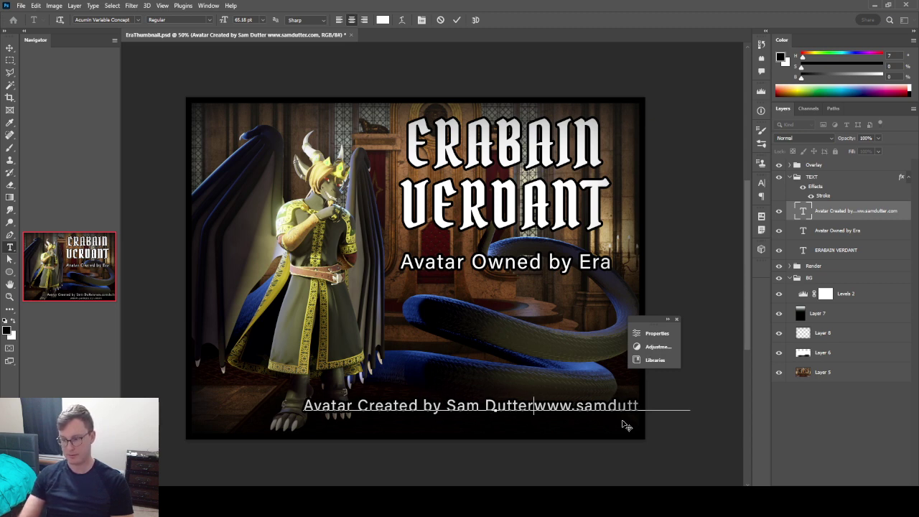
key("Return")
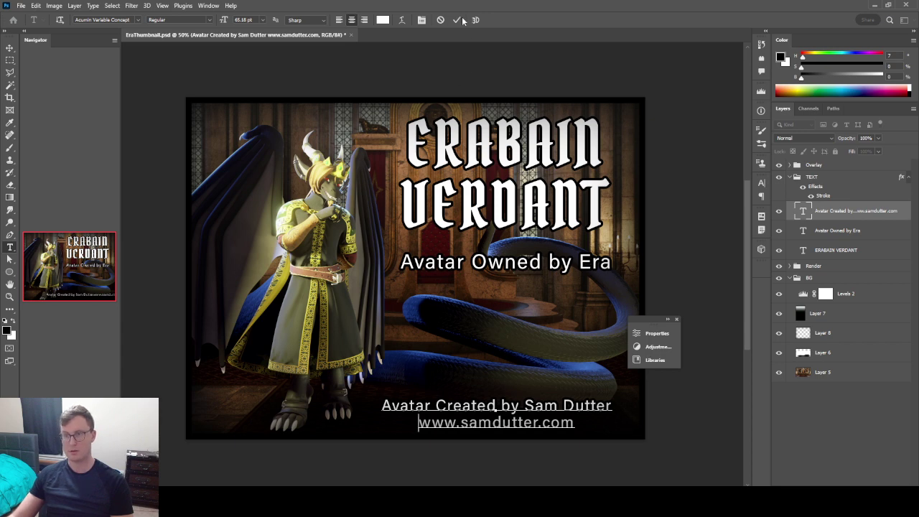
left_click(458, 20)
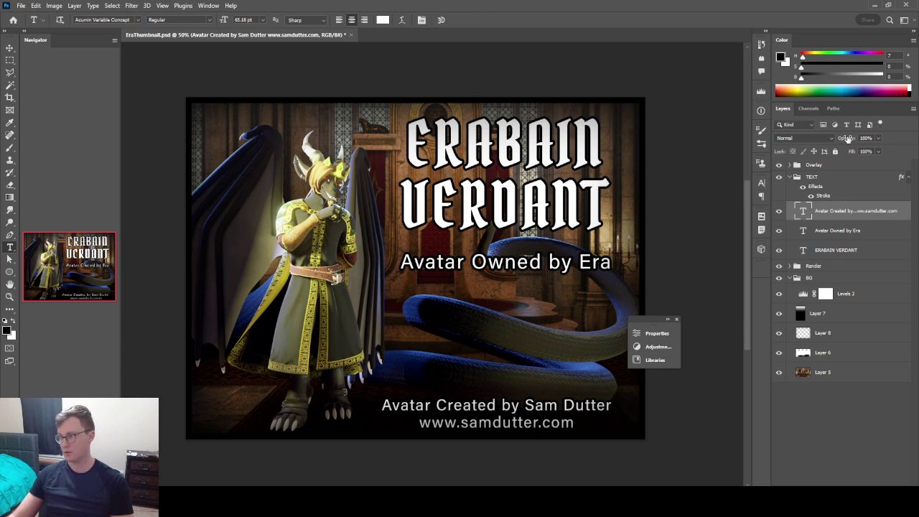
Step: Fade the credit text to 36% opacity, shift it slightly up, and save the thumbnail
left_click_drag(847, 139, 833, 144)
key("v")
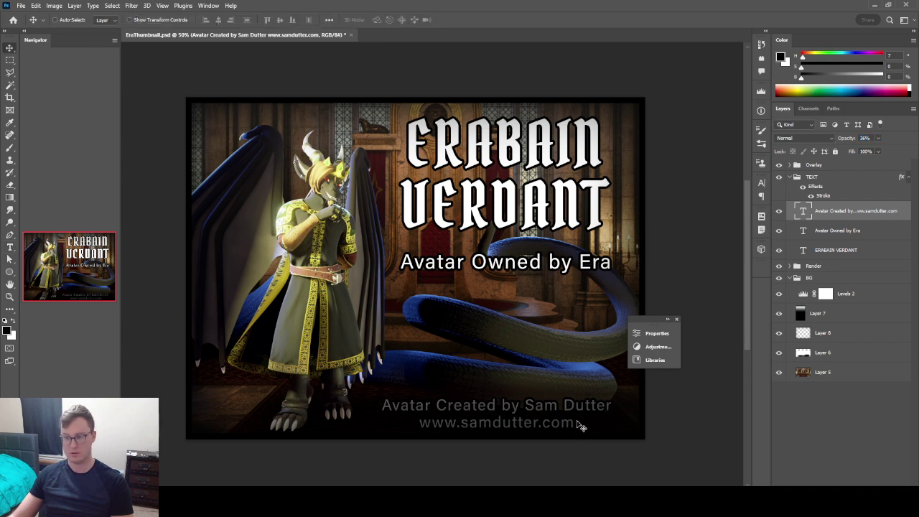
left_click_drag(579, 423, 583, 406)
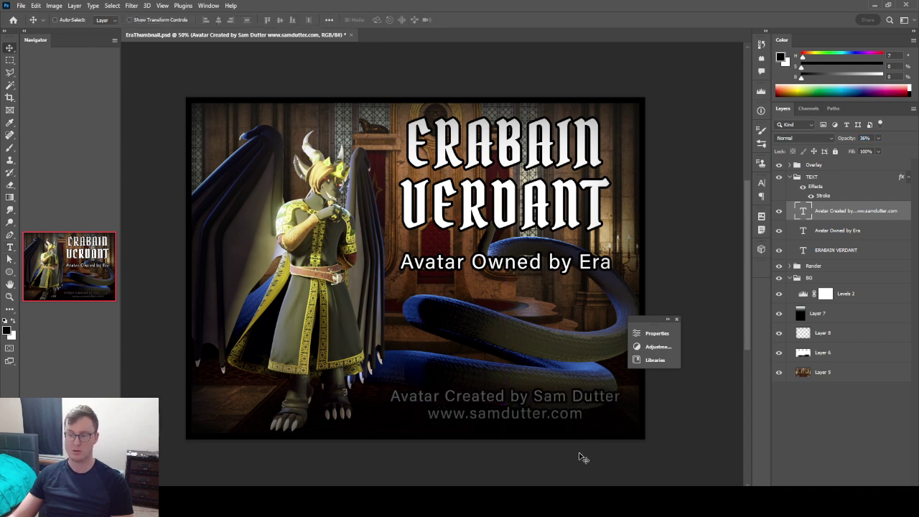
key("Down")
key("Down")
key("Down")
key("Down")
key("Down")
key("Down")
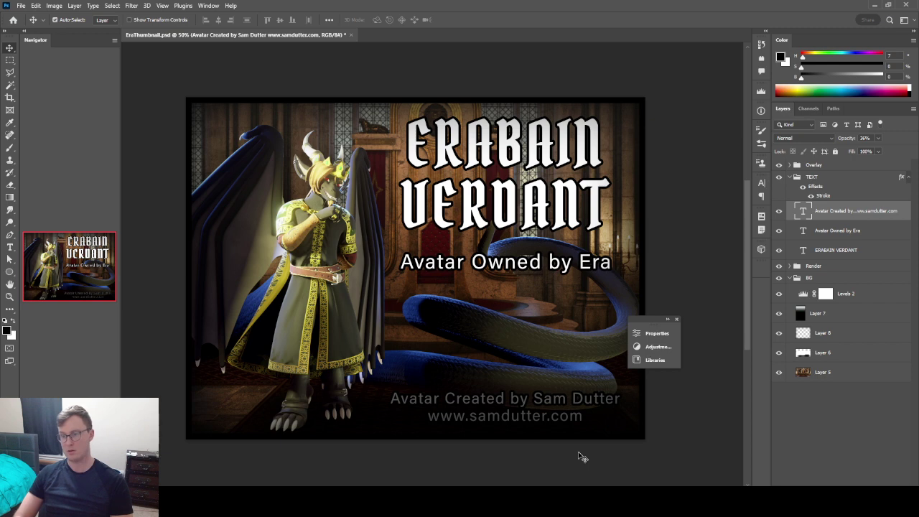
key("ctrl+s")
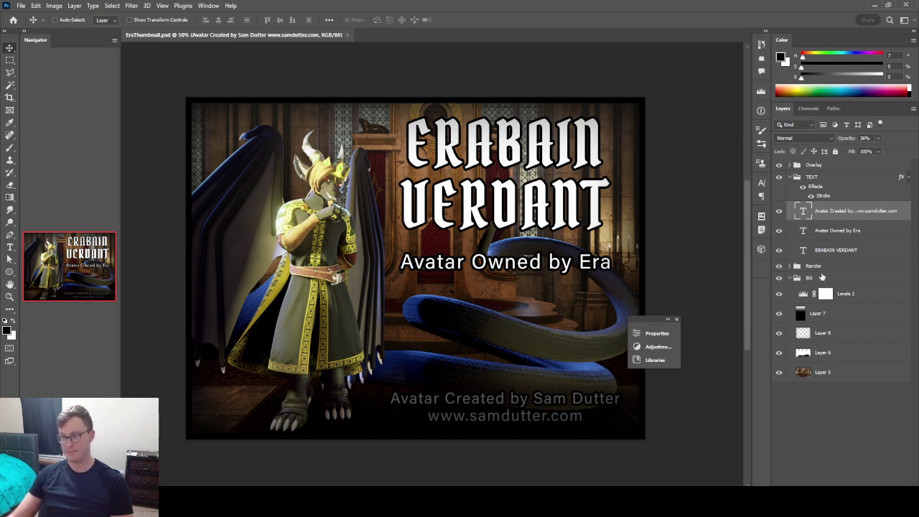
left_click(860, 249)
Step: Recolour the ERABAIN VERDANT title gold, sampled from the robe trim
key("t")
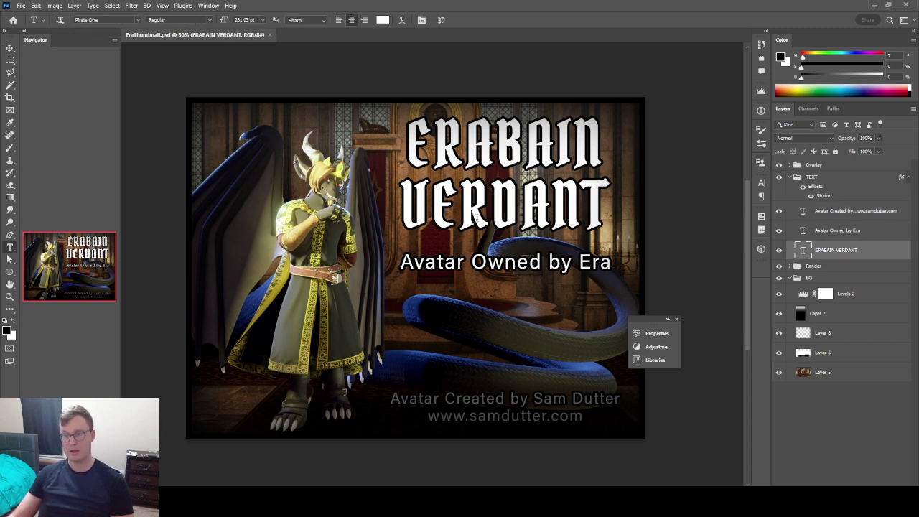
left_click(387, 21)
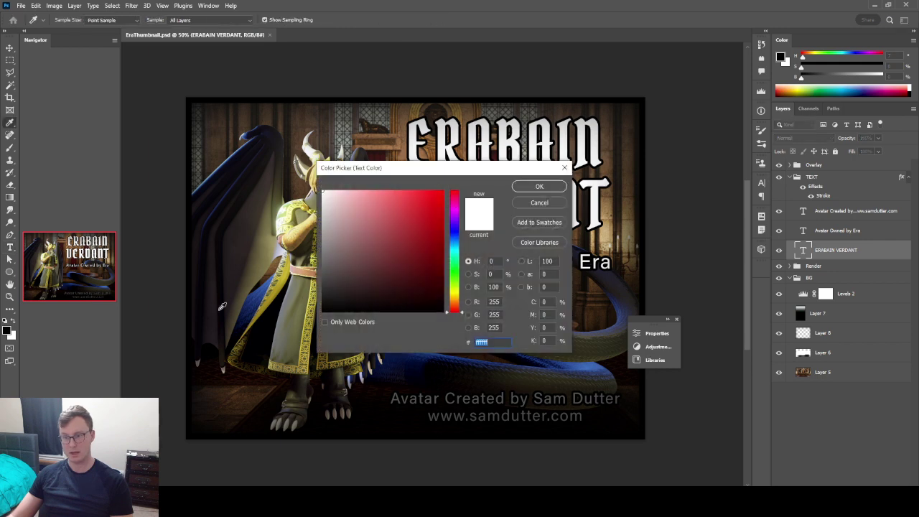
left_click(282, 282)
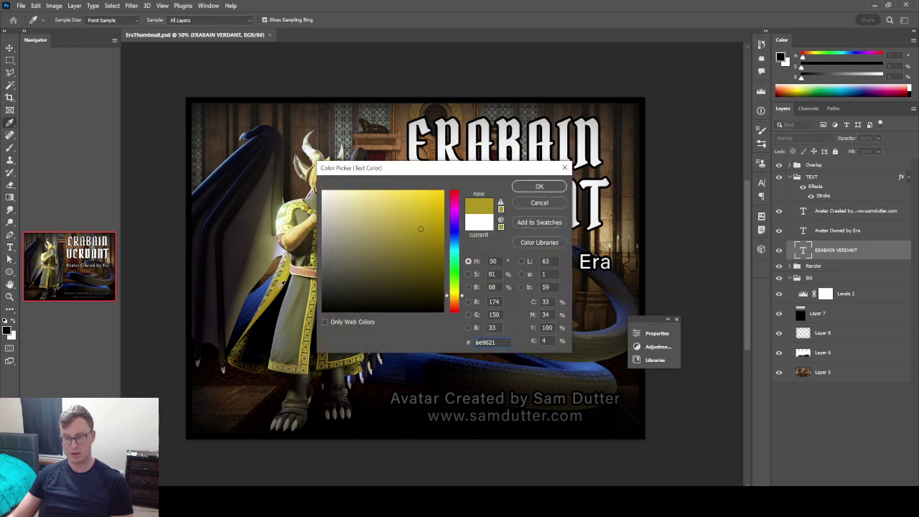
left_click(536, 187)
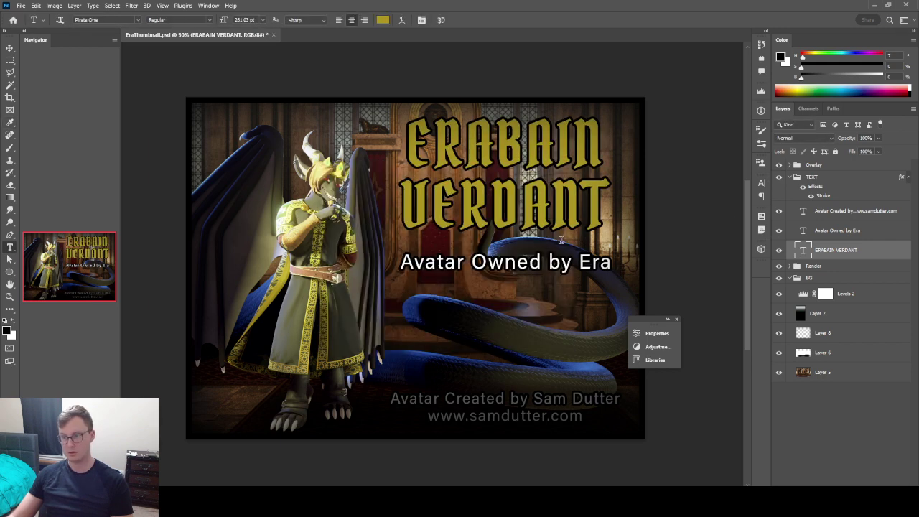
Step: Recolour the ownership line with the same gold sampled from the title
left_click(851, 232)
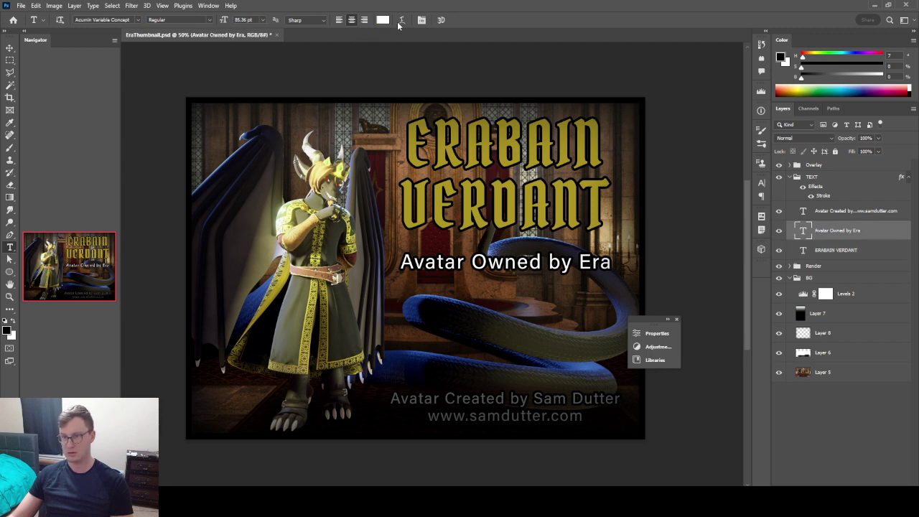
left_click(383, 21)
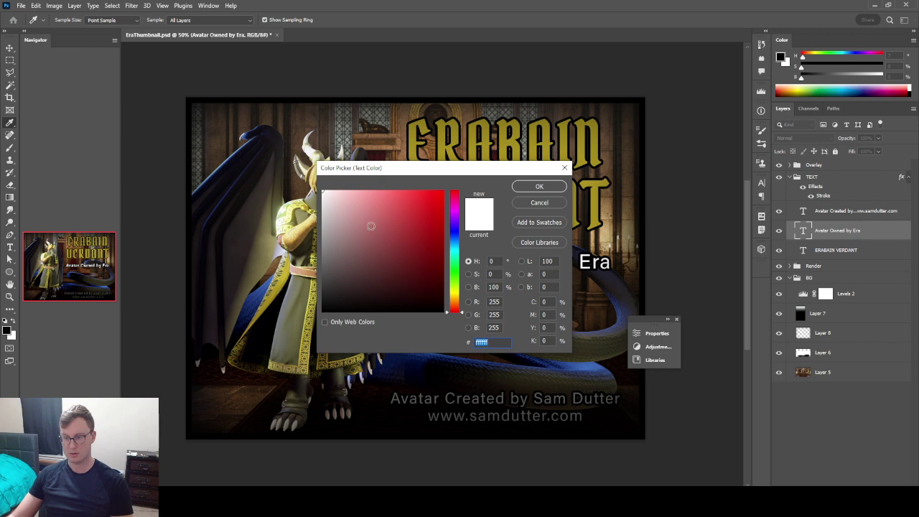
left_click(412, 152)
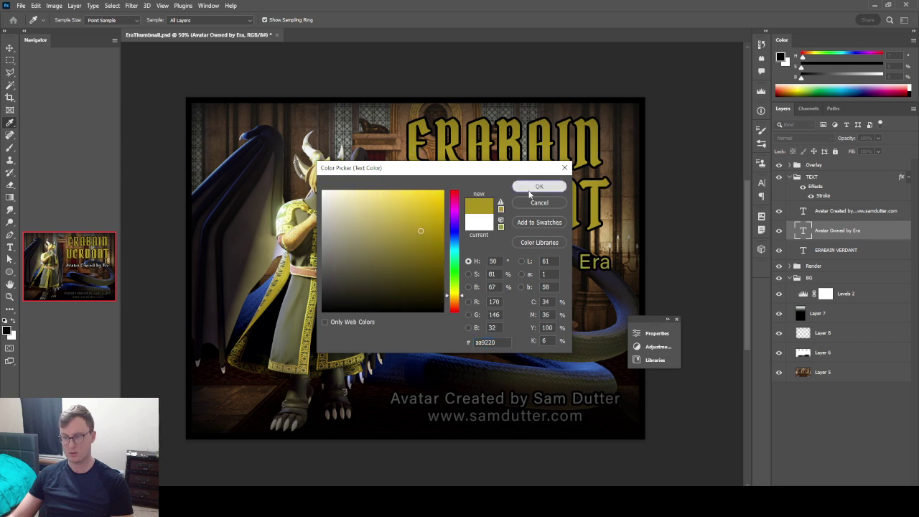
left_click(539, 186)
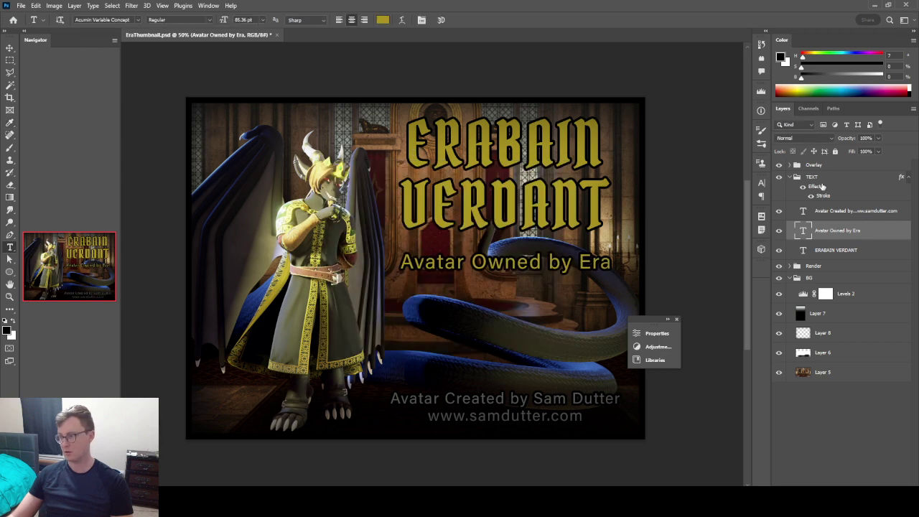
left_click(813, 176)
Step: Add a 9 px Inner Glow with raised opacity to the TEXT group
left_click(835, 491)
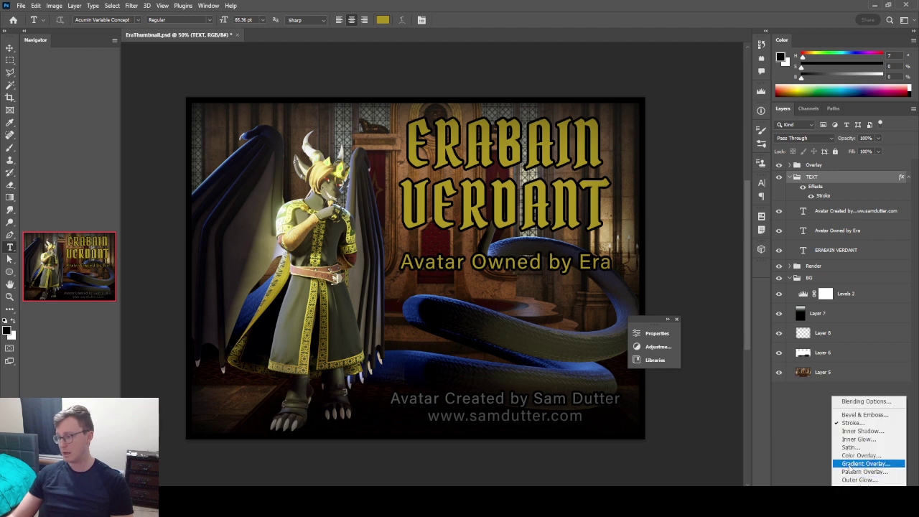
left_click(862, 440)
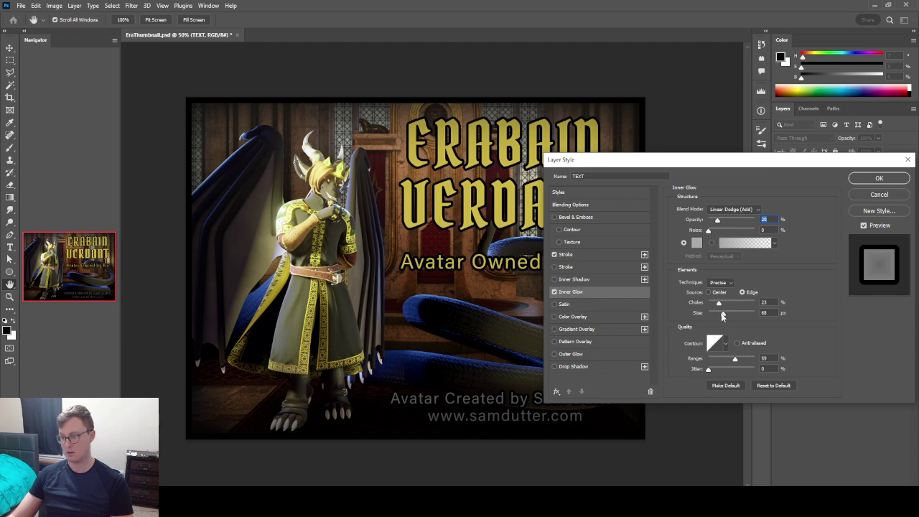
mouse_move(720, 315)
left_mouse_down()
mouse_move(712, 313)
mouse_move(753, 300)
mouse_move(730, 302)
left_mouse_up()
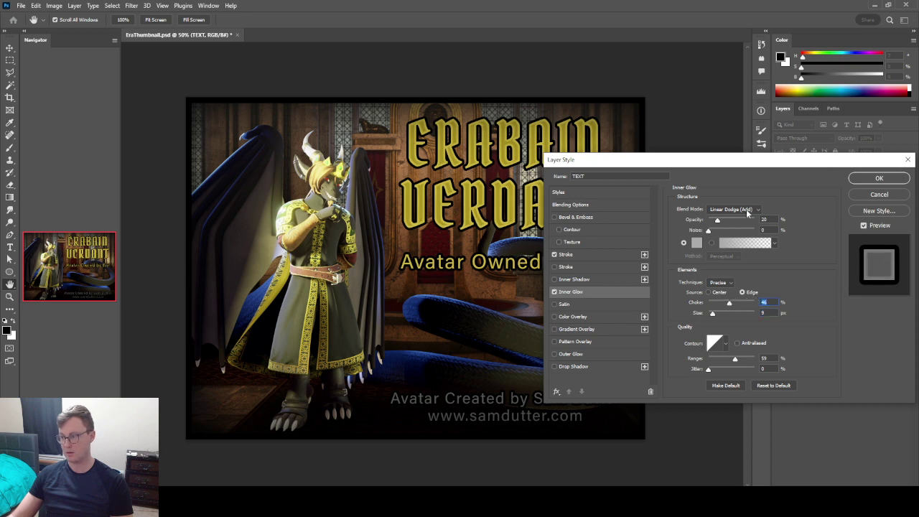
mouse_move(724, 223)
left_mouse_down()
mouse_move(751, 224)
mouse_move(723, 225)
left_mouse_up()
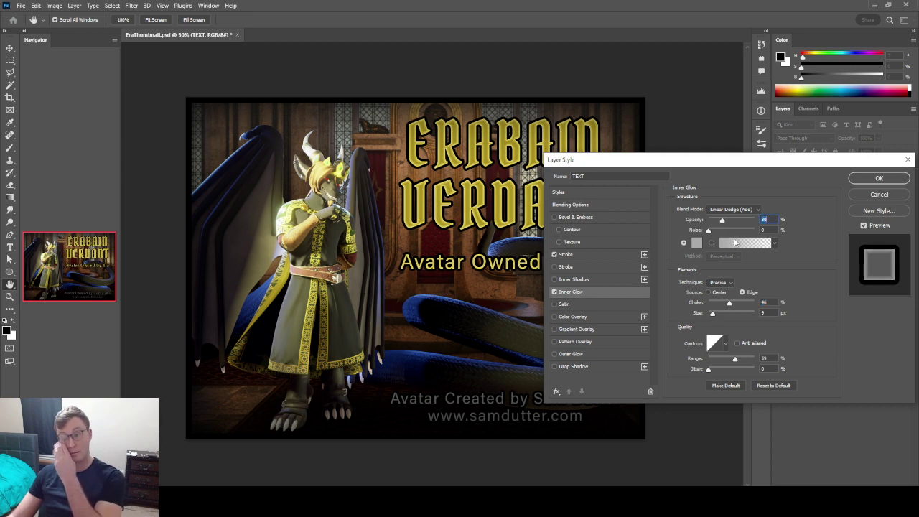
left_click(867, 181)
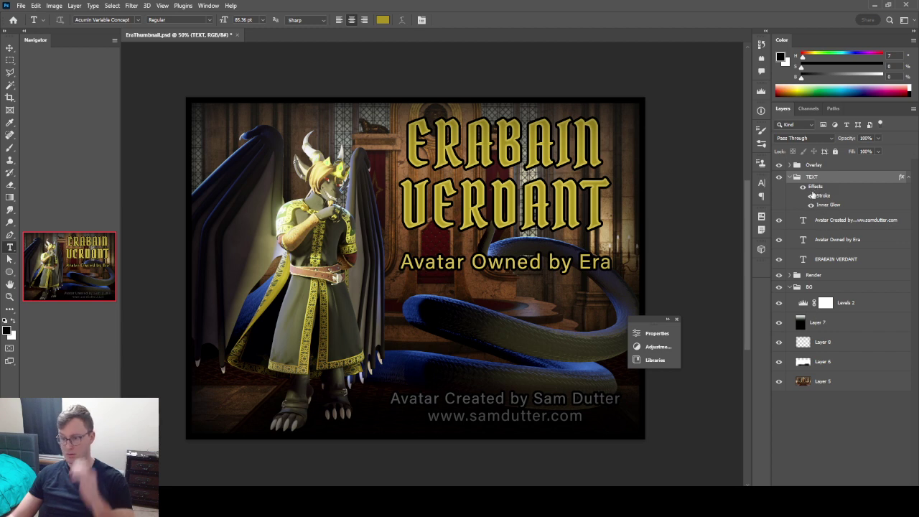
double_click(815, 187)
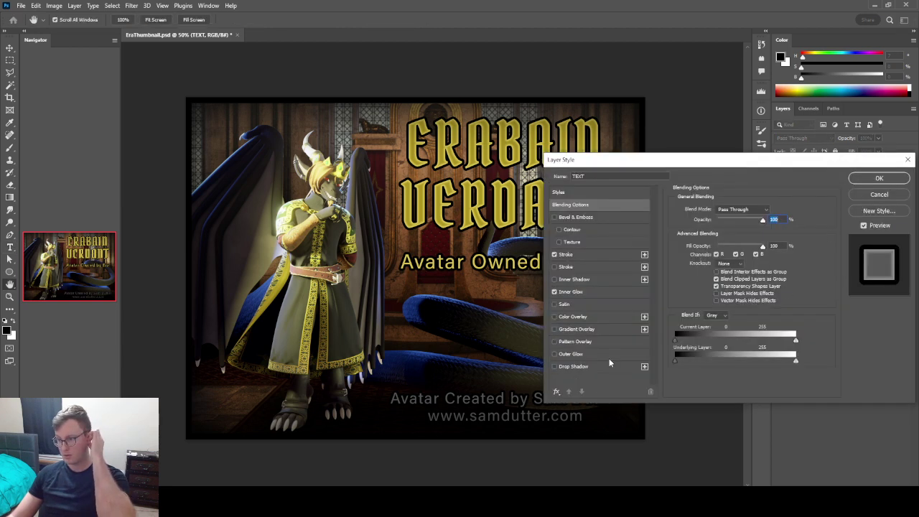
Step: Add an Inner Shadow to the TEXT group's effects, discarding a trial drop shadow
left_click(564, 366)
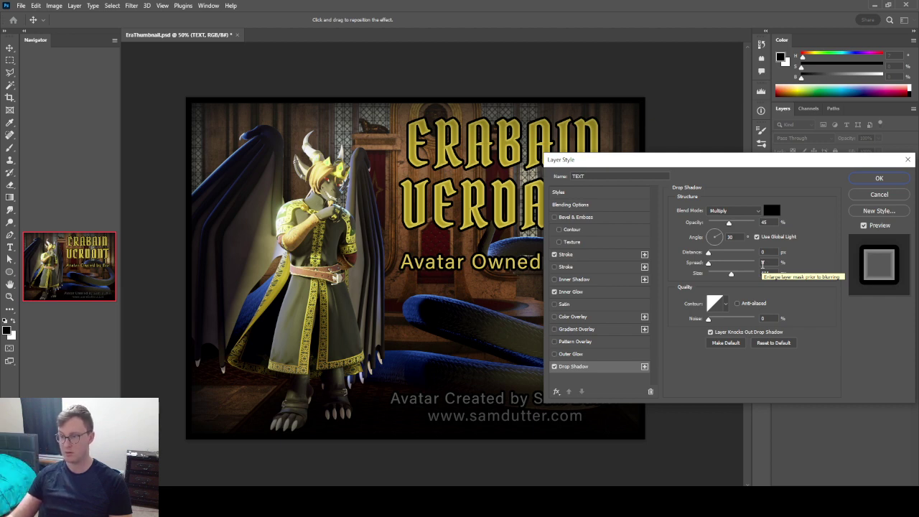
left_click(554, 366)
left_click(554, 279)
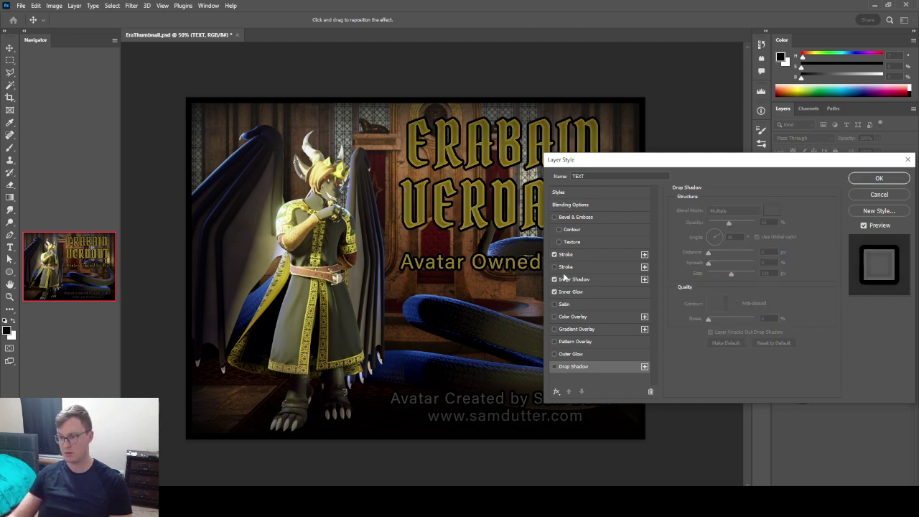
left_click(587, 256)
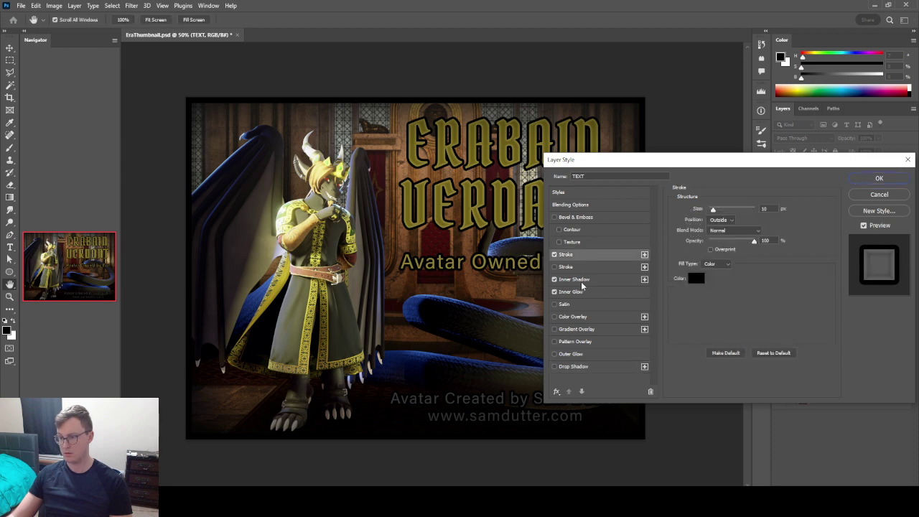
left_click(574, 279)
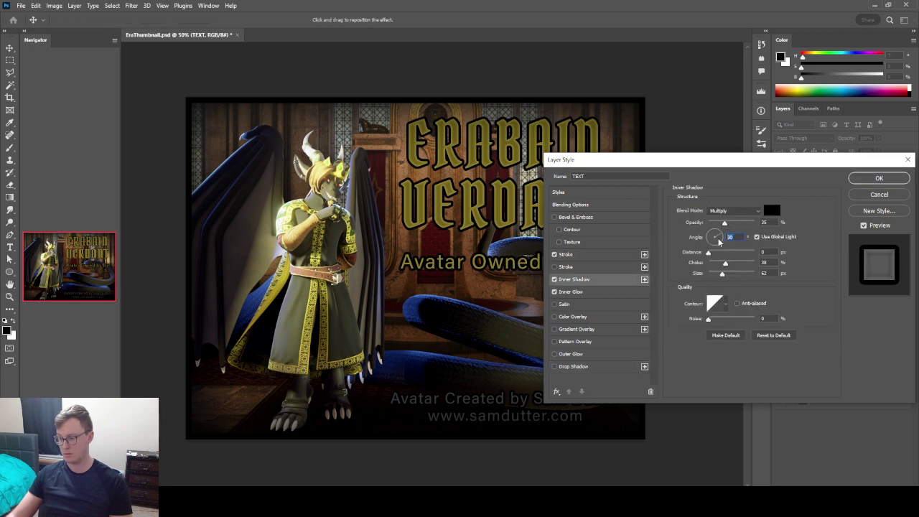
key("Return")
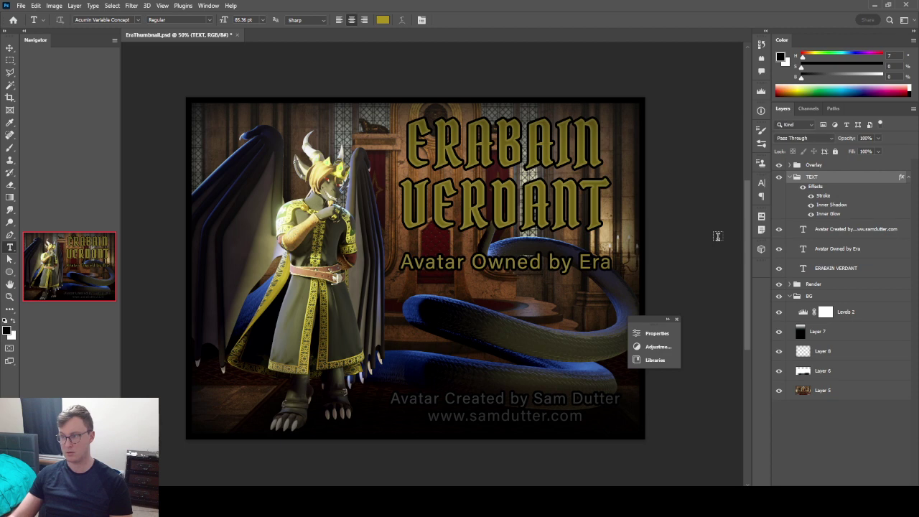
Step: Set the inner shadow to -109° angle, 100% opacity, 0 px size and reduced distance
double_click(827, 207)
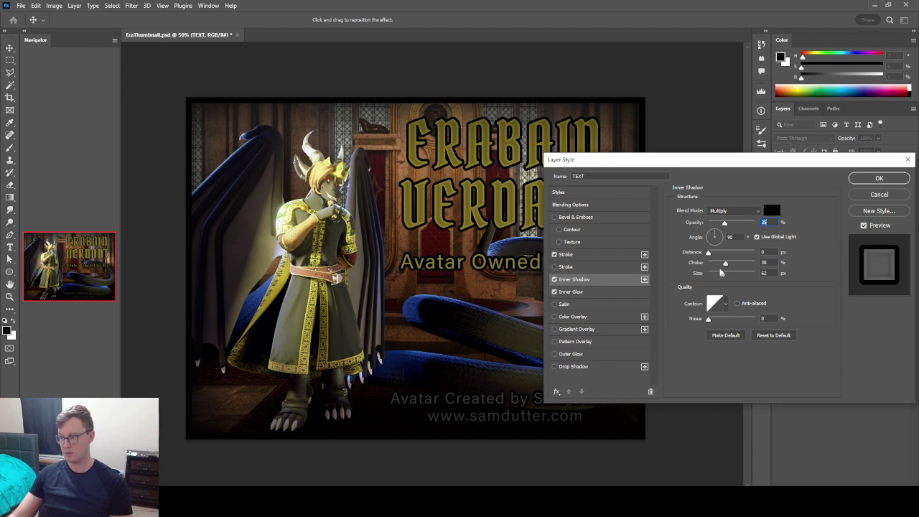
mouse_move(721, 272)
left_mouse_down()
mouse_move(753, 278)
mouse_move(718, 280)
left_mouse_up()
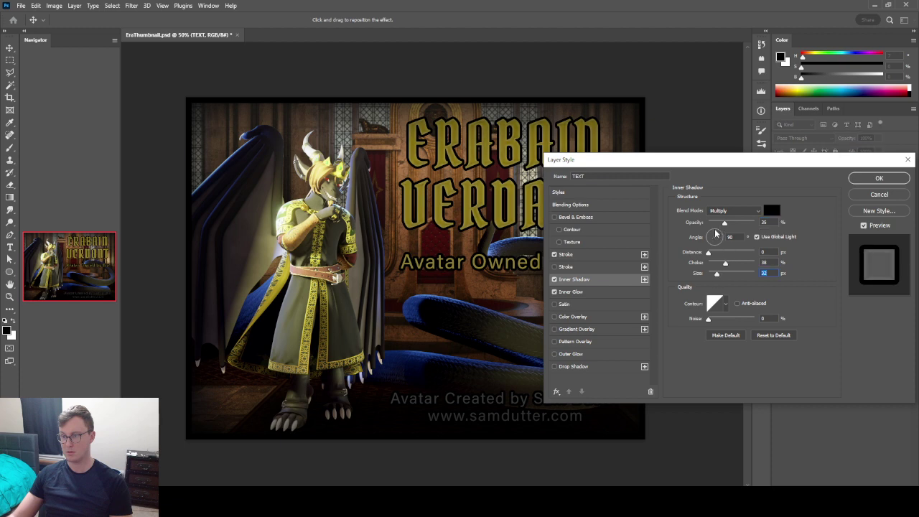
left_click_drag(715, 233, 753, 263)
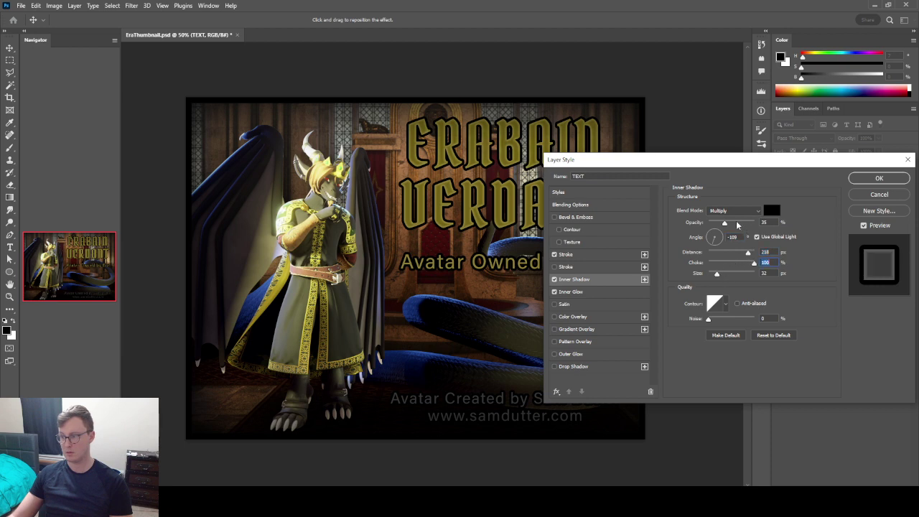
left_click_drag(736, 225, 755, 223)
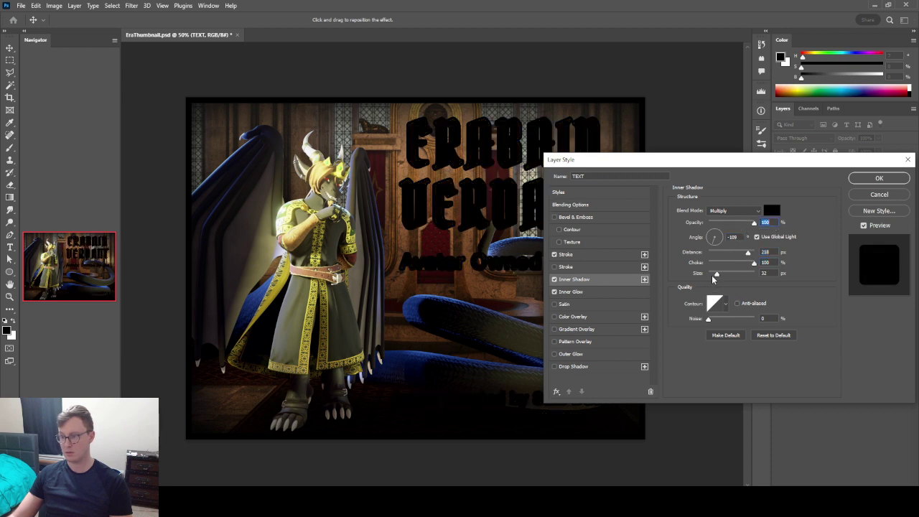
left_click_drag(715, 275, 702, 279)
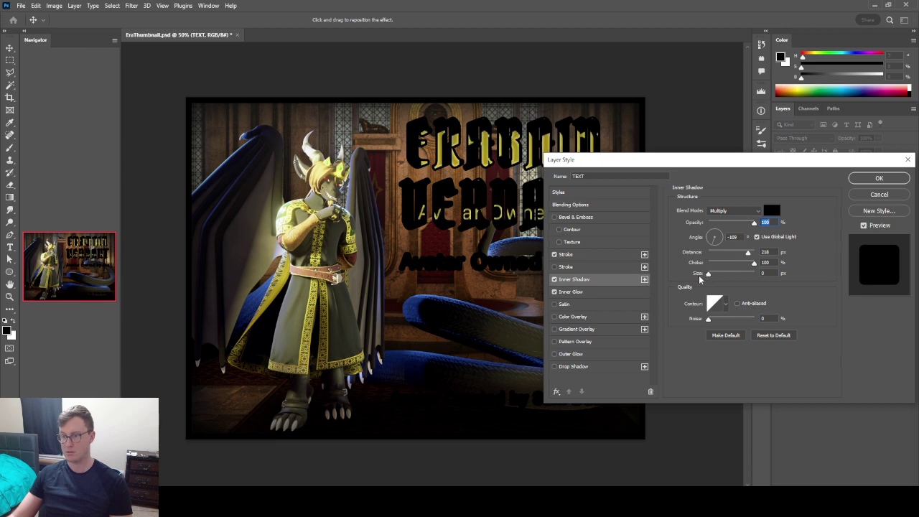
left_click_drag(722, 161, 575, 256)
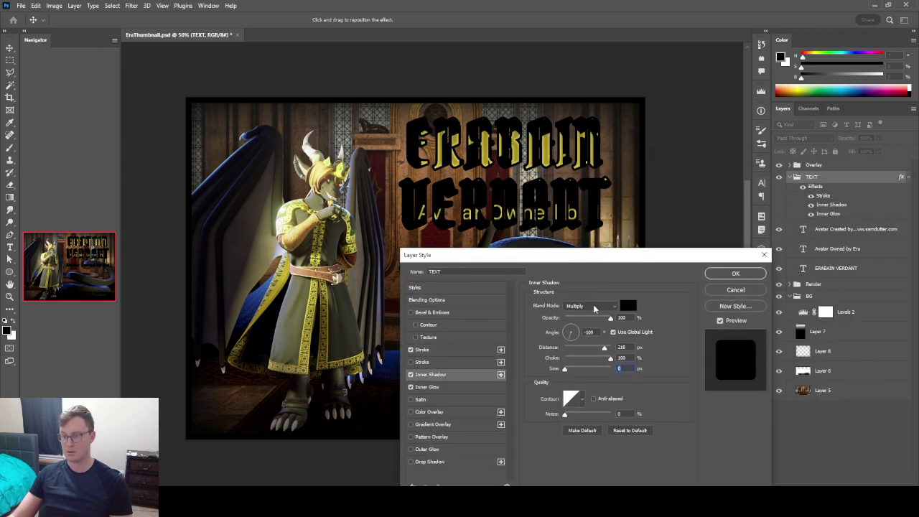
mouse_move(604, 347)
left_mouse_down()
mouse_move(571, 359)
mouse_move(604, 335)
left_mouse_up()
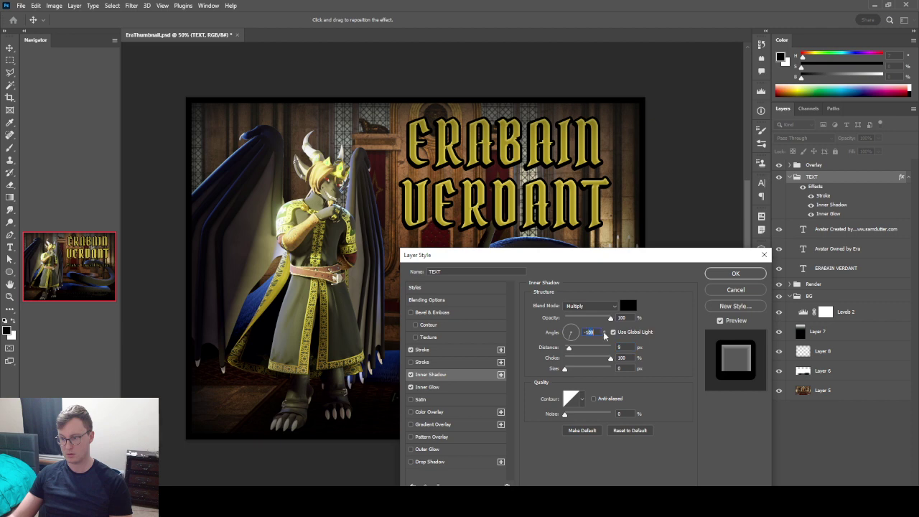
key("Return")
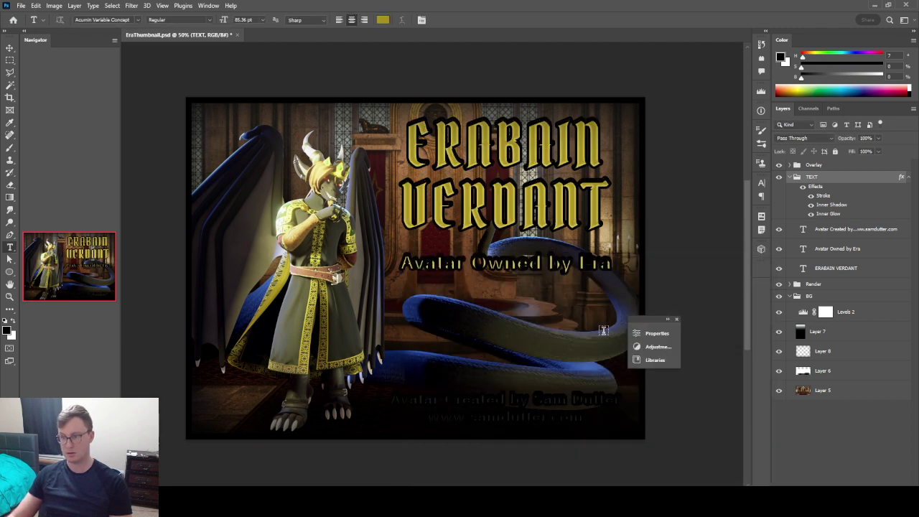
Step: Make the inner shadow Overlay with 26 px distance, 0% choke and 16 px size
double_click(829, 206)
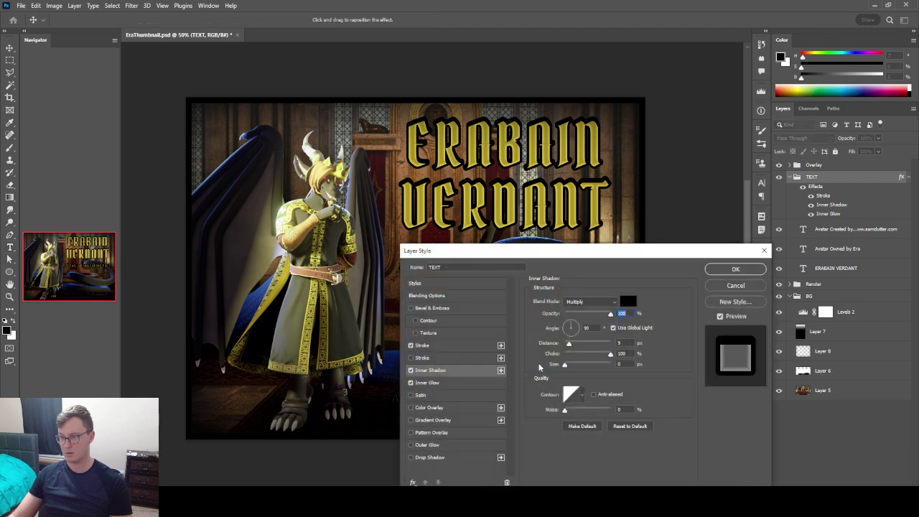
left_click_drag(610, 353, 564, 353)
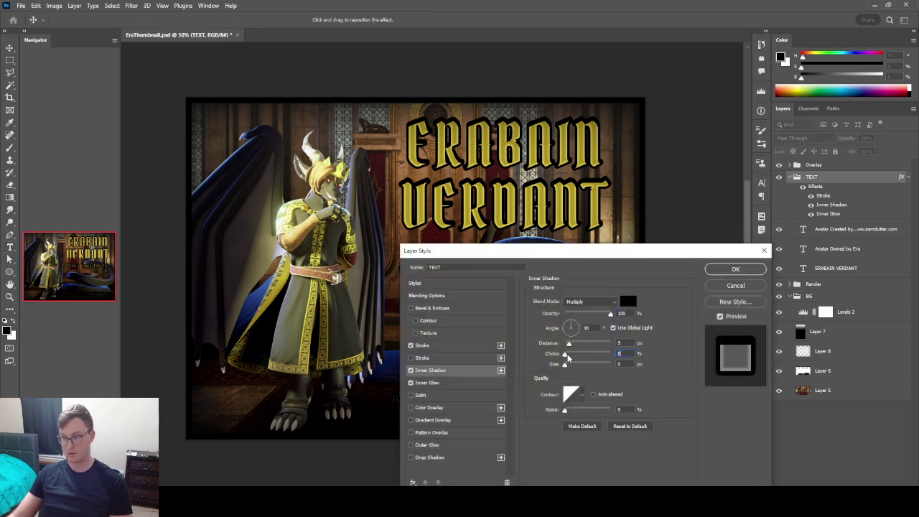
mouse_move(564, 354)
left_mouse_down()
mouse_move(578, 356)
mouse_move(554, 357)
mouse_move(568, 367)
mouse_move(574, 360)
left_mouse_up()
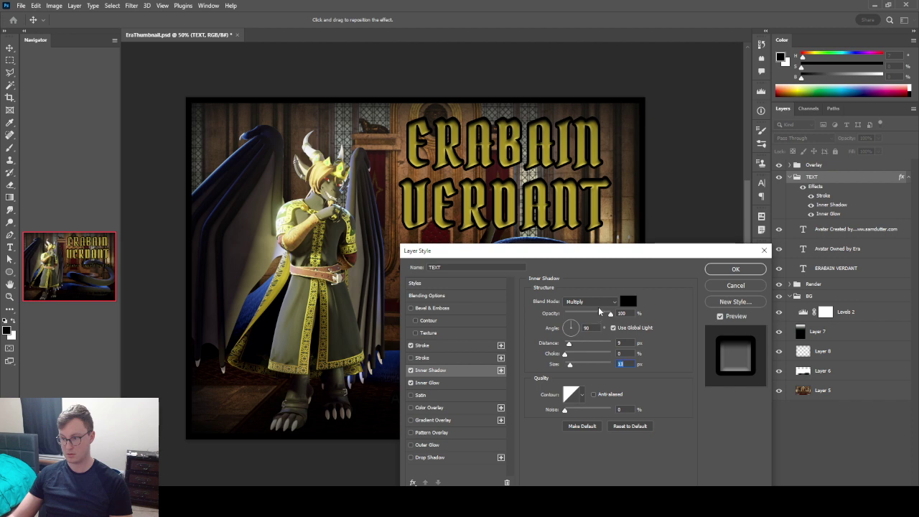
left_click(599, 303)
left_click(599, 374)
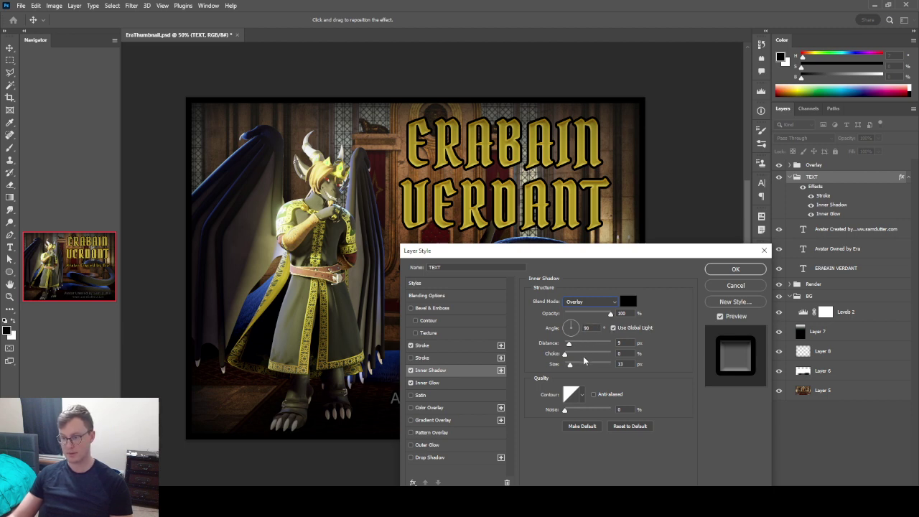
left_click(573, 365)
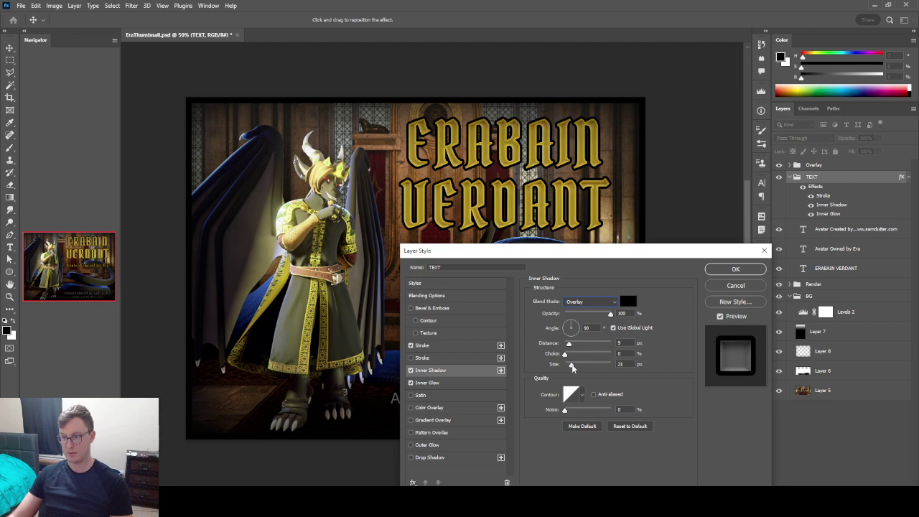
mouse_move(564, 354)
left_mouse_down()
mouse_move(605, 359)
mouse_move(564, 345)
mouse_move(581, 366)
mouse_move(572, 367)
mouse_move(581, 368)
mouse_move(571, 343)
left_mouse_up()
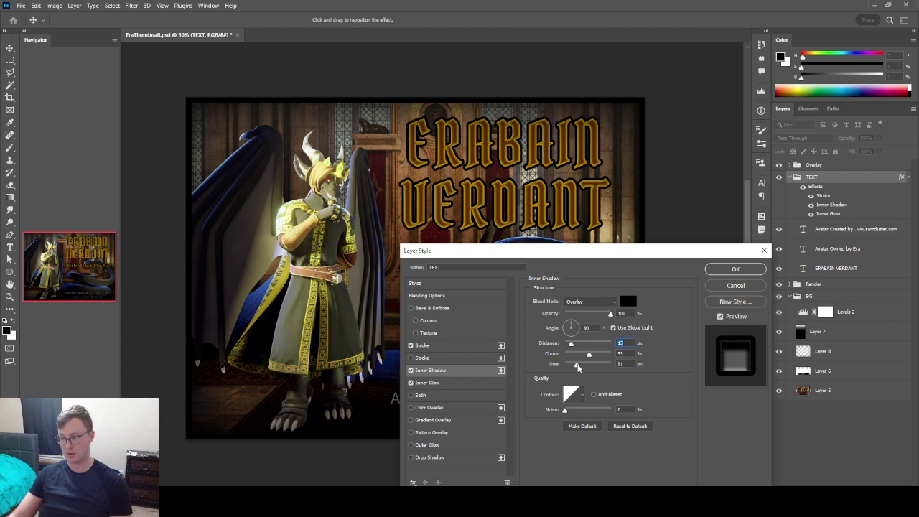
left_click_drag(574, 366, 572, 367)
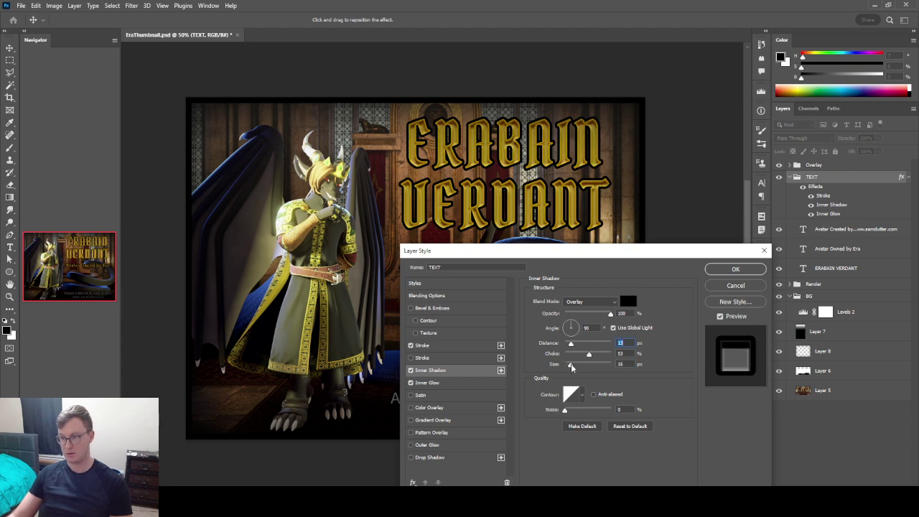
mouse_move(610, 313)
left_mouse_down()
mouse_move(590, 316)
mouse_move(615, 312)
left_mouse_up()
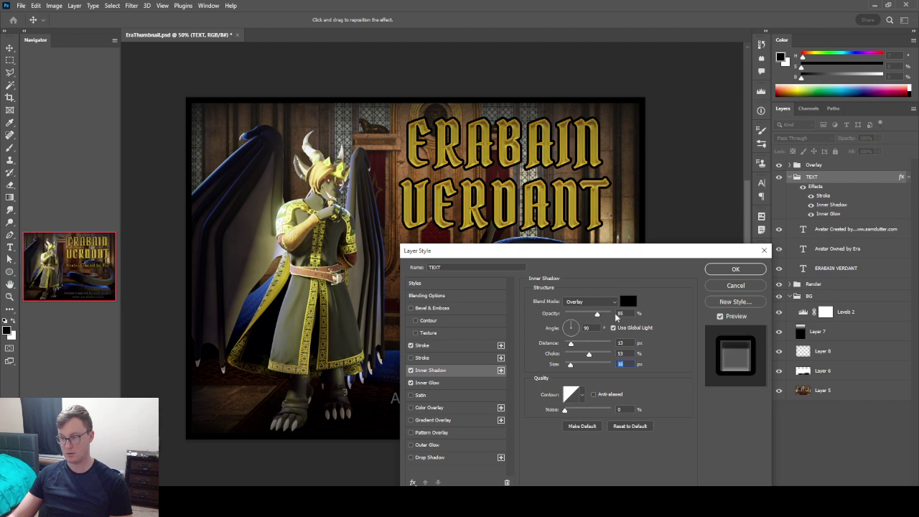
mouse_move(579, 345)
left_mouse_down()
mouse_move(605, 347)
mouse_move(564, 354)
left_mouse_up()
mouse_move(570, 364)
left_mouse_down()
mouse_move(586, 368)
mouse_move(572, 367)
left_mouse_up()
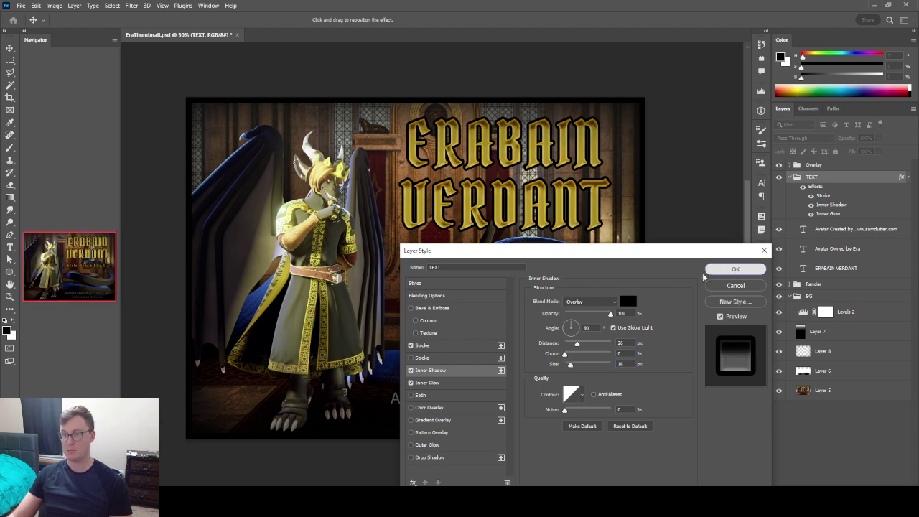
left_click(732, 270)
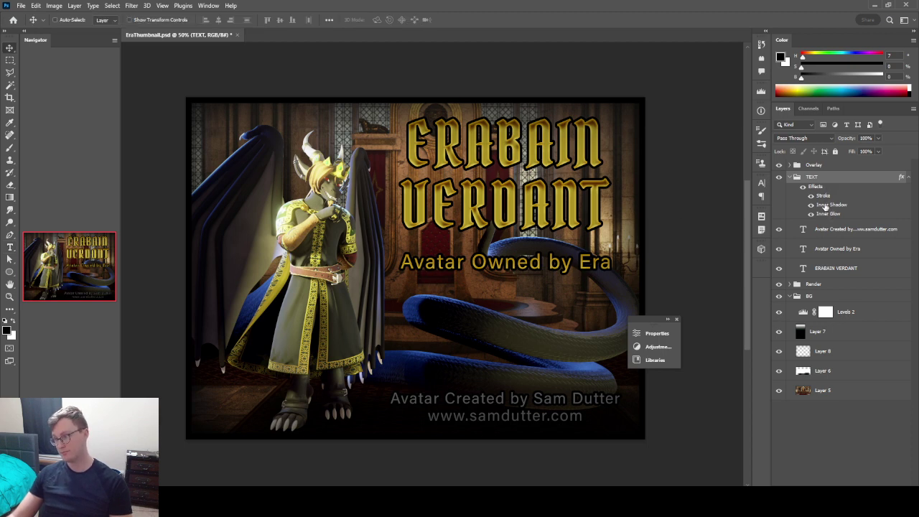
Step: Change the inner shadow colour to dark brown #56441c
double_click(825, 205)
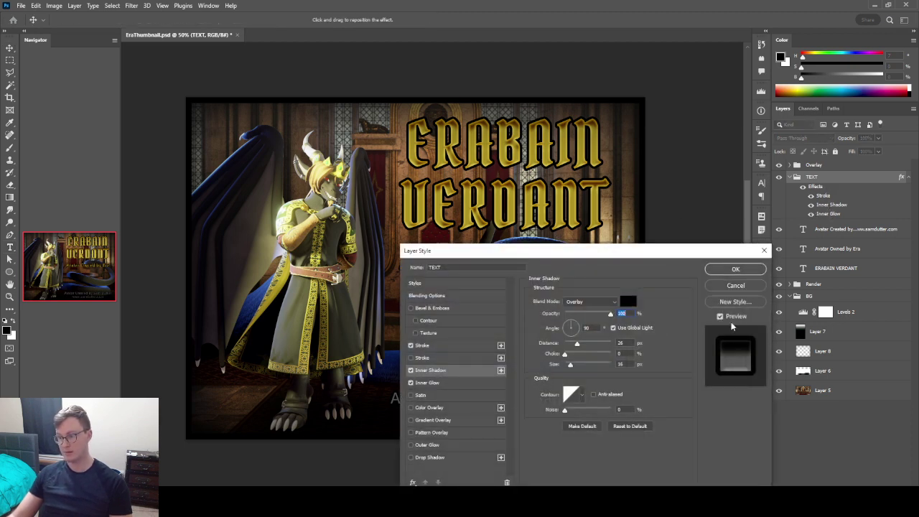
left_click(628, 301)
left_click(453, 298)
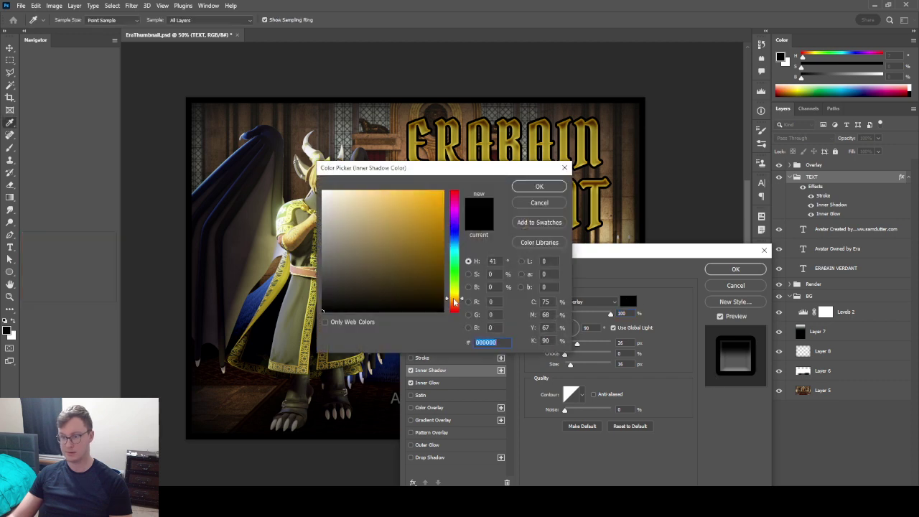
mouse_move(416, 289)
left_mouse_down()
mouse_move(418, 259)
mouse_move(403, 271)
left_mouse_up()
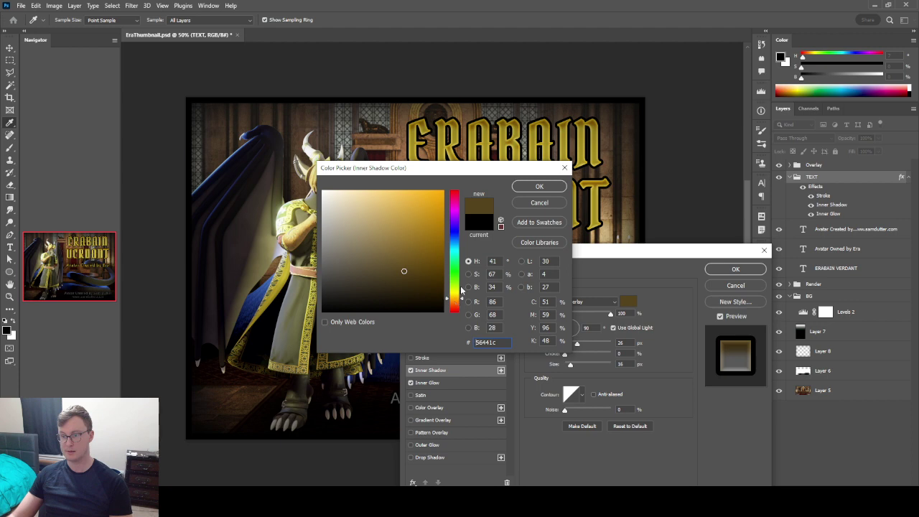
left_click(538, 186)
left_click(747, 270)
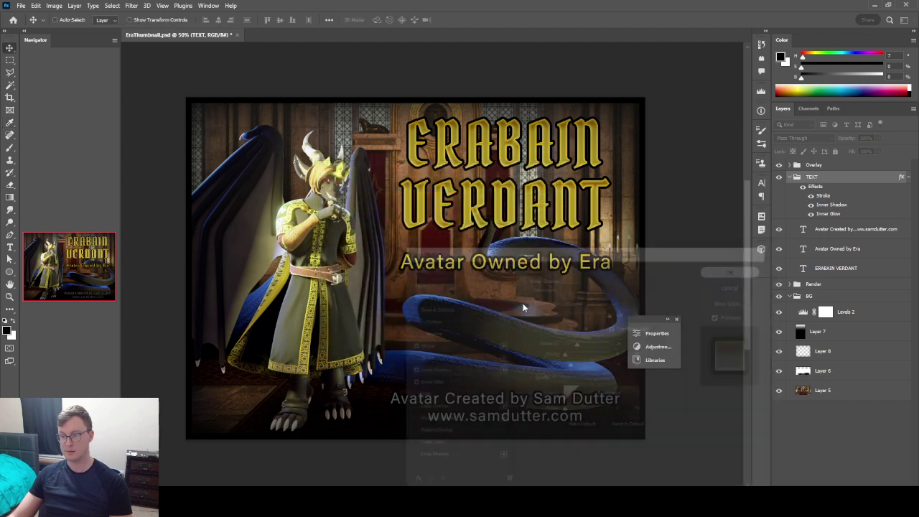
Step: Enable Outer Glow on the TEXT group, leaving Drop Shadow off
left_click_drag(449, 297, 456, 330)
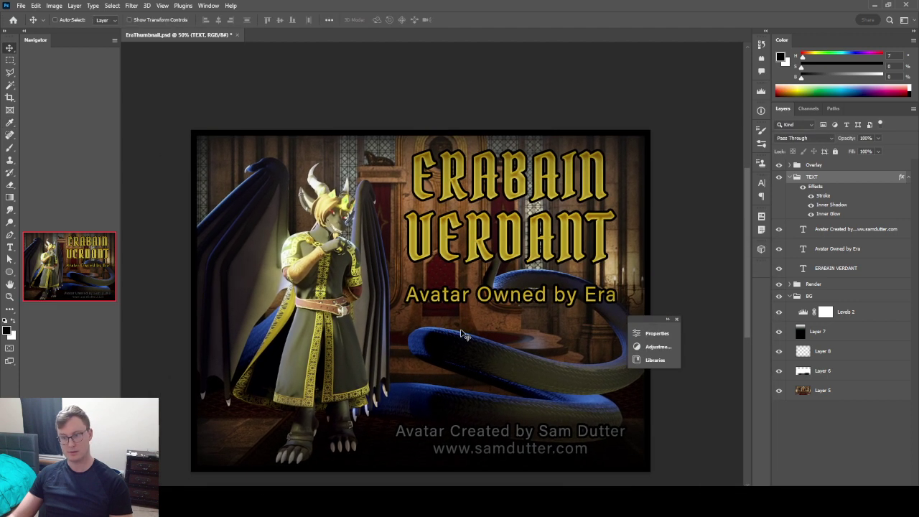
double_click(816, 188)
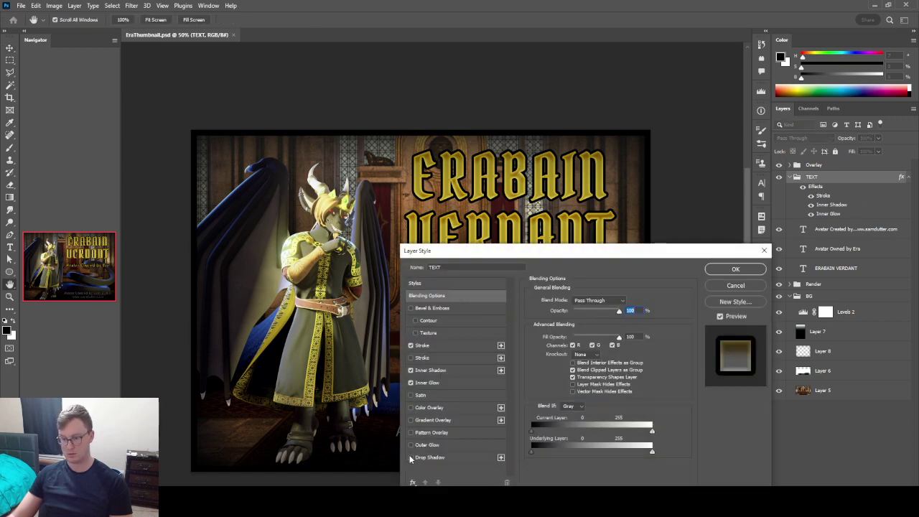
left_click(410, 457)
left_click(431, 457)
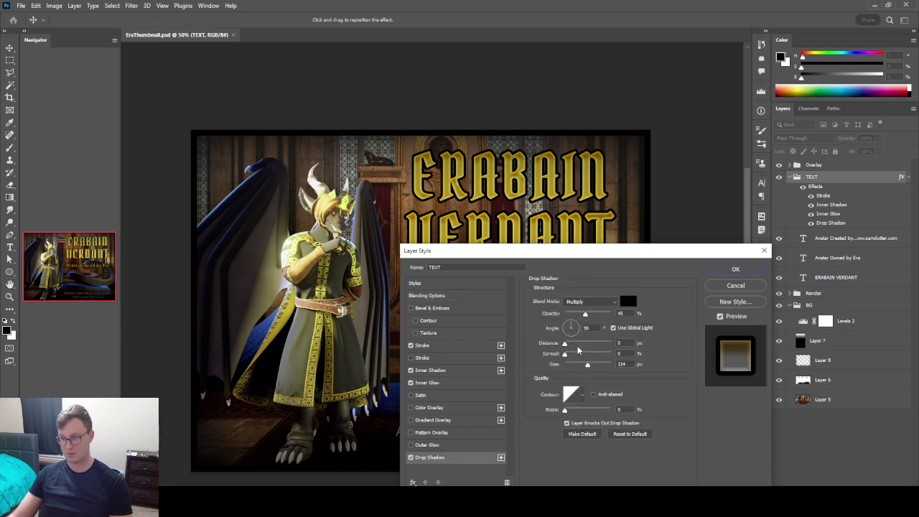
left_click(411, 457)
left_click(410, 445)
left_click(427, 445)
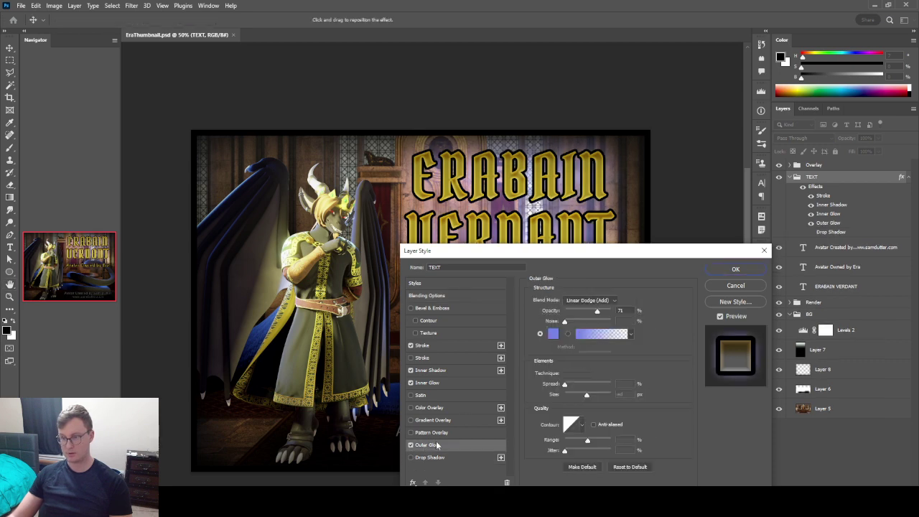
Step: Set the outer glow to Multiply, colour 000000, with higher opacity and 27% spread
left_click(587, 301)
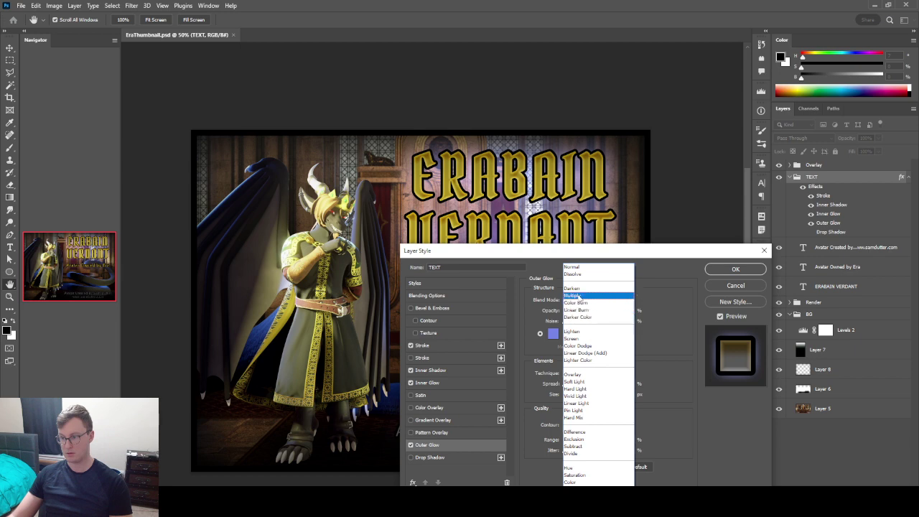
left_click(582, 300)
left_click(557, 334)
type("000000")
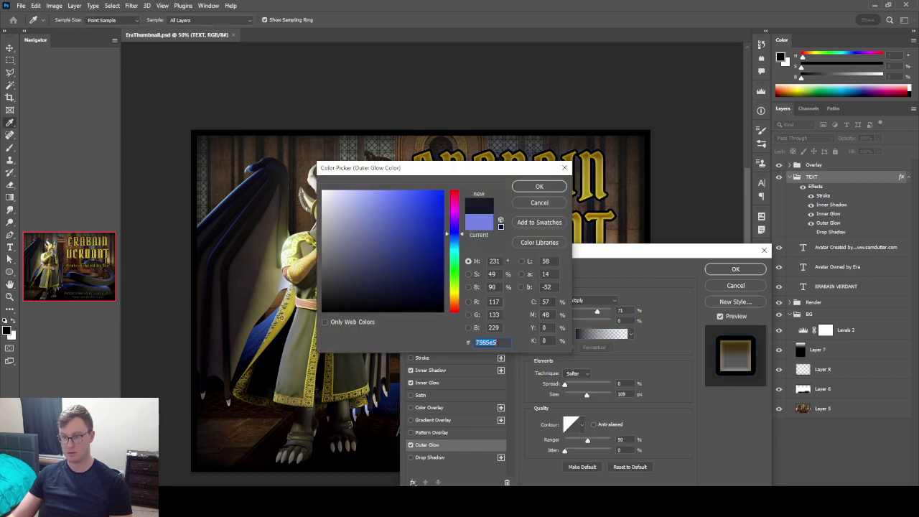
left_click(539, 187)
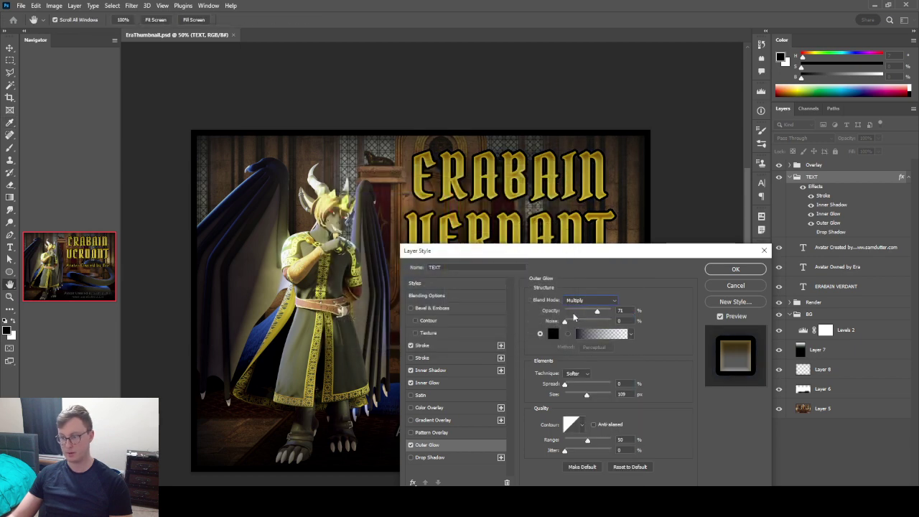
left_click_drag(596, 313, 604, 313)
left_click(592, 395)
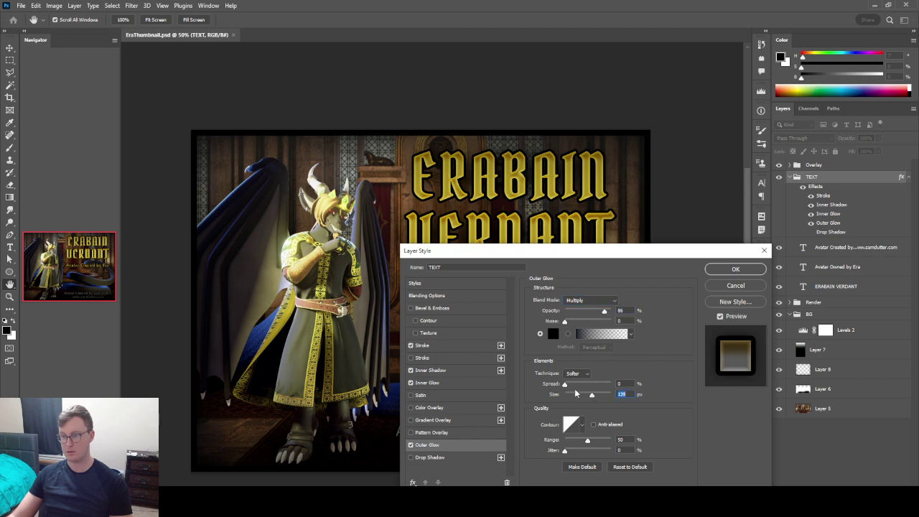
mouse_move(565, 384)
left_mouse_down()
mouse_move(579, 386)
mouse_move(564, 385)
left_mouse_up()
left_click(736, 269)
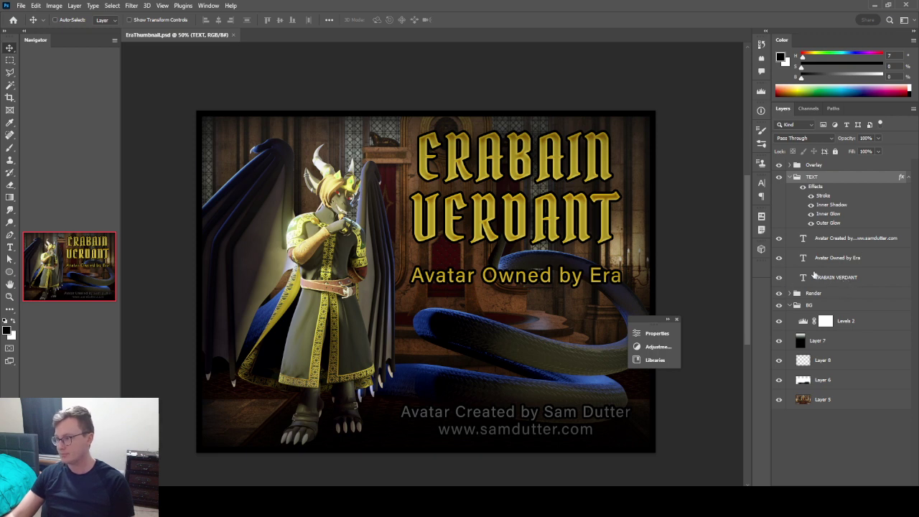
Step: Place the credit and owner layers below the title, and make the credit text a more opaque gold
left_click_drag(839, 245, 838, 286)
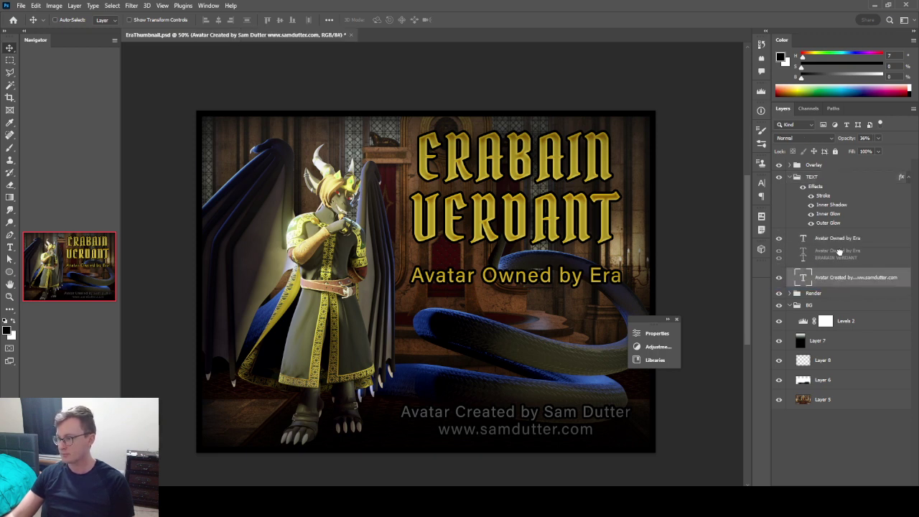
left_click_drag(837, 238, 841, 267)
left_click(810, 282)
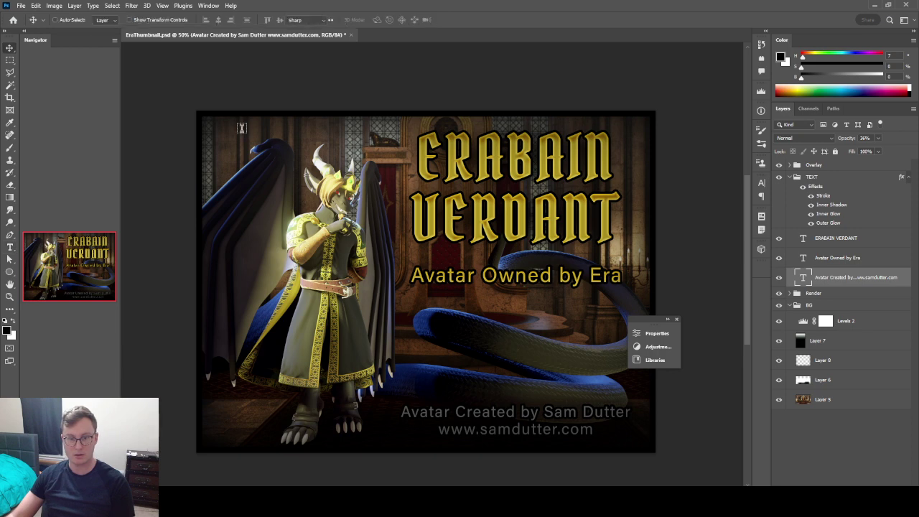
left_click(9, 247)
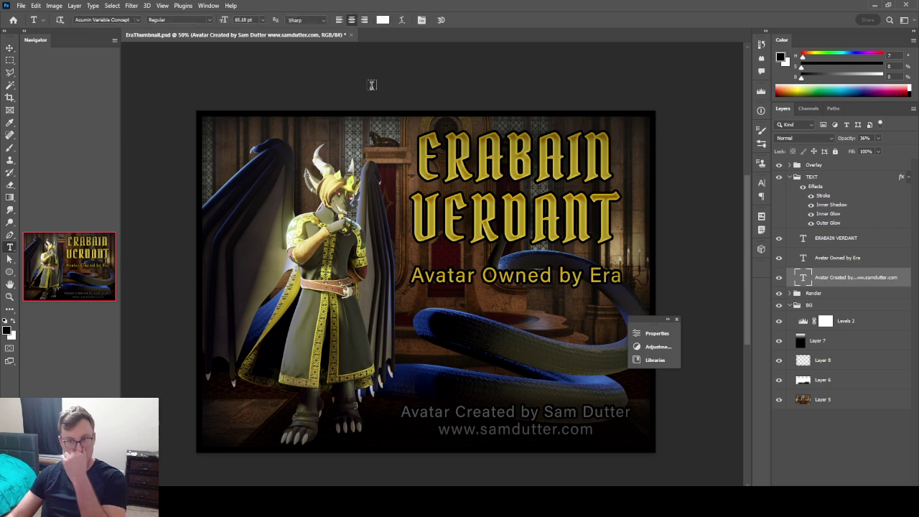
left_click(383, 19)
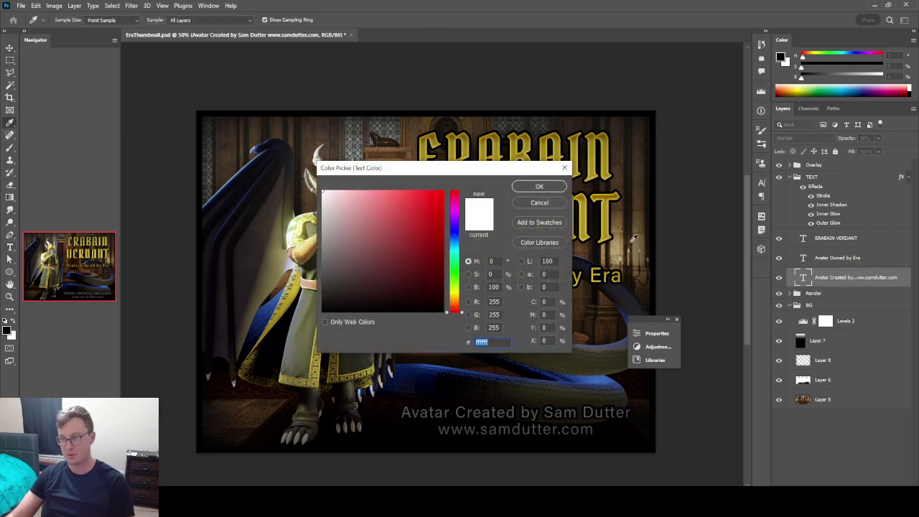
left_click(587, 218)
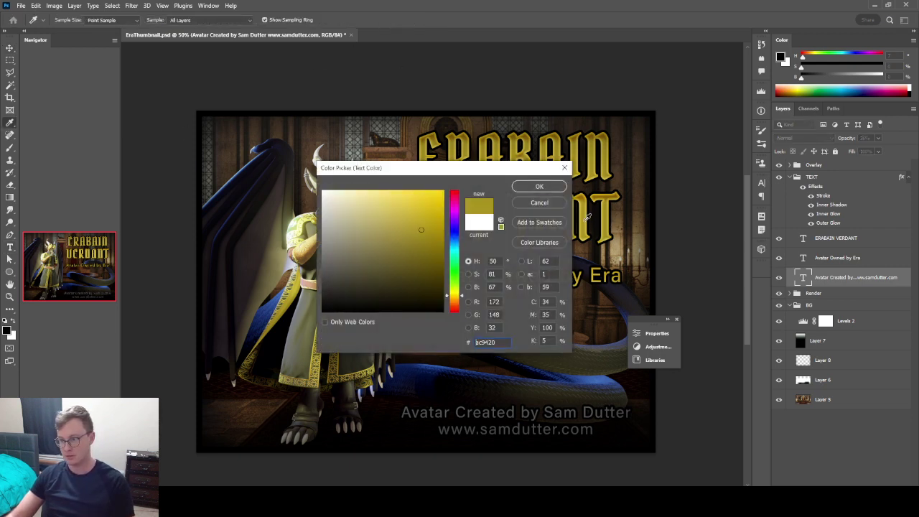
left_click(537, 187)
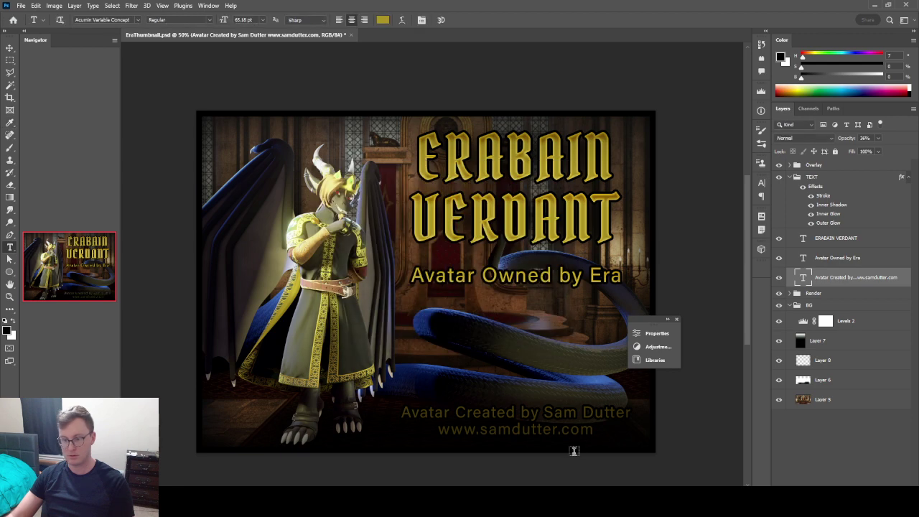
left_click_drag(854, 142, 853, 141)
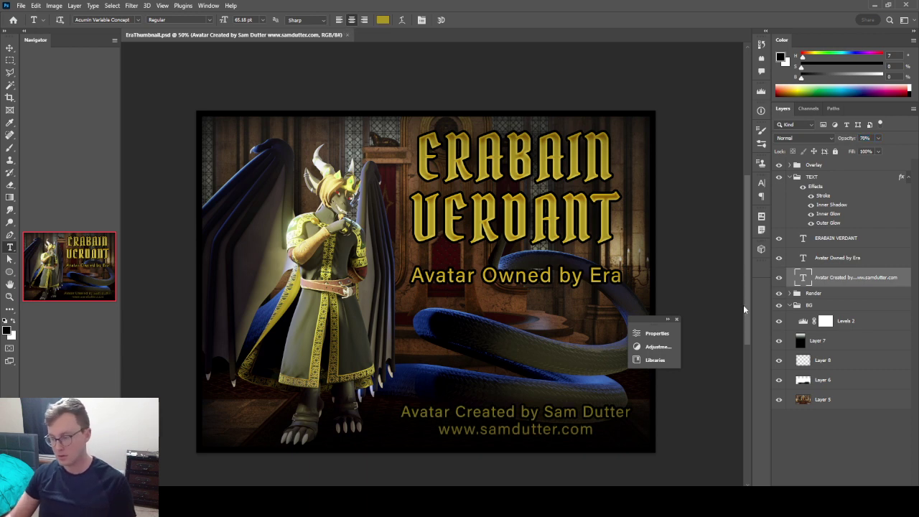
Step: Move the Avatar Owned by Era line up toward the title
left_click(825, 259)
key("v")
left_click_drag(538, 320, 566, 274)
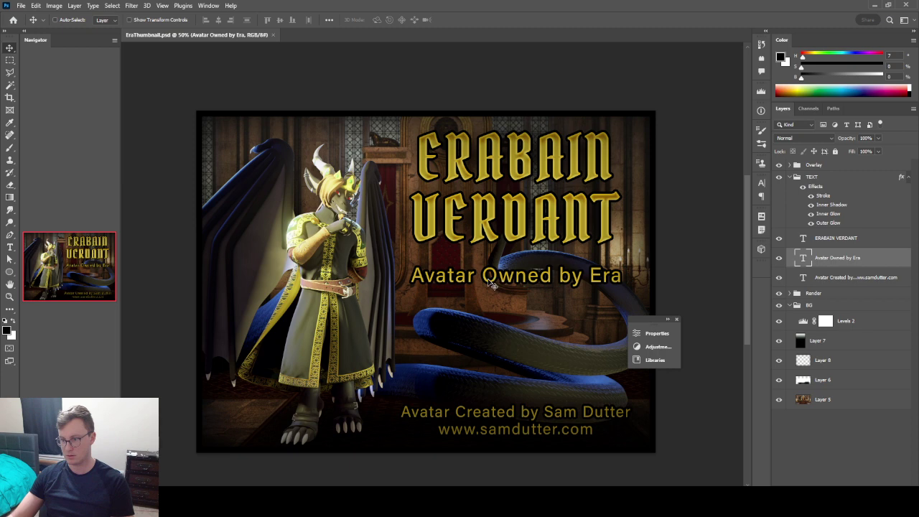
Step: Delete 'Avatar ' so the owner line reads 'Owned by Era'
left_click(10, 247)
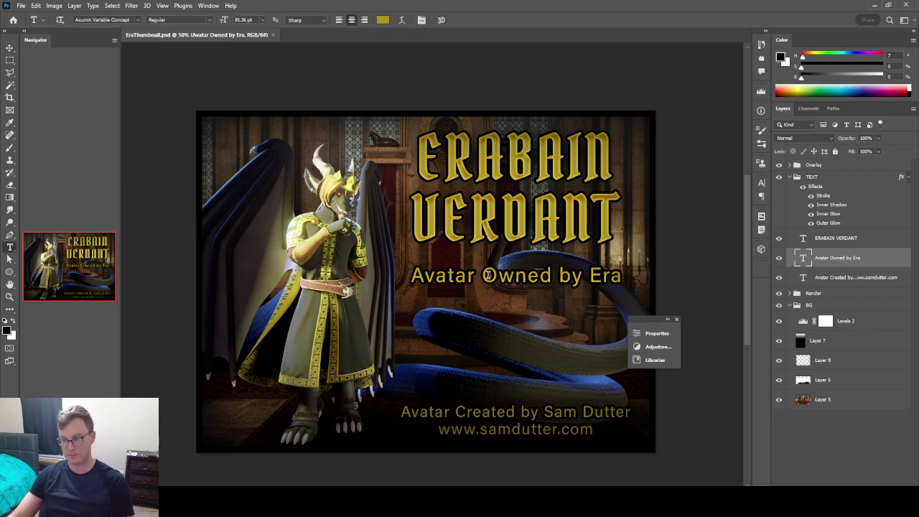
left_click(486, 275)
key("BackSpace")
key("BackSpace")
key("BackSpace")
key("BackSpace")
key("BackSpace")
key("BackSpace")
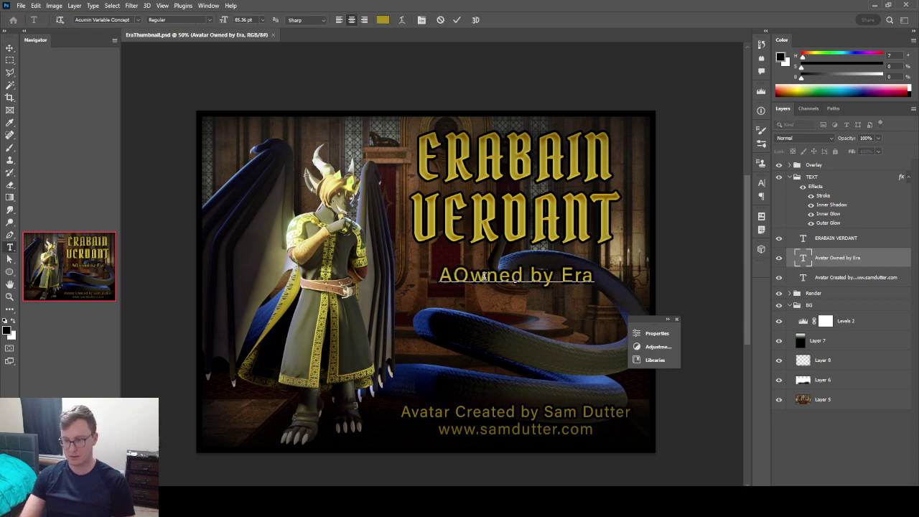
key("BackSpace")
left_click(457, 19)
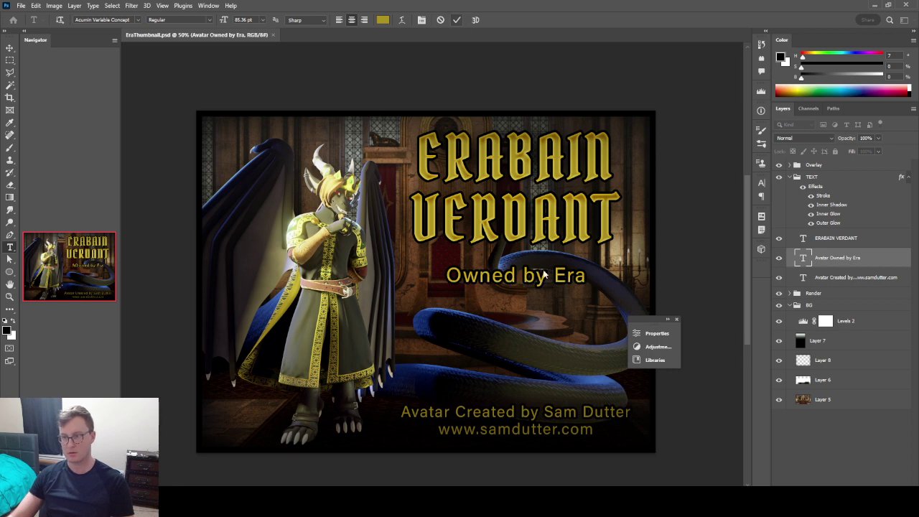
Step: Move Owned by Era under the title, scale it to about 87%, and nudge it into place
key("v")
left_click_drag(553, 291, 559, 275)
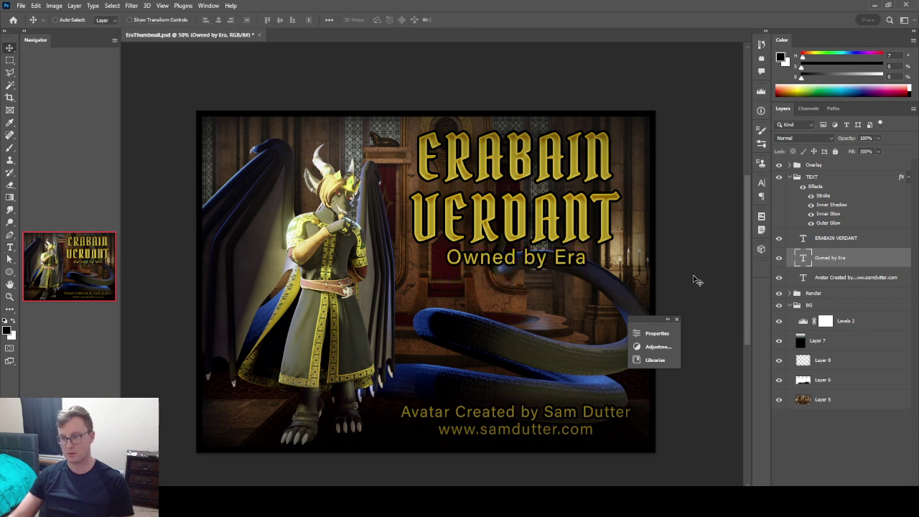
key("ctrl+t")
left_click_drag(589, 248, 596, 279)
key("Return")
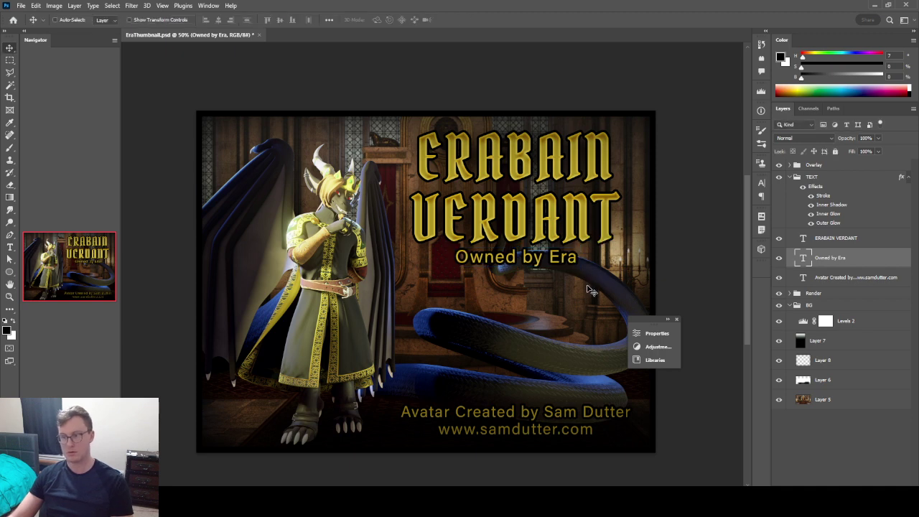
left_click(835, 240)
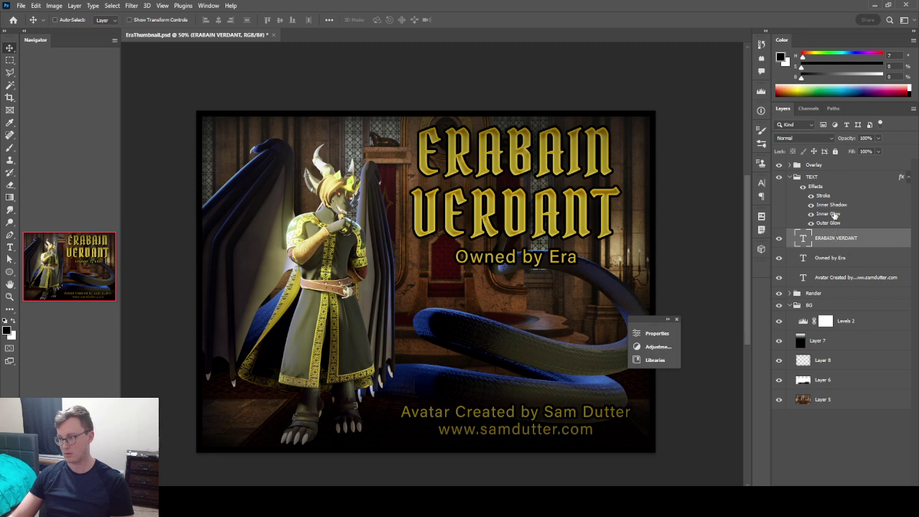
left_click(835, 265)
key("shift+Up")
key("shift+Up")
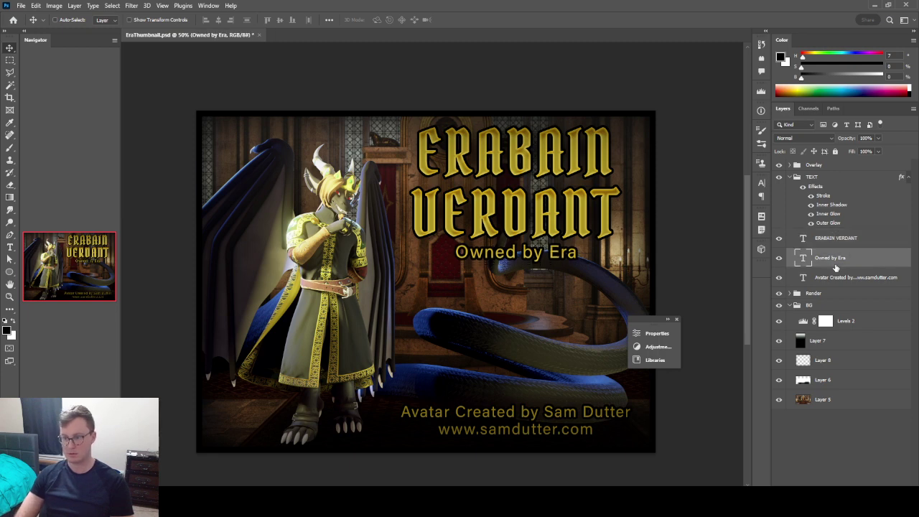
key("shift+Down")
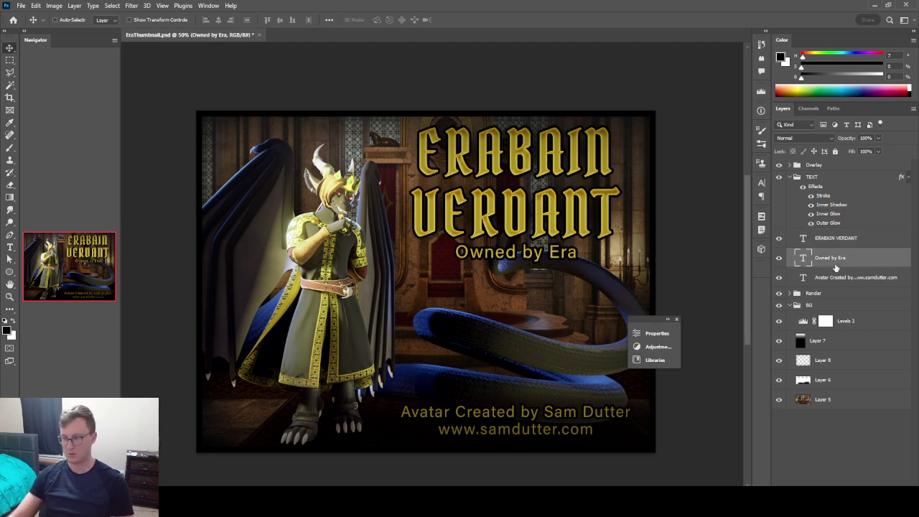
left_click_drag(537, 414, 519, 441)
key("ctrl+z")
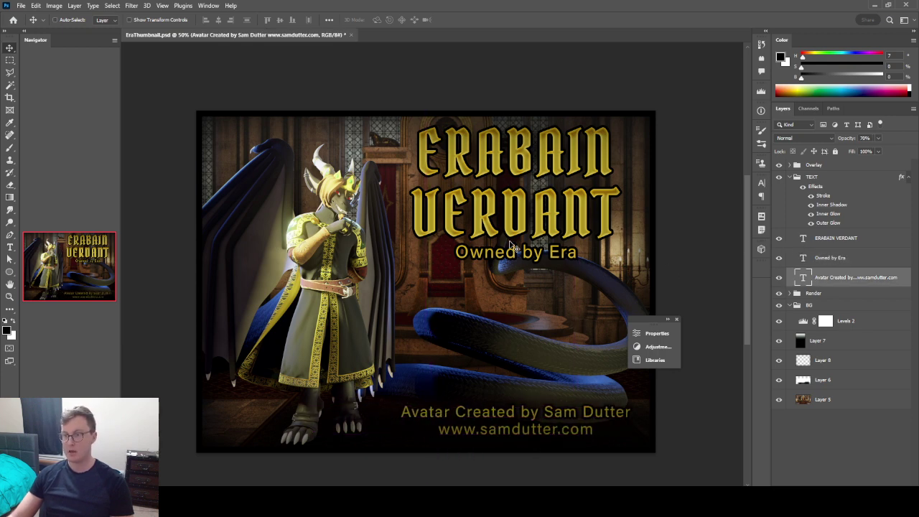
left_click(844, 242)
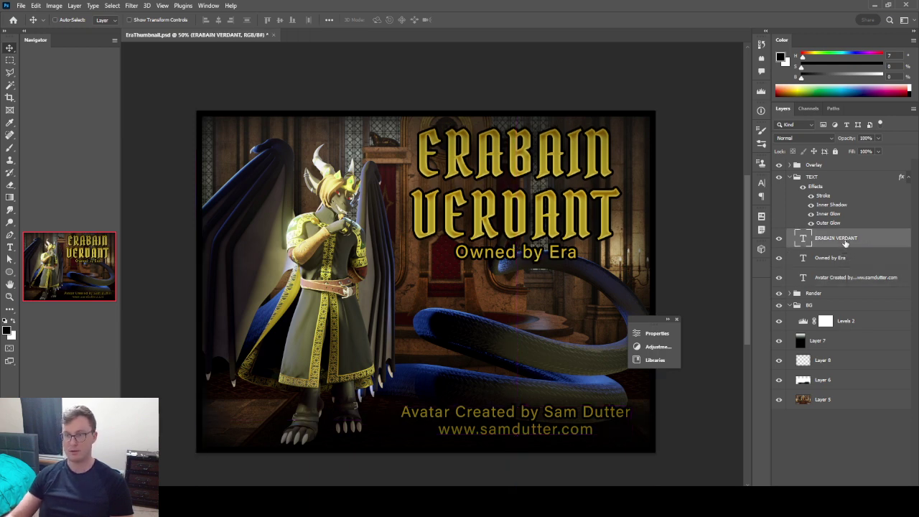
Step: Quick-export the thumbnail as a PNG
left_click(21, 6)
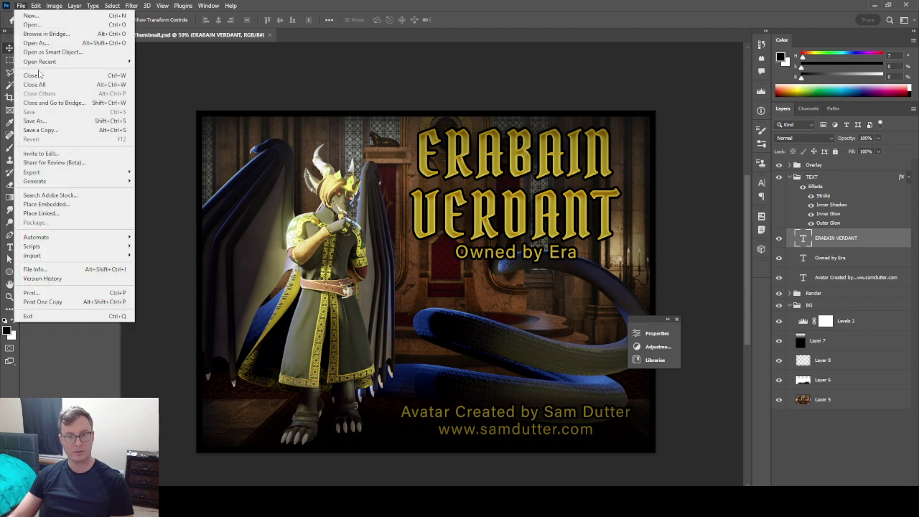
mouse_move(43, 173)
left_click(188, 170)
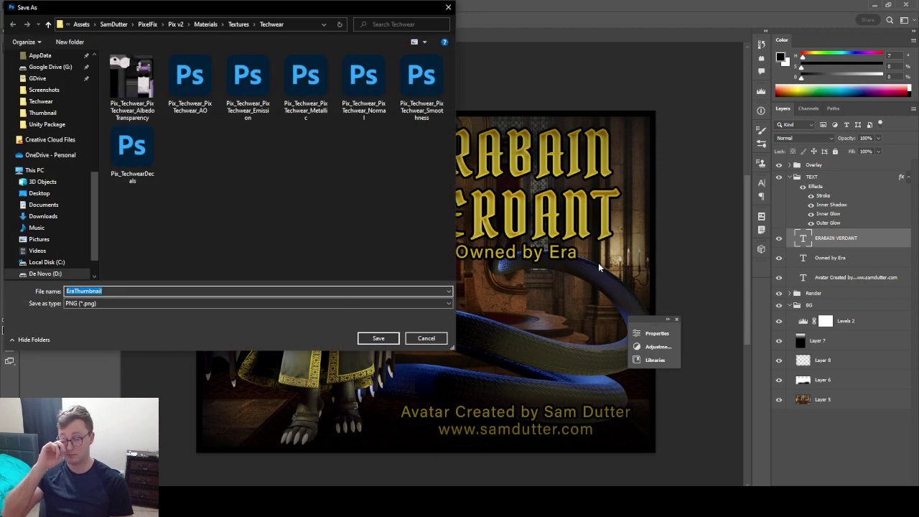
Step: Save EraThumbnail PNG into Assets\SamDutter\DrunkDragon\Era
left_click(148, 25)
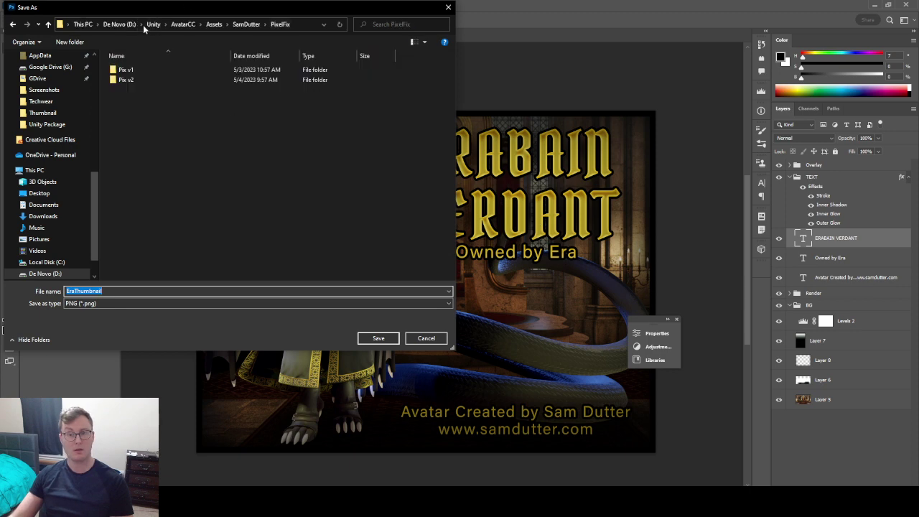
left_click(219, 25)
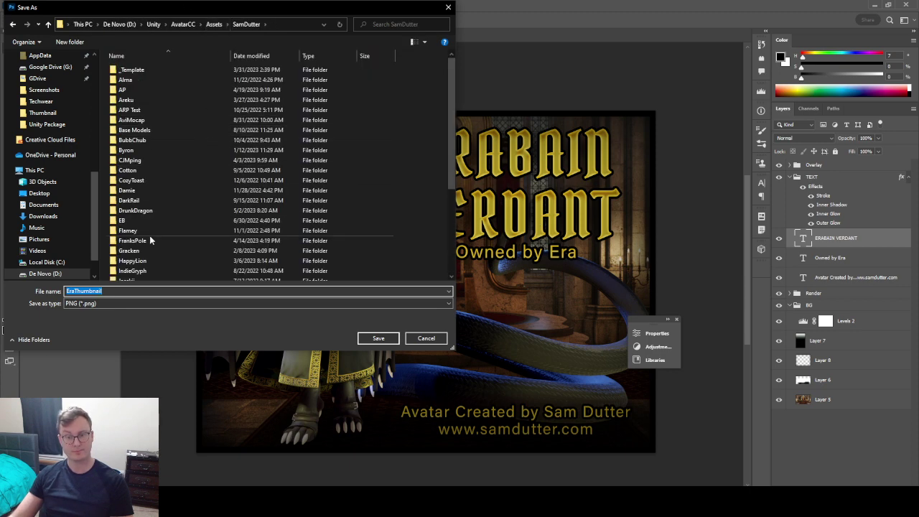
double_click(133, 210)
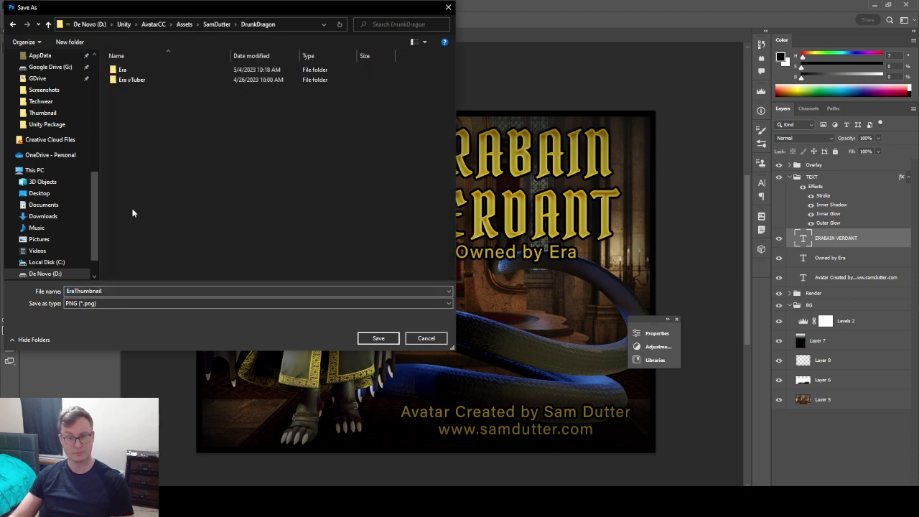
double_click(131, 68)
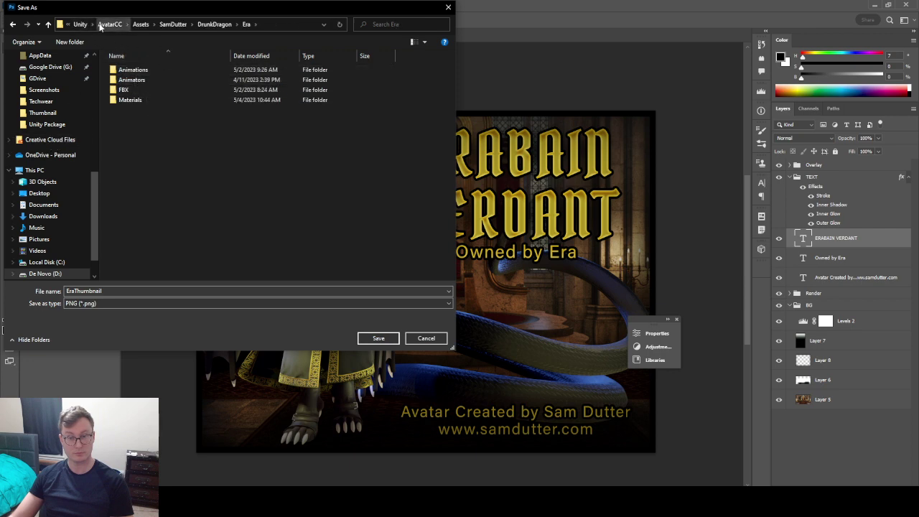
left_click(134, 101)
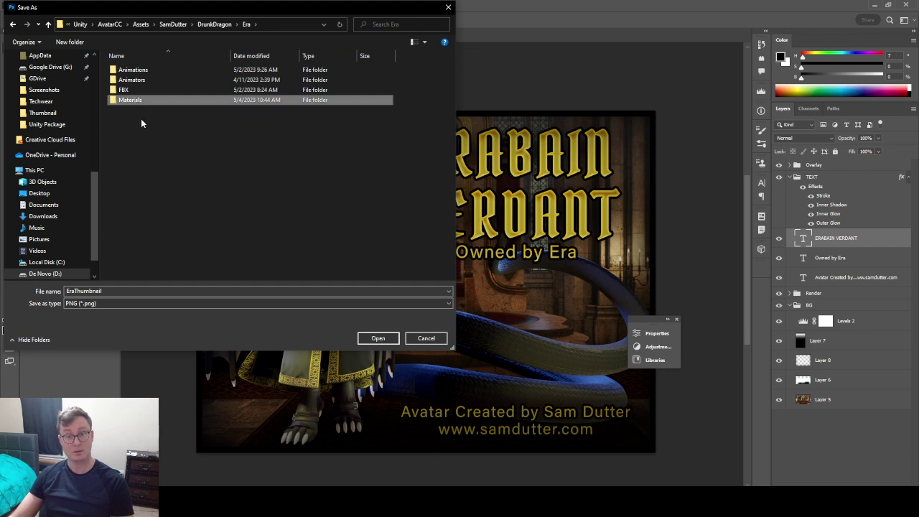
left_click(143, 125)
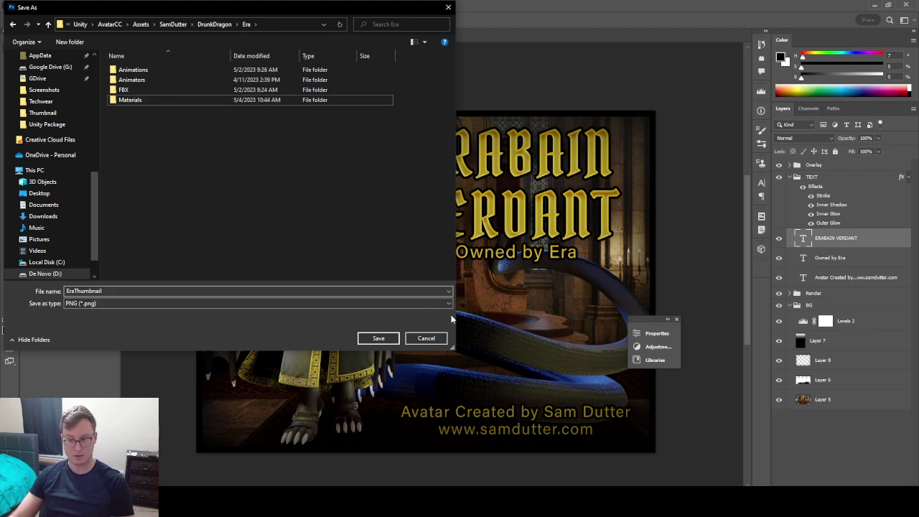
left_click(377, 337)
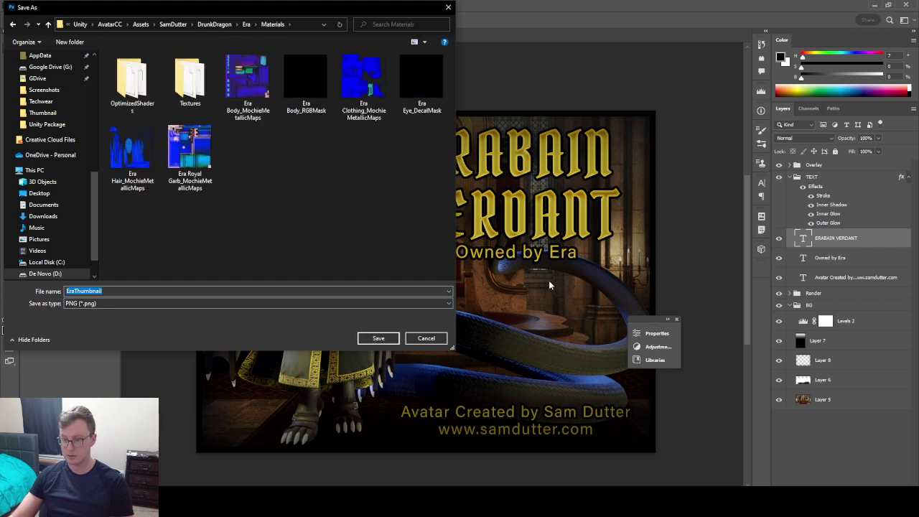
left_click(246, 25)
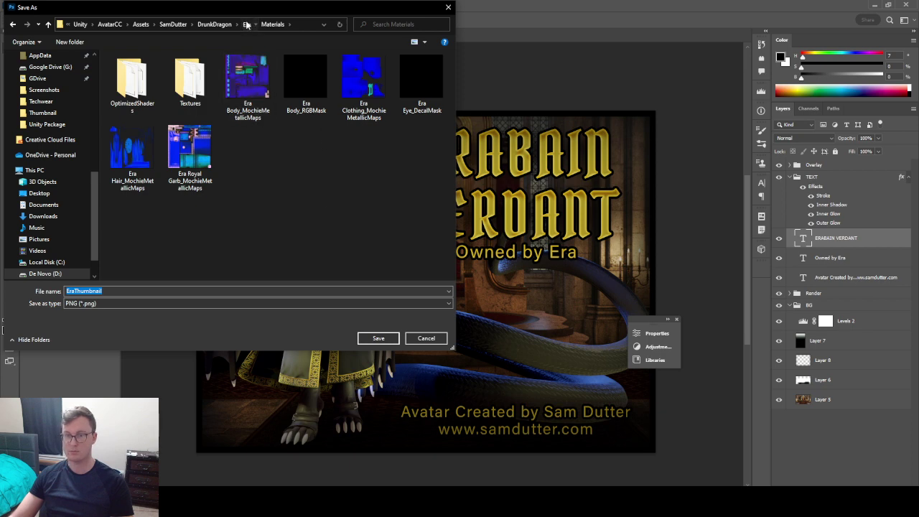
left_click(395, 341)
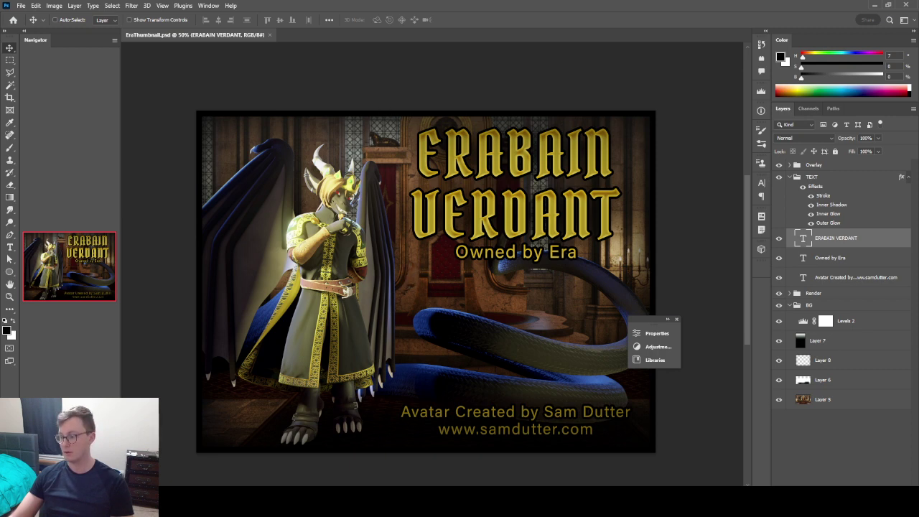
key("alt+Tab")
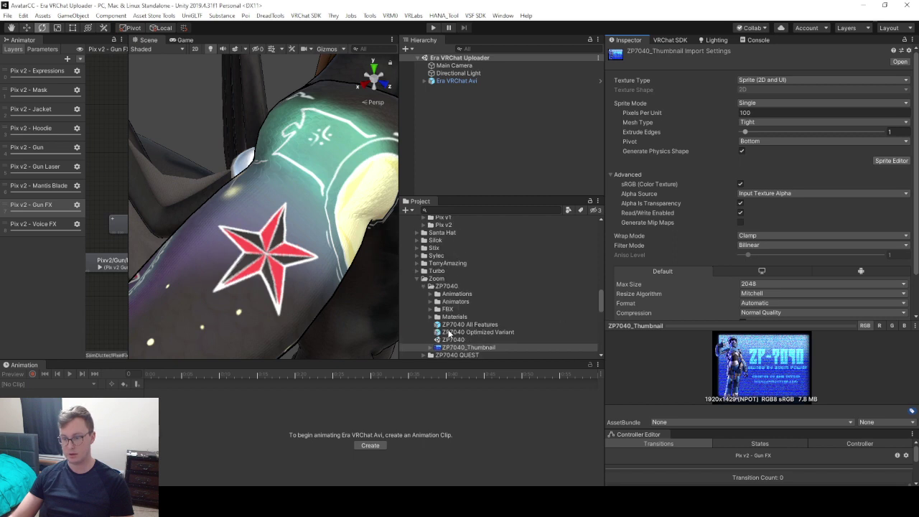
Step: Set EraThumbnail's Texture Type to Sprite (2D and UI) with Bottom pivot, and apply
scroll(459, 316, "down", 1)
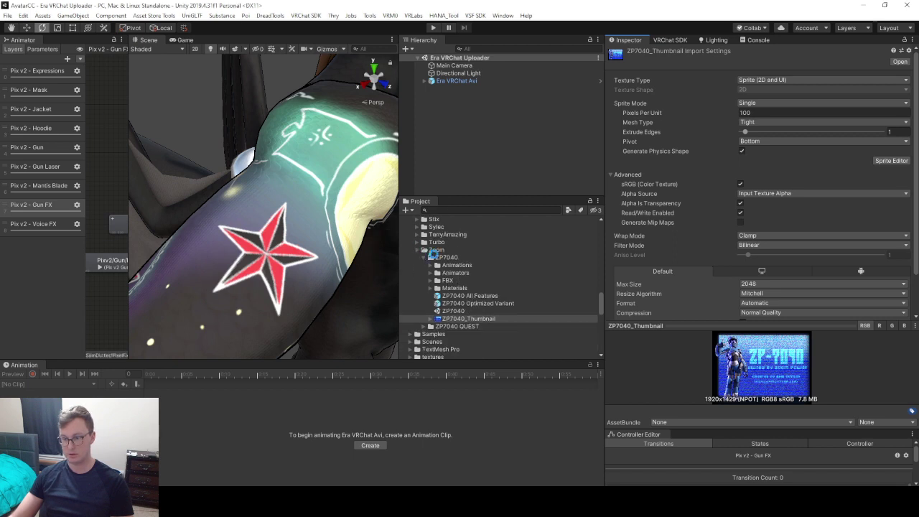
left_click(433, 256)
left_click(418, 250)
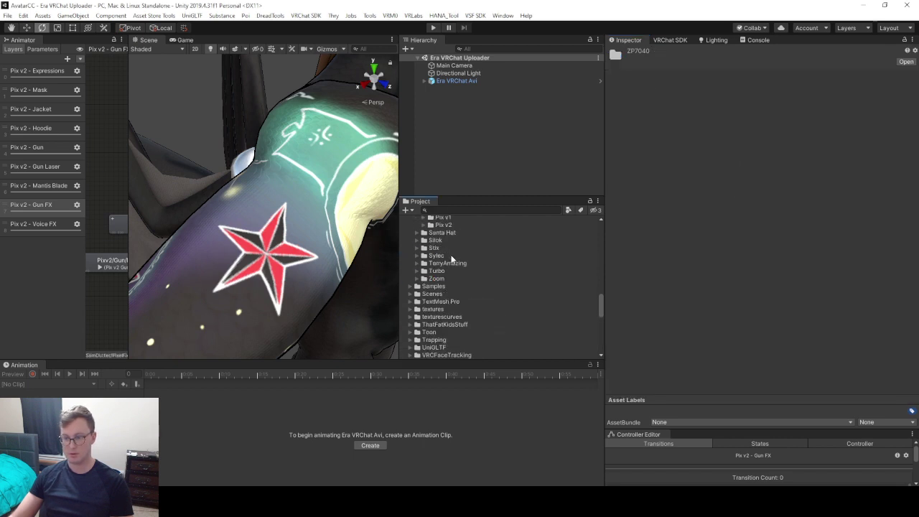
scroll(456, 267, "up", 10)
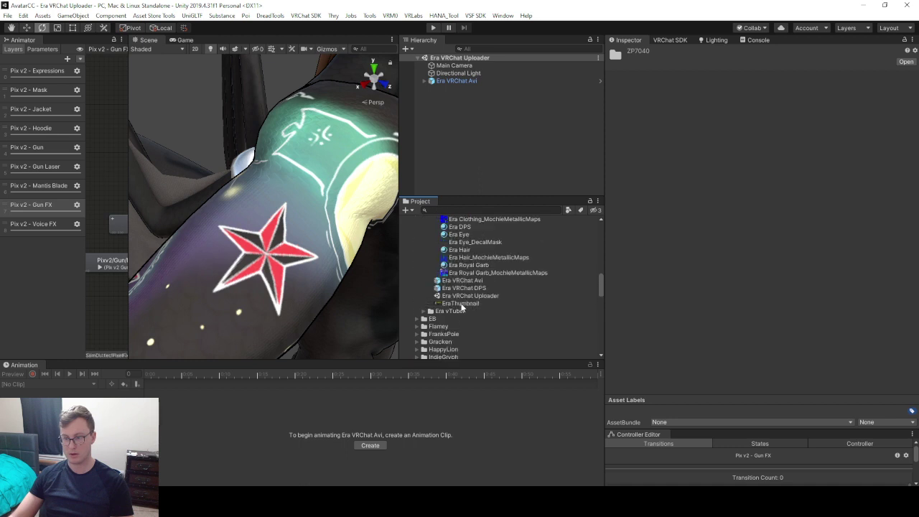
left_click(460, 302)
left_click(797, 81)
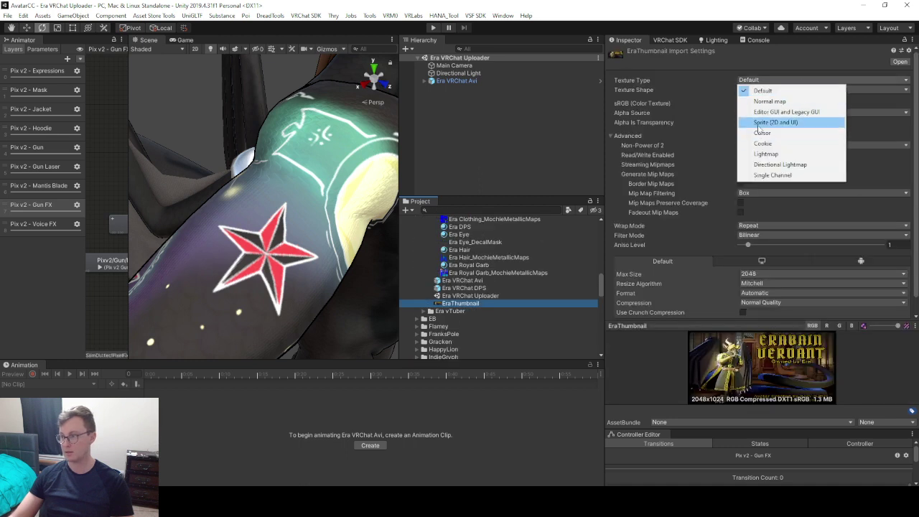
left_click(759, 123)
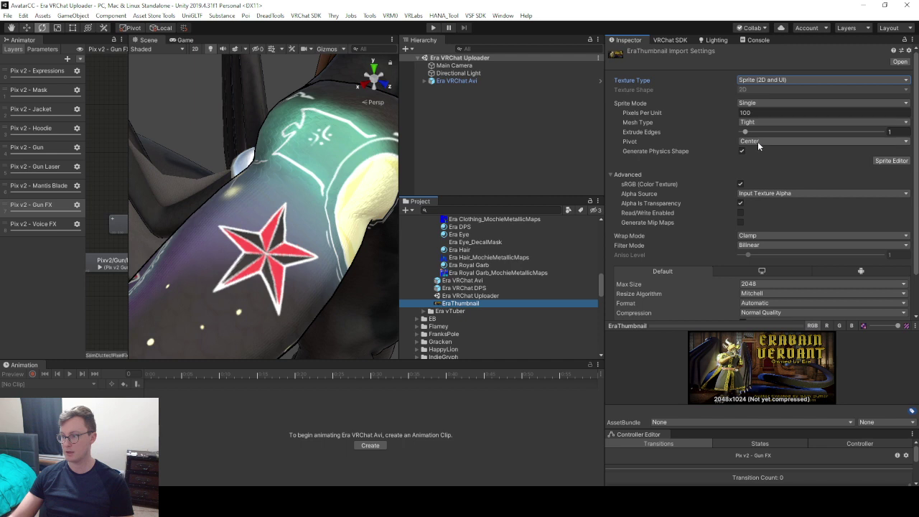
left_click(759, 142)
left_click(767, 227)
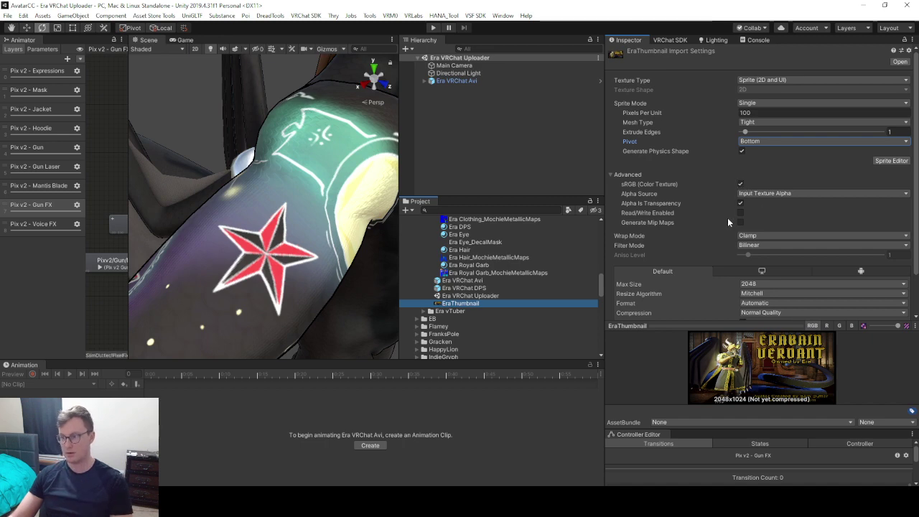
scroll(726, 217, "down", 3)
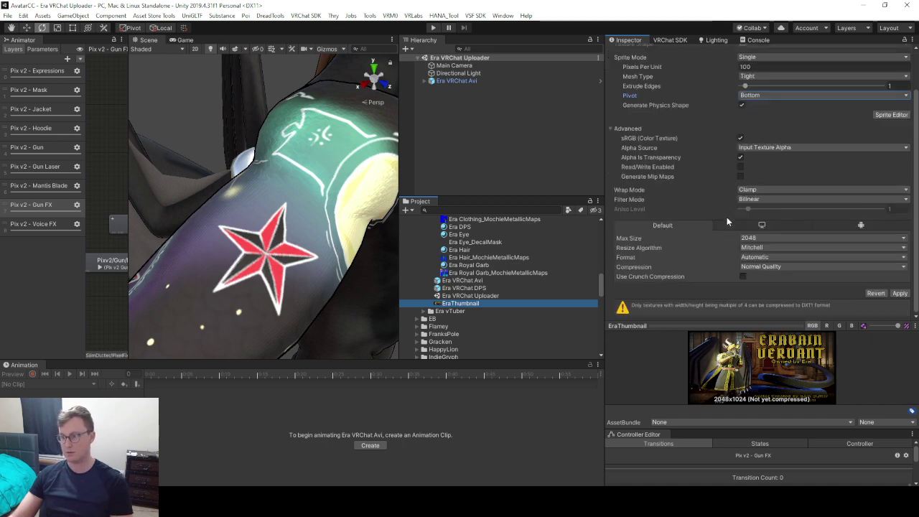
left_click(896, 293)
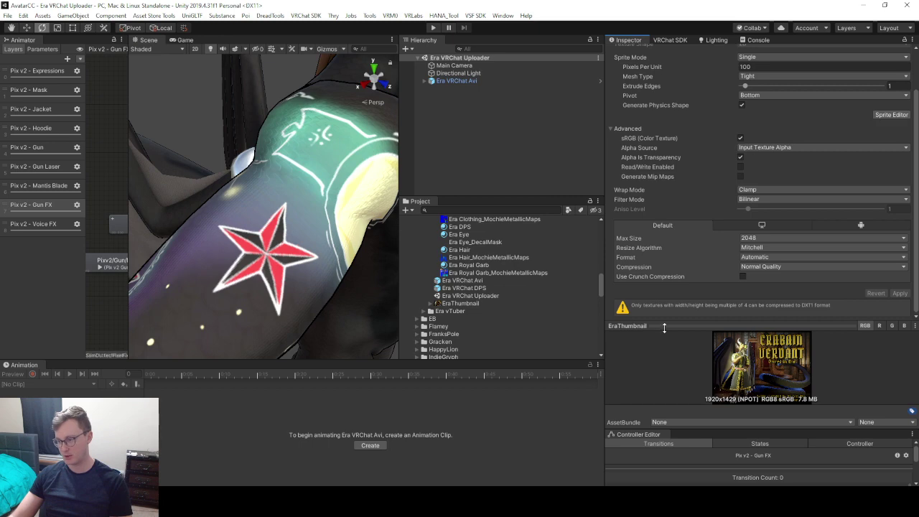
Step: Add EraThumbnail to the scene as a sprite, flip it on X and move it to Z 2.32
left_click_drag(666, 330, 659, 408)
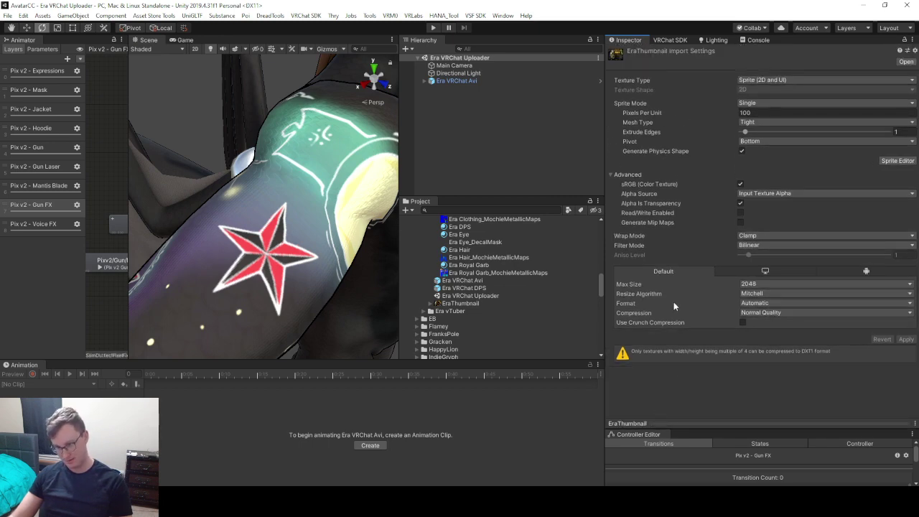
left_click_drag(455, 304, 485, 148)
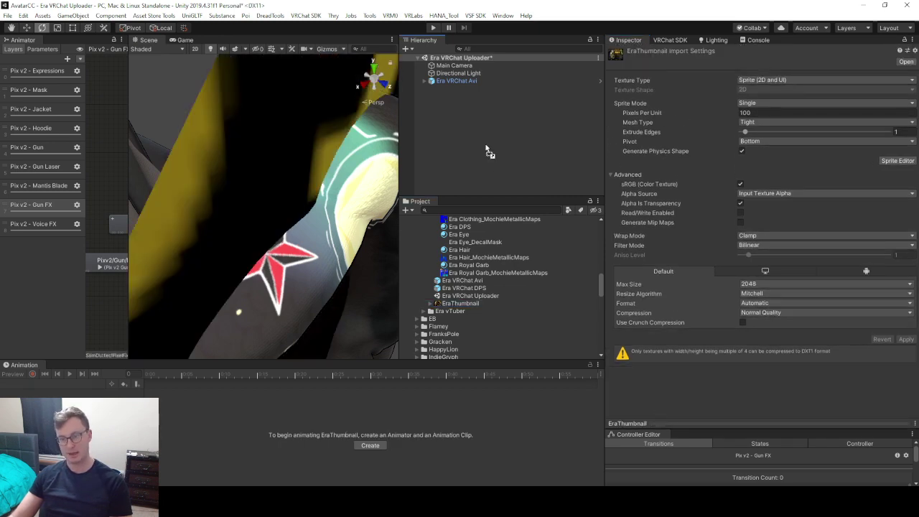
key("f")
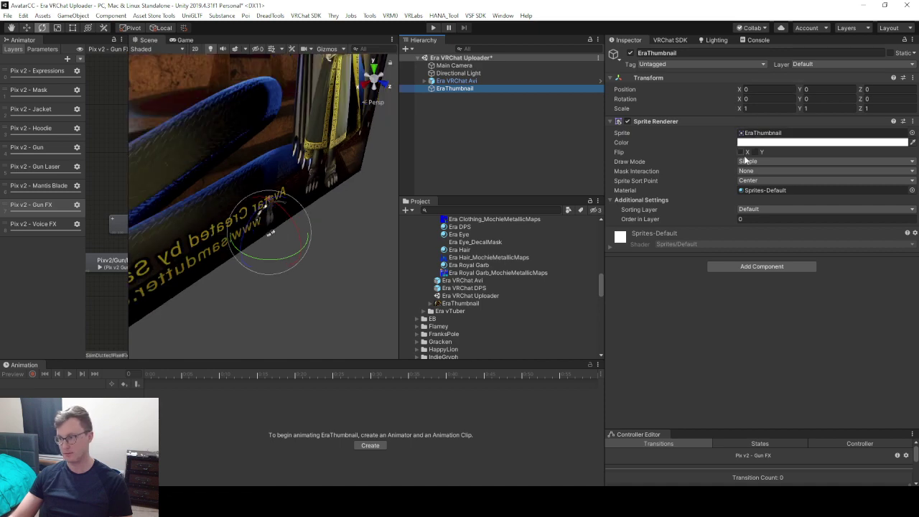
left_click(740, 152)
key("w")
left_click_drag(287, 230, 272, 258)
Step: Shrink the thumbnail to scale 0.0424, raise it to Y 0.253 and save the scene
key("r")
key("f")
left_click(384, 85)
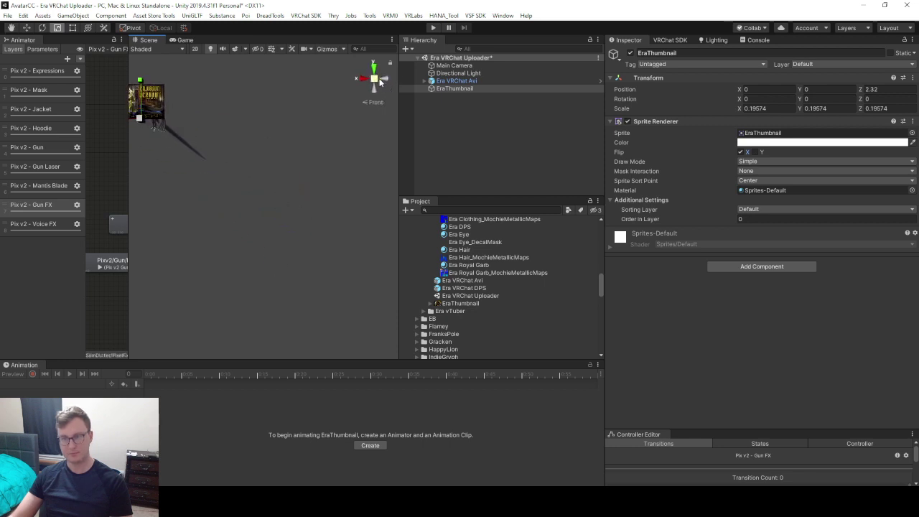
key("f")
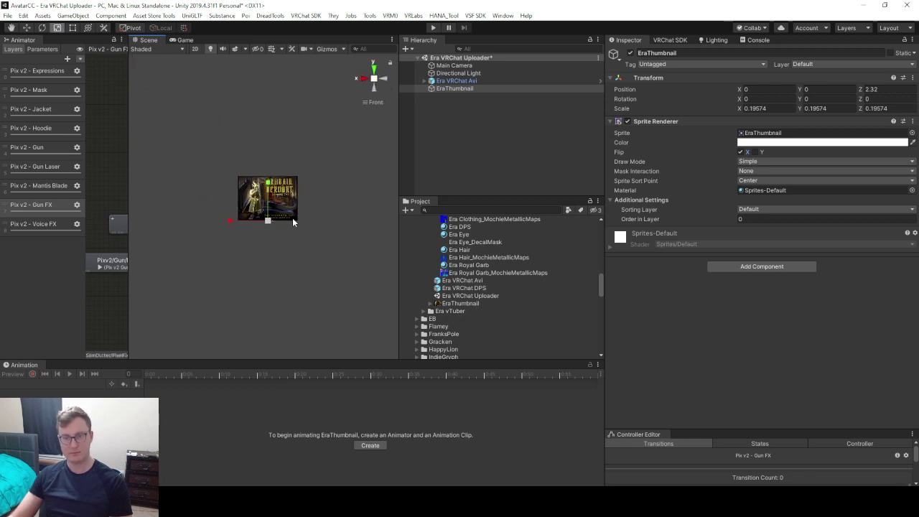
scroll(291, 214, "up", 10)
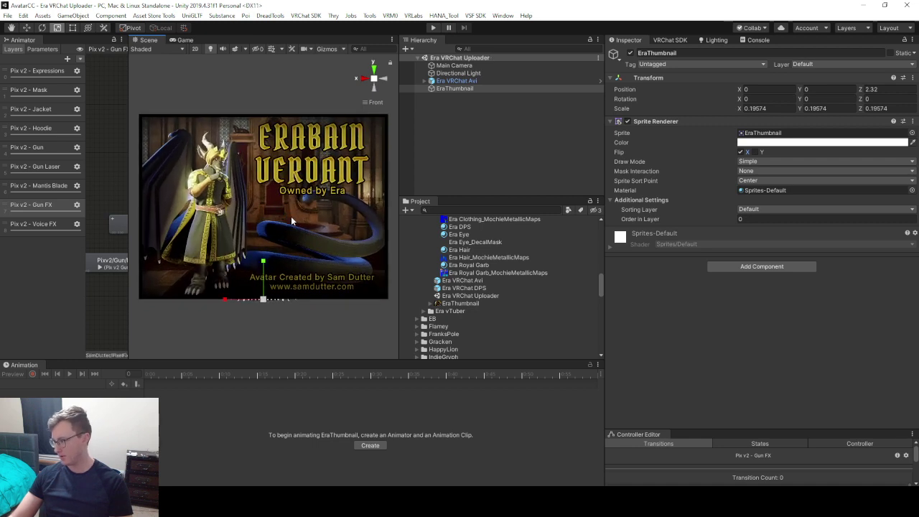
scroll(280, 201, "up", 1)
scroll(268, 184, "down", 1)
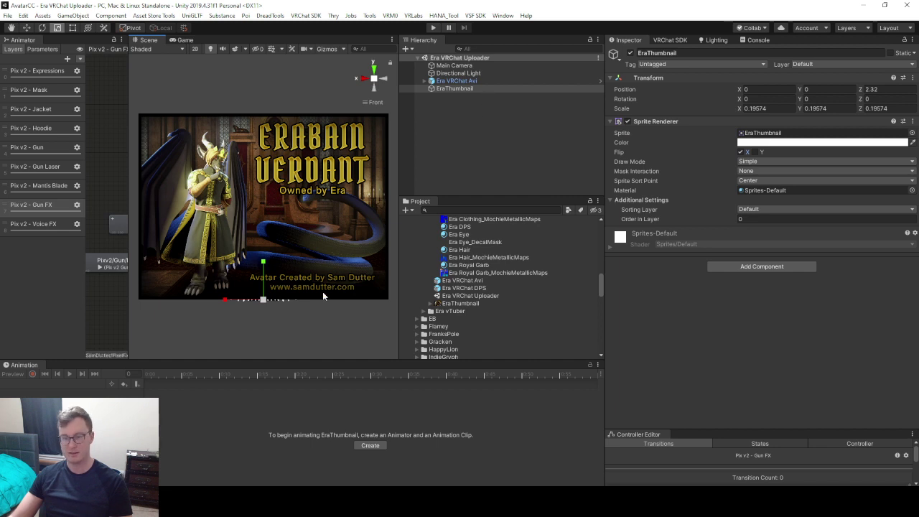
left_click_drag(263, 299, 238, 317)
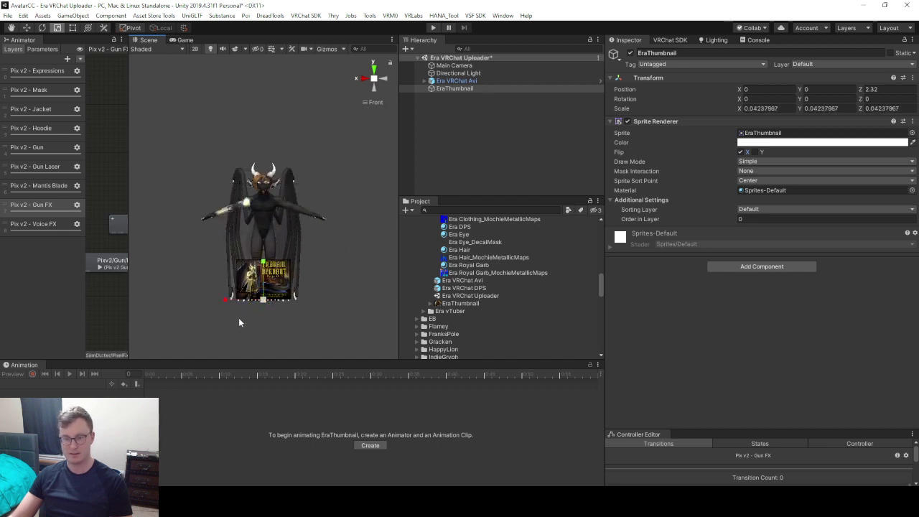
key("w")
left_click_drag(263, 266, 265, 246)
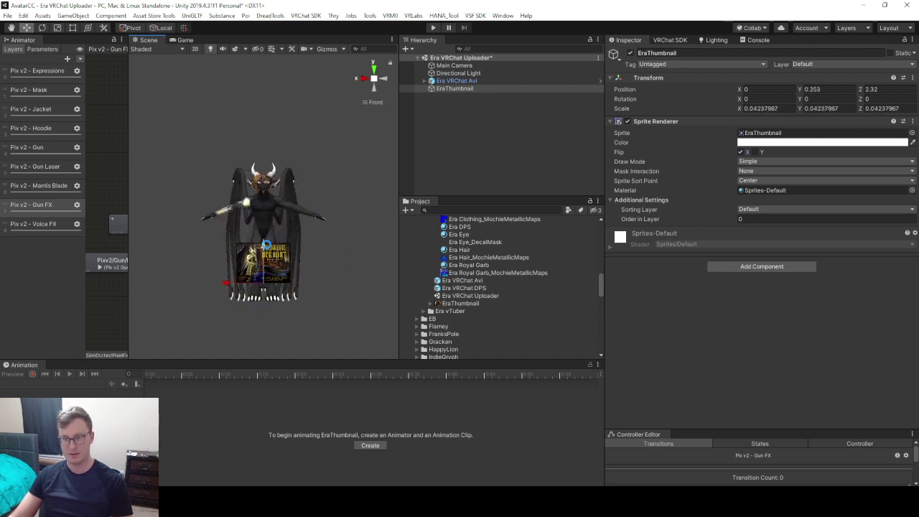
key("ctrl+s")
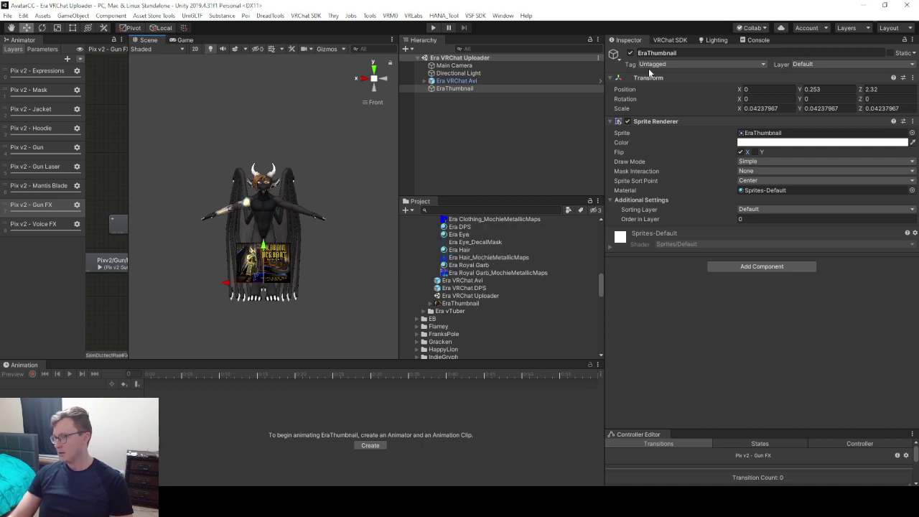
left_click(675, 40)
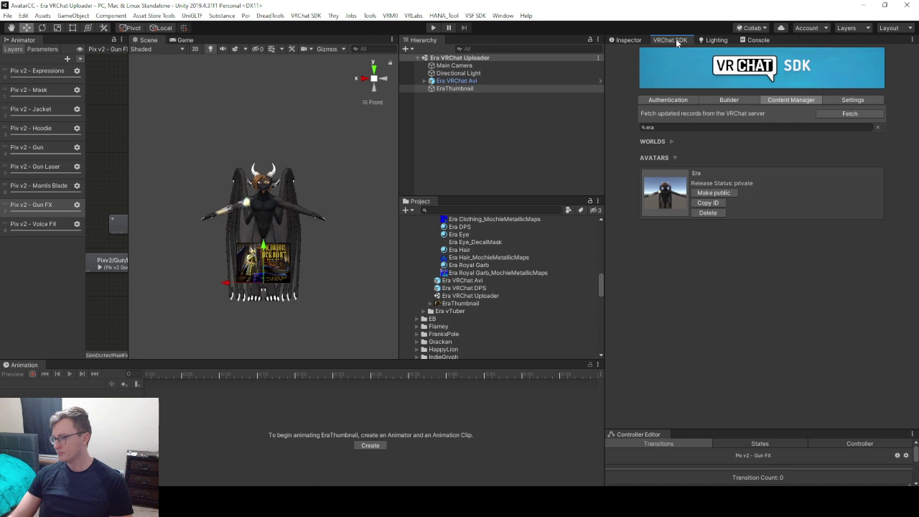
Step: Copy the uploaded Era avatar's ID from the VRChat SDK Content Manager
left_click(629, 41)
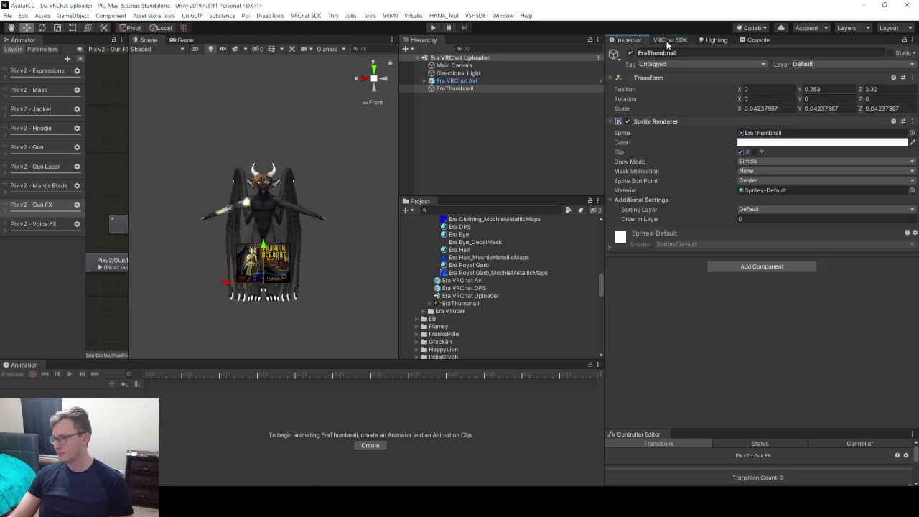
left_click(456, 81)
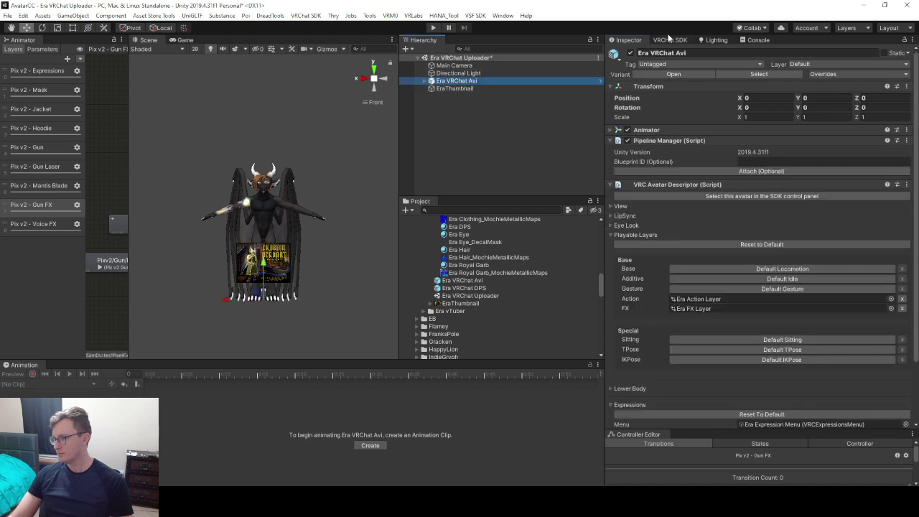
left_click(670, 40)
left_click(661, 101)
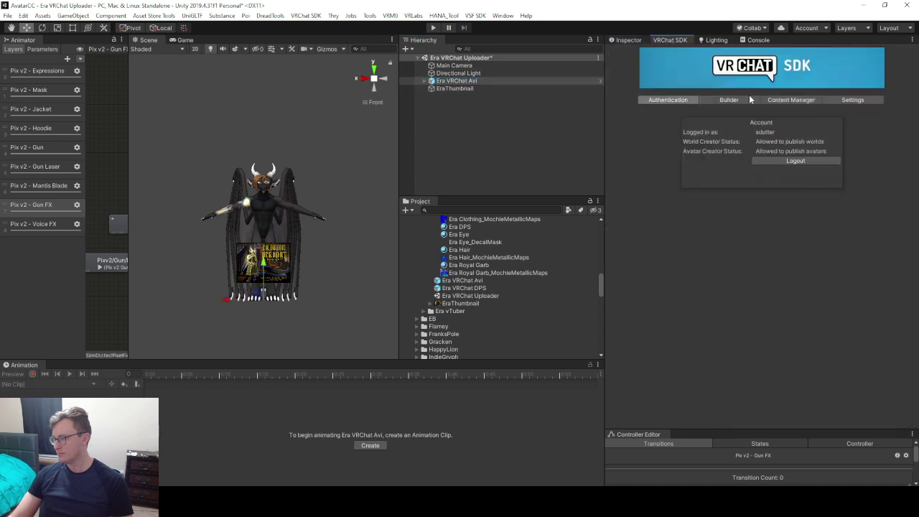
left_click(791, 99)
left_click(713, 203)
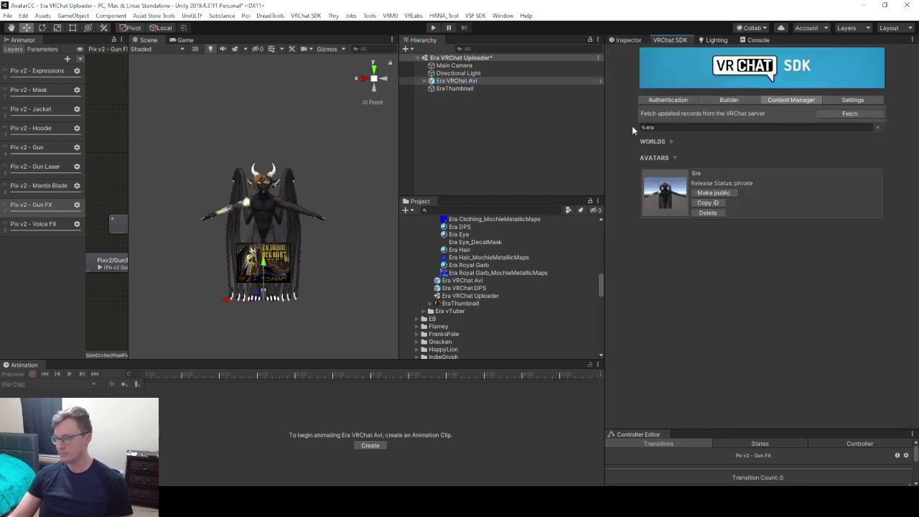
Step: Attach the copied ID as Era VRChat Avi's blueprint ID, then build and publish for Windows
left_click(624, 40)
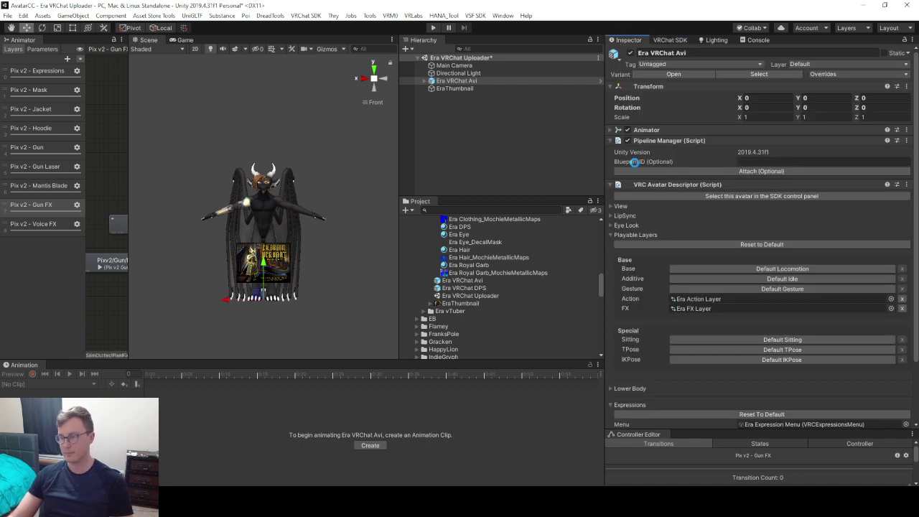
left_click(758, 162)
key("ctrl+v")
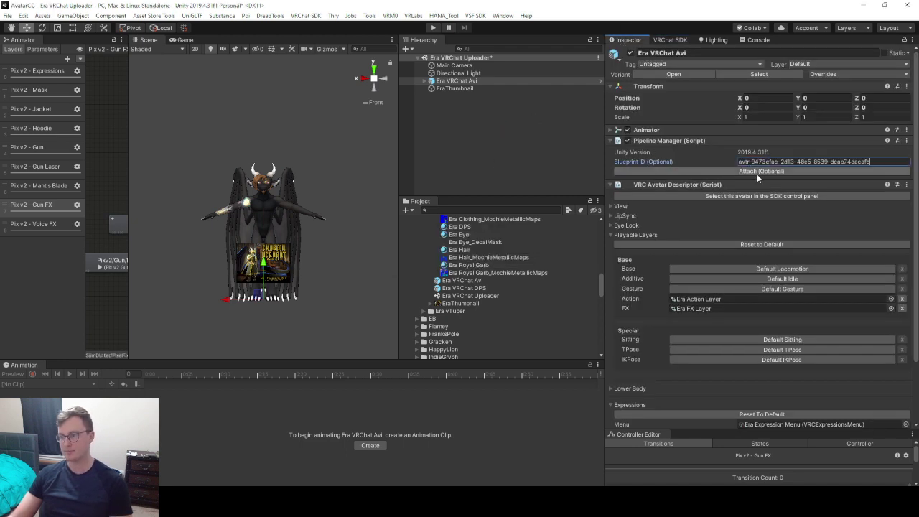
left_click(757, 172)
left_click(665, 40)
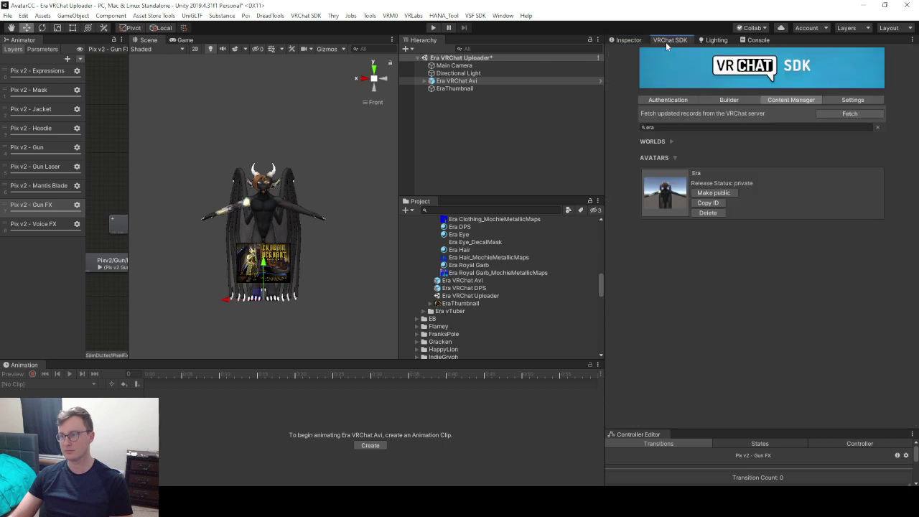
left_click(730, 100)
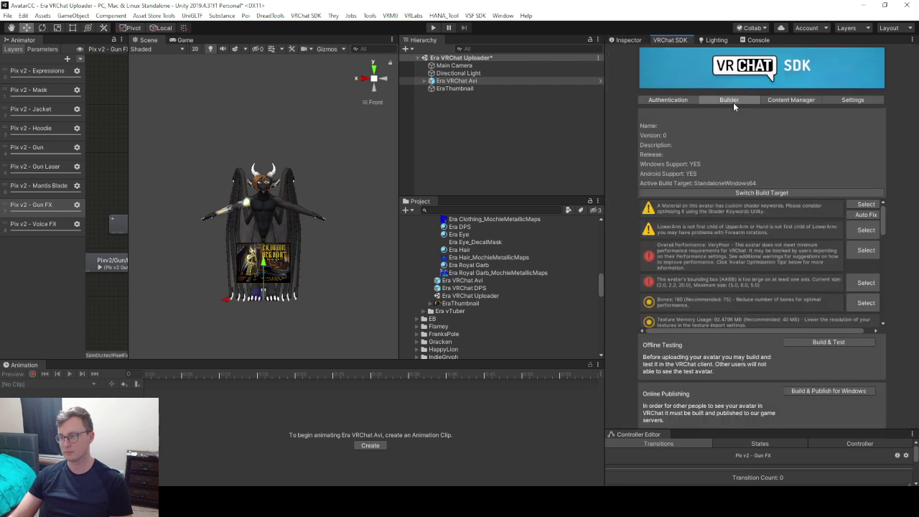
left_click(806, 391)
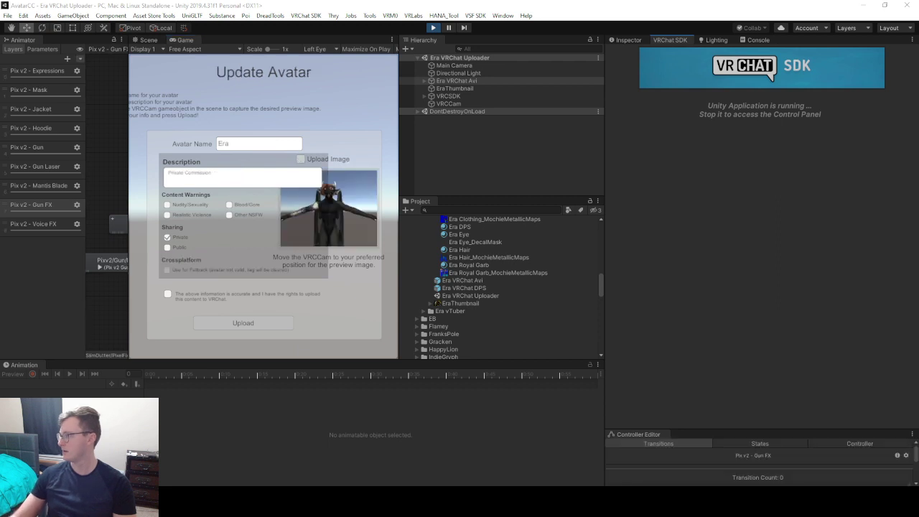
Step: Tick the upload rights box, dock the Game view beside the Scene view and select EraThumbnail
left_click(168, 294)
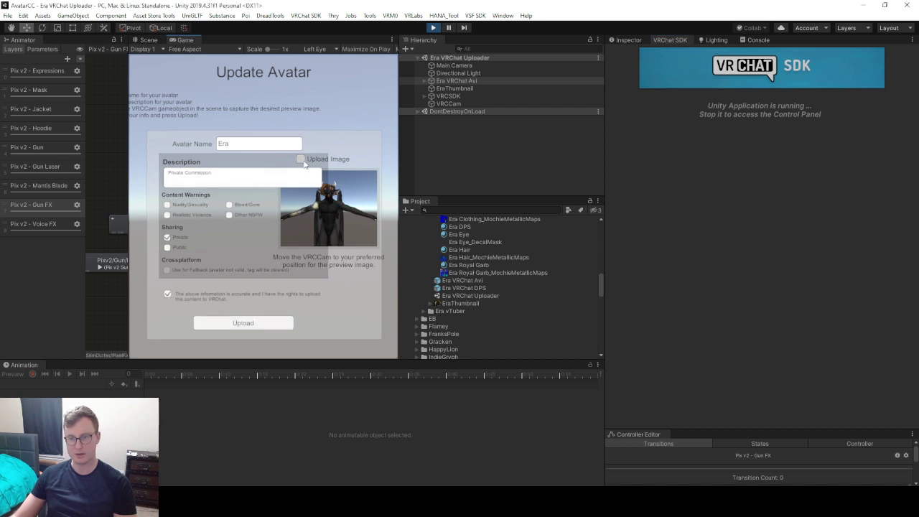
left_click_drag(398, 171, 481, 170)
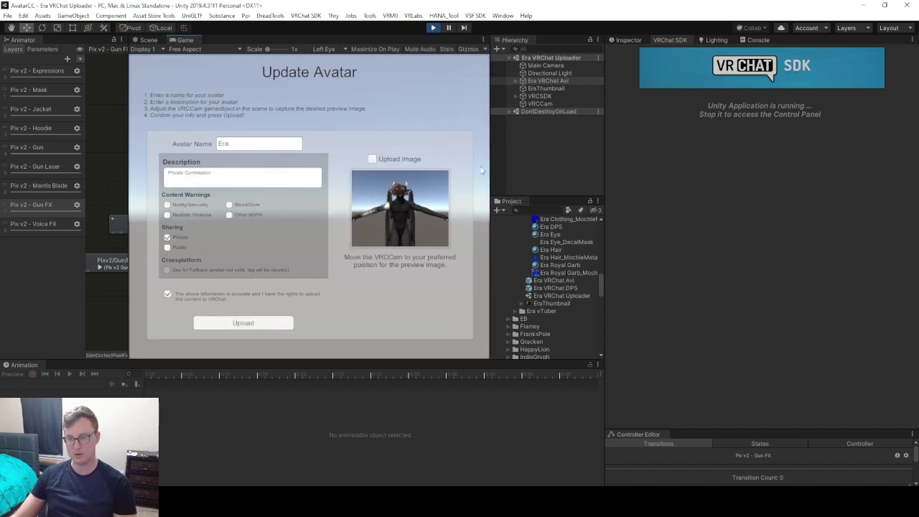
left_click(149, 39)
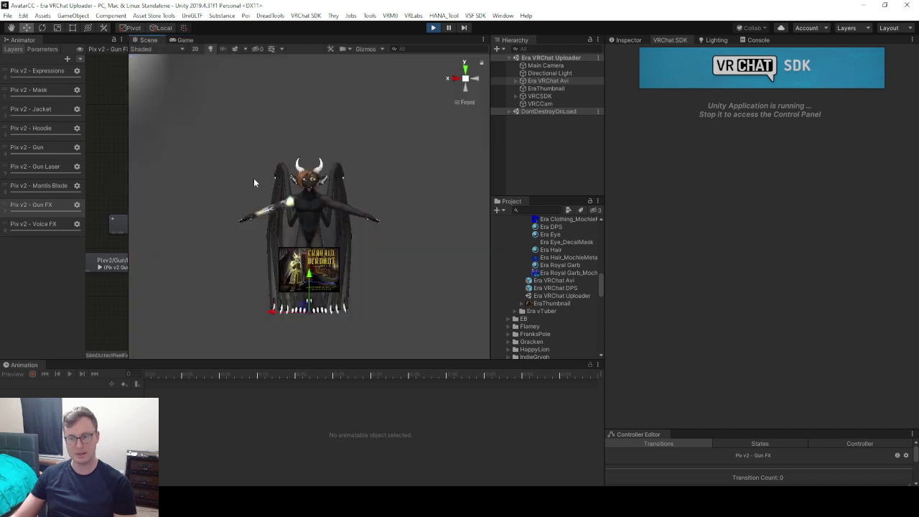
left_click_drag(185, 40, 278, 201)
scroll(207, 273, "up", 5)
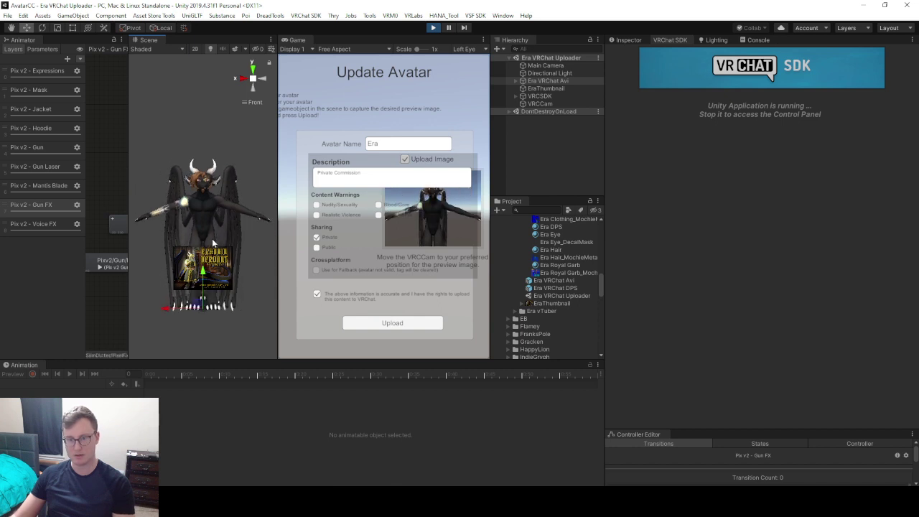
left_click(560, 88)
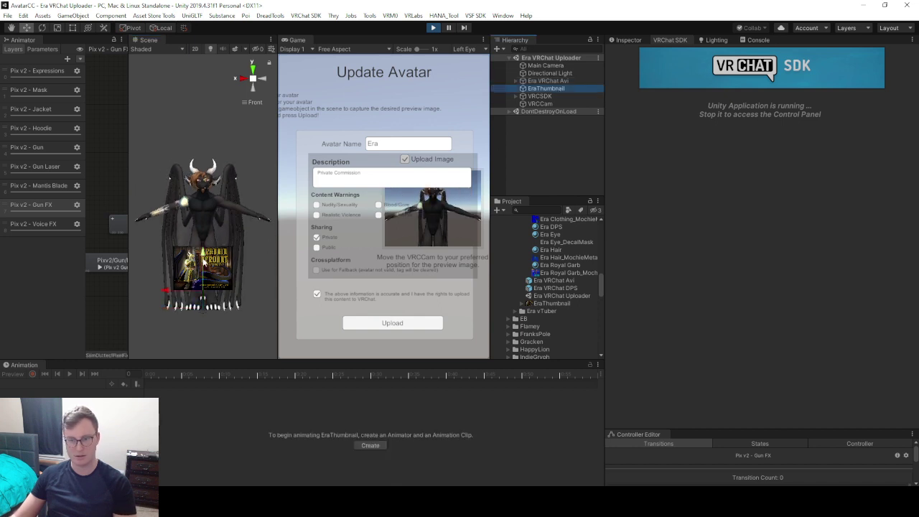
Step: Move the EraThumbnail poster onto the avatar's chest and enlarge it to scale 0.0637
left_click_drag(205, 258, 185, 214)
scroll(185, 214, "up", 3)
middle_click_drag(185, 214, 244, 280)
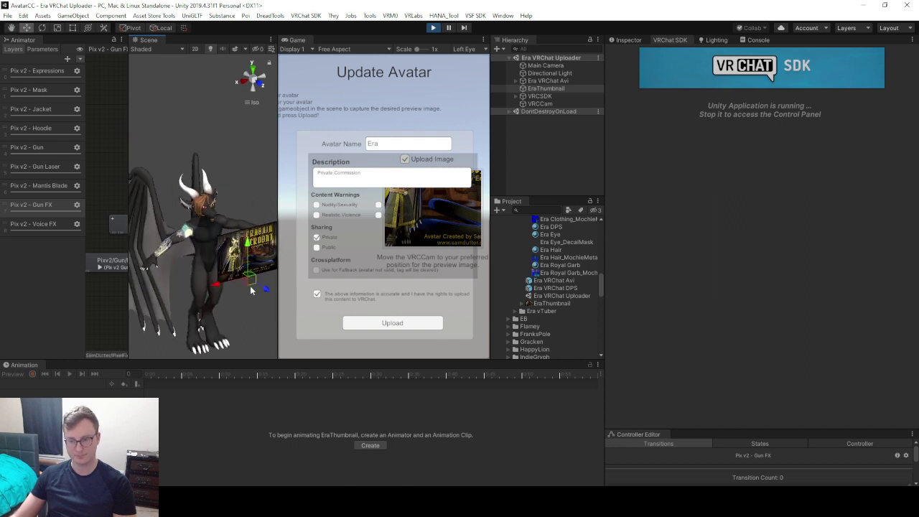
left_click_drag(257, 286, 216, 271)
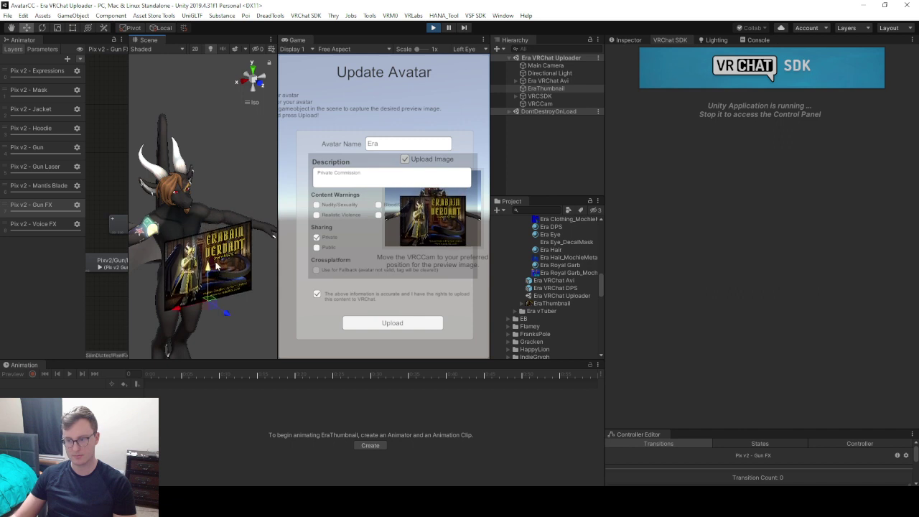
scroll(214, 287, "up", 1)
key("r")
left_click_drag(209, 316, 214, 315)
Step: Widen the preview and scene panels, then copy EraThumbnail's Transform component values
scroll(207, 298, "up", 3)
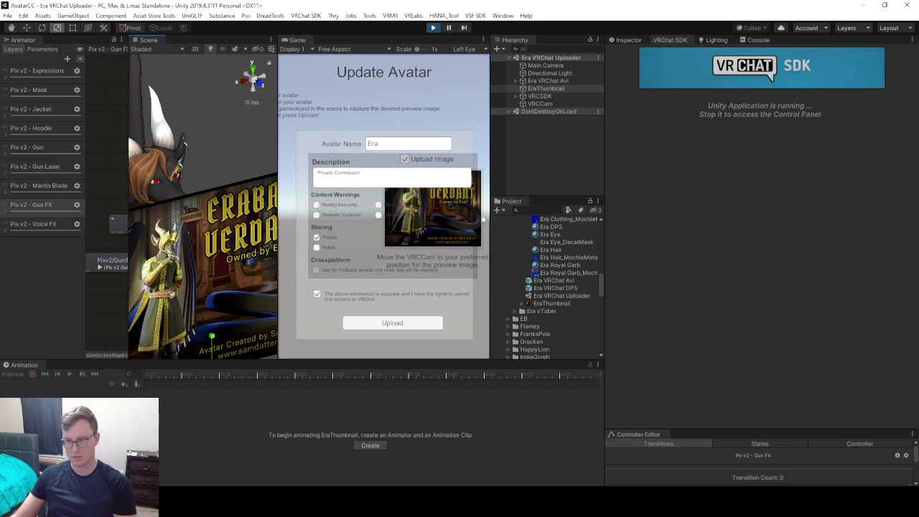
left_click_drag(493, 229, 785, 223)
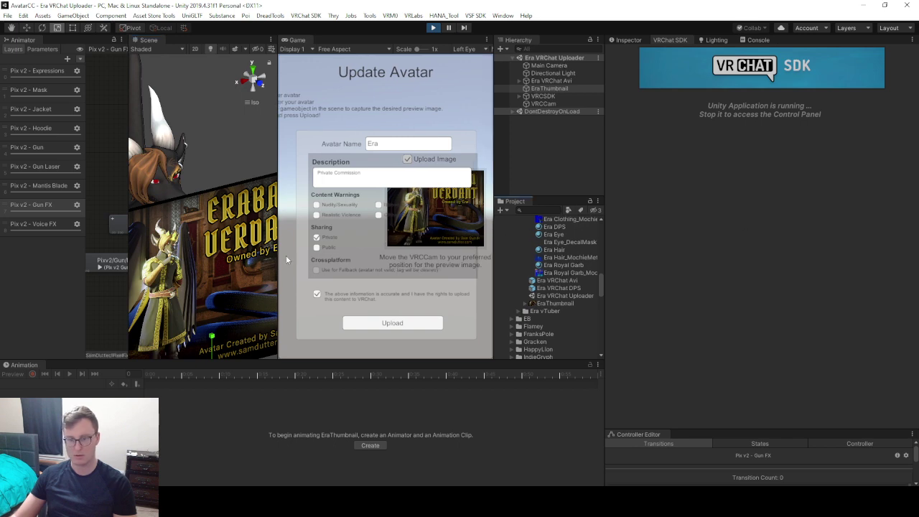
left_click_drag(127, 132, 48, 158)
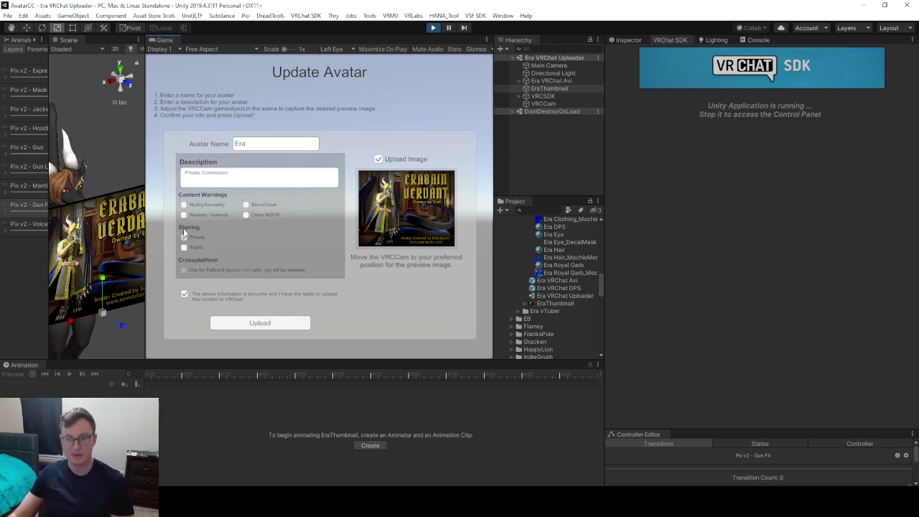
left_click_drag(146, 243, 351, 244)
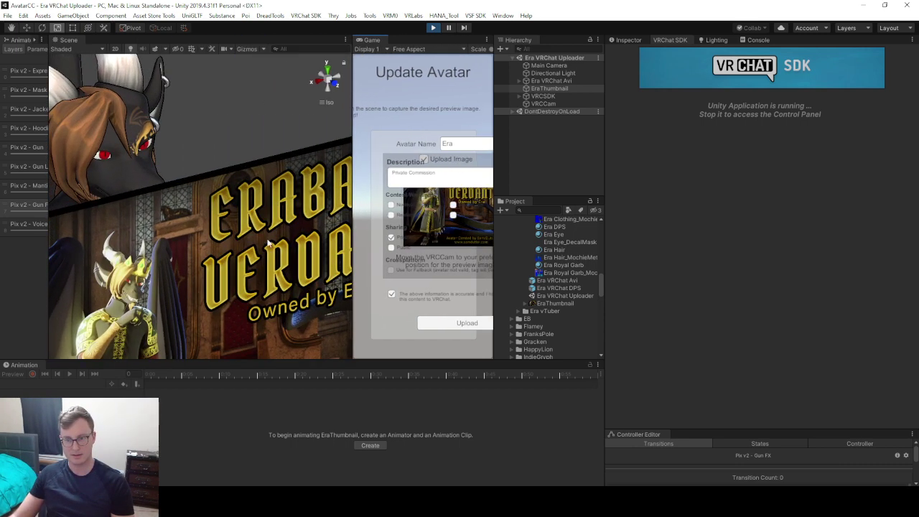
left_click_drag(268, 244, 260, 219, "alt")
left_click(558, 88)
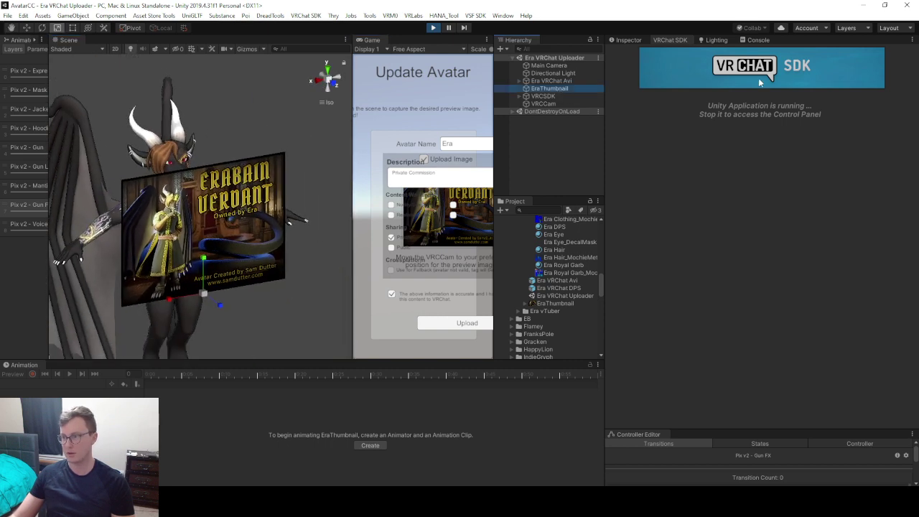
left_click(641, 40)
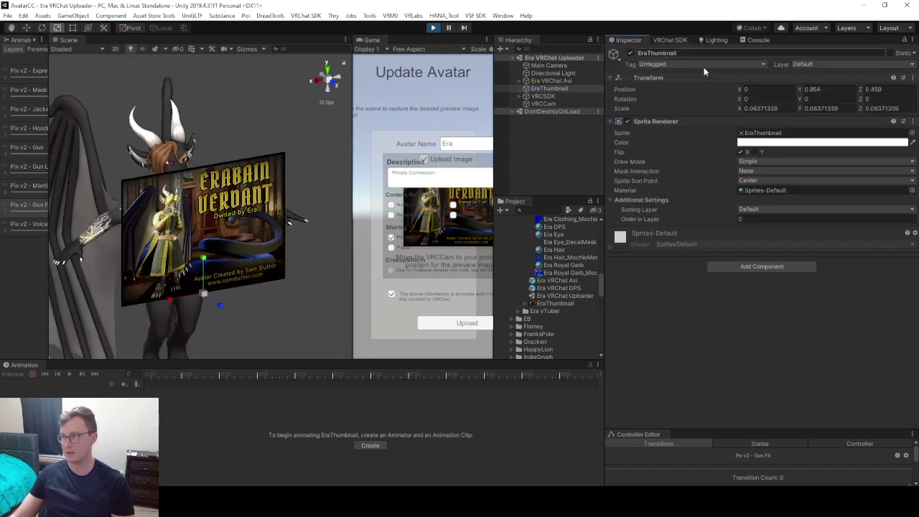
left_click(913, 77)
left_click(861, 125)
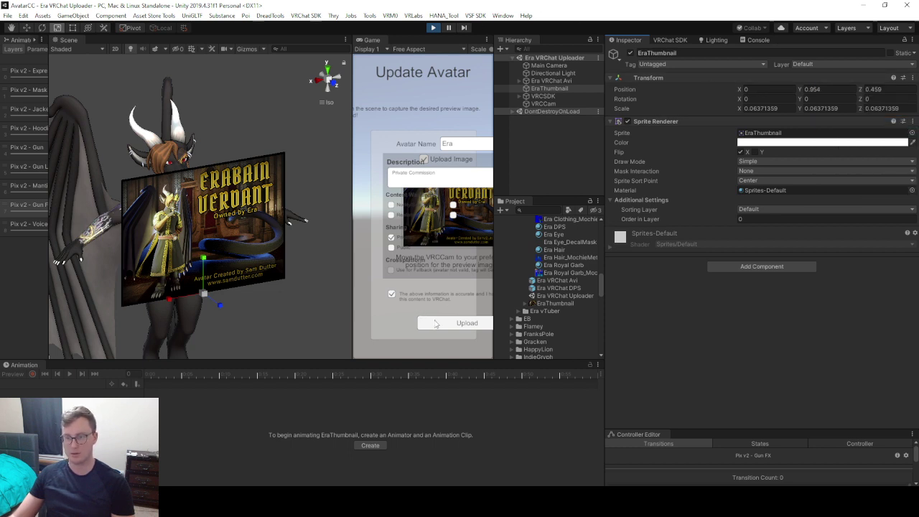
Step: Upload the avatar update with the ERABAIN VERDANT poster as its preview image
left_click(434, 322)
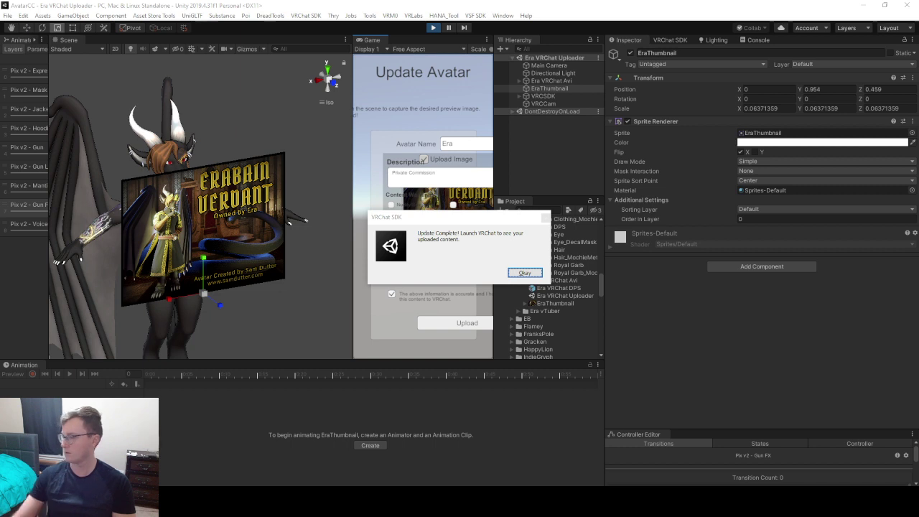
Step: Acknowledge the Update Complete notice and bring up the VRChat SDK account page
left_click(525, 273)
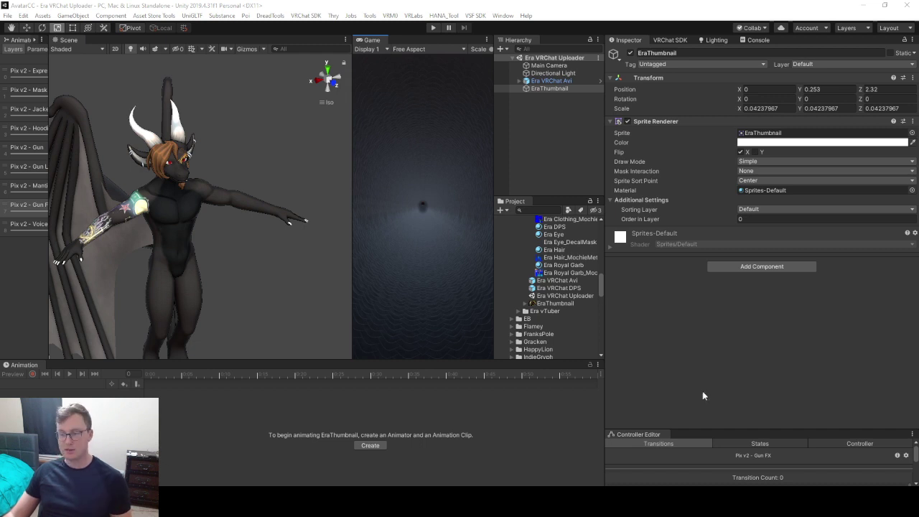
left_click(675, 40)
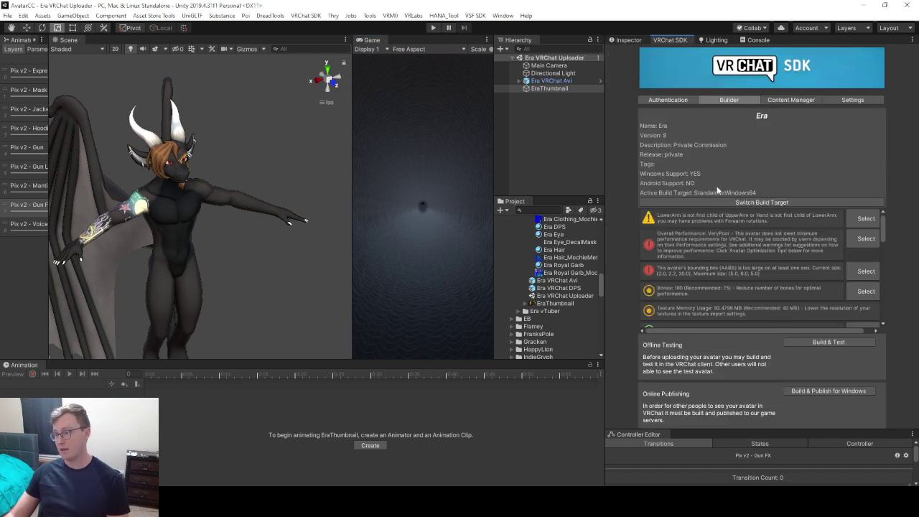
left_click(688, 99)
Step: Log out of VRChat and paste the saved transform back onto EraThumbnail (scale 0.0637, Y 0.954, Z 0.459)
left_click(769, 159)
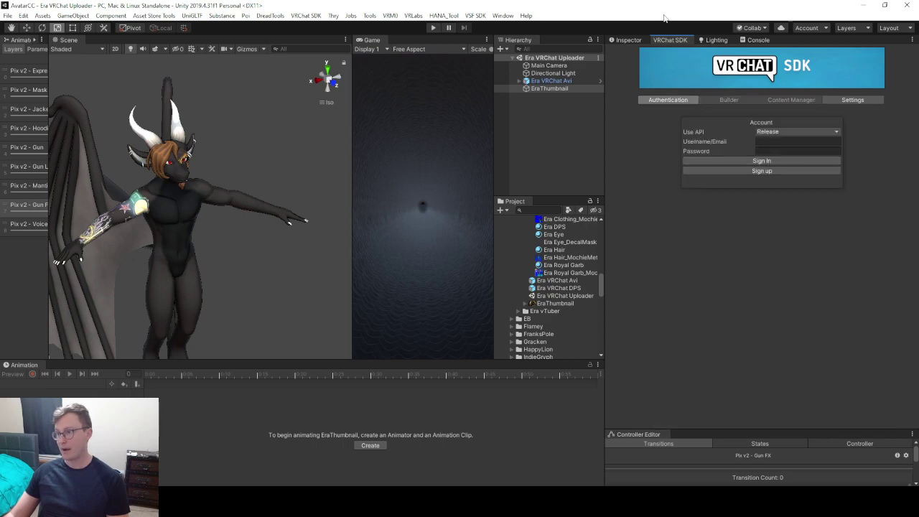
left_click_drag(538, 10, 340, 39)
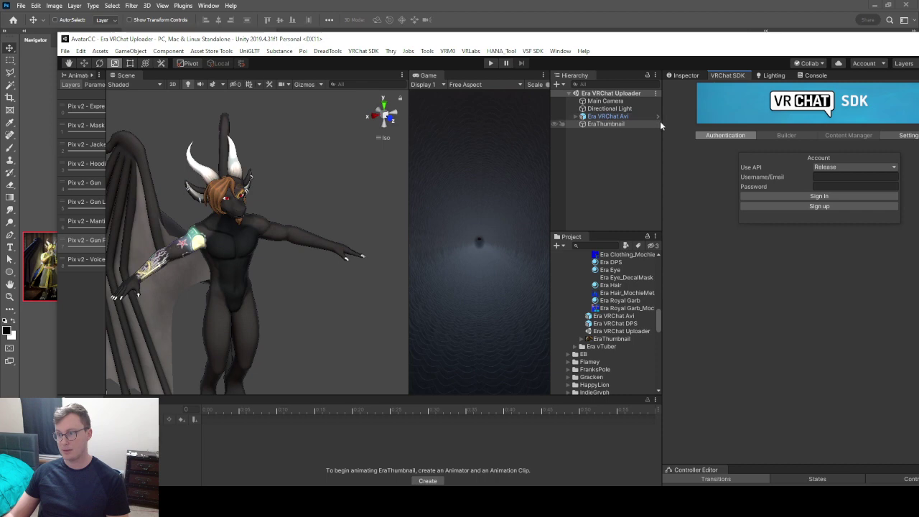
left_click(685, 76)
left_click_drag(805, 46, 725, 46)
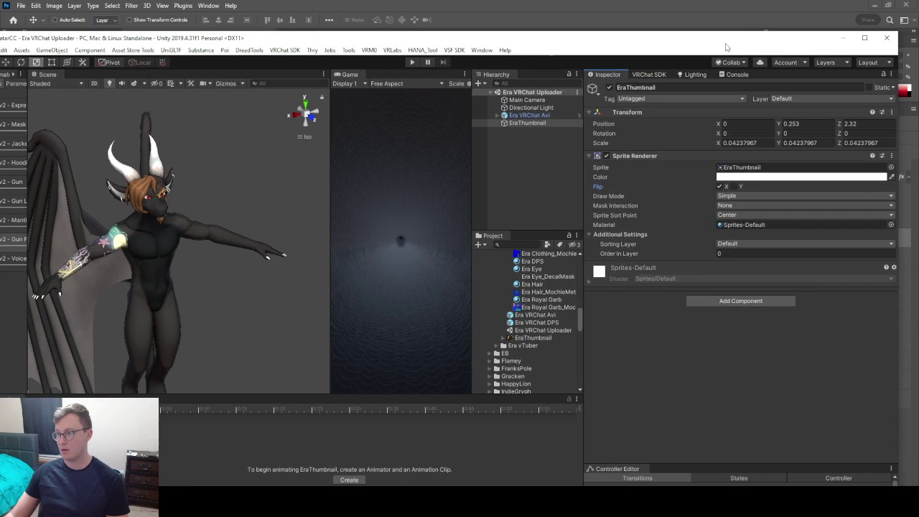
left_click(890, 112)
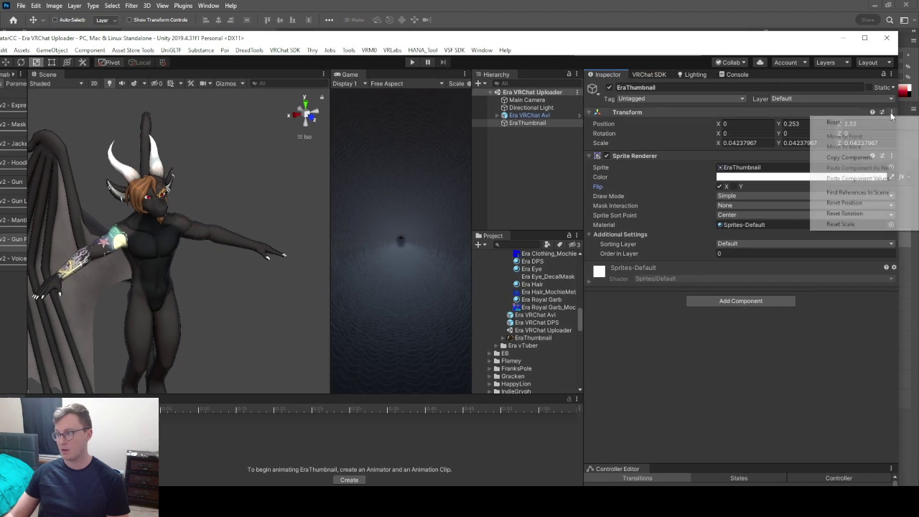
left_click(861, 179)
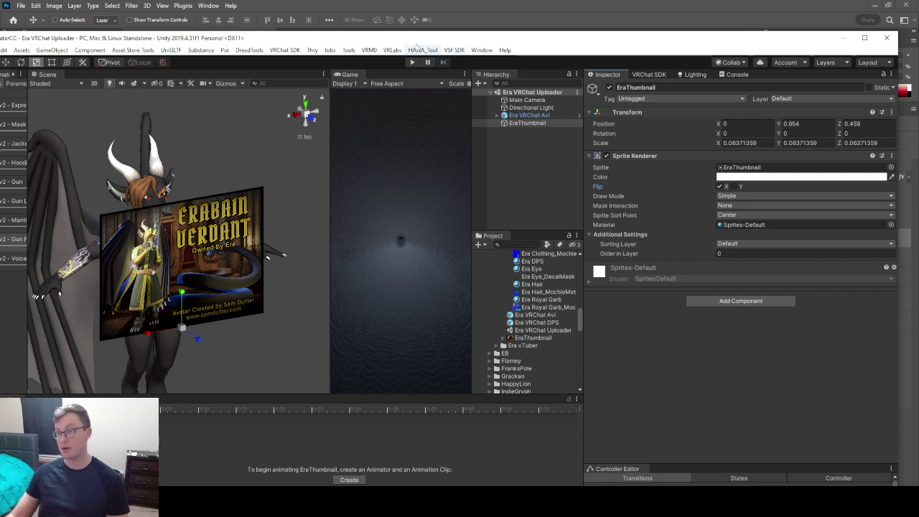
left_click_drag(415, 44, 745, 48)
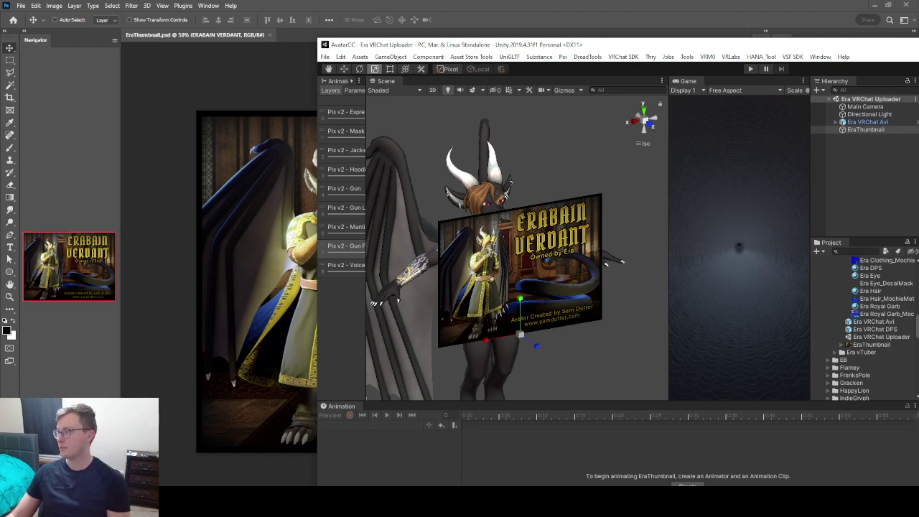
Step: Maximize Unity, review uploaded content and account, and detach Era VRChat Avi's blueprint ID
double_click(620, 45)
left_click(769, 100)
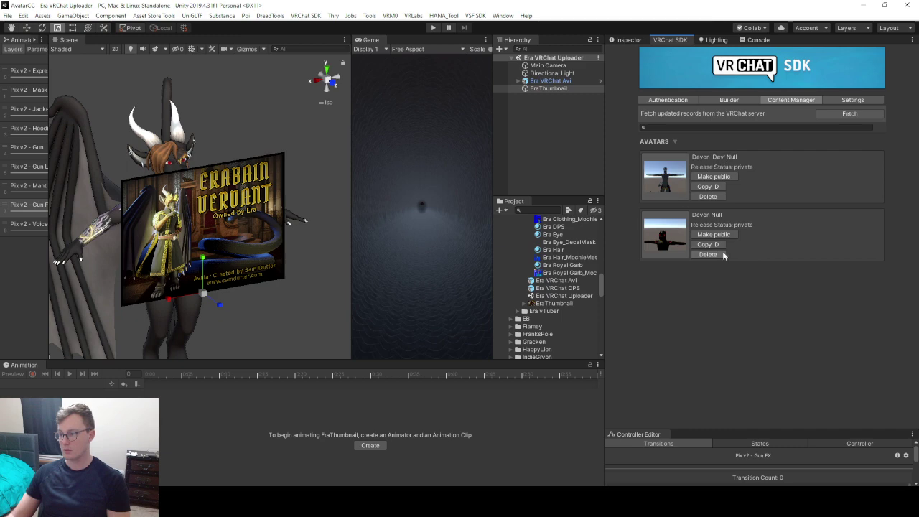
left_click(732, 101)
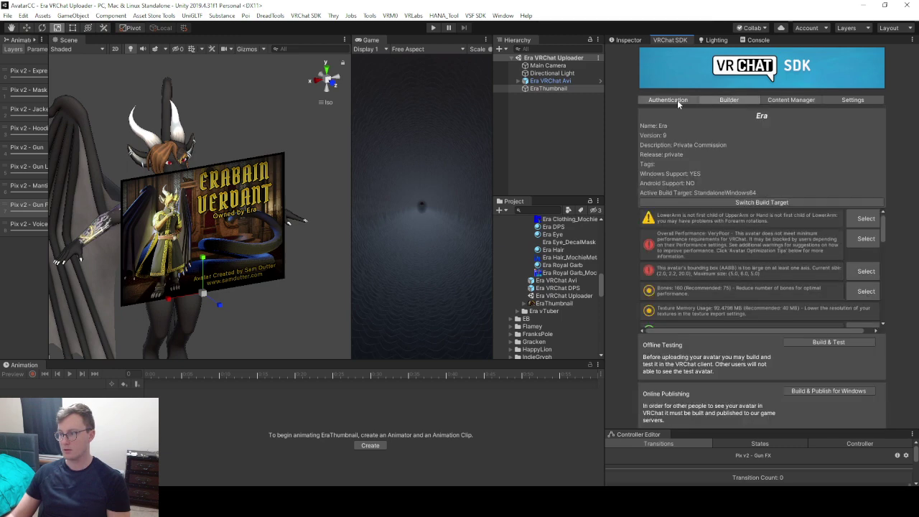
left_click(674, 101)
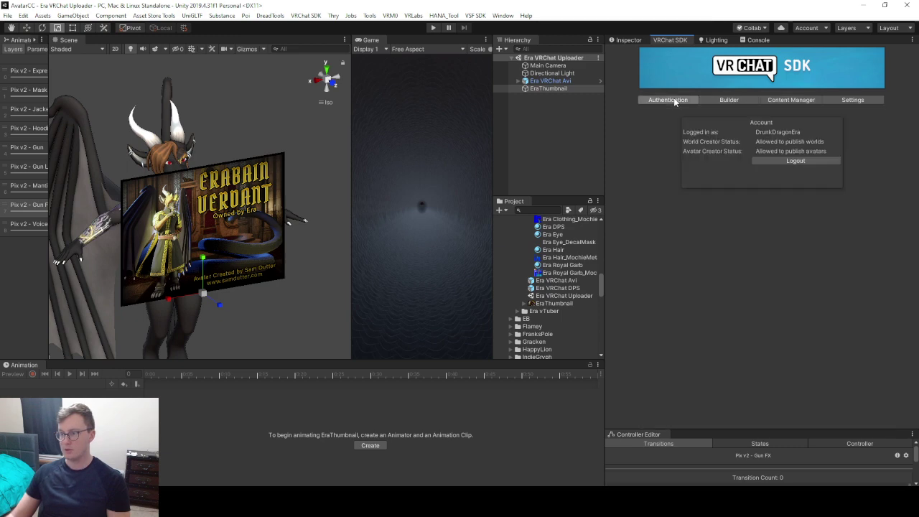
left_click(534, 82)
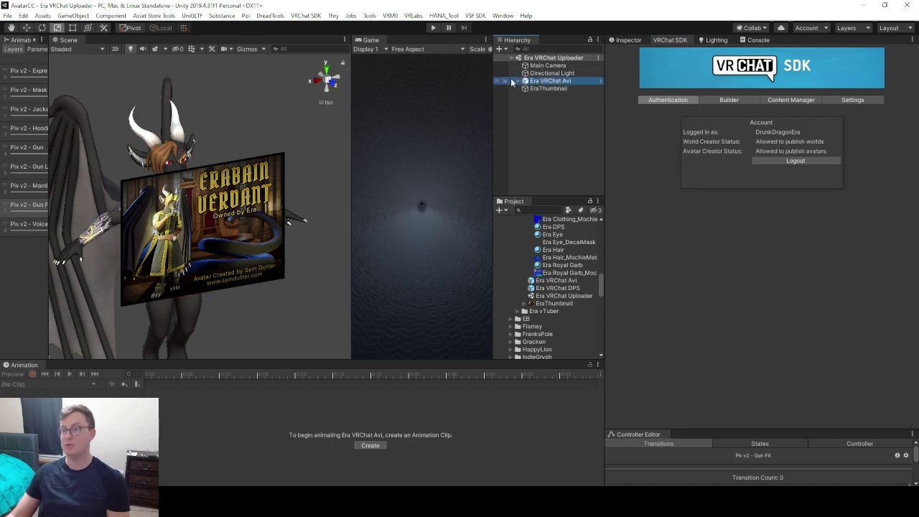
left_click(518, 81)
left_click(616, 41)
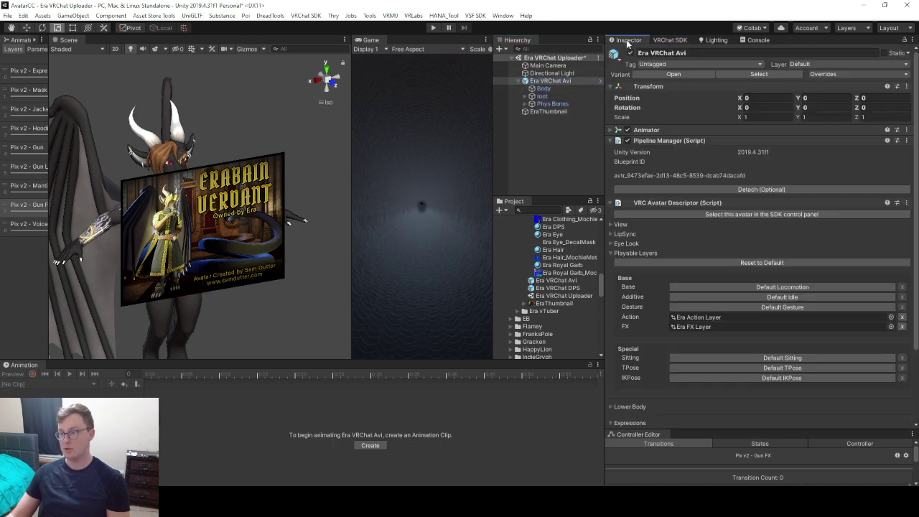
left_click(707, 190)
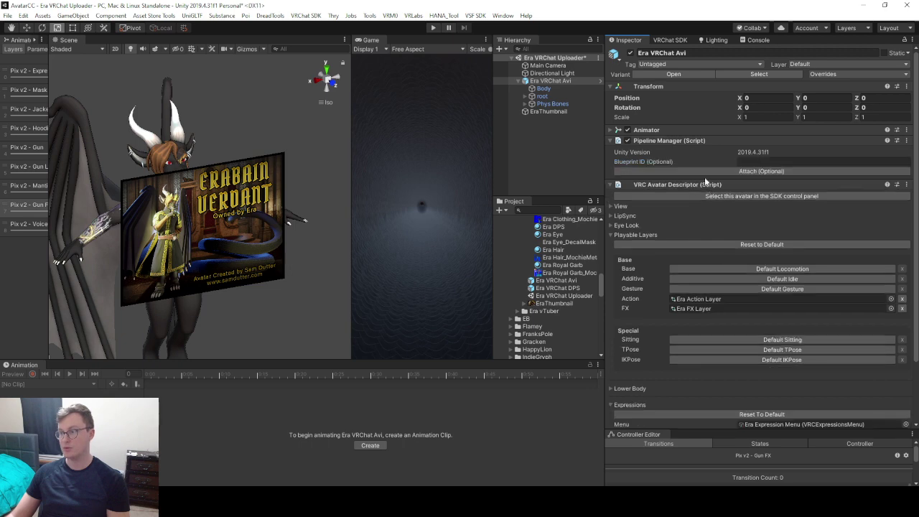
Step: Build and publish the Era avatar for Windows as a new avatar
left_click(666, 40)
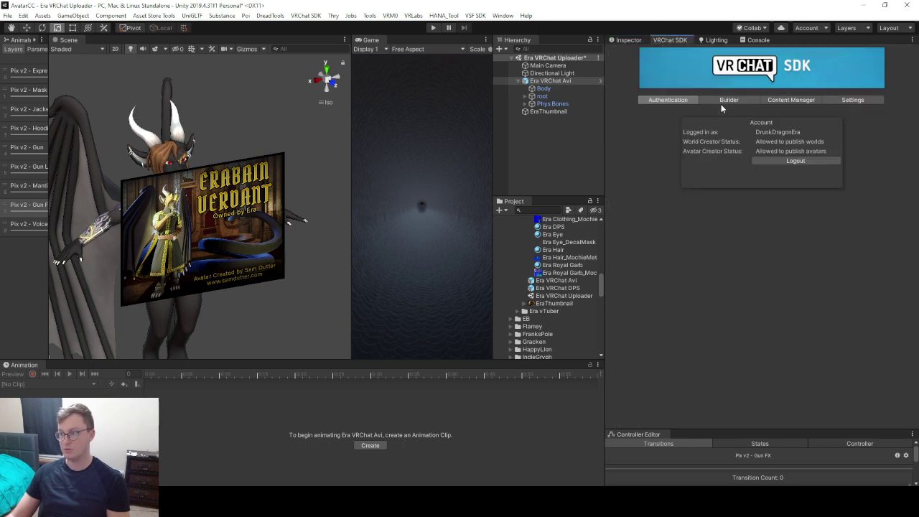
left_click(745, 99)
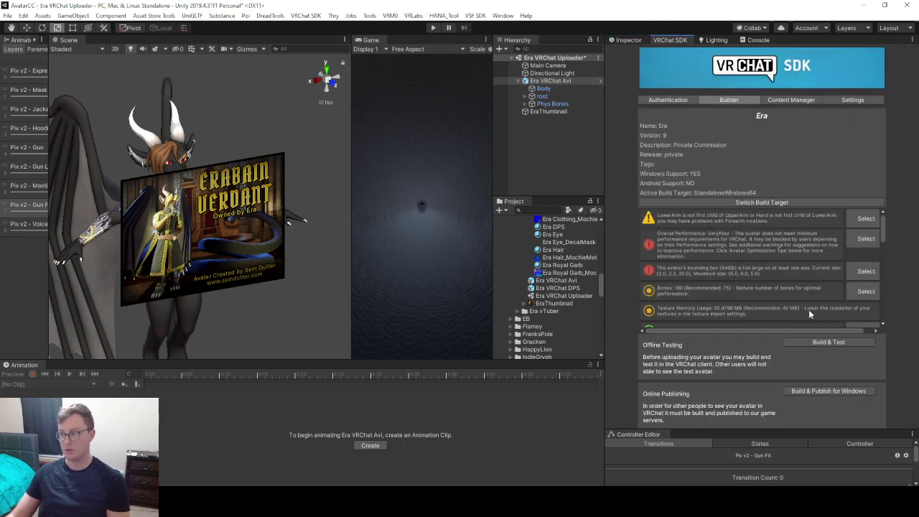
left_click(811, 390)
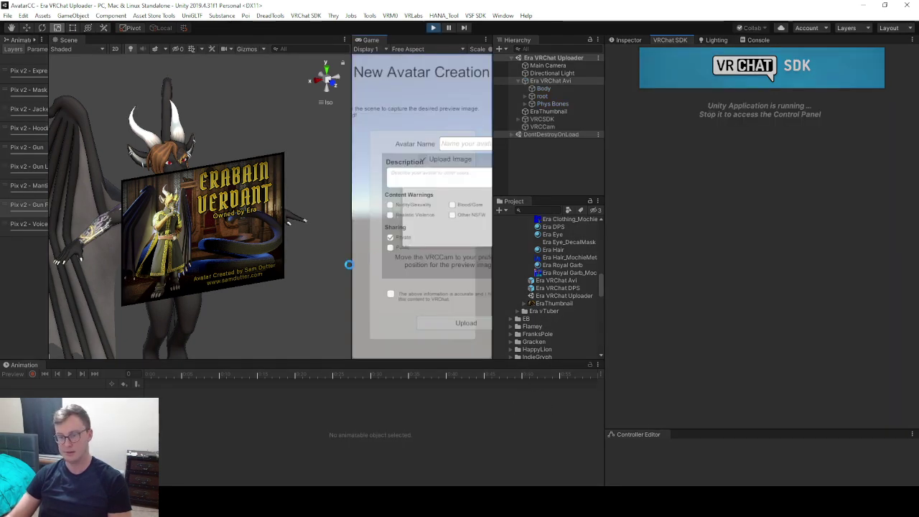
Step: Name the avatar 'Erabain Verdant', enter an owner-and-creator description, accept the rights and upload
left_click_drag(354, 272, 146, 272)
type("ra")
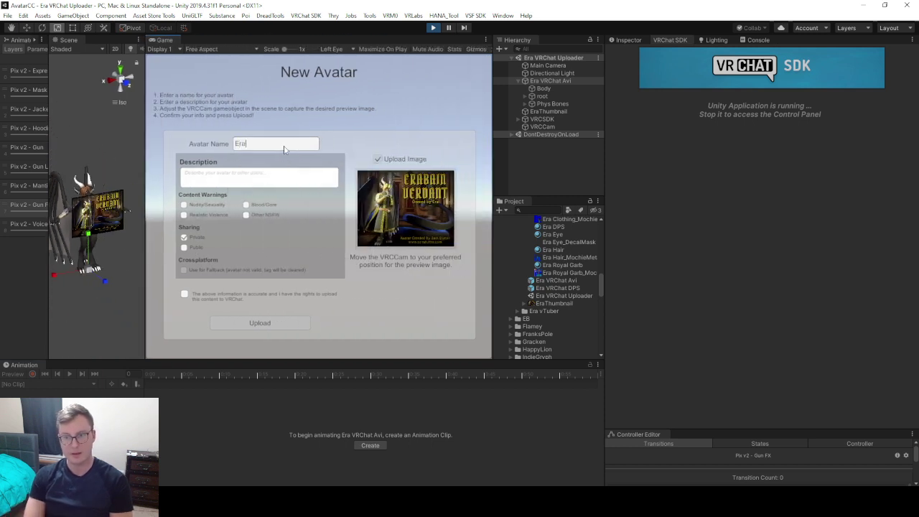
type("bain Verdant")
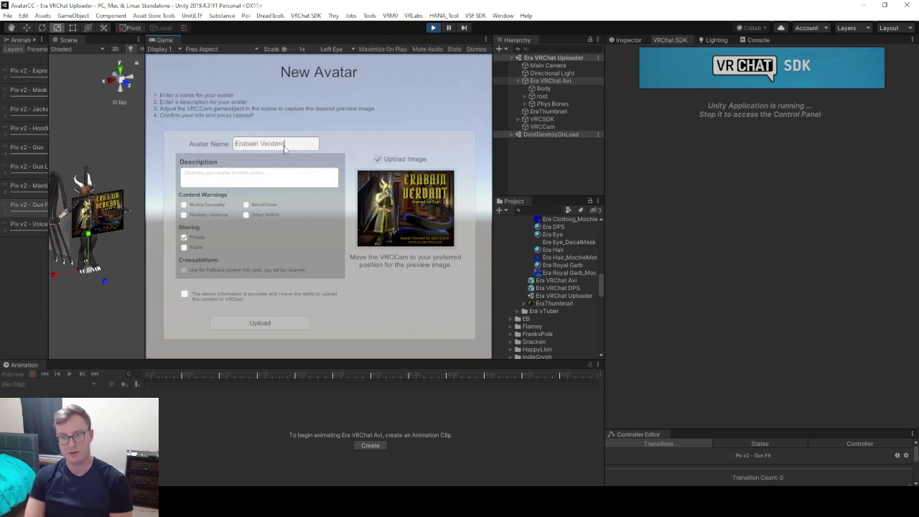
left_click(271, 175)
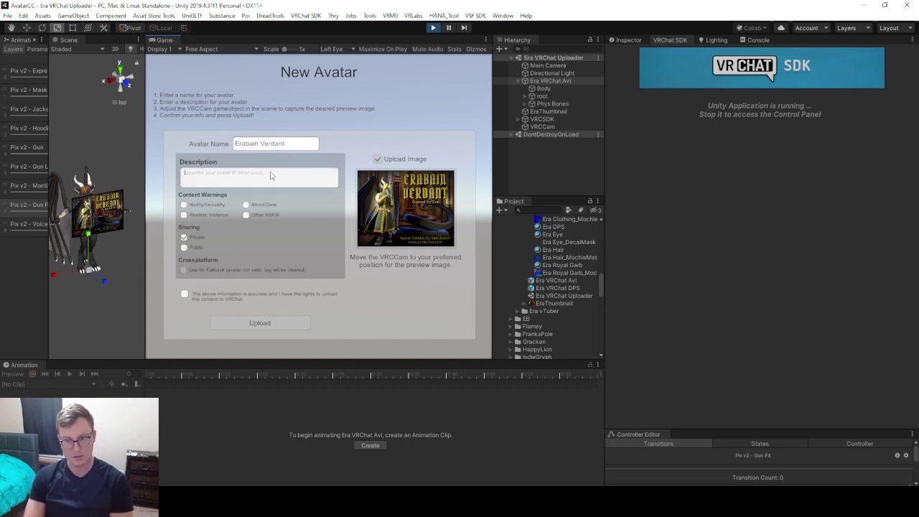
type("Avatar own")
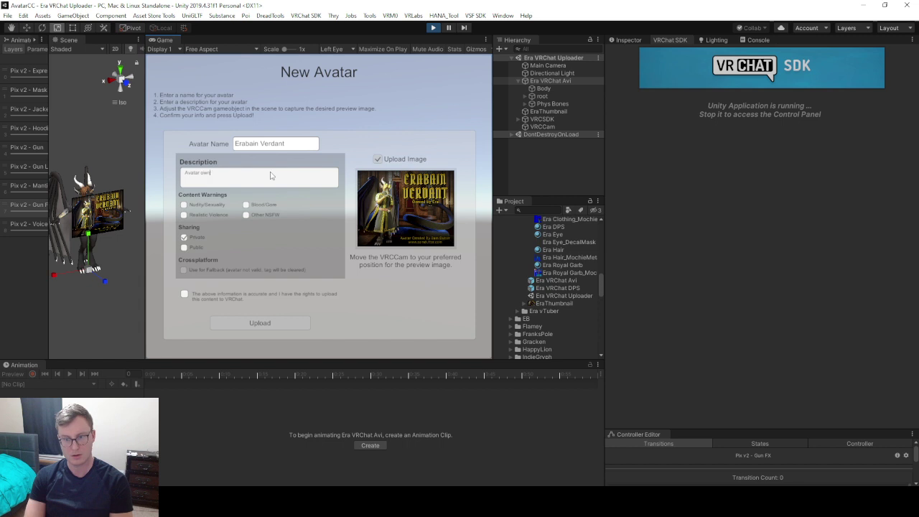
type("ed by Era. O")
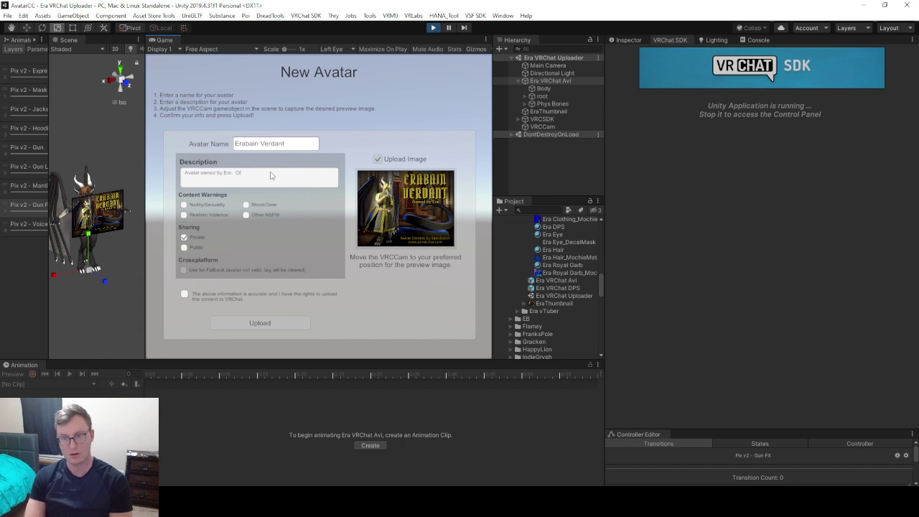
type("Reated by Sam Du")
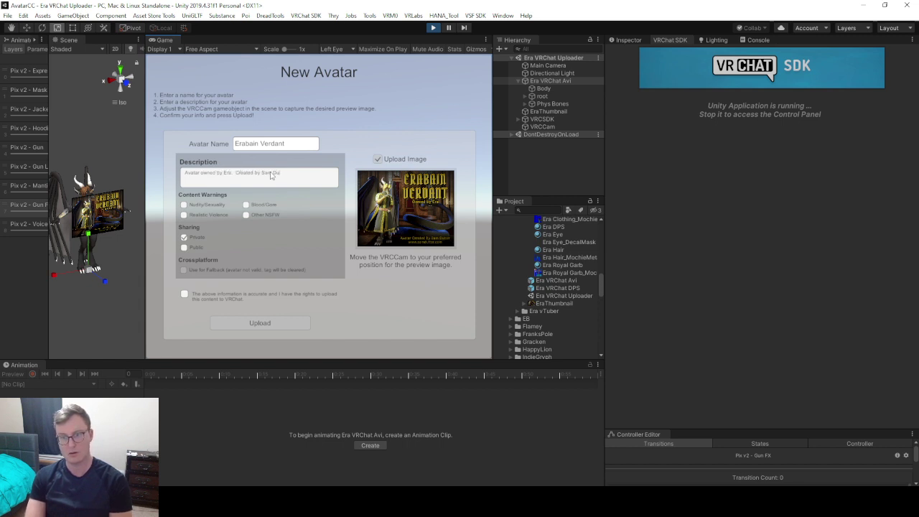
type("tter. www.samdutter.com")
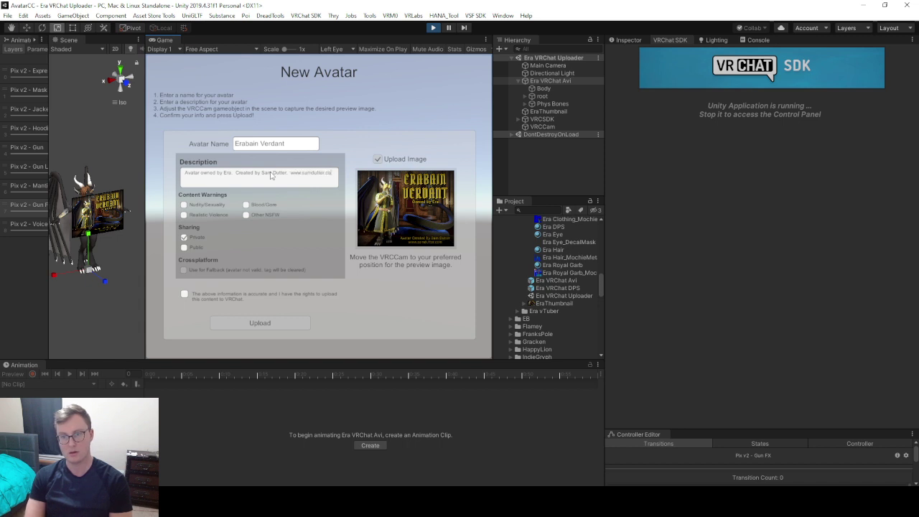
left_click(185, 295)
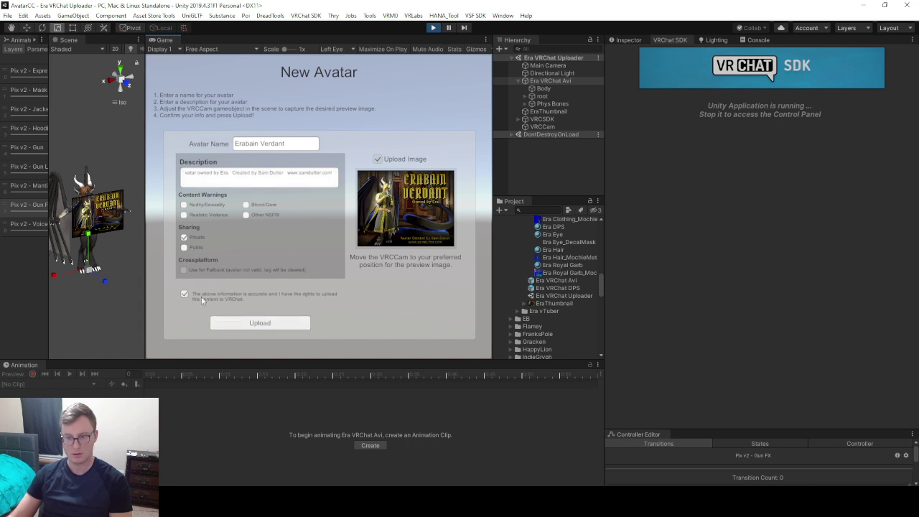
left_click(282, 323)
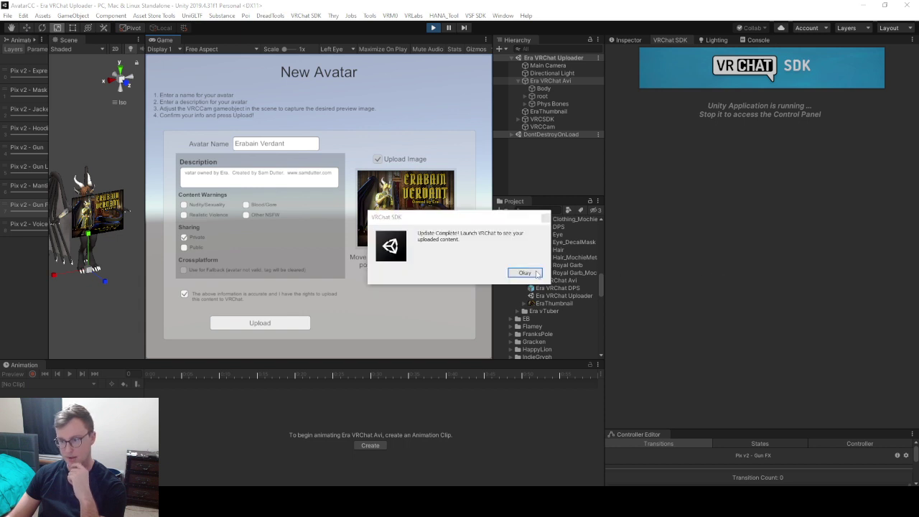
Step: Dismiss the upload notice and apply all prefab overrides to Era VRChat Avi
left_click(525, 272)
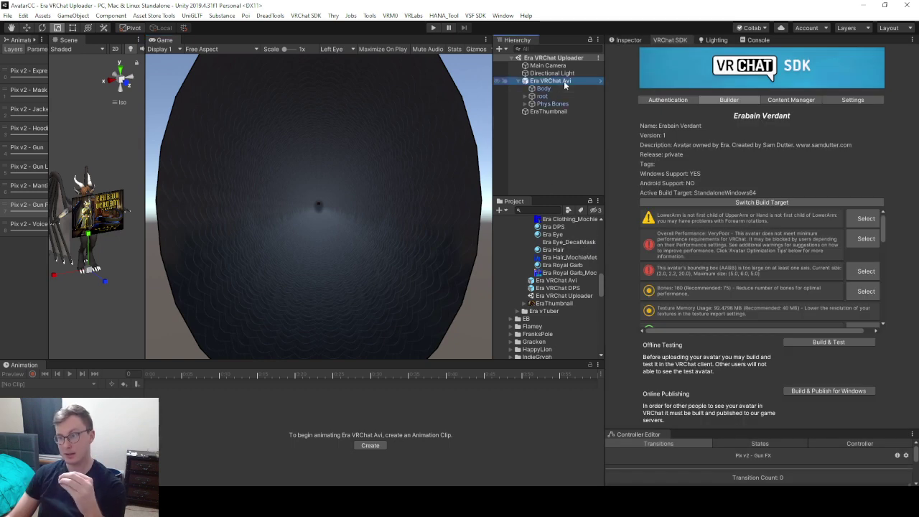
left_click(627, 41)
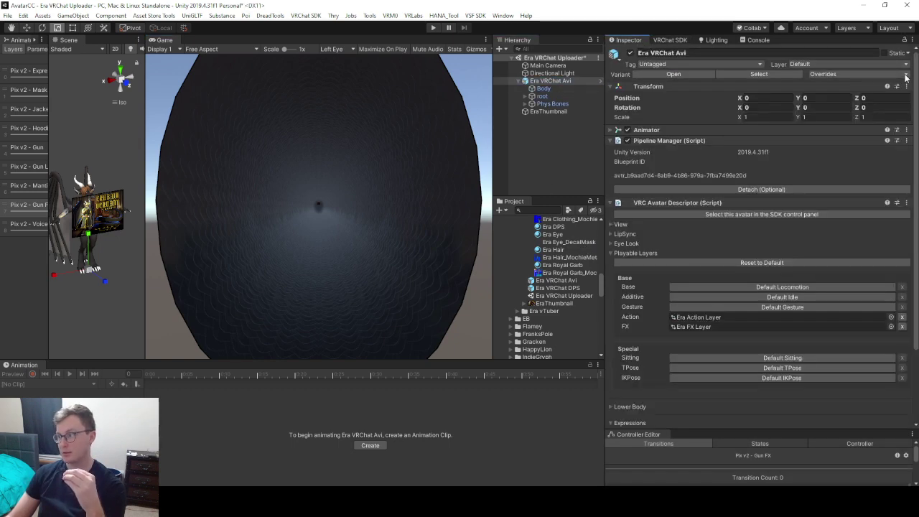
left_click(905, 75)
left_click(903, 151)
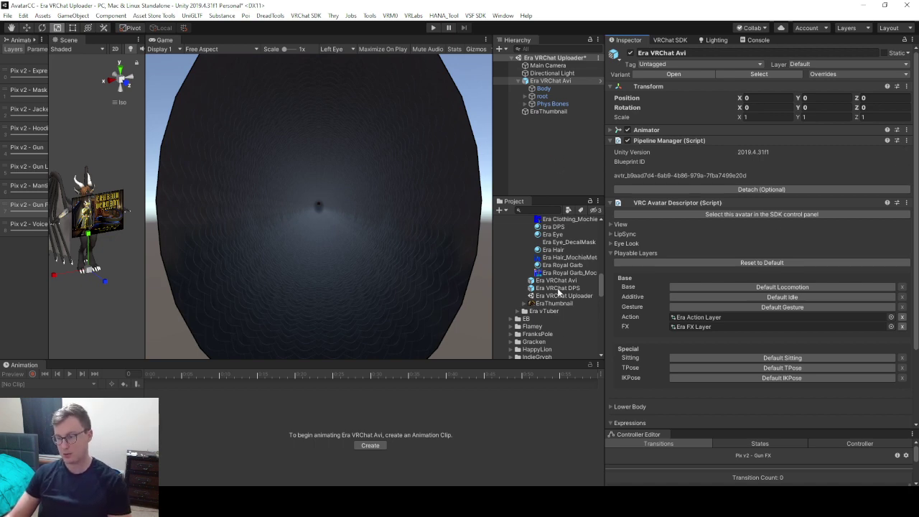
Step: Select the Era VRChat Avi prefab, EraThumbnail and the Era VRChat Uploader scene in Project
left_click(558, 289)
left_click(561, 280)
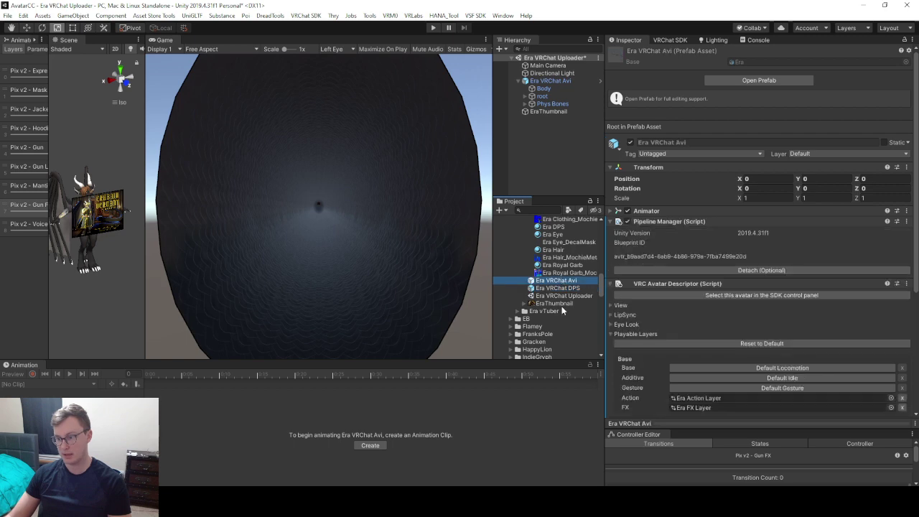
left_click(557, 304, "ctrl")
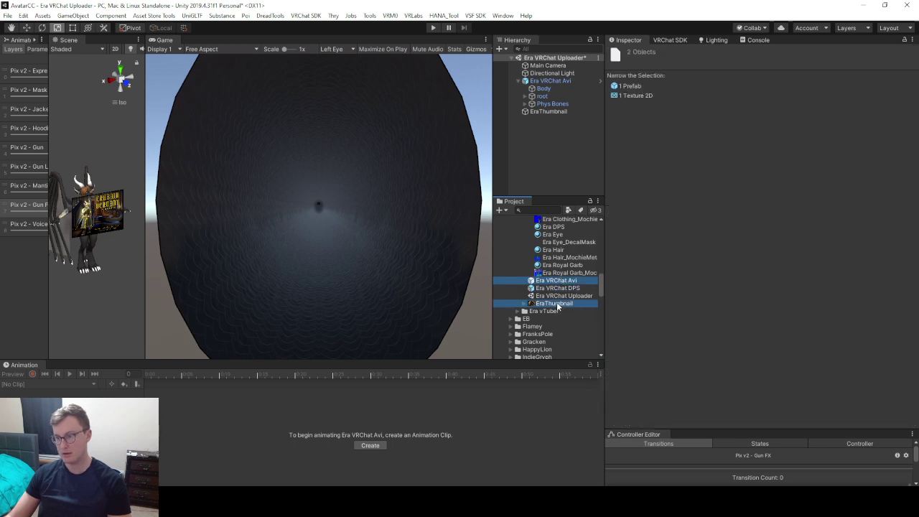
scroll(559, 308, "up", 5)
scroll(567, 319, "down", 4)
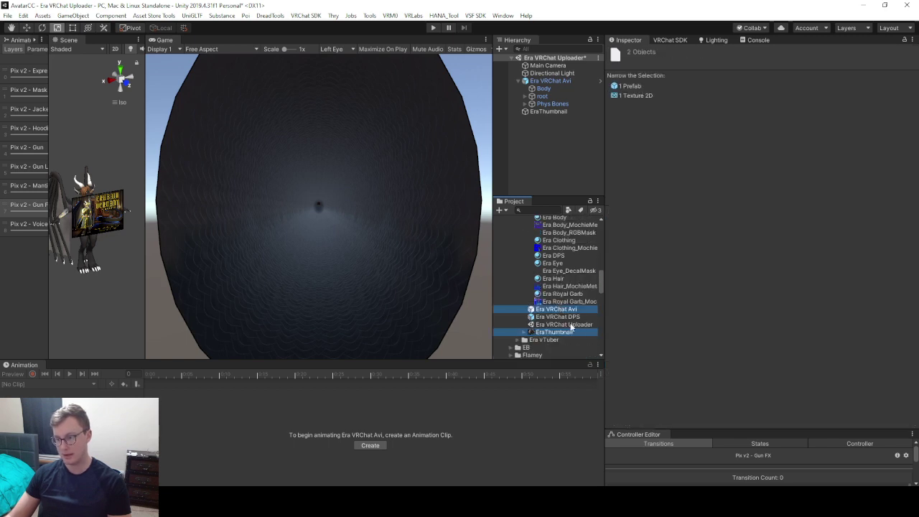
left_click(571, 324, "ctrl")
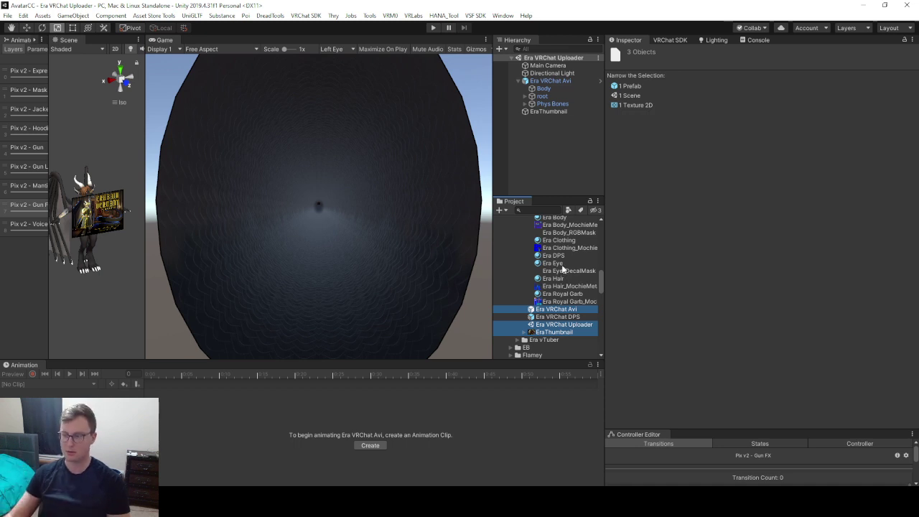
Step: Export the avatar prefab, EraThumbnail and uploader scene as a package, excluding dependencies
right_click(572, 329)
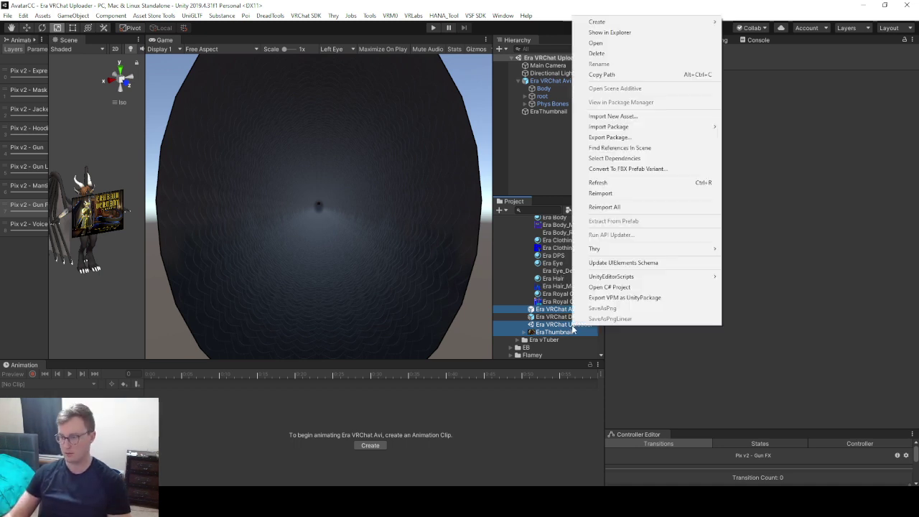
left_click(607, 136)
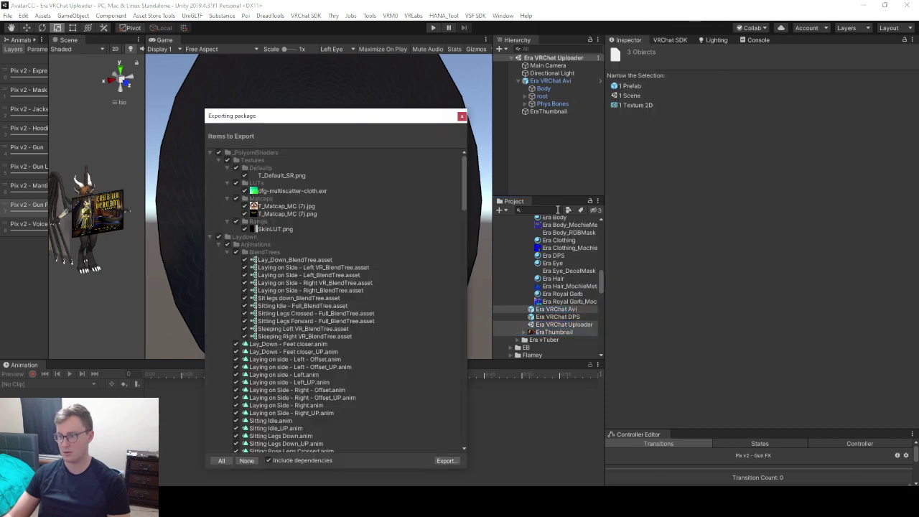
left_click(268, 460)
left_click(444, 460)
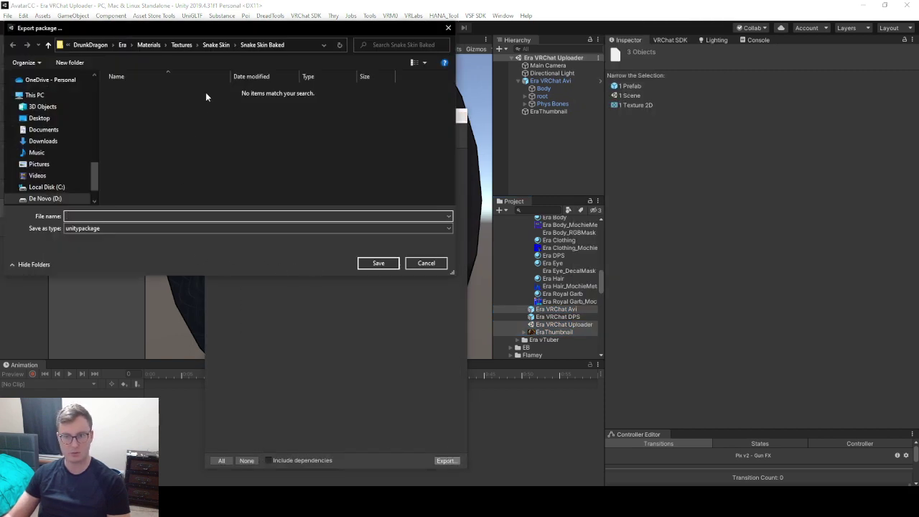
Step: Choose the client's Unity Packages folder under D:\2023\Client Work as the save location
left_click(123, 44)
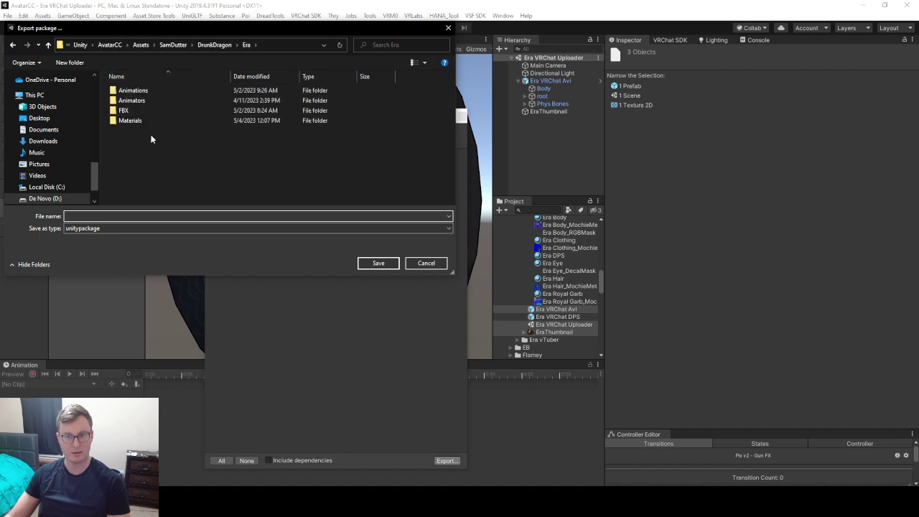
scroll(63, 144, "down", 1)
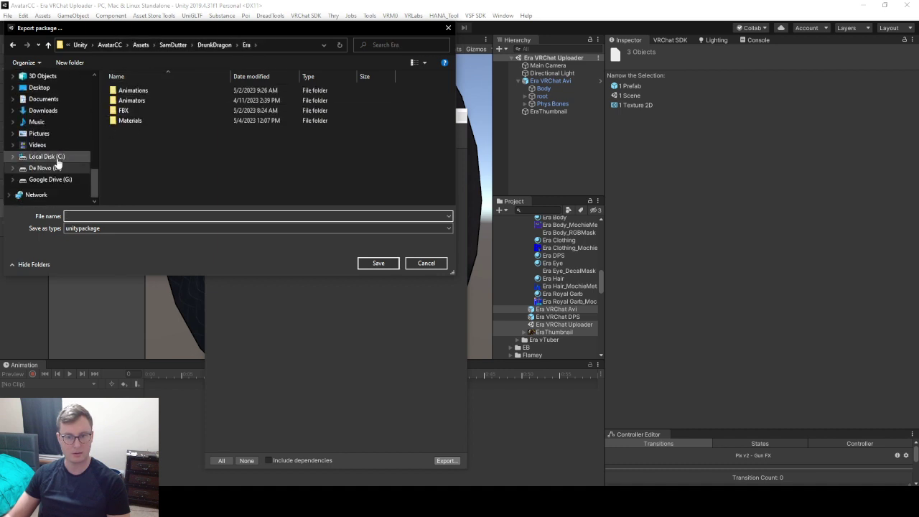
left_click(56, 155)
left_click(53, 167)
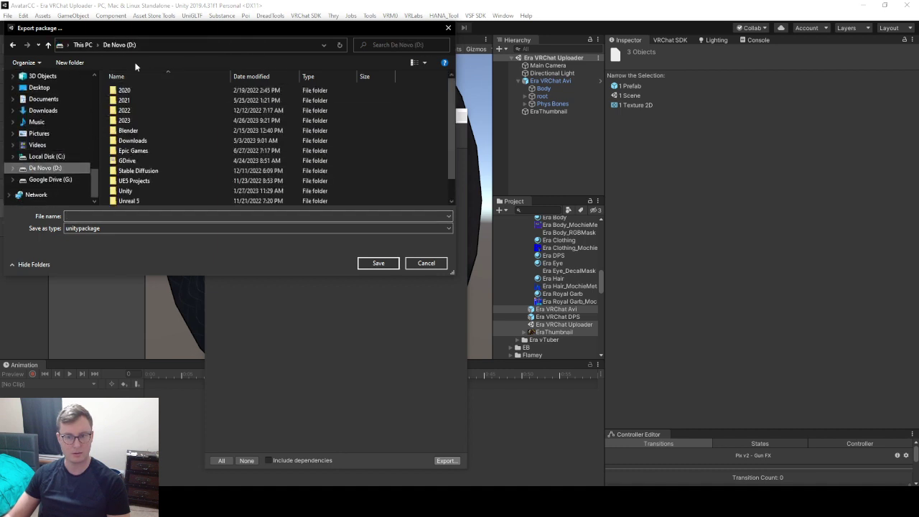
double_click(133, 120)
double_click(165, 119)
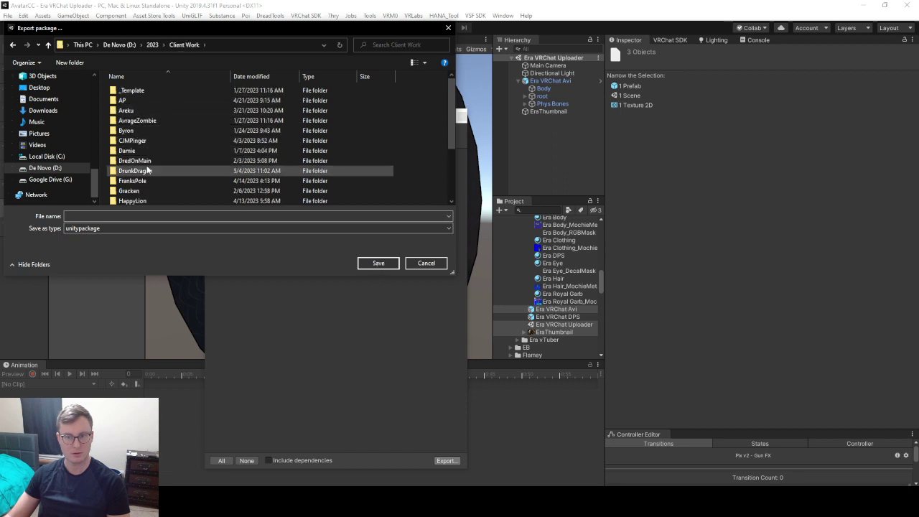
double_click(176, 171)
left_click(133, 173)
double_click(132, 173)
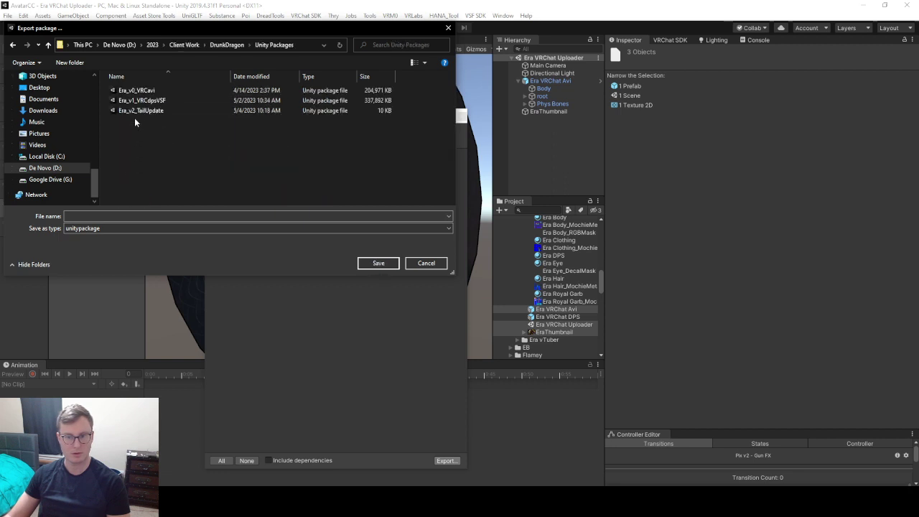
Step: Save the package as Era_v2_TailThumbnail.unitypackage
left_click(137, 110)
double_click(124, 216)
left_click(132, 216)
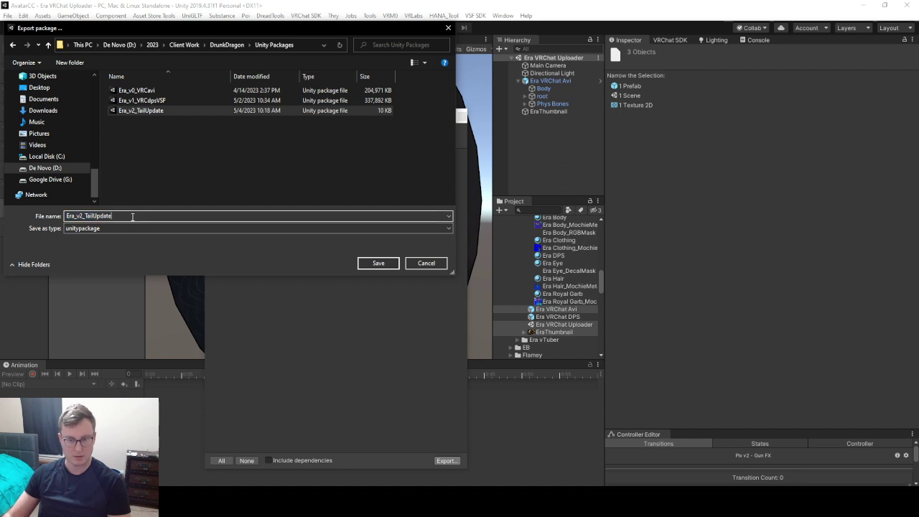
key("BackSpace")
key("BackSpace")
key("BackSpace")
key("BackSpace")
key("BackSpace")
key("BackSpace")
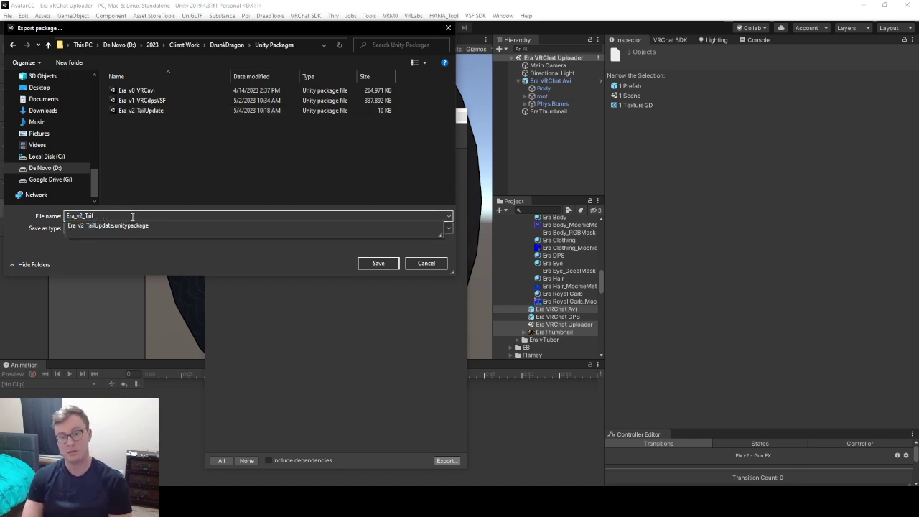
type("Thumbnail")
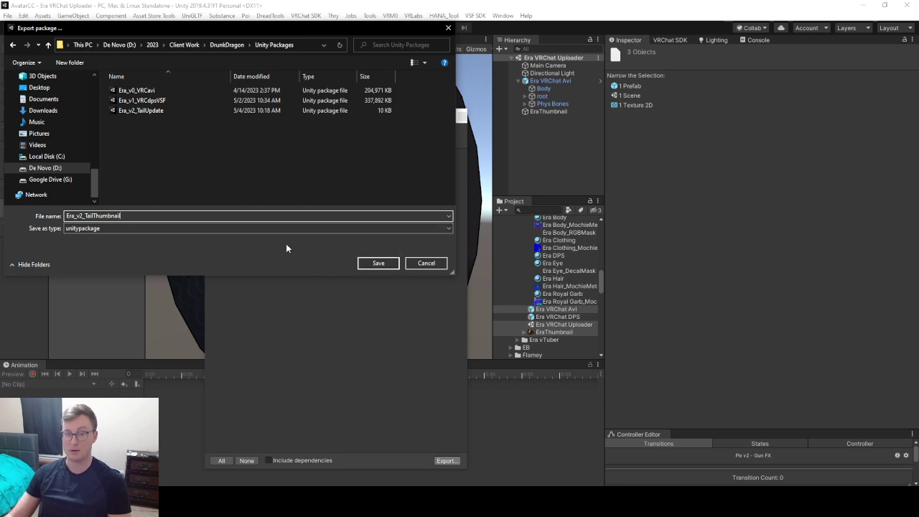
left_click(377, 263)
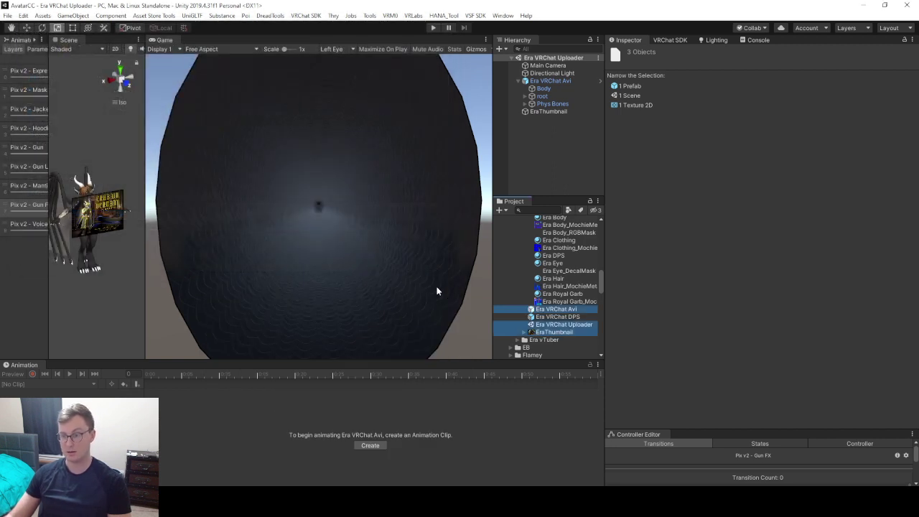